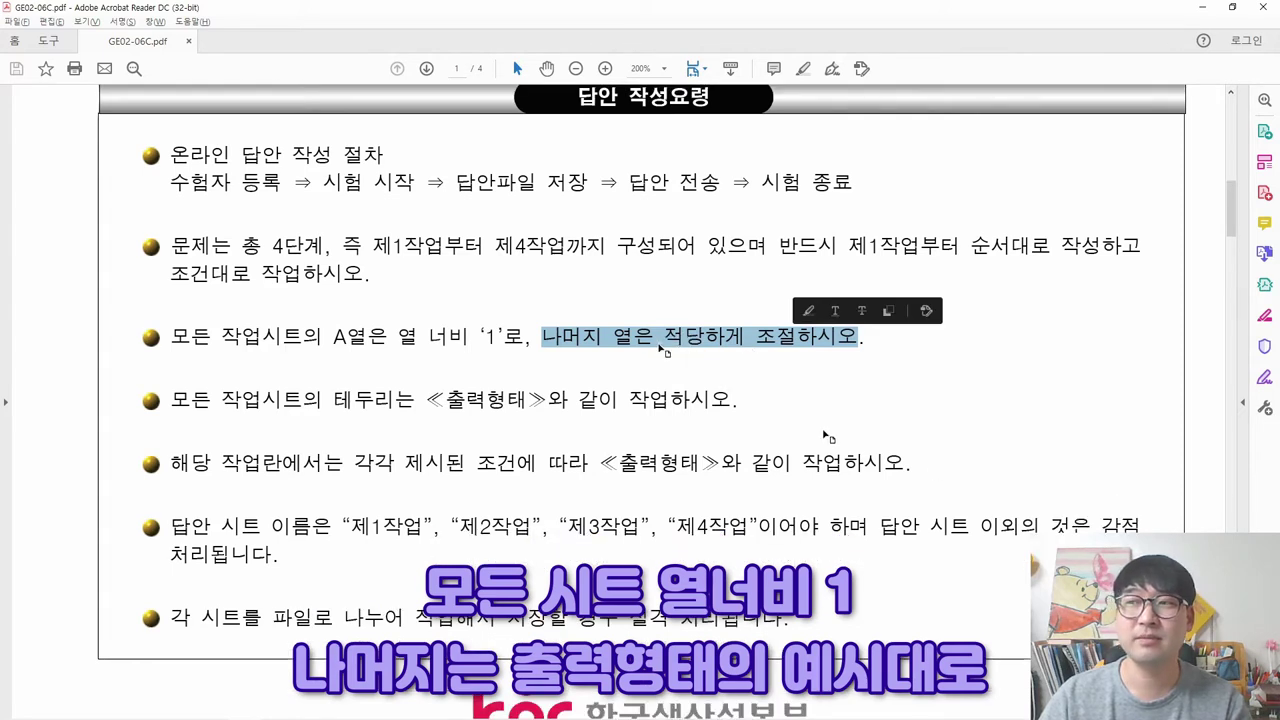
- Read the PDF's answer-writing rules on borders matching the output form and sheet names 제1작업 through 제4작업
{"action": "scroll", "coordinate": [668, 347], "scroll_direction": "down", "scroll_amount": 2}
{"action": "left_click_drag", "start_coordinate": [333, 336], "coordinate": [732, 338]}
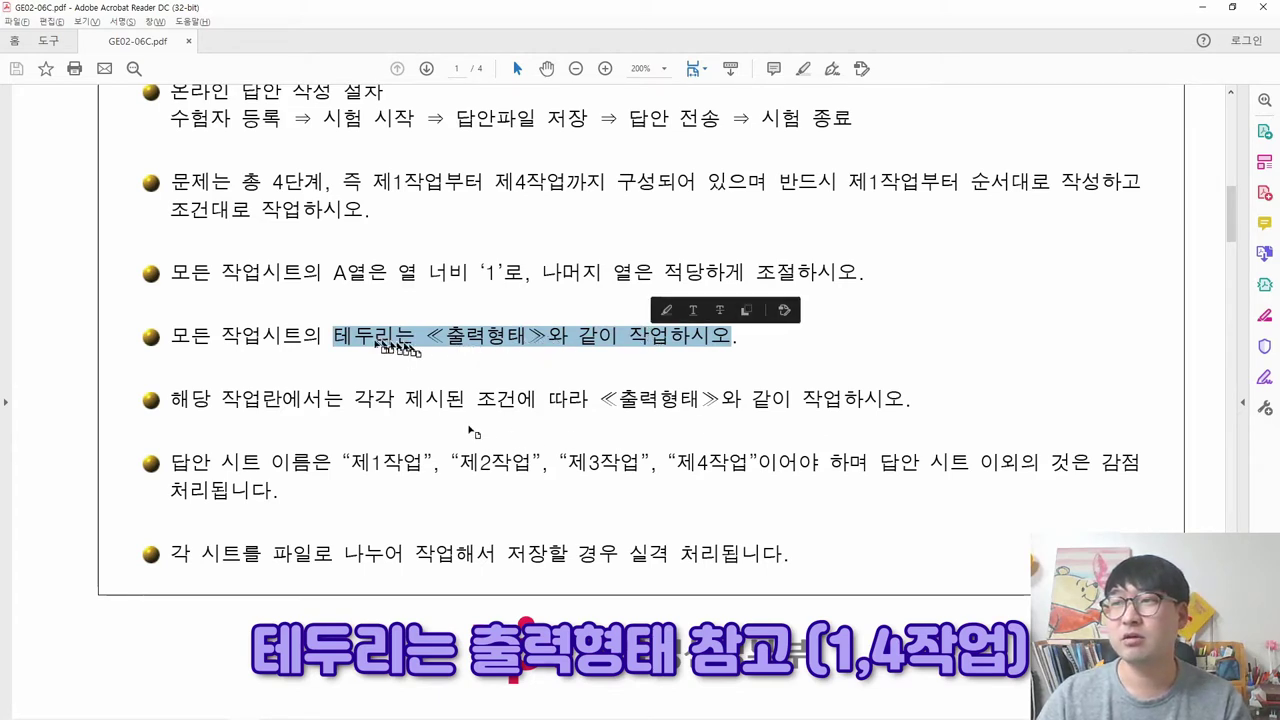
{"action": "left_click", "coordinate": [468, 425]}
{"action": "left_click_drag", "start_coordinate": [336, 340], "coordinate": [414, 340]}
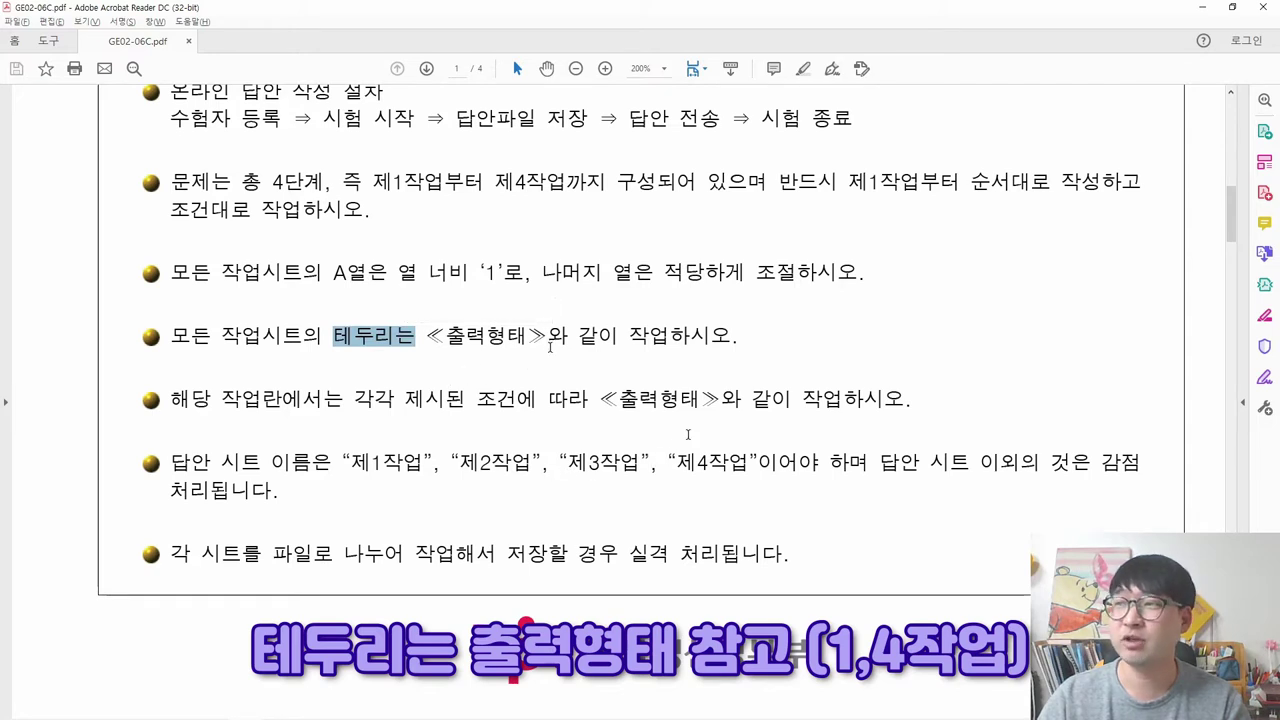
{"action": "scroll", "coordinate": [688, 434], "scroll_direction": "down", "scroll_amount": 1}
{"action": "left_click_drag", "start_coordinate": [342, 398], "coordinate": [760, 408]}
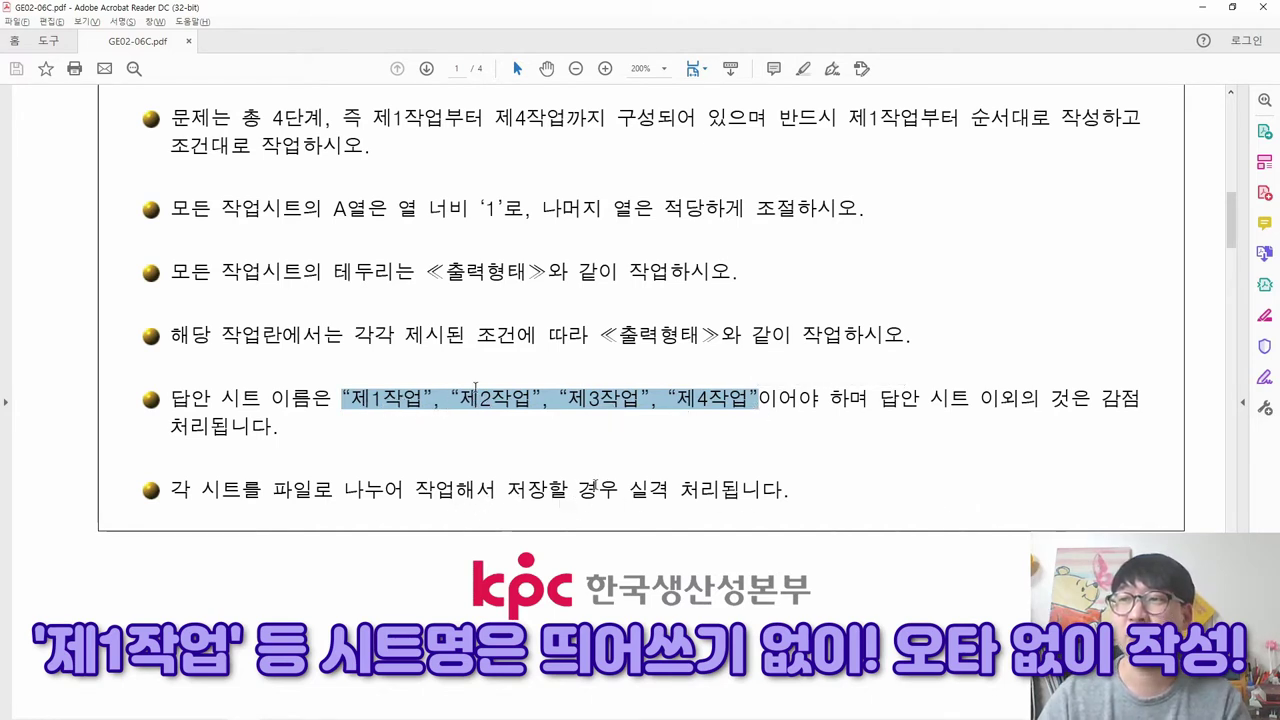
{"action": "left_click", "coordinate": [532, 394]}
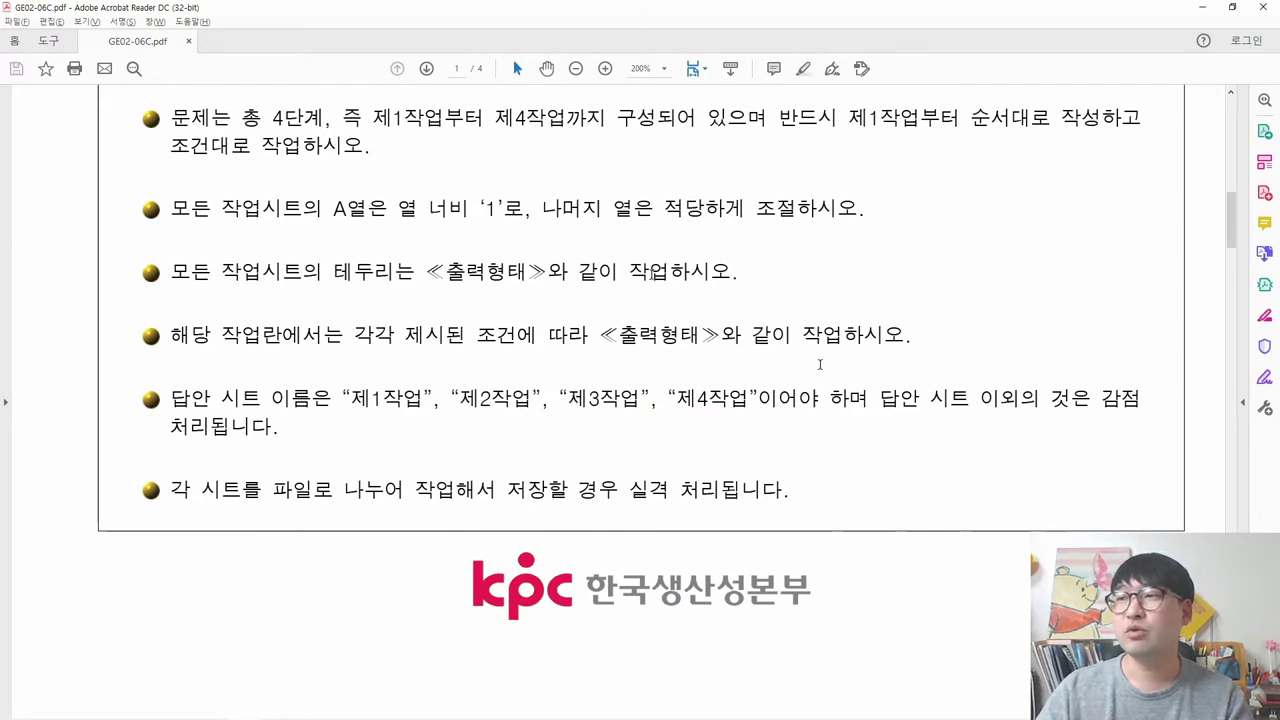
{"action": "scroll", "coordinate": [570, 385], "scroll_direction": "down", "scroll_amount": 8}
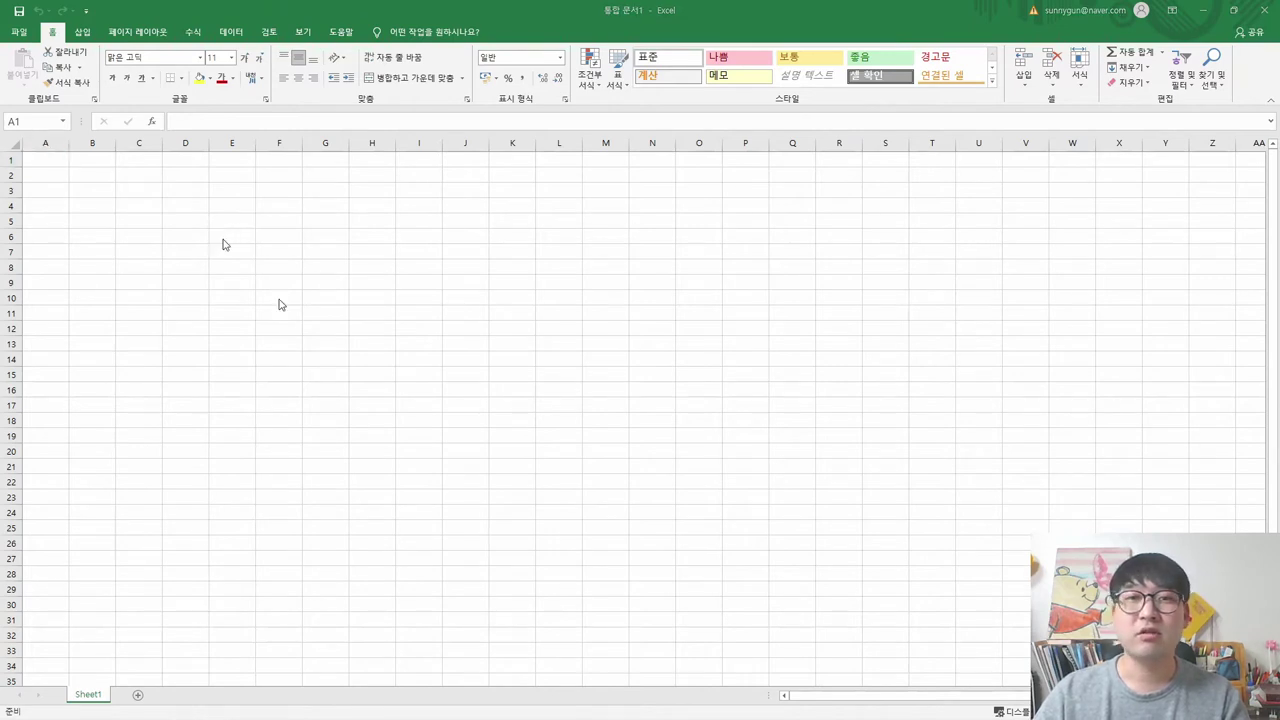
- Check the column A width rule in the Acrobat Reader exam PDF, and set column A's width to 1 in Excel
{"action": "key", "text": "alt+Tab"}
{"action": "scroll", "coordinate": [313, 318], "scroll_direction": "up", "scroll_amount": 5}
{"action": "scroll", "coordinate": [396, 399], "scroll_direction": "up", "scroll_amount": 3}
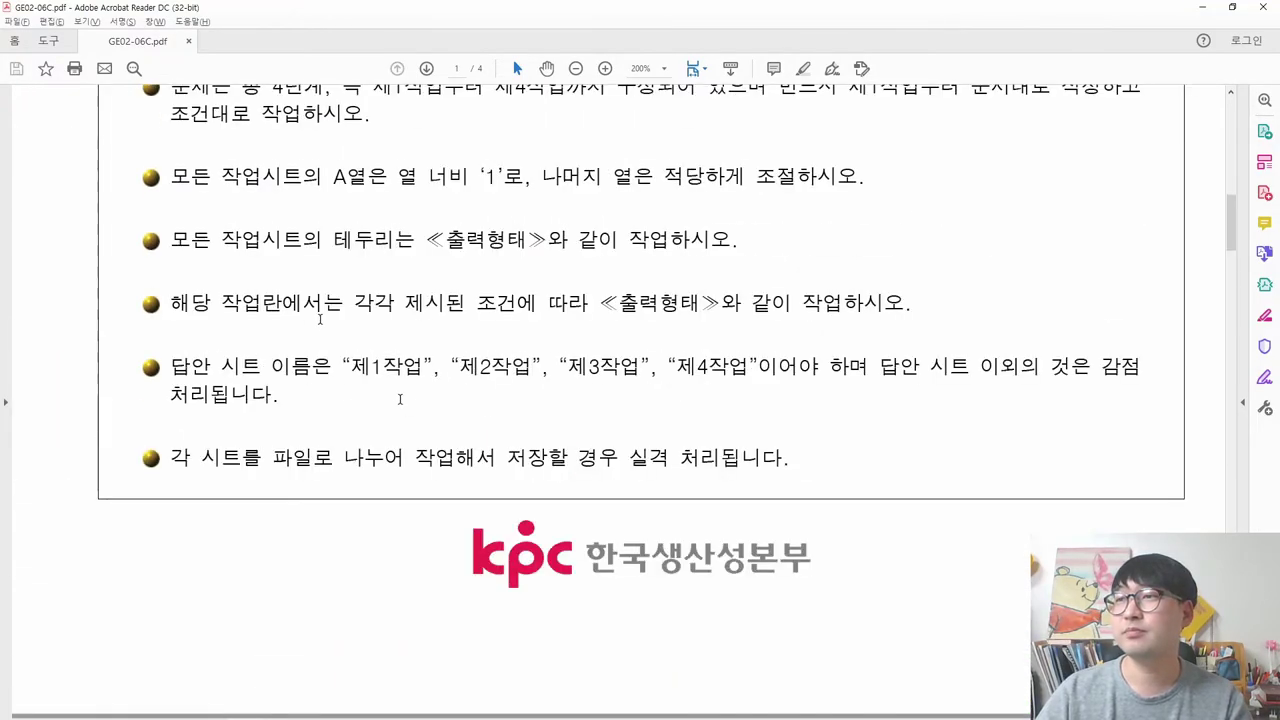
{"action": "left_click_drag", "start_coordinate": [333, 176], "coordinate": [524, 180]}
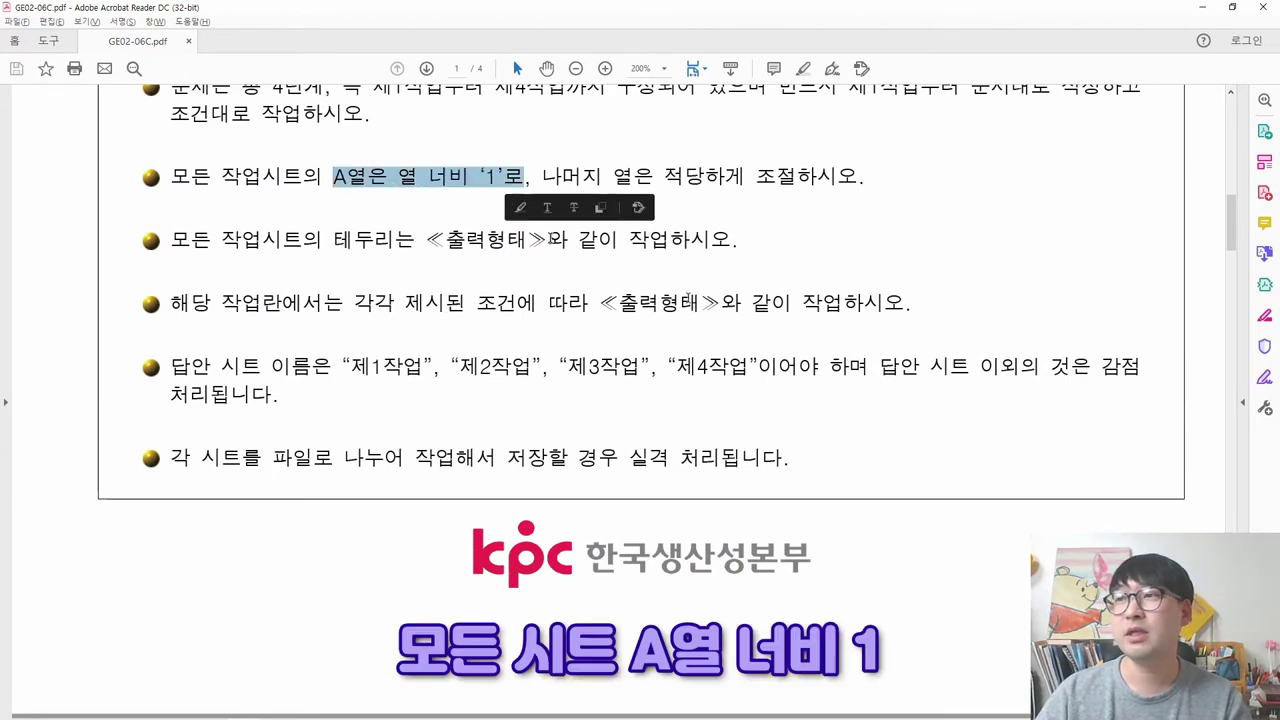
{"action": "key", "text": "alt+Tab"}
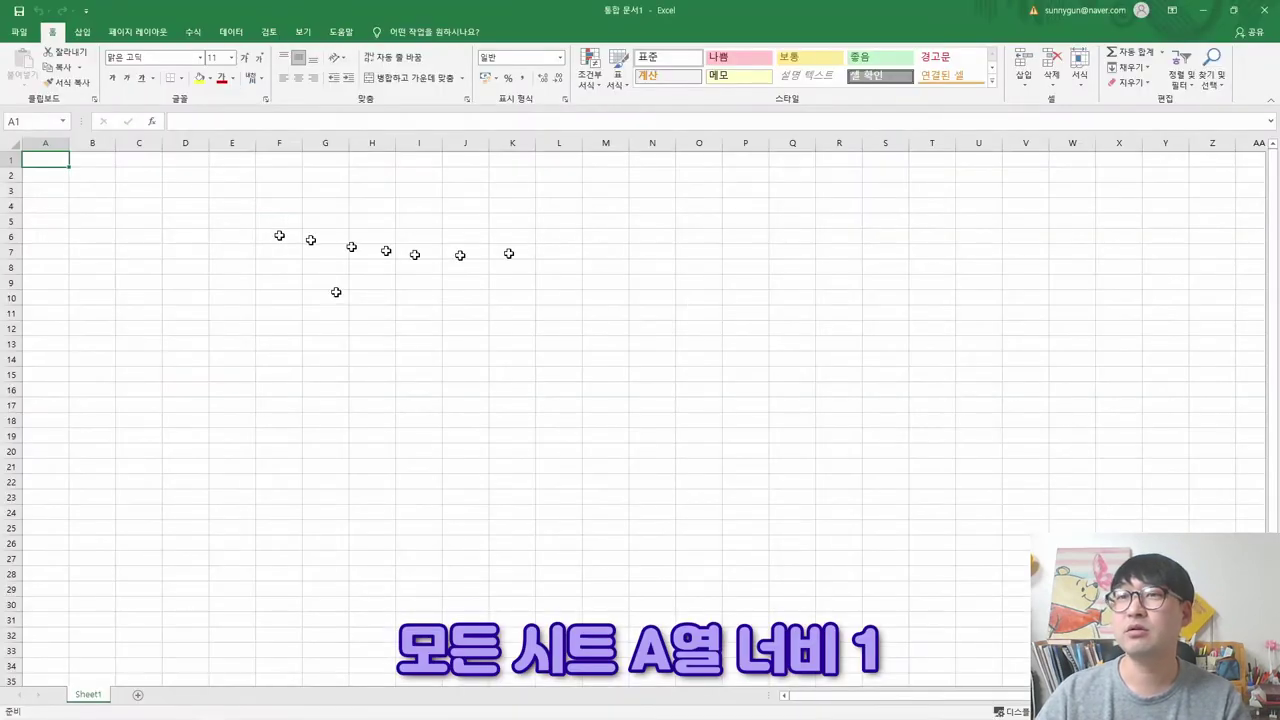
{"action": "right_click", "coordinate": [46, 145]}
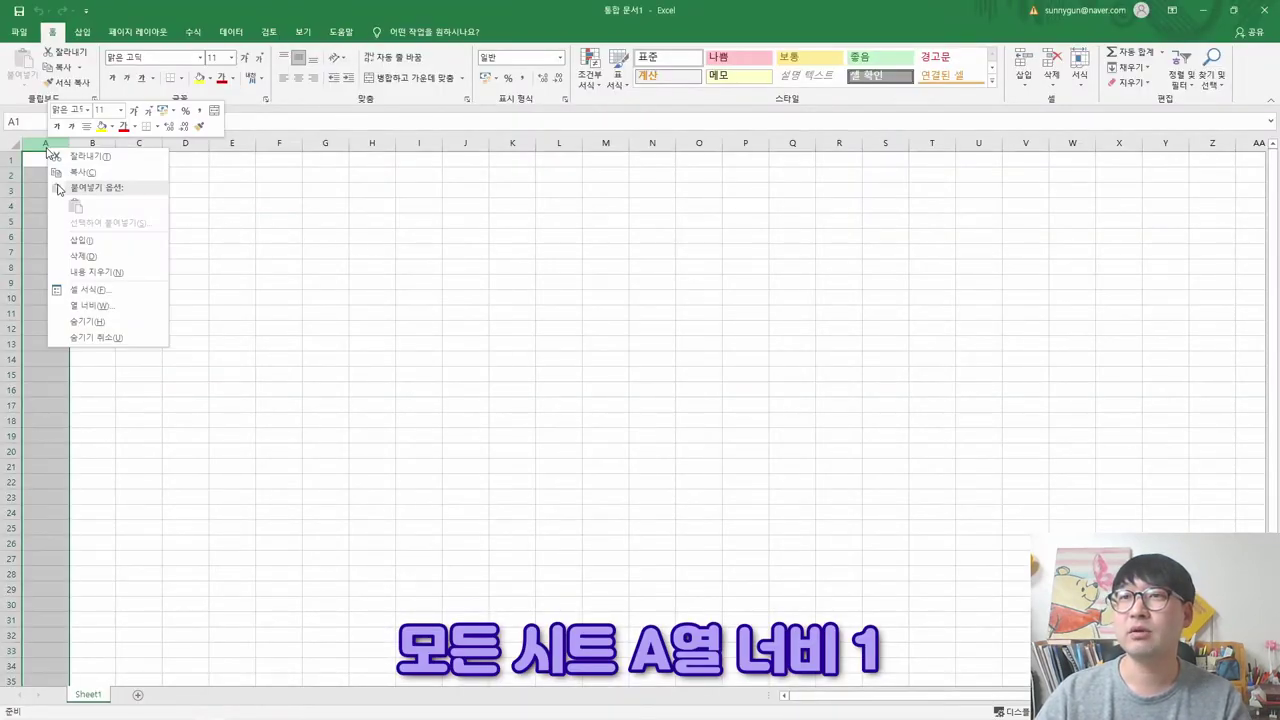
{"action": "left_click", "coordinate": [102, 307]}
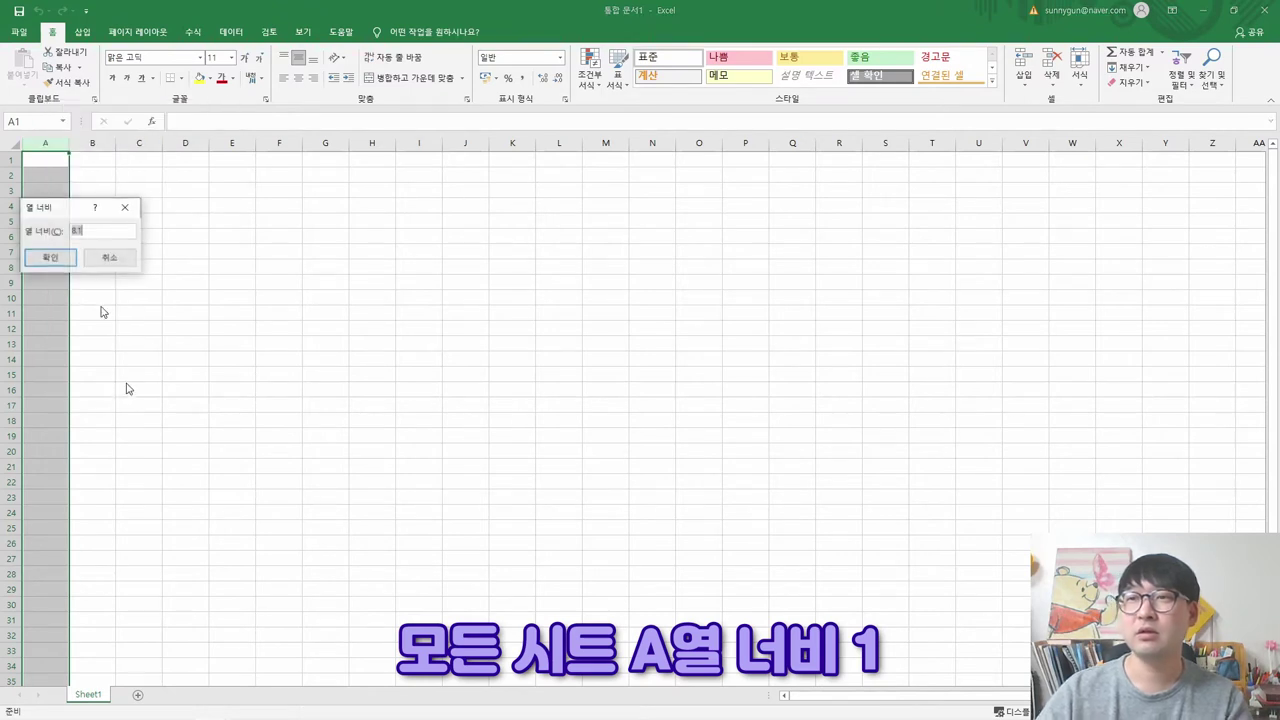
{"action": "key", "text": "Return"}
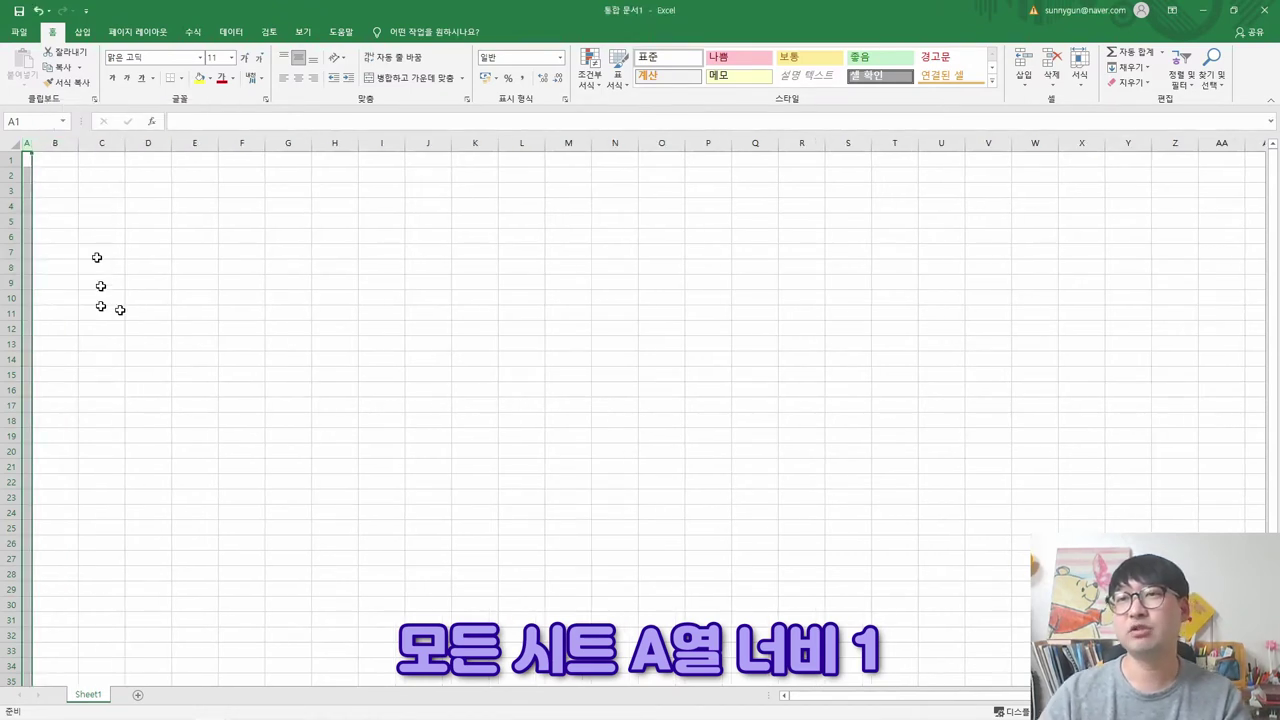
{"action": "left_click", "coordinate": [60, 158]}
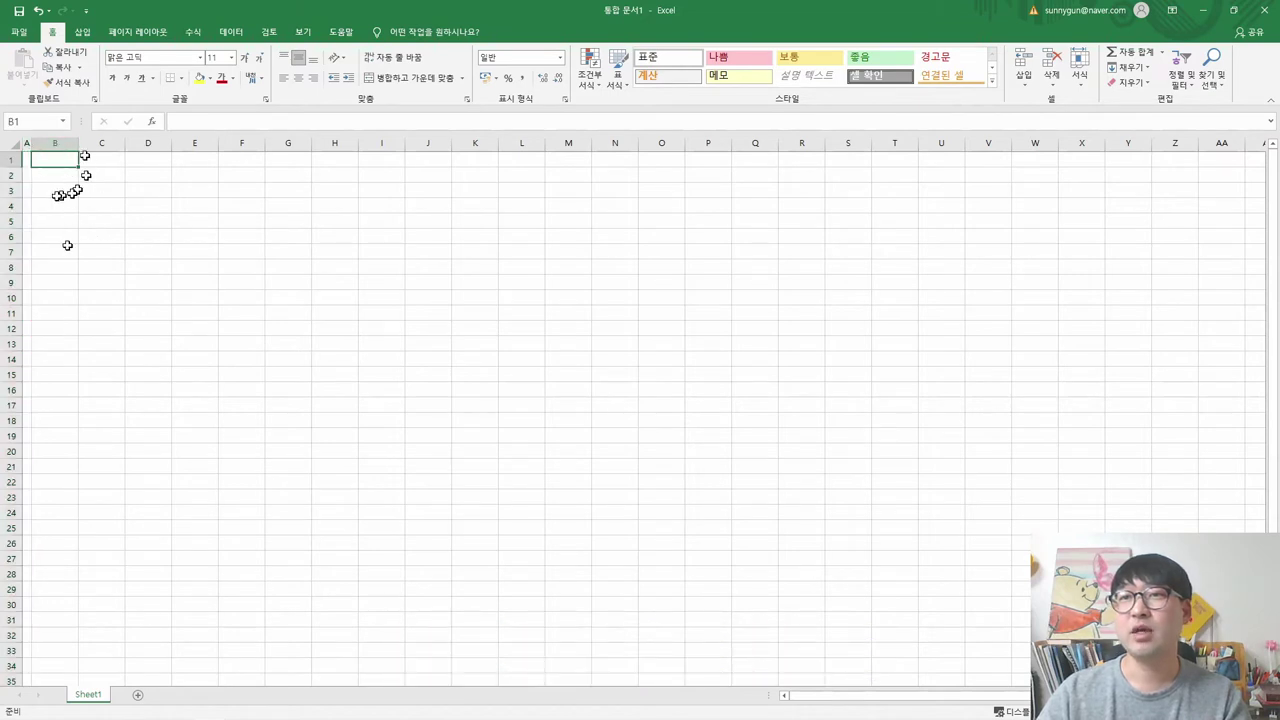
- Rename Sheet1 to 제1작업 without spaces
{"action": "left_click", "coordinate": [86, 697]}
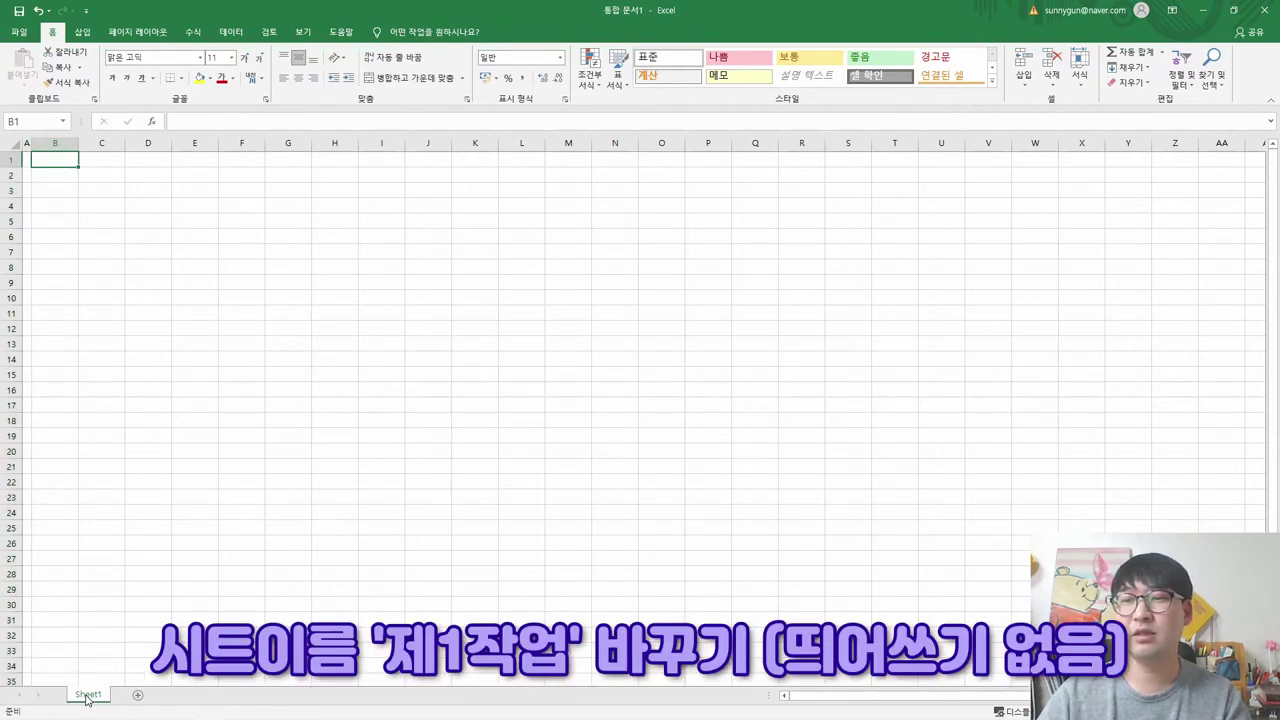
{"action": "double_click", "coordinate": [86, 697]}
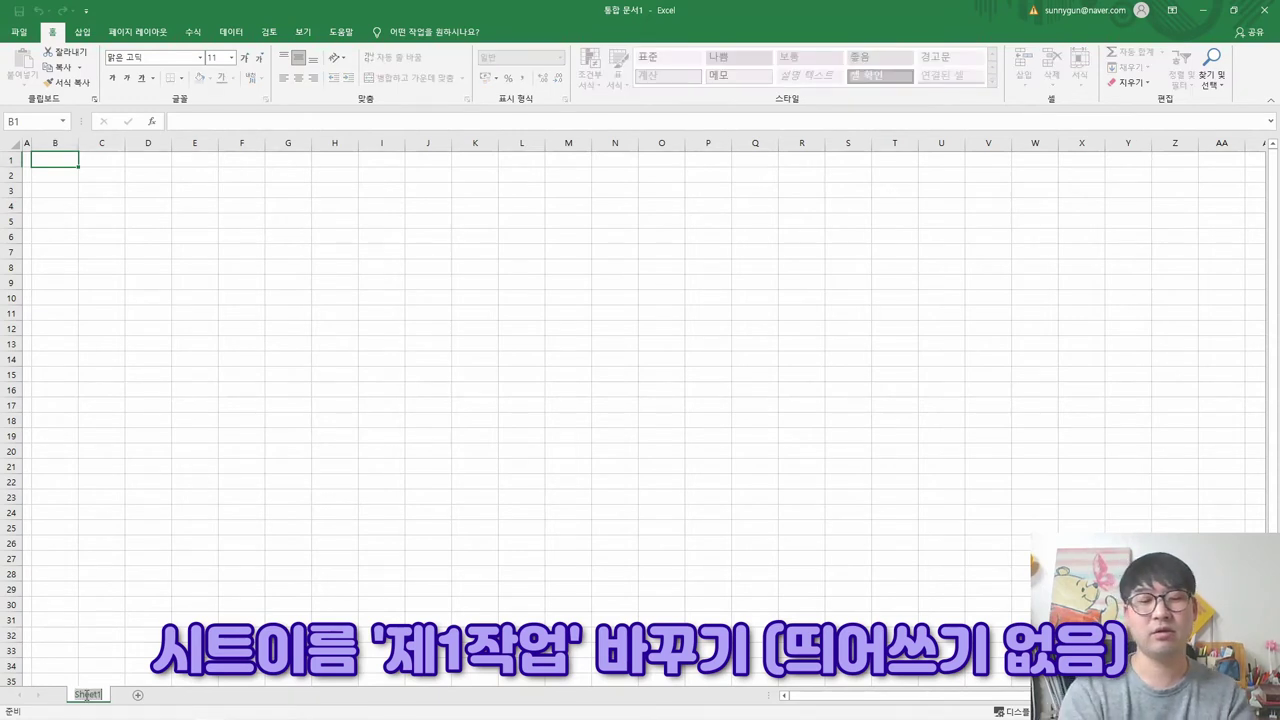
{"action": "type", "text": "wp"}
{"action": "key", "text": "BackSpace"}
{"action": "key", "text": "BackSpace"}
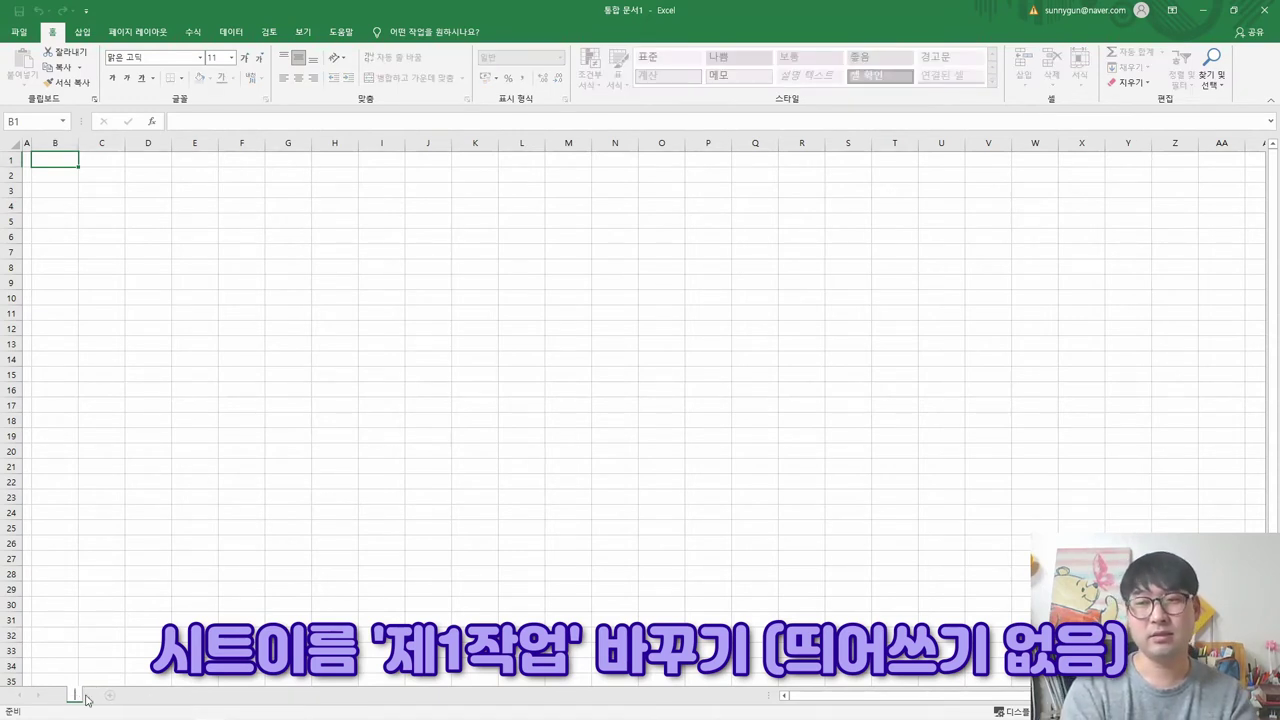
{"action": "type", "text": "제1작ㅇ"}
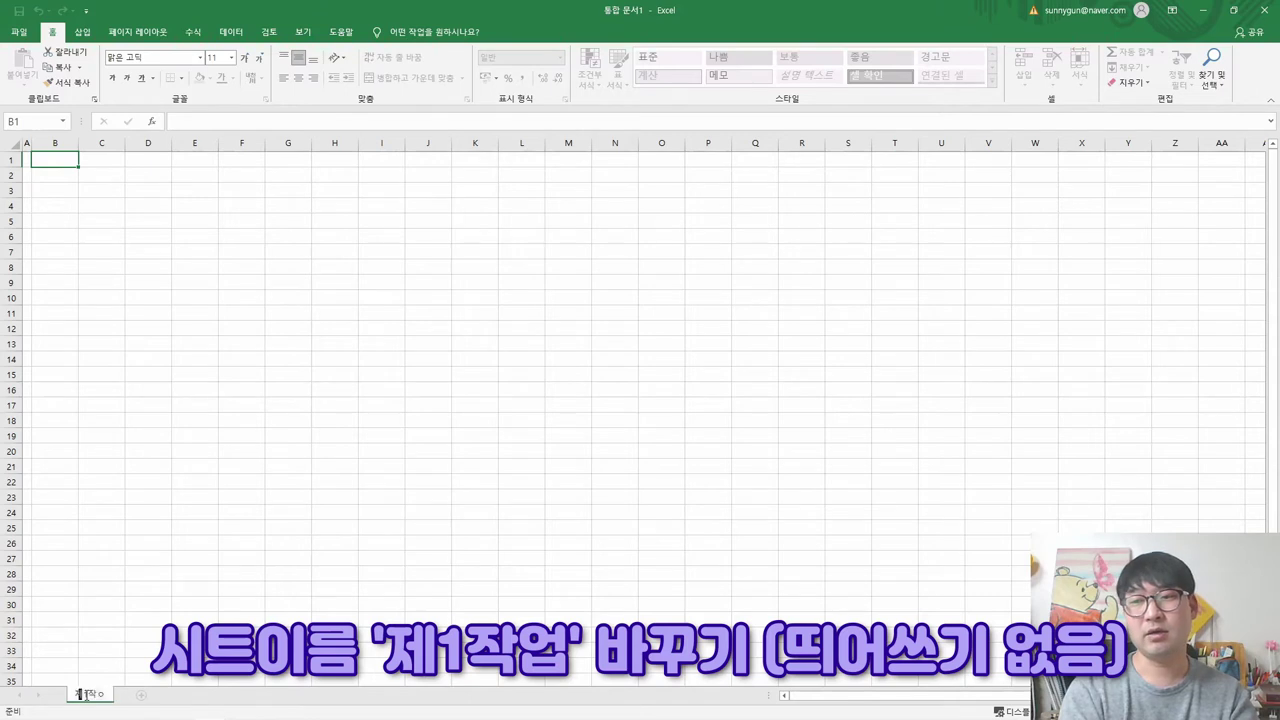
{"action": "key", "text": "Return"}
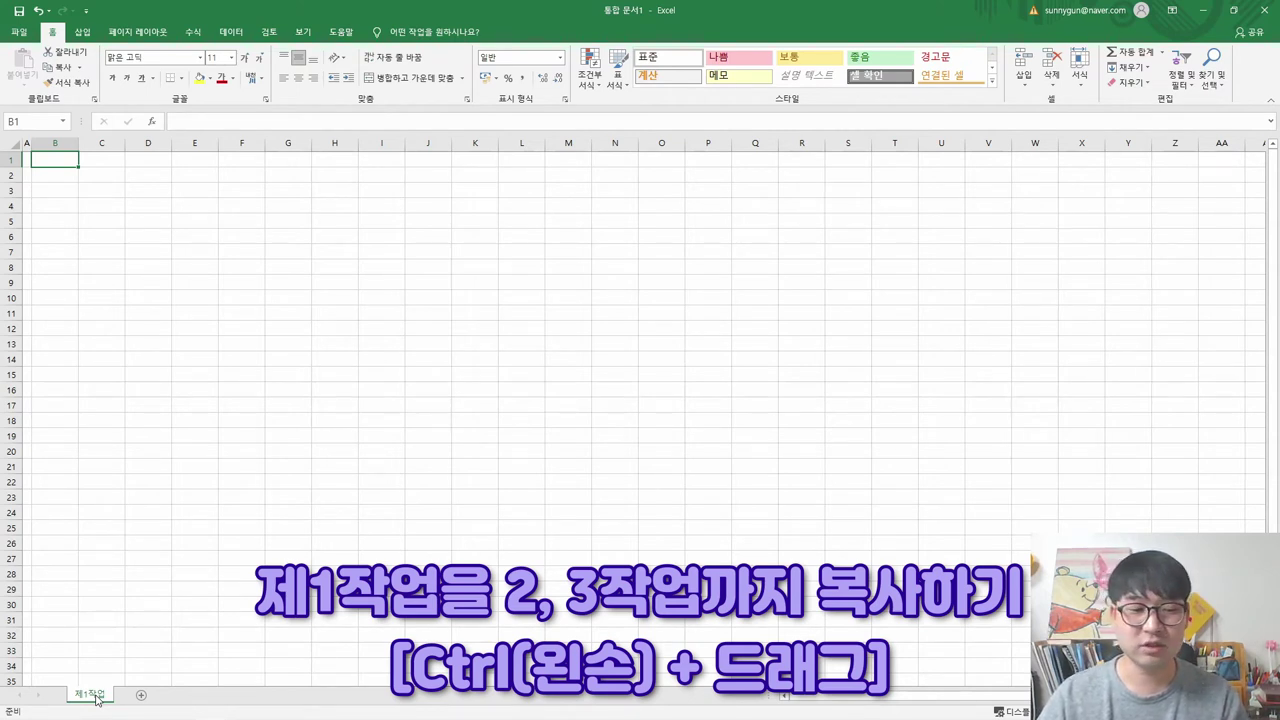
- Duplicate the 제1작업 sheet directly after itself and rename the copy 제2작업
{"action": "left_click_drag", "start_coordinate": [97, 698], "coordinate": [122, 699]}
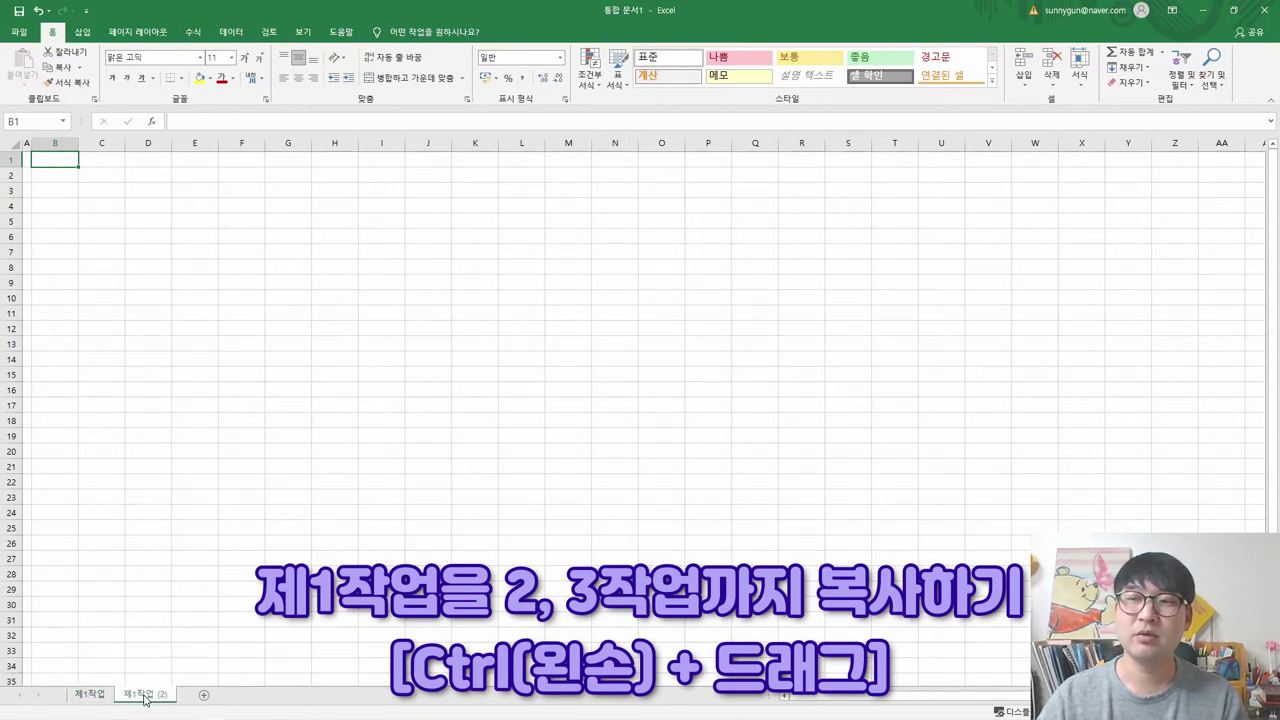
{"action": "double_click", "coordinate": [144, 695]}
{"action": "left_click", "coordinate": [226, 708]}
{"action": "key", "text": "BackSpace"}
{"action": "type", "text": "2작"}
{"action": "type", "text": "00"}
{"action": "key", "text": "BackSpace"}
{"action": "key", "text": "BackSpace"}
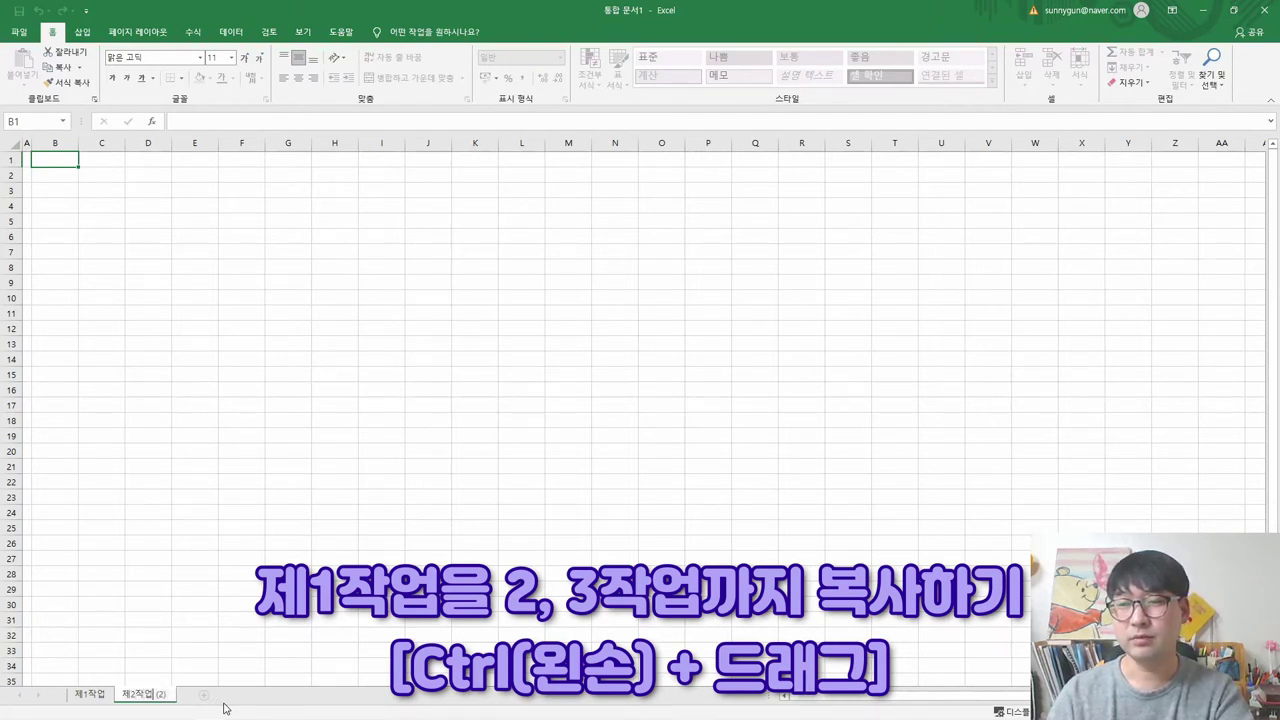
{"action": "key", "text": "BackSpace"}
{"action": "key", "text": "Return"}
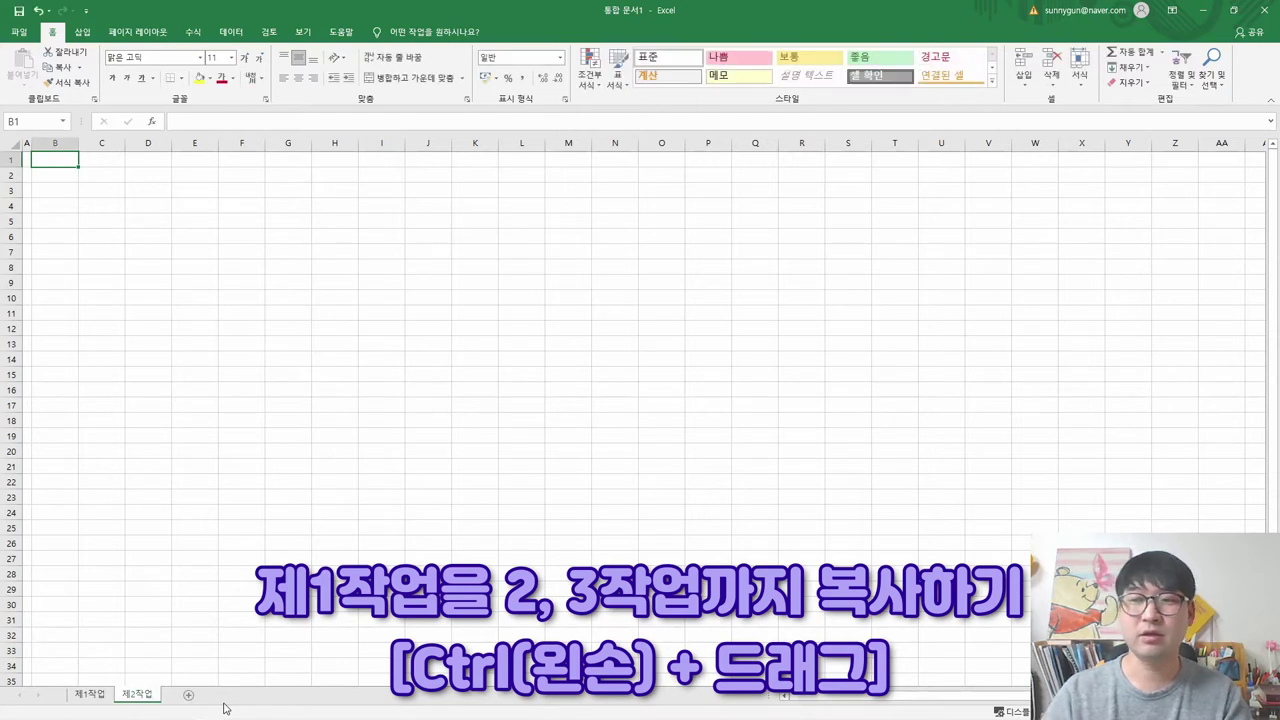
- Duplicate the 제2작업 sheet, rename the copy 제3작업, and return to the 제1작업 sheet
{"action": "left_click_drag", "start_coordinate": [137, 700], "coordinate": [174, 700]}
{"action": "double_click", "coordinate": [186, 697]}
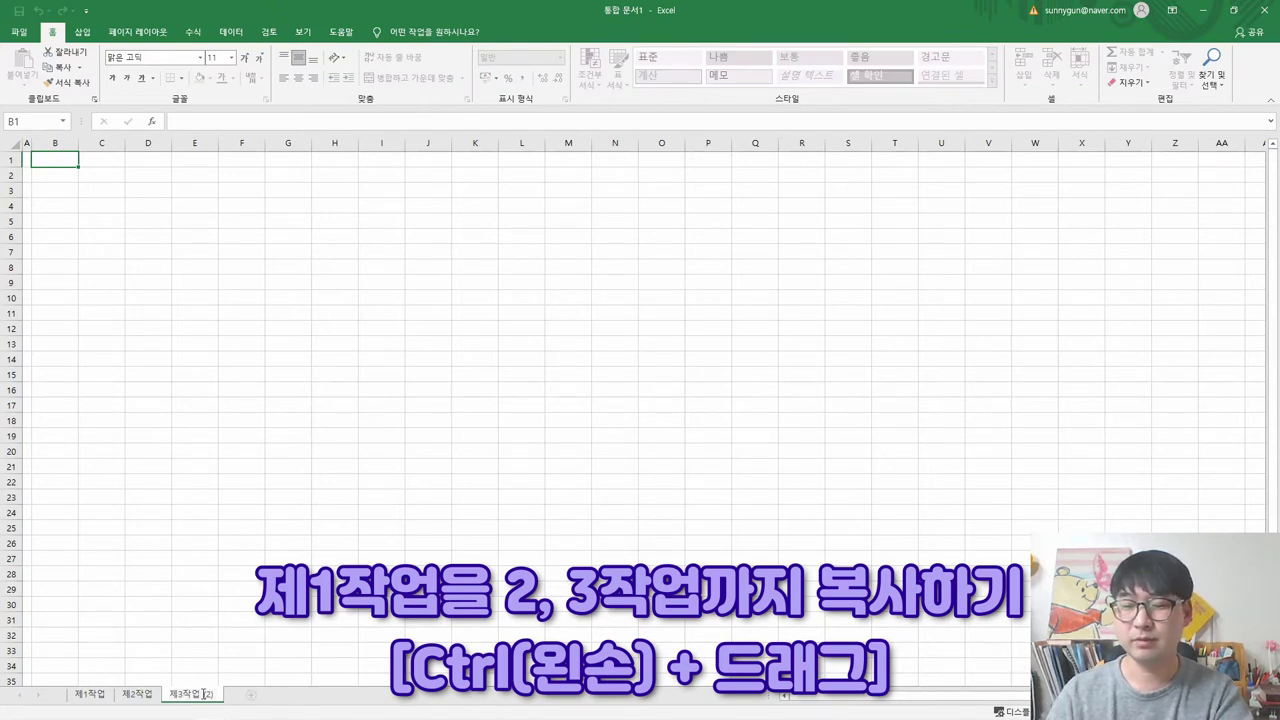
{"action": "type", "text": "제3작업"}
{"action": "key", "text": "Return"}
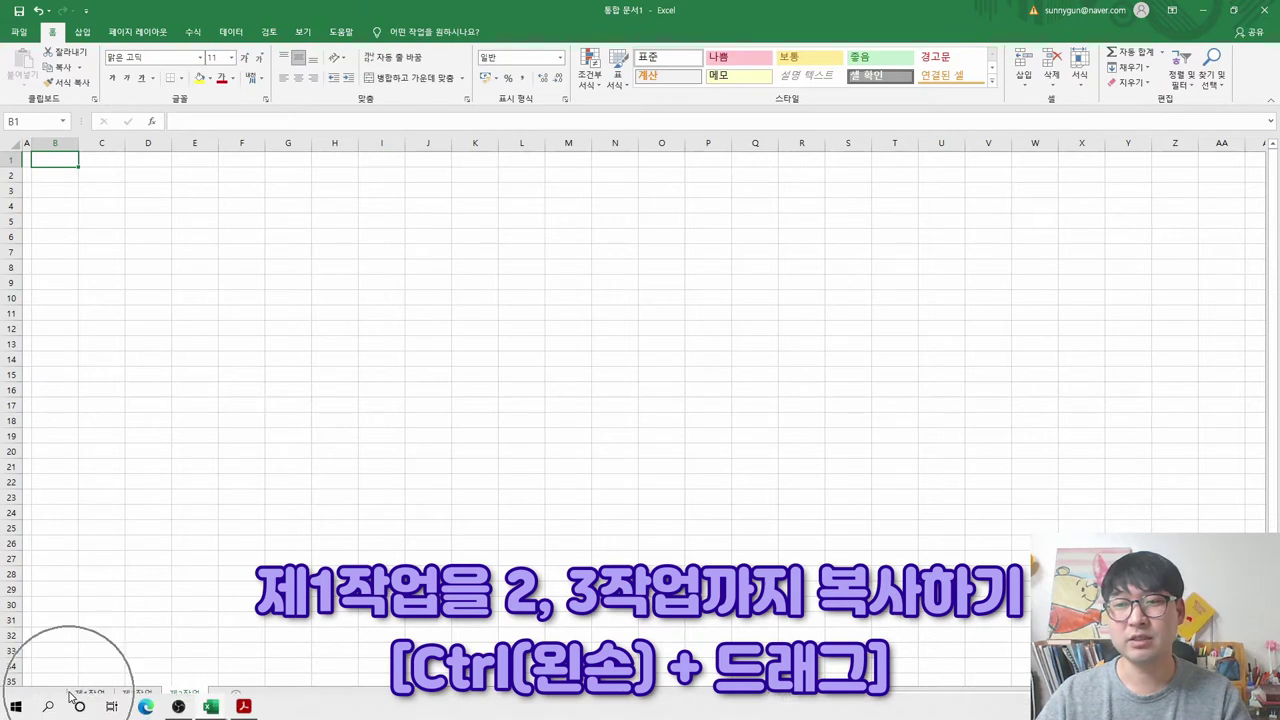
{"action": "key", "text": "ctrl"}
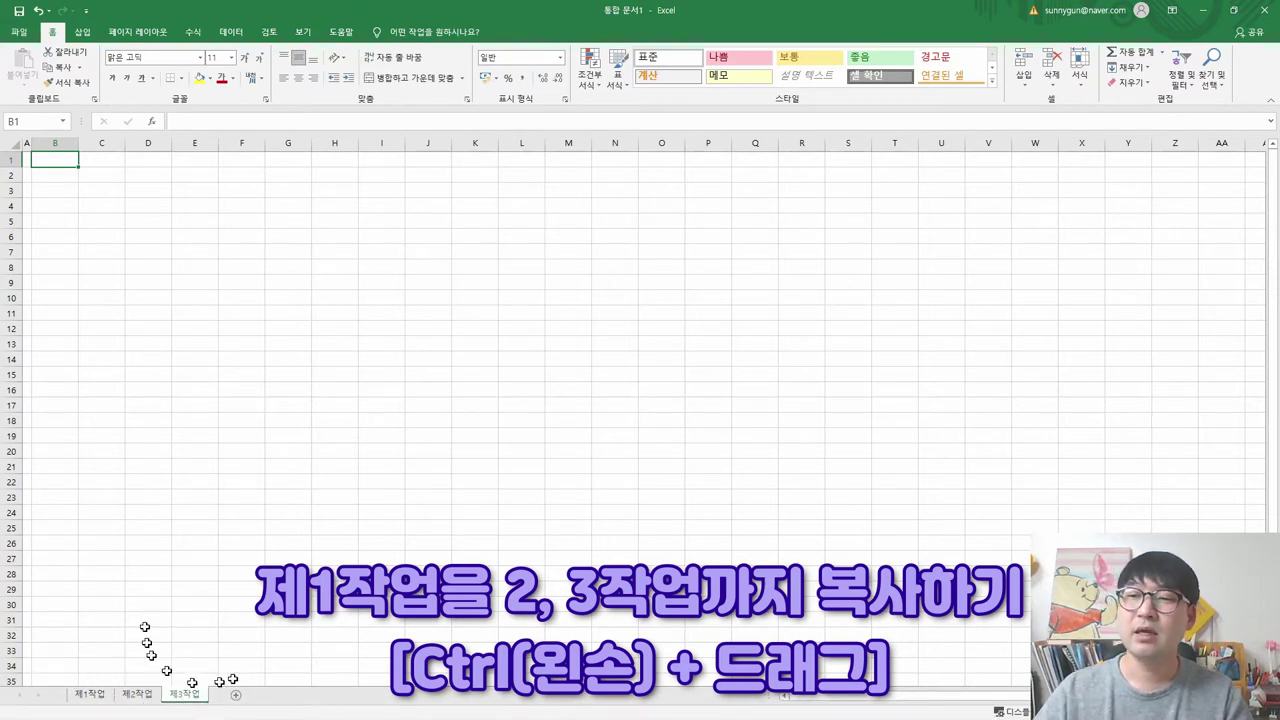
{"action": "left_click", "coordinate": [90, 694]}
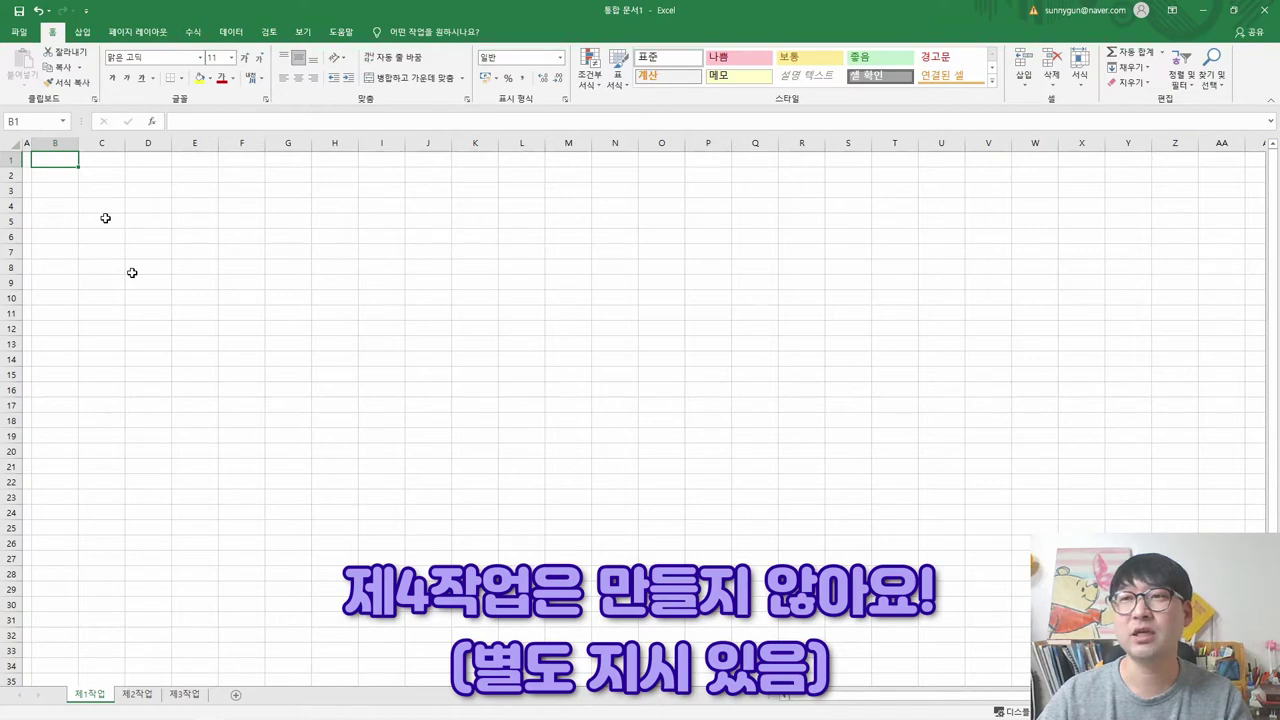
- Switch to the exam PDF in Acrobat Reader and examine the 제1작업 output table of course data from row 4 to row 14
{"action": "key", "text": "alt+Tab"}
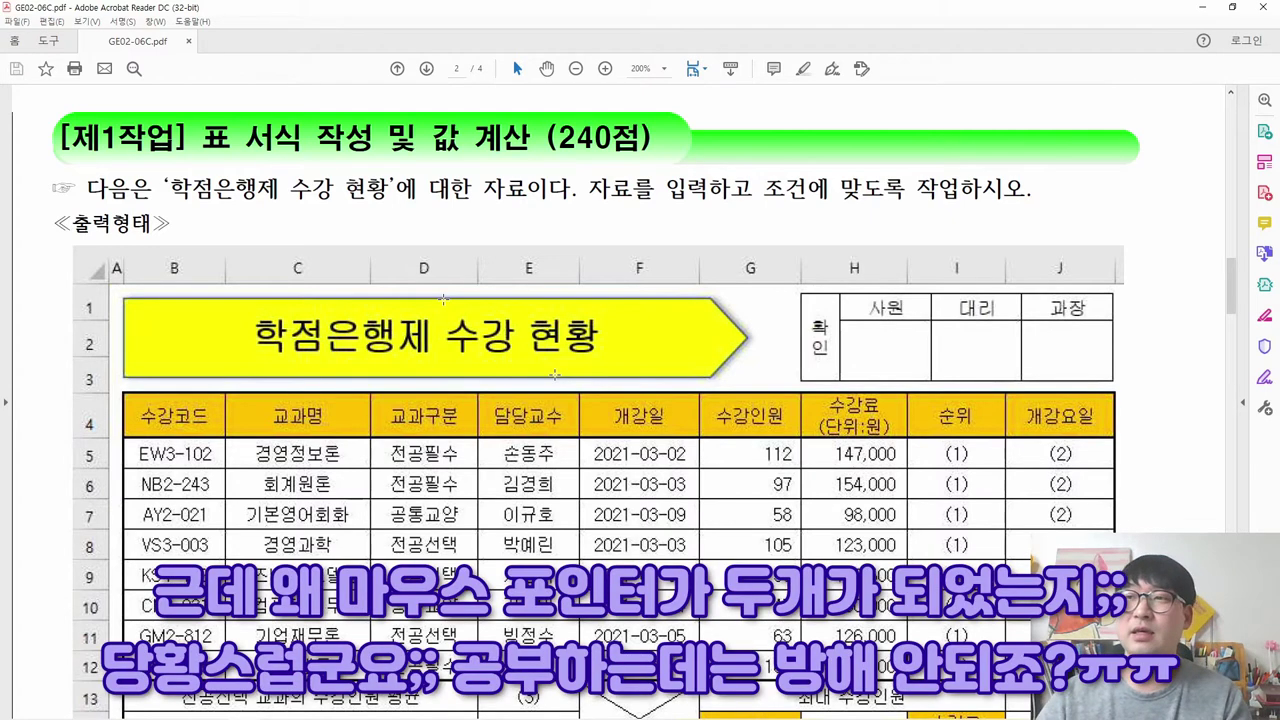
{"action": "key", "text": "alt+Tab"}
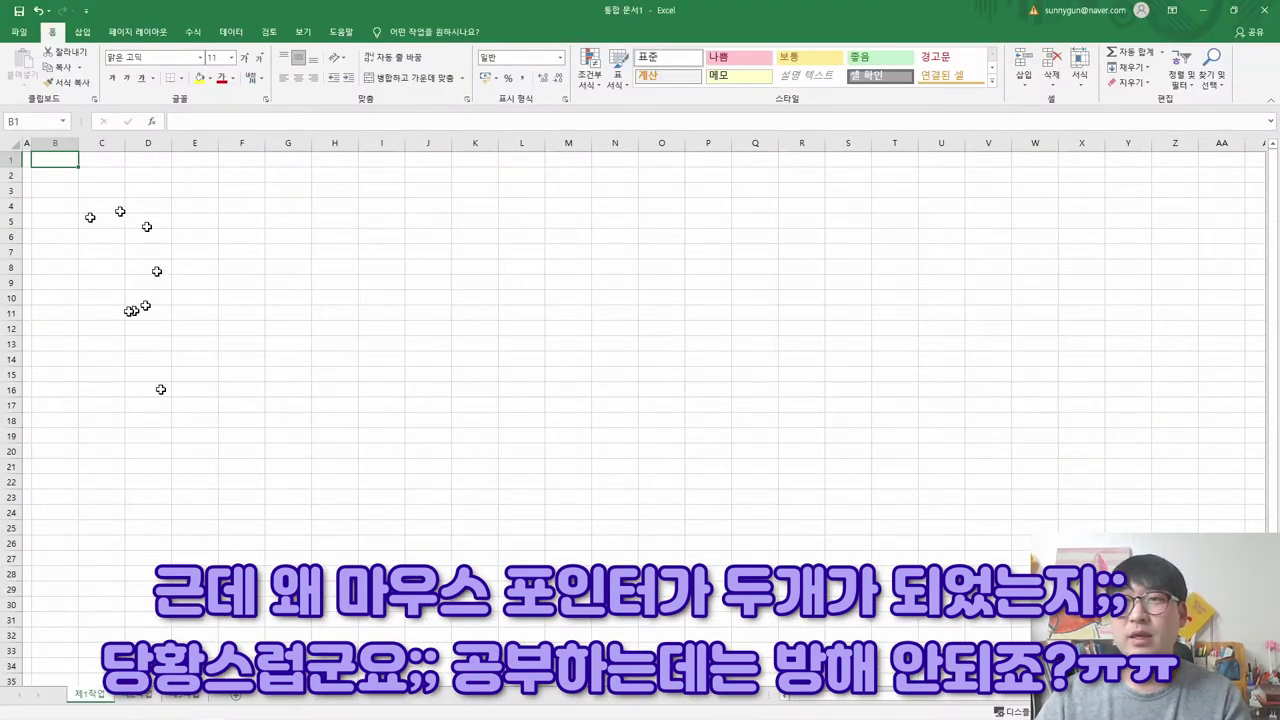
{"action": "key", "text": "alt+Tab"}
{"action": "scroll", "coordinate": [260, 440], "scroll_direction": "down", "scroll_amount": 1}
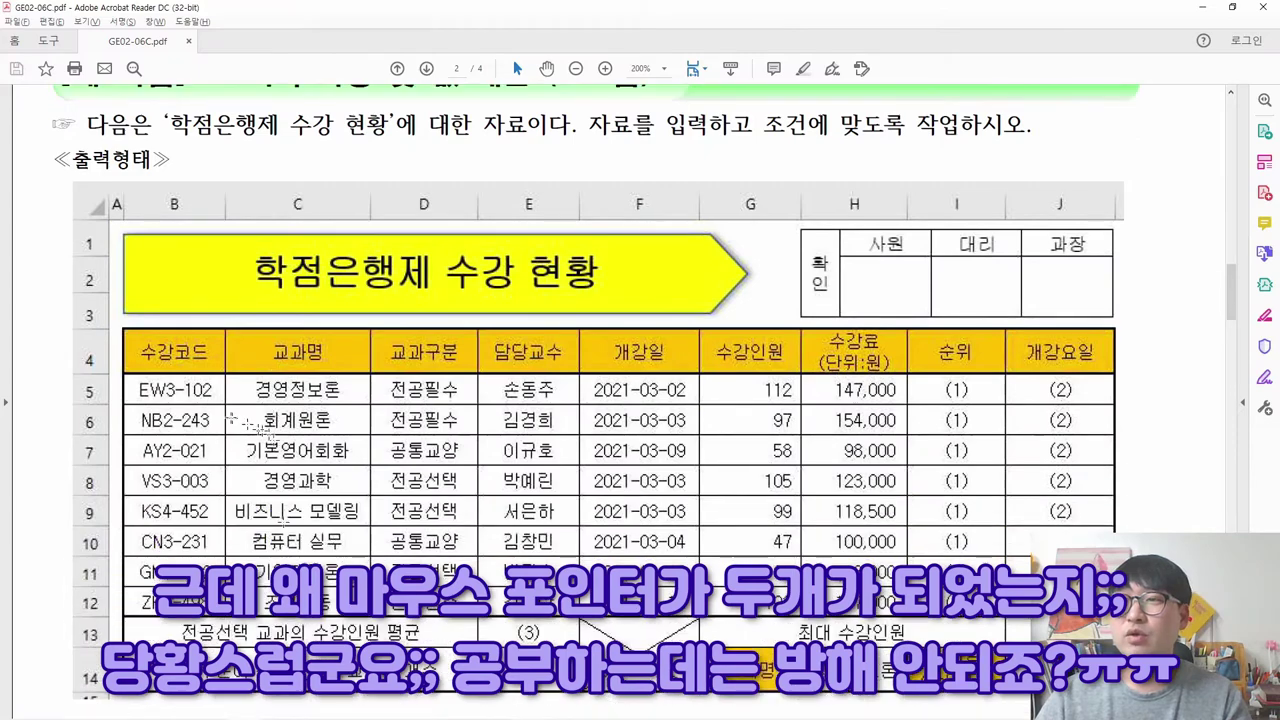
{"action": "left_click_drag", "start_coordinate": [147, 343], "coordinate": [1076, 684]}
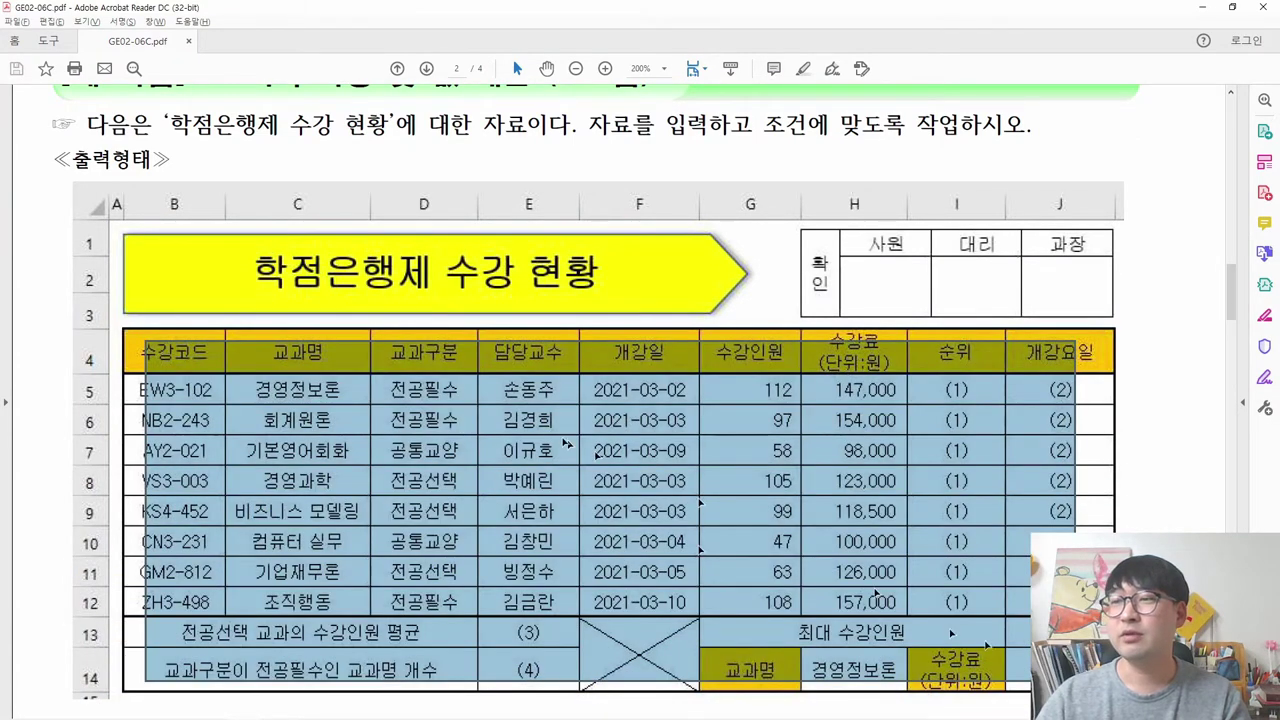
{"action": "left_click", "coordinate": [950, 397]}
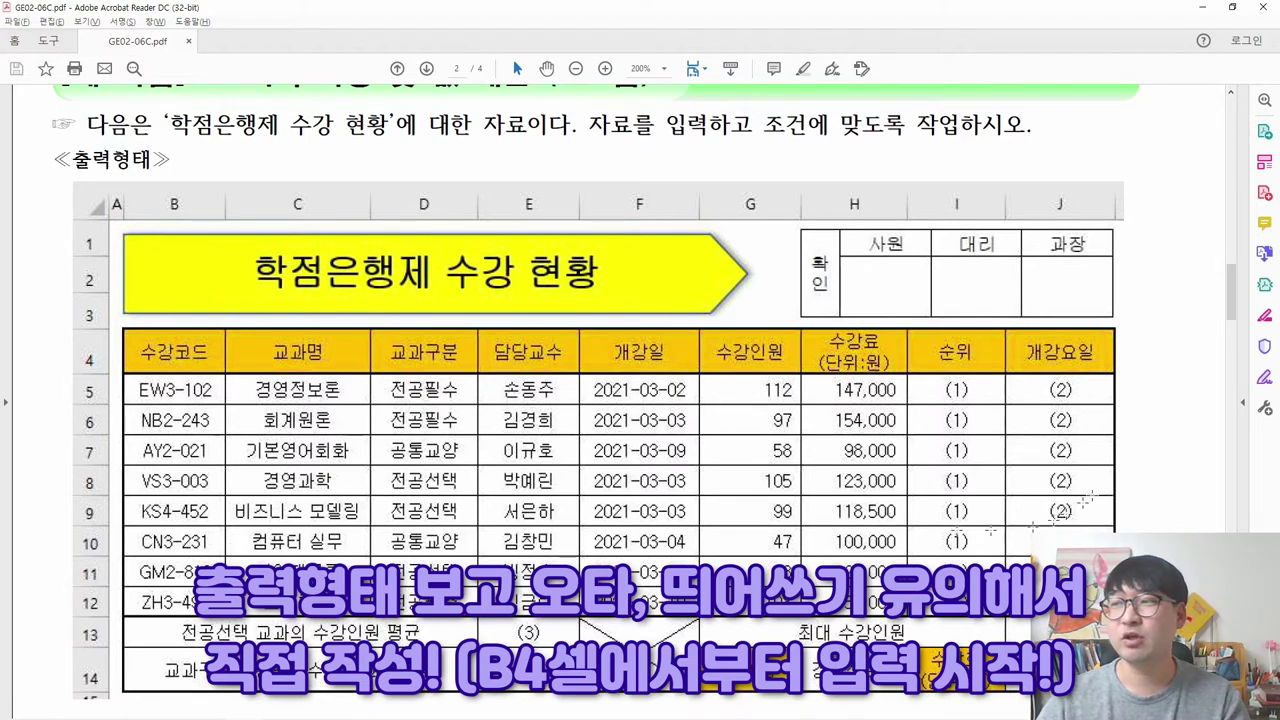
{"action": "scroll", "coordinate": [997, 456], "scroll_direction": "down", "scroll_amount": 1}
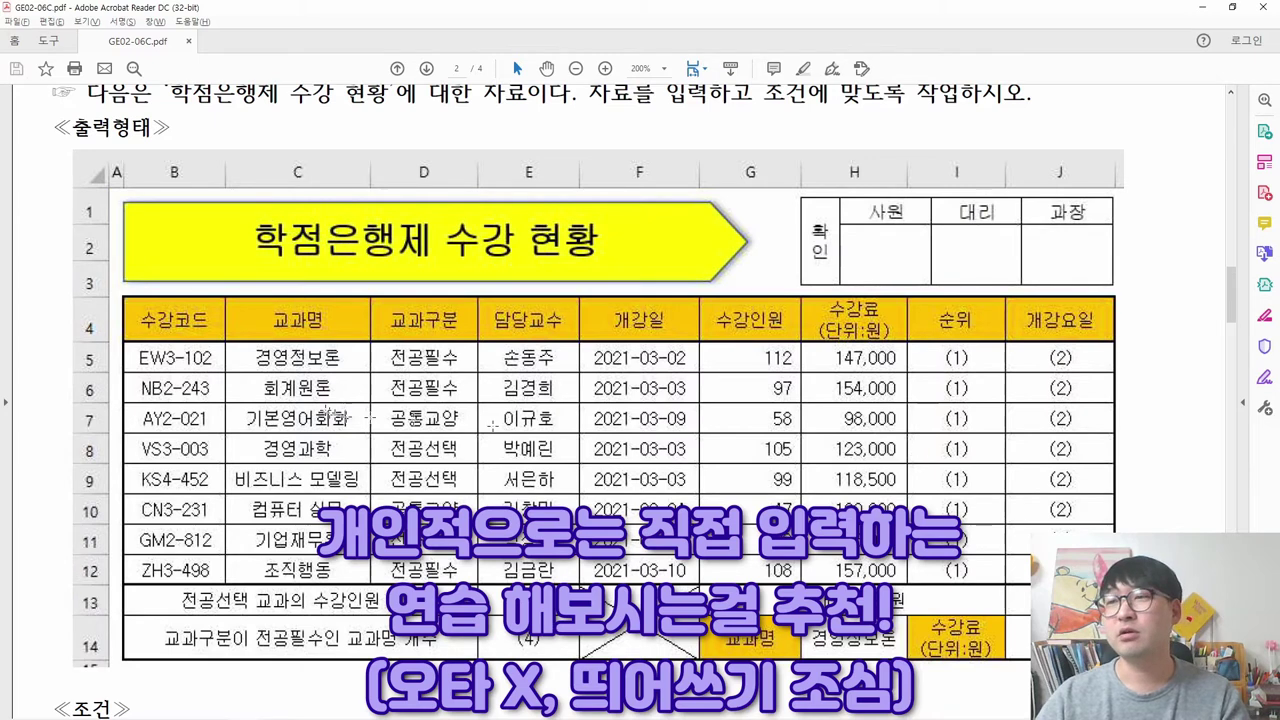
{"action": "left_click_drag", "start_coordinate": [146, 316], "coordinate": [1086, 643]}
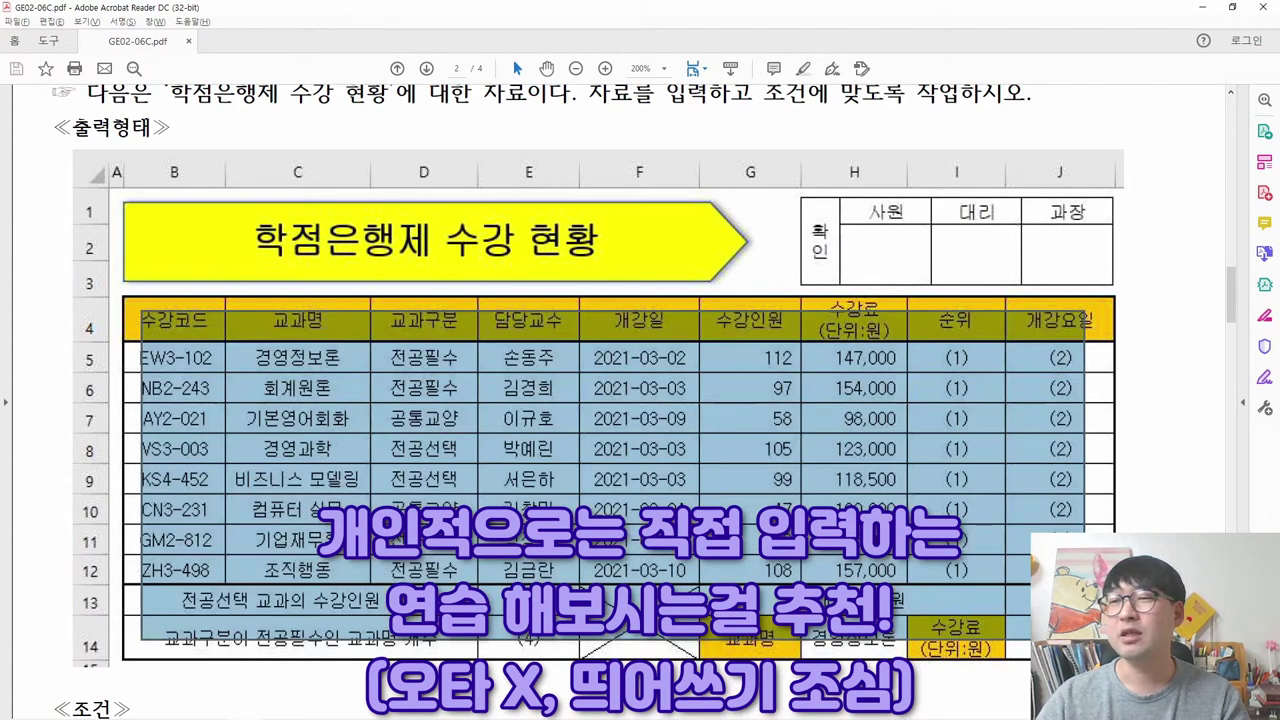
{"action": "left_click", "coordinate": [880, 568]}
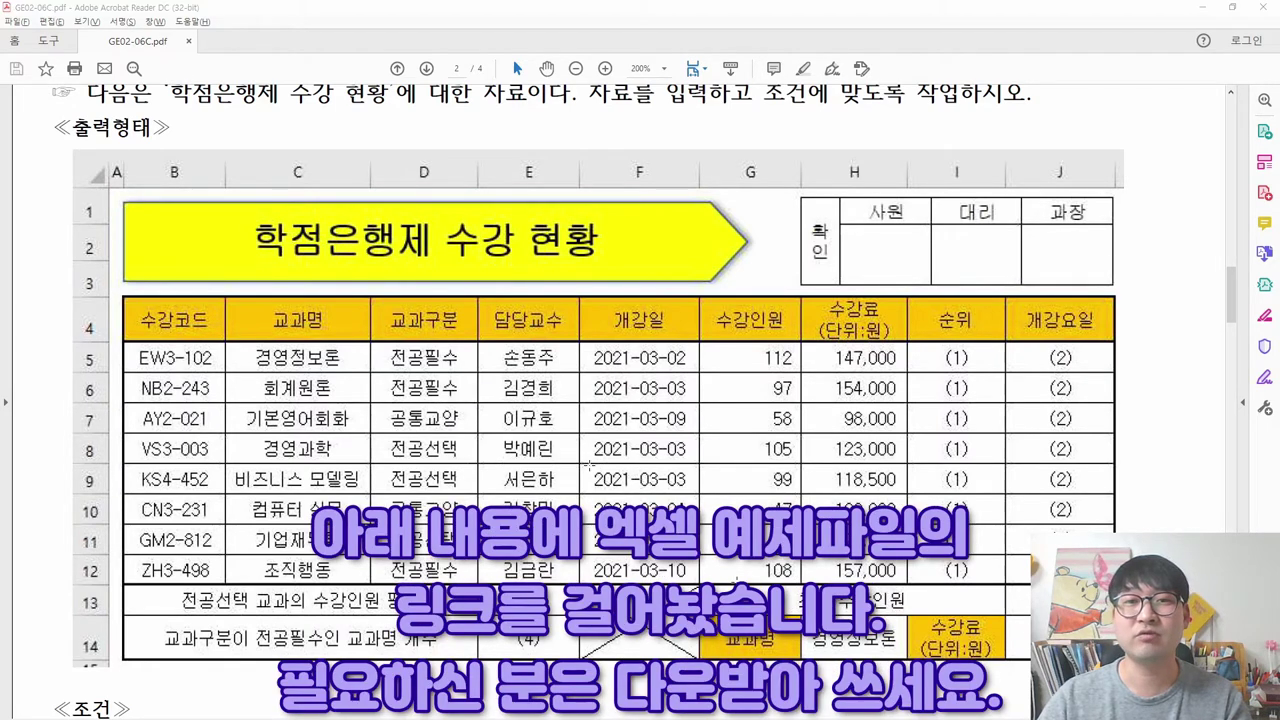
- Switch to Excel and paste the copied course table into the 제1작업 sheet starting at cell B4
{"action": "key", "text": "alt+Tab"}
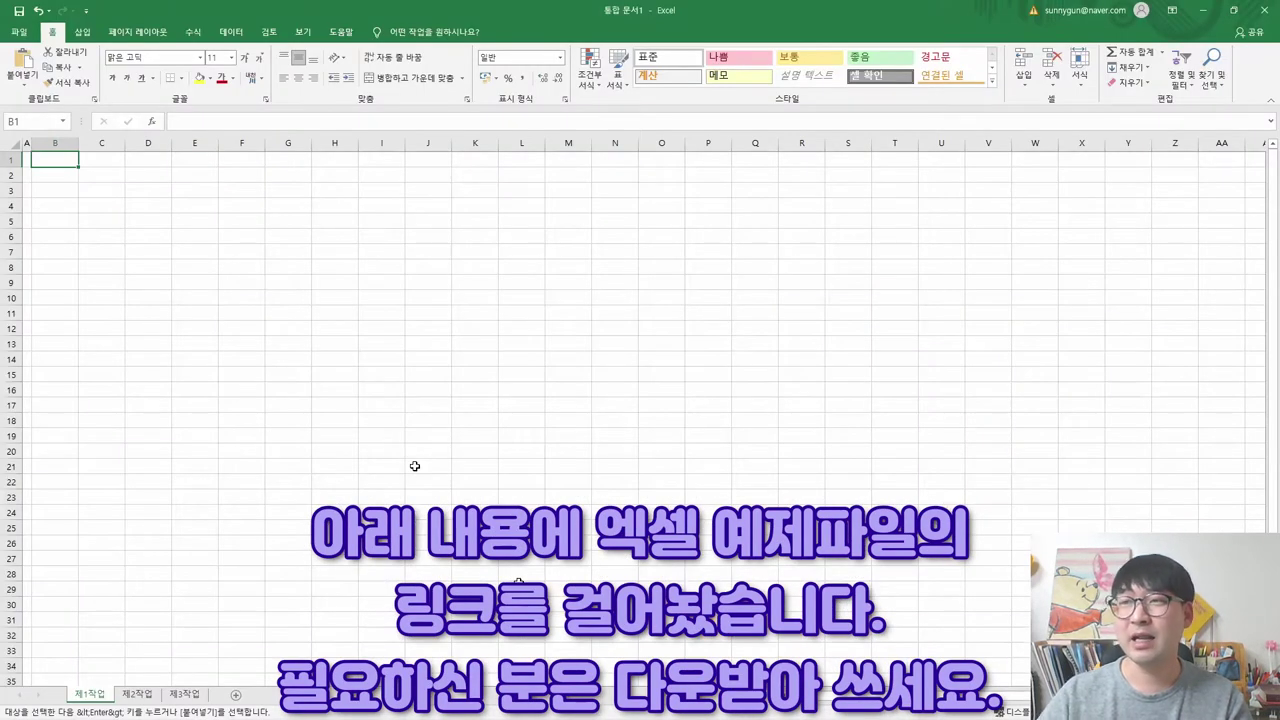
{"action": "right_click", "coordinate": [62, 207]}
{"action": "key", "text": "Escape"}
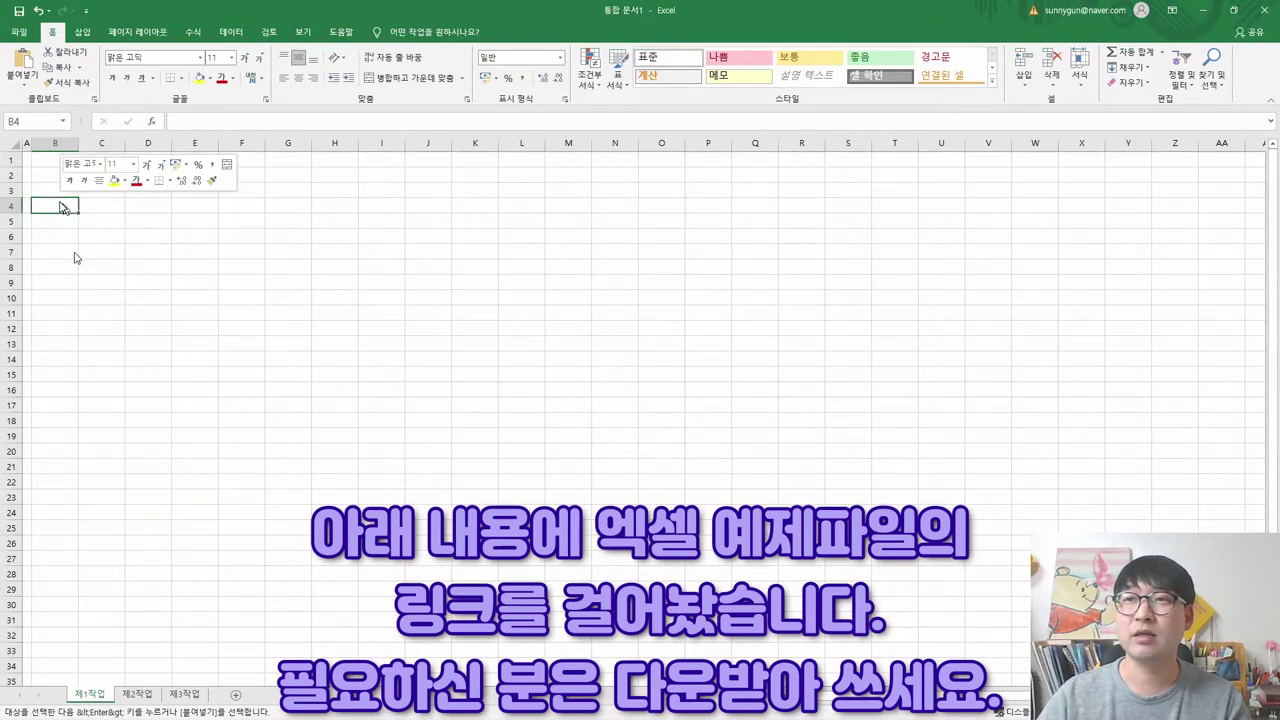
{"action": "key", "text": "Return"}
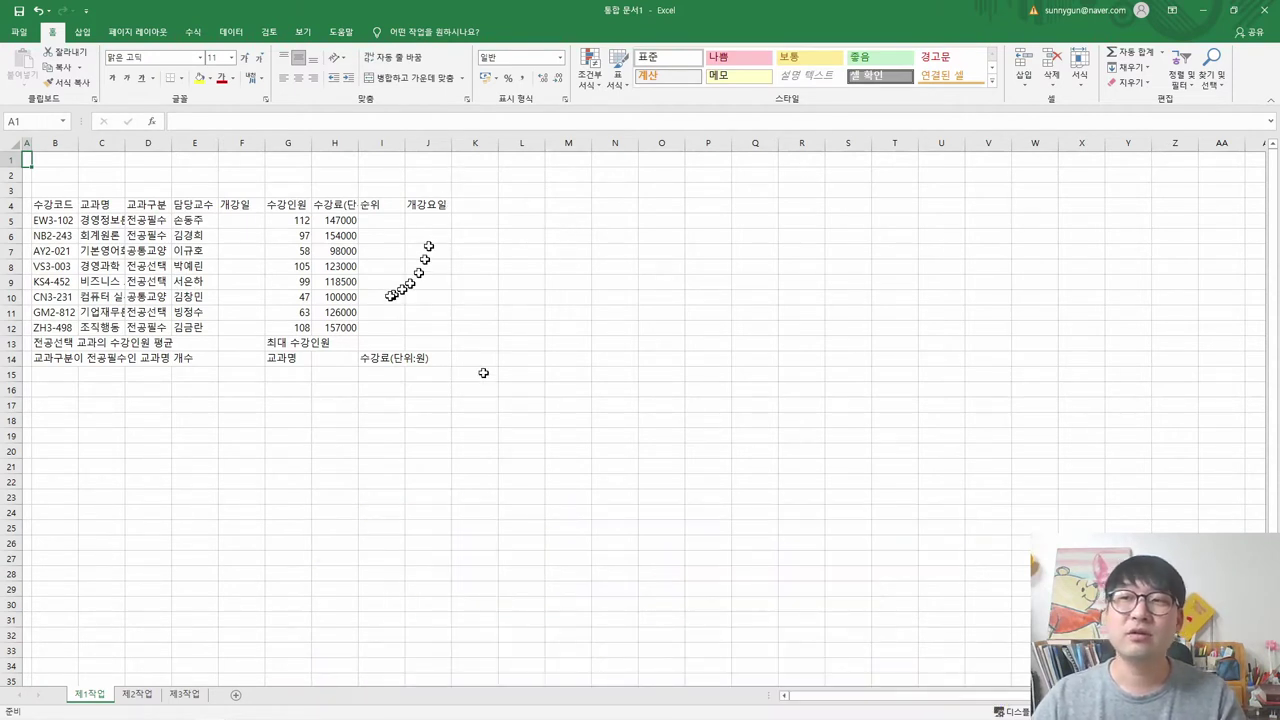
- Check the 수강료(단위:원) header in the exam PDF and break cell H4 onto a second line before (단위:원)
{"action": "key", "text": "alt+Tab"}
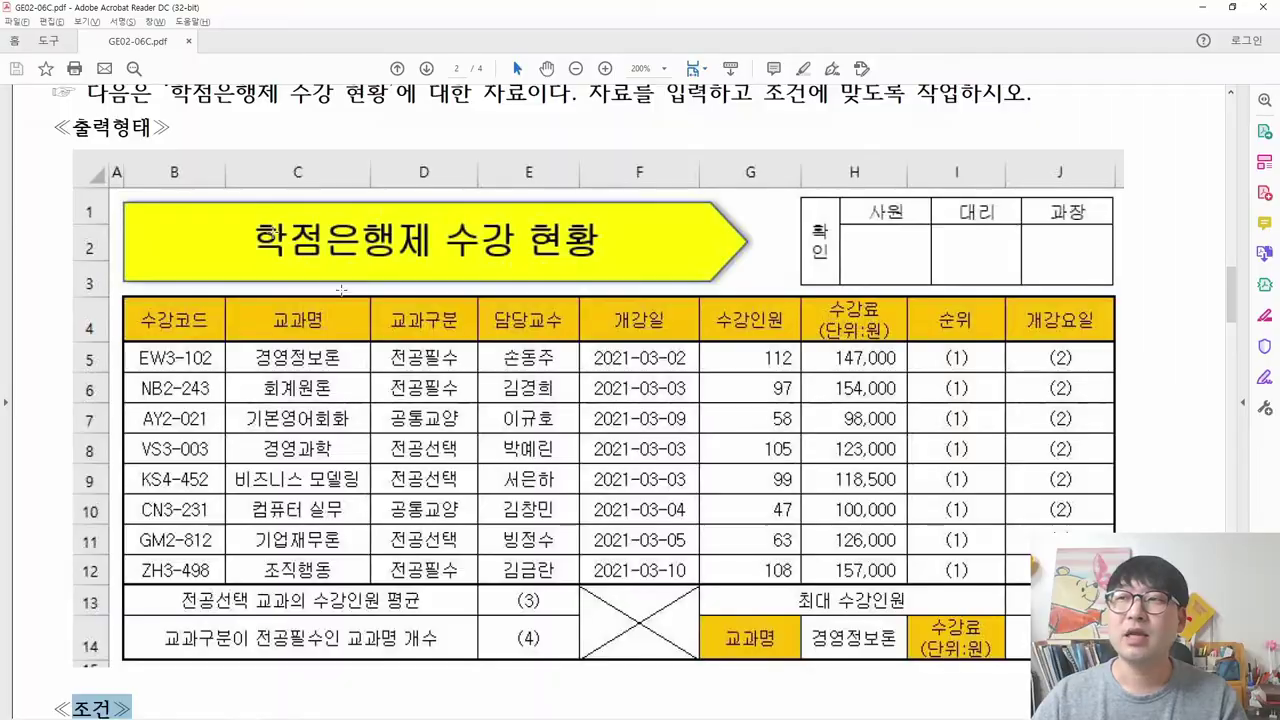
{"action": "left_click_drag", "start_coordinate": [812, 303], "coordinate": [889, 338]}
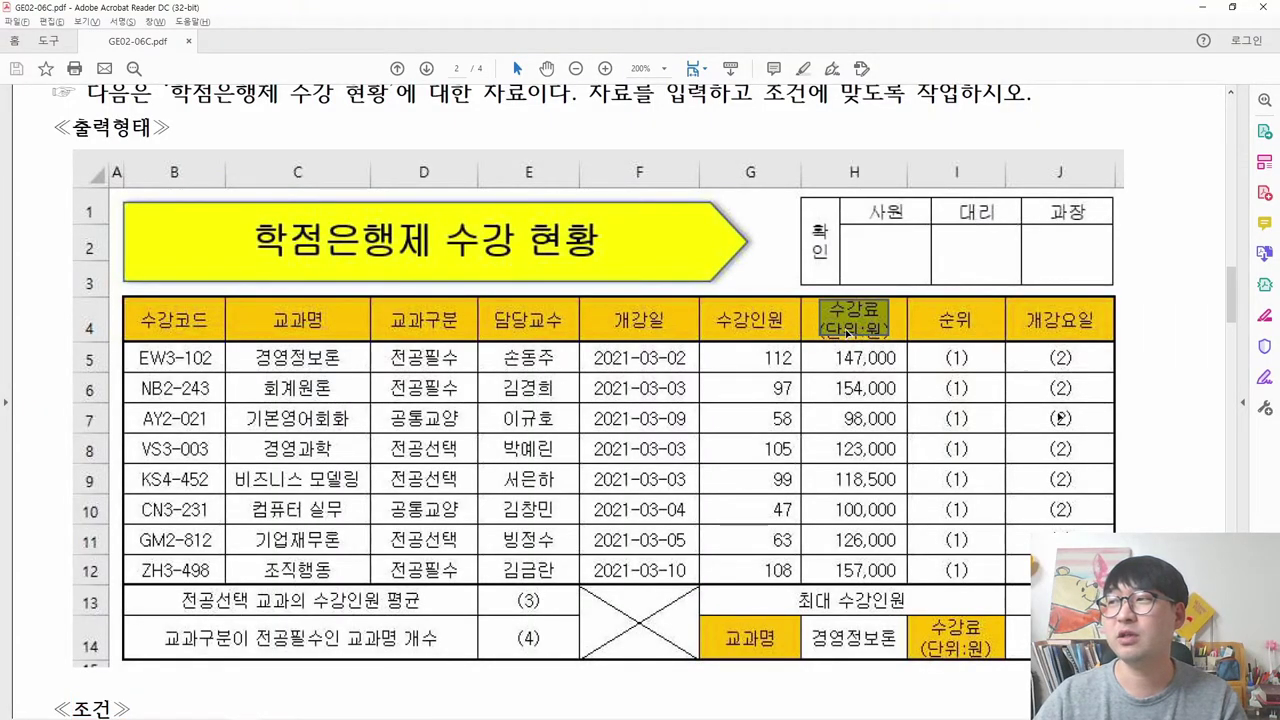
{"action": "left_click", "coordinate": [856, 320]}
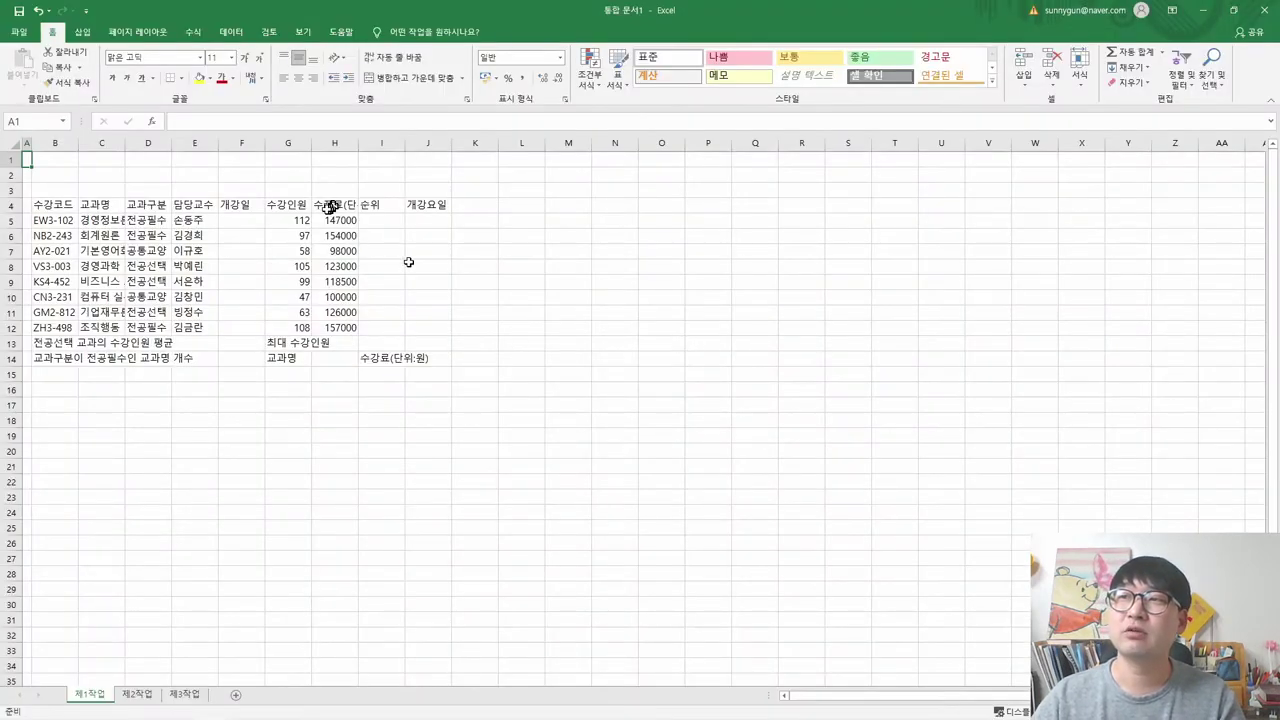
{"action": "left_click", "coordinate": [332, 212]}
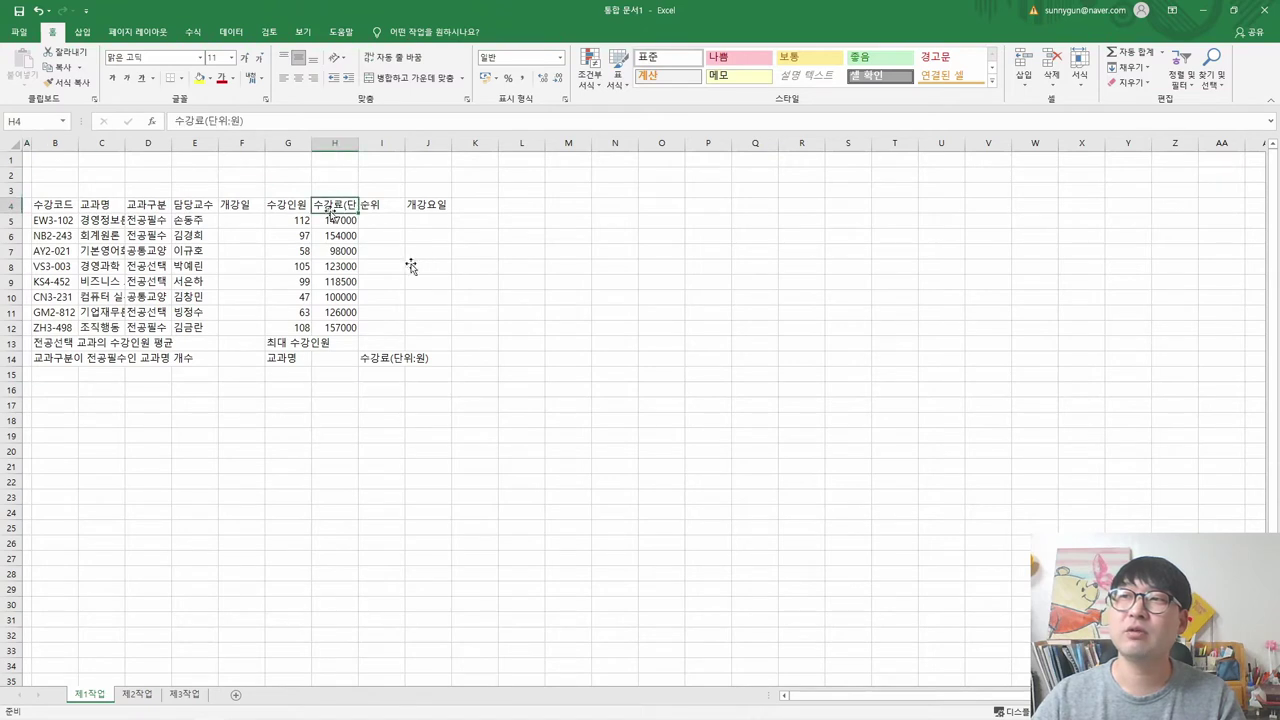
{"action": "double_click", "coordinate": [339, 205]}
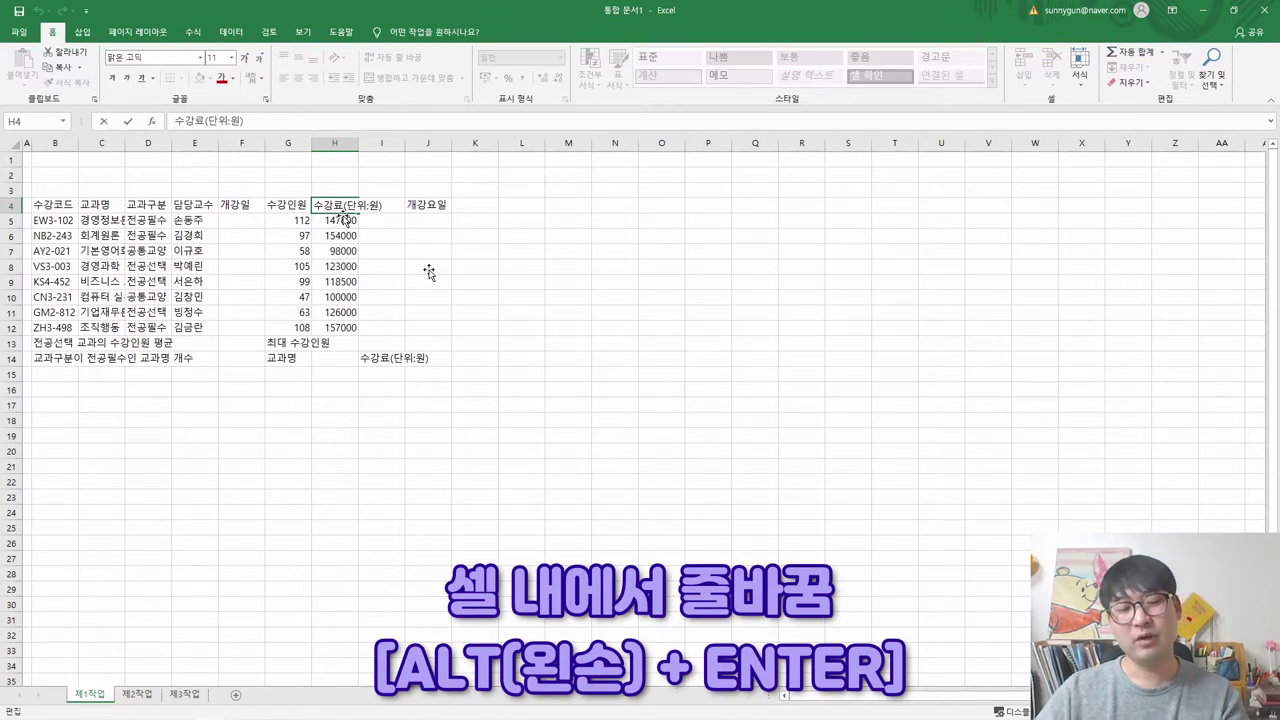
{"action": "key", "text": "alt"}
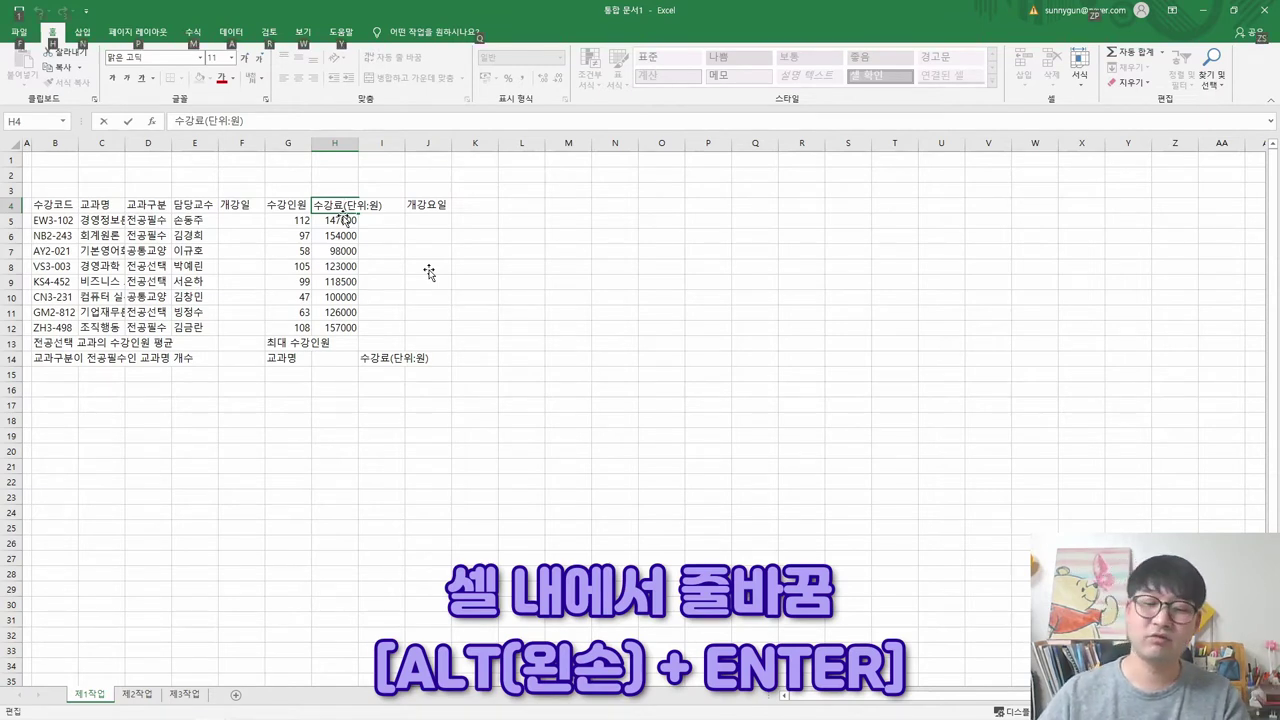
{"action": "key", "text": "alt+Return"}
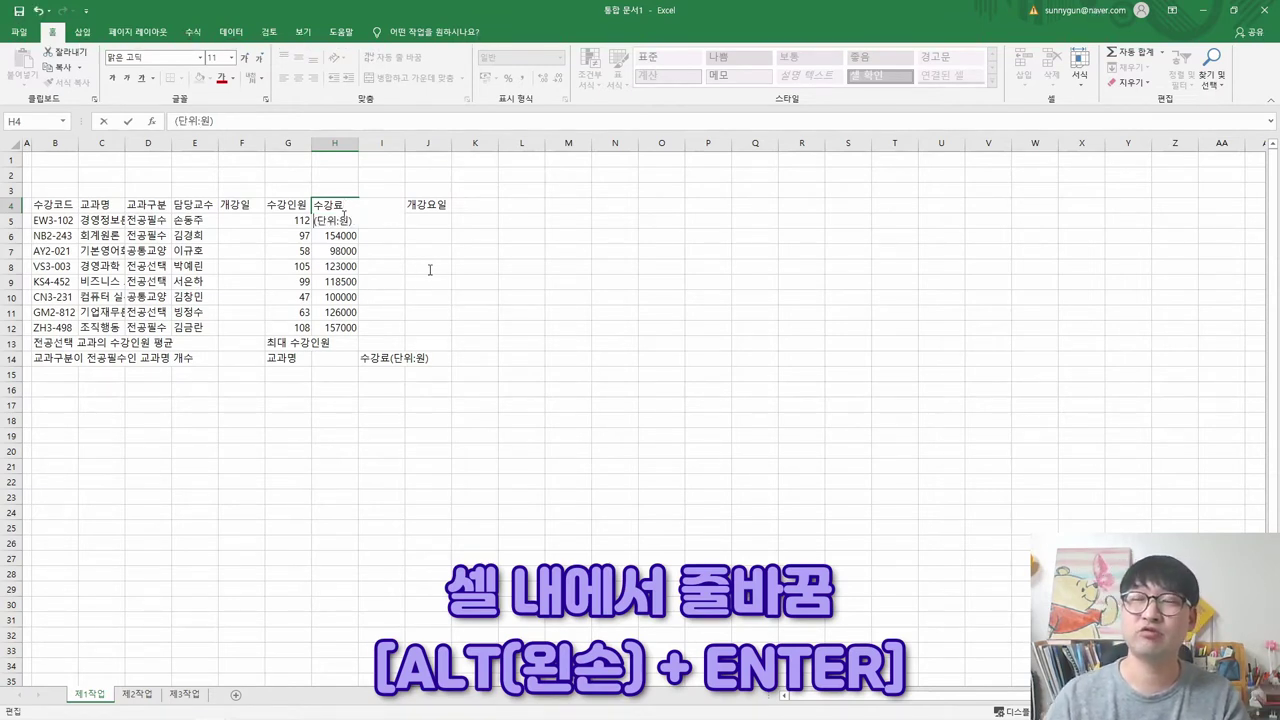
{"action": "key", "text": "Return"}
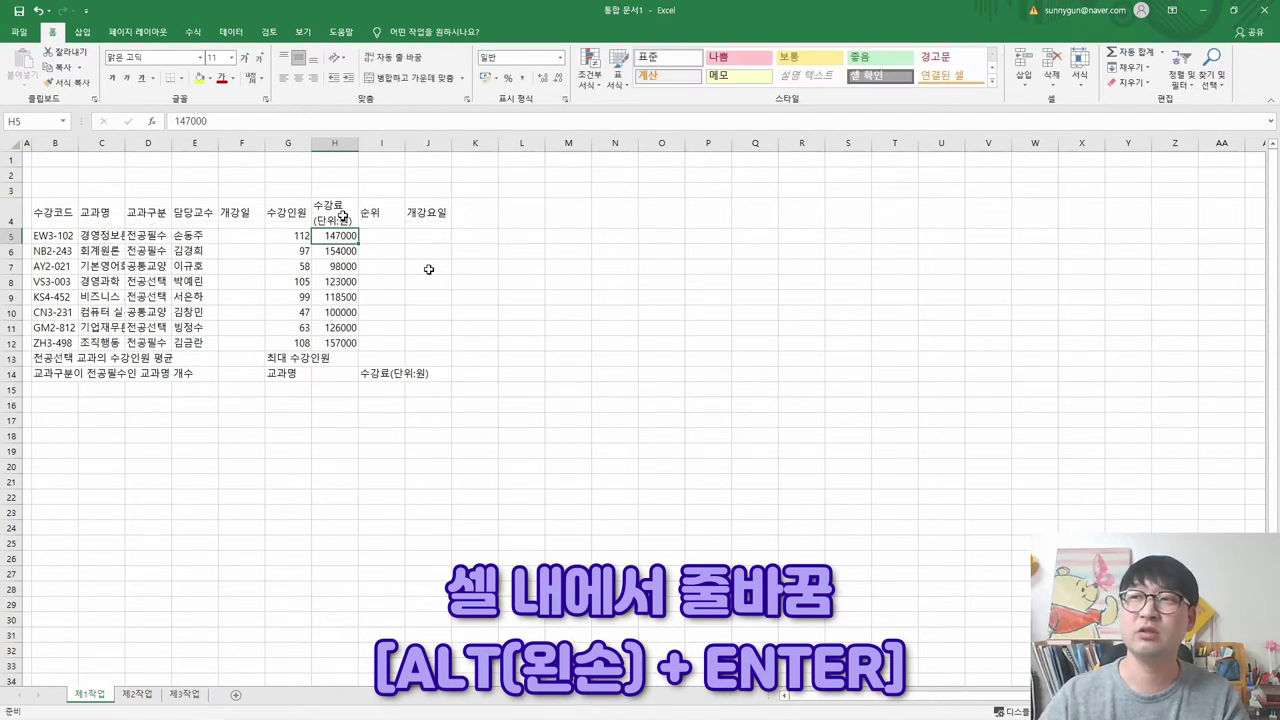
- Insert a line break before (단위:원) in the 수강료(단위:원) label in cell I14
{"action": "left_click", "coordinate": [394, 374]}
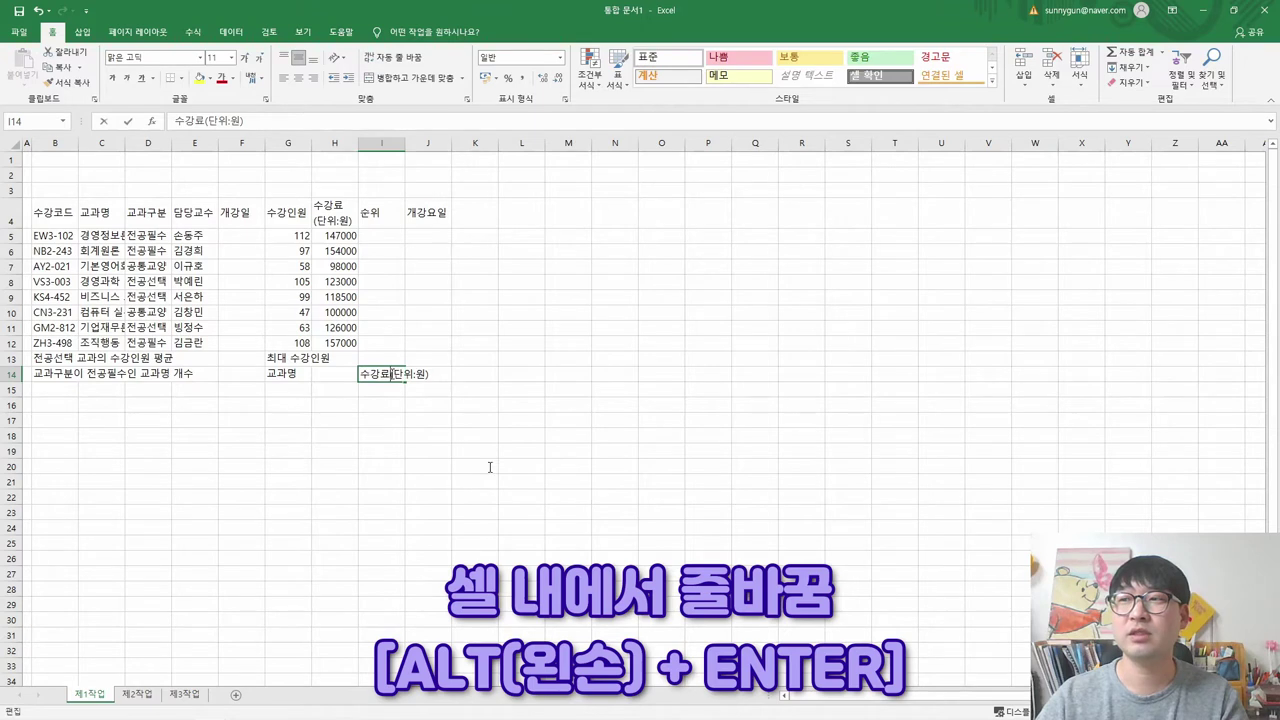
{"action": "key", "text": "F2"}
{"action": "key", "text": "alt+Return"}
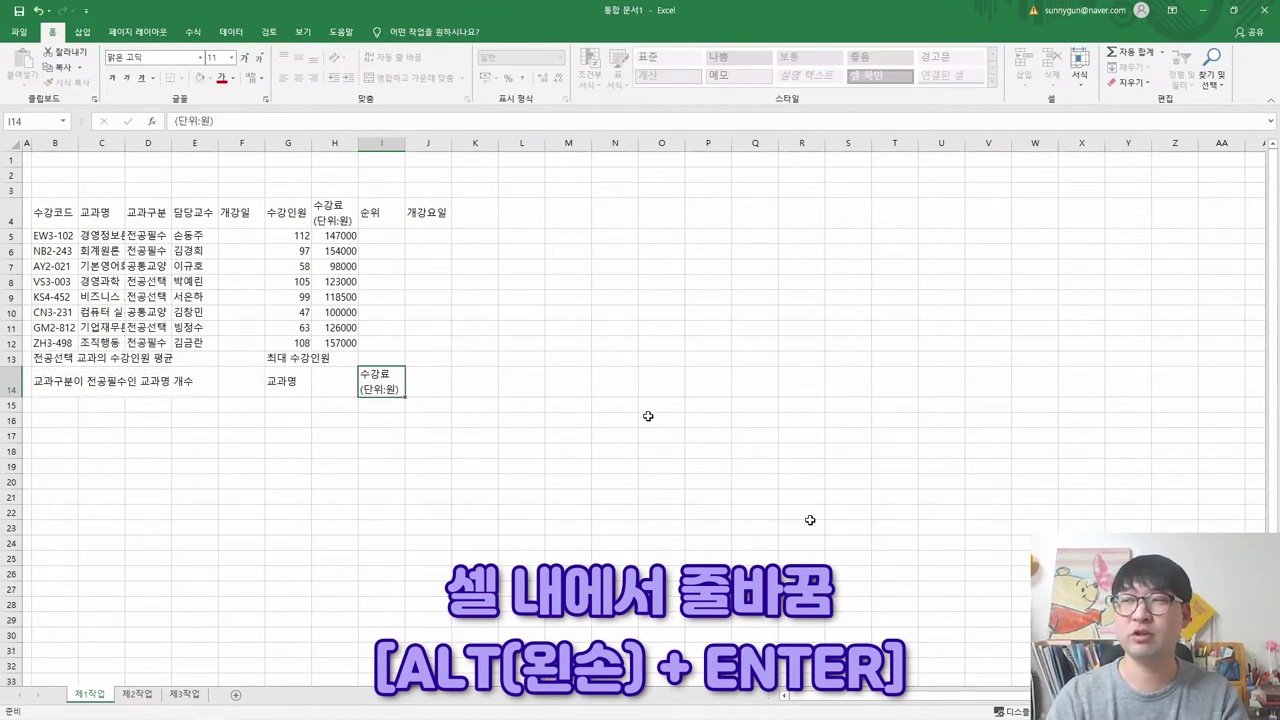
{"action": "key", "text": "Return"}
{"action": "left_click", "coordinate": [335, 213]}
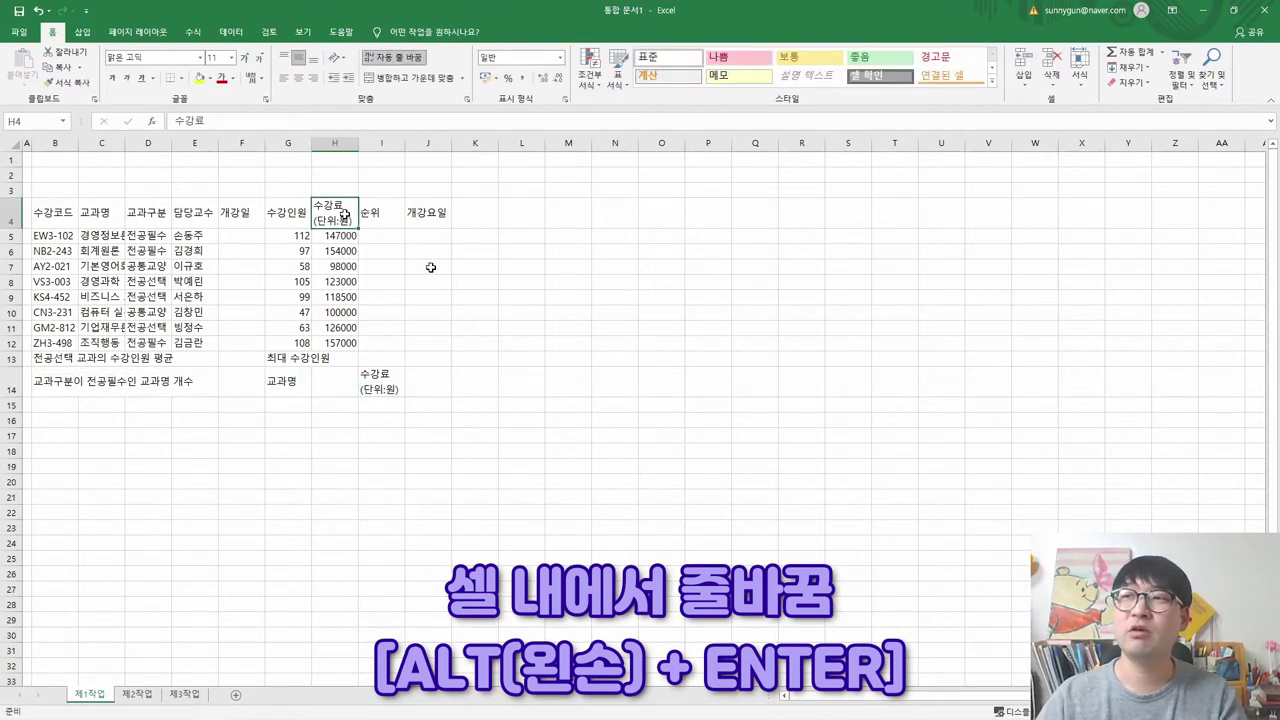
{"action": "left_click", "coordinate": [388, 374]}
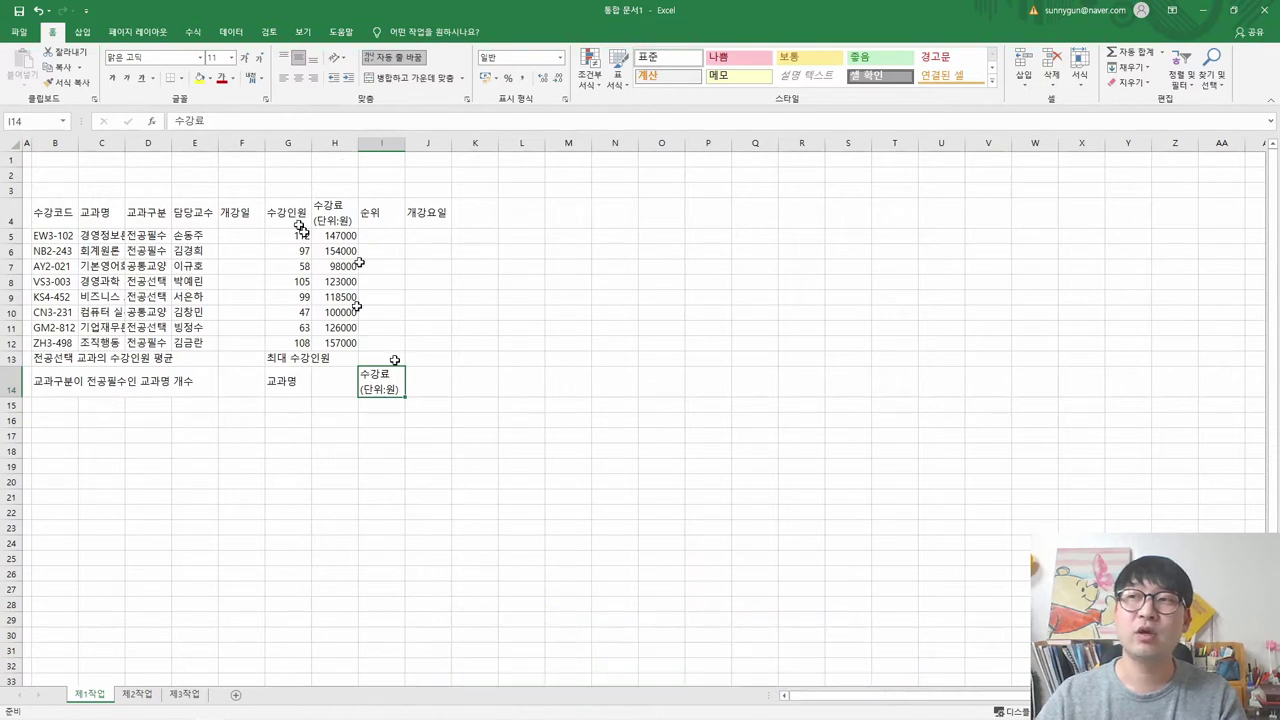
- Select cell F5 under 개강일, and switch to the exam PDF to examine the 개강일 dates and their year in rows 5 to 12
{"action": "left_click", "coordinate": [250, 236]}
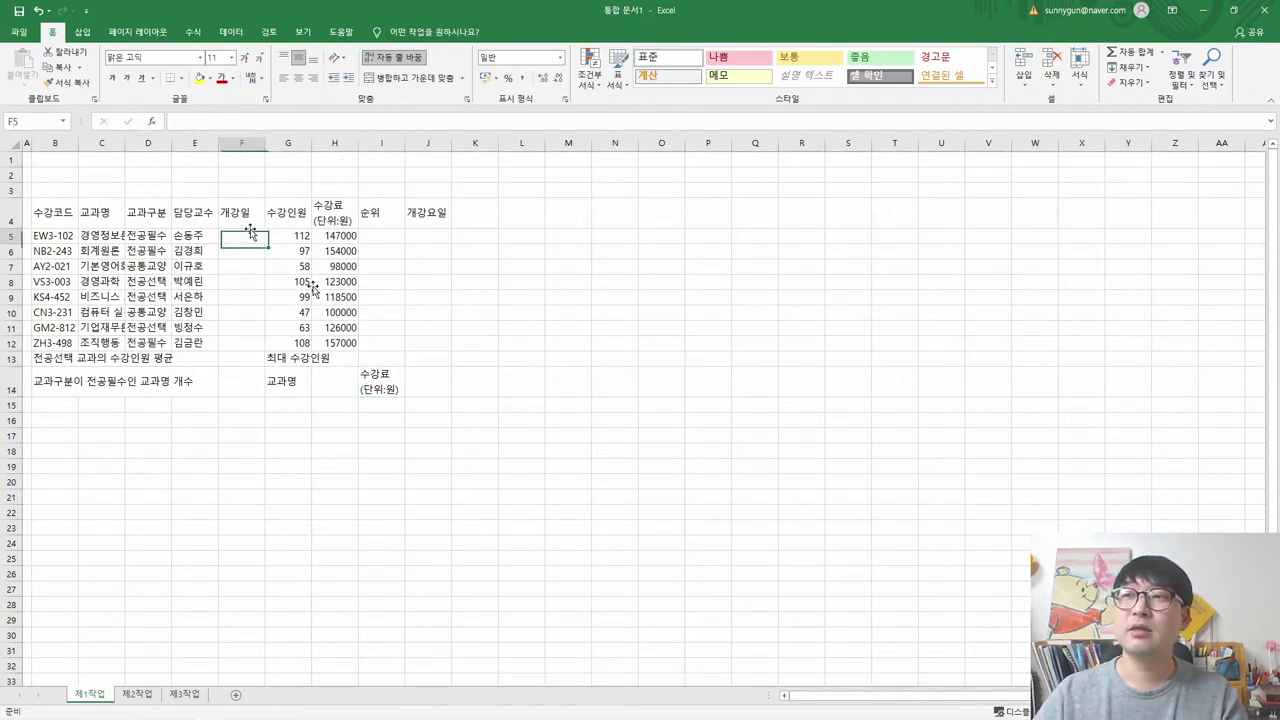
{"action": "scroll", "coordinate": [310, 285], "scroll_direction": "up", "scroll_amount": 6}
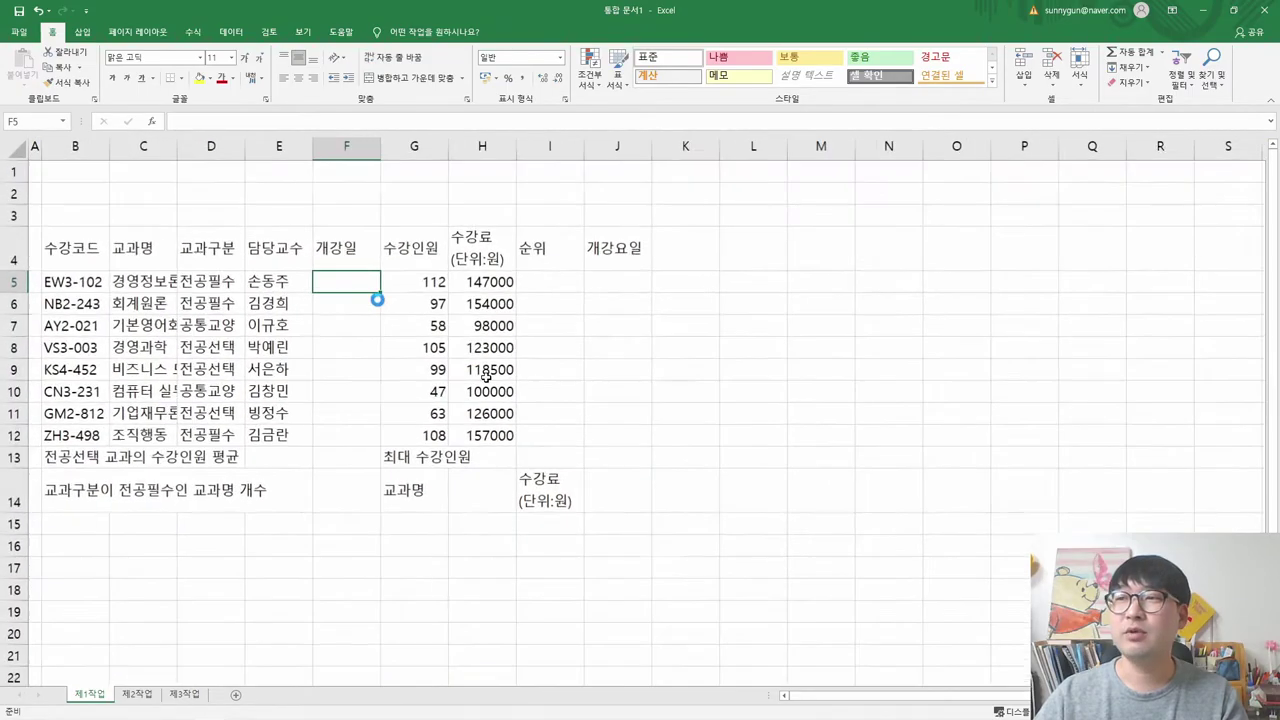
{"action": "key", "text": "alt+Tab"}
{"action": "left_click_drag", "start_coordinate": [589, 344], "coordinate": [696, 576]}
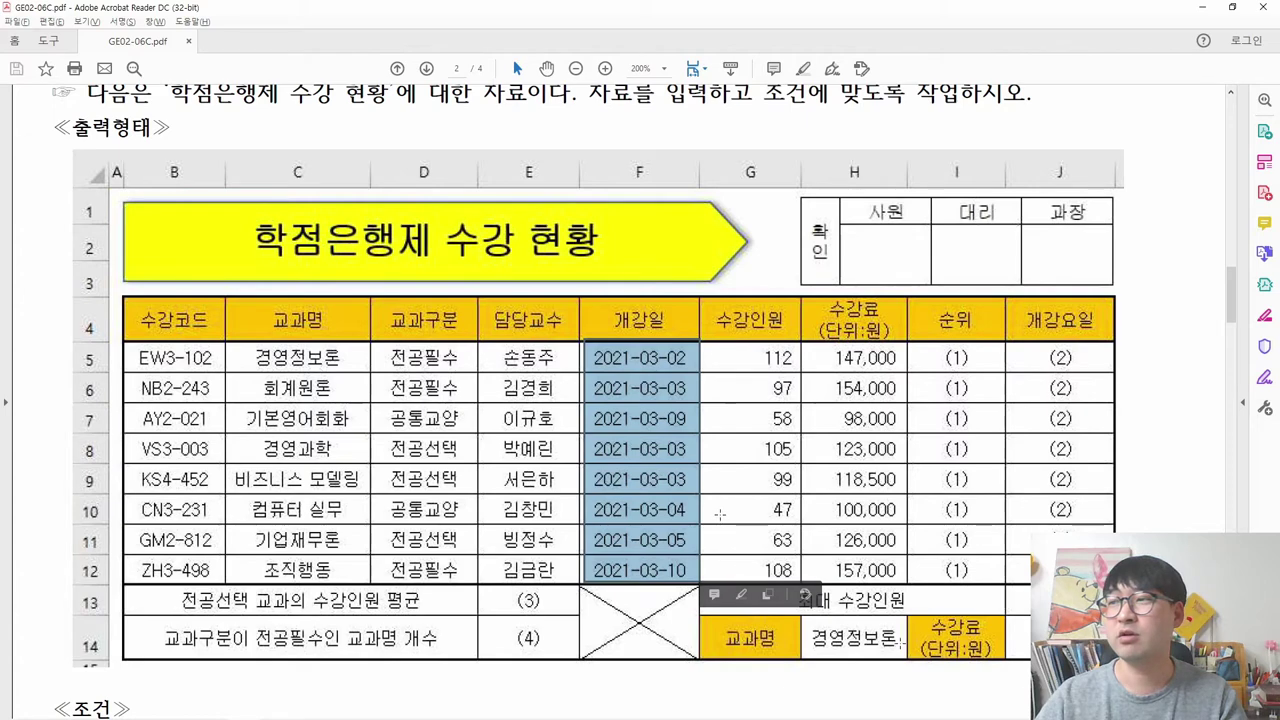
{"action": "left_click_drag", "start_coordinate": [586, 344], "coordinate": [633, 577]}
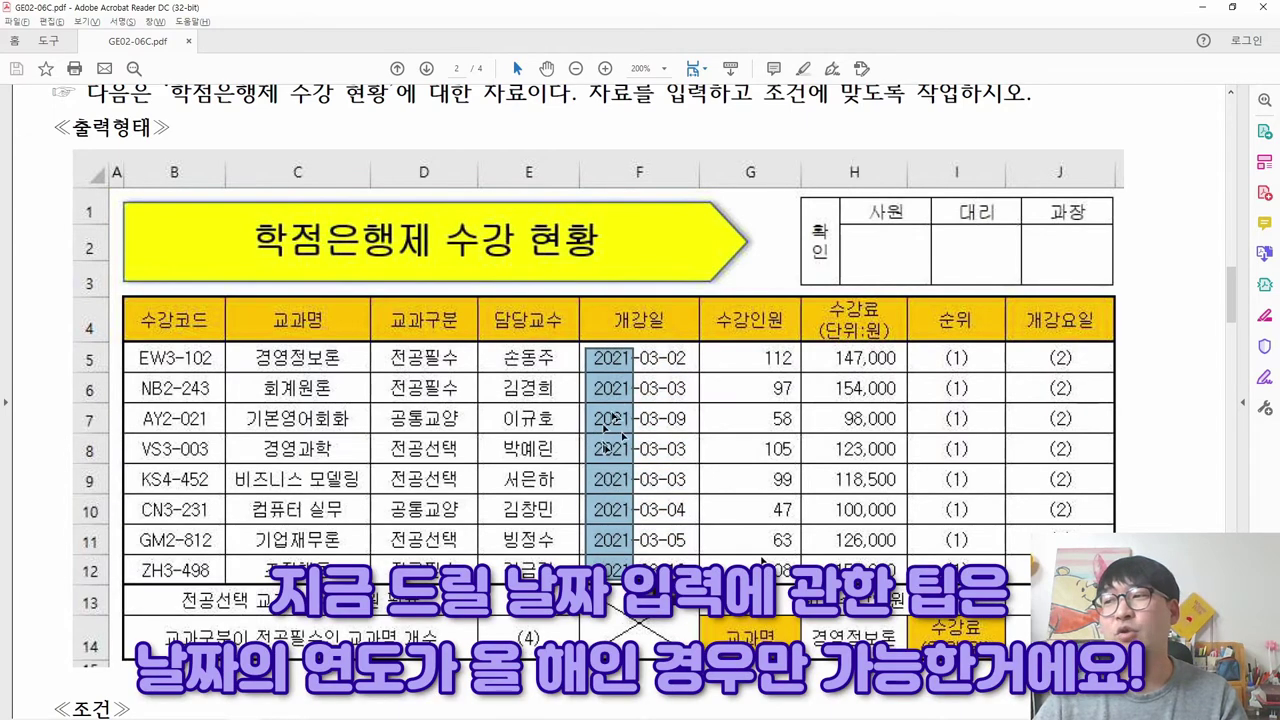
{"action": "left_click", "coordinate": [640, 410]}
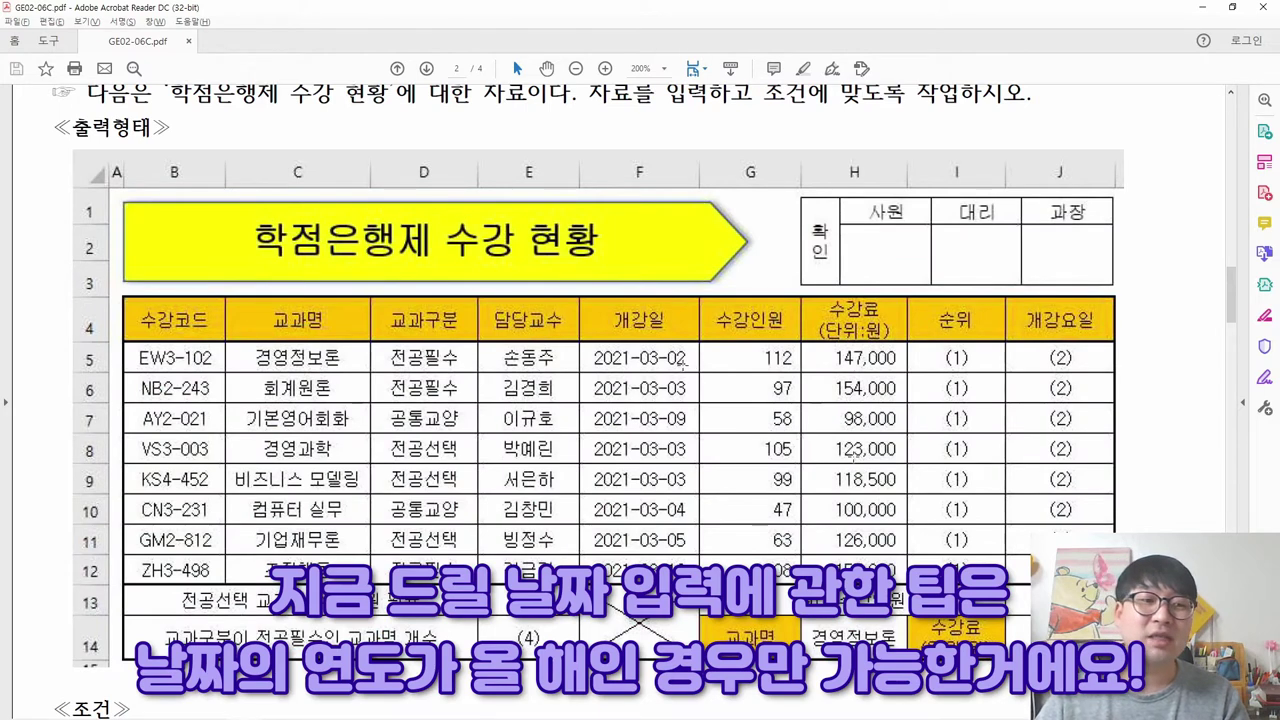
{"action": "left_click_drag", "start_coordinate": [590, 345], "coordinate": [634, 578]}
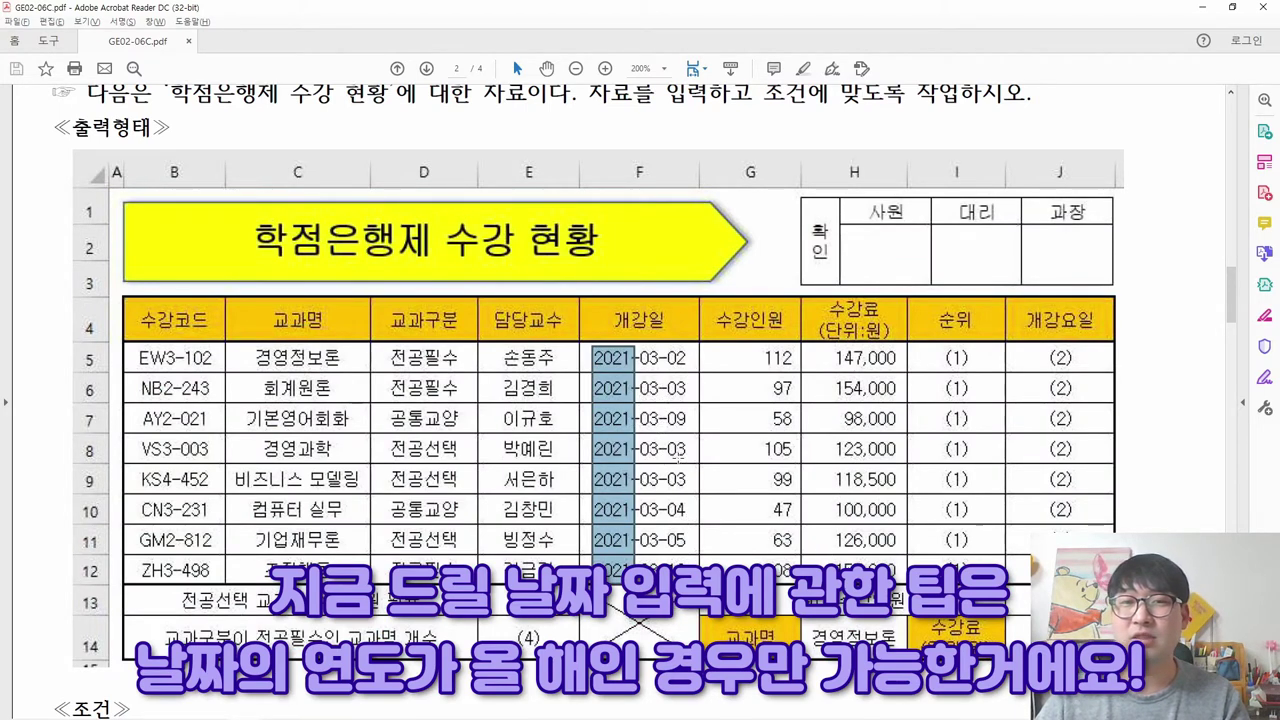
{"action": "key", "text": "alt+Tab"}
{"action": "type", "text": "2"}
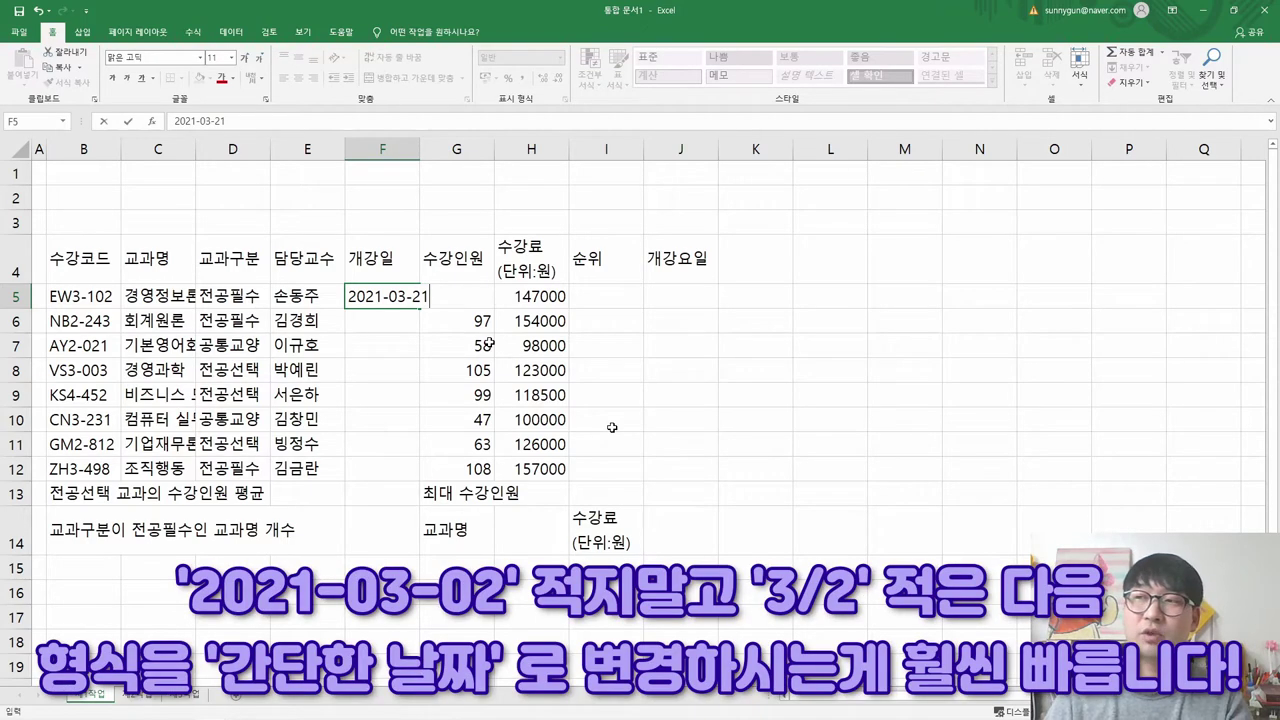
{"action": "key", "text": "Escape"}
- Check the first 개강일 date in the exam PDF and enter it in Excel cell F5 in short form as 3/2
{"action": "key", "text": "alt+Tab"}
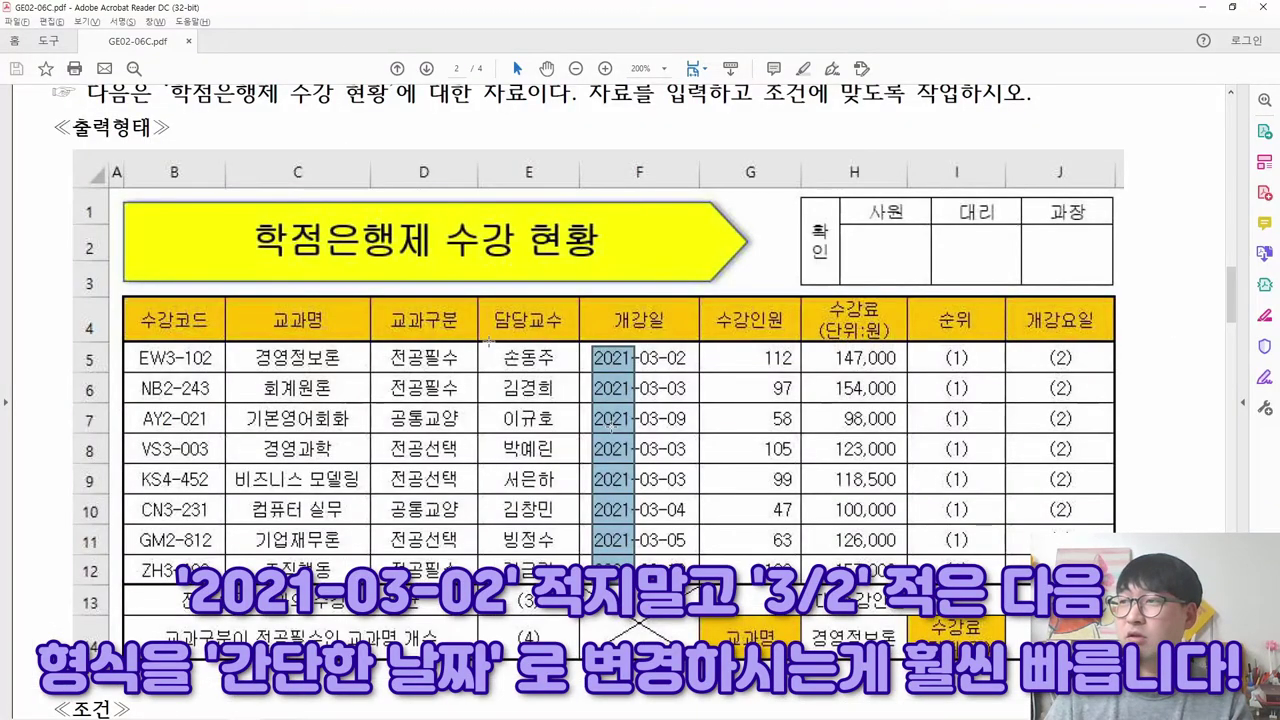
{"action": "key", "text": "alt+Tab"}
{"action": "type", "text": "3/2"}
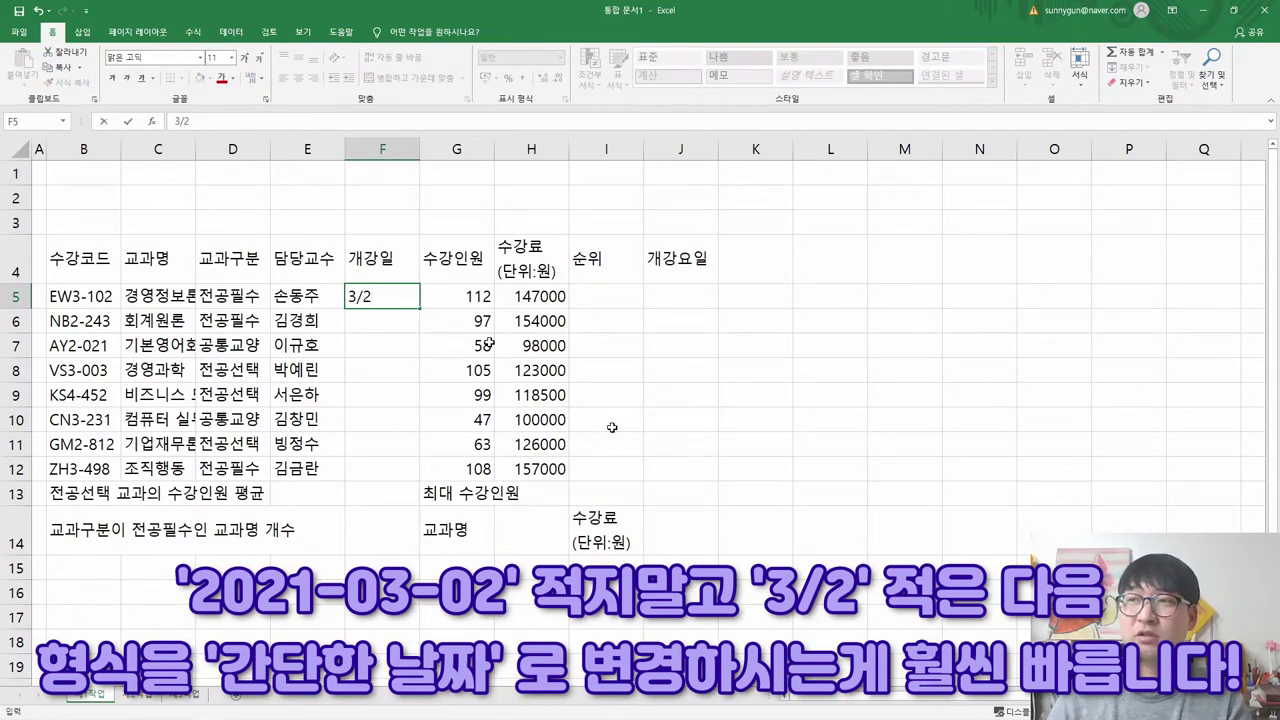
{"action": "key", "text": "Return"}
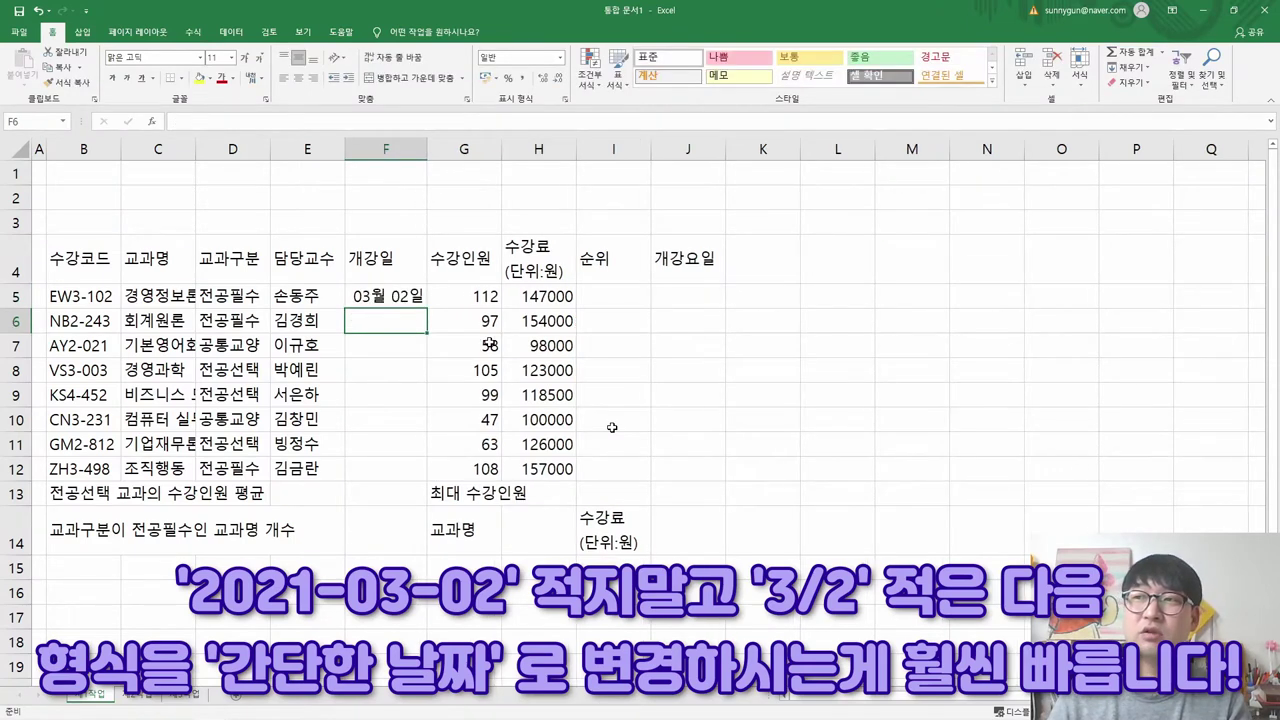
{"action": "left_click", "coordinate": [390, 298]}
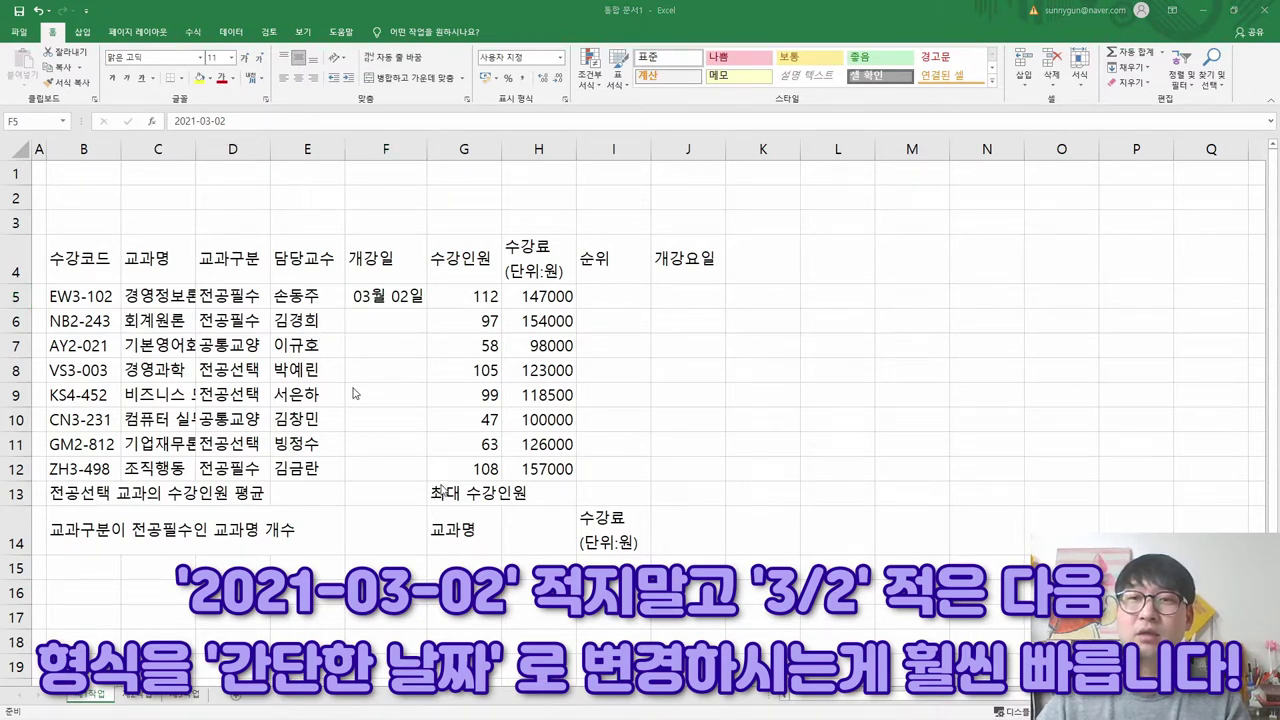
- Enter the 개강일 dates 3/3, 3/9, 3/3 and 3/3 in cells F6 to F9
{"action": "left_click", "coordinate": [418, 321]}
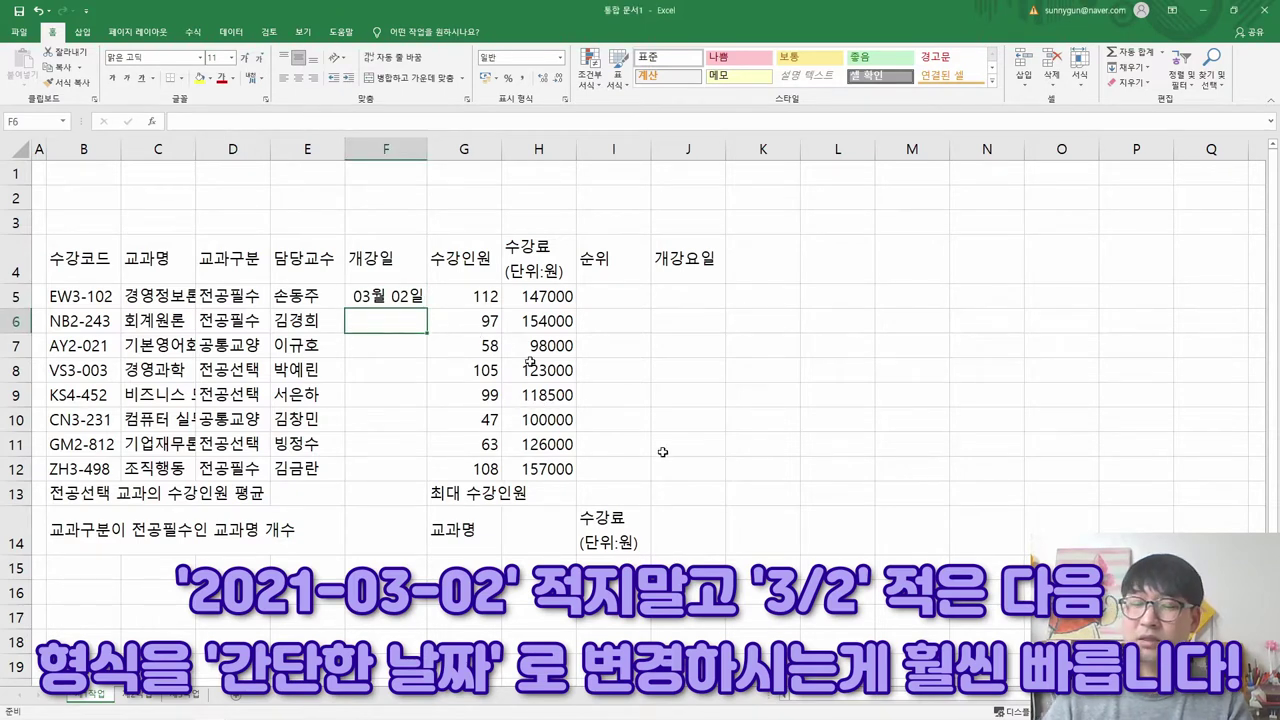
{"action": "type", "text": "3/3"}
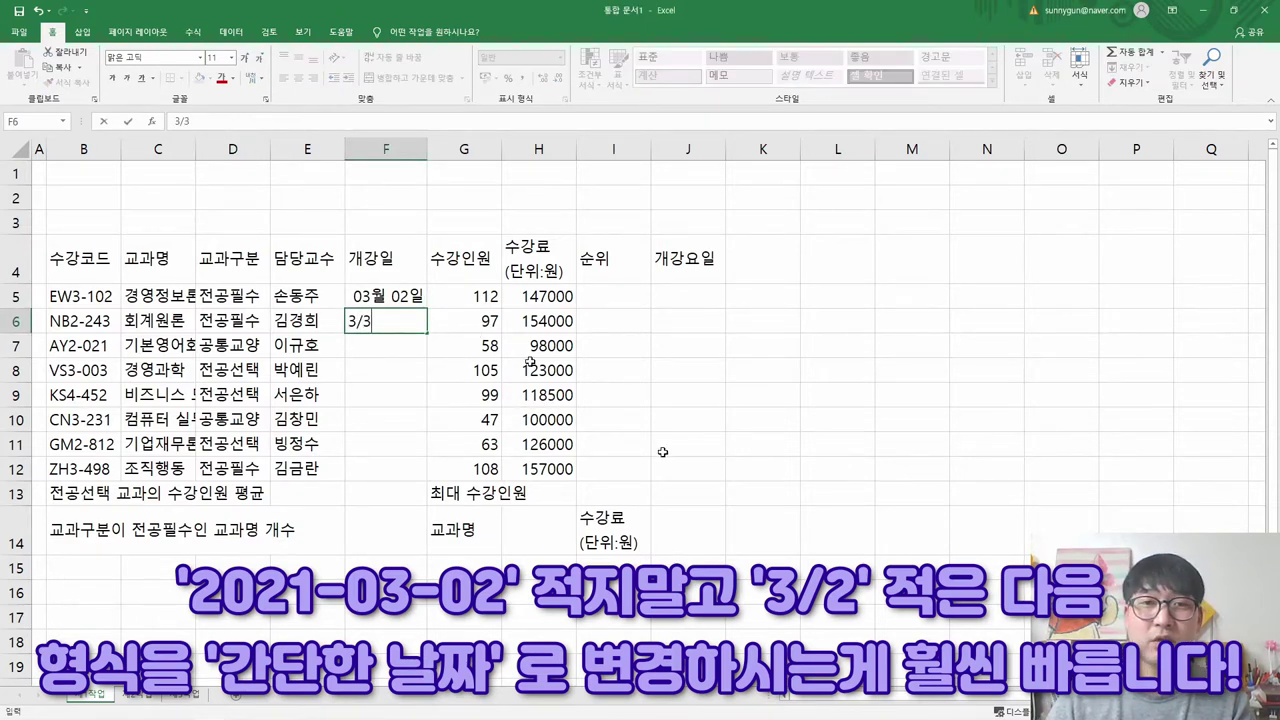
{"action": "key", "text": "Return"}
{"action": "type", "text": "3/9"}
{"action": "key", "text": "Return"}
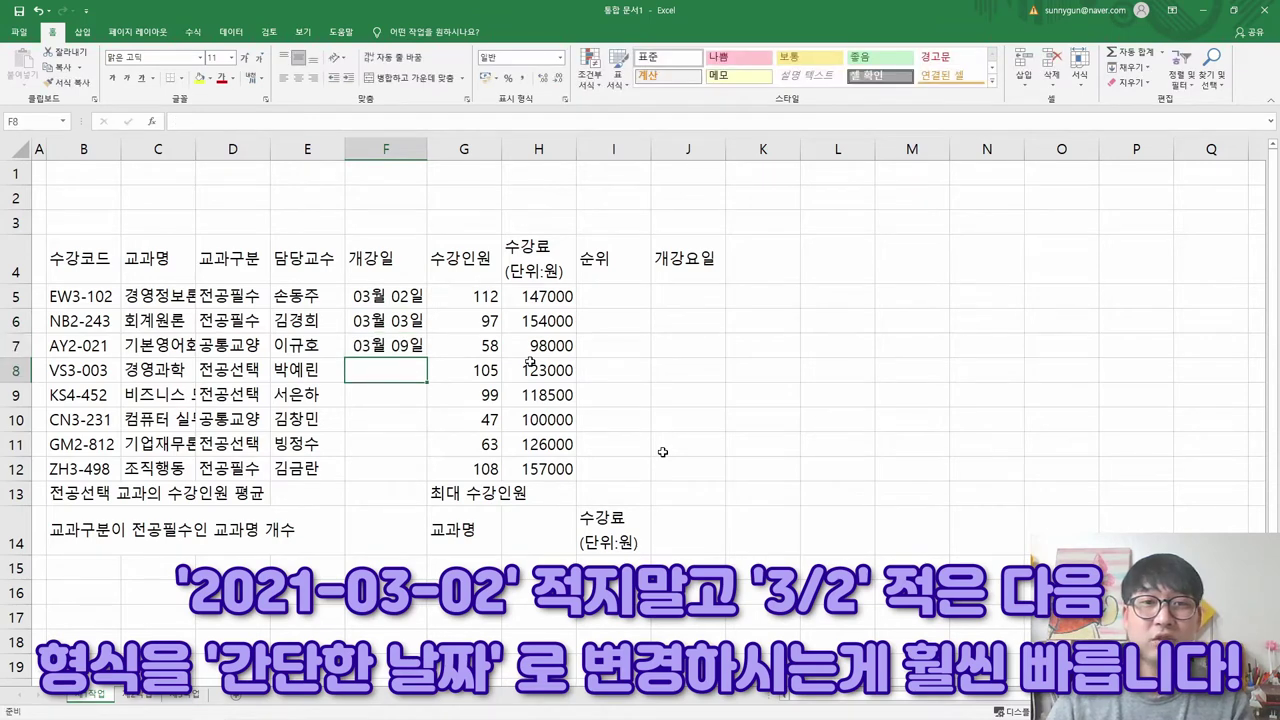
{"action": "type", "text": "3/3"}
{"action": "key", "text": "Return"}
{"action": "type", "text": "3/3"}
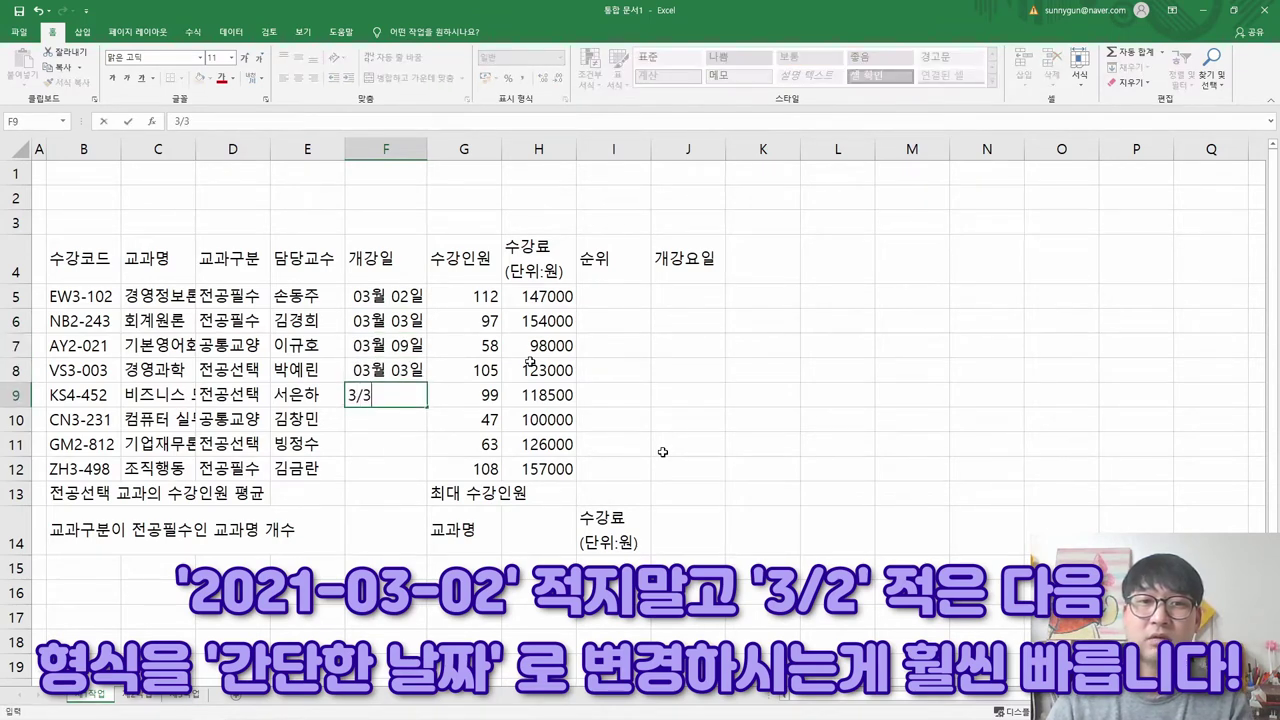
{"action": "key", "text": "Return"}
- Enter the remaining 개강일 dates 3/4, 3/5 and 3/10 in cells F10 to F12
{"action": "type", "text": "3/47"}
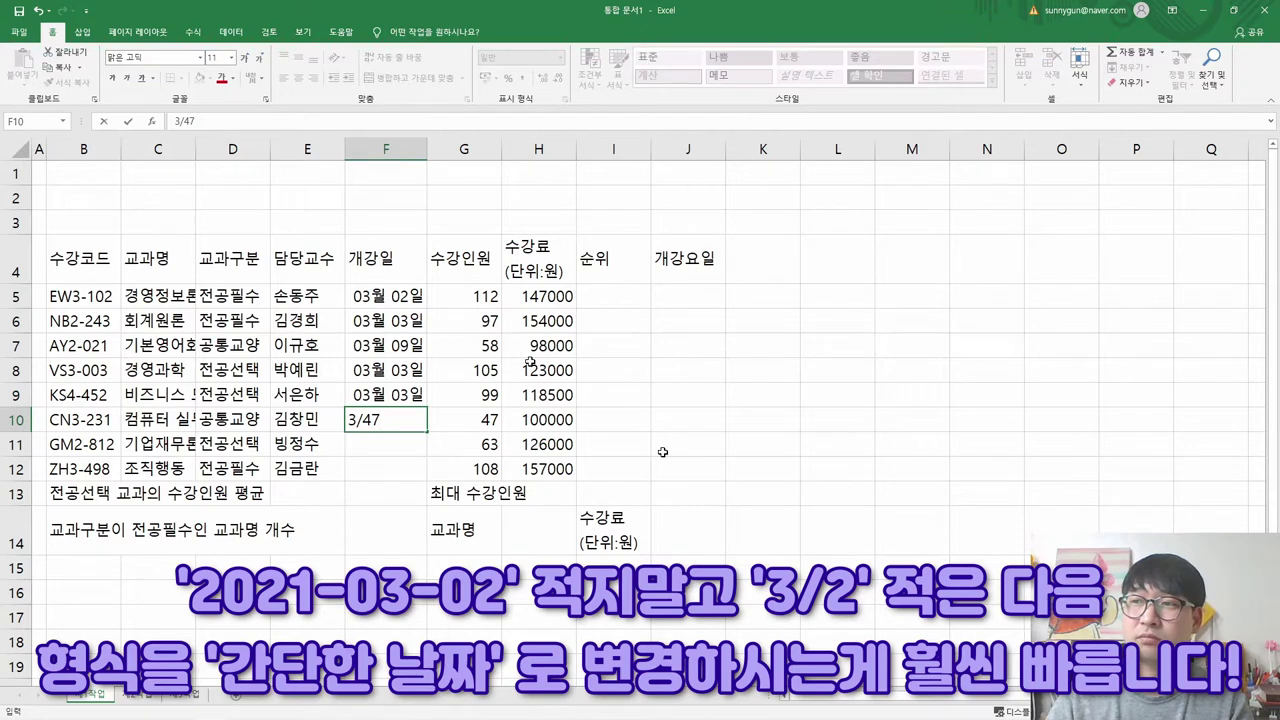
{"action": "key", "text": "BackSpace"}
{"action": "key", "text": "Return"}
{"action": "type", "text": "3/"}
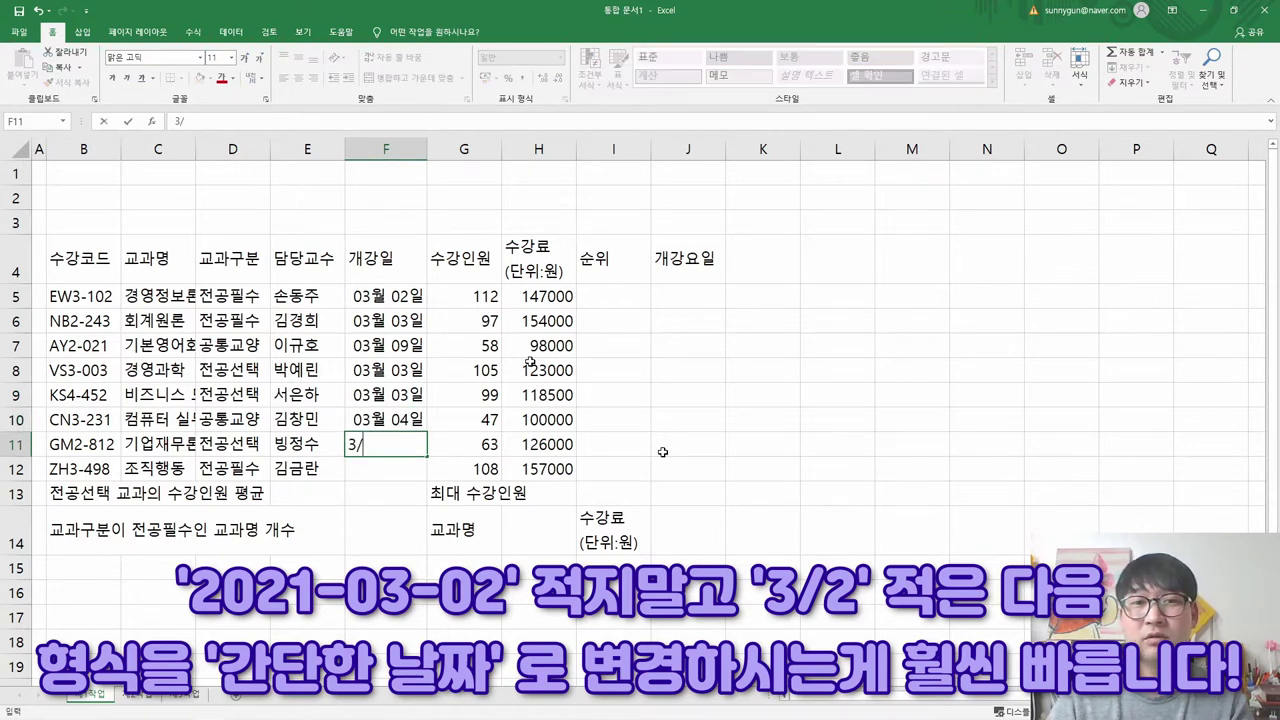
{"action": "type", "text": "5"}
{"action": "key", "text": "Return"}
{"action": "type", "text": "3/410"}
{"action": "key", "text": "BackSpace"}
{"action": "key", "text": "BackSpace"}
{"action": "key", "text": "BackSpace"}
{"action": "type", "text": "10"}
{"action": "key", "text": "Return"}
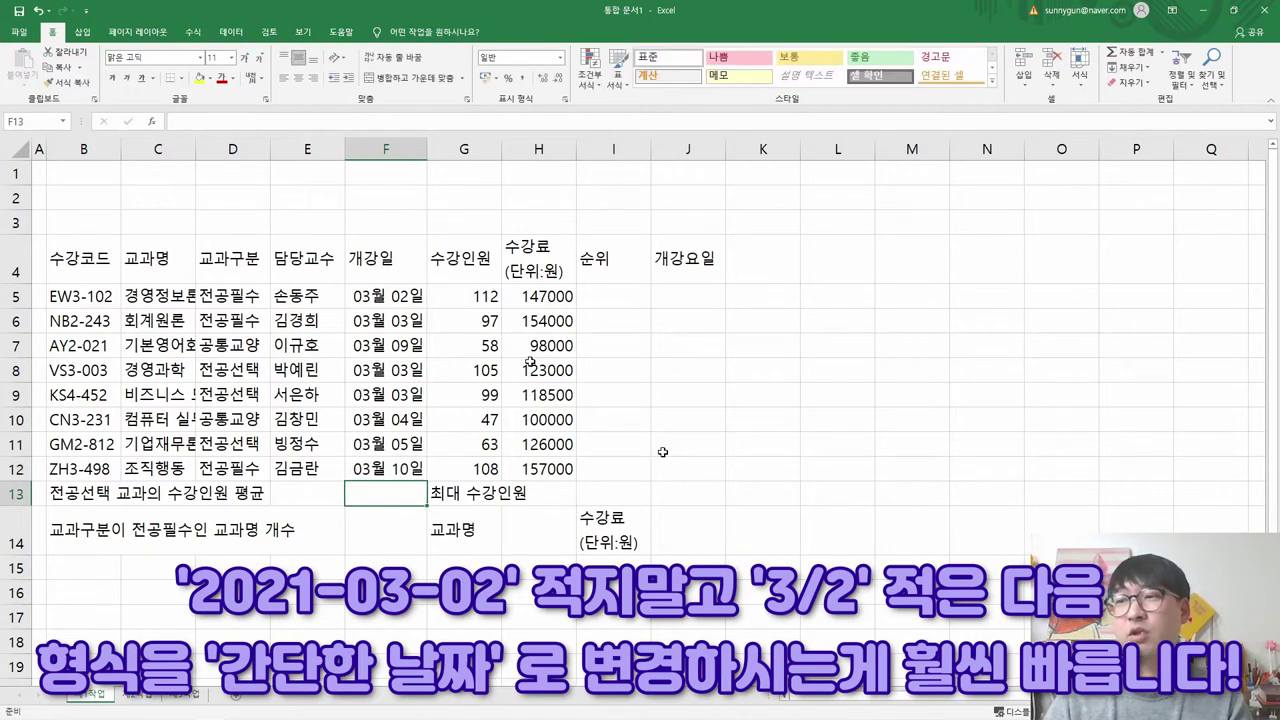
- Compare the 개강일 dates with the exam PDF and format cells F5 to F12 in Excel as 간단한 날짜
{"action": "left_click_drag", "start_coordinate": [397, 297], "coordinate": [397, 468]}
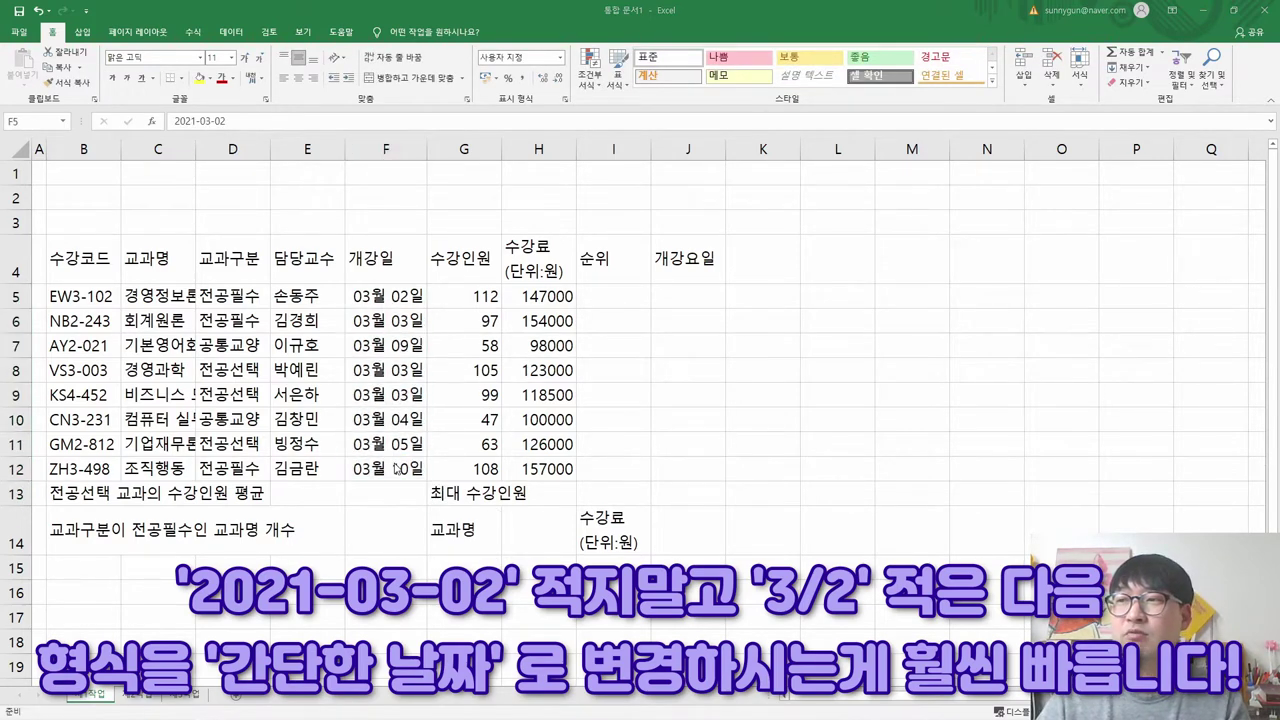
{"action": "key", "text": "alt+Tab"}
{"action": "left_click", "coordinate": [680, 478]}
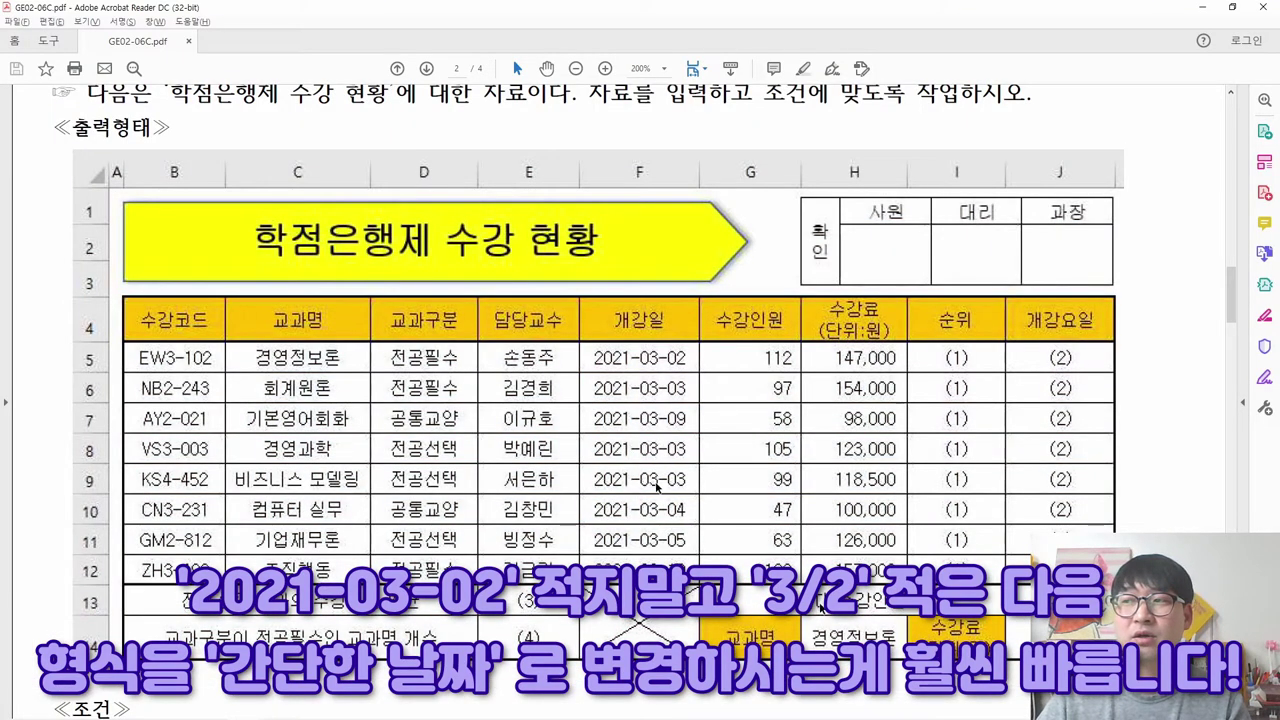
{"action": "key", "text": "alt+Tab"}
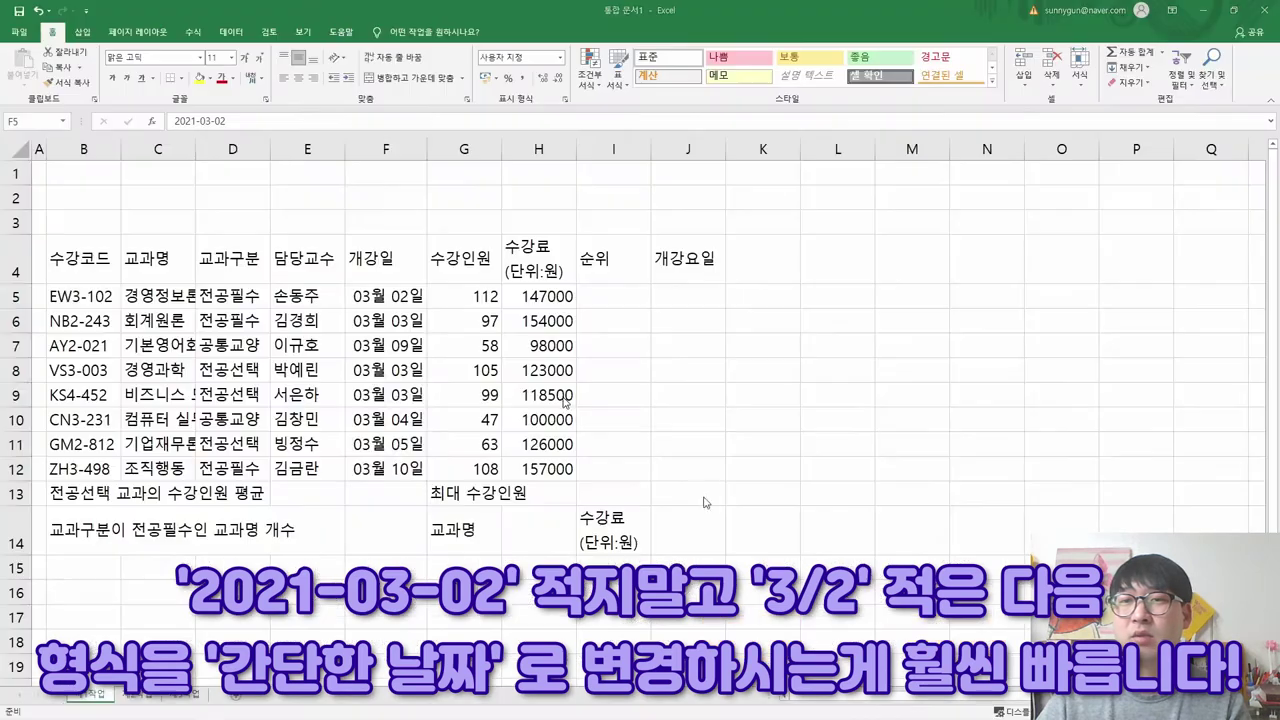
{"action": "key", "text": "ctrl+shift+Down"}
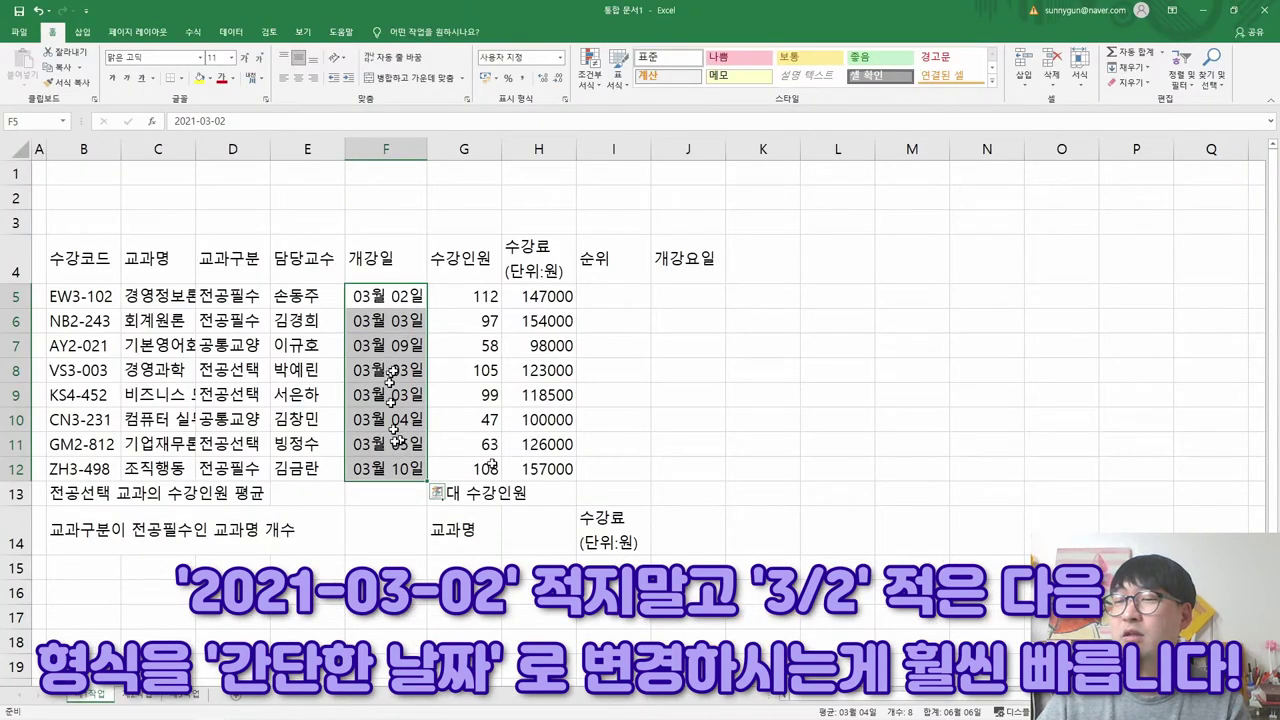
{"action": "left_click", "coordinate": [561, 60]}
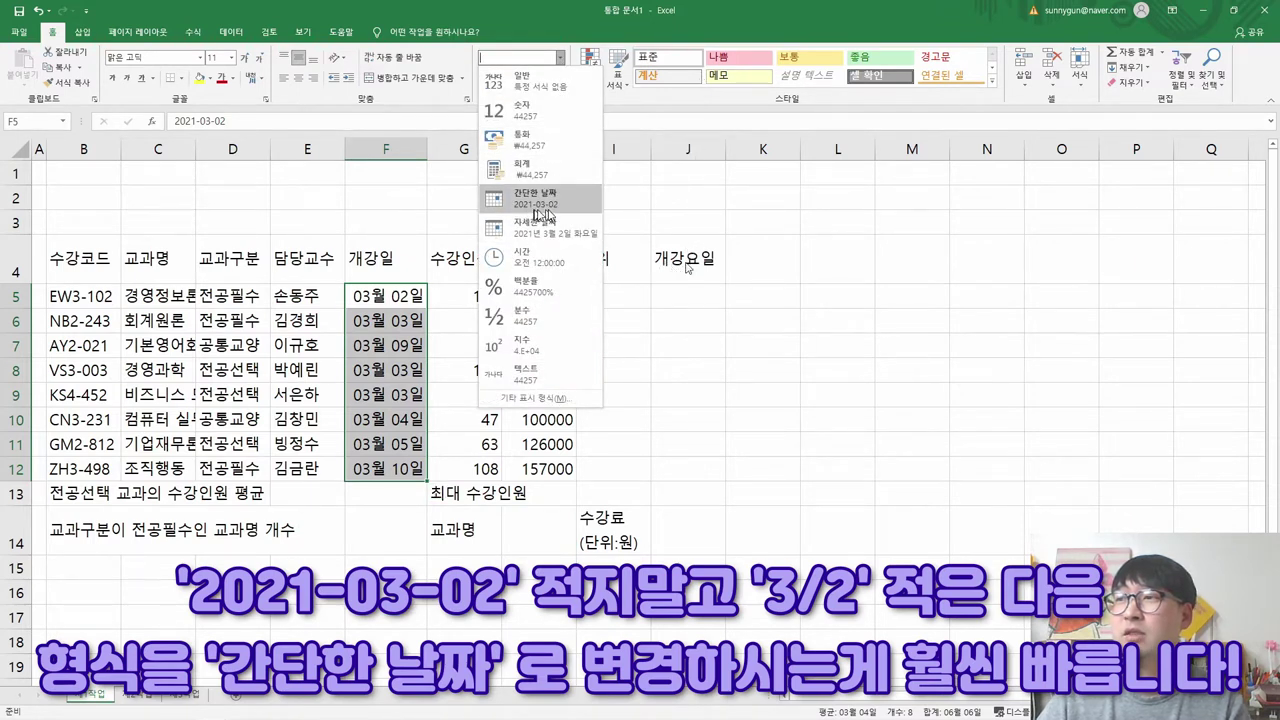
{"action": "left_click", "coordinate": [540, 200]}
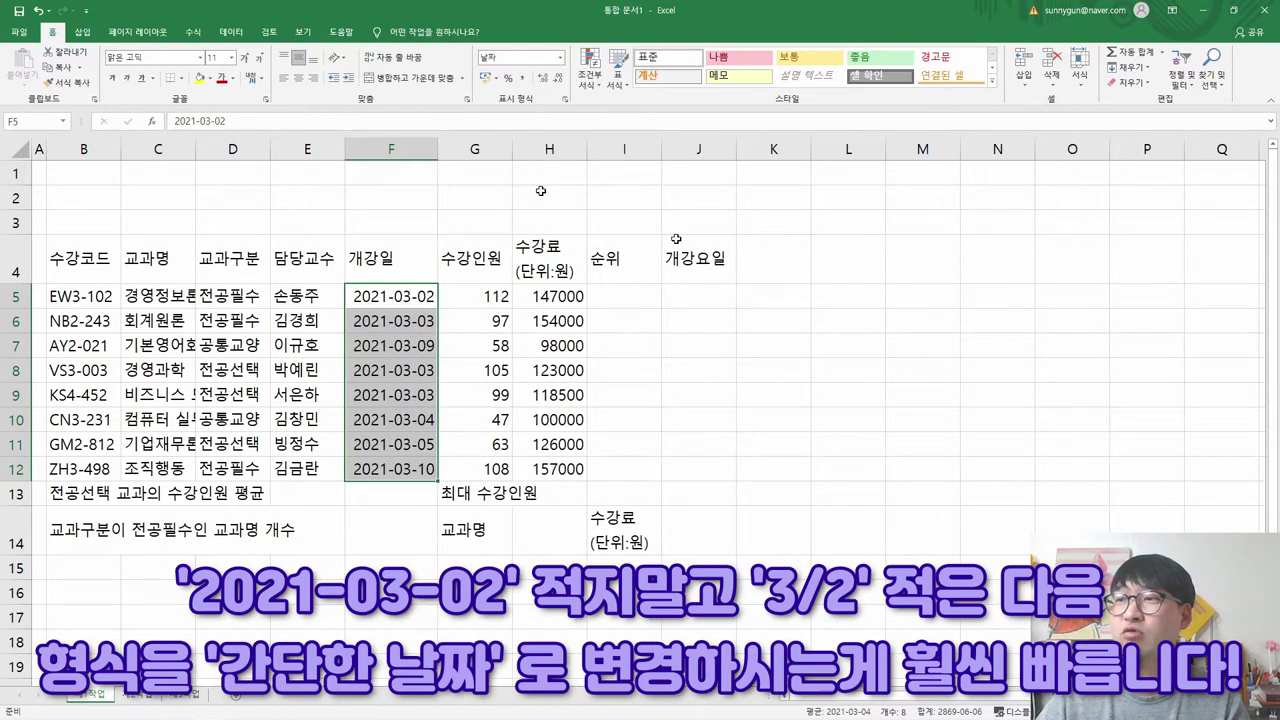
{"action": "key", "text": "alt+Tab"}
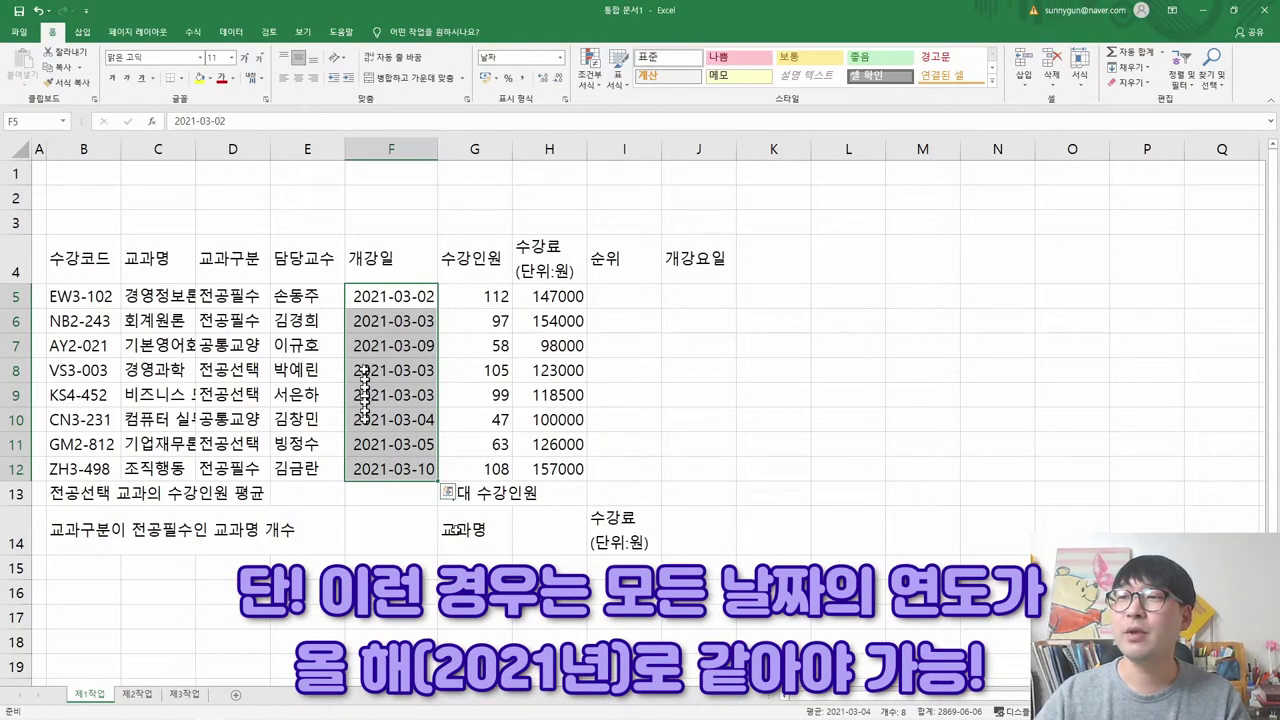
{"action": "left_click", "coordinate": [384, 342]}
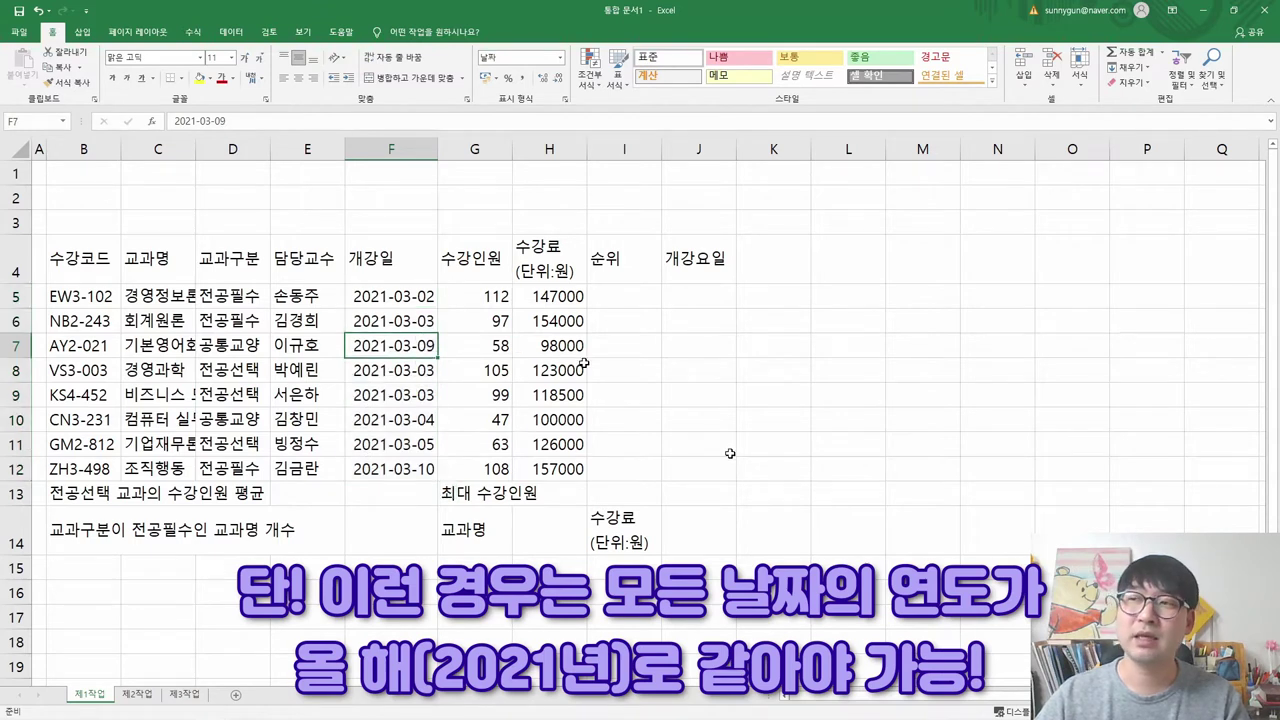
{"action": "left_click", "coordinate": [370, 293]}
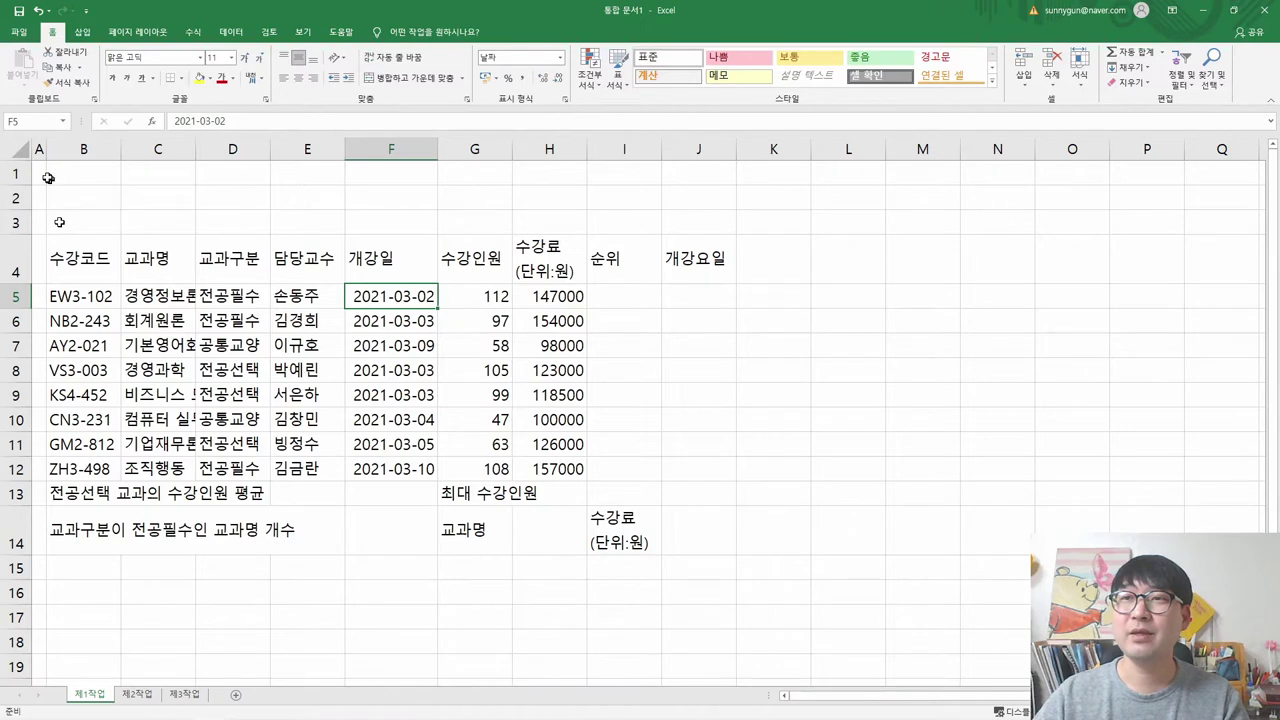
- Check the row heights of the sample table in the exam PDF, and set the height of all rows in Excel to 20
{"action": "key", "text": "alt+Tab"}
{"action": "left_click_drag", "start_coordinate": [122, 256], "coordinate": [110, 640]}
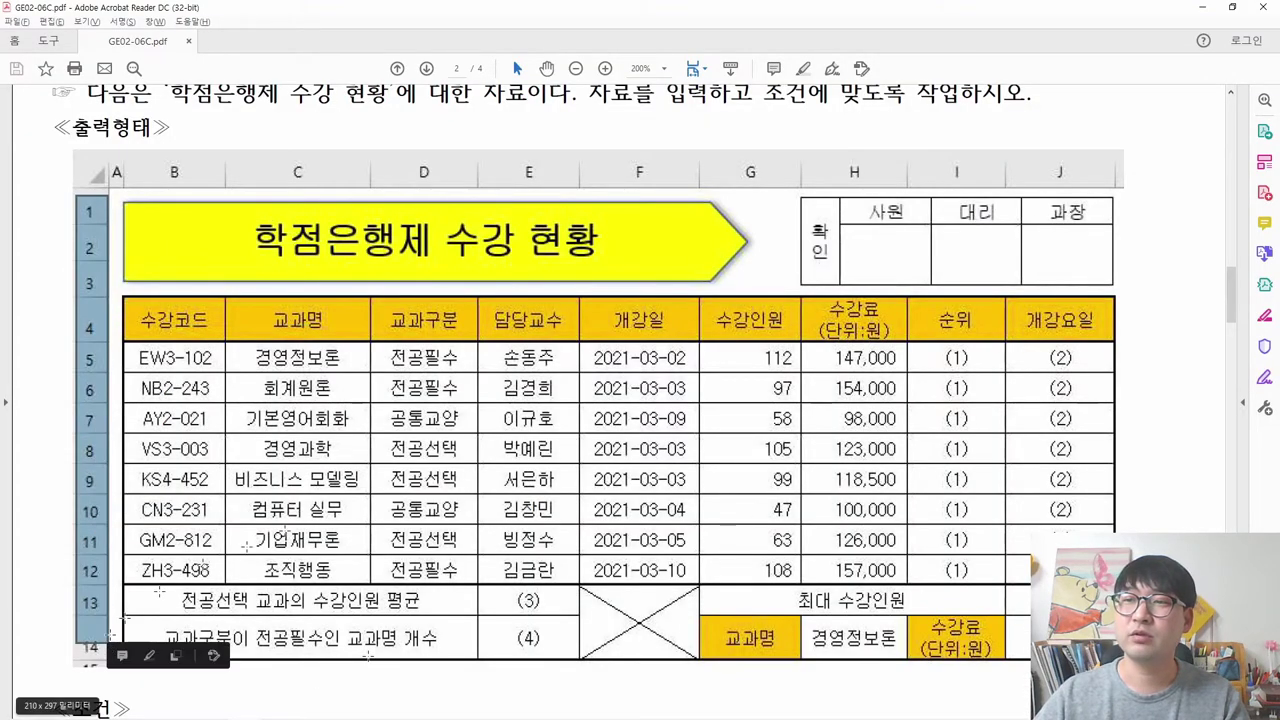
{"action": "left_click", "coordinate": [312, 480]}
{"action": "key", "text": "alt+Tab"}
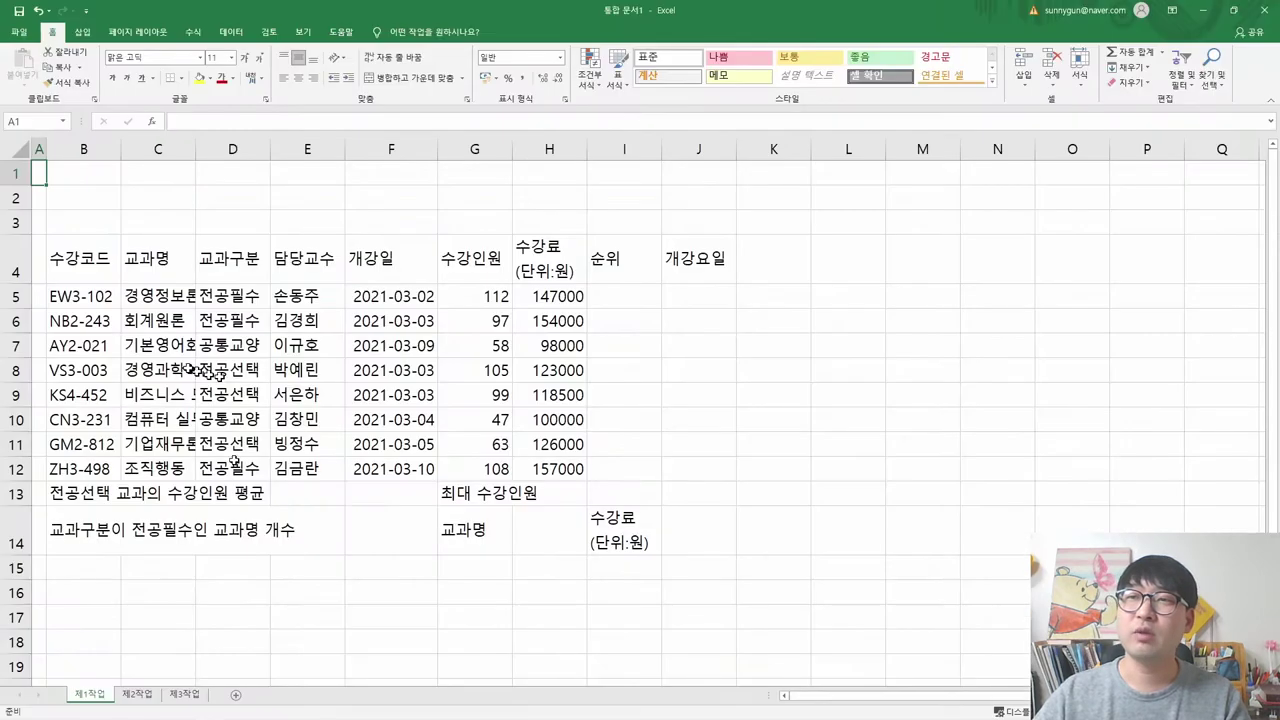
{"action": "left_click", "coordinate": [12, 149]}
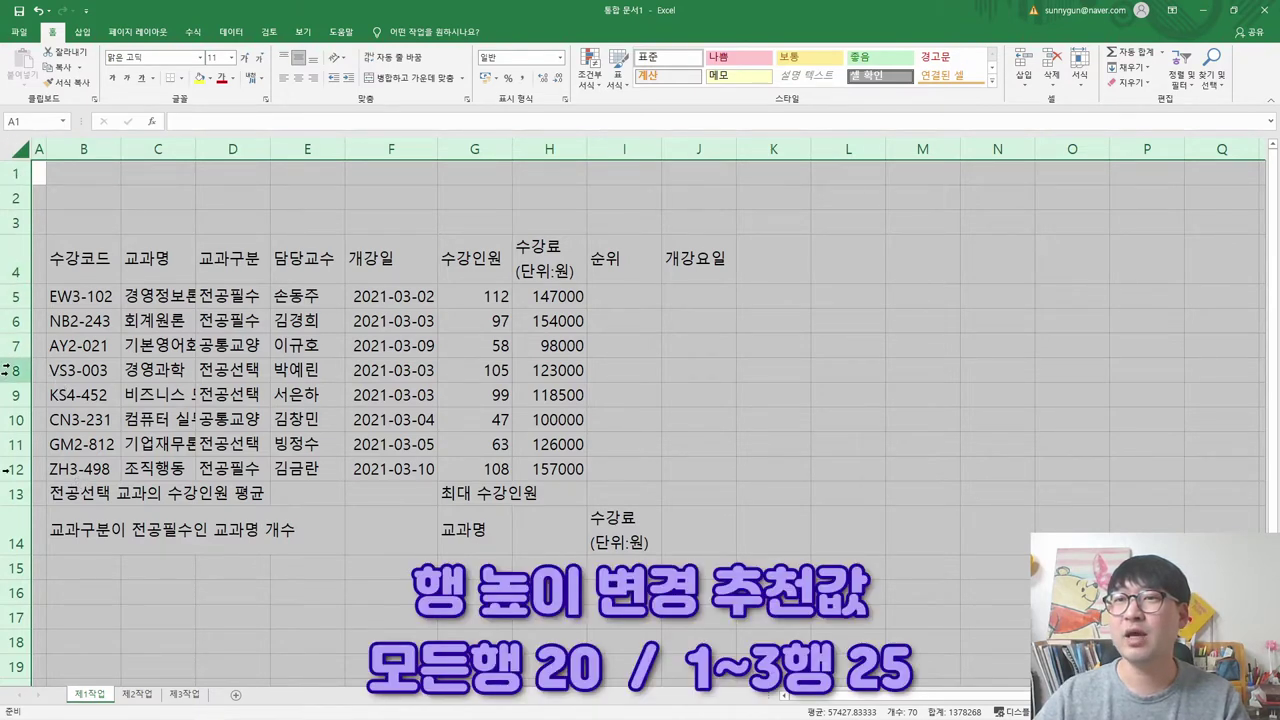
{"action": "right_click", "coordinate": [16, 258]}
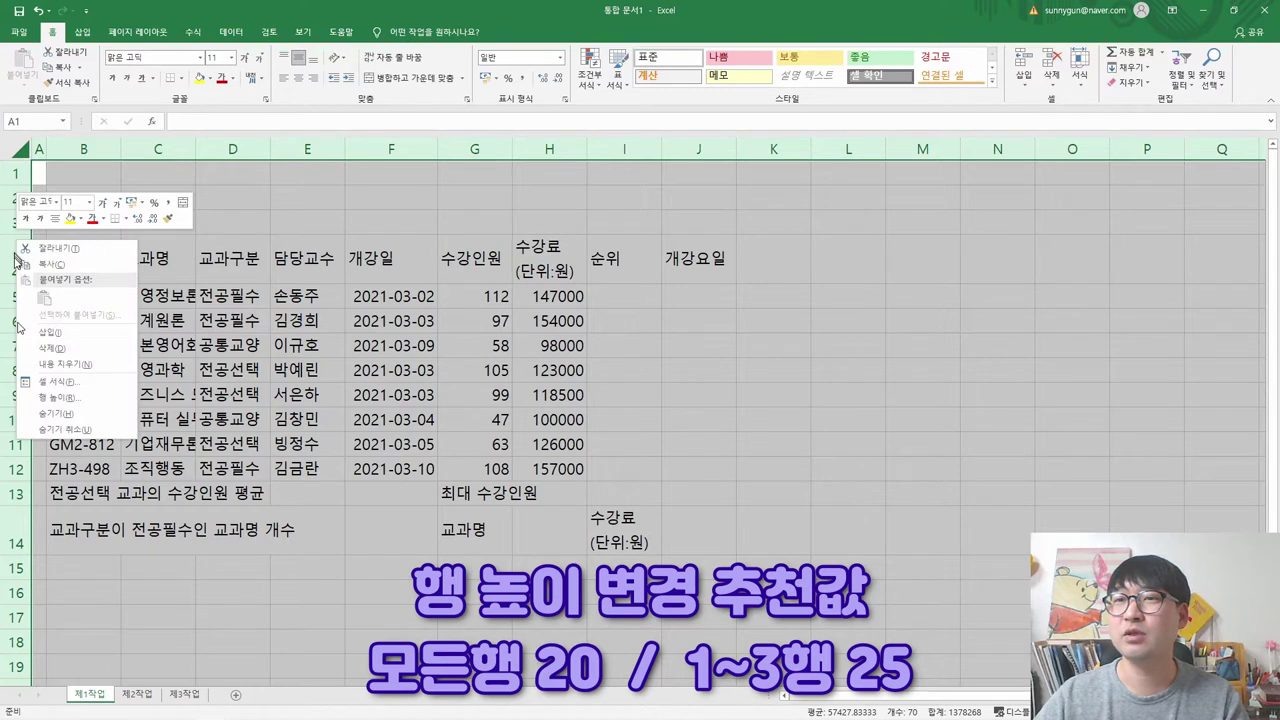
{"action": "left_click", "coordinate": [58, 401]}
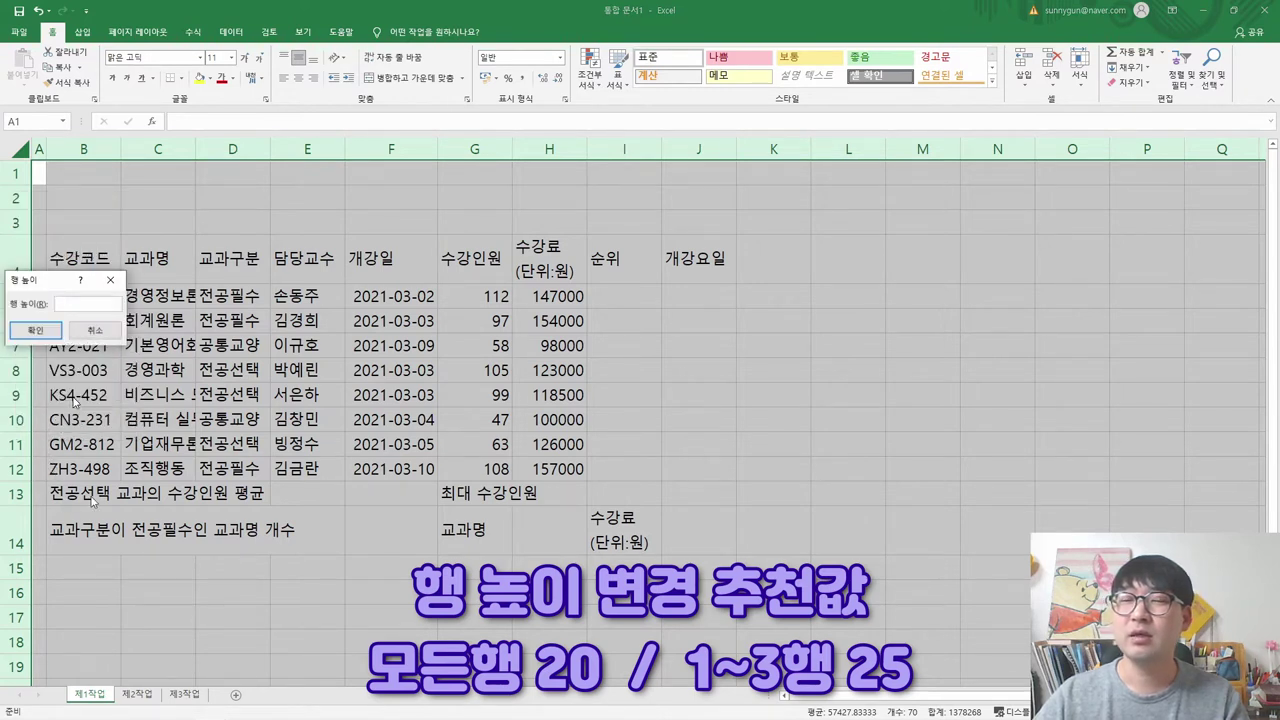
{"action": "type", "text": "20"}
{"action": "key", "text": "Return"}
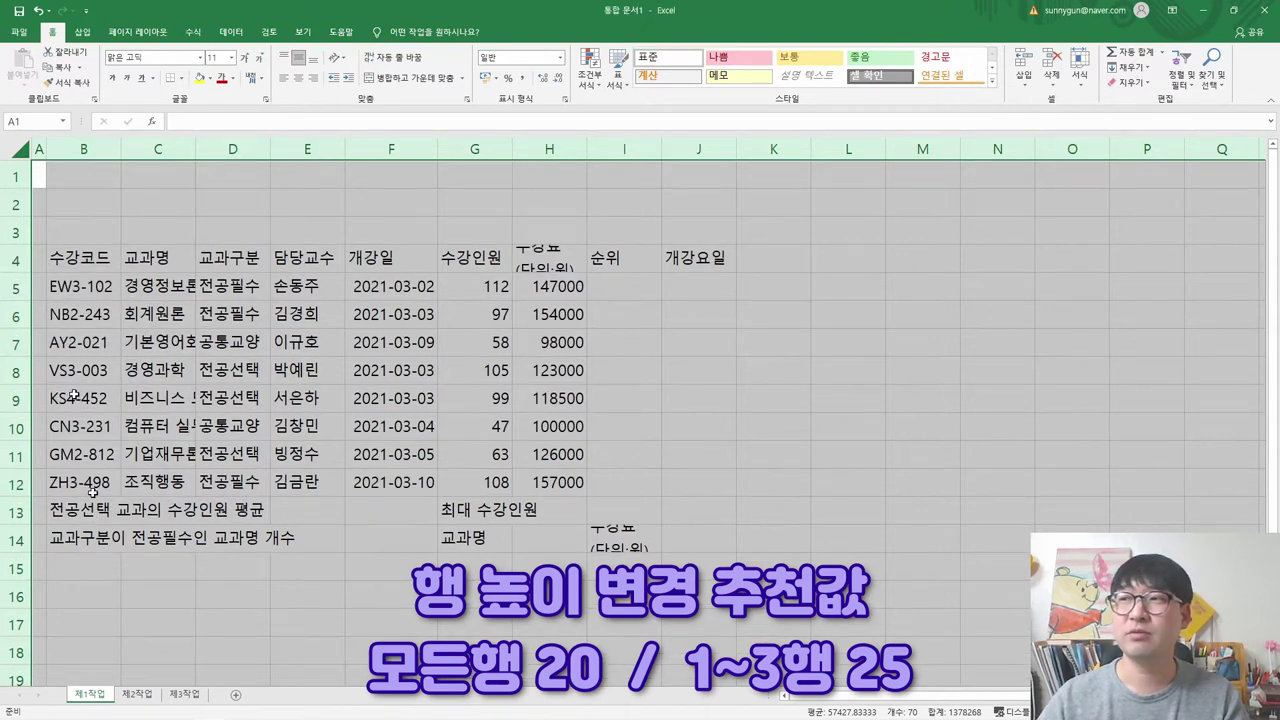
{"action": "left_click", "coordinate": [88, 314]}
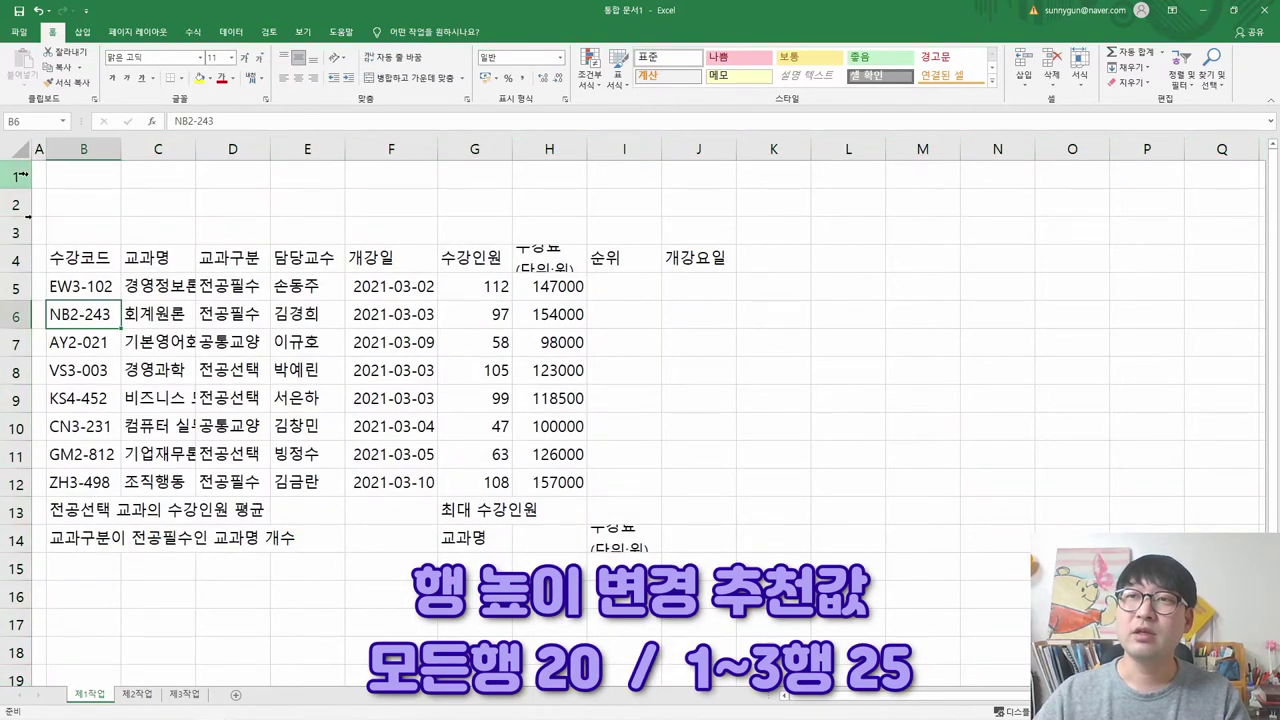
- Compare the title rows with the other rows in the exam PDF, and set the height of rows 1 to 3 in Excel to 25
{"action": "left_click_drag", "start_coordinate": [18, 176], "coordinate": [18, 232]}
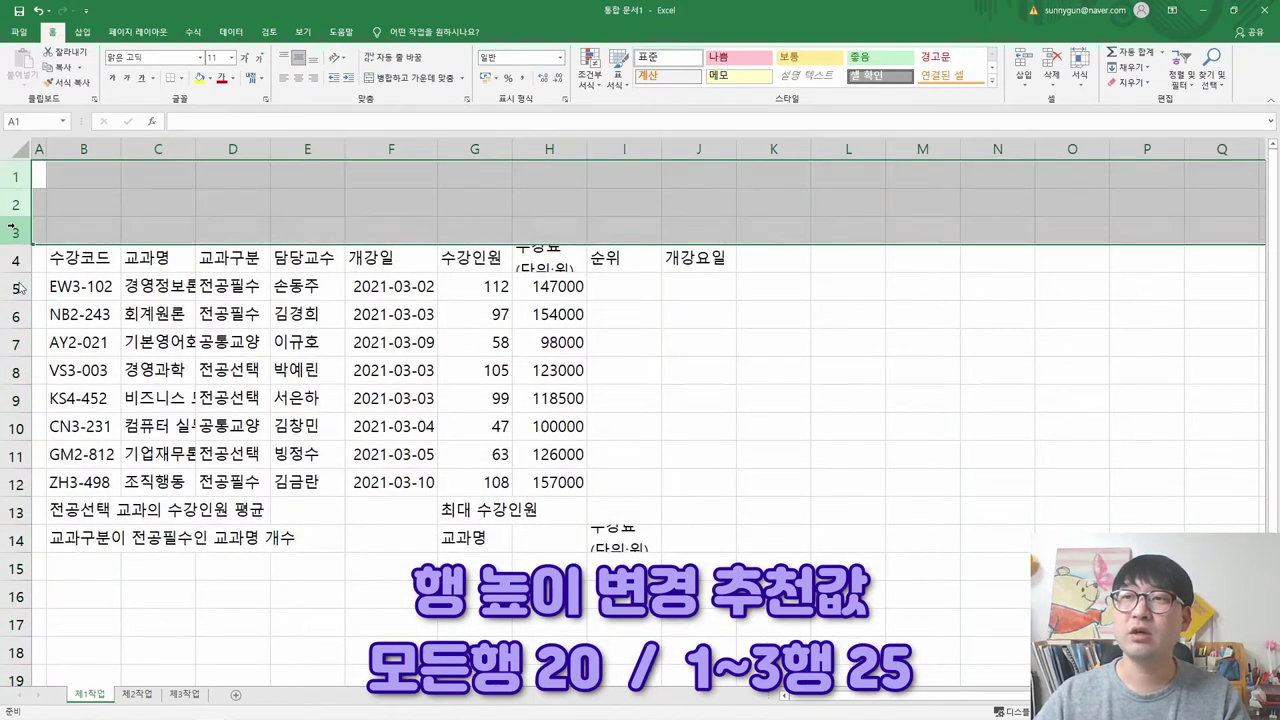
{"action": "key", "text": "alt+Tab"}
{"action": "left_click_drag", "start_coordinate": [143, 193], "coordinate": [245, 262]}
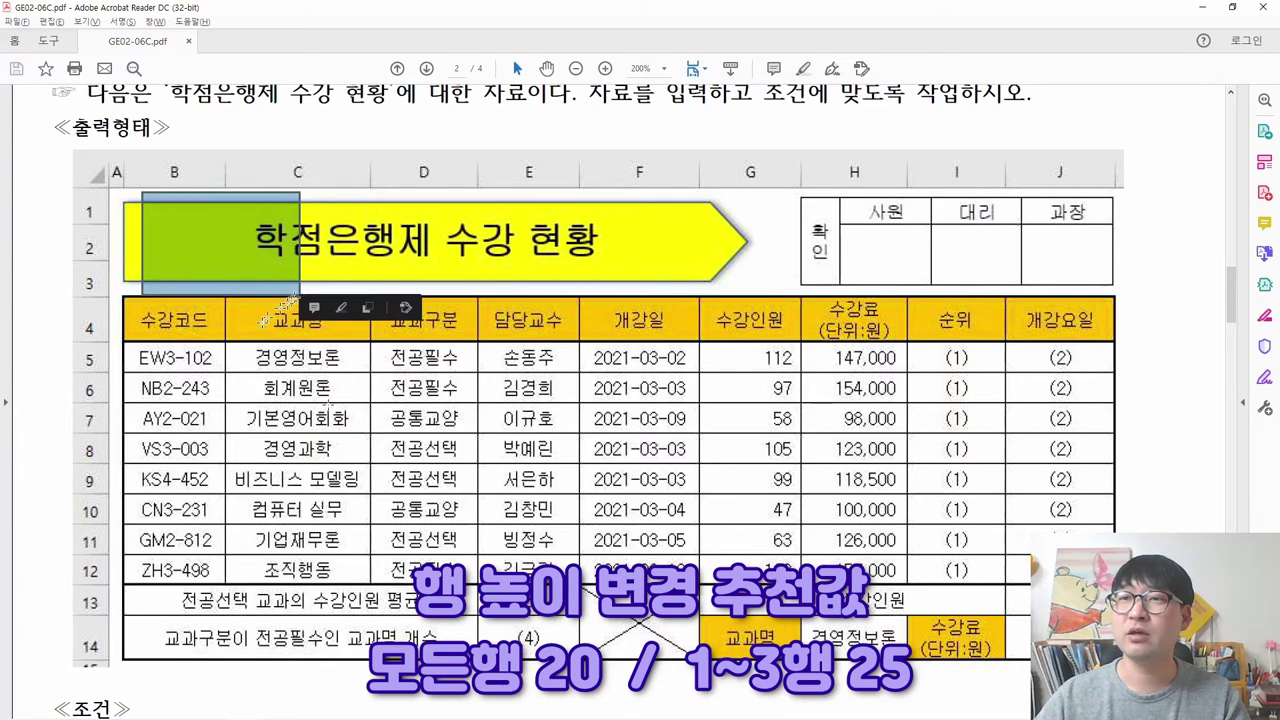
{"action": "left_click_drag", "start_coordinate": [86, 380], "coordinate": [104, 452]}
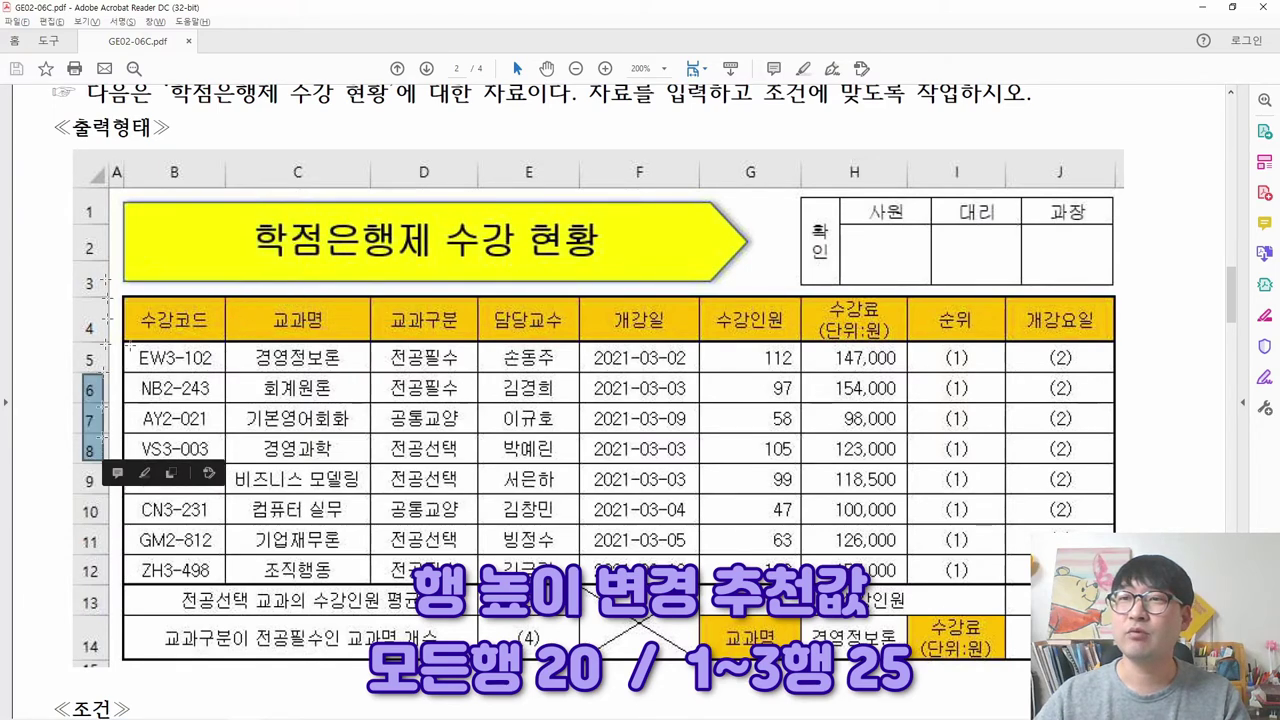
{"action": "left_click", "coordinate": [197, 385]}
{"action": "key", "text": "alt+Tab"}
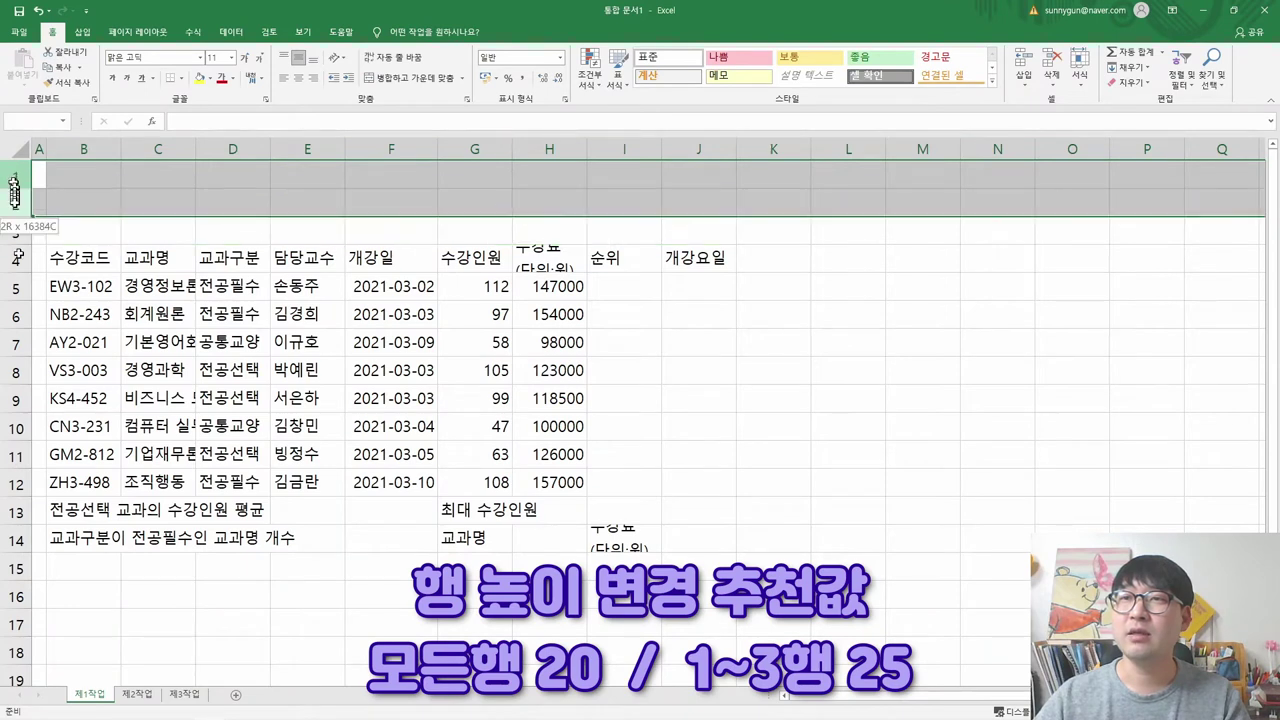
{"action": "right_click", "coordinate": [16, 204]}
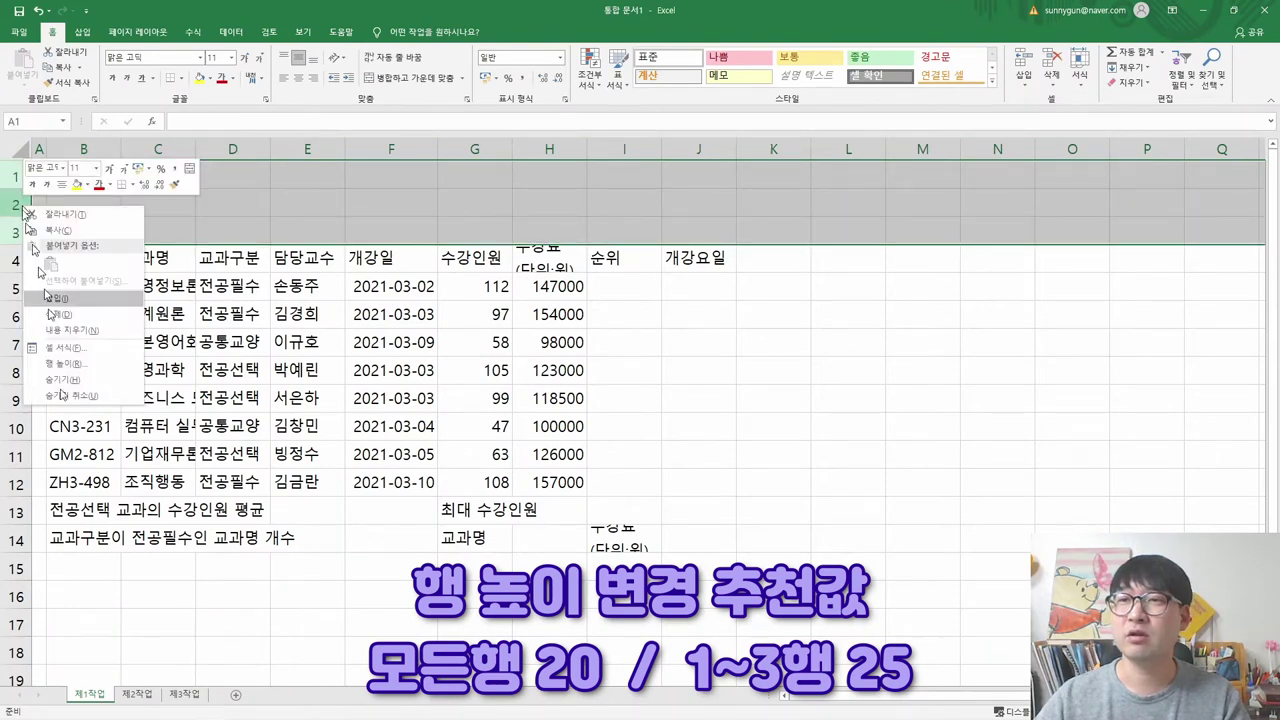
{"action": "left_click", "coordinate": [62, 368]}
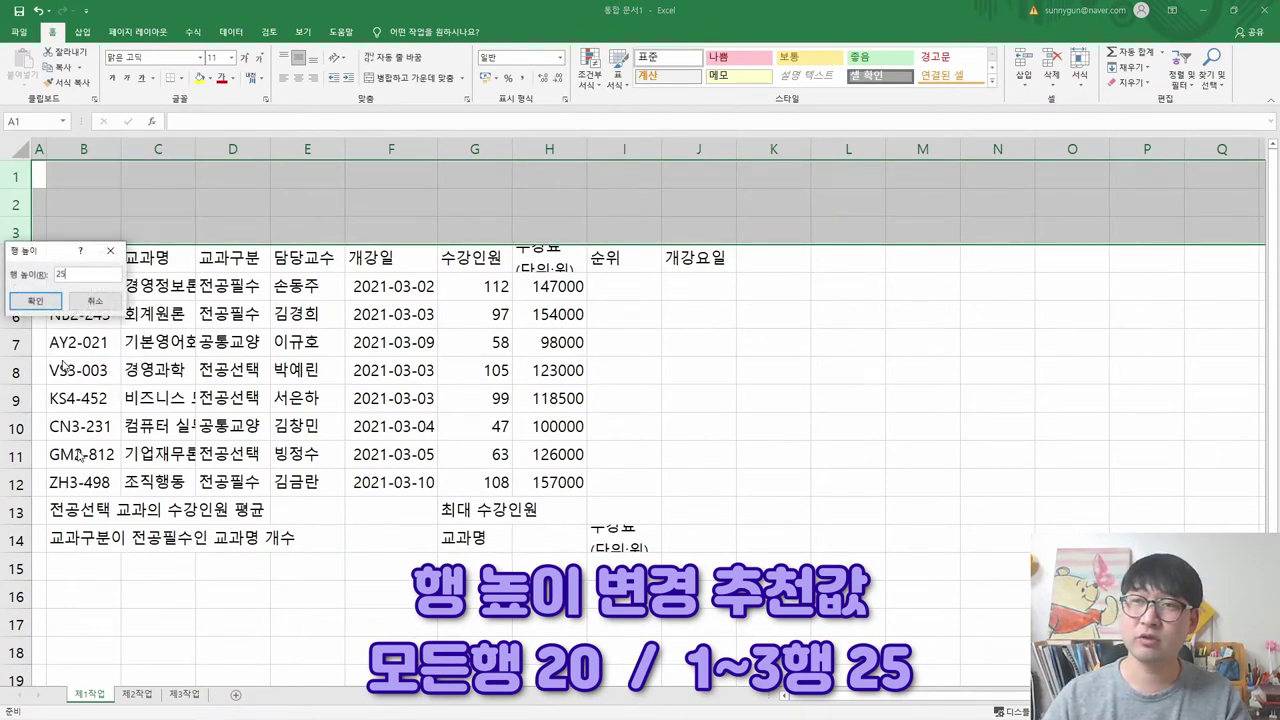
{"action": "key", "text": "Return"}
{"action": "left_click", "coordinate": [188, 340]}
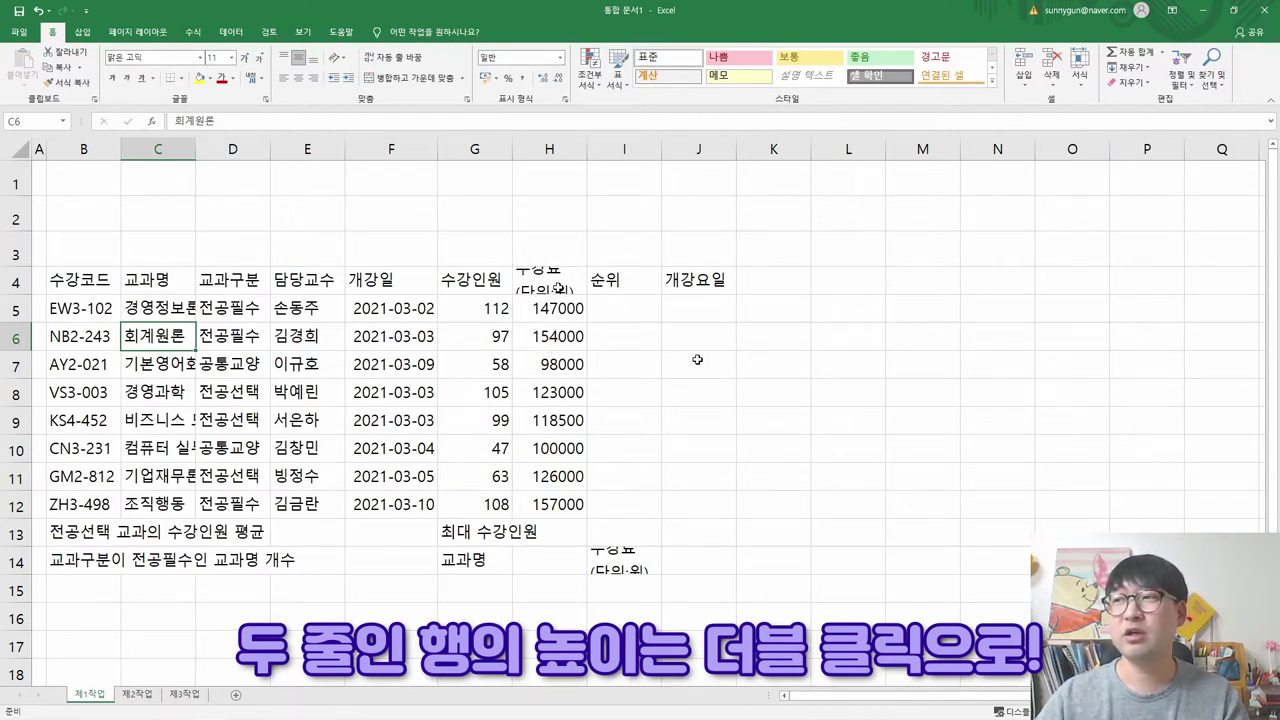
- Fit the height of row 4 to its two-line 수강료 (단위:원) header and enlarge row 14 to fit its two-line label
{"action": "left_click", "coordinate": [558, 287]}
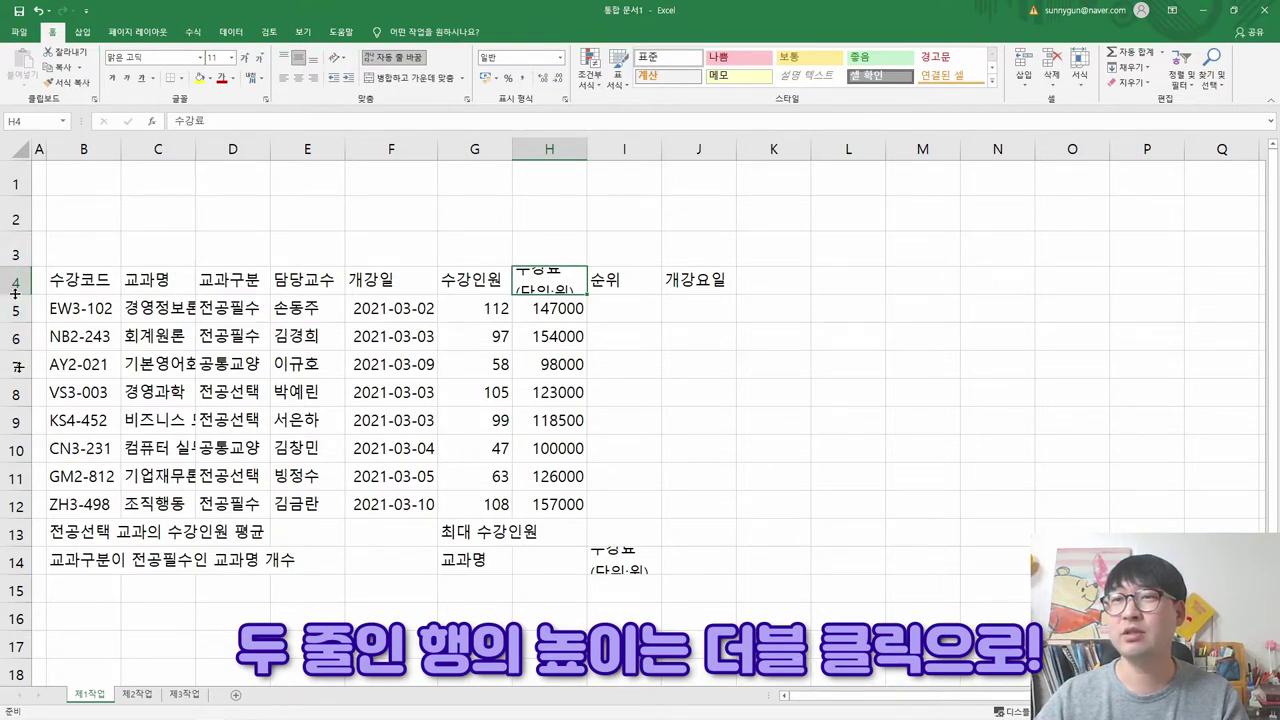
{"action": "left_click_drag", "start_coordinate": [15, 292], "coordinate": [9, 372]}
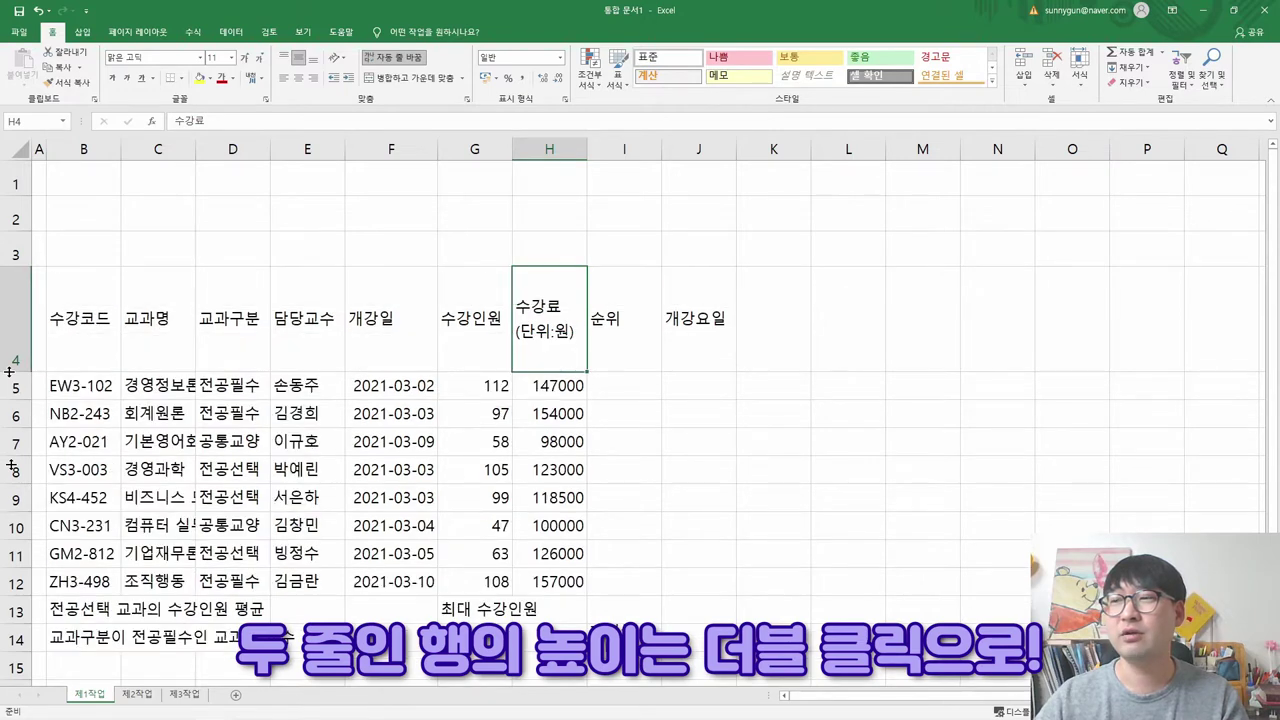
{"action": "left_click_drag", "start_coordinate": [9, 372], "coordinate": [15, 336]}
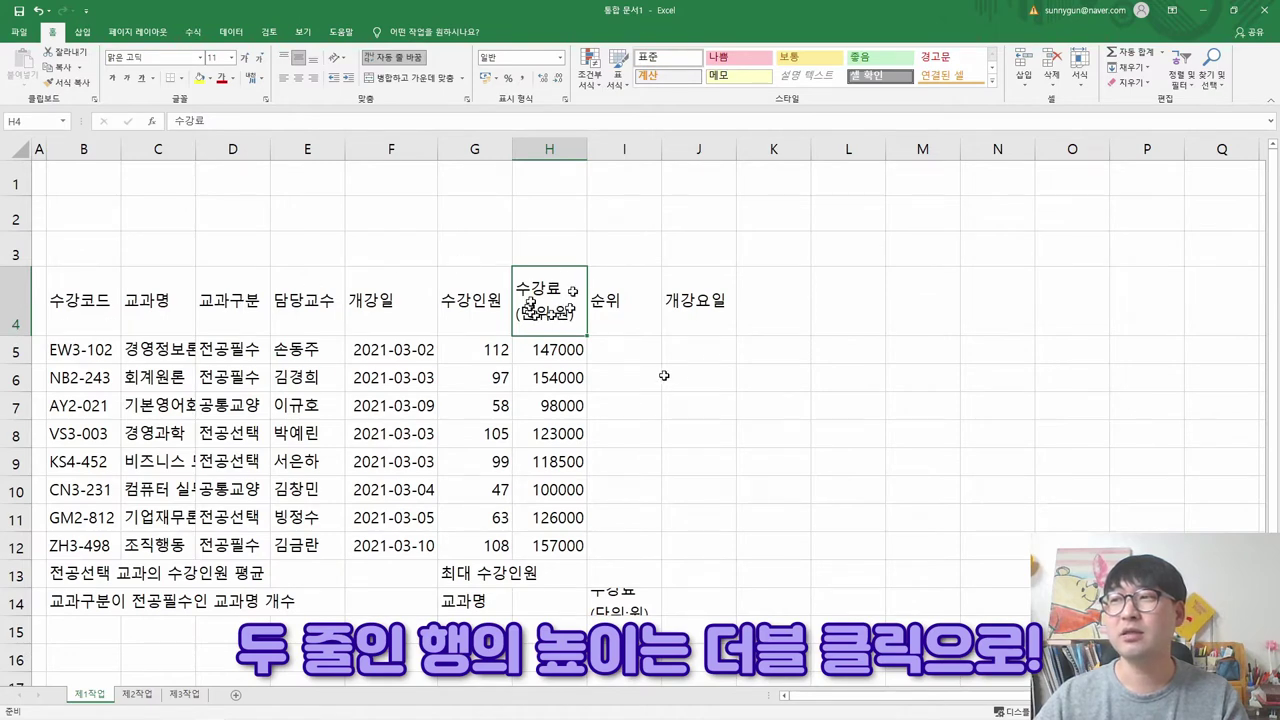
{"action": "double_click", "coordinate": [16, 337]}
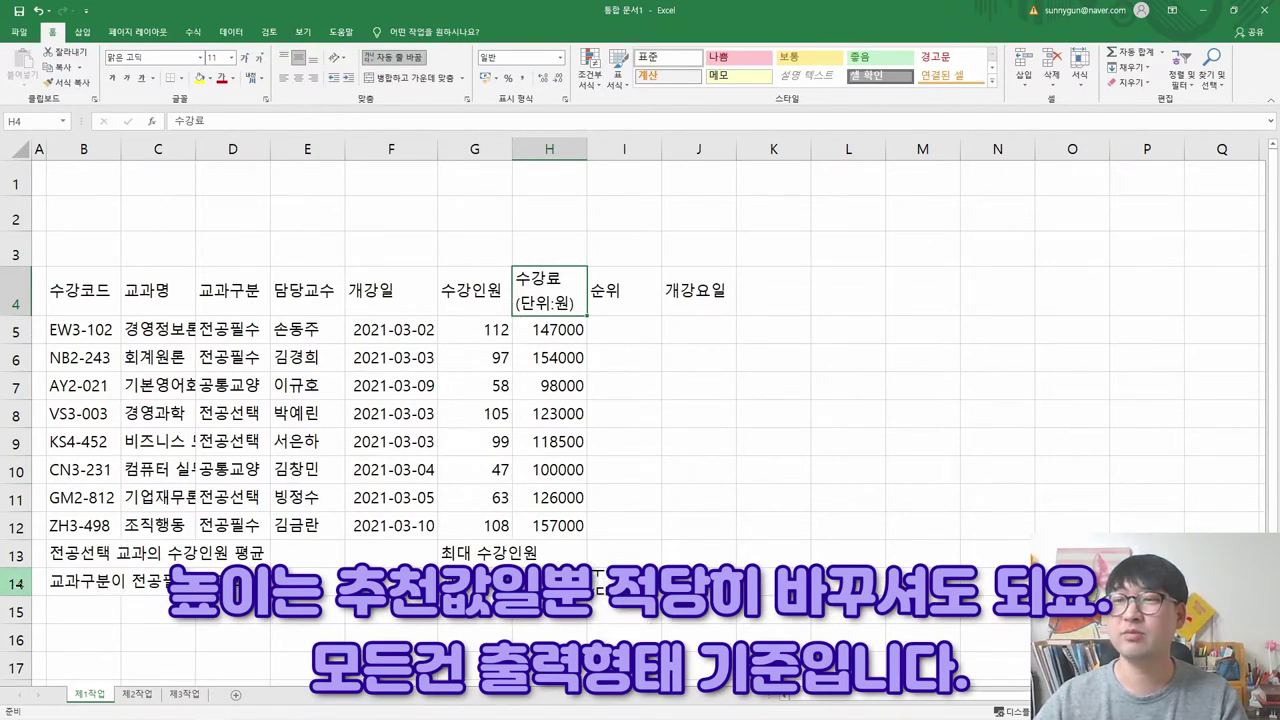
{"action": "left_click_drag", "start_coordinate": [22, 597], "coordinate": [22, 619]}
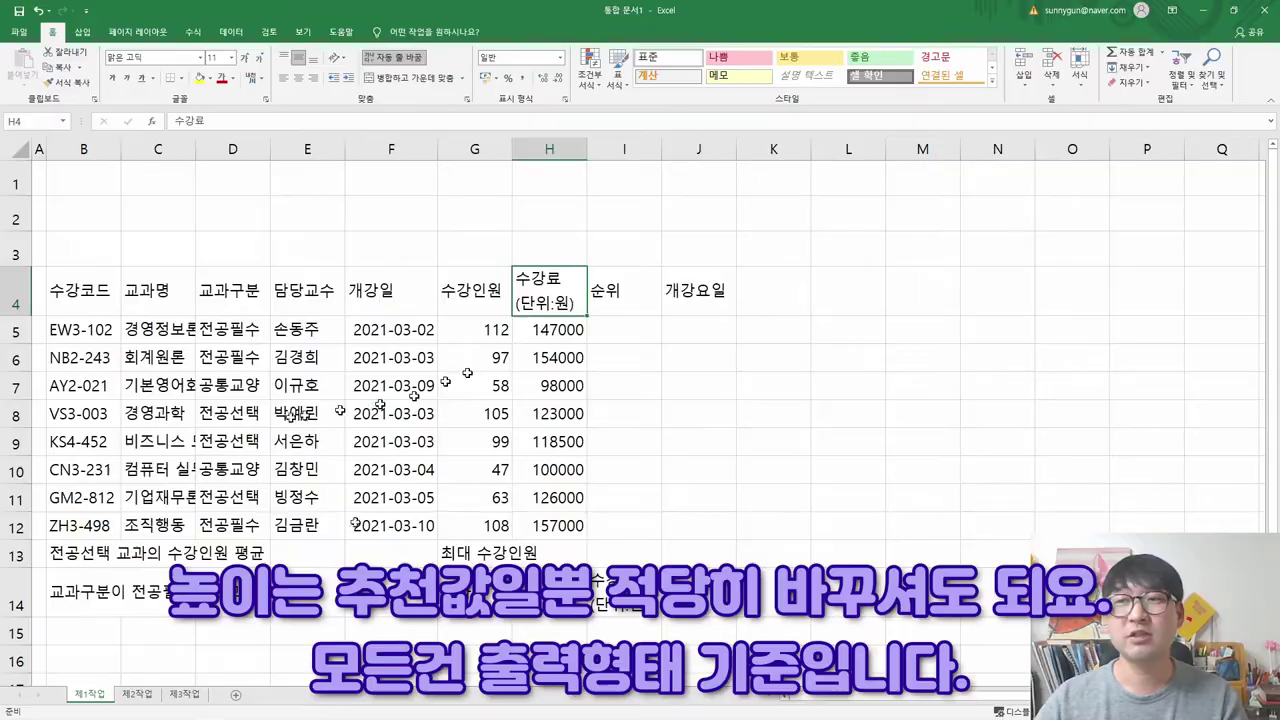
- Check the merged cells in rows 13 and 14 of the exam PDF, and merge and center B13:D13 and B14:D14 in Excel
{"action": "key", "text": "alt+Tab"}
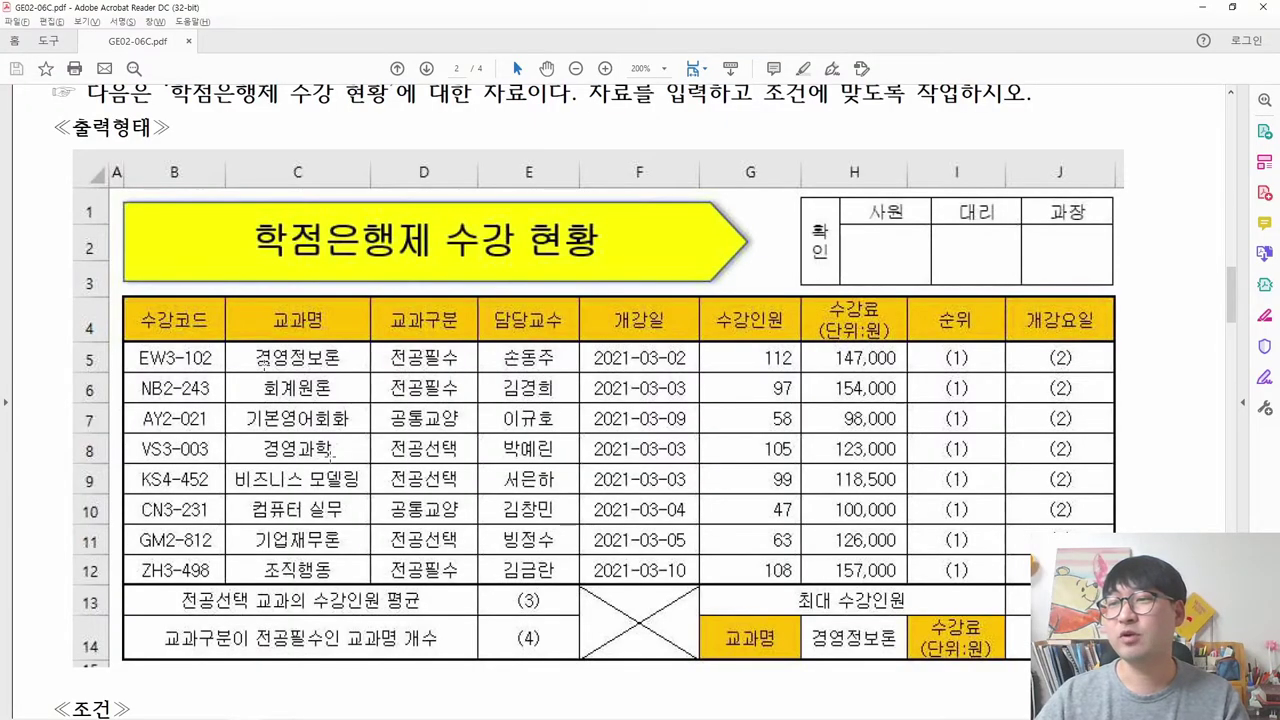
{"action": "left_click_drag", "start_coordinate": [168, 600], "coordinate": [430, 605]}
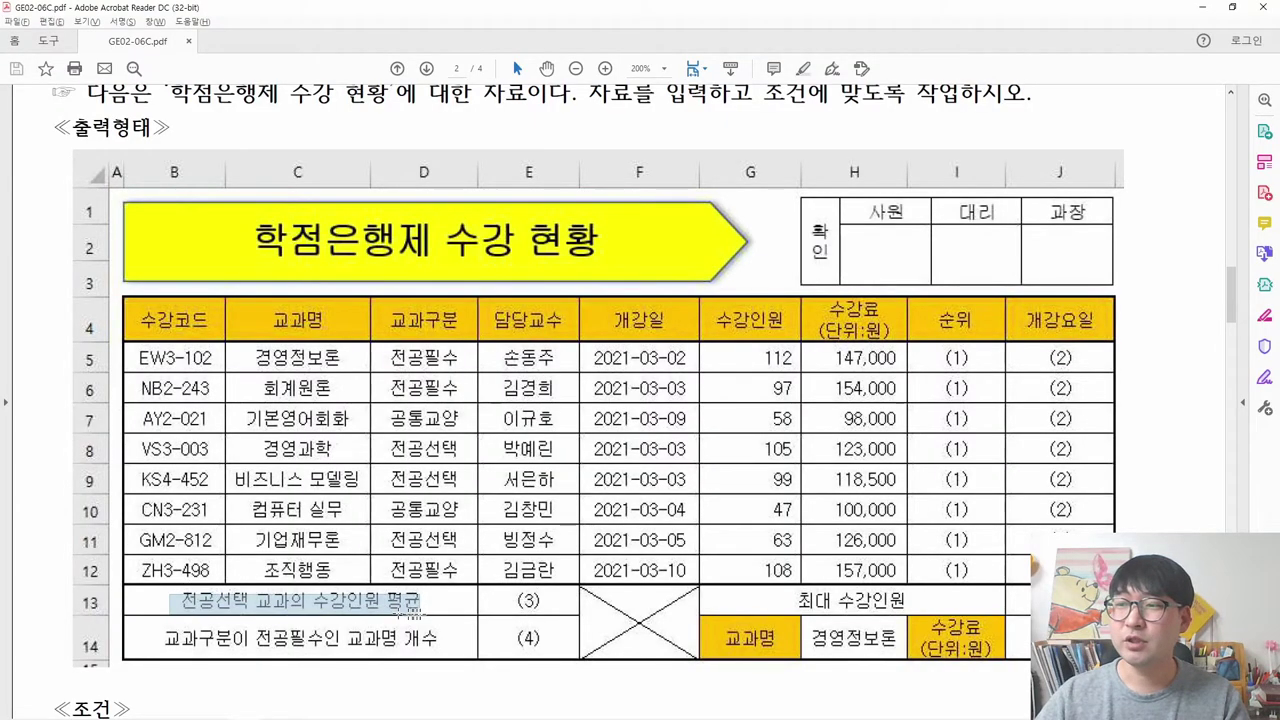
{"action": "mouse_move", "coordinate": [168, 628]}
{"action": "left_mouse_down"}
{"action": "mouse_move", "coordinate": [448, 632]}
{"action": "mouse_move", "coordinate": [458, 645]}
{"action": "left_mouse_up"}
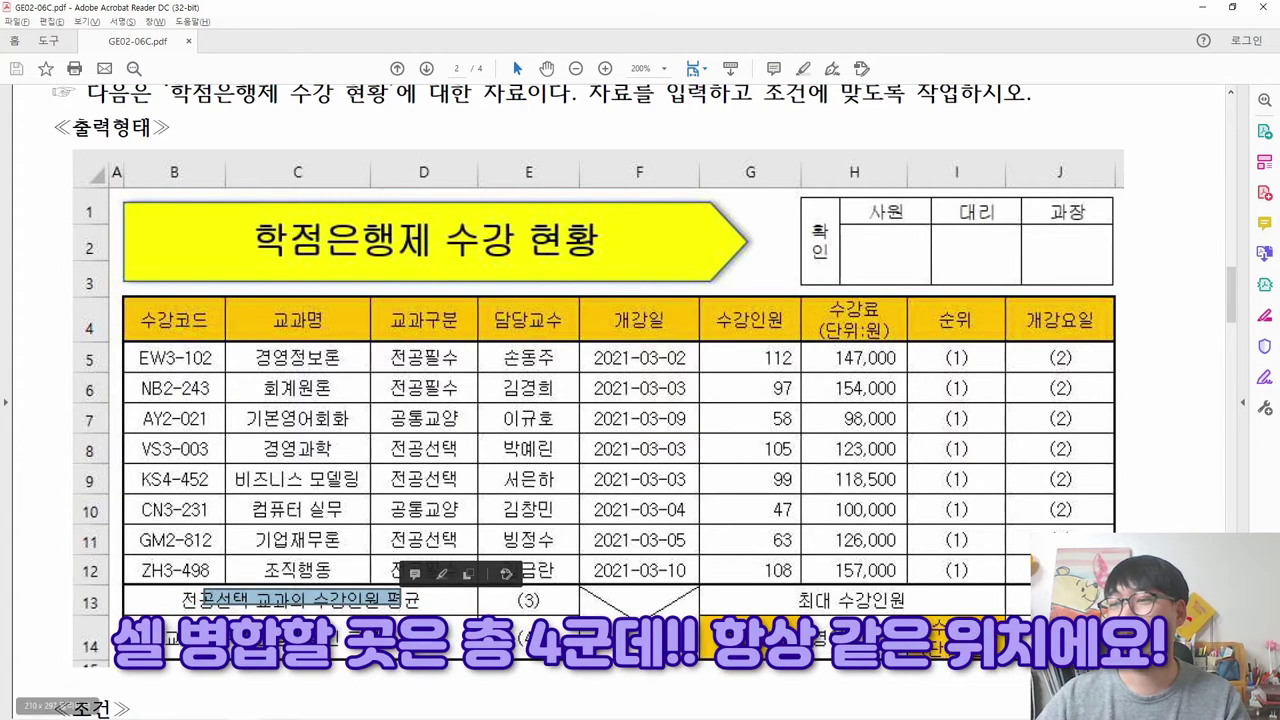
{"action": "left_click_drag", "start_coordinate": [612, 588], "coordinate": [684, 621]}
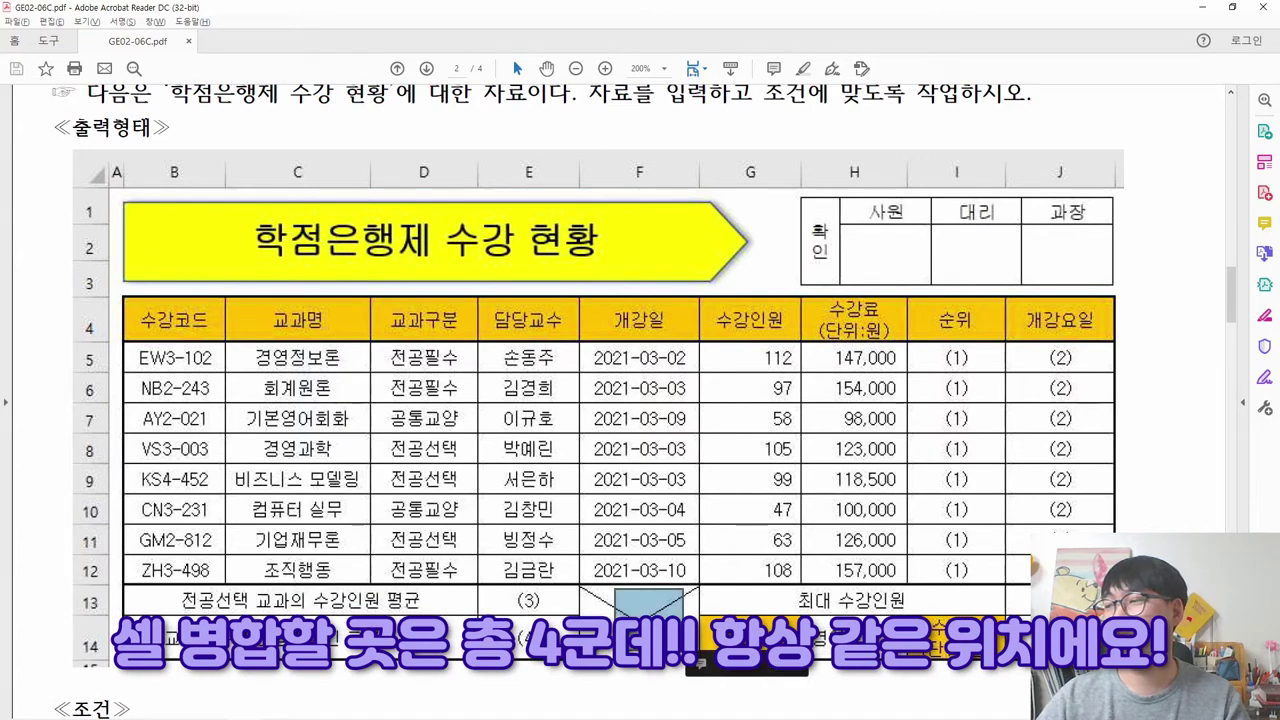
{"action": "left_click_drag", "start_coordinate": [755, 594], "coordinate": [932, 607]}
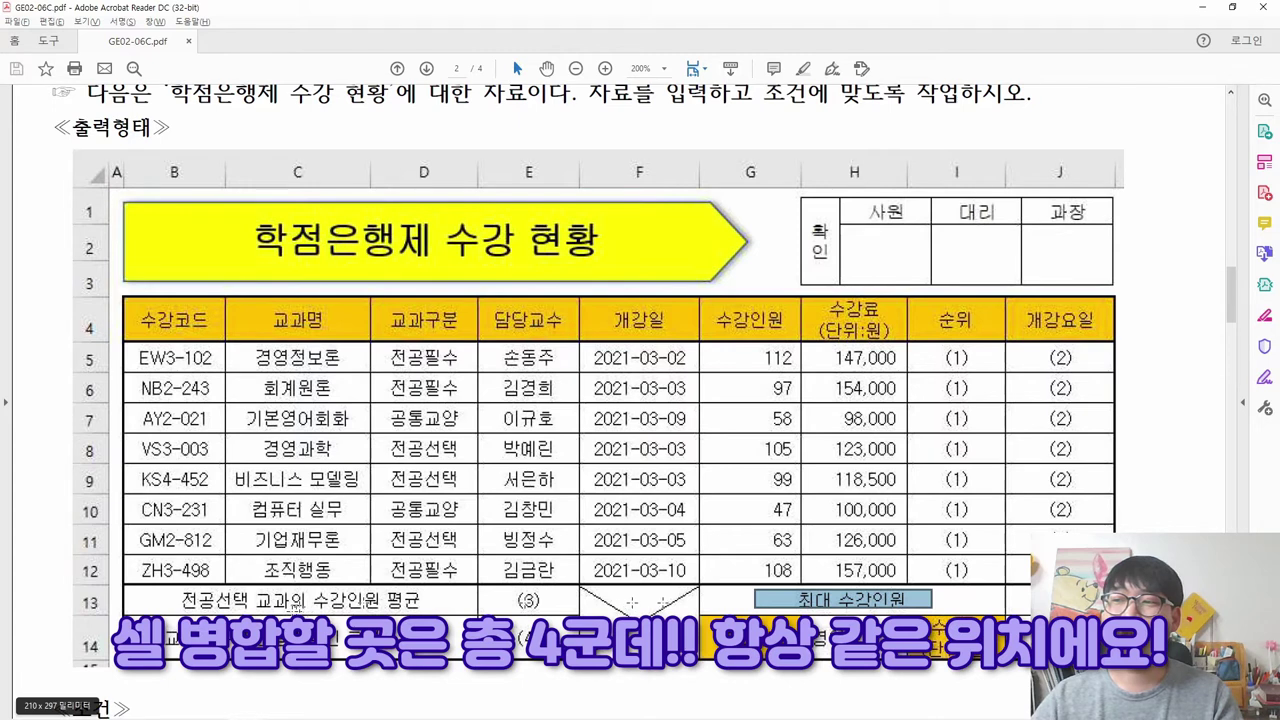
{"action": "key", "text": "alt+Tab"}
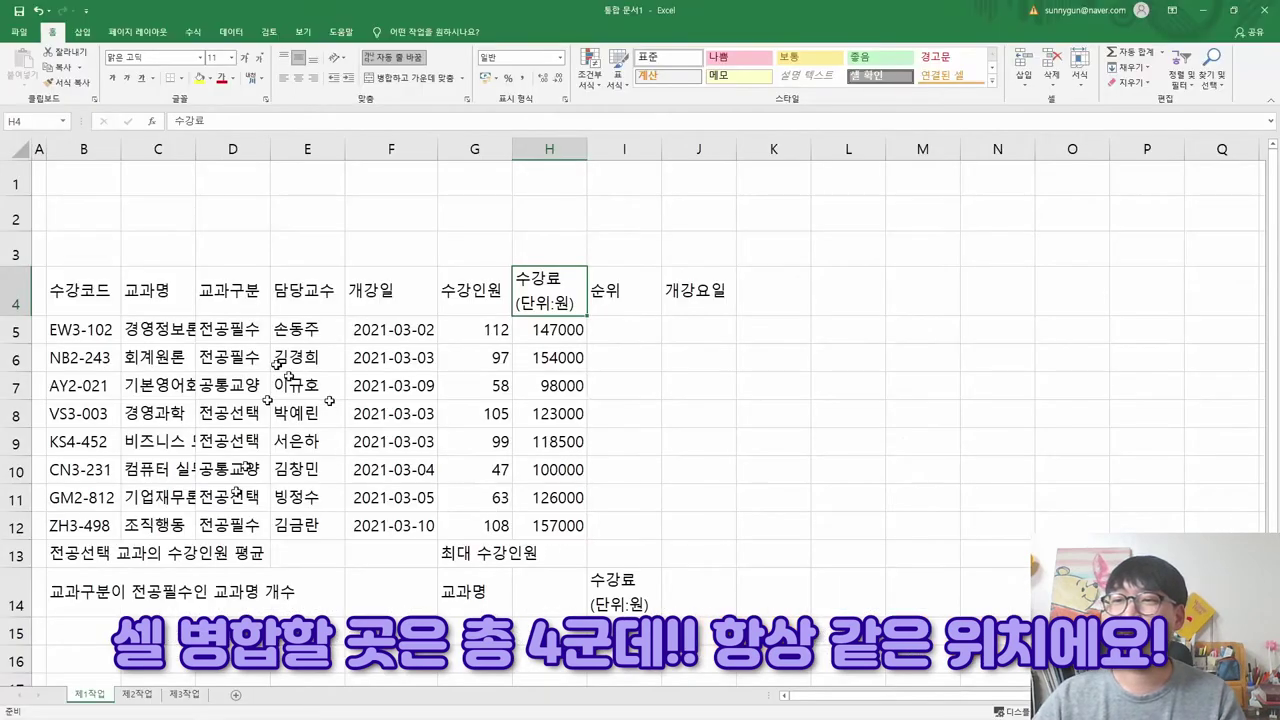
{"action": "left_click", "coordinate": [75, 549]}
{"action": "left_click_drag", "start_coordinate": [75, 549], "coordinate": [213, 557]}
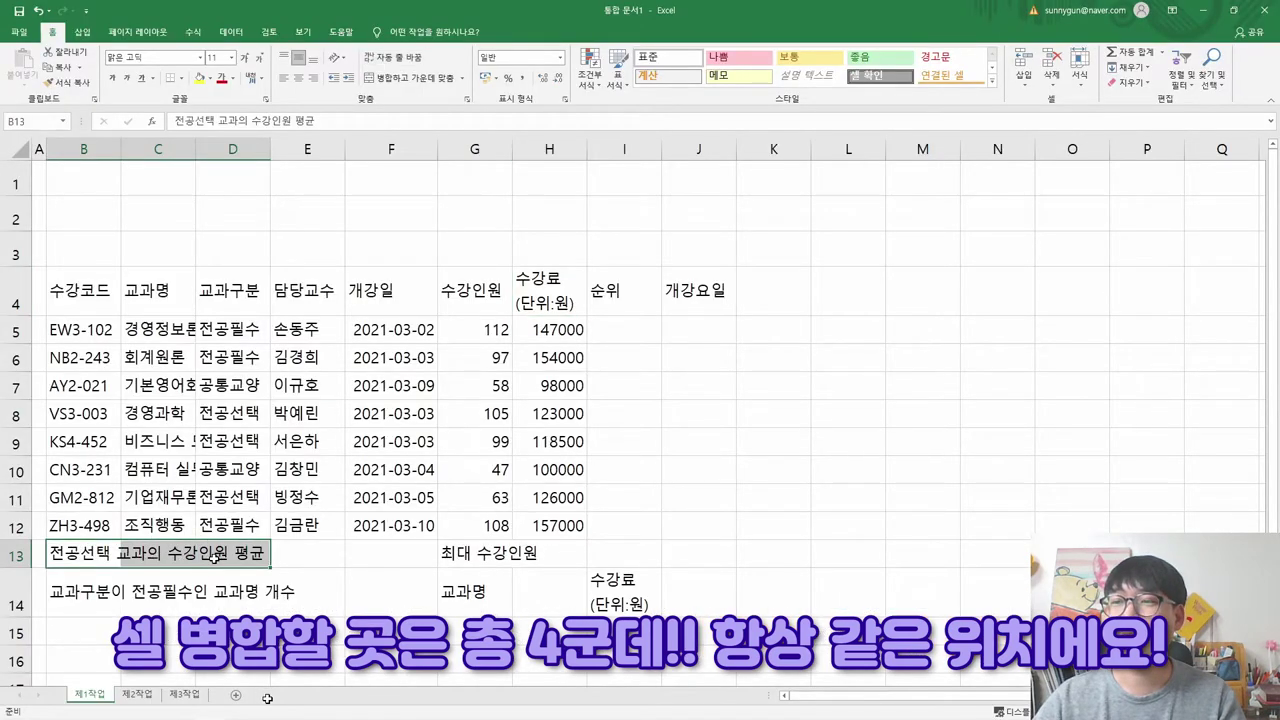
{"action": "left_click", "coordinate": [405, 77]}
{"action": "left_click_drag", "start_coordinate": [85, 592], "coordinate": [232, 594]}
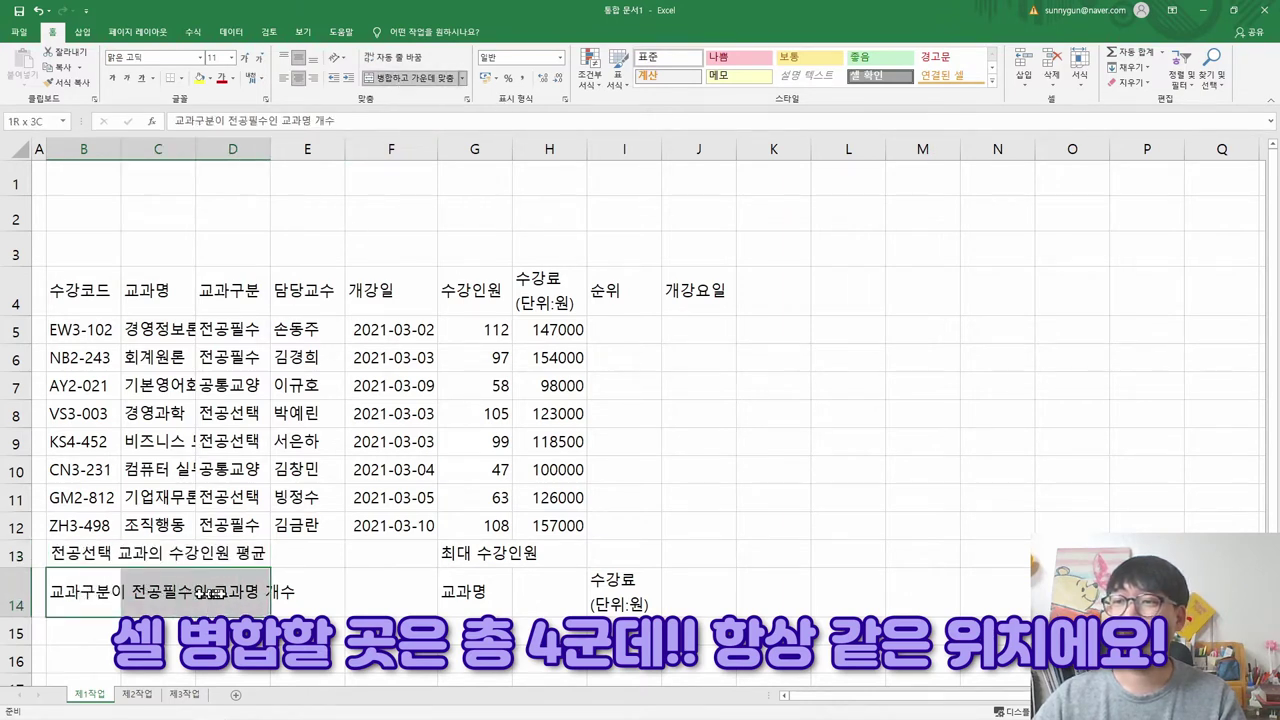
{"action": "left_click", "coordinate": [415, 79]}
- Merge and center F13:F14 and the 최대 수강인원 label across G13:I13
{"action": "left_click_drag", "start_coordinate": [392, 556], "coordinate": [397, 600]}
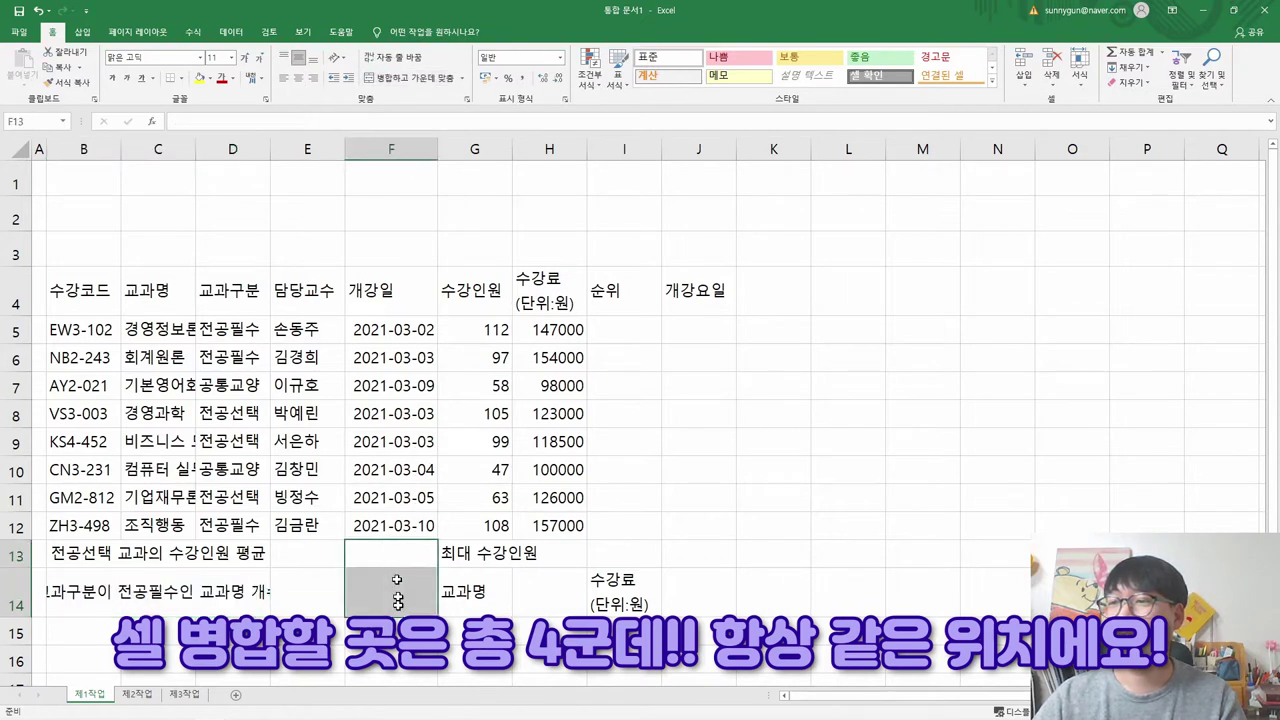
{"action": "left_click", "coordinate": [415, 77]}
{"action": "left_click_drag", "start_coordinate": [472, 552], "coordinate": [625, 550]}
{"action": "left_click", "coordinate": [415, 77]}
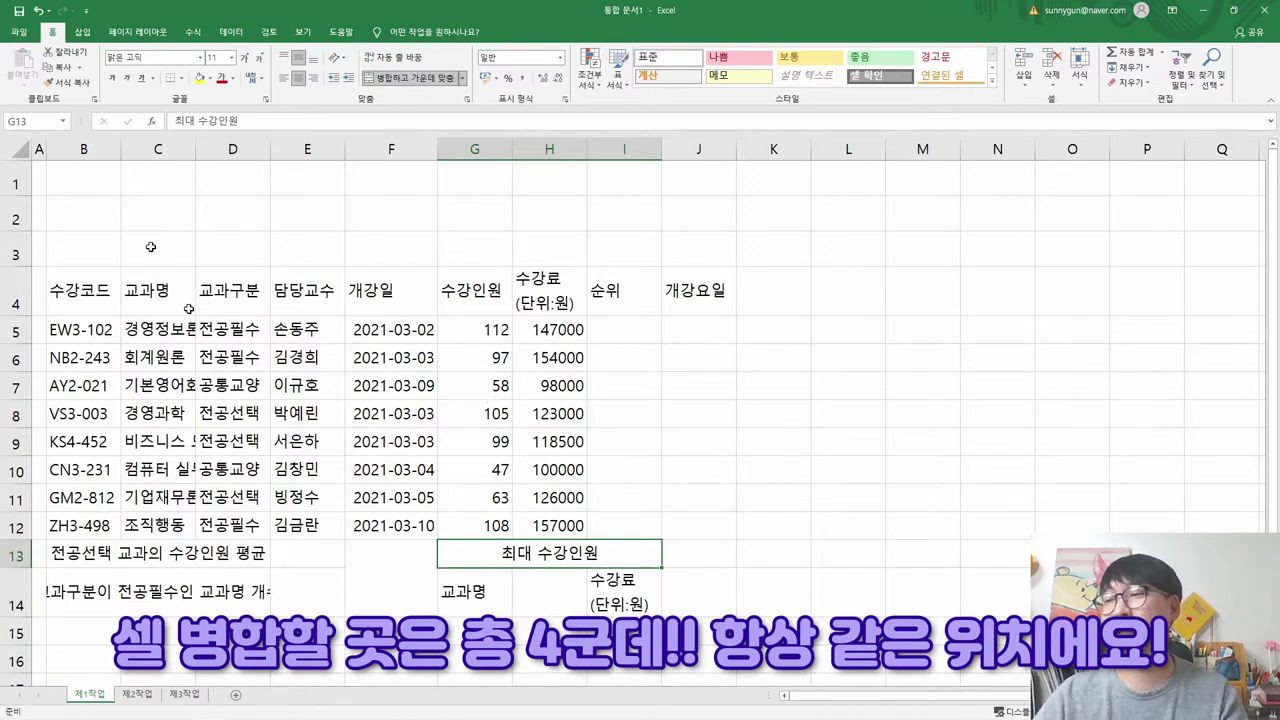
- Check the sample table's borders in the exam PDF, and hide and restore the Excel gridlines to compare
{"action": "key", "text": "alt+Tab"}
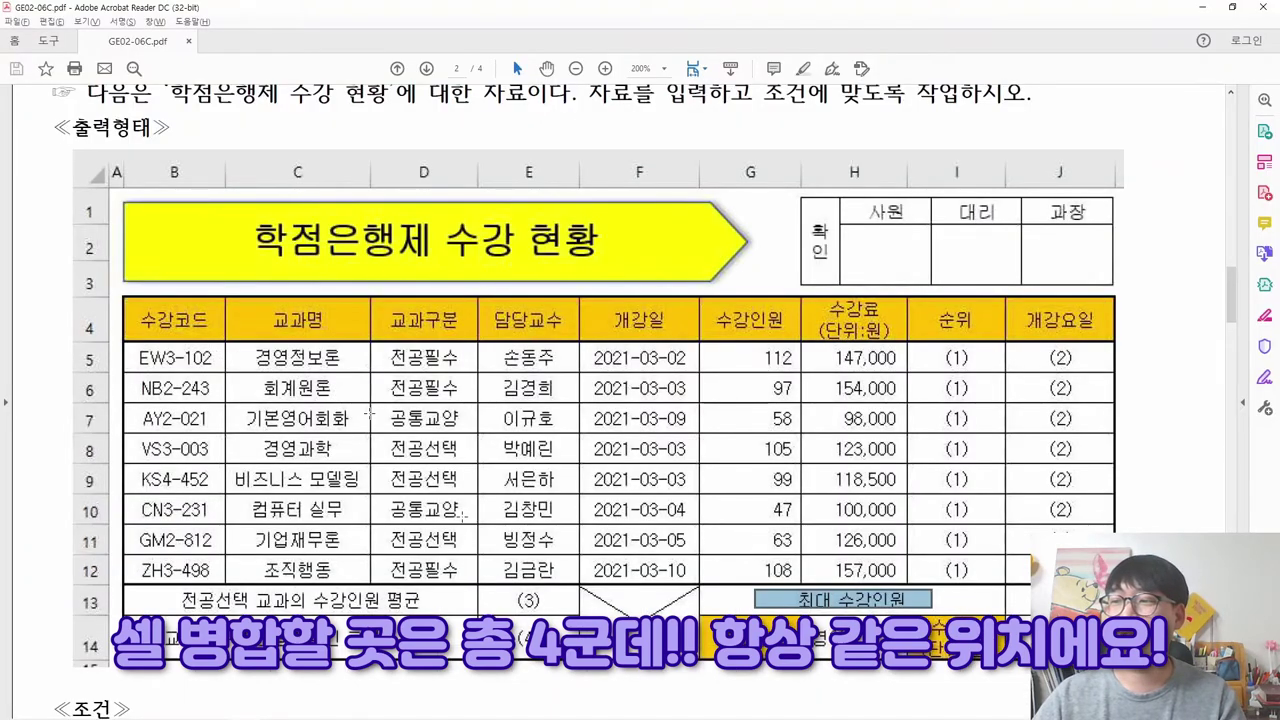
{"action": "left_click_drag", "start_coordinate": [147, 315], "coordinate": [1092, 656]}
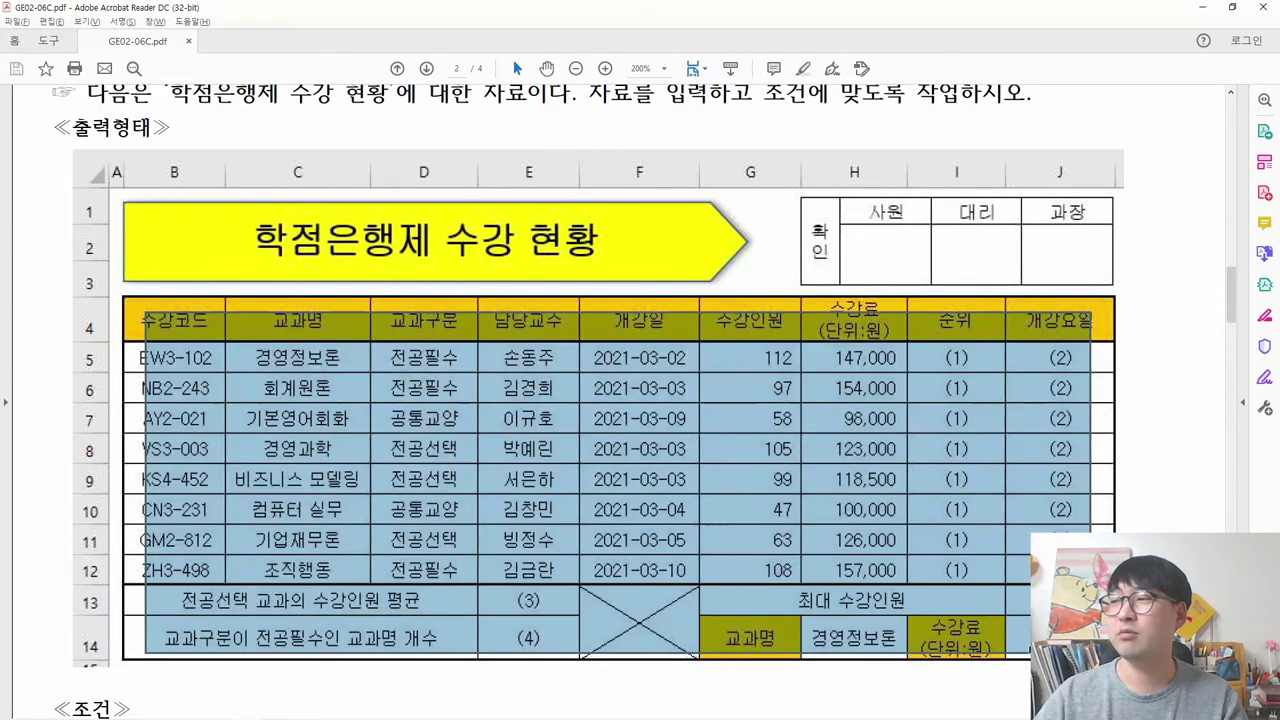
{"action": "key", "text": "alt+Tab"}
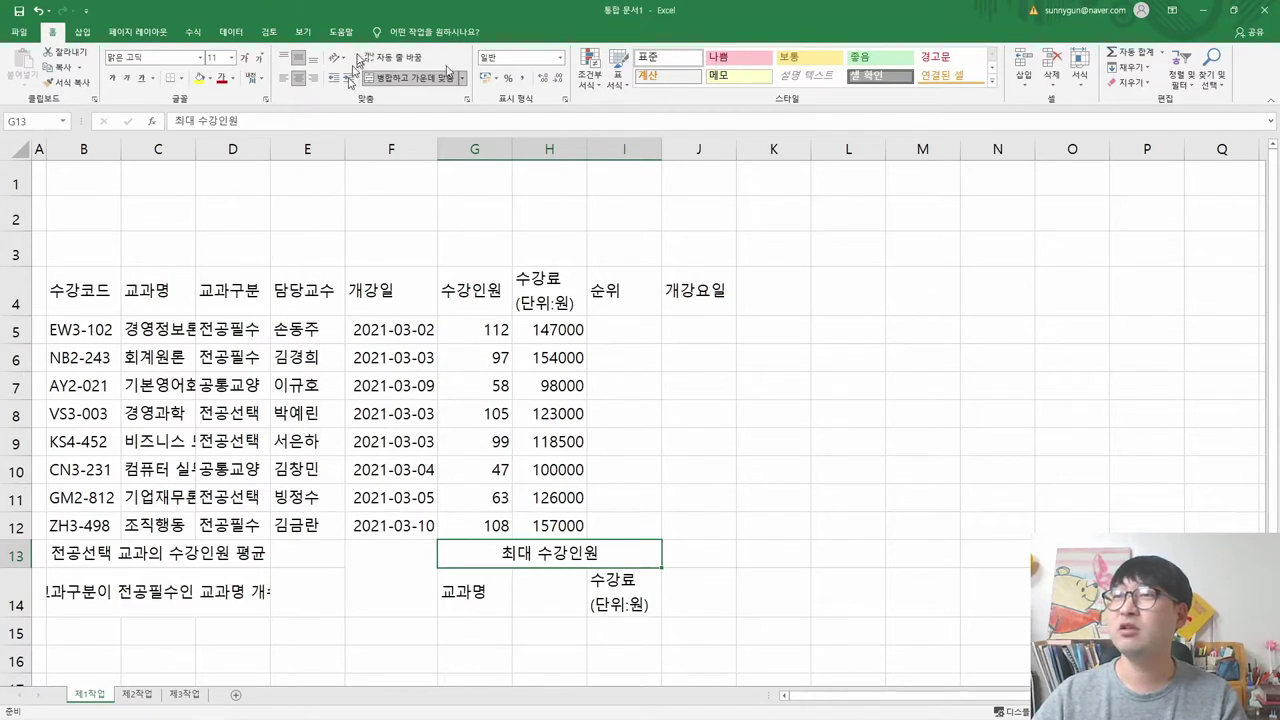
{"action": "left_click", "coordinate": [296, 32]}
{"action": "left_click", "coordinate": [183, 77]}
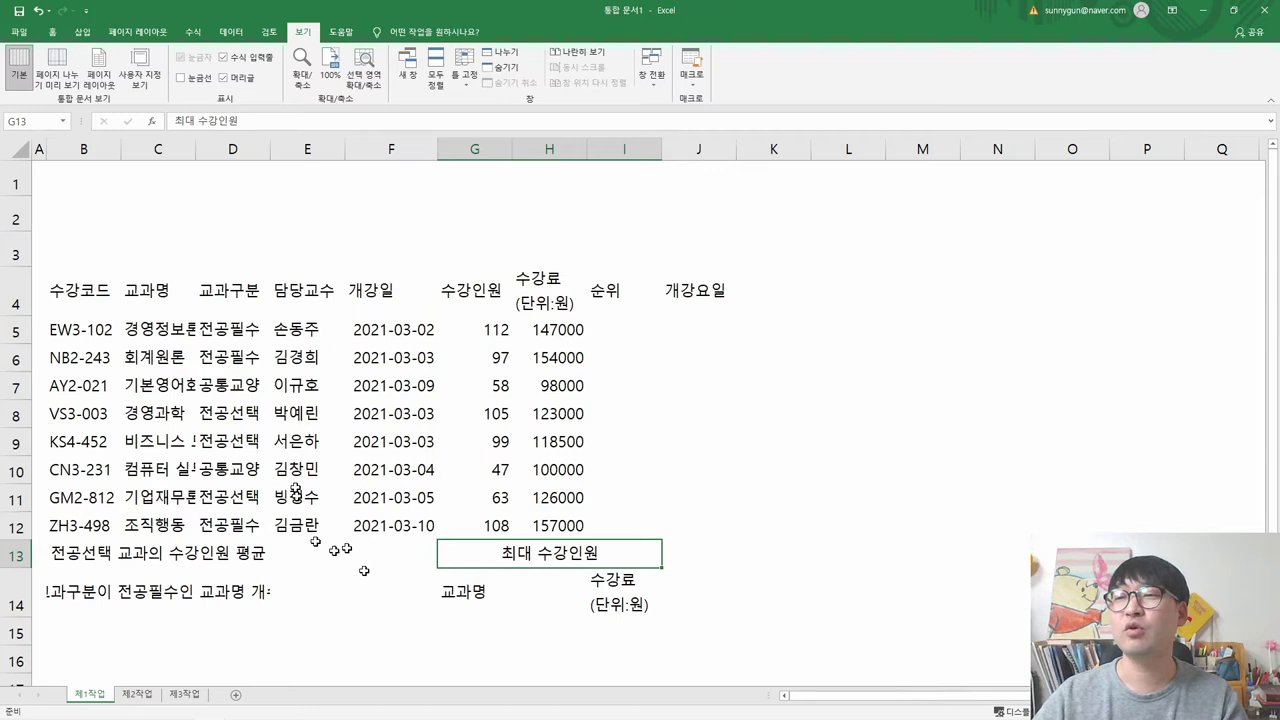
{"action": "left_click", "coordinate": [181, 77]}
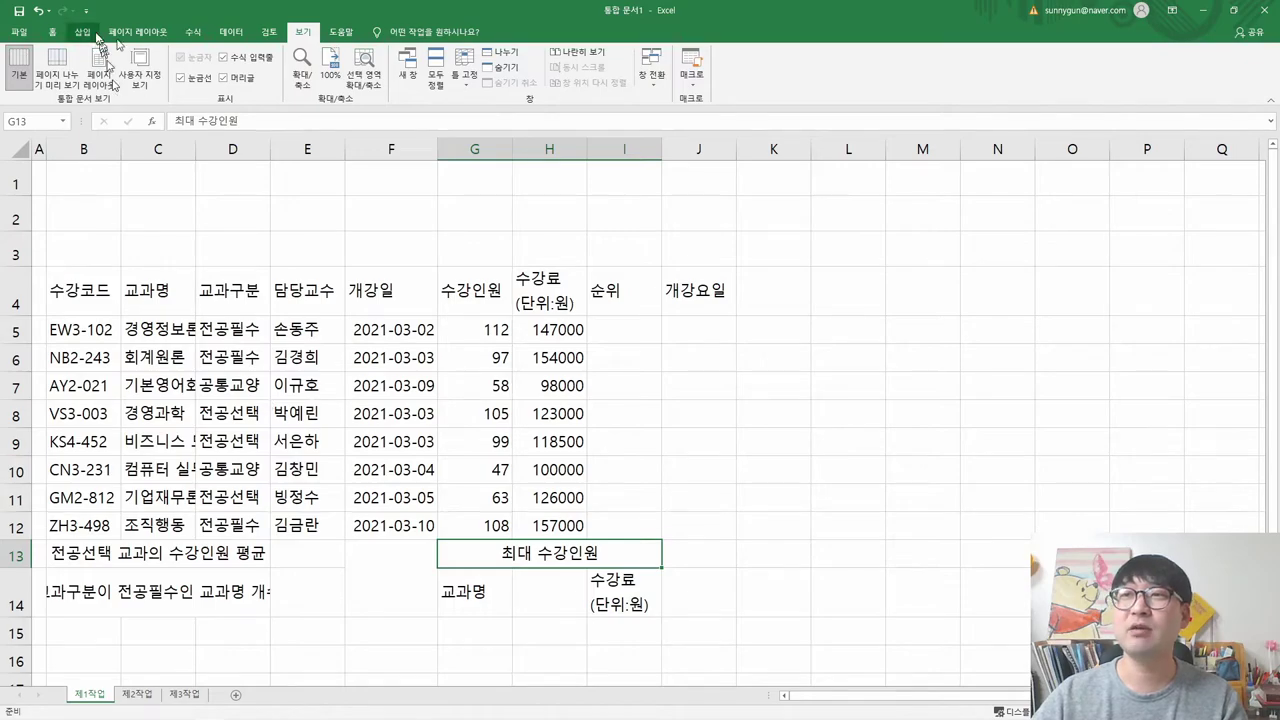
{"action": "left_click", "coordinate": [52, 31]}
{"action": "key", "text": "alt+Tab"}
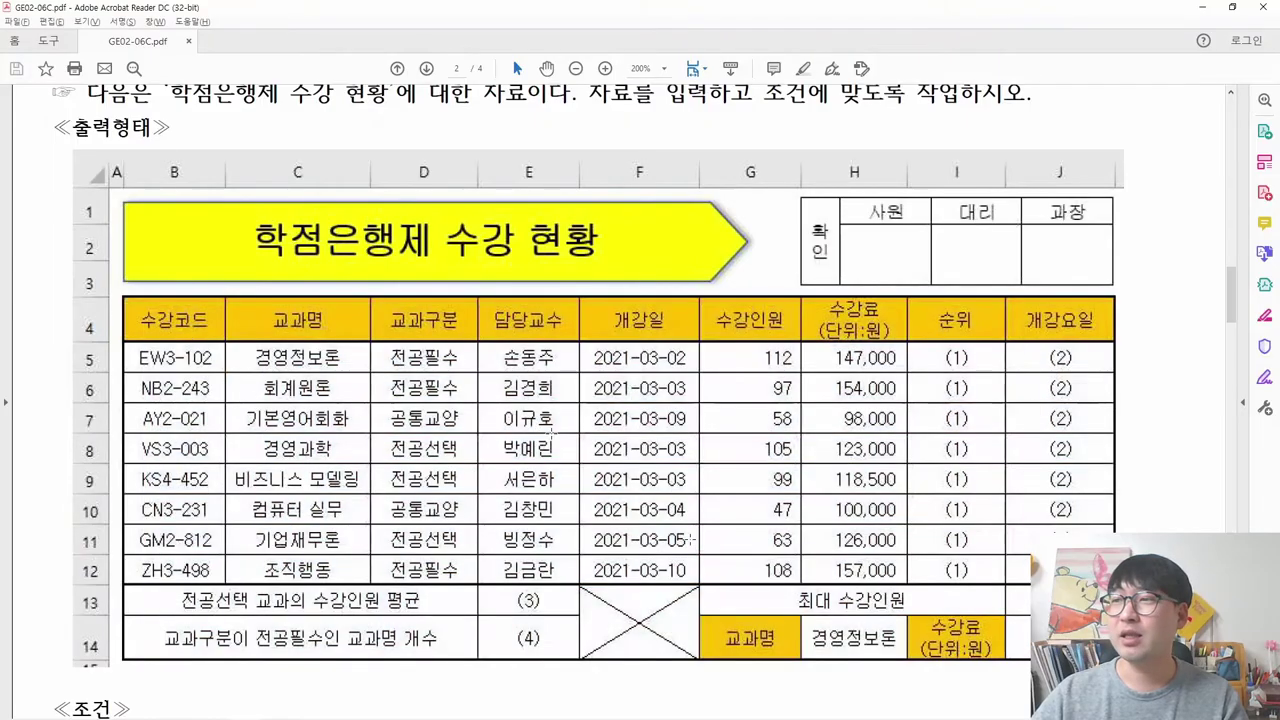
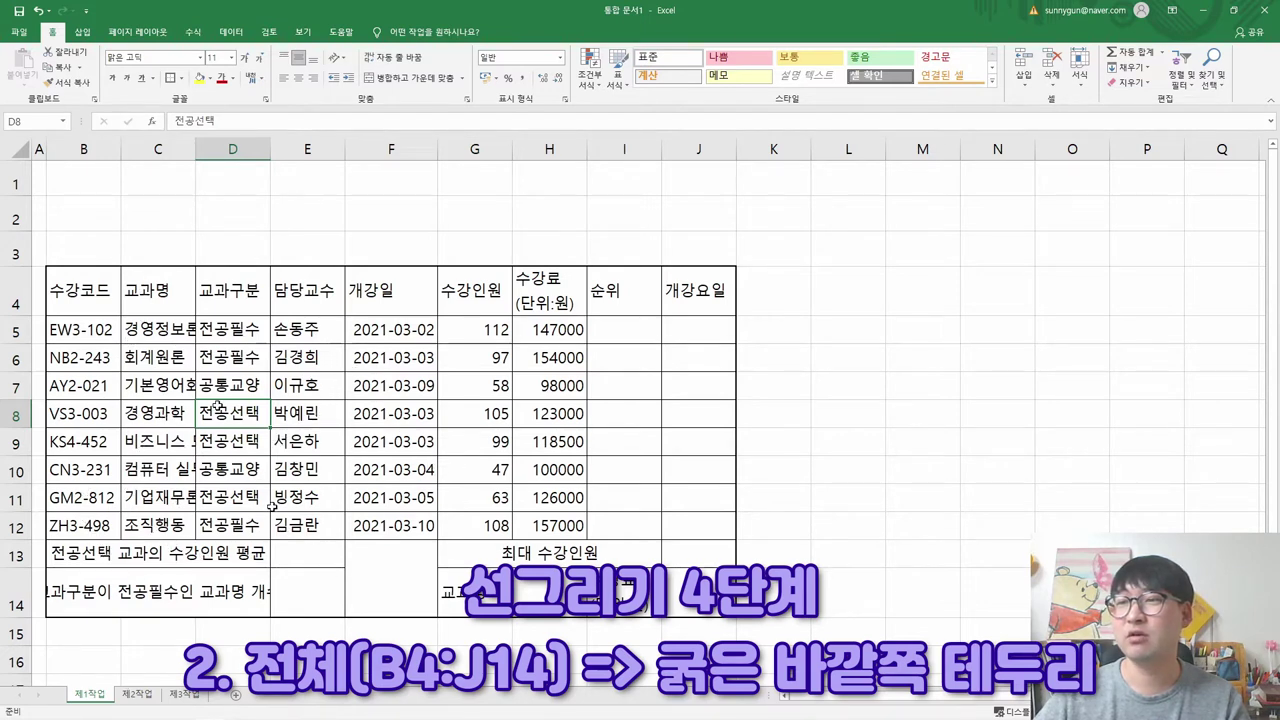
- Compare the inner data area with the exam PDF, and apply 굵은 바깥쪽 테두리 to B5:J12 in Excel
{"action": "left_click", "coordinate": [250, 603]}
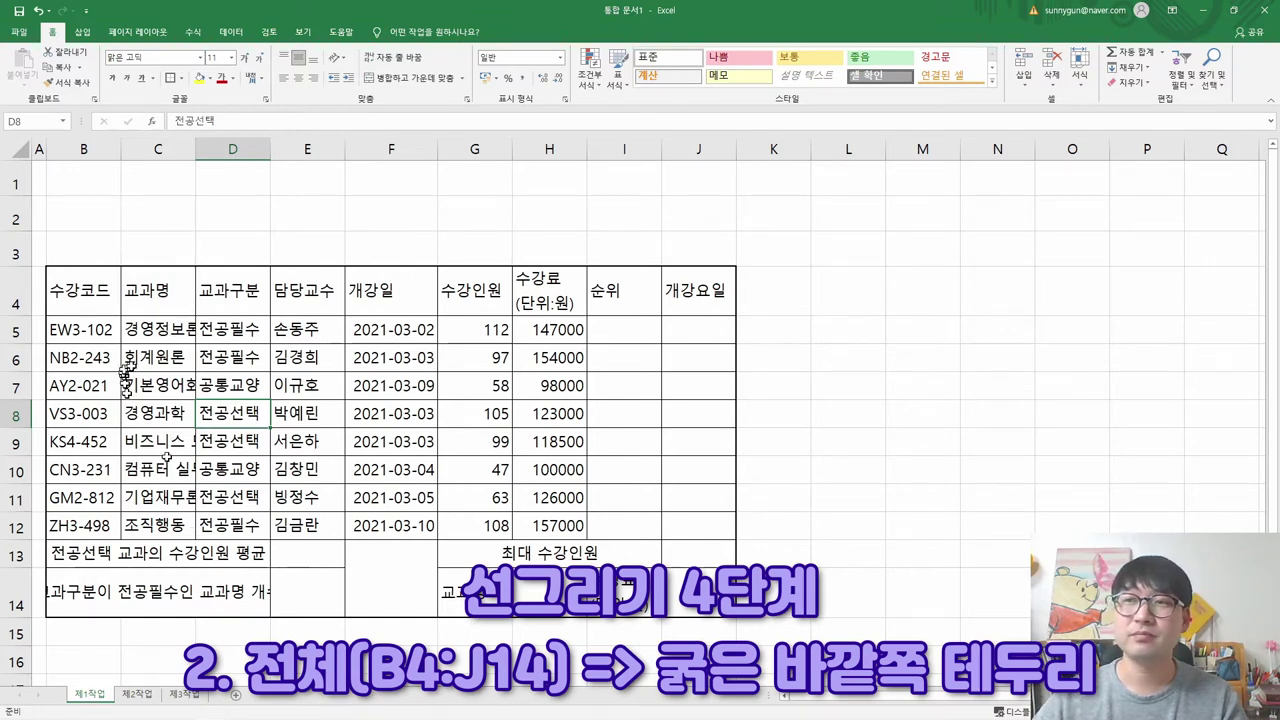
{"action": "left_click_drag", "start_coordinate": [90, 330], "coordinate": [663, 523]}
{"action": "key", "text": "alt+Tab"}
{"action": "left_click_drag", "start_coordinate": [168, 357], "coordinate": [1052, 576]}
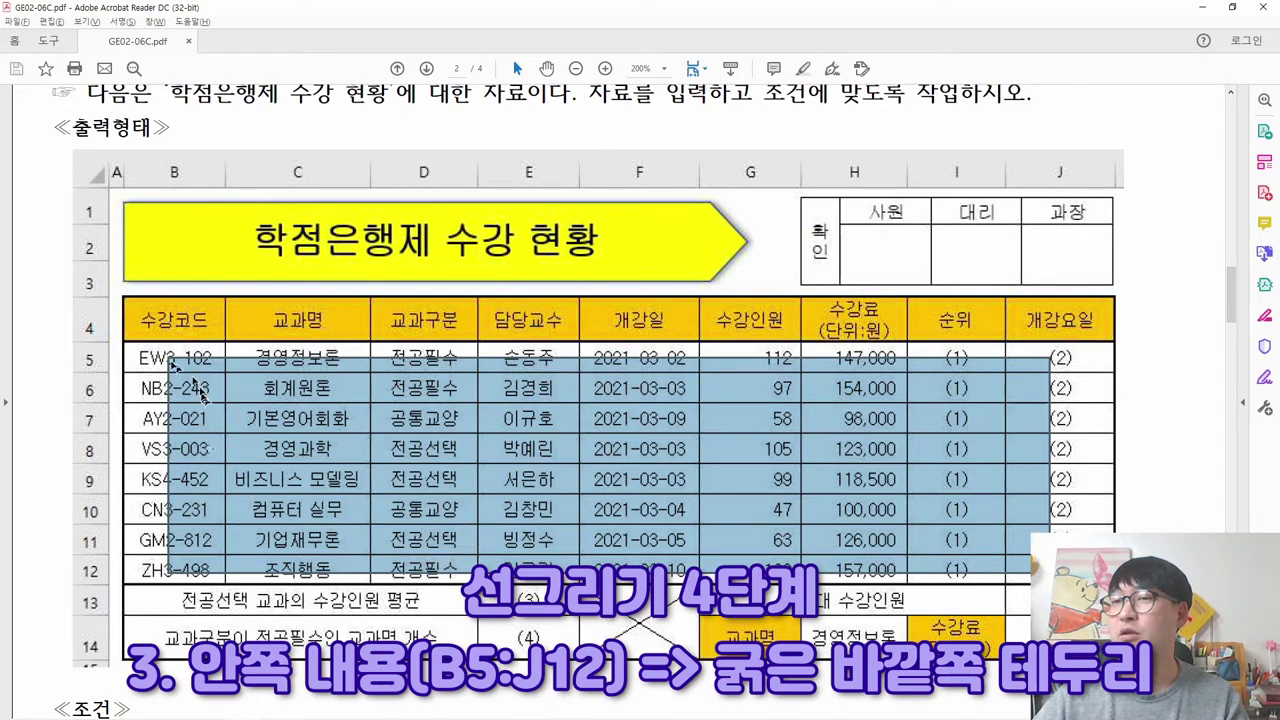
{"action": "key", "text": "alt+Tab"}
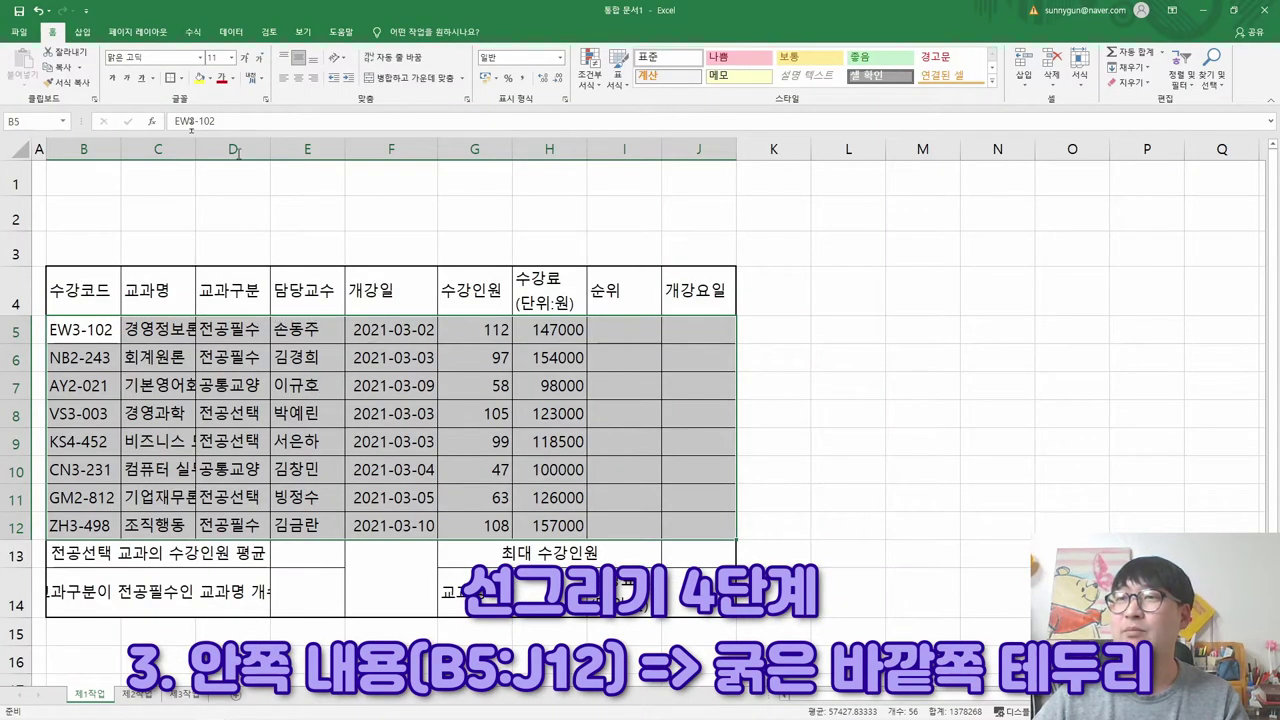
{"action": "left_click", "coordinate": [181, 78]}
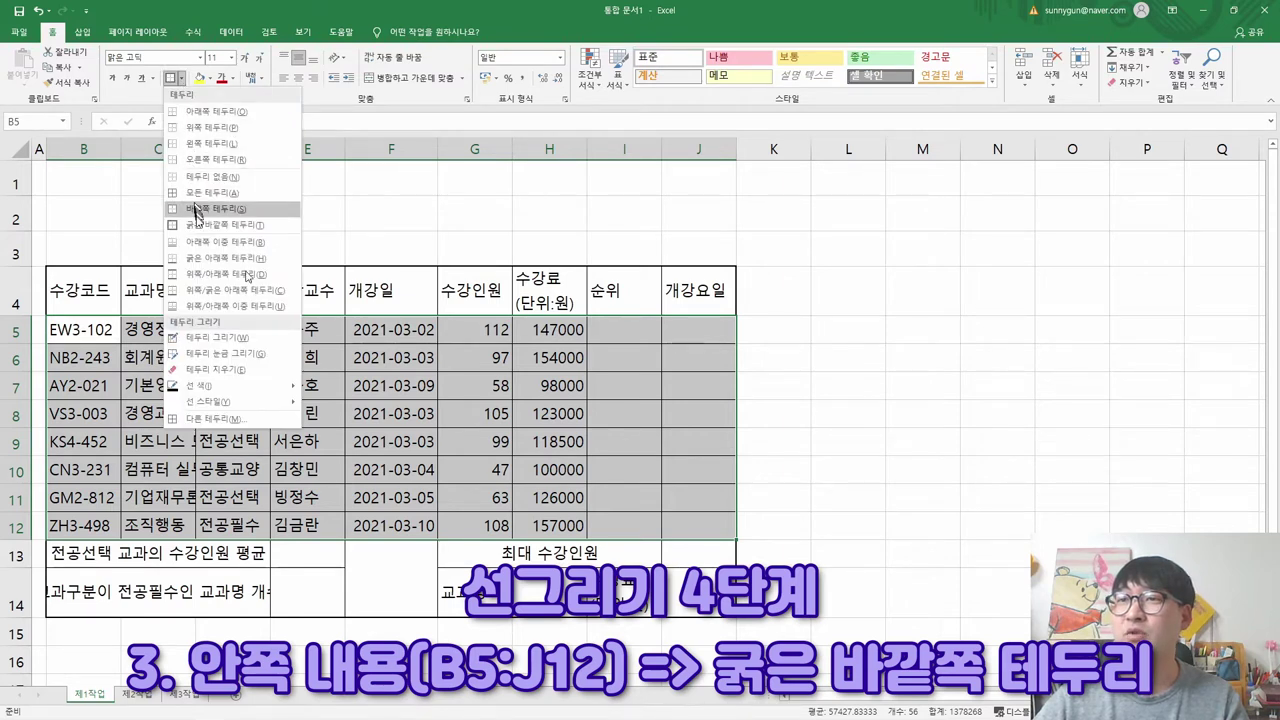
{"action": "left_click", "coordinate": [198, 226]}
{"action": "left_click", "coordinate": [249, 414]}
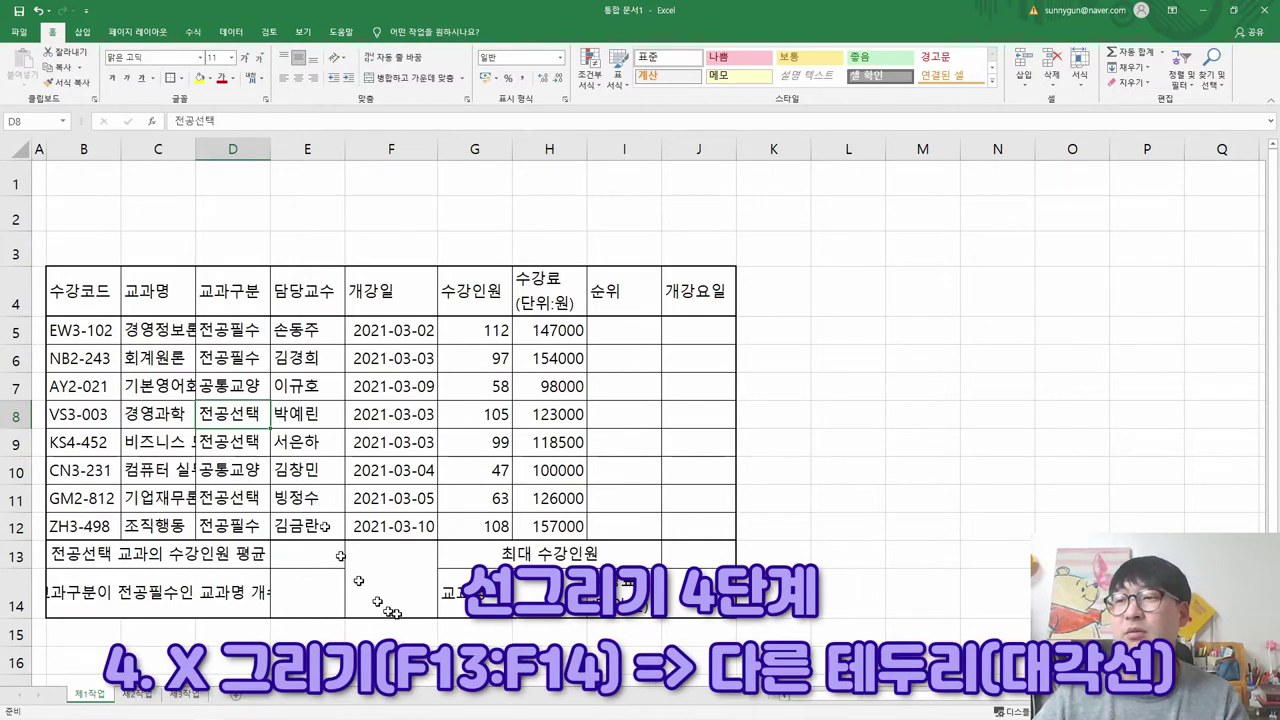
- Draw an X in the merged cell F13:F14 by adding both diagonal borders
{"action": "left_click", "coordinate": [380, 560]}
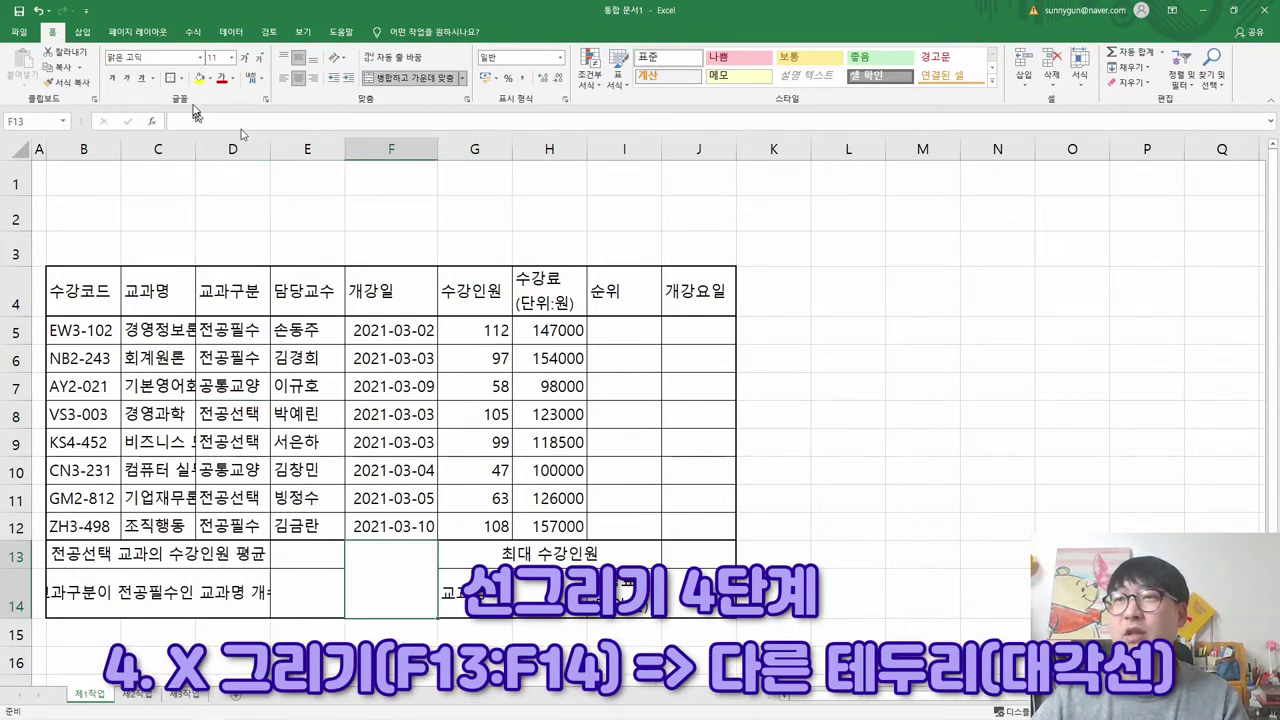
{"action": "left_click", "coordinate": [181, 78]}
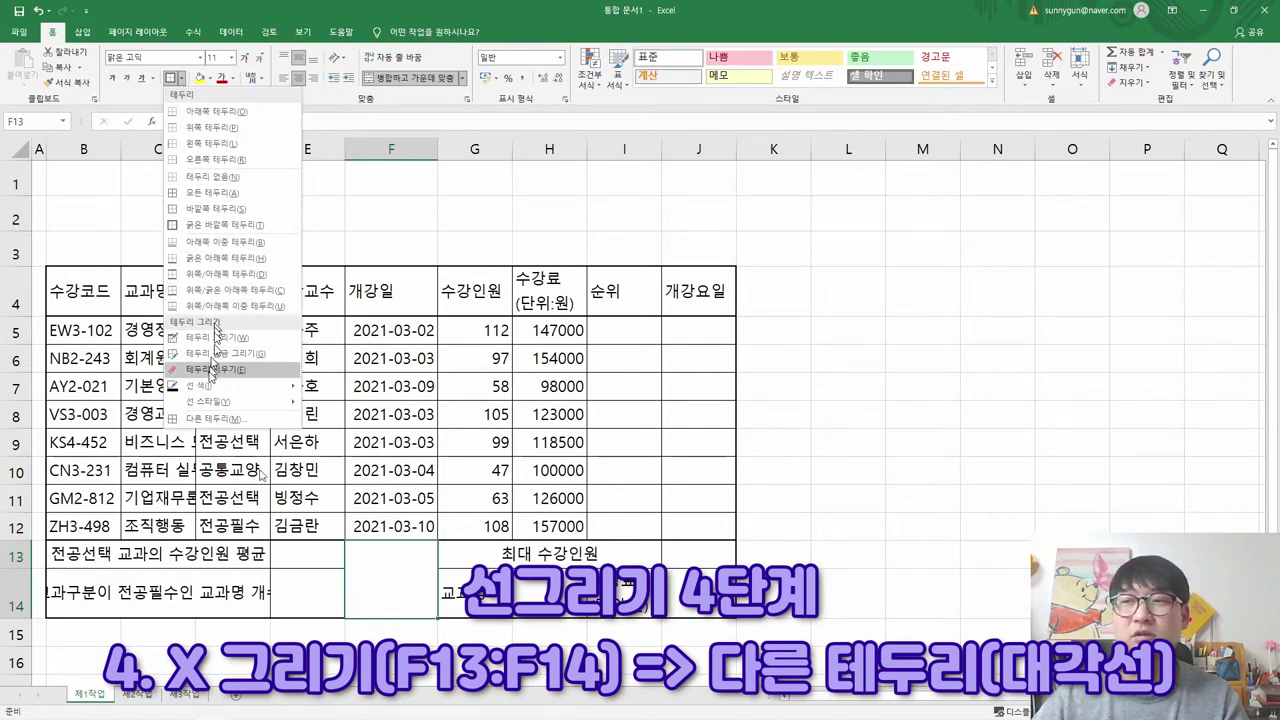
{"action": "left_click", "coordinate": [205, 419]}
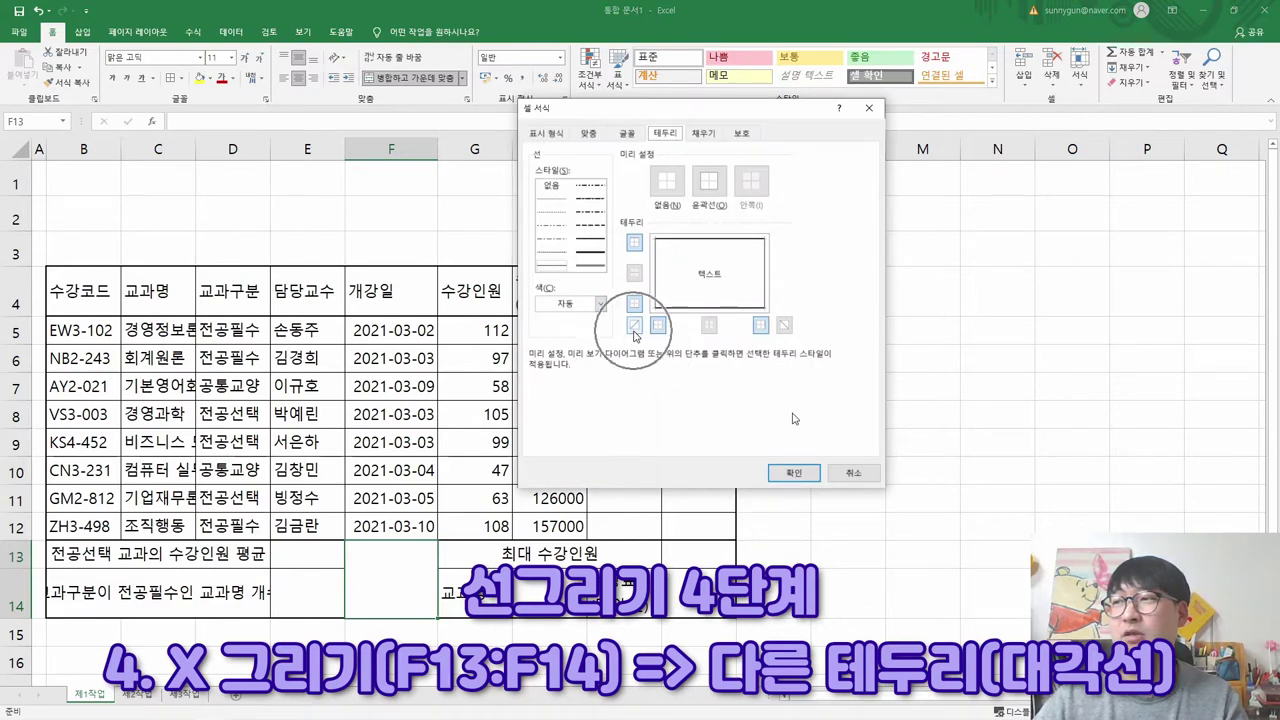
{"action": "left_click", "coordinate": [634, 325]}
{"action": "left_click", "coordinate": [784, 326]}
{"action": "left_click", "coordinate": [786, 470]}
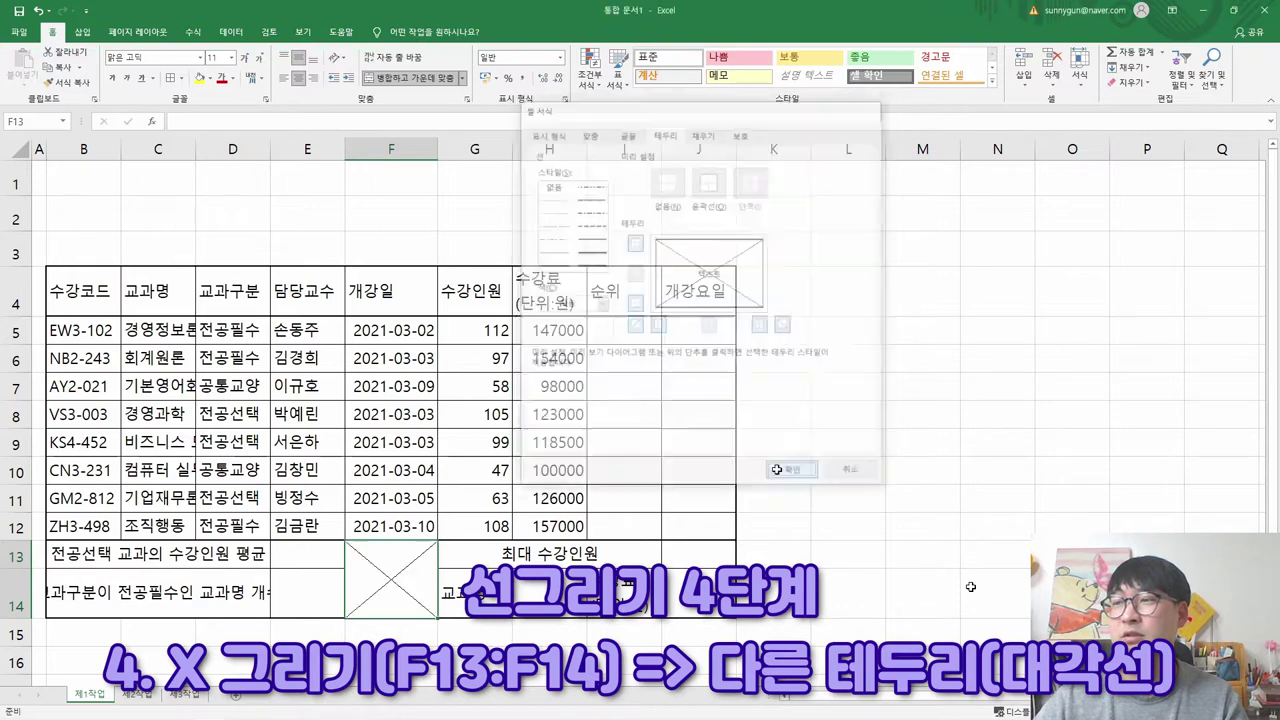
{"action": "left_click", "coordinate": [232, 414]}
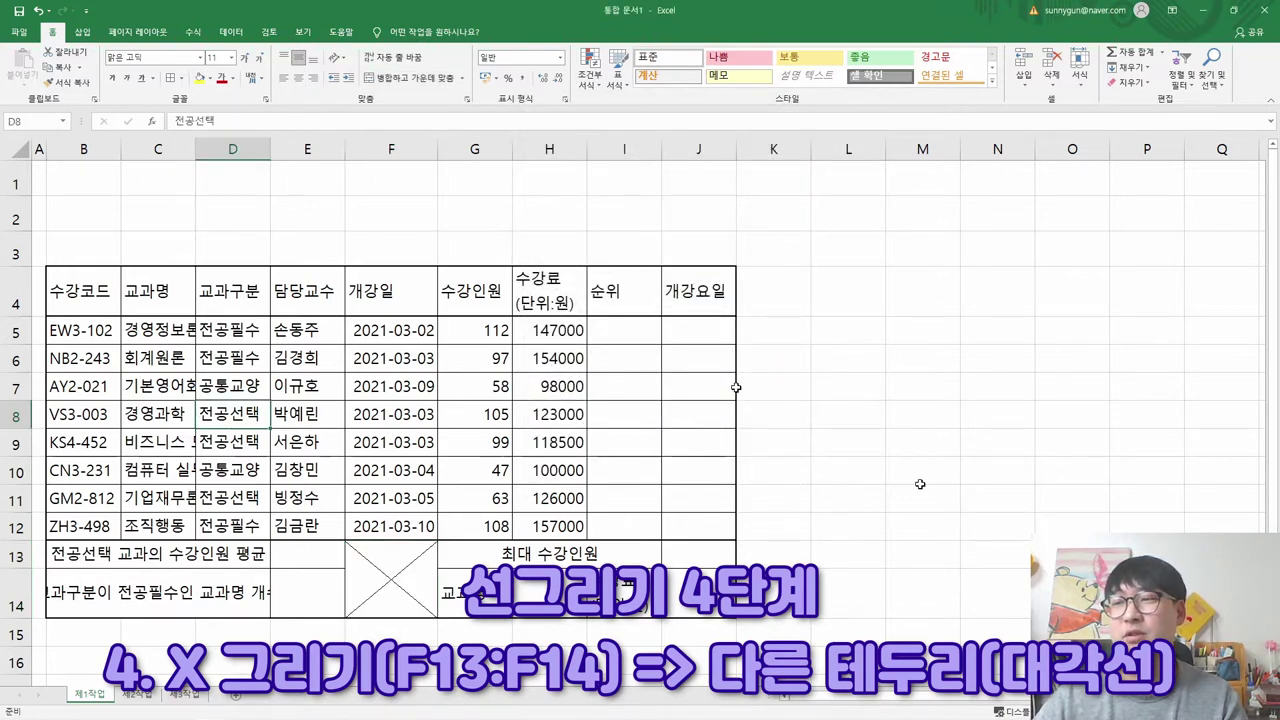
- Compare the bordered Excel table with the exam PDF's sample table, and review the 표 서식 작성 heading and the 조건 section
{"action": "key", "text": "alt+Tab"}
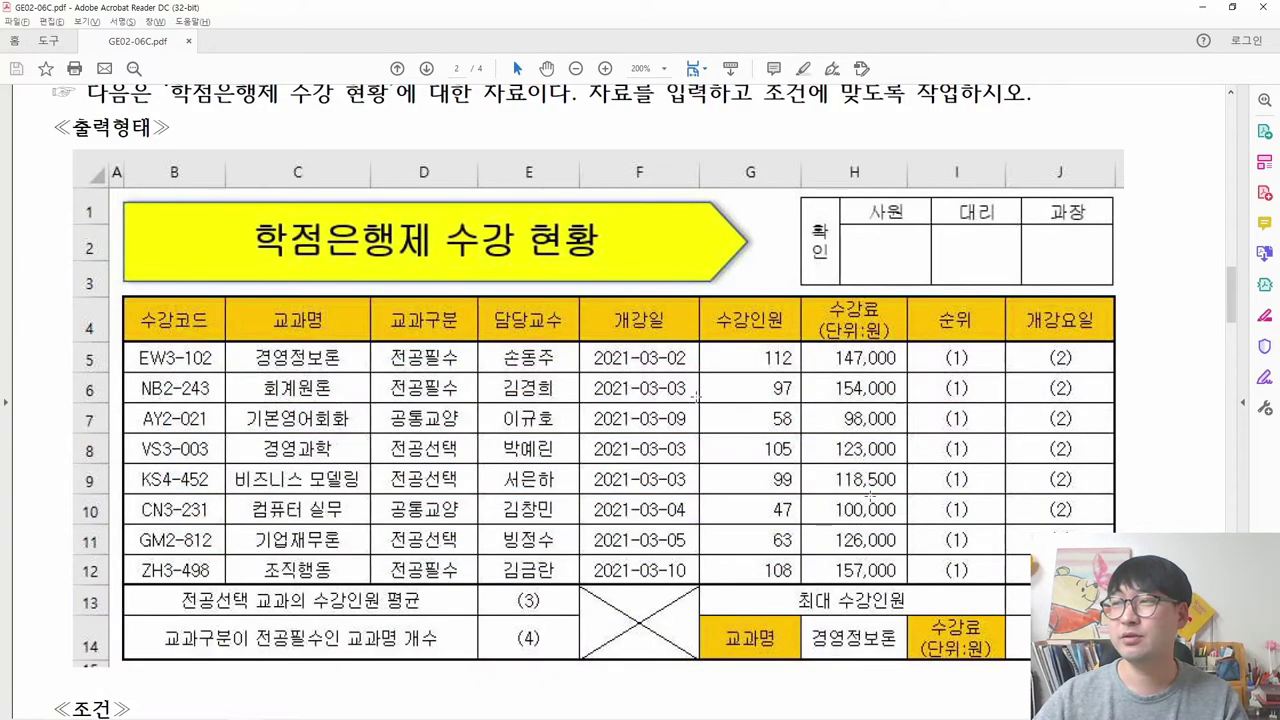
{"action": "key", "text": "alt+Tab"}
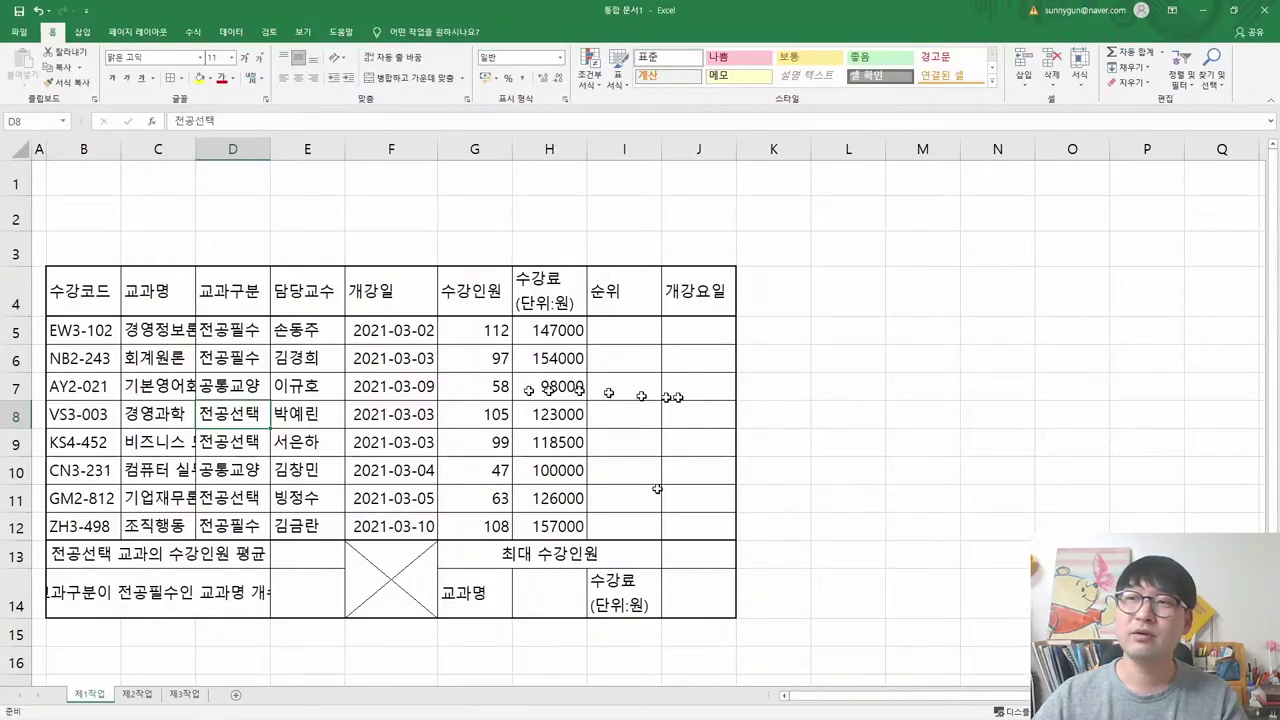
{"action": "key", "text": "alt+Tab"}
{"action": "scroll", "coordinate": [274, 211], "scroll_direction": "up", "scroll_amount": 2}
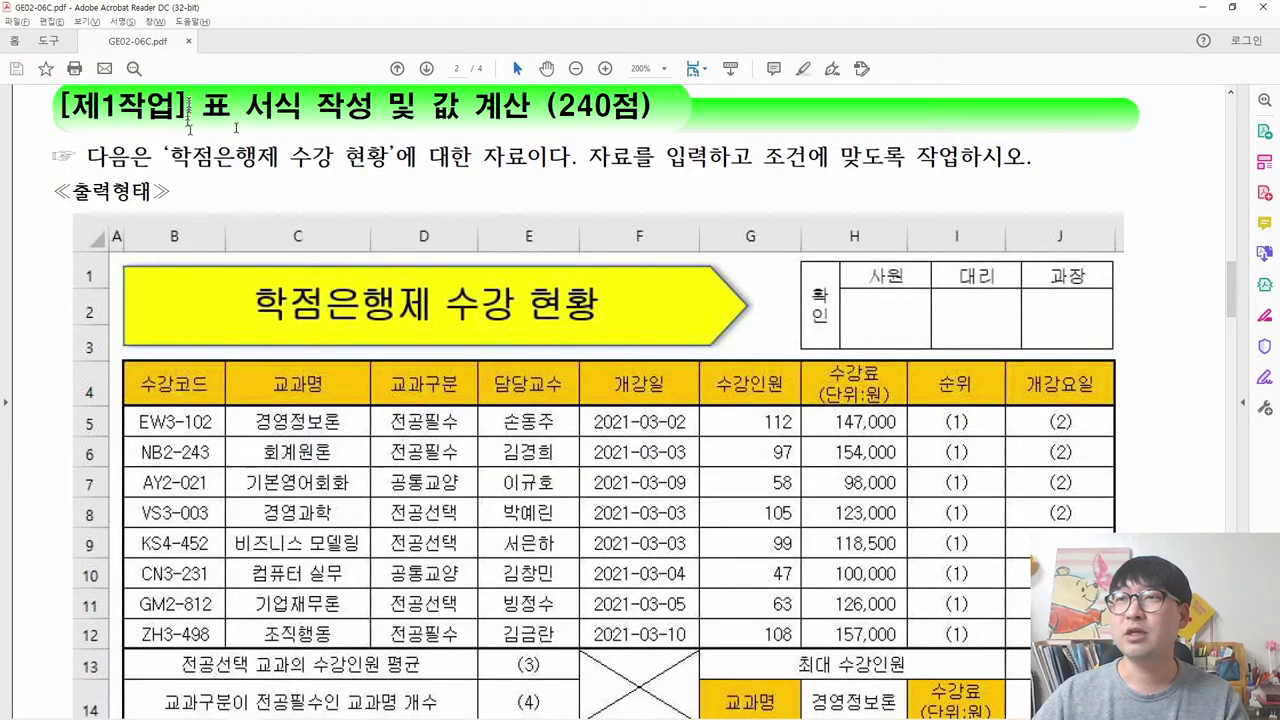
{"action": "left_click_drag", "start_coordinate": [187, 106], "coordinate": [373, 108]}
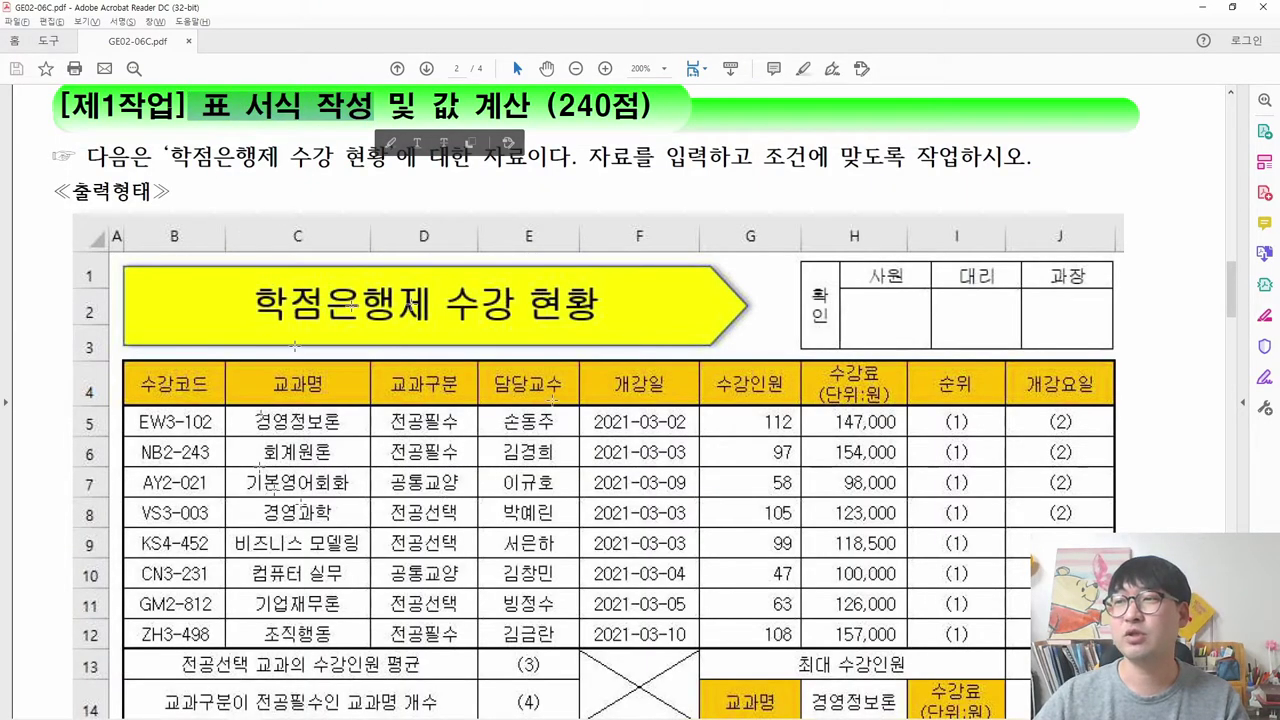
{"action": "key", "text": "alt+Tab"}
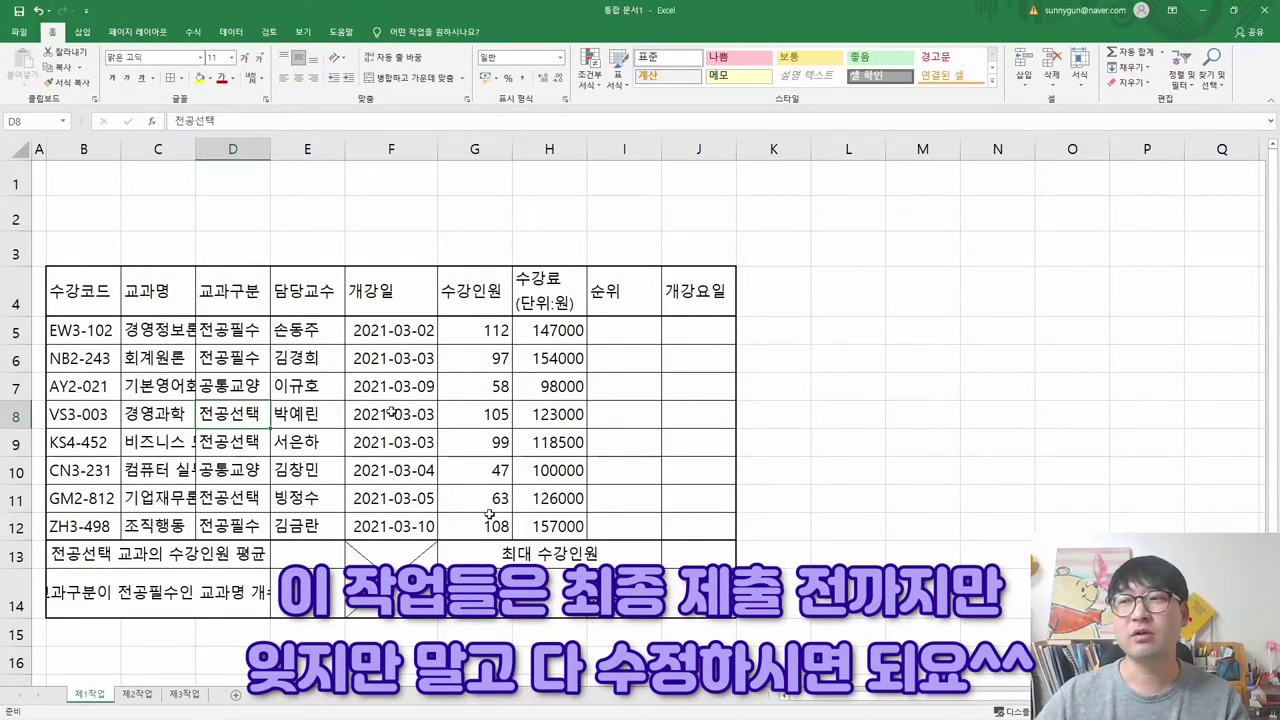
{"action": "key", "text": "alt+Tab"}
{"action": "scroll", "coordinate": [99, 519], "scroll_direction": "down", "scroll_amount": 3}
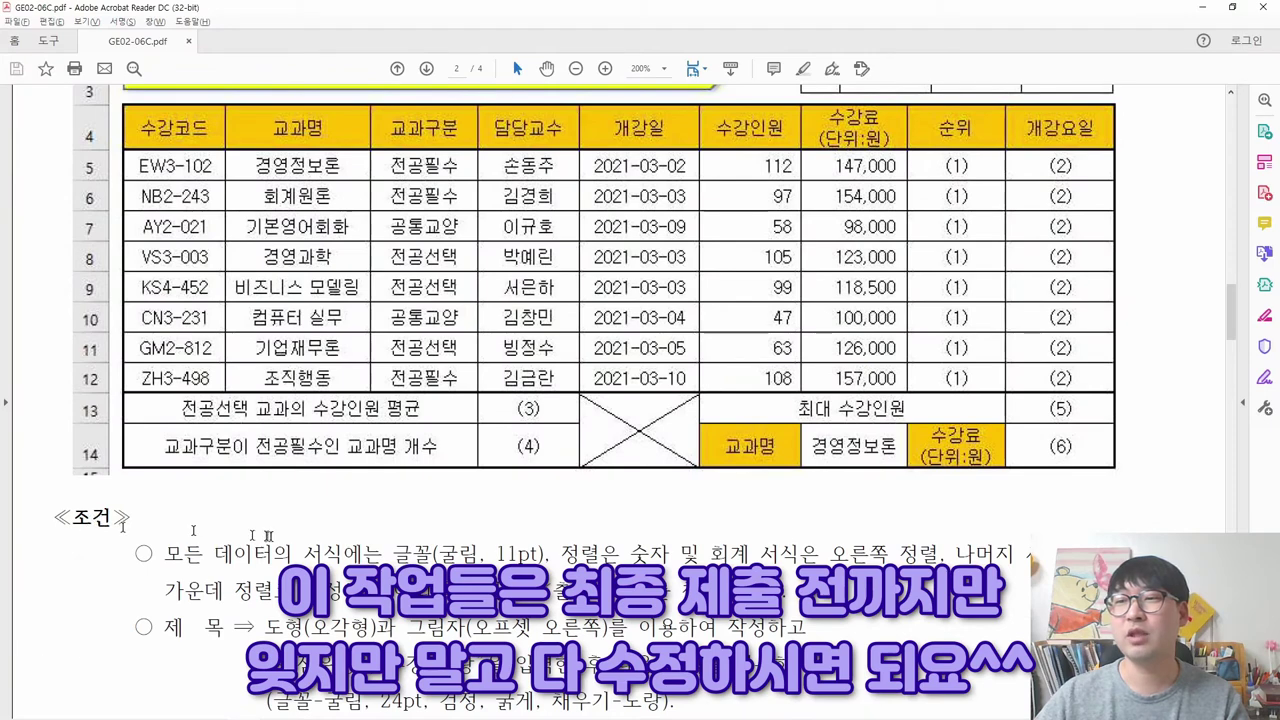
{"action": "key", "text": "alt+Tab"}
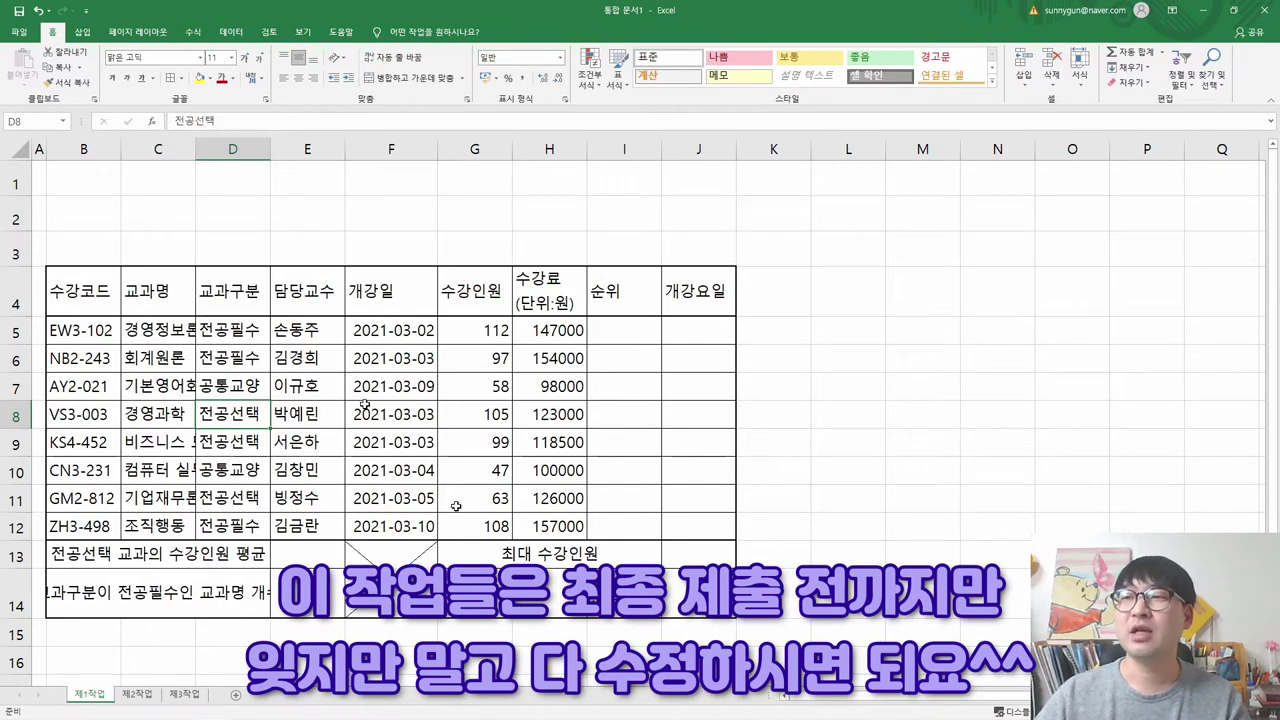
{"action": "key", "text": "alt+Tab"}
{"action": "scroll", "coordinate": [509, 462], "scroll_direction": "up", "scroll_amount": 2}
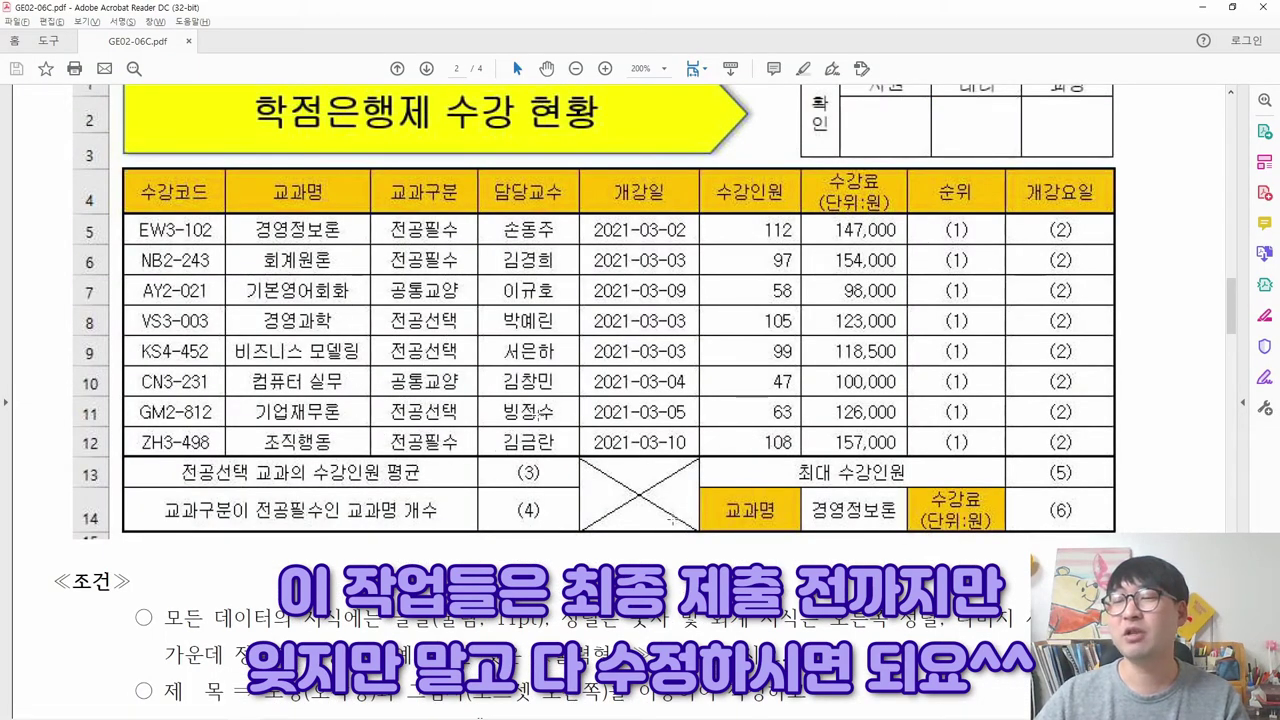
- Review the sample table in the exam PDF and read the font requirement in the first item of the 조건 section
{"action": "scroll", "coordinate": [640, 450], "scroll_direction": "up", "scroll_amount": 1}
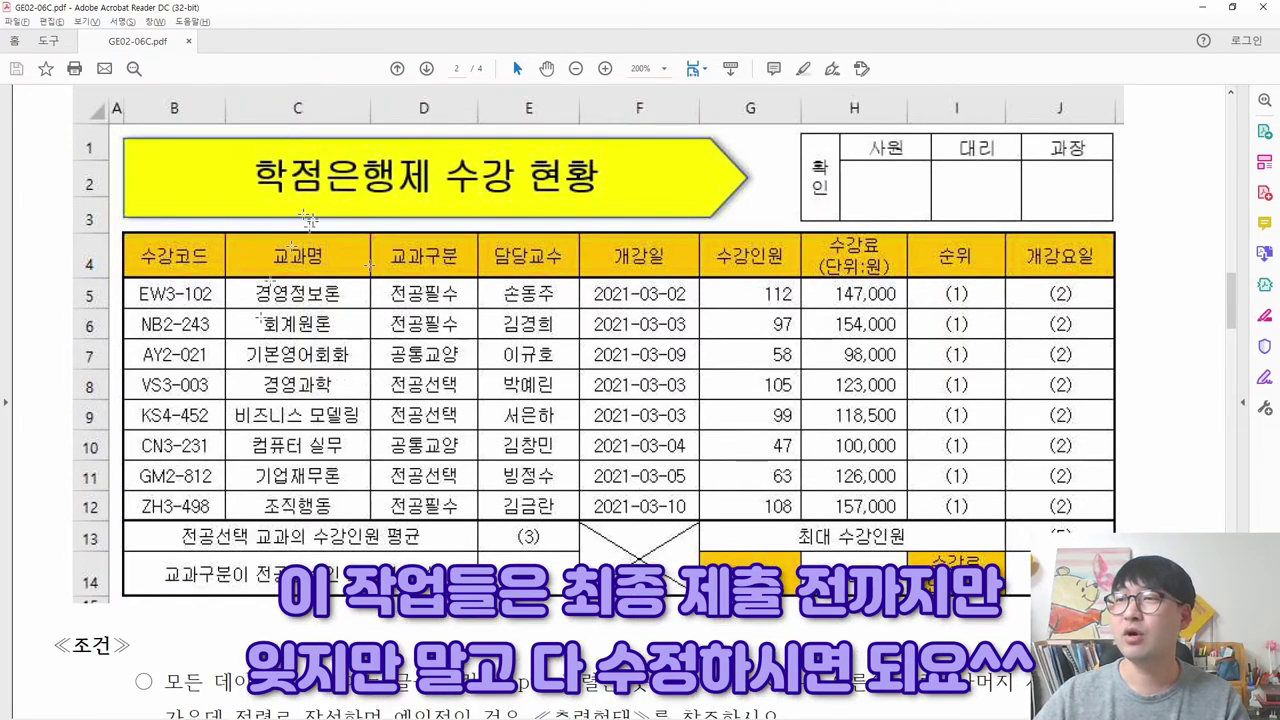
{"action": "left_click_drag", "start_coordinate": [106, 121], "coordinate": [1104, 602]}
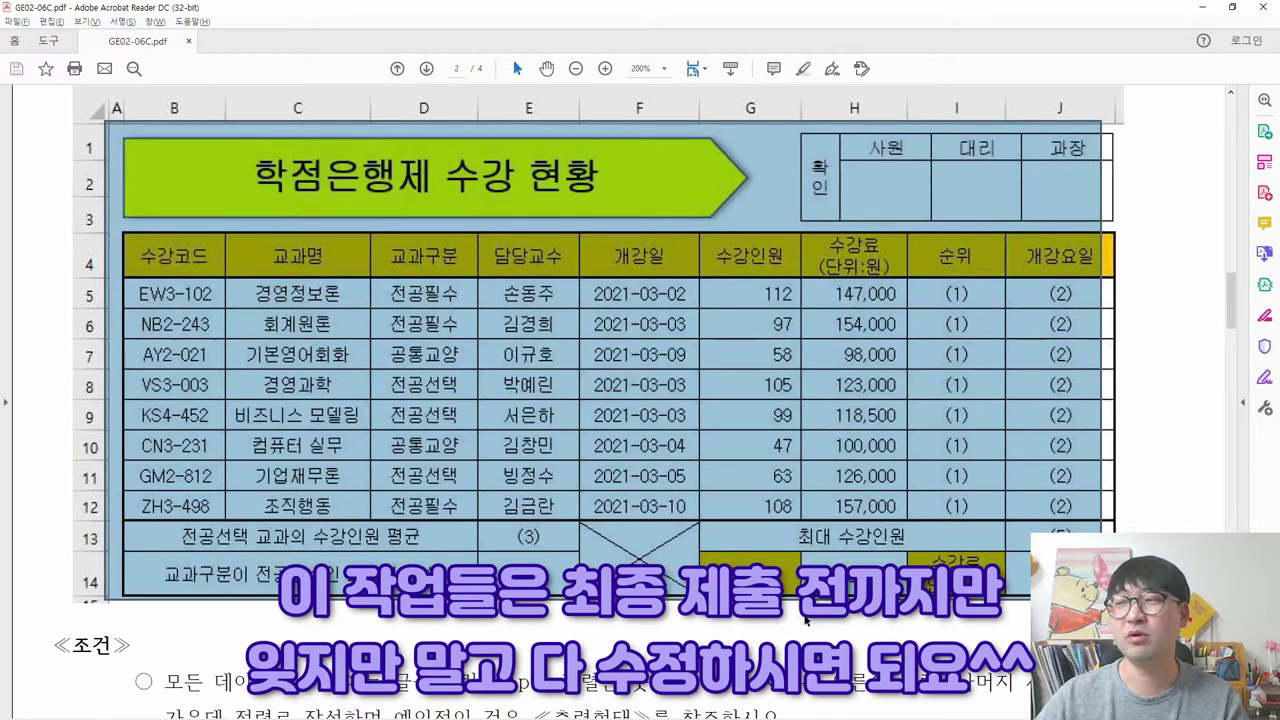
{"action": "left_click", "coordinate": [805, 620]}
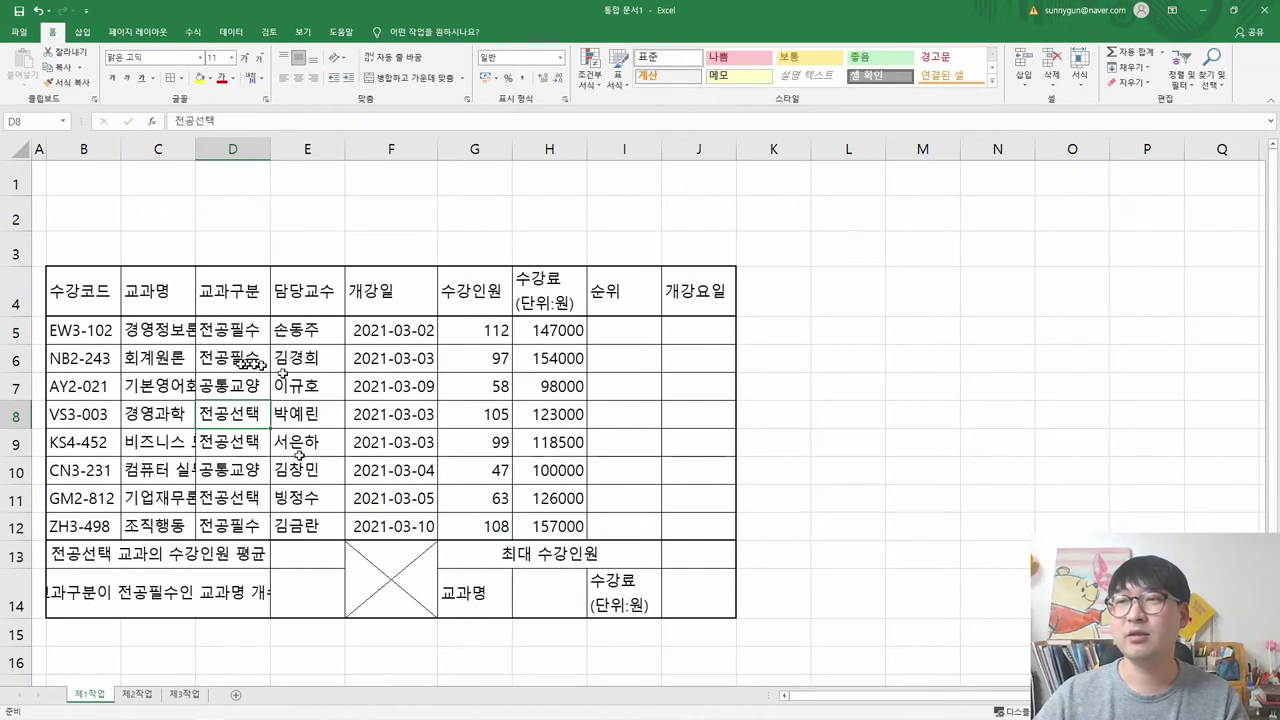
{"action": "key", "text": "alt+Tab"}
{"action": "scroll", "coordinate": [58, 440], "scroll_direction": "down", "scroll_amount": 4}
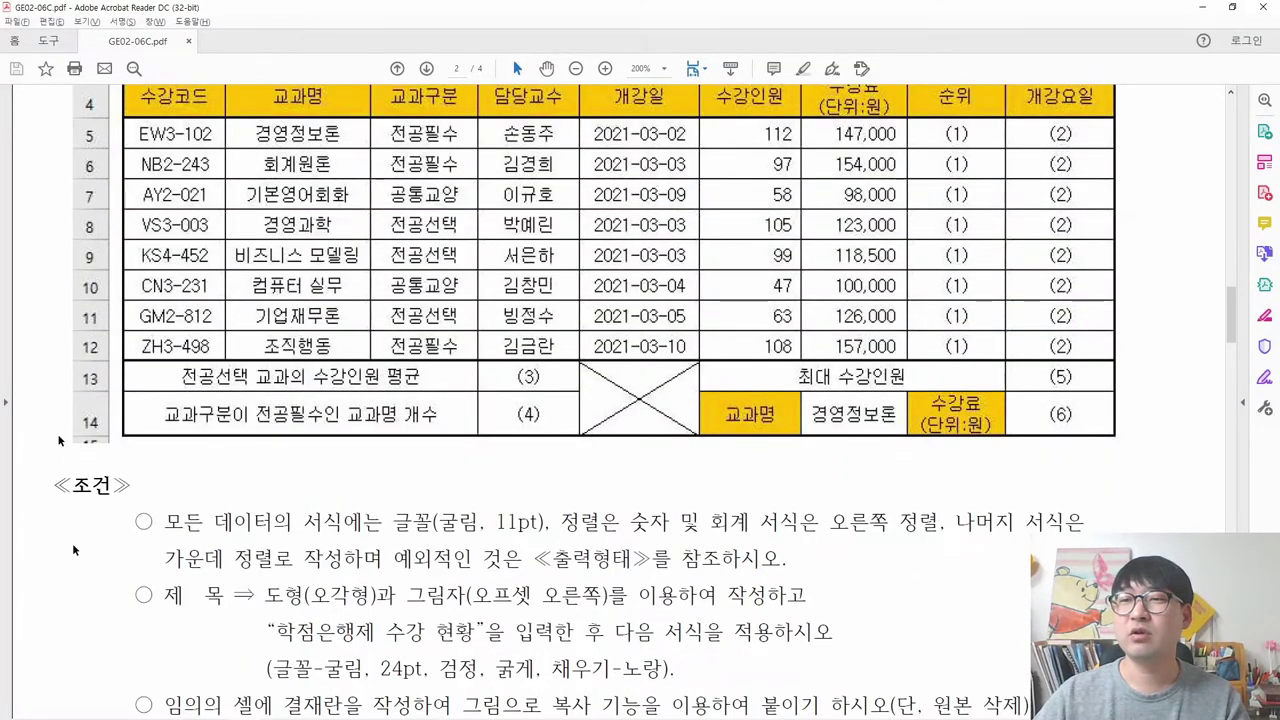
{"action": "scroll", "coordinate": [267, 389], "scroll_direction": "down", "scroll_amount": 5}
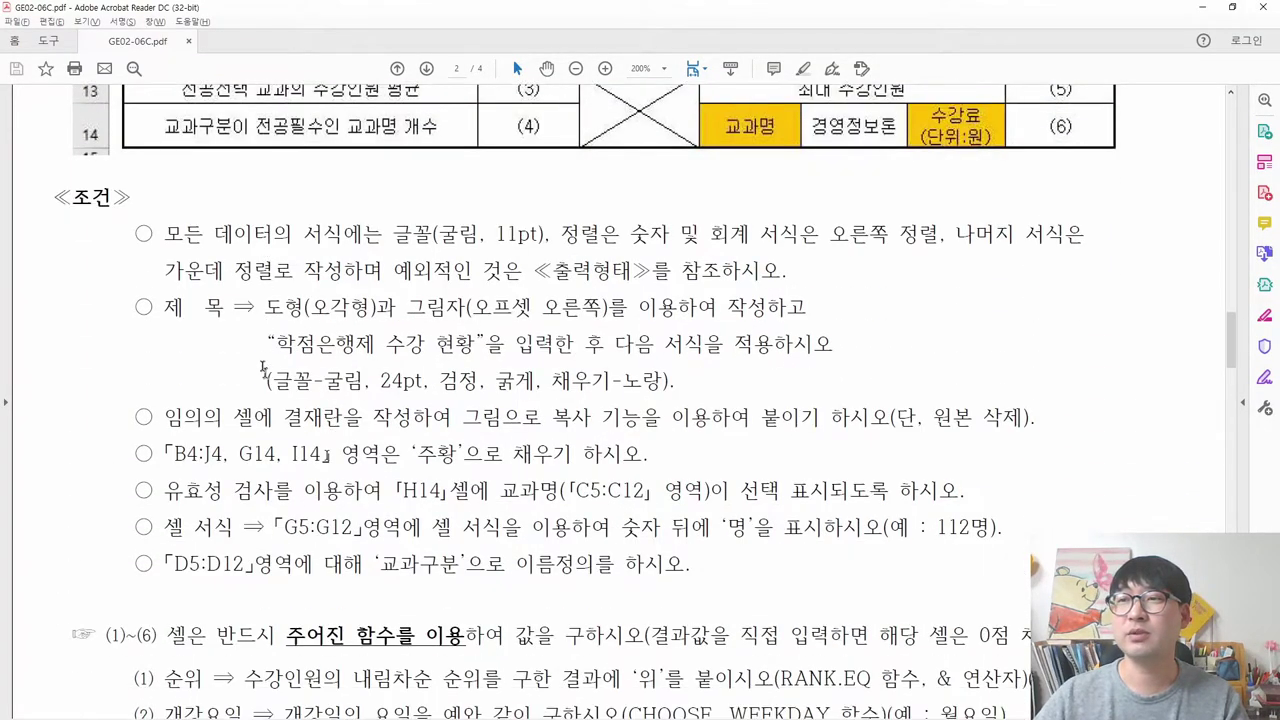
{"action": "left_click_drag", "start_coordinate": [166, 233], "coordinate": [550, 238]}
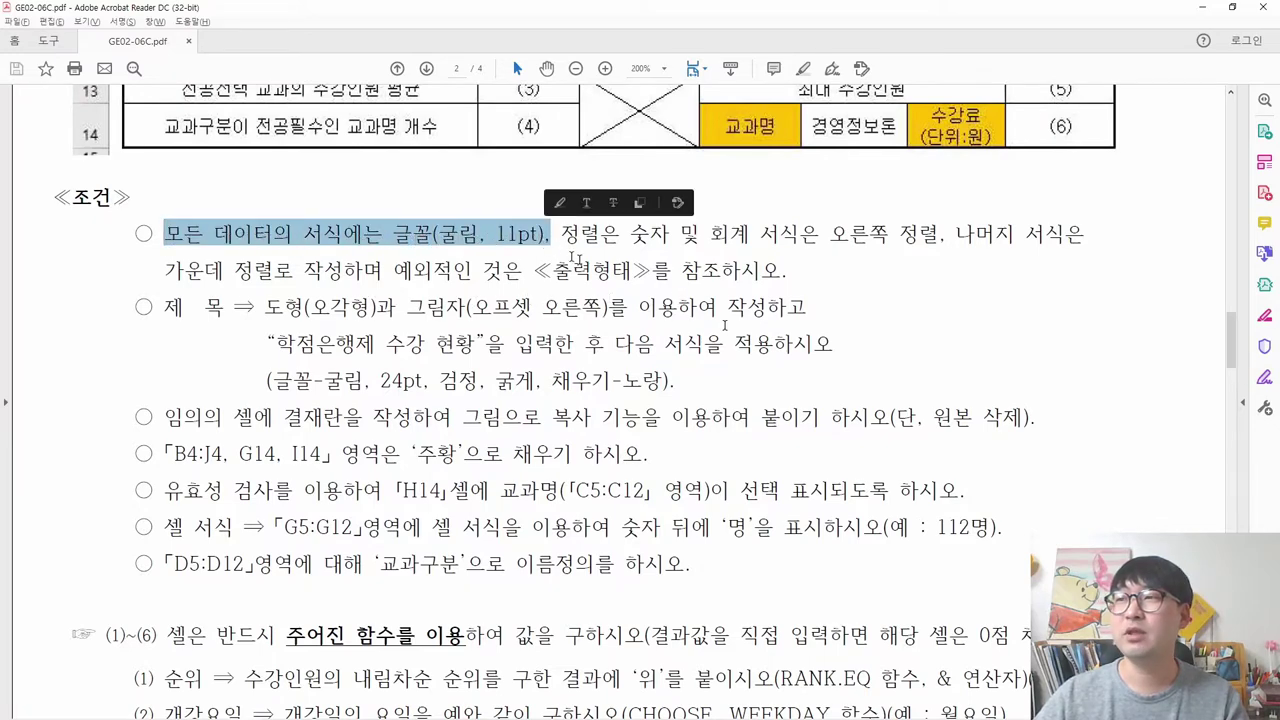
- In Excel, set the font of the entire 제1작업 sheet to 굴림 at size 11
{"action": "key", "text": "alt+Tab"}
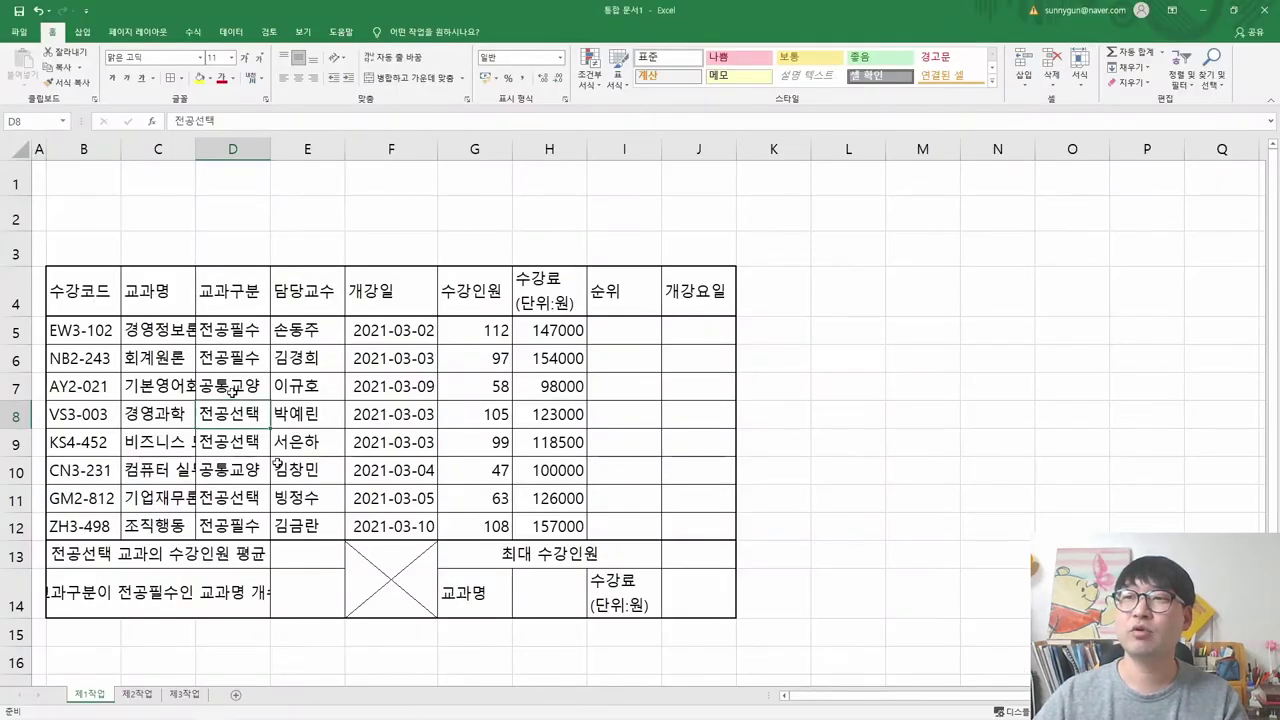
{"action": "left_click_drag", "start_coordinate": [80, 291], "coordinate": [694, 594]}
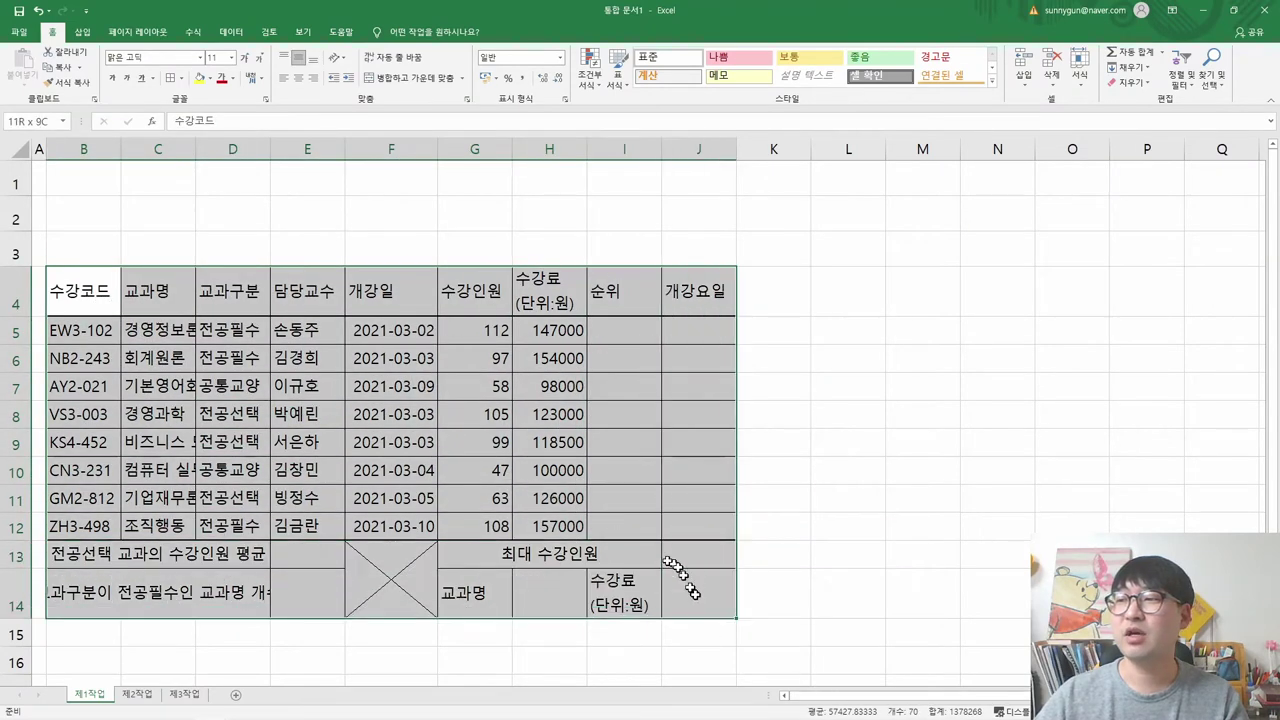
{"action": "left_click", "coordinate": [16, 150]}
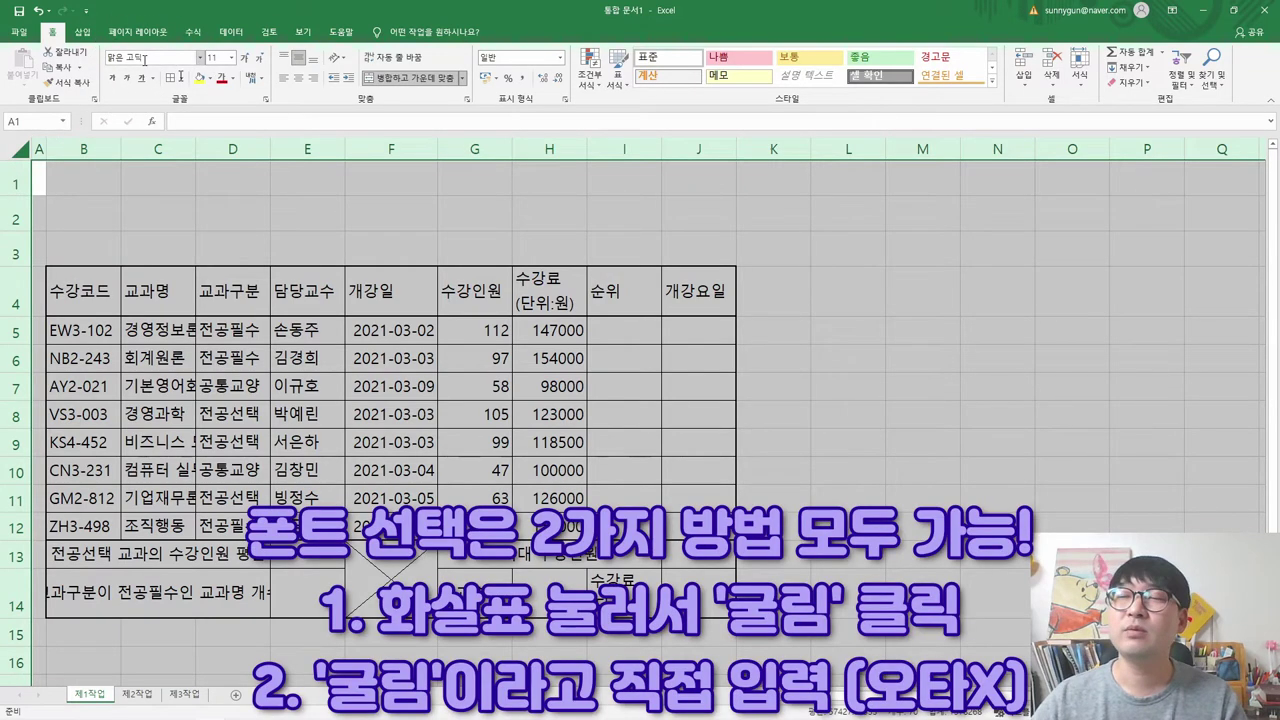
{"action": "left_click", "coordinate": [201, 60]}
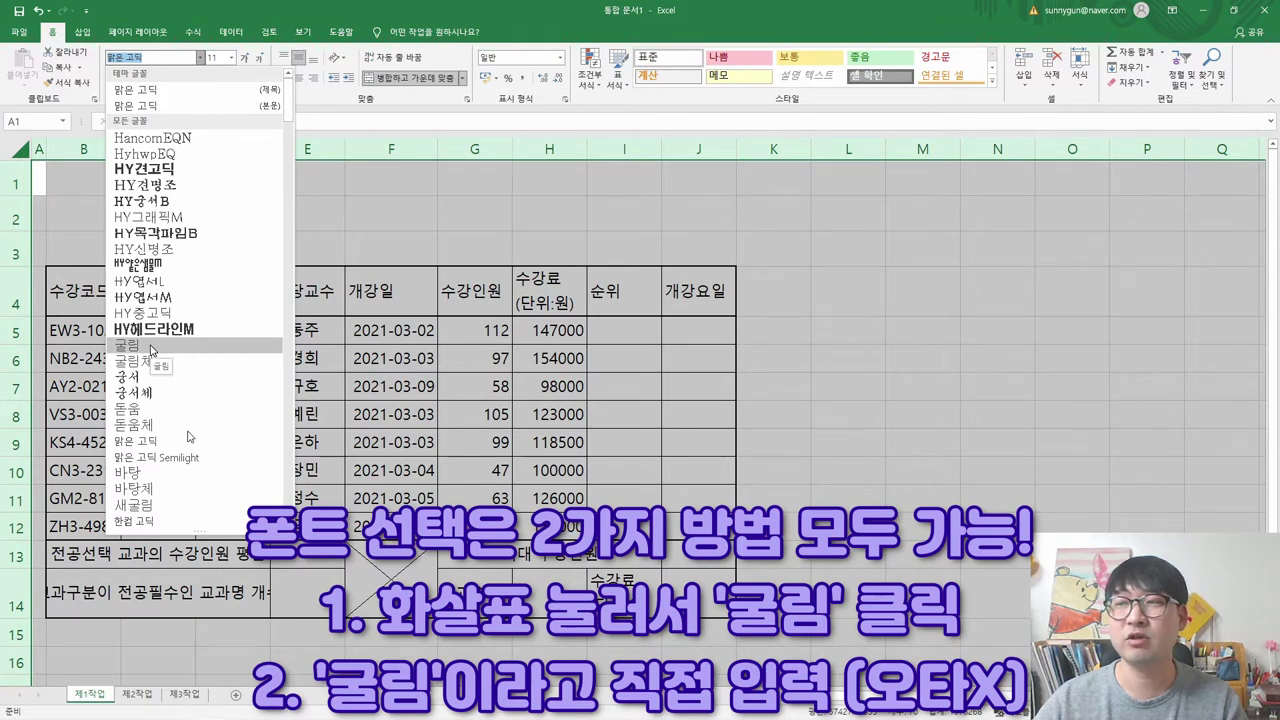
{"action": "left_click", "coordinate": [391, 330]}
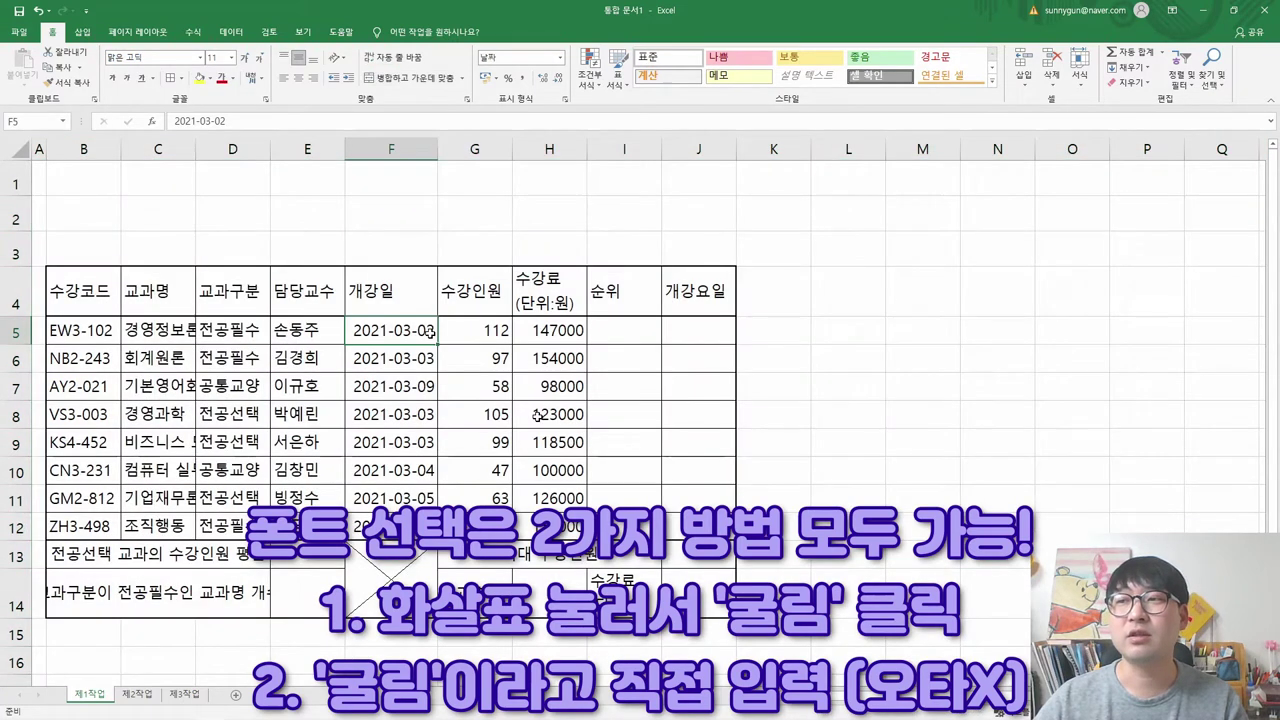
{"action": "left_click", "coordinate": [15, 150]}
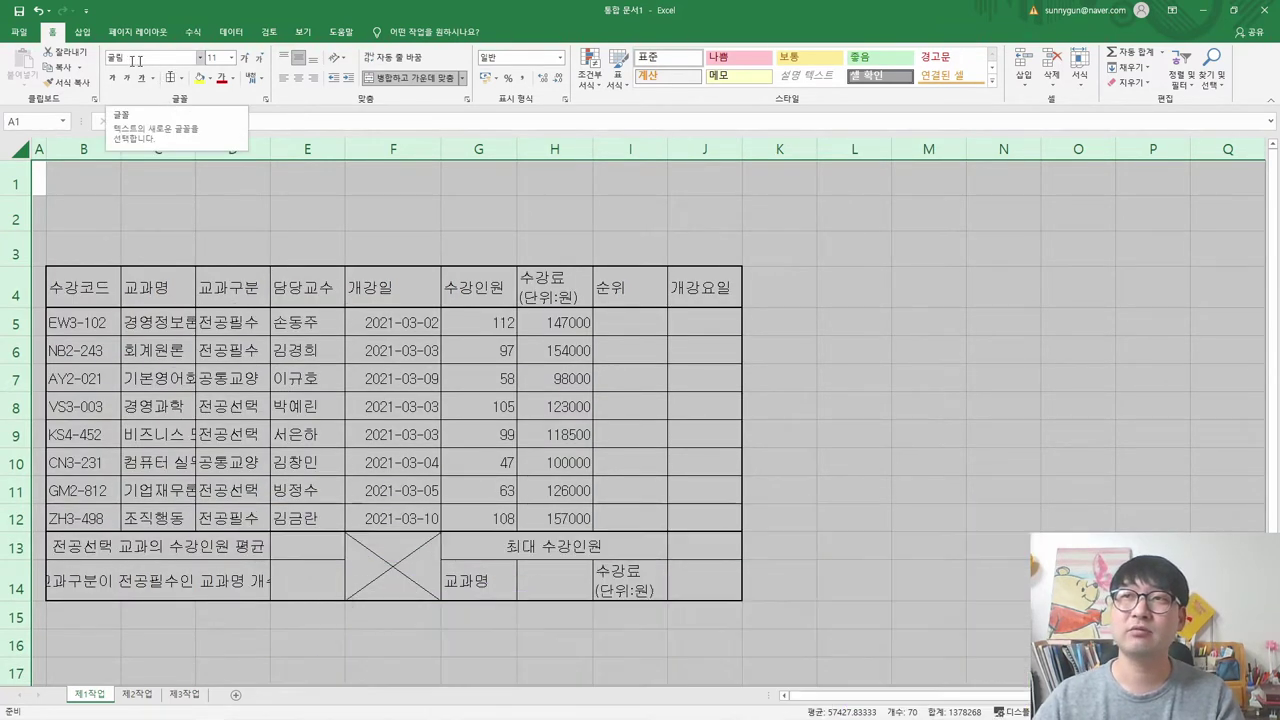
{"action": "left_click", "coordinate": [199, 58]}
{"action": "left_click", "coordinate": [200, 60]}
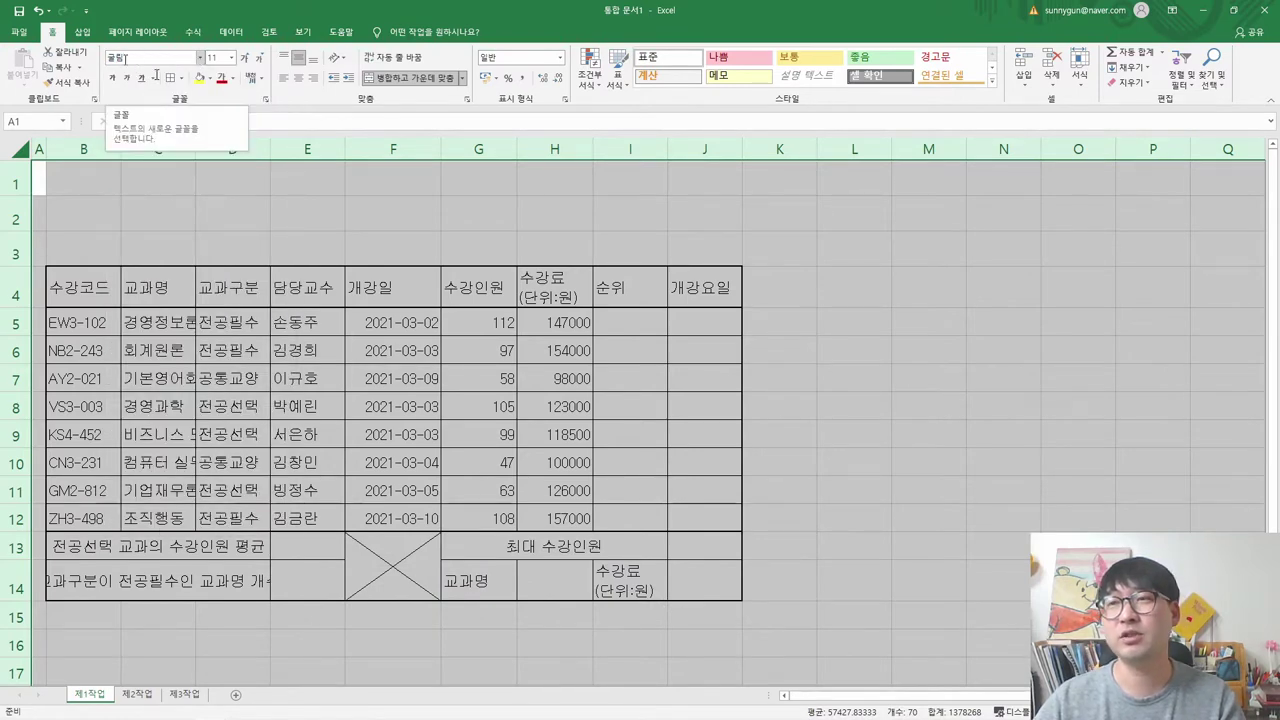
{"action": "left_click", "coordinate": [216, 57]}
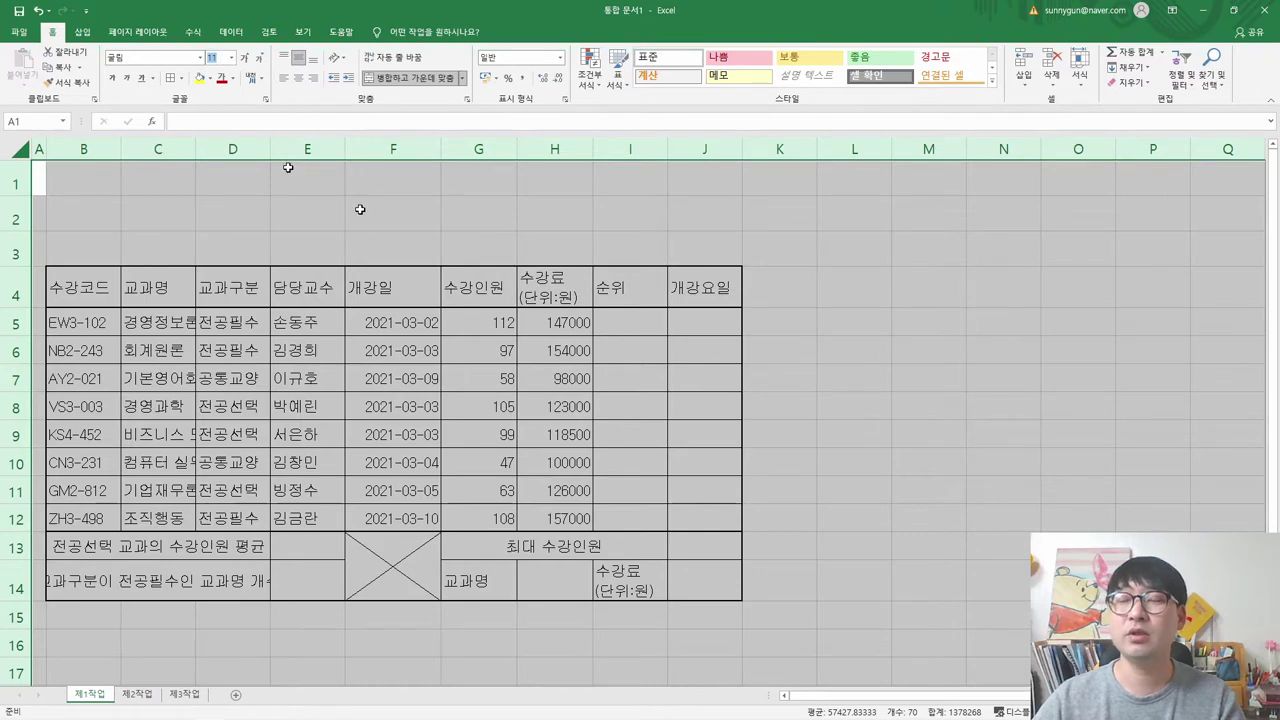
- In the exam PDF, apply a strikethrough to the completed font condition "모든 데이터의 서식에는 글꼴(굴림, 11pt),"
{"action": "key", "text": "alt+Tab"}
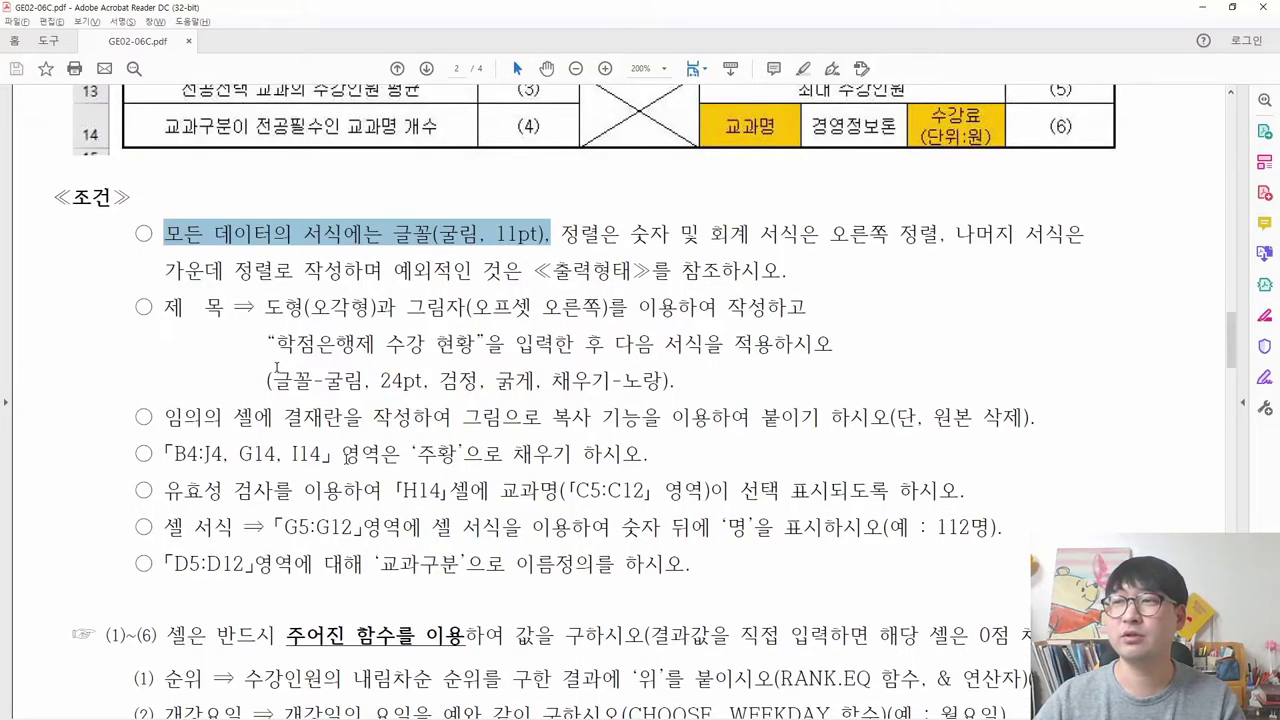
{"action": "right_click", "coordinate": [398, 242]}
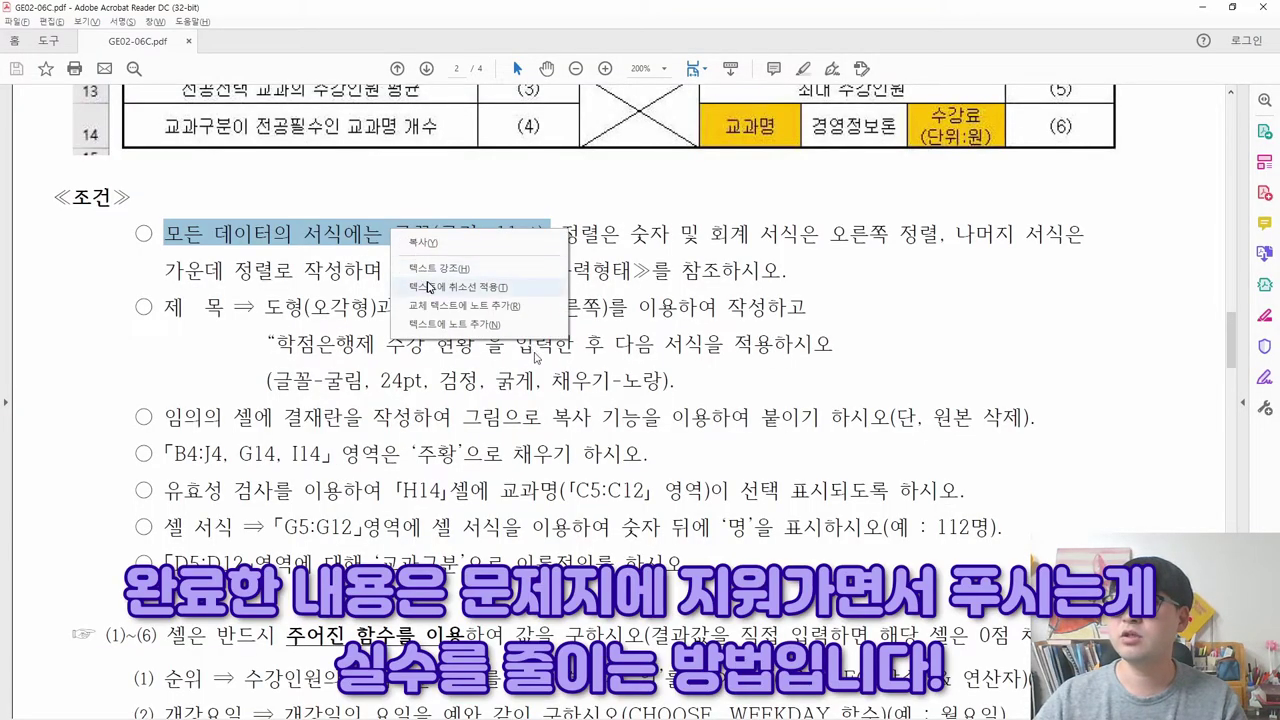
{"action": "left_click", "coordinate": [505, 283]}
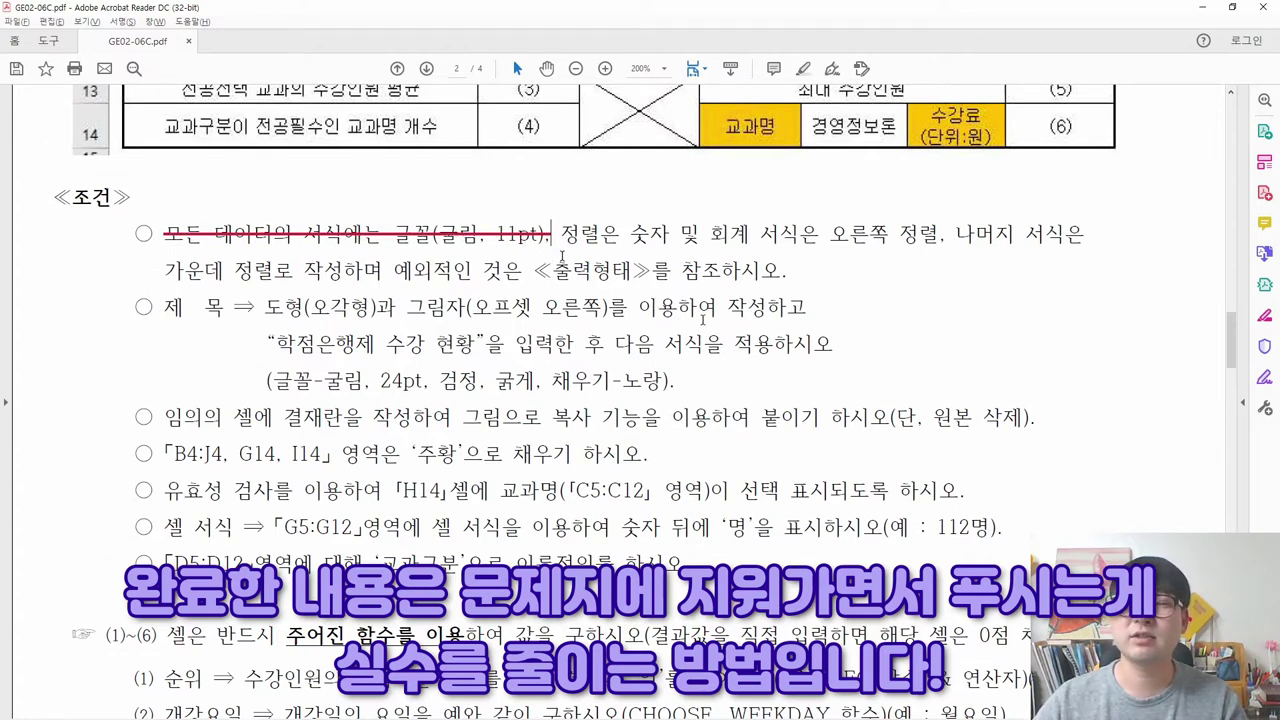
- Read the alignment condition in the PDF and examine how the sample table's columns from 수강코드 to 수강인원 are aligned
{"action": "mouse_move", "coordinate": [553, 234]}
{"action": "left_mouse_down"}
{"action": "mouse_move", "coordinate": [990, 236]}
{"action": "mouse_move", "coordinate": [400, 234]}
{"action": "mouse_move", "coordinate": [340, 270]}
{"action": "mouse_move", "coordinate": [372, 271]}
{"action": "left_mouse_up"}
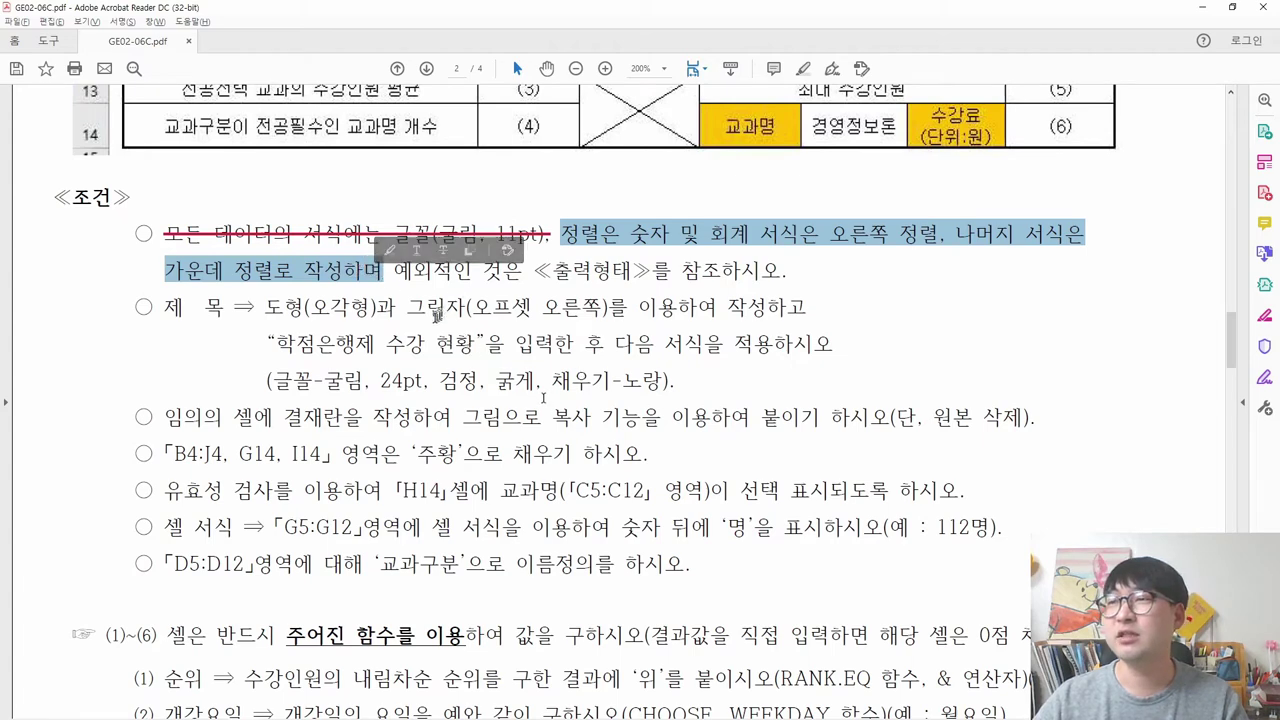
{"action": "scroll", "coordinate": [445, 310], "scroll_direction": "up", "scroll_amount": 3}
{"action": "scroll", "coordinate": [543, 398], "scroll_direction": "up", "scroll_amount": 3}
{"action": "left_click_drag", "start_coordinate": [140, 222], "coordinate": [206, 413]}
{"action": "left_click_drag", "start_coordinate": [257, 224], "coordinate": [348, 418]}
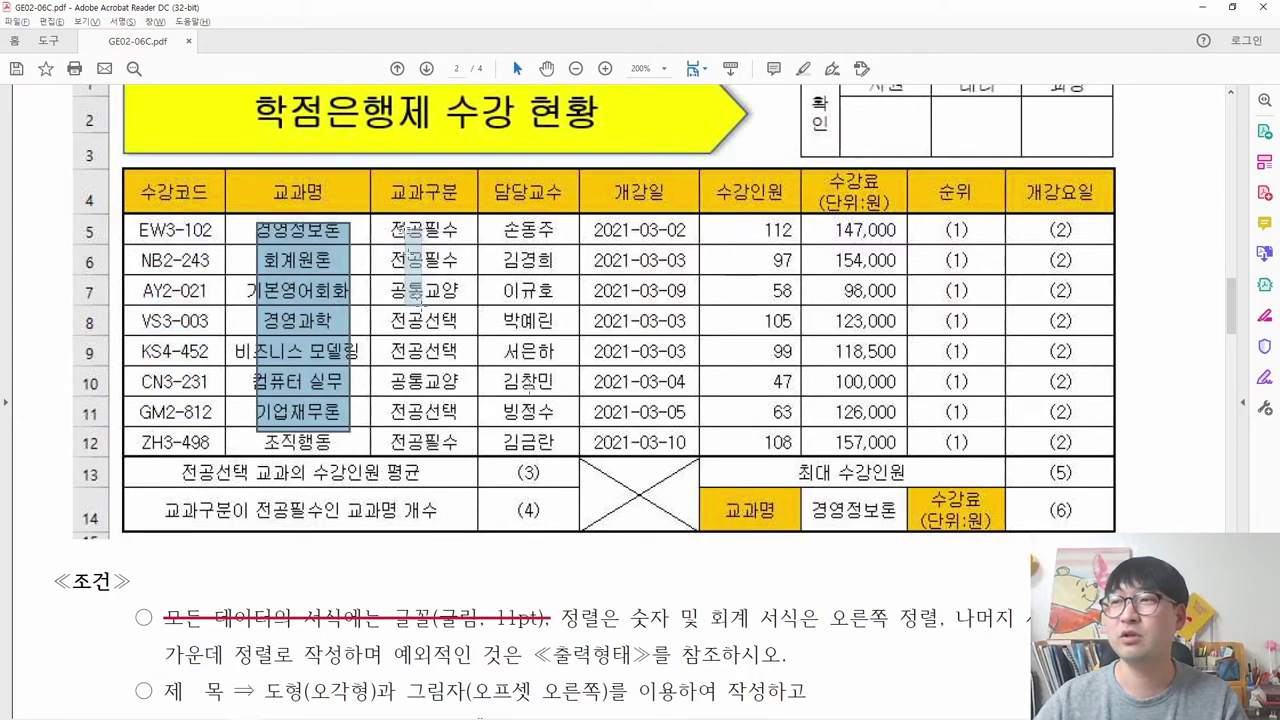
{"action": "left_click_drag", "start_coordinate": [400, 224], "coordinate": [505, 390]}
{"action": "left_click_drag", "start_coordinate": [502, 230], "coordinate": [548, 385]}
{"action": "left_click_drag", "start_coordinate": [592, 225], "coordinate": [683, 440]}
{"action": "left_click_drag", "start_coordinate": [748, 222], "coordinate": [797, 440]}
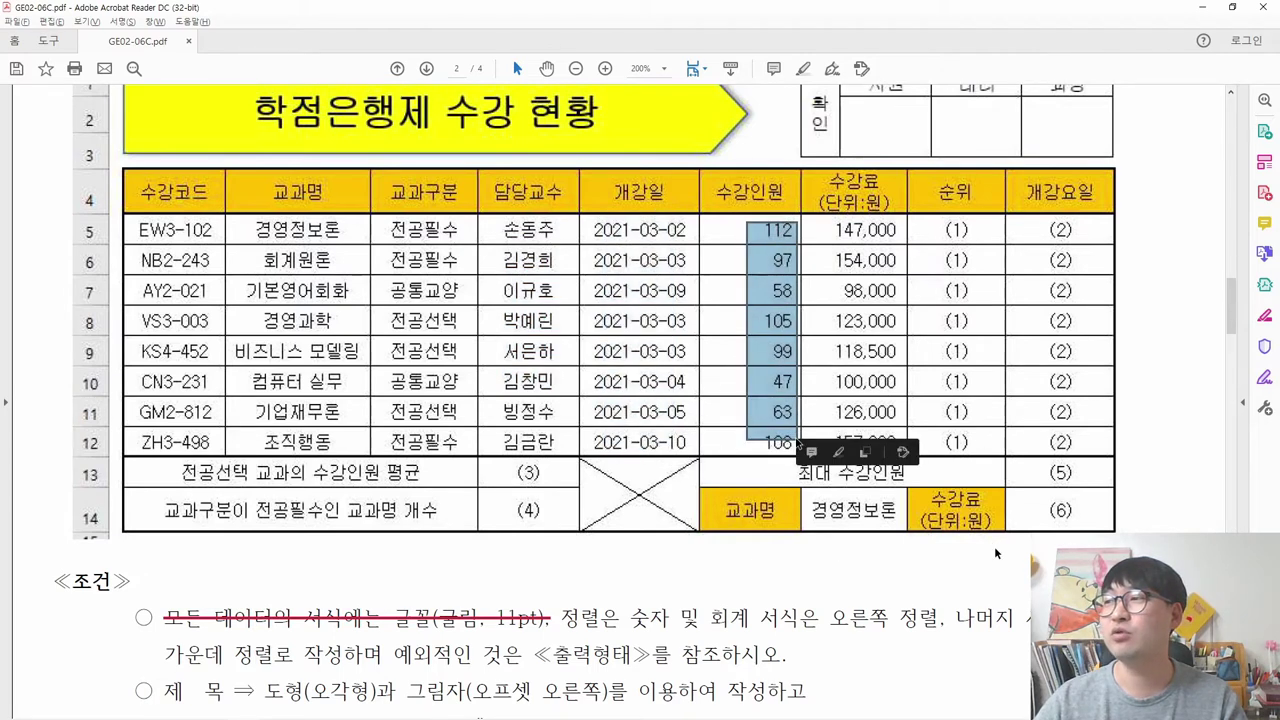
- Examine the alignment of the 수강료 values, and compare the numeric columns with the text and date columns in the sample table
{"action": "left_click_drag", "start_coordinate": [828, 220], "coordinate": [895, 452]}
{"action": "left_click", "coordinate": [875, 400]}
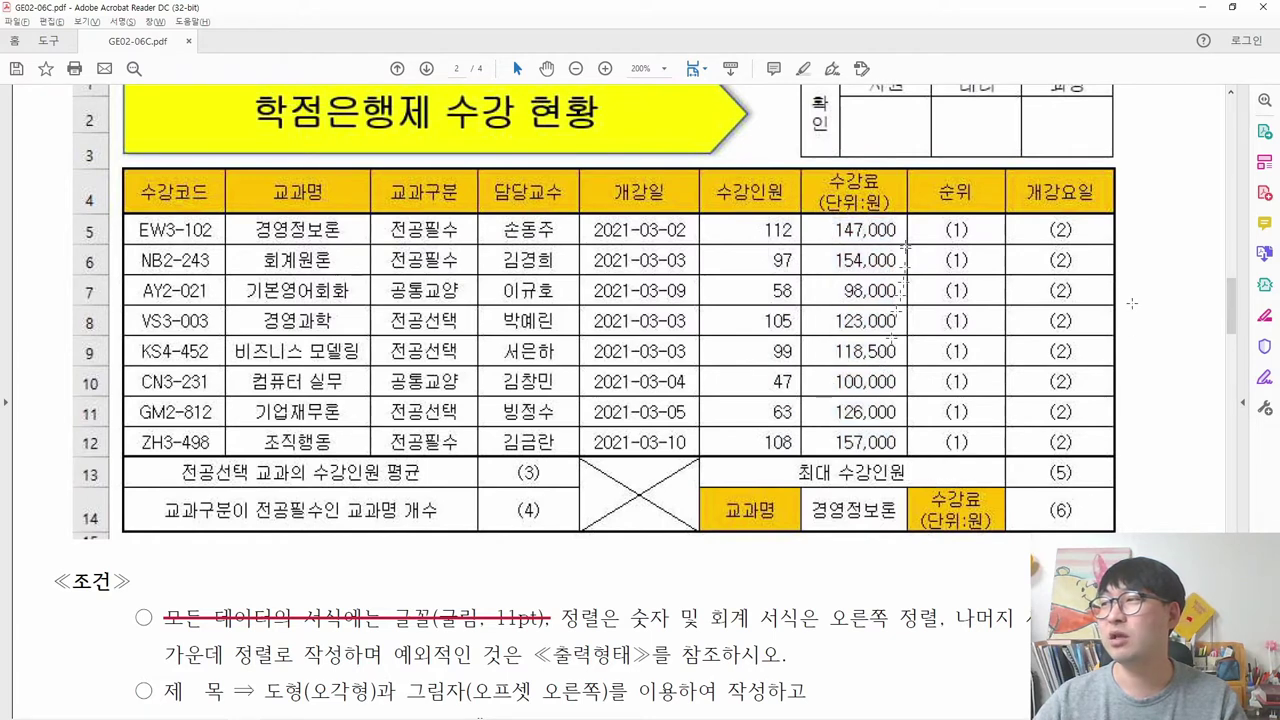
{"action": "left_click_drag", "start_coordinate": [838, 287], "coordinate": [898, 335]}
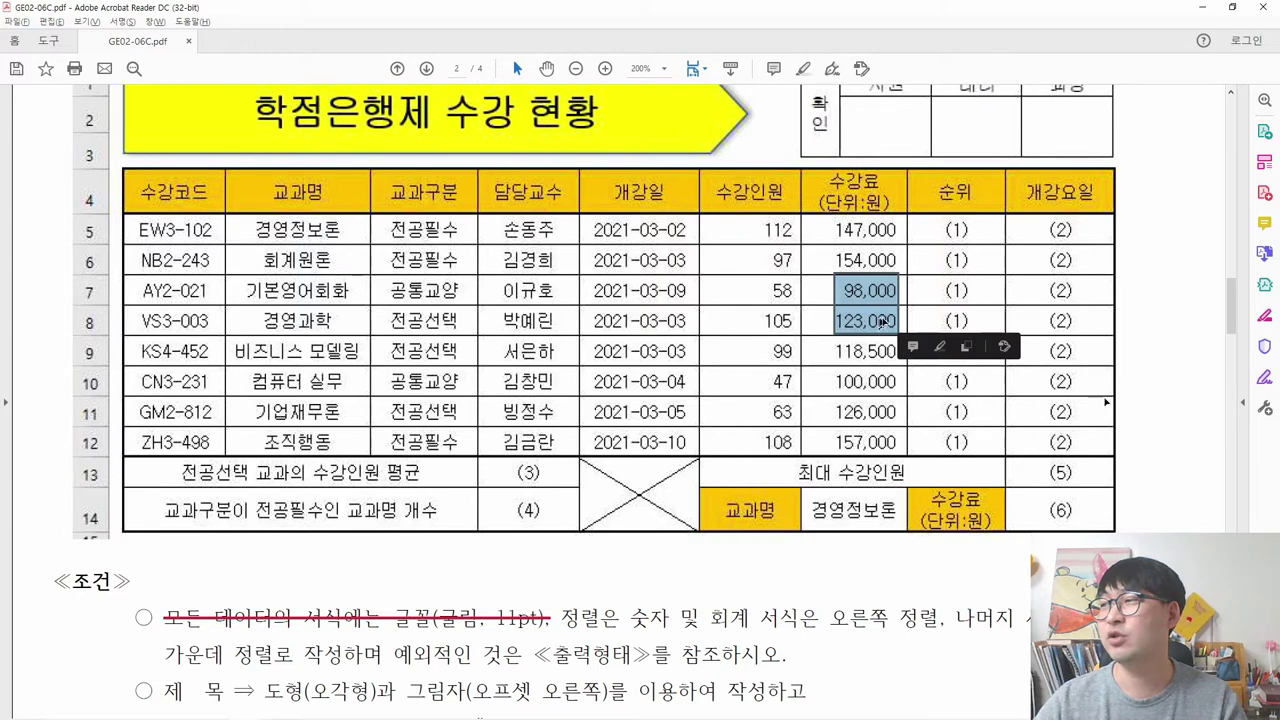
{"action": "left_click", "coordinate": [877, 319]}
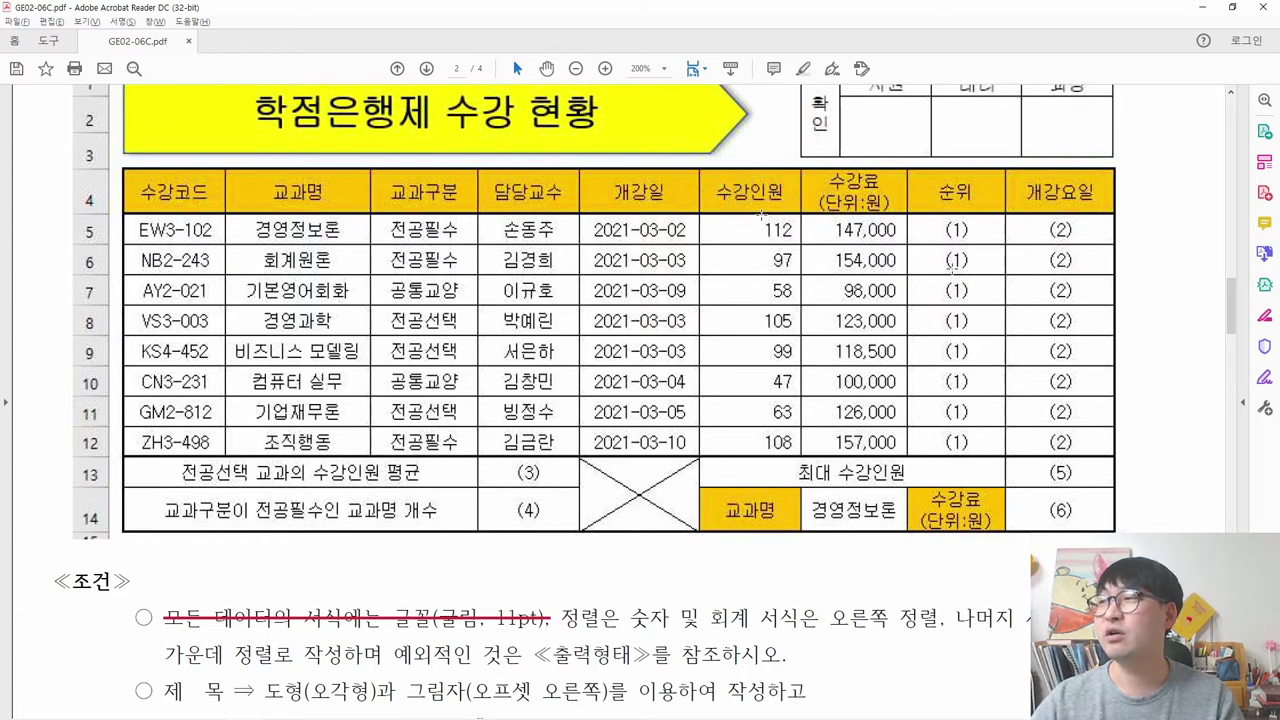
{"action": "left_click", "coordinate": [866, 230]}
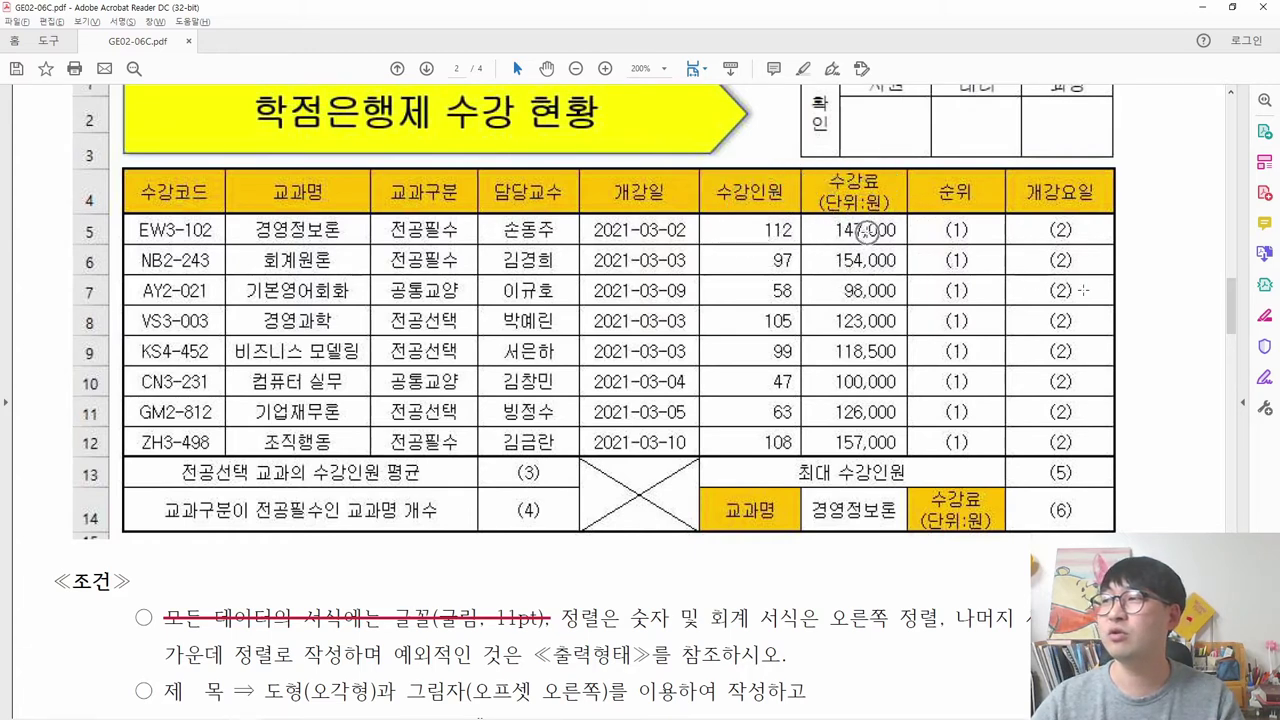
{"action": "left_click_drag", "start_coordinate": [740, 221], "coordinate": [887, 455]}
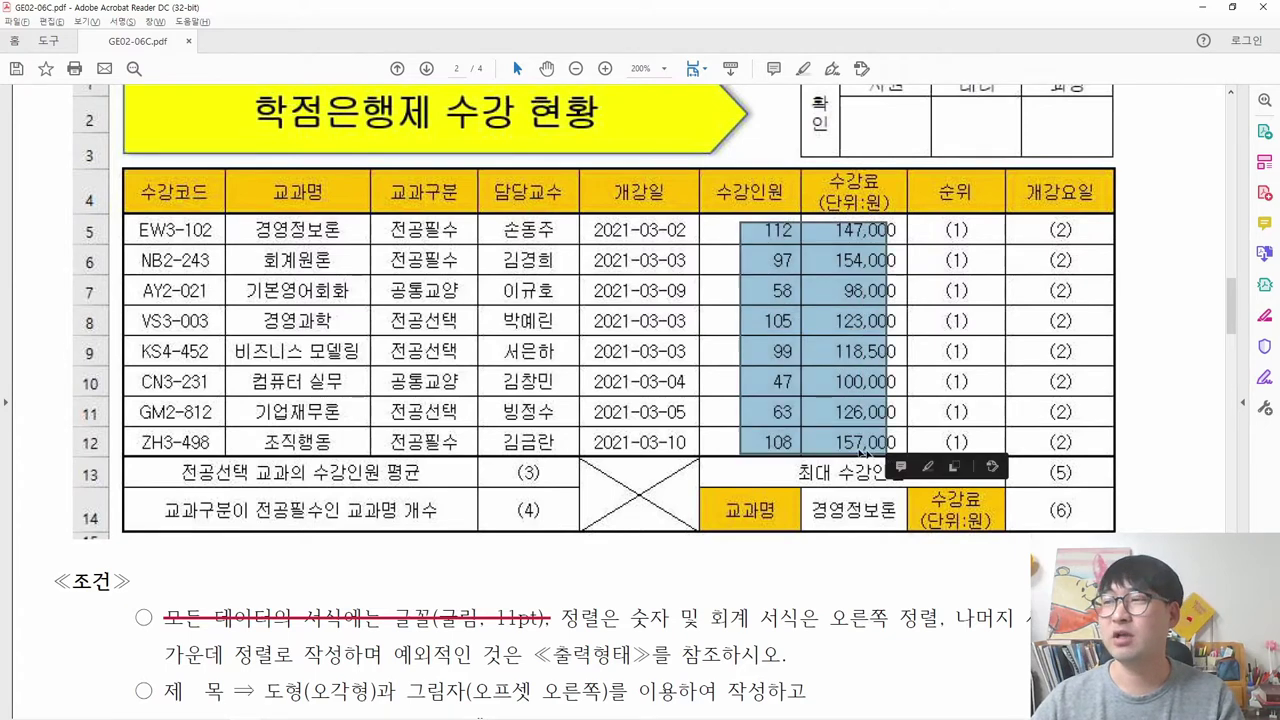
{"action": "left_click_drag", "start_coordinate": [664, 446], "coordinate": [182, 240]}
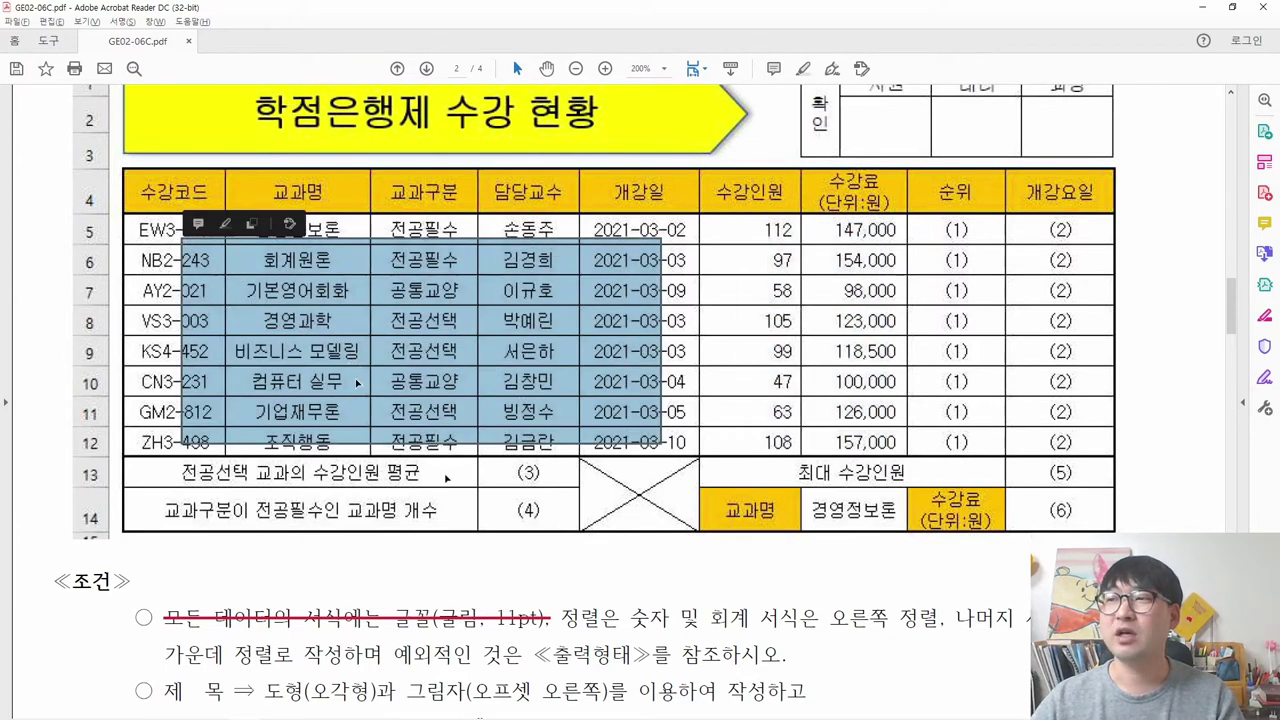
{"action": "left_click", "coordinate": [824, 413]}
- Reread the alignment condition and check which sample table columns count as numbers, comparing 수강인원 and 수강료 with 개강일
{"action": "scroll", "coordinate": [800, 413], "scroll_direction": "down", "scroll_amount": 6}
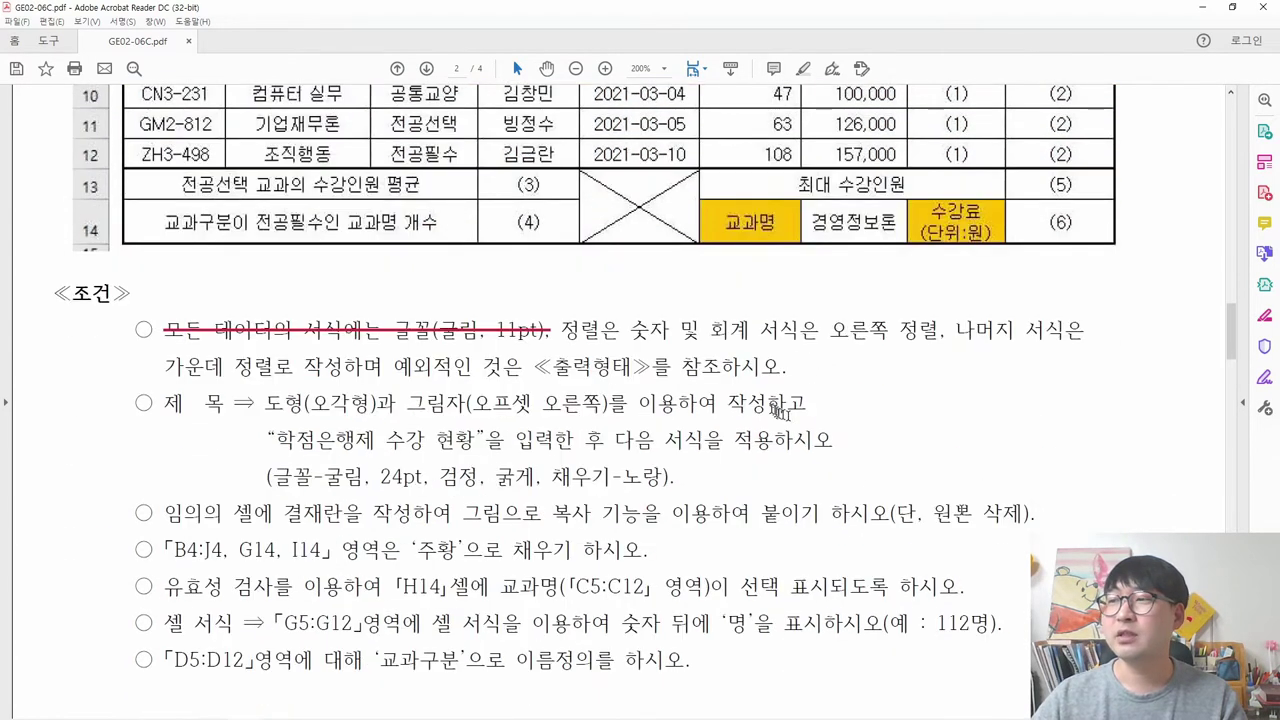
{"action": "left_click_drag", "start_coordinate": [570, 332], "coordinate": [363, 366]}
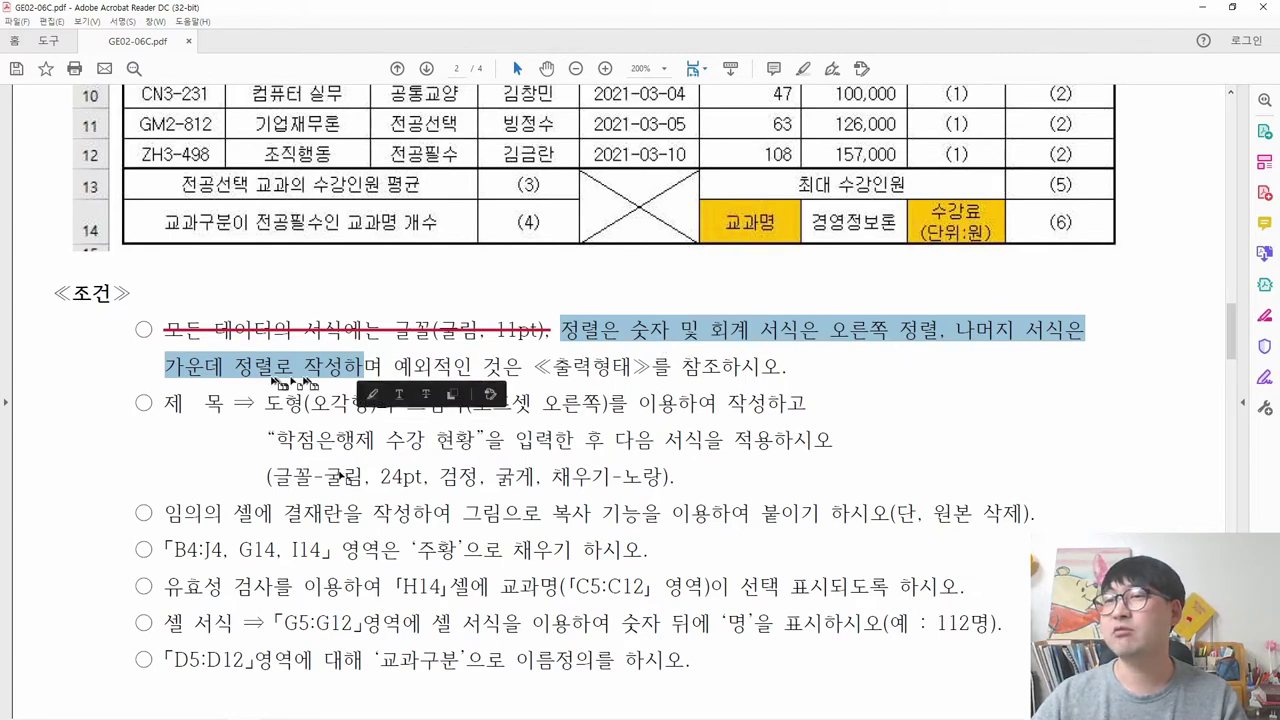
{"action": "scroll", "coordinate": [295, 383], "scroll_direction": "up", "scroll_amount": 4}
{"action": "left_click_drag", "start_coordinate": [627, 133], "coordinate": [876, 350]}
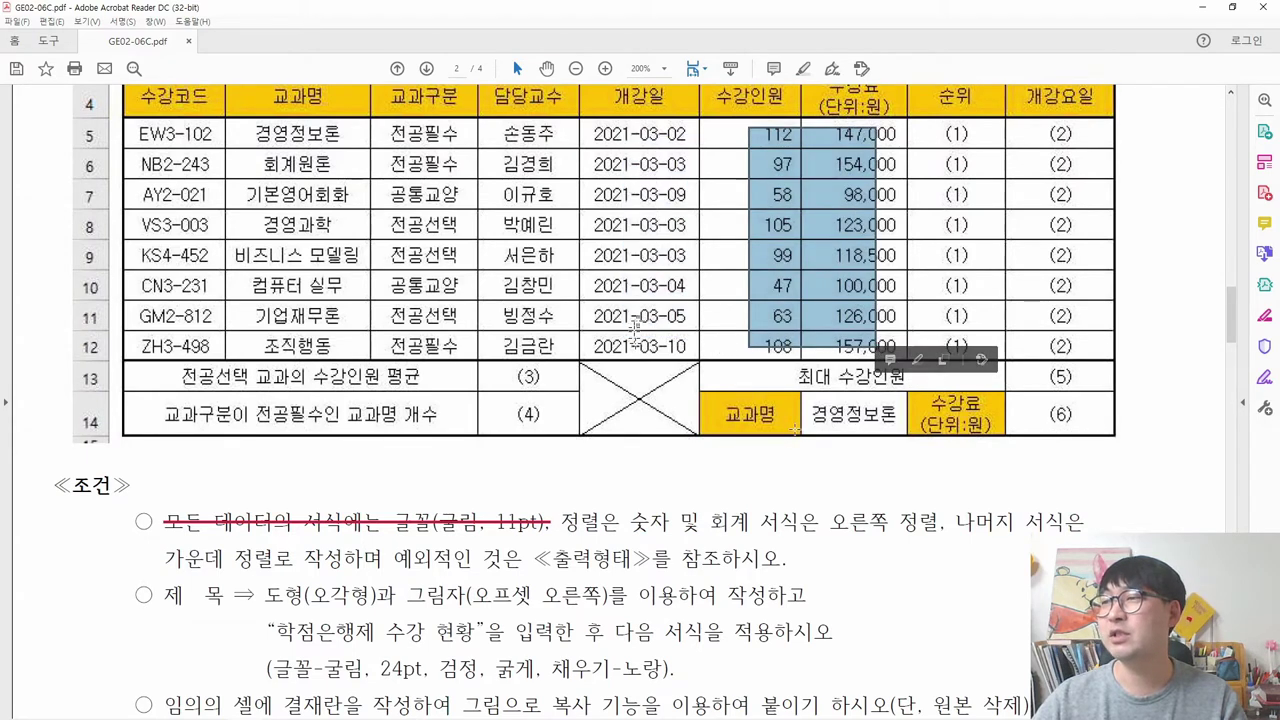
{"action": "left_click_drag", "start_coordinate": [565, 126], "coordinate": [688, 348]}
{"action": "left_click_drag", "start_coordinate": [462, 207], "coordinate": [514, 291]}
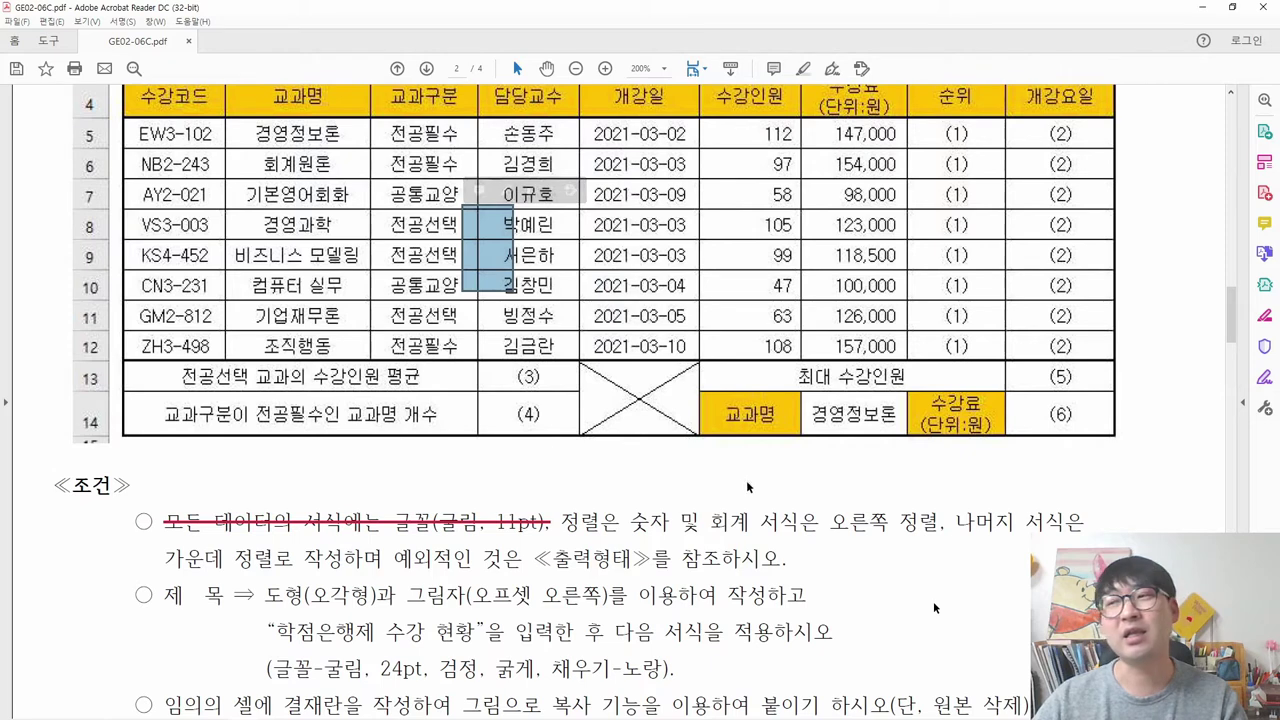
{"action": "scroll", "coordinate": [565, 540], "scroll_direction": "down", "scroll_amount": 1}
{"action": "left_click_drag", "start_coordinate": [563, 458], "coordinate": [362, 492]}
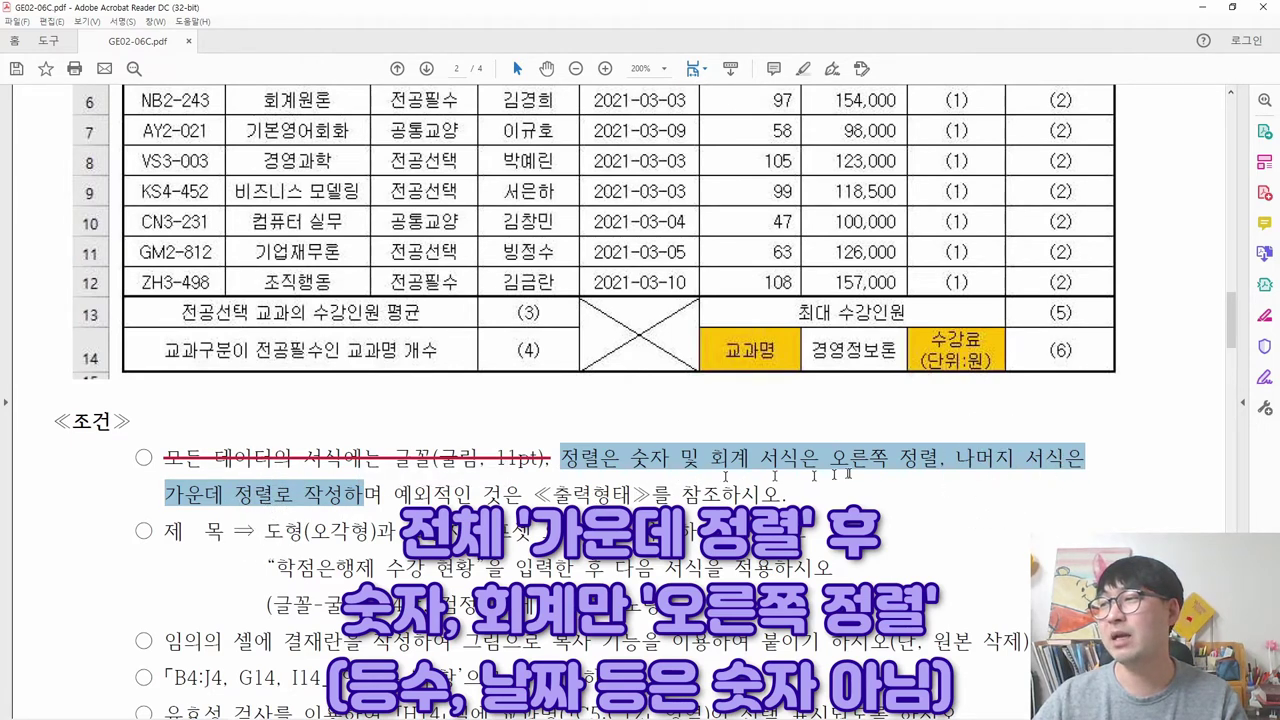
{"action": "scroll", "coordinate": [852, 470], "scroll_direction": "up", "scroll_amount": 2}
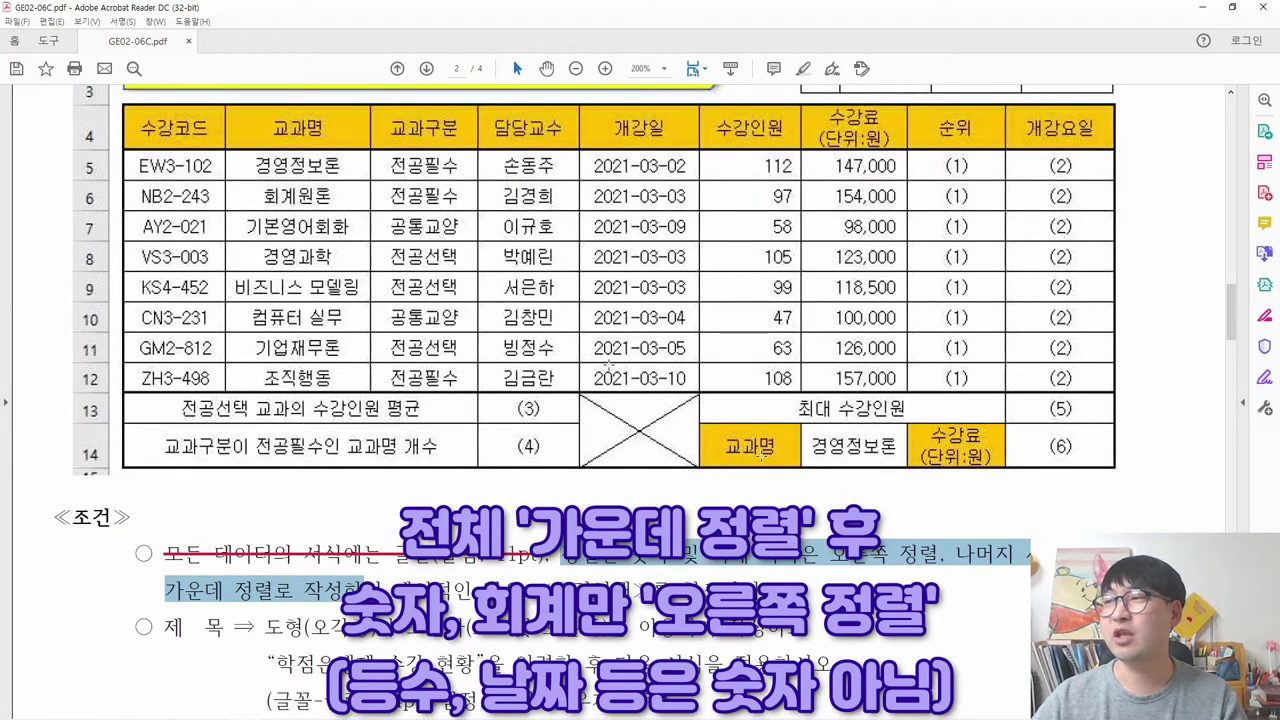
{"action": "scroll", "coordinate": [761, 457], "scroll_direction": "down", "scroll_amount": 2}
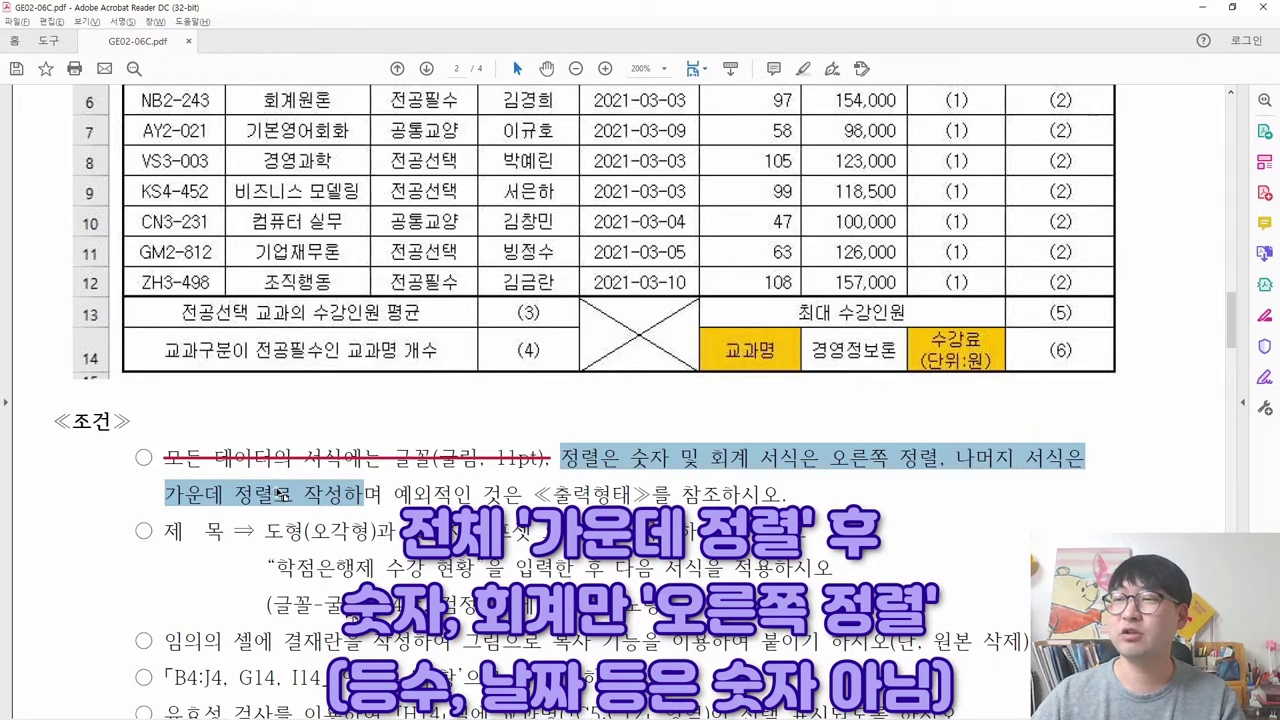
- In Excel, center-align all cells of the 제1작업 sheet horizontally
{"action": "key", "text": "alt+Tab"}
{"action": "left_click", "coordinate": [16, 150]}
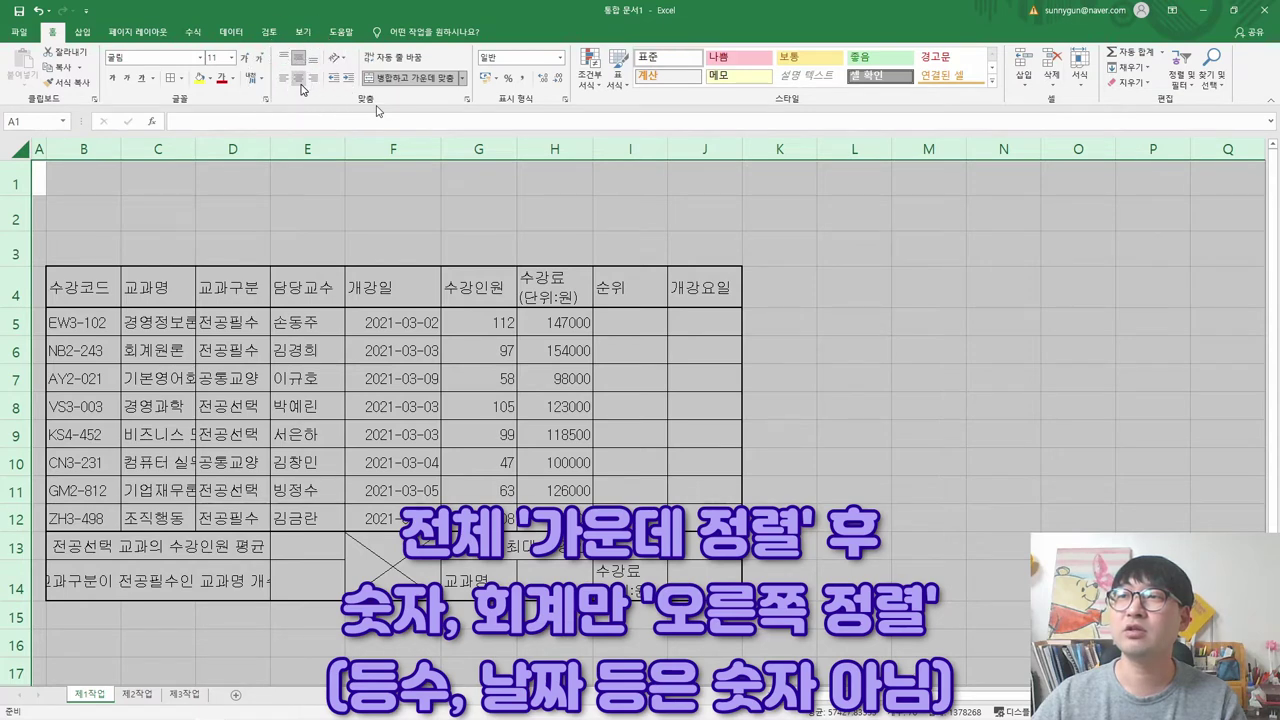
{"action": "left_click", "coordinate": [300, 86]}
{"action": "left_click", "coordinate": [300, 86]}
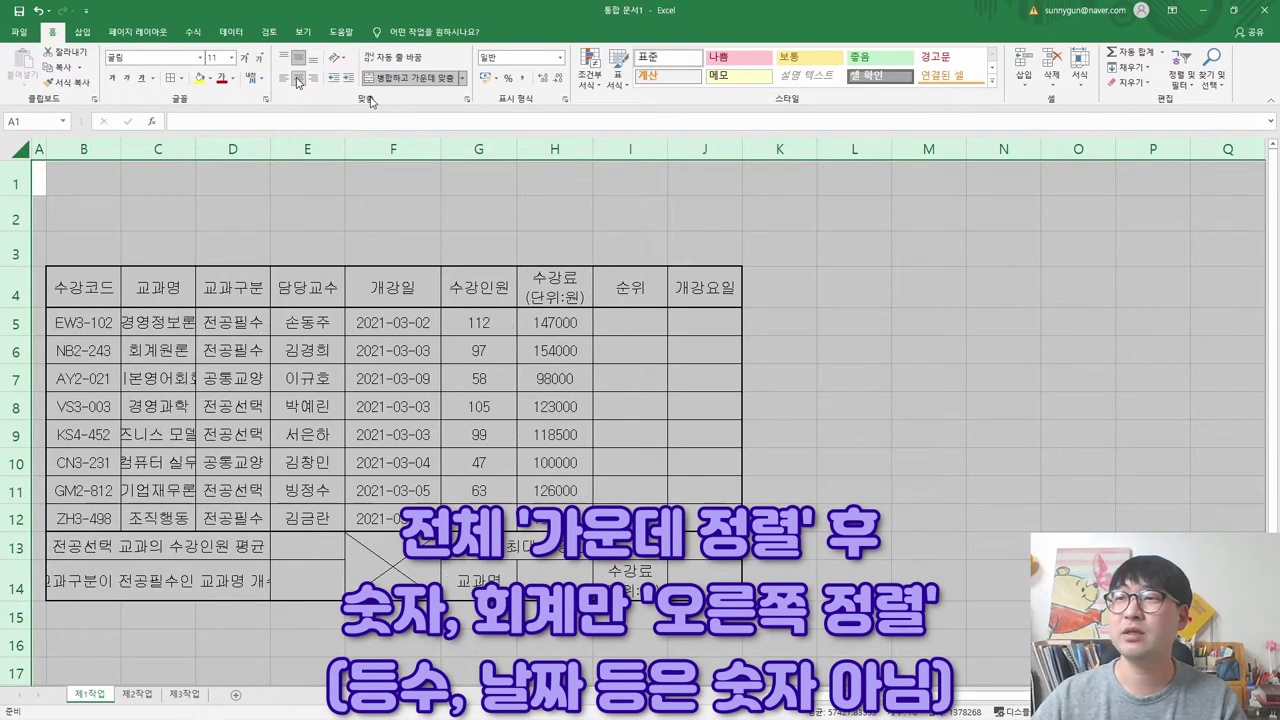
- Compare the 수강인원 and 수강료 values in the sheet with their alignment and thousands separators in the PDF sample table
{"action": "left_click", "coordinate": [325, 410]}
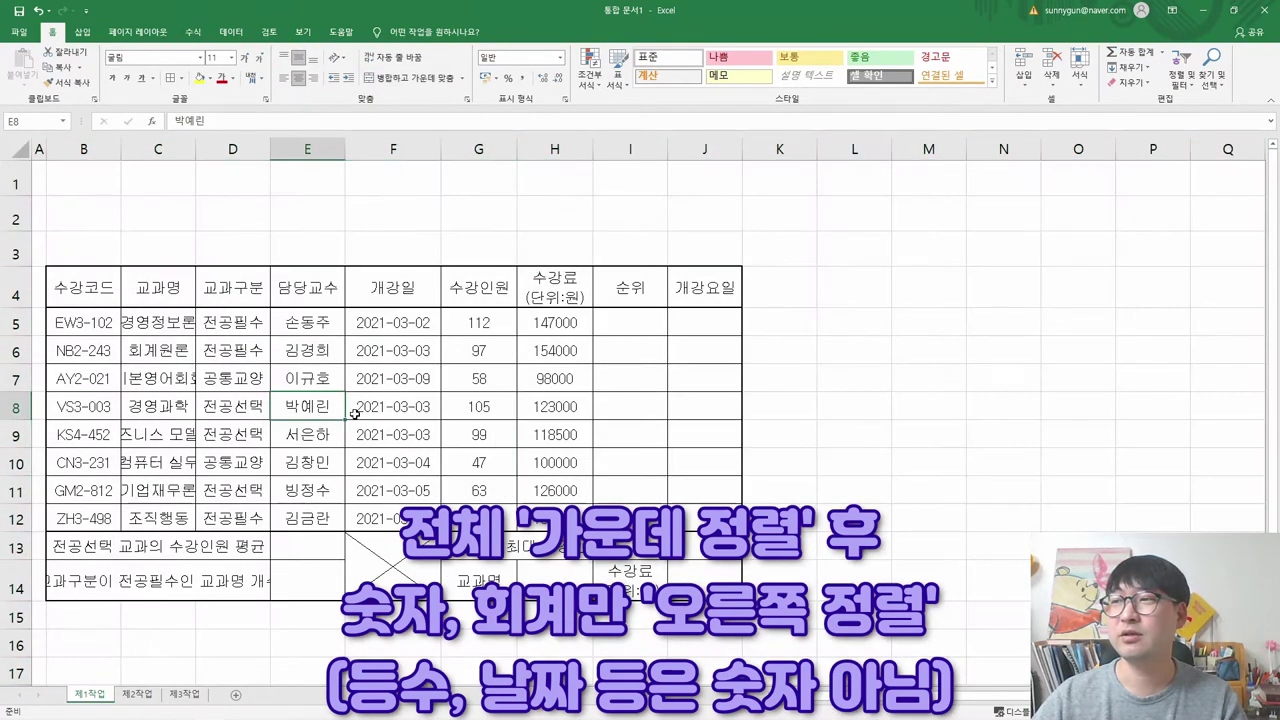
{"action": "left_click_drag", "start_coordinate": [470, 322], "coordinate": [625, 540]}
{"action": "left_click_drag", "start_coordinate": [555, 518], "coordinate": [495, 322]}
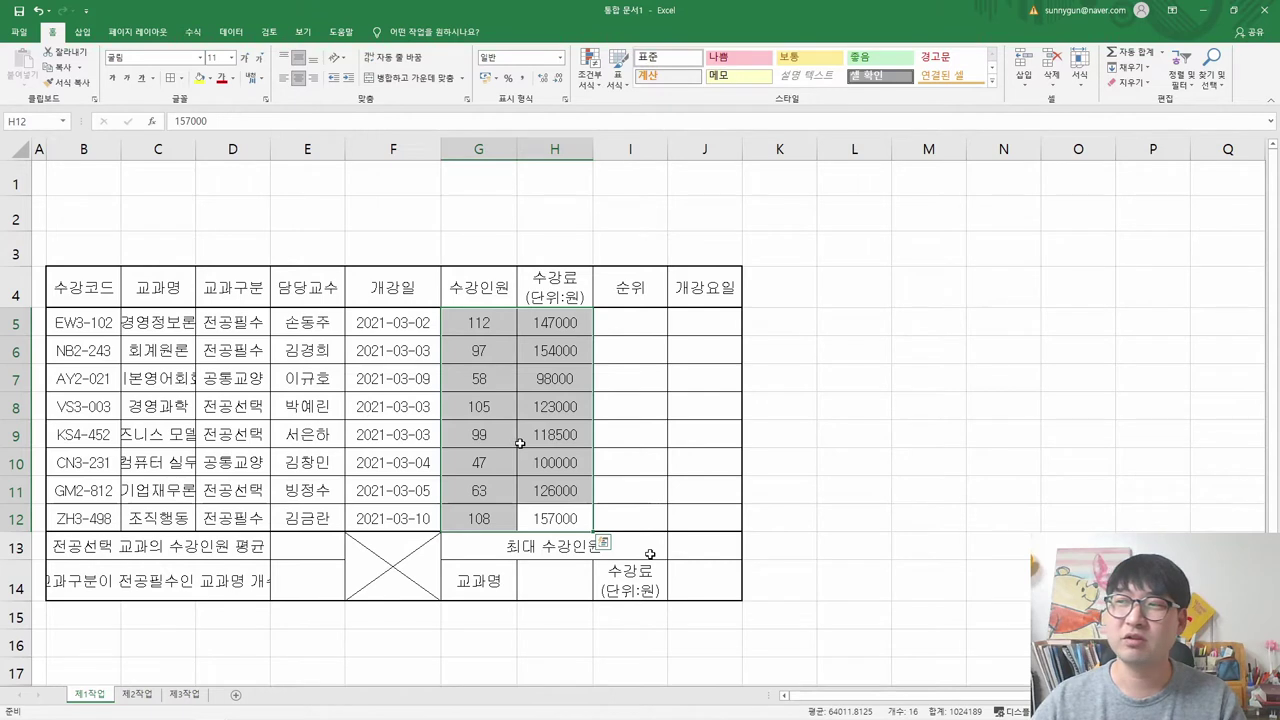
{"action": "key", "text": "ctrl+q"}
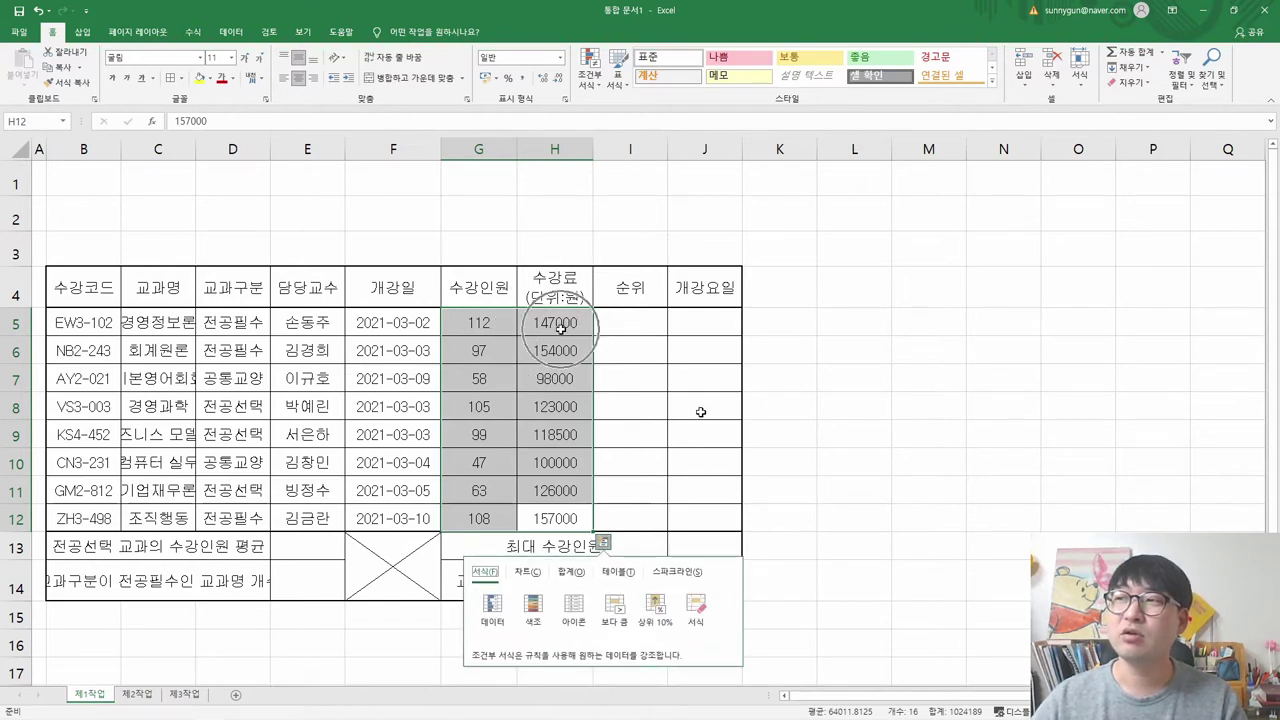
{"action": "left_click", "coordinate": [561, 323]}
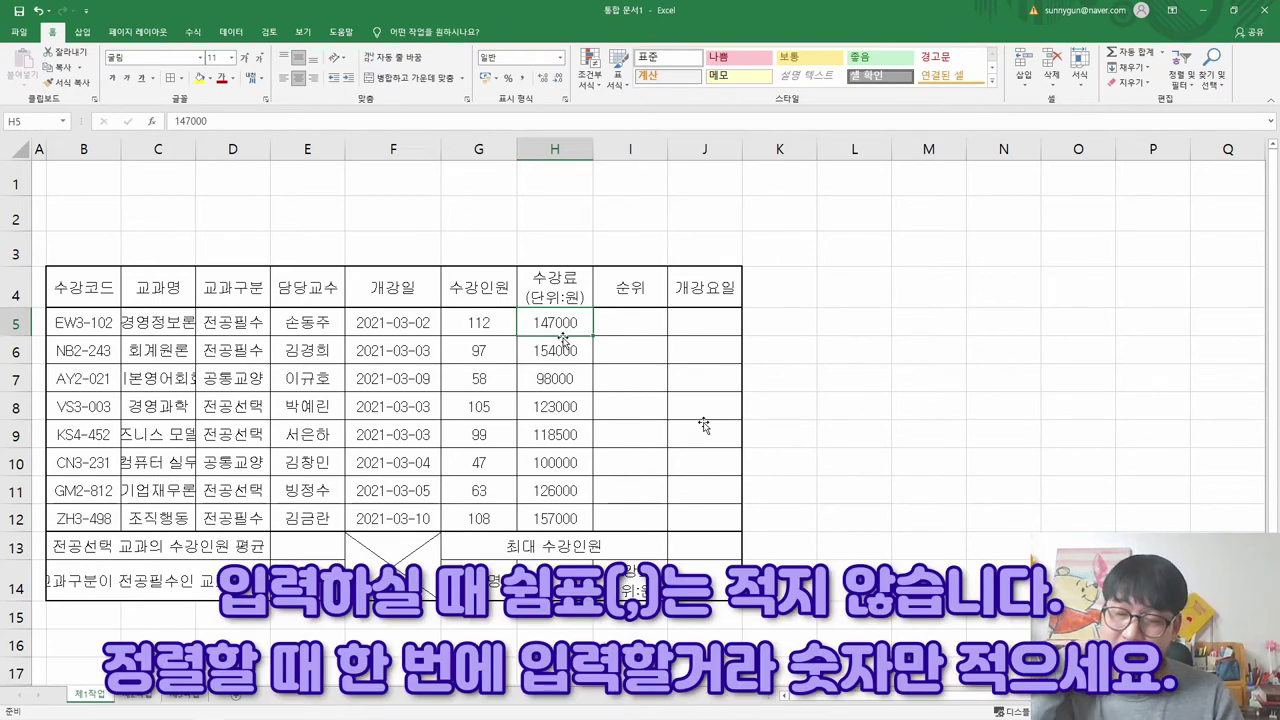
{"action": "key", "text": "alt+Tab"}
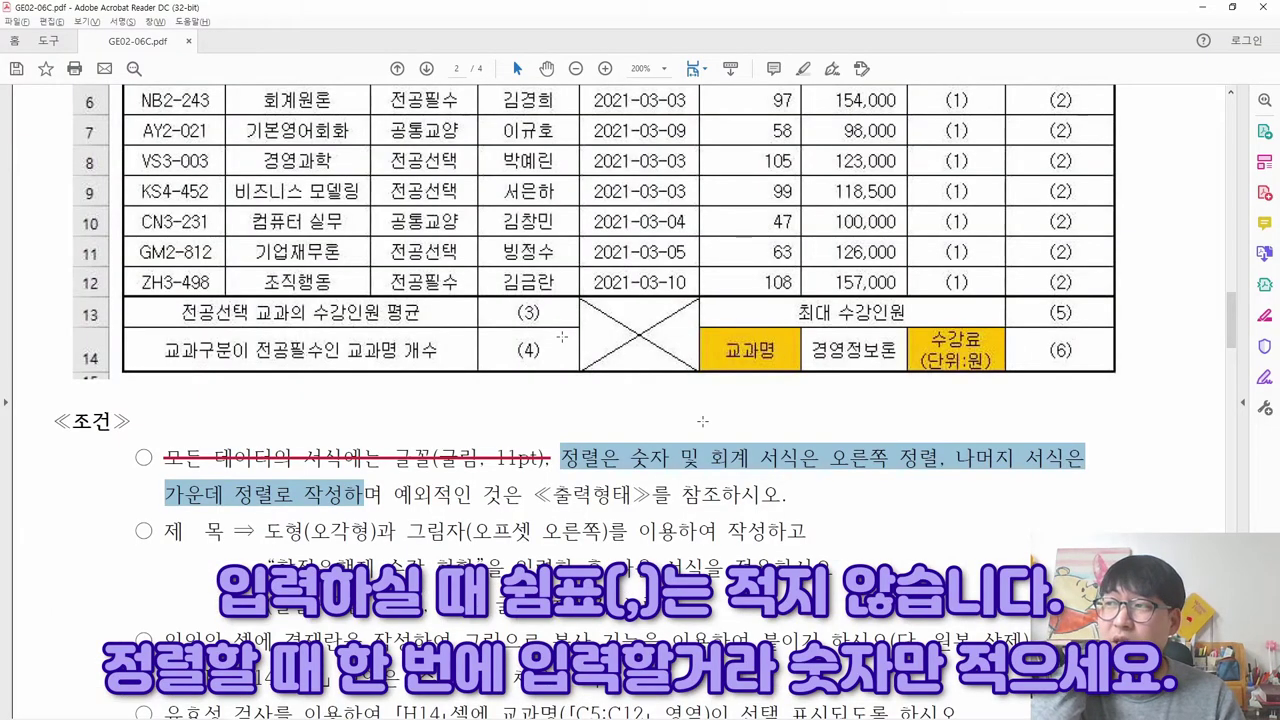
{"action": "scroll", "coordinate": [703, 421], "scroll_direction": "up", "scroll_amount": 3}
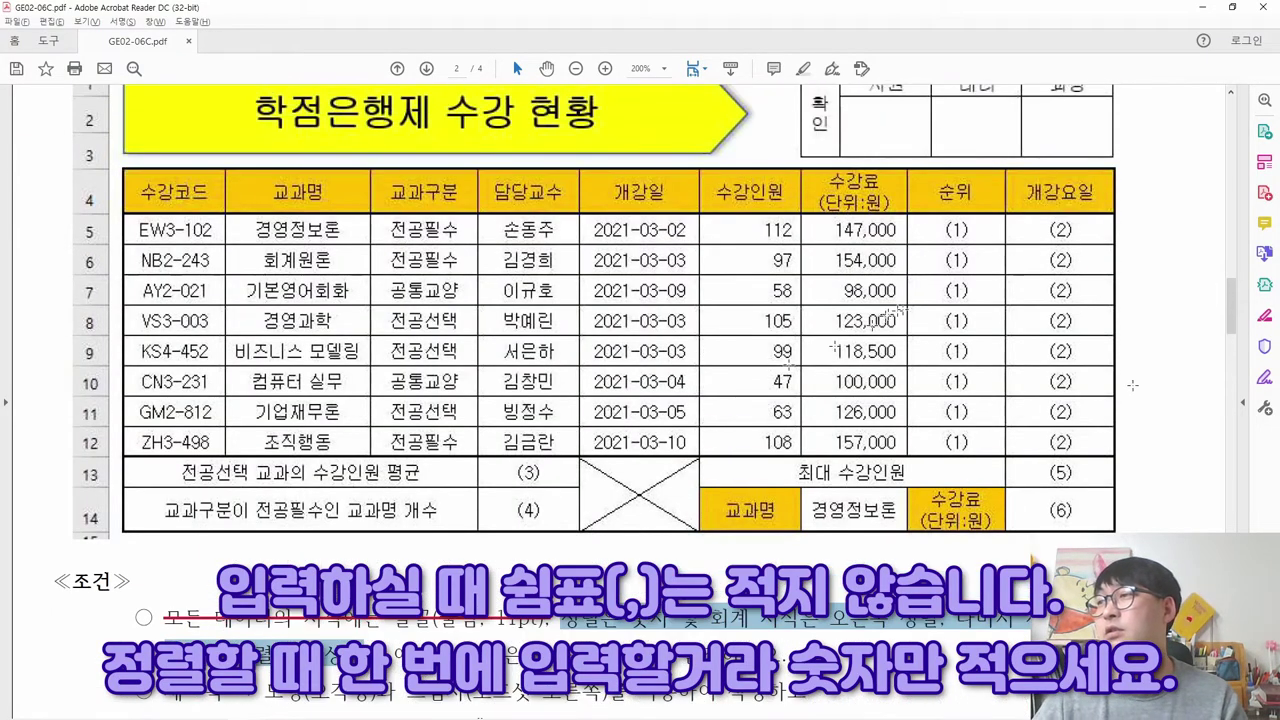
{"action": "left_click_drag", "start_coordinate": [857, 217], "coordinate": [873, 455]}
{"action": "left_click", "coordinate": [888, 326]}
{"action": "left_click", "coordinate": [888, 326]}
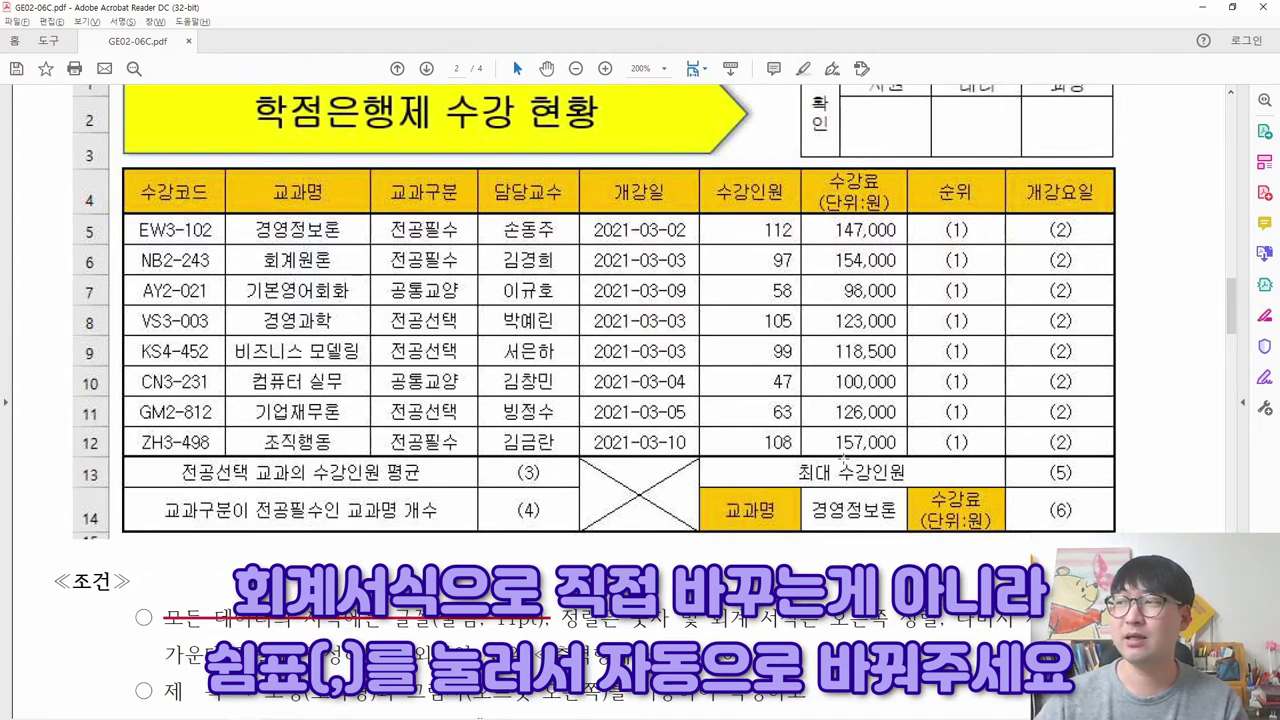
{"action": "left_click_drag", "start_coordinate": [742, 214], "coordinate": [884, 452]}
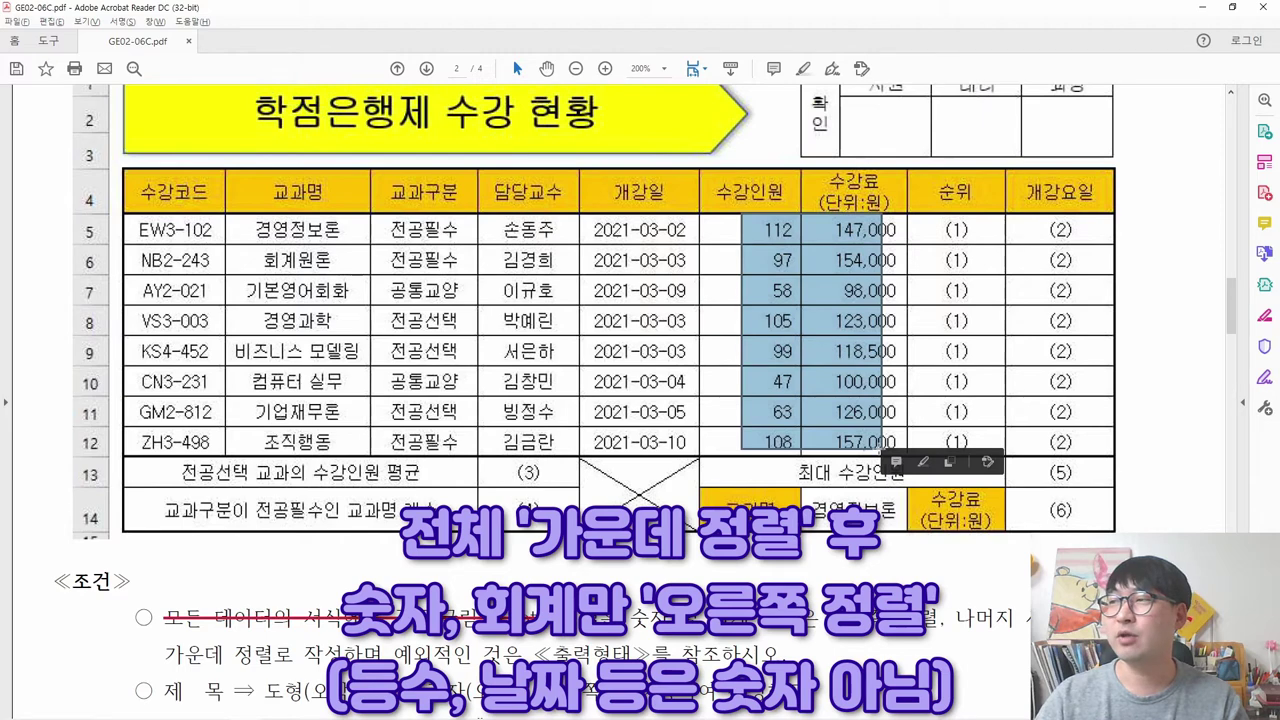
- In Excel, right-align the 수강인원 and 수강료 values in G5:H12
{"action": "key", "text": "alt+Tab"}
{"action": "left_click_drag", "start_coordinate": [470, 322], "coordinate": [541, 503]}
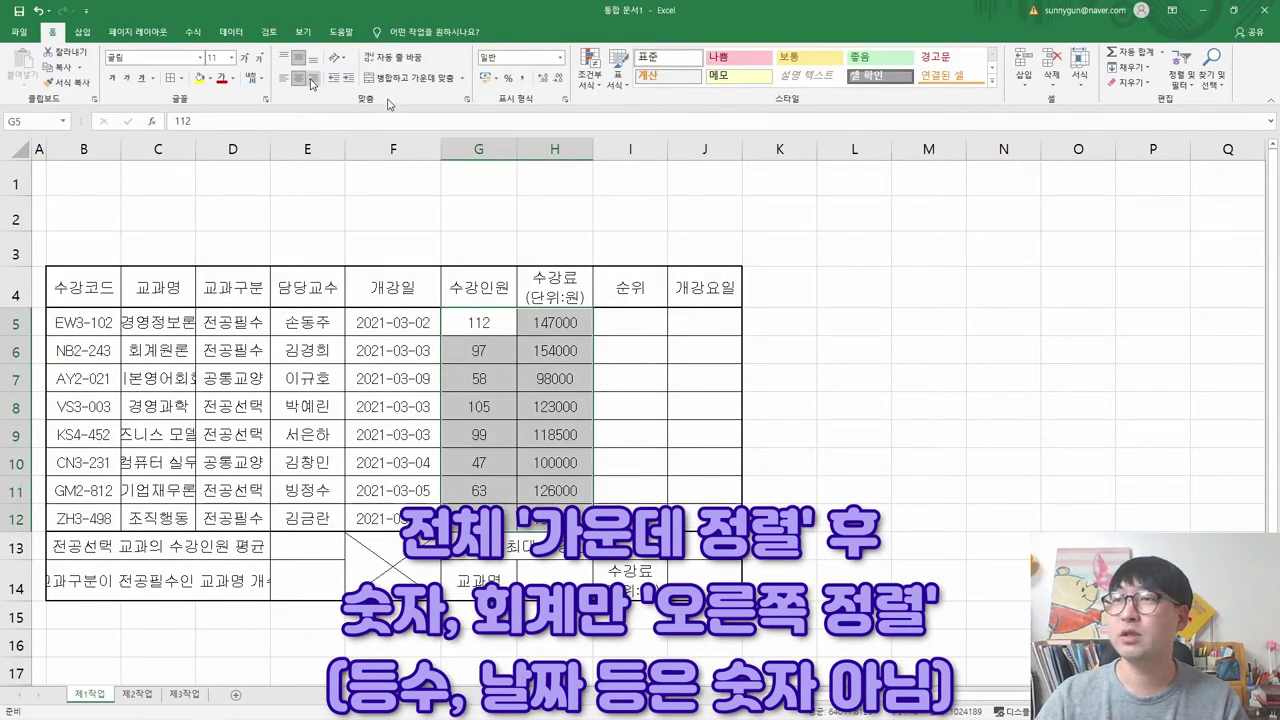
{"action": "left_click", "coordinate": [311, 82]}
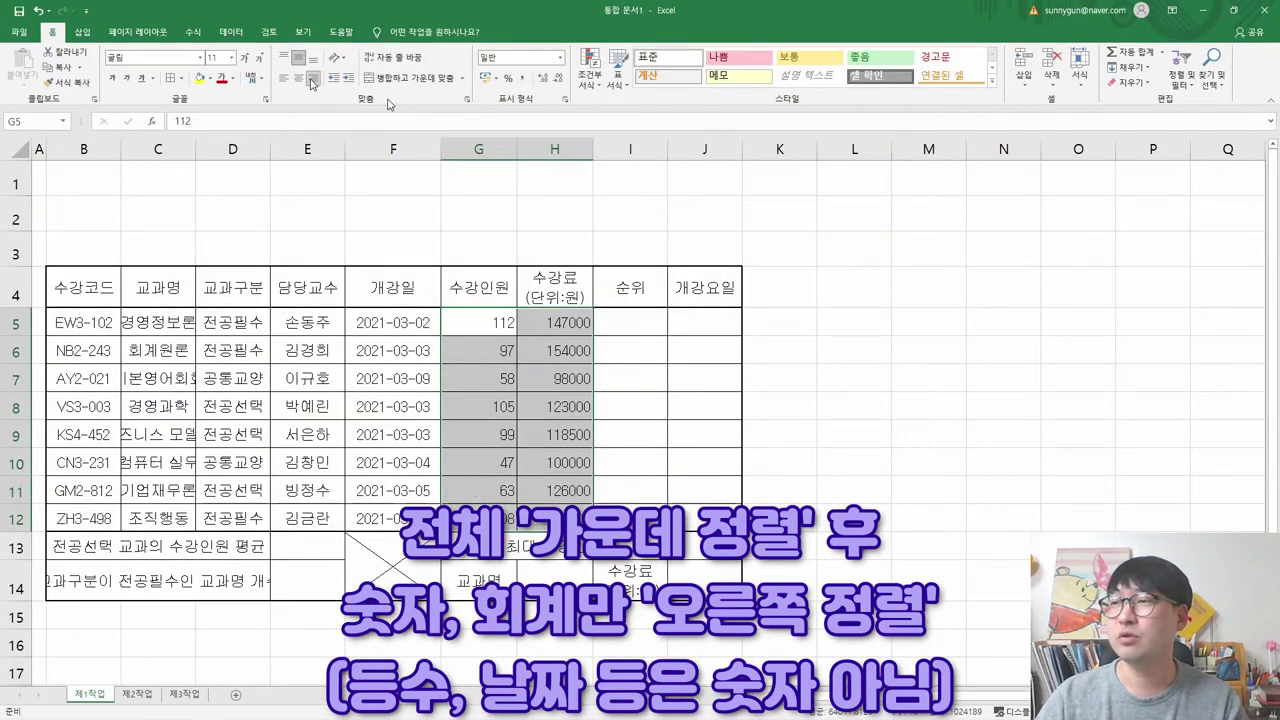
{"action": "left_click", "coordinate": [540, 350]}
- Check the right-aligned 수강인원 and 수강료 values in the sheet against the spacing and commas of the PDF sample table
{"action": "key", "text": "alt+Tab"}
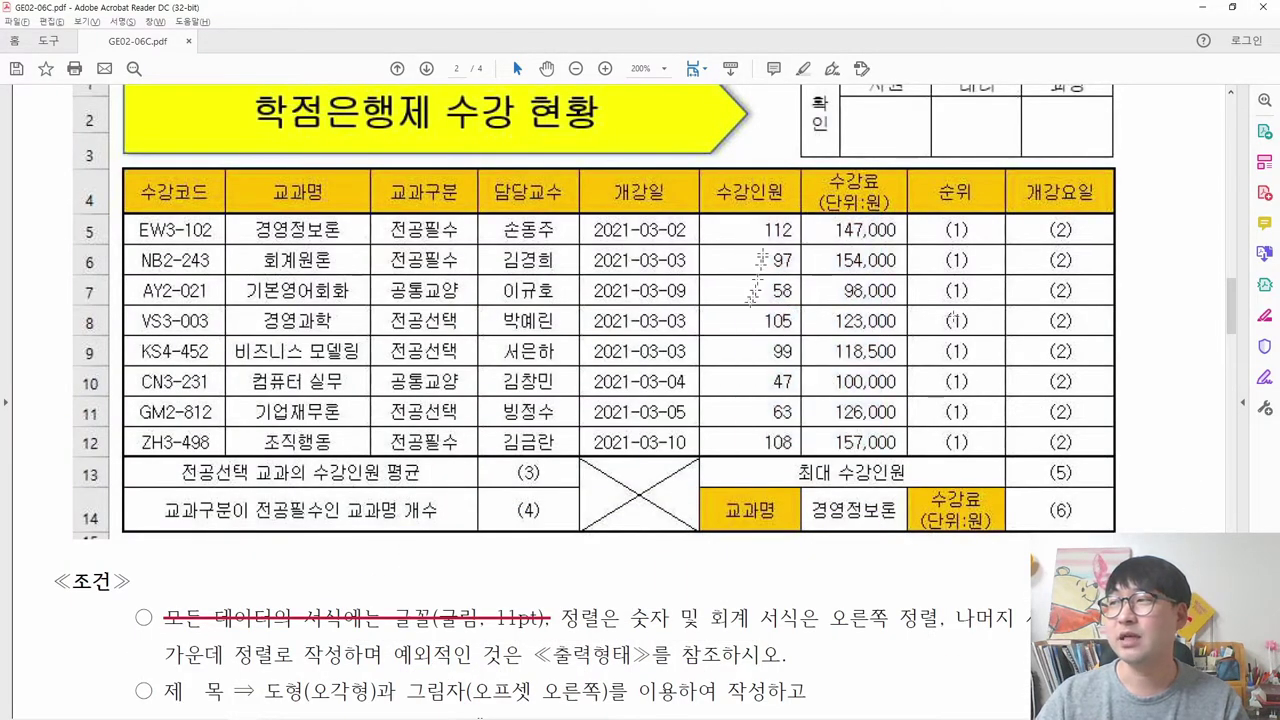
{"action": "left_click_drag", "start_coordinate": [790, 222], "coordinate": [802, 446]}
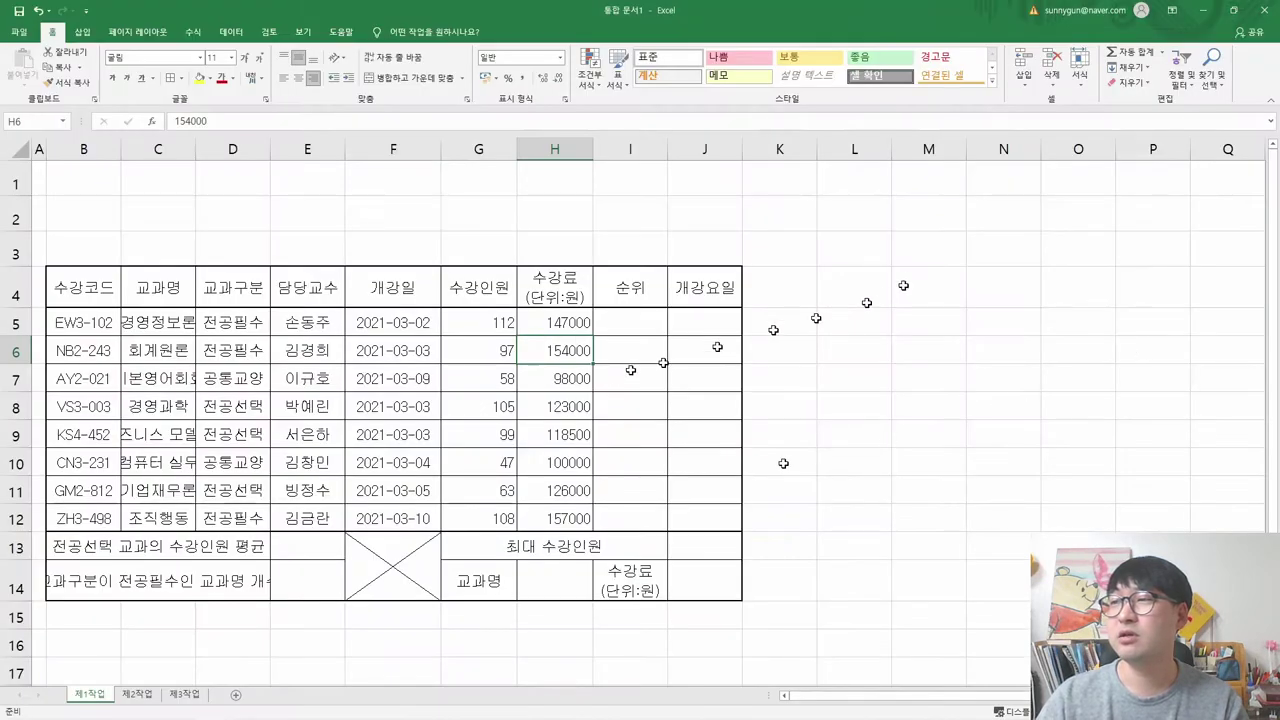
{"action": "scroll", "coordinate": [525, 365], "scroll_direction": "up", "scroll_amount": 3}
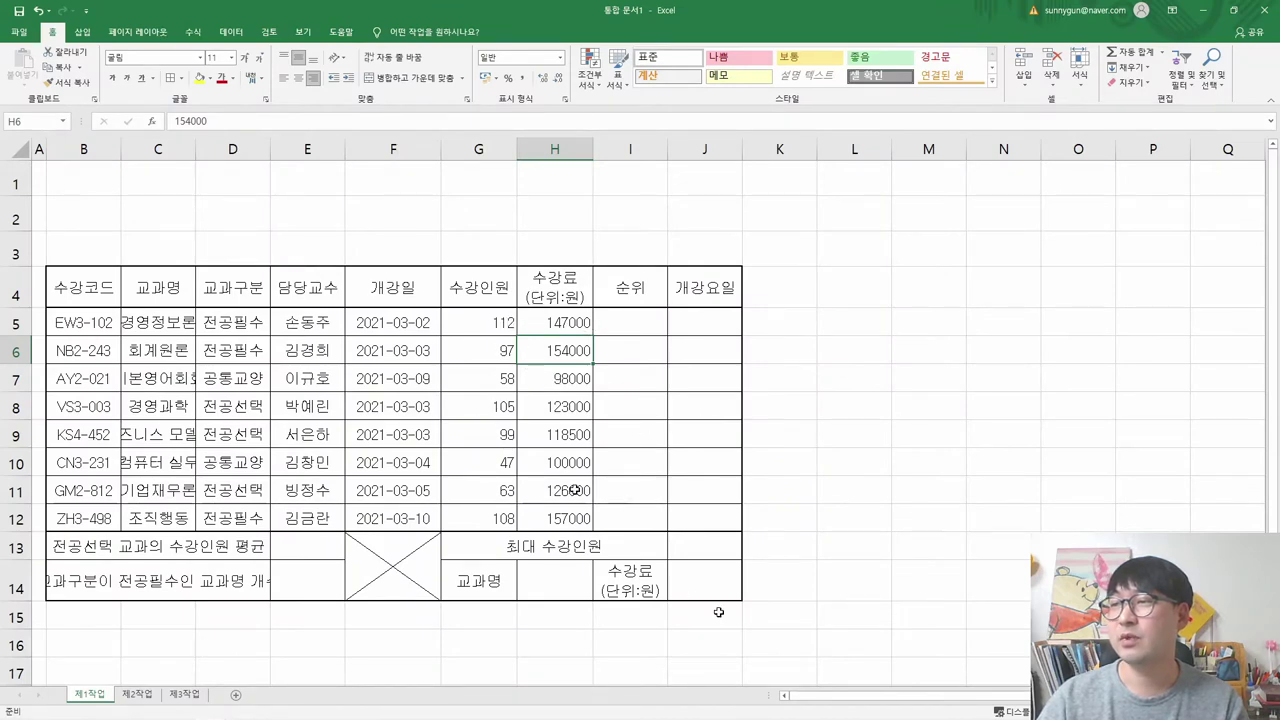
{"action": "key", "text": "alt+Tab"}
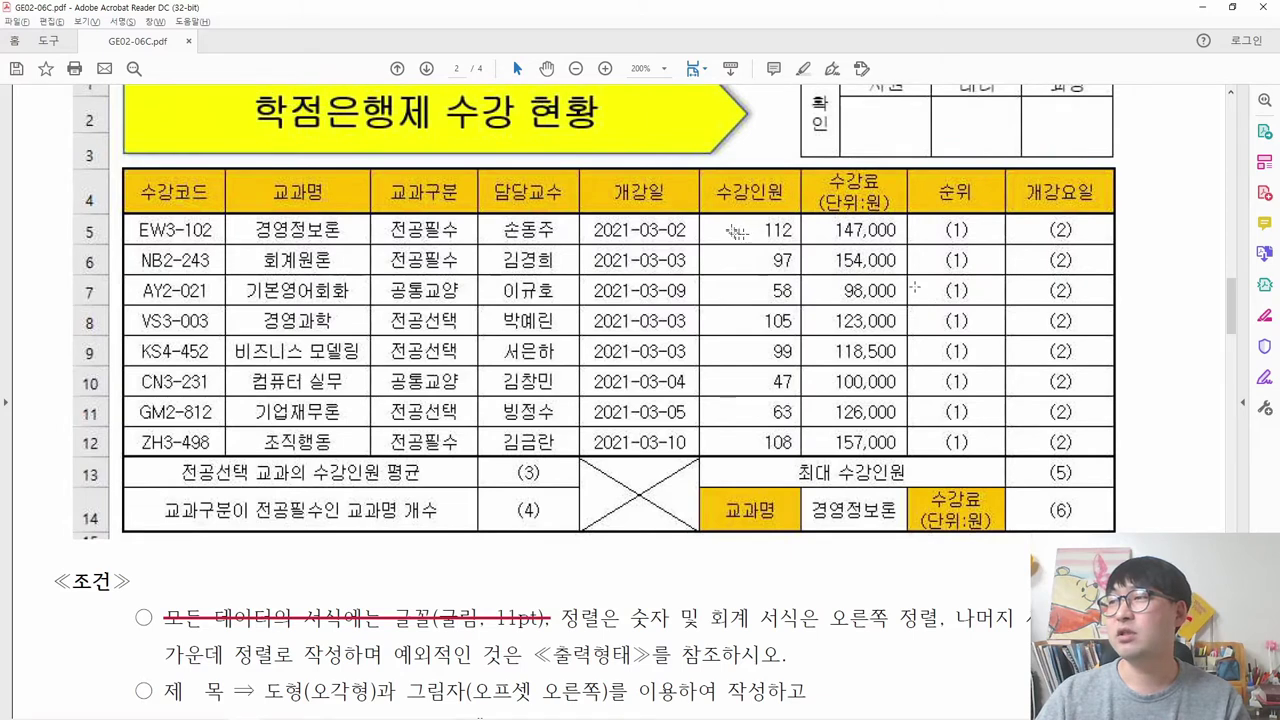
{"action": "left_click_drag", "start_coordinate": [733, 229], "coordinate": [880, 442]}
{"action": "left_click", "coordinate": [770, 332]}
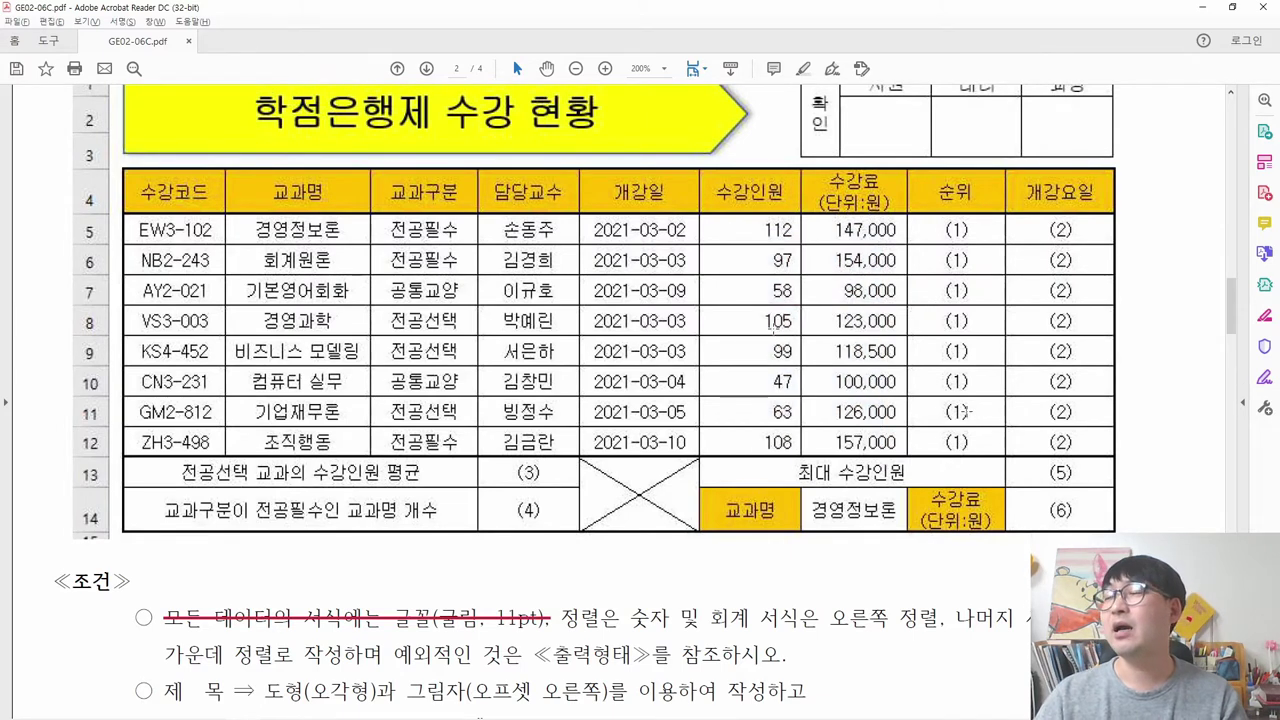
- In Excel, try the 회계 number format on the 수강인원 and 수강료 values in G5:H12, and undo it
{"action": "key", "text": "alt+Tab"}
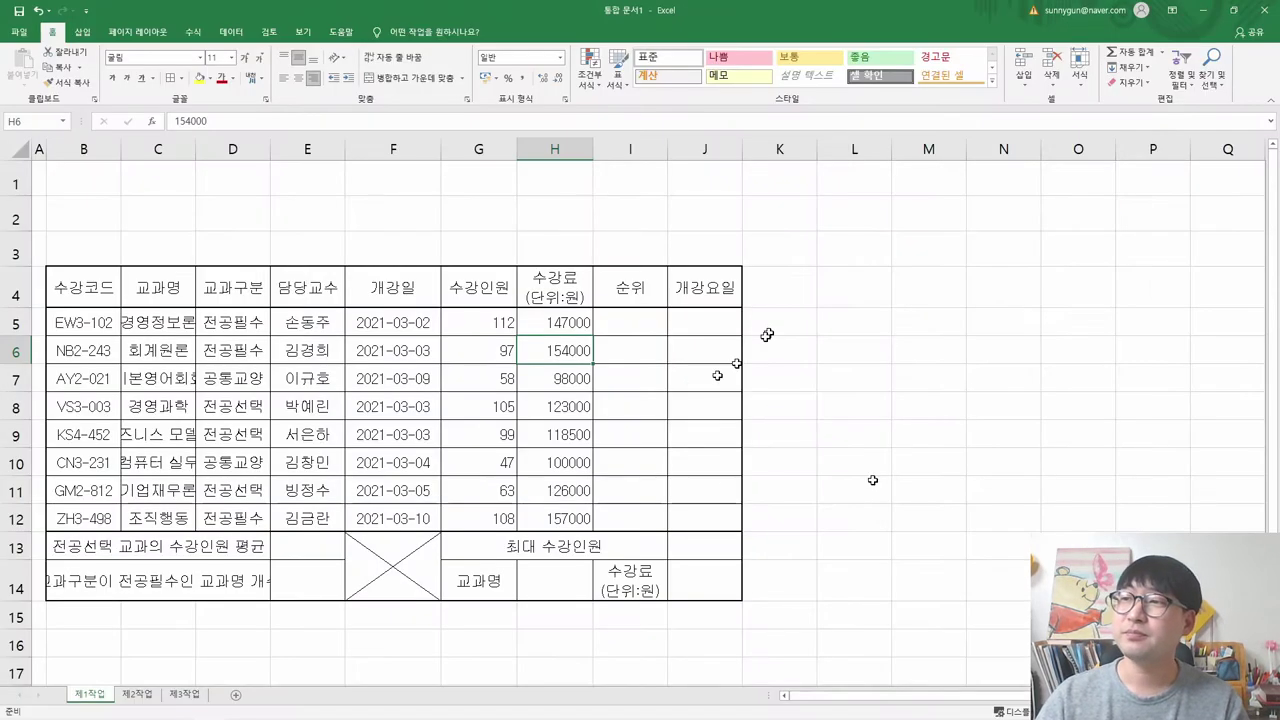
{"action": "left_click_drag", "start_coordinate": [495, 322], "coordinate": [553, 516]}
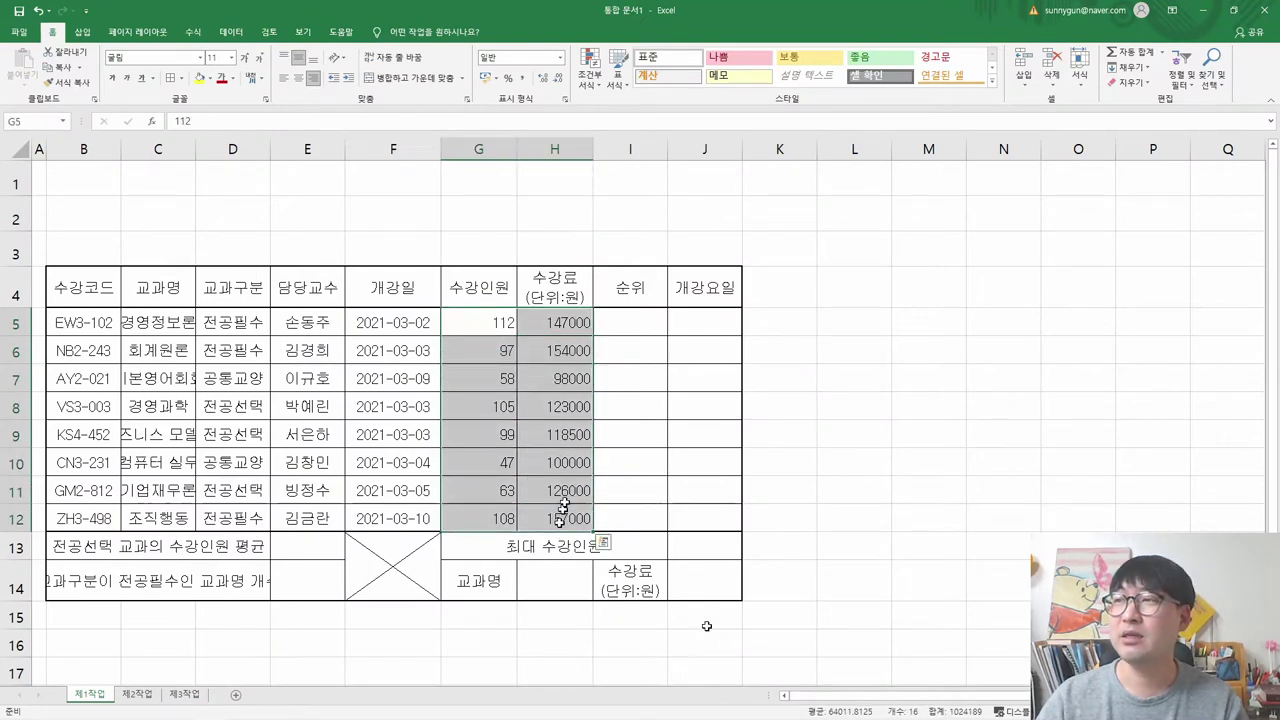
{"action": "key", "text": "ctrl+q"}
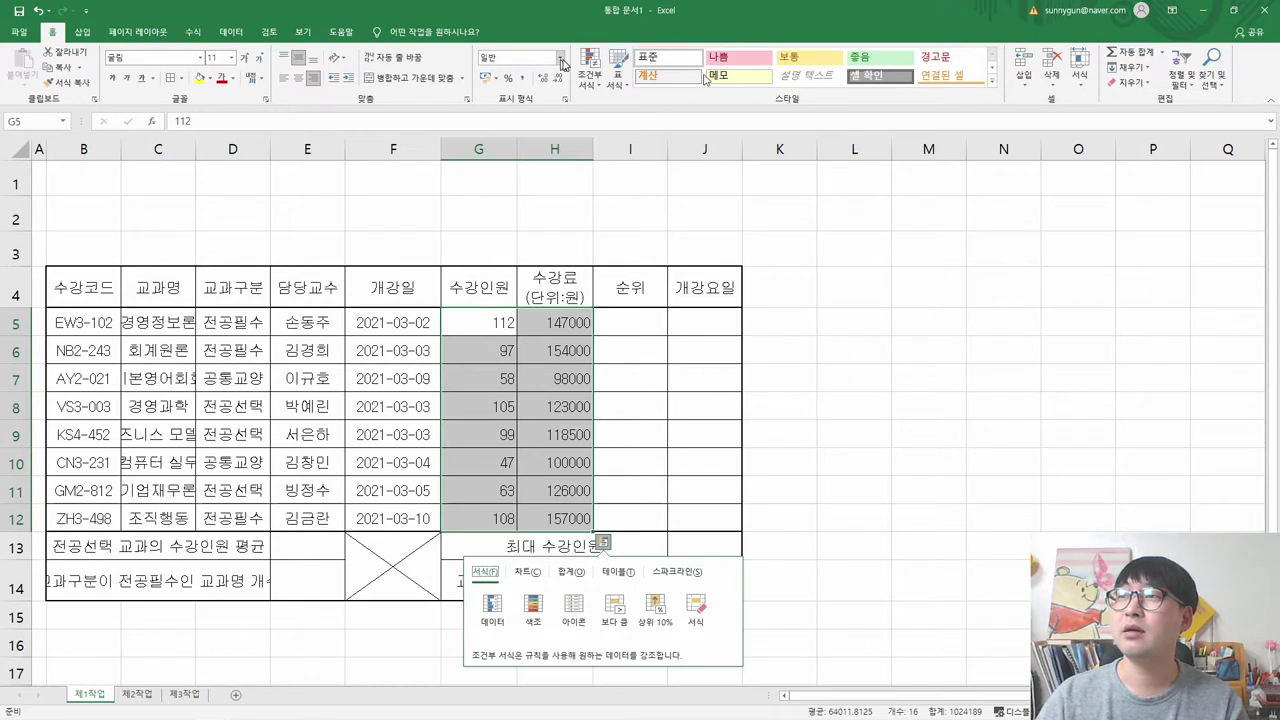
{"action": "left_click", "coordinate": [560, 57]}
{"action": "left_click", "coordinate": [540, 168]}
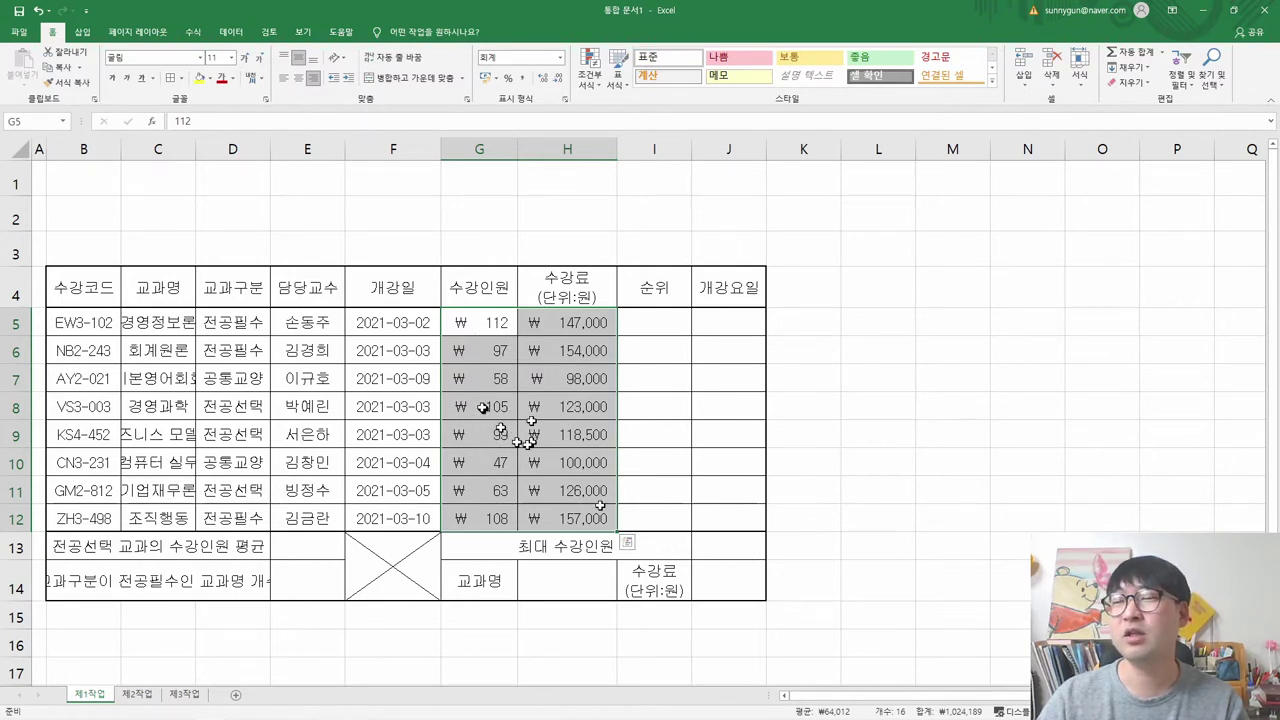
{"action": "key", "text": "ctrl+z"}
{"action": "key", "text": "ctrl+z"}
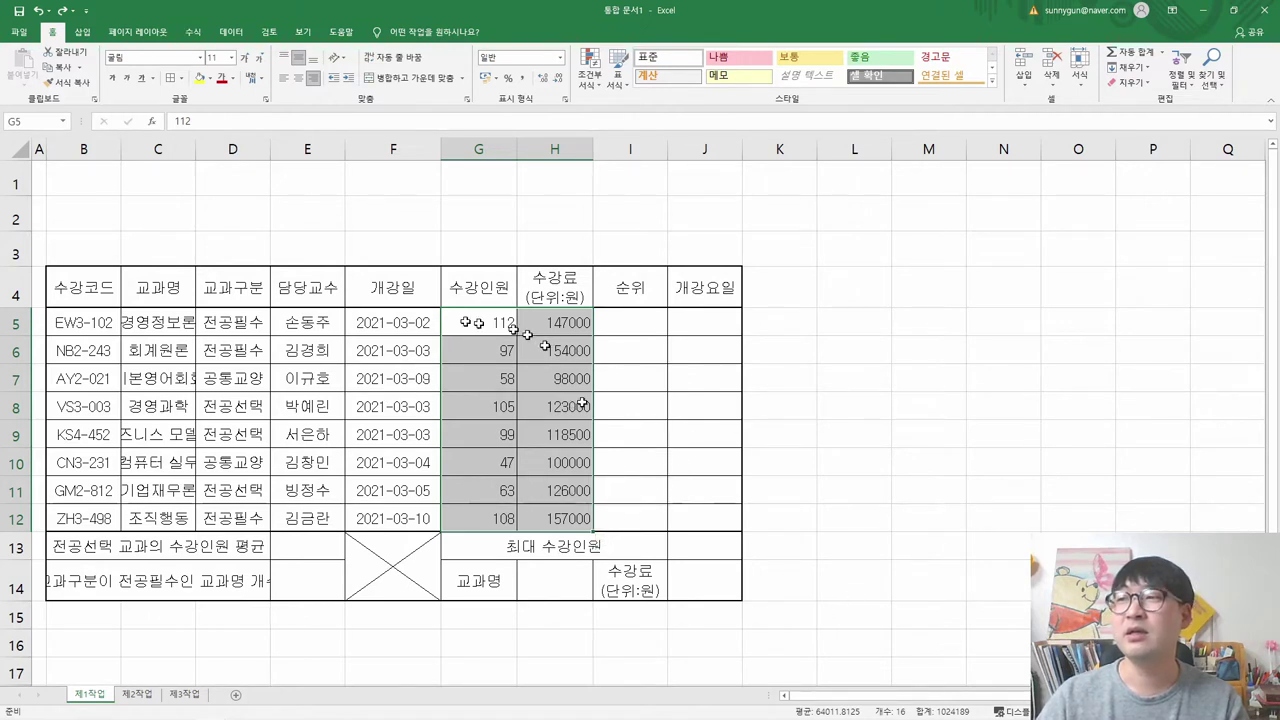
- Apply the comma style to the 수강인원 and 수강료 values in G5:H12 and compare them with the PDF sample
{"action": "left_click_drag", "start_coordinate": [487, 324], "coordinate": [556, 516]}
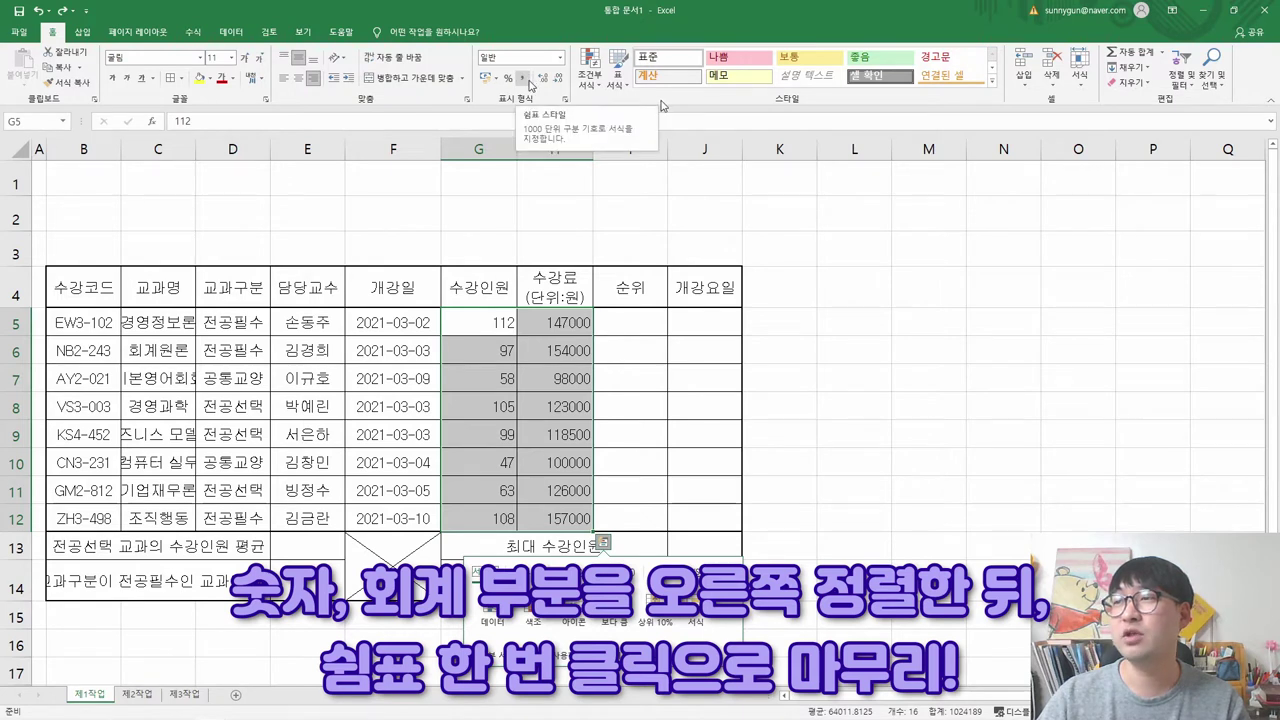
{"action": "left_click", "coordinate": [529, 85]}
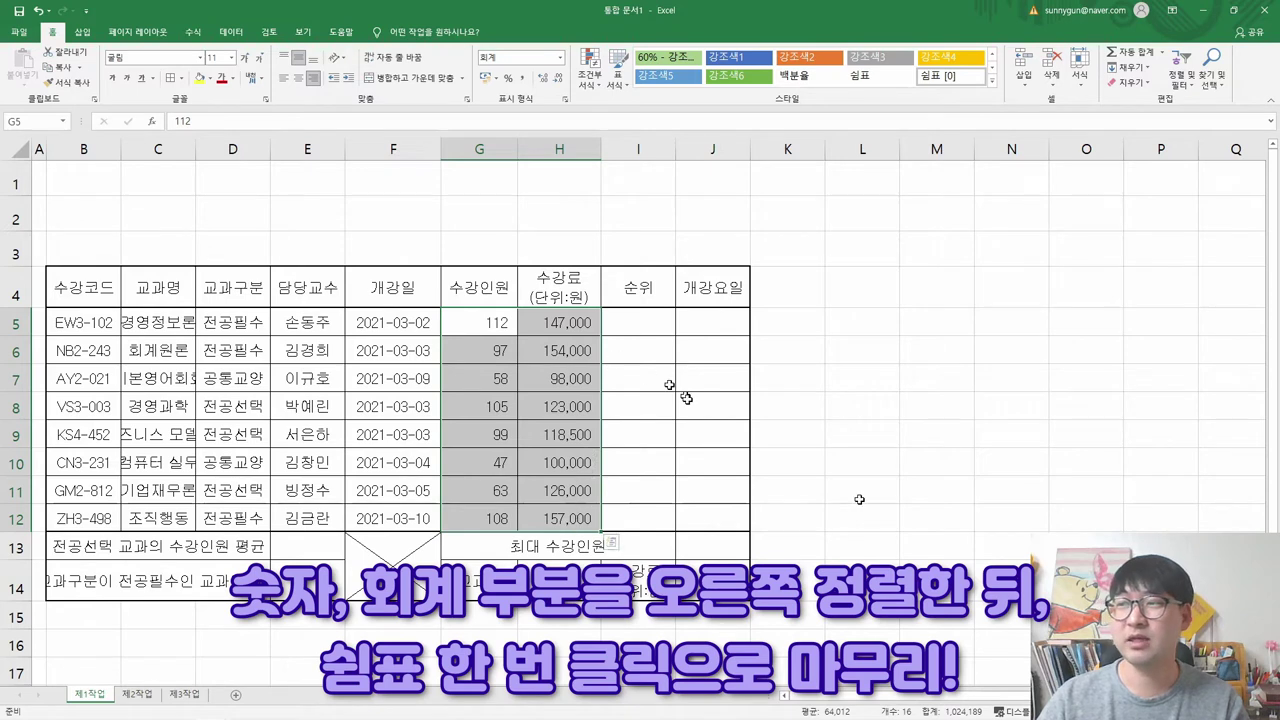
{"action": "key", "text": "alt+Tab"}
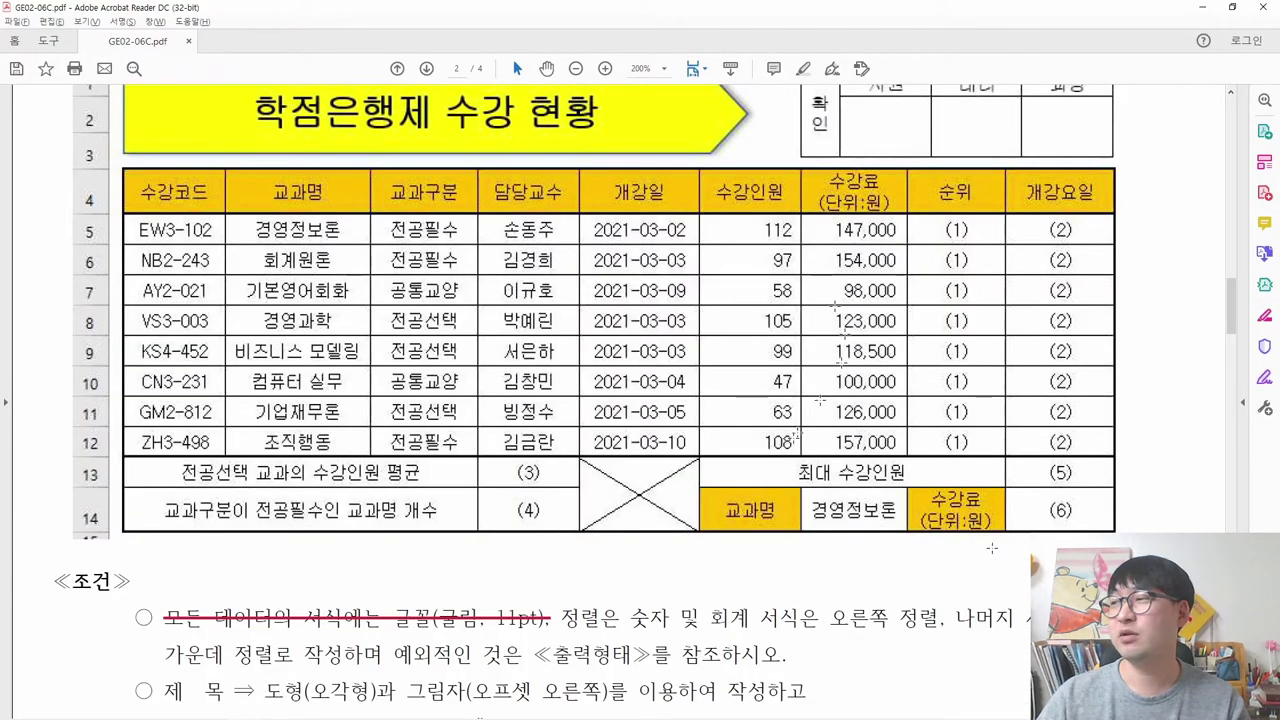
{"action": "key", "text": "alt+Tab"}
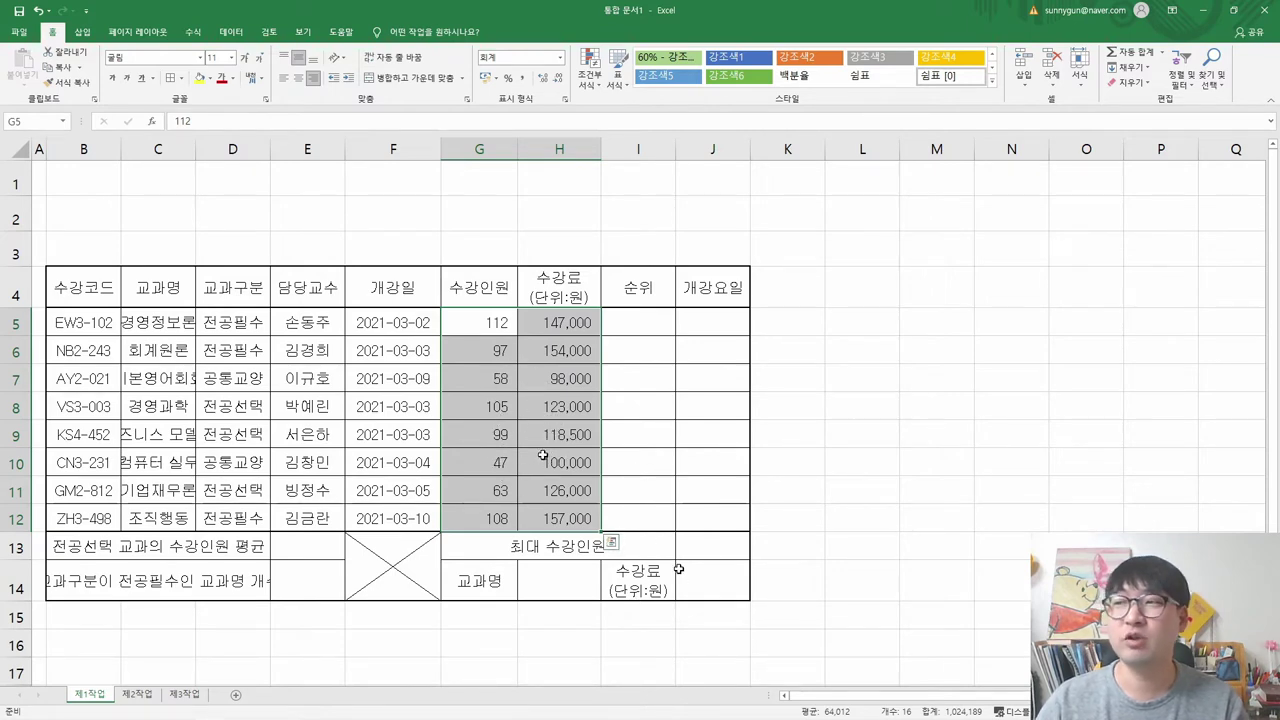
- In the PDF, examine which sample cells are function results, covering 순위, 개강요일 and results (3) to (6), and their alignment
{"action": "key", "text": "alt+Tab"}
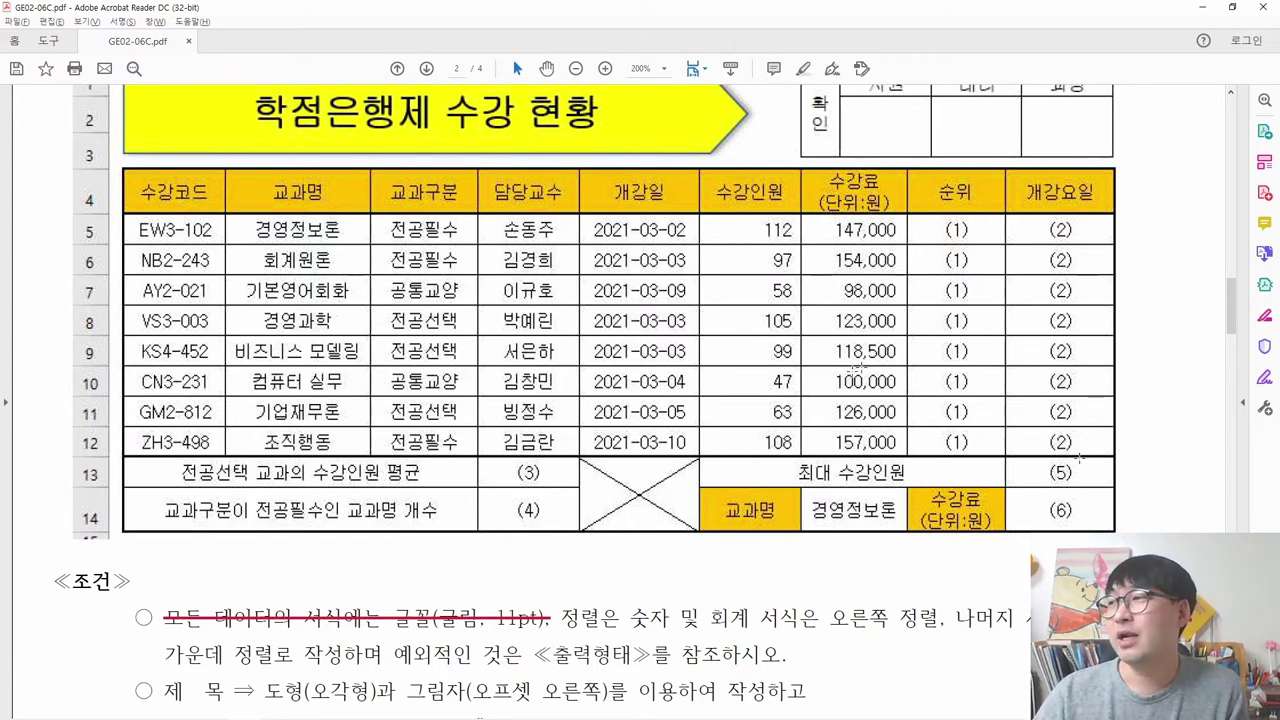
{"action": "left_click_drag", "start_coordinate": [165, 186], "coordinate": [872, 453]}
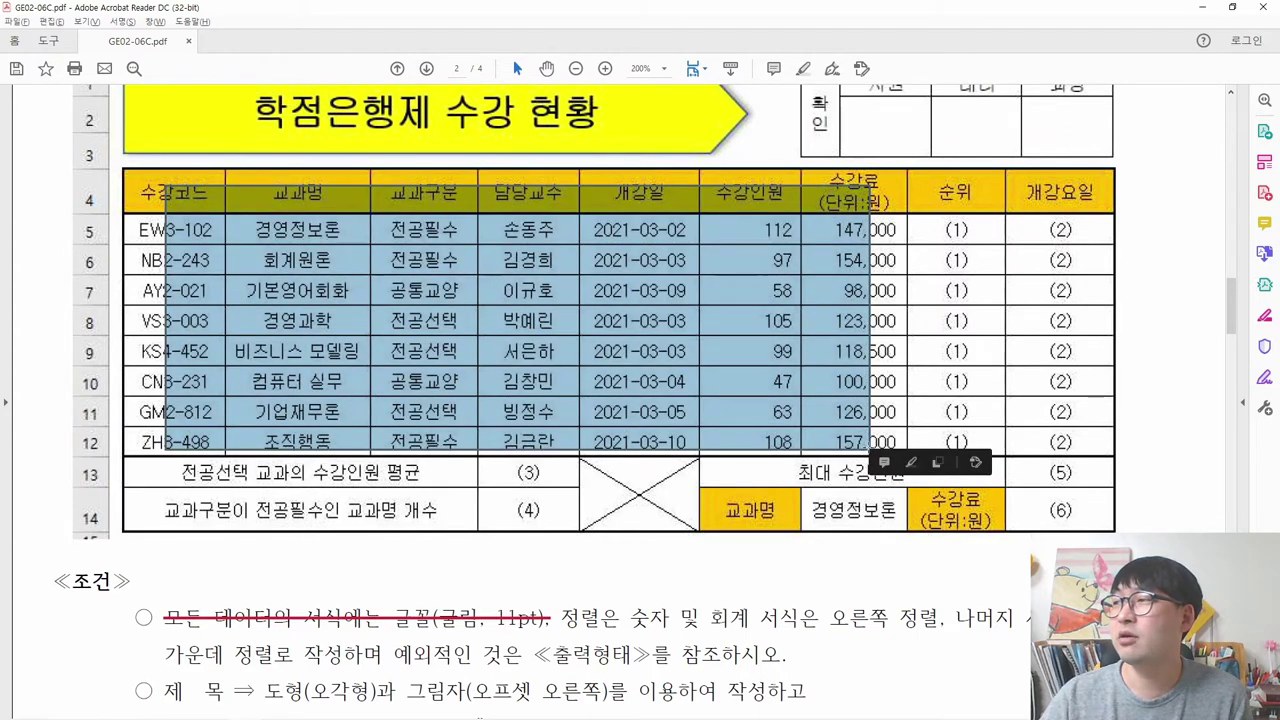
{"action": "left_click_drag", "start_coordinate": [928, 228], "coordinate": [1081, 443]}
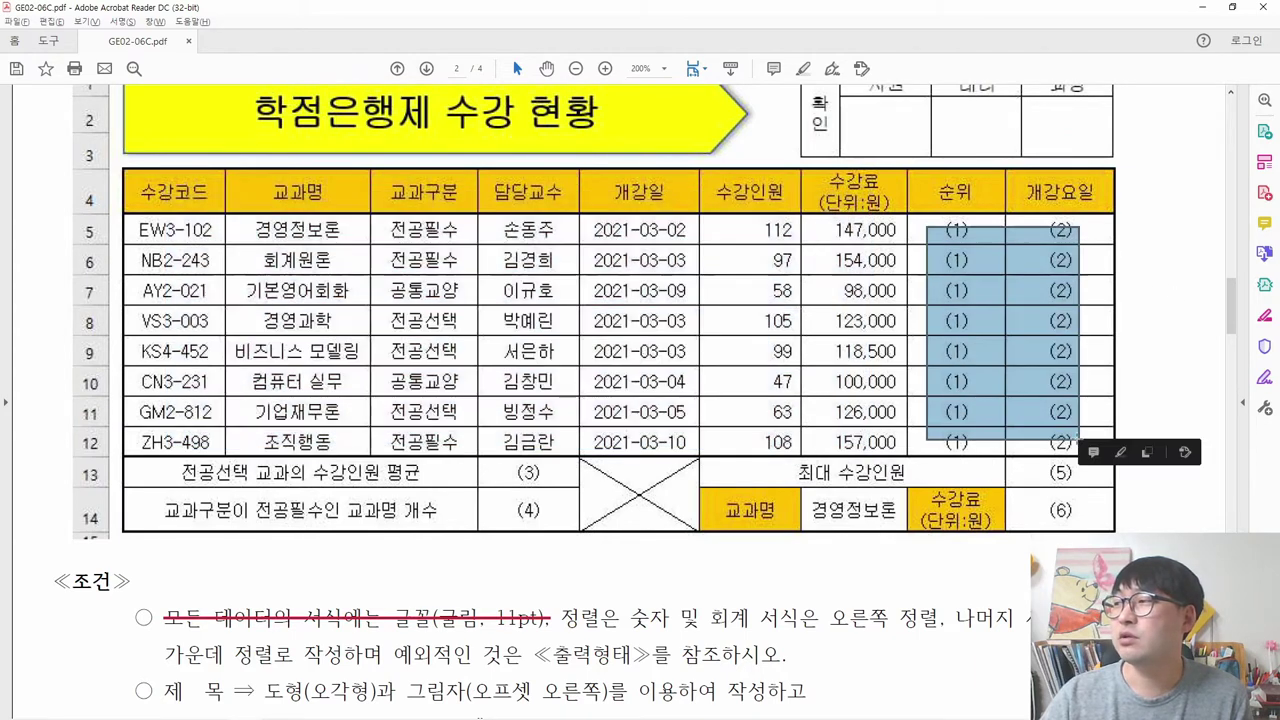
{"action": "left_click_drag", "start_coordinate": [500, 460], "coordinate": [547, 522]}
{"action": "left_click_drag", "start_coordinate": [1024, 468], "coordinate": [1082, 527]}
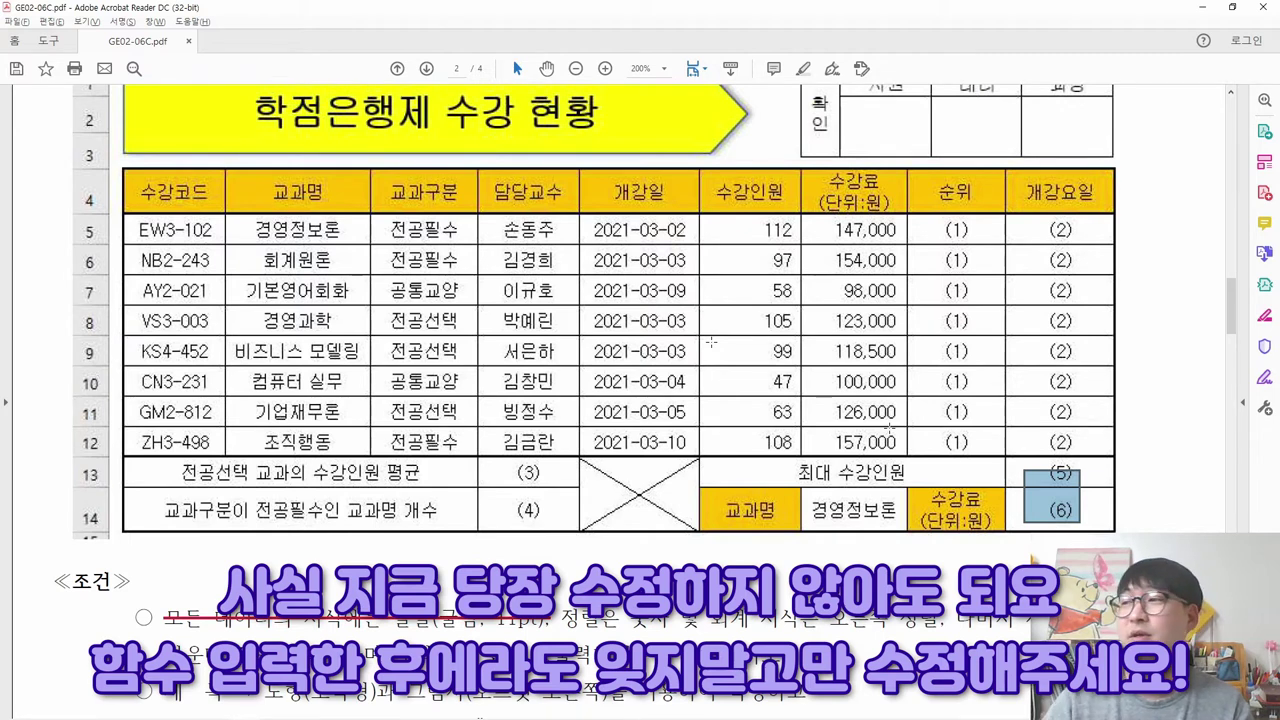
{"action": "left_click_drag", "start_coordinate": [928, 214], "coordinate": [985, 450]}
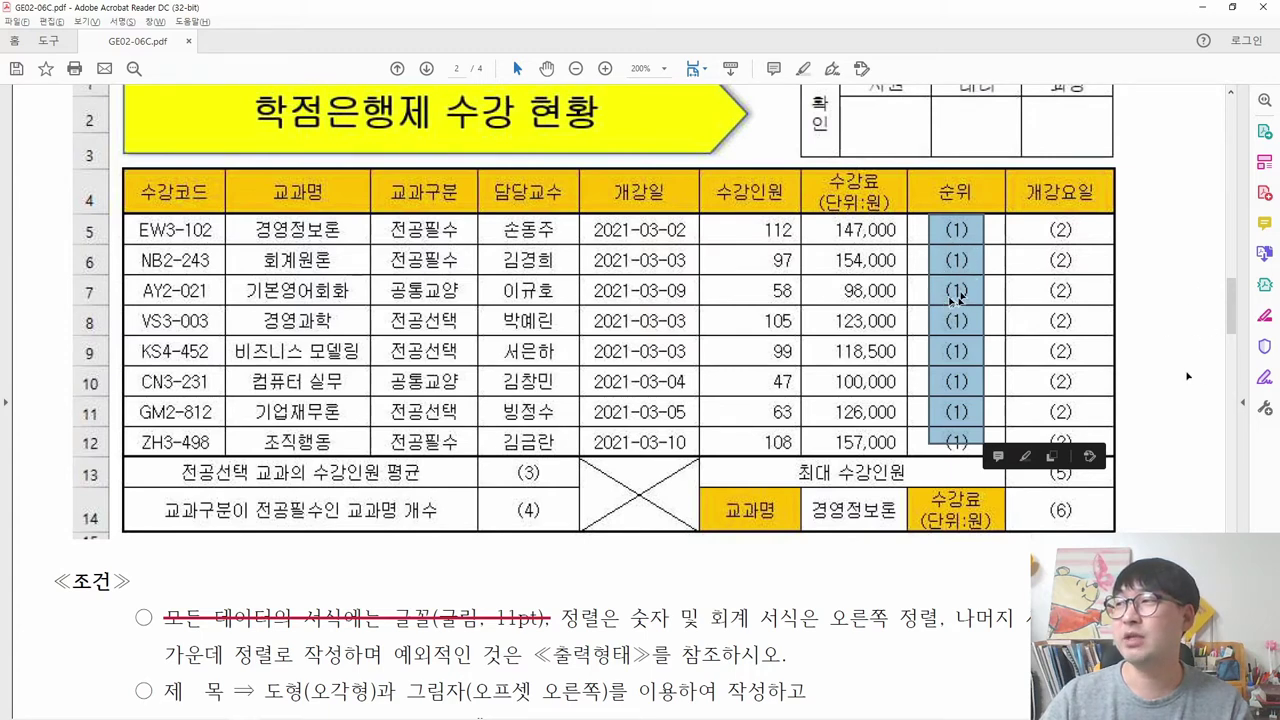
{"action": "left_click_drag", "start_coordinate": [1034, 222], "coordinate": [1090, 442]}
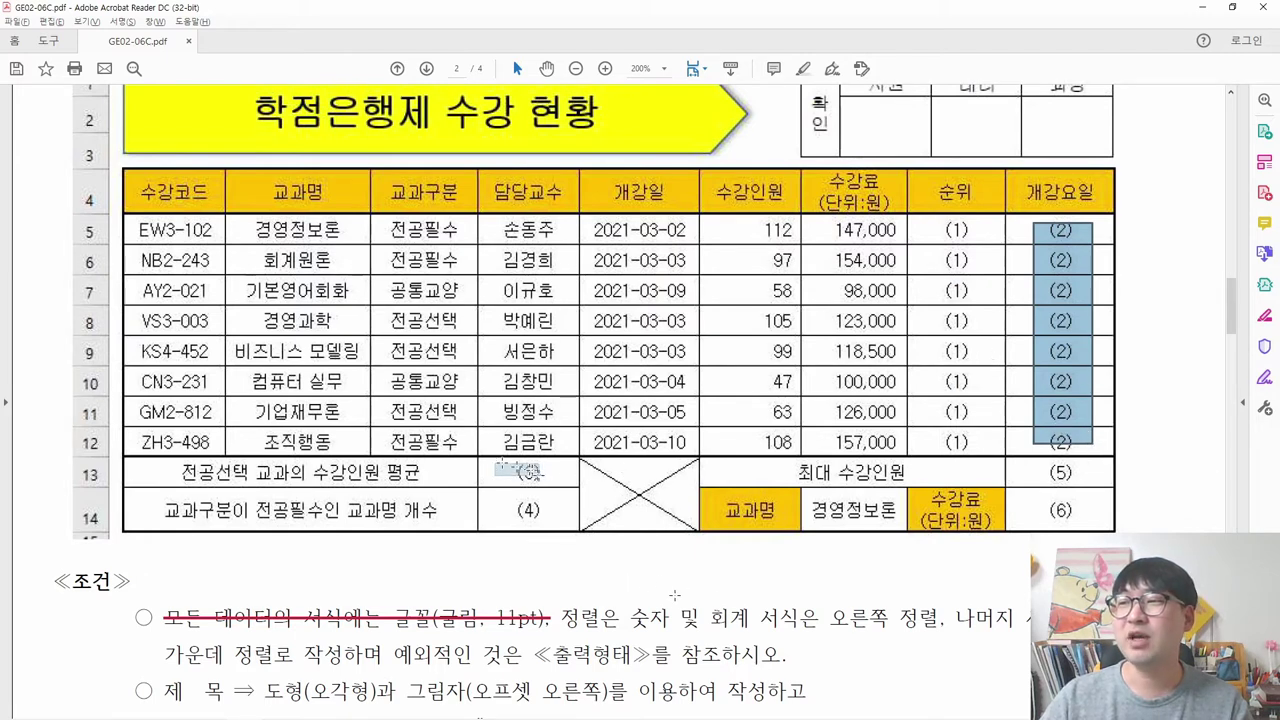
- Check whether results (3) and (4), beside the 수강인원 평균 and 교과명 개수 labels, count as numbers for the alignment condition
{"action": "double_click", "coordinate": [547, 481]}
{"action": "key", "text": "ctrl"}
{"action": "key", "text": "ctrl"}
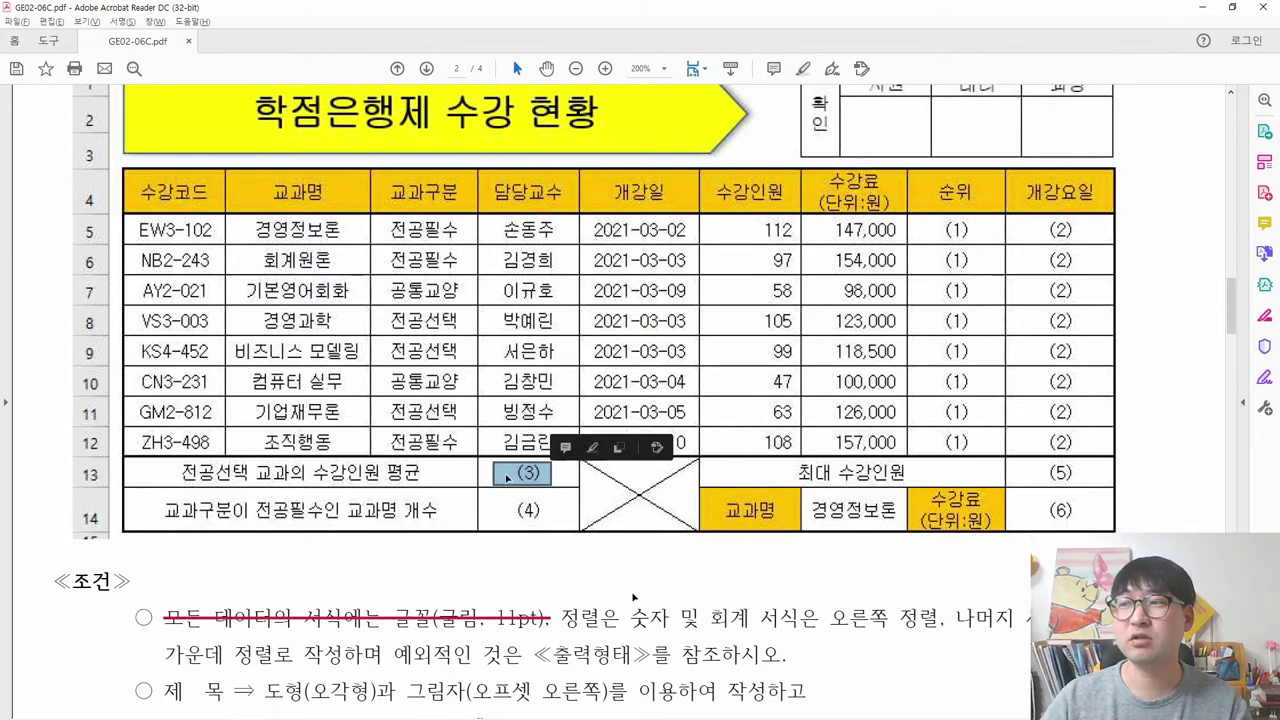
{"action": "key", "text": "ctrl"}
{"action": "key", "text": "ctrl"}
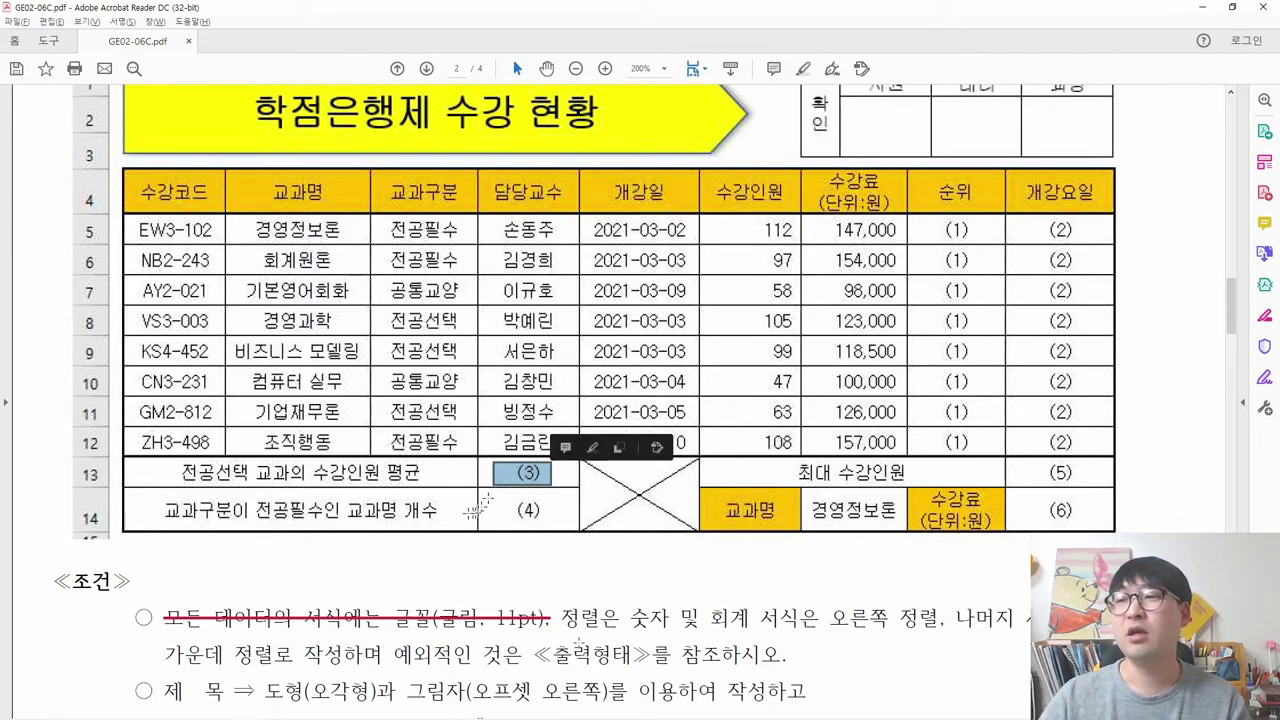
{"action": "left_click_drag", "start_coordinate": [360, 505], "coordinate": [438, 527]}
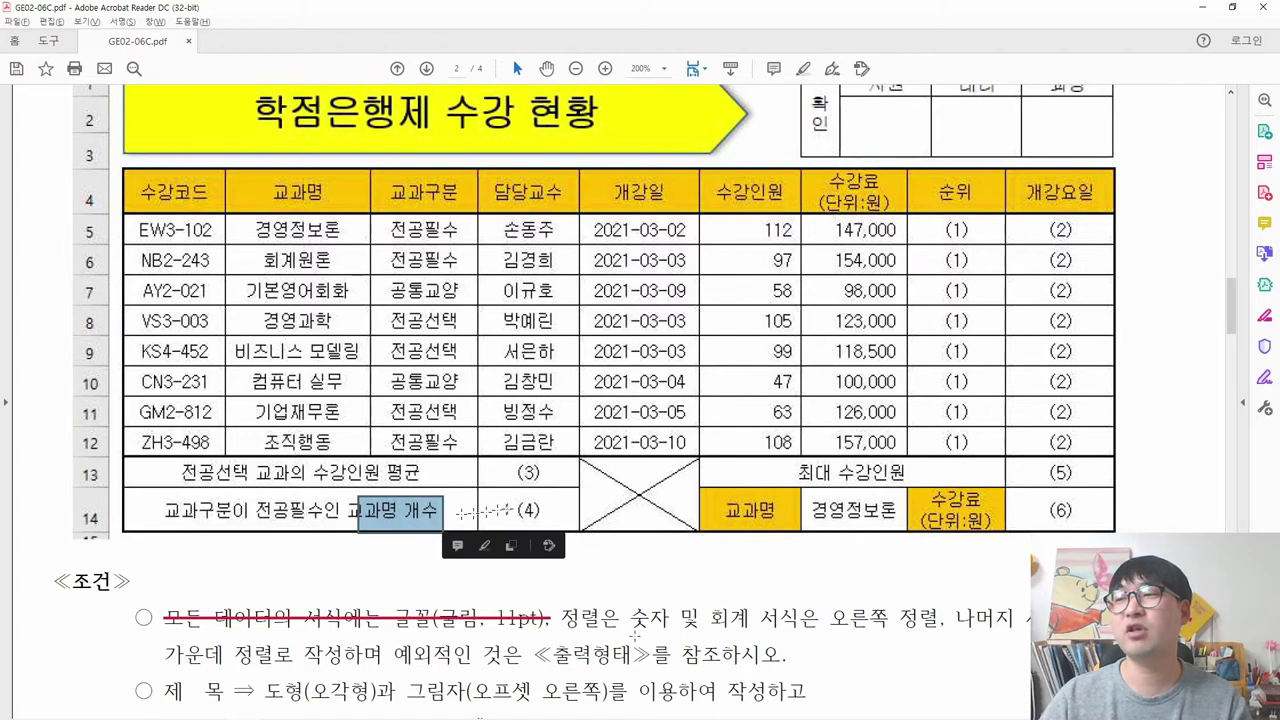
{"action": "left_click_drag", "start_coordinate": [549, 512], "coordinate": [512, 460]}
- In Excel, right-align E13:E14, the cells for results (3) and (4), and apply the comma style to them
{"action": "key", "text": "alt+Tab"}
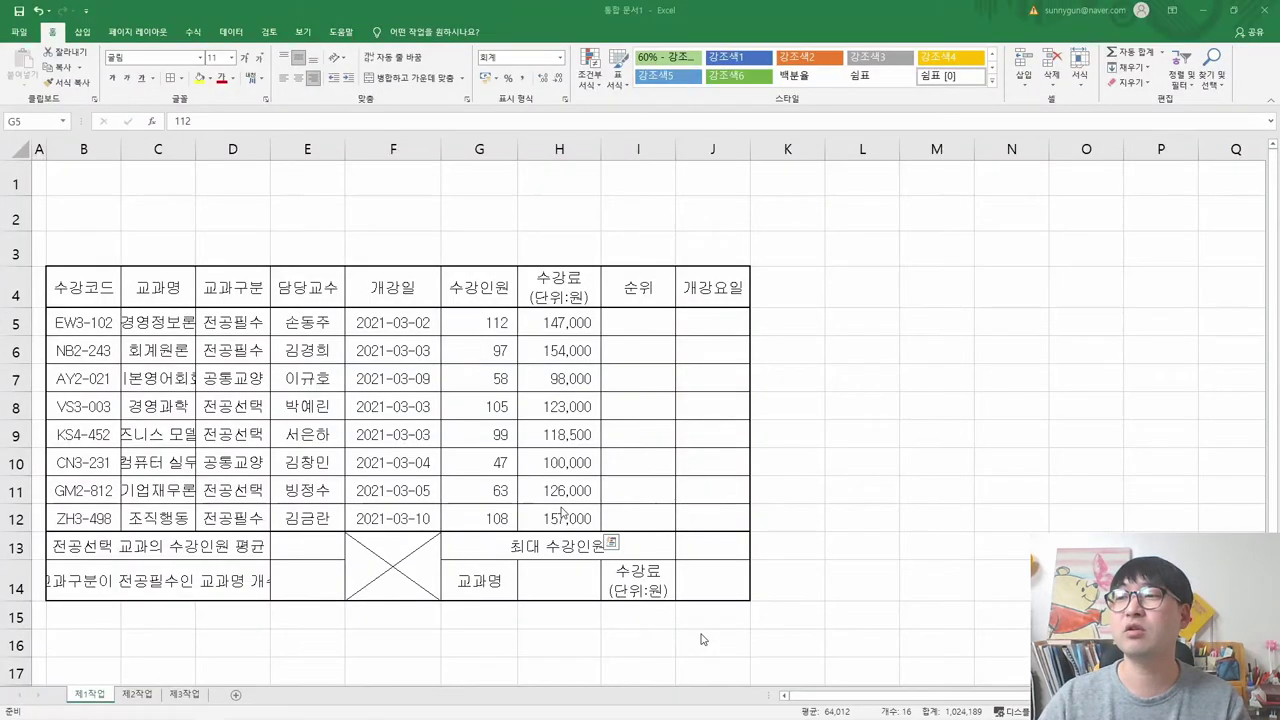
{"action": "left_click", "coordinate": [317, 544]}
{"action": "left_click_drag", "start_coordinate": [317, 544], "coordinate": [314, 571]}
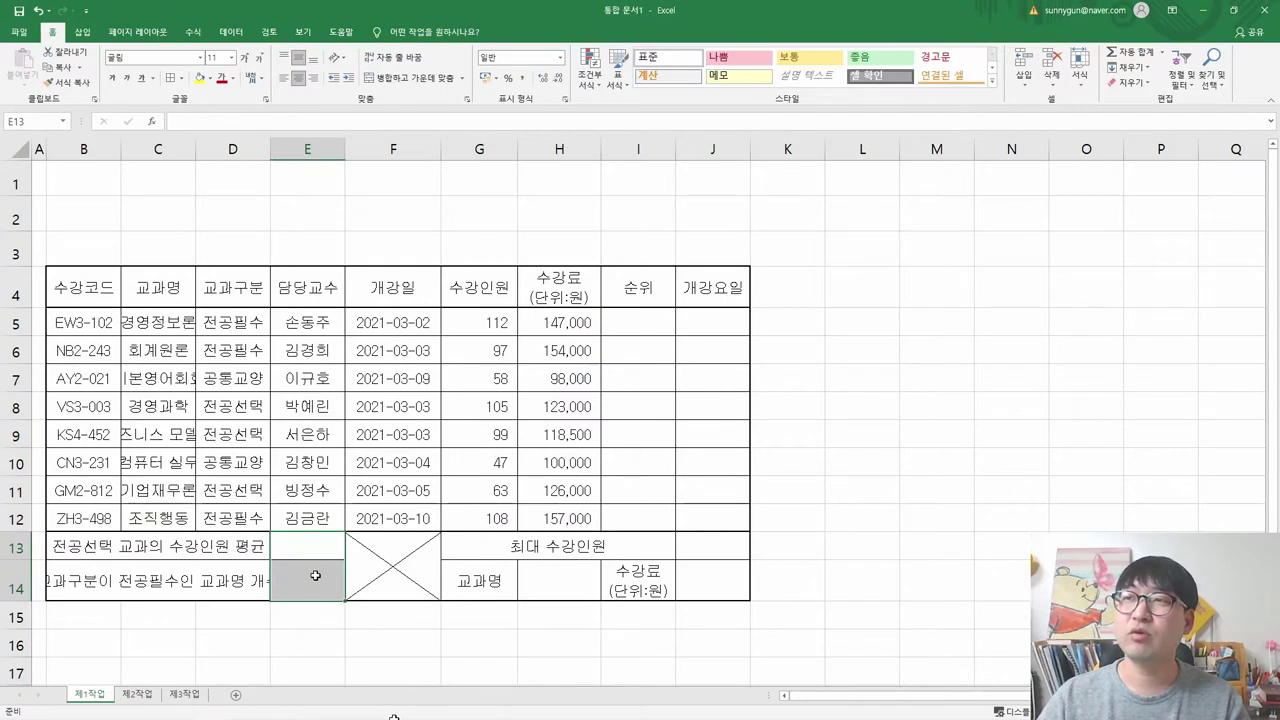
{"action": "left_click", "coordinate": [315, 80]}
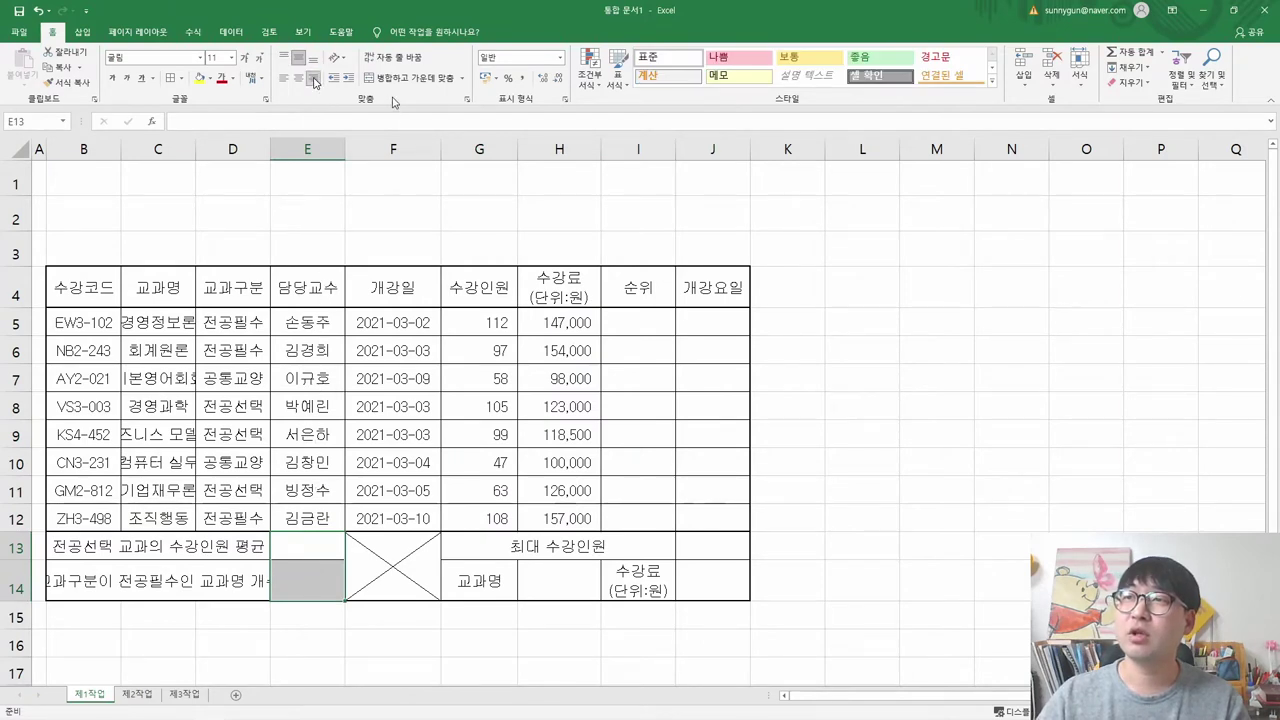
{"action": "left_click", "coordinate": [522, 79]}
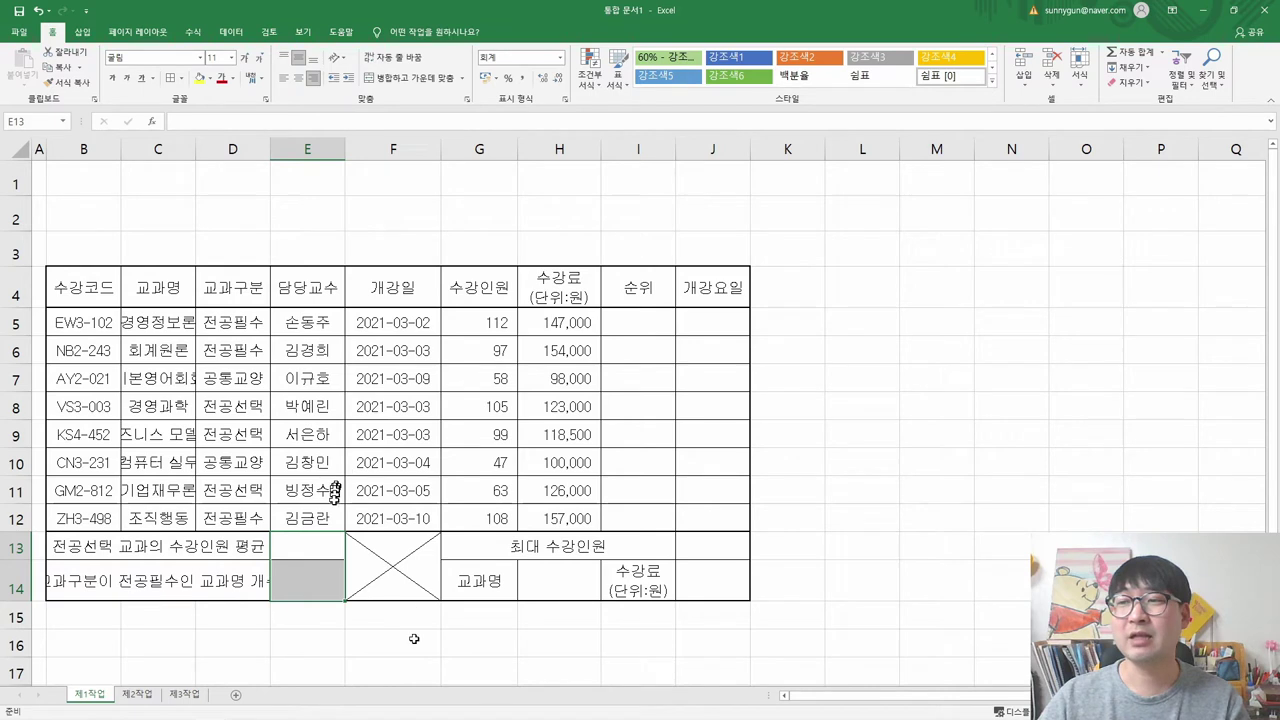
- Enter the test number 121334 in I8 to check the cell's alignment, and undo the entry
{"action": "left_click", "coordinate": [648, 406]}
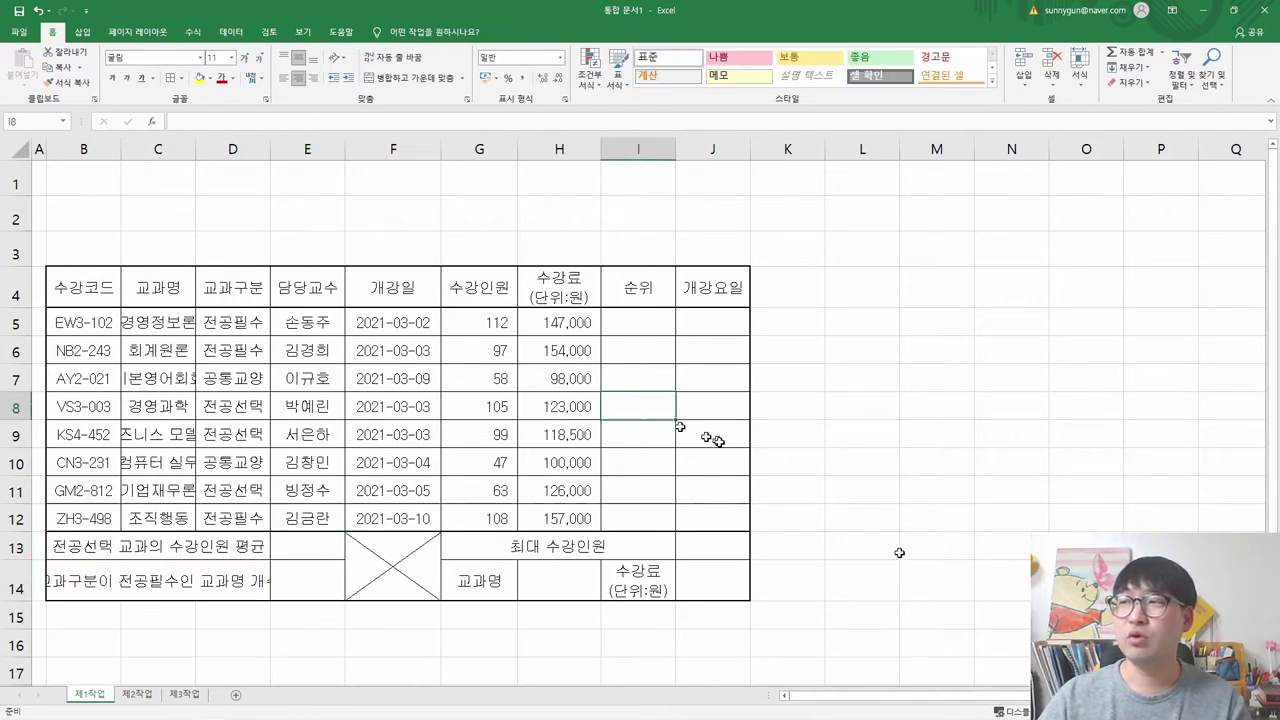
{"action": "type", "text": "121334"}
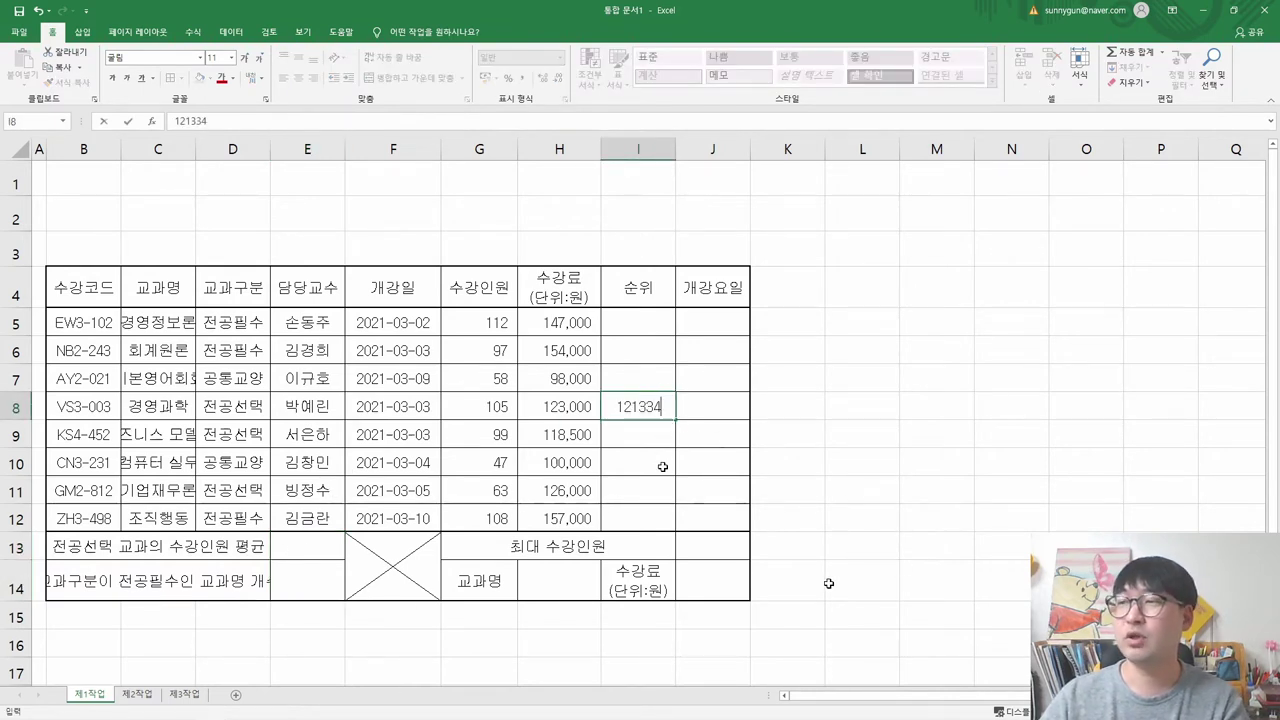
{"action": "key", "text": "Return"}
{"action": "key", "text": "ctrl+z"}
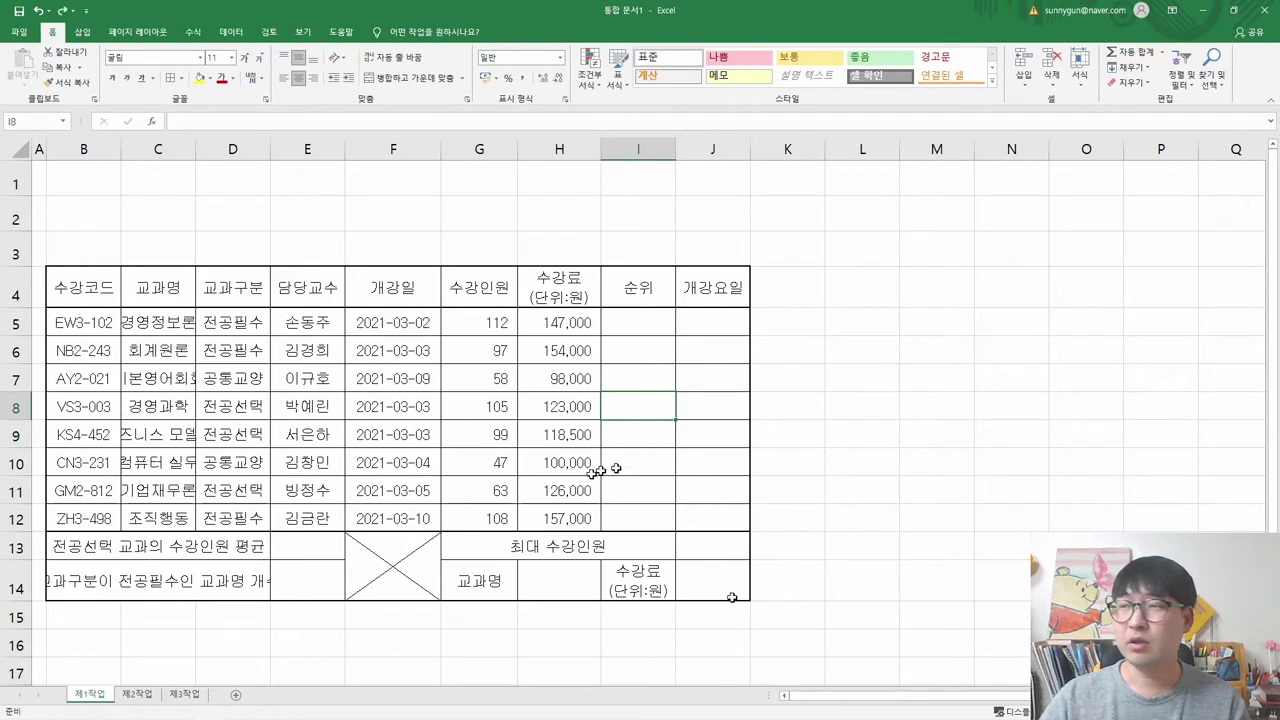
- Enter the test number 1234 in E13 to check the comma style, and clear the cell
{"action": "left_click", "coordinate": [330, 549]}
{"action": "type", "text": "1,234"}
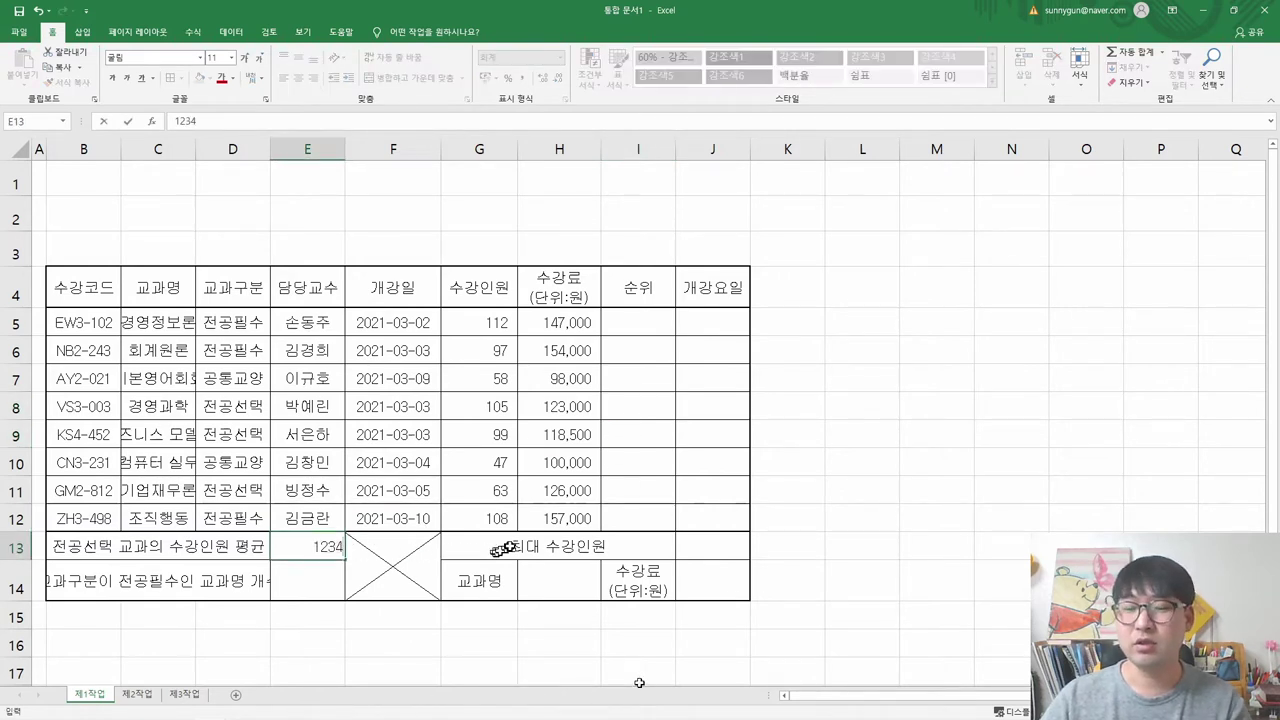
{"action": "key", "text": "Return"}
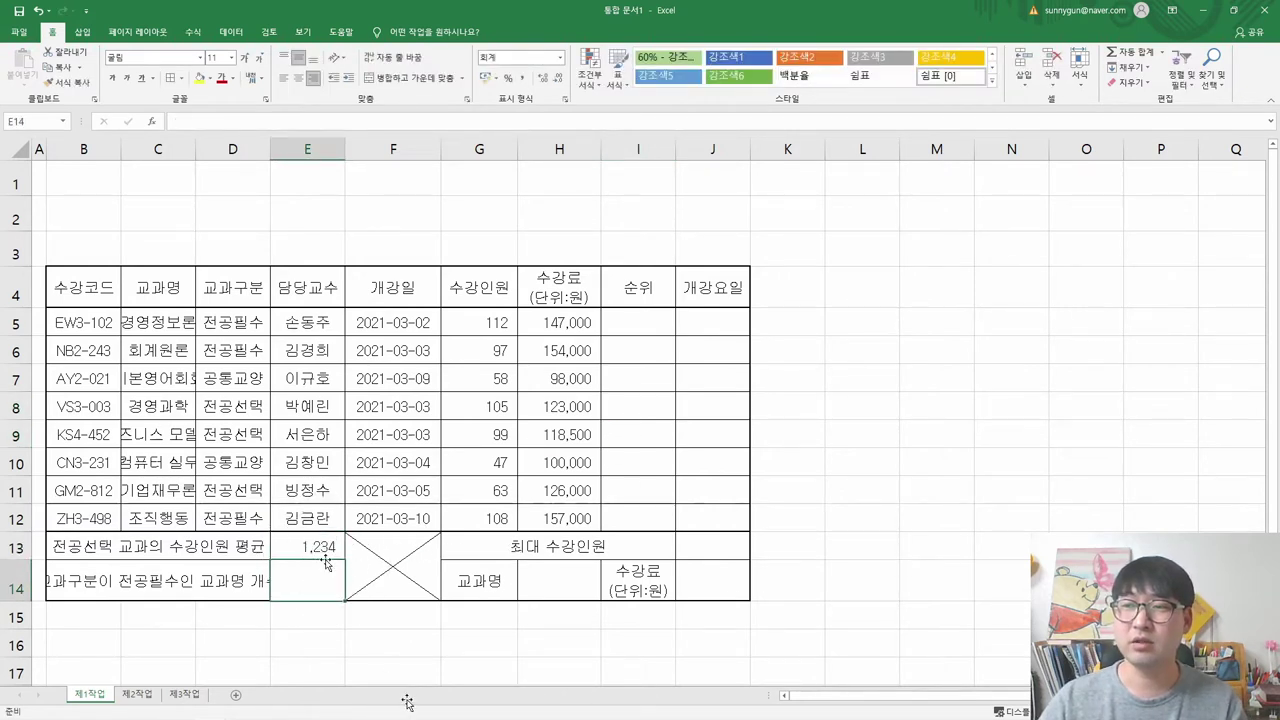
{"action": "left_click", "coordinate": [323, 553]}
{"action": "key", "text": "Delete"}
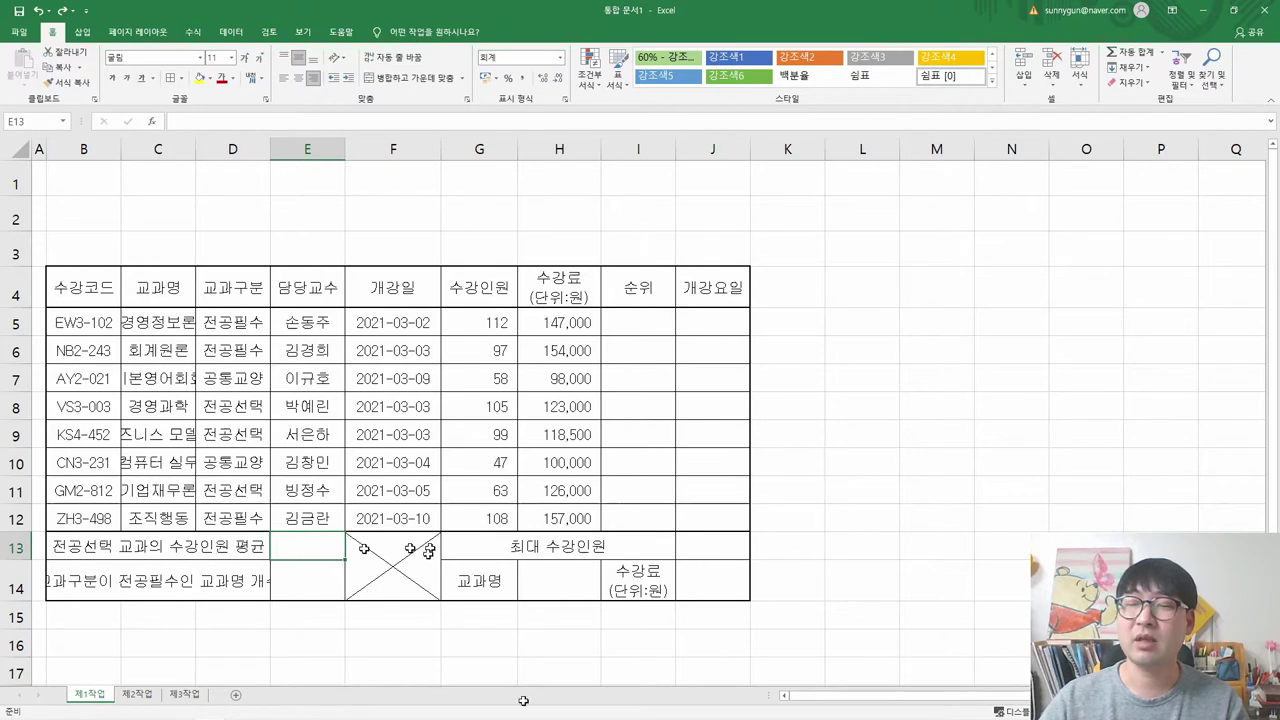
- Check results (5) and (6) in the PDF sample, and in Excel right-align J13:J14 and apply the comma style
{"action": "key", "text": "alt+Tab"}
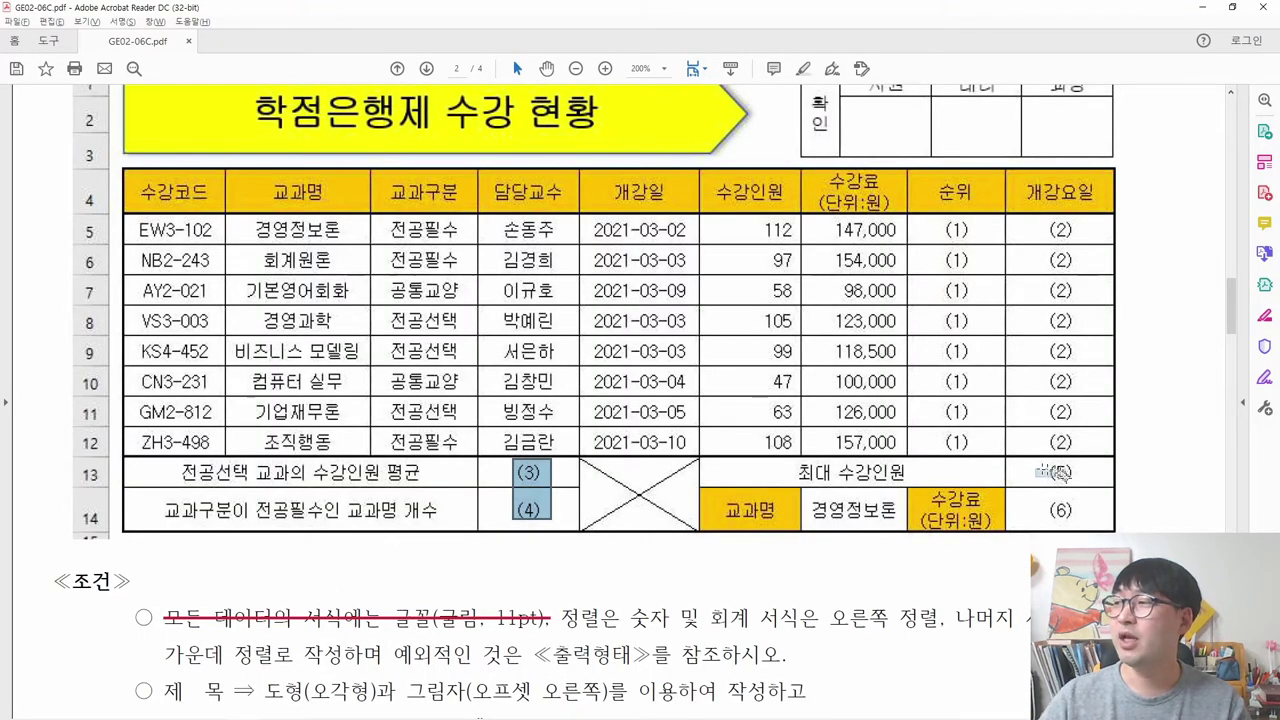
{"action": "left_click_drag", "start_coordinate": [1036, 472], "coordinate": [1085, 484]}
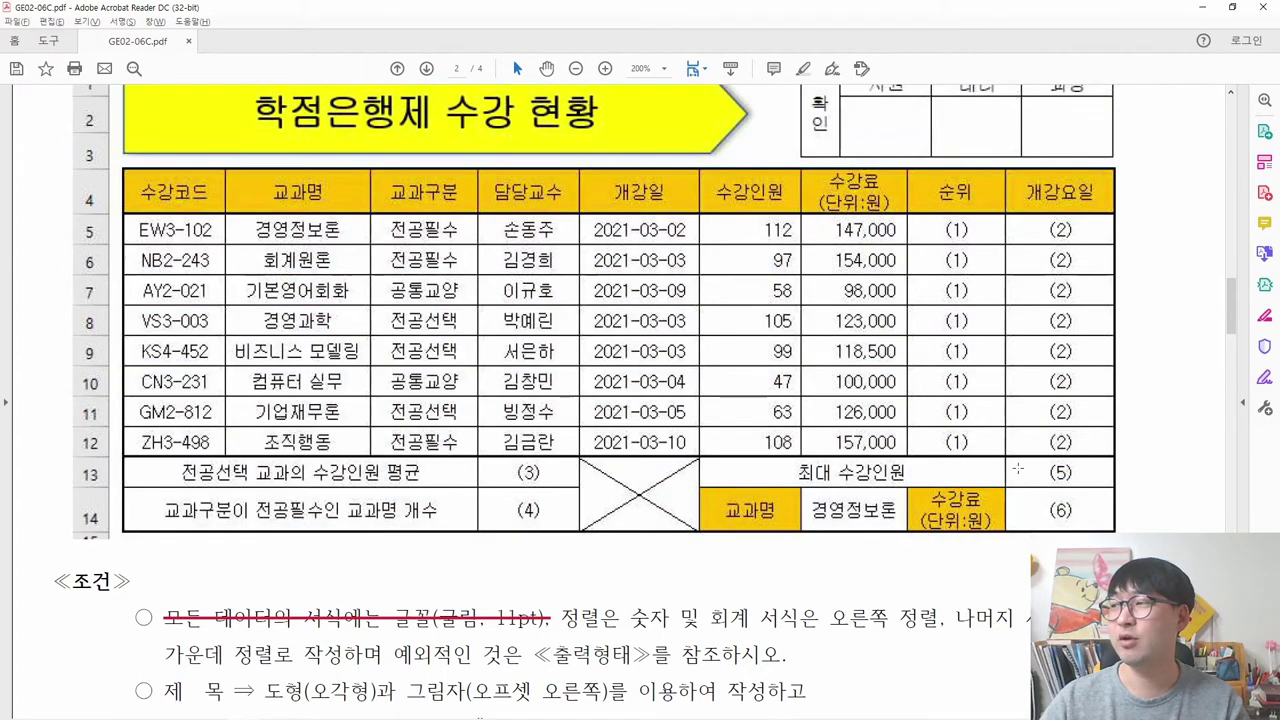
{"action": "left_click_drag", "start_coordinate": [1033, 488], "coordinate": [1080, 505]}
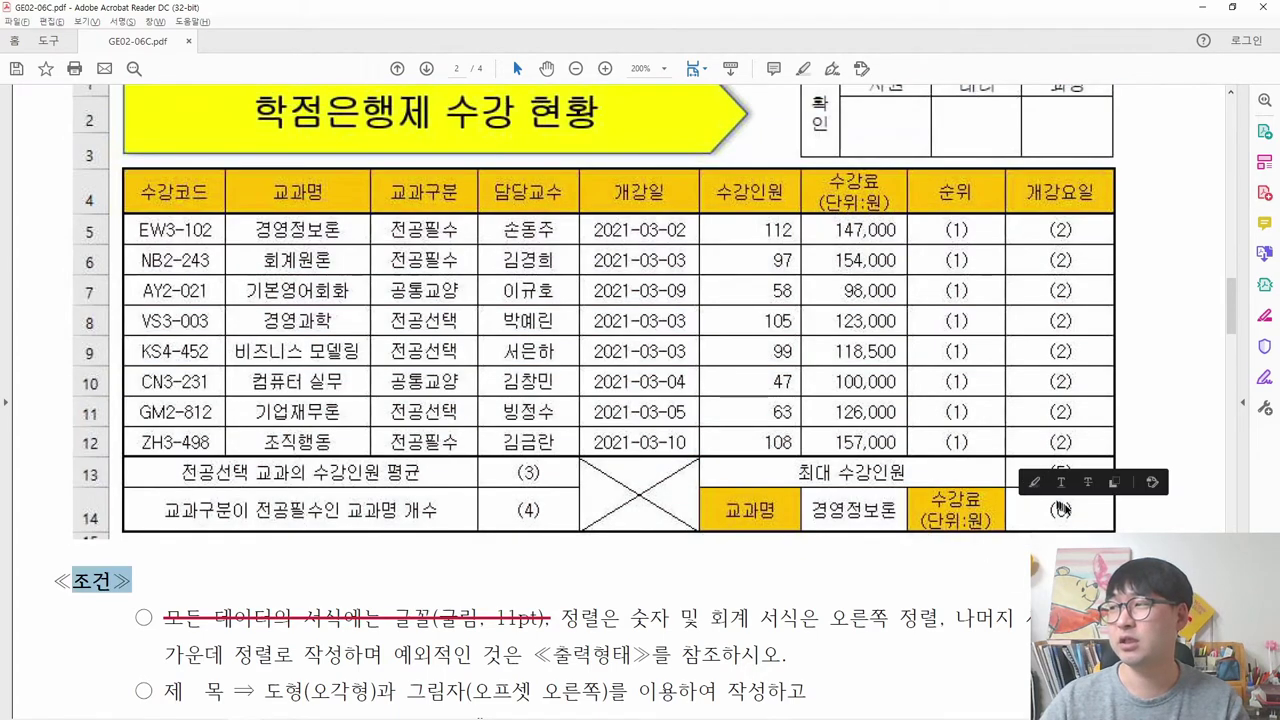
{"action": "key", "text": "alt+Tab"}
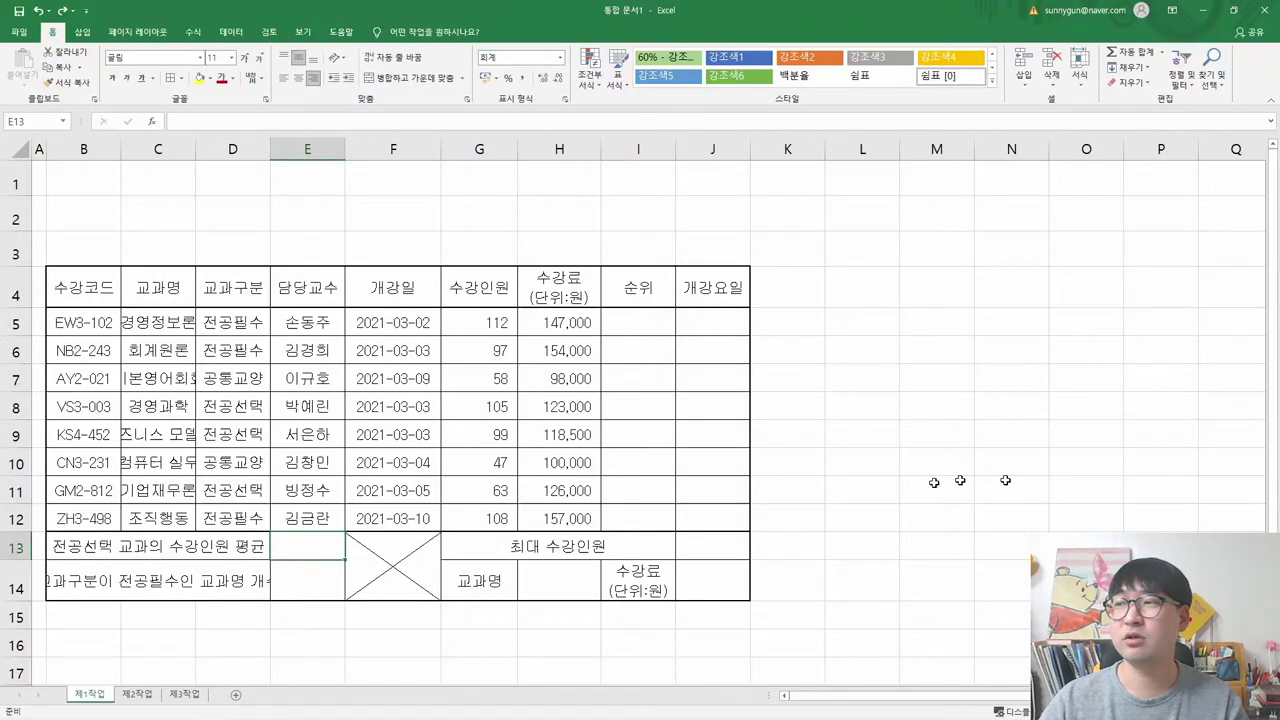
{"action": "left_click_drag", "start_coordinate": [712, 546], "coordinate": [717, 583]}
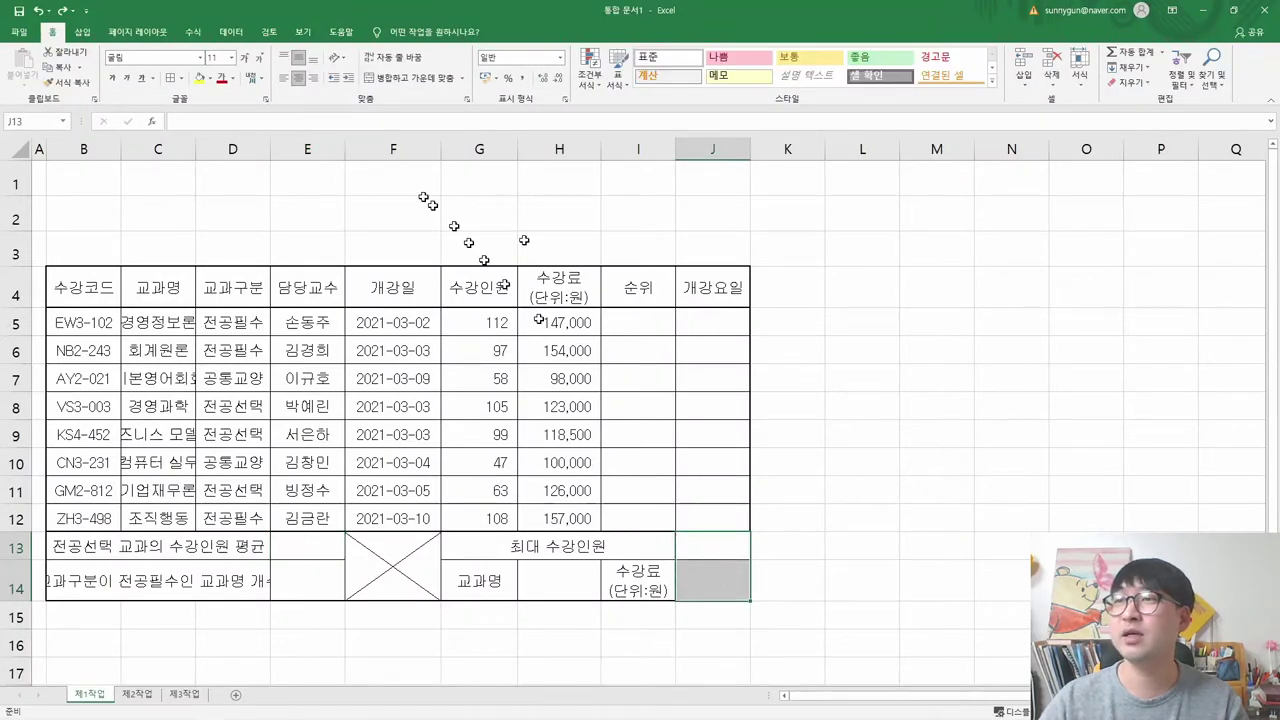
{"action": "left_click", "coordinate": [520, 80]}
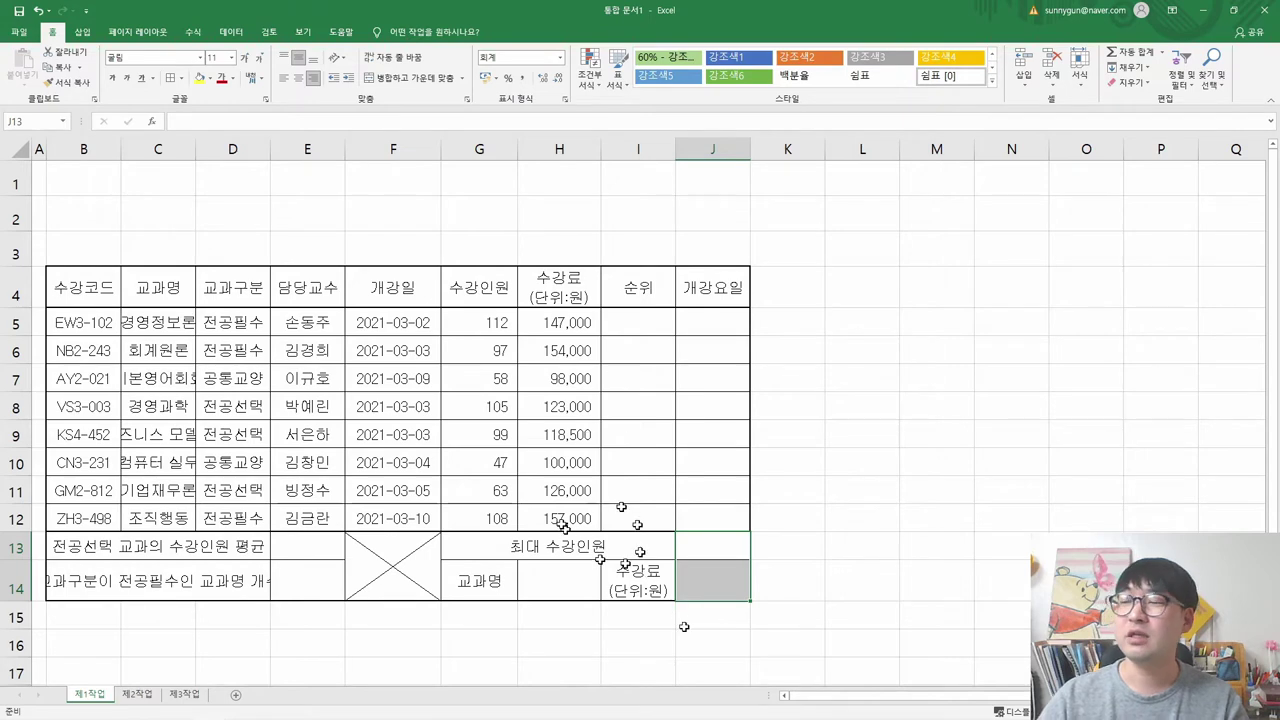
- In the PDF conditions, strike out the alignment requirement from '정렬은 숫자 및 회계 서식은' through '가운데 정렬로 작성하며'
{"action": "left_click", "coordinate": [630, 322]}
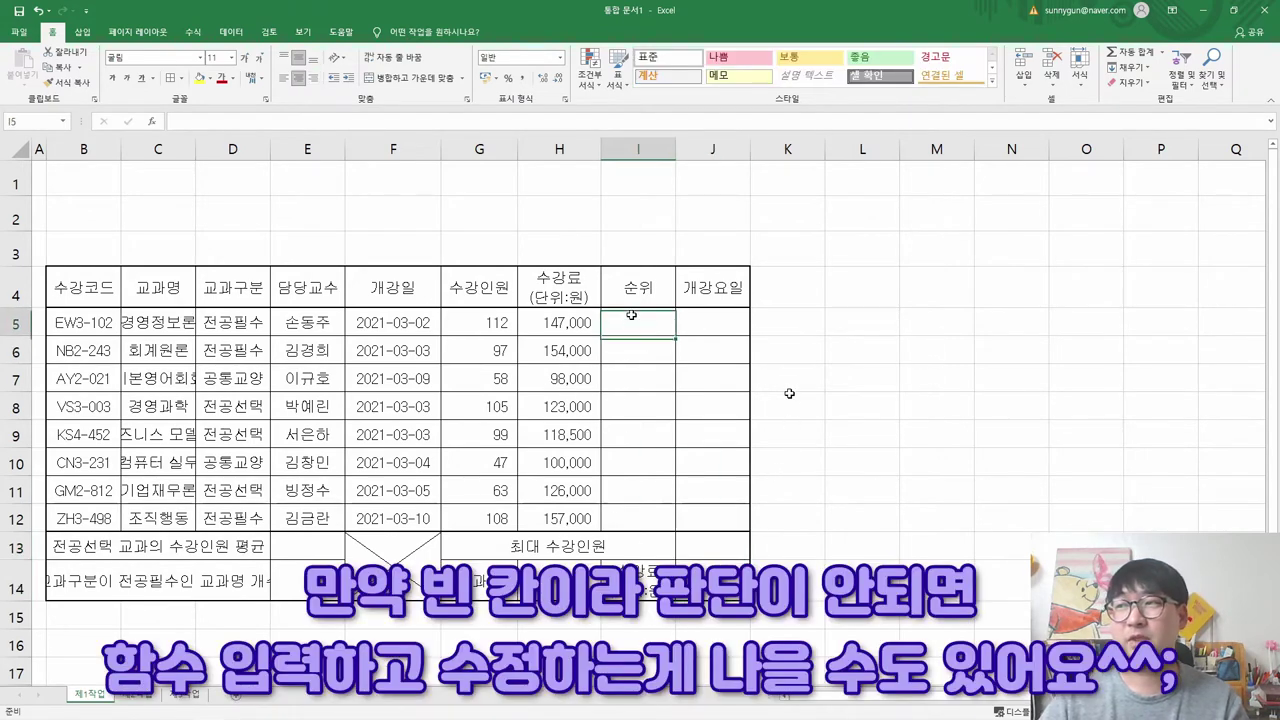
{"action": "key", "text": "alt+Tab"}
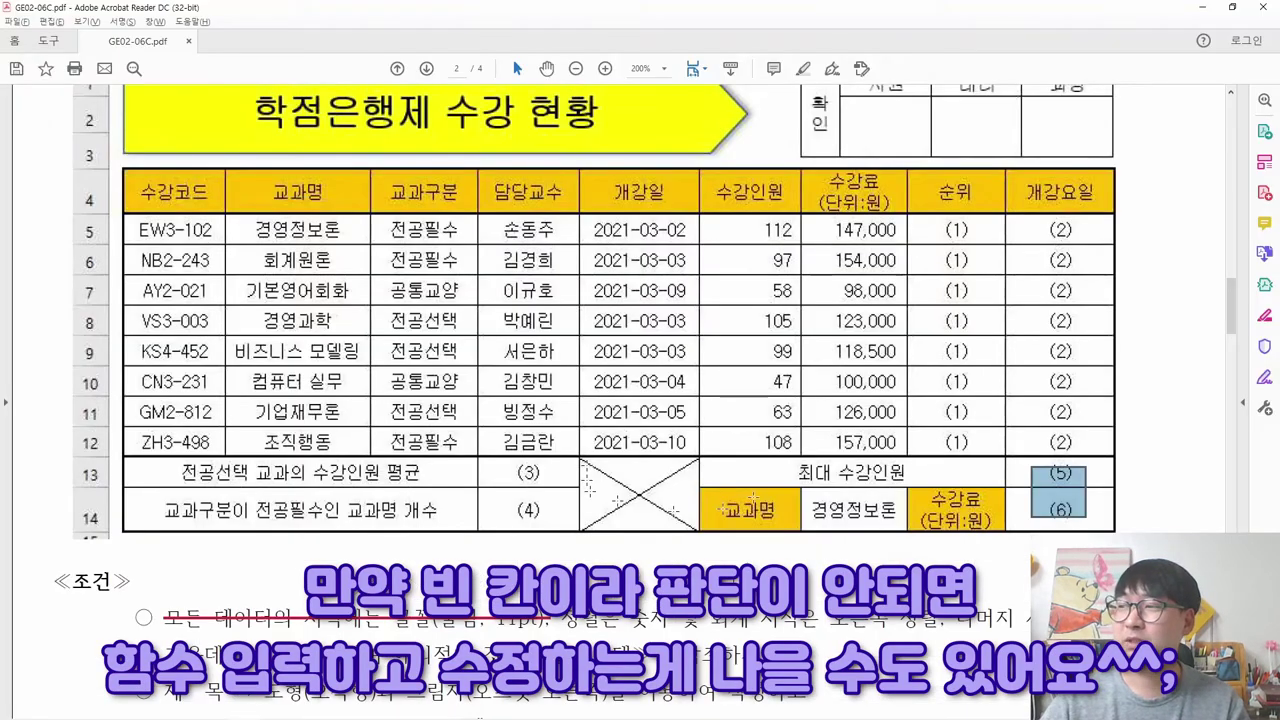
{"action": "scroll", "coordinate": [510, 440], "scroll_direction": "down", "scroll_amount": 2}
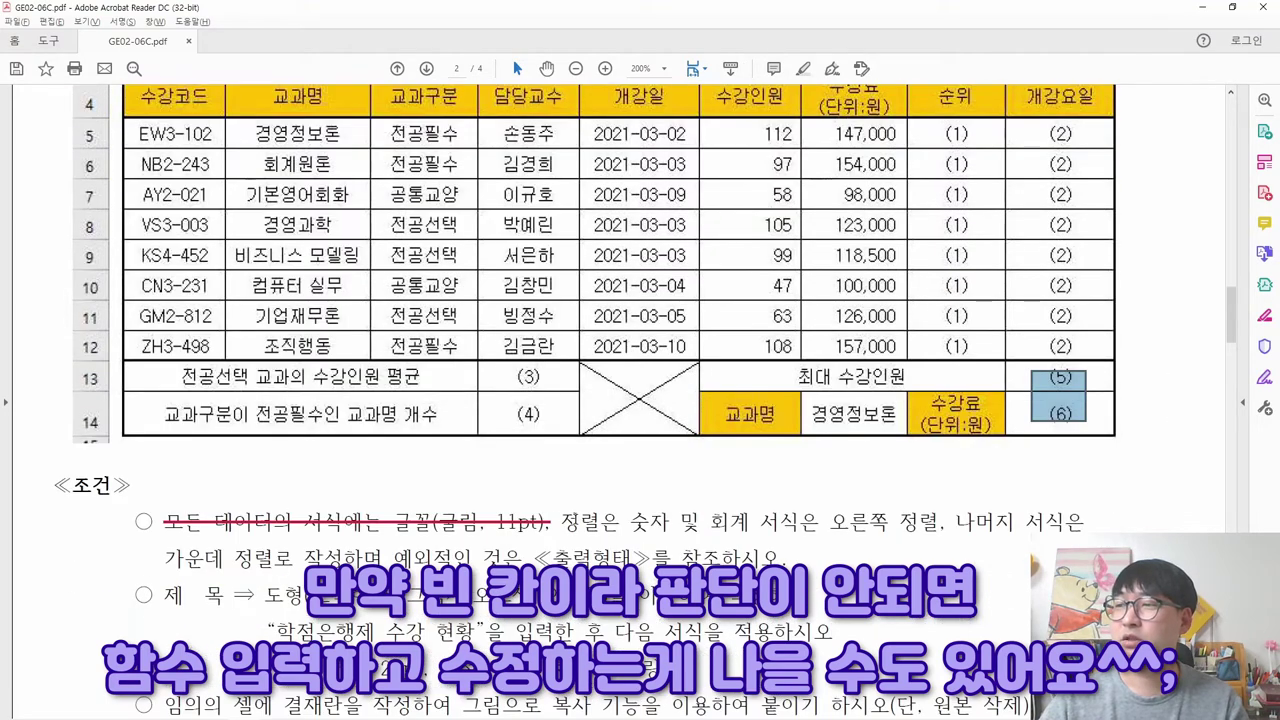
{"action": "scroll", "coordinate": [572, 520], "scroll_direction": "down", "scroll_amount": 3}
{"action": "left_click_drag", "start_coordinate": [560, 356], "coordinate": [378, 400]}
{"action": "right_click", "coordinate": [360, 404]}
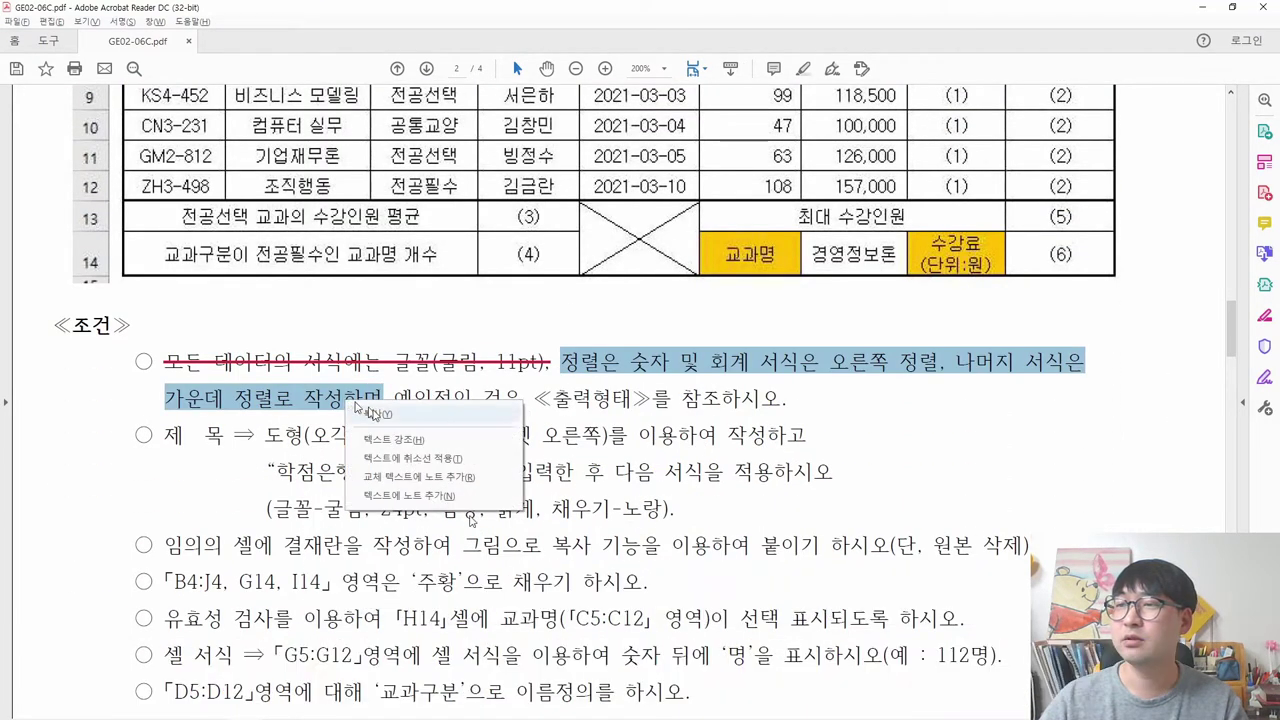
{"action": "left_click", "coordinate": [412, 458]}
- Read the '예외적인 것은 ≪출력형태≫를 참조하시오' clause and compare it with the sample table
{"action": "left_click_drag", "start_coordinate": [392, 398], "coordinate": [632, 400]}
{"action": "left_click_drag", "start_coordinate": [512, 401], "coordinate": [752, 400]}
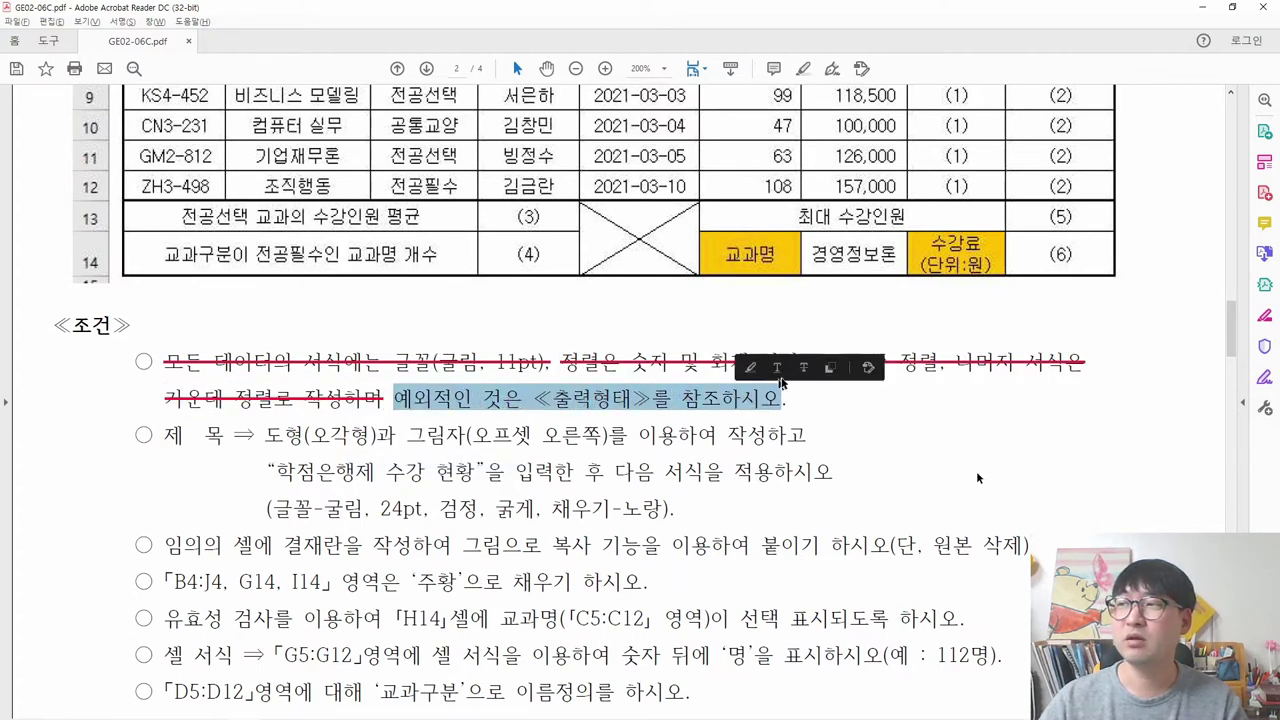
{"action": "scroll", "coordinate": [1091, 505], "scroll_direction": "up", "scroll_amount": 5}
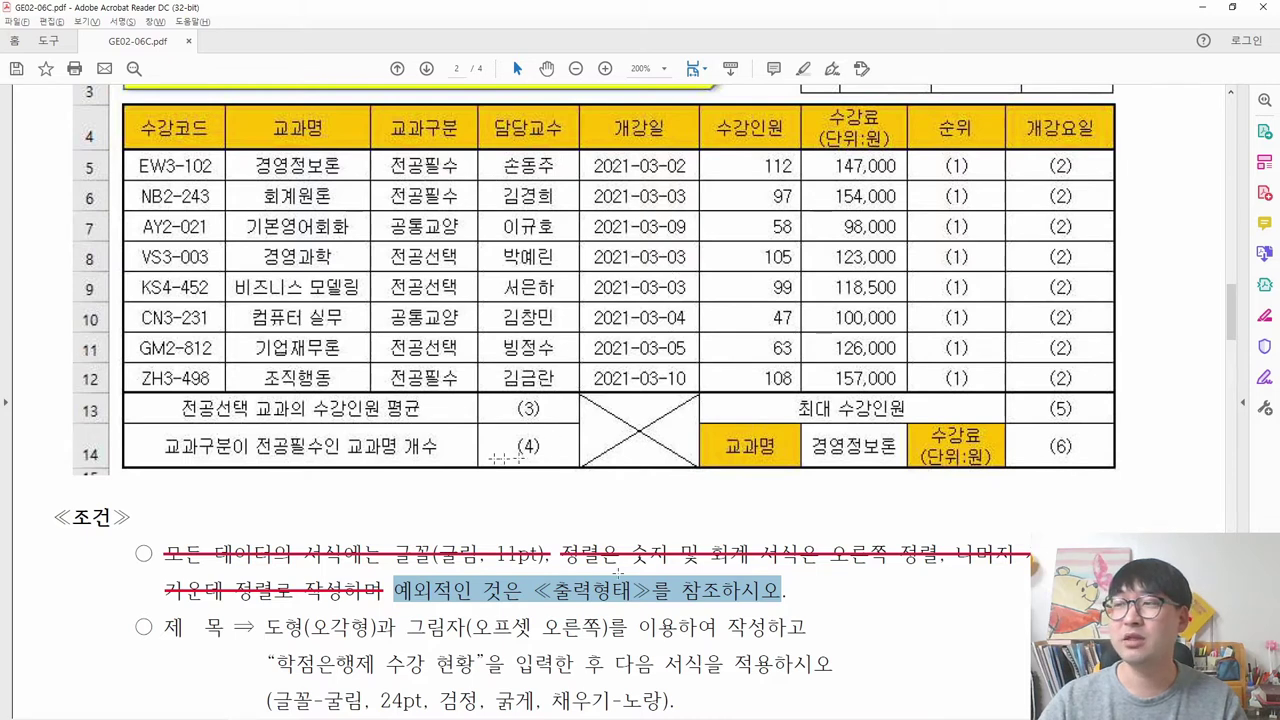
{"action": "scroll", "coordinate": [571, 434], "scroll_direction": "down", "scroll_amount": 2}
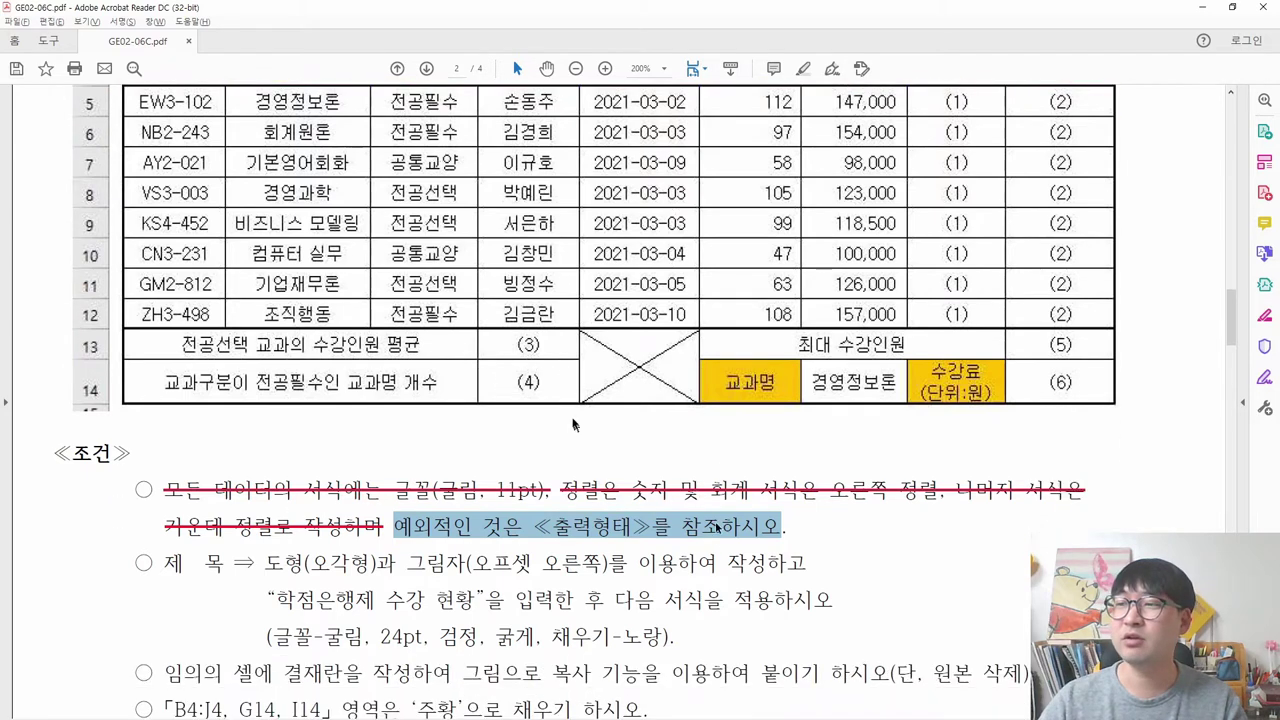
{"action": "left_click", "coordinate": [505, 497]}
{"action": "scroll", "coordinate": [495, 545], "scroll_direction": "down", "scroll_amount": 4}
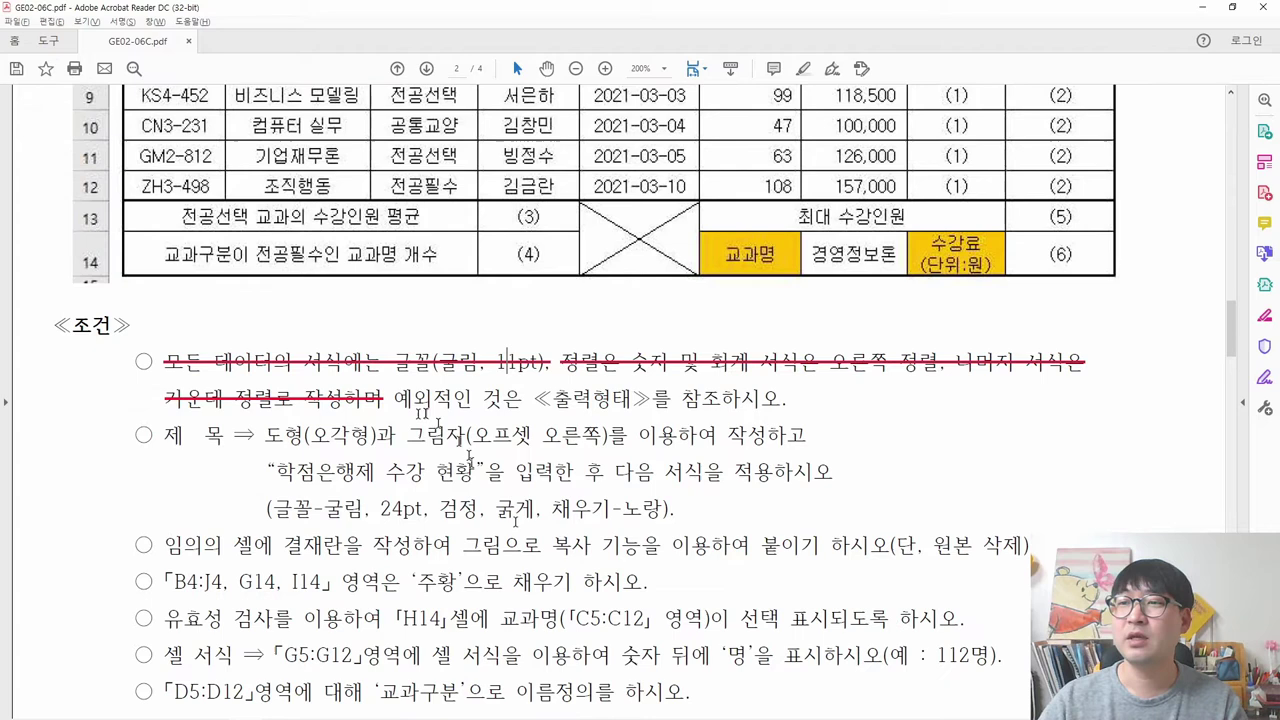
- Examine the 제목 condition calling for a 도형(오각형), and where the sample title shape sits across rows 1 to 3
{"action": "left_click_drag", "start_coordinate": [164, 436], "coordinate": [388, 439]}
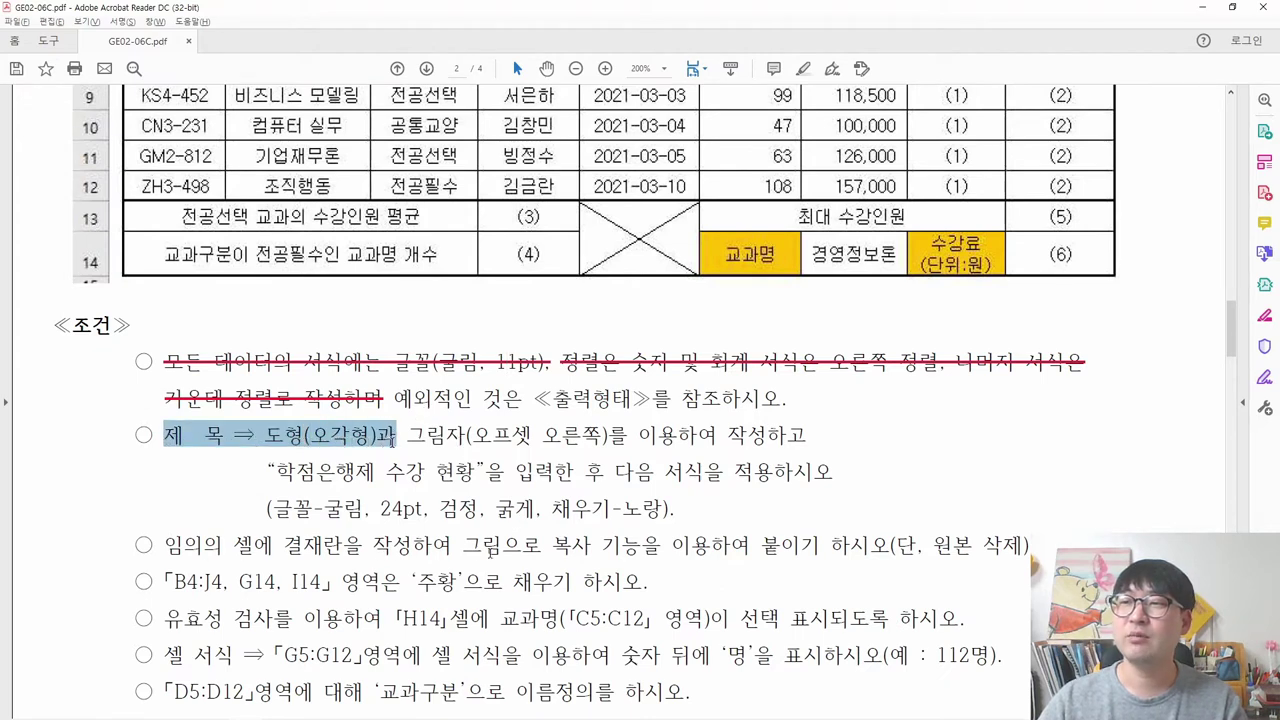
{"action": "scroll", "coordinate": [392, 440], "scroll_direction": "up", "scroll_amount": 15}
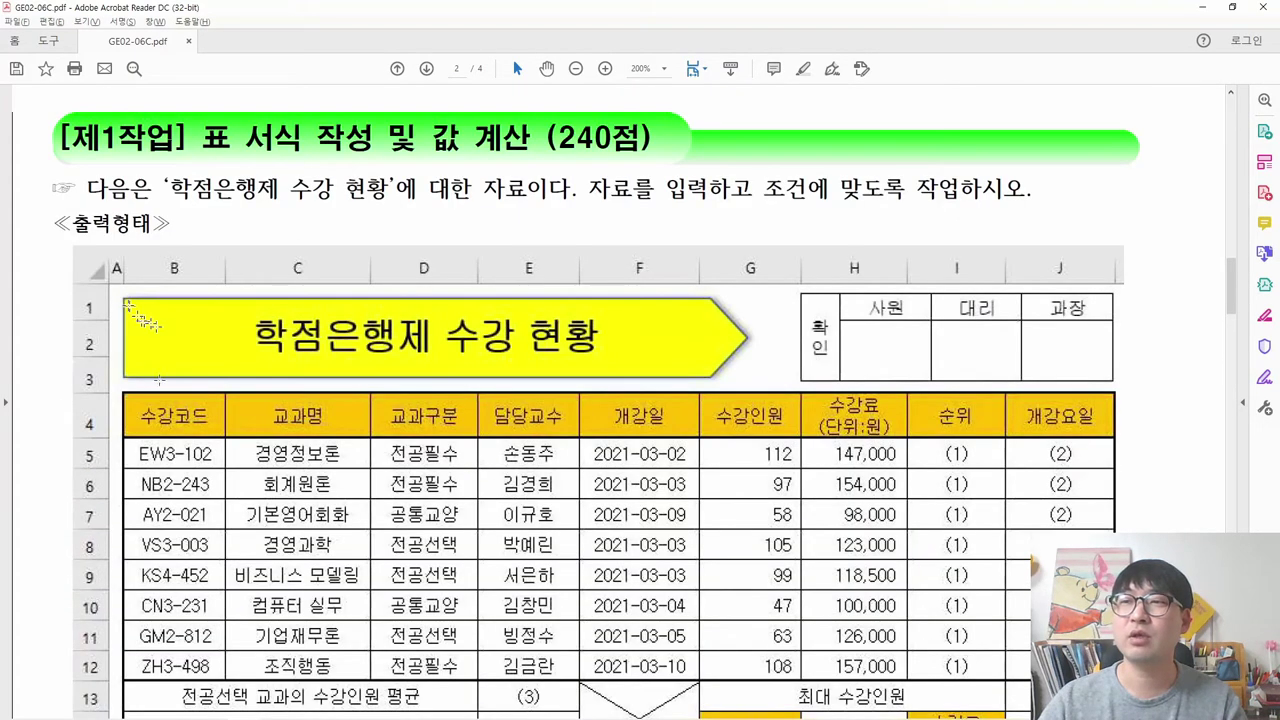
{"action": "left_click_drag", "start_coordinate": [116, 288], "coordinate": [782, 394]}
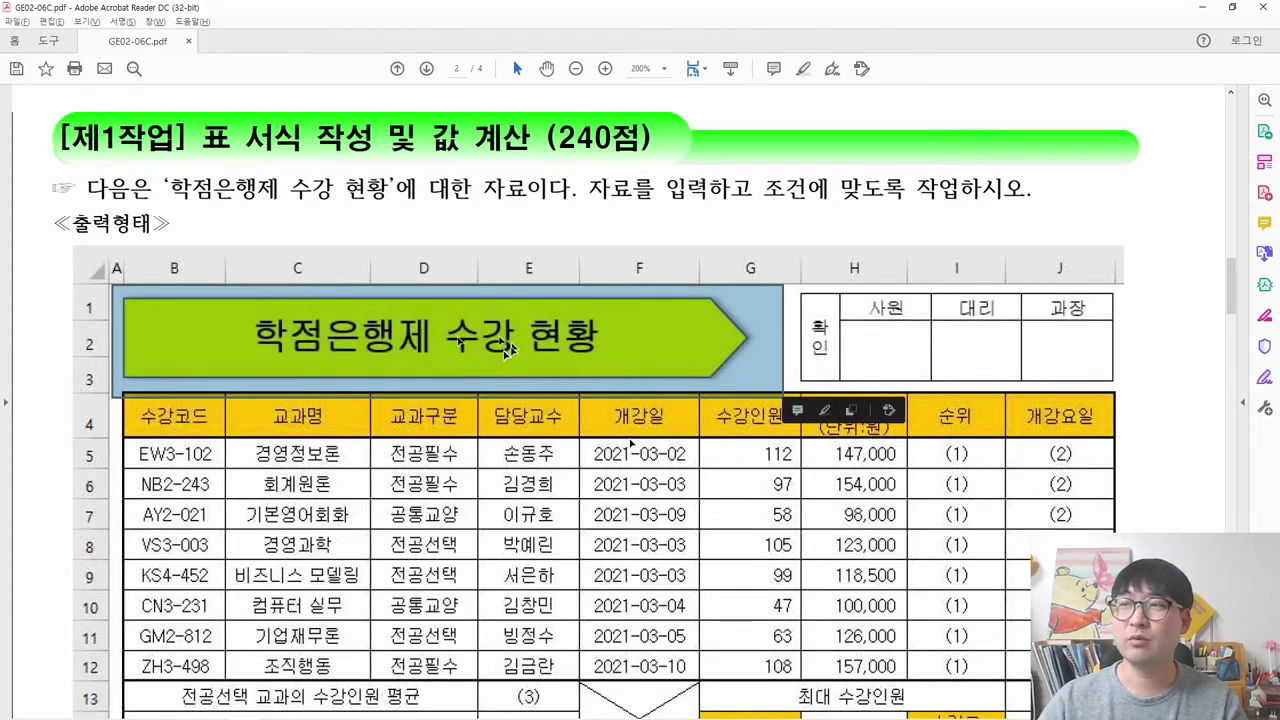
{"action": "key", "text": "alt+Tab"}
{"action": "mouse_move", "coordinate": [100, 180]}
{"action": "left_mouse_down"}
{"action": "mouse_move", "coordinate": [103, 226]}
{"action": "mouse_move", "coordinate": [580, 251]}
{"action": "mouse_move", "coordinate": [115, 196]}
{"action": "left_mouse_up"}
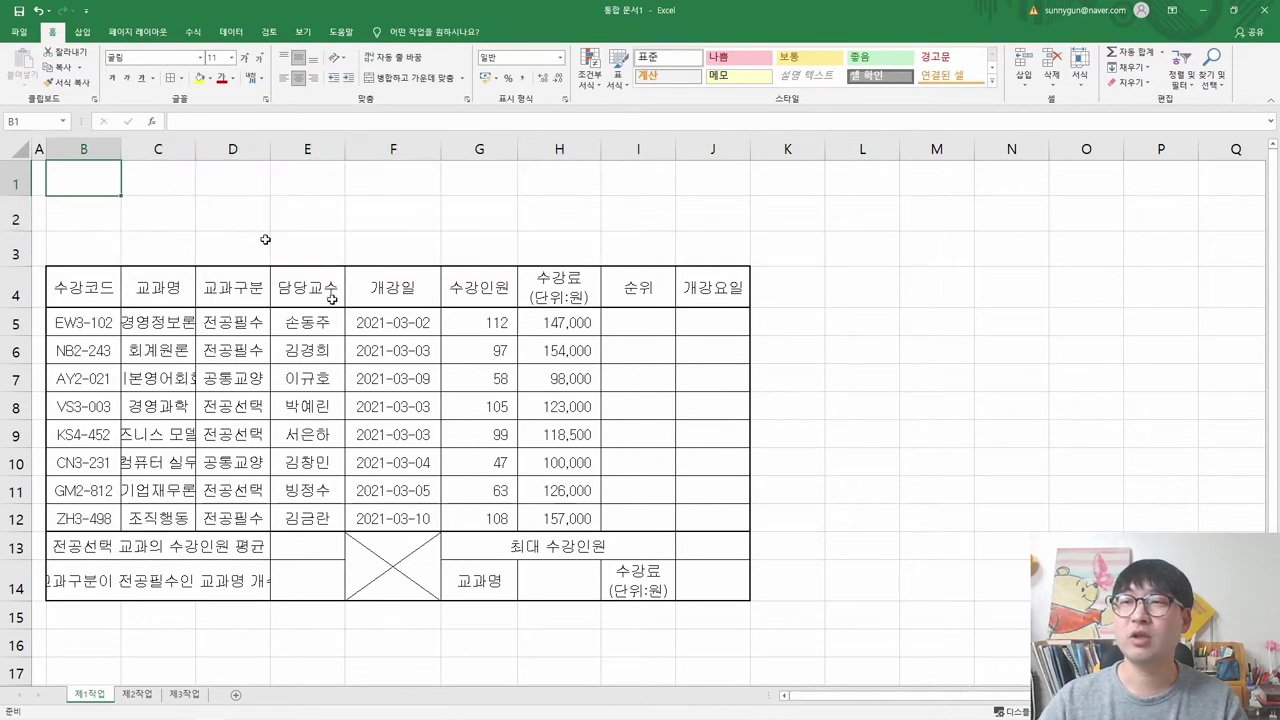
{"action": "key", "text": "alt+Tab"}
{"action": "scroll", "coordinate": [466, 497], "scroll_direction": "down", "scroll_amount": 5}
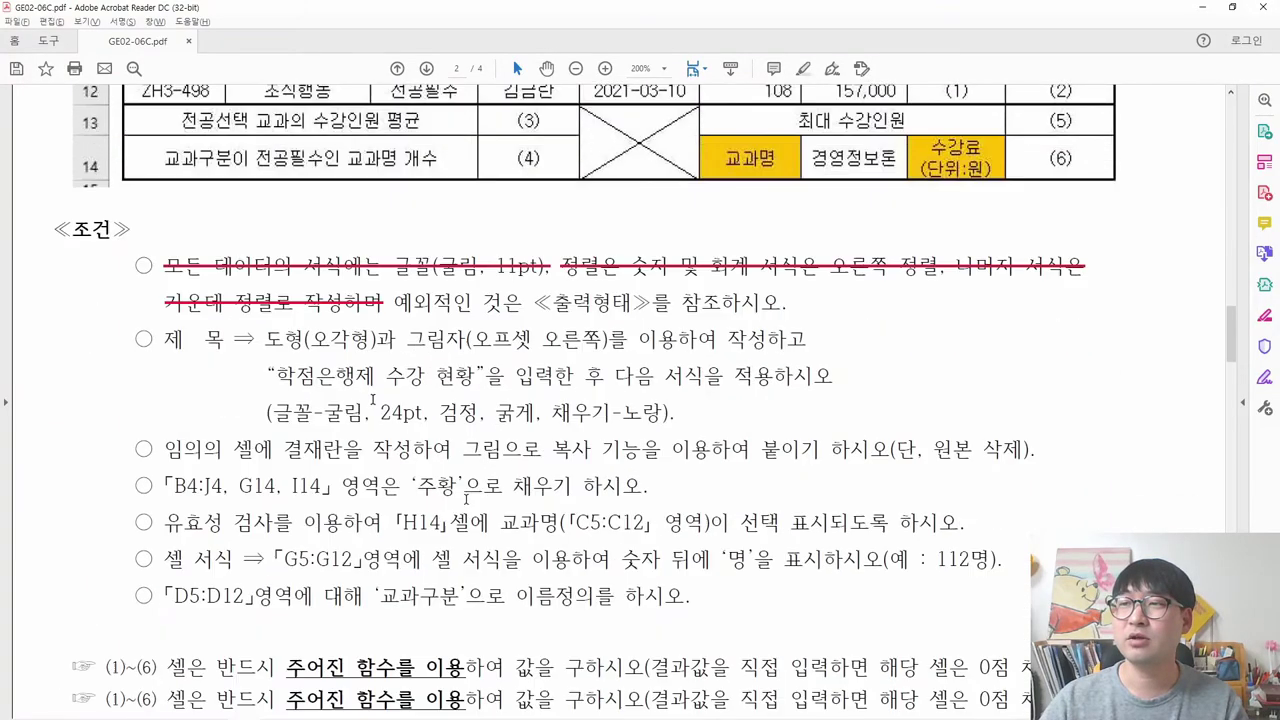
{"action": "left_click_drag", "start_coordinate": [258, 340], "coordinate": [385, 348]}
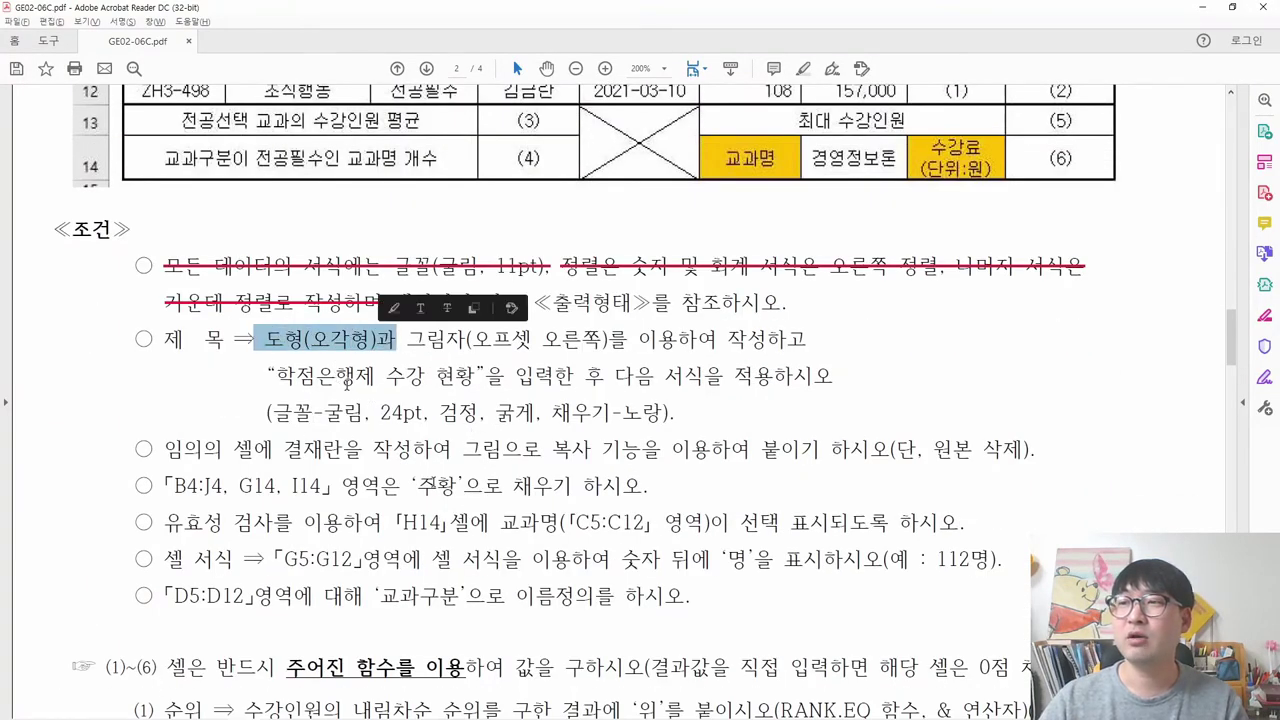
- In Excel, try a regular 오각형 about 2.56 cm by 2.67 cm as the title shape, check it against the PDF, and delete it
{"action": "key", "text": "alt+Tab"}
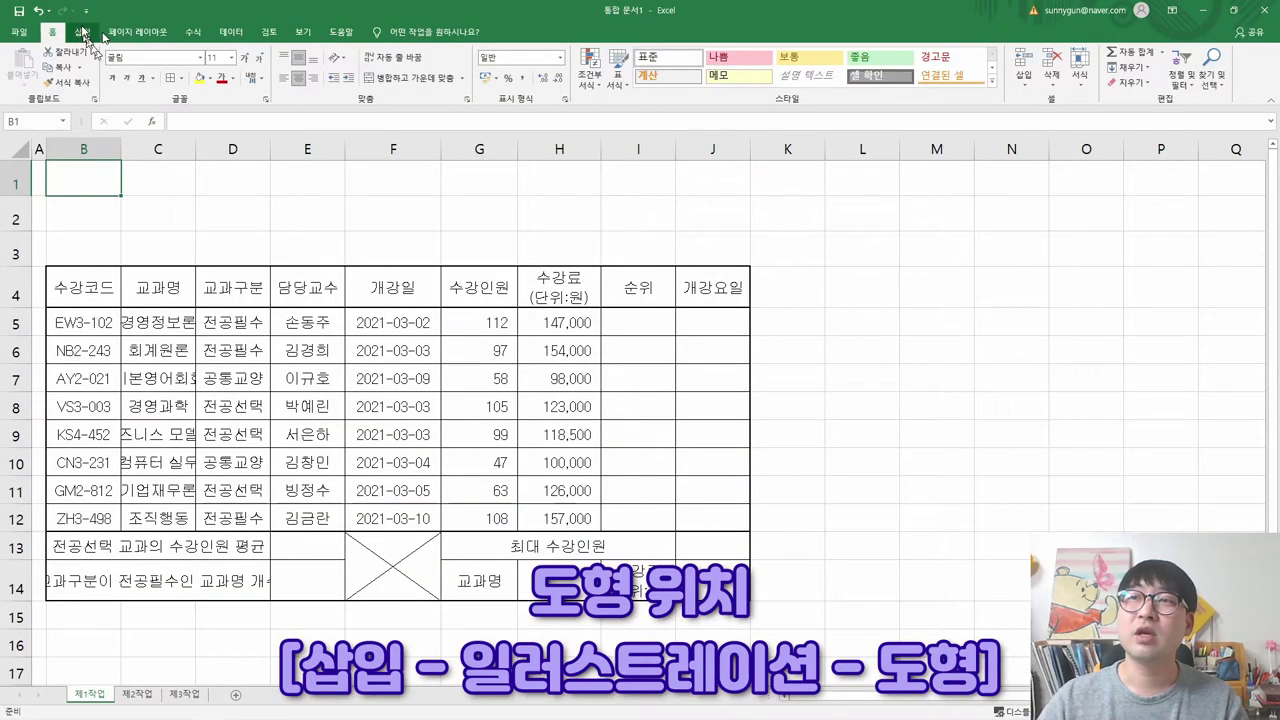
{"action": "left_click", "coordinate": [84, 33]}
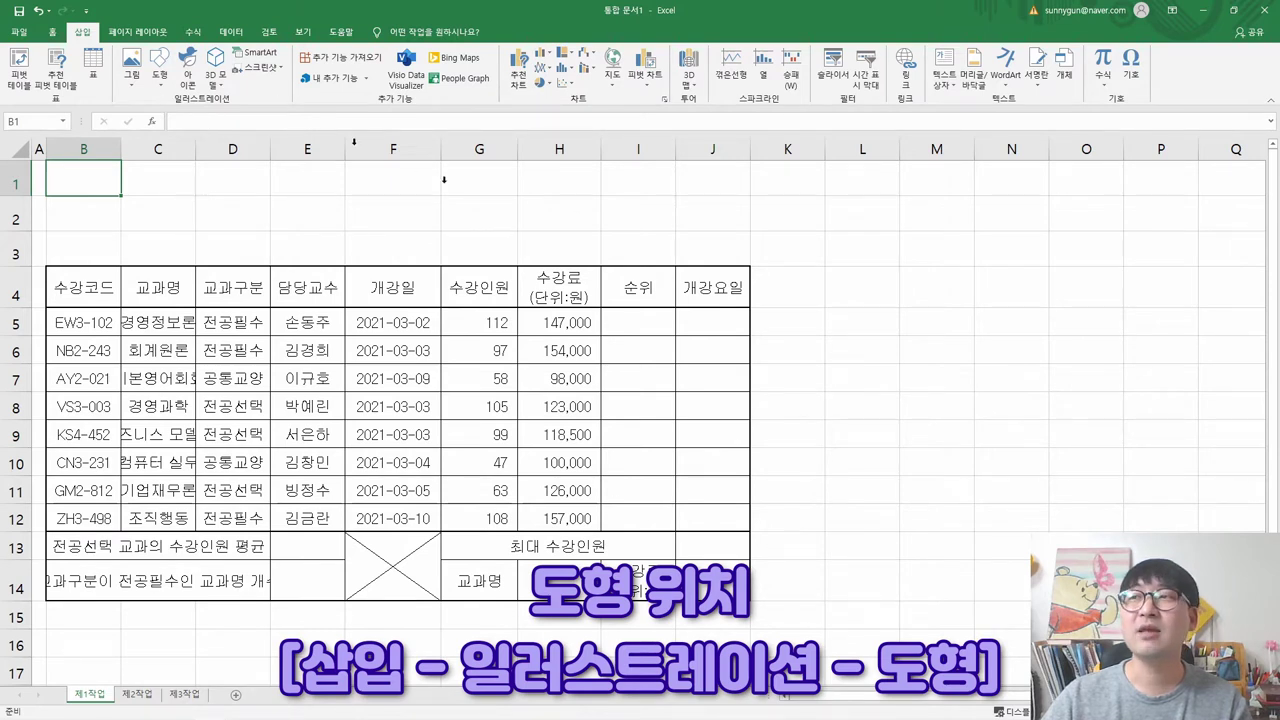
{"action": "left_click", "coordinate": [160, 76]}
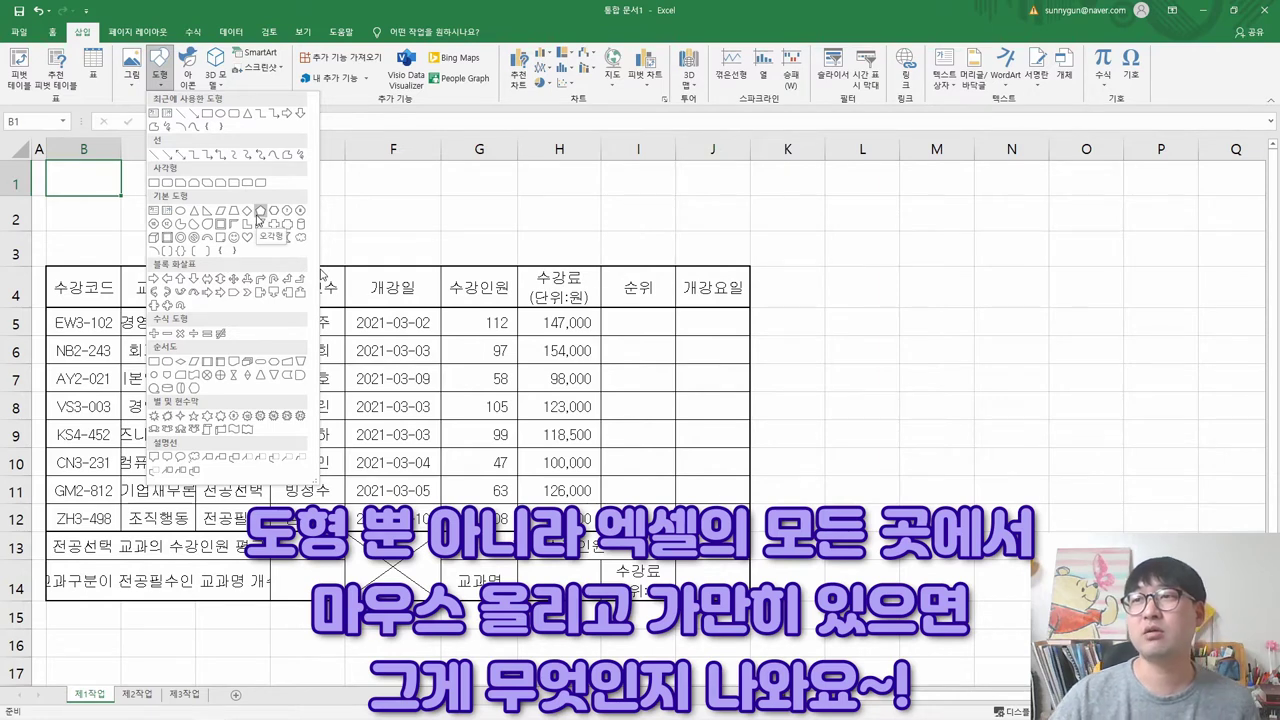
{"action": "left_click", "coordinate": [258, 218]}
{"action": "left_click_drag", "start_coordinate": [257, 214], "coordinate": [364, 318]}
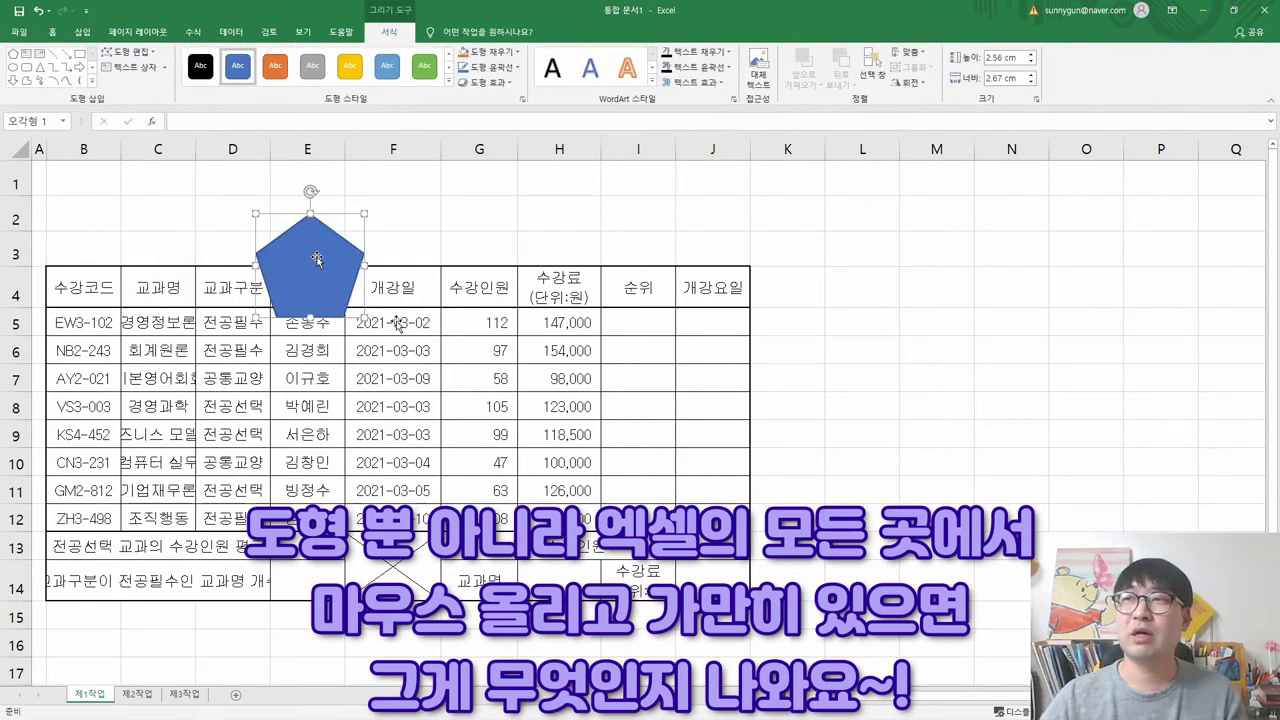
{"action": "key", "text": "alt+Tab"}
{"action": "scroll", "coordinate": [360, 263], "scroll_direction": "up", "scroll_amount": 5}
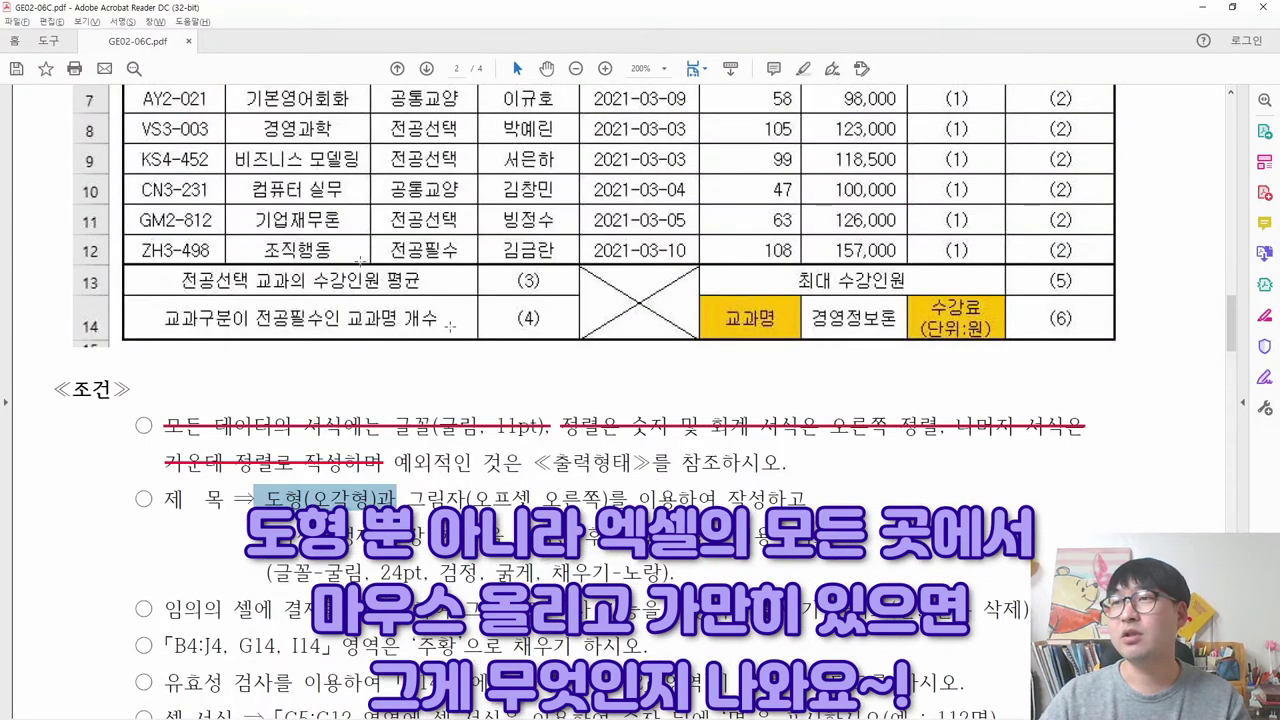
{"action": "key", "text": "alt+Tab"}
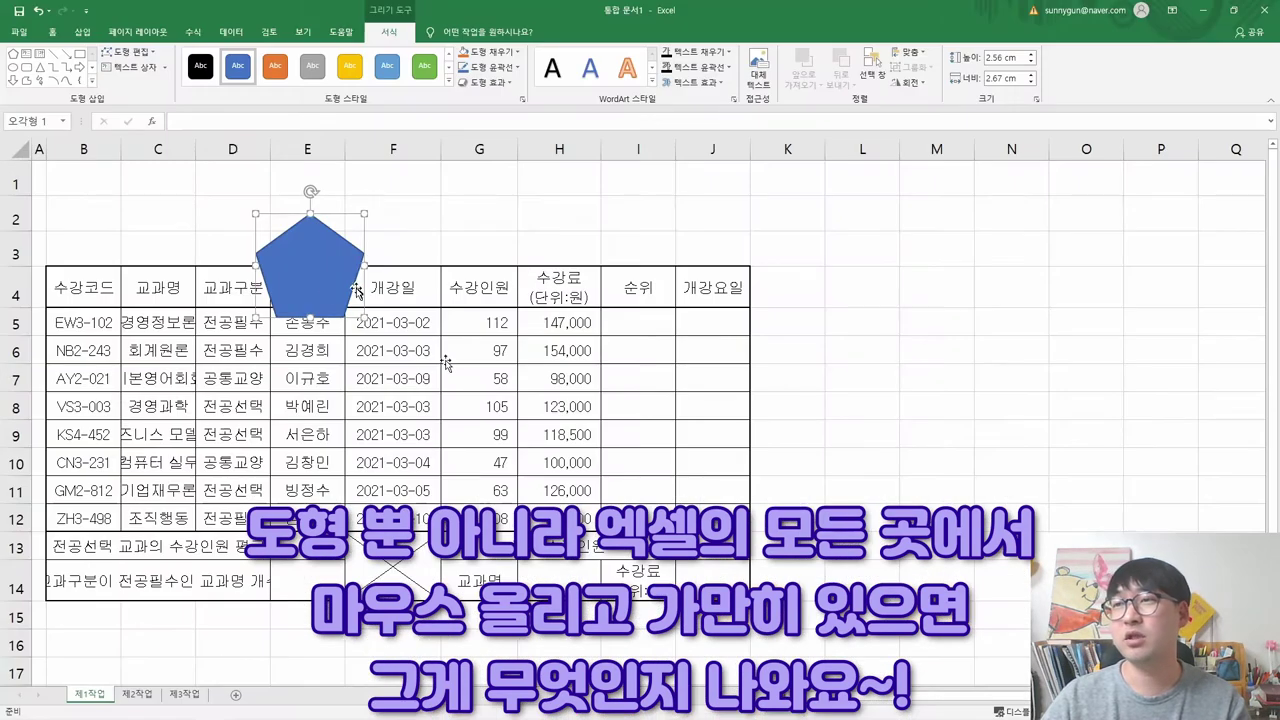
{"action": "key", "text": "Delete"}
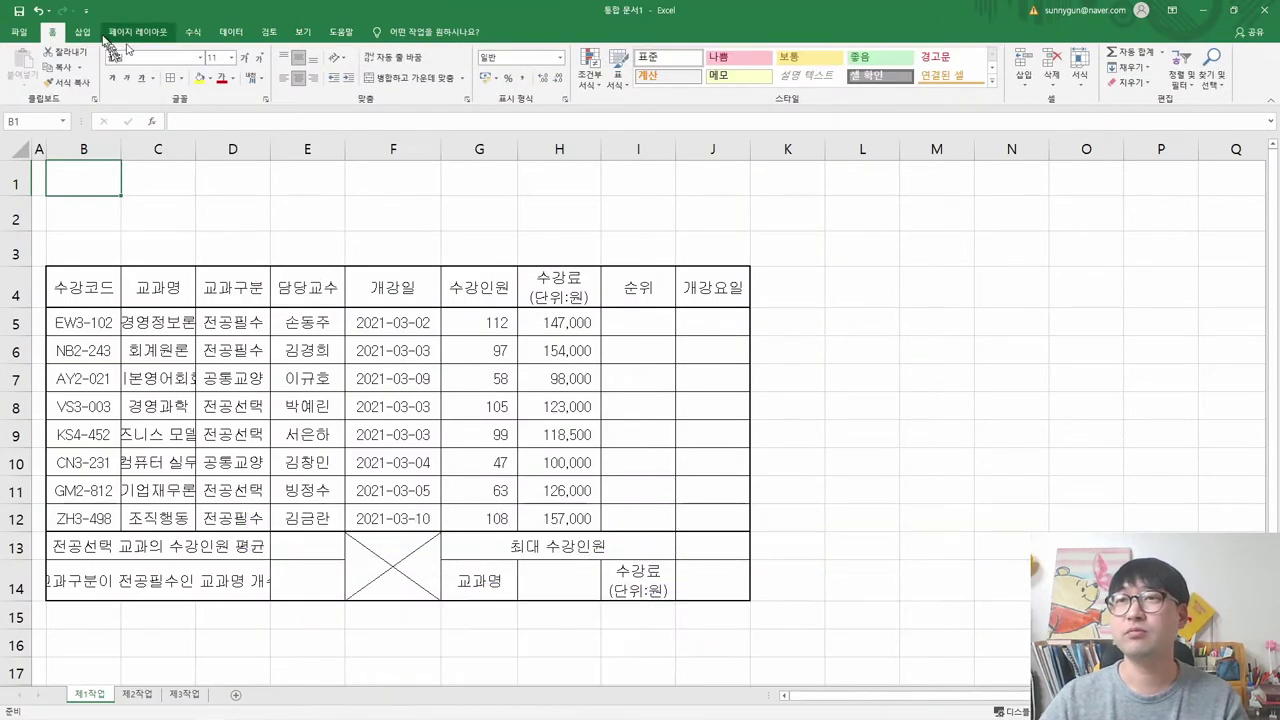
- Draw a block-arrow 오각형 (화살표: 오각형) about 3.58 cm high and 12.04 cm wide from column B to H
{"action": "left_click", "coordinate": [159, 68]}
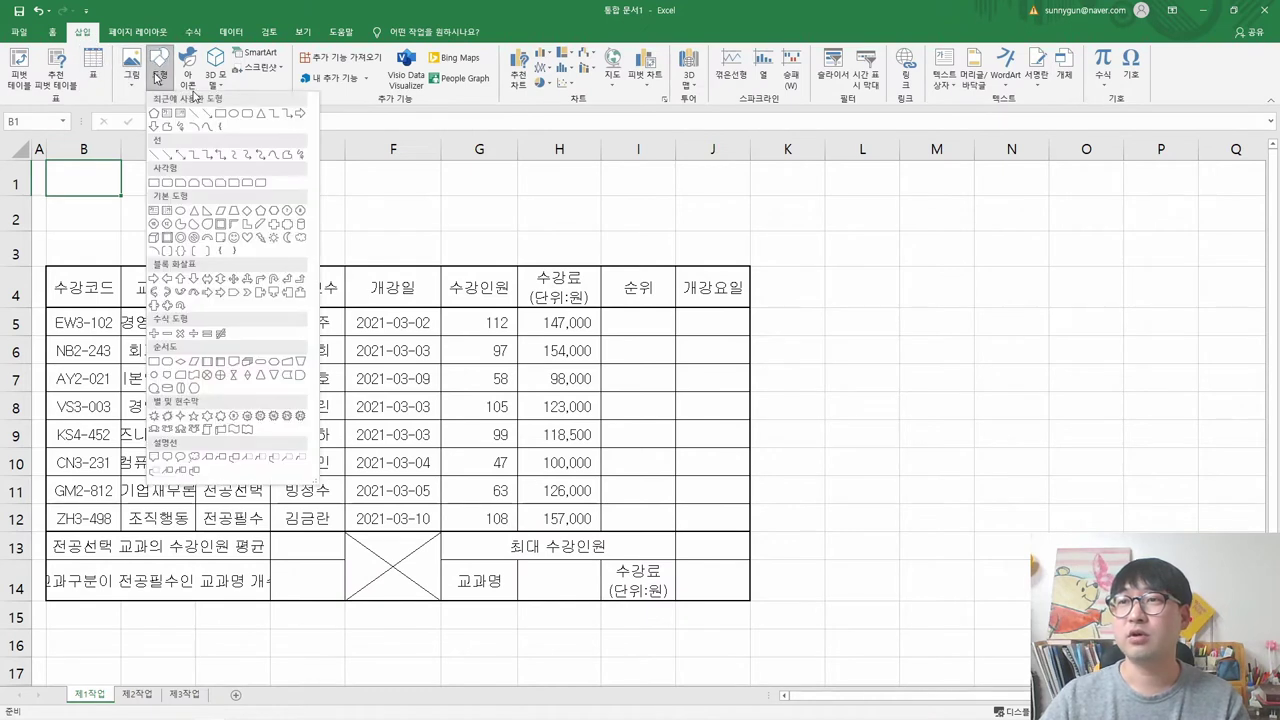
{"action": "left_click", "coordinate": [236, 293]}
{"action": "left_click_drag", "start_coordinate": [80, 173], "coordinate": [566, 318]}
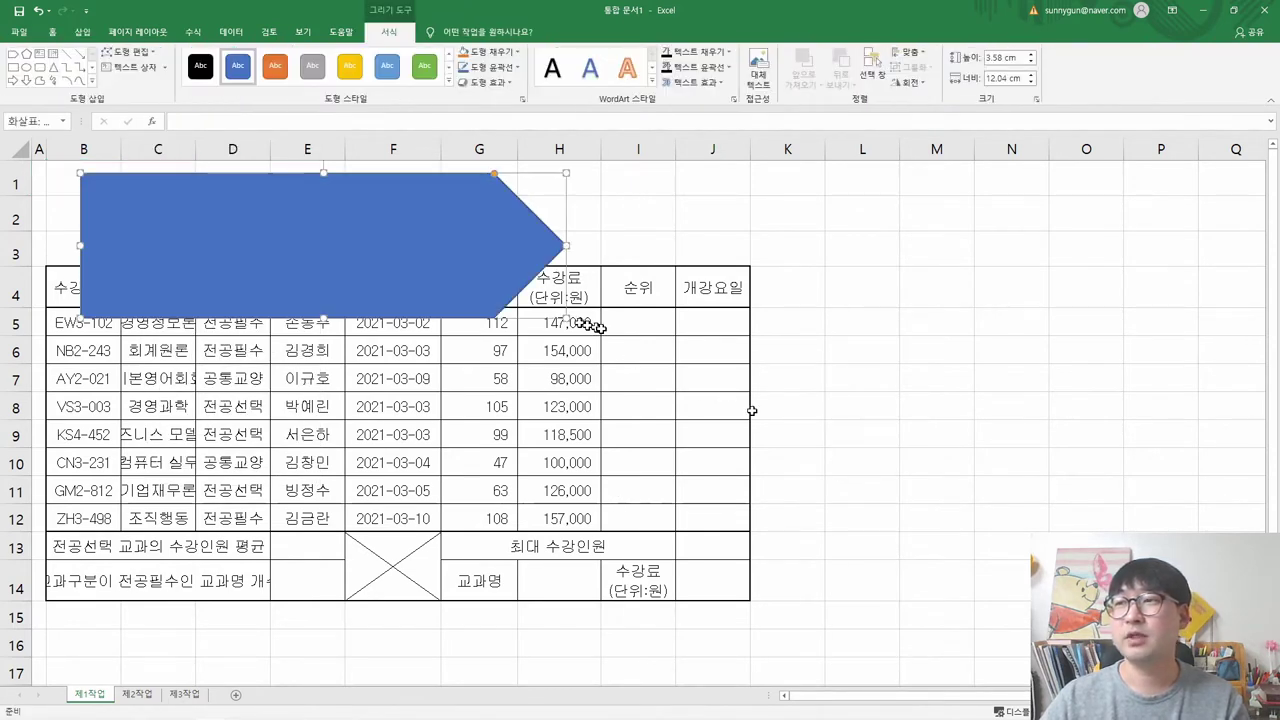
- Compare the sample title in the PDF, move the arrow shape to B1's upper-left corner, and enlarge it to about 5.44 cm by 13.8 cm
{"action": "key", "text": "alt+Tab"}
{"action": "scroll", "coordinate": [381, 662], "scroll_direction": "down", "scroll_amount": 5}
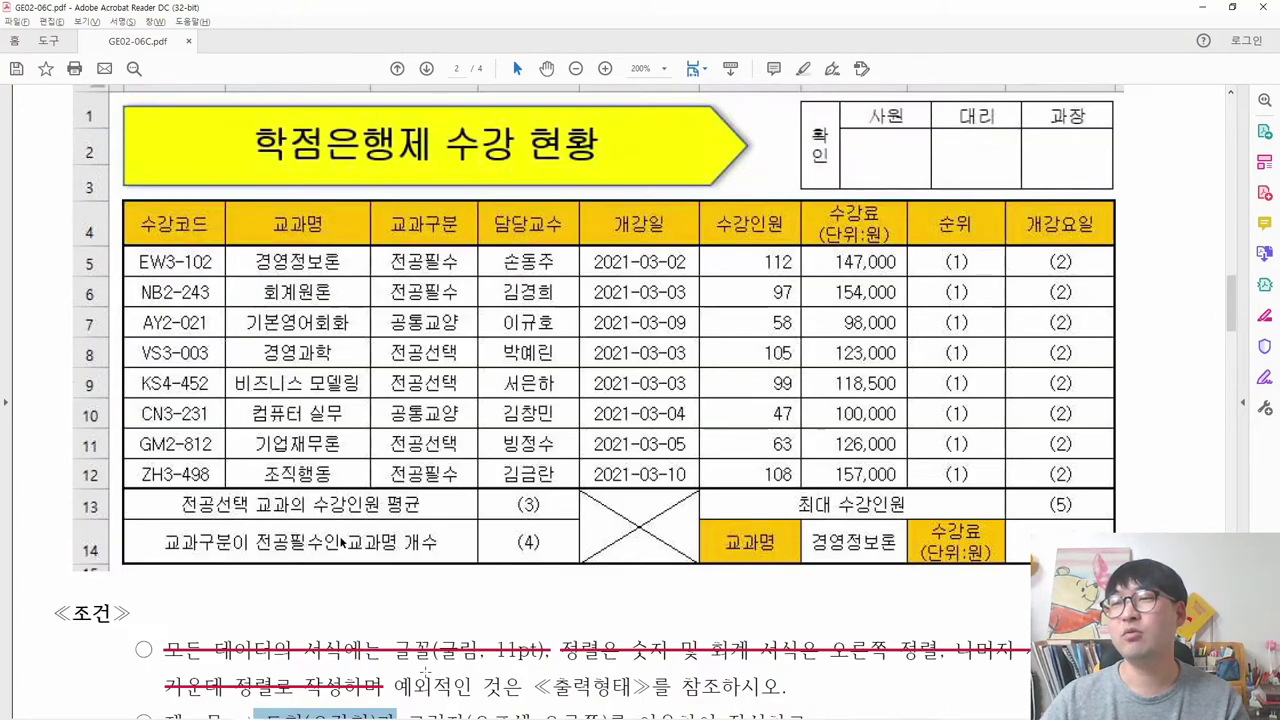
{"action": "scroll", "coordinate": [417, 431], "scroll_direction": "up", "scroll_amount": 4}
{"action": "key", "text": "alt+Tab"}
{"action": "key", "text": "alt+Tab"}
{"action": "key", "text": "alt+Tab"}
{"action": "left_click_drag", "start_coordinate": [240, 256], "coordinate": [201, 254]}
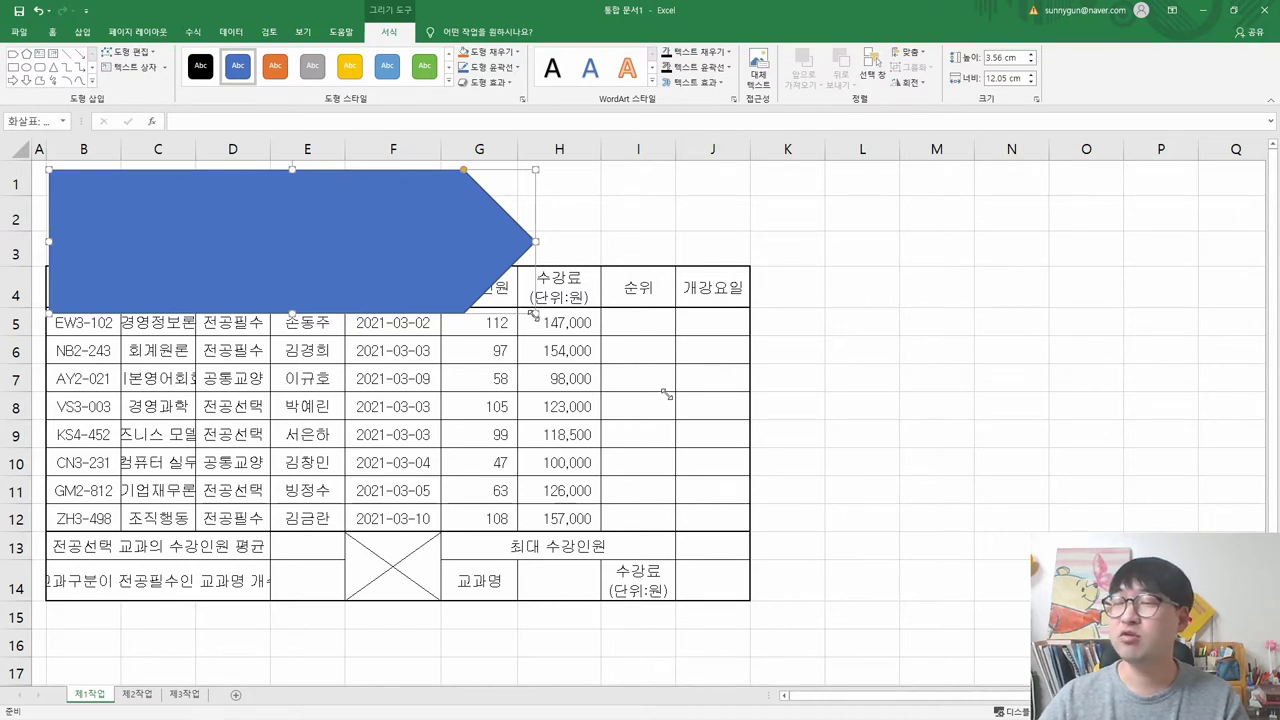
{"action": "left_click_drag", "start_coordinate": [535, 314], "coordinate": [606, 390]}
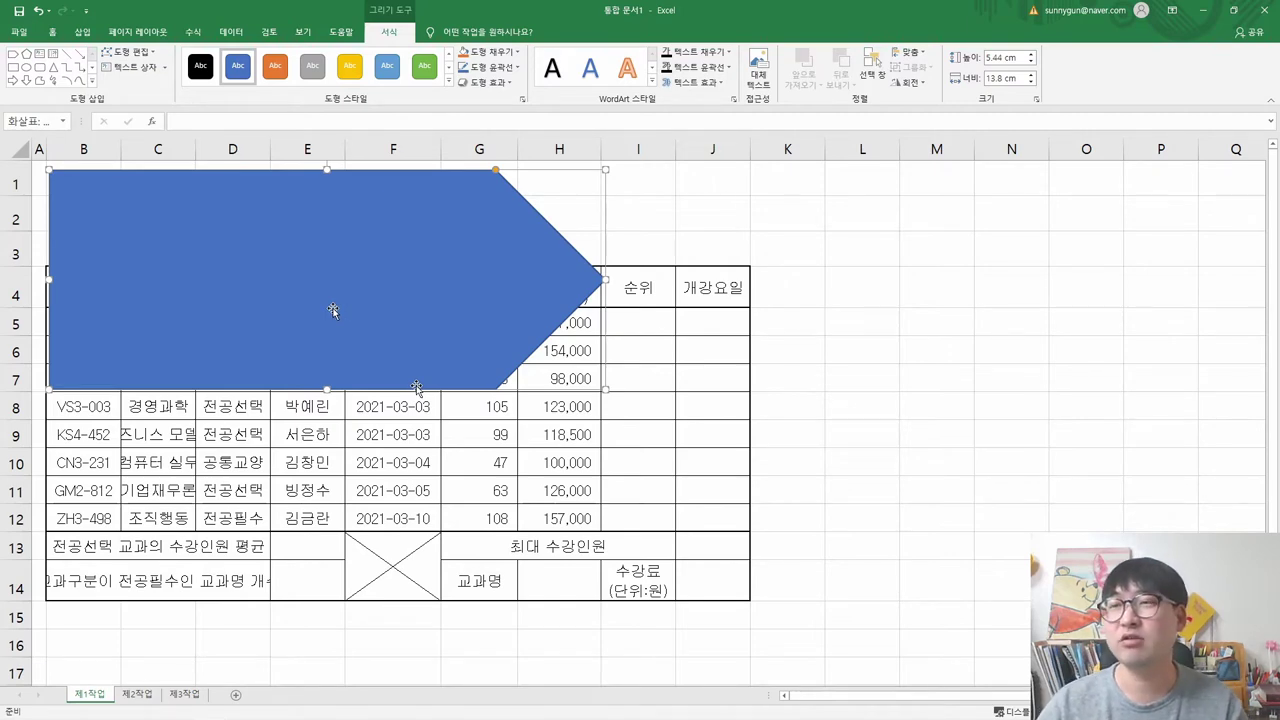
- Switch to the PDF and strike out '도형(오각형)과' in the 제목 condition
{"action": "key", "text": "alt+Tab"}
{"action": "scroll", "coordinate": [384, 418], "scroll_direction": "down", "scroll_amount": 5}
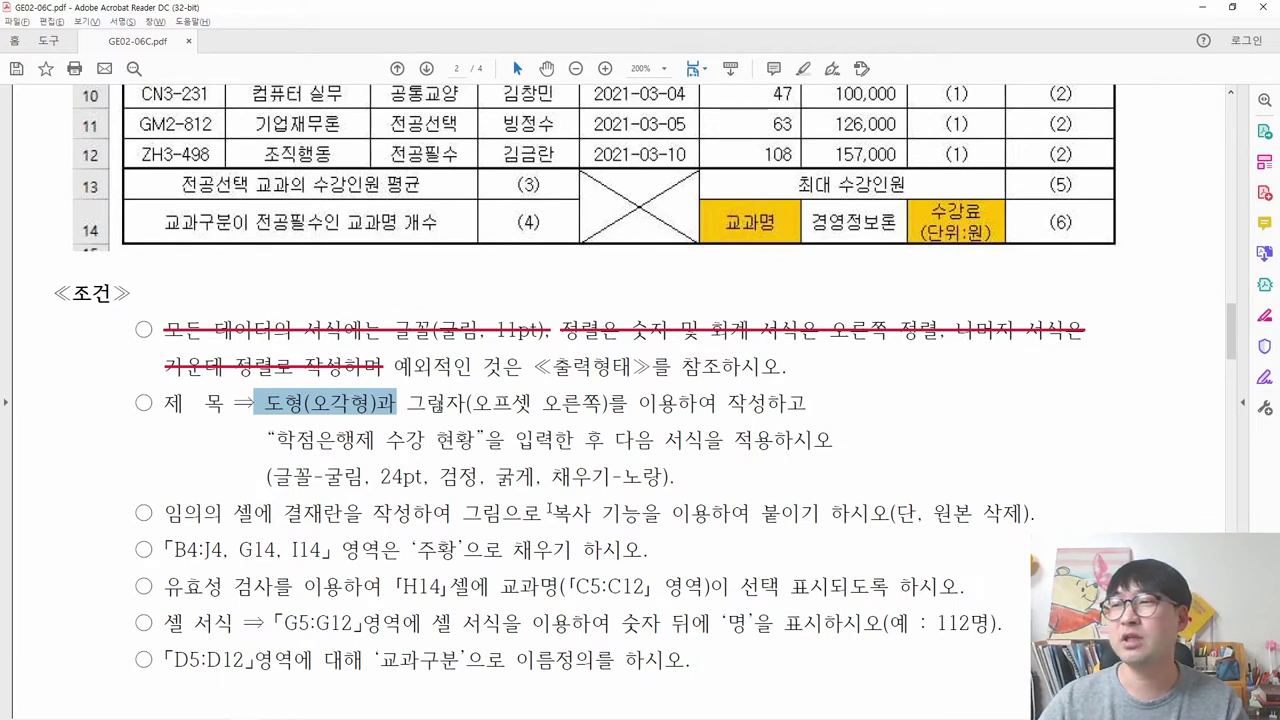
{"action": "right_click", "coordinate": [385, 410]}
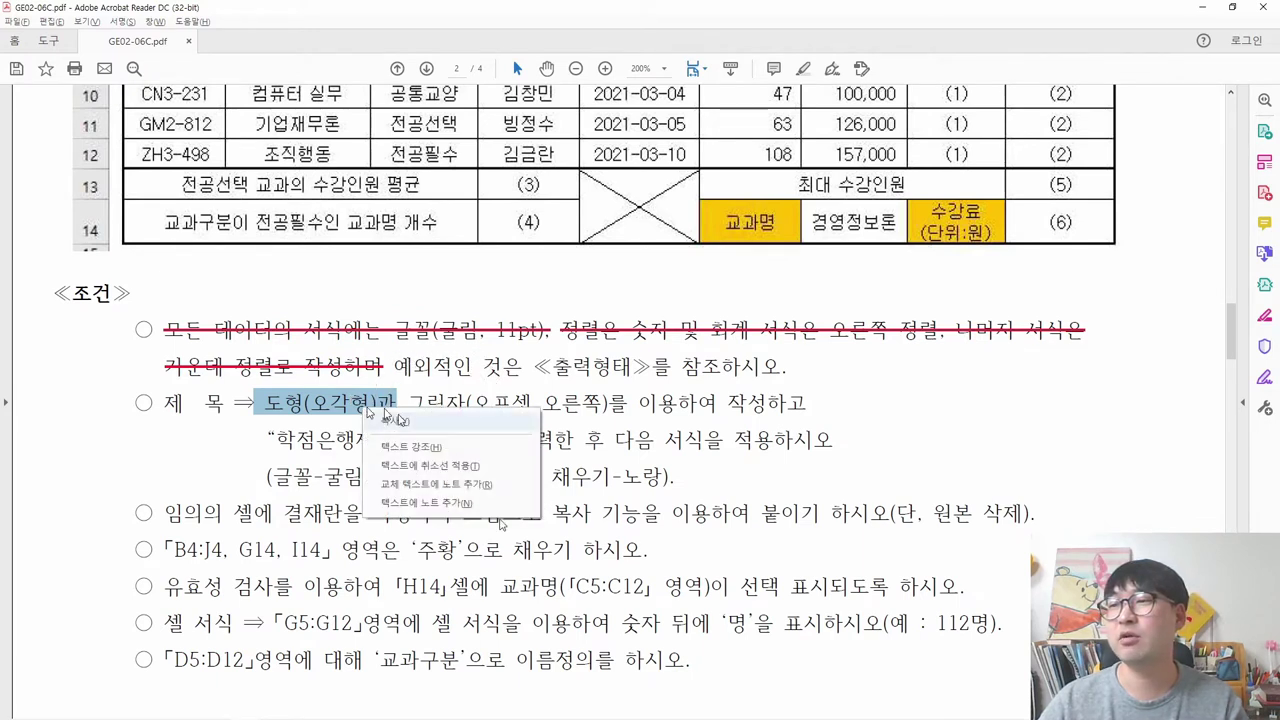
{"action": "left_click", "coordinate": [430, 465]}
- Apply the outer 오프셋 오른쪽 shadow to the arrow shape in Excel, and strike out '그림자(오프셋 오른쪽)' in the PDF
{"action": "left_click_drag", "start_coordinate": [406, 403], "coordinate": [603, 404]}
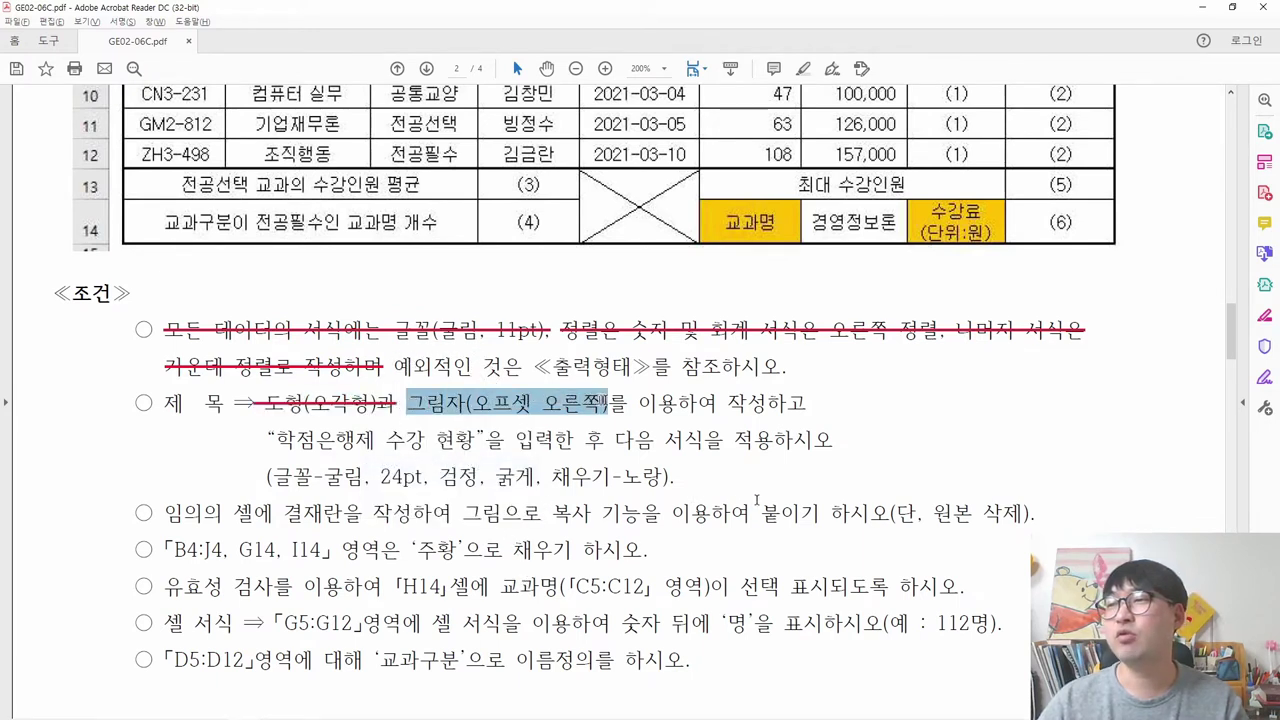
{"action": "key", "text": "alt+Tab"}
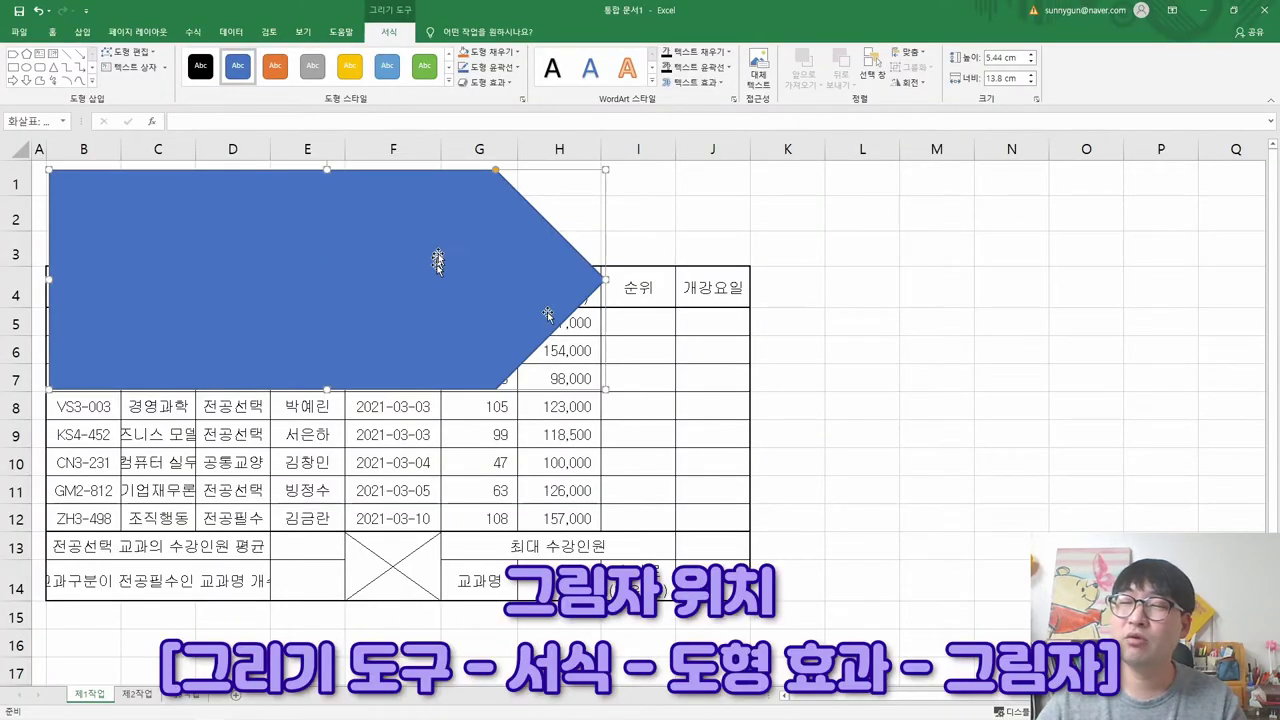
{"action": "left_click", "coordinate": [483, 84]}
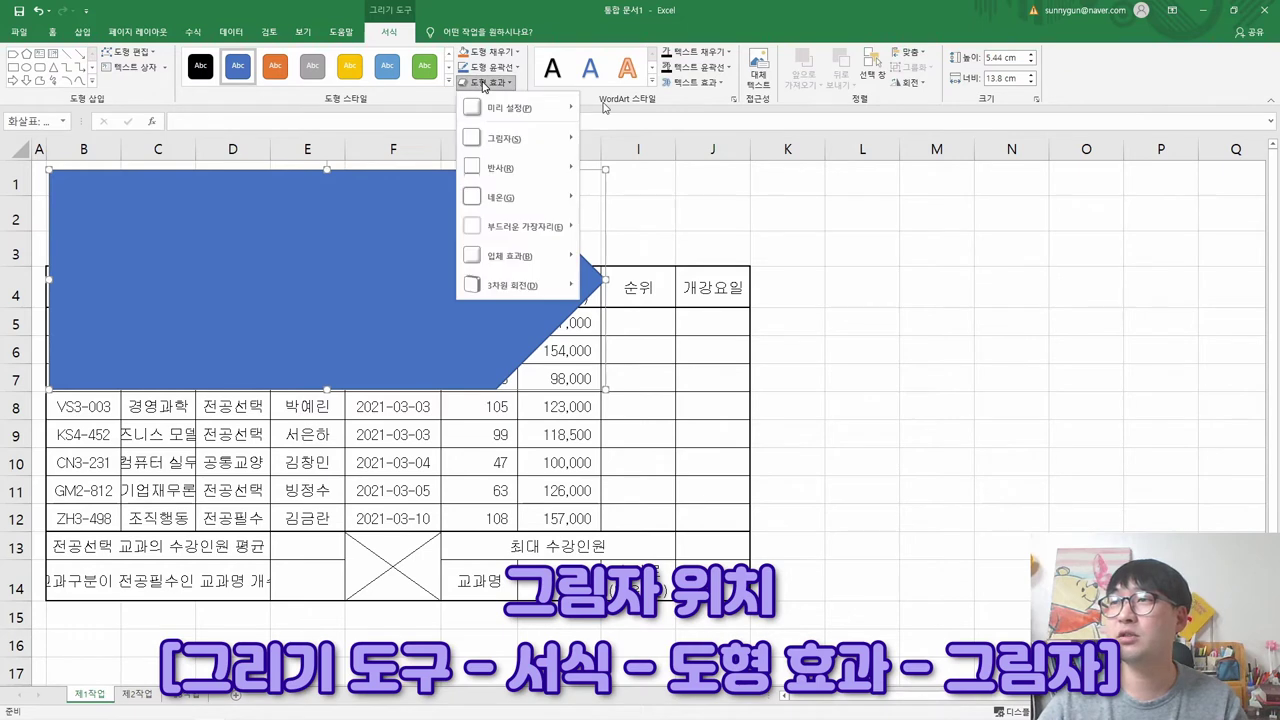
{"action": "mouse_move", "coordinate": [482, 140]}
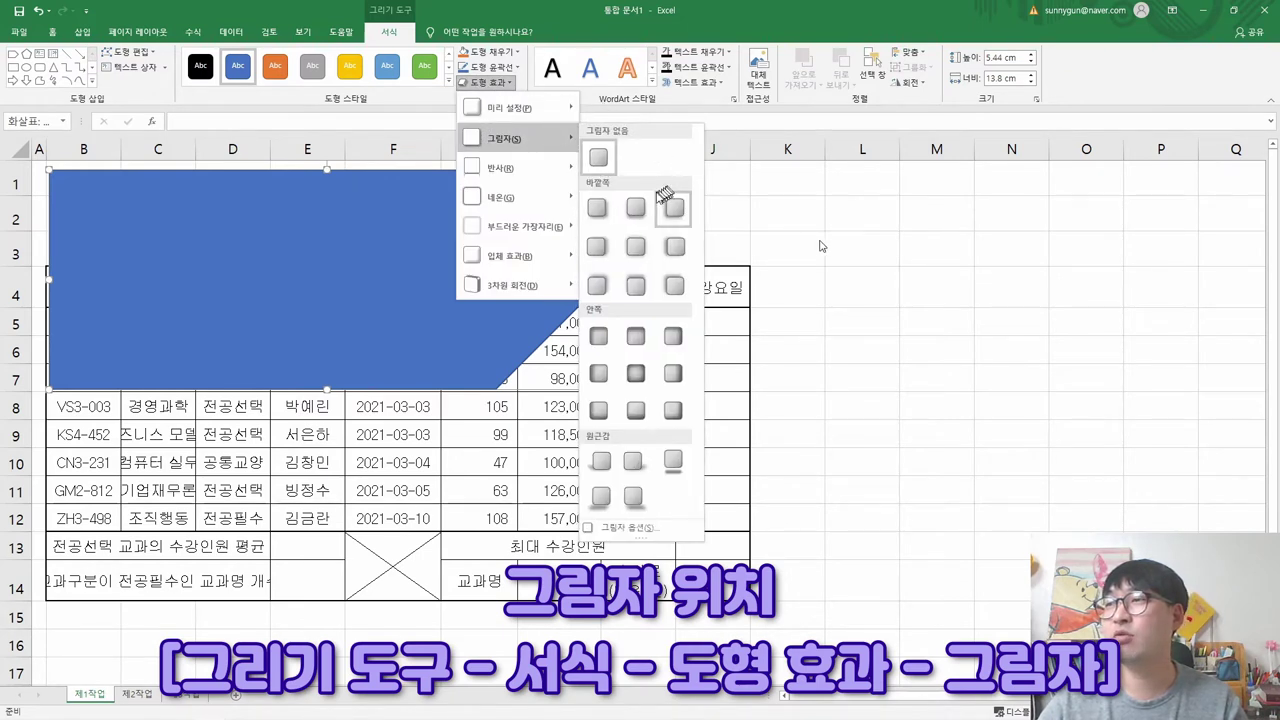
{"action": "left_click", "coordinate": [595, 246]}
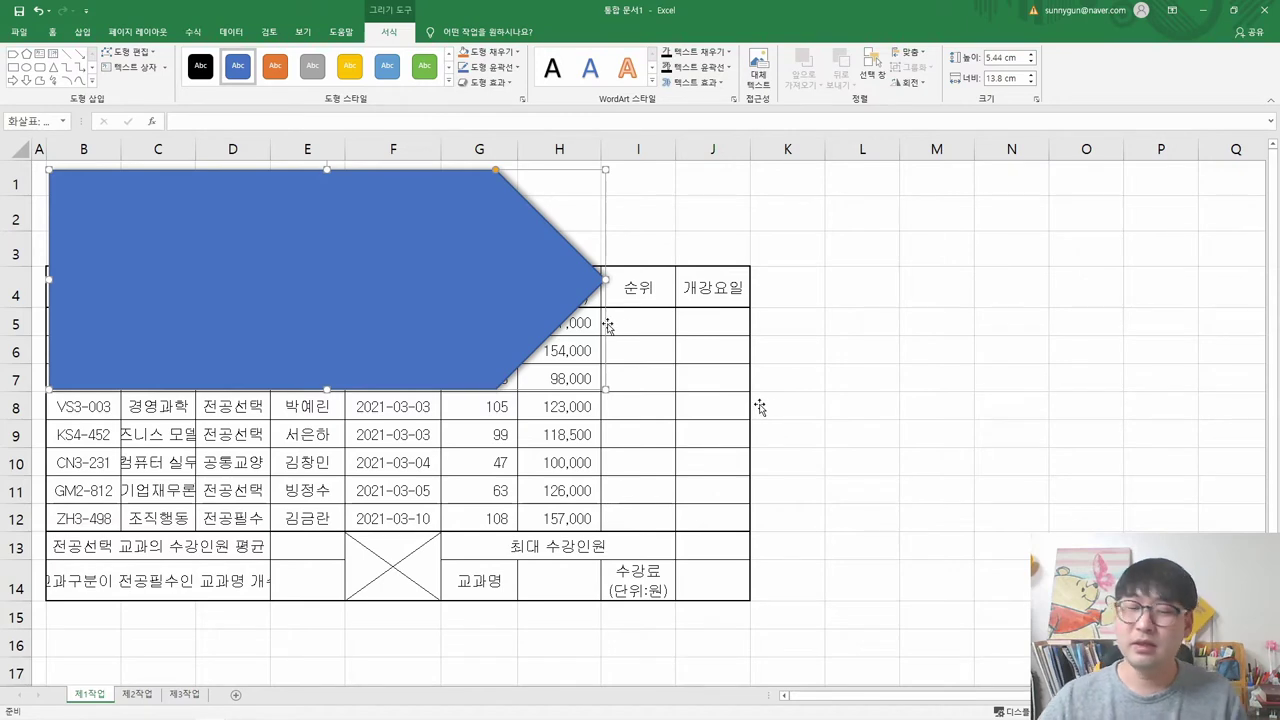
{"action": "key", "text": "alt+Tab"}
{"action": "left_click", "coordinate": [674, 372]}
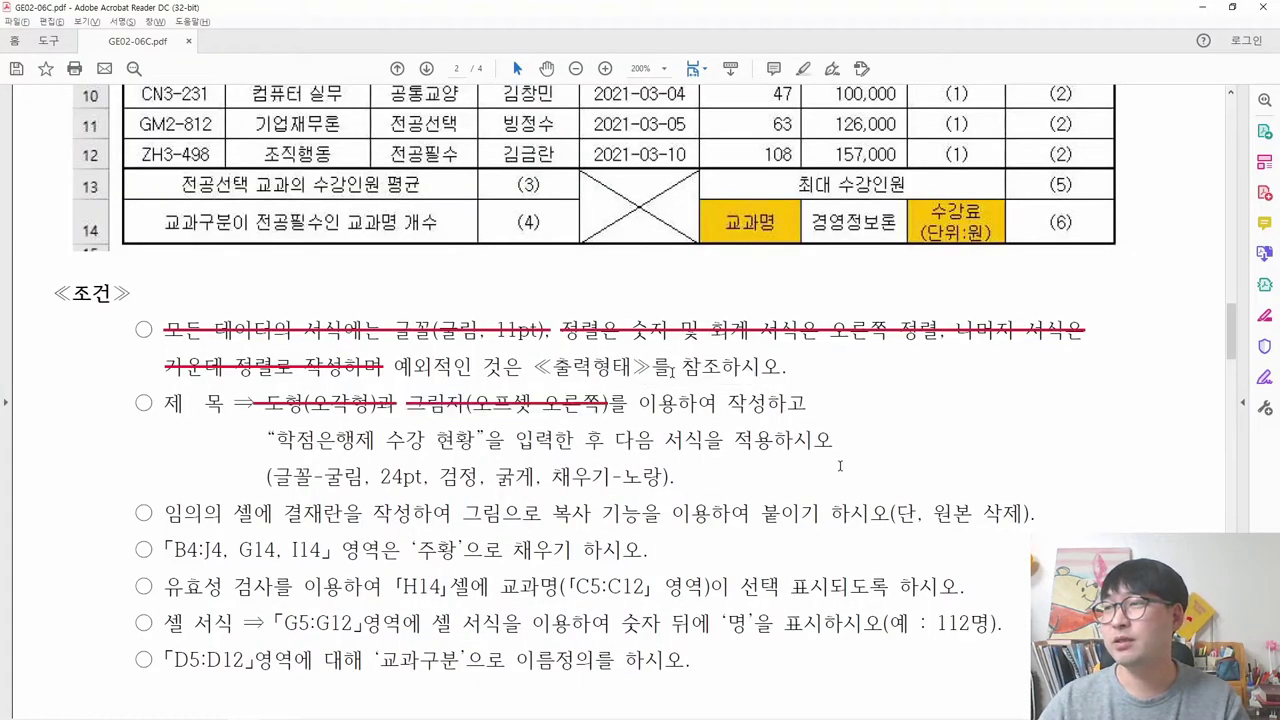
- Copy '학점은행제 수강 현황' from the PDF condition and make it the text of the arrow shape in Excel
{"action": "left_click_drag", "start_coordinate": [274, 438], "coordinate": [462, 445]}
{"action": "key", "text": "ctrl+c"}
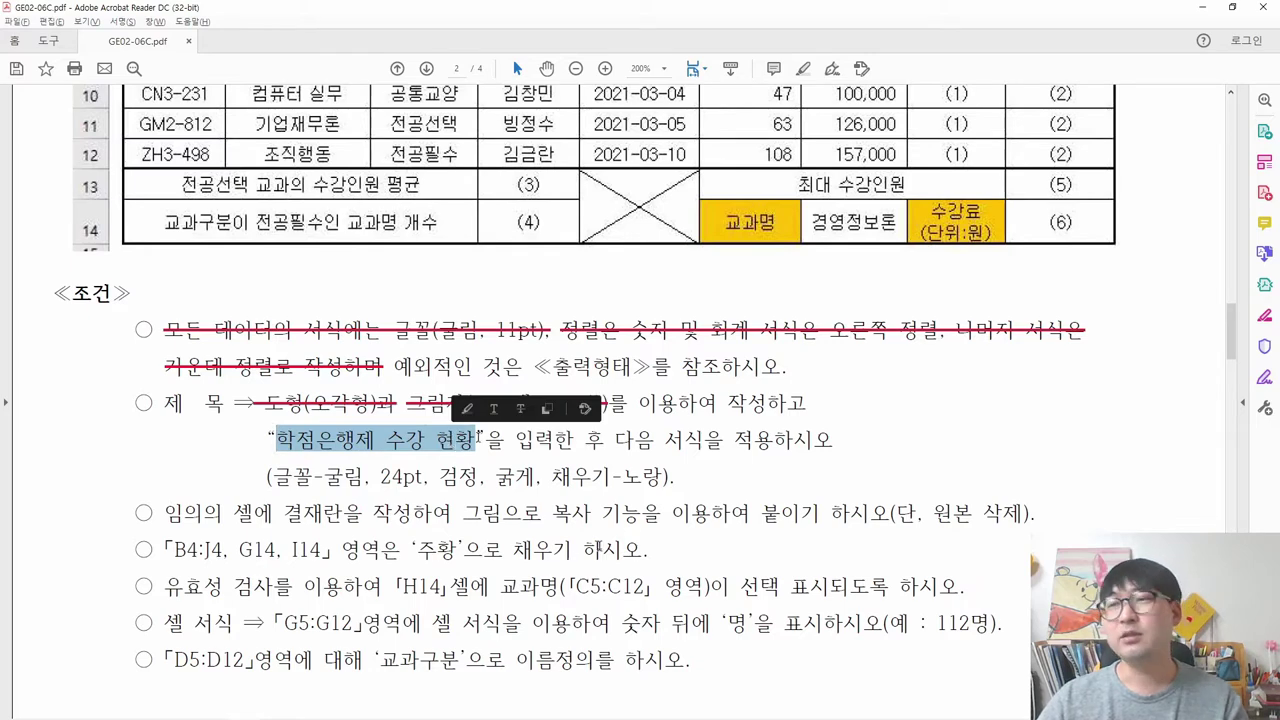
{"action": "key", "text": "alt+Tab"}
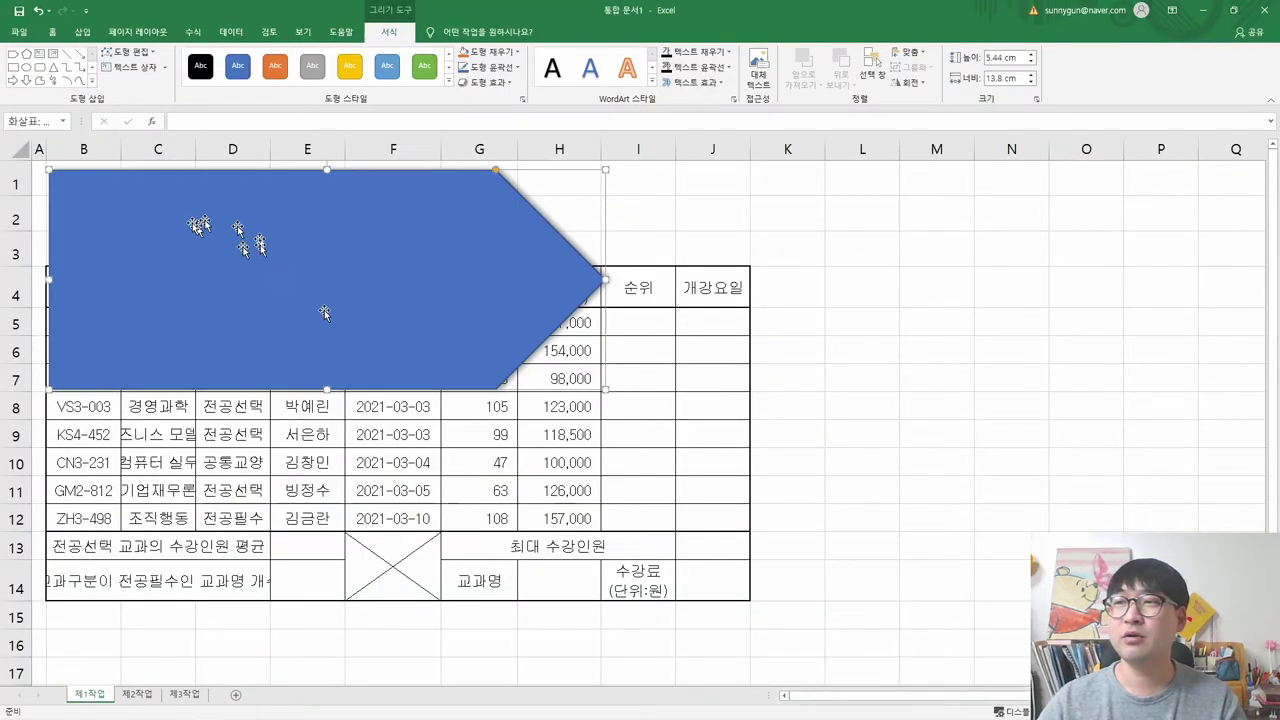
{"action": "right_click", "coordinate": [258, 254]}
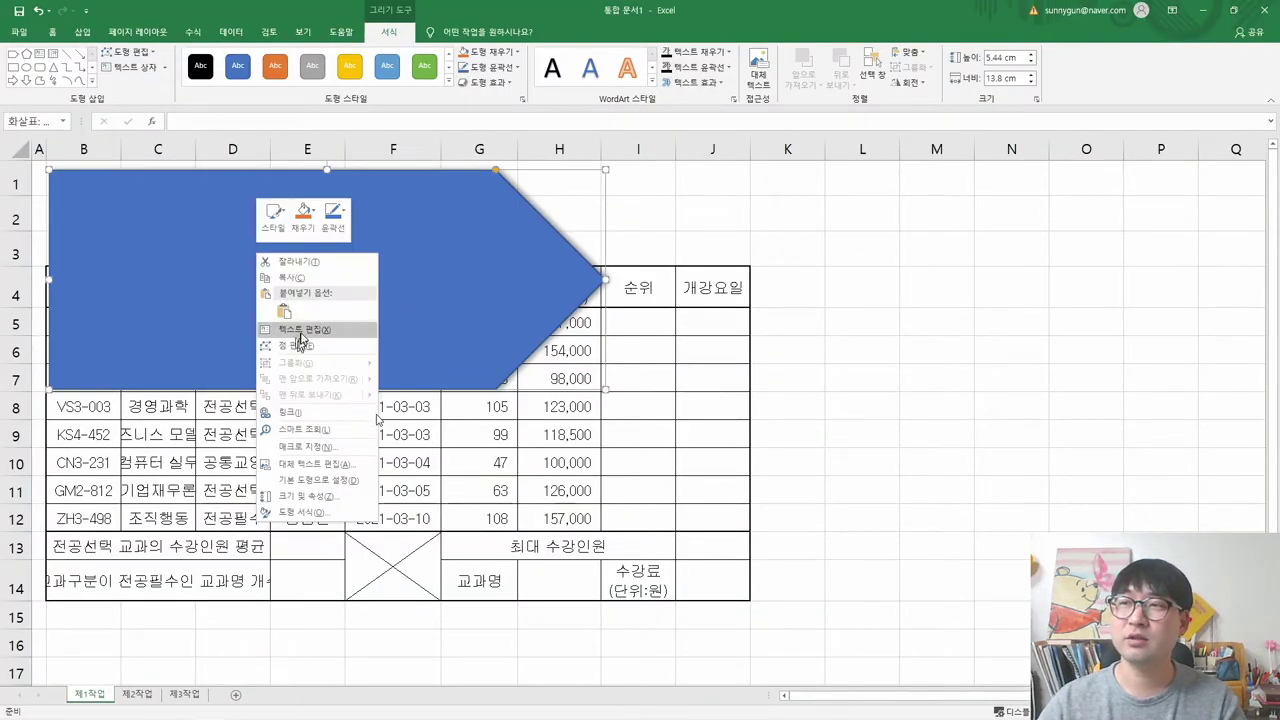
{"action": "left_click", "coordinate": [327, 331]}
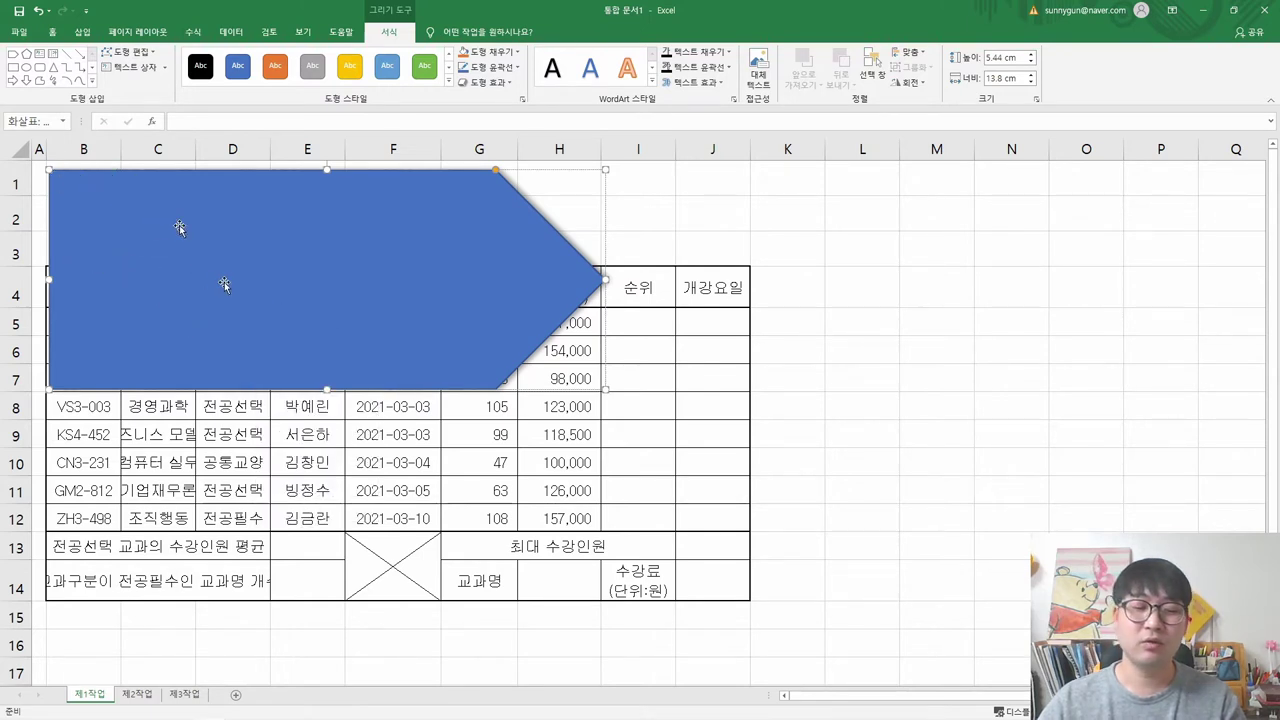
{"action": "type", "text": "오른ㅎㄴㅇㄹㅎㄴㅇㄹㅎㅇㄹㄴㅎ"}
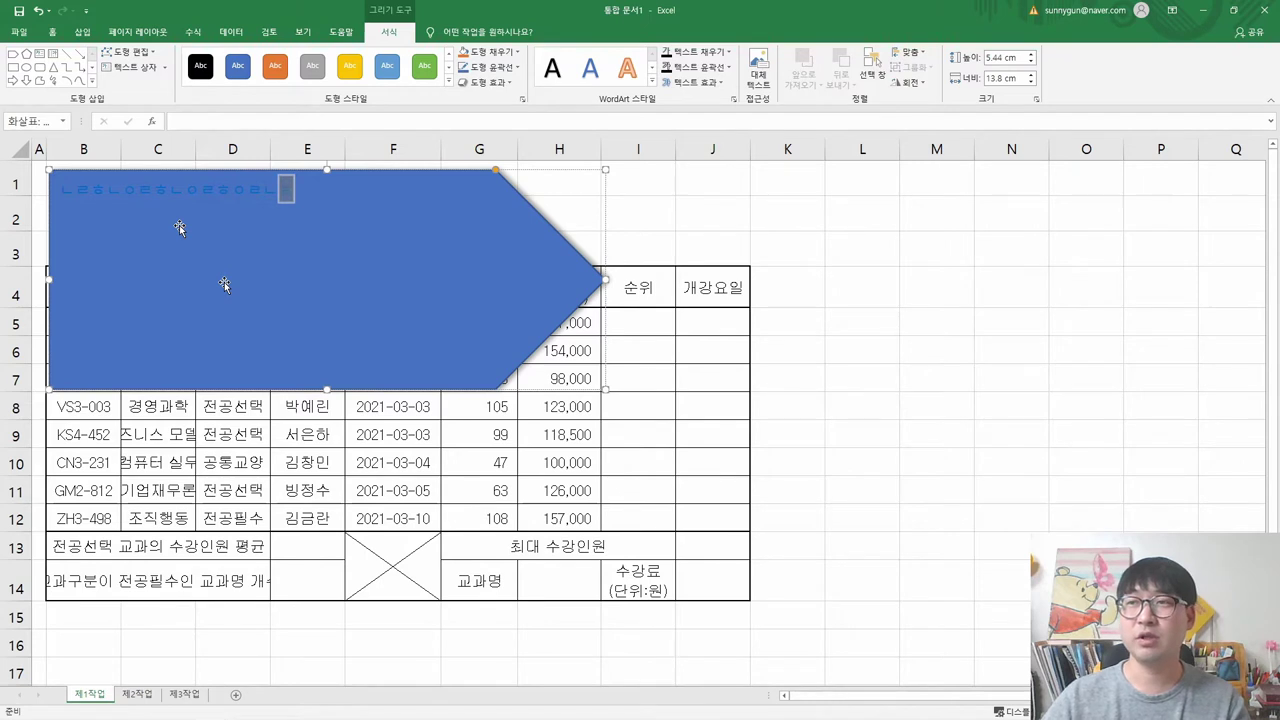
{"action": "key", "text": "ctrl+a"}
{"action": "key", "text": "ctrl+v"}
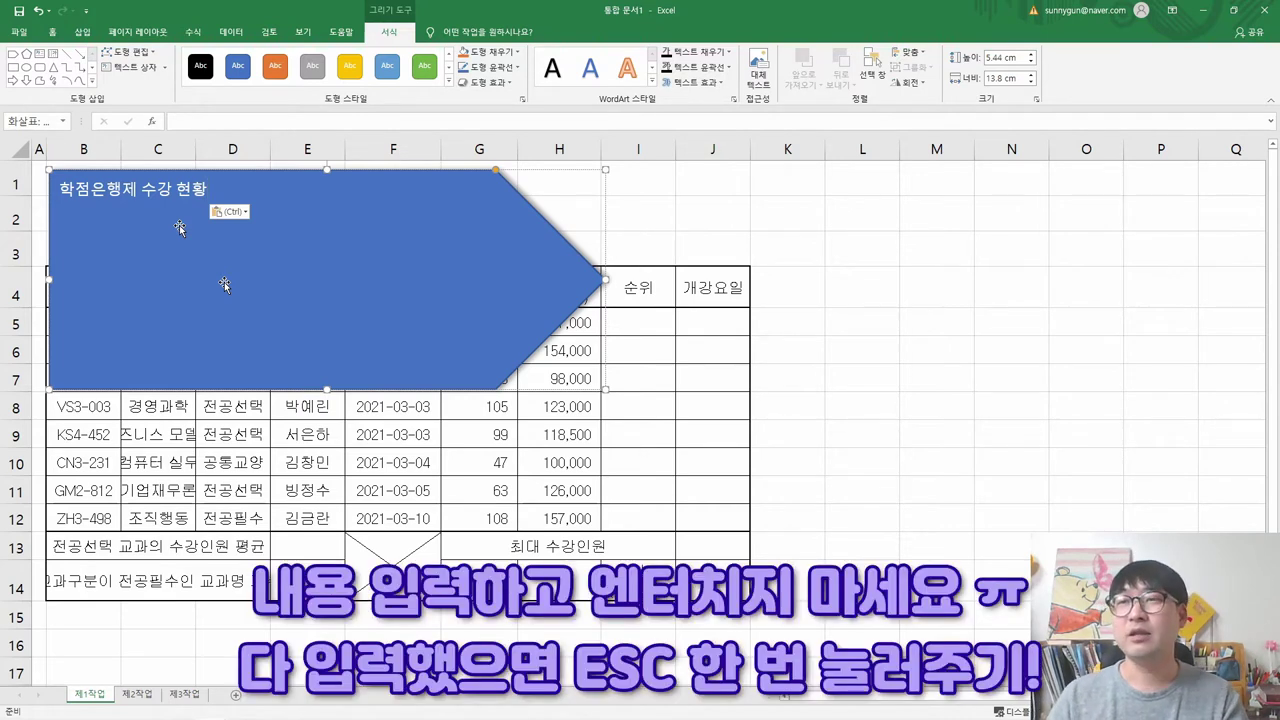
{"action": "key", "text": "Escape"}
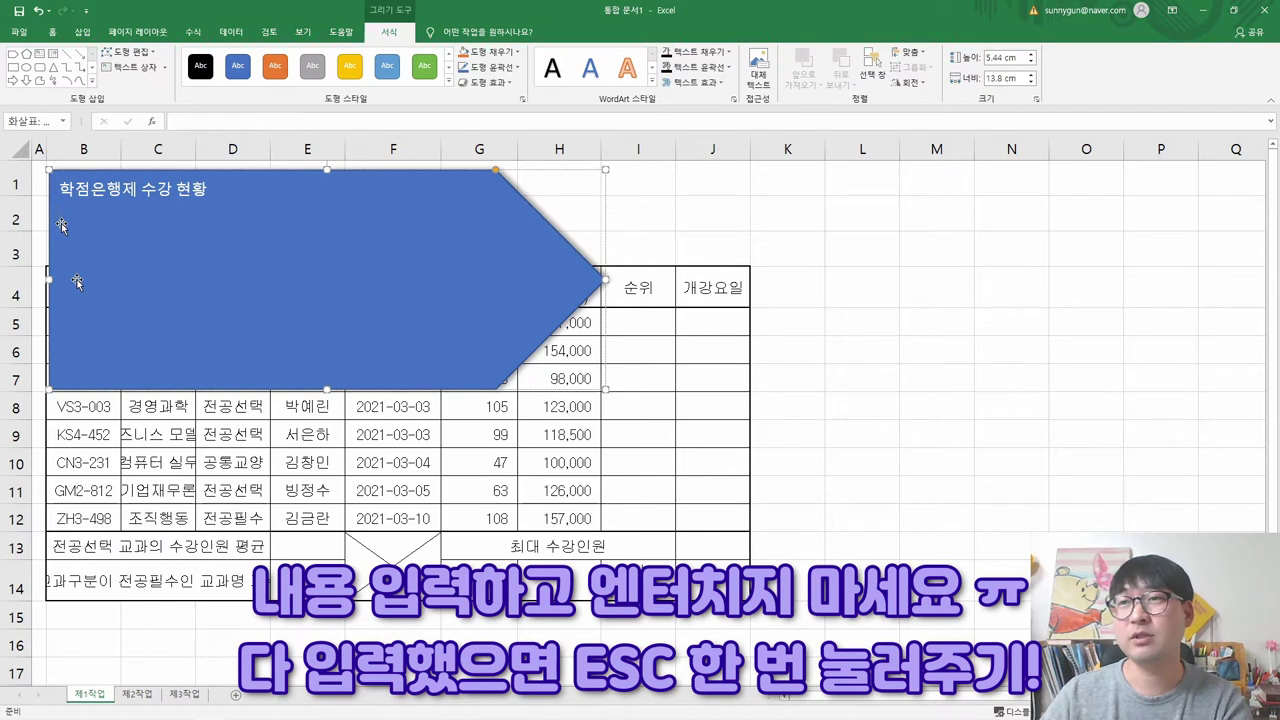
{"action": "left_click", "coordinate": [210, 206]}
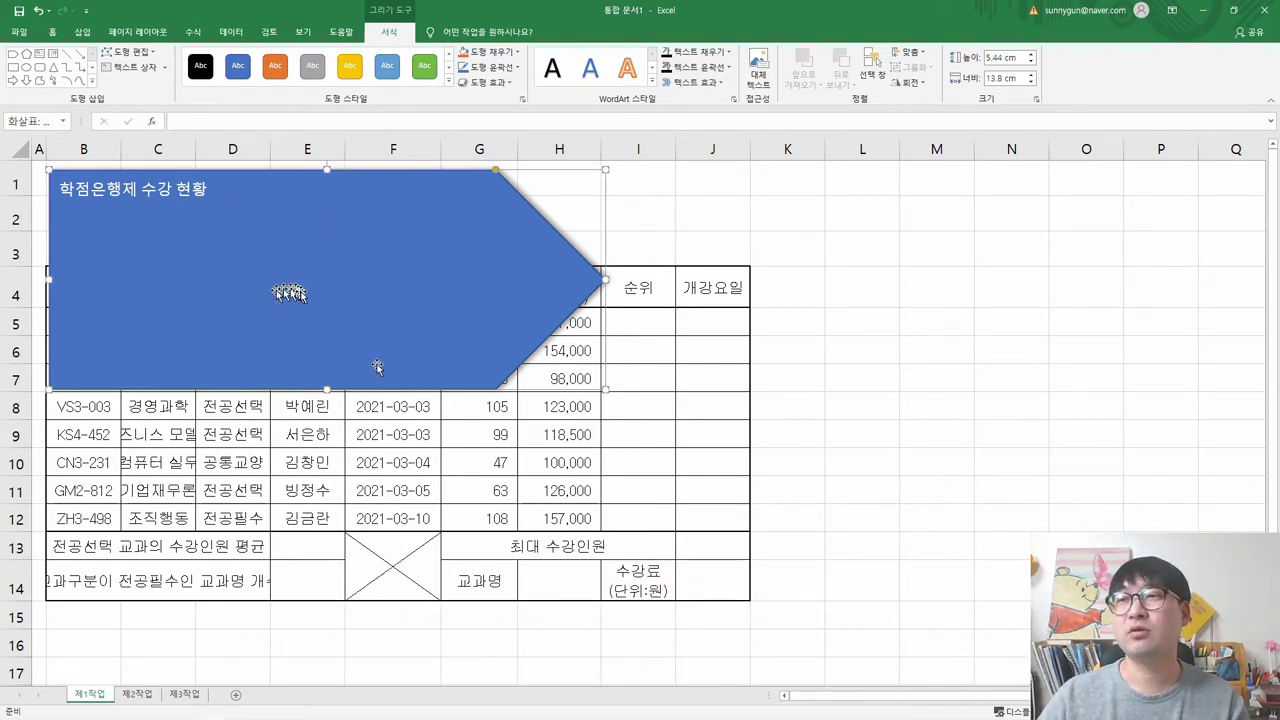
- In the PDF, strike out '학점은행제 수강 현황' and mark the '다음 서식을 적용하시오' instruction
{"action": "key", "text": "alt+Tab"}
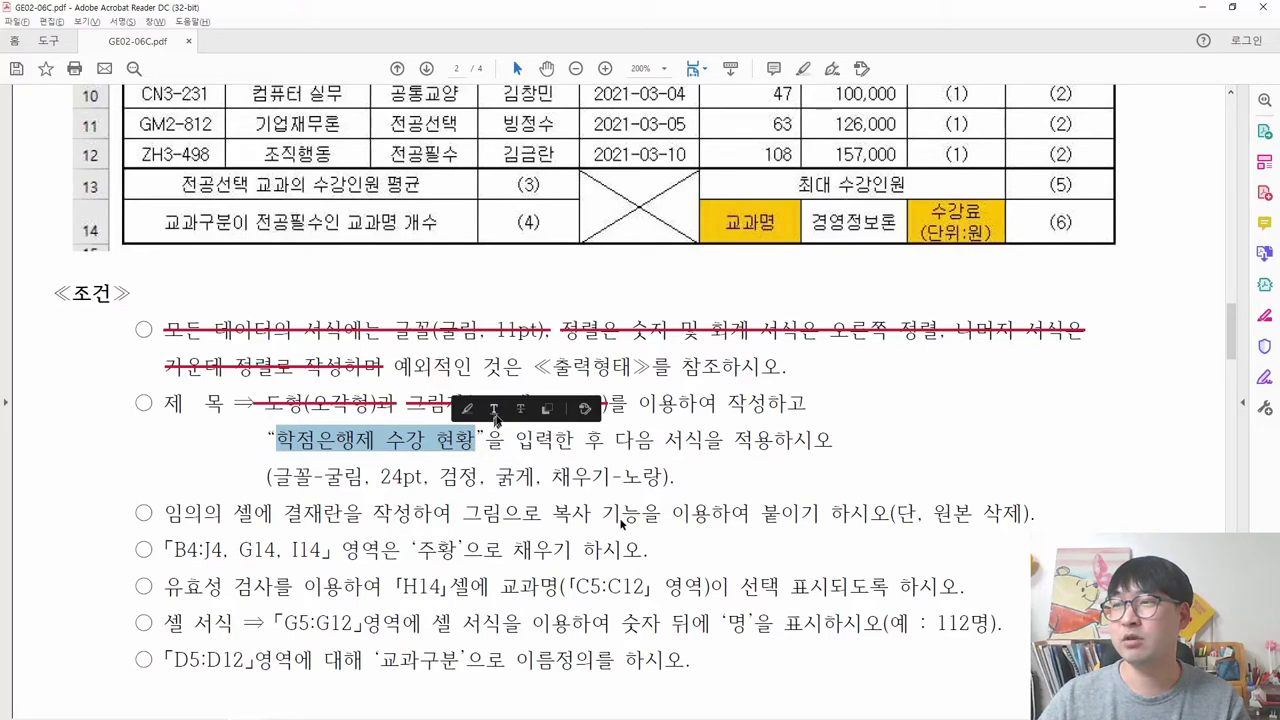
{"action": "left_click_drag", "start_coordinate": [276, 440], "coordinate": [478, 440]}
{"action": "left_click_drag", "start_coordinate": [615, 445], "coordinate": [832, 445]}
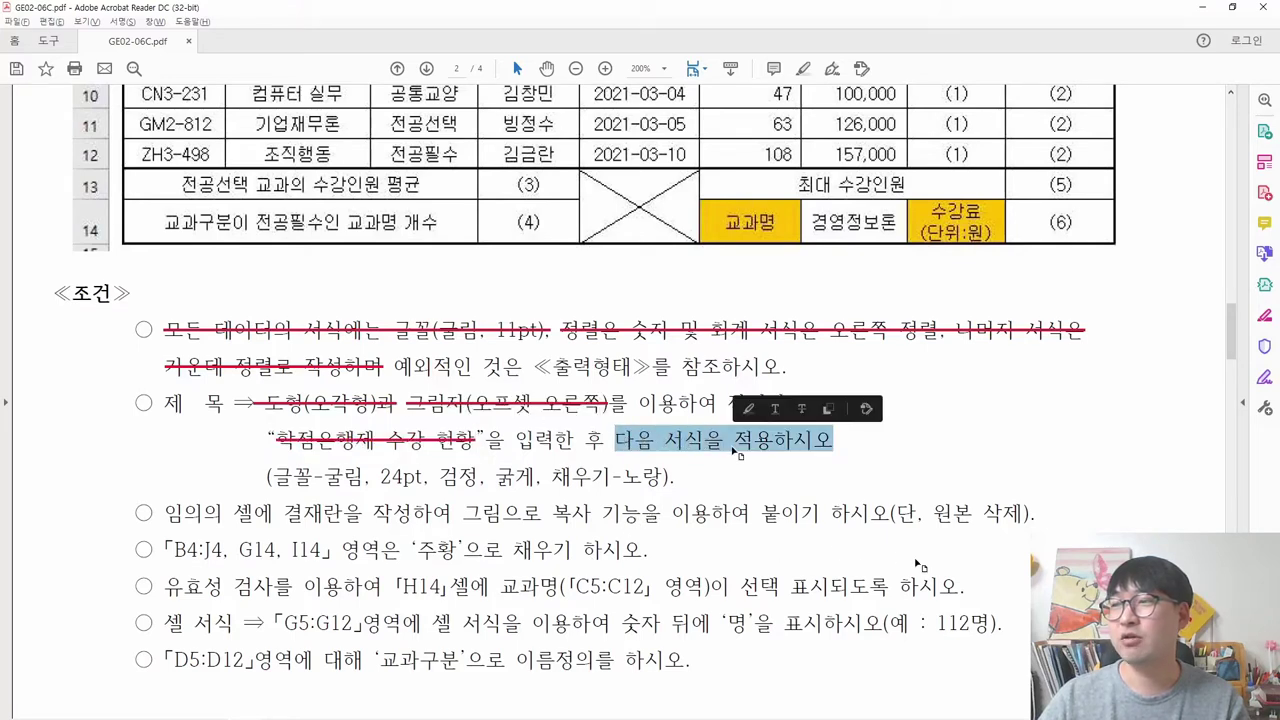
- Set the title shape's font to 굴림 in Excel per the '글꼴-굴림' condition, and return to the PDF
{"action": "left_click_drag", "start_coordinate": [278, 478], "coordinate": [372, 478]}
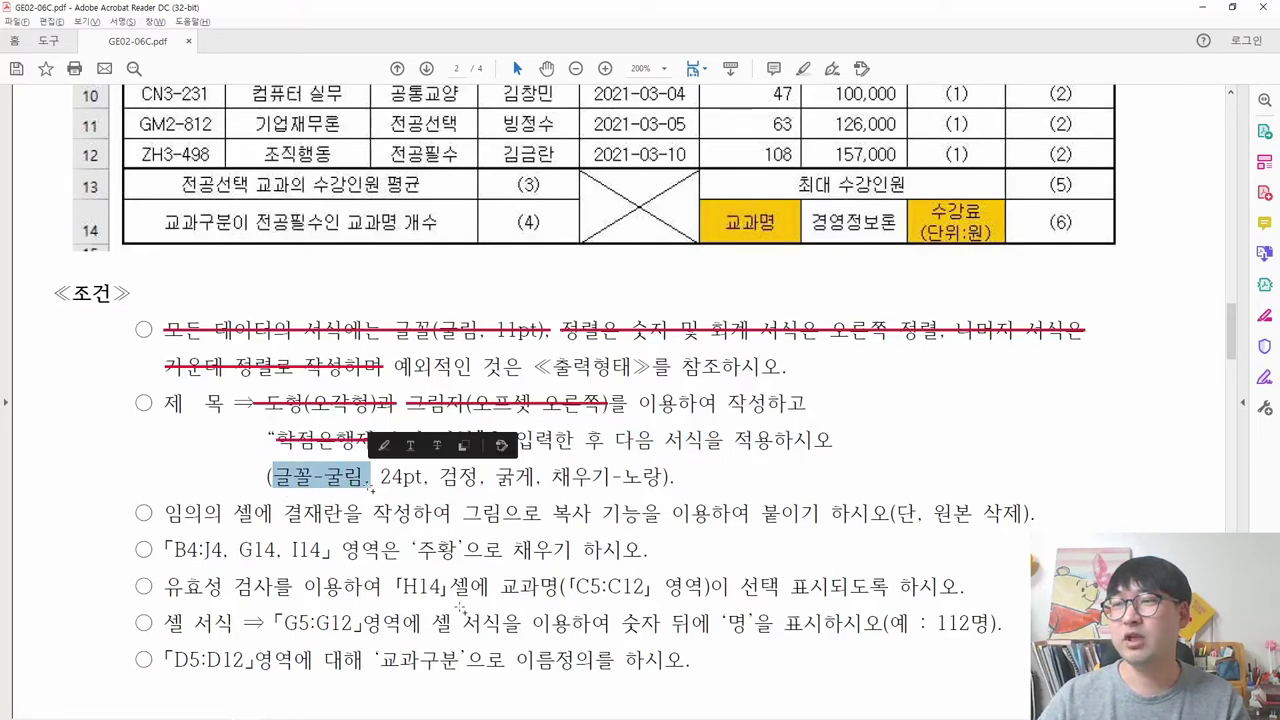
{"action": "key", "text": "alt+Tab"}
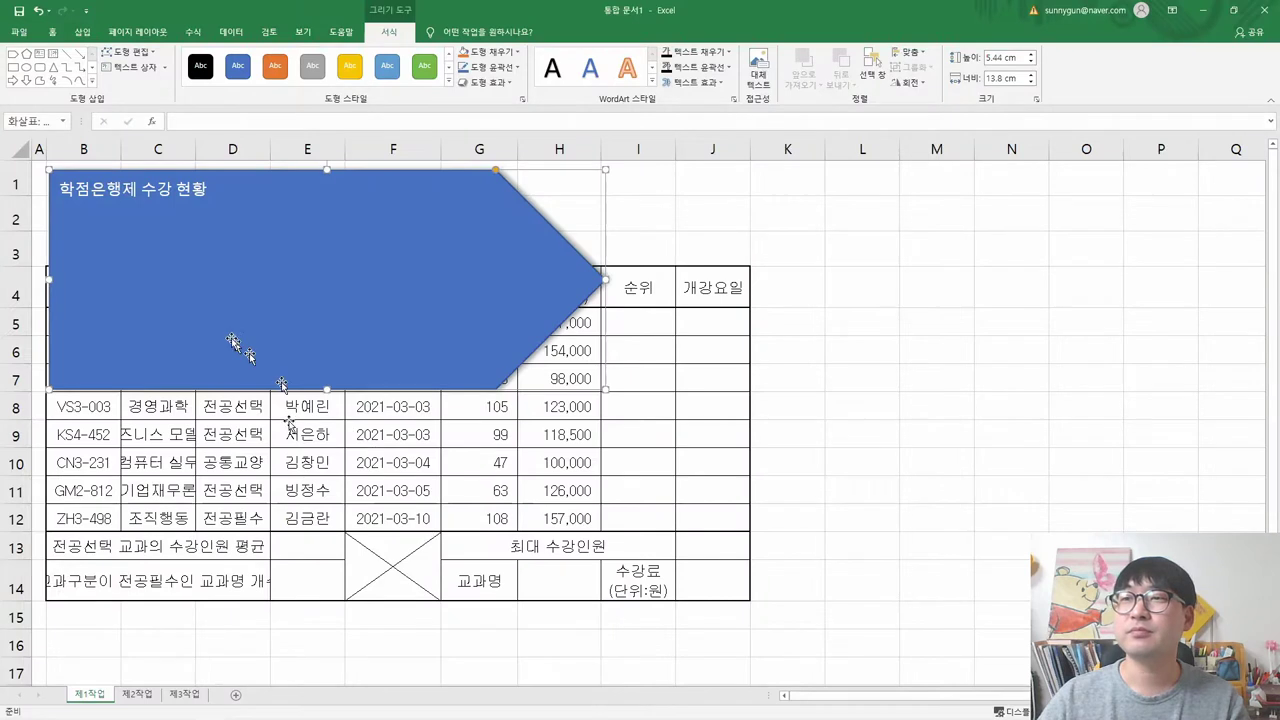
{"action": "left_click", "coordinate": [53, 33]}
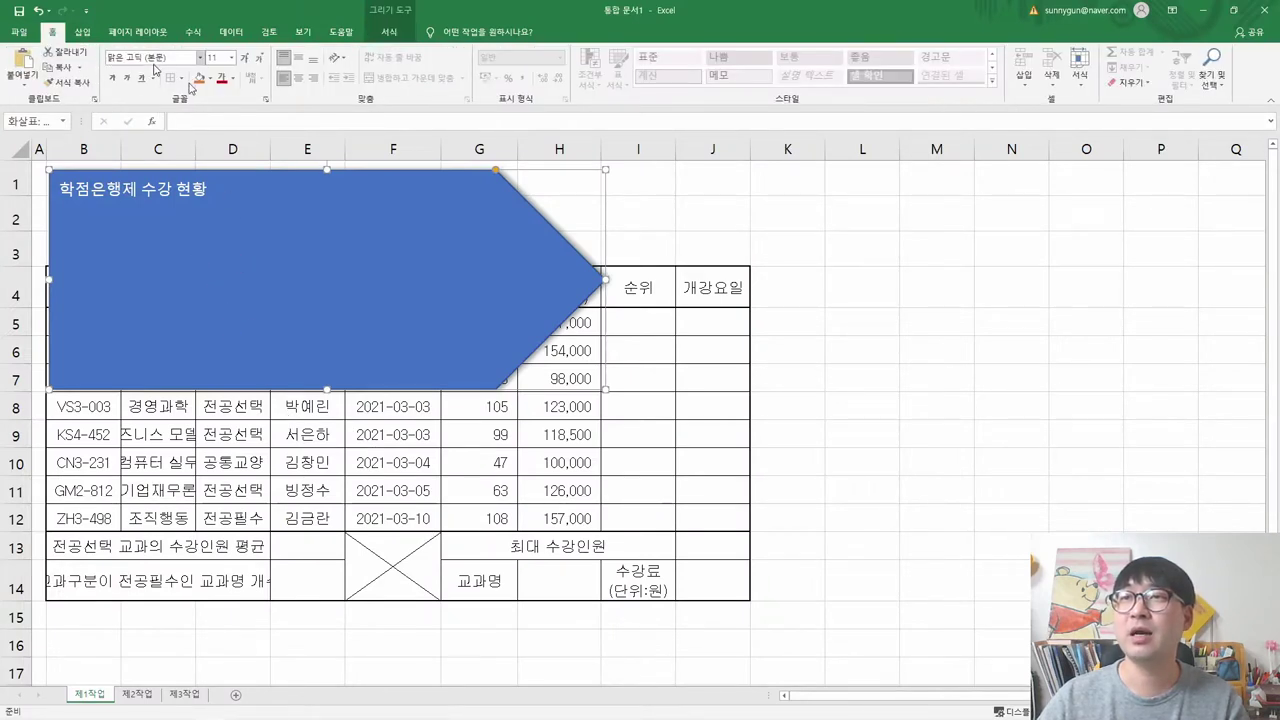
{"action": "left_click", "coordinate": [141, 58]}
{"action": "type", "text": "ㄱ"}
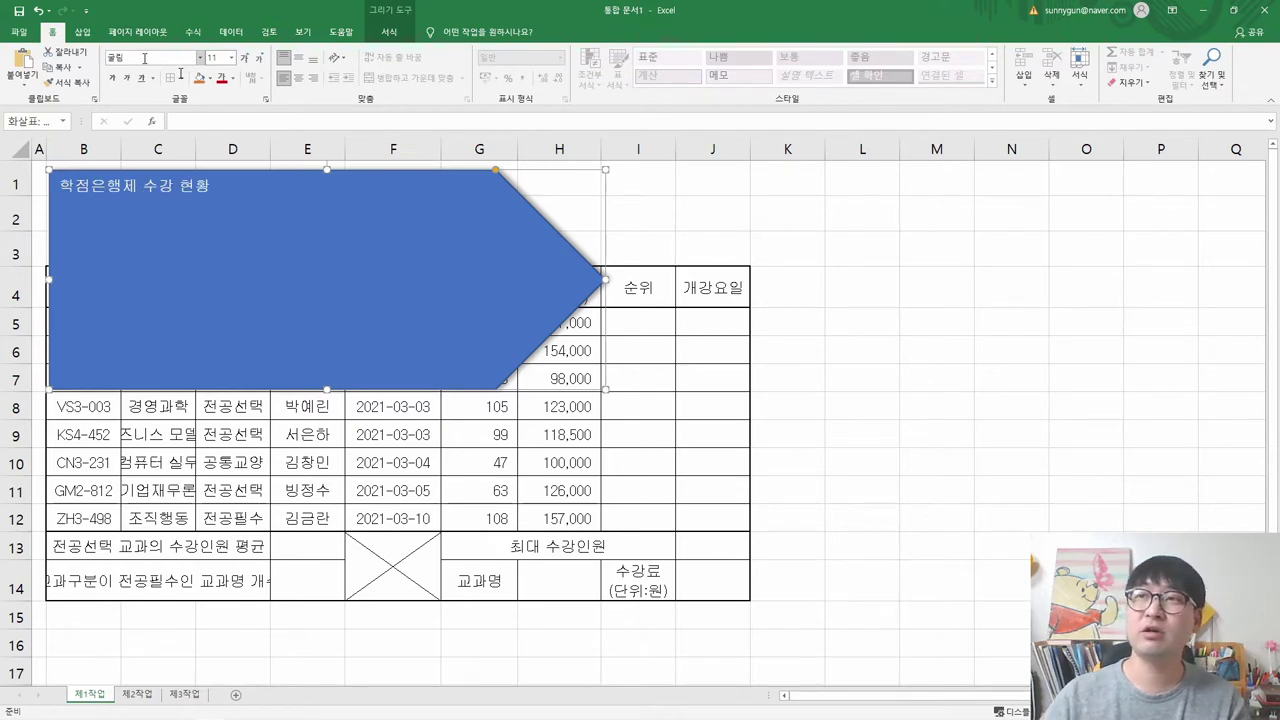
{"action": "key", "text": "alt+Tab"}
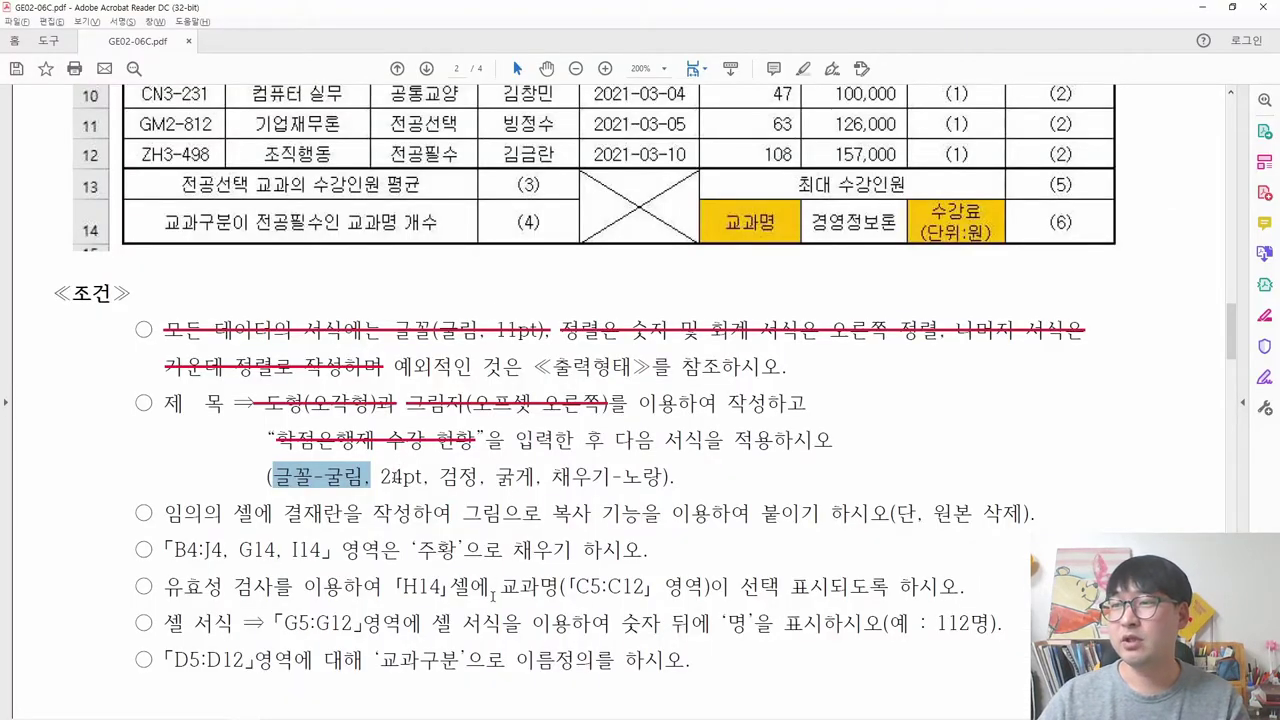
- Format the title shape's text in Excel at 24 pt, in black and bold
{"action": "key", "text": "alt+Tab"}
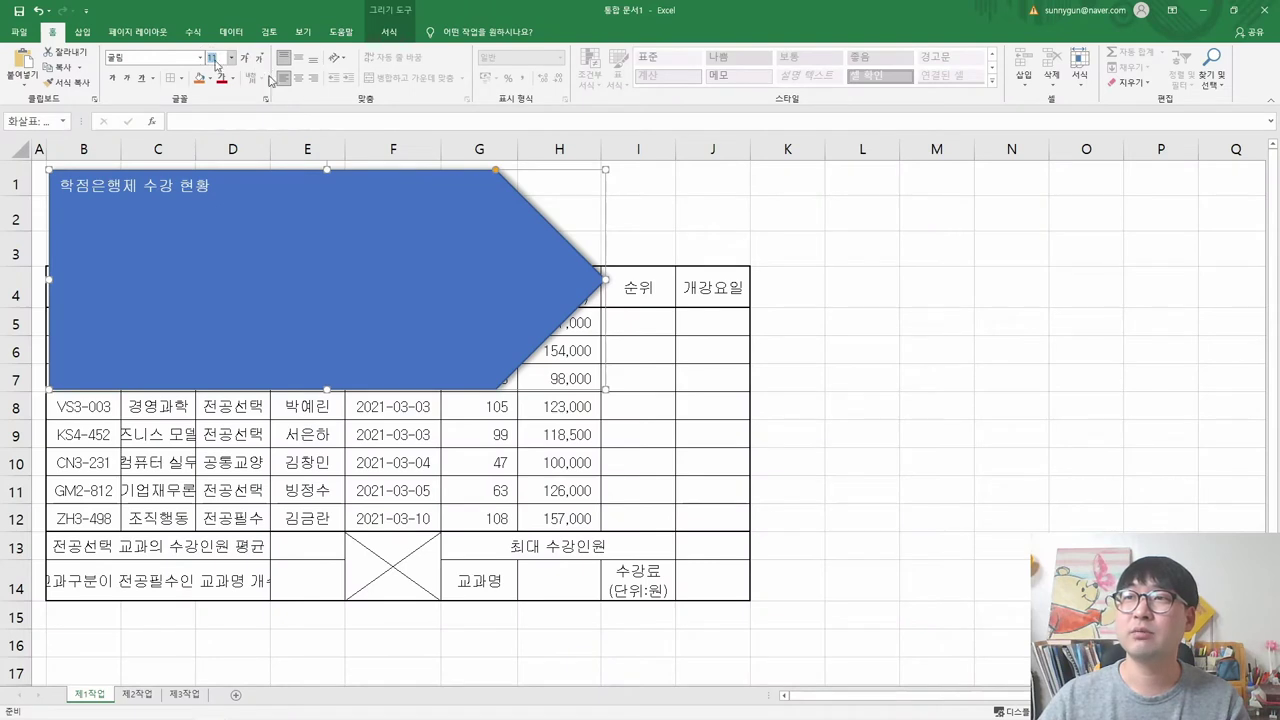
{"action": "left_click", "coordinate": [214, 58]}
{"action": "type", "text": "24"}
{"action": "key", "text": "Return"}
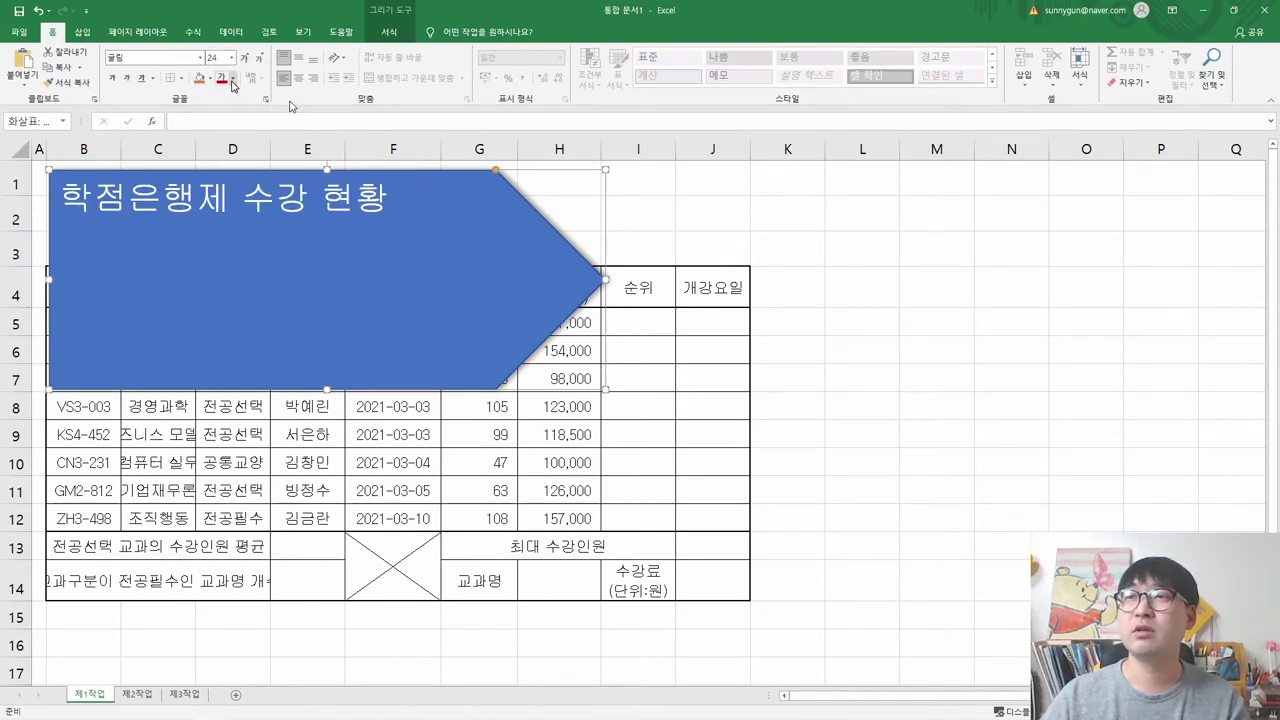
{"action": "left_click", "coordinate": [232, 84]}
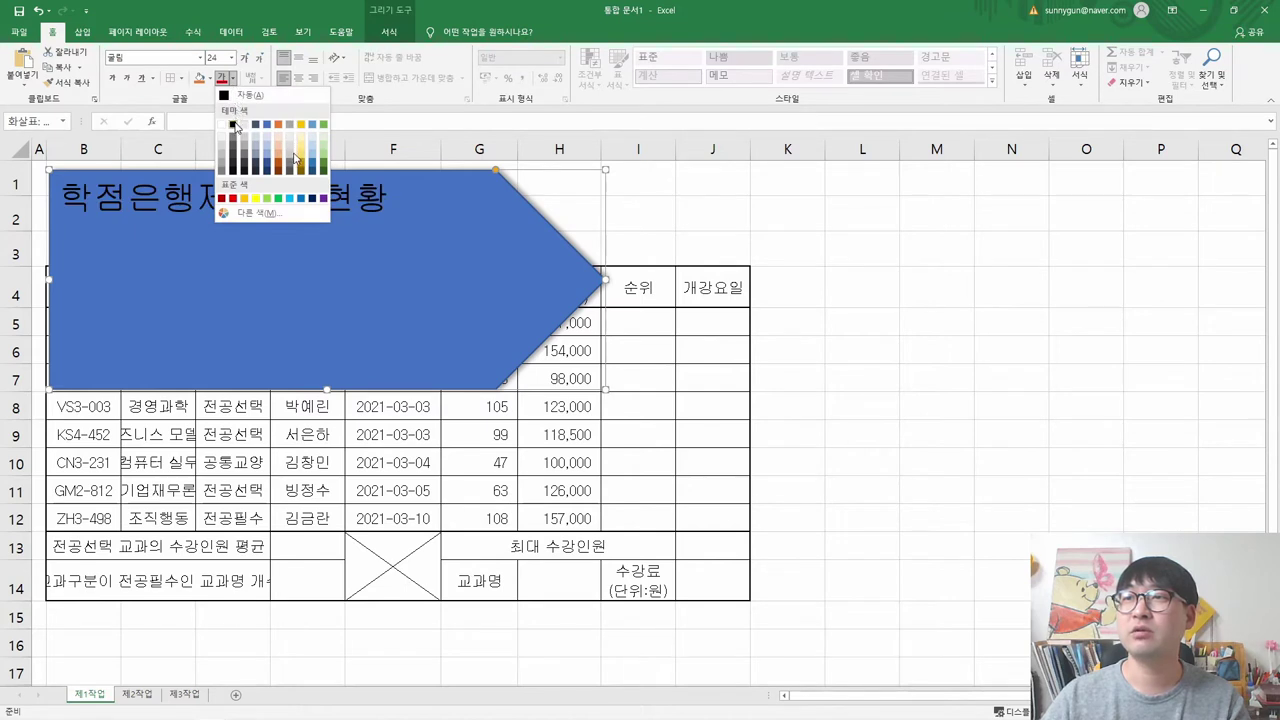
{"action": "left_click", "coordinate": [233, 125]}
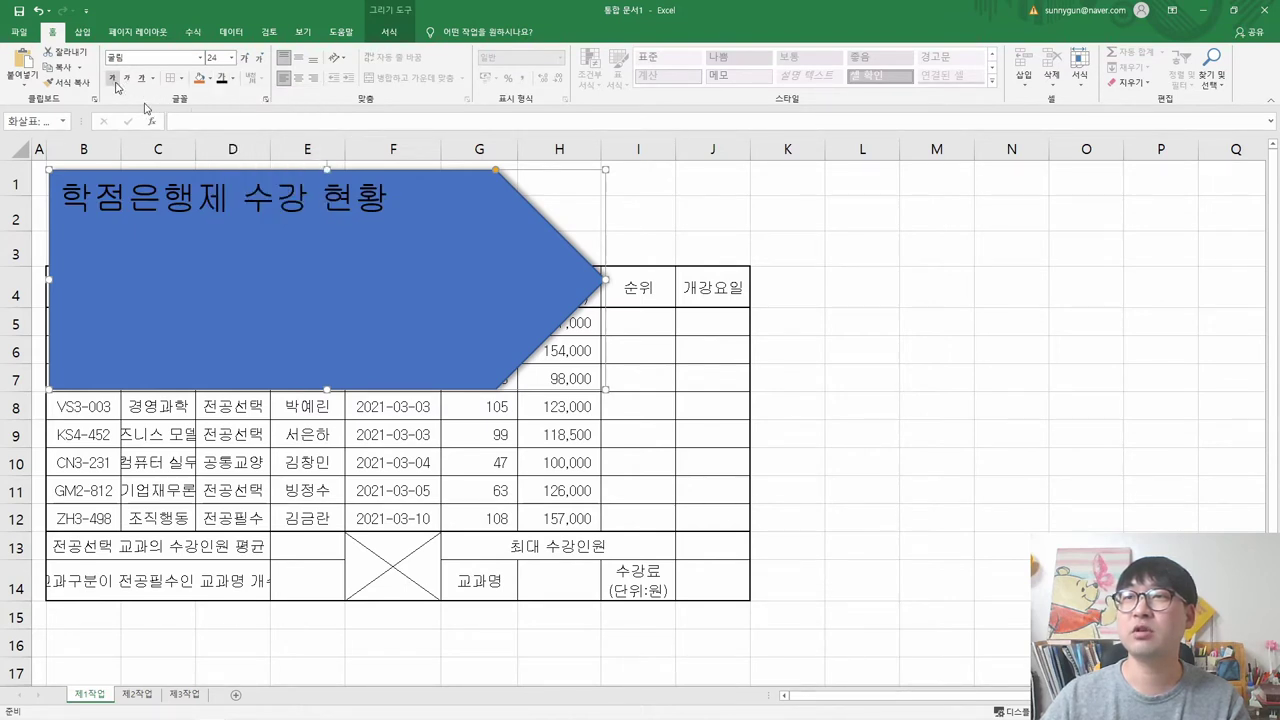
{"action": "left_click", "coordinate": [115, 83]}
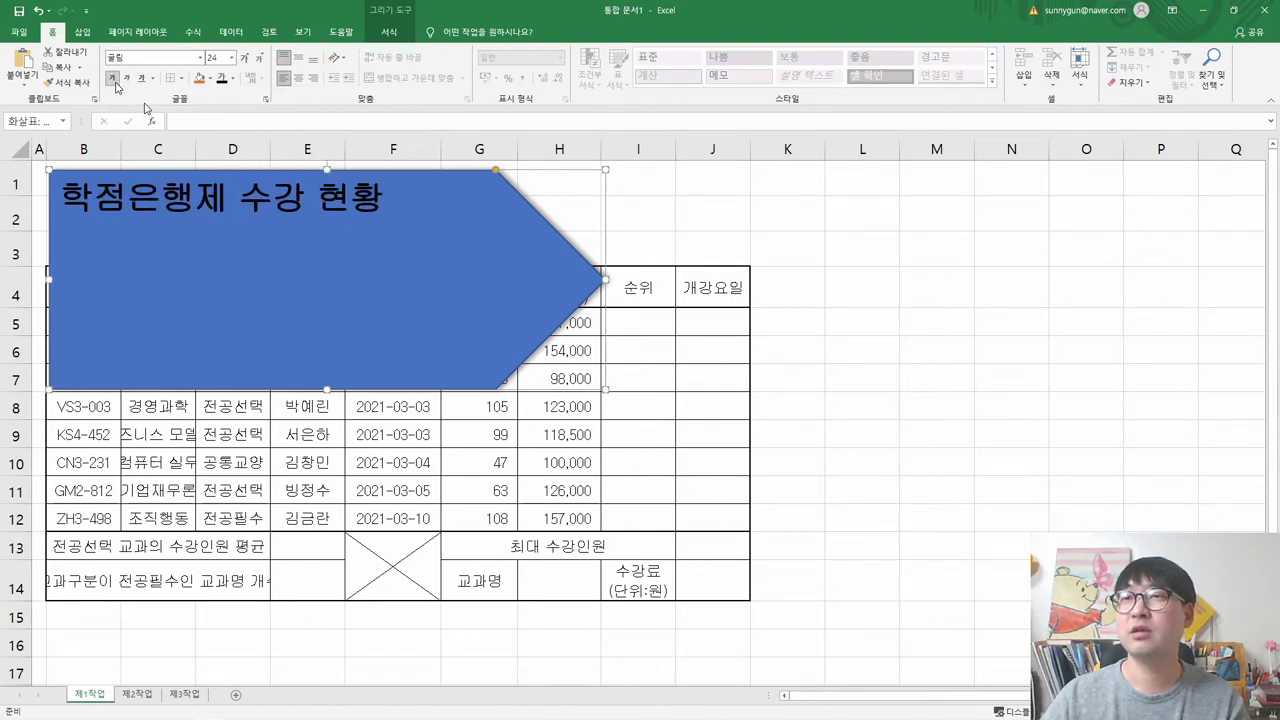
- Check the fill condition in the PDF and fill the title shape in Excel with standard yellow (노랑)
{"action": "key", "text": "alt+Tab"}
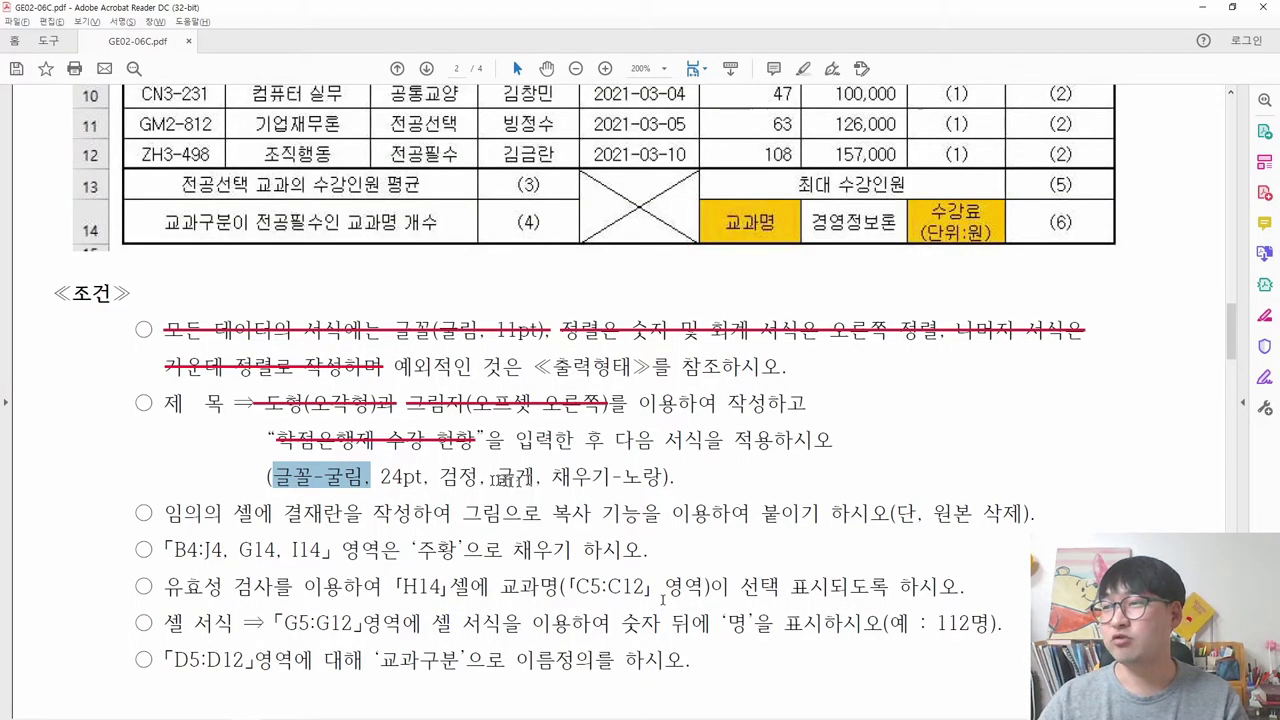
{"action": "key", "text": "alt+Tab"}
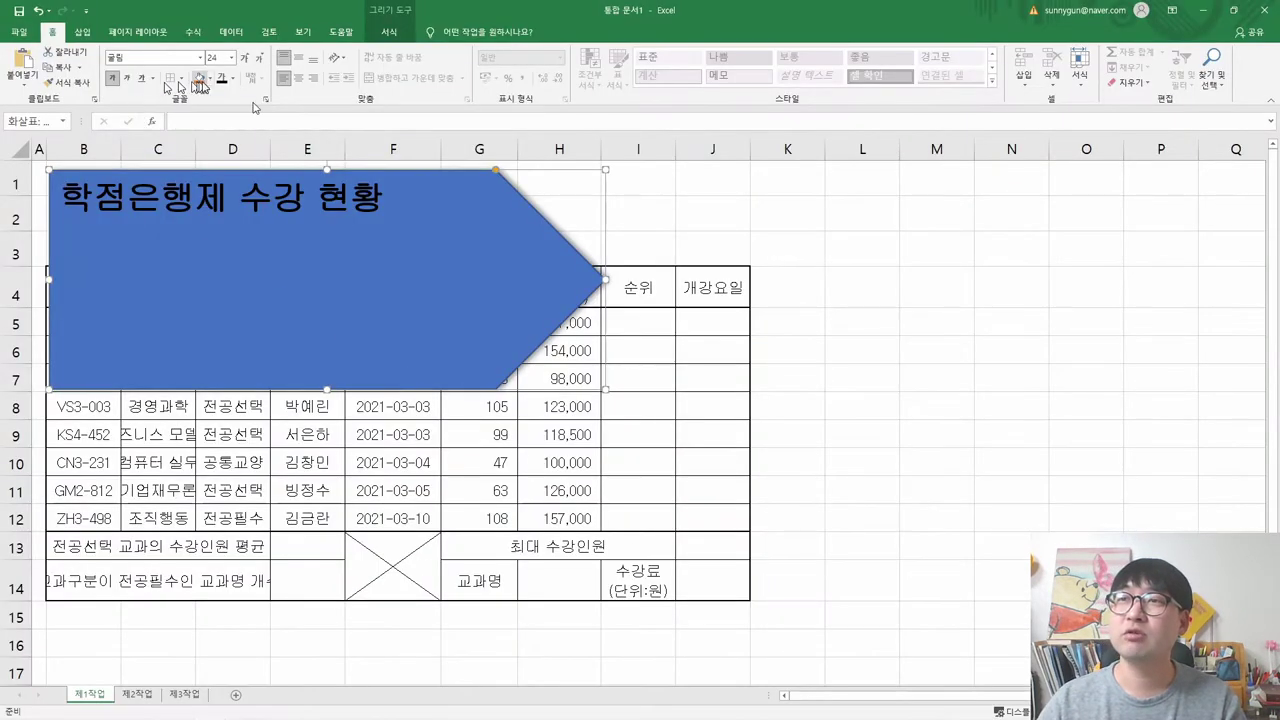
{"action": "left_click", "coordinate": [209, 80]}
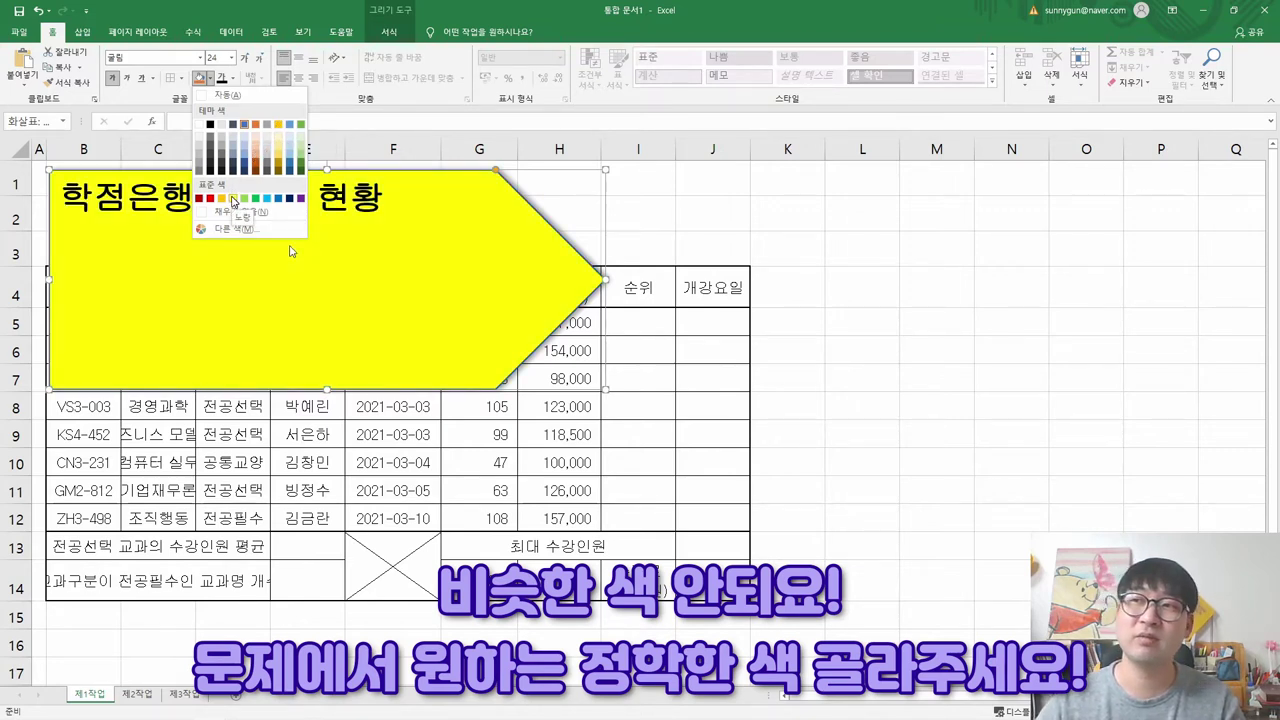
{"action": "left_click", "coordinate": [233, 200]}
- In the PDF, strike out the whole '제목' condition, from its first line through '채우기-노랑'
{"action": "key", "text": "alt+Tab"}
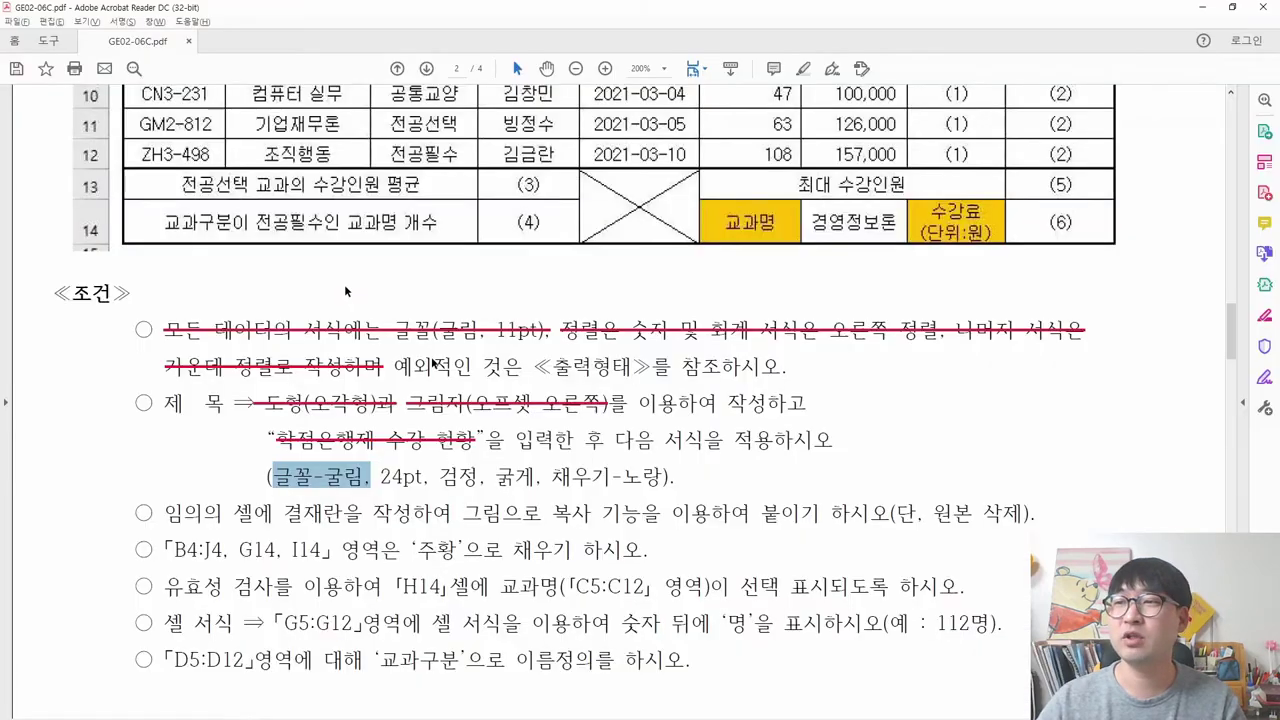
{"action": "left_click_drag", "start_coordinate": [685, 478], "coordinate": [158, 407]}
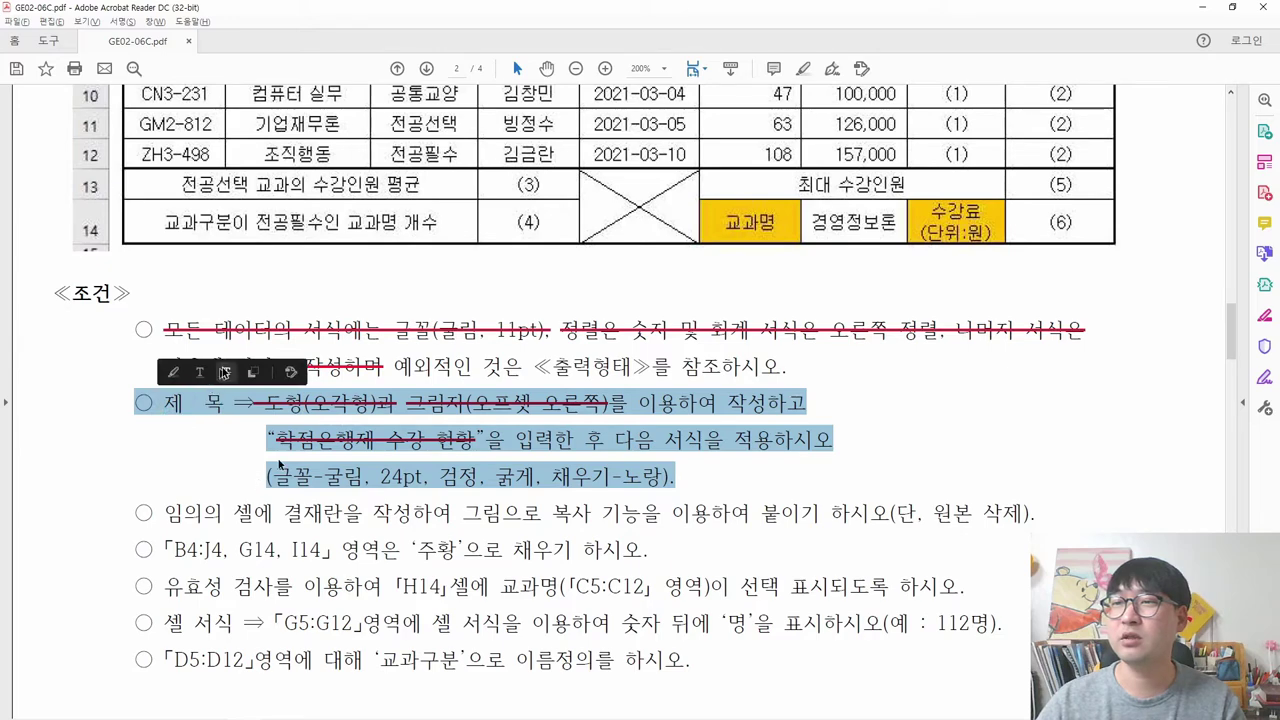
{"action": "left_click", "coordinate": [220, 380]}
- Check the title in the PDF's 출력형태 sample and center the Excel shape's text both horizontally and vertically
{"action": "scroll", "coordinate": [541, 484], "scroll_direction": "up", "scroll_amount": 5}
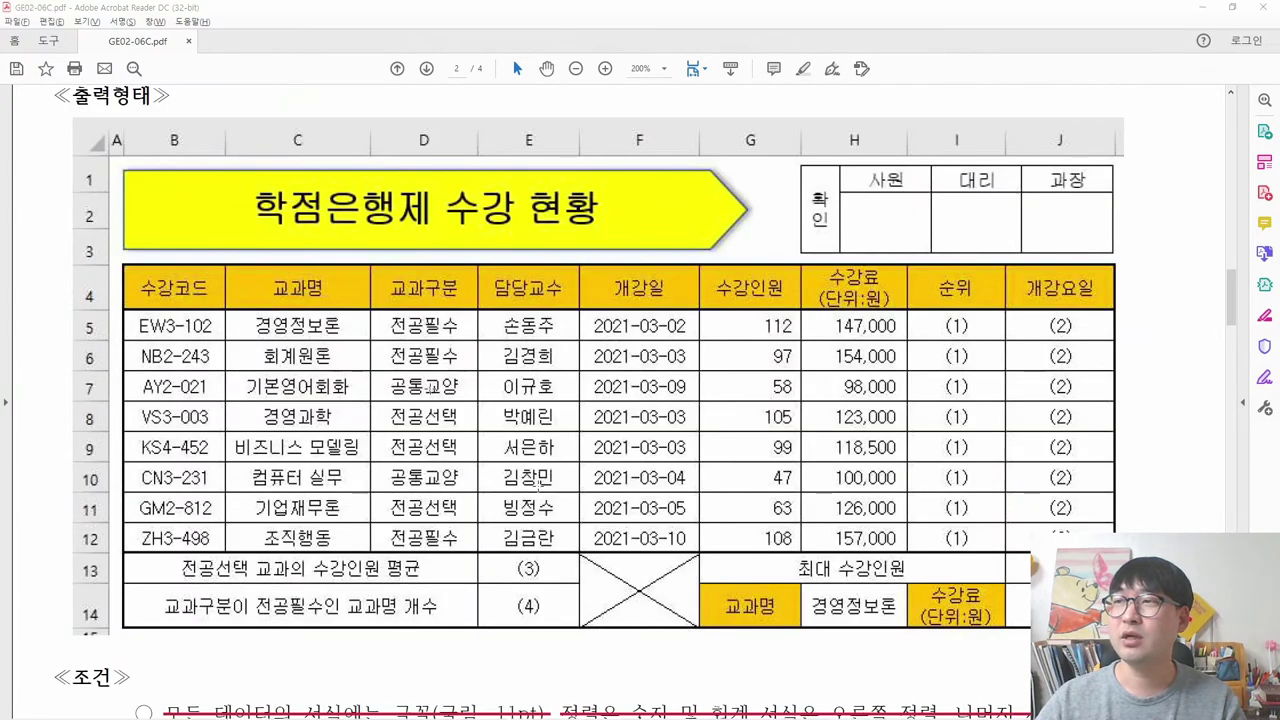
{"action": "key", "text": "alt+Tab"}
{"action": "key", "text": "alt+Tab"}
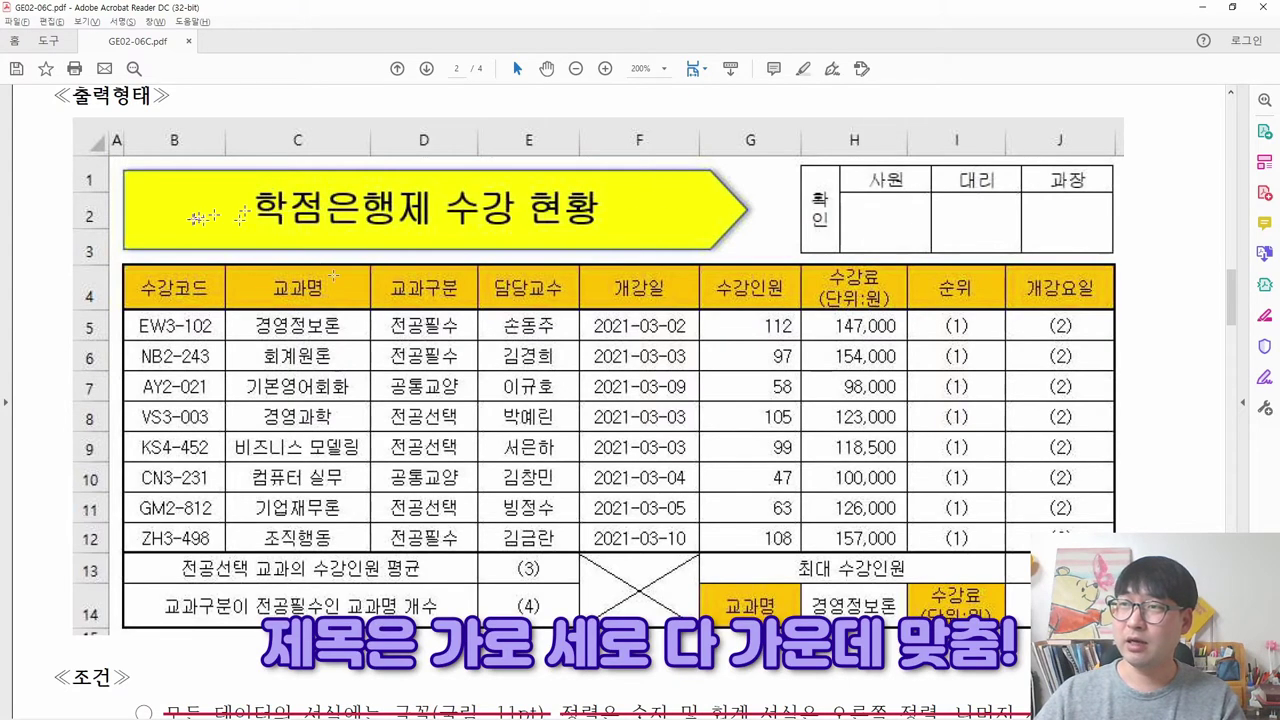
{"action": "key", "text": "alt+Tab"}
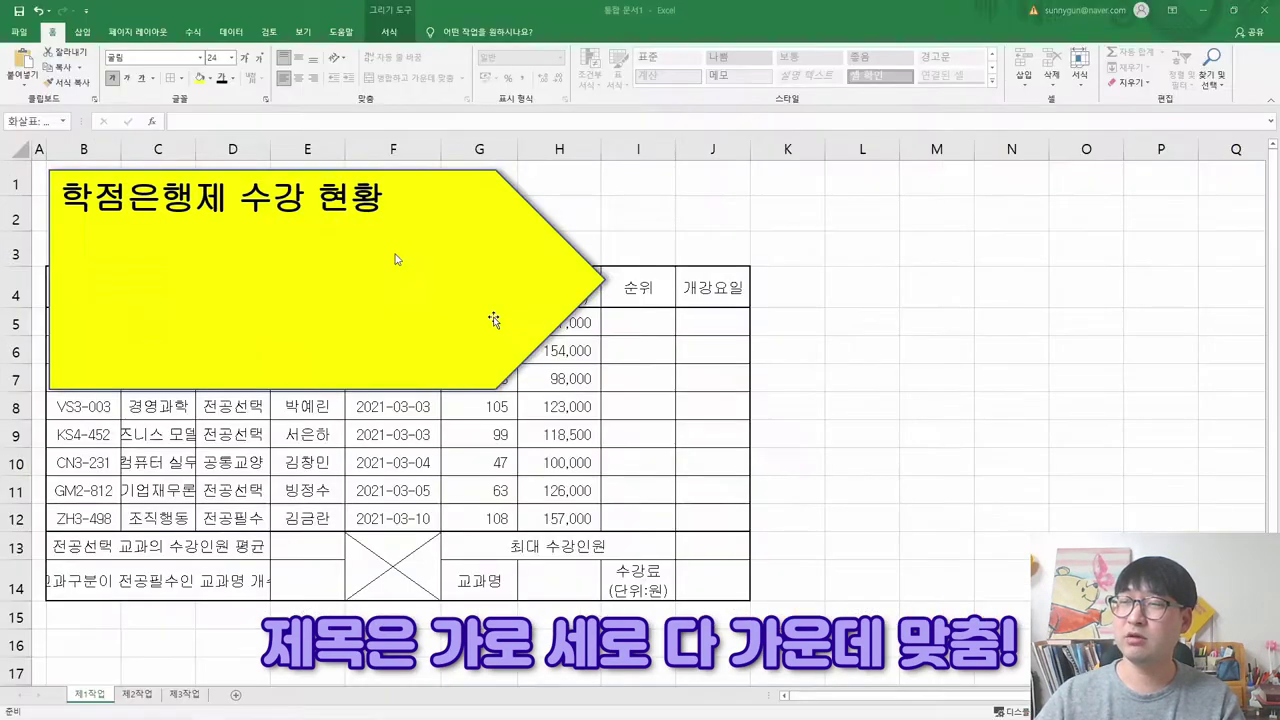
{"action": "left_click", "coordinate": [298, 78]}
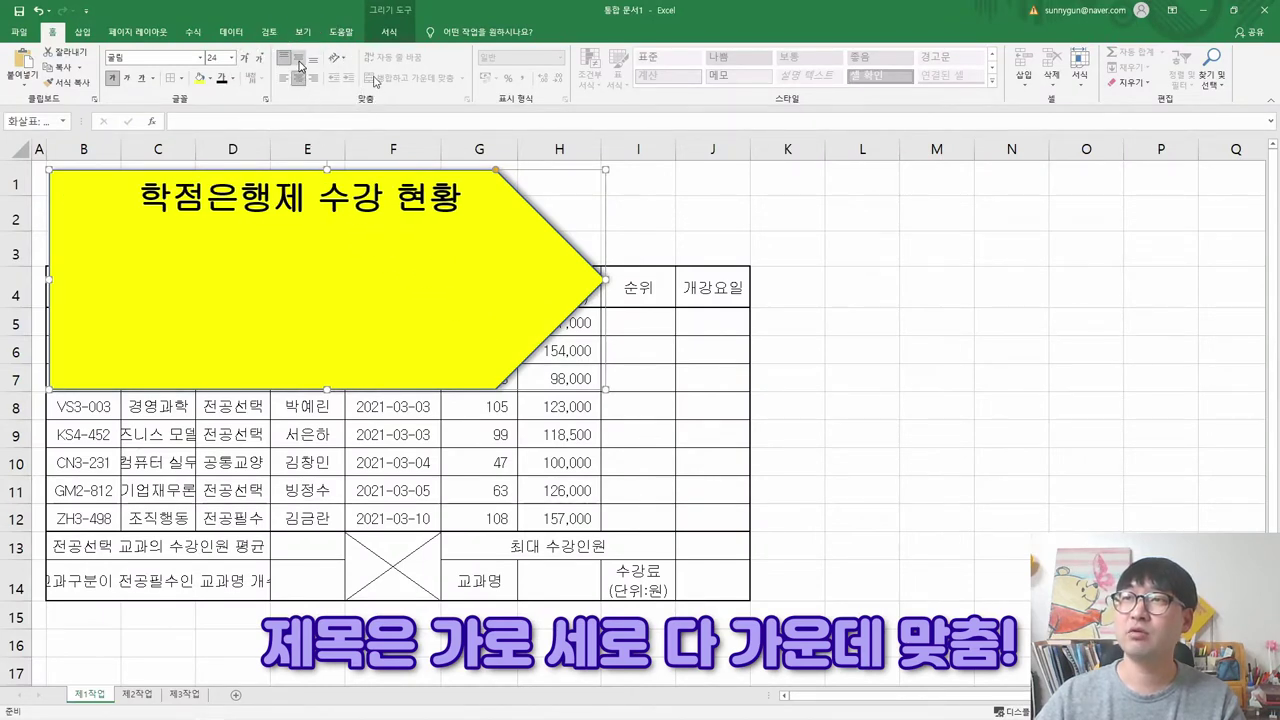
{"action": "left_click", "coordinate": [299, 62]}
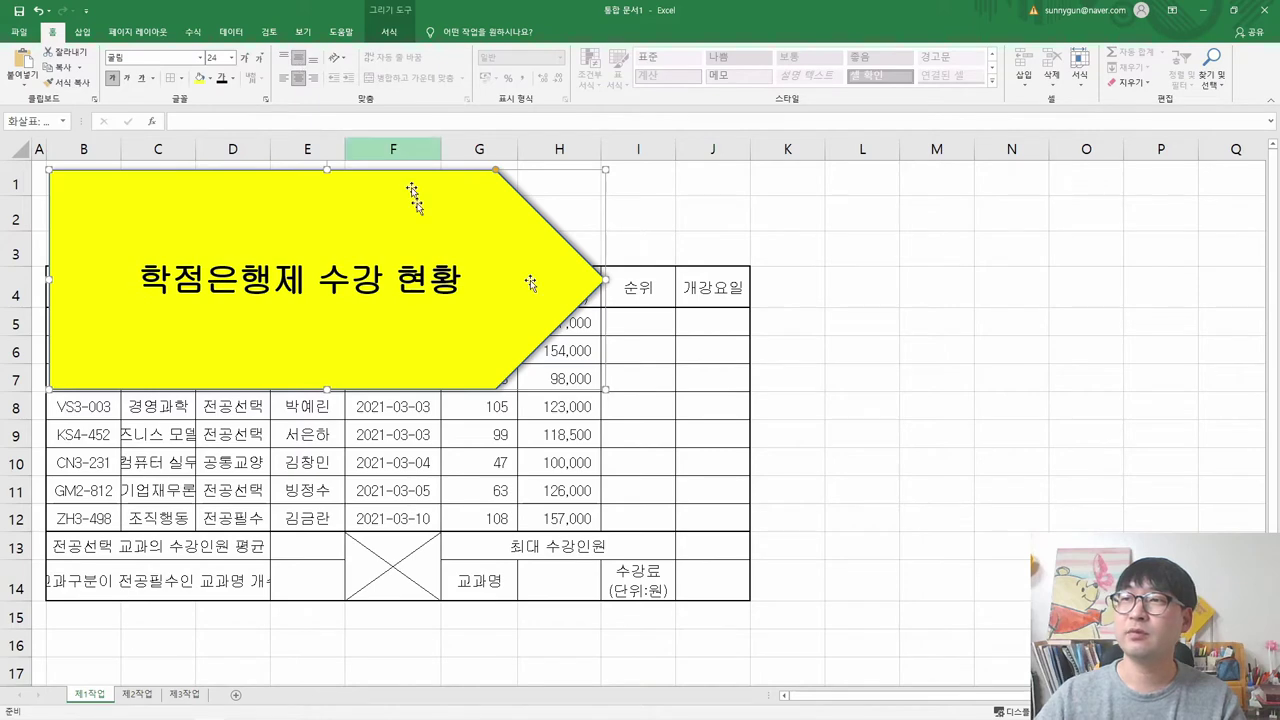
- Shrink the title shape to fit within rows 1 to 3 above the table, from column B into G, as in the PDF sample
{"action": "key", "text": "alt+Tab"}
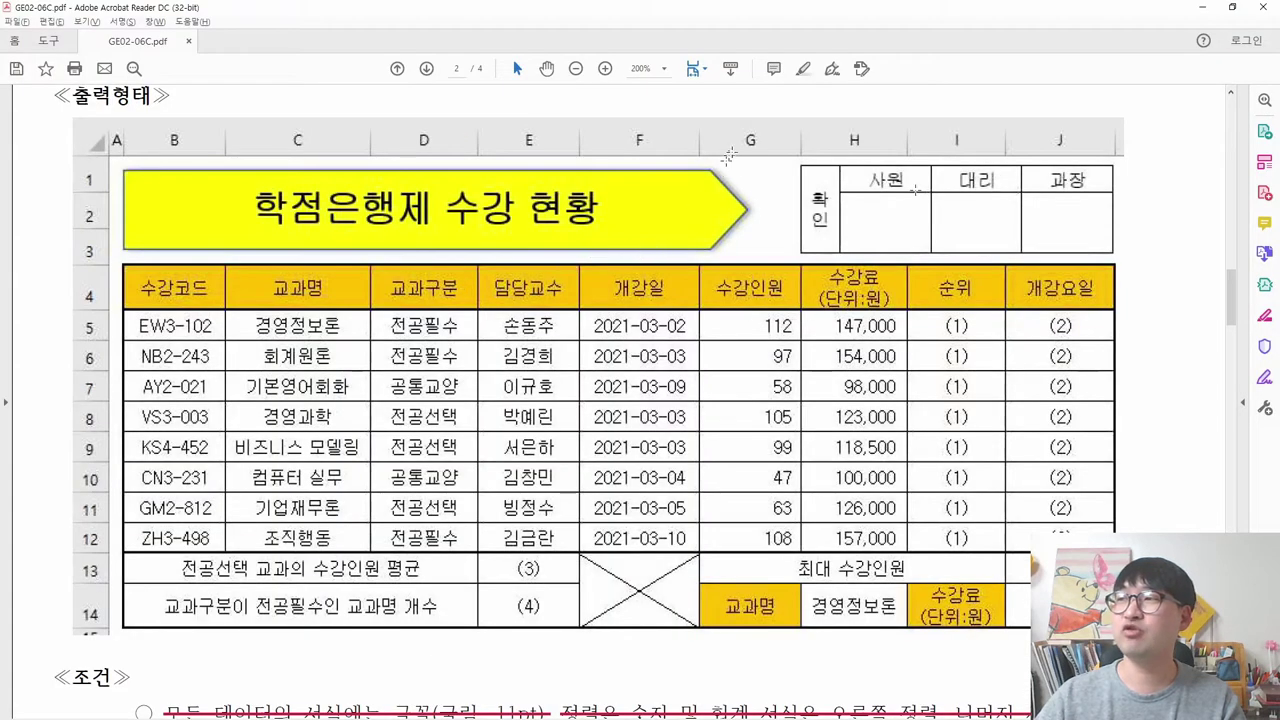
{"action": "key", "text": "alt+Tab"}
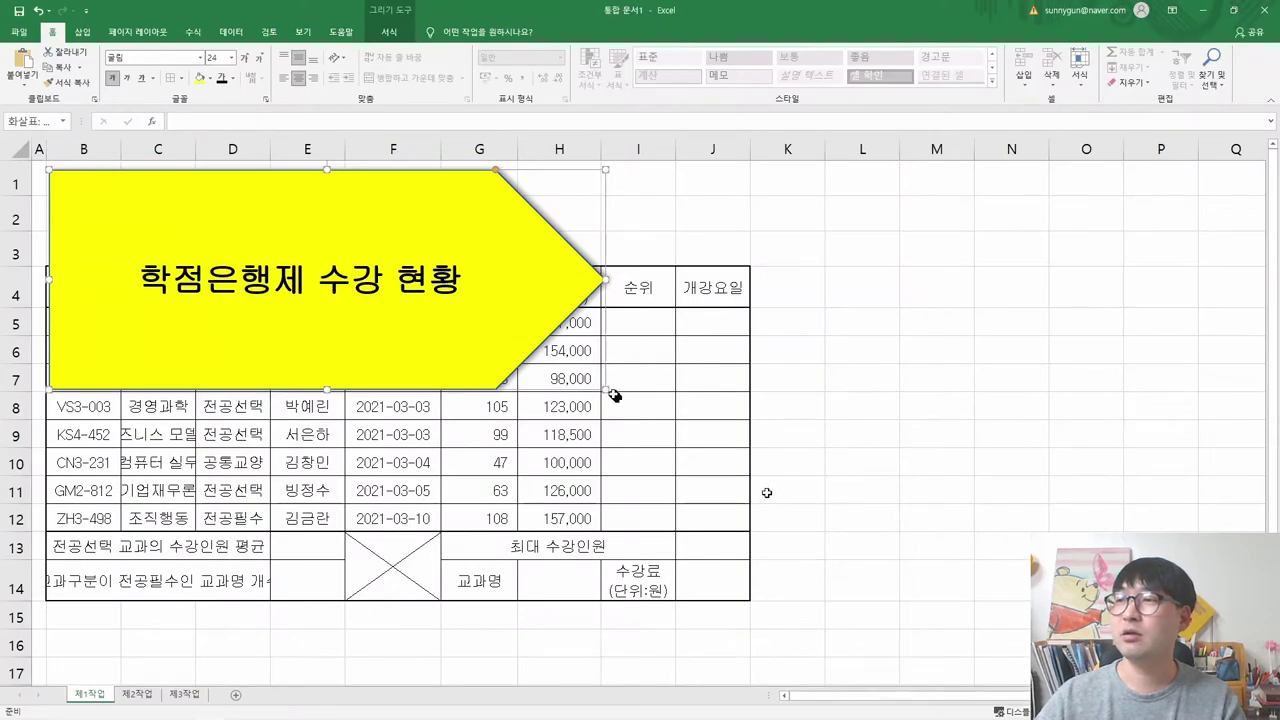
{"action": "left_click_drag", "start_coordinate": [606, 390], "coordinate": [486, 251]}
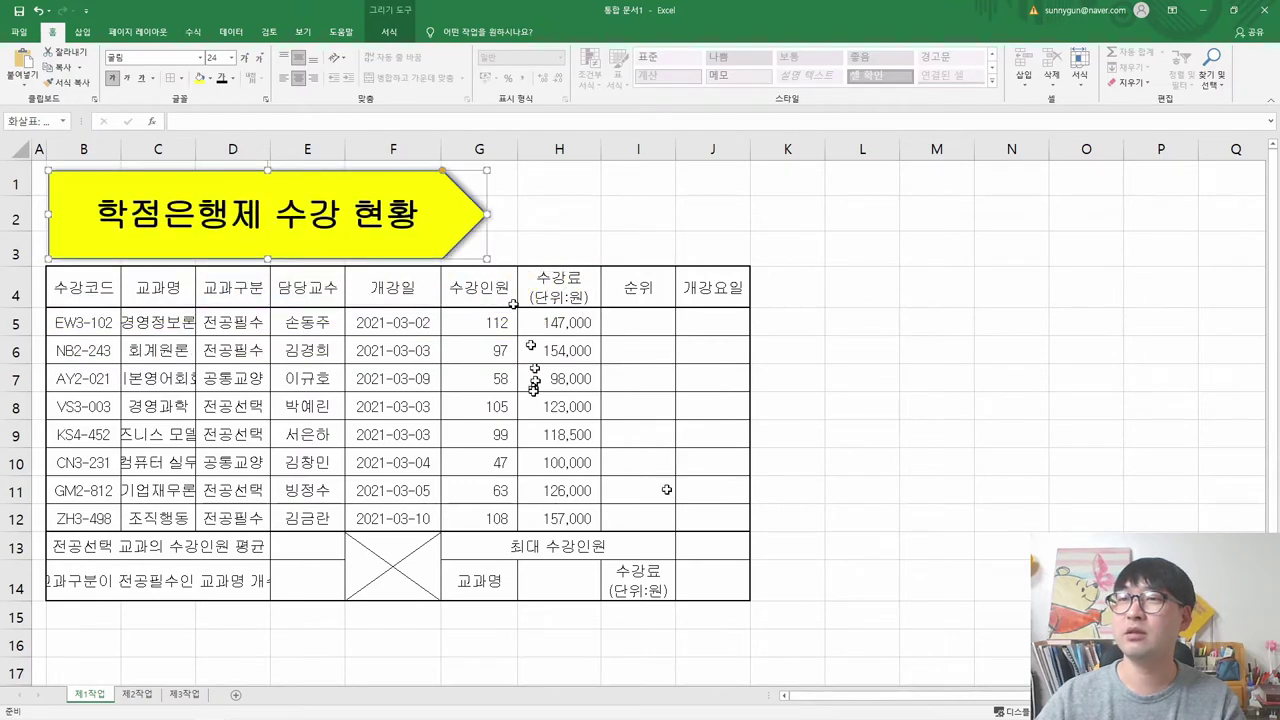
- Compare the sheet with the PDF sample and autofit column C so the 교과명 entries show in full
{"action": "key", "text": "alt+Tab"}
{"action": "key", "text": "alt+Tab"}
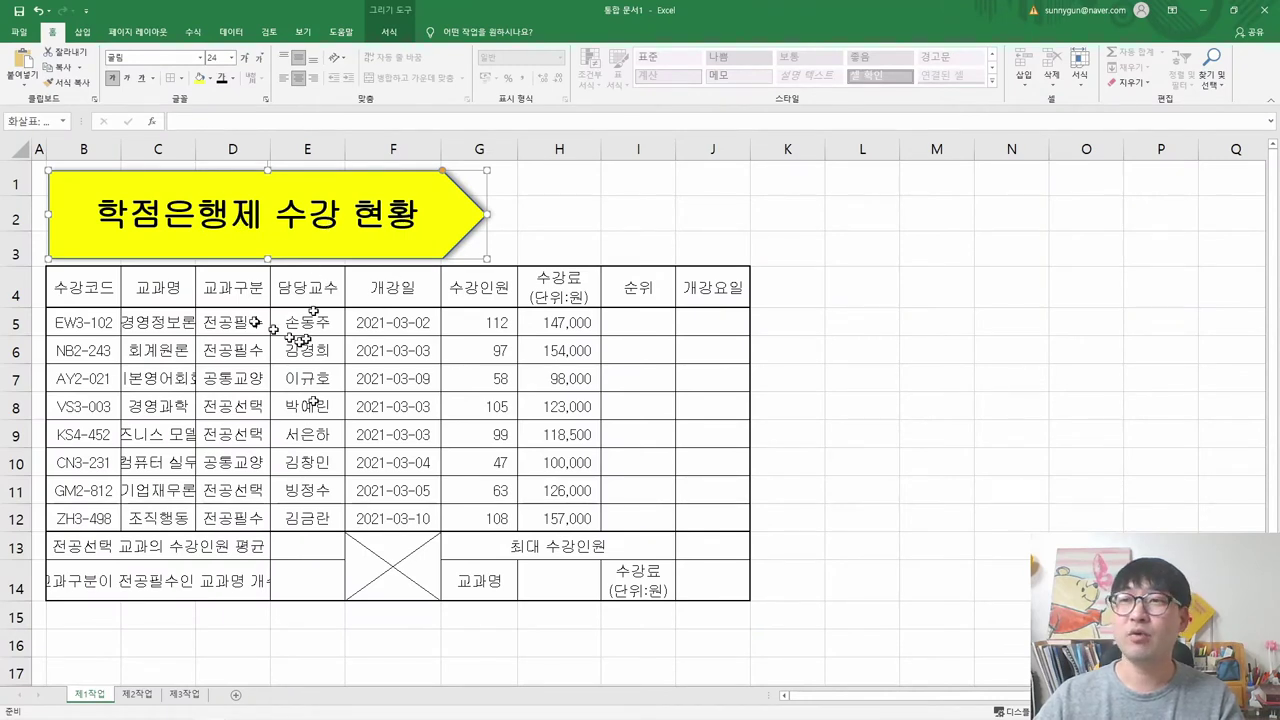
{"action": "left_click", "coordinate": [112, 299]}
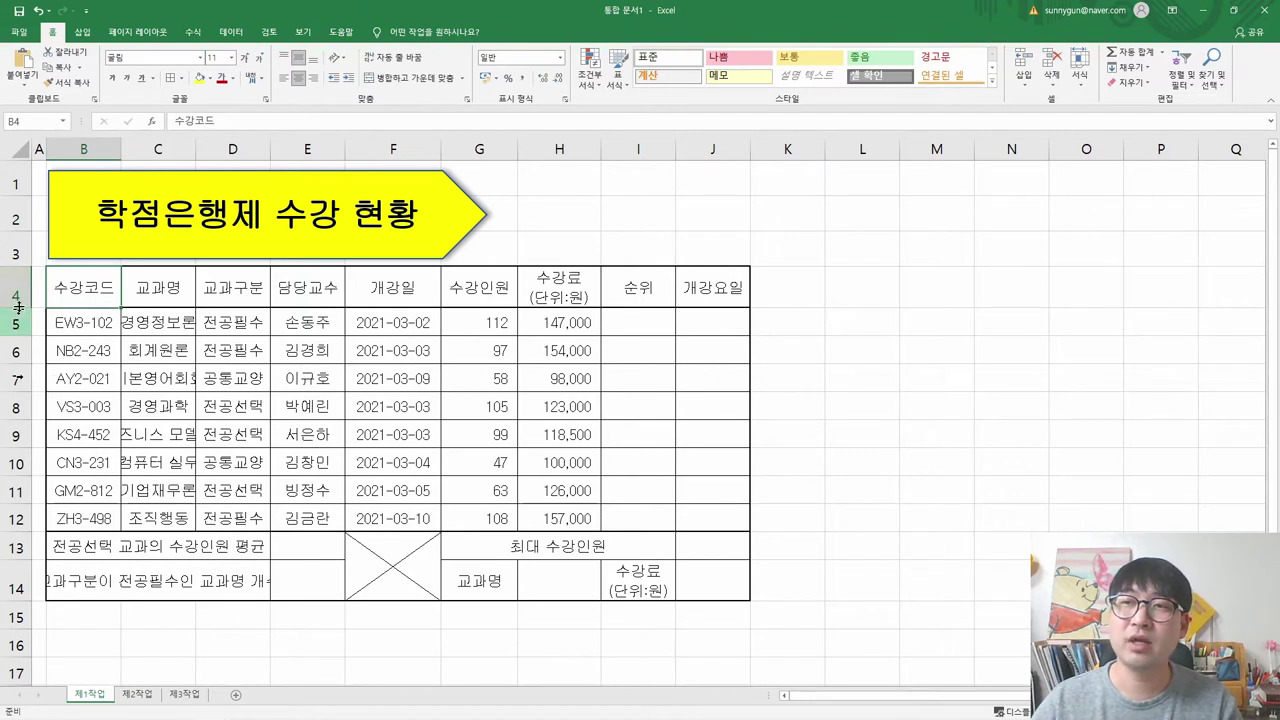
{"action": "double_click", "coordinate": [195, 148]}
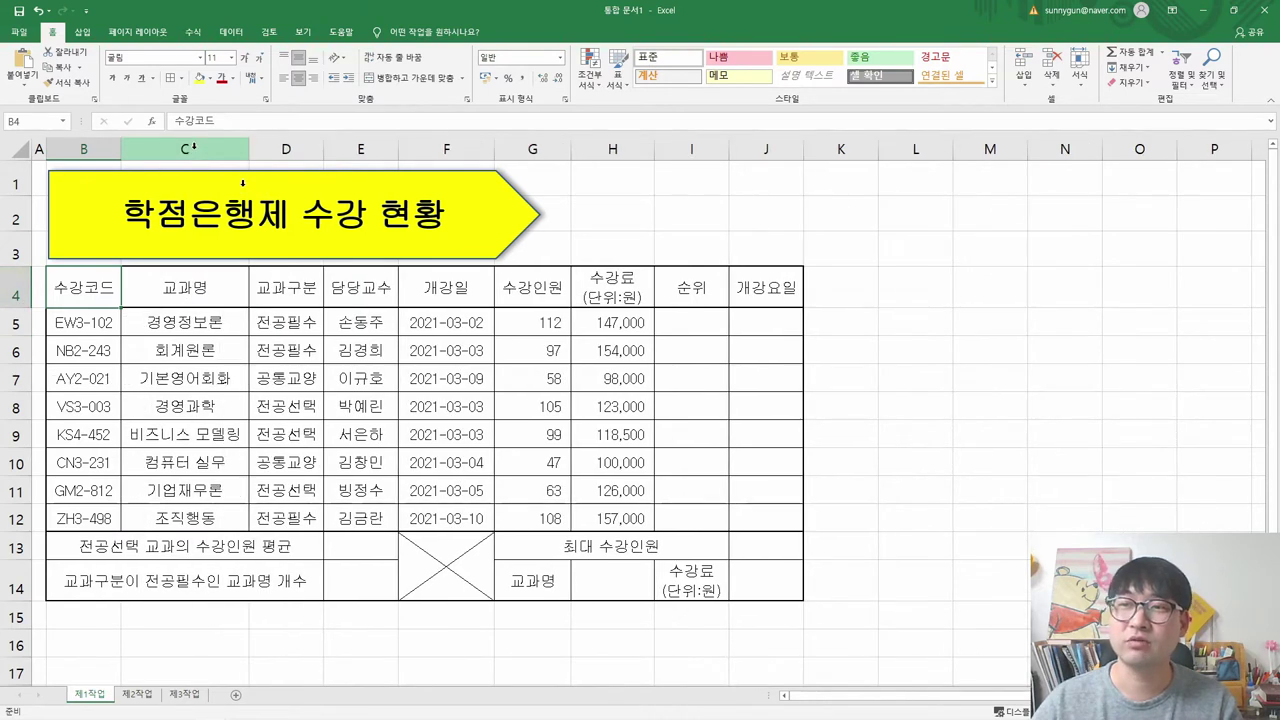
- Compare column spacing with the PDF sample and widen column B and columns D through J in Excel to match it approximately
{"action": "key", "text": "alt+Tab"}
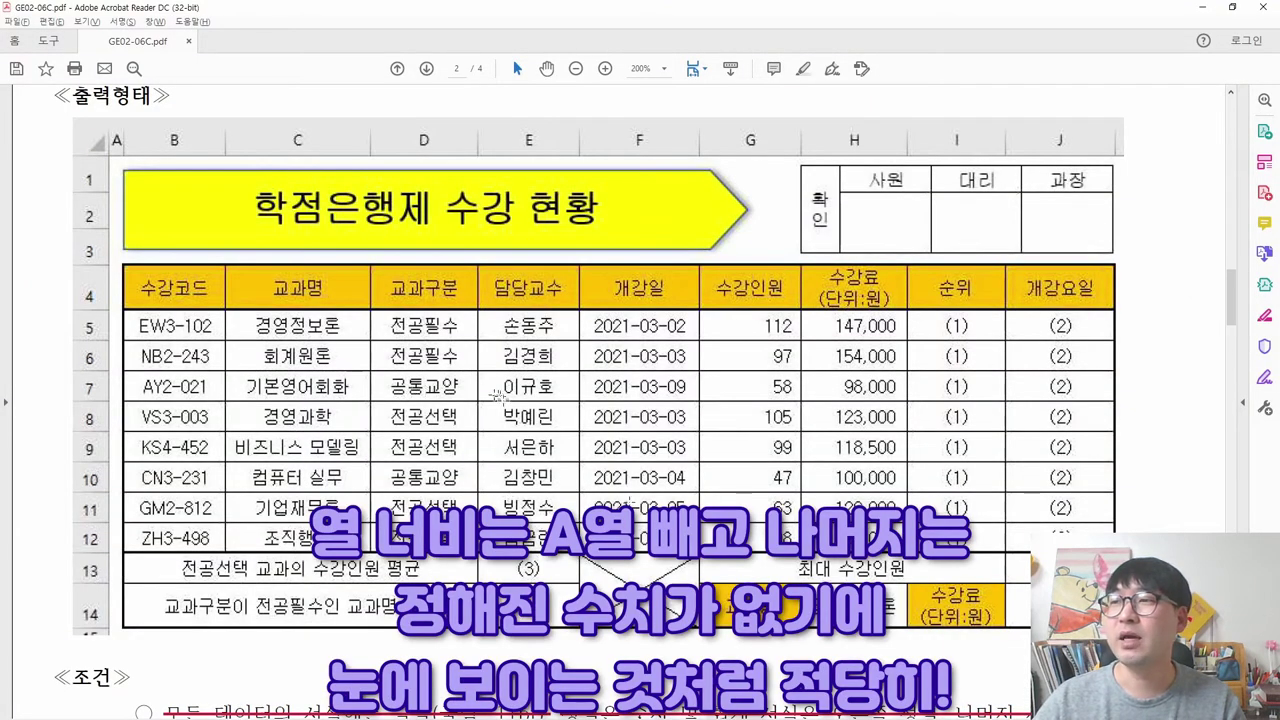
{"action": "left_click_drag", "start_coordinate": [482, 305], "coordinate": [515, 382]}
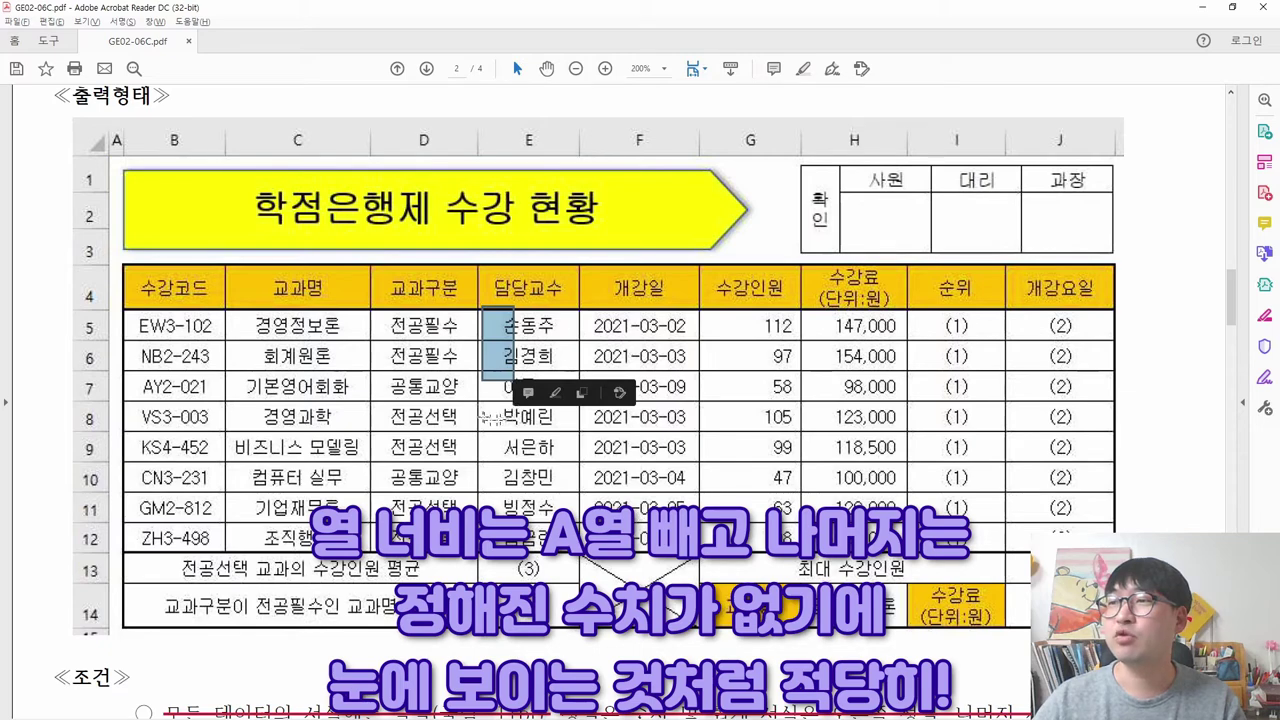
{"action": "left_click_drag", "start_coordinate": [706, 313], "coordinate": [739, 376]}
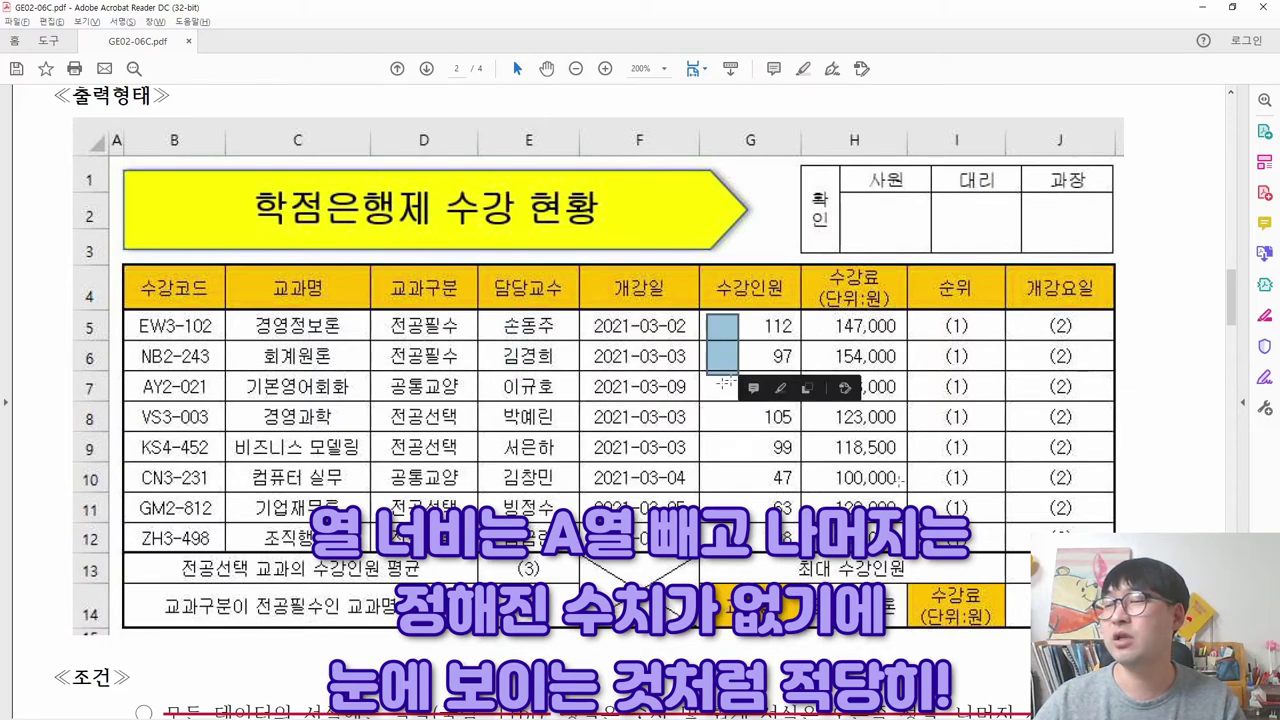
{"action": "key", "text": "alt+Tab"}
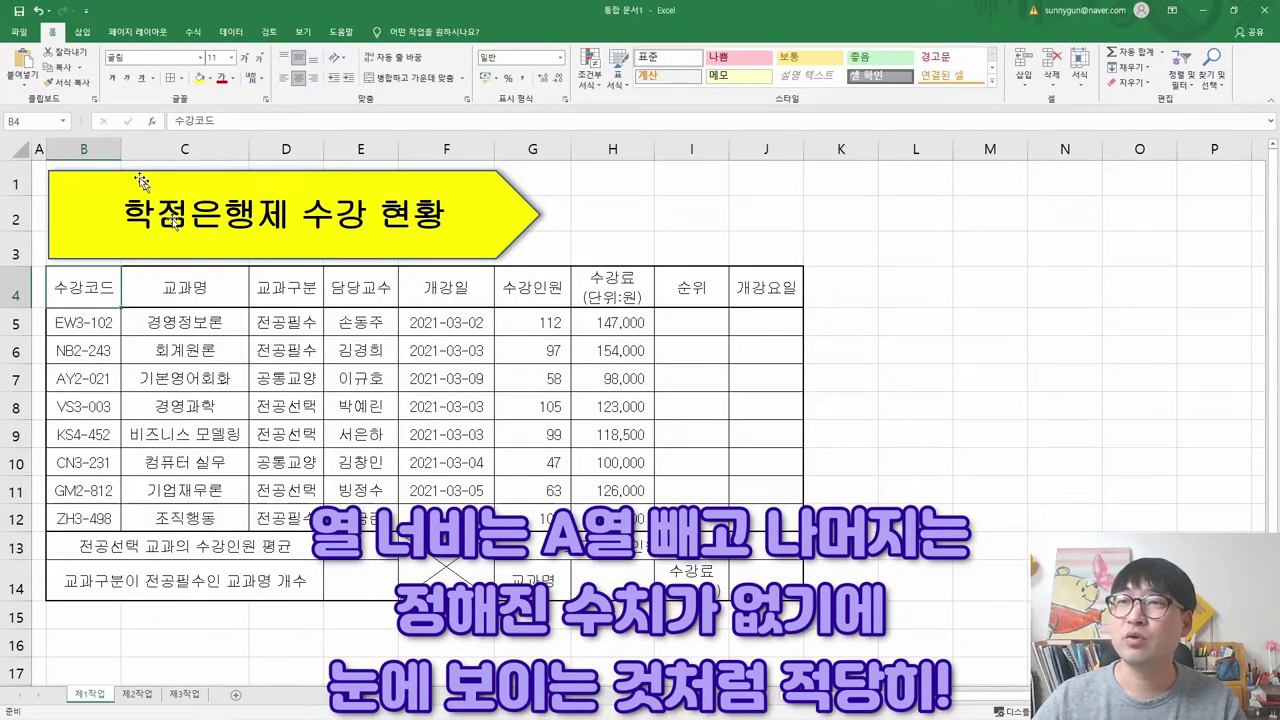
{"action": "left_click_drag", "start_coordinate": [124, 150], "coordinate": [136, 150]}
{"action": "left_click", "coordinate": [176, 148]}
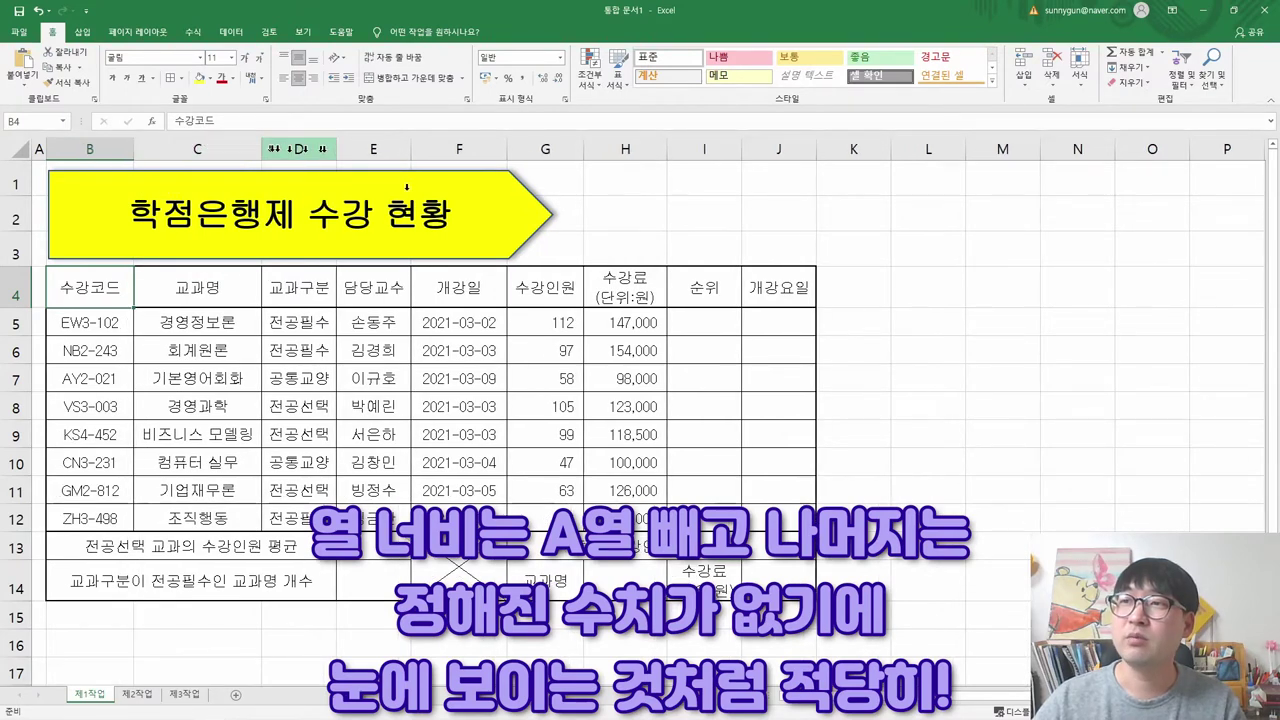
{"action": "left_click_drag", "start_coordinate": [336, 150], "coordinate": [348, 153]}
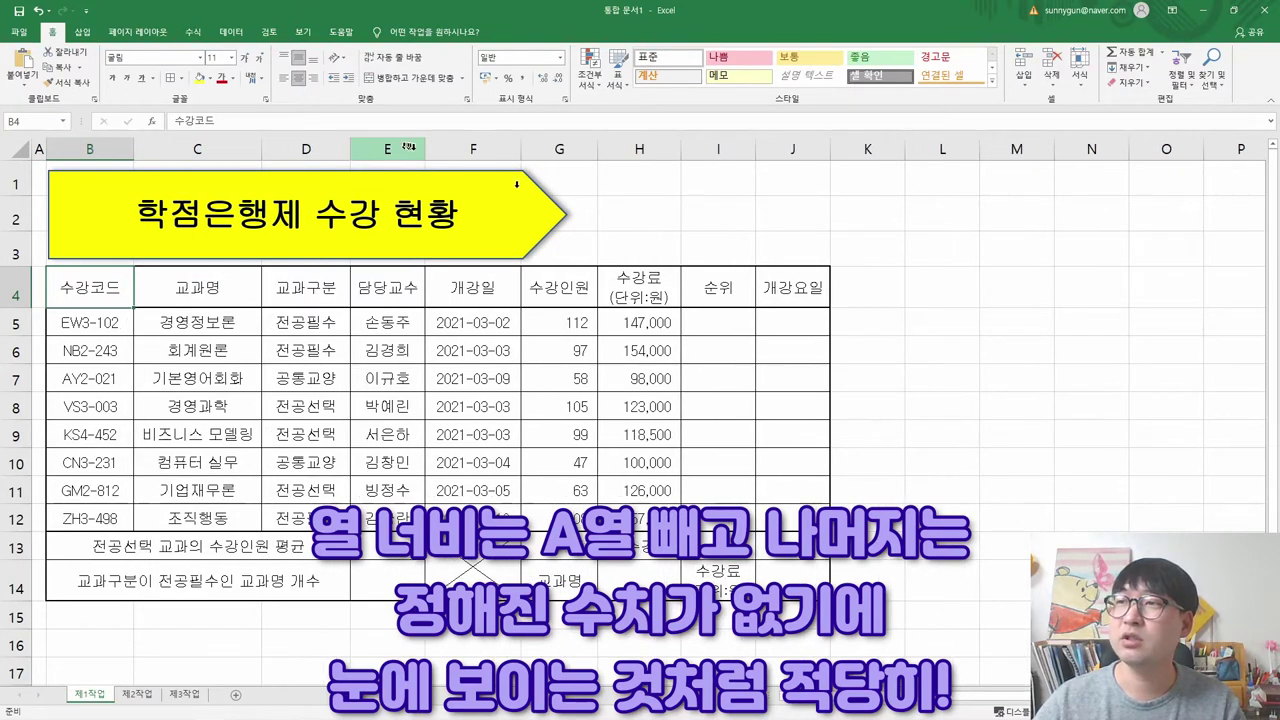
{"action": "left_click_drag", "start_coordinate": [425, 150], "coordinate": [442, 150]}
{"action": "left_click_drag", "start_coordinate": [538, 150], "coordinate": [560, 150]}
{"action": "left_click_drag", "start_coordinate": [640, 149], "coordinate": [646, 149]}
{"action": "left_click_drag", "start_coordinate": [729, 149], "coordinate": [920, 149]}
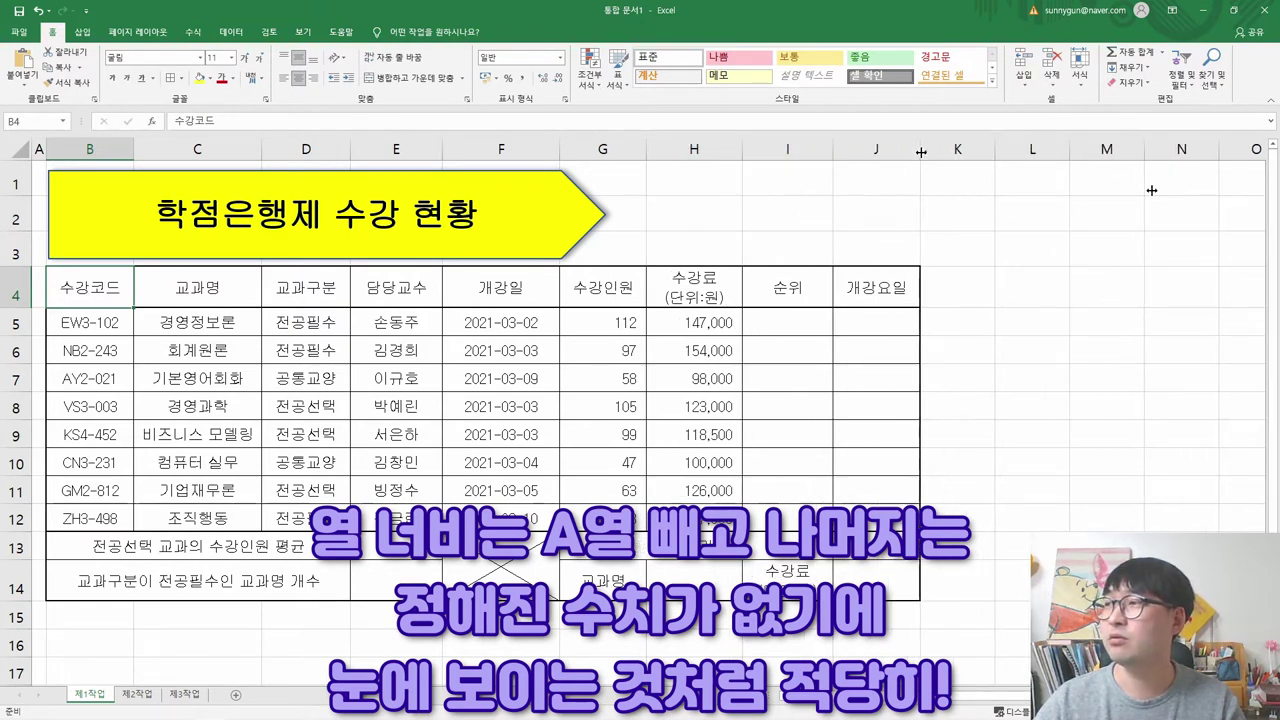
{"action": "key", "text": "alt+Tab"}
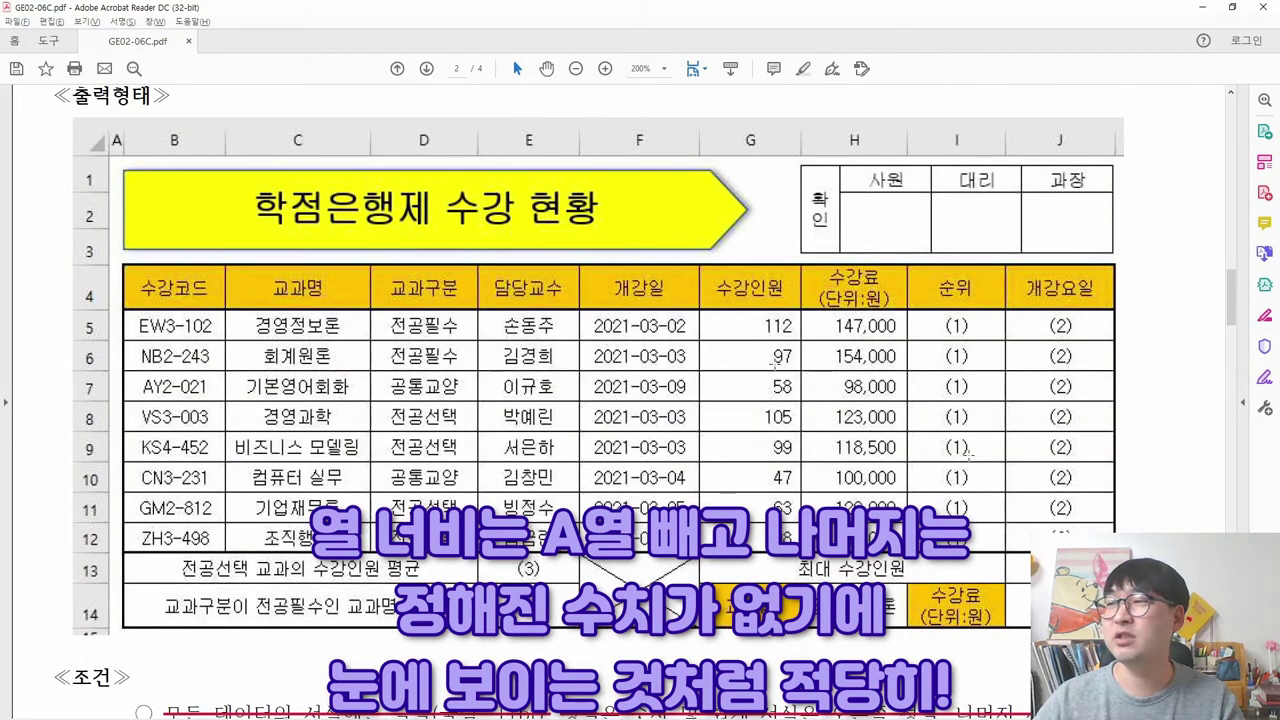
{"action": "key", "text": "alt+Tab"}
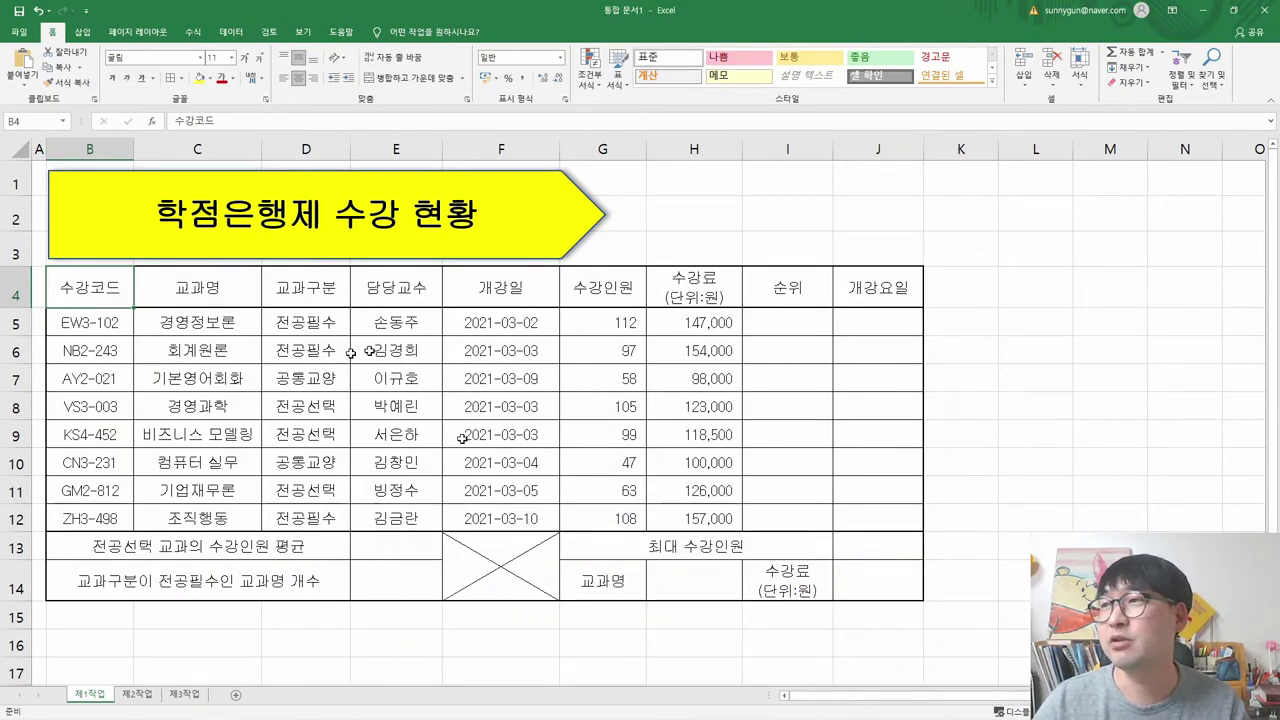
- Nudge the title shape to line up with the table's left edge in Excel, and compare it with the PDF sample
{"action": "key", "text": "alt+Tab"}
{"action": "key", "text": "alt+Tab"}
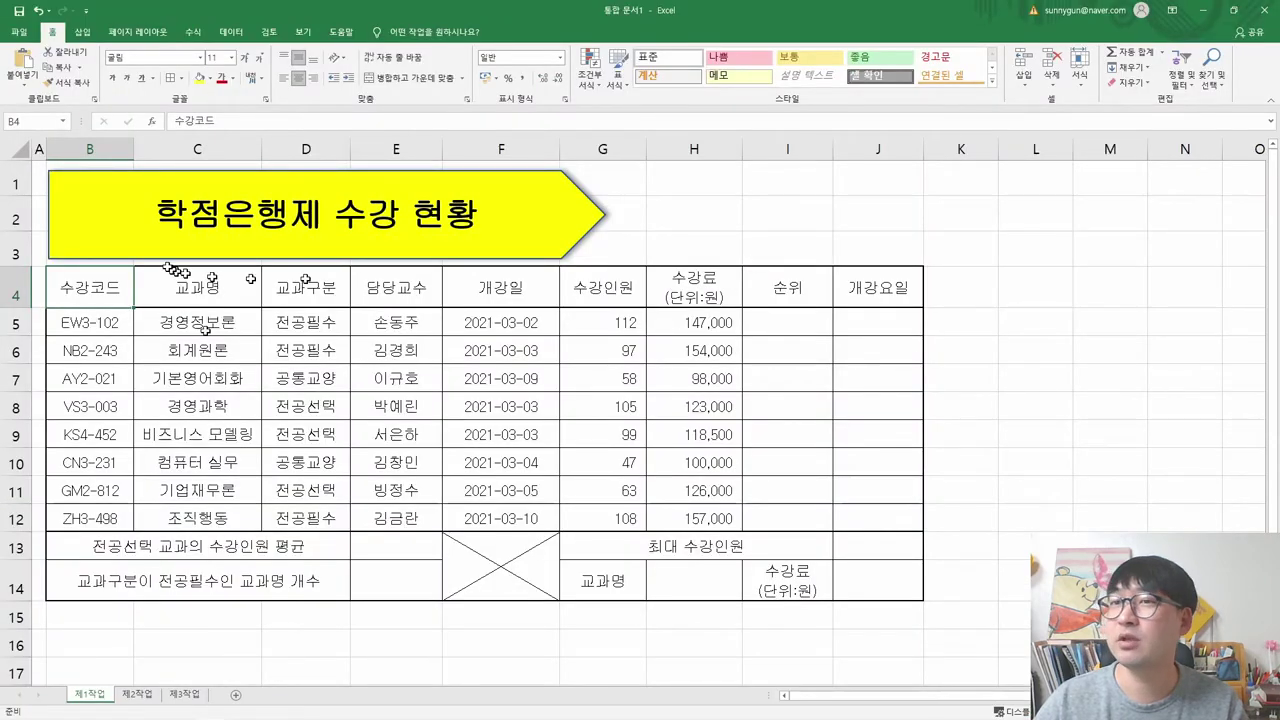
{"action": "key", "text": "alt+Tab"}
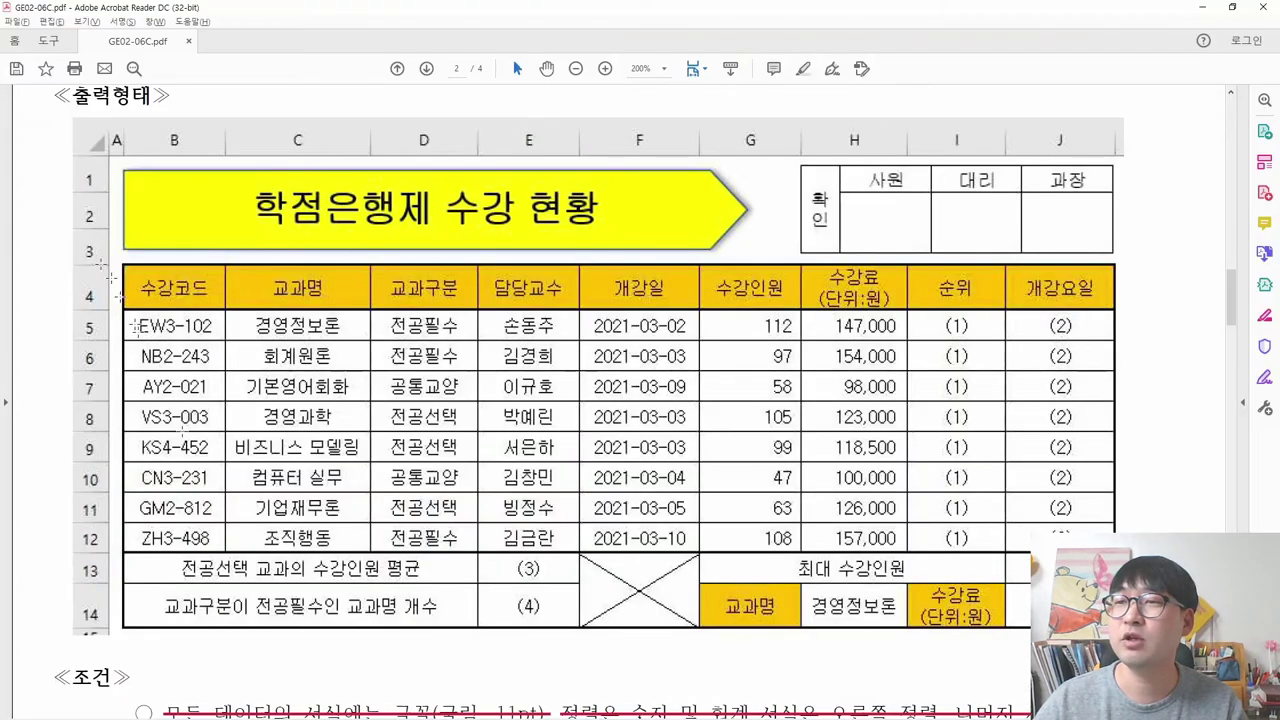
{"action": "key", "text": "alt+Tab"}
{"action": "left_click", "coordinate": [118, 200]}
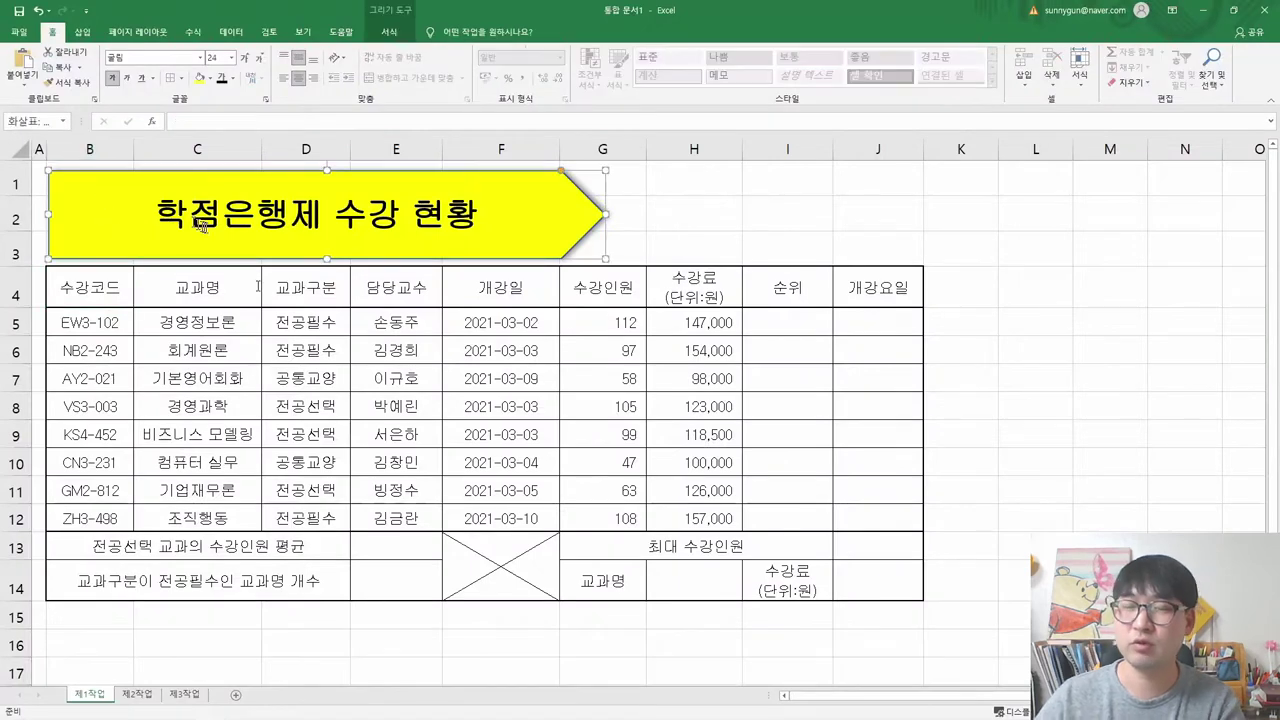
{"action": "left_click", "coordinate": [427, 381]}
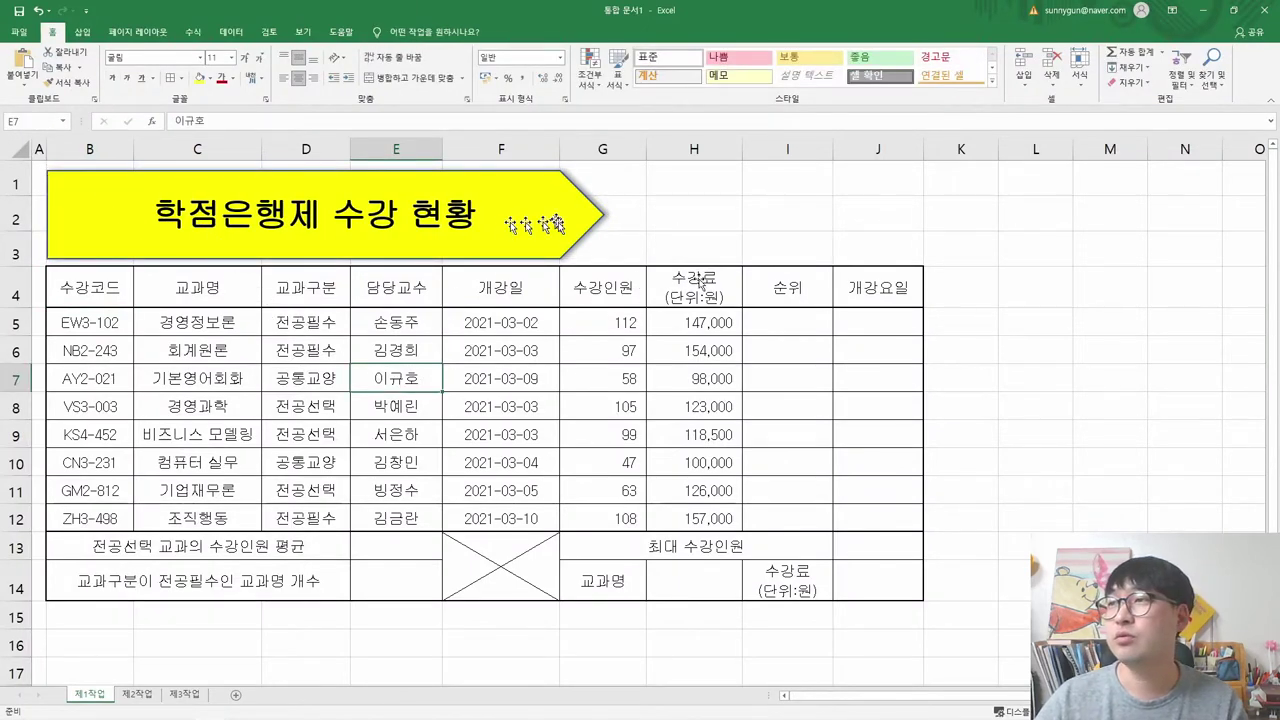
{"action": "key", "text": "alt+Tab"}
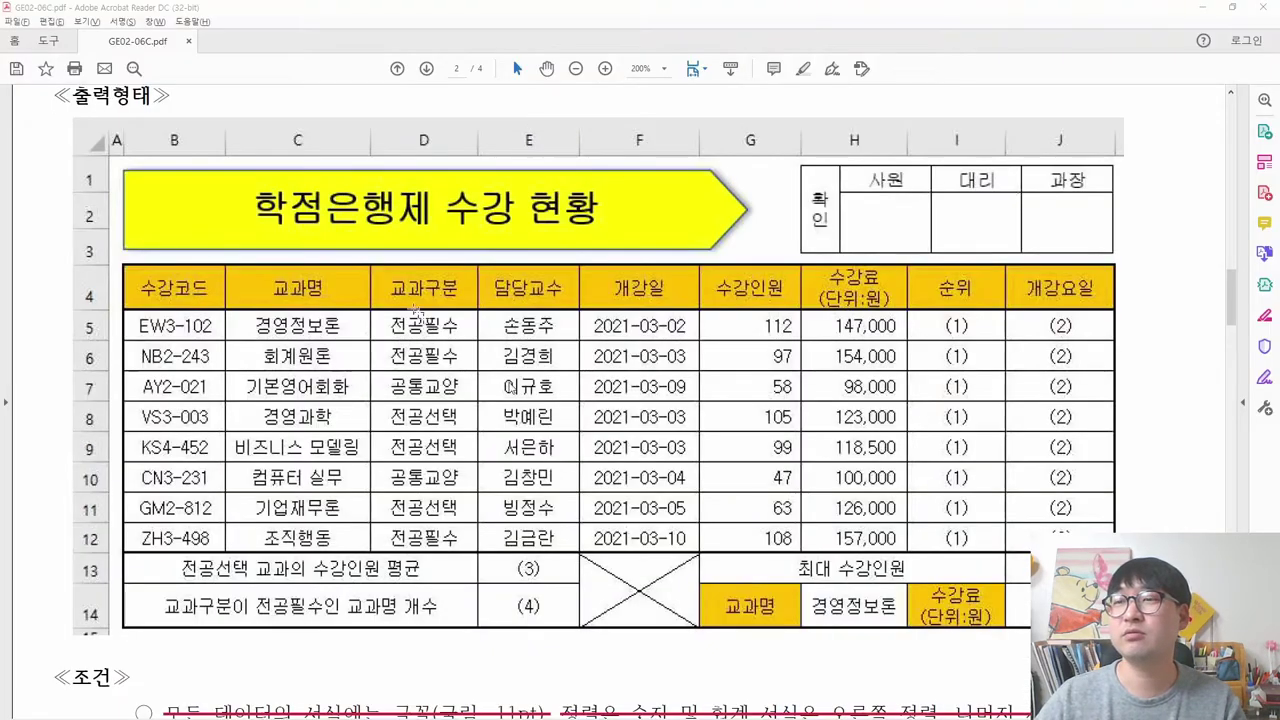
- Trim the title shape's height slightly at its upper and lower edges in Excel to match the PDF sample, and deselect it
{"action": "key", "text": "alt+Tab"}
{"action": "left_click", "coordinate": [281, 258]}
{"action": "left_click_drag", "start_coordinate": [325, 258], "coordinate": [324, 251]}
{"action": "key", "text": "alt+Tab"}
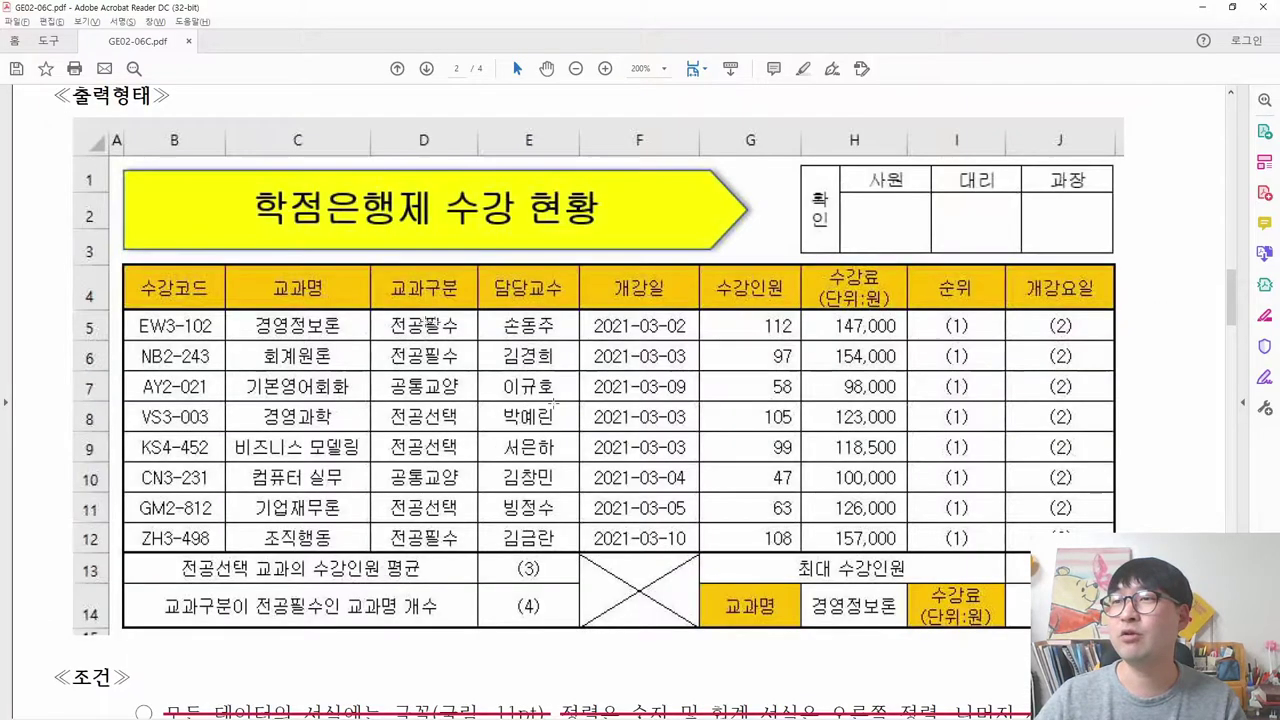
{"action": "key", "text": "alt+Tab"}
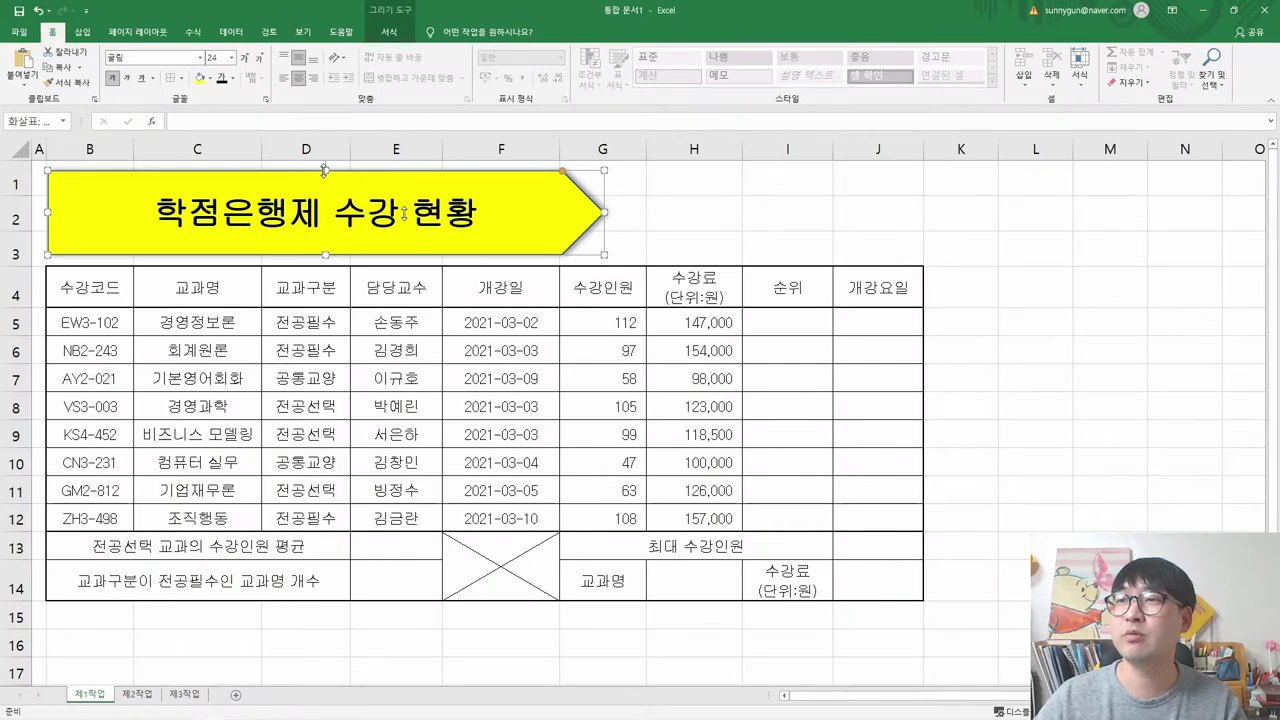
{"action": "left_click_drag", "start_coordinate": [325, 170], "coordinate": [324, 176]}
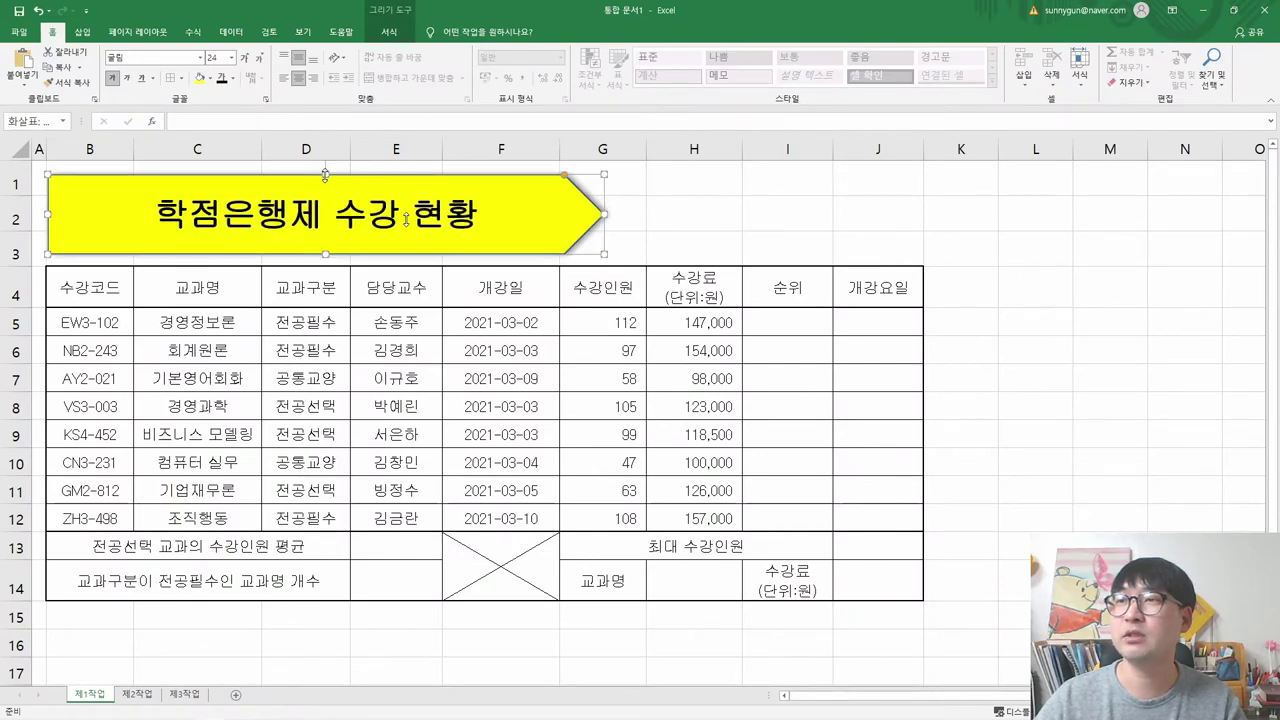
{"action": "left_click", "coordinate": [418, 414]}
- Read the condition about the 결재란 in the PDF and examine the approval box beside the title in the sample
{"action": "key", "text": "alt+Tab"}
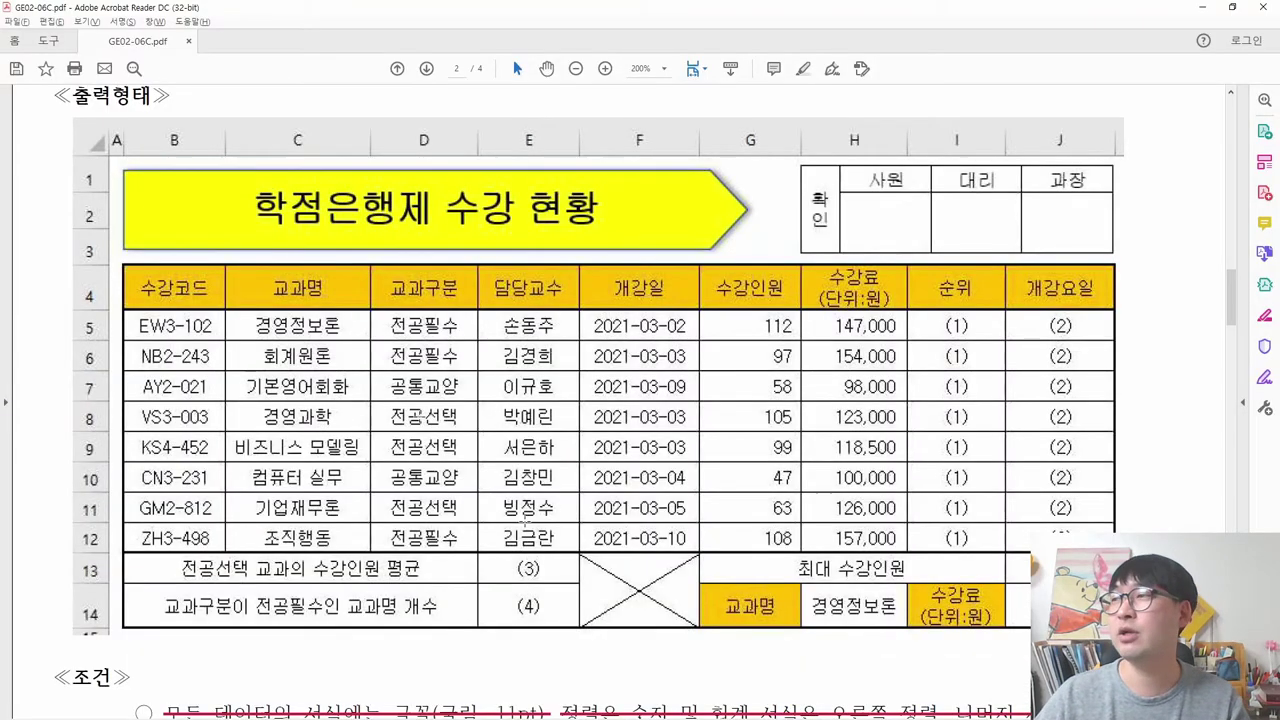
{"action": "scroll", "coordinate": [525, 518], "scroll_direction": "down", "scroll_amount": 8}
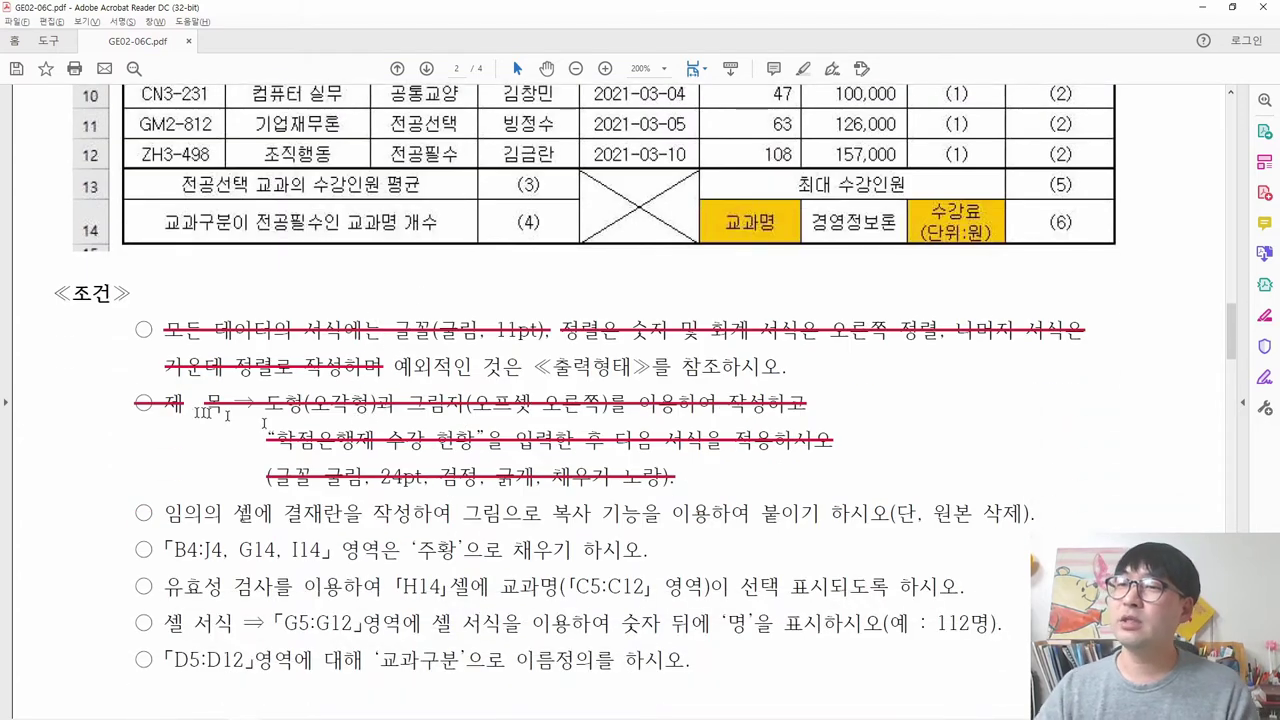
{"action": "scroll", "coordinate": [250, 424], "scroll_direction": "down", "scroll_amount": 3}
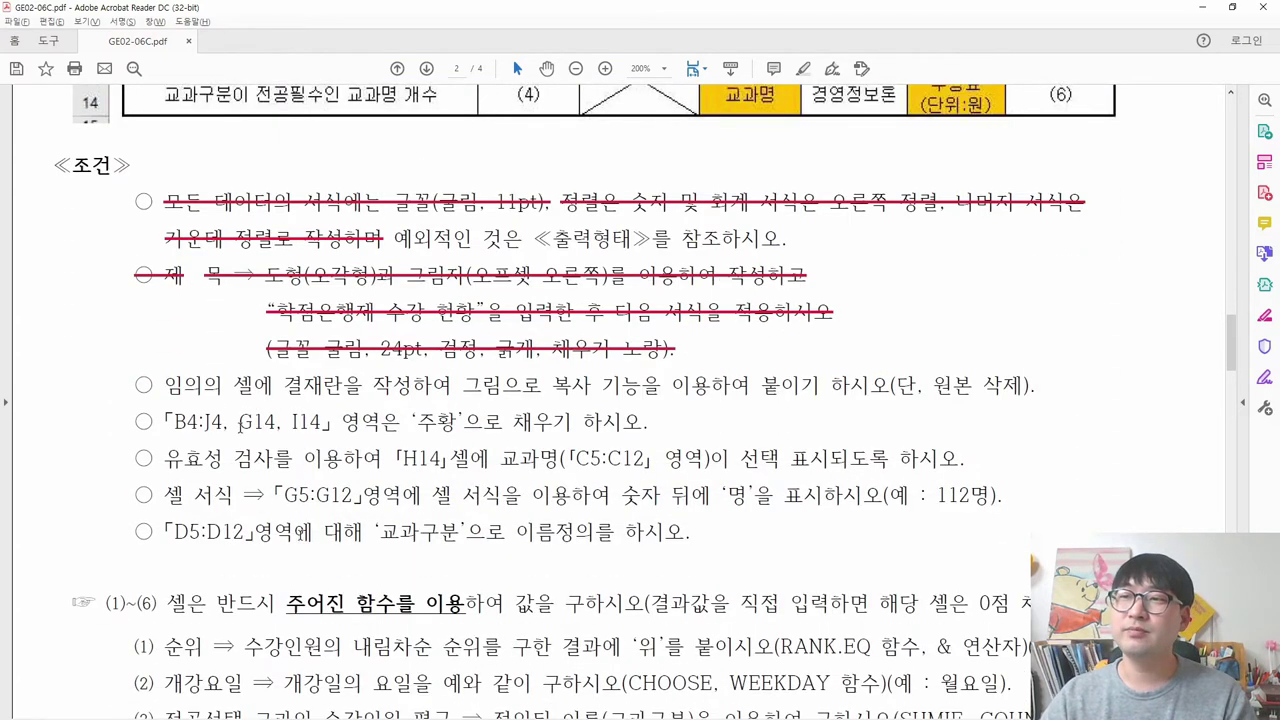
{"action": "left_click_drag", "start_coordinate": [167, 390], "coordinate": [1034, 387]}
{"action": "left_click_drag", "start_coordinate": [284, 390], "coordinate": [343, 391]}
{"action": "scroll", "coordinate": [331, 391], "scroll_direction": "up", "scroll_amount": 10}
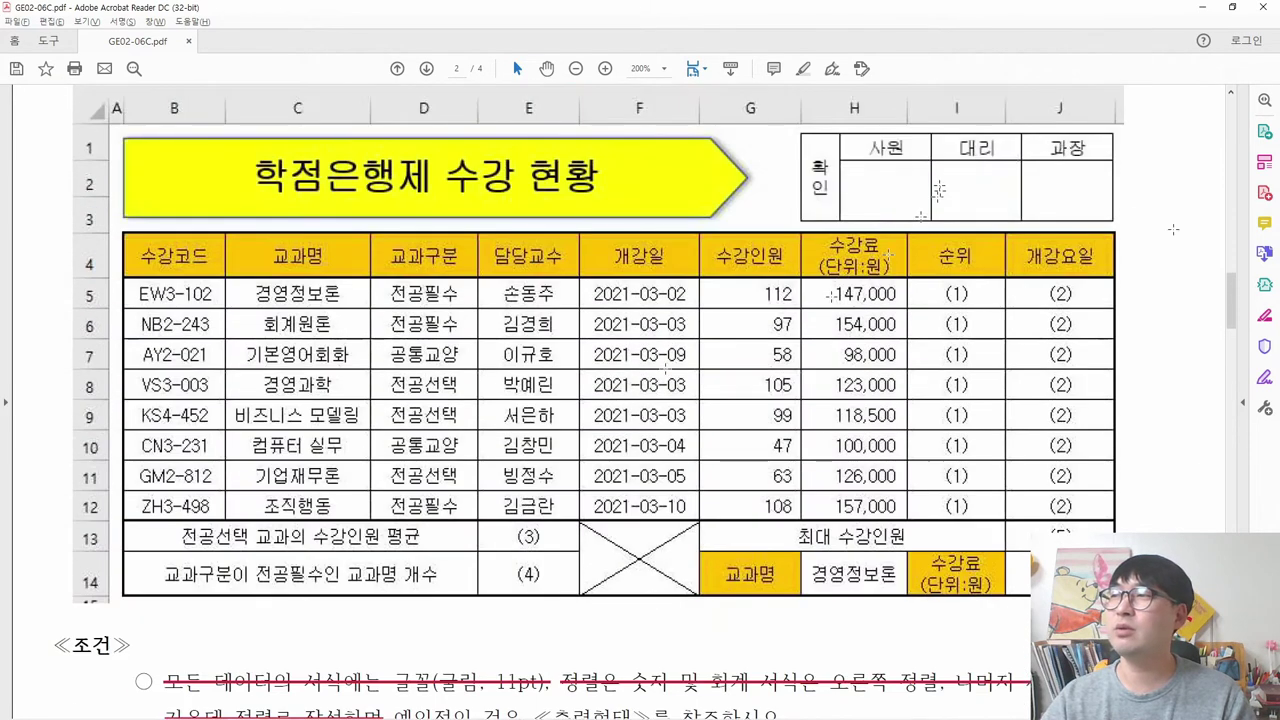
{"action": "left_click_drag", "start_coordinate": [770, 121], "coordinate": [1126, 244]}
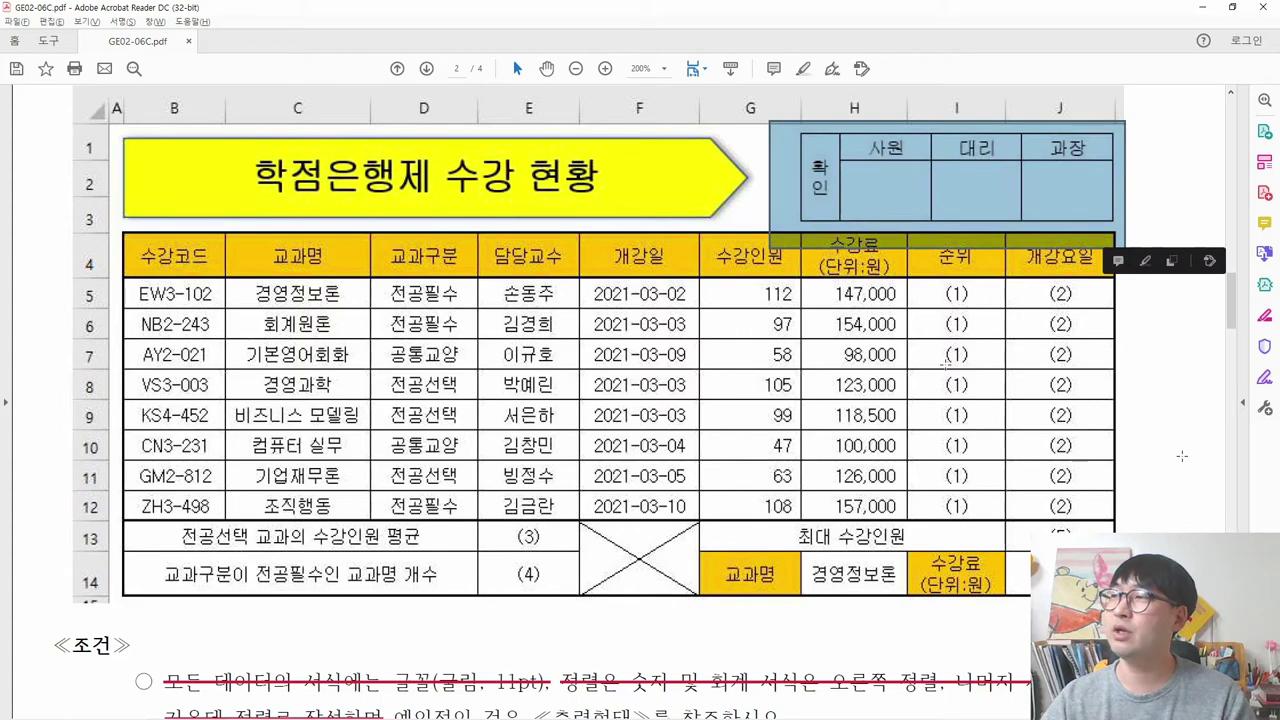
{"action": "scroll", "coordinate": [272, 519], "scroll_direction": "down", "scroll_amount": 7}
{"action": "left_click_drag", "start_coordinate": [183, 548], "coordinate": [272, 548]}
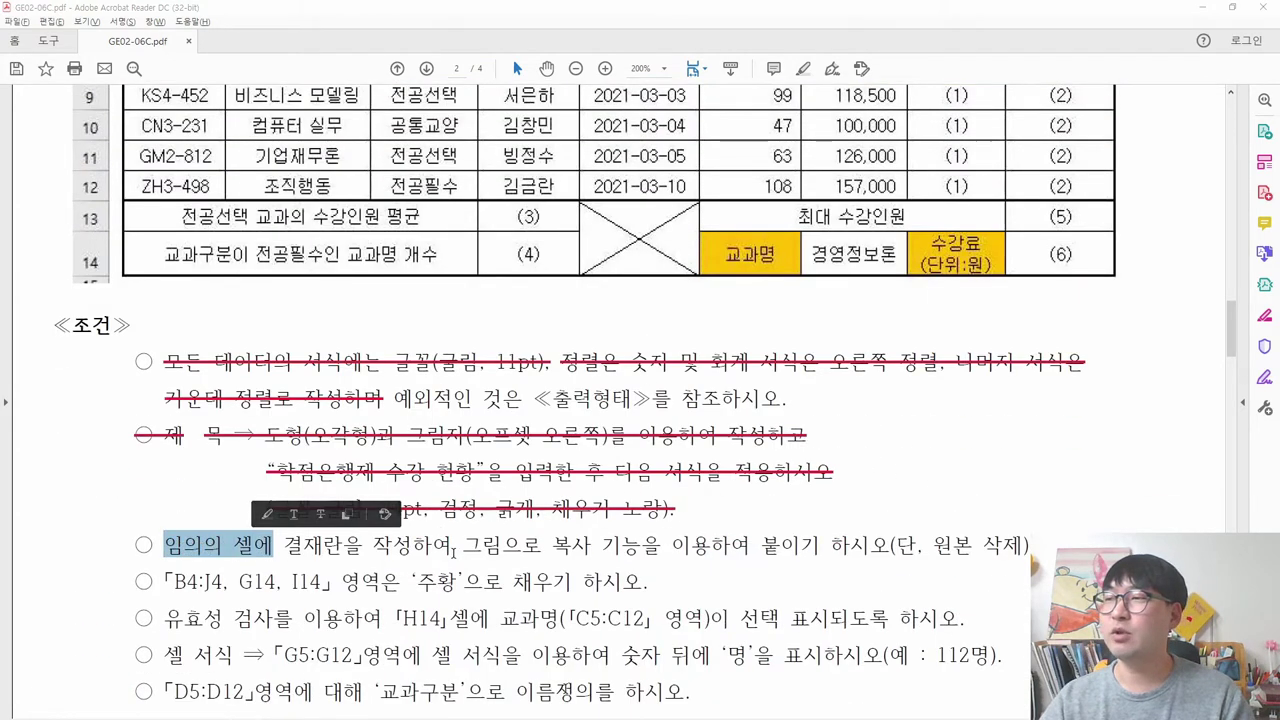
- Look over the empty cells around the table in Excel, and read the PDF condition's note on deleting the original 결재란
{"action": "key", "text": "alt+Tab"}
{"action": "left_click", "coordinate": [1110, 287]}
{"action": "left_click", "coordinate": [961, 287]}
{"action": "left_click", "coordinate": [986, 545]}
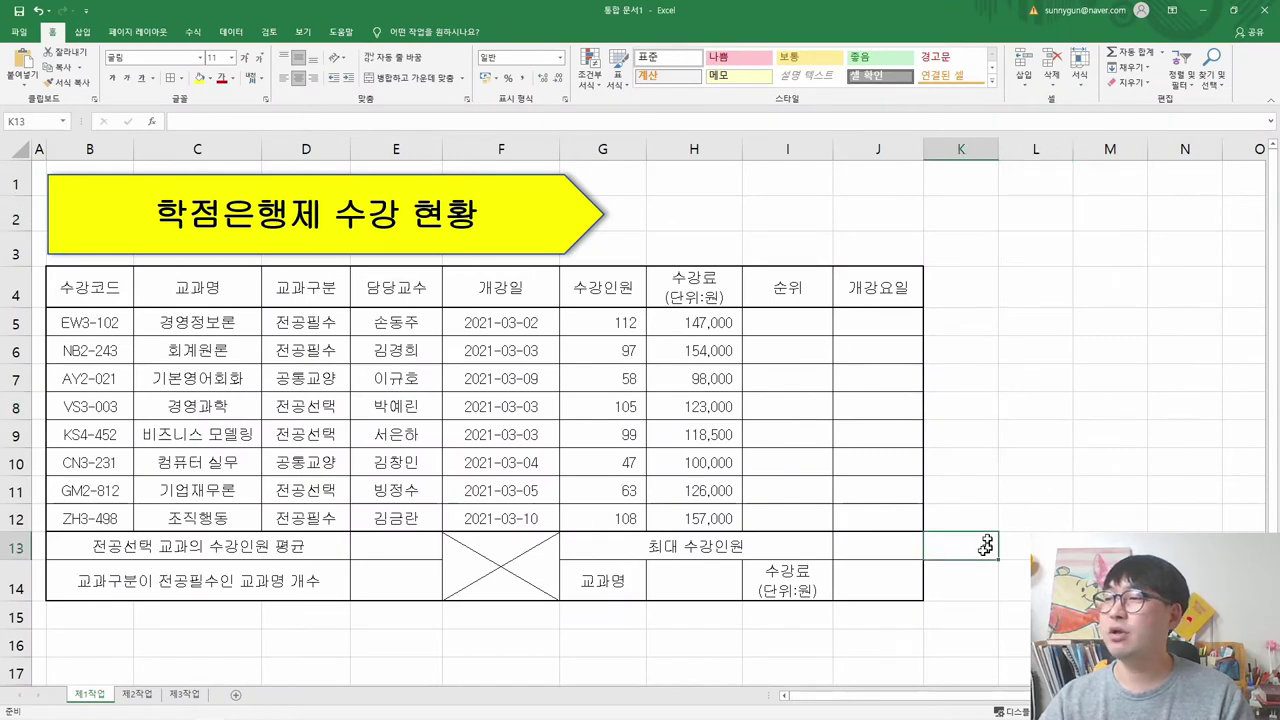
{"action": "left_click", "coordinate": [735, 641]}
{"action": "left_click", "coordinate": [473, 645]}
{"action": "left_click", "coordinate": [392, 645]}
{"action": "left_click", "coordinate": [675, 168]}
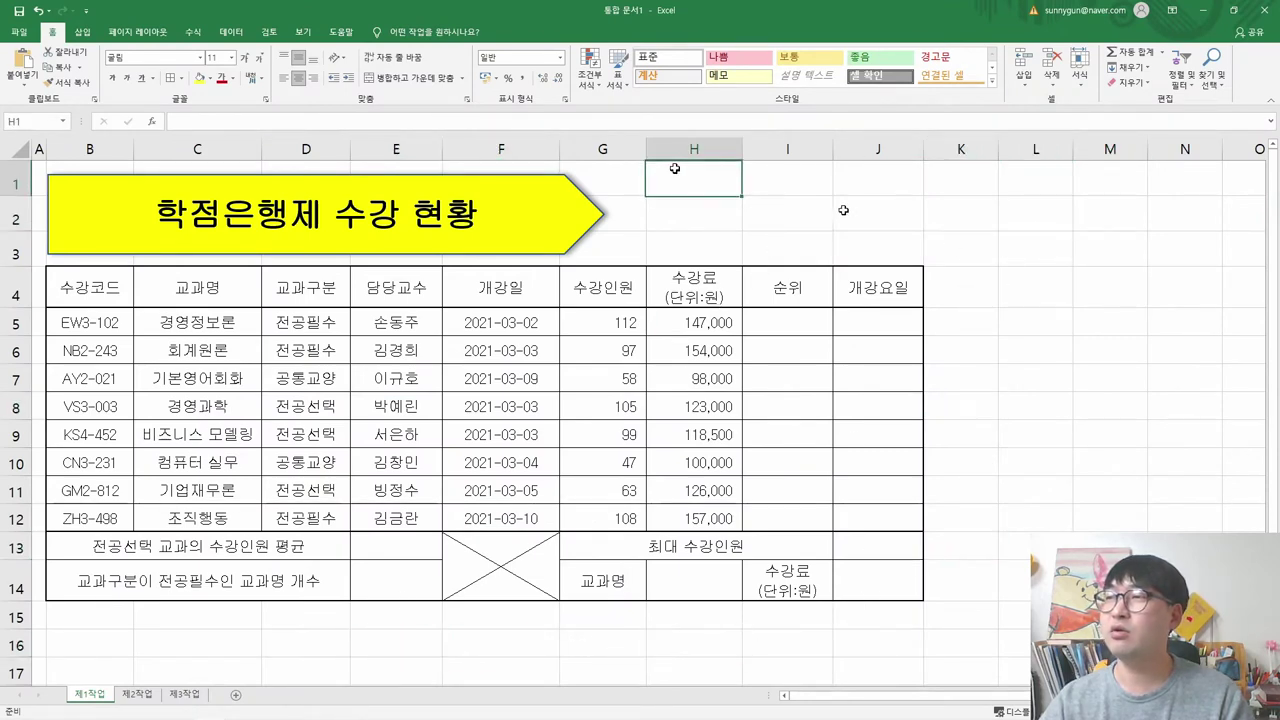
{"action": "key", "text": "alt+Tab"}
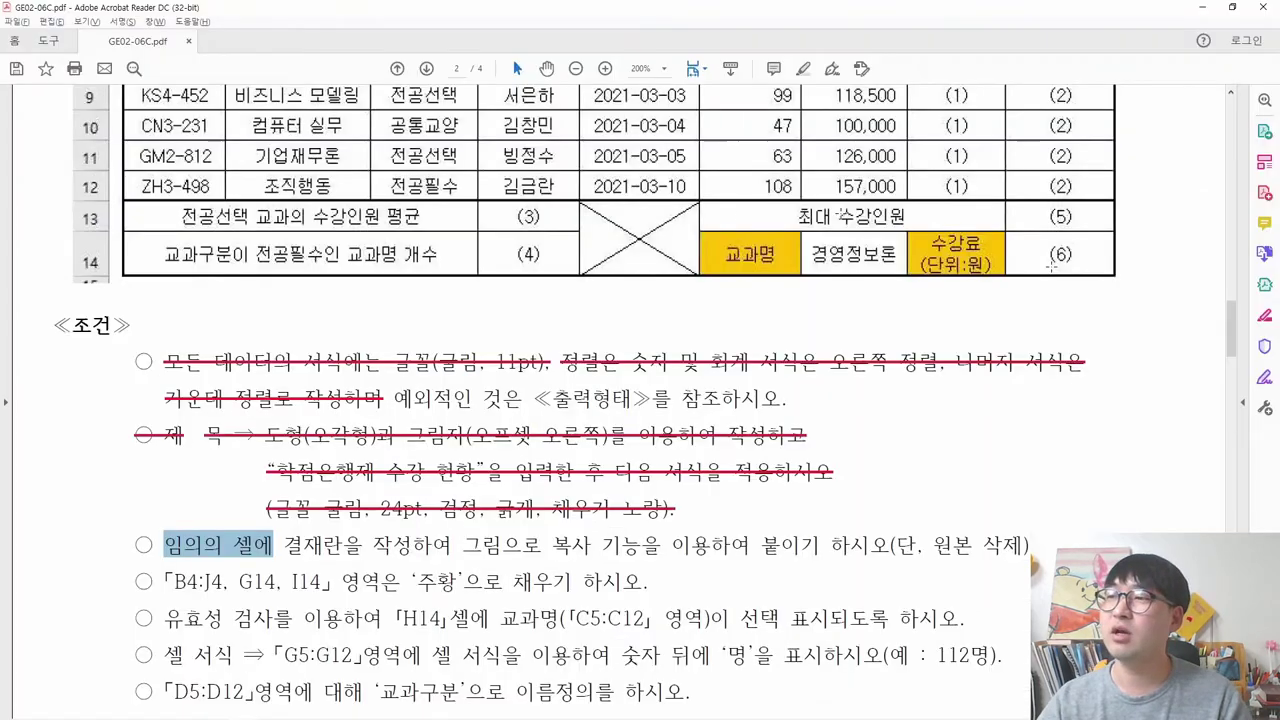
{"action": "left_click_drag", "start_coordinate": [924, 545], "coordinate": [1027, 568]}
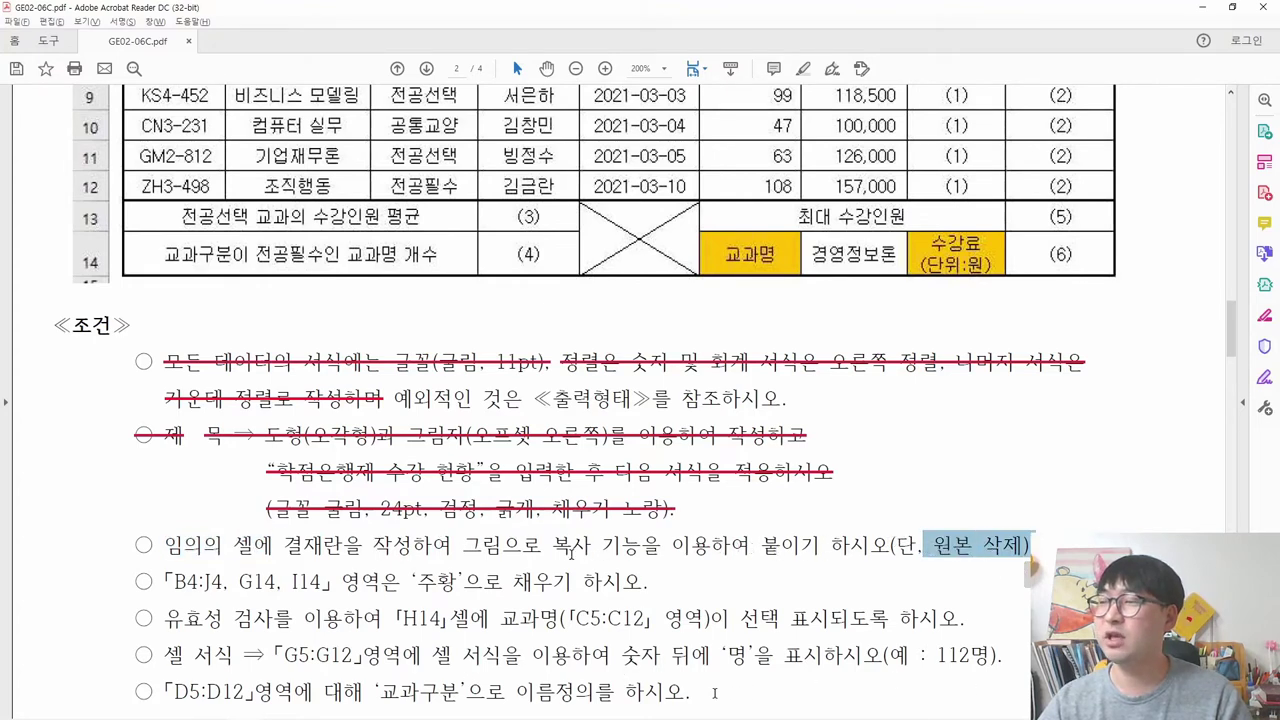
- Switch to Excel and insert a new sheet after 제1작업 for building the approval box
{"action": "key", "text": "alt+Tab"}
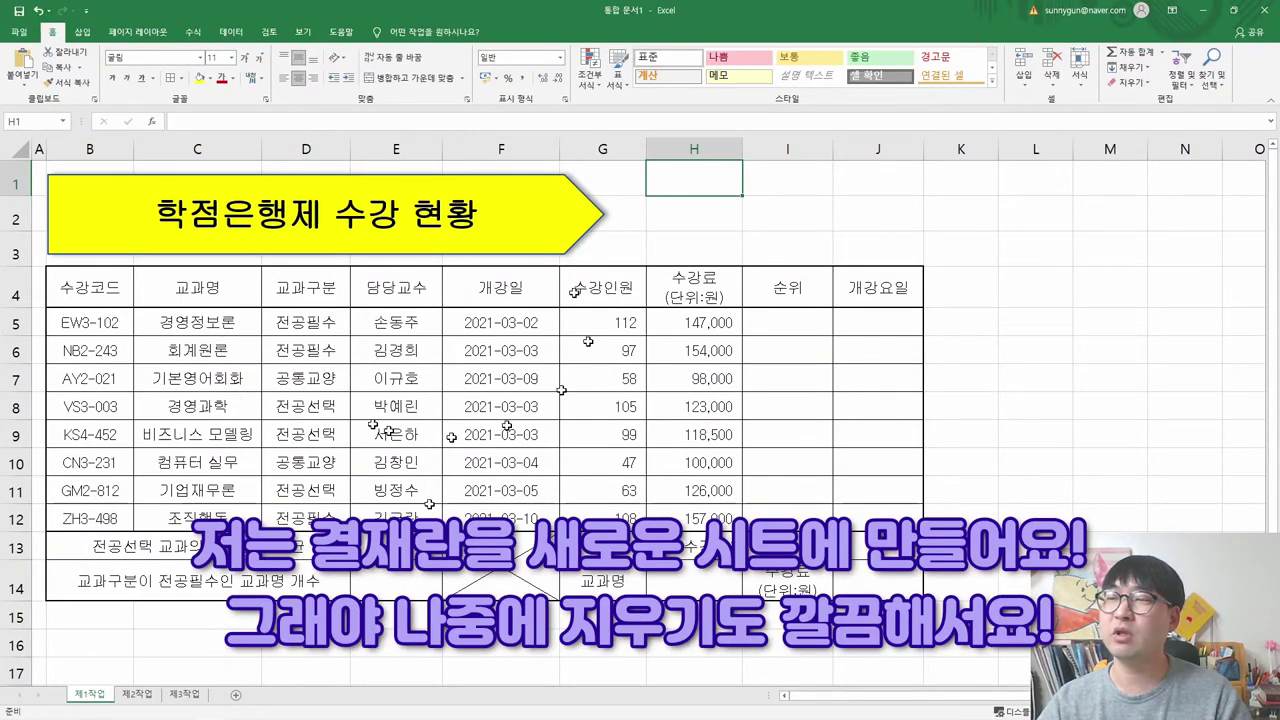
{"action": "left_click", "coordinate": [237, 696]}
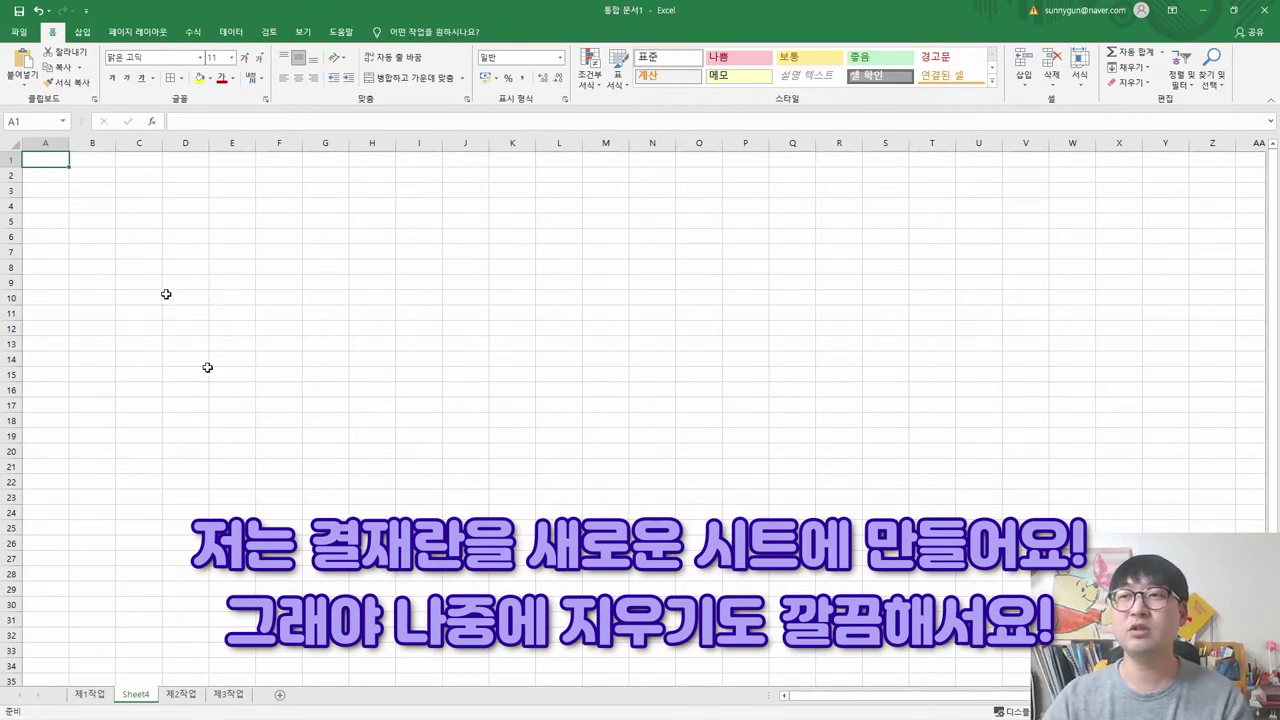
{"action": "left_click", "coordinate": [92, 190]}
{"action": "left_click", "coordinate": [225, 176]}
{"action": "left_click", "coordinate": [92, 251]}
{"action": "left_click", "coordinate": [92, 175]}
{"action": "left_click", "coordinate": [232, 283]}
- Check the approval box in the PDF sample and enter 확인 in cell C5 of the new Excel sheet
{"action": "left_click", "coordinate": [139, 221]}
{"action": "key", "text": "alt+Tab"}
{"action": "scroll", "coordinate": [1022, 312], "scroll_direction": "up", "scroll_amount": 5}
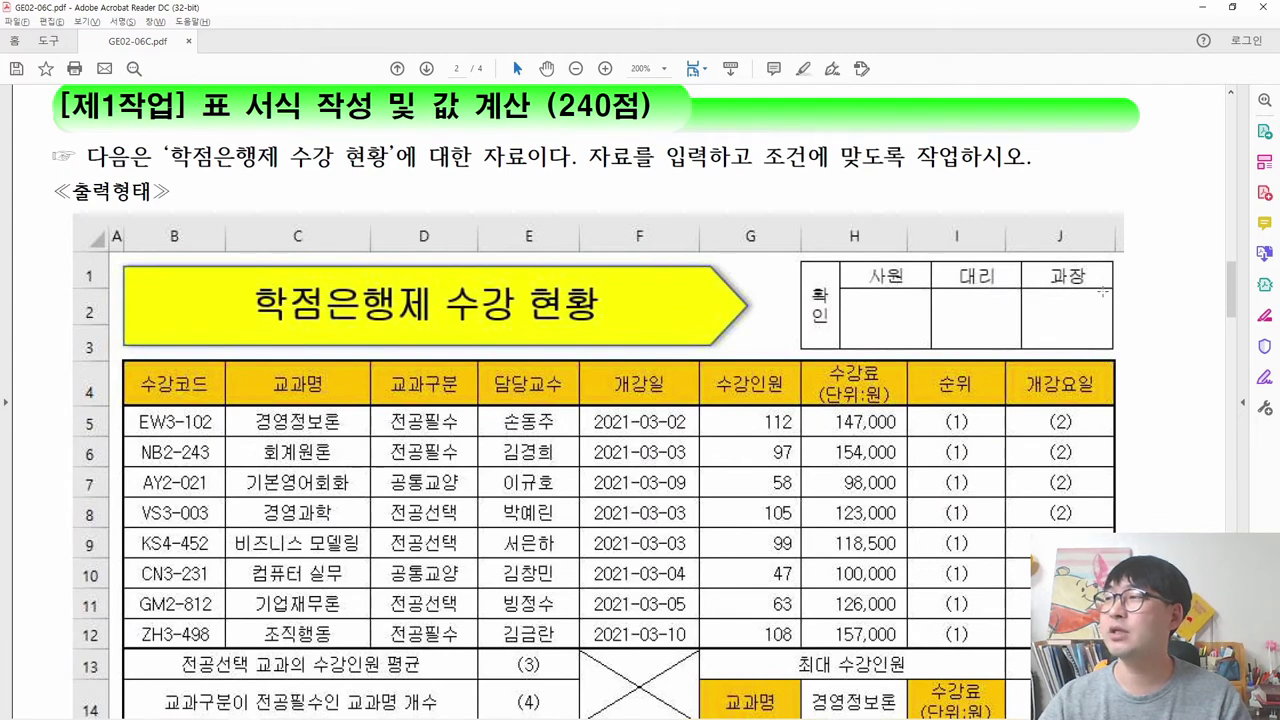
{"action": "key", "text": "alt+Tab"}
{"action": "type", "text": "ㅎ확인"}
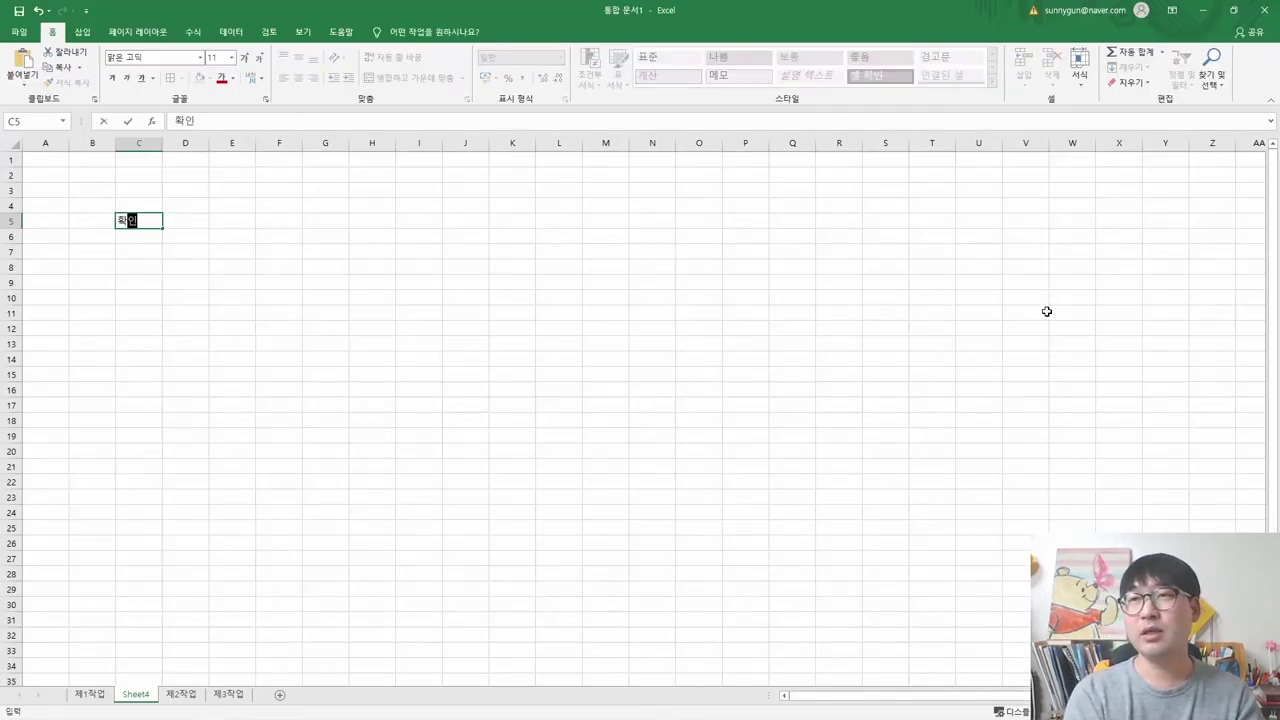
{"action": "key", "text": "Tab"}
- Enter 사원, 대리 and 과장 in cells D5:F5 in Excel, following the approval box in the PDF sample
{"action": "type", "text": "ㄷ"}
{"action": "key", "text": "alt+Tab"}
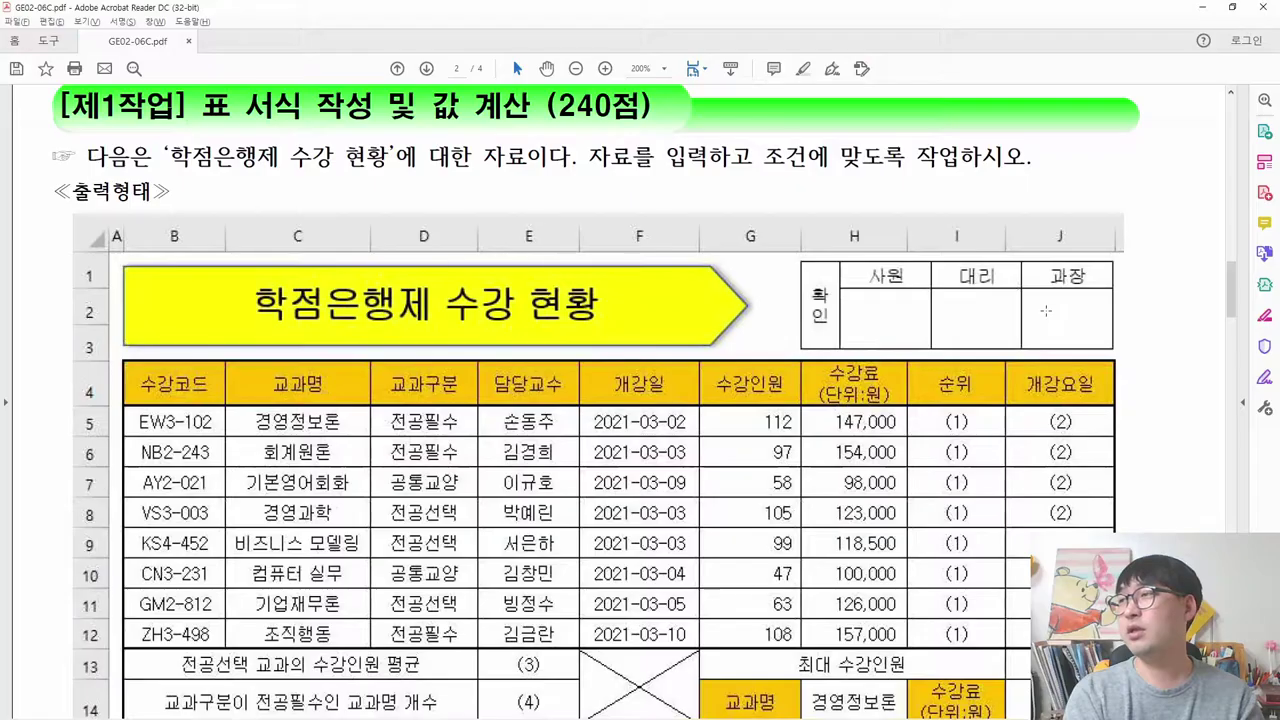
{"action": "key", "text": "alt+Tab"}
{"action": "type", "text": "ㅐ"}
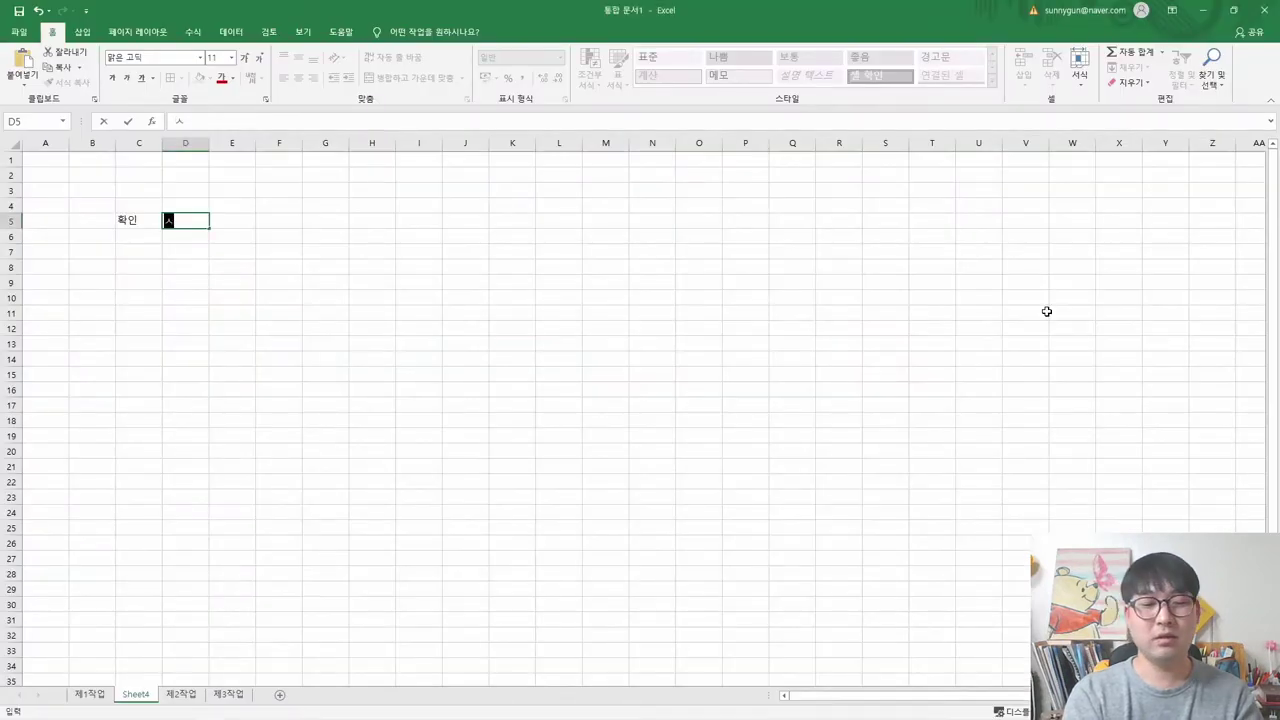
{"action": "key", "text": "Tab"}
{"action": "type", "text": "대리"}
{"action": "key", "text": "Tab"}
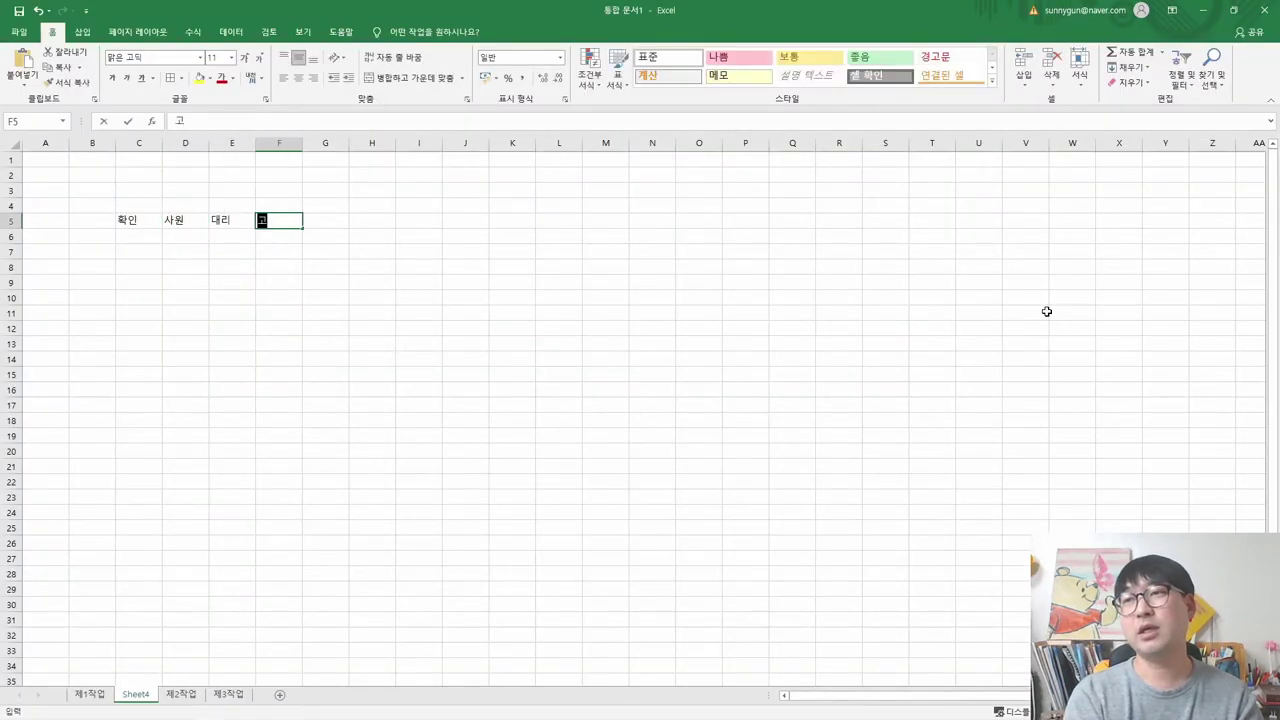
{"action": "type", "text": "과장"}
{"action": "key", "text": "Return"}
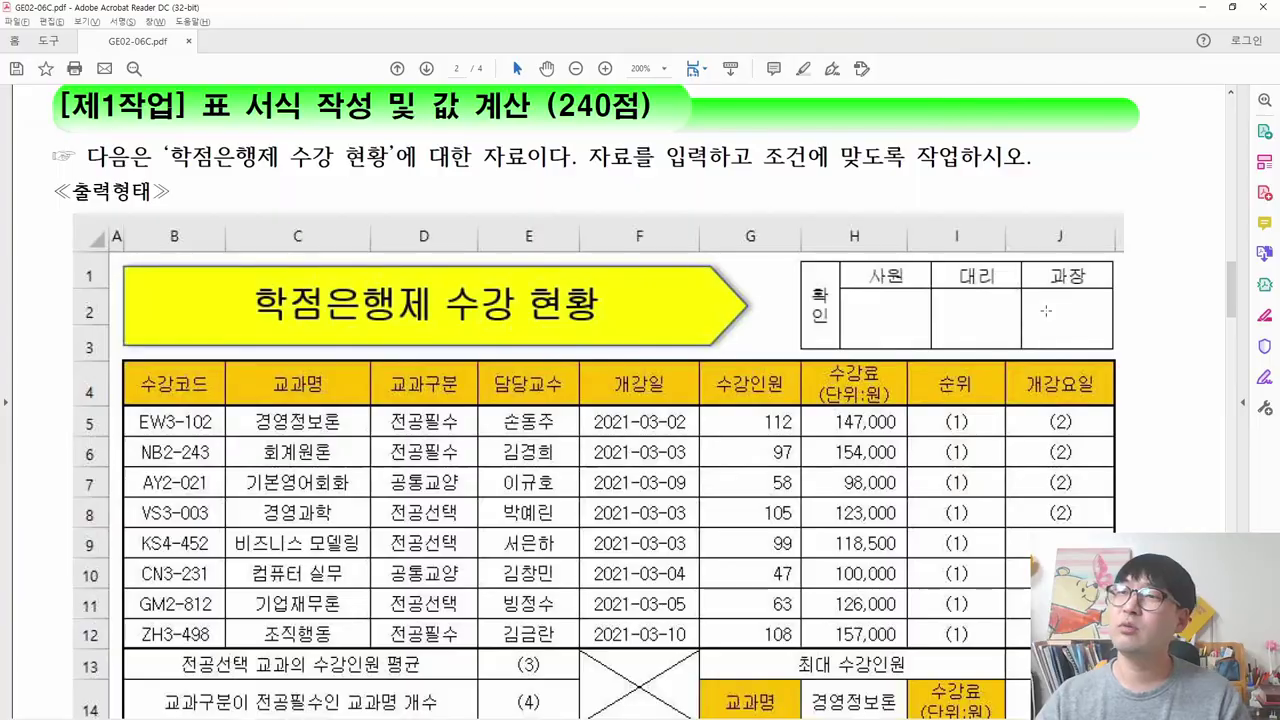
- Compare the approval box's rows in the PDF sample and make row 6 taller in Excel for the signature cells
{"action": "key", "text": "alt+Tab"}
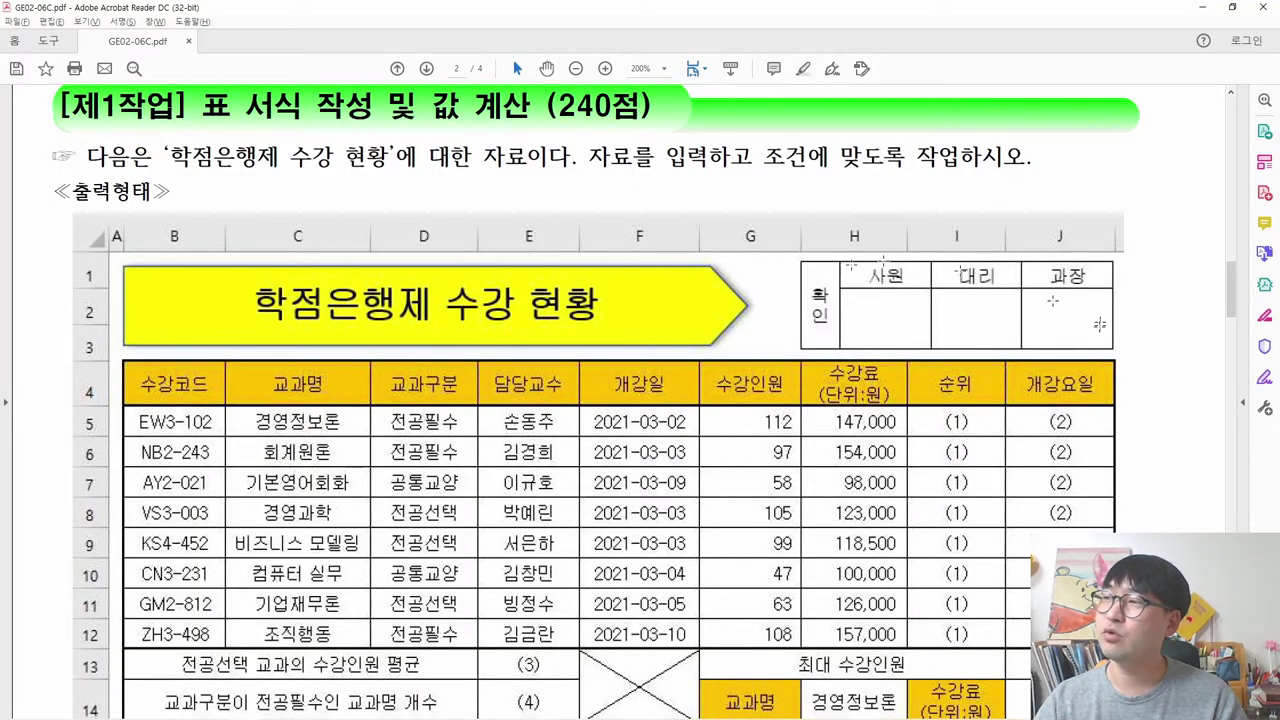
{"action": "left_click_drag", "start_coordinate": [880, 276], "coordinate": [944, 294]}
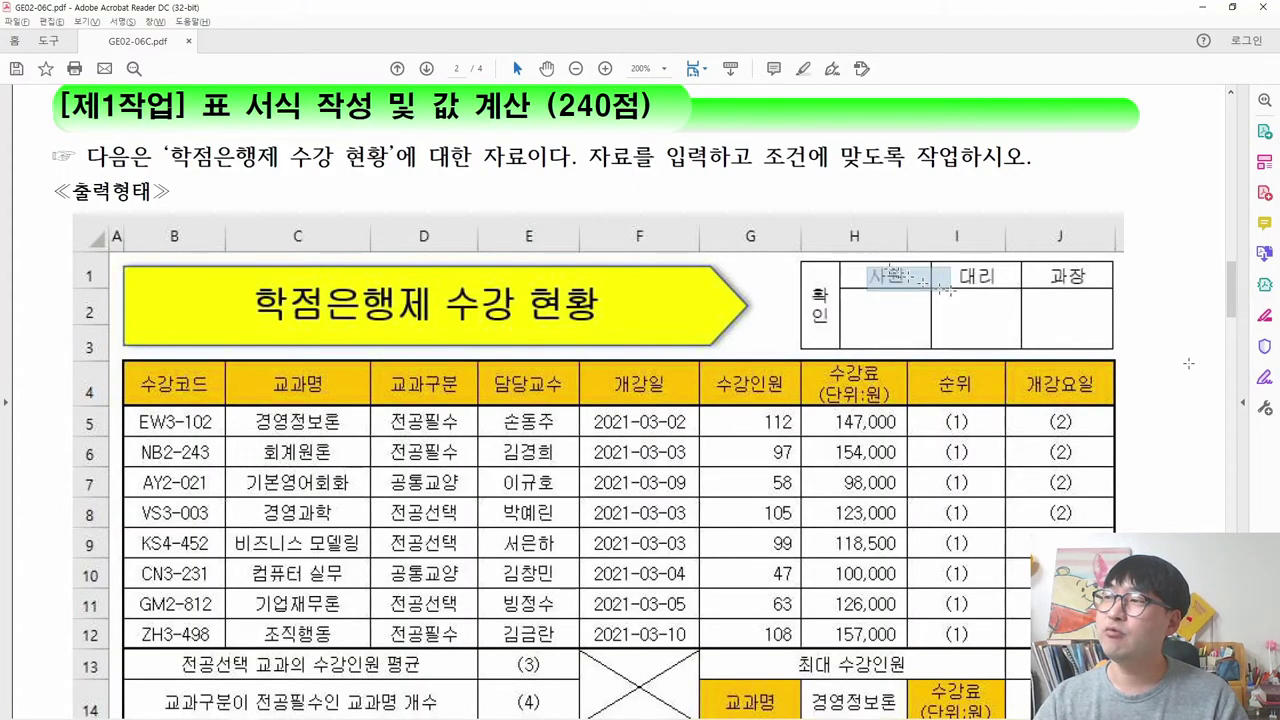
{"action": "left_click_drag", "start_coordinate": [864, 305], "coordinate": [968, 340]}
{"action": "key", "text": "alt+Tab"}
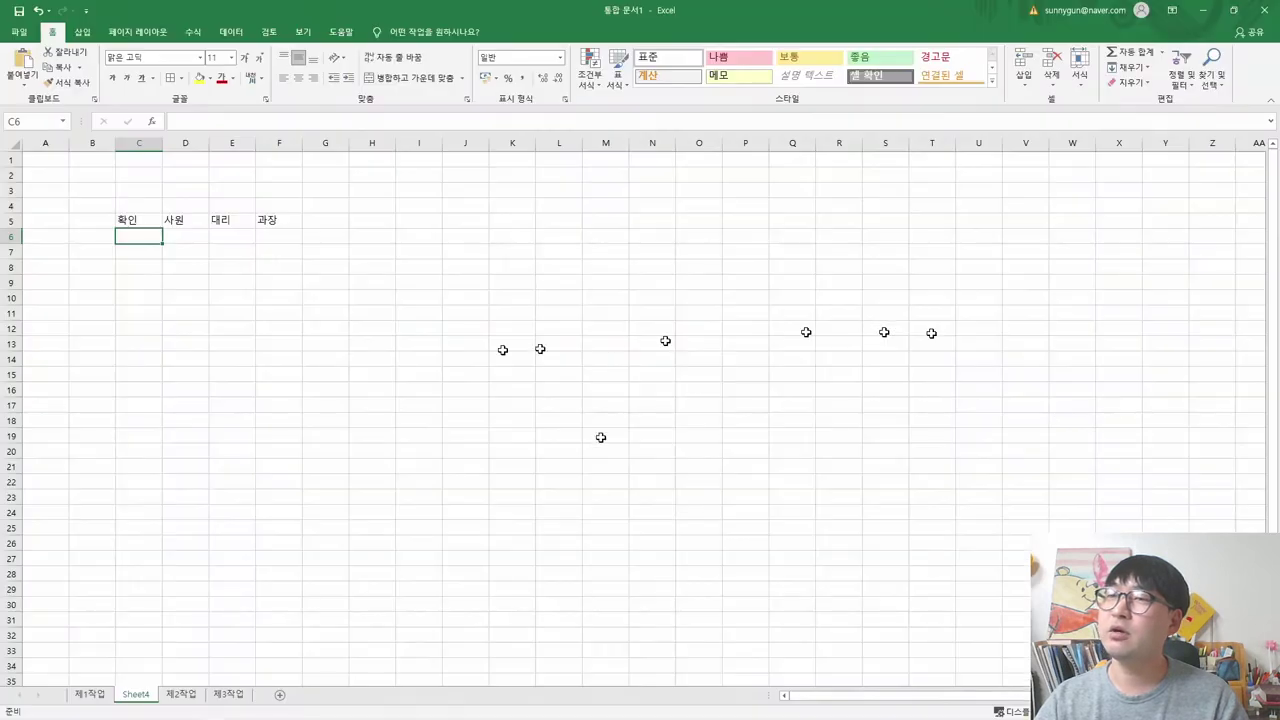
{"action": "left_click_drag", "start_coordinate": [11, 250], "coordinate": [14, 261]}
{"action": "key", "text": "alt+Tab"}
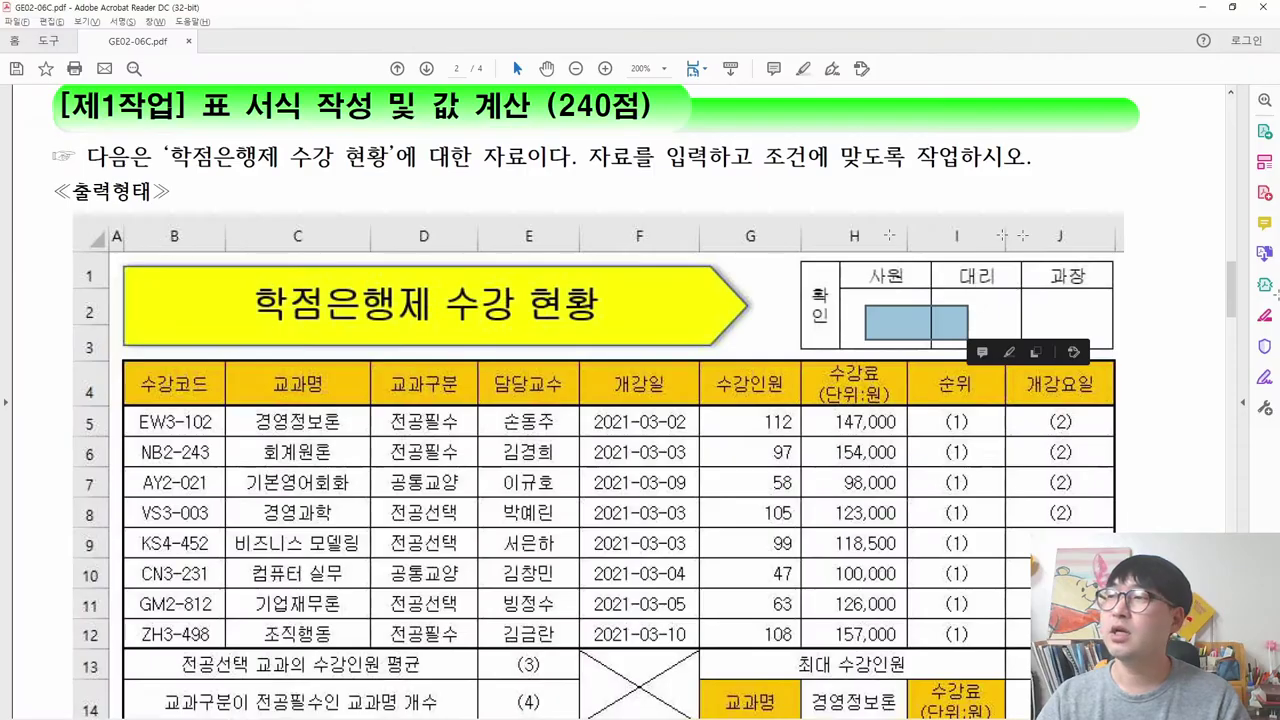
{"action": "key", "text": "alt+Tab"}
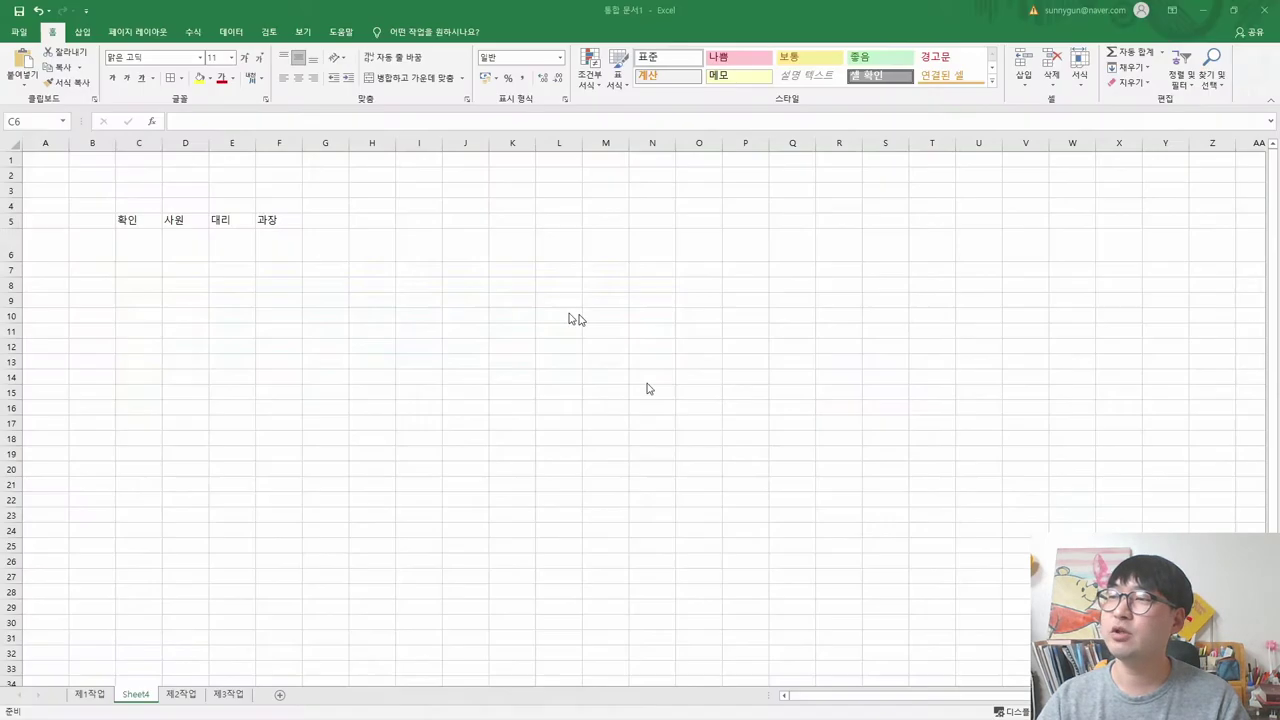
- Merge and center cells C5:C6 and set the 확인 text to vertical writing, as in the PDF sample
{"action": "left_click_drag", "start_coordinate": [140, 220], "coordinate": [140, 250]}
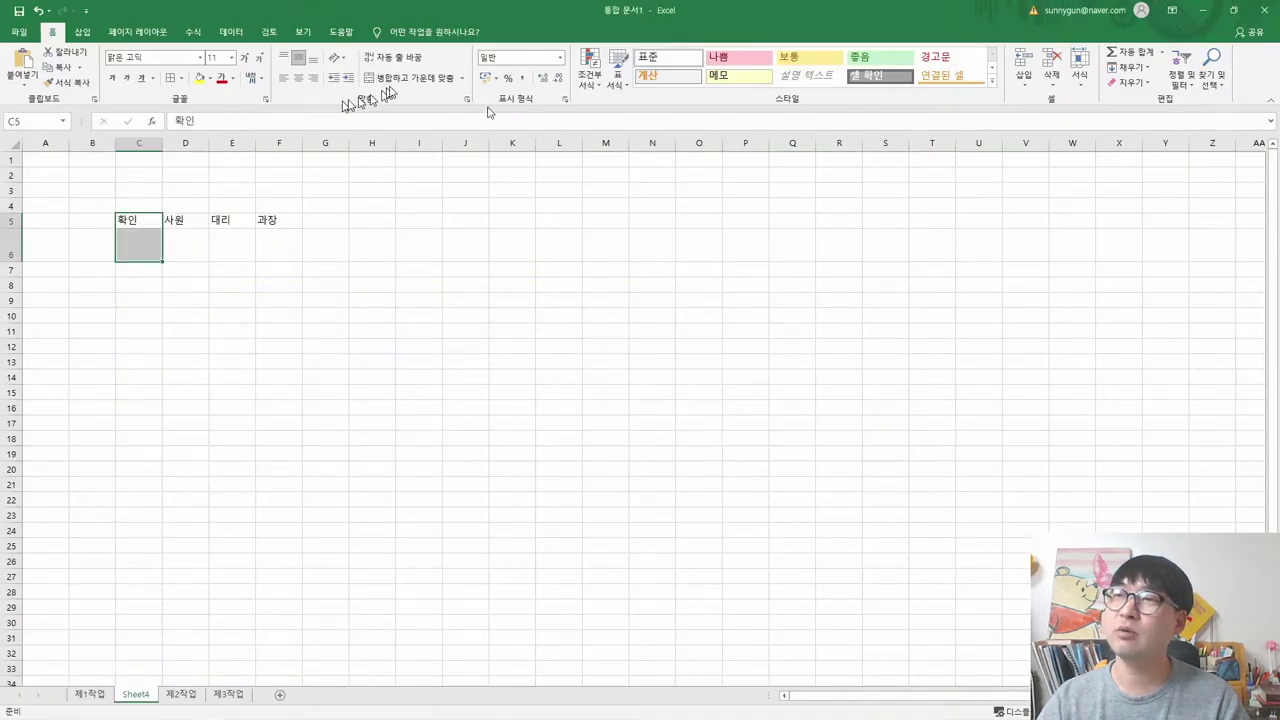
{"action": "left_click", "coordinate": [403, 78]}
{"action": "key", "text": "alt+Tab"}
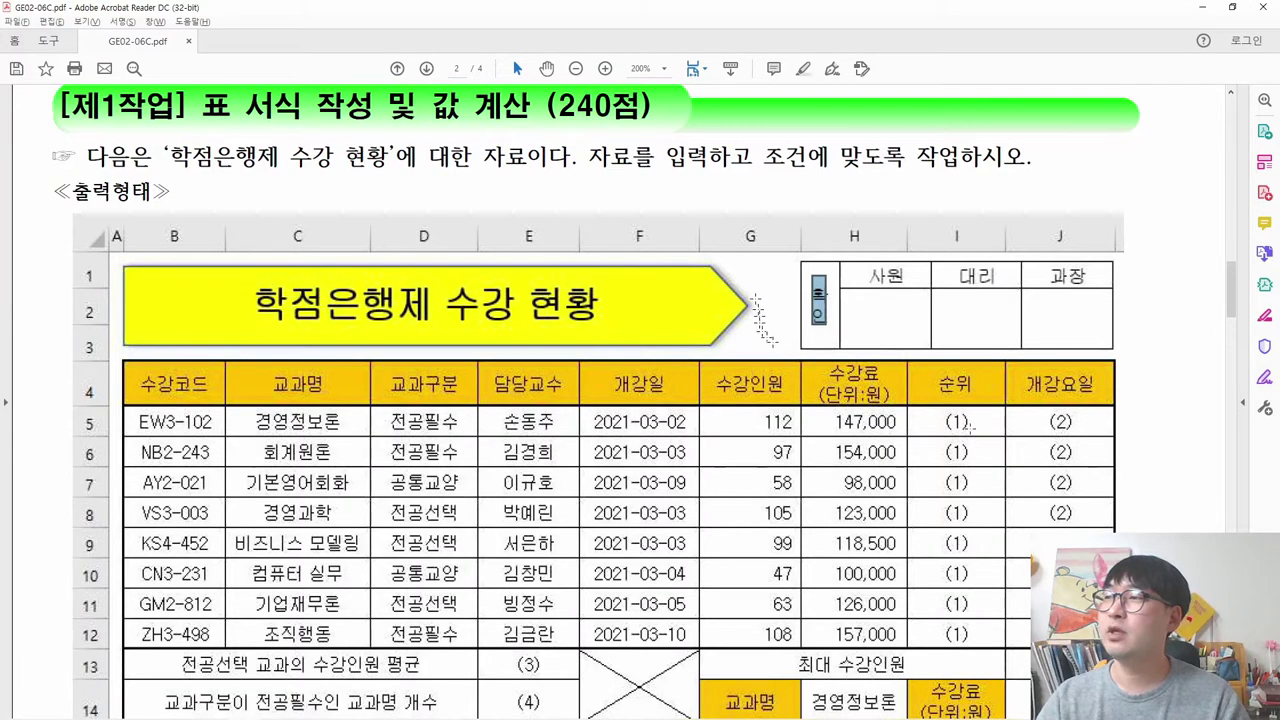
{"action": "key", "text": "alt+Tab"}
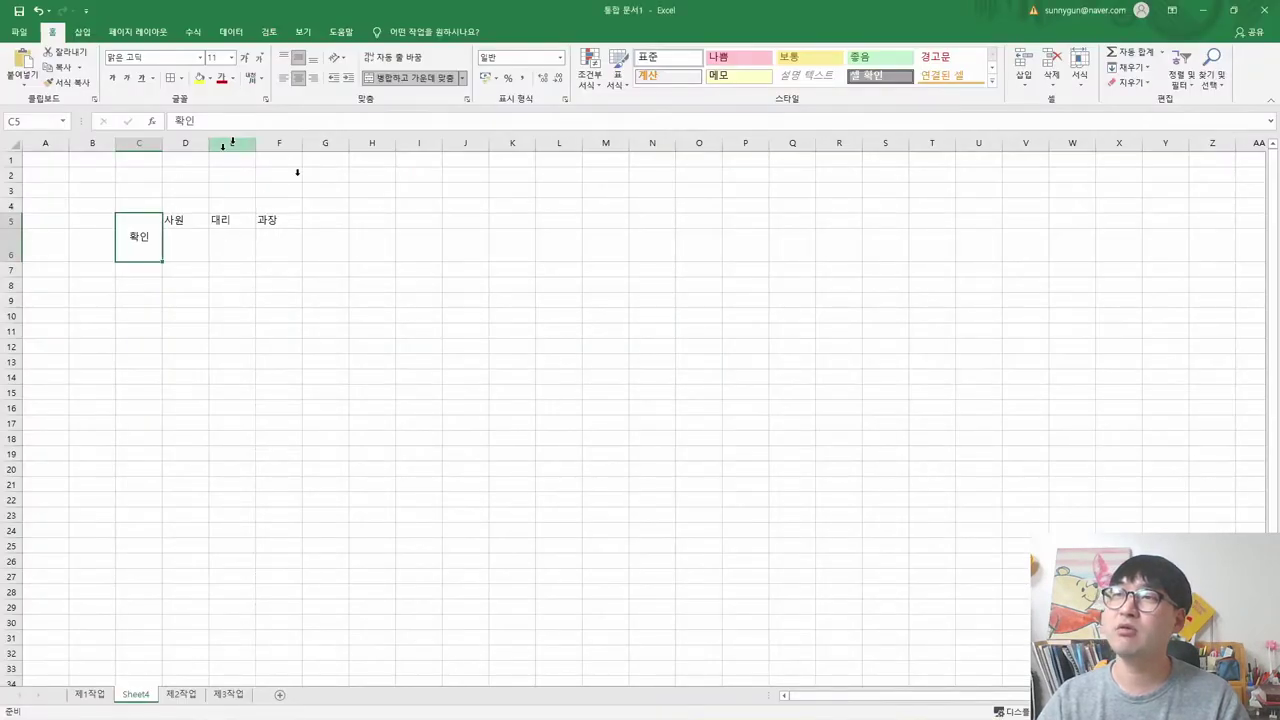
{"action": "left_click", "coordinate": [340, 60]}
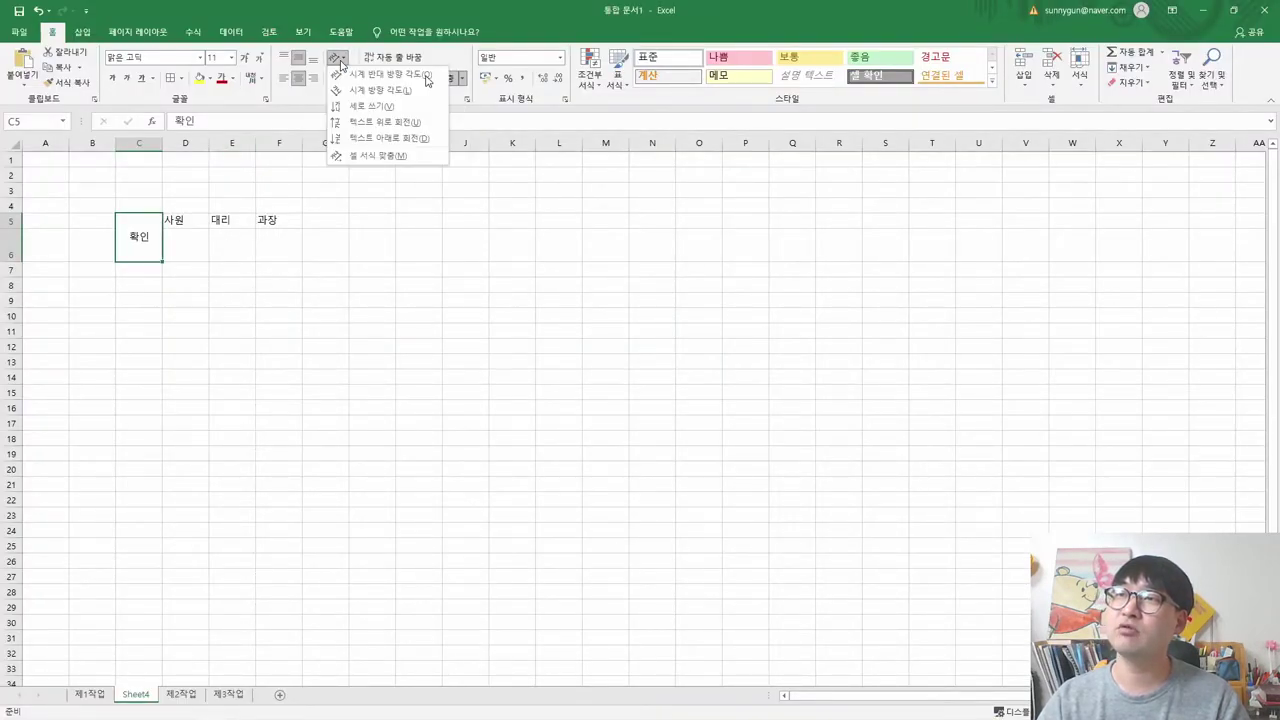
{"action": "left_click", "coordinate": [341, 110]}
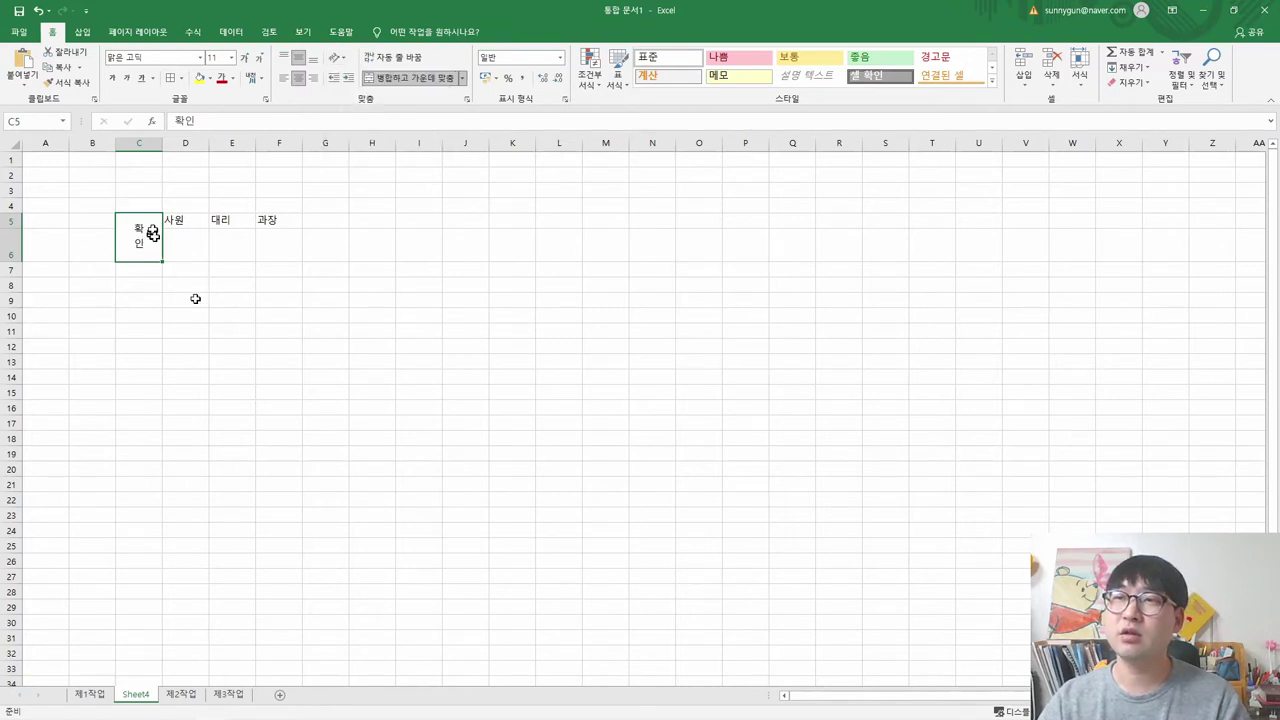
- Check the 확인 cell in the PDF sample and narrow column C in Excel to fit the vertical text
{"action": "key", "text": "alt+Tab"}
{"action": "key", "text": "alt+Tab"}
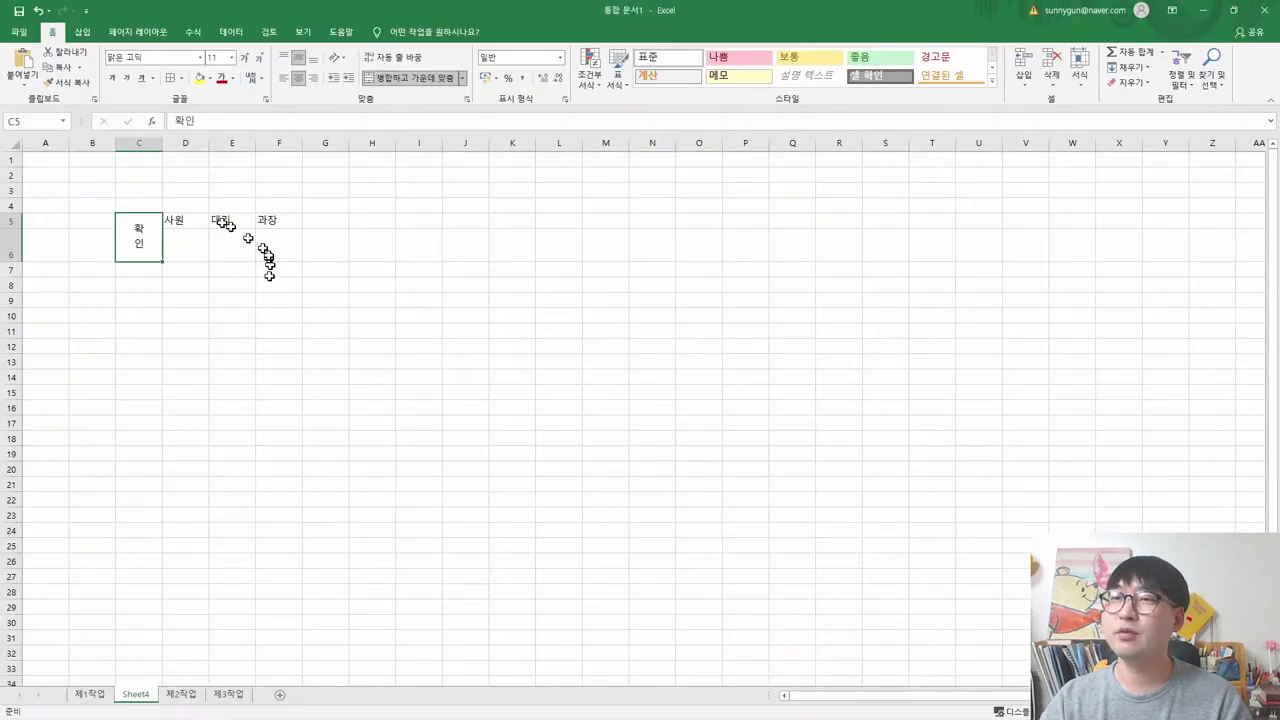
{"action": "left_click_drag", "start_coordinate": [166, 145], "coordinate": [141, 145]}
- Check the job titles' alignment in the PDF sample and center the text in cells D5:F5 in Excel
{"action": "key", "text": "alt+Tab"}
{"action": "left_click_drag", "start_coordinate": [868, 270], "coordinate": [1035, 287]}
{"action": "key", "text": "alt+Tab"}
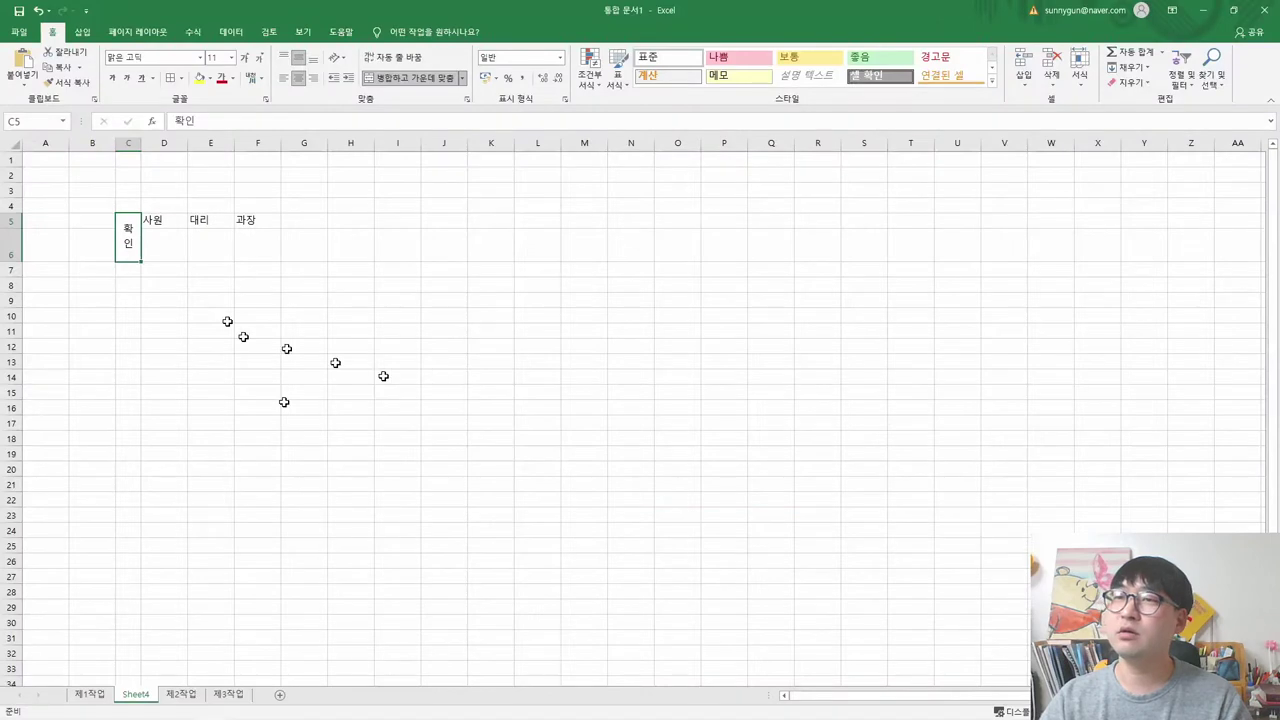
{"action": "left_click_drag", "start_coordinate": [152, 219], "coordinate": [243, 240]}
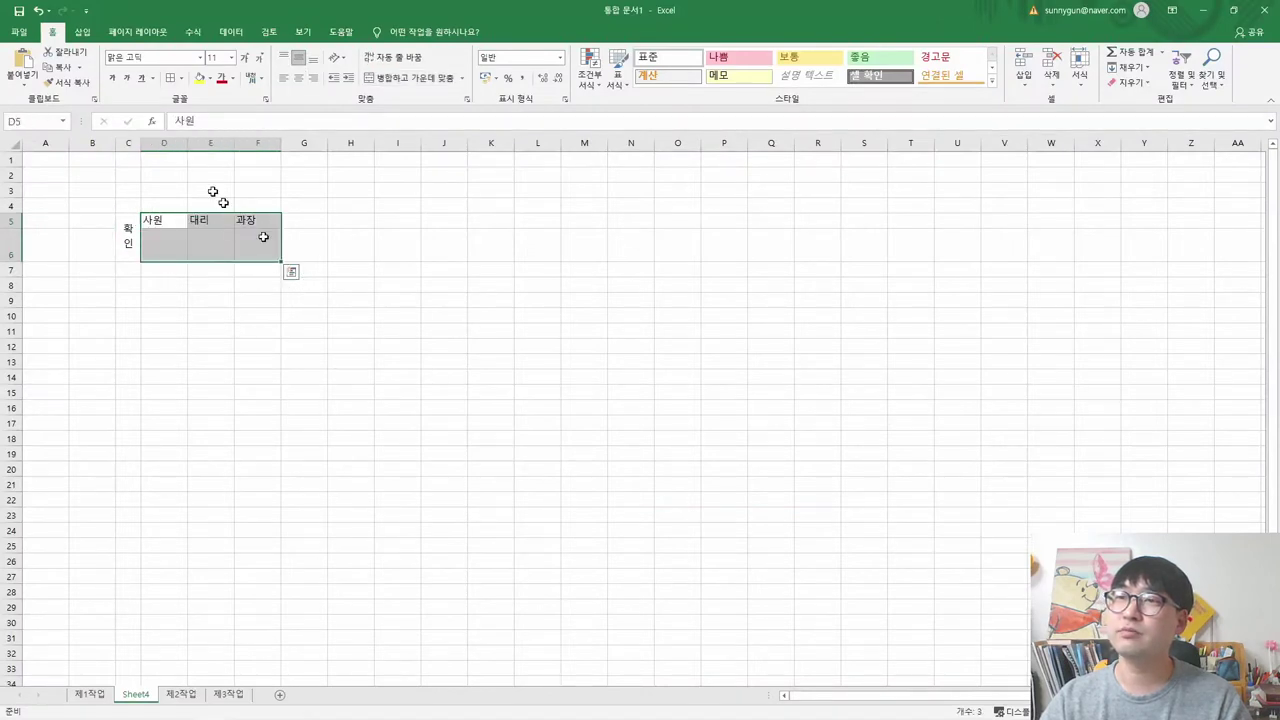
{"action": "left_click_drag", "start_coordinate": [153, 222], "coordinate": [257, 220]}
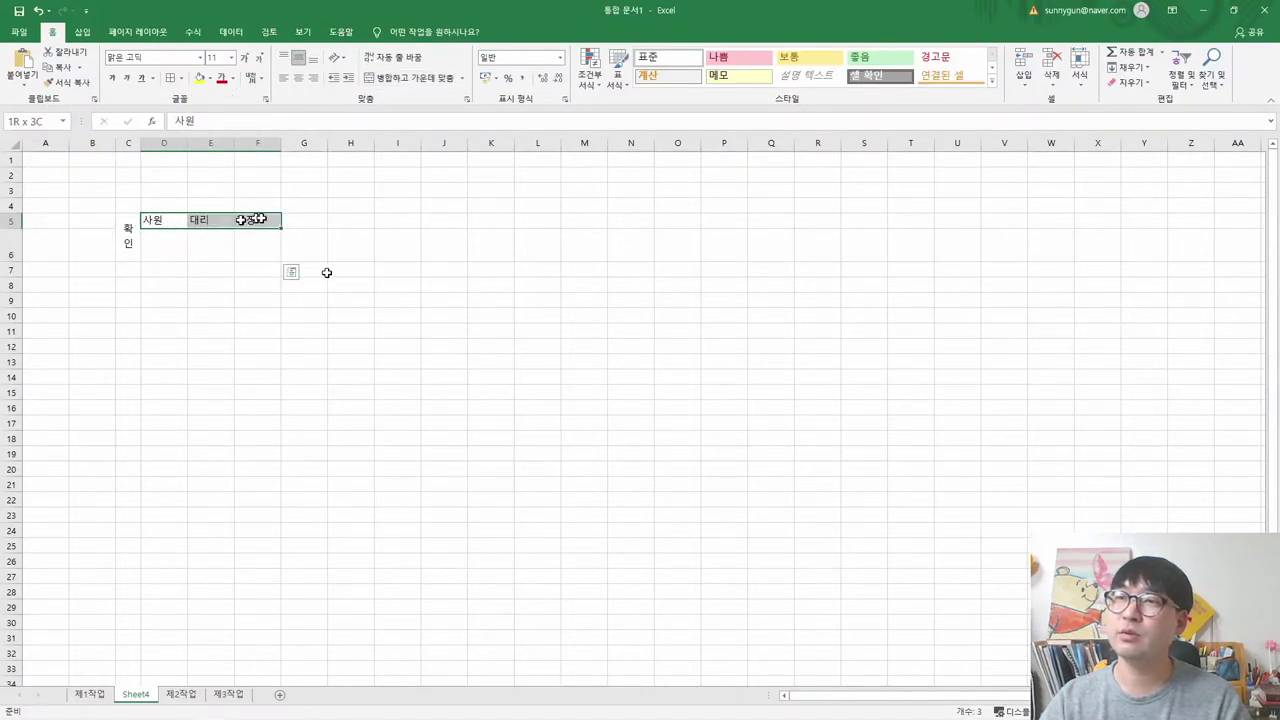
{"action": "left_click", "coordinate": [298, 77]}
{"action": "left_click", "coordinate": [209, 267]}
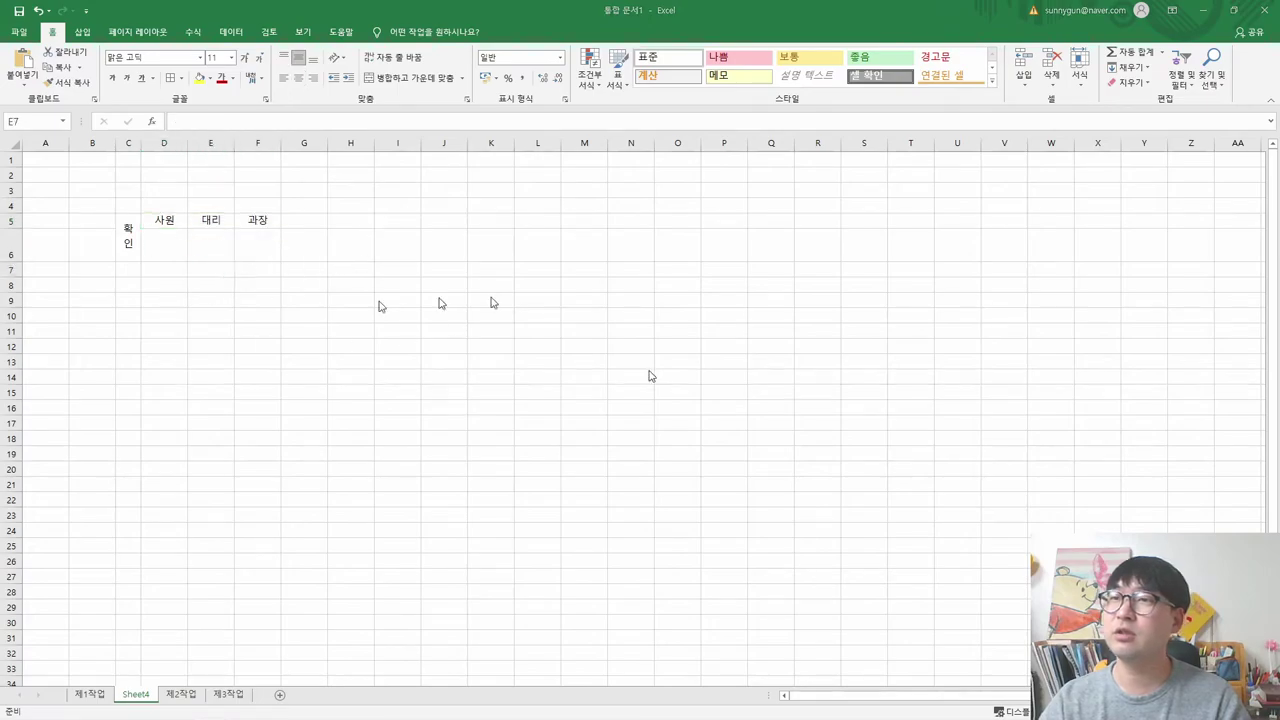
- Check the approval box's lines in the PDF sample and apply all borders to C5:F6 in Excel
{"action": "key", "text": "alt+Tab"}
{"action": "left_click_drag", "start_coordinate": [805, 268], "coordinate": [918, 333]}
{"action": "key", "text": "alt+Tab"}
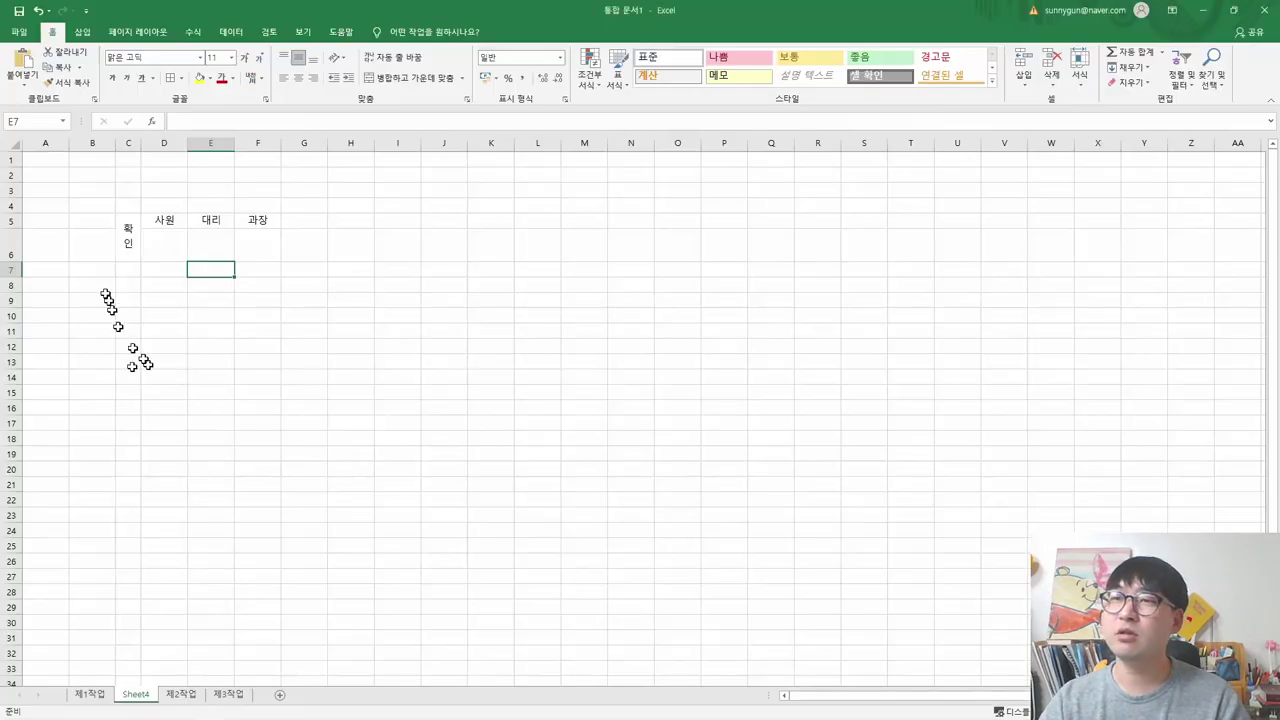
{"action": "left_click_drag", "start_coordinate": [126, 240], "coordinate": [239, 251]}
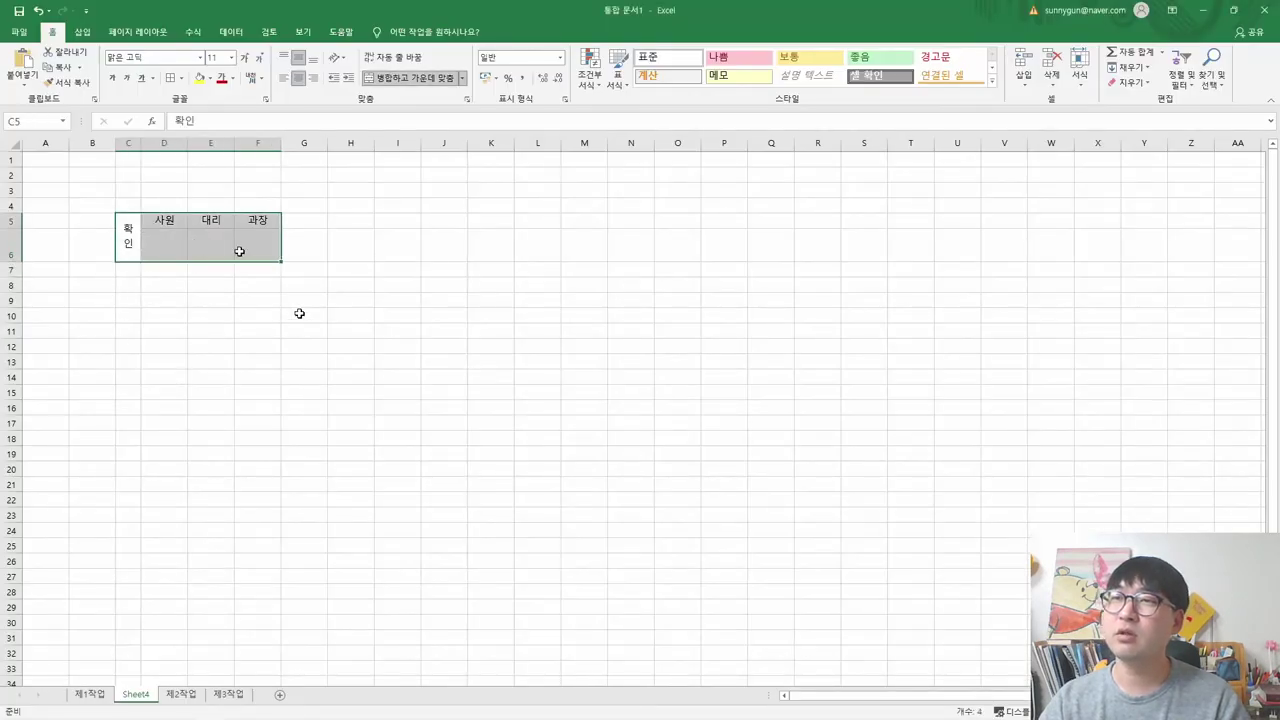
{"action": "left_click", "coordinate": [181, 78]}
{"action": "left_click", "coordinate": [198, 193]}
{"action": "left_click", "coordinate": [166, 320]}
- Compare the bordered approval box with the PDF sample and narrow column C slightly in Excel
{"action": "key", "text": "alt+Tab"}
{"action": "key", "text": "alt+Tab"}
{"action": "key", "text": "alt+Tab"}
{"action": "key", "text": "alt+Tab"}
{"action": "key", "text": "alt+Tab"}
{"action": "key", "text": "alt+Tab"}
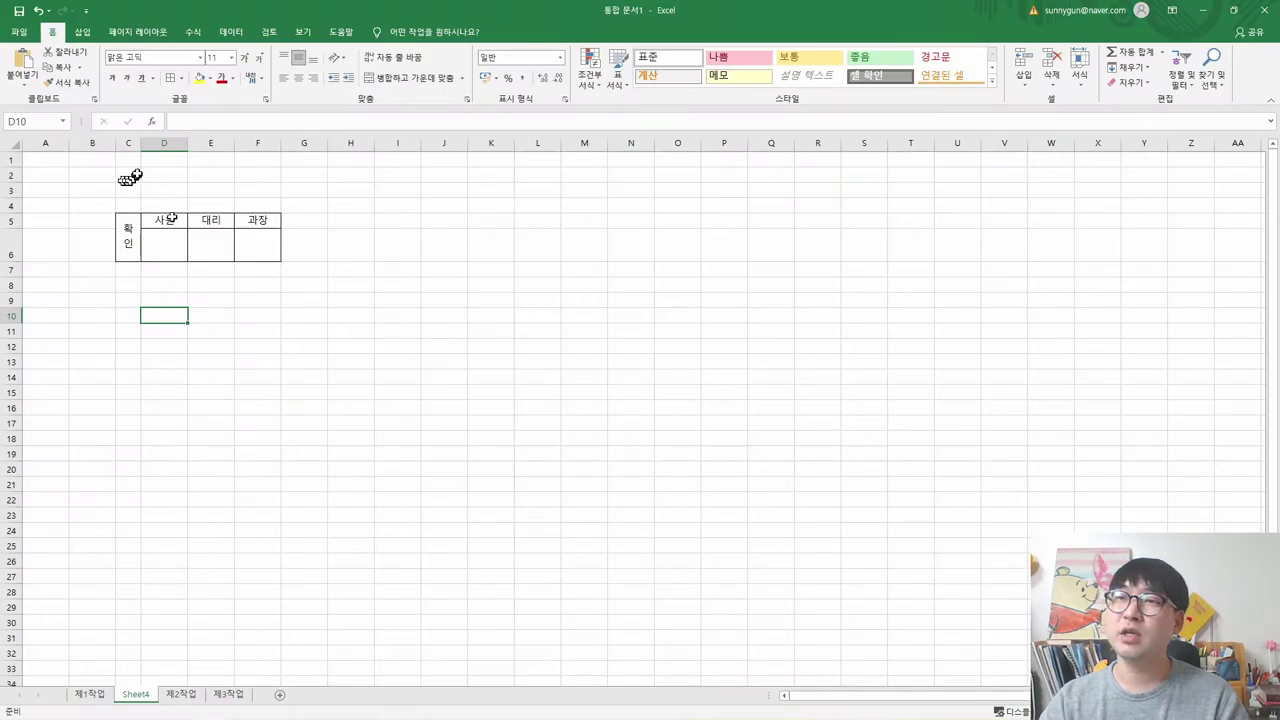
{"action": "left_click_drag", "start_coordinate": [139, 145], "coordinate": [137, 145]}
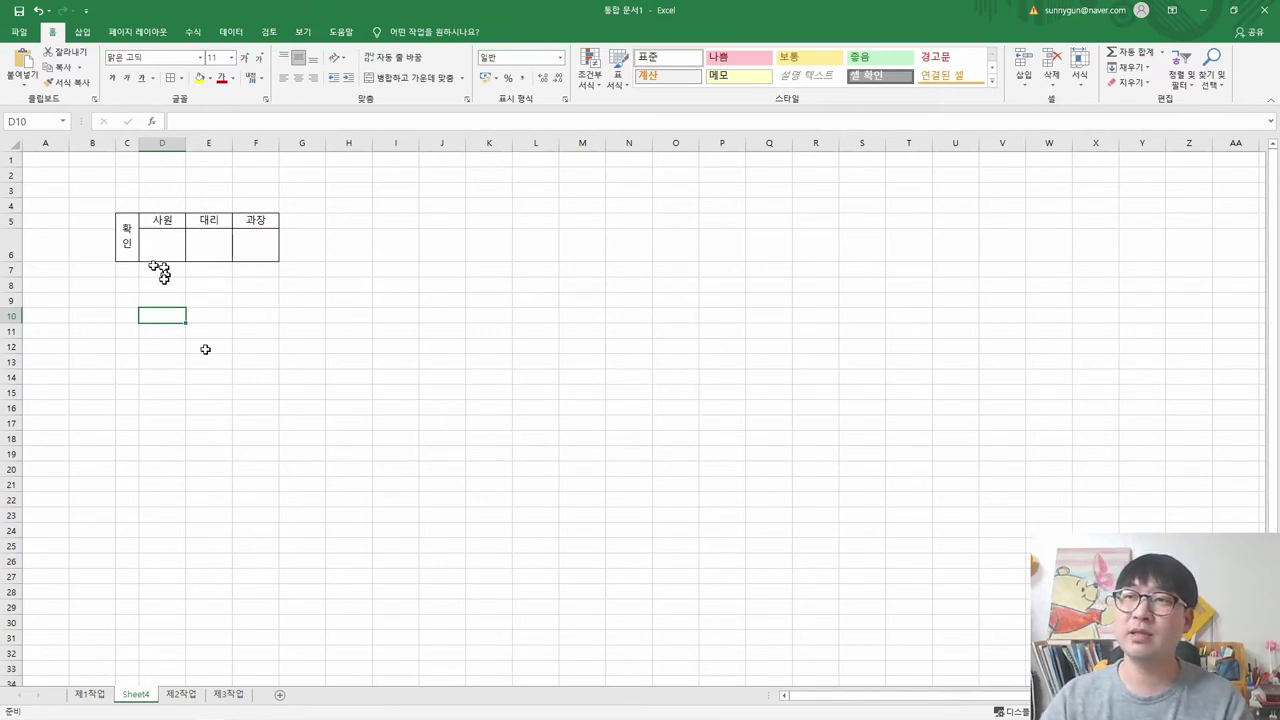
- Read the PDF condition on copying the 결재란 as a picture, and copy the approval box C5:F6 in Excel
{"action": "key", "text": "alt+Tab"}
{"action": "scroll", "coordinate": [278, 447], "scroll_direction": "down", "scroll_amount": 10}
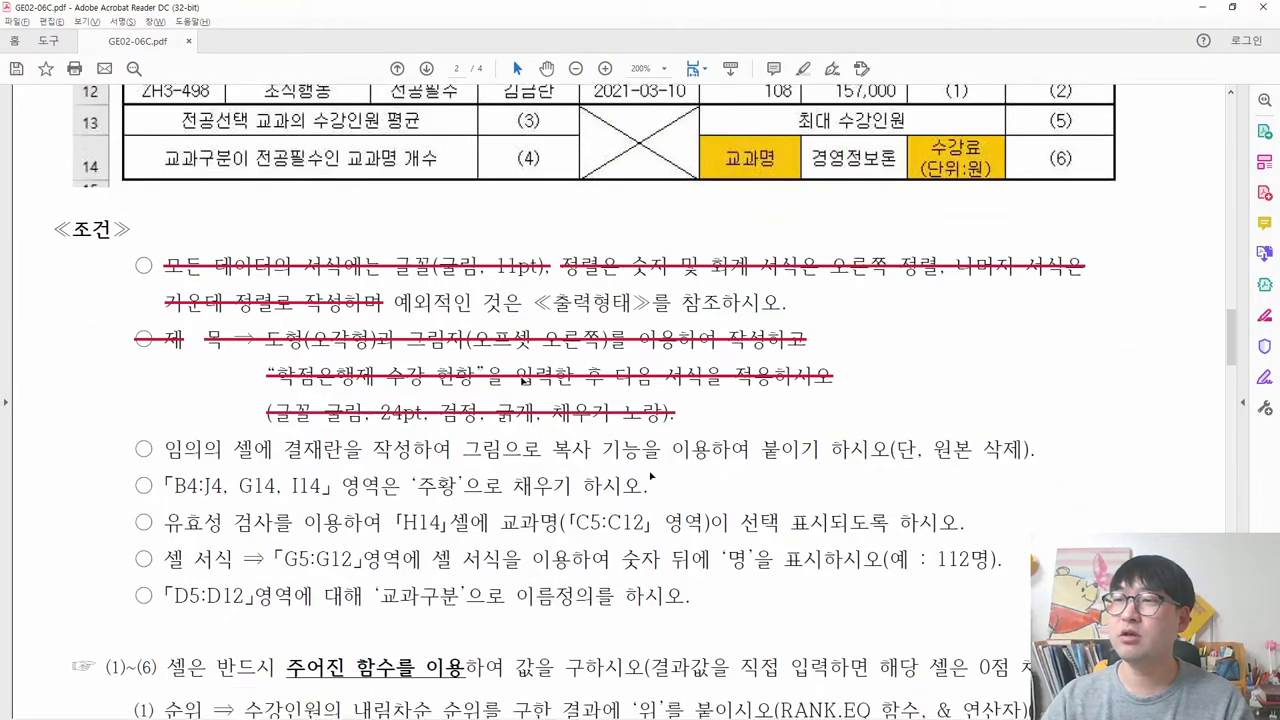
{"action": "left_click_drag", "start_coordinate": [162, 353], "coordinate": [855, 363]}
{"action": "double_click", "coordinate": [527, 355]}
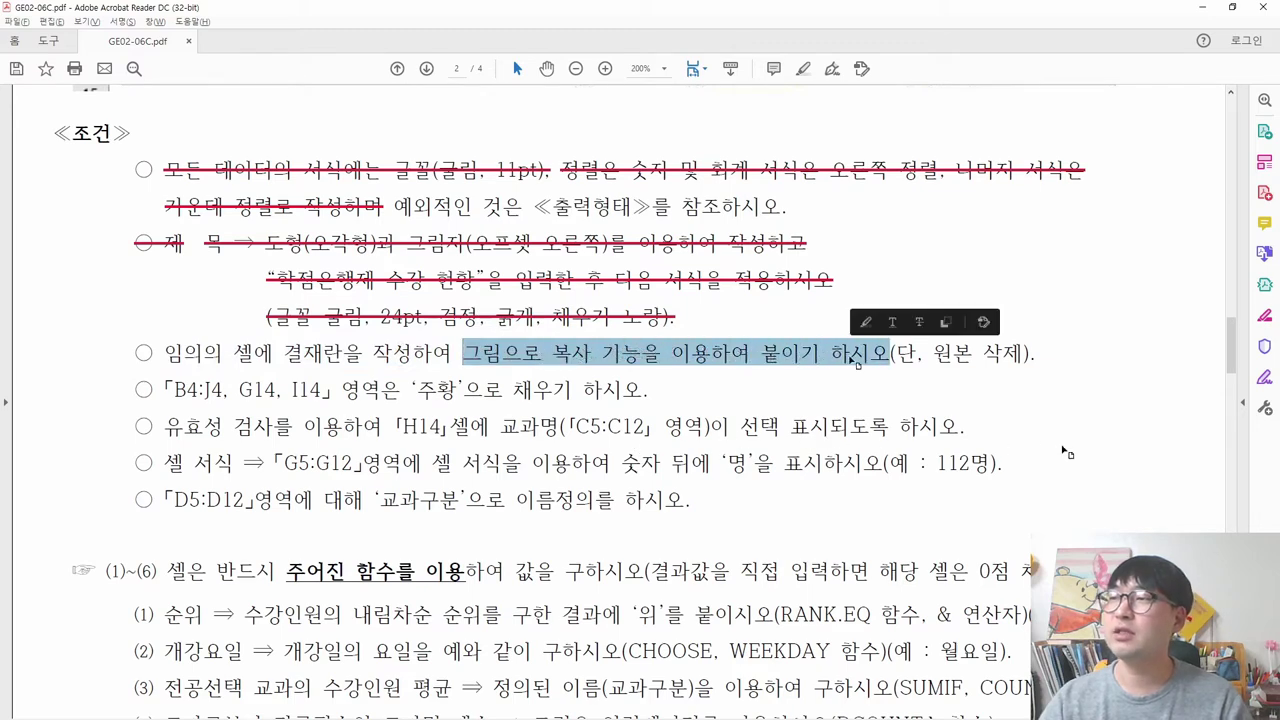
{"action": "key", "text": "alt+Tab"}
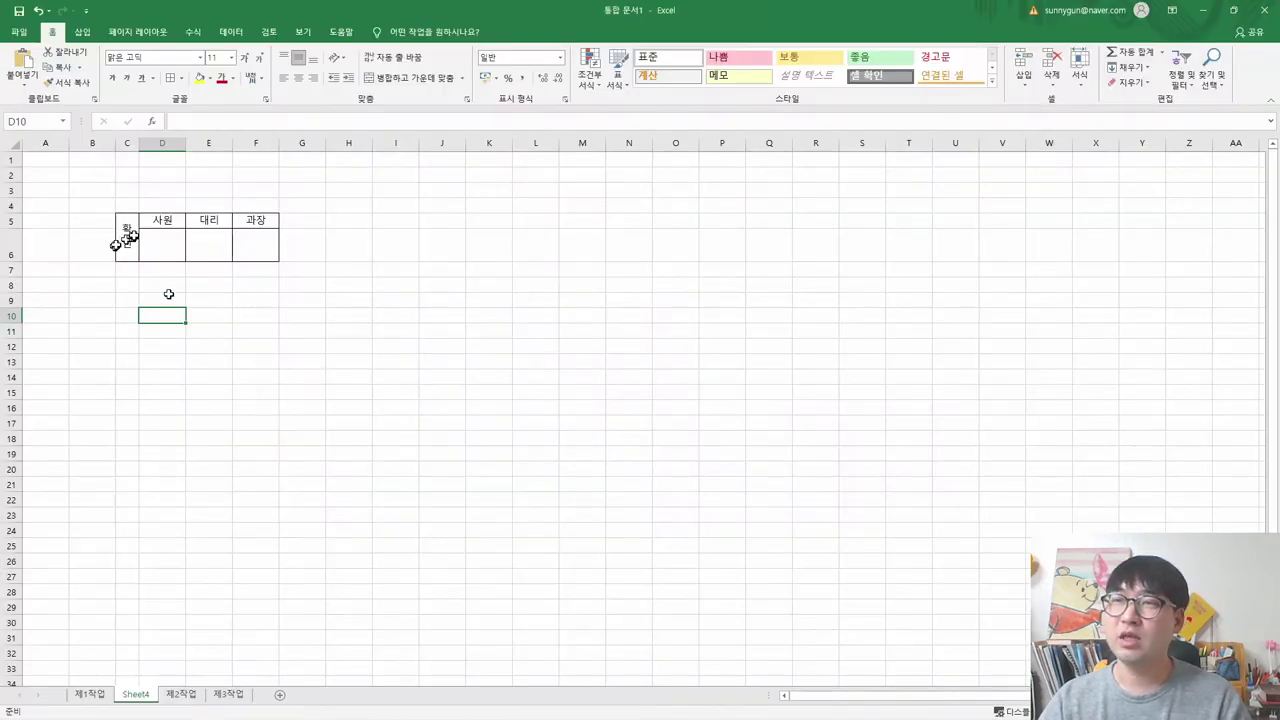
{"action": "left_click_drag", "start_coordinate": [128, 243], "coordinate": [265, 249]}
{"action": "right_click", "coordinate": [265, 249]}
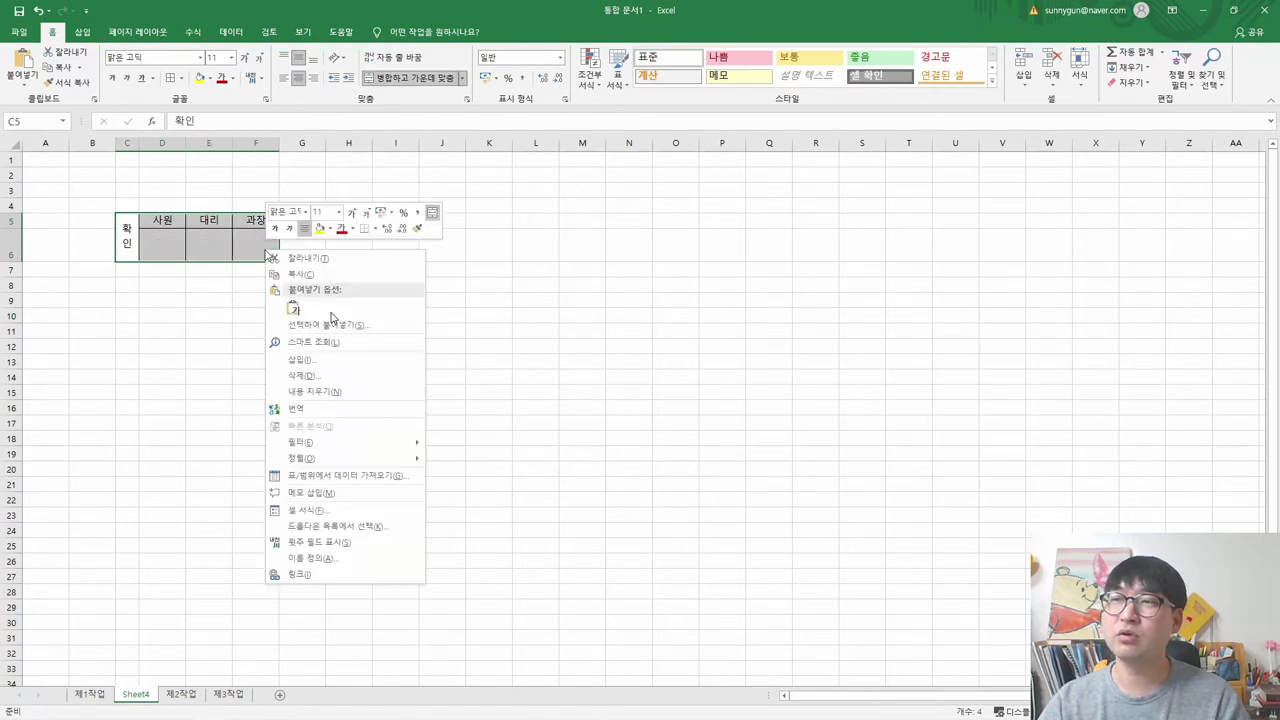
{"action": "left_click", "coordinate": [303, 276]}
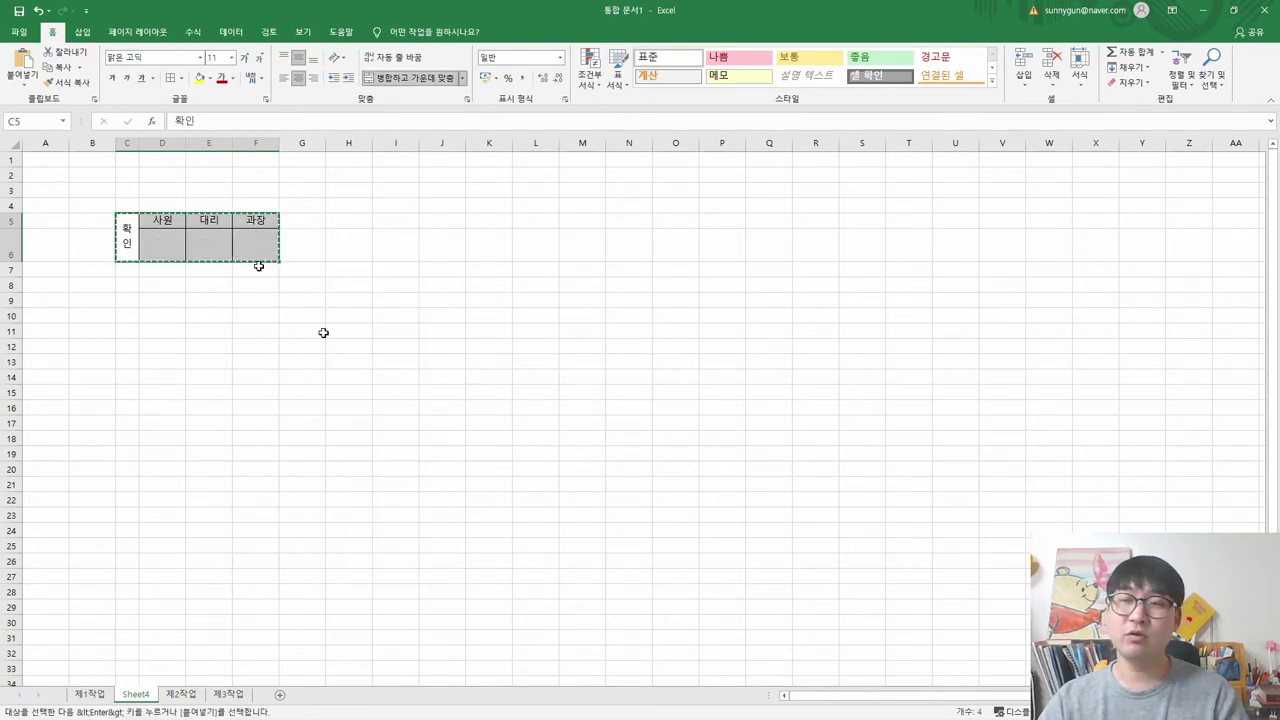
- Paste the copied approval box as a picture at cell H1 of the 제1작업 sheet
{"action": "left_click", "coordinate": [90, 694]}
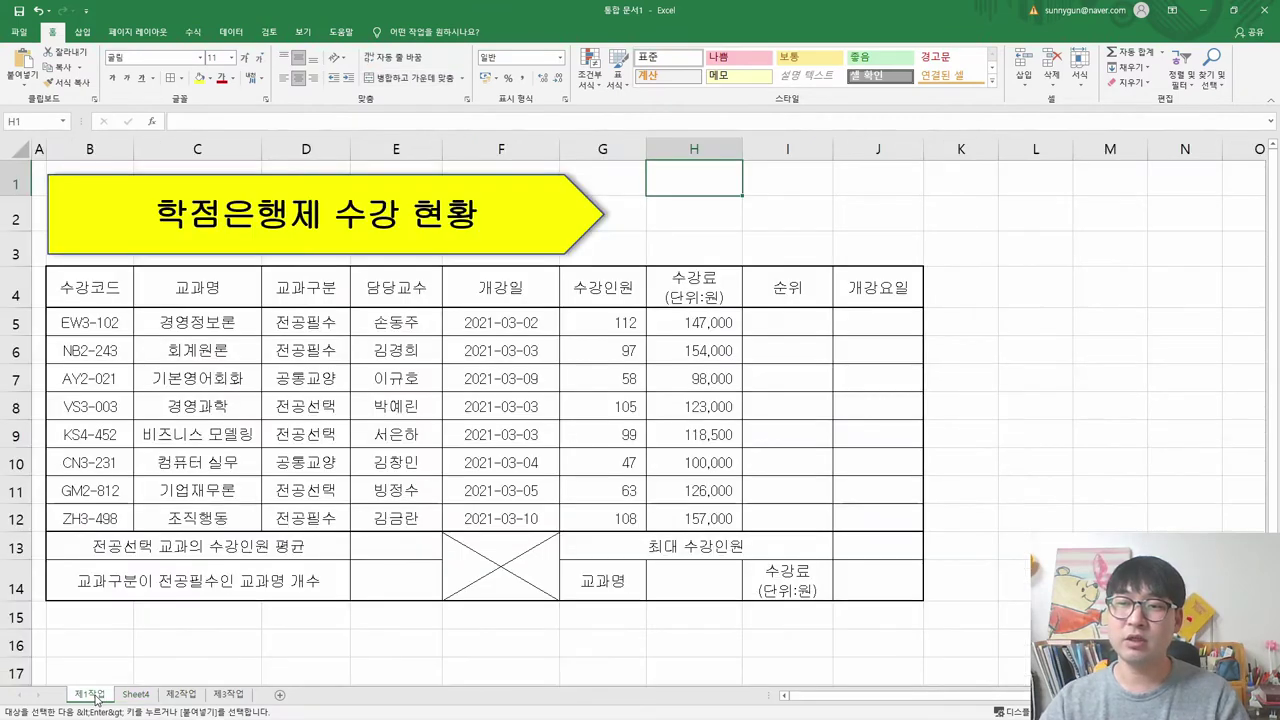
{"action": "right_click", "coordinate": [690, 182]}
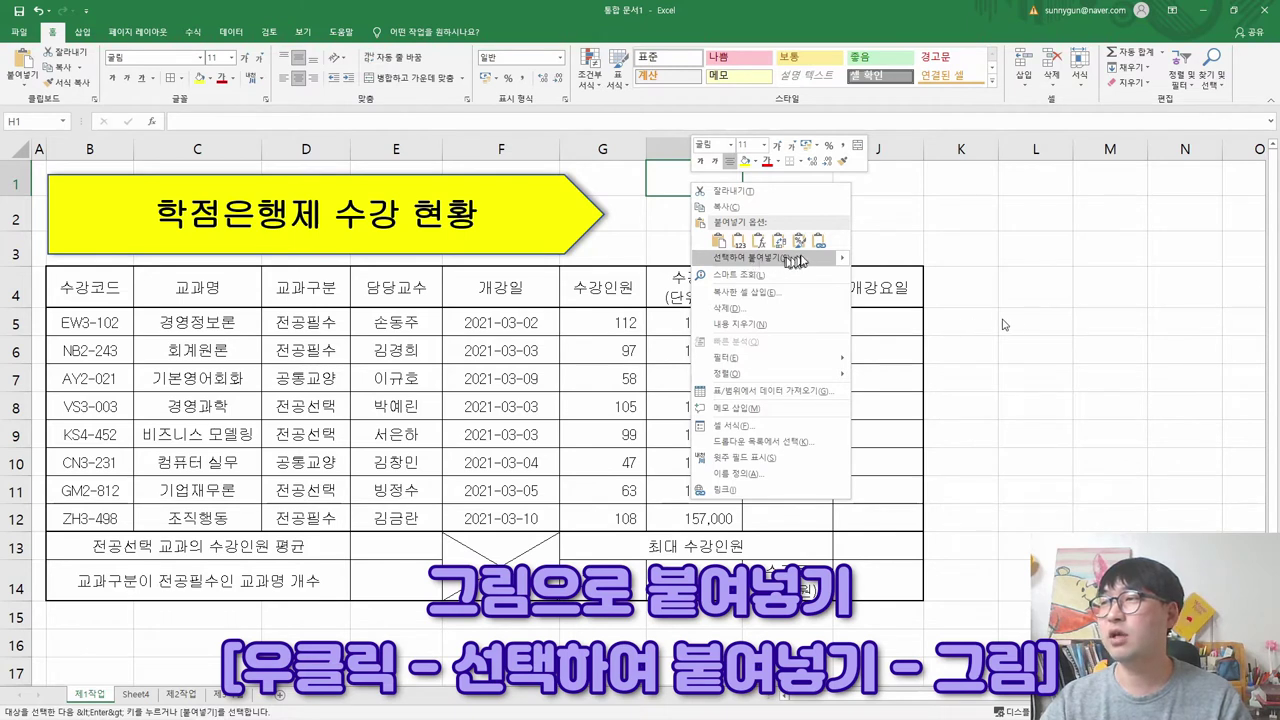
{"action": "mouse_move", "coordinate": [843, 260]}
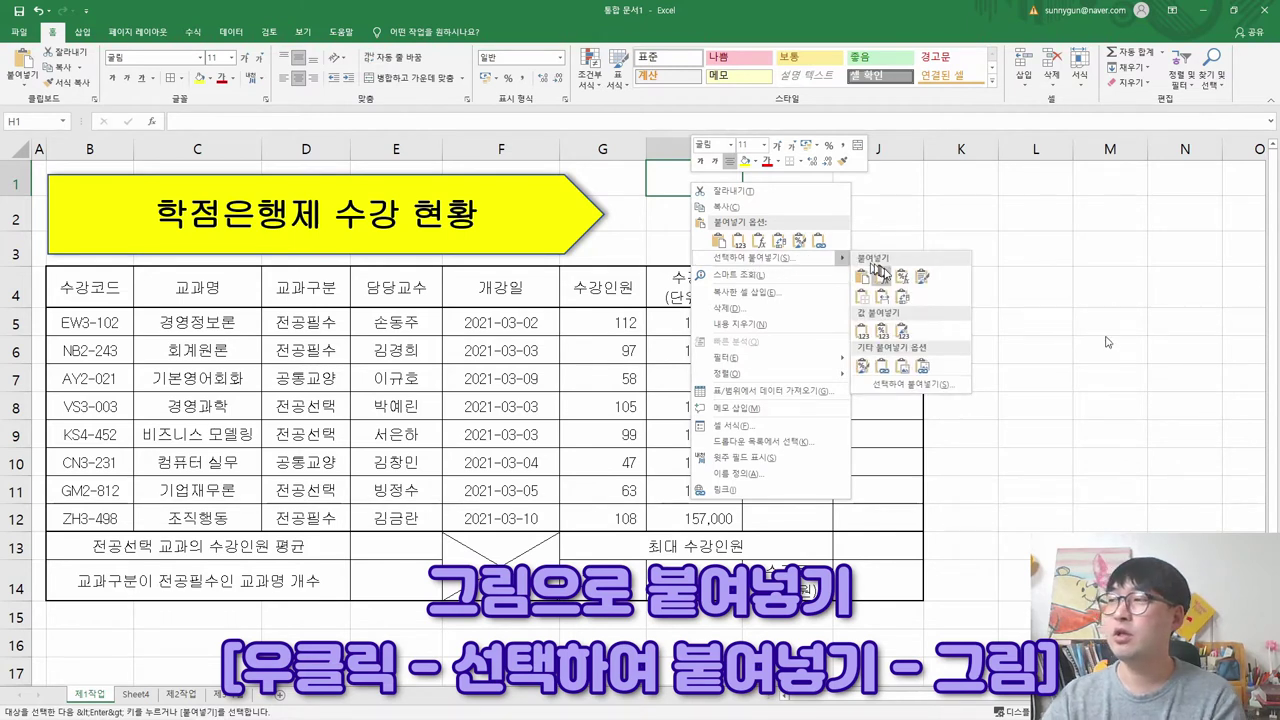
{"action": "left_click", "coordinate": [901, 363]}
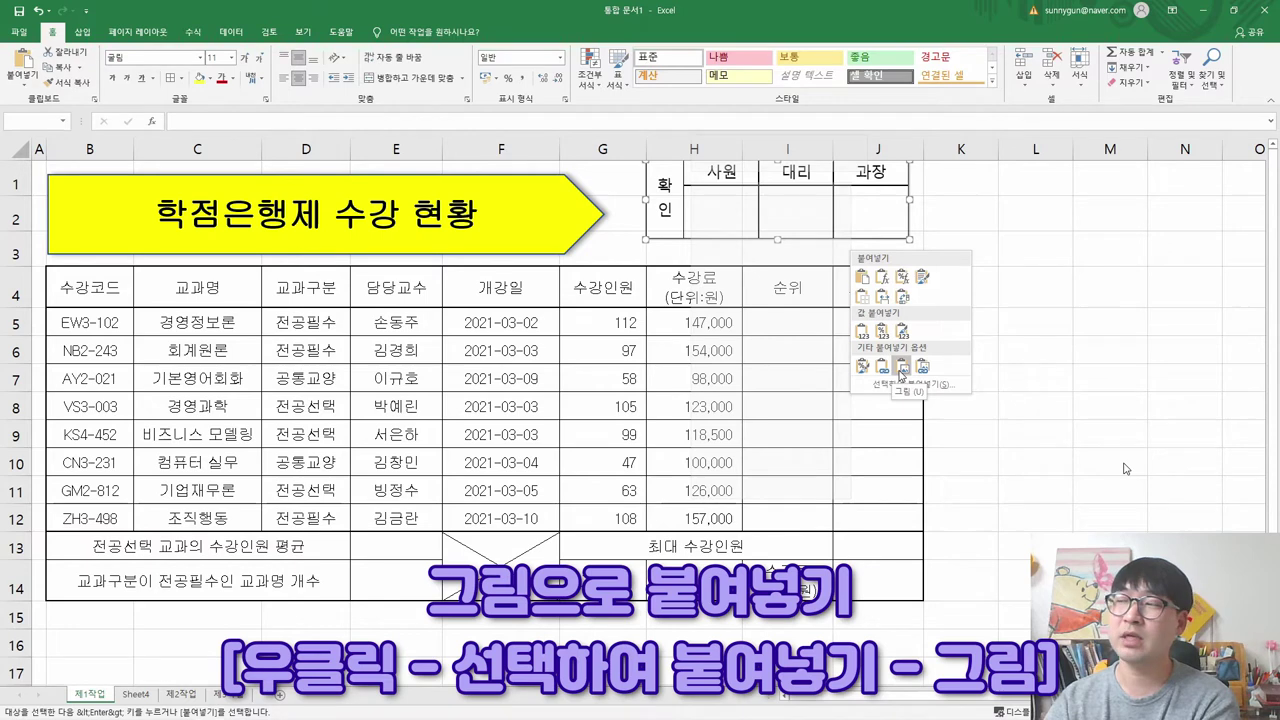
- Check the approval box's placement in the PDF sample and move the picture above the table's H:J columns in Excel
{"action": "left_click_drag", "start_coordinate": [741, 216], "coordinate": [766, 251]}
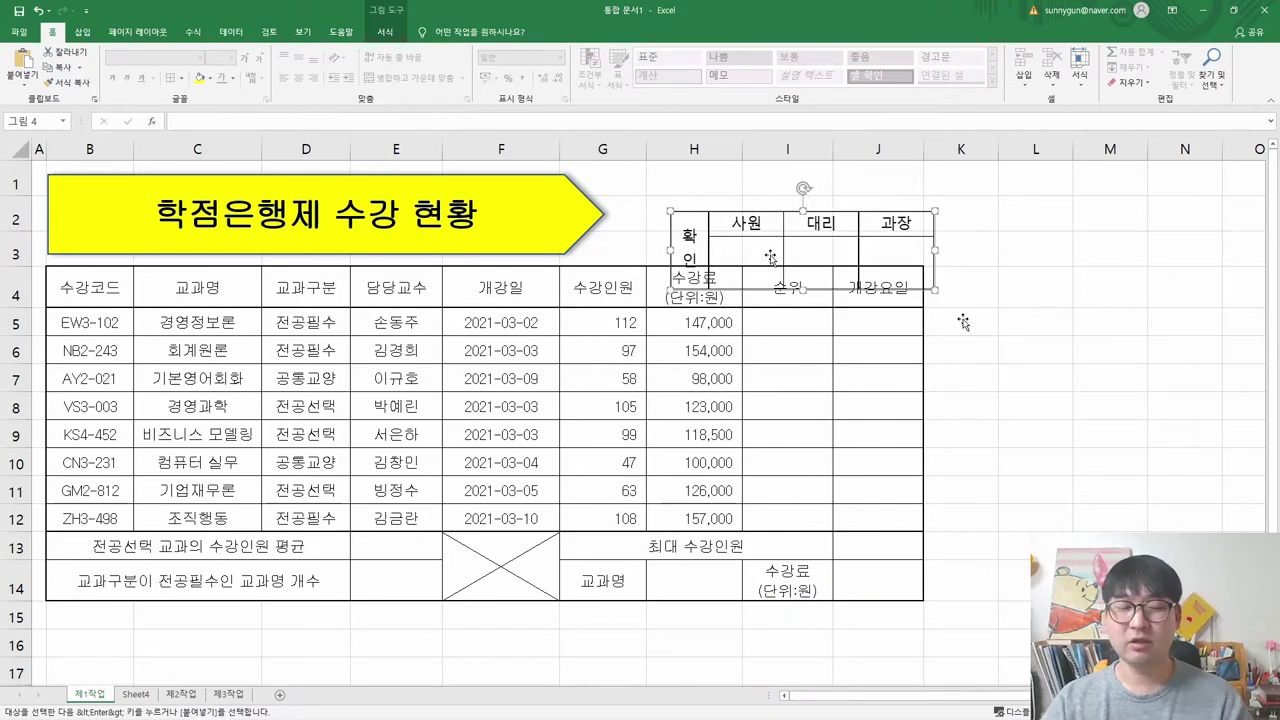
{"action": "key", "text": "alt+Tab"}
{"action": "scroll", "coordinate": [963, 323], "scroll_direction": "up", "scroll_amount": 1}
{"action": "scroll", "coordinate": [963, 323], "scroll_direction": "up", "scroll_amount": 9}
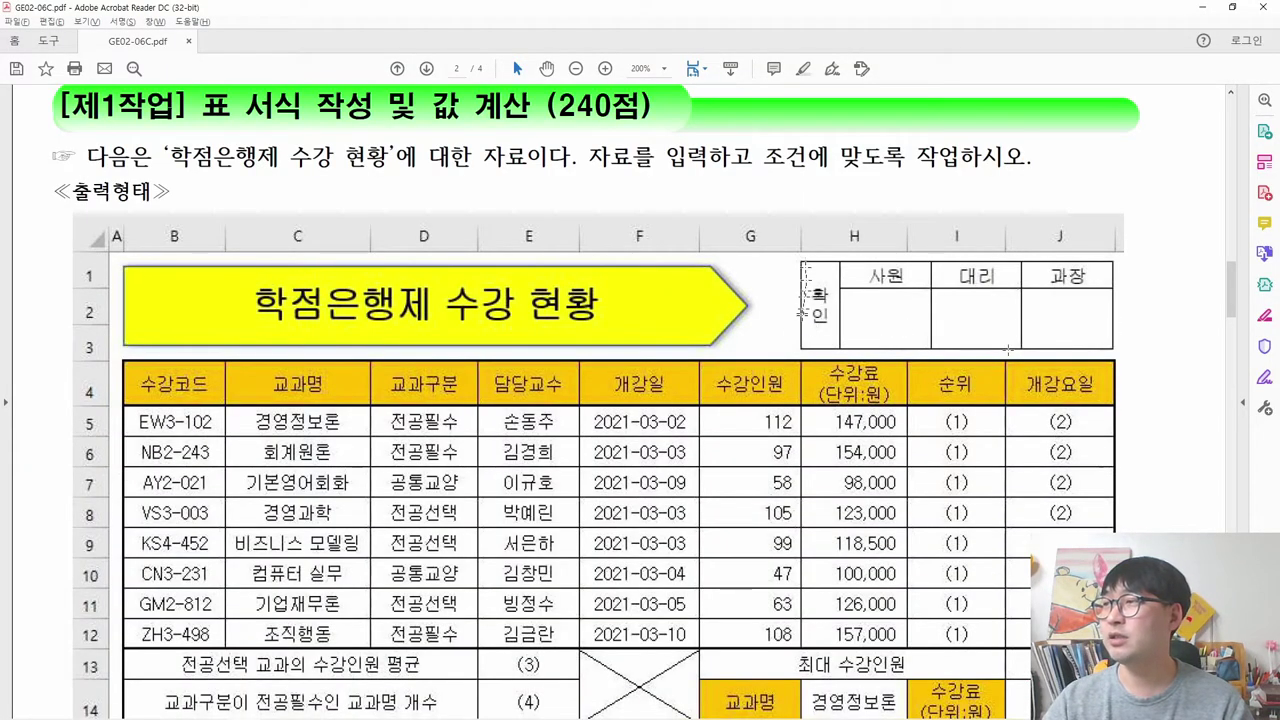
{"action": "key", "text": "alt+Tab"}
{"action": "left_click_drag", "start_coordinate": [760, 240], "coordinate": [787, 194]}
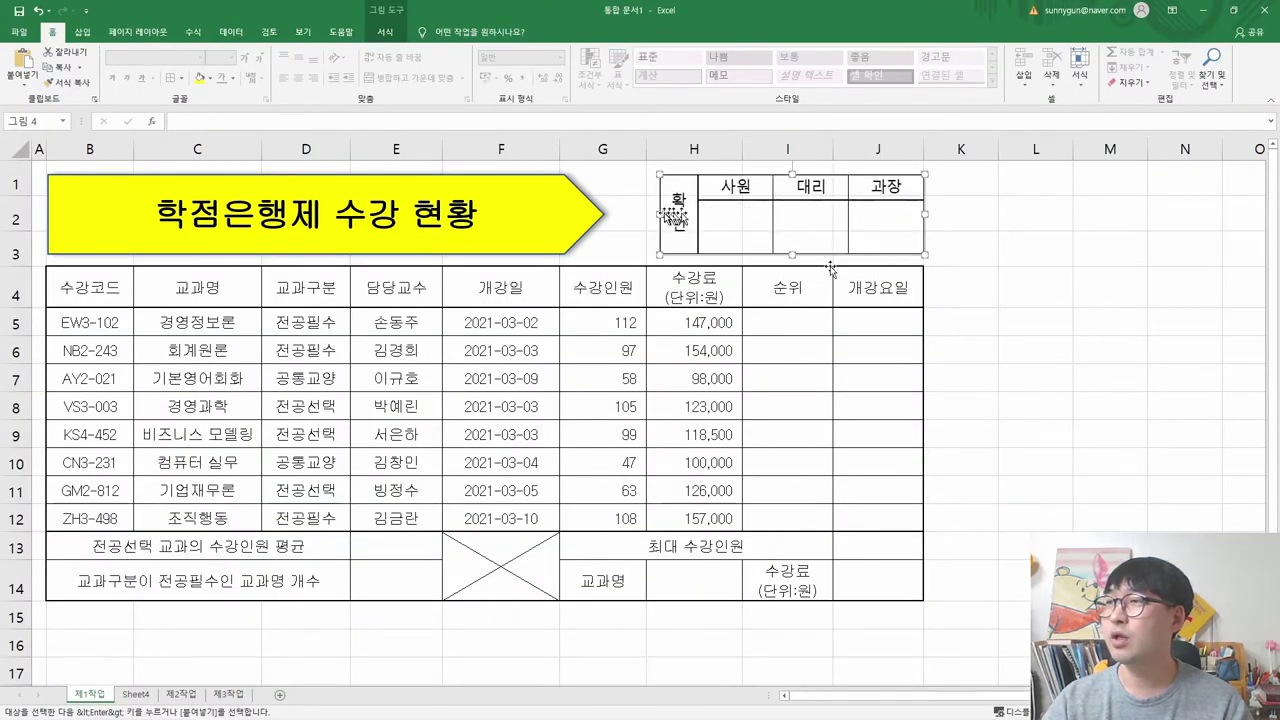
- Widen the approval box picture to column H's left edge and compare it with the PDF sample
{"action": "left_click_drag", "start_coordinate": [659, 213], "coordinate": [651, 214]}
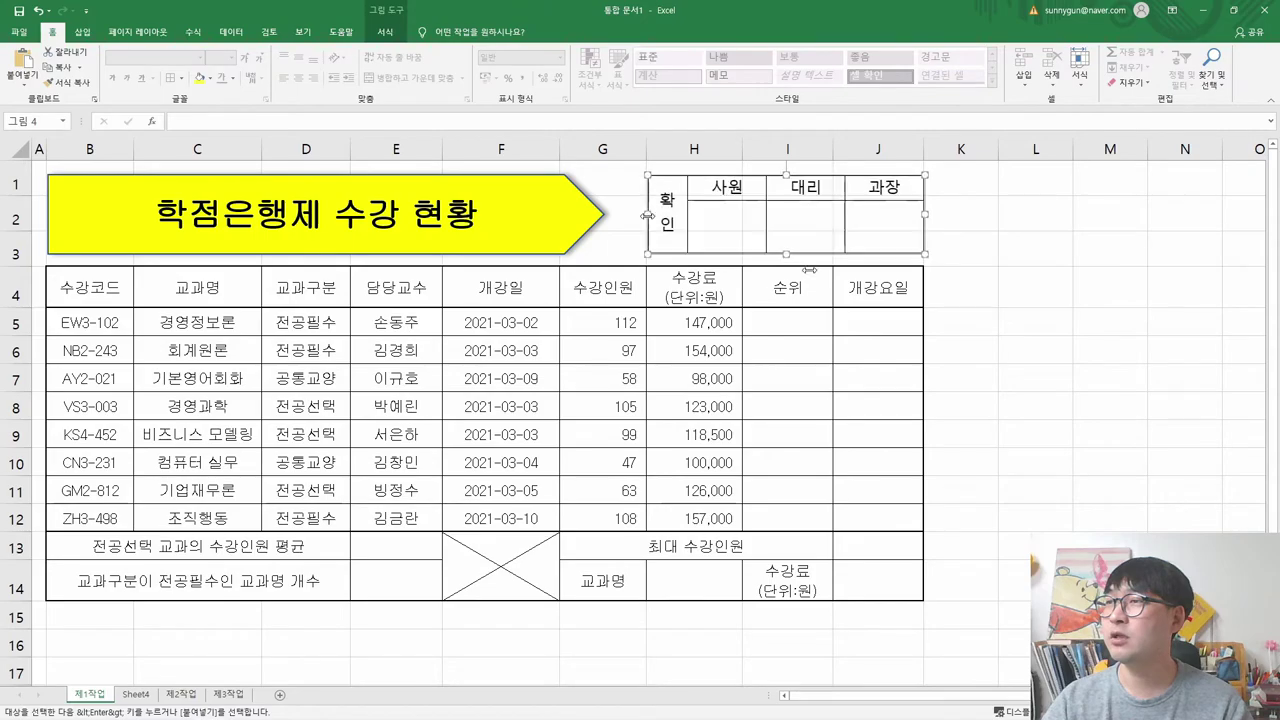
{"action": "left_click", "coordinate": [724, 342]}
{"action": "key", "text": "alt+Tab"}
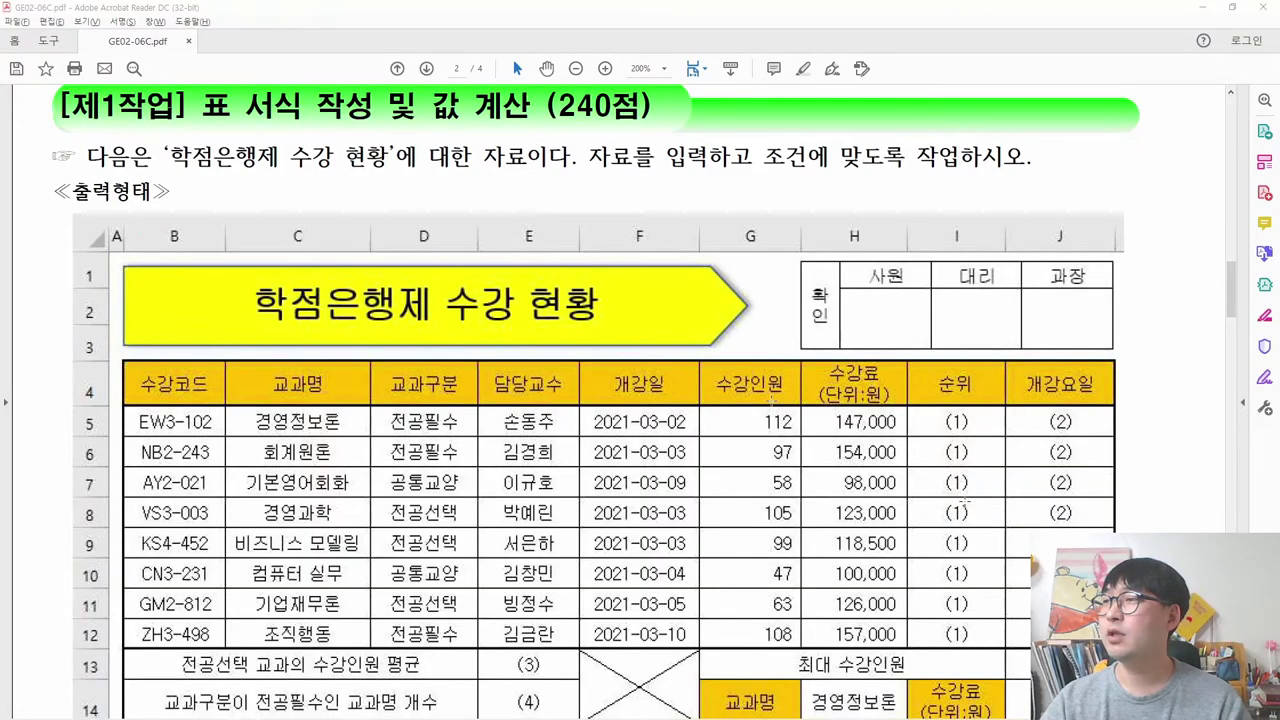
{"action": "key", "text": "alt+Tab"}
{"action": "left_click", "coordinate": [663, 222]}
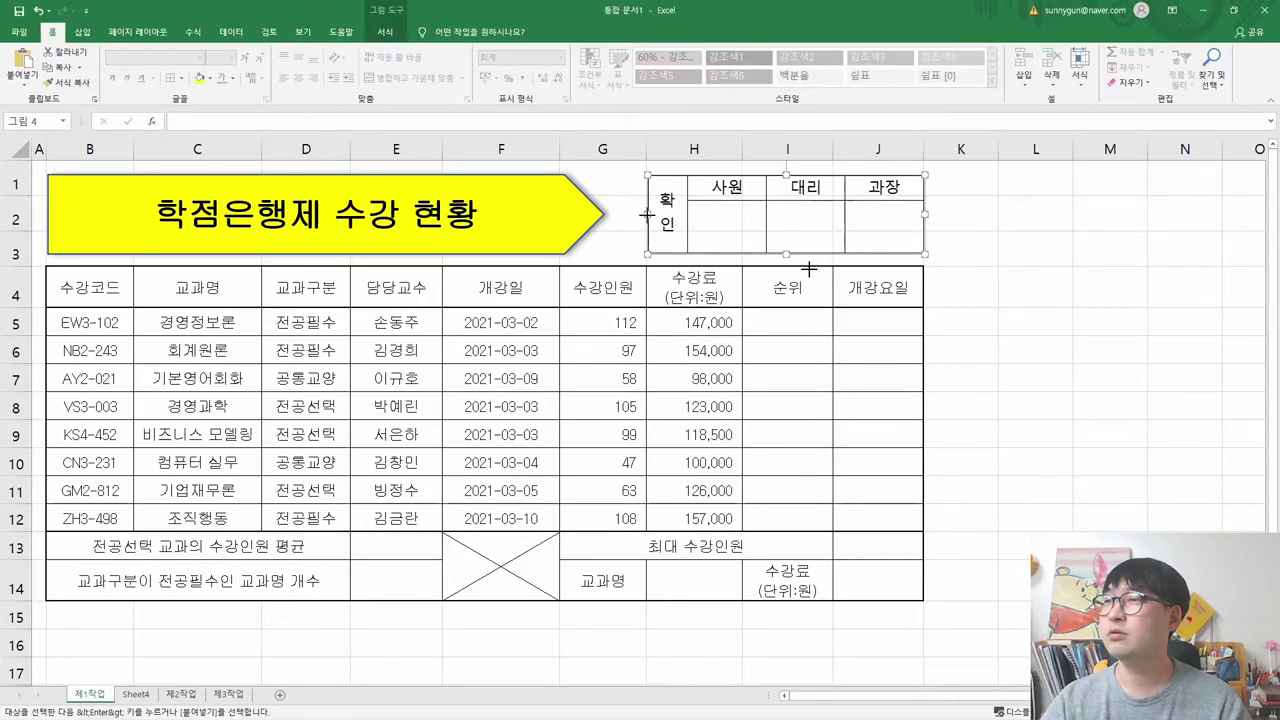
{"action": "left_click", "coordinate": [754, 352]}
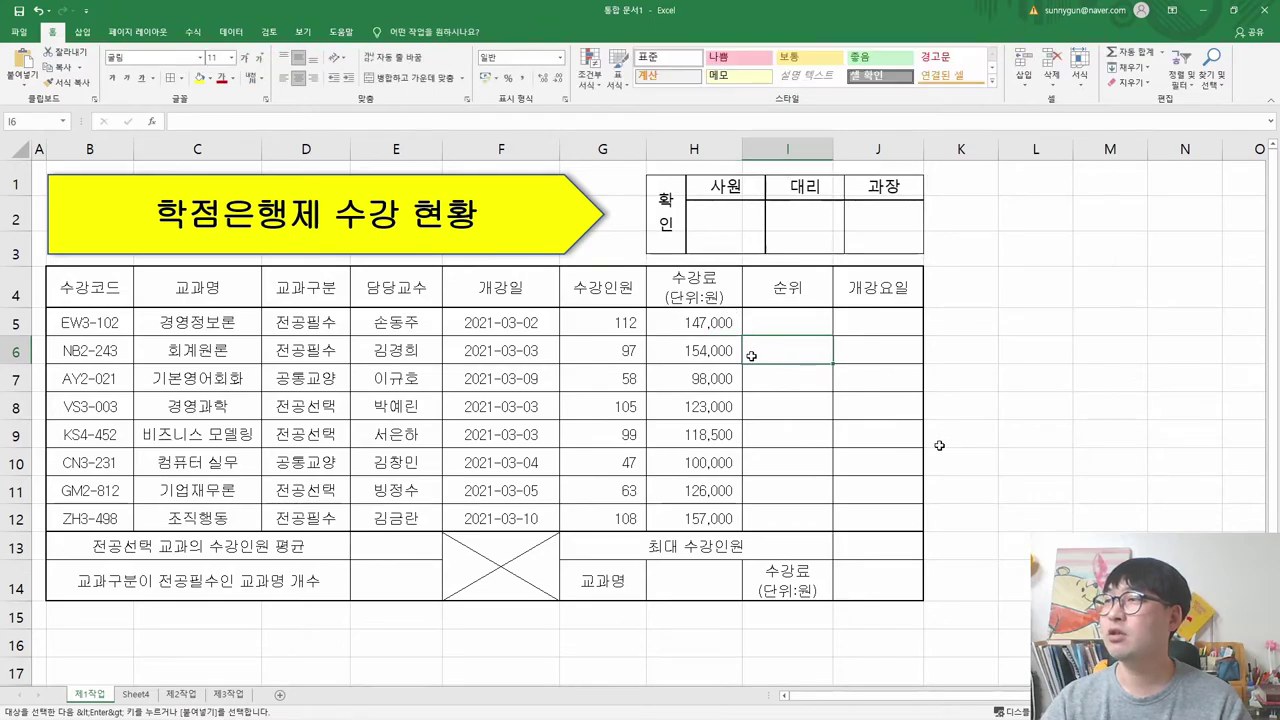
{"action": "key", "text": "alt+Tab"}
{"action": "key", "text": "alt+Tab"}
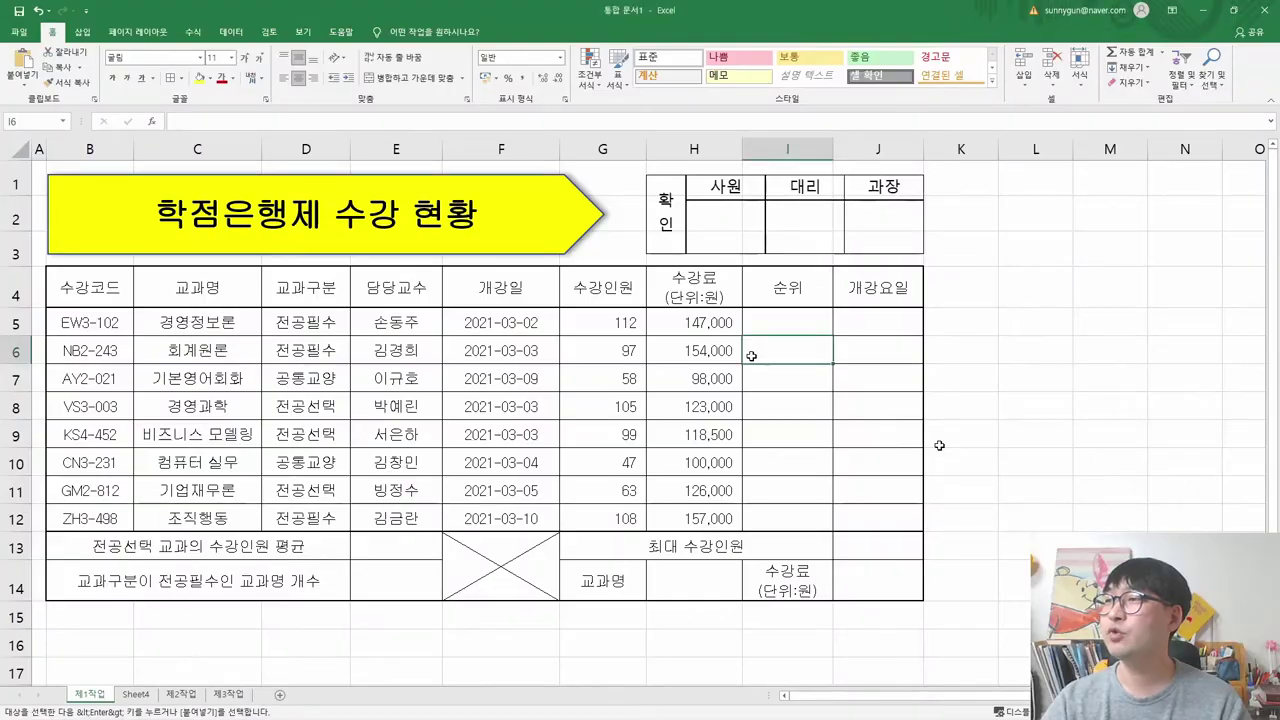
{"action": "key", "text": "alt+Tab"}
{"action": "key", "text": "alt+Tab"}
{"action": "key", "text": "alt+Tab"}
{"action": "key", "text": "alt+Tab"}
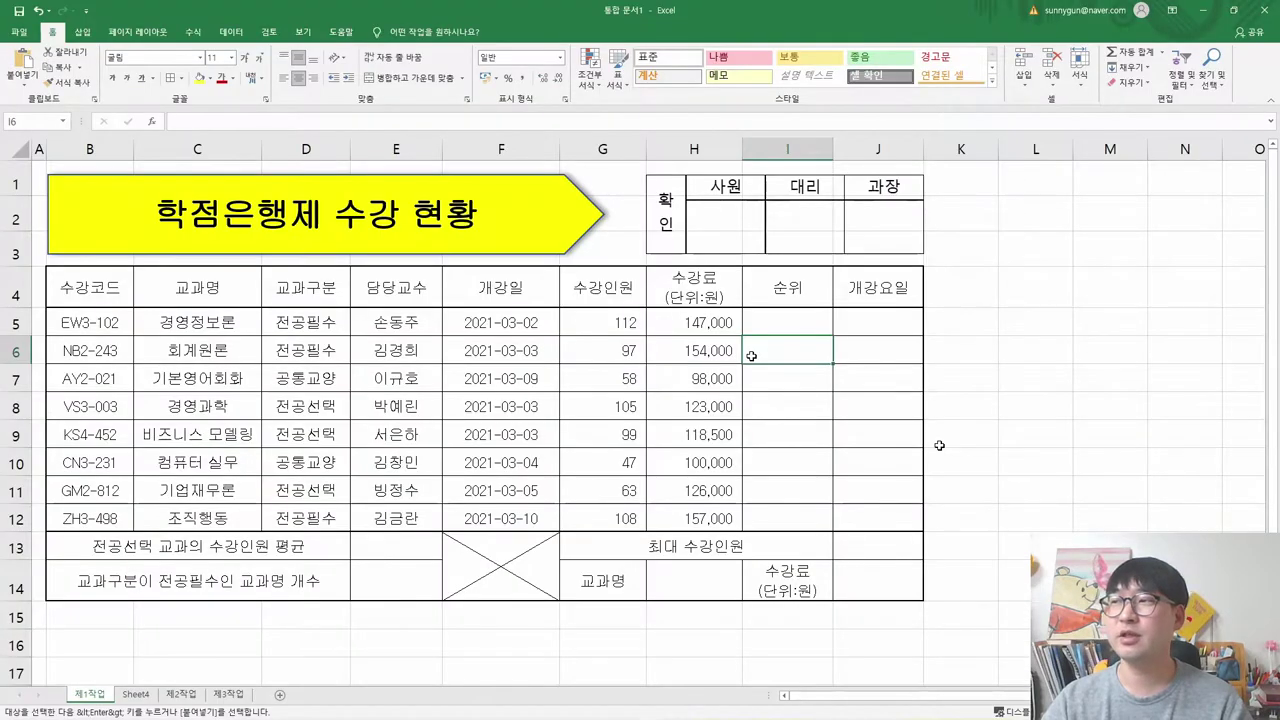
- Strike through the 결재란 condition in the PDF from 임의의 셀에 to 붙이기 하시오
{"action": "key", "text": "alt+Tab"}
{"action": "scroll", "coordinate": [736, 452], "scroll_direction": "down", "scroll_amount": 10}
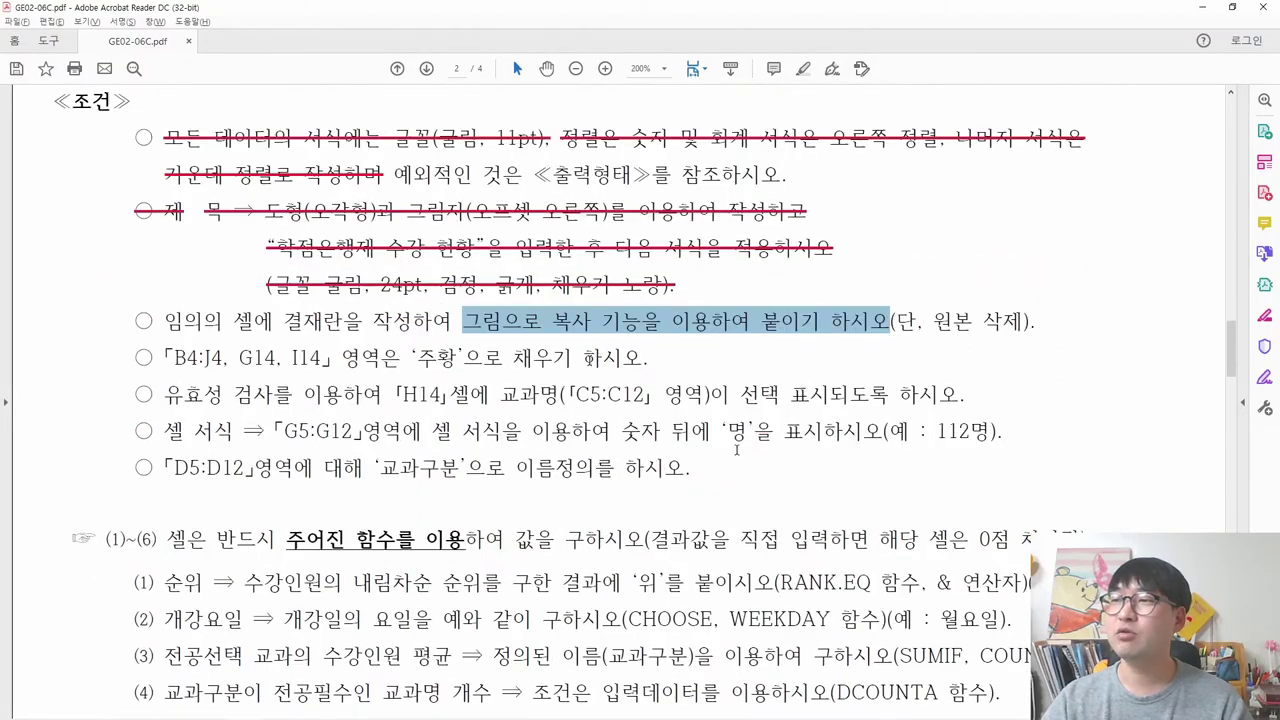
{"action": "left_click_drag", "start_coordinate": [127, 322], "coordinate": [876, 336]}
{"action": "right_click", "coordinate": [876, 336]}
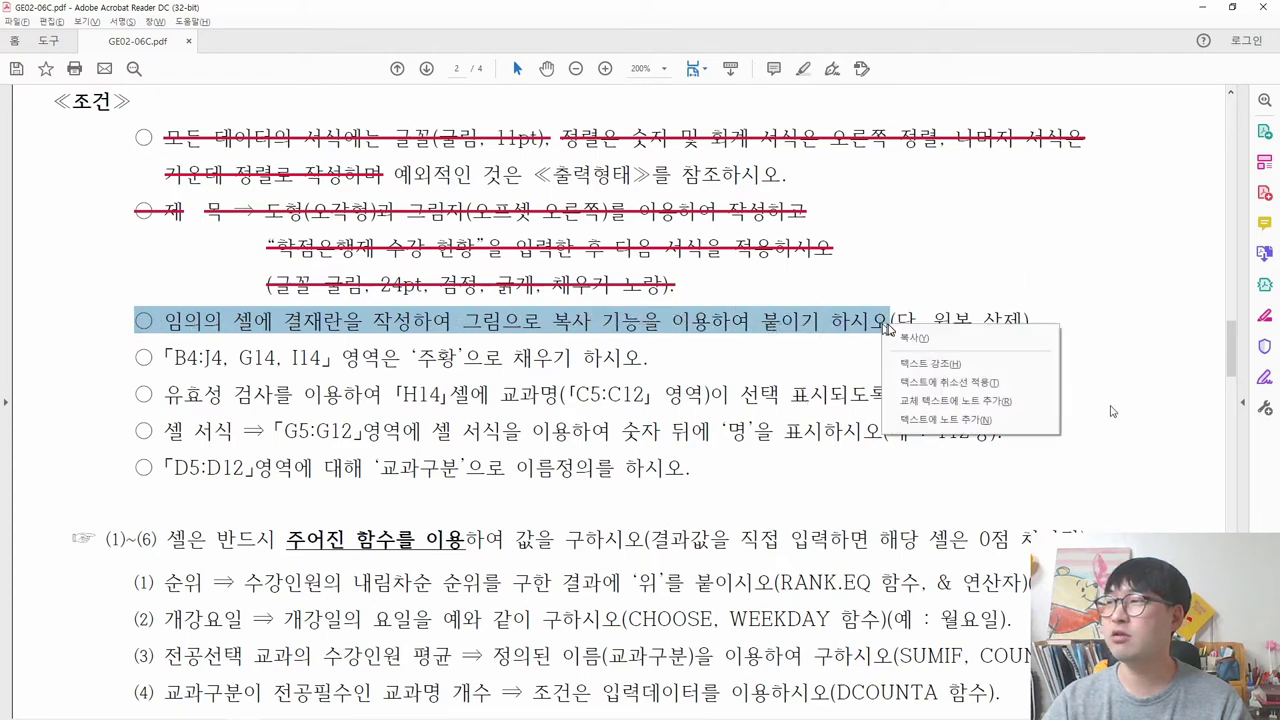
{"action": "left_click", "coordinate": [948, 382]}
- Following the PDF's 원본 삭제 note, delete Sheet4 in Excel and return to the 제1작업 sheet
{"action": "left_click_drag", "start_coordinate": [896, 322], "coordinate": [1022, 325]}
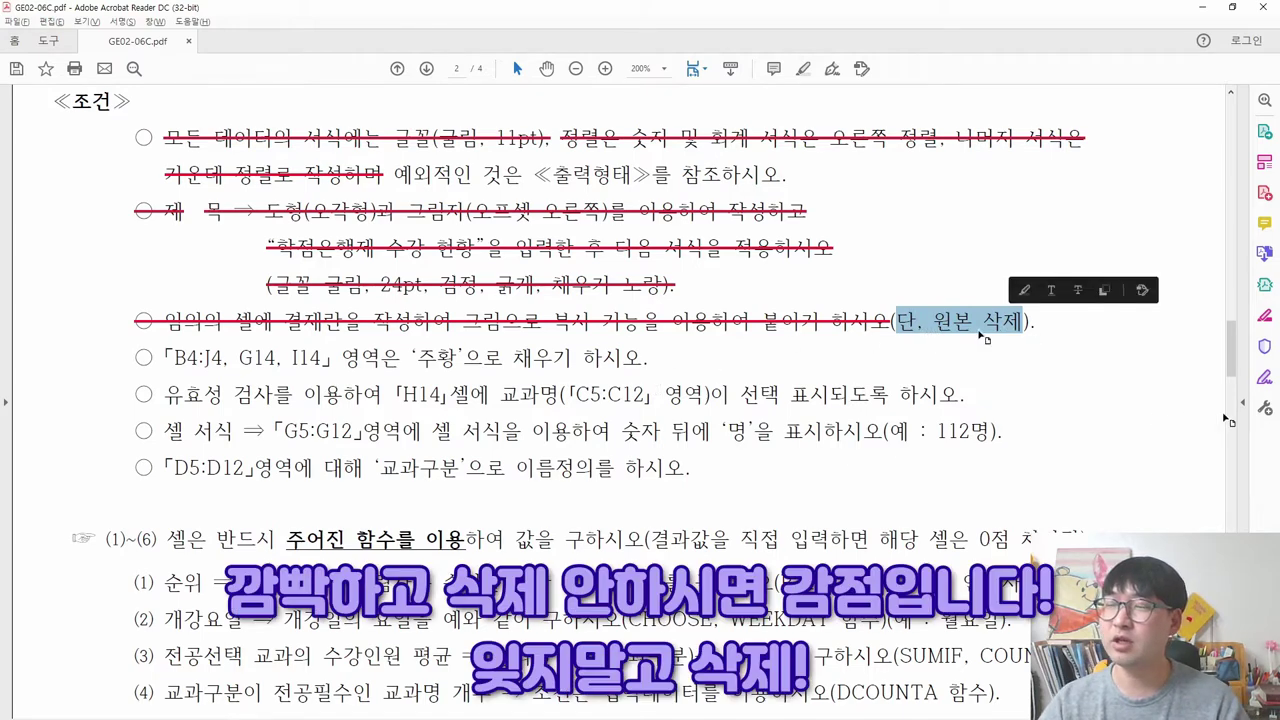
{"action": "key", "text": "alt+Tab"}
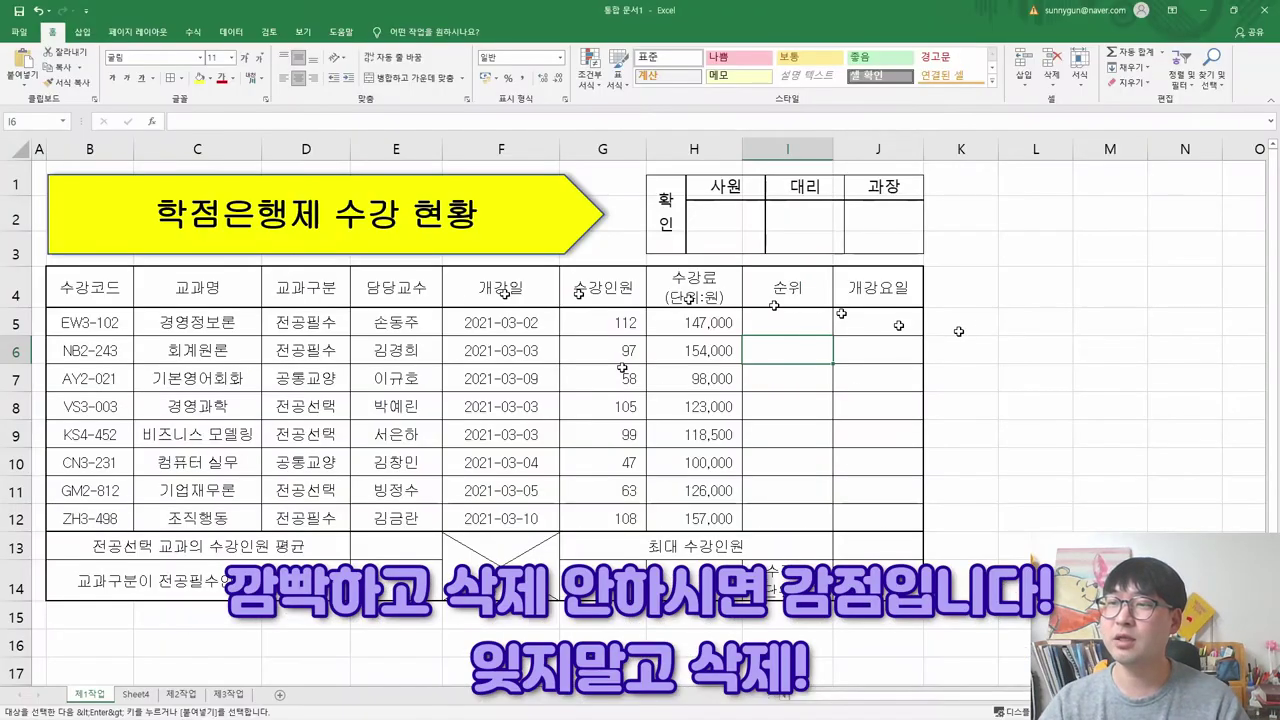
{"action": "left_click", "coordinate": [131, 697]}
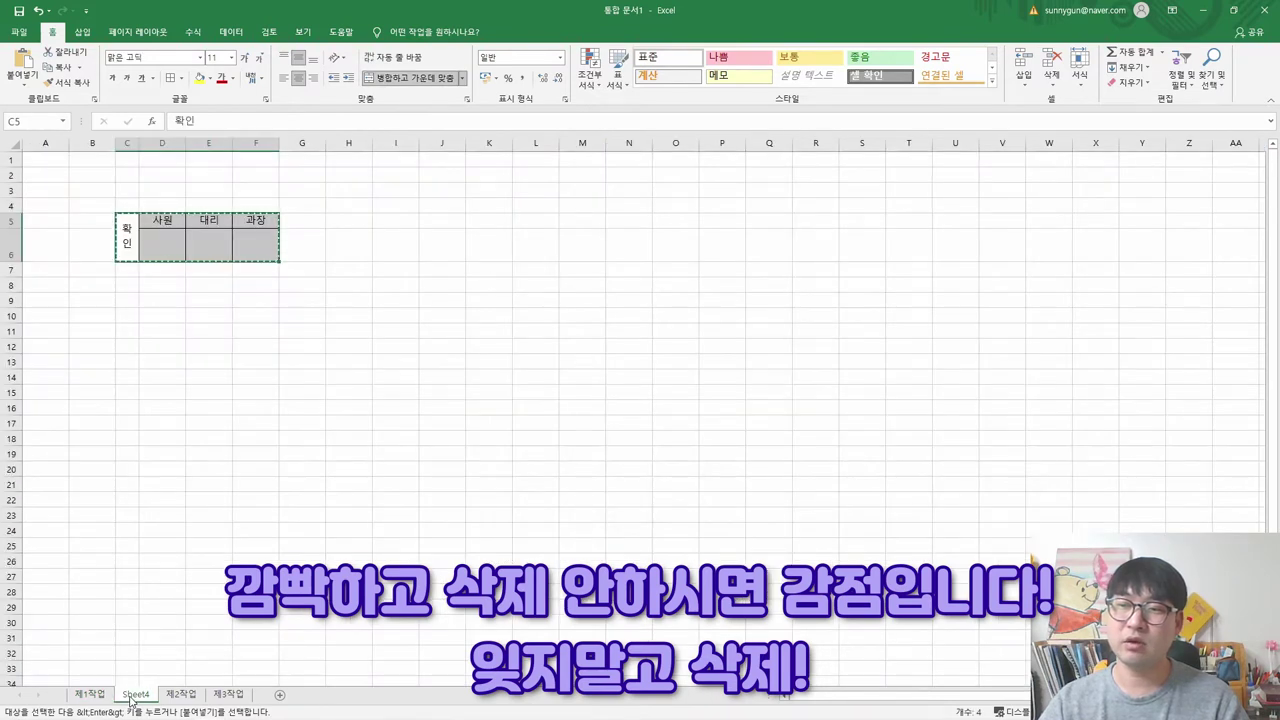
{"action": "right_click", "coordinate": [131, 697]}
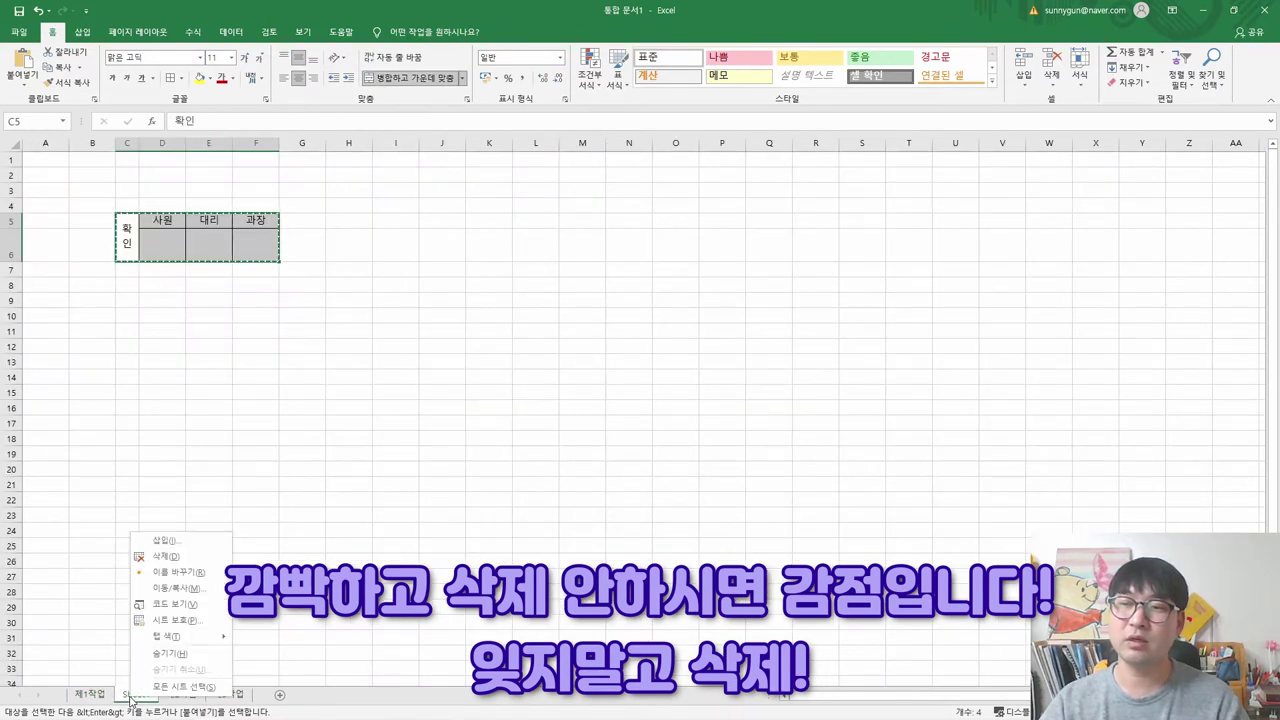
{"action": "left_click", "coordinate": [166, 556]}
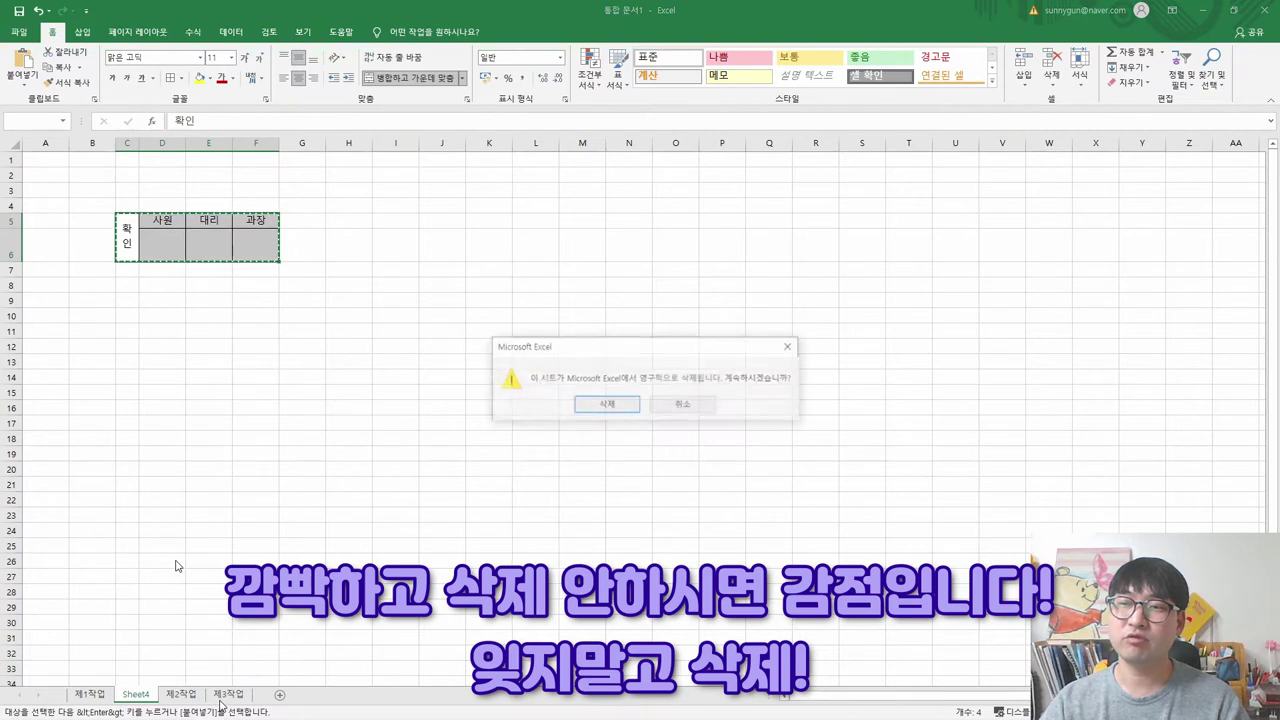
{"action": "left_click", "coordinate": [605, 404]}
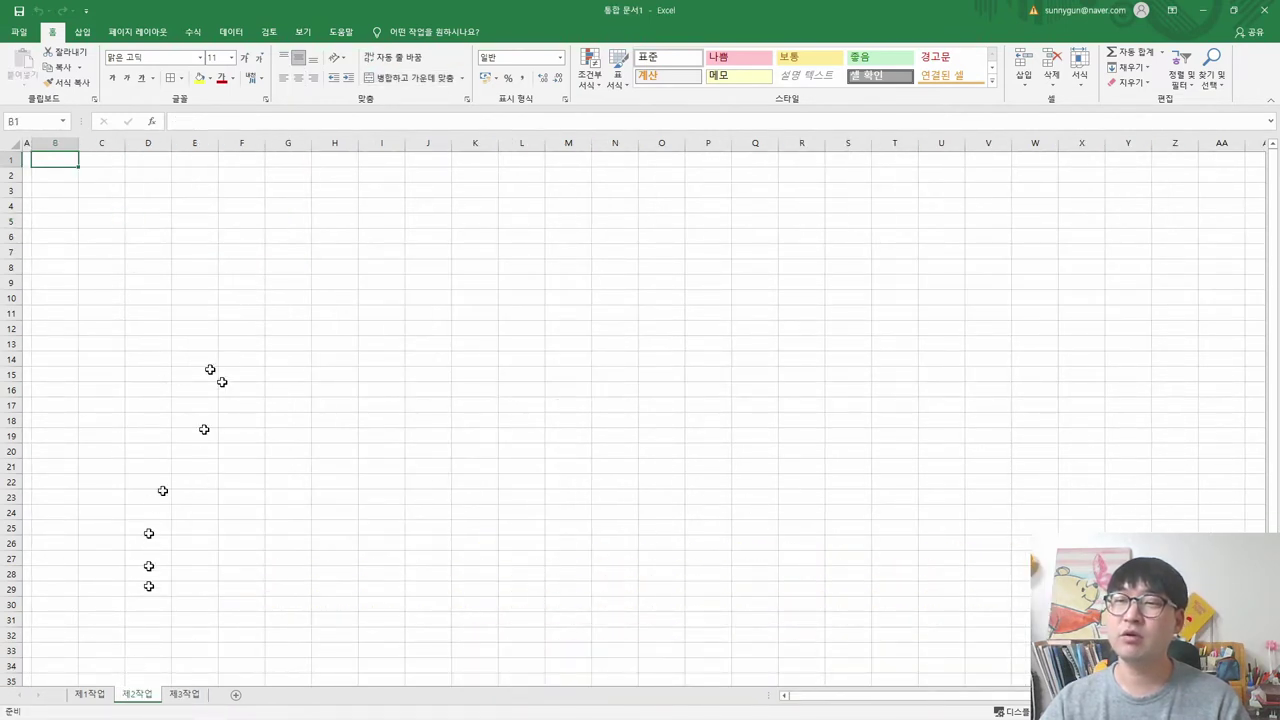
{"action": "left_click", "coordinate": [89, 696]}
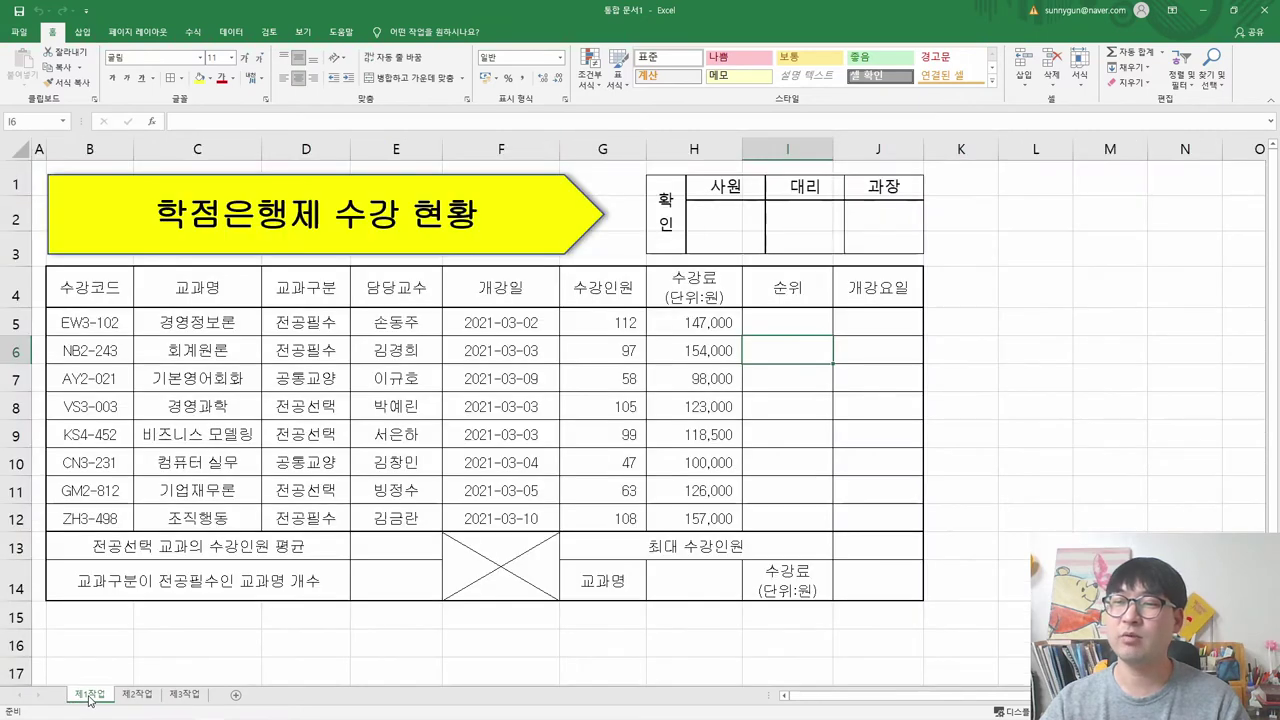
- Switch to the PDF and strike through the 단, 원본 삭제 note in the 결재란 condition
{"action": "key", "text": "alt+Tab"}
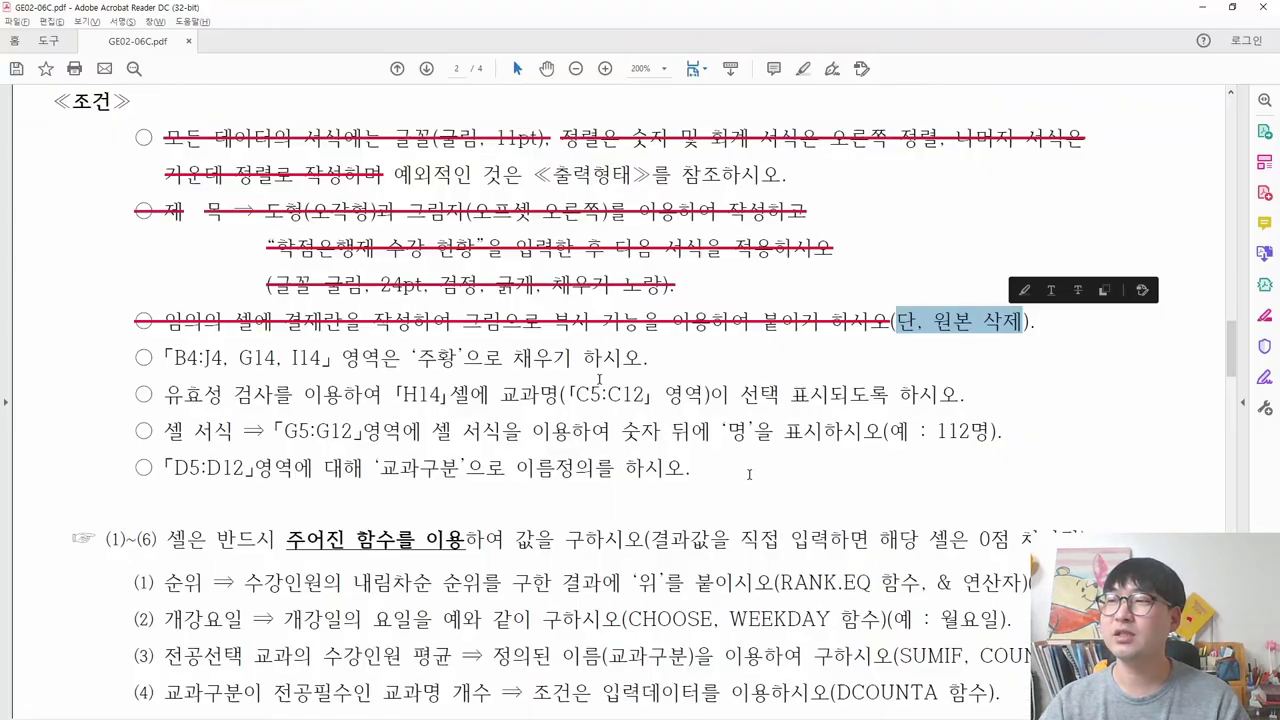
{"action": "left_click", "coordinate": [1077, 292]}
- Check the shaded cells in the PDF sample and fill the header range B4:J4 in Excel with the standard color 주황
{"action": "left_click_drag", "start_coordinate": [207, 437], "coordinate": [808, 455]}
{"action": "scroll", "coordinate": [515, 500], "scroll_direction": "up", "scroll_amount": 10}
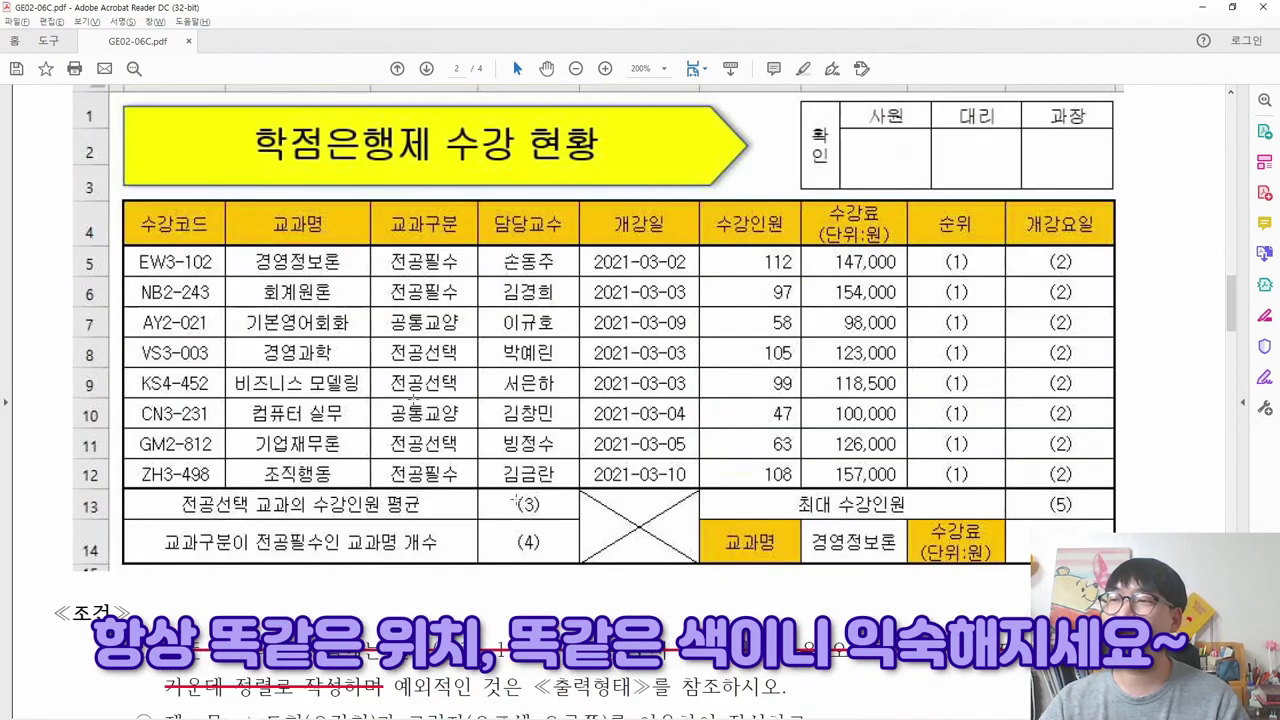
{"action": "left_click_drag", "start_coordinate": [158, 205], "coordinate": [1080, 243]}
{"action": "mouse_move", "coordinate": [716, 506]}
{"action": "left_mouse_down"}
{"action": "mouse_move", "coordinate": [985, 527]}
{"action": "mouse_move", "coordinate": [975, 545]}
{"action": "mouse_move", "coordinate": [1008, 575]}
{"action": "left_mouse_up"}
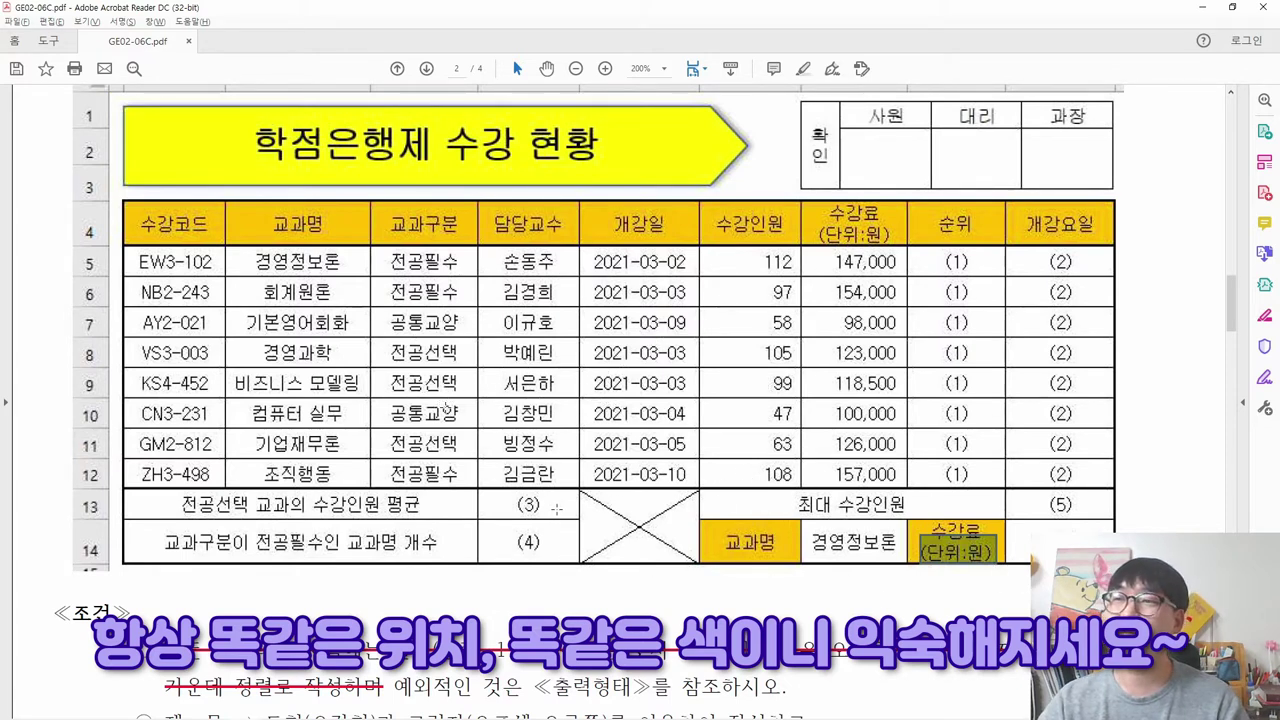
{"action": "key", "text": "alt+Tab"}
{"action": "left_click_drag", "start_coordinate": [100, 288], "coordinate": [868, 302]}
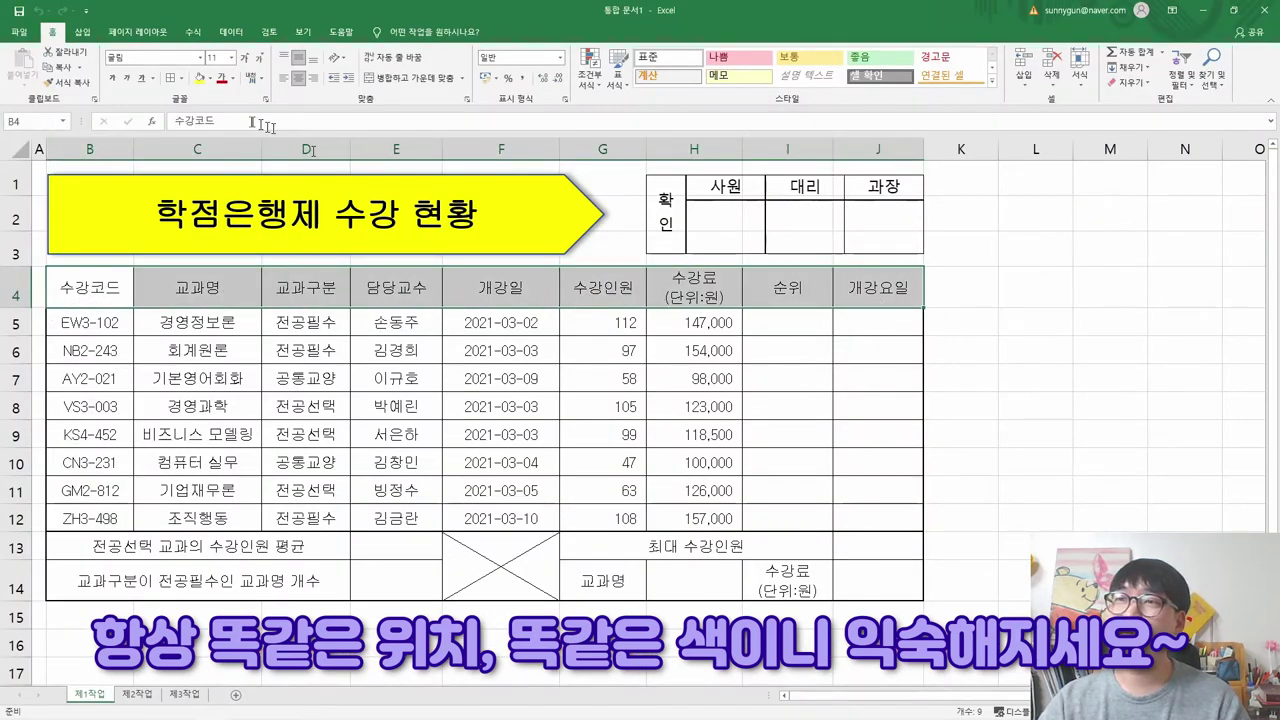
{"action": "left_click", "coordinate": [209, 79]}
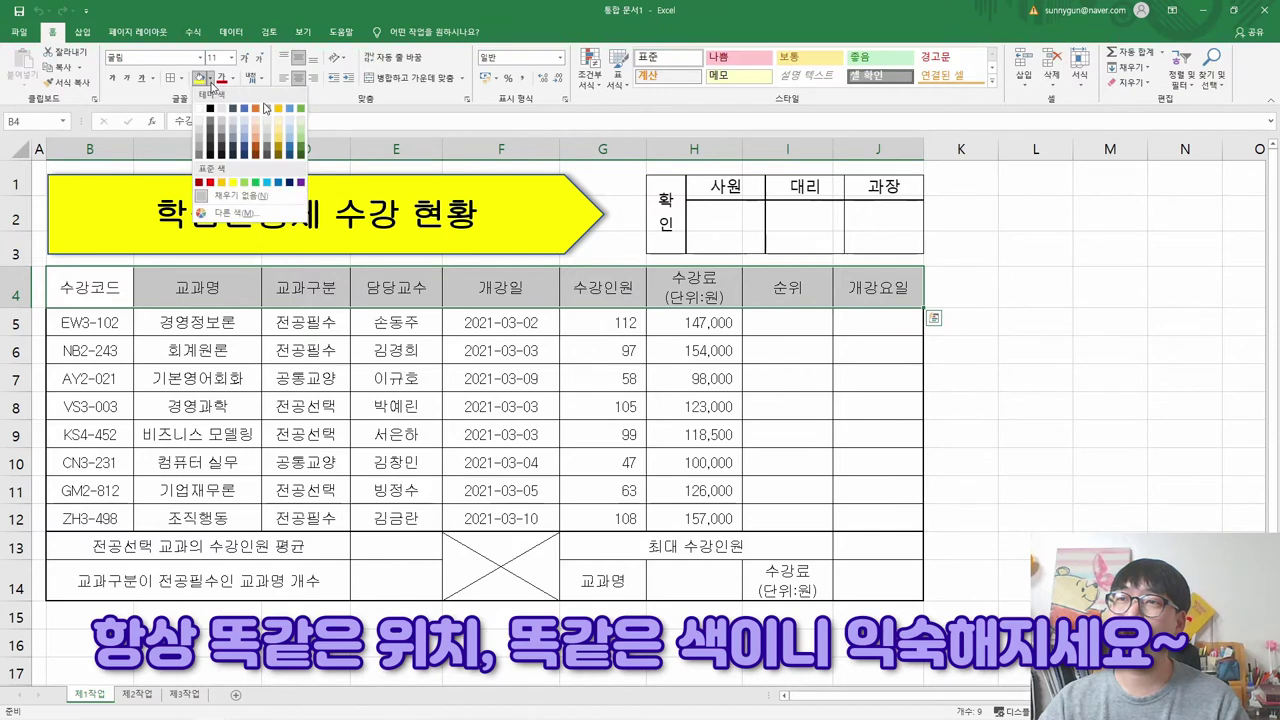
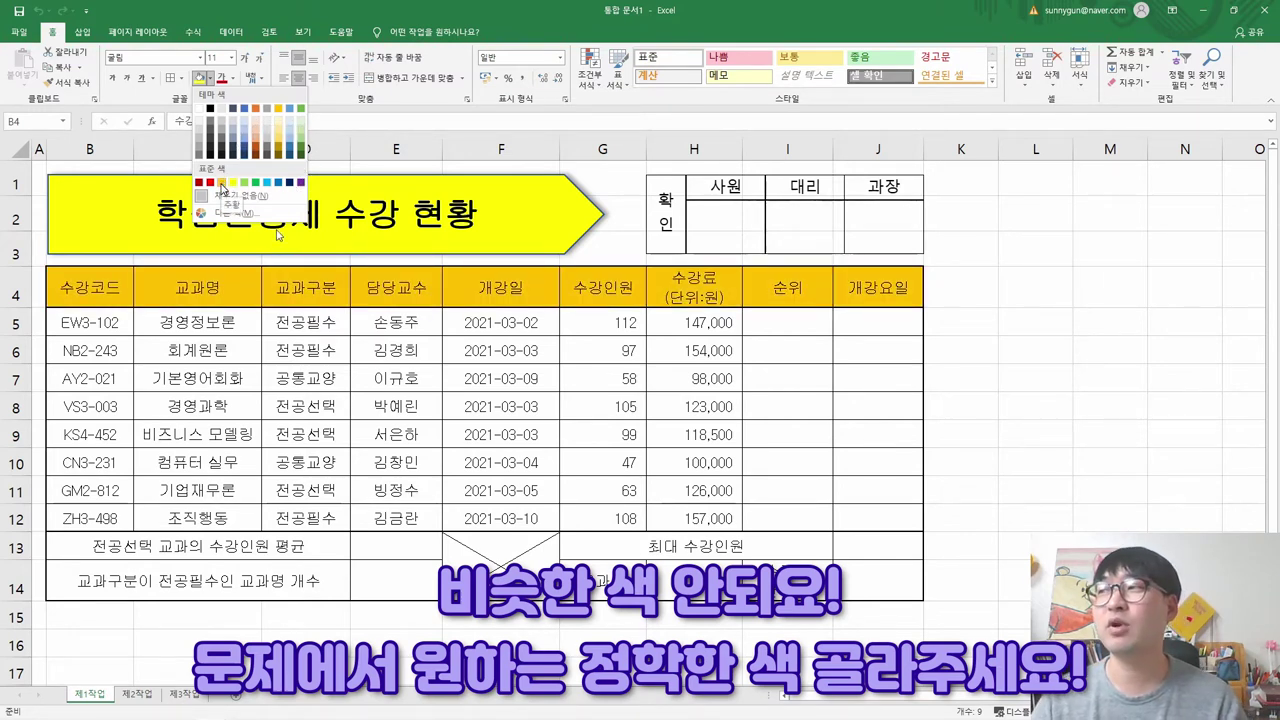
{"action": "left_click", "coordinate": [221, 183]}
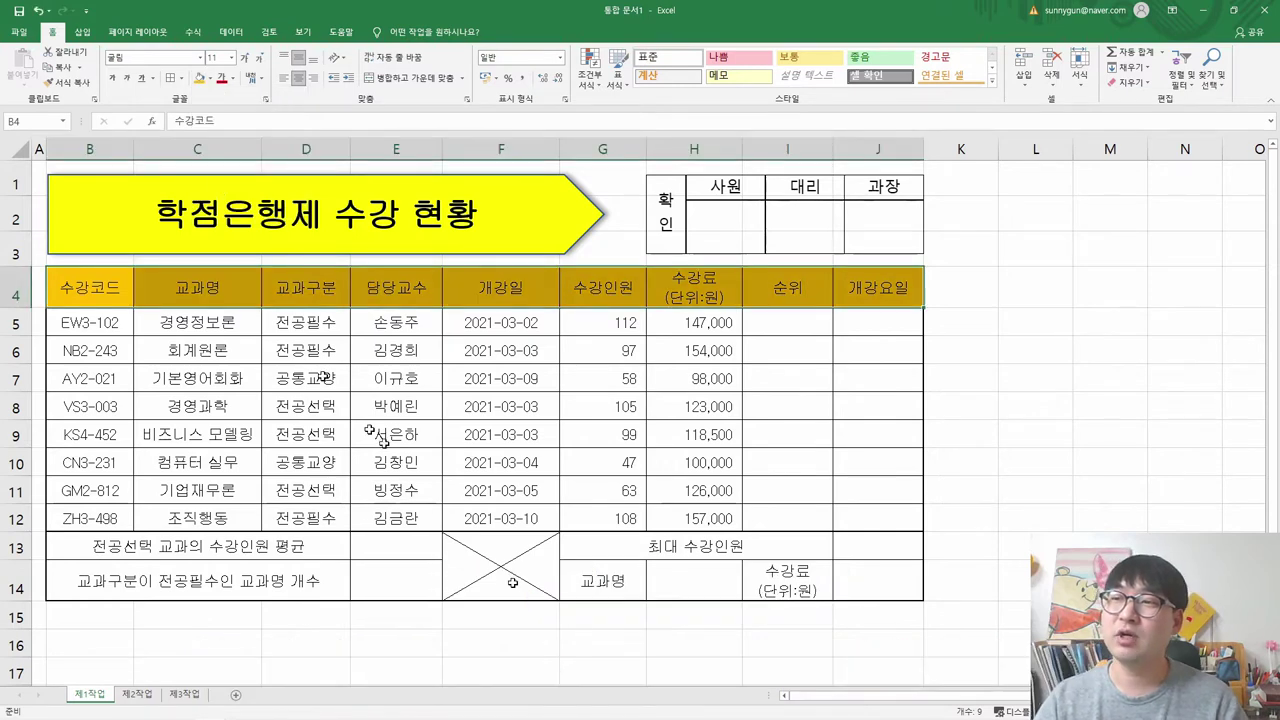
- Fill the 교과명 cell G14 and the 수강료(단위:원) cell I14 with the same 주황 color
{"action": "left_click", "coordinate": [586, 572]}
{"action": "left_click", "coordinate": [200, 78]}
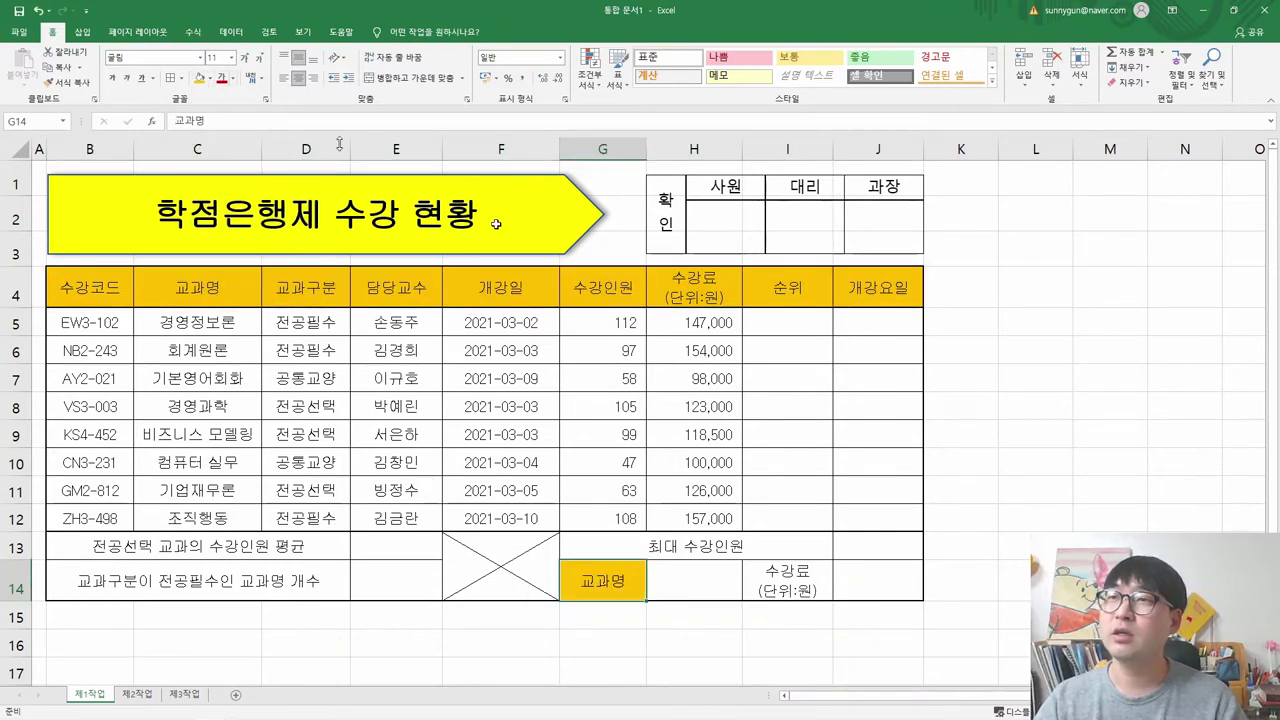
{"action": "left_click", "coordinate": [763, 585]}
{"action": "left_click", "coordinate": [202, 82]}
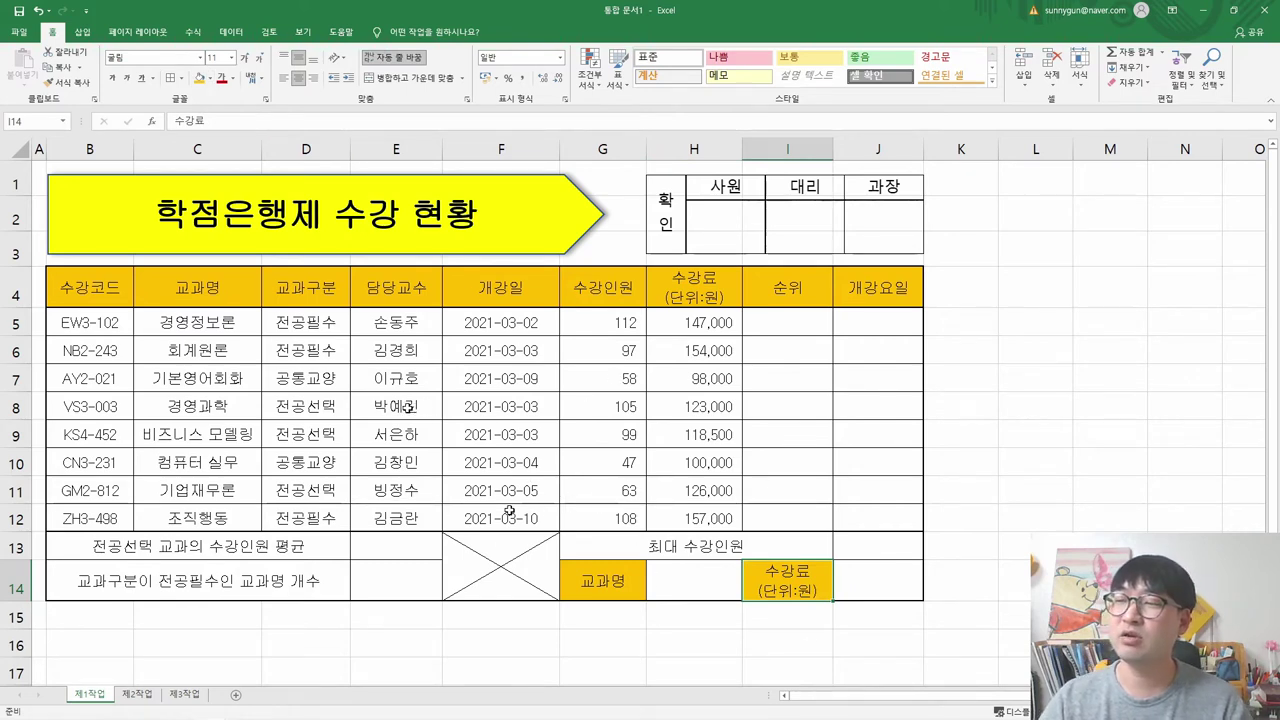
- Return to the PDF and strike through the condition about filling B4:J4, G14 and I14 with 주황
{"action": "key", "text": "alt+Tab"}
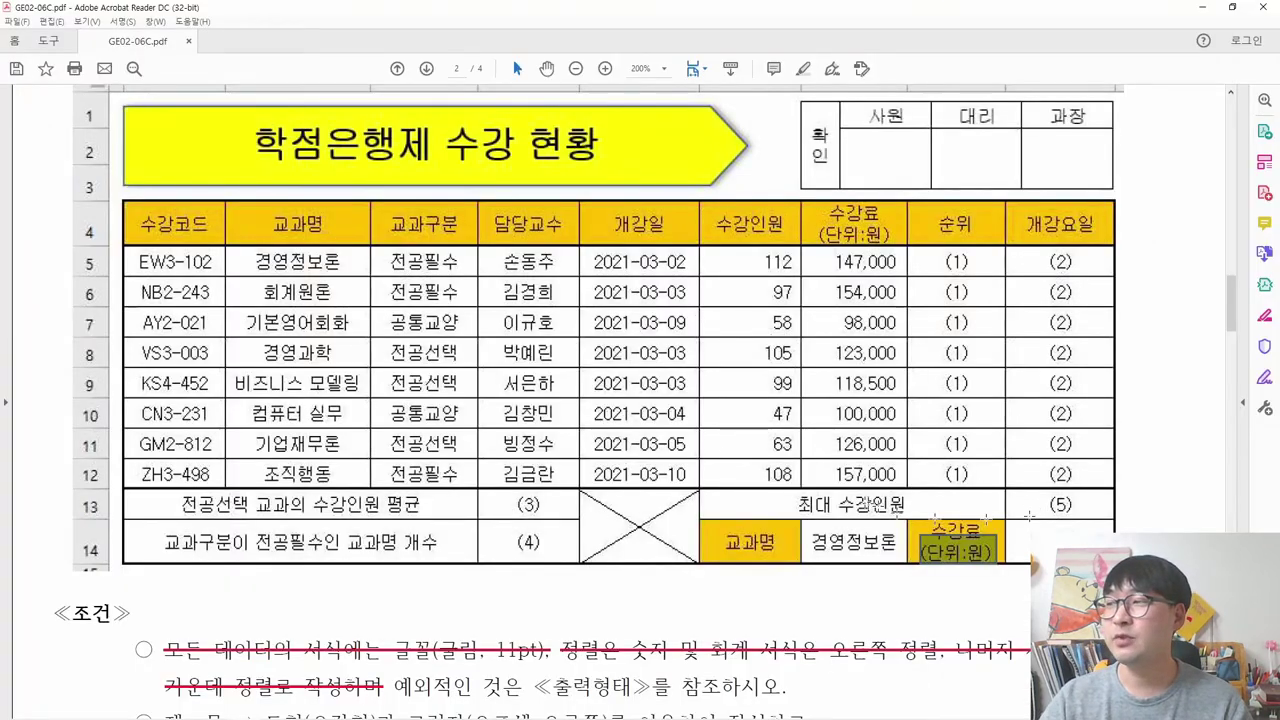
{"action": "scroll", "coordinate": [510, 452], "scroll_direction": "down", "scroll_amount": 5}
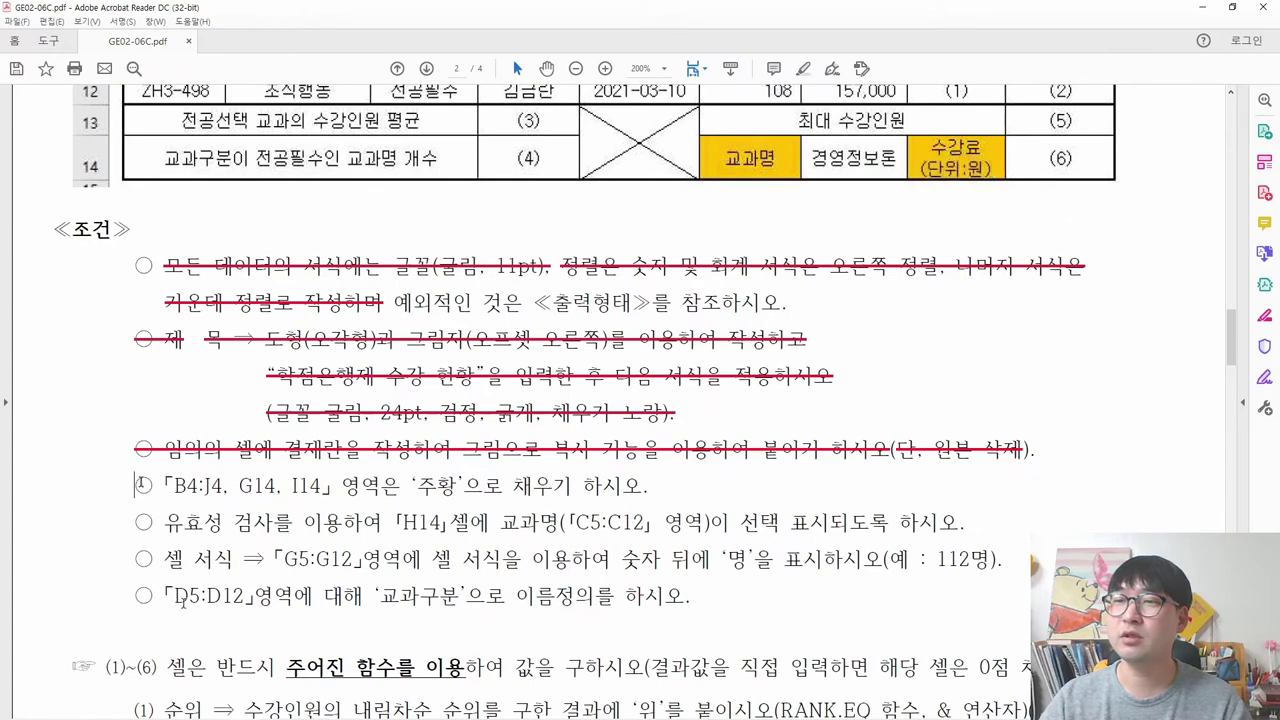
{"action": "left_click_drag", "start_coordinate": [140, 485], "coordinate": [645, 487]}
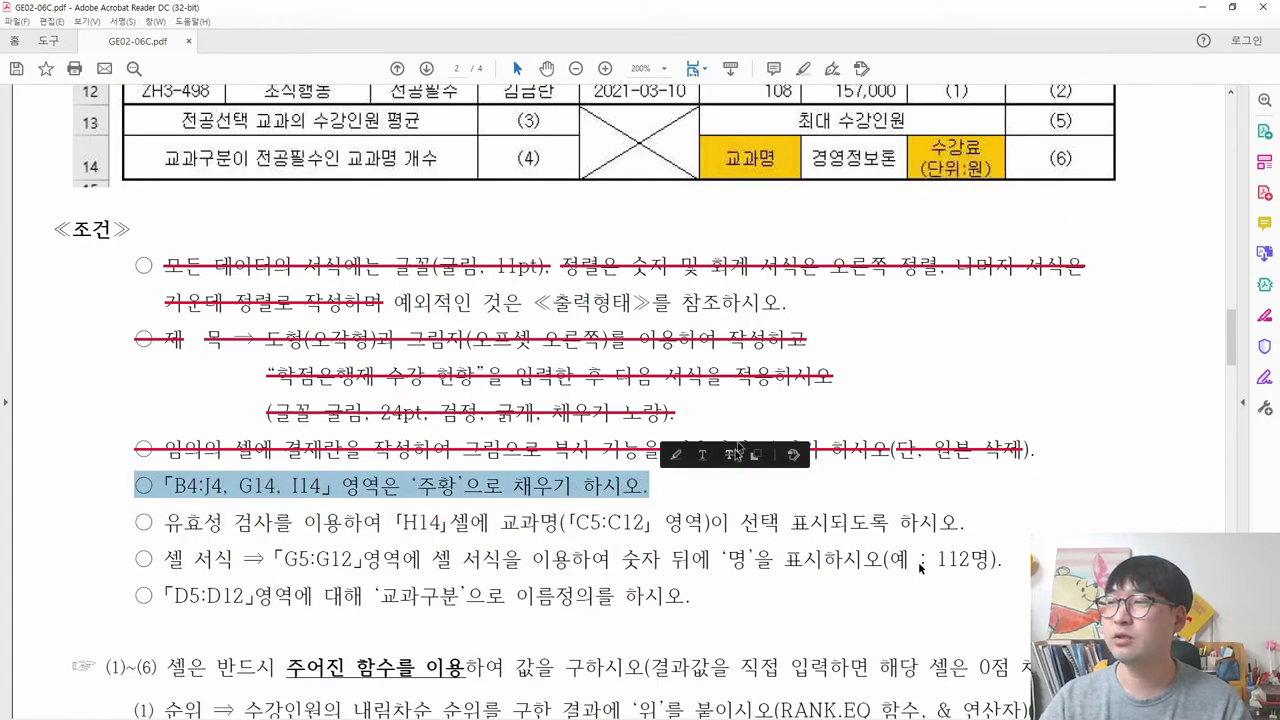
- Strike through the highlighted condition about filling B4:J4, G14 and I14 with orange
{"action": "left_click", "coordinate": [737, 450]}
- Examine the H14 data validation condition and locate cell H14 and the course names C5:C12 in the sample table
{"action": "scroll", "coordinate": [241, 512], "scroll_direction": "down", "scroll_amount": 2}
{"action": "left_click_drag", "start_coordinate": [166, 430], "coordinate": [650, 430]}
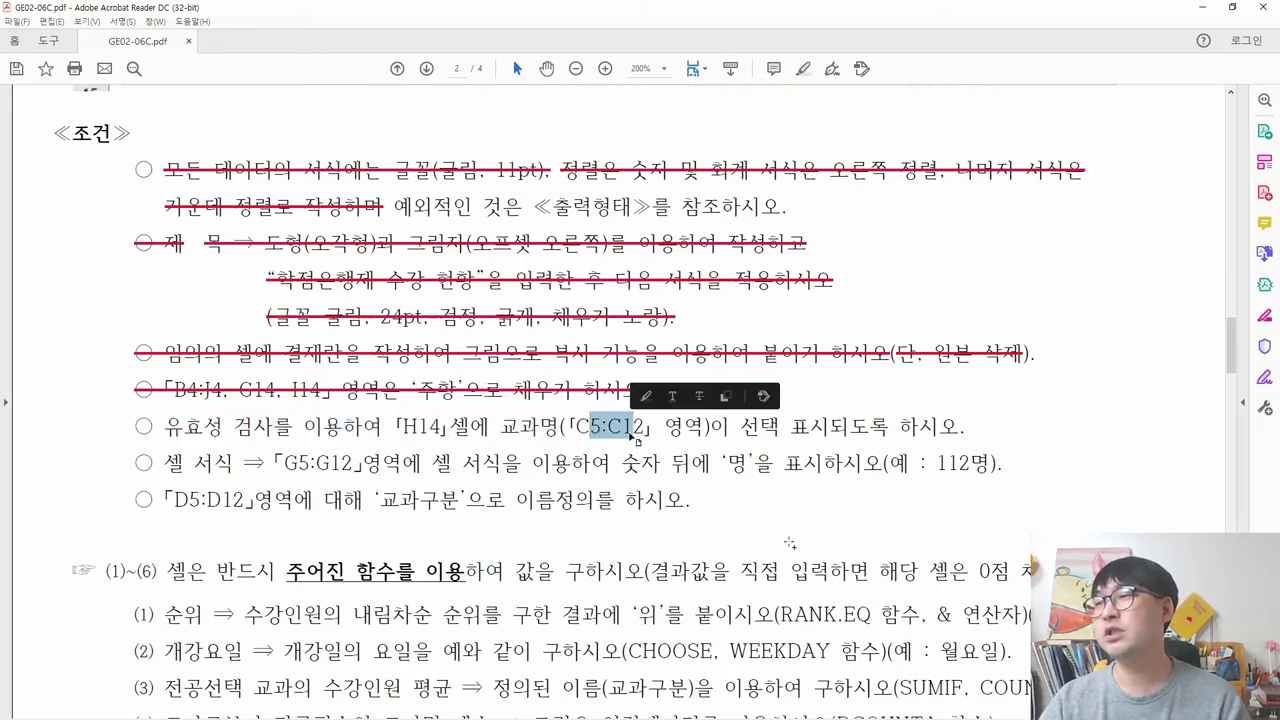
{"action": "left_click_drag", "start_coordinate": [740, 428], "coordinate": [884, 463]}
{"action": "left_click", "coordinate": [668, 430]}
{"action": "scroll", "coordinate": [668, 430], "scroll_direction": "up", "scroll_amount": 5}
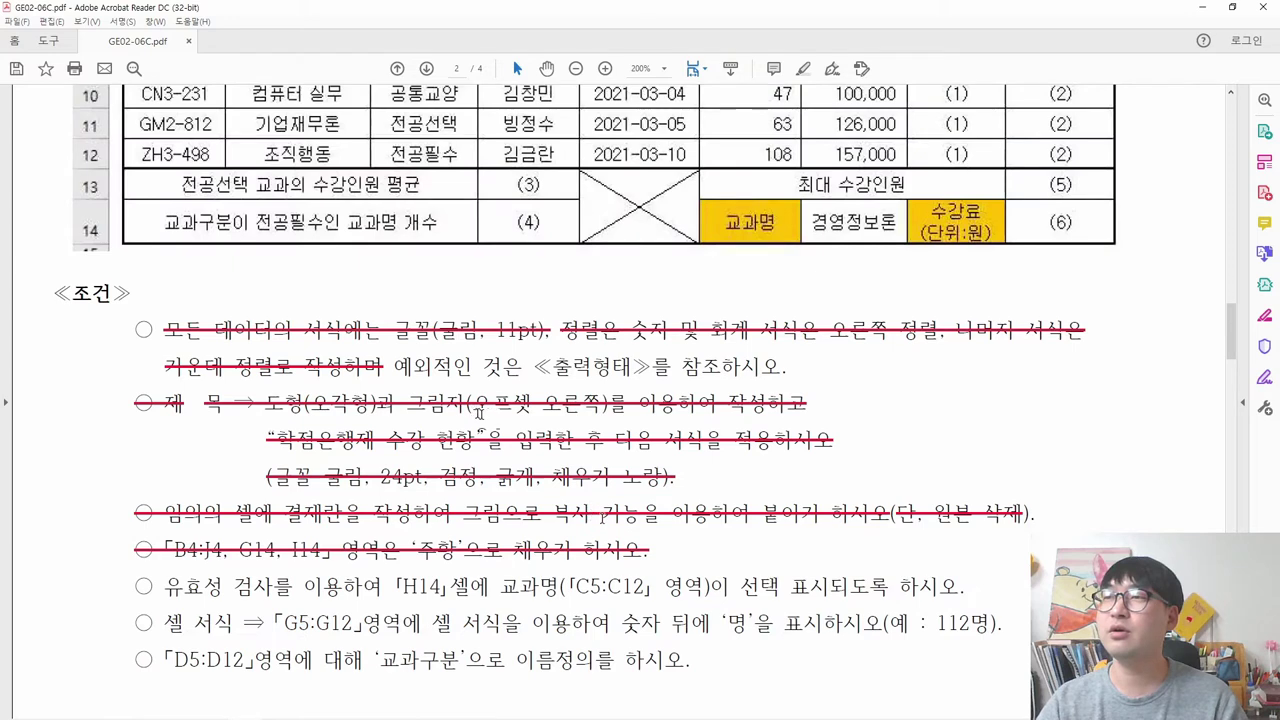
{"action": "left_click_drag", "start_coordinate": [808, 349], "coordinate": [898, 352]}
{"action": "scroll", "coordinate": [700, 440], "scroll_direction": "up", "scroll_amount": 2}
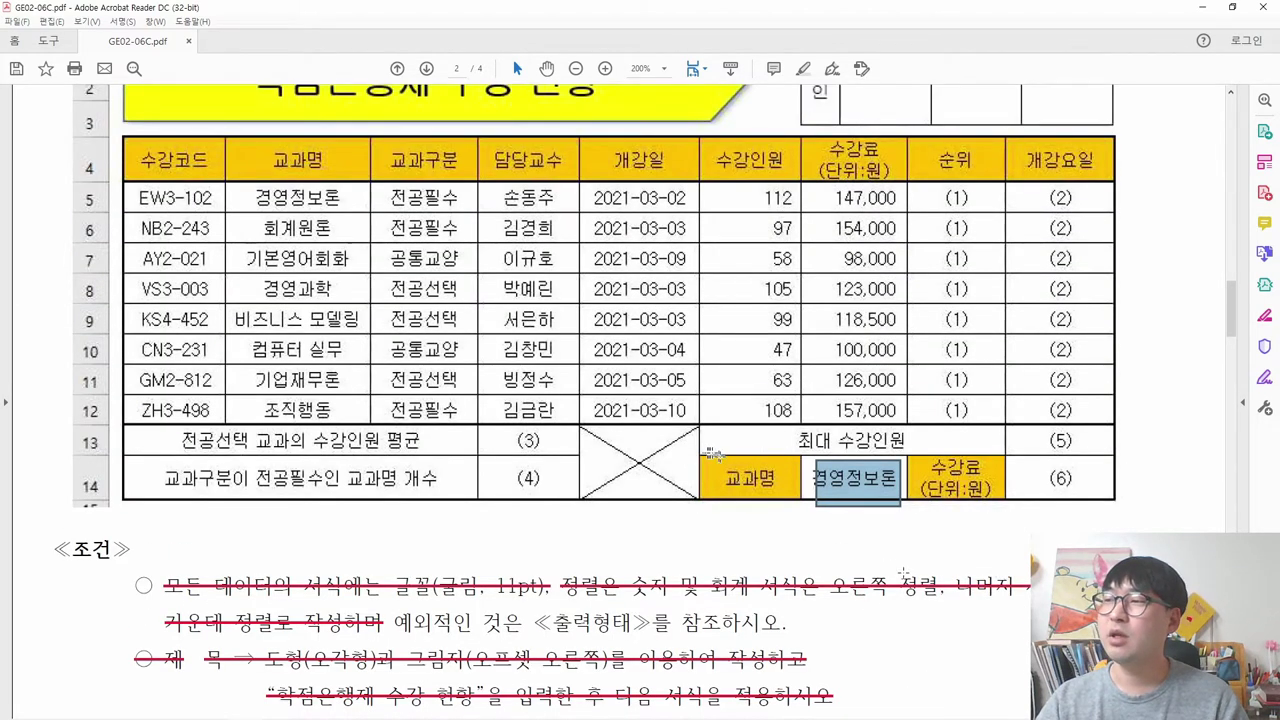
{"action": "left_click_drag", "start_coordinate": [710, 452], "coordinate": [788, 498]}
{"action": "left_click_drag", "start_coordinate": [258, 138], "coordinate": [340, 190]}
{"action": "left_click_drag", "start_coordinate": [808, 452], "coordinate": [890, 503]}
{"action": "left_click_drag", "start_coordinate": [249, 184], "coordinate": [367, 421]}
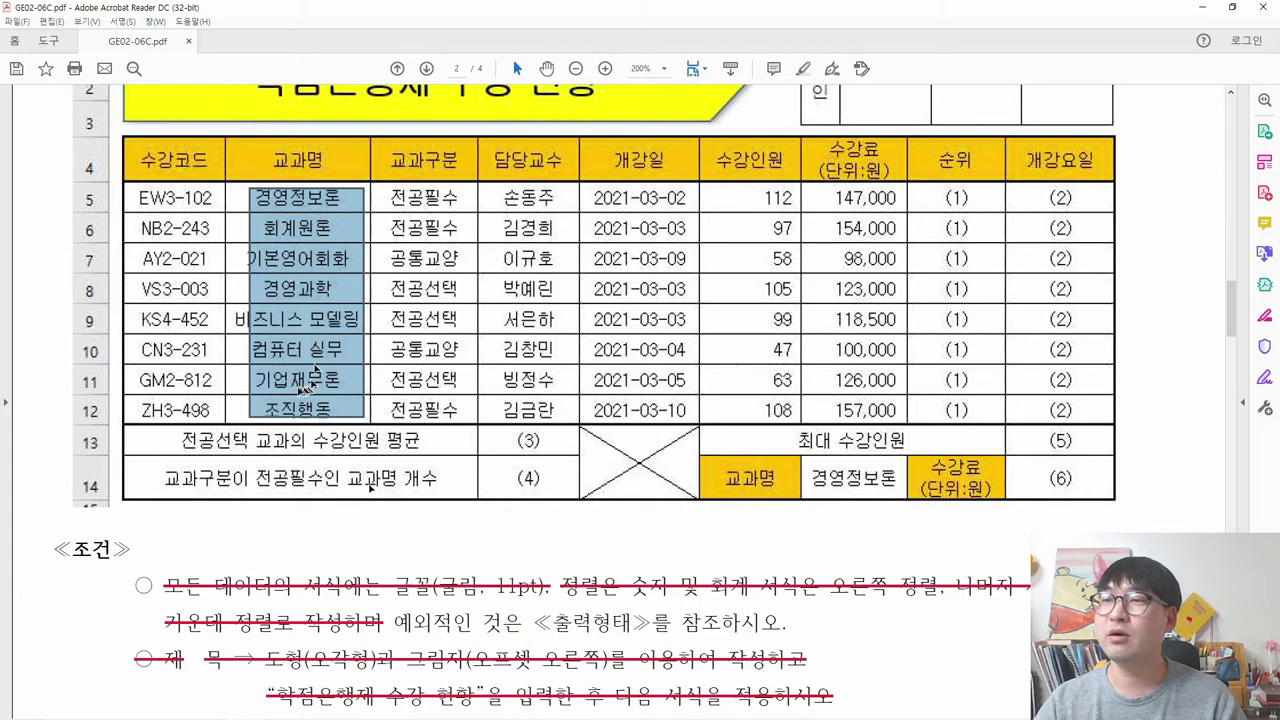
{"action": "scroll", "coordinate": [850, 490], "scroll_direction": "down", "scroll_amount": 5}
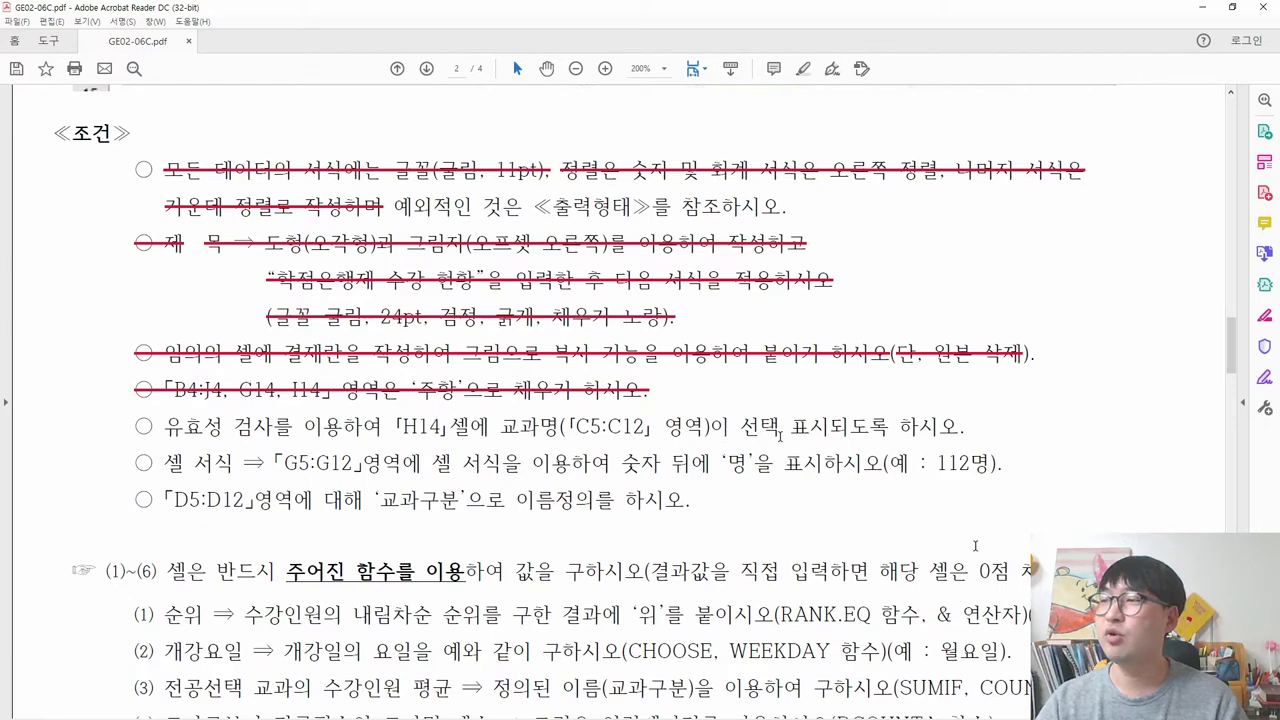
{"action": "scroll", "coordinate": [779, 436], "scroll_direction": "up", "scroll_amount": 5}
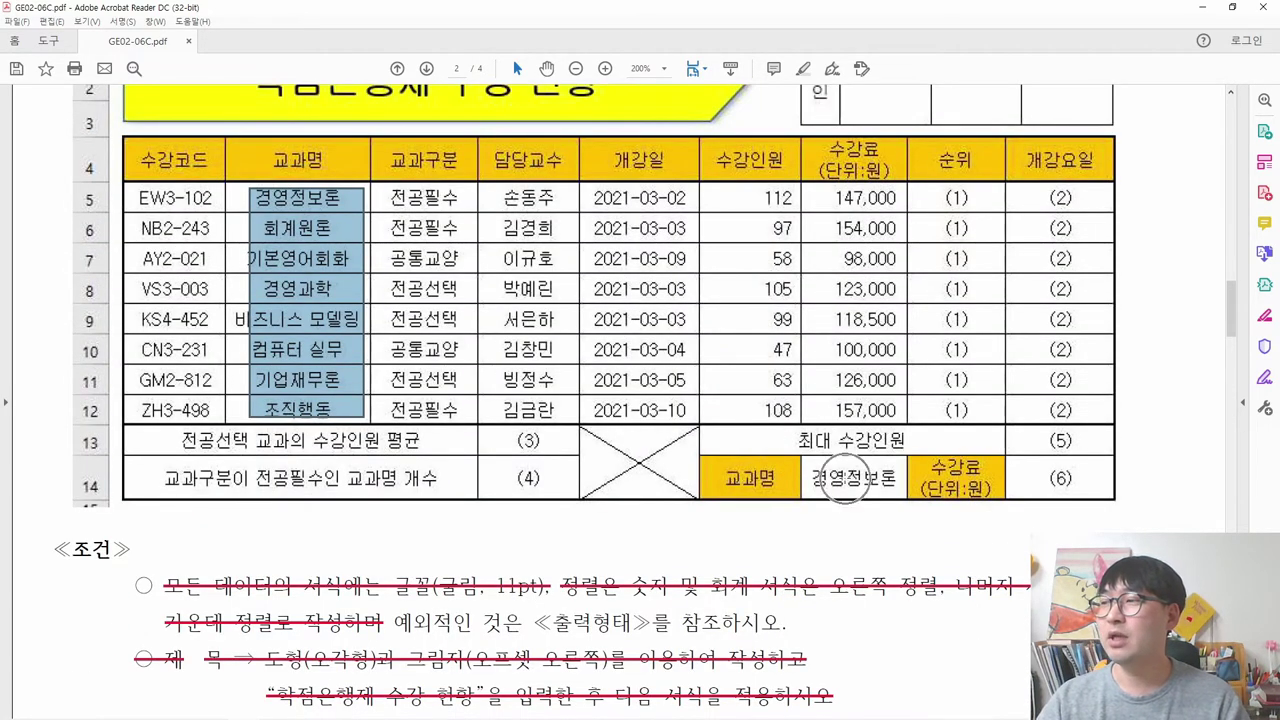
- Switch to Excel and start a data validation rule for cell H14 that allows only a list (목록)
{"action": "key", "text": "alt+Tab"}
{"action": "scroll", "coordinate": [665, 380], "scroll_direction": "down", "scroll_amount": 3}
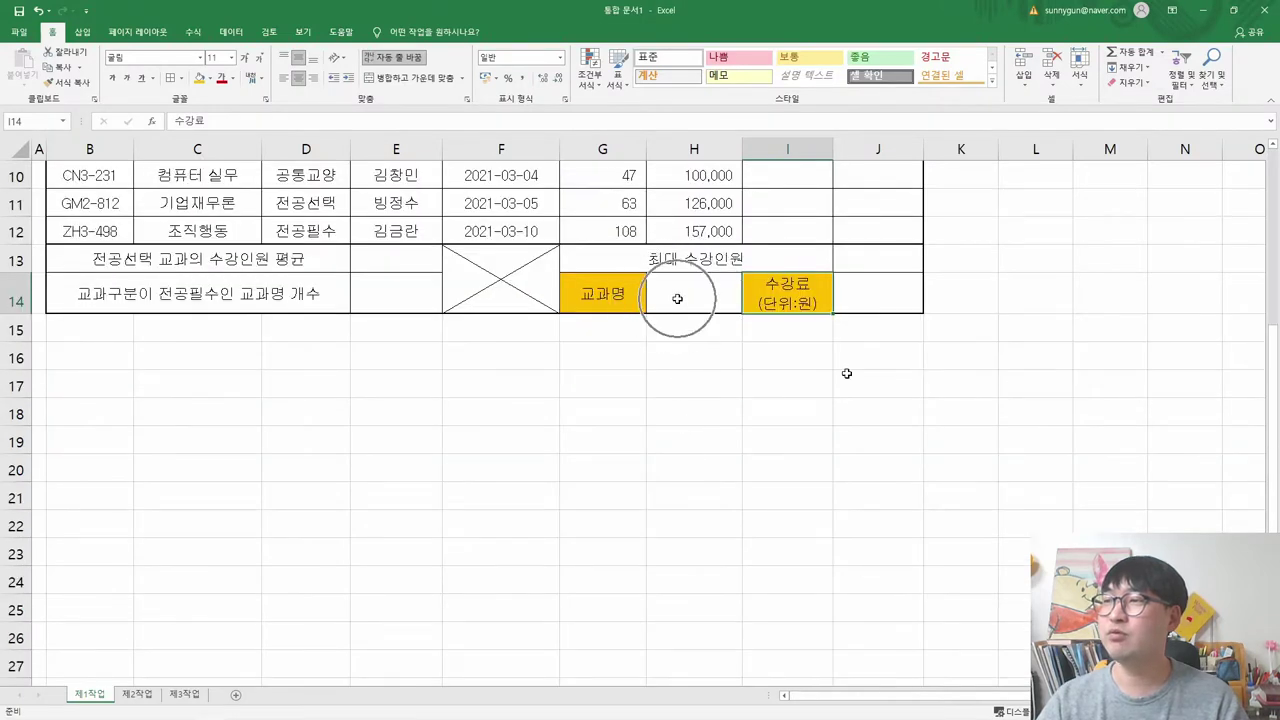
{"action": "left_click", "coordinate": [677, 299]}
{"action": "left_click", "coordinate": [681, 294]}
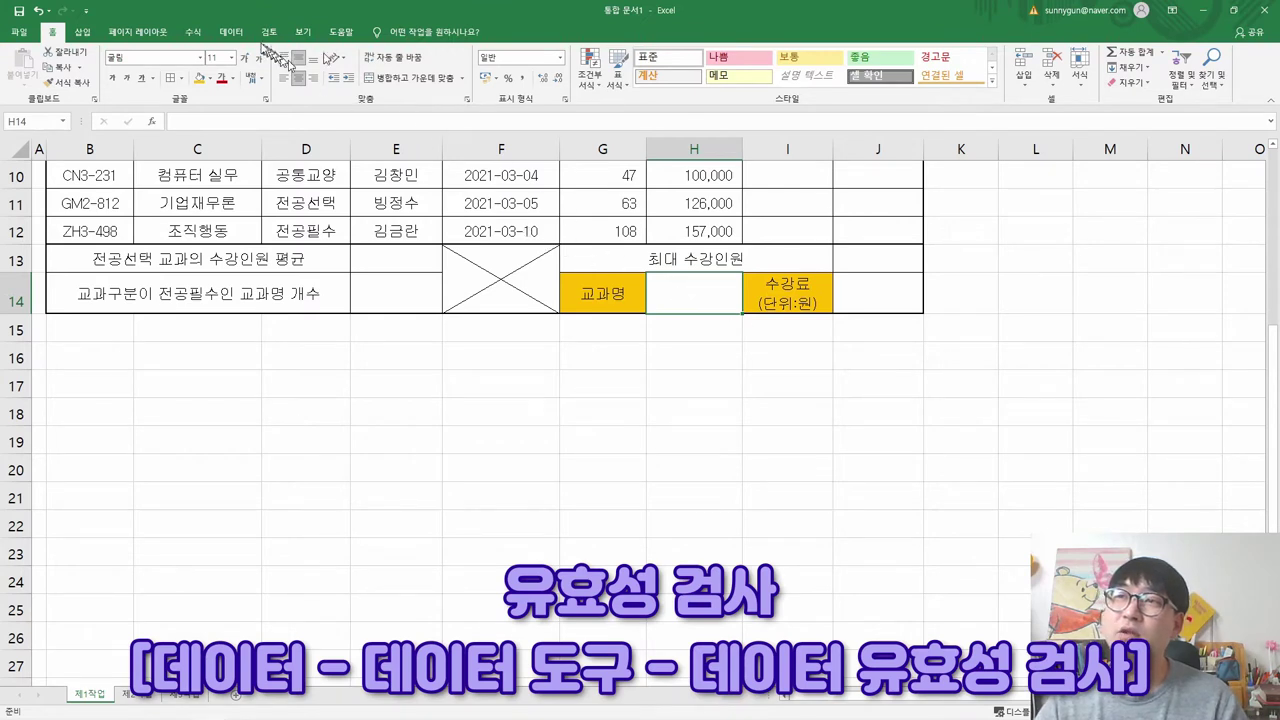
{"action": "left_click", "coordinate": [229, 35]}
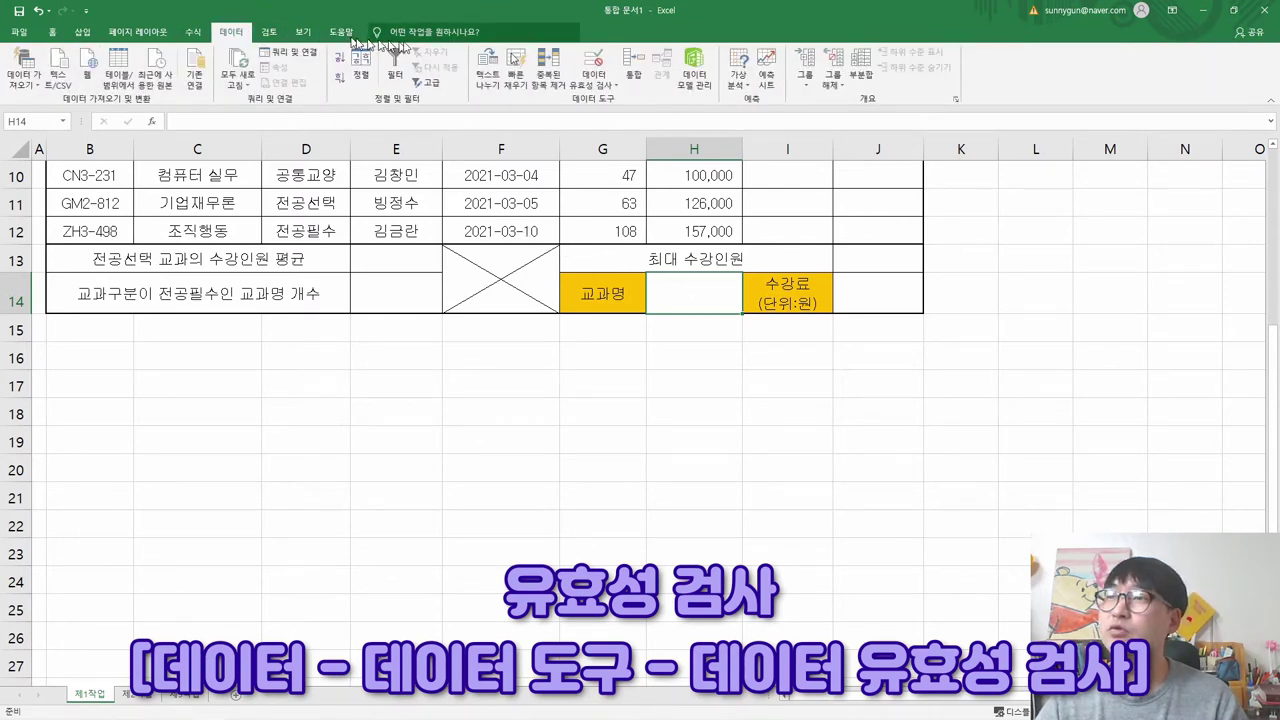
{"action": "left_click", "coordinate": [610, 74]}
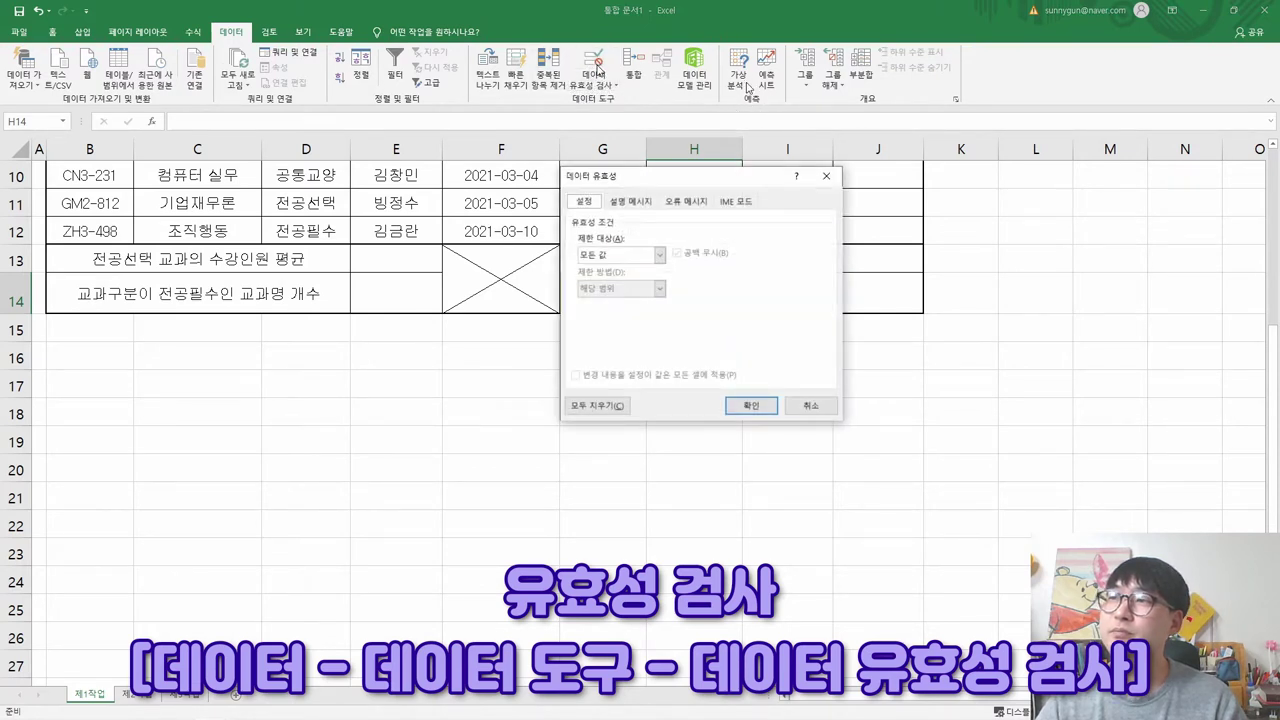
{"action": "left_click_drag", "start_coordinate": [668, 186], "coordinate": [910, 109]}
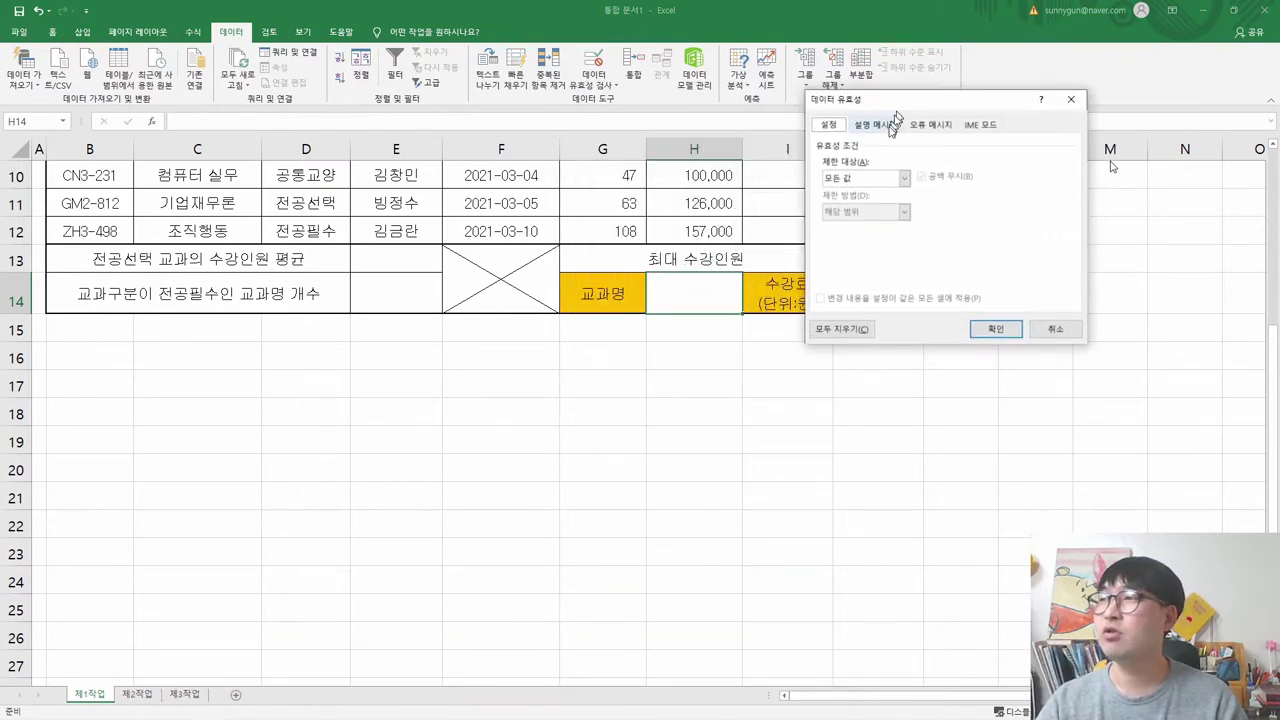
{"action": "left_click", "coordinate": [847, 180]}
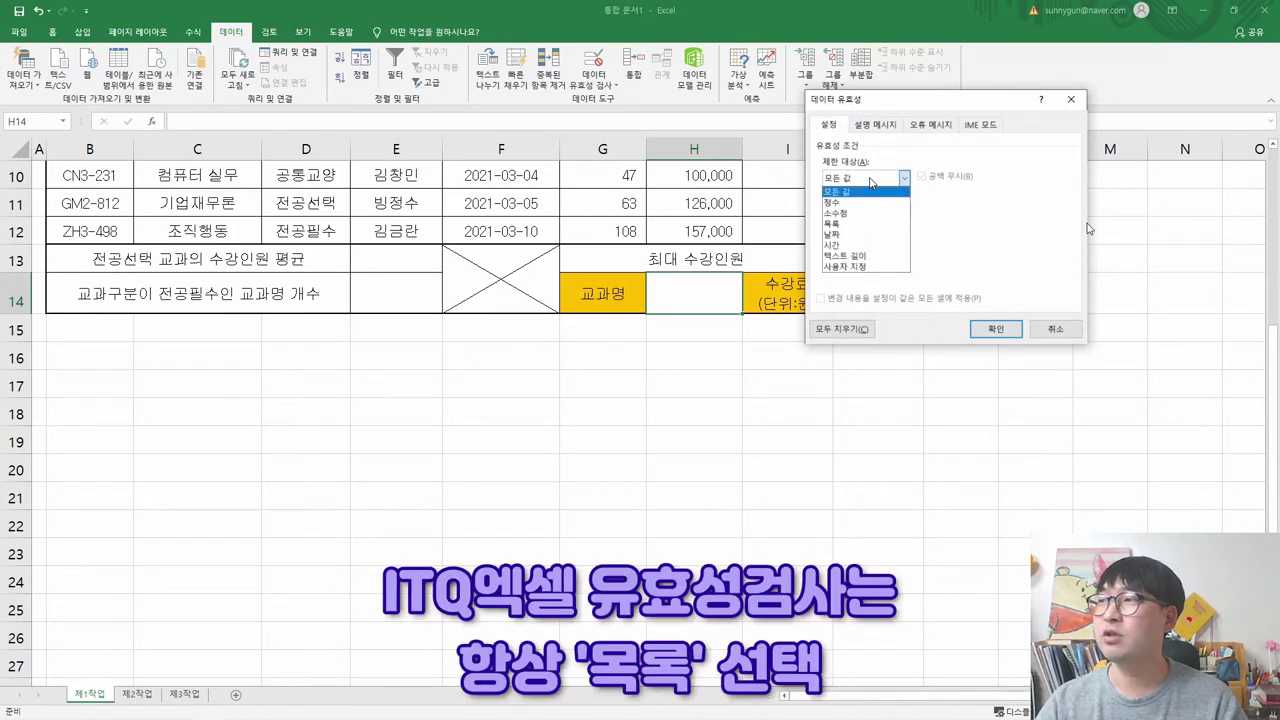
{"action": "left_click", "coordinate": [860, 224]}
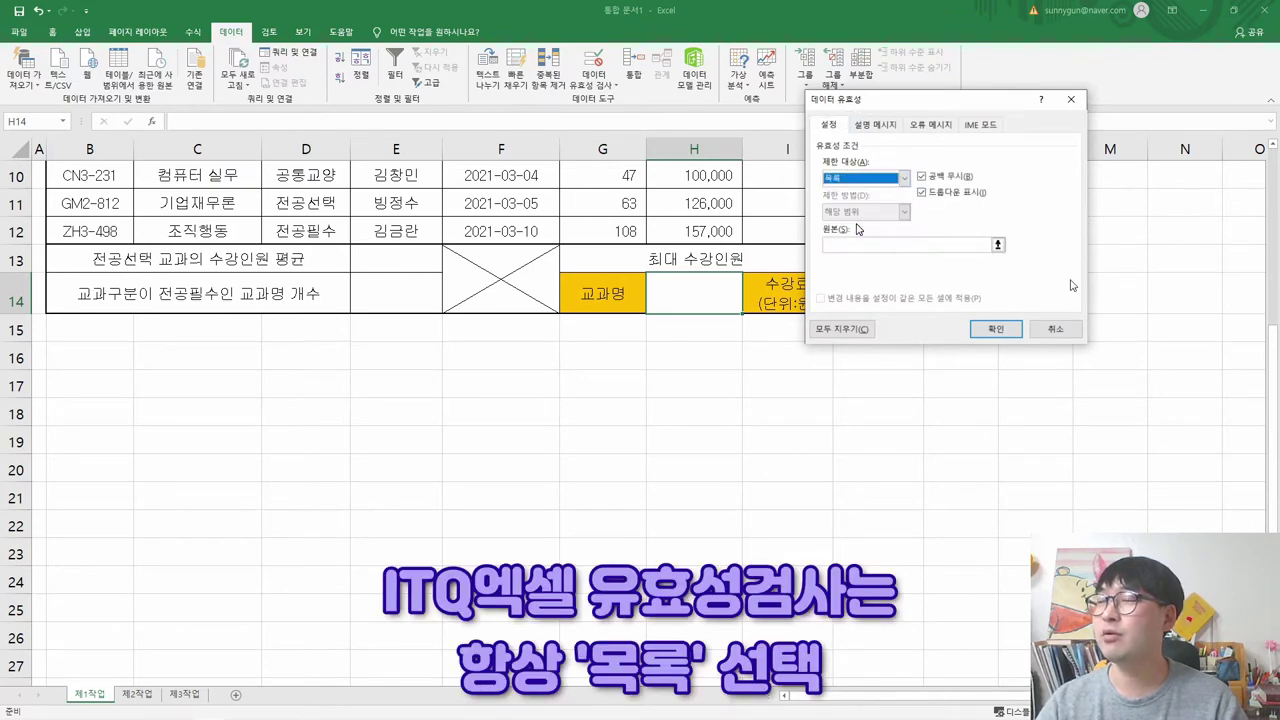
- Recheck the H14 condition in the PDF, set the Excel list source to the course names in C5:C12, and apply the validation
{"action": "key", "text": "alt+Tab"}
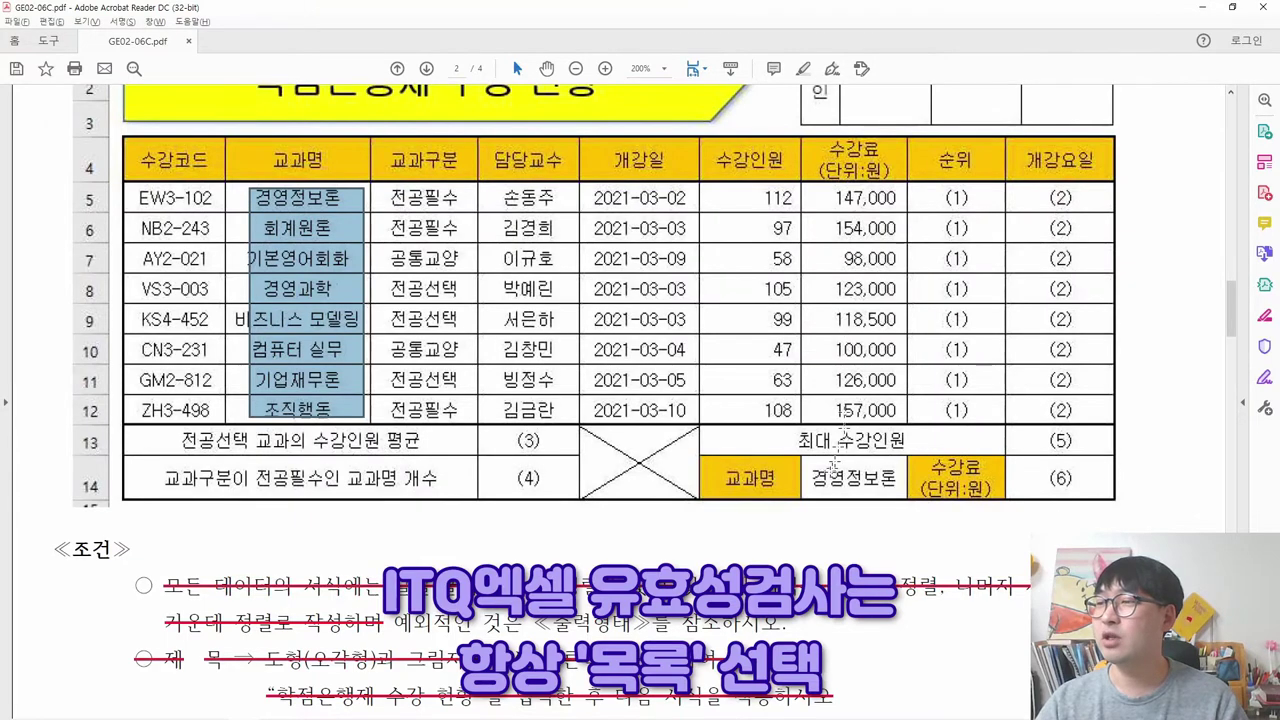
{"action": "scroll", "coordinate": [835, 460], "scroll_direction": "down", "scroll_amount": 5}
{"action": "left_click", "coordinate": [772, 440]}
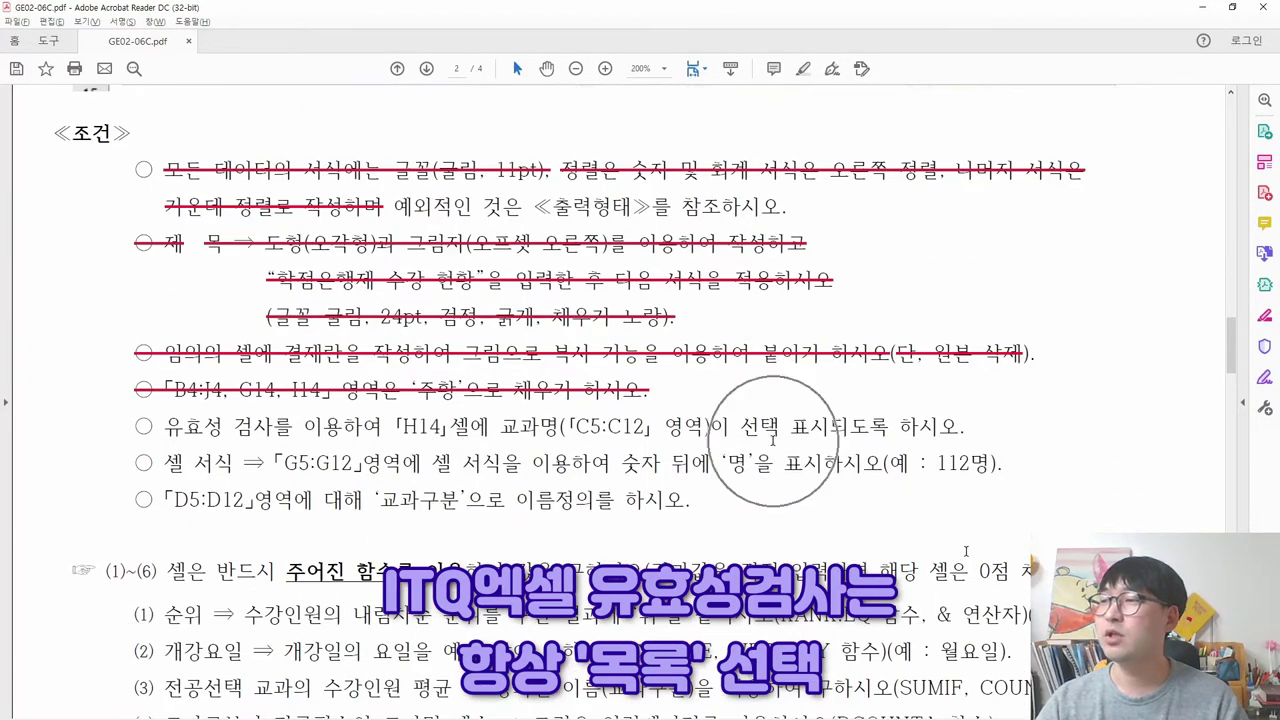
{"action": "key", "text": "alt+Tab"}
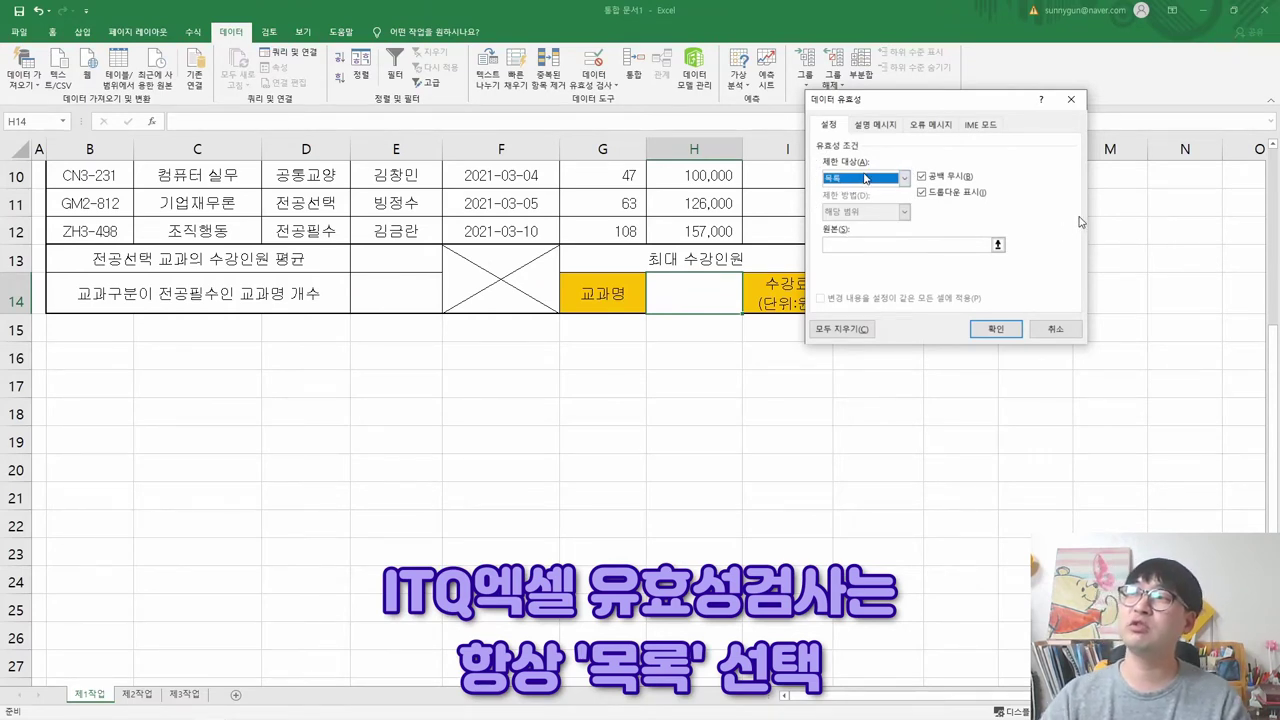
{"action": "left_click", "coordinate": [847, 246]}
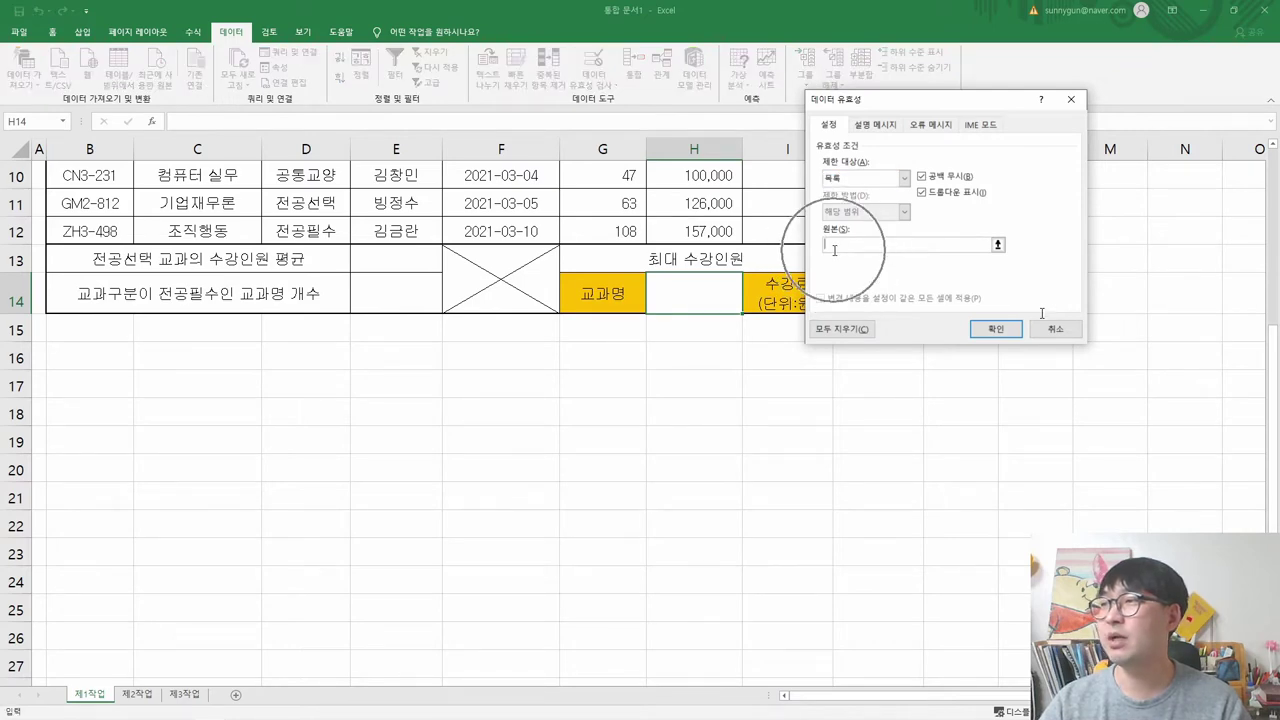
{"action": "scroll", "coordinate": [160, 240], "scroll_direction": "up", "scroll_amount": 3}
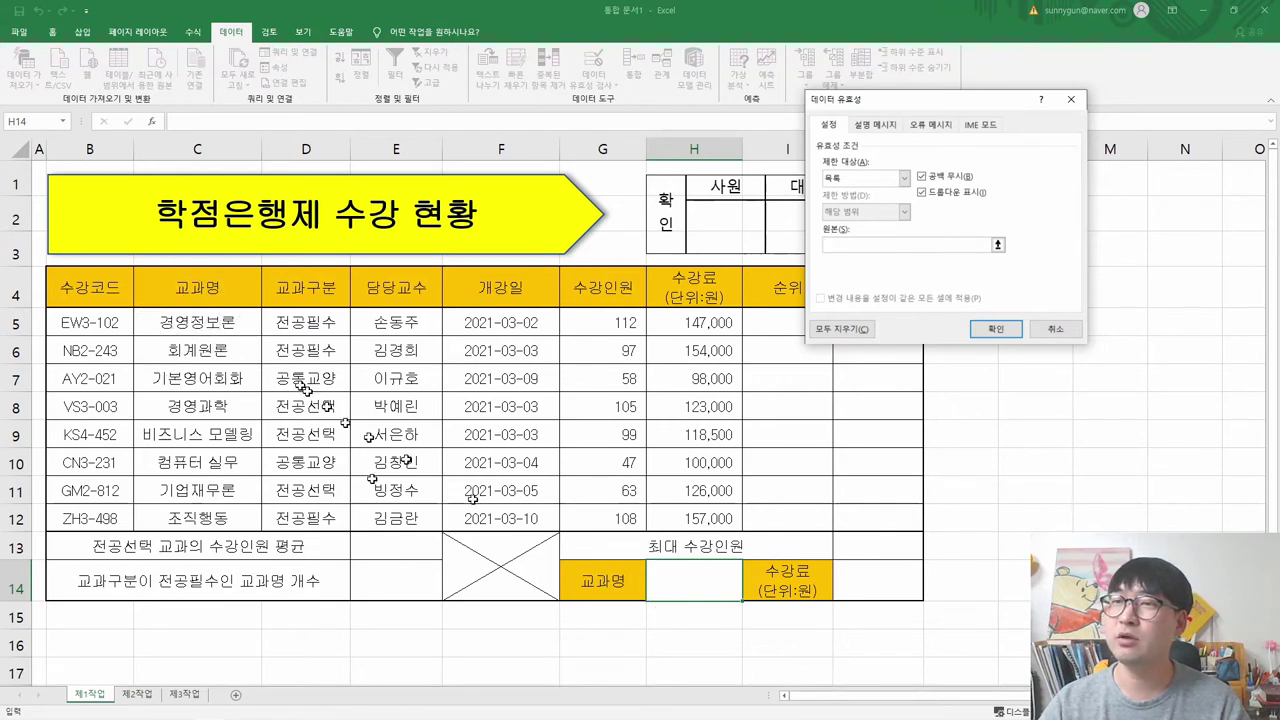
{"action": "left_click_drag", "start_coordinate": [197, 323], "coordinate": [192, 508]}
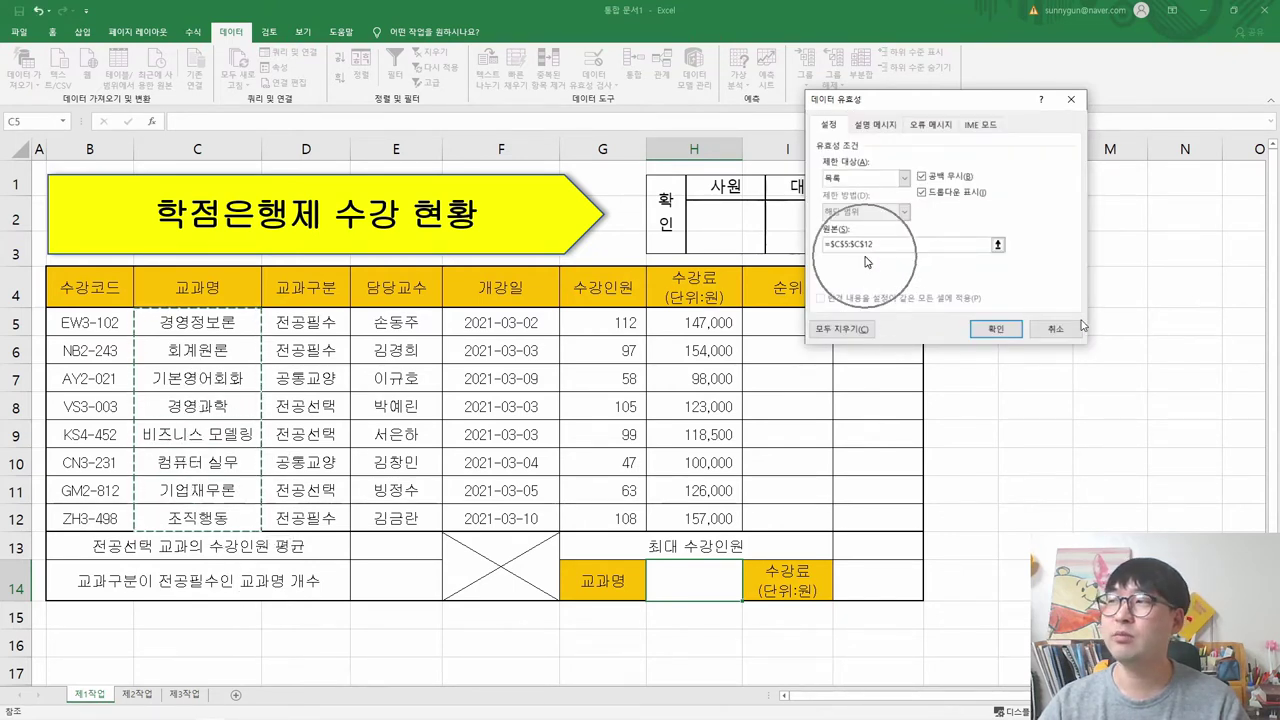
{"action": "left_click_drag", "start_coordinate": [306, 350], "coordinate": [339, 436]}
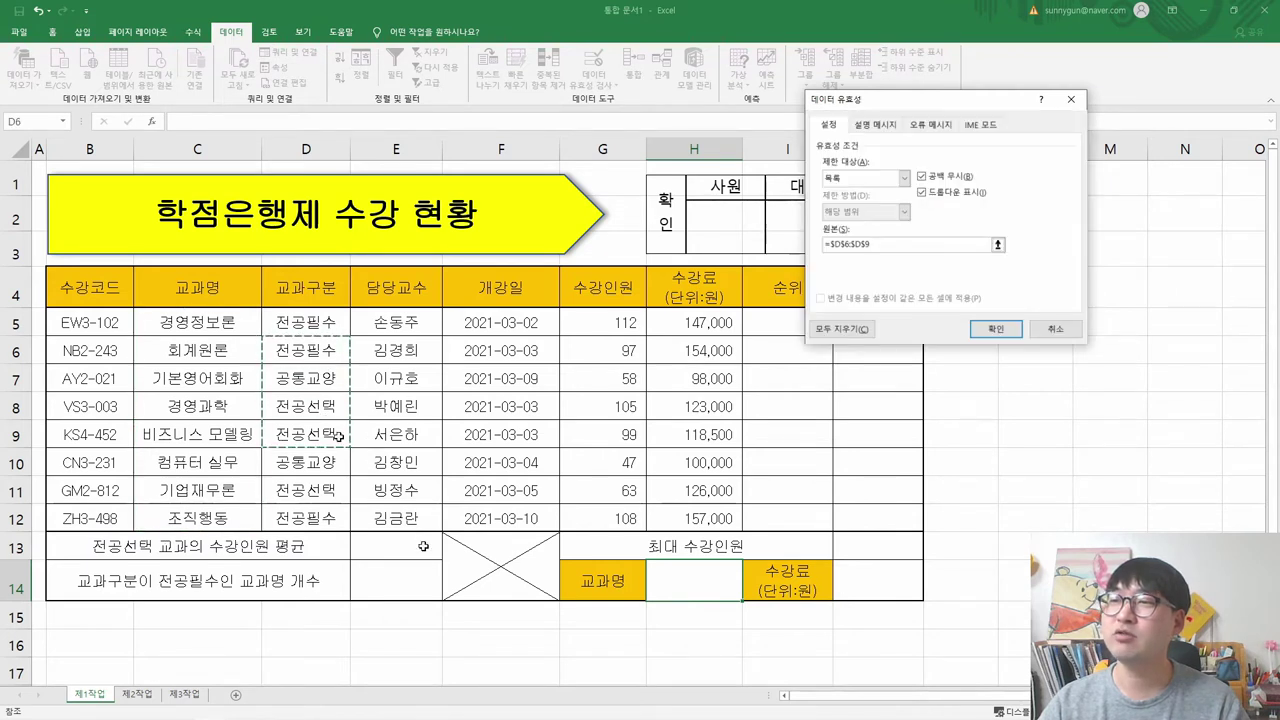
{"action": "left_click_drag", "start_coordinate": [197, 322], "coordinate": [202, 522]}
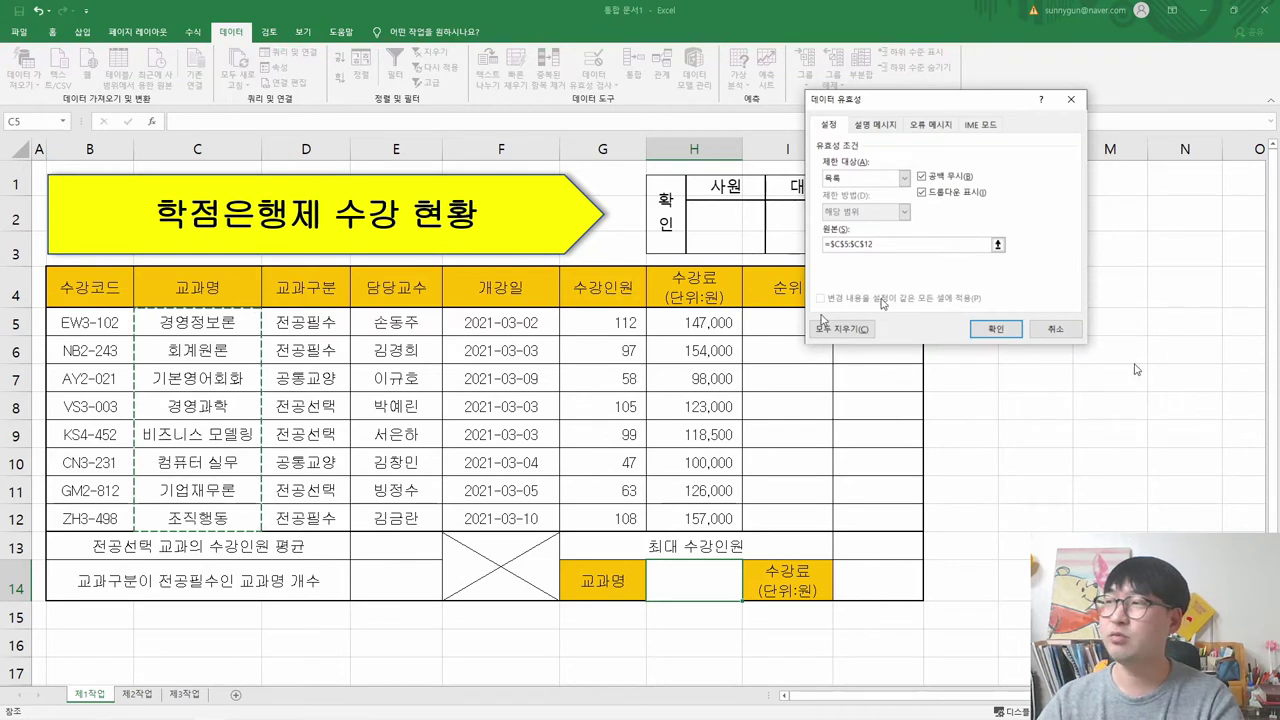
{"action": "left_click_drag", "start_coordinate": [873, 244], "coordinate": [824, 244]}
{"action": "left_click_drag", "start_coordinate": [197, 322], "coordinate": [210, 510]}
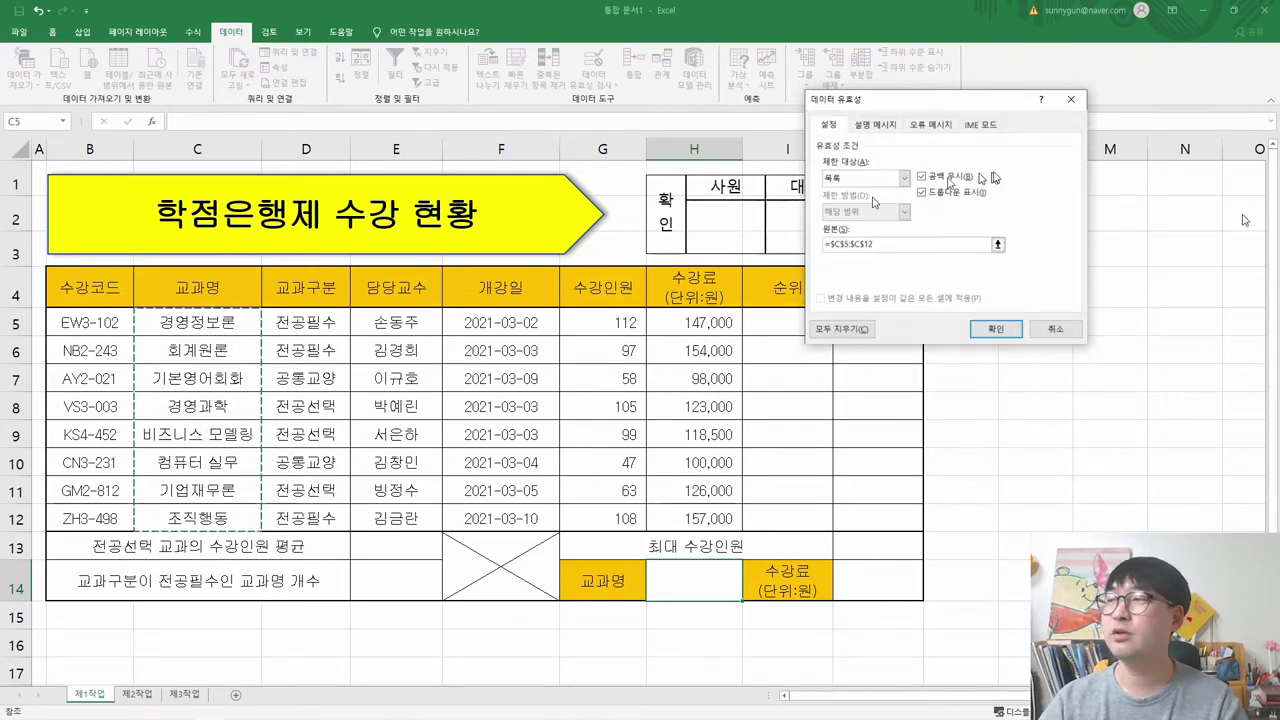
{"action": "left_click", "coordinate": [996, 333]}
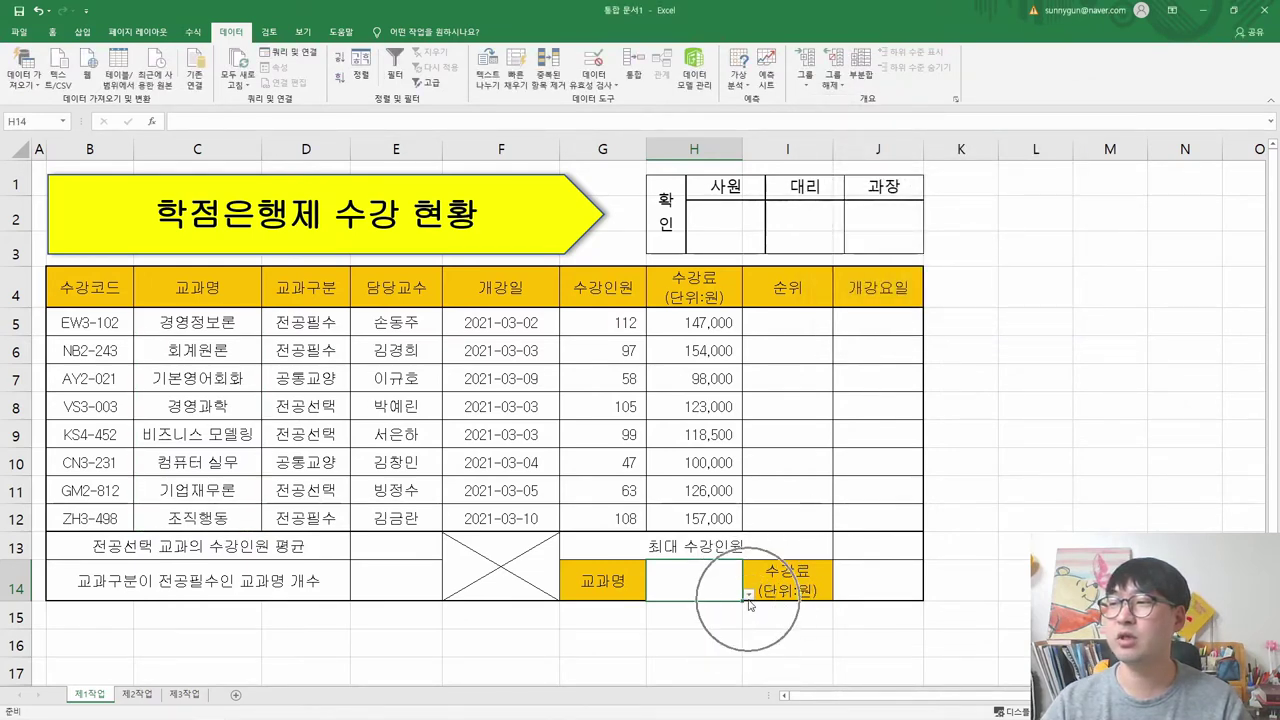
- Try out the H14 drop-down list by choosing 비즈니스 모델링 and 경영과학
{"action": "scroll", "coordinate": [748, 582], "scroll_direction": "down", "scroll_amount": 3}
{"action": "scroll", "coordinate": [748, 582], "scroll_direction": "down", "scroll_amount": 1}
{"action": "left_click", "coordinate": [748, 225]}
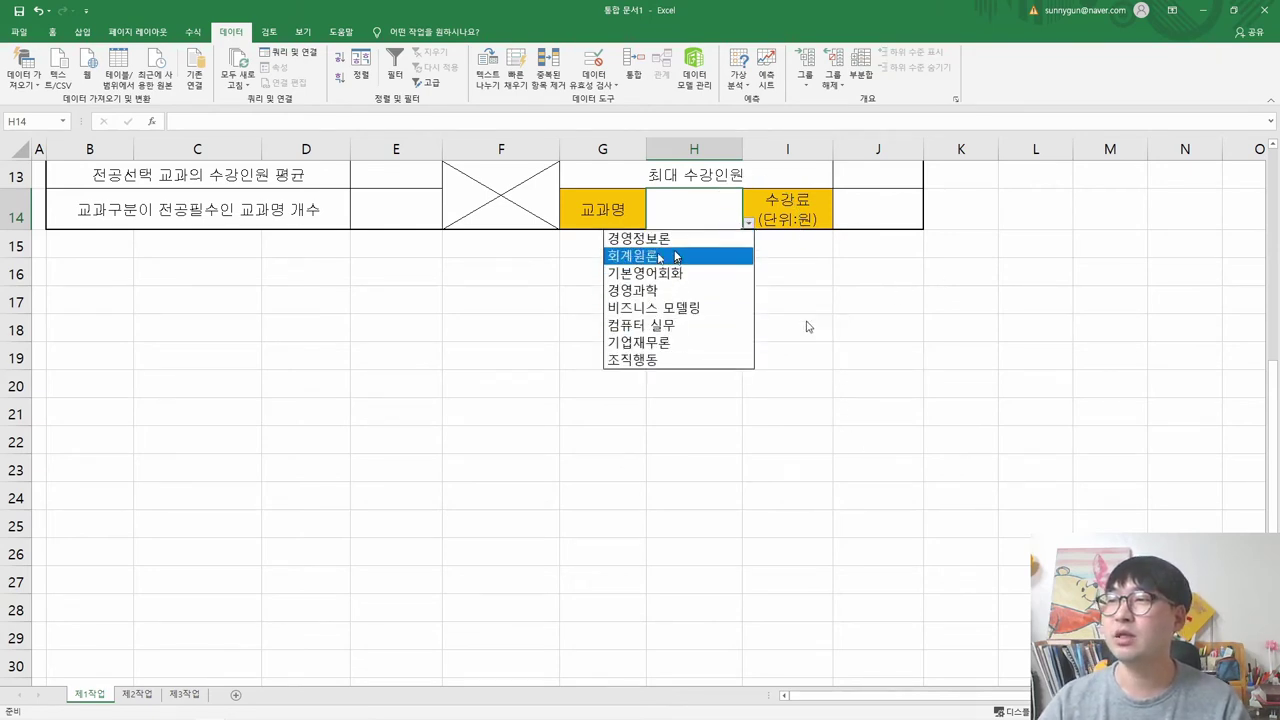
{"action": "scroll", "coordinate": [560, 350], "scroll_direction": "up", "scroll_amount": 4}
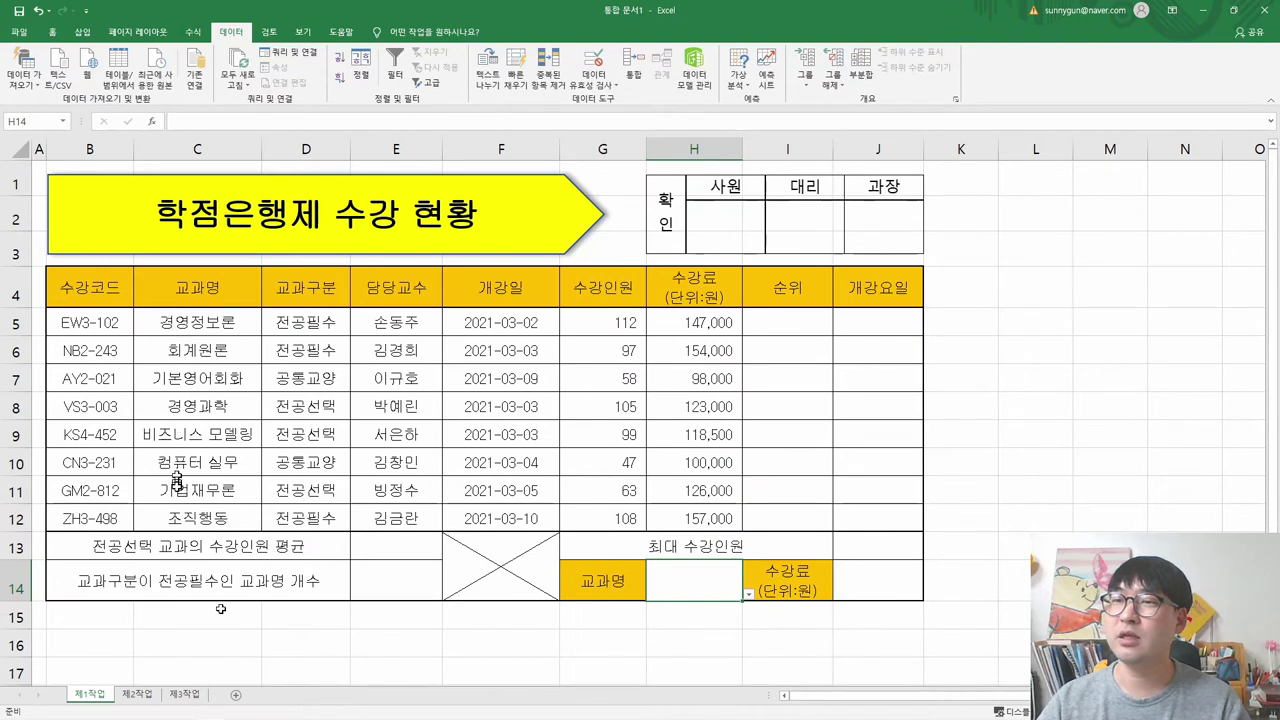
{"action": "left_click", "coordinate": [748, 594]}
{"action": "left_click", "coordinate": [663, 492]}
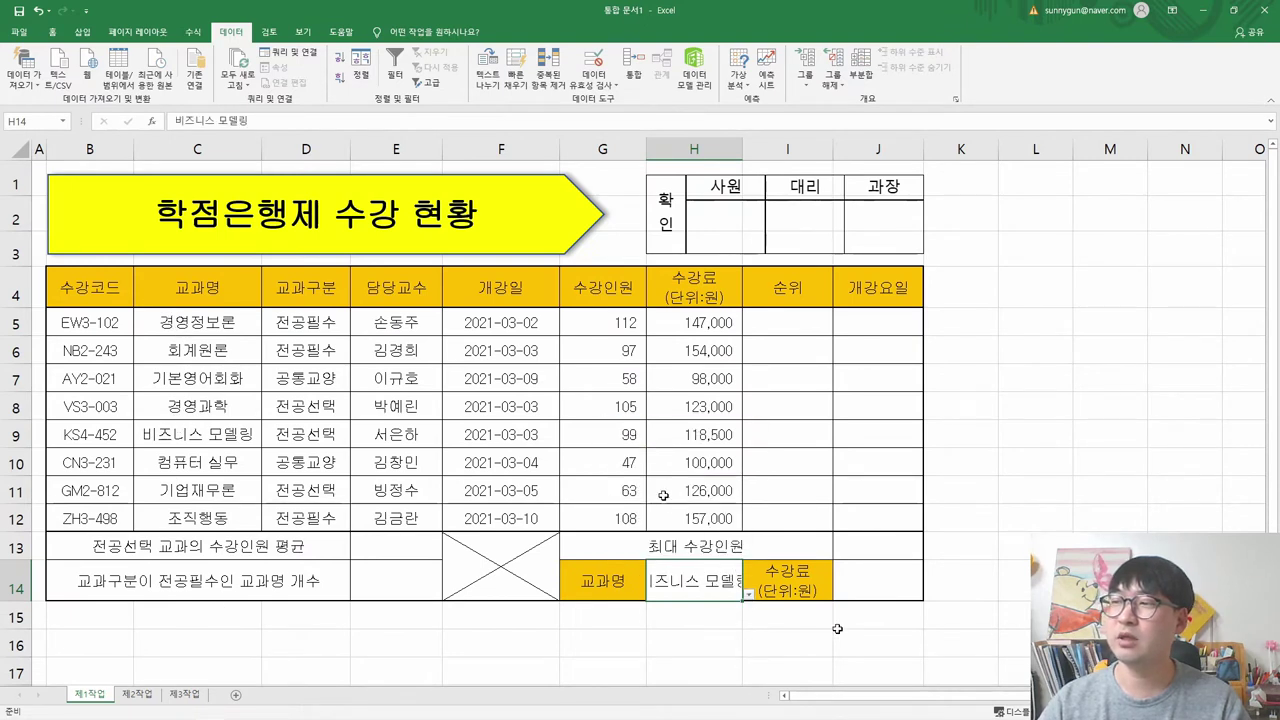
{"action": "left_click", "coordinate": [757, 595]}
{"action": "left_click", "coordinate": [740, 594]}
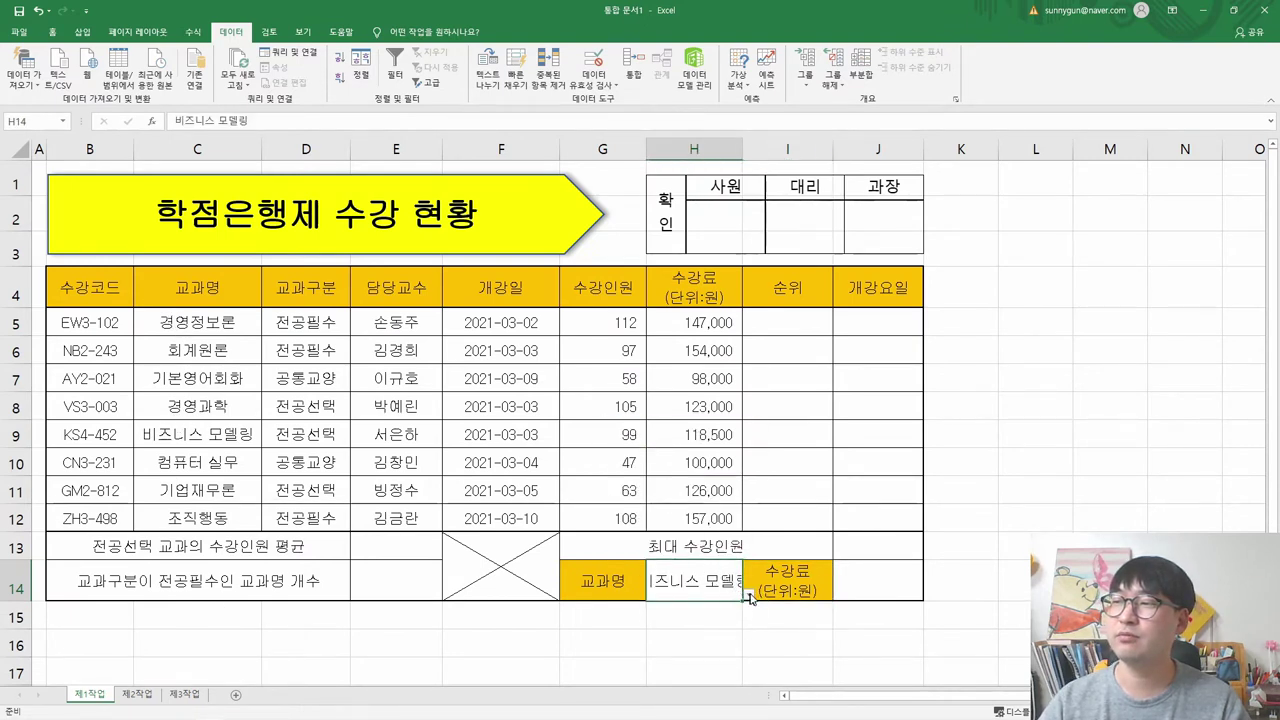
{"action": "left_click", "coordinate": [750, 594]}
{"action": "left_click", "coordinate": [688, 481]}
- Check the H14 entry in the PDF's sample table and choose 경영정보론 from the drop-down list of H14 in Excel
{"action": "left_click", "coordinate": [748, 594]}
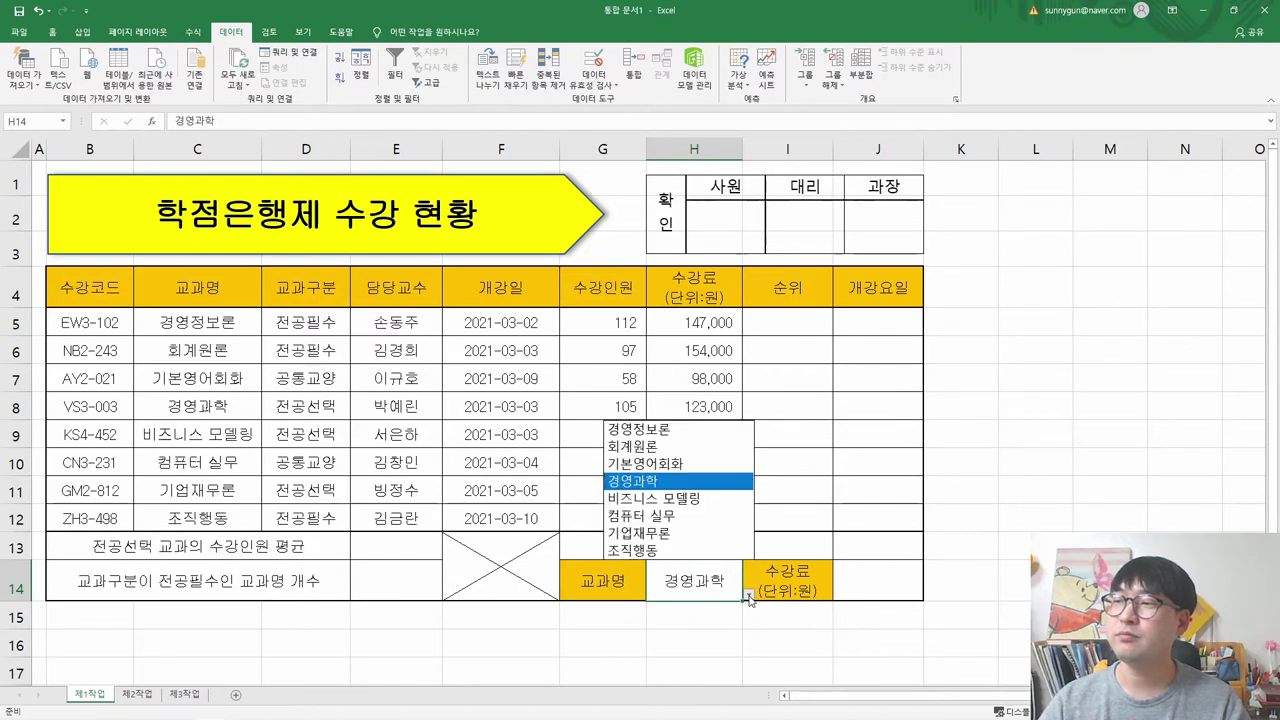
{"action": "key", "text": "alt+Tab"}
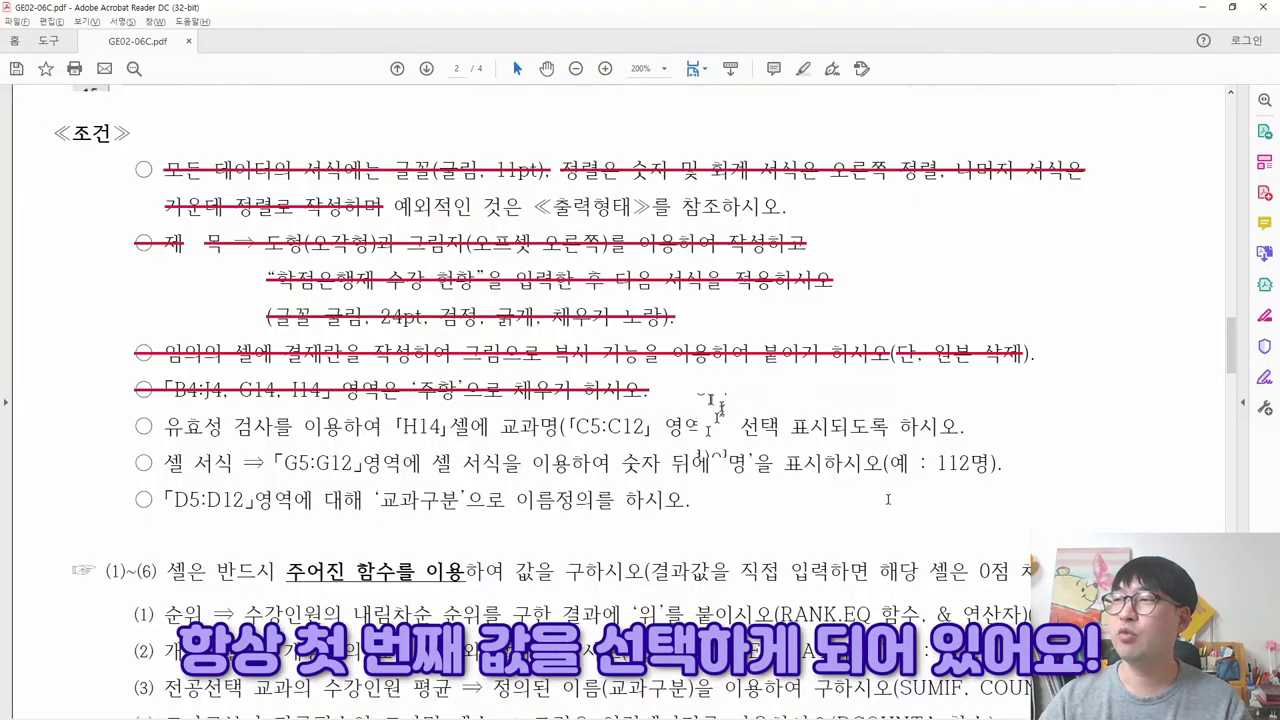
{"action": "scroll", "coordinate": [800, 252], "scroll_direction": "up", "scroll_amount": 4}
{"action": "left_click_drag", "start_coordinate": [810, 230], "coordinate": [895, 302]}
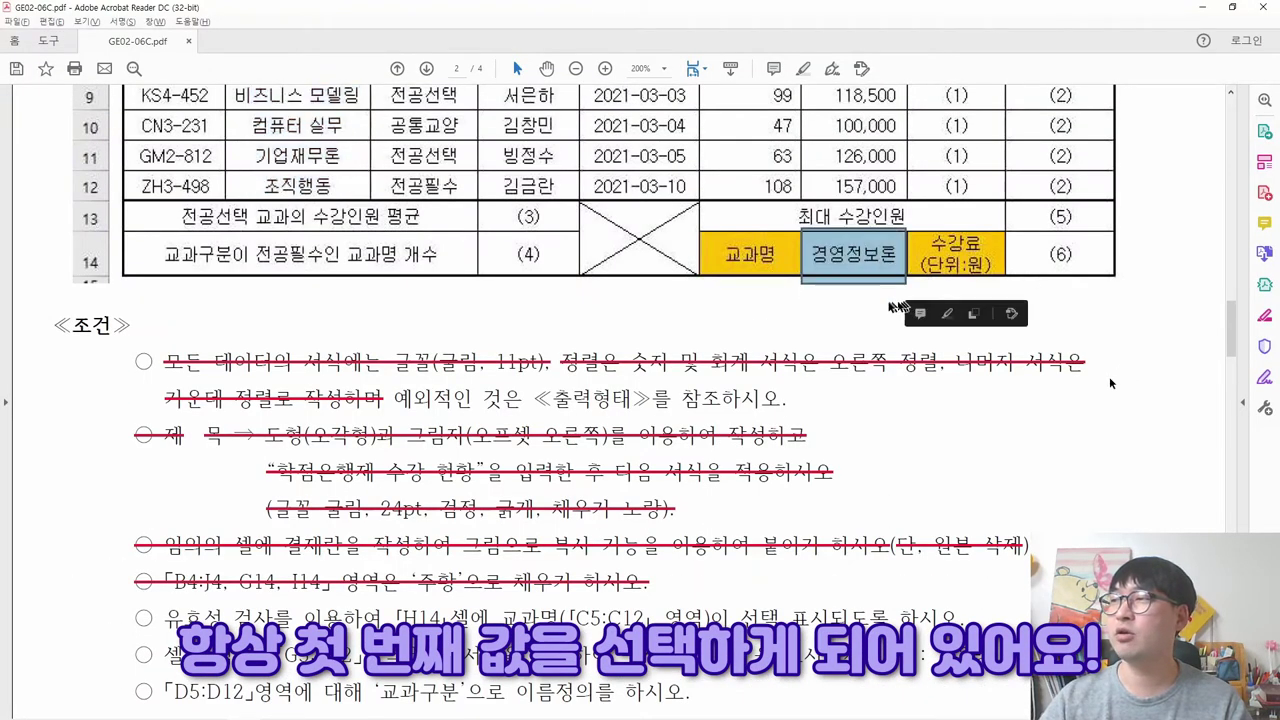
{"action": "key", "text": "alt+Tab"}
{"action": "left_click", "coordinate": [657, 428]}
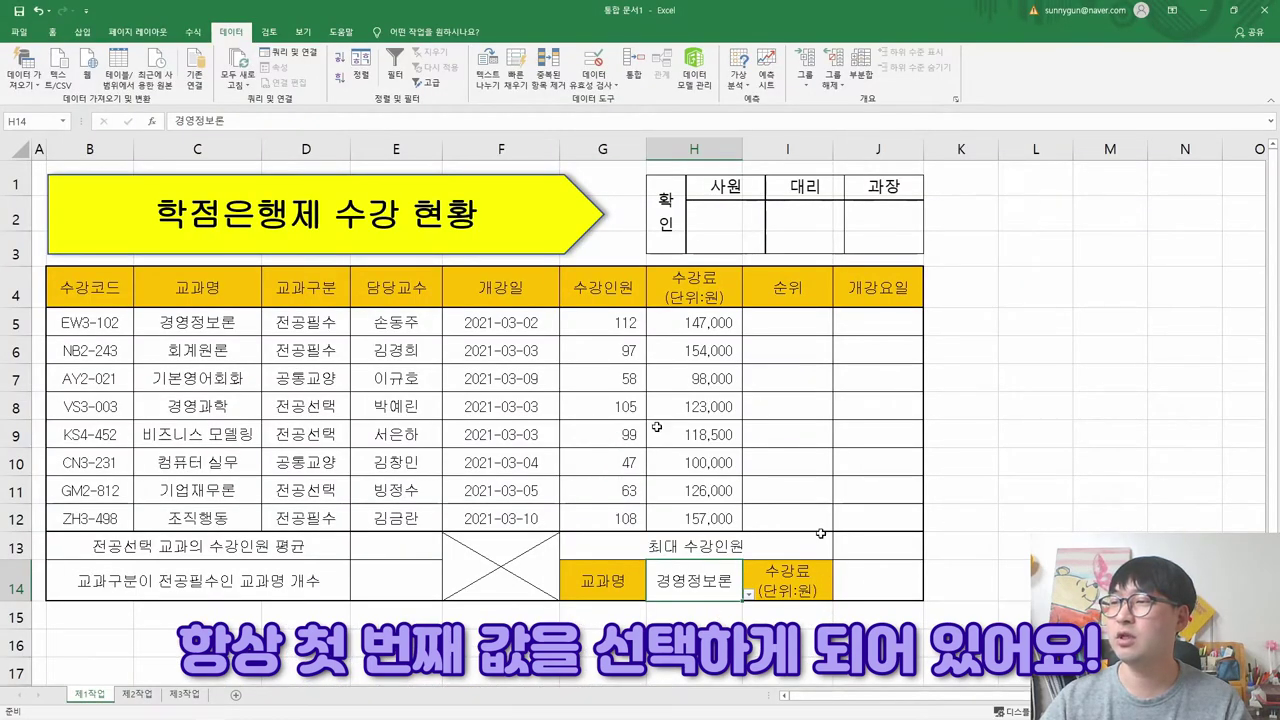
- Compare H14 with the sample in Acrobat Reader and strike through the completed data validation condition
{"action": "key", "text": "alt+Tab"}
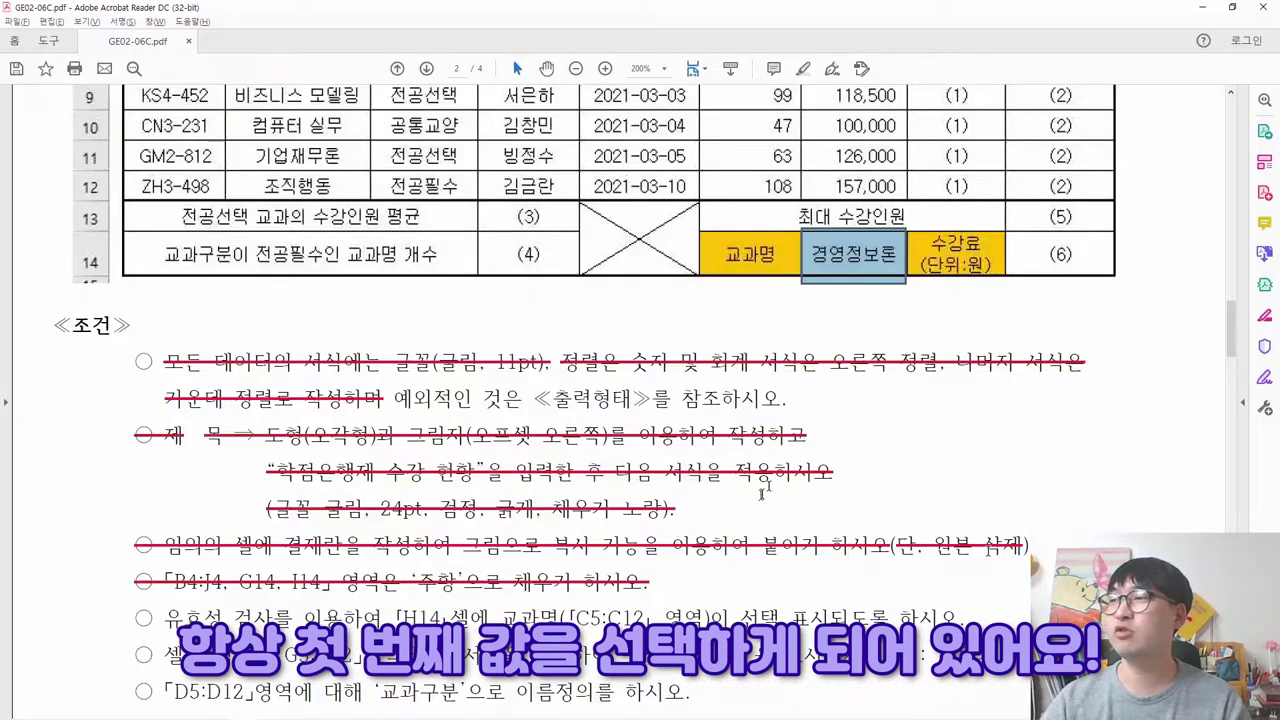
{"action": "left_click_drag", "start_coordinate": [734, 297], "coordinate": [385, 400]}
{"action": "left_click", "coordinate": [810, 505]}
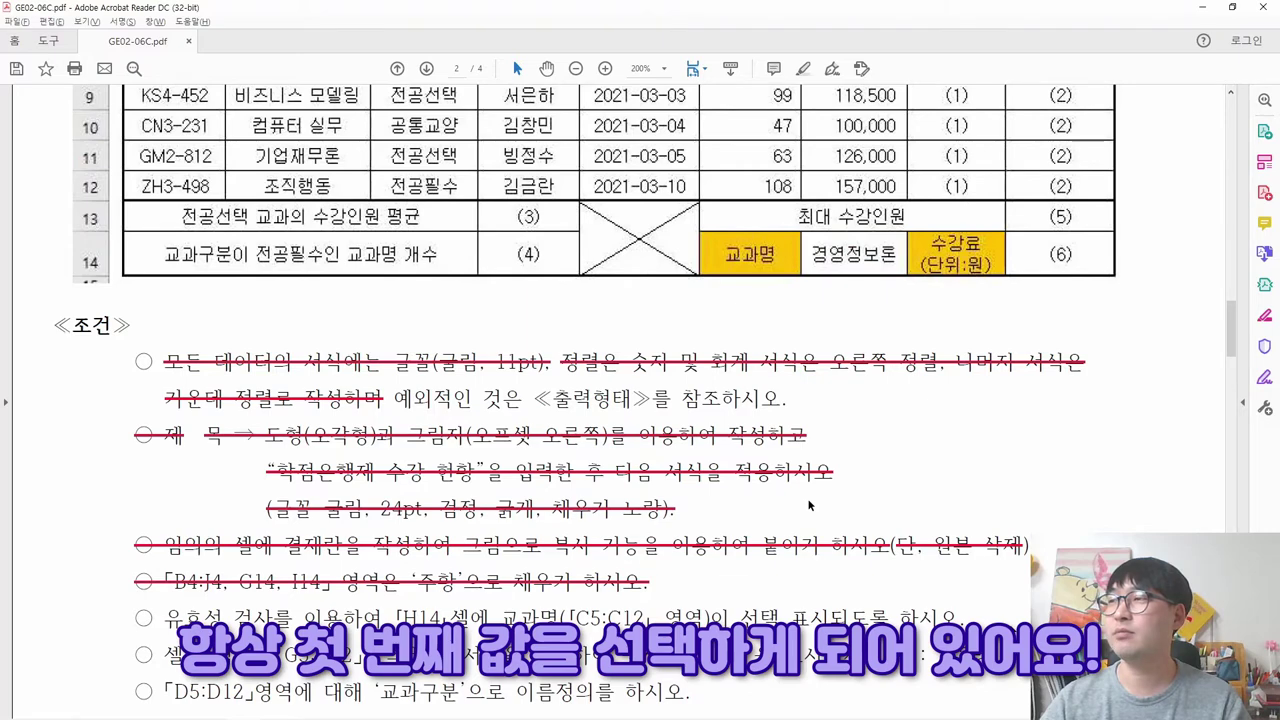
{"action": "key", "text": "alt+Tab"}
{"action": "key", "text": "alt+Tab"}
{"action": "scroll", "coordinate": [738, 499], "scroll_direction": "down", "scroll_amount": 2}
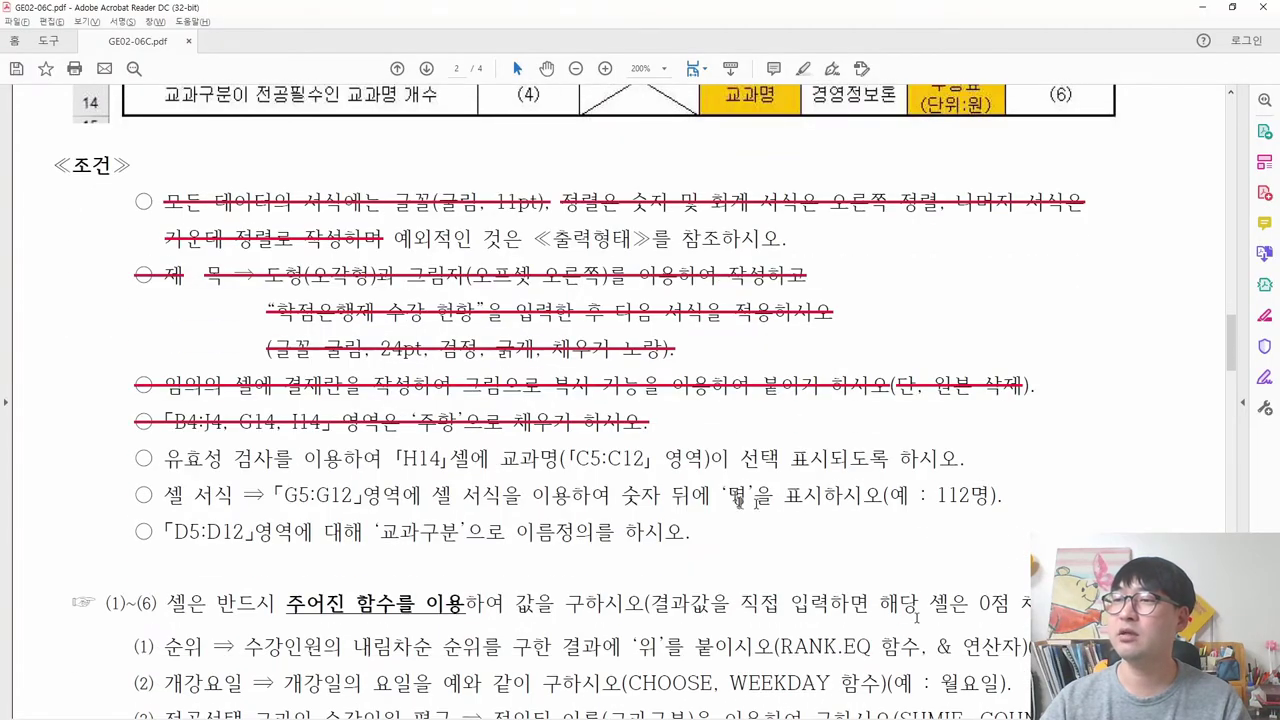
{"action": "left_click_drag", "start_coordinate": [131, 452], "coordinate": [960, 464]}
{"action": "left_click", "coordinate": [1026, 430]}
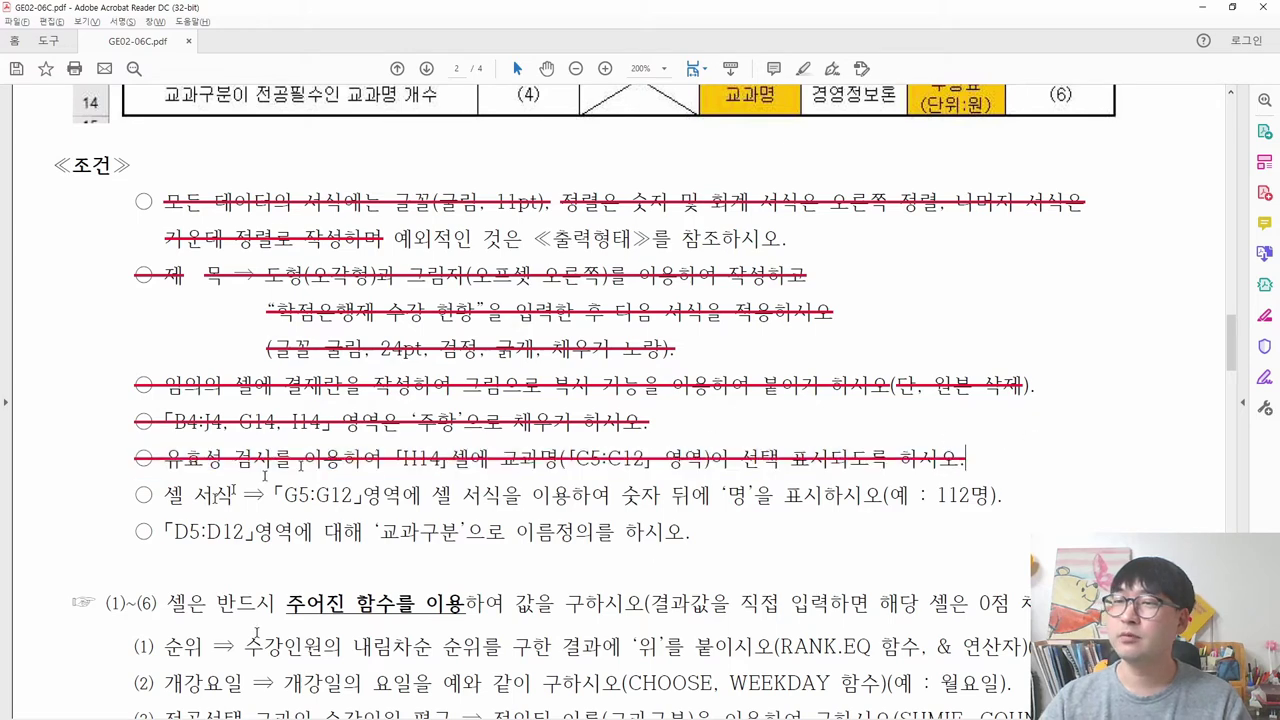
- Read the cell format condition for G5:G12 in the PDF and compare it with the 수강인원 column of the sample table
{"action": "left_click_drag", "start_coordinate": [148, 490], "coordinate": [385, 504]}
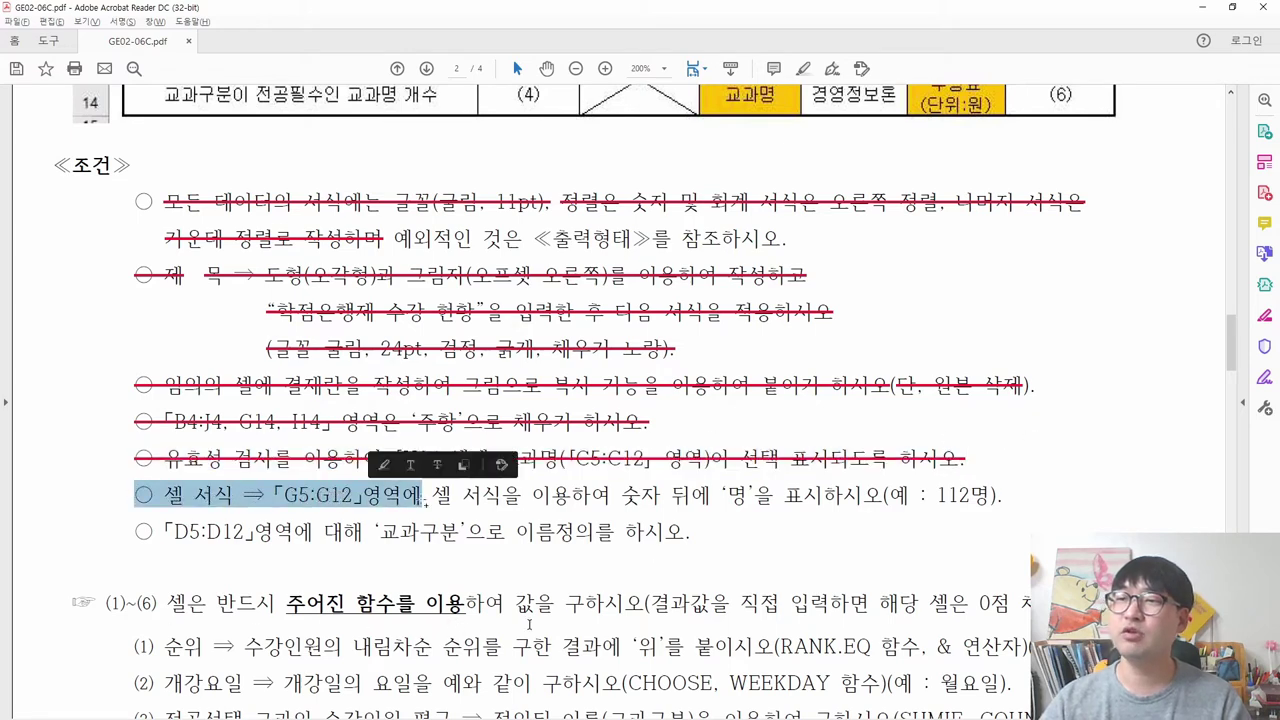
{"action": "scroll", "coordinate": [548, 625], "scroll_direction": "up", "scroll_amount": 5}
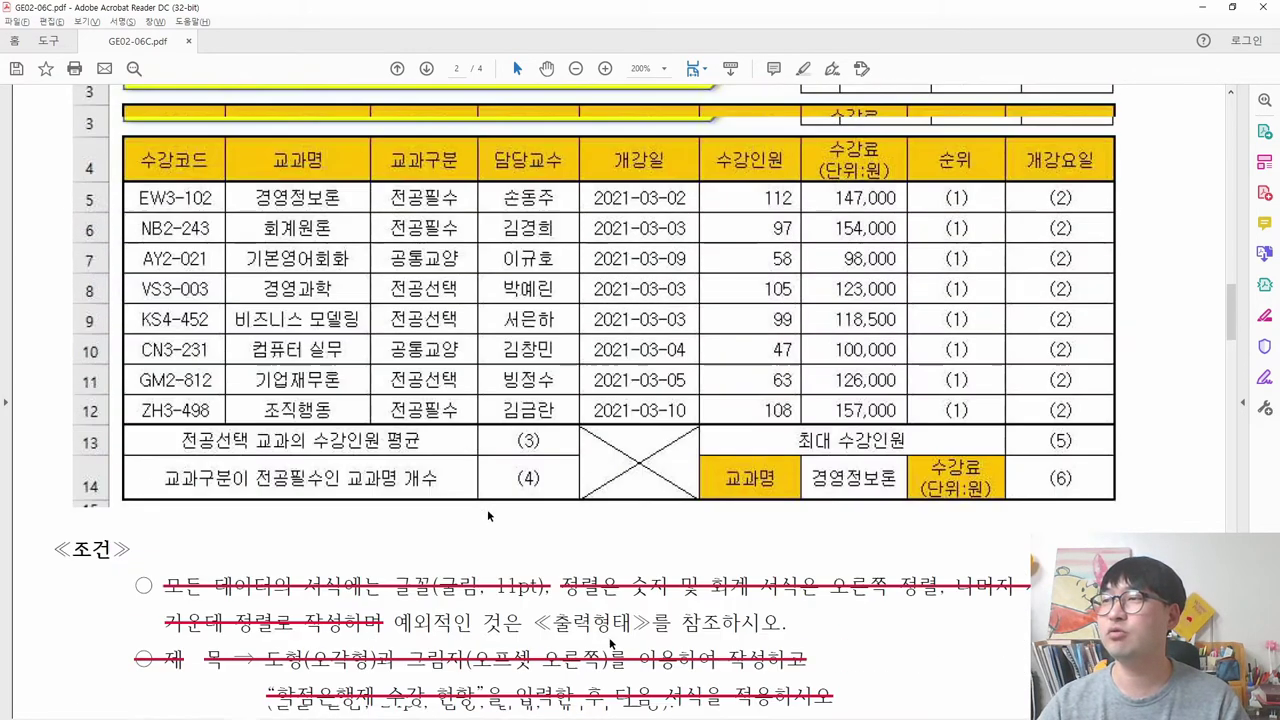
{"action": "scroll", "coordinate": [909, 242], "scroll_direction": "up", "scroll_amount": 1}
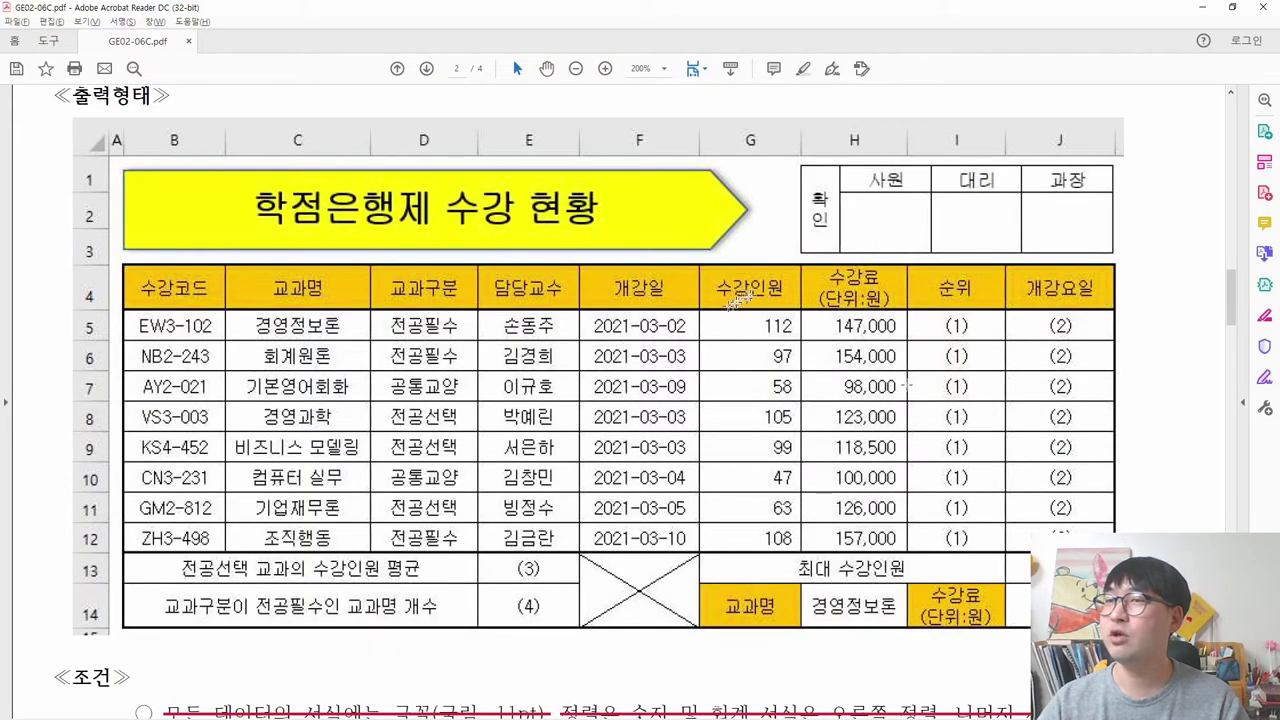
{"action": "left_click_drag", "start_coordinate": [725, 319], "coordinate": [795, 548]}
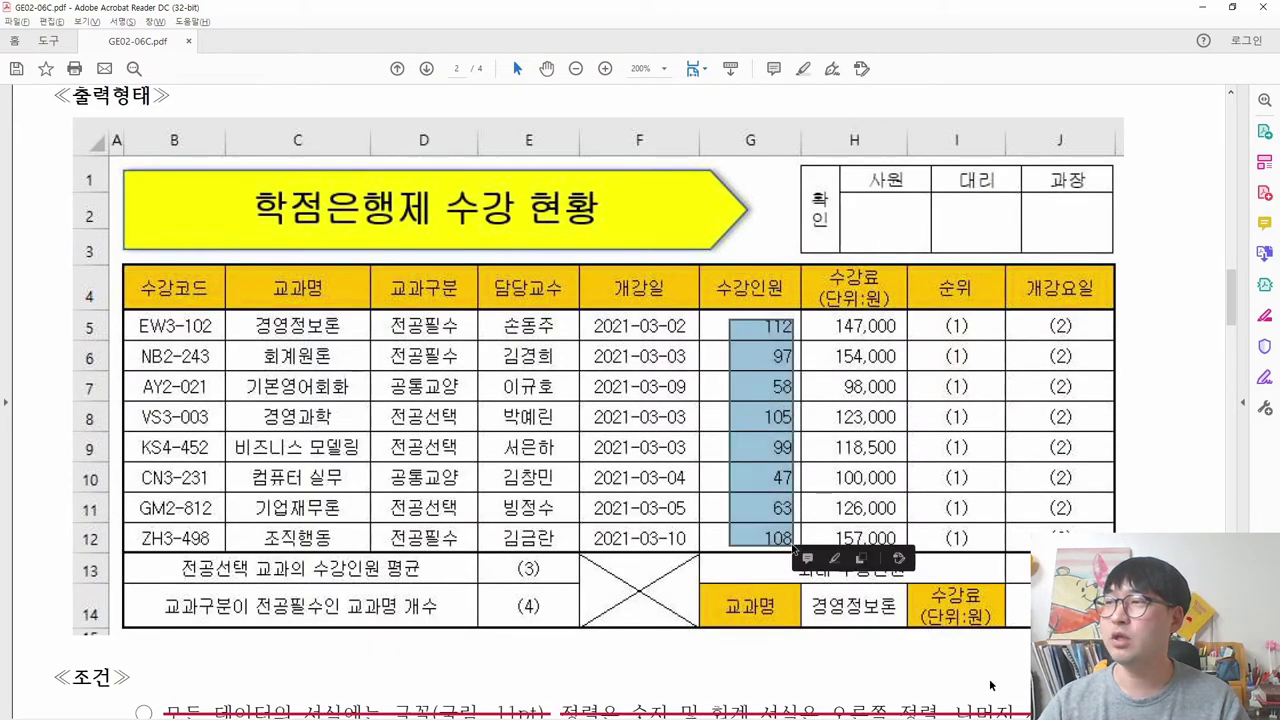
{"action": "scroll", "coordinate": [775, 341], "scroll_direction": "down", "scroll_amount": 6}
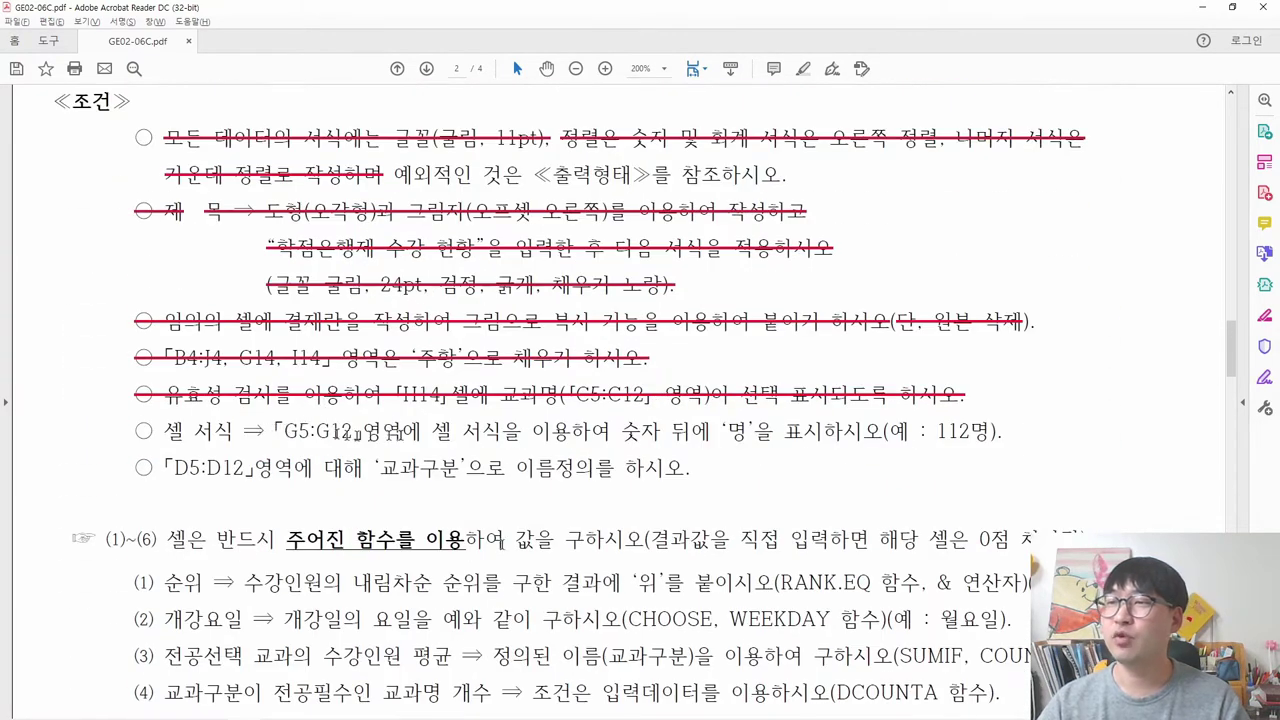
{"action": "left_click_drag", "start_coordinate": [718, 431], "coordinate": [740, 431]}
{"action": "left_click_drag", "start_coordinate": [934, 431], "coordinate": [945, 431]}
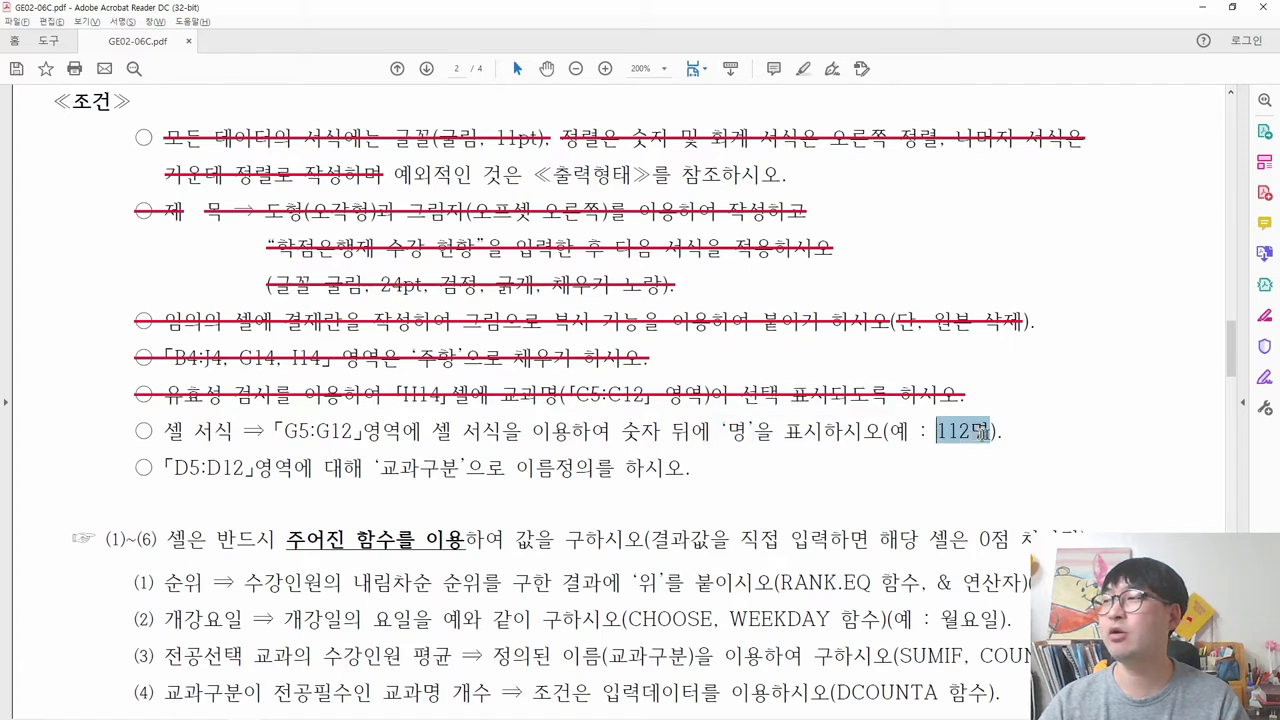
{"action": "left_click", "coordinate": [678, 425]}
- Switch to Excel and try adding 명 directly after the number in G5
{"action": "key", "text": "alt+Tab"}
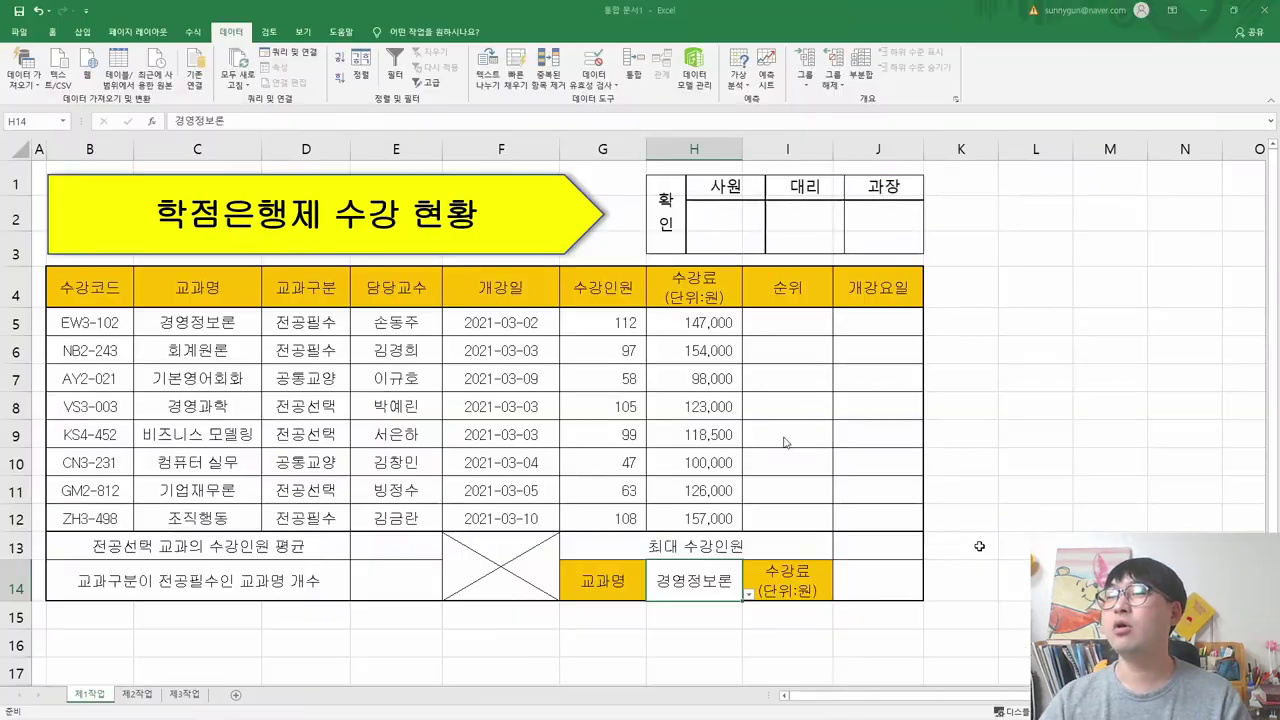
{"action": "double_click", "coordinate": [640, 323]}
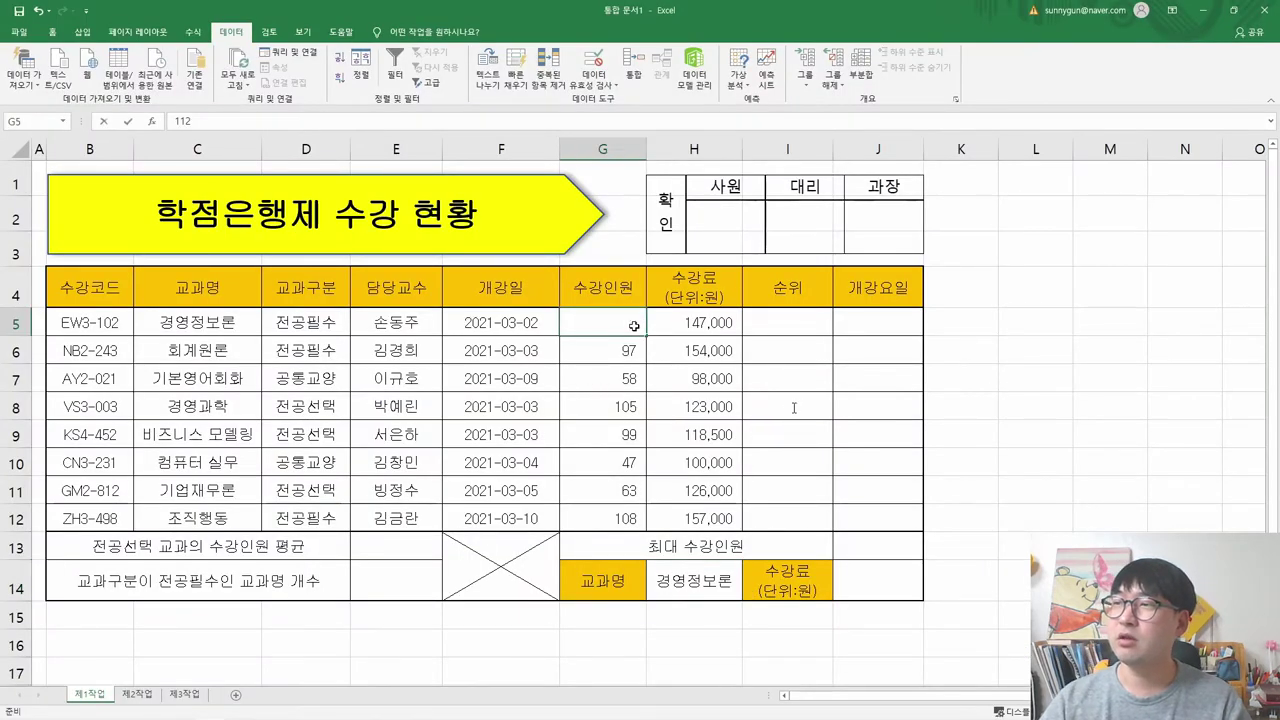
{"action": "type", "text": "ㅁㅕㅇ"}
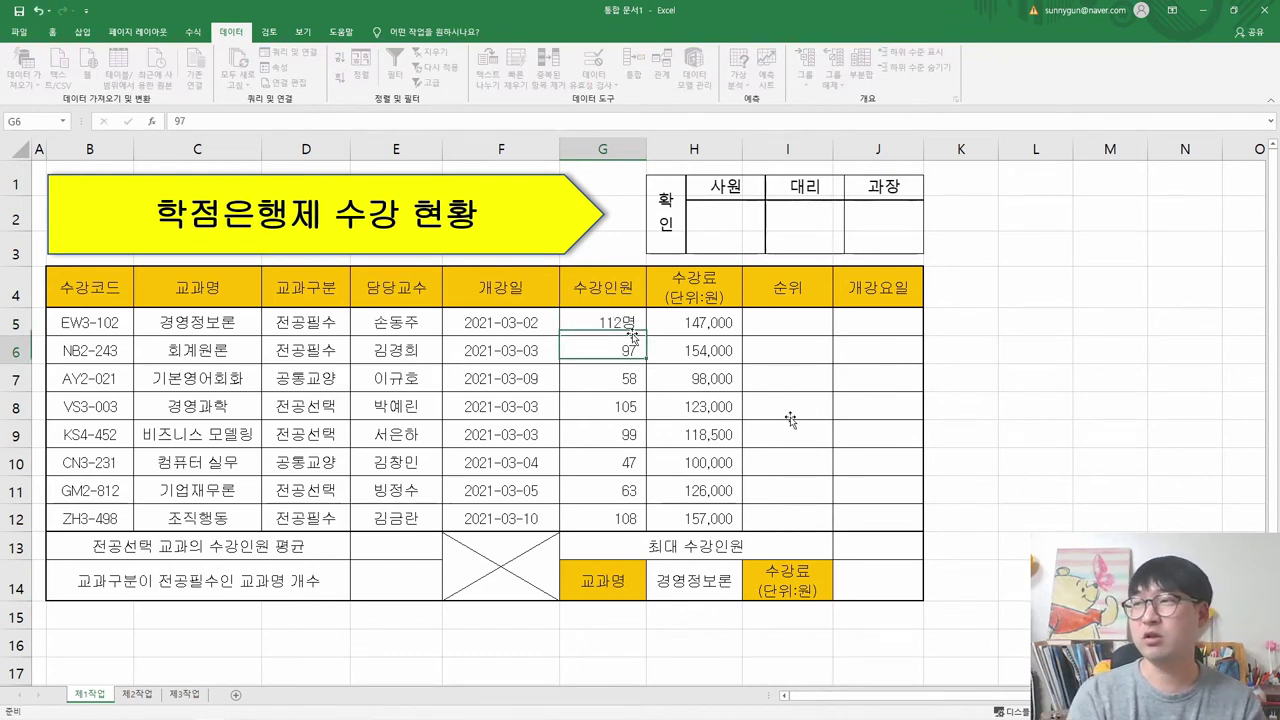
{"action": "key", "text": "Return"}
{"action": "key", "text": "Up"}
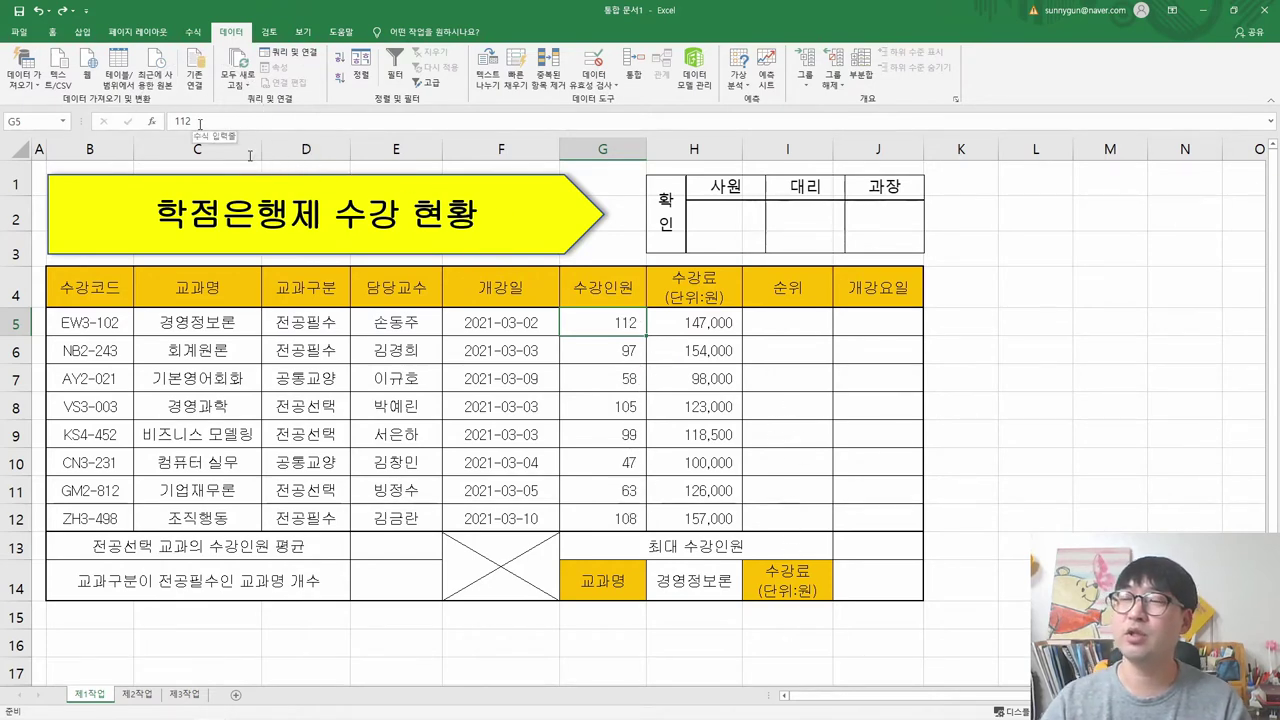
- Recheck the cell format condition in the PDF and apply the custom number format #,##0명 to G5:G12 in Excel
{"action": "key", "text": "alt+Tab"}
{"action": "left_click_drag", "start_coordinate": [432, 431], "coordinate": [517, 441]}
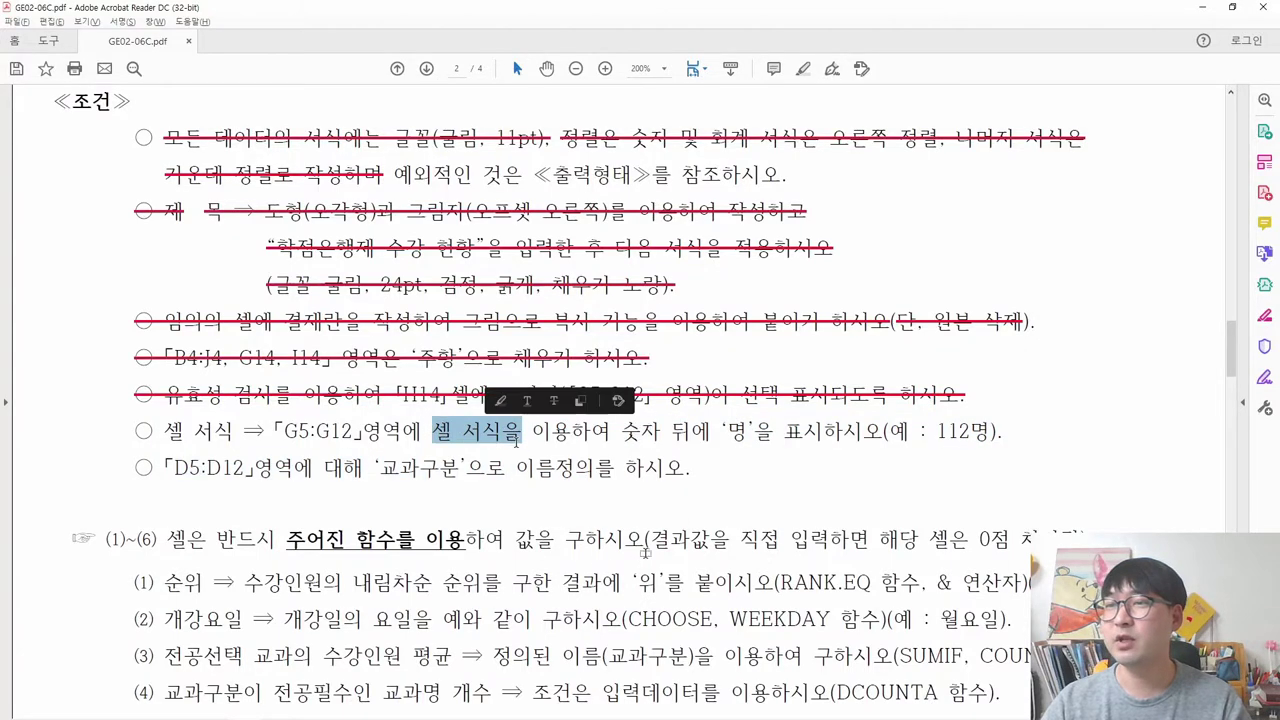
{"action": "key", "text": "alt+Tab"}
{"action": "left_click_drag", "start_coordinate": [596, 323], "coordinate": [599, 513]}
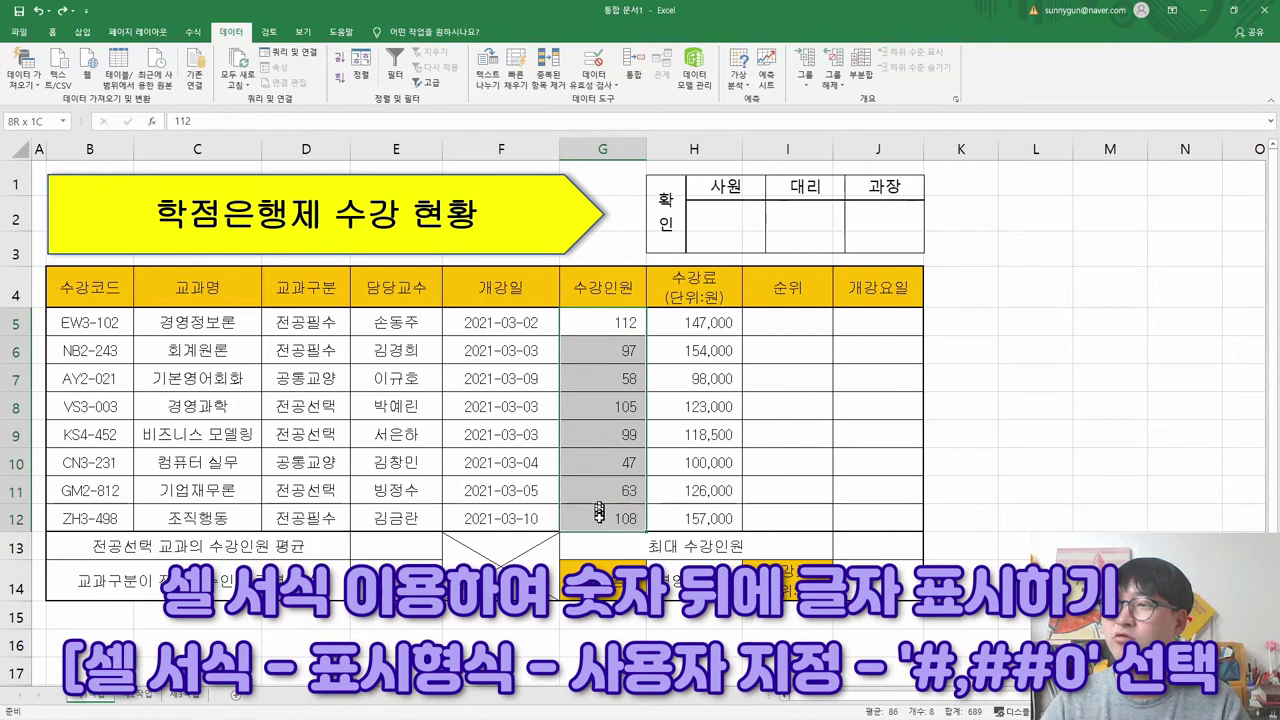
{"action": "right_click", "coordinate": [604, 338]}
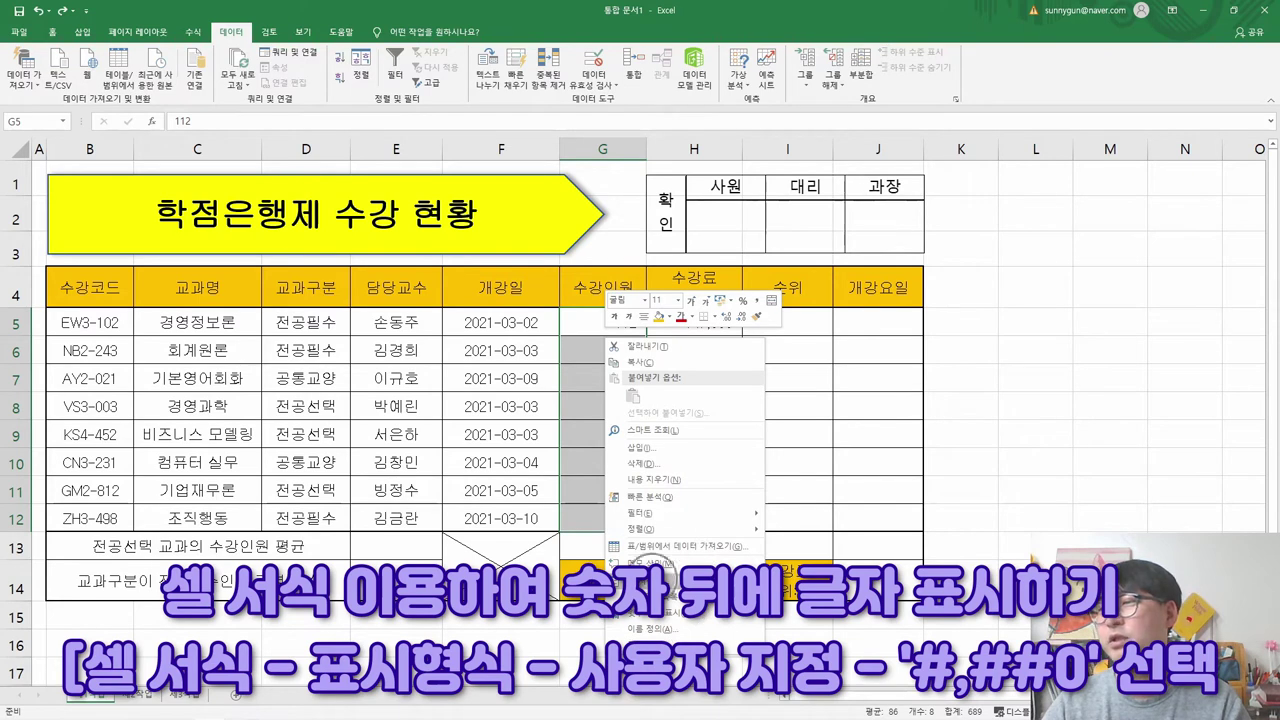
{"action": "left_click", "coordinate": [645, 579]}
{"action": "left_click_drag", "start_coordinate": [553, 268], "coordinate": [393, 192]}
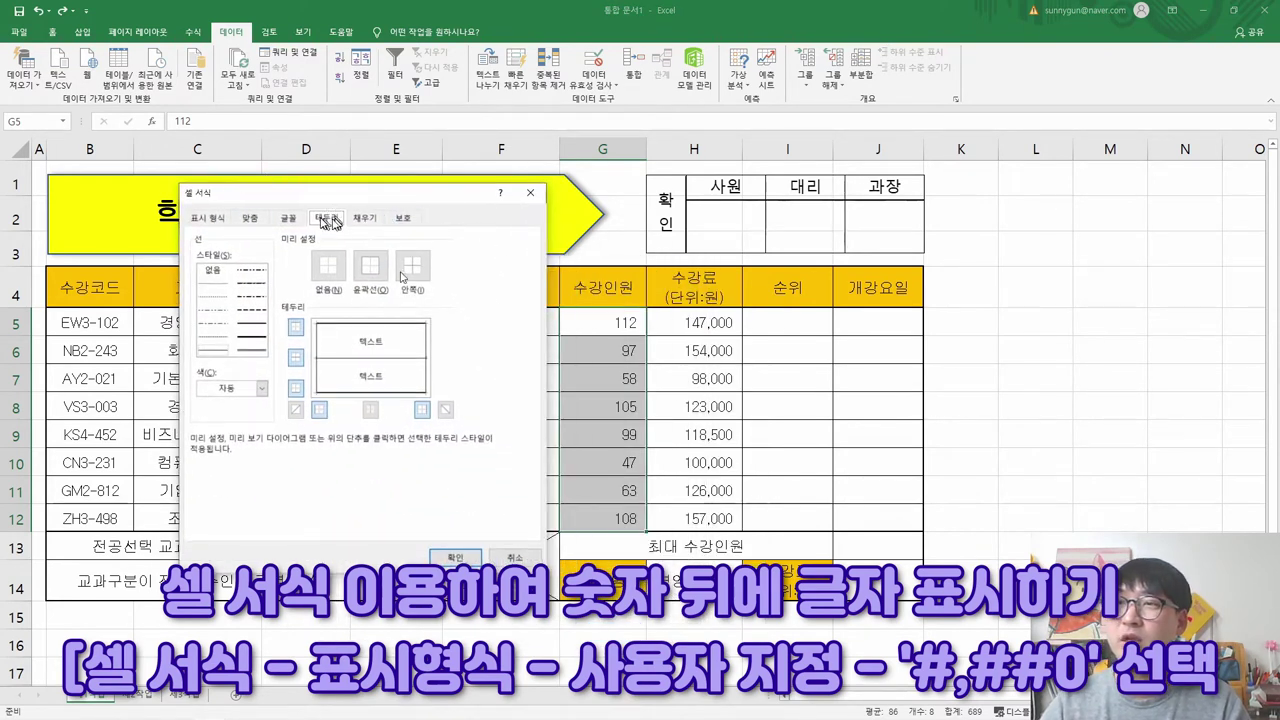
{"action": "left_click", "coordinate": [210, 218]}
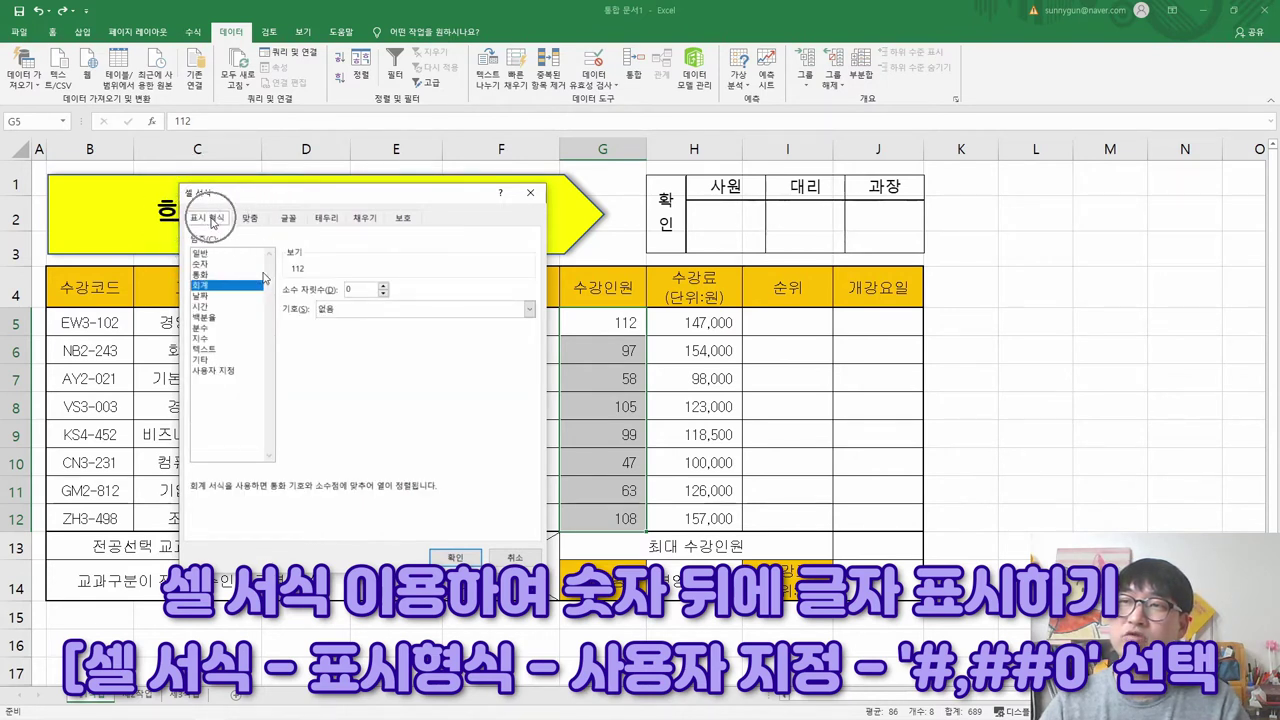
{"action": "left_click", "coordinate": [213, 371]}
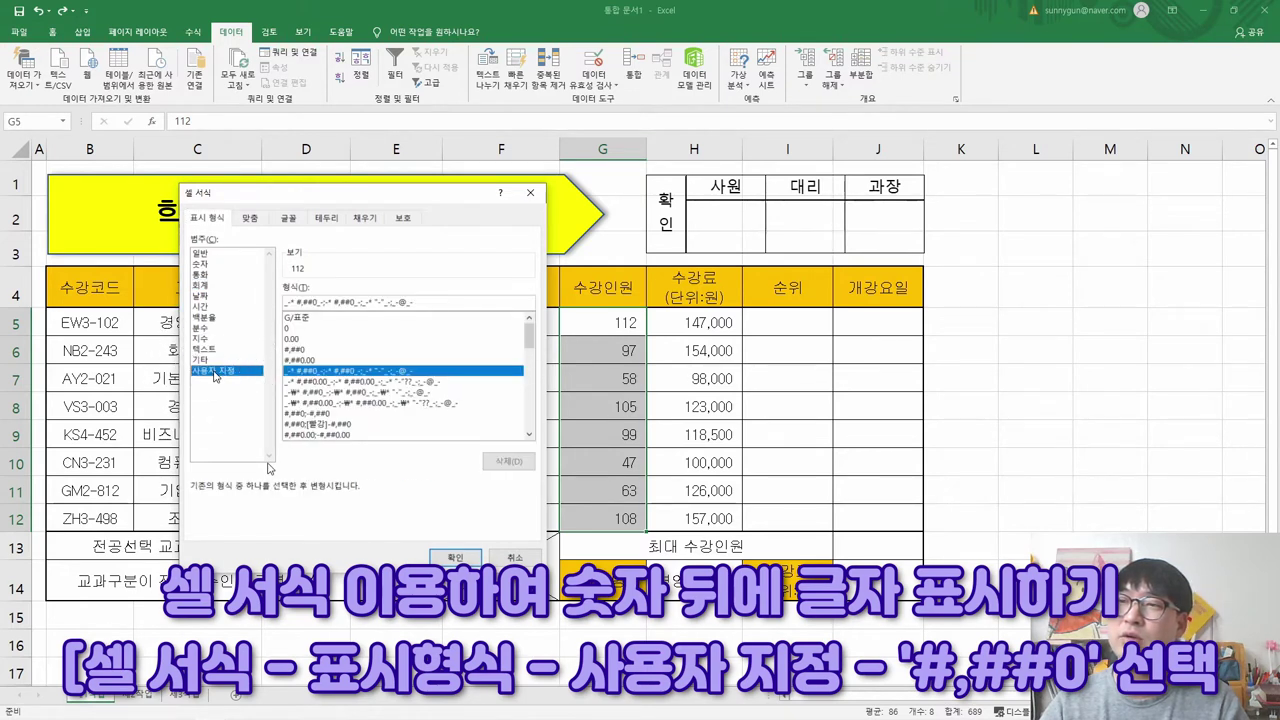
{"action": "left_click", "coordinate": [304, 350]}
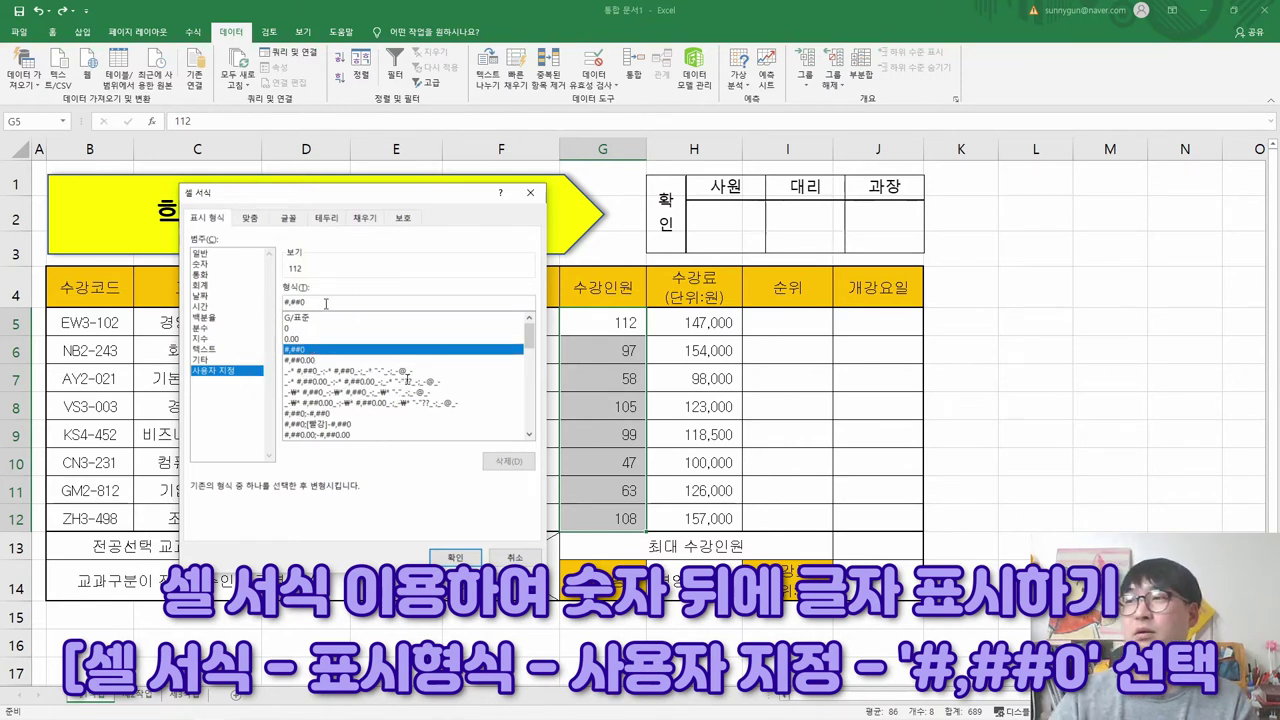
{"action": "type", "text": "명"}
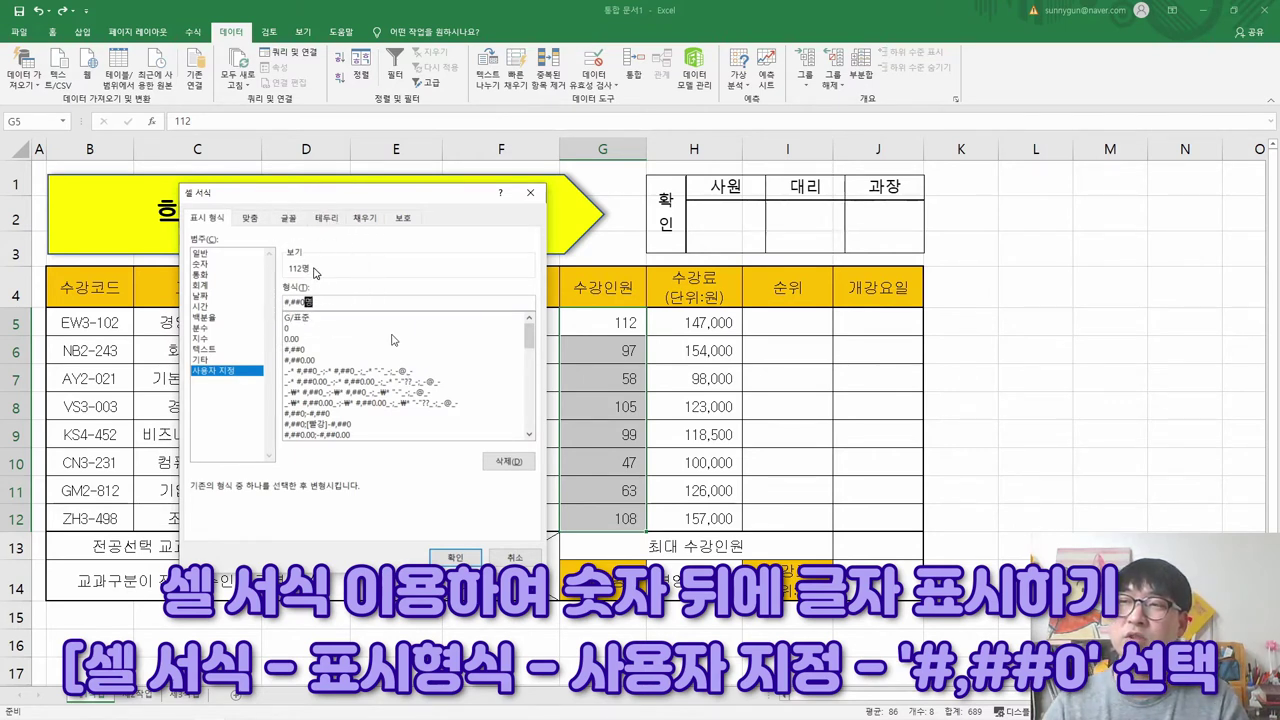
{"action": "left_click", "coordinate": [455, 557]}
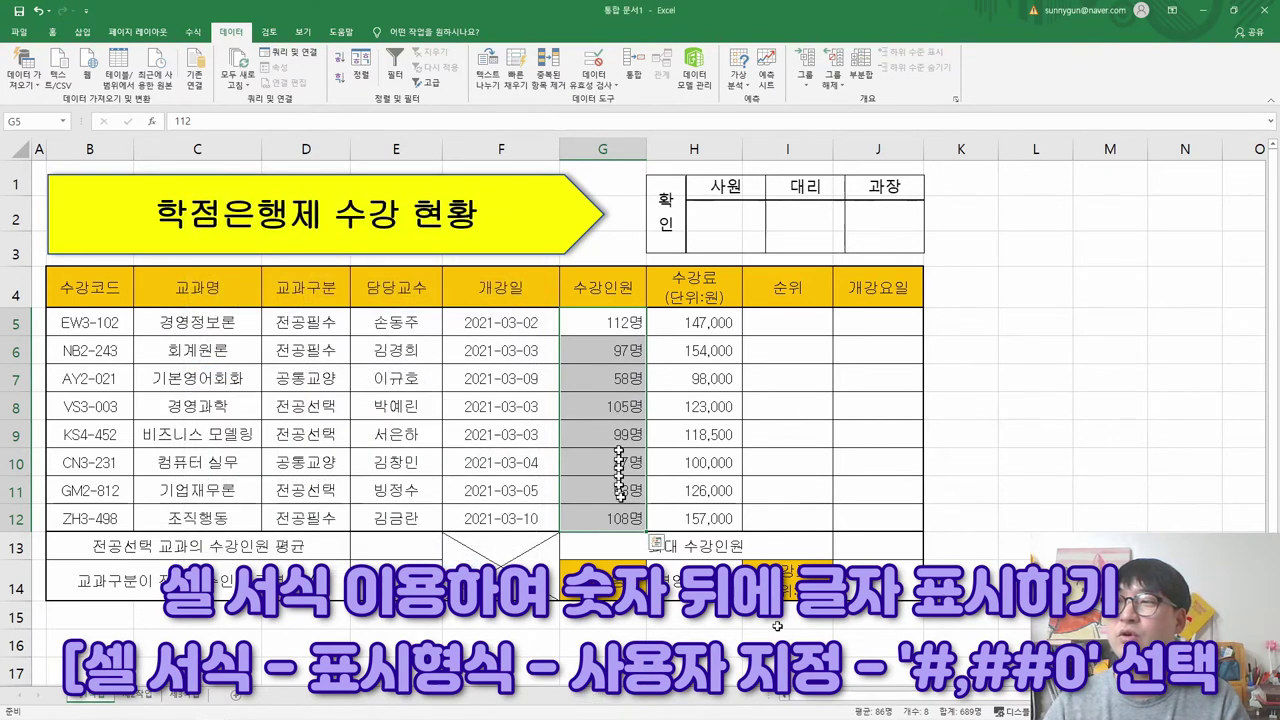
- Examine the underlying values of G5 and G6 behind their displayed format
{"action": "left_click", "coordinate": [633, 318]}
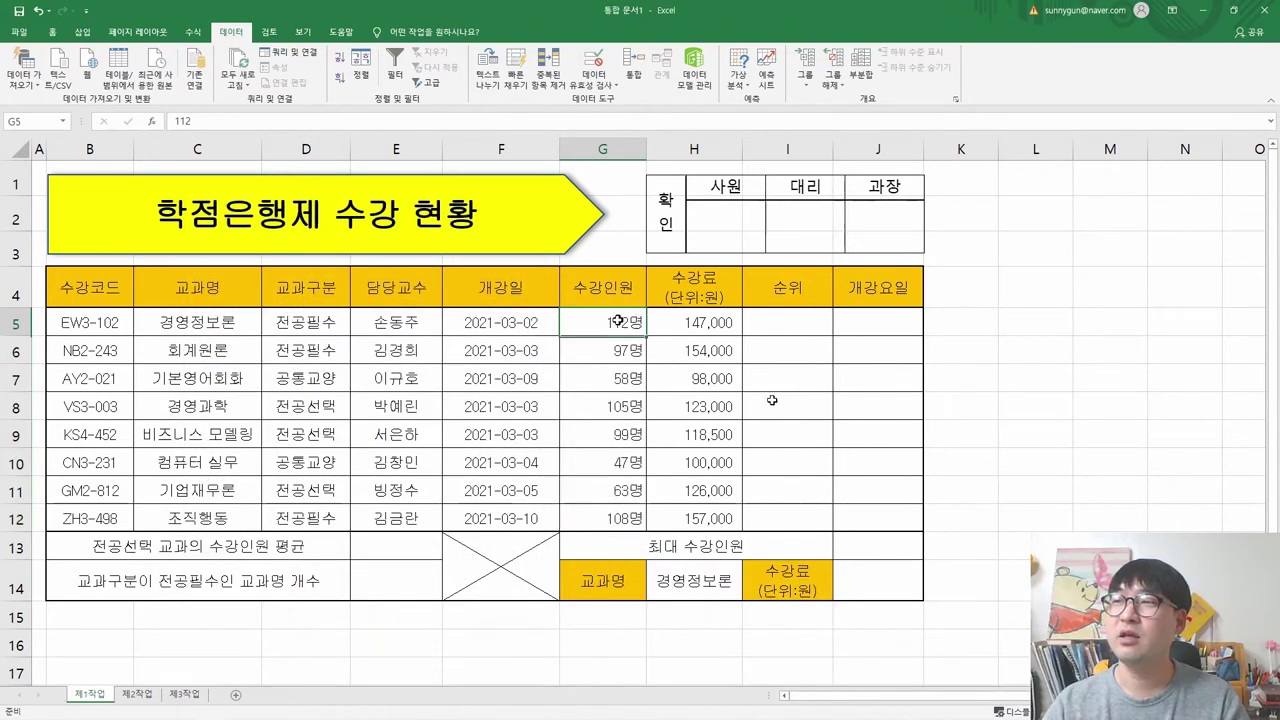
{"action": "left_click", "coordinate": [189, 133]}
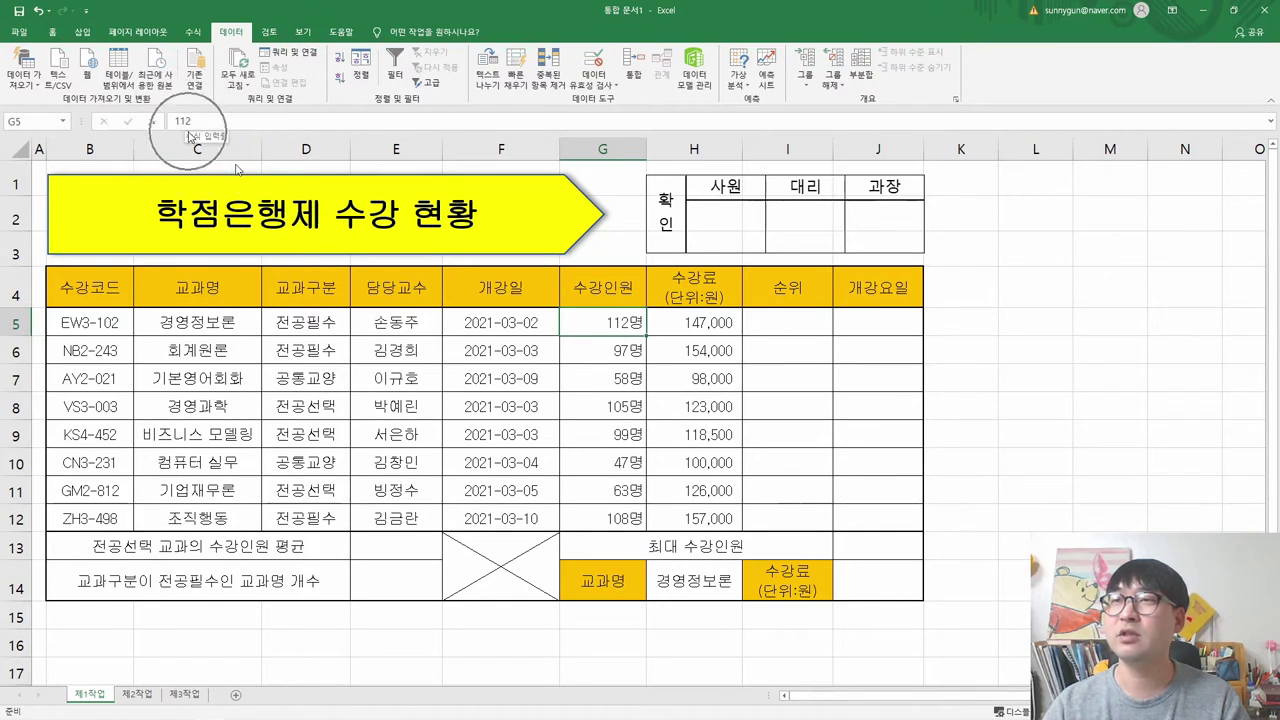
{"action": "key", "text": "Down"}
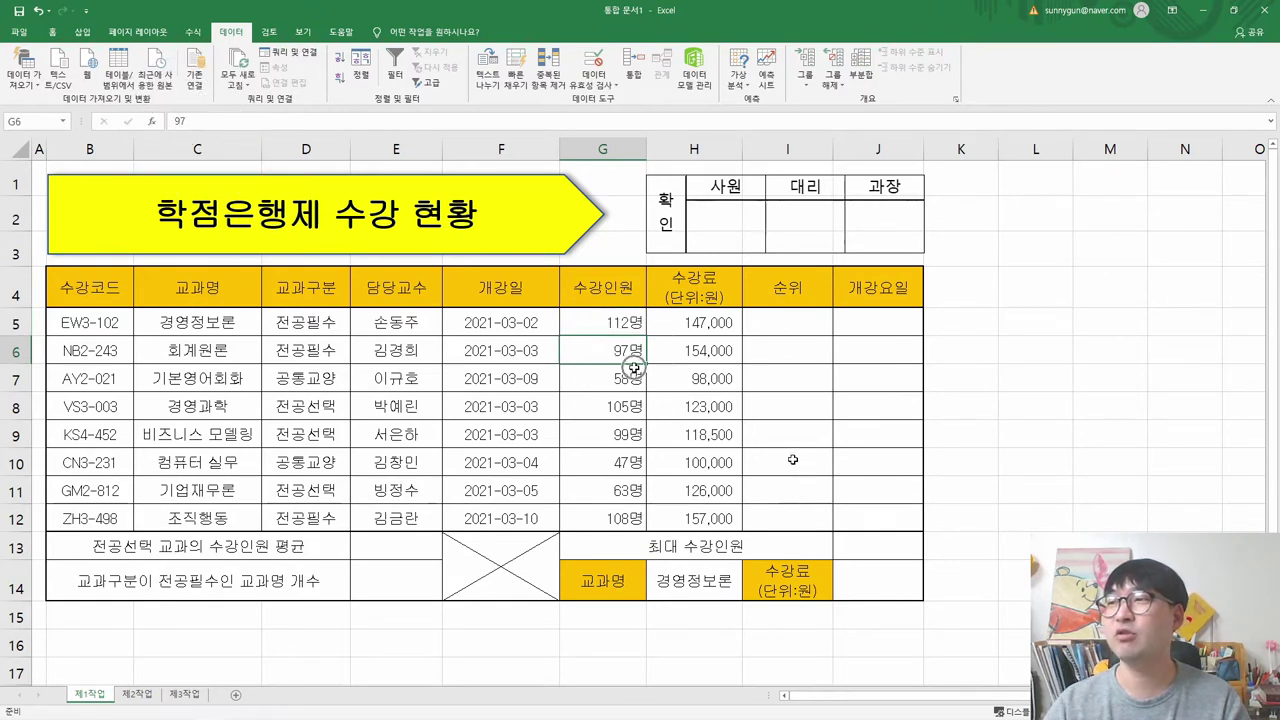
{"action": "left_click", "coordinate": [604, 326]}
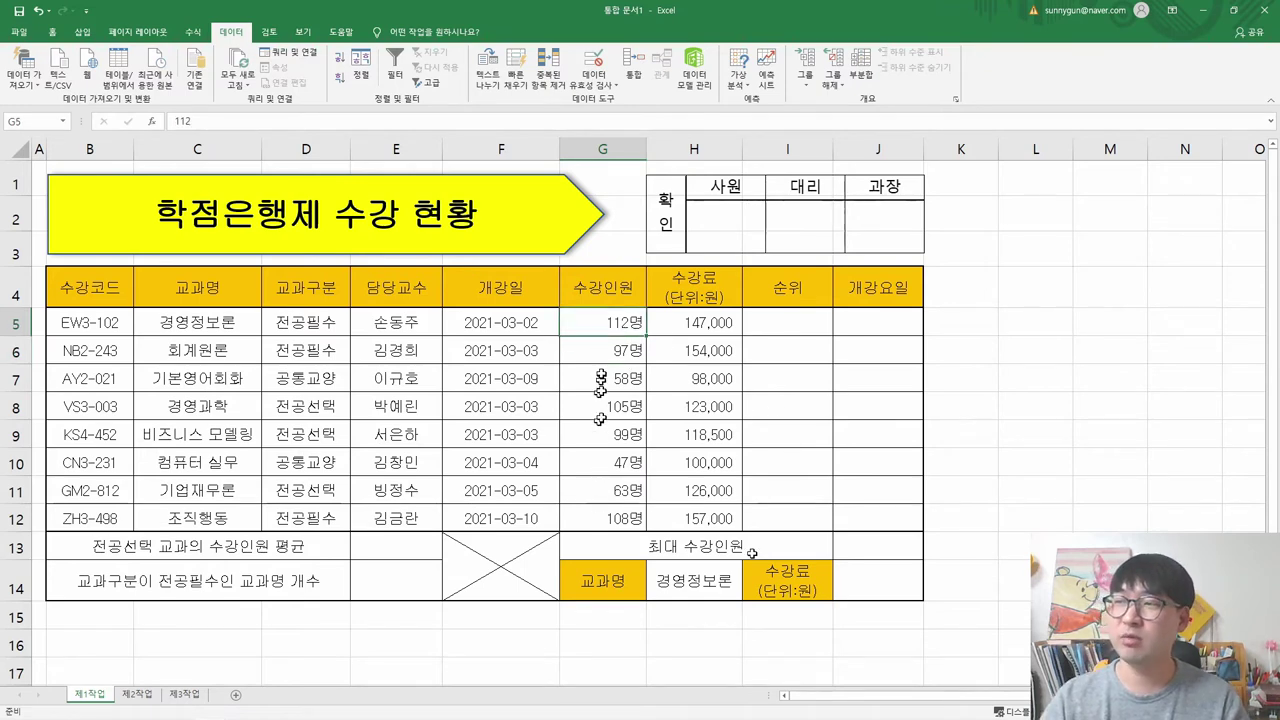
- Switch to Acrobat Reader and strike through the completed cell format condition for G5:G12
{"action": "key", "text": "alt+Tab"}
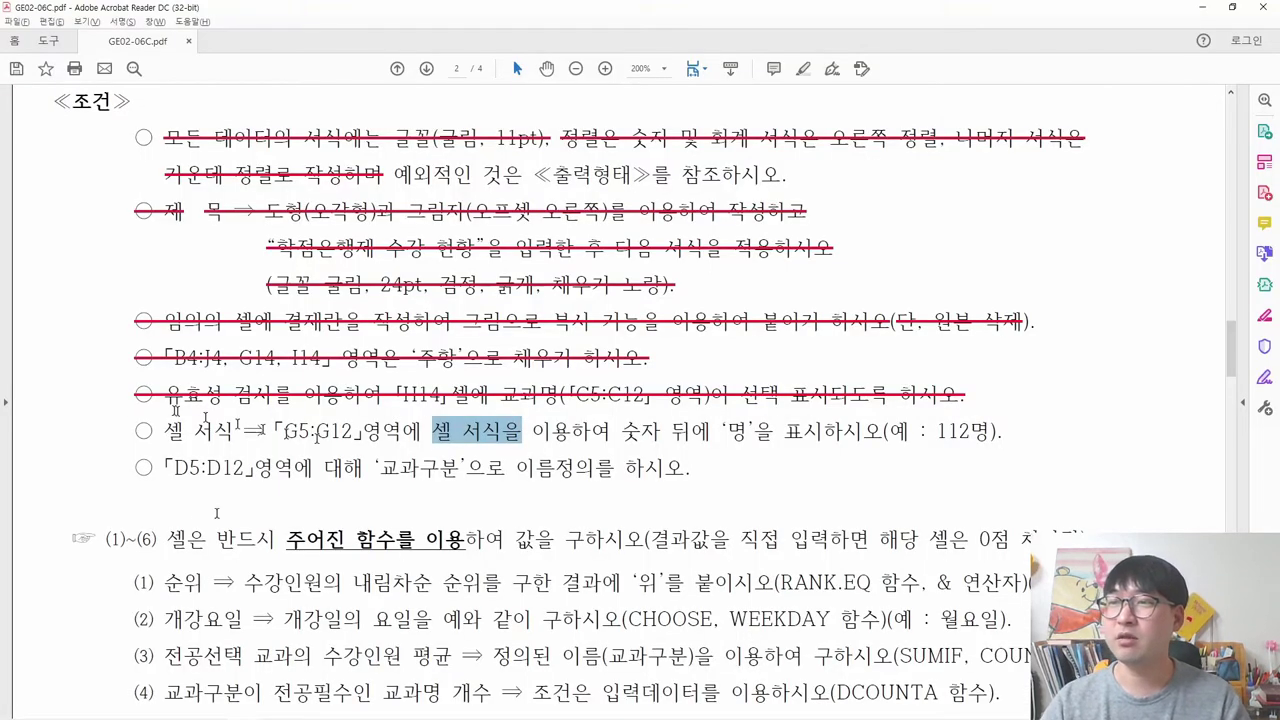
{"action": "left_click_drag", "start_coordinate": [124, 430], "coordinate": [1002, 432]}
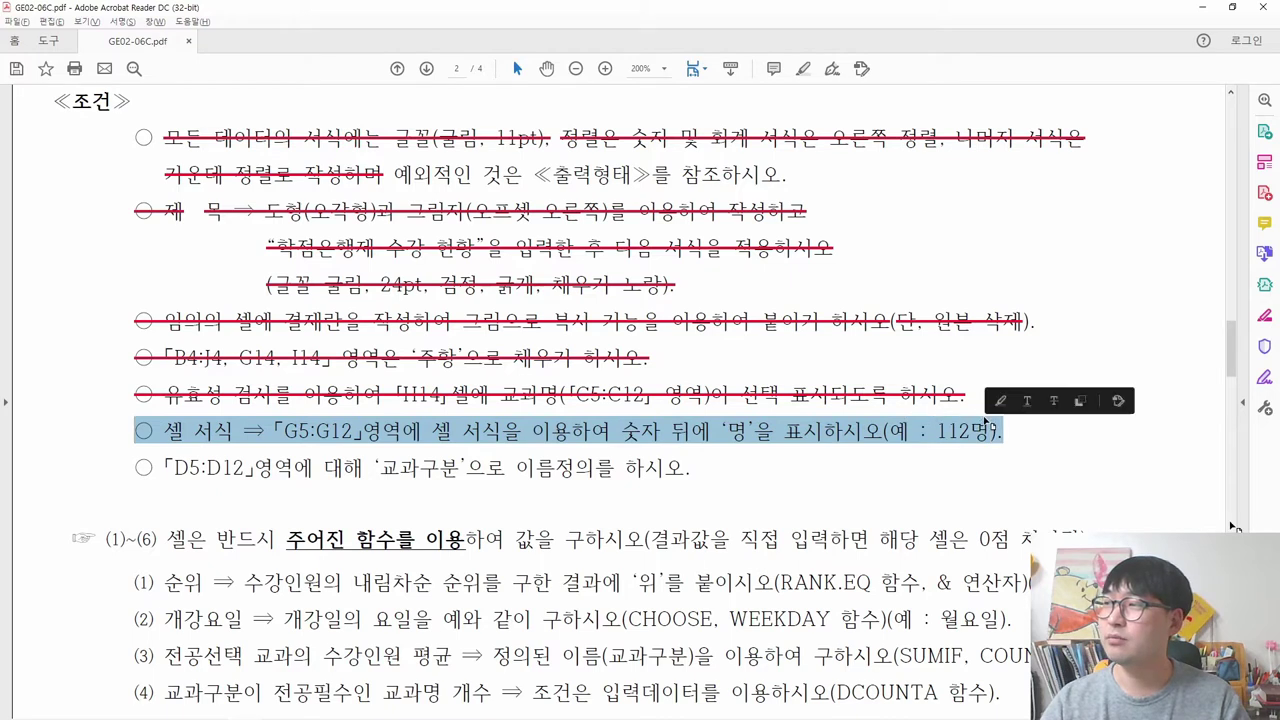
{"action": "left_click", "coordinate": [1049, 401]}
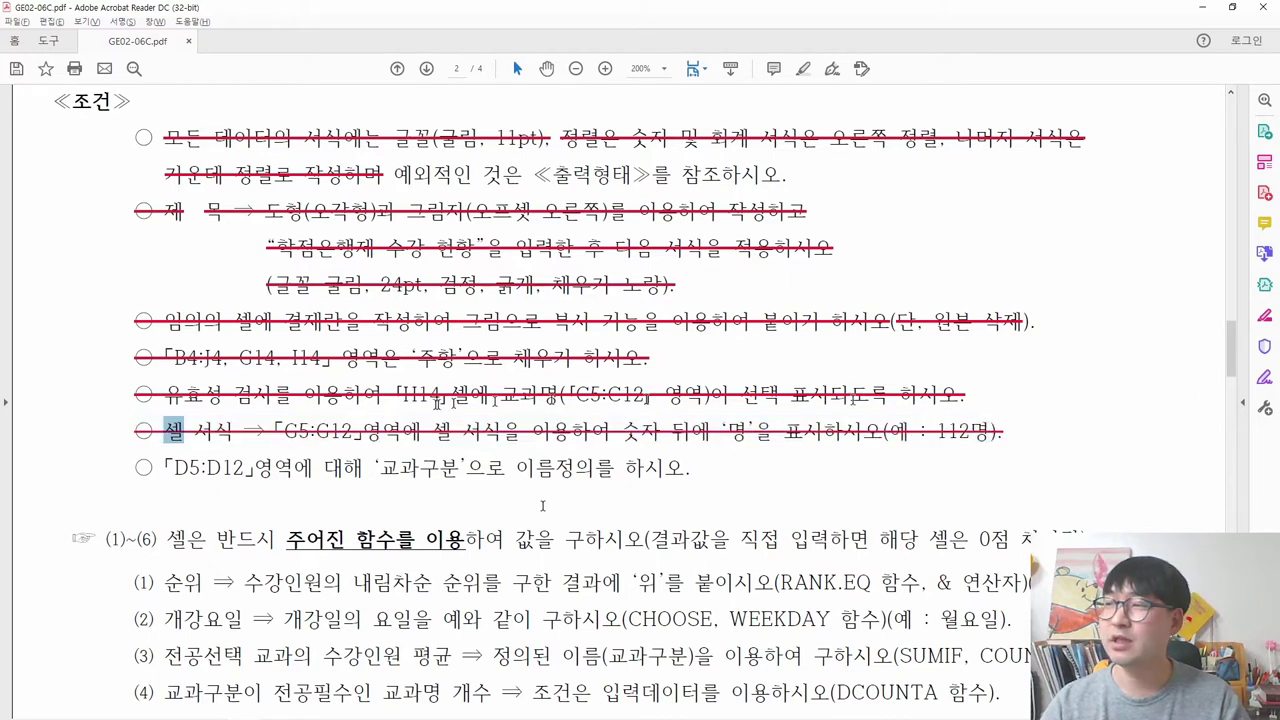
- Check the name definition condition in the PDF and define the name 교과구분 for D5:D12 in Excel
{"action": "left_click_drag", "start_coordinate": [172, 470], "coordinate": [686, 470]}
{"action": "key", "text": "alt+Tab"}
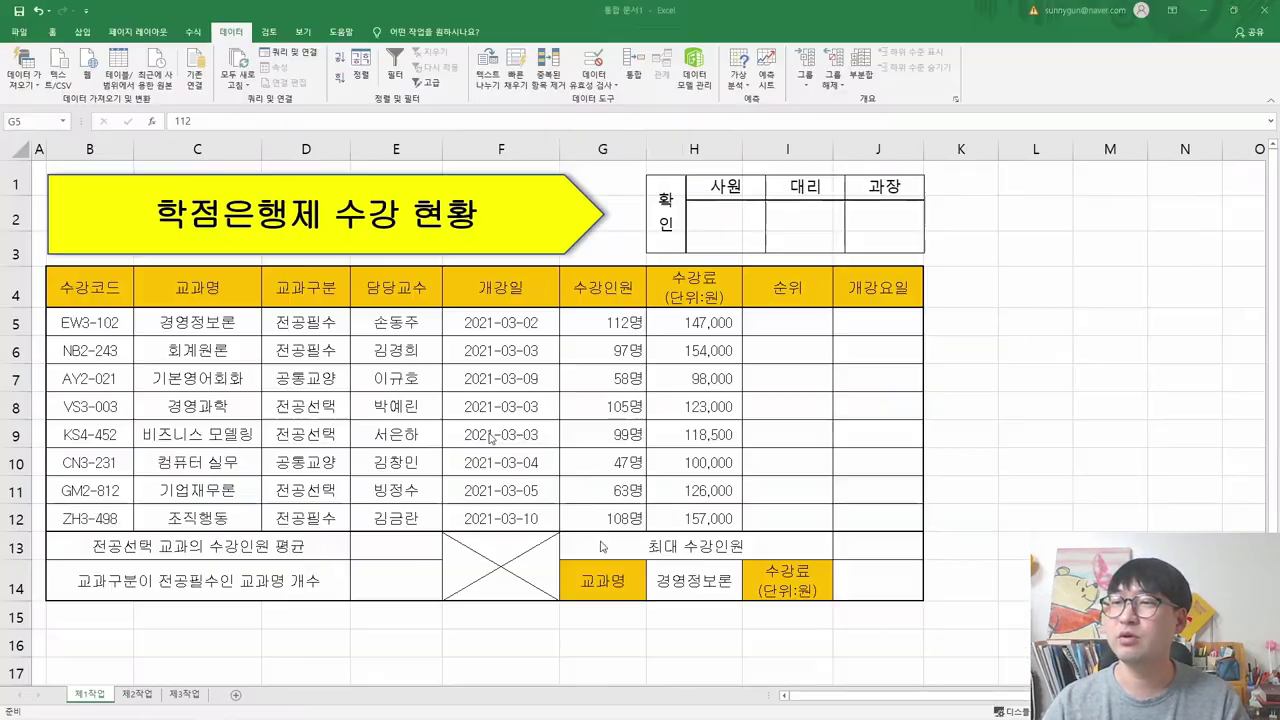
{"action": "left_click_drag", "start_coordinate": [310, 318], "coordinate": [368, 510]}
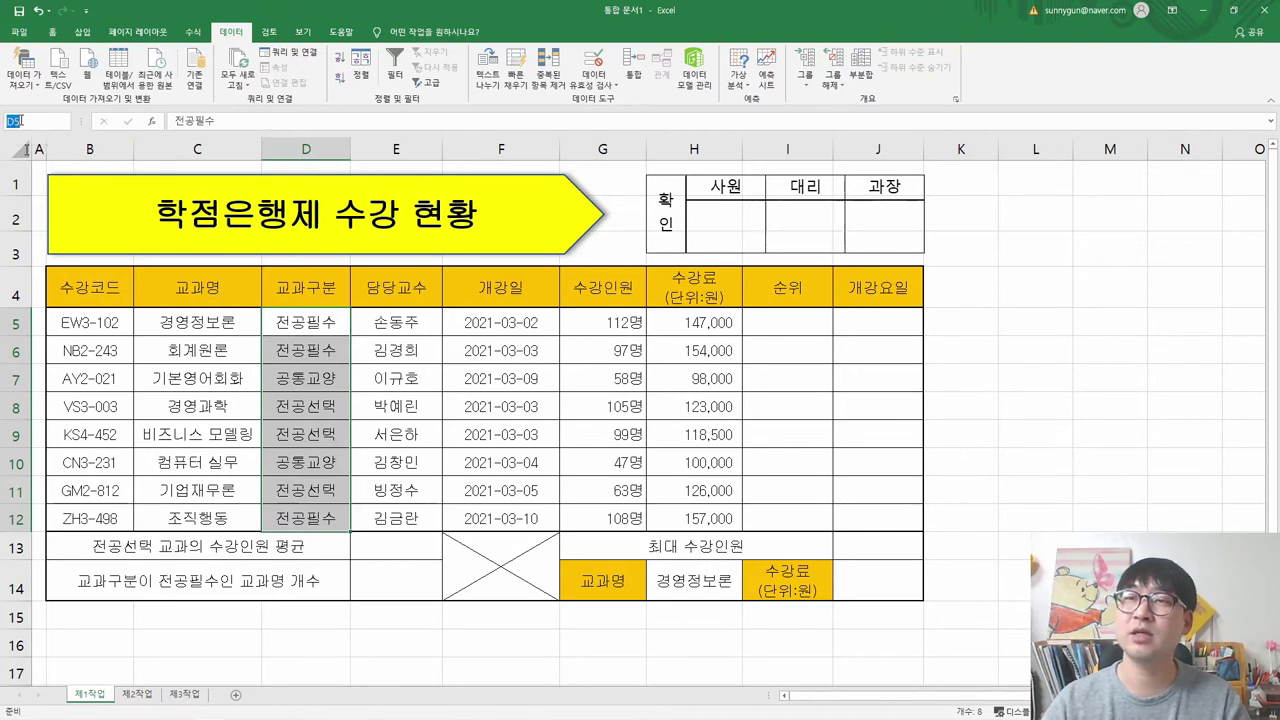
{"action": "type", "text": "교과구분"}
{"action": "key", "text": "Return"}
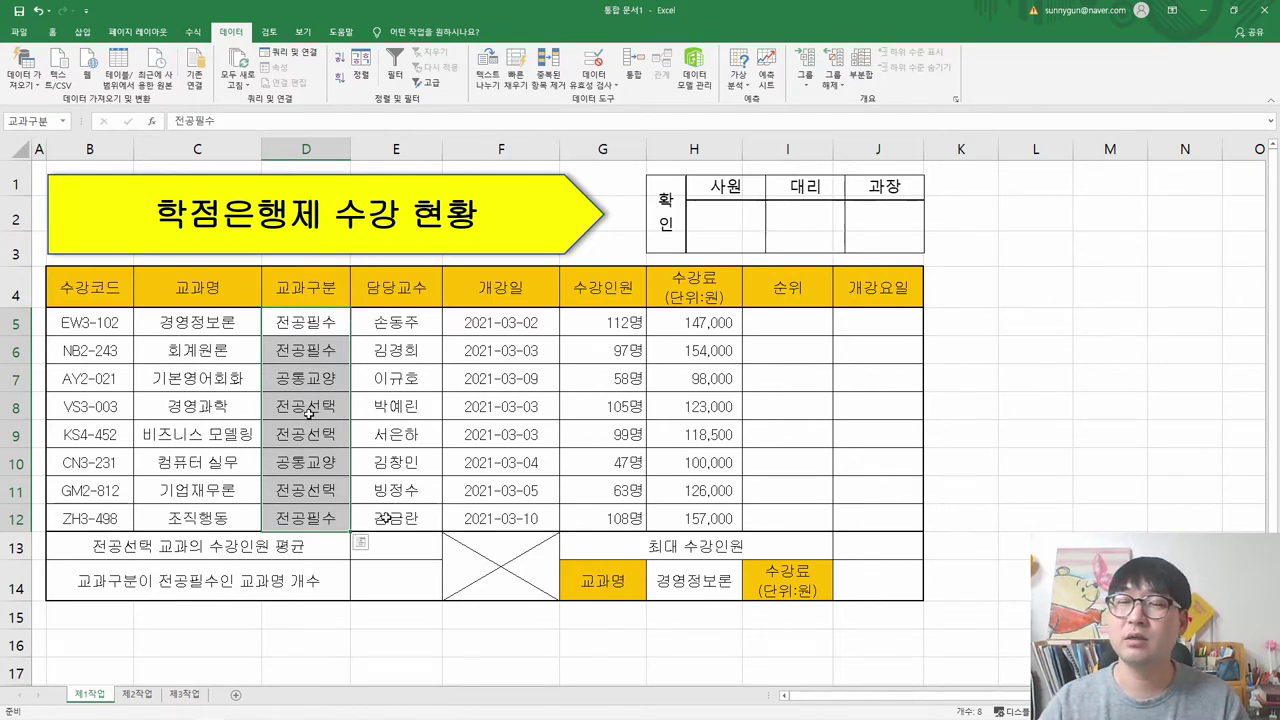
- Compare the names shown for single cells such as B5, J8 and D7 with the one for the whole range D5:D12
{"action": "left_click", "coordinate": [86, 323]}
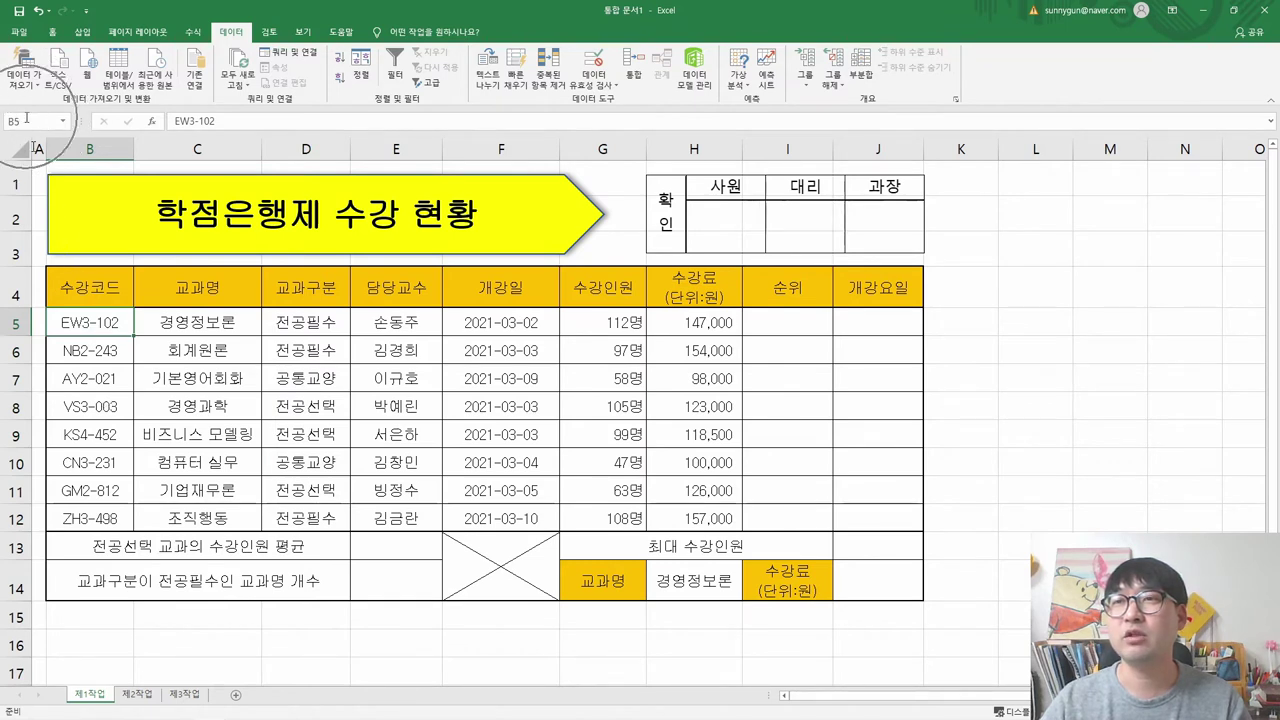
{"action": "left_click", "coordinate": [838, 408]}
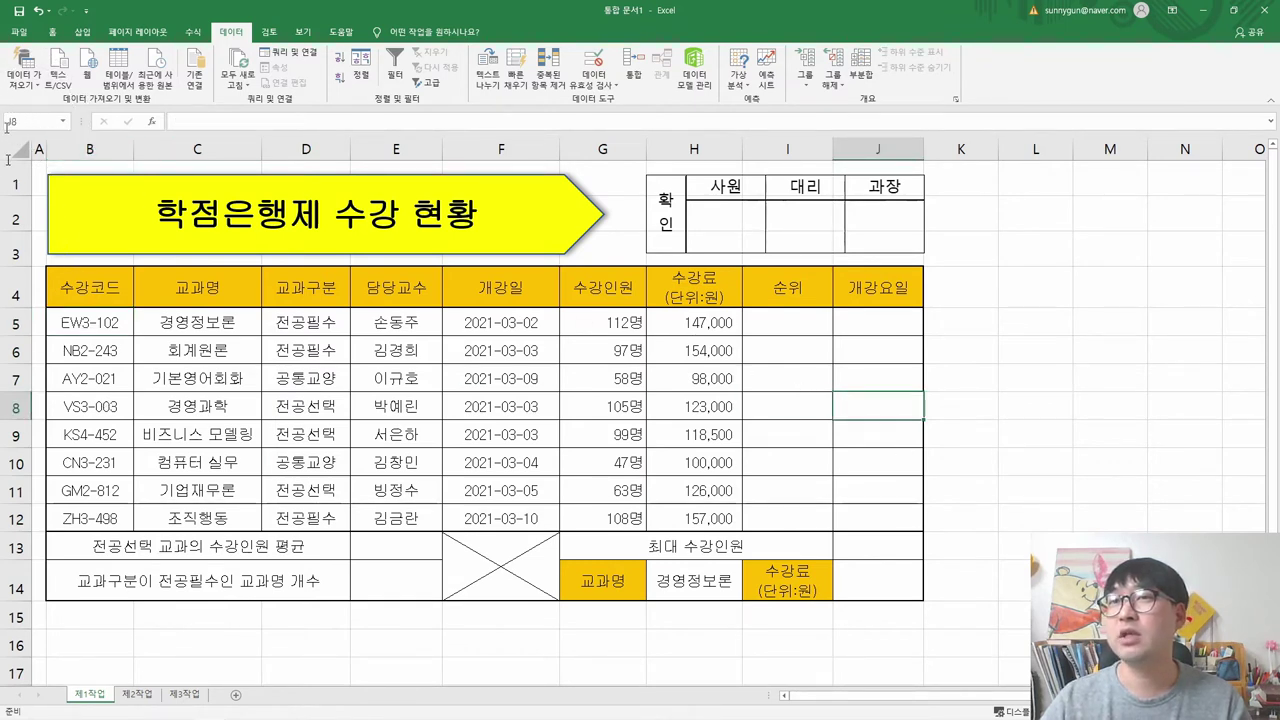
{"action": "left_click", "coordinate": [326, 323]}
{"action": "left_click", "coordinate": [324, 350]}
{"action": "left_click", "coordinate": [320, 378]}
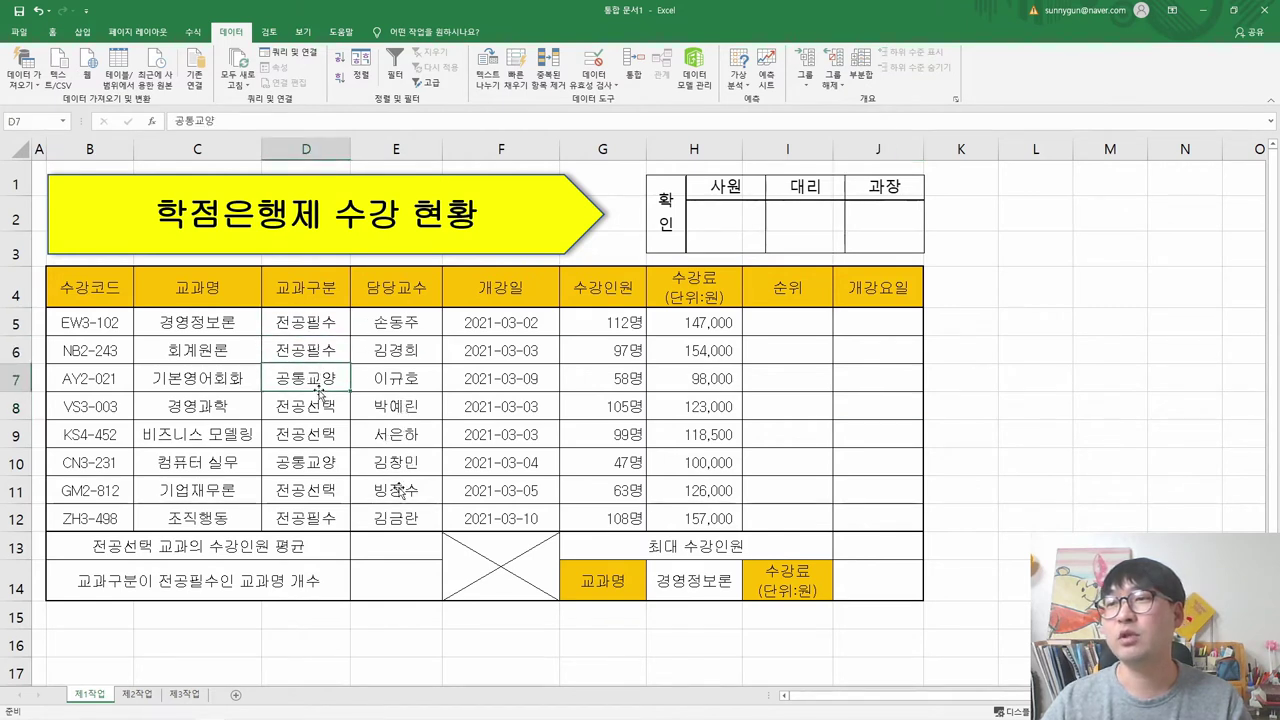
{"action": "left_click_drag", "start_coordinate": [312, 325], "coordinate": [312, 518]}
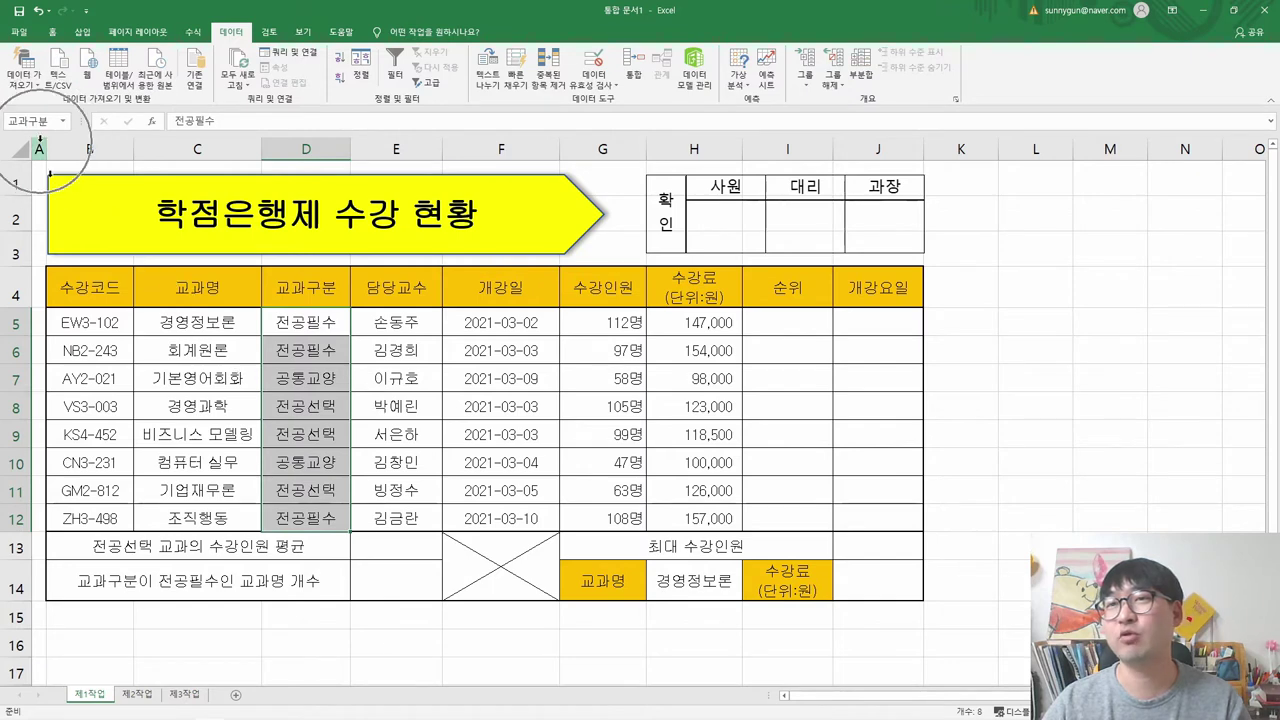
- Switch to Acrobat Reader and strike through the completed name definition condition for D5:D12
{"action": "key", "text": "alt+Tab"}
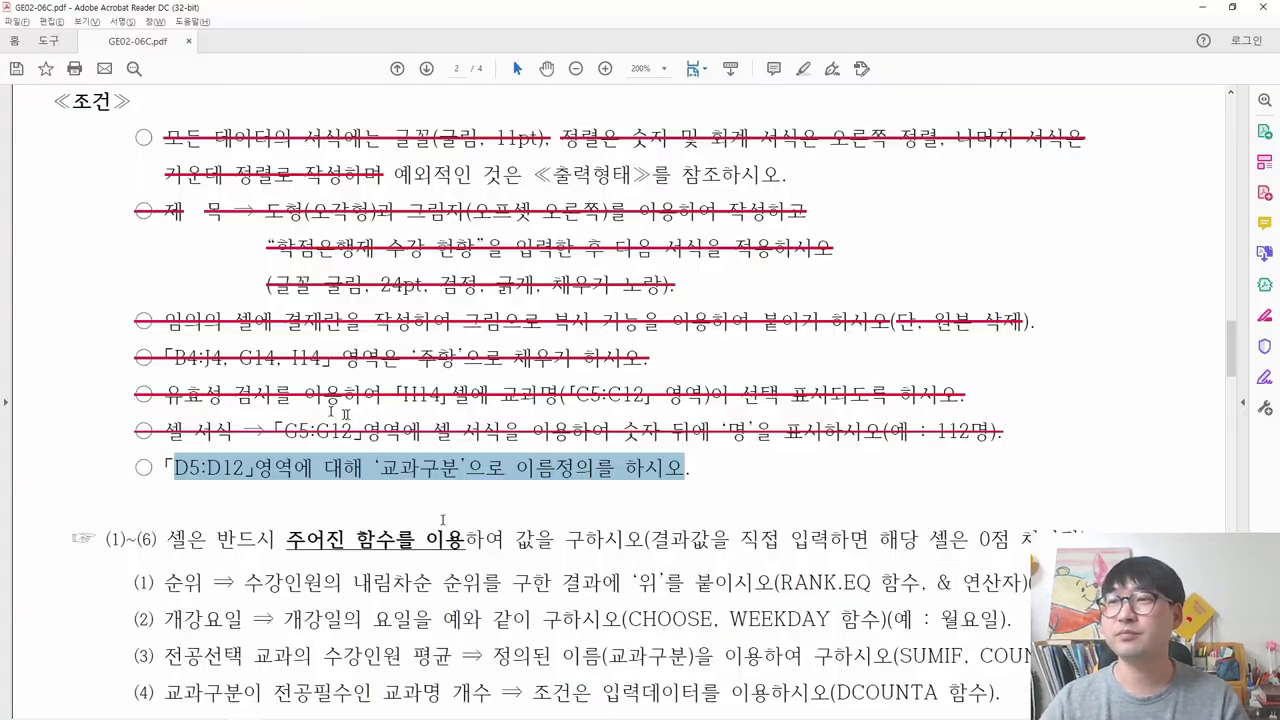
{"action": "left_click_drag", "start_coordinate": [131, 464], "coordinate": [131, 466]}
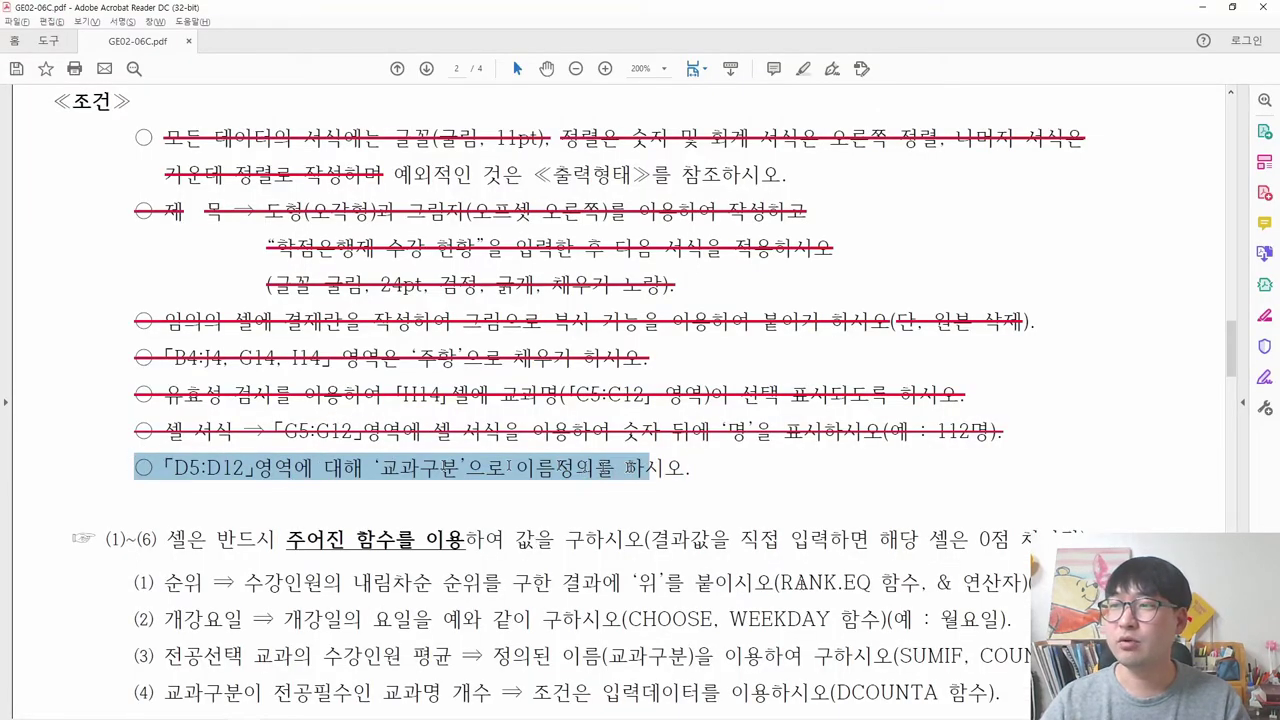
{"action": "right_click", "coordinate": [646, 472]}
{"action": "left_click", "coordinate": [706, 528]}
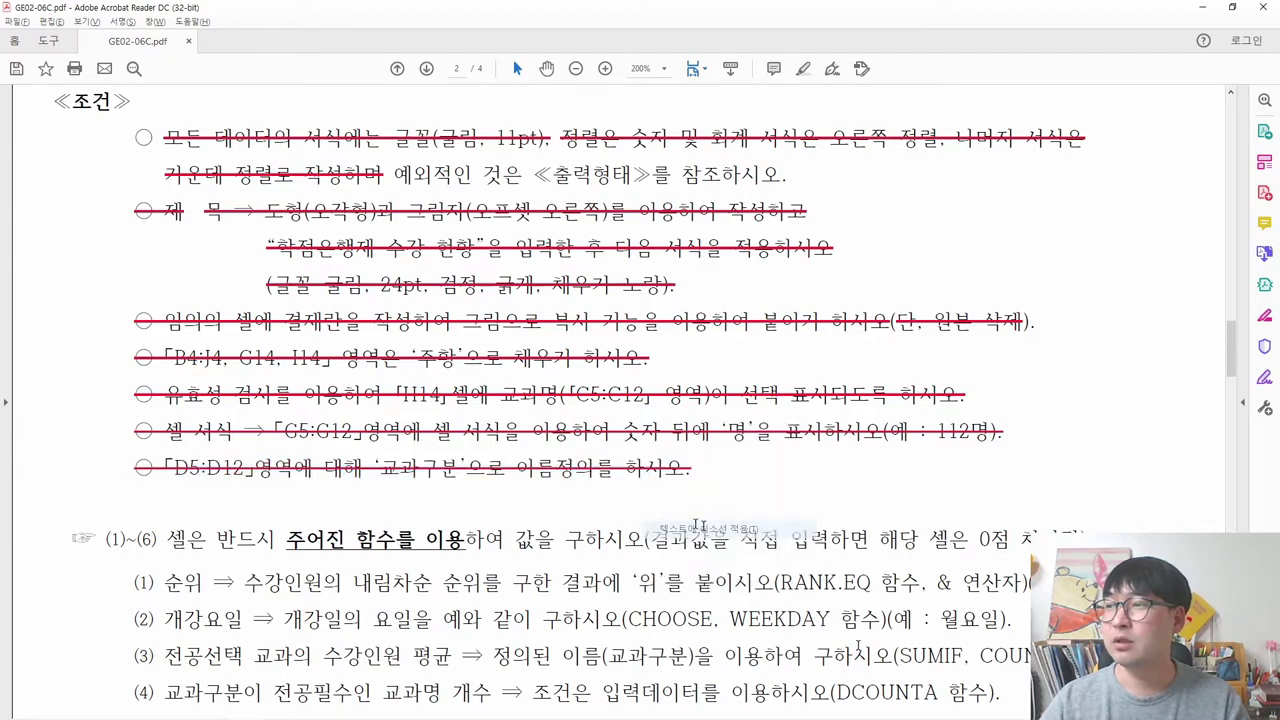
{"action": "scroll", "coordinate": [700, 440], "scroll_direction": "up", "scroll_amount": 3}
{"action": "scroll", "coordinate": [701, 440], "scroll_direction": "down", "scroll_amount": 3}
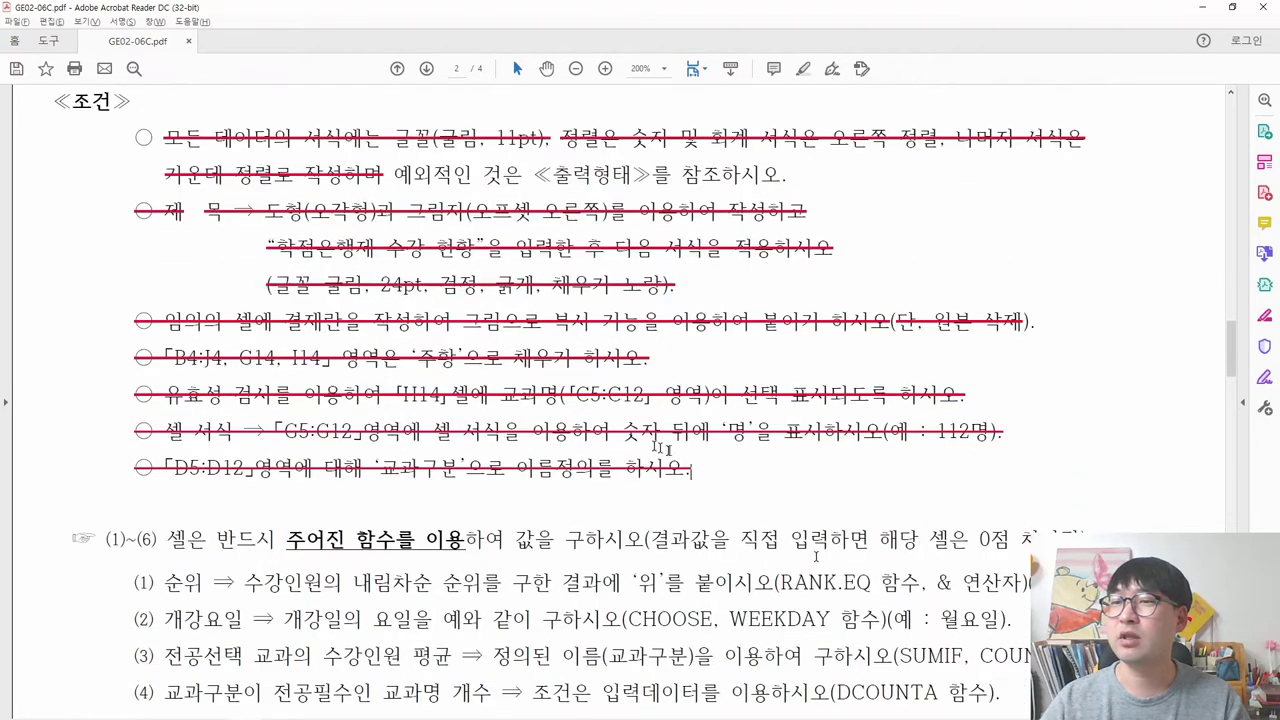
- Review the condition on exceptions and compare the Excel worksheet with the ≪출력형태≫ table in the PDF for typing errors
{"action": "scroll", "coordinate": [537, 465], "scroll_direction": "up", "scroll_amount": 5}
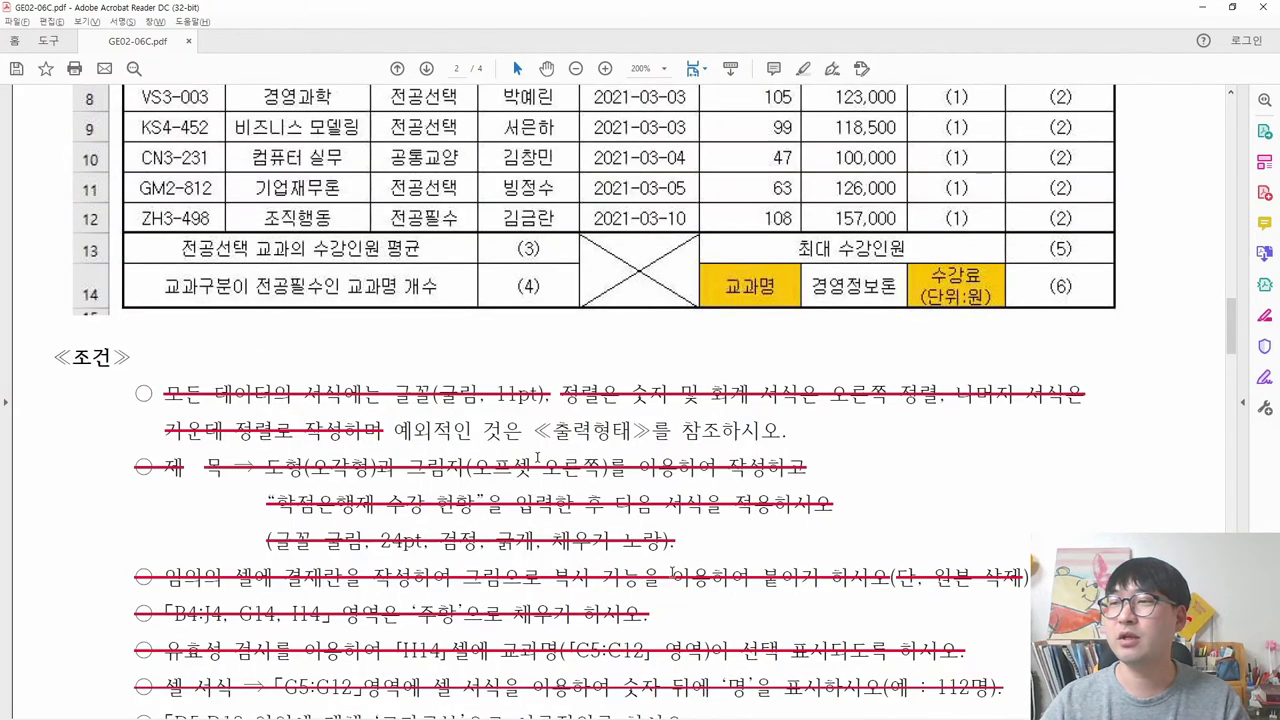
{"action": "left_click_drag", "start_coordinate": [390, 428], "coordinate": [786, 430]}
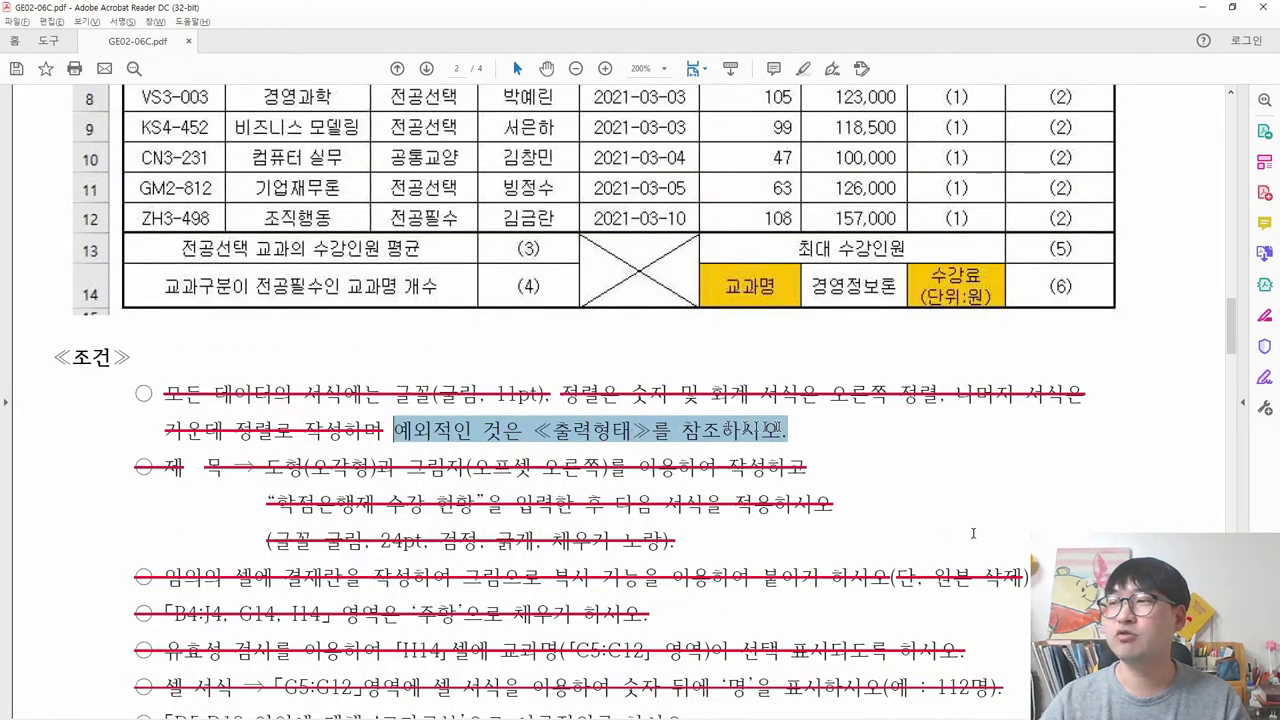
{"action": "scroll", "coordinate": [569, 590], "scroll_direction": "up", "scroll_amount": 6}
{"action": "scroll", "coordinate": [569, 590], "scroll_direction": "up", "scroll_amount": 2}
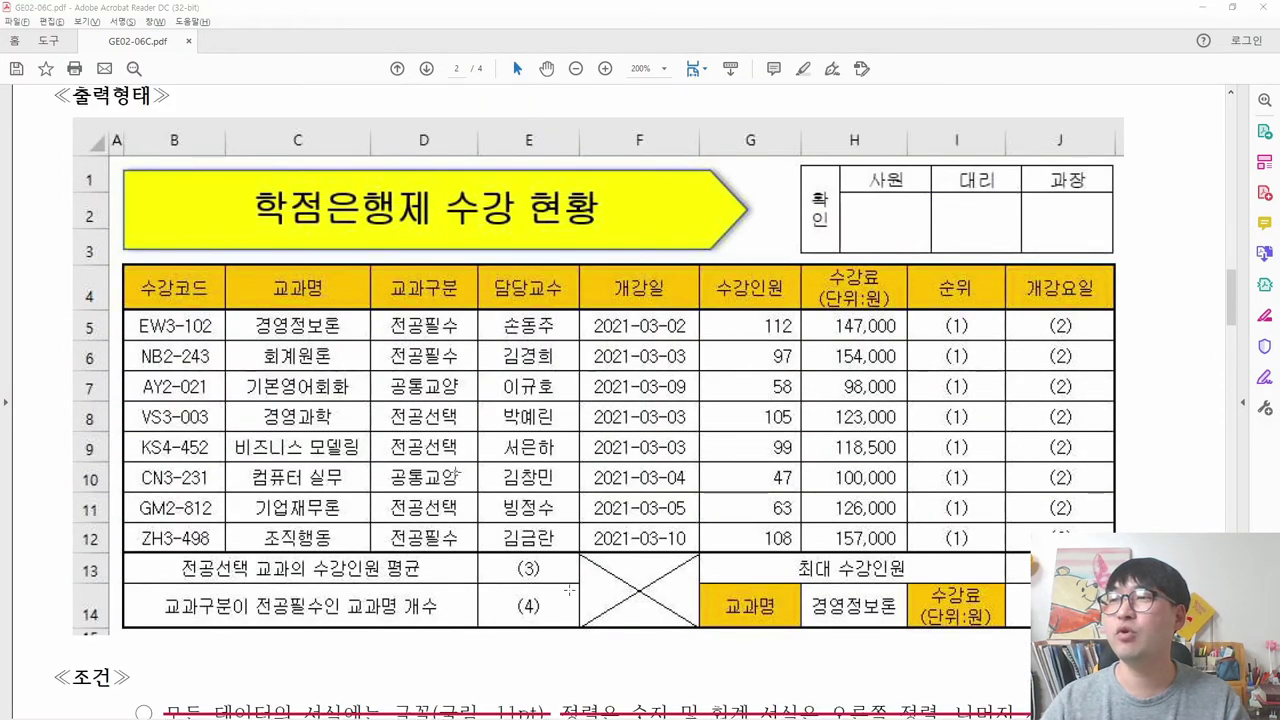
{"action": "key", "text": "alt+Tab"}
{"action": "left_click", "coordinate": [467, 466]}
{"action": "key", "text": "alt+Tab"}
{"action": "key", "text": "alt+Tab"}
{"action": "key", "text": "alt+Tab"}
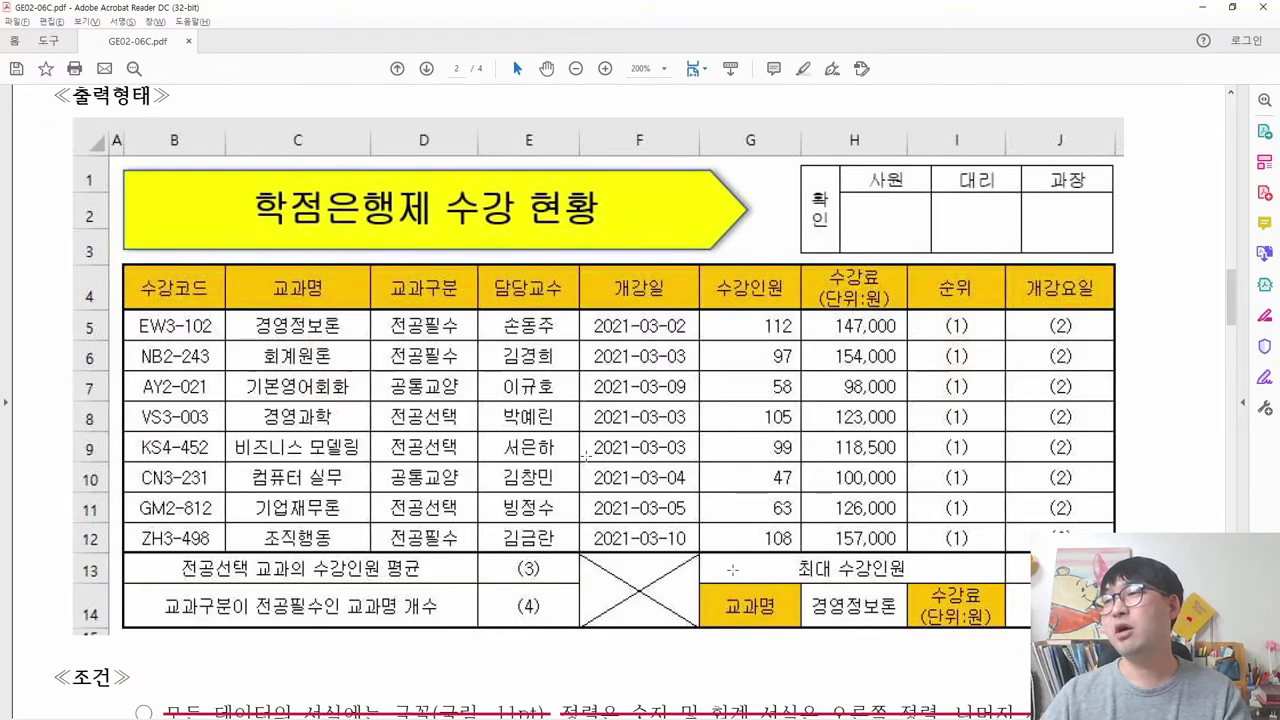
{"action": "key", "text": "alt+Tab"}
{"action": "key", "text": "alt+Tab"}
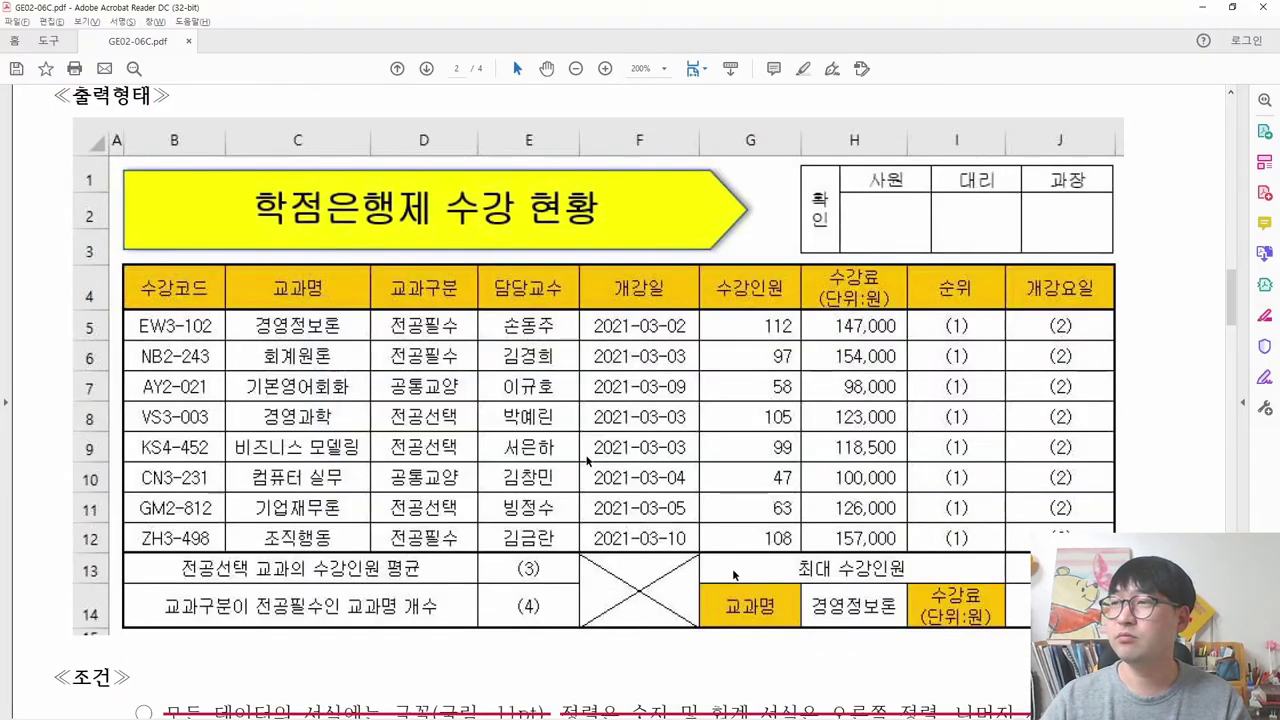
{"action": "key", "text": "alt+Tab"}
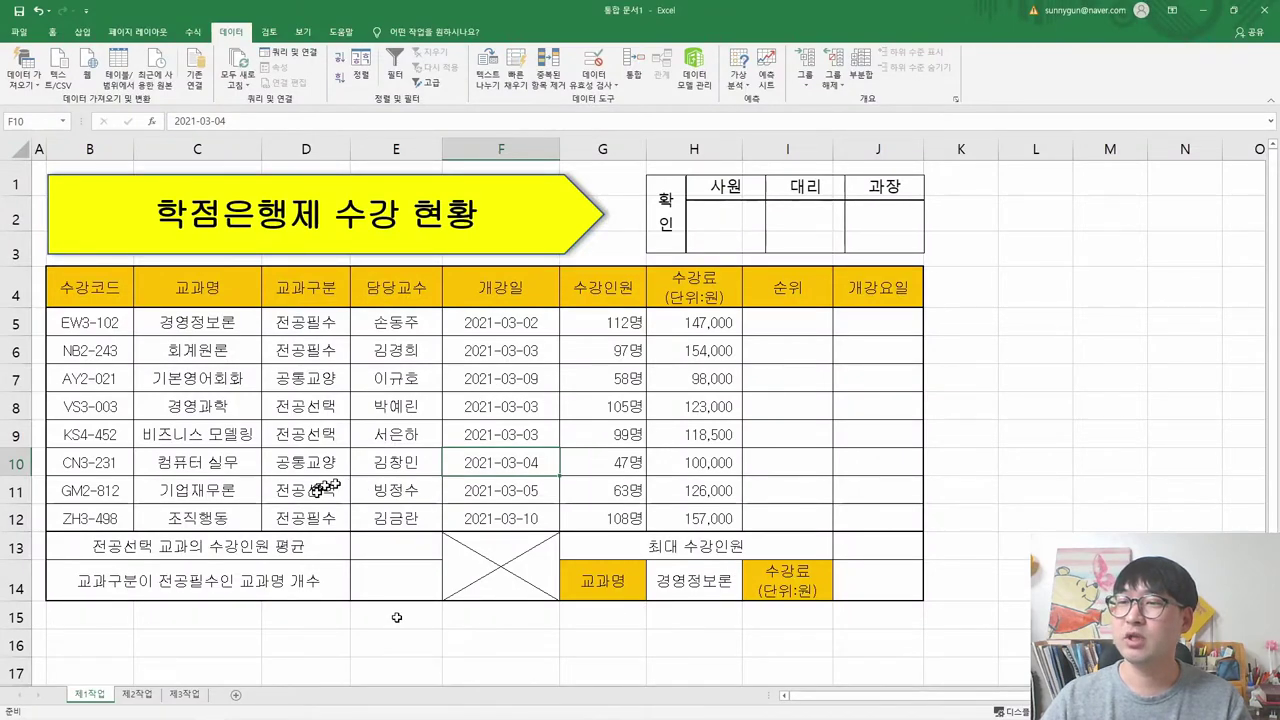
{"action": "key", "text": "alt+Tab"}
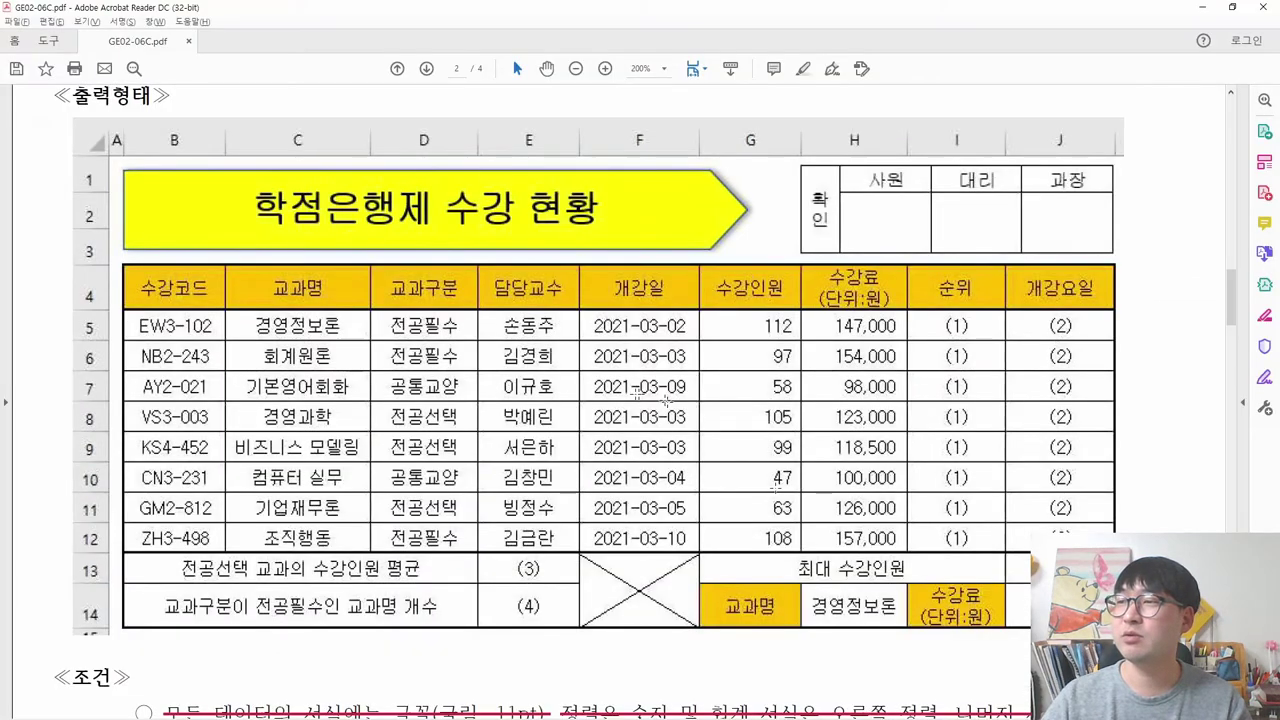
{"action": "key", "text": "alt+Tab"}
{"action": "key", "text": "alt+Tab"}
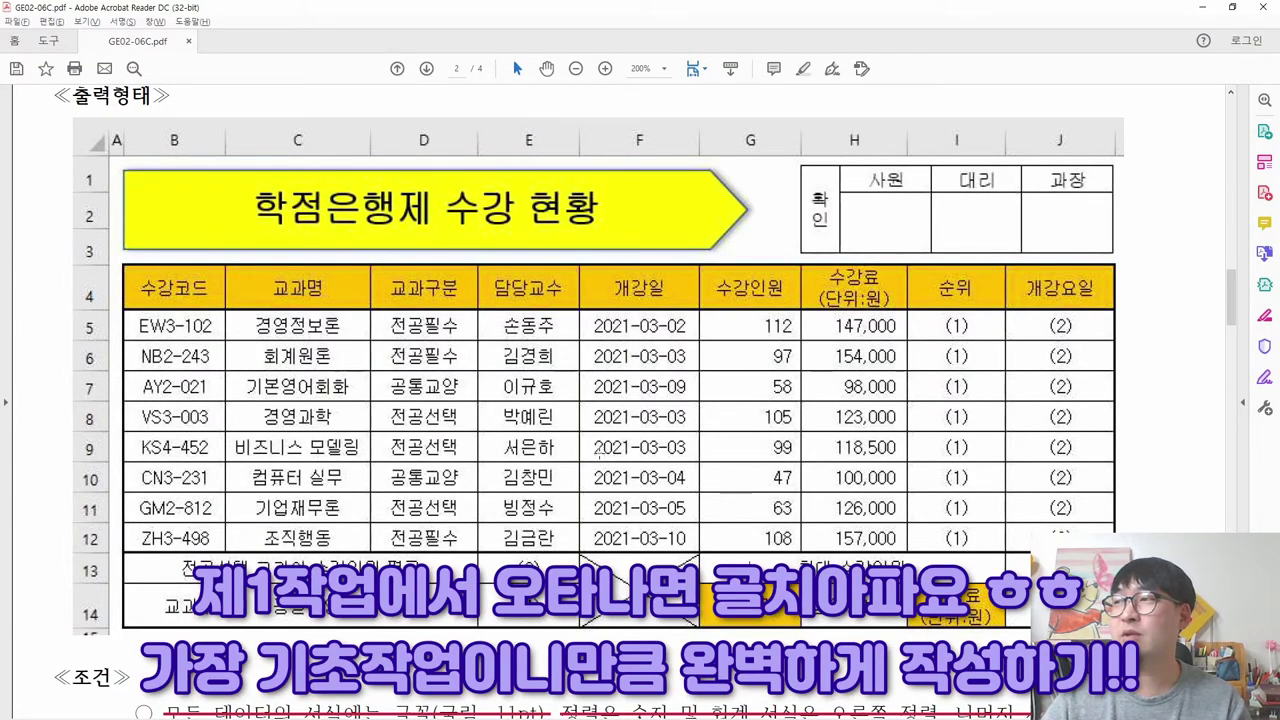
{"action": "key", "text": "alt+Tab"}
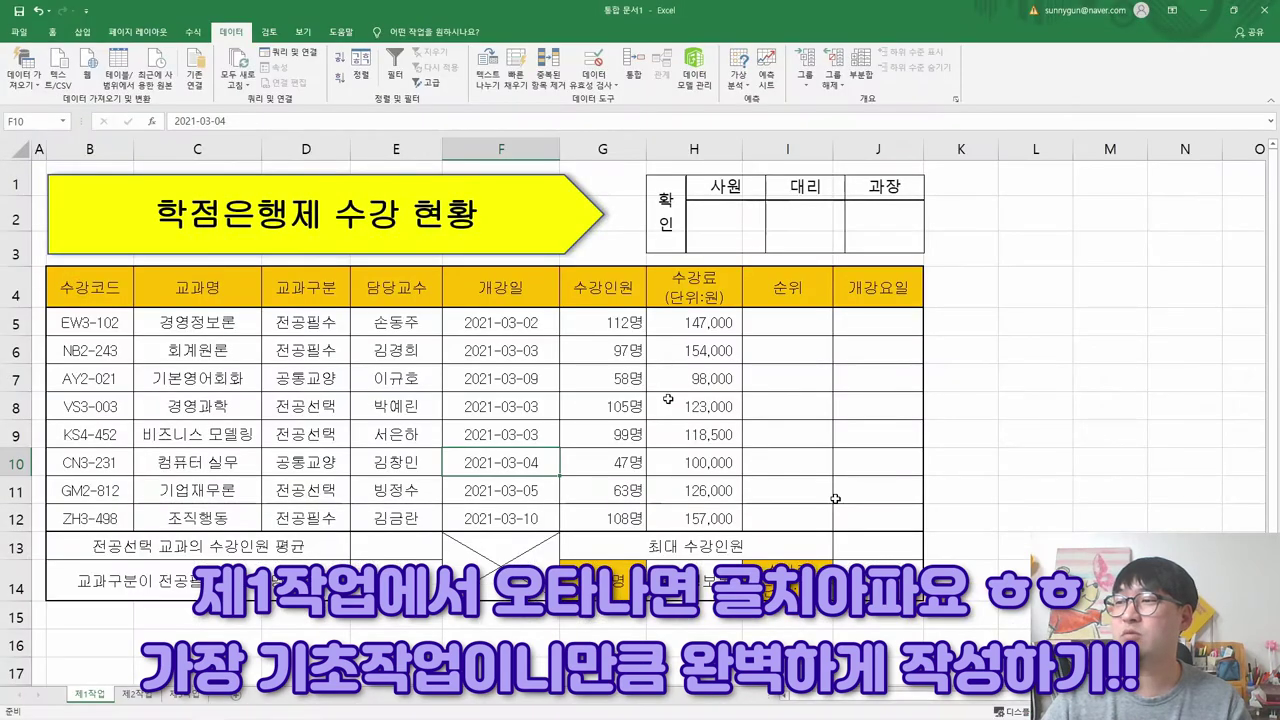
- Review the [제1작업] heading and output form in the PDF, and the empty result cells I5:J12 and E13:E14 in Excel
{"action": "key", "text": "alt+Tab"}
{"action": "scroll", "coordinate": [527, 456], "scroll_direction": "up", "scroll_amount": 3}
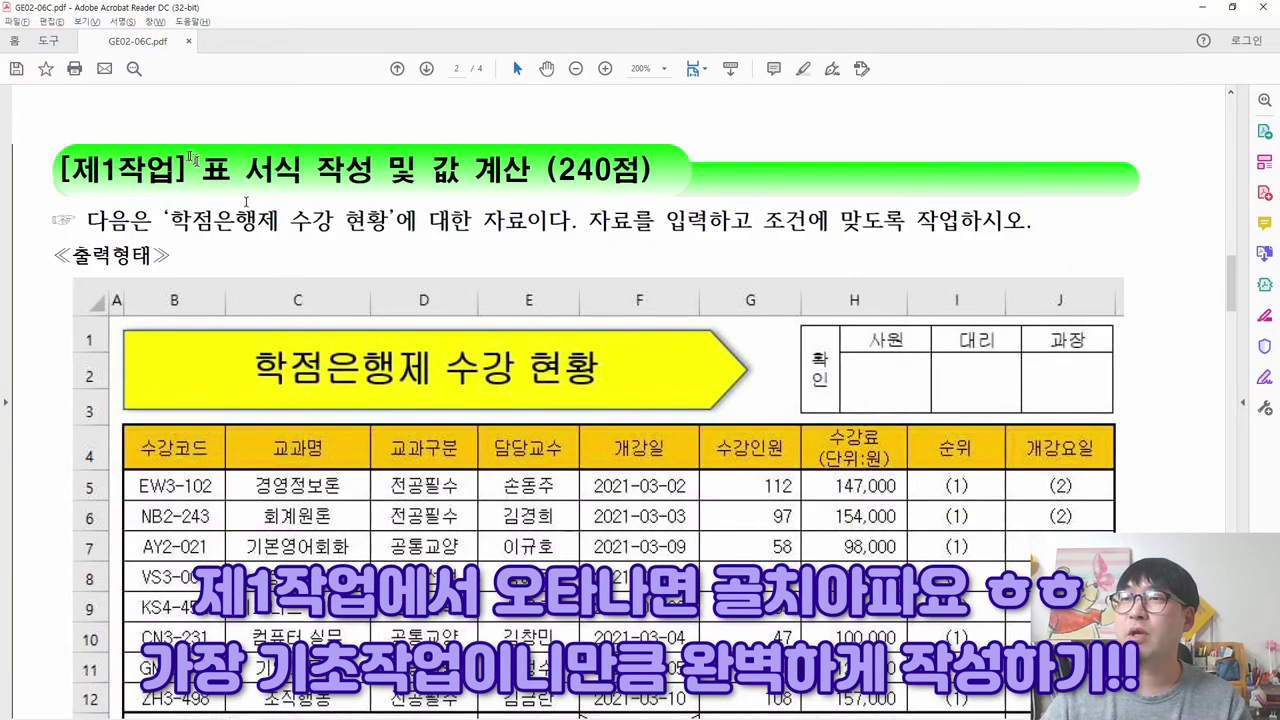
{"action": "left_click_drag", "start_coordinate": [202, 170], "coordinate": [372, 172]}
{"action": "scroll", "coordinate": [422, 222], "scroll_direction": "down", "scroll_amount": 1}
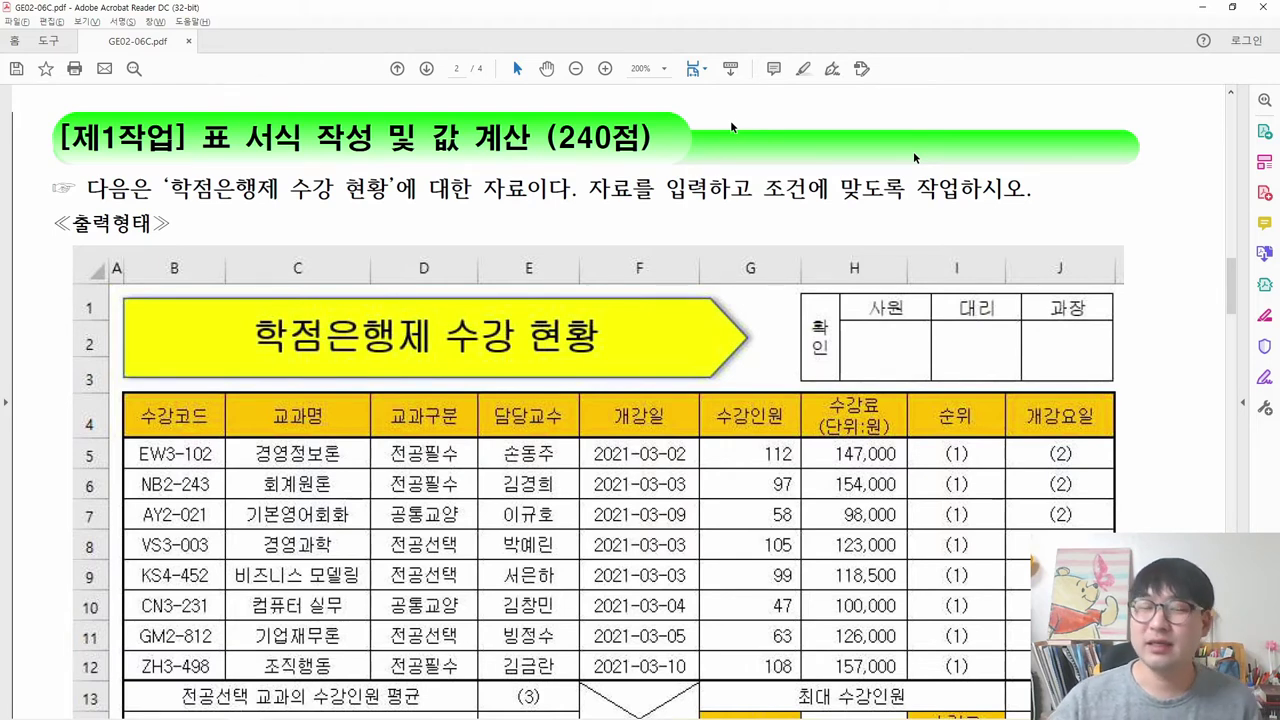
{"action": "scroll", "coordinate": [851, 232], "scroll_direction": "down", "scroll_amount": 2}
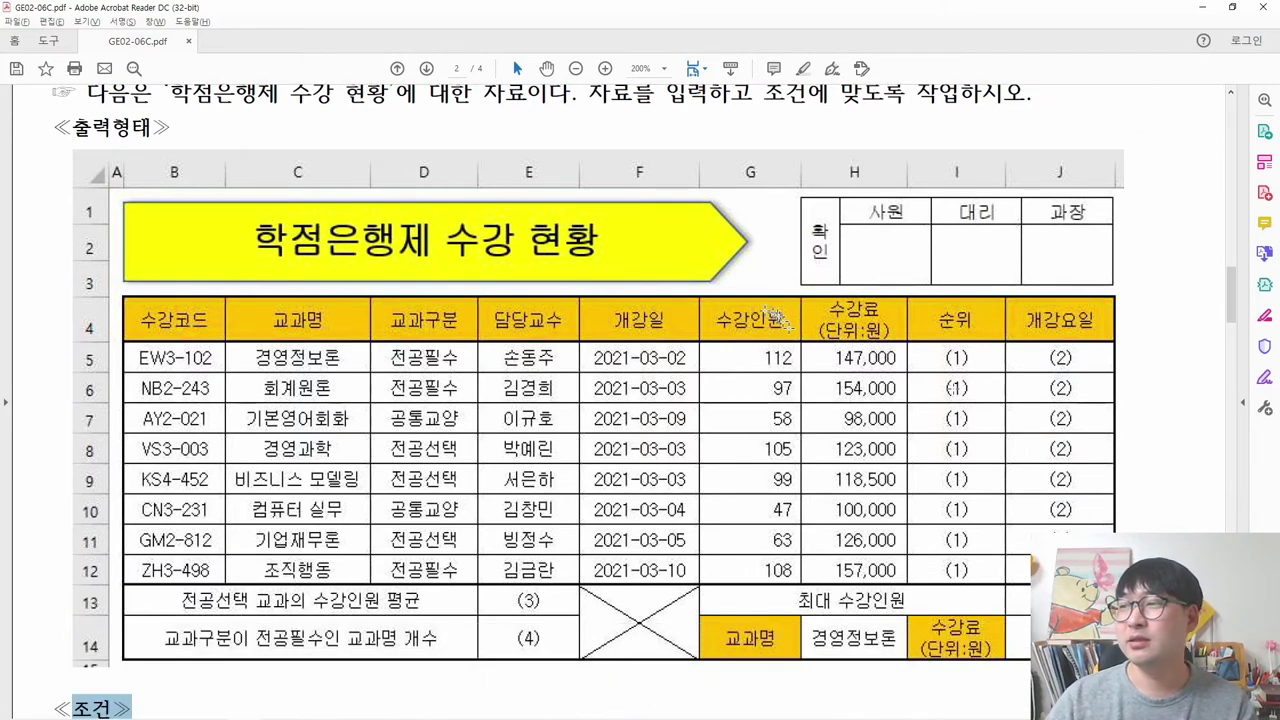
{"action": "key", "text": "alt+Tab"}
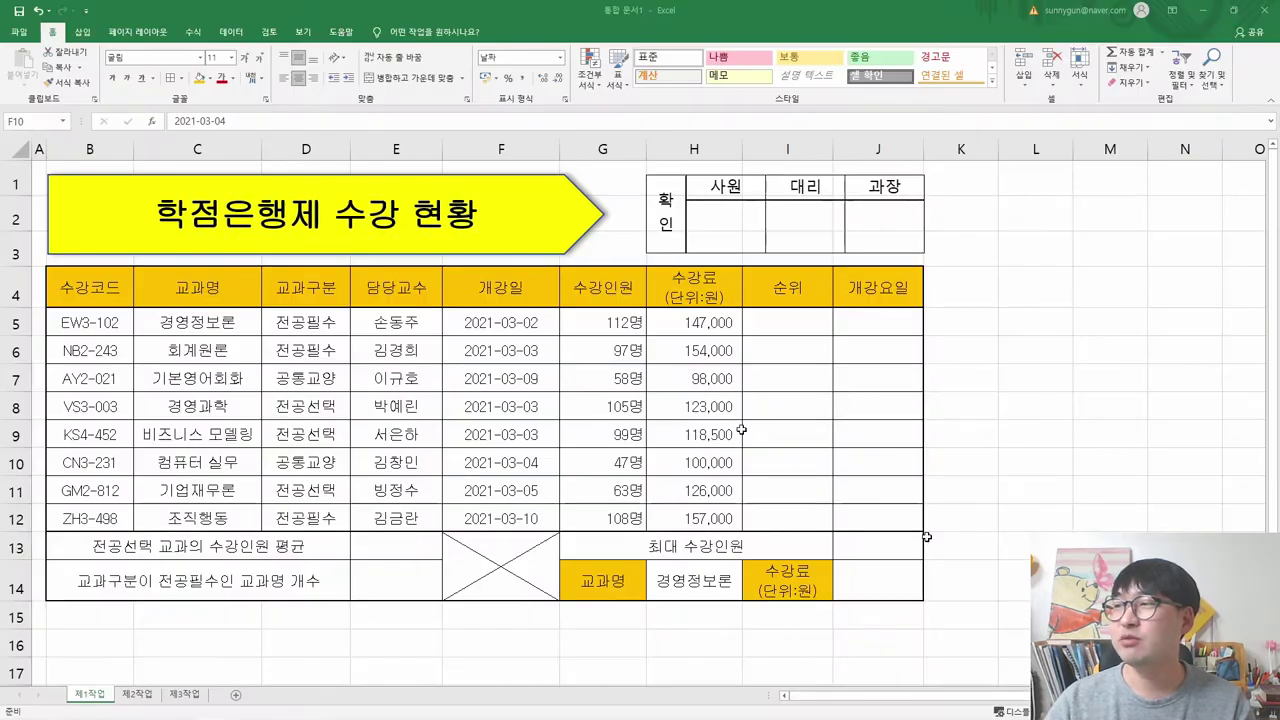
{"action": "left_click_drag", "start_coordinate": [771, 323], "coordinate": [878, 518]}
{"action": "left_click", "coordinate": [410, 550]}
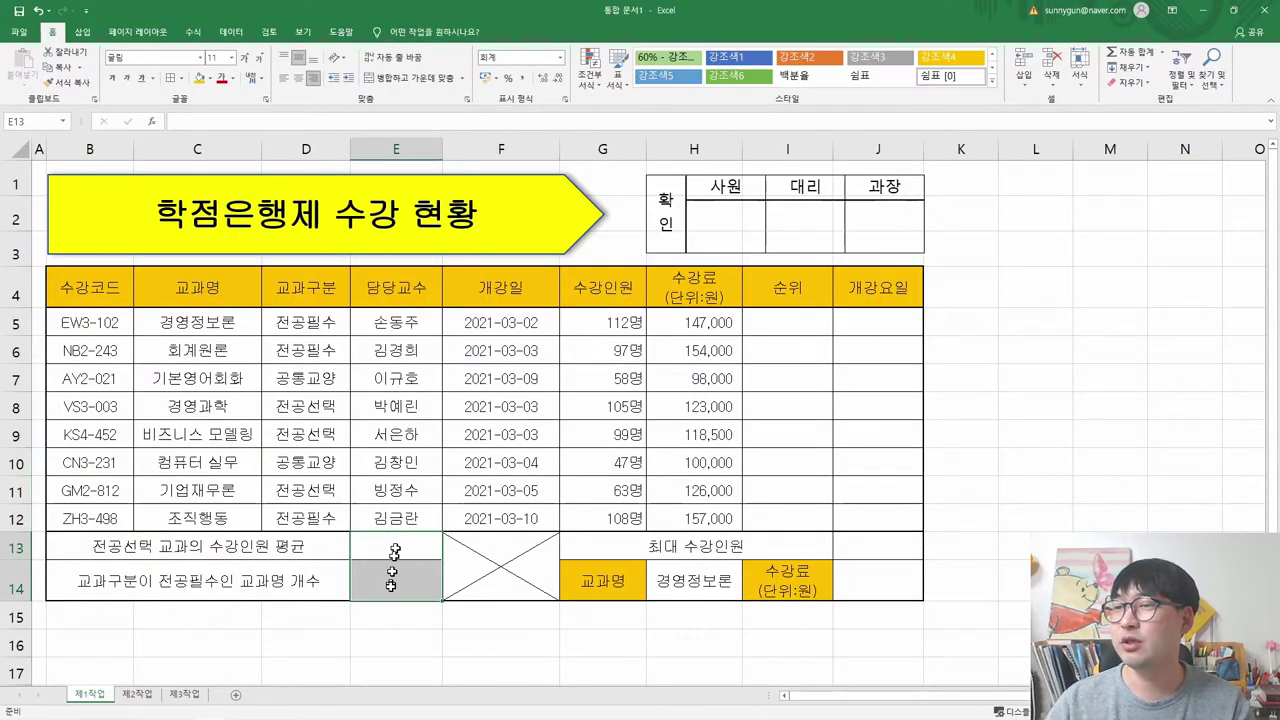
- Read the PDF's rule about using the given functions for cells (1) to (6) and not entering results directly
{"action": "key", "text": "alt+Tab"}
{"action": "scroll", "coordinate": [630, 515], "scroll_direction": "down", "scroll_amount": 12}
{"action": "scroll", "coordinate": [504, 410], "scroll_direction": "down", "scroll_amount": 7}
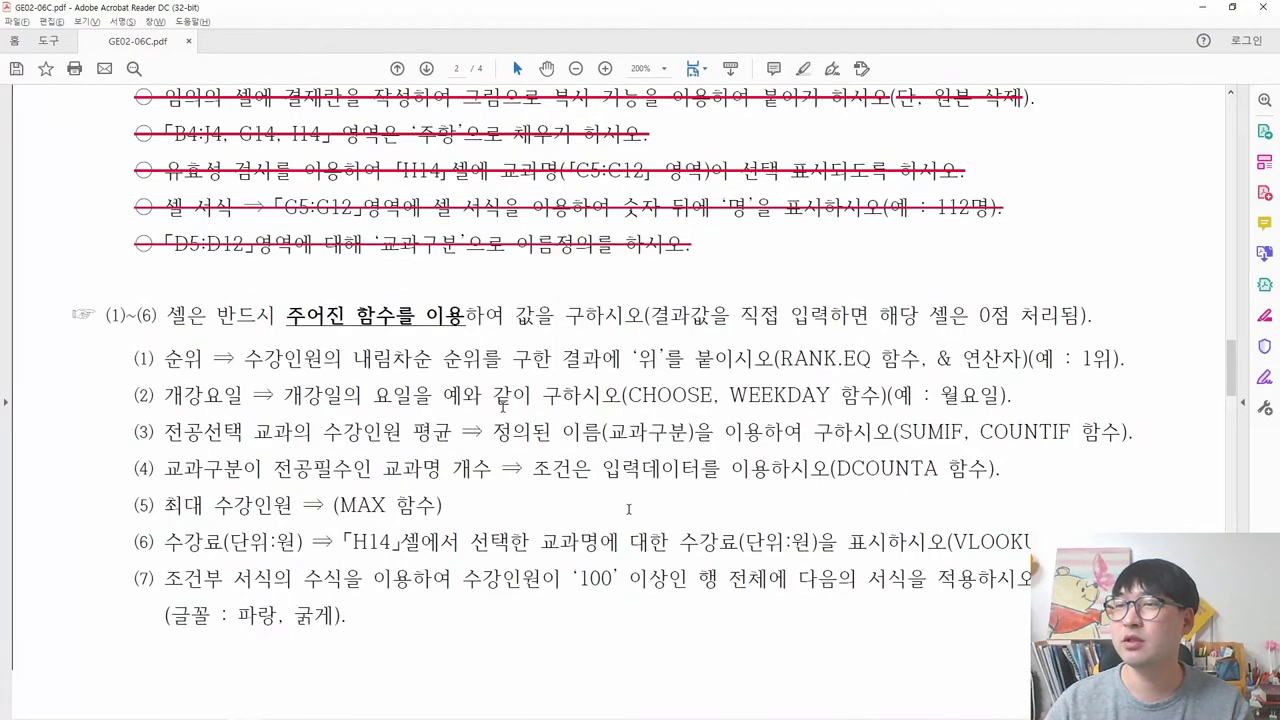
{"action": "left_click_drag", "start_coordinate": [107, 251], "coordinate": [646, 258]}
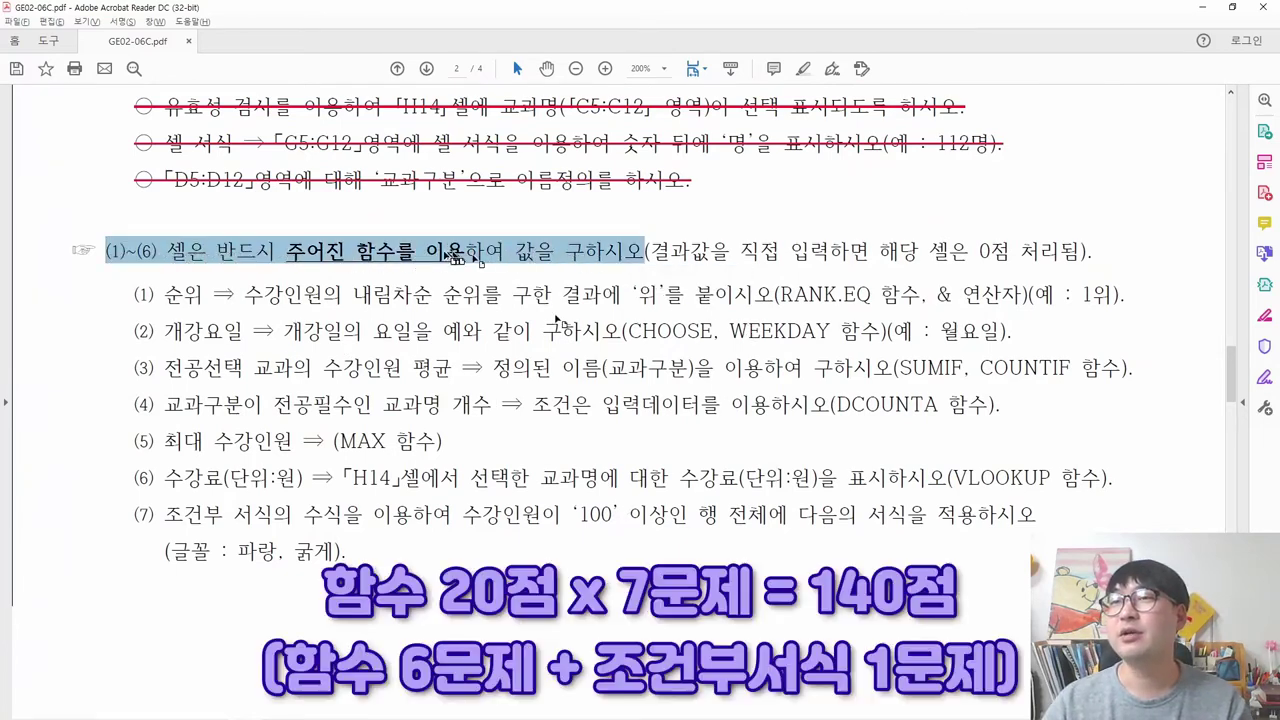
{"action": "left_click", "coordinate": [669, 348]}
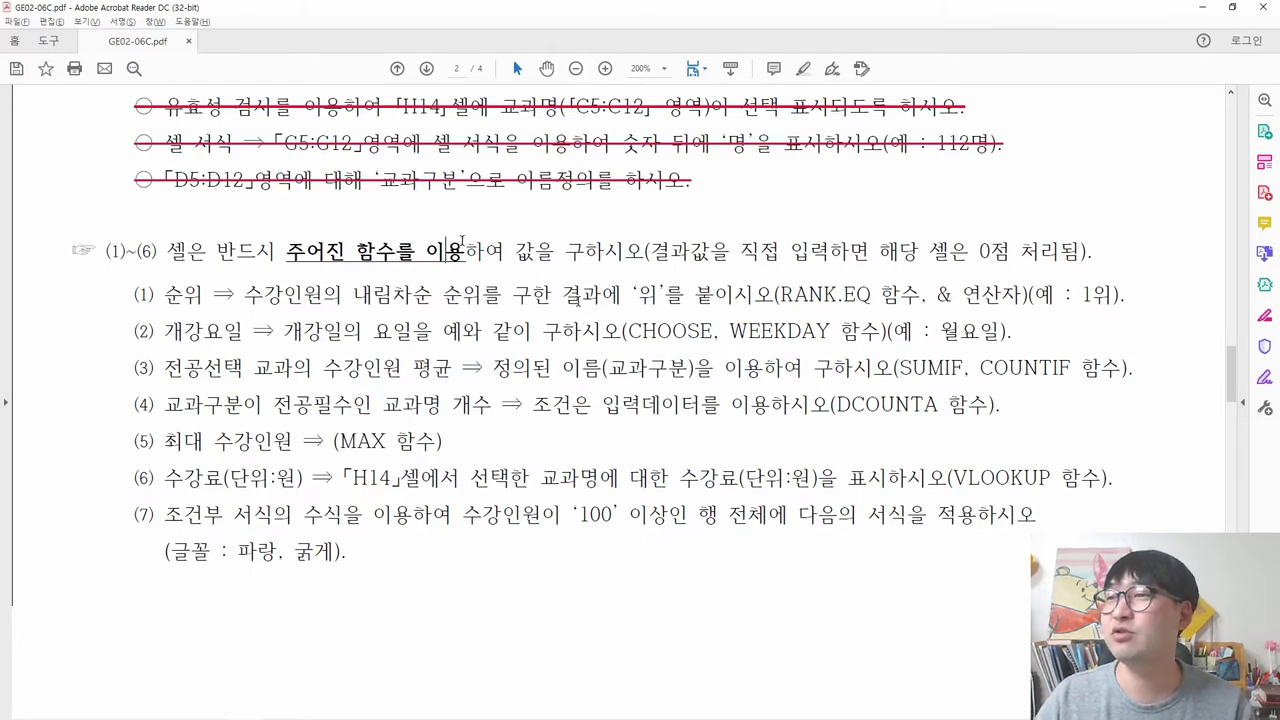
{"action": "left_click_drag", "start_coordinate": [650, 258], "coordinate": [1010, 256]}
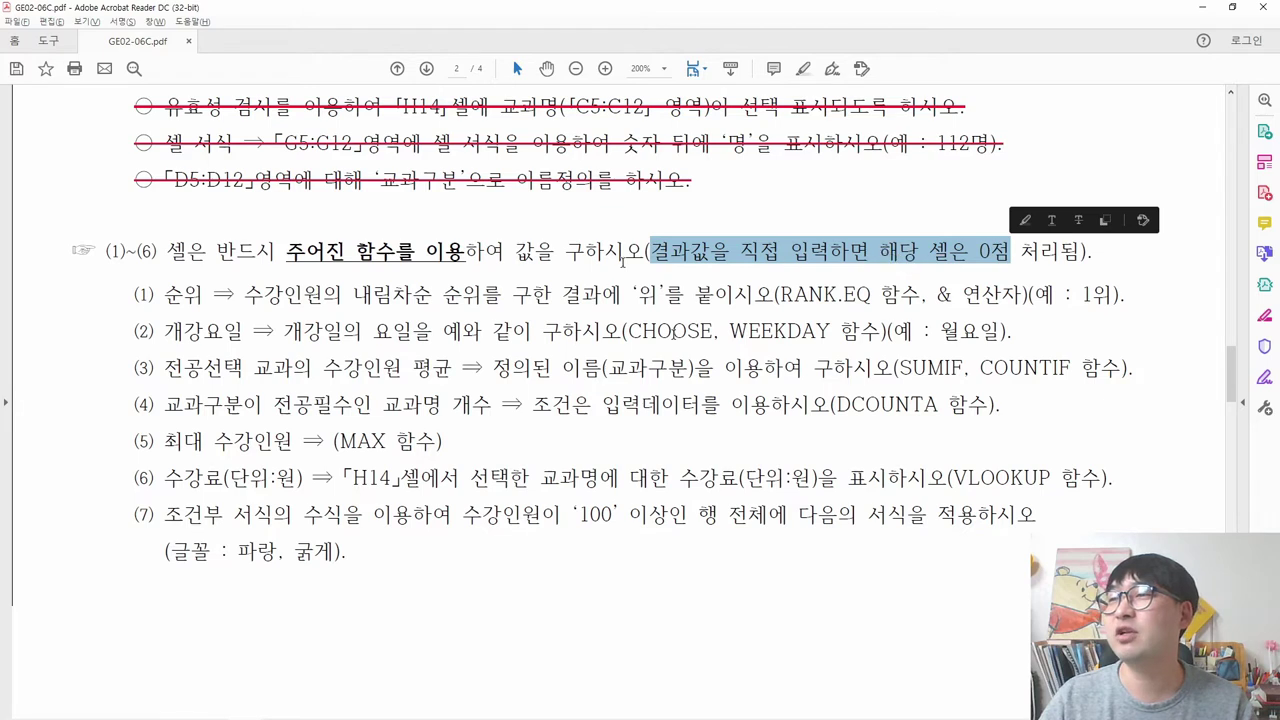
{"action": "left_click_drag", "start_coordinate": [287, 256], "coordinate": [355, 256]}
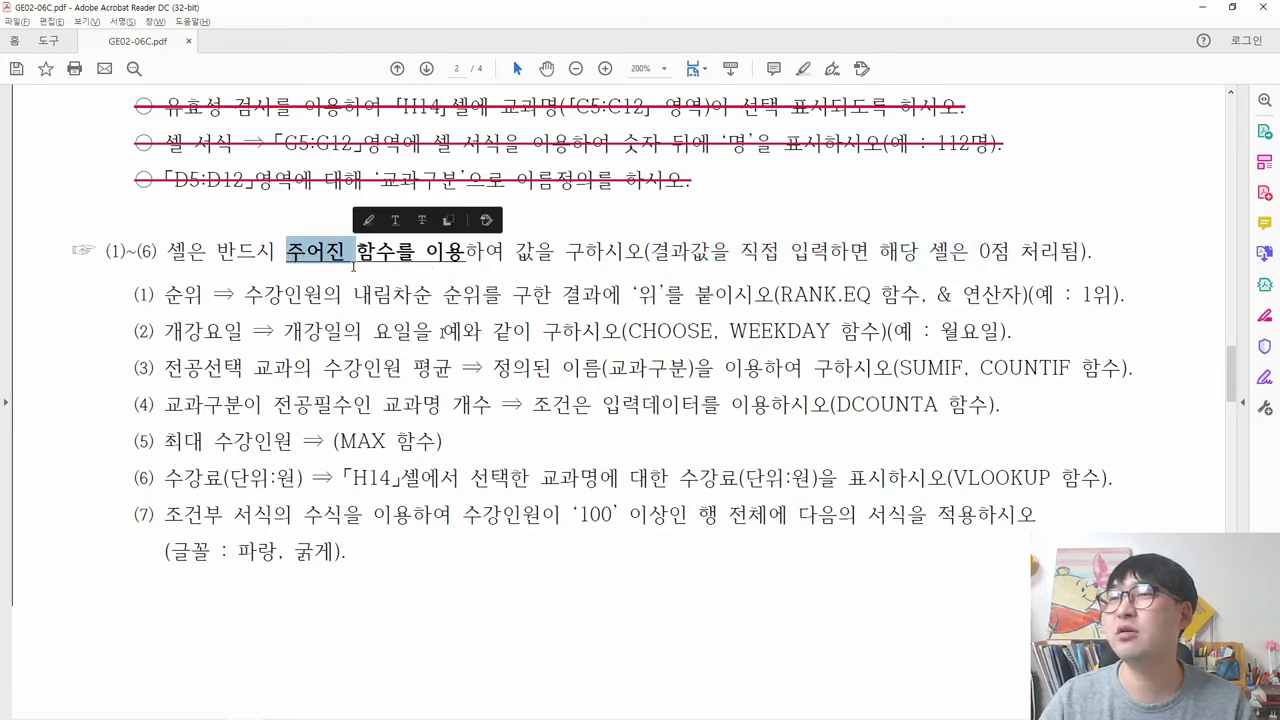
- Examine the functions required for items (1) and (2), and the full 순위 condition with RANK.EQ and the & operator
{"action": "left_click_drag", "start_coordinate": [136, 296], "coordinate": [162, 296]}
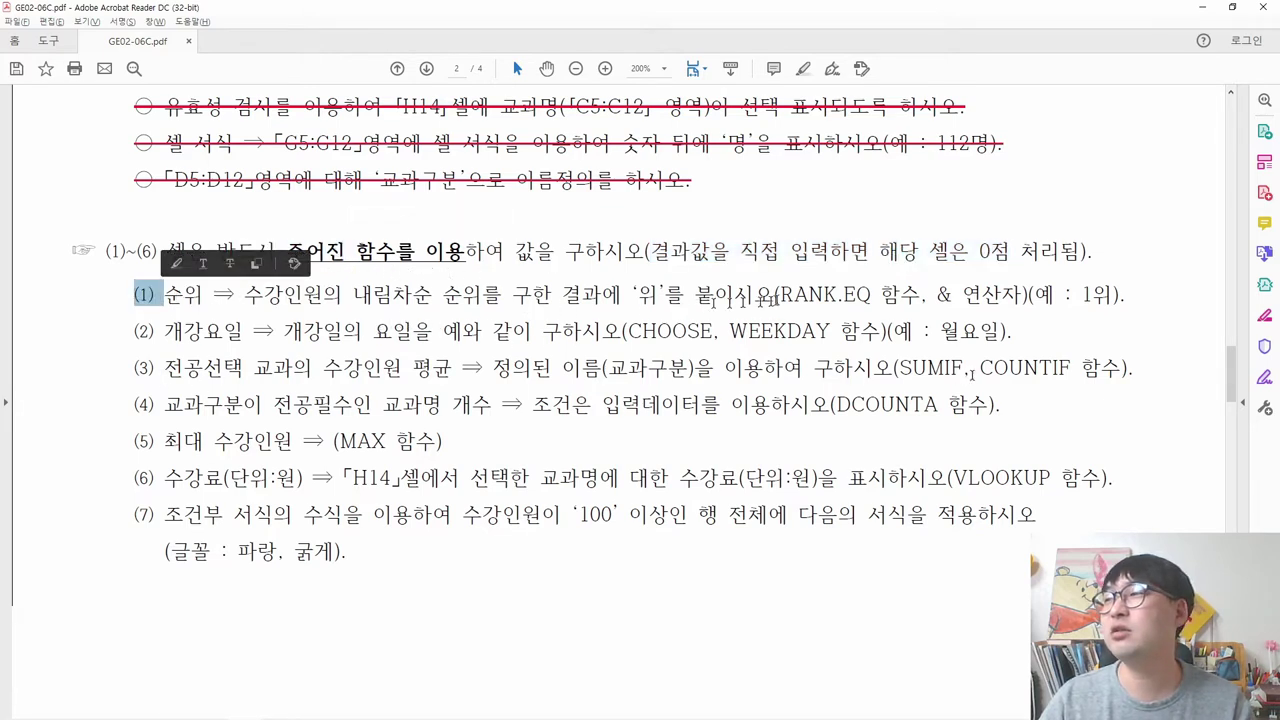
{"action": "left_click_drag", "start_coordinate": [779, 296], "coordinate": [880, 297]}
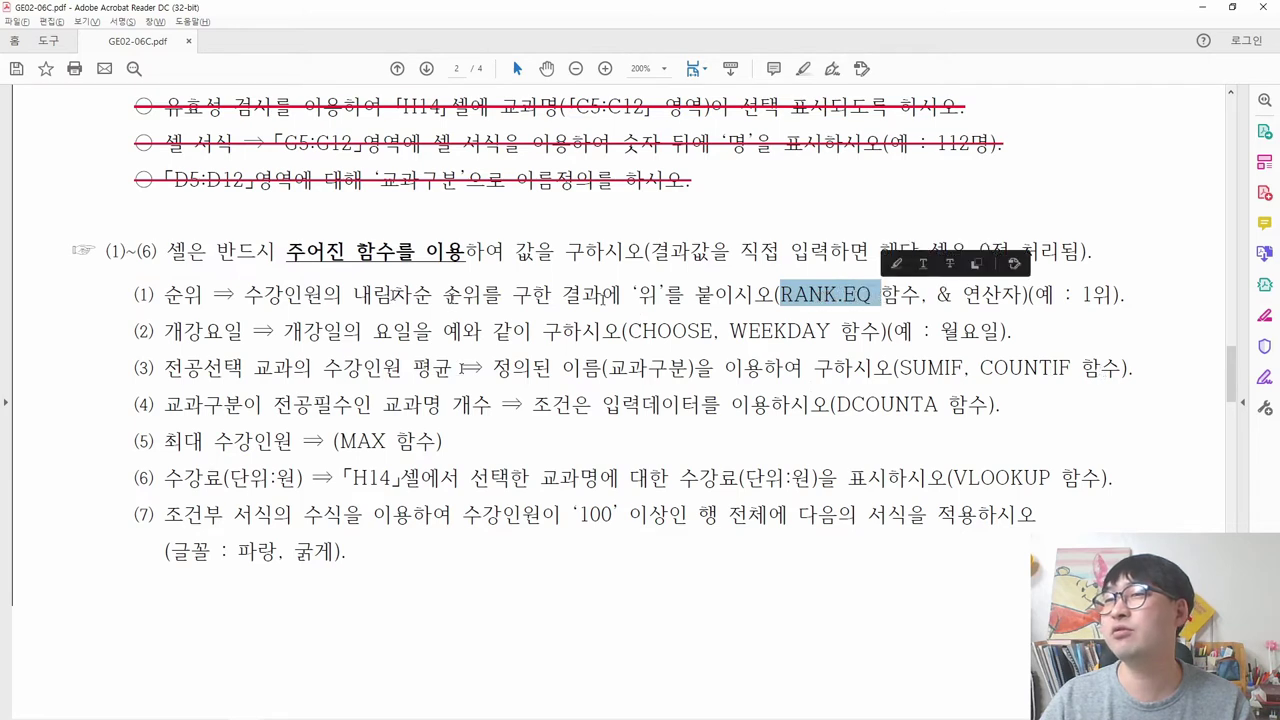
{"action": "left_click_drag", "start_coordinate": [136, 332], "coordinate": [158, 332]}
{"action": "left_click_drag", "start_coordinate": [622, 332], "coordinate": [832, 336]}
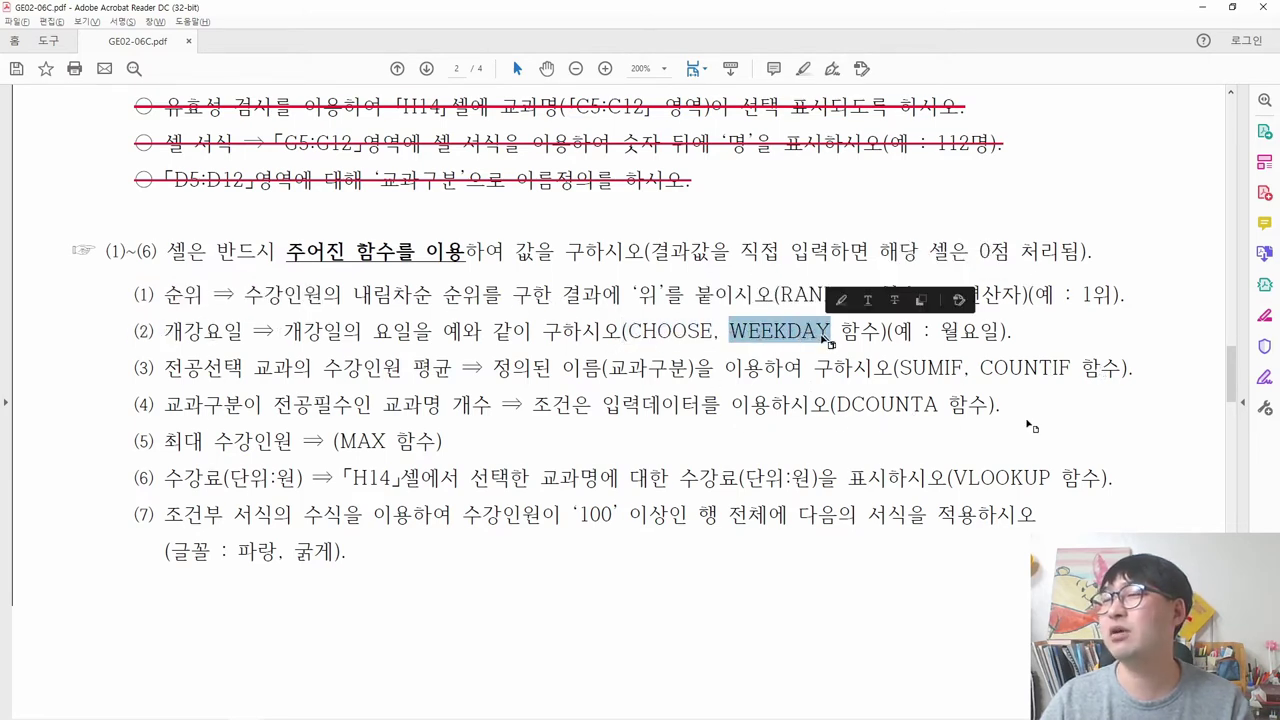
{"action": "left_click", "coordinate": [733, 373]}
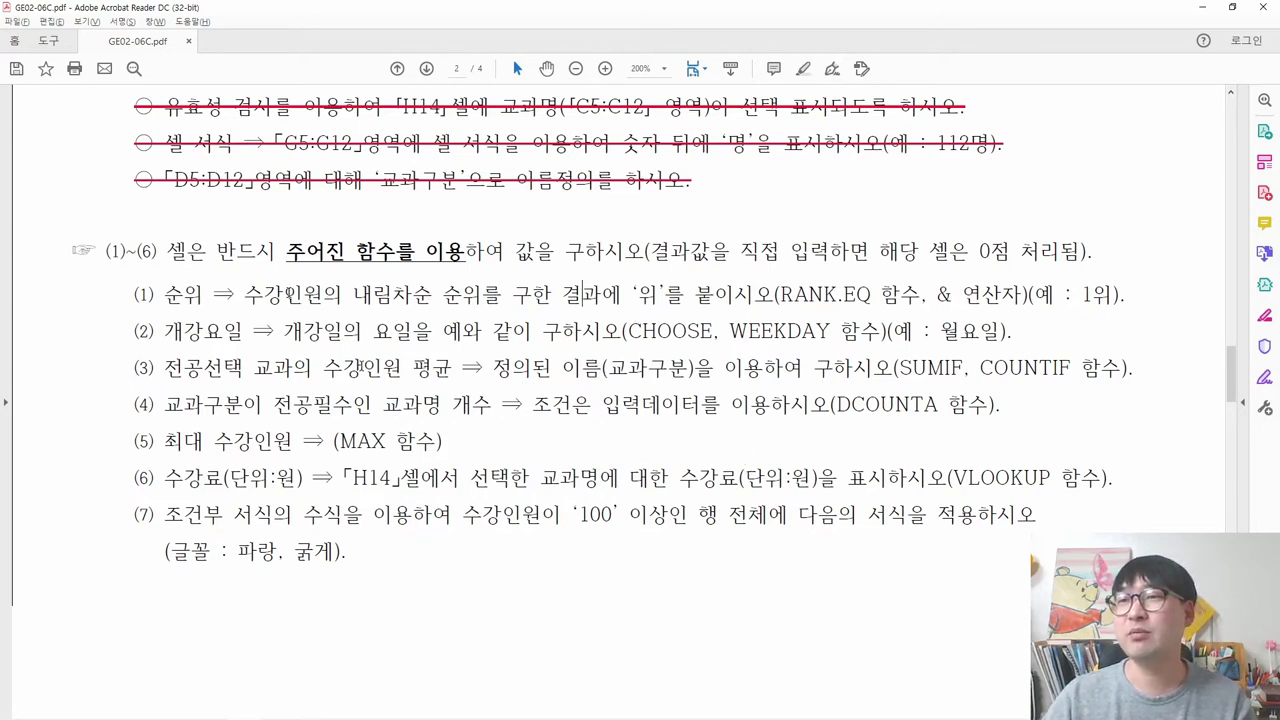
{"action": "left_click_drag", "start_coordinate": [164, 295], "coordinate": [186, 296]}
{"action": "left_click", "coordinate": [198, 303]}
{"action": "left_click", "coordinate": [244, 296]}
{"action": "left_click_drag", "start_coordinate": [245, 295], "coordinate": [1022, 296]}
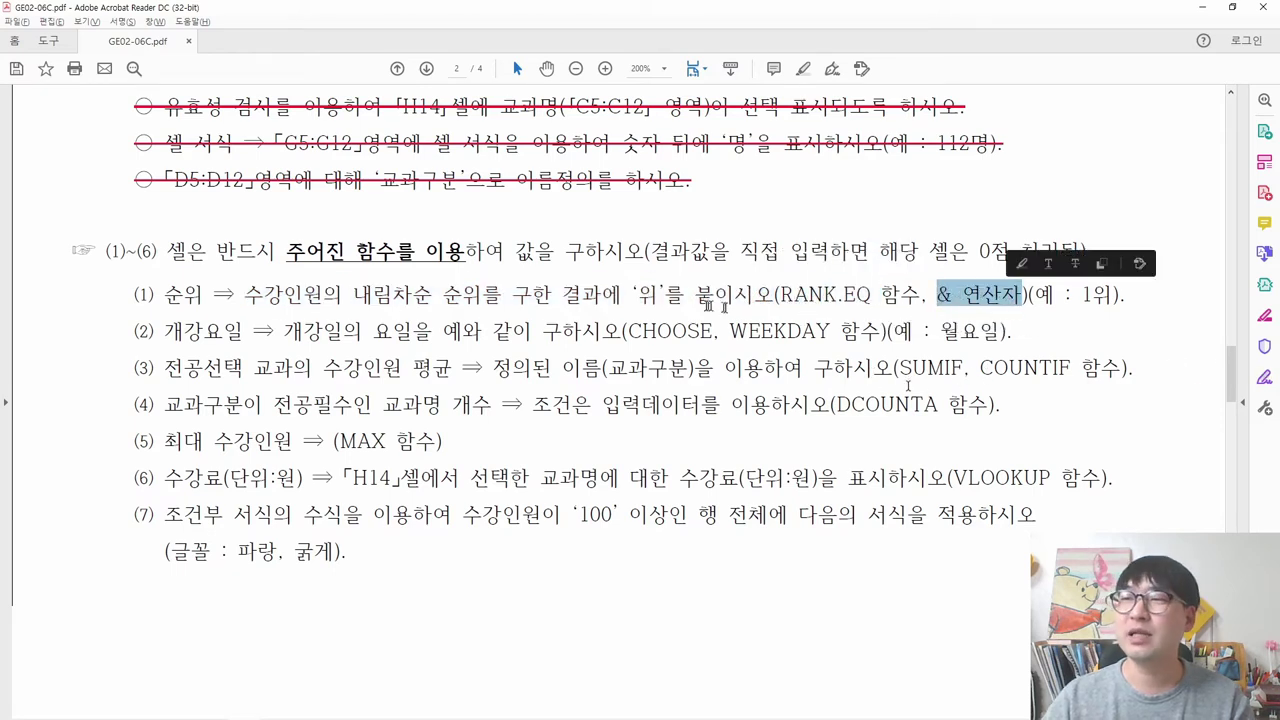
{"action": "left_click_drag", "start_coordinate": [780, 295], "coordinate": [870, 296]}
- Switch to Excel and start a RANK.EQ formula in the first 순위 cell, I5
{"action": "key", "text": "alt+Tab"}
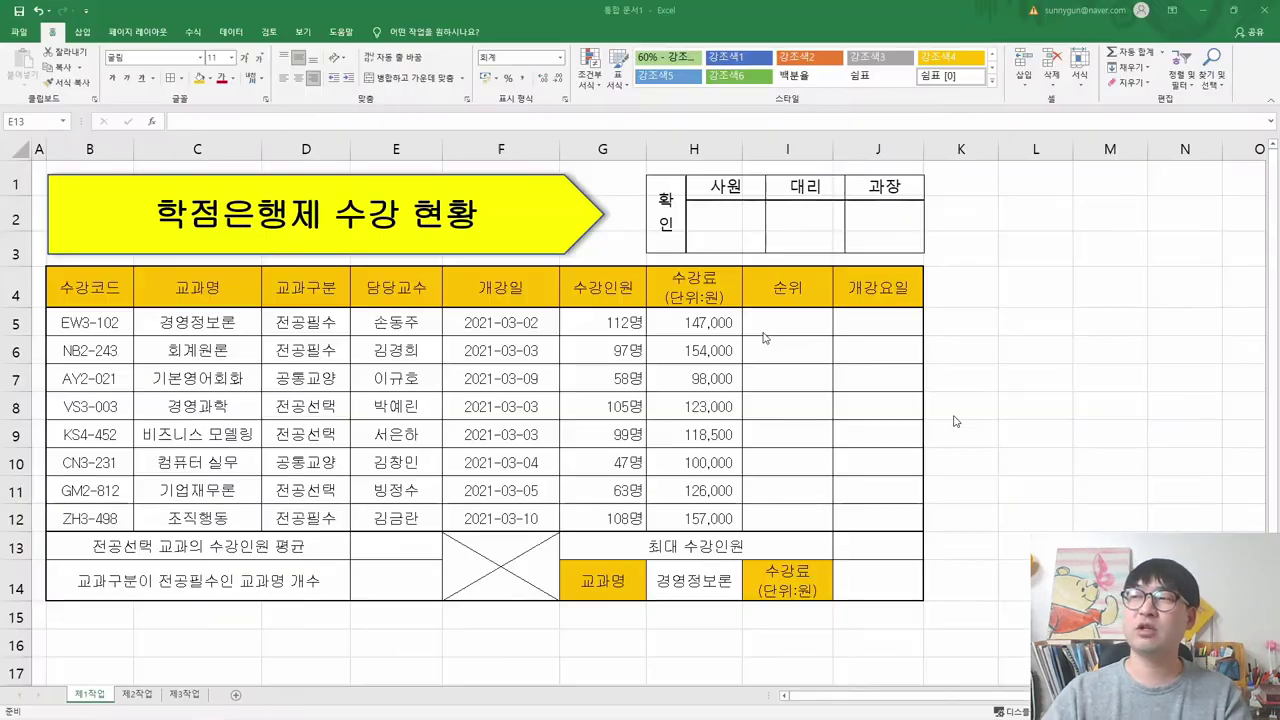
{"action": "left_click", "coordinate": [790, 325]}
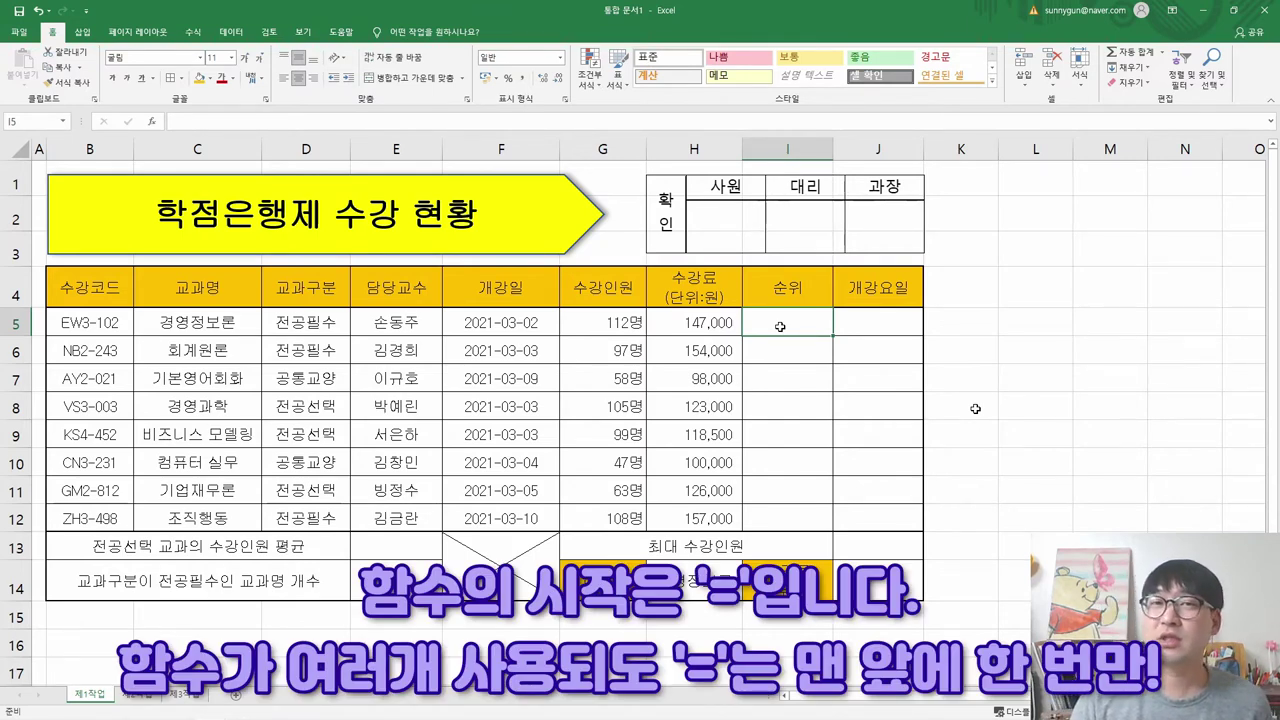
{"action": "type", "text": "="}
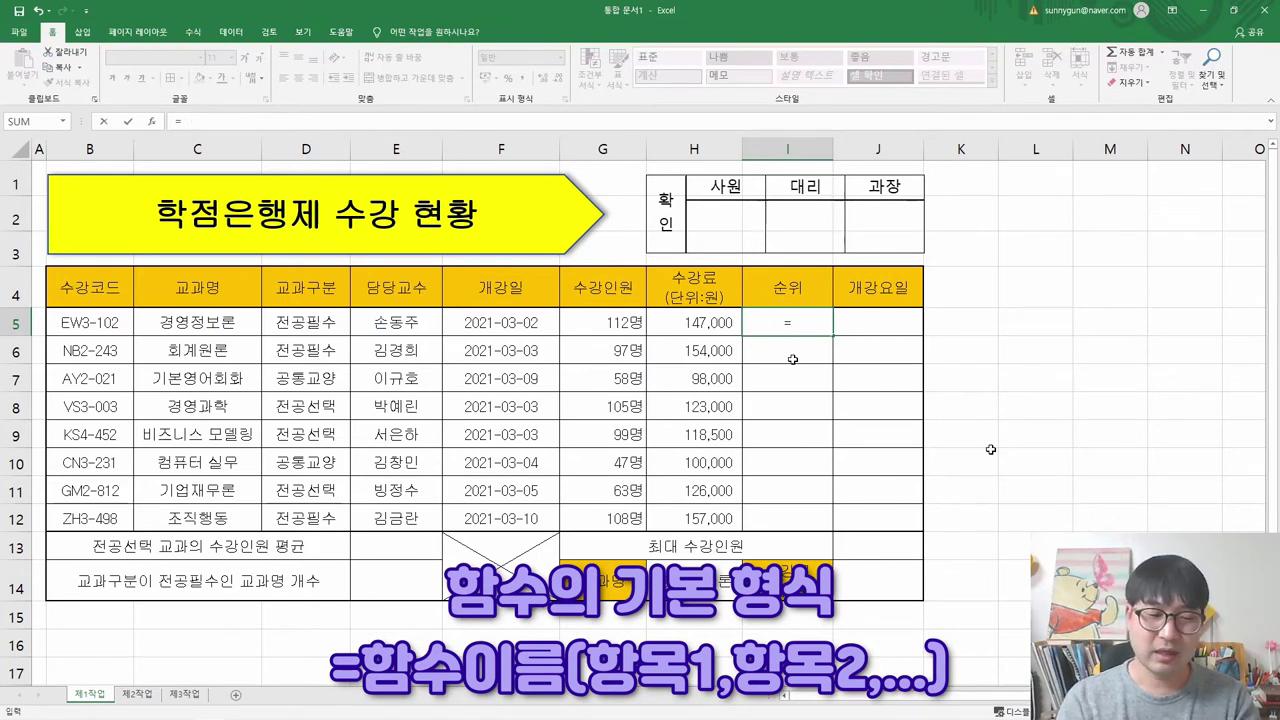
{"action": "type", "text": "ran"}
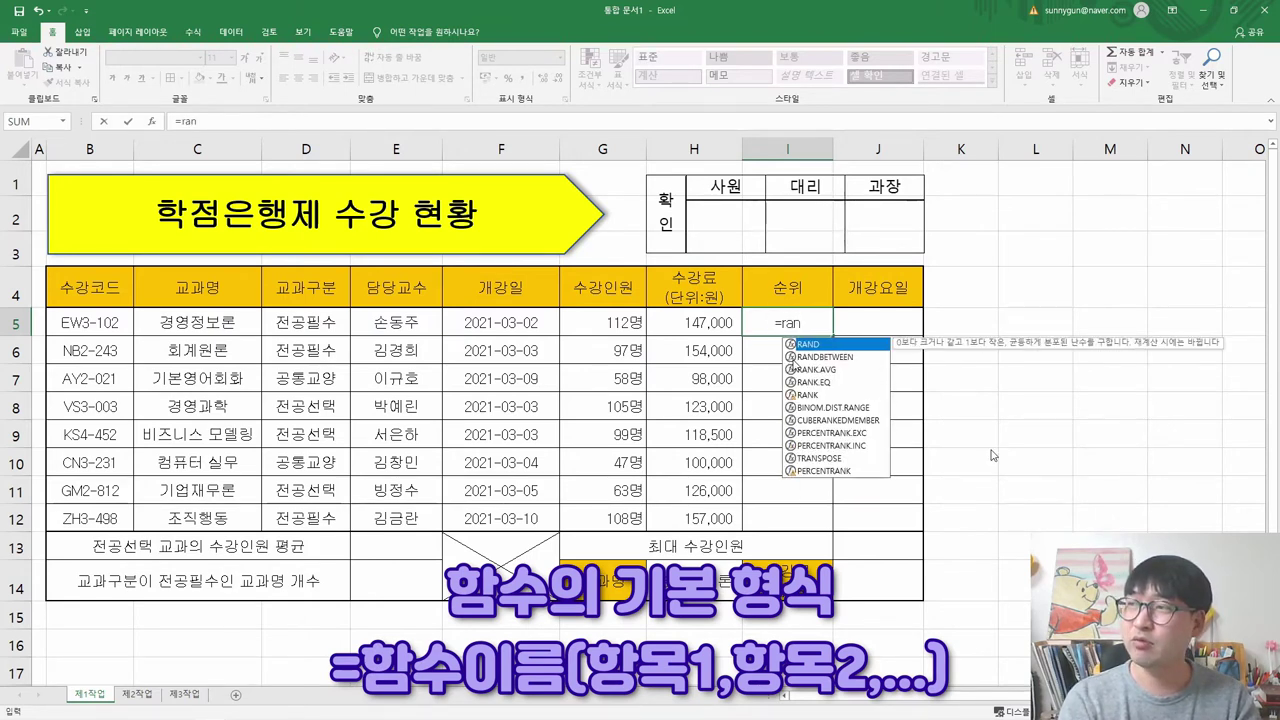
{"action": "type", "text": "k"}
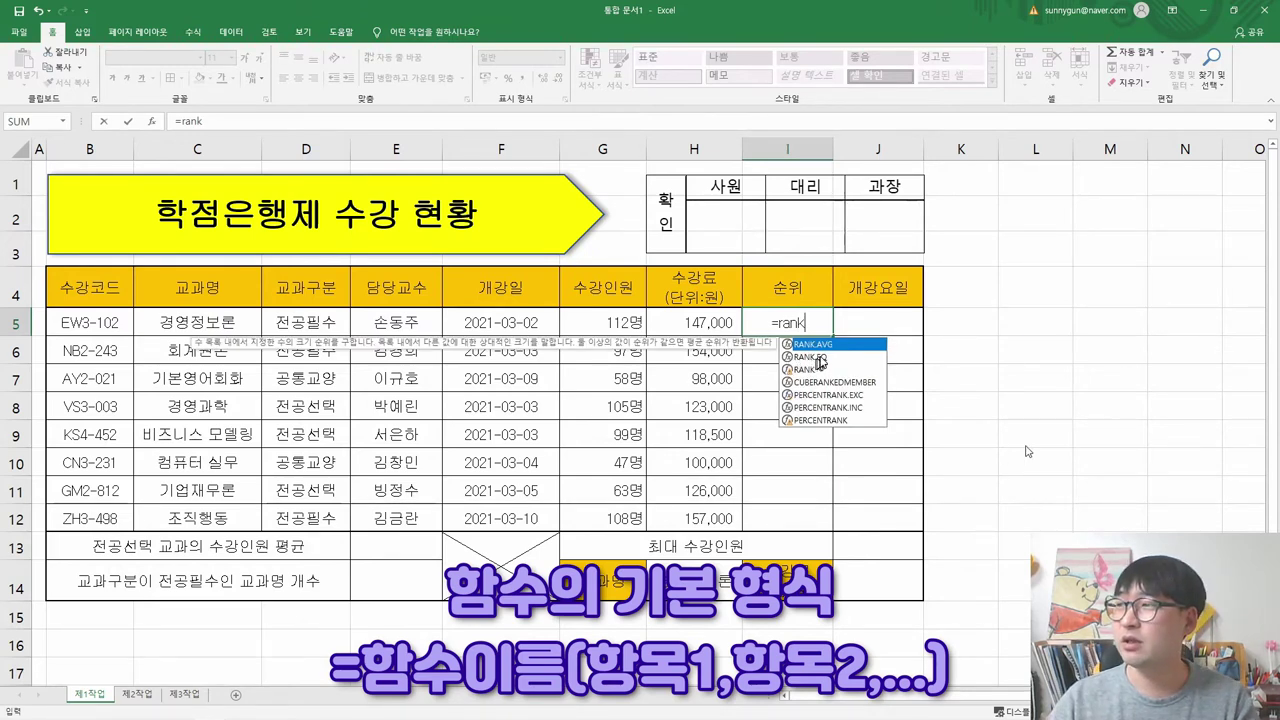
{"action": "left_click", "coordinate": [811, 358]}
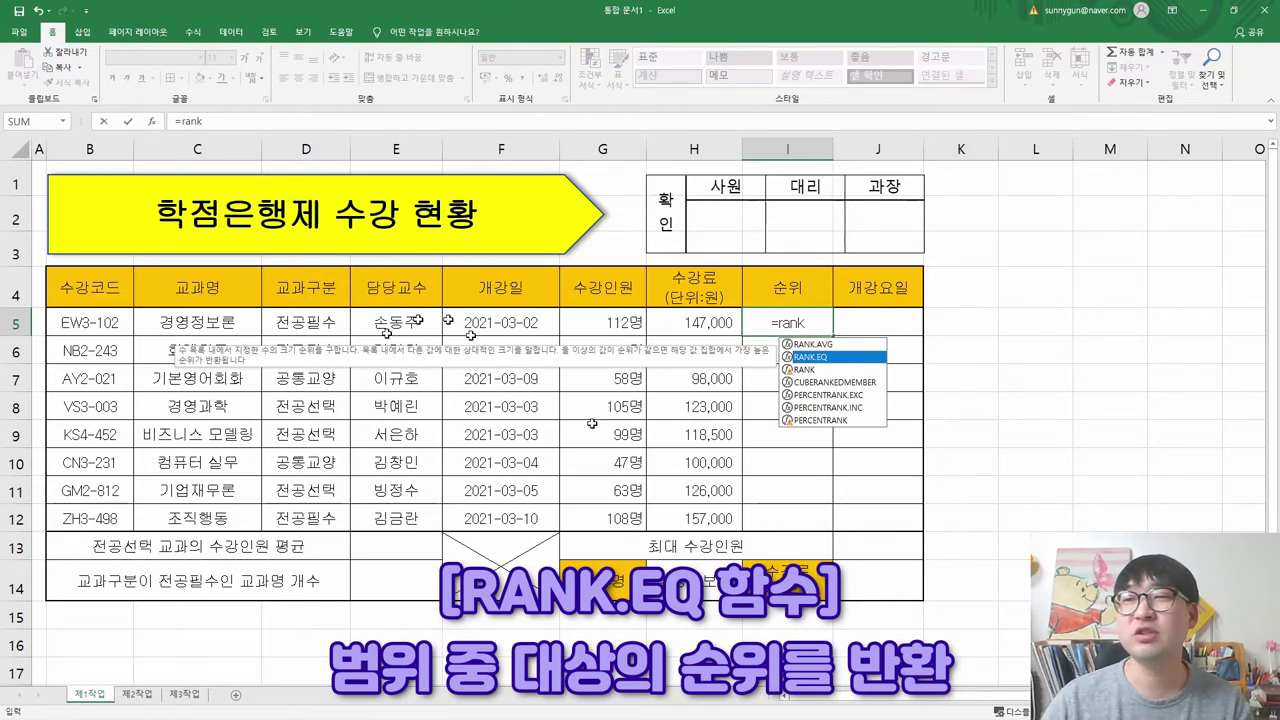
{"action": "double_click", "coordinate": [806, 357]}
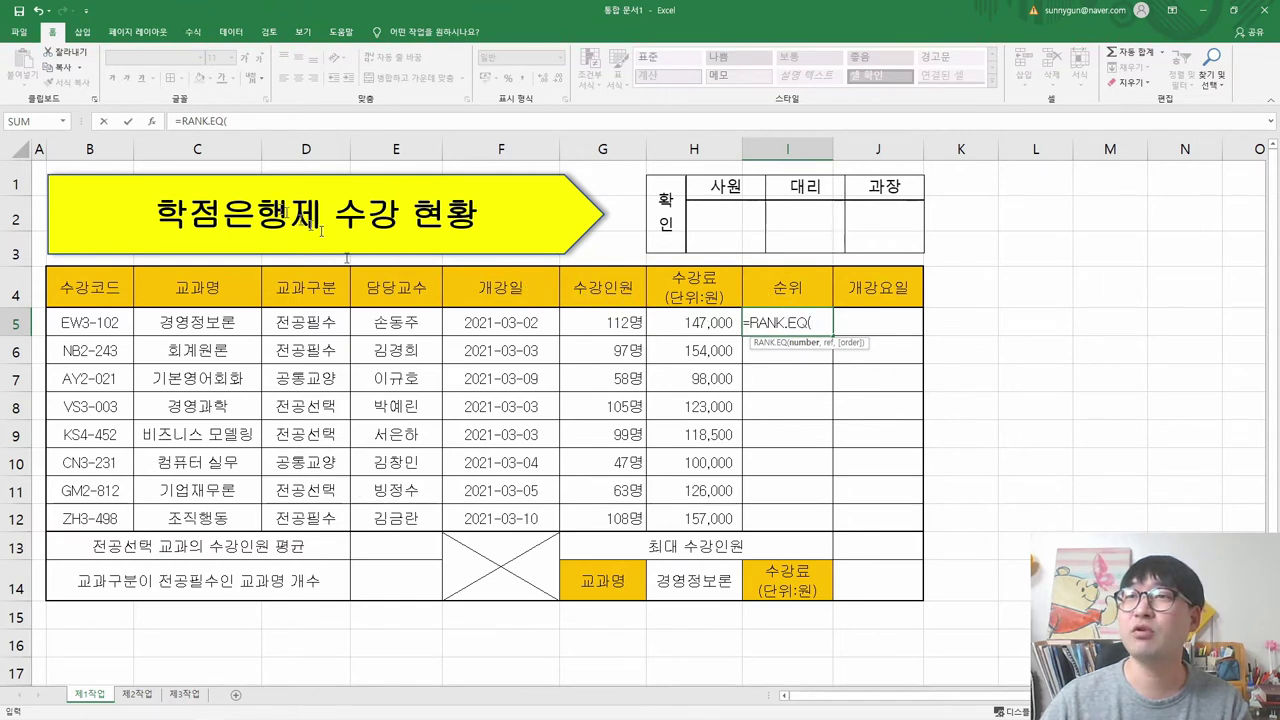
- Open the function arguments dialog for RANK.EQ in I5 and review the descriptions of Number, Ref and Order
{"action": "left_click", "coordinate": [155, 131]}
{"action": "left_click_drag", "start_coordinate": [832, 103], "coordinate": [403, 257]}
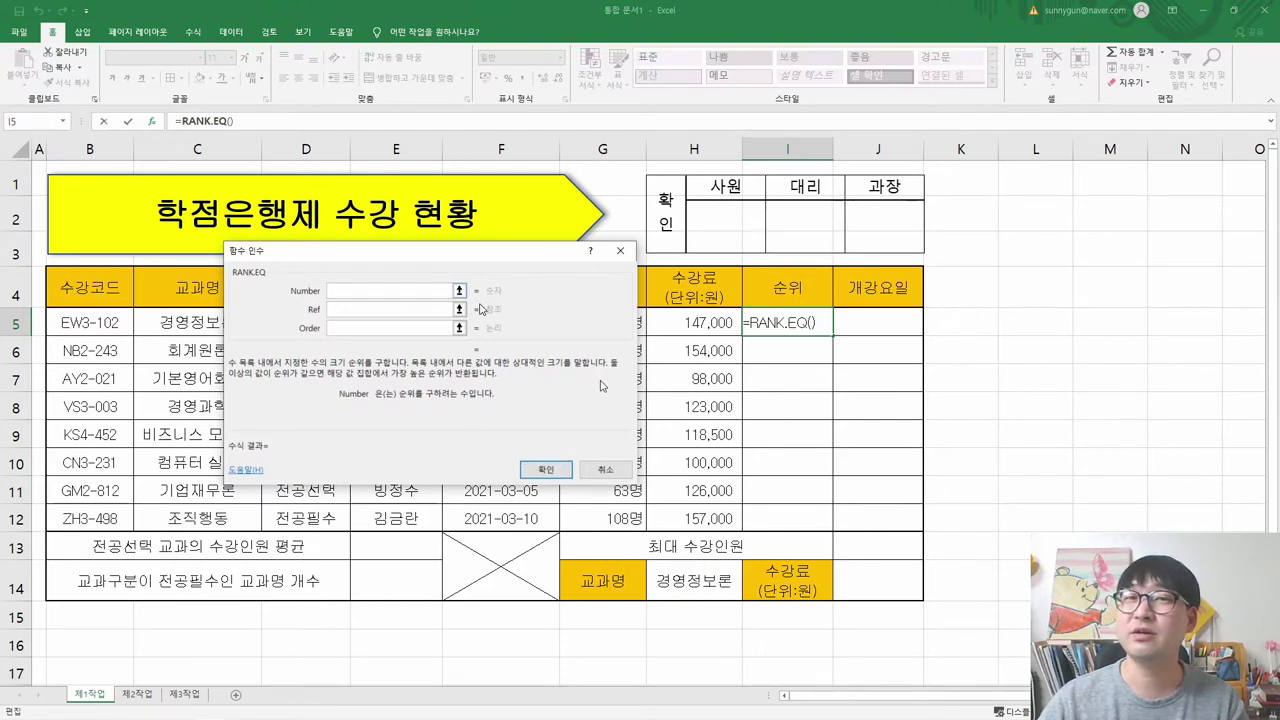
{"action": "left_click_drag", "start_coordinate": [437, 251], "coordinate": [492, 229]}
{"action": "left_click_drag", "start_coordinate": [505, 226], "coordinate": [437, 213]}
{"action": "left_click", "coordinate": [356, 264]}
{"action": "left_click", "coordinate": [353, 284]}
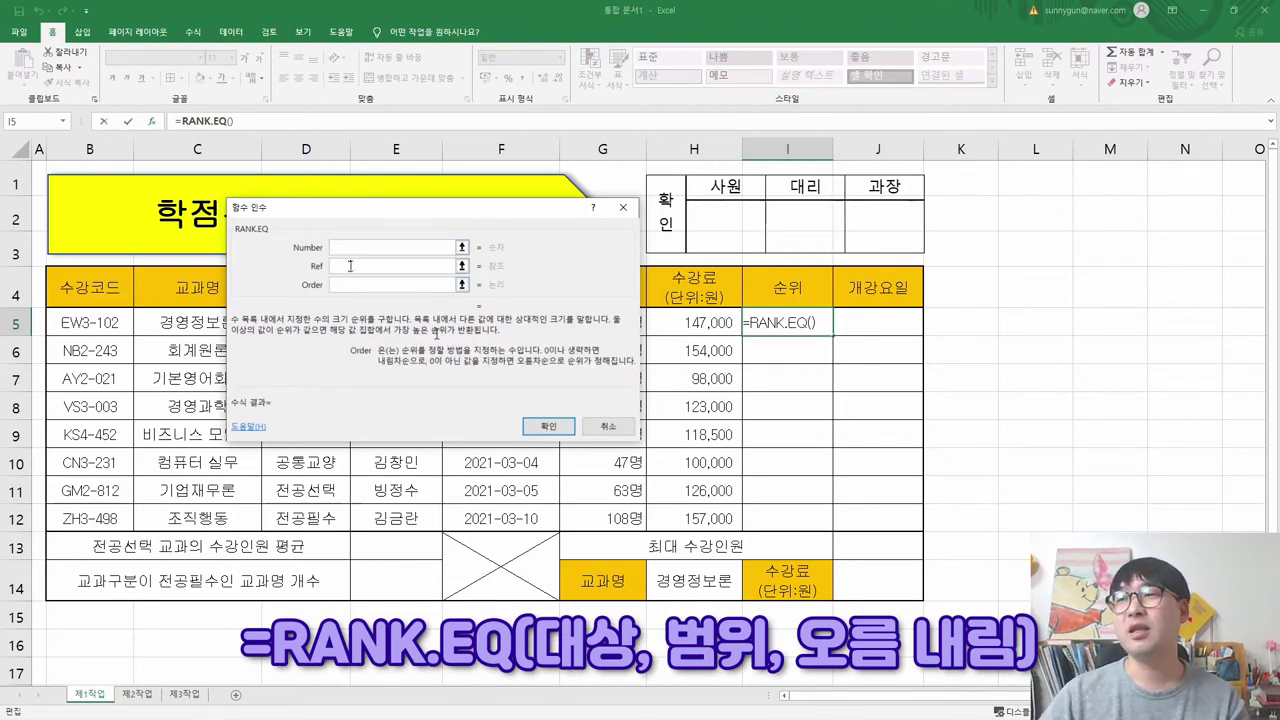
{"action": "left_click", "coordinate": [352, 247]}
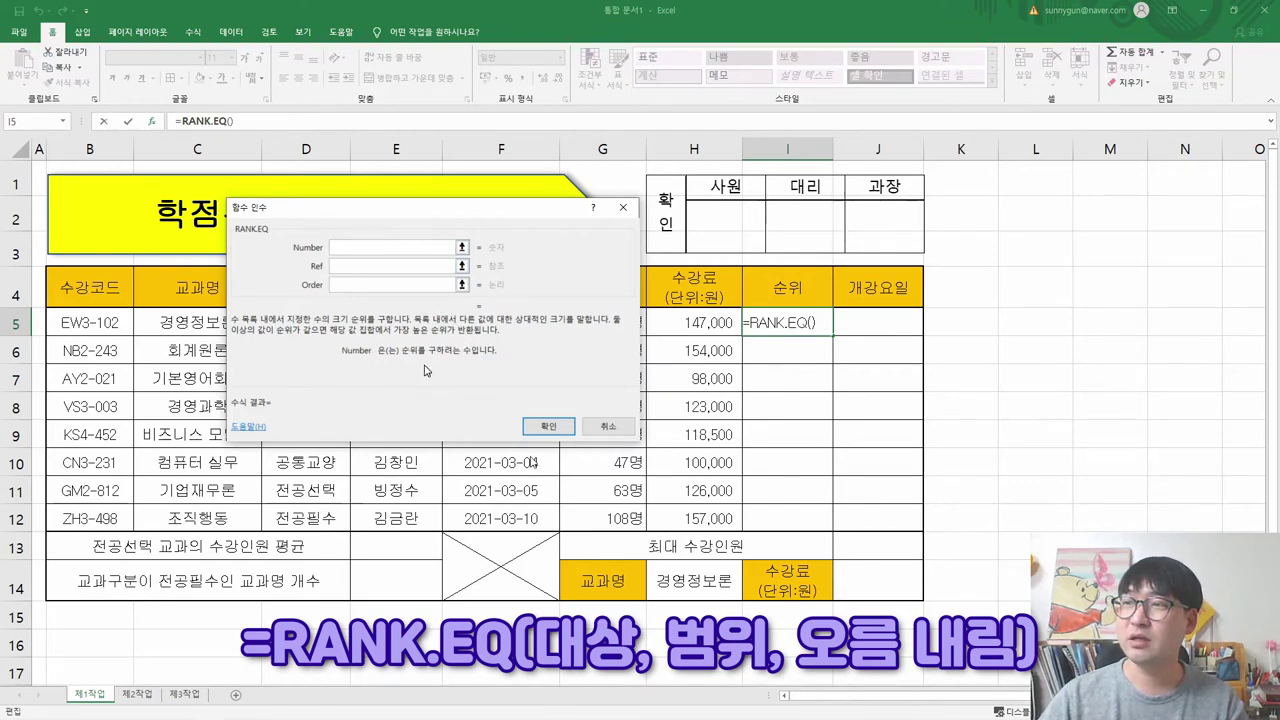
{"action": "left_click_drag", "start_coordinate": [435, 218], "coordinate": [367, 392]}
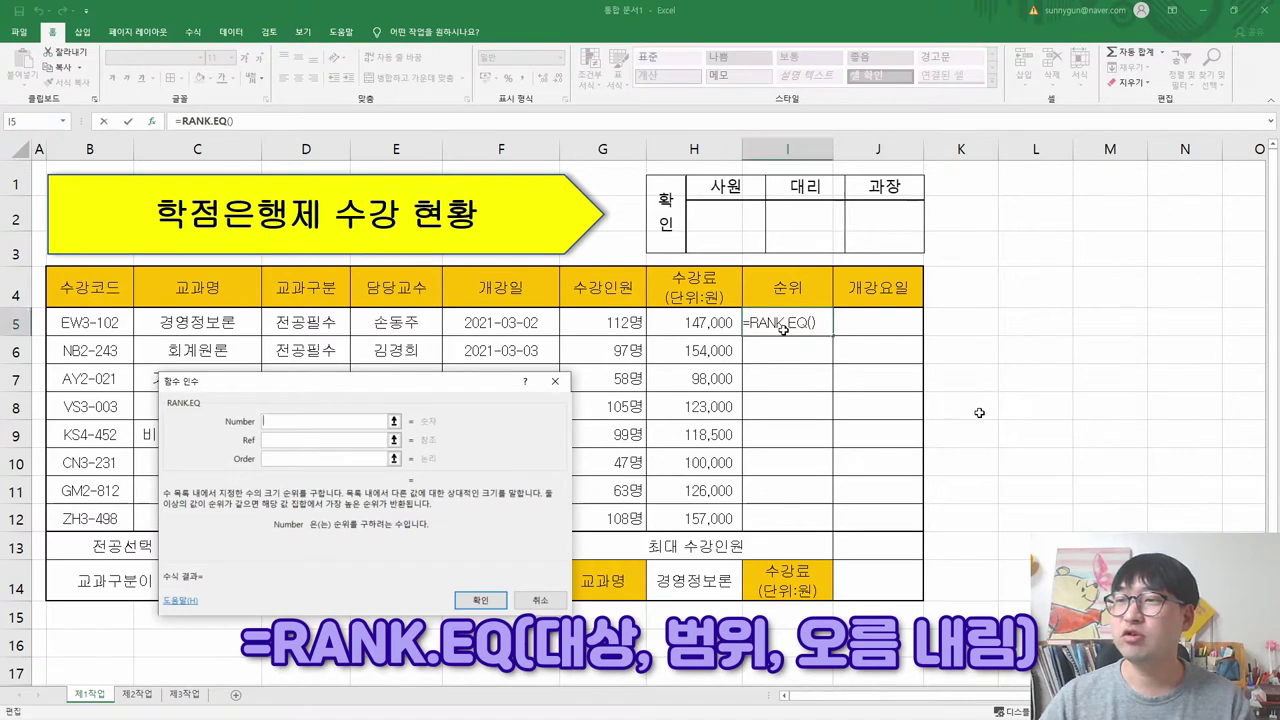
- Check the 순위 condition in the PDF and set RANK.EQ's Number to G5 and Ref to G5:G12
{"action": "key", "text": "alt+Tab"}
{"action": "left_click_drag", "start_coordinate": [256, 298], "coordinate": [502, 300]}
{"action": "key", "text": "alt+Tab"}
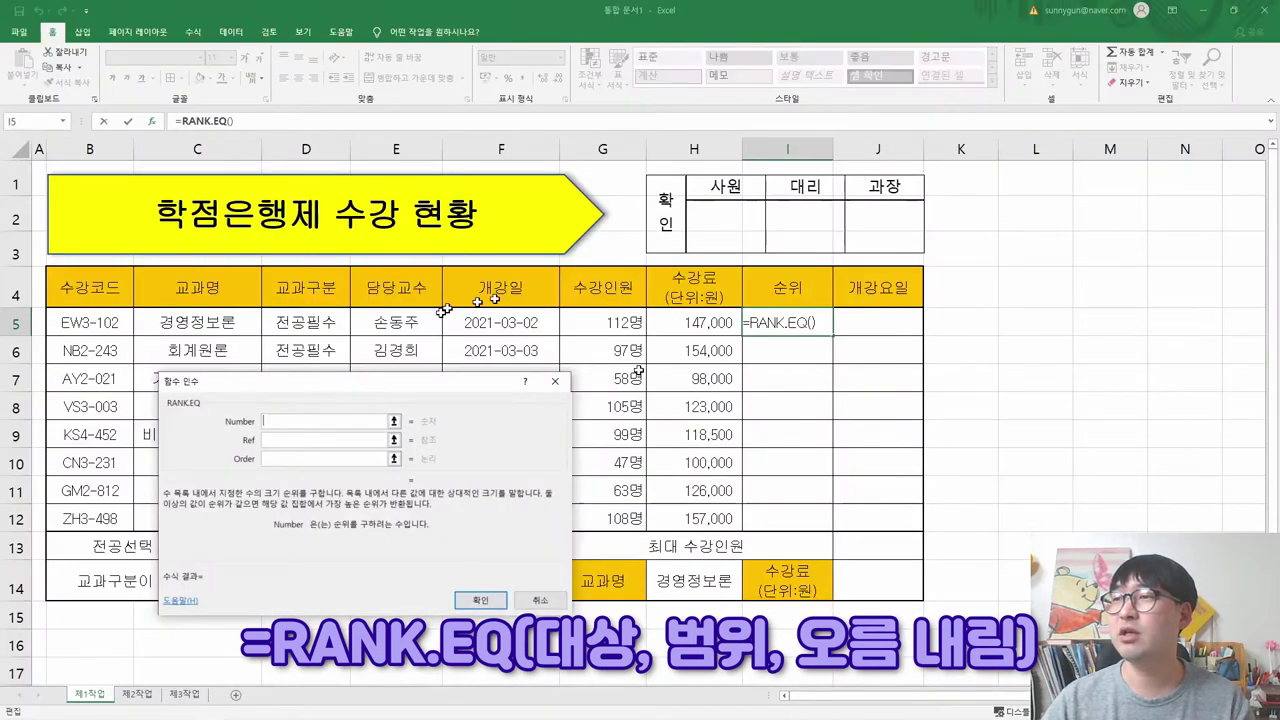
{"action": "left_click_drag", "start_coordinate": [490, 378], "coordinate": [470, 289]}
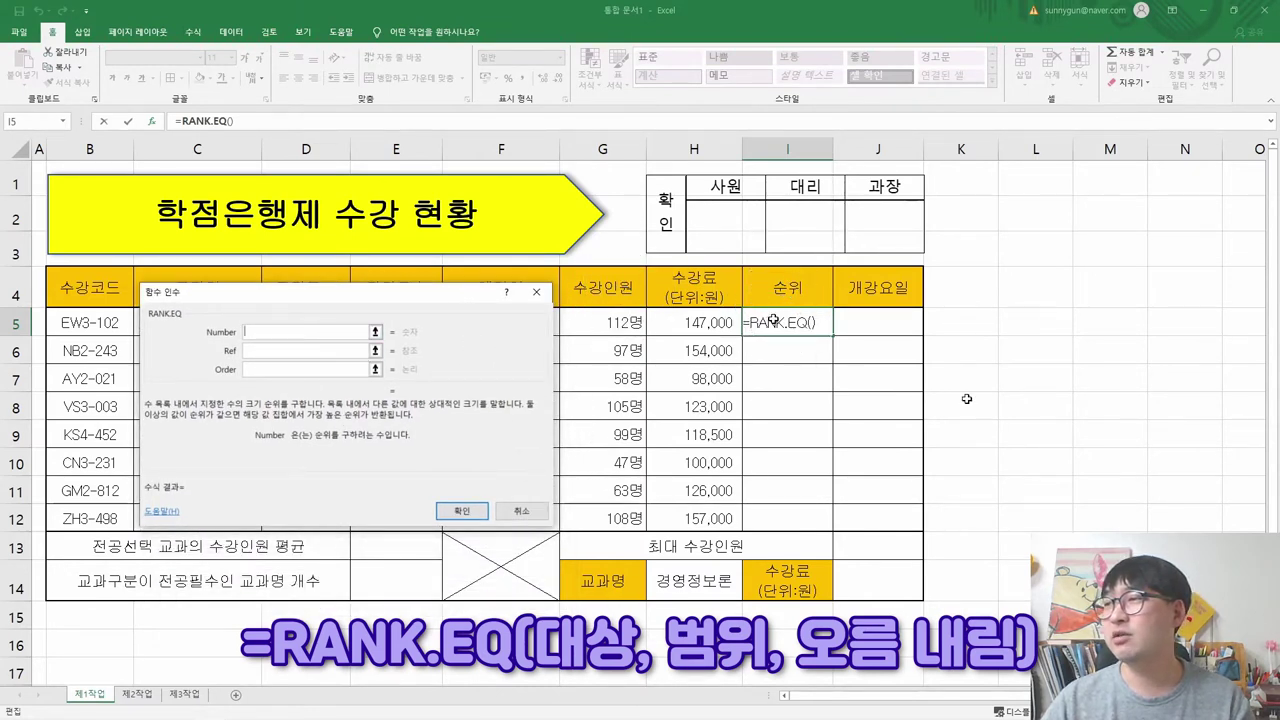
{"action": "left_click", "coordinate": [607, 321]}
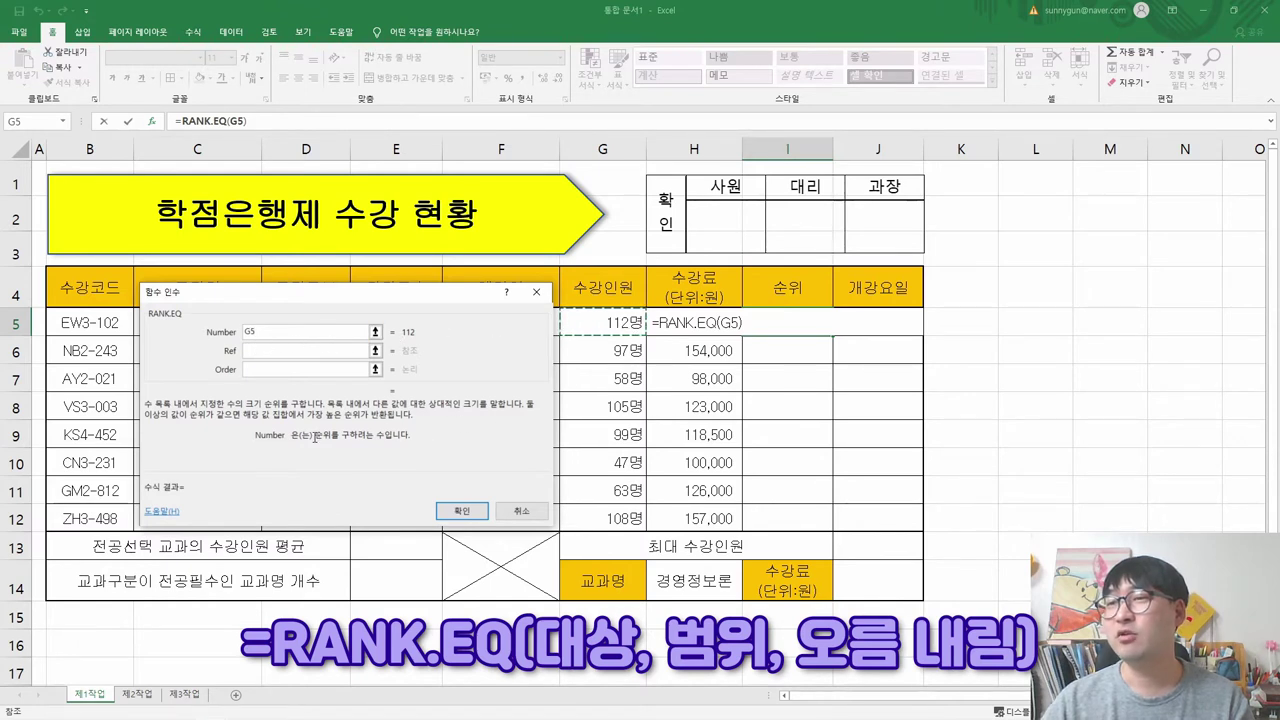
{"action": "left_click", "coordinate": [252, 350]}
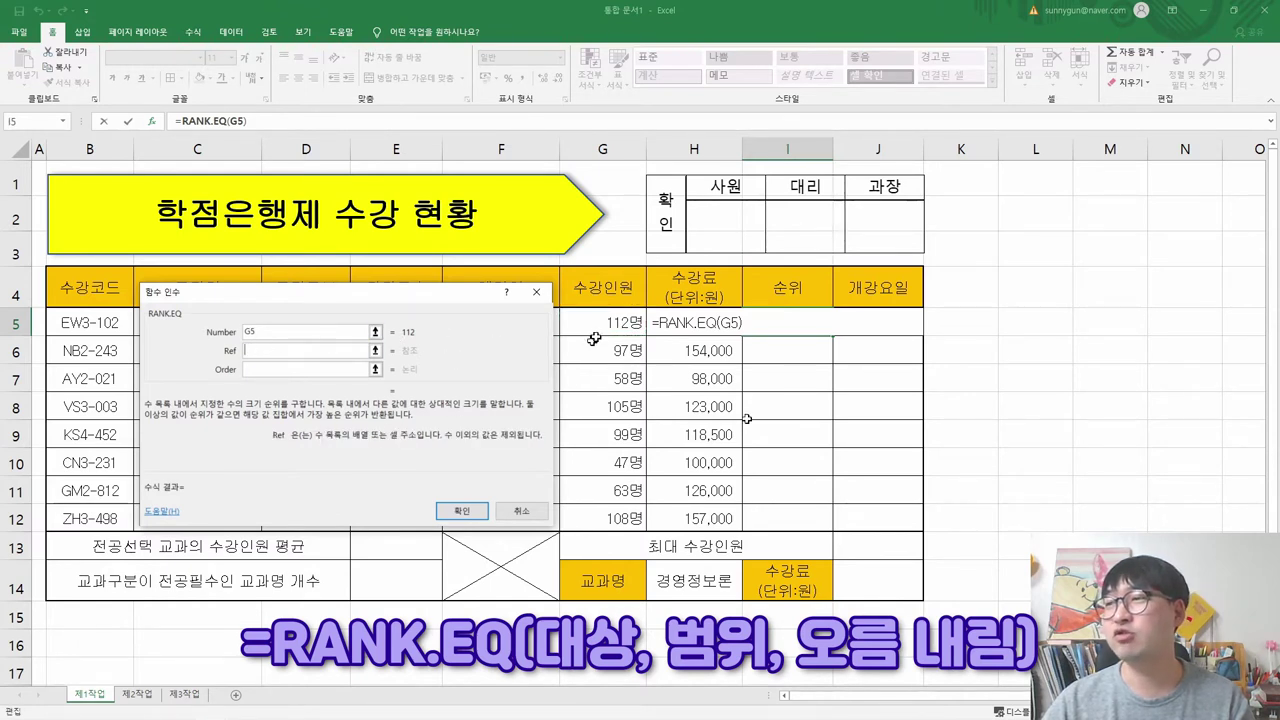
{"action": "left_click_drag", "start_coordinate": [583, 323], "coordinate": [589, 516]}
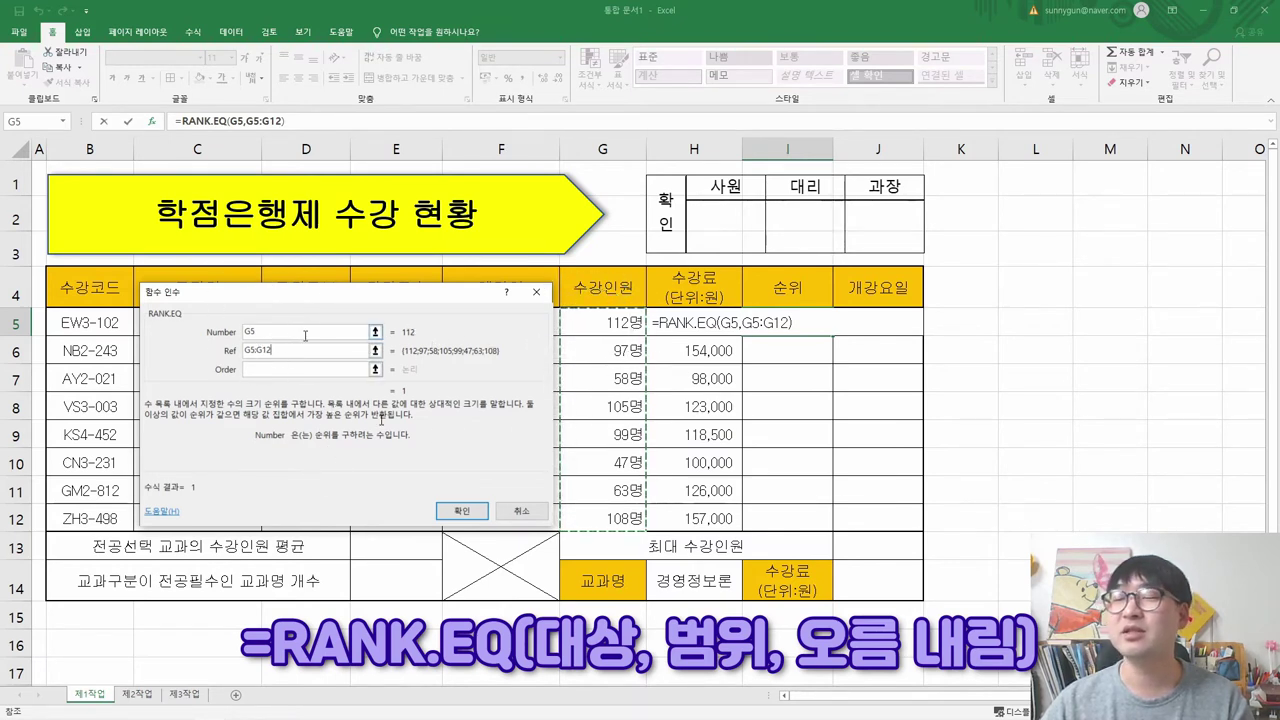
- Recheck the descending-order condition in the PDF and complete the RANK.EQ formula with Order left empty
{"action": "key", "text": "Tab"}
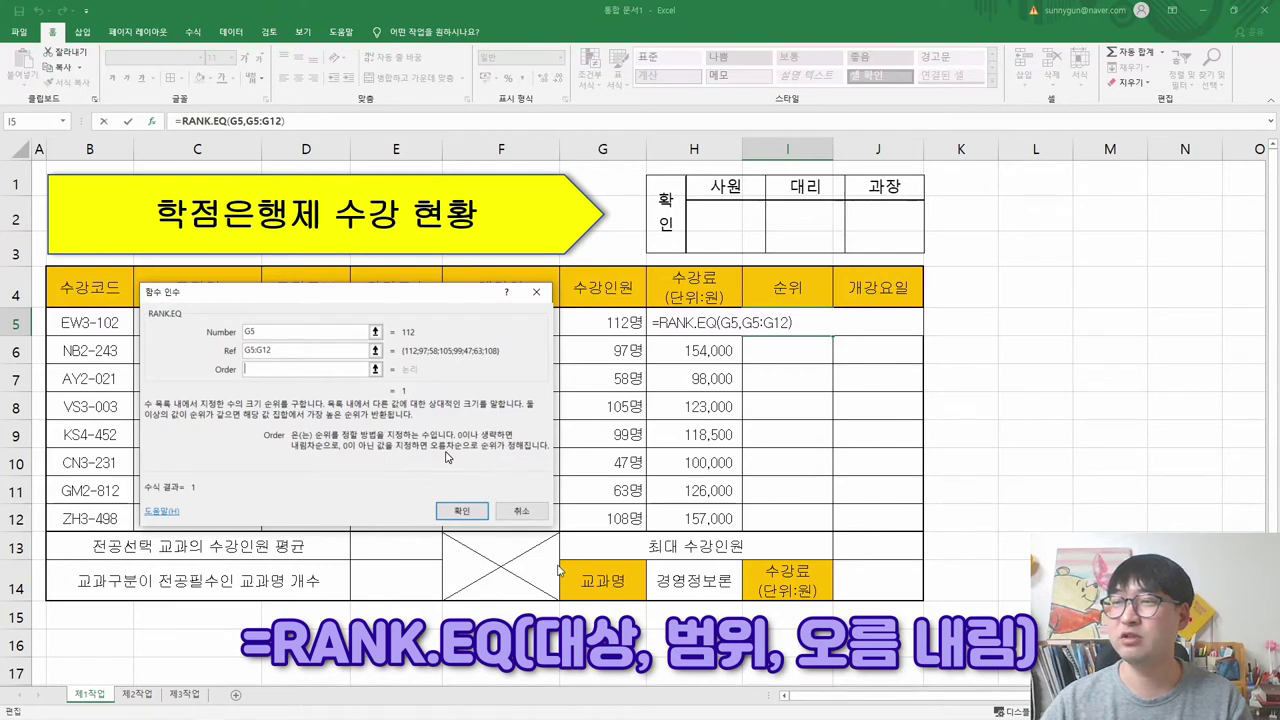
{"action": "key", "text": "alt+Tab"}
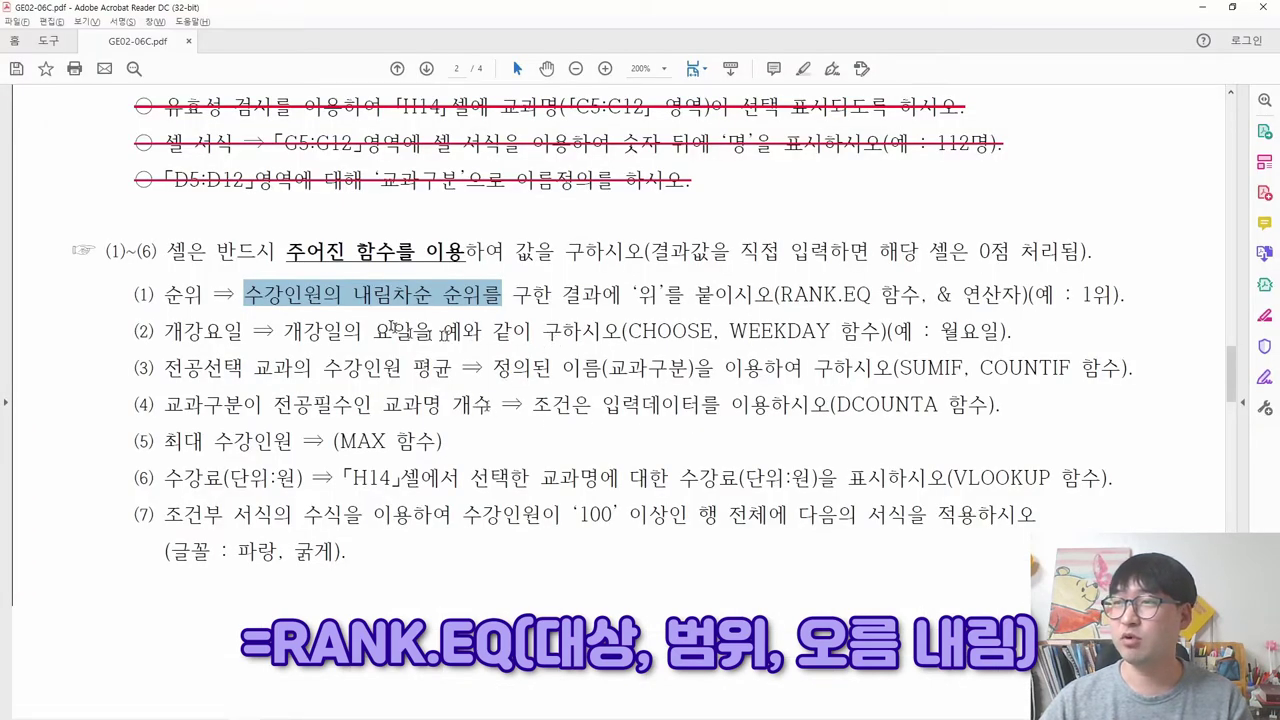
{"action": "key", "text": "alt+Tab"}
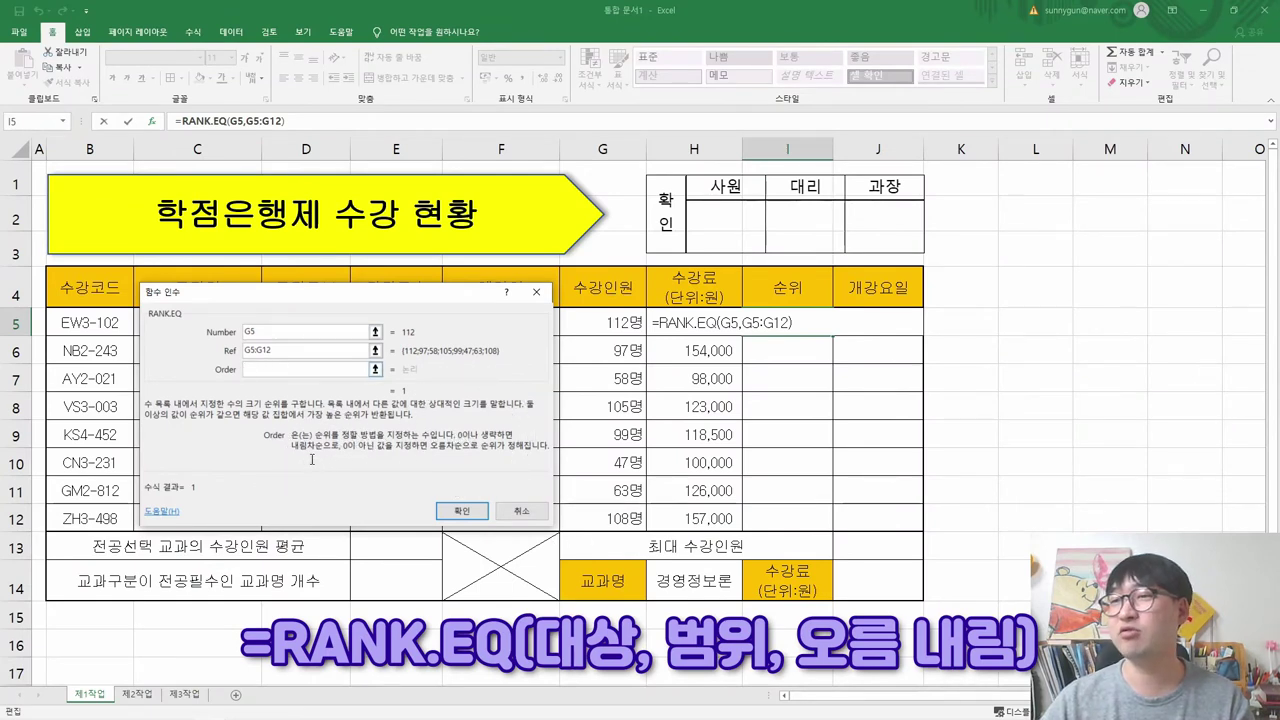
{"action": "left_click", "coordinate": [287, 369]}
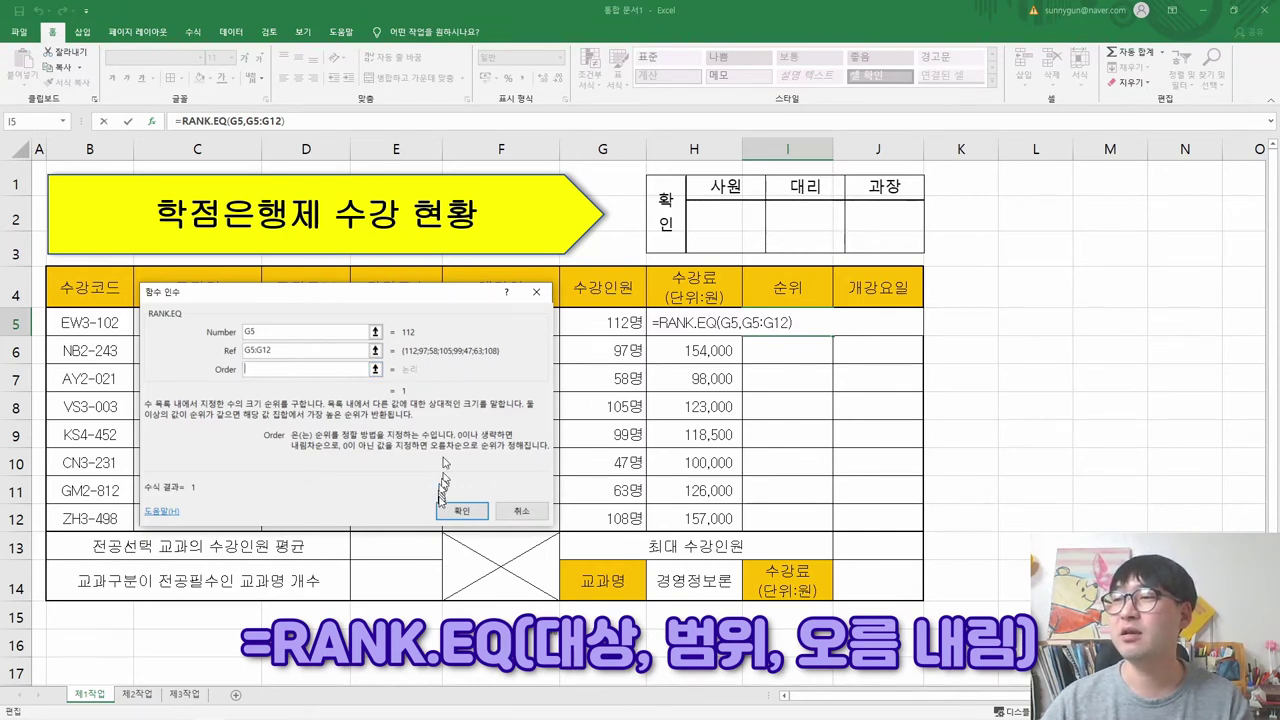
{"action": "left_click", "coordinate": [462, 511]}
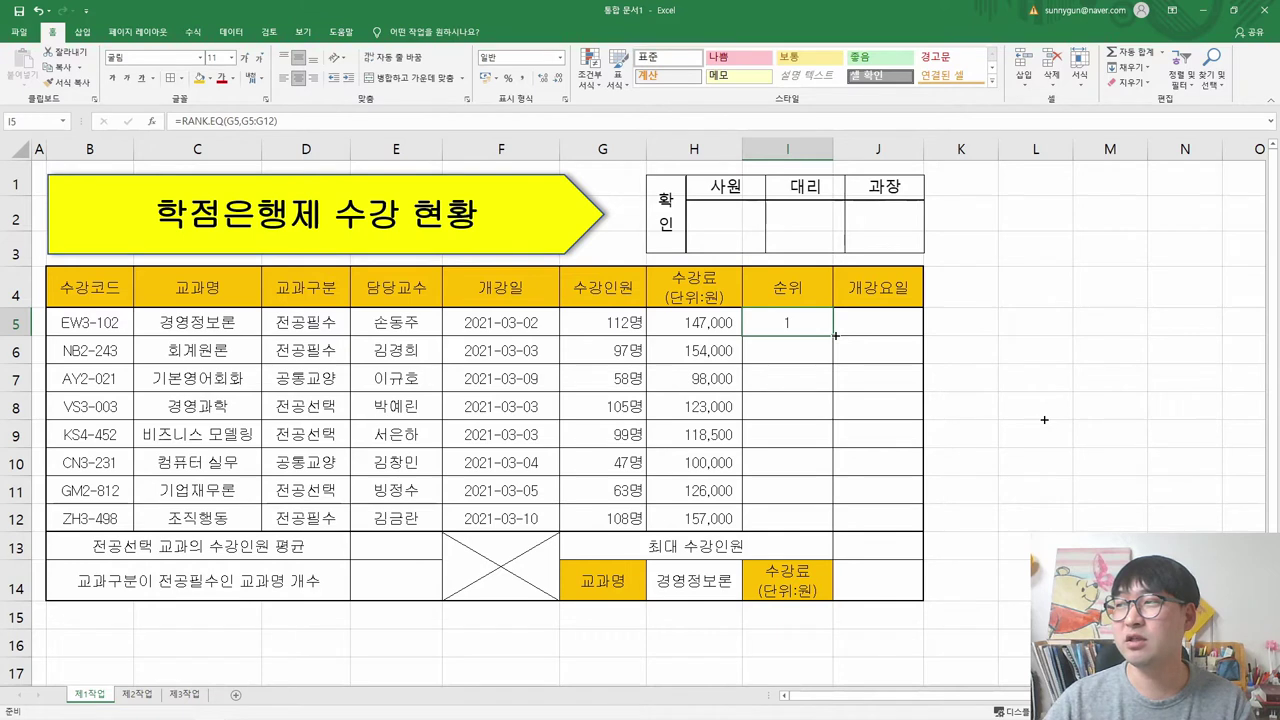
- Try to fill the RANK.EQ formula from I5 down through I12, check the copied ranks, and undo the fill
{"action": "left_click_drag", "start_coordinate": [836, 336], "coordinate": [830, 520]}
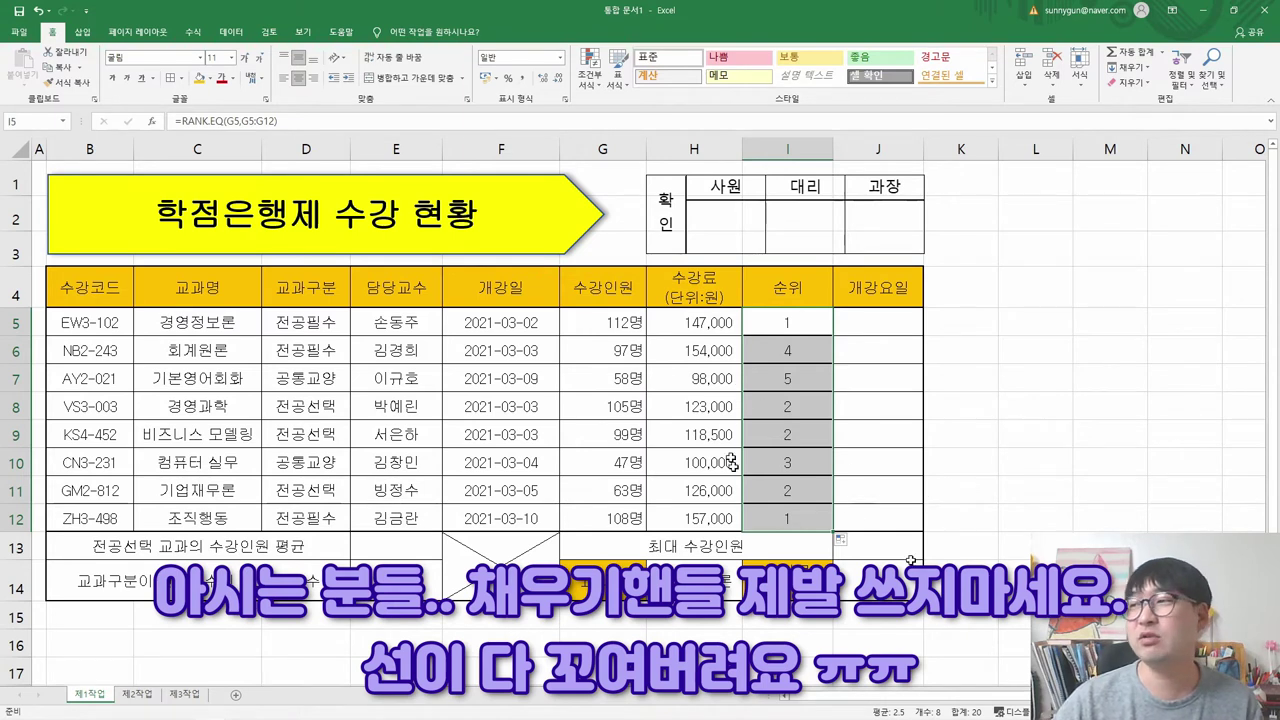
{"action": "left_click", "coordinate": [690, 405]}
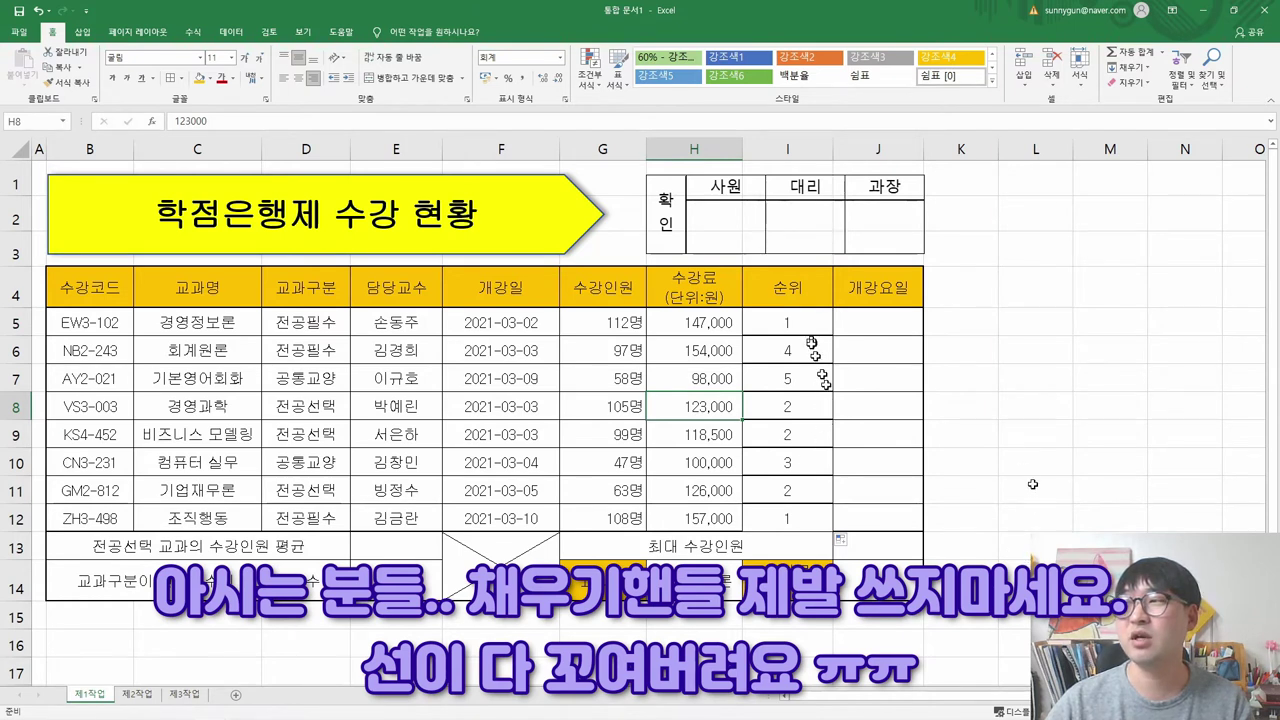
{"action": "left_click_drag", "start_coordinate": [812, 408], "coordinate": [807, 432]}
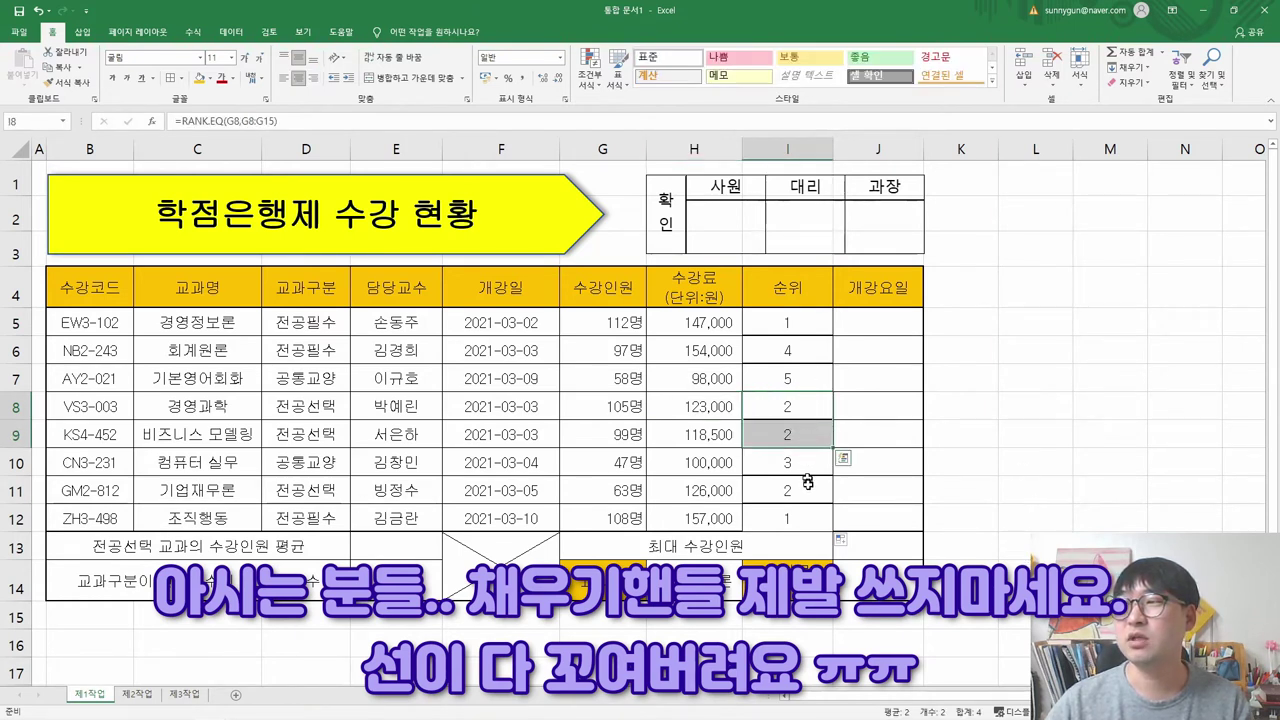
{"action": "left_click_drag", "start_coordinate": [625, 408], "coordinate": [622, 462]}
{"action": "left_click_drag", "start_coordinate": [787, 408], "coordinate": [787, 434]}
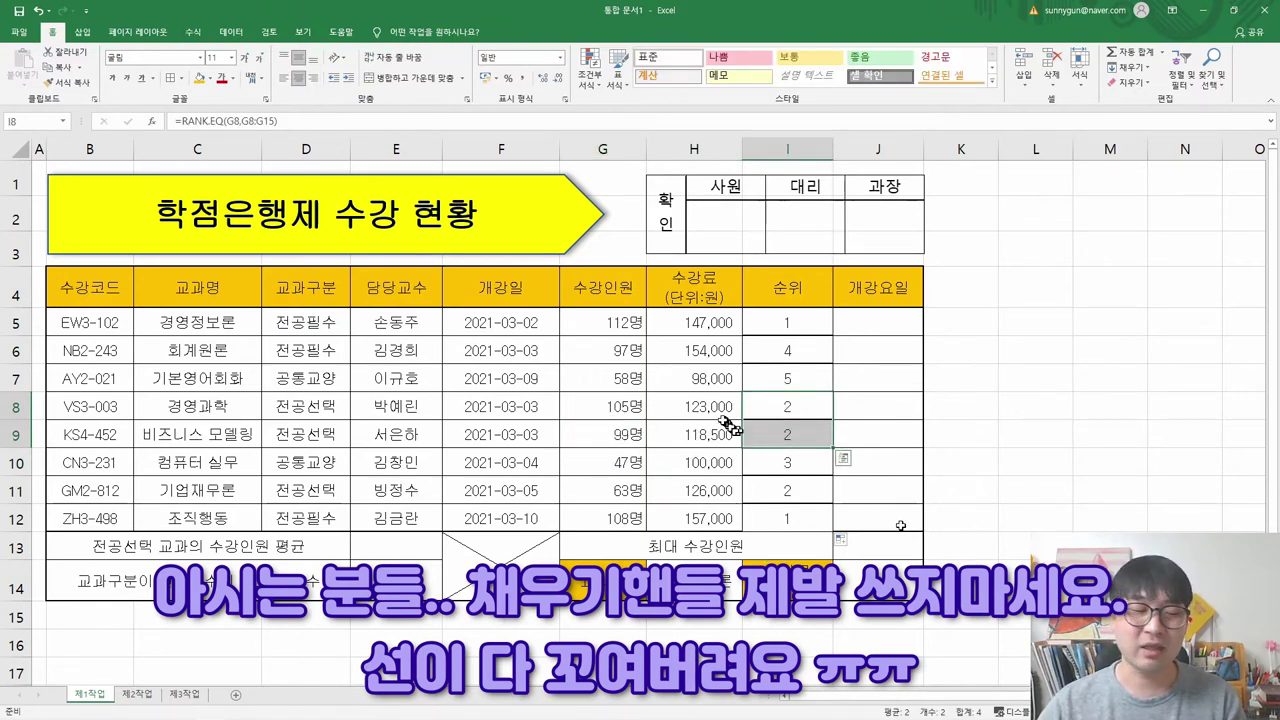
{"action": "left_click", "coordinate": [37, 12]}
{"action": "left_click", "coordinate": [37, 12]}
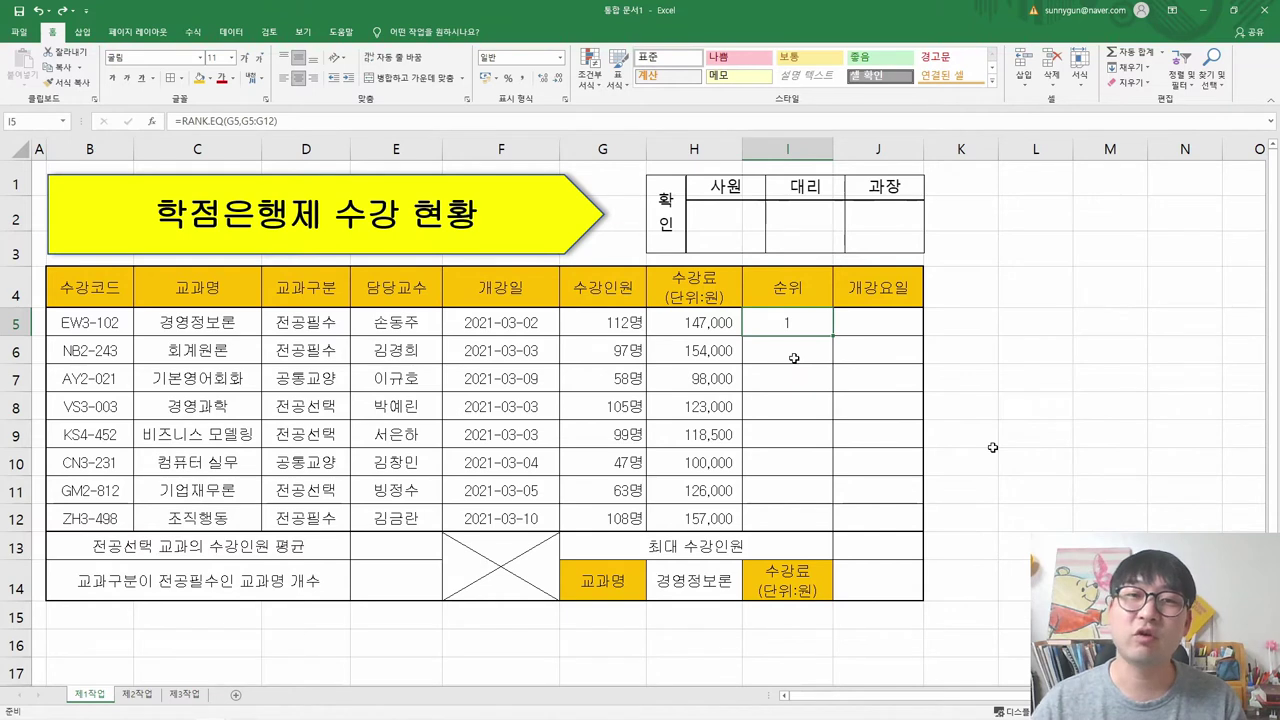
- Copy the formula in I5 and paste it as formulas only into I6:I12
{"action": "right_click", "coordinate": [805, 325]}
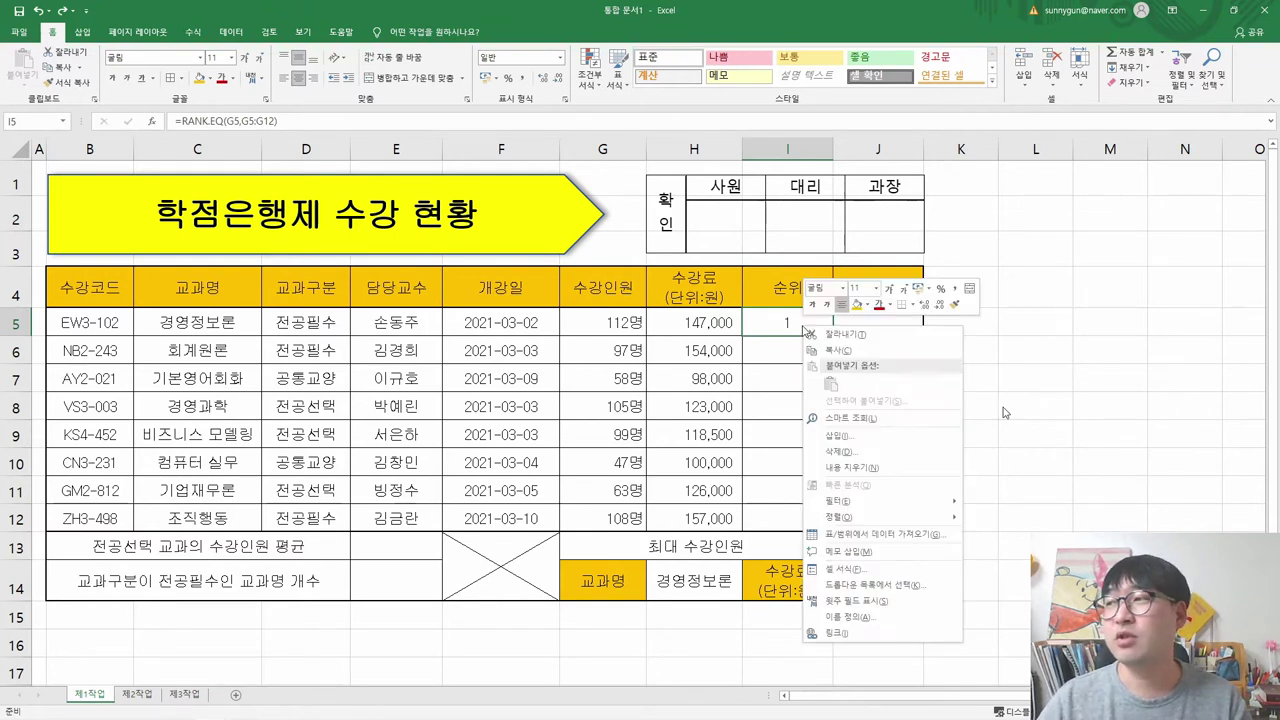
{"action": "left_click", "coordinate": [837, 352]}
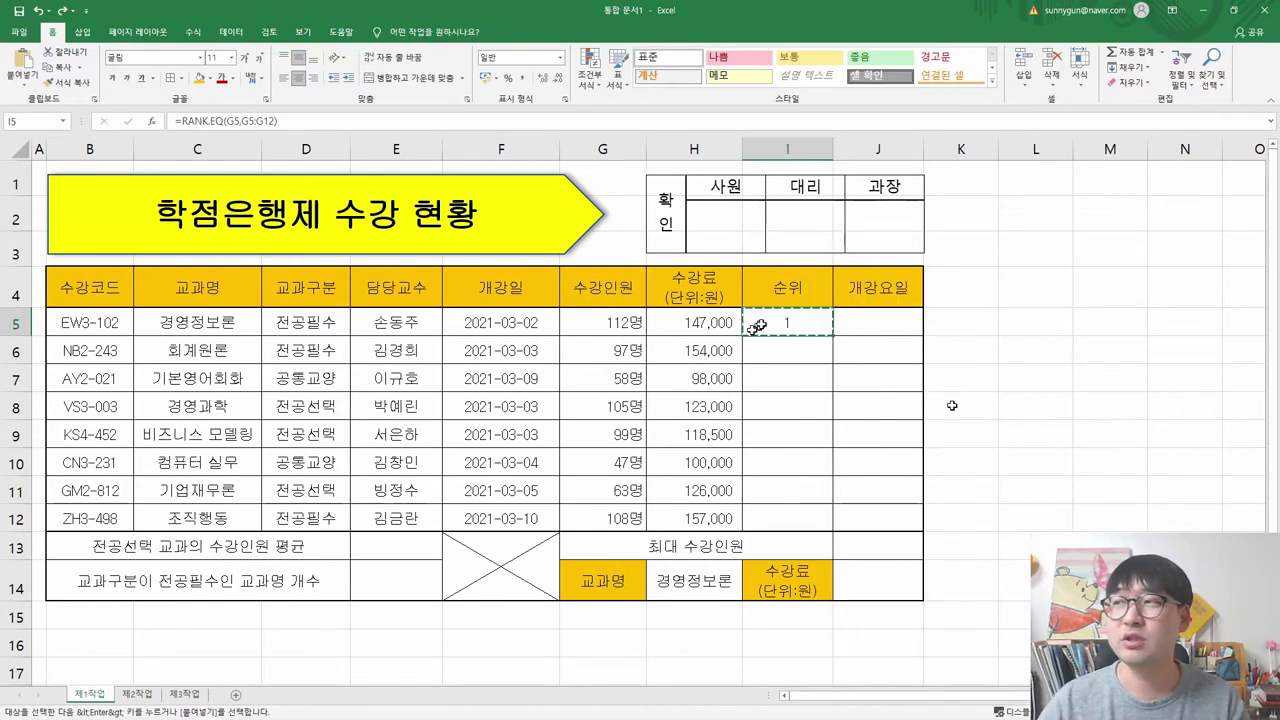
{"action": "left_click_drag", "start_coordinate": [780, 350], "coordinate": [756, 518]}
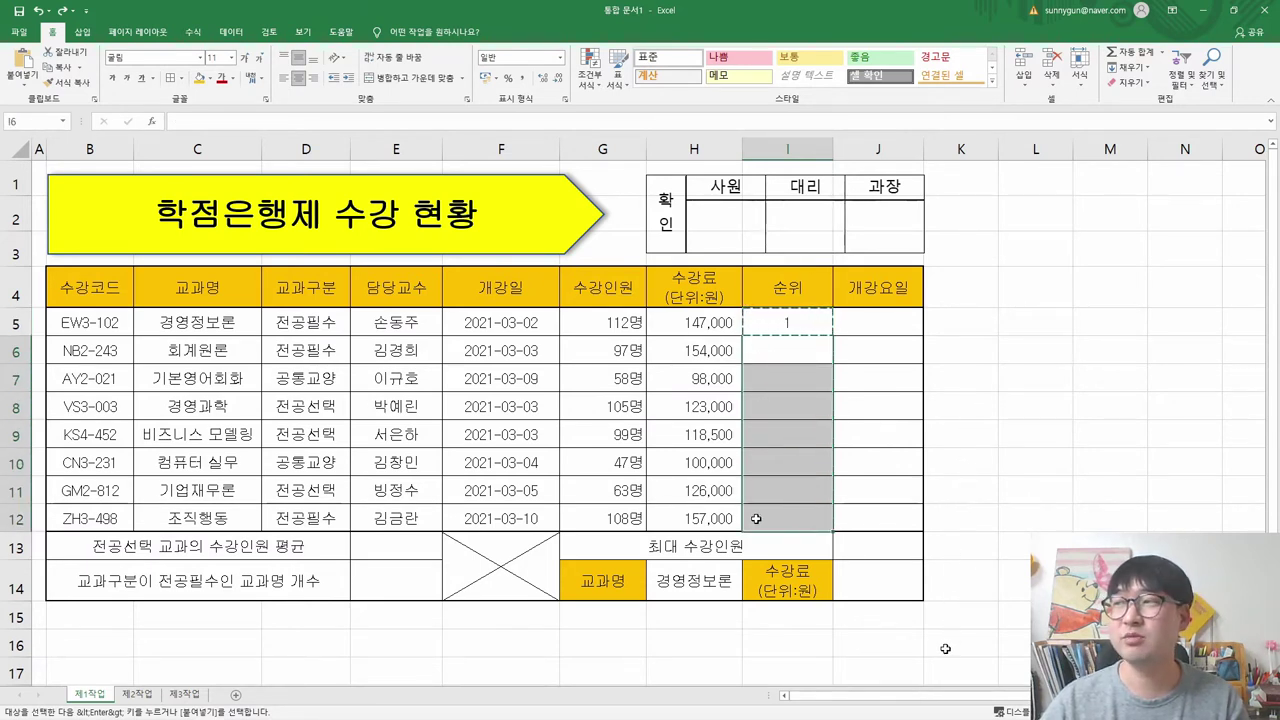
{"action": "right_click", "coordinate": [781, 350]}
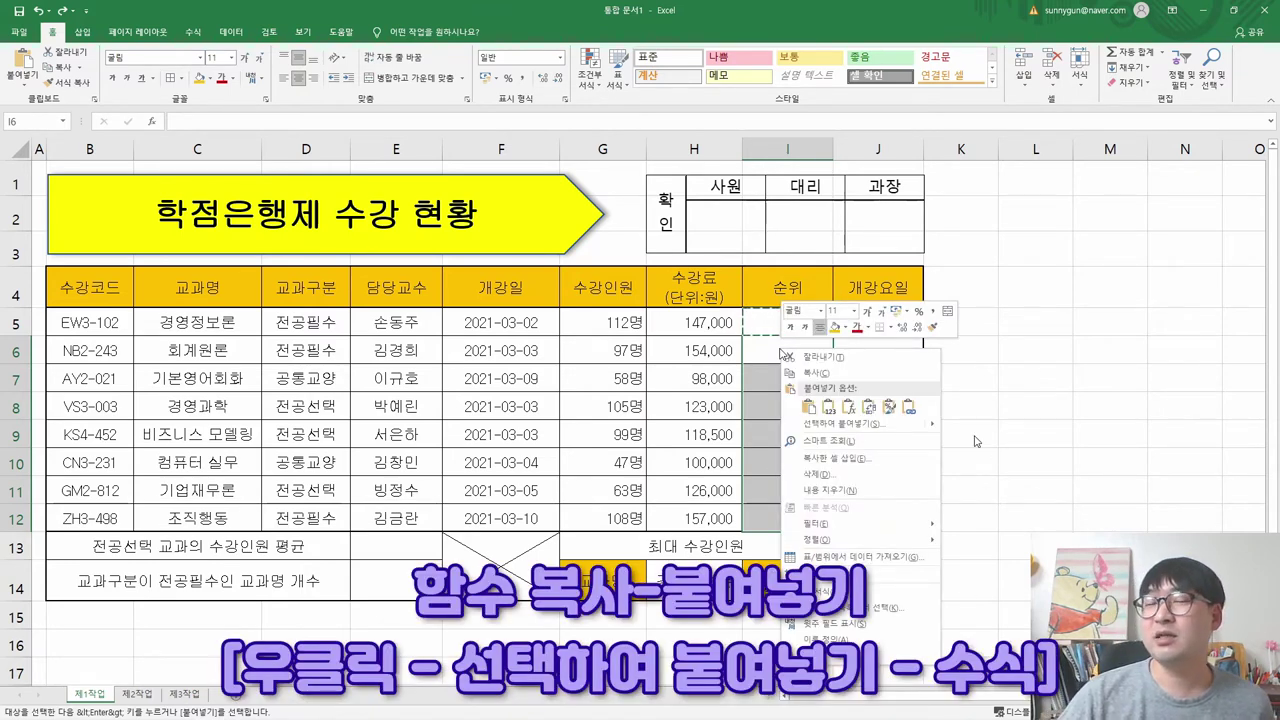
{"action": "left_click", "coordinate": [845, 407]}
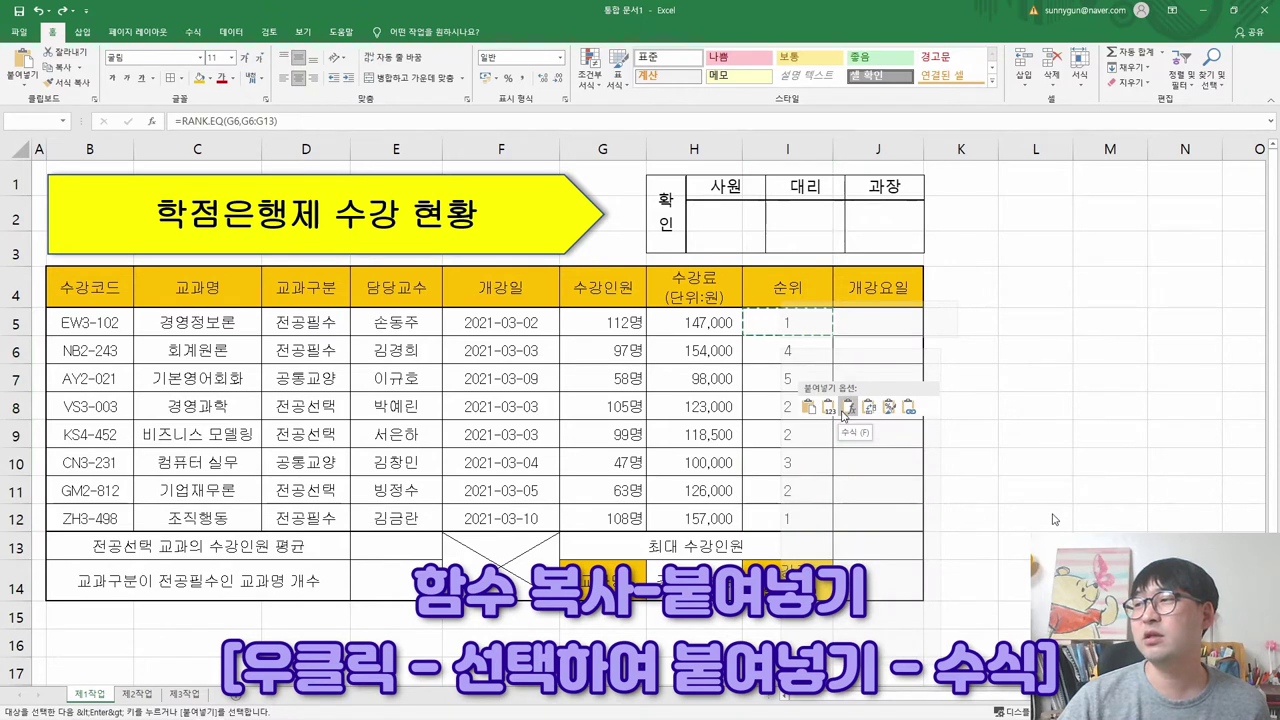
{"action": "left_click", "coordinate": [848, 407]}
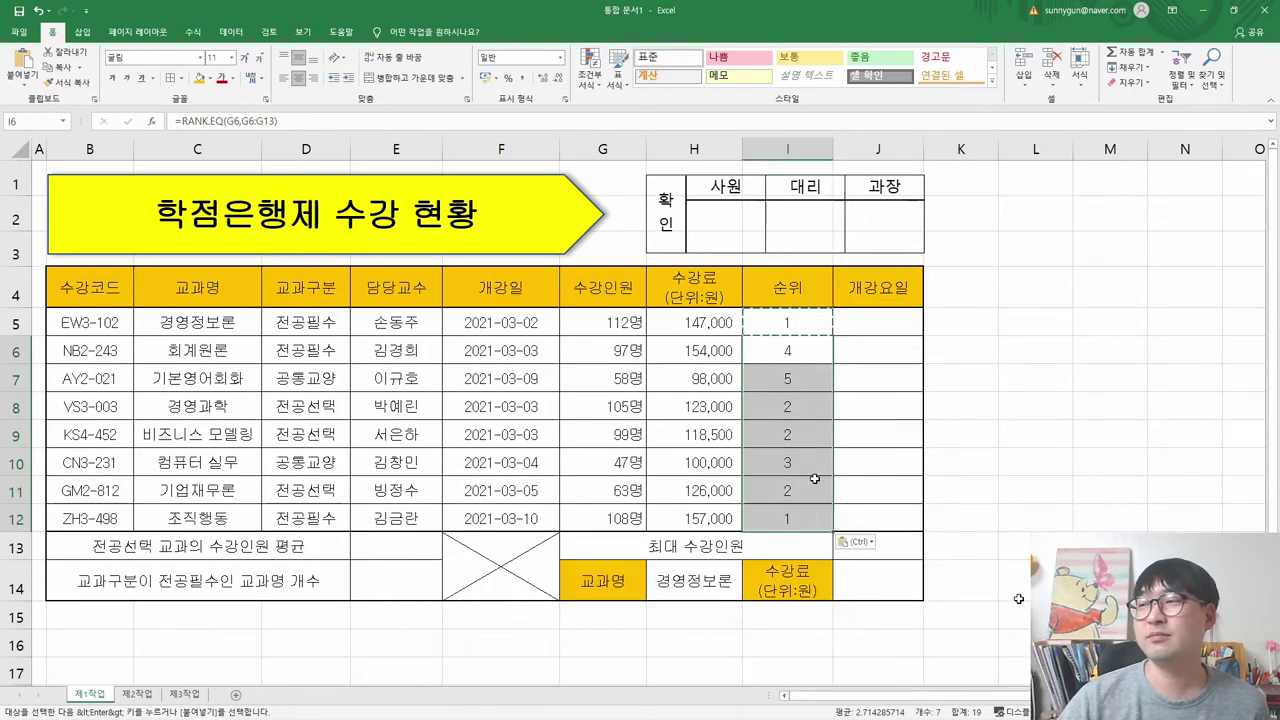
- Inspect the pasted 순위 results and their reference ranges in cells I8, I9, I11 and I12
{"action": "left_click", "coordinate": [700, 434]}
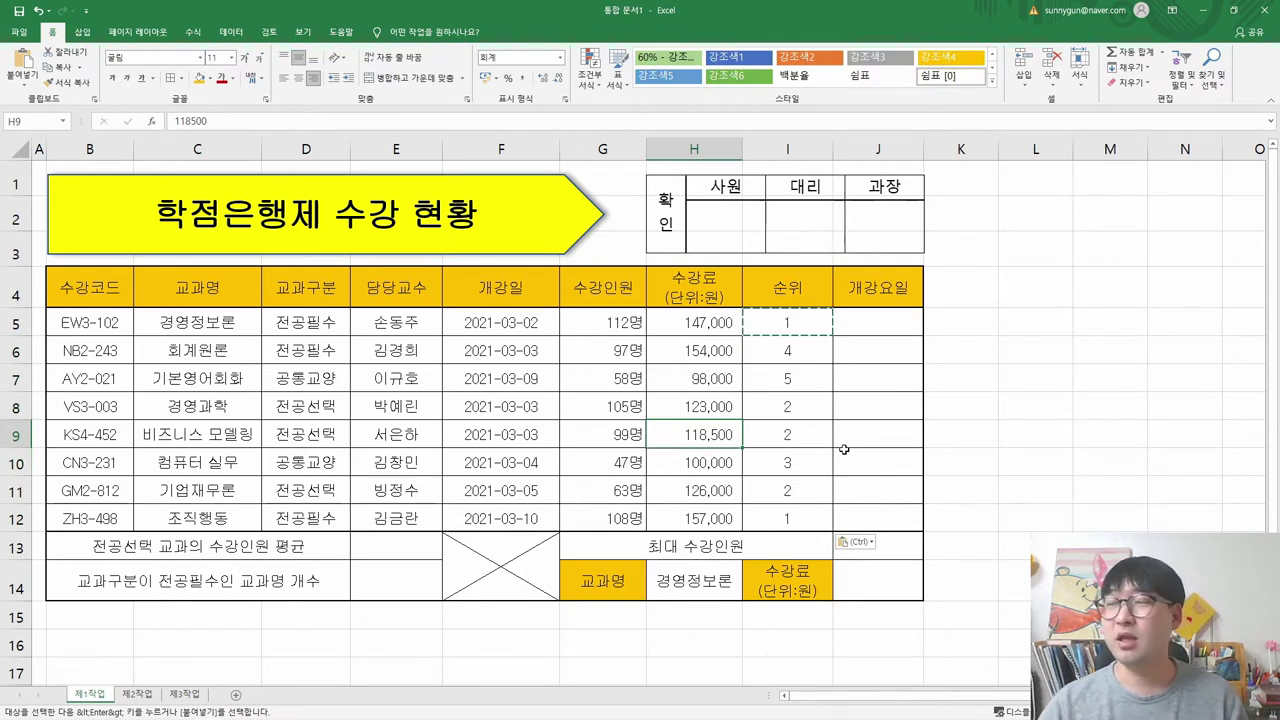
{"action": "left_click", "coordinate": [806, 407]}
{"action": "left_click", "coordinate": [808, 435]}
{"action": "left_click", "coordinate": [803, 492]}
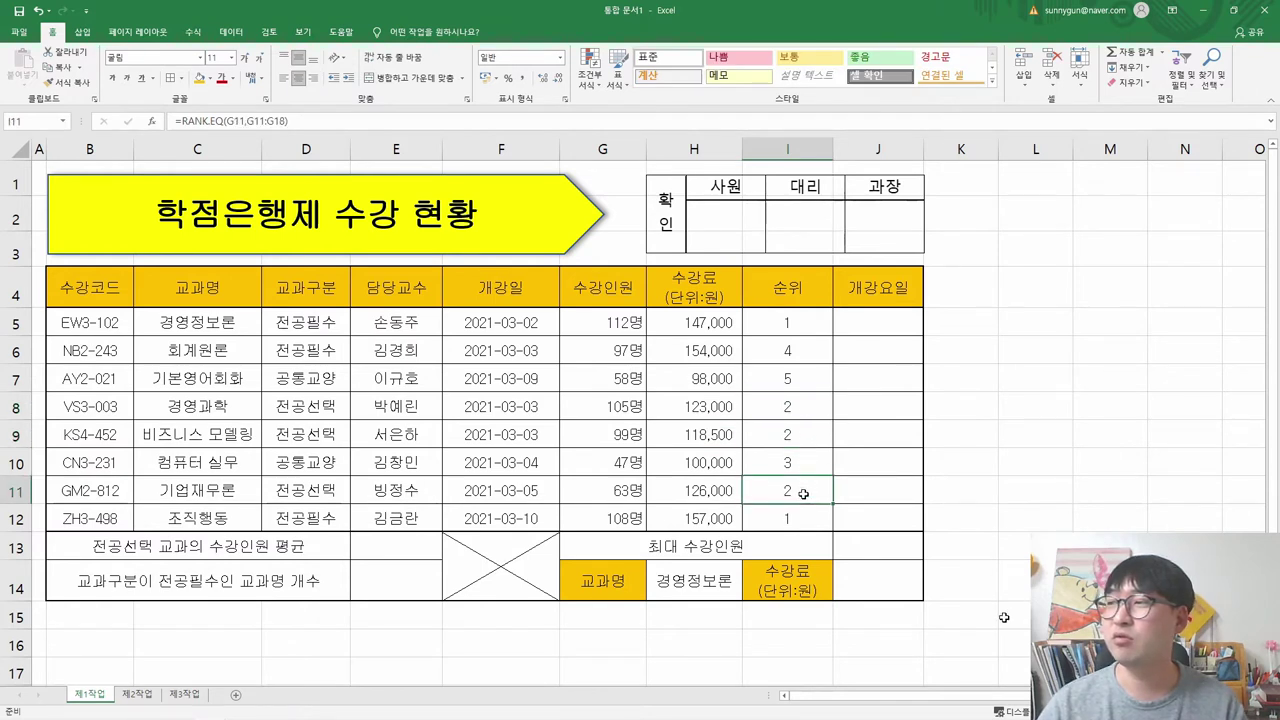
{"action": "left_click", "coordinate": [796, 520]}
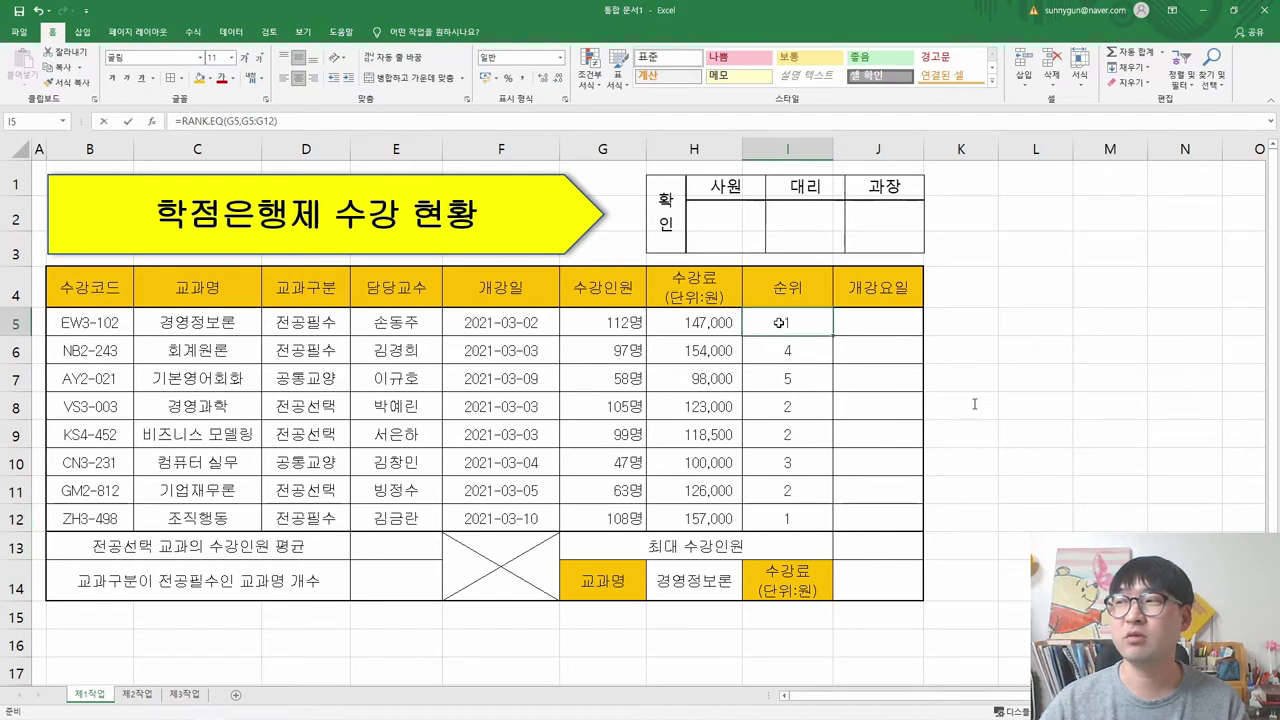
- Compare the reference ranges used by the RANK.EQ formulas in cells I5 and I6
{"action": "double_click", "coordinate": [787, 322]}
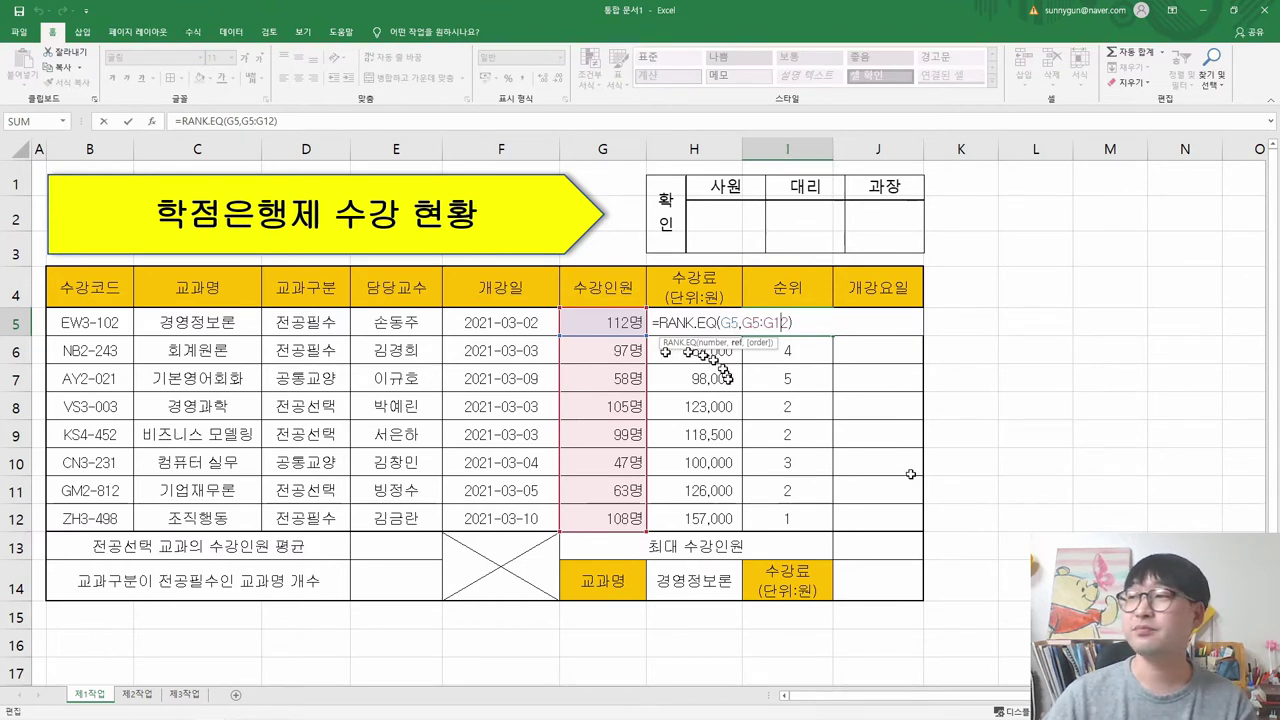
{"action": "key", "text": "ctrl+Return"}
{"action": "double_click", "coordinate": [810, 352]}
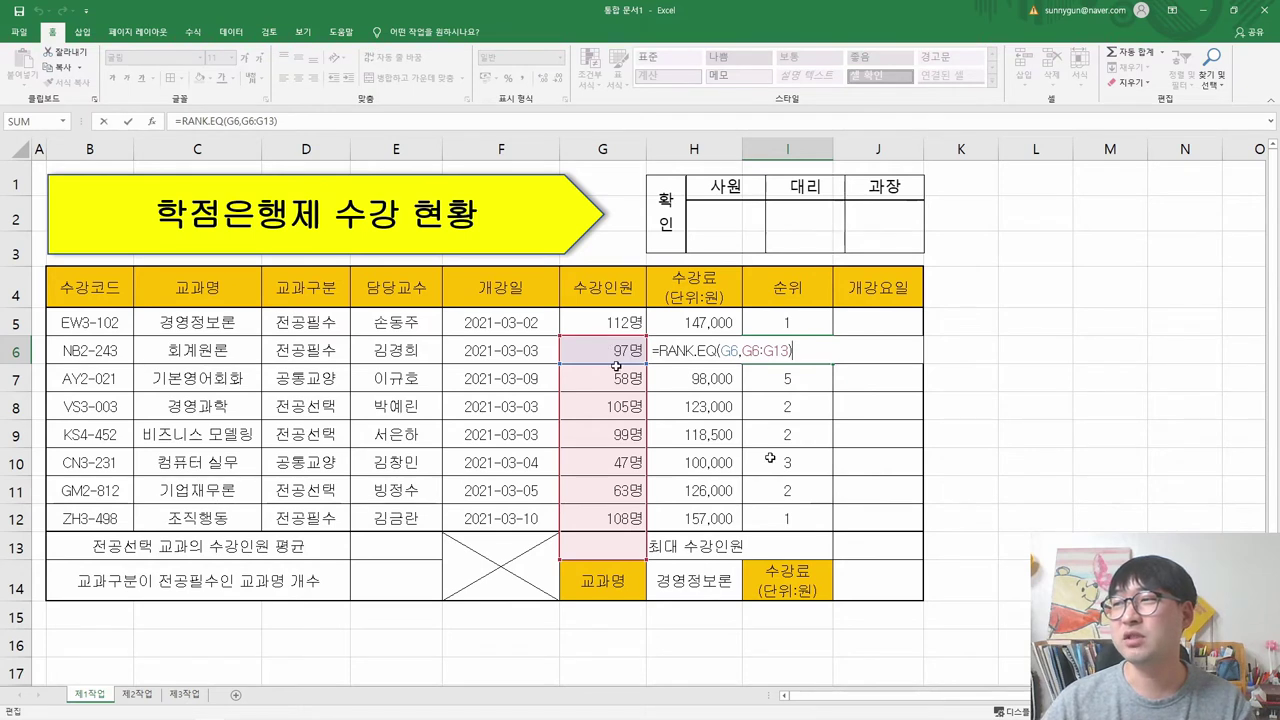
{"action": "key", "text": "Escape"}
{"action": "key", "text": "Up"}
{"action": "key", "text": "F2"}
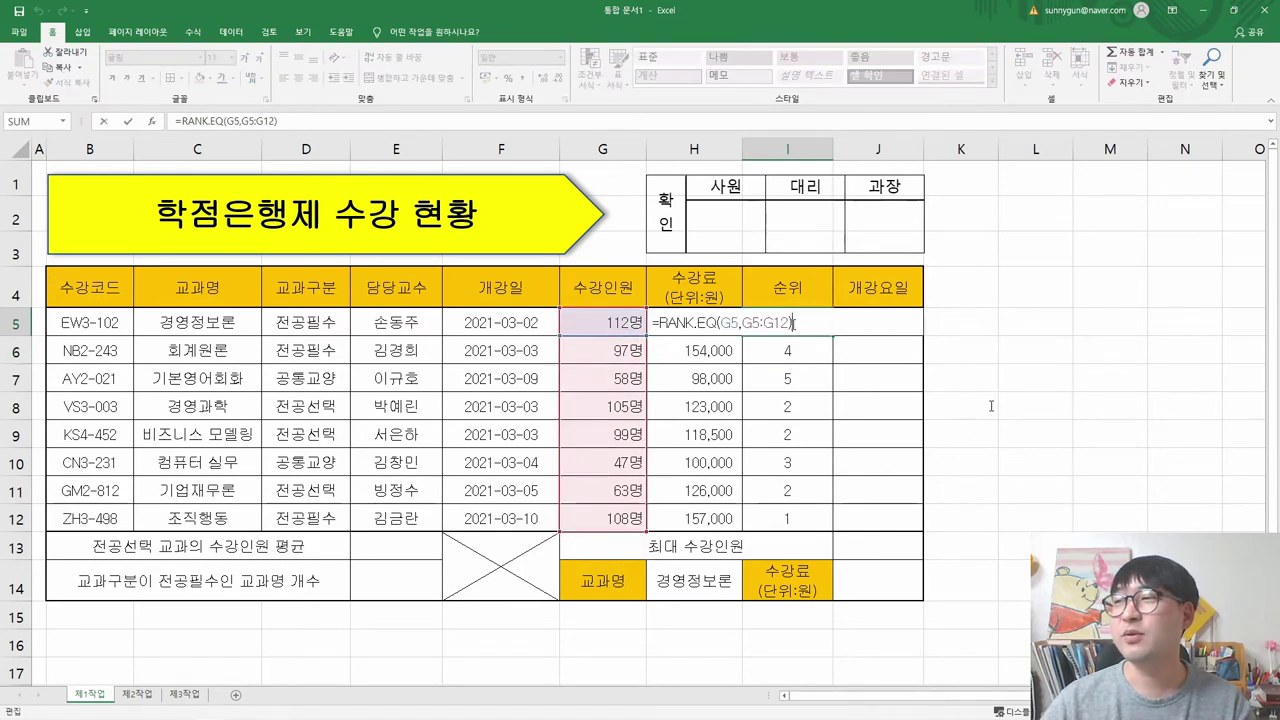
{"action": "key", "text": "Escape"}
{"action": "key", "text": "Down"}
{"action": "key", "text": "F2"}
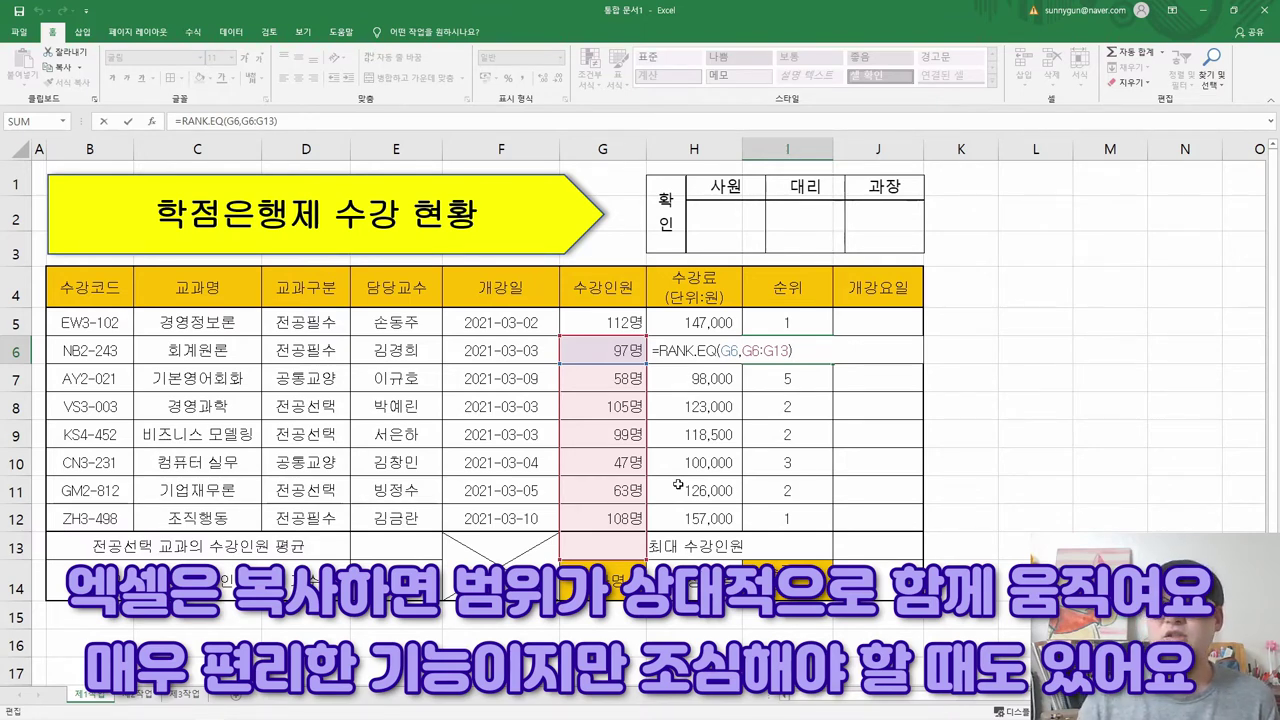
{"action": "key", "text": "ctrl+Return"}
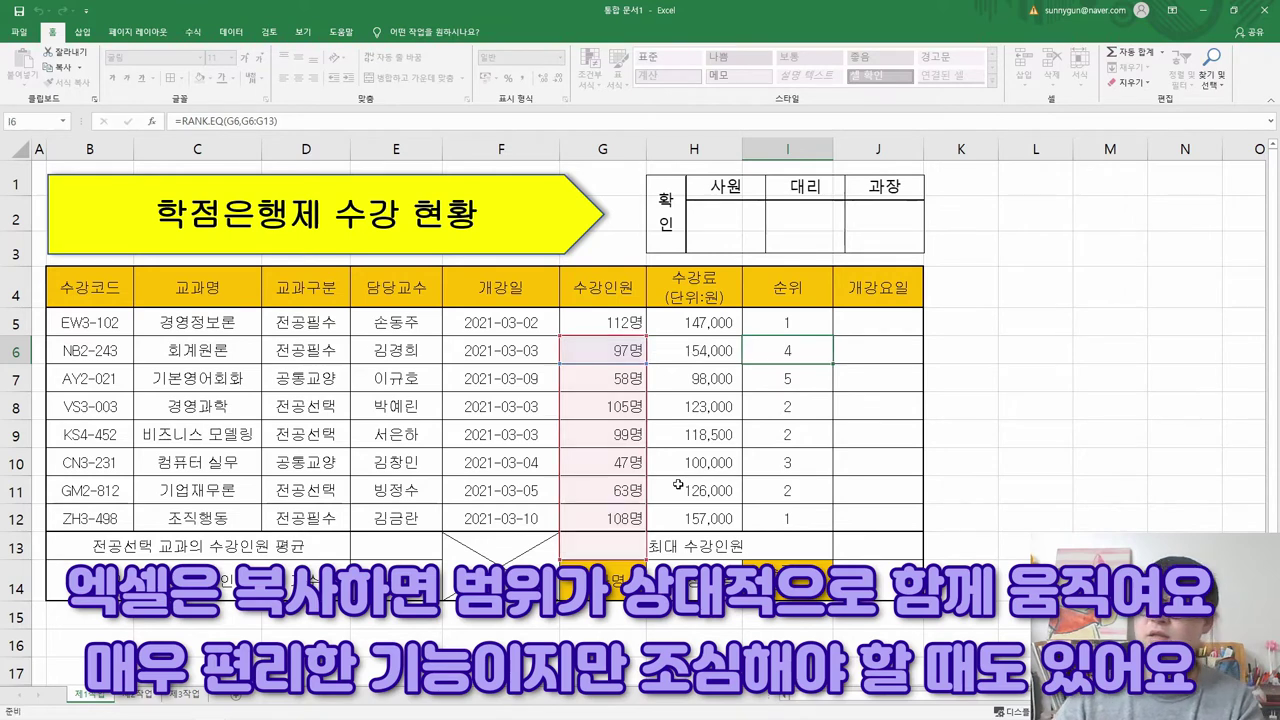
- Try to move the reference range of the RANK.EQ formula in I6 to G5:G12, and discard the edit
{"action": "left_click", "coordinate": [805, 325]}
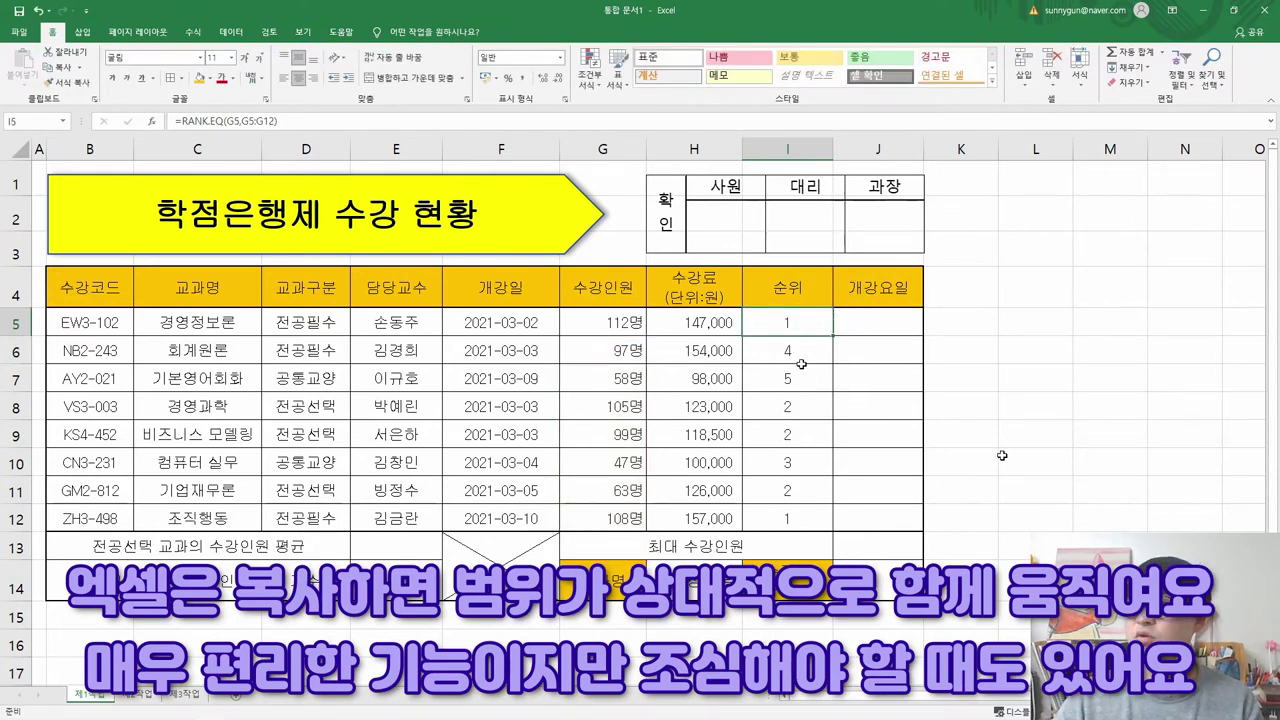
{"action": "left_click_drag", "start_coordinate": [802, 330], "coordinate": [803, 360]}
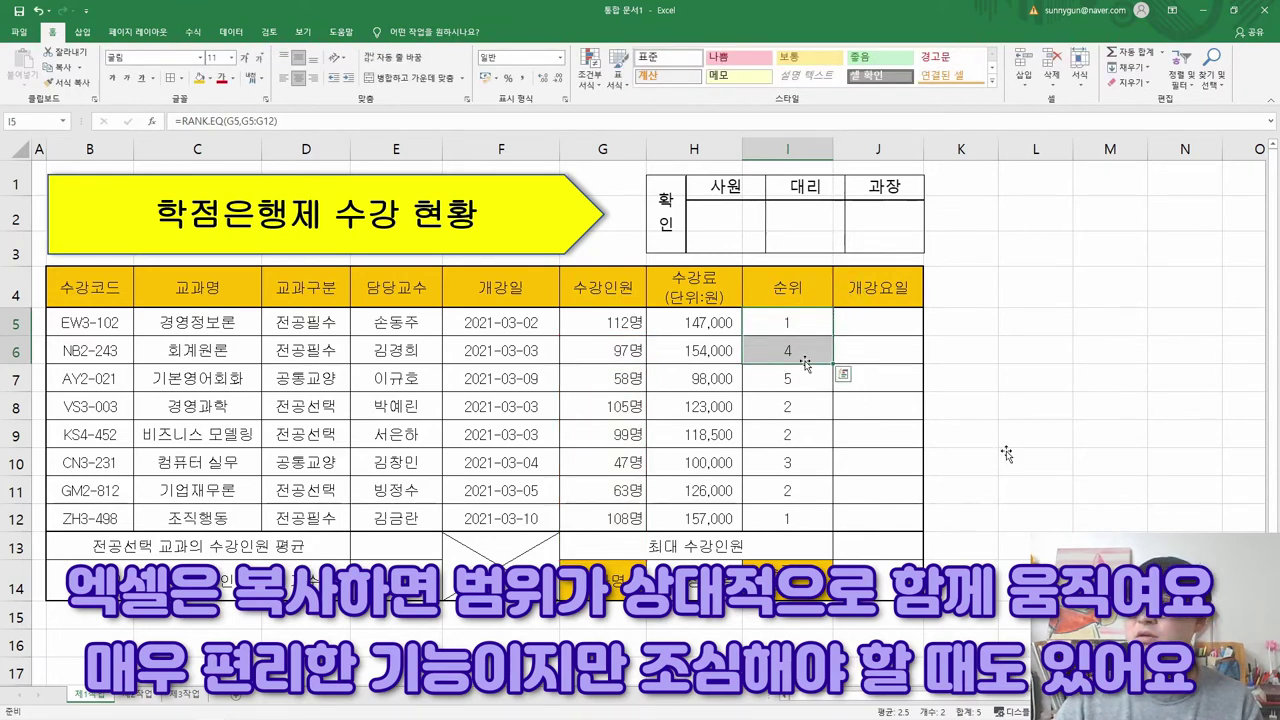
{"action": "double_click", "coordinate": [805, 352]}
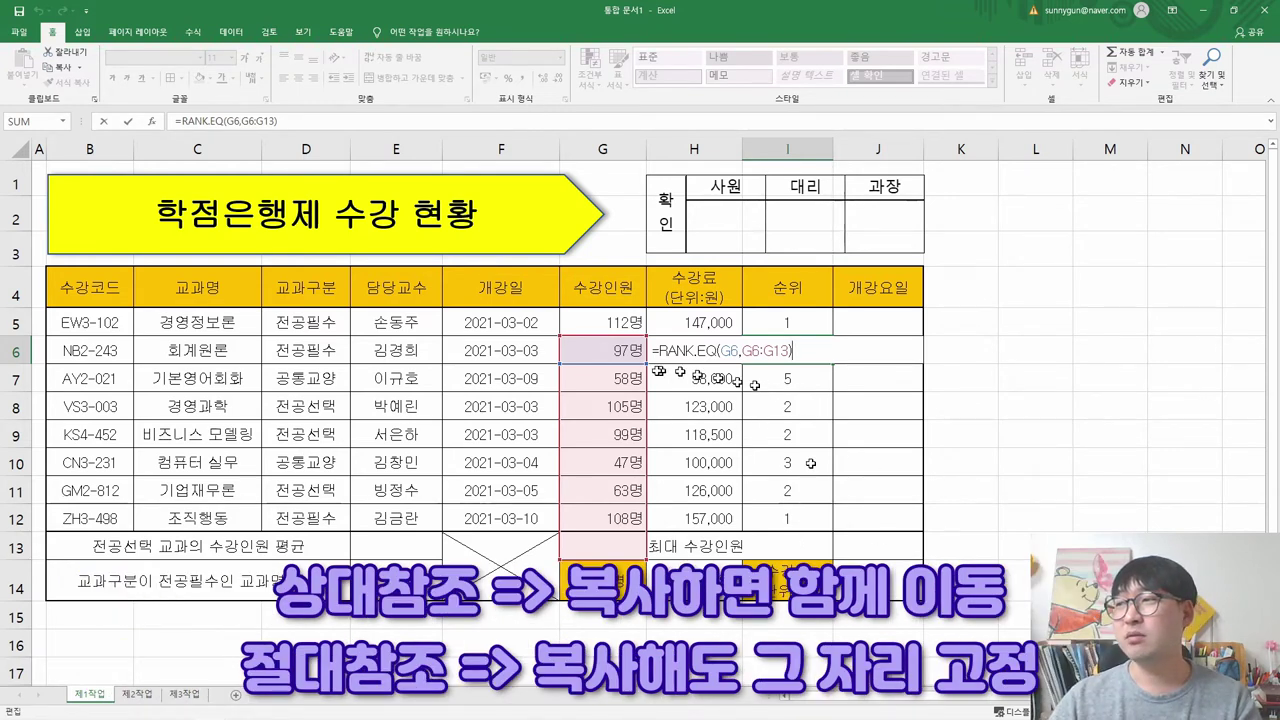
{"action": "left_click", "coordinate": [622, 355]}
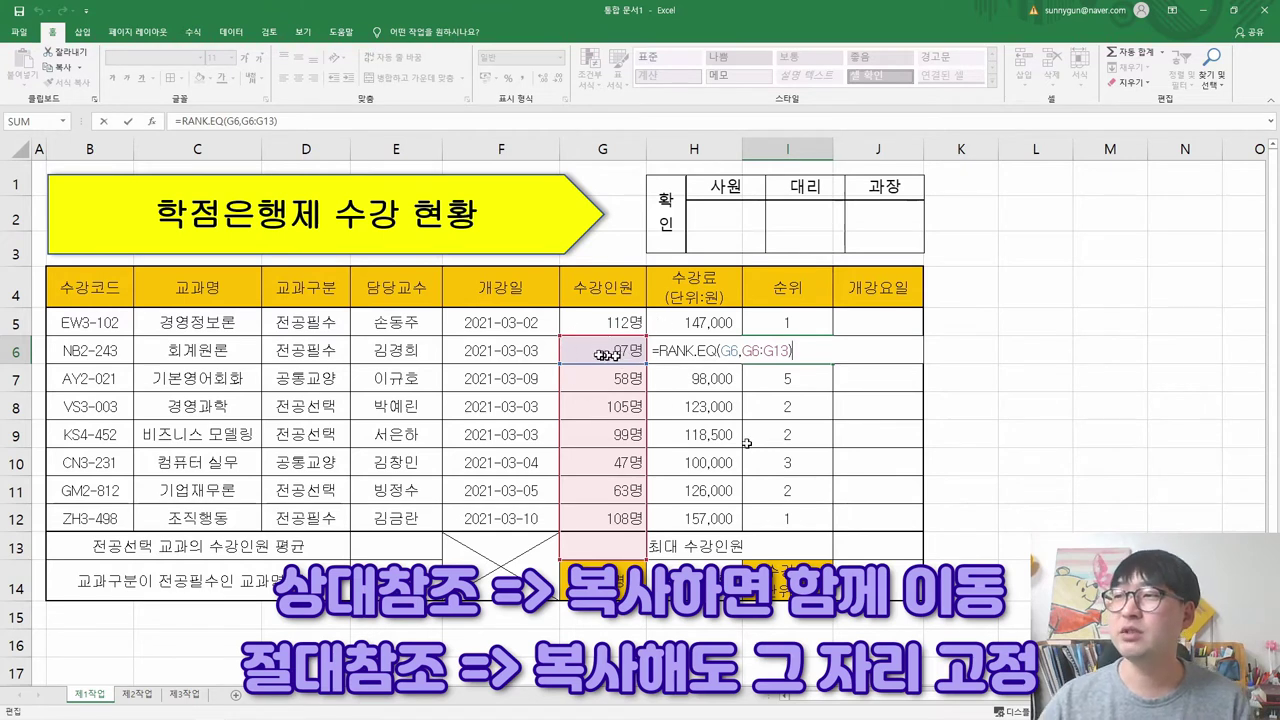
{"action": "left_click", "coordinate": [594, 355]}
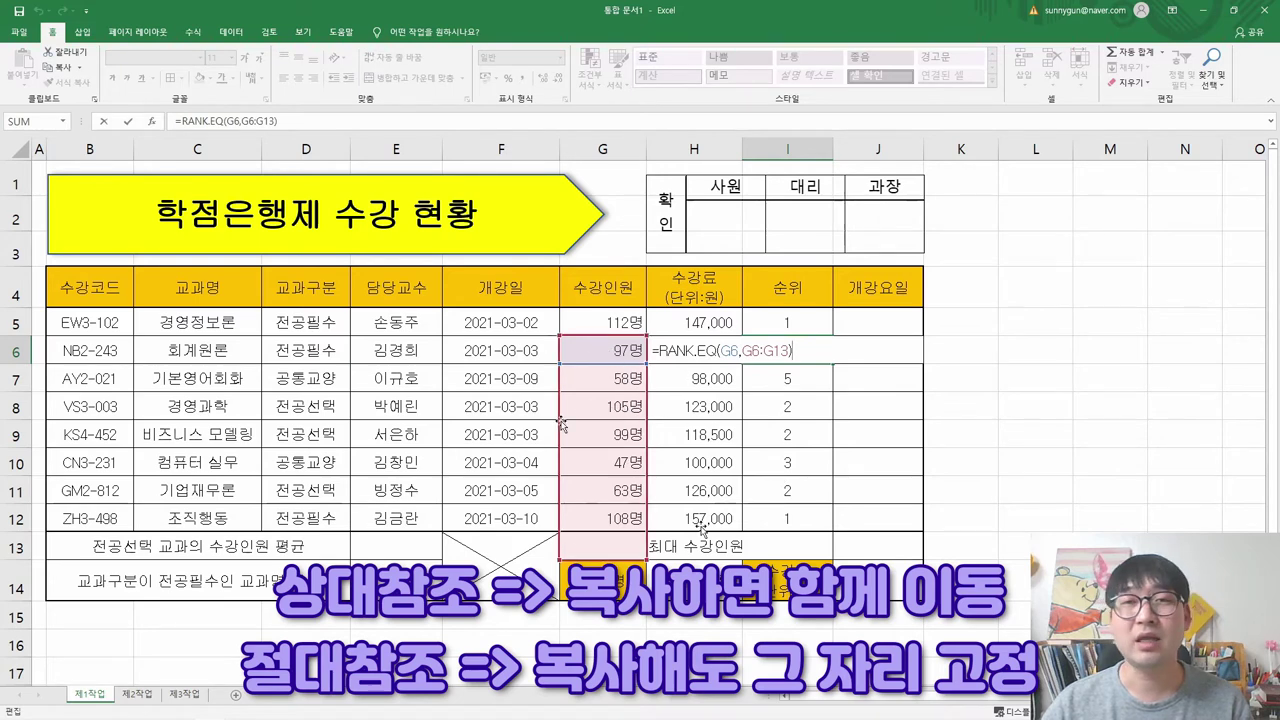
{"action": "left_click_drag", "start_coordinate": [561, 424], "coordinate": [645, 412]}
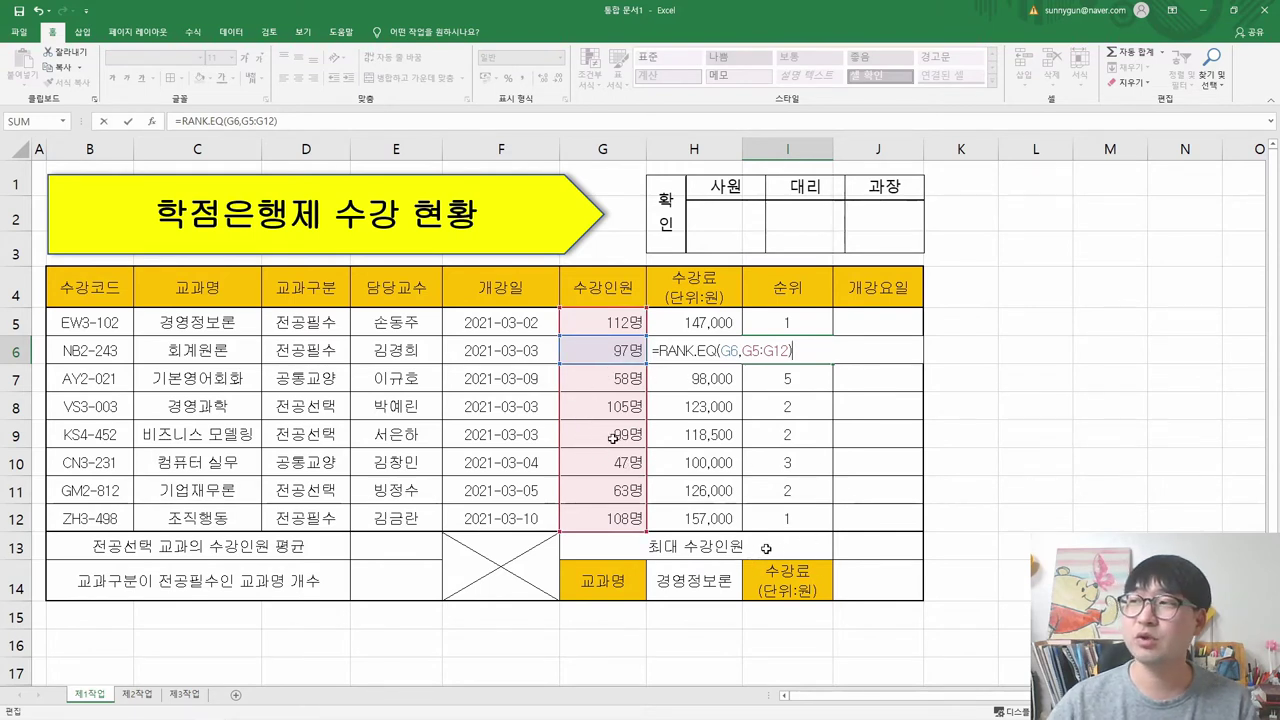
{"action": "key", "text": "ctrl+Return"}
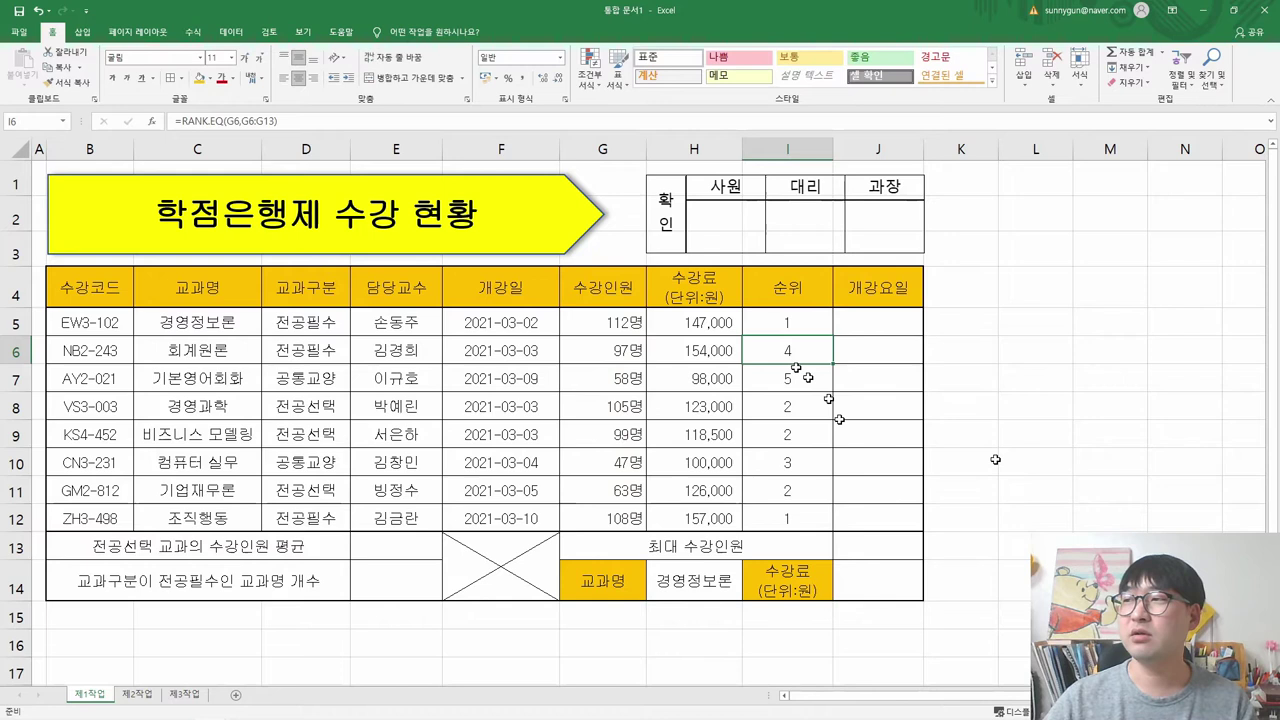
- Undo the formula paste in I6:I12, keeping only the original formula in I5
{"action": "left_click", "coordinate": [37, 10]}
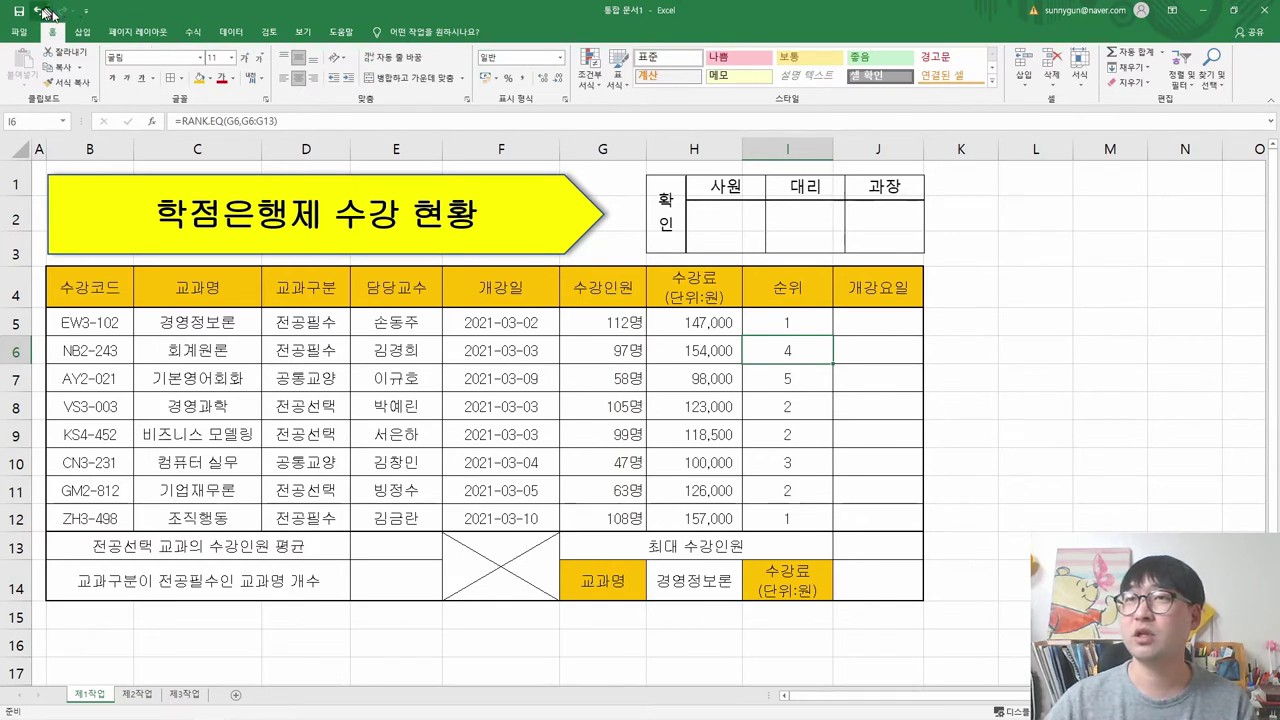
{"action": "left_click", "coordinate": [787, 322]}
{"action": "key", "text": "ctrl+c"}
{"action": "left_click_drag", "start_coordinate": [787, 350], "coordinate": [787, 518]}
{"action": "left_click", "coordinate": [817, 330]}
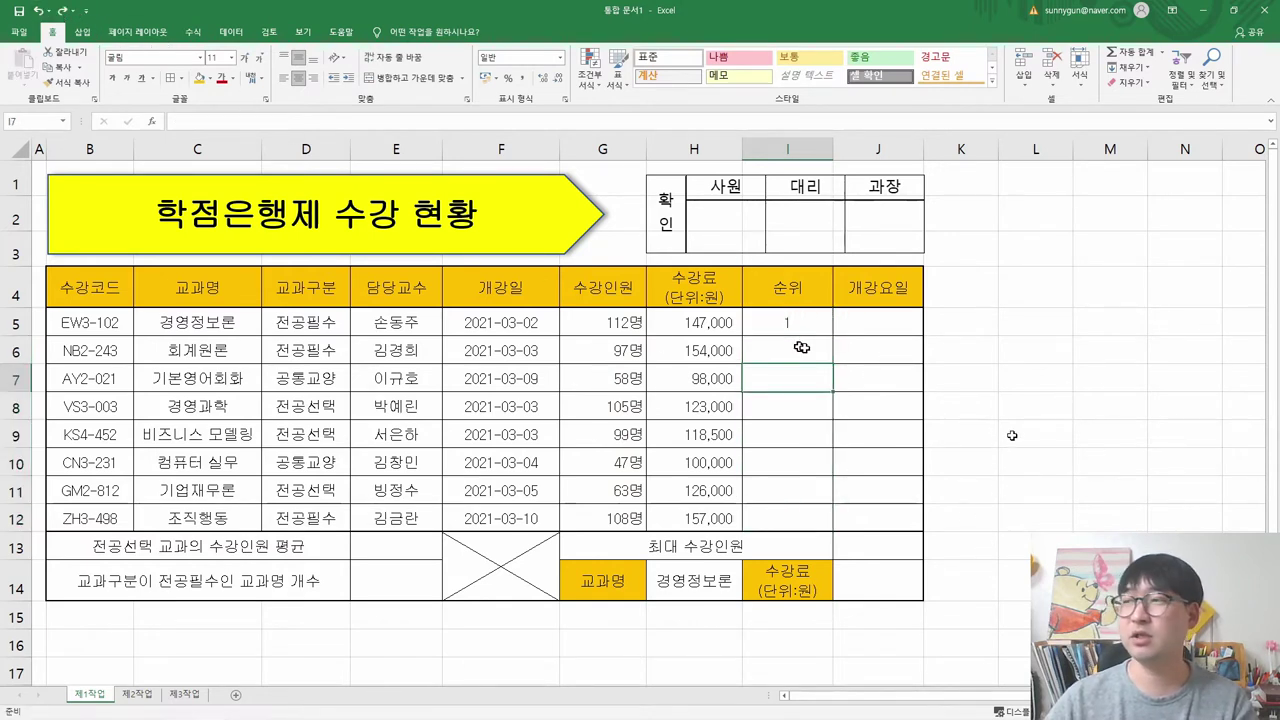
{"action": "key", "text": "Escape"}
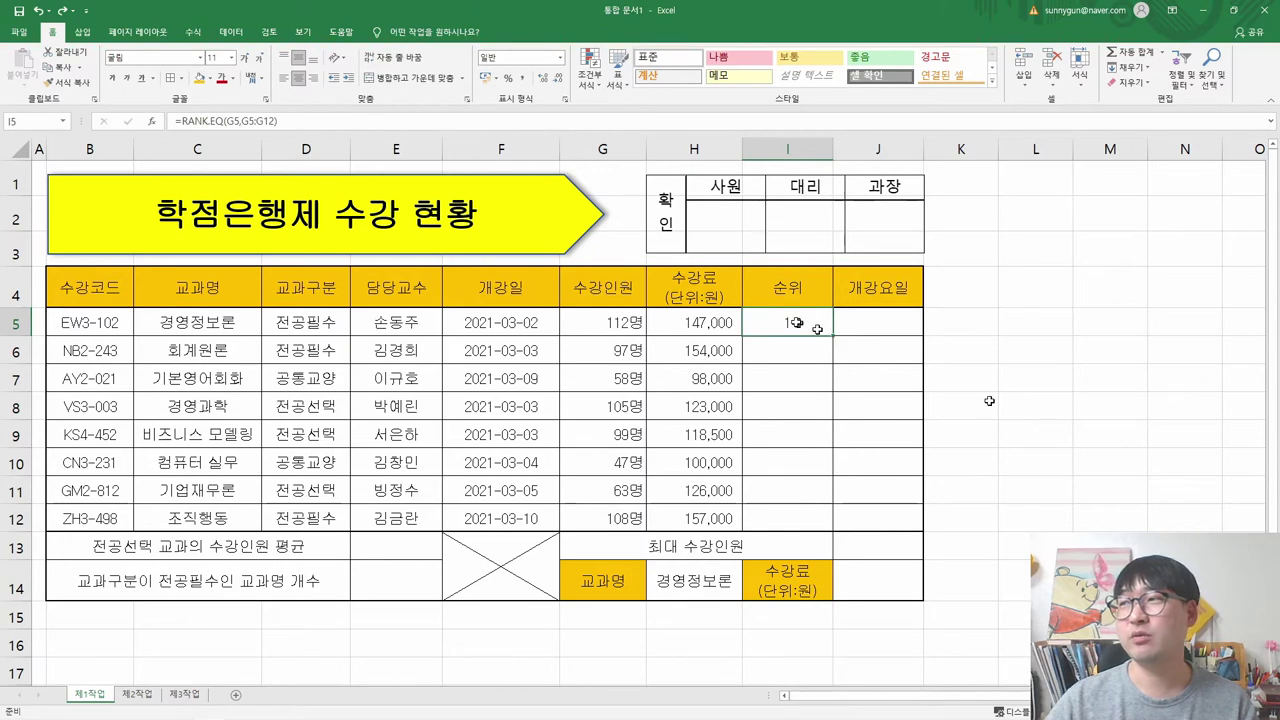
- Reopen the function arguments of the RANK.EQ formula in I5 and set Ref to the absolute range $G$5:$G$12
{"action": "left_click", "coordinate": [152, 120]}
{"action": "mouse_move", "coordinate": [365, 304]}
{"action": "left_mouse_down"}
{"action": "mouse_move", "coordinate": [382, 299]}
{"action": "mouse_move", "coordinate": [240, 289]}
{"action": "mouse_move", "coordinate": [357, 327]}
{"action": "left_mouse_up"}
{"action": "left_click", "coordinate": [245, 356]}
{"action": "left_click", "coordinate": [243, 358]}
{"action": "left_click", "coordinate": [589, 320]}
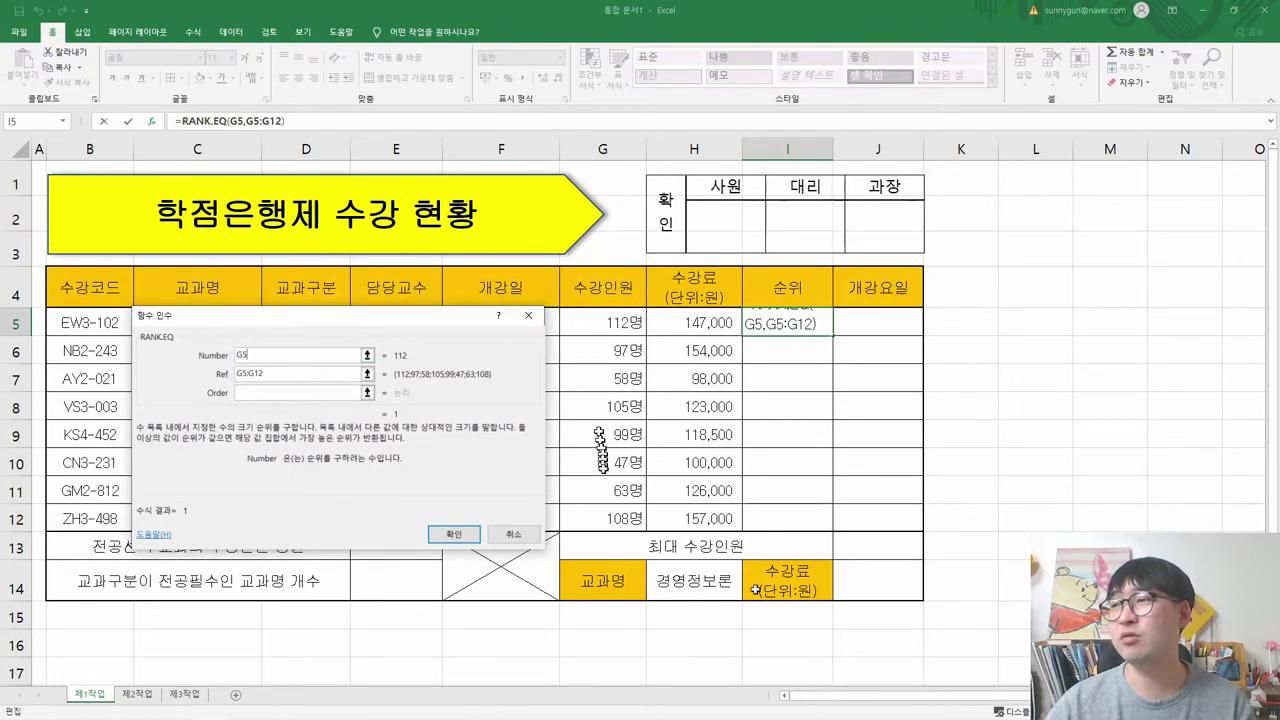
{"action": "left_click", "coordinate": [272, 376]}
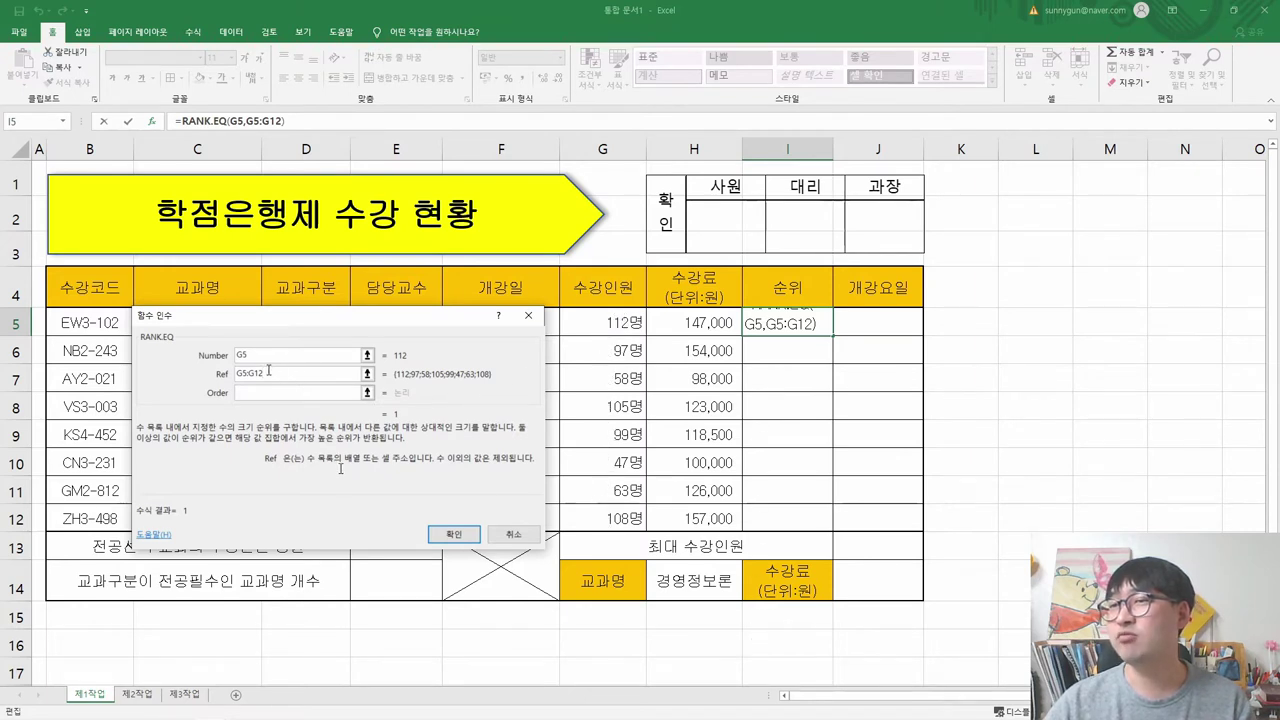
{"action": "left_click_drag", "start_coordinate": [268, 373], "coordinate": [163, 374]}
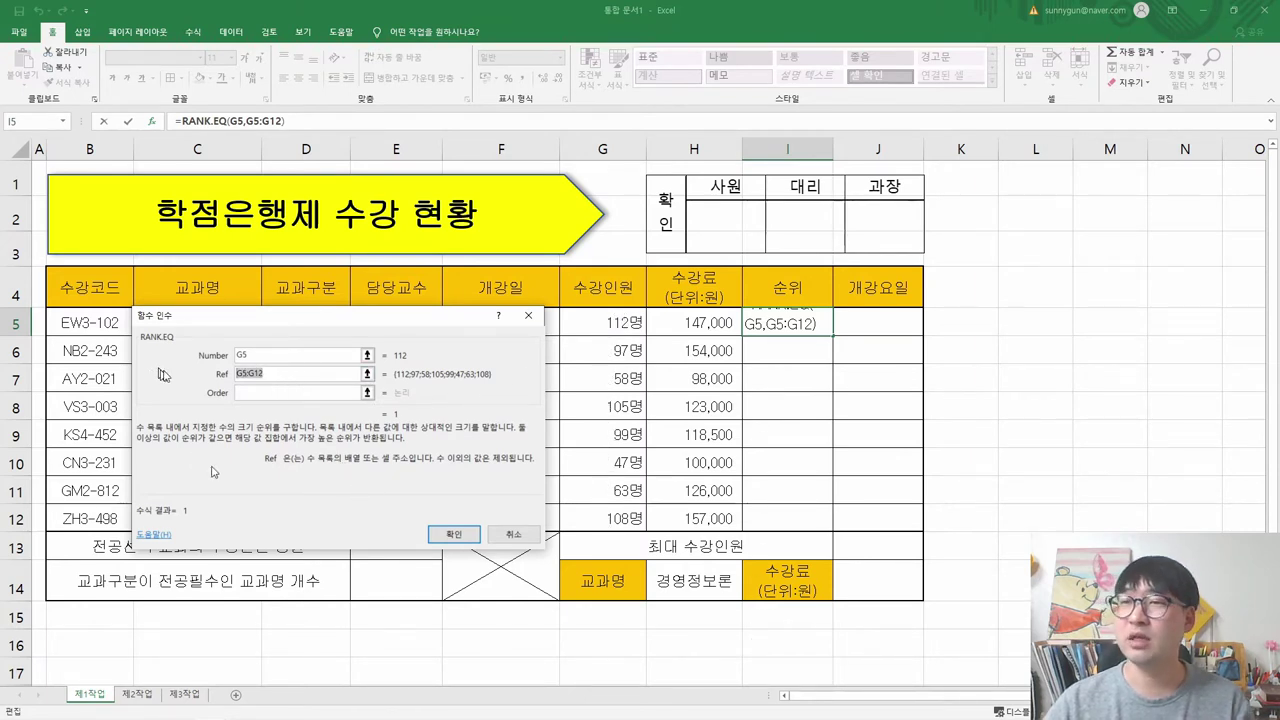
{"action": "left_click_drag", "start_coordinate": [617, 323], "coordinate": [610, 521]}
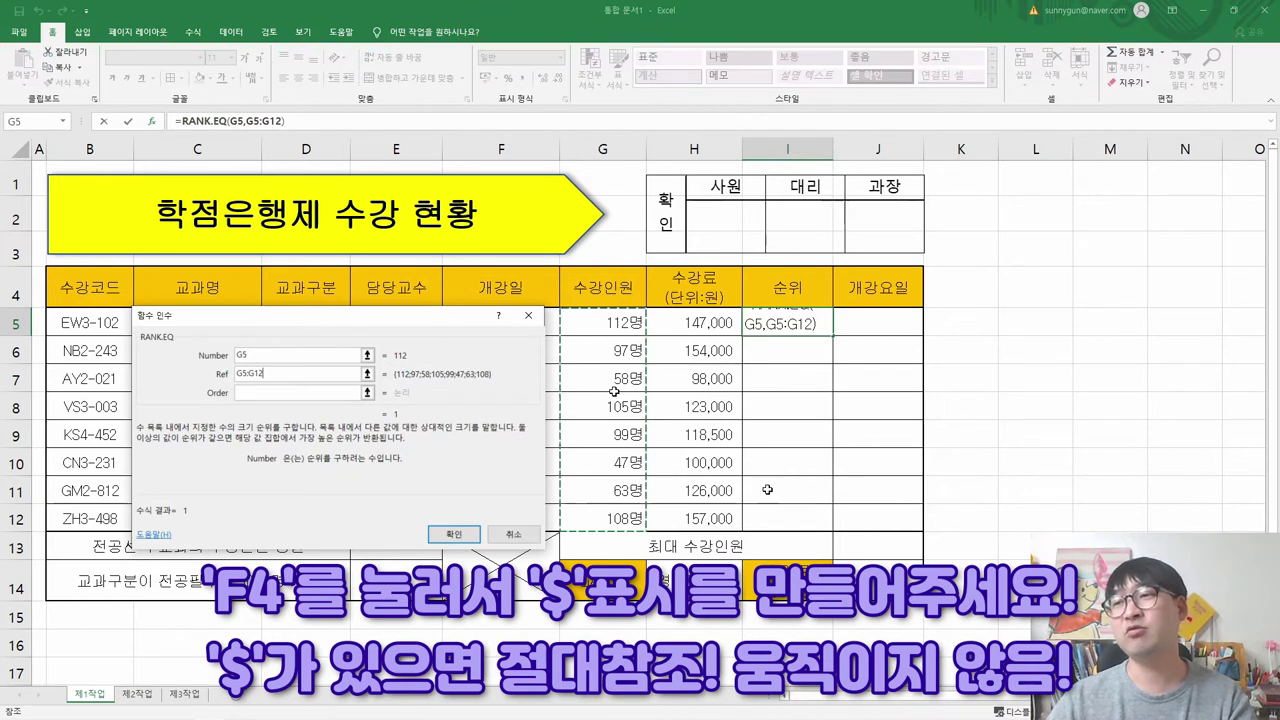
{"action": "key", "text": "F4"}
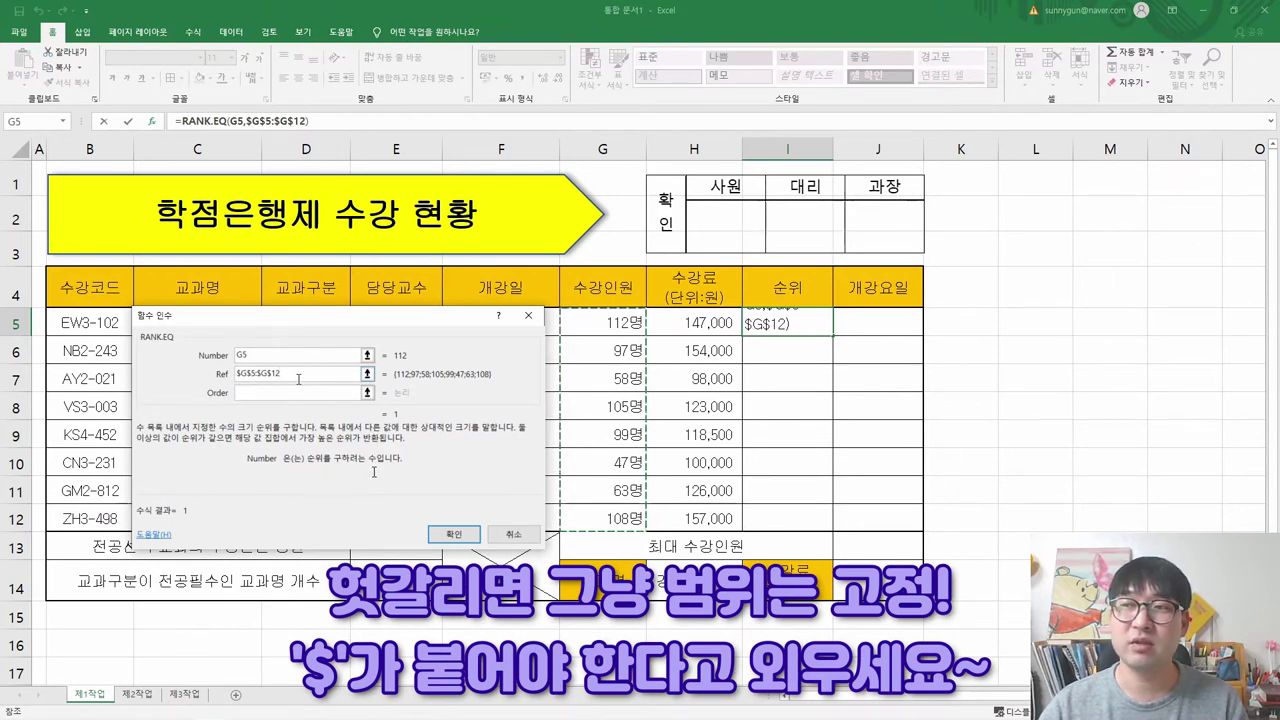
- Reset Ref to G5:G12 and make its end cell and start cell absolute one at a time, giving $G$5:$G$12
{"action": "left_click_drag", "start_coordinate": [290, 376], "coordinate": [222, 369]}
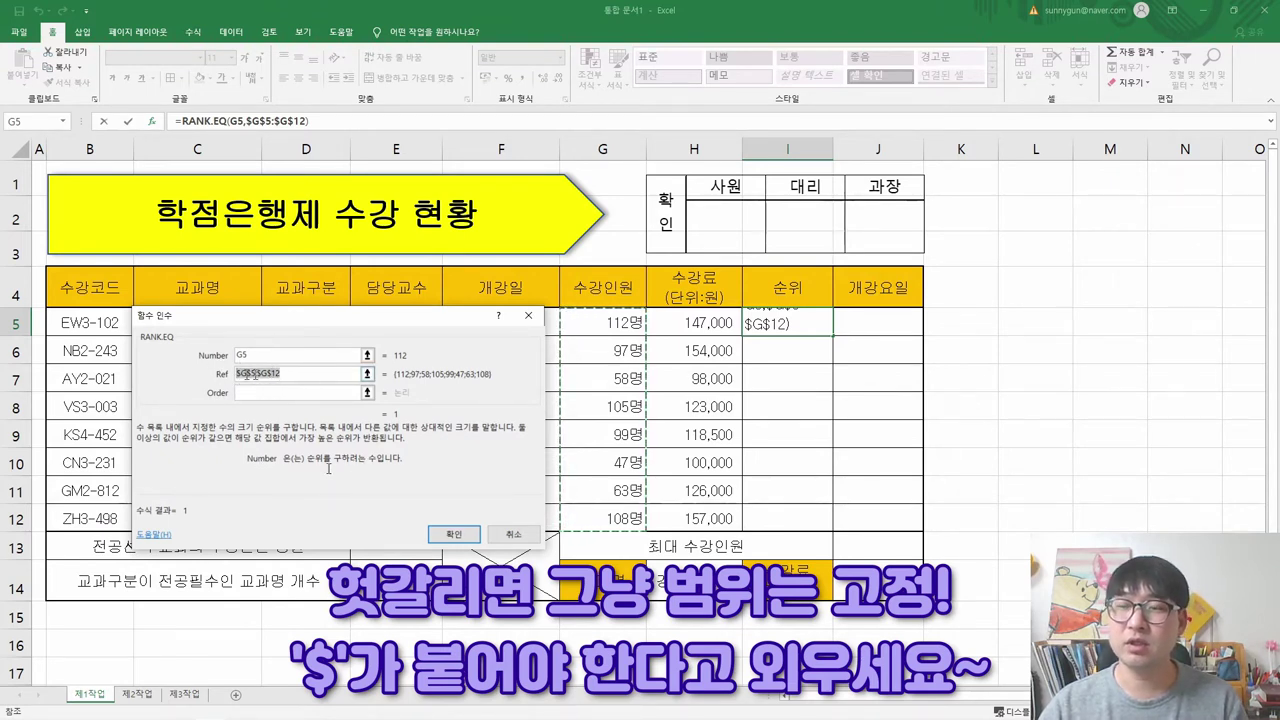
{"action": "left_click_drag", "start_coordinate": [605, 322], "coordinate": [608, 518]}
{"action": "left_click", "coordinate": [280, 374]}
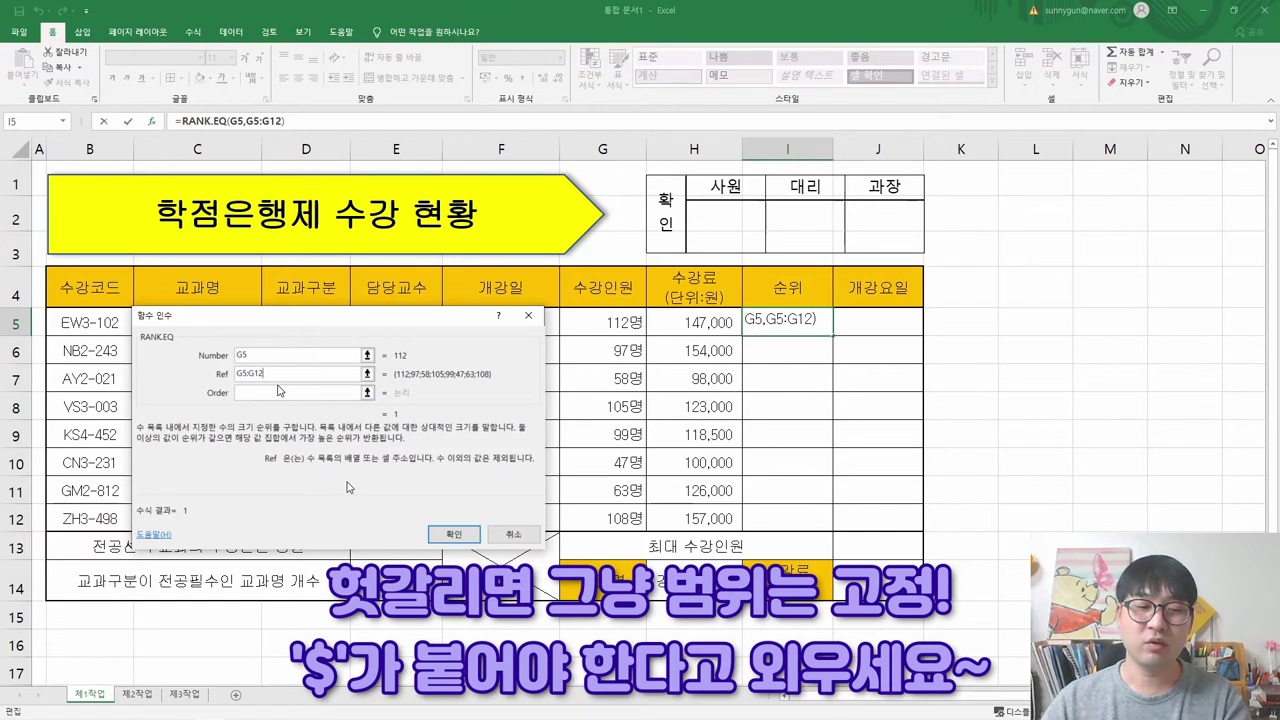
{"action": "key", "text": "F4"}
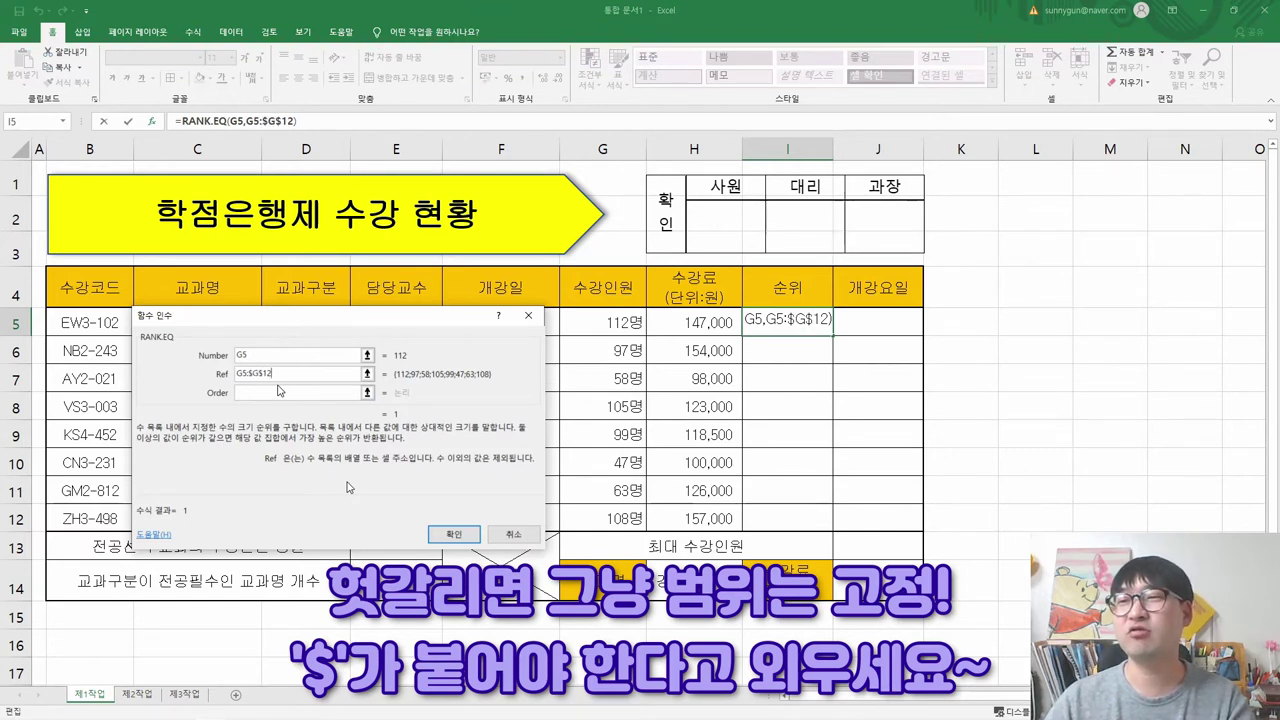
{"action": "left_click", "coordinate": [250, 373]}
{"action": "key", "text": "F4"}
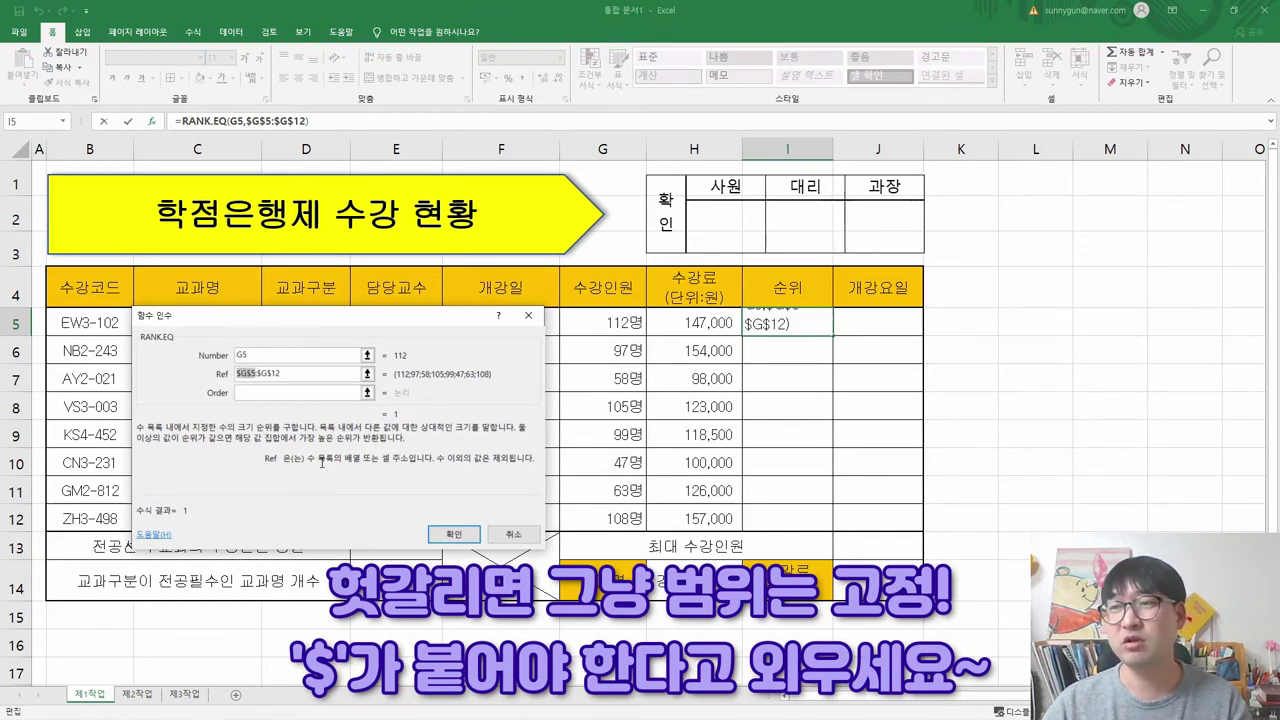
- Cycle the end cell of the Ref range through its mixed and relative reference types back to $G$12
{"action": "left_click", "coordinate": [290, 374]}
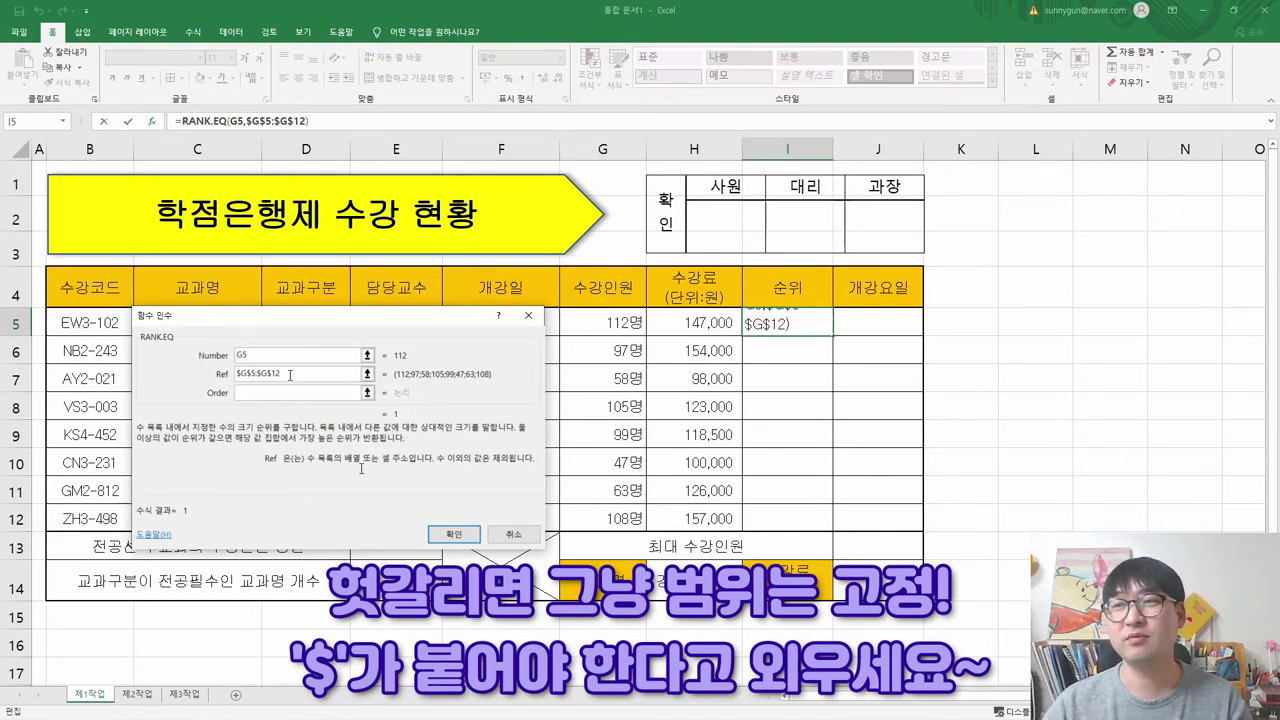
{"action": "key", "text": "F4"}
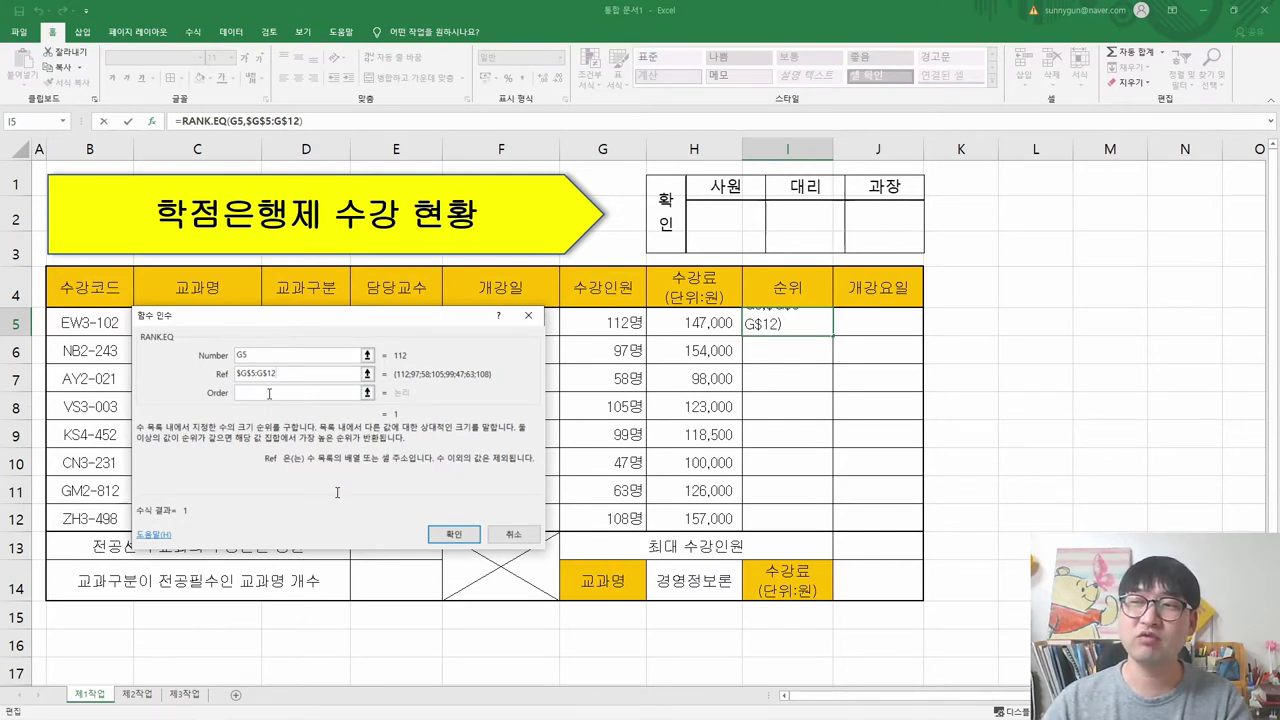
{"action": "key", "text": "F4"}
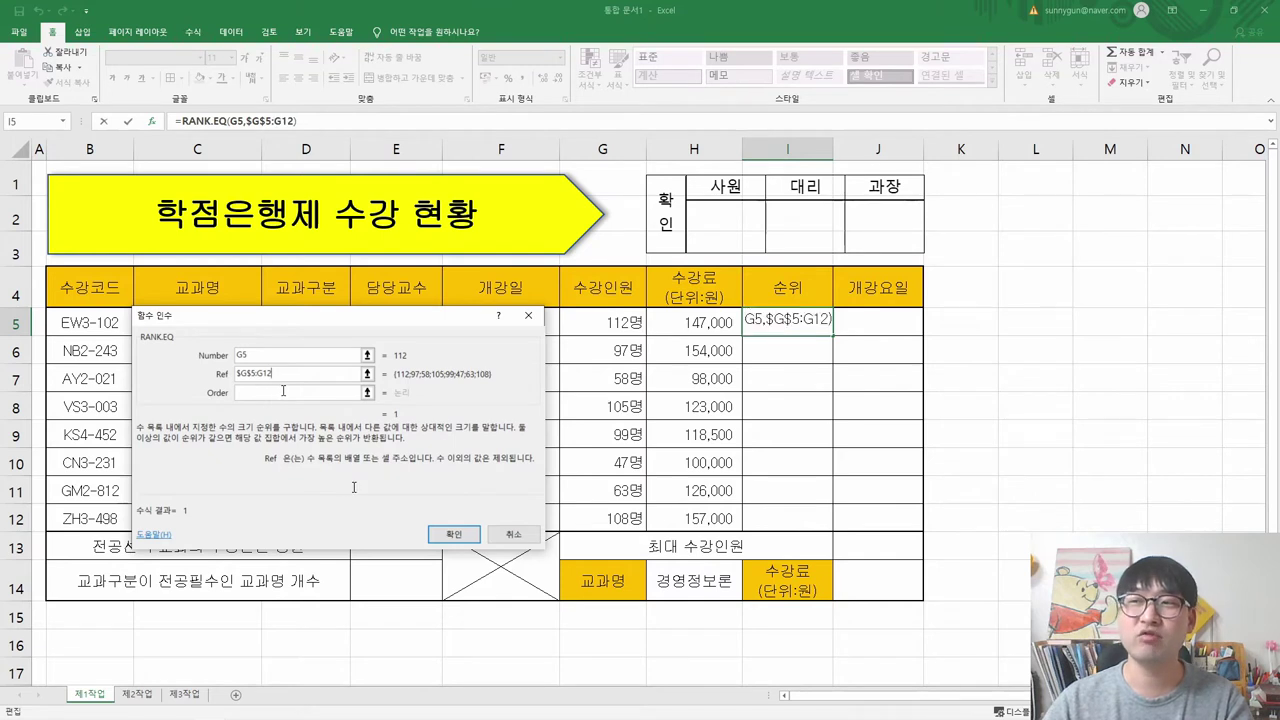
{"action": "key", "text": "F4"}
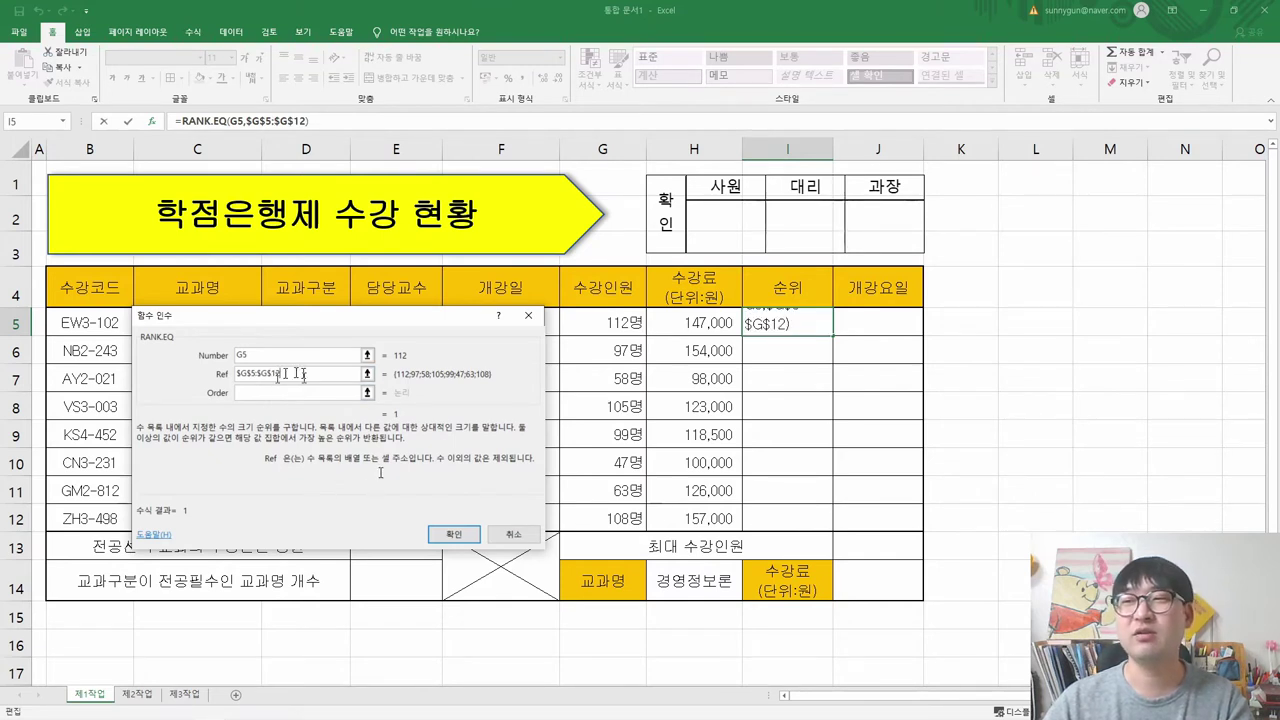
- Retype the $ before the column letter of the Ref range's end cell and confirm the formula =RANK.EQ(G5,$G$5:$G$12)
{"action": "key", "text": "Left"}
{"action": "key", "text": "Left"}
{"action": "key", "text": "Left"}
{"action": "key", "text": "Left"}
{"action": "key", "text": "Left"}
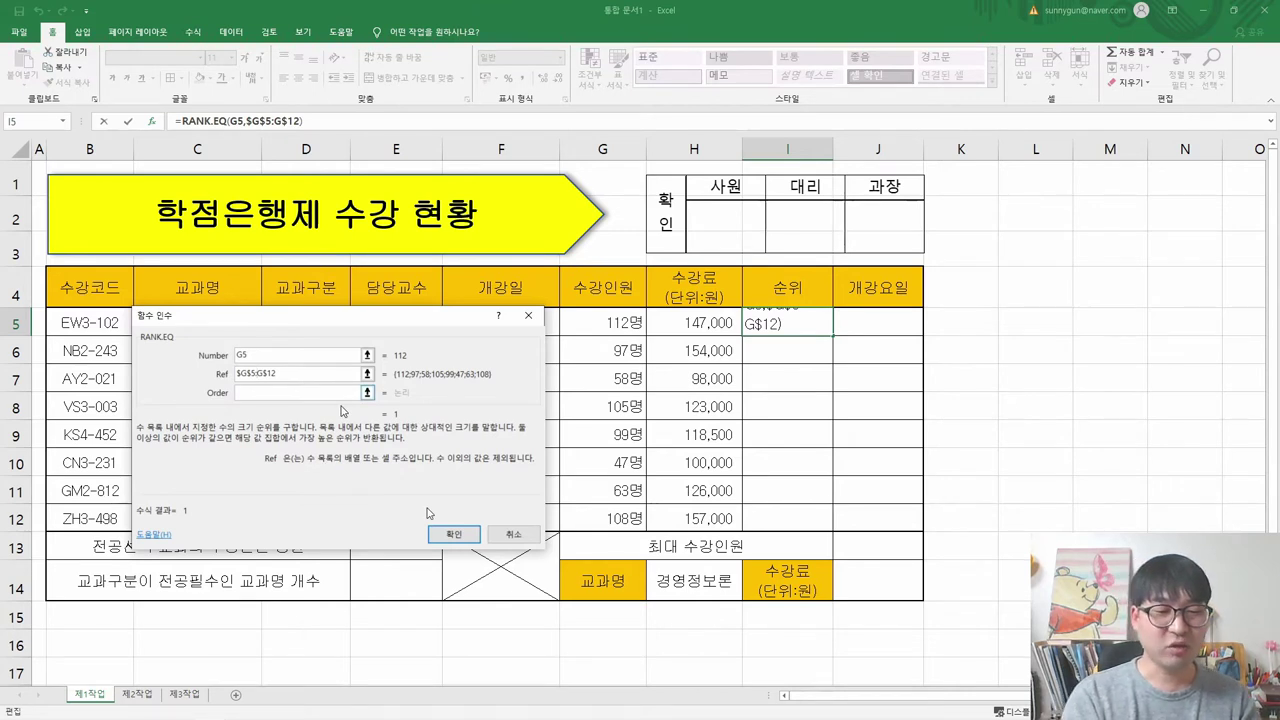
{"action": "type", "text": "$"}
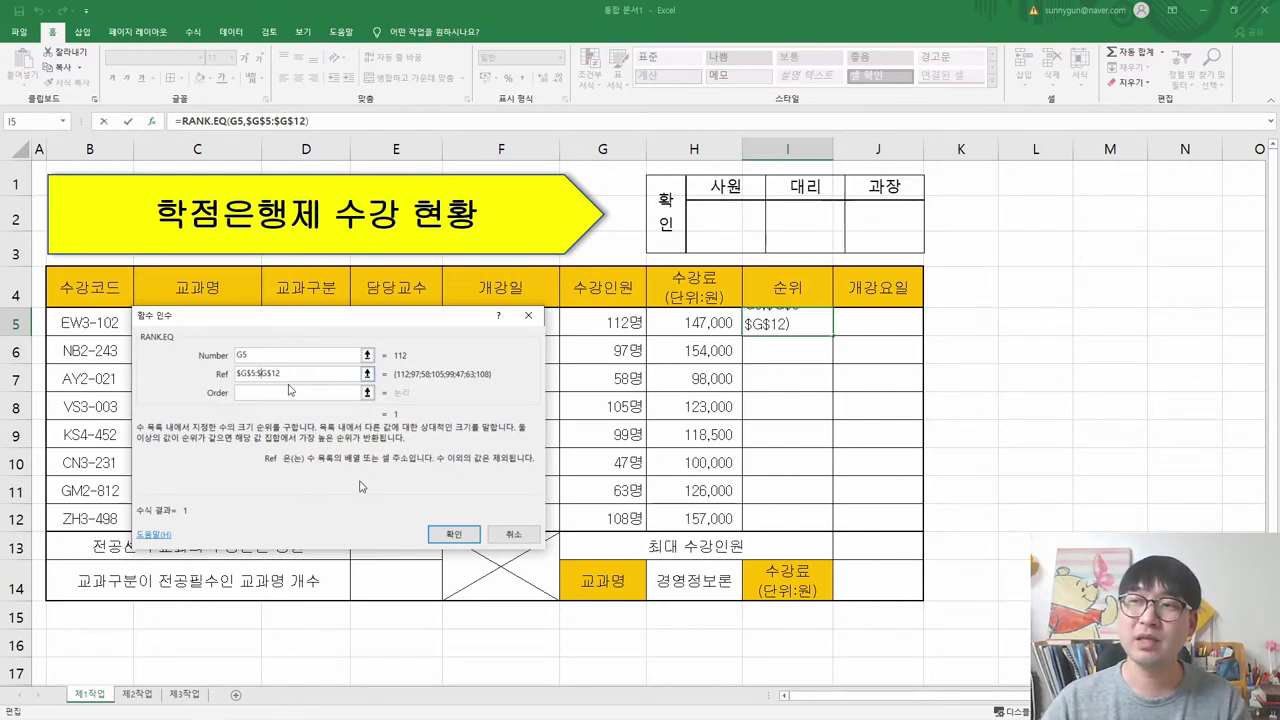
{"action": "left_click", "coordinate": [448, 533]}
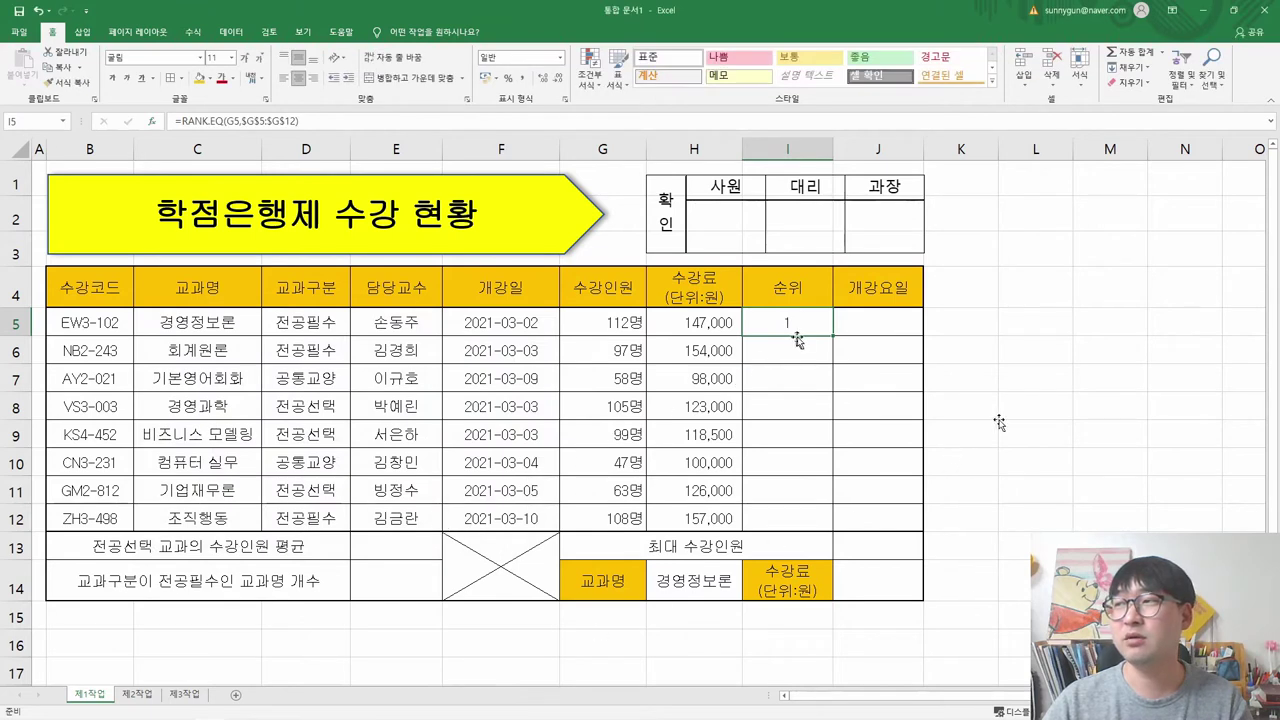
- Copy the absolute-range RANK.EQ formula from I5 and paste it as formulas only into I6:I12
{"action": "key", "text": "ctrl+c"}
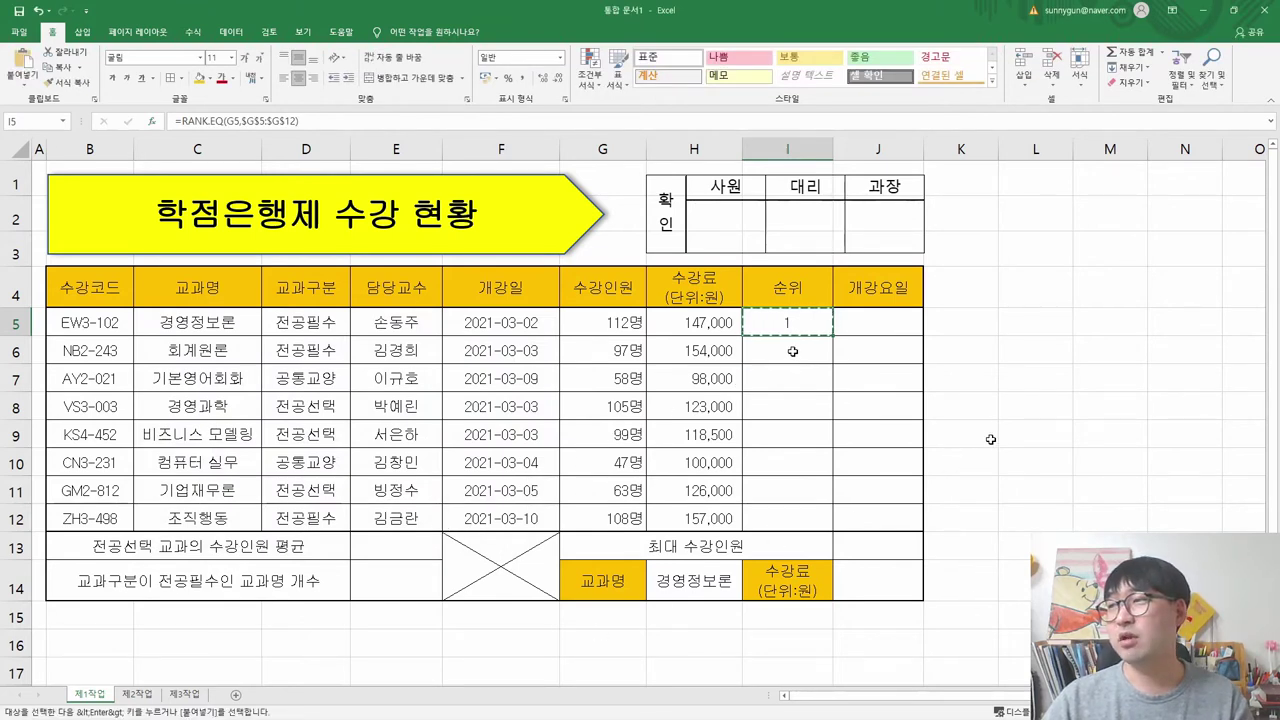
{"action": "left_click_drag", "start_coordinate": [790, 350], "coordinate": [790, 518]}
{"action": "right_click", "coordinate": [790, 518]}
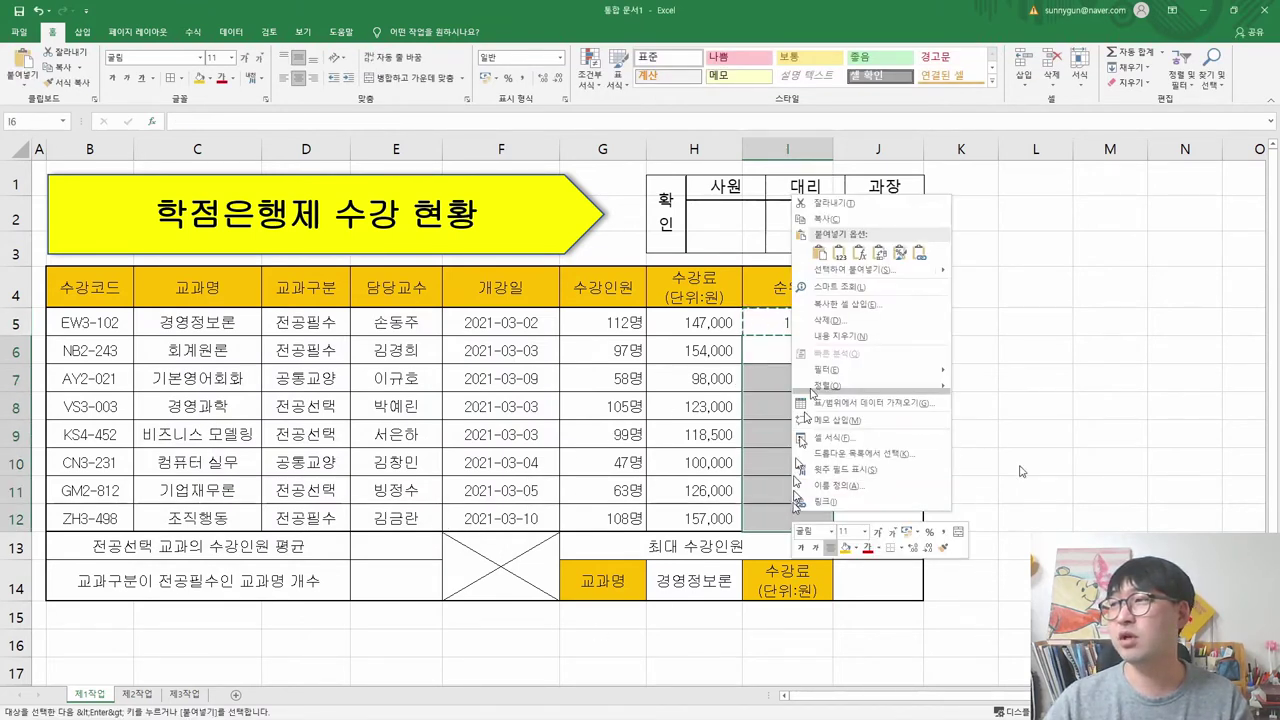
{"action": "left_click", "coordinate": [852, 258]}
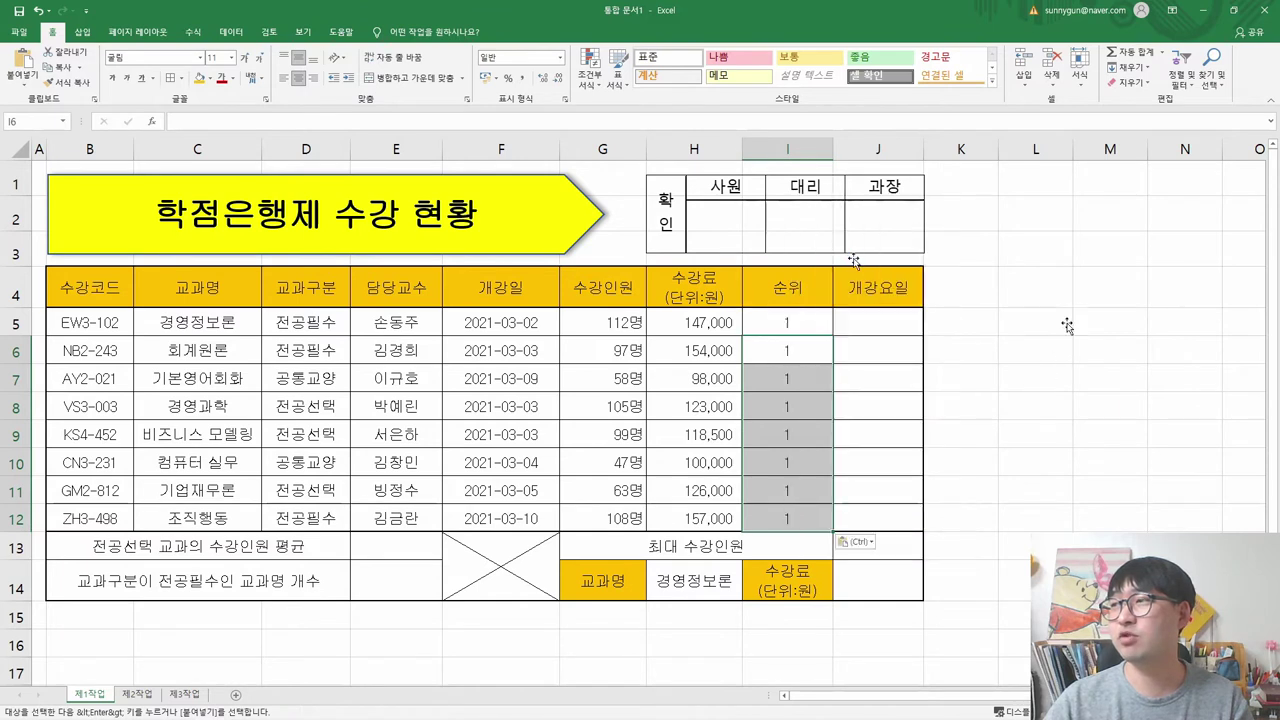
- Check the recalculated ranks and the fixed reference range in the pasted formulas of the 순위 column
{"action": "left_click", "coordinate": [821, 400]}
{"action": "left_click", "coordinate": [815, 462]}
{"action": "key", "text": "Down"}
{"action": "key", "text": "Down"}
{"action": "key", "text": "Up"}
{"action": "key", "text": "Up"}
{"action": "key", "text": "Up"}
{"action": "key", "text": "Up"}
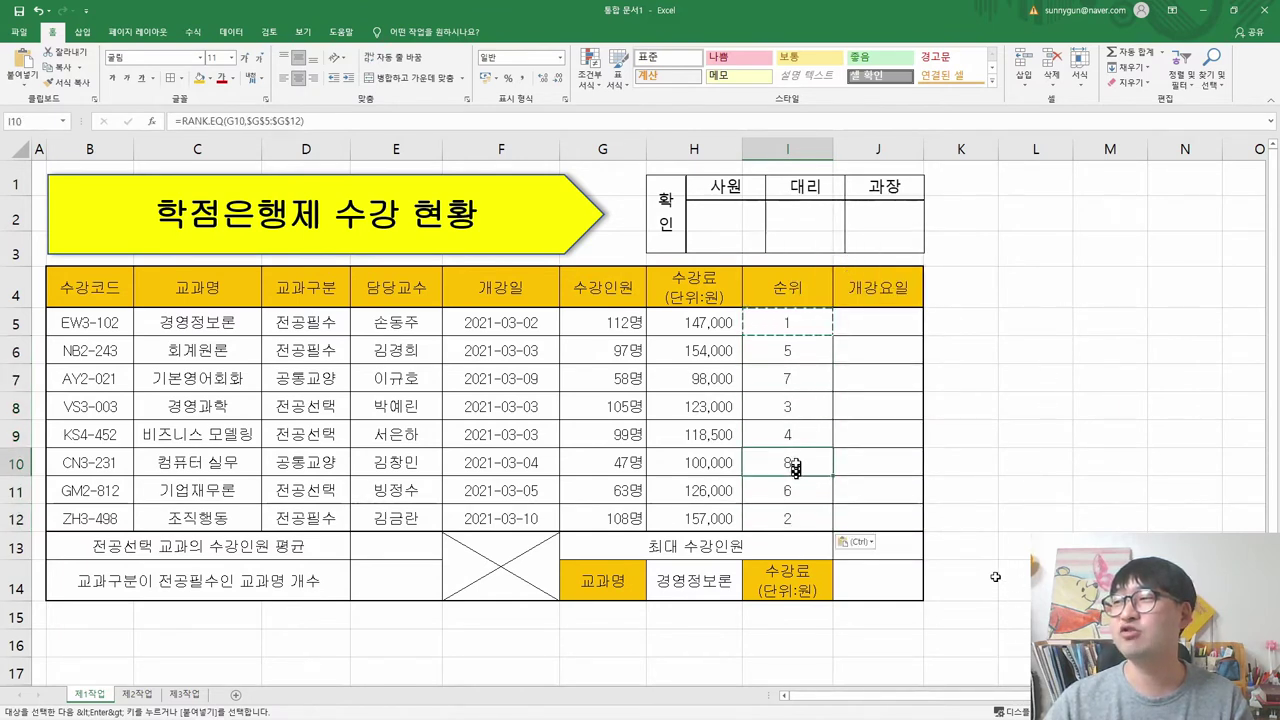
- Check the pasted RANK.EQ formulas in I6, I7 and I8 for their own Number cell and the fixed Ref range
{"action": "double_click", "coordinate": [800, 352]}
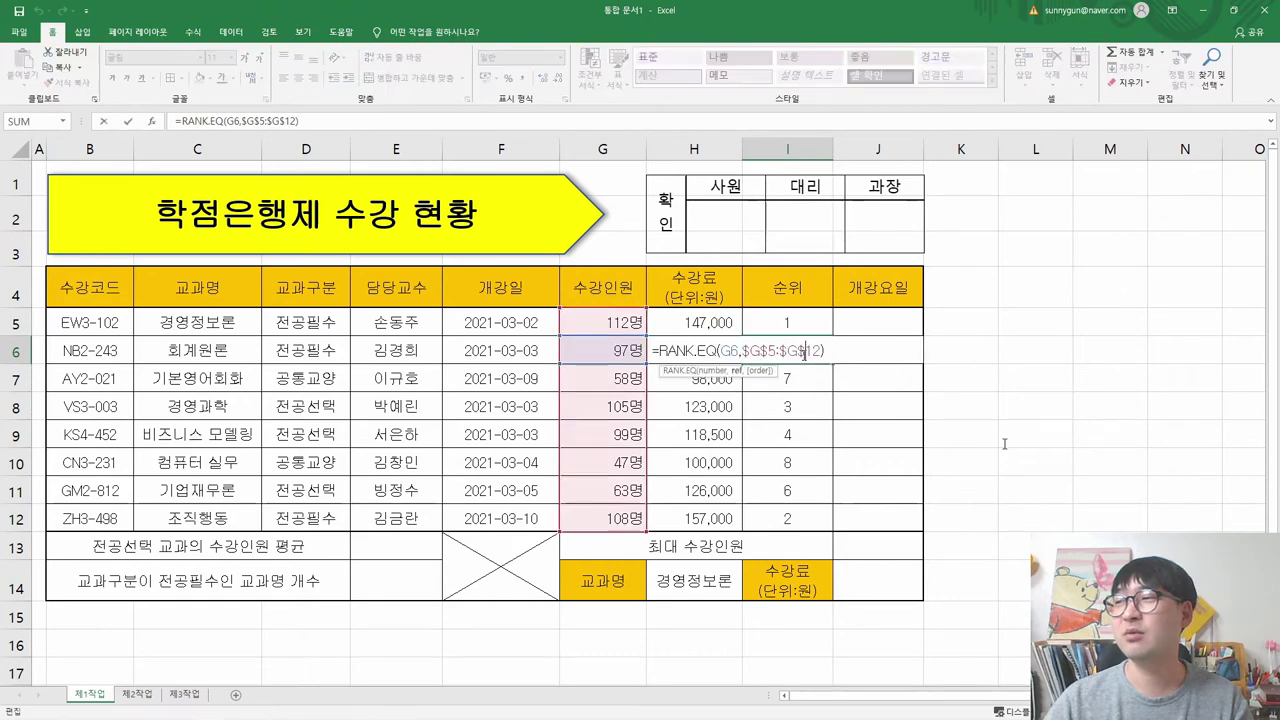
{"action": "key", "text": "Return"}
{"action": "double_click", "coordinate": [811, 377]}
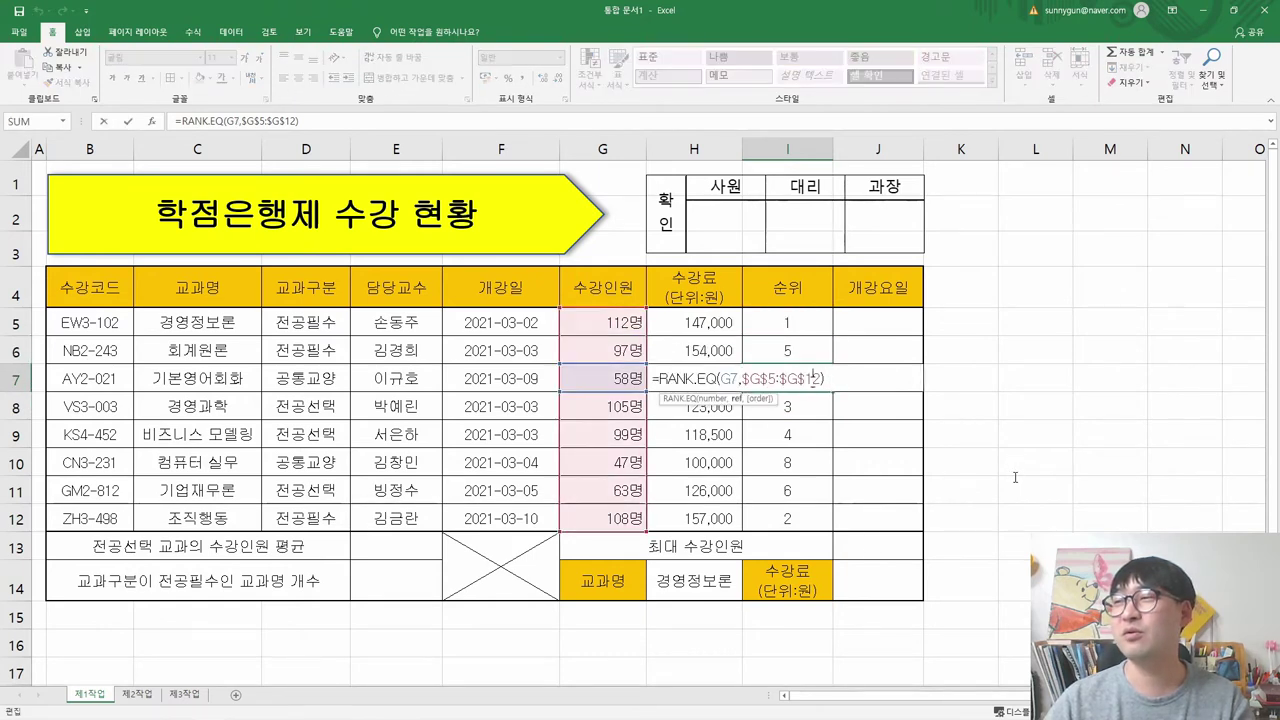
{"action": "key", "text": "Return"}
{"action": "key", "text": "ctrl+Down"}
{"action": "double_click", "coordinate": [802, 417]}
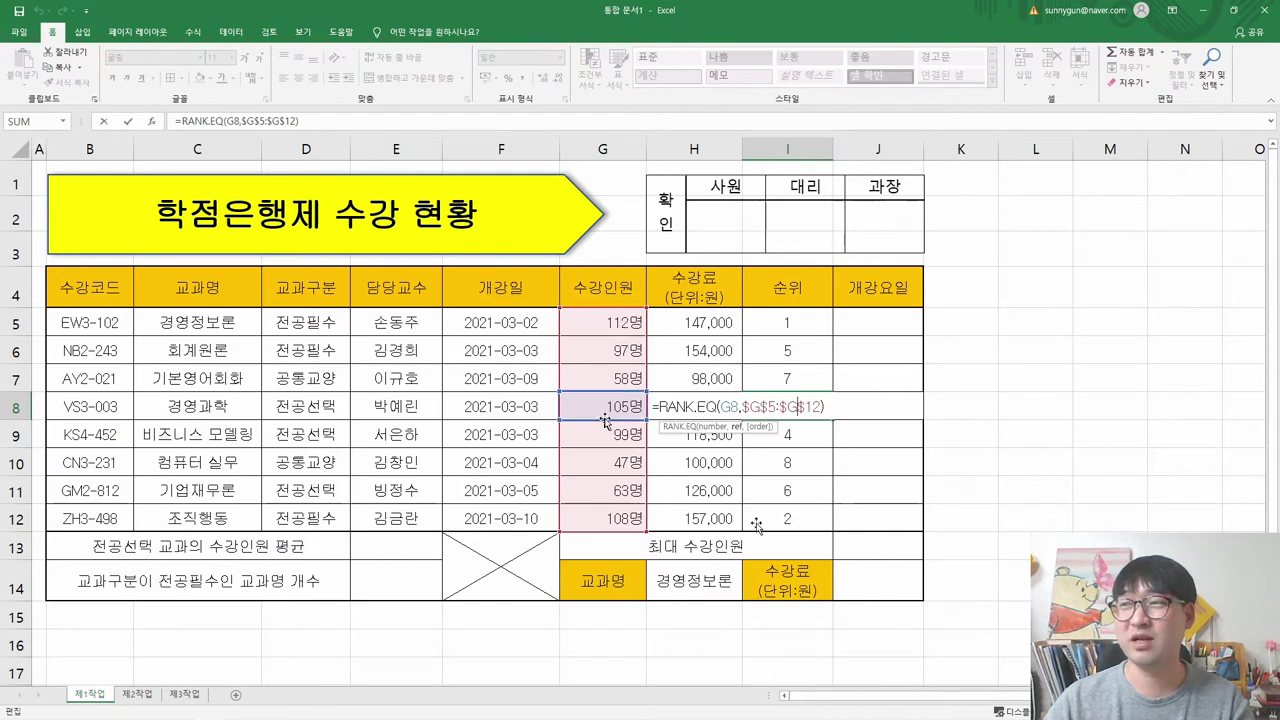
{"action": "key", "text": "Escape"}
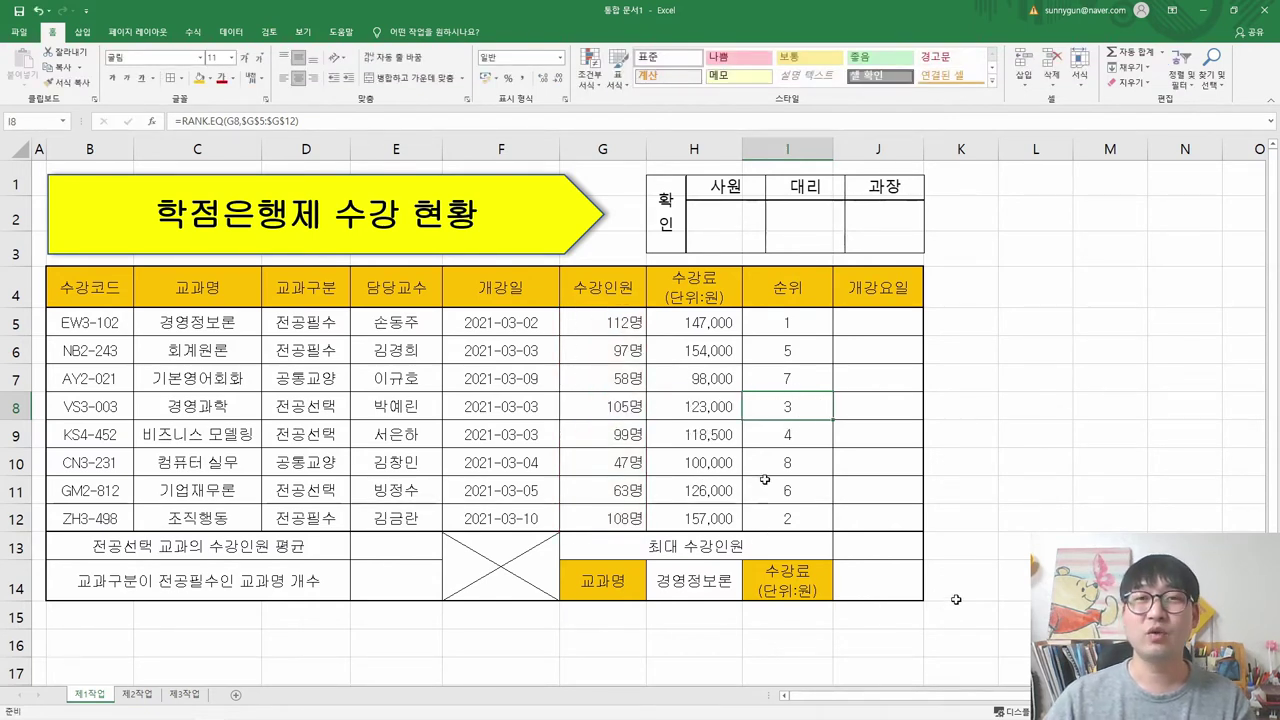
- Switch to the exam PDF in Acrobat Reader and compare the & '위' requirement of item (1) with the '명' cell-format instruction
{"action": "key", "text": "alt+Tab"}
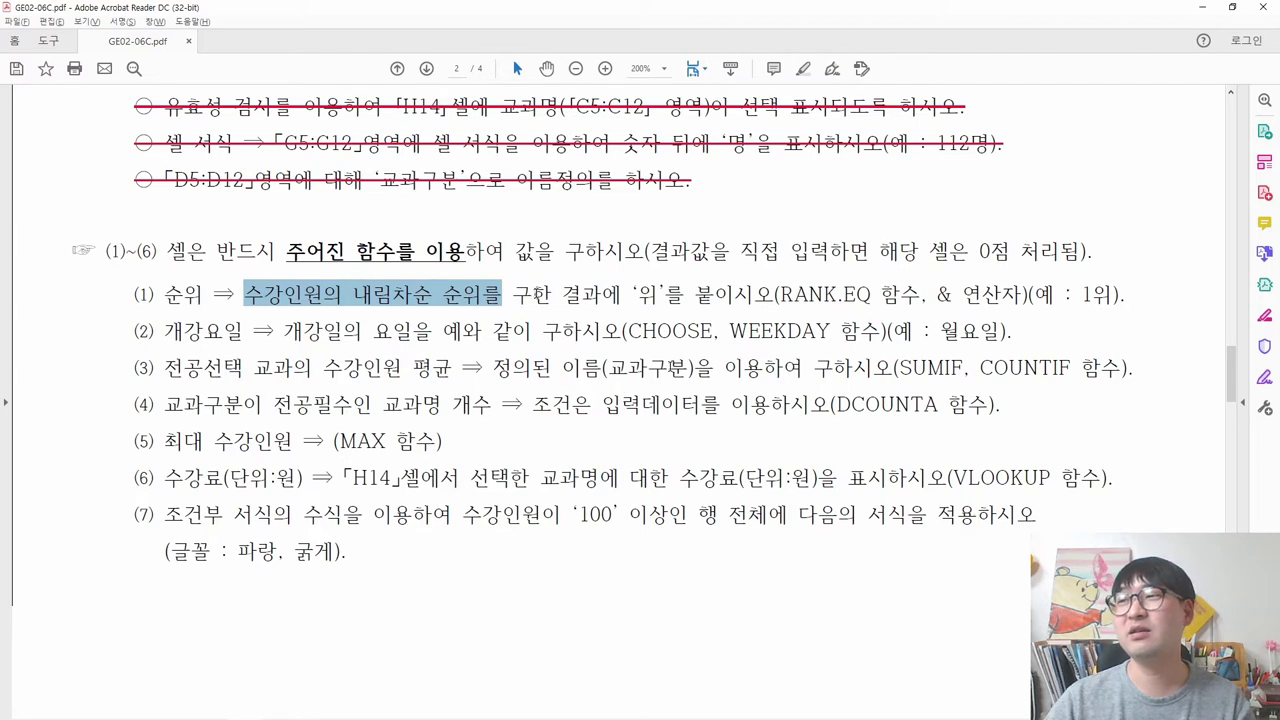
{"action": "left_click_drag", "start_coordinate": [638, 296], "coordinate": [740, 295]}
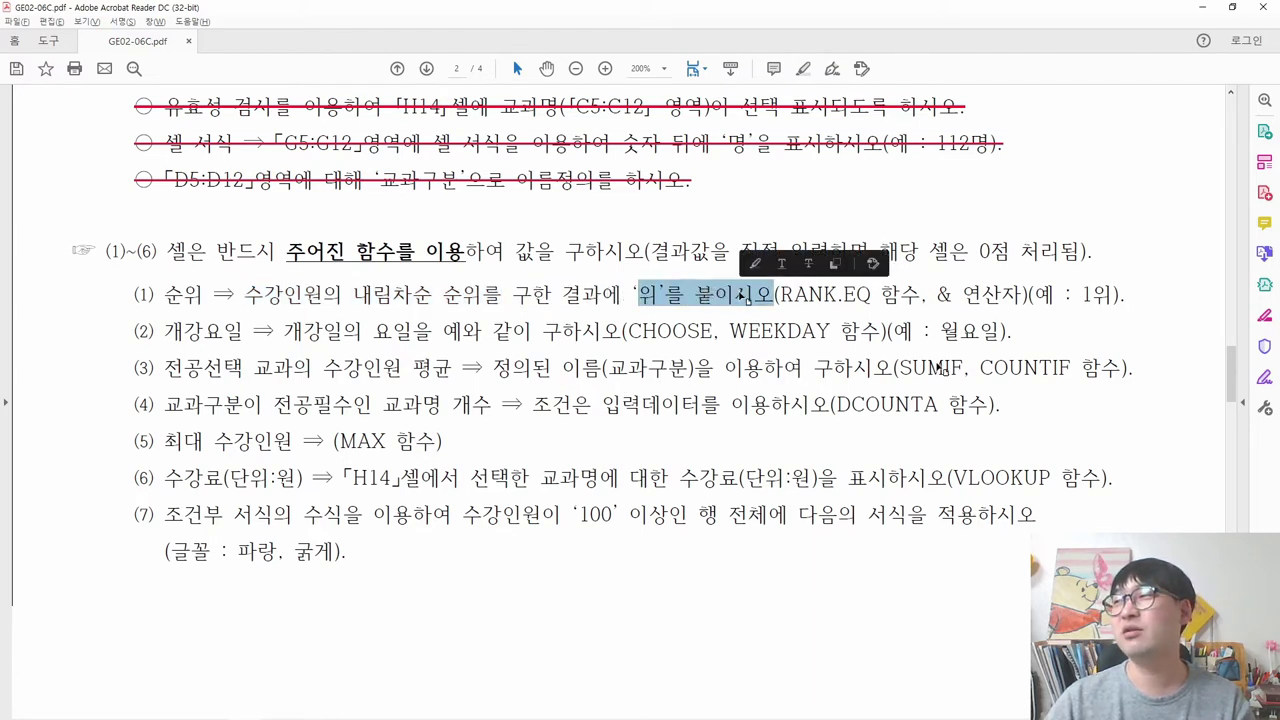
{"action": "left_click_drag", "start_coordinate": [1090, 295], "coordinate": [1112, 295]}
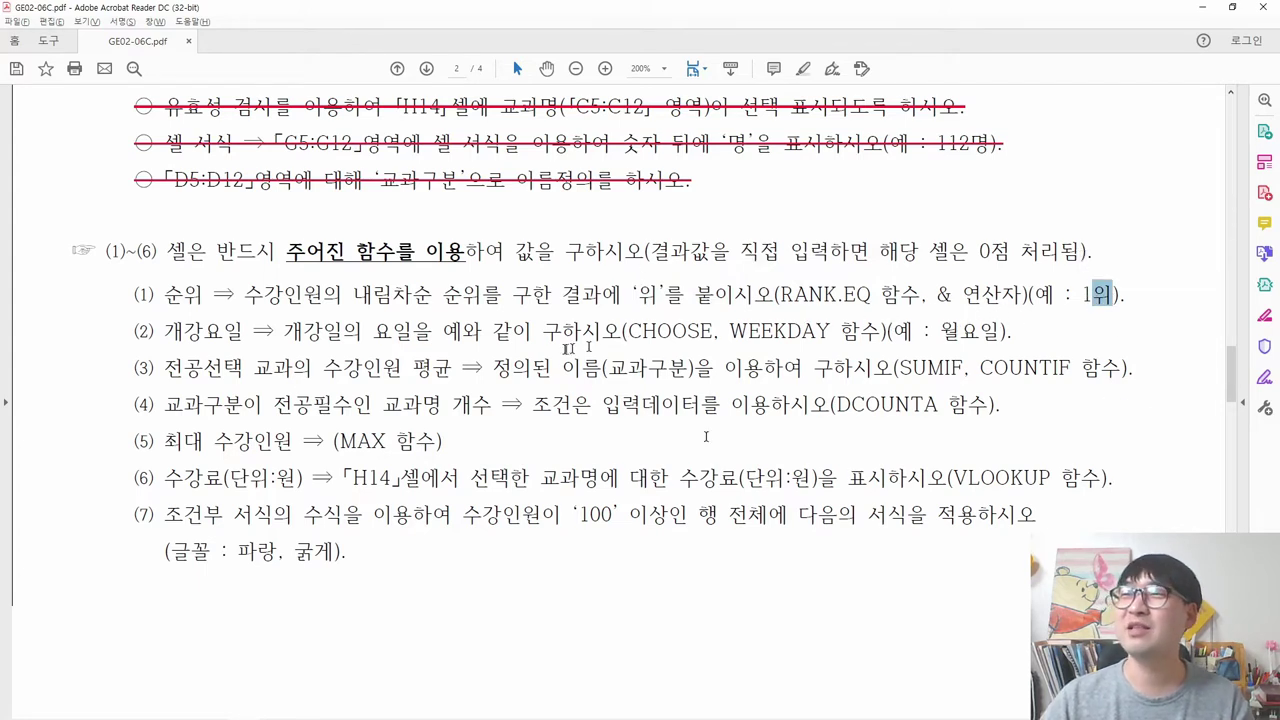
{"action": "scroll", "coordinate": [557, 347], "scroll_direction": "up", "scroll_amount": 1}
{"action": "left_click", "coordinate": [465, 172]}
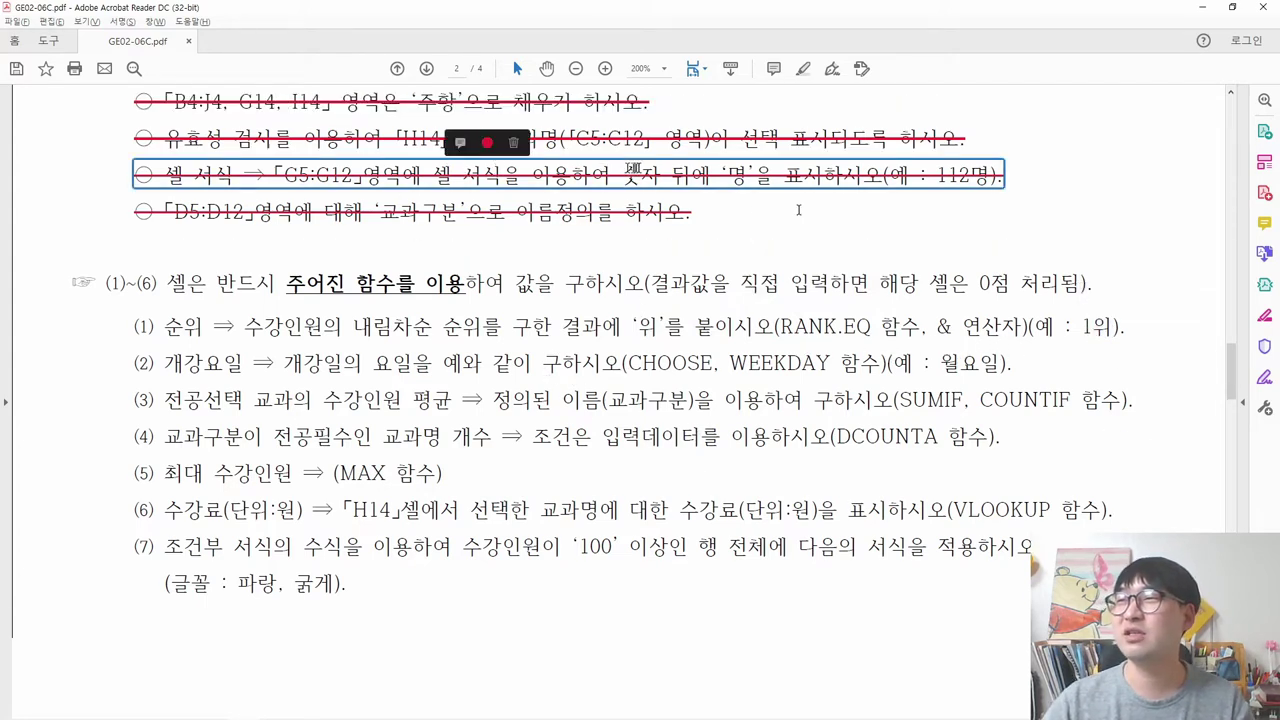
{"action": "left_click_drag", "start_coordinate": [672, 172], "coordinate": [884, 174]}
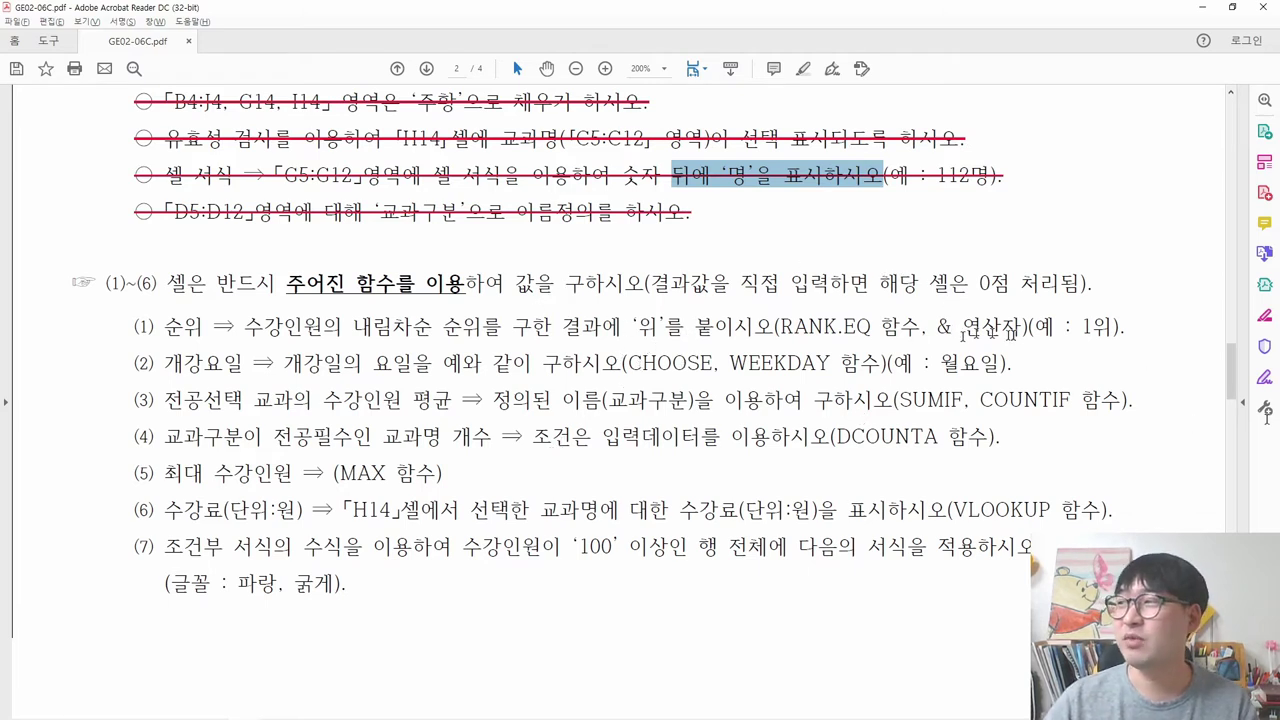
{"action": "left_click_drag", "start_coordinate": [938, 326], "coordinate": [998, 333]}
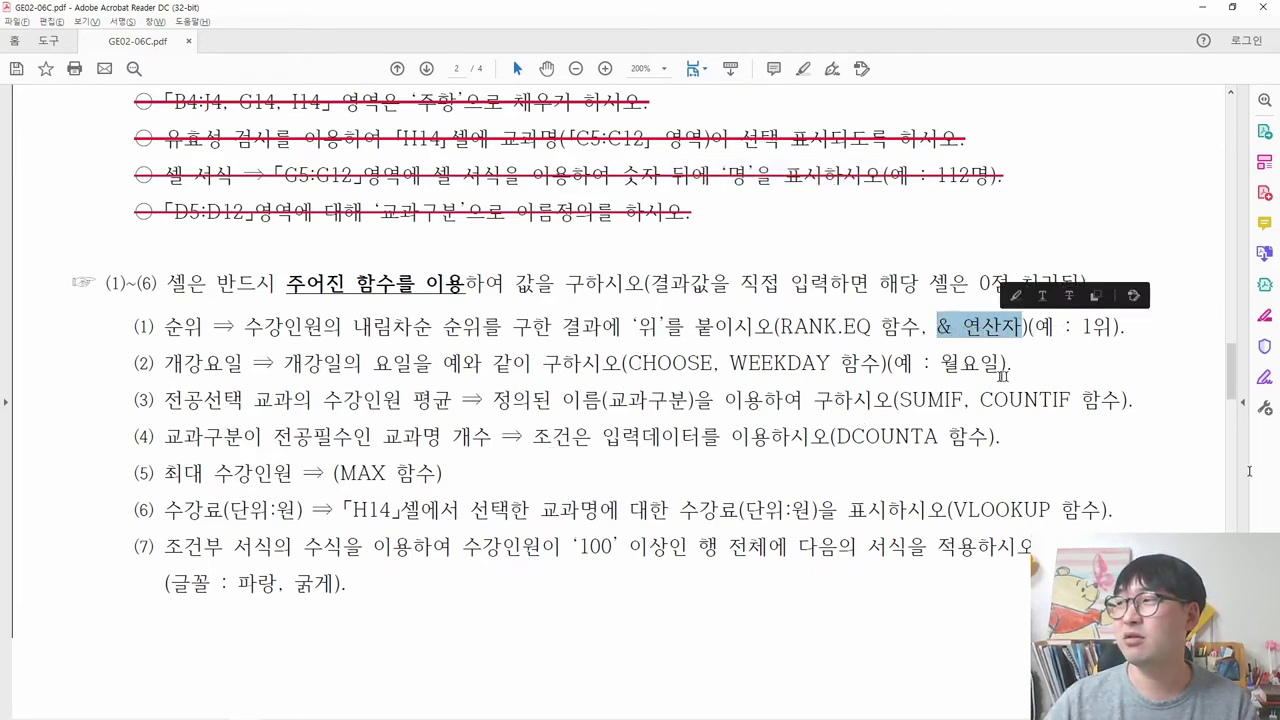
- Switch back to the Excel worksheet and undo the formula paste in I6:I12
{"action": "key", "text": "alt+Tab"}
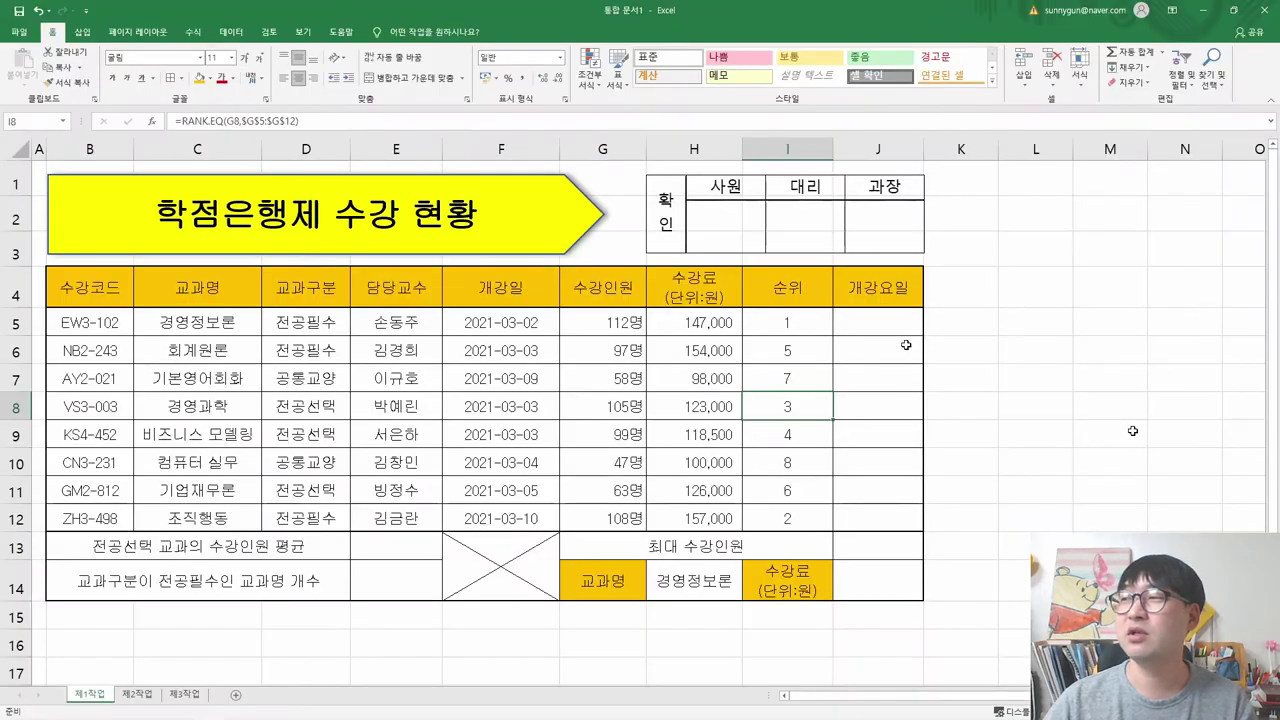
{"action": "left_click", "coordinate": [812, 348]}
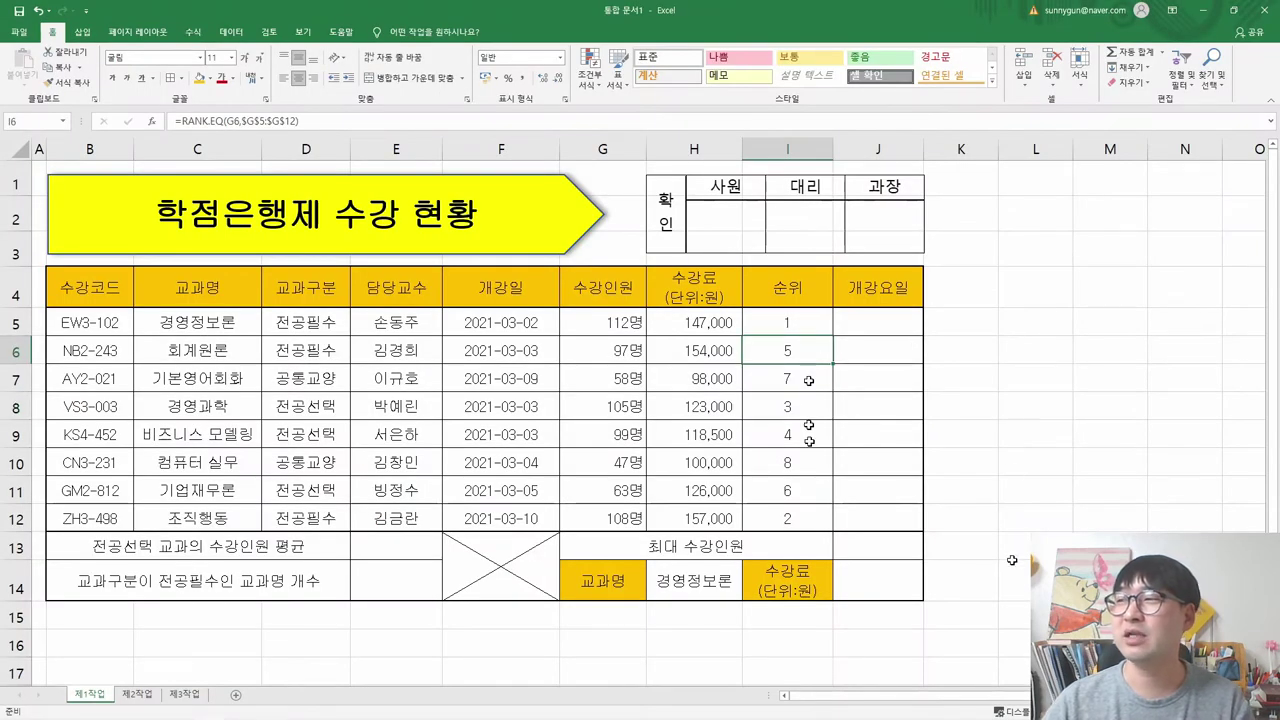
{"action": "left_click", "coordinate": [38, 10]}
{"action": "key", "text": "Escape"}
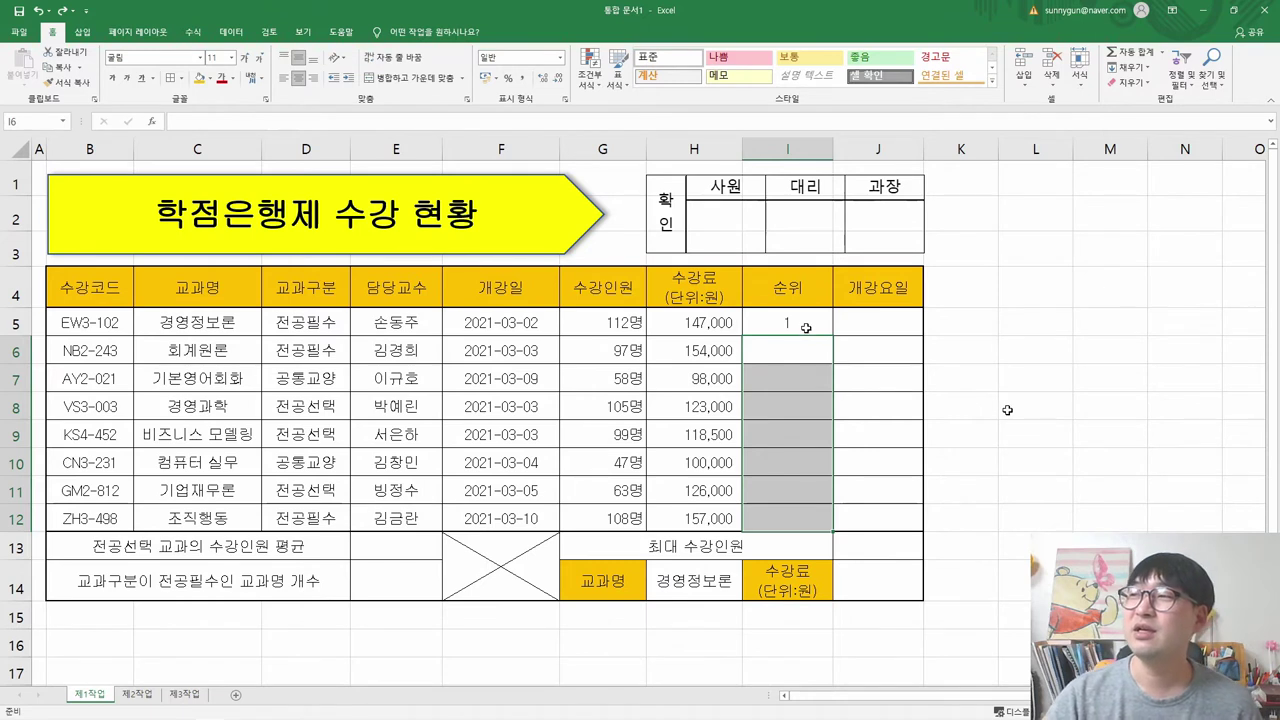
- Append &위 without quotation marks to the end of the RANK.EQ formula in I5 and confirm it
{"action": "left_click", "coordinate": [806, 320]}
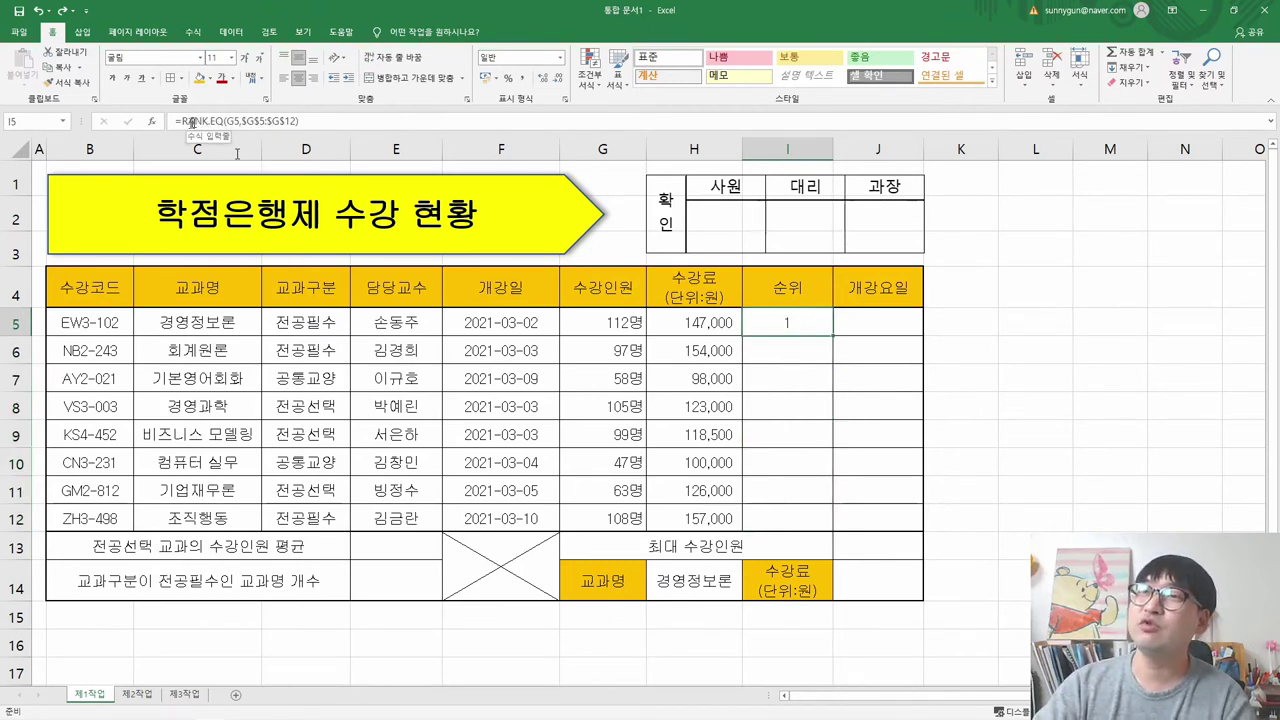
{"action": "left_click", "coordinate": [315, 121]}
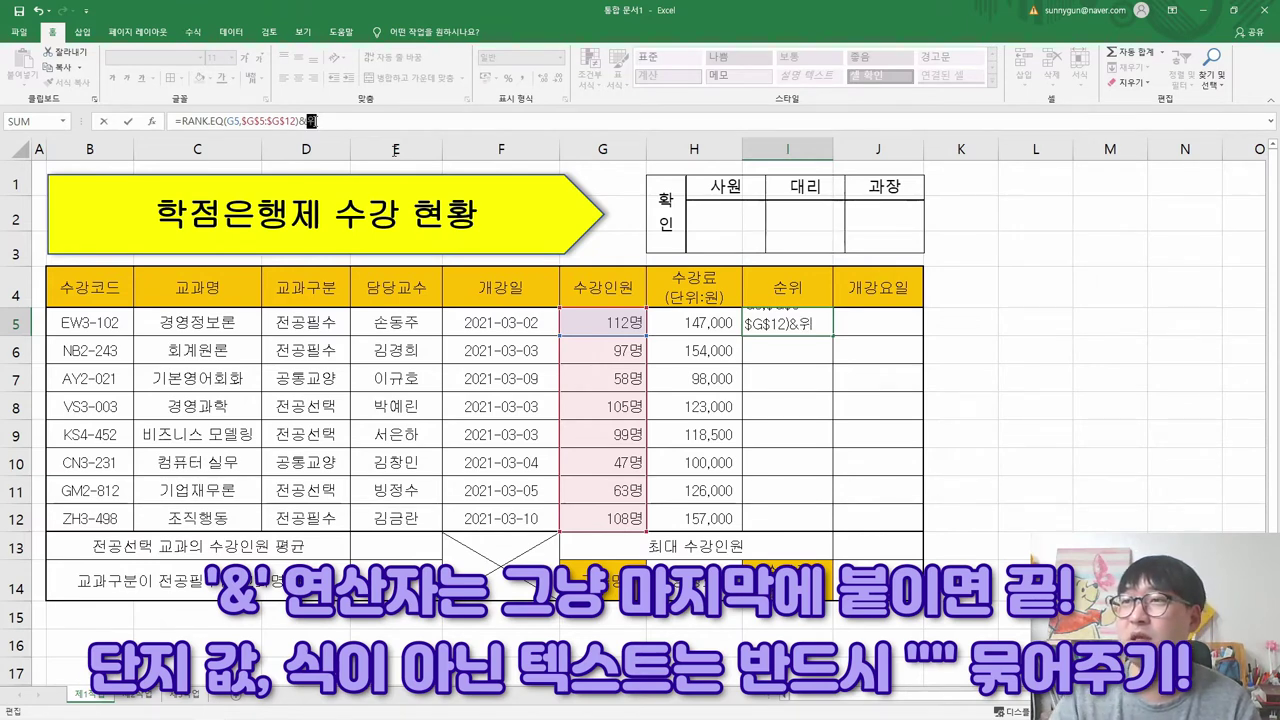
{"action": "key", "text": "Return"}
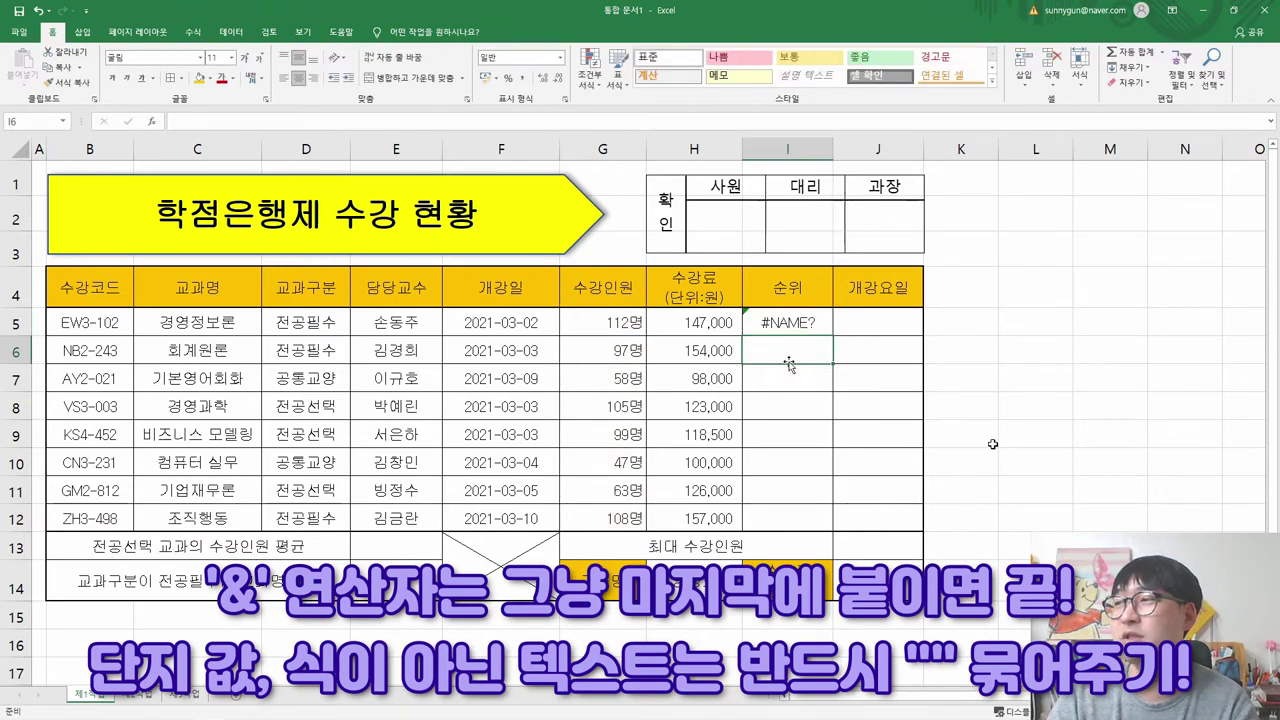
- Reopen the formula in I5 and examine its function name, arguments and the unquoted 위 after the & operator
{"action": "left_click", "coordinate": [780, 326]}
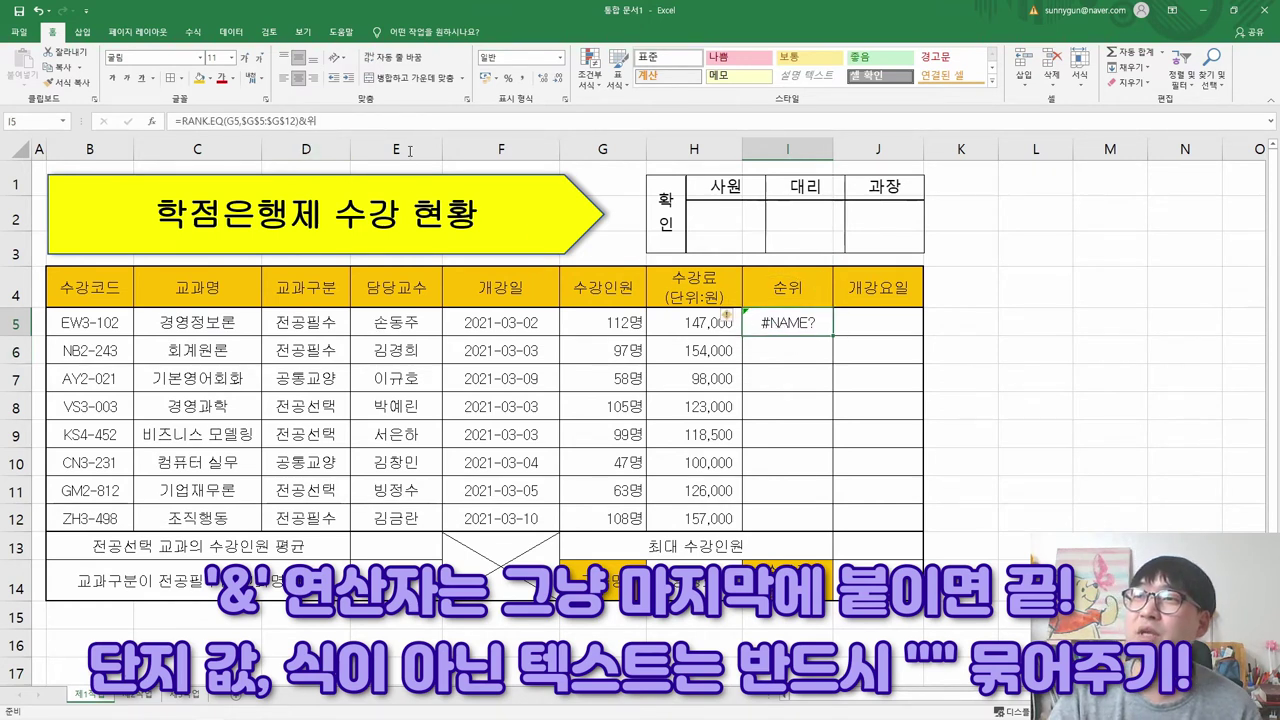
{"action": "left_click", "coordinate": [318, 121]}
{"action": "left_click", "coordinate": [193, 121]}
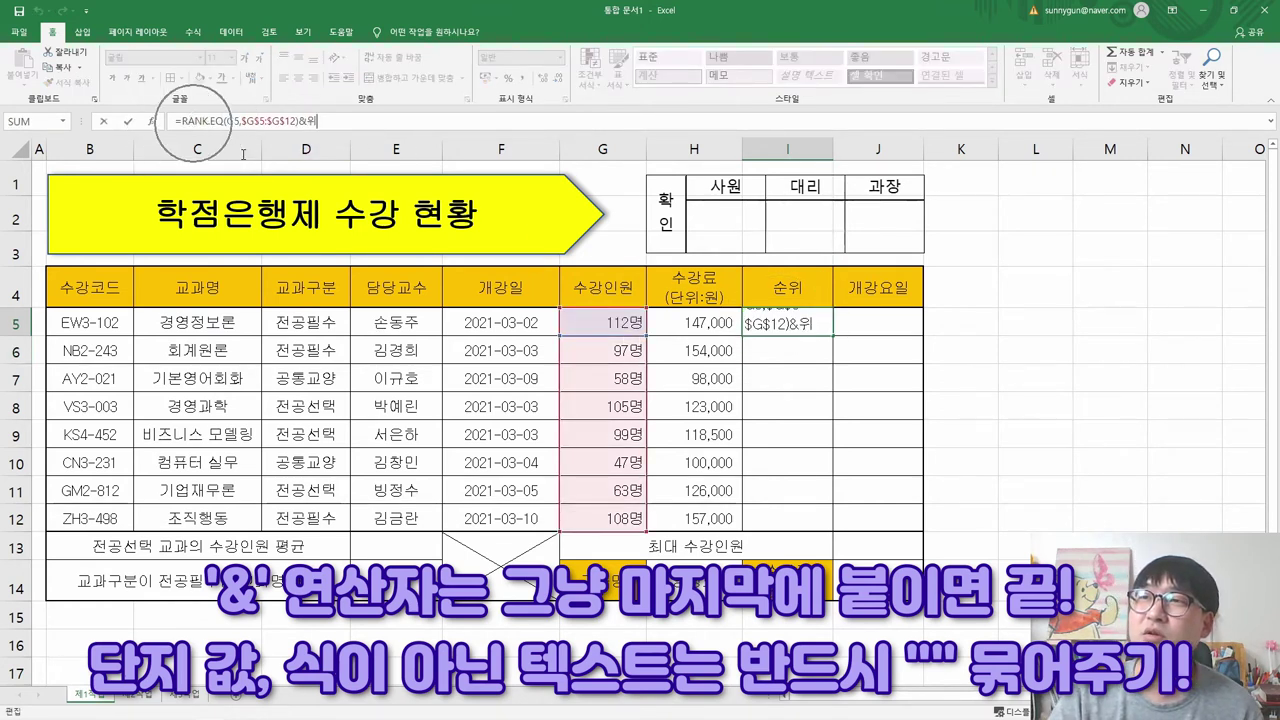
{"action": "left_click", "coordinate": [205, 120]}
{"action": "left_click", "coordinate": [235, 120]}
{"action": "left_click", "coordinate": [256, 120]}
{"action": "left_click", "coordinate": [268, 121]}
{"action": "left_click", "coordinate": [238, 121]}
{"action": "left_click", "coordinate": [220, 120]}
{"action": "left_click", "coordinate": [312, 121]}
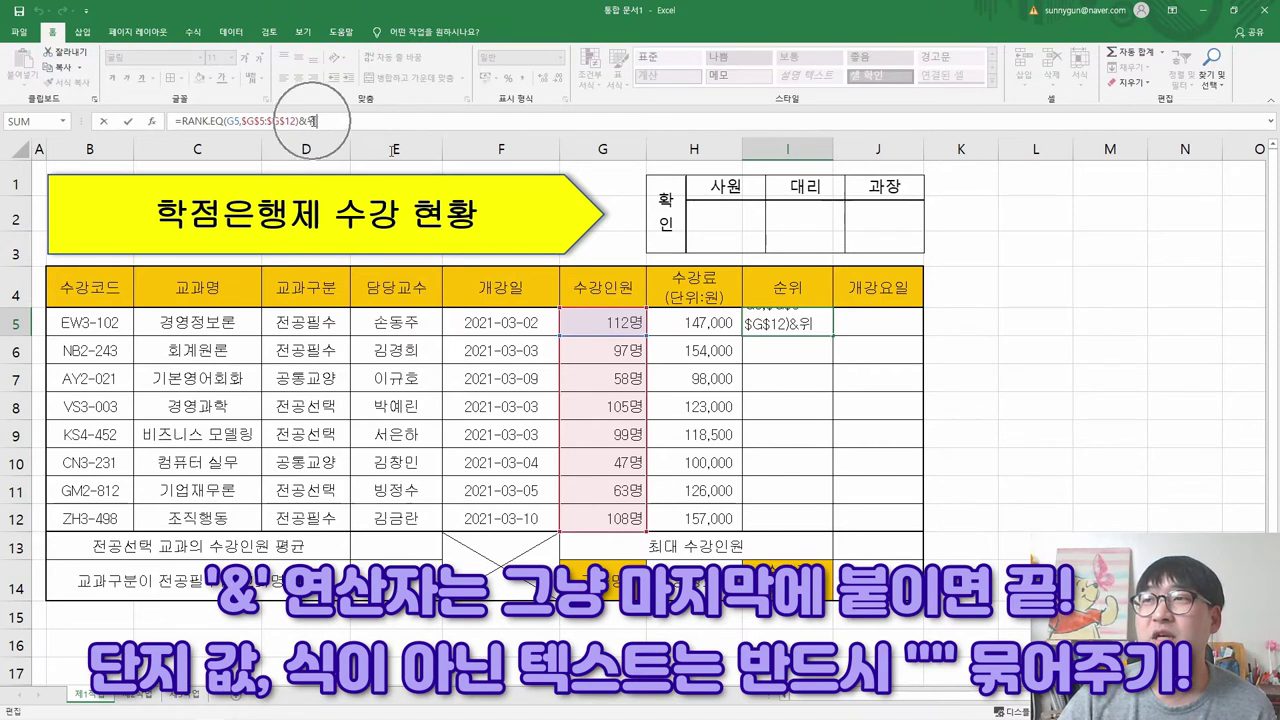
- Enclose 위 in double quotes so that I5 holds =RANK.EQ(G5,$G$5:$G$12)&"위", and confirm the formula
{"action": "left_click", "coordinate": [311, 121]}
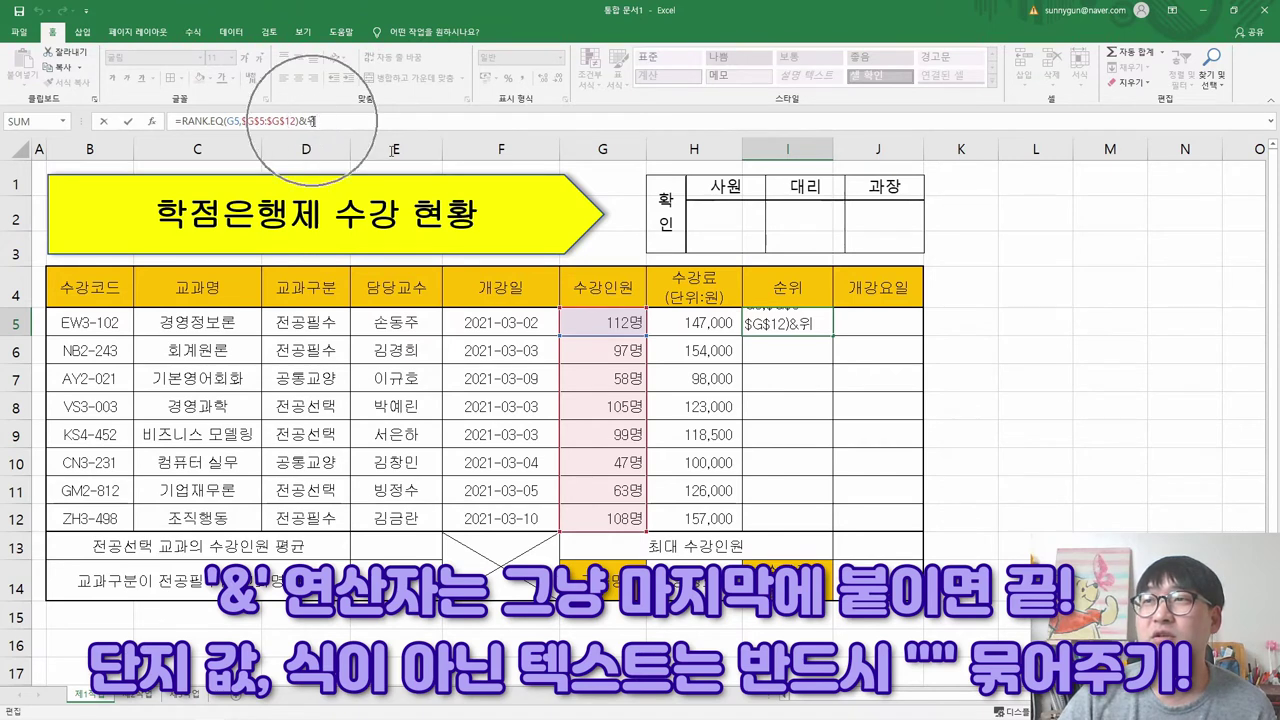
{"action": "left_click", "coordinate": [318, 121]}
{"action": "left_click", "coordinate": [318, 121]}
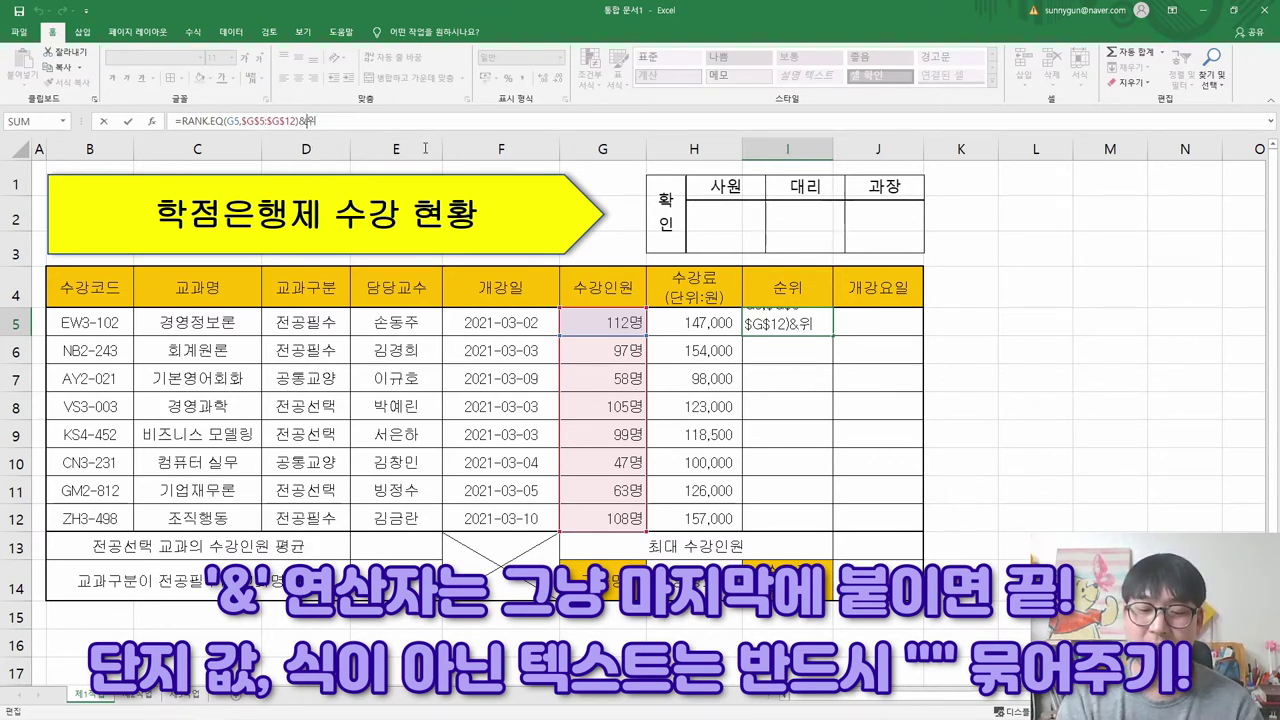
{"action": "type", "text": "\"위"}
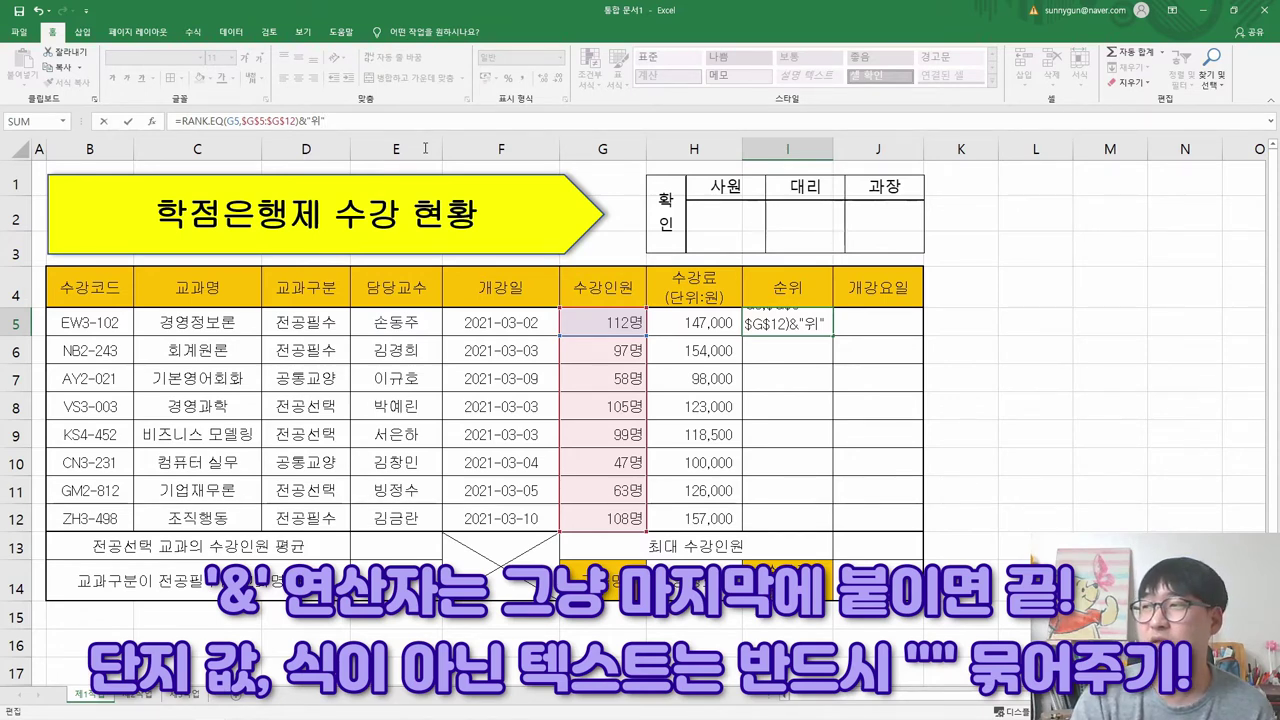
{"action": "key", "text": "Return"}
- Copy the rank formula with the "위" suffix from I5 and paste it as formulas only into I6:I12
{"action": "left_click", "coordinate": [800, 318]}
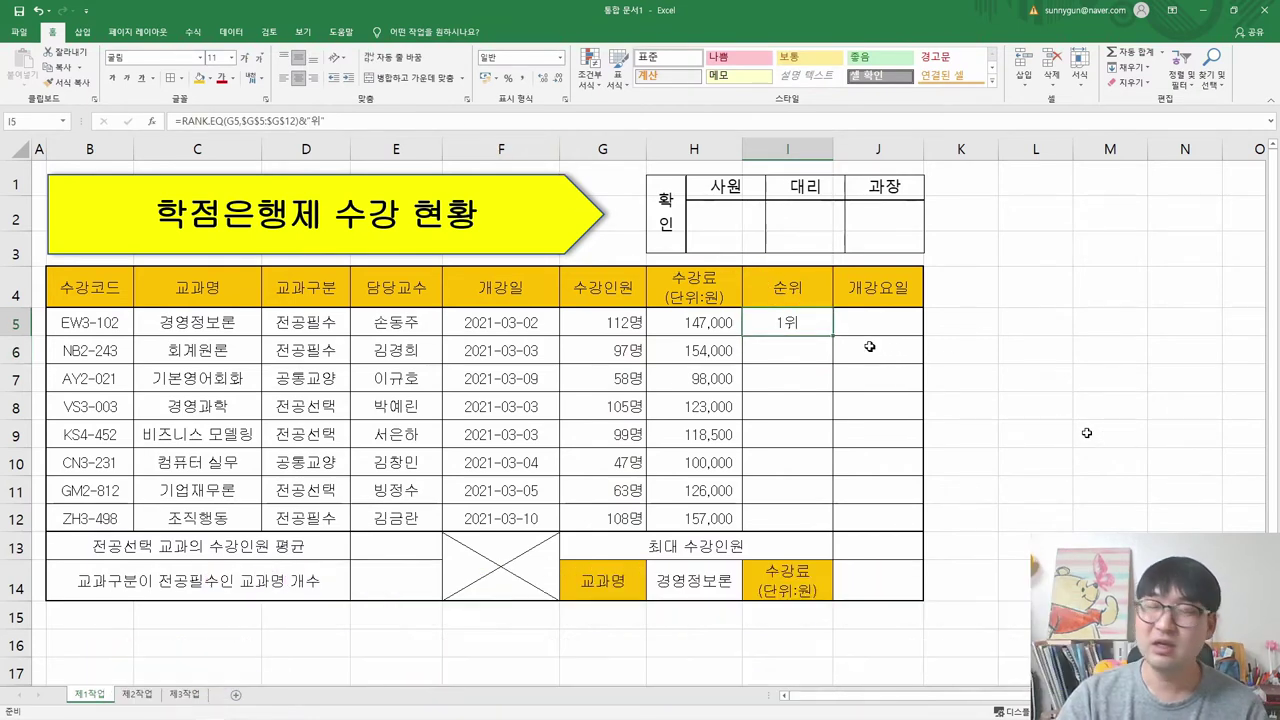
{"action": "key", "text": "ctrl+c"}
{"action": "left_click_drag", "start_coordinate": [807, 348], "coordinate": [816, 515]}
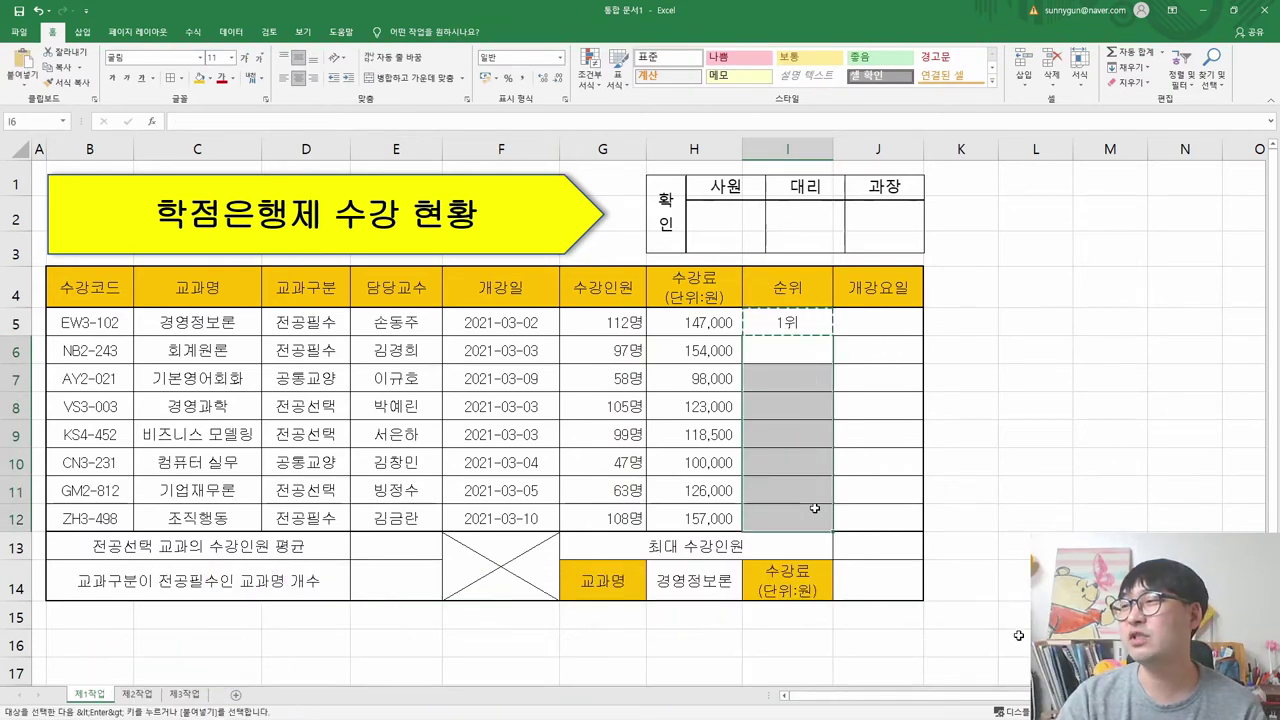
{"action": "right_click", "coordinate": [816, 515]}
{"action": "left_click", "coordinate": [883, 250]}
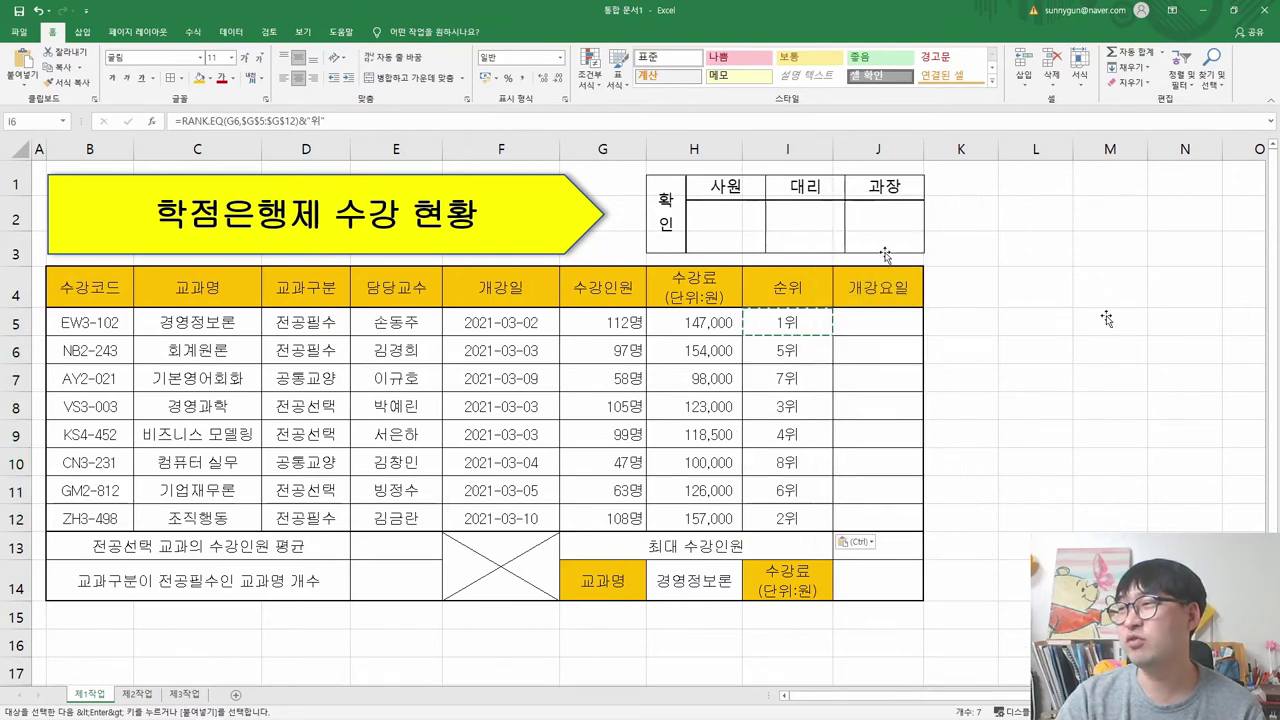
{"action": "left_click", "coordinate": [893, 432]}
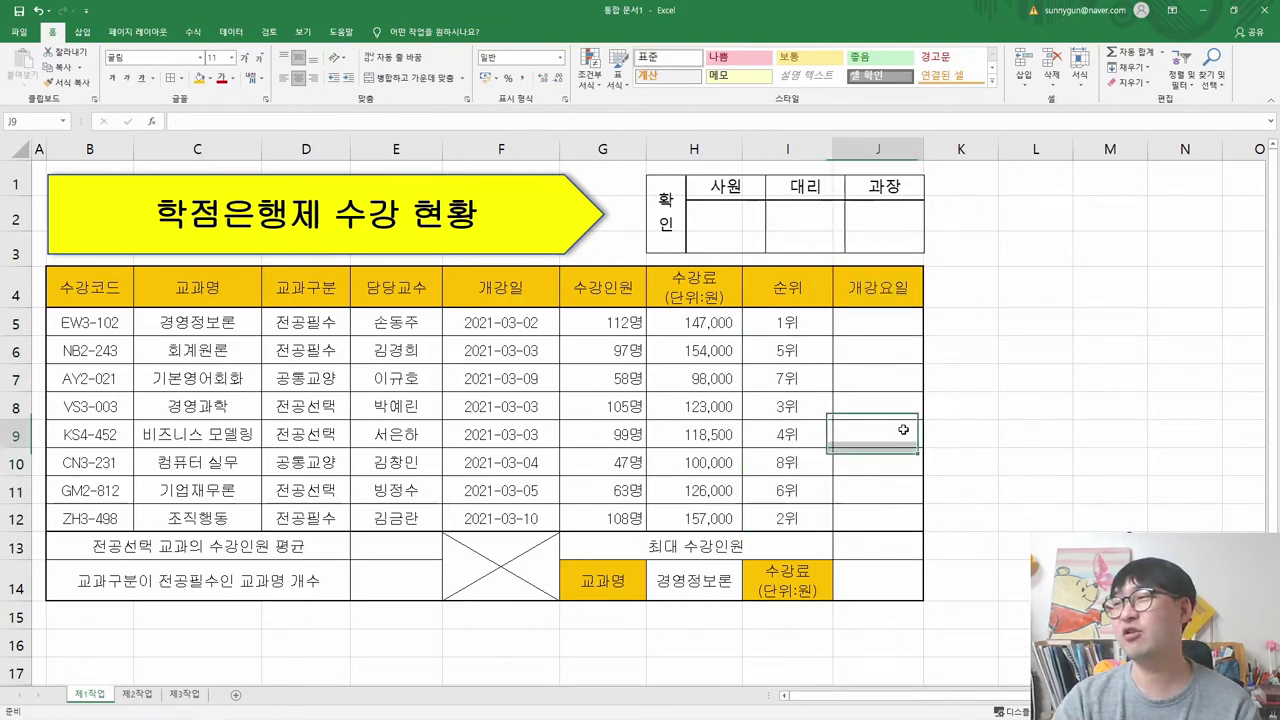
- Switch to the exam PDF in Acrobat Reader and strike through the completed item (1) 순위
{"action": "key", "text": "alt+Tab"}
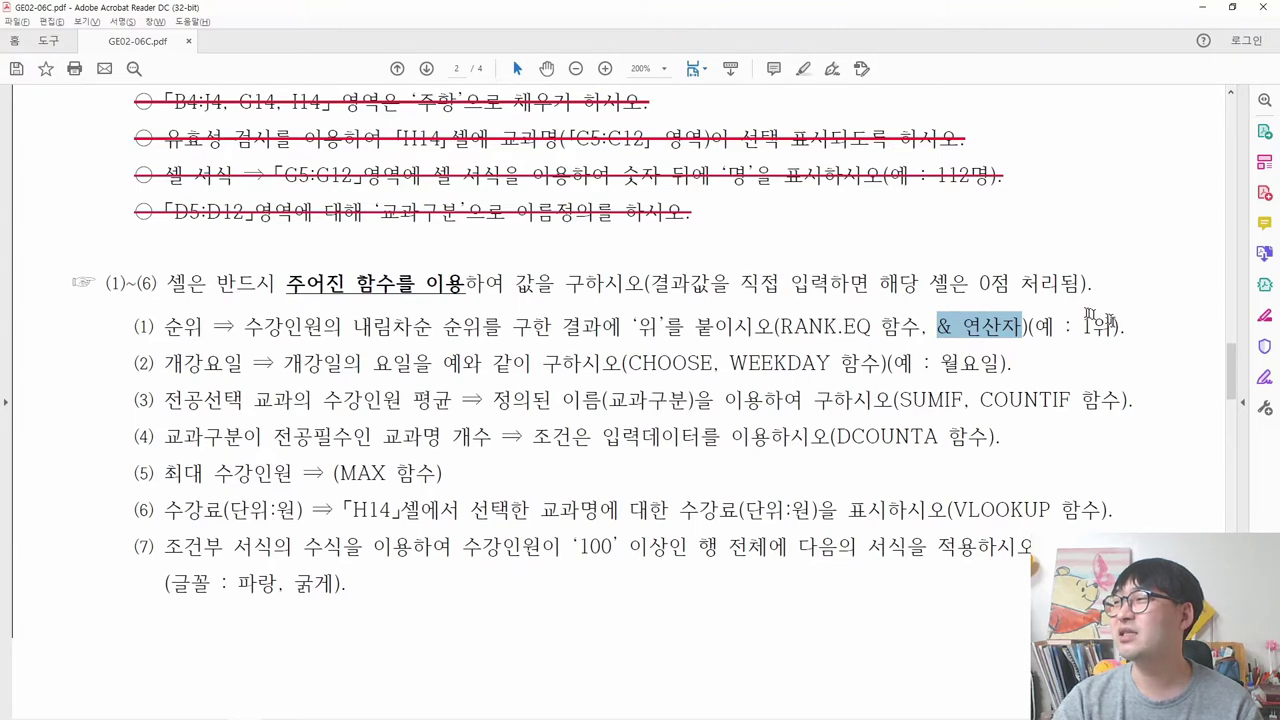
{"action": "left_click_drag", "start_coordinate": [1124, 326], "coordinate": [138, 328]}
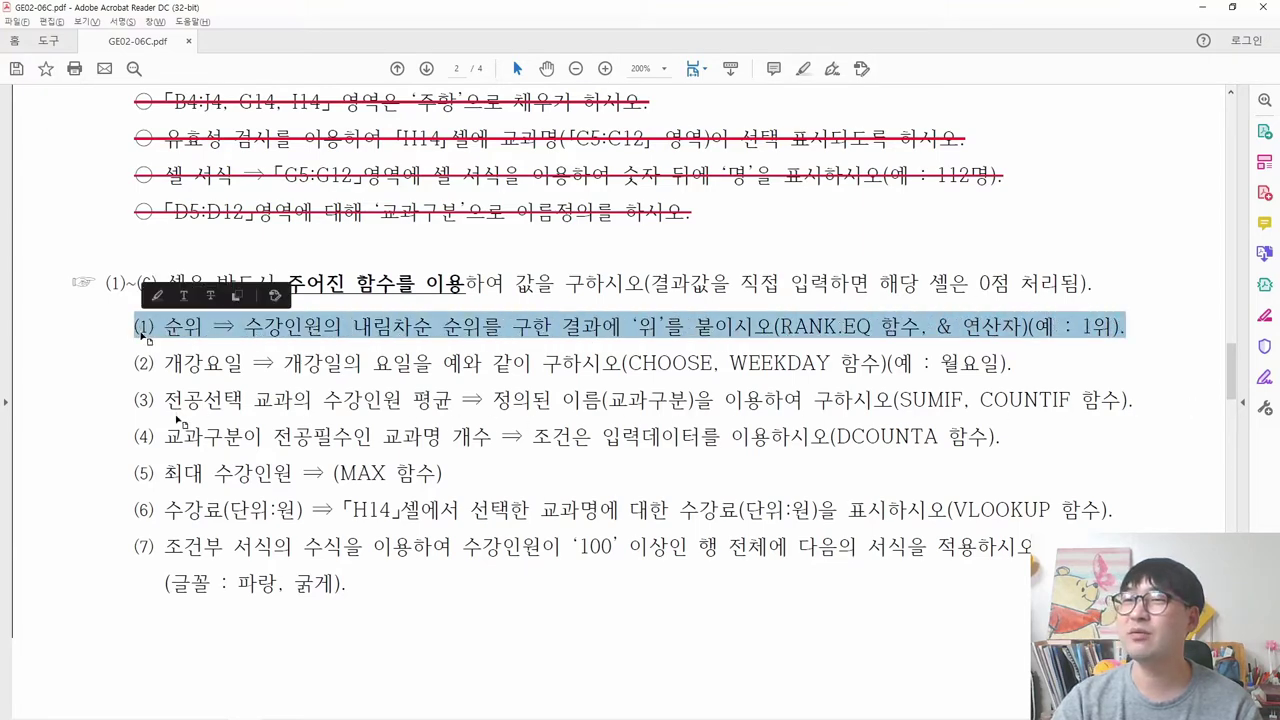
{"action": "left_click", "coordinate": [208, 296]}
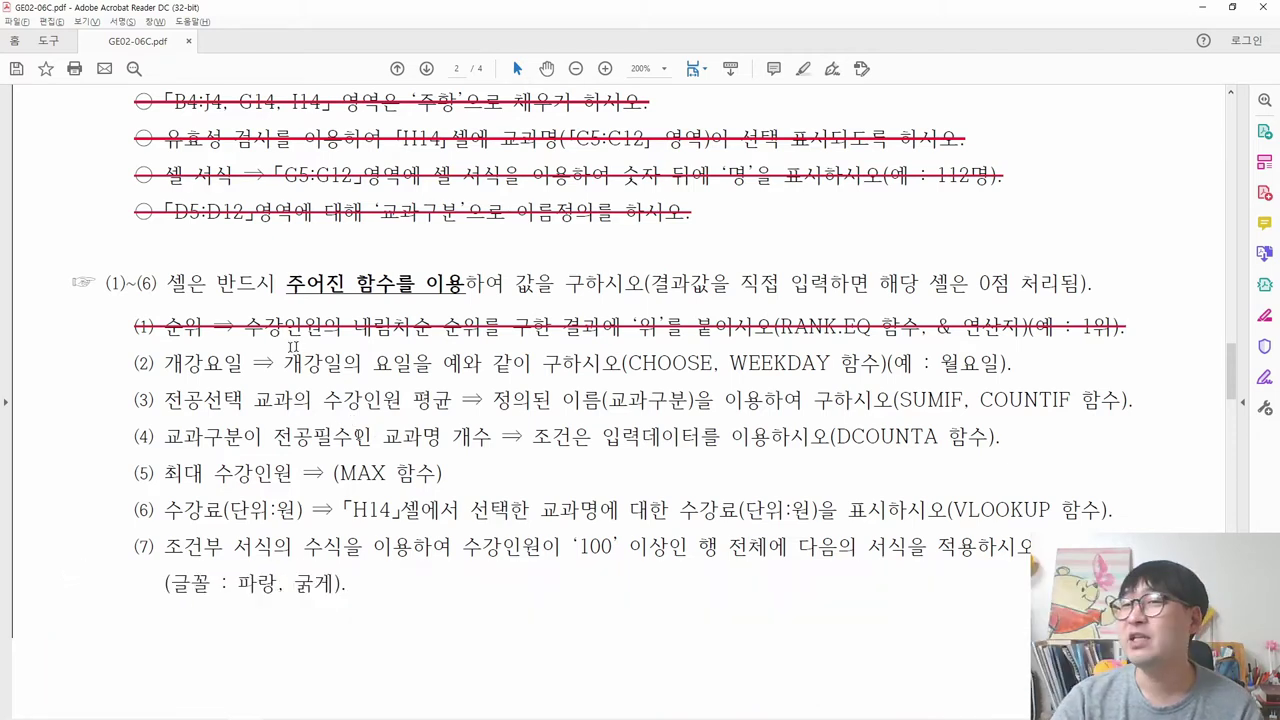
- Read item (2) 개강요일 in the exam instructions, including its required CHOOSE and WEEKDAY functions
{"action": "mouse_move", "coordinate": [157, 366]}
{"action": "left_mouse_down"}
{"action": "mouse_move", "coordinate": [135, 370]}
{"action": "mouse_move", "coordinate": [244, 370]}
{"action": "left_mouse_up"}
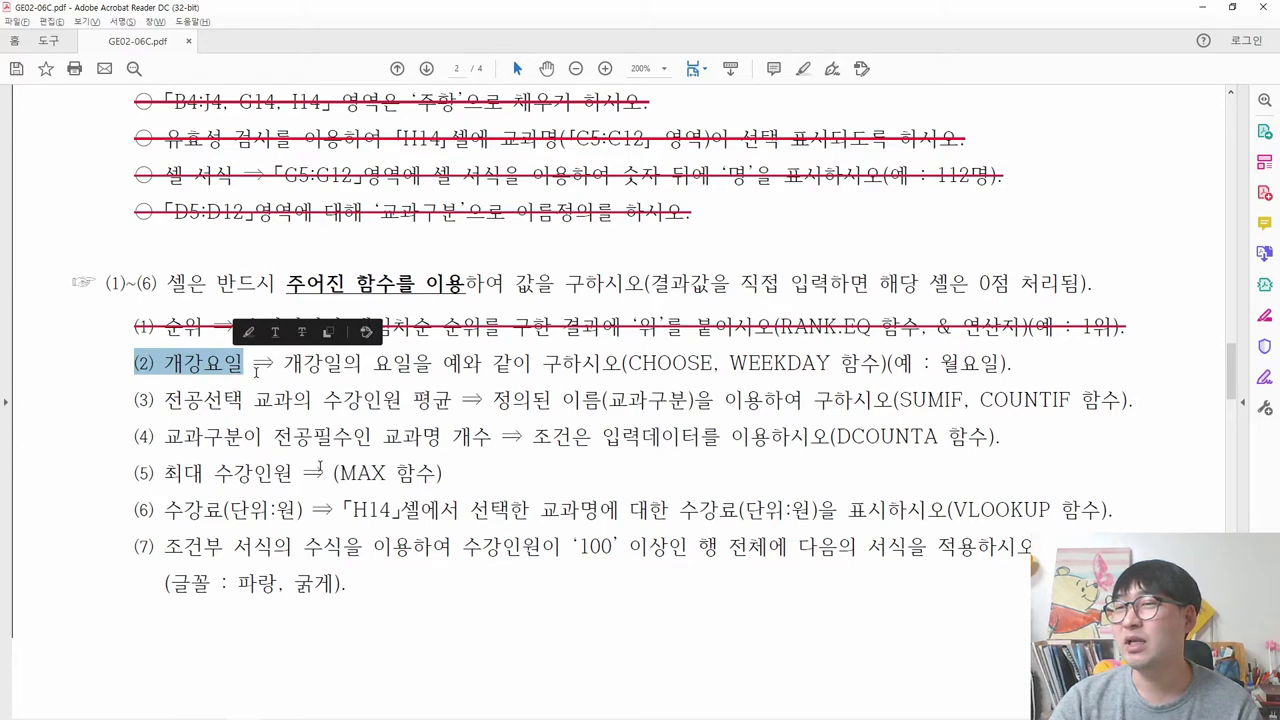
{"action": "left_click_drag", "start_coordinate": [629, 364], "coordinate": [832, 368]}
{"action": "left_click", "coordinate": [919, 461]}
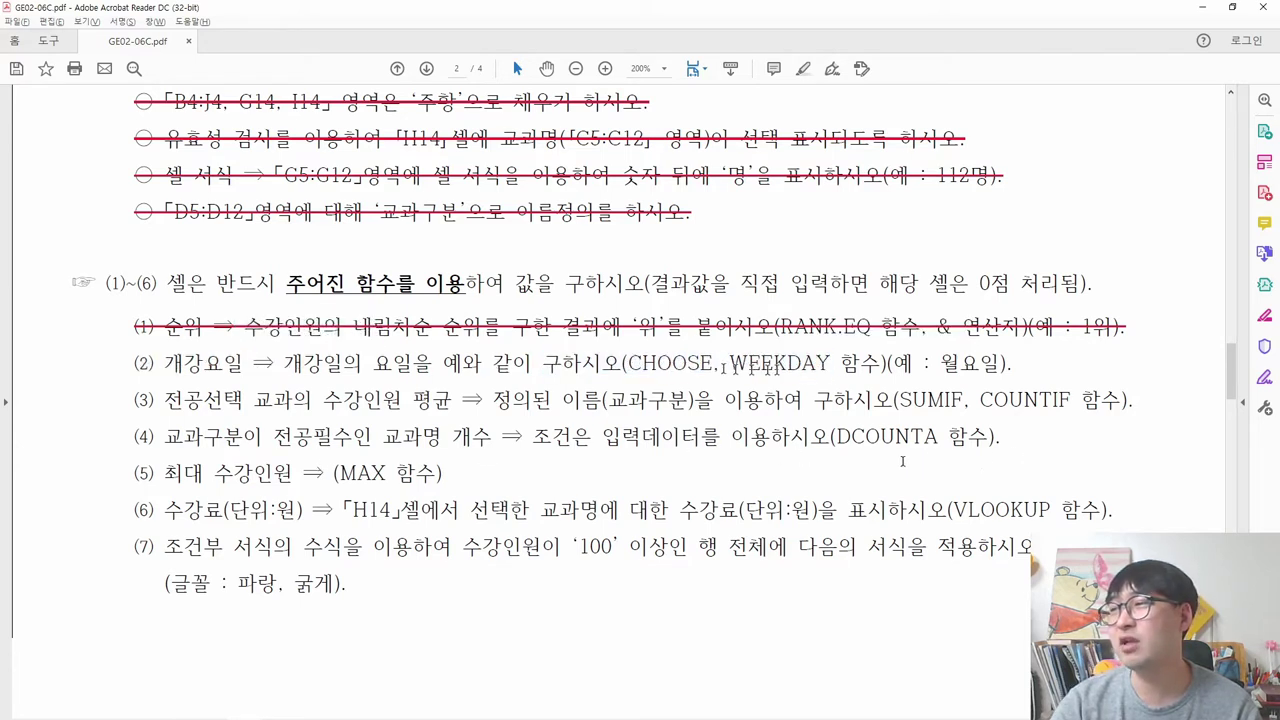
{"action": "left_click_drag", "start_coordinate": [629, 364], "coordinate": [786, 370]}
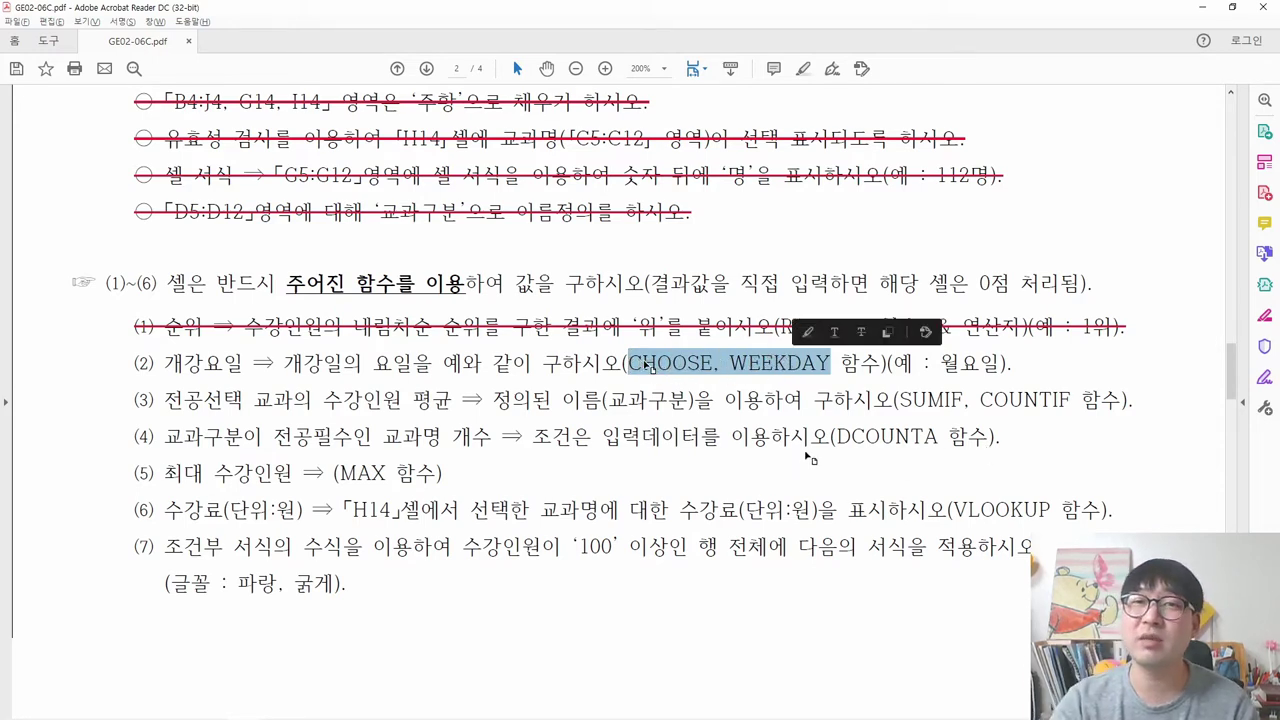
{"action": "left_click", "coordinate": [678, 364]}
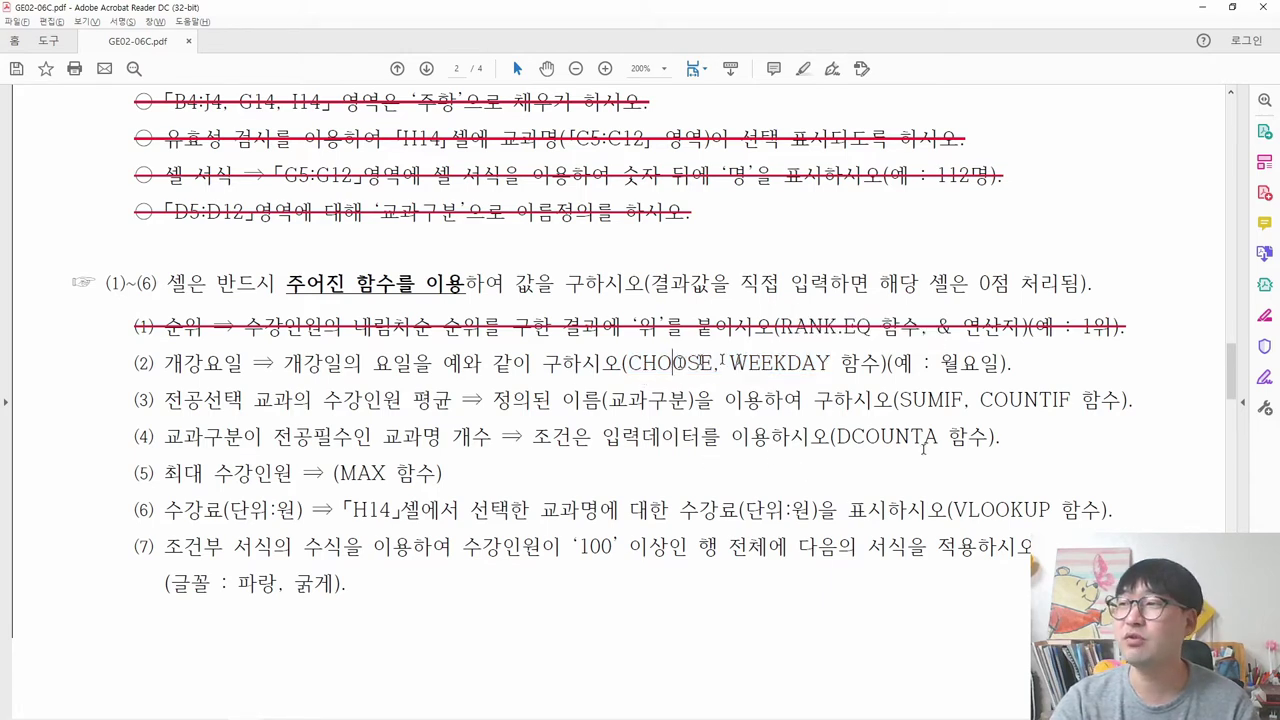
{"action": "left_click_drag", "start_coordinate": [730, 364], "coordinate": [830, 364]}
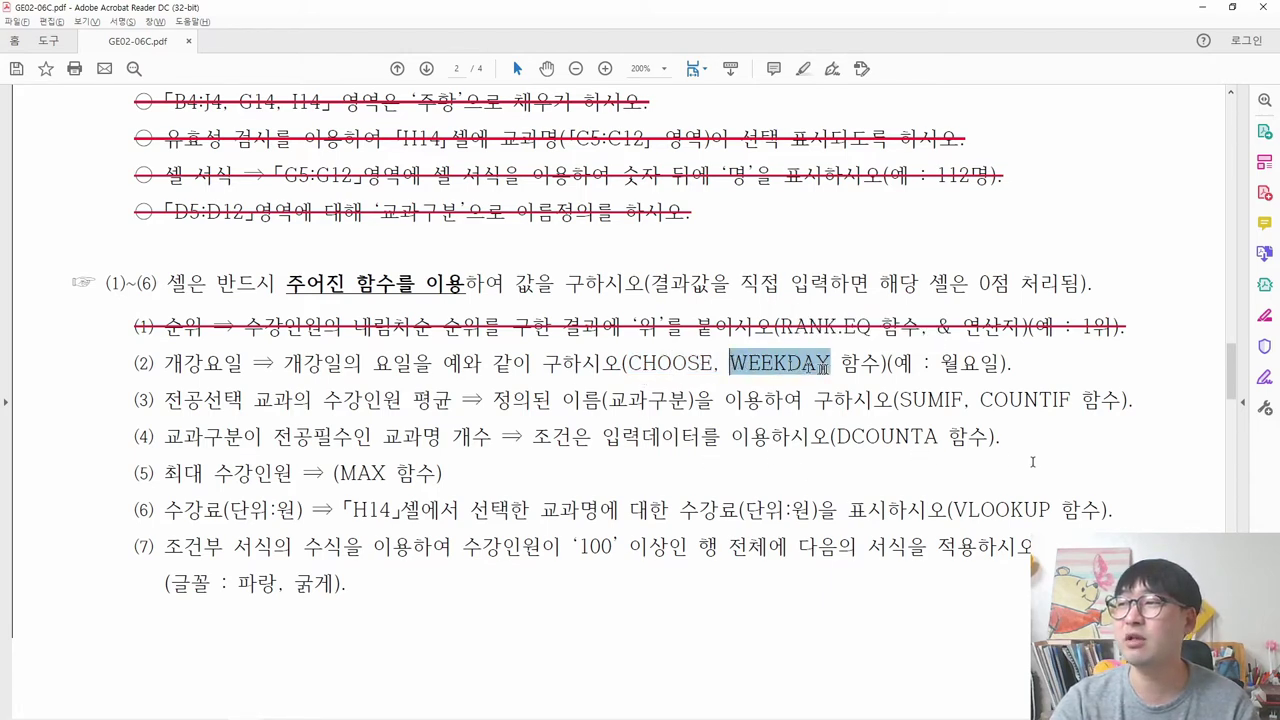
{"action": "left_click", "coordinate": [211, 369]}
{"action": "left_click_drag", "start_coordinate": [182, 364], "coordinate": [256, 368]}
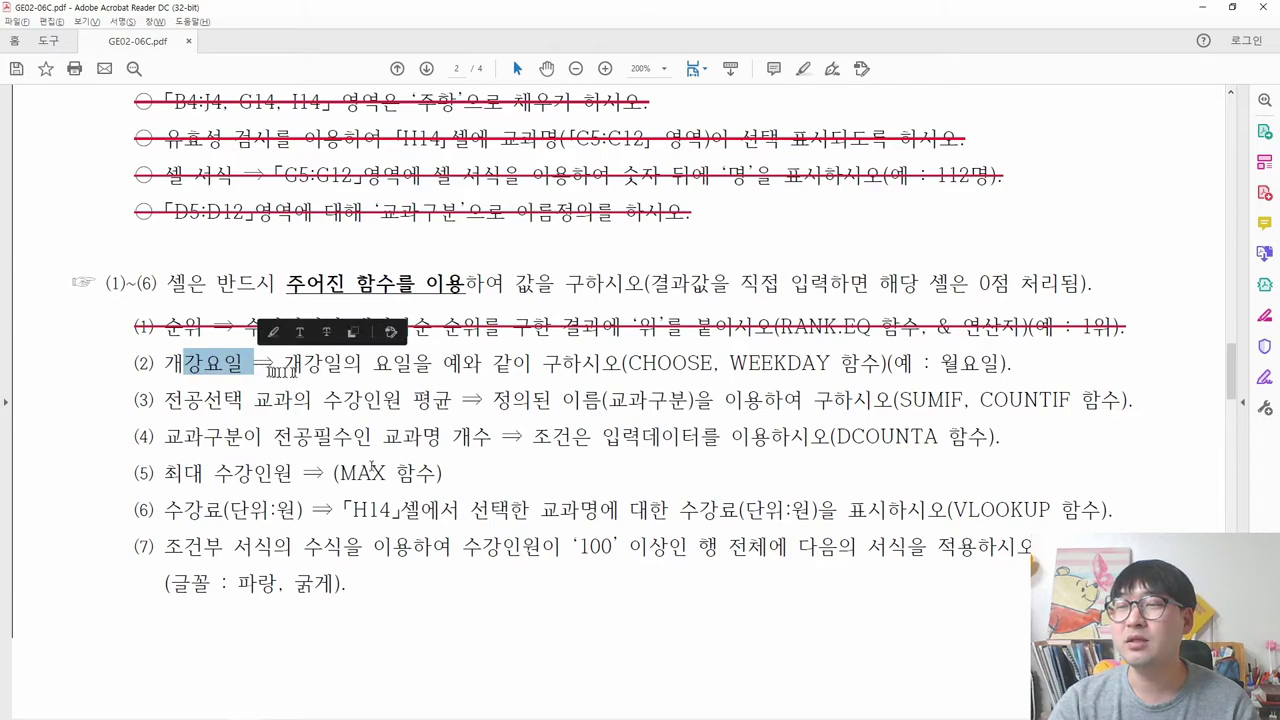
- Compare the empty 개강요일 cells J5:J12 with item (2) in the exam PDF, including its example result 월요일
{"action": "key", "text": "alt+Tab"}
{"action": "left_click_drag", "start_coordinate": [880, 322], "coordinate": [897, 500]}
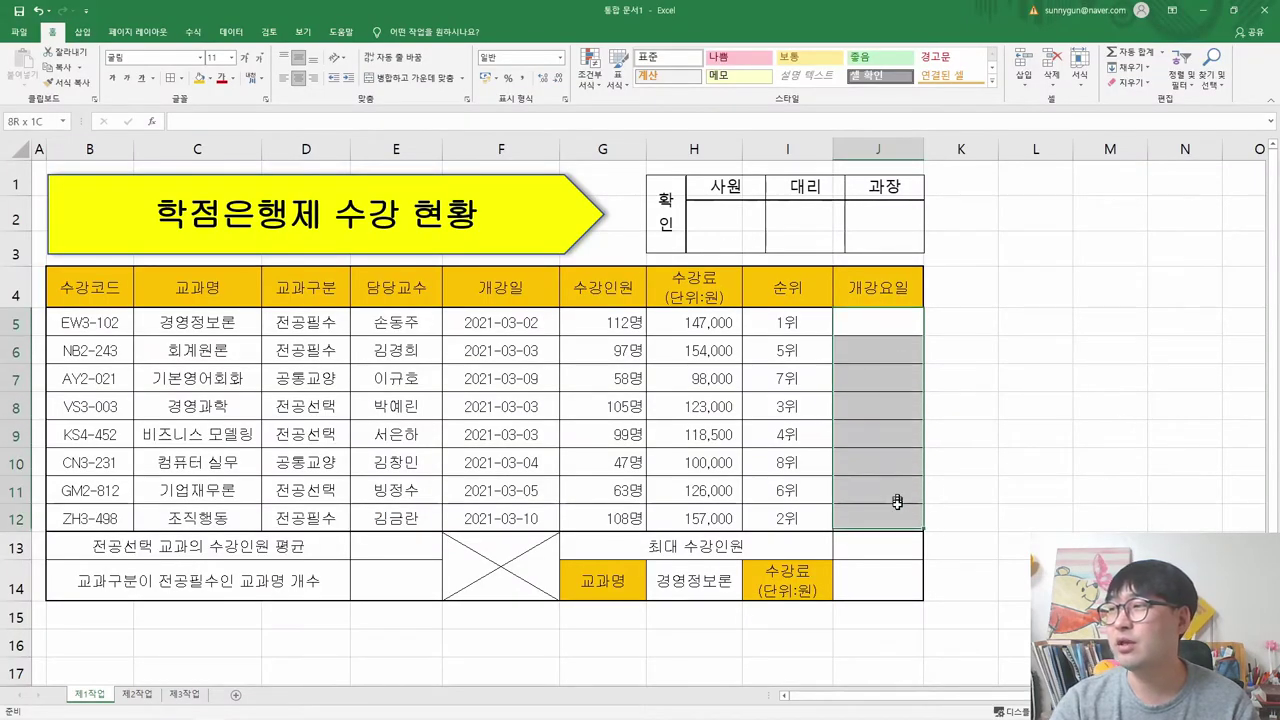
{"action": "left_click", "coordinate": [869, 324]}
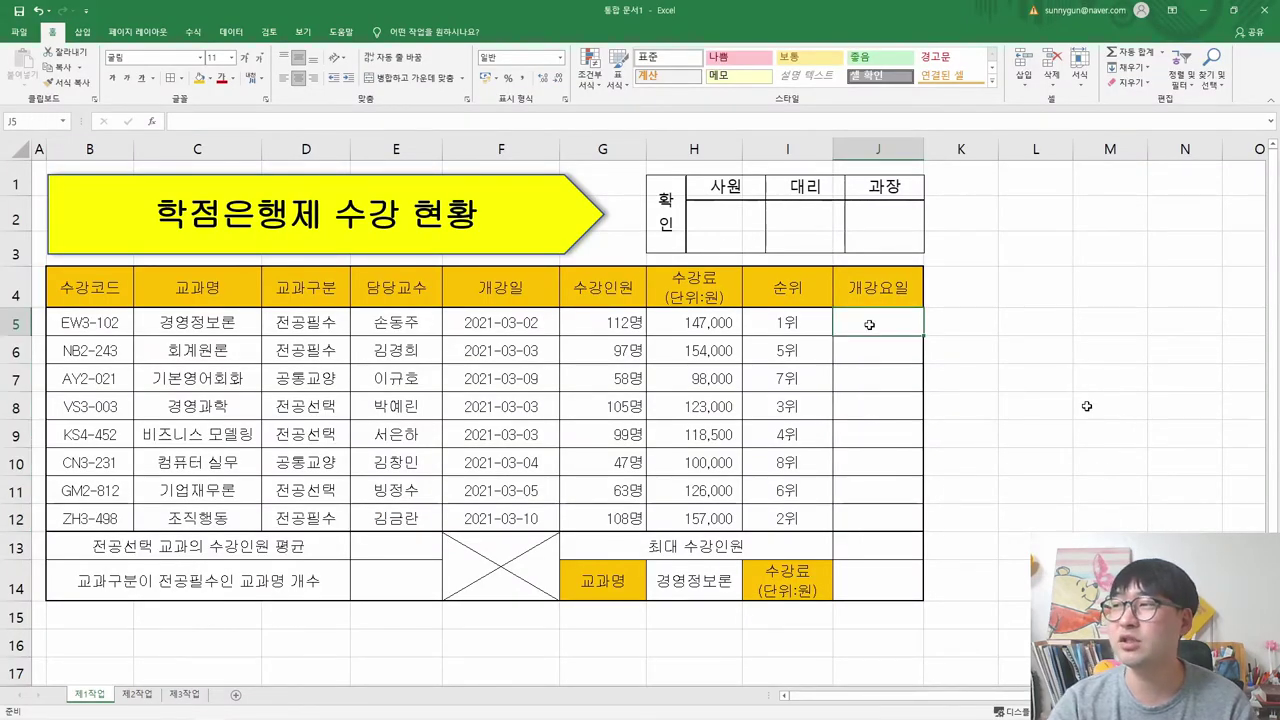
{"action": "key", "text": "alt+Tab"}
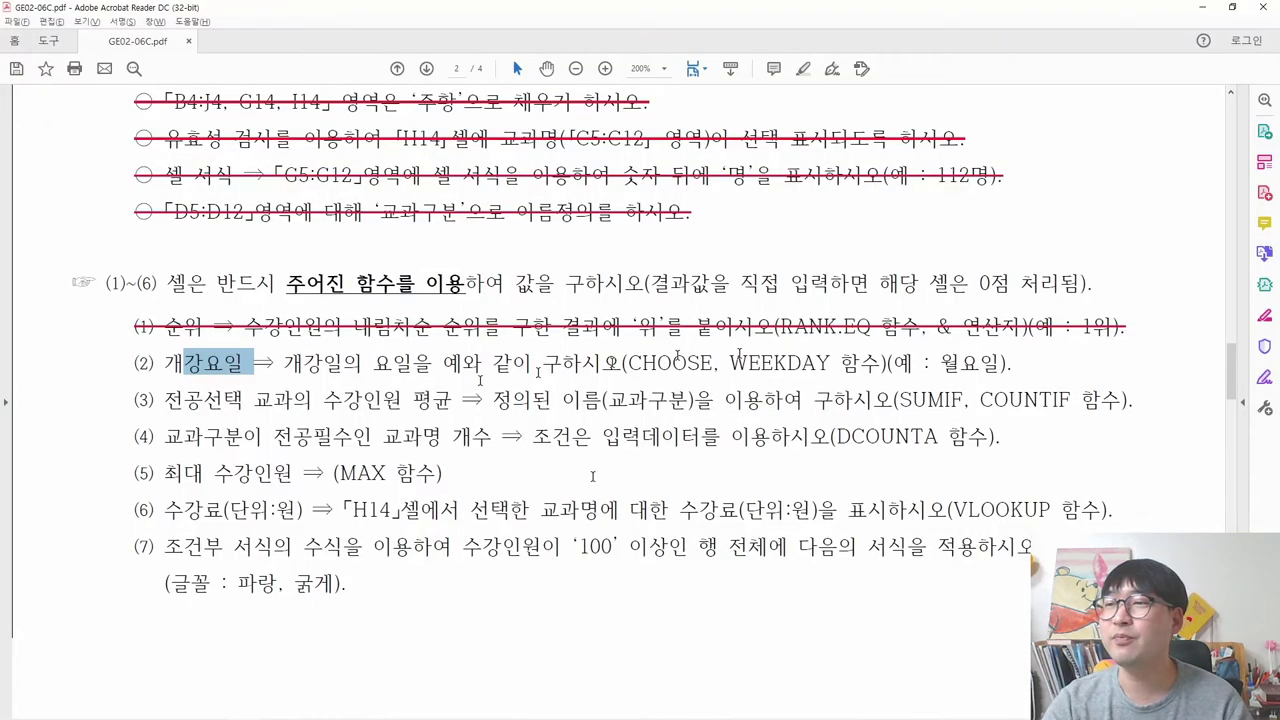
{"action": "left_click_drag", "start_coordinate": [284, 368], "coordinate": [588, 376]}
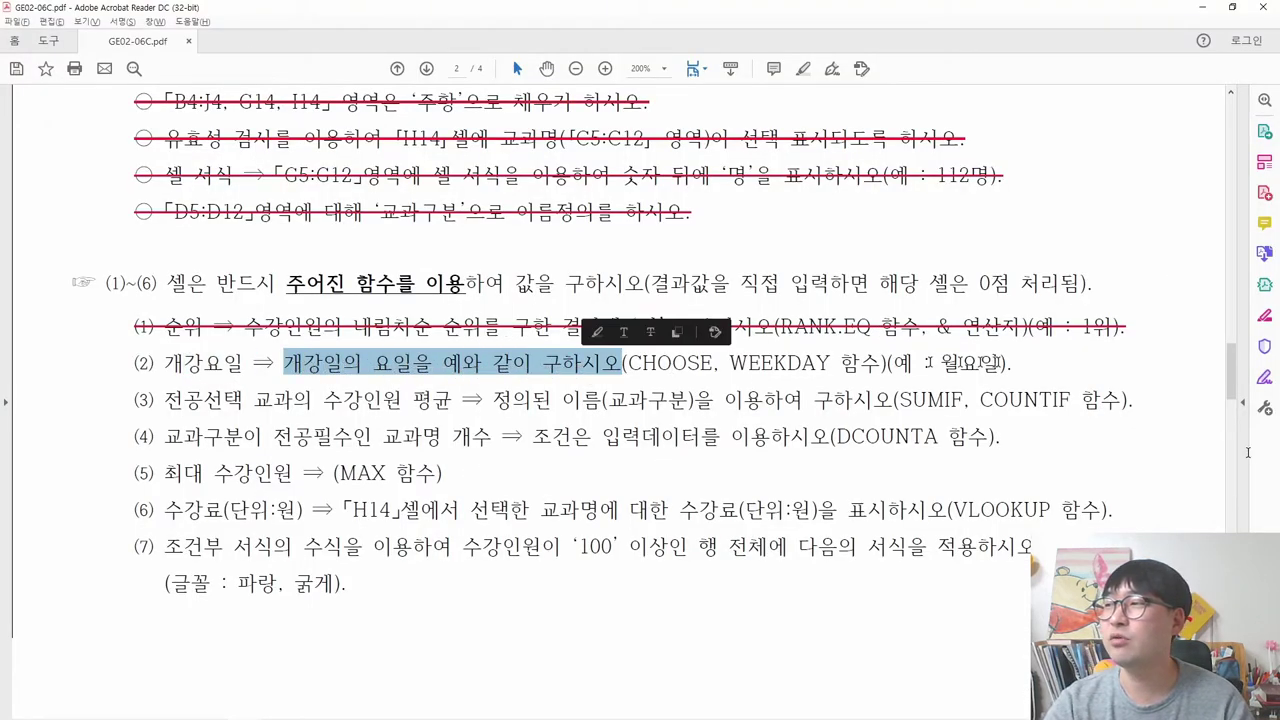
{"action": "left_click_drag", "start_coordinate": [940, 366], "coordinate": [1000, 372]}
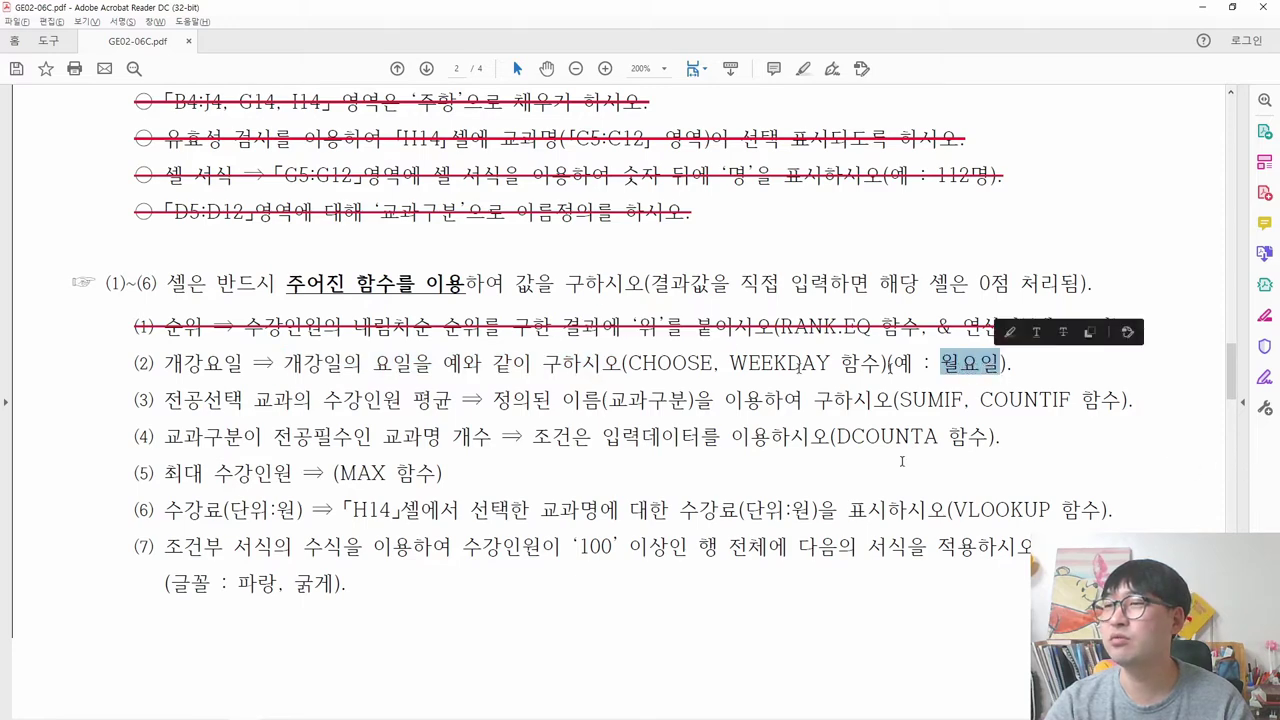
{"action": "left_click_drag", "start_coordinate": [284, 368], "coordinate": [432, 372]}
{"action": "key", "text": "alt+Tab"}
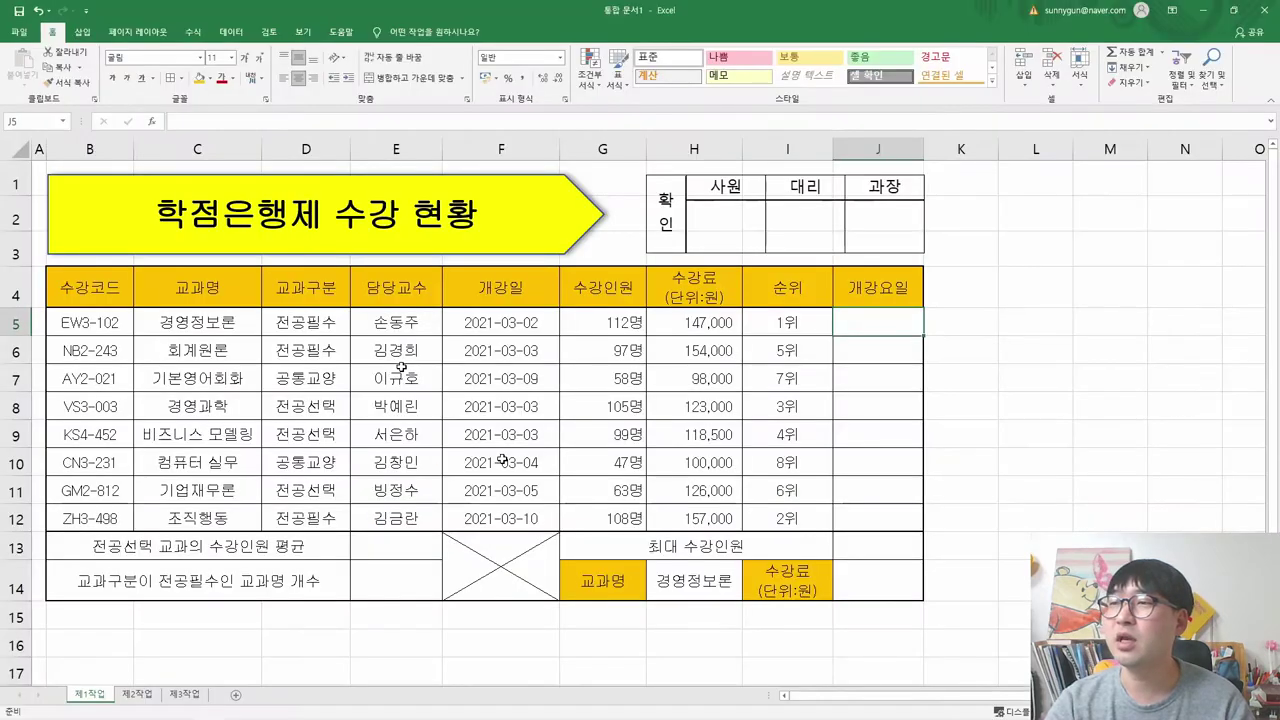
- Review the 개강일 dates in F5:F12 one by one, and recheck the required CHOOSE and WEEKDAY functions in the exam PDF
{"action": "left_click", "coordinate": [515, 328]}
{"action": "left_click", "coordinate": [525, 358]}
{"action": "left_click", "coordinate": [526, 378]}
{"action": "left_click", "coordinate": [527, 406]}
{"action": "left_click", "coordinate": [528, 434]}
{"action": "left_click", "coordinate": [529, 462]}
{"action": "left_click", "coordinate": [529, 490]}
{"action": "left_click", "coordinate": [520, 514]}
{"action": "left_click", "coordinate": [522, 322]}
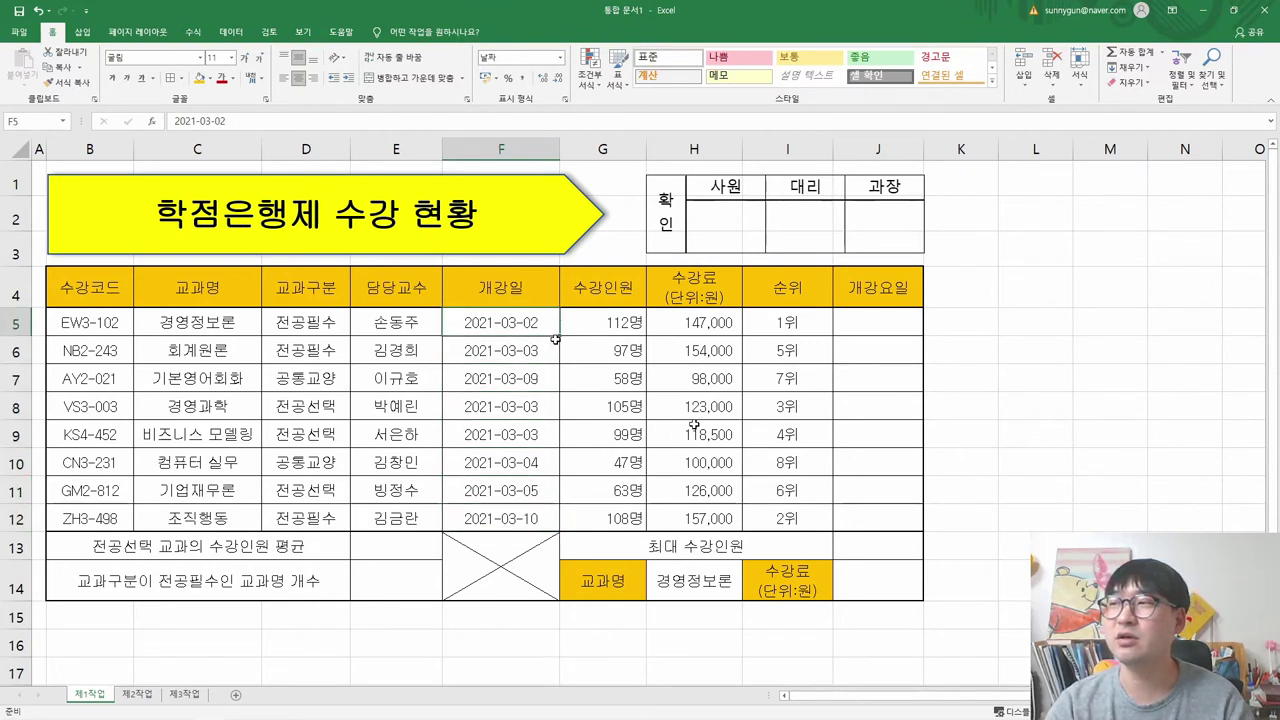
{"action": "key", "text": "alt+Tab"}
{"action": "left_click_drag", "start_coordinate": [628, 364], "coordinate": [830, 366]}
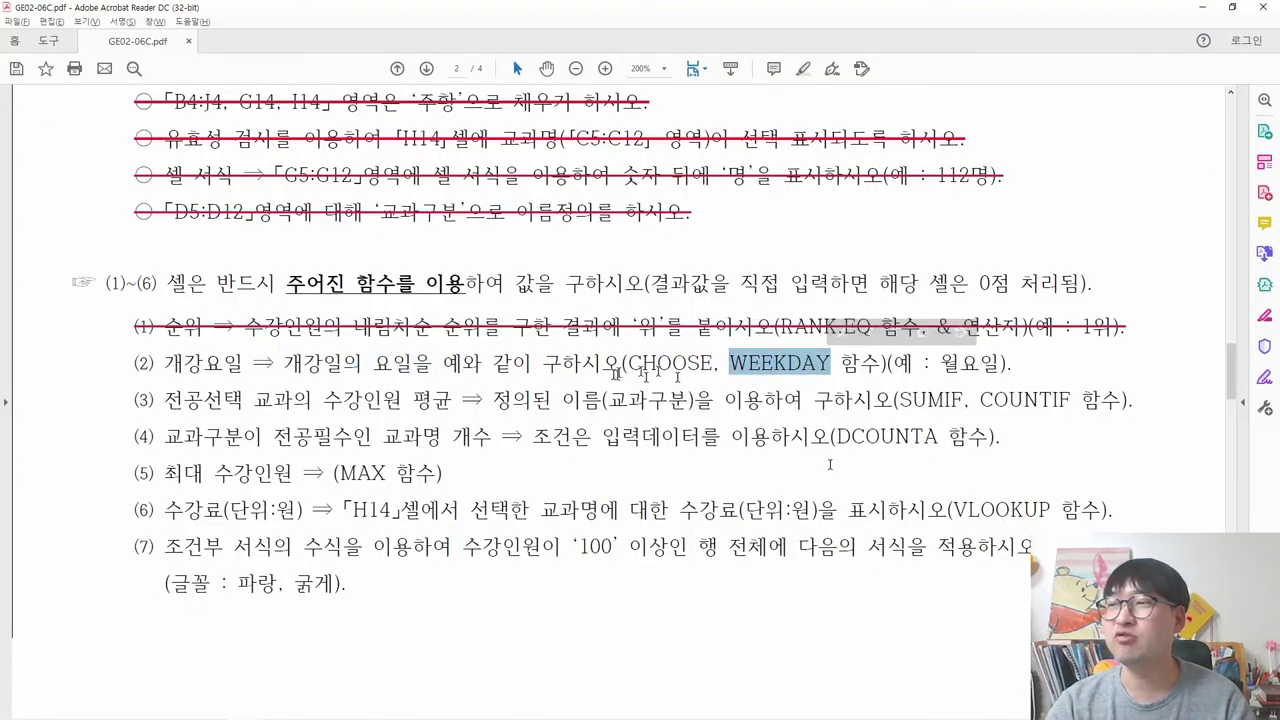
{"action": "key", "text": "alt+Tab"}
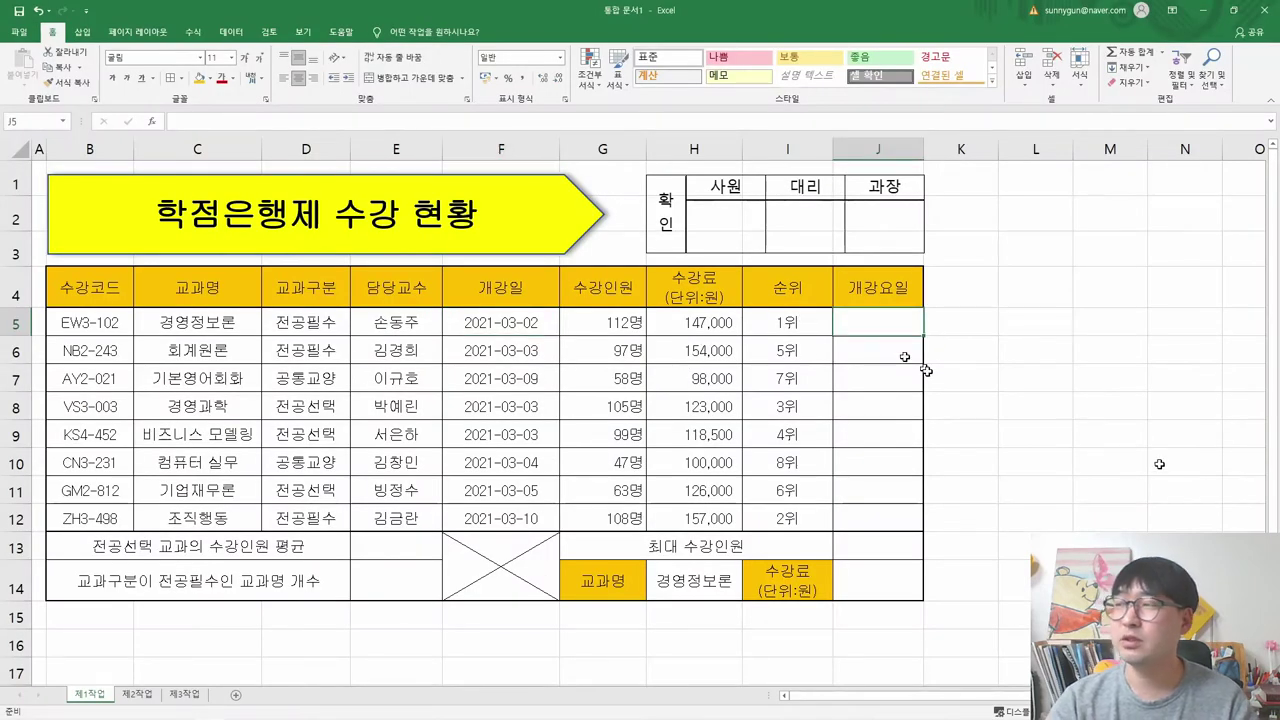
- Start a trial CHOOSE formula in J5 through its function arguments, with Index_num set to 1
{"action": "type", "text": "="}
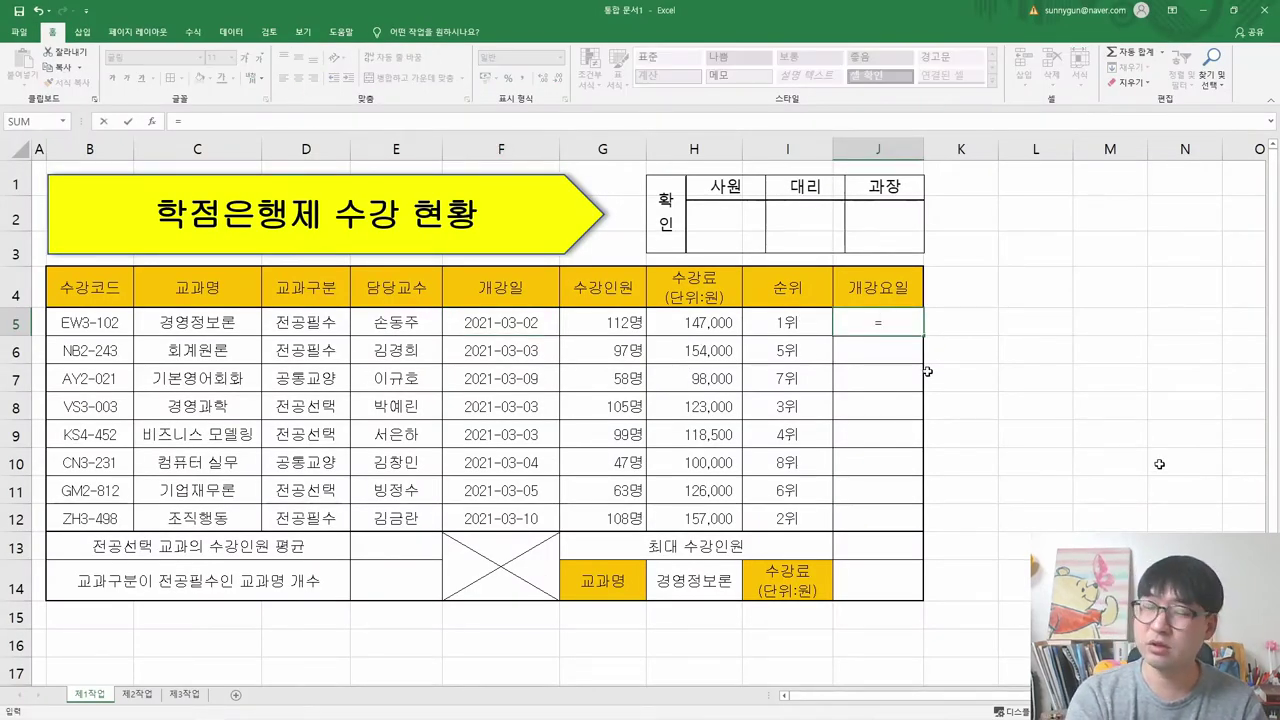
{"action": "type", "text": "choo"}
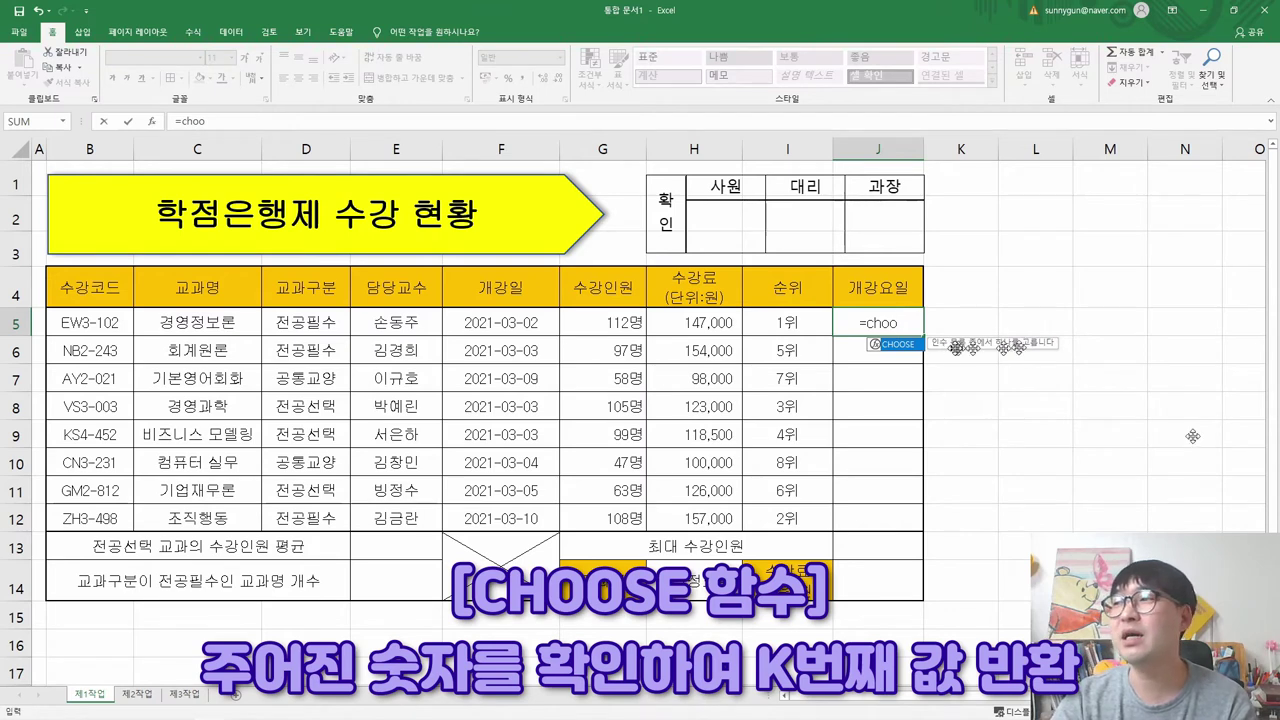
{"action": "double_click", "coordinate": [897, 346]}
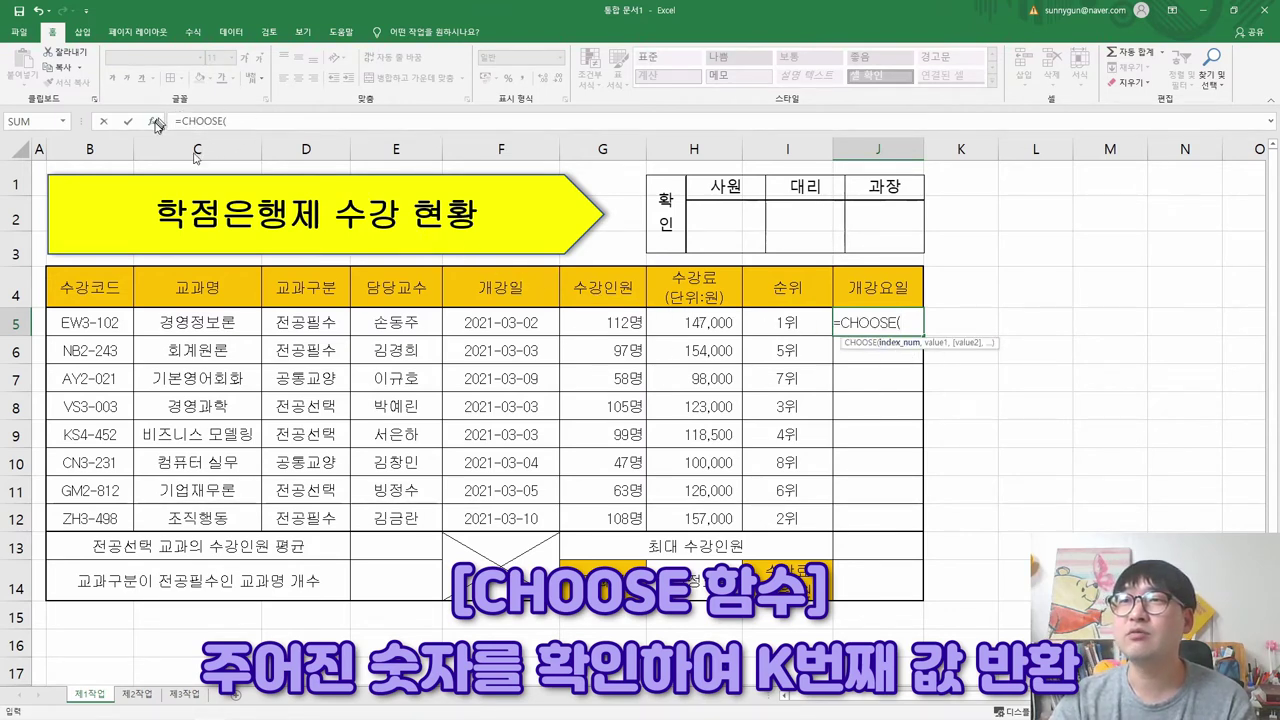
{"action": "key", "text": "ctrl+a"}
{"action": "left_click_drag", "start_coordinate": [310, 317], "coordinate": [485, 286]}
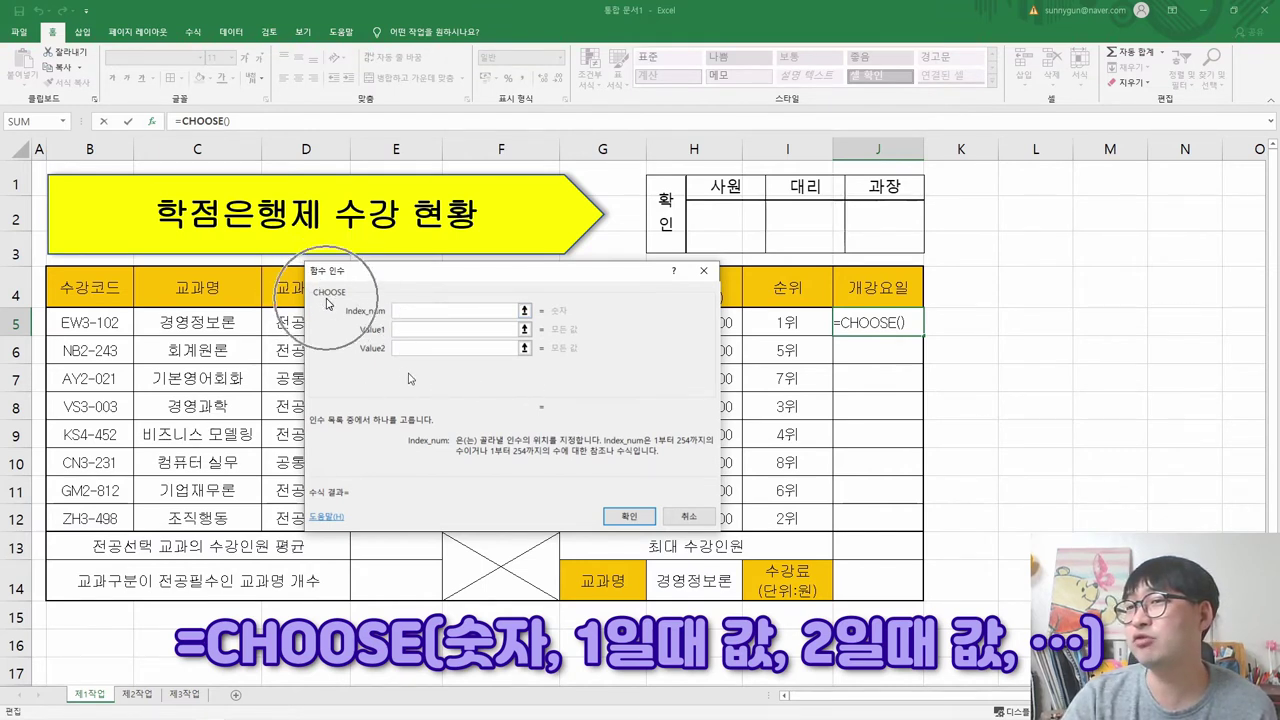
{"action": "left_click", "coordinate": [411, 311]}
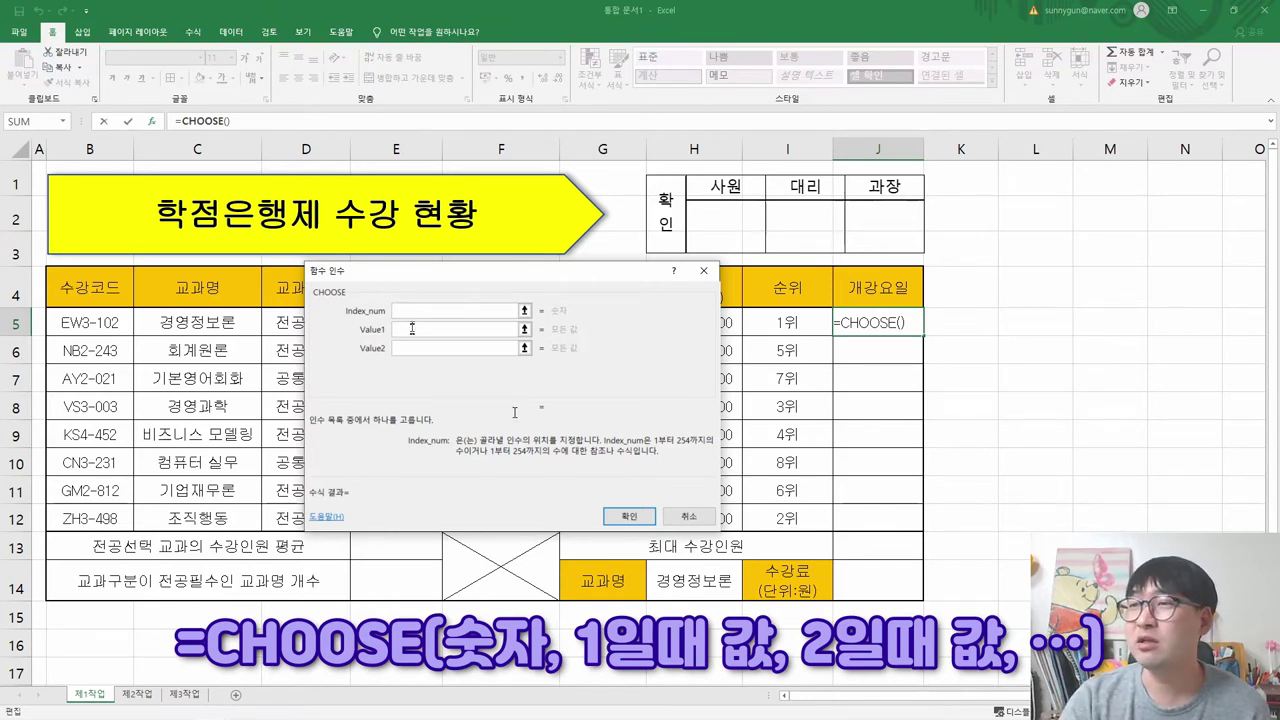
{"action": "left_click", "coordinate": [411, 329]}
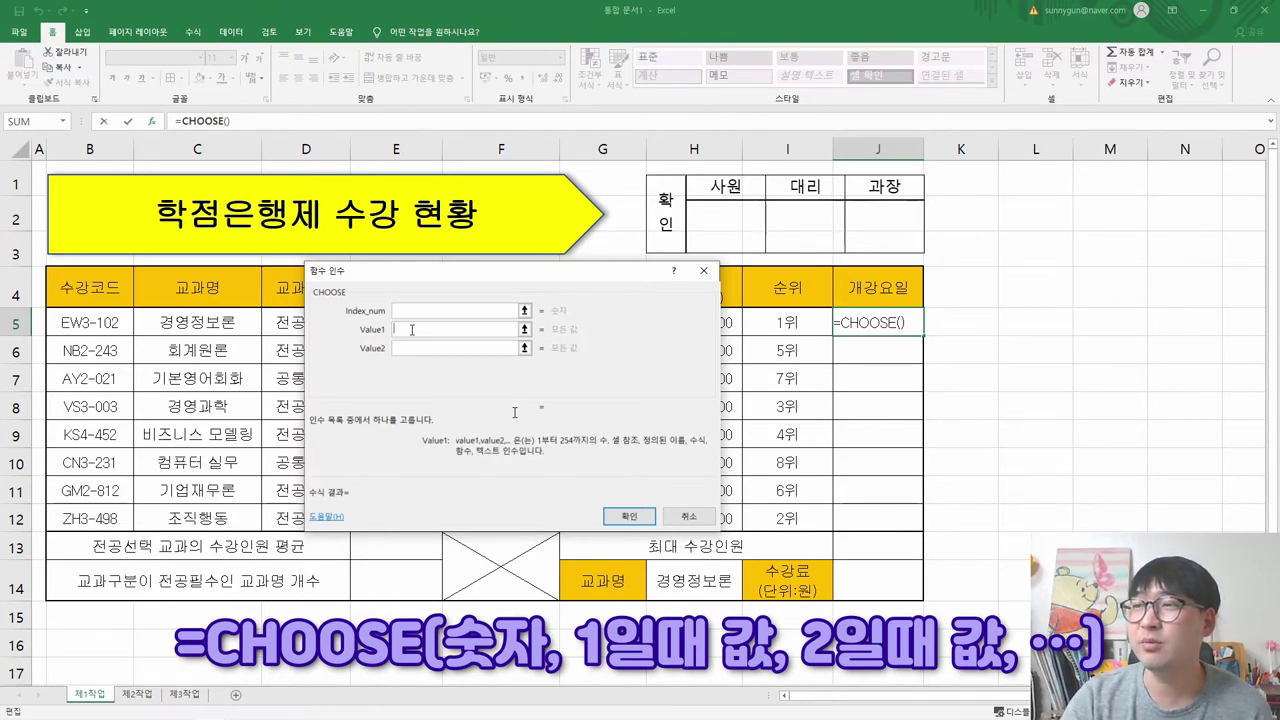
{"action": "left_click", "coordinate": [414, 311]}
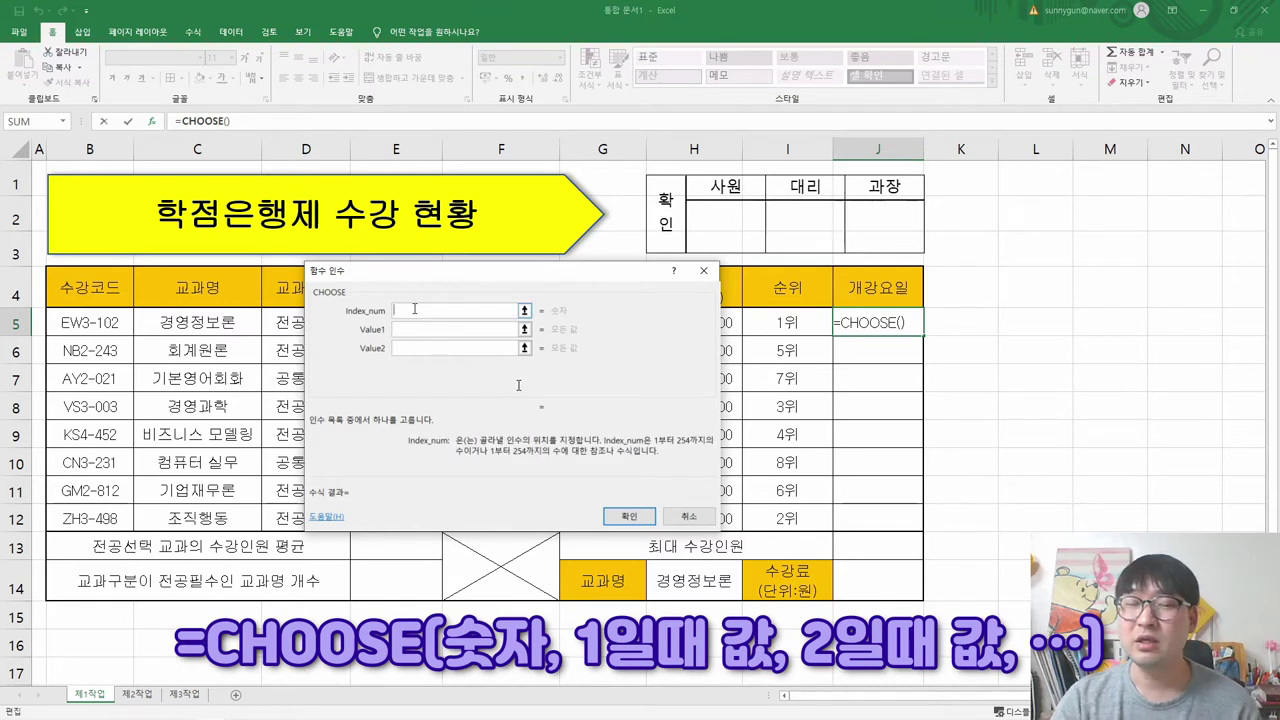
{"action": "type", "text": "1"}
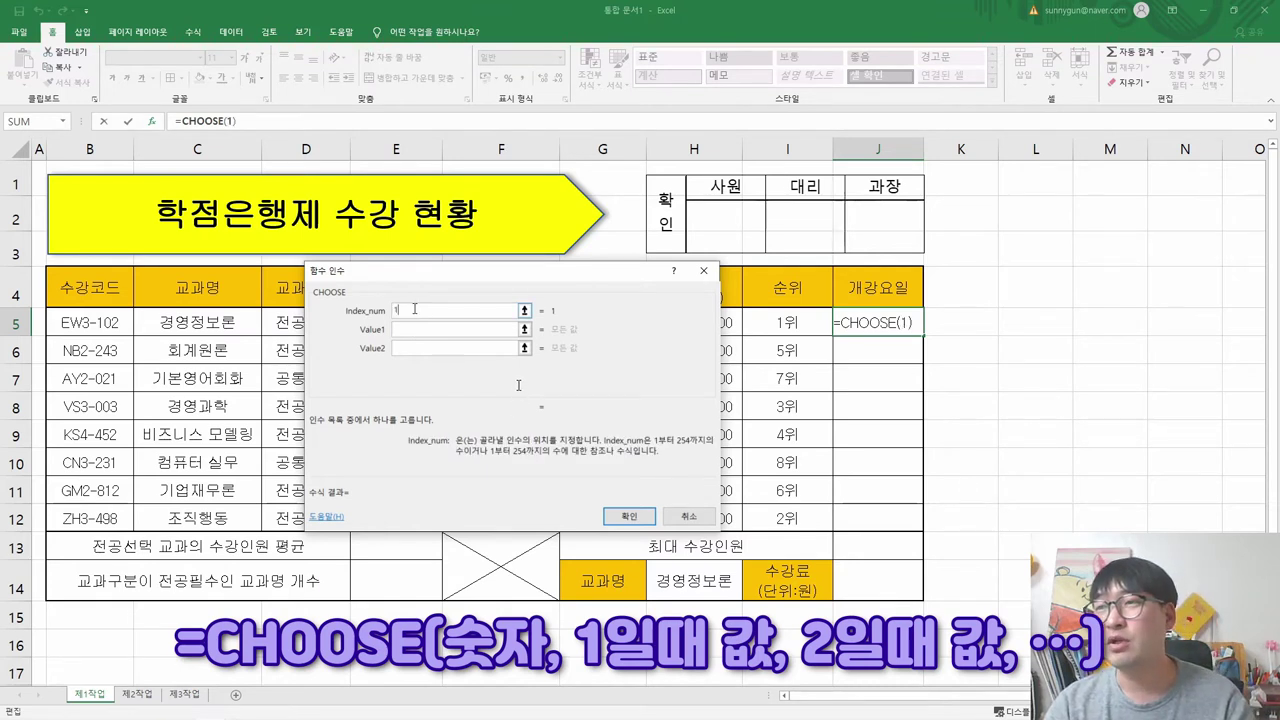
- Fill the trial CHOOSE arguments with 떡볶이 as Value1, 어묵 as Value2 and 순대 as Value3
{"action": "left_click", "coordinate": [416, 328]}
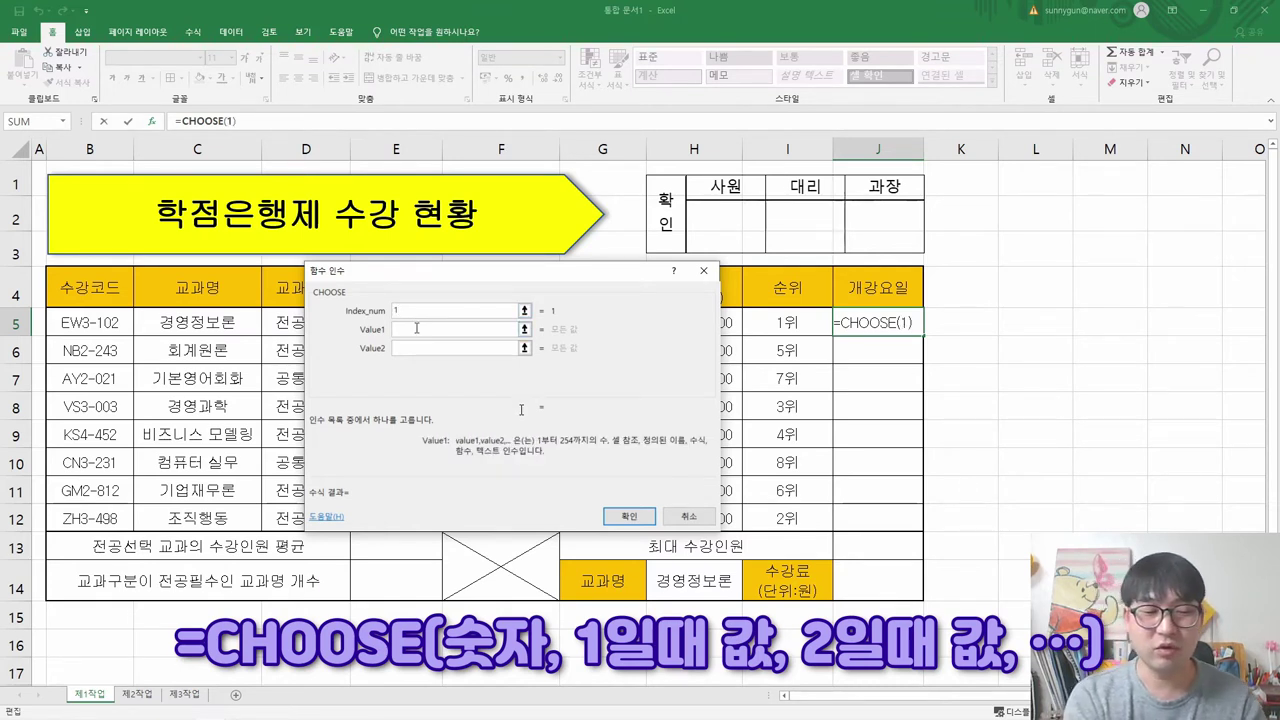
{"action": "type", "text": "Ej"}
{"action": "key", "text": "BackSpace"}
{"action": "key", "text": "BackSpace"}
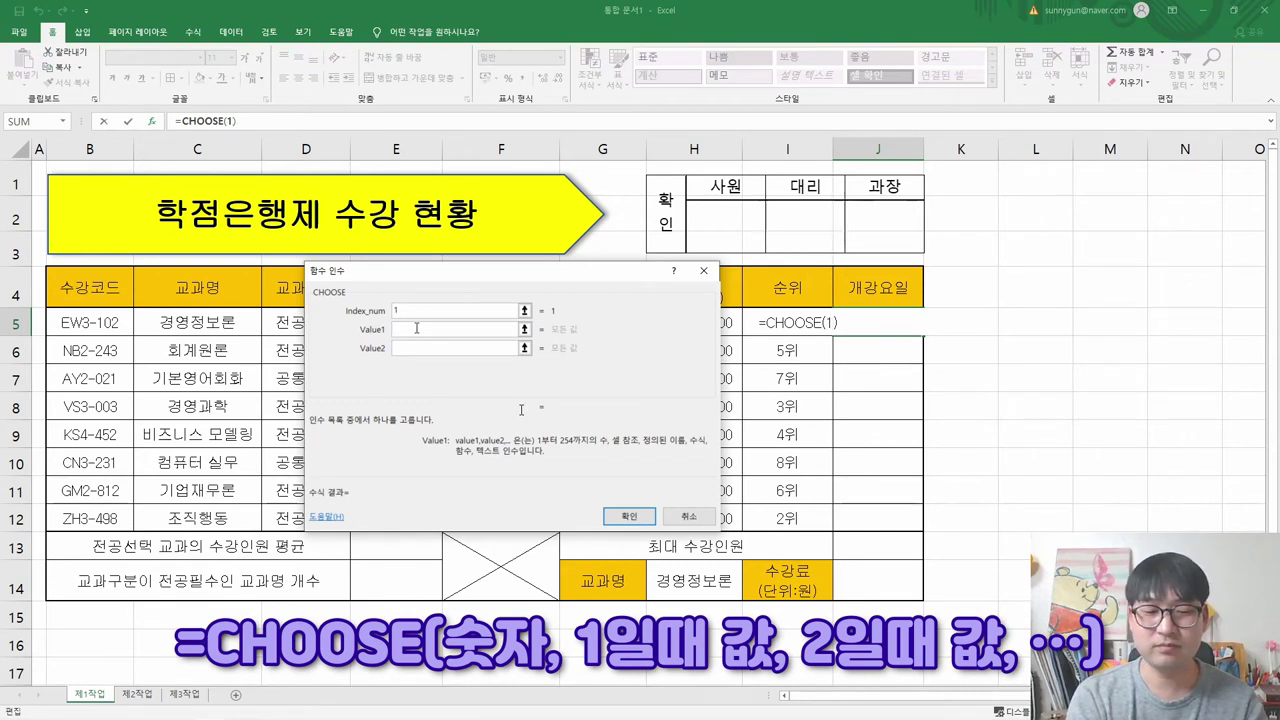
{"action": "type", "text": "떡볶이"}
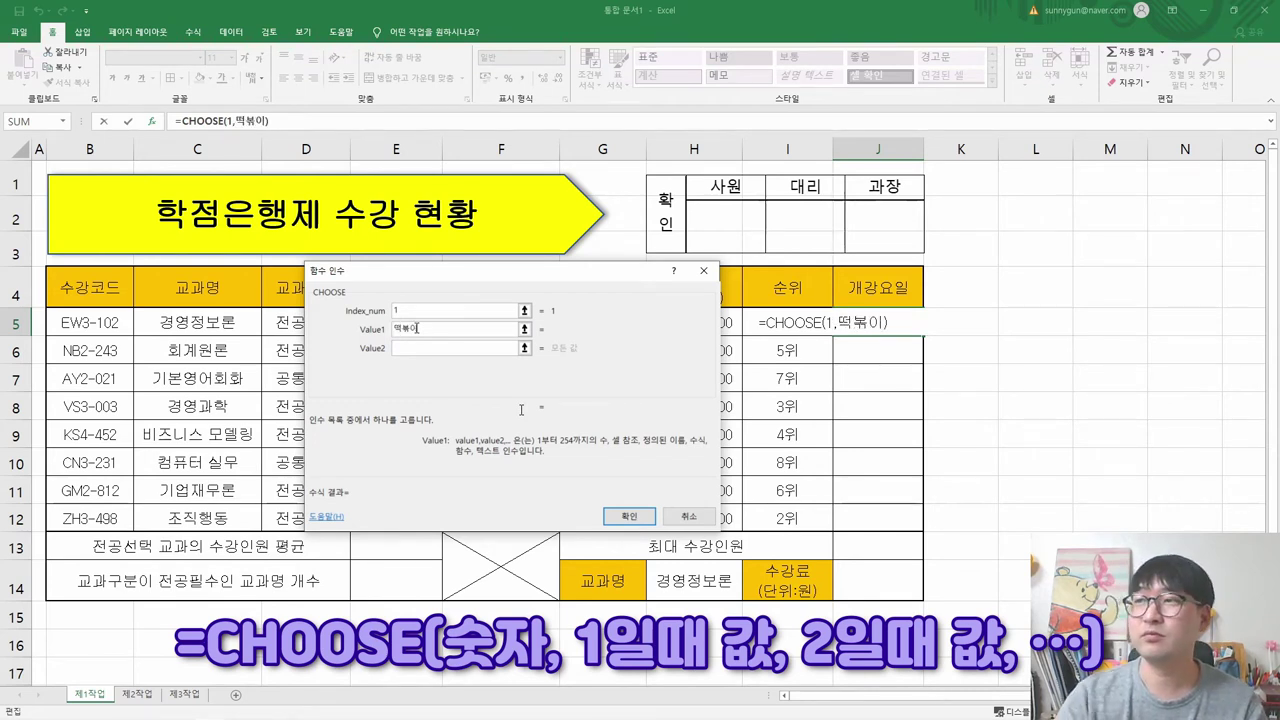
{"action": "key", "text": "Tab"}
{"action": "type", "text": "오뎅"}
{"action": "key", "text": "BackSpace"}
{"action": "key", "text": "BackSpace"}
{"action": "type", "text": "ㅇㅏ무ㄱ"}
{"action": "left_click", "coordinate": [443, 366]}
{"action": "type", "text": "순대"}
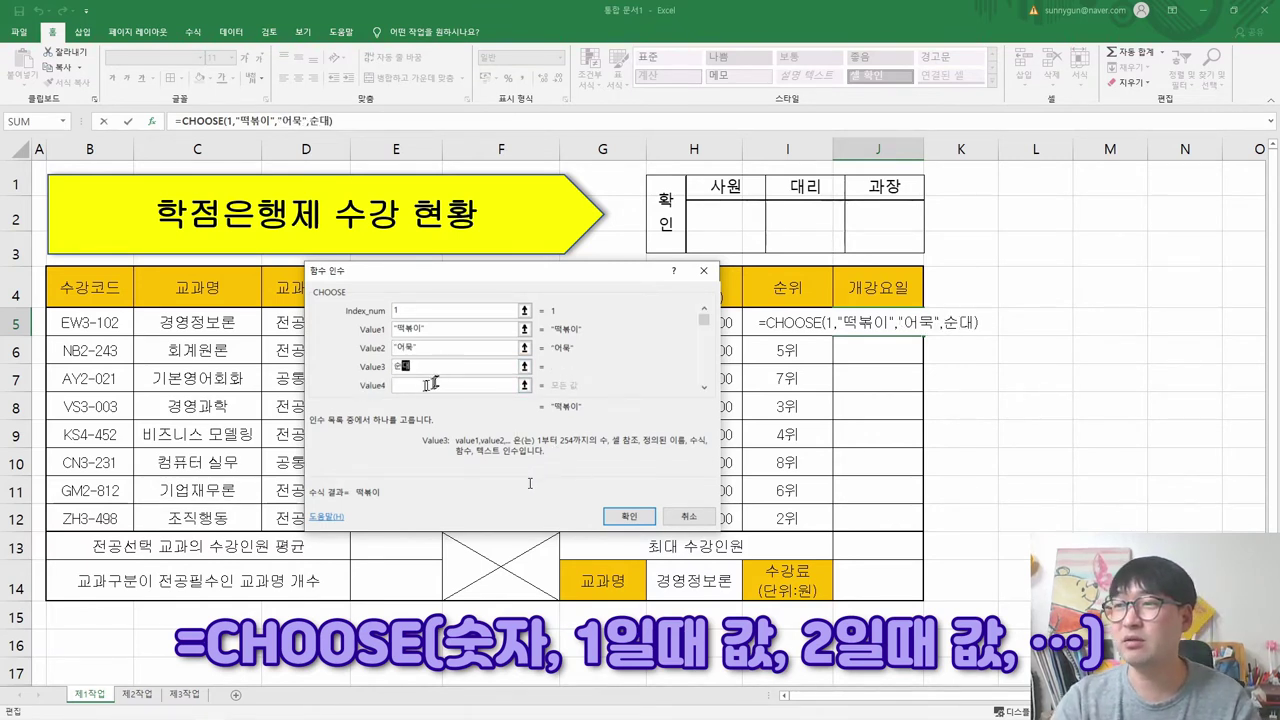
{"action": "left_click", "coordinate": [416, 385]}
{"action": "scroll", "coordinate": [447, 370], "scroll_direction": "down", "scroll_amount": 1}
{"action": "scroll", "coordinate": [548, 470], "scroll_direction": "up", "scroll_amount": 1}
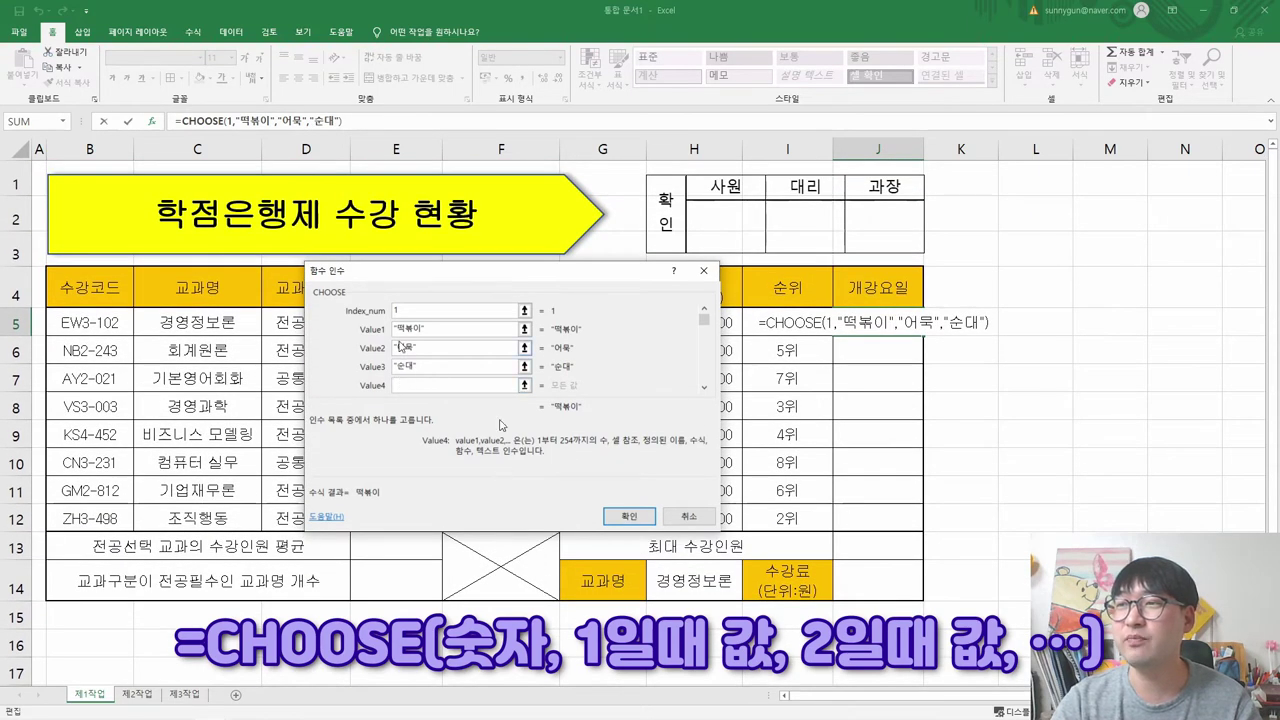
- Try Index_num values 2, 4 and 3 in the trial CHOOSE formula, then discard the formula
{"action": "left_click", "coordinate": [408, 310]}
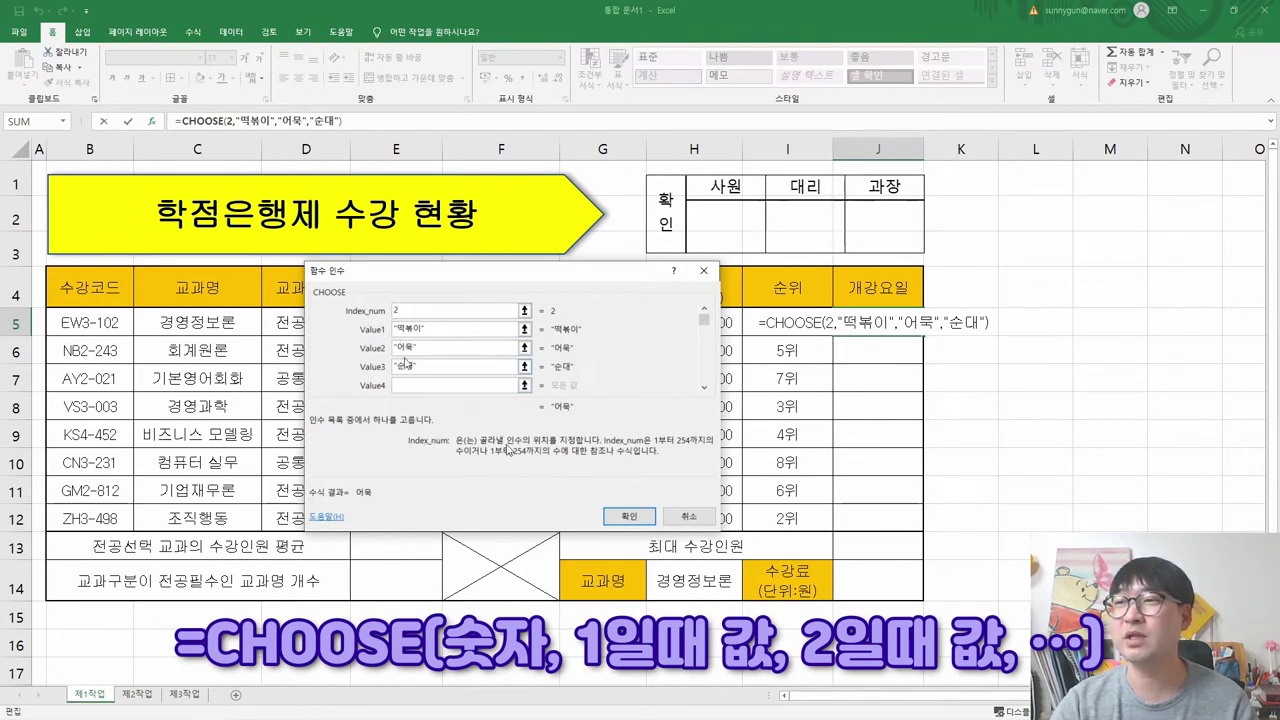
{"action": "type", "text": "4"}
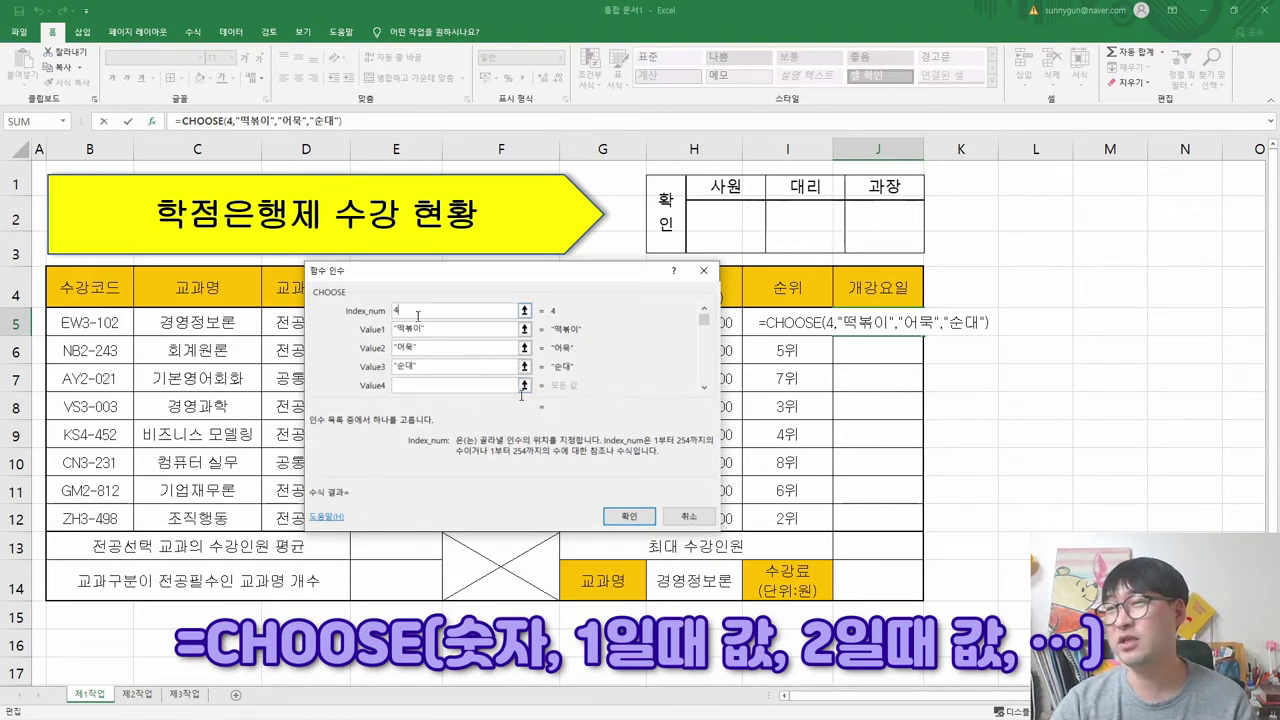
{"action": "key", "text": "BackSpace"}
{"action": "type", "text": "3"}
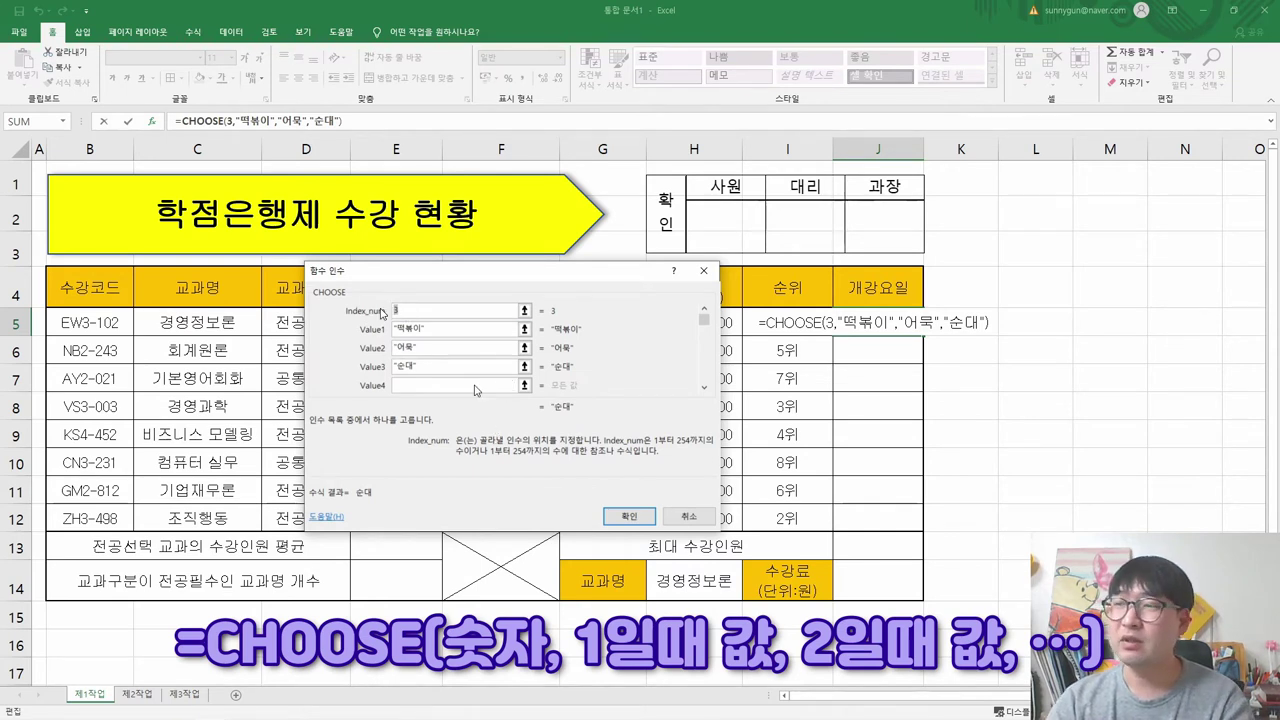
{"action": "key", "text": "BackSpace"}
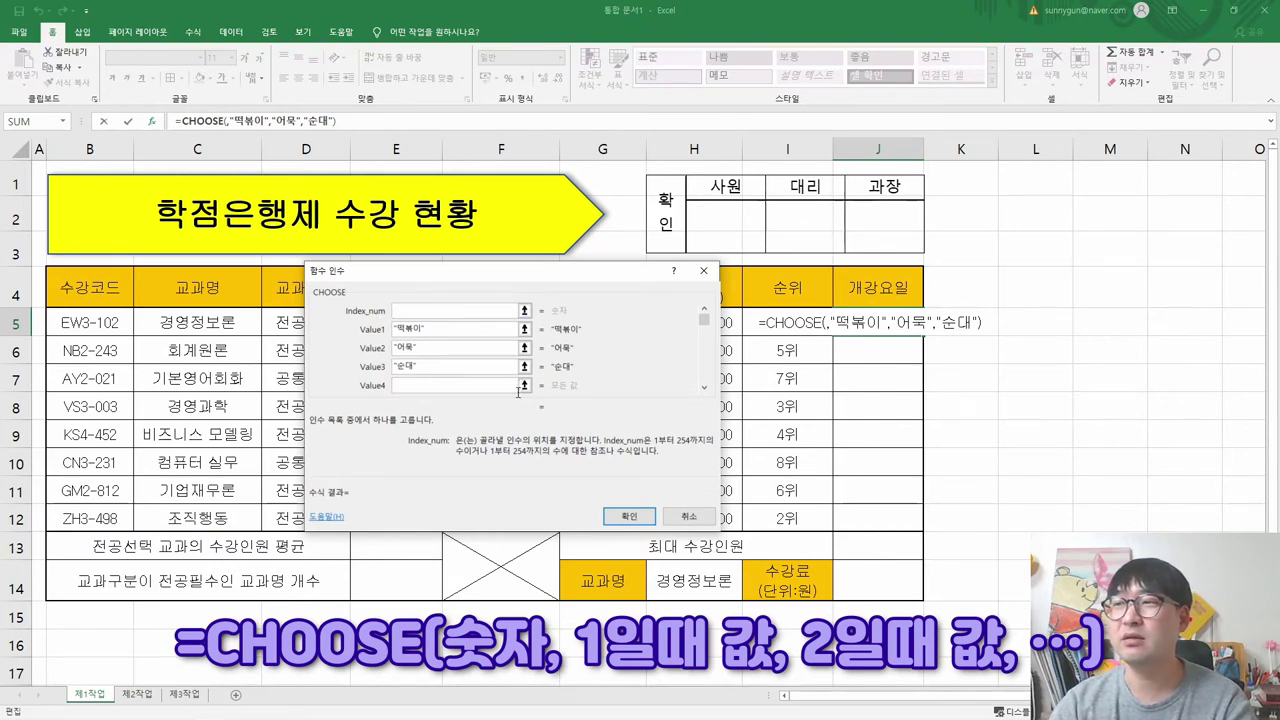
{"action": "key", "text": "Escape"}
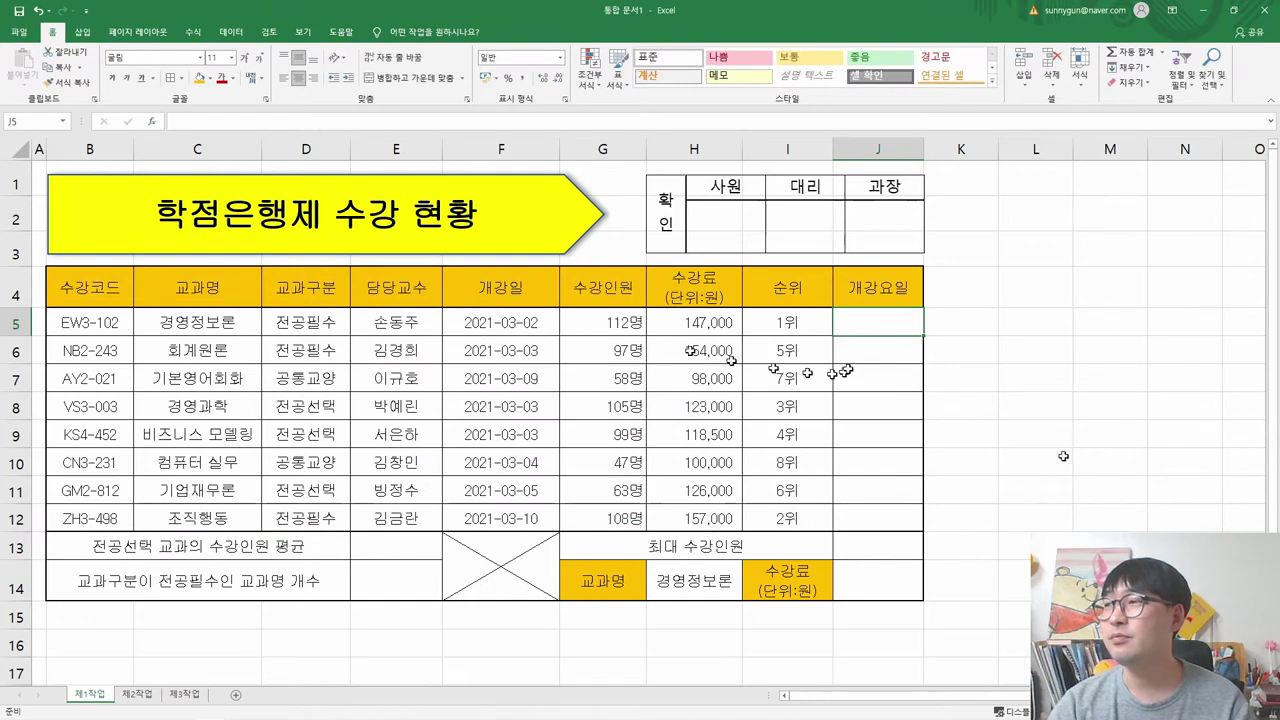
- Recheck the exam PDF and start a trial WEEKDAY formula in J5 through its function arguments, with F5 as Serial_number
{"action": "key", "text": "alt+Tab"}
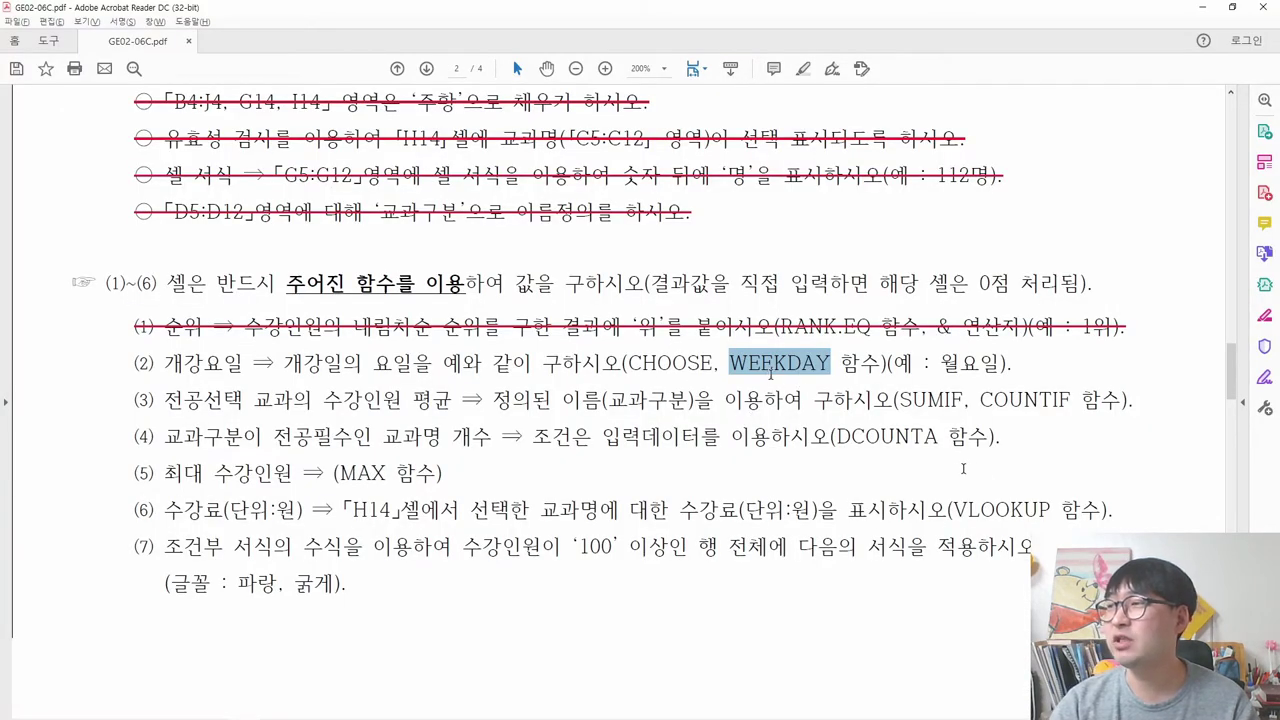
{"action": "key", "text": "alt+Tab"}
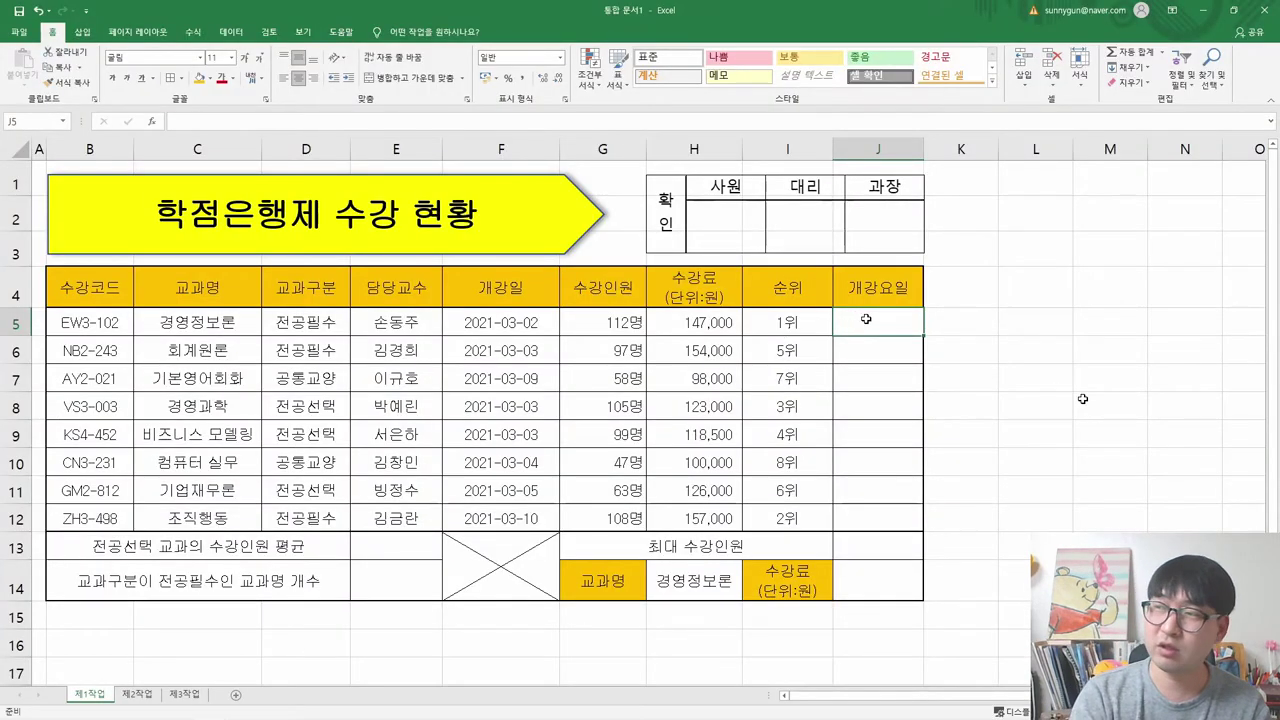
{"action": "type", "text": "="}
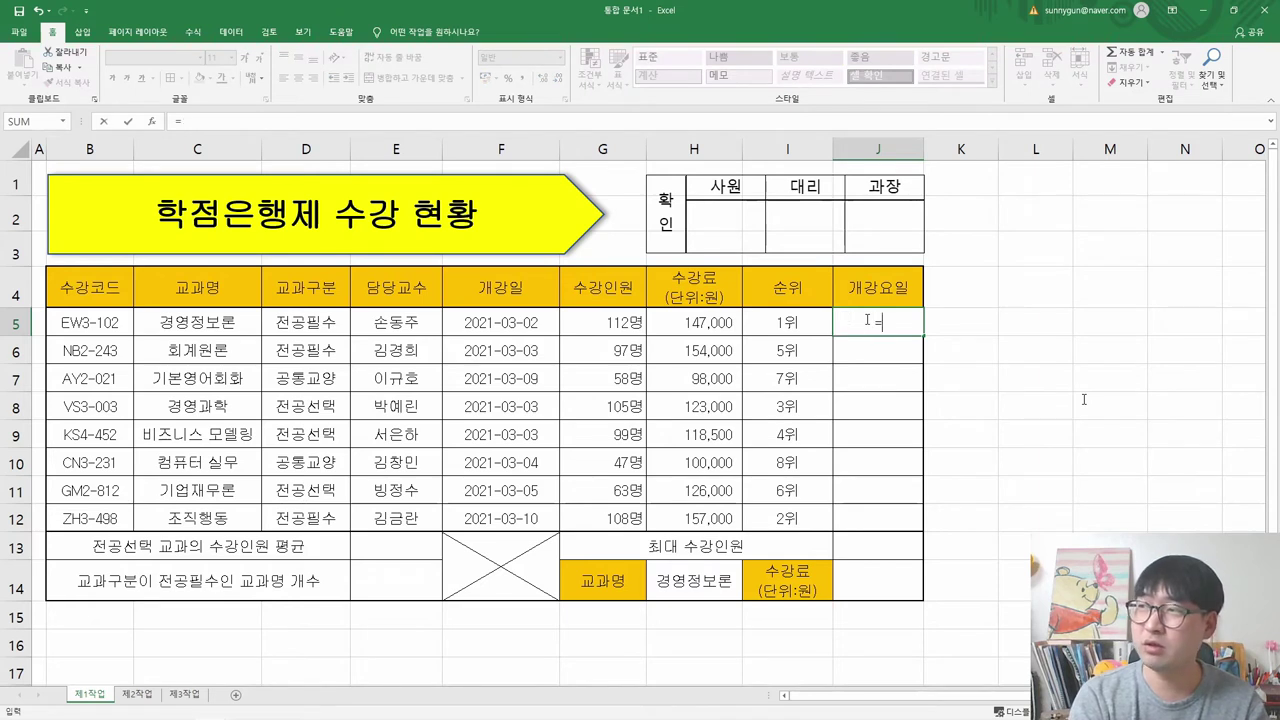
{"action": "type", "text": "we"}
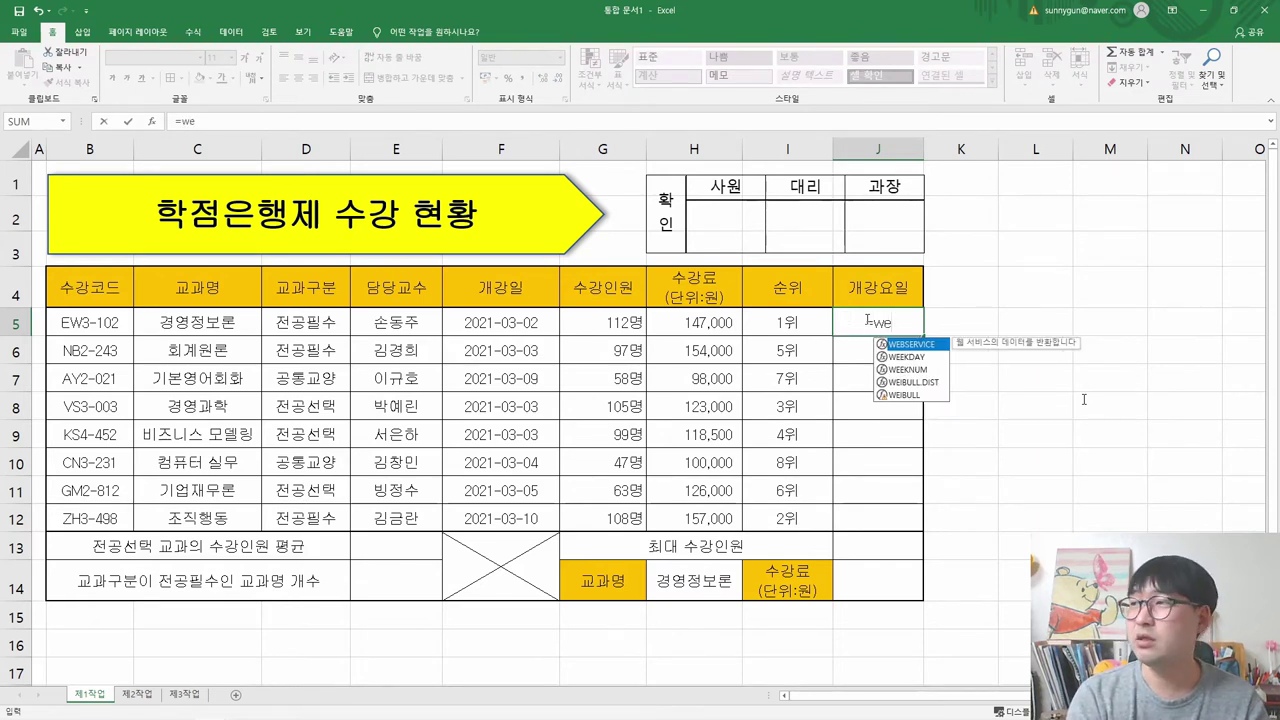
{"action": "type", "text": "e"}
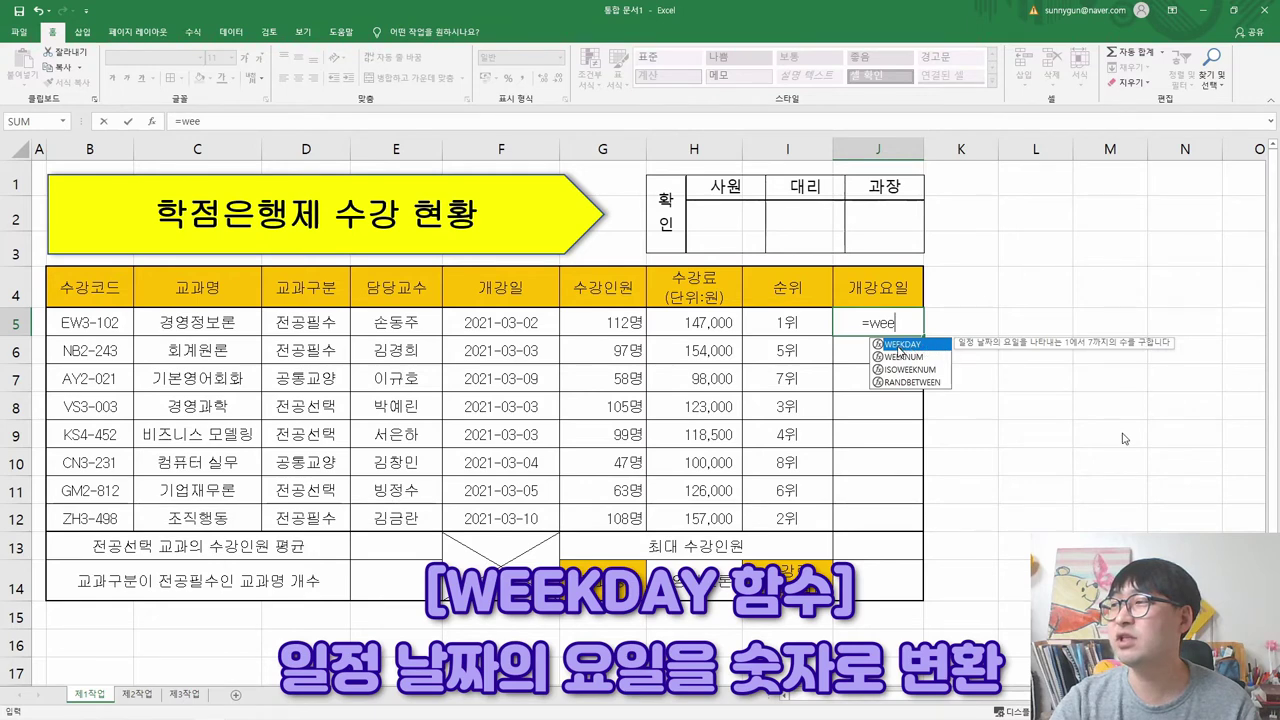
{"action": "key", "text": "Tab"}
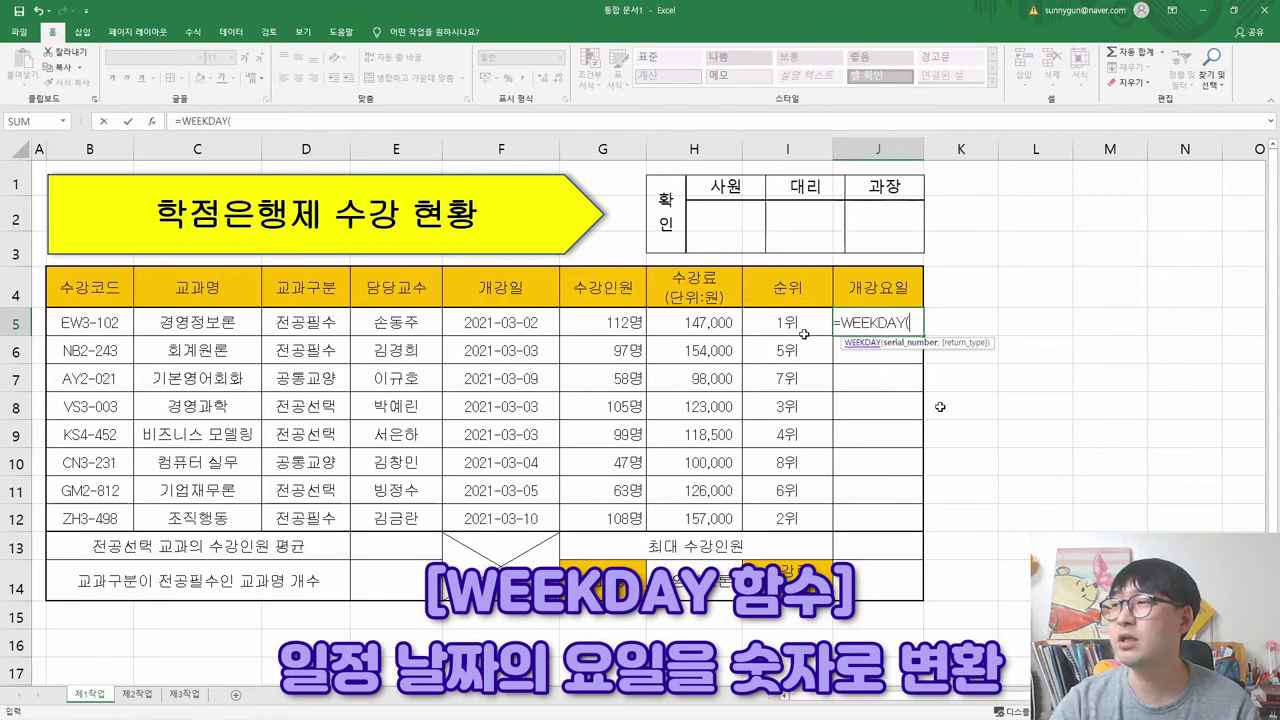
{"action": "left_click", "coordinate": [152, 121]}
{"action": "left_click_drag", "start_coordinate": [489, 298], "coordinate": [471, 278]}
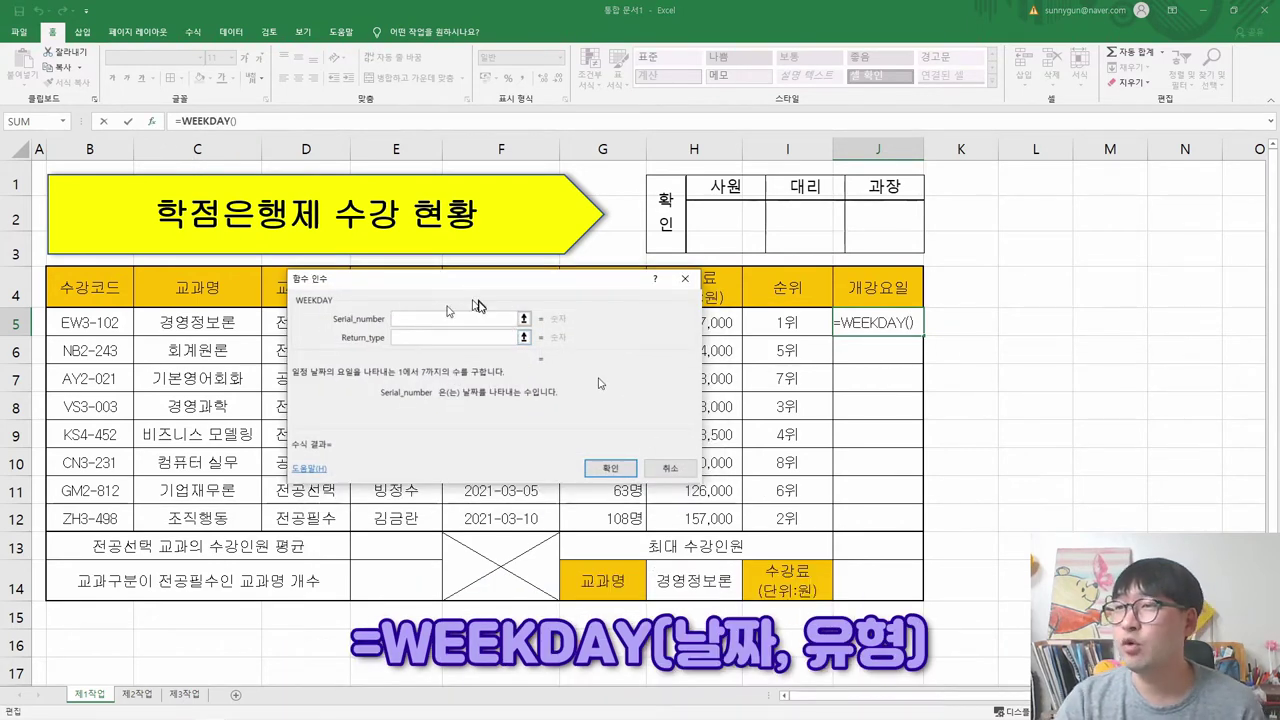
{"action": "left_click_drag", "start_coordinate": [488, 287], "coordinate": [567, 358]}
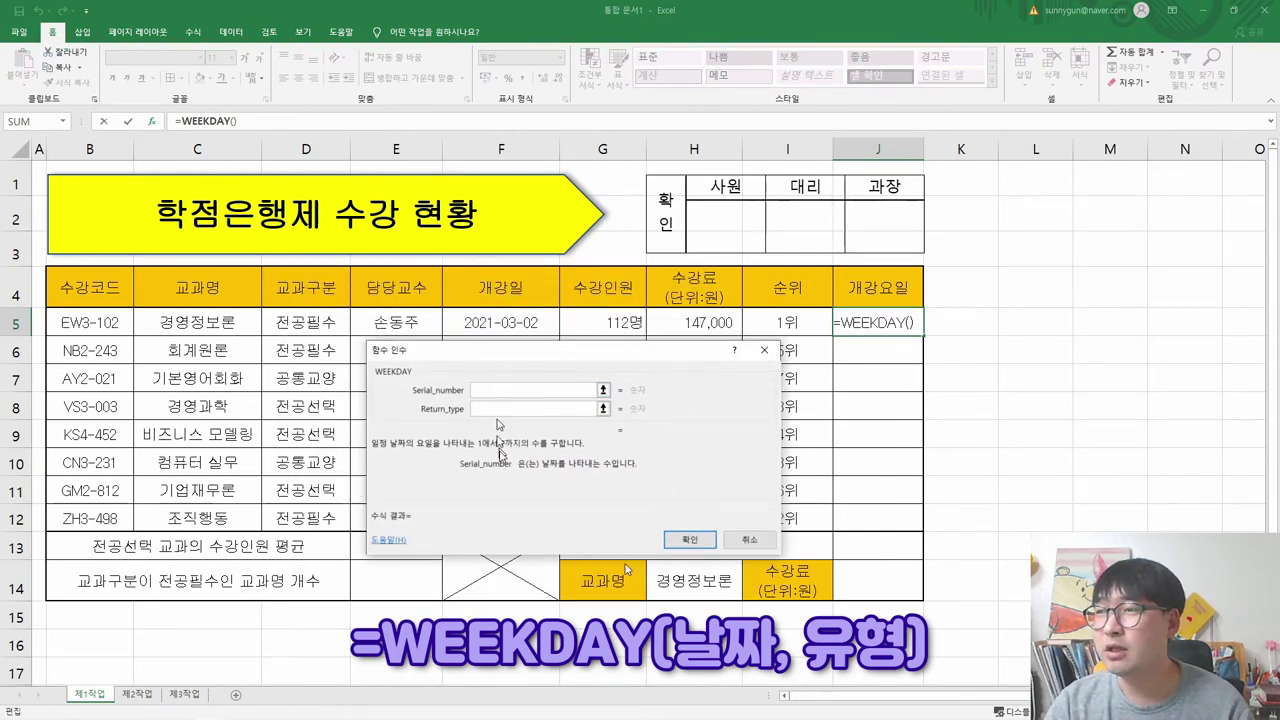
{"action": "left_click", "coordinate": [572, 478]}
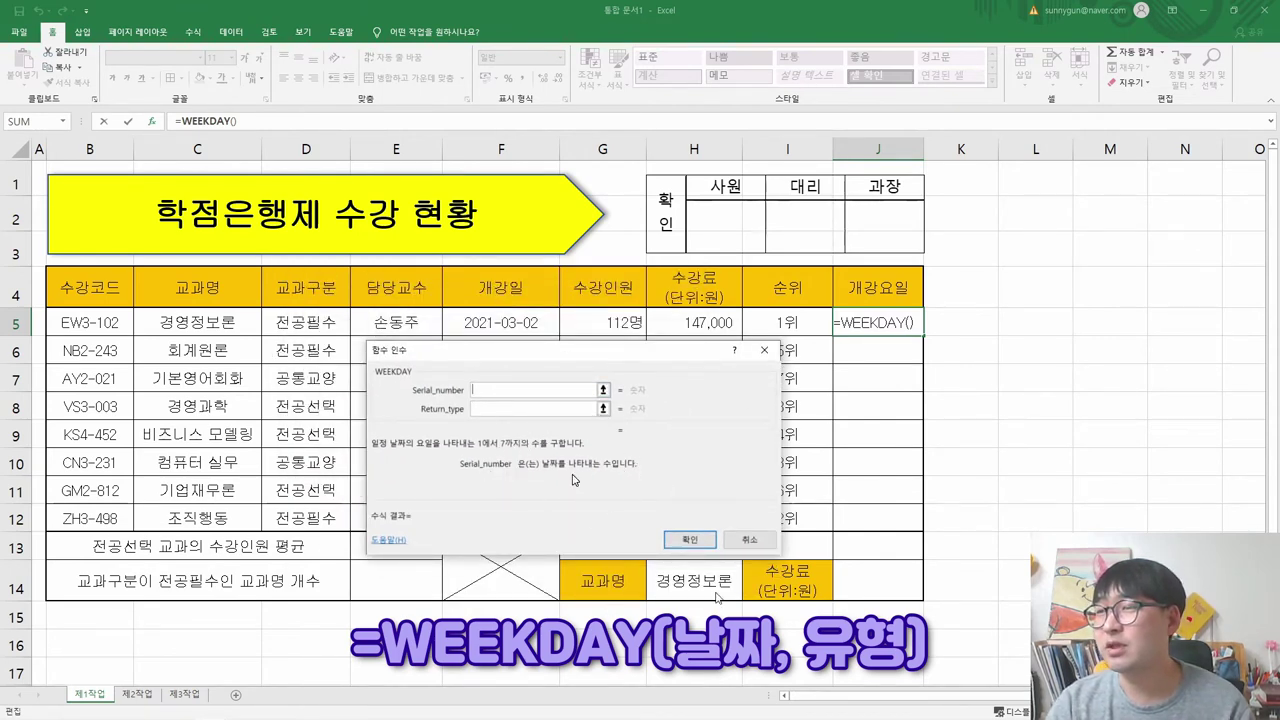
{"action": "left_click", "coordinate": [503, 321]}
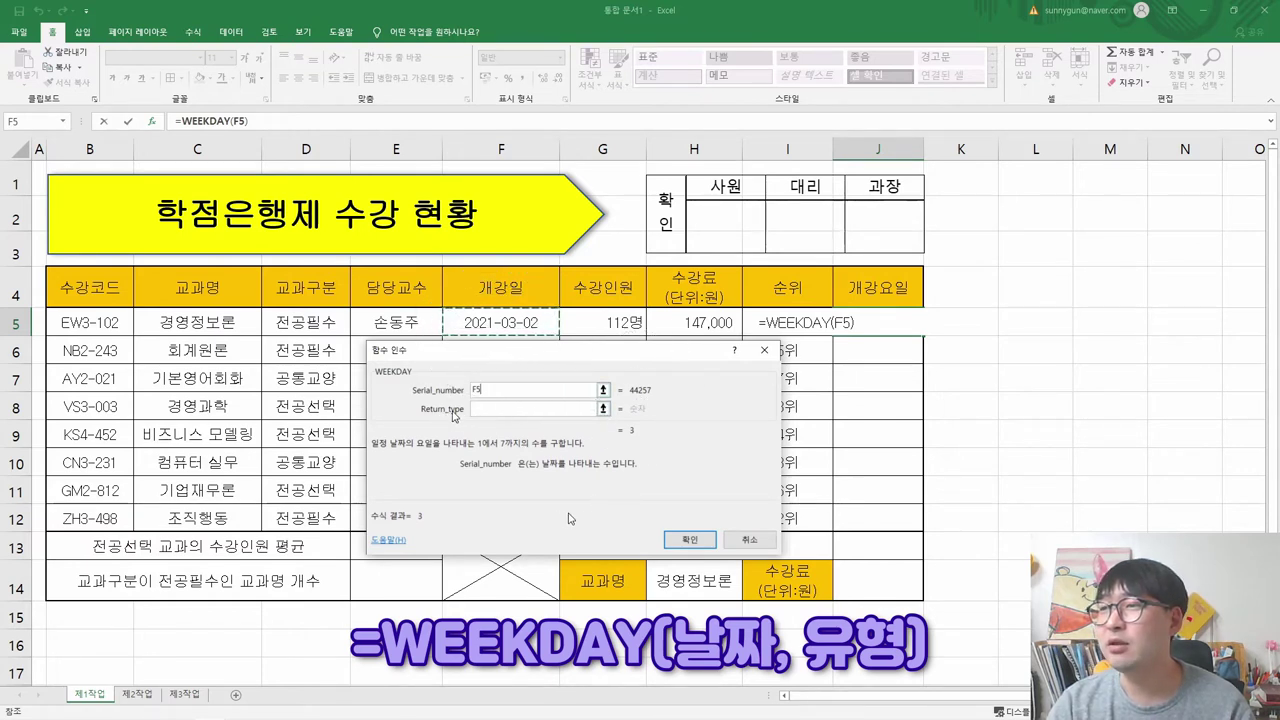
- Check the weekday of 2021-03-02 in the system calendar and set the trial WEEKDAY formula's Return_type to 1
{"action": "left_click", "coordinate": [505, 410]}
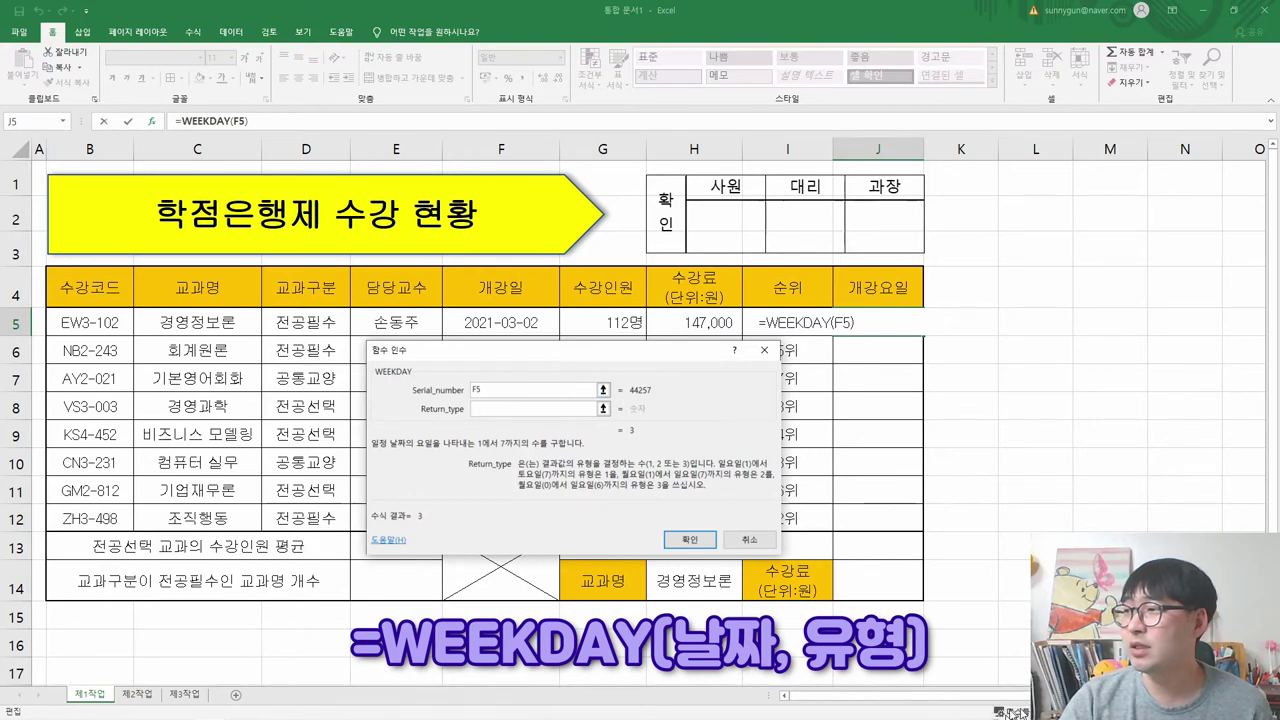
{"action": "left_click", "coordinate": [1240, 706]}
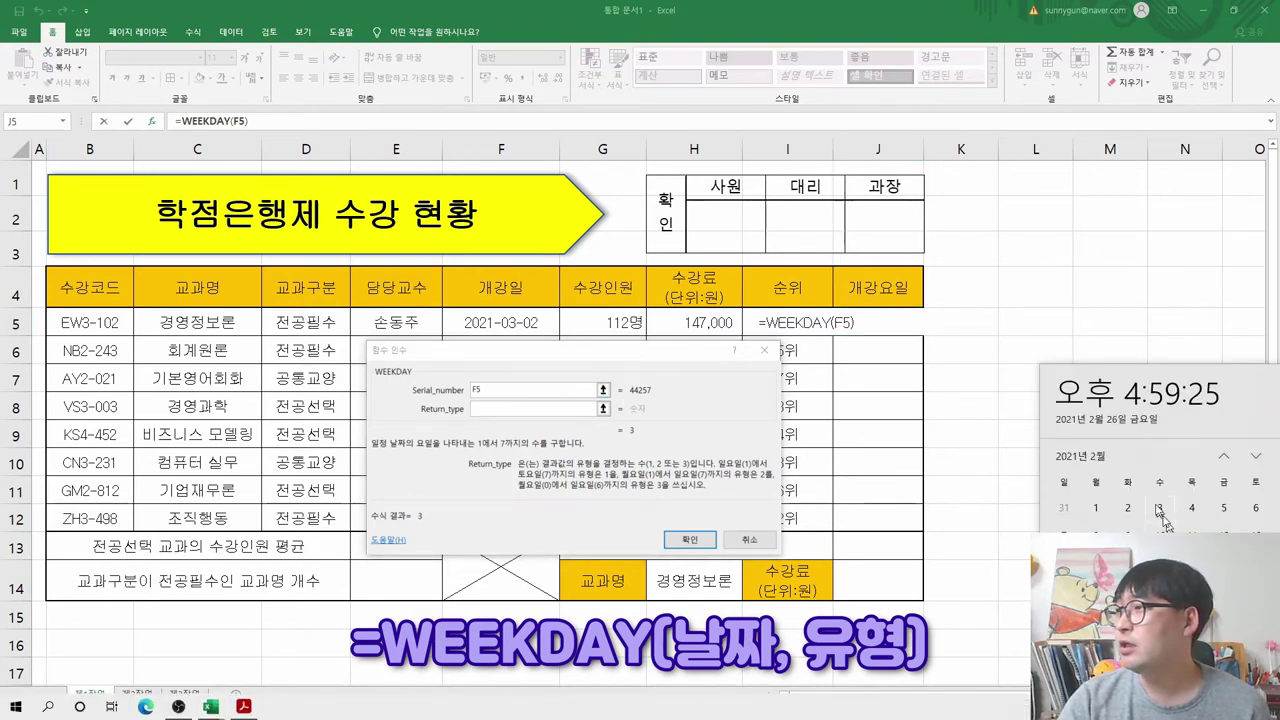
{"action": "left_click", "coordinate": [1256, 456]}
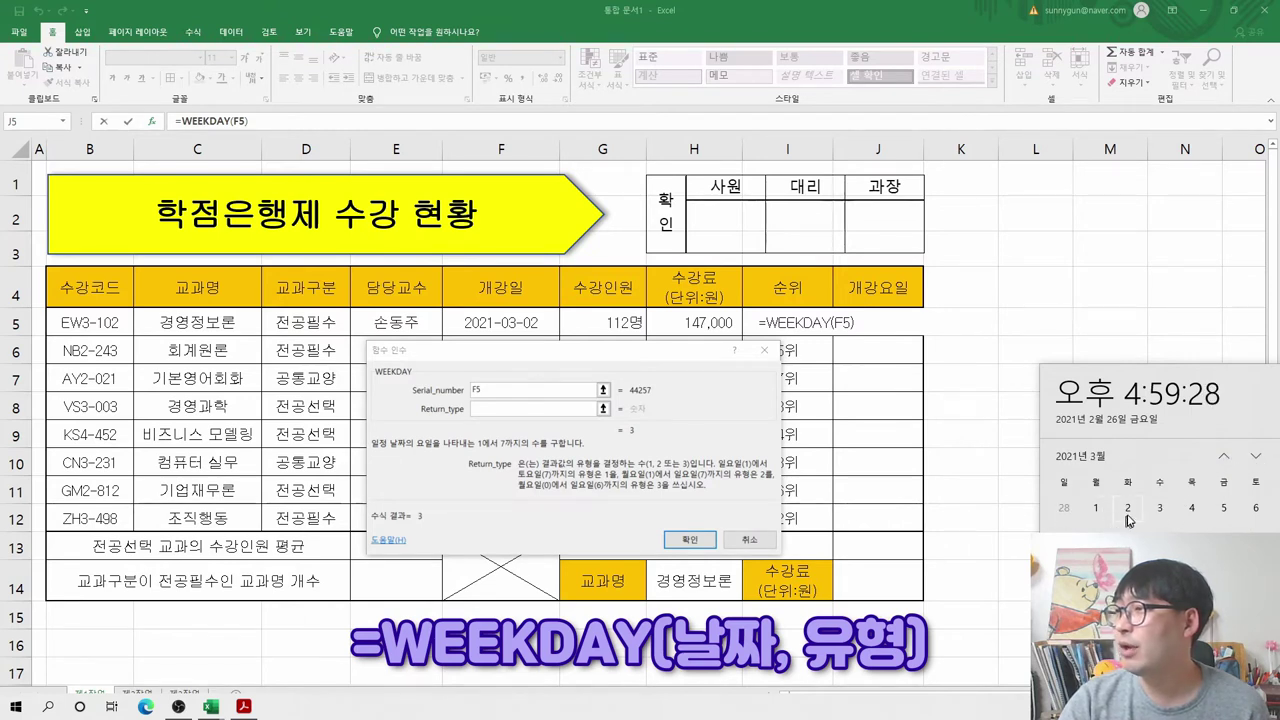
{"action": "left_click", "coordinate": [668, 470]}
{"action": "left_click", "coordinate": [737, 470]}
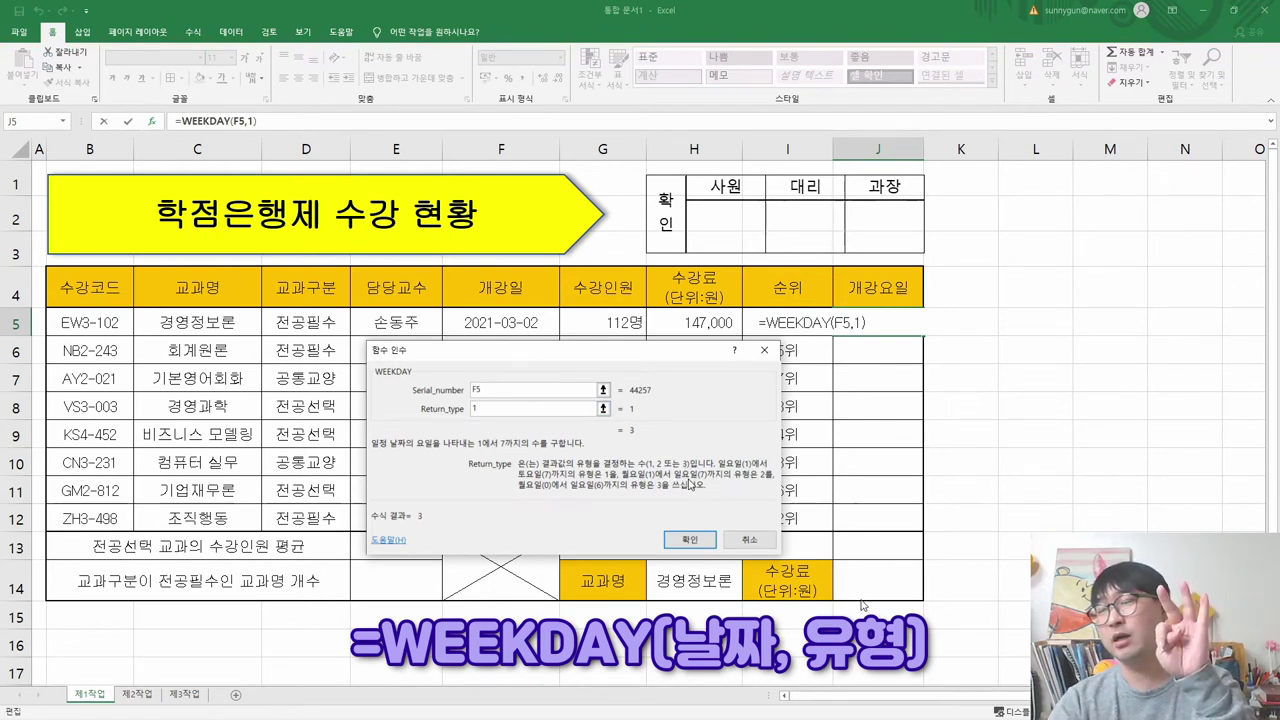
- Try Return_type values 2 and 3 in the trial WEEKDAY formula, then discard the formula
{"action": "key", "text": "BackSpace"}
{"action": "type", "text": "2"}
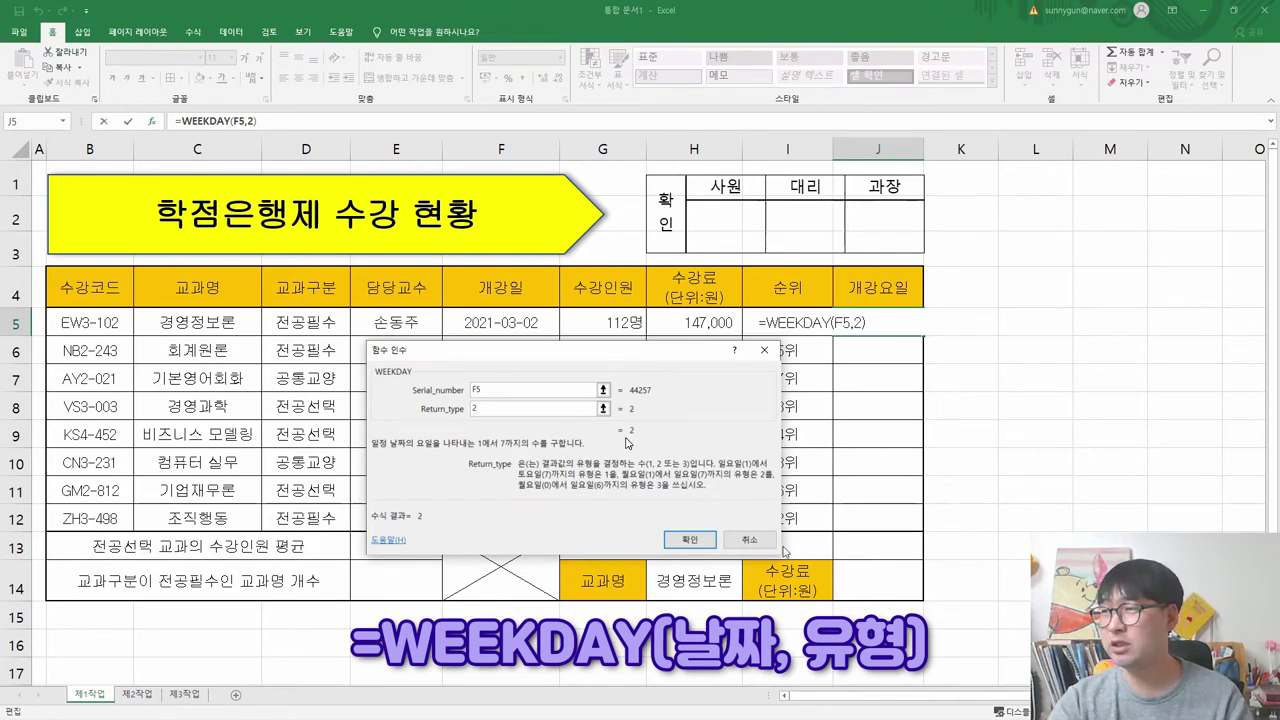
{"action": "left_click", "coordinate": [655, 491]}
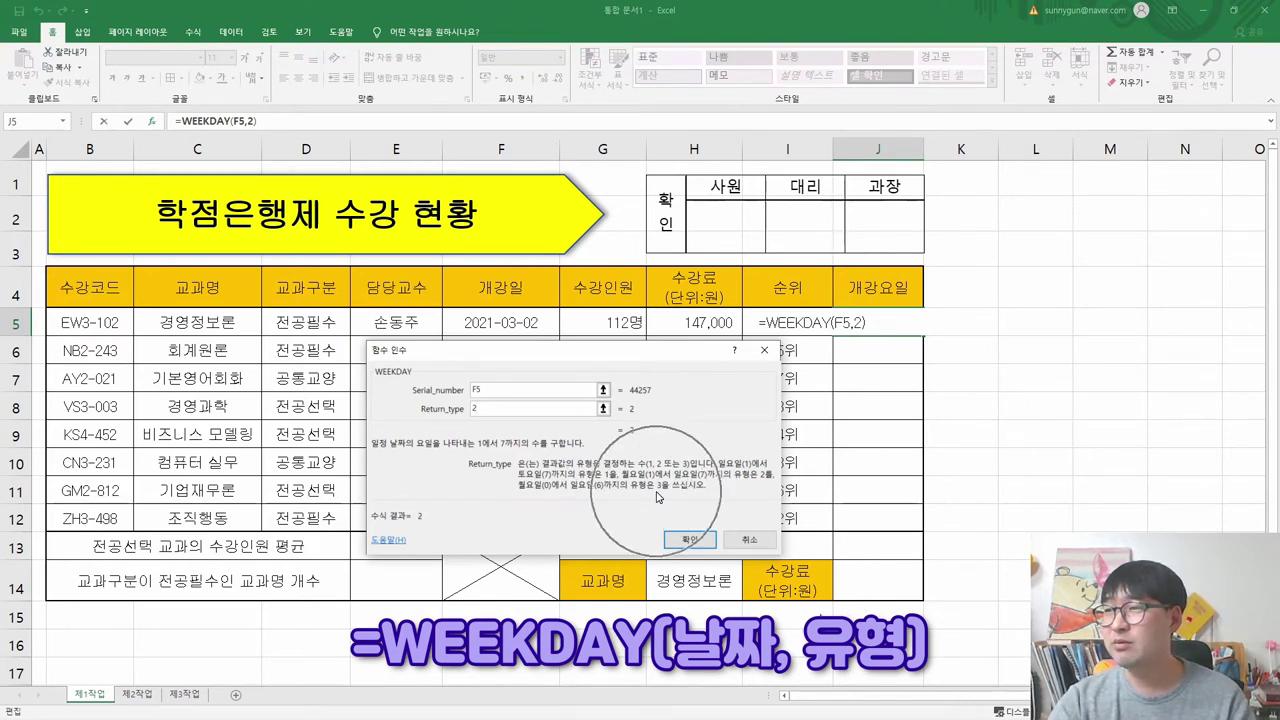
{"action": "left_click", "coordinate": [580, 493]}
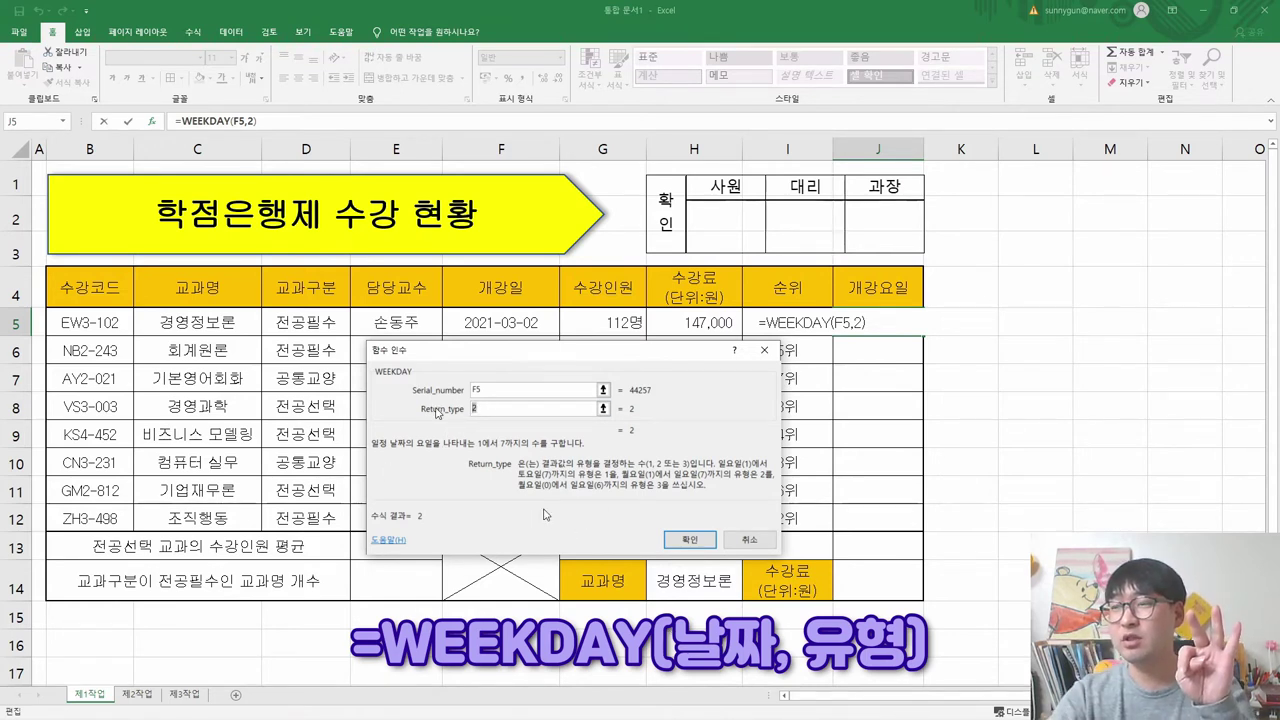
{"action": "type", "text": "3"}
{"action": "left_click", "coordinate": [636, 430]}
{"action": "left_click", "coordinate": [636, 430]}
{"action": "left_click", "coordinate": [636, 430]}
{"action": "left_click", "coordinate": [405, 379]}
{"action": "left_click", "coordinate": [540, 490]}
{"action": "left_click", "coordinate": [482, 410]}
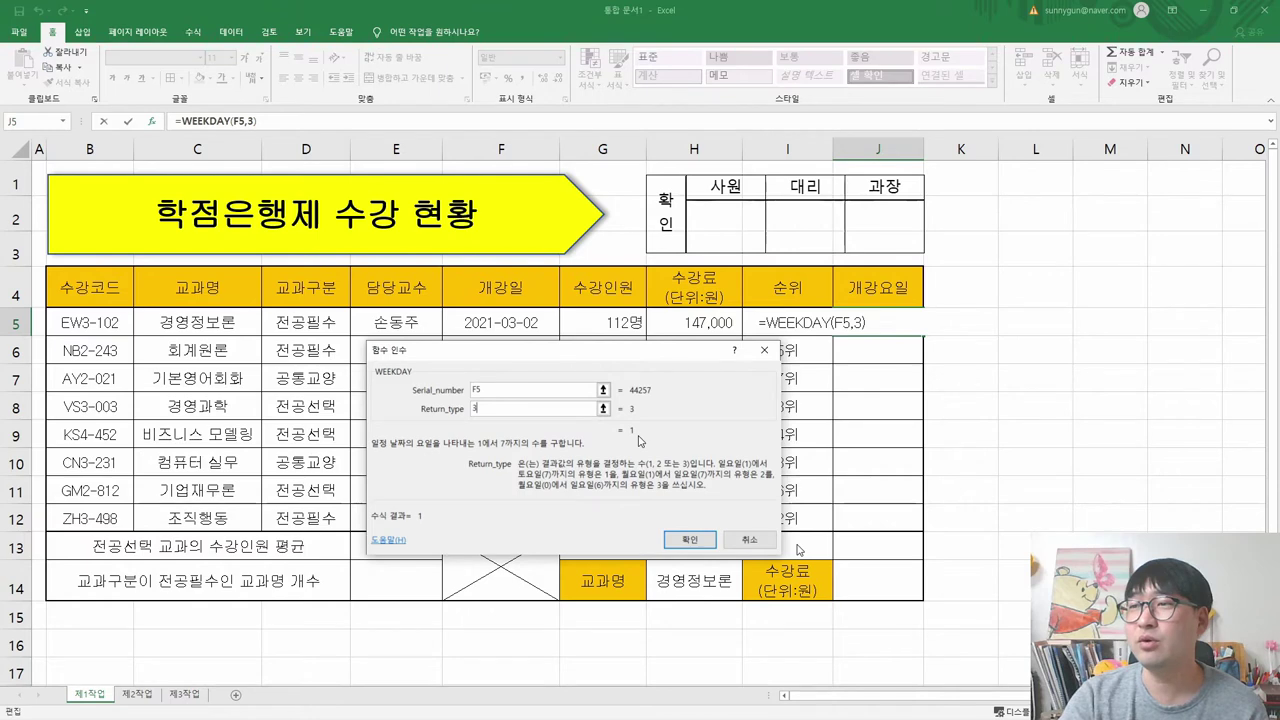
{"action": "left_click", "coordinate": [749, 539]}
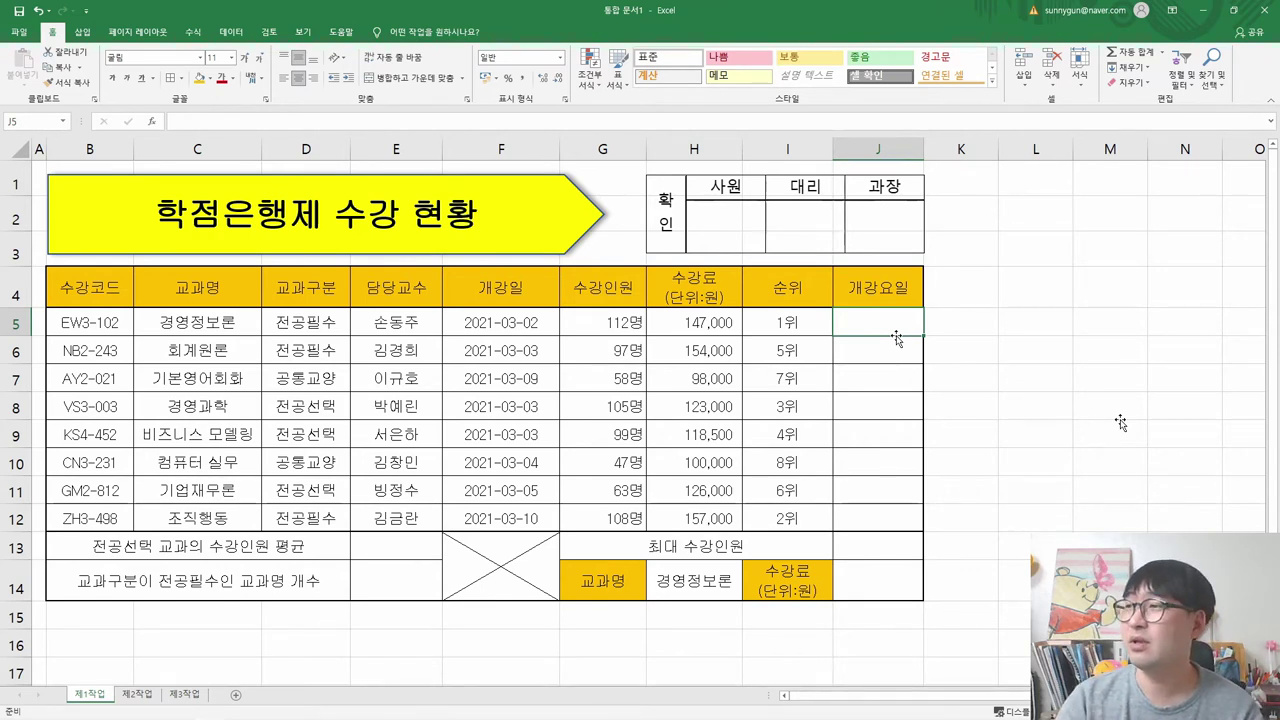
- Review the functions and the example output format required for 개강요일 in item (2) of the exam PDF
{"action": "key", "text": "alt+Tab"}
{"action": "left_click_drag", "start_coordinate": [627, 366], "coordinate": [829, 368]}
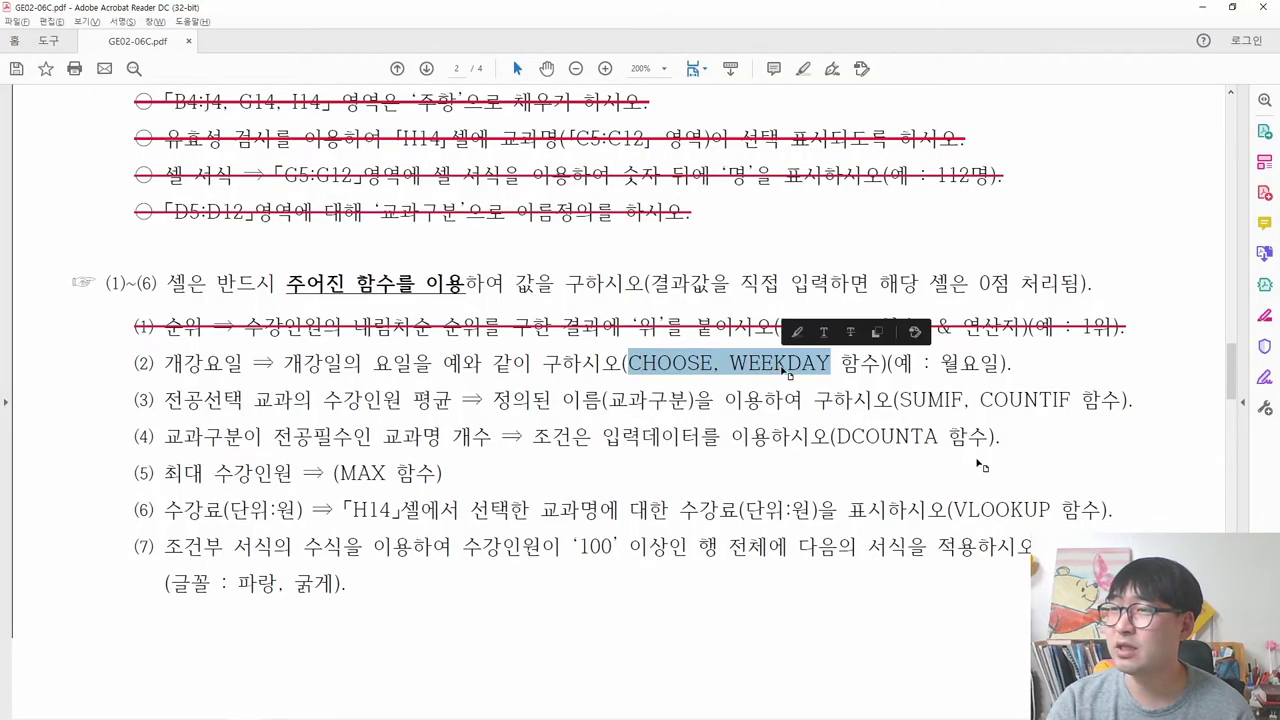
{"action": "left_click_drag", "start_coordinate": [940, 366], "coordinate": [1000, 366]}
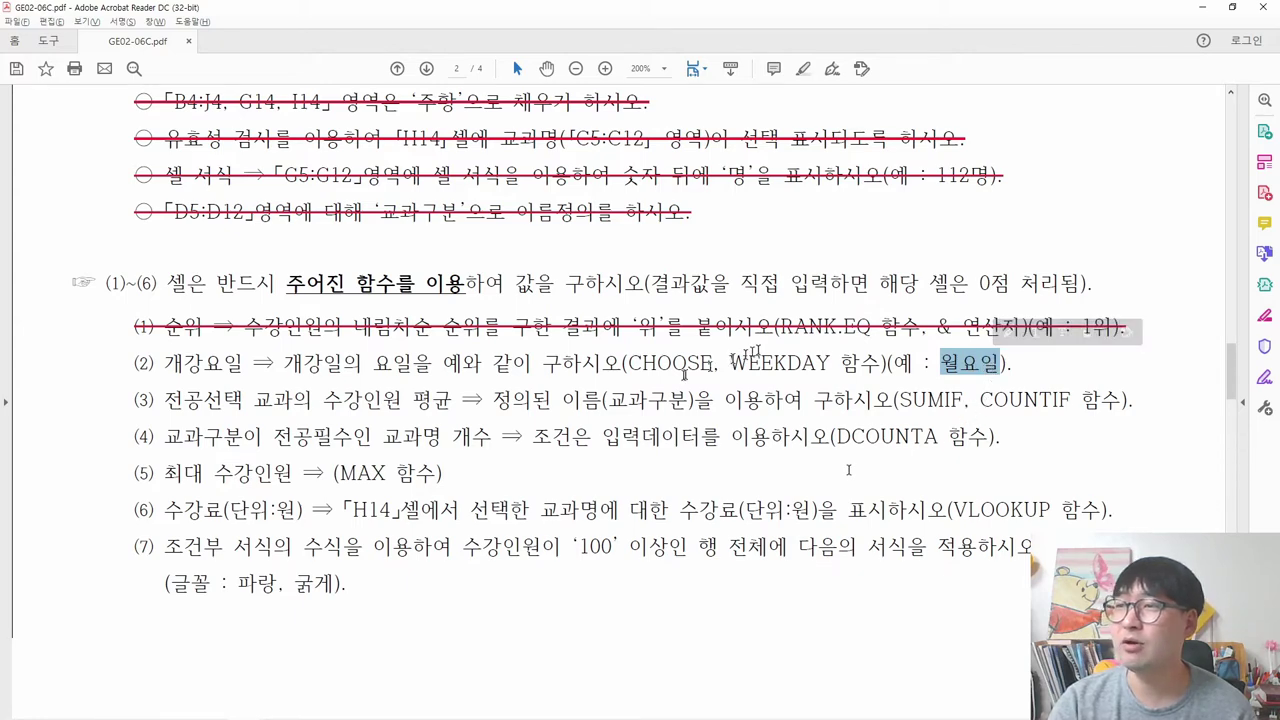
{"action": "key", "text": "alt+Tab"}
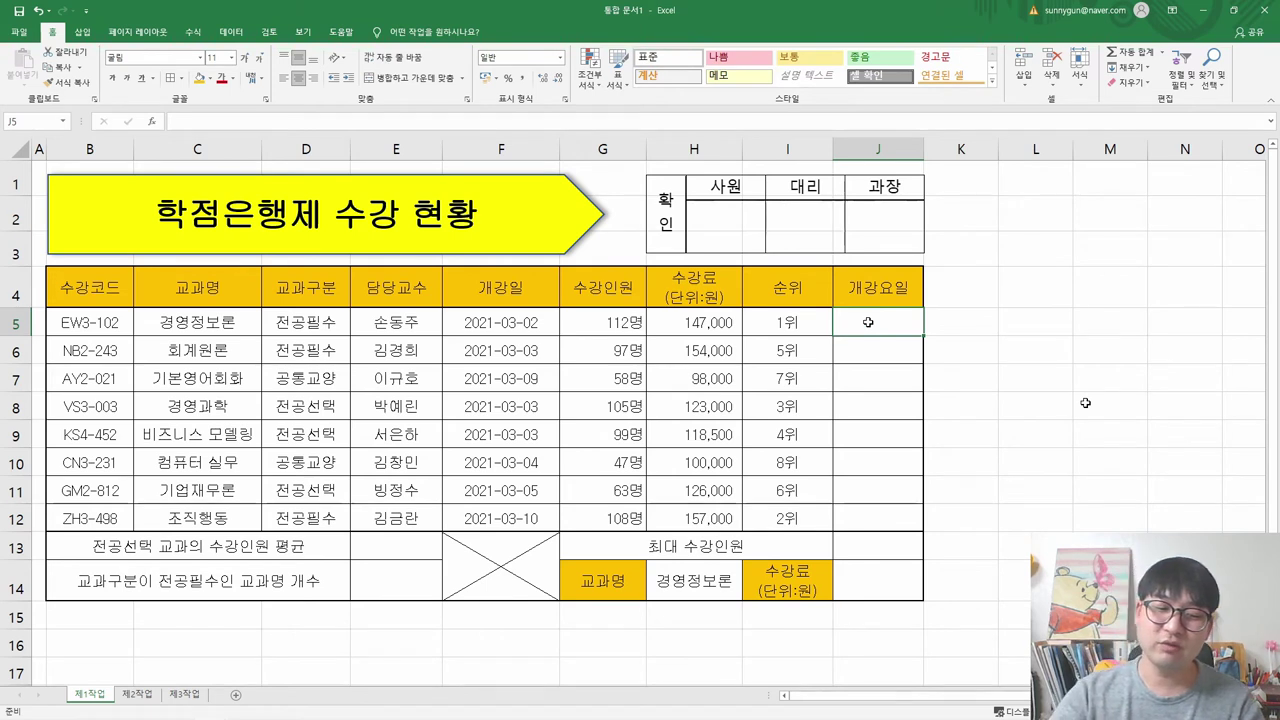
- Start a CHOOSE formula in J5 with its function arguments open at Index_num, and recheck the required functions in the exam PDF
{"action": "type", "text": "=c"}
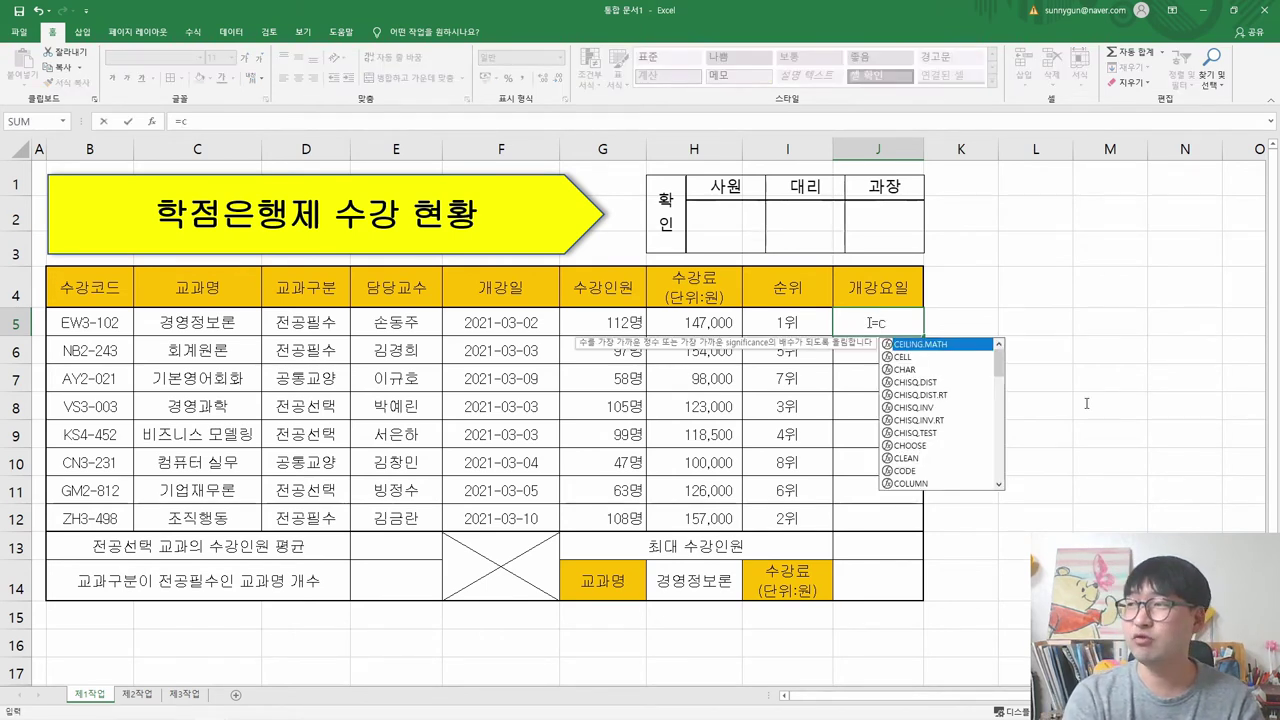
{"action": "type", "text": "hoo"}
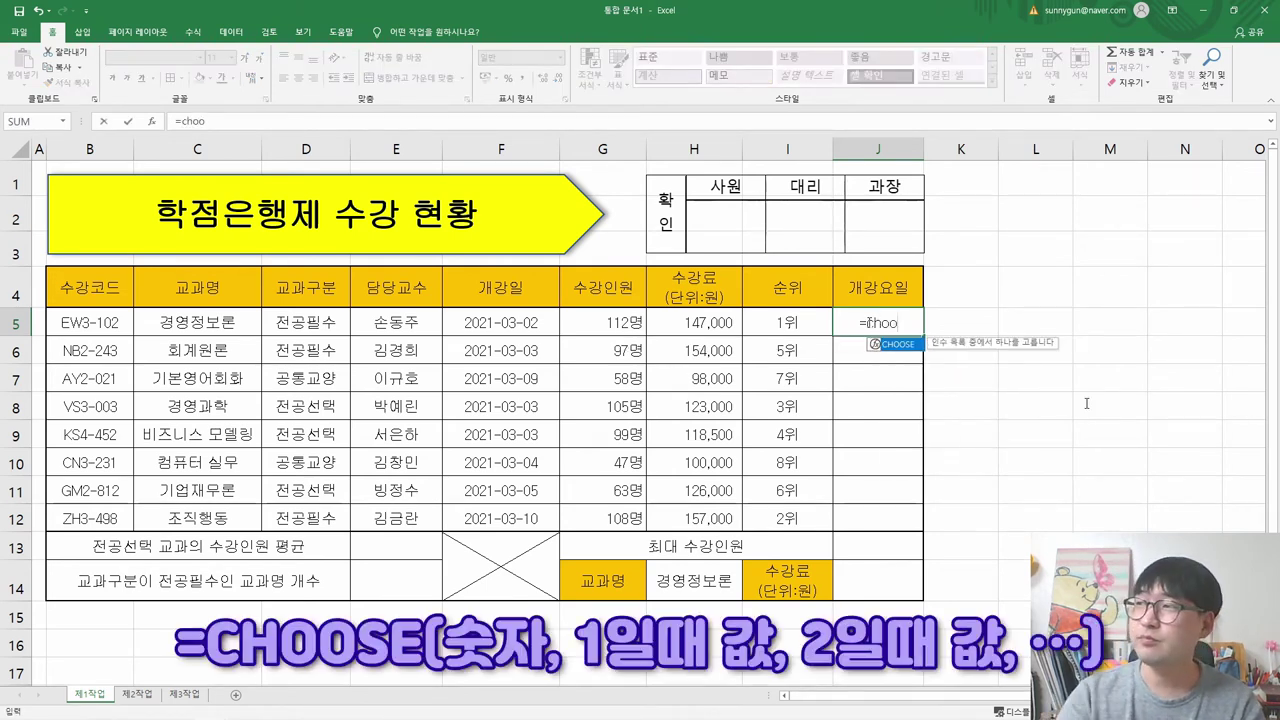
{"action": "key", "text": "Tab"}
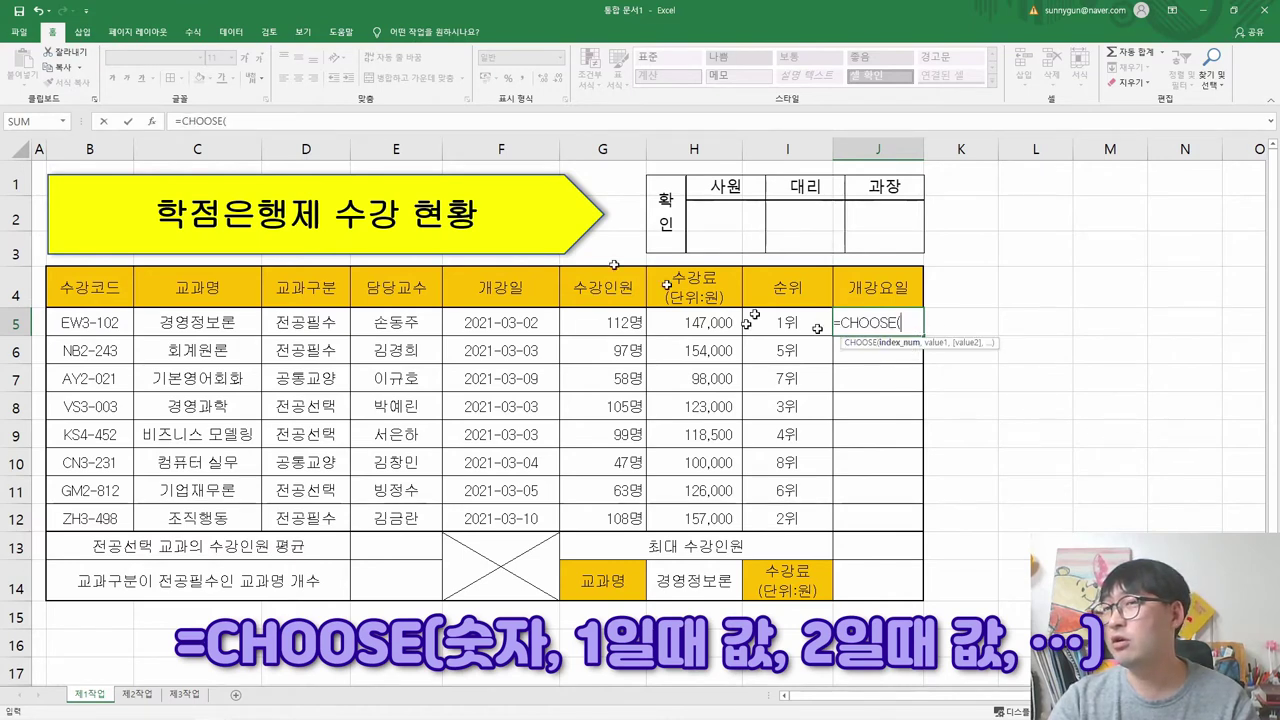
{"action": "left_click", "coordinate": [152, 121]}
{"action": "left_click_drag", "start_coordinate": [548, 330], "coordinate": [440, 361]}
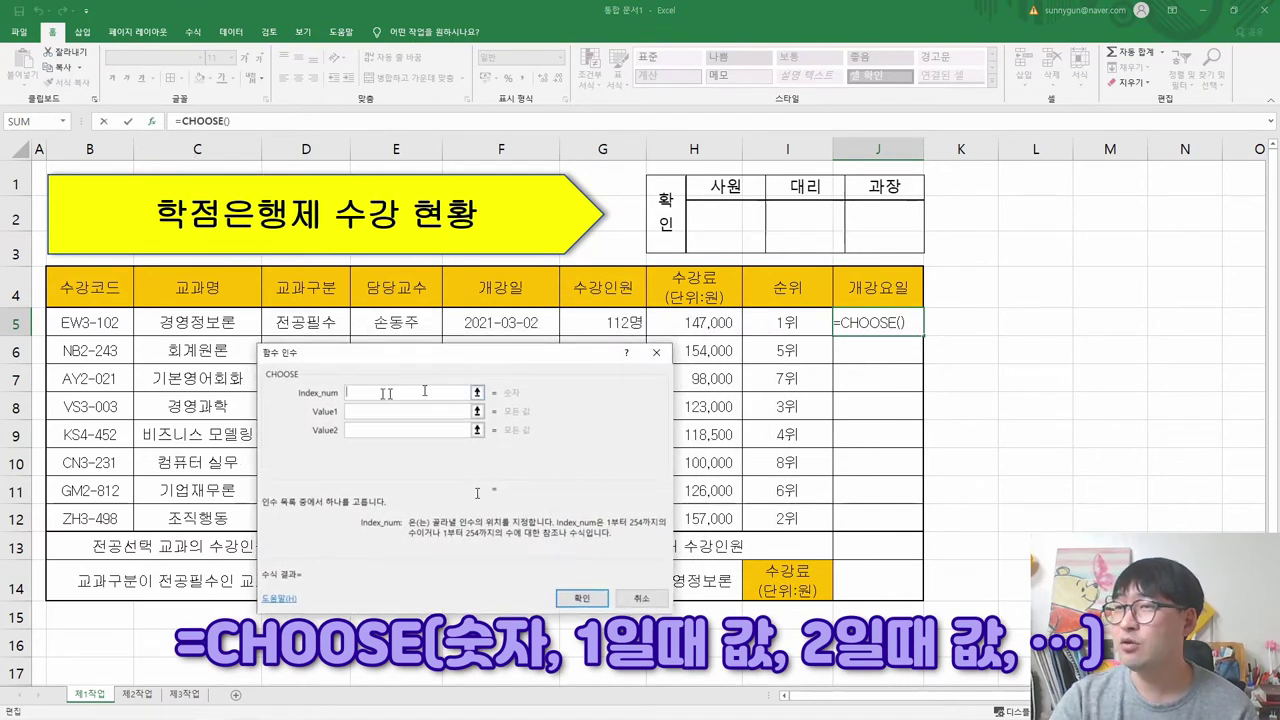
{"action": "left_click", "coordinate": [370, 391]}
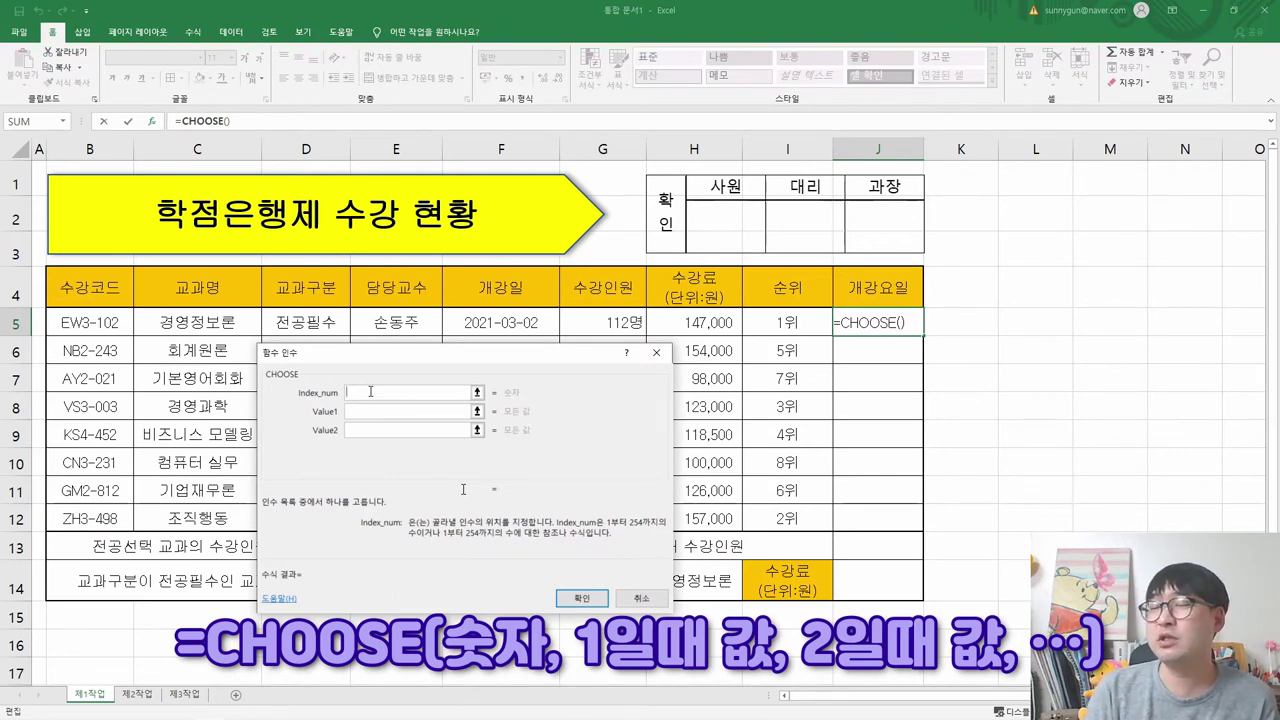
{"action": "key", "text": "alt+Tab"}
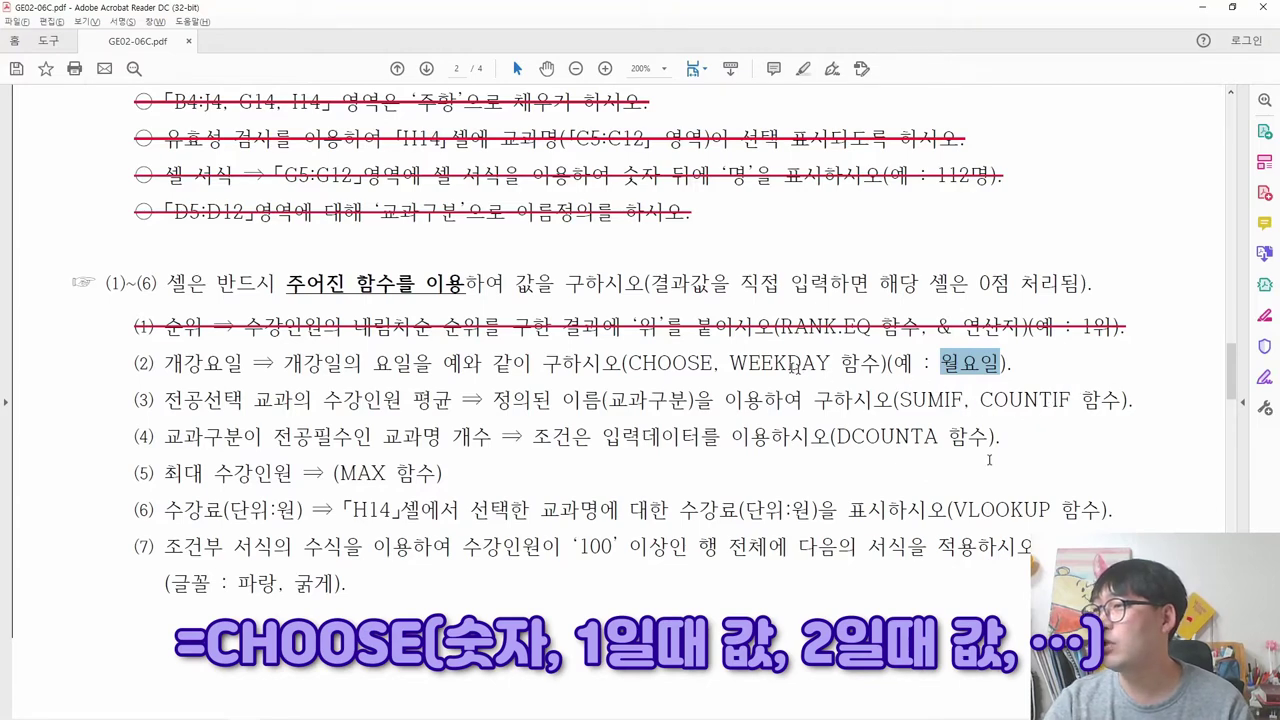
{"action": "key", "text": "alt+Tab"}
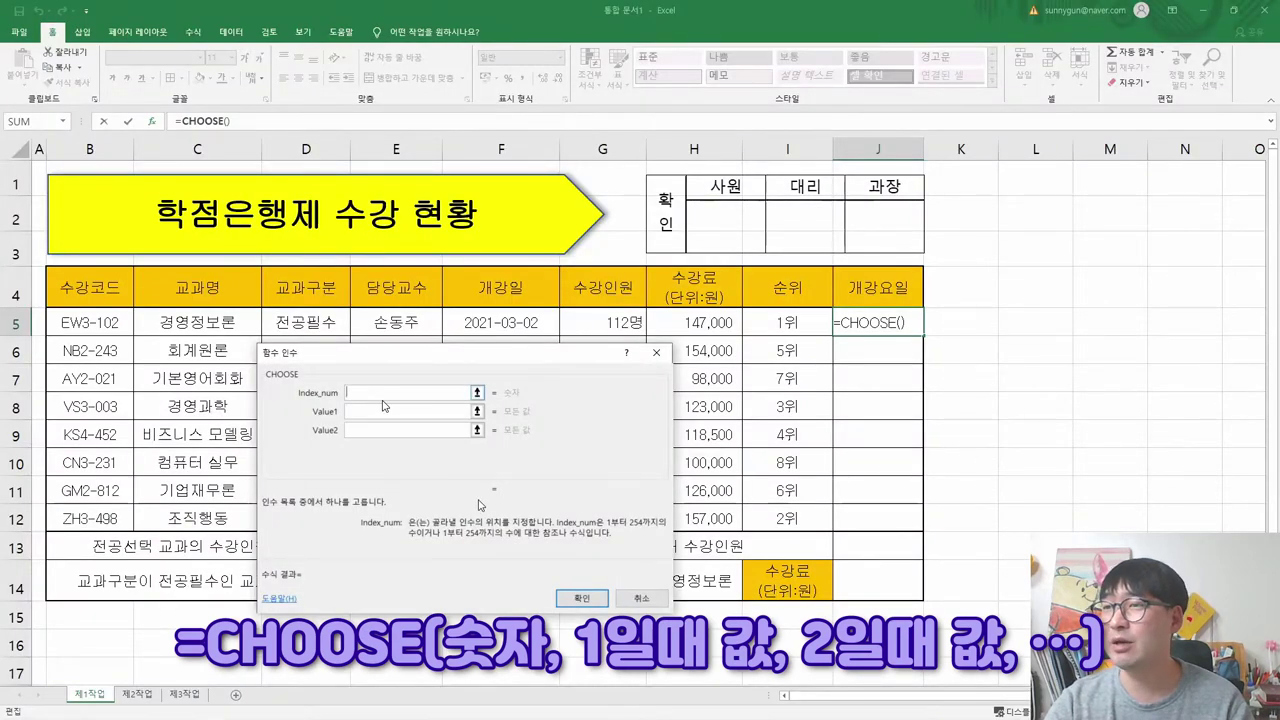
{"action": "type", "text": "week"}
{"action": "key", "text": "BackSpace"}
{"action": "key", "text": "BackSpace"}
{"action": "key", "text": "BackSpace"}
{"action": "key", "text": "BackSpace"}
{"action": "type", "text": "weekda"}
{"action": "key", "text": "BackSpace"}
{"action": "key", "text": "BackSpace"}
{"action": "key", "text": "BackSpace"}
{"action": "key", "text": "BackSpace"}
{"action": "key", "text": "BackSpace"}
{"action": "key", "text": "BackSpace"}
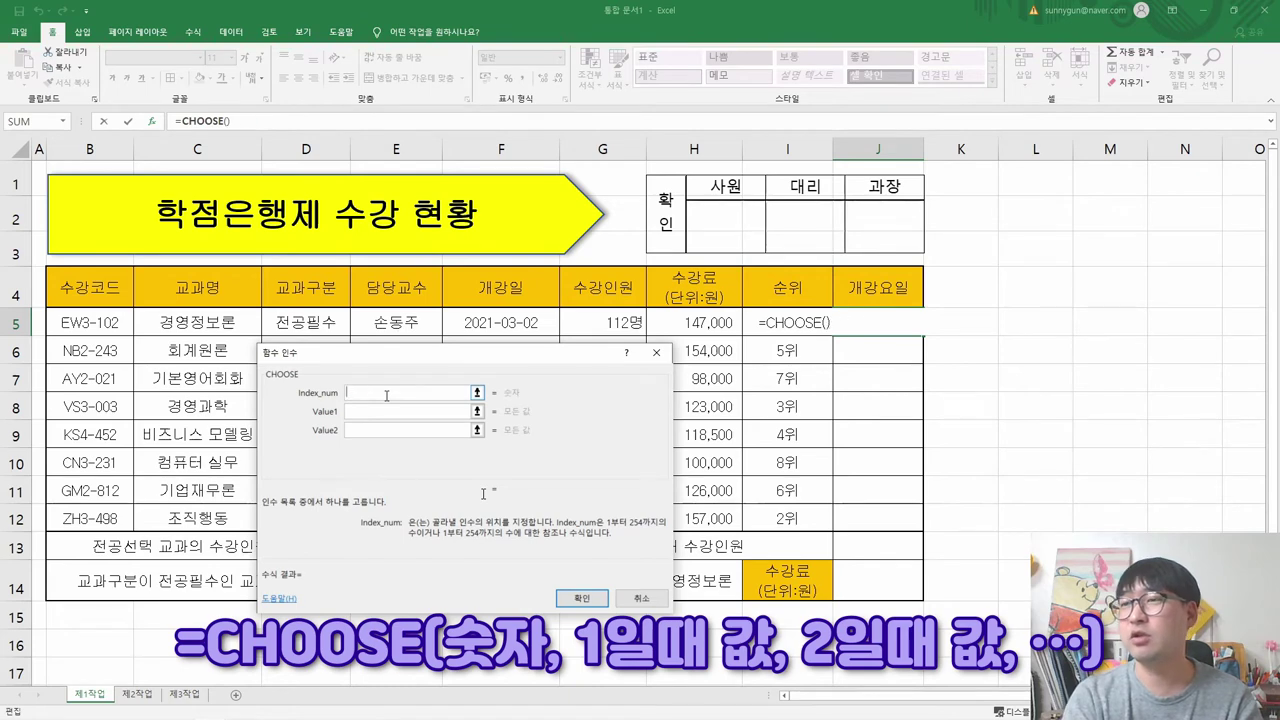
- Close the empty CHOOSE arguments and nest the WEEKDAY function as the index_num of the CHOOSE formula in J5
{"action": "left_click", "coordinate": [588, 598]}
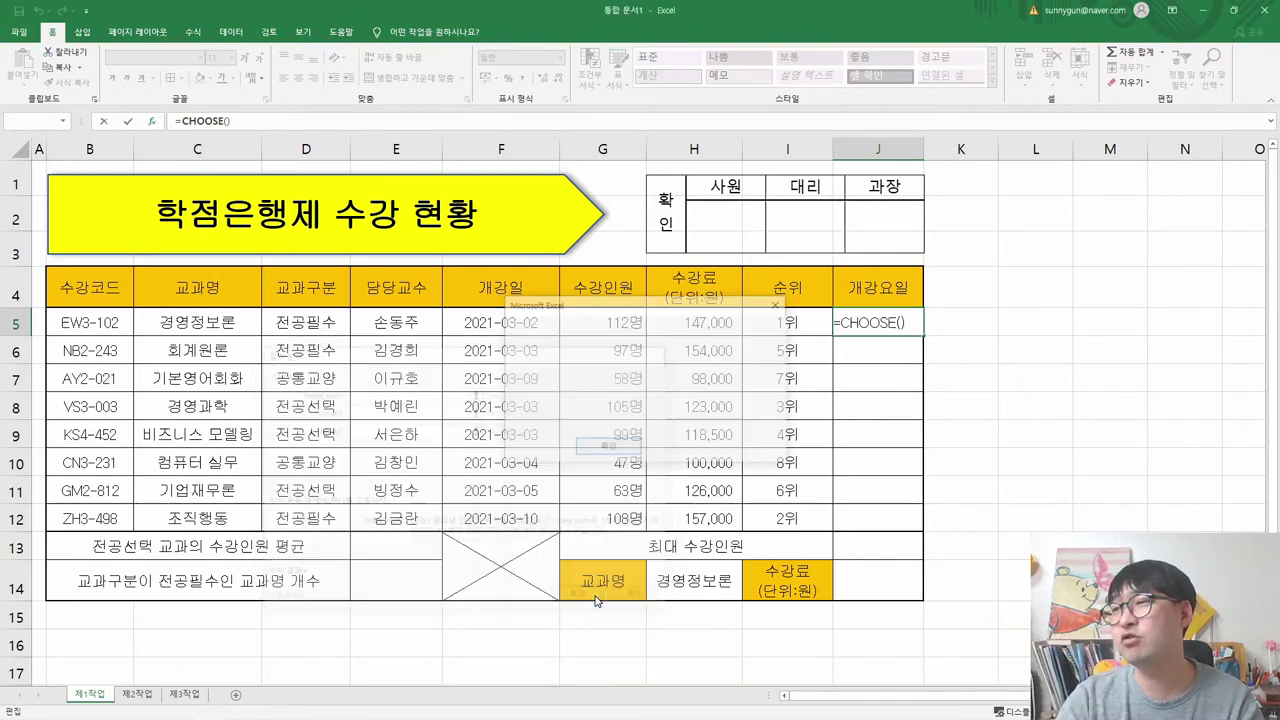
{"action": "left_click", "coordinate": [602, 445]}
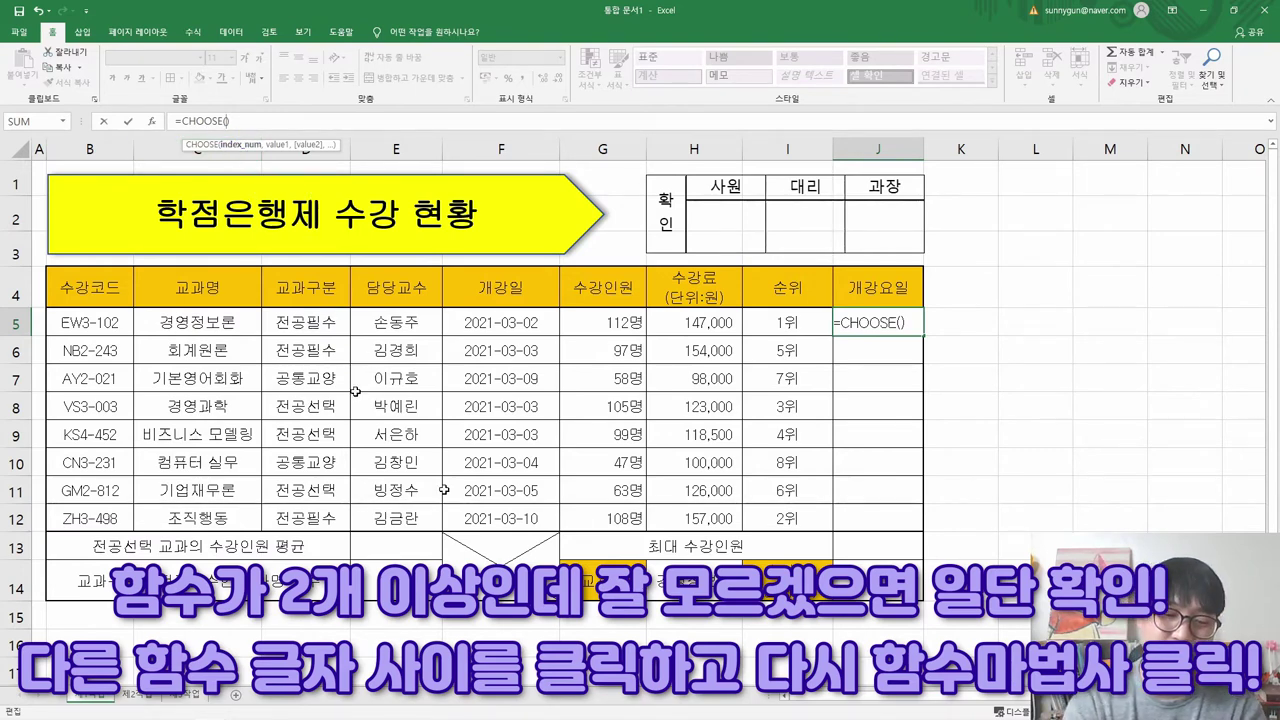
{"action": "type", "text": "we"}
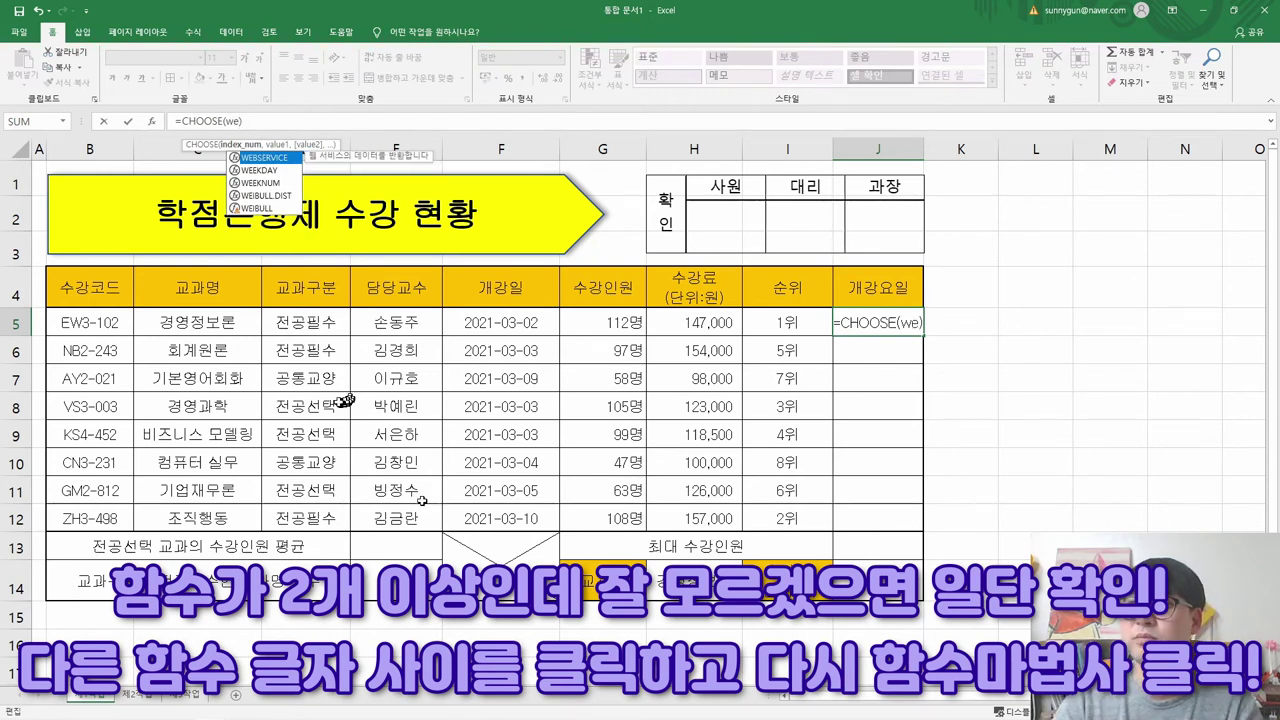
{"action": "left_click", "coordinate": [267, 172]}
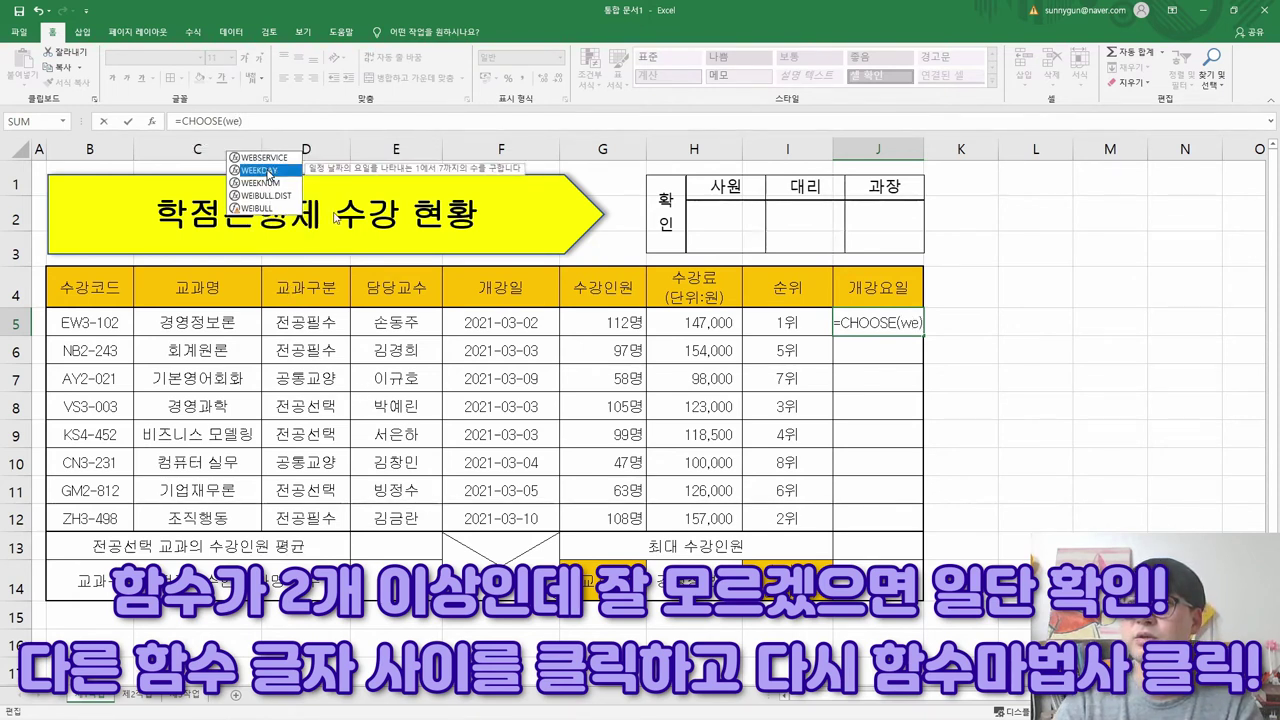
{"action": "double_click", "coordinate": [267, 172]}
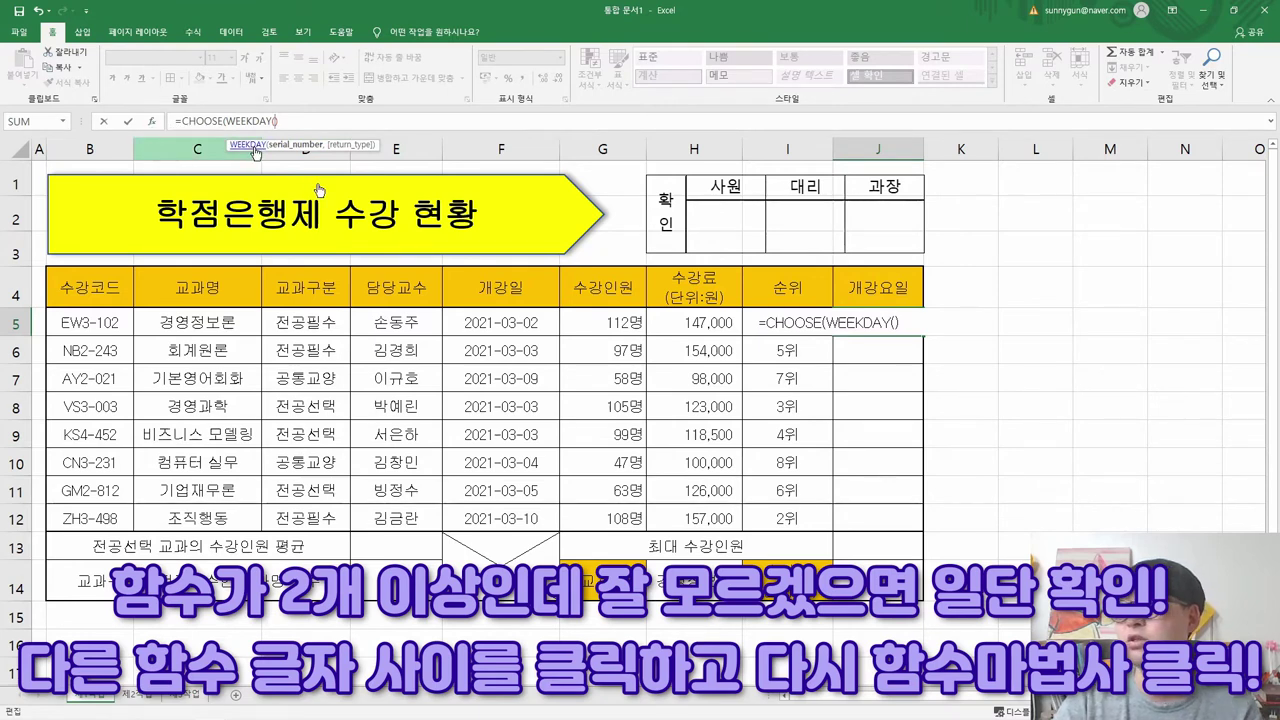
- Set the nested WEEKDAY arguments in J5 to Serial_number F5 and Return_type 2, and close the parenthesis alert on confirming
{"action": "left_click", "coordinate": [152, 121]}
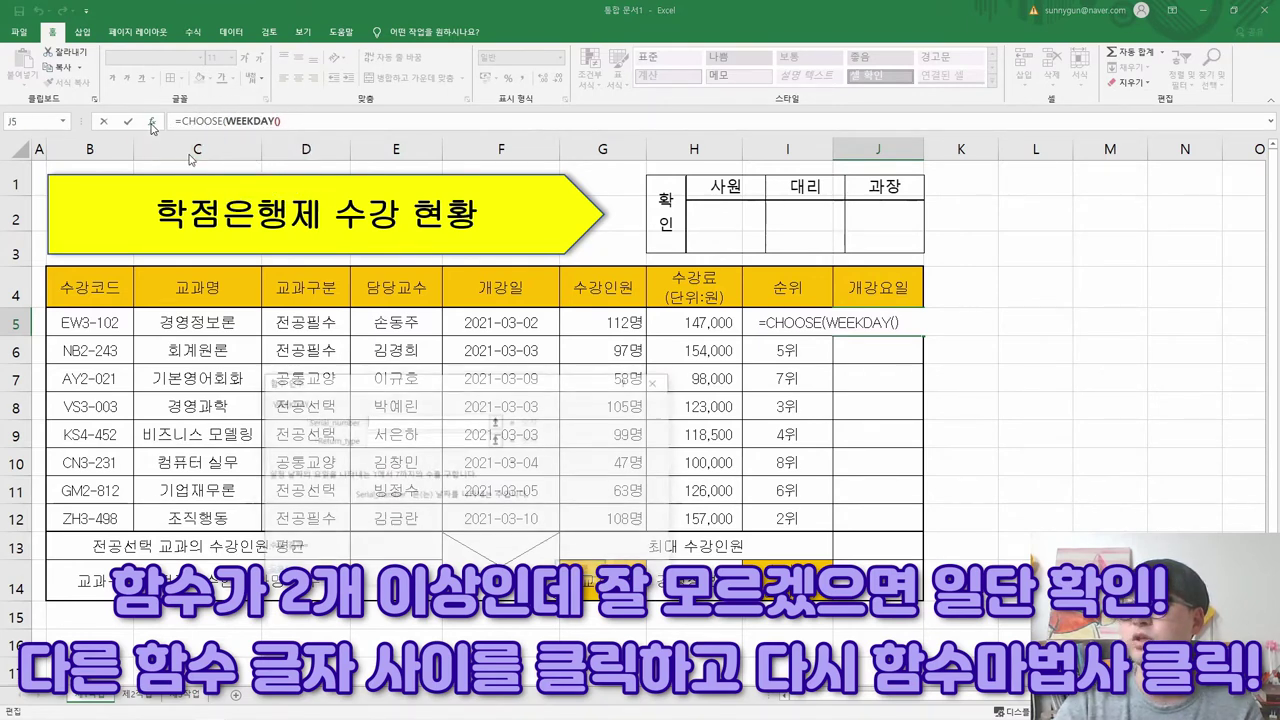
{"action": "left_click_drag", "start_coordinate": [411, 391], "coordinate": [425, 312]}
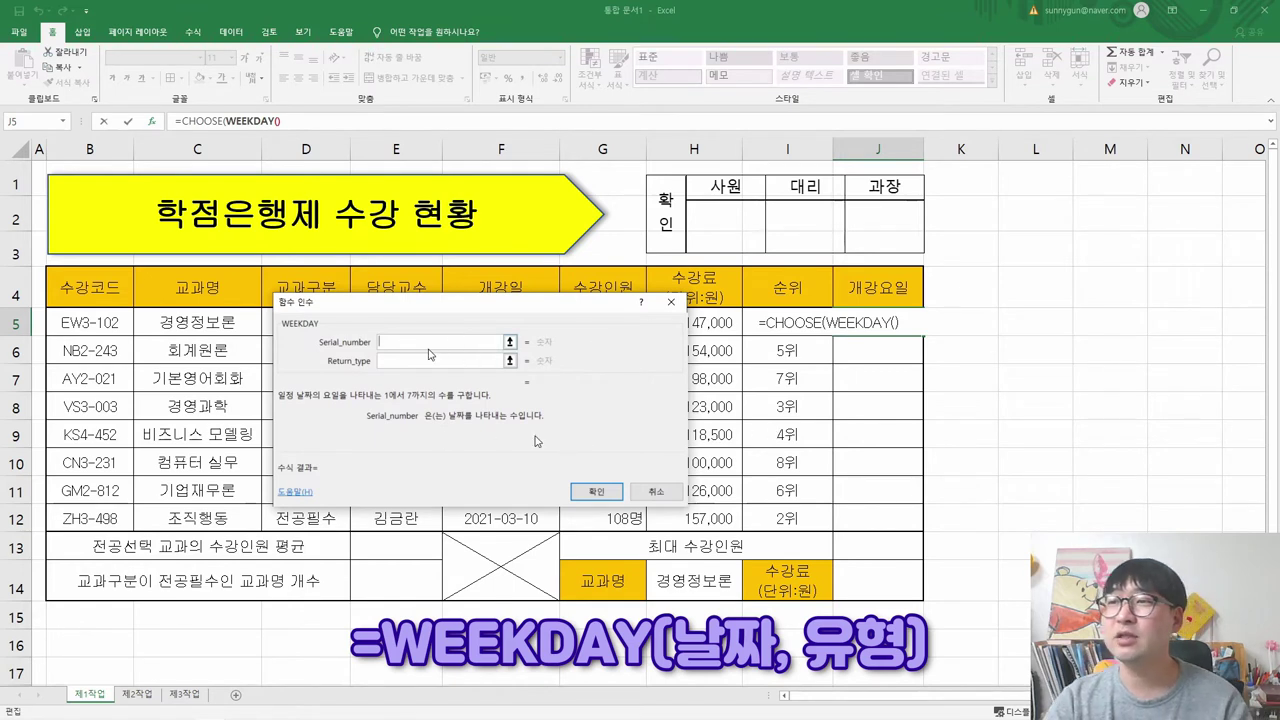
{"action": "left_click_drag", "start_coordinate": [516, 313], "coordinate": [523, 363]}
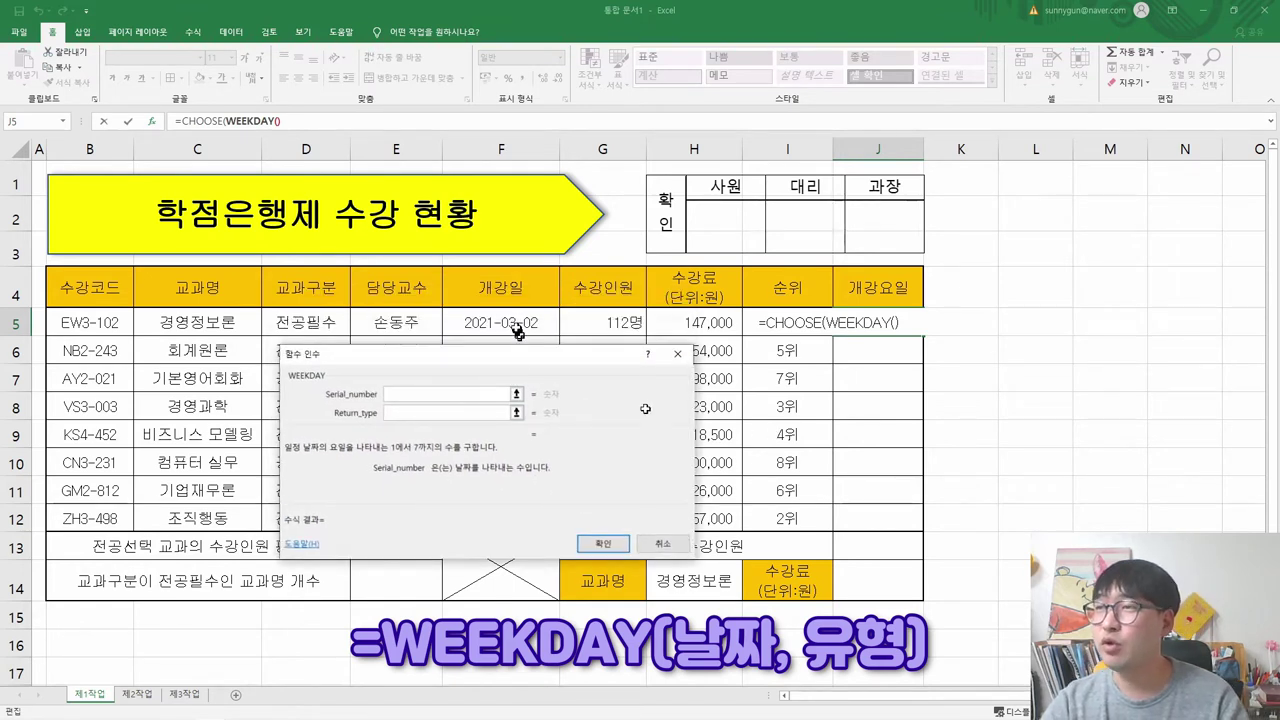
{"action": "left_click", "coordinate": [512, 322]}
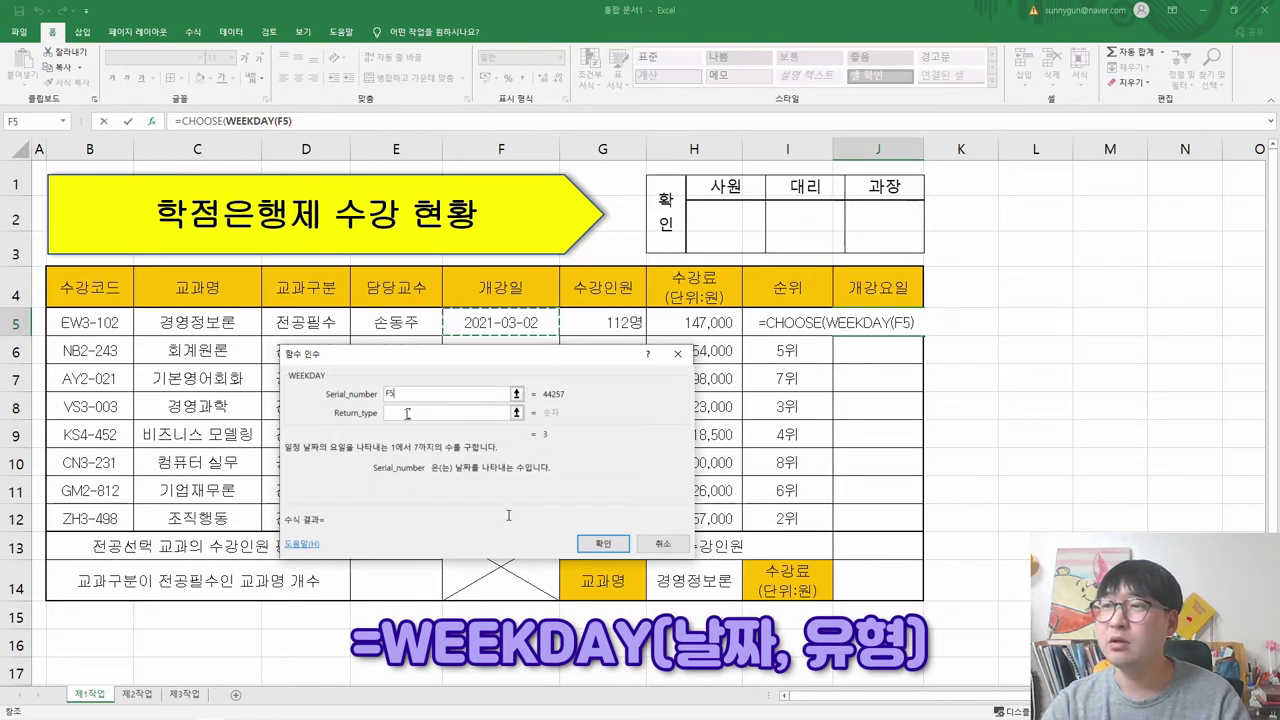
{"action": "left_click", "coordinate": [430, 412]}
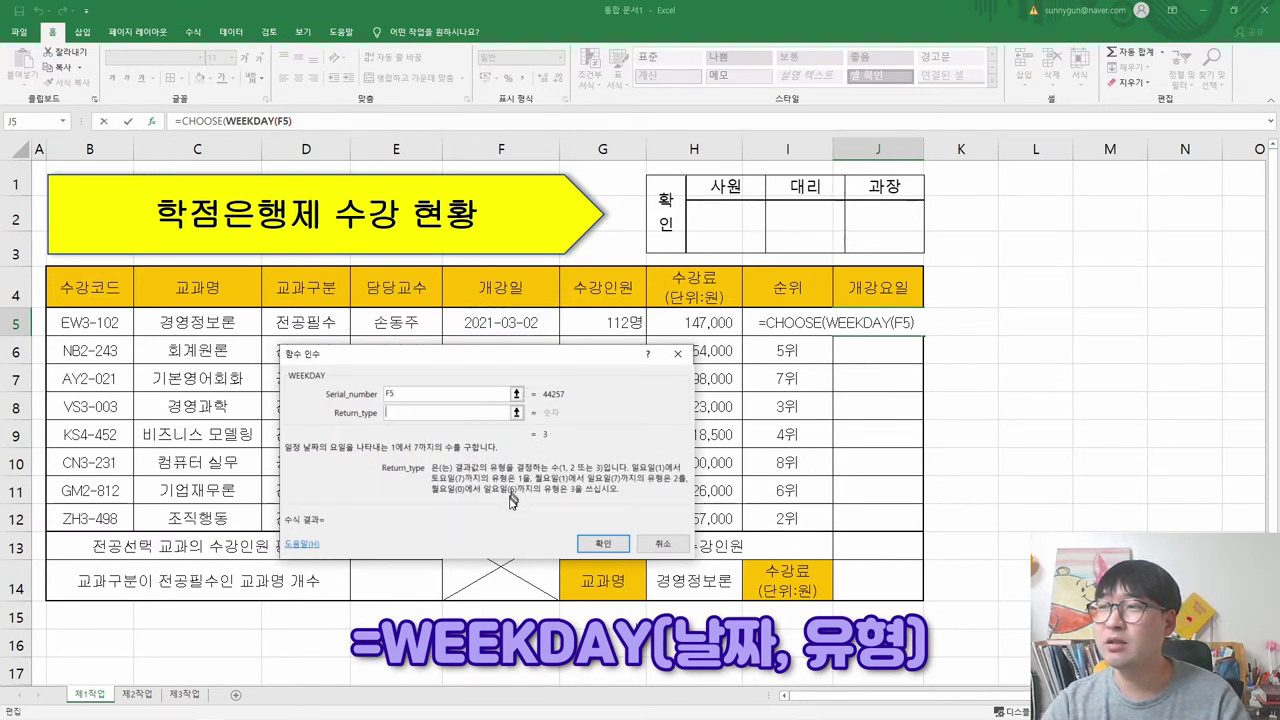
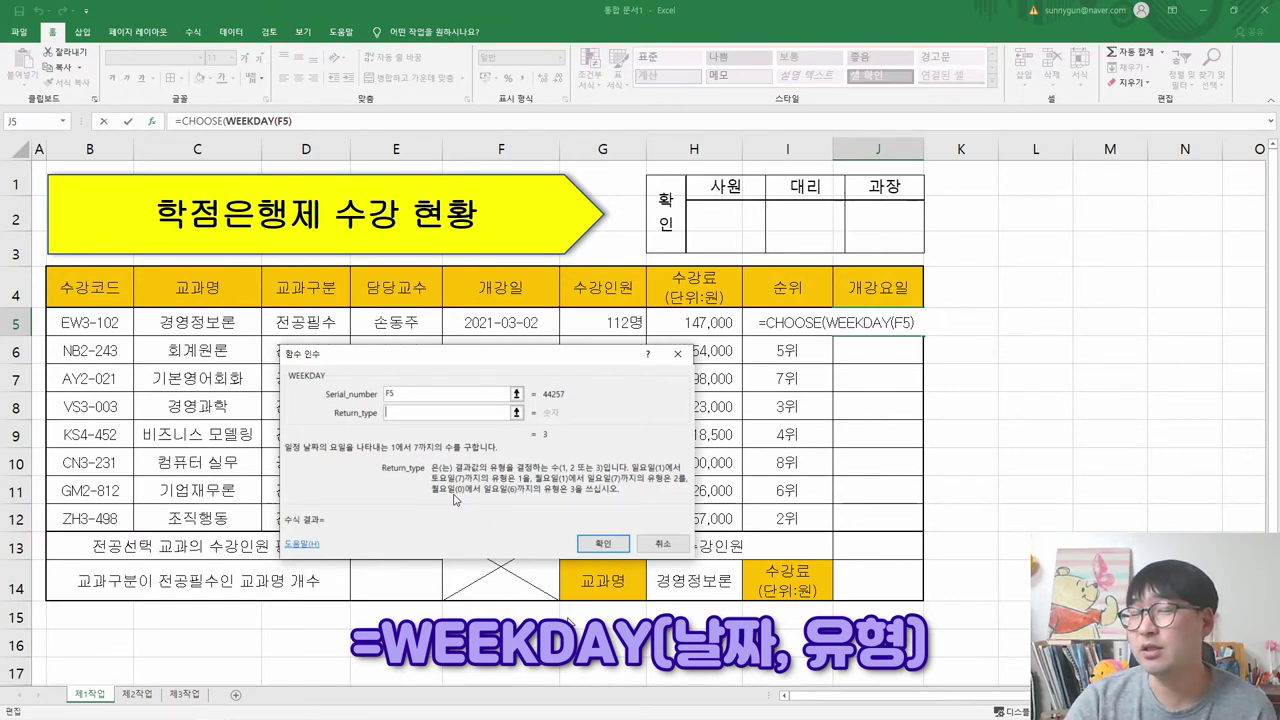
{"action": "left_click", "coordinate": [650, 470]}
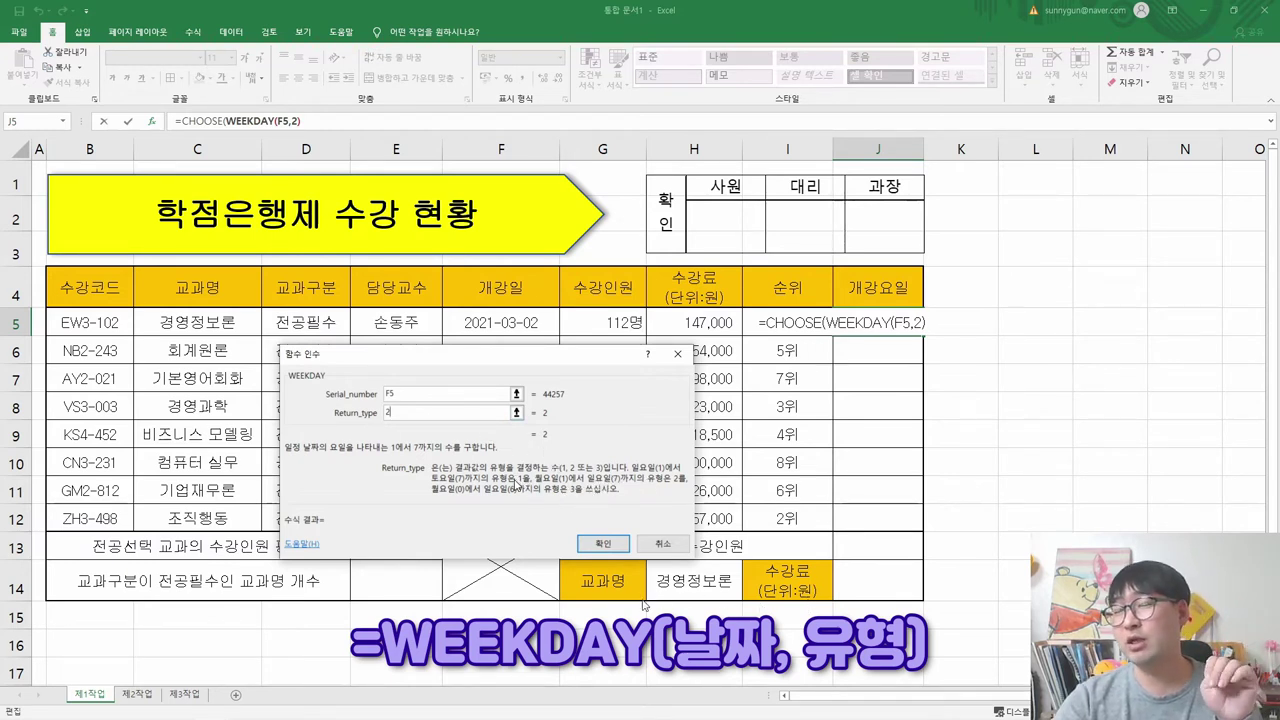
{"action": "left_click", "coordinate": [602, 545]}
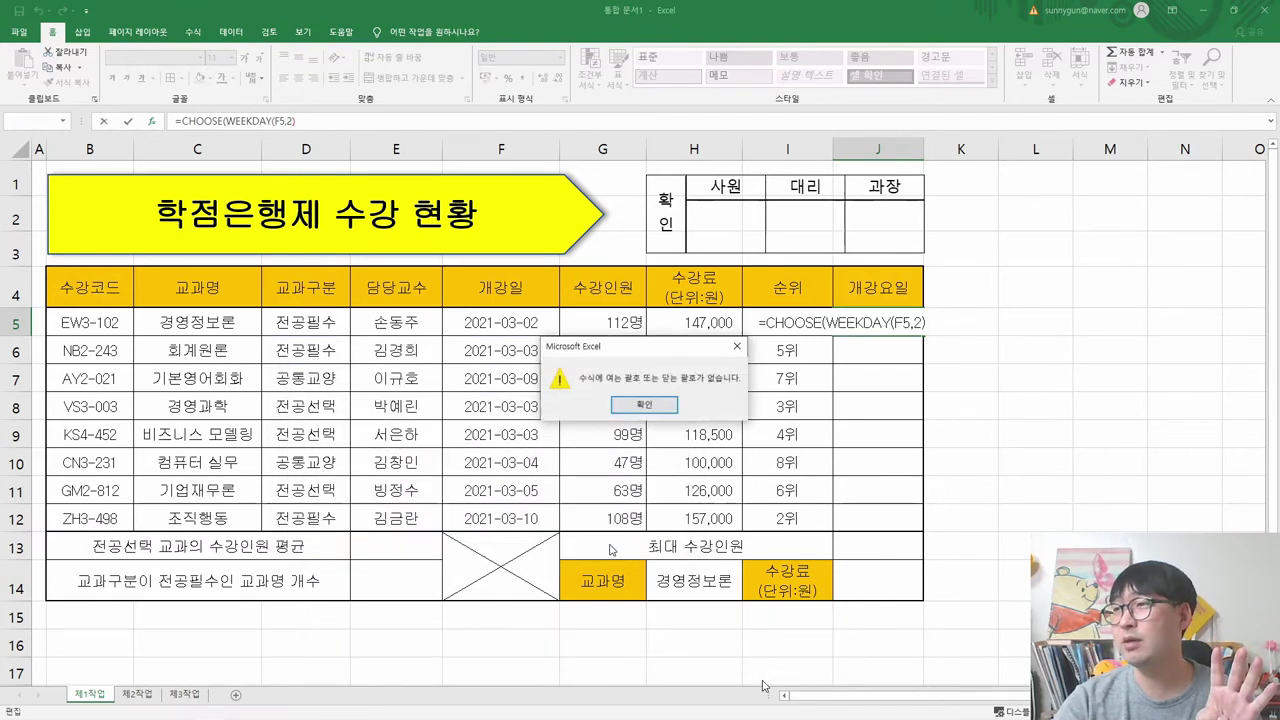
{"action": "left_click", "coordinate": [645, 405]}
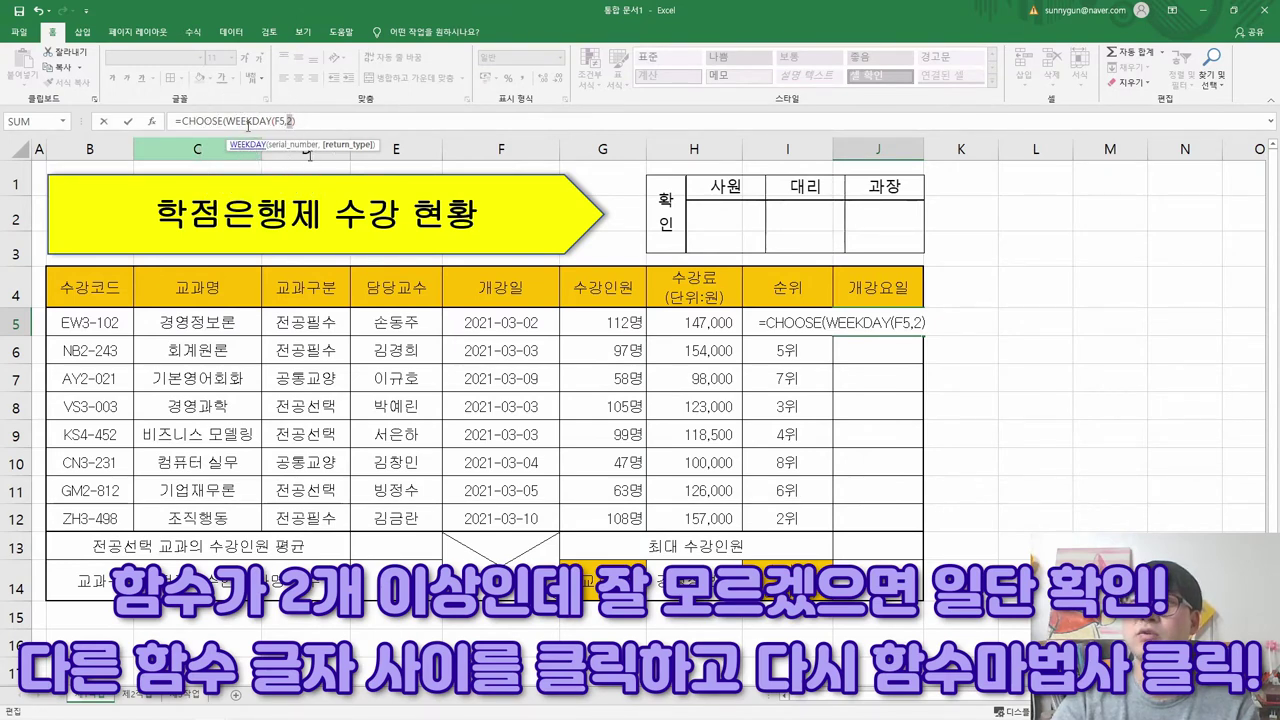
- Reopen the CHOOSE function arguments in J5 and enter 월요일, 화요일 and 수요일 as Value1 to Value3
{"action": "left_click", "coordinate": [200, 121]}
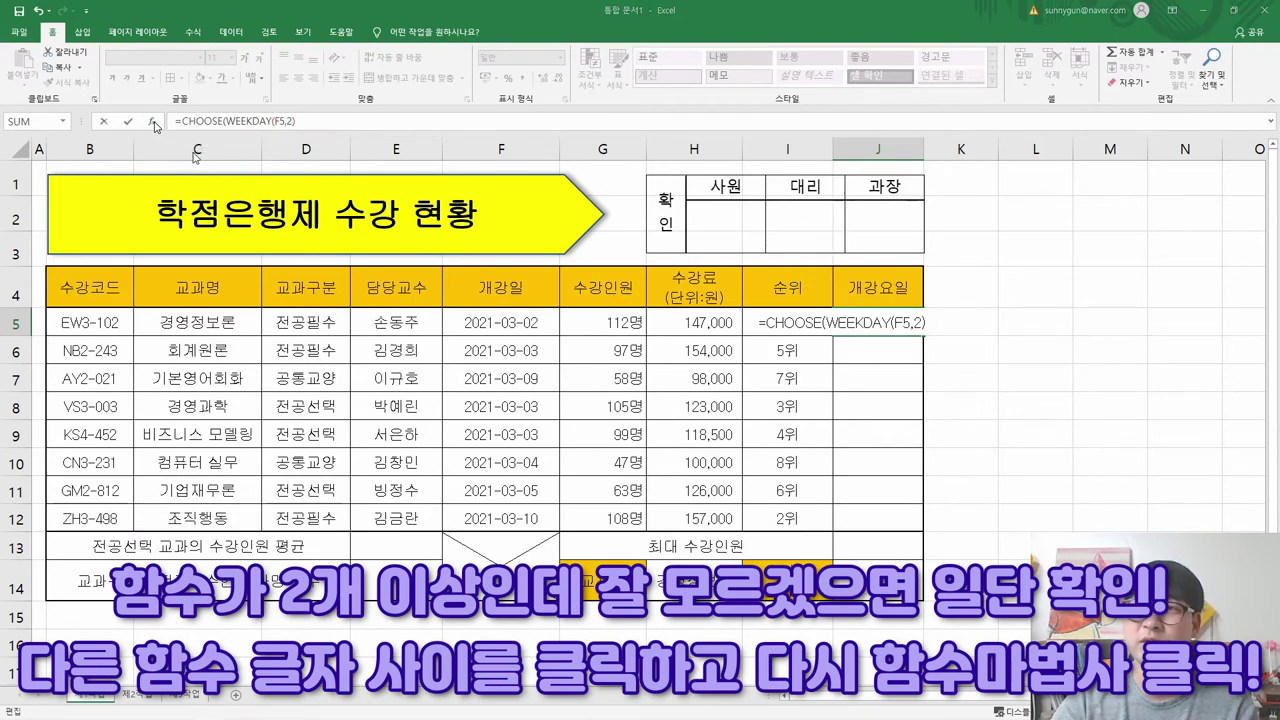
{"action": "left_click", "coordinate": [155, 123]}
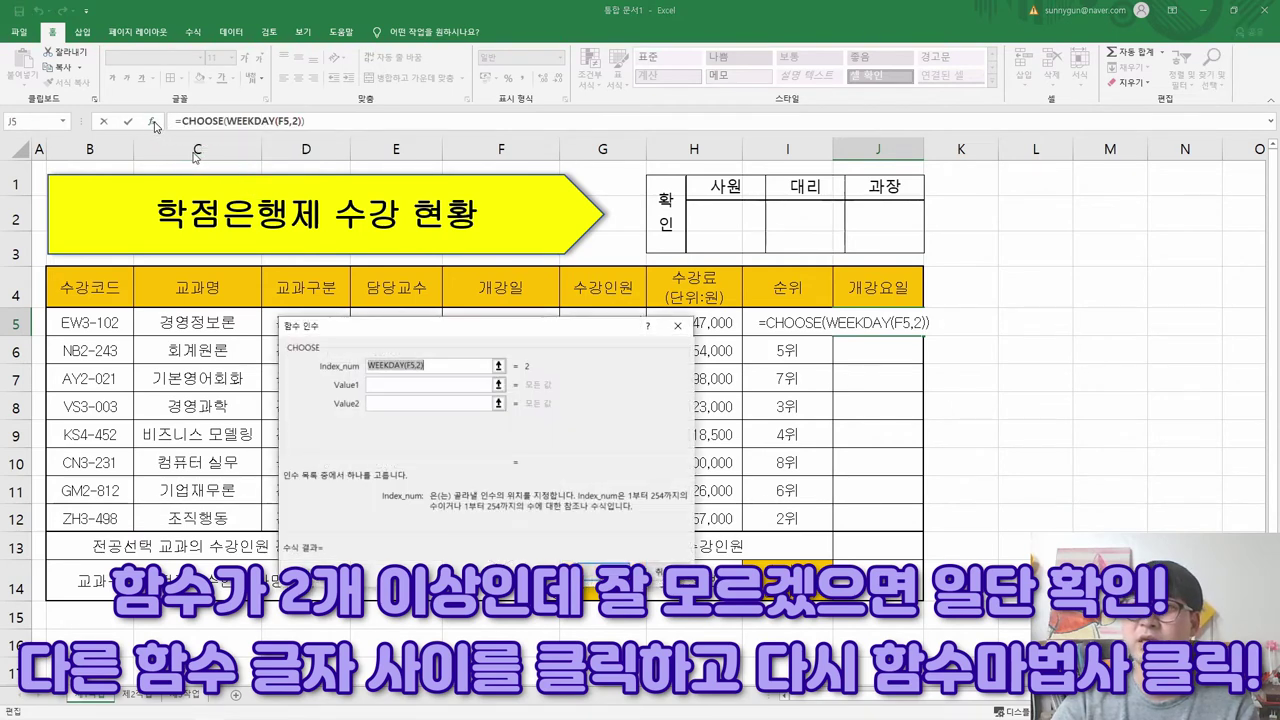
{"action": "left_click", "coordinate": [297, 355]}
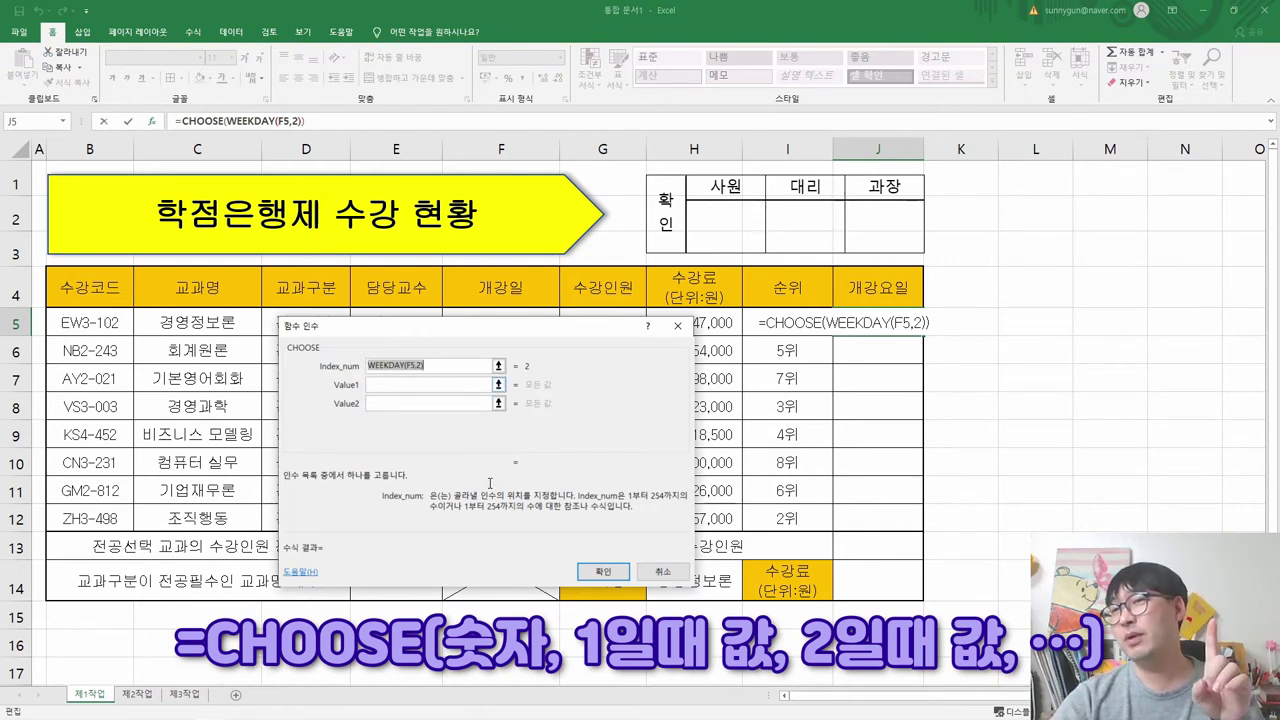
{"action": "left_click", "coordinate": [392, 386]}
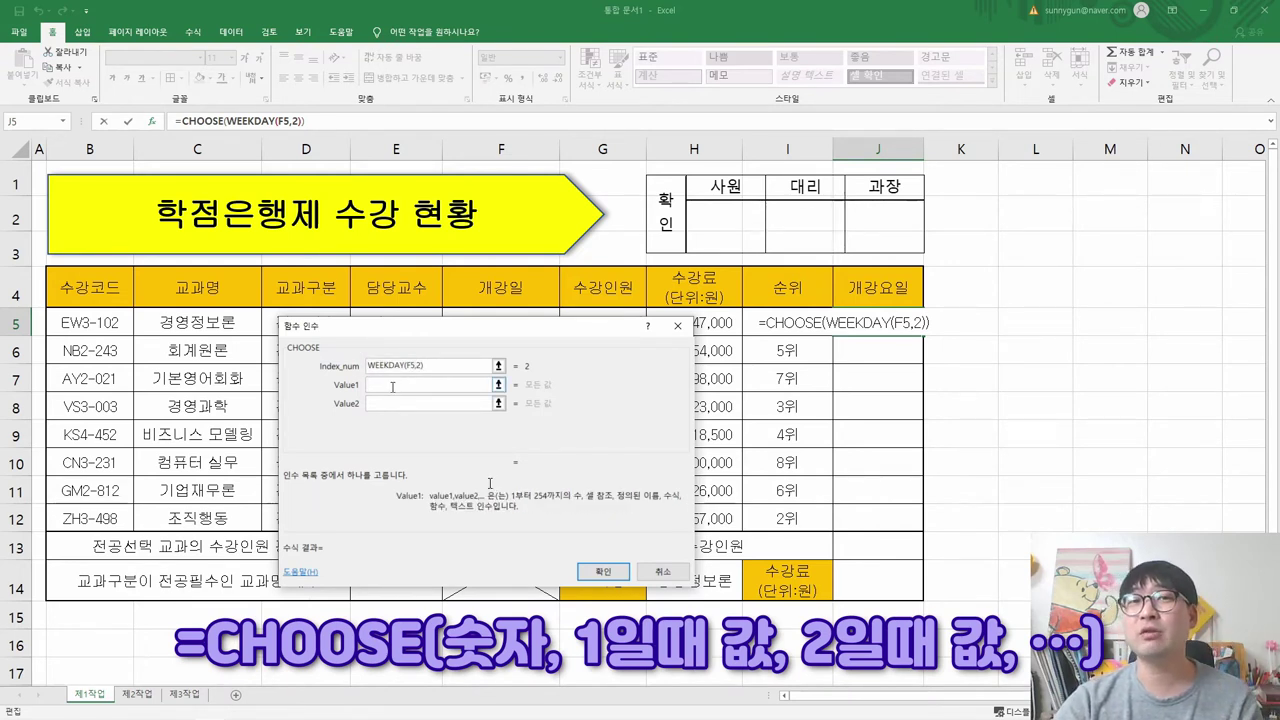
{"action": "type", "text": "월요일"}
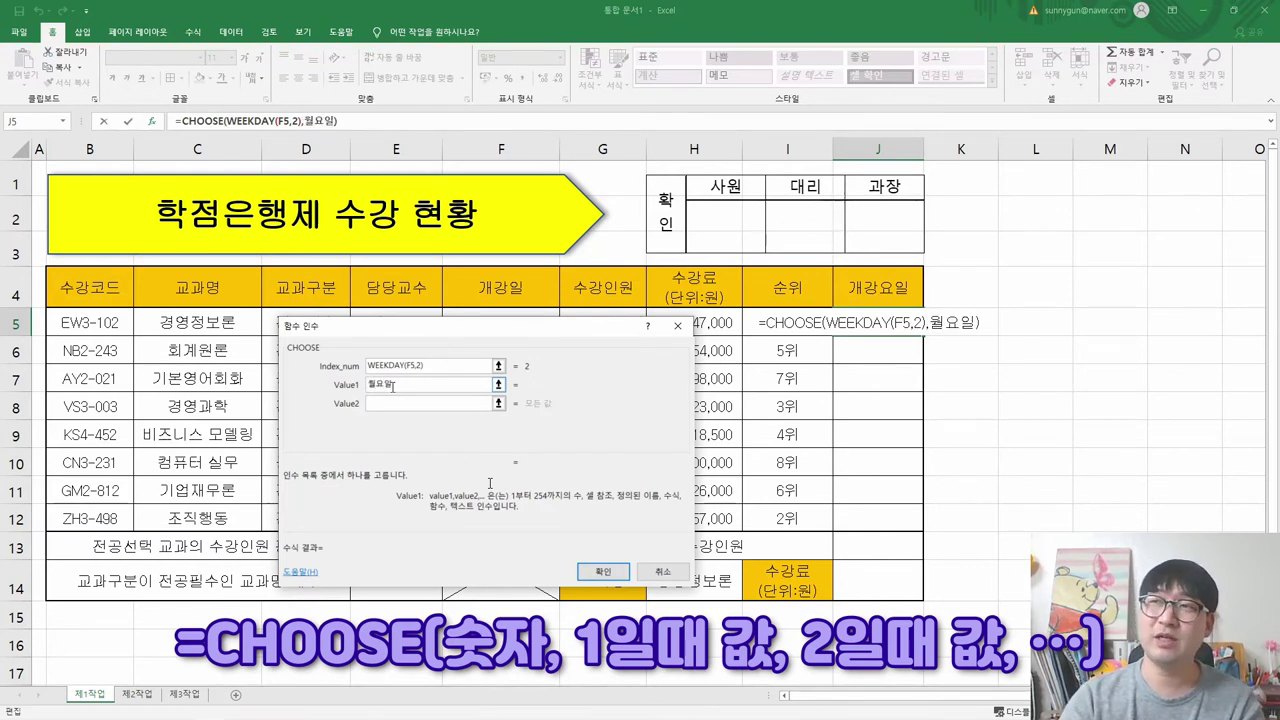
{"action": "key", "text": "Tab"}
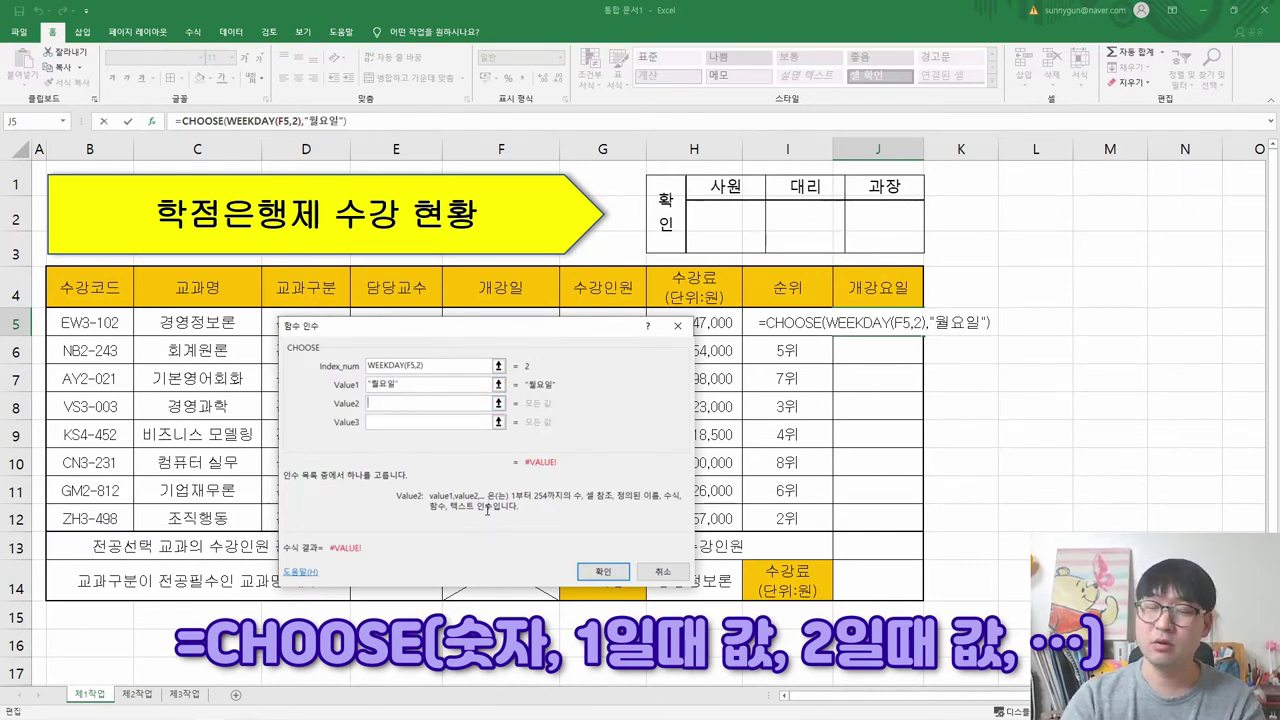
{"action": "type", "text": "화요일"}
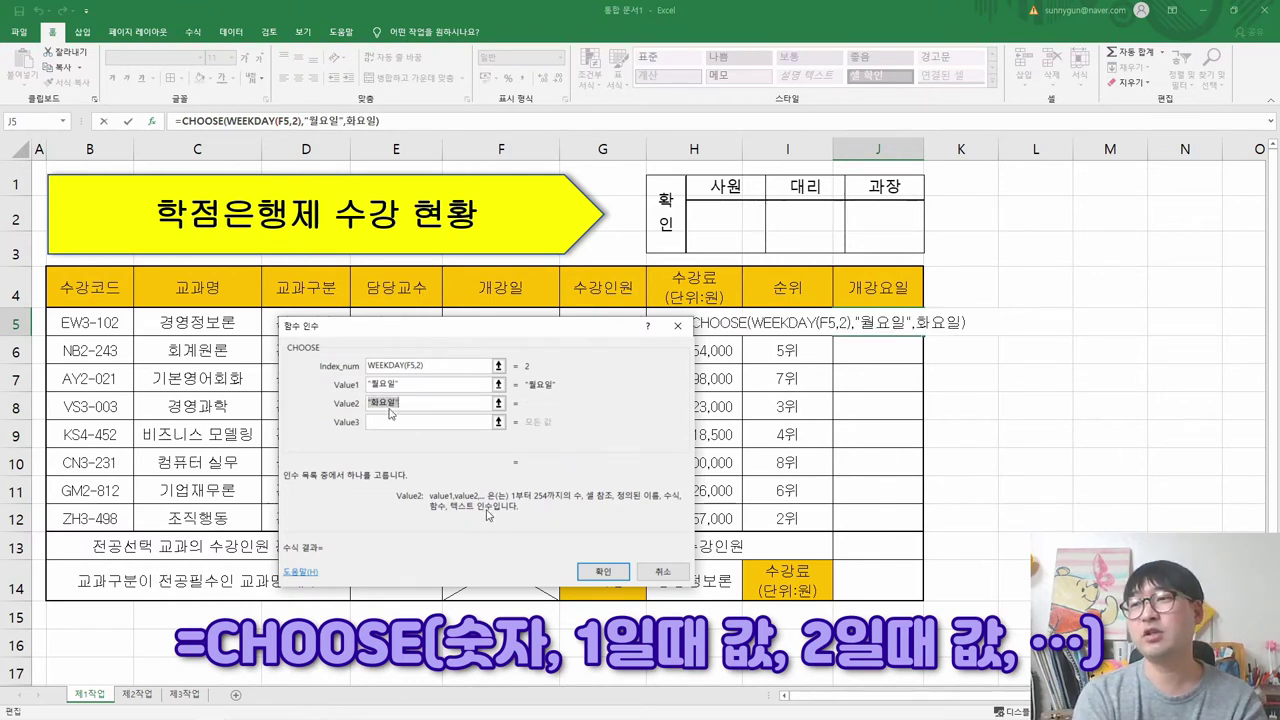
{"action": "key", "text": "Tab"}
{"action": "type", "text": "수여ㅛㅇ"}
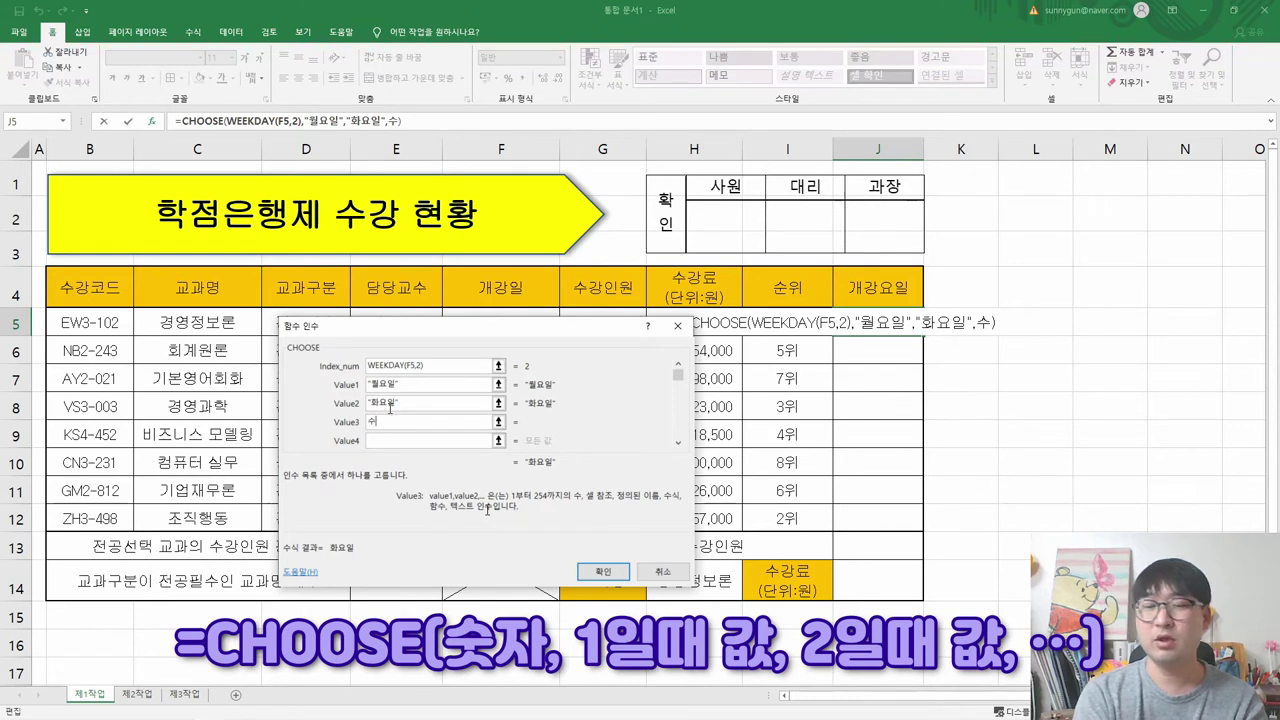
{"action": "key", "text": "Tab"}
- Enter 목요일, 금요일, 토요일 and 일요일 as Value4 to Value7 of the CHOOSE function
{"action": "type", "text": "목요일"}
{"action": "key", "text": "Tab"}
{"action": "type", "text": "ㄱ"}
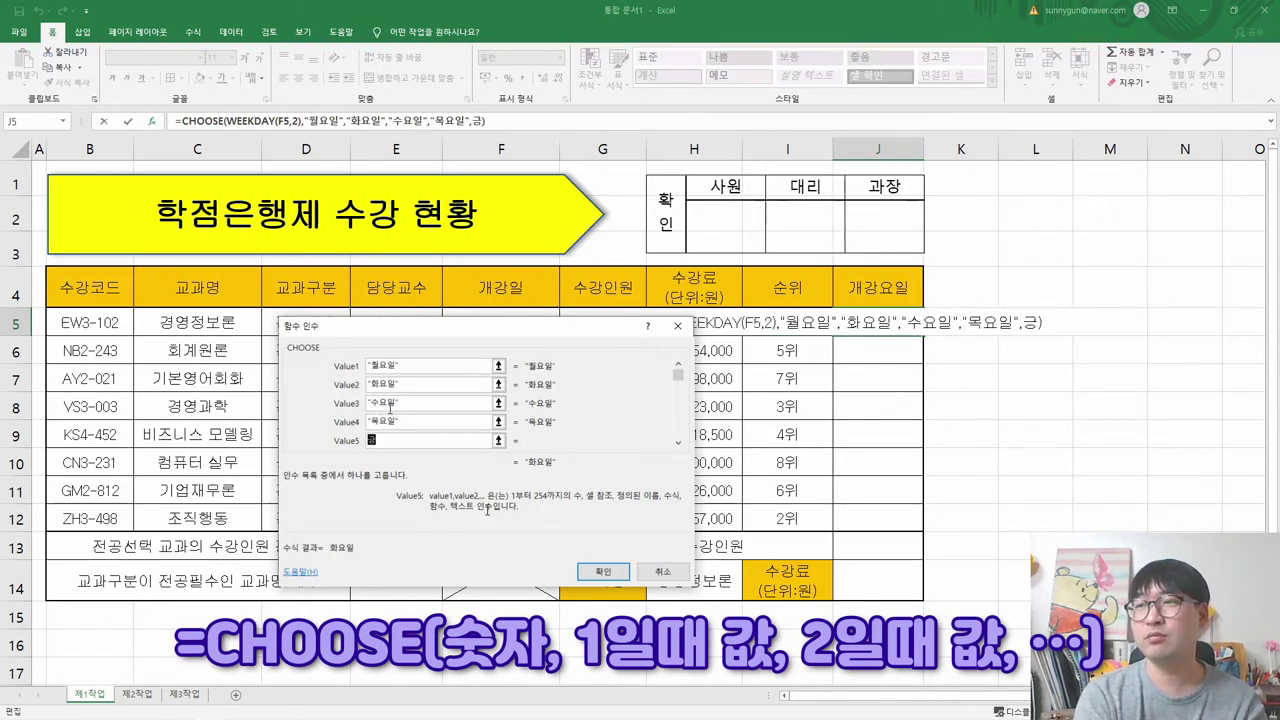
{"action": "type", "text": "요이"}
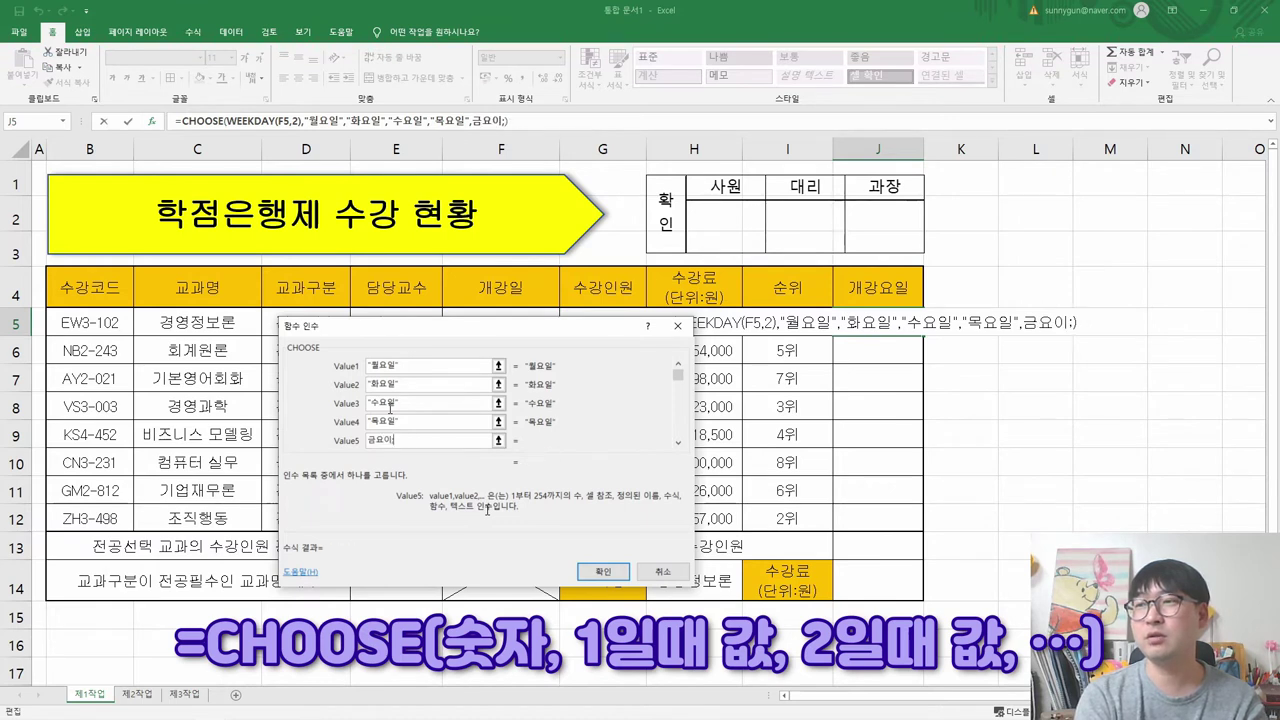
{"action": "type", "text": "일"}
{"action": "key", "text": "Tab"}
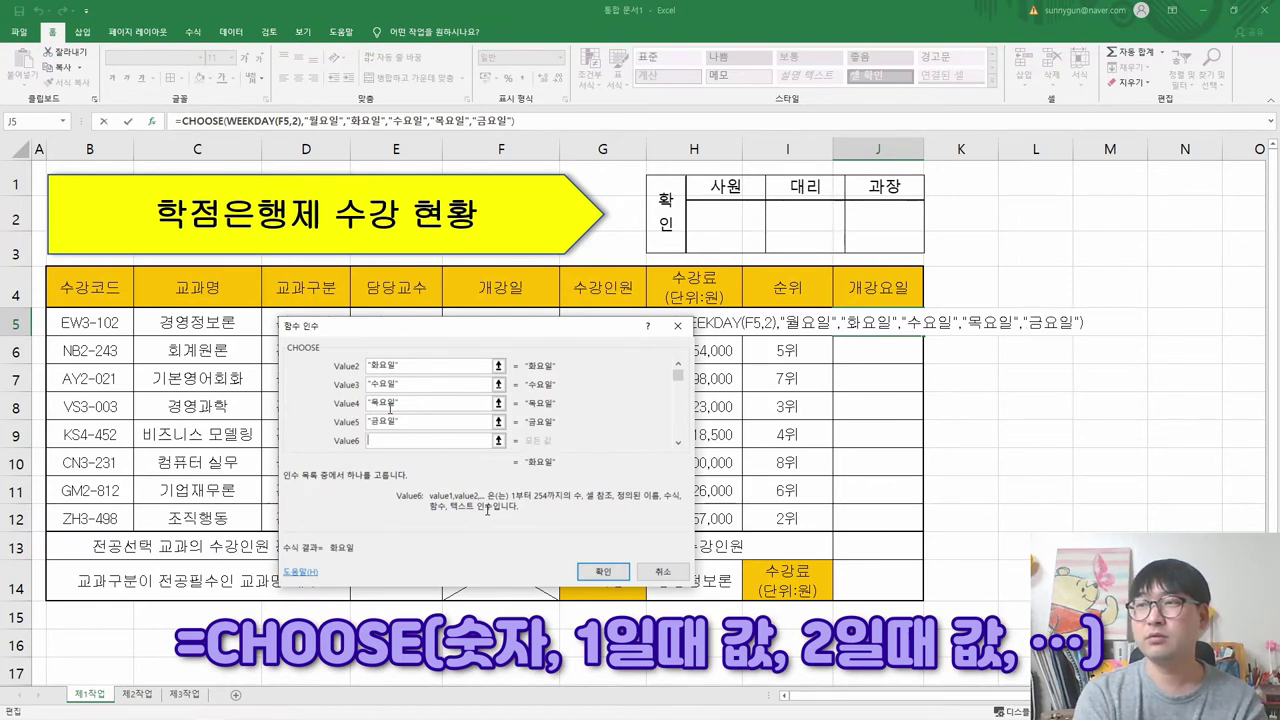
{"action": "type", "text": "토요이"}
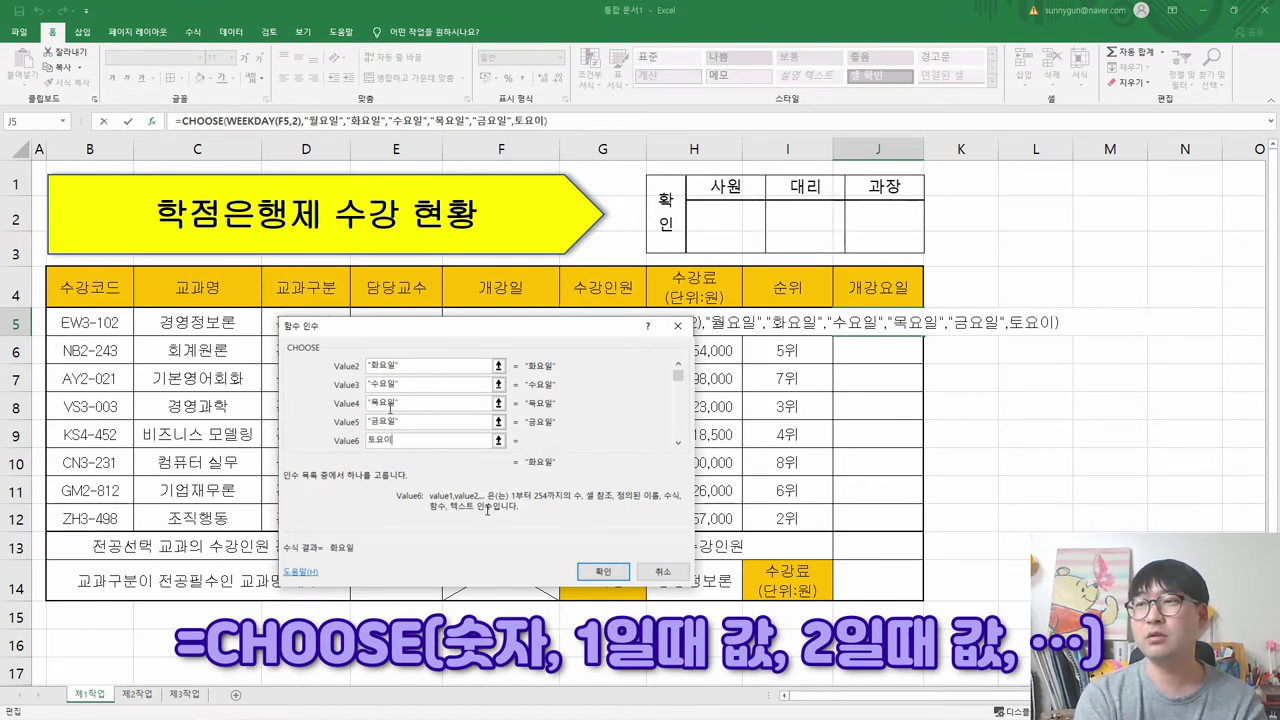
{"action": "type", "text": "ㅏㄹ일"}
{"action": "key", "text": "Tab"}
{"action": "type", "text": "ㅇ일요일"}
- Review the CHOOSE arguments back to Index_num, confirm the formula in J5, and check its reference to the 개강일 cell
{"action": "left_click", "coordinate": [430, 400]}
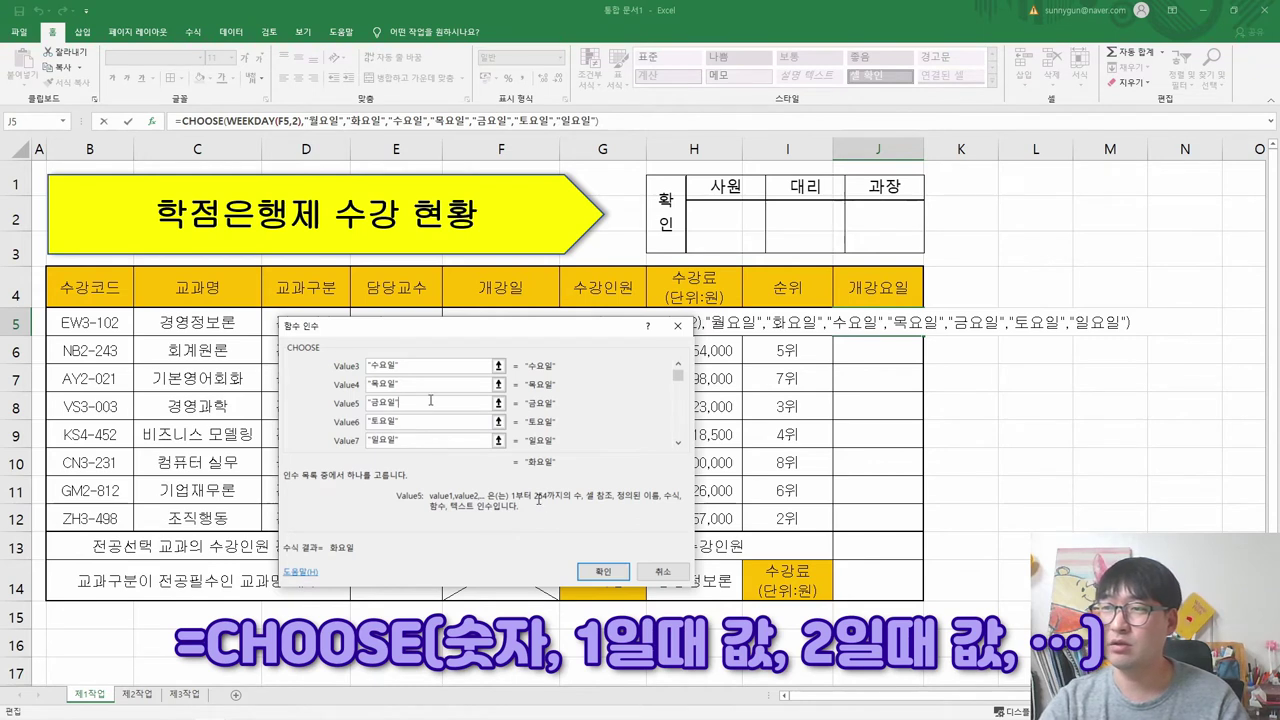
{"action": "scroll", "coordinate": [678, 362], "scroll_direction": "up", "scroll_amount": 1}
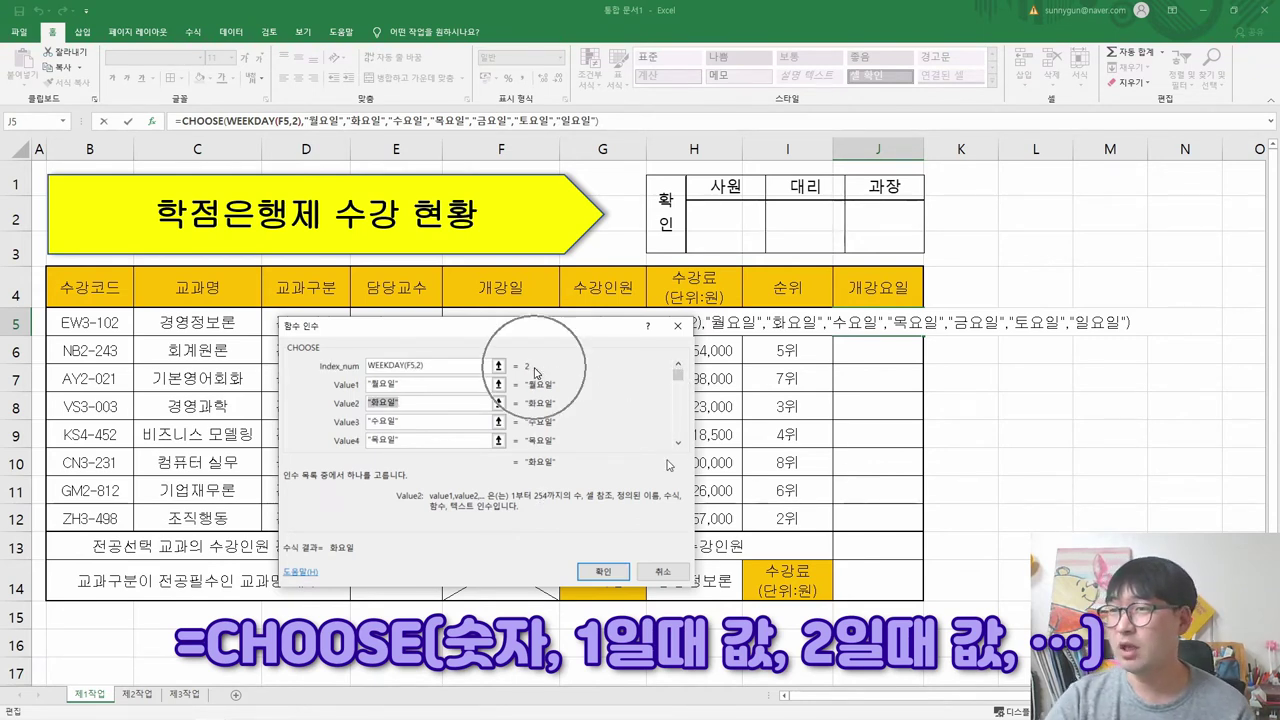
{"action": "left_click_drag", "start_coordinate": [543, 333], "coordinate": [545, 362]}
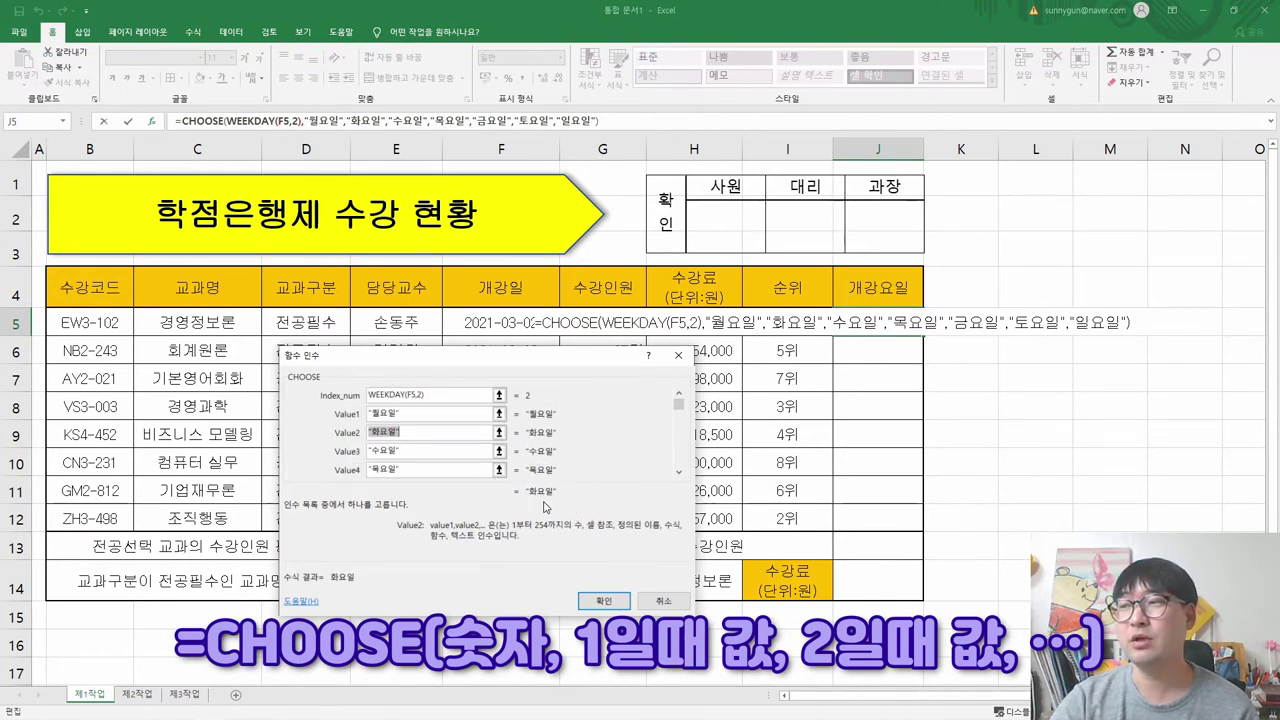
{"action": "left_click", "coordinate": [599, 600]}
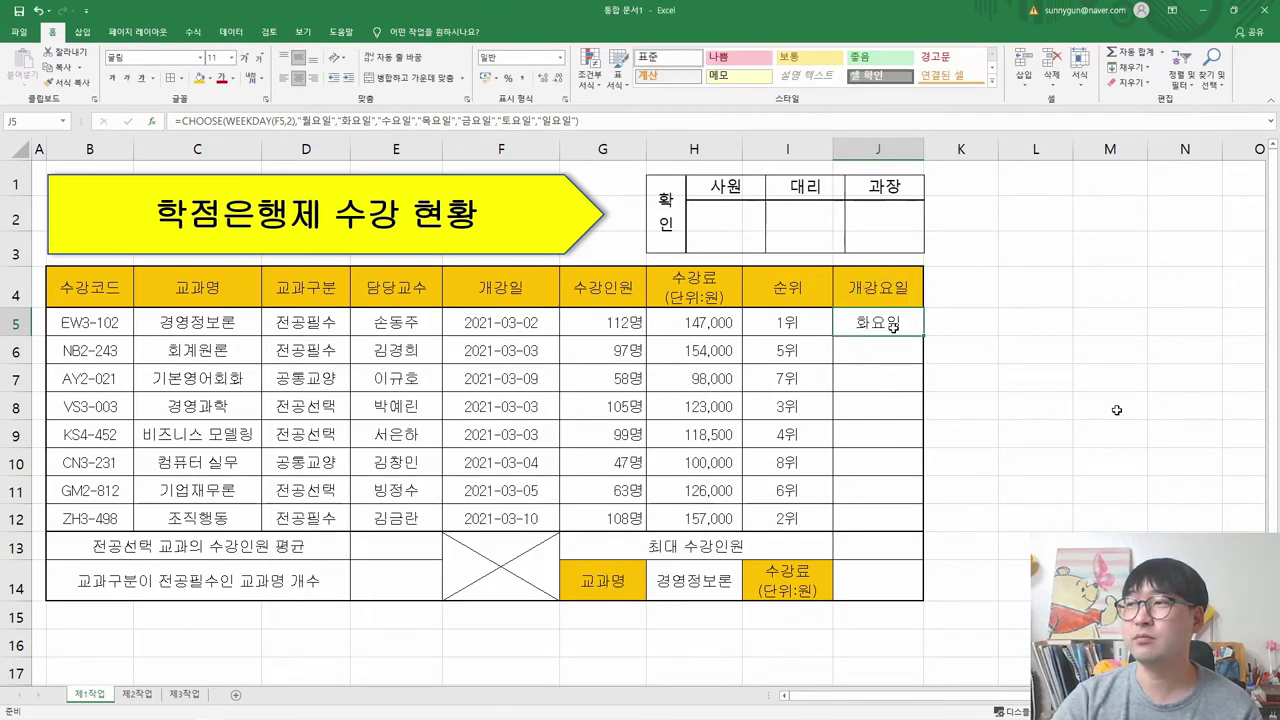
{"action": "key", "text": "F2"}
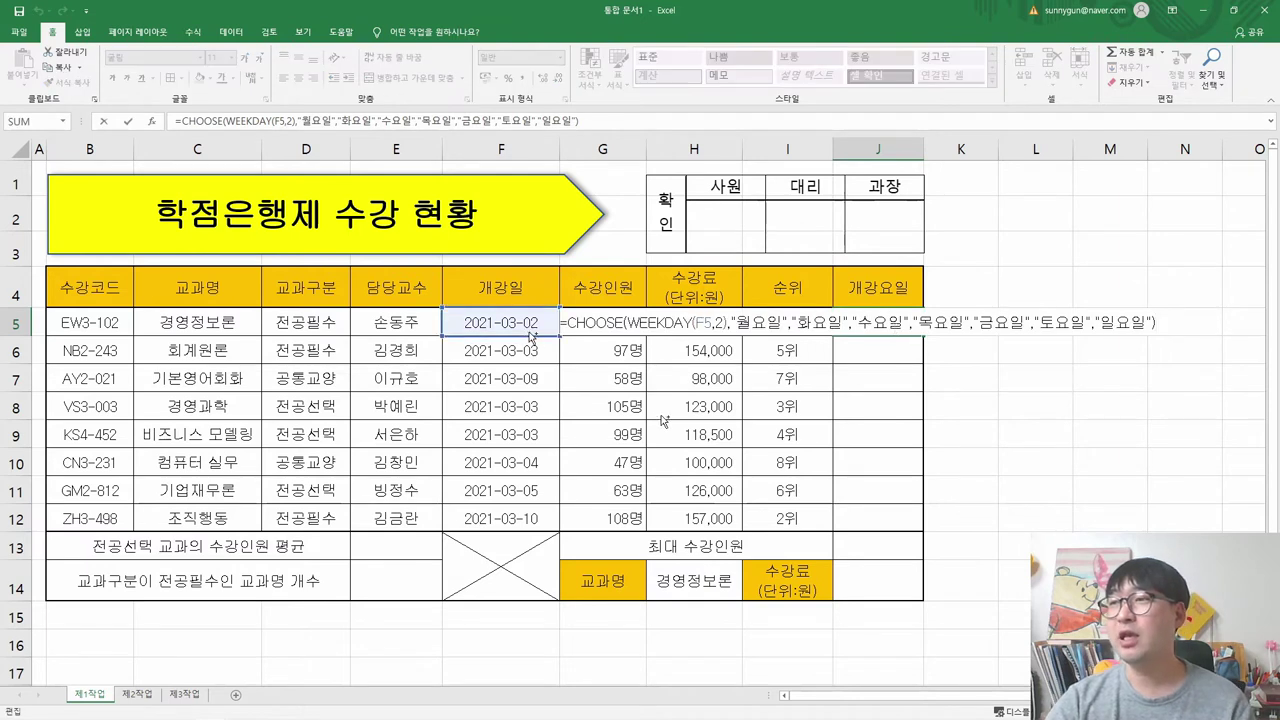
{"action": "key", "text": "Escape"}
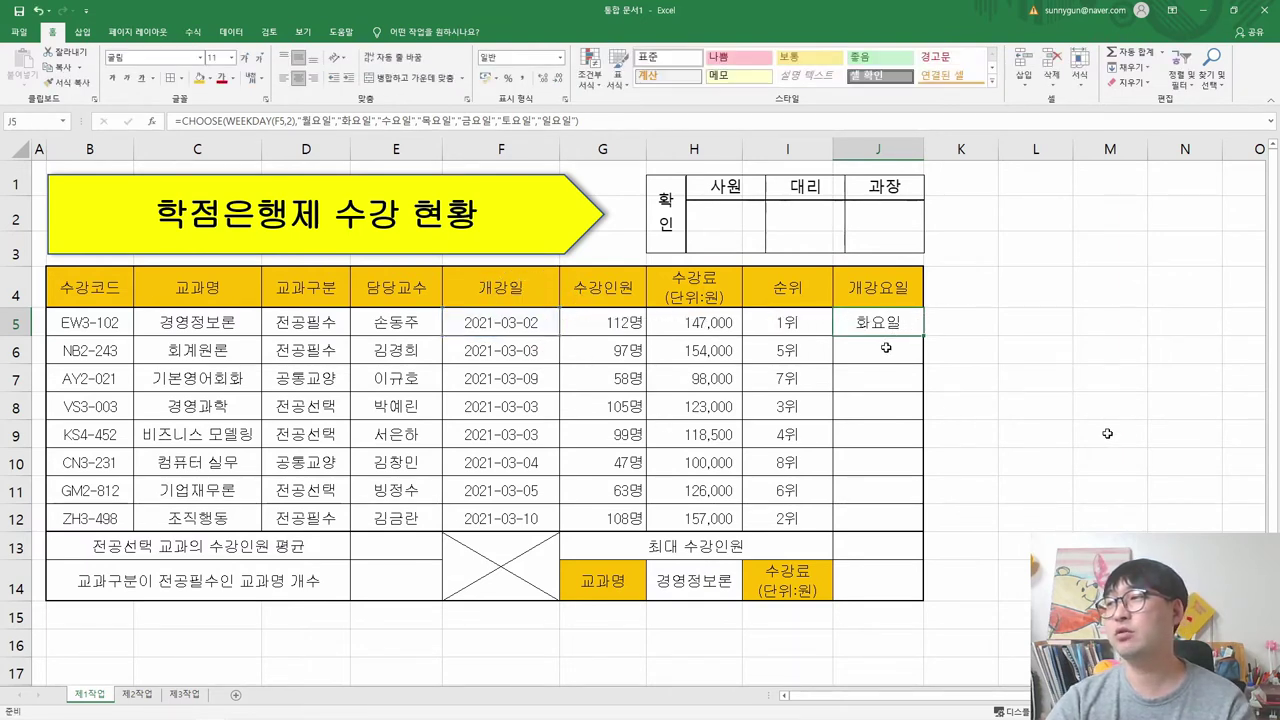
- Copy the J5 formula to J6:J12 pasting formulas only, and compare the 개강요일 entries with their 개강일 dates
{"action": "left_click", "coordinate": [540, 354]}
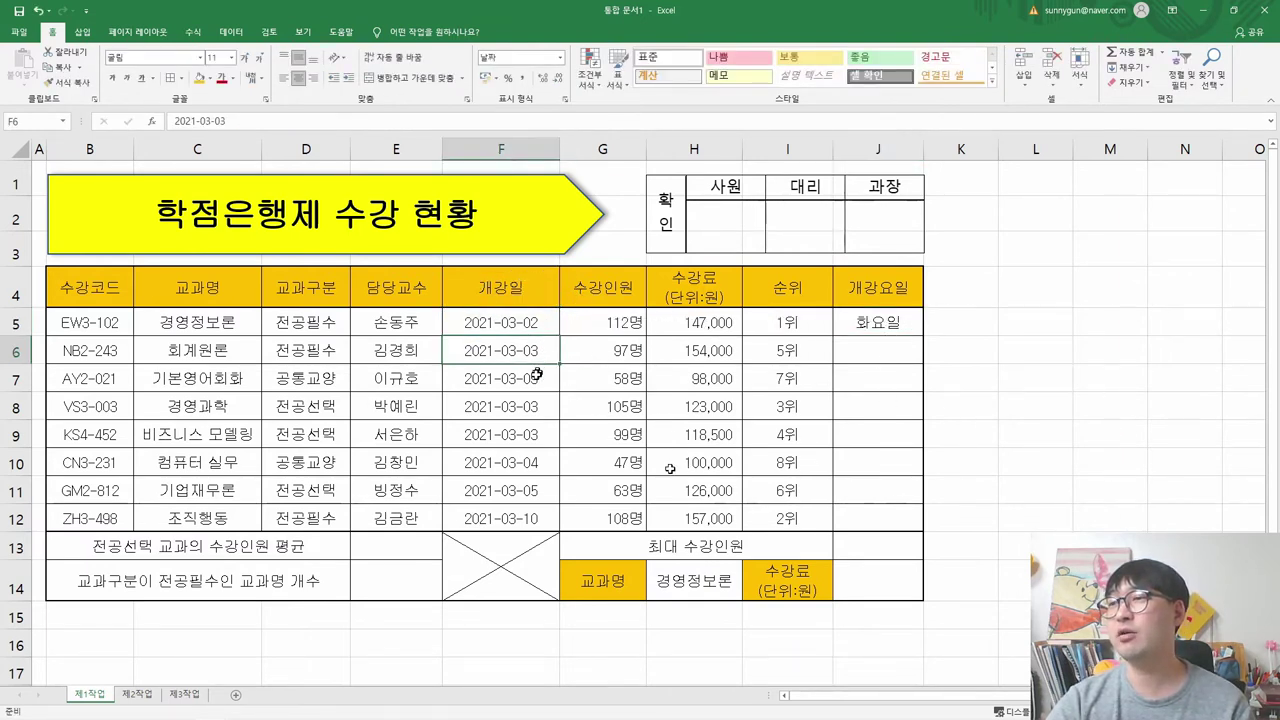
{"action": "left_click", "coordinate": [878, 327]}
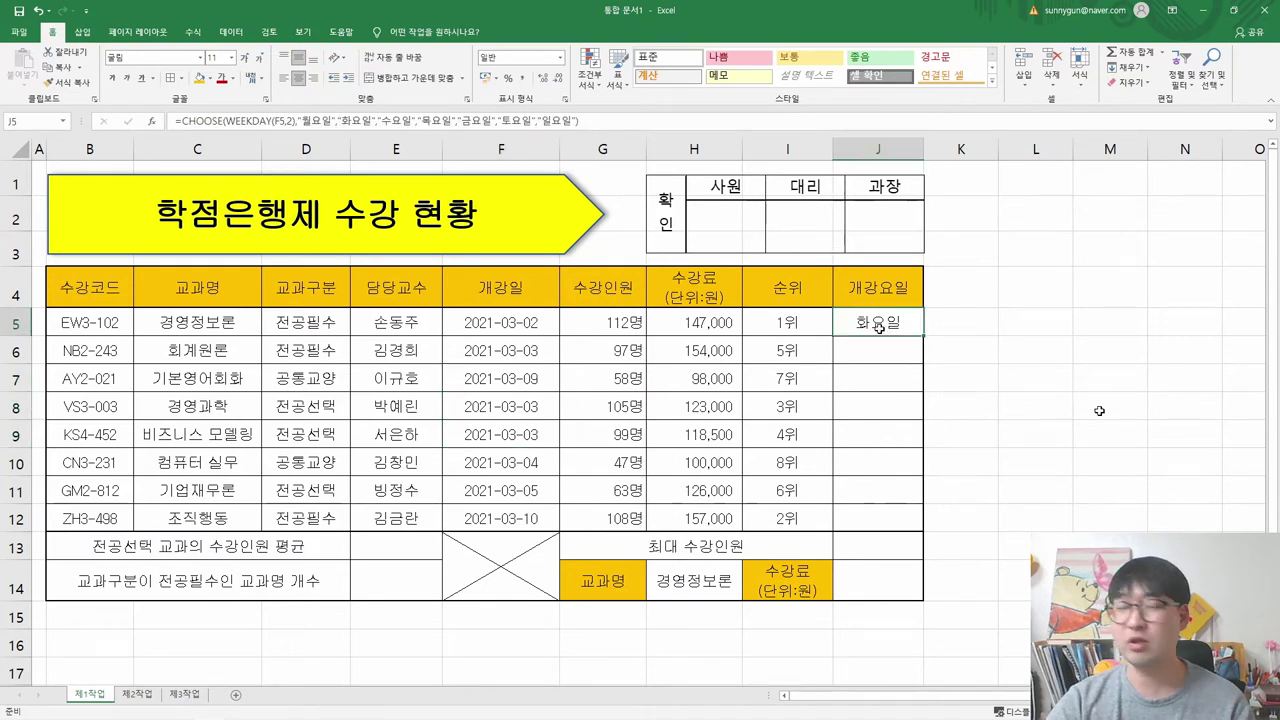
{"action": "key", "text": "ctrl+c"}
{"action": "left_click_drag", "start_coordinate": [878, 346], "coordinate": [877, 518]}
{"action": "right_click", "coordinate": [877, 518]}
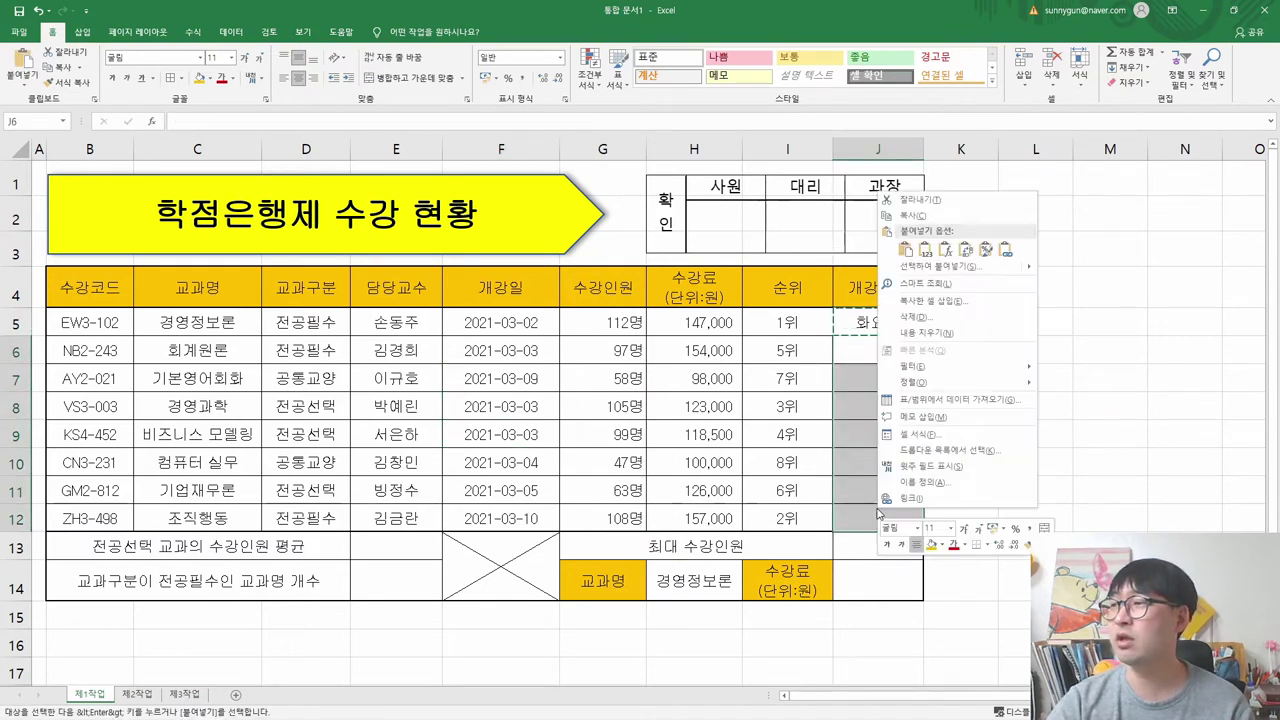
{"action": "left_click", "coordinate": [945, 252]}
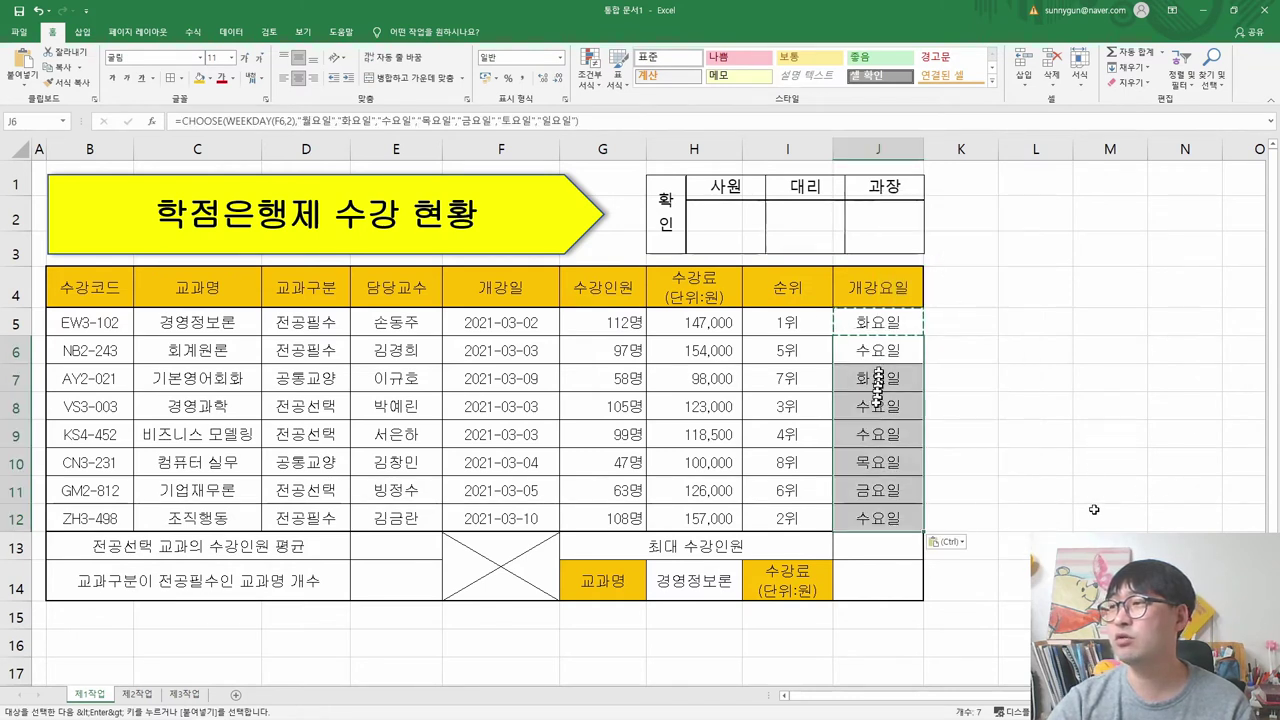
{"action": "left_click", "coordinate": [523, 430]}
{"action": "left_click", "coordinate": [877, 434]}
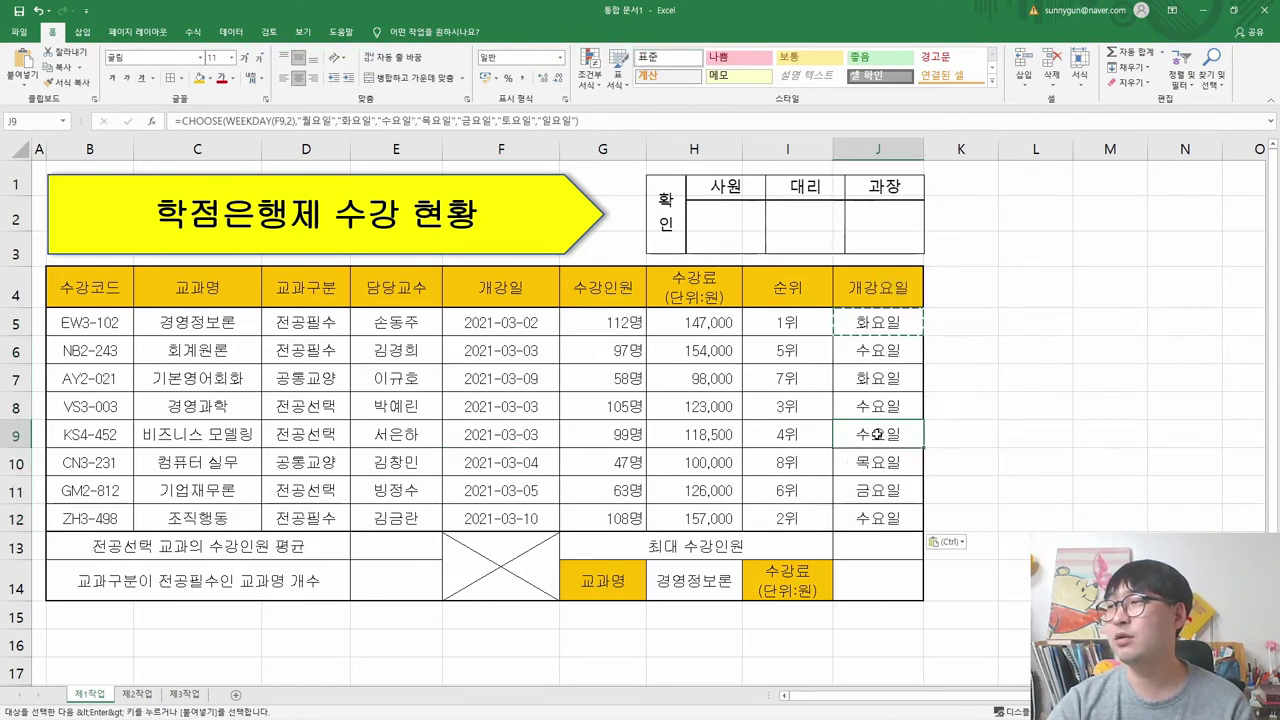
{"action": "left_click", "coordinate": [890, 512]}
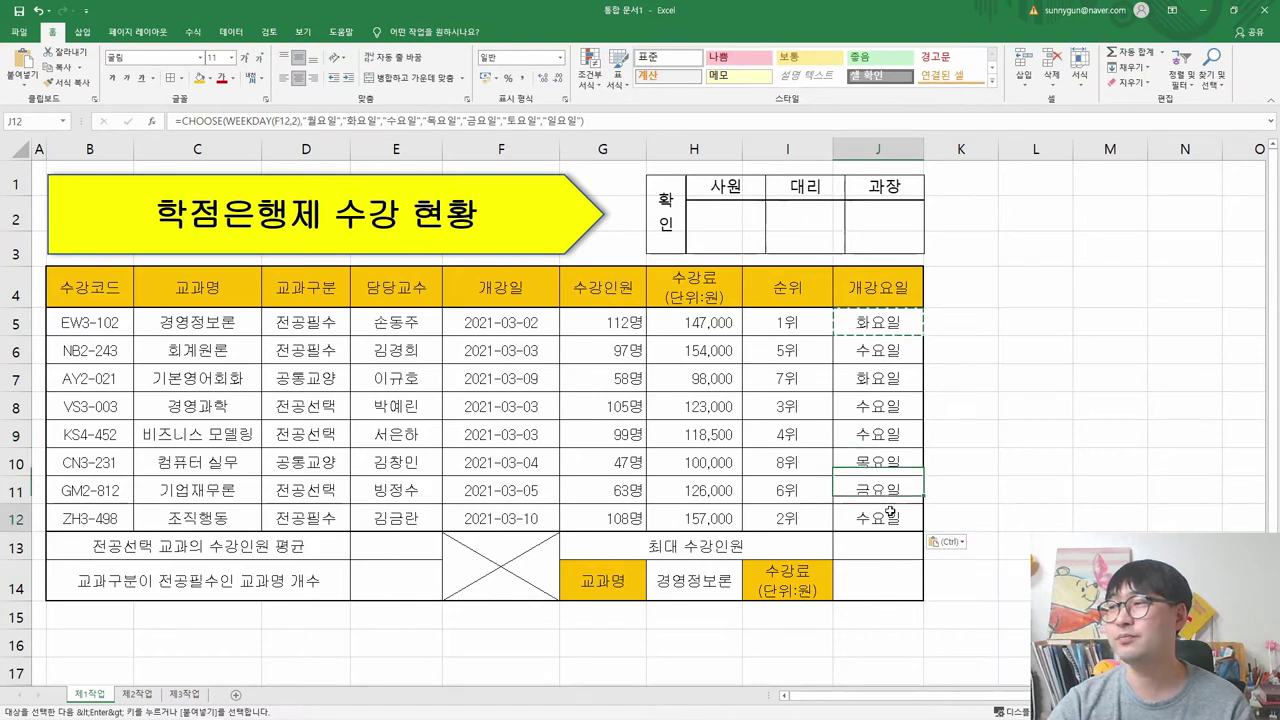
- Switch to the exam PDF in Acrobat Reader and strike through item (2) on 개강요일
{"action": "key", "text": "alt+Tab"}
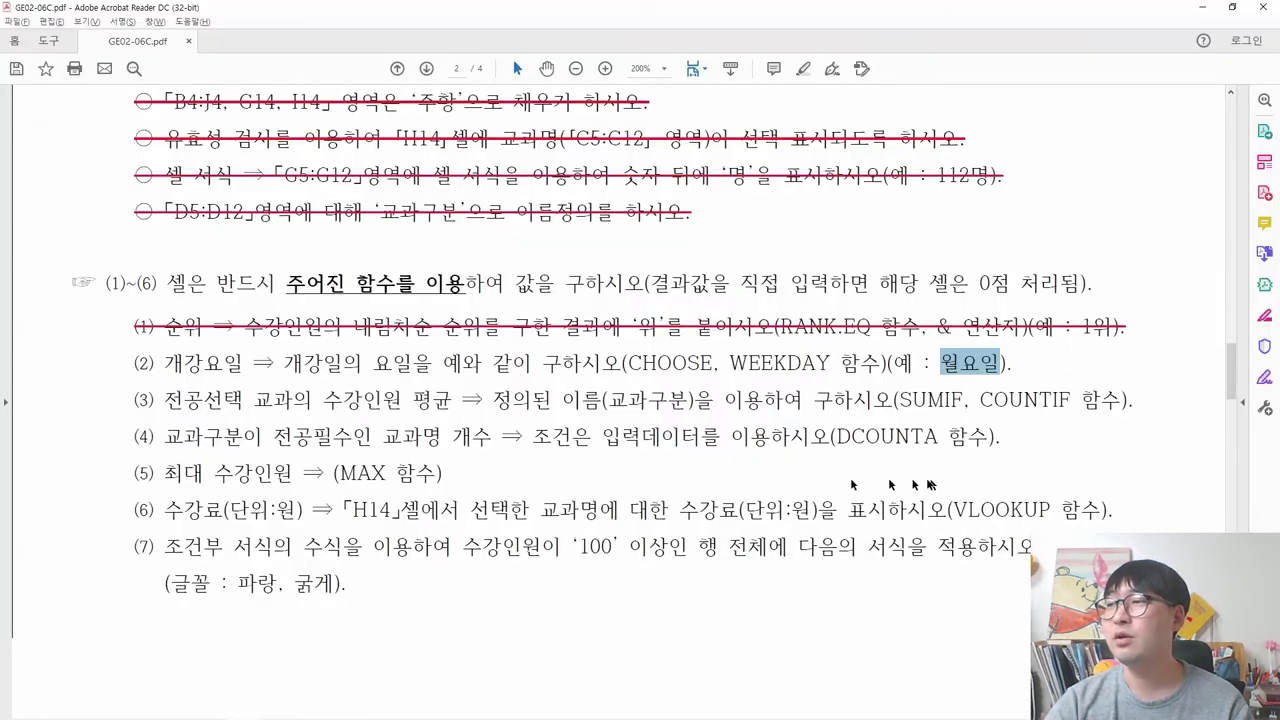
{"action": "left_click_drag", "start_coordinate": [136, 362], "coordinate": [1006, 367]}
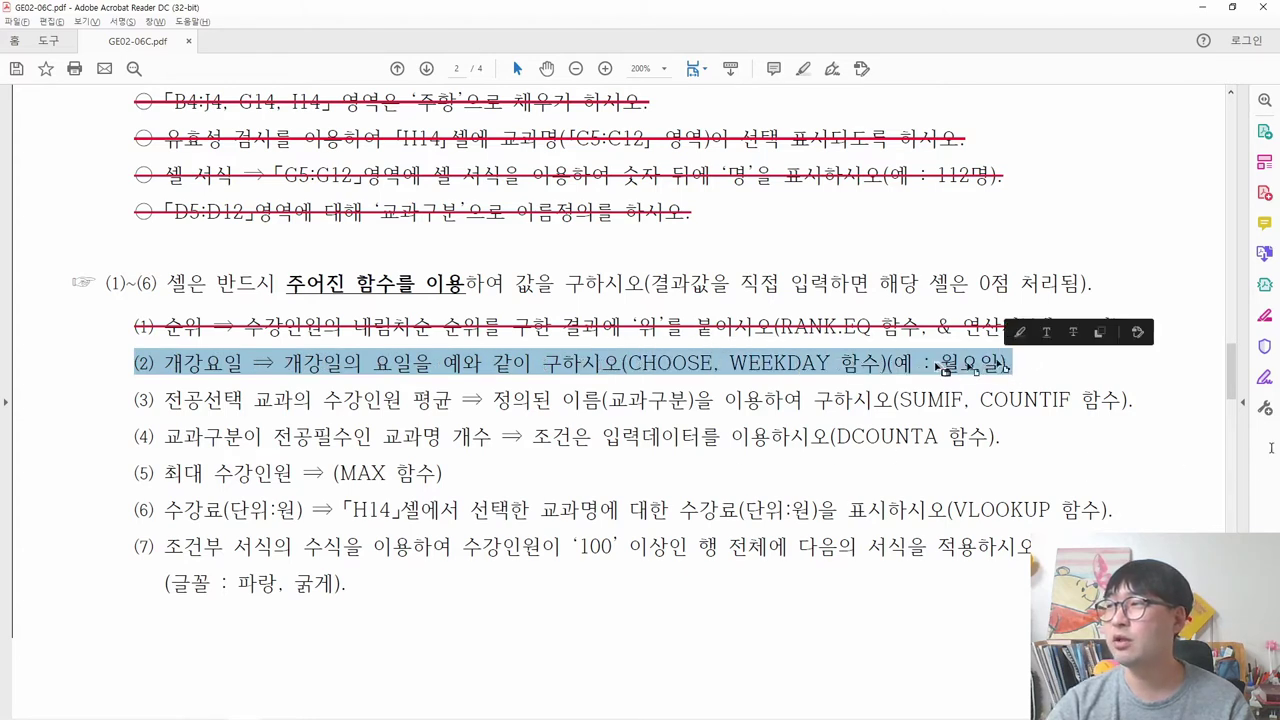
{"action": "left_click", "coordinate": [1072, 333]}
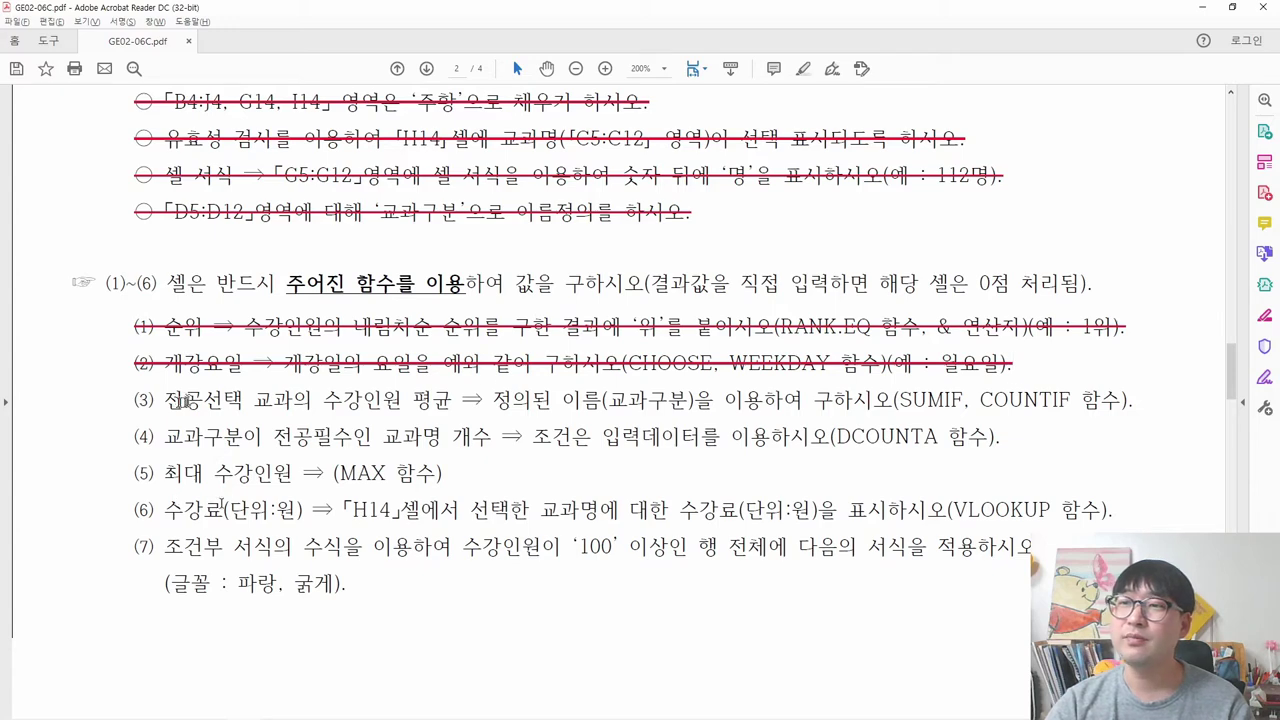
- Read item (3) on the 전공선택 수강인원 average, covering its answer cell E13, the defined name 교과구분 and the required functions
{"action": "left_click_drag", "start_coordinate": [163, 400], "coordinate": [465, 404]}
{"action": "key", "text": "alt+Tab"}
{"action": "left_click", "coordinate": [410, 551]}
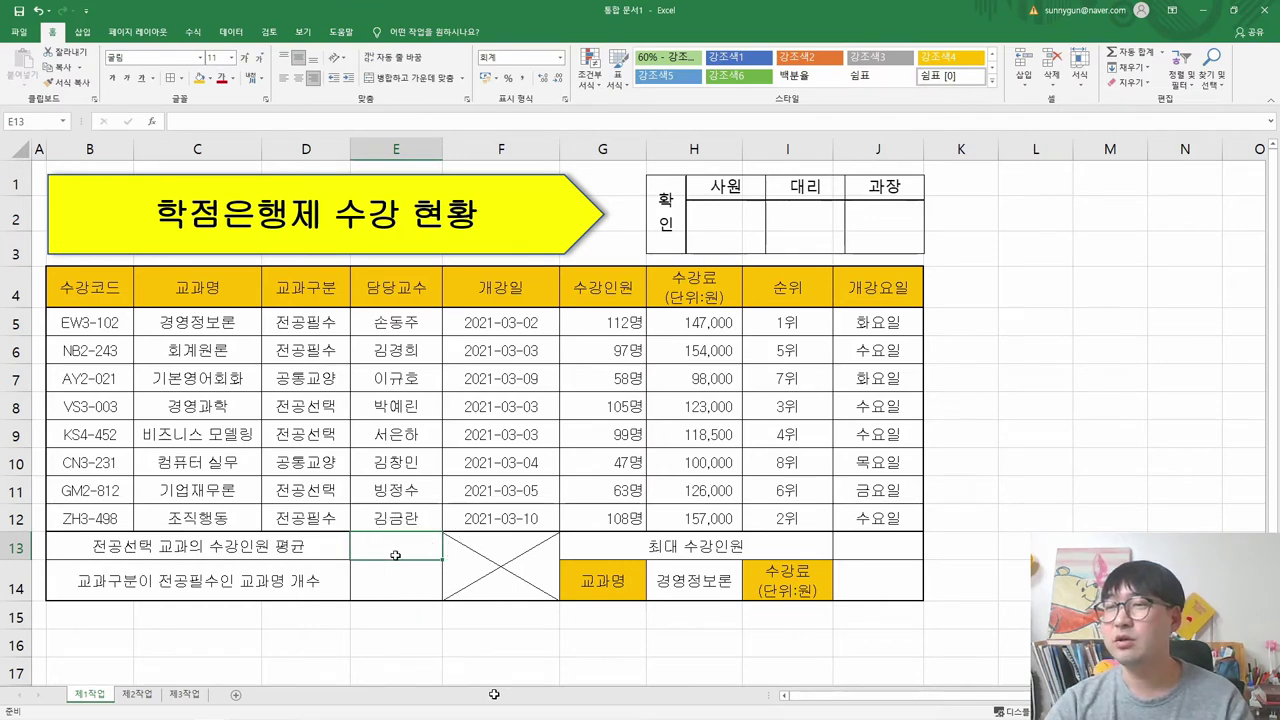
{"action": "key", "text": "alt+Tab"}
{"action": "left_click_drag", "start_coordinate": [491, 400], "coordinate": [886, 406]}
{"action": "left_click", "coordinate": [637, 515]}
{"action": "left_click_drag", "start_coordinate": [492, 405], "coordinate": [588, 408]}
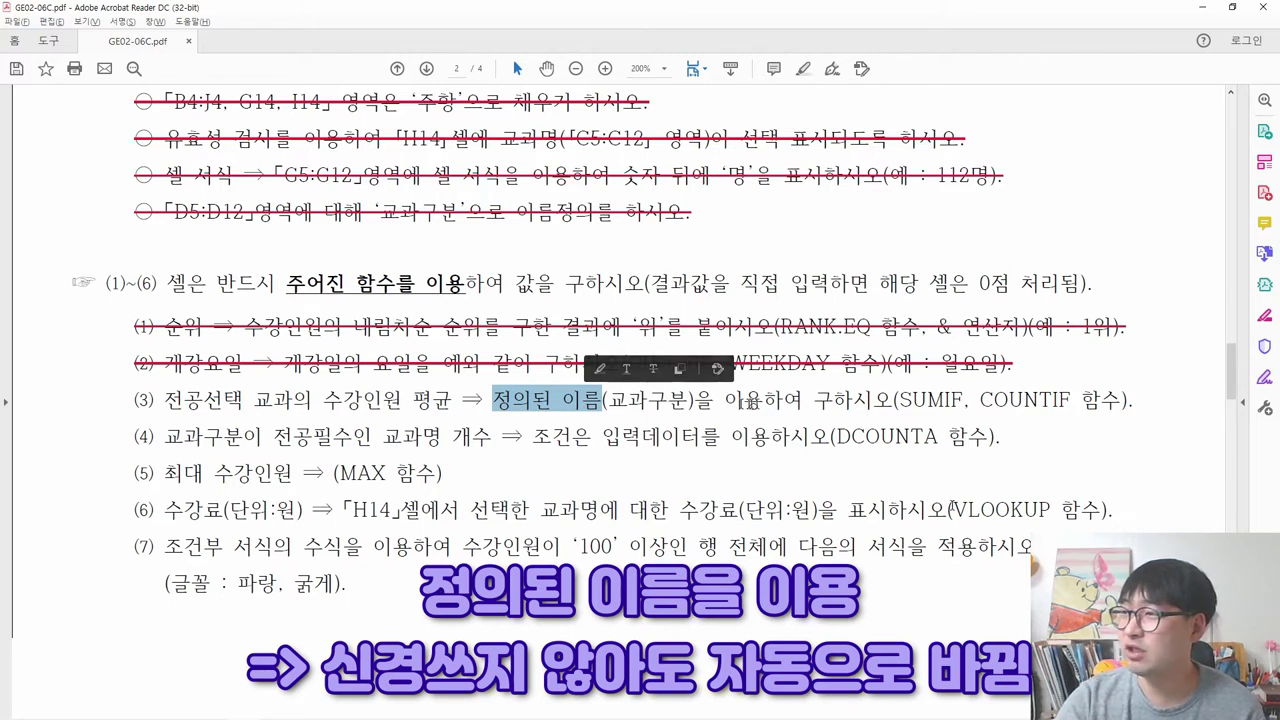
{"action": "left_click_drag", "start_coordinate": [898, 400], "coordinate": [1068, 406]}
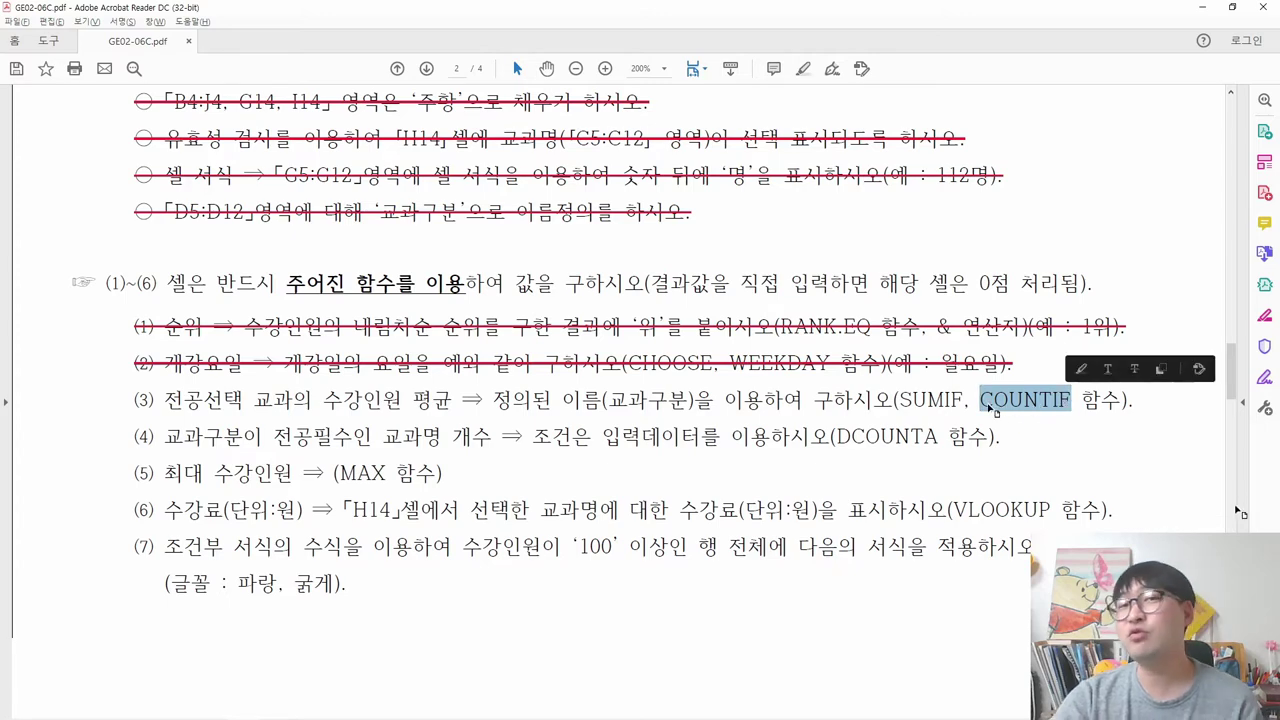
- Examine the two functions required in item (3), SUMIF and COUNTIF, and the role of their IF part
{"action": "left_click_drag", "start_coordinate": [950, 400], "coordinate": [908, 410]}
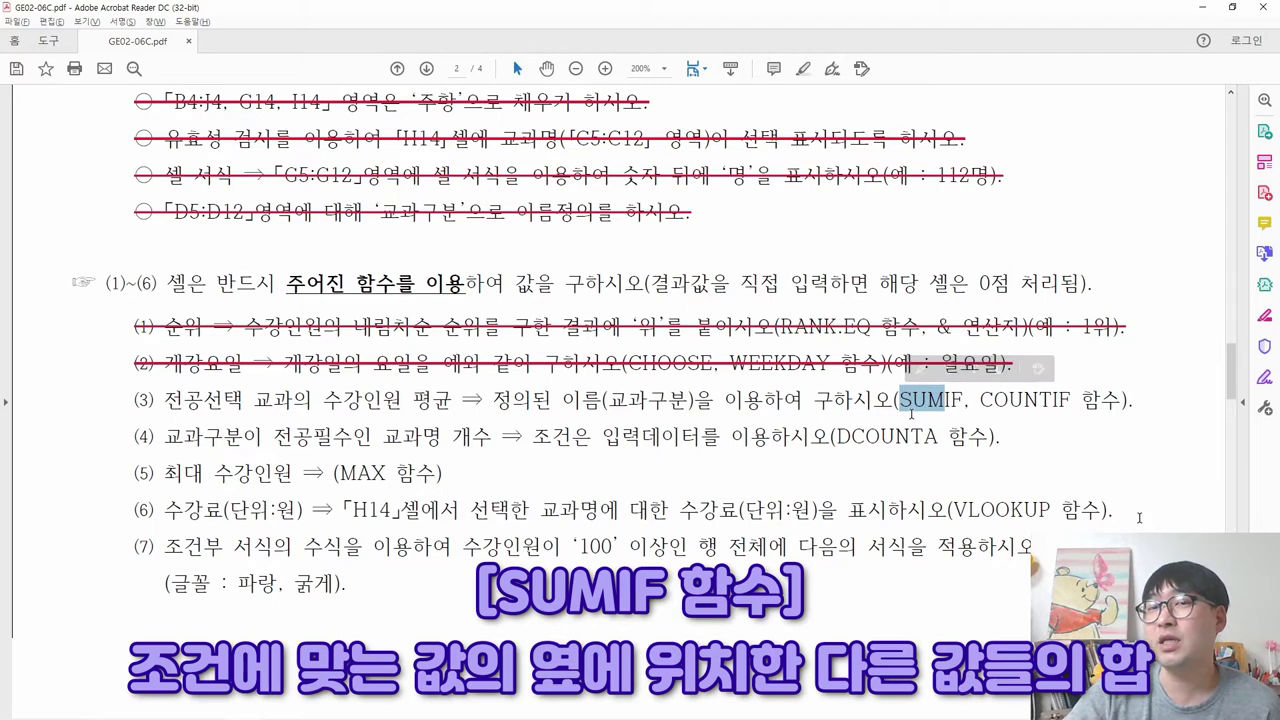
{"action": "left_click", "coordinate": [955, 402]}
{"action": "left_click_drag", "start_coordinate": [955, 402], "coordinate": [963, 401]}
{"action": "left_click", "coordinate": [960, 403]}
{"action": "left_click", "coordinate": [965, 400]}
{"action": "double_click", "coordinate": [947, 402]}
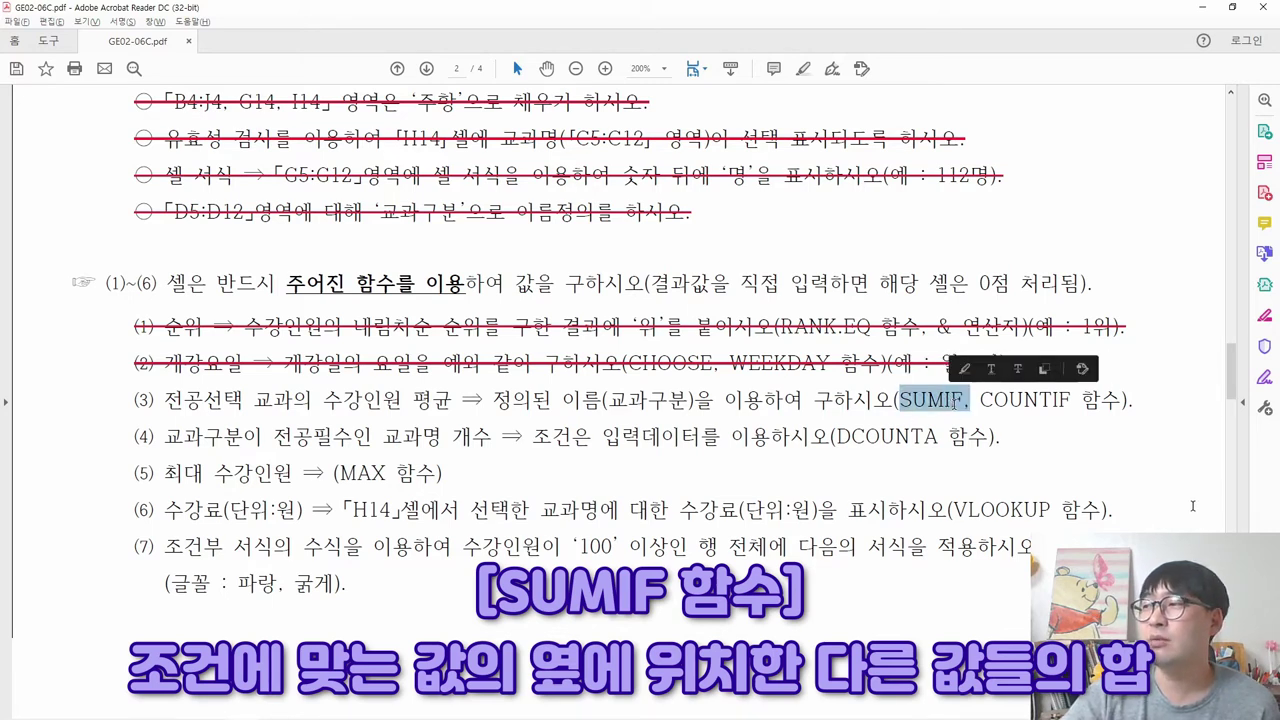
{"action": "left_click_drag", "start_coordinate": [900, 402], "coordinate": [948, 403]}
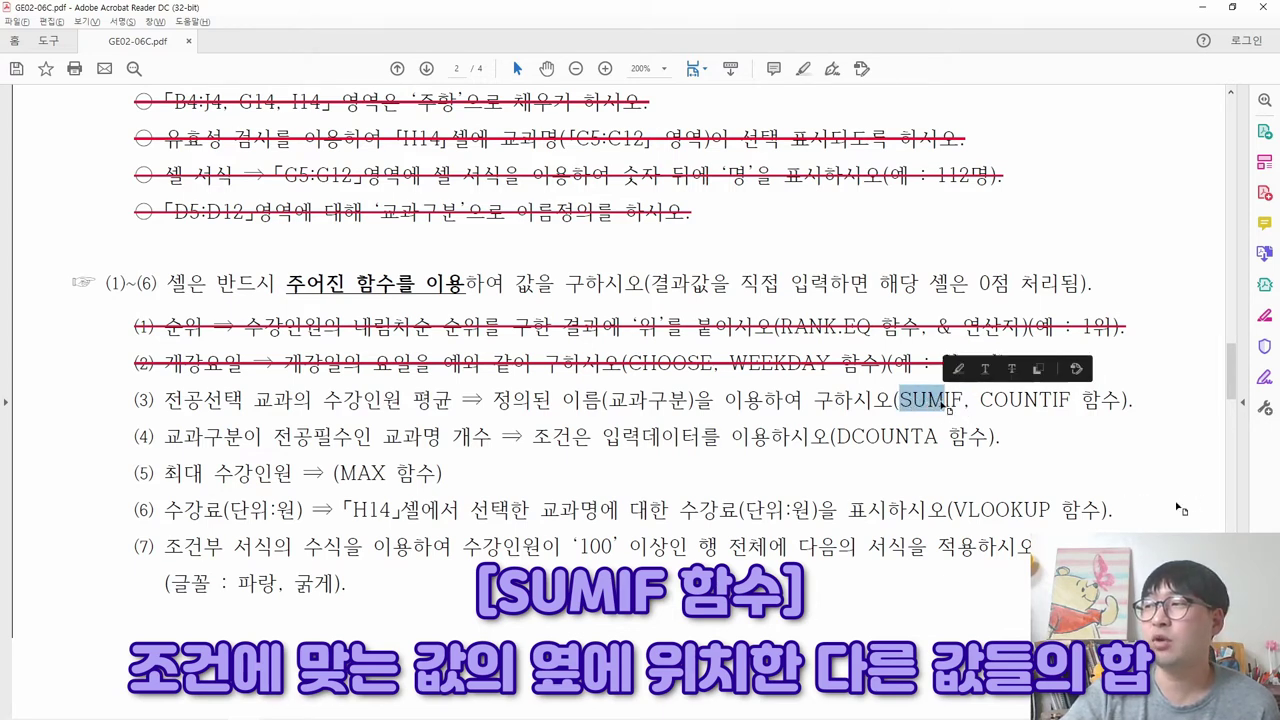
{"action": "left_click_drag", "start_coordinate": [980, 401], "coordinate": [1057, 405]}
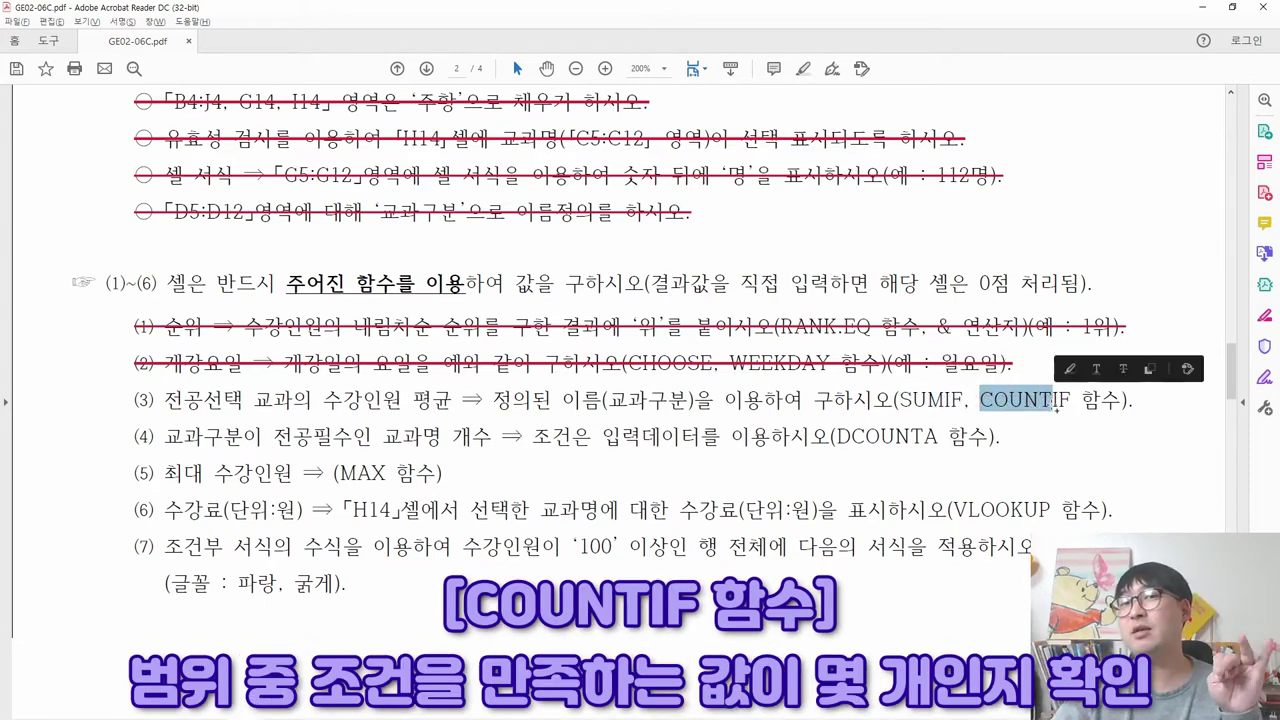
{"action": "left_click", "coordinate": [1063, 400]}
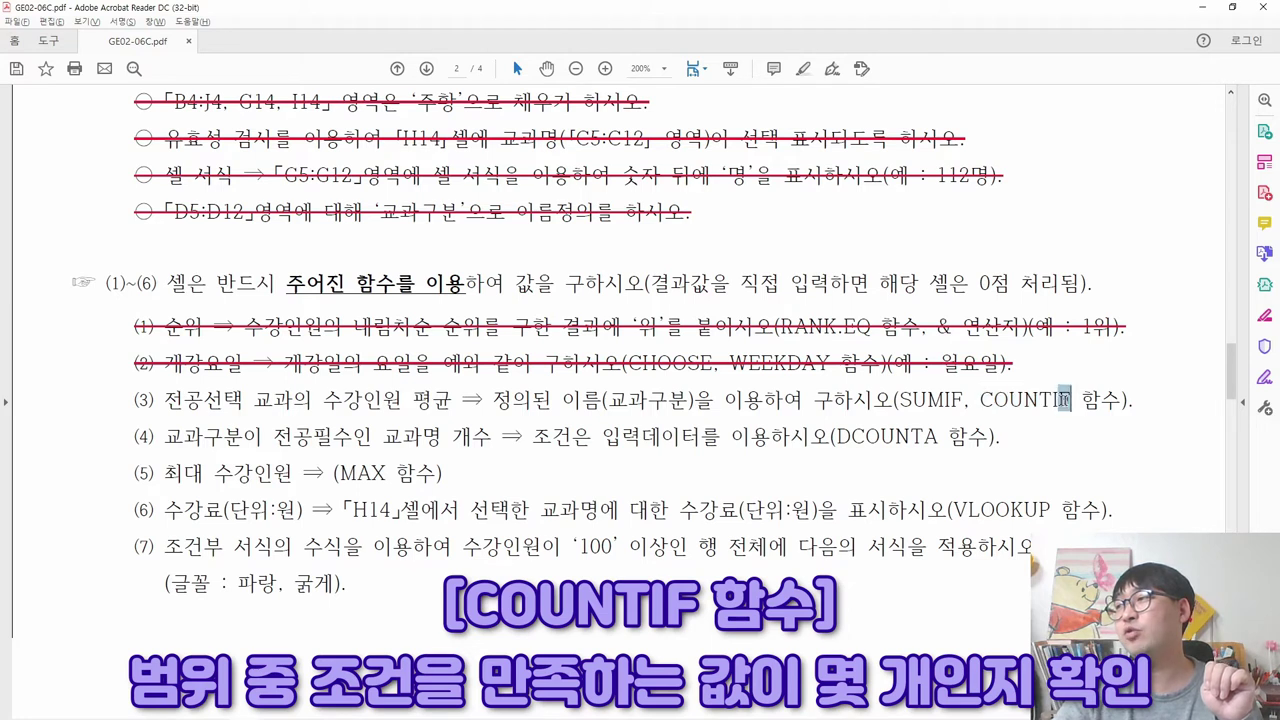
{"action": "left_click_drag", "start_coordinate": [1056, 405], "coordinate": [1055, 412]}
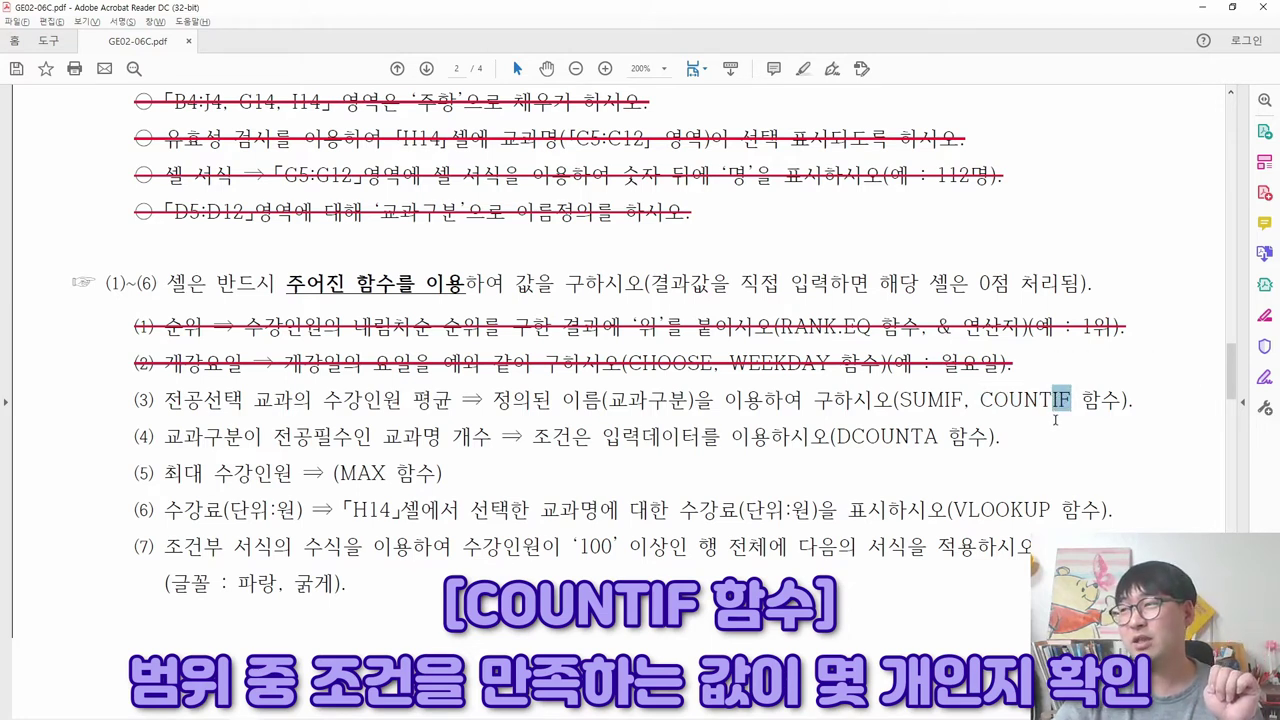
- Relate the word 평균 in item (3) to the SUMIF and COUNTIF functions and compare the item with the Excel worksheet
{"action": "left_click_drag", "start_coordinate": [410, 400], "coordinate": [454, 403]}
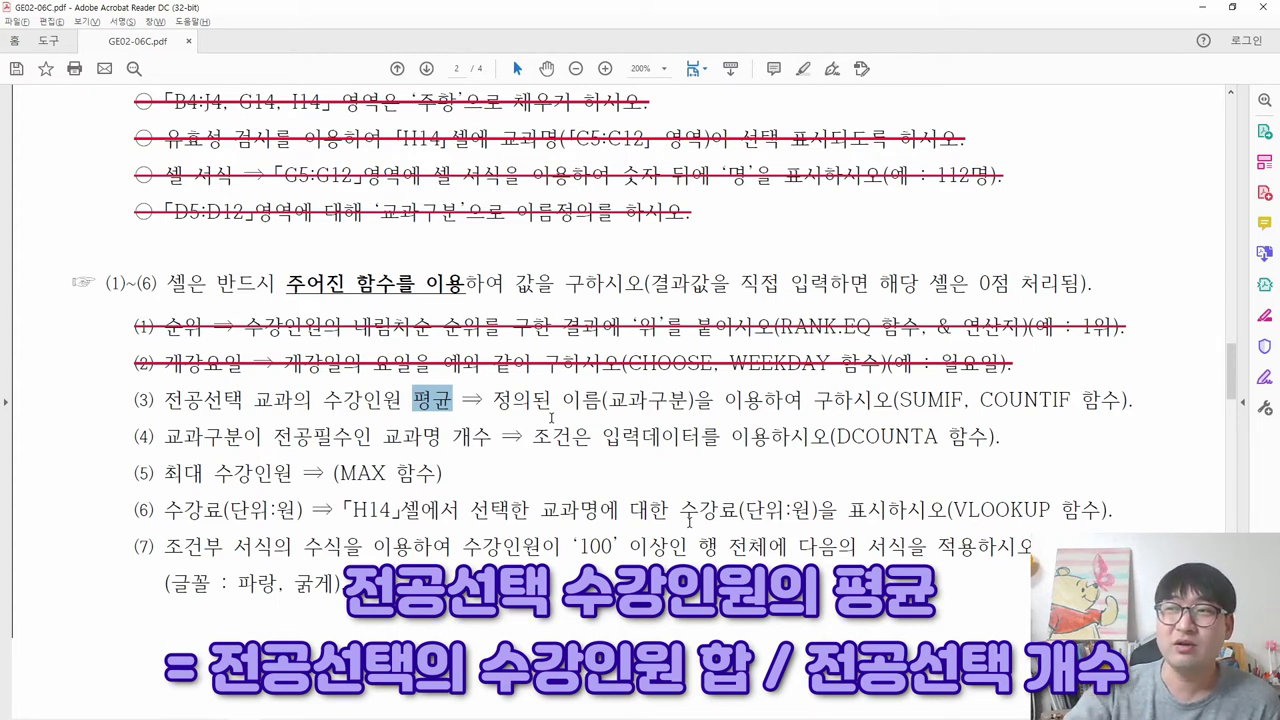
{"action": "left_click", "coordinate": [418, 400]}
{"action": "key", "text": "shift+Right"}
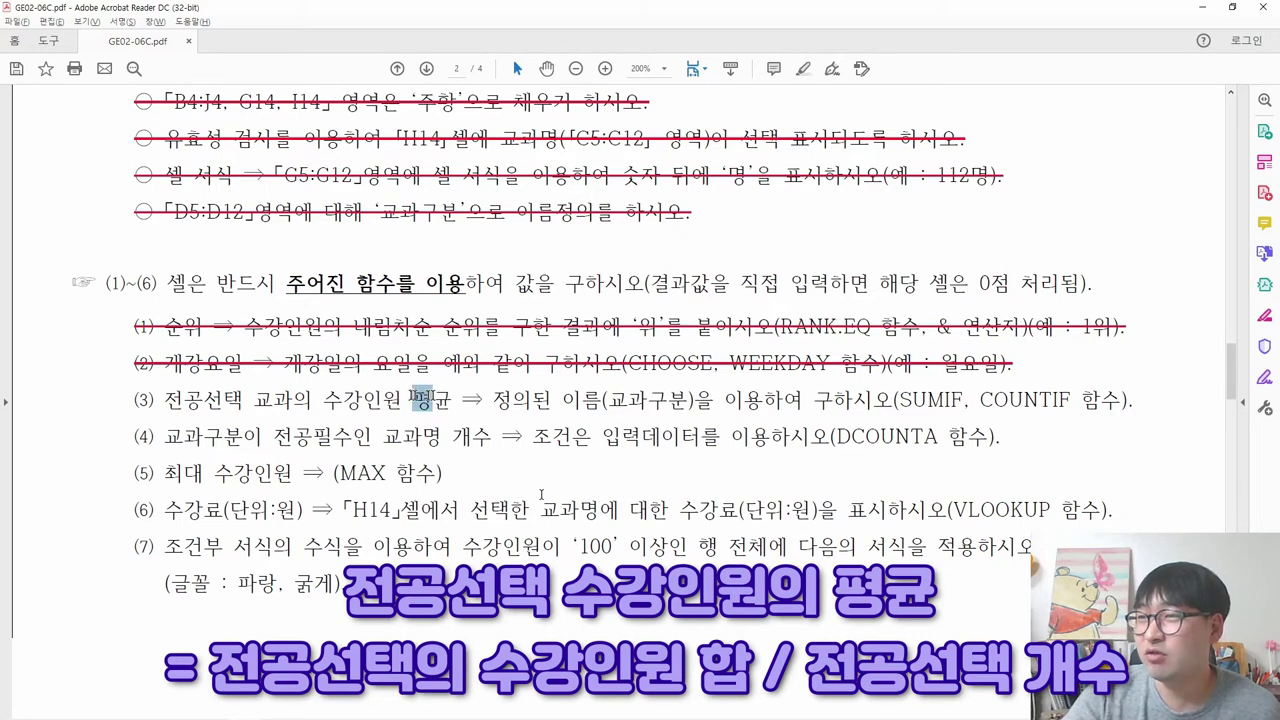
{"action": "left_click_drag", "start_coordinate": [899, 401], "coordinate": [1070, 406]}
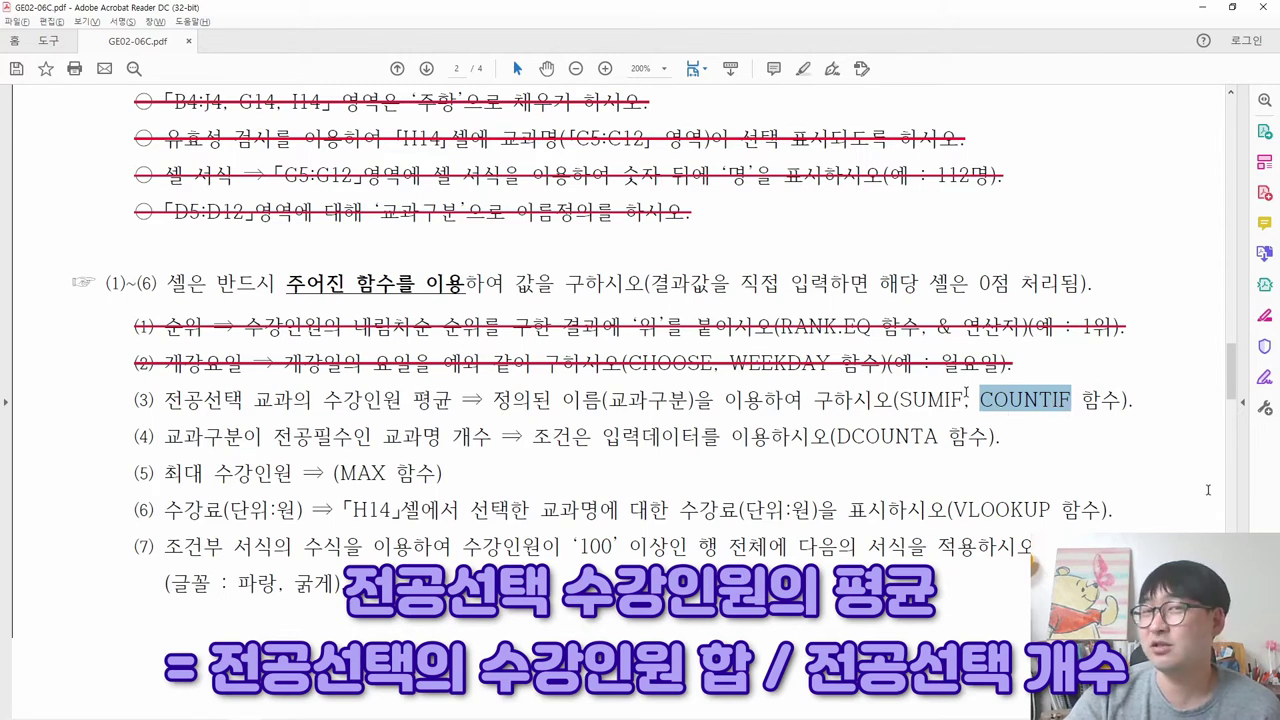
{"action": "double_click", "coordinate": [432, 400]}
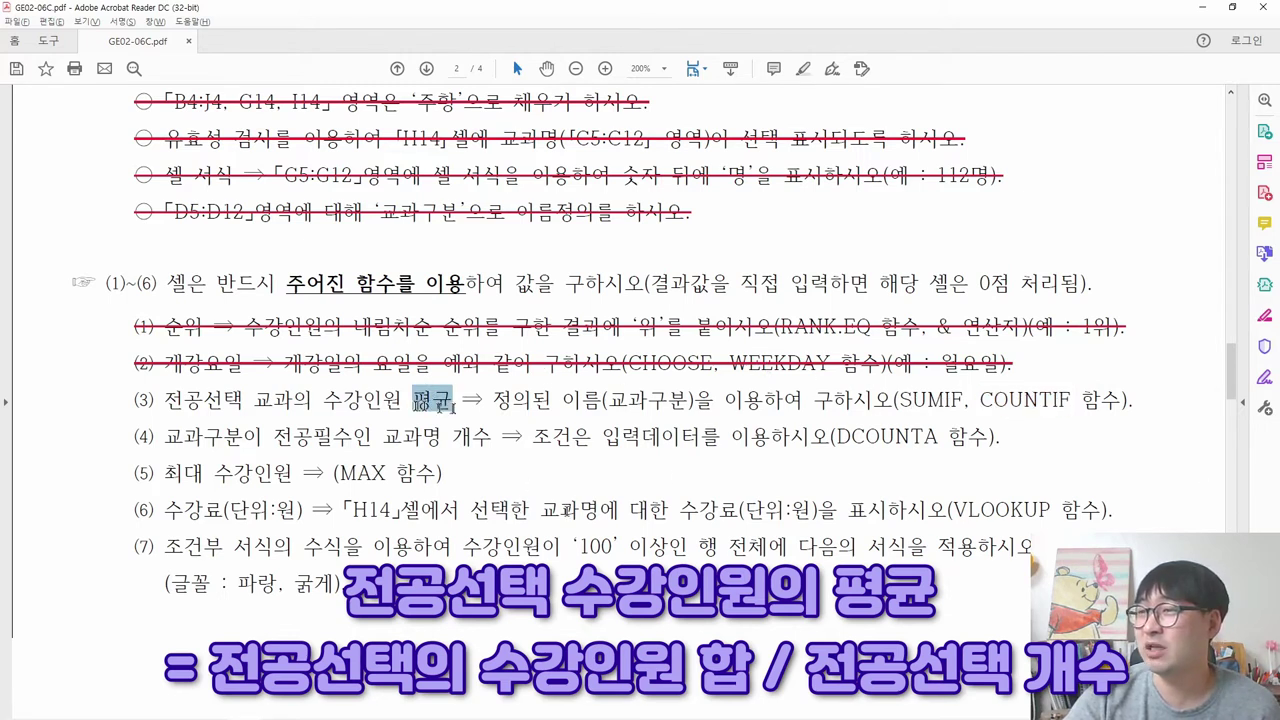
{"action": "left_click_drag", "start_coordinate": [164, 400], "coordinate": [458, 403]}
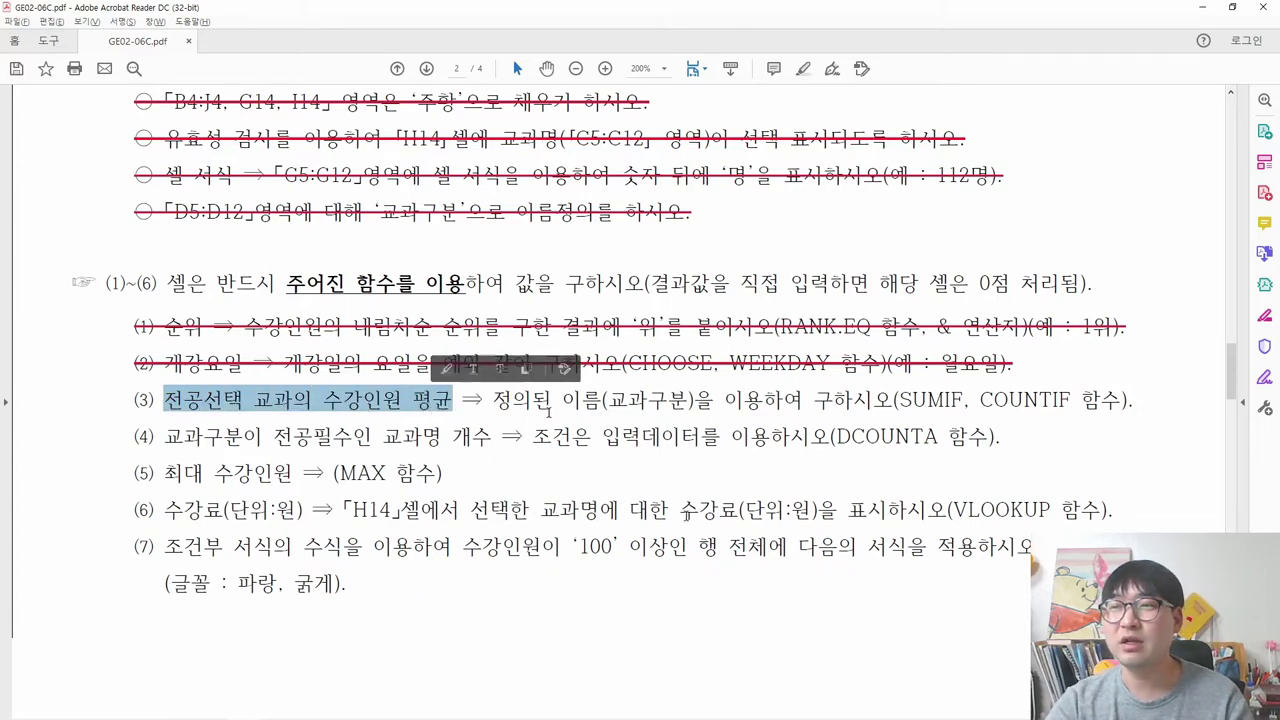
{"action": "key", "text": "alt+Tab"}
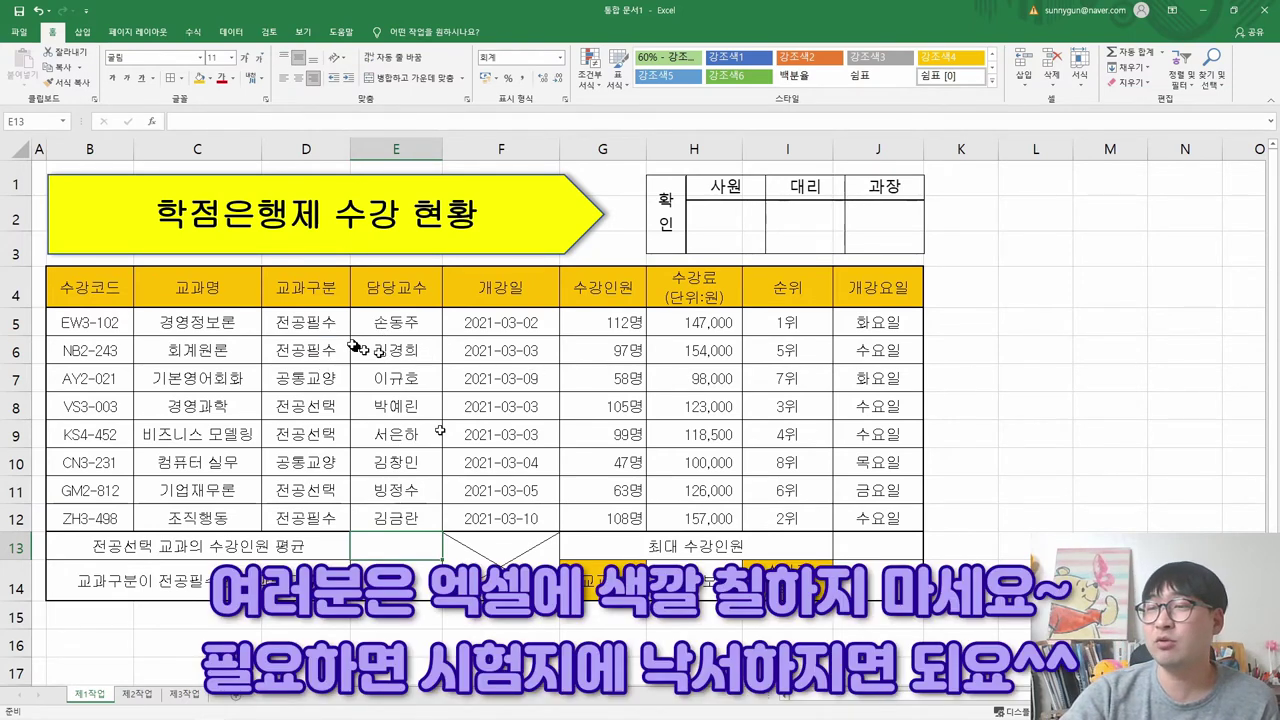
{"action": "key", "text": "alt+Tab"}
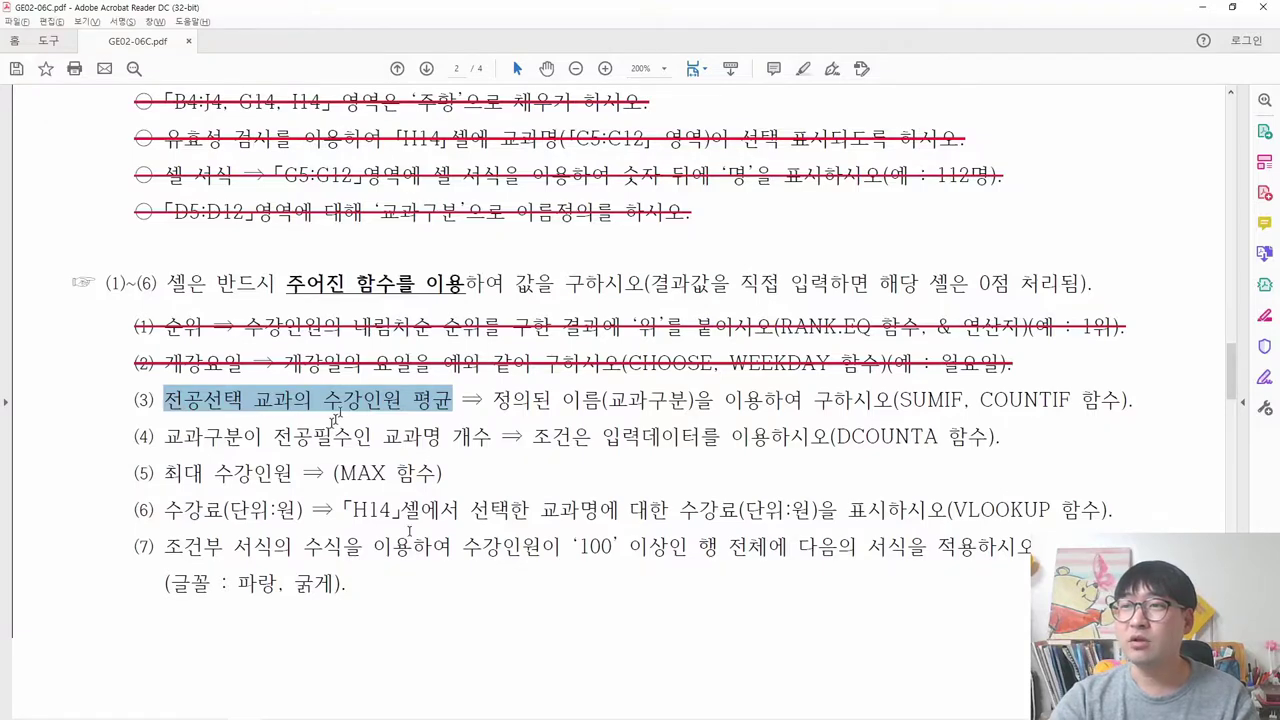
- Switch to Excel and fill the 전공선택 cells D8, D9 and D11 with yellow
{"action": "key", "text": "alt+Tab"}
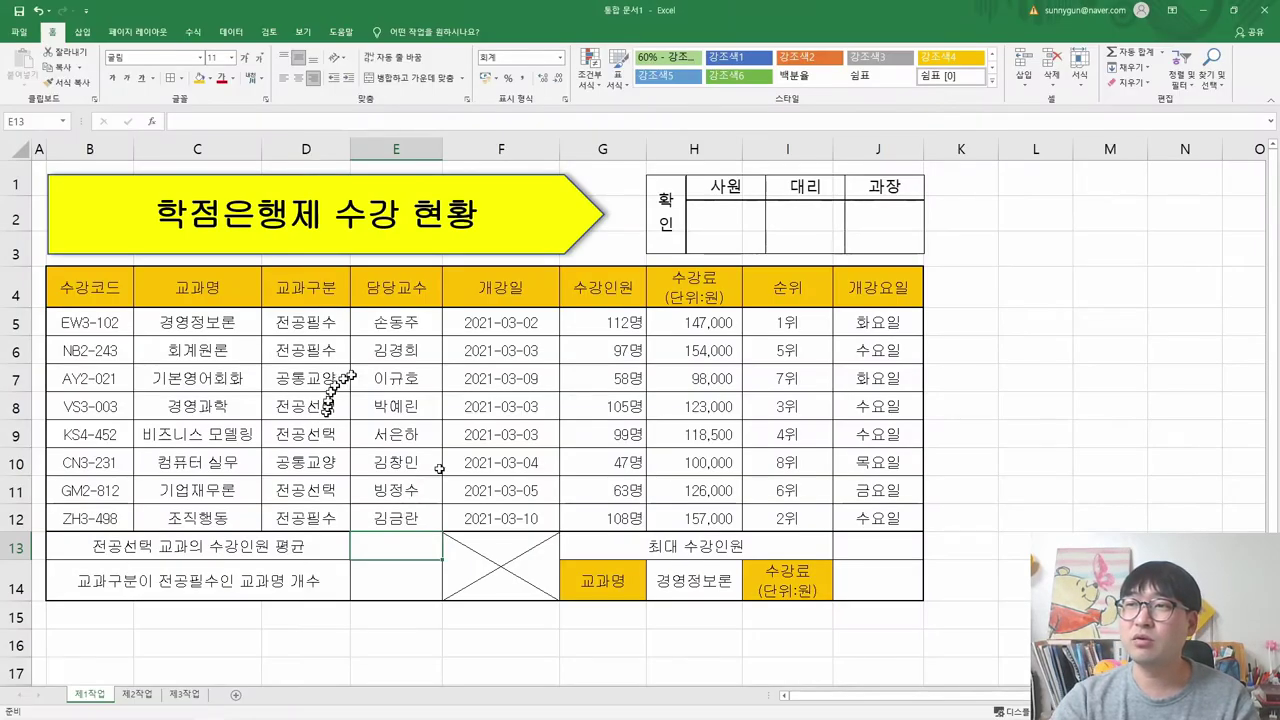
{"action": "left_click", "coordinate": [303, 407]}
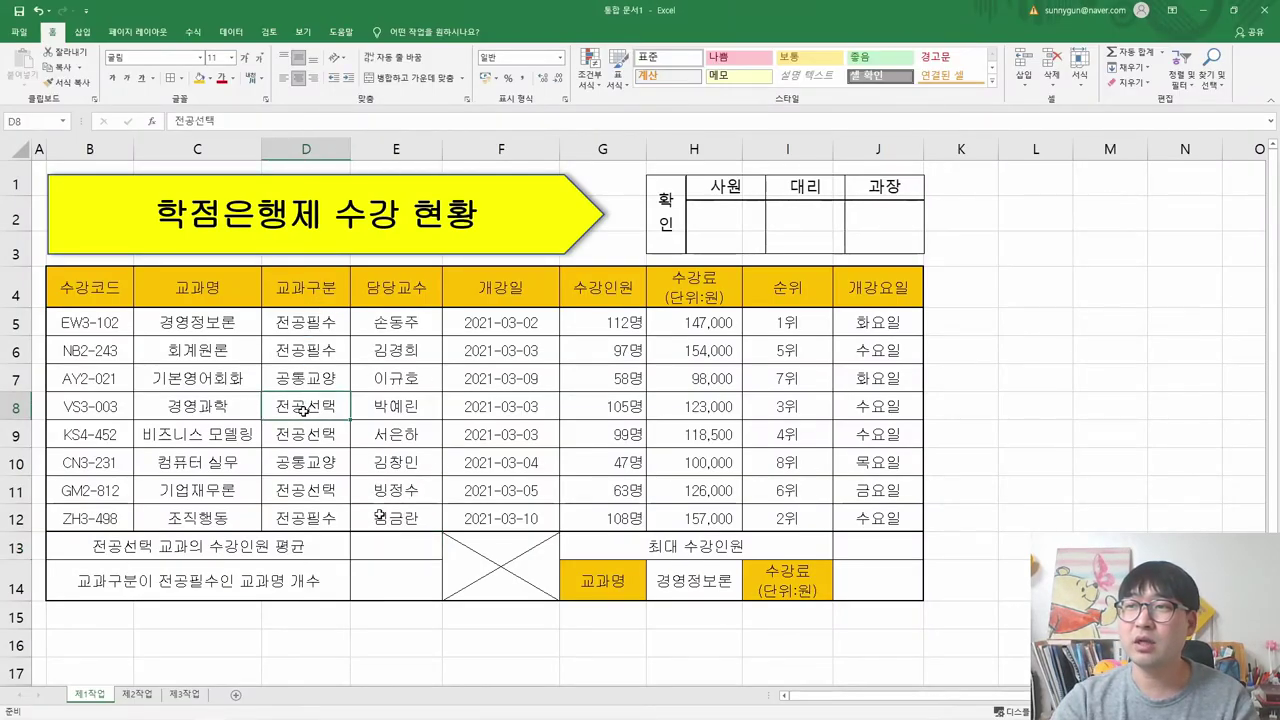
{"action": "left_click", "coordinate": [210, 78]}
{"action": "left_click", "coordinate": [232, 182]}
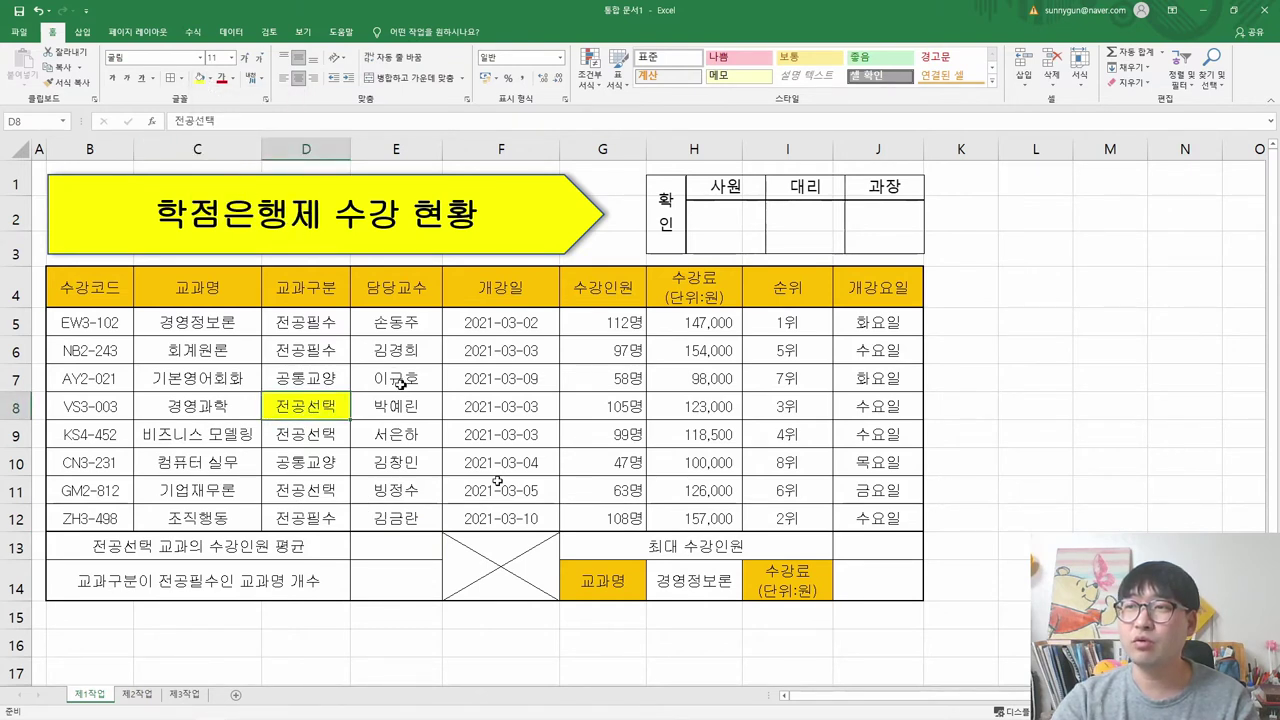
{"action": "left_click", "coordinate": [333, 438]}
{"action": "left_click", "coordinate": [199, 78]}
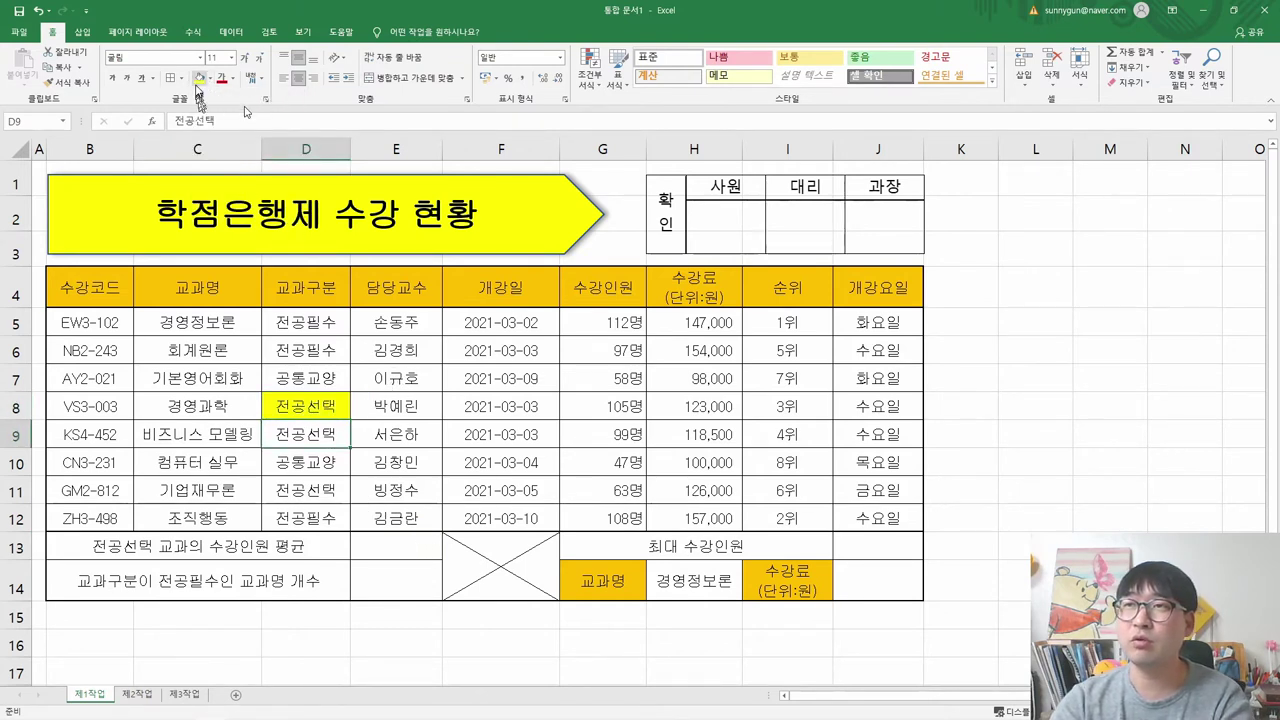
{"action": "key", "text": "Return"}
{"action": "left_click", "coordinate": [305, 490]}
{"action": "left_click", "coordinate": [199, 78]}
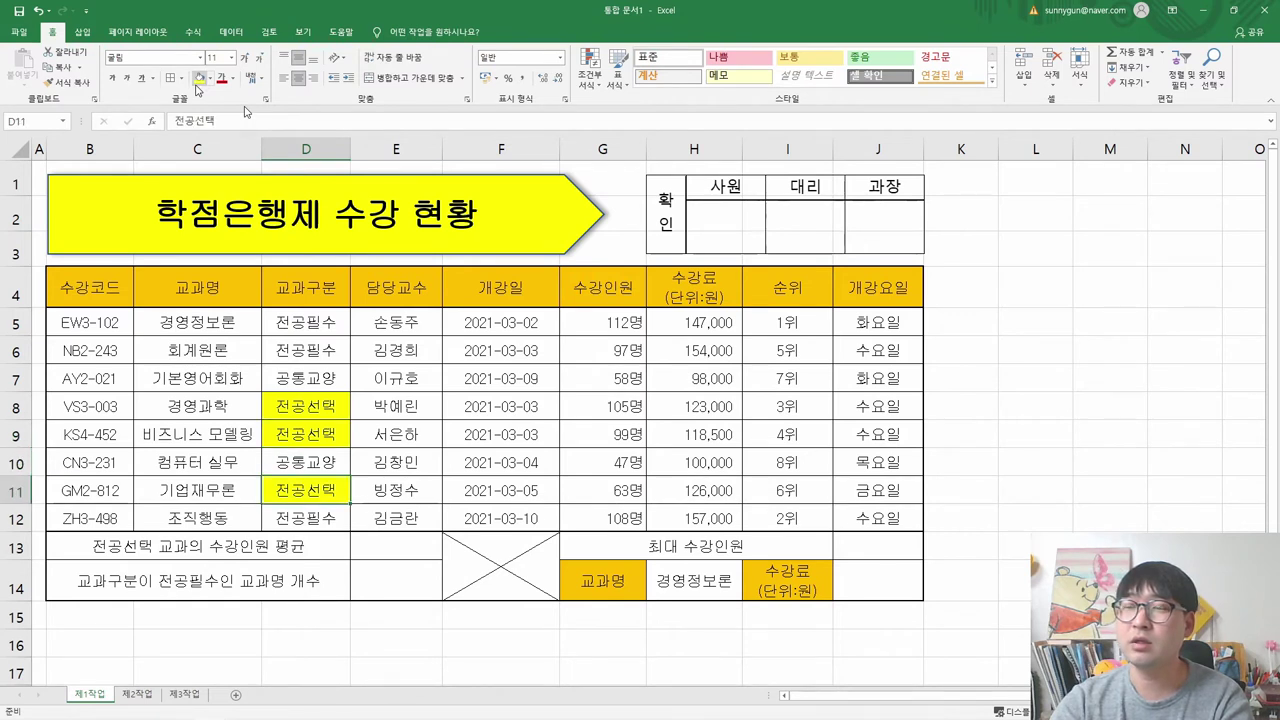
{"action": "left_click", "coordinate": [331, 405]}
{"action": "left_click", "coordinate": [331, 432]}
{"action": "left_click", "coordinate": [334, 490]}
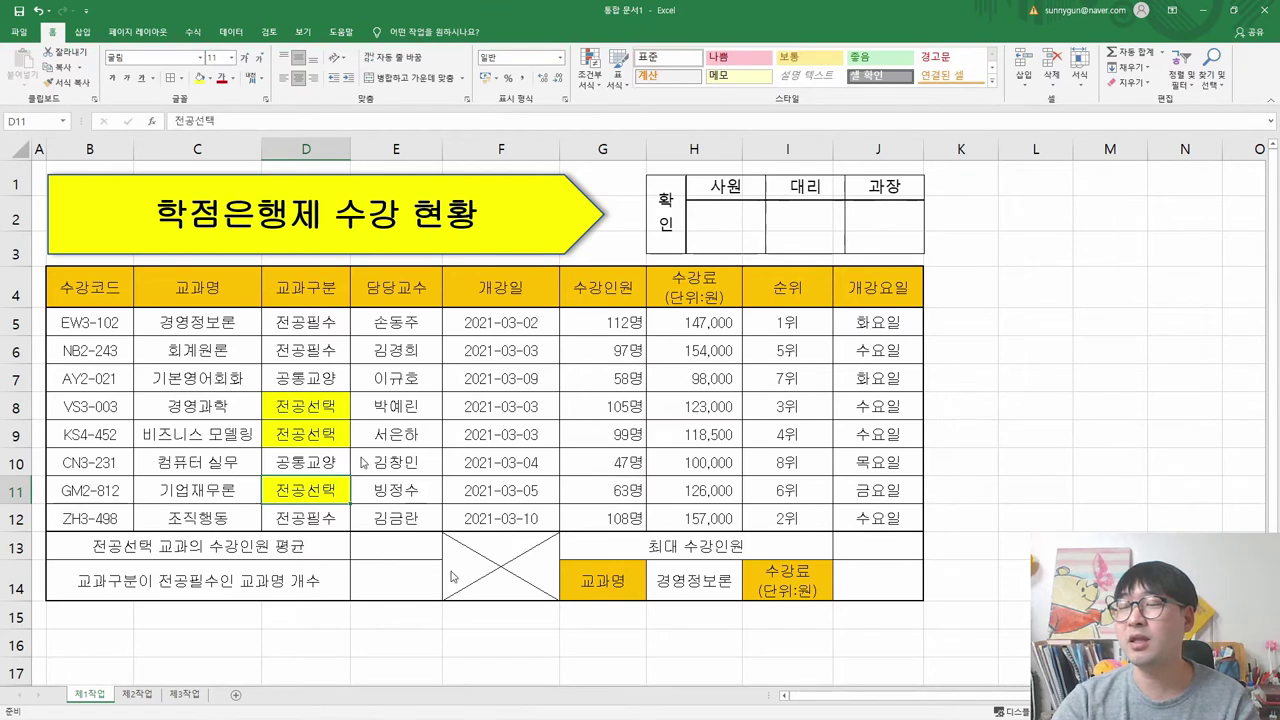
- Check 수강인원 in item (3) of the PDF and fill the matching worksheet cells G8, G9 and G11 with yellow
{"action": "key", "text": "alt+Tab"}
{"action": "left_click_drag", "start_coordinate": [323, 401], "coordinate": [405, 403]}
{"action": "key", "text": "alt+Tab"}
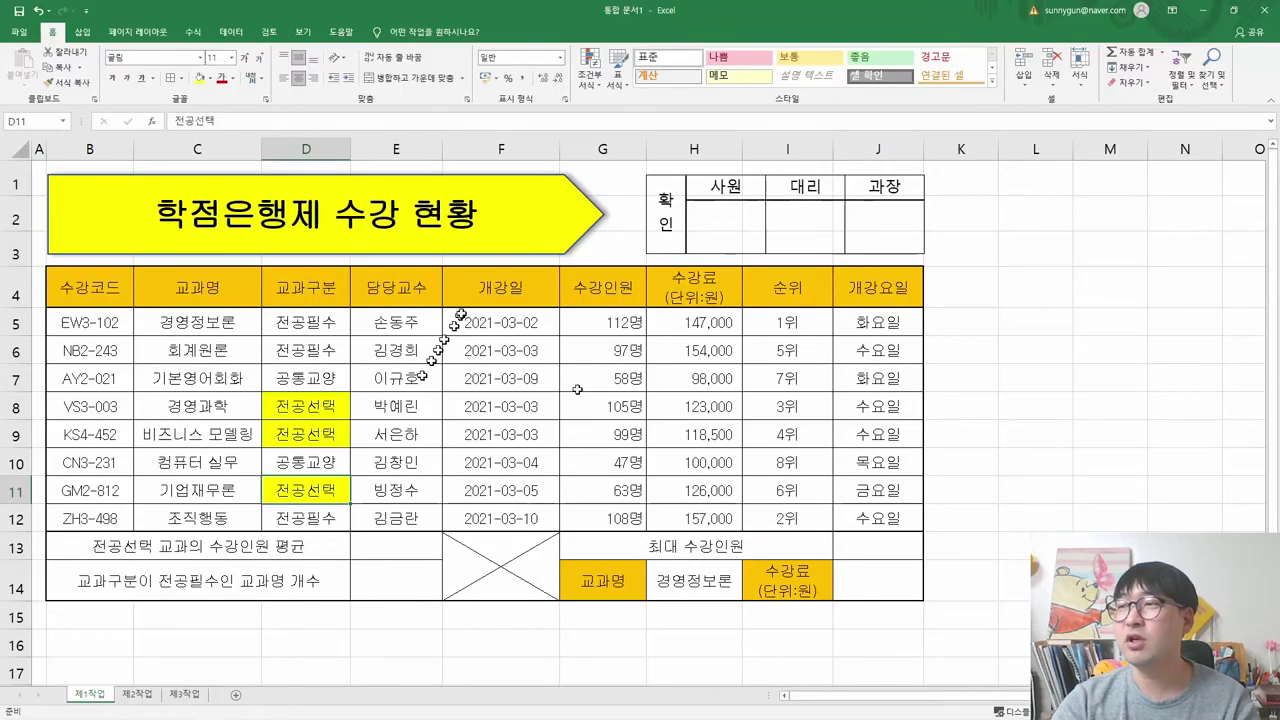
{"action": "left_click", "coordinate": [600, 406]}
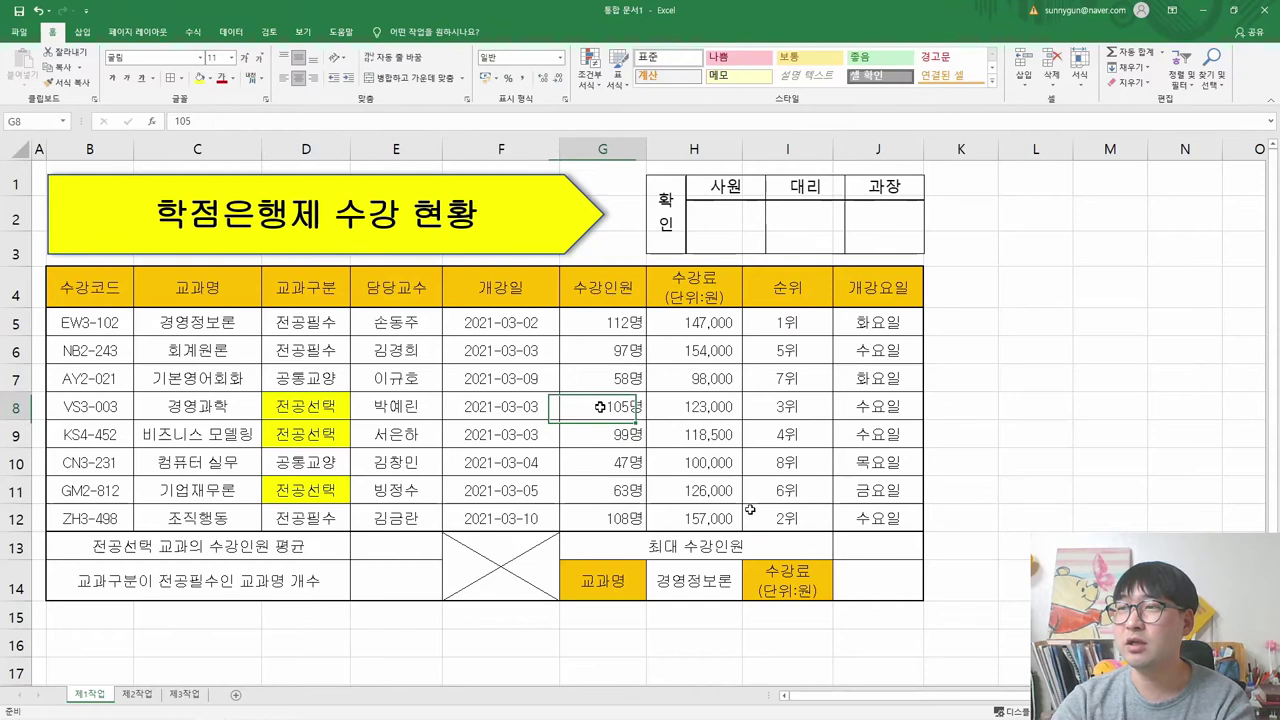
{"action": "left_click", "coordinate": [198, 79]}
{"action": "key", "text": "Down"}
{"action": "left_click", "coordinate": [198, 79]}
{"action": "key", "text": "Down"}
{"action": "key", "text": "Down"}
{"action": "left_click", "coordinate": [198, 79]}
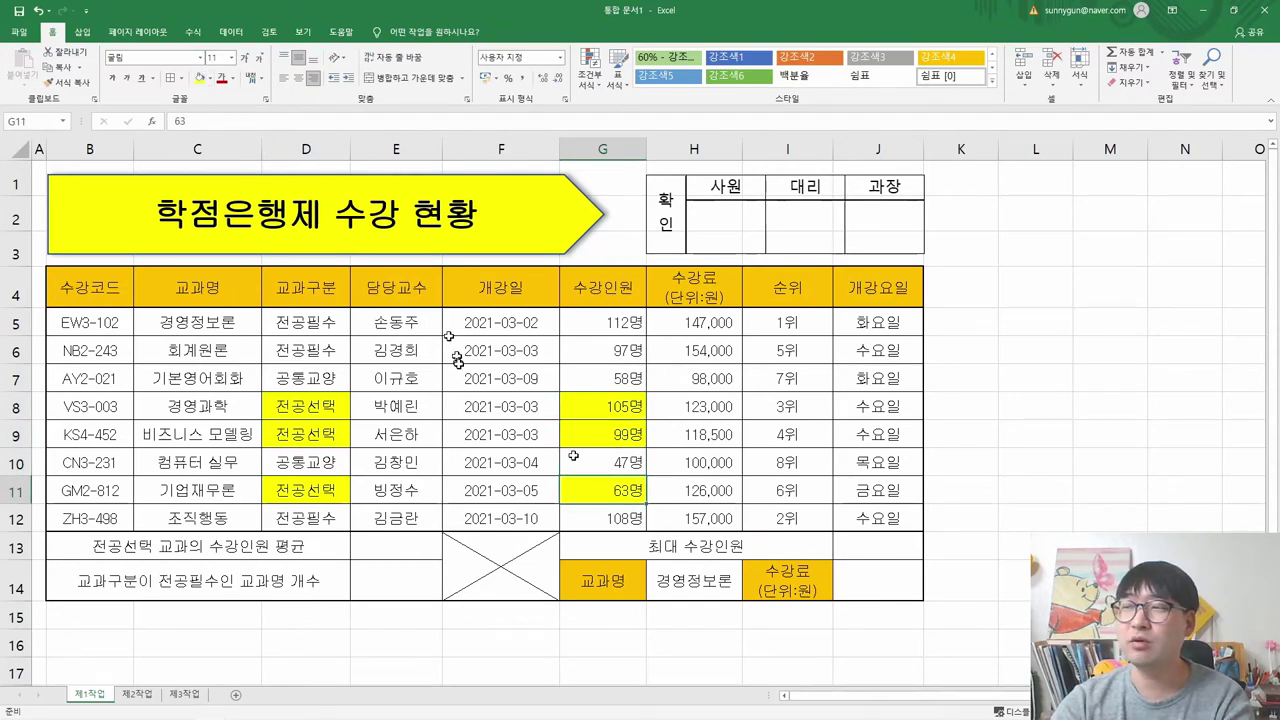
- Review the yellow 전공선택 and 수강인원 cells, and read the exam PDF's rule on entering result values directly
{"action": "left_click_drag", "start_coordinate": [607, 408], "coordinate": [574, 492]}
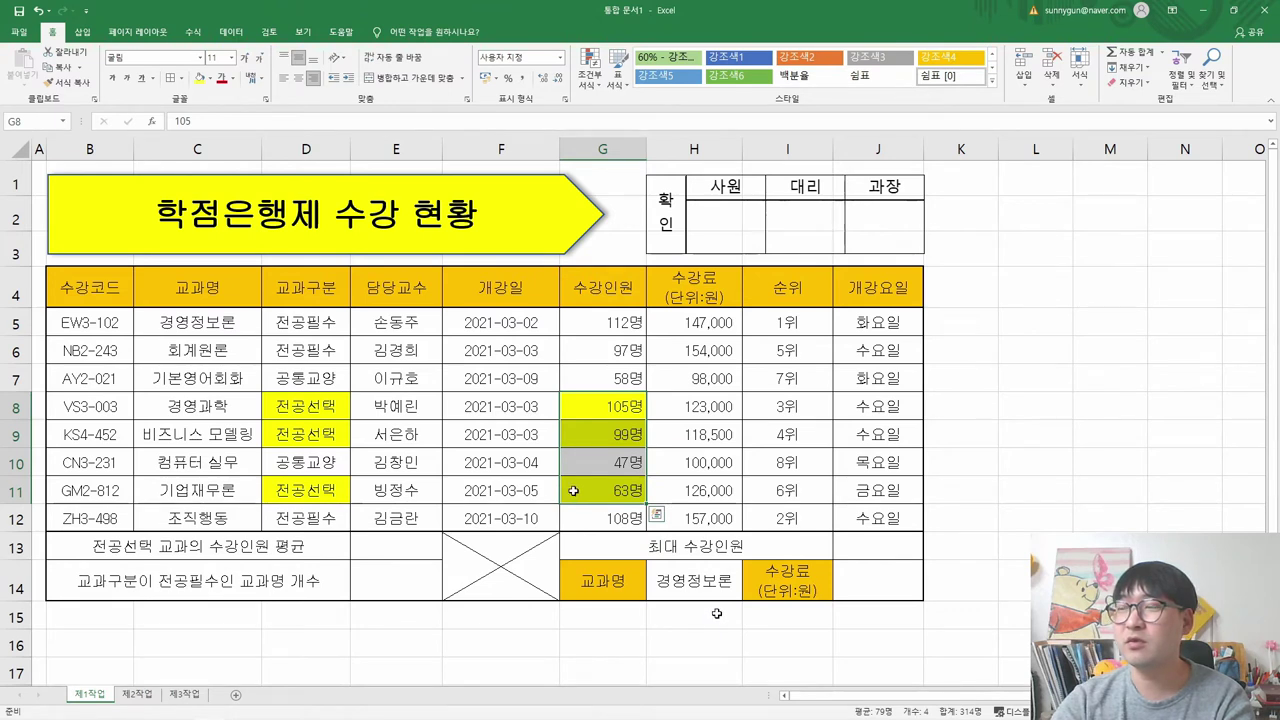
{"action": "left_click", "coordinate": [320, 408]}
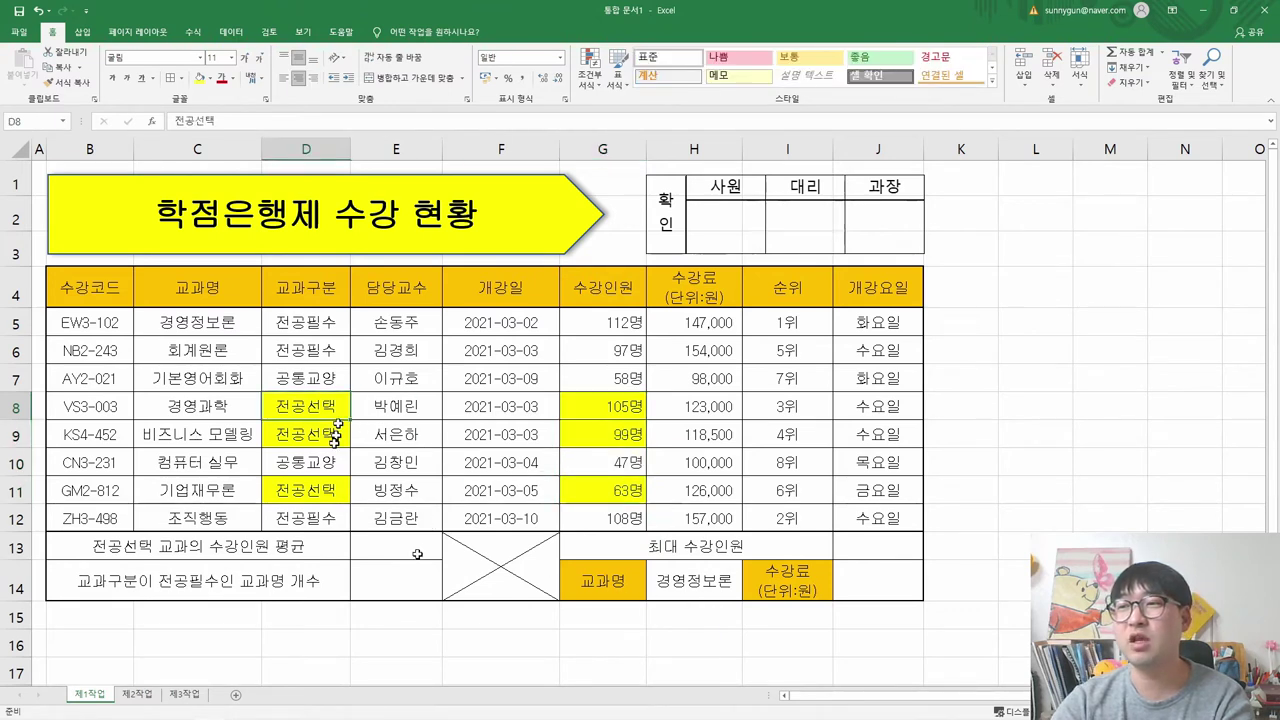
{"action": "left_click", "coordinate": [330, 434]}
{"action": "left_click", "coordinate": [332, 484]}
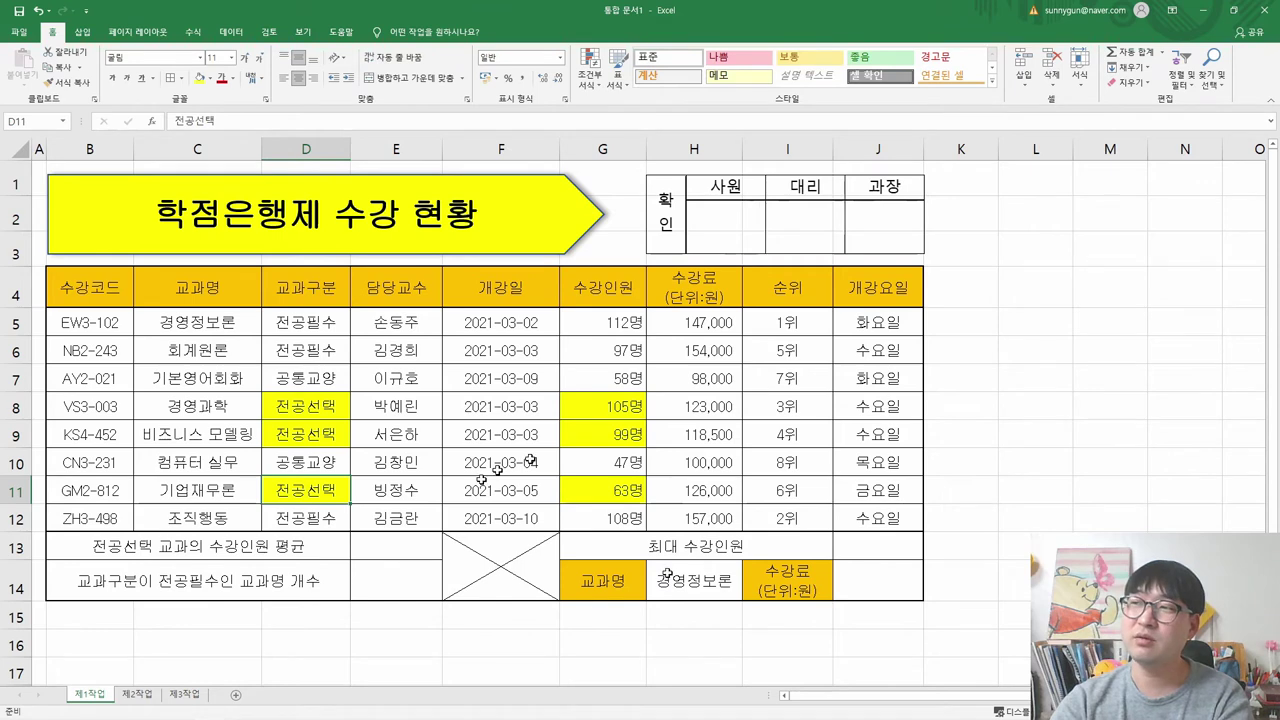
{"action": "left_click", "coordinate": [605, 406]}
{"action": "left_click", "coordinate": [588, 490]}
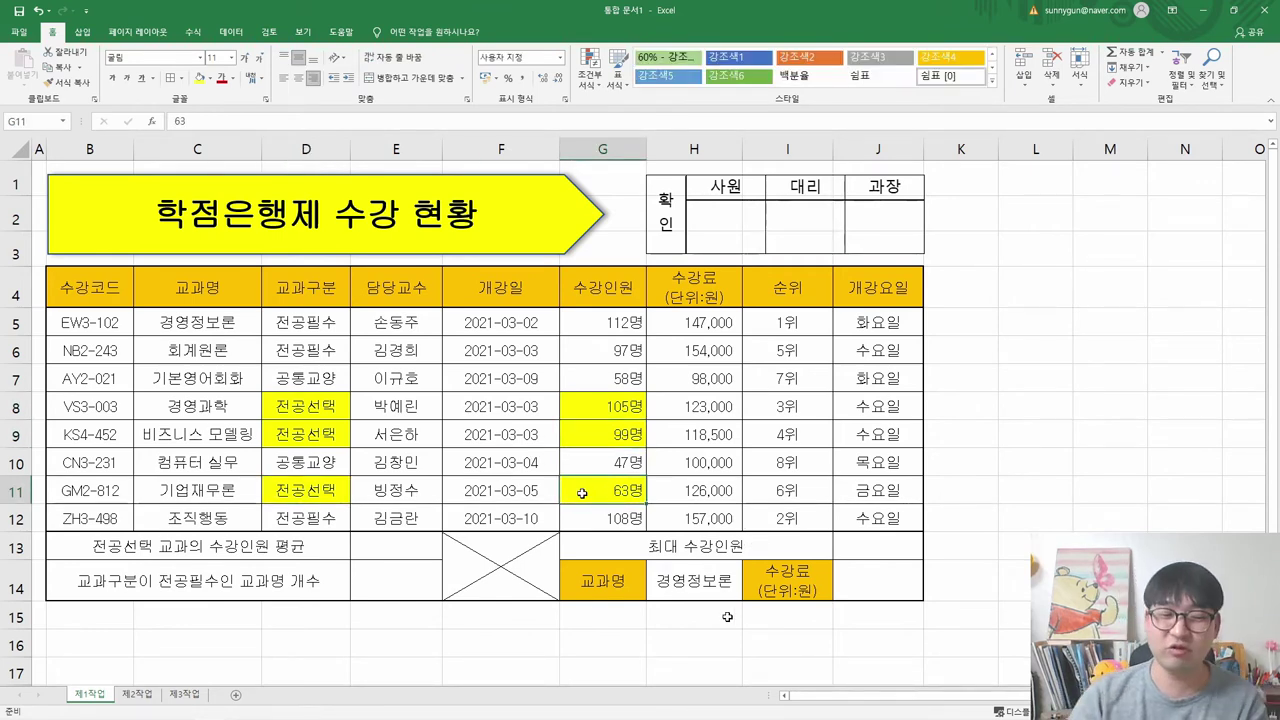
{"action": "key", "text": "alt+Tab"}
{"action": "left_click_drag", "start_coordinate": [566, 284], "coordinate": [1016, 293]}
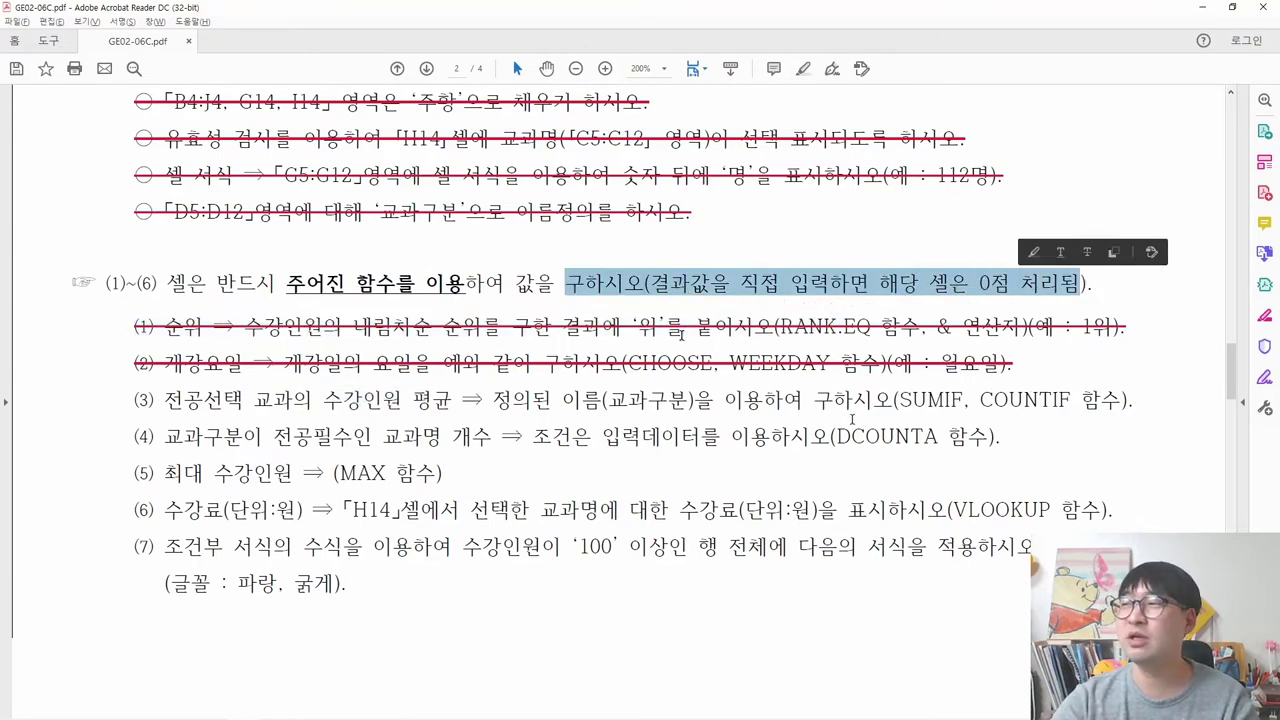
{"action": "key", "text": "alt+Tab"}
{"action": "left_click_drag", "start_coordinate": [306, 322], "coordinate": [313, 518]}
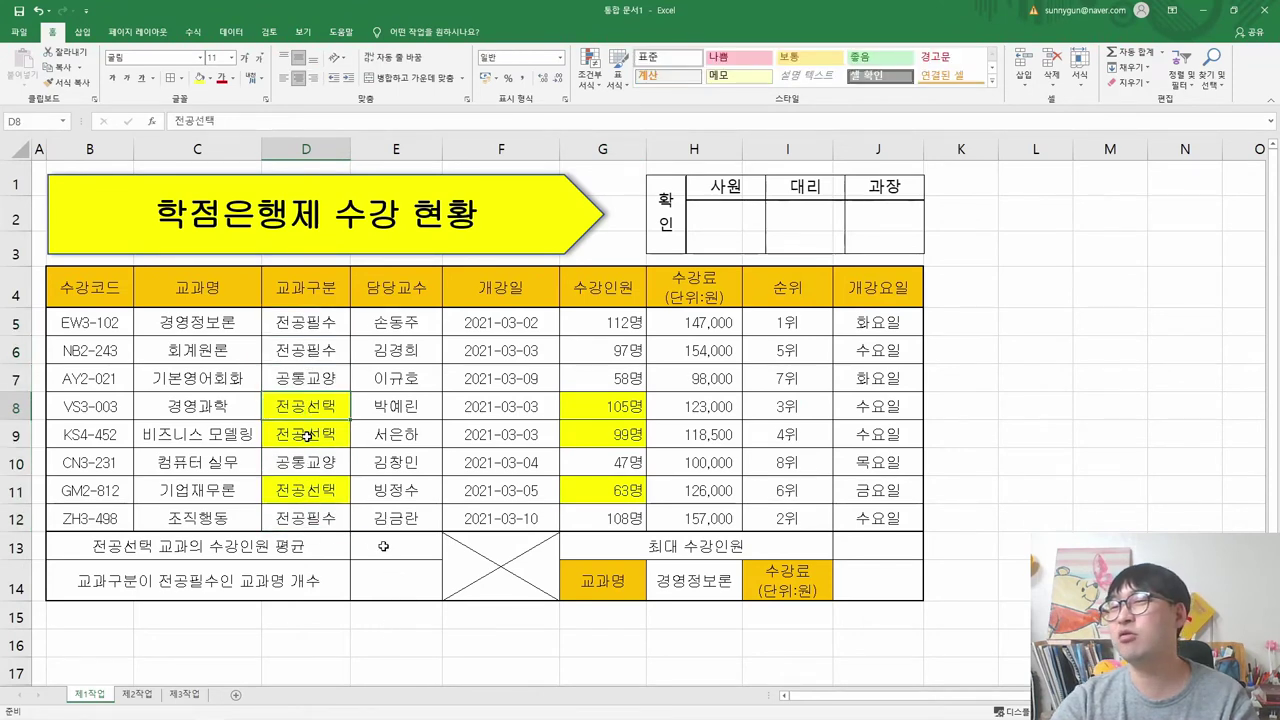
{"action": "left_click", "coordinate": [312, 490]}
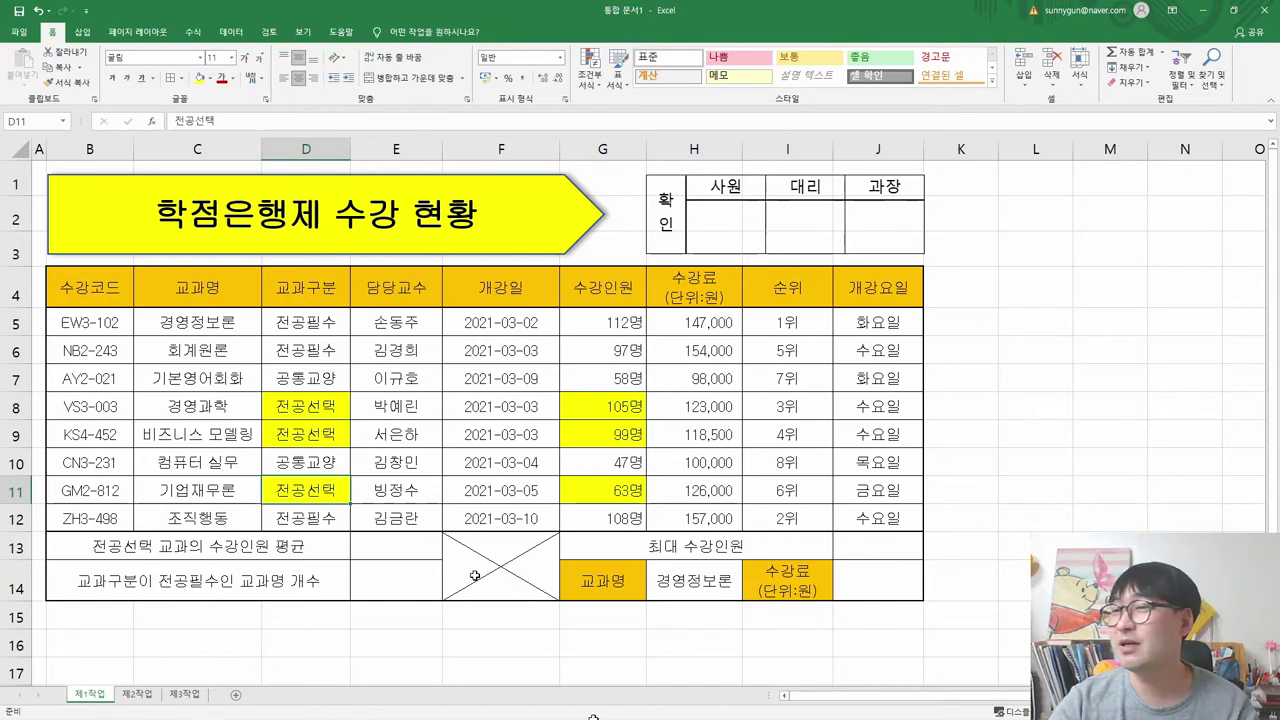
- Read SUMIF in item (3) of the exam PDF and relate it to the yellow 전공선택 and 수강인원 cells in Excel
{"action": "key", "text": "alt+Tab"}
{"action": "left_click_drag", "start_coordinate": [899, 400], "coordinate": [962, 400]}
{"action": "key", "text": "alt+Tab"}
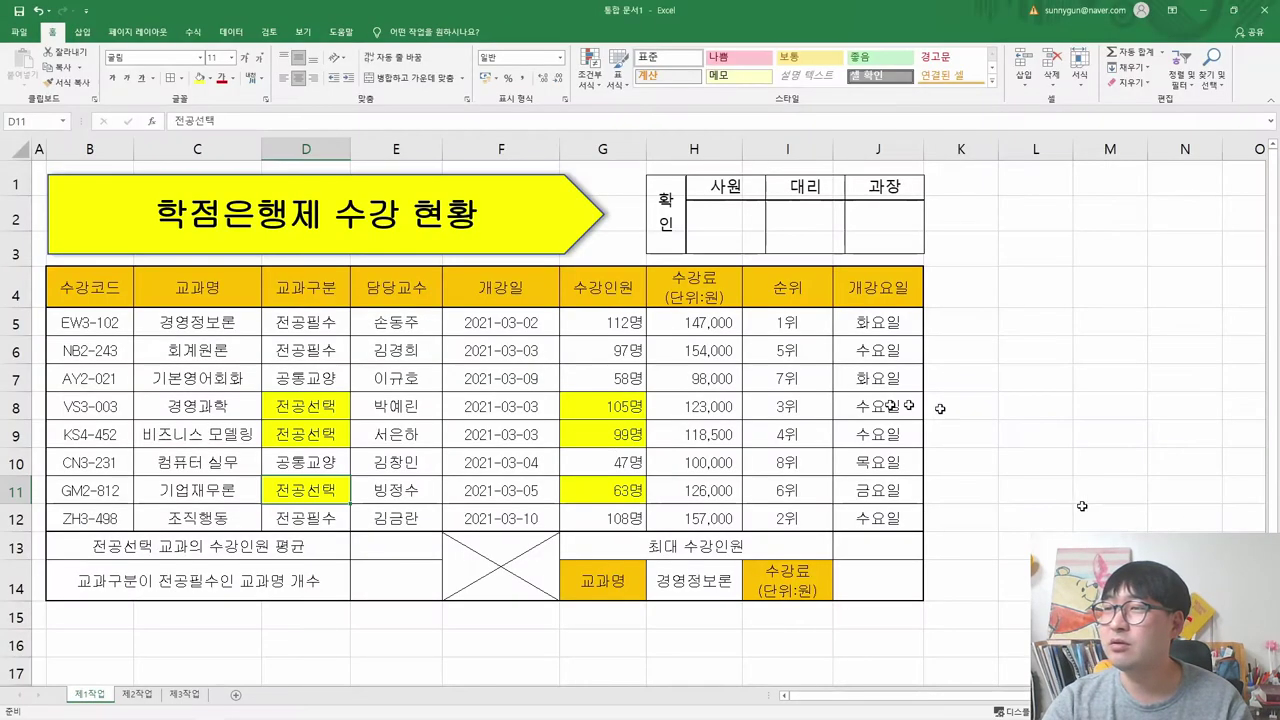
{"action": "left_click_drag", "start_coordinate": [330, 408], "coordinate": [334, 432]}
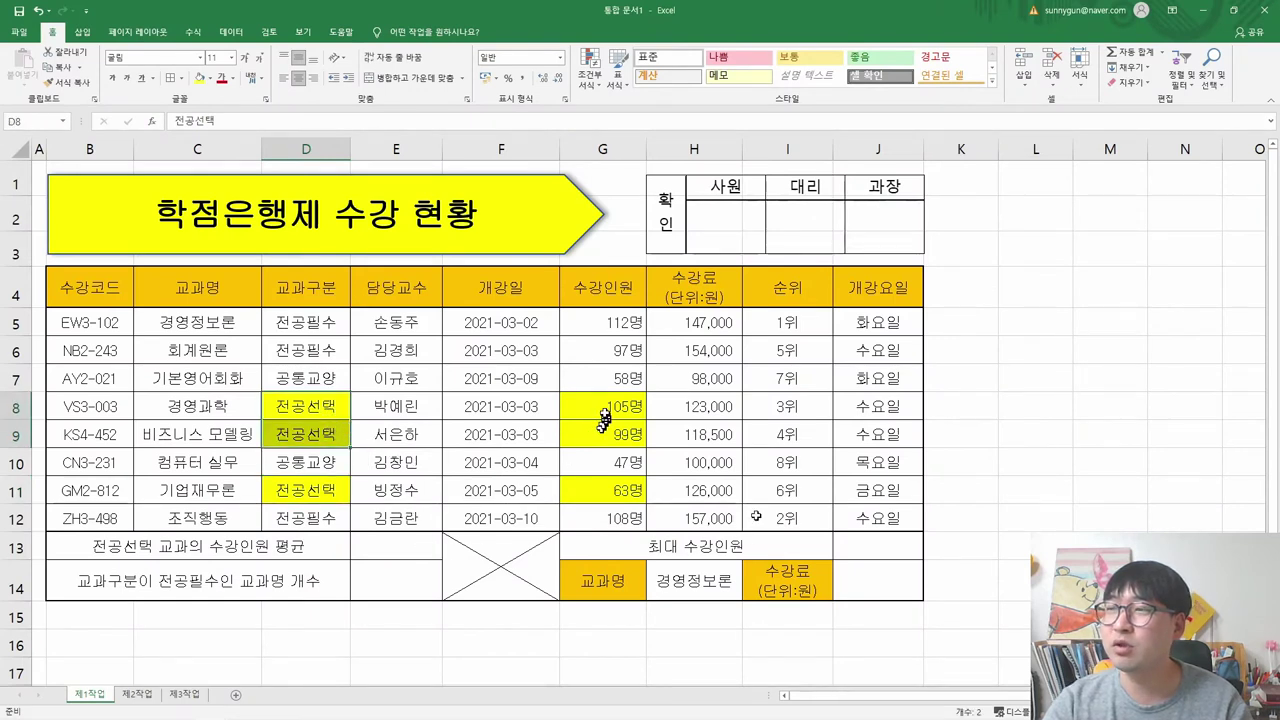
{"action": "left_click_drag", "start_coordinate": [605, 406], "coordinate": [605, 434]}
{"action": "left_click", "coordinate": [600, 490]}
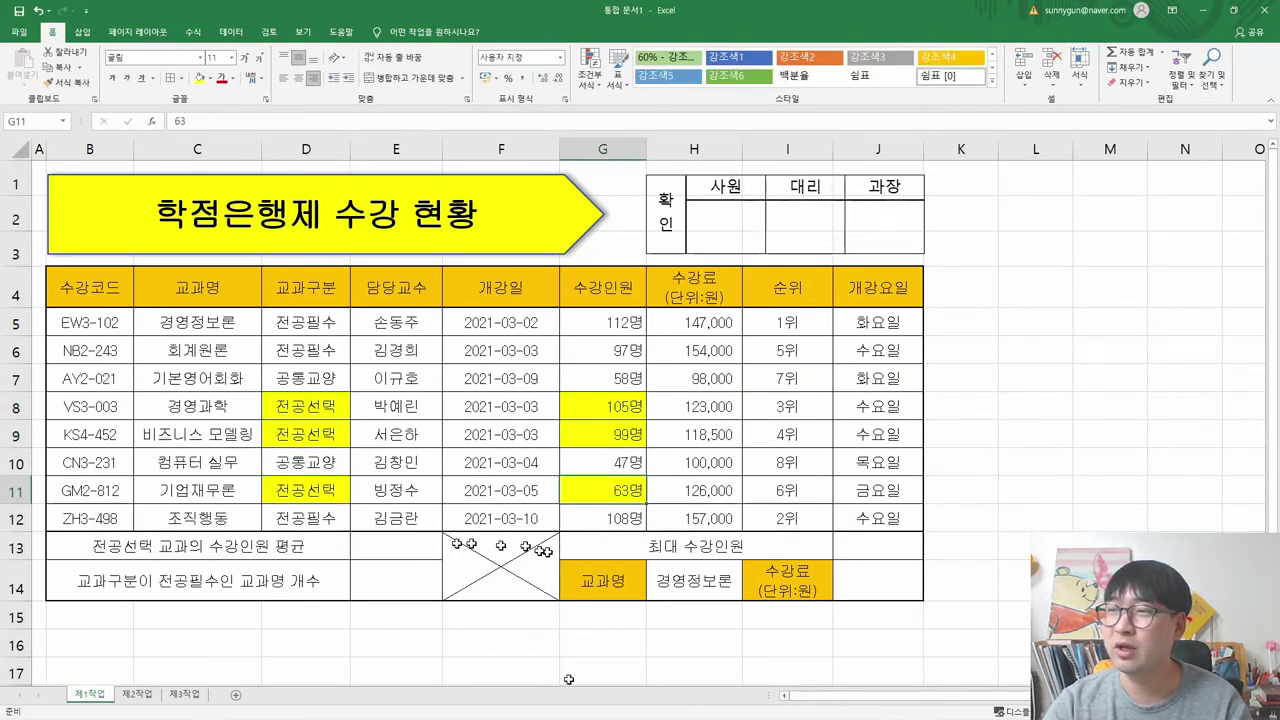
- Start a SUMIF formula in cell E13 and open its function arguments dialog
{"action": "left_click", "coordinate": [418, 538]}
{"action": "type", "text": "="}
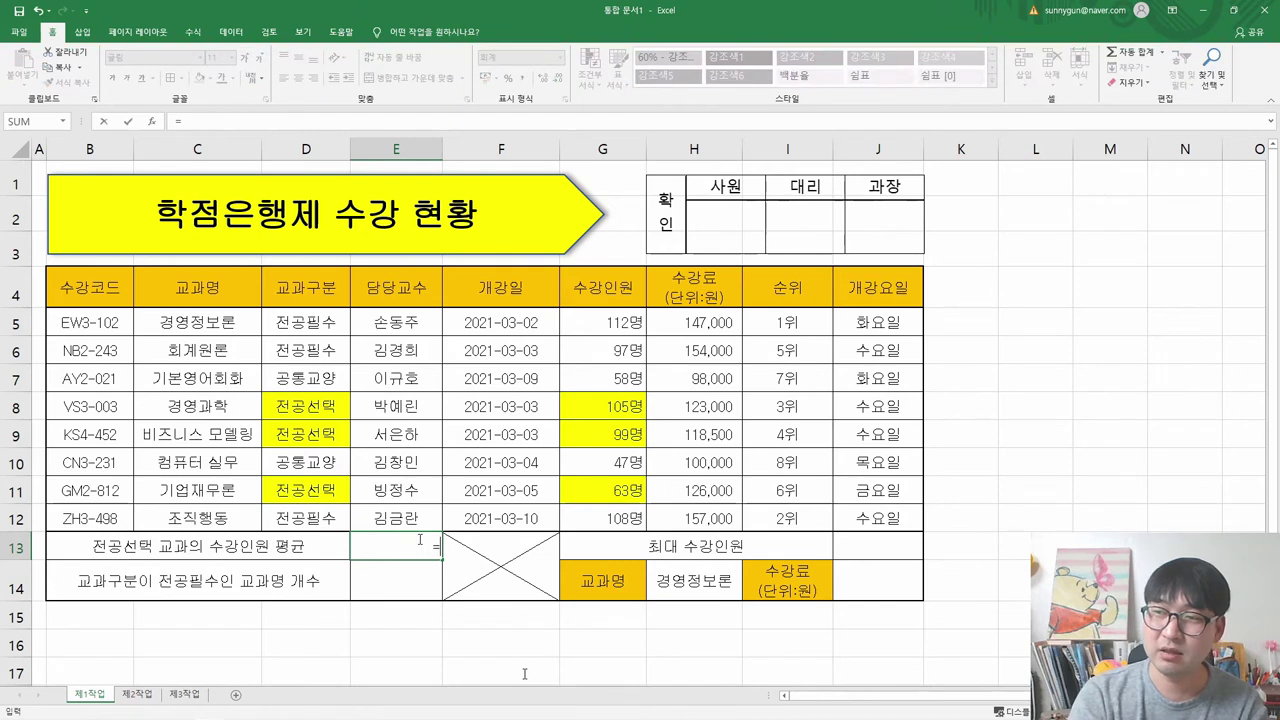
{"action": "type", "text": "ㄴsu"}
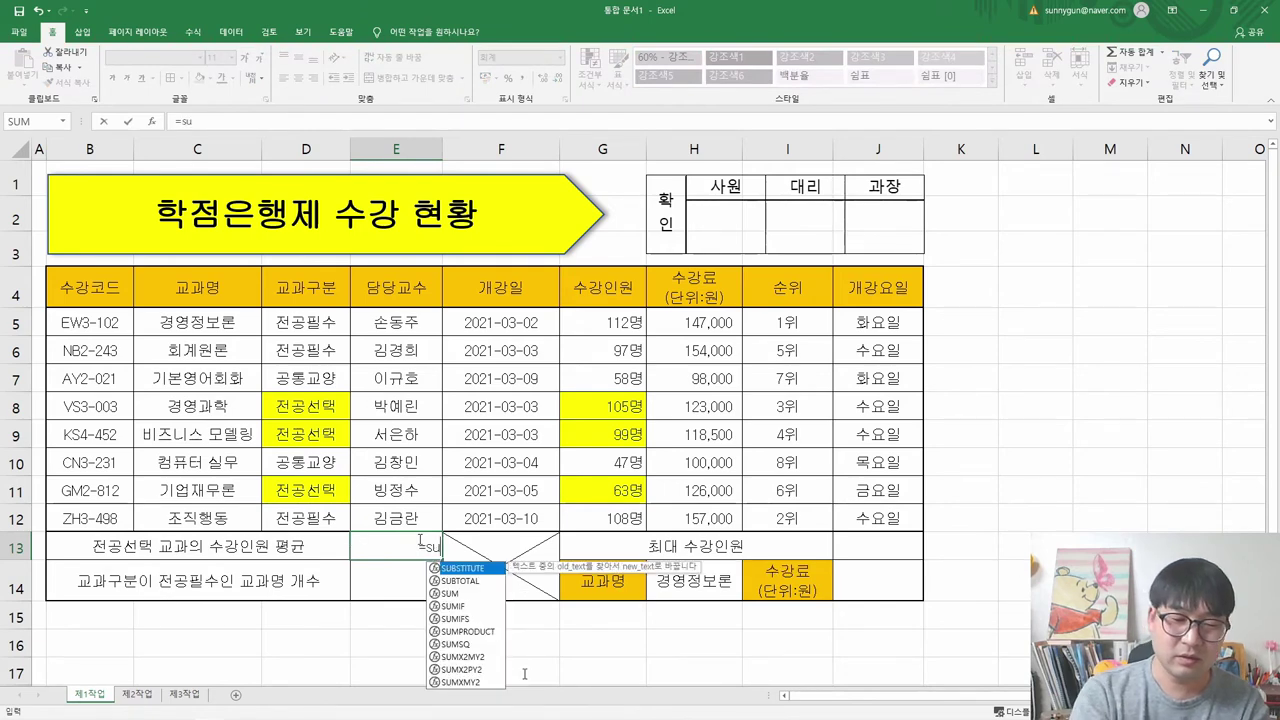
{"action": "type", "text": "mi"}
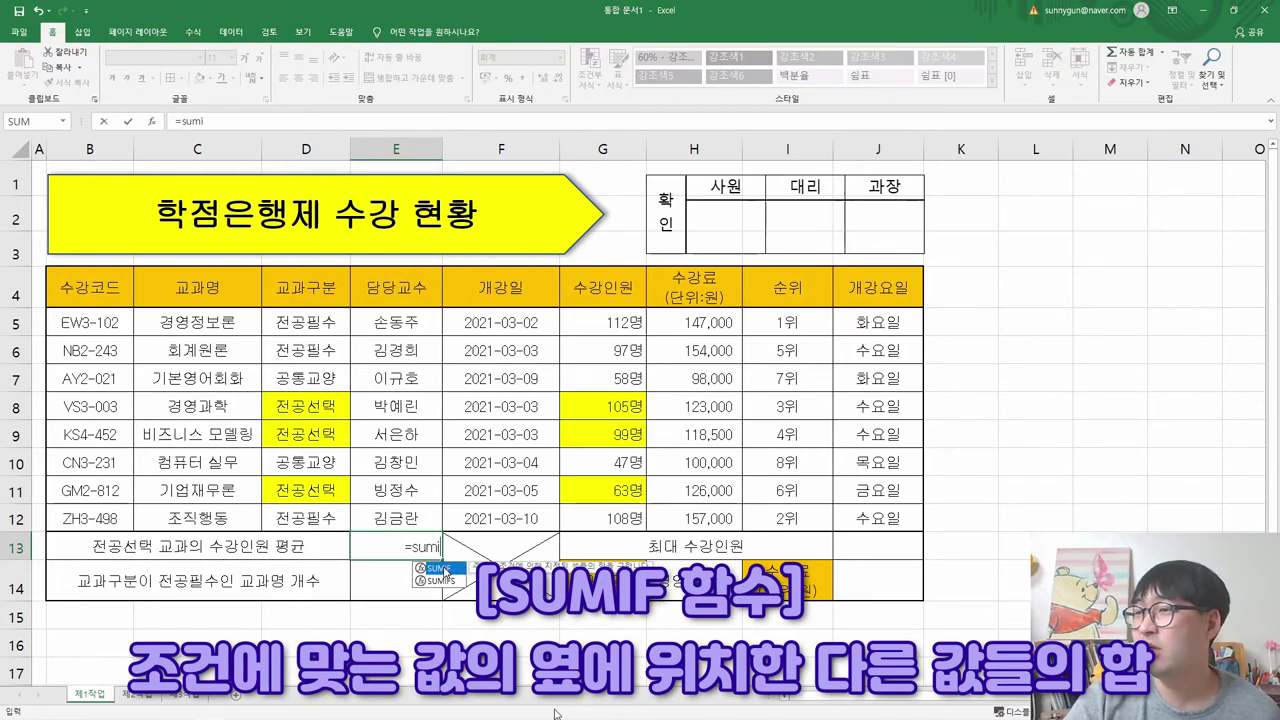
{"action": "key", "text": "Tab"}
{"action": "left_click", "coordinate": [154, 122]}
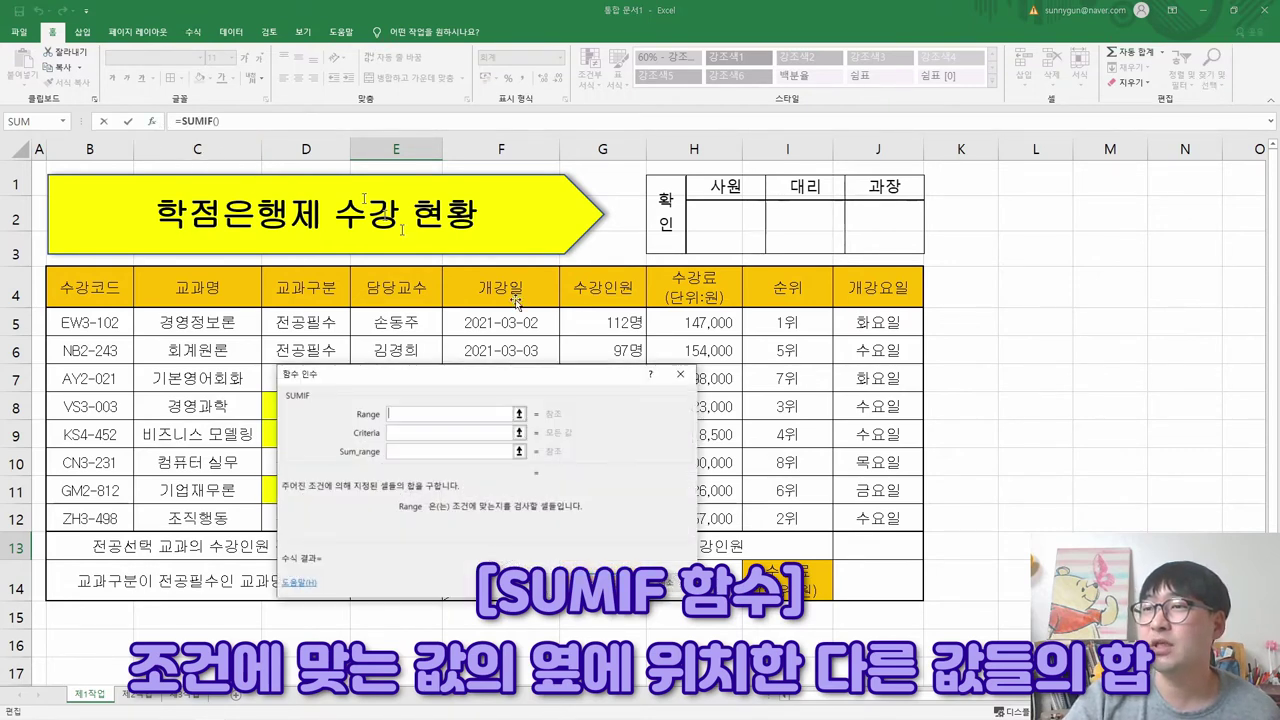
- Fill in the SUMIF arguments with D5:D12 (교과구분) as range, "전공선택" as criteria and G5:G12 as sum range
{"action": "left_click_drag", "start_coordinate": [486, 396], "coordinate": [496, 166]}
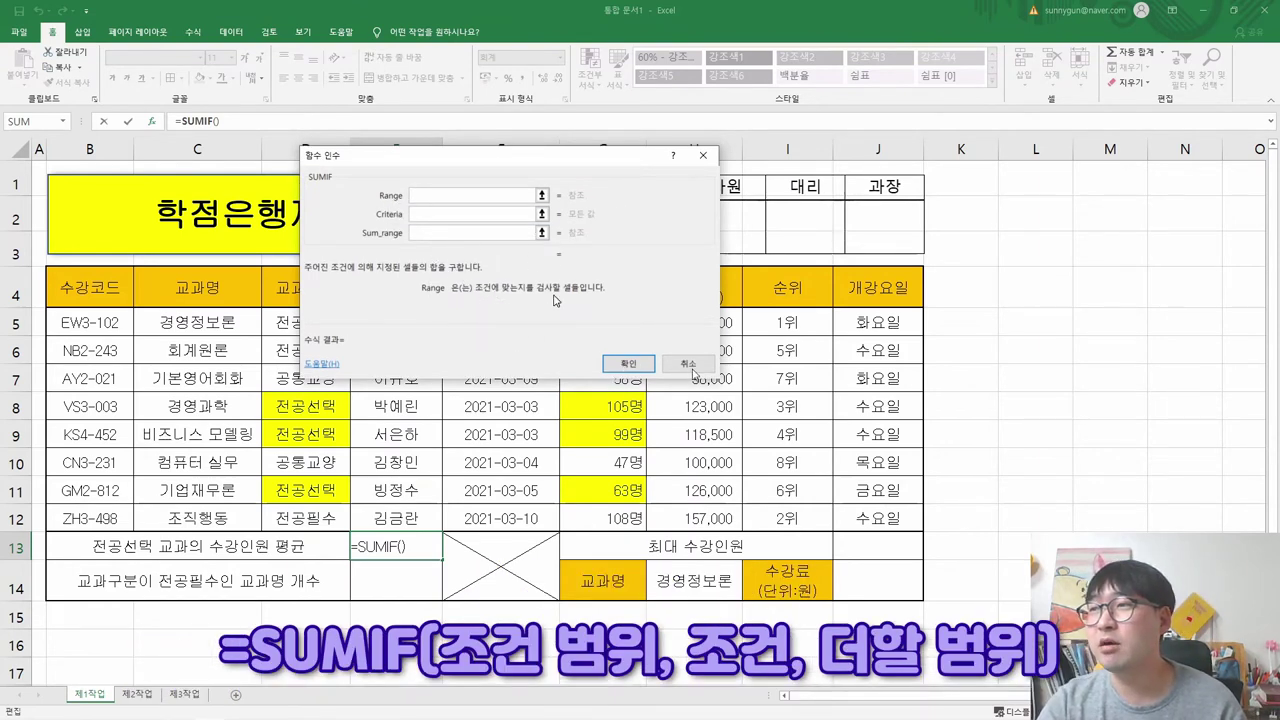
{"action": "left_click_drag", "start_coordinate": [490, 156], "coordinate": [592, 149]}
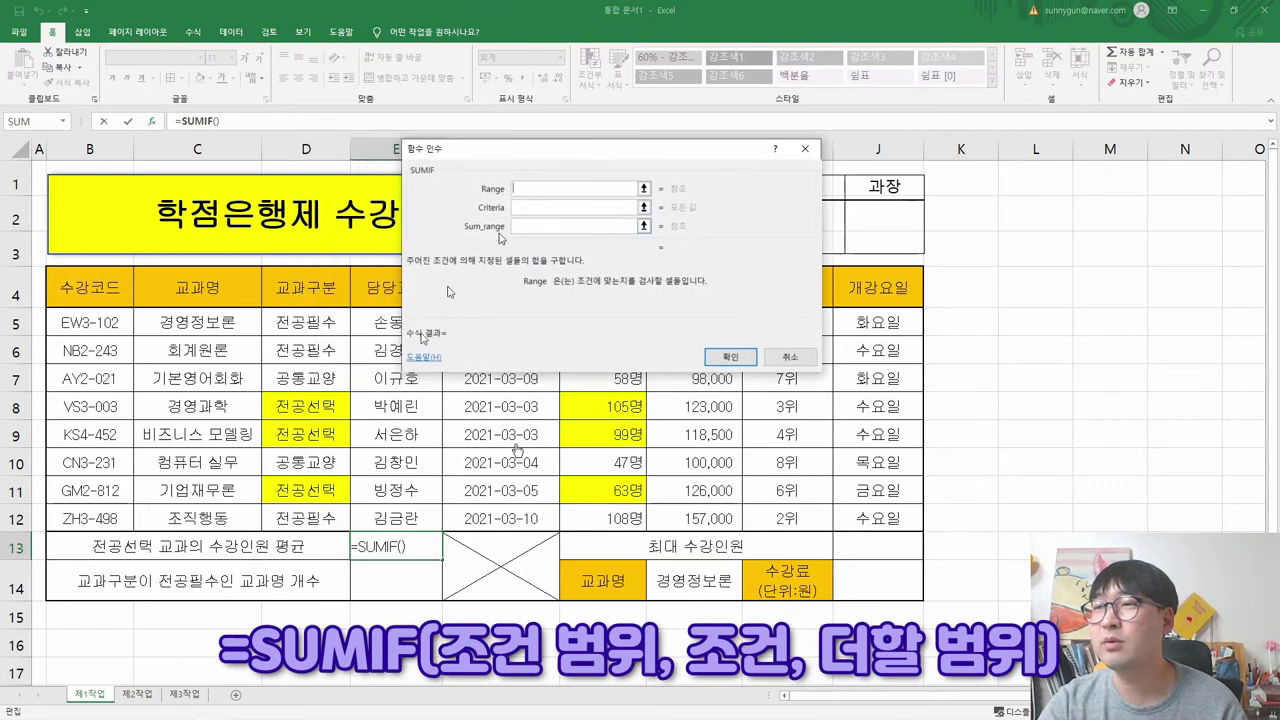
{"action": "left_click_drag", "start_coordinate": [325, 322], "coordinate": [318, 516]}
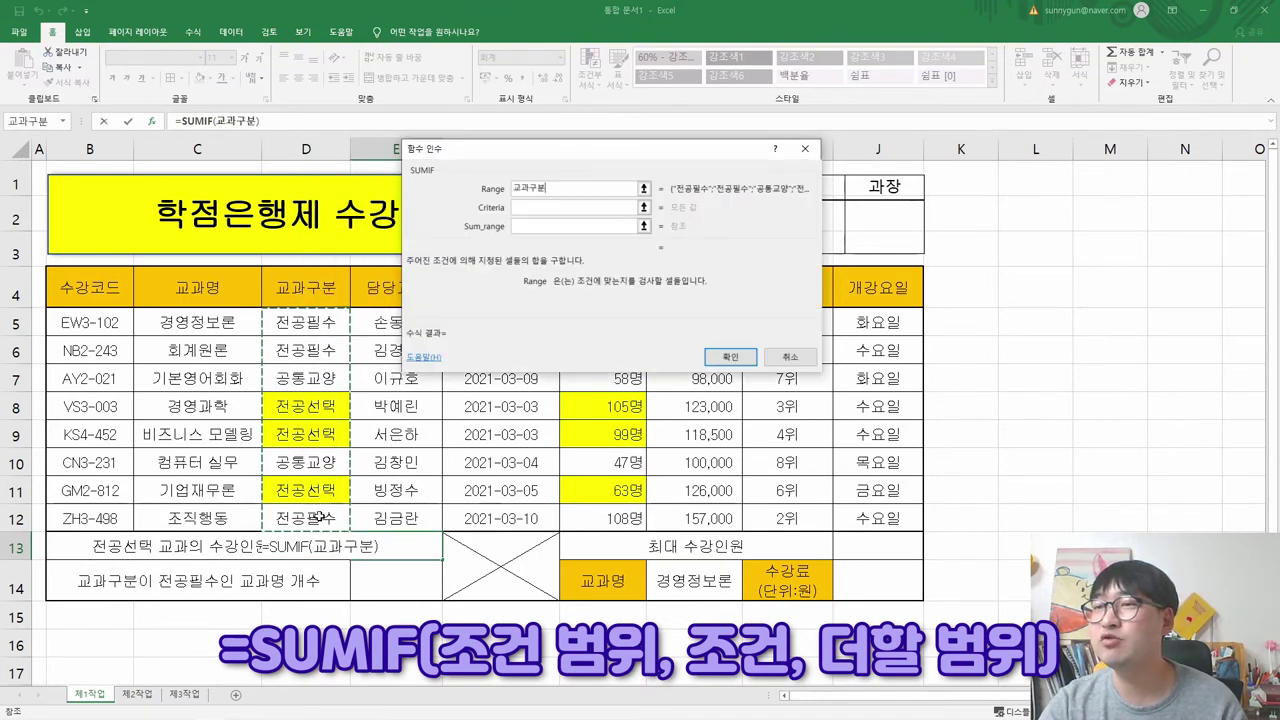
{"action": "left_click", "coordinate": [535, 207]}
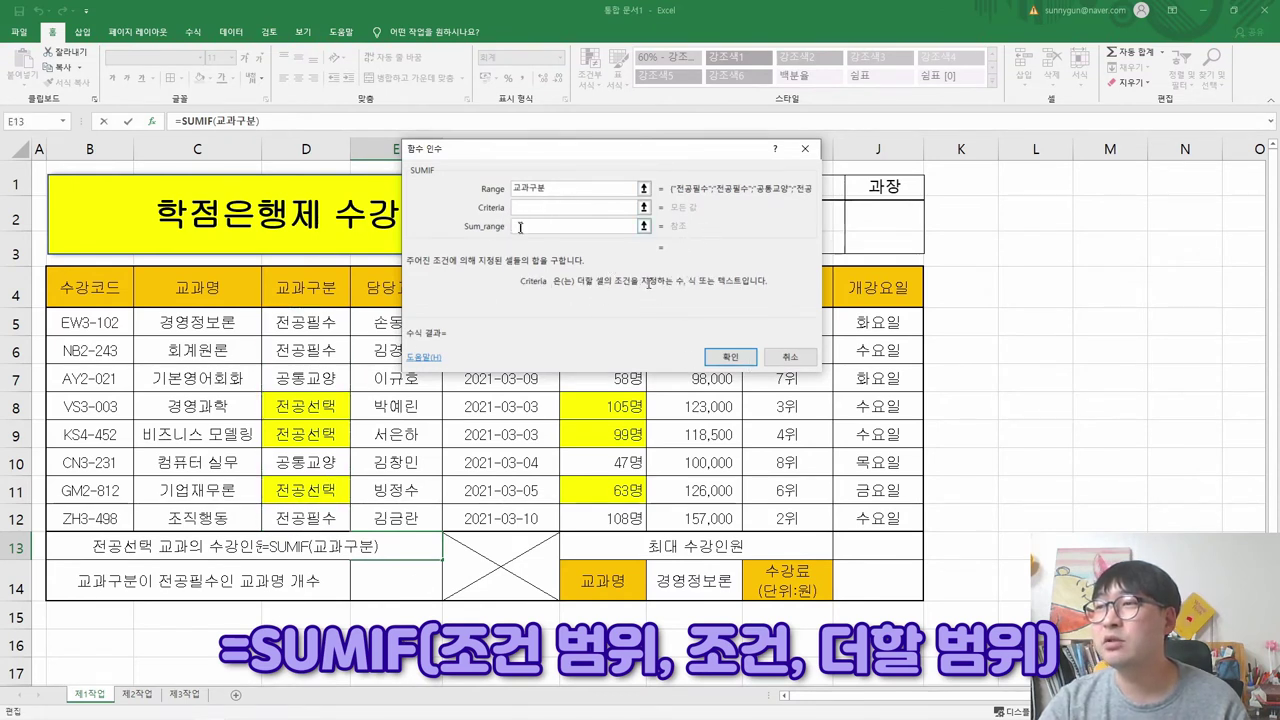
{"action": "key", "text": "ctrl"}
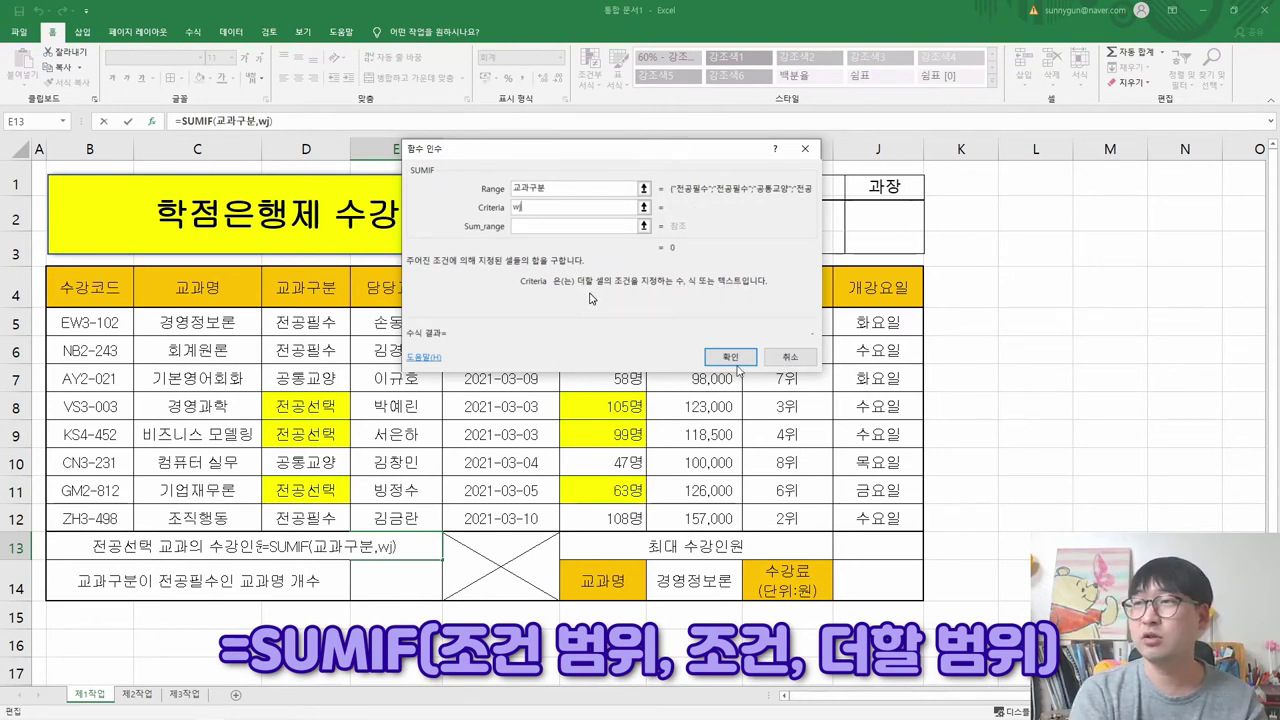
{"action": "type", "text": "전공선택"}
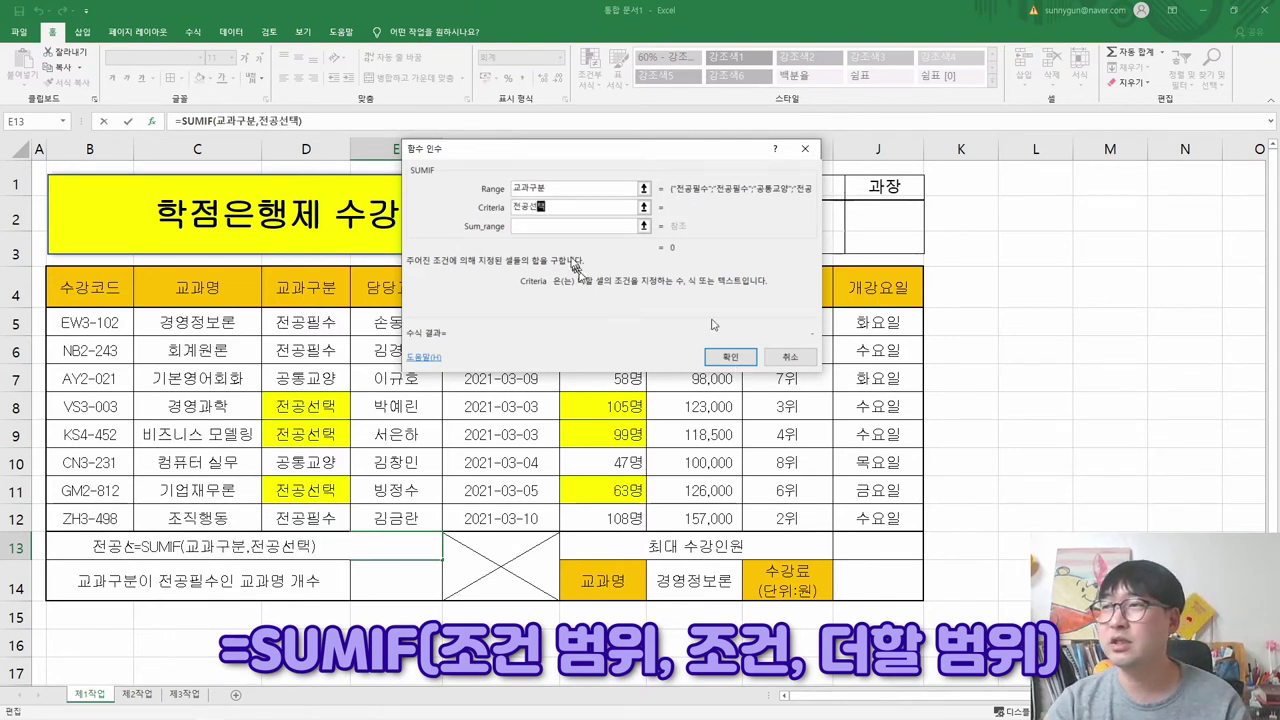
{"action": "left_click", "coordinate": [535, 228]}
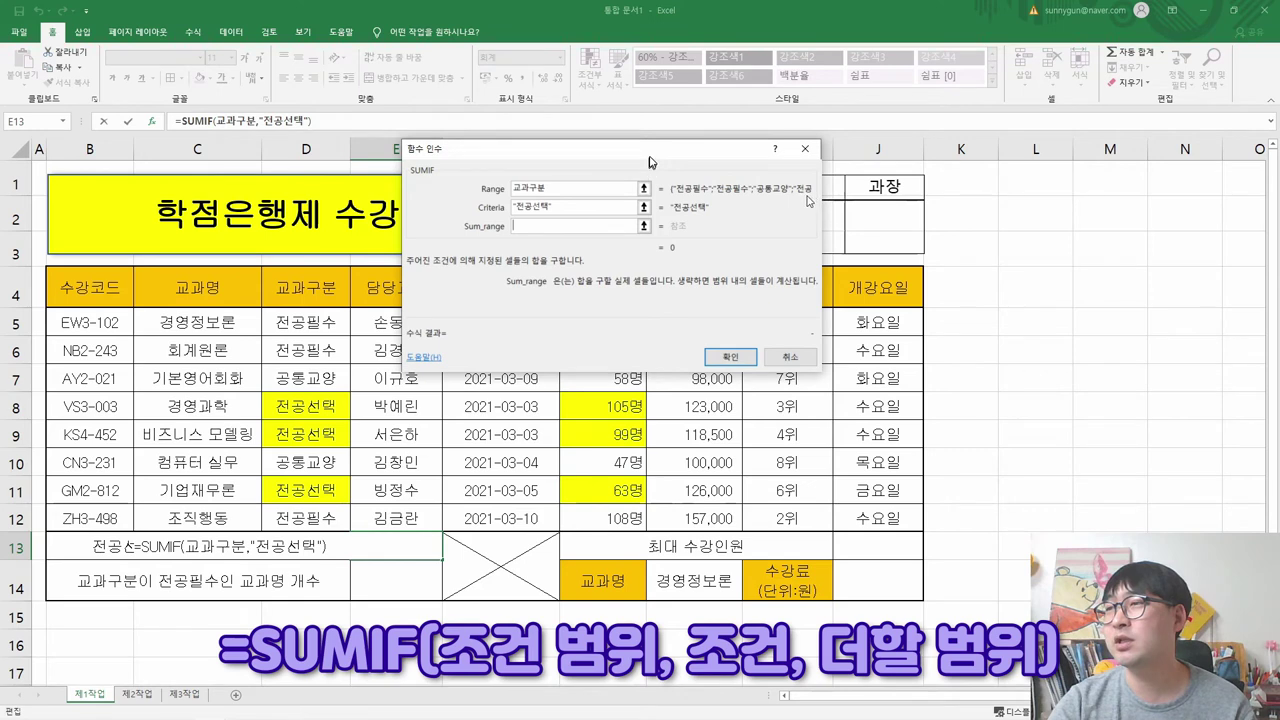
{"action": "left_click_drag", "start_coordinate": [648, 162], "coordinate": [364, 148]}
{"action": "left_click_drag", "start_coordinate": [606, 325], "coordinate": [616, 520]}
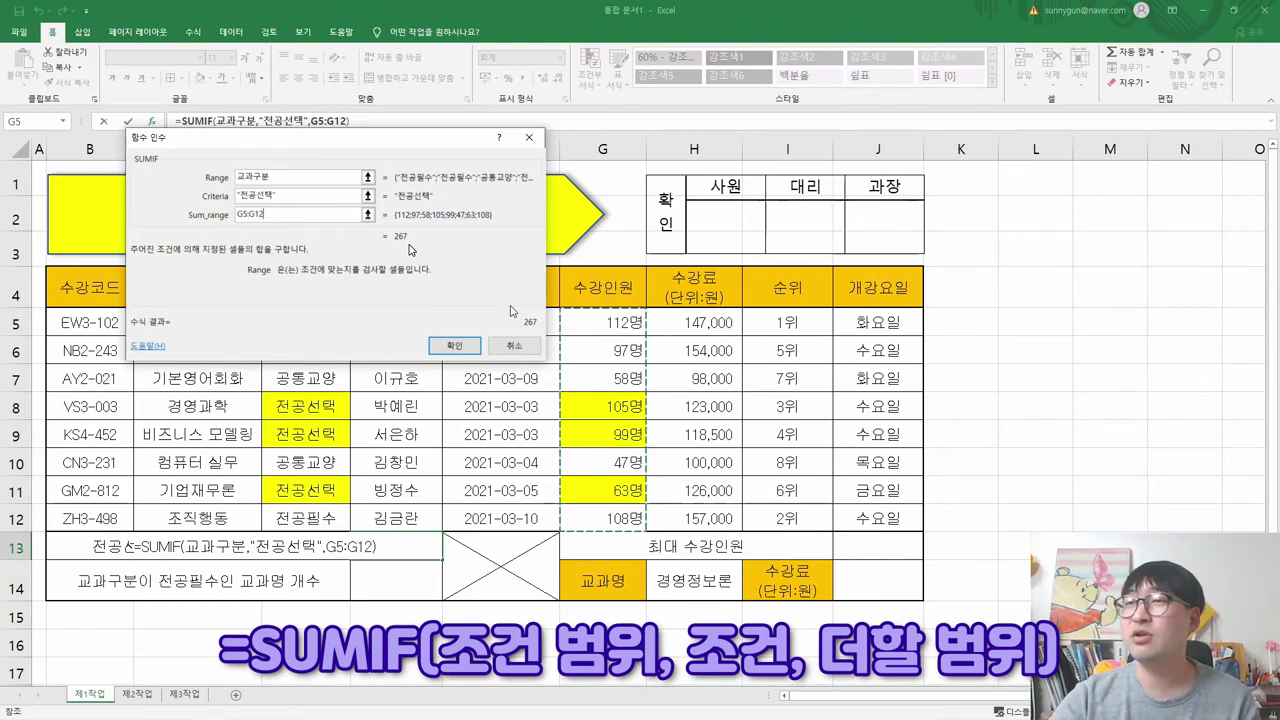
- Clear the SUMIF range argument and reselect D5:D12 so that it uses the defined name 교과구분
{"action": "left_click_drag", "start_coordinate": [391, 137], "coordinate": [822, 152]}
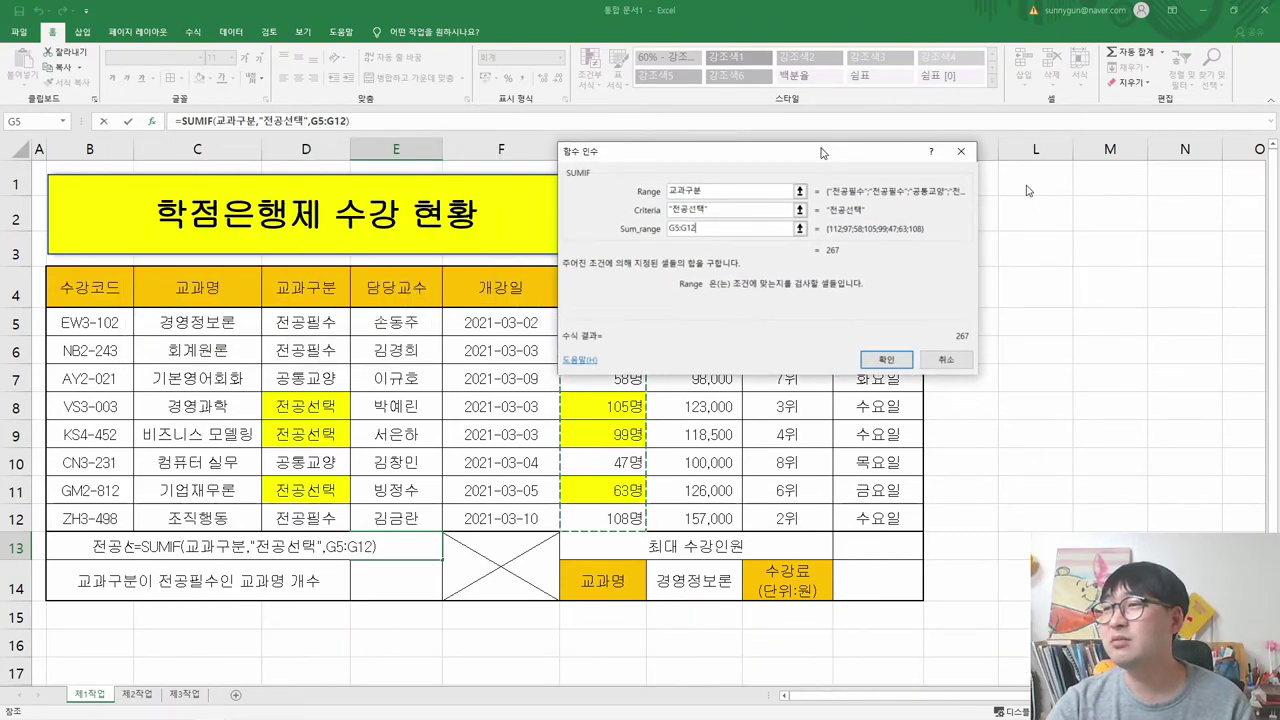
{"action": "left_click", "coordinate": [720, 190]}
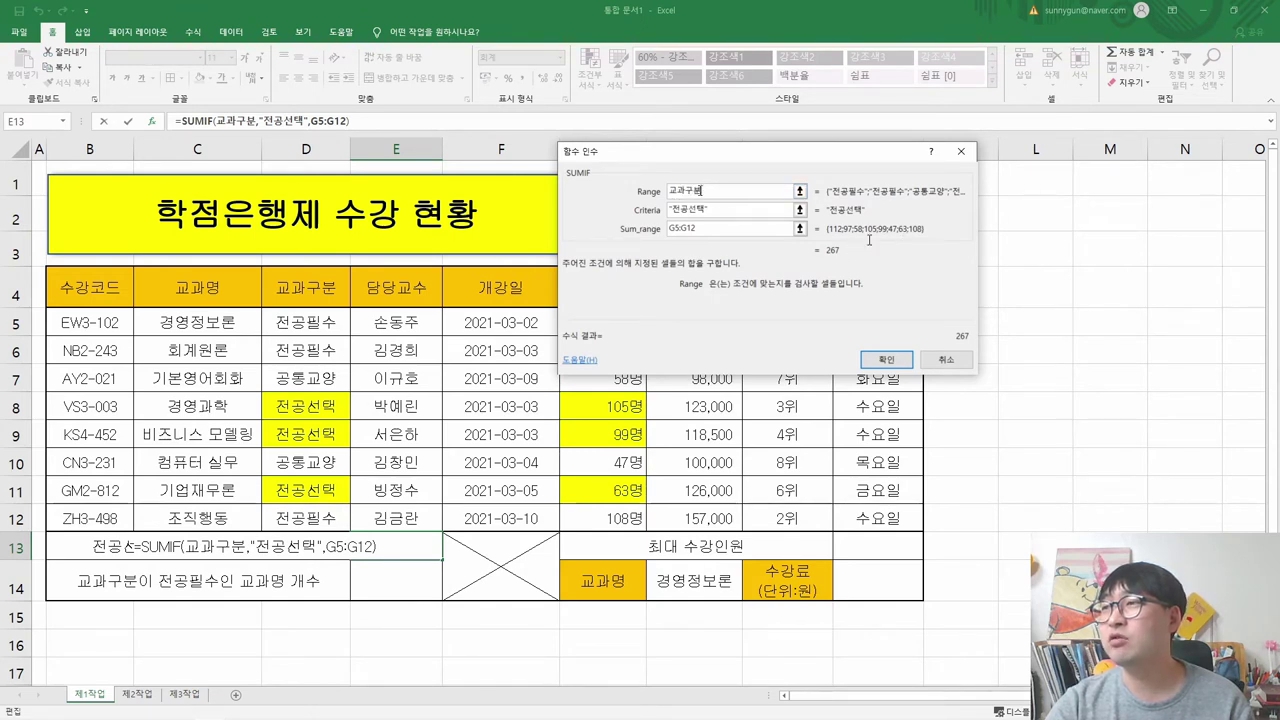
{"action": "key", "text": "BackSpace"}
{"action": "key", "text": "BackSpace"}
{"action": "key", "text": "BackSpace"}
{"action": "key", "text": "BackSpace"}
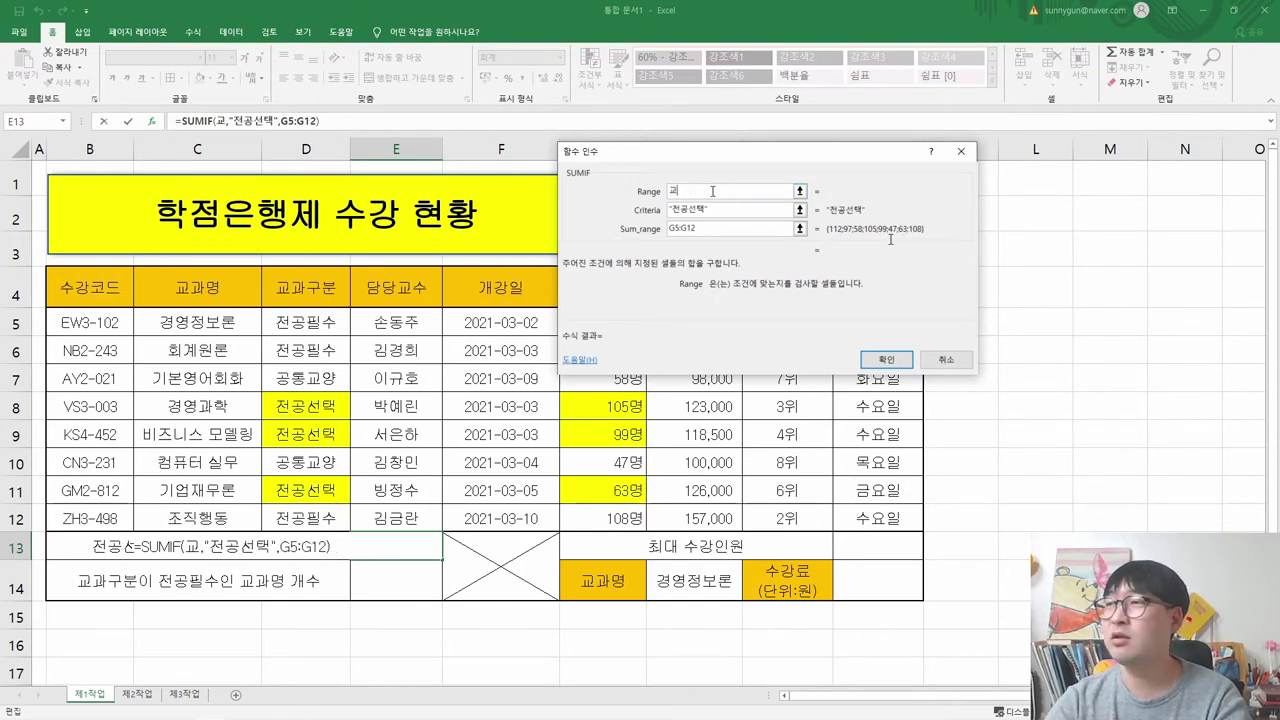
{"action": "left_click_drag", "start_coordinate": [285, 310], "coordinate": [307, 512]}
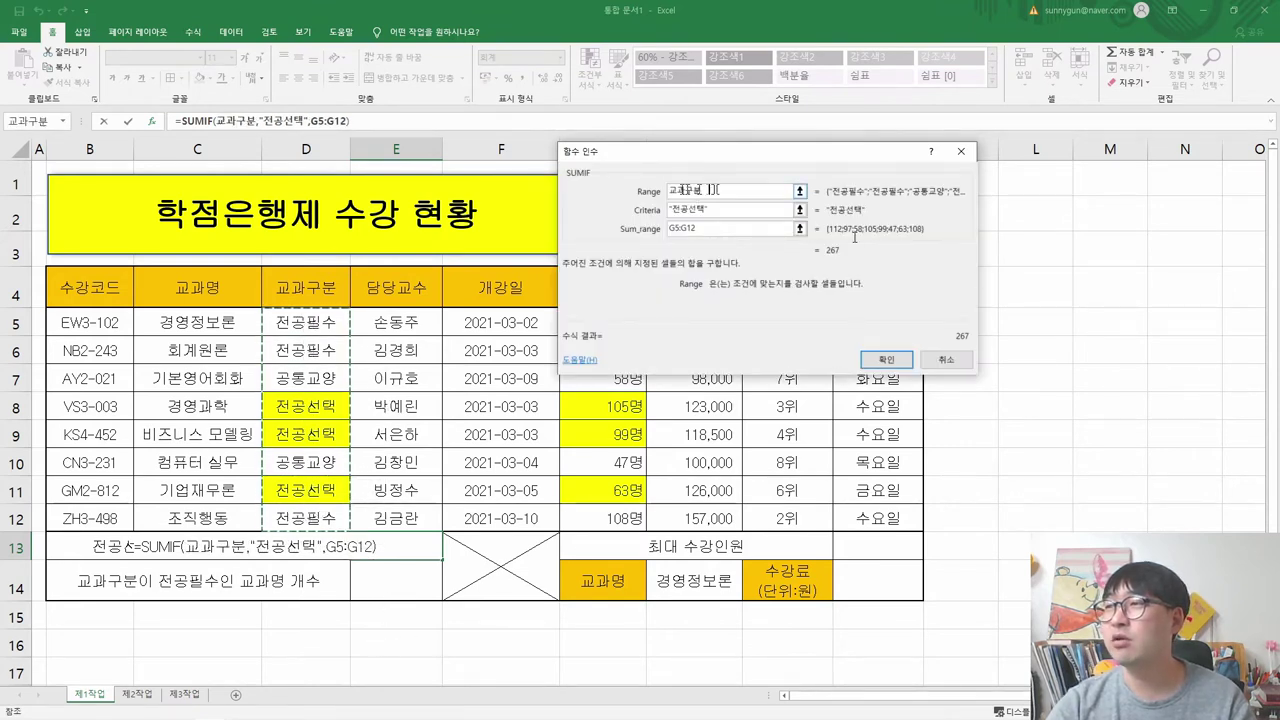
{"action": "left_click", "coordinate": [691, 229]}
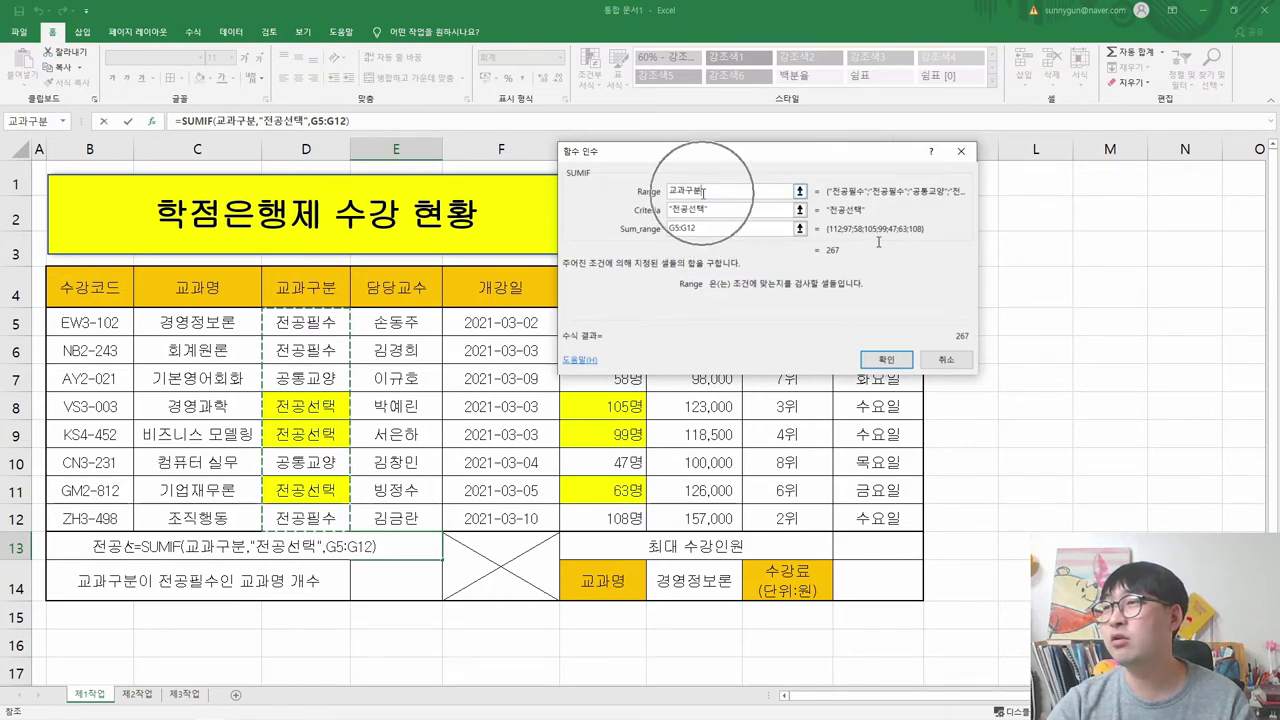
- Switch to the exam PDF and compare the D5:D12 name definition condition with the defined name 교과구분 required in item (3)
{"action": "key", "text": "Return"}
{"action": "key", "text": "alt+Tab"}
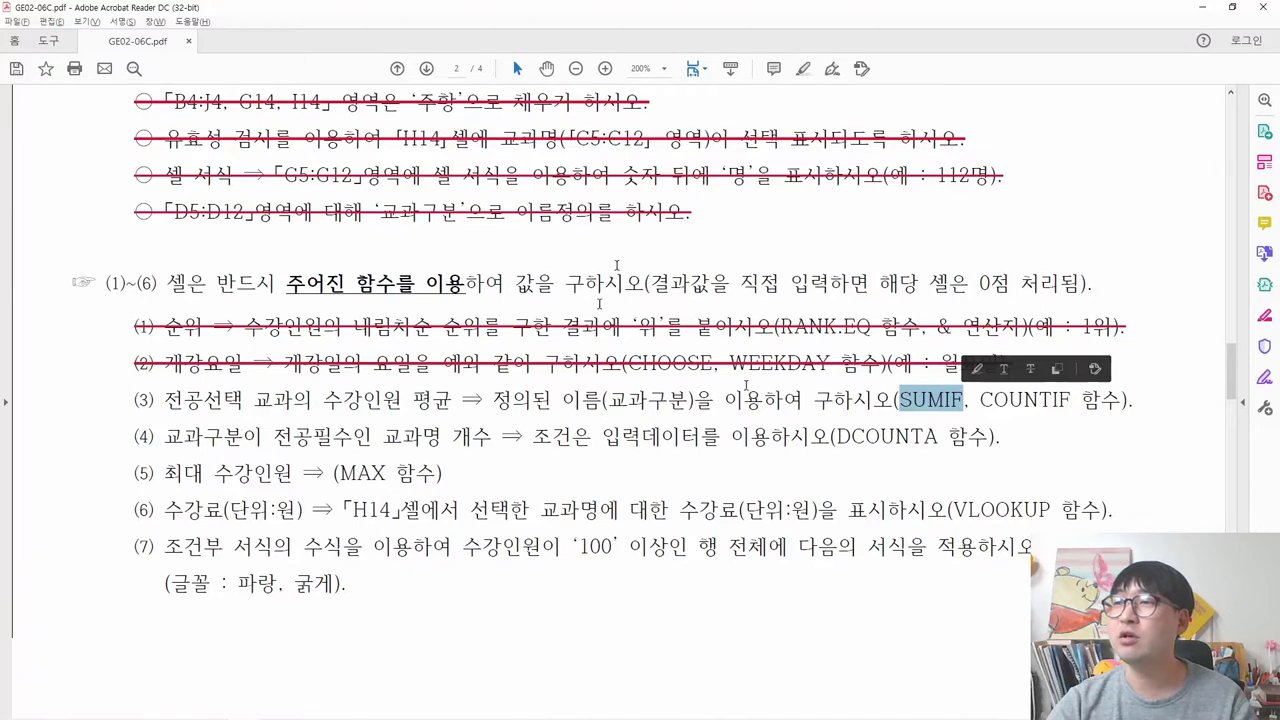
{"action": "scroll", "coordinate": [508, 332], "scroll_direction": "up", "scroll_amount": 3}
{"action": "left_click_drag", "start_coordinate": [165, 340], "coordinate": [660, 348]}
{"action": "scroll", "coordinate": [571, 229], "scroll_direction": "up", "scroll_amount": 5}
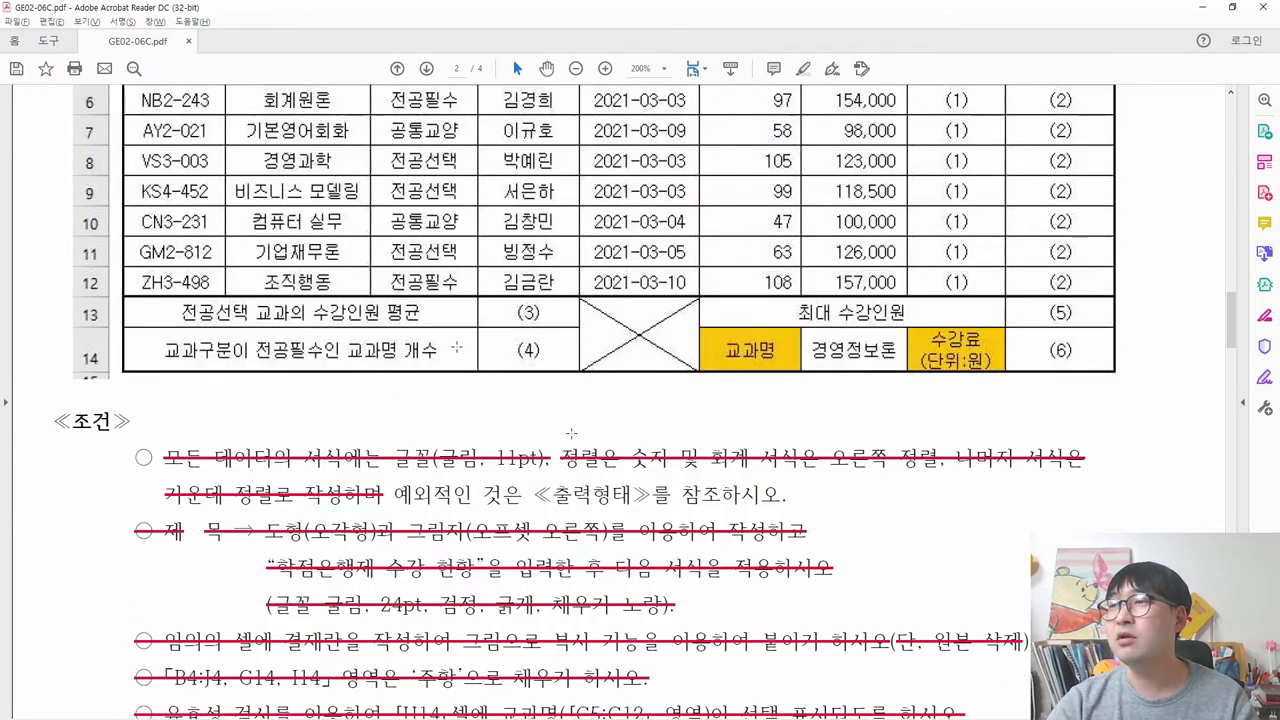
{"action": "scroll", "coordinate": [571, 229], "scroll_direction": "up", "scroll_amount": 3}
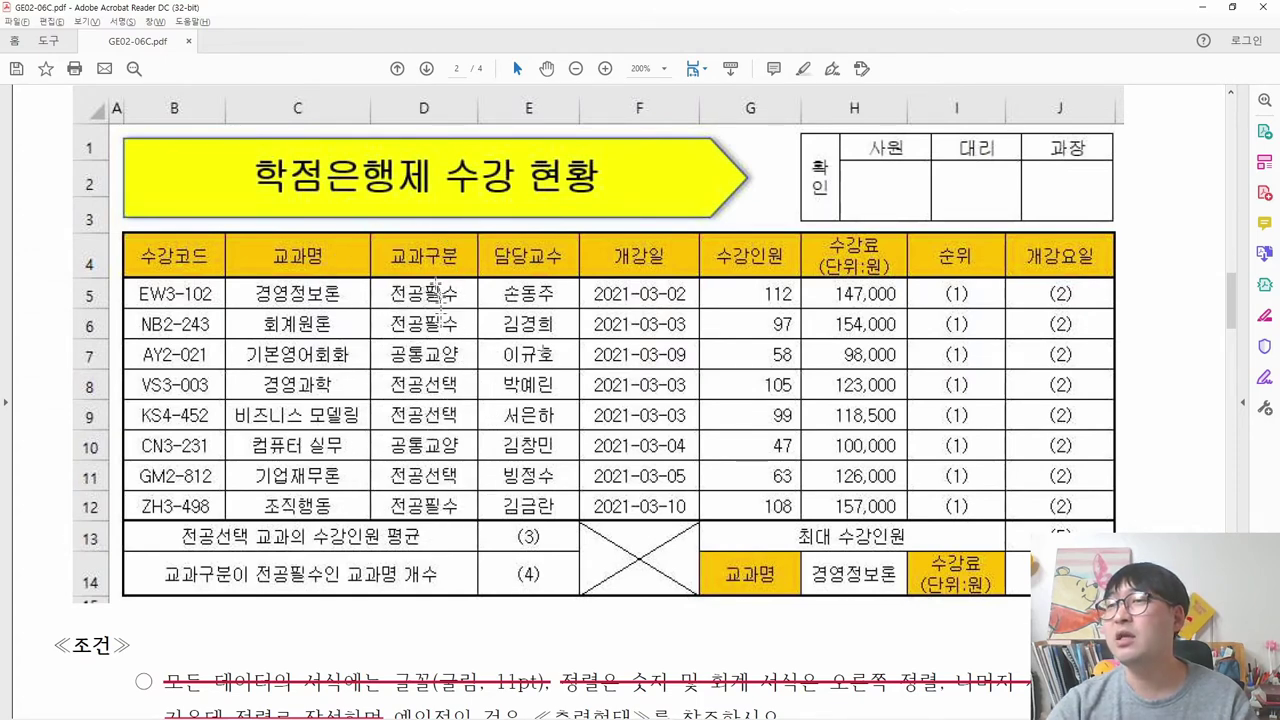
{"action": "scroll", "coordinate": [415, 430], "scroll_direction": "down", "scroll_amount": 6}
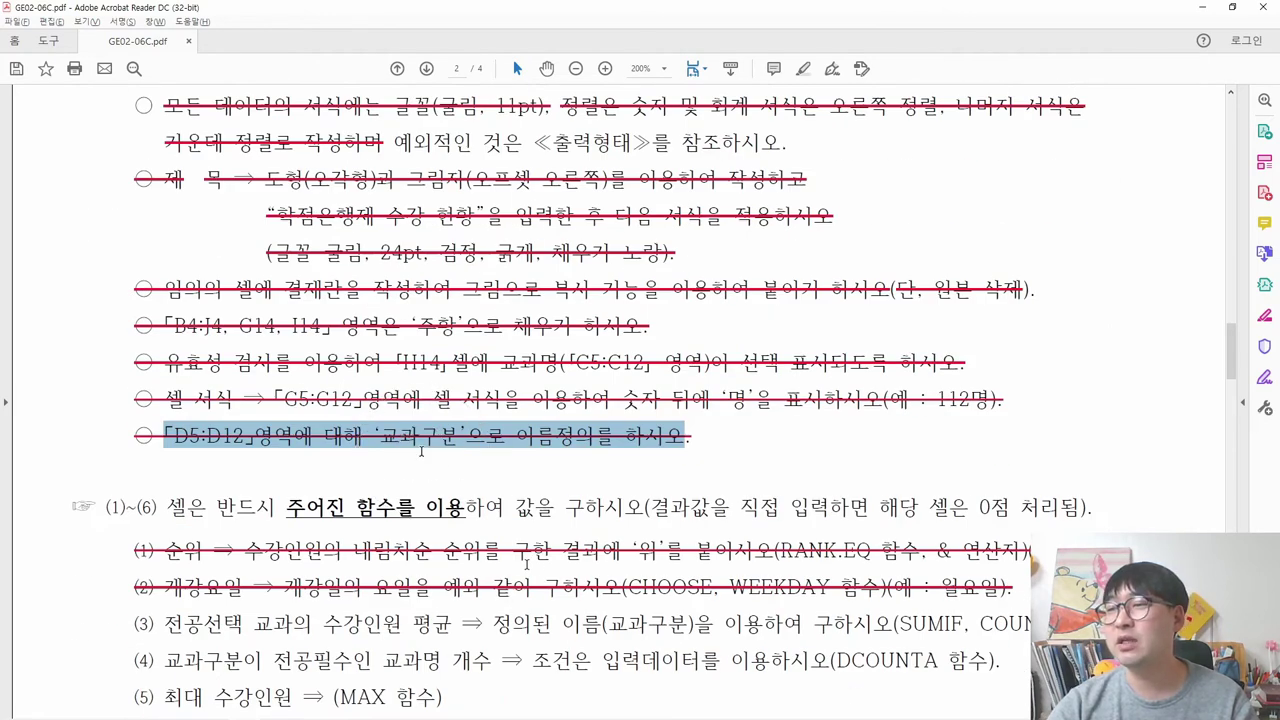
{"action": "scroll", "coordinate": [427, 453], "scroll_direction": "down", "scroll_amount": 2}
{"action": "scroll", "coordinate": [421, 438], "scroll_direction": "down", "scroll_amount": 1}
{"action": "left_click_drag", "start_coordinate": [493, 370], "coordinate": [688, 372]}
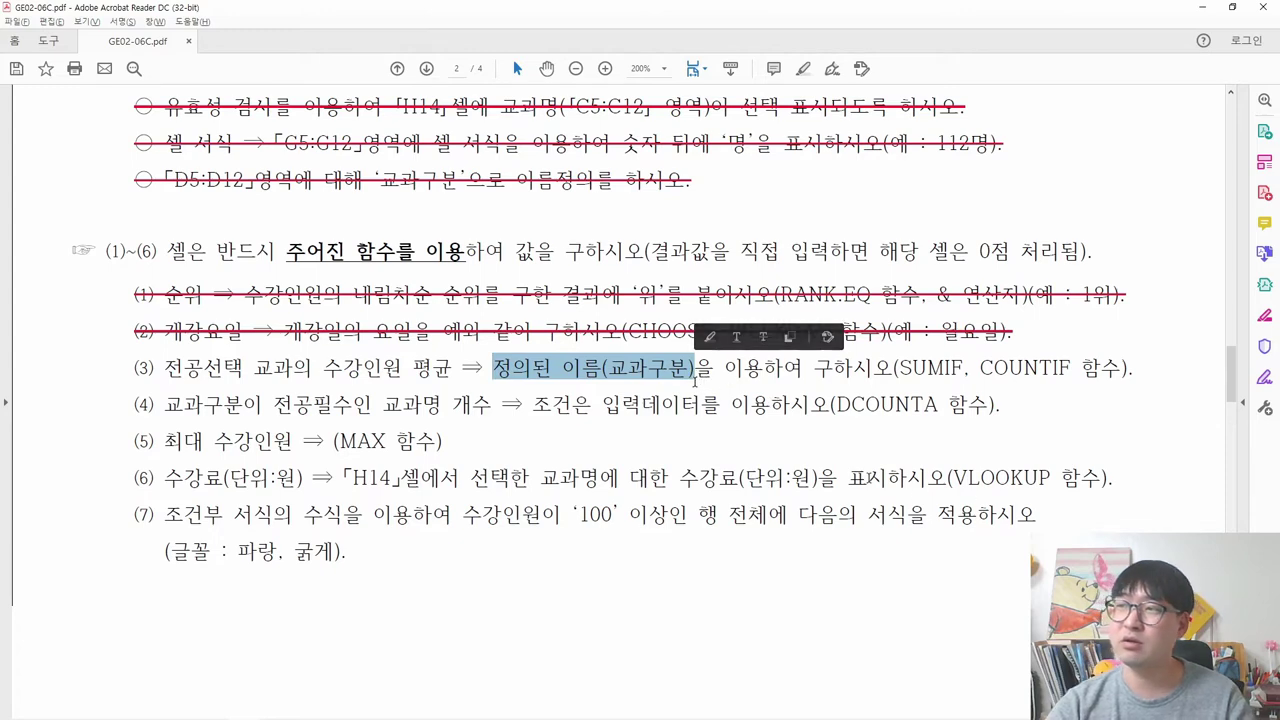
{"action": "key", "text": "alt+Tab"}
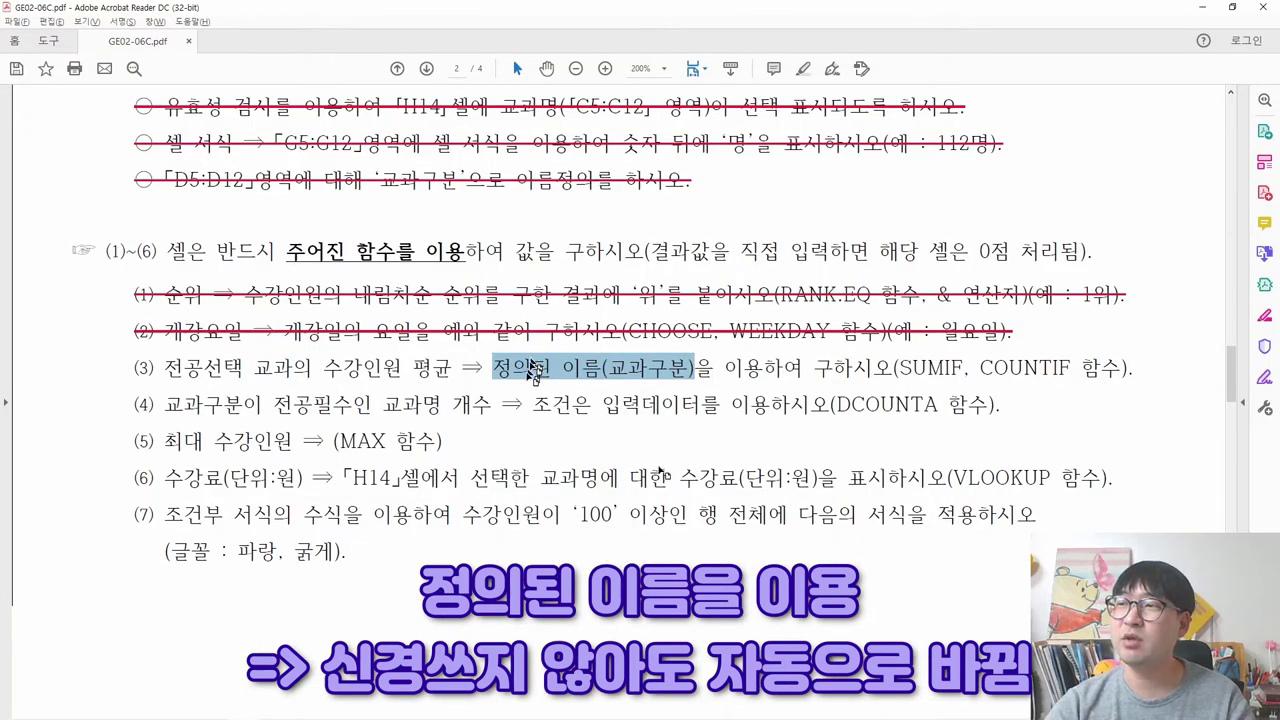
{"action": "scroll", "coordinate": [527, 370], "scroll_direction": "down", "scroll_amount": 1}
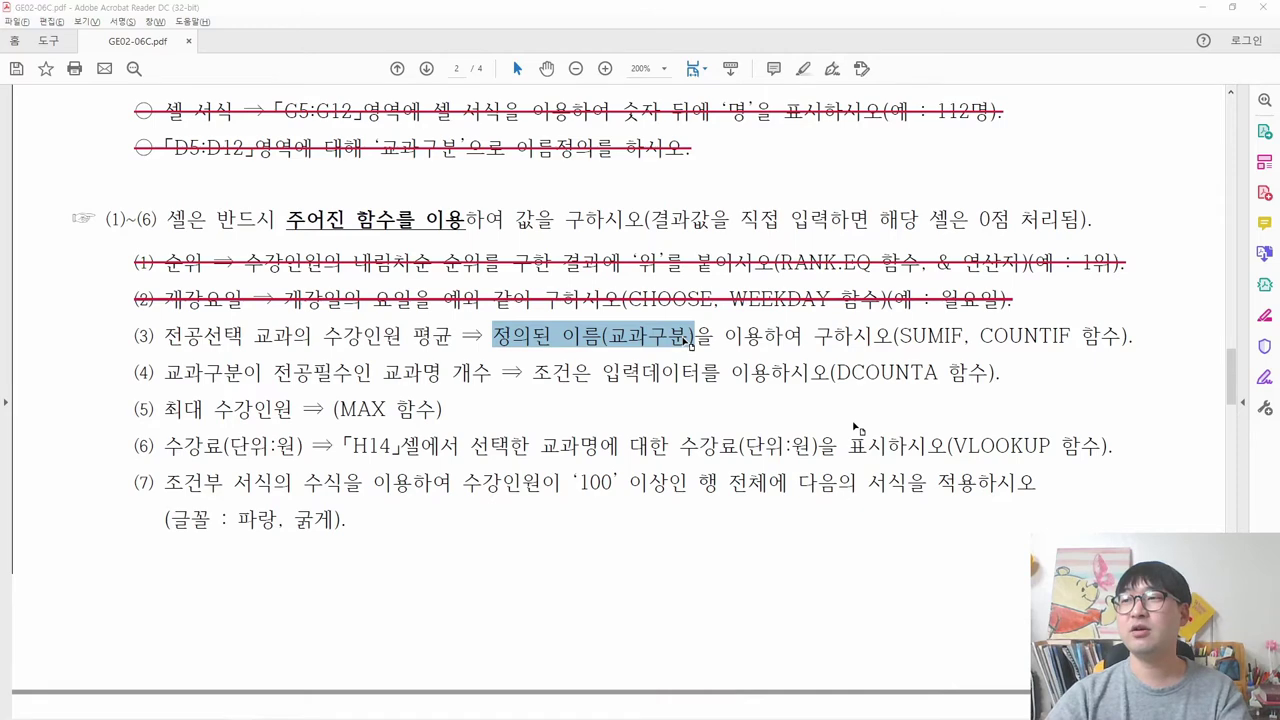
- Return to Excel, confirm the SUMIF formula in E13, and check item (3) of the PDF for the COUNTIF function
{"action": "key", "text": "alt+Tab"}
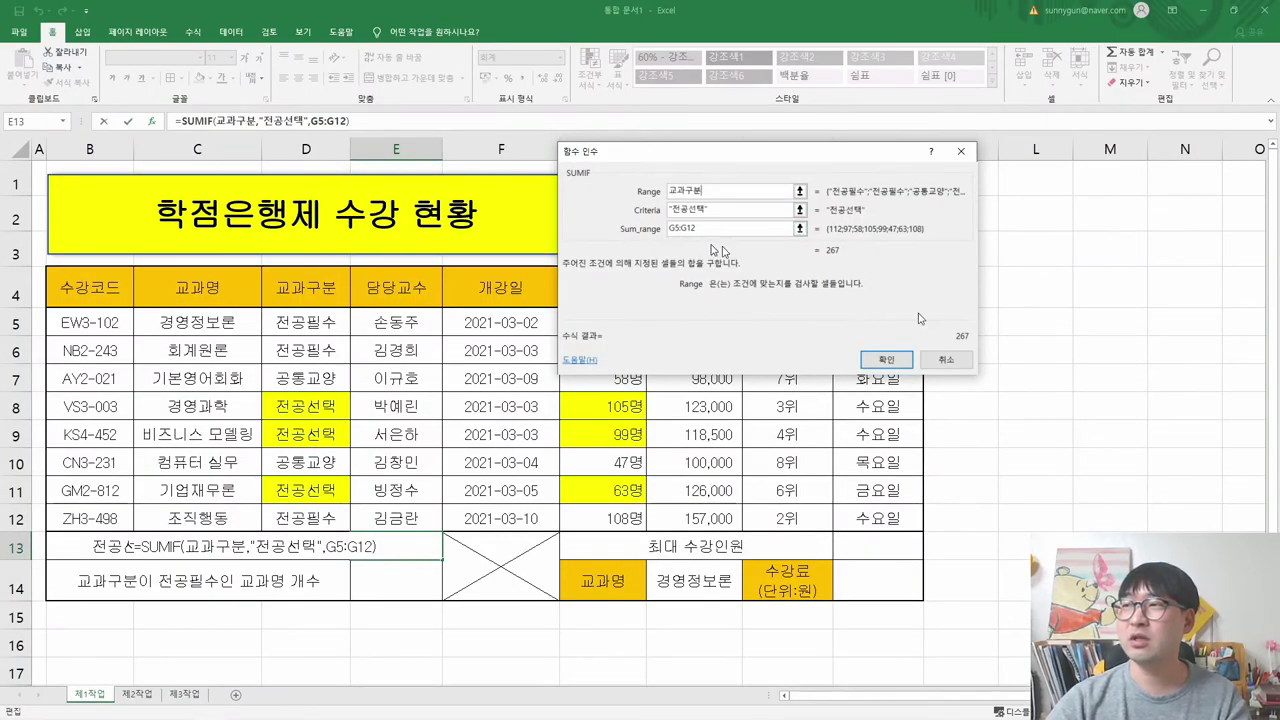
{"action": "left_click", "coordinate": [884, 360]}
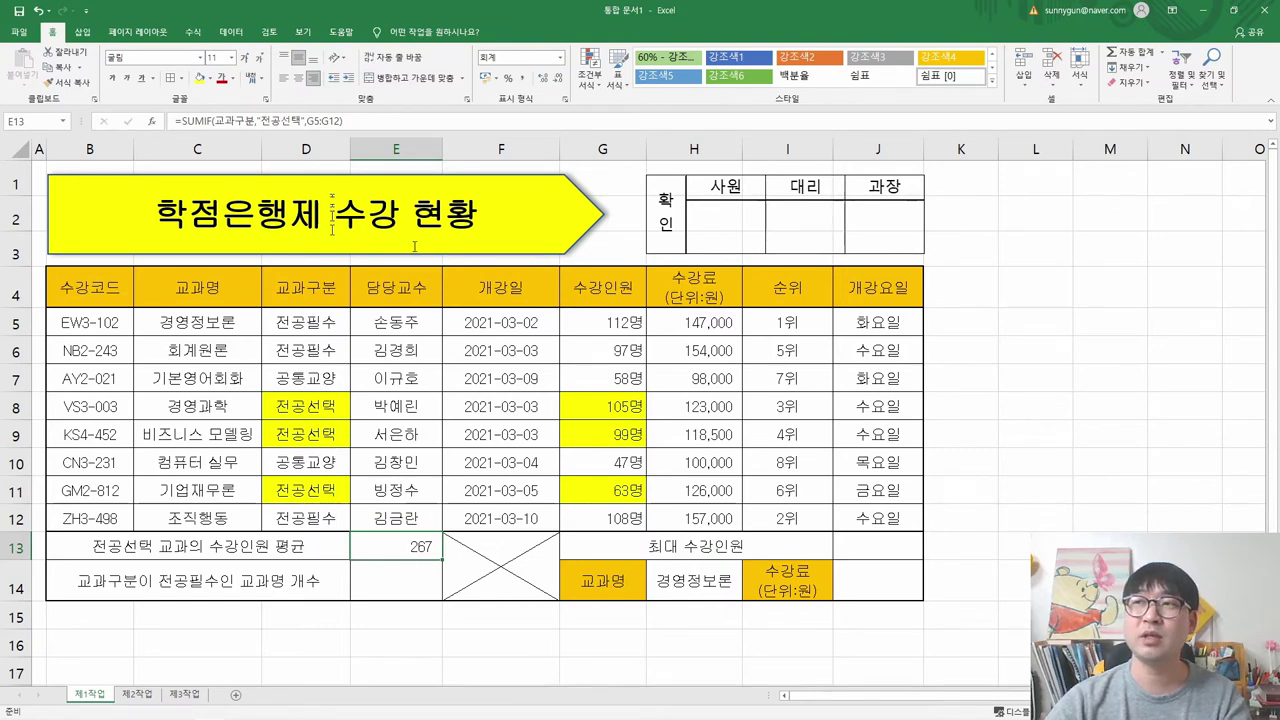
{"action": "key", "text": "alt+Tab"}
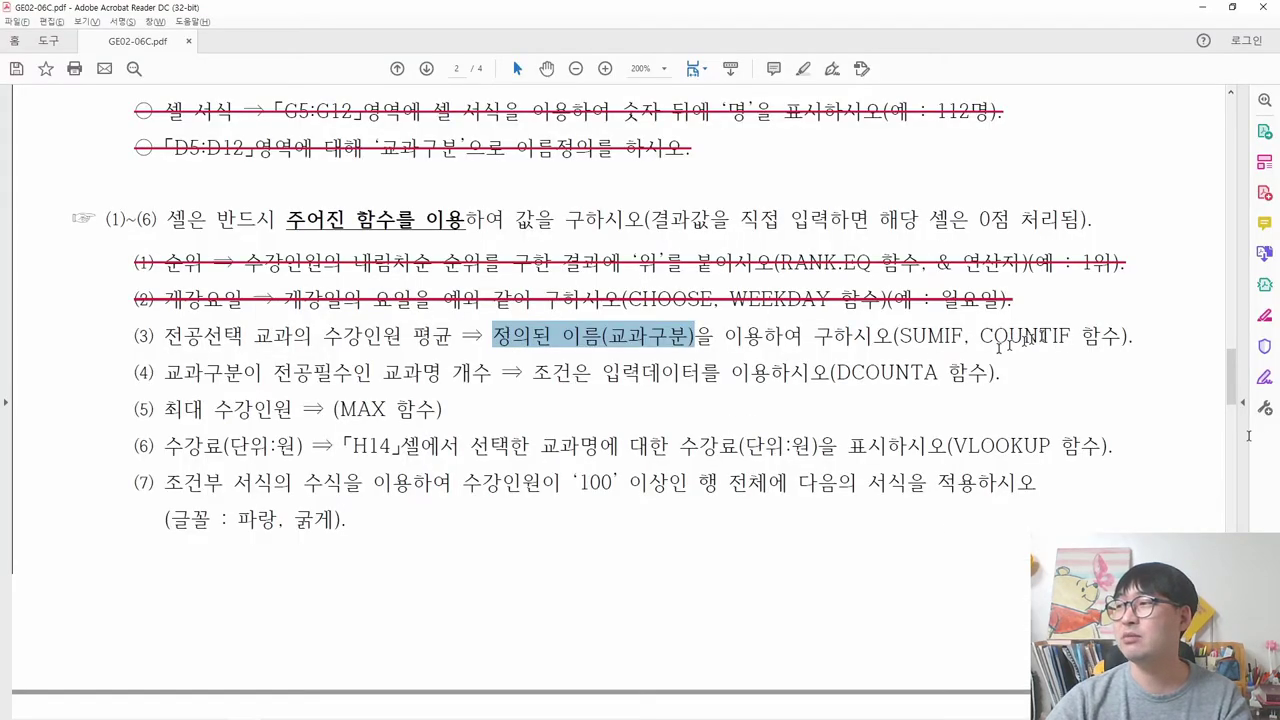
- Switch back to Excel and append the division operator / to the end of the SUMIF formula in E13
{"action": "key", "text": "alt+Tab"}
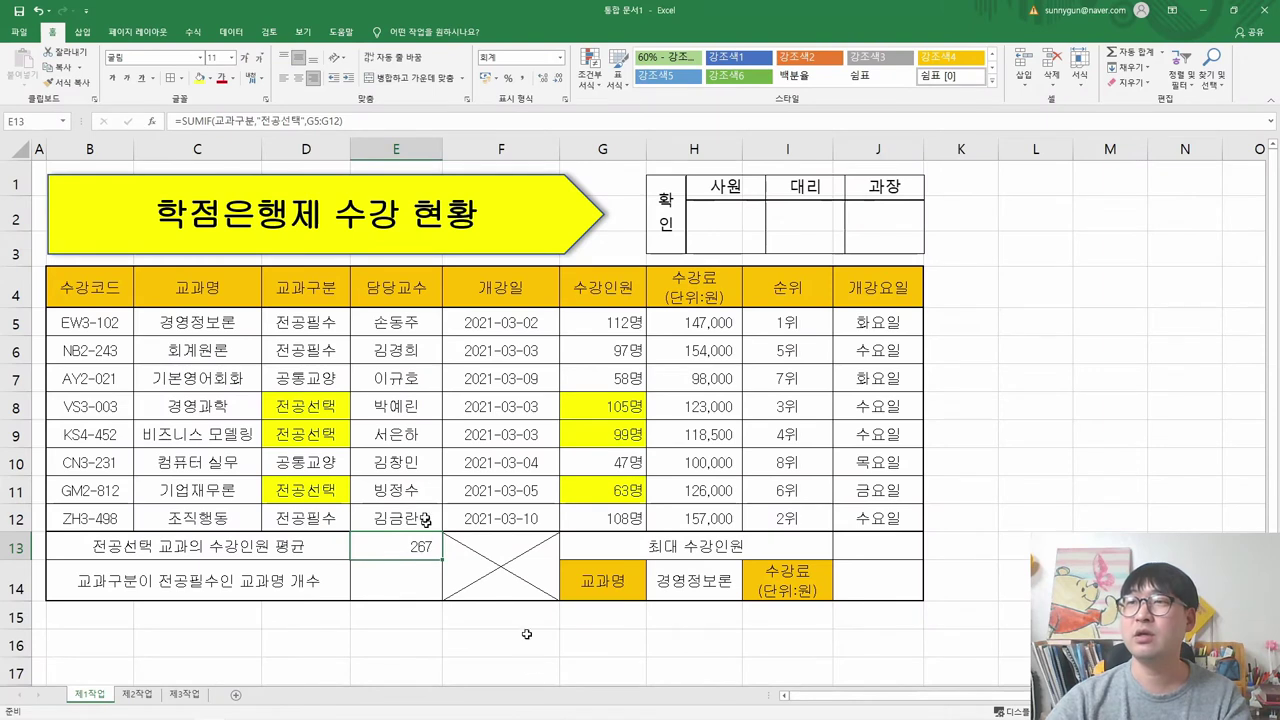
{"action": "left_click", "coordinate": [365, 121]}
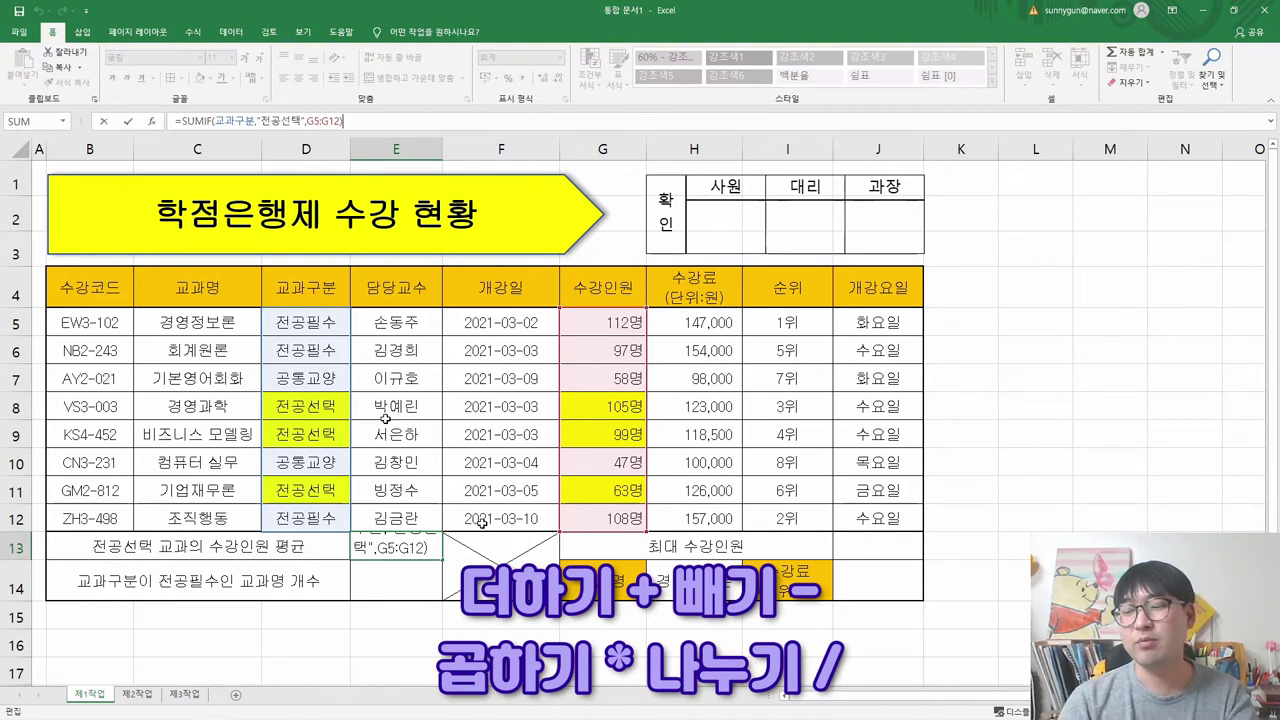
{"action": "type", "text": "+-*/"}
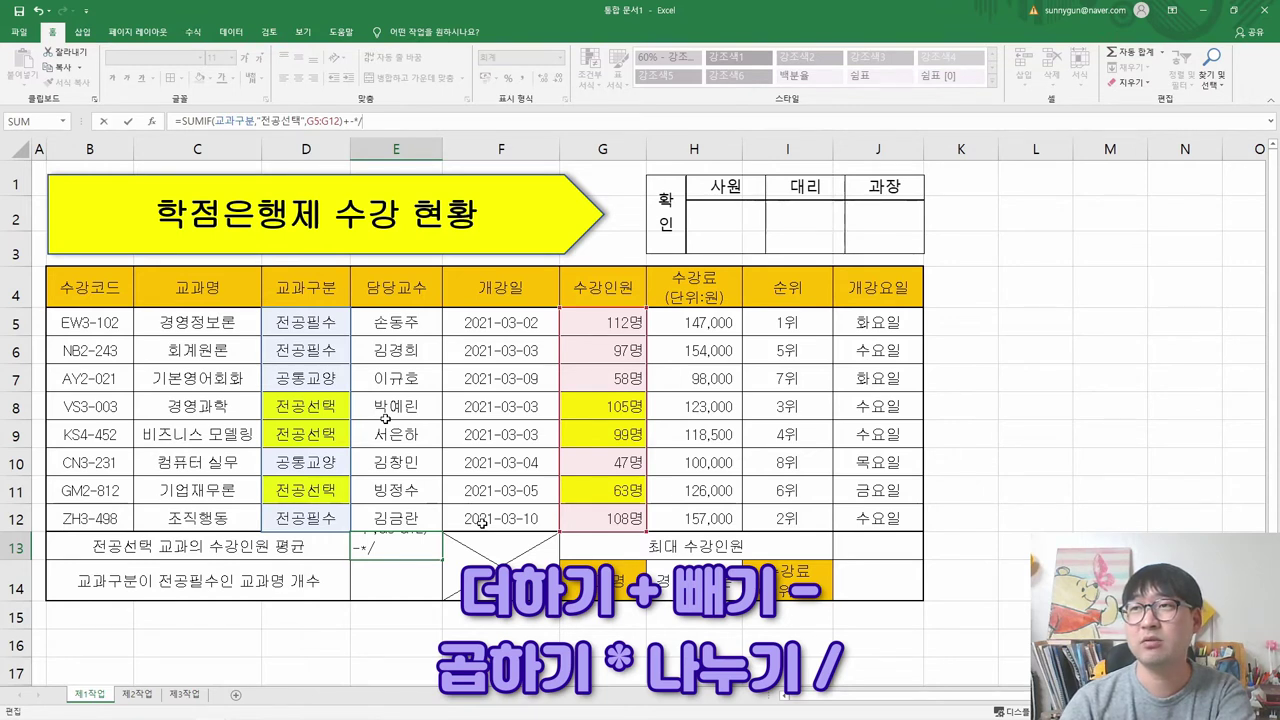
{"action": "key", "text": "BackSpace"}
{"action": "key", "text": "BackSpace"}
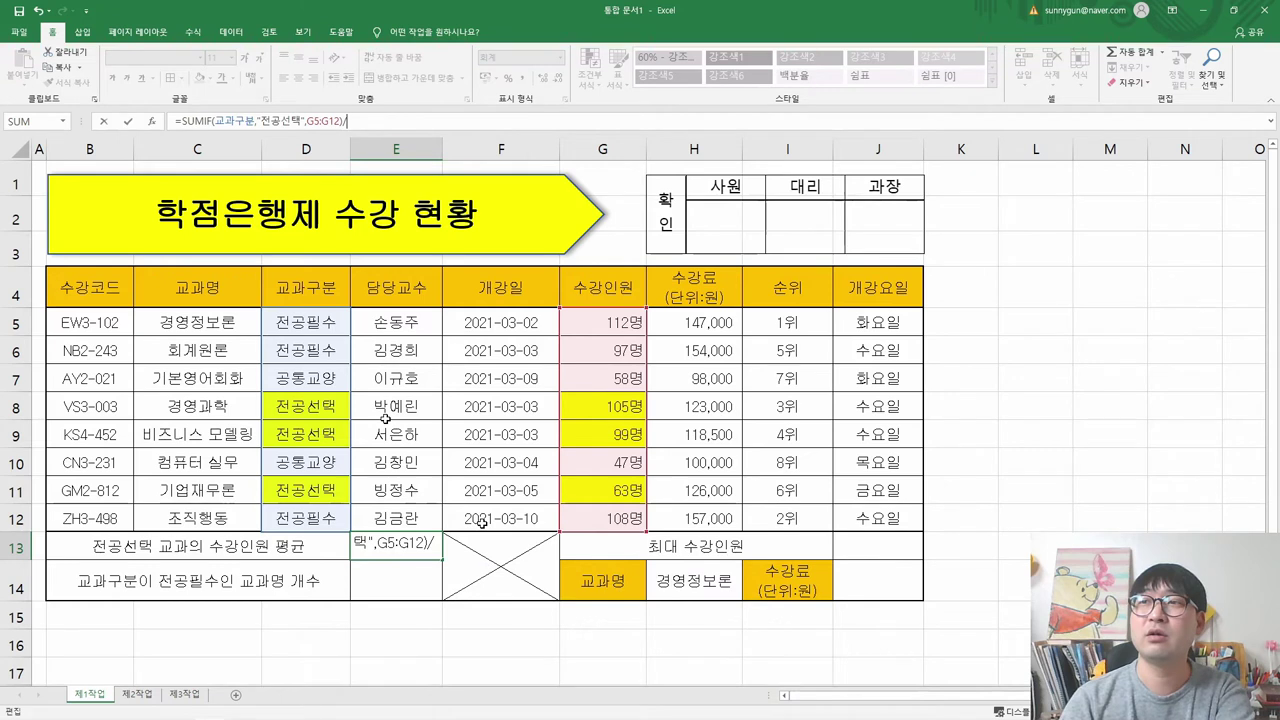
- Add the COUNTIF function as the divisor after the slash in the E13 formula
{"action": "type", "text": "ㅊ"}
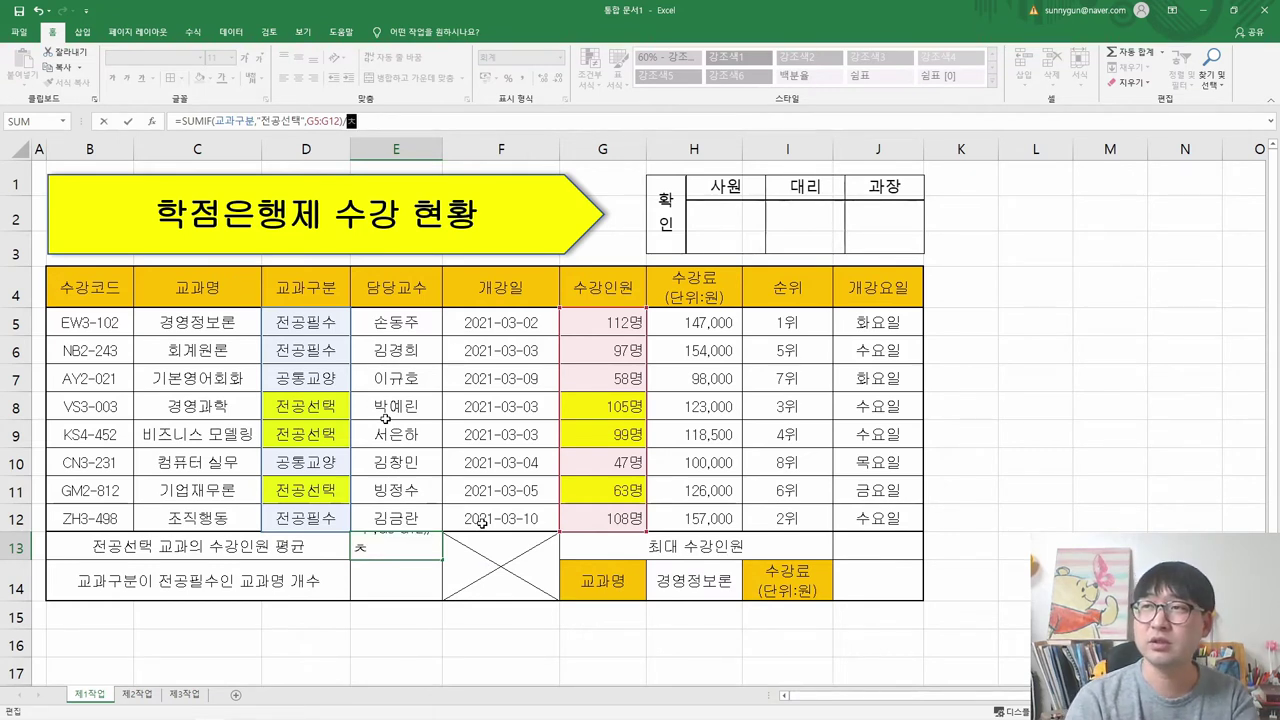
{"action": "key", "text": "BackSpace"}
{"action": "key", "text": "Hangul"}
{"action": "type", "text": "coun"}
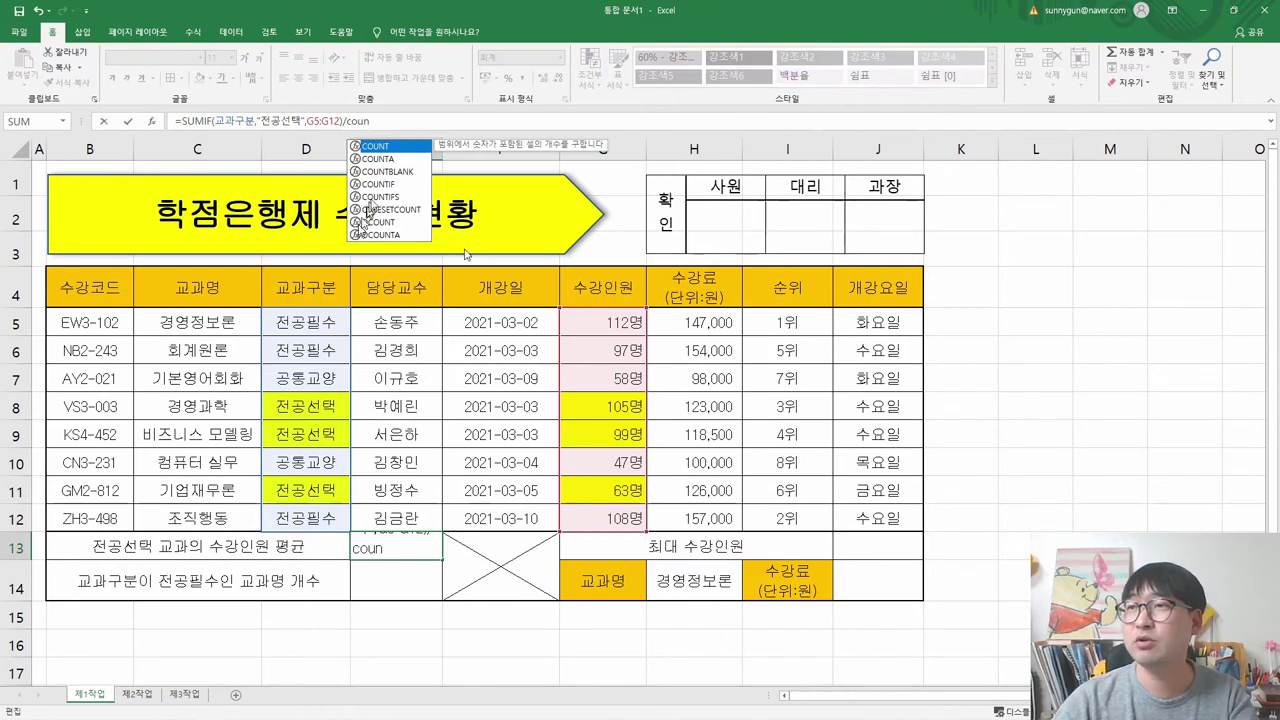
{"action": "left_click", "coordinate": [378, 185]}
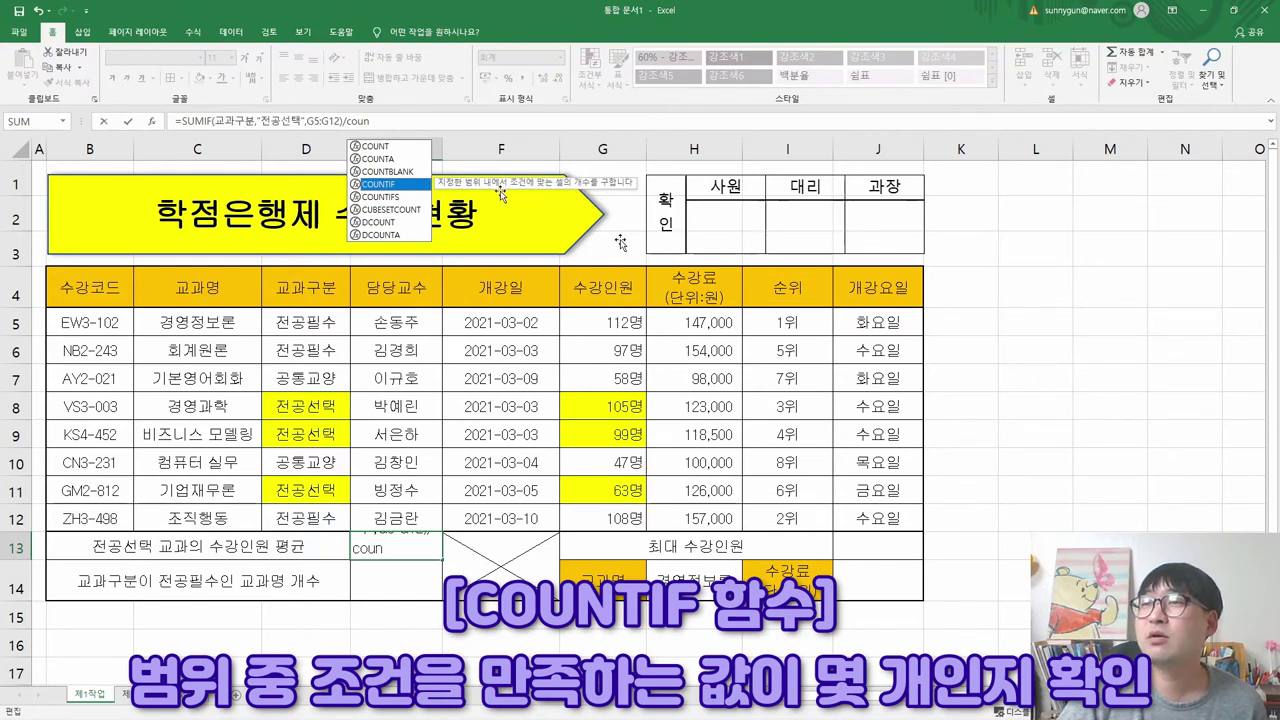
{"action": "double_click", "coordinate": [379, 185]}
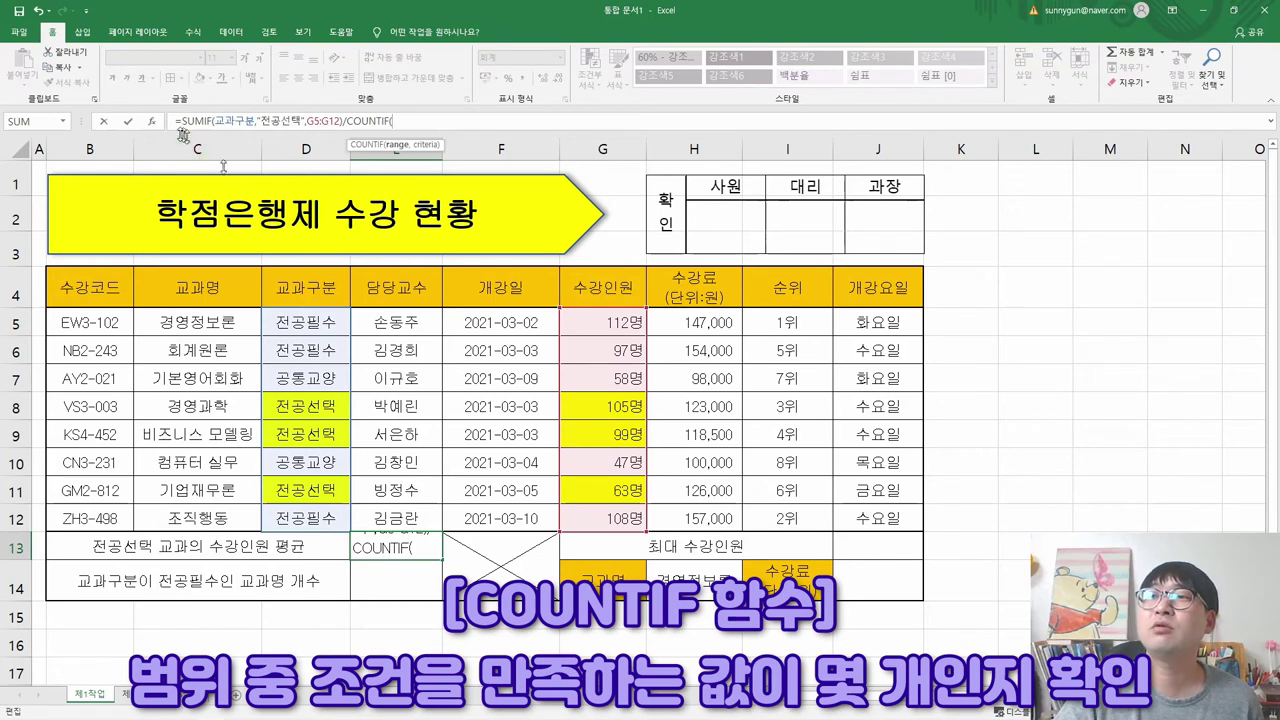
- Open the COUNTIF function arguments and set the range to D5:D12 (교과구분), ready for the criteria entry
{"action": "left_click", "coordinate": [153, 122]}
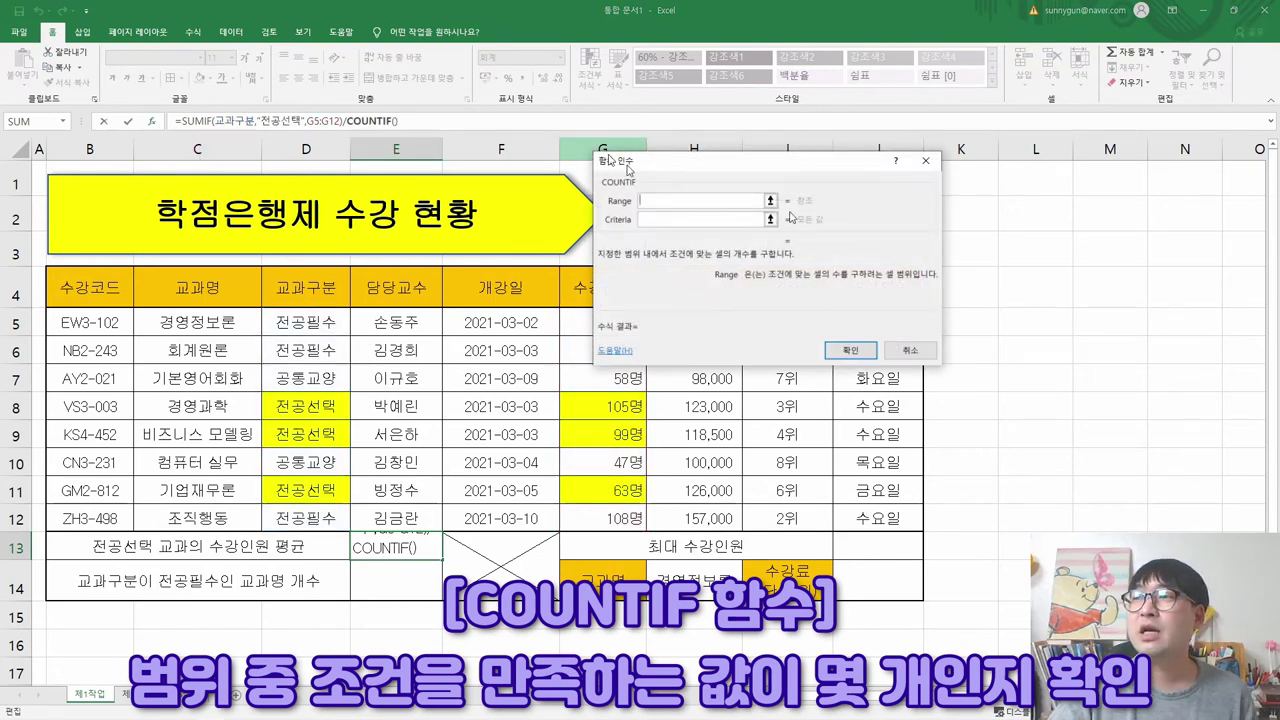
{"action": "left_click_drag", "start_coordinate": [663, 172], "coordinate": [431, 191]}
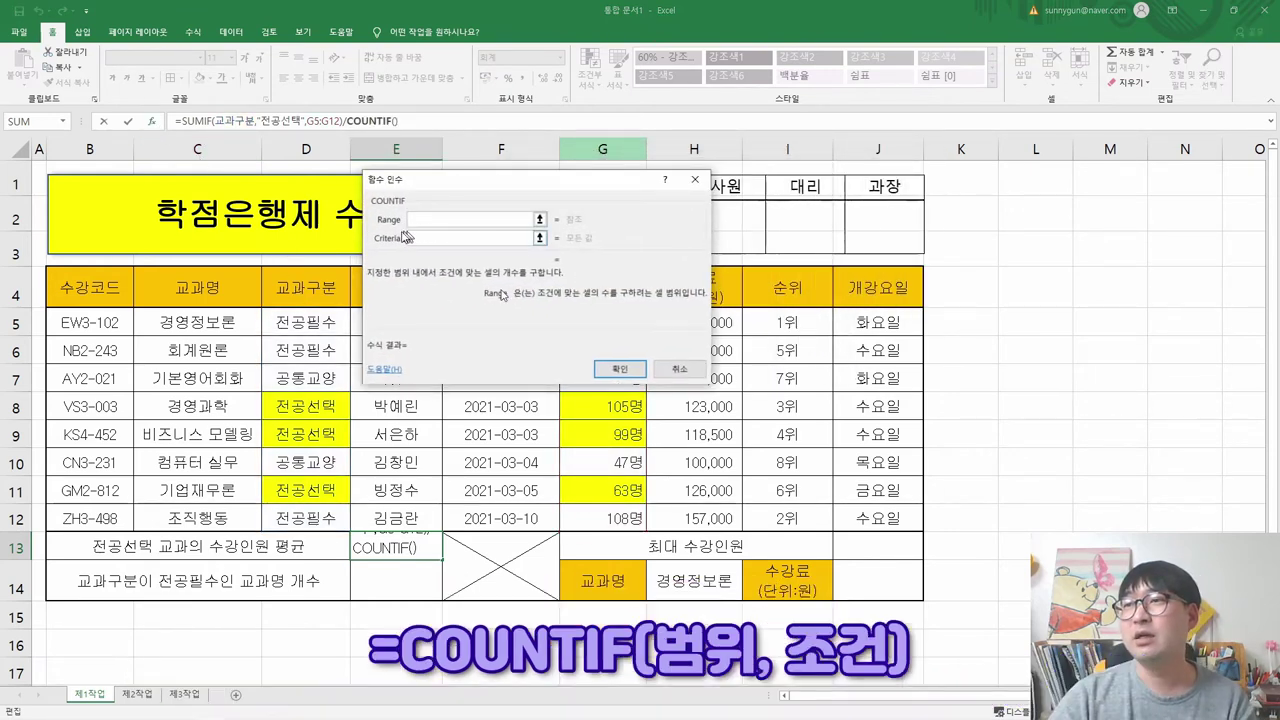
{"action": "left_click_drag", "start_coordinate": [495, 187], "coordinate": [789, 194]}
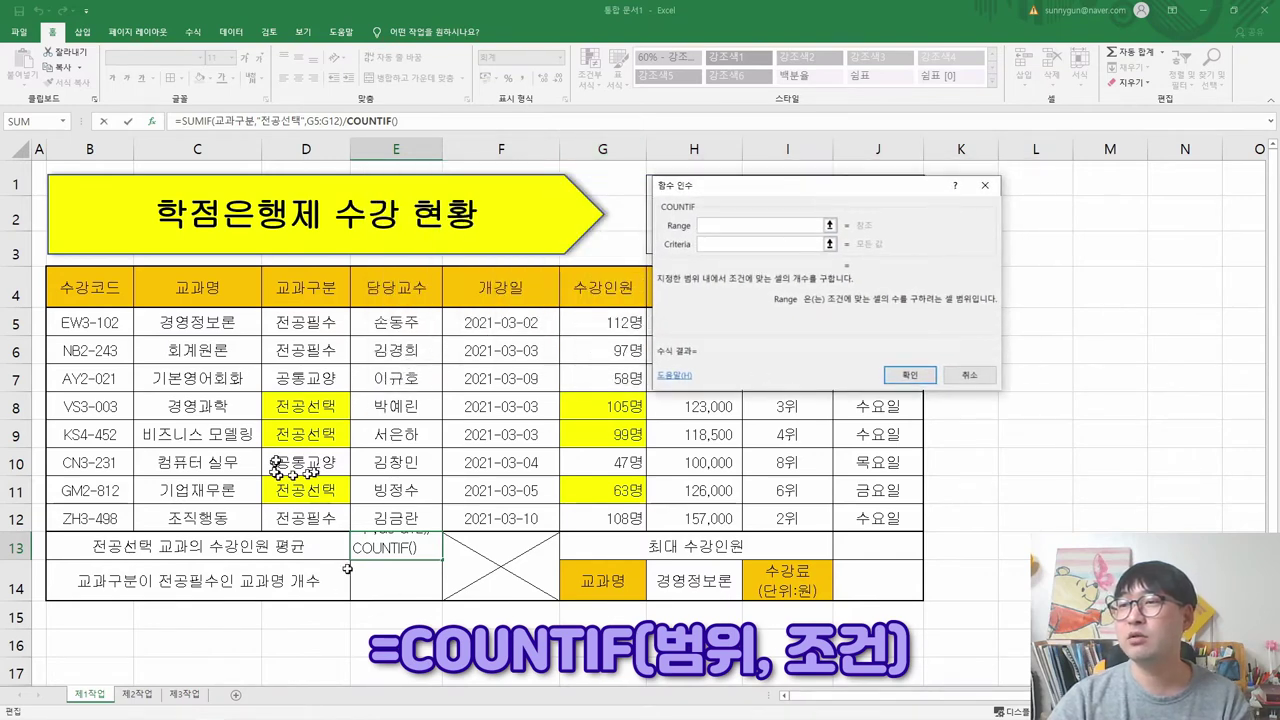
{"action": "left_click_drag", "start_coordinate": [316, 322], "coordinate": [315, 513]}
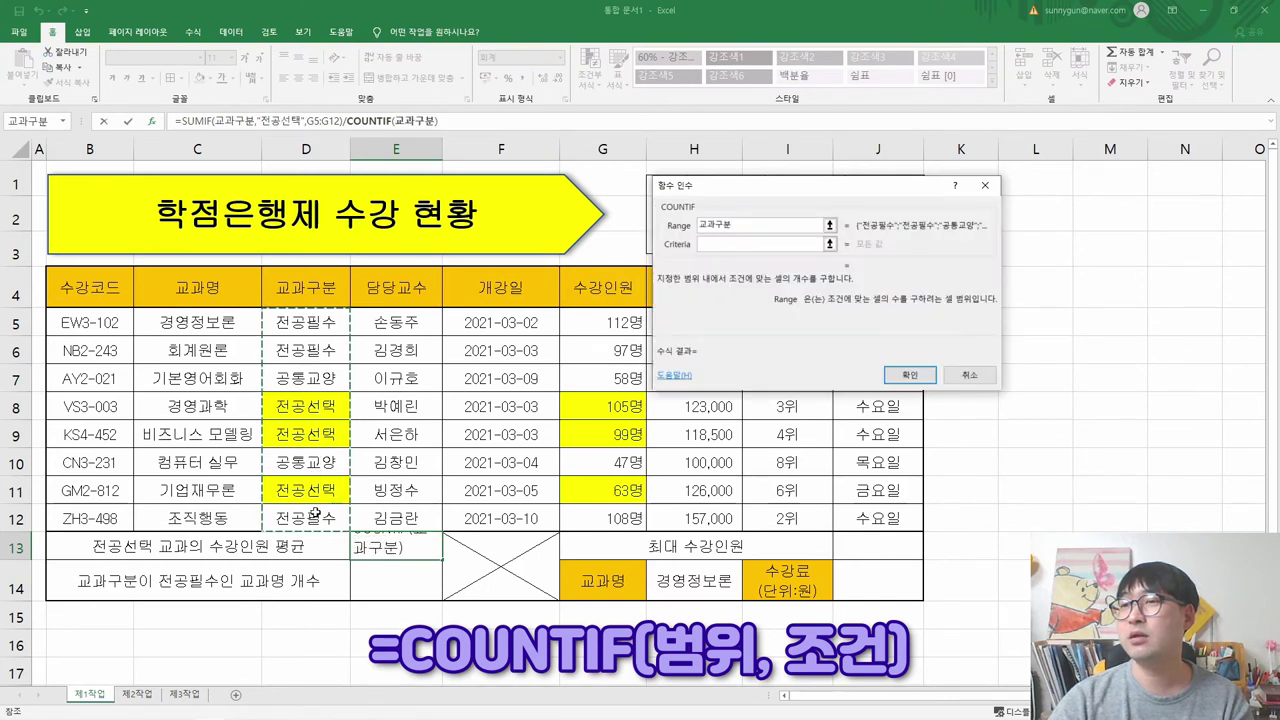
{"action": "left_click", "coordinate": [733, 229]}
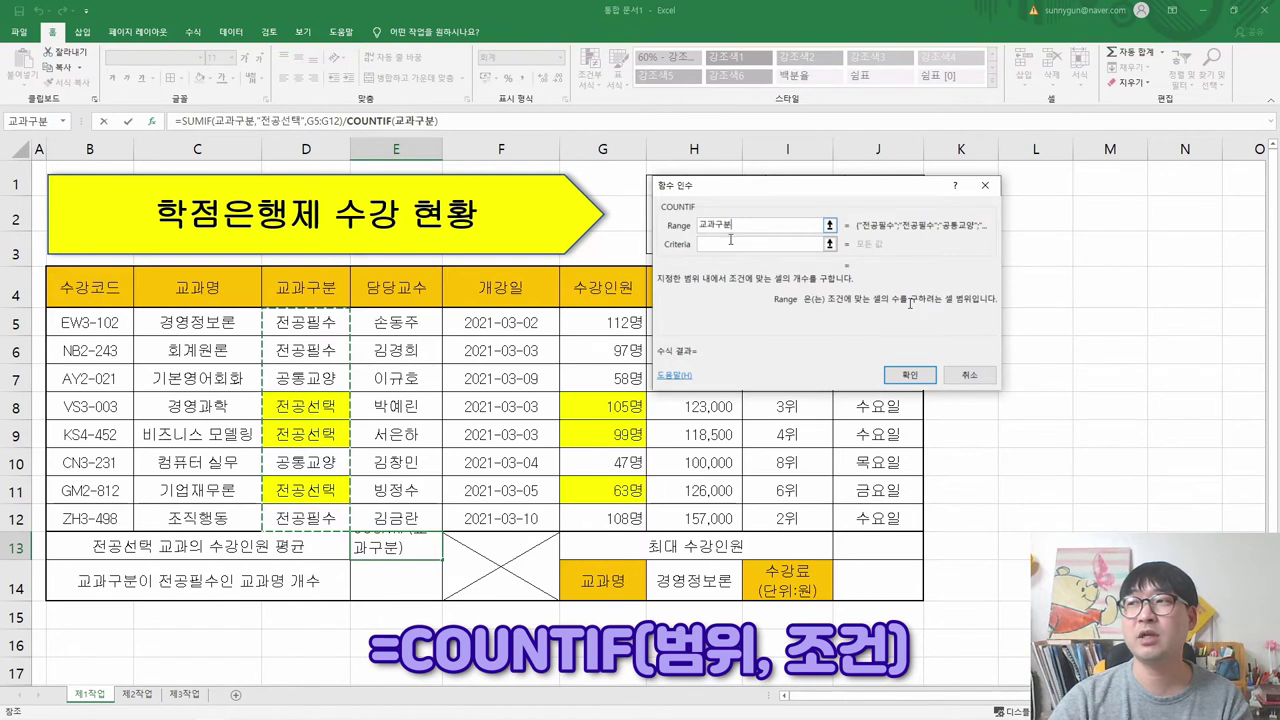
{"action": "left_click", "coordinate": [713, 243]}
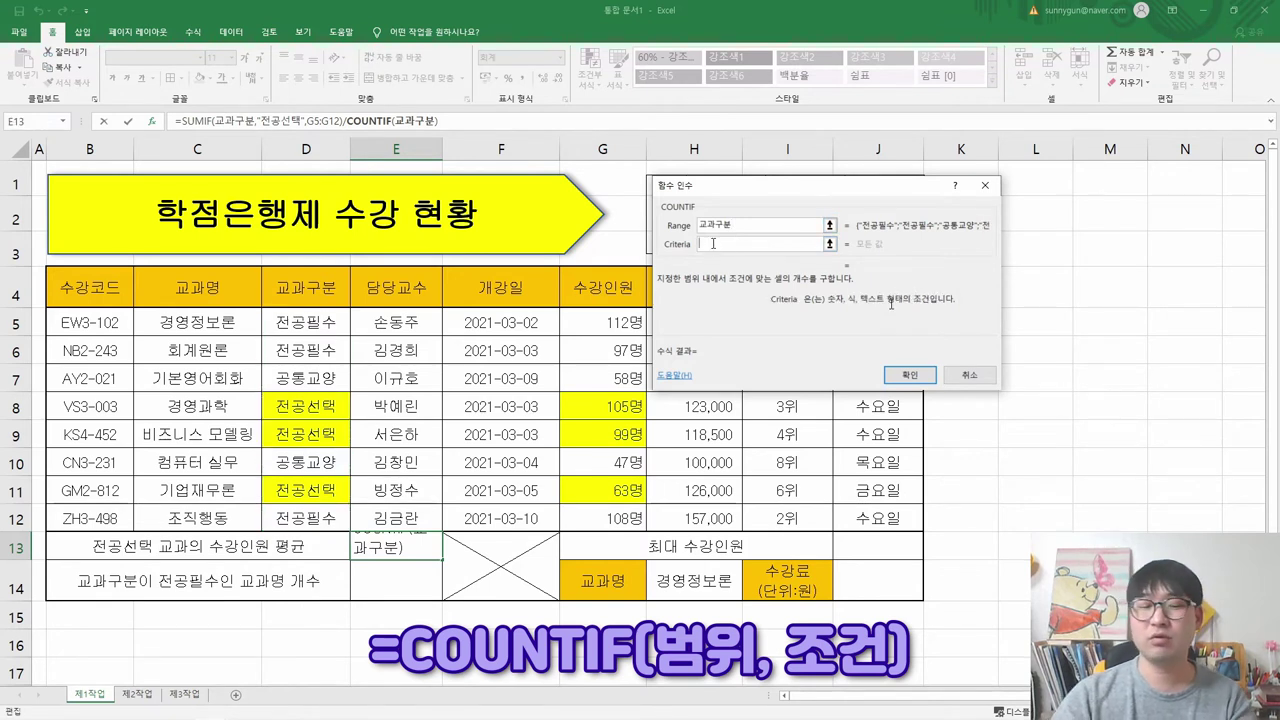
- Complete the COUNTIF part of E13's average formula with the criteria "전공선택" for the 교과구분 range
{"action": "type", "text": "전공선택"}
{"action": "left_click", "coordinate": [752, 225]}
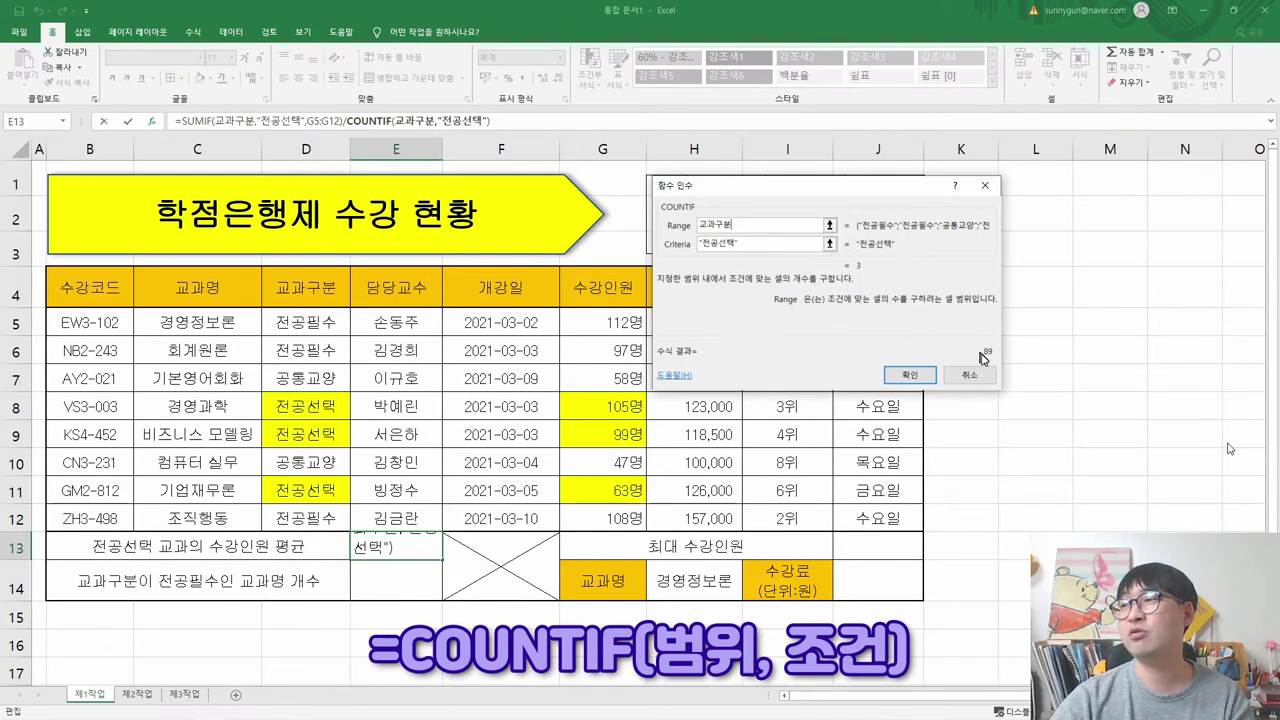
{"action": "left_click", "coordinate": [909, 375]}
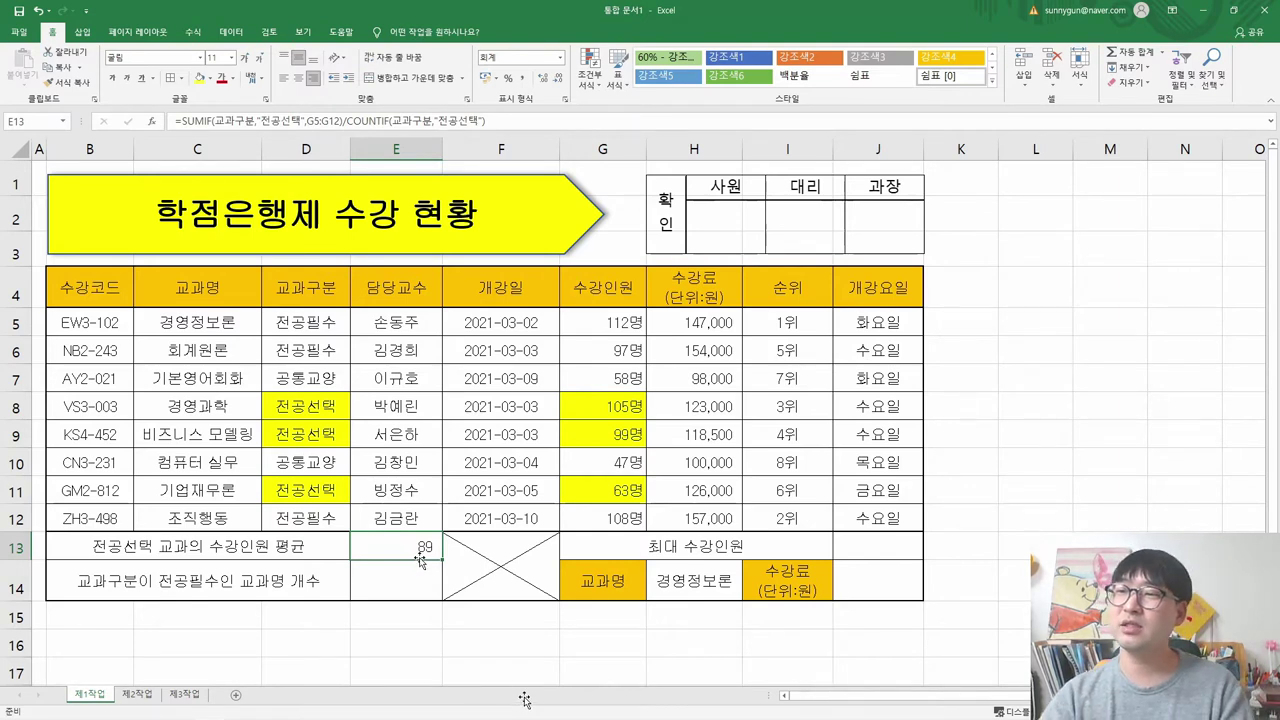
- Switch to GE02-06C.pdf in Adobe Acrobat Reader and strike through item (3) on the 전공선택 교과의 수강인원 평균
{"action": "key", "text": "alt+Tab"}
{"action": "left_click_drag", "start_coordinate": [133, 336], "coordinate": [1135, 337]}
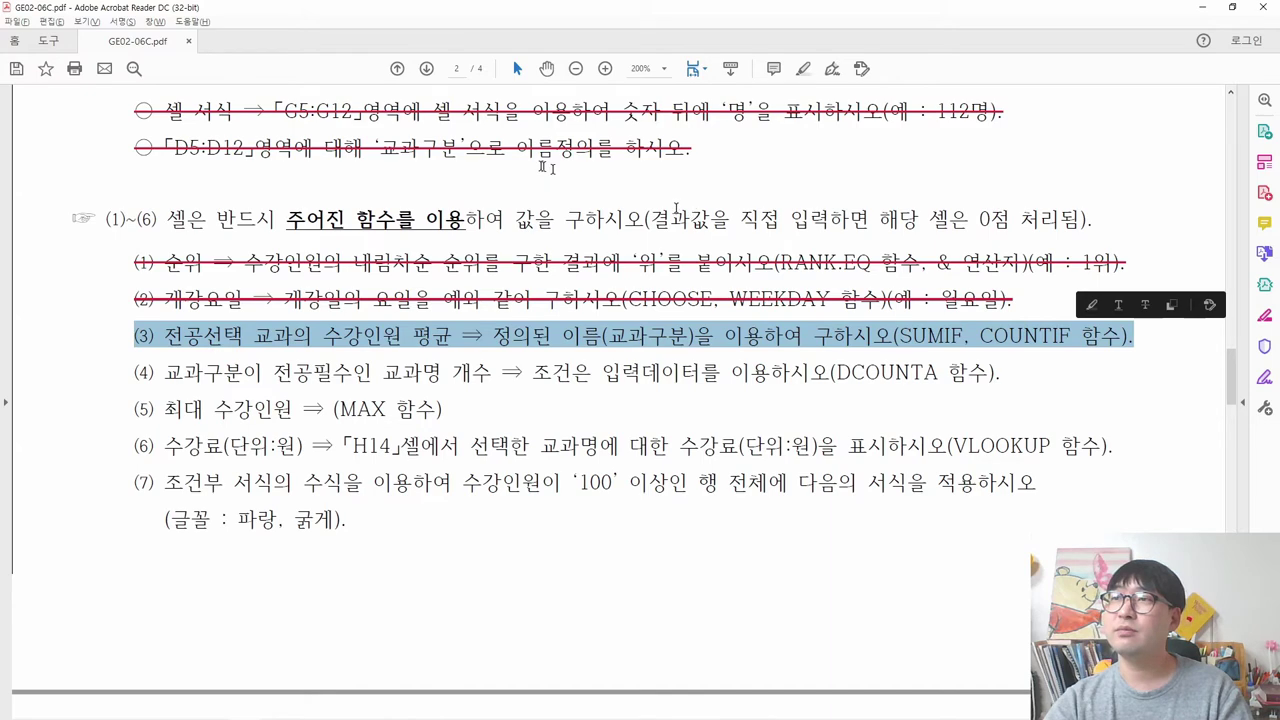
{"action": "left_click", "coordinate": [1145, 304]}
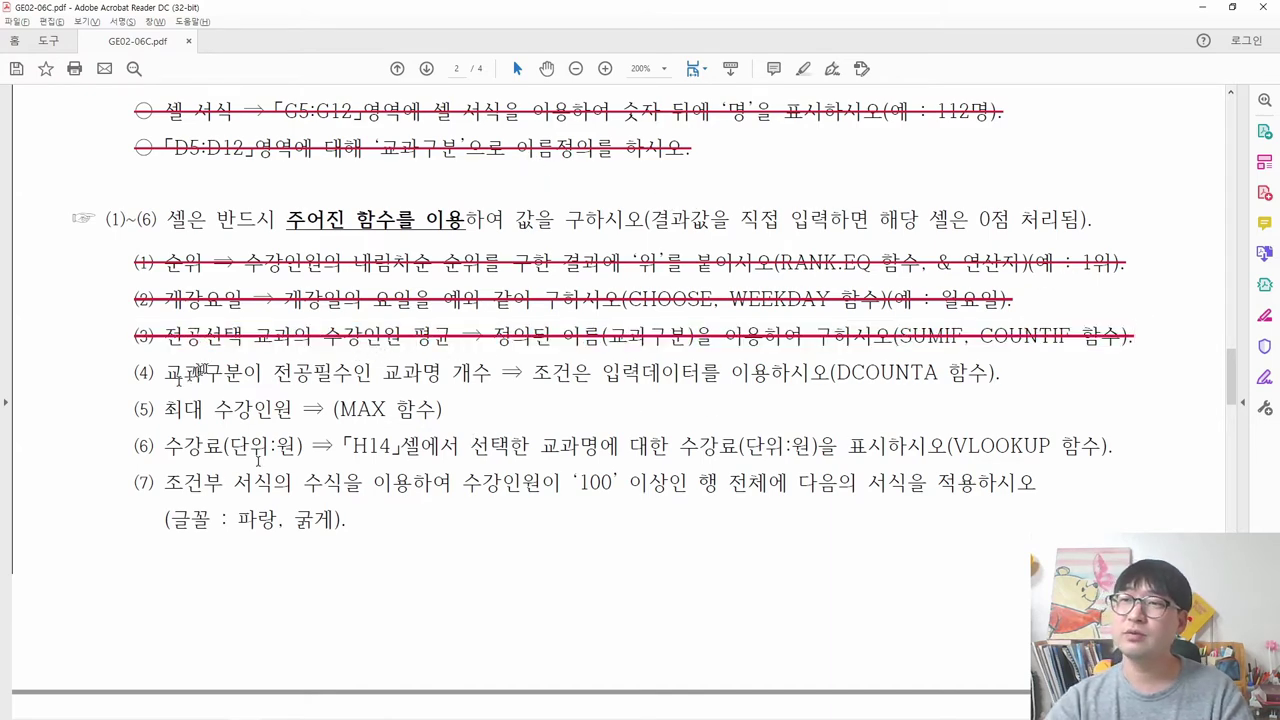
- Switch back to the Excel workbook and remove the yellow fill from the range D8:G11
{"action": "key", "text": "alt+Tab"}
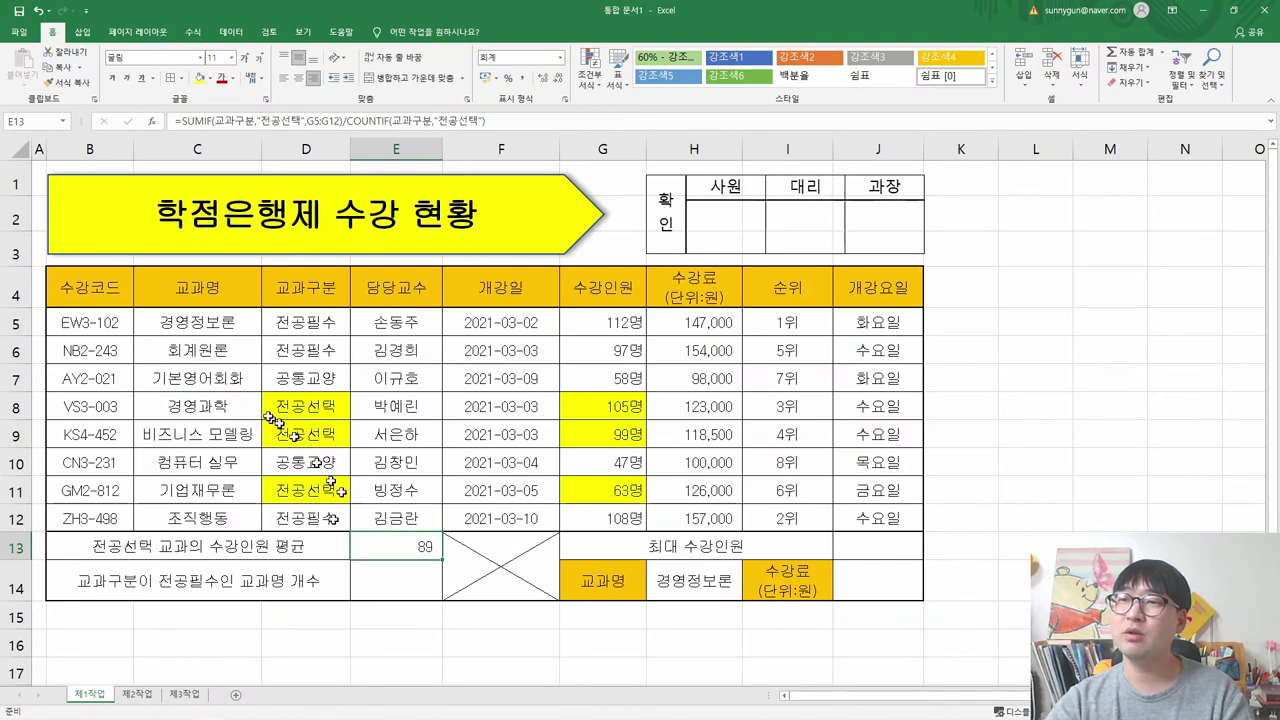
{"action": "left_click_drag", "start_coordinate": [280, 410], "coordinate": [625, 490]}
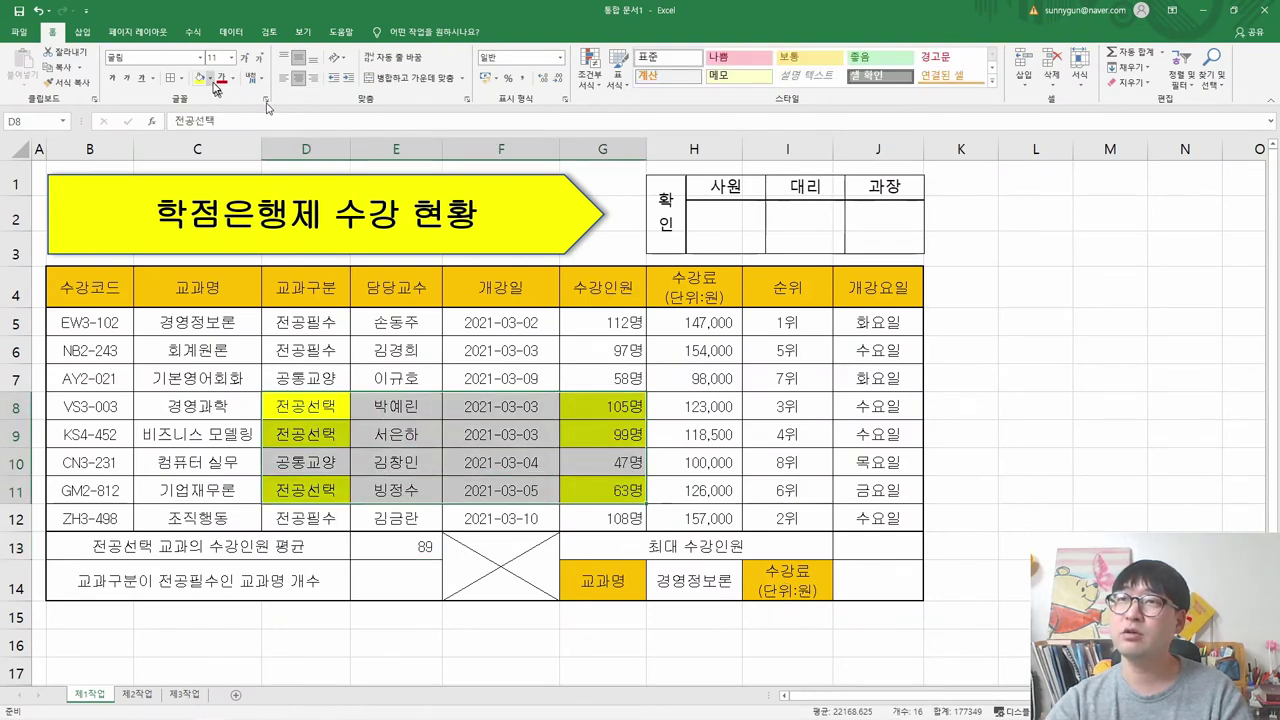
{"action": "left_click", "coordinate": [210, 78]}
{"action": "left_click", "coordinate": [232, 182]}
{"action": "left_click", "coordinate": [232, 195]}
{"action": "left_click", "coordinate": [501, 462]}
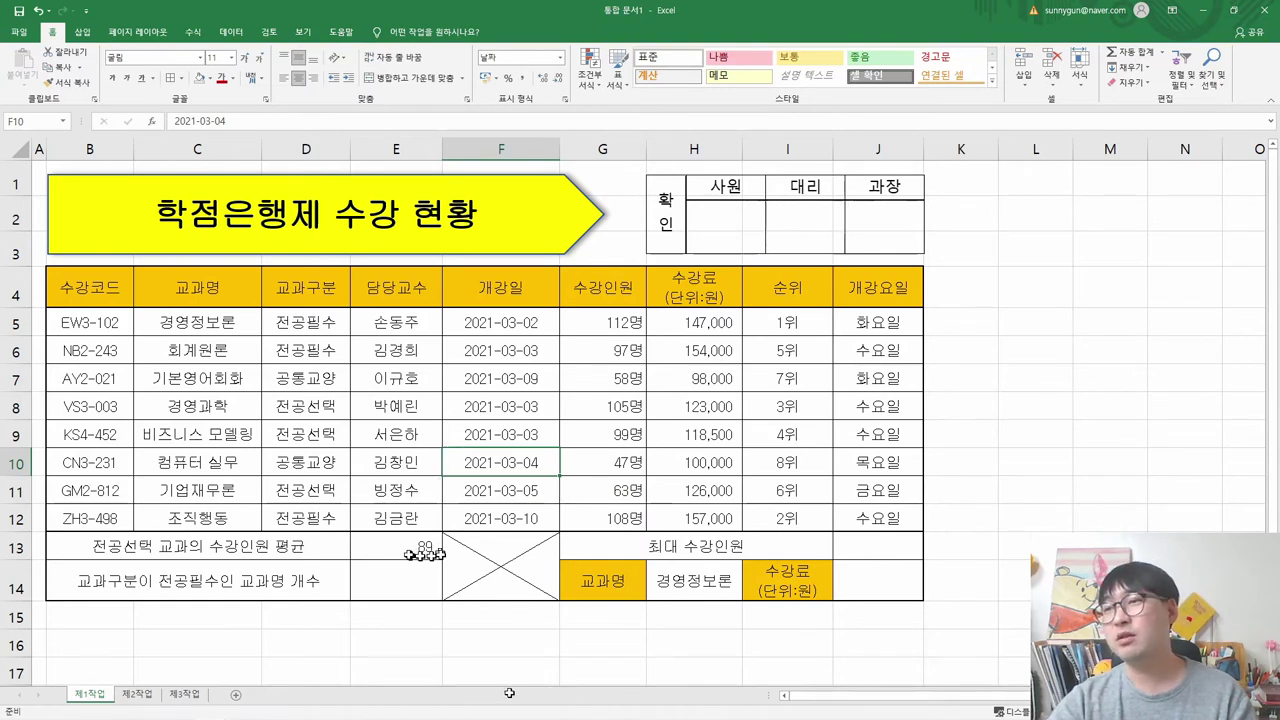
{"action": "left_click", "coordinate": [393, 465]}
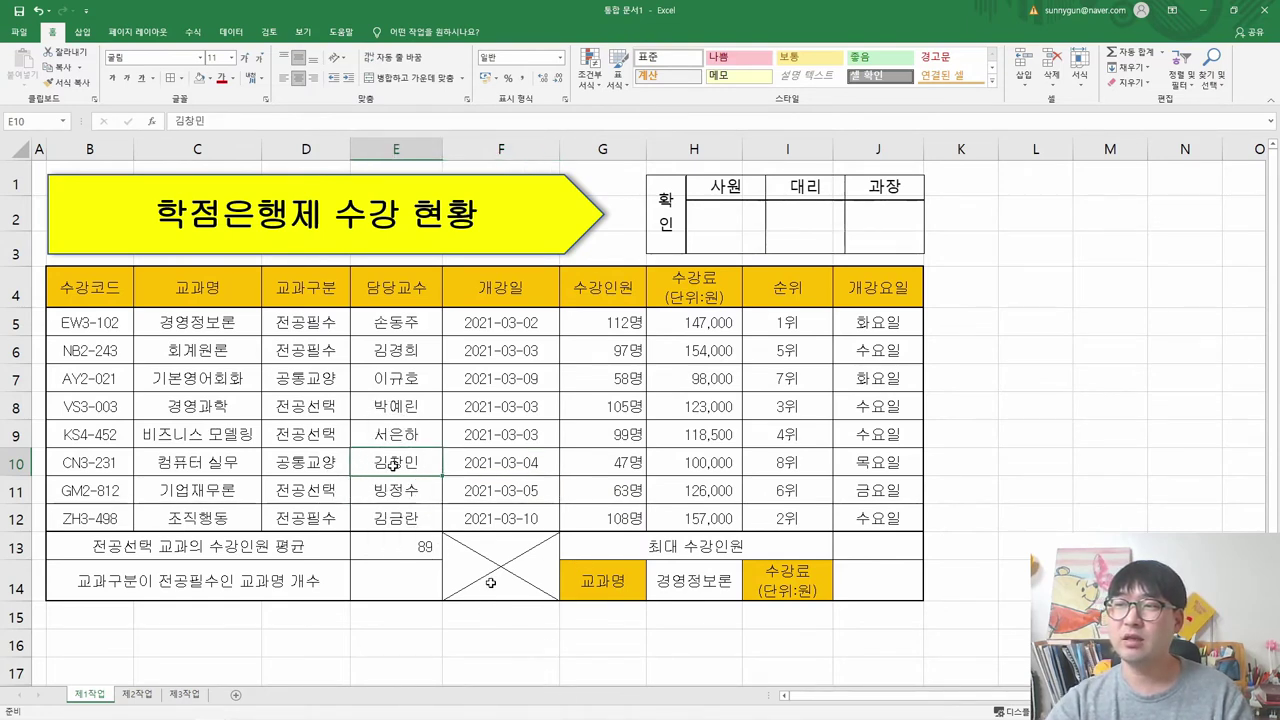
- Check the number format of the function result cells in E13:E14 and J13:J14
{"action": "left_click", "coordinate": [396, 546]}
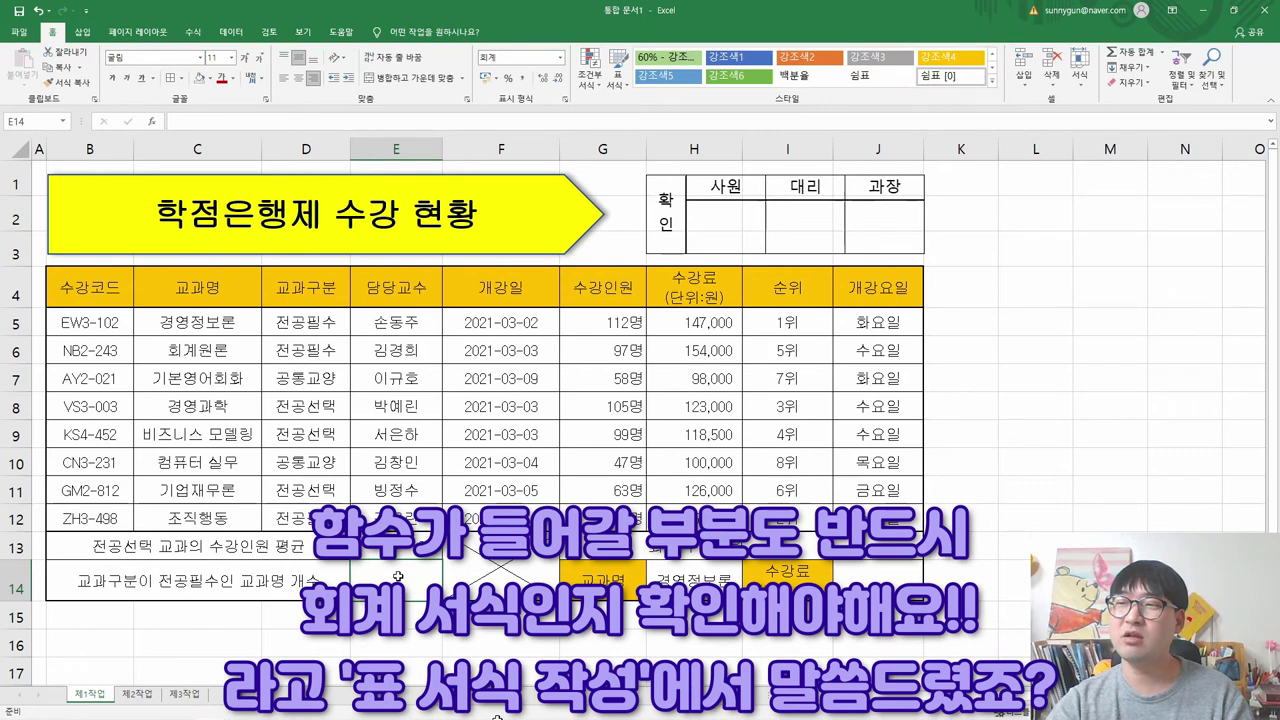
{"action": "left_click_drag", "start_coordinate": [877, 546], "coordinate": [877, 575]}
{"action": "left_click", "coordinate": [412, 568]}
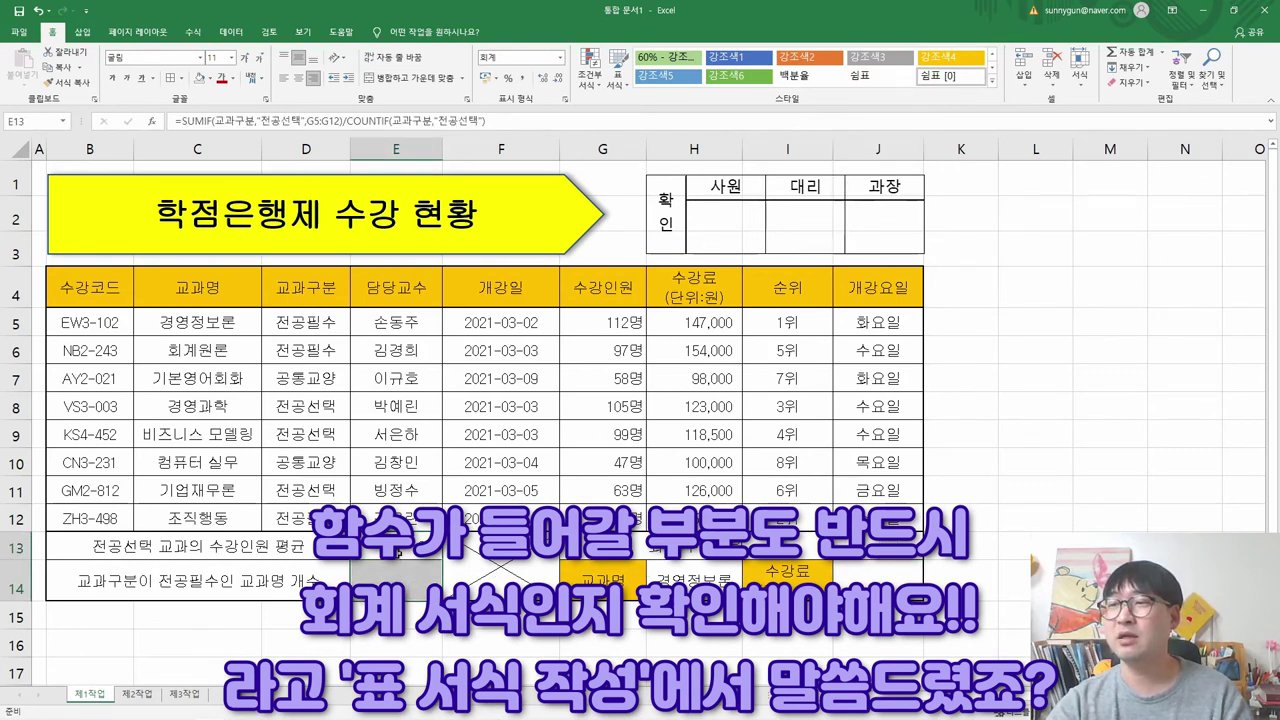
- Try the 일반 (General) number format on cell E13 and restore its 회계 (Accounting) format
{"action": "left_click", "coordinate": [560, 57]}
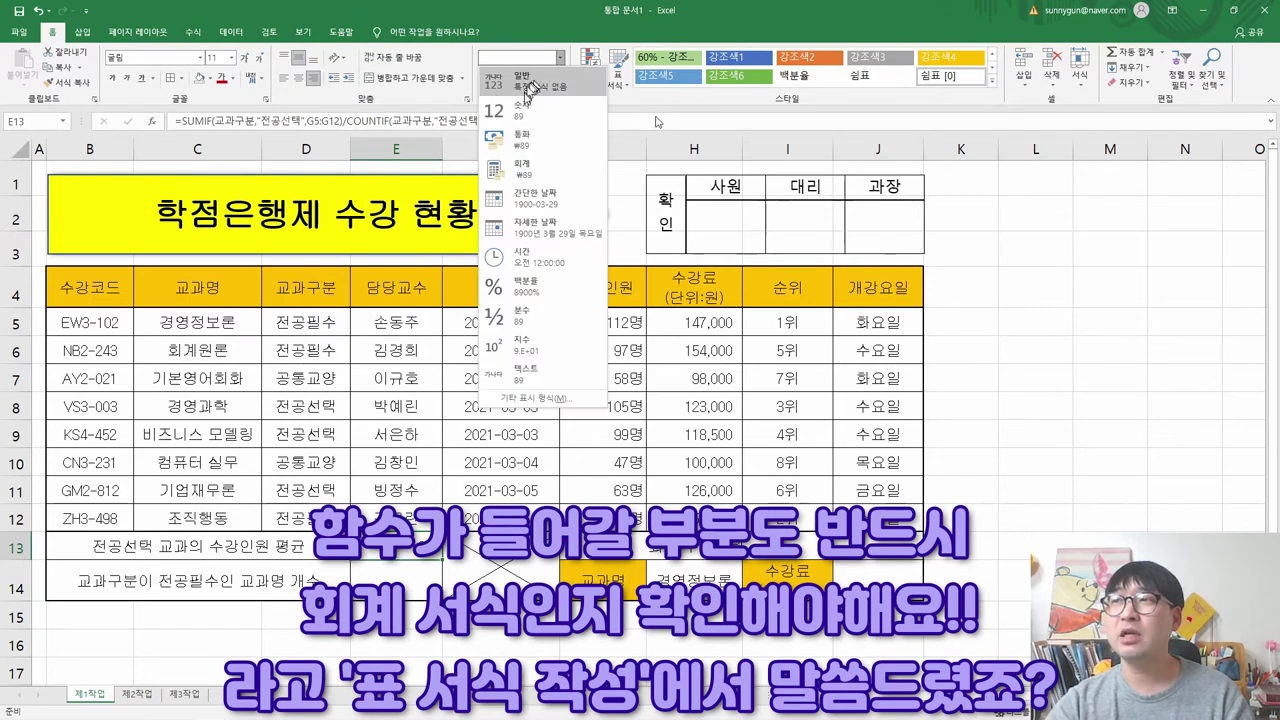
{"action": "left_click", "coordinate": [528, 88]}
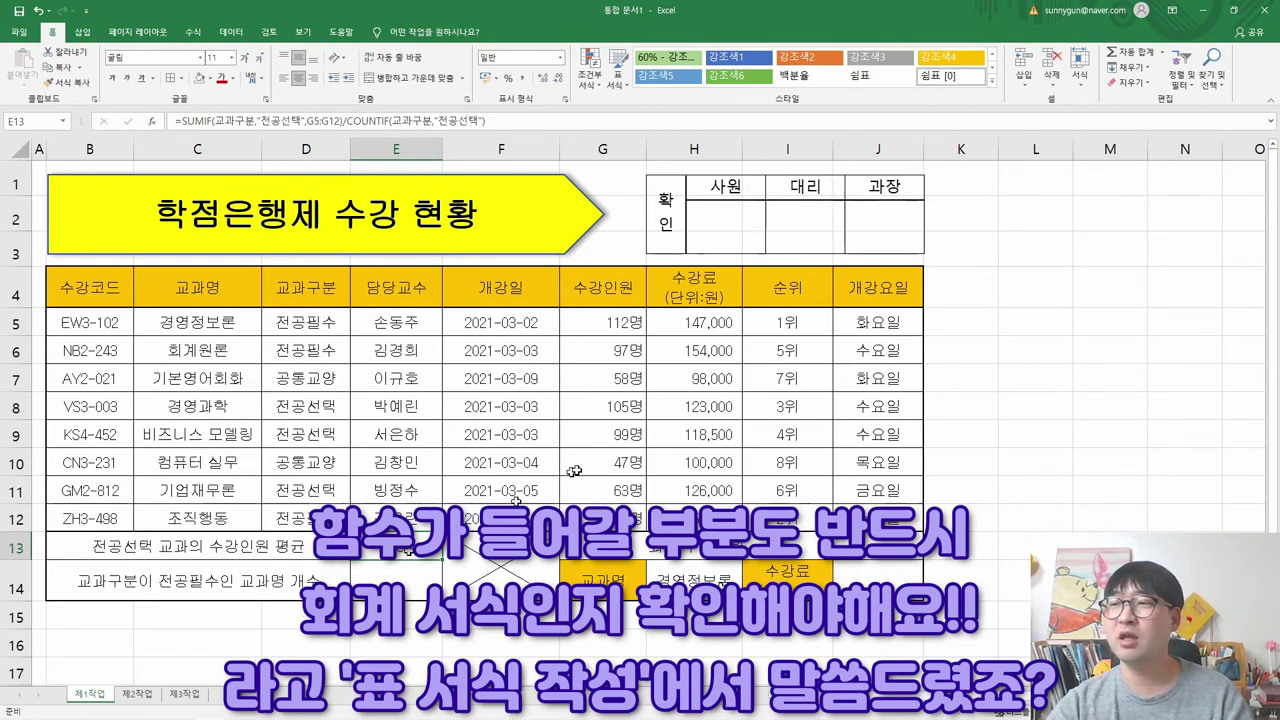
{"action": "left_click_drag", "start_coordinate": [600, 378], "coordinate": [716, 488]}
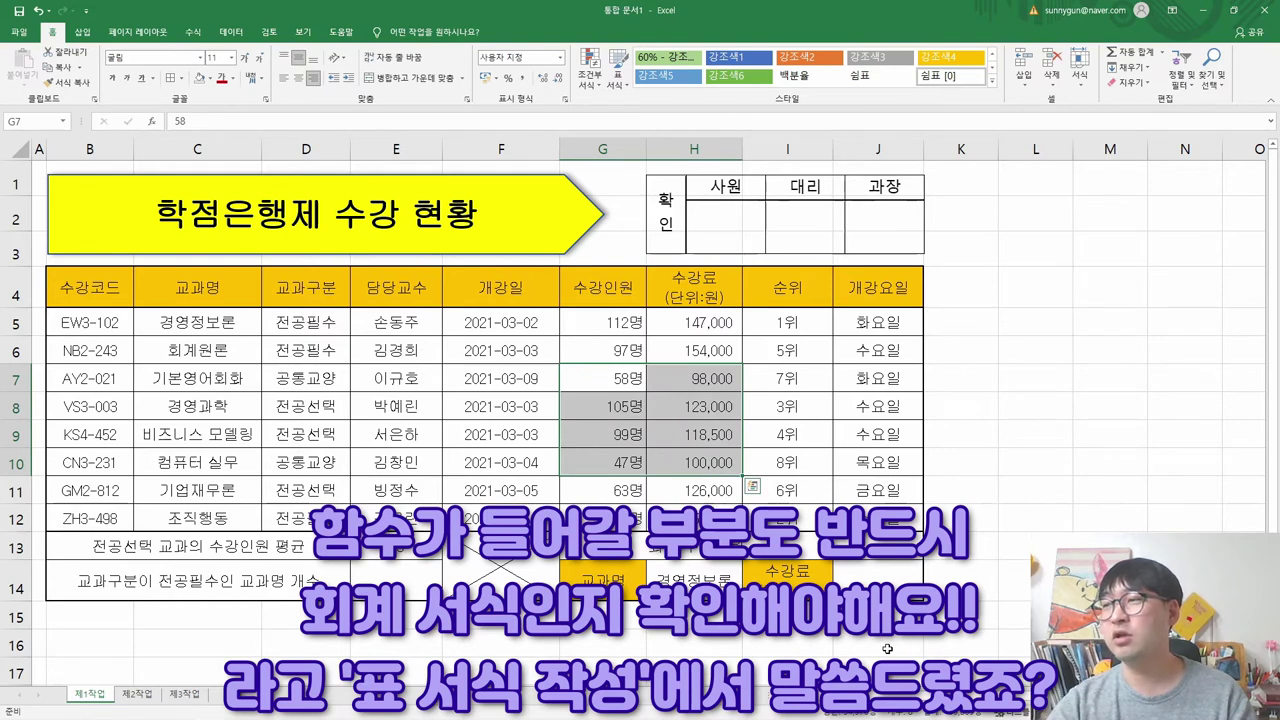
{"action": "left_click", "coordinate": [433, 568]}
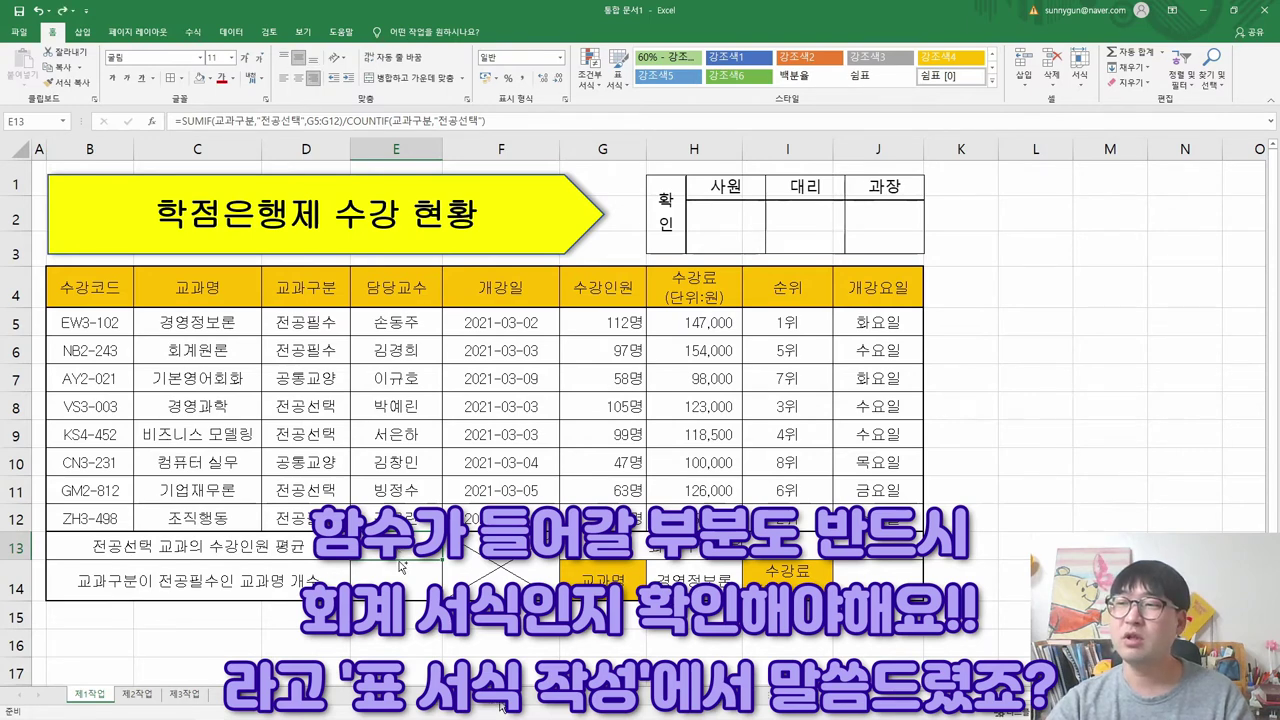
{"action": "left_click", "coordinate": [317, 88]}
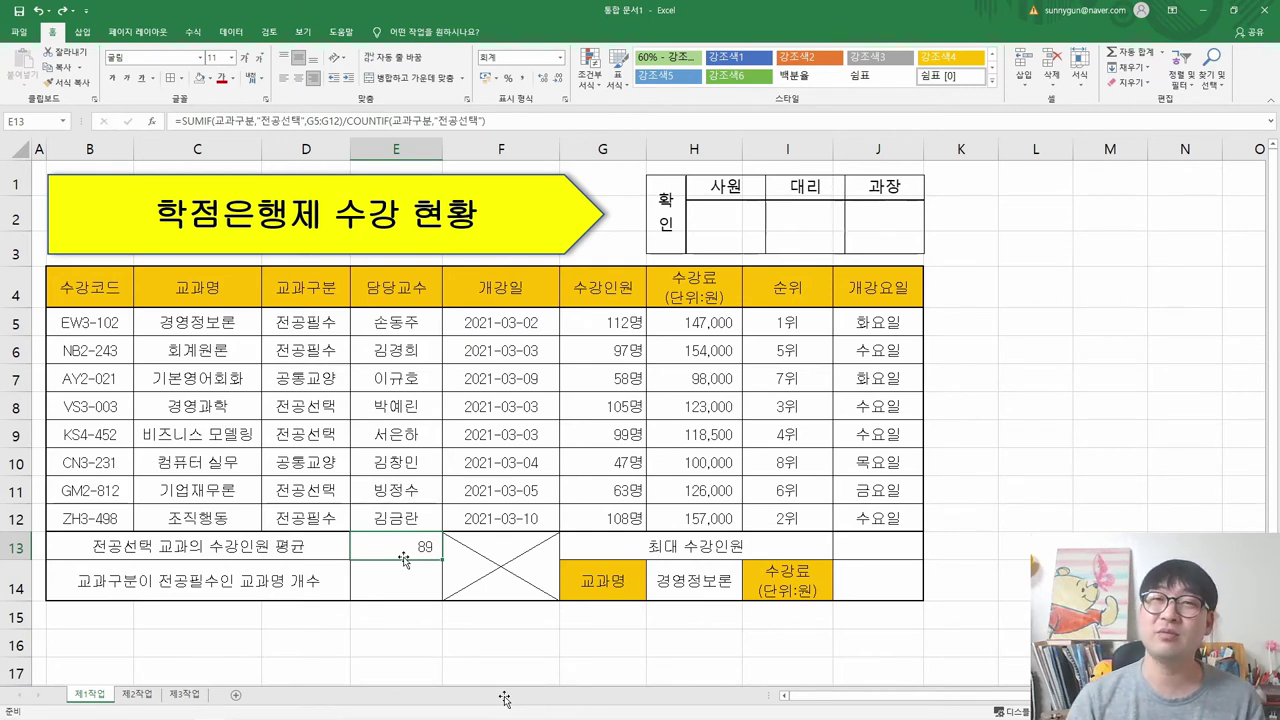
- Switch to the PDF in Acrobat Reader and examine item (4), its DCOUNTA function and the 전공필수 condition
{"action": "key", "text": "alt+Tab"}
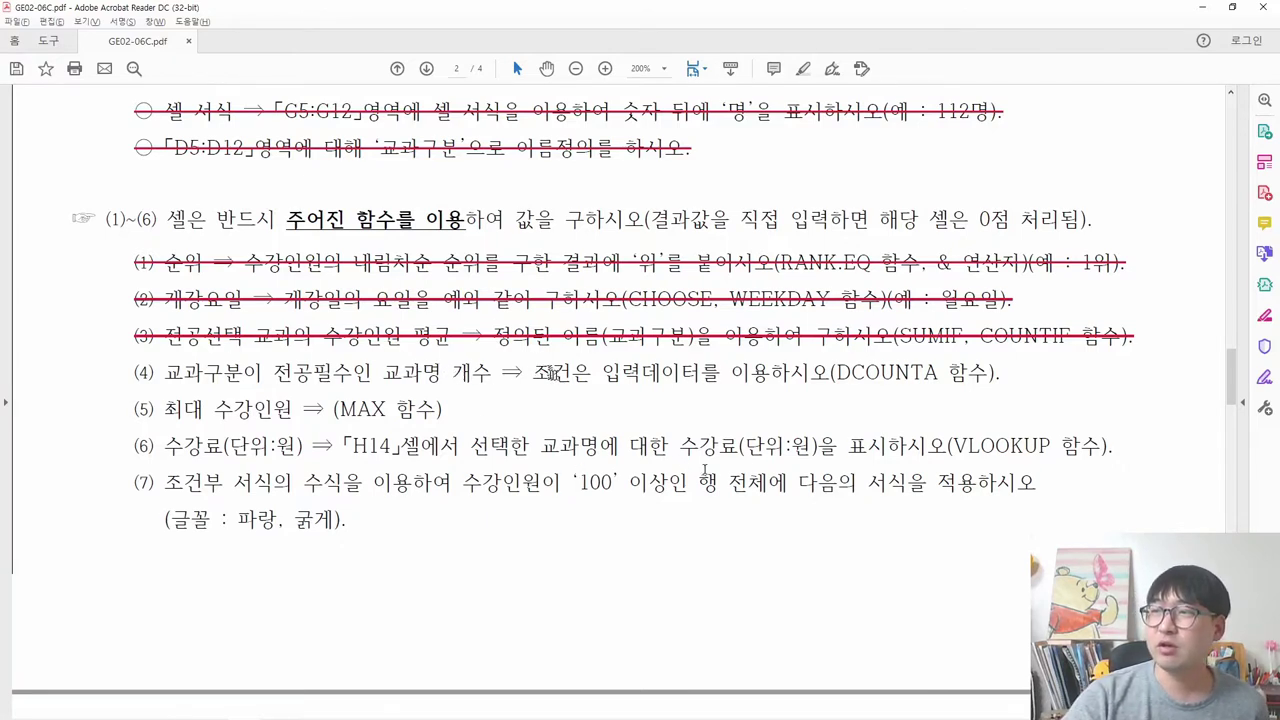
{"action": "left_click_drag", "start_coordinate": [830, 372], "coordinate": [940, 376]}
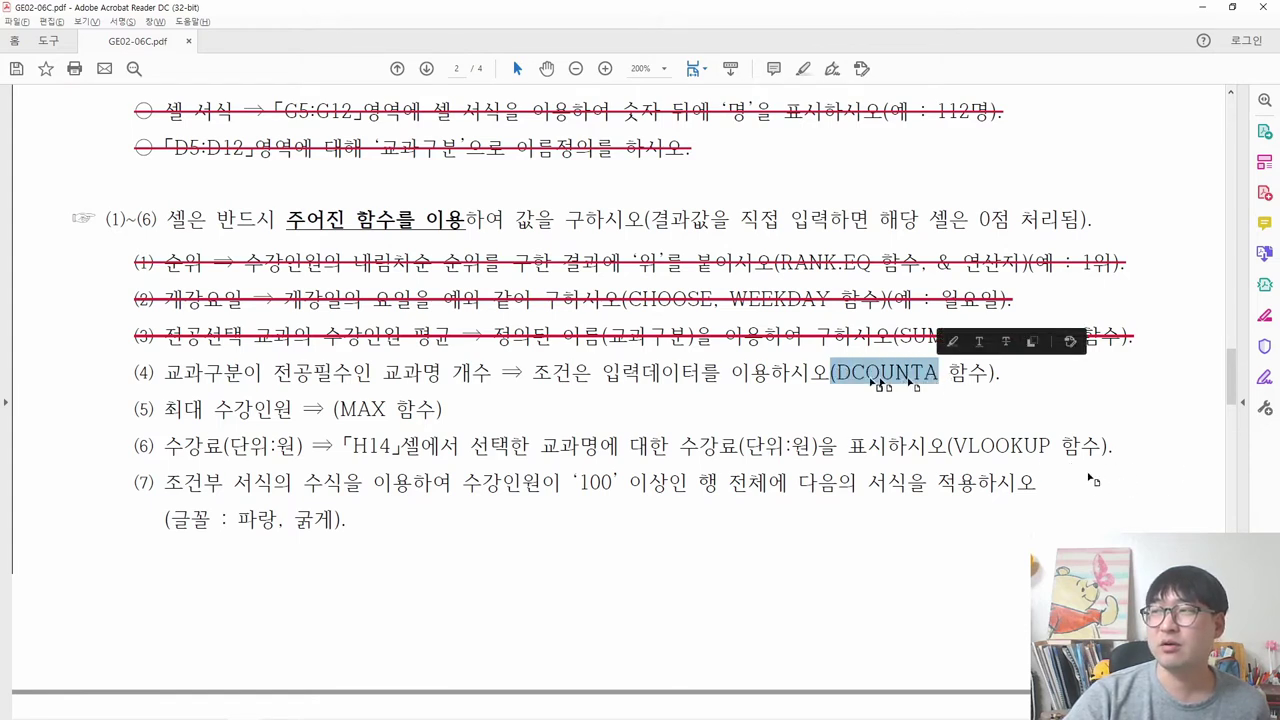
{"action": "left_click", "coordinate": [881, 384]}
{"action": "key", "text": "shift+Left"}
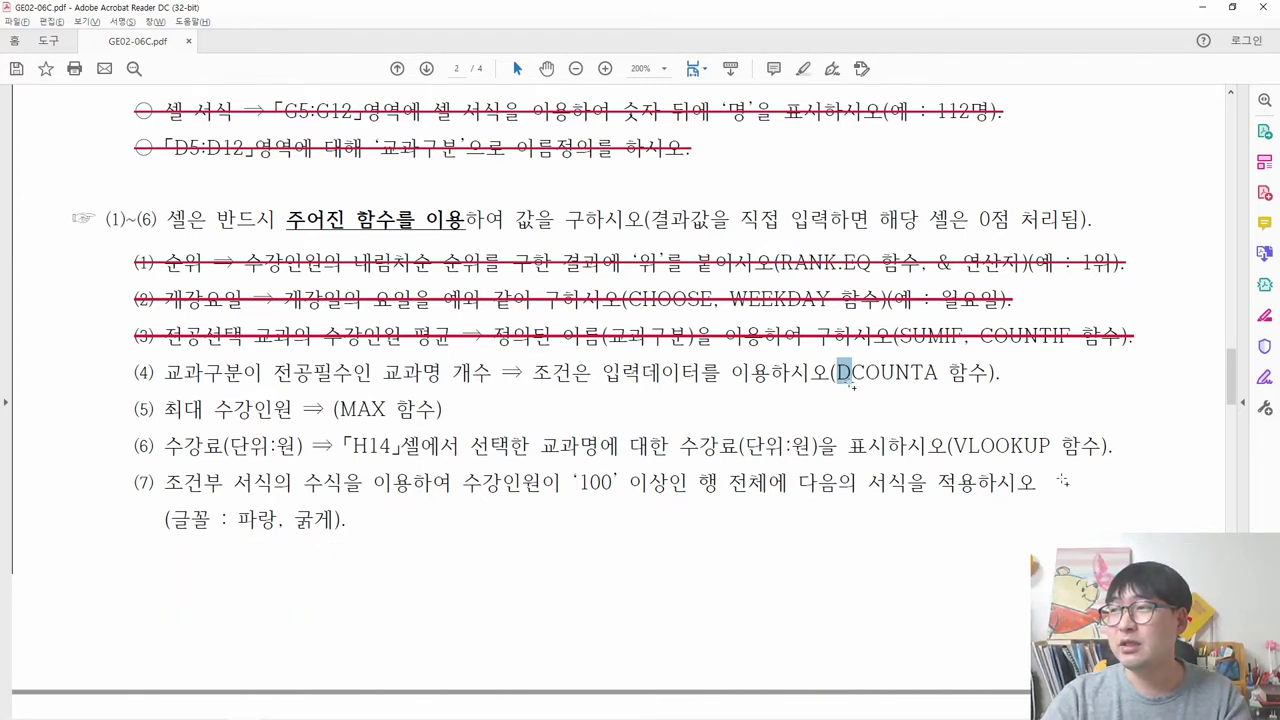
{"action": "left_click_drag", "start_coordinate": [165, 376], "coordinate": [371, 381]}
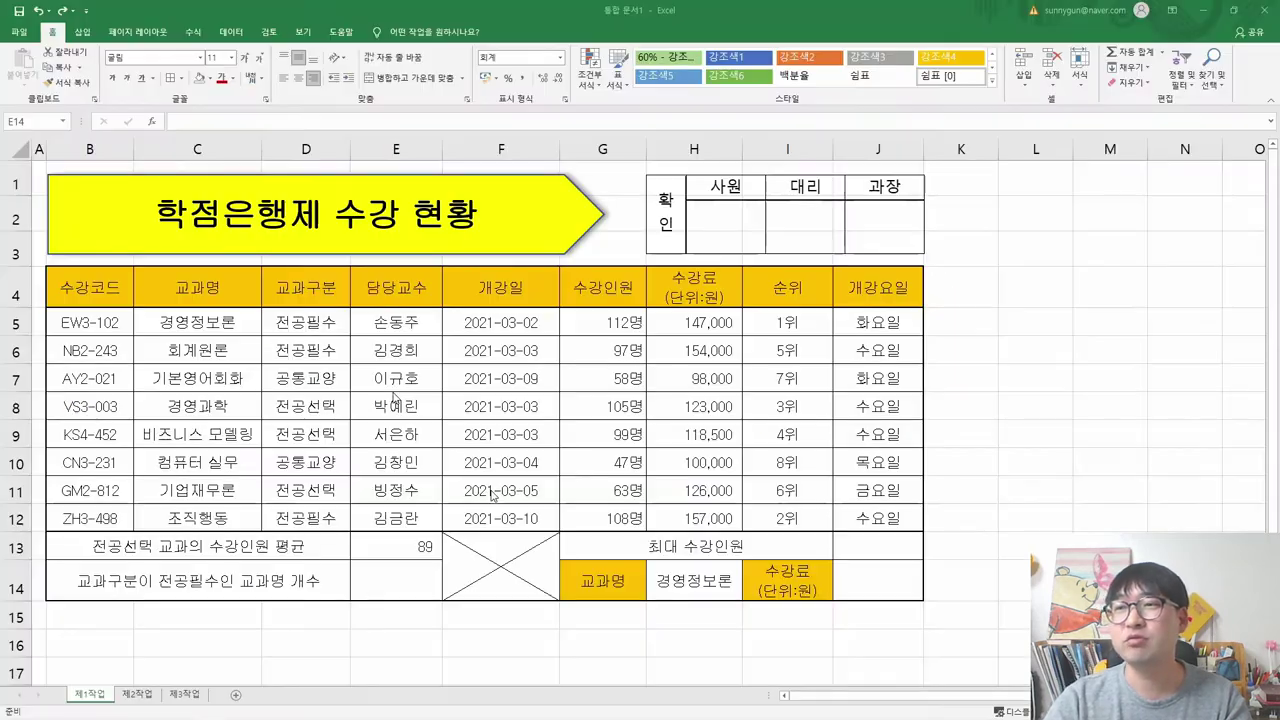
- In the Excel sheet, fill the 전공필수 cells D5, D6 and D12 of the 교과구분 column with yellow
{"action": "left_click", "coordinate": [313, 302]}
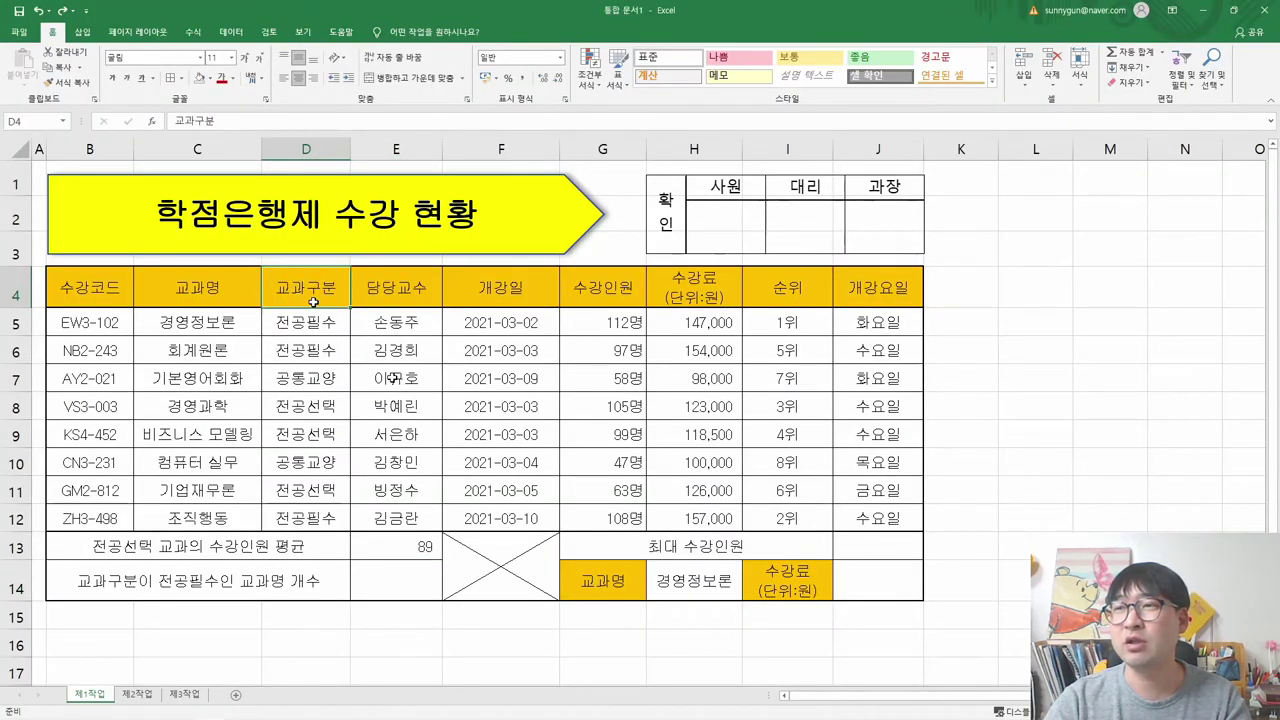
{"action": "left_click", "coordinate": [310, 323]}
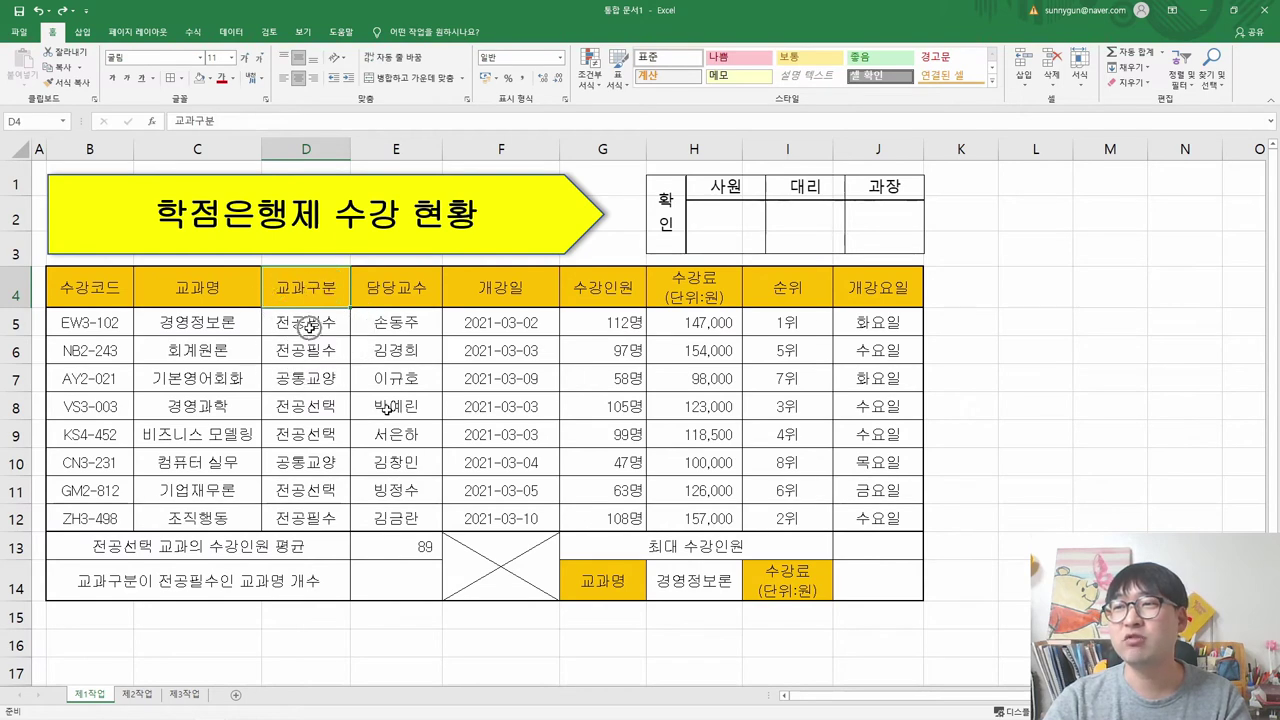
{"action": "left_click", "coordinate": [209, 78]}
{"action": "left_click", "coordinate": [246, 190]}
{"action": "left_click", "coordinate": [327, 352]}
{"action": "left_click", "coordinate": [199, 78]}
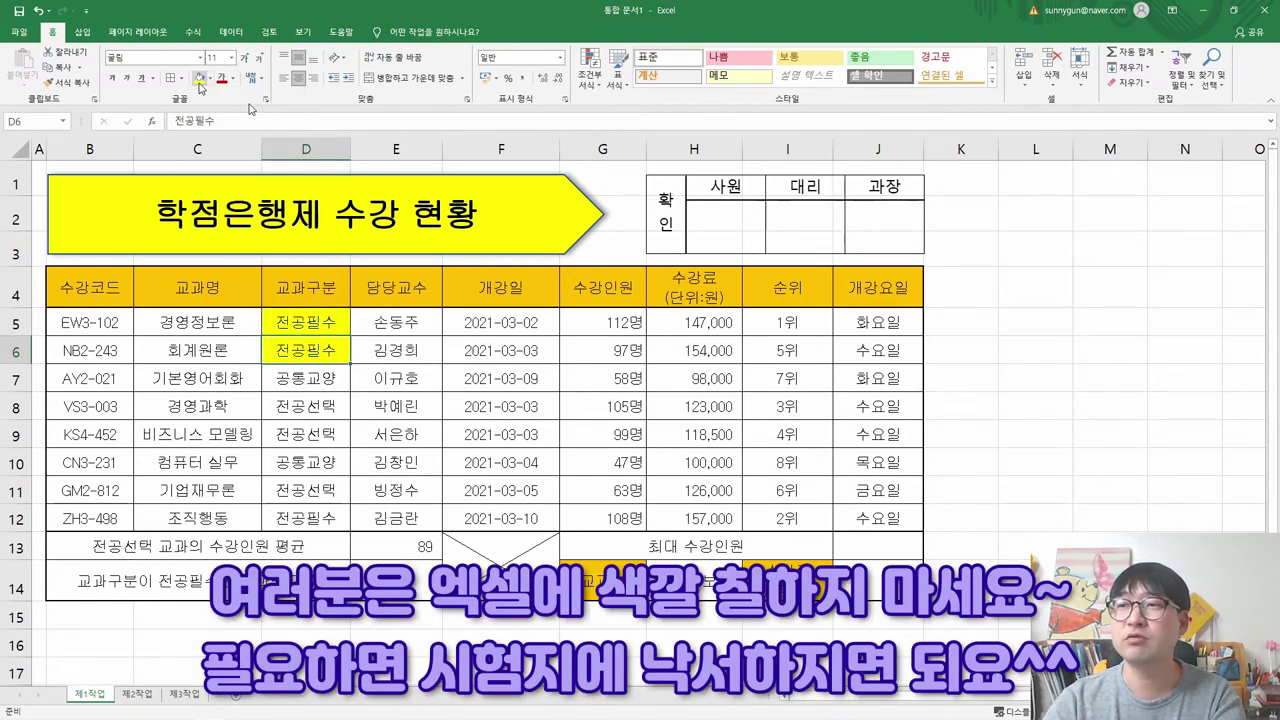
{"action": "key", "text": "Return"}
{"action": "key", "text": "Down"}
{"action": "key", "text": "Down"}
{"action": "key", "text": "Down"}
{"action": "key", "text": "Down"}
{"action": "key", "text": "Down"}
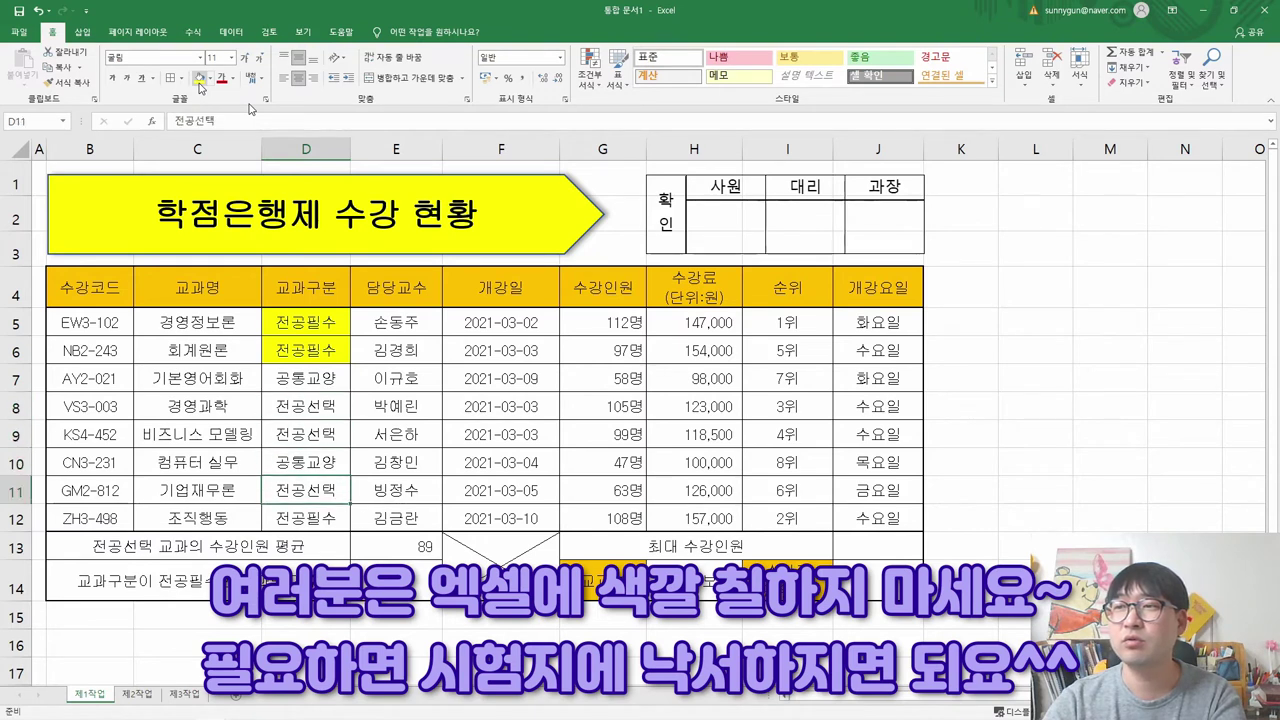
{"action": "left_click", "coordinate": [199, 79]}
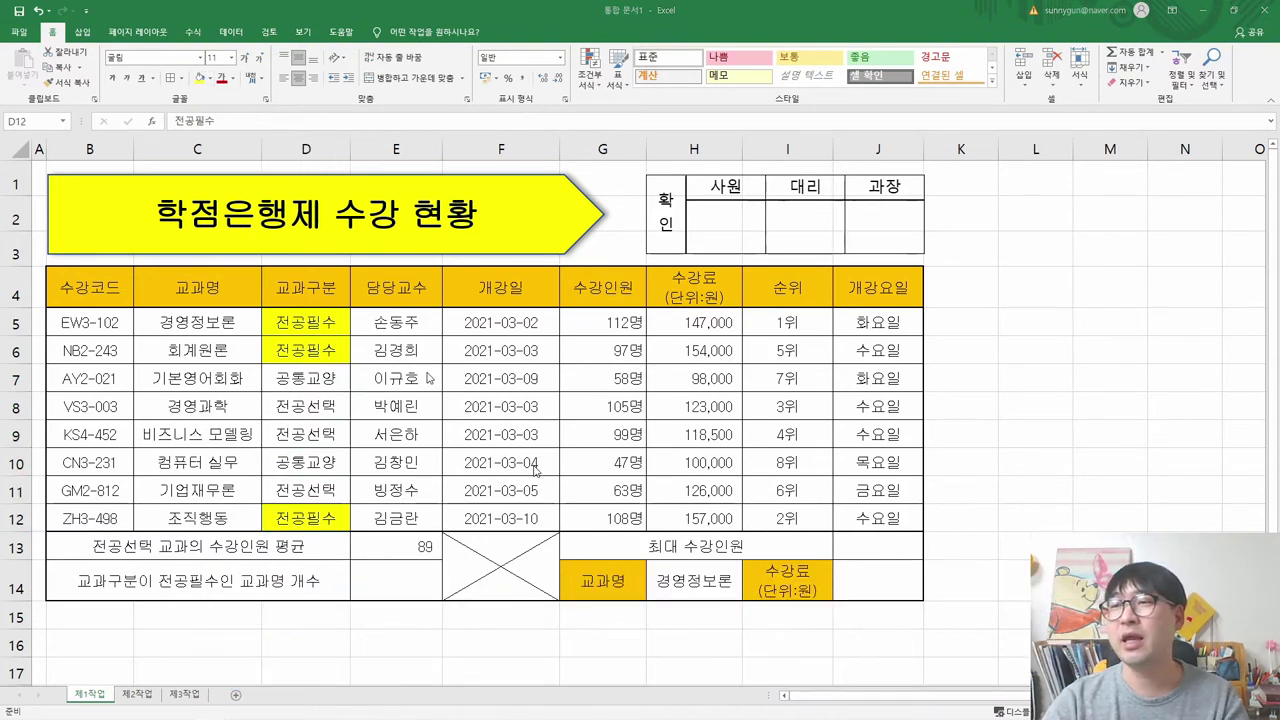
- Compare item (4) of the PDF, its 교과명 개수 wording and DCOUNTA function, with the highlighted 전공필수 cells in Excel
{"action": "key", "text": "alt+Tab"}
{"action": "left_click_drag", "start_coordinate": [386, 372], "coordinate": [458, 378]}
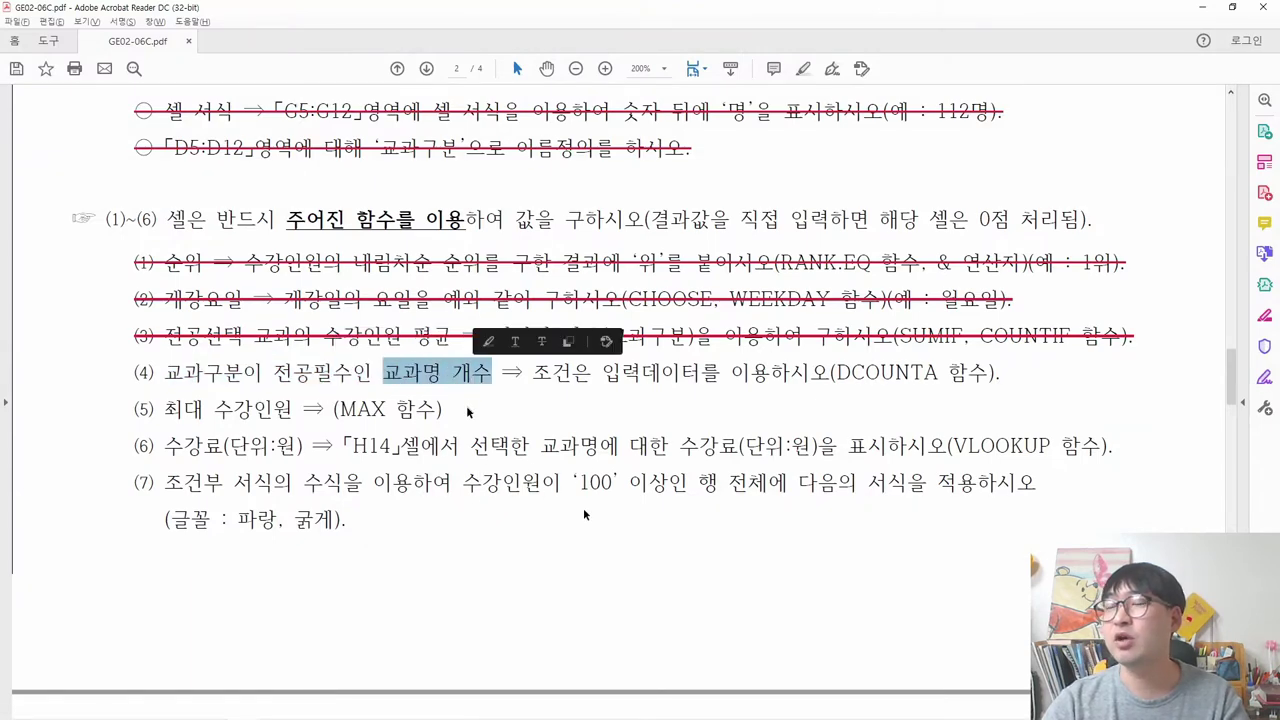
{"action": "key", "text": "alt+Tab"}
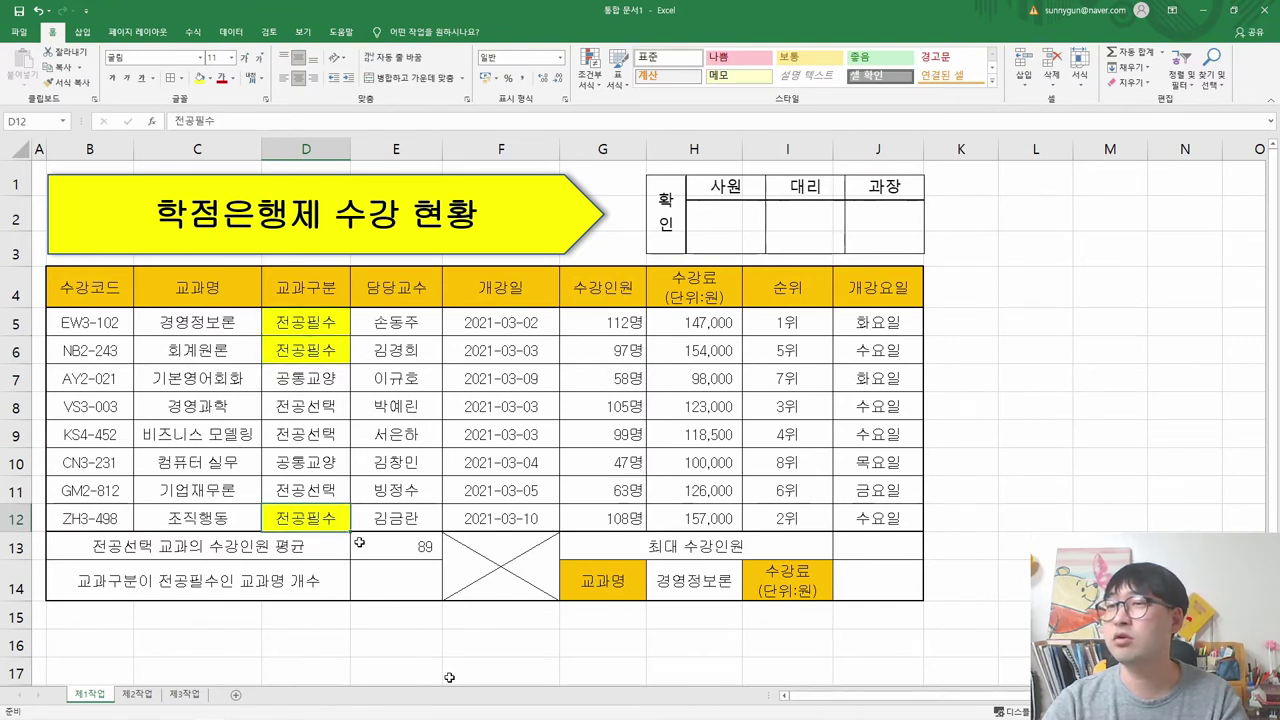
{"action": "key", "text": "alt+Tab"}
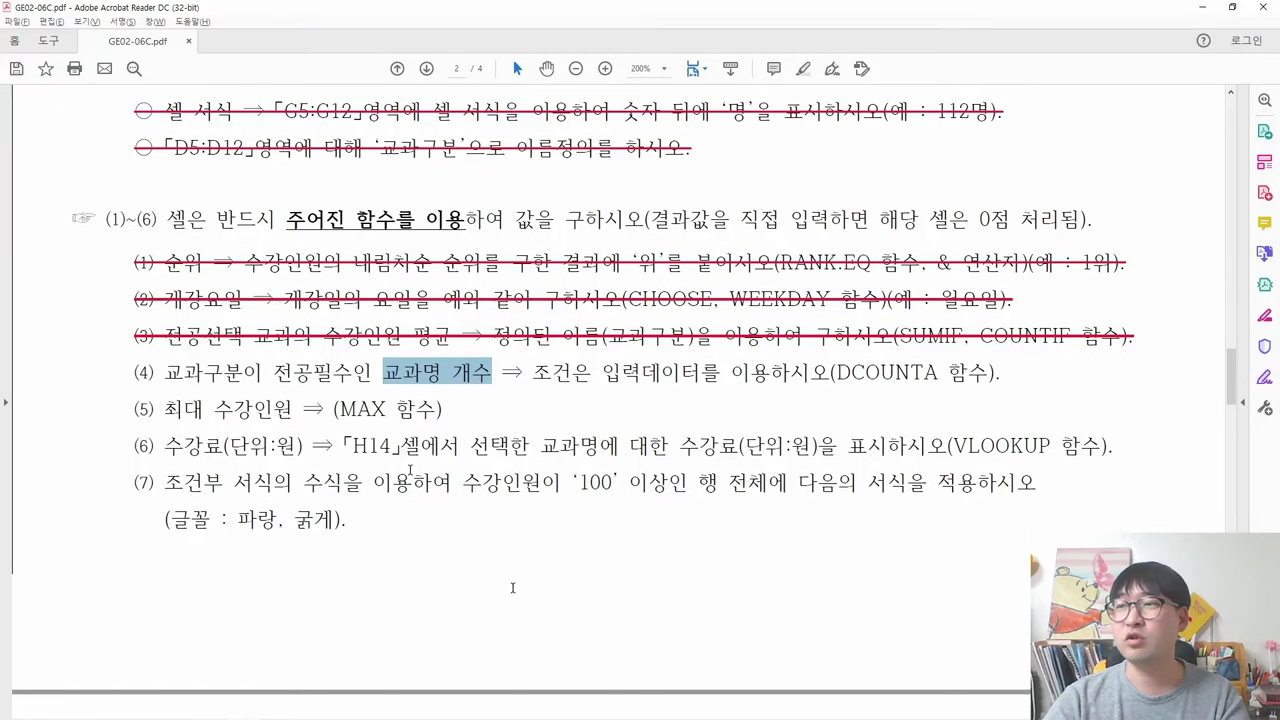
{"action": "key", "text": "alt+Tab"}
{"action": "left_click_drag", "start_coordinate": [303, 320], "coordinate": [310, 350]}
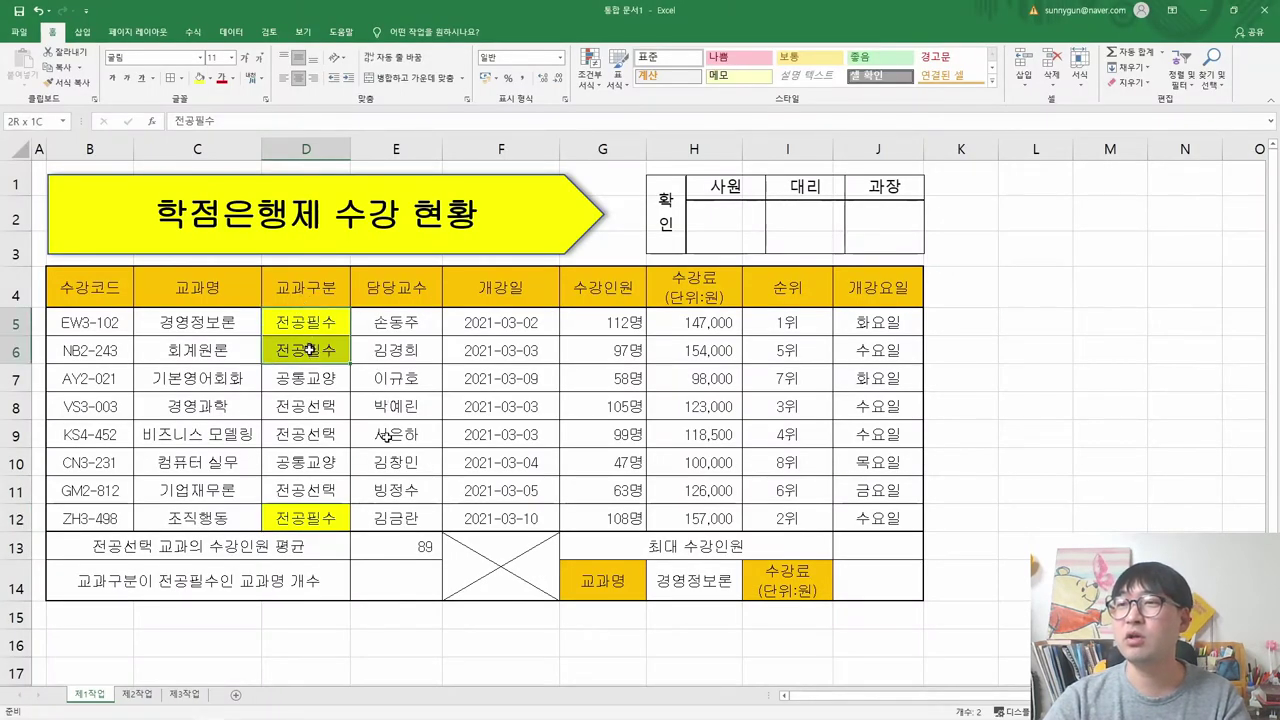
{"action": "key", "text": "alt+Tab"}
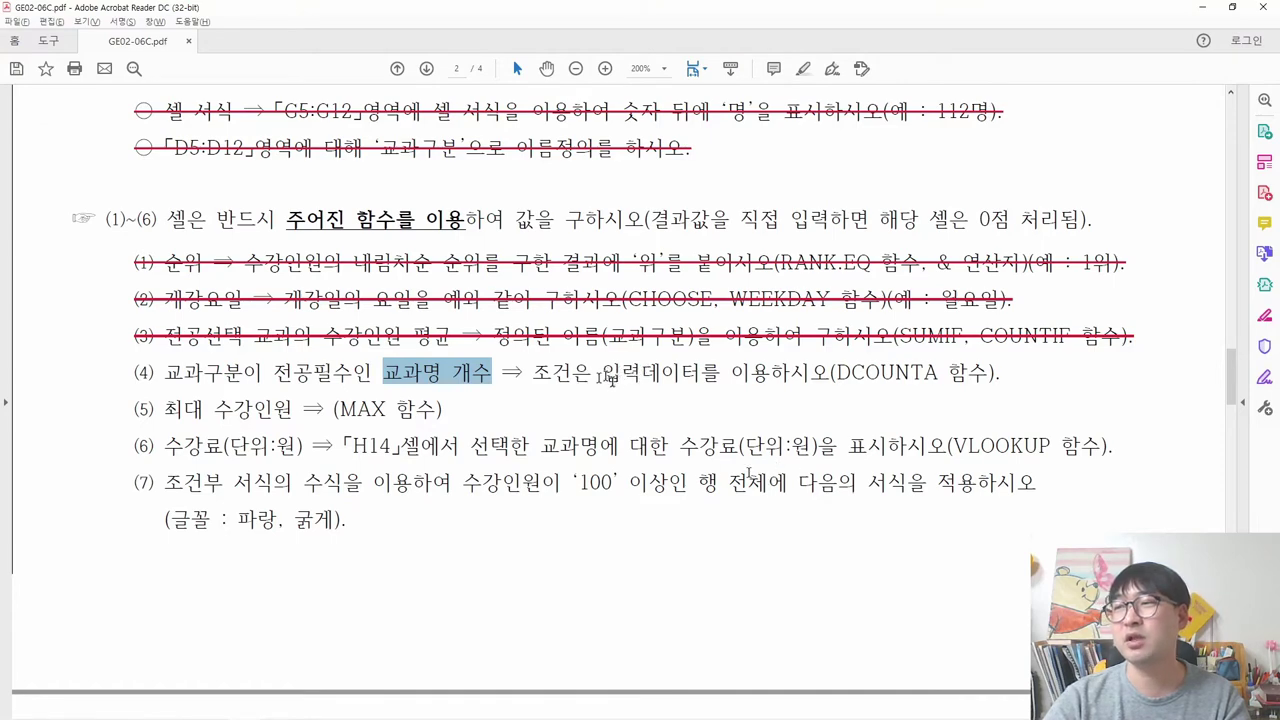
{"action": "left_click_drag", "start_coordinate": [836, 374], "coordinate": [946, 376]}
{"action": "key", "text": "alt+Tab"}
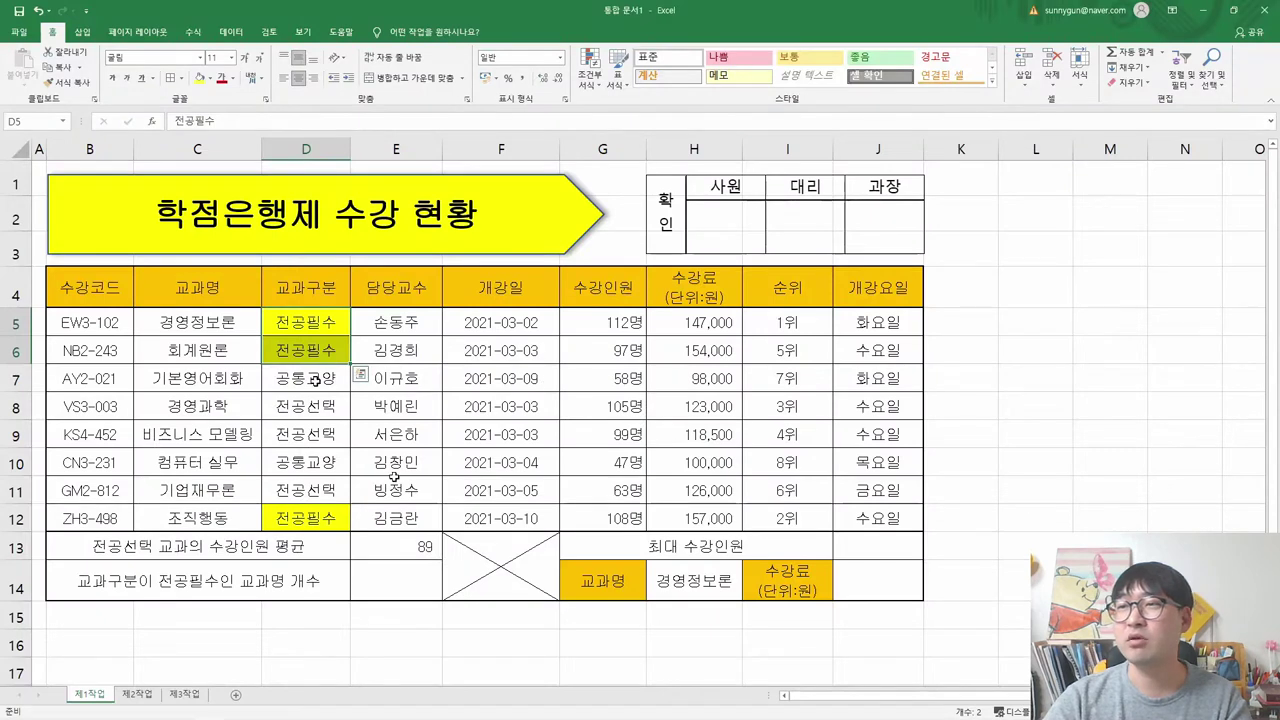
- Start a DCOUNTA formula in cell E14 and open its function arguments, keeping the course table in view
{"action": "left_click", "coordinate": [396, 572]}
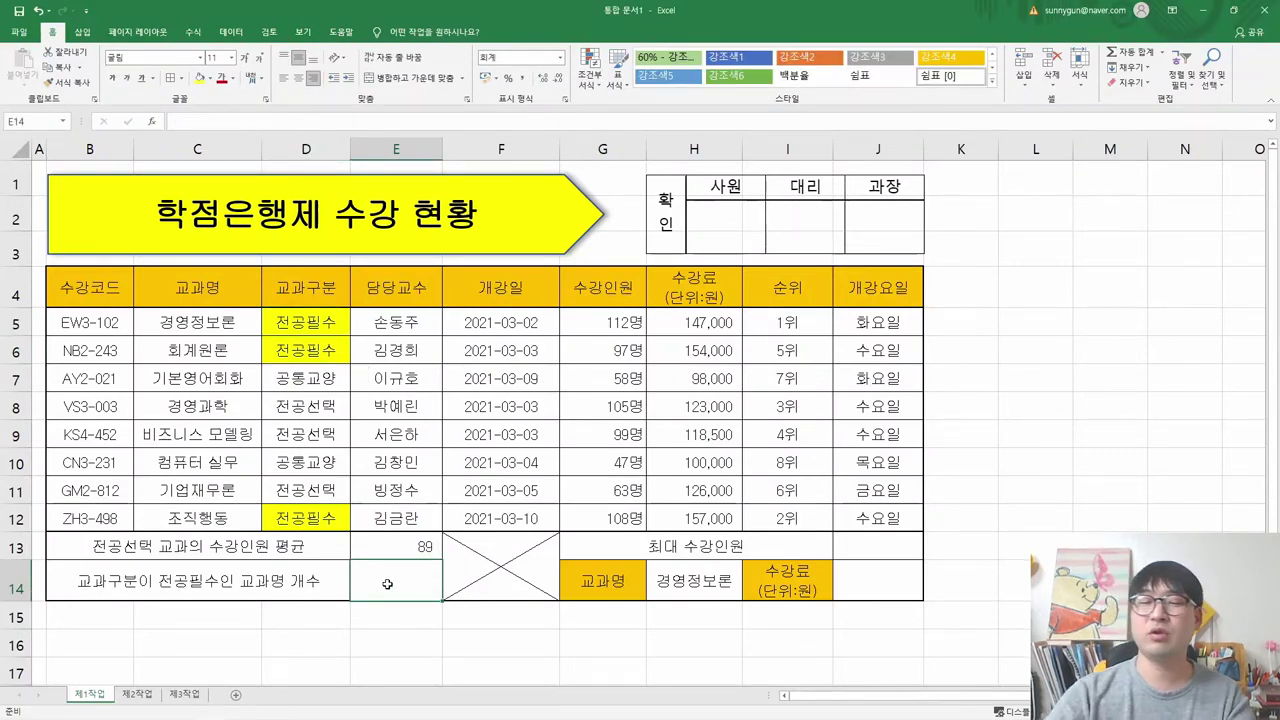
{"action": "type", "text": "=d"}
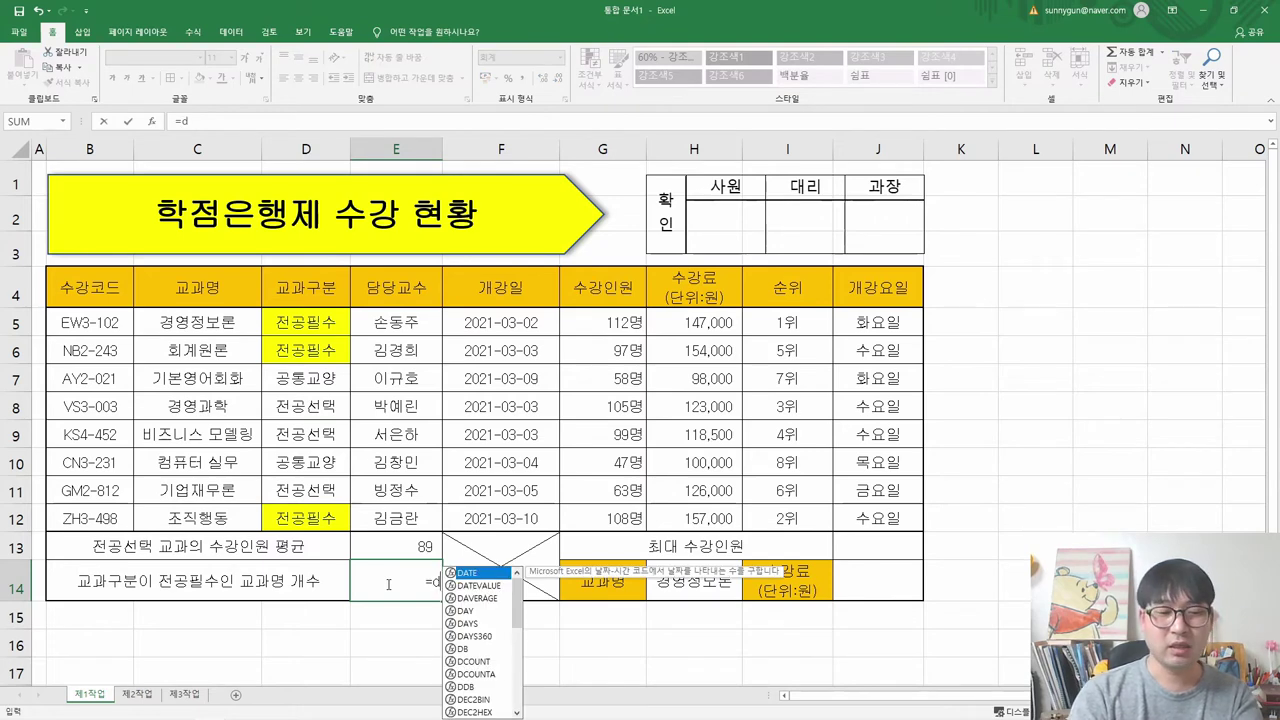
{"action": "type", "text": "coun"}
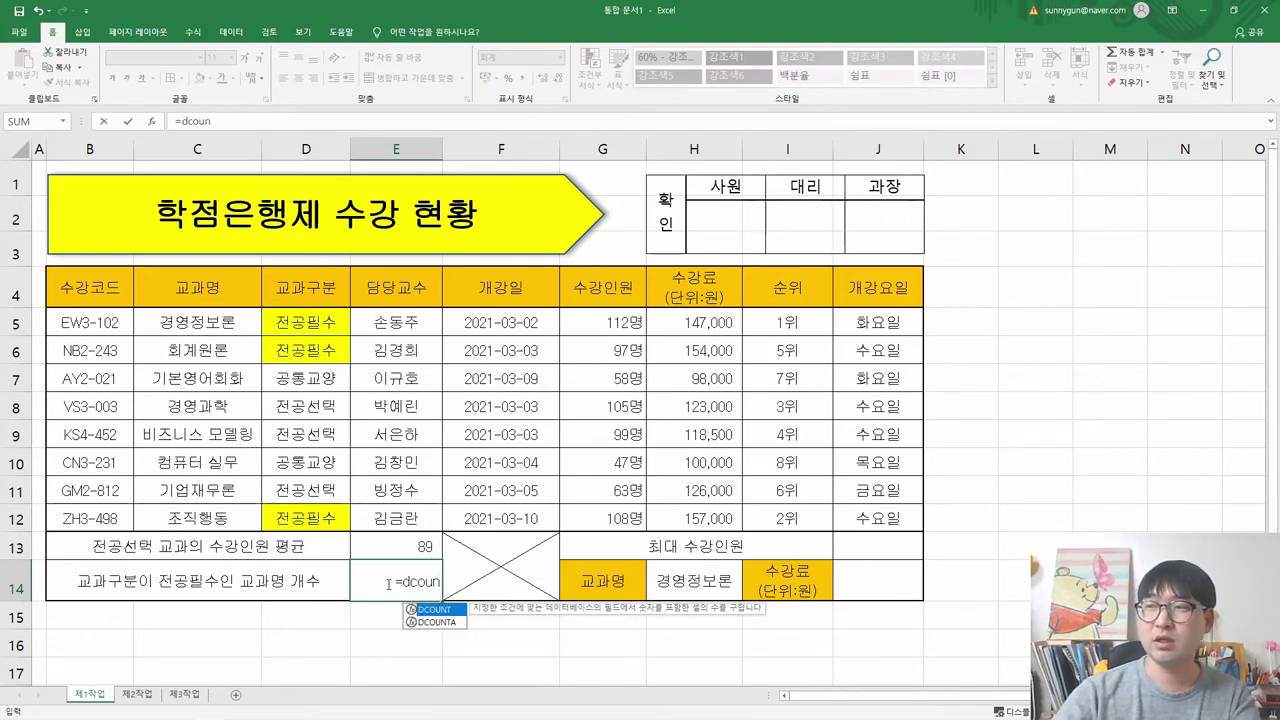
{"action": "left_click", "coordinate": [445, 623]}
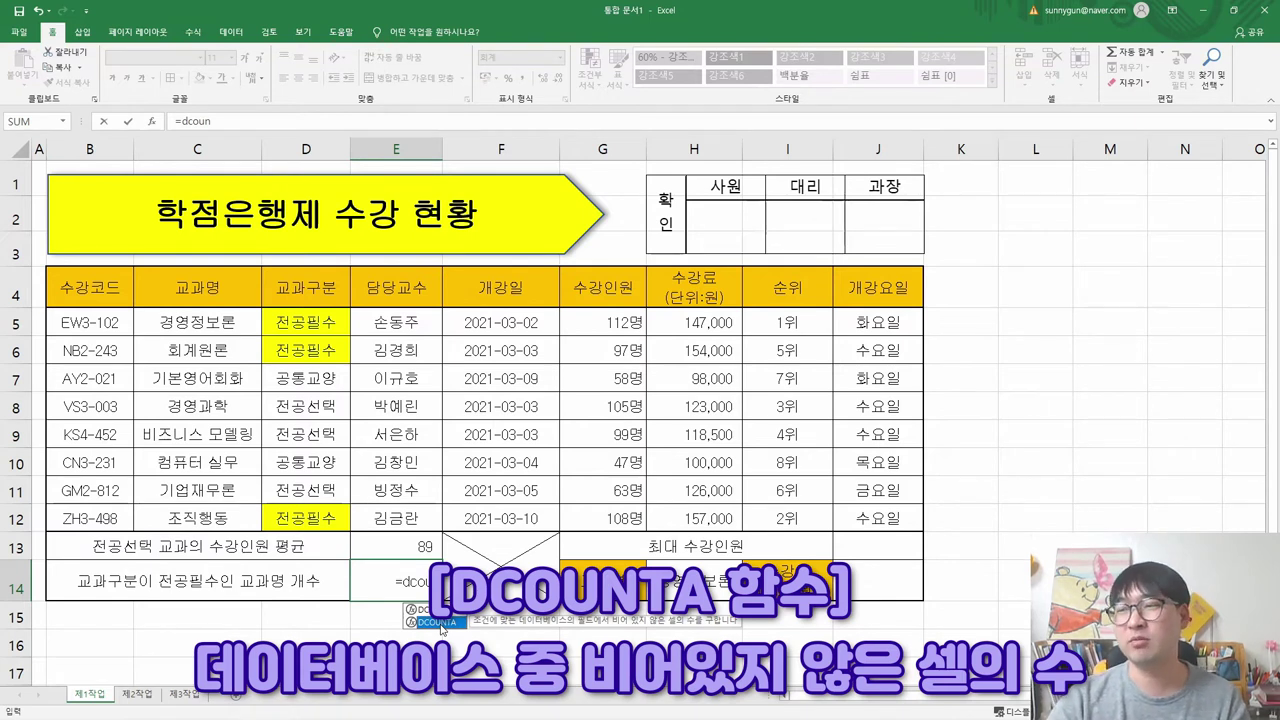
{"action": "double_click", "coordinate": [441, 622]}
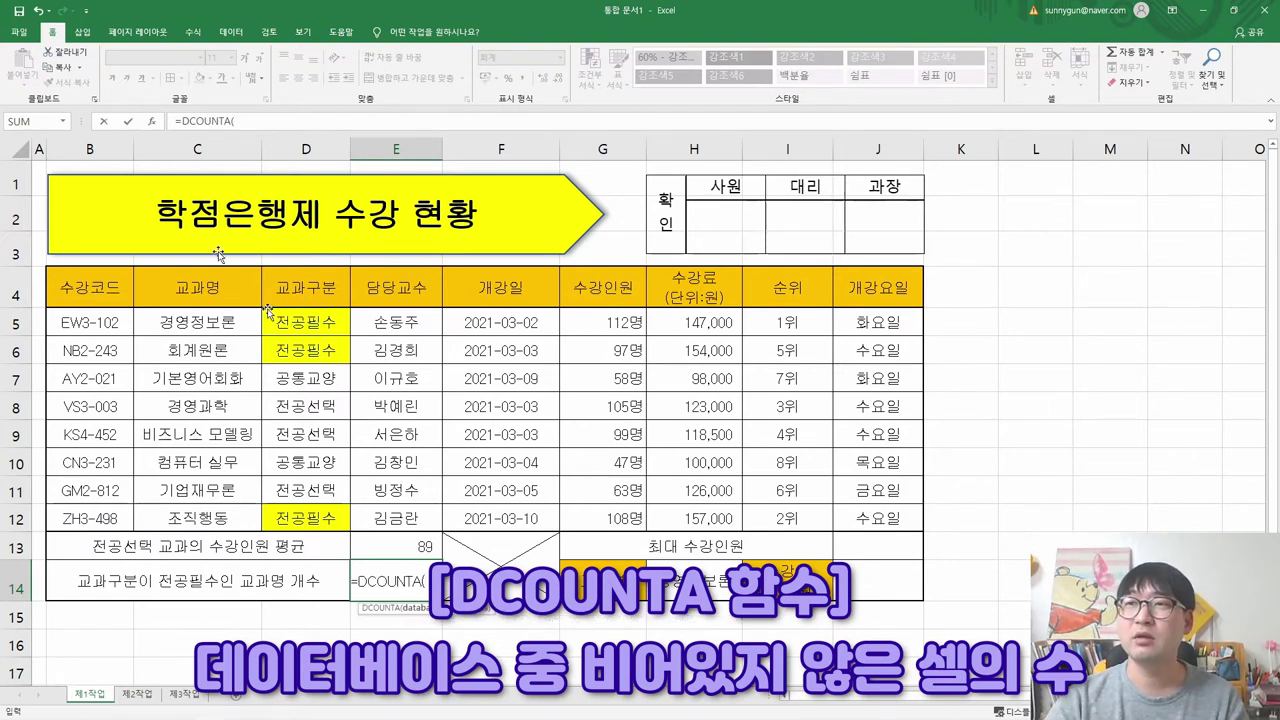
{"action": "left_click", "coordinate": [157, 121]}
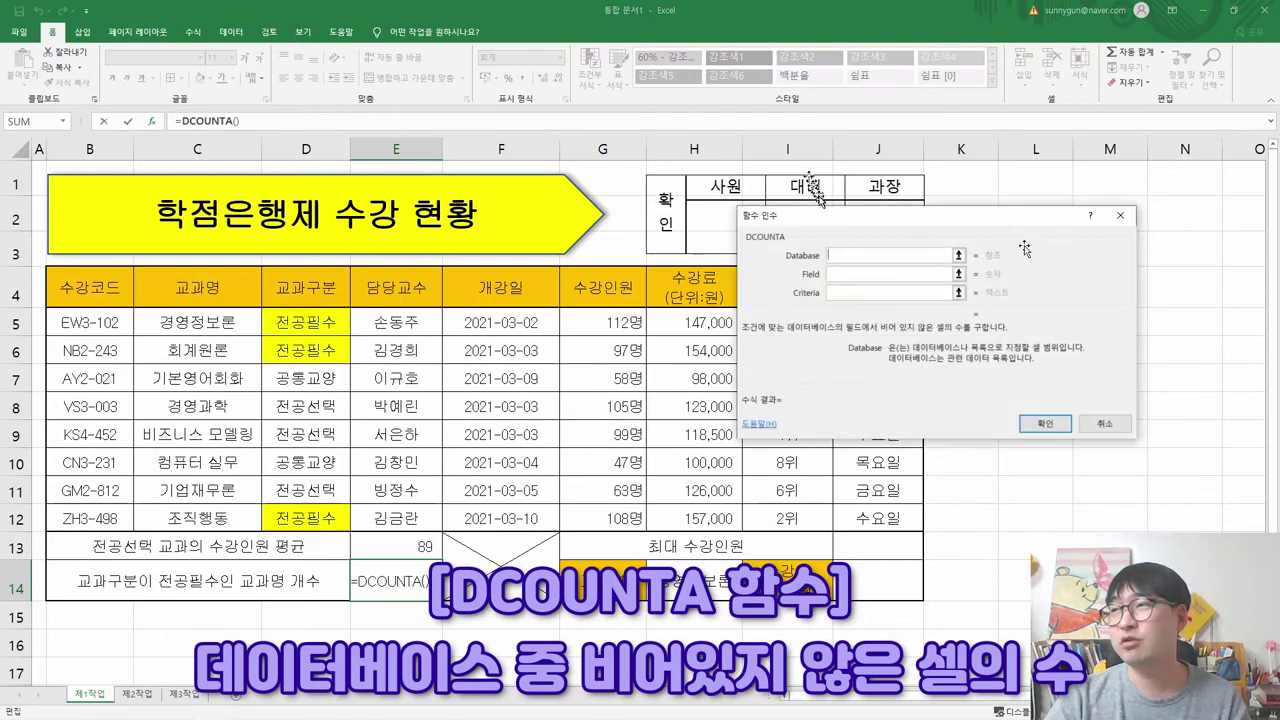
{"action": "left_click_drag", "start_coordinate": [829, 218], "coordinate": [535, 299]}
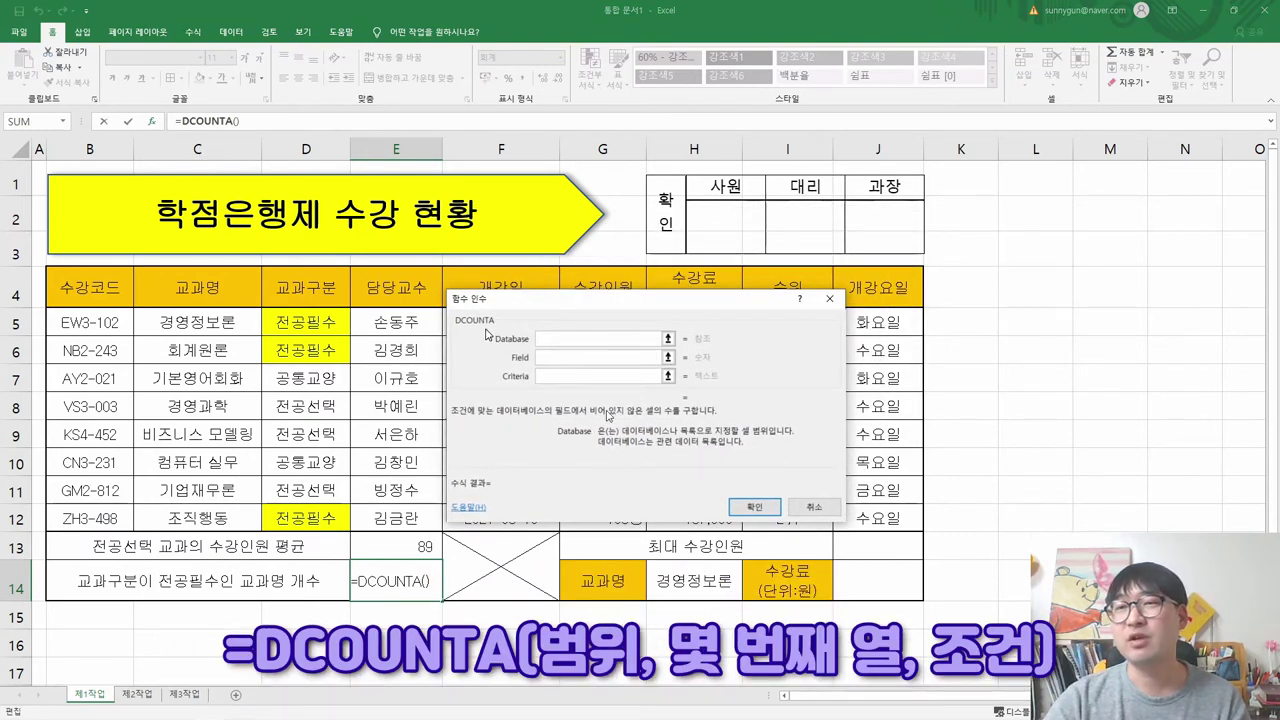
{"action": "left_click", "coordinate": [514, 349]}
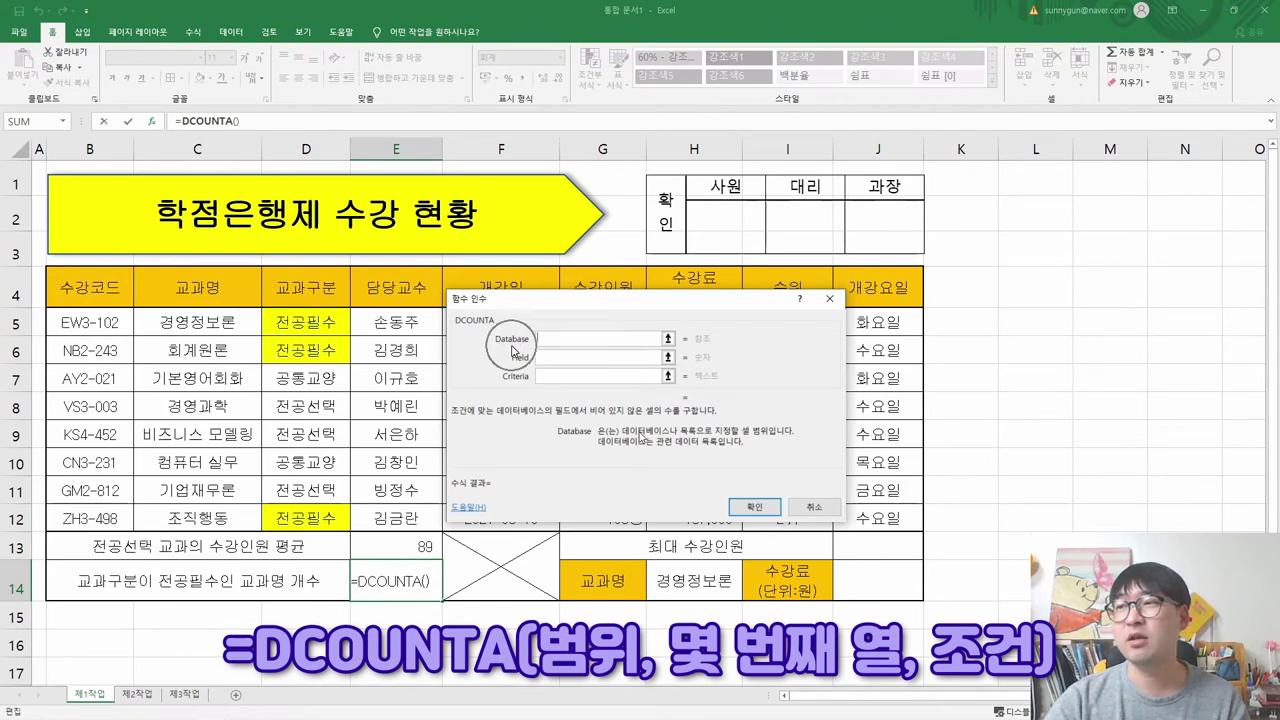
{"action": "left_click_drag", "start_coordinate": [570, 306], "coordinate": [770, 260]}
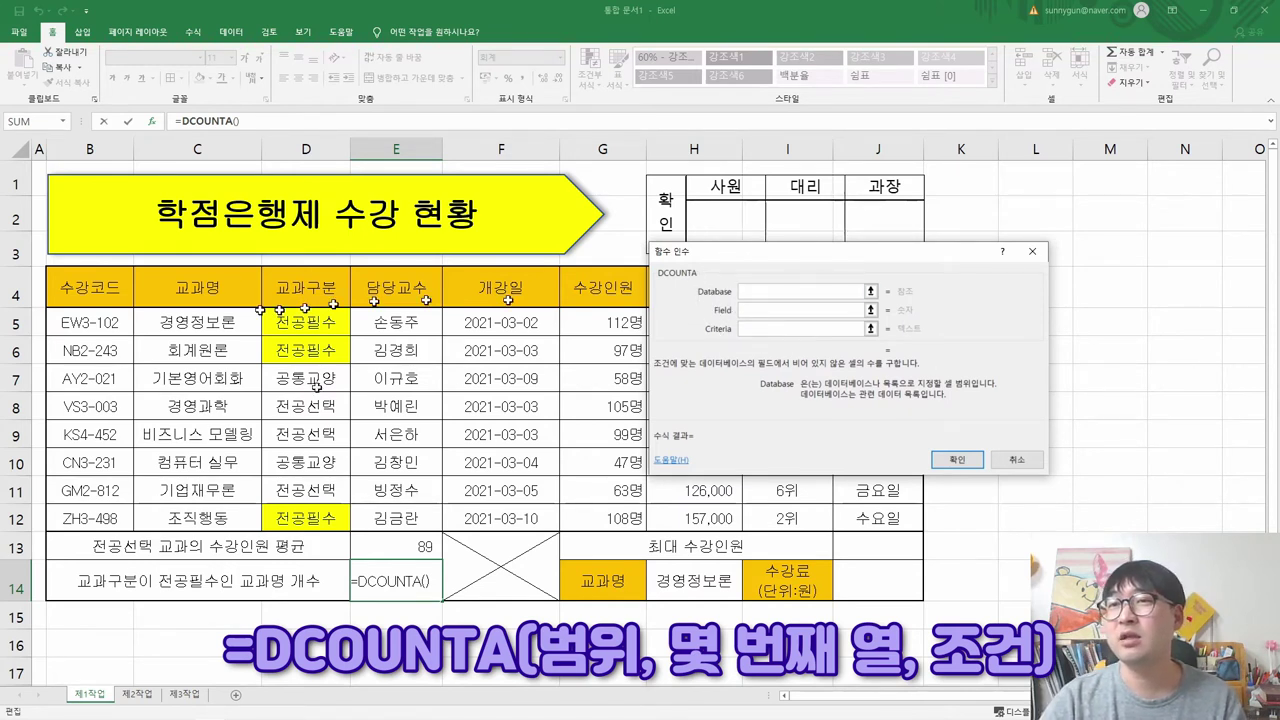
- Set the DCOUNTA arguments to database B4:H12, field 3 and criteria D4:D5
{"action": "left_click_drag", "start_coordinate": [87, 287], "coordinate": [688, 518]}
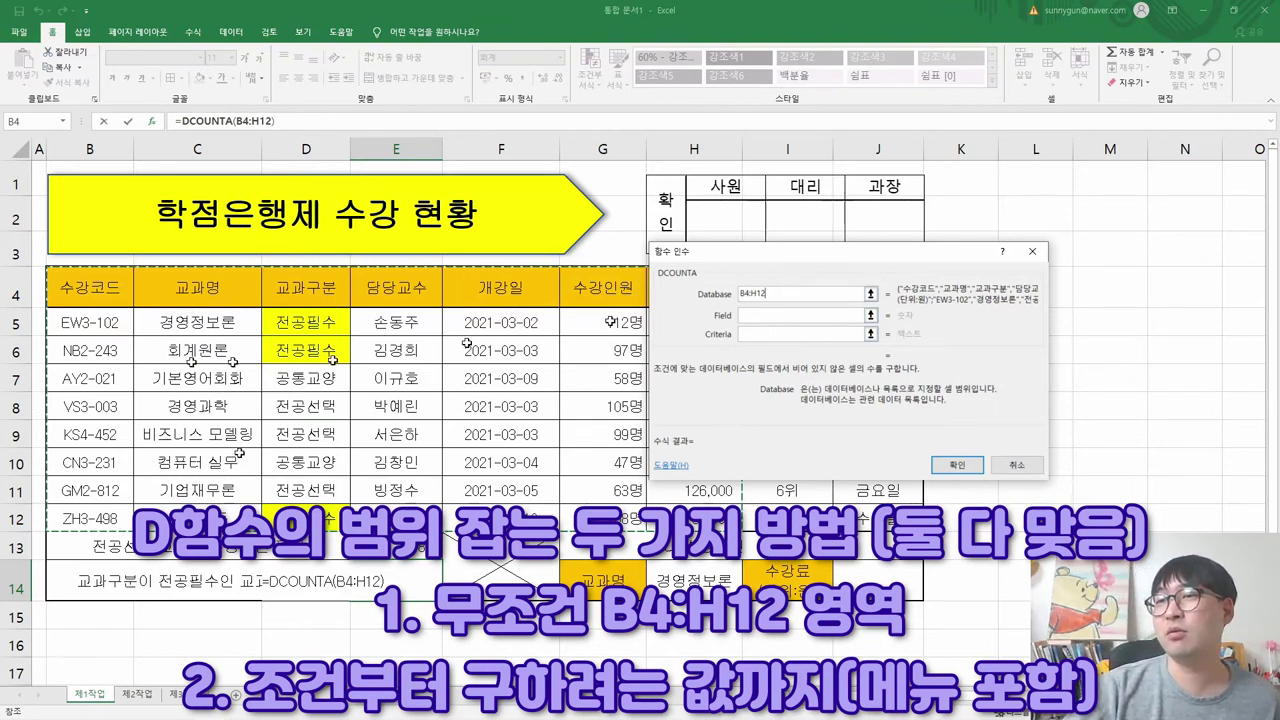
{"action": "left_click", "coordinate": [762, 316]}
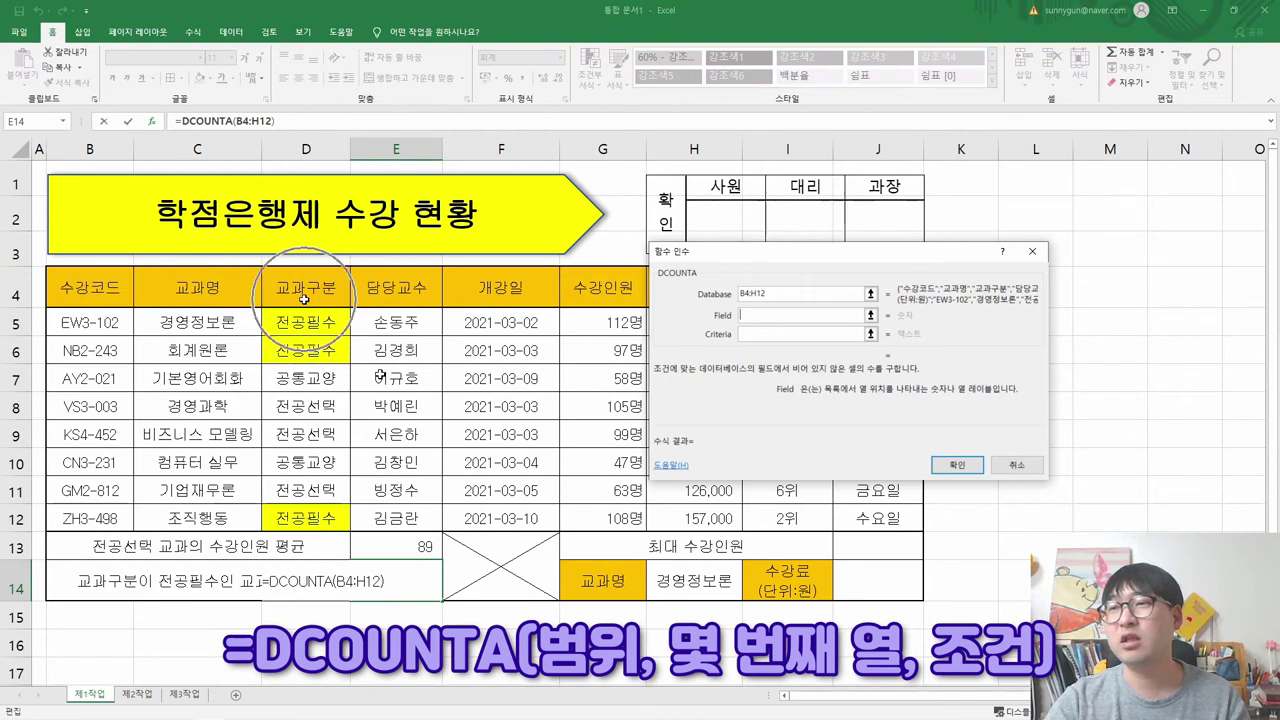
{"action": "type", "text": "3"}
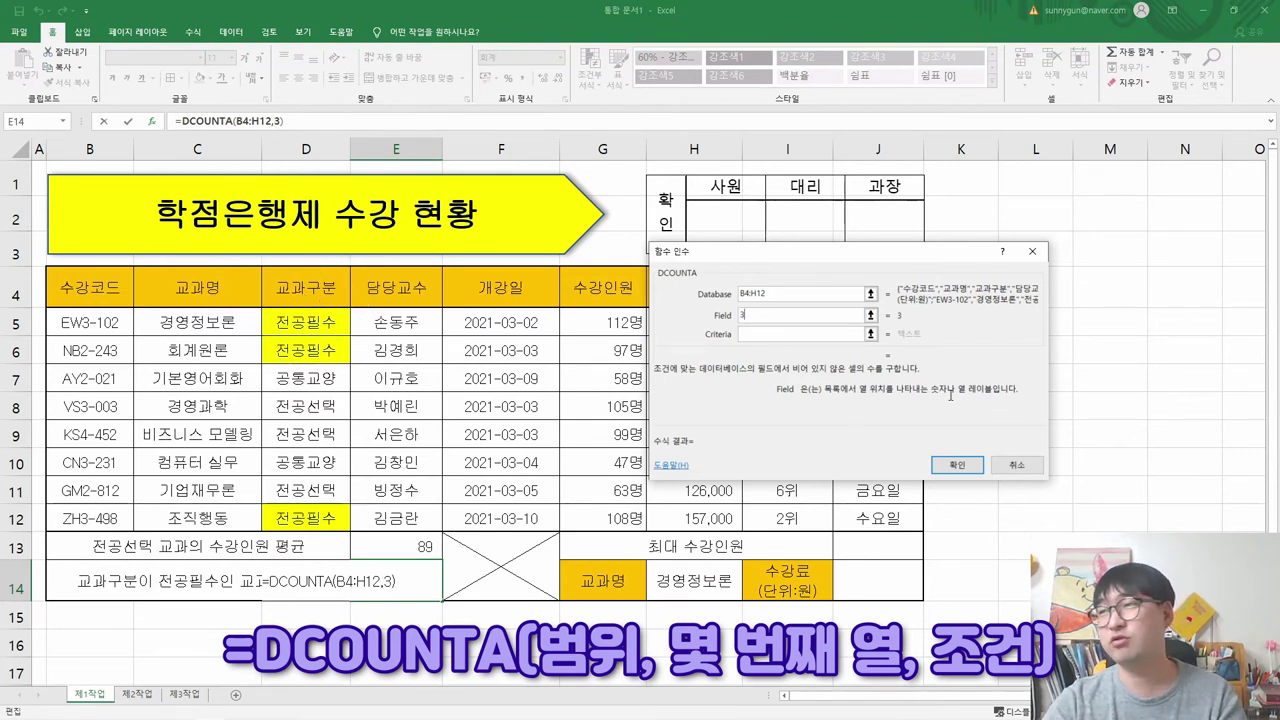
{"action": "left_click", "coordinate": [761, 334]}
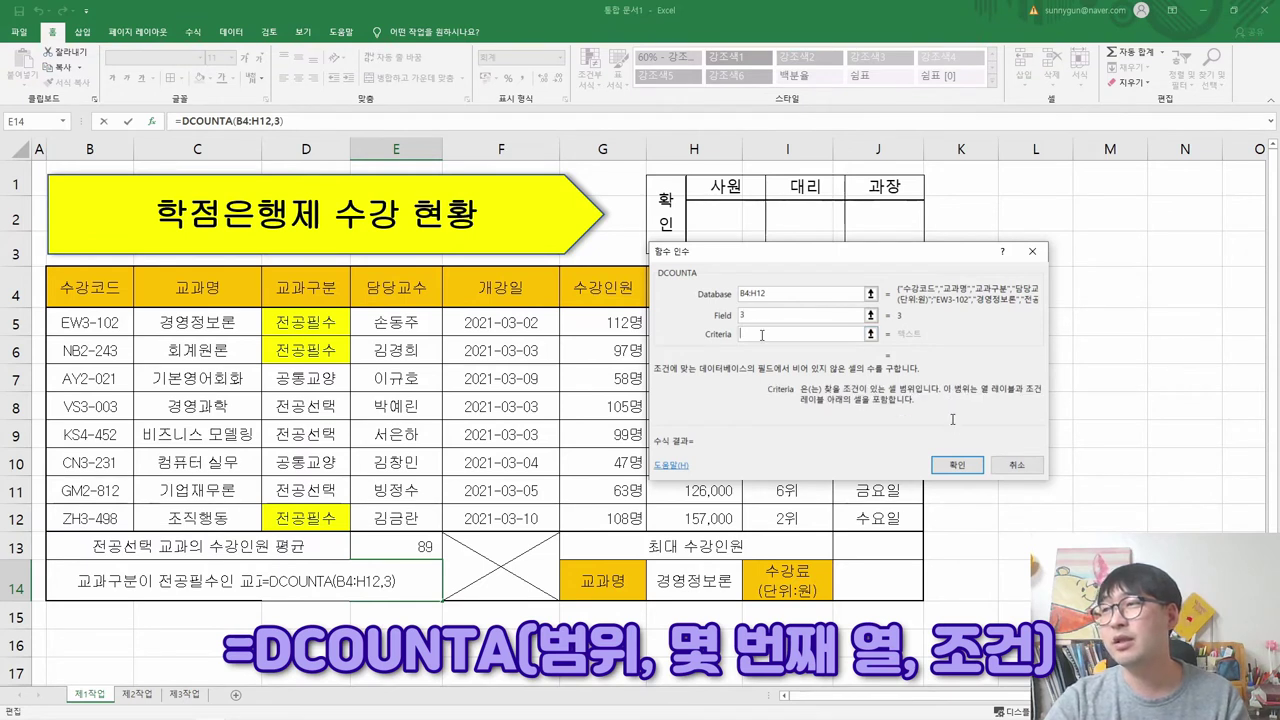
{"action": "left_click", "coordinate": [717, 345]}
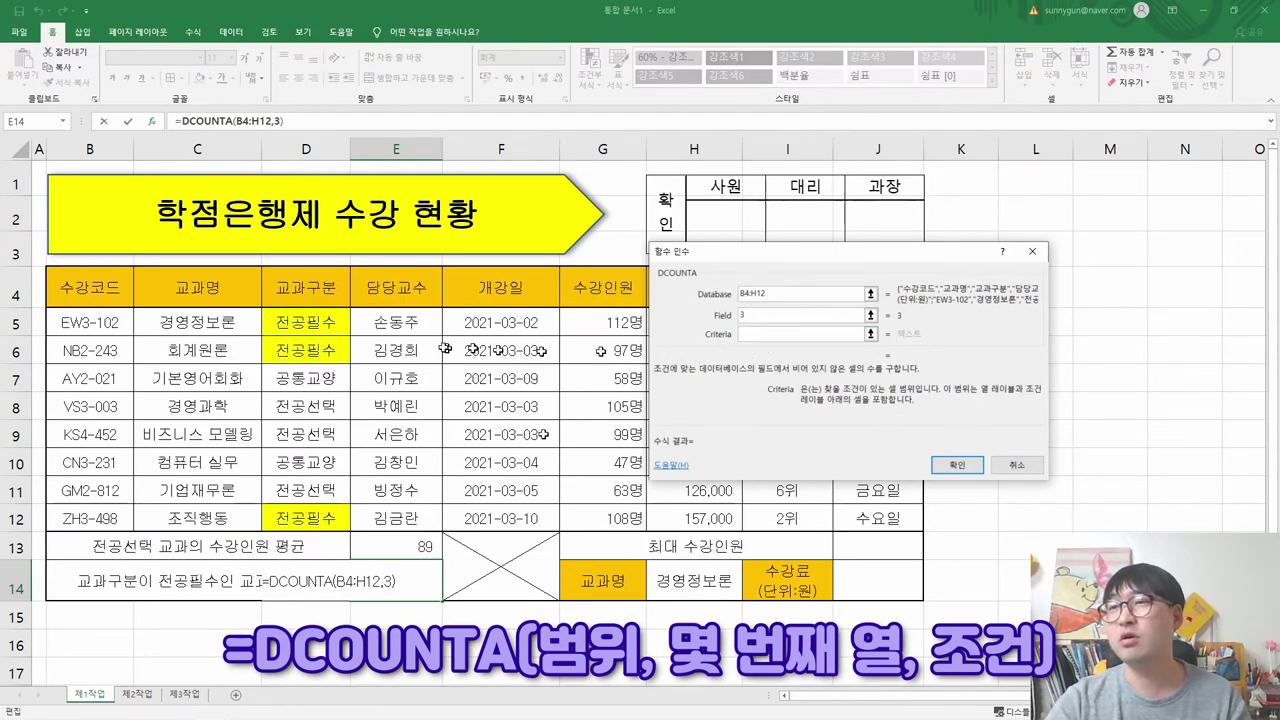
{"action": "left_click", "coordinate": [310, 287]}
{"action": "left_click_drag", "start_coordinate": [309, 287], "coordinate": [306, 318]}
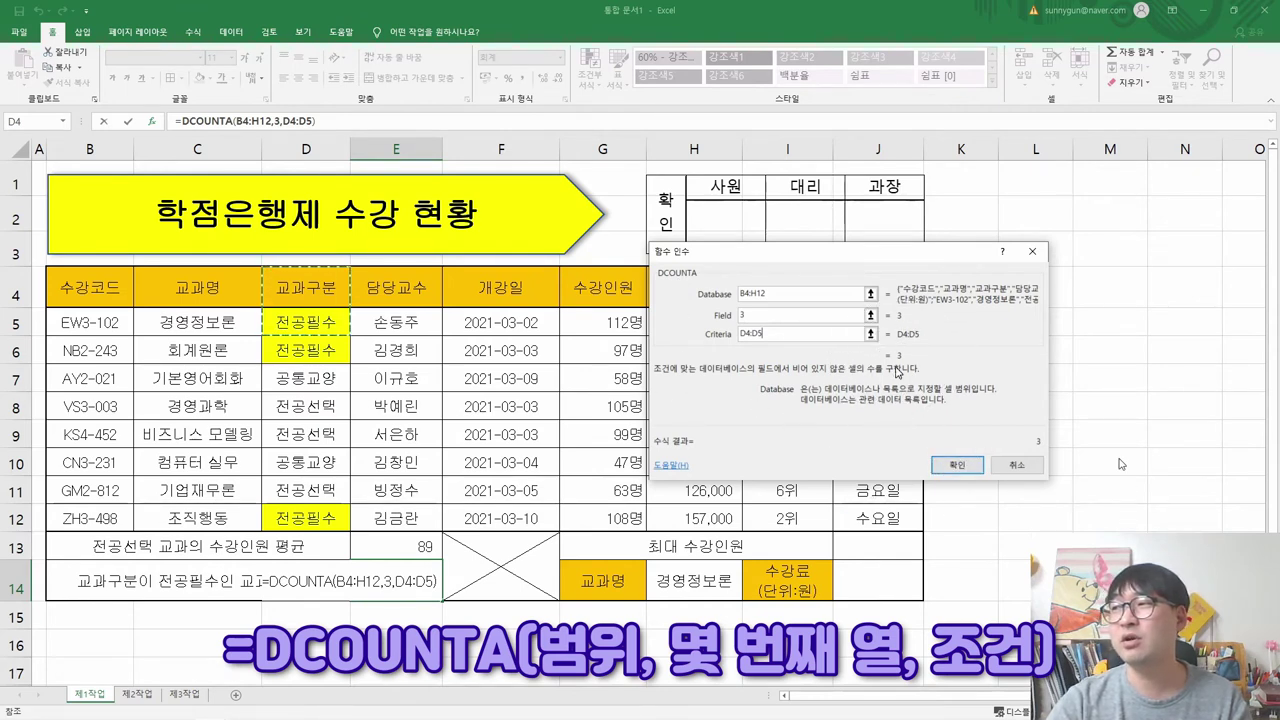
- Try the 교과구분 column alone, D4:D12, as the DCOUNTA database with field 1
{"action": "left_click", "coordinate": [785, 295]}
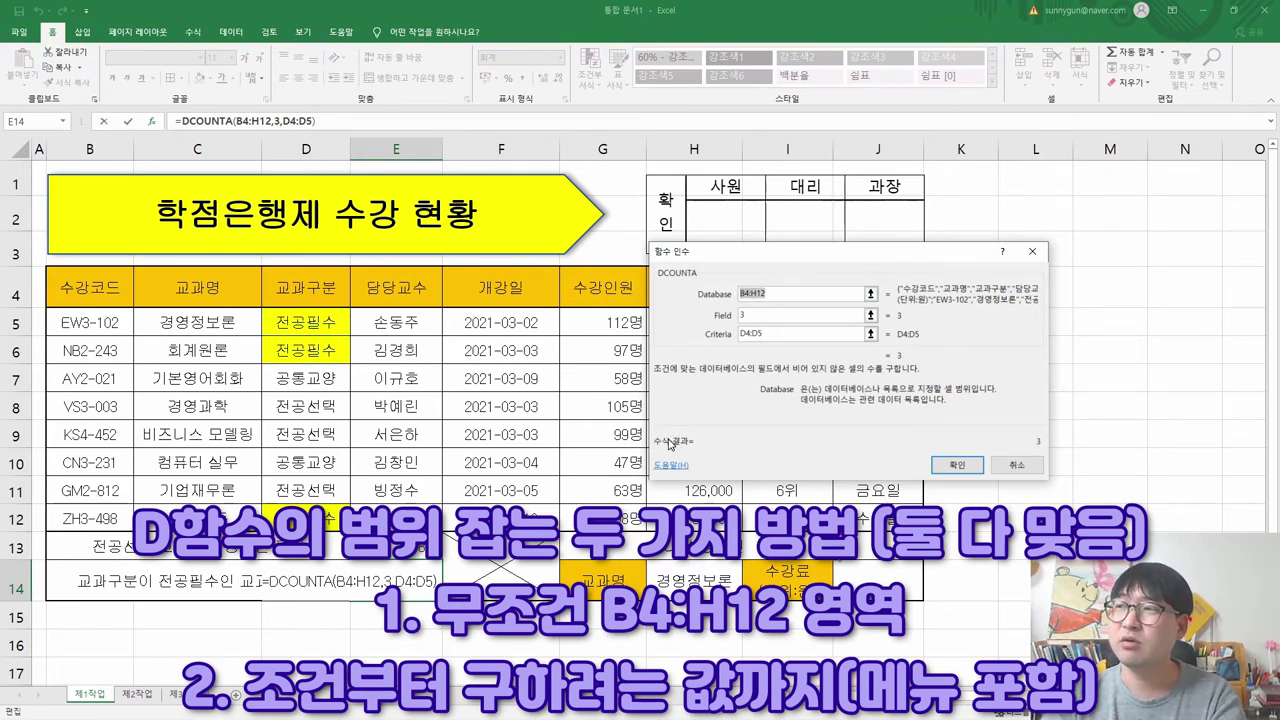
{"action": "key", "text": "BackSpace"}
{"action": "left_click_drag", "start_coordinate": [305, 288], "coordinate": [327, 502]}
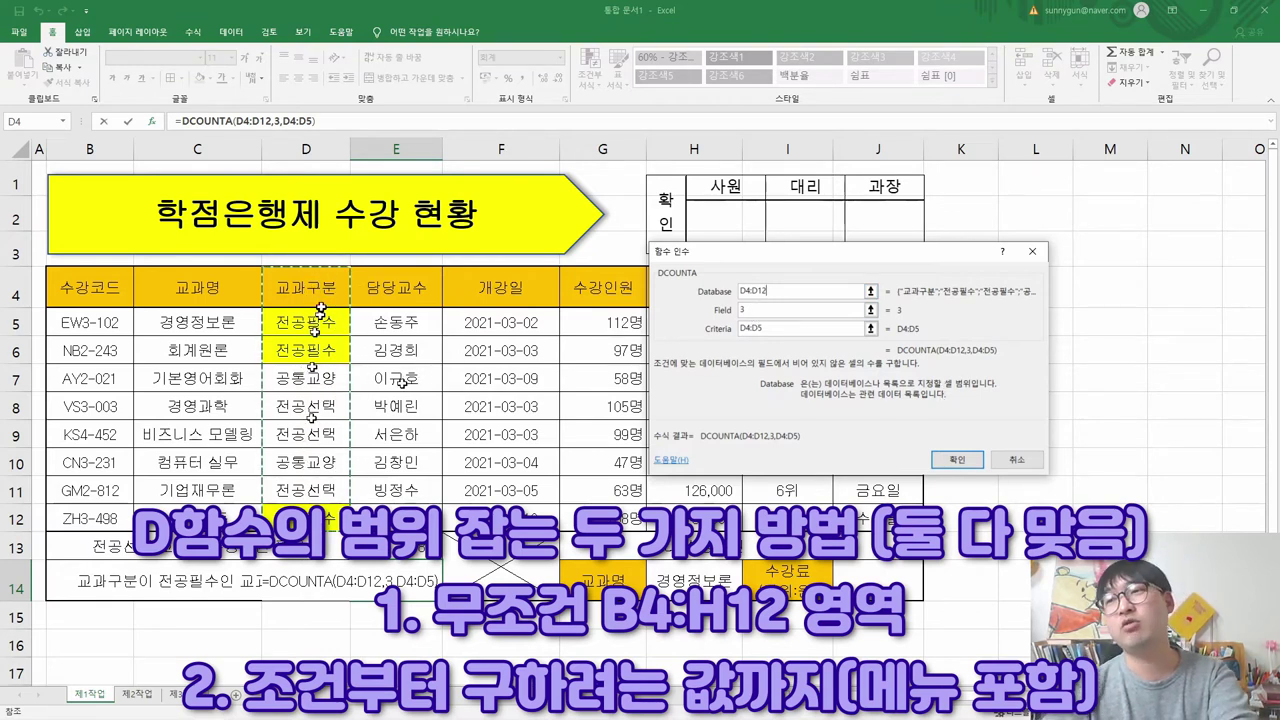
{"action": "double_click", "coordinate": [757, 320]}
{"action": "type", "text": "1"}
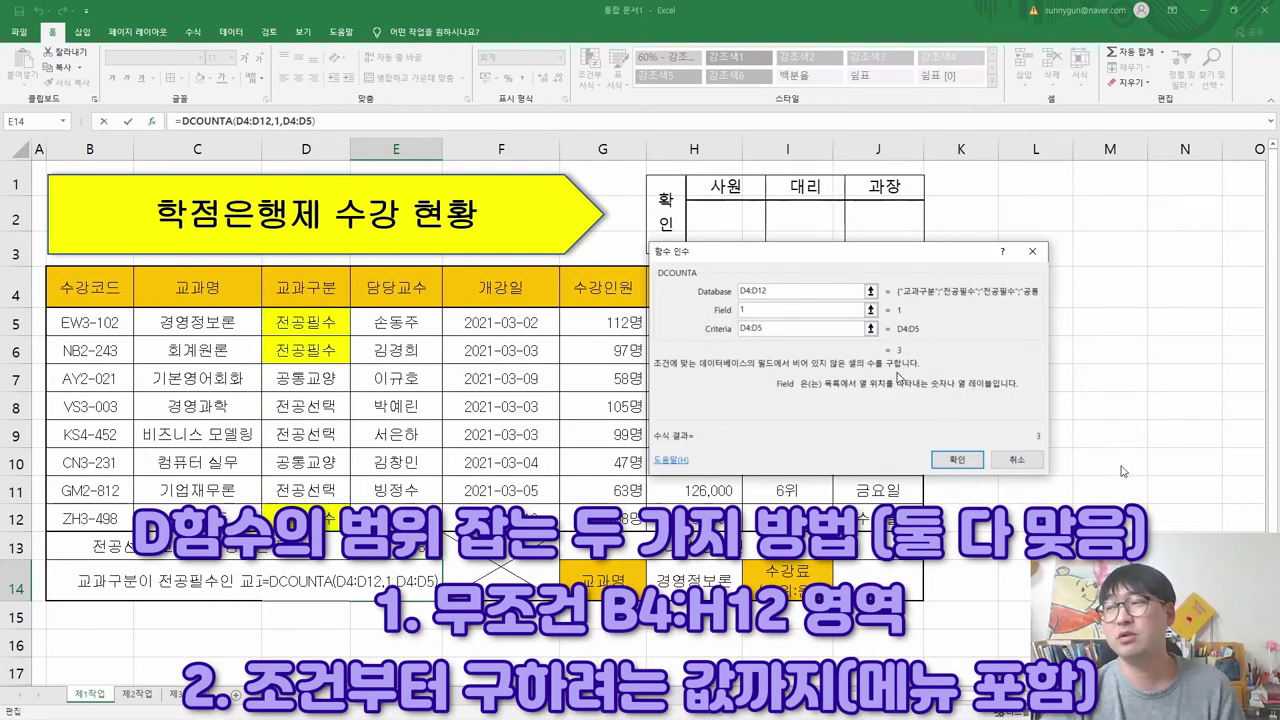
- Add the range C4:E12 to the DCOUNTA database argument and set the field to 2
{"action": "left_click", "coordinate": [776, 291]}
{"action": "type", "text": "+"}
{"action": "left_click_drag", "start_coordinate": [200, 290], "coordinate": [450, 530]}
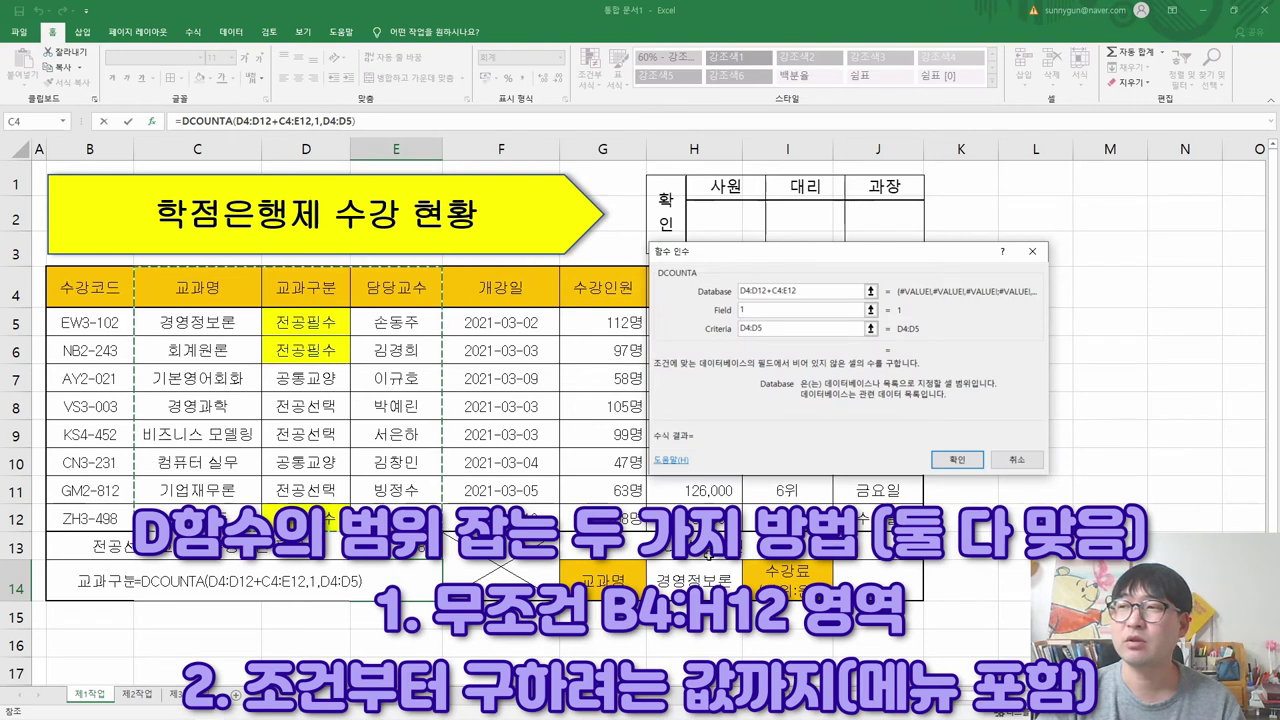
{"action": "left_click", "coordinate": [755, 310]}
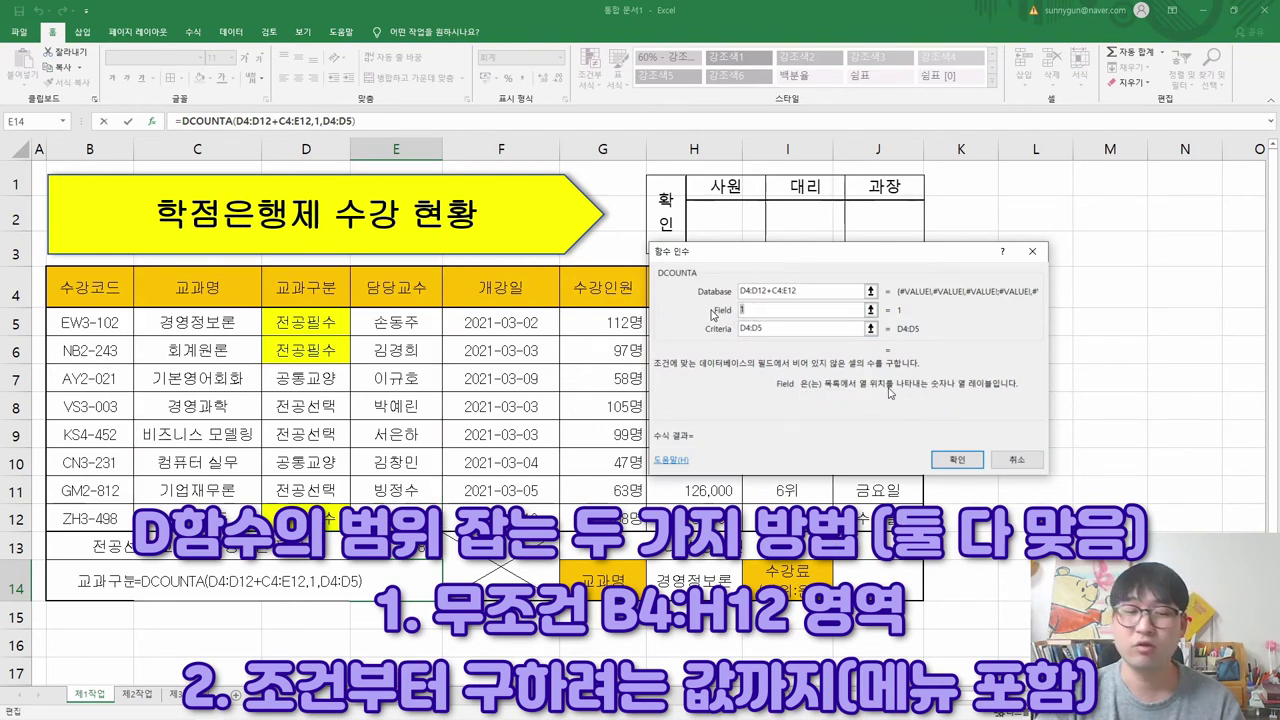
{"action": "type", "text": "2"}
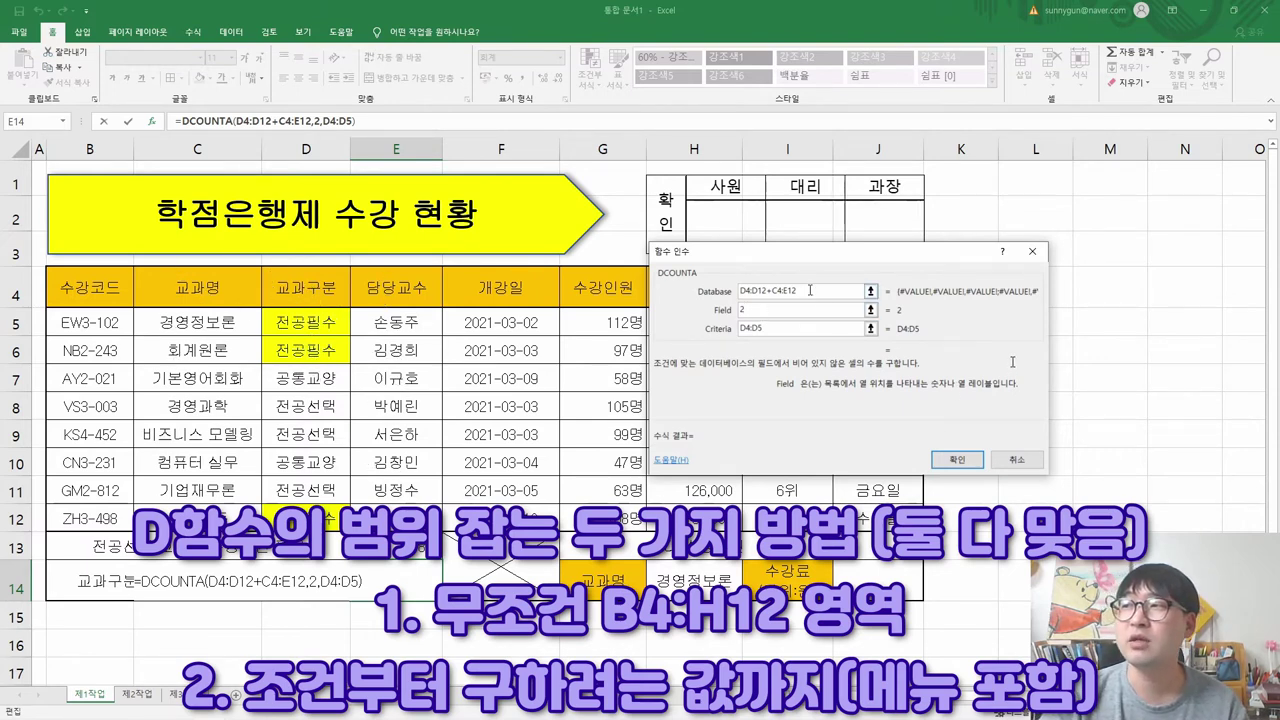
- Remove the D4:D12+ part so the database is only C4:E12, and complete the DCOUNTA formula in E14
{"action": "left_click", "coordinate": [773, 291]}
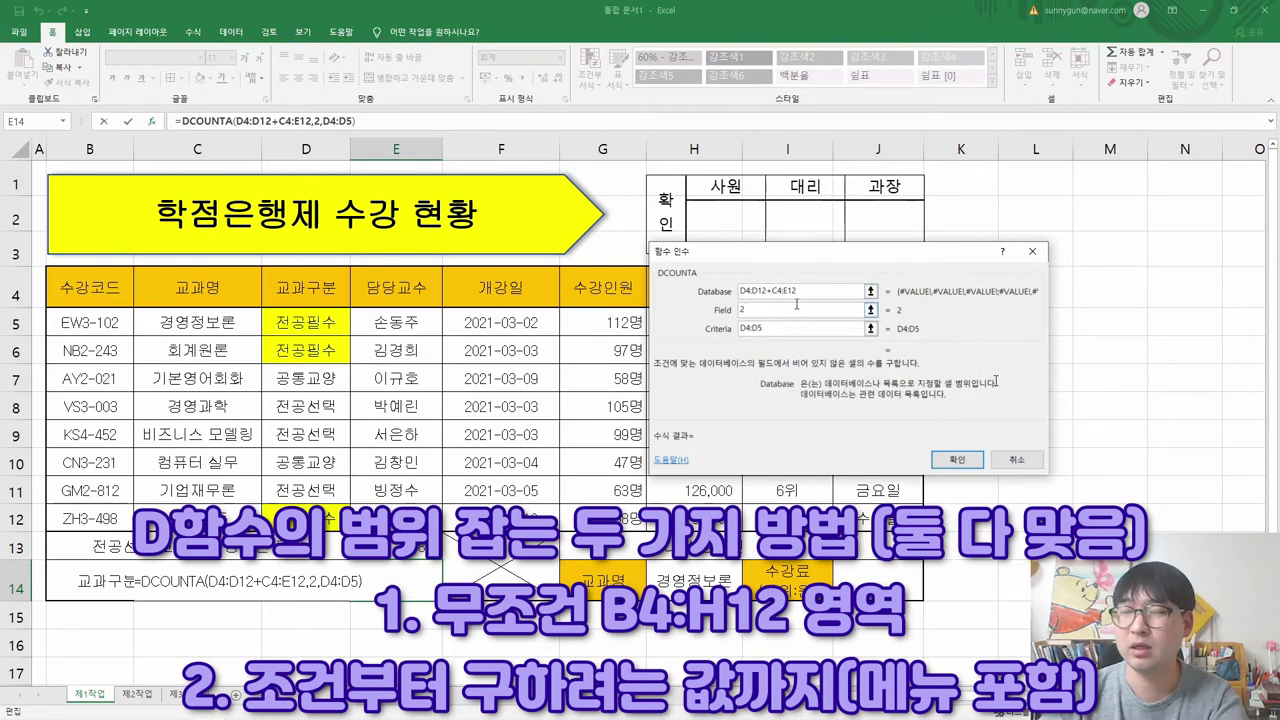
{"action": "key", "text": "BackSpace"}
{"action": "key", "text": "BackSpace"}
{"action": "key", "text": "BackSpace"}
{"action": "key", "text": "BackSpace"}
{"action": "key", "text": "BackSpace"}
{"action": "key", "text": "BackSpace"}
{"action": "key", "text": "BackSpace"}
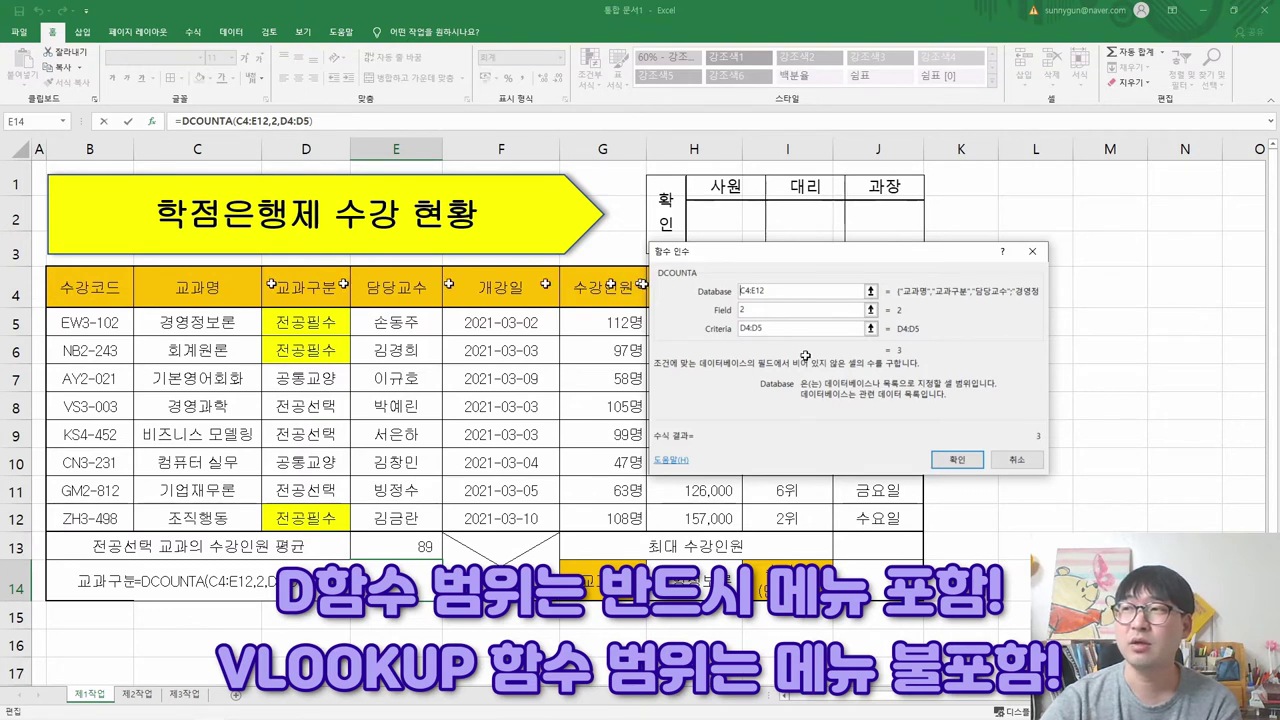
{"action": "left_click", "coordinate": [777, 330]}
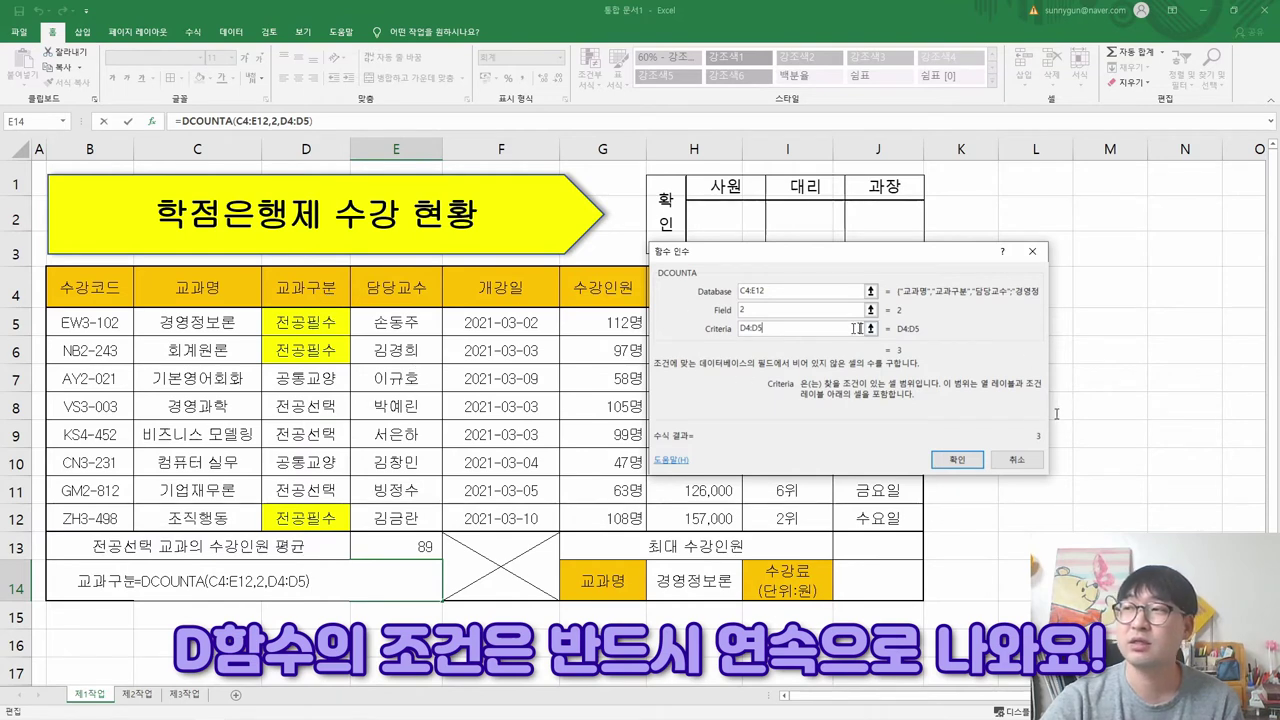
{"action": "left_click", "coordinate": [957, 459]}
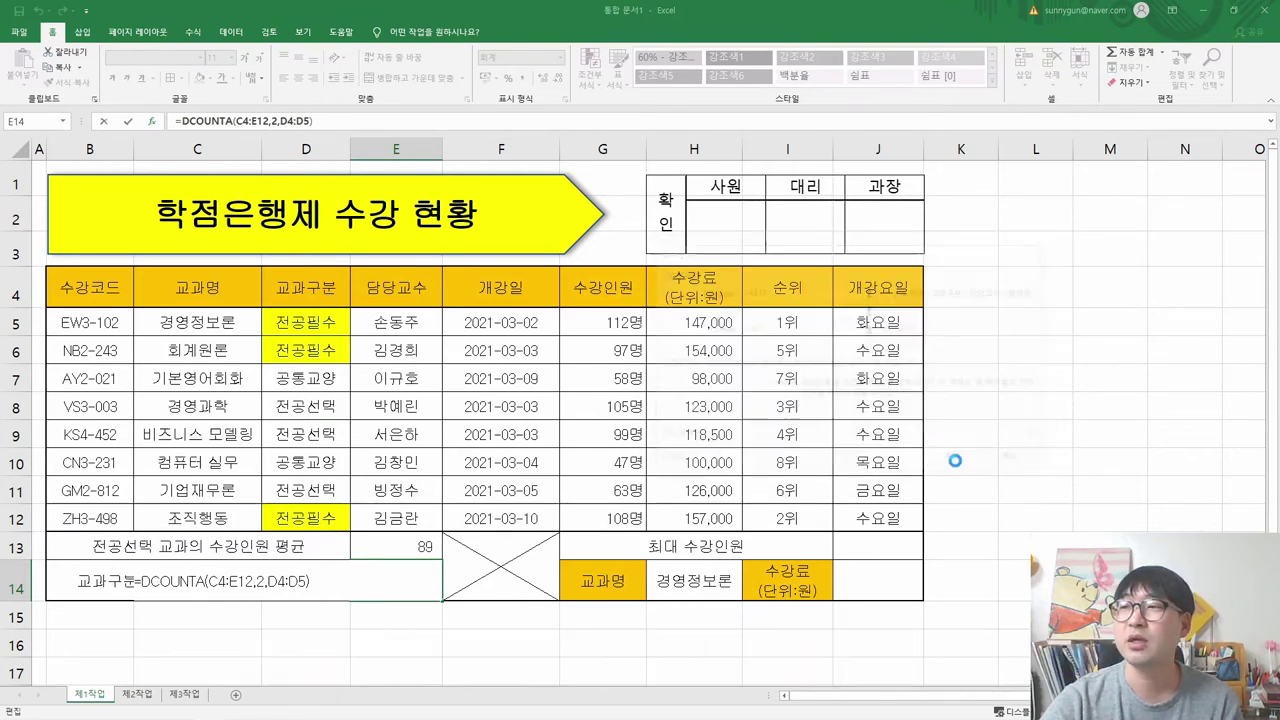
{"action": "left_click", "coordinate": [960, 462]}
{"action": "left_click", "coordinate": [418, 584]}
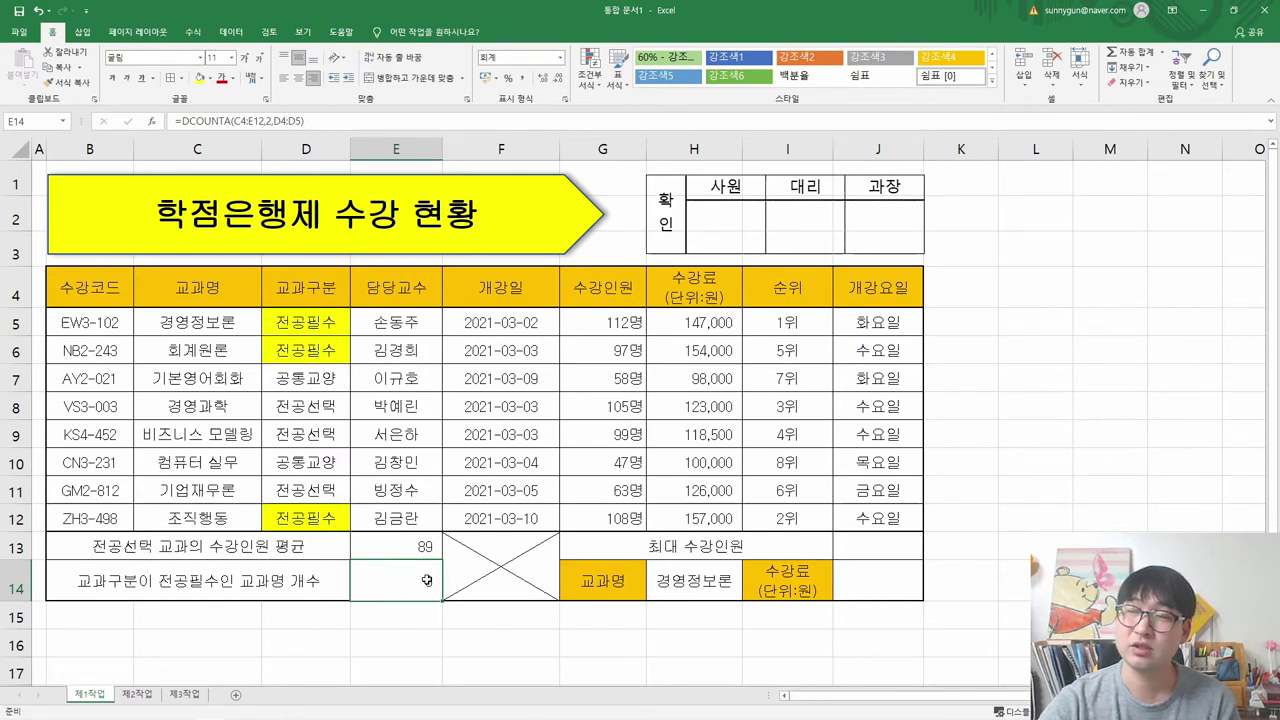
- Switch to the PDF in Acrobat Reader, strike out the completed item (4) and examine item (5) on 최대 수강인원 with MAX
{"action": "key", "text": "alt+Tab"}
{"action": "left_click_drag", "start_coordinate": [134, 372], "coordinate": [1000, 372]}
{"action": "left_click_drag", "start_coordinate": [294, 409], "coordinate": [388, 412]}
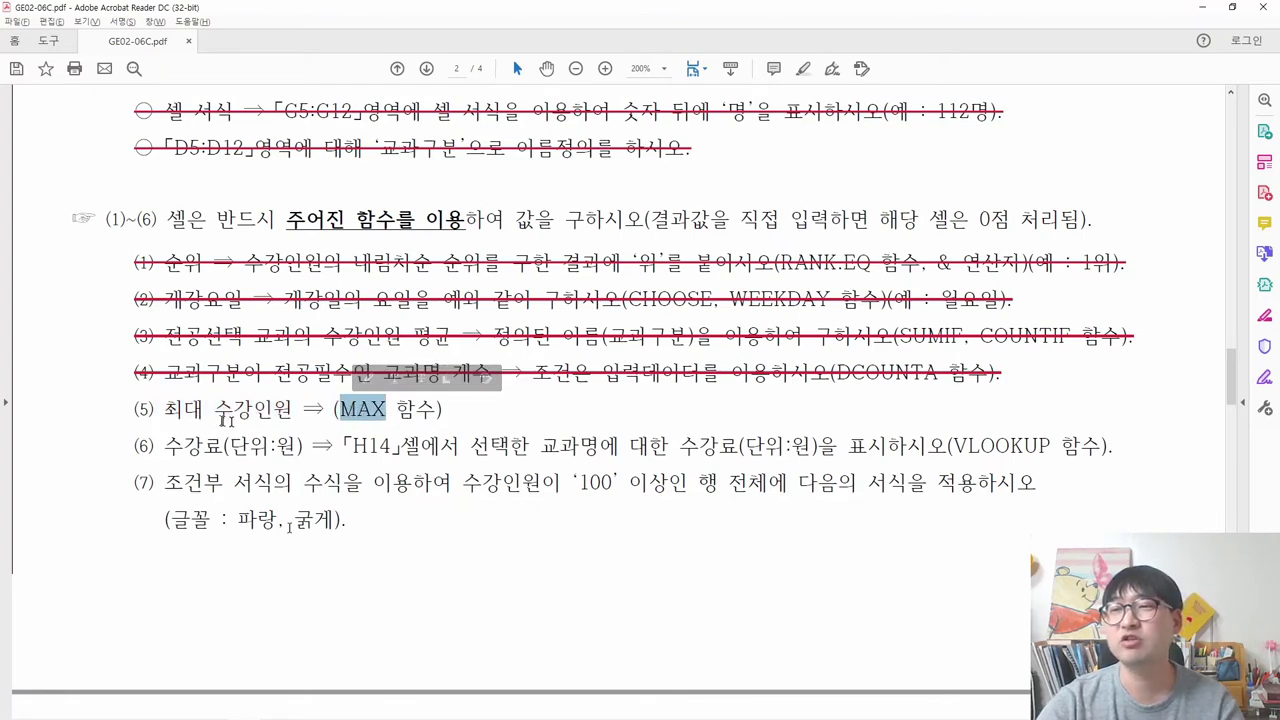
{"action": "left_click_drag", "start_coordinate": [133, 409], "coordinate": [294, 409]}
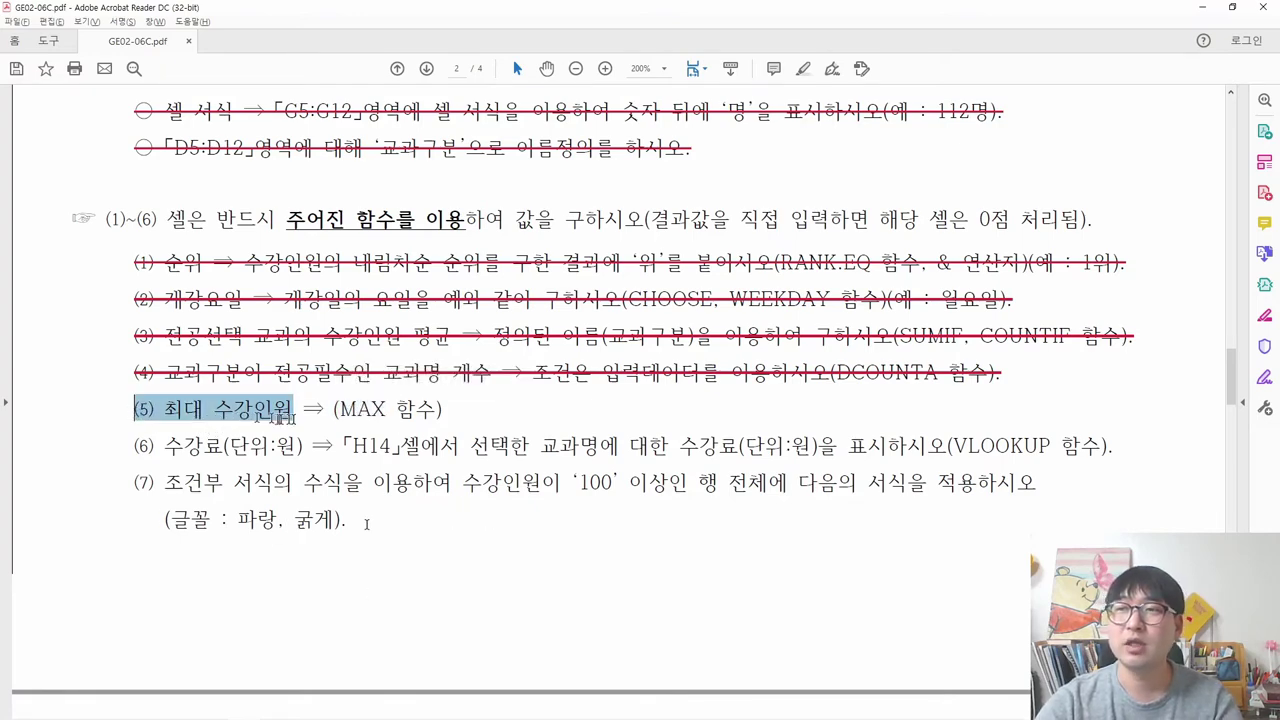
- Switch to Excel and enter a MAX formula in J13 over the 수강인원 values G5:G12
{"action": "key", "text": "alt+Tab"}
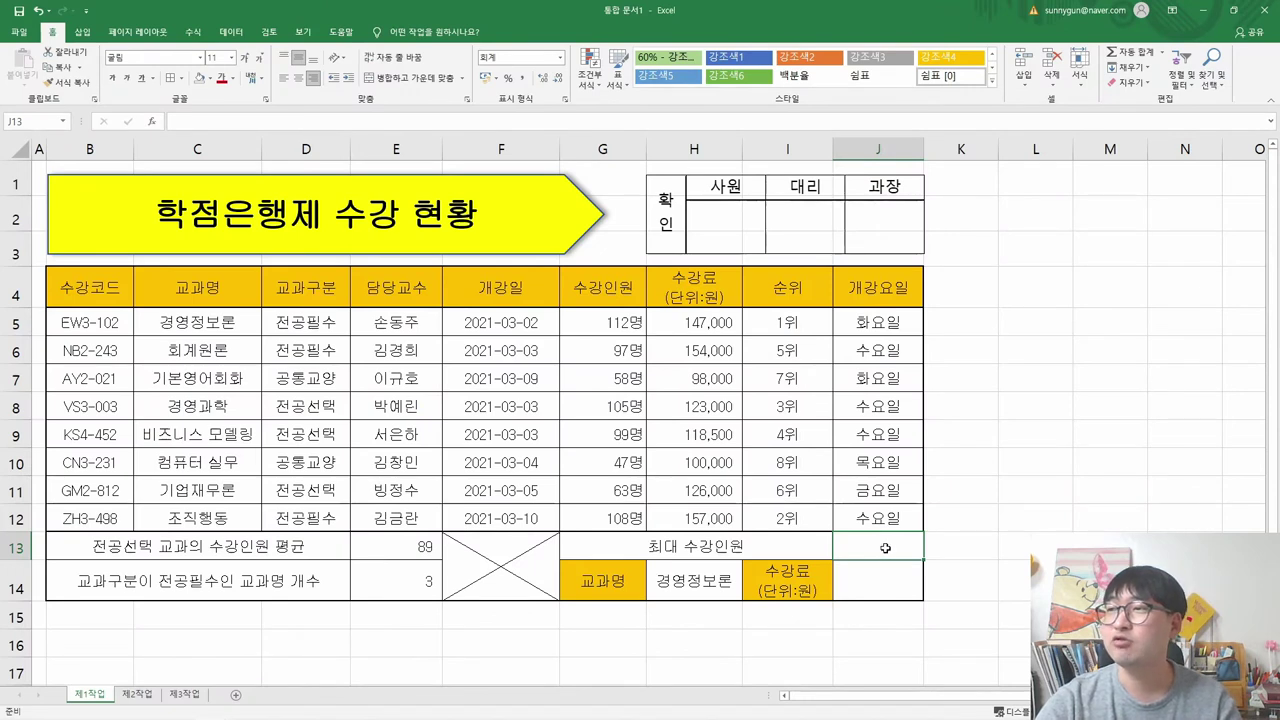
{"action": "left_click_drag", "start_coordinate": [612, 322], "coordinate": [612, 525]}
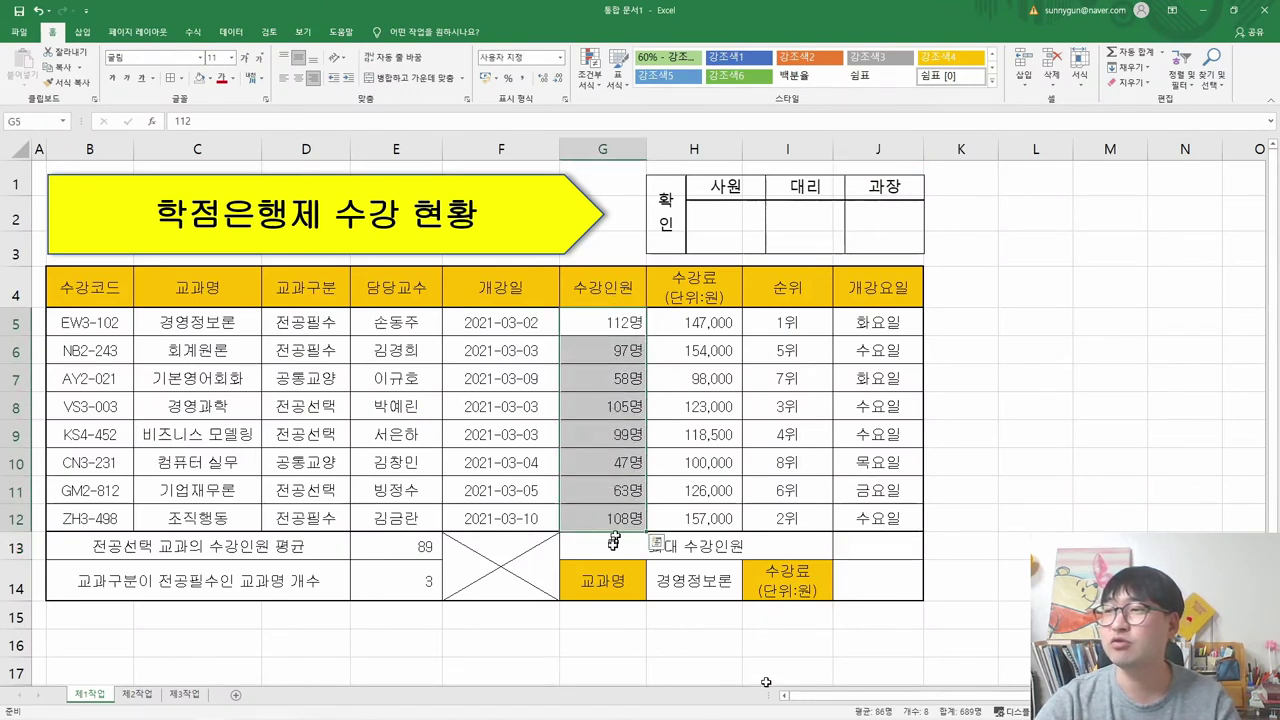
{"action": "left_click", "coordinate": [886, 548]}
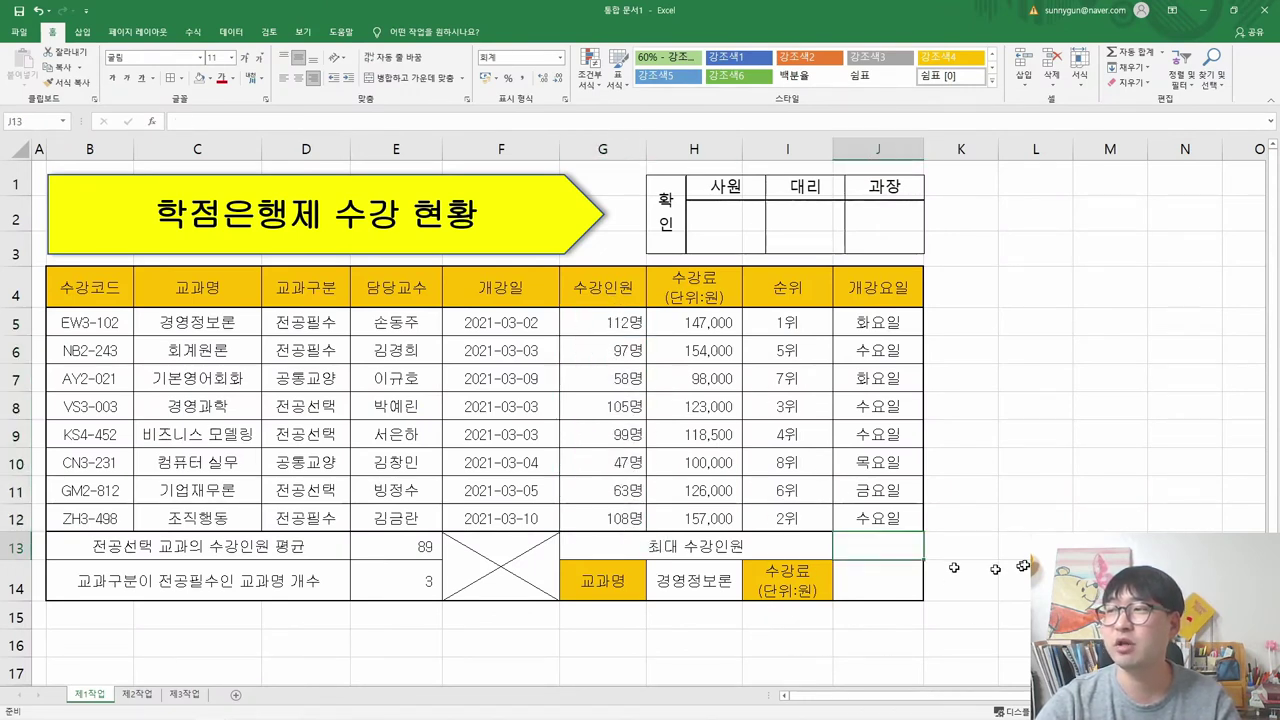
{"action": "type", "text": "=ma"}
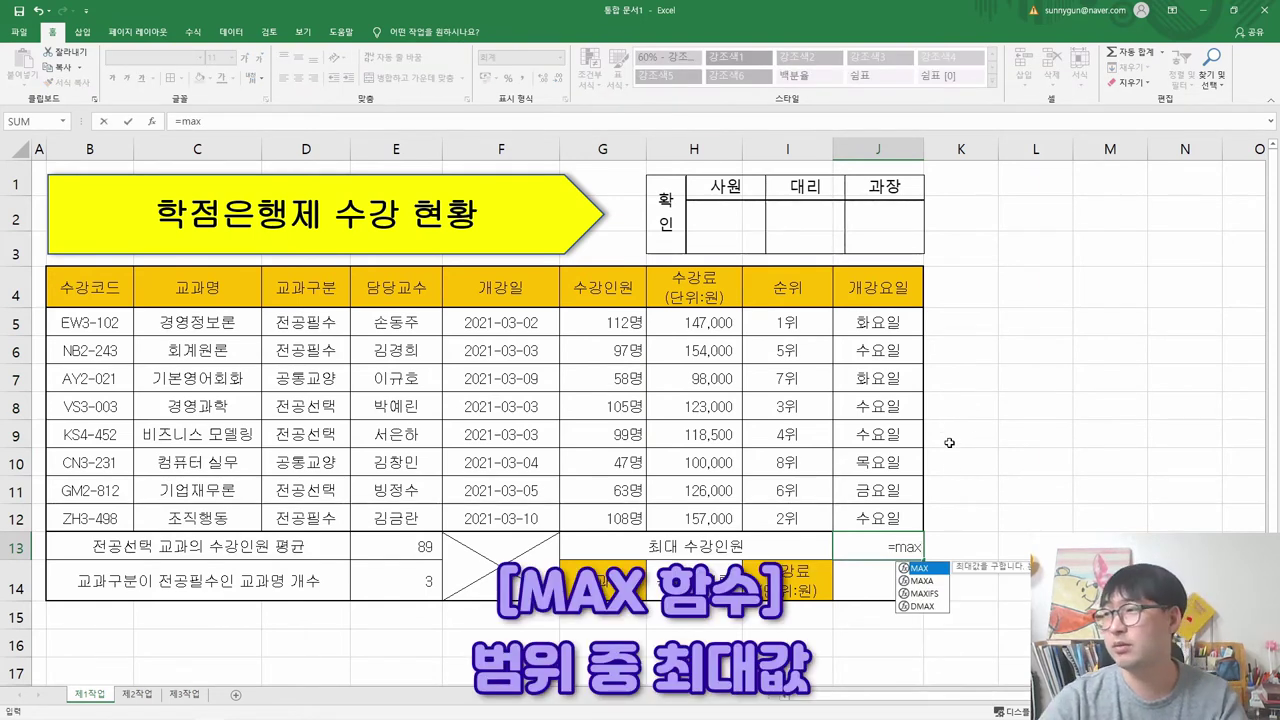
{"action": "type", "text": "x"}
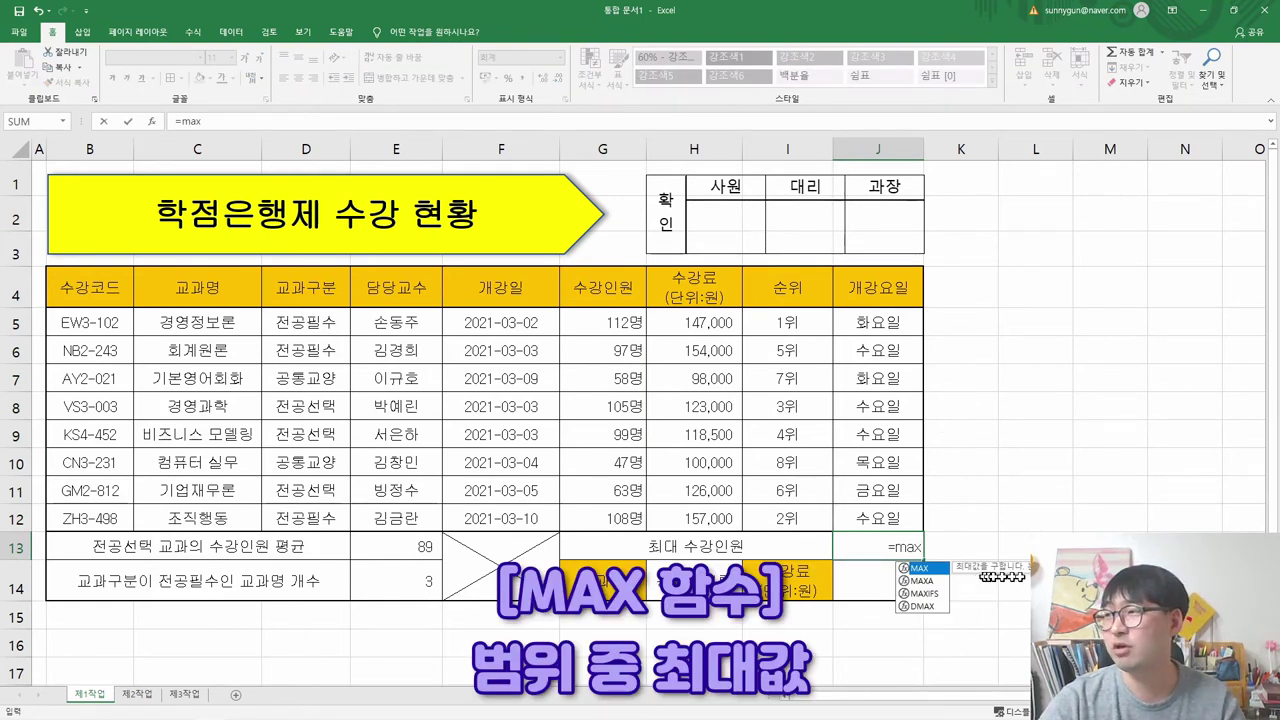
{"action": "double_click", "coordinate": [918, 568]}
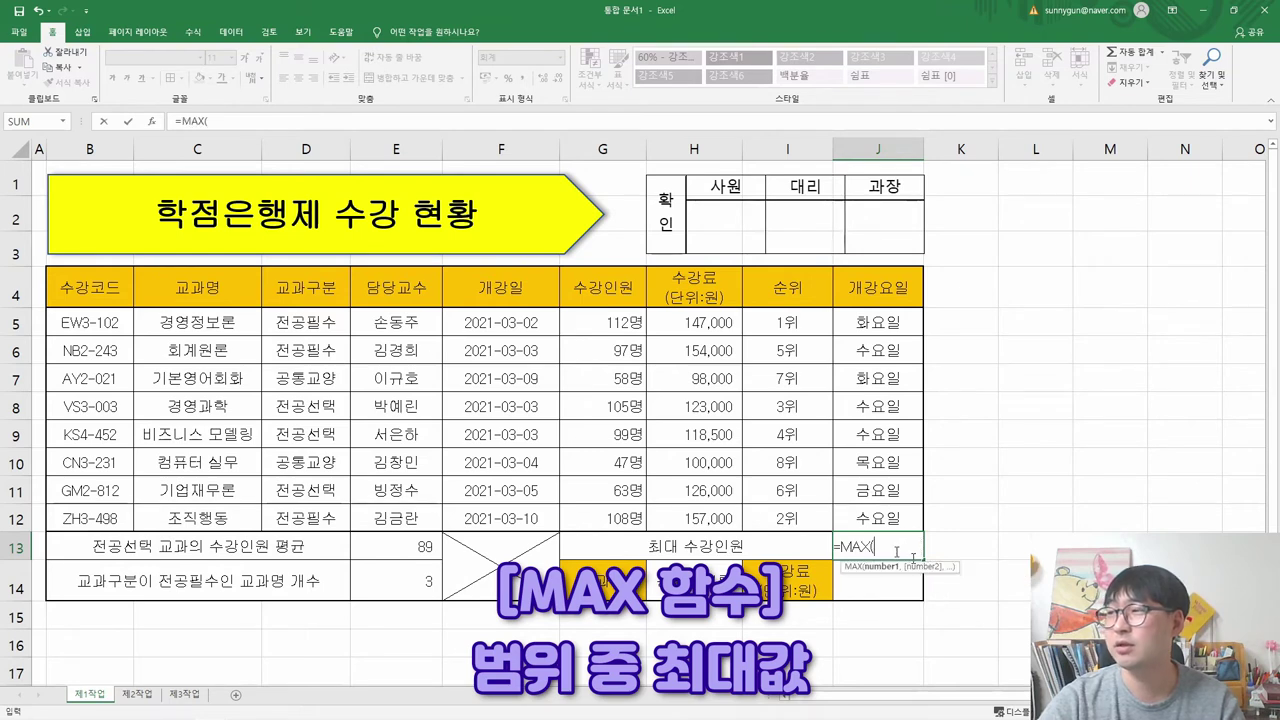
{"action": "left_click", "coordinate": [153, 122]}
{"action": "left_click_drag", "start_coordinate": [795, 248], "coordinate": [333, 247]}
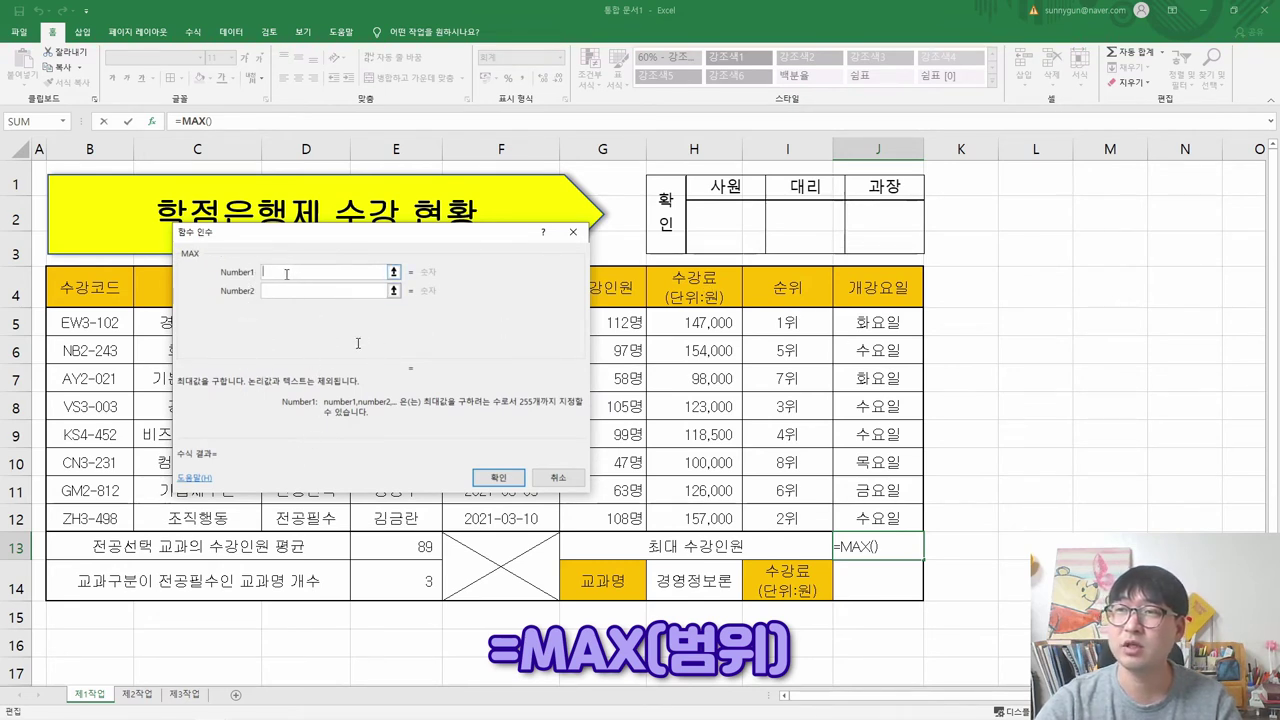
{"action": "left_click_drag", "start_coordinate": [370, 242], "coordinate": [312, 232]}
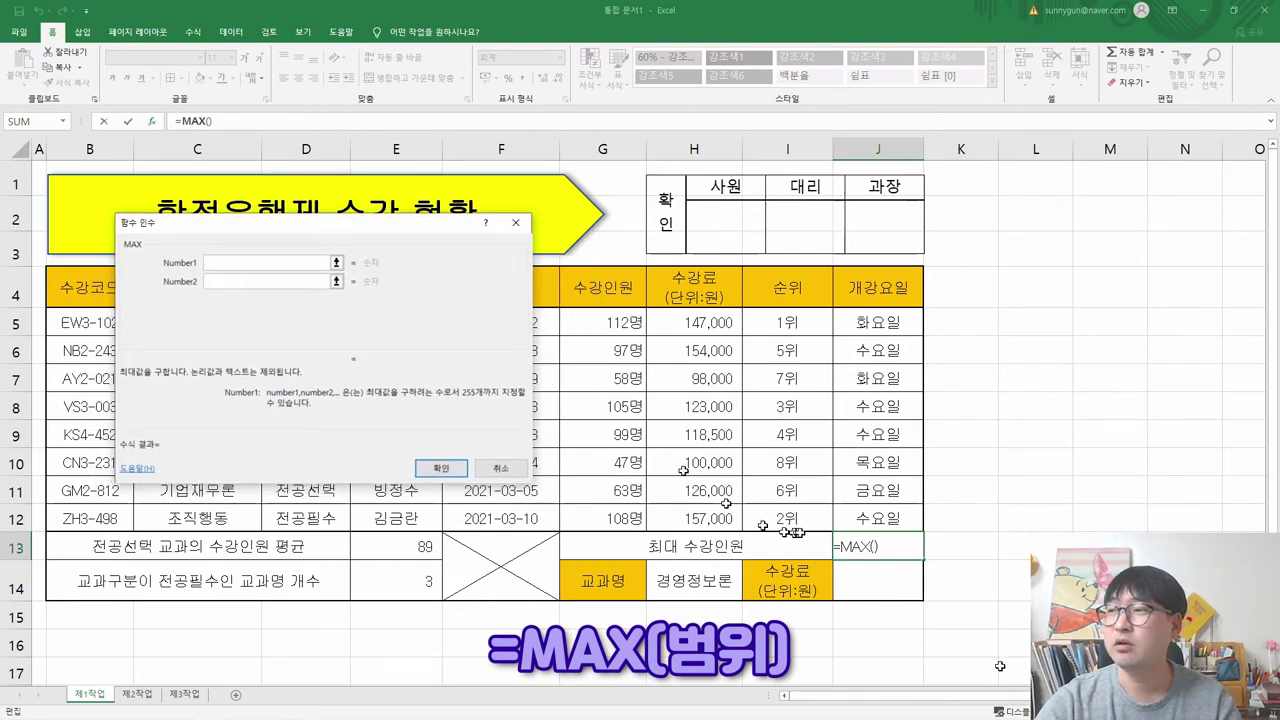
{"action": "left_click_drag", "start_coordinate": [596, 320], "coordinate": [600, 518]}
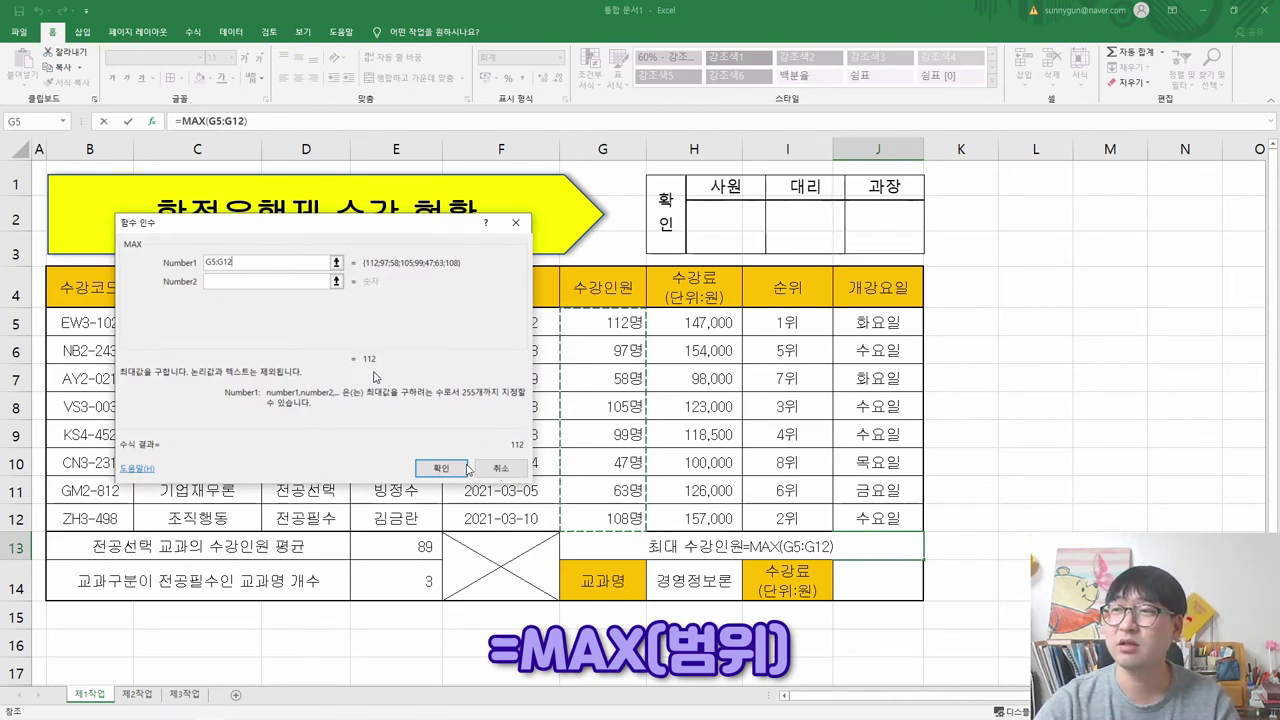
{"action": "left_click", "coordinate": [441, 468]}
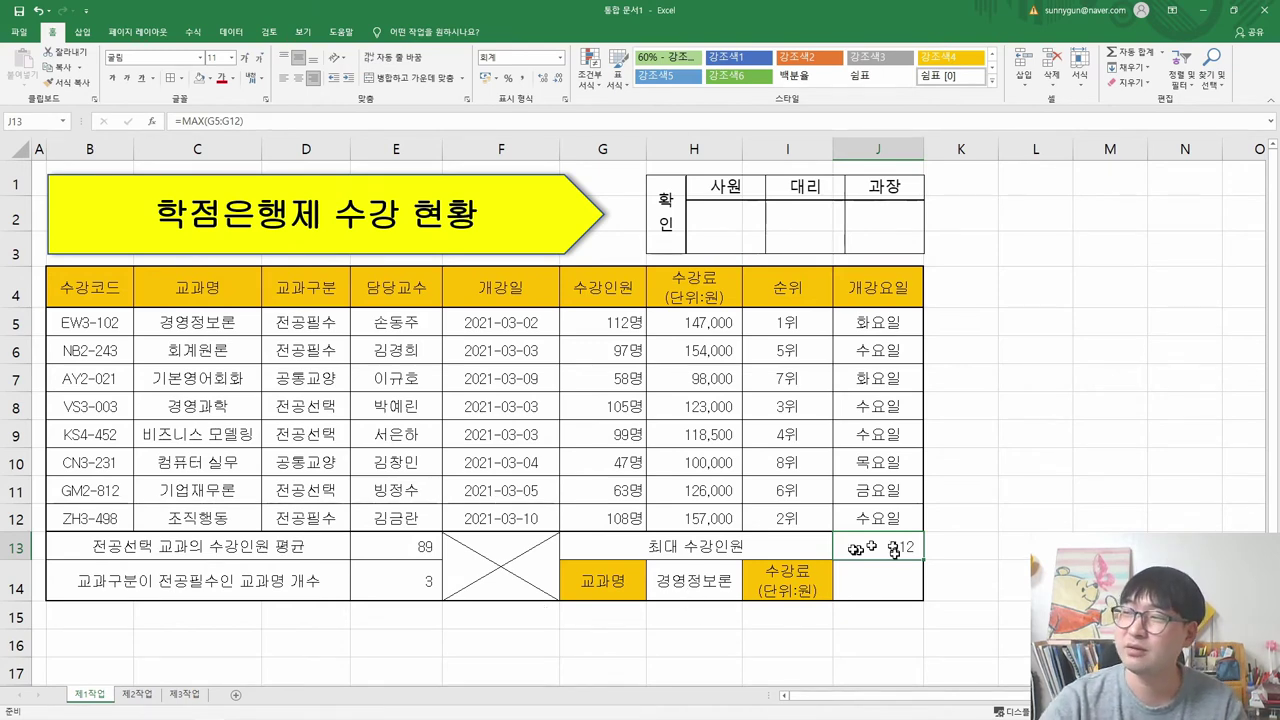
- Switch to the PDF in Acrobat Reader, strike out the completed item (5) and examine item (6) on 수강료 with VLOOKUP
{"action": "key", "text": "alt+Tab"}
{"action": "left_click_drag", "start_coordinate": [134, 409], "coordinate": [436, 412]}
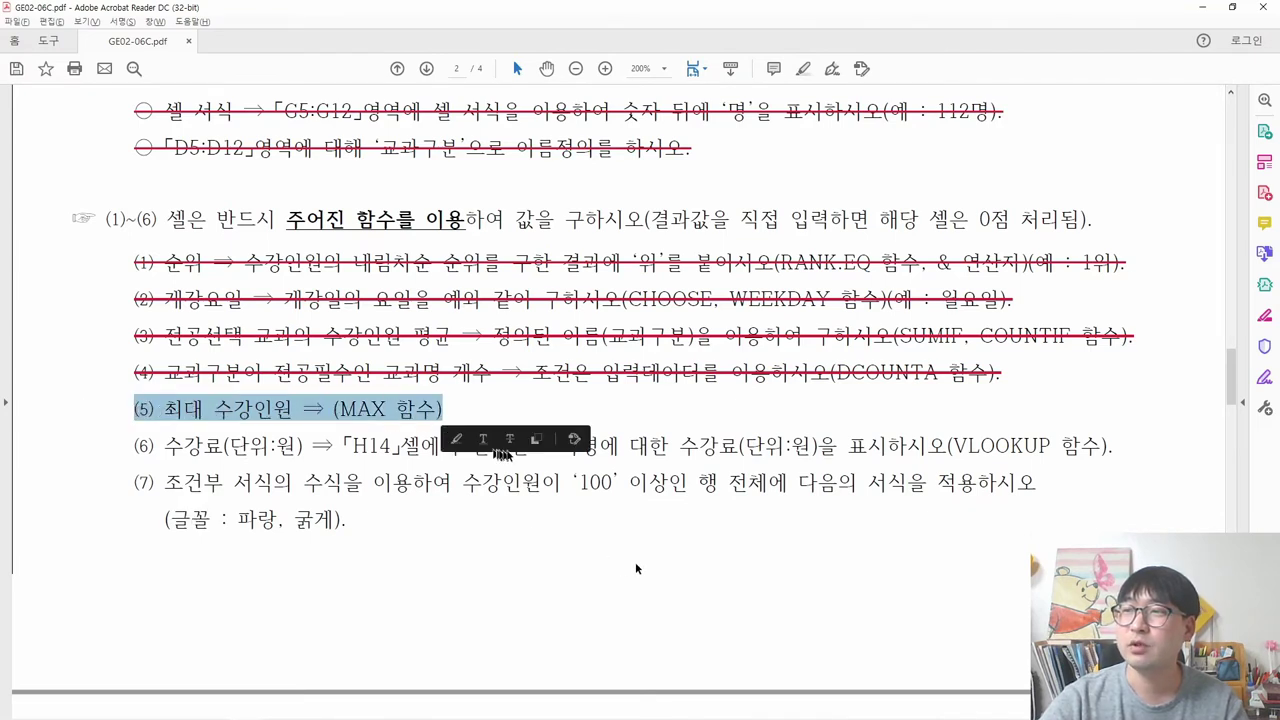
{"action": "left_click", "coordinate": [483, 438]}
{"action": "left_click_drag", "start_coordinate": [134, 445], "coordinate": [1050, 452]}
{"action": "left_click_drag", "start_coordinate": [134, 446], "coordinate": [218, 450]}
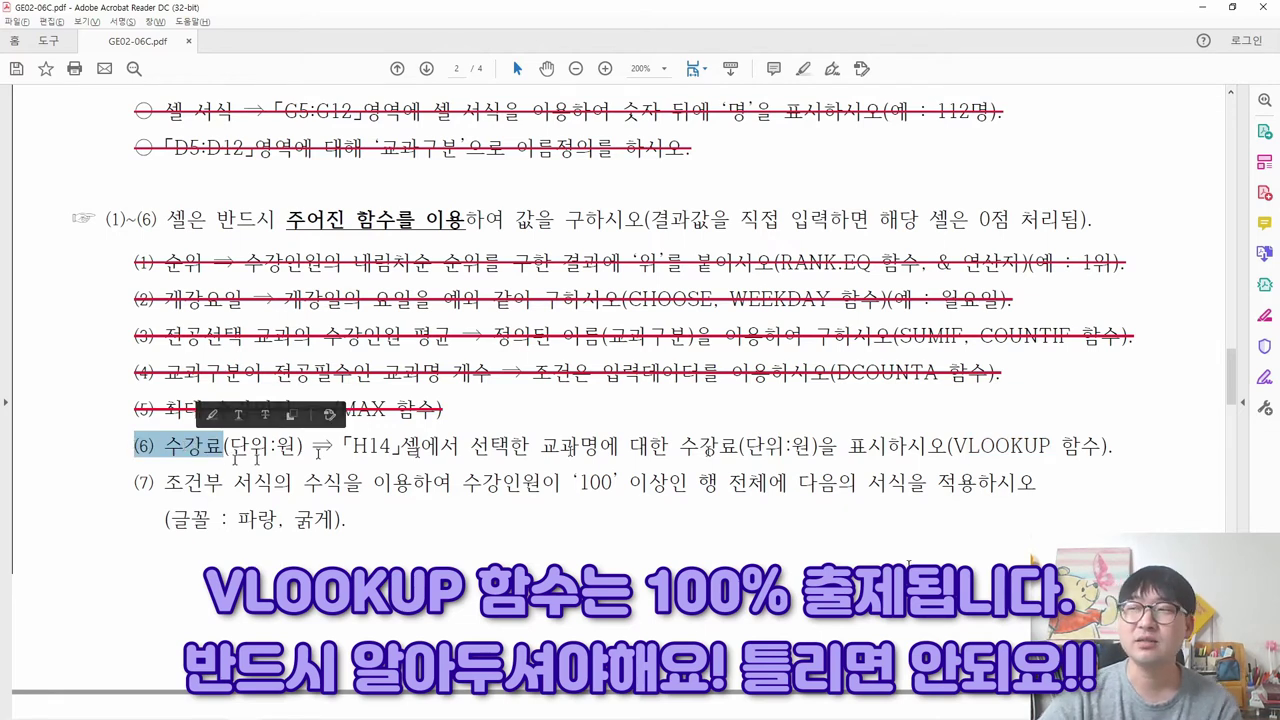
{"action": "double_click", "coordinate": [992, 452]}
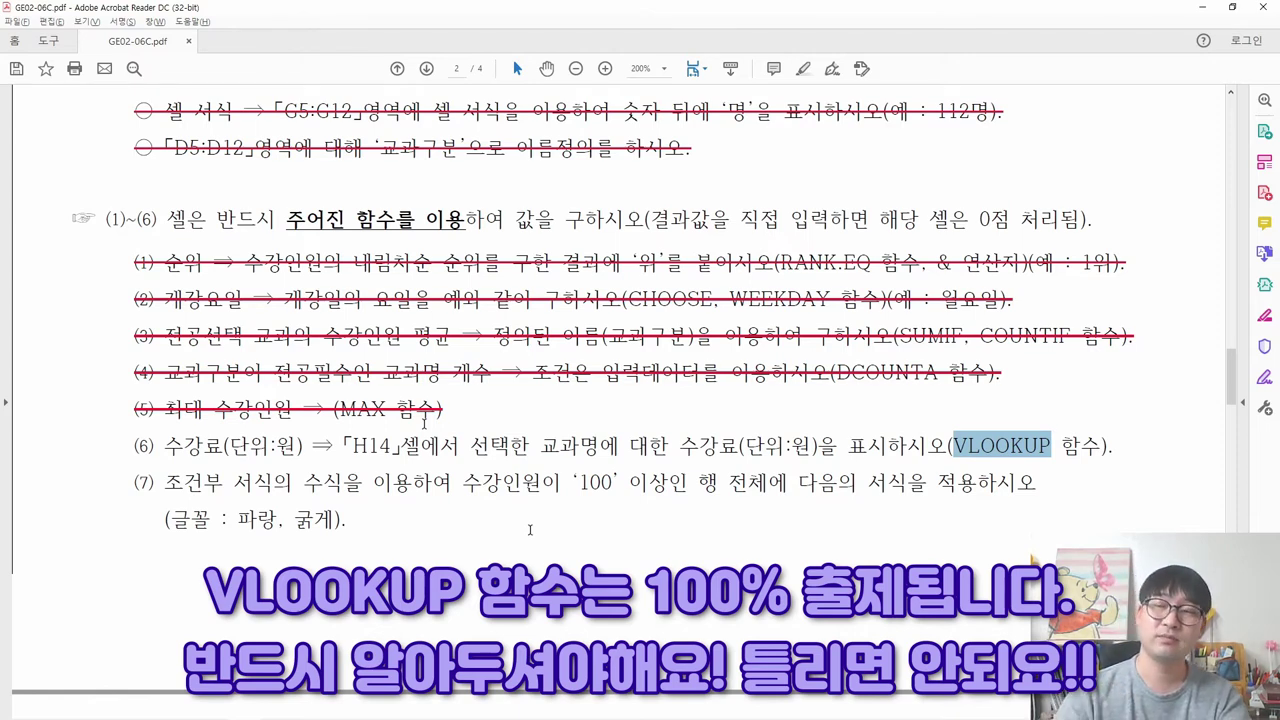
- Switch to Excel and examine the 교과명 choices offered in H14 beside the empty 수강료 cell J14
{"action": "key", "text": "alt+Tab"}
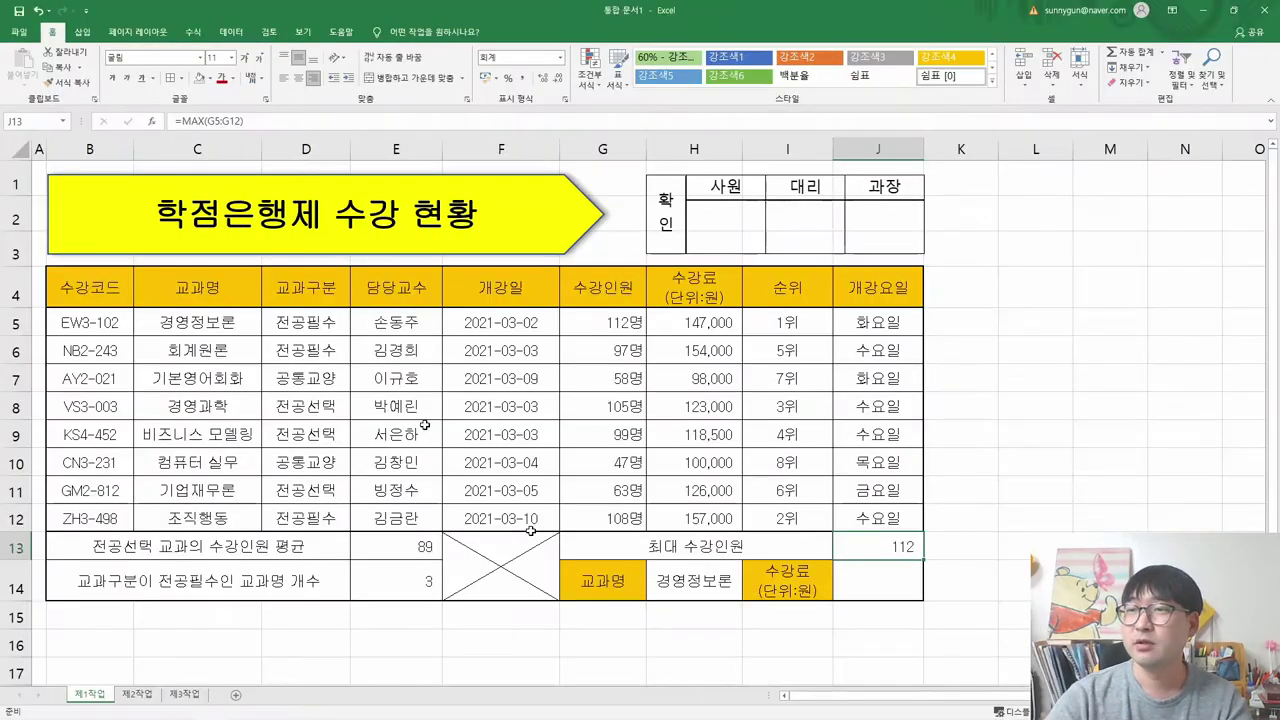
{"action": "left_click", "coordinate": [886, 590]}
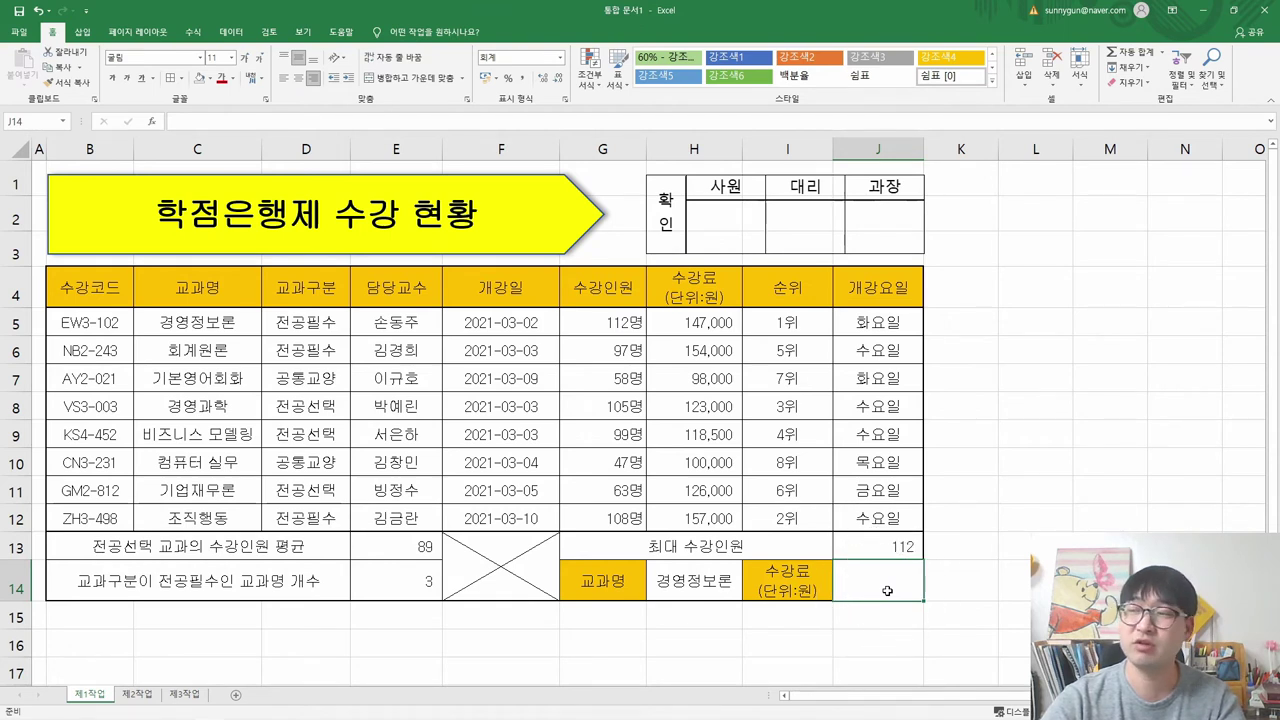
{"action": "left_click", "coordinate": [700, 584]}
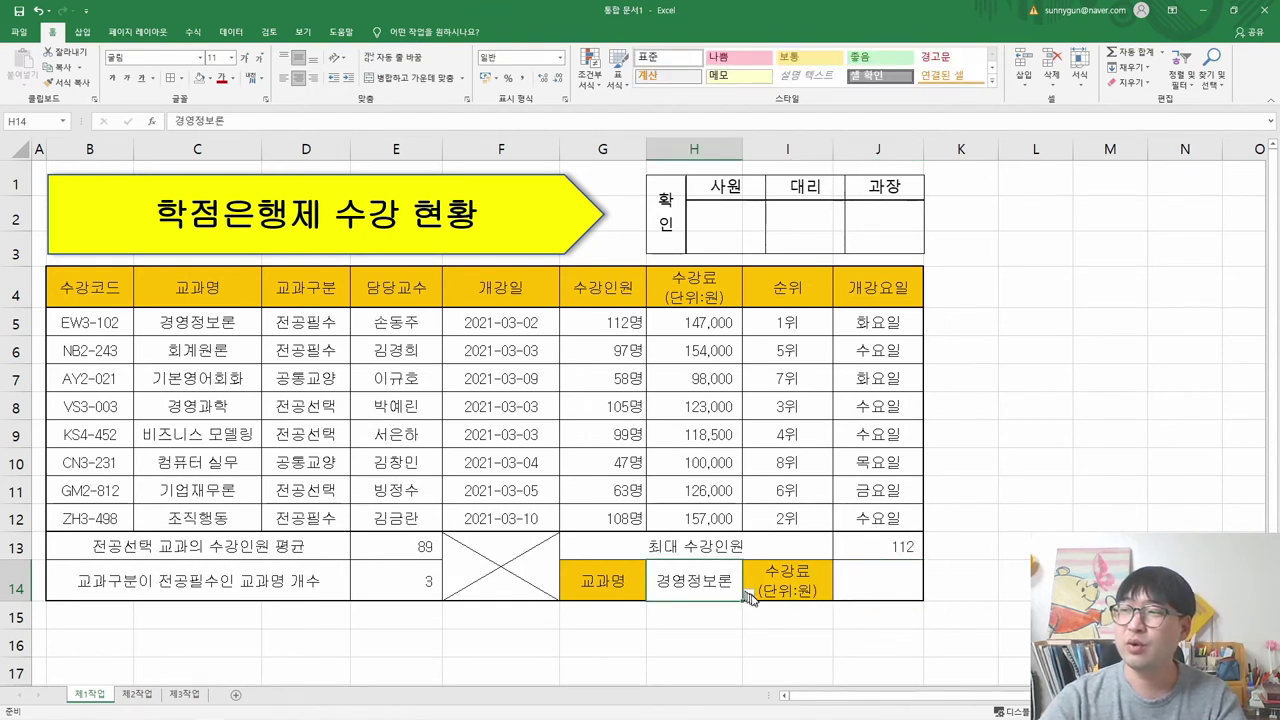
{"action": "left_click", "coordinate": [748, 594]}
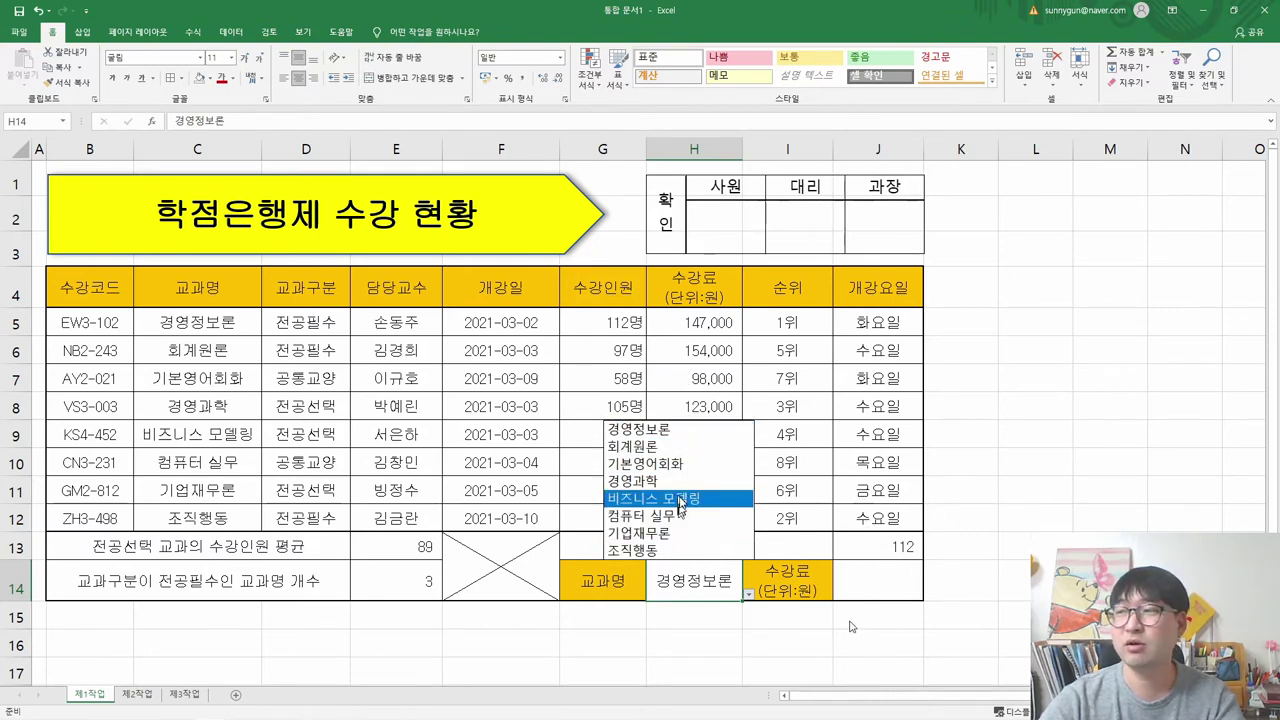
{"action": "key", "text": "Escape"}
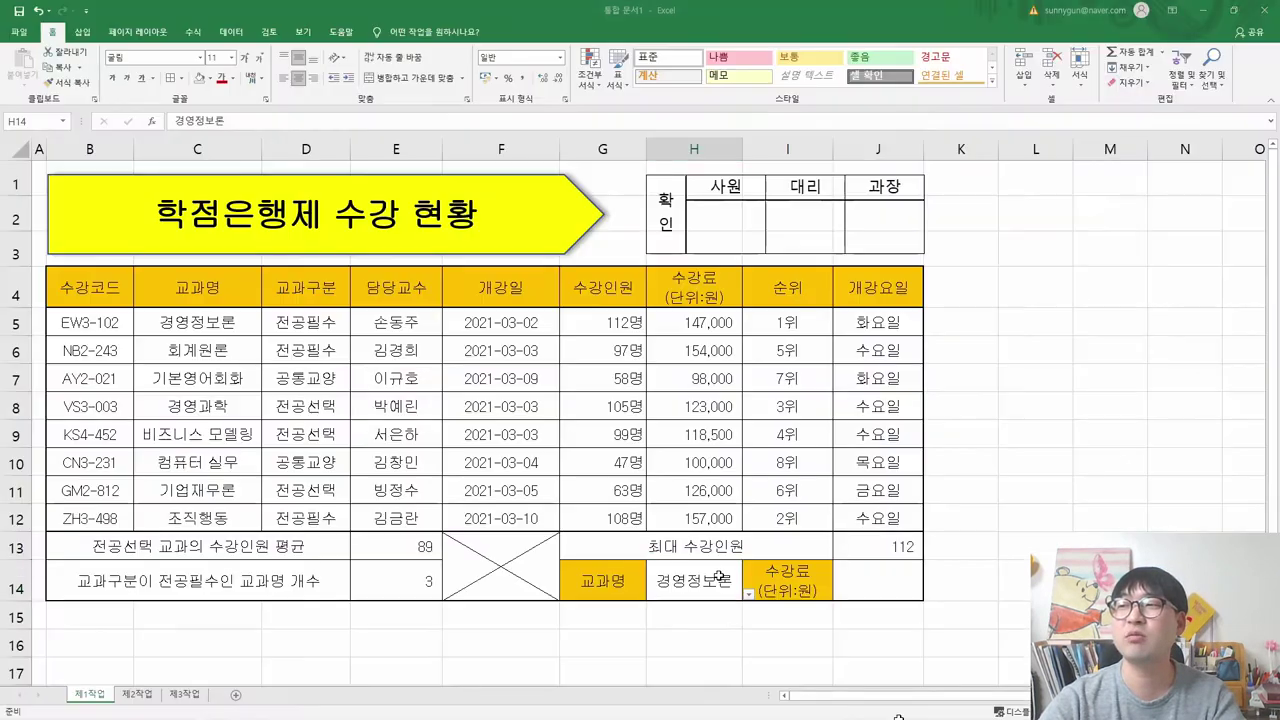
{"action": "left_click", "coordinate": [748, 594]}
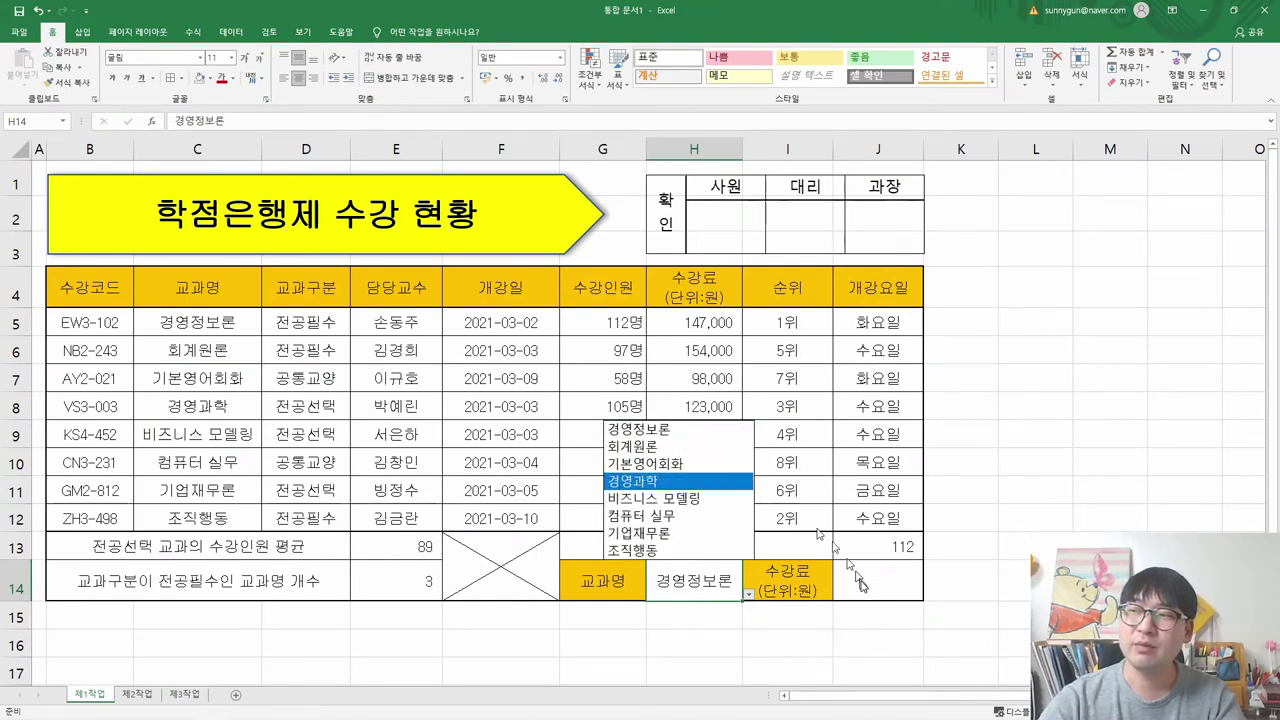
{"action": "key", "text": "Escape"}
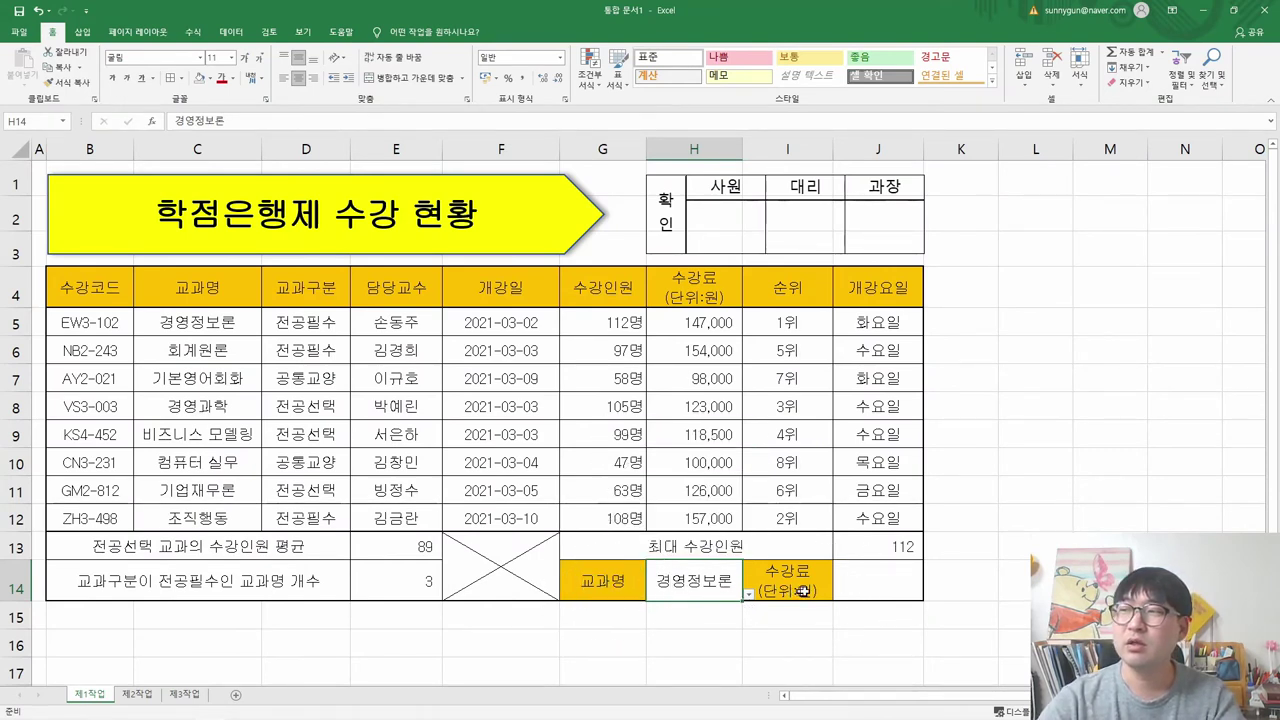
- Try 조직행동 as the 교과명 selection in H14, and set it back to 경영정보론
{"action": "left_click", "coordinate": [879, 585]}
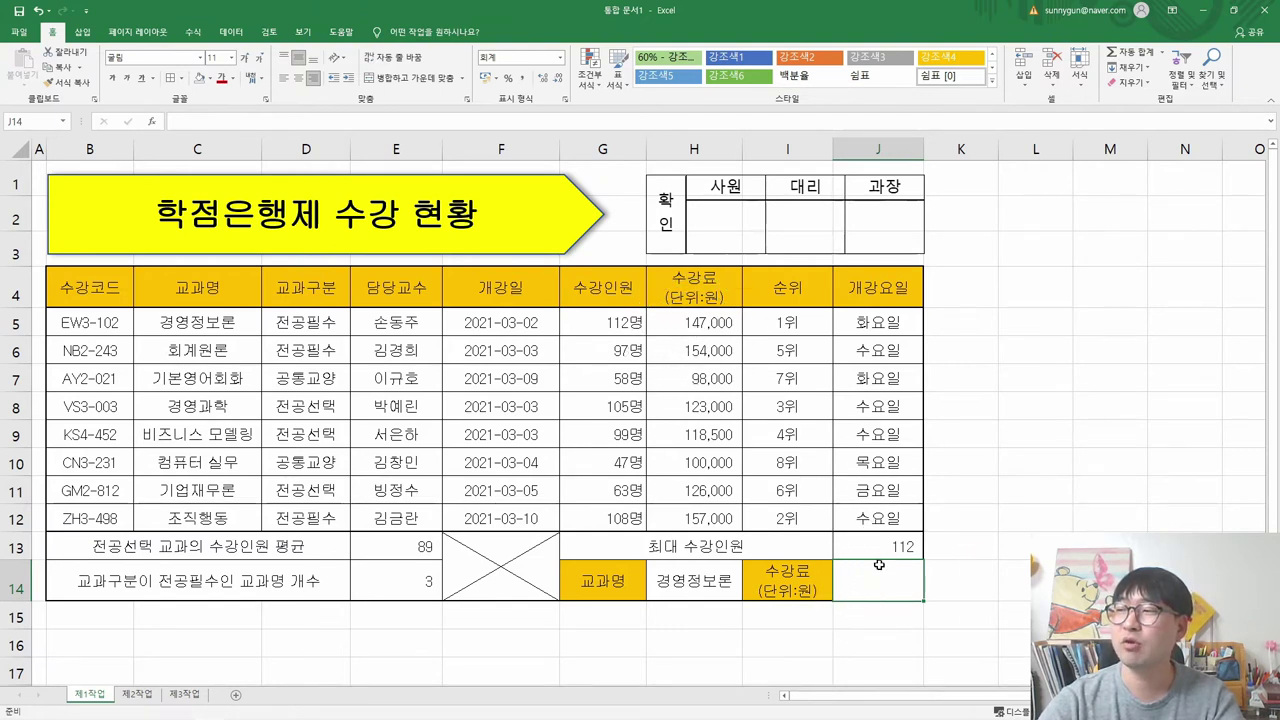
{"action": "left_click", "coordinate": [735, 580]}
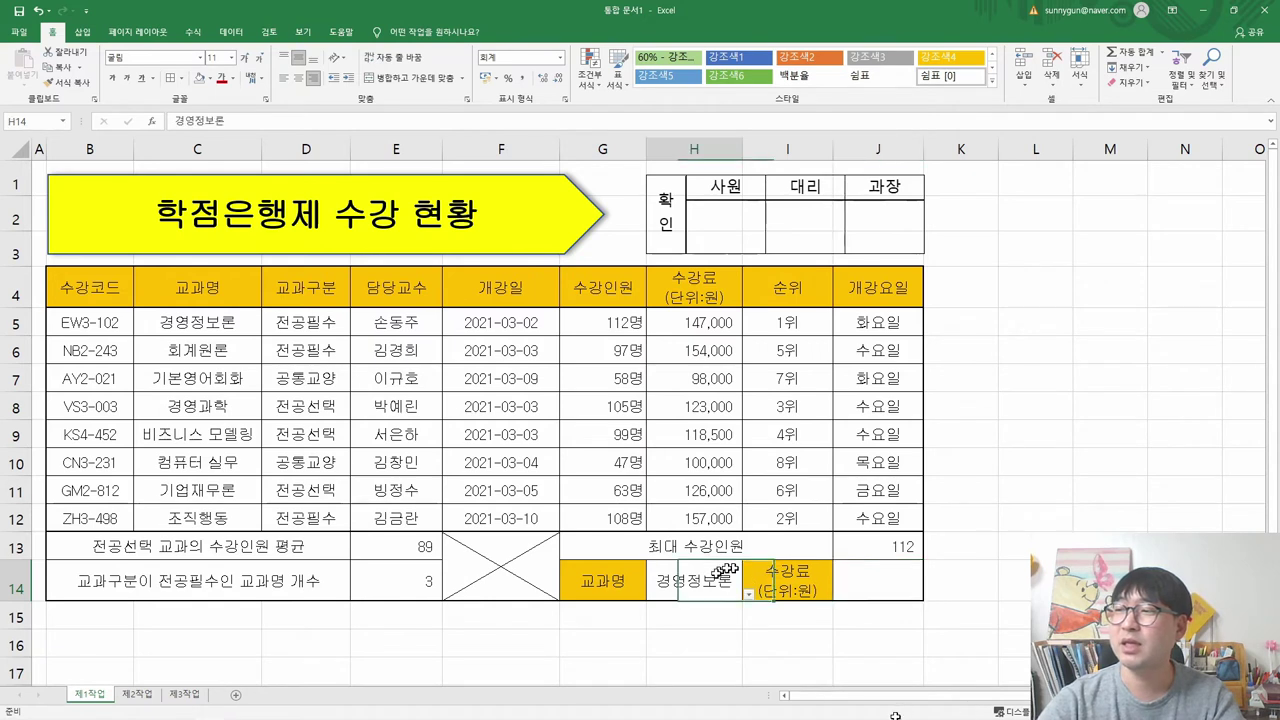
{"action": "left_click", "coordinate": [748, 594]}
{"action": "left_click", "coordinate": [660, 549]}
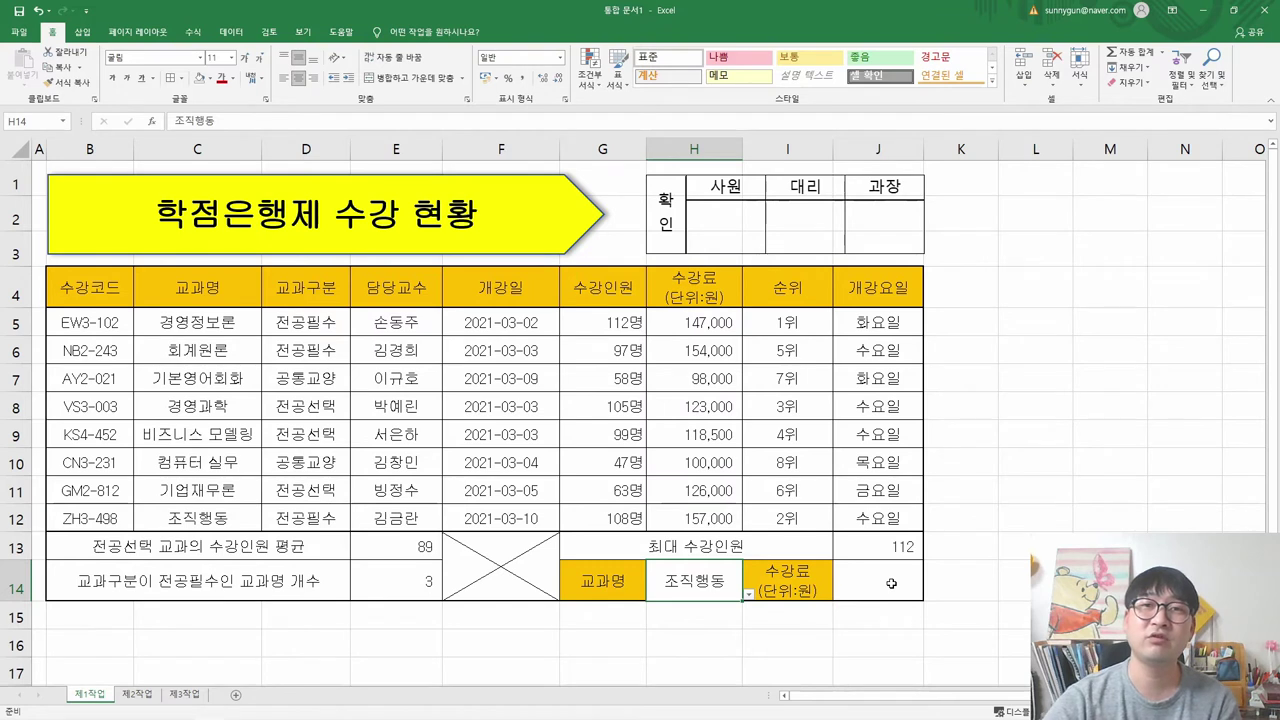
{"action": "left_click", "coordinate": [748, 593]}
{"action": "left_click", "coordinate": [638, 429]}
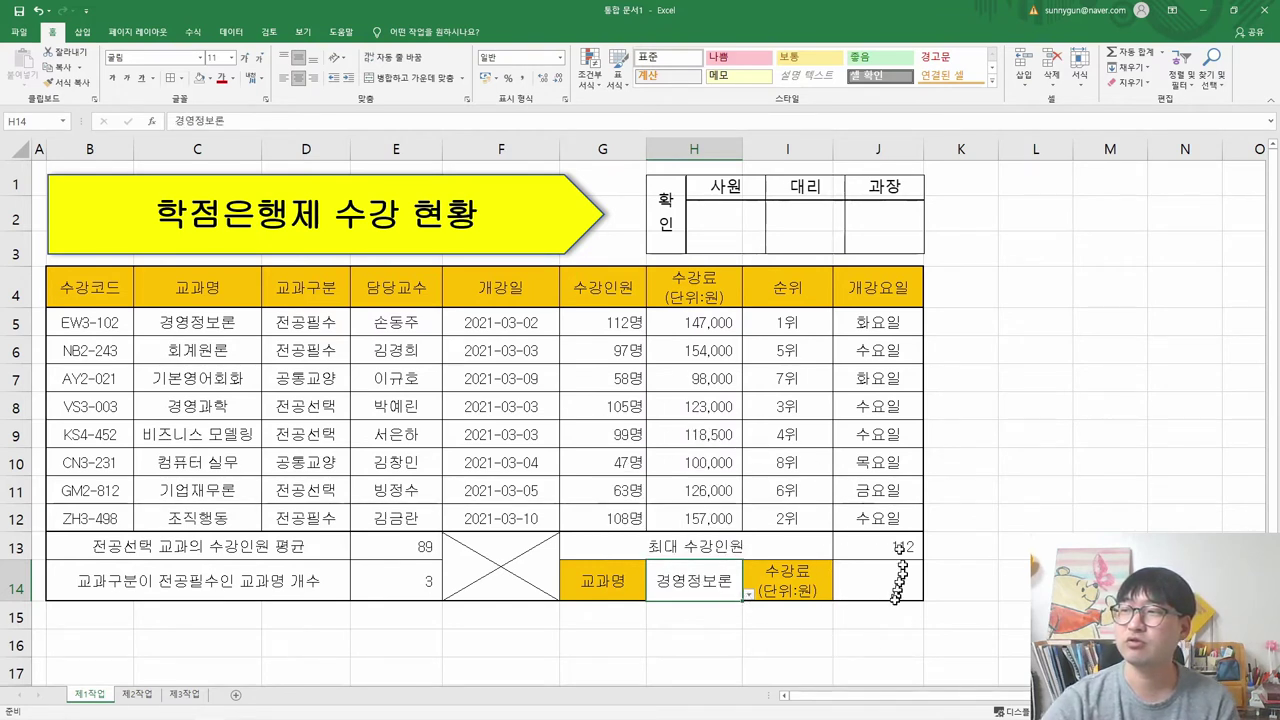
- Start a VLOOKUP formula in J14 with its function arguments open and set the lookup value to H14
{"action": "left_click", "coordinate": [885, 590]}
{"action": "type", "text": "="}
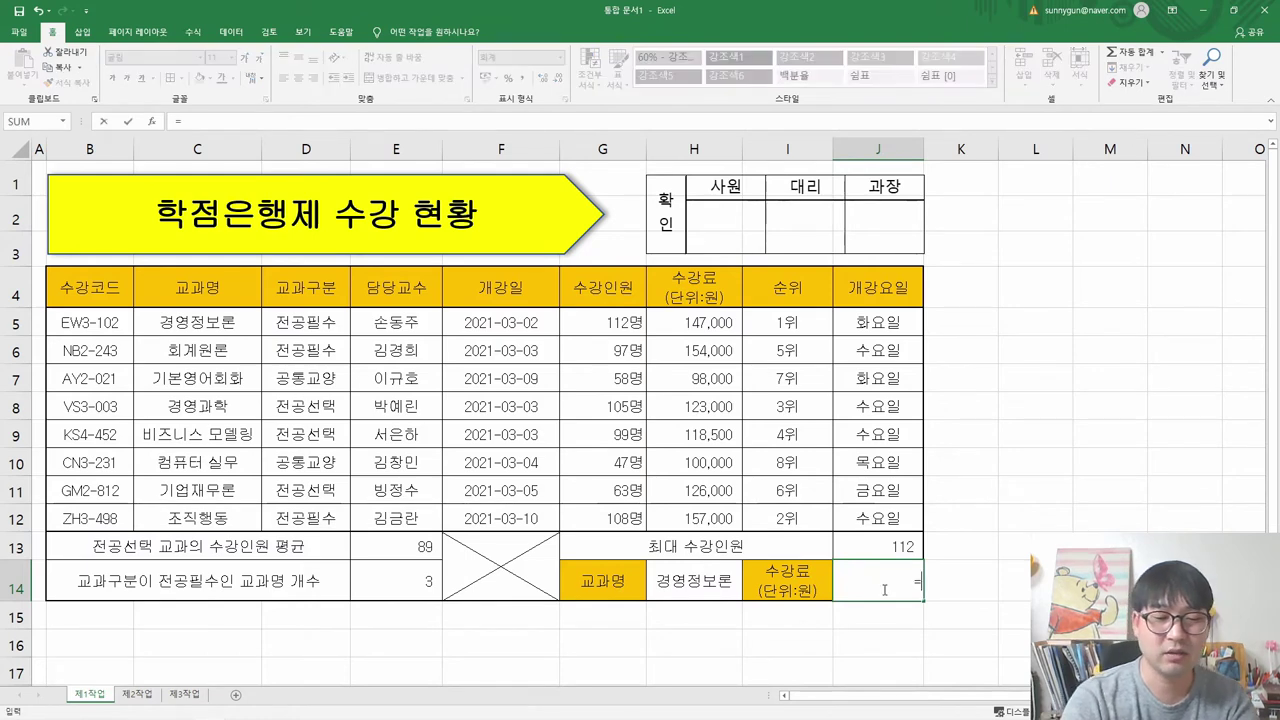
{"action": "type", "text": "vlook"}
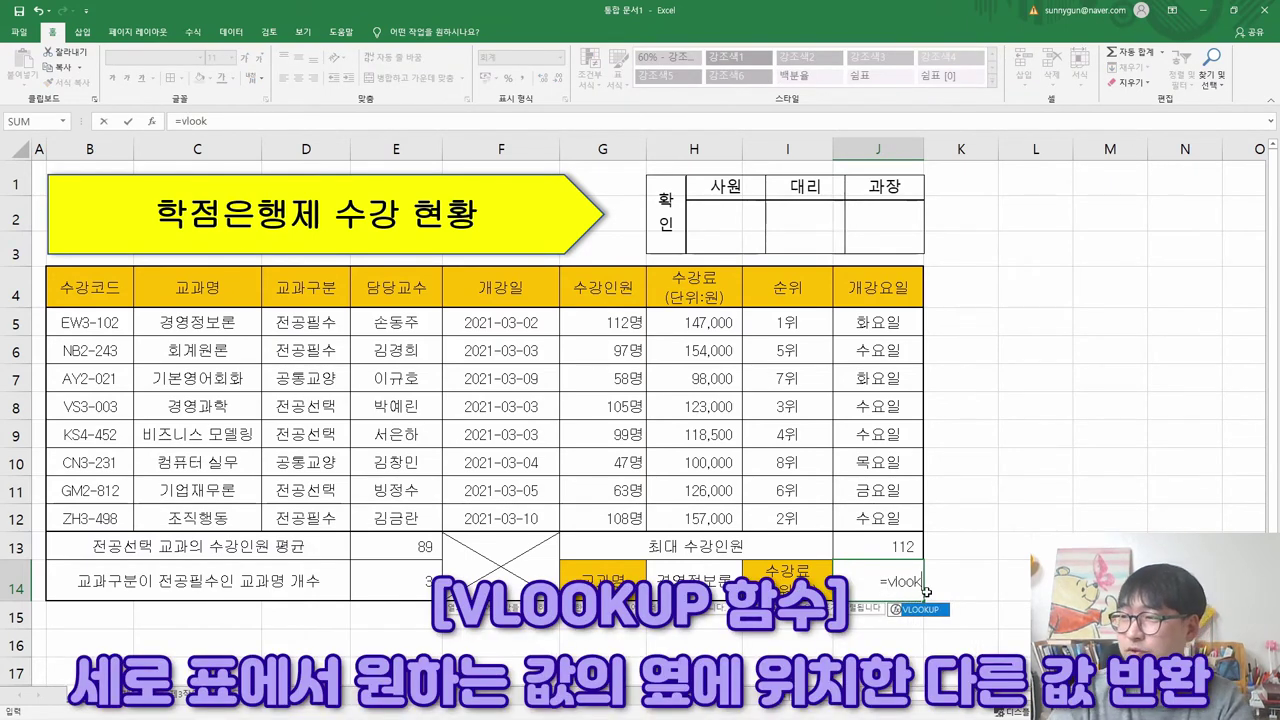
{"action": "double_click", "coordinate": [921, 609]}
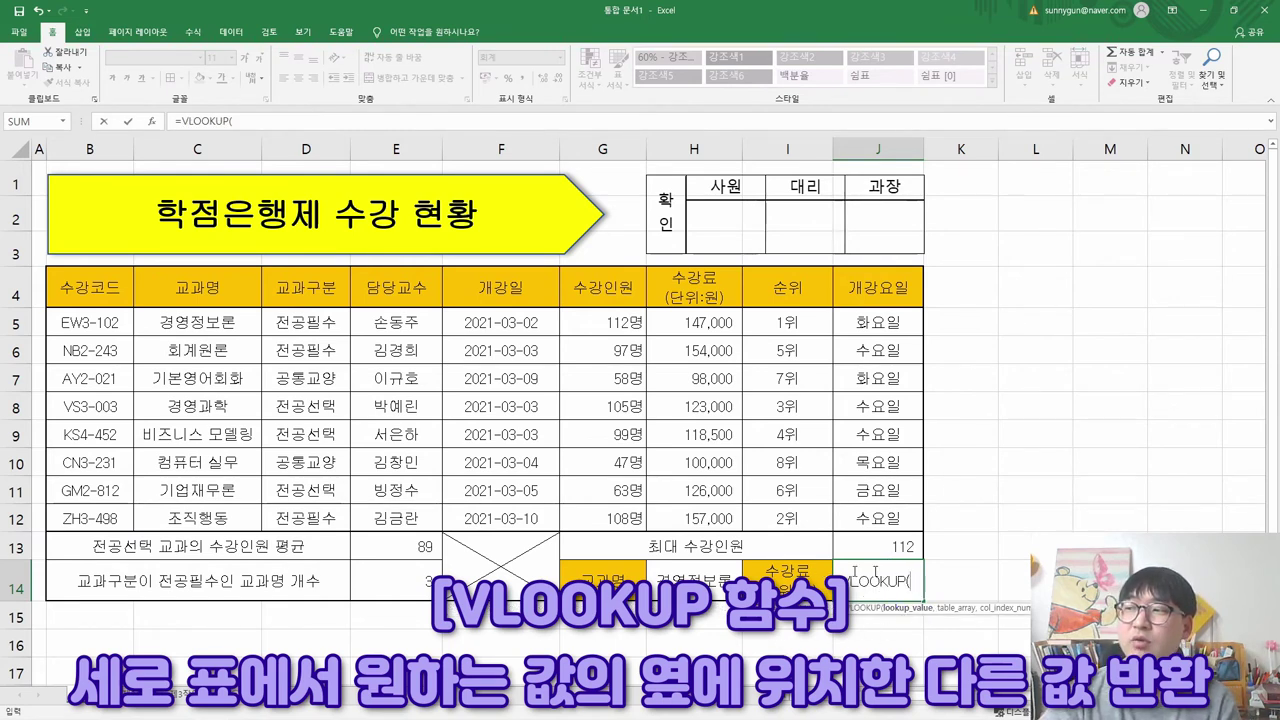
{"action": "left_click", "coordinate": [152, 121]}
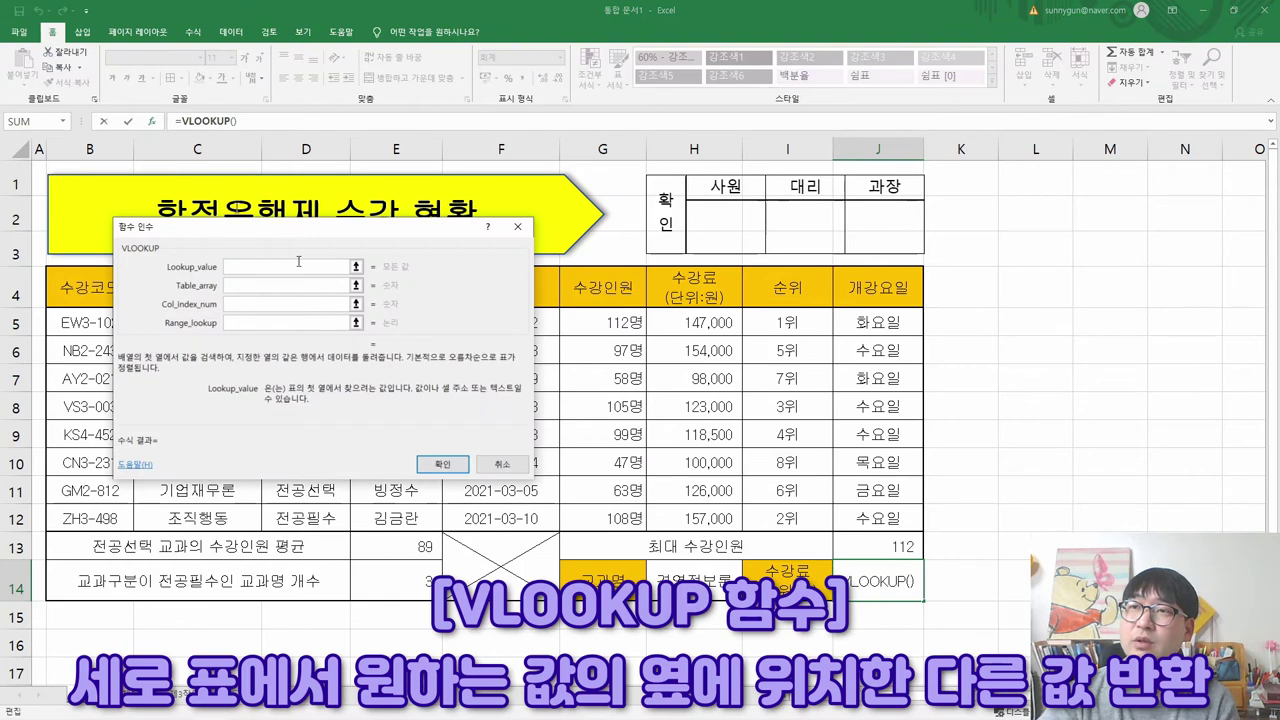
{"action": "left_click_drag", "start_coordinate": [272, 232], "coordinate": [500, 212]}
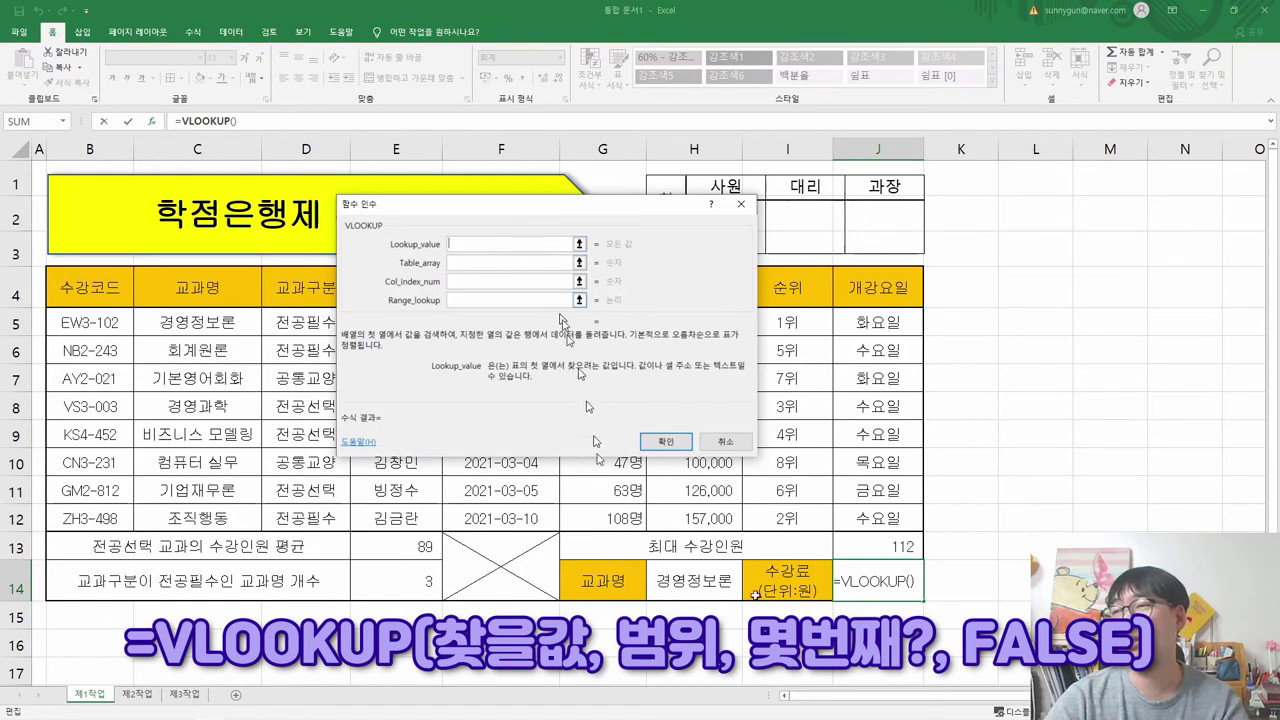
{"action": "left_click", "coordinate": [706, 582]}
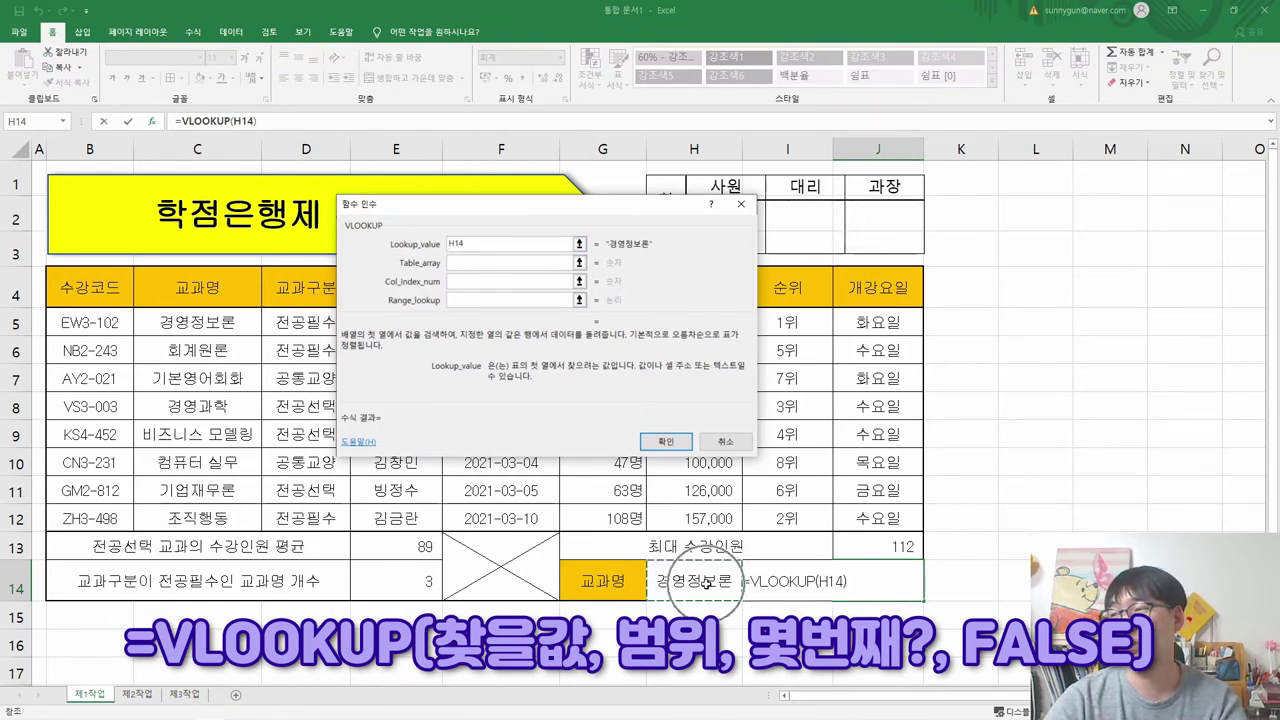
{"action": "left_click", "coordinate": [706, 582]}
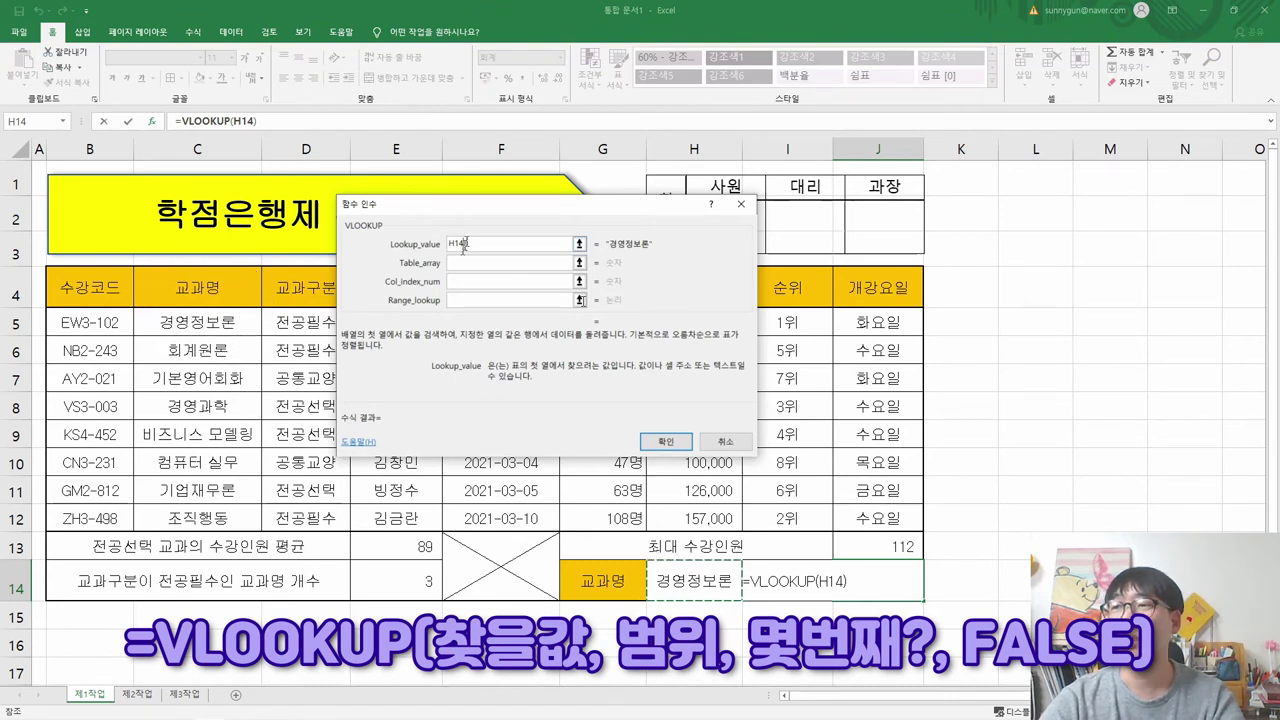
- Set the VLOOKUP table array to C5:H12, from the first 교과명 through the last 수강료 without the header row
{"action": "left_click_drag", "start_coordinate": [480, 204], "coordinate": [617, 161]}
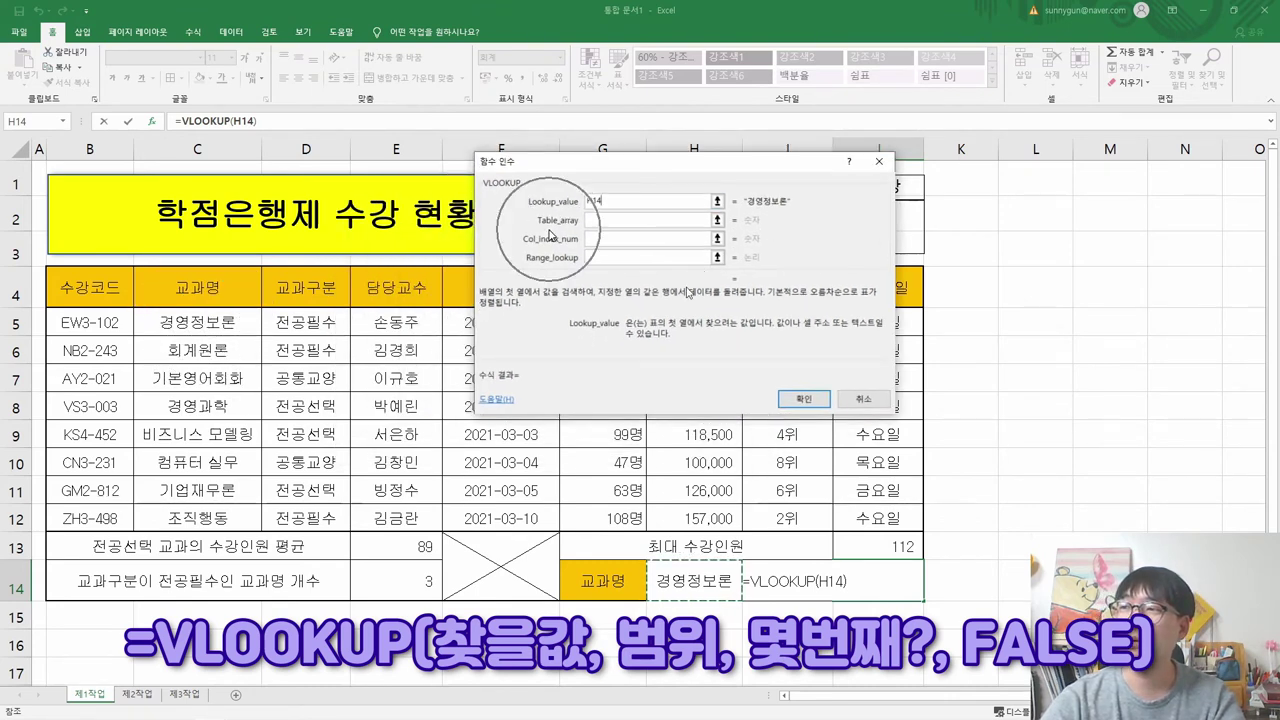
{"action": "left_click", "coordinate": [593, 219]}
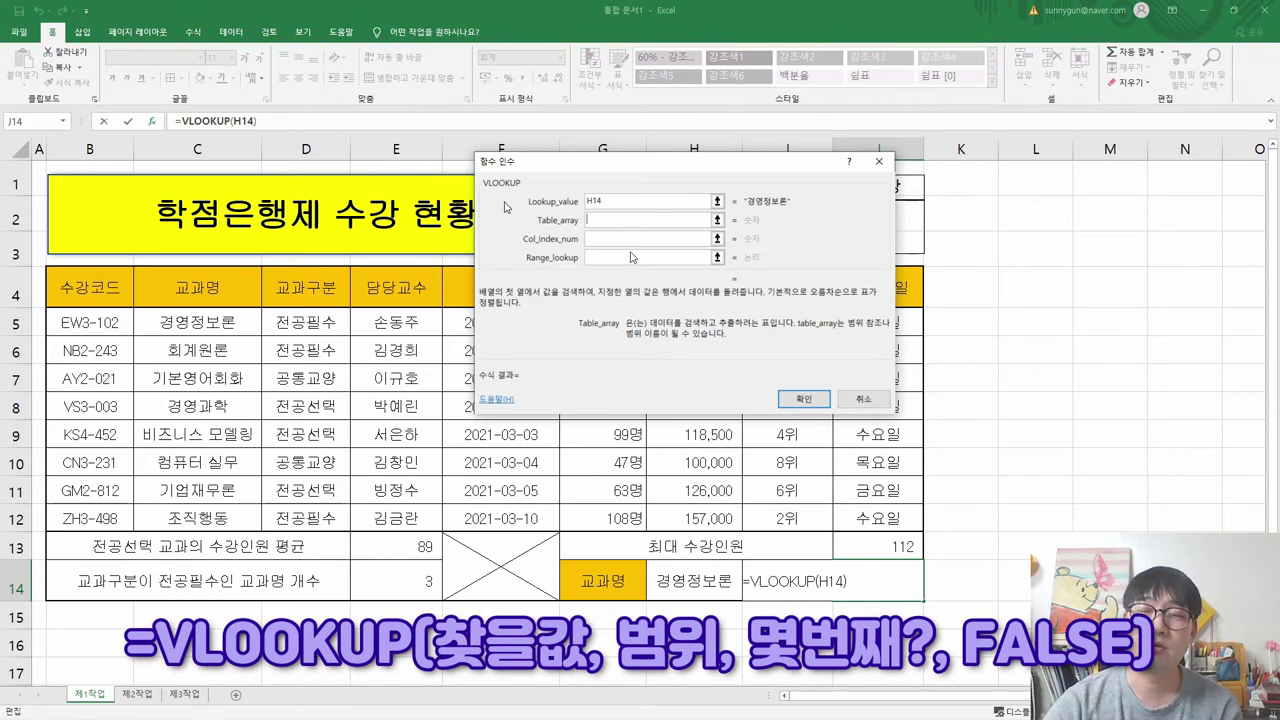
{"action": "left_click_drag", "start_coordinate": [570, 163], "coordinate": [885, 144]}
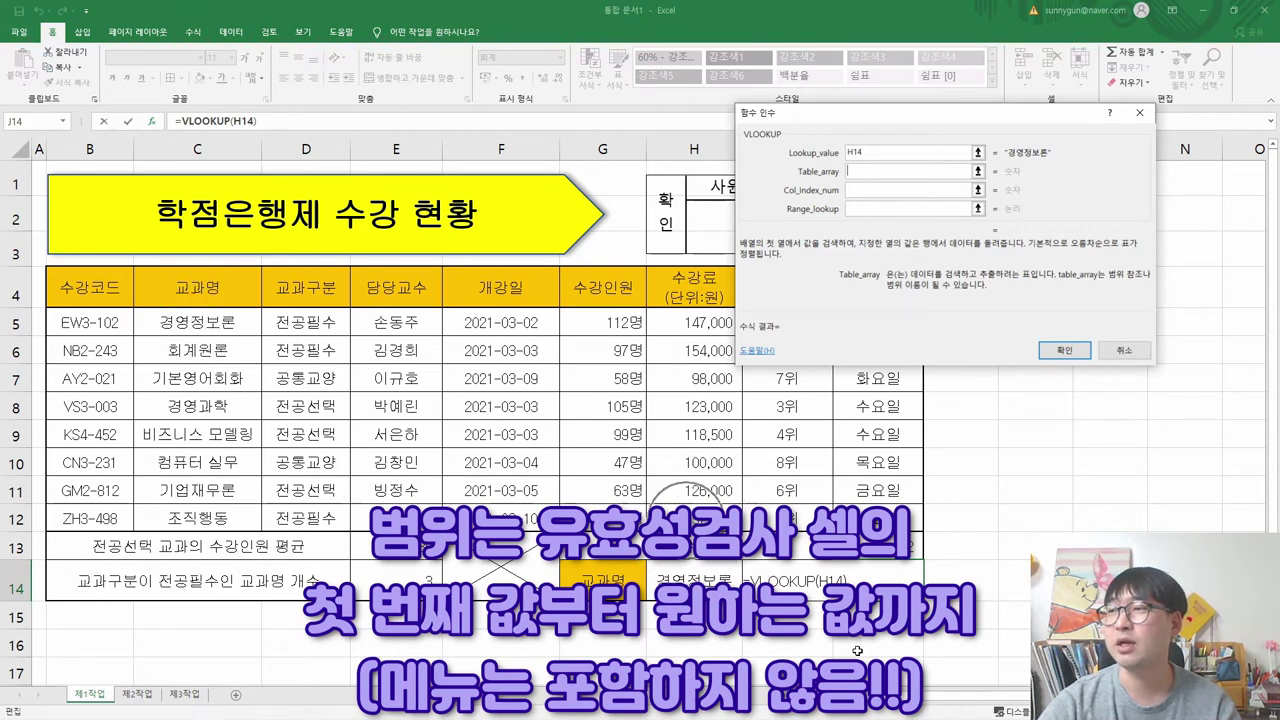
{"action": "left_click_drag", "start_coordinate": [200, 322], "coordinate": [706, 500]}
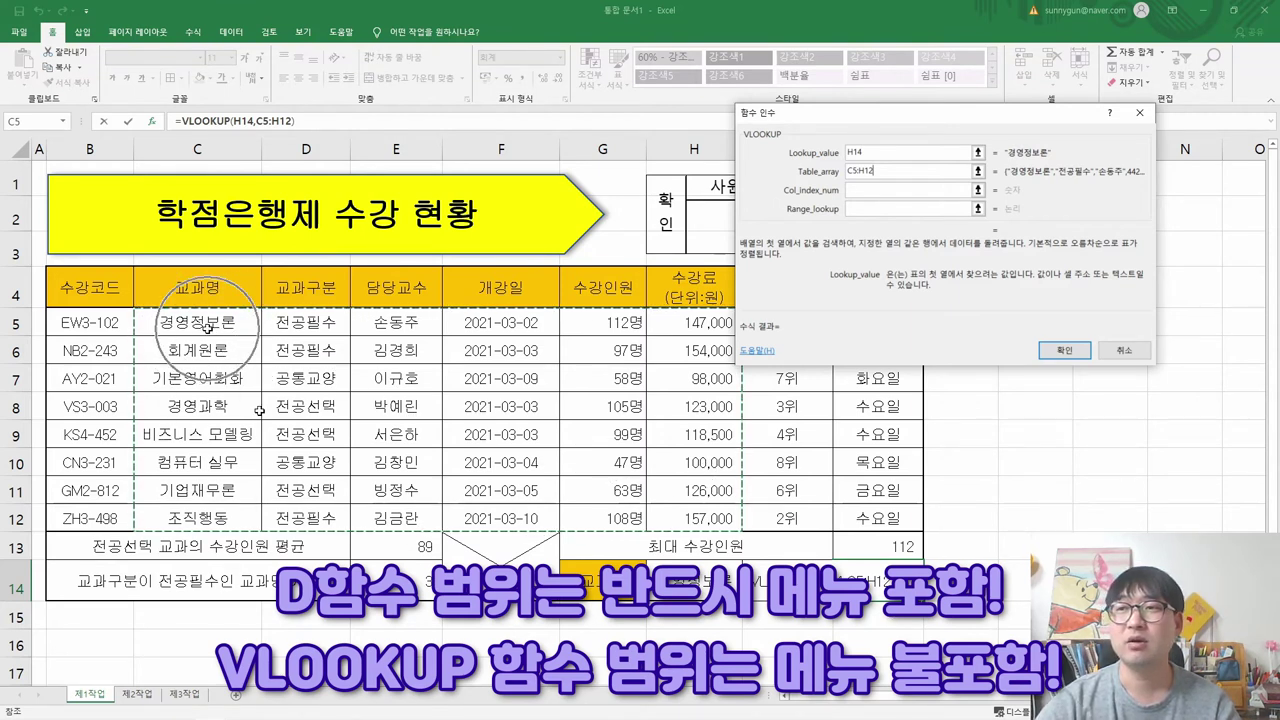
- Set the VLOOKUP column index to 6 for the 수강료 column
{"action": "left_click", "coordinate": [875, 190]}
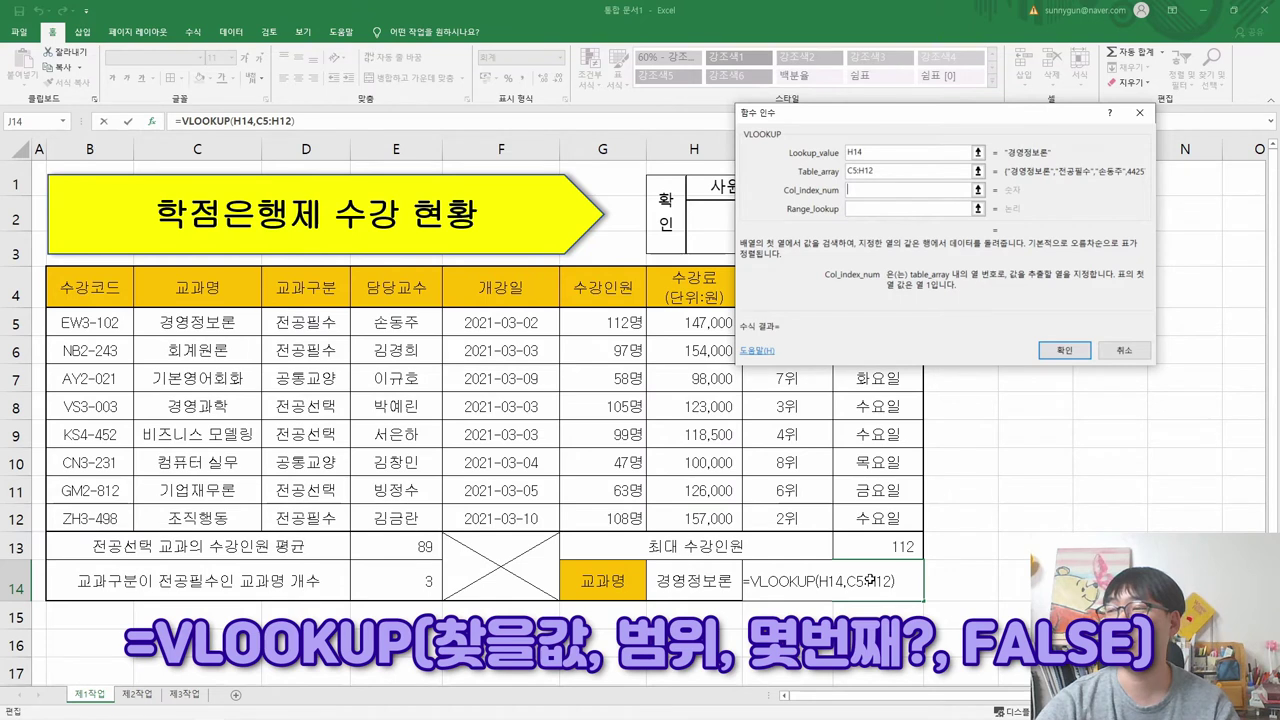
{"action": "left_click", "coordinate": [856, 192]}
{"action": "type", "text": "6"}
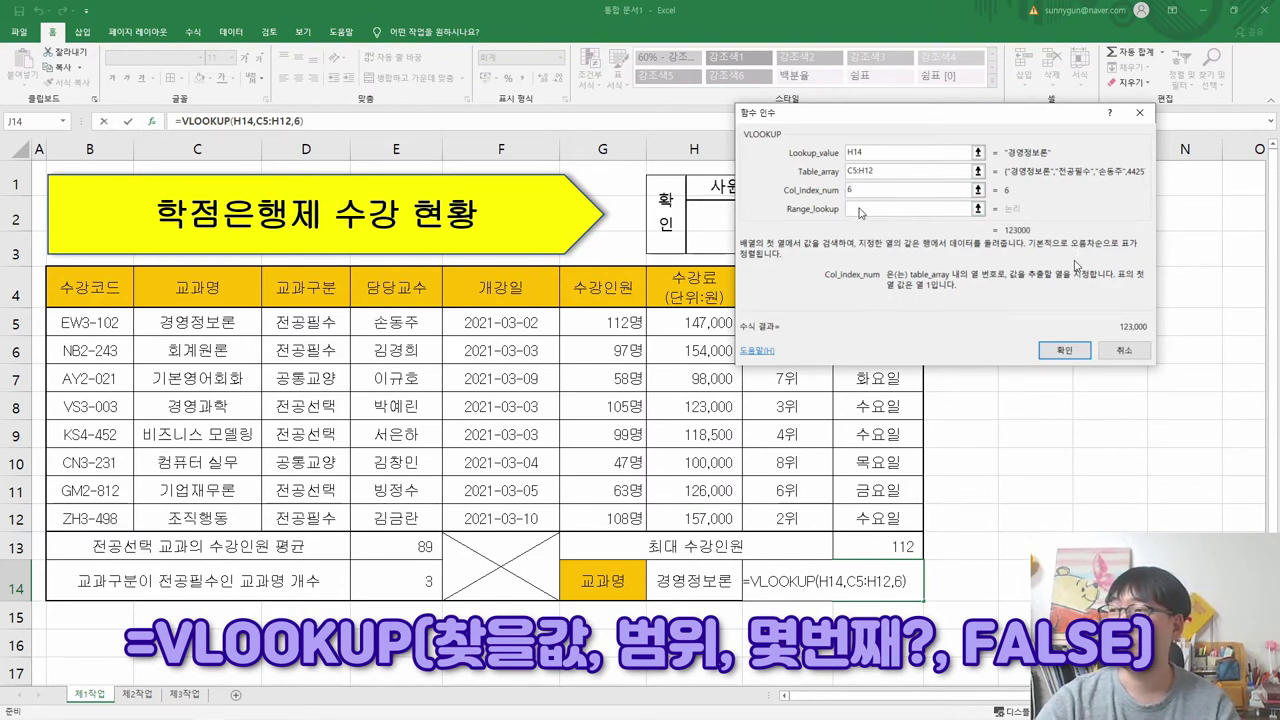
- Set the VLOOKUP range lookup to false for an exact match and complete the J14 formula
{"action": "left_click", "coordinate": [859, 208]}
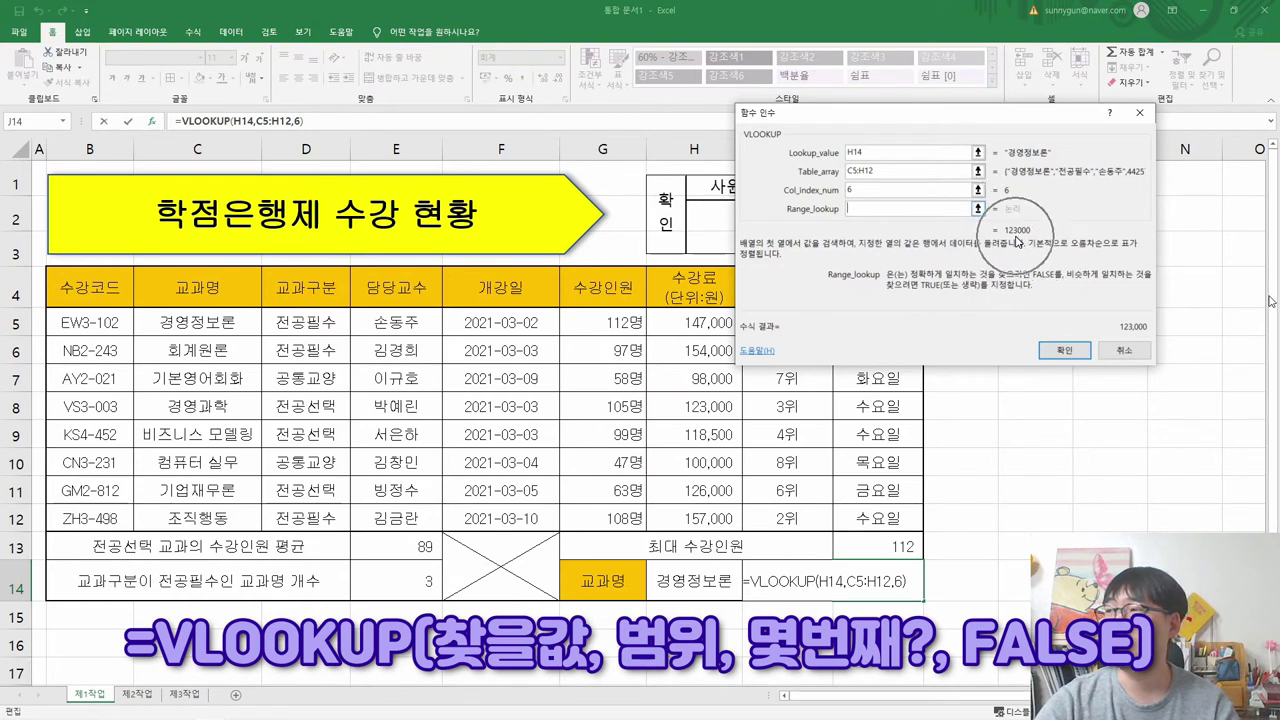
{"action": "left_click", "coordinate": [992, 278]}
{"action": "left_click", "coordinate": [1034, 276]}
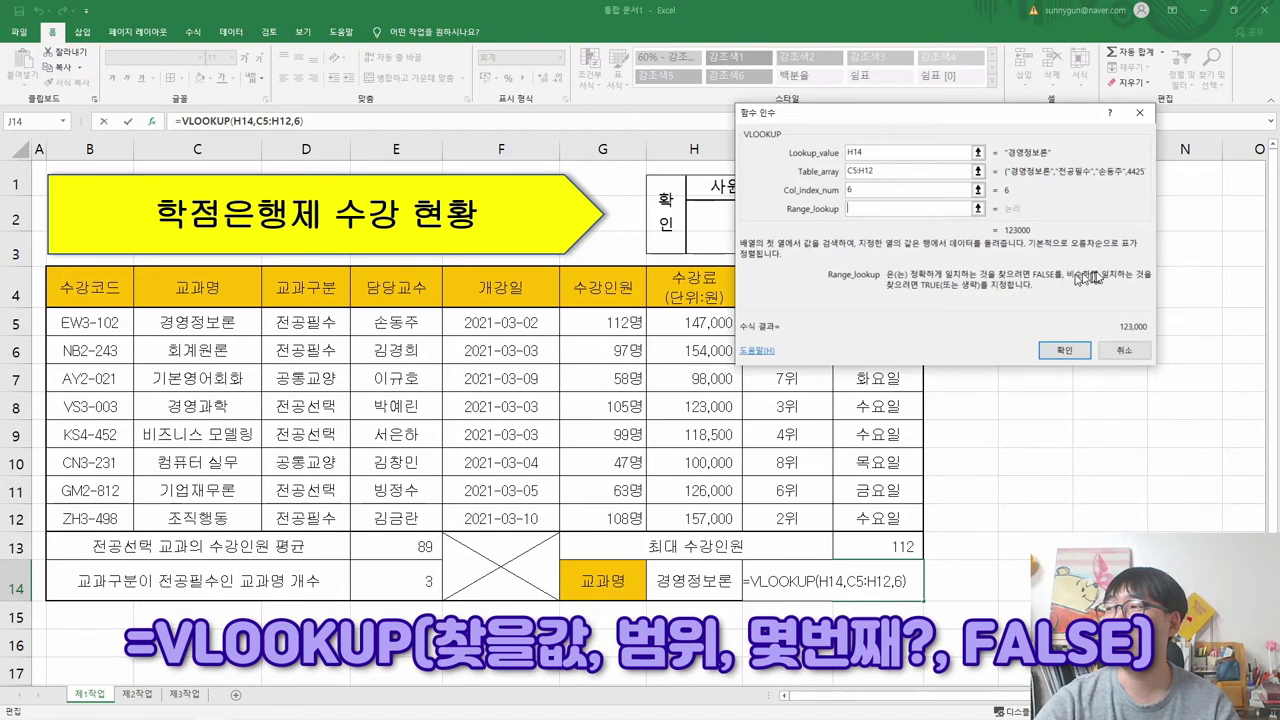
{"action": "left_click", "coordinate": [935, 277]}
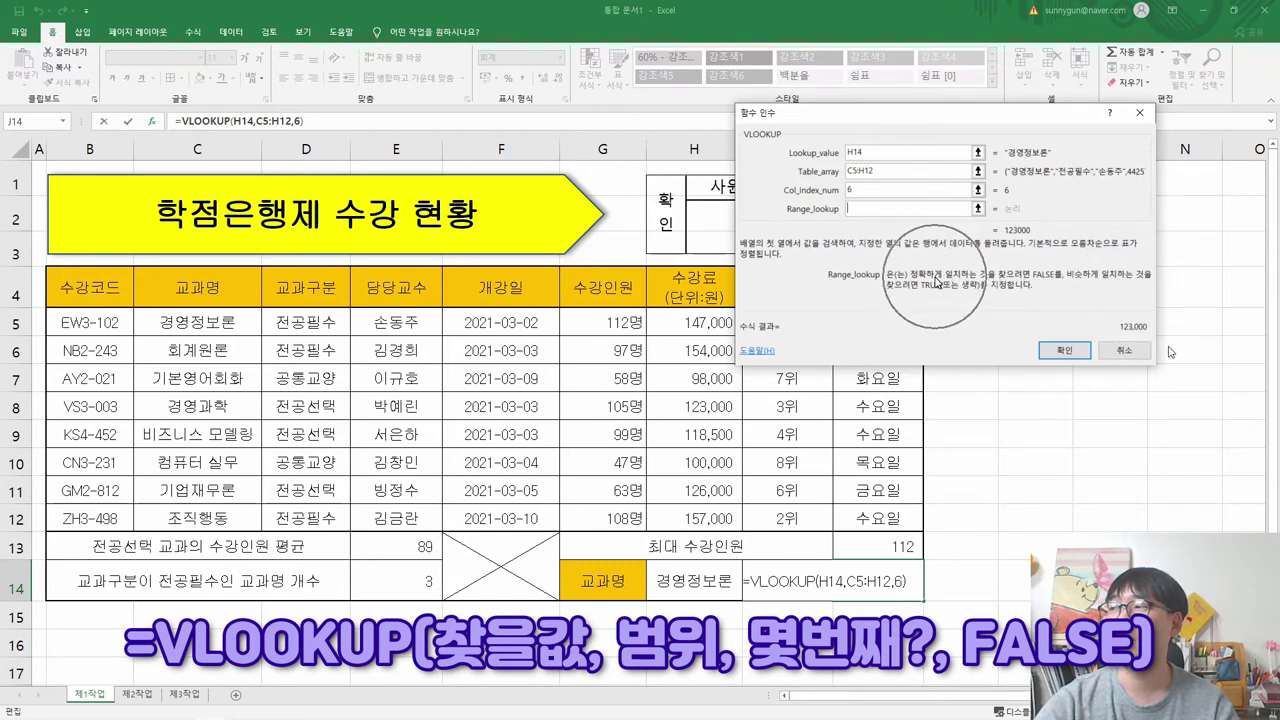
{"action": "left_click", "coordinate": [1049, 276]}
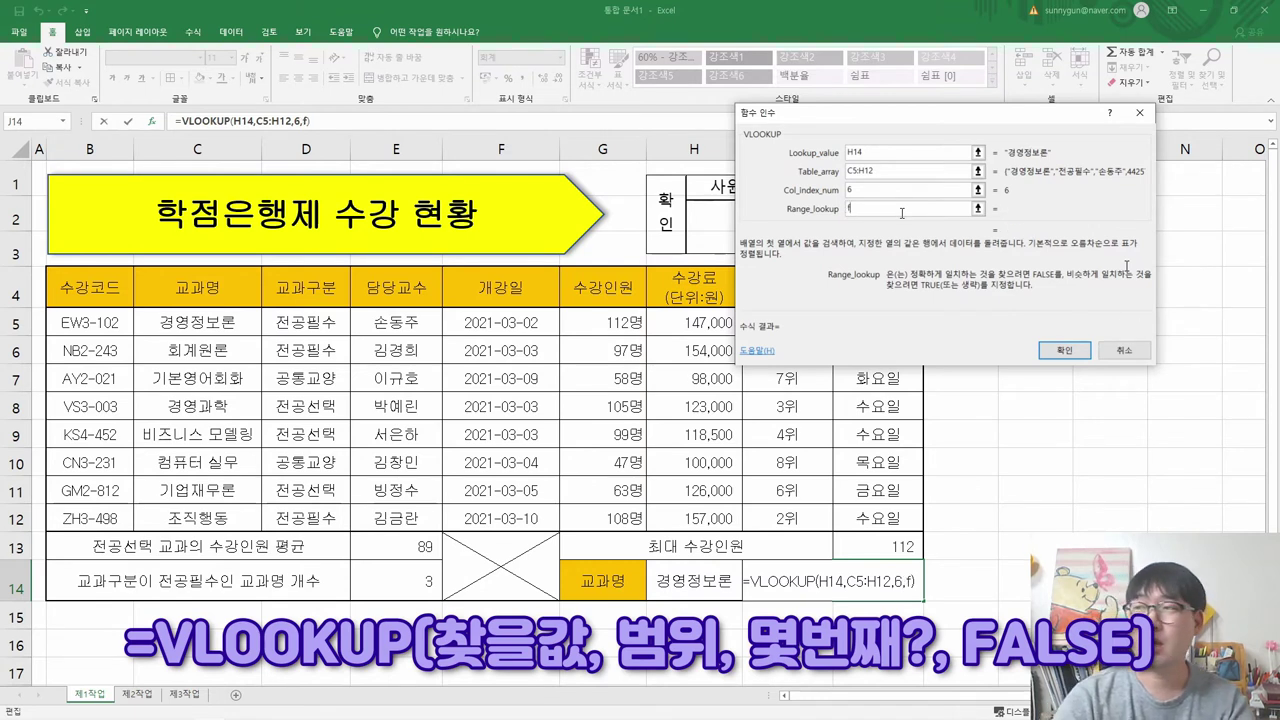
{"action": "type", "text": "false"}
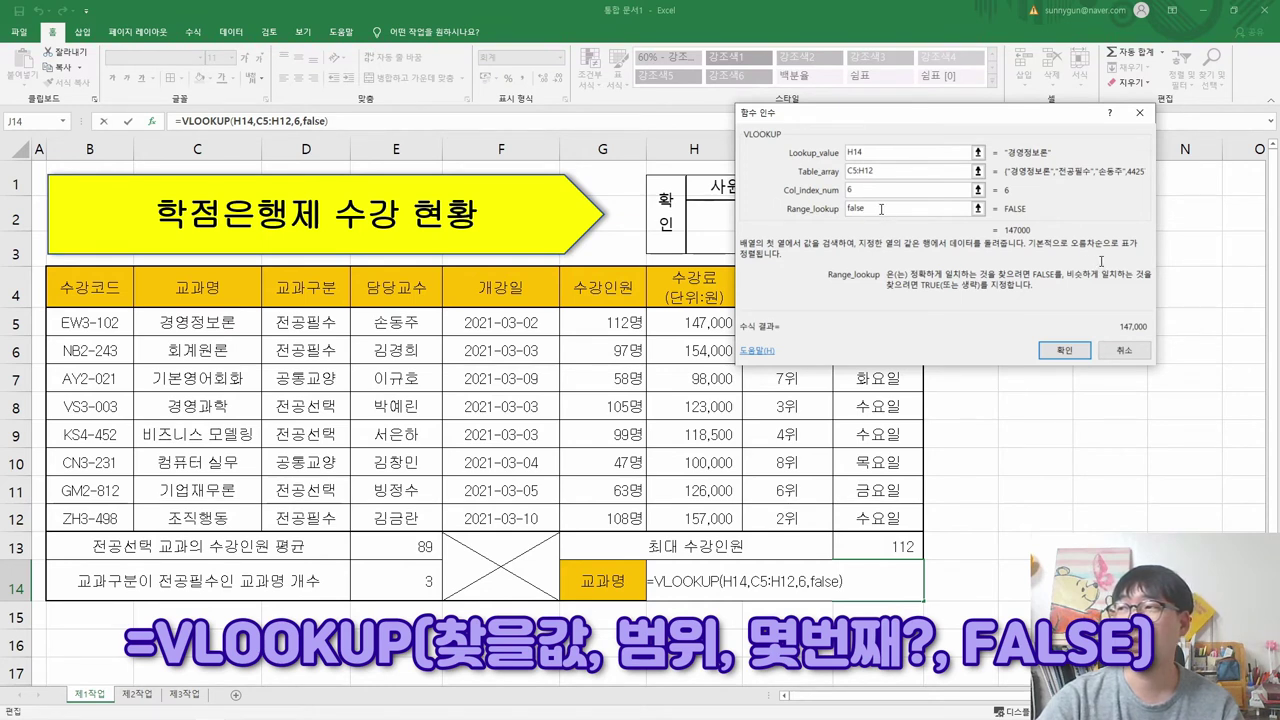
{"action": "left_click", "coordinate": [1043, 283]}
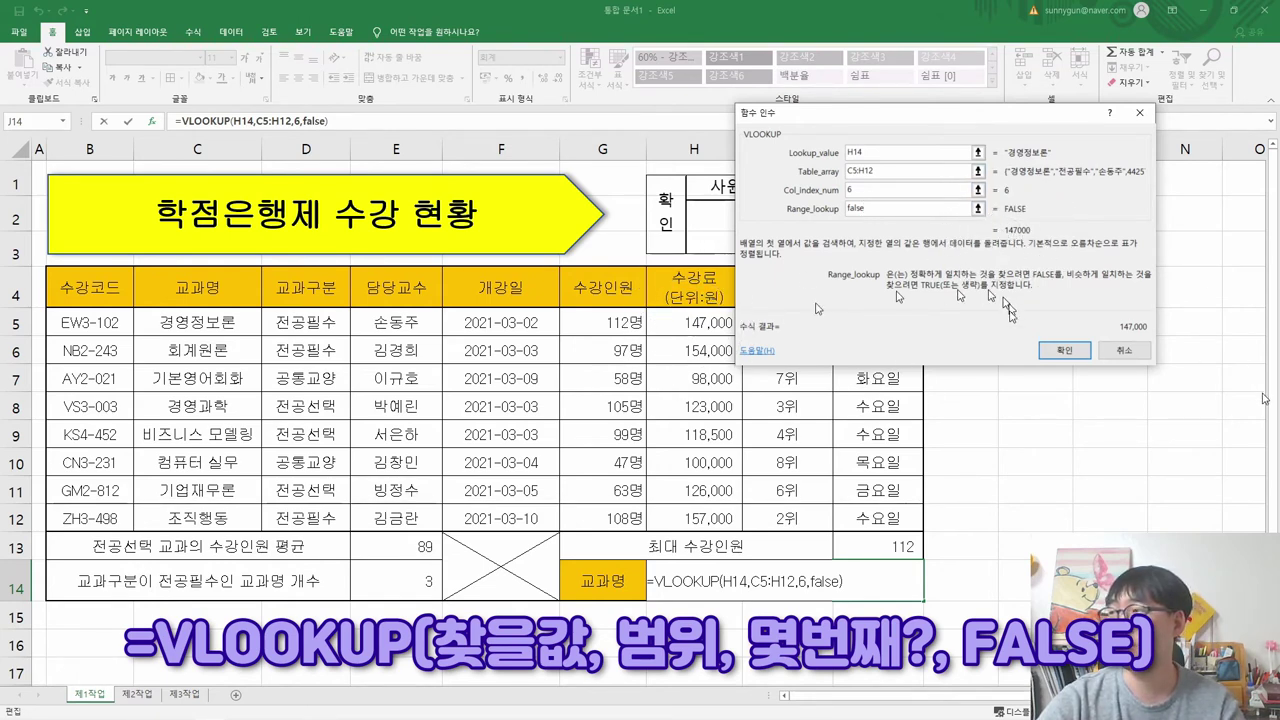
{"action": "left_click", "coordinate": [1080, 353]}
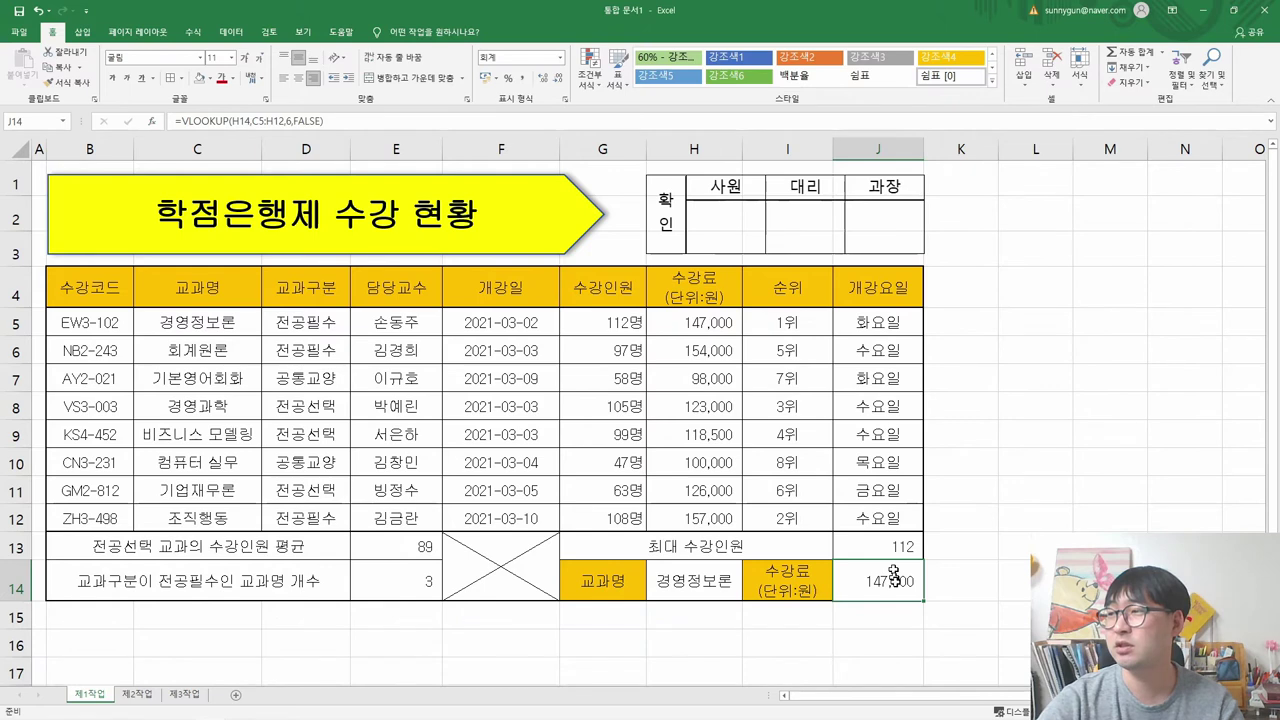
- Test the J14 lookup by choosing 조직행동 and 기업재무론 in turn as the 교과명 in H14
{"action": "scroll", "coordinate": [766, 509], "scroll_direction": "down", "scroll_amount": 2}
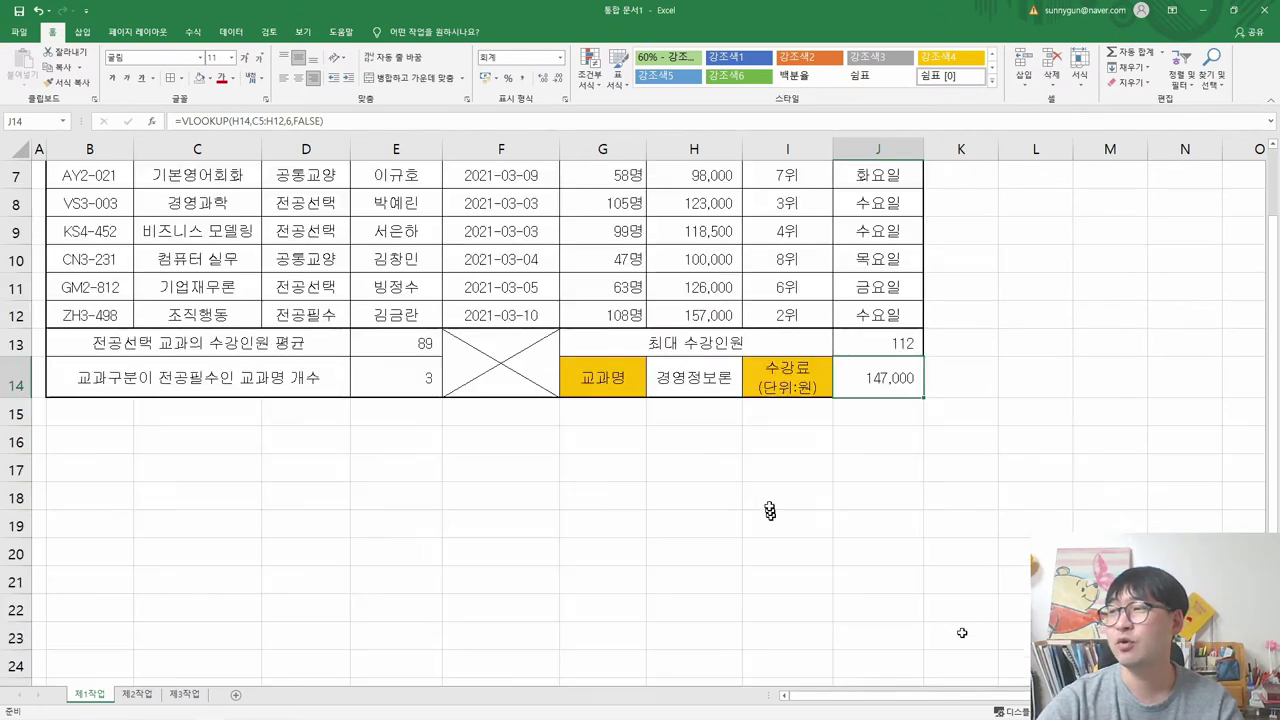
{"action": "left_click", "coordinate": [721, 383]}
{"action": "left_click", "coordinate": [748, 391]}
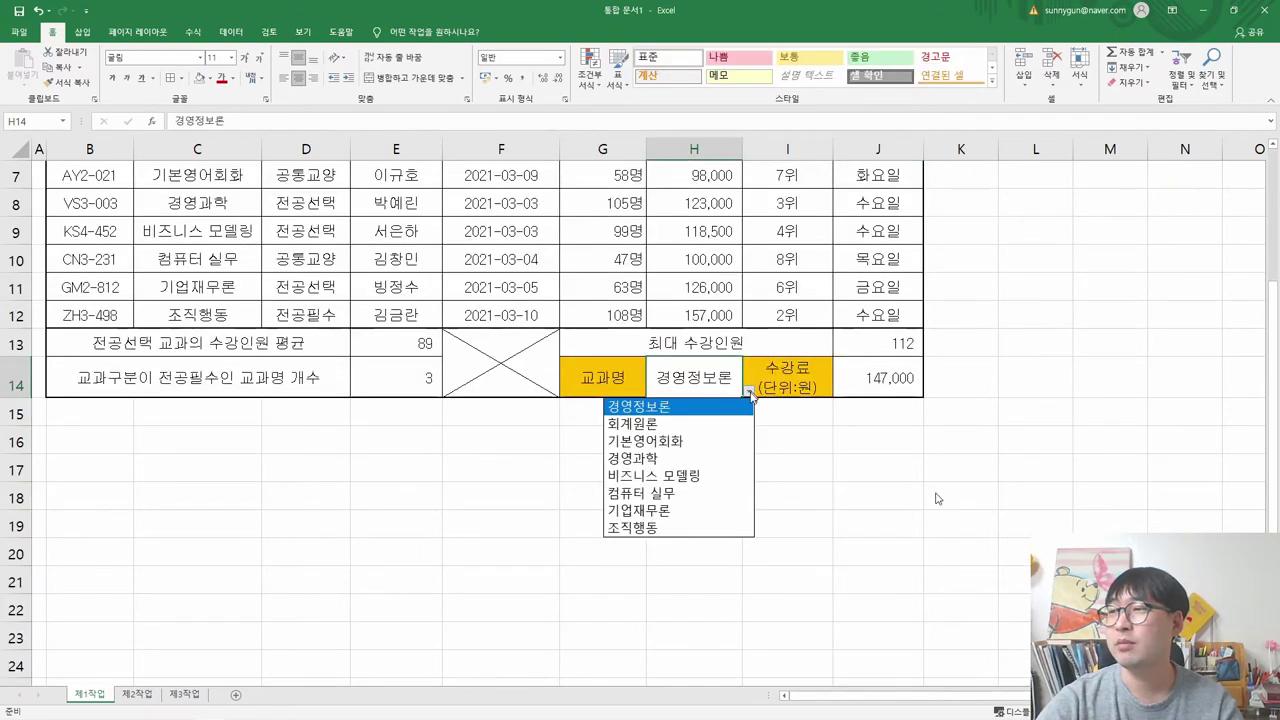
{"action": "left_click", "coordinate": [665, 523]}
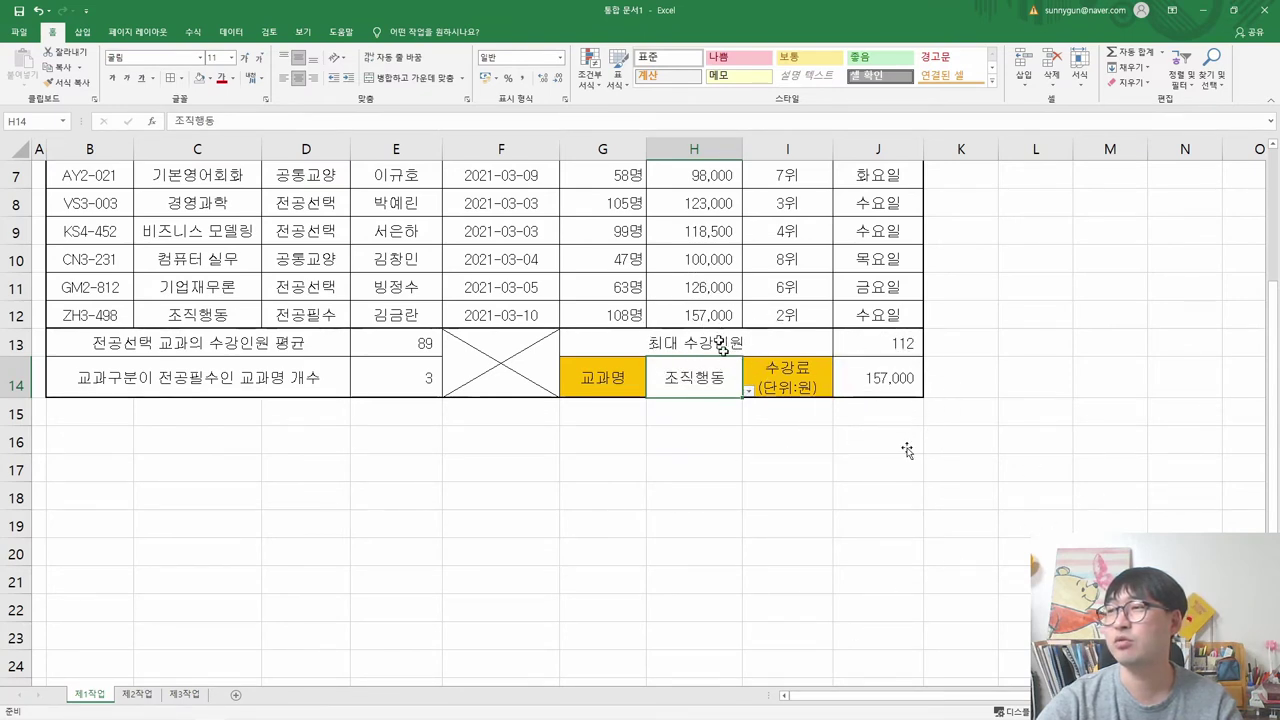
{"action": "left_click", "coordinate": [748, 391]}
{"action": "left_click", "coordinate": [690, 512]}
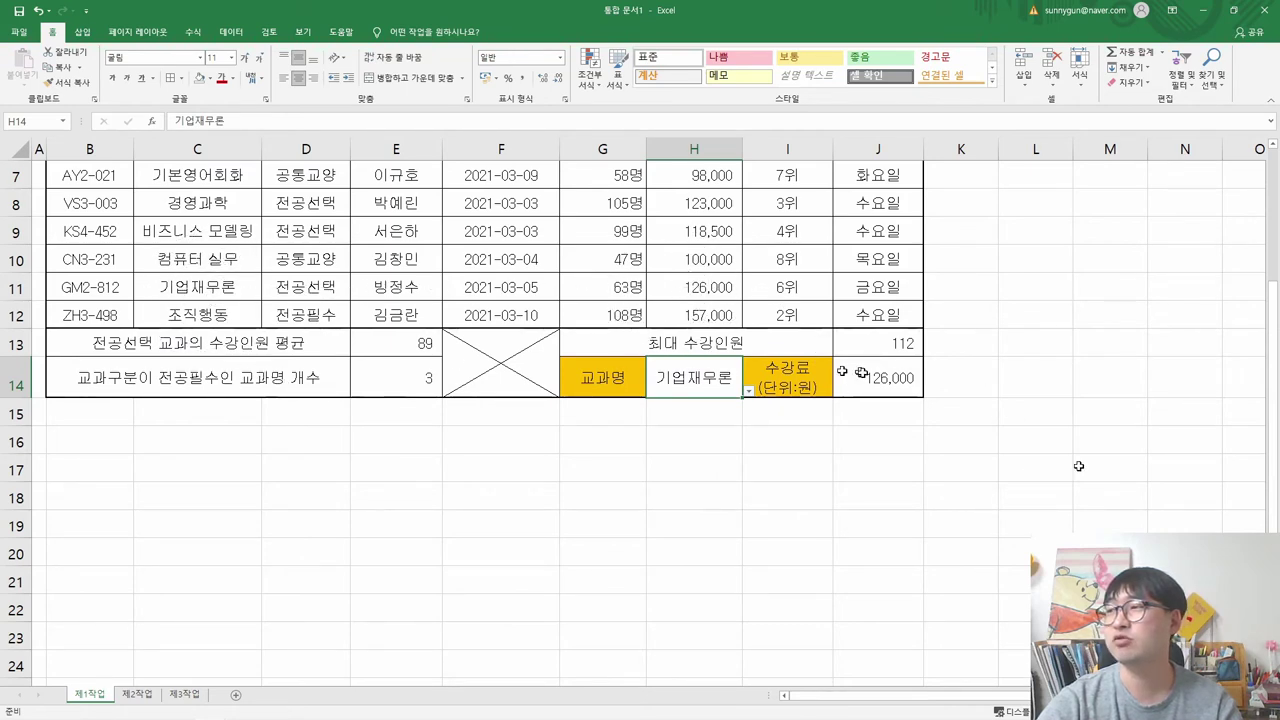
- Check the 교과명 shown in the PDF's output table and set H14 to 경영정보론 in Excel
{"action": "scroll", "coordinate": [862, 373], "scroll_direction": "up", "scroll_amount": 2}
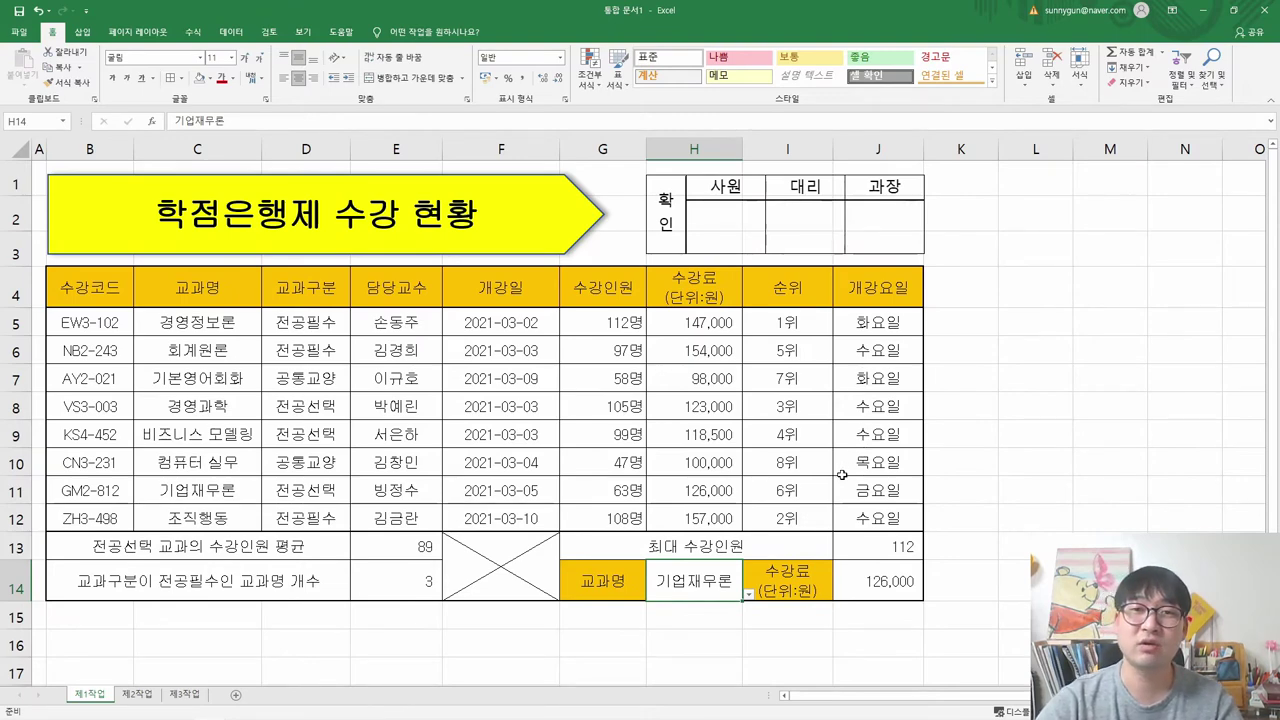
{"action": "key", "text": "alt+Tab"}
{"action": "scroll", "coordinate": [784, 481], "scroll_direction": "up", "scroll_amount": 5}
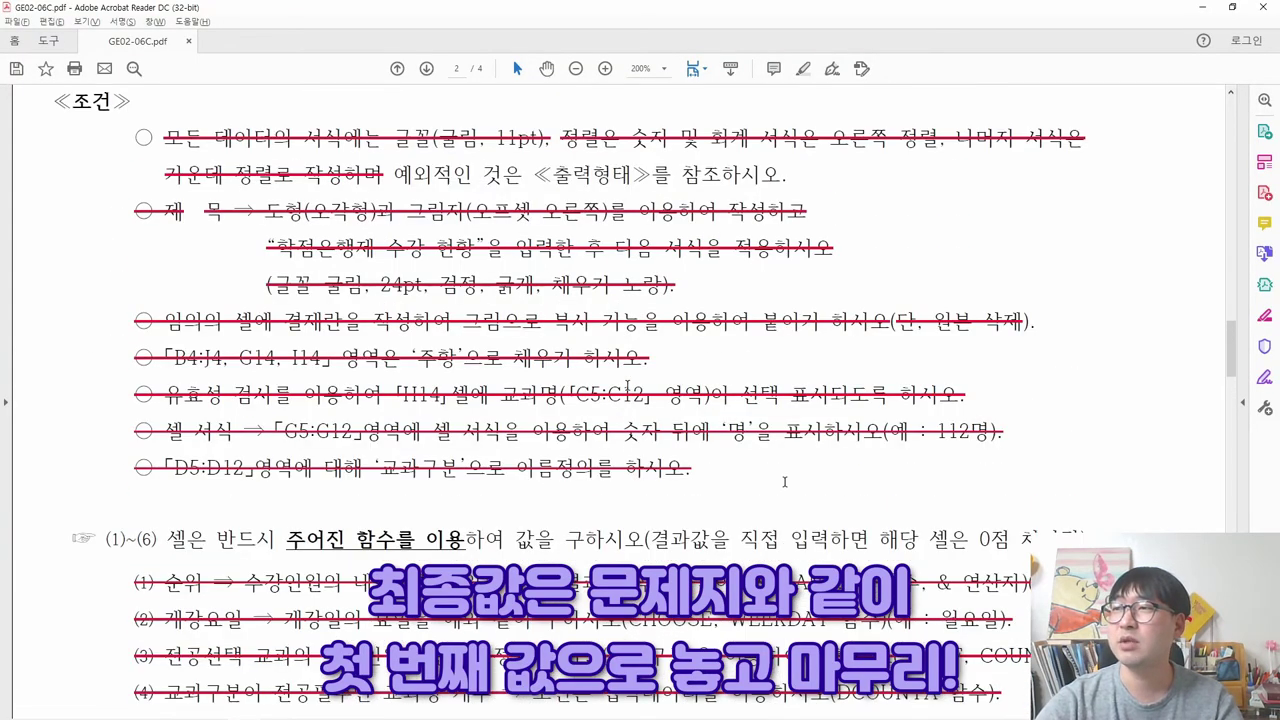
{"action": "scroll", "coordinate": [784, 481], "scroll_direction": "up", "scroll_amount": 3}
{"action": "double_click", "coordinate": [853, 254]}
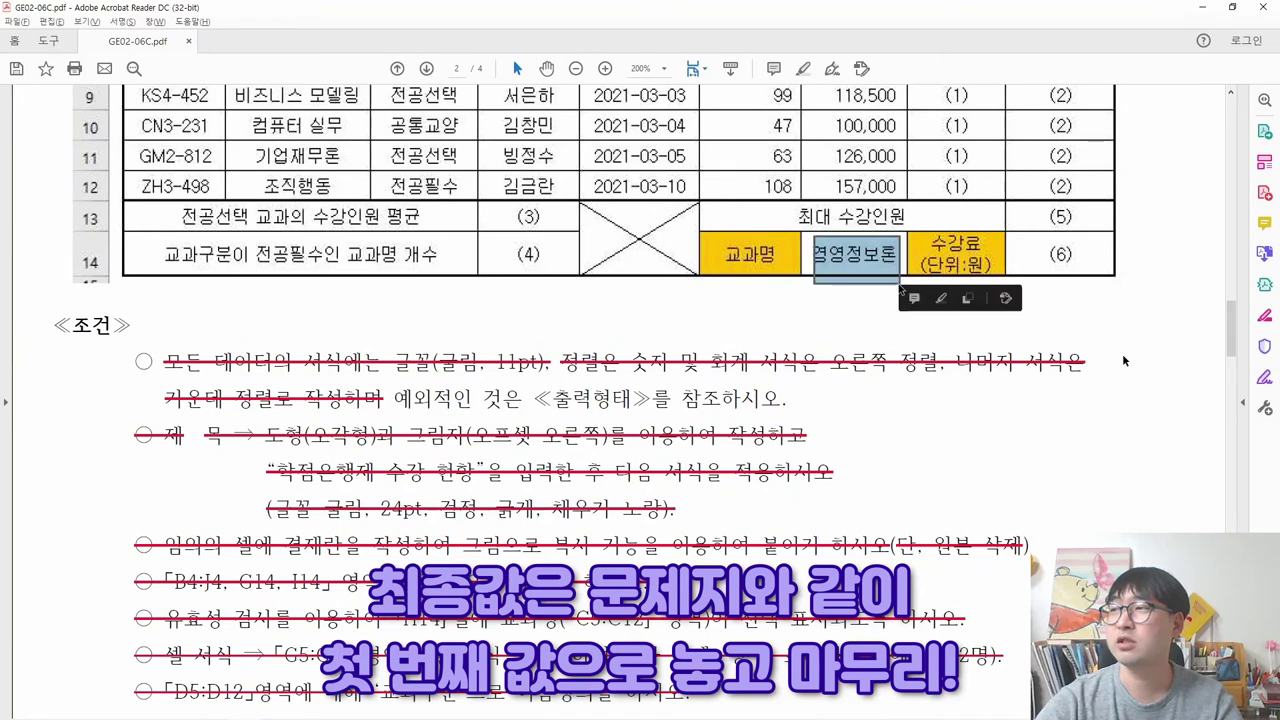
{"action": "key", "text": "alt+Tab"}
{"action": "key", "text": "alt+Down"}
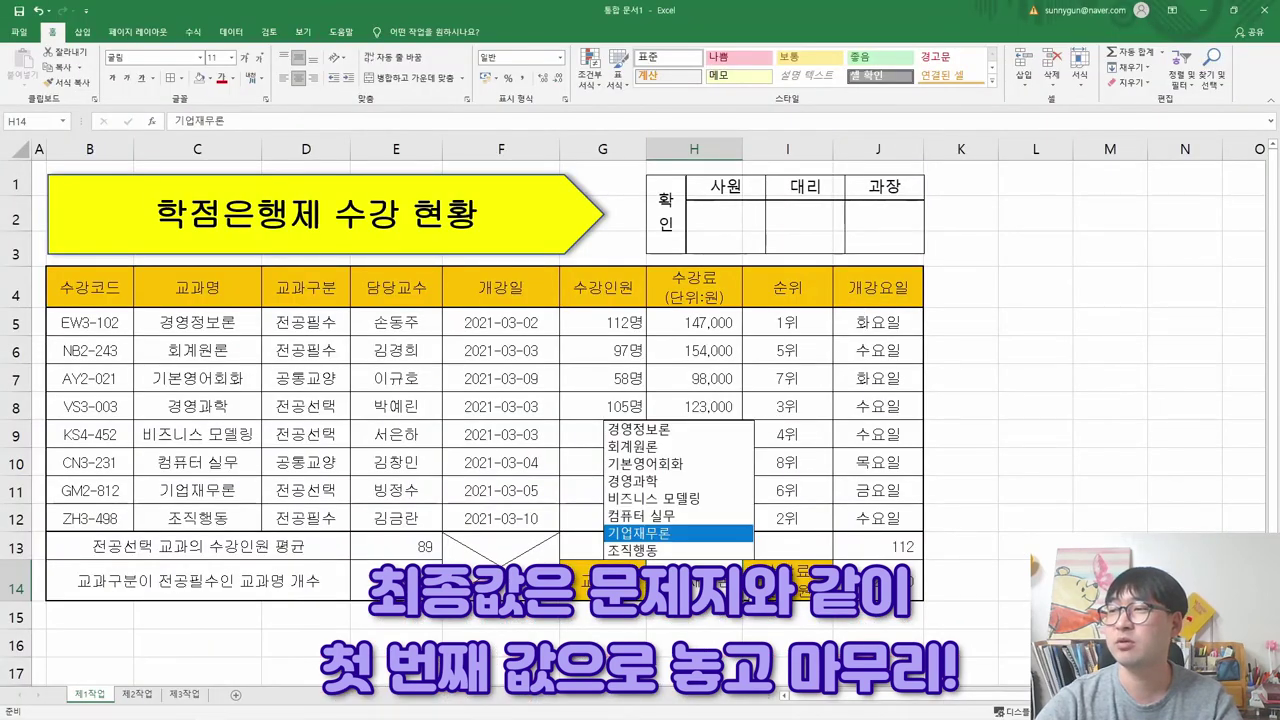
{"action": "left_click", "coordinate": [717, 430]}
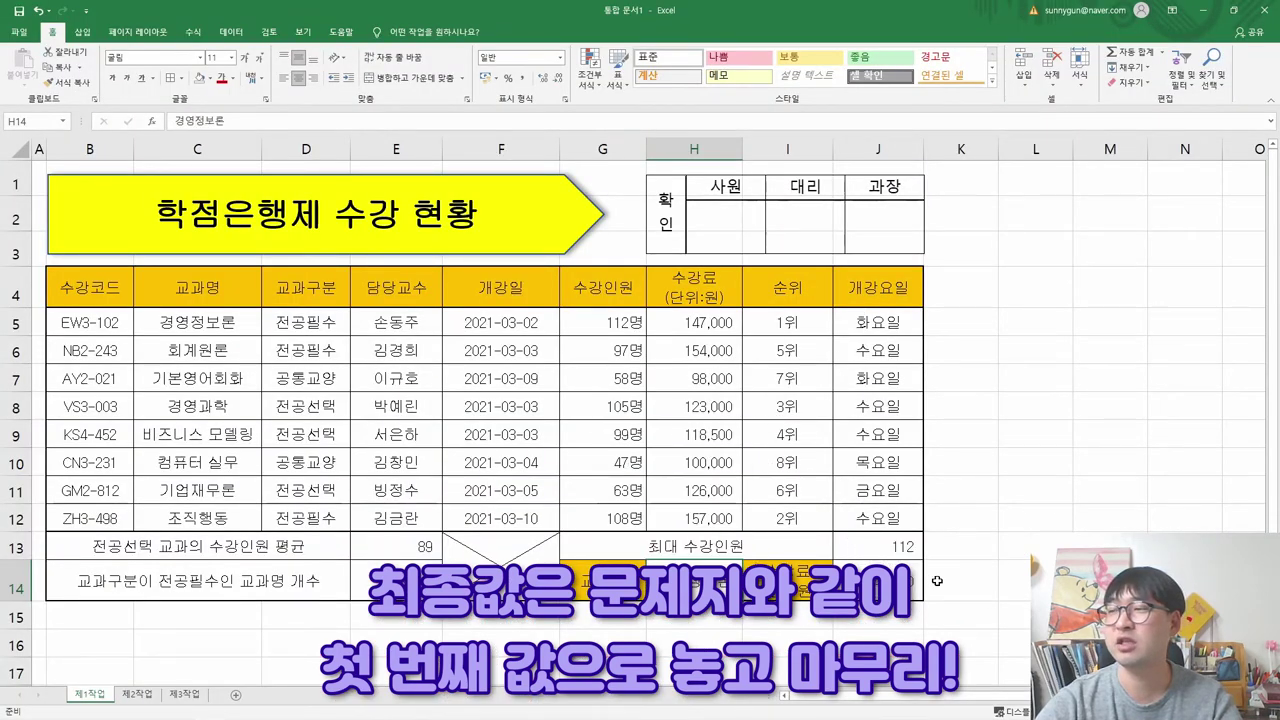
- Switch to the PDF and strike through instruction (6) about the 수강료 VLOOKUP
{"action": "key", "text": "alt+Tab"}
{"action": "scroll", "coordinate": [221, 694], "scroll_direction": "down", "scroll_amount": 5}
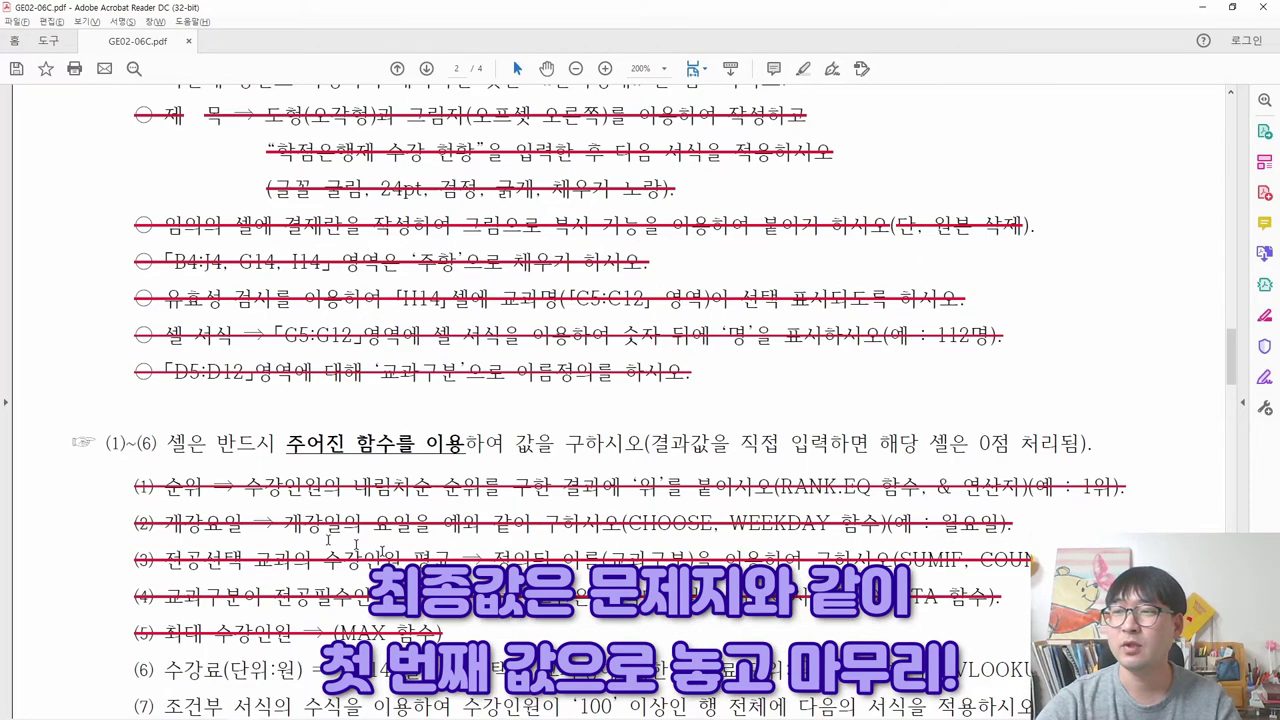
{"action": "left_click_drag", "start_coordinate": [137, 541], "coordinate": [1115, 527]}
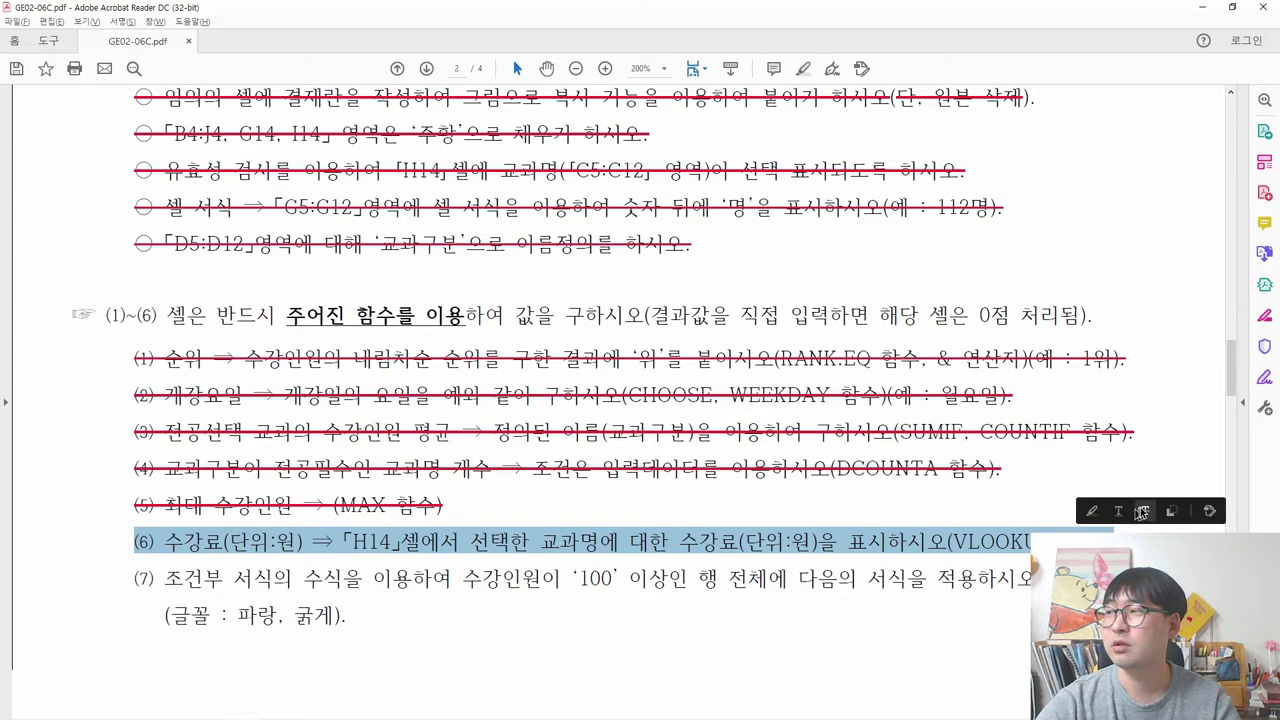
{"action": "left_click", "coordinate": [1142, 512]}
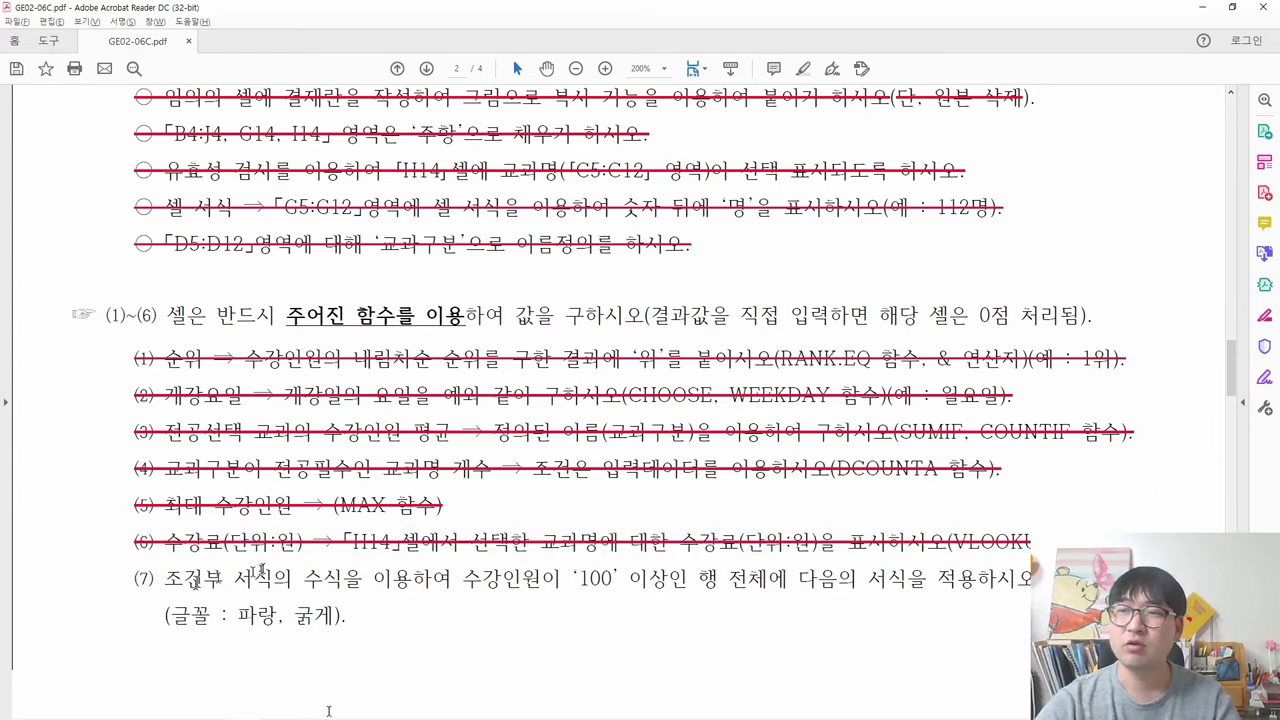
- Read the conditional formatting requirement in PDF instruction (7) and compare it with the Excel table
{"action": "scroll", "coordinate": [330, 700], "scroll_direction": "down", "scroll_amount": 3}
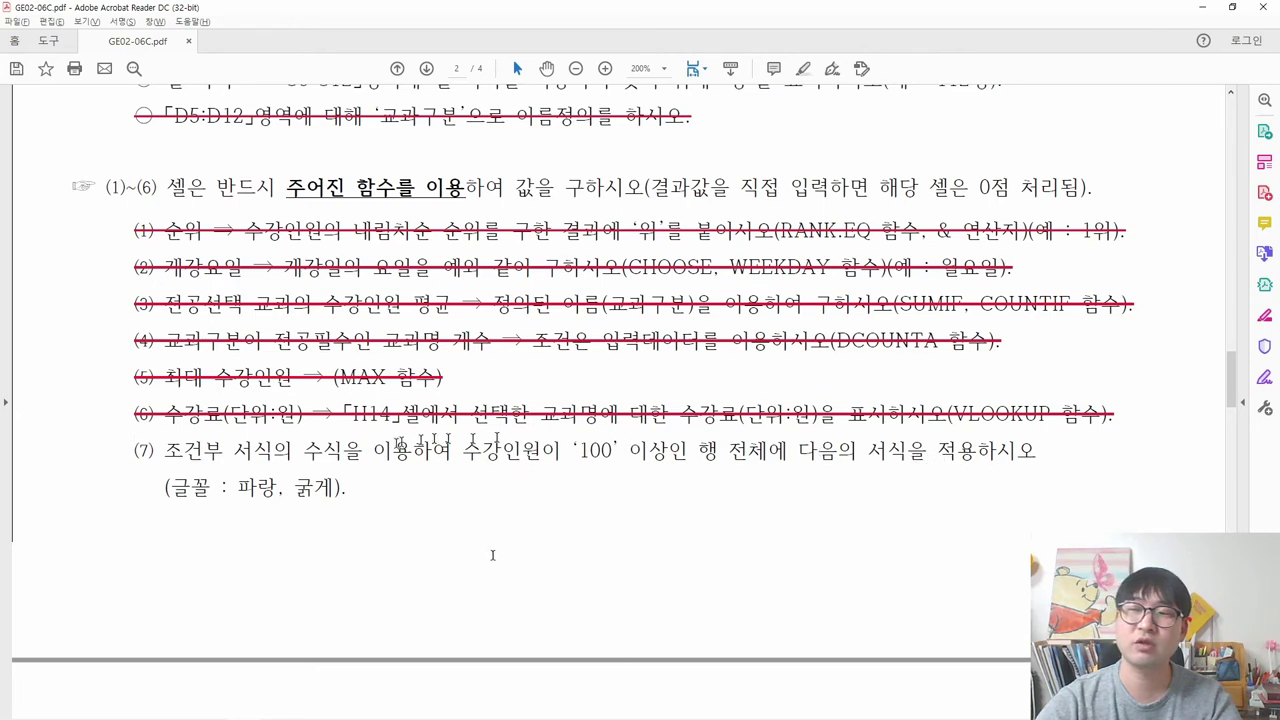
{"action": "left_click_drag", "start_coordinate": [164, 450], "coordinate": [292, 452]}
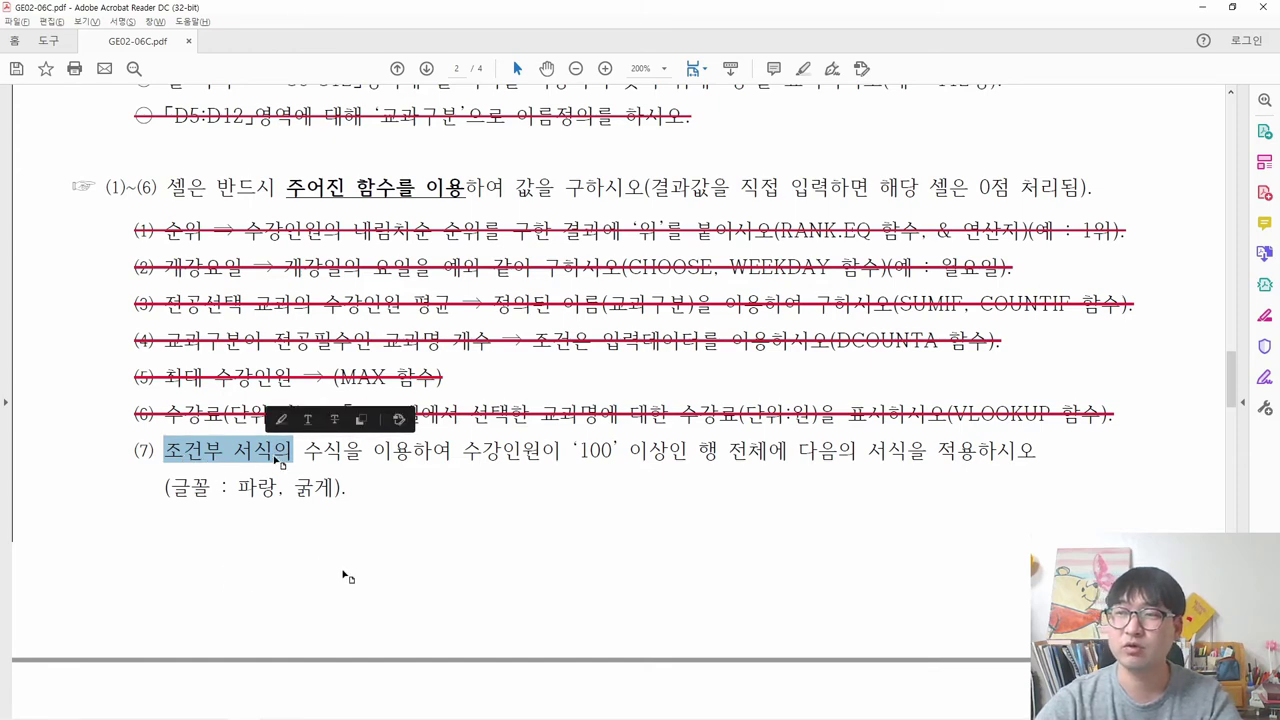
{"action": "key", "text": "alt+Tab"}
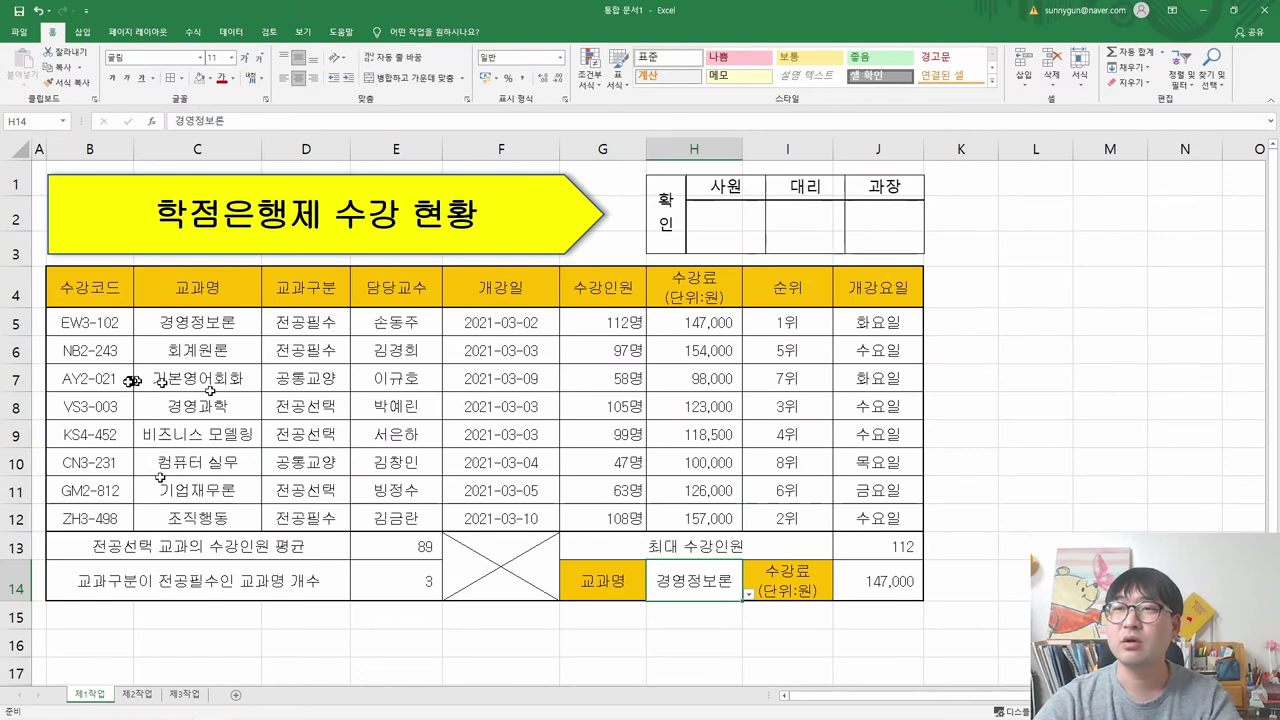
{"action": "left_click", "coordinate": [786, 410]}
{"action": "left_click", "coordinate": [436, 460]}
{"action": "key", "text": "alt+Tab"}
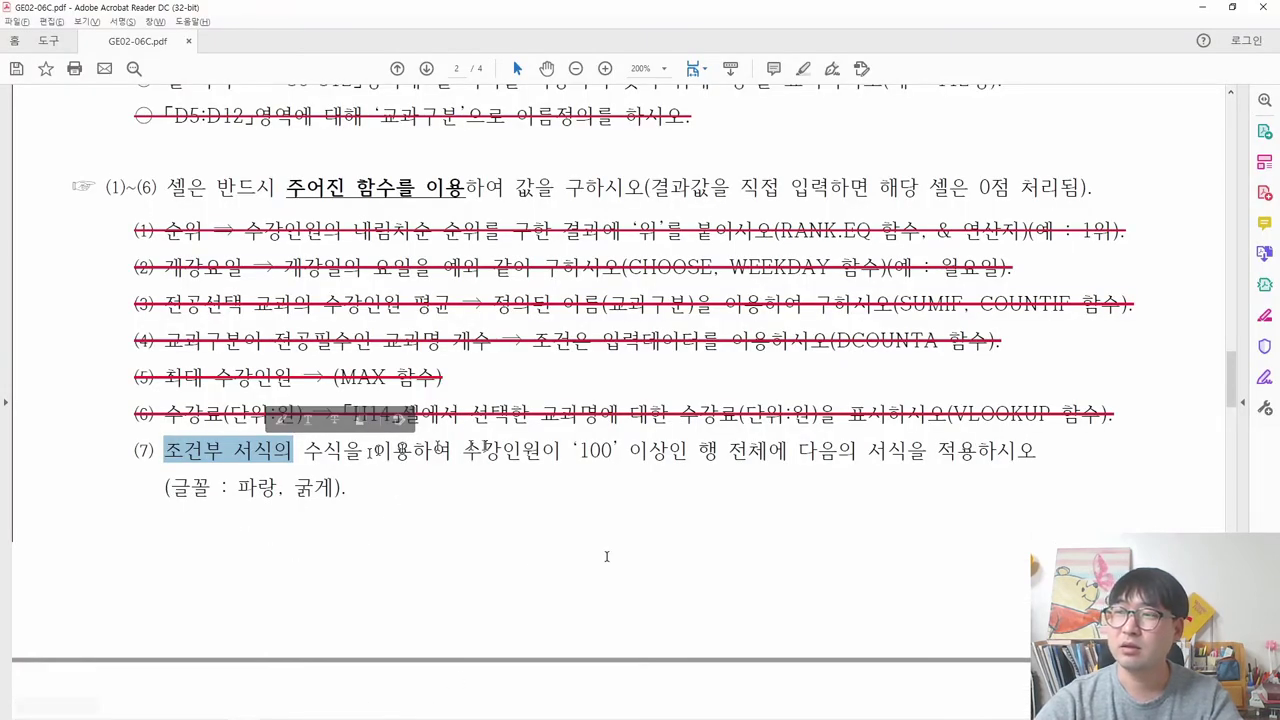
- Mark the 수강인원 condition of 100 in instruction (7) and examine the 수강인원 values in G5:G12 in Excel
{"action": "left_click_drag", "start_coordinate": [465, 450], "coordinate": [618, 450]}
{"action": "key", "text": "alt+Tab"}
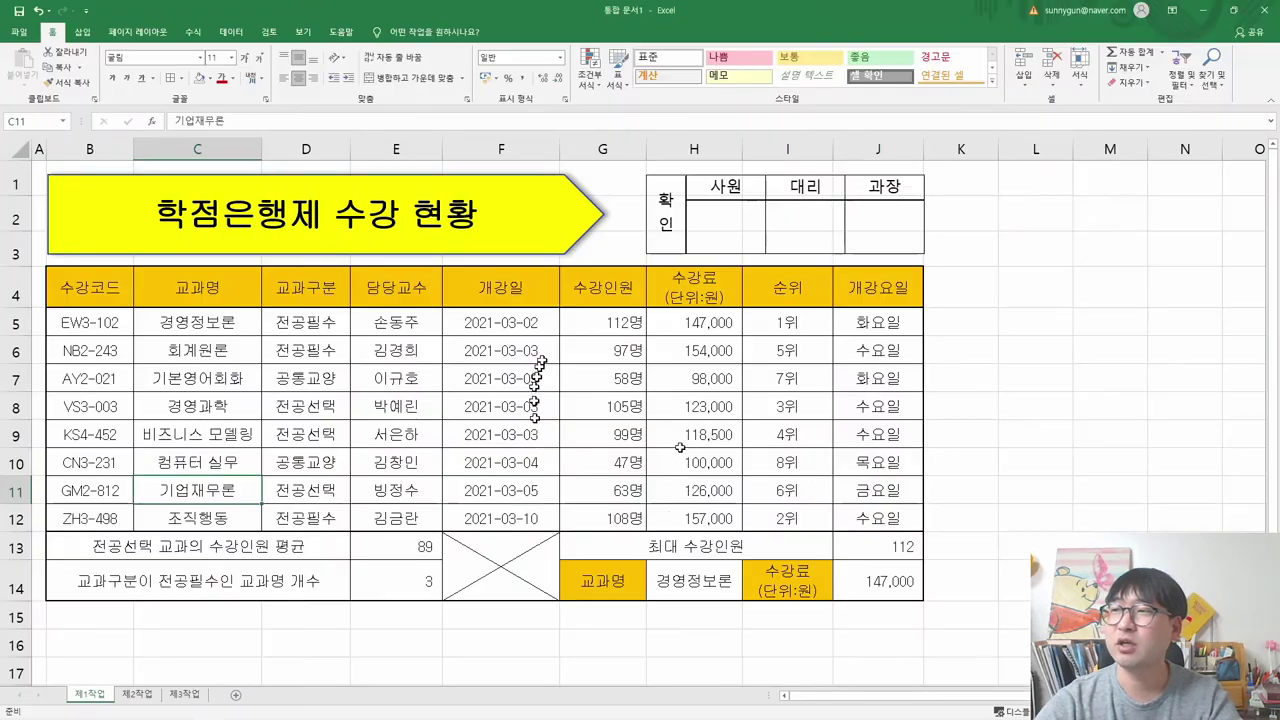
{"action": "left_click_drag", "start_coordinate": [598, 322], "coordinate": [620, 510]}
{"action": "left_click", "coordinate": [605, 322]}
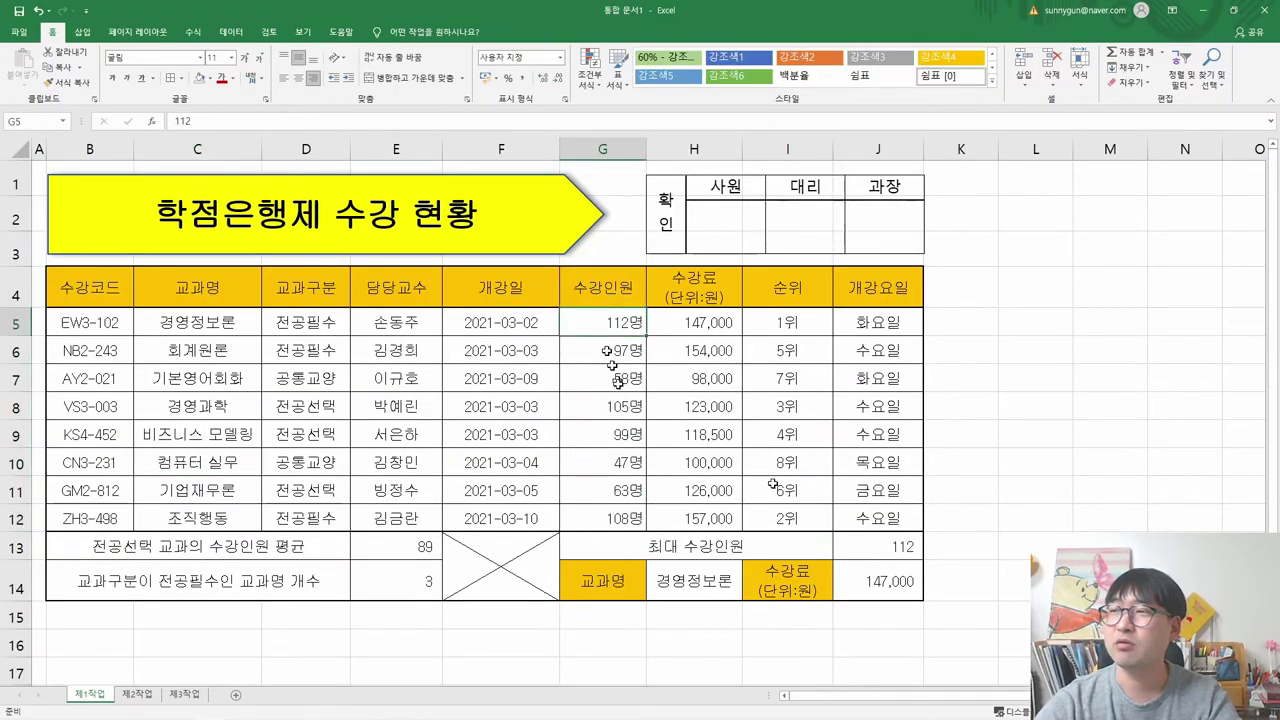
{"action": "left_click_drag", "start_coordinate": [615, 468], "coordinate": [612, 500]}
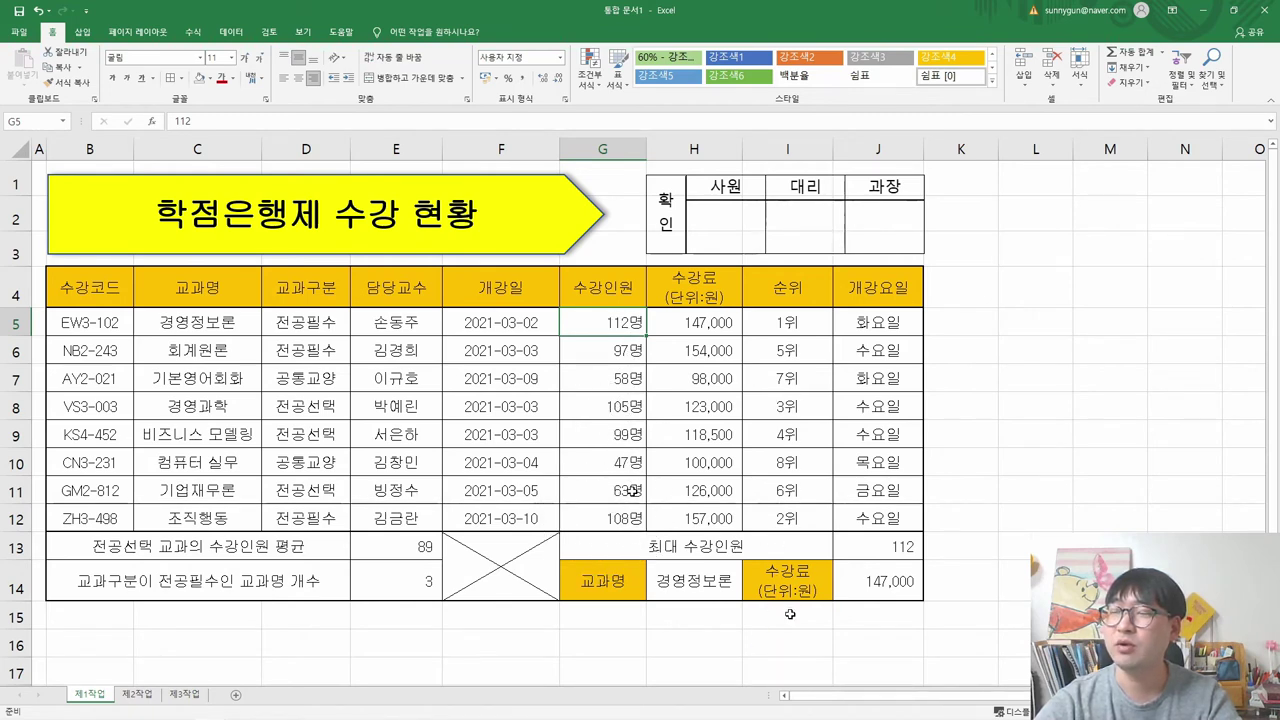
- Mark the whole-row formatting requirement in the PDF and trace Excel rows 5, 8 and 12 with 수강인원 of 100 or more
{"action": "key", "text": "alt+Tab"}
{"action": "left_click_drag", "start_coordinate": [698, 450], "coordinate": [928, 450]}
{"action": "key", "text": "alt+Tab"}
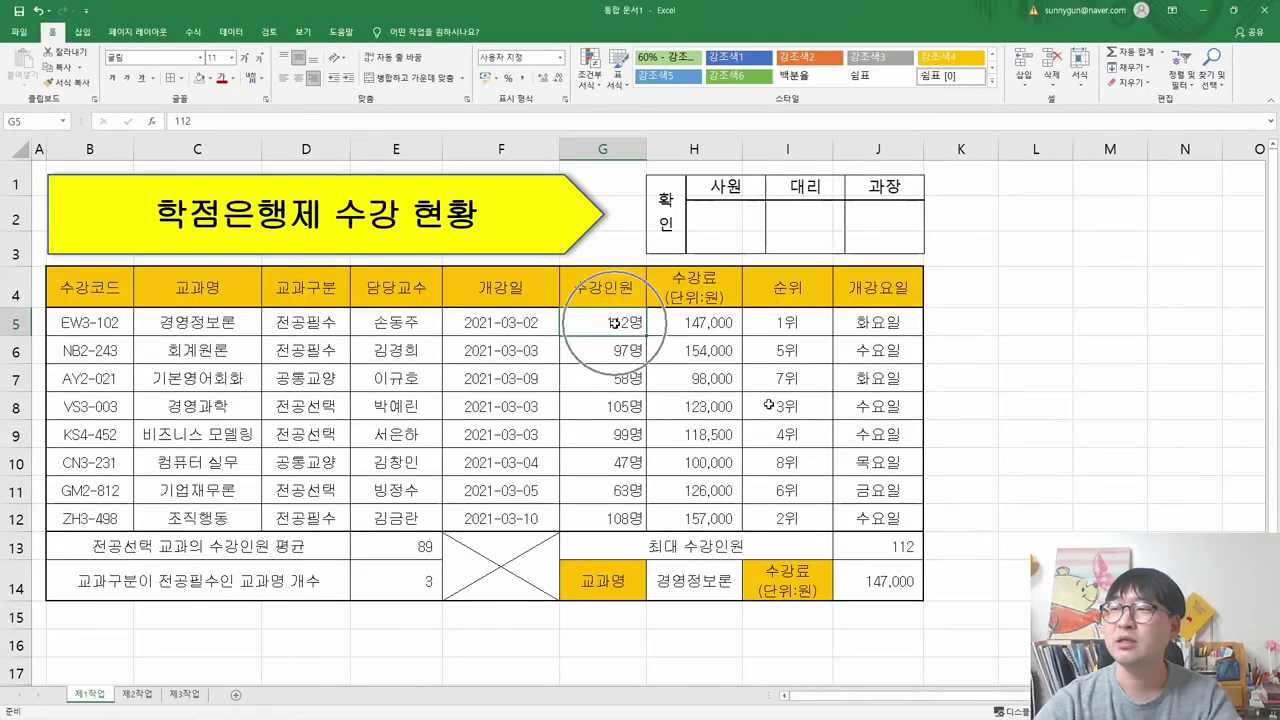
{"action": "left_click_drag", "start_coordinate": [888, 322], "coordinate": [85, 322]}
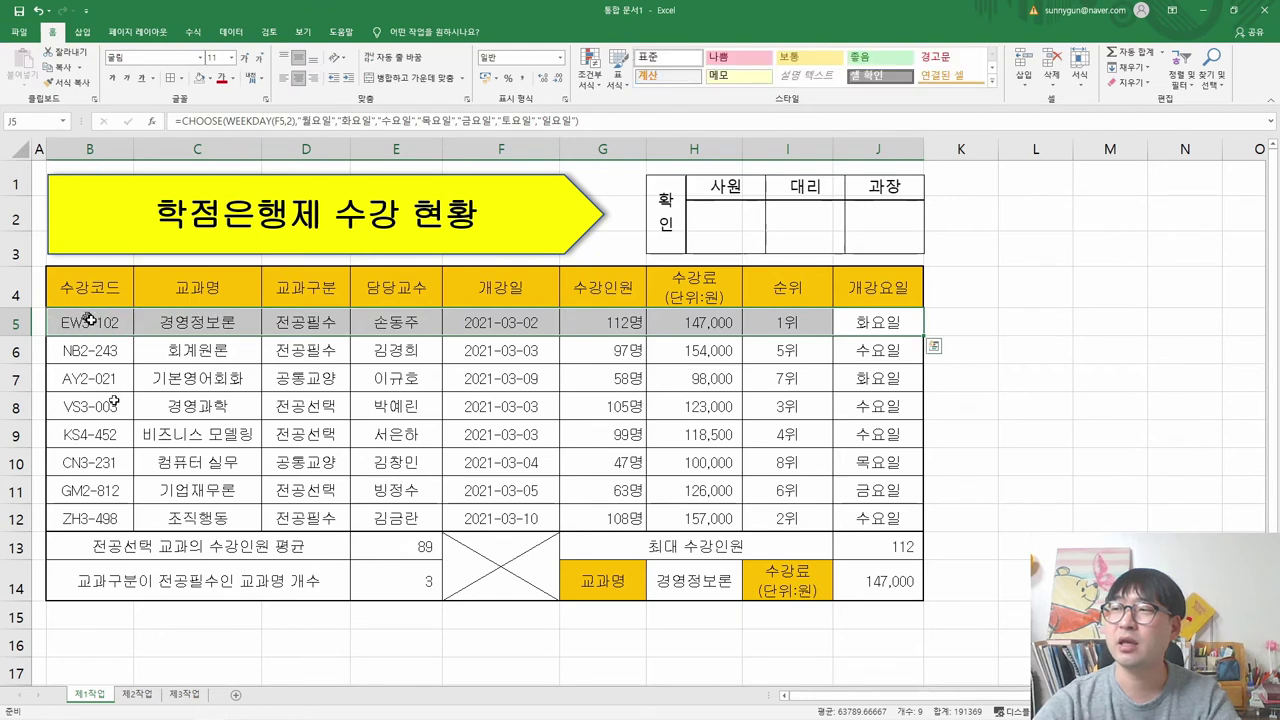
{"action": "left_click", "coordinate": [625, 405]}
{"action": "left_click_drag", "start_coordinate": [88, 406], "coordinate": [900, 406]}
{"action": "left_click", "coordinate": [620, 517]}
{"action": "left_click_drag", "start_coordinate": [88, 518], "coordinate": [900, 518]}
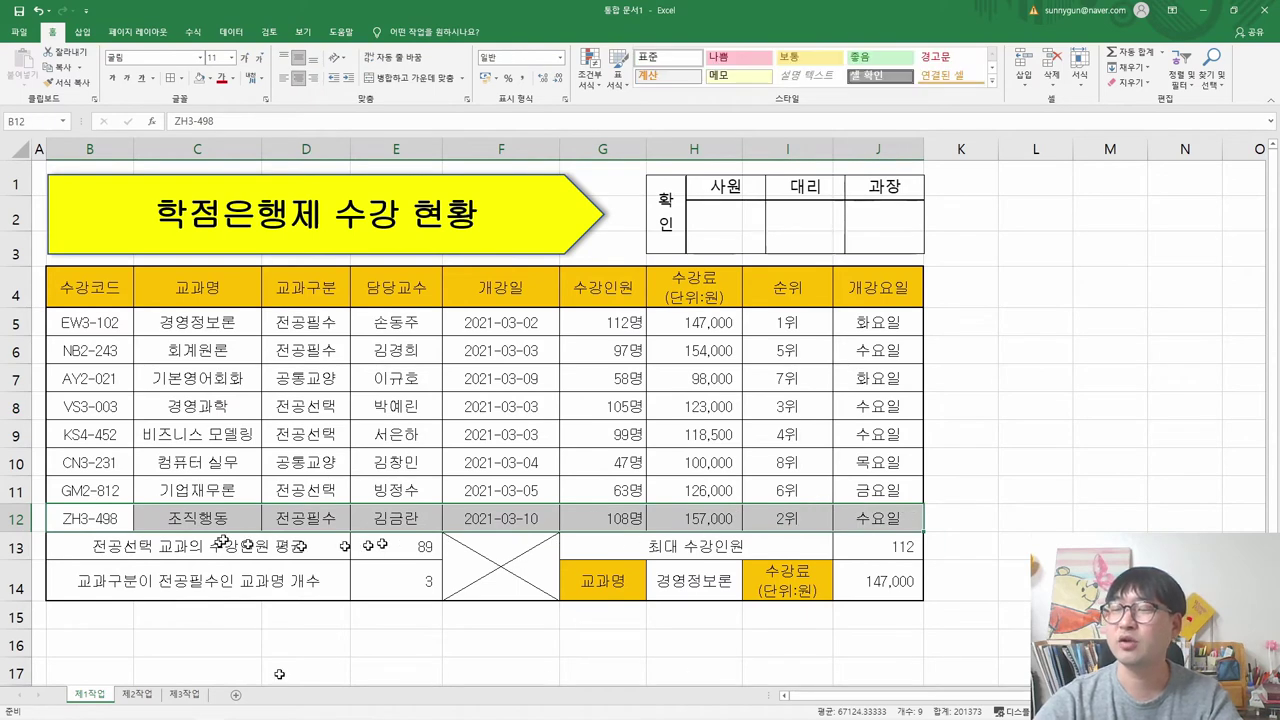
- Check the required font format in the PDF and select the Excel data range B5:J12 without the header row
{"action": "key", "text": "alt+Tab"}
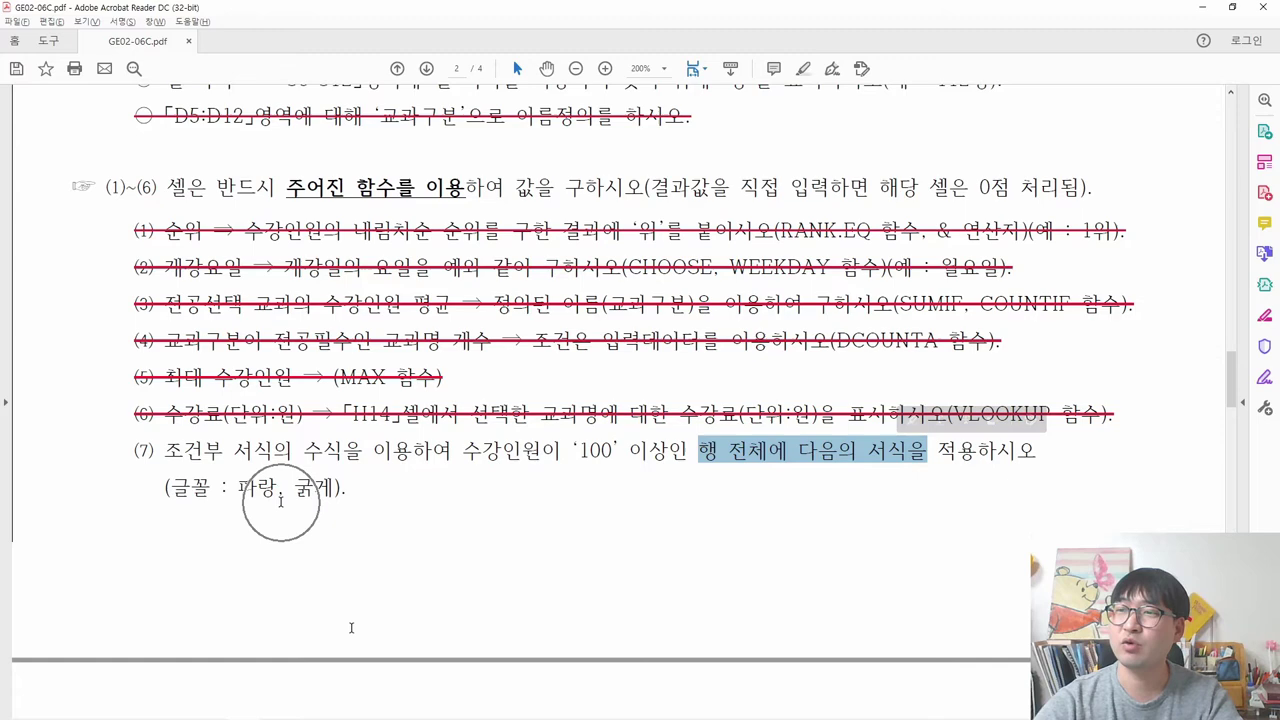
{"action": "key", "text": "alt+Tab"}
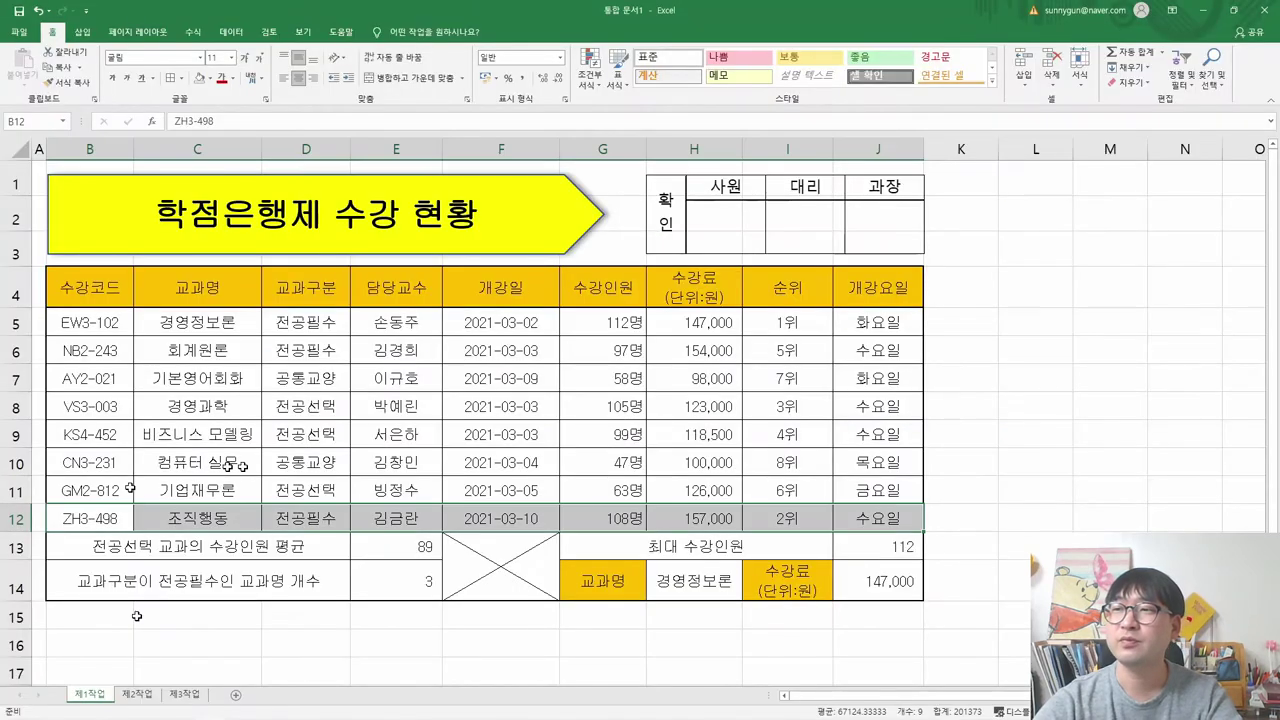
{"action": "left_click_drag", "start_coordinate": [600, 322], "coordinate": [600, 518]}
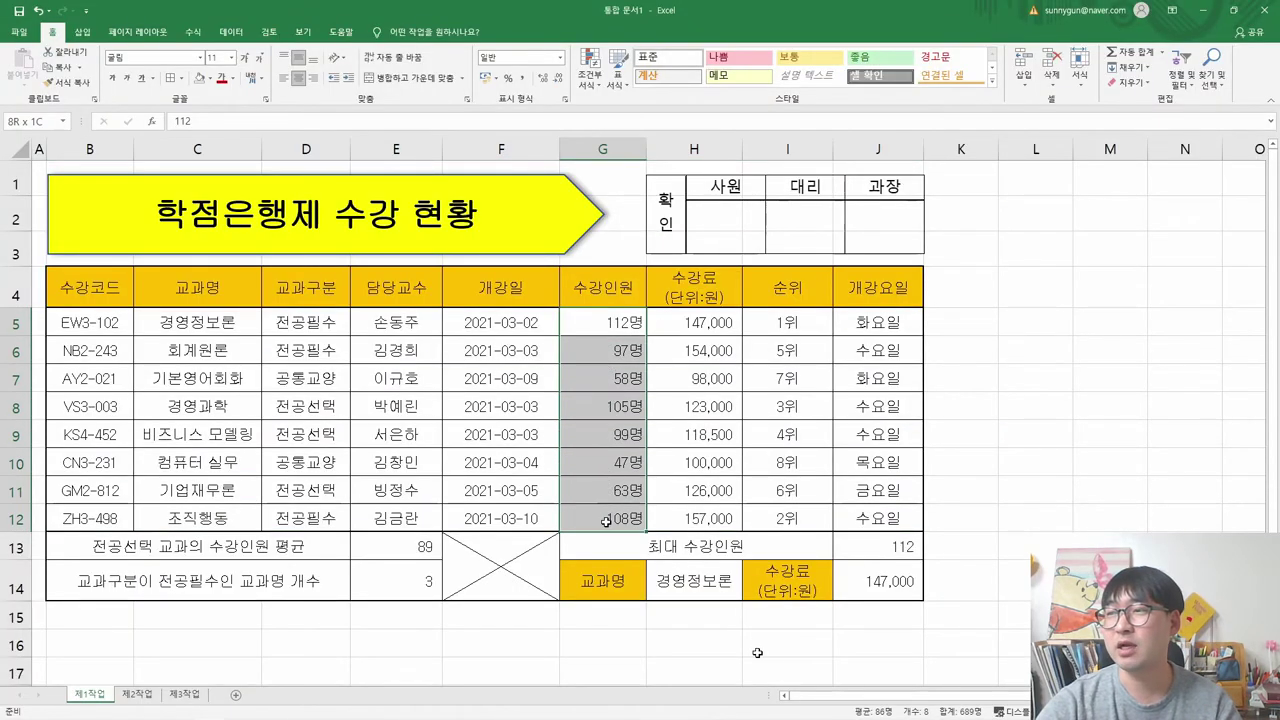
{"action": "left_click_drag", "start_coordinate": [95, 322], "coordinate": [875, 518]}
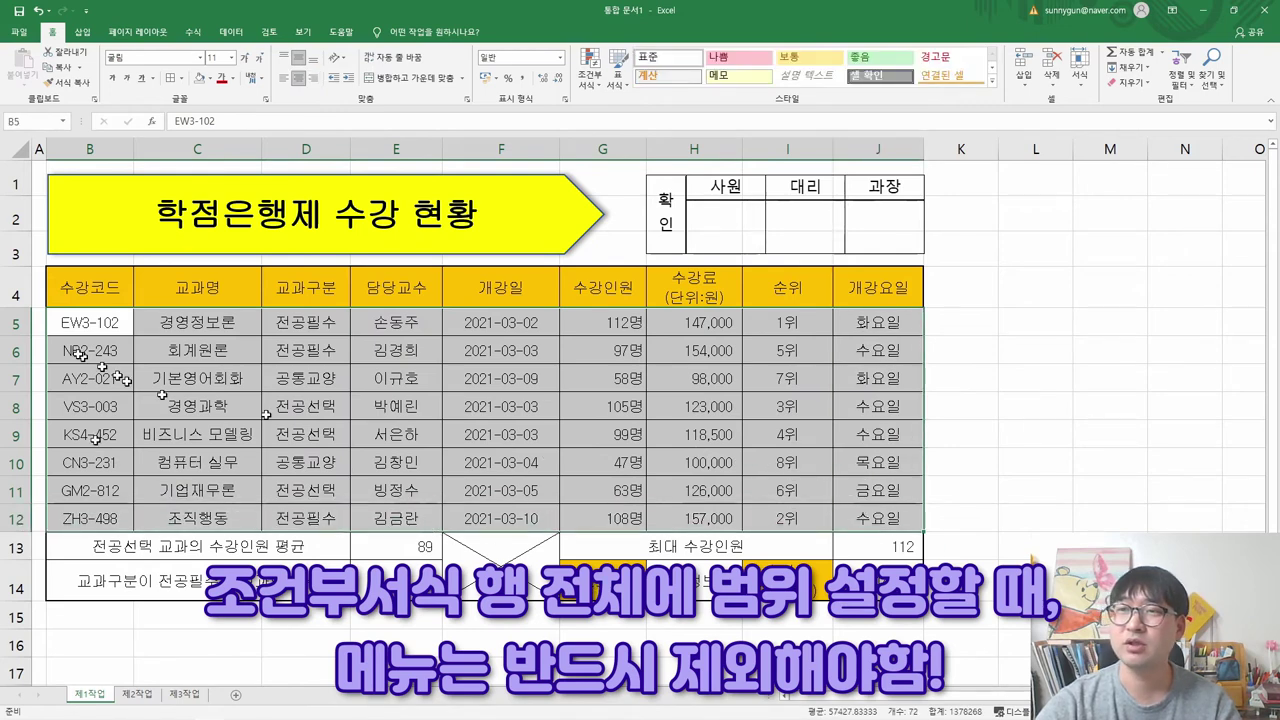
- Select the data range B5:J12 without the header row and open a new conditional formatting rule for it
{"action": "left_click_drag", "start_coordinate": [15, 322], "coordinate": [8, 520]}
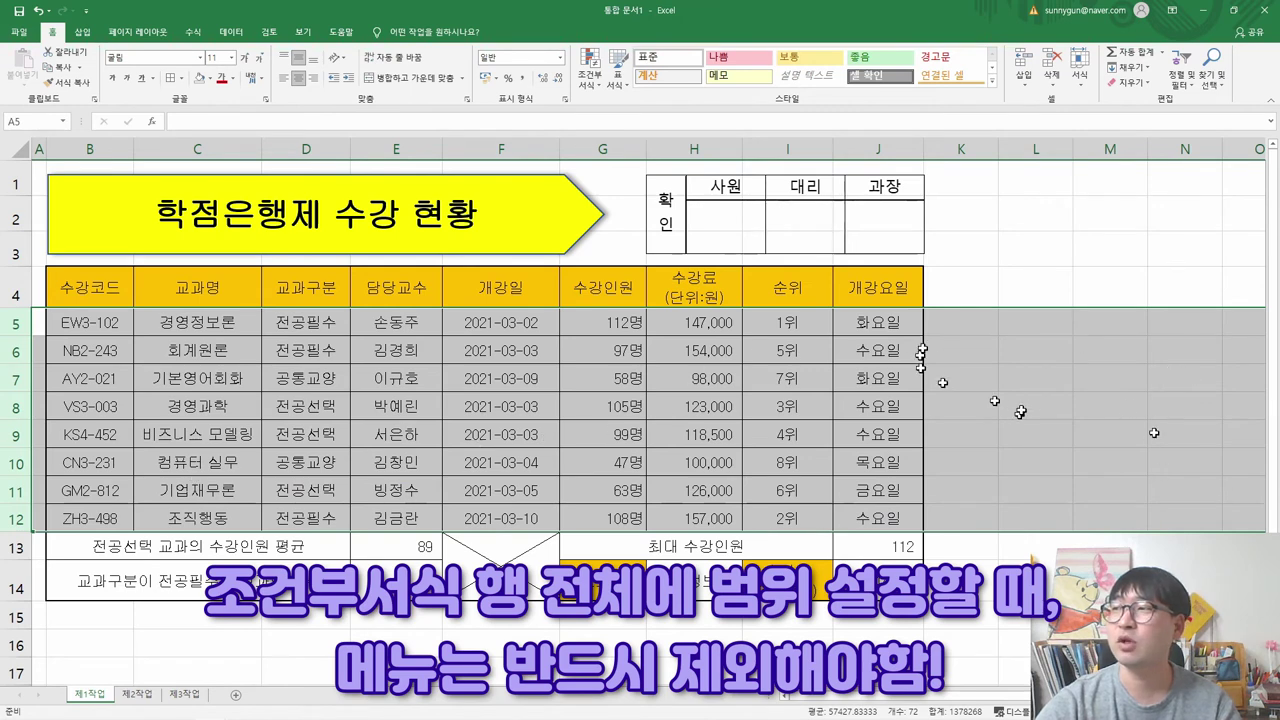
{"action": "left_click_drag", "start_coordinate": [918, 335], "coordinate": [92, 530]}
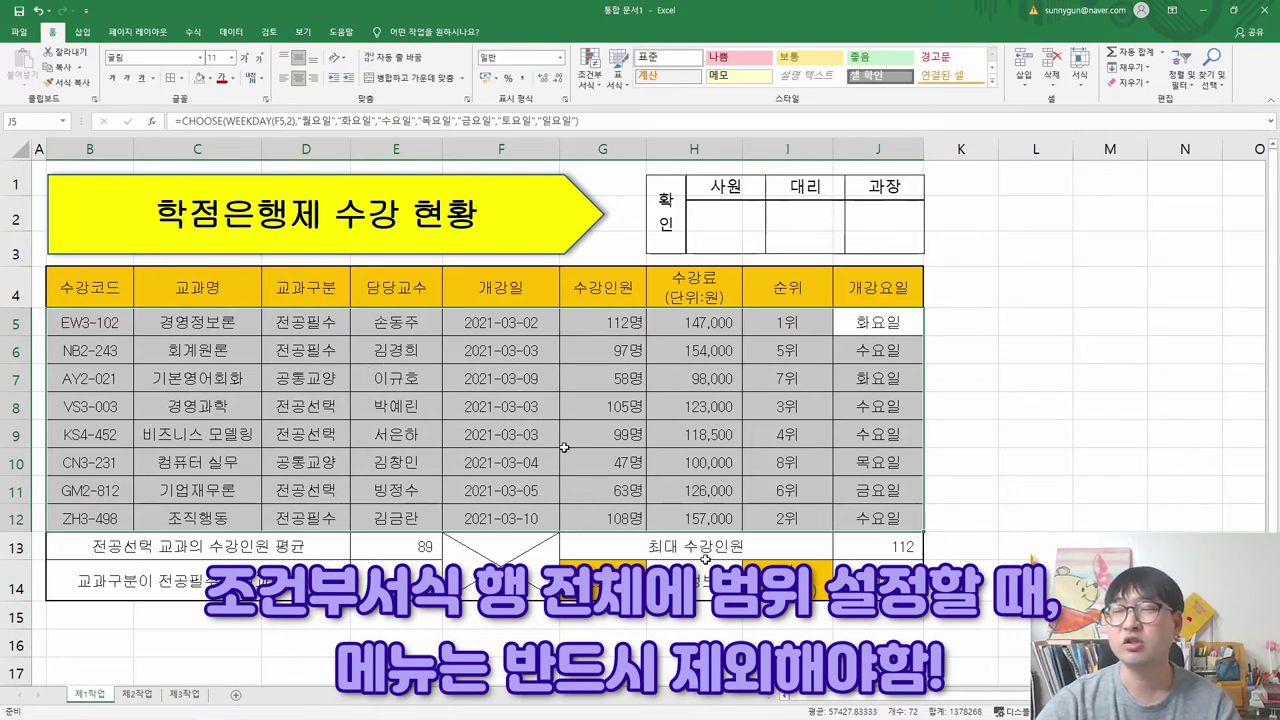
{"action": "left_click", "coordinate": [596, 97]}
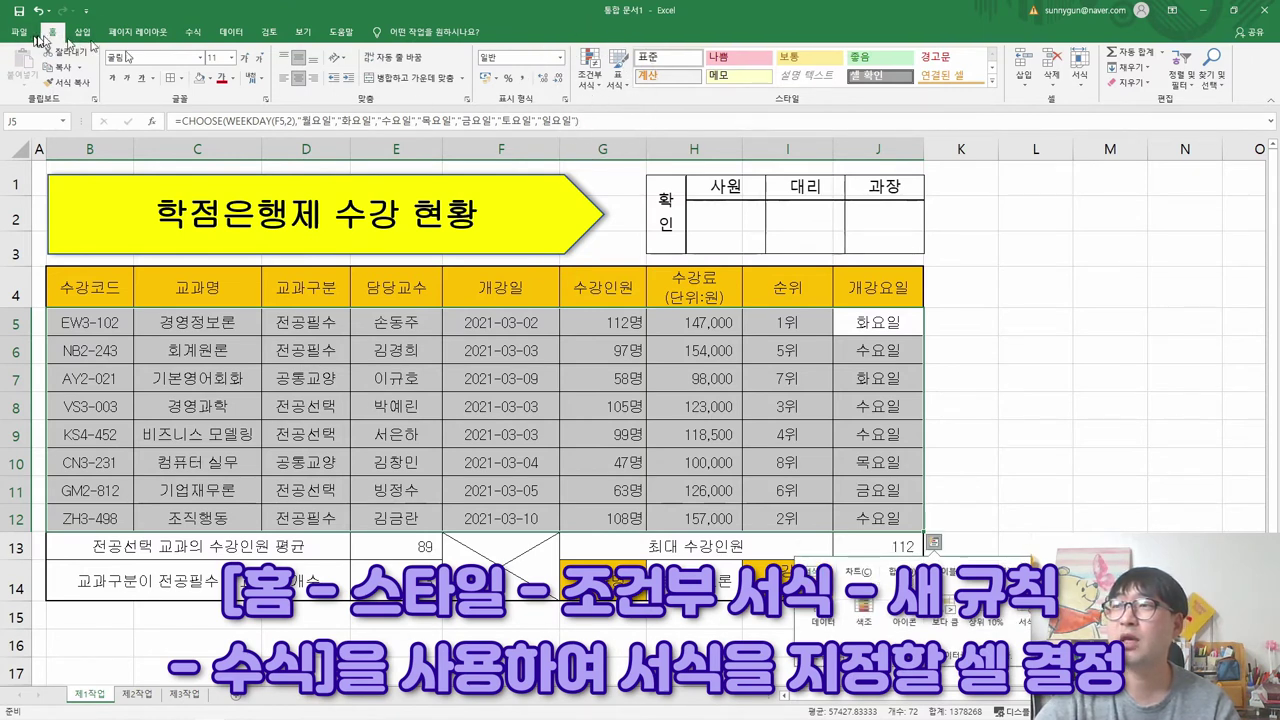
{"action": "left_click", "coordinate": [596, 78]}
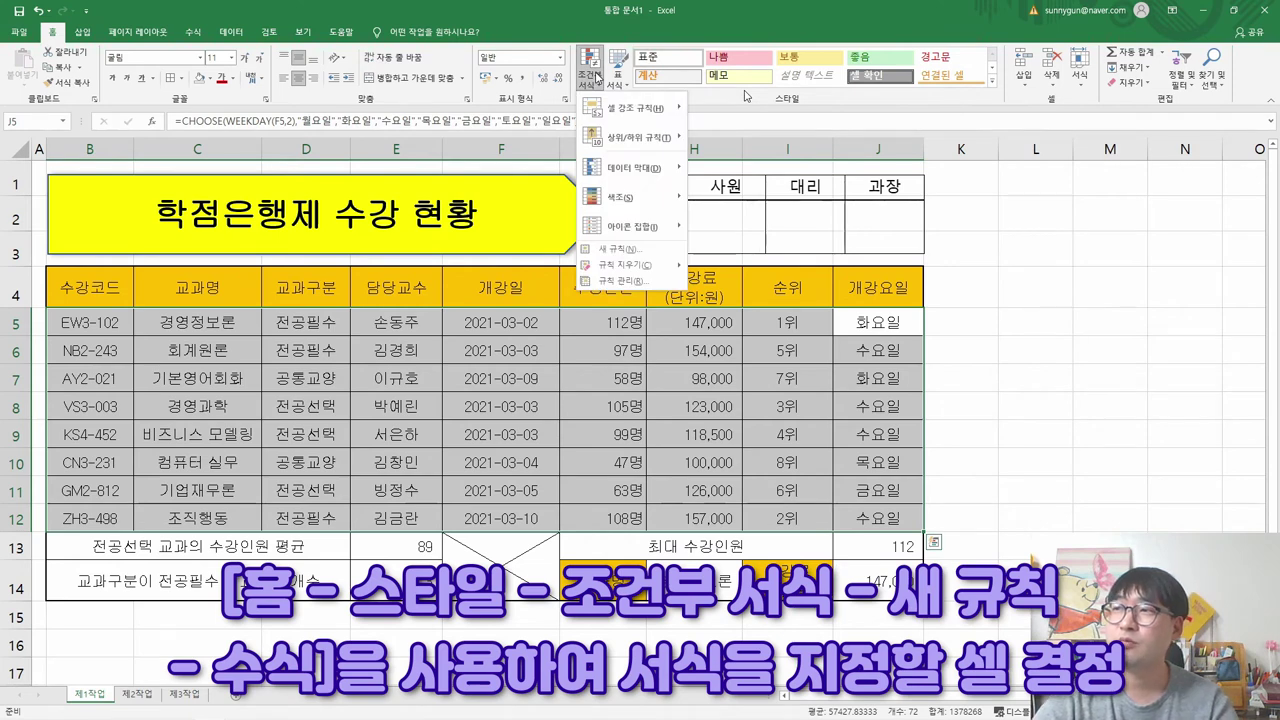
{"action": "left_click", "coordinate": [622, 249]}
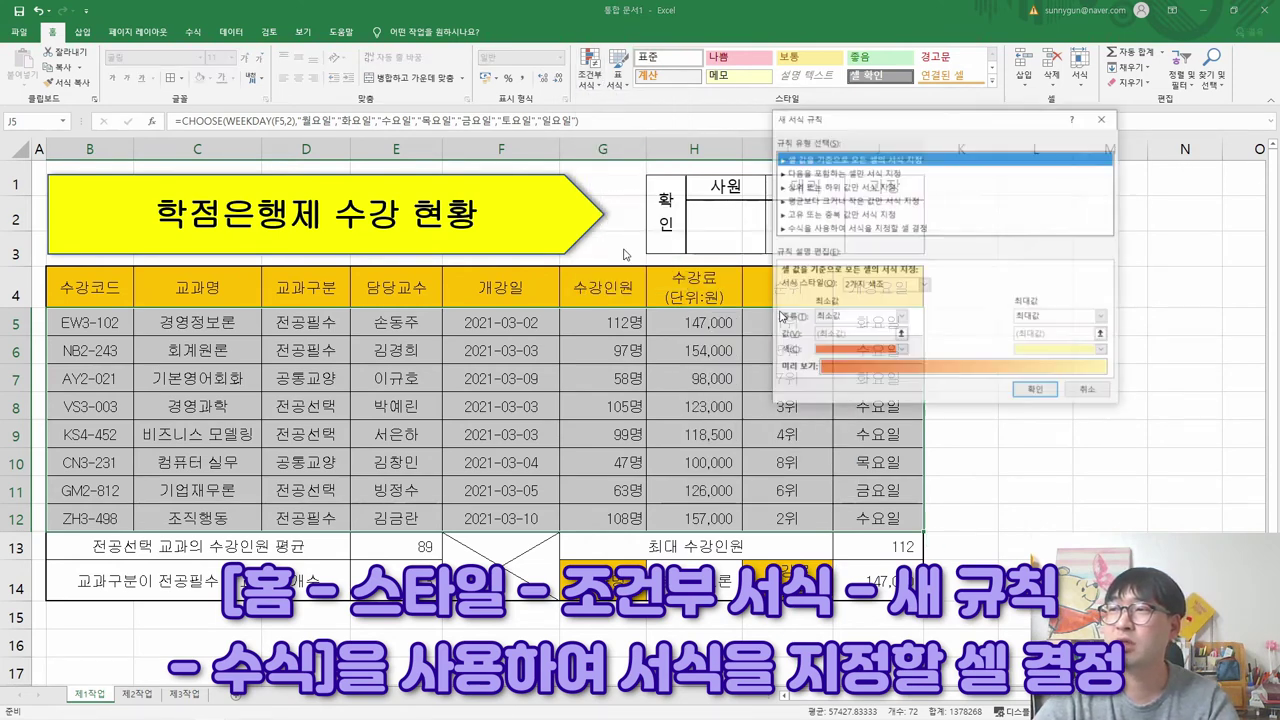
{"action": "left_click_drag", "start_coordinate": [866, 122], "coordinate": [274, 190]}
- Check the formula requirement in PDF instruction (7) and set the Excel rule type to 수식을 사용하여 서식을 지정할 셀 결정
{"action": "key", "text": "alt+Tab"}
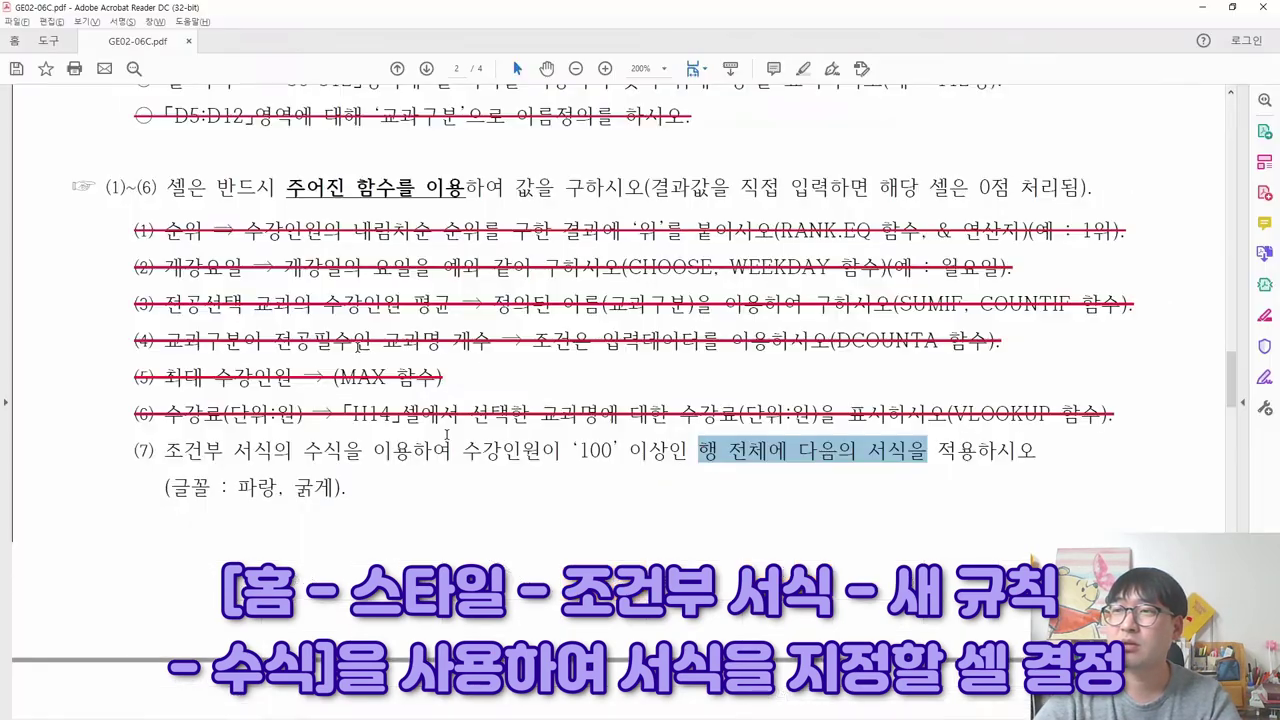
{"action": "left_click_drag", "start_coordinate": [302, 452], "coordinate": [452, 452]}
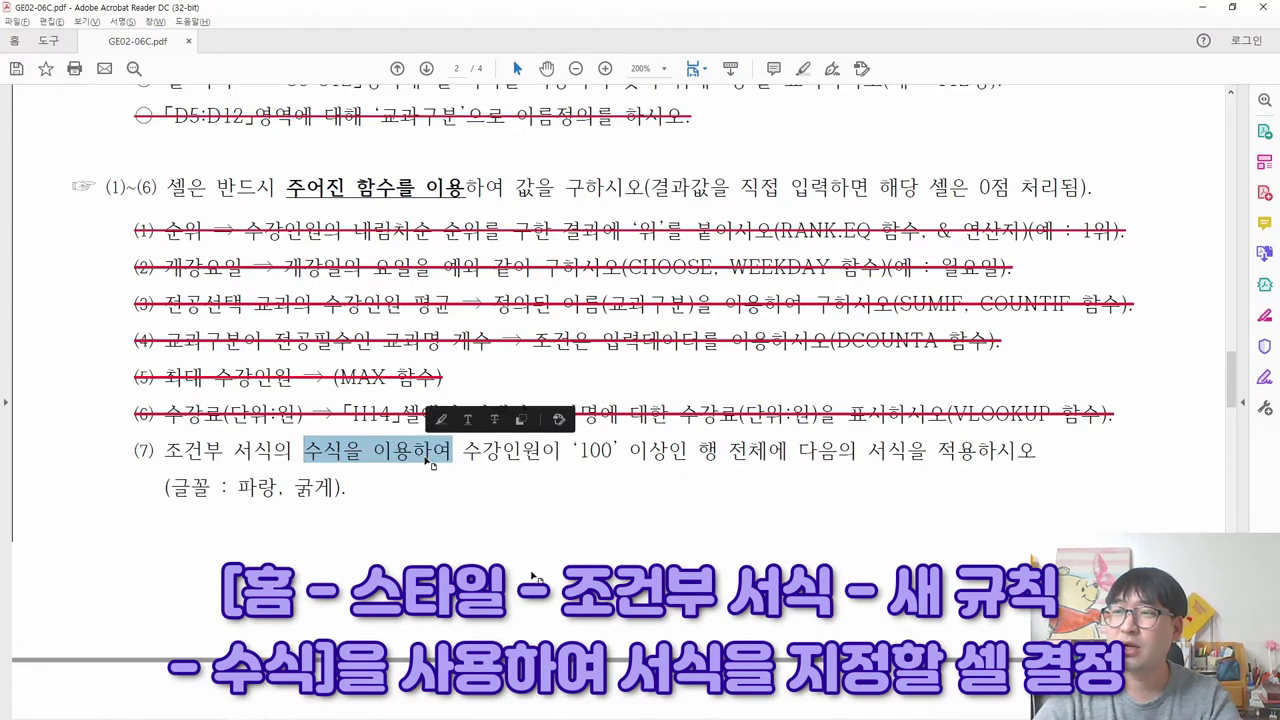
{"action": "key", "text": "alt+Tab"}
{"action": "left_click", "coordinate": [216, 303]}
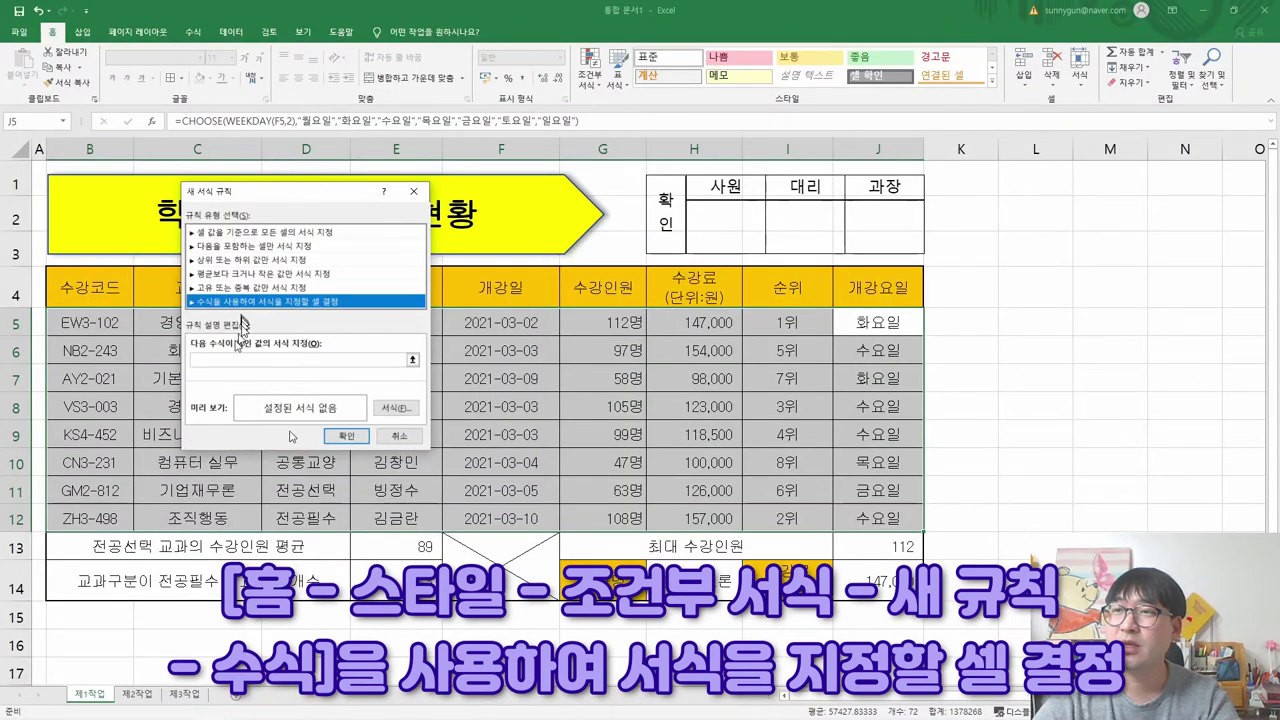
{"action": "left_click", "coordinate": [240, 360]}
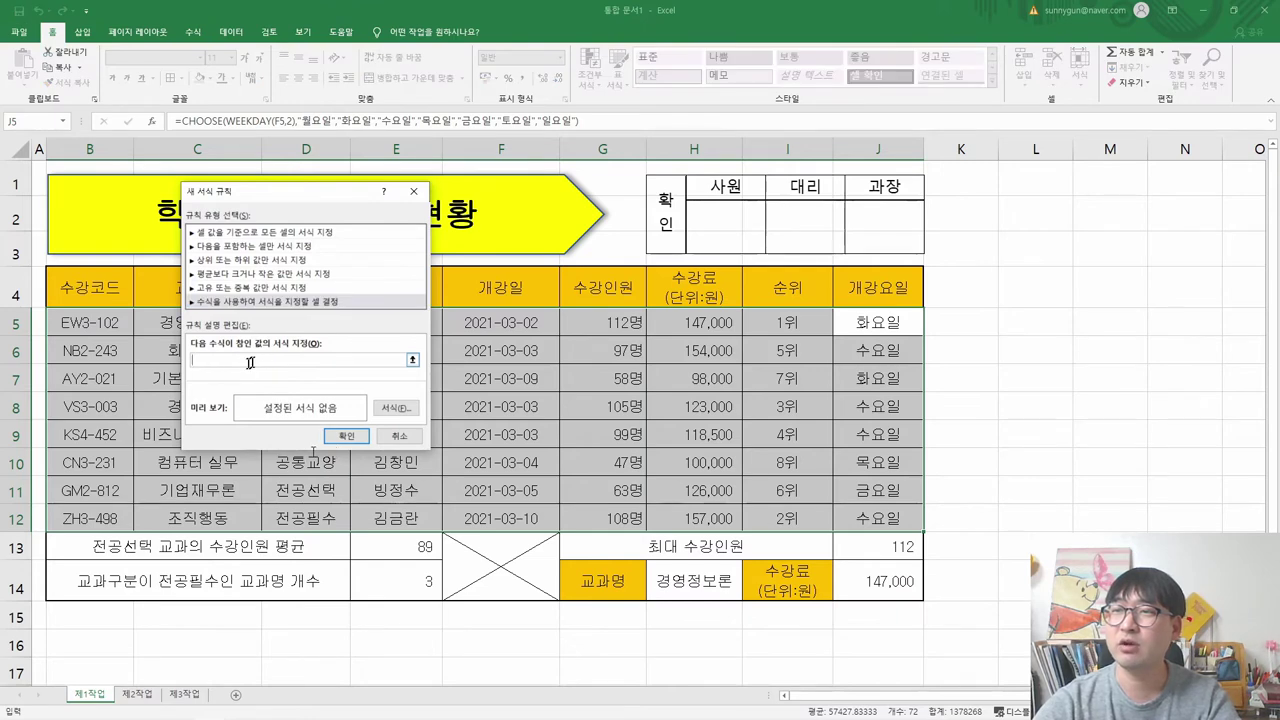
- Mark the 수강인원 condition in the PDF and reference G5, the first 수강인원 cell, in the Excel rule formula
{"action": "key", "text": "alt+Tab"}
{"action": "left_click_drag", "start_coordinate": [462, 452], "coordinate": [612, 452]}
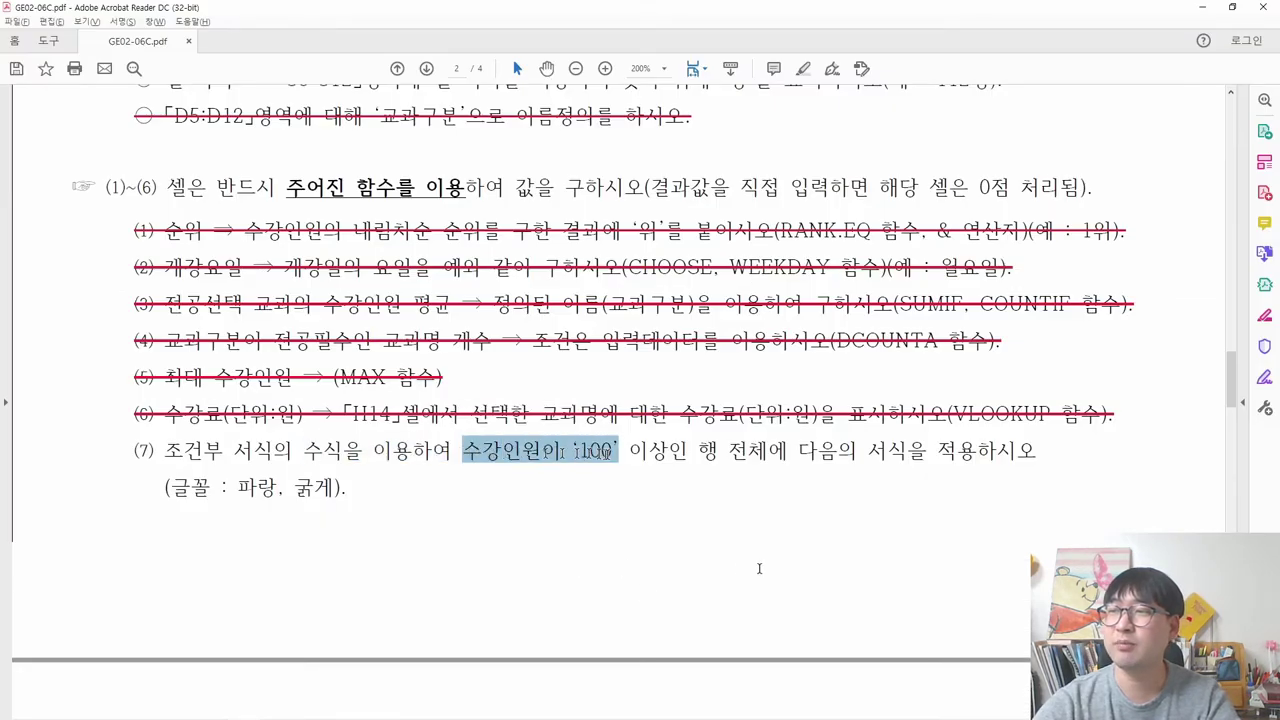
{"action": "key", "text": "alt+Tab"}
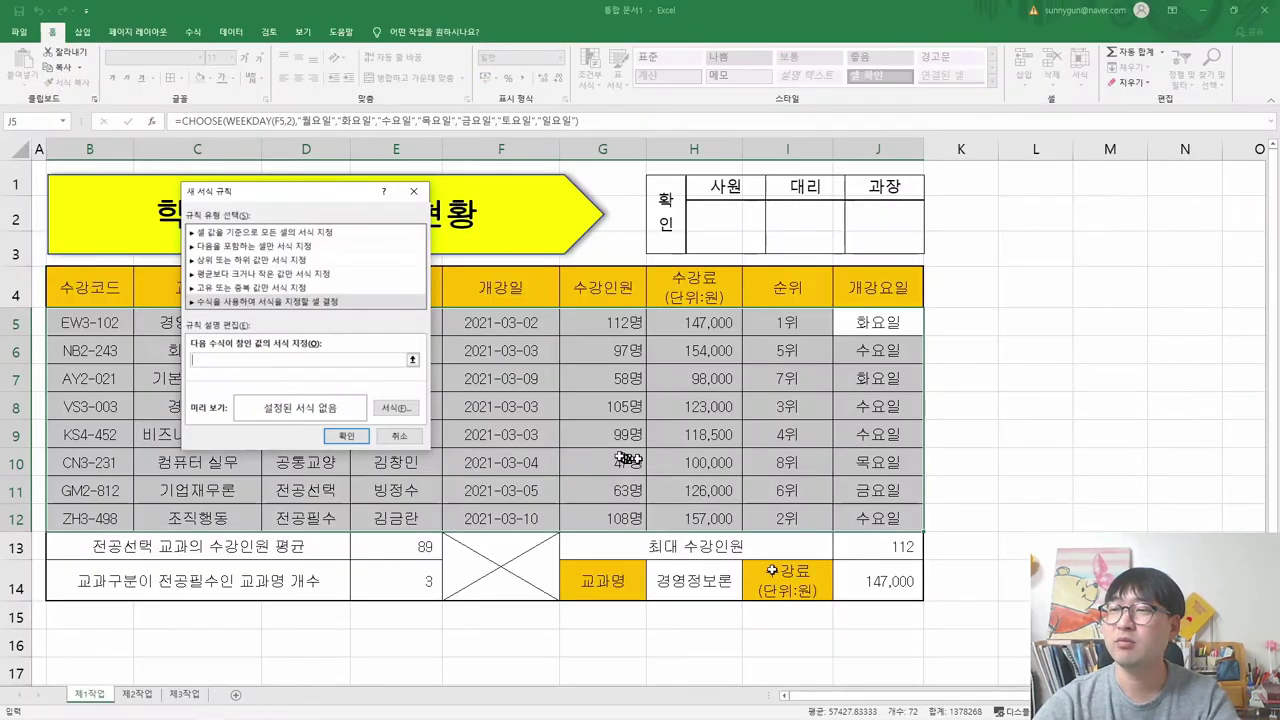
{"action": "left_click_drag", "start_coordinate": [605, 325], "coordinate": [591, 513]}
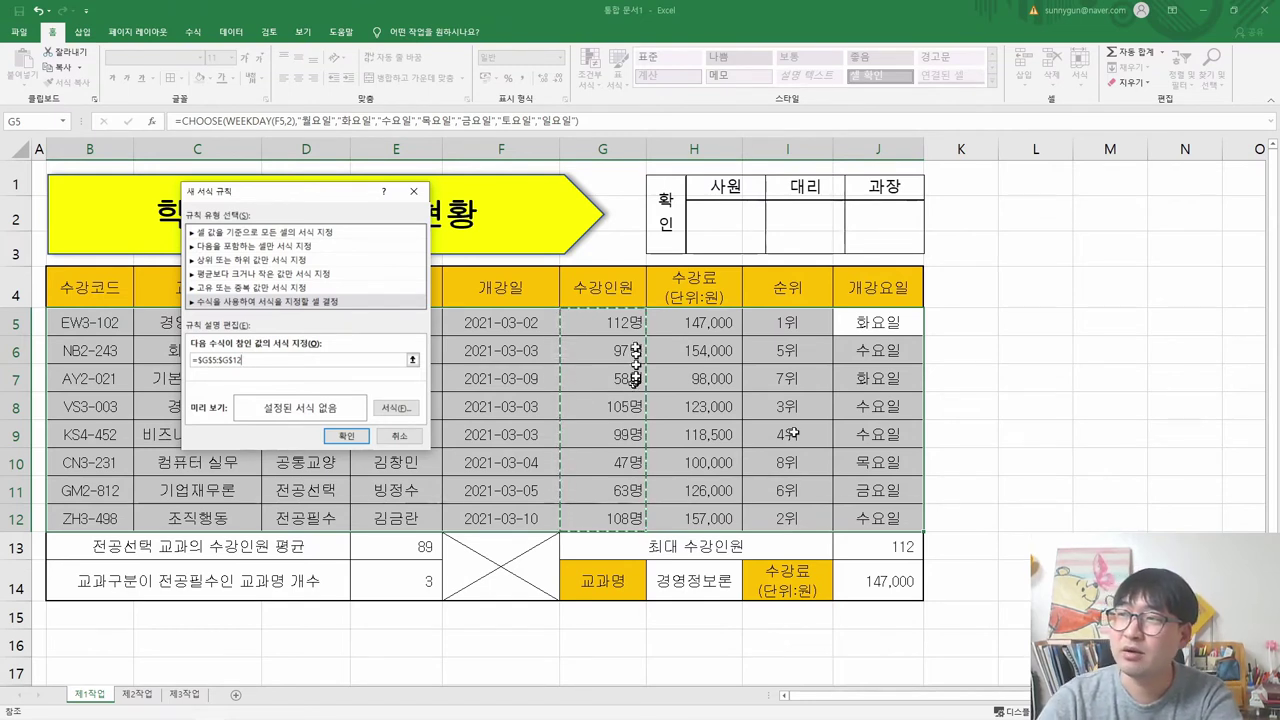
{"action": "left_click", "coordinate": [728, 324]}
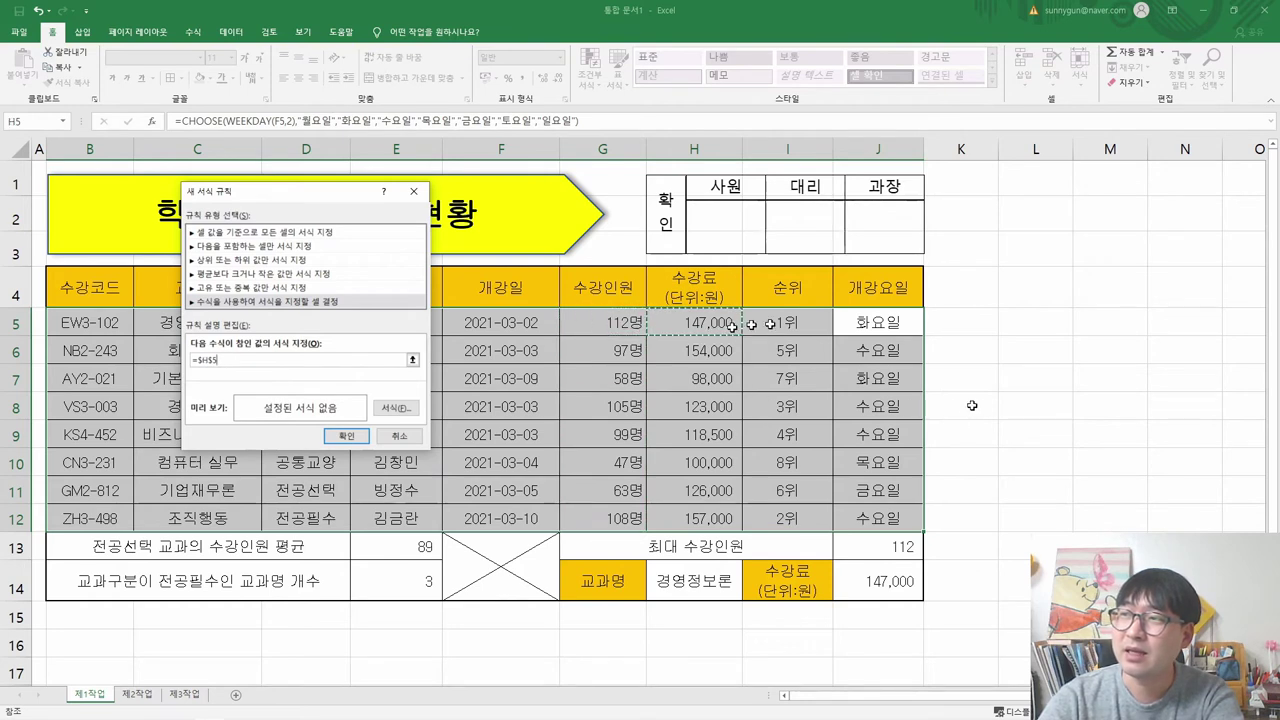
{"action": "left_click", "coordinate": [775, 348]}
{"action": "left_click", "coordinate": [625, 378]}
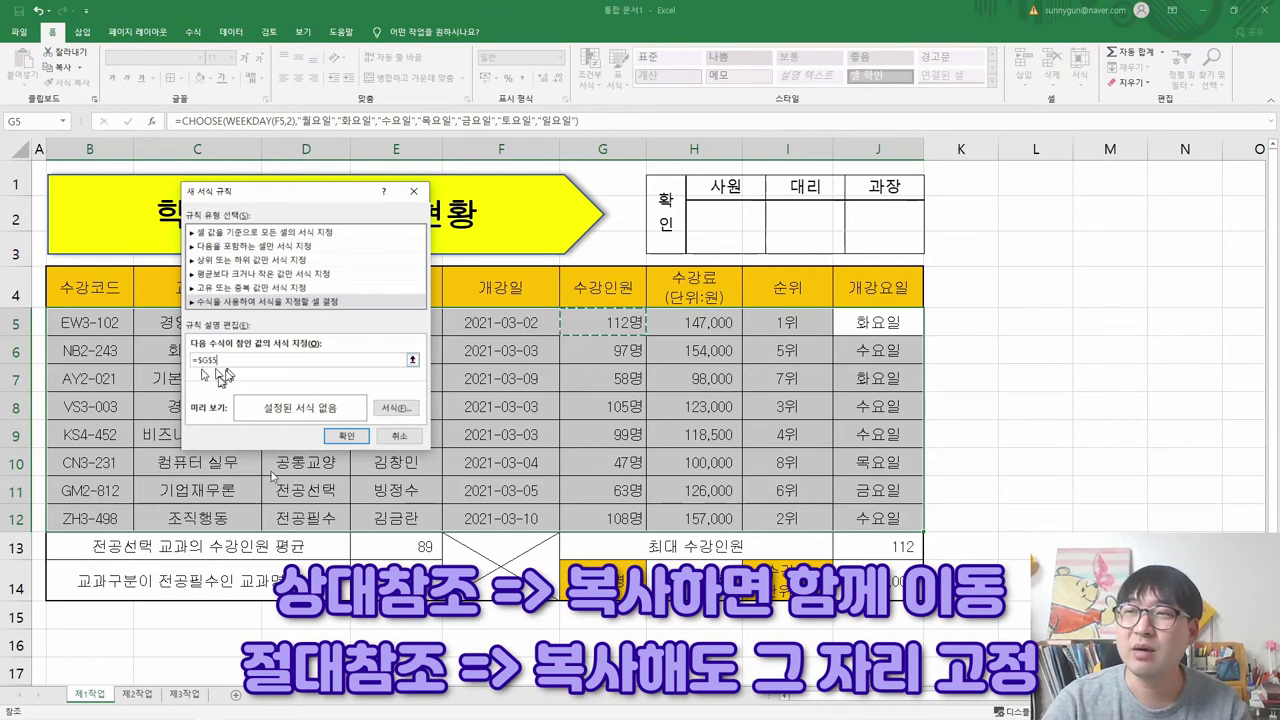
- Recheck the '100' 이상 condition in the PDF and extend the Excel rule formula to =$G$5>=100
{"action": "key", "text": "alt+Tab"}
{"action": "left_click_drag", "start_coordinate": [463, 451], "coordinate": [615, 451]}
{"action": "key", "text": "alt+Tab"}
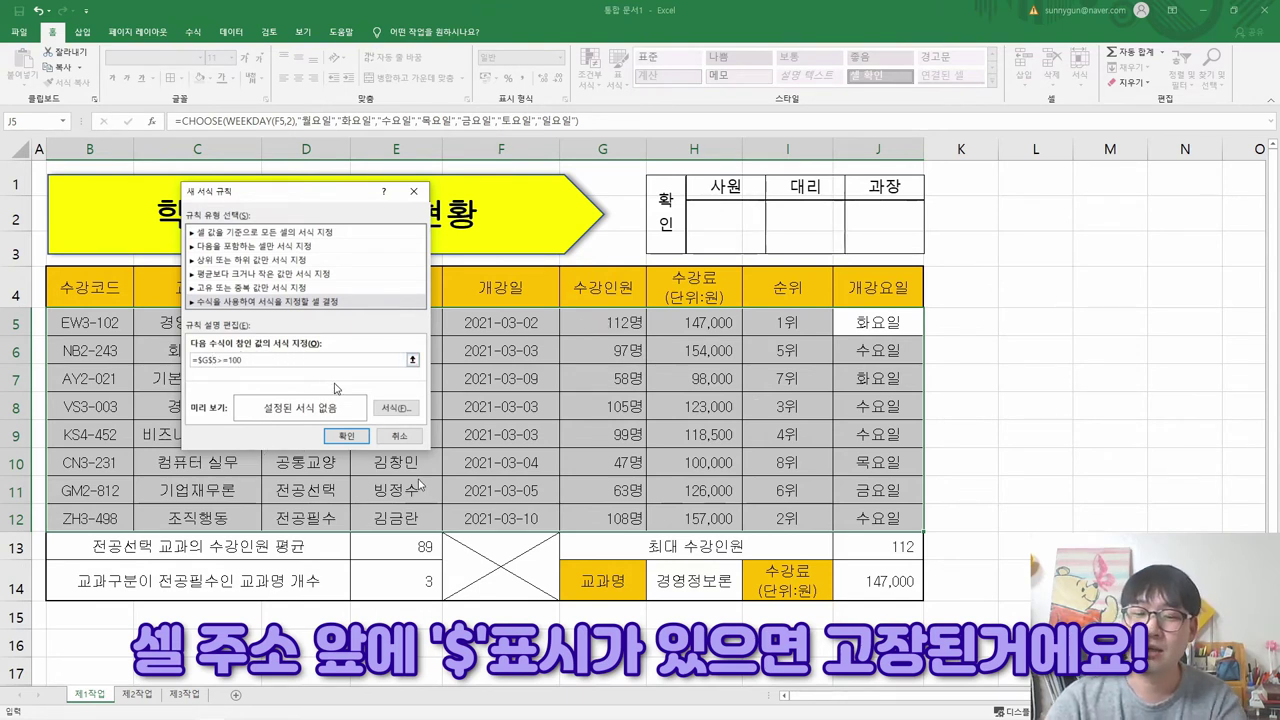
- Fix only the column of the G5 reference so that the rule formula reads =$G5>=100
{"action": "key", "text": "F4"}
{"action": "key", "text": "F4"}
{"action": "key", "text": "Right"}
{"action": "key", "text": "Right"}
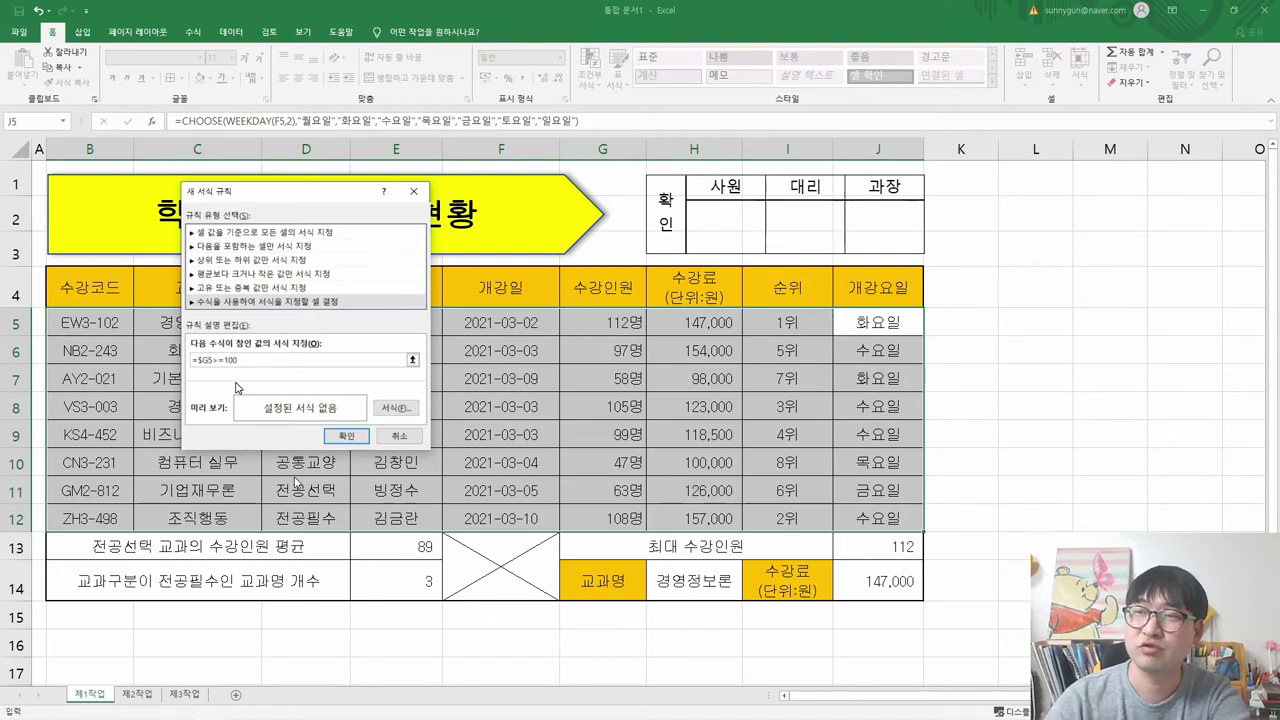
{"action": "key", "text": "F4"}
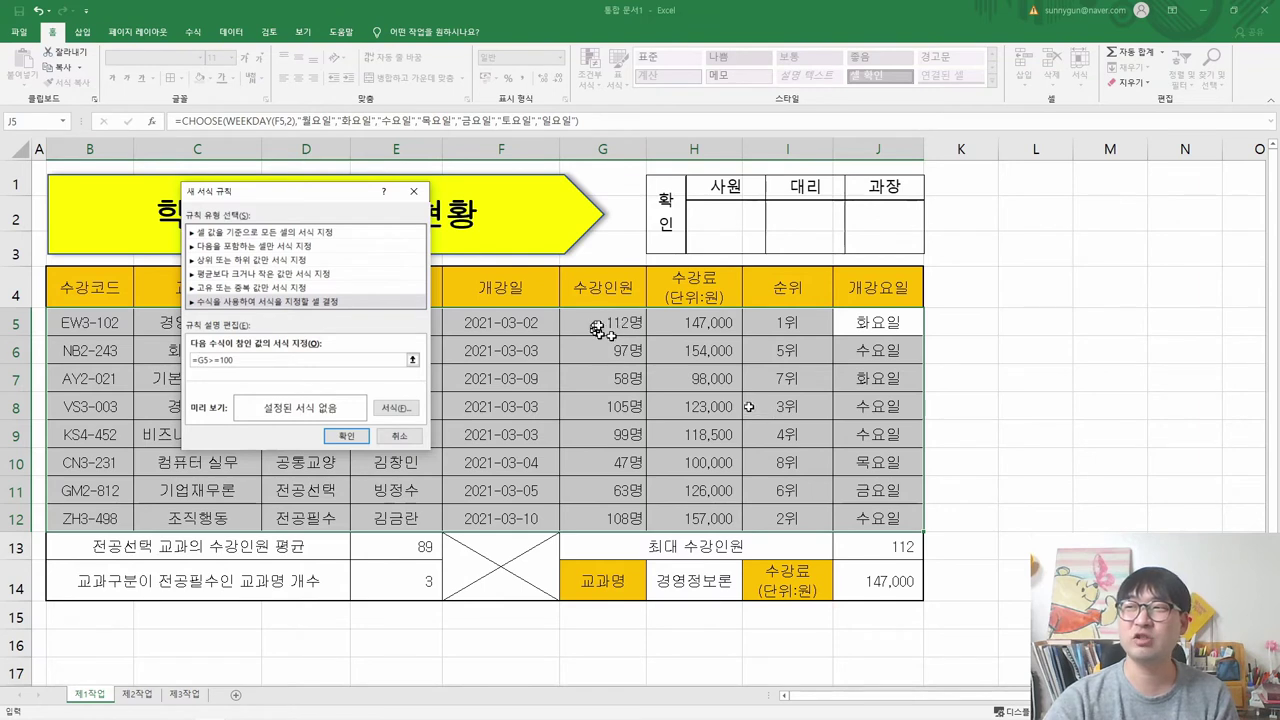
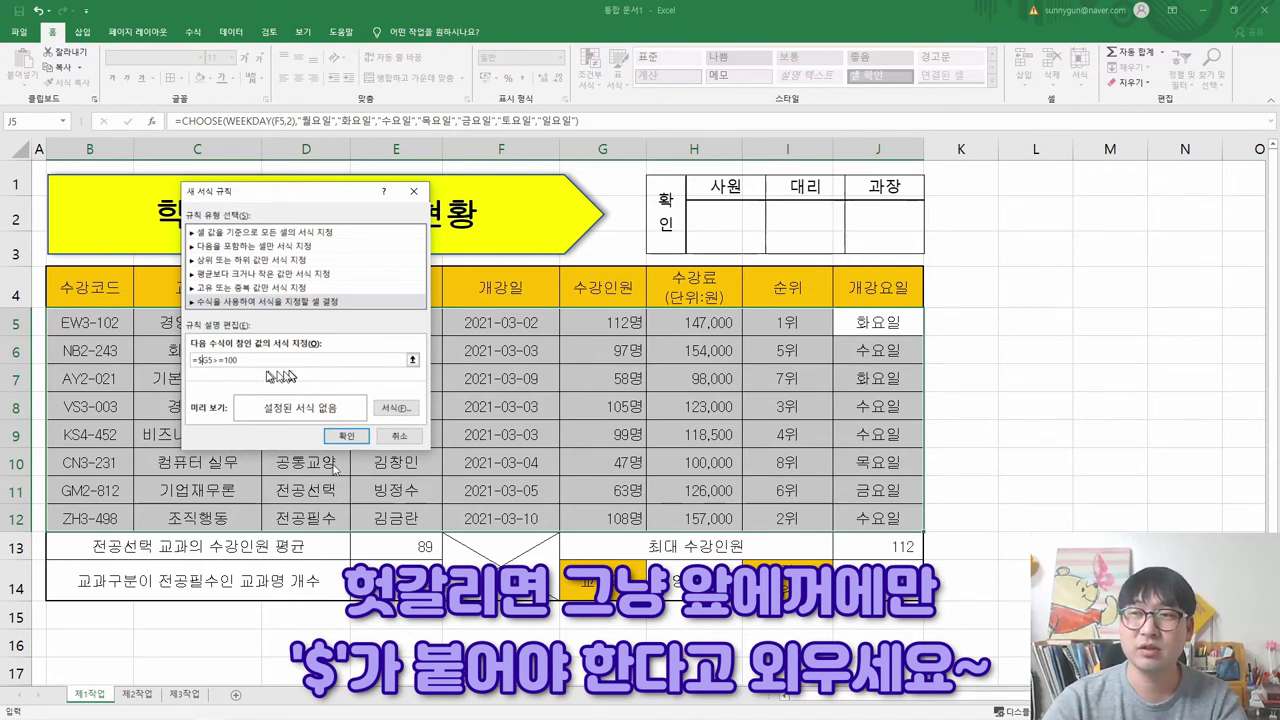
- Mark the required font format in PDF instruction (7) and return to the Excel formatting rule
{"action": "key", "text": "alt+Tab"}
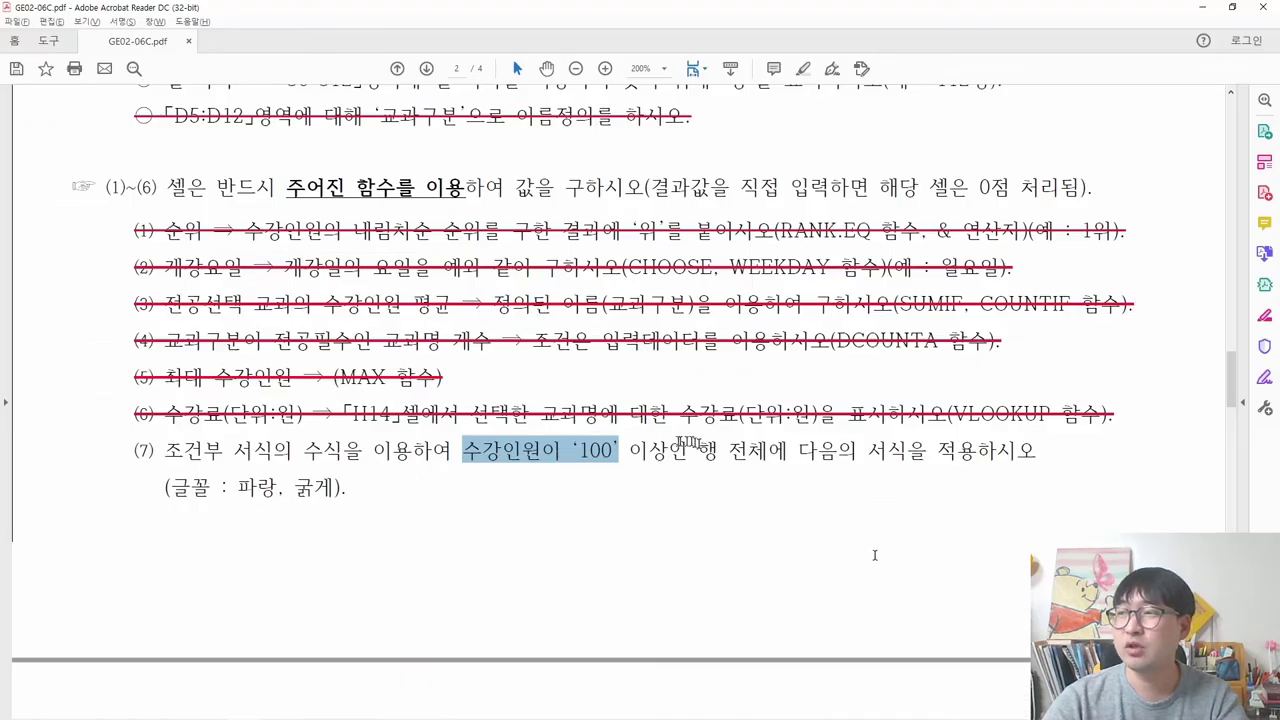
{"action": "left_click_drag", "start_coordinate": [800, 451], "coordinate": [1038, 451]}
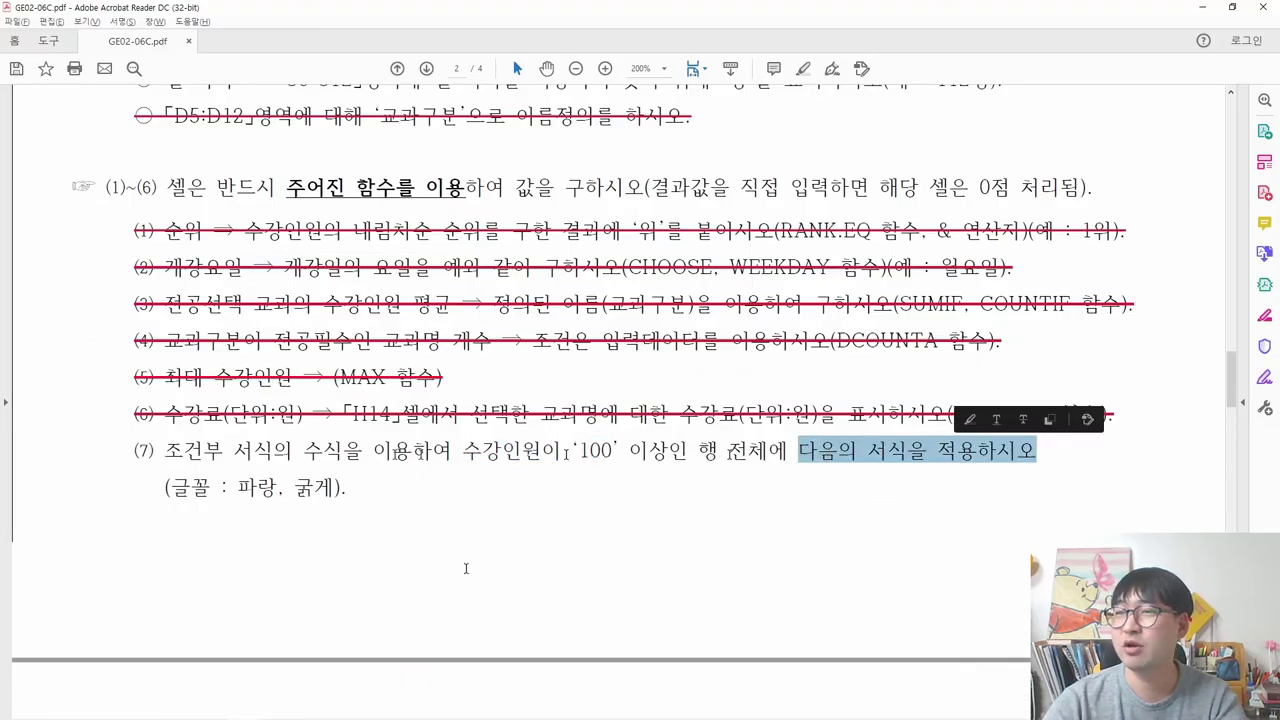
{"action": "left_click_drag", "start_coordinate": [228, 487], "coordinate": [330, 488]}
{"action": "key", "text": "alt+Tab"}
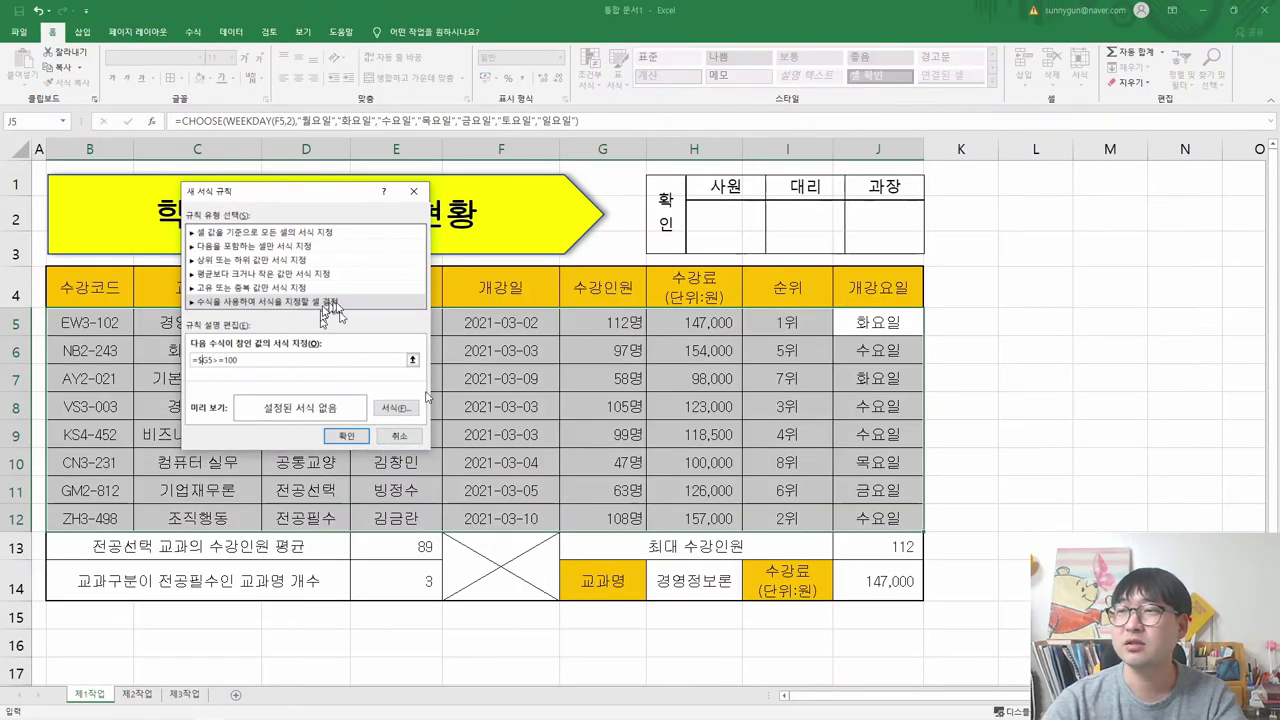
- Set the rule's font style to 굵게 and its color to the standard blue 파랑, and apply the rule to the data range
{"action": "left_click", "coordinate": [396, 408]}
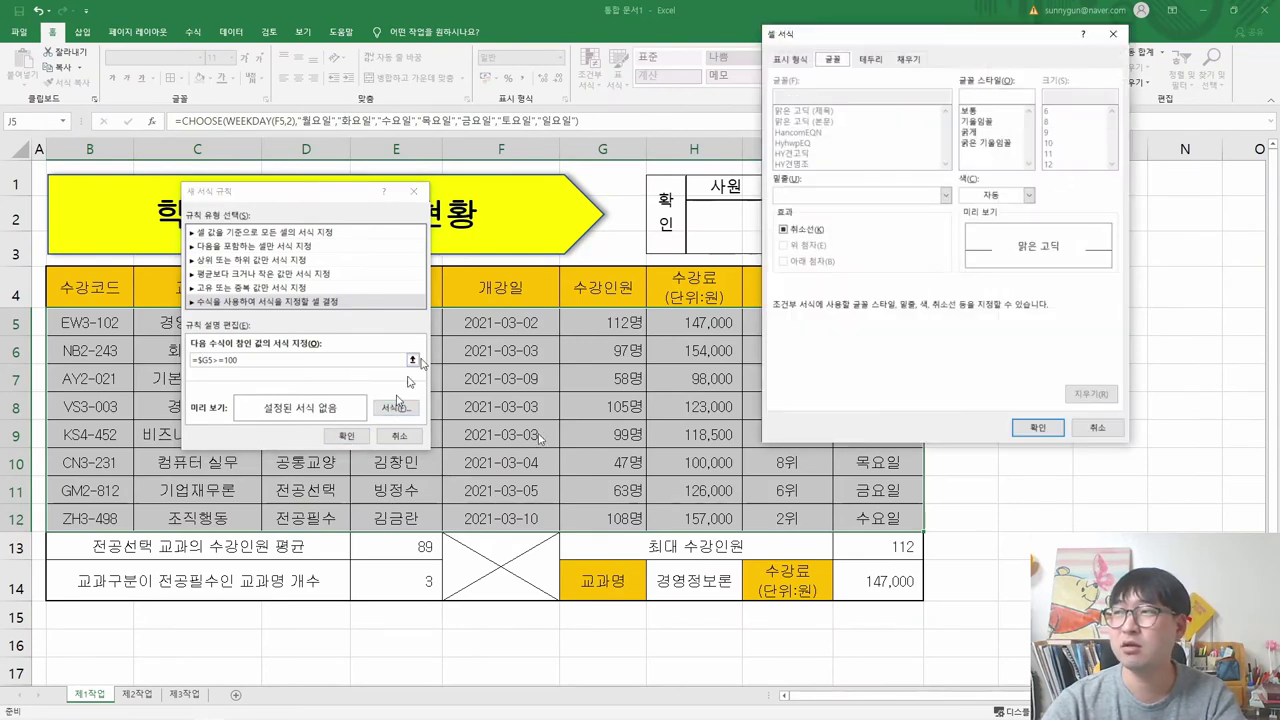
{"action": "left_click", "coordinate": [979, 132]}
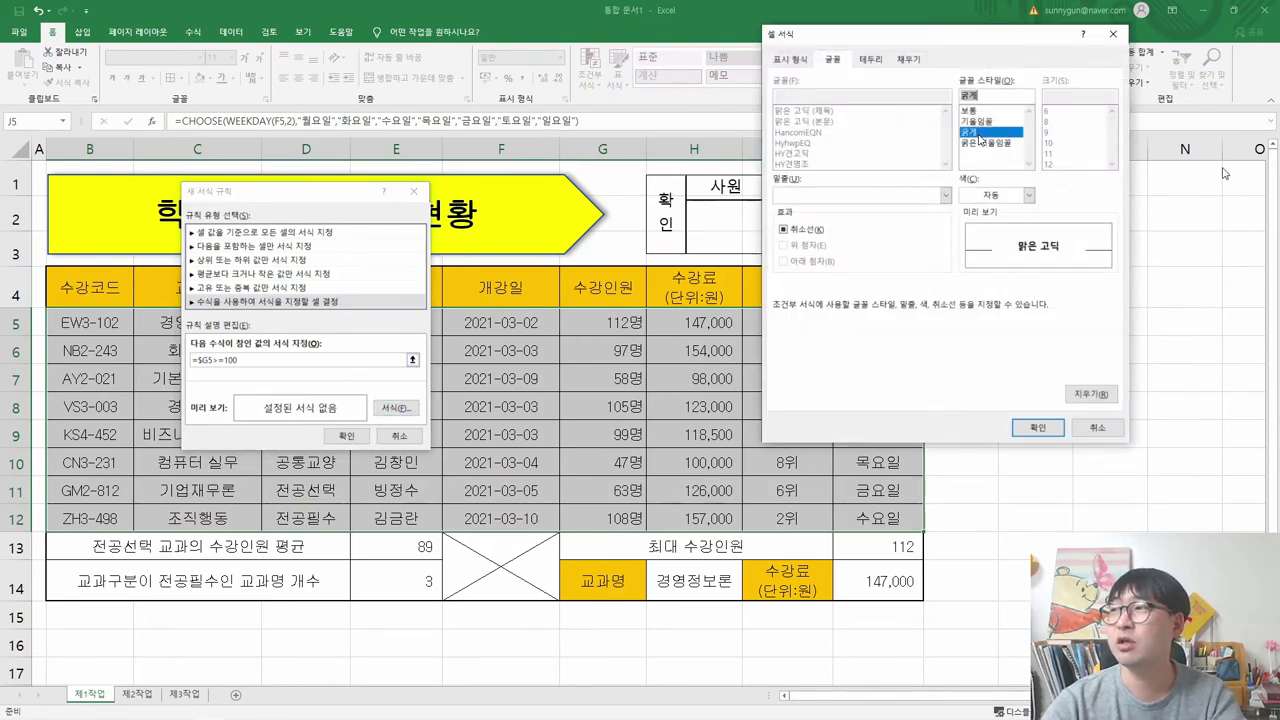
{"action": "left_click", "coordinate": [991, 195]}
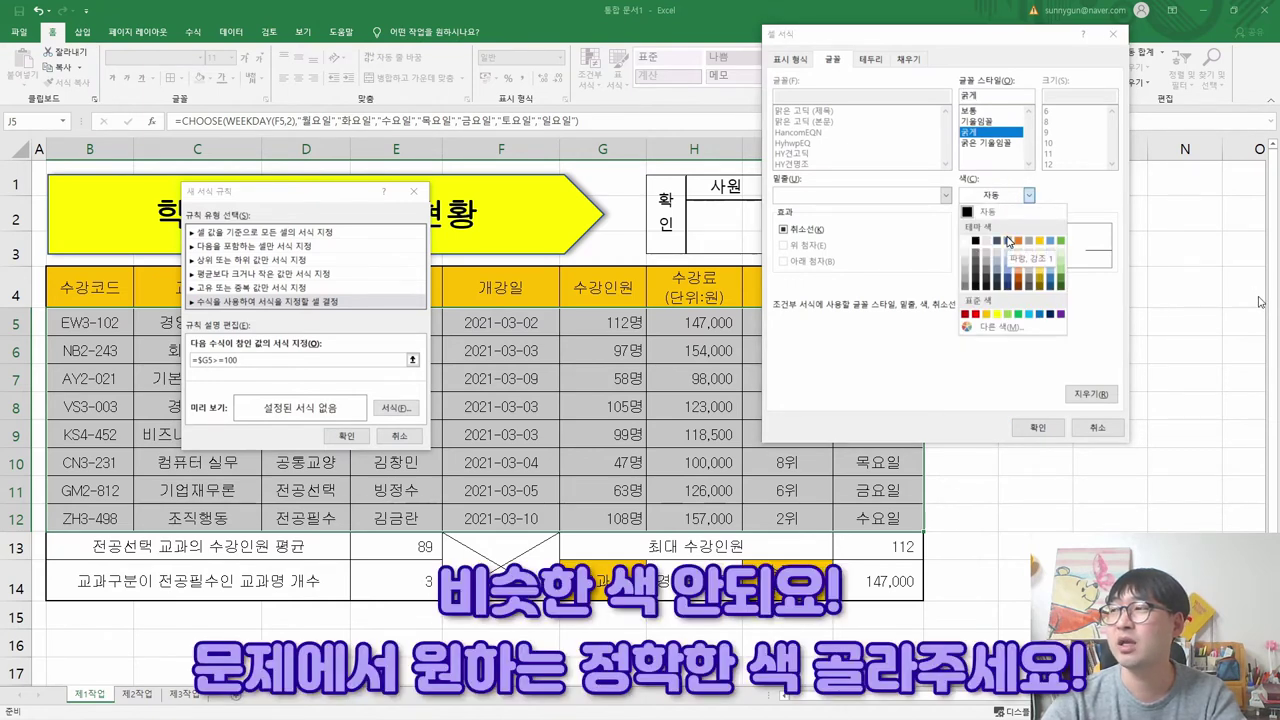
{"action": "left_click", "coordinate": [1040, 316]}
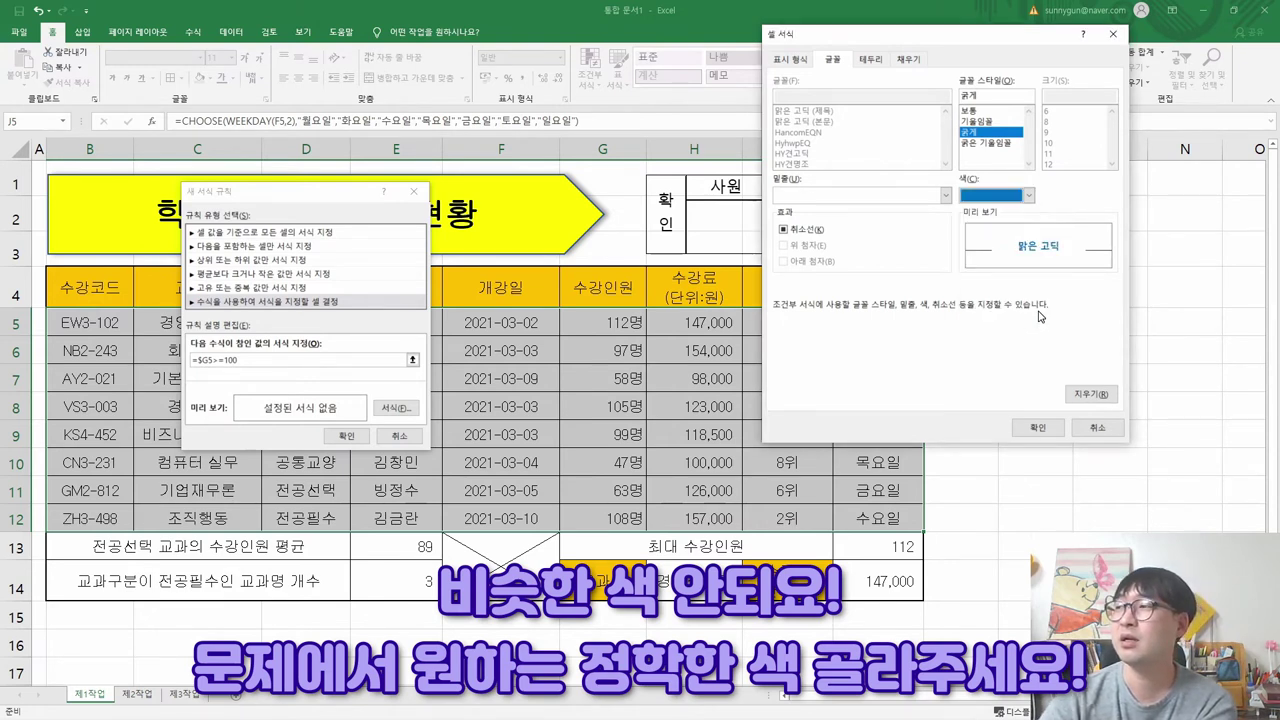
{"action": "left_click", "coordinate": [1032, 424]}
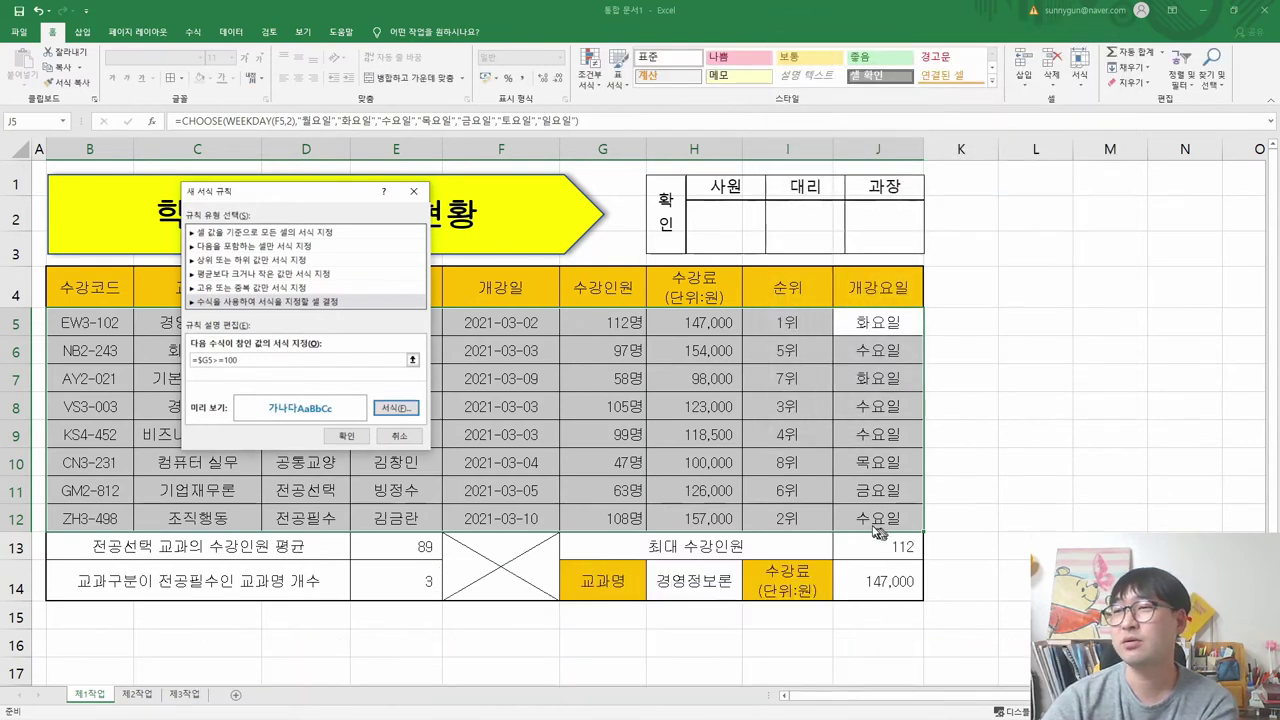
{"action": "left_click", "coordinate": [340, 436]}
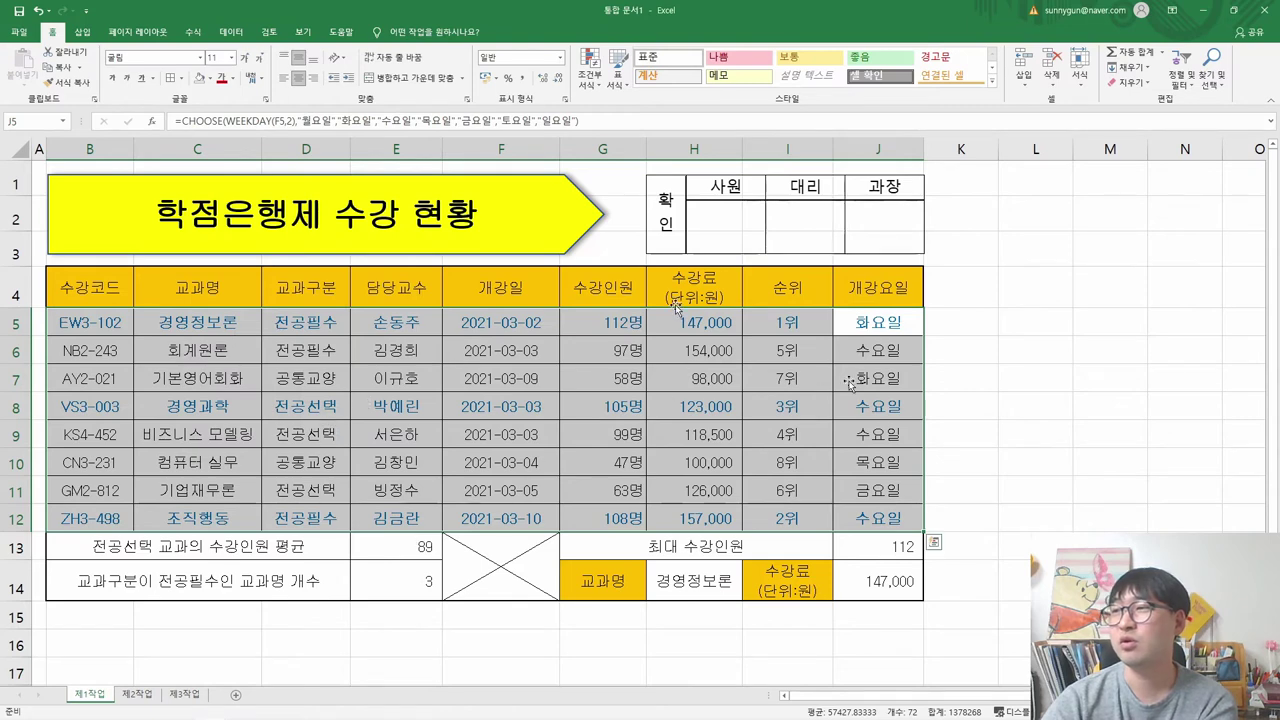
- Switch to the PDF and strike through both lines of the completed conditional formatting instruction (7)
{"action": "left_click", "coordinate": [620, 511]}
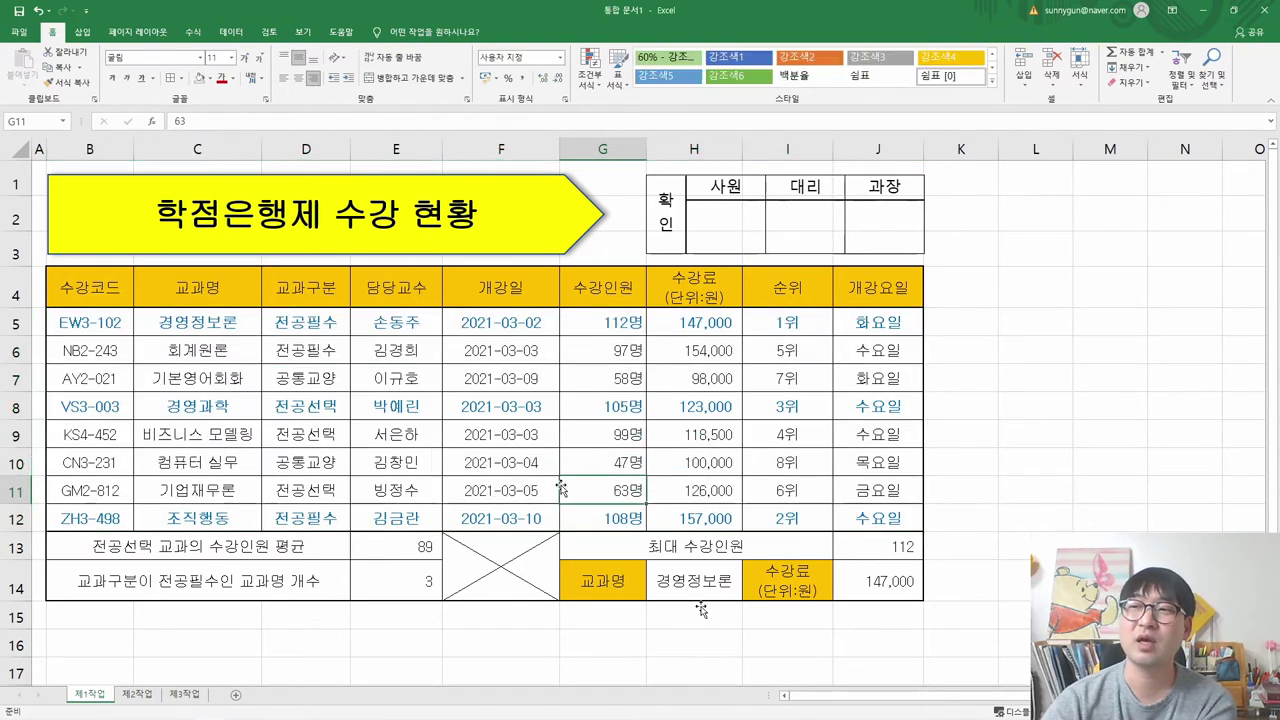
{"action": "left_click", "coordinate": [430, 406]}
{"action": "key", "text": "alt+Tab"}
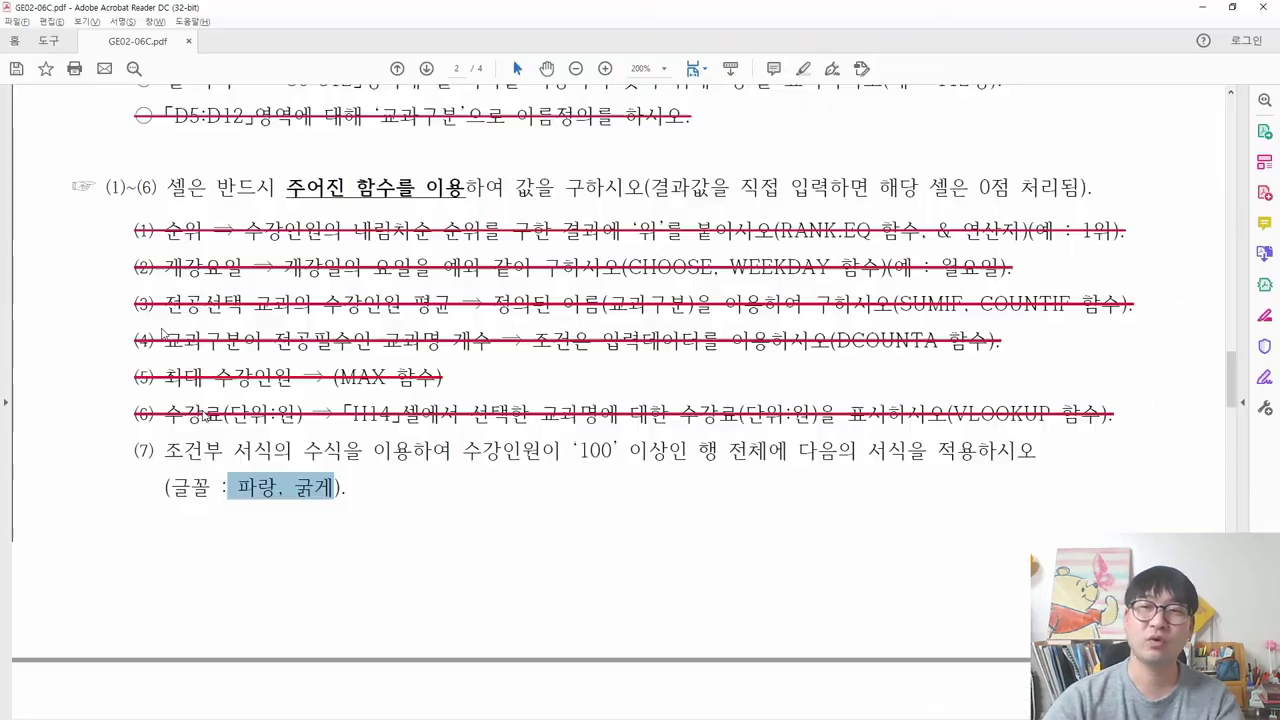
{"action": "left_click_drag", "start_coordinate": [162, 450], "coordinate": [387, 619]}
{"action": "left_click", "coordinate": [412, 467]}
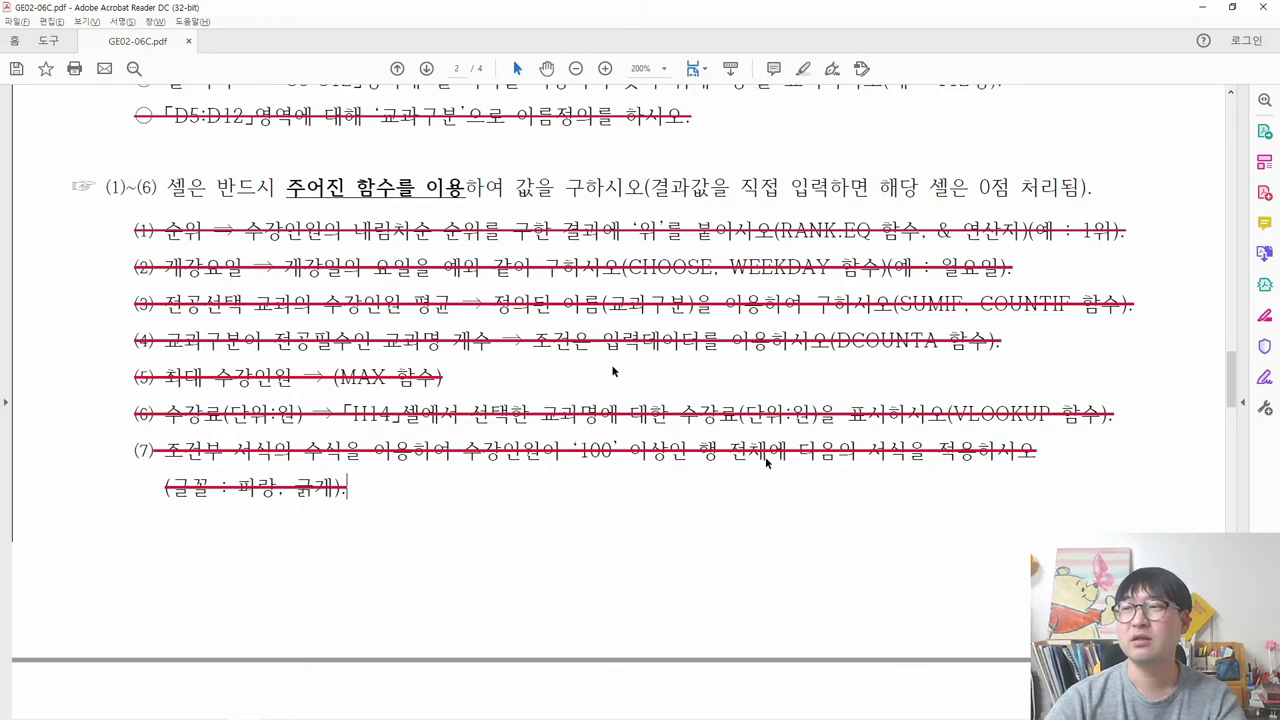
- Return to Excel and review the formulas in the 개강요일 column and in cells E13 and E14
{"action": "key", "text": "alt+Tab"}
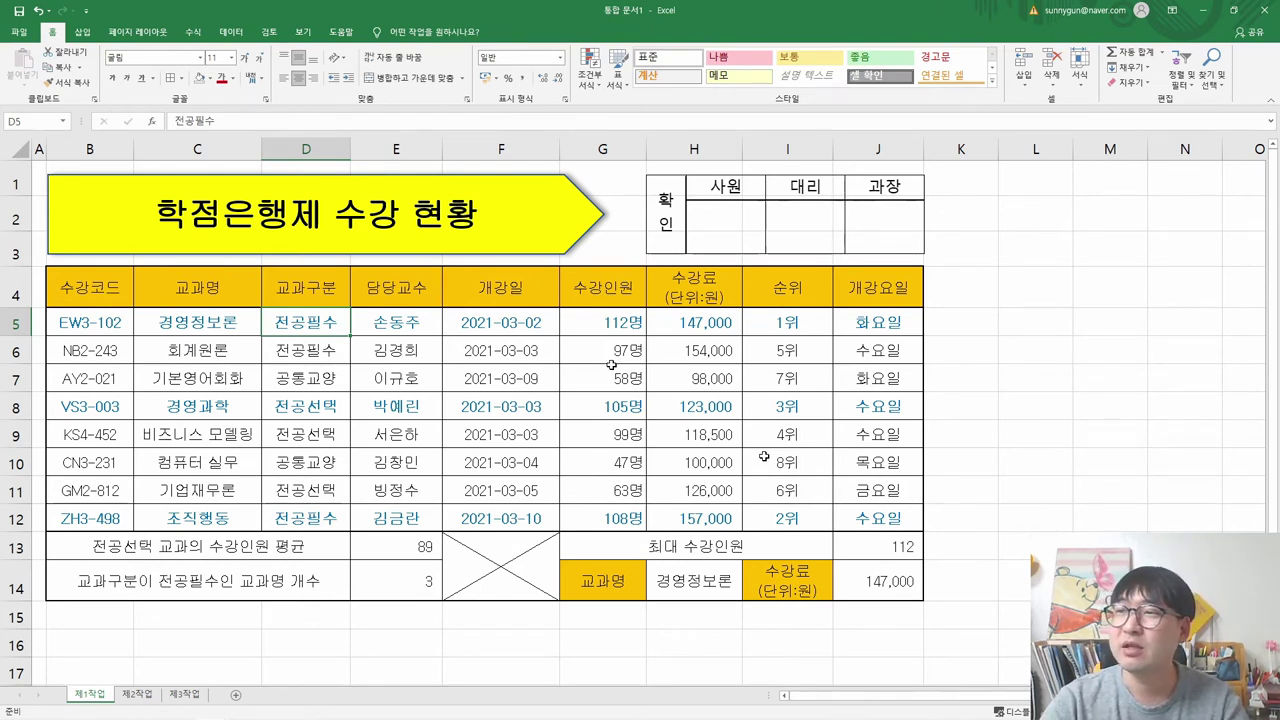
{"action": "left_click", "coordinate": [797, 367]}
{"action": "left_click", "coordinate": [866, 350]}
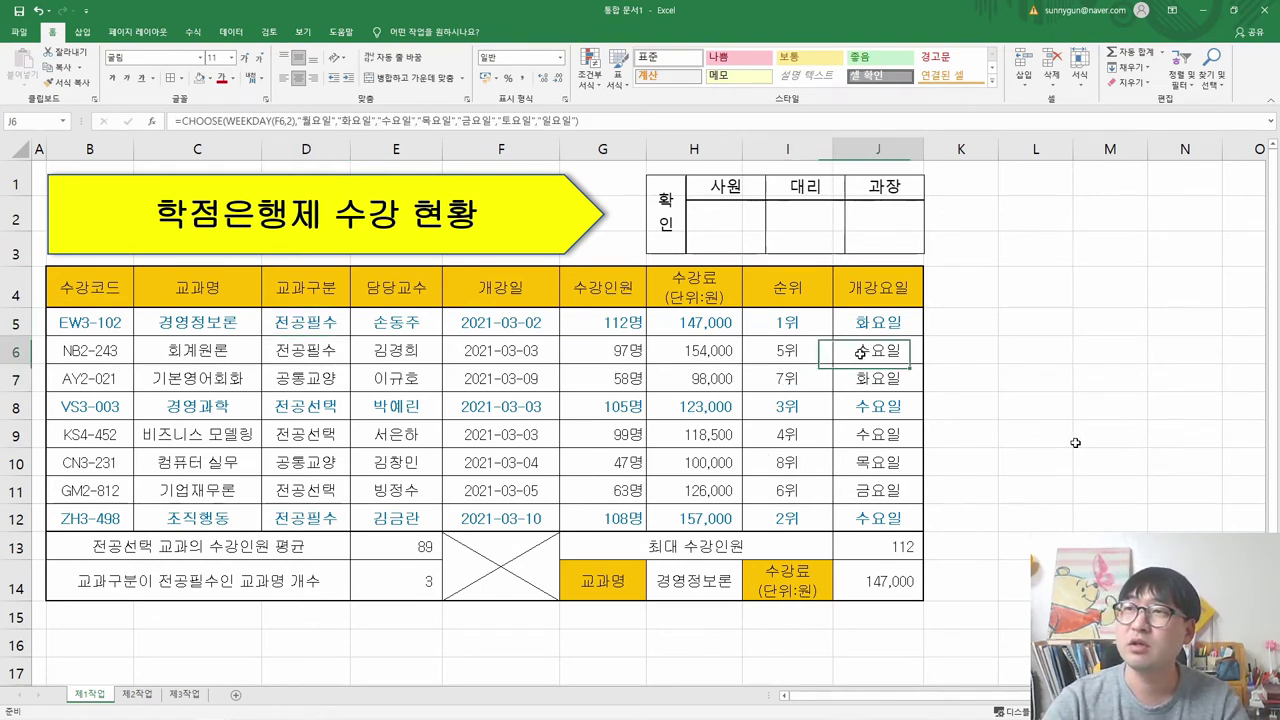
{"action": "left_click", "coordinate": [396, 545]}
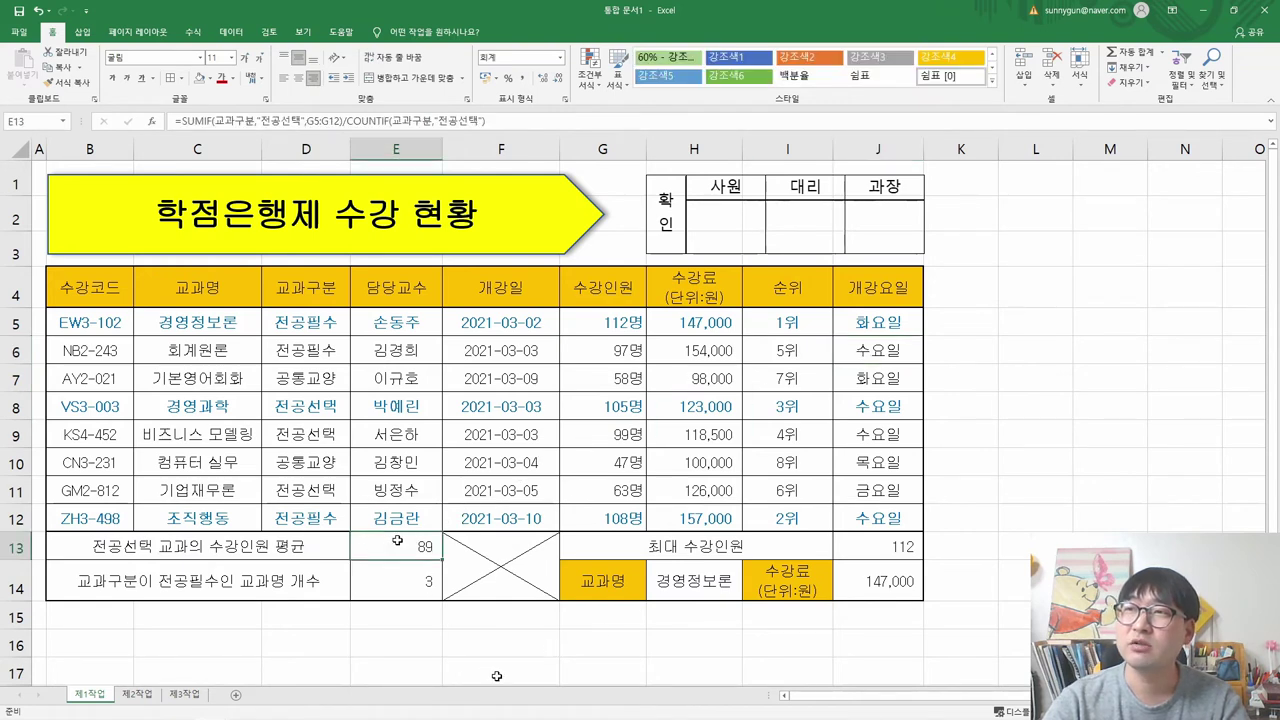
{"action": "left_click", "coordinate": [393, 590]}
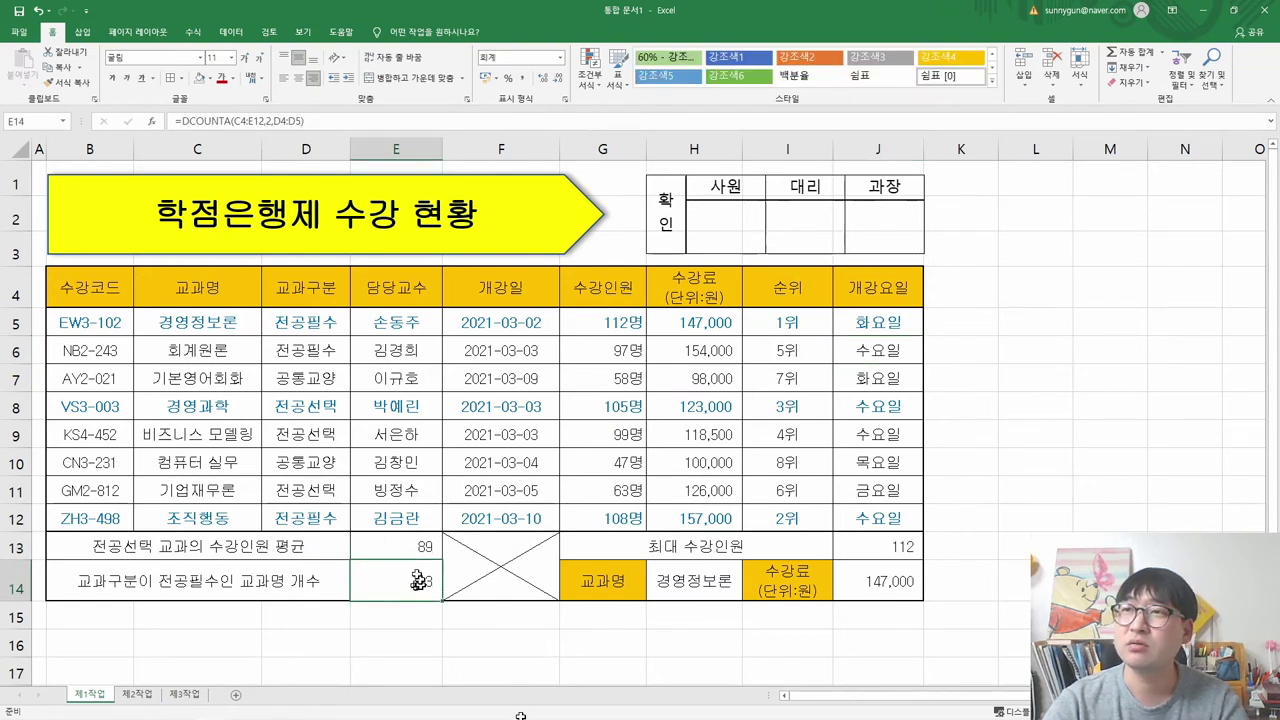
{"action": "left_click", "coordinate": [405, 548]}
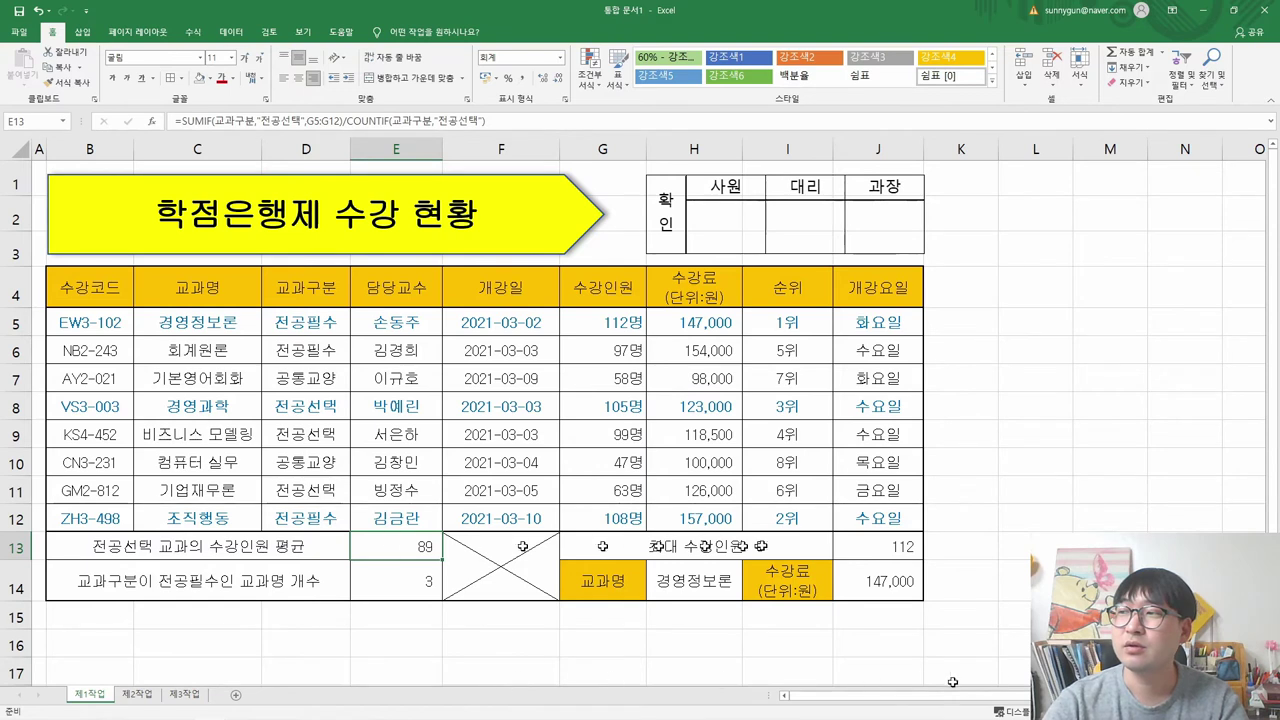
- Open the SUMIF function arguments of the formula in cell E13 and review them beside the data table
{"action": "left_click", "coordinate": [900, 546]}
{"action": "left_click", "coordinate": [393, 558]}
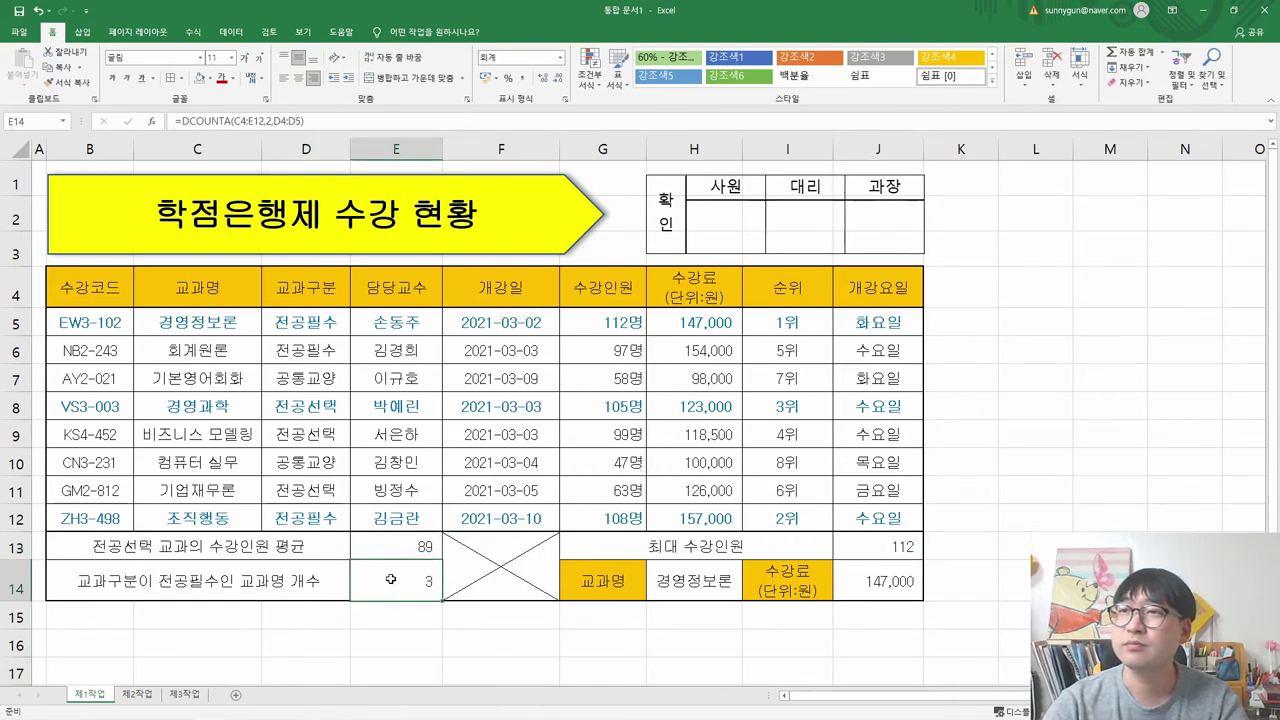
{"action": "double_click", "coordinate": [393, 558]}
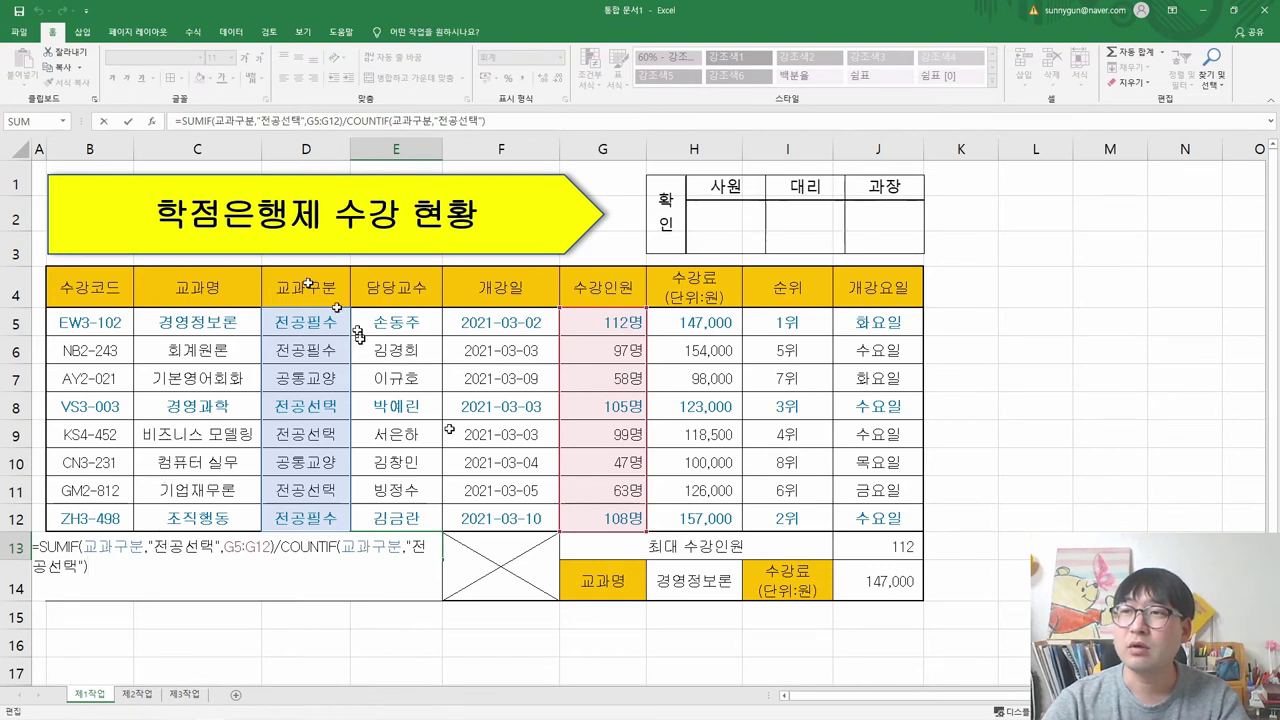
{"action": "left_click", "coordinate": [272, 121]}
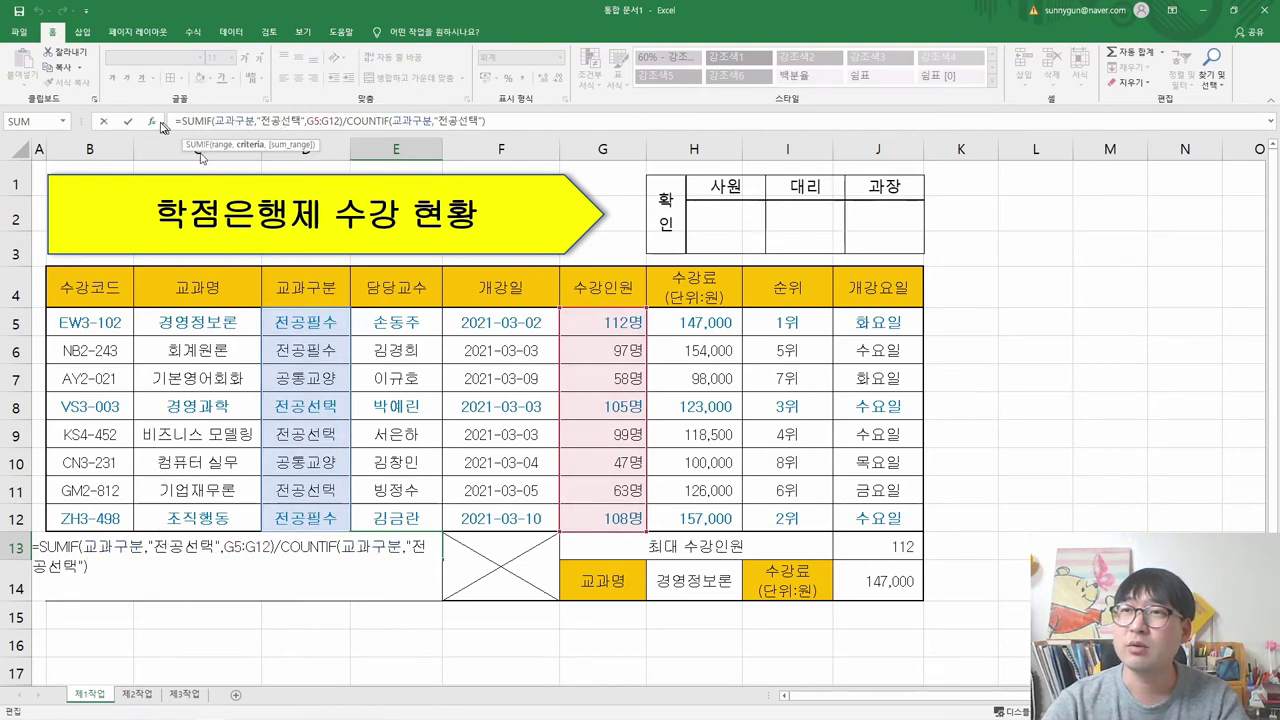
{"action": "left_click", "coordinate": [151, 121]}
{"action": "left_click_drag", "start_coordinate": [296, 184], "coordinate": [738, 174]}
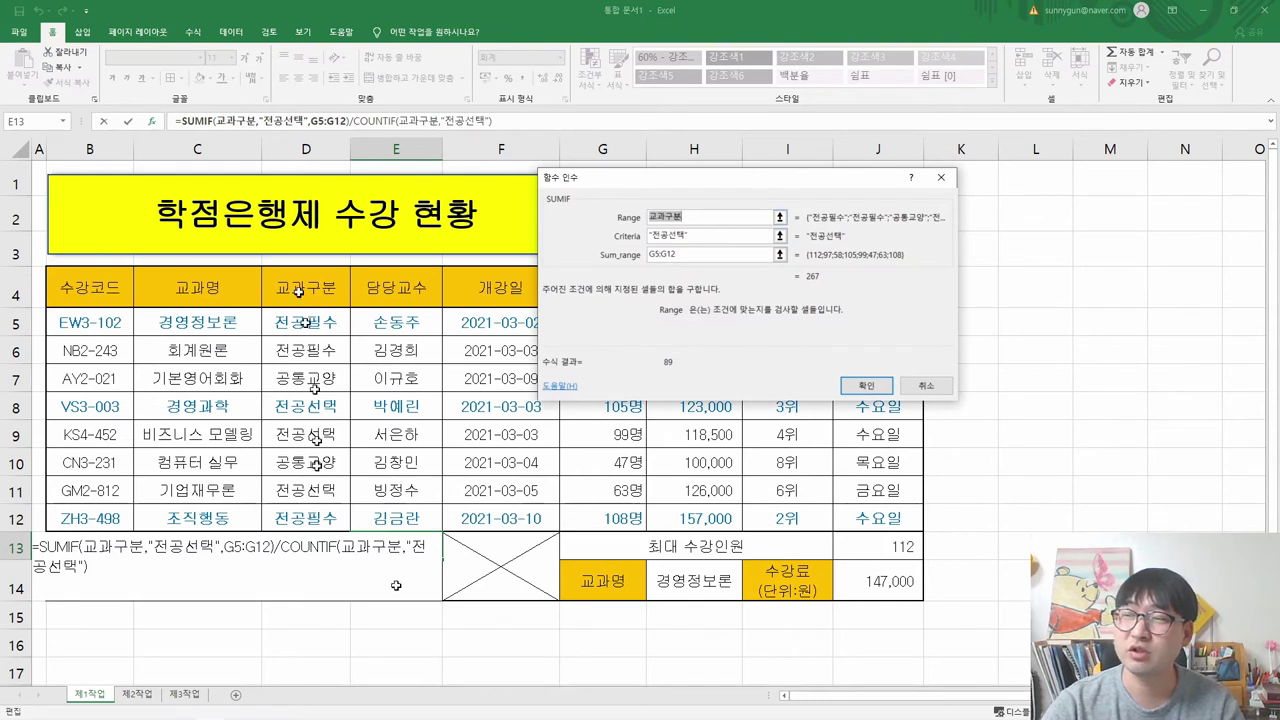
- Replace the SUMIF criteria in E13's formula with a reference to cell D8 and apply the formula
{"action": "left_click", "coordinate": [688, 236]}
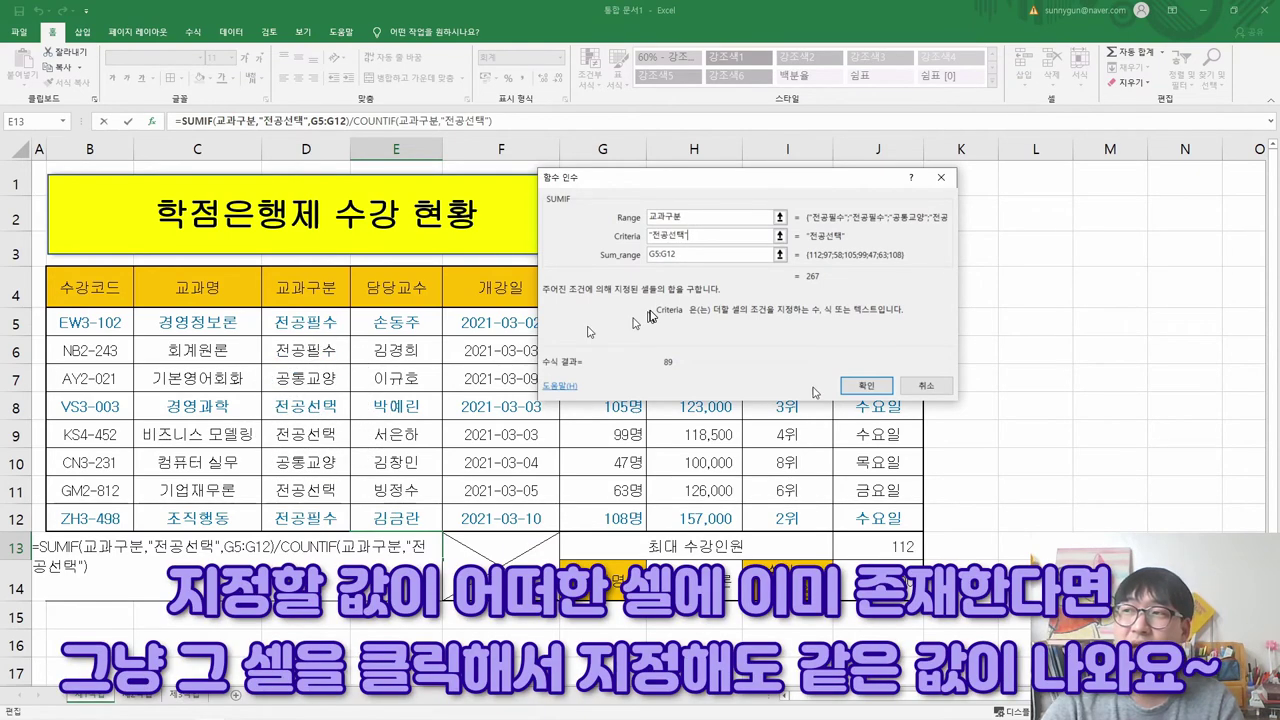
{"action": "left_click_drag", "start_coordinate": [695, 236], "coordinate": [550, 236]}
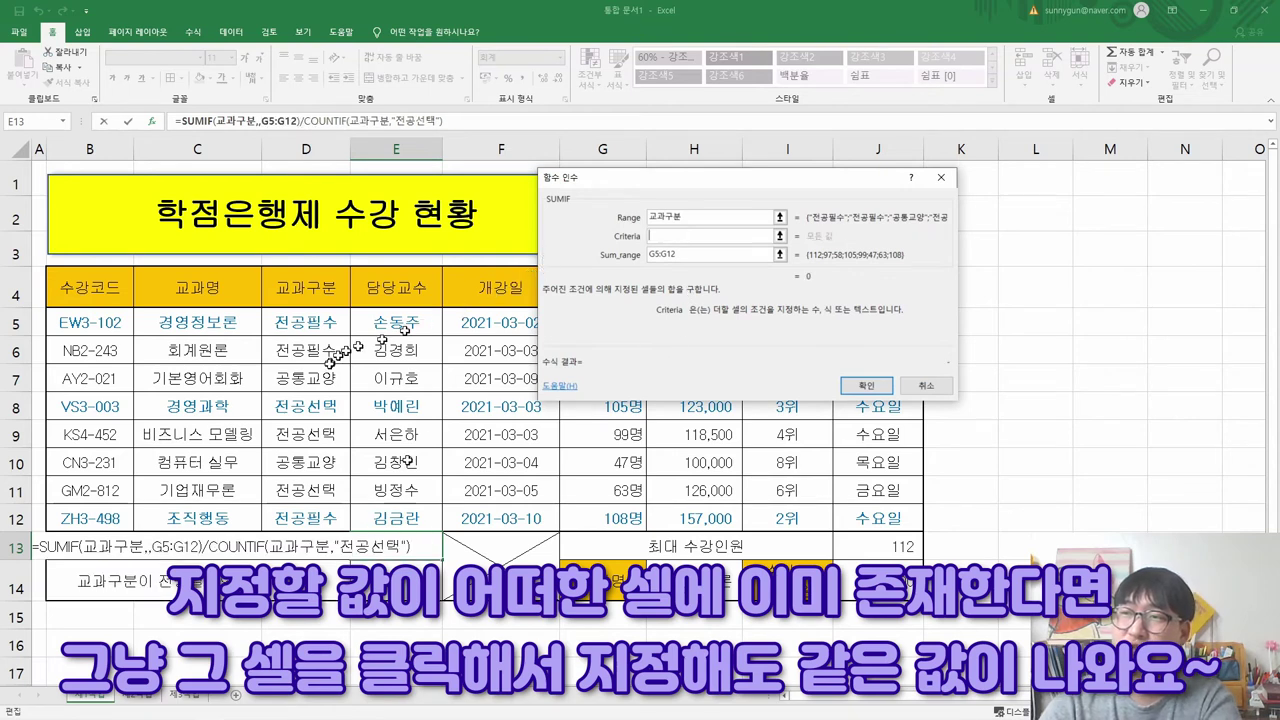
{"action": "left_click", "coordinate": [296, 407]}
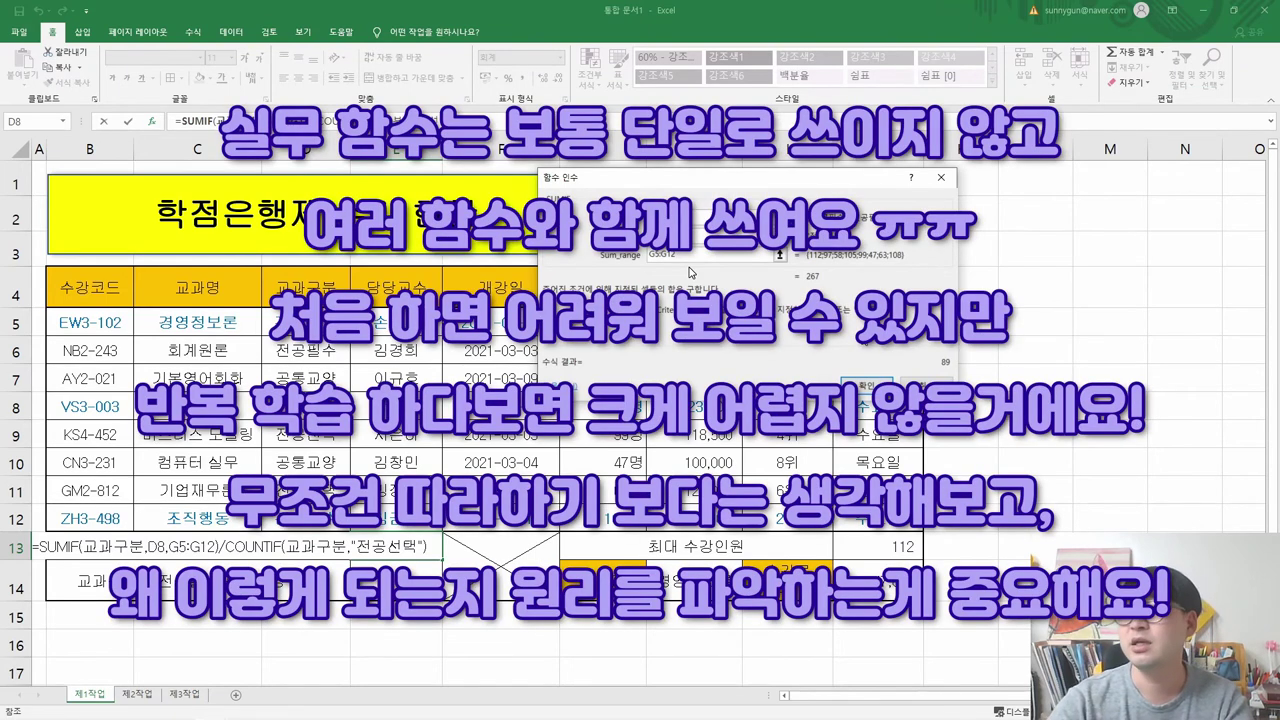
{"action": "left_click", "coordinate": [866, 385]}
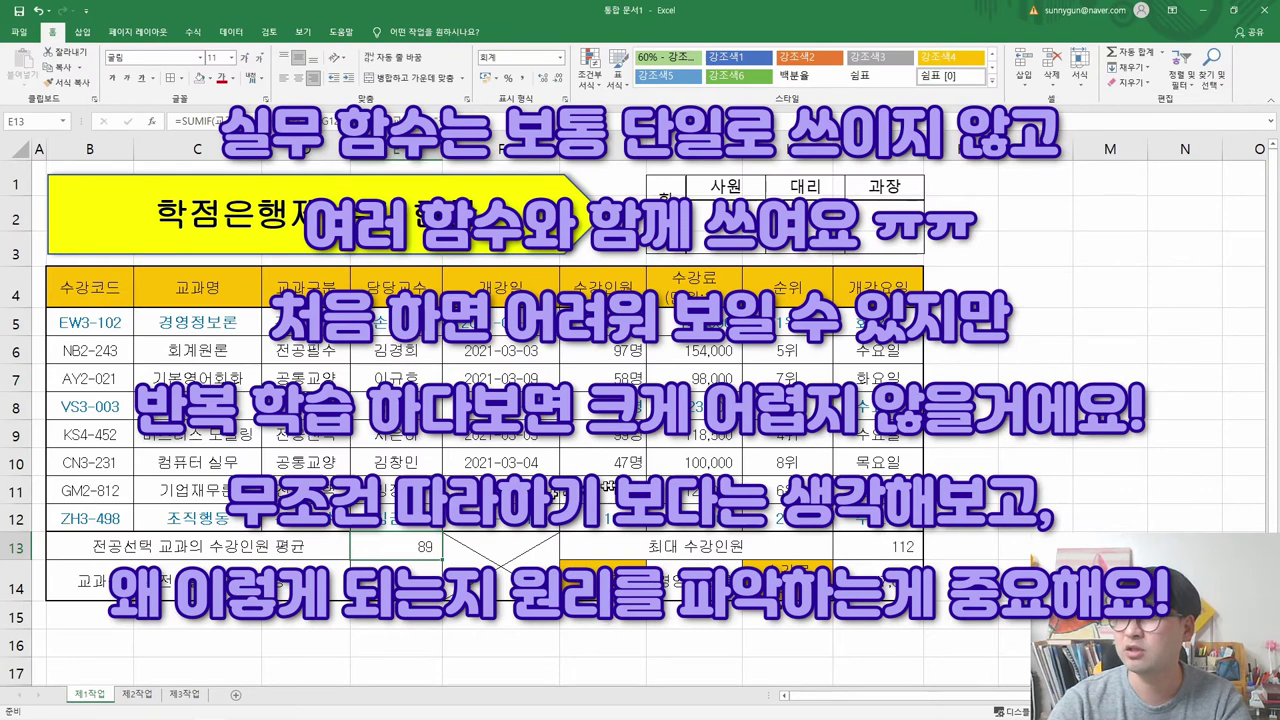
- Mark the copy instruction for 제2작업 in the PDF, and copy range B4:H12 of the 제1작업 sheet in Excel
{"action": "scroll", "coordinate": [640, 400], "scroll_direction": "down", "scroll_amount": 3}
{"action": "scroll", "coordinate": [640, 400], "scroll_direction": "up", "scroll_amount": 3}
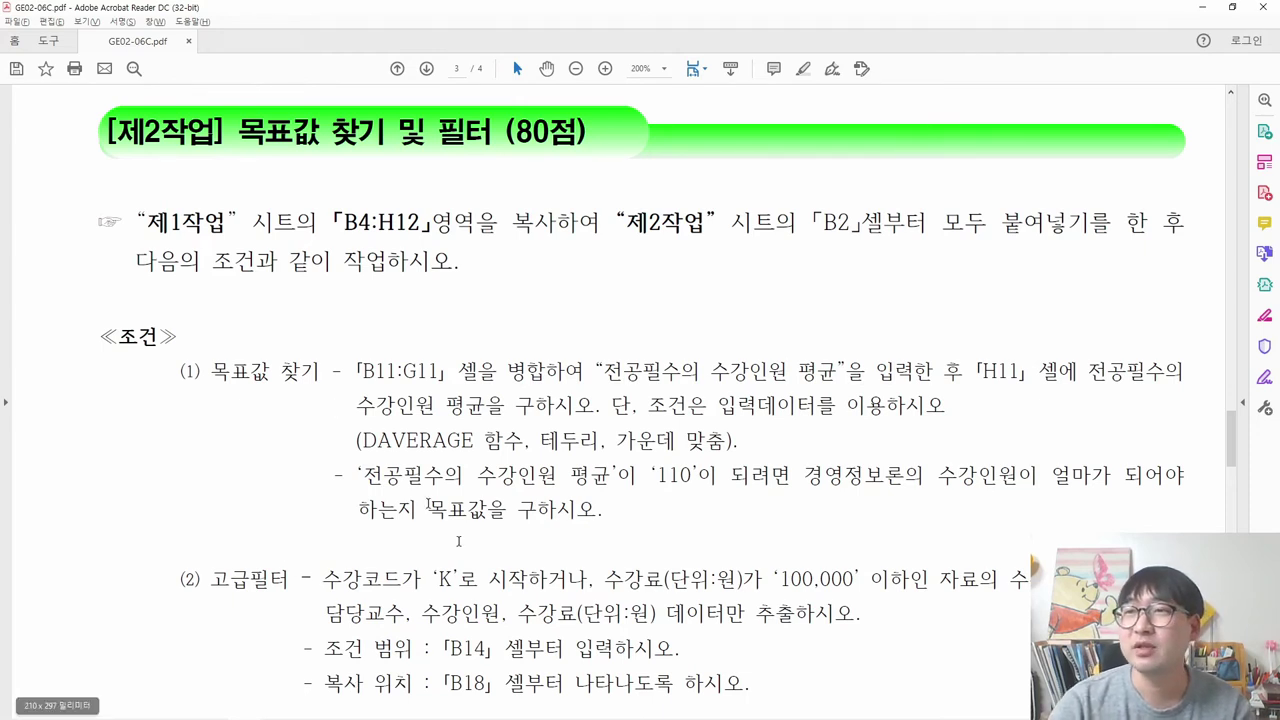
{"action": "left_click_drag", "start_coordinate": [145, 226], "coordinate": [543, 240]}
{"action": "key", "text": "alt+Tab"}
{"action": "left_click_drag", "start_coordinate": [100, 292], "coordinate": [700, 522]}
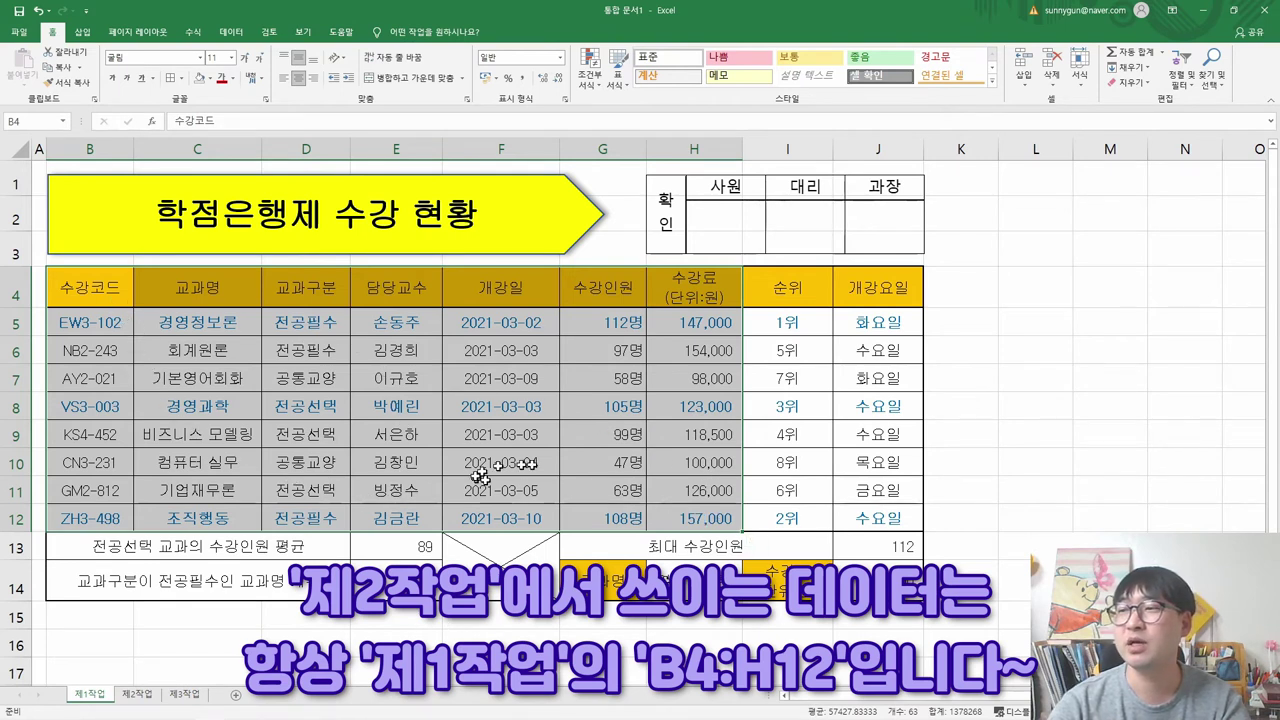
{"action": "key", "text": "ctrl+c"}
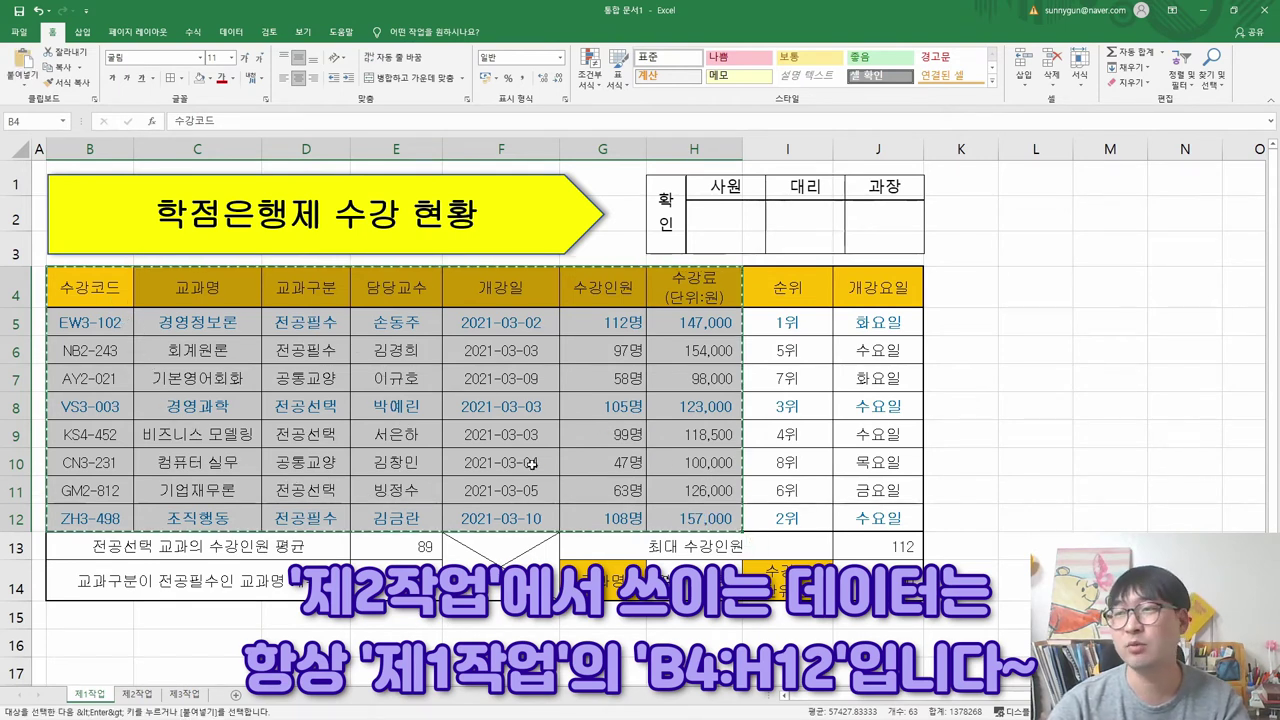
- Mark the paste destination in the PDF, and select cell B2 on the 제2작업 sheet in Excel
{"action": "key", "text": "alt+Tab"}
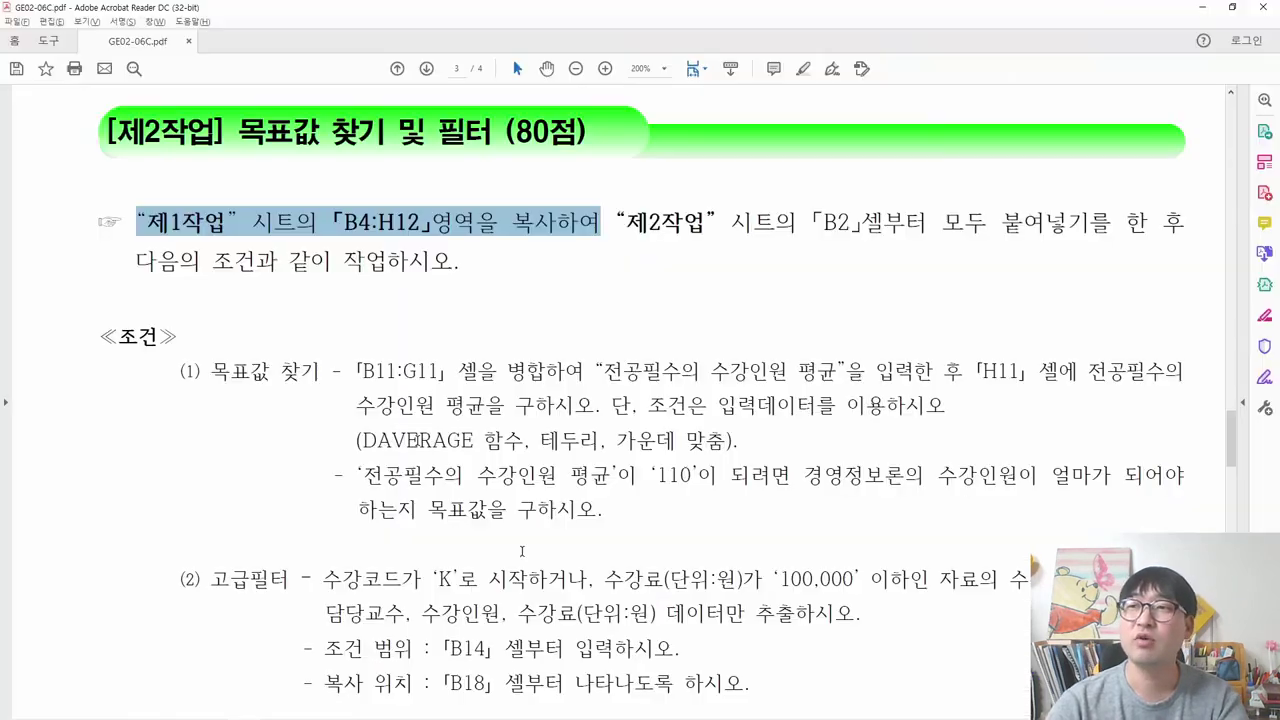
{"action": "left_click_drag", "start_coordinate": [626, 222], "coordinate": [850, 222]}
{"action": "key", "text": "alt+Tab"}
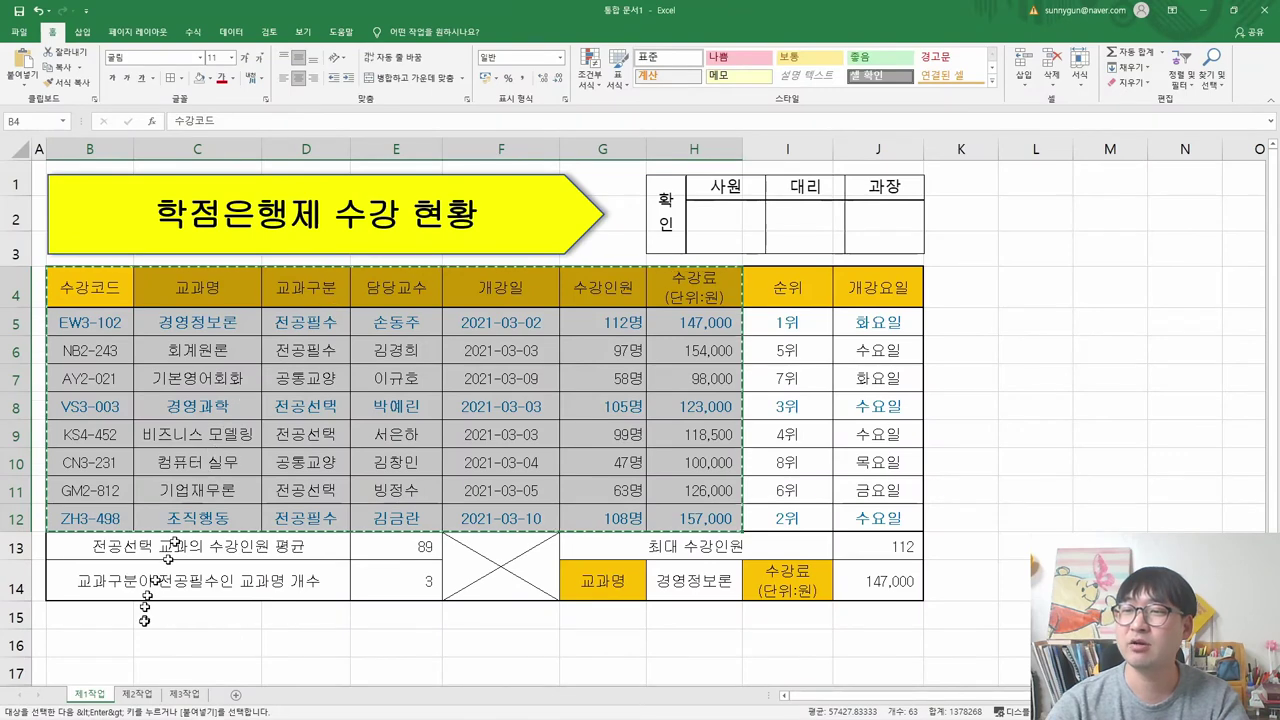
{"action": "left_click", "coordinate": [137, 694]}
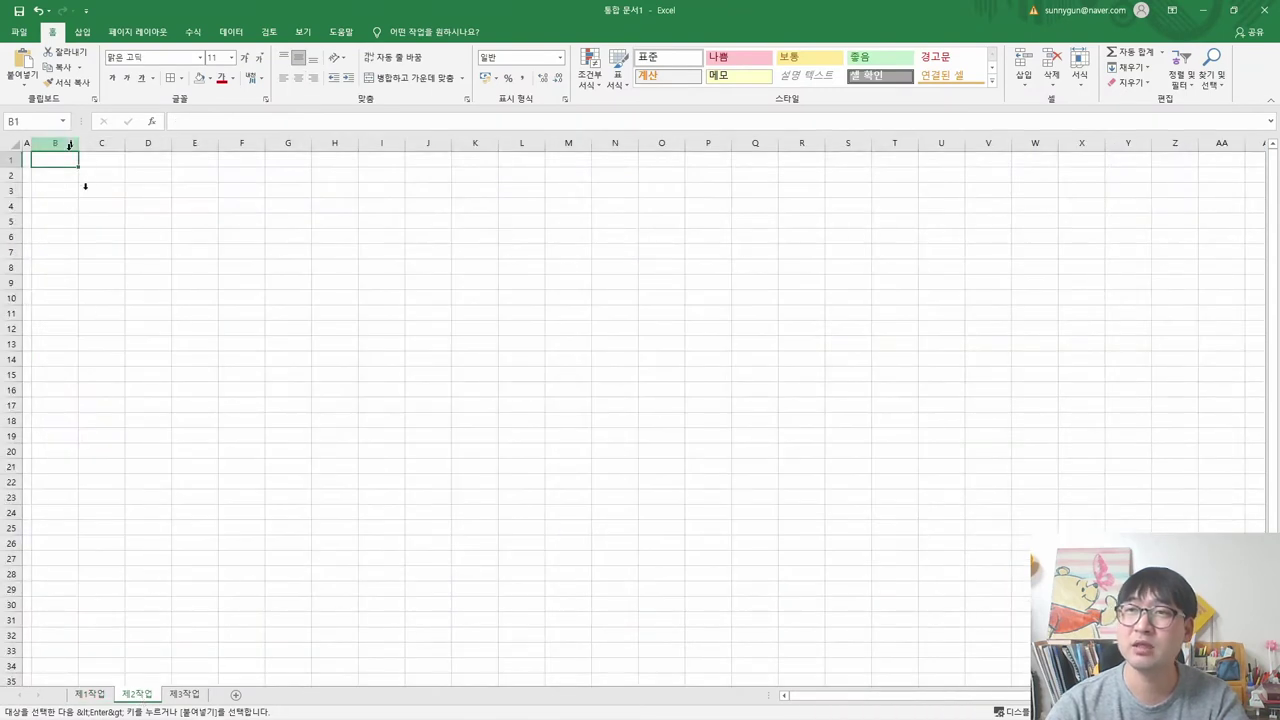
{"action": "left_click", "coordinate": [48, 177]}
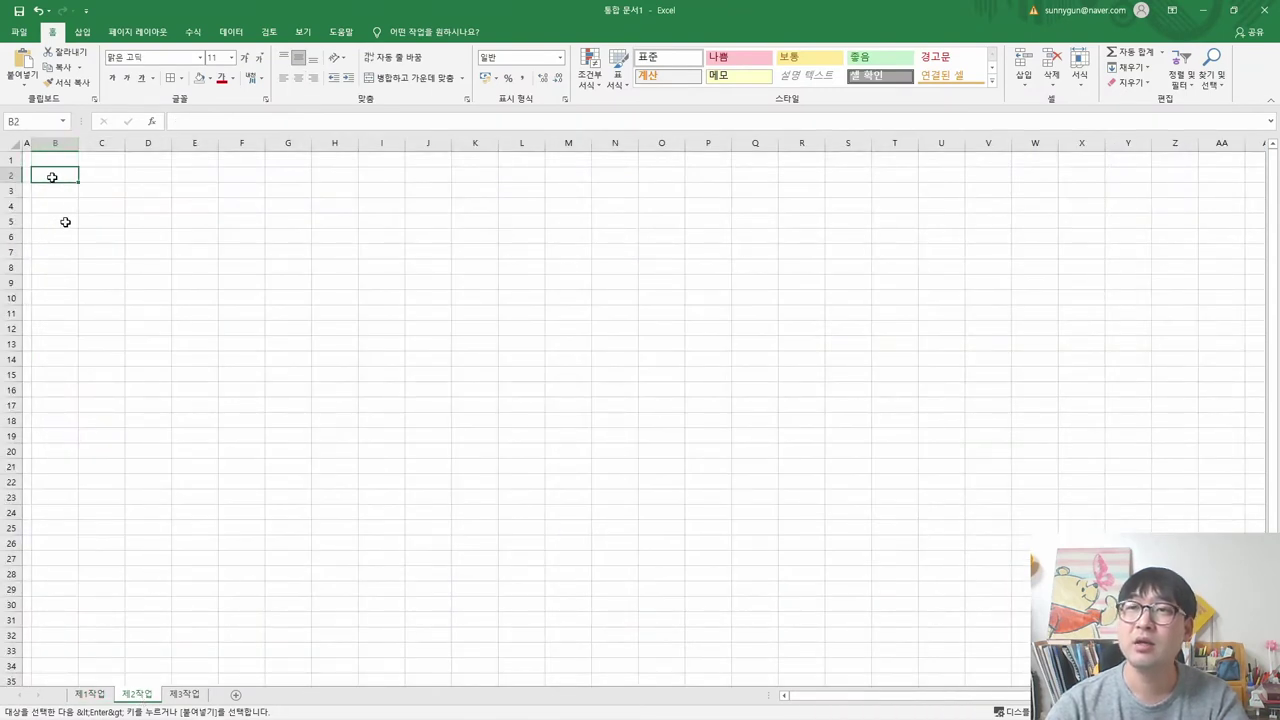
- Mark the 모두 붙여넣기 wording in the PDF, and paste everything copied at B2 of the 제2작업 sheet in Excel
{"action": "key", "text": "alt+Tab"}
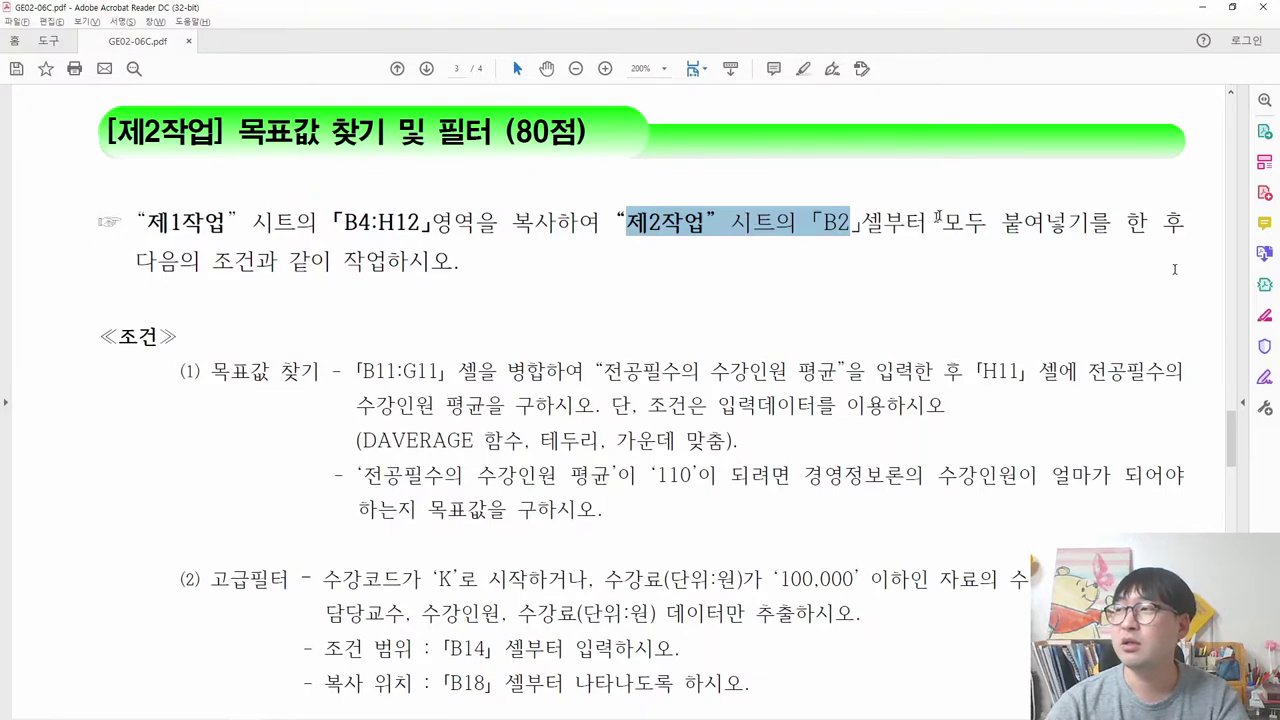
{"action": "double_click", "coordinate": [967, 222]}
{"action": "left_click_drag", "start_coordinate": [968, 222], "coordinate": [1080, 228]}
{"action": "key", "text": "alt+Tab"}
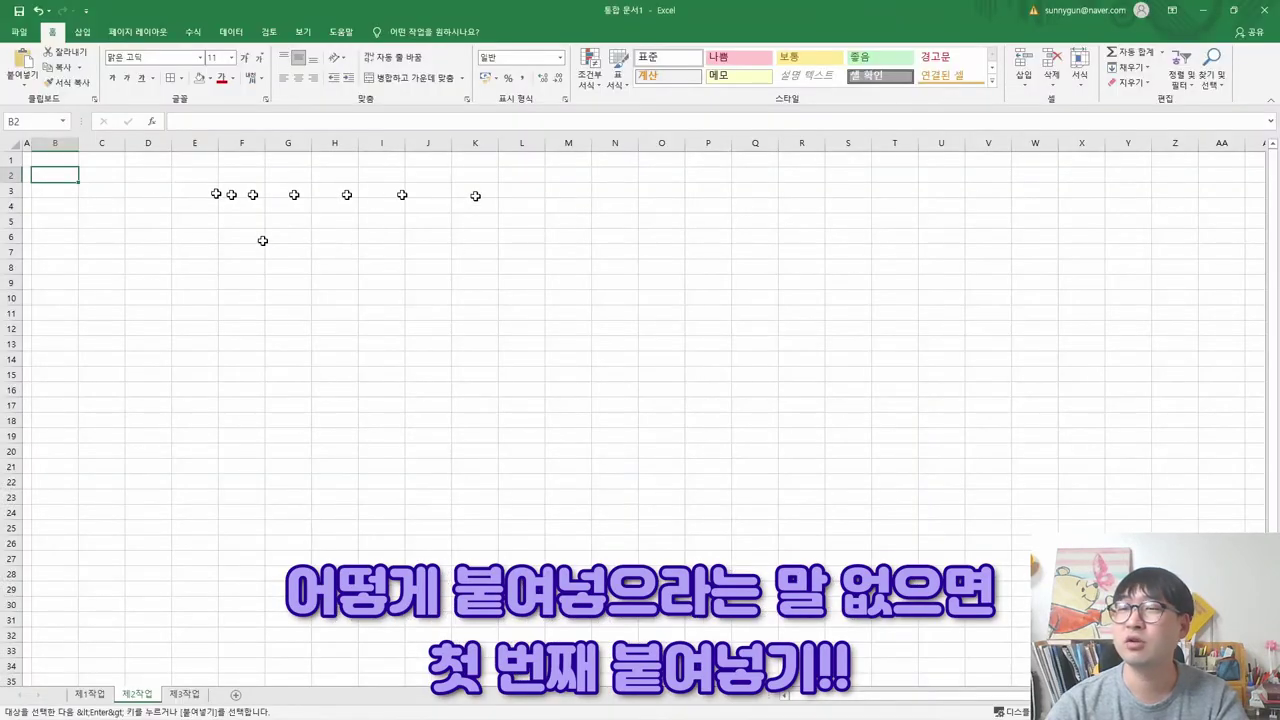
{"action": "right_click", "coordinate": [50, 172]}
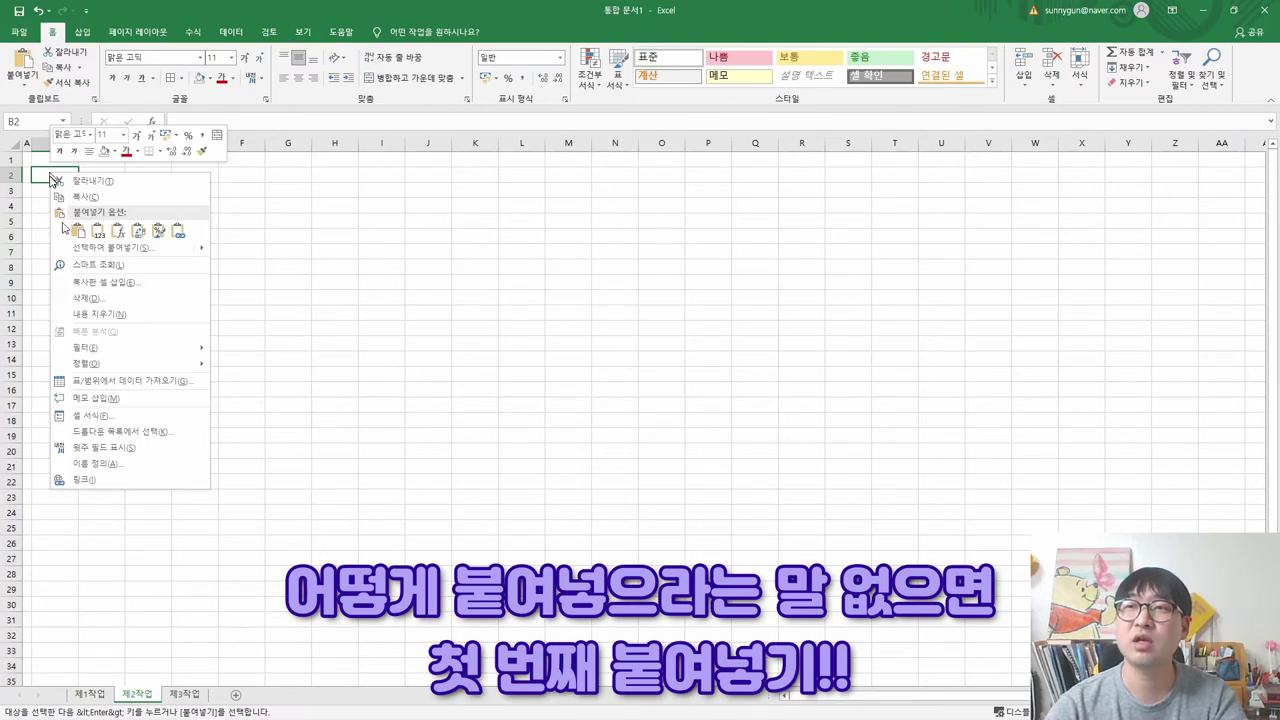
{"action": "left_click", "coordinate": [78, 231]}
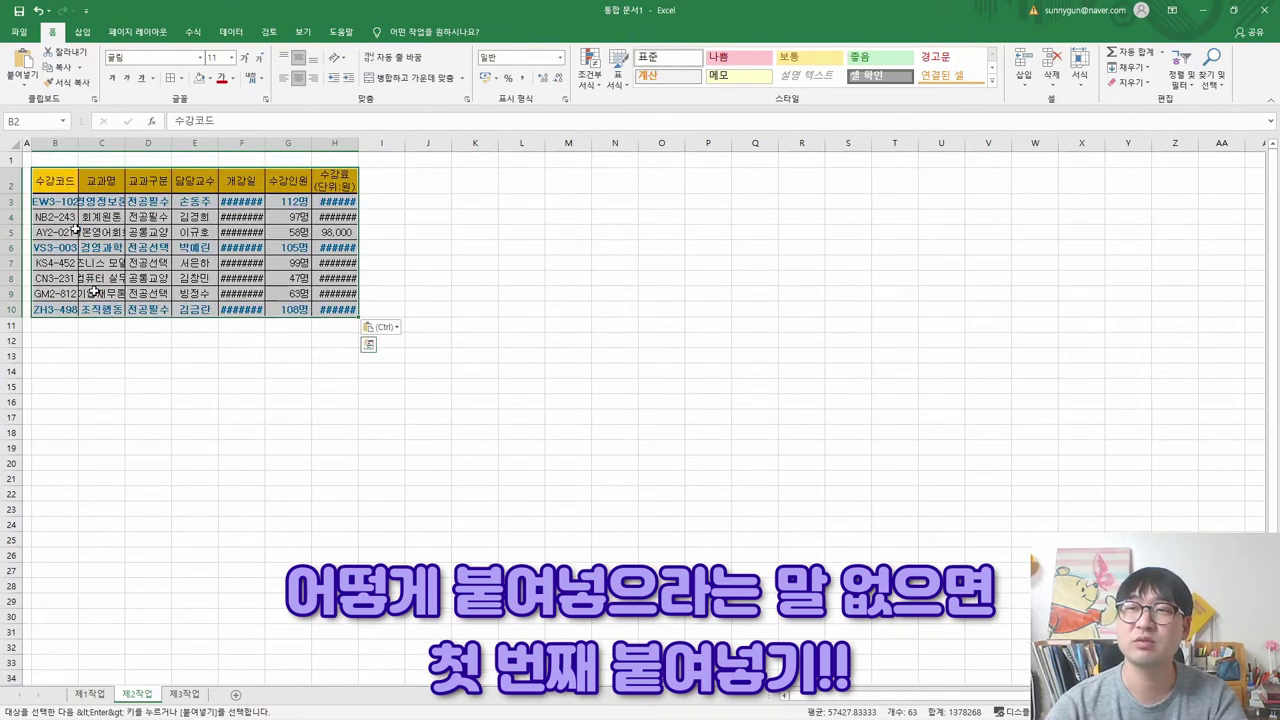
- Auto-fit the width of column F so the 개강일 dates fit
{"action": "scroll", "coordinate": [300, 406], "scroll_direction": "up", "scroll_amount": 4}
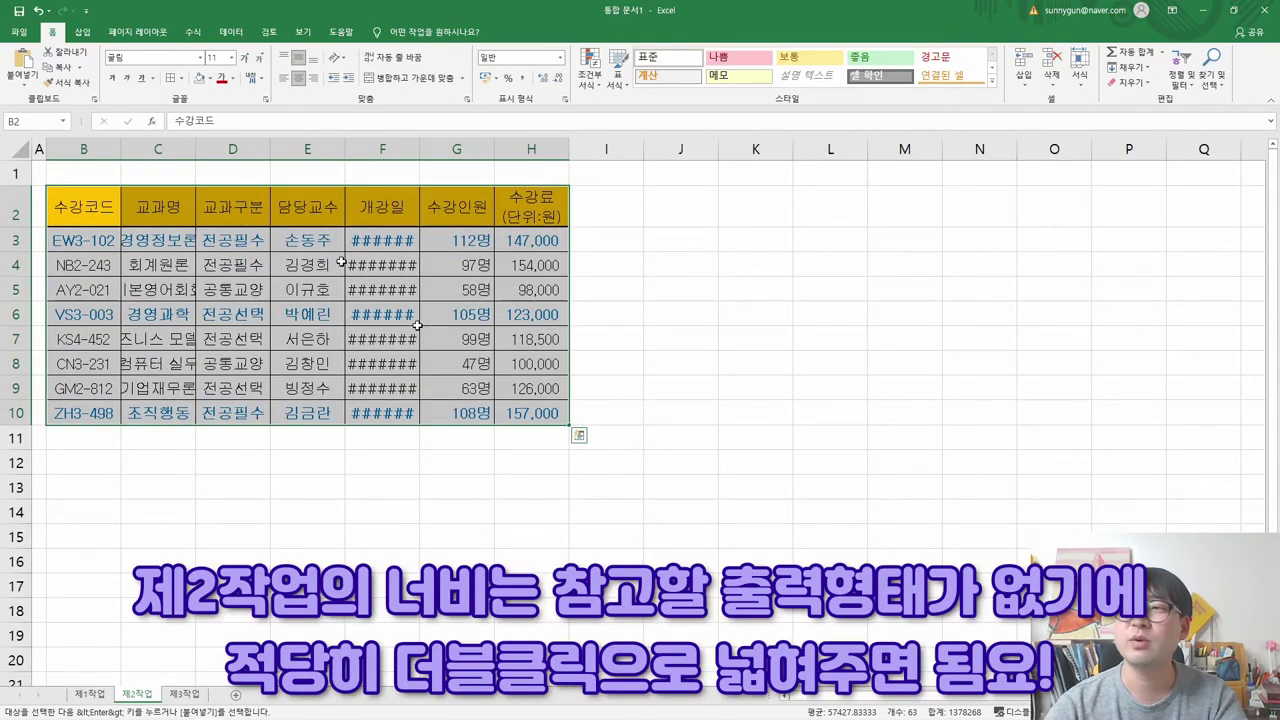
{"action": "left_click", "coordinate": [310, 289]}
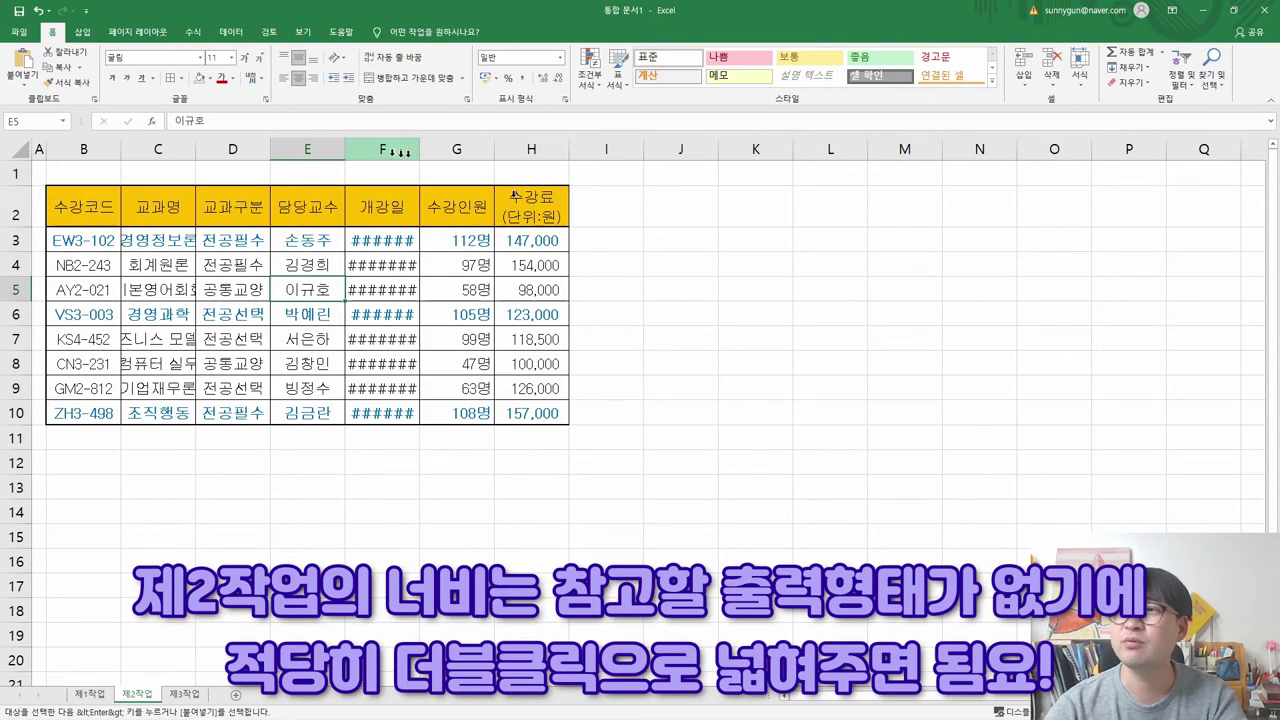
{"action": "double_click", "coordinate": [420, 149]}
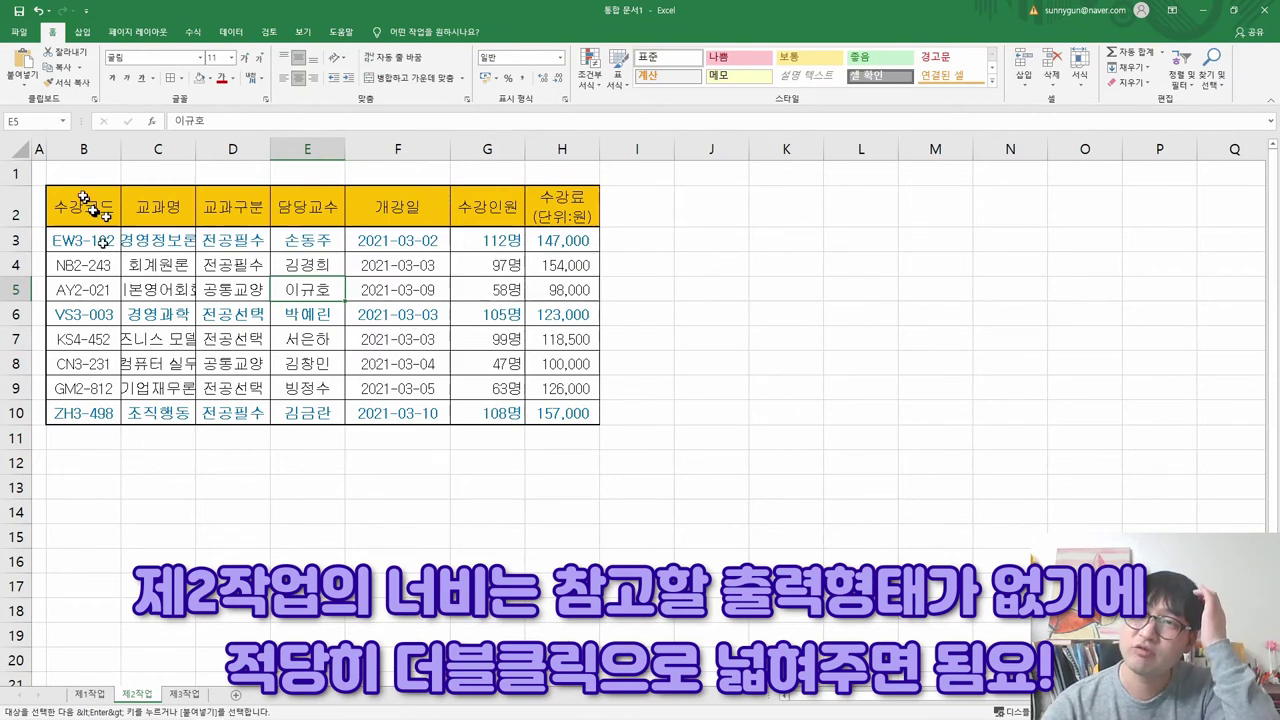
- Check the 제2작업 page in the PDF, and auto-fit the width of every column on the 제2작업 sheet in Excel
{"action": "key", "text": "alt+Tab"}
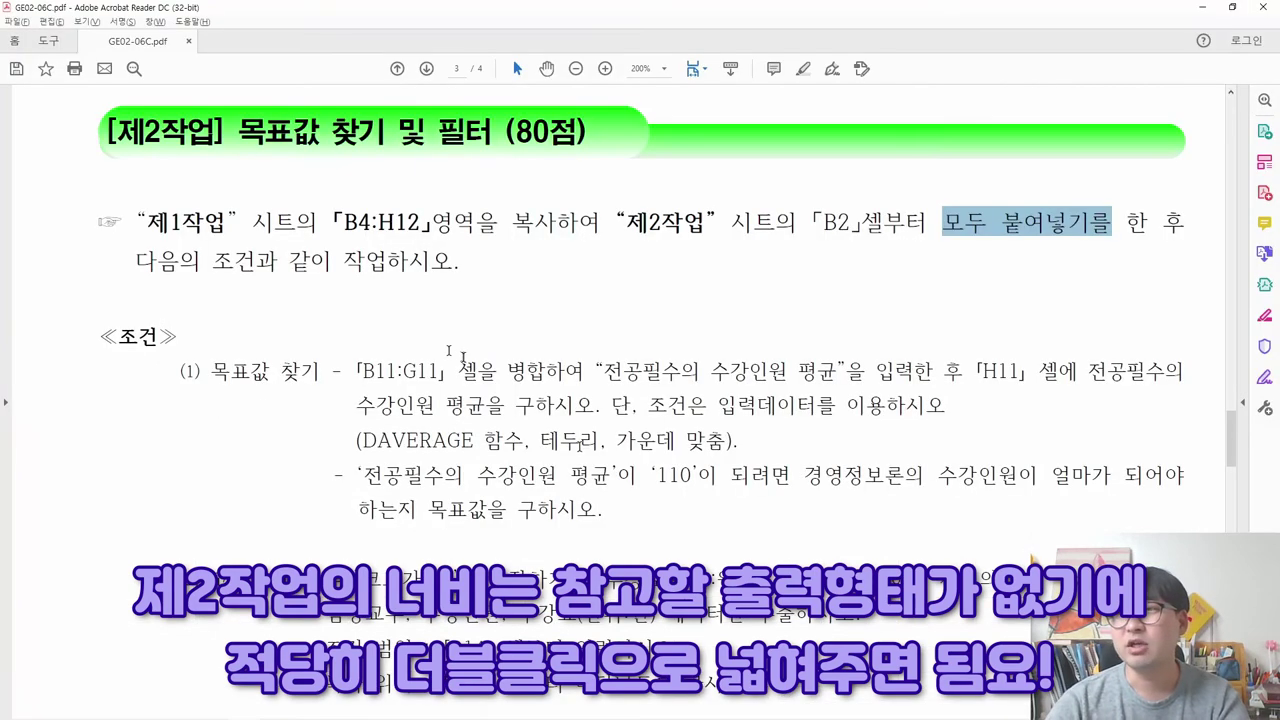
{"action": "scroll", "coordinate": [448, 350], "scroll_direction": "down", "scroll_amount": 4}
{"action": "scroll", "coordinate": [460, 466], "scroll_direction": "up", "scroll_amount": 3}
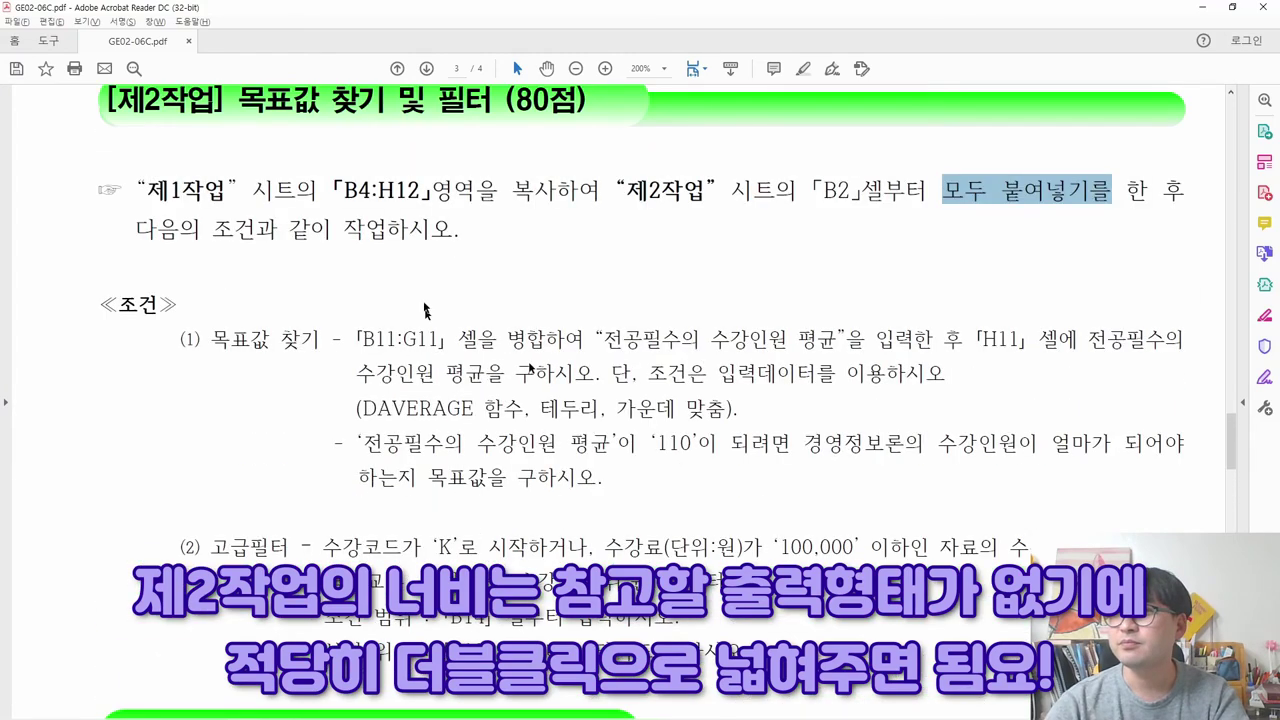
{"action": "key", "text": "alt+Tab"}
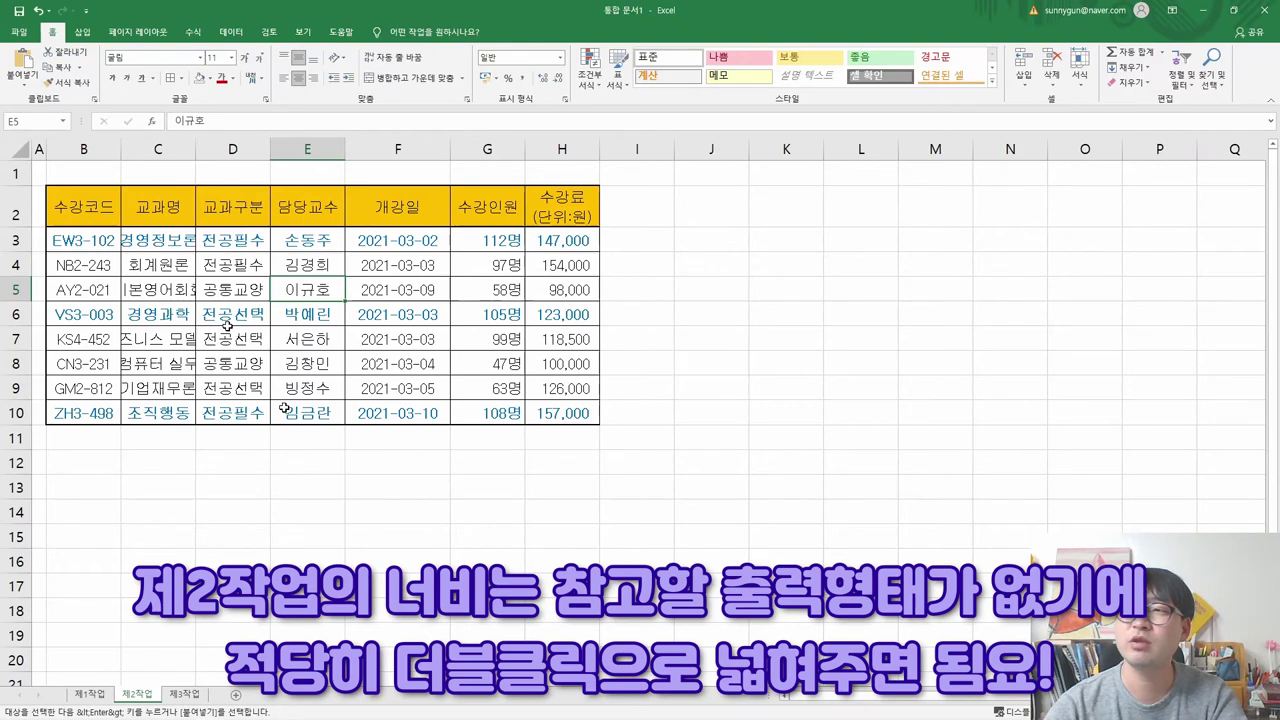
{"action": "left_click", "coordinate": [17, 149]}
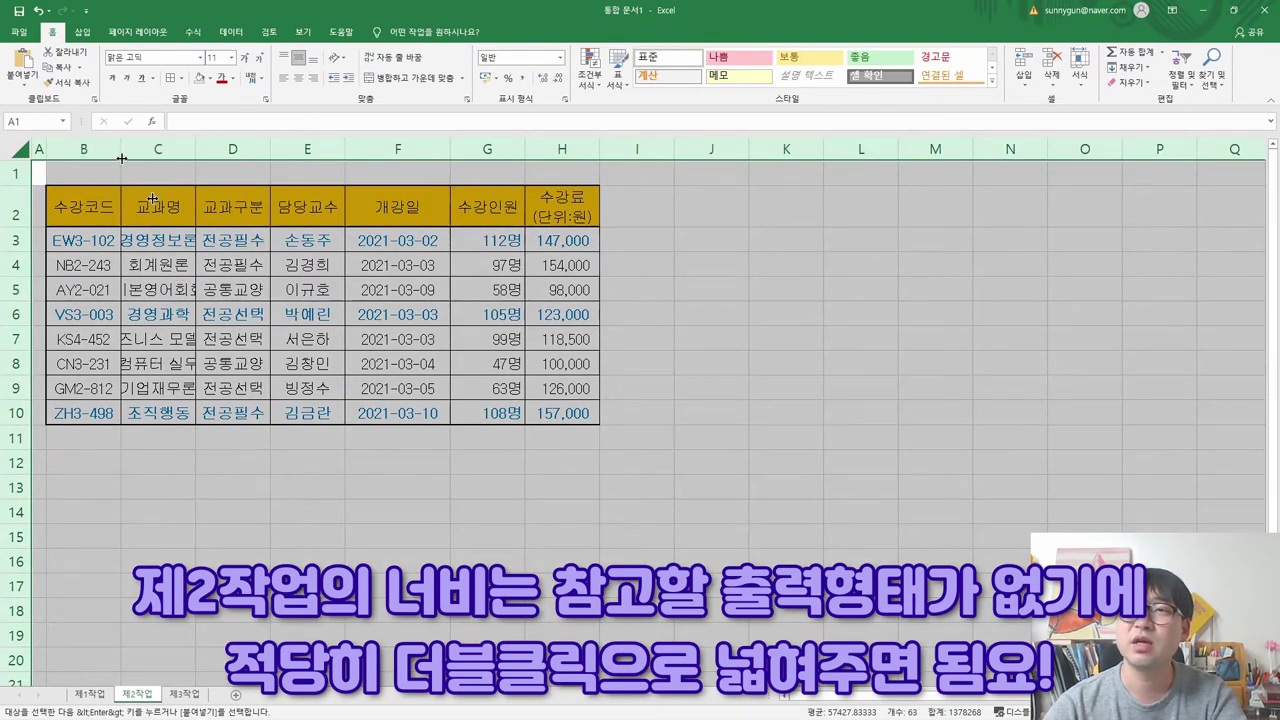
{"action": "double_click", "coordinate": [195, 151]}
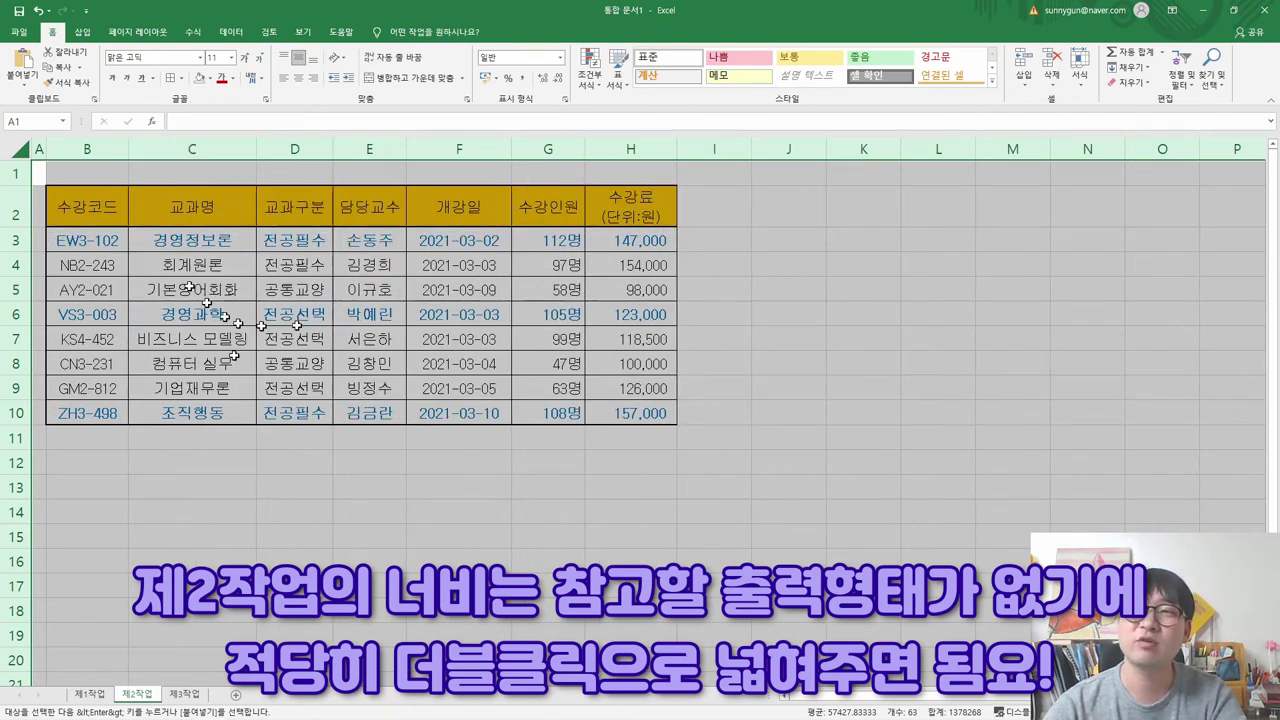
{"action": "left_click", "coordinate": [103, 240]}
- Switch to the PDF and strike through both lines of the completed copy-and-paste instruction for 제2작업
{"action": "key", "text": "ctrl+Home"}
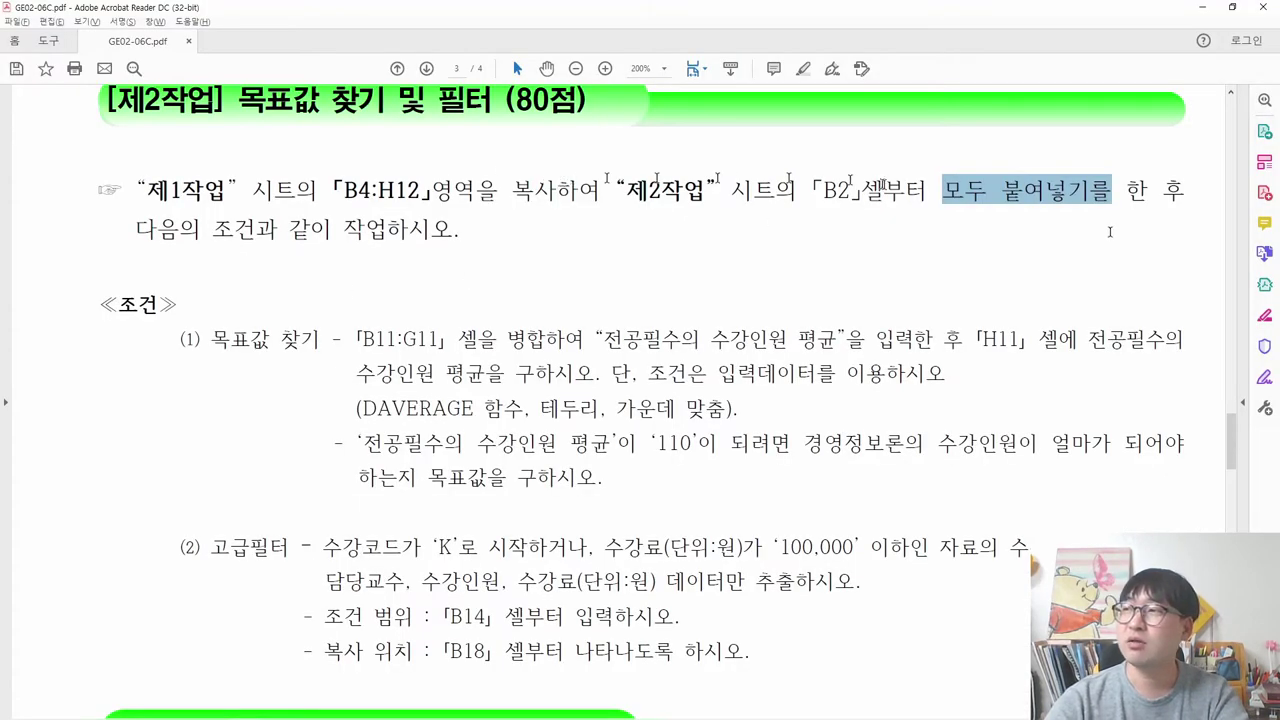
{"action": "left_click_drag", "start_coordinate": [460, 234], "coordinate": [104, 192]}
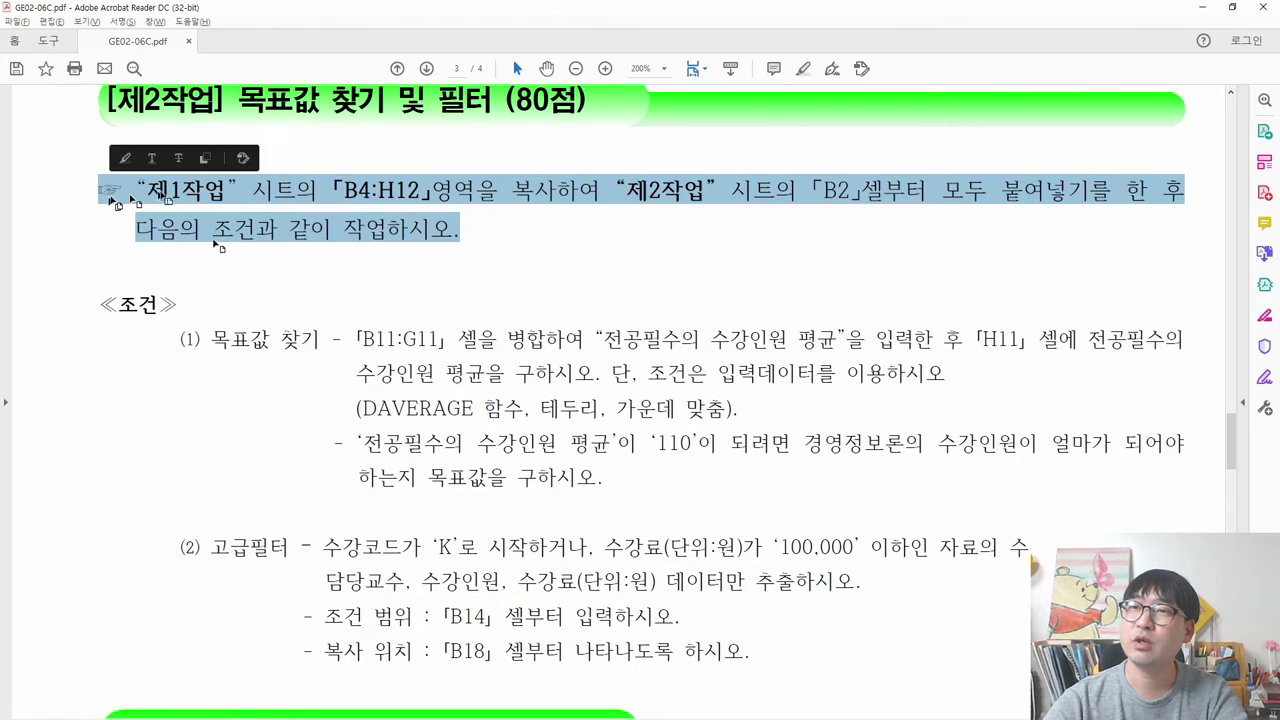
{"action": "right_click", "coordinate": [182, 192]}
{"action": "left_click", "coordinate": [238, 260]}
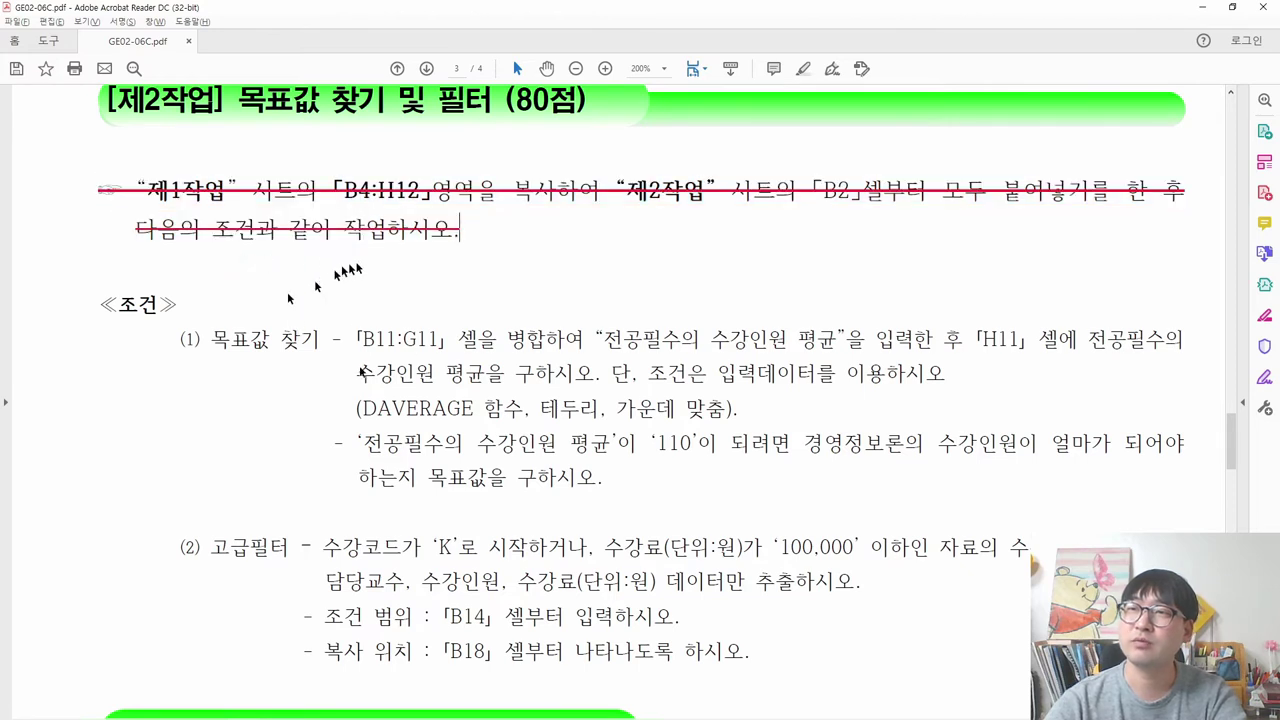
- Mark the merge instruction in PDF condition (1), merge and center B11:G11 on the 제2작업 sheet in Excel, and return to the PDF
{"action": "left_click_drag", "start_coordinate": [214, 341], "coordinate": [384, 340]}
{"action": "left_click_drag", "start_coordinate": [482, 424], "coordinate": [545, 425]}
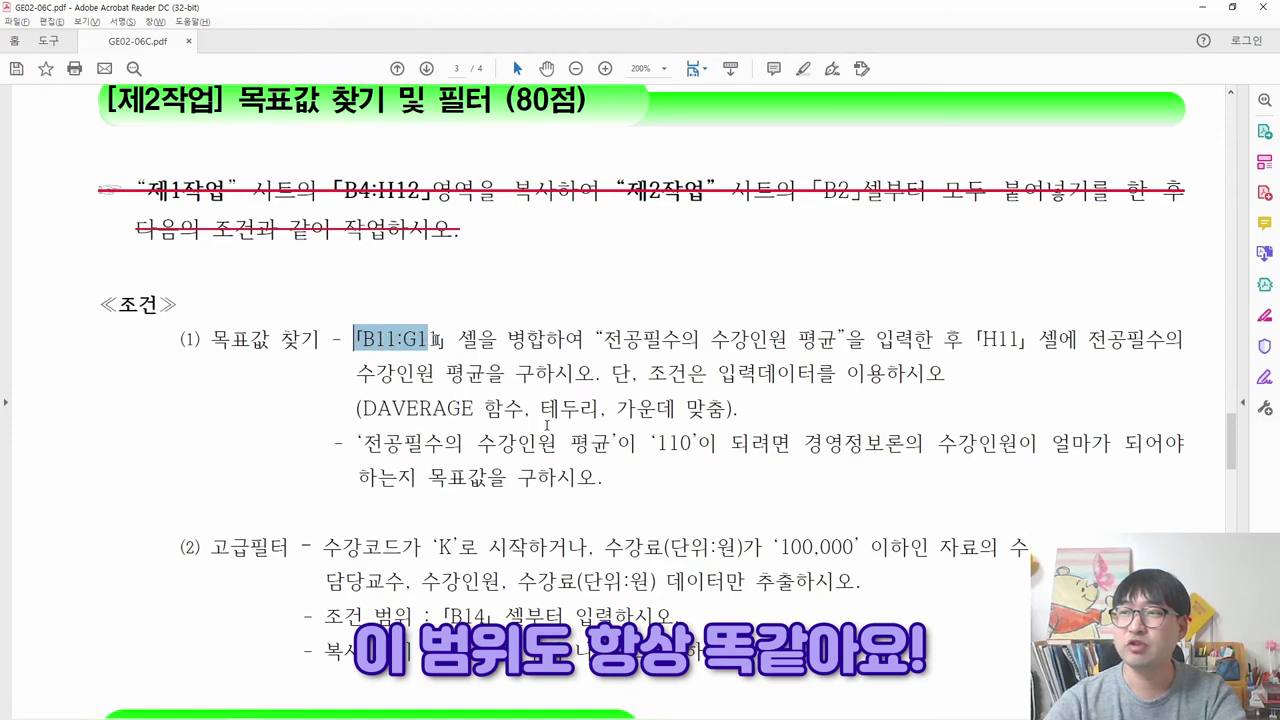
{"action": "left_click", "coordinate": [575, 431]}
{"action": "left_click_drag", "start_coordinate": [464, 340], "coordinate": [584, 340]}
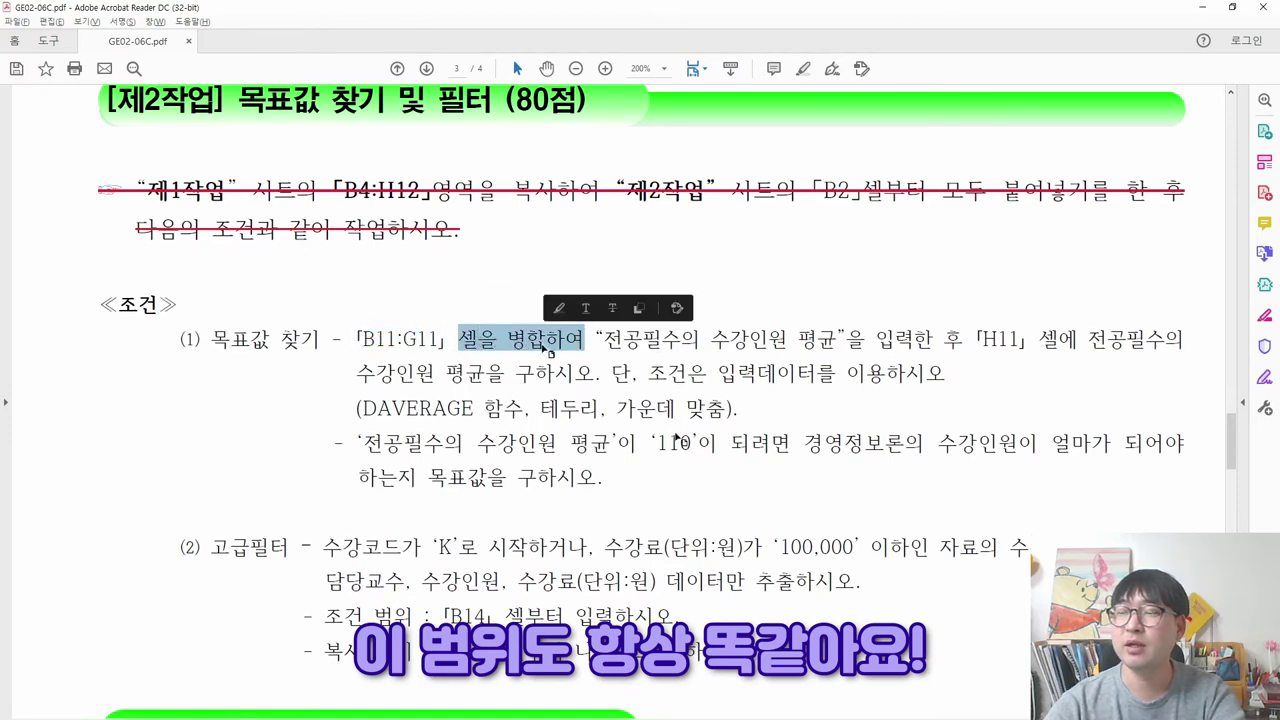
{"action": "key", "text": "alt+Tab"}
{"action": "left_click_drag", "start_coordinate": [90, 437], "coordinate": [570, 437]}
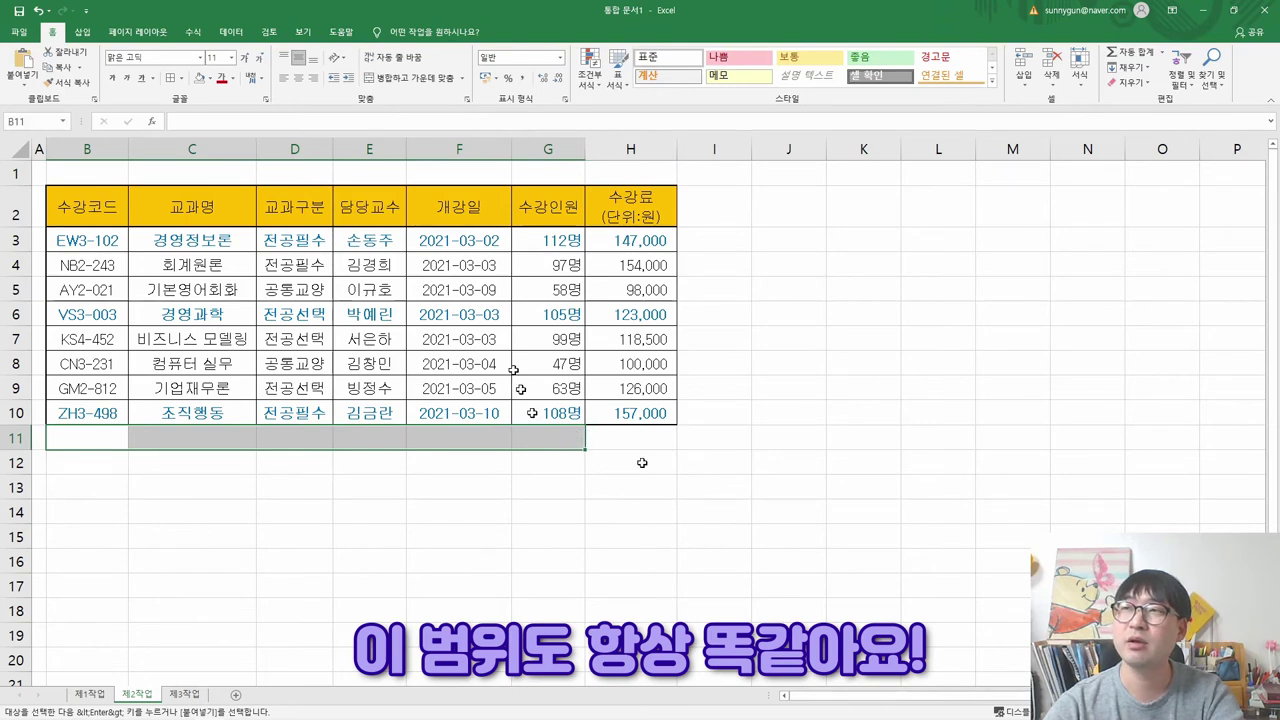
{"action": "left_click", "coordinate": [407, 80]}
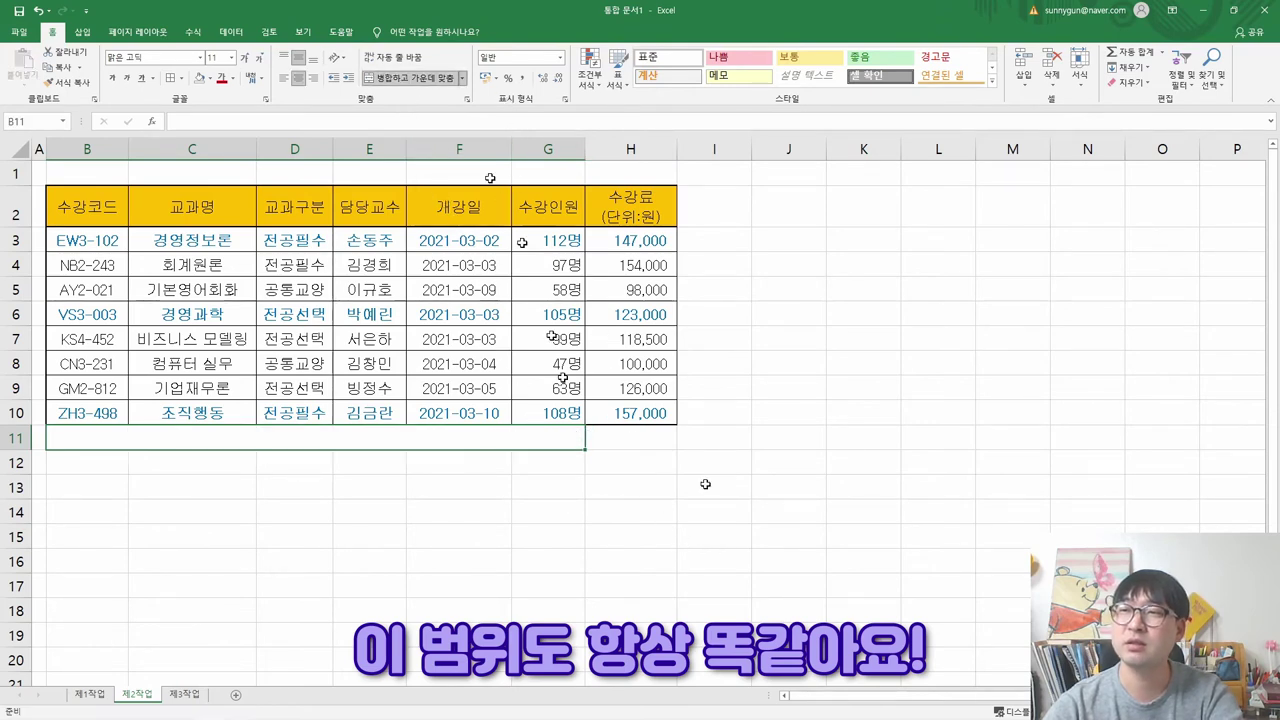
{"action": "key", "text": "alt+Tab"}
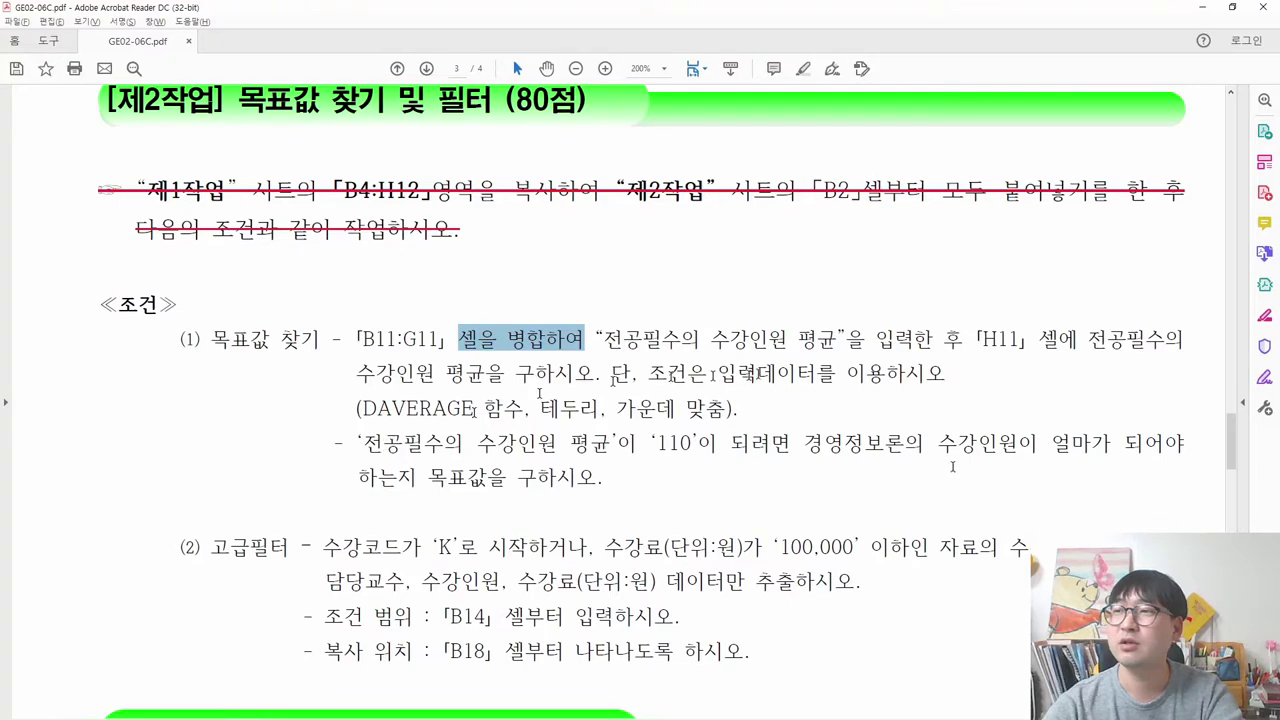
- Copy the text 전공필수의 수강인원 평균 from condition (1) in the PDF and switch to Excel
{"action": "left_click_drag", "start_coordinate": [605, 340], "coordinate": [815, 350]}
{"action": "key", "text": "ctrl+c"}
{"action": "key", "text": "alt+Tab"}
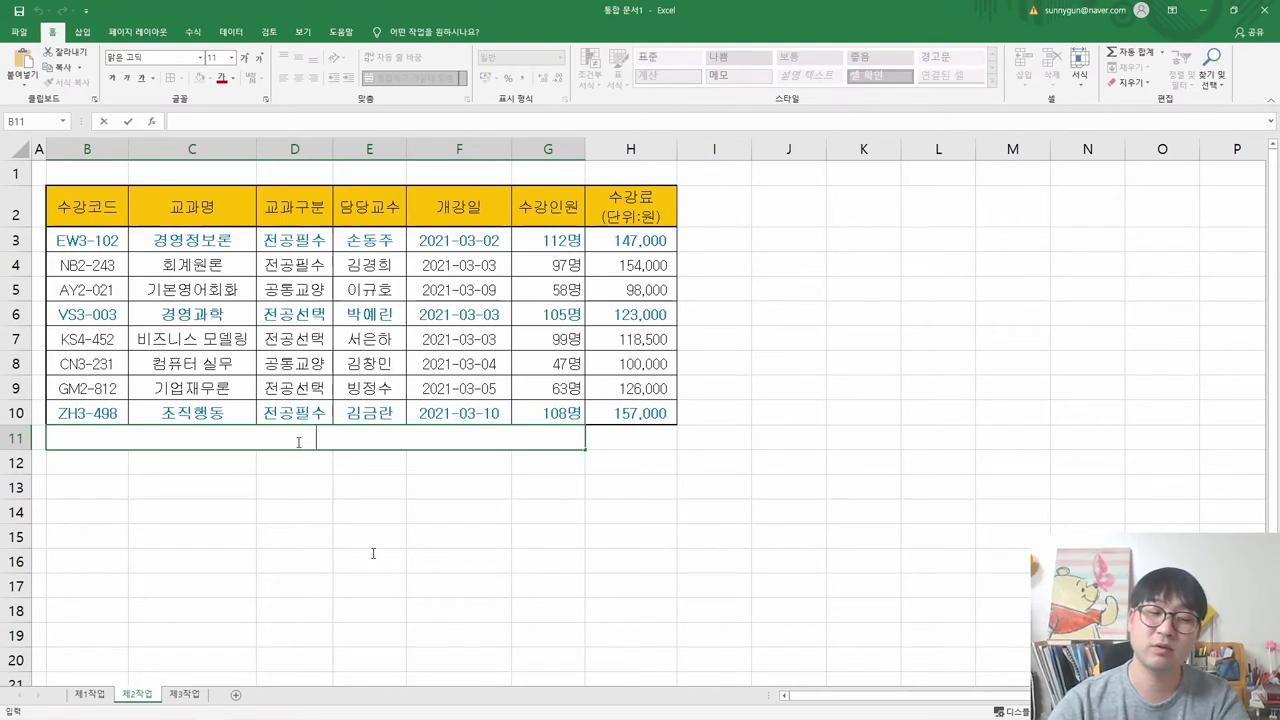
{"action": "type", "text": "s'adkfj'sdjkl;f"}
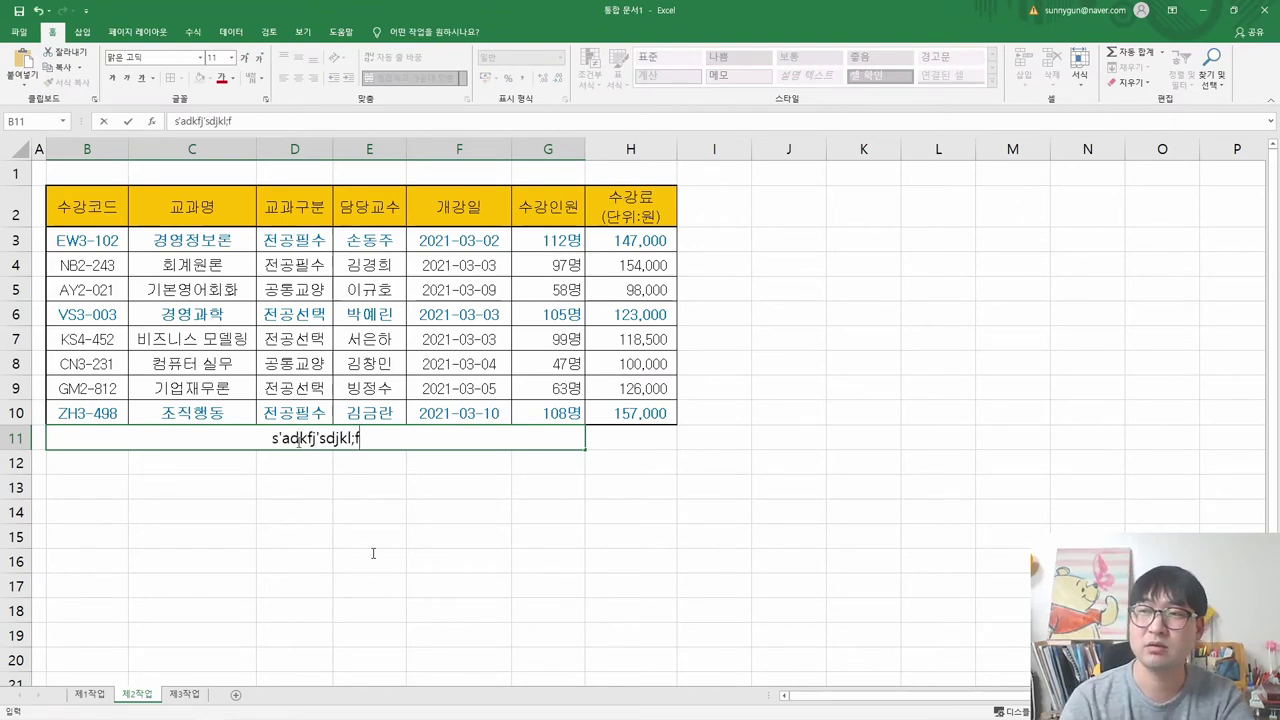
{"action": "left_click", "coordinate": [297, 440]}
{"action": "key", "text": "Delete"}
{"action": "key", "text": "ctrl+v"}
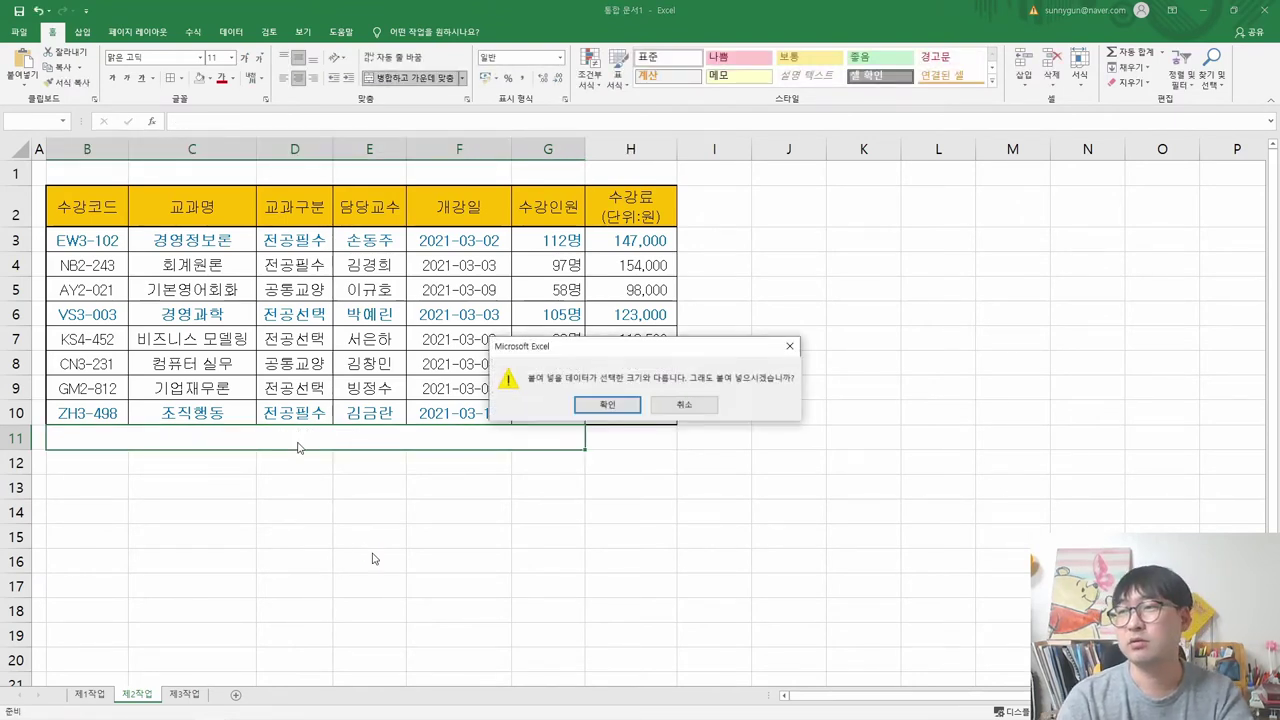
{"action": "key", "text": "Escape"}
- Paste the copied text 전공필수의 수강인원 평균 into the merged cell B11:G11 and select that cell
{"action": "double_click", "coordinate": [297, 445]}
{"action": "key", "text": "ctrl+v"}
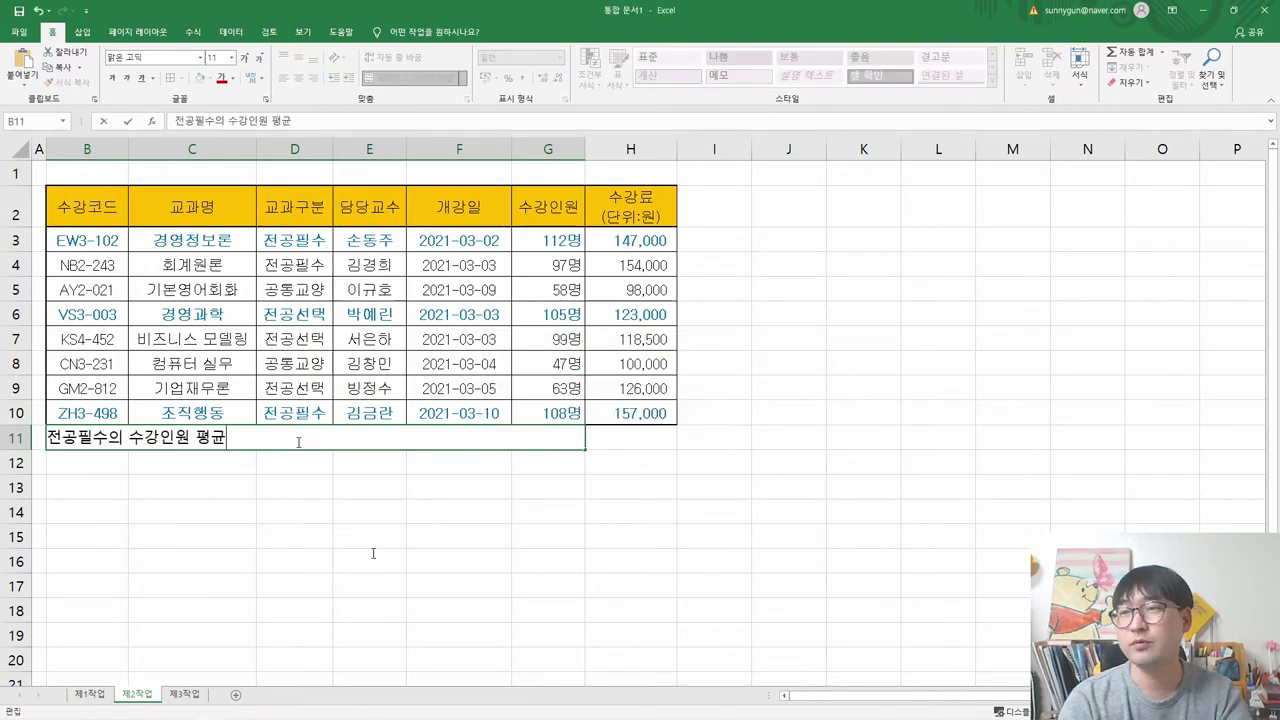
{"action": "key", "text": "Return"}
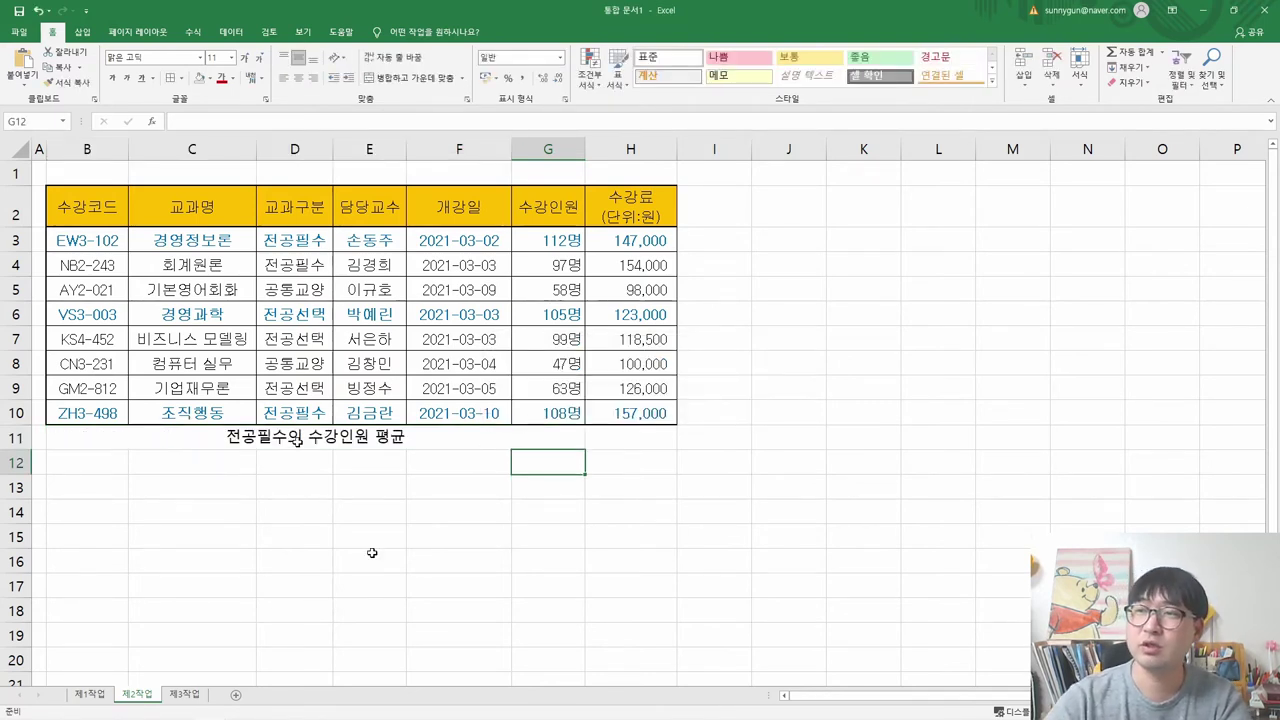
{"action": "left_click", "coordinate": [297, 440]}
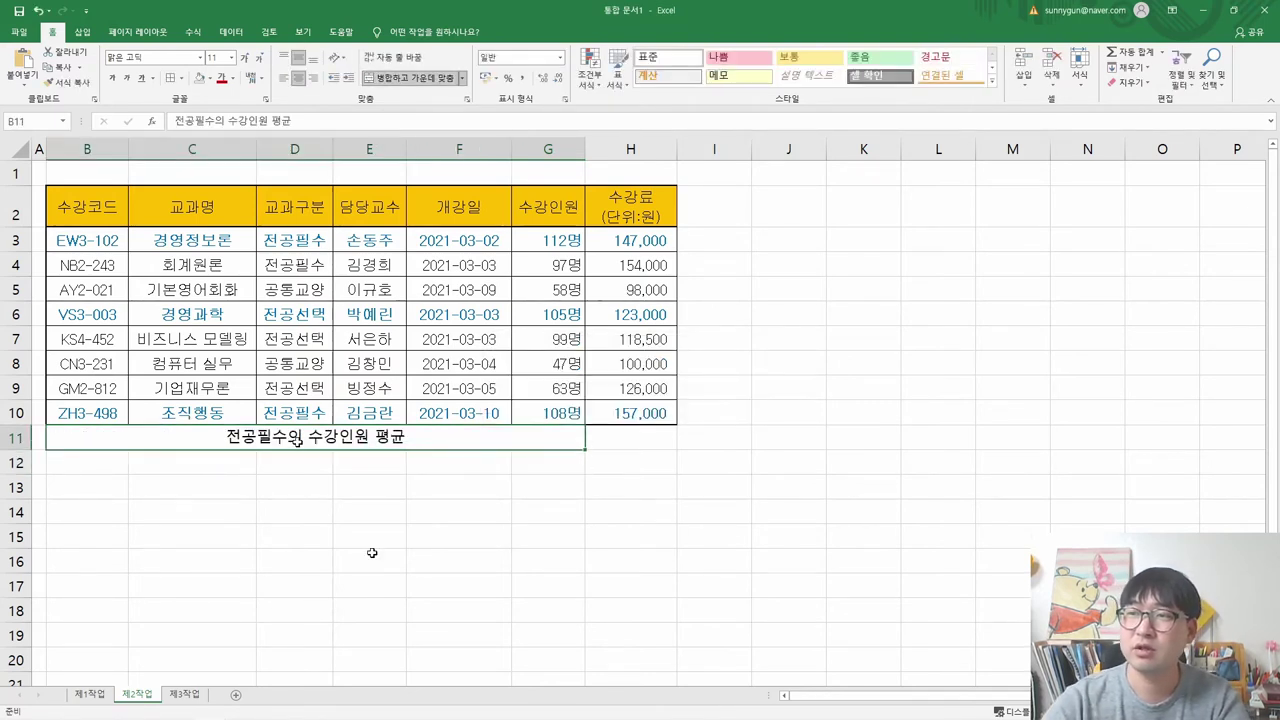
{"action": "left_click", "coordinate": [277, 486]}
{"action": "left_click", "coordinate": [290, 436]}
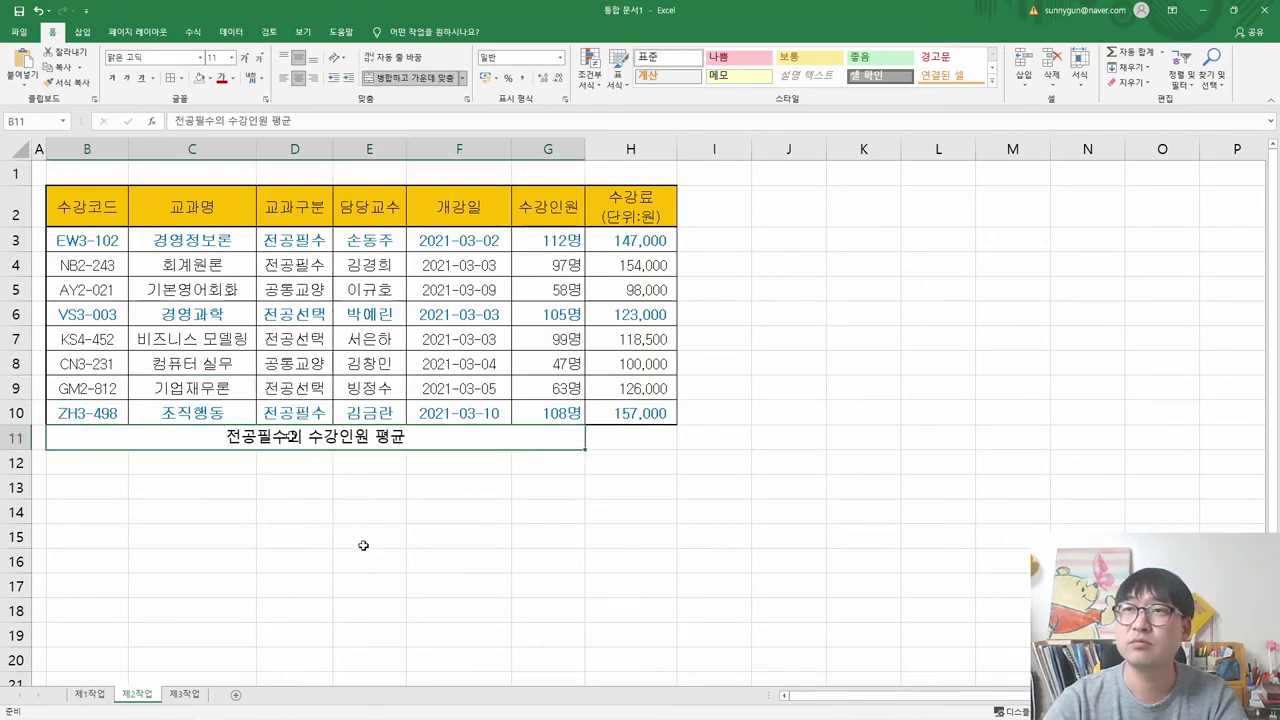
- Check the H11 average requirement in the PDF against the 교과구분 and 수강인원 columns of the 제2작업 sheet in Excel
{"action": "key", "text": "alt+Tab"}
{"action": "left_click_drag", "start_coordinate": [880, 340], "coordinate": [1008, 345]}
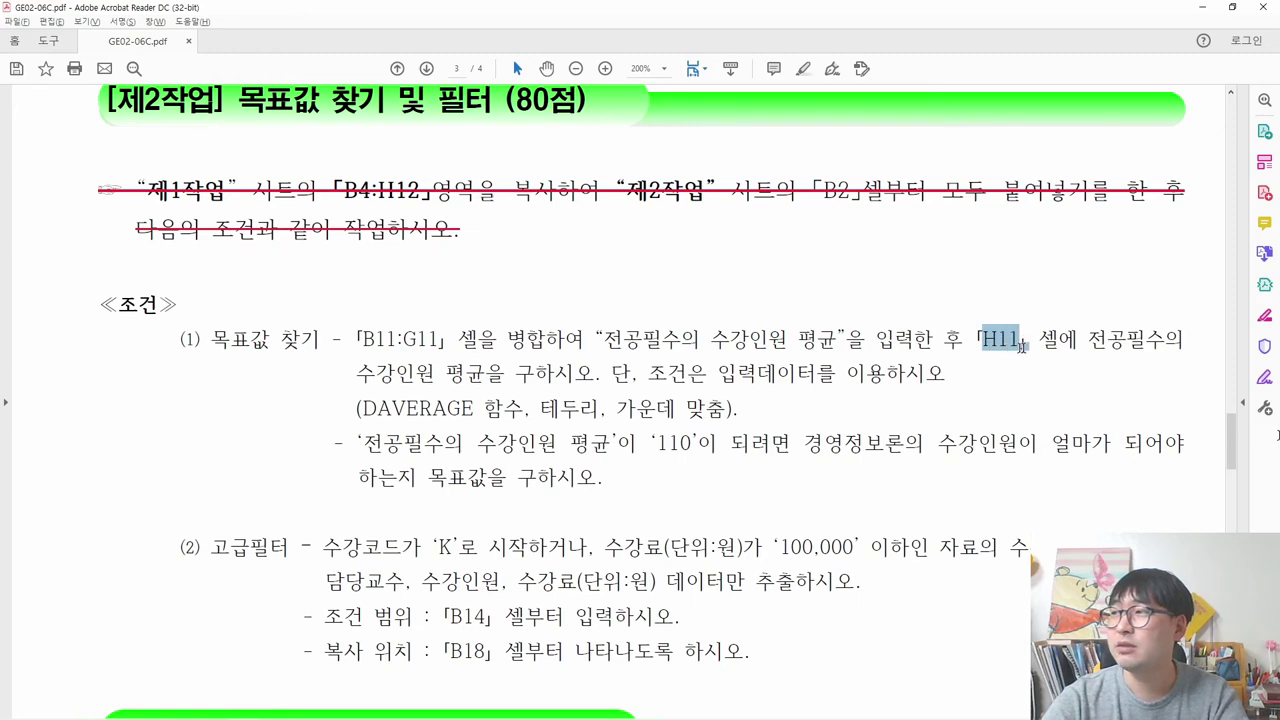
{"action": "key", "text": "alt+Tab"}
{"action": "left_click", "coordinate": [617, 440]}
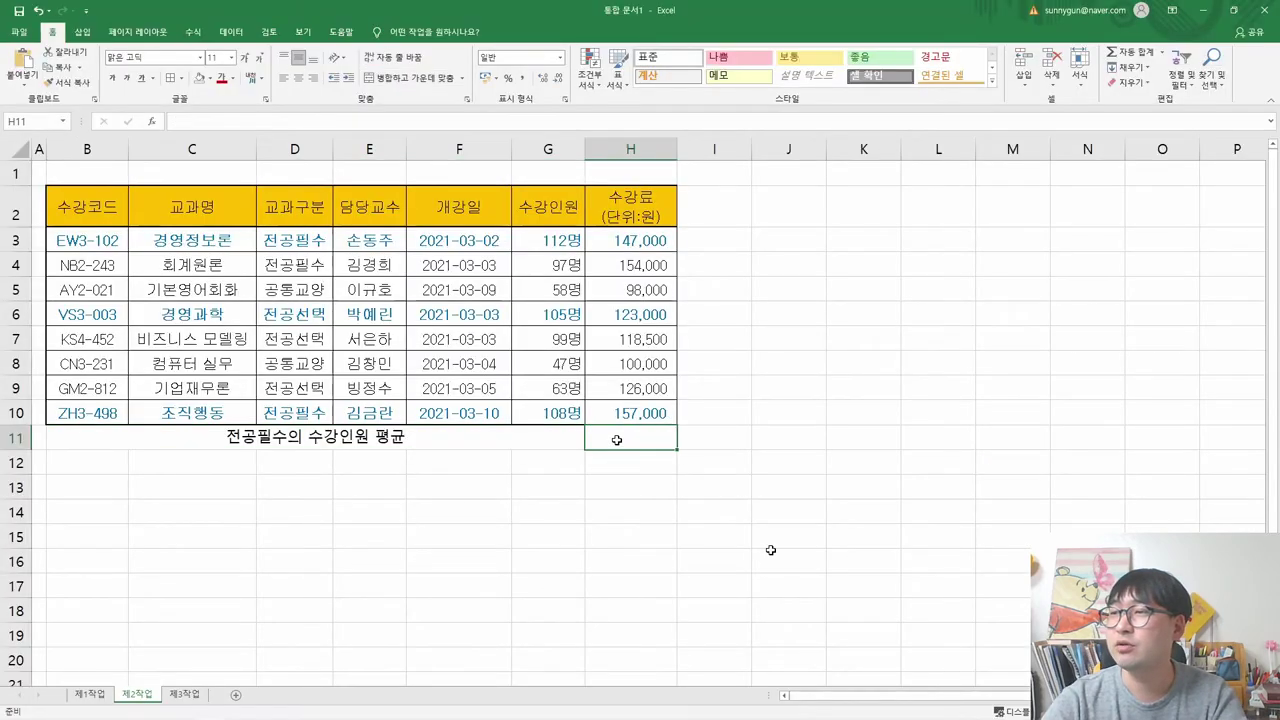
{"action": "key", "text": "alt+Tab"}
{"action": "left_click_drag", "start_coordinate": [358, 375], "coordinate": [478, 388]}
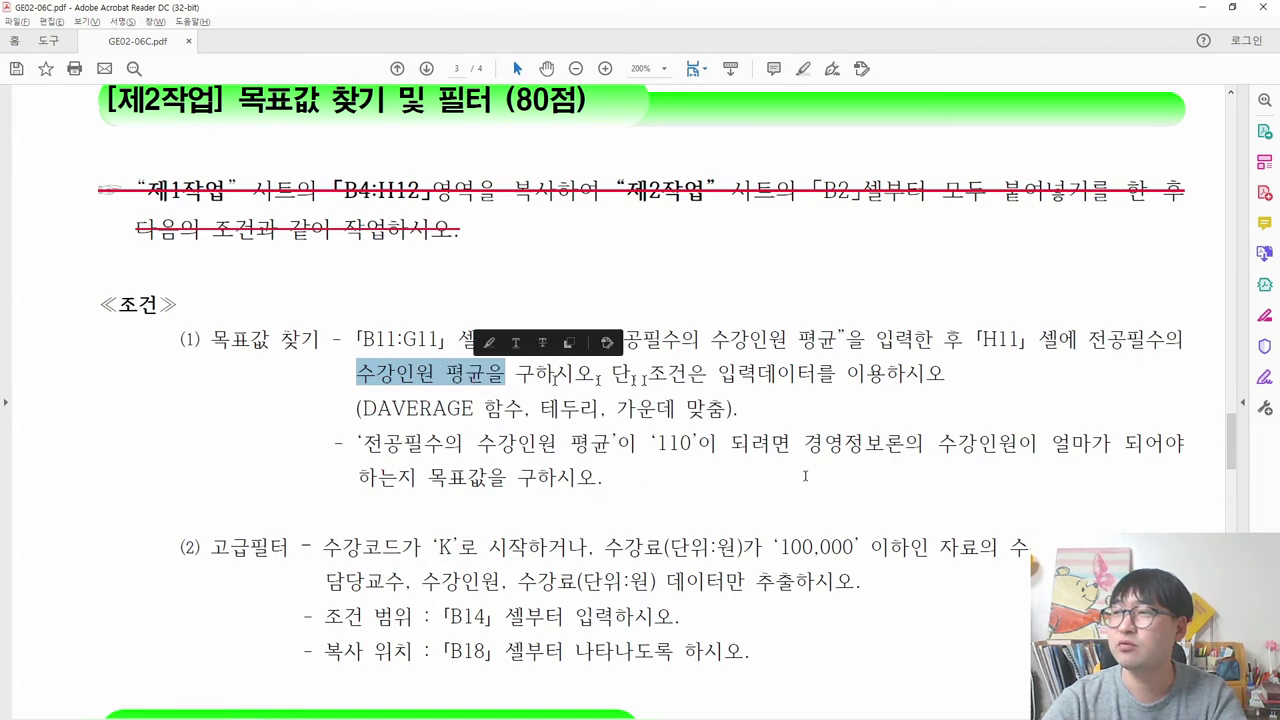
{"action": "key", "text": "alt+Tab"}
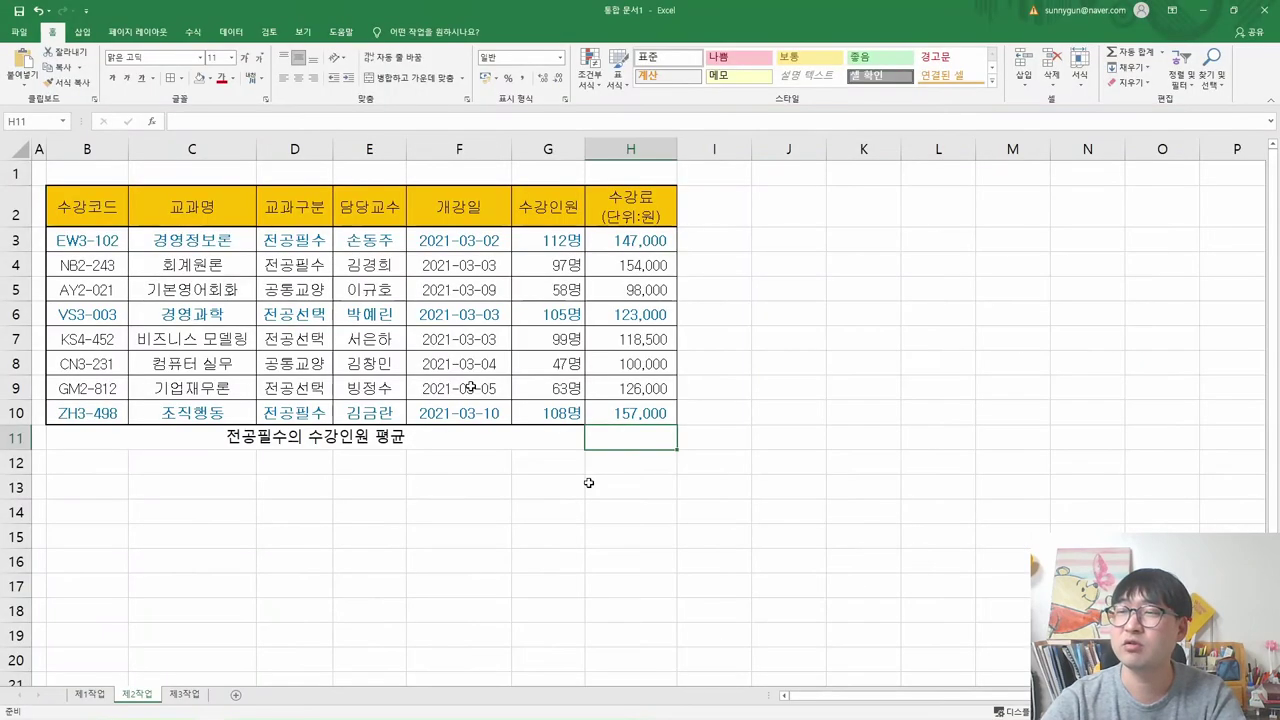
{"action": "left_click", "coordinate": [301, 242]}
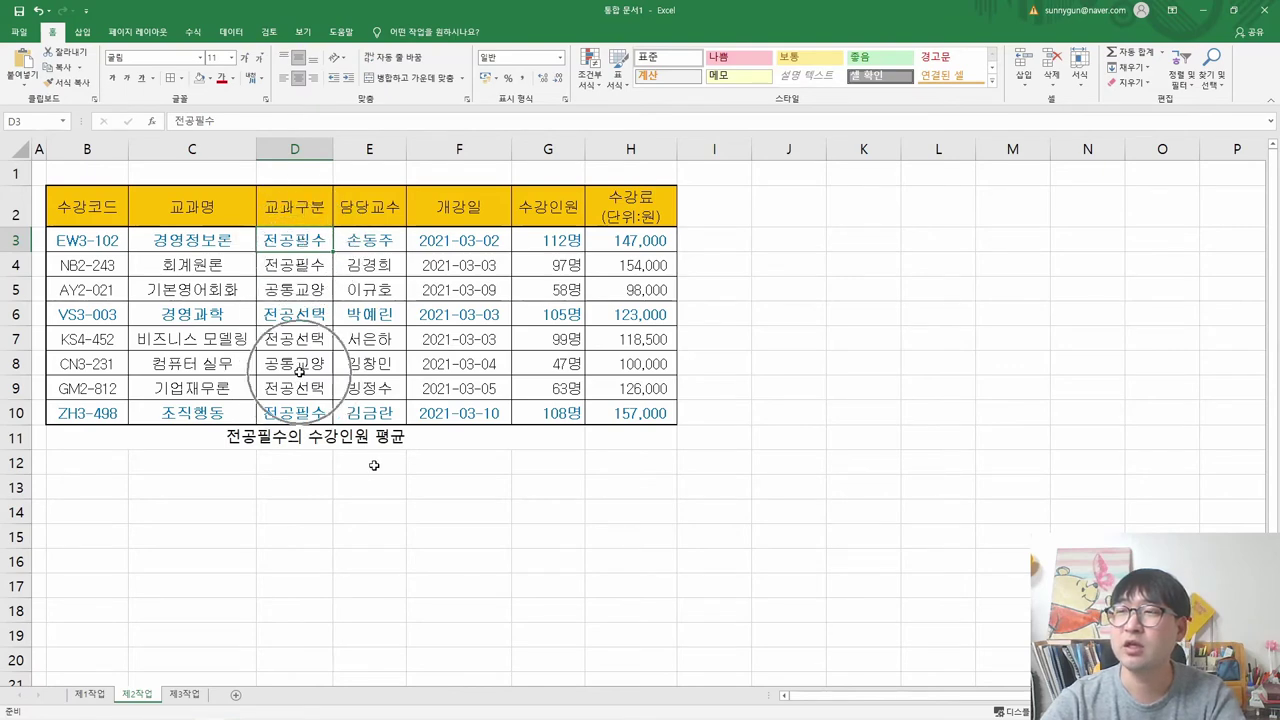
{"action": "left_click_drag", "start_coordinate": [555, 240], "coordinate": [557, 290]}
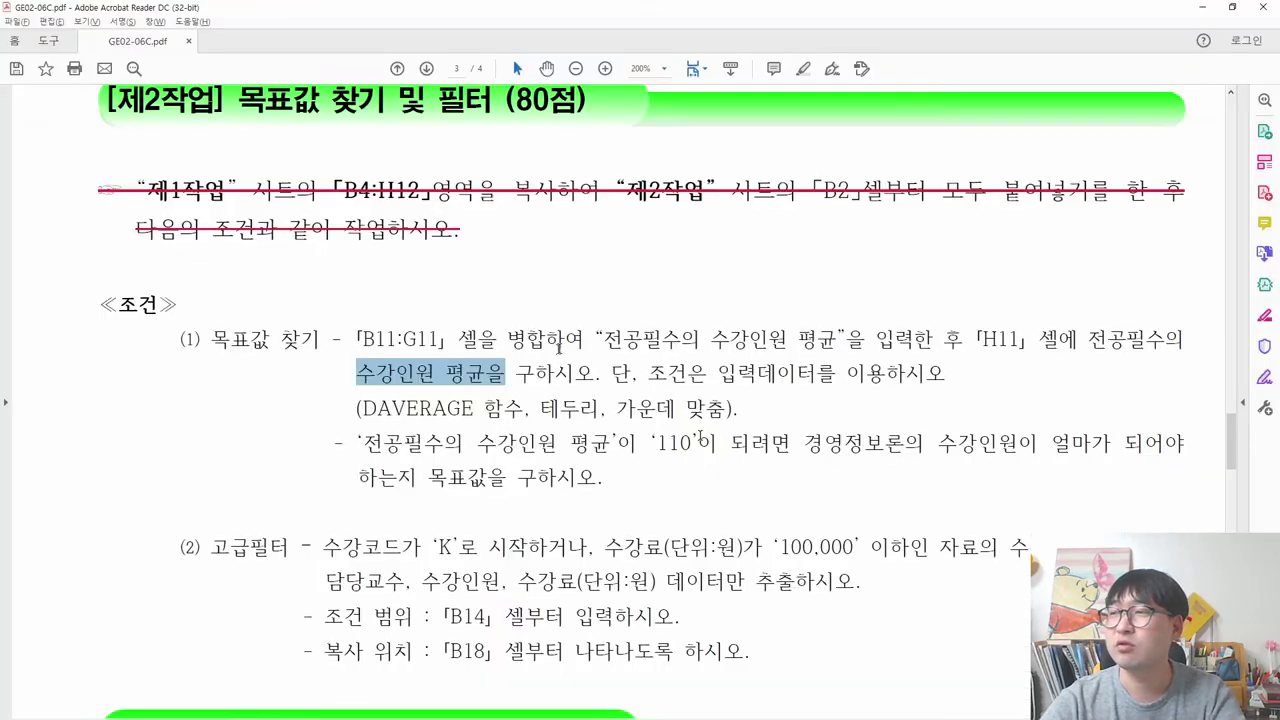
- Switch to the PDF, review the required DAVERAGE function and what has to be averaged, and return to Excel
{"action": "key", "text": "alt+Tab"}
{"action": "left_click_drag", "start_coordinate": [363, 408], "coordinate": [515, 421]}
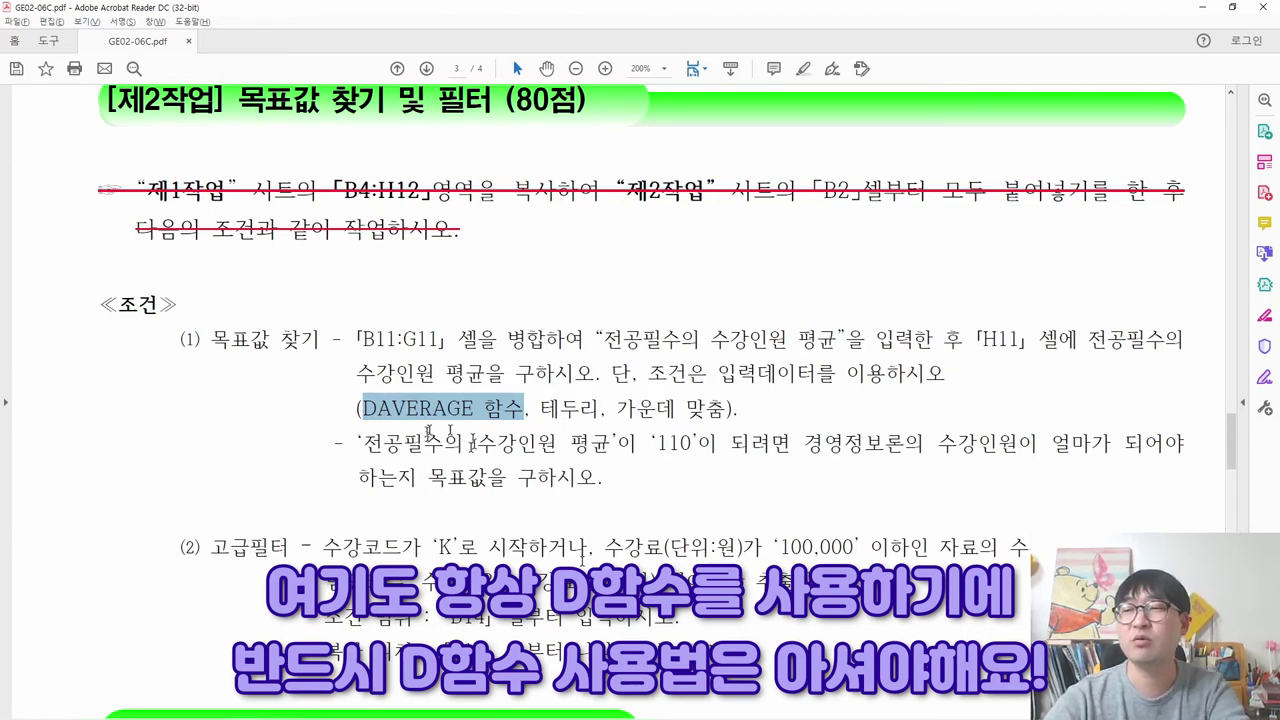
{"action": "key", "text": "alt+Tab"}
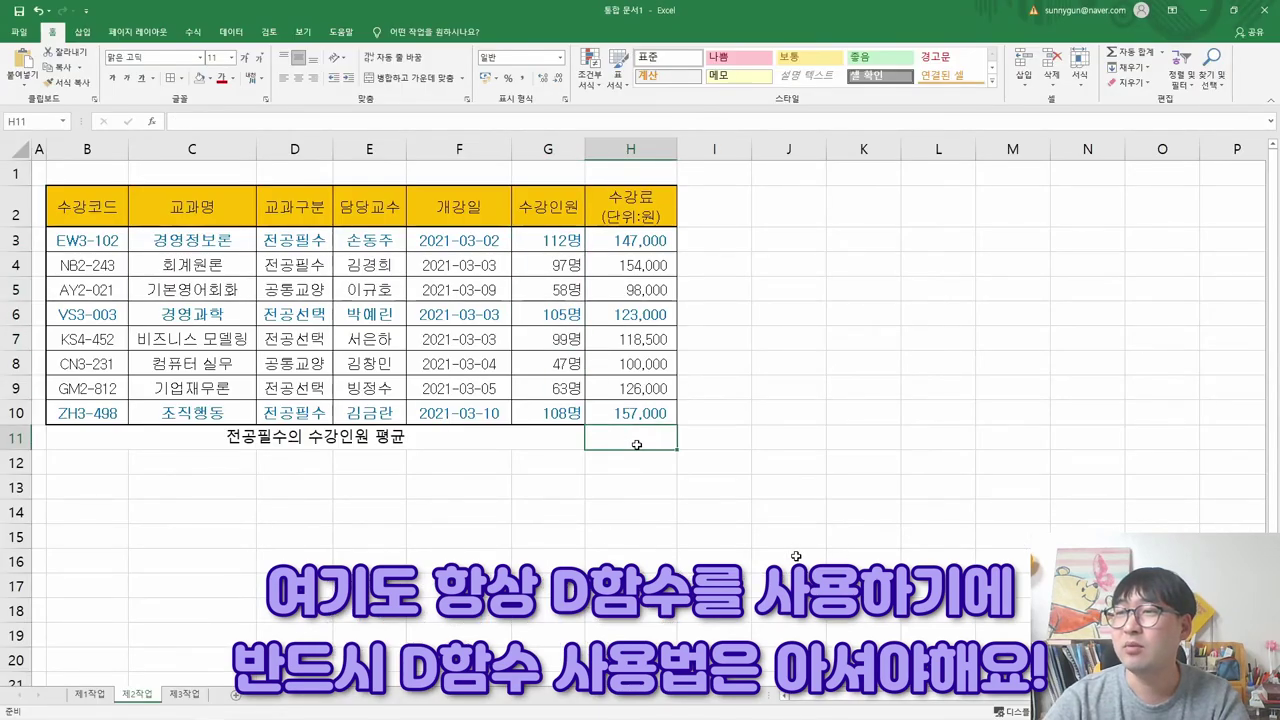
{"action": "key", "text": "alt+Tab"}
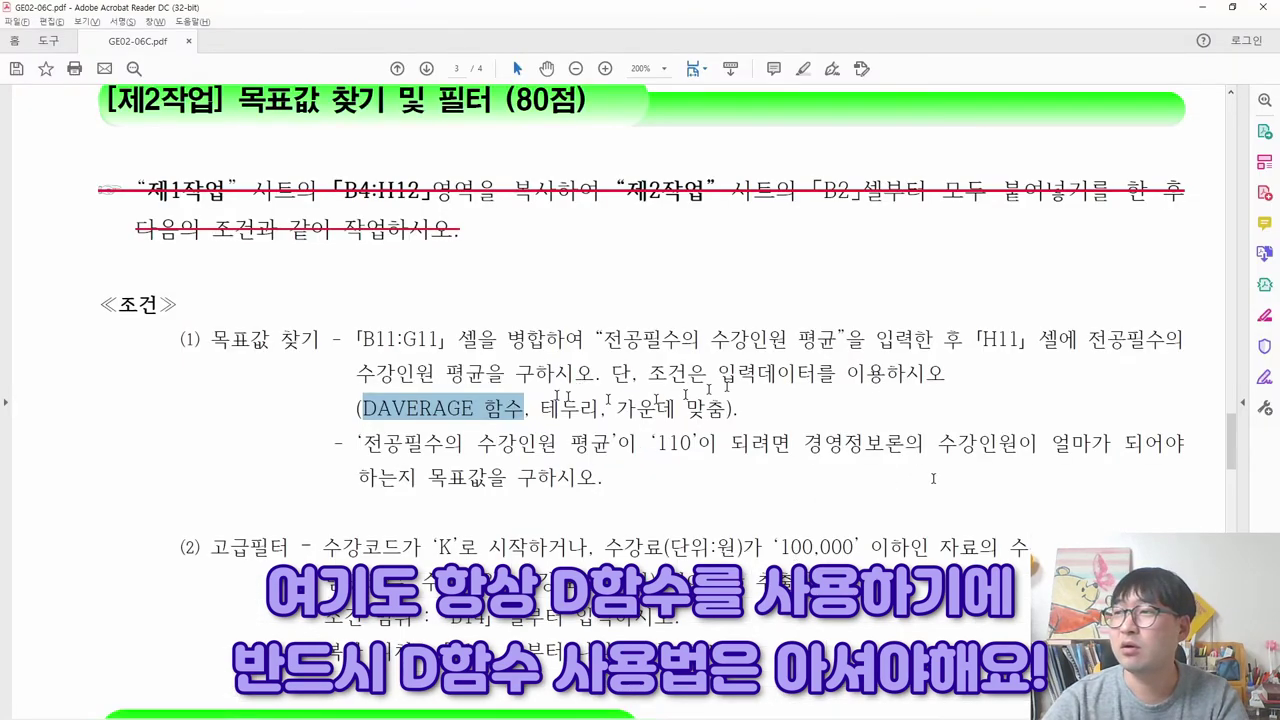
{"action": "left_click_drag", "start_coordinate": [1088, 340], "coordinate": [505, 375]}
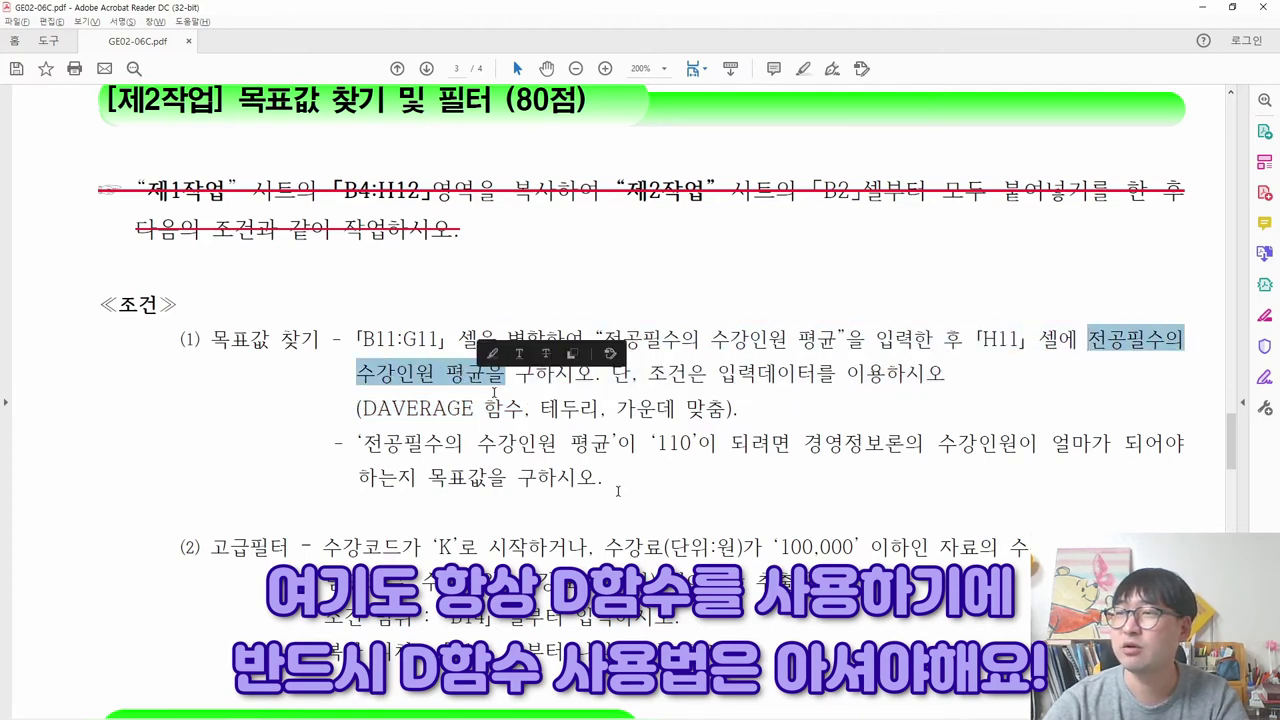
{"action": "key", "text": "alt+Tab"}
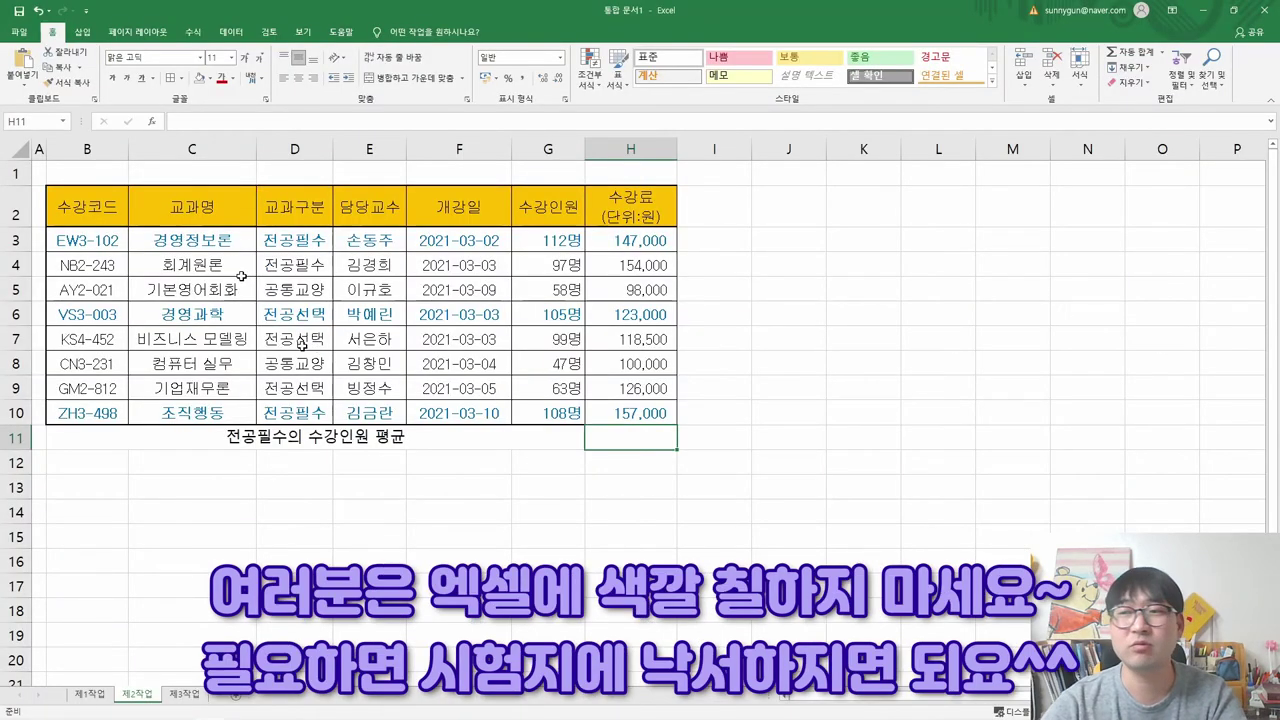
- Fill the 전공필수 cells D3, D4 and D10 in the 교과구분 column with yellow
{"action": "left_click", "coordinate": [290, 242]}
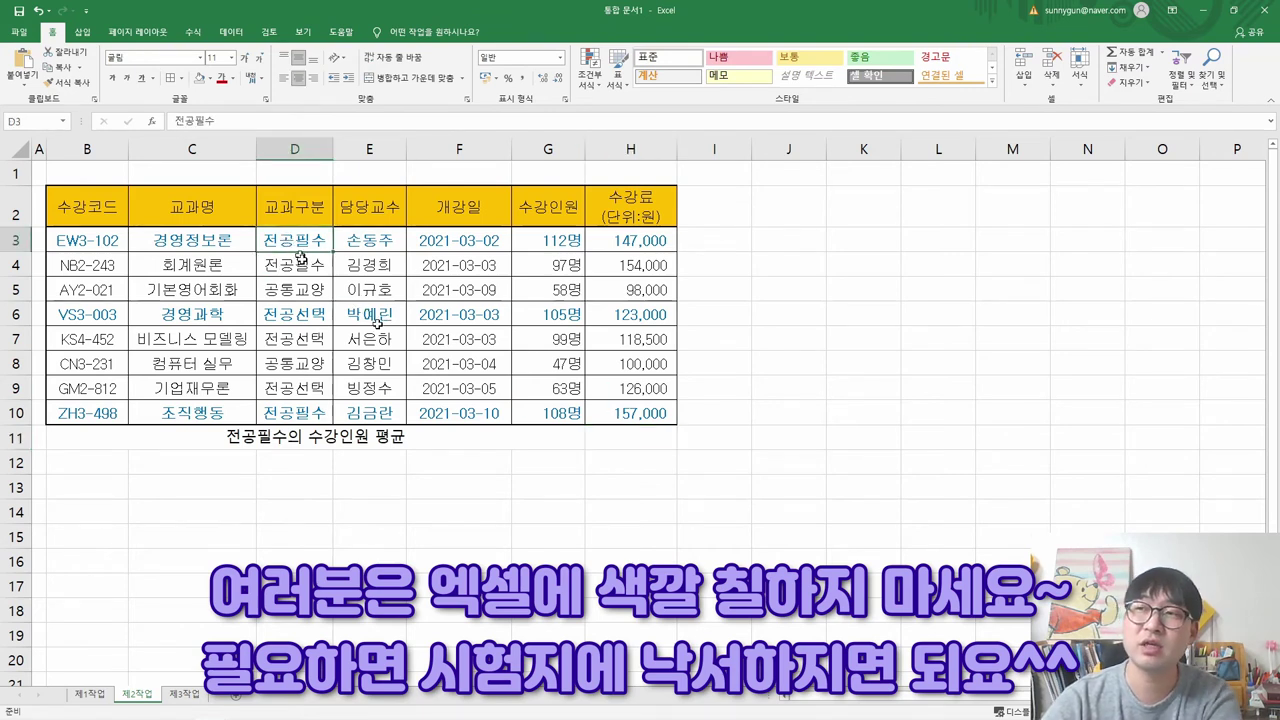
{"action": "left_click", "coordinate": [212, 78]}
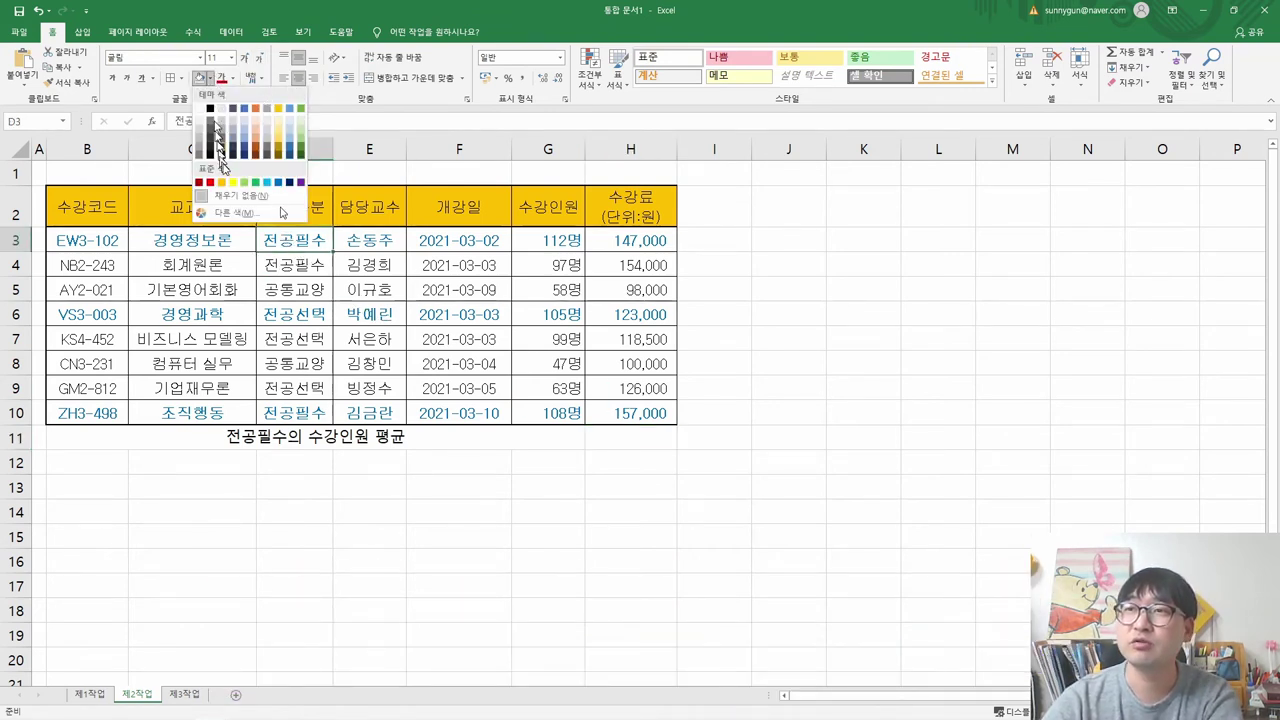
{"action": "left_click", "coordinate": [232, 182]}
{"action": "key", "text": "Return"}
{"action": "key", "text": "Down"}
{"action": "key", "text": "Down"}
{"action": "key", "text": "Down"}
{"action": "key", "text": "Down"}
{"action": "key", "text": "Down"}
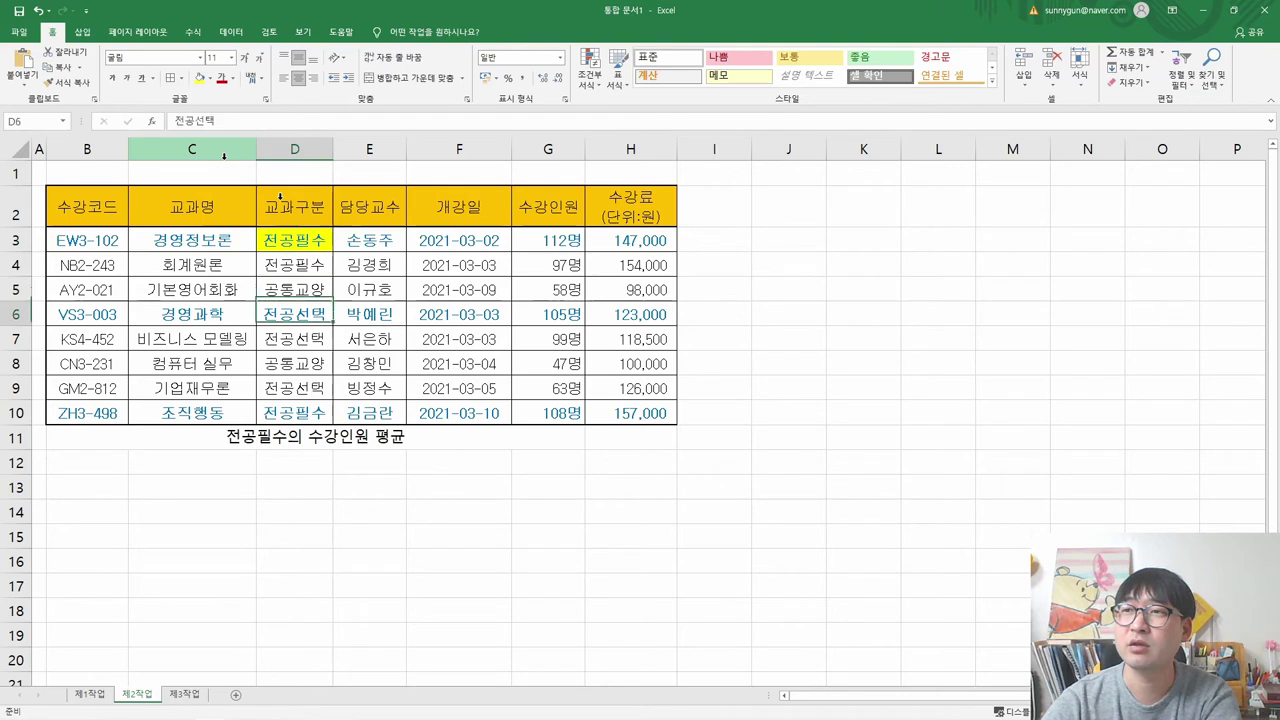
{"action": "key", "text": "Down"}
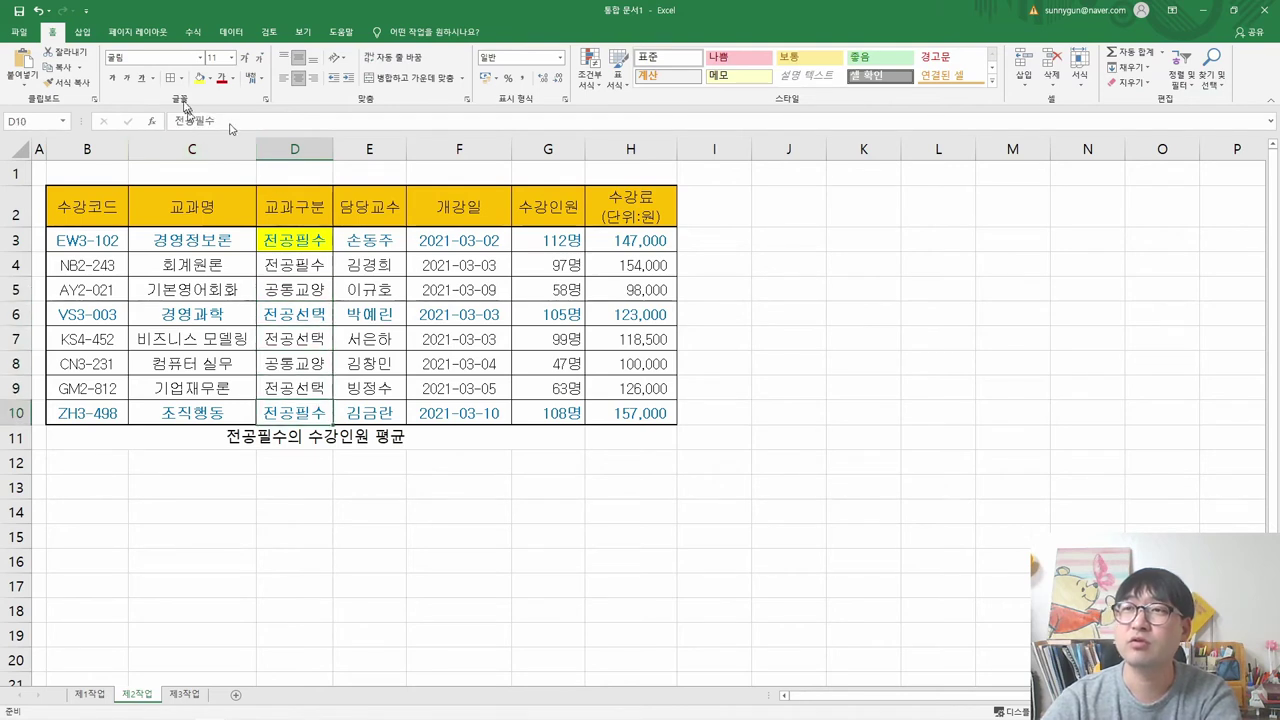
{"action": "left_click", "coordinate": [200, 78]}
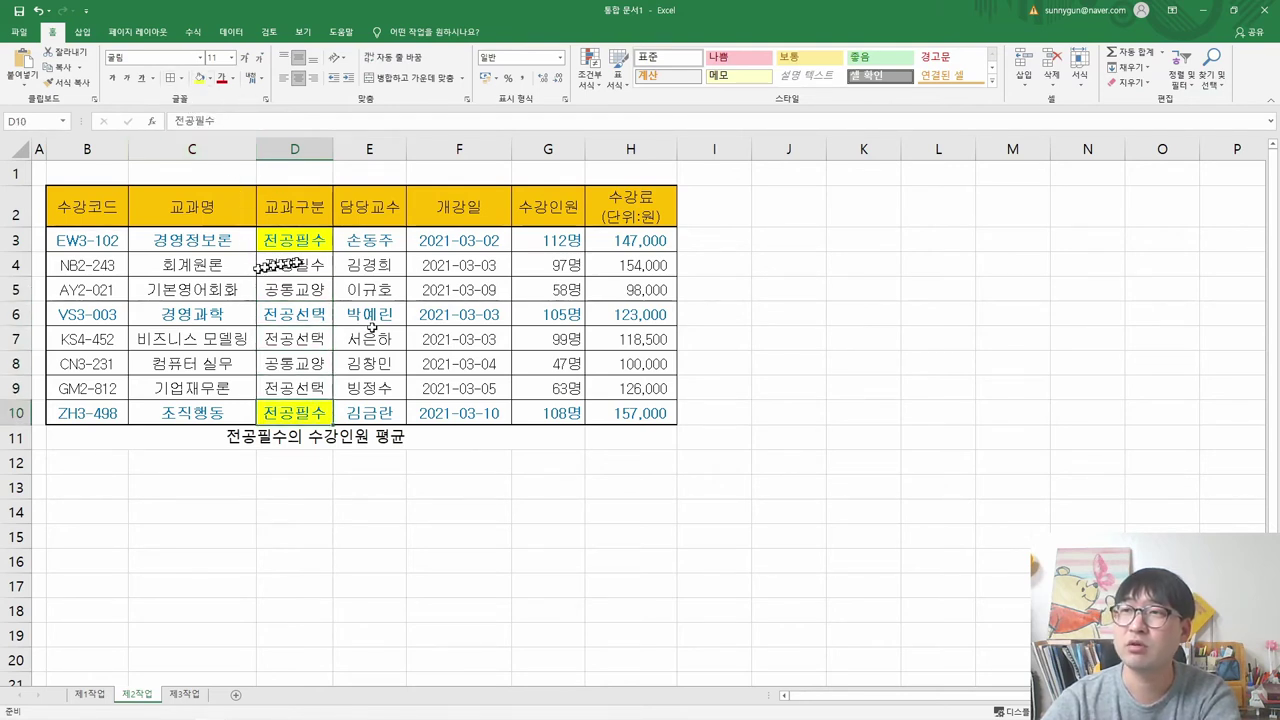
{"action": "left_click", "coordinate": [303, 265]}
{"action": "left_click", "coordinate": [198, 80]}
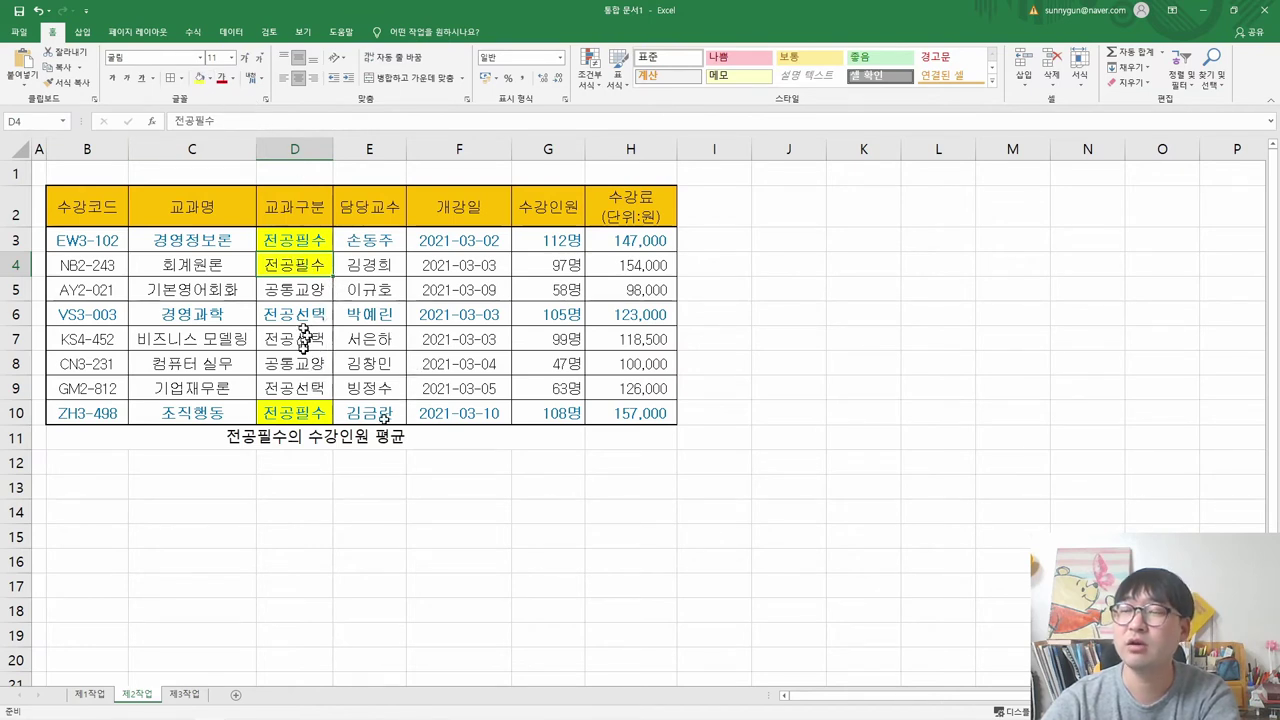
- Fill the 수강인원 cells G3, G4 and G10 of the 전공필수 courses with the same yellow
{"action": "left_click", "coordinate": [565, 244]}
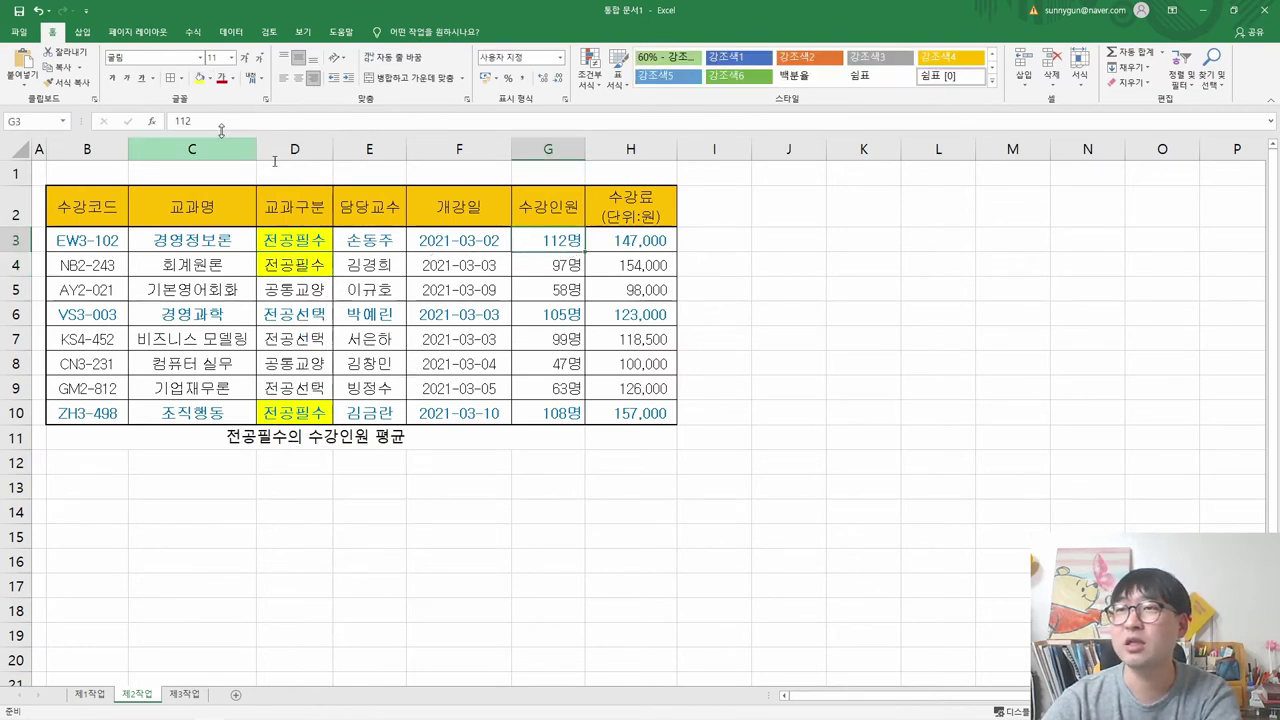
{"action": "left_click", "coordinate": [198, 80]}
{"action": "key", "text": "Down"}
{"action": "left_click", "coordinate": [198, 80]}
{"action": "key", "text": "Down"}
{"action": "key", "text": "Down"}
{"action": "key", "text": "Down"}
{"action": "key", "text": "Down"}
{"action": "key", "text": "Down"}
{"action": "key", "text": "Down"}
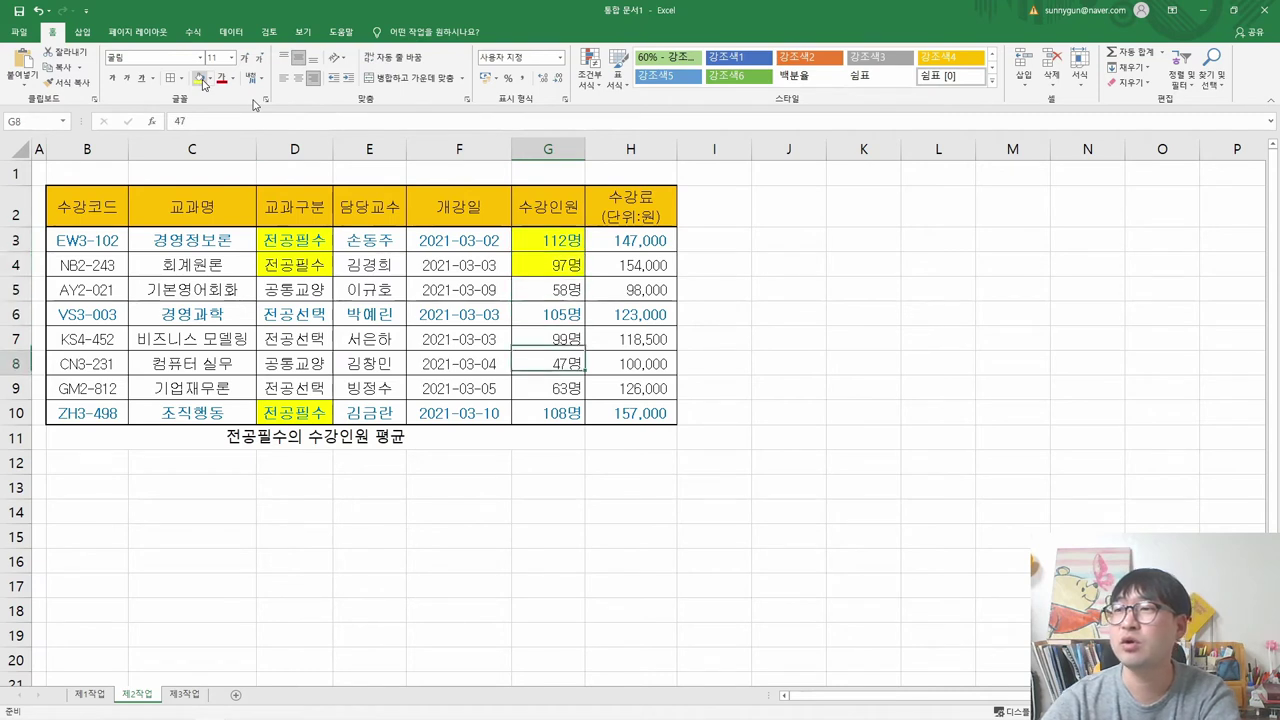
{"action": "left_click", "coordinate": [198, 80]}
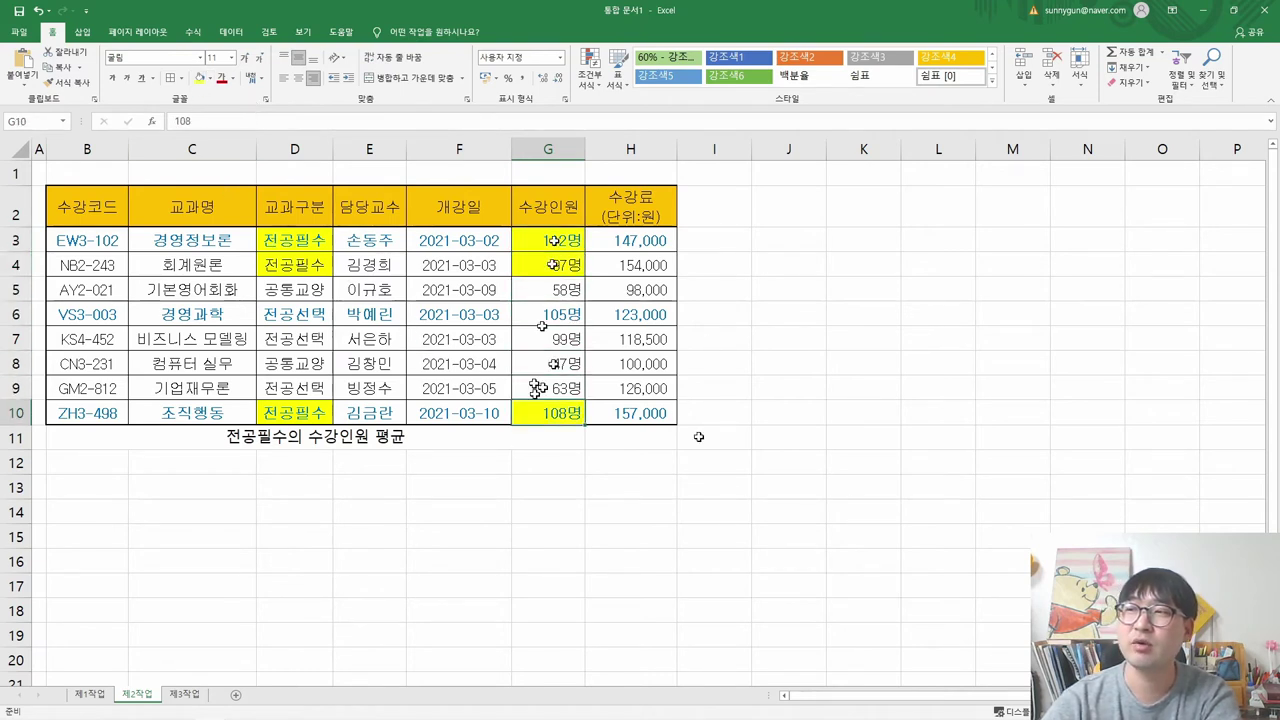
- Check the required function in the PDF, then start a DAVERAGE formula in H11 of 제2작업 with its function arguments open
{"action": "left_click", "coordinate": [644, 434]}
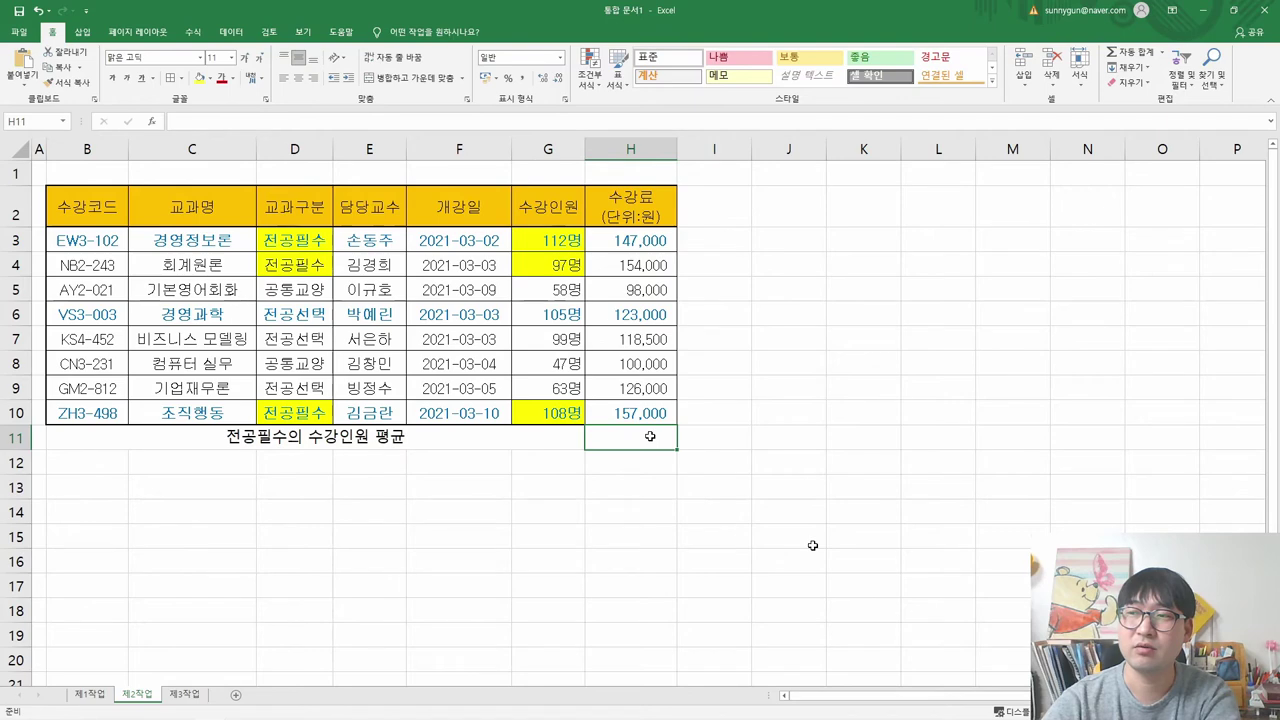
{"action": "key", "text": "alt+Tab"}
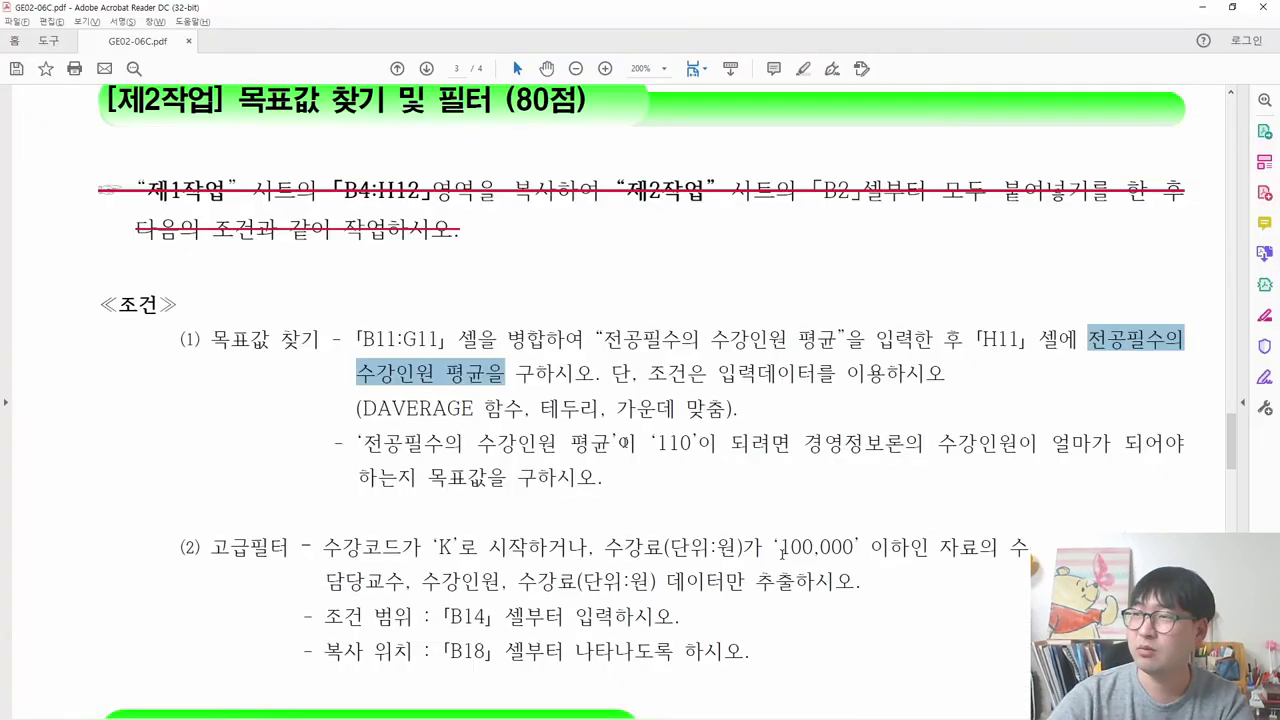
{"action": "left_click_drag", "start_coordinate": [361, 410], "coordinate": [460, 414]}
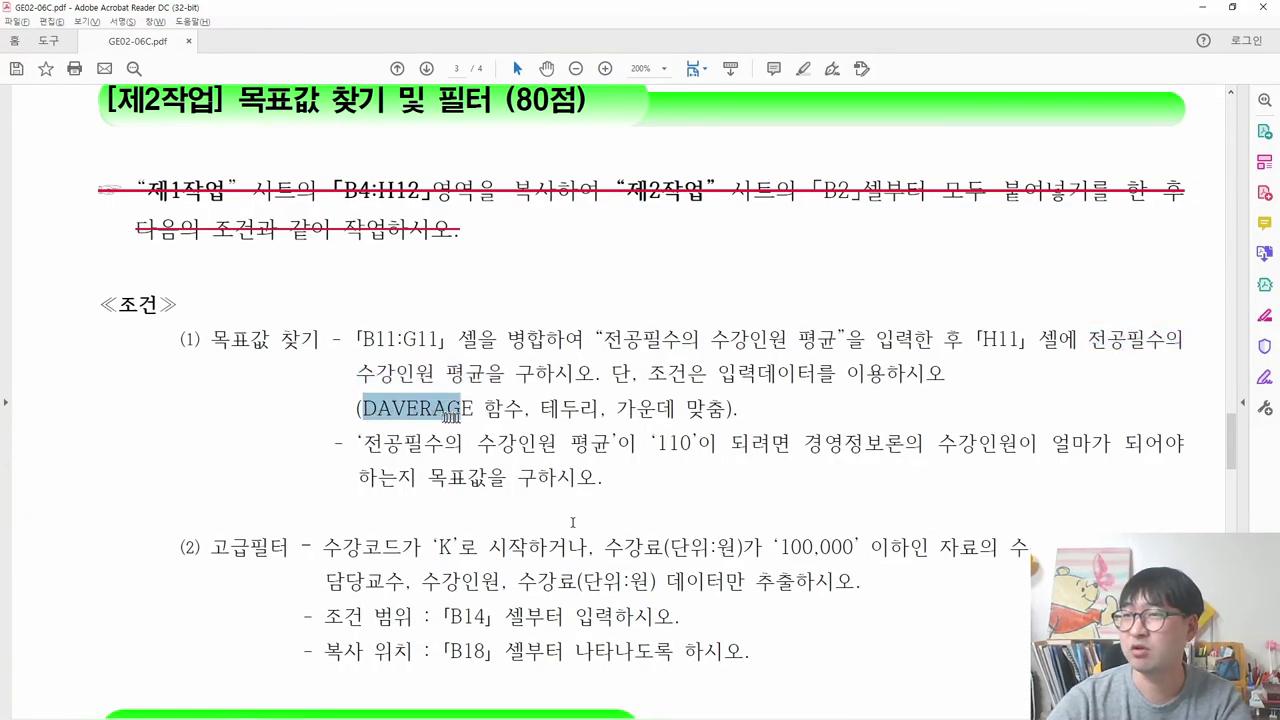
{"action": "key", "text": "alt+Tab"}
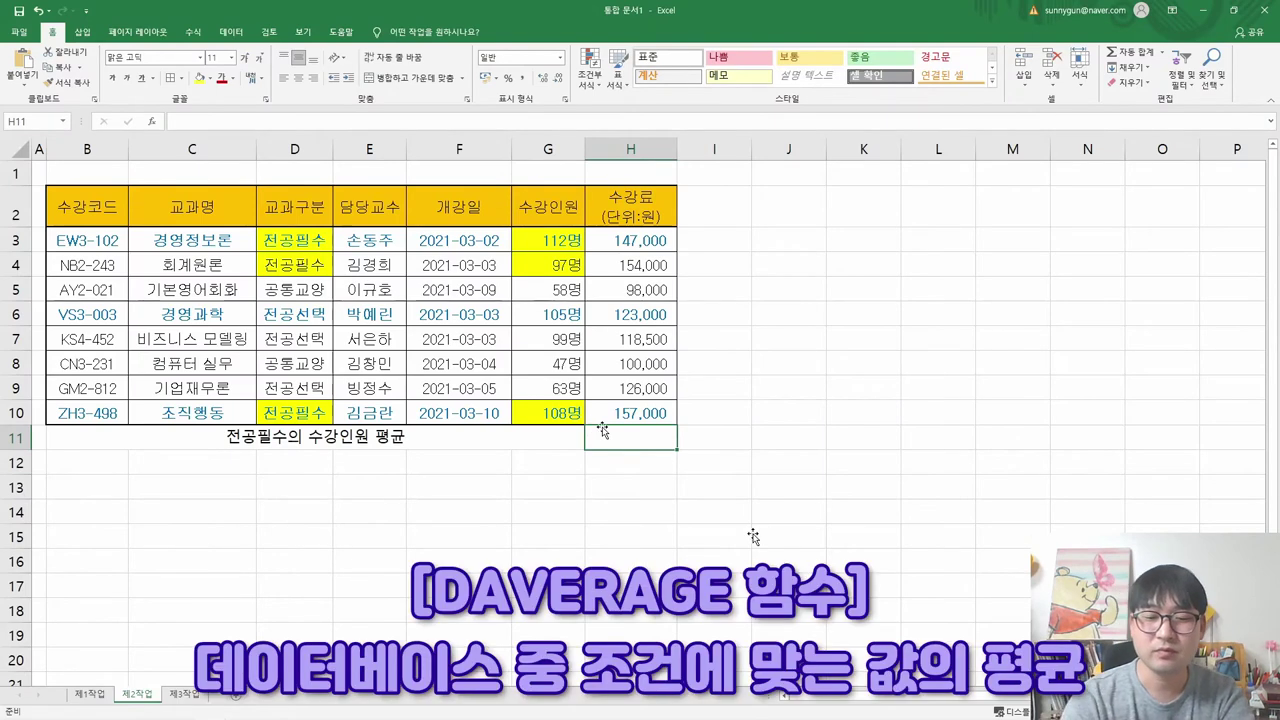
{"action": "type", "text": "=dav"}
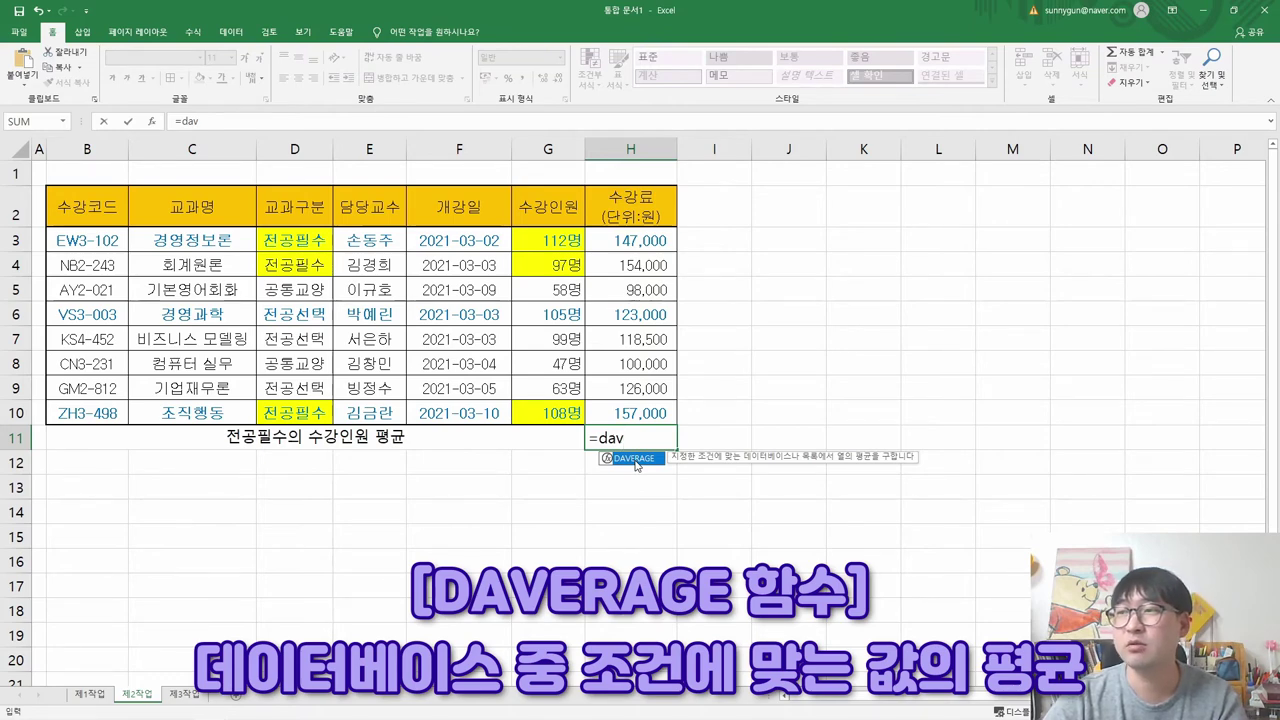
{"action": "double_click", "coordinate": [634, 459]}
{"action": "left_click", "coordinate": [152, 121]}
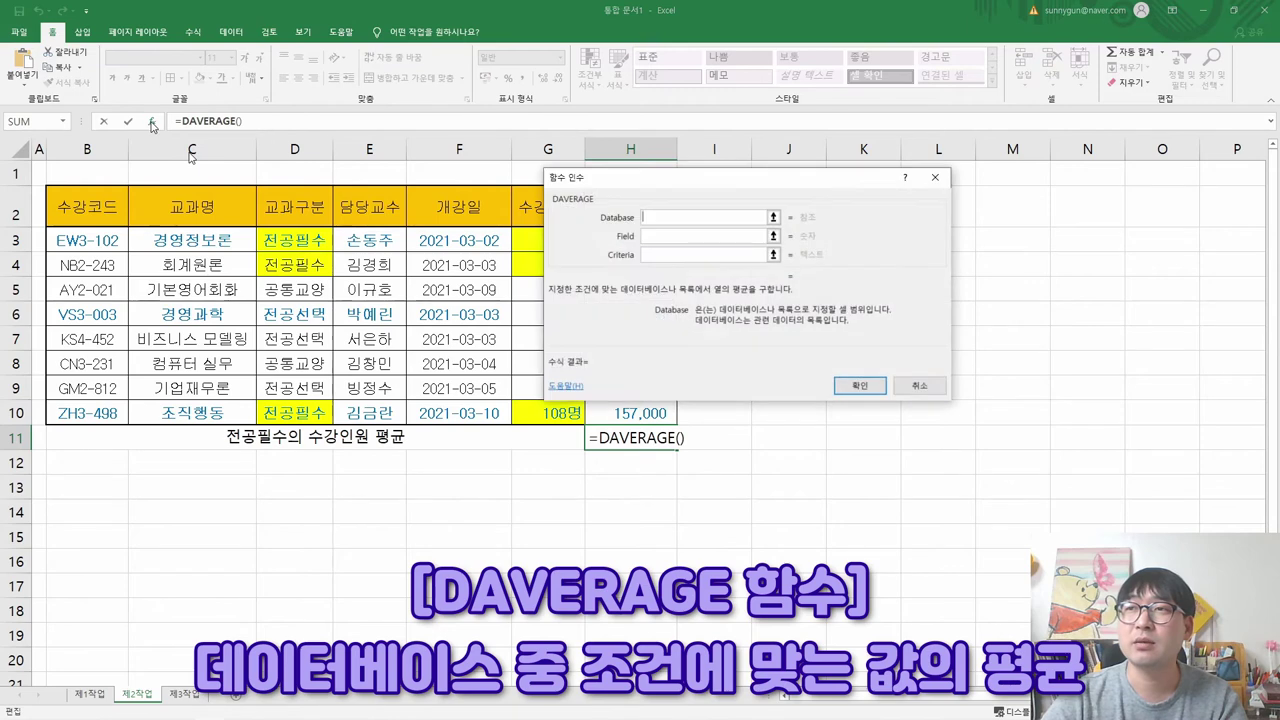
{"action": "left_click_drag", "start_coordinate": [630, 178], "coordinate": [704, 273]}
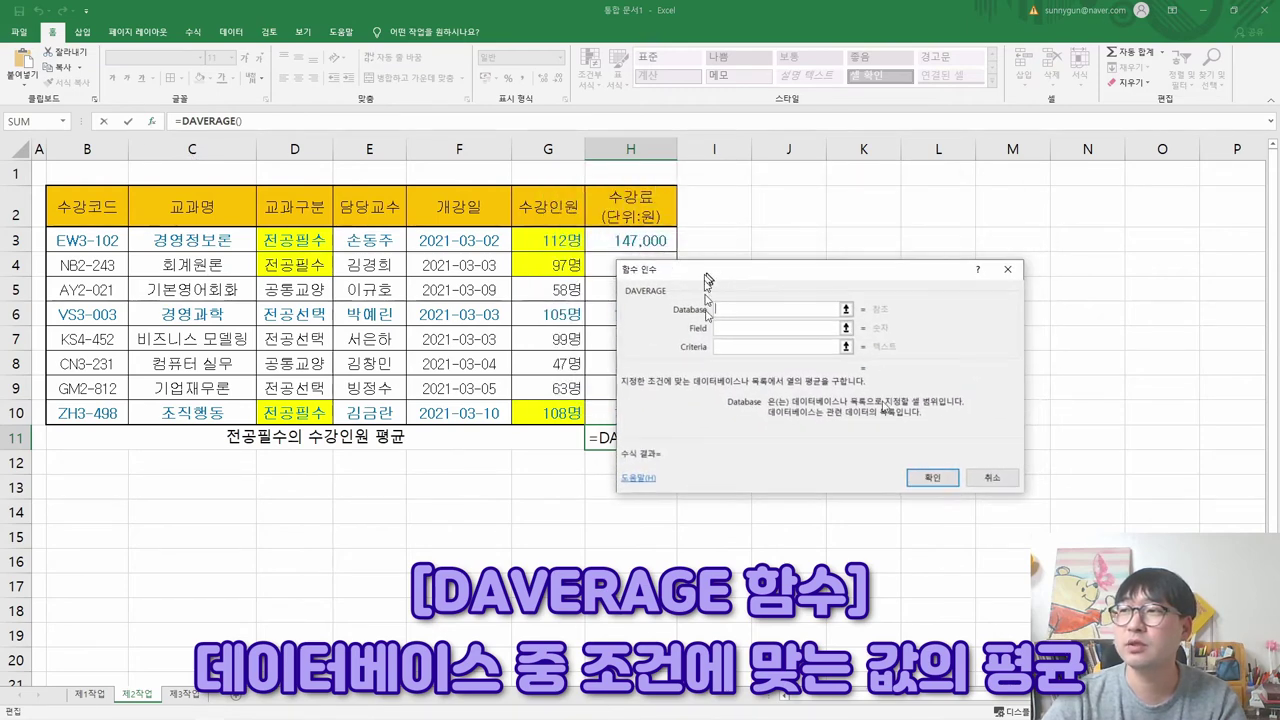
- Set the DAVERAGE Database argument to the whole table including its headers, B2:H10
{"action": "left_click", "coordinate": [696, 314]}
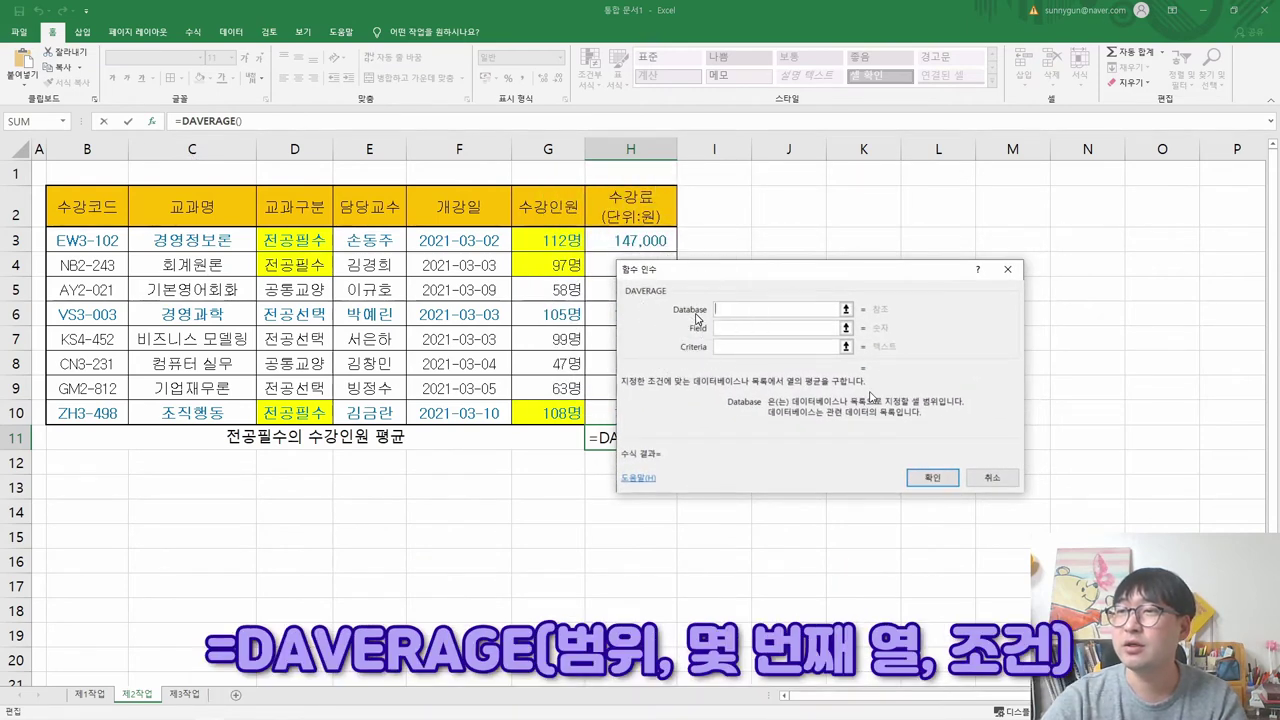
{"action": "left_click_drag", "start_coordinate": [100, 207], "coordinate": [605, 410]}
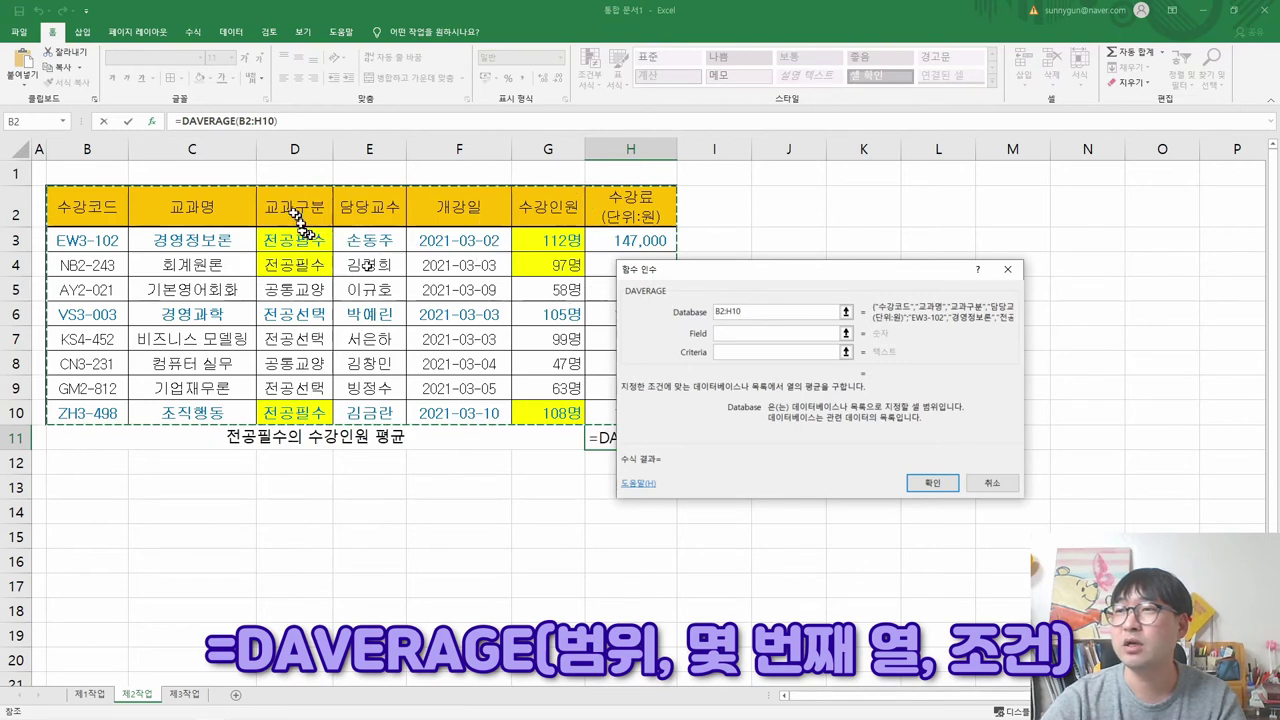
{"action": "left_click_drag", "start_coordinate": [307, 214], "coordinate": [396, 302]}
{"action": "left_click_drag", "start_coordinate": [538, 412], "coordinate": [540, 412]}
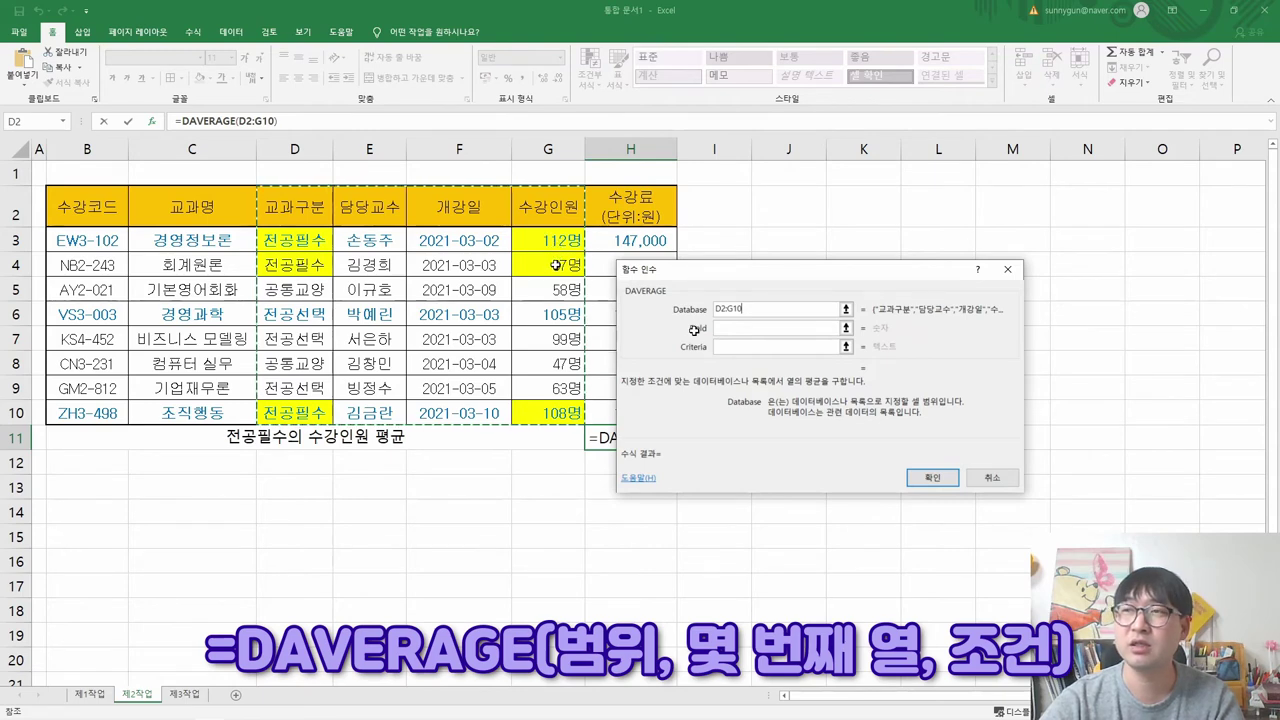
{"action": "left_click_drag", "start_coordinate": [95, 208], "coordinate": [632, 413]}
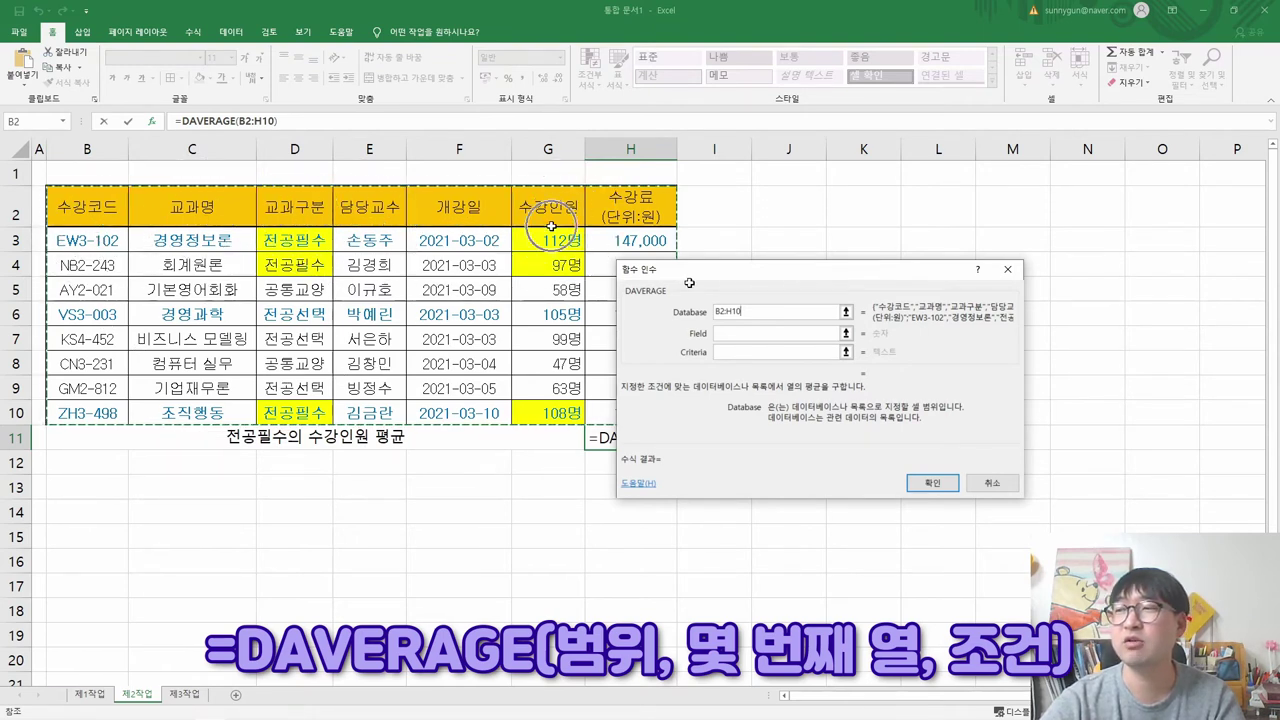
- Set the DAVERAGE Field to 6 and Criteria to D2:D3, and accept the formula in H11
{"action": "left_click", "coordinate": [740, 334]}
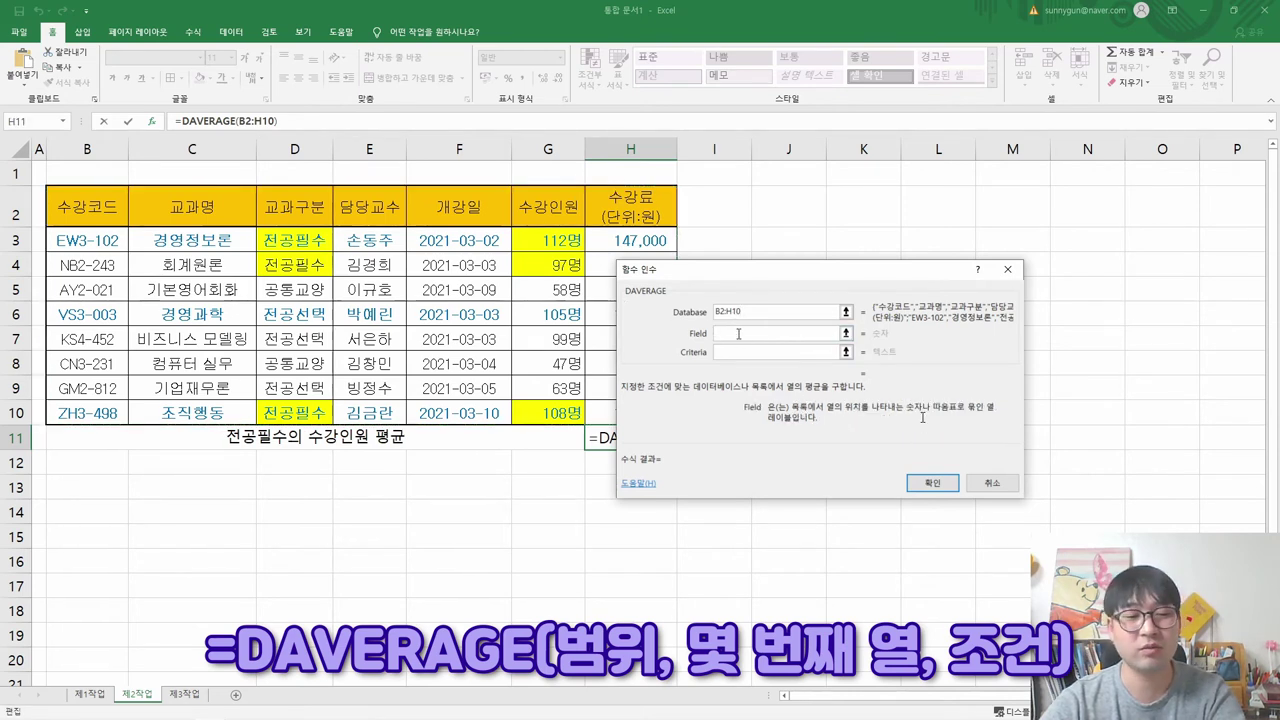
{"action": "type", "text": "6"}
{"action": "left_click", "coordinate": [733, 353]}
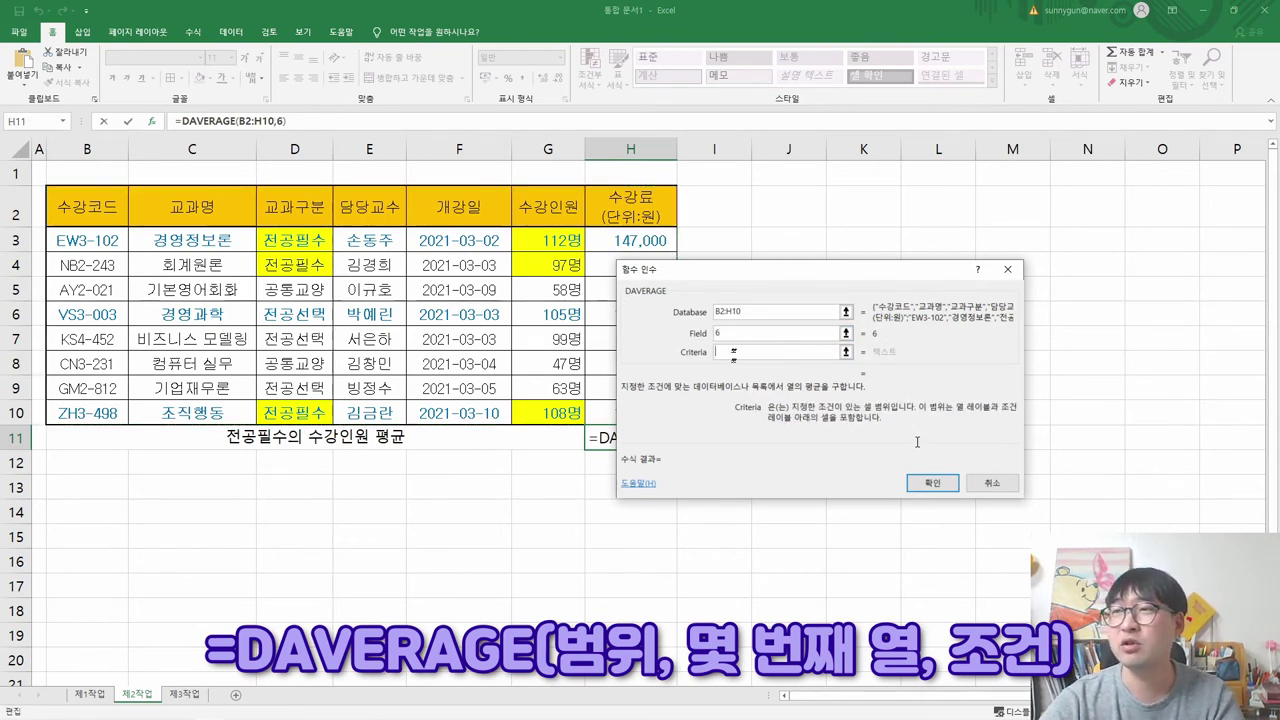
{"action": "left_click", "coordinate": [289, 211]}
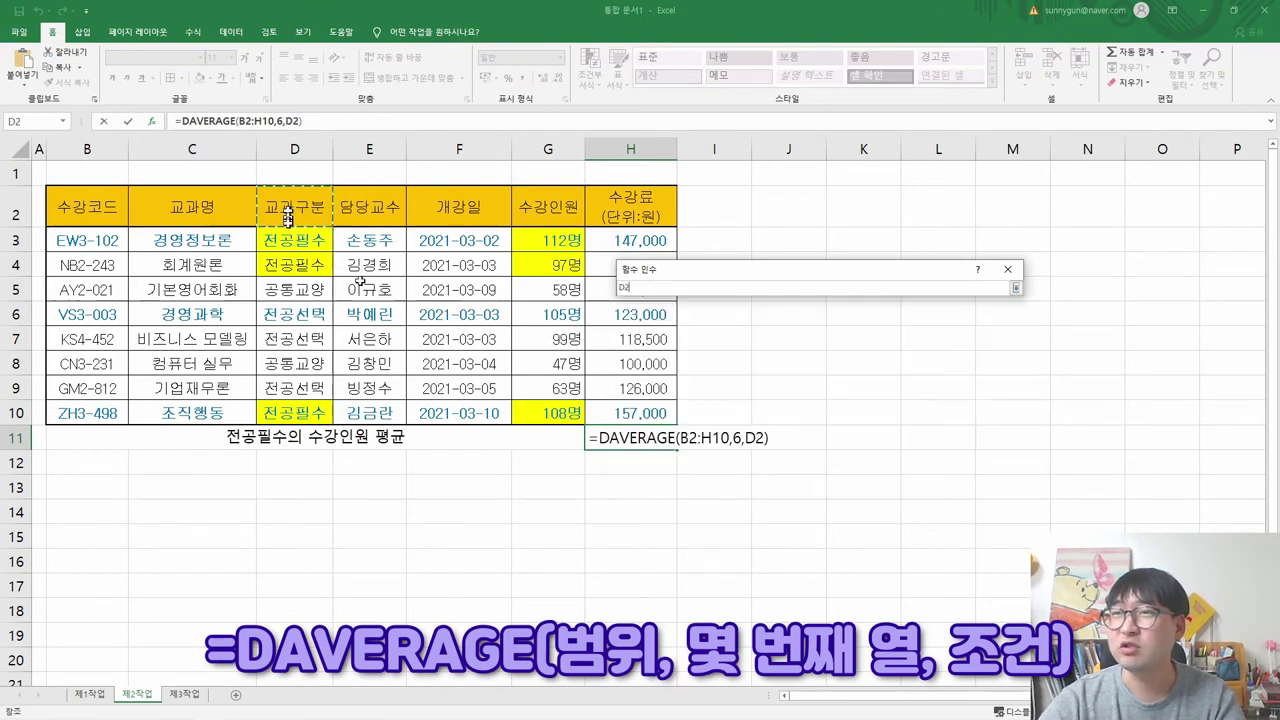
{"action": "left_click_drag", "start_coordinate": [289, 213], "coordinate": [295, 240]}
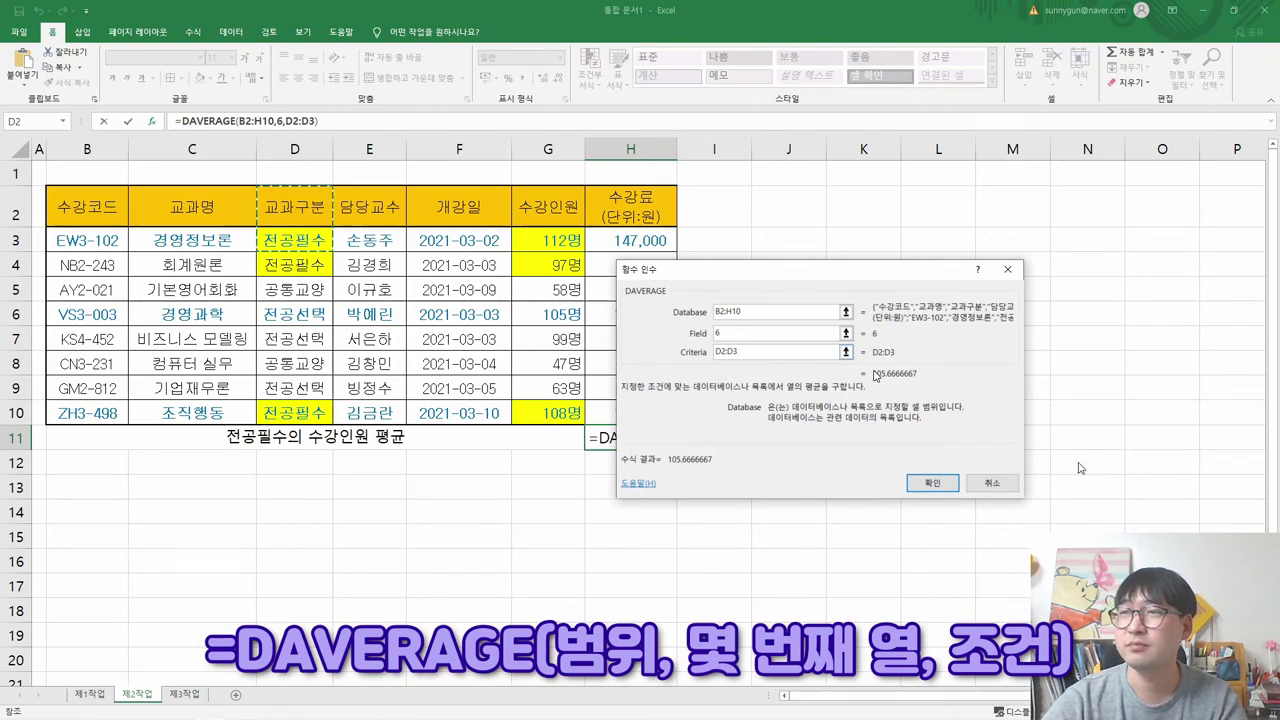
{"action": "left_click", "coordinate": [932, 483]}
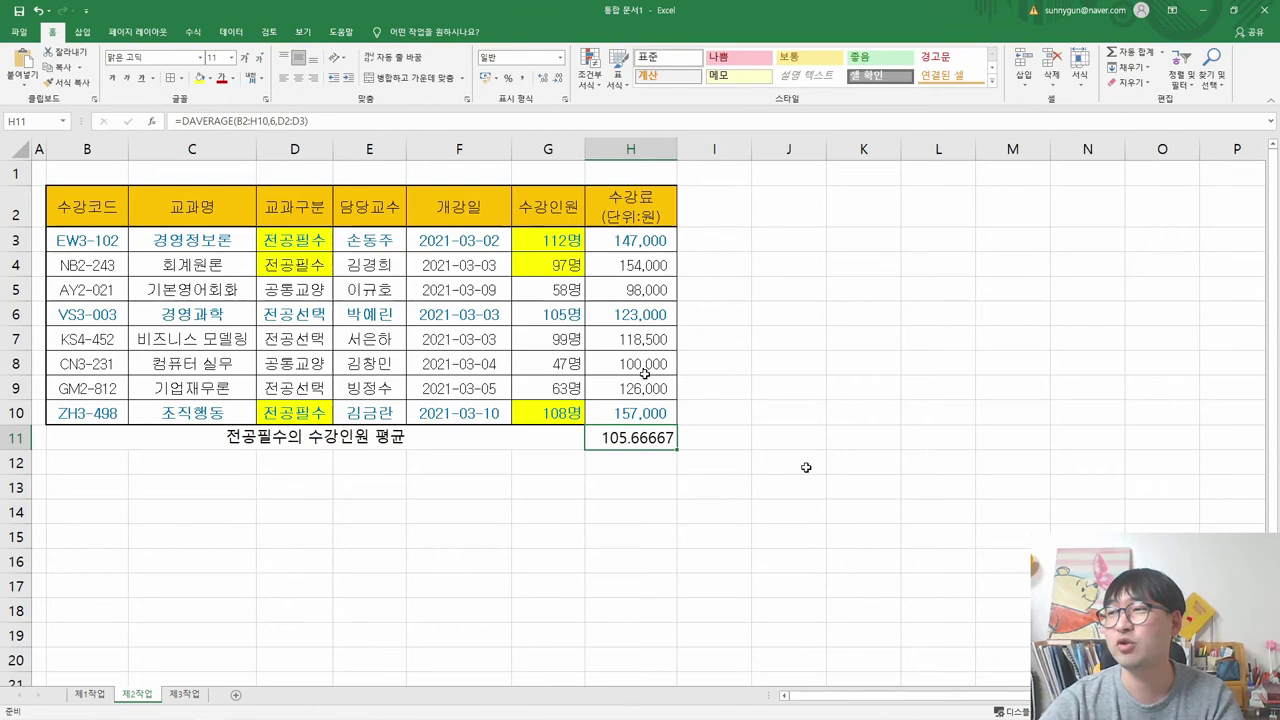
- Check the PDF for a number format instruction and apply the comma-style accounting format to the average in H11
{"action": "left_click", "coordinate": [655, 452]}
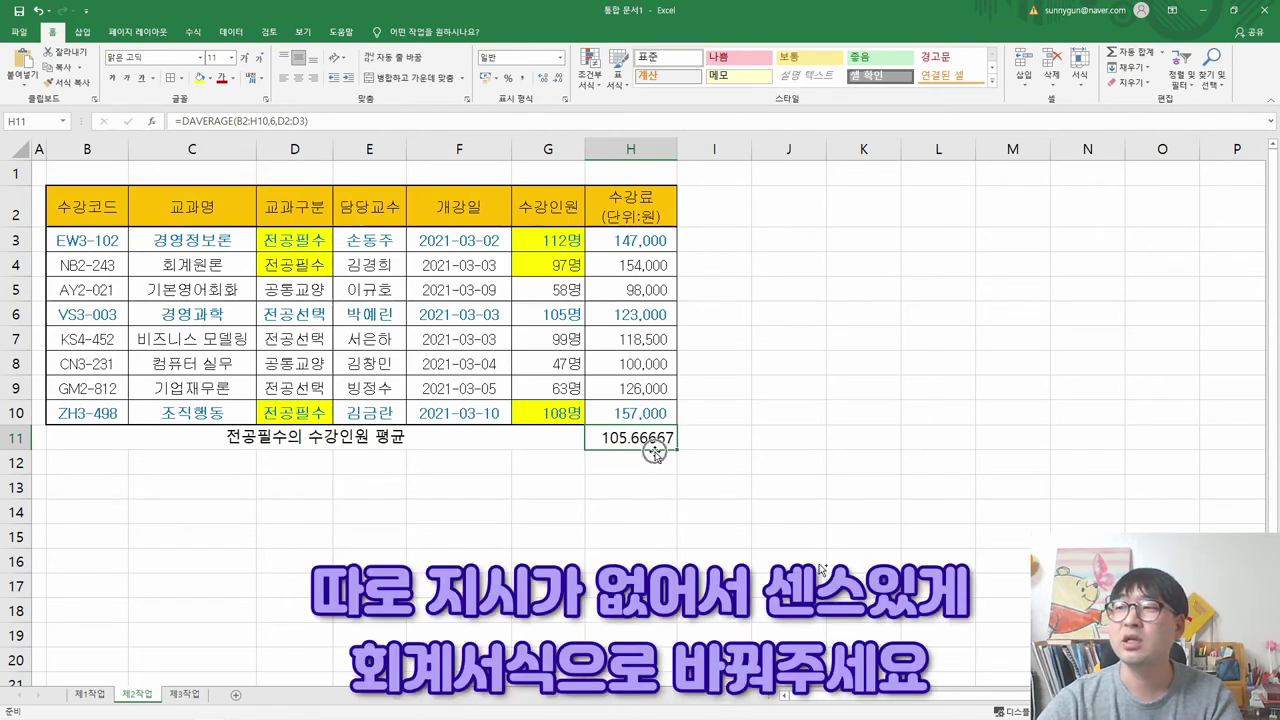
{"action": "key", "text": "alt+Tab"}
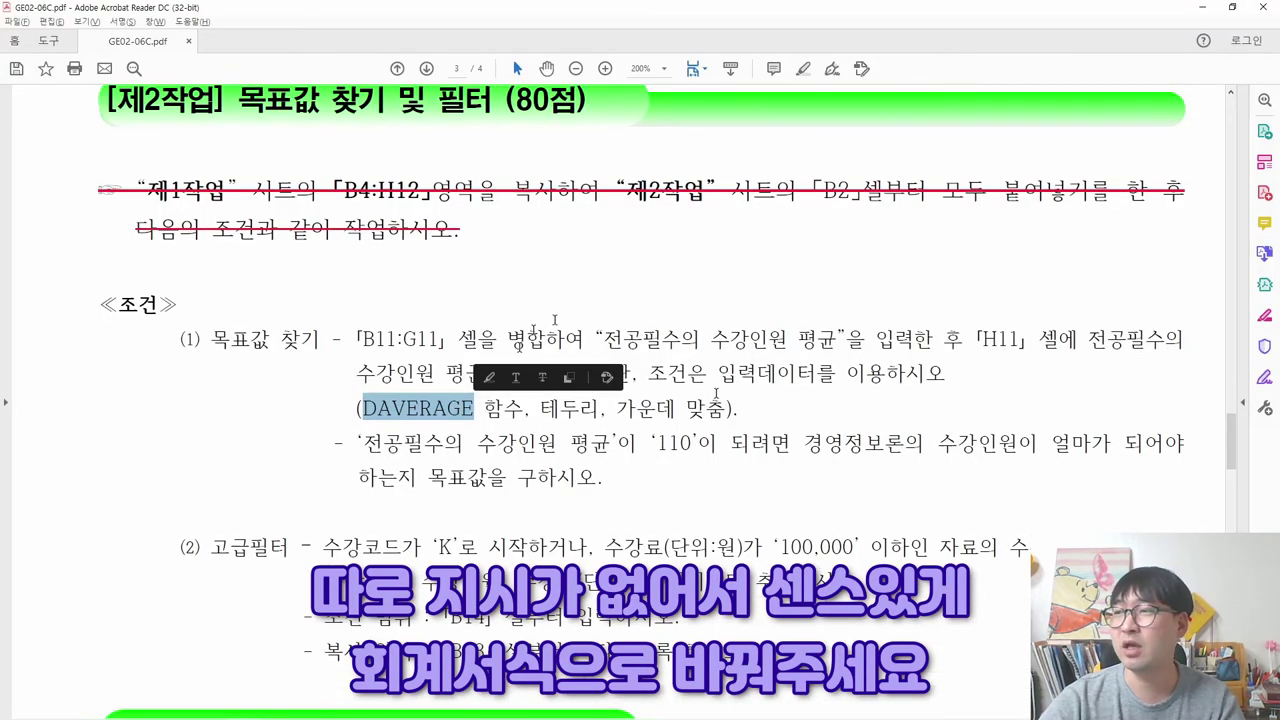
{"action": "key", "text": "alt+Tab"}
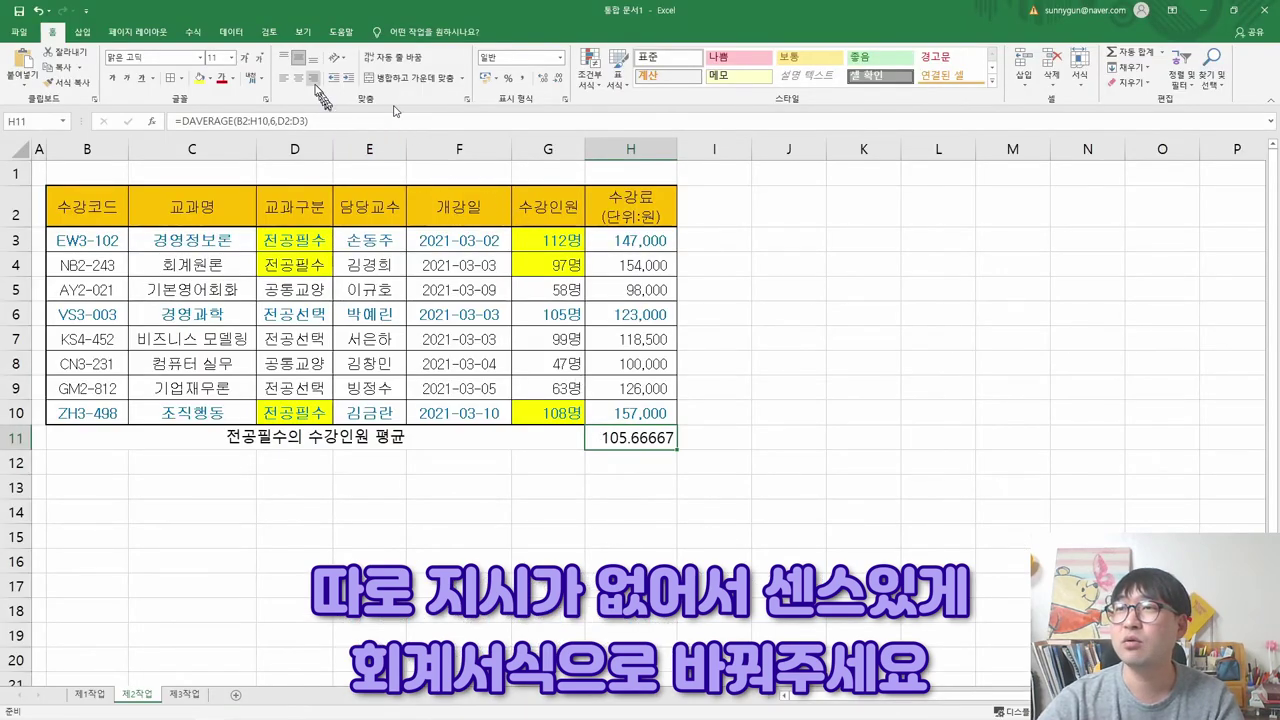
{"action": "left_click", "coordinate": [521, 80]}
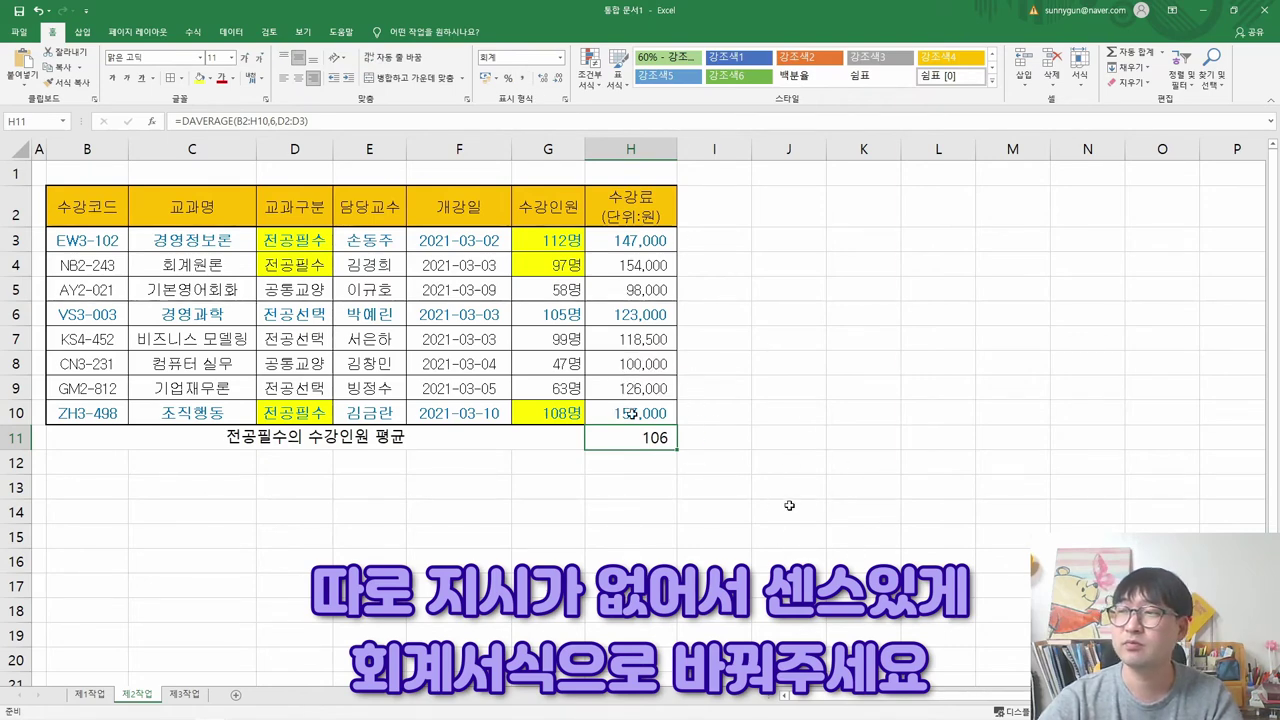
- Check the 테두리 requirement in the PDF and apply all borders to B11:H11 in Excel
{"action": "key", "text": "alt+Tab"}
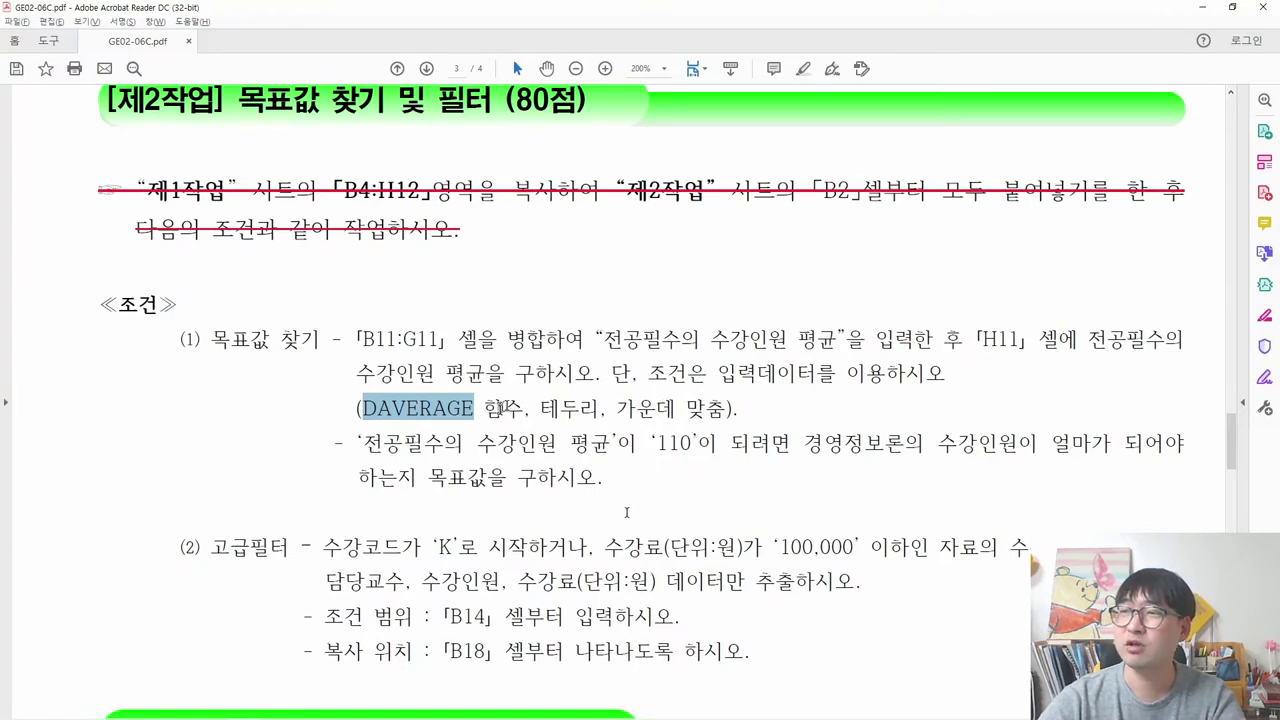
{"action": "left_click_drag", "start_coordinate": [538, 413], "coordinate": [466, 437]}
{"action": "key", "text": "alt+Tab"}
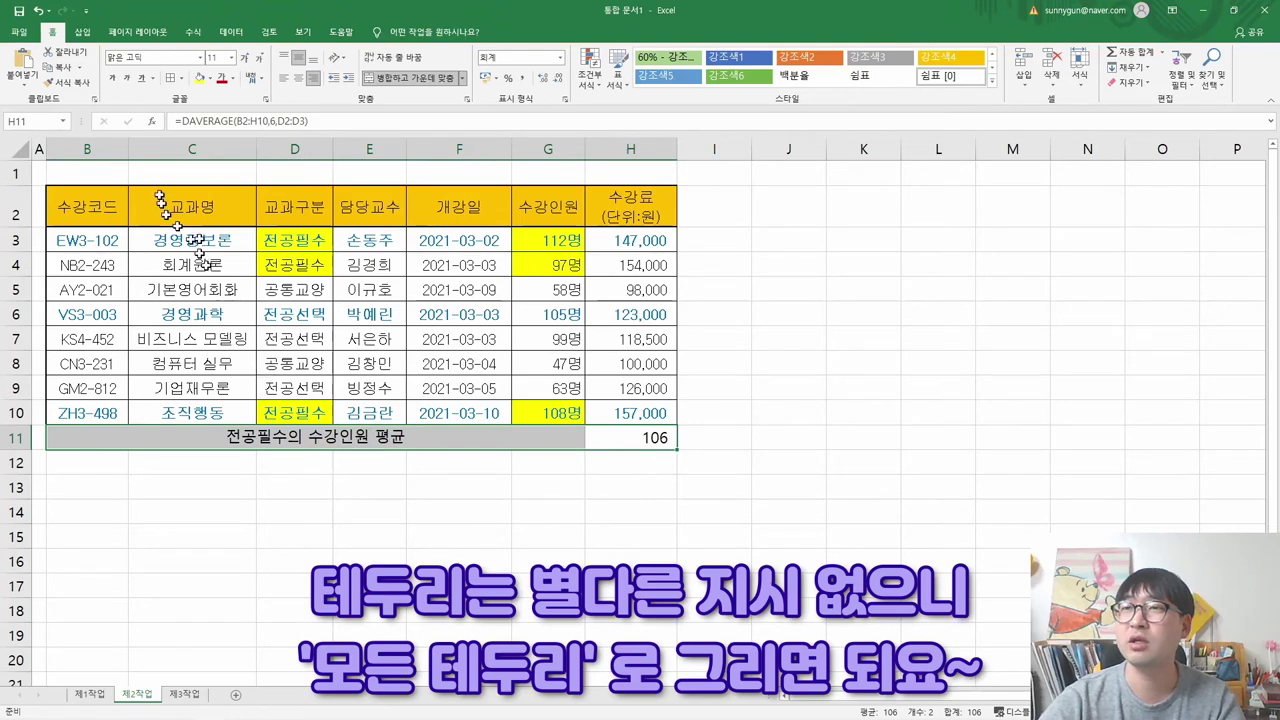
{"action": "left_click", "coordinate": [181, 78]}
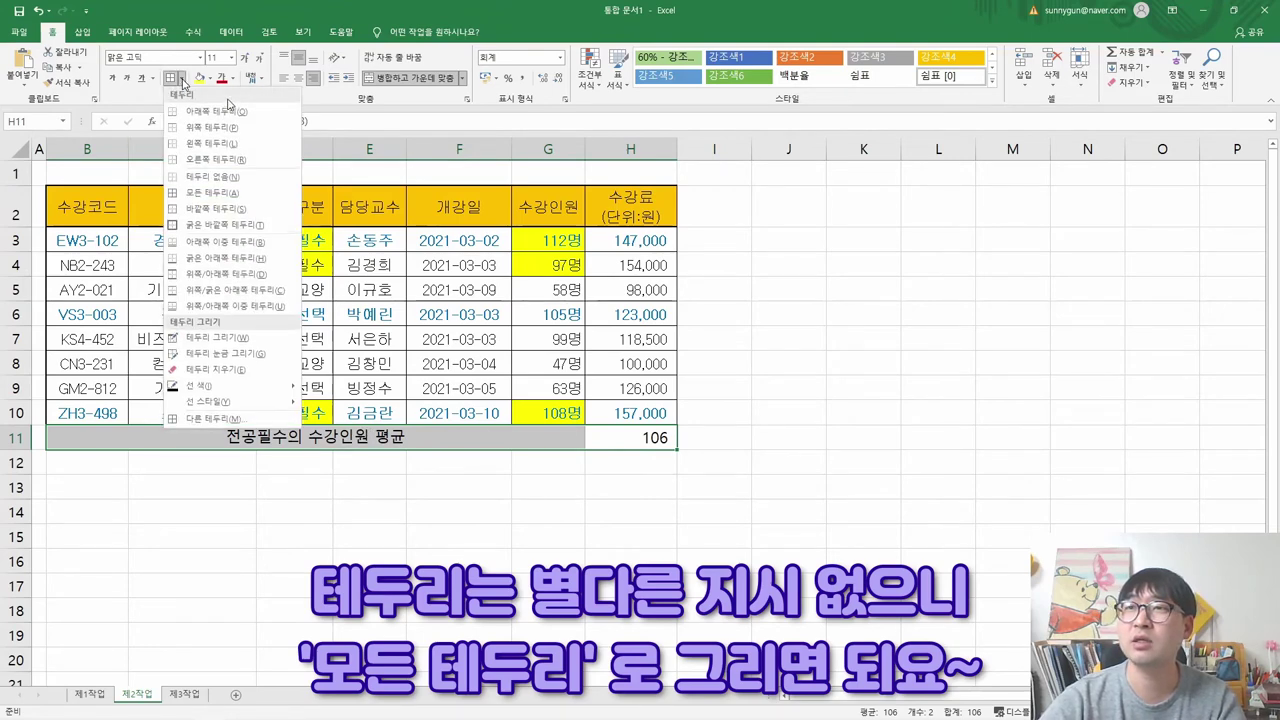
{"action": "left_click", "coordinate": [200, 190]}
{"action": "left_click", "coordinate": [836, 410]}
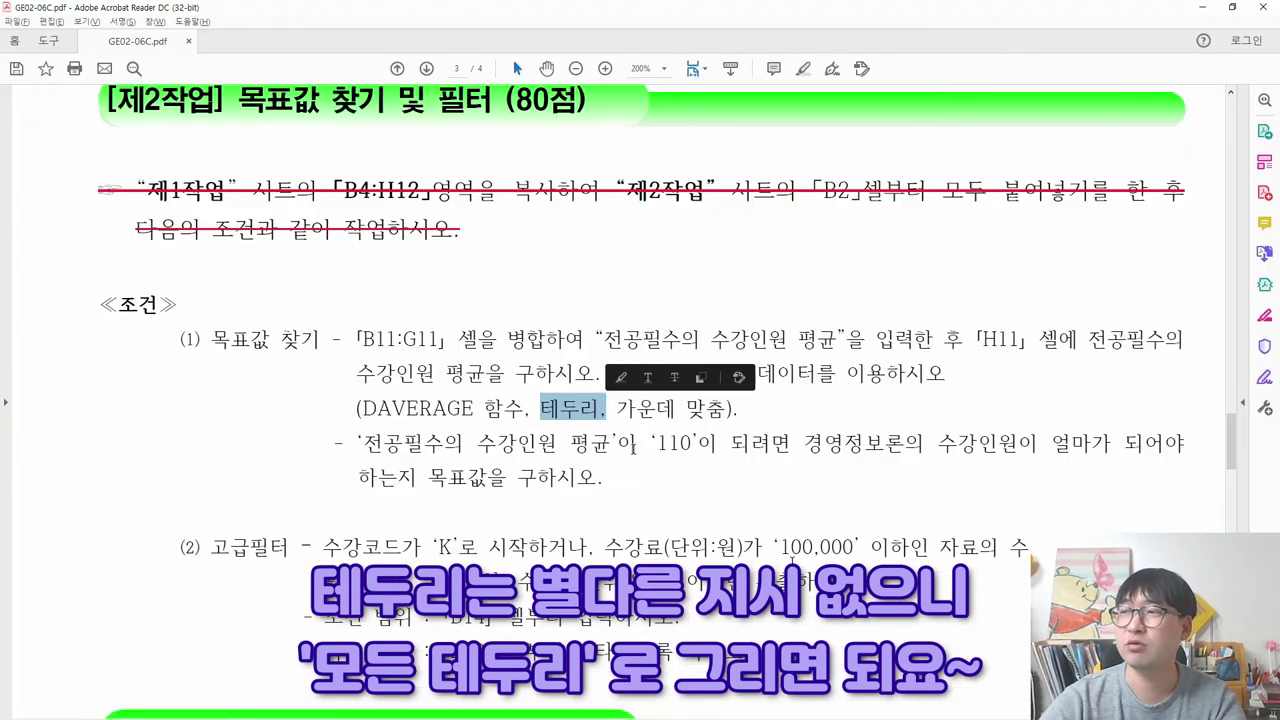
- Check the 가운데 맞춤 requirement in the PDF and center B11:H11 horizontally in Excel
{"action": "key", "text": "alt+Tab"}
{"action": "left_click_drag", "start_coordinate": [617, 410], "coordinate": [733, 410]}
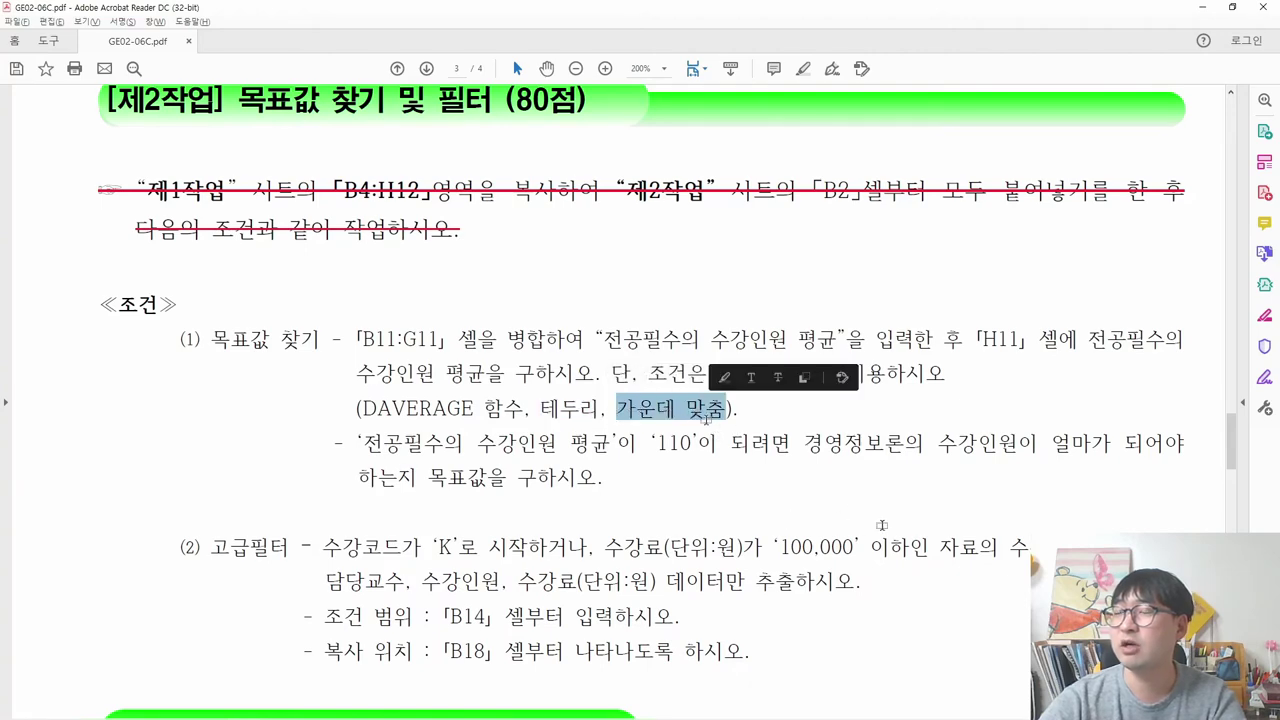
{"action": "key", "text": "alt+Tab"}
{"action": "left_click_drag", "start_coordinate": [468, 443], "coordinate": [650, 440]}
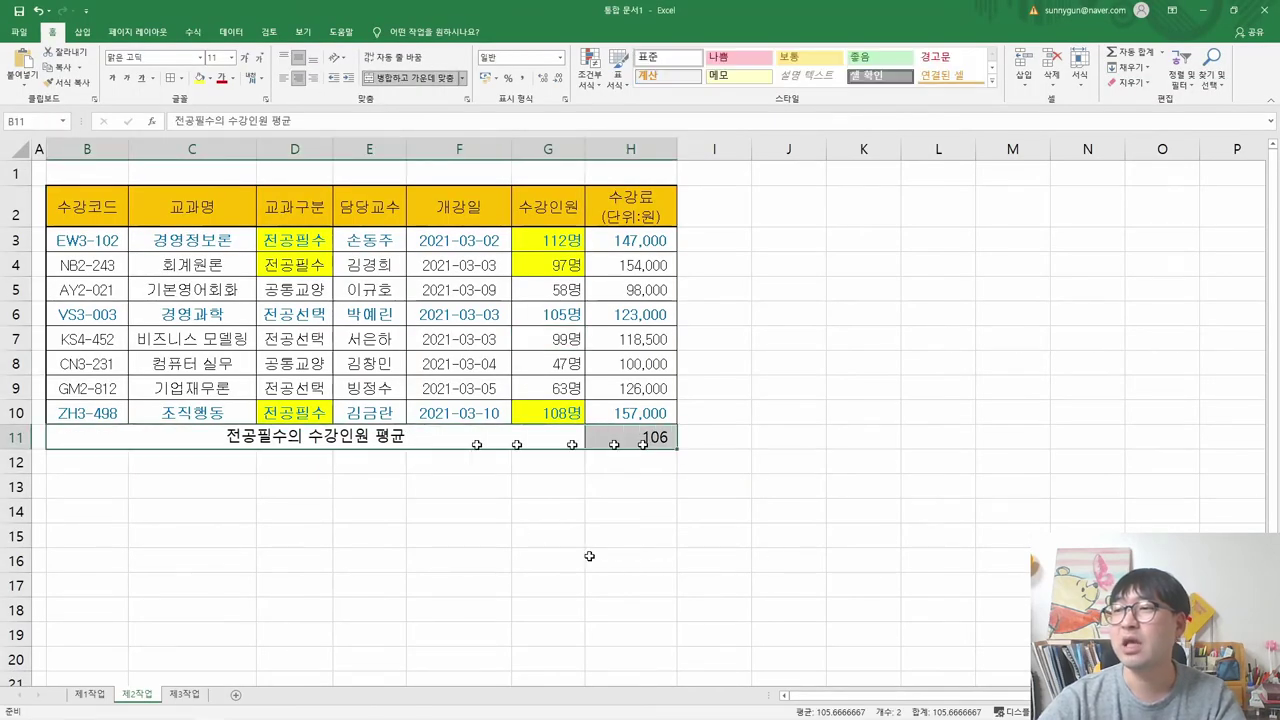
{"action": "left_click", "coordinate": [298, 80]}
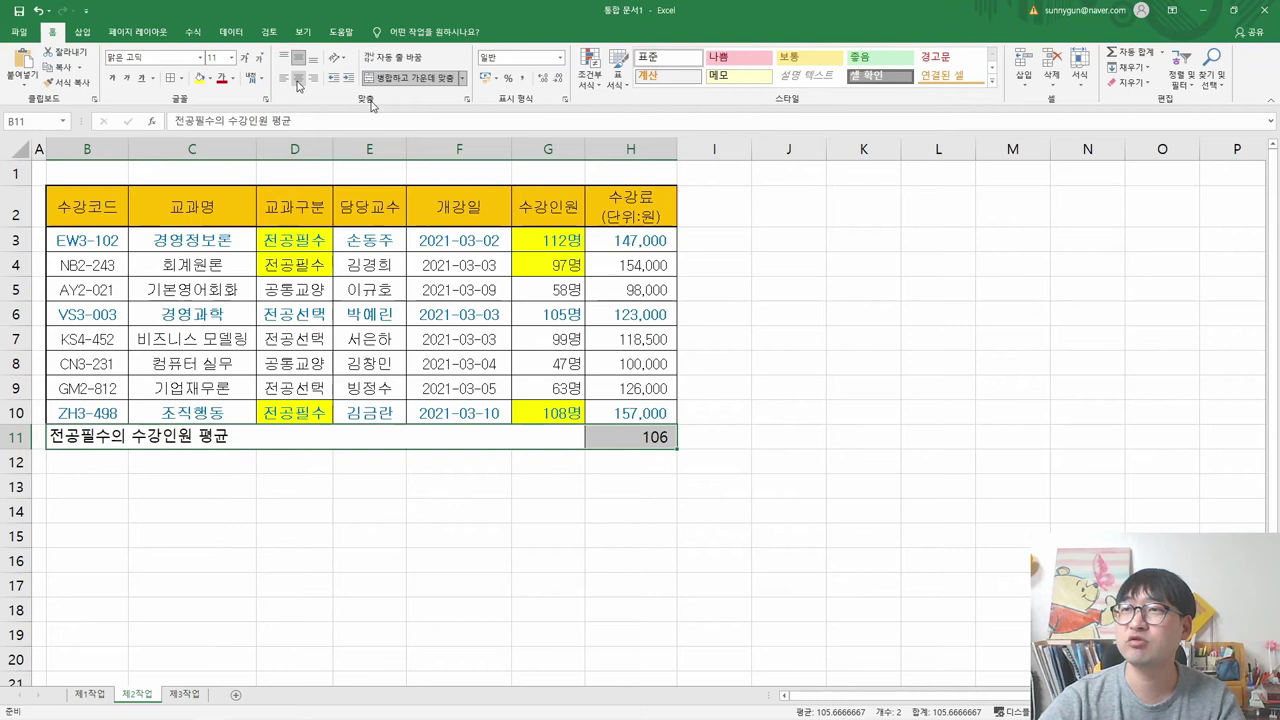
{"action": "left_click", "coordinate": [297, 82]}
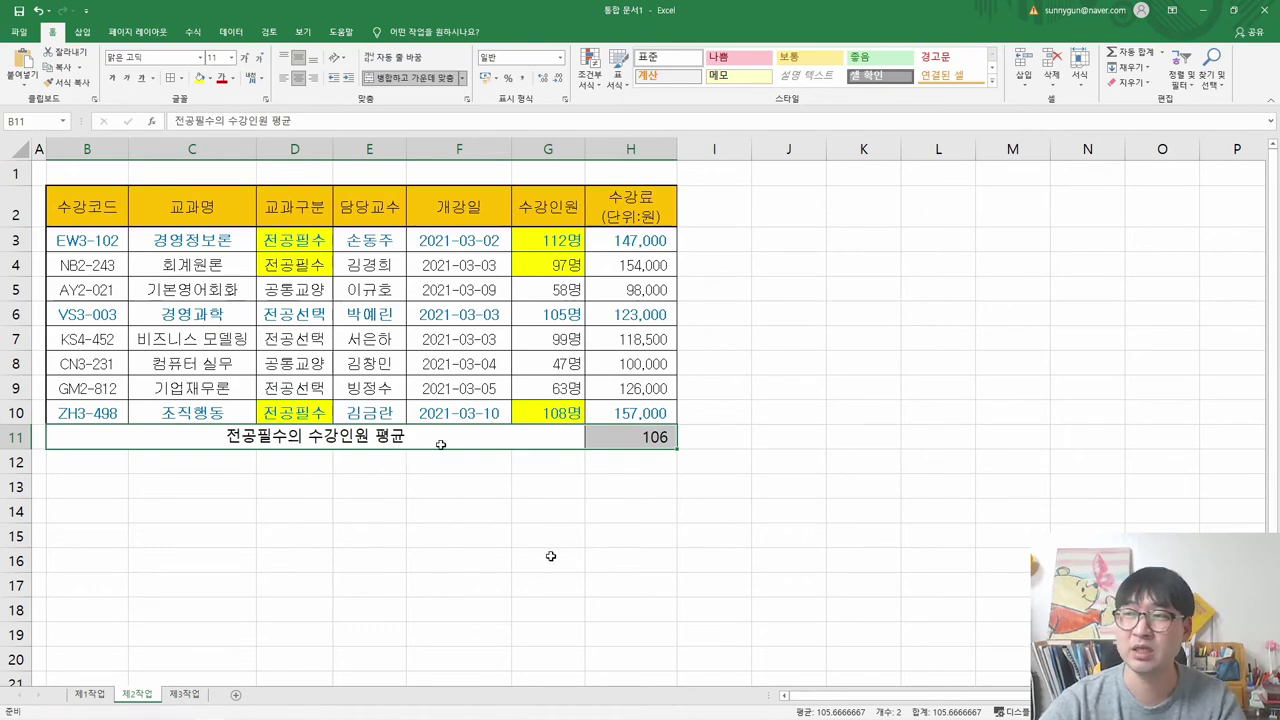
- Switch to the PDF and strike through the completed DAVERAGE, border and centering instructions of condition (1)
{"action": "key", "text": "alt+Tab"}
{"action": "left_click_drag", "start_coordinate": [740, 410], "coordinate": [168, 343]}
{"action": "left_click", "coordinate": [228, 308]}
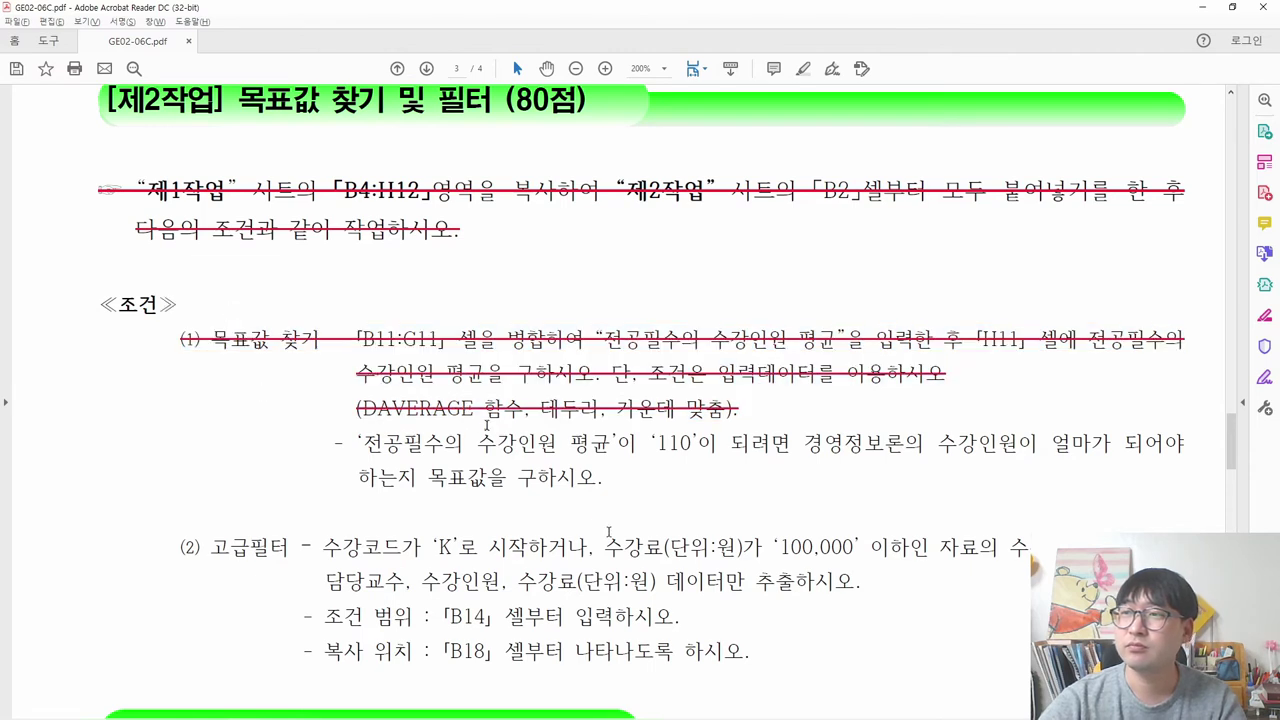
- Review the PDF's goal seek requirement for an average of 110 against H11 and the 경영정보론 수강인원 in G3 of the Excel sheet
{"action": "left_click_drag", "start_coordinate": [366, 442], "coordinate": [790, 444]}
{"action": "key", "text": "alt+Tab"}
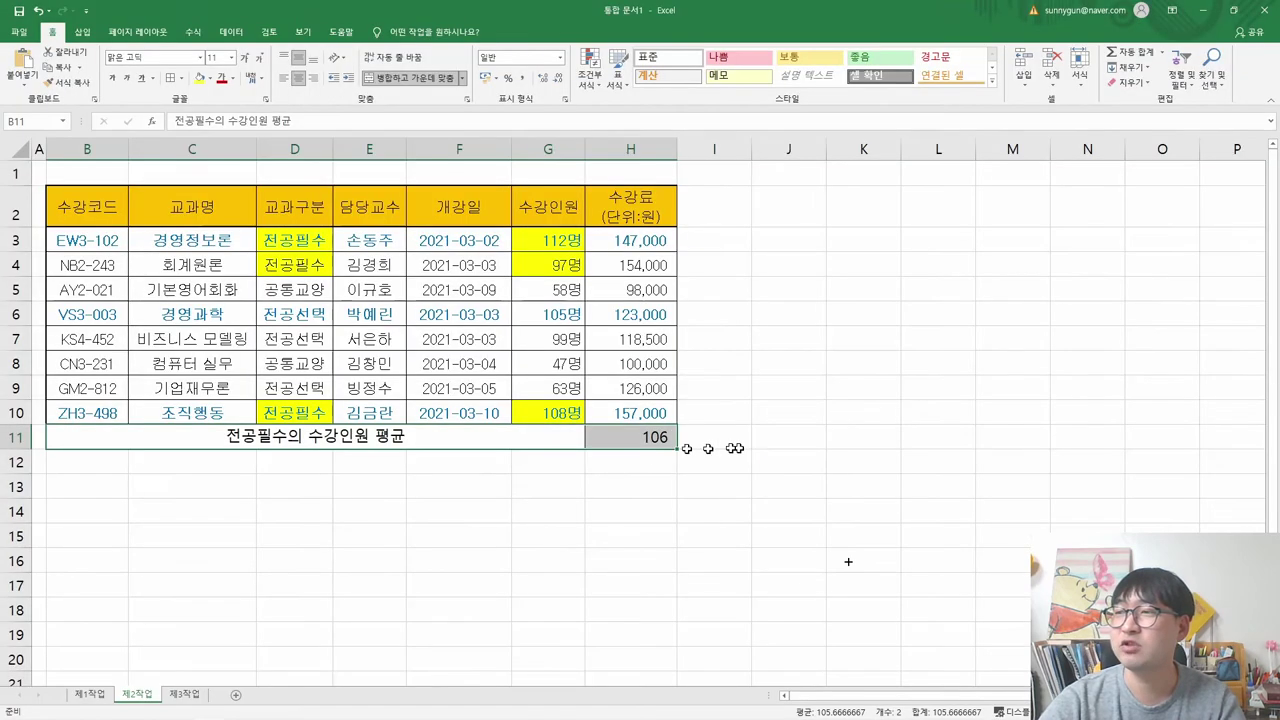
{"action": "left_click", "coordinate": [645, 452]}
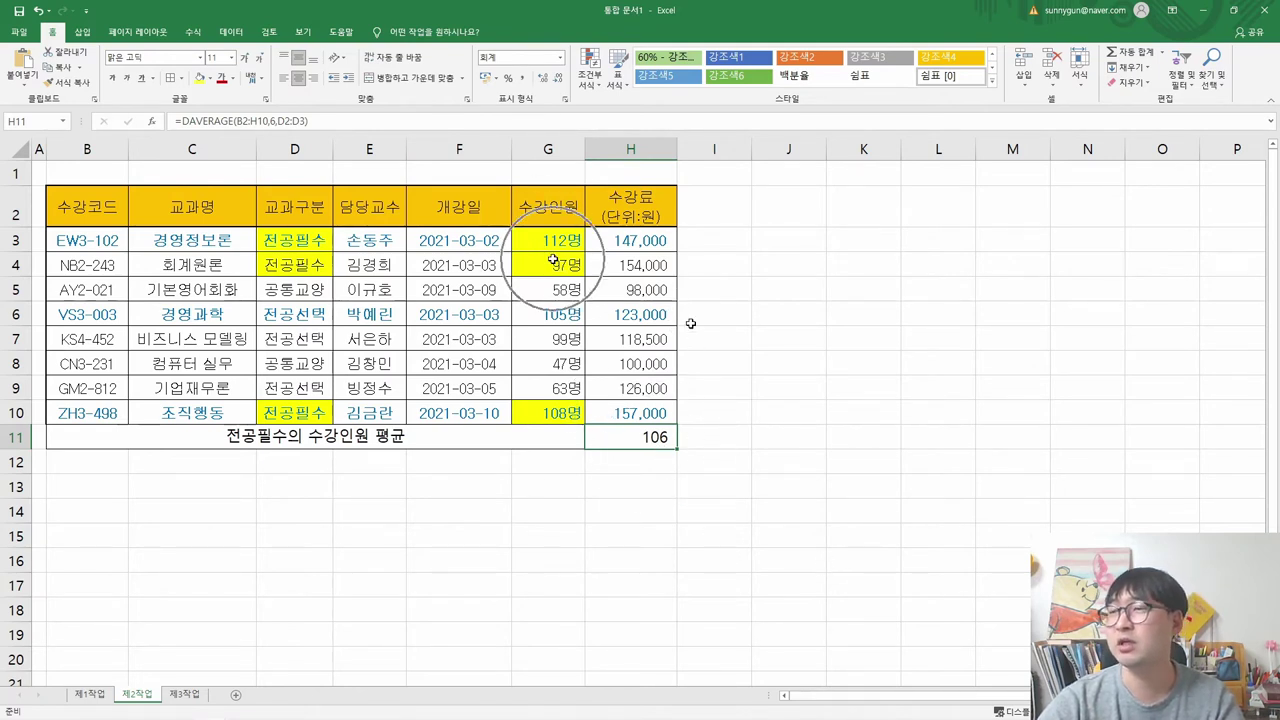
{"action": "key", "text": "alt+Tab"}
{"action": "left_click_drag", "start_coordinate": [804, 443], "coordinate": [430, 478]}
{"action": "key", "text": "alt+Tab"}
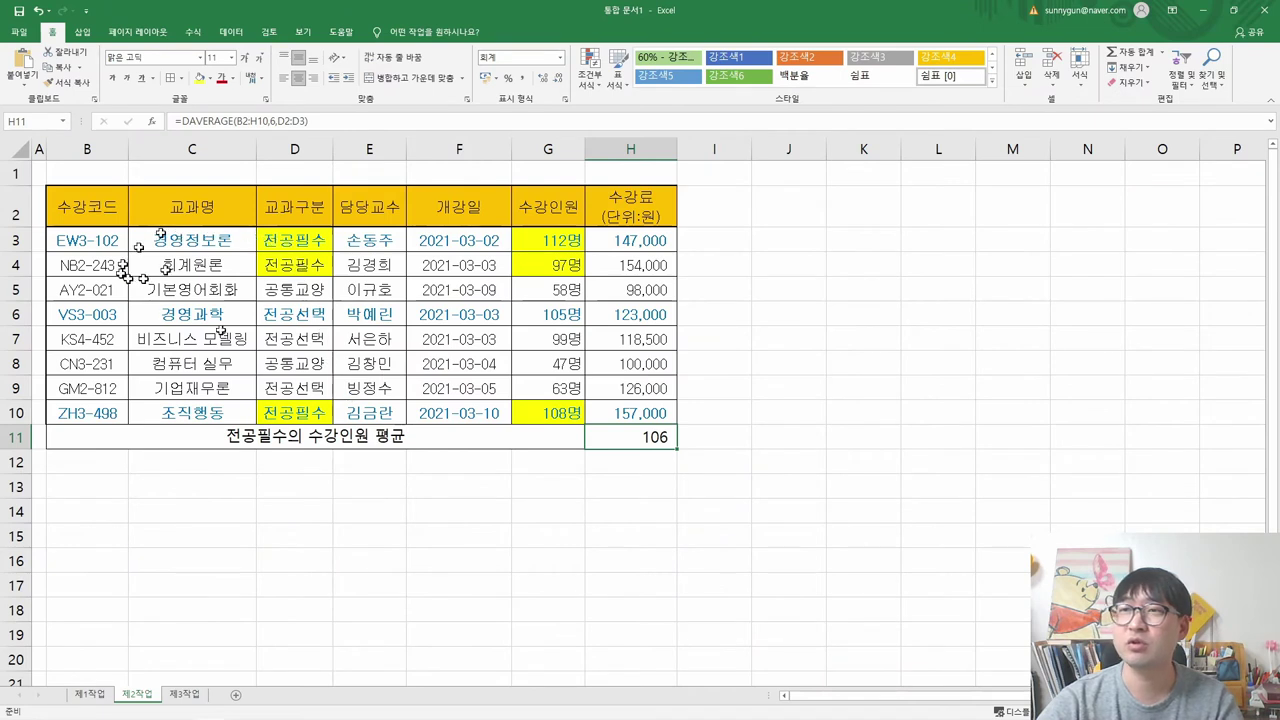
{"action": "left_click", "coordinate": [194, 242]}
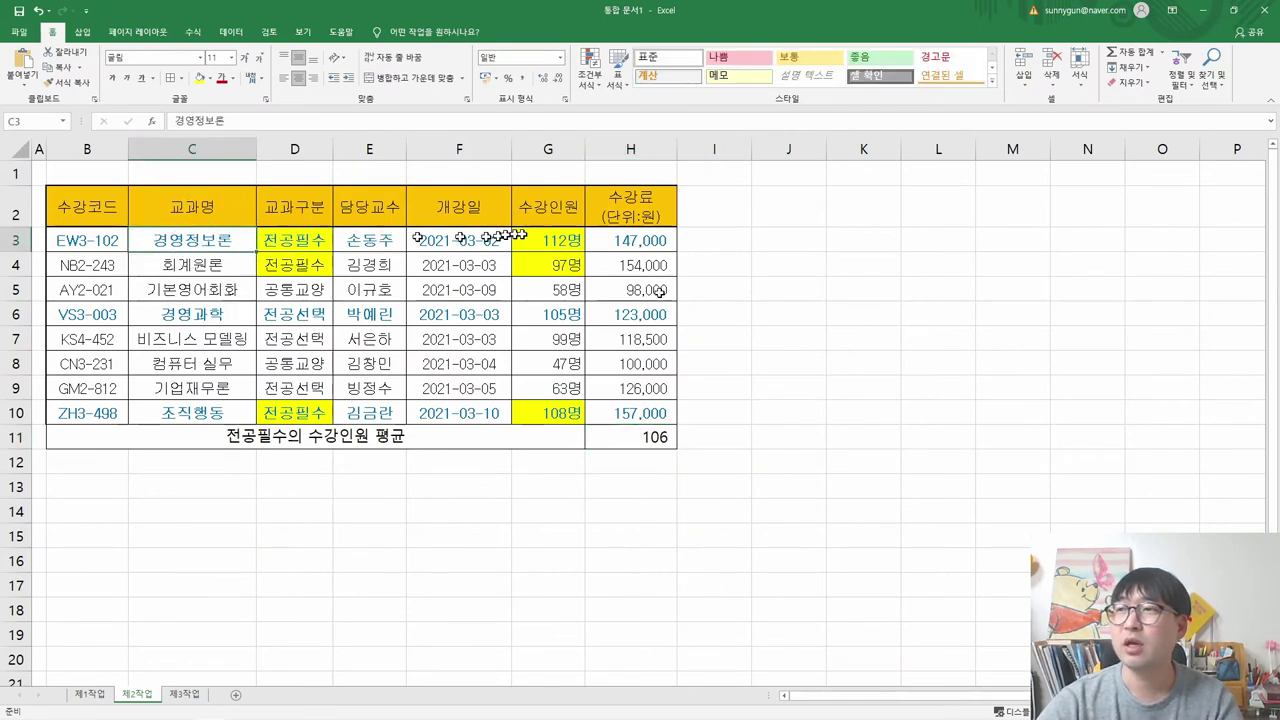
{"action": "left_click", "coordinate": [567, 242]}
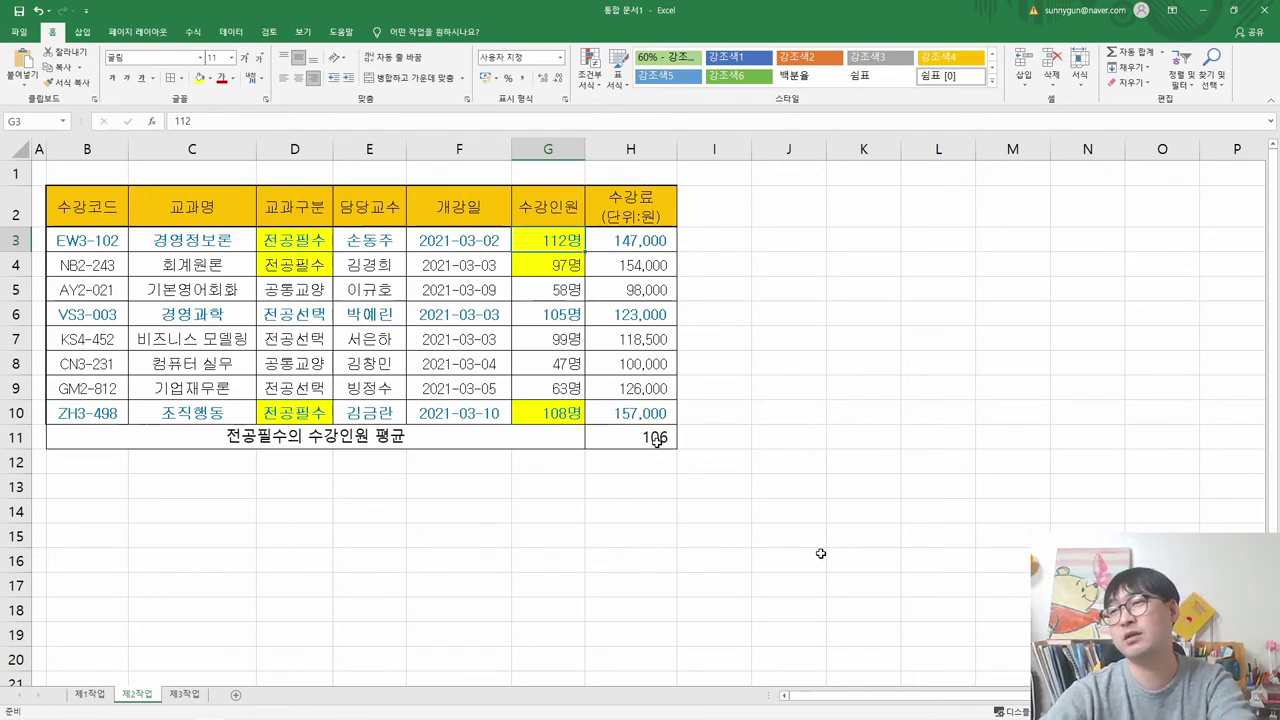
{"action": "left_click_drag", "start_coordinate": [228, 243], "coordinate": [555, 410]}
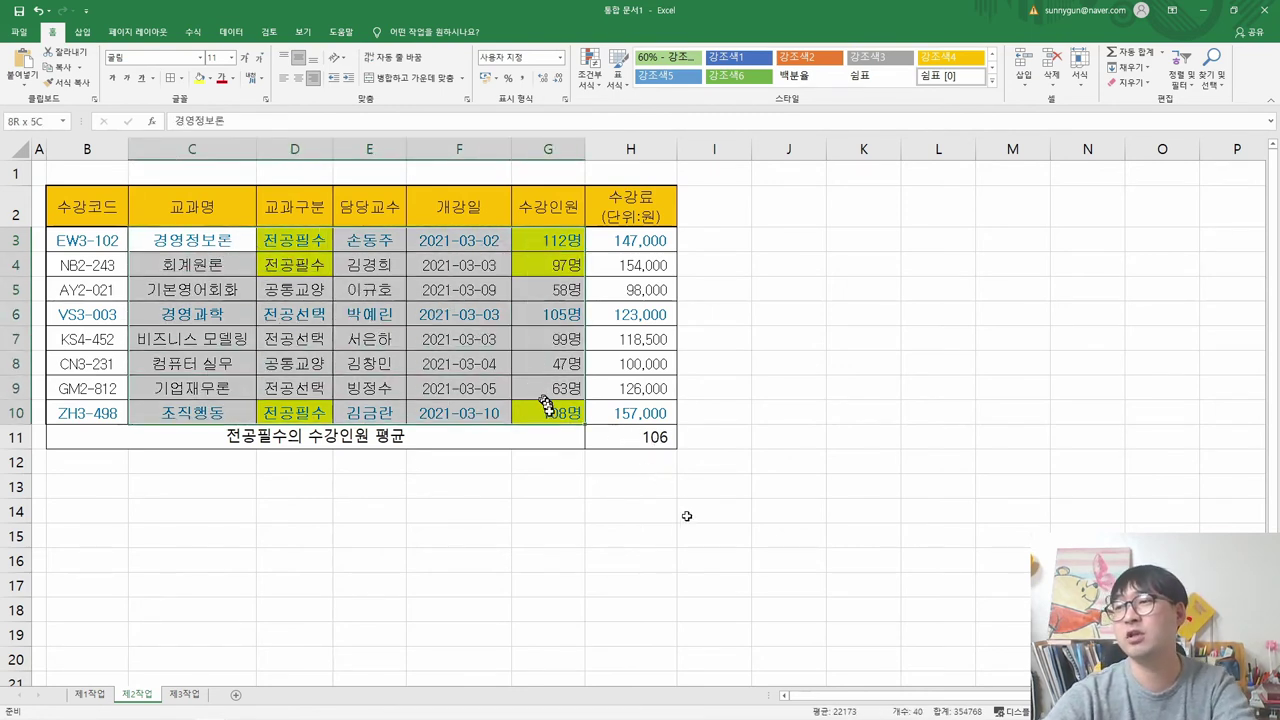
- Remove the highlight fill from C3:G10 and select the average cell H11
{"action": "left_click", "coordinate": [209, 78]}
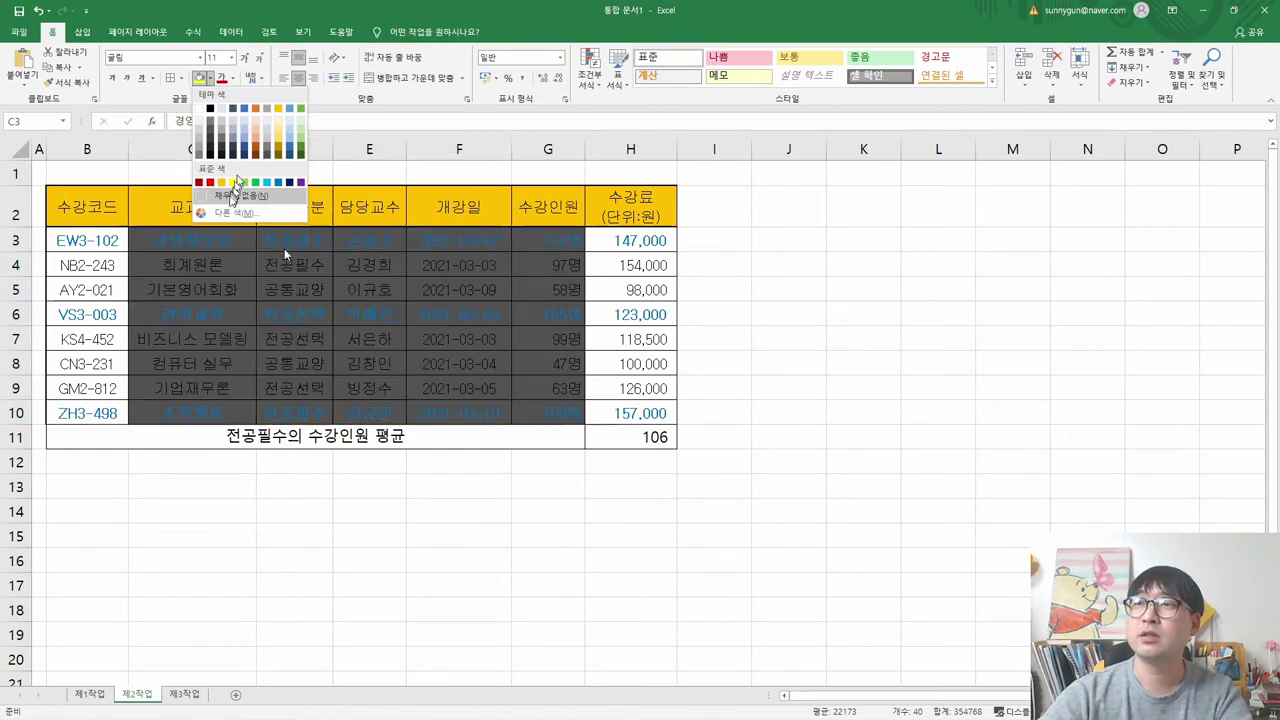
{"action": "left_click", "coordinate": [236, 199]}
{"action": "left_click", "coordinate": [645, 437]}
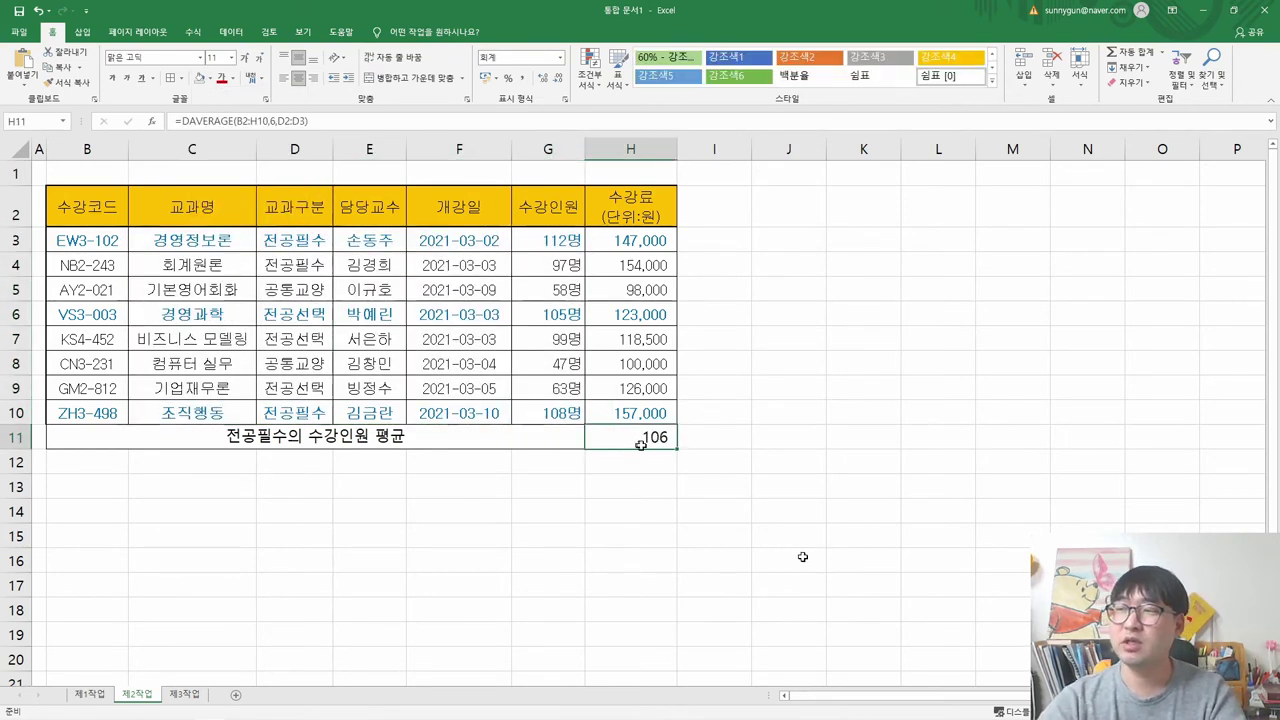
- Check the 목표값 instruction in the PDF and return to the Excel sheet
{"action": "key", "text": "alt+Tab"}
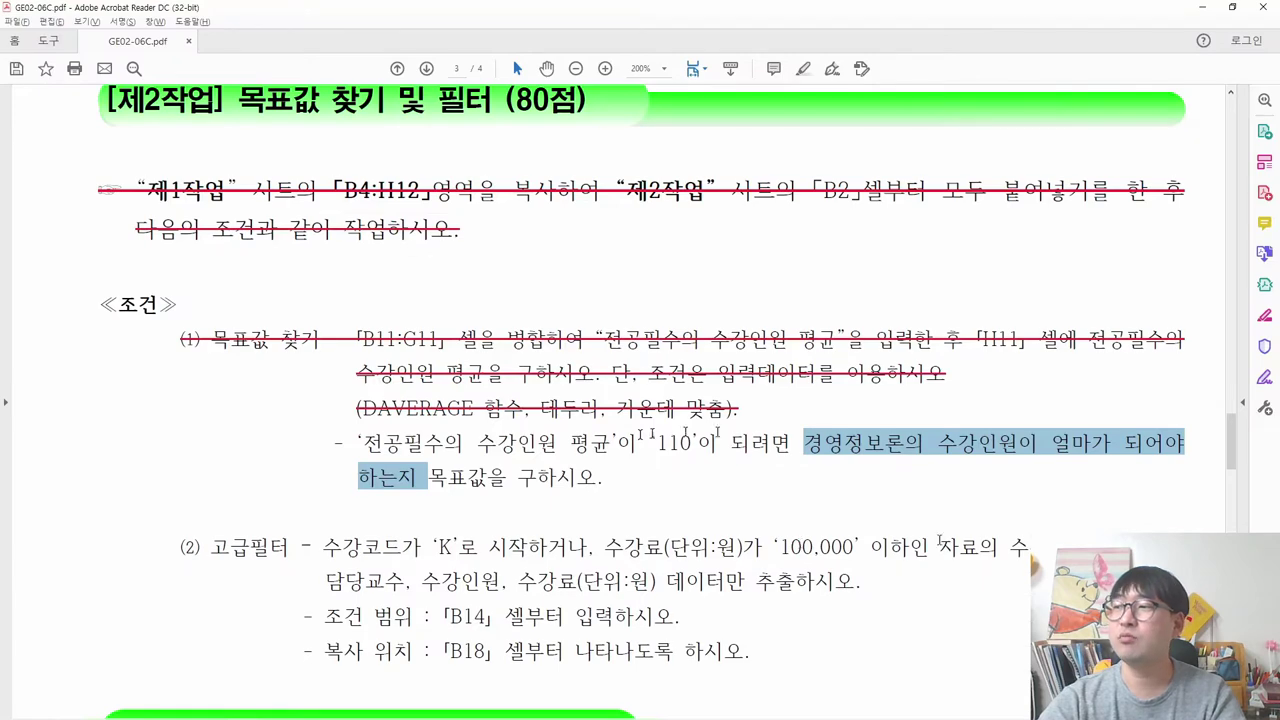
{"action": "double_click", "coordinate": [455, 480]}
{"action": "key", "text": "alt+Tab"}
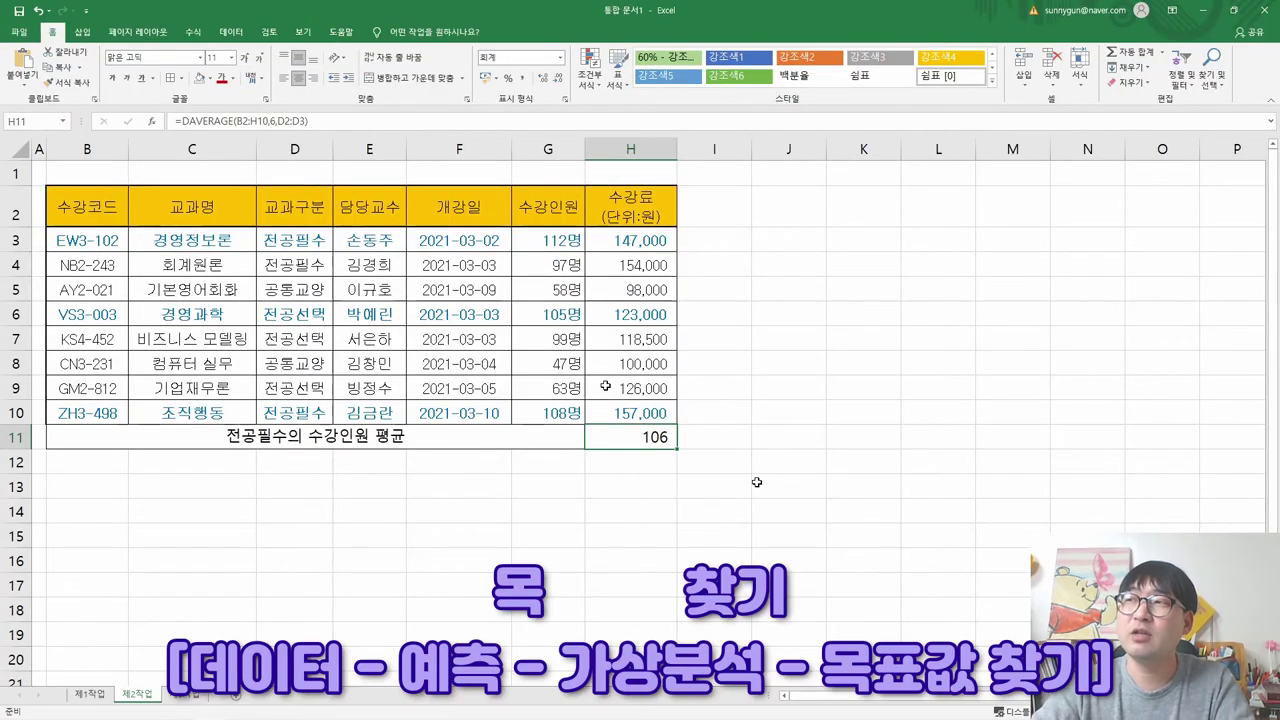
- Run Goal Seek on H11 with a target of 110 by changing G3, and keep the solution
{"action": "left_click", "coordinate": [229, 32]}
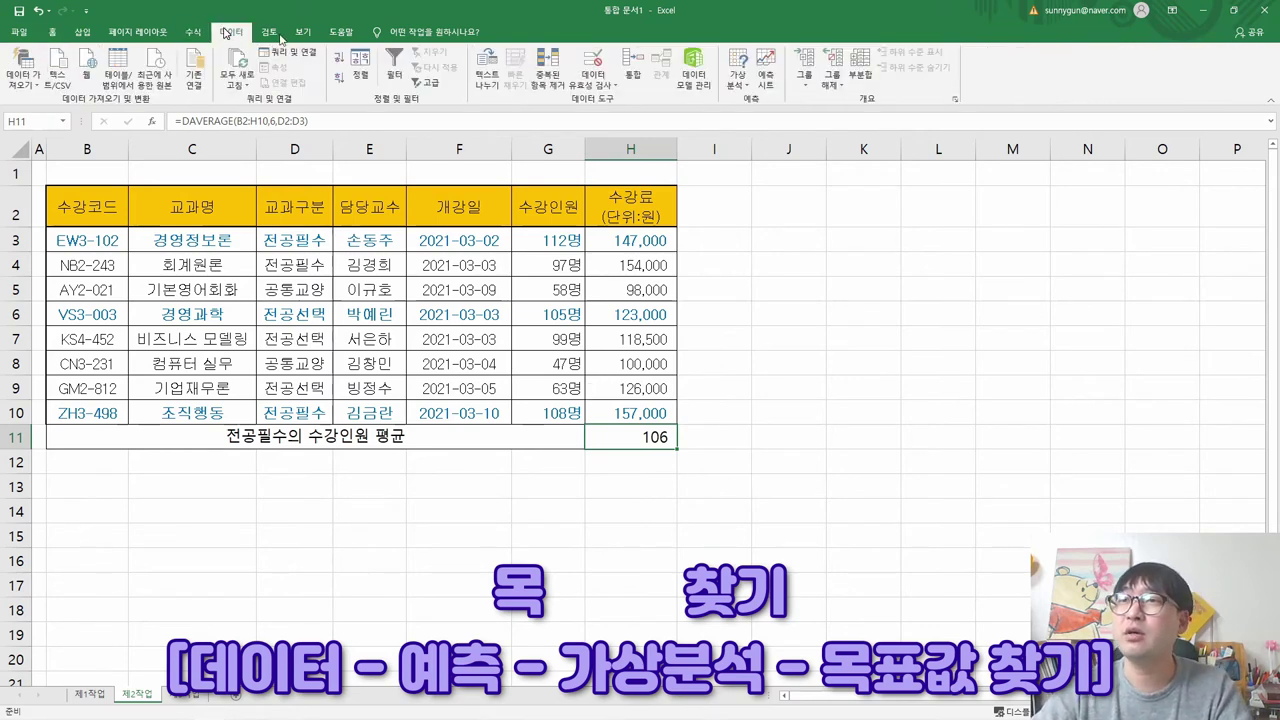
{"action": "left_click", "coordinate": [742, 86]}
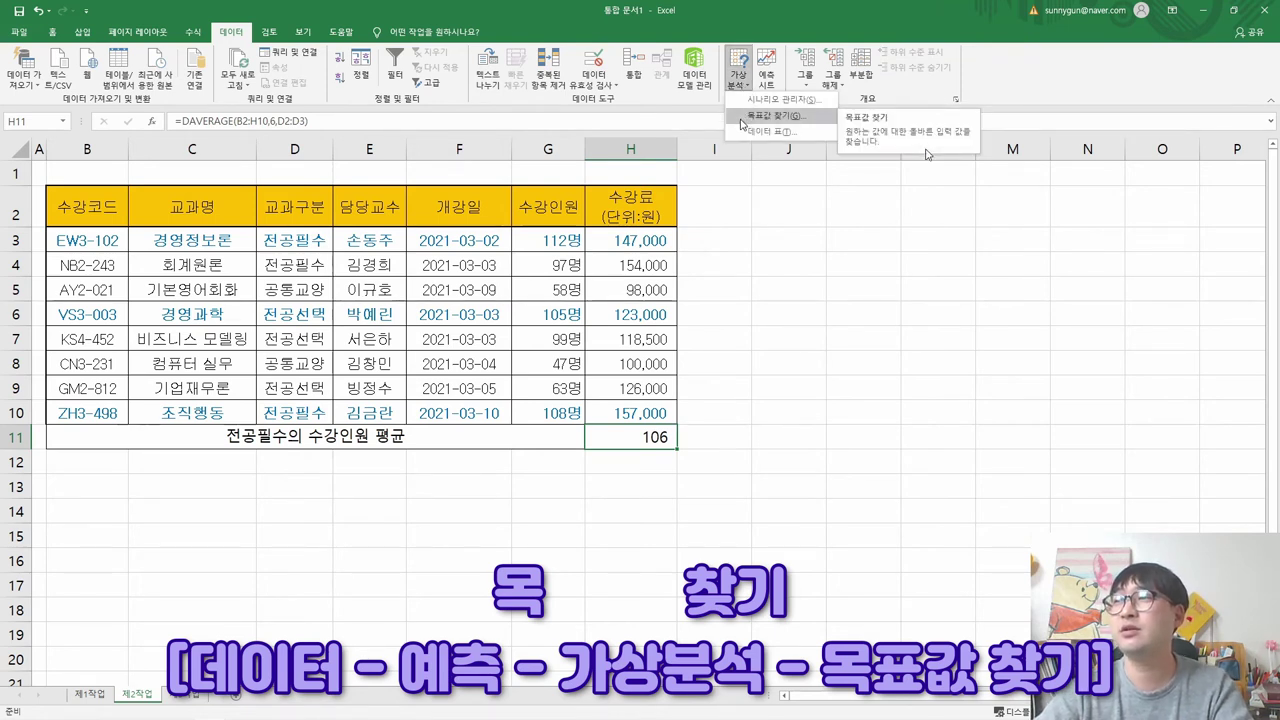
{"action": "left_click", "coordinate": [742, 117]}
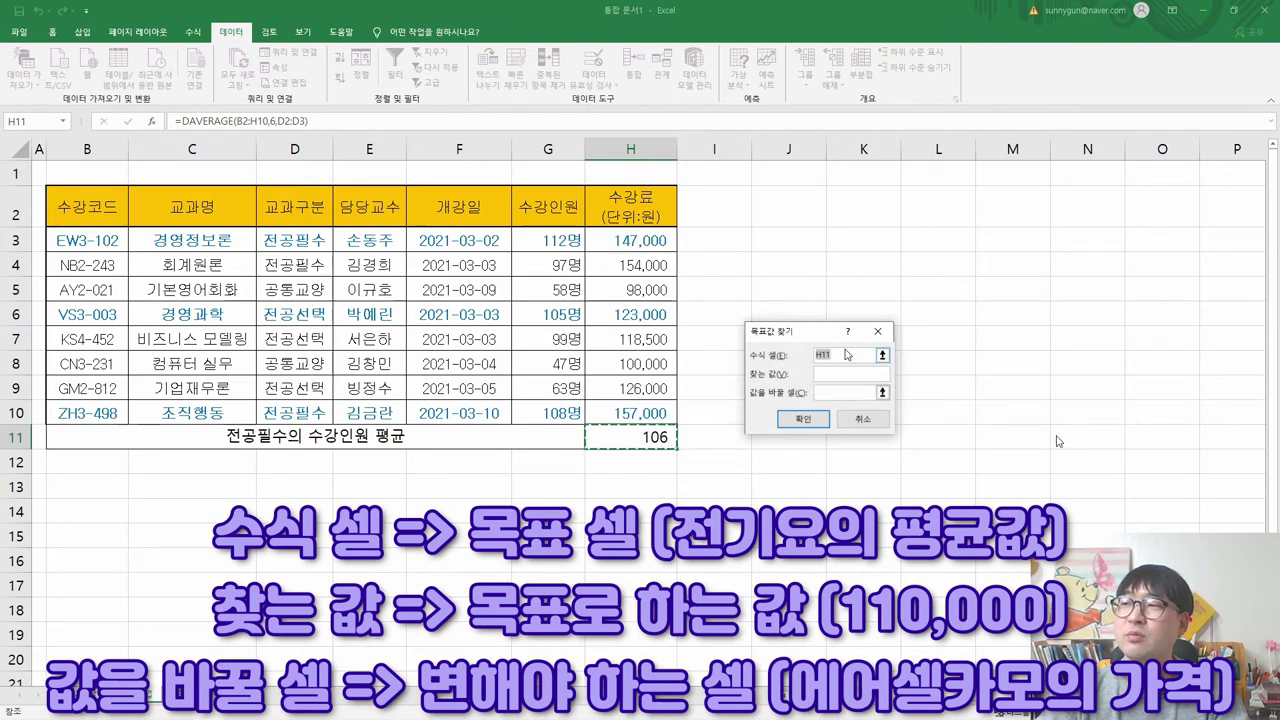
{"action": "left_click_drag", "start_coordinate": [822, 335], "coordinate": [758, 284]}
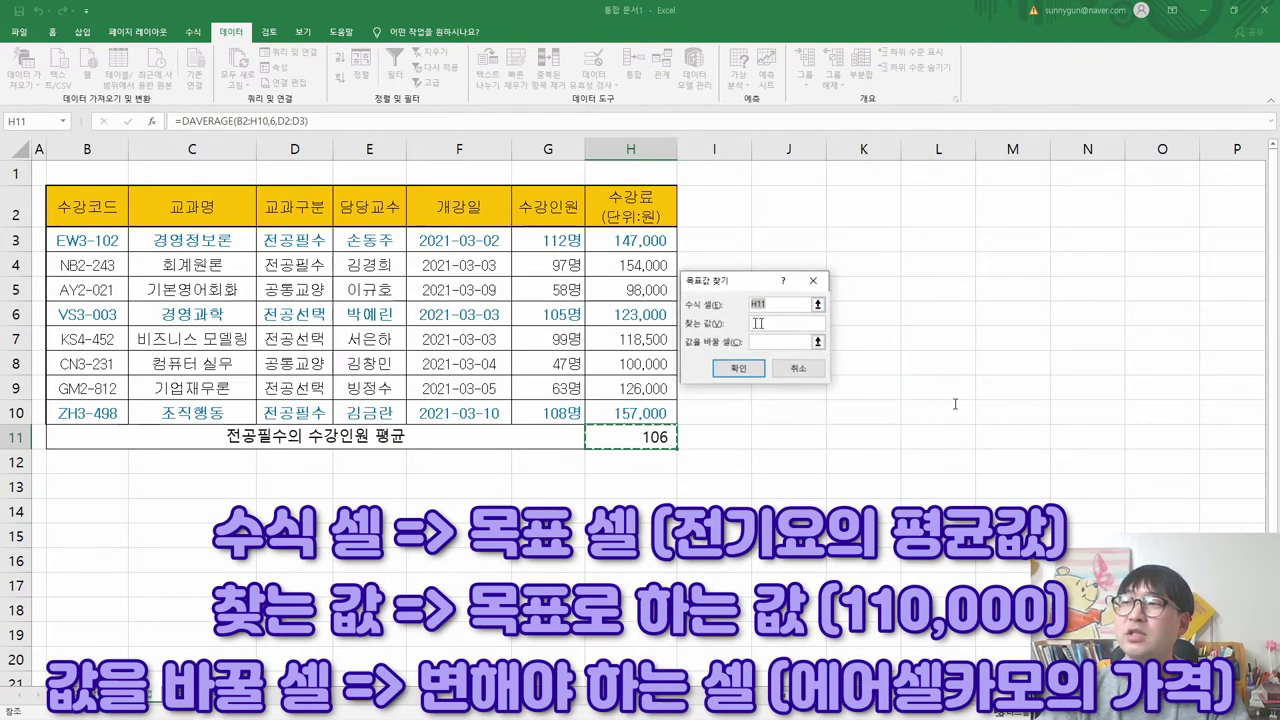
{"action": "left_click", "coordinate": [763, 323]}
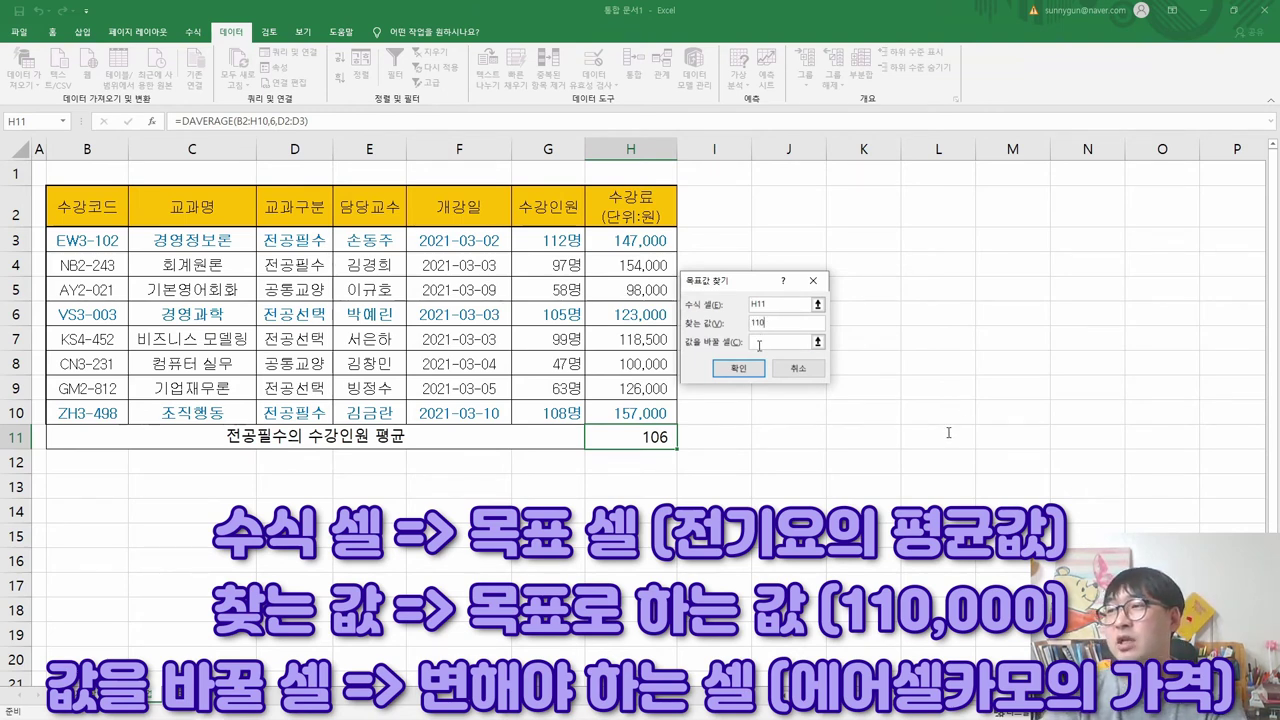
{"action": "left_click", "coordinate": [769, 341]}
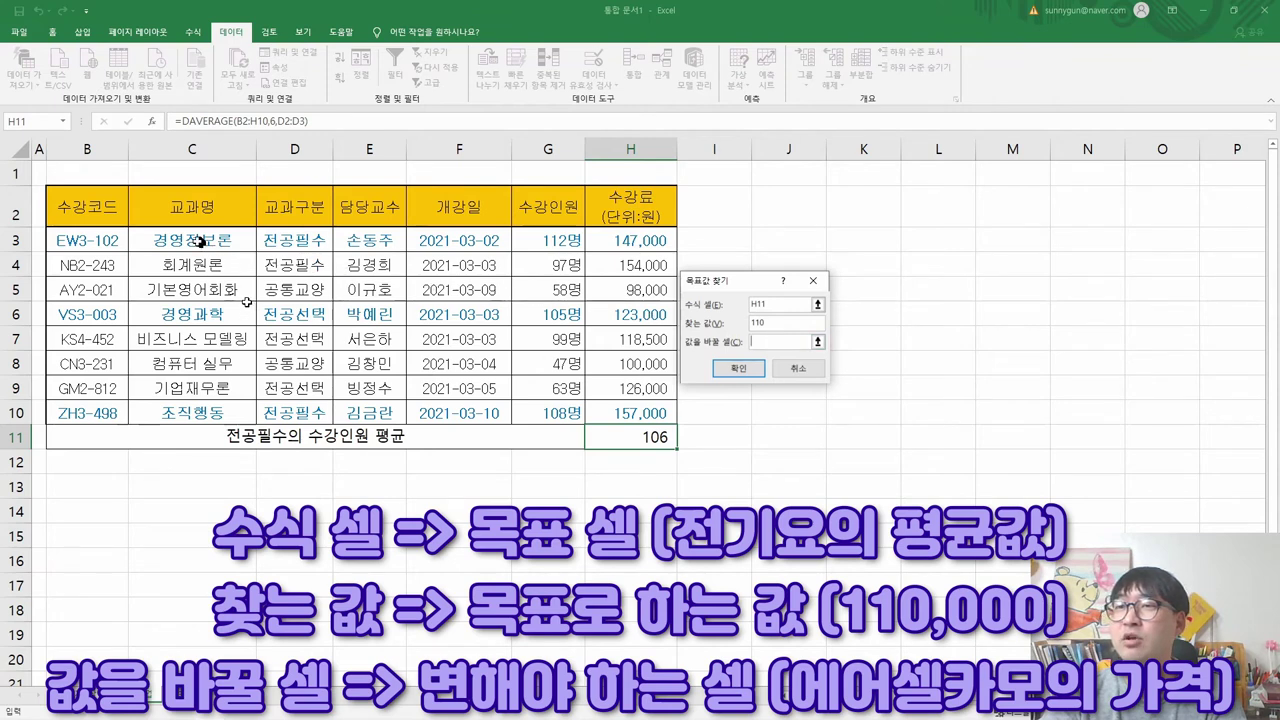
{"action": "left_click", "coordinate": [528, 240]}
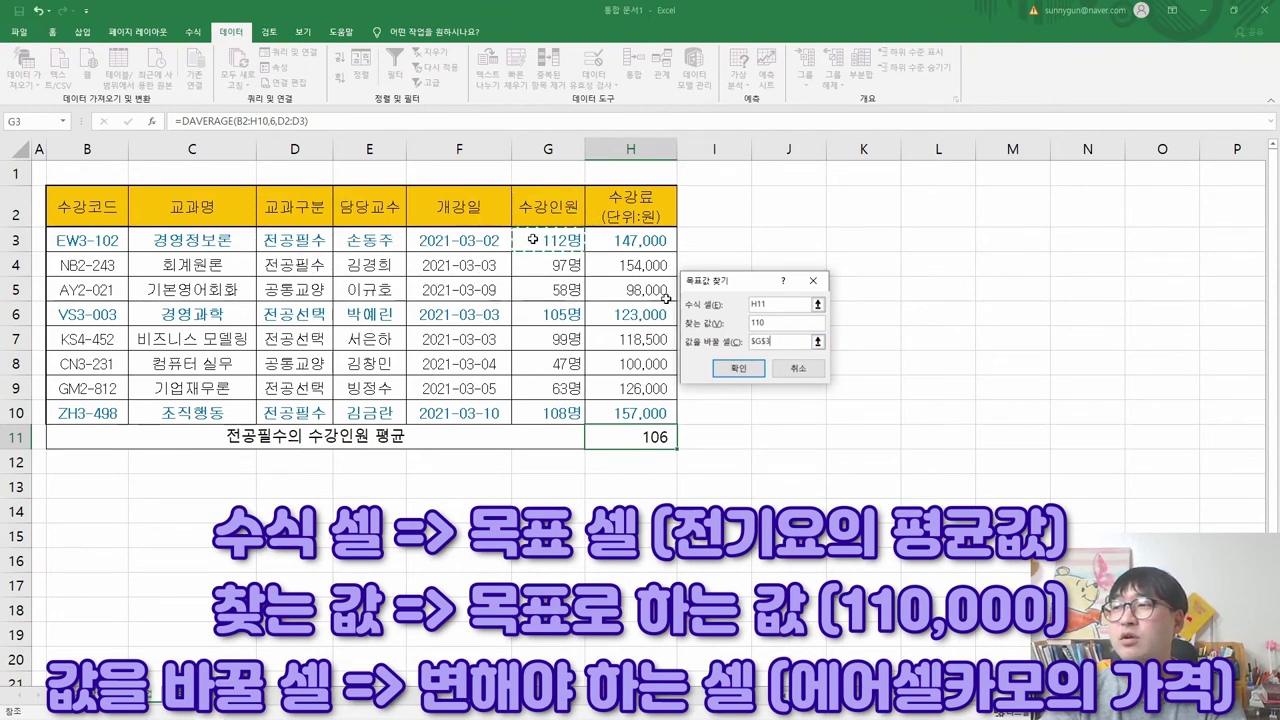
{"action": "left_click", "coordinate": [738, 369]}
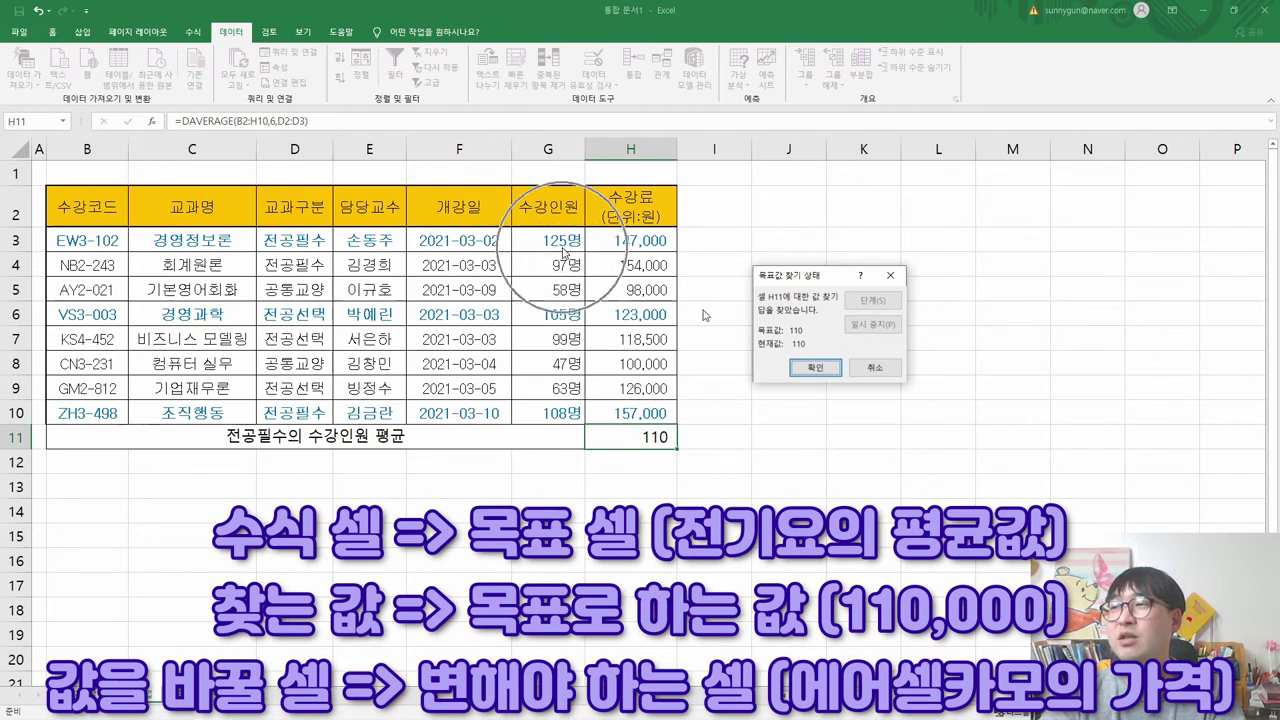
{"action": "left_click", "coordinate": [814, 367]}
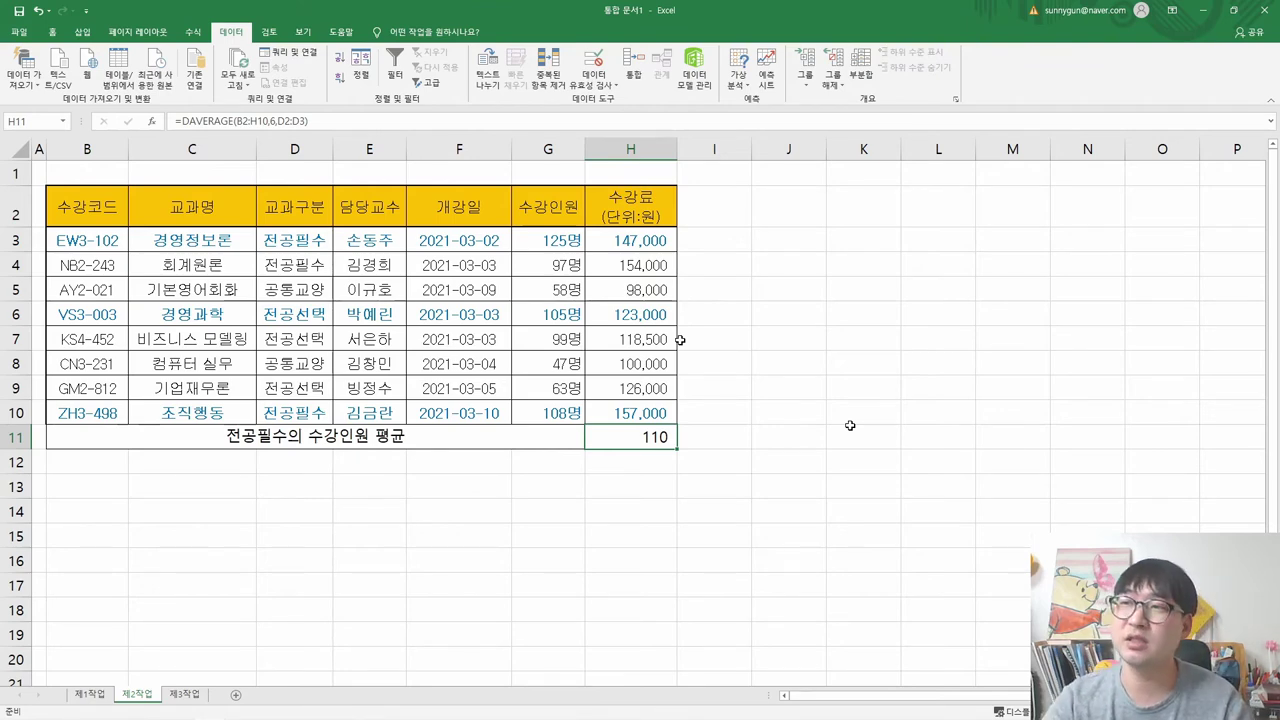
- Switch to the PDF and strike through the completed goal seek instruction for the 110 average
{"action": "key", "text": "alt+Tab"}
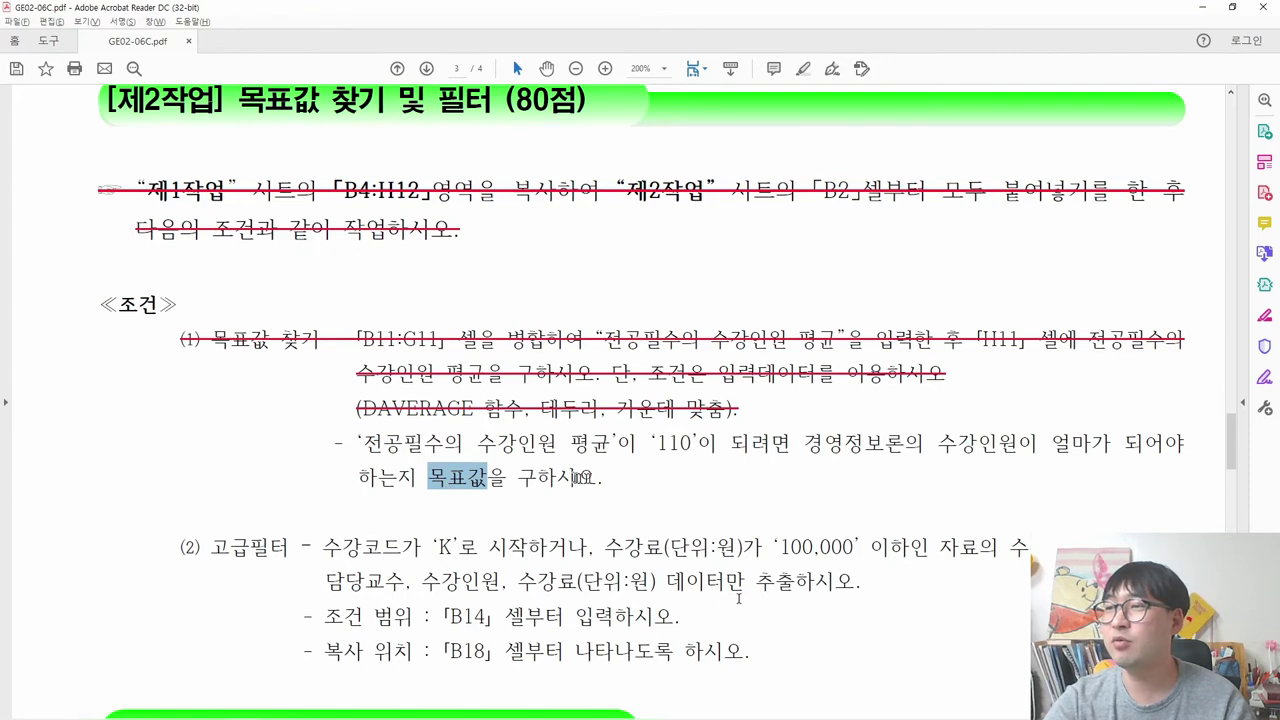
{"action": "left_click_drag", "start_coordinate": [605, 478], "coordinate": [335, 443]}
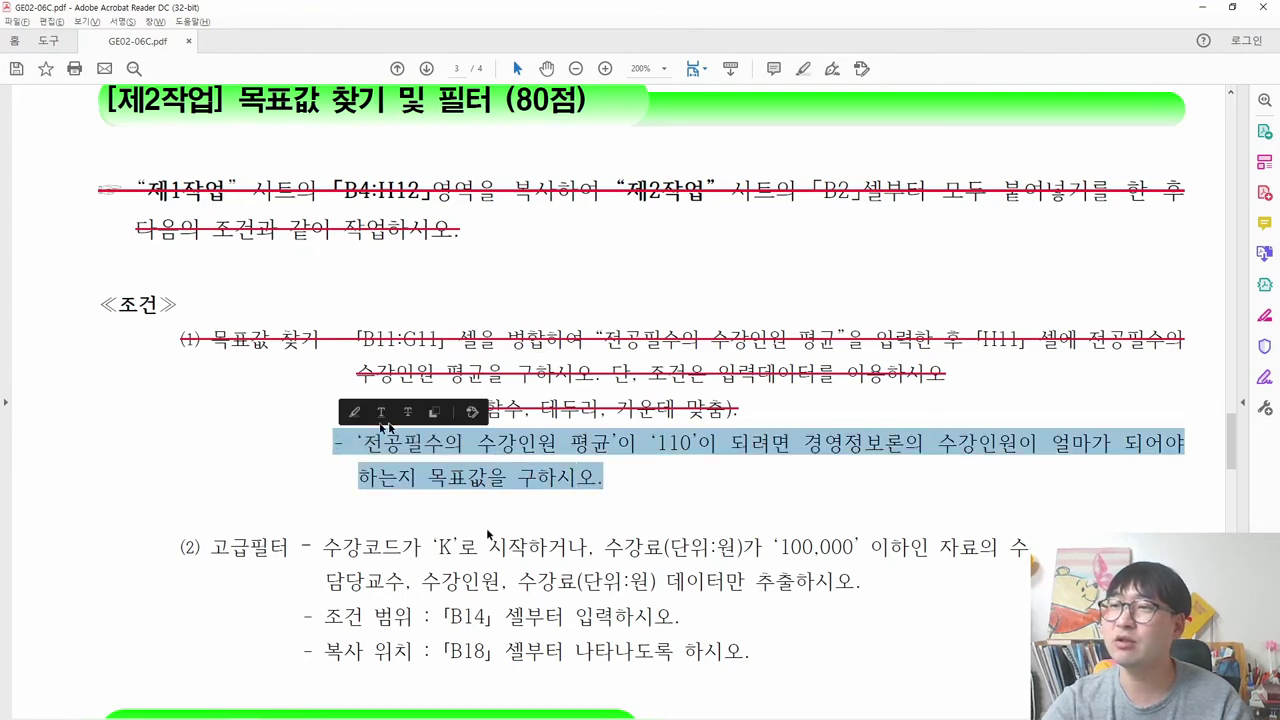
{"action": "left_click", "coordinate": [408, 413]}
- Read the 고급필터 condition (2) in the PDF for its criteria and the columns to extract
{"action": "scroll", "coordinate": [412, 432], "scroll_direction": "down", "scroll_amount": 4}
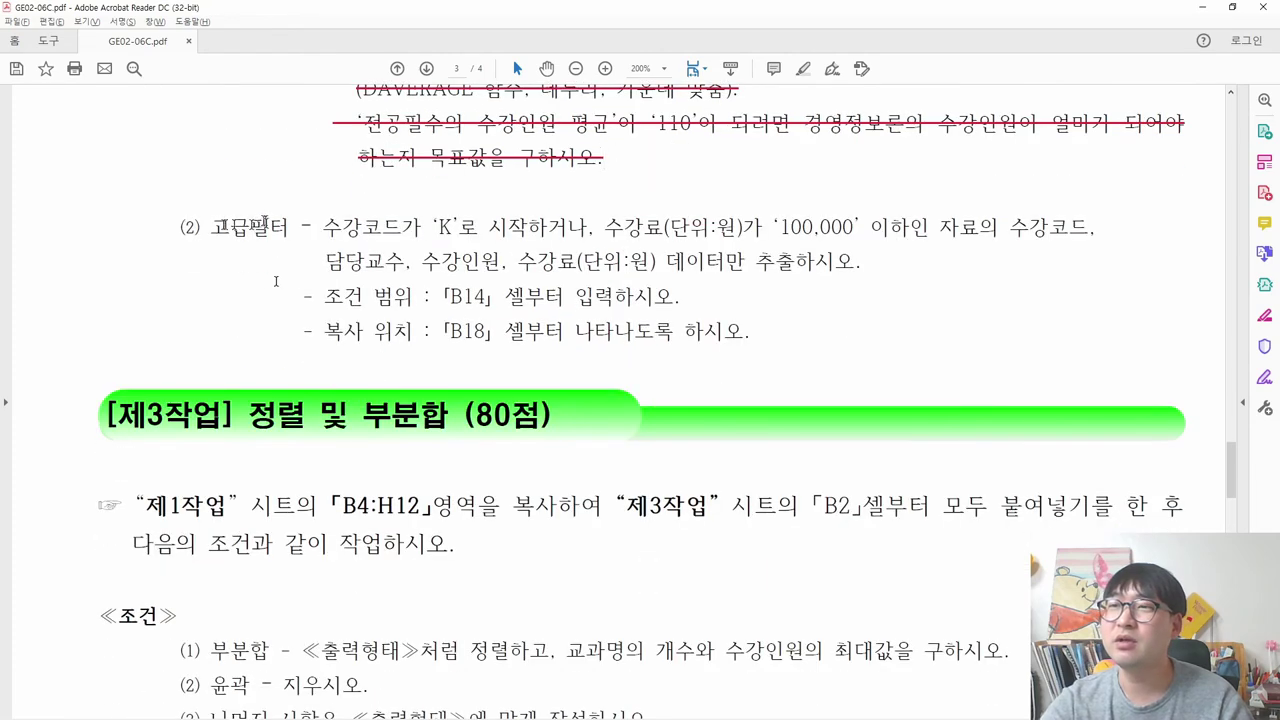
{"action": "left_click_drag", "start_coordinate": [208, 228], "coordinate": [290, 232]}
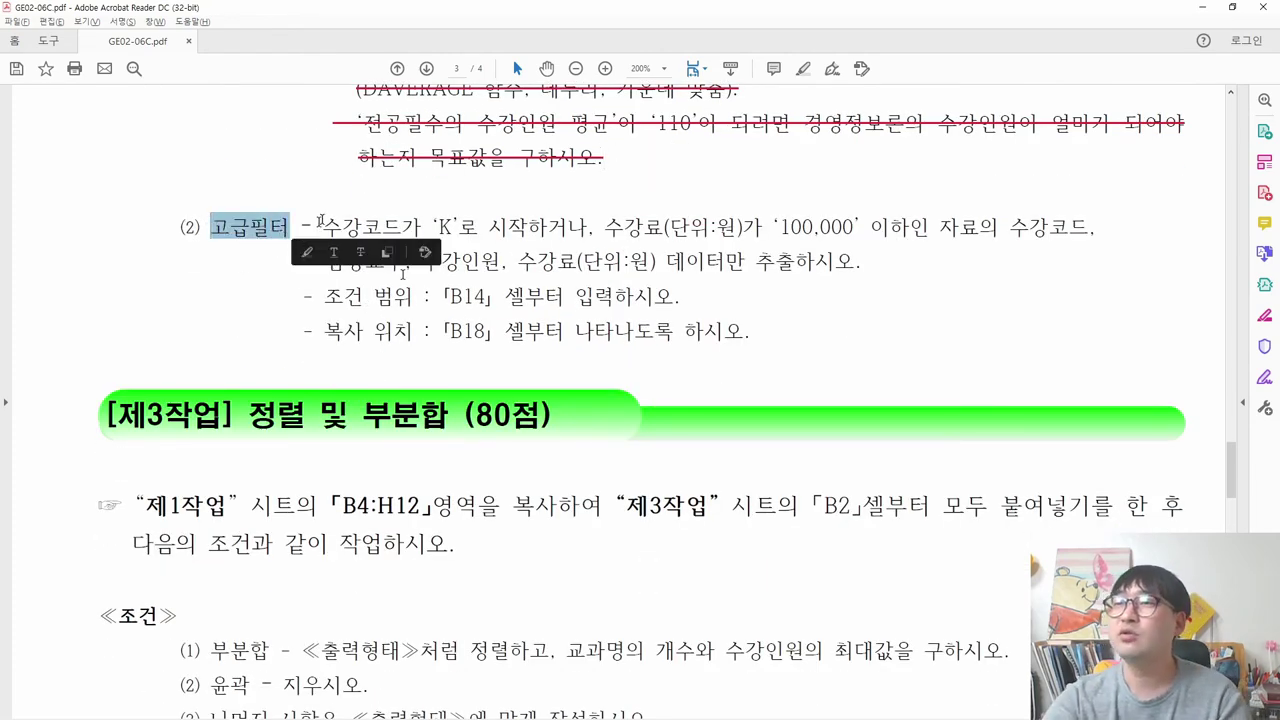
{"action": "left_click_drag", "start_coordinate": [322, 227], "coordinate": [878, 228]}
{"action": "left_click_drag", "start_coordinate": [1008, 227], "coordinate": [578, 262]}
{"action": "left_click_drag", "start_coordinate": [666, 261], "coordinate": [855, 261]}
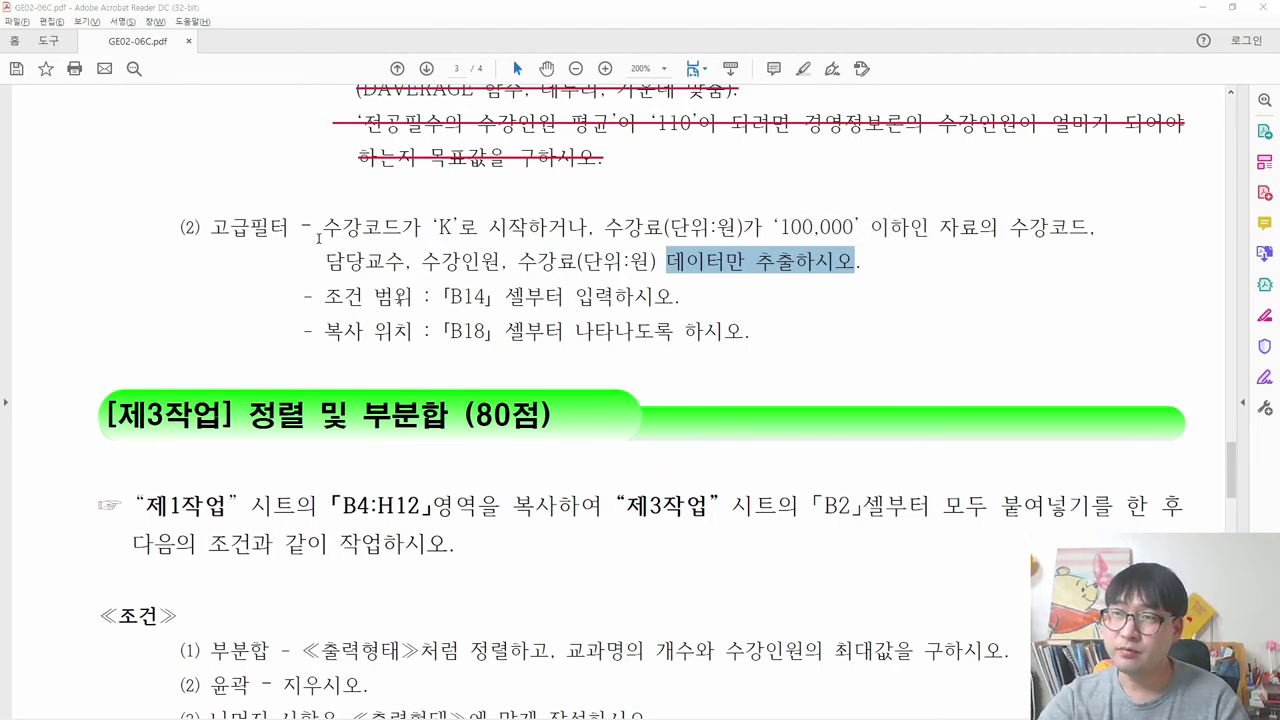
- Switch to Excel and review the data table B2:H10 and the average row 11 as filter source
{"action": "key", "text": "alt+Tab"}
{"action": "left_click_drag", "start_coordinate": [87, 207], "coordinate": [455, 333]}
{"action": "left_click_drag", "start_coordinate": [525, 354], "coordinate": [629, 432]}
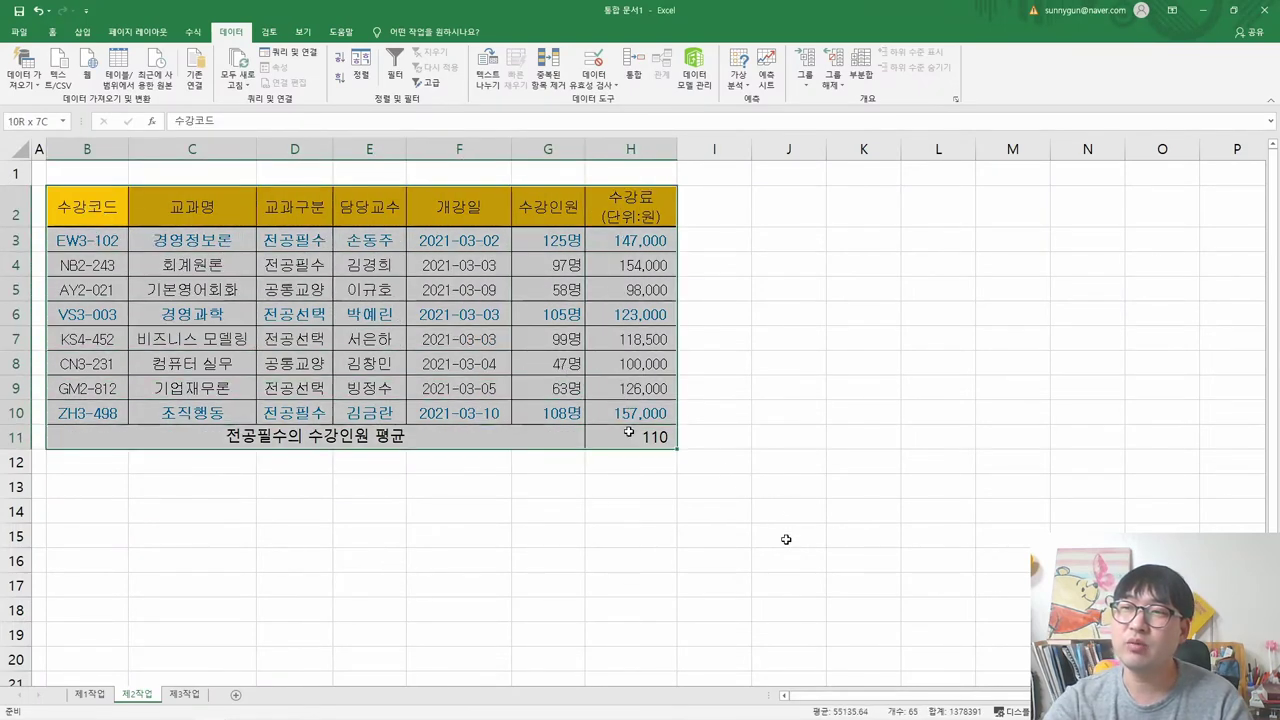
{"action": "left_click_drag", "start_coordinate": [457, 440], "coordinate": [645, 432]}
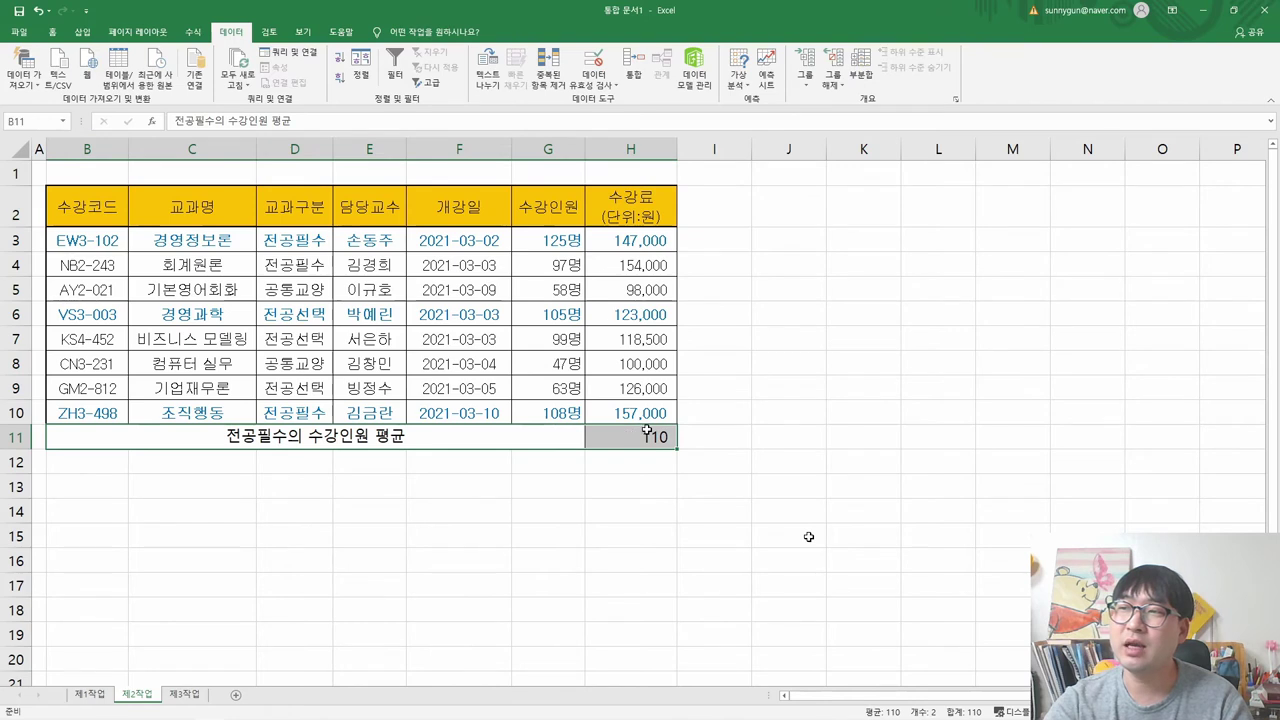
{"action": "left_click_drag", "start_coordinate": [103, 220], "coordinate": [628, 412]}
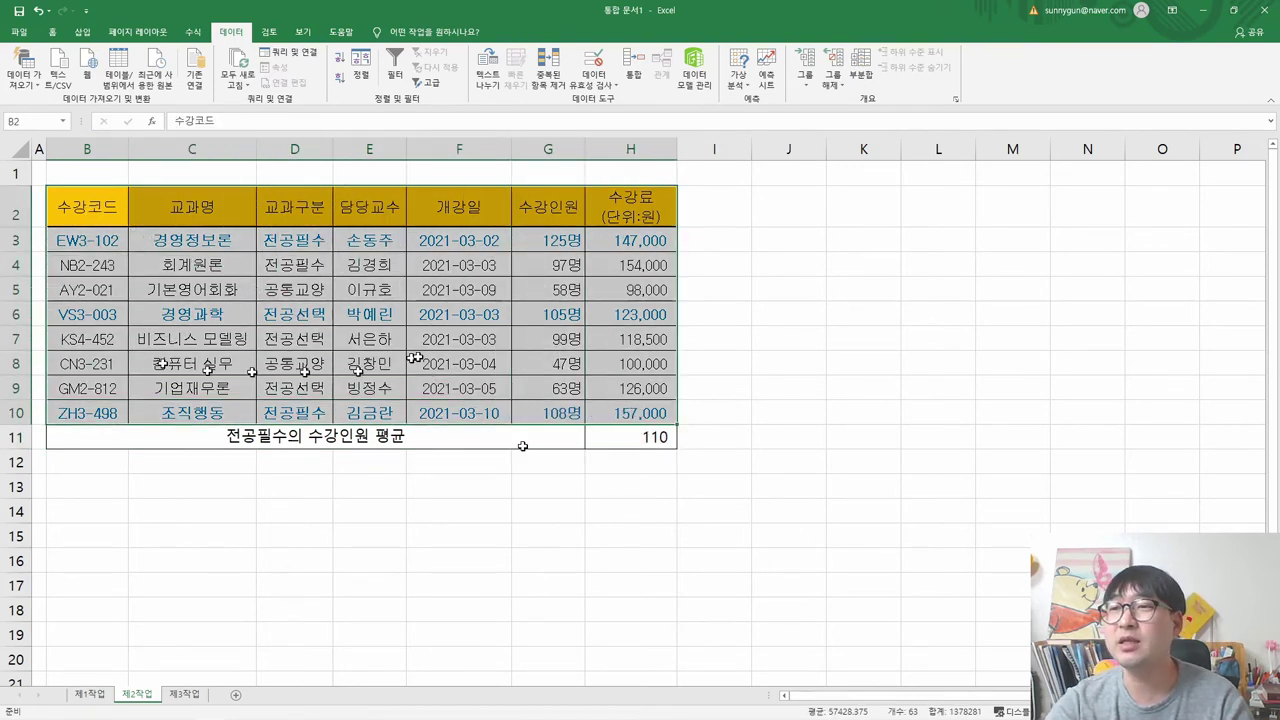
- Check the 고급필터 criteria and the B14 criteria start cell in the PDF, and select B14 in Excel
{"action": "key", "text": "alt+Tab"}
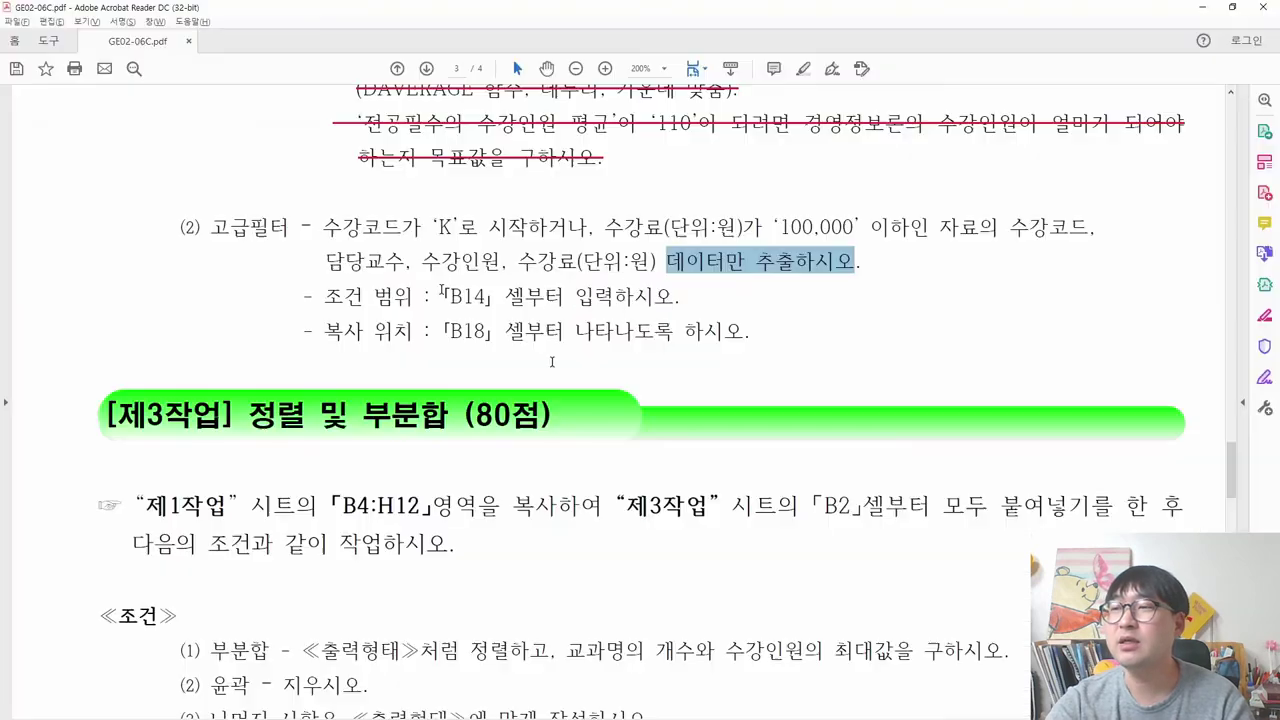
{"action": "left_click_drag", "start_coordinate": [322, 227], "coordinate": [489, 316]}
{"action": "left_click_drag", "start_coordinate": [365, 240], "coordinate": [742, 262]}
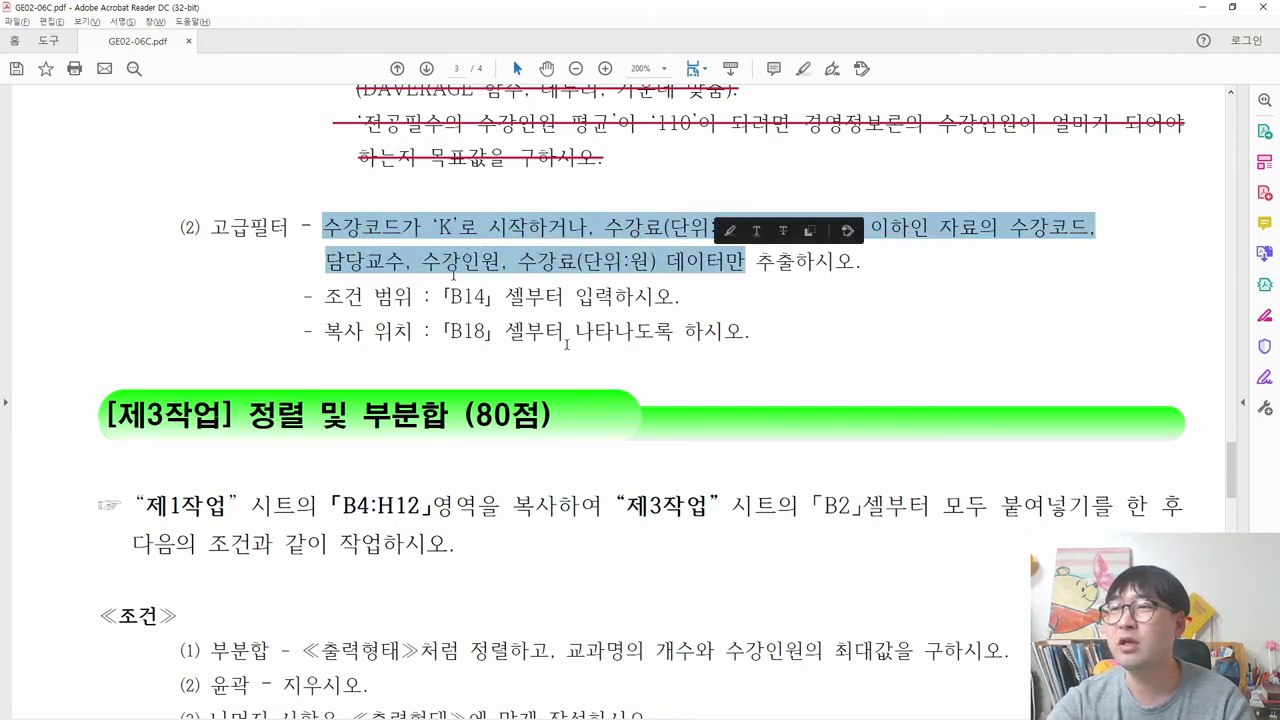
{"action": "left_click_drag", "start_coordinate": [441, 296], "coordinate": [488, 297]}
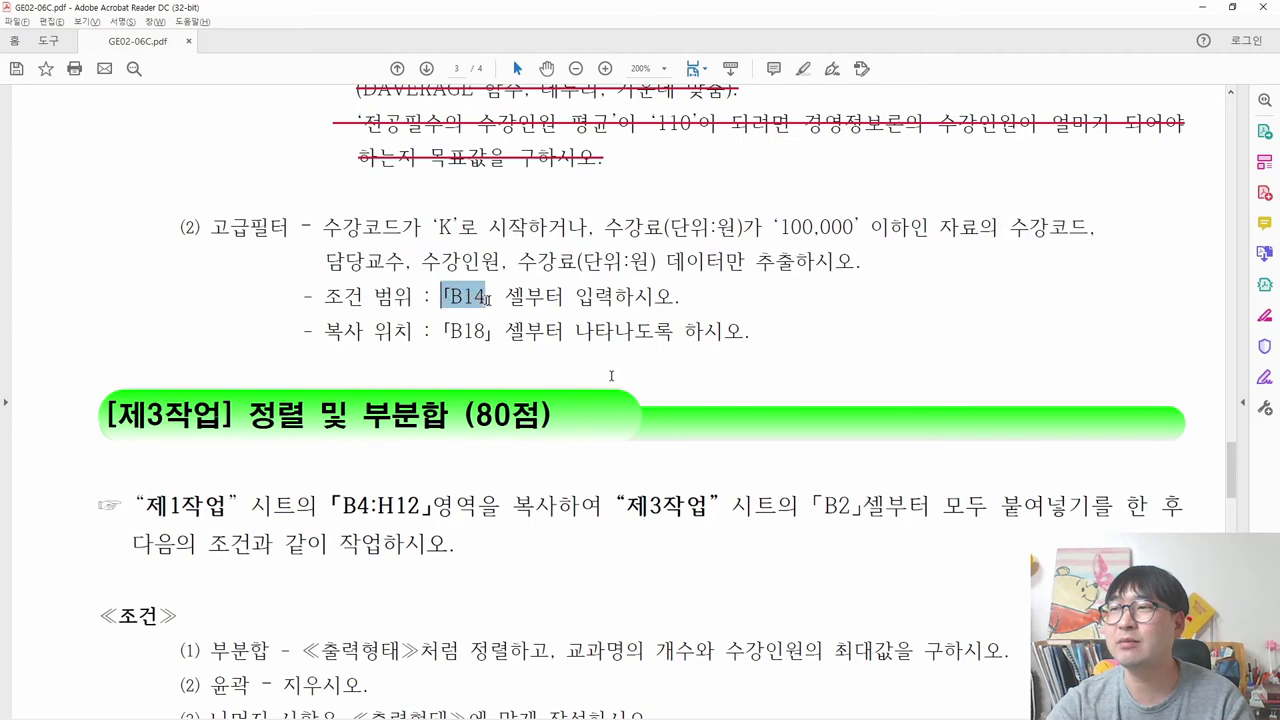
{"action": "key", "text": "alt+Tab"}
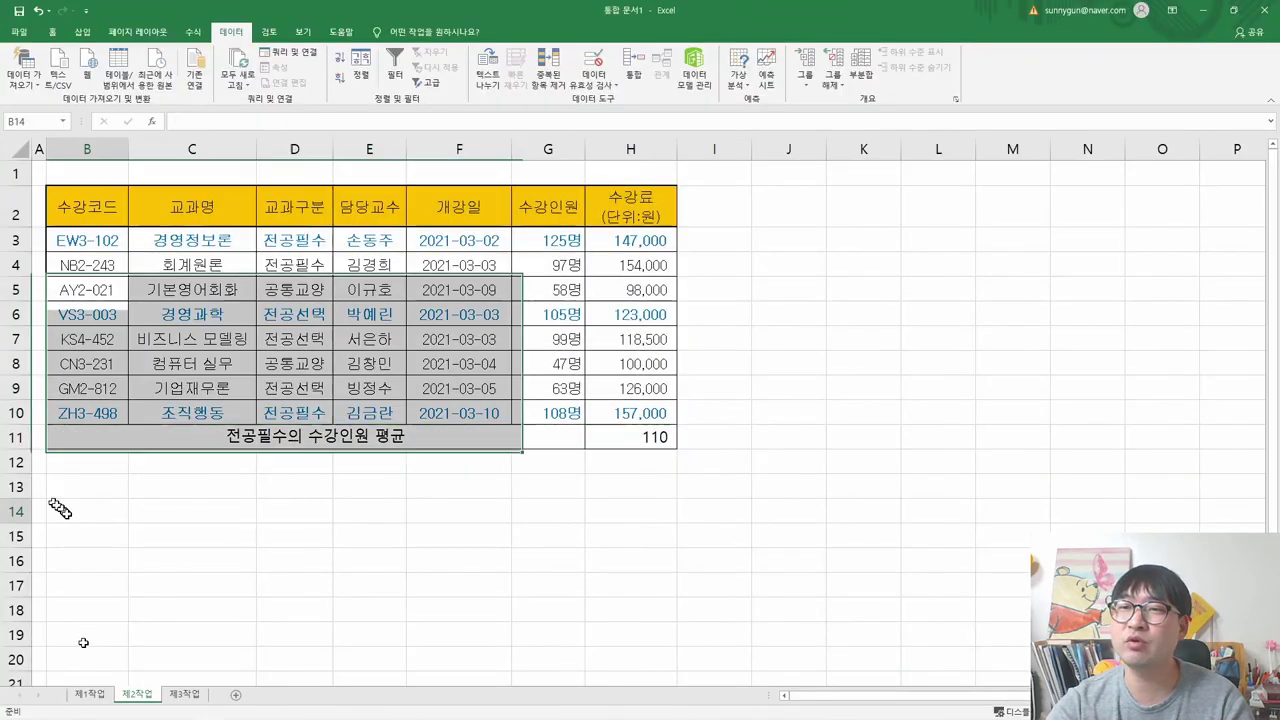
{"action": "left_click", "coordinate": [66, 514]}
{"action": "key", "text": "alt+Tab"}
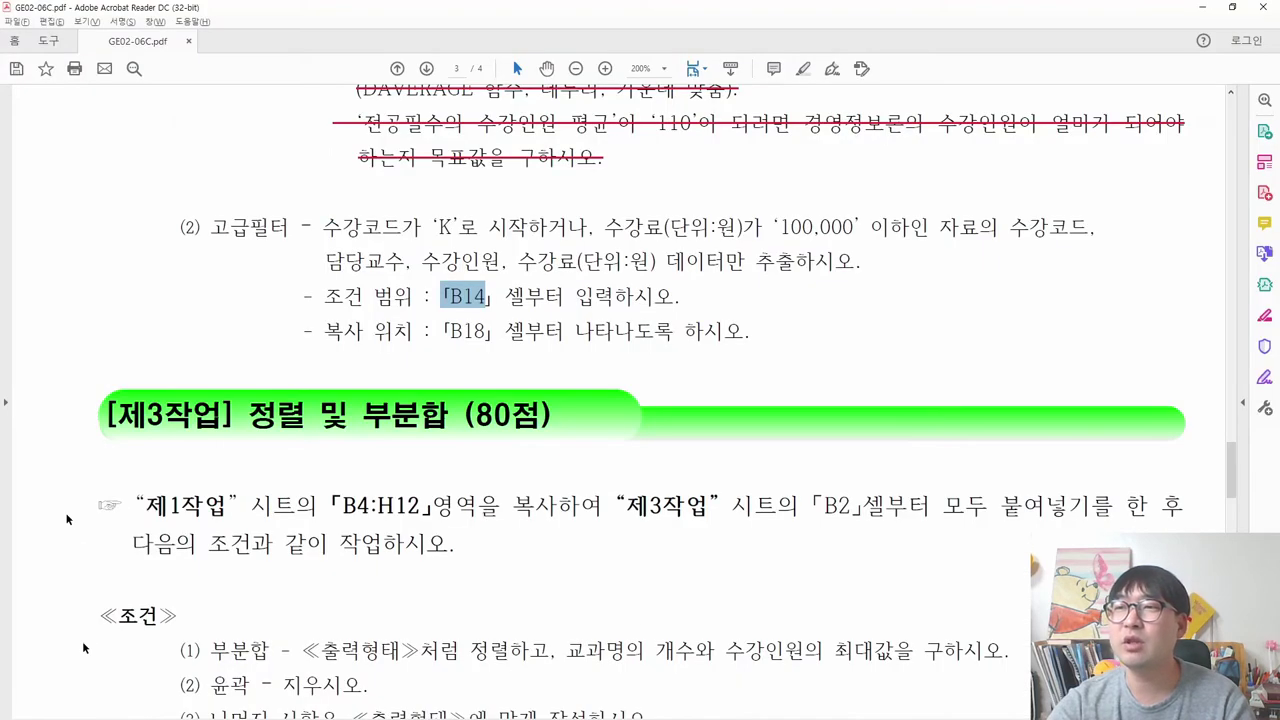
{"action": "left_click_drag", "start_coordinate": [325, 228], "coordinate": [444, 228]}
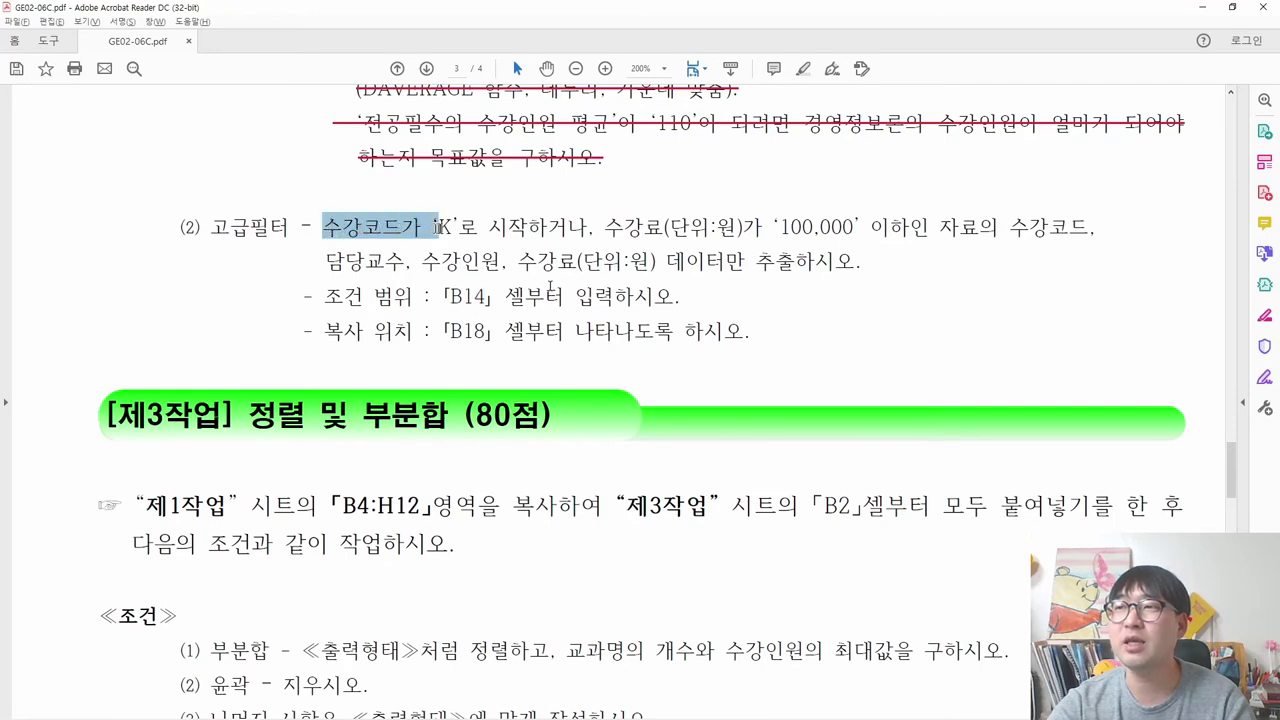
{"action": "key", "text": "alt+Tab"}
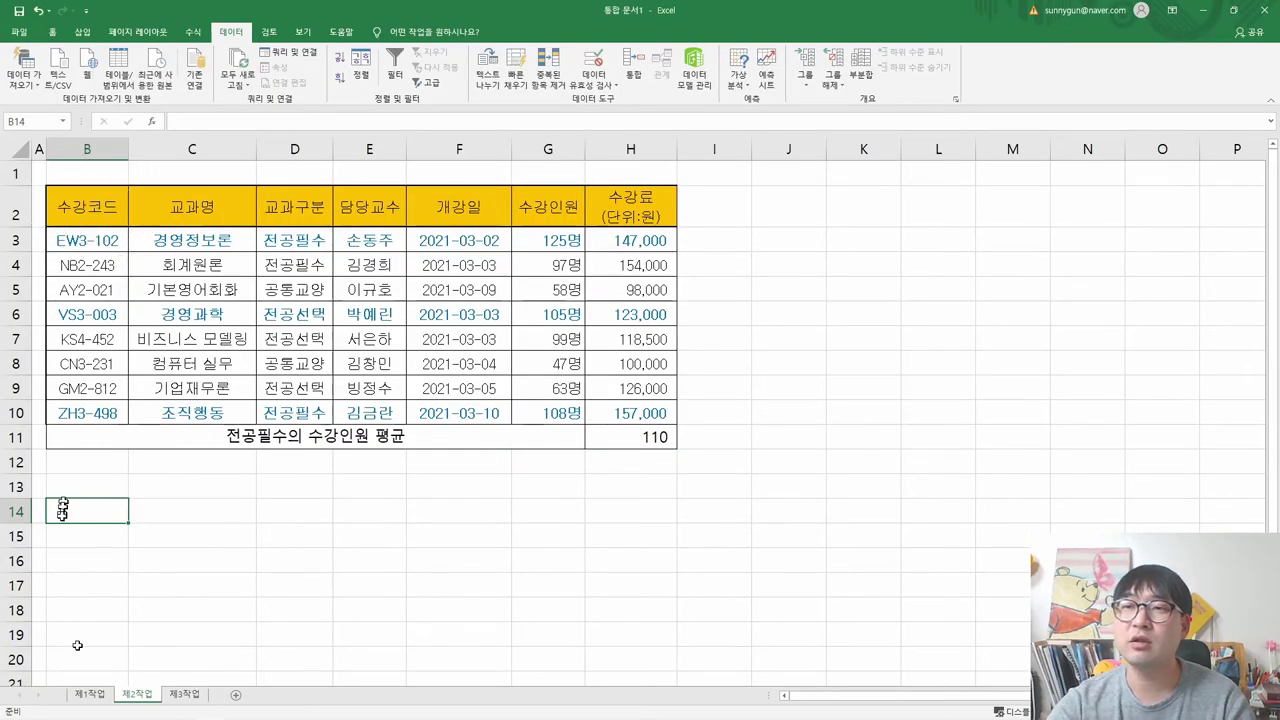
{"action": "type", "text": "tn"}
{"action": "key", "text": "BackSpace"}
{"action": "type", "text": "수강"}
{"action": "type", "text": "ㄹ"}
{"action": "type", "text": "ㅗ드"}
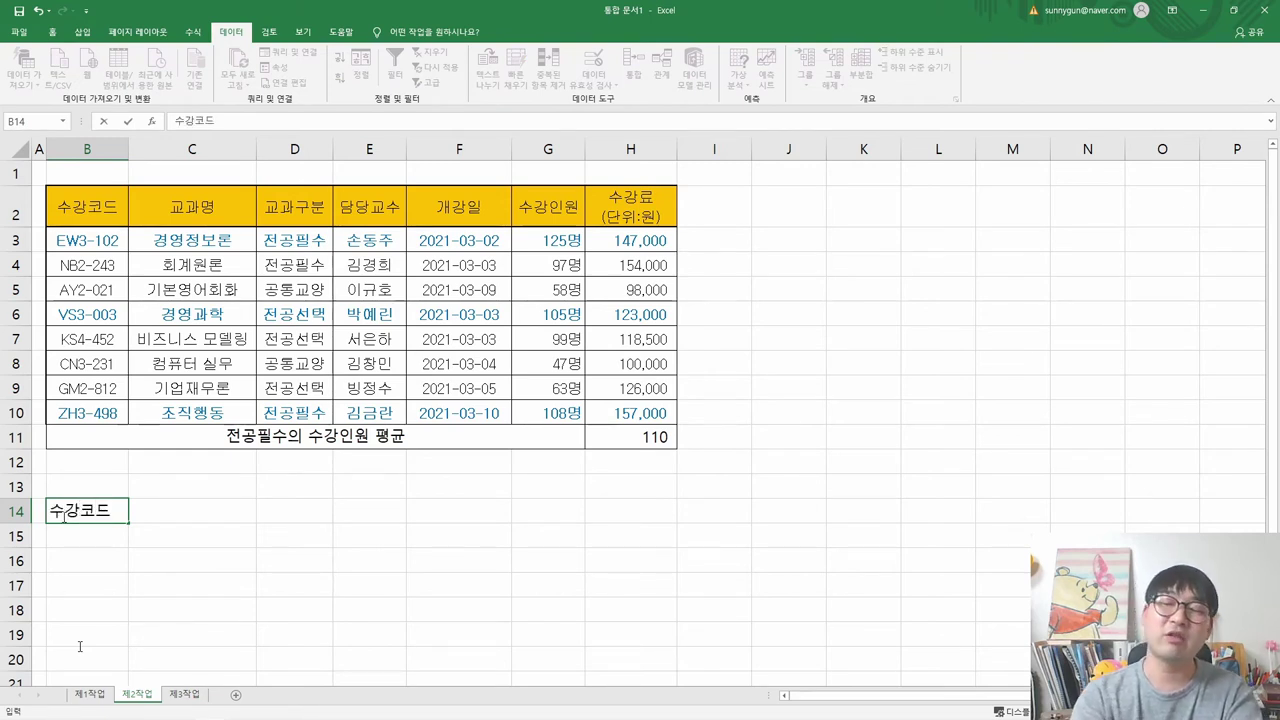
{"action": "key", "text": "Escape"}
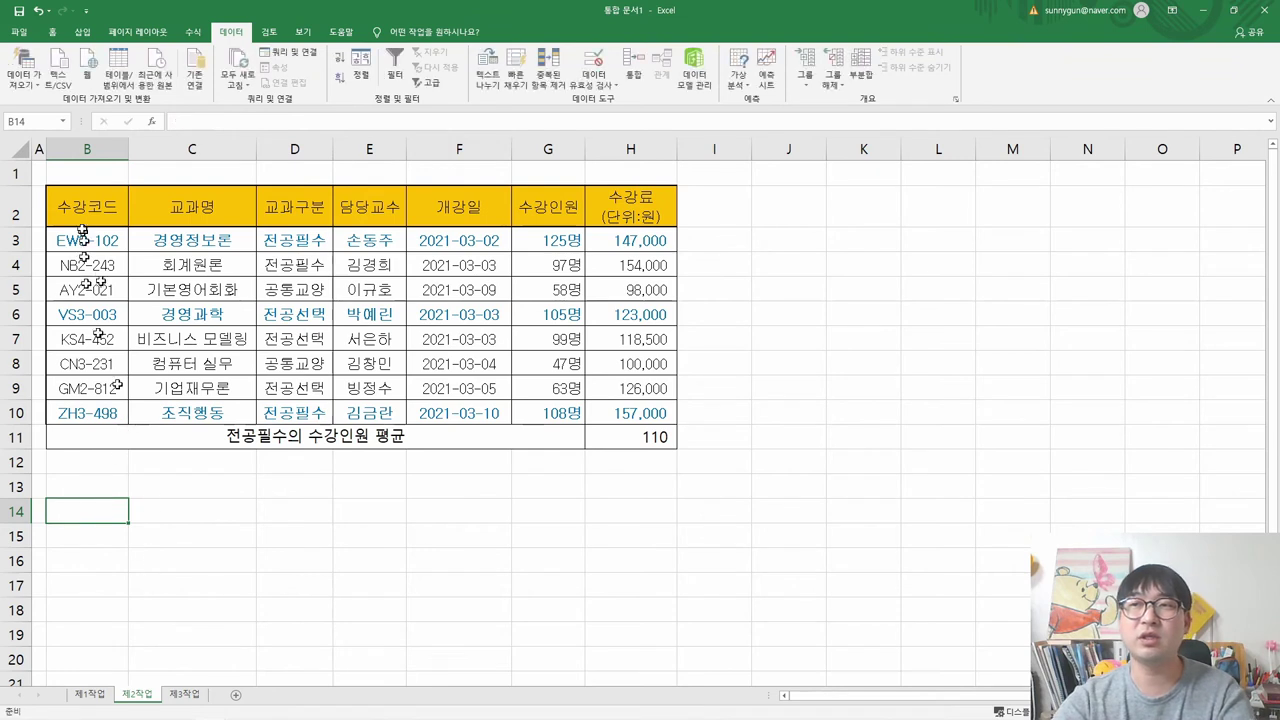
- Copy the 수강코드 header from B2 into B14 as the first criteria heading
{"action": "left_click", "coordinate": [86, 202]}
{"action": "key", "text": "ctrl+c"}
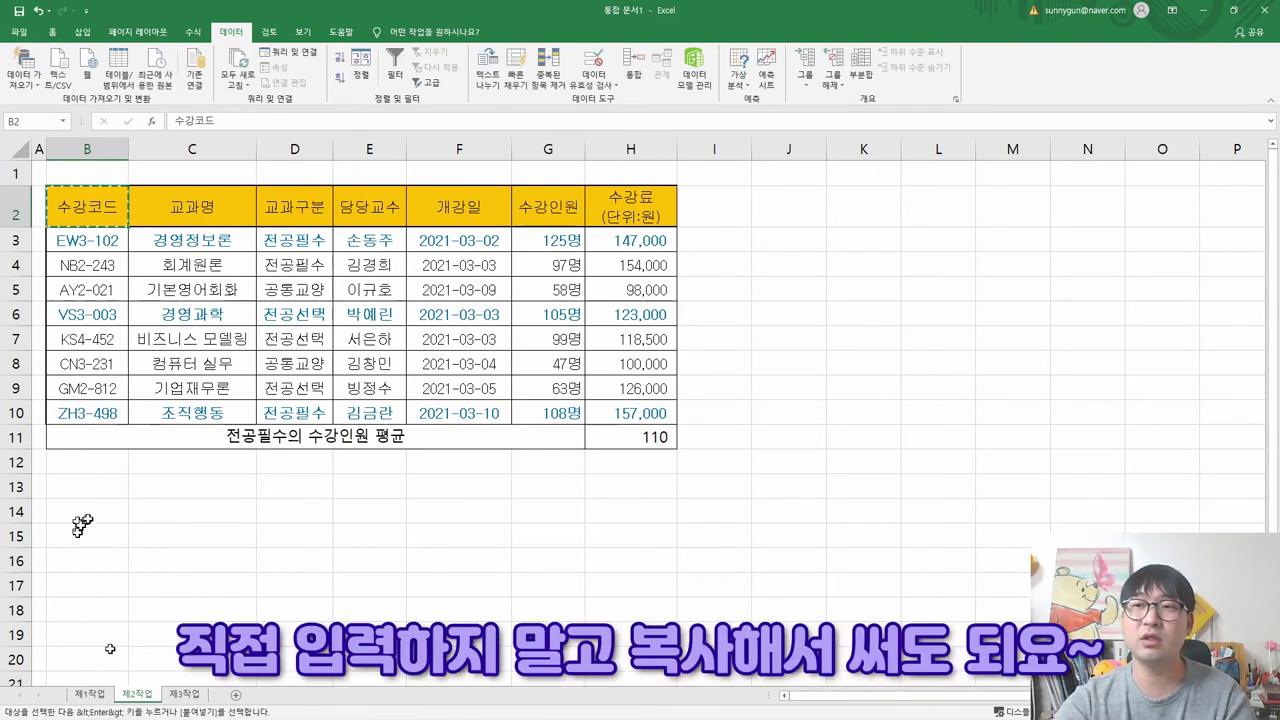
{"action": "left_click", "coordinate": [86, 514]}
{"action": "key", "text": "ctrl+v"}
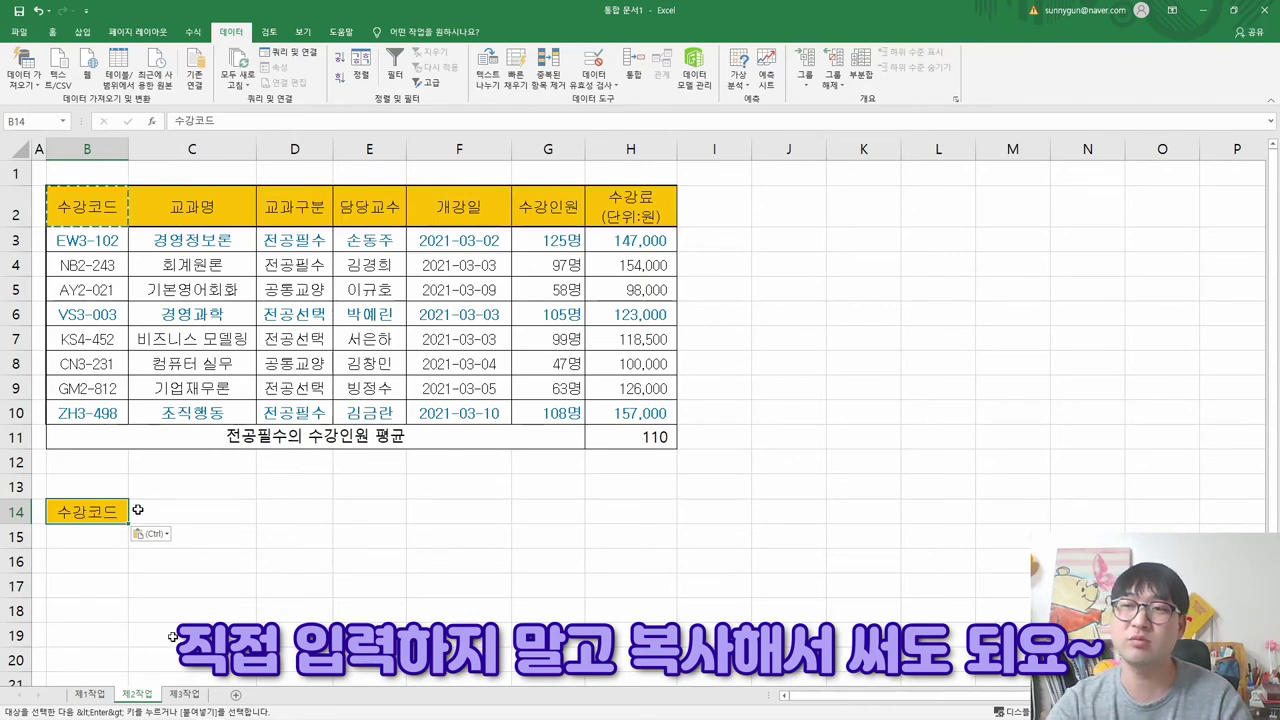
- Check the first 고급필터 condition in the PDF and enter the criterion K* in B15 under 수강코드
{"action": "key", "text": "alt+Tab"}
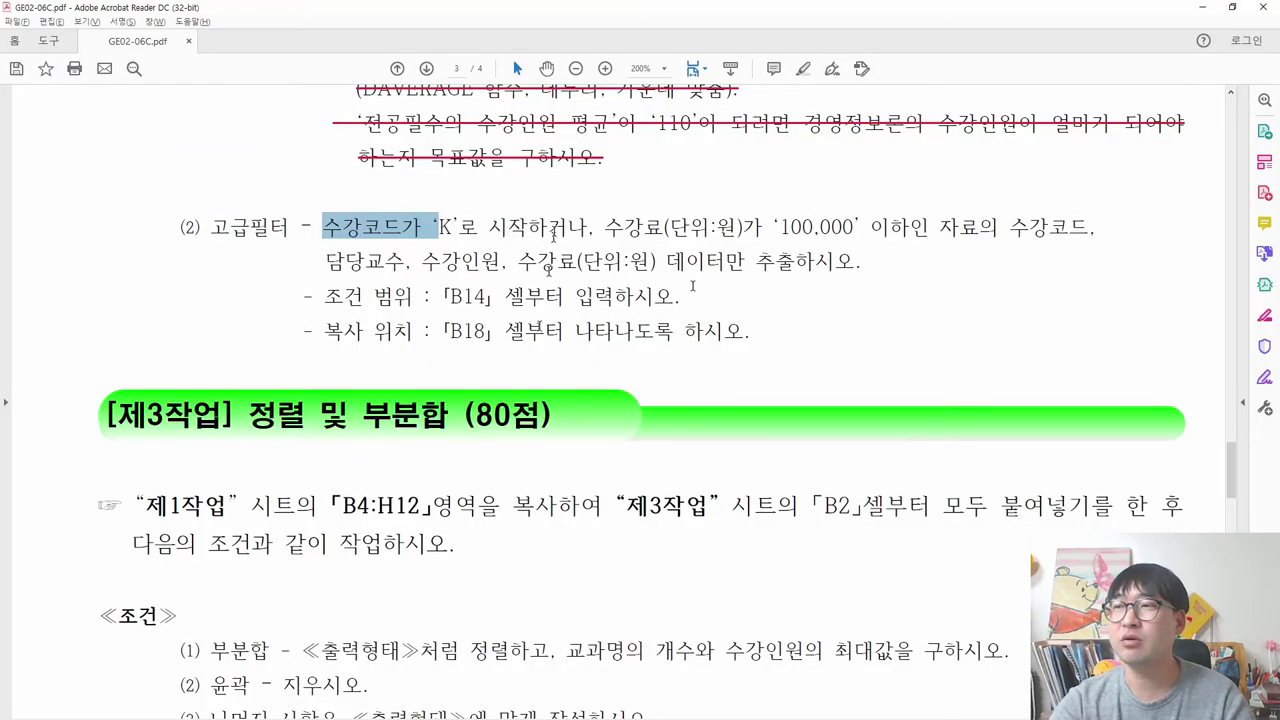
{"action": "key", "text": "alt+Tab"}
{"action": "left_click", "coordinate": [85, 540]}
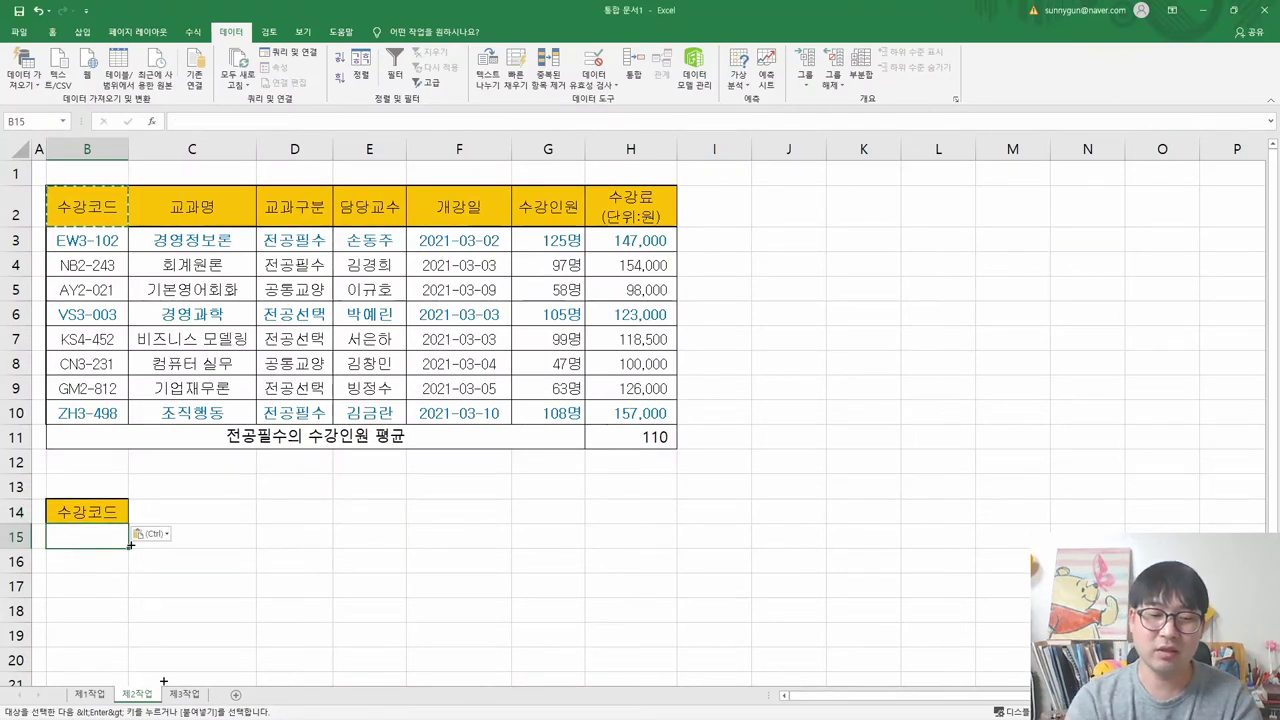
{"action": "type", "text": "K"}
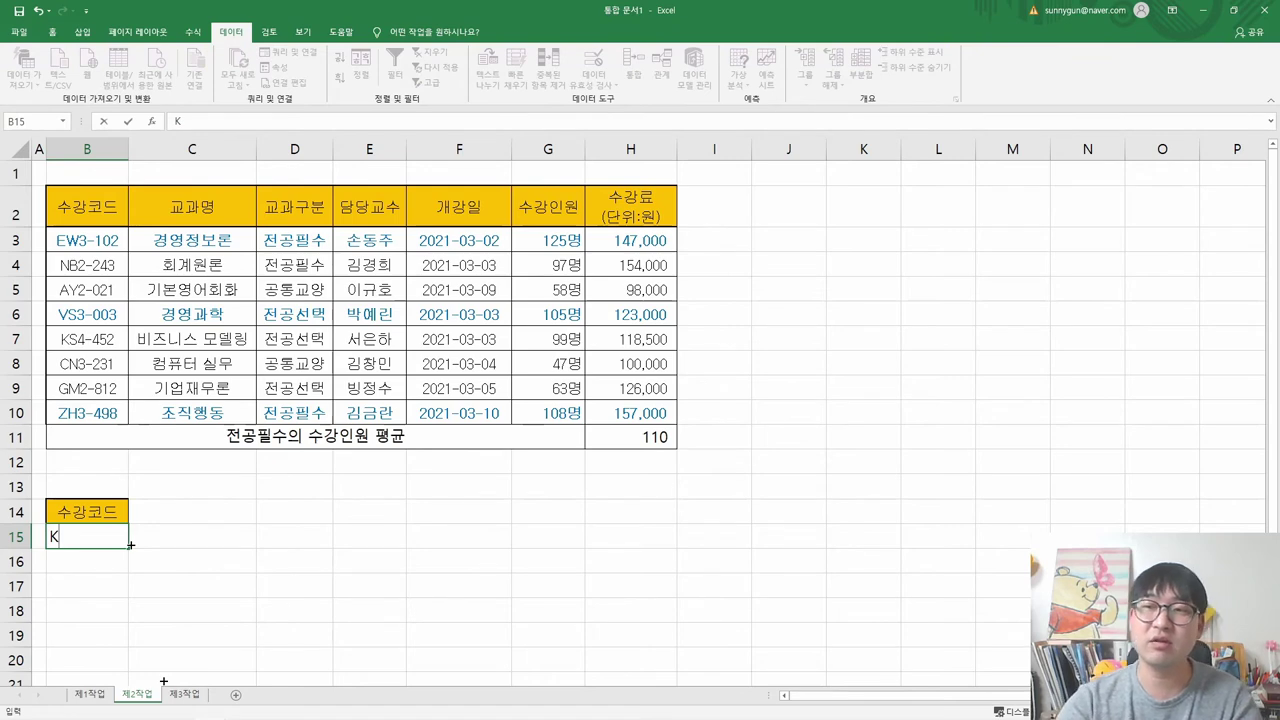
{"action": "key", "text": "alt+Tab"}
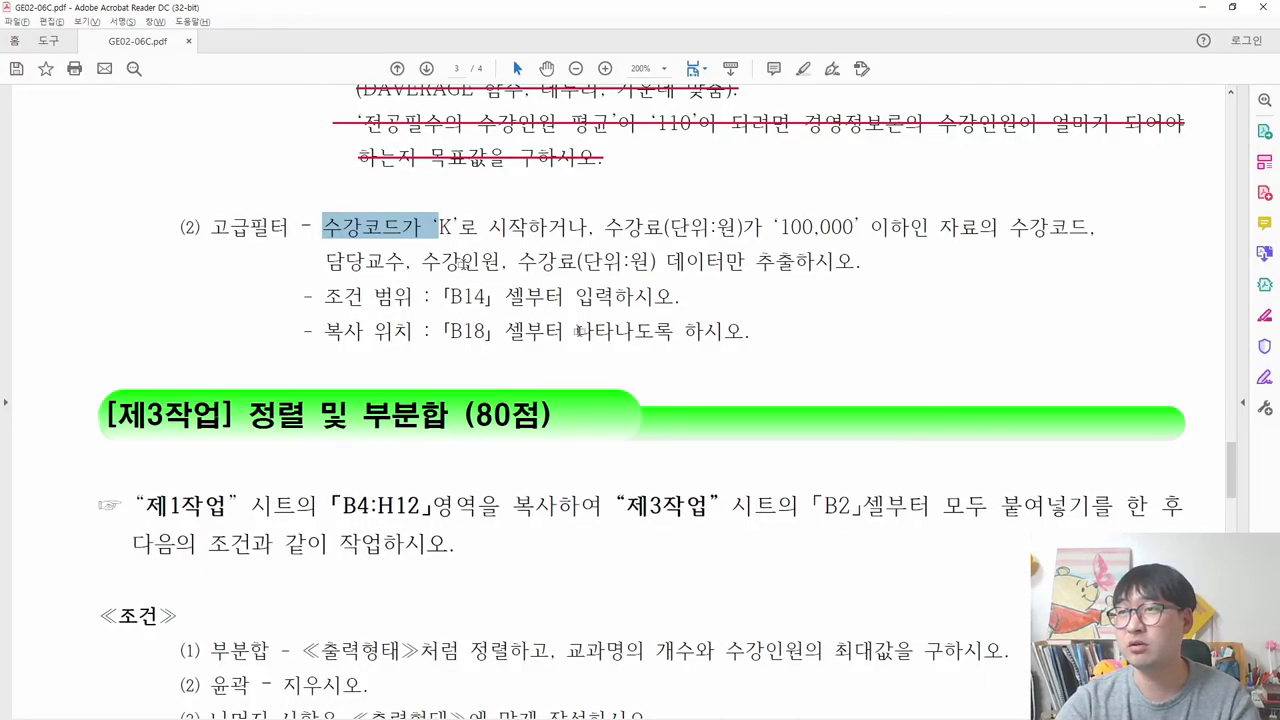
{"action": "key", "text": "alt+Tab"}
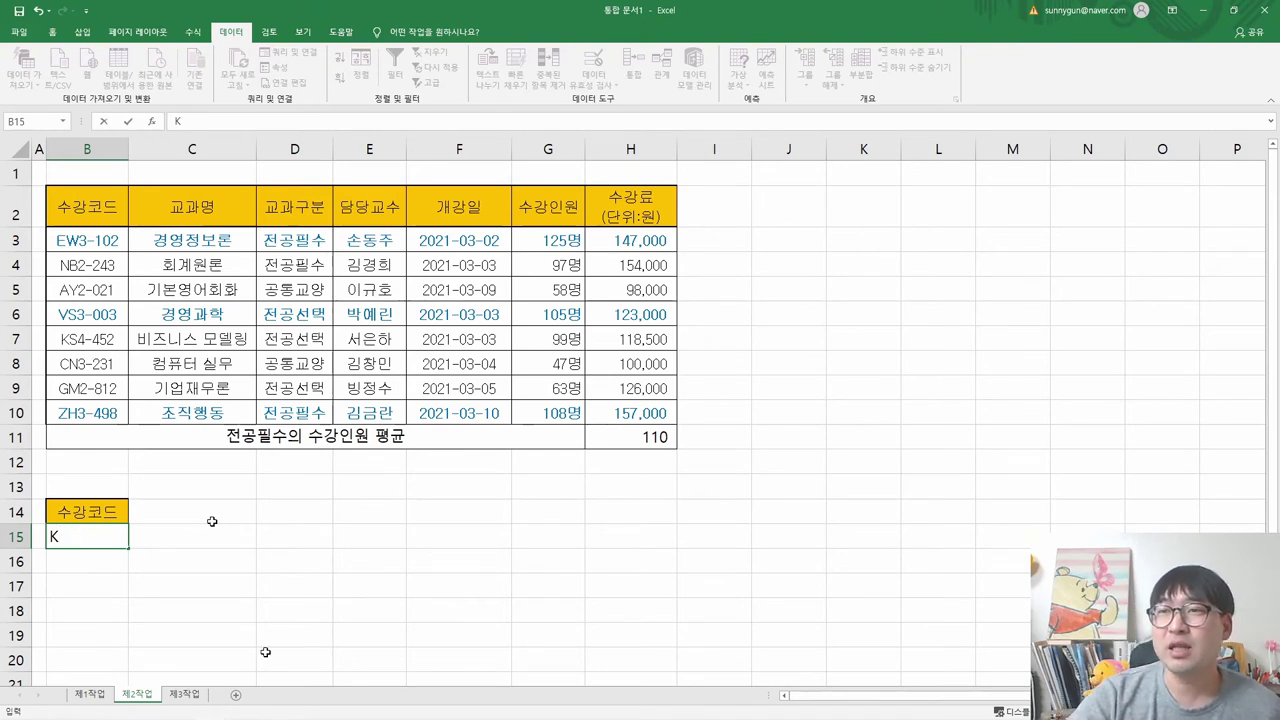
{"action": "type", "text": "*"}
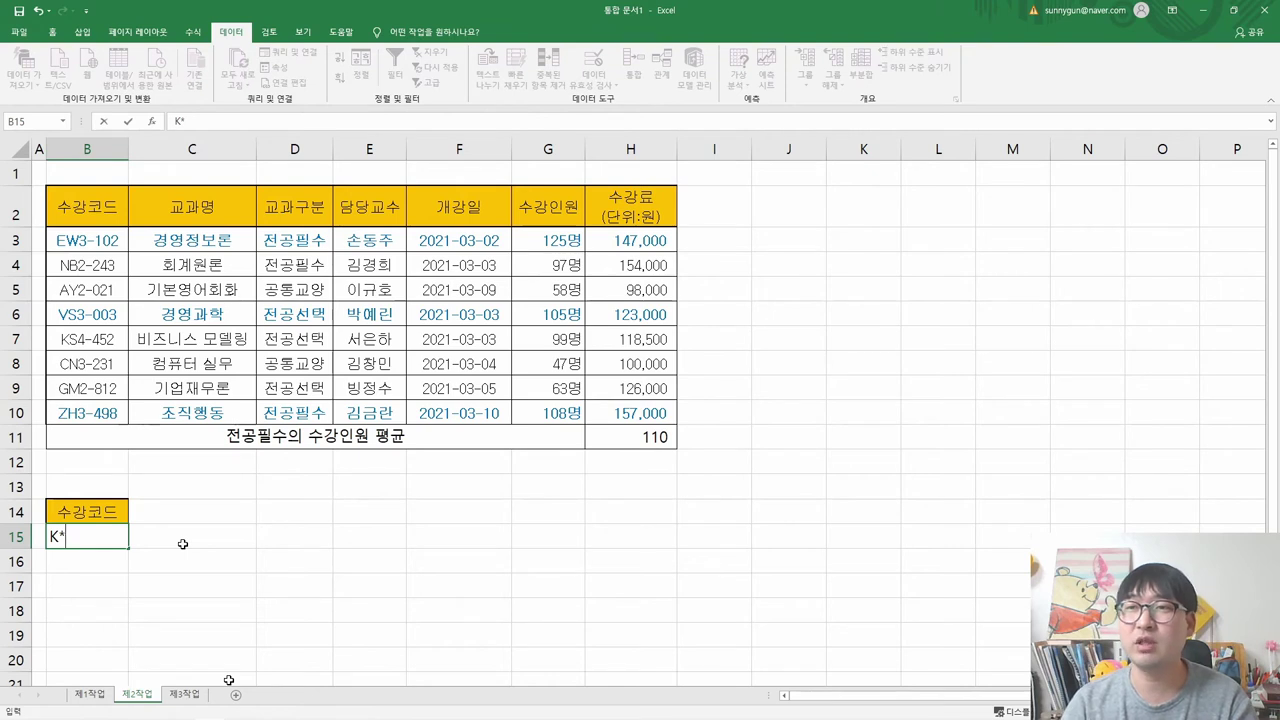
{"action": "key", "text": "Return"}
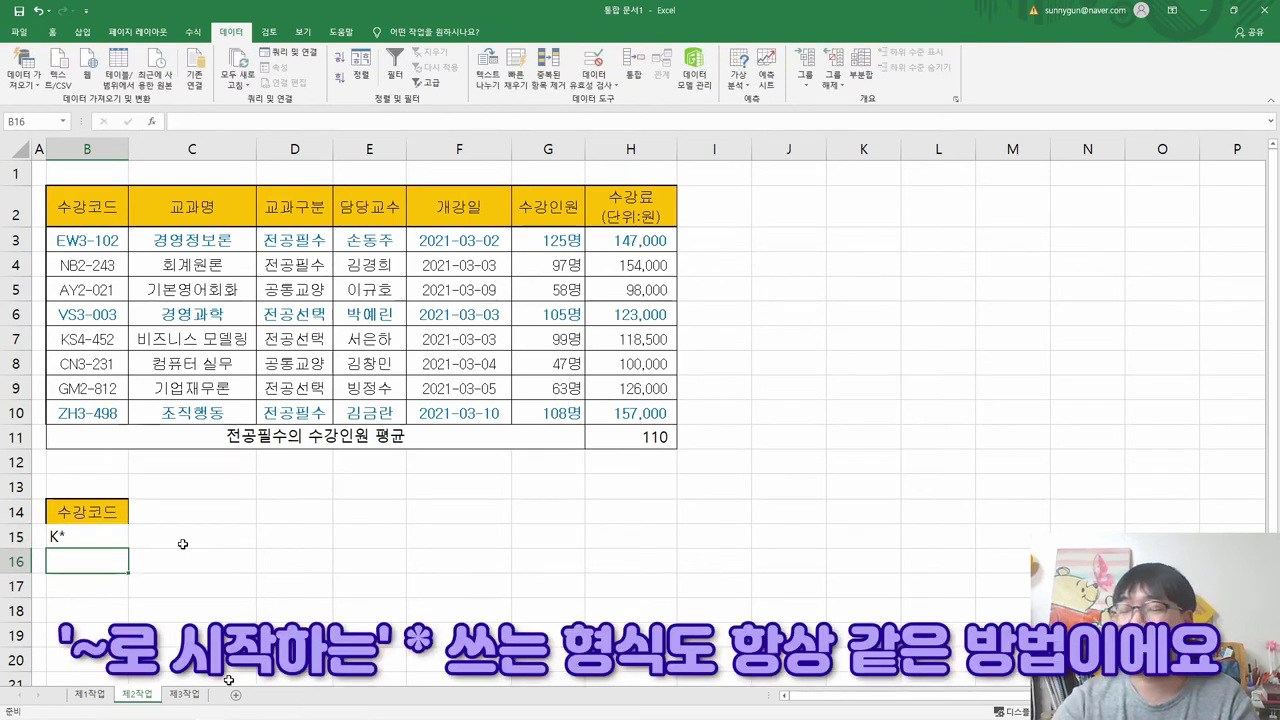
- Compare the criterion in B15 with the PDF wording for 수강코드 starting with 'K'
{"action": "left_click", "coordinate": [90, 535]}
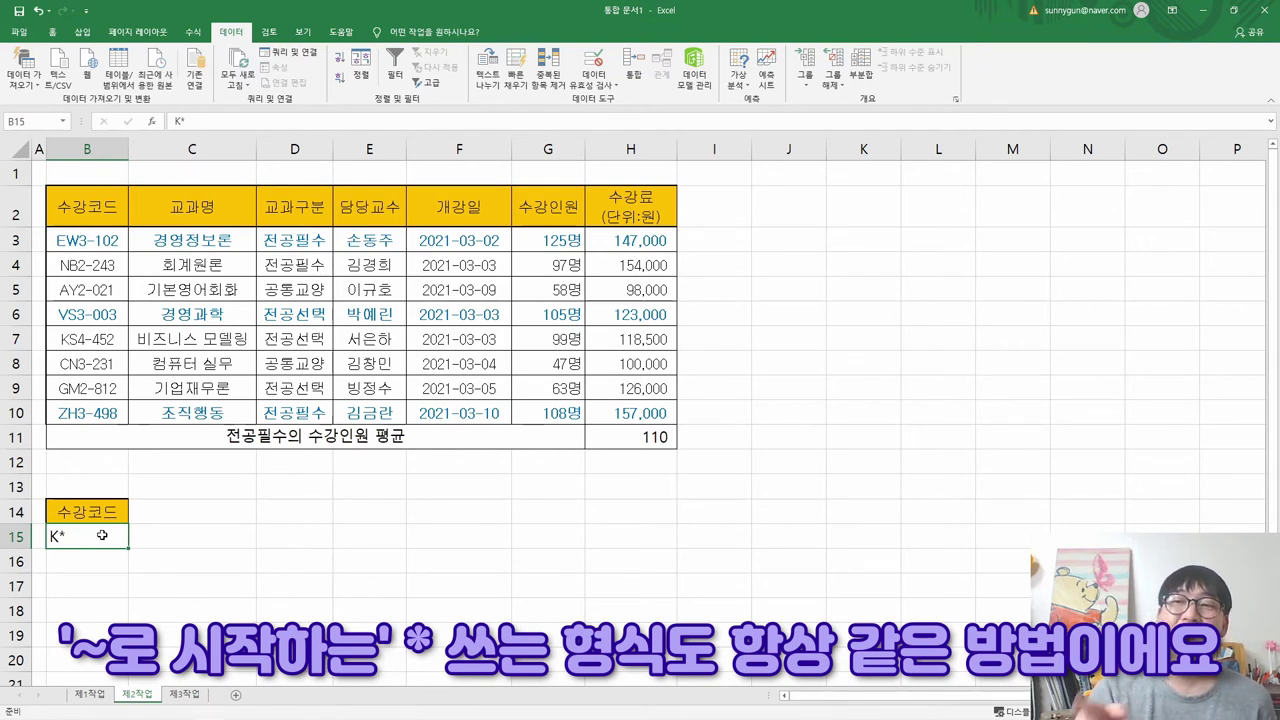
{"action": "key", "text": "alt+Tab"}
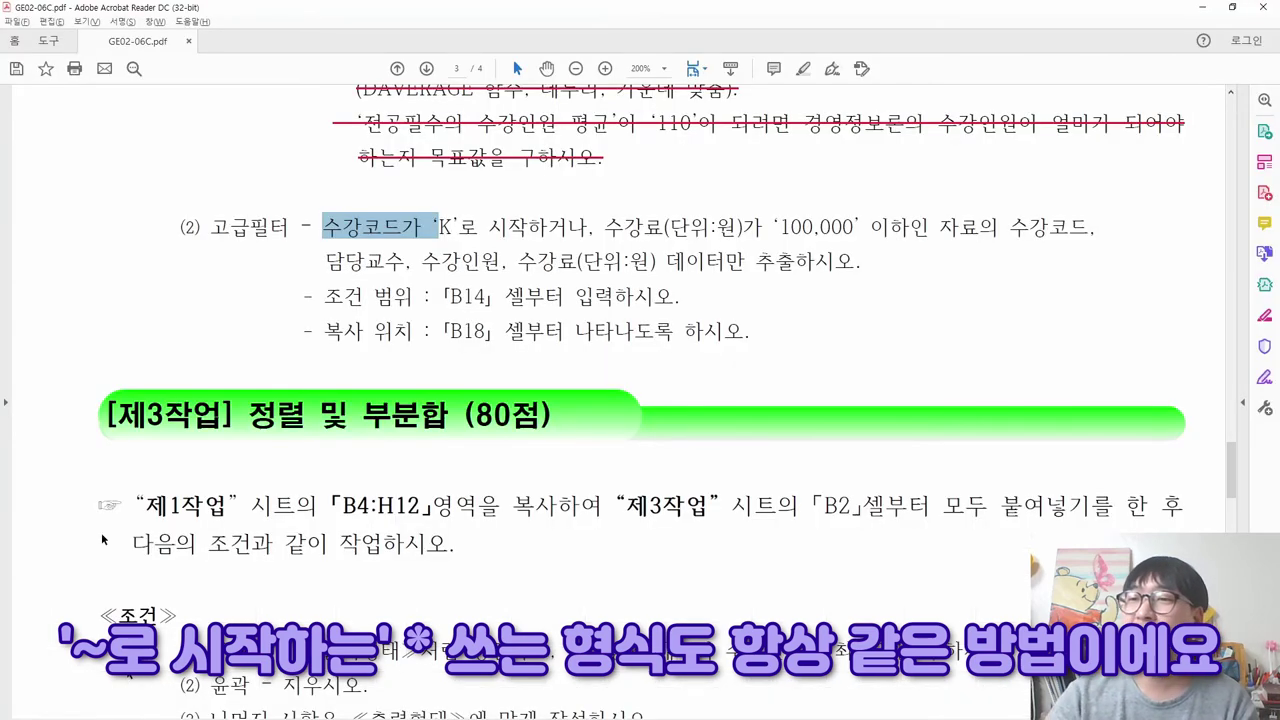
{"action": "left_click_drag", "start_coordinate": [440, 228], "coordinate": [527, 228]}
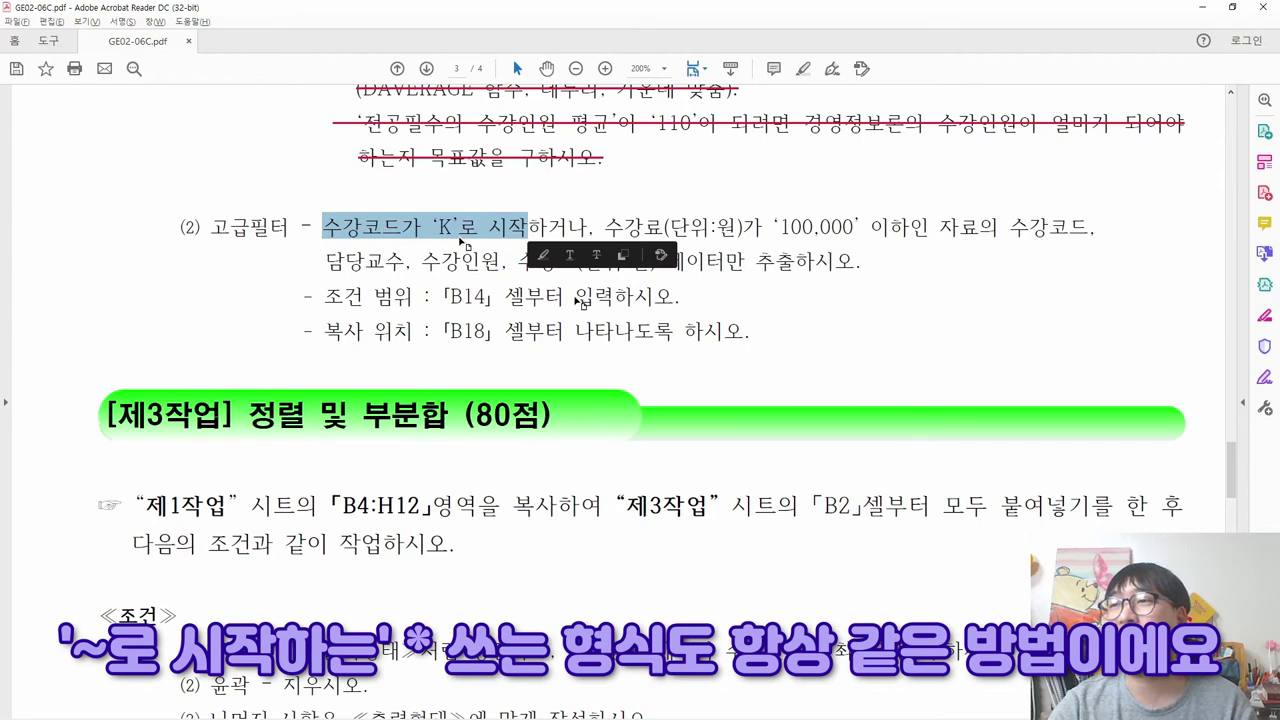
{"action": "key", "text": "alt+Tab"}
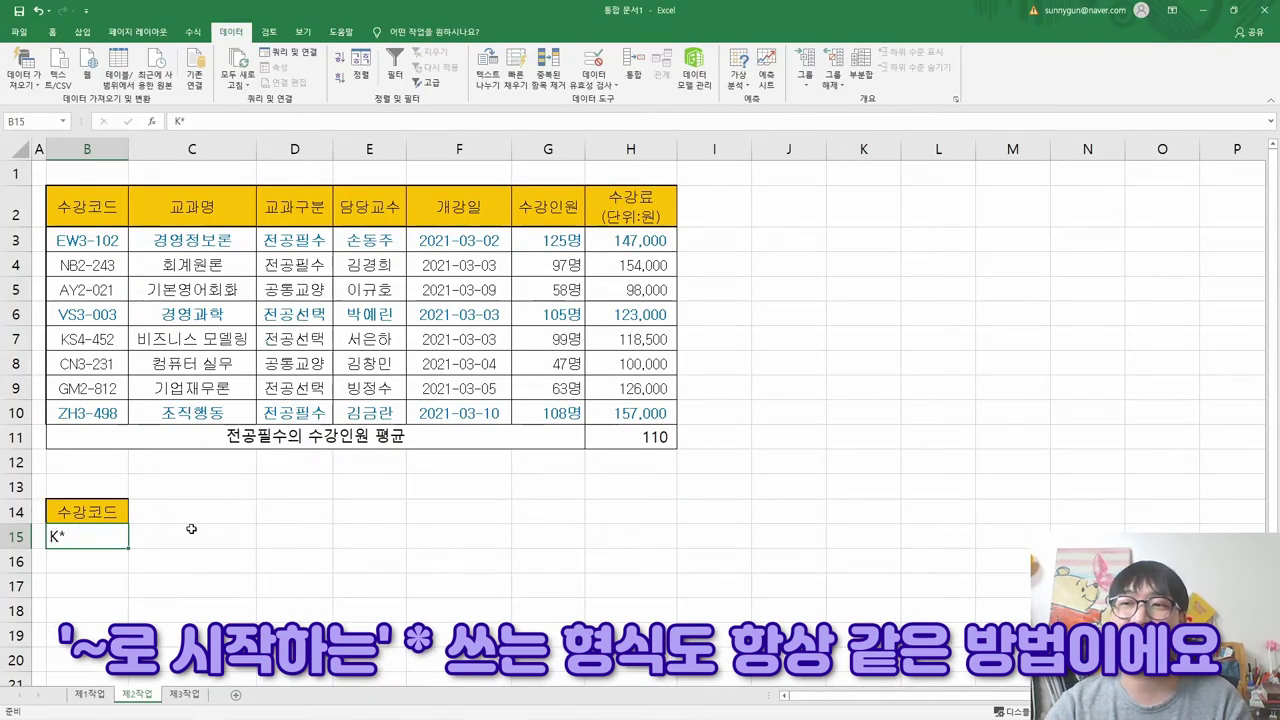
- Read the 수강료(단위:원) condition in the PDF and copy the 수강료 (단위:원) header from H2 into C14
{"action": "key", "text": "alt+Tab"}
{"action": "left_click", "coordinate": [622, 219]}
{"action": "left_click_drag", "start_coordinate": [604, 227], "coordinate": [930, 230]}
{"action": "key", "text": "alt+Tab"}
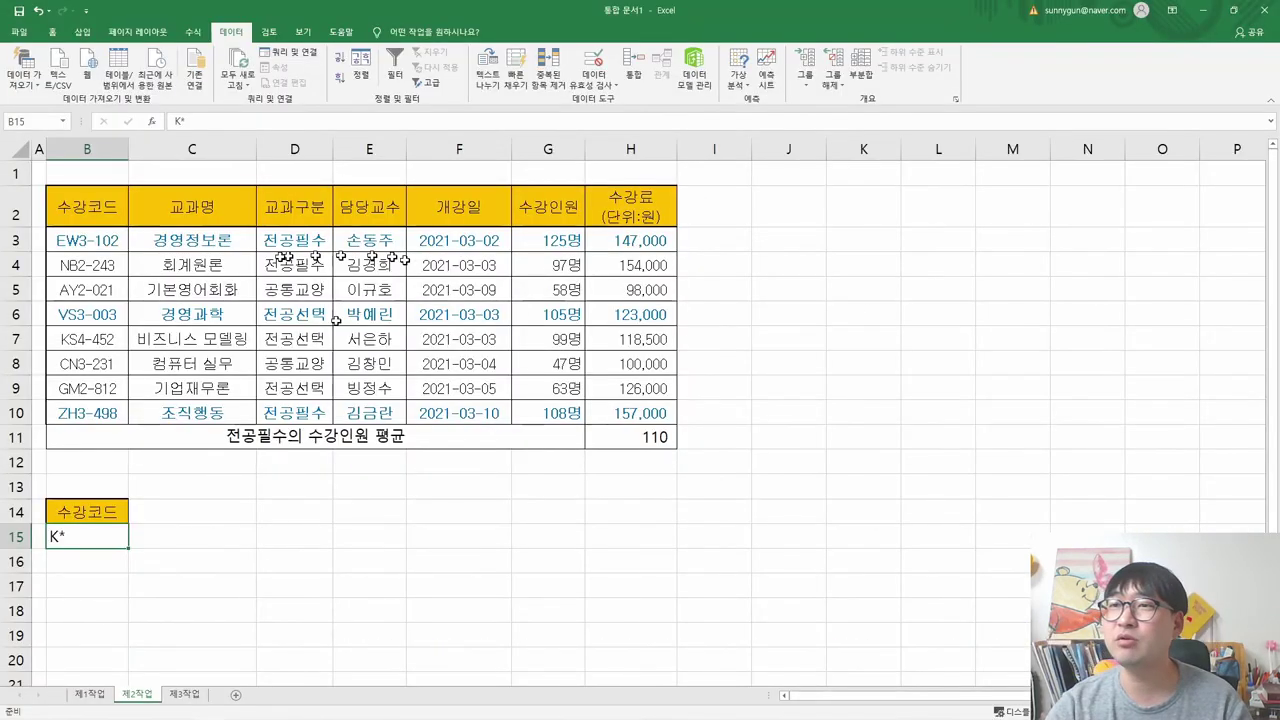
{"action": "key", "text": "ctrl+c"}
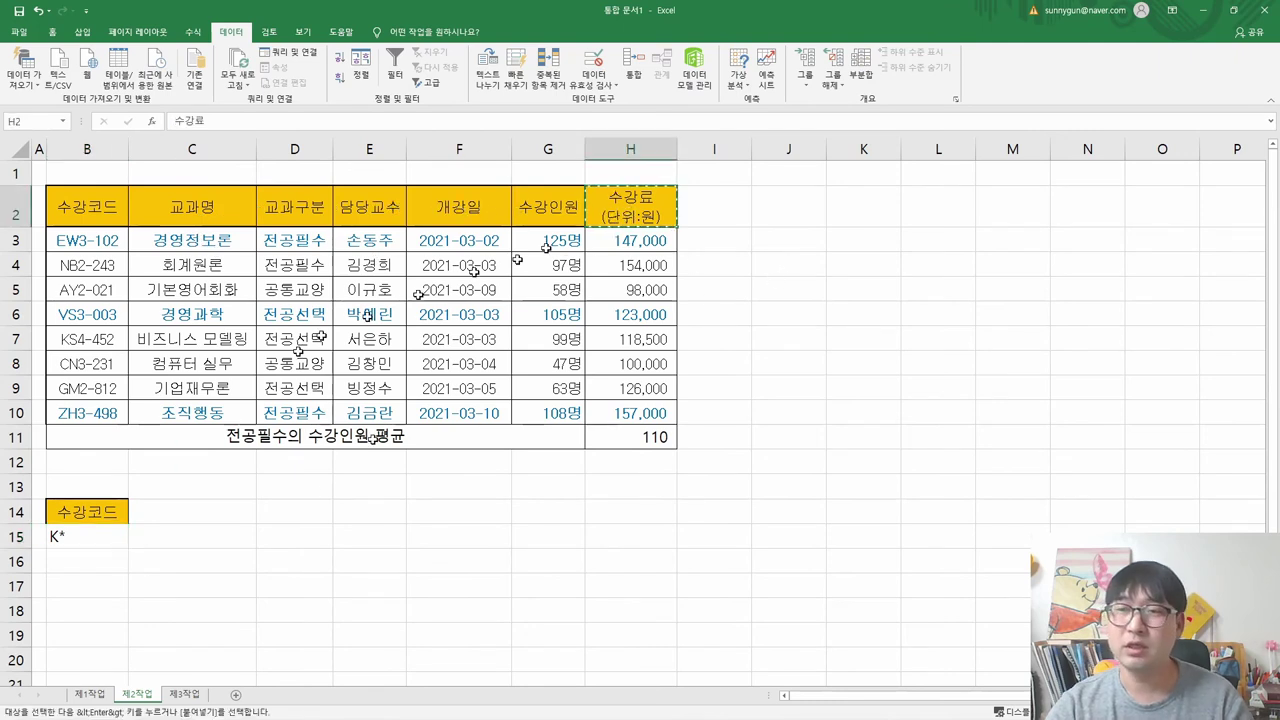
{"action": "left_click", "coordinate": [188, 511]}
{"action": "key", "text": "ctrl+v"}
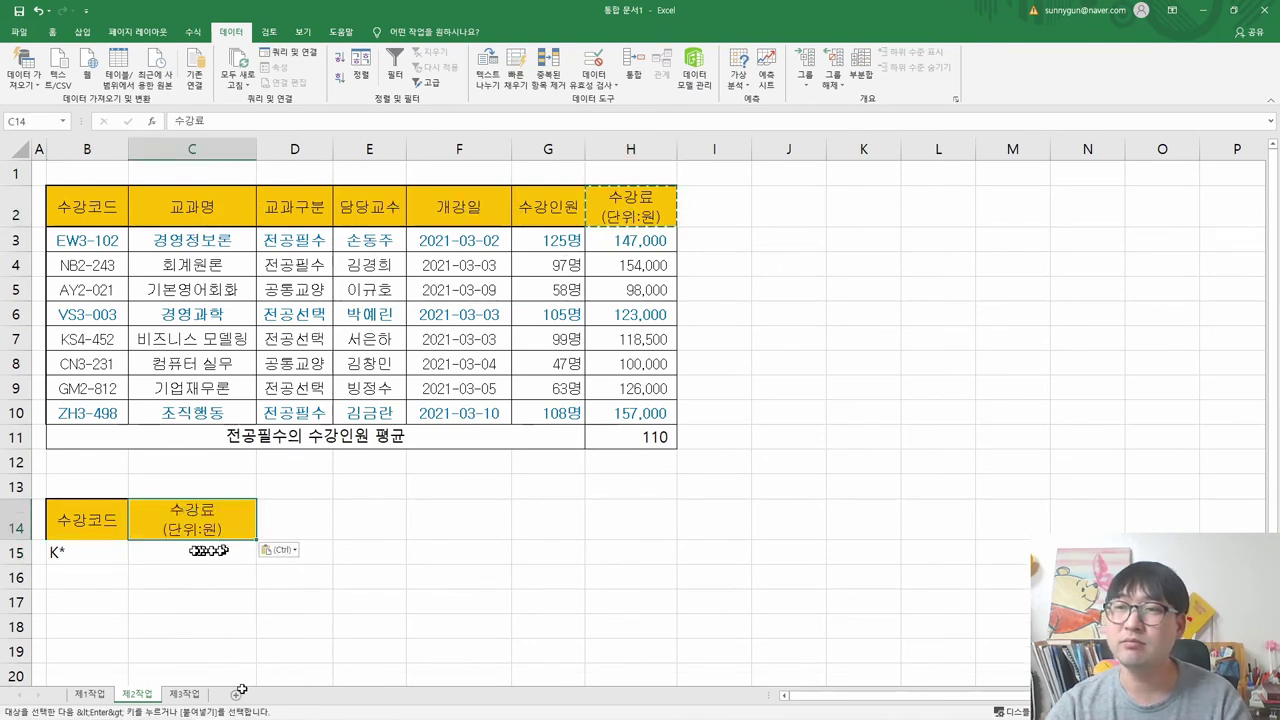
- Enter the criterion <=100000 in C15 under the 수강료 (단위:원) heading
{"action": "left_click", "coordinate": [192, 550]}
{"action": "key", "text": "Escape"}
{"action": "type", "text": "<"}
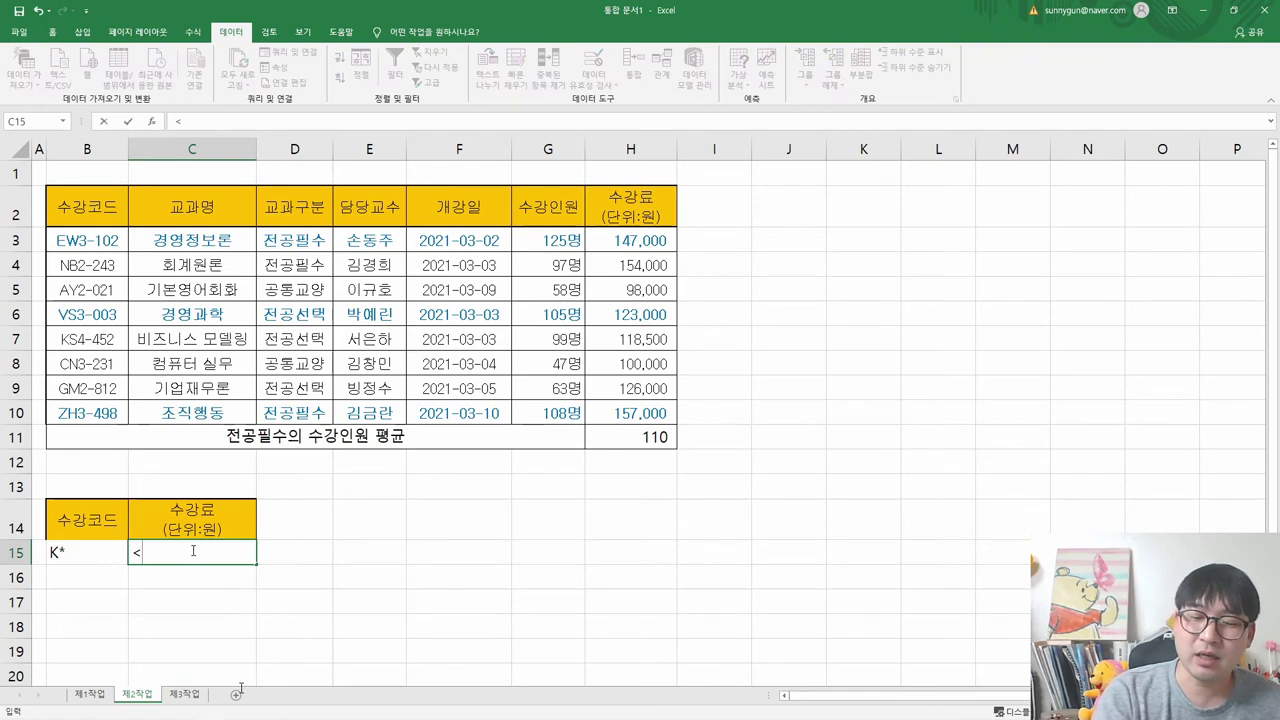
{"action": "type", "text": "=10000"}
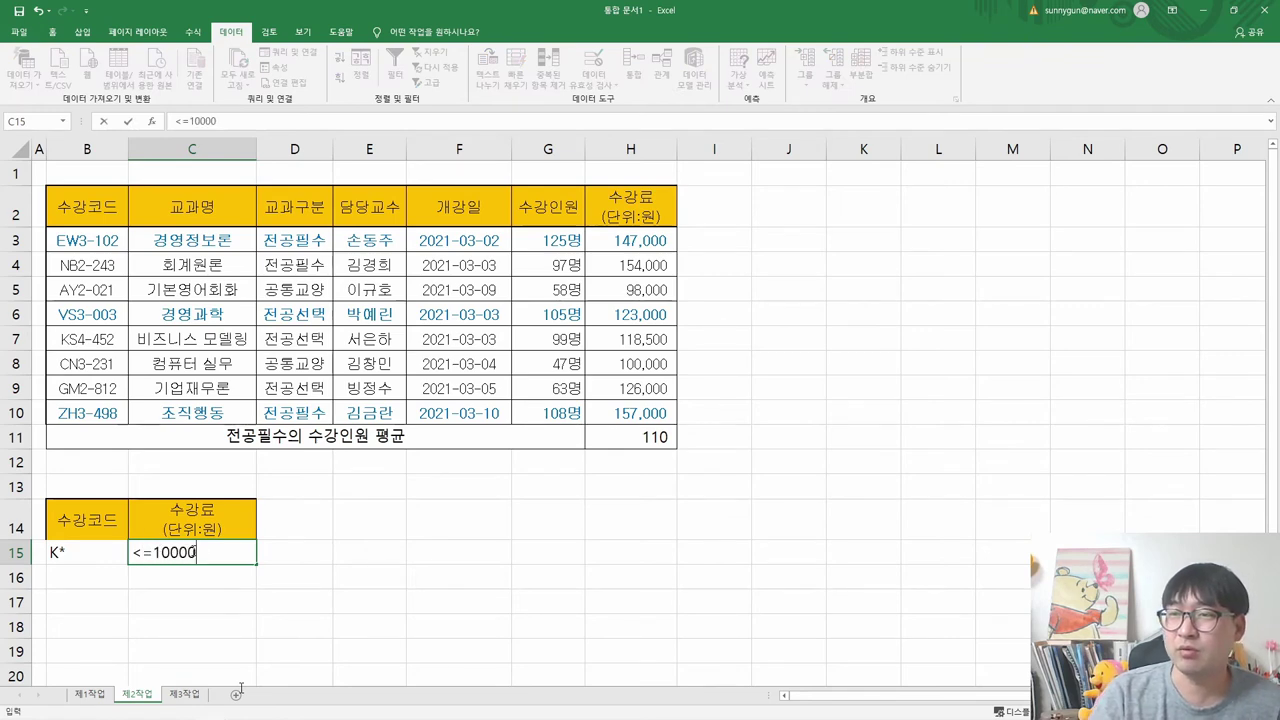
{"action": "type", "text": "0"}
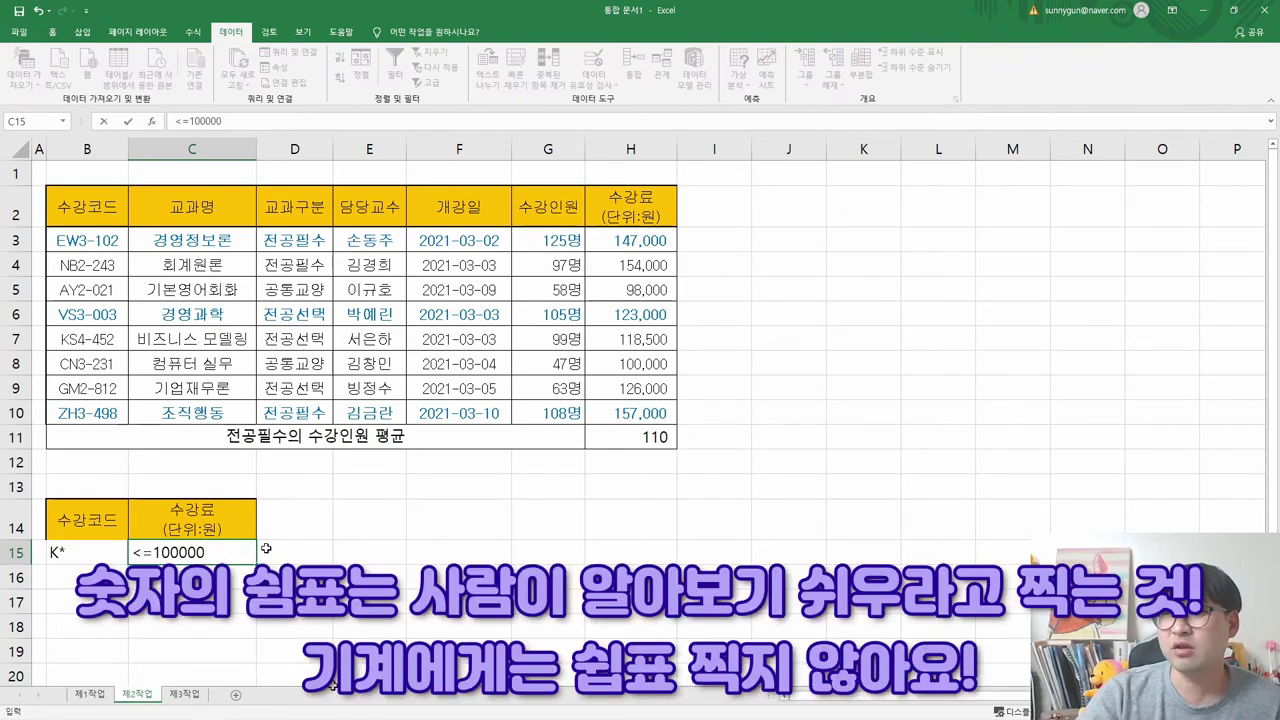
{"action": "key", "text": "Return"}
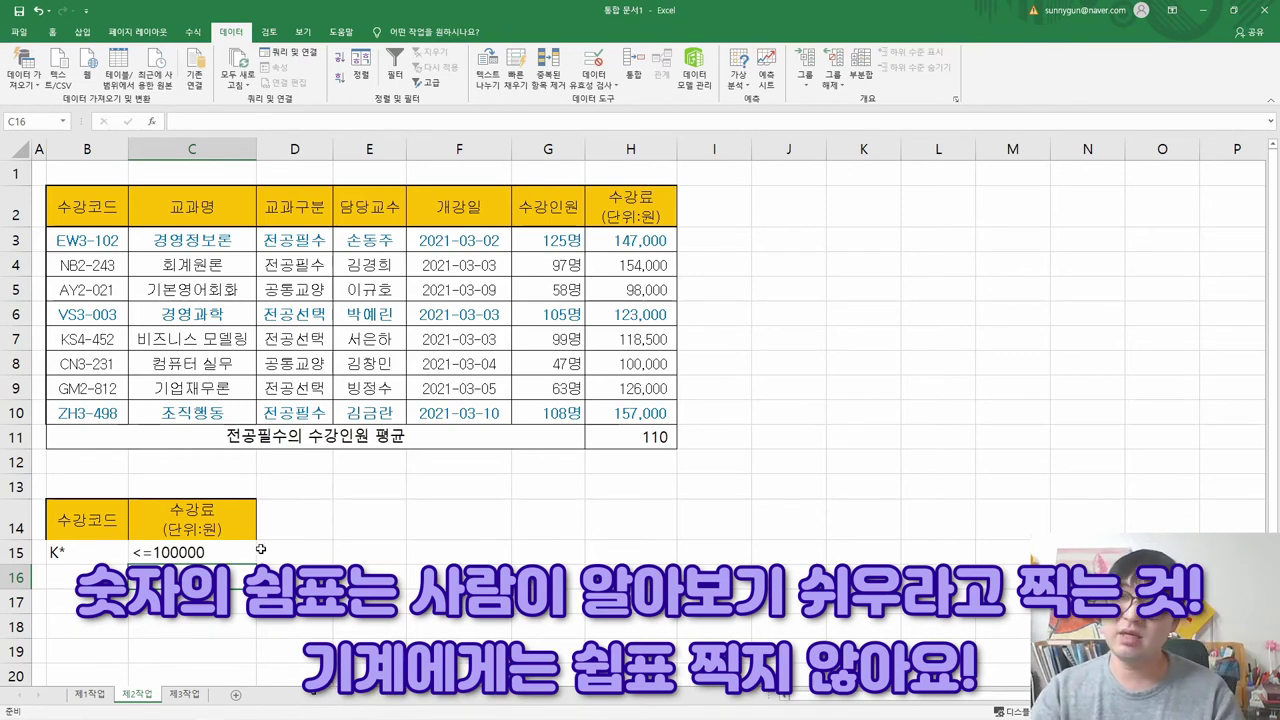
- Examine the 고급필터 condition in the PDF for the connector 하거나 that joins the two criteria
{"action": "key", "text": "alt+Tab"}
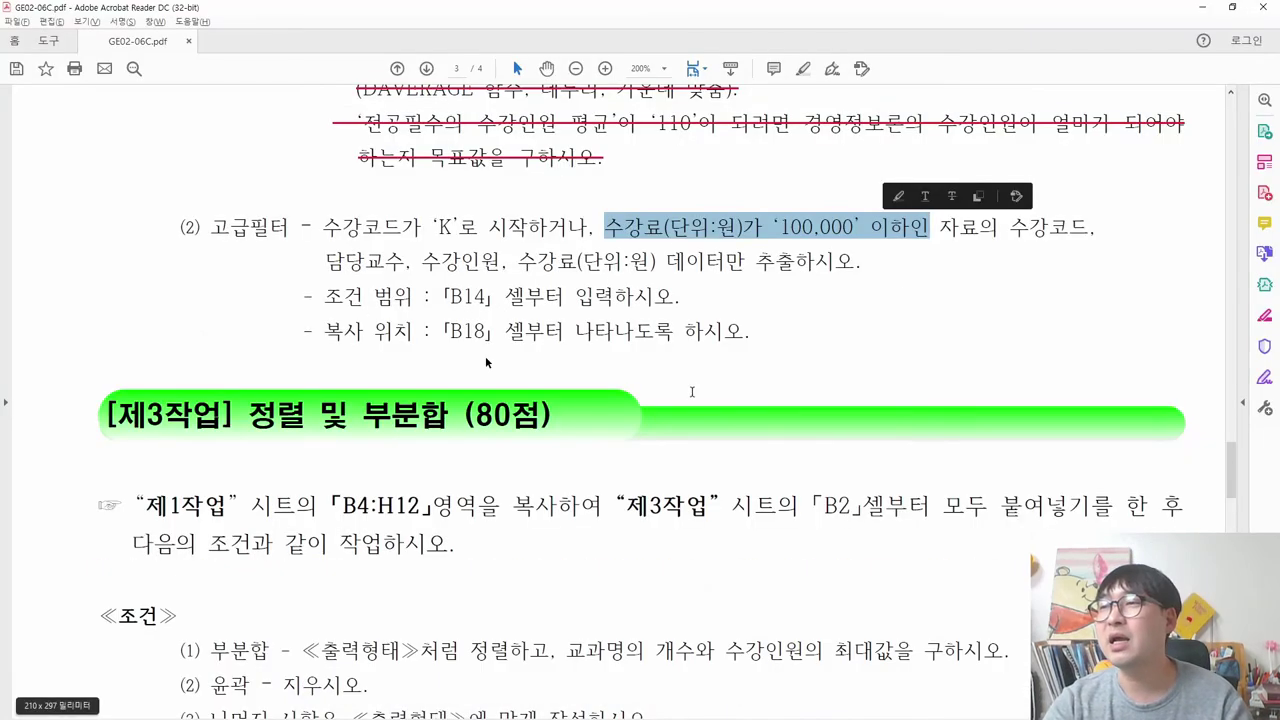
{"action": "key", "text": "alt+Tab"}
{"action": "left_click", "coordinate": [130, 580]}
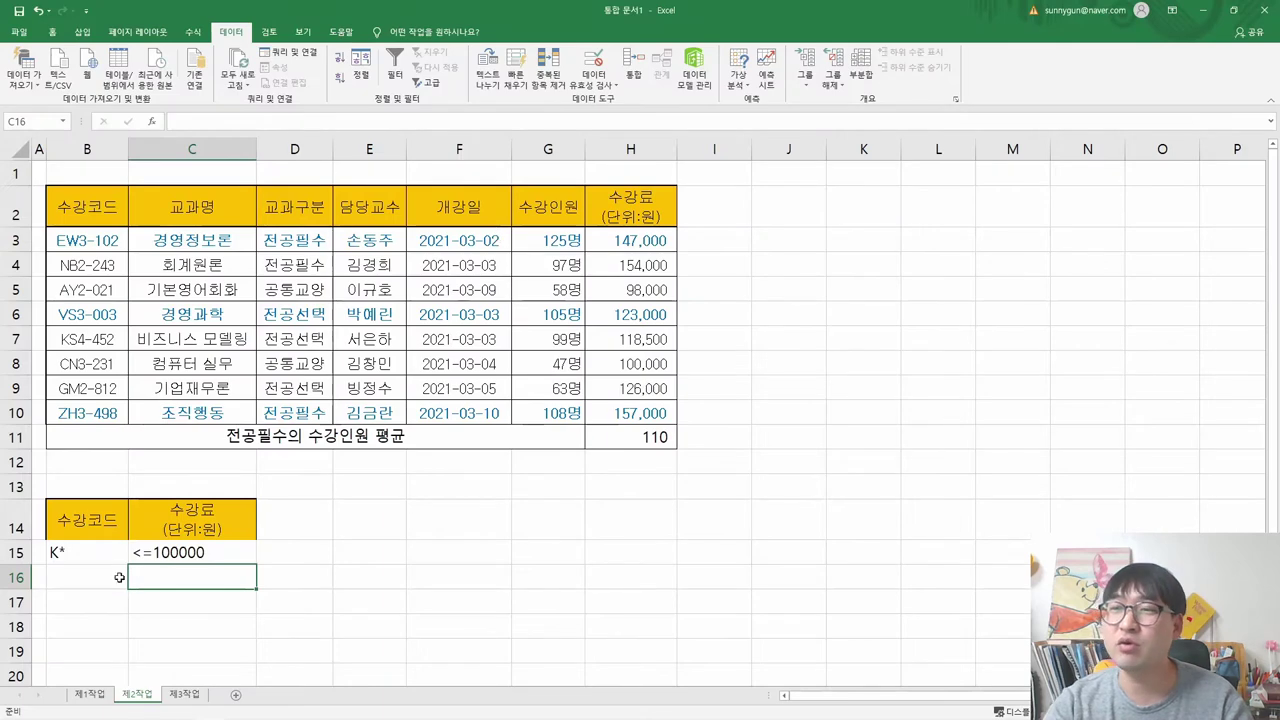
{"action": "key", "text": "alt+Tab"}
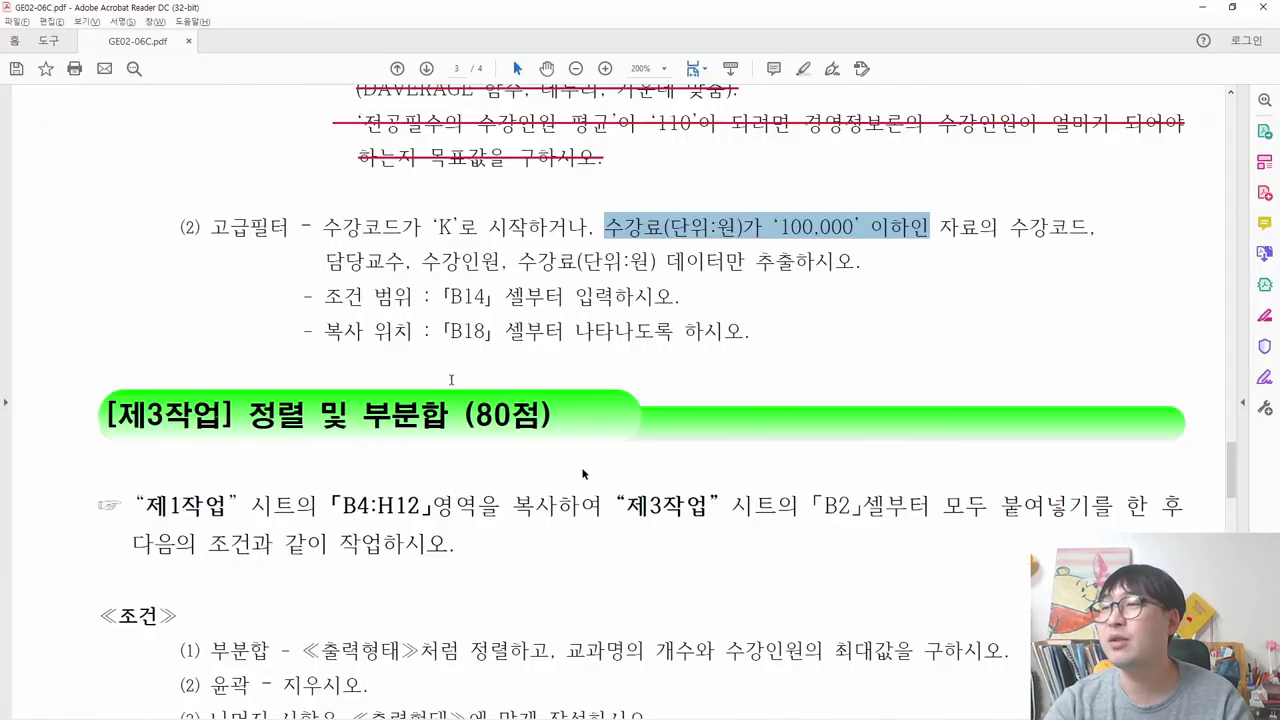
{"action": "left_click", "coordinate": [878, 292]}
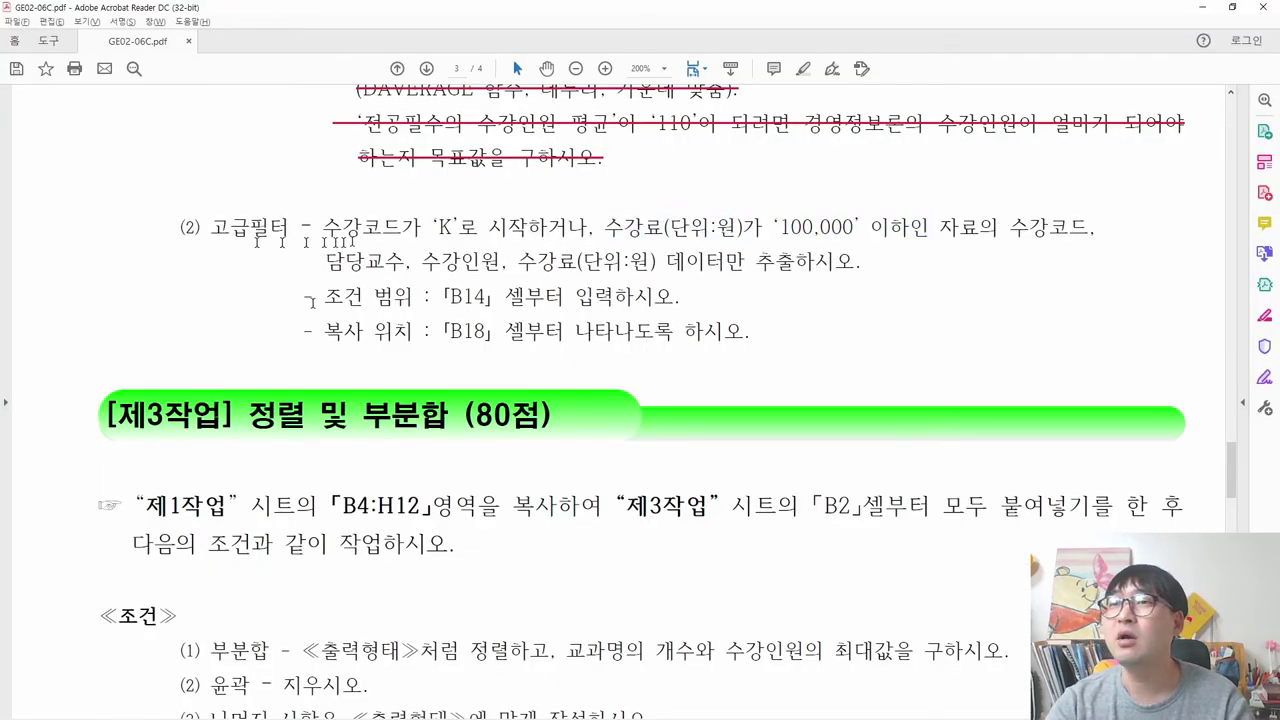
{"action": "left_click_drag", "start_coordinate": [208, 228], "coordinate": [292, 236]}
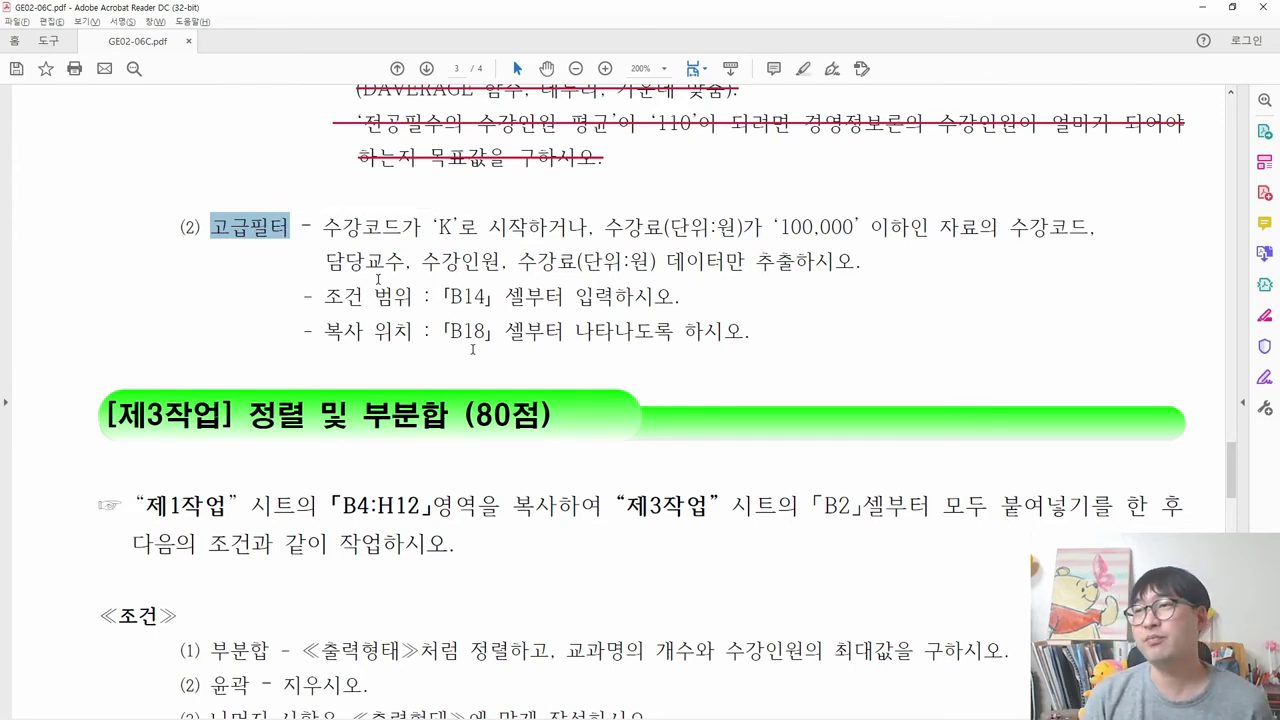
{"action": "left_click_drag", "start_coordinate": [527, 228], "coordinate": [585, 234]}
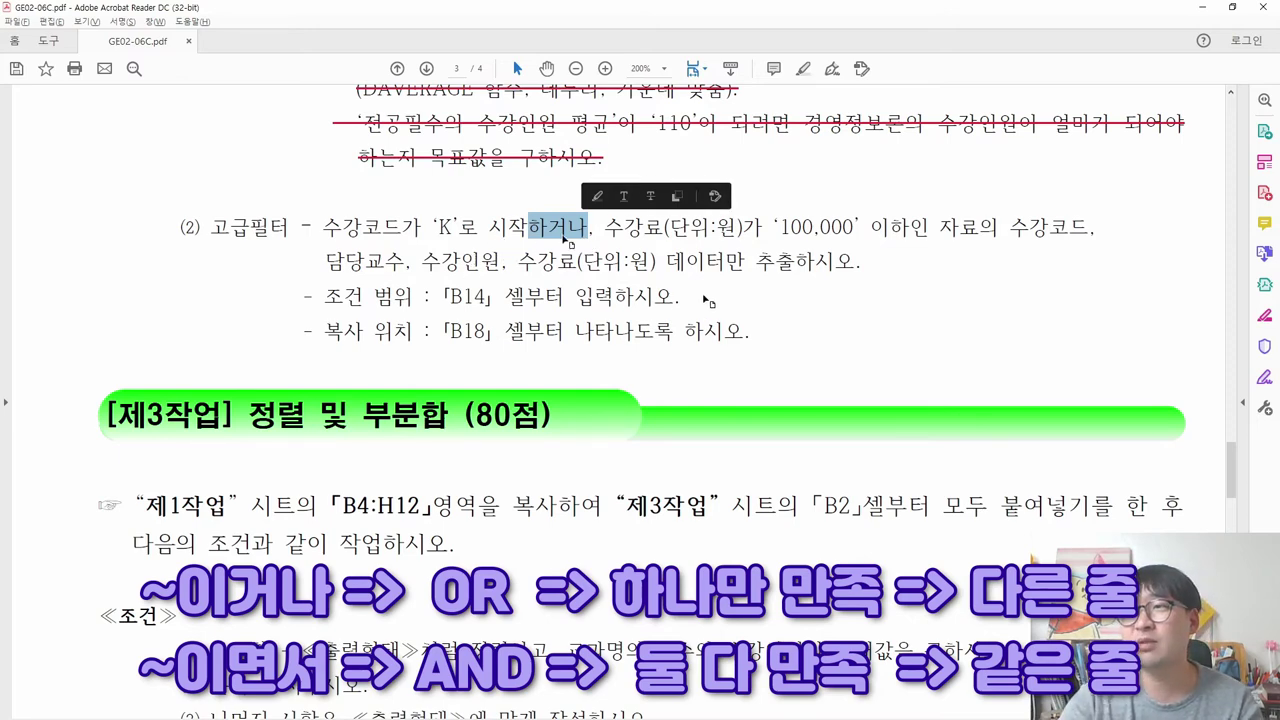
- Switch to Excel and examine how the headings in row 14 and criteria in row 15 are arranged for an AND or OR condition
{"action": "key", "text": "alt+Tab"}
{"action": "scroll", "coordinate": [115, 530], "scroll_direction": "down", "scroll_amount": 2}
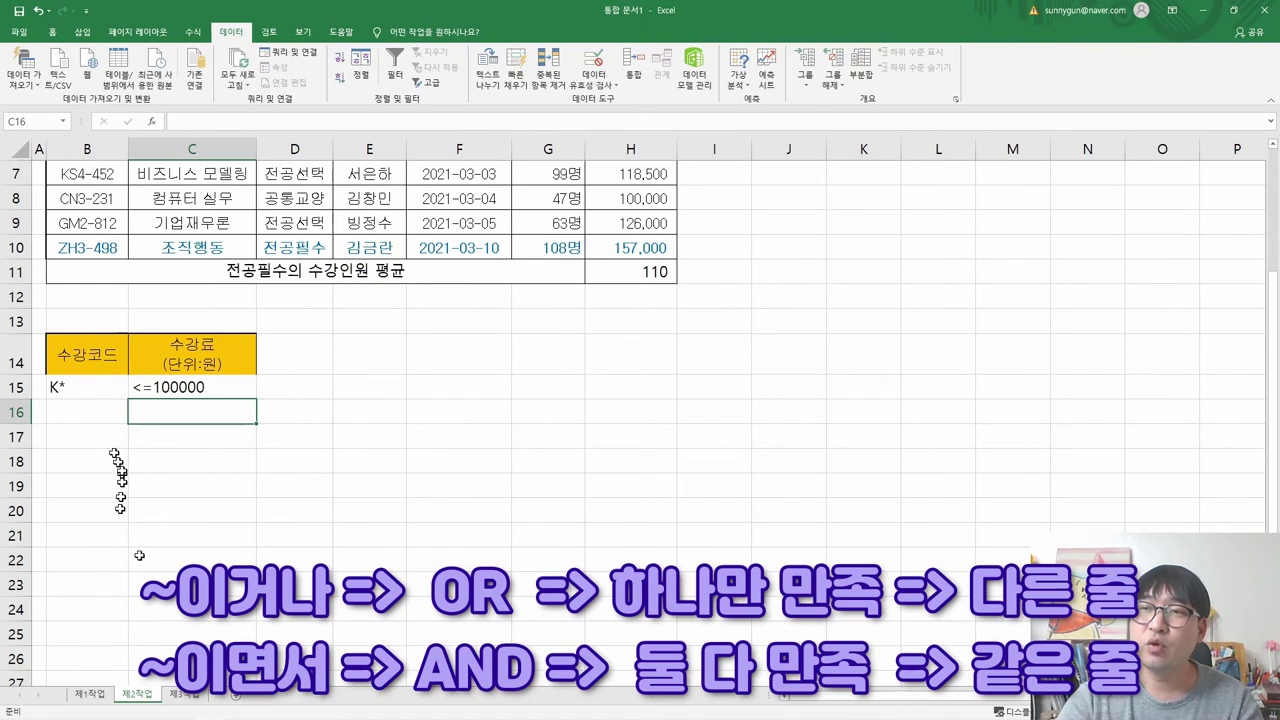
{"action": "left_click_drag", "start_coordinate": [110, 358], "coordinate": [180, 390]}
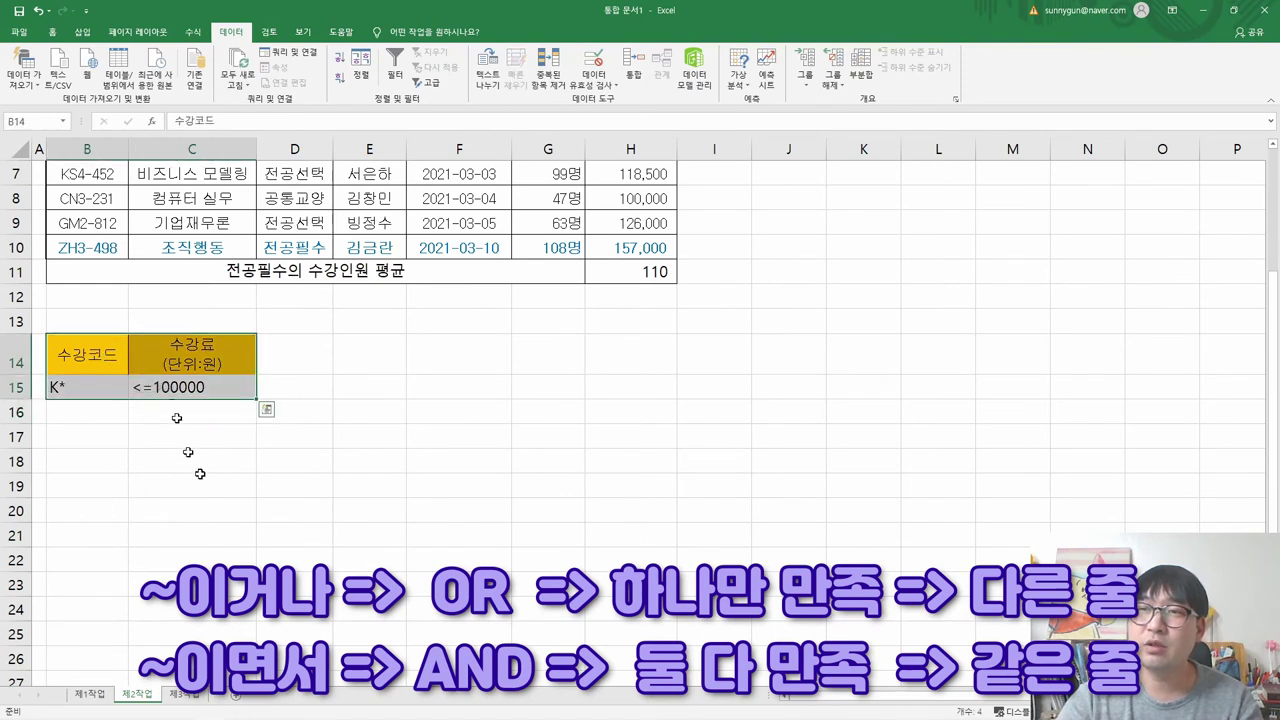
{"action": "left_click", "coordinate": [115, 413]}
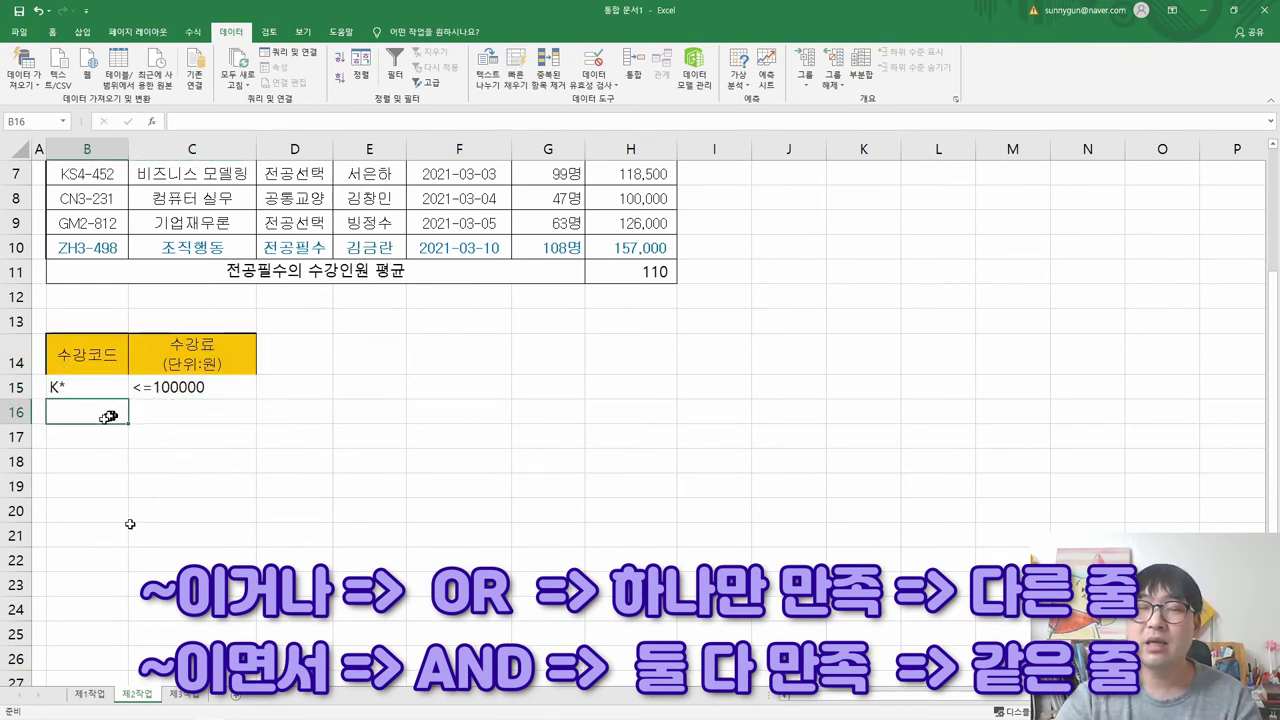
{"action": "left_click_drag", "start_coordinate": [90, 360], "coordinate": [200, 372]}
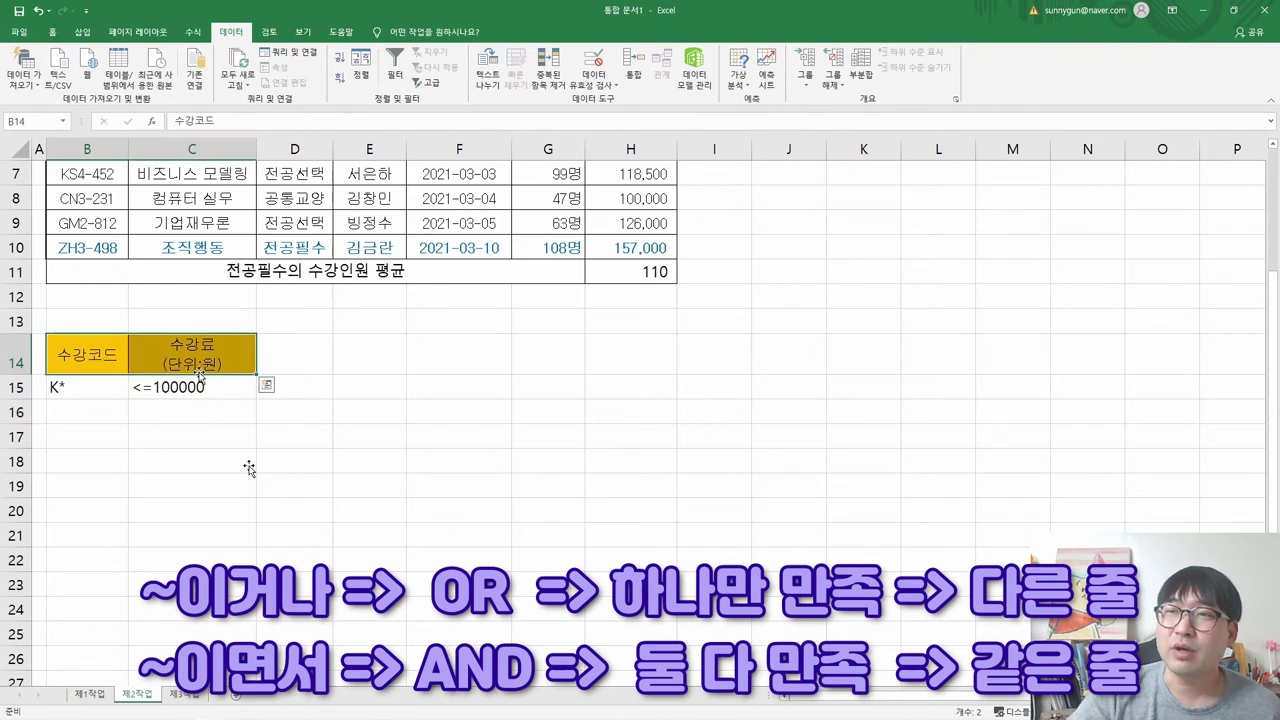
{"action": "double_click", "coordinate": [88, 354]}
{"action": "double_click", "coordinate": [88, 354]}
{"action": "left_click_drag", "start_coordinate": [60, 390], "coordinate": [165, 392]}
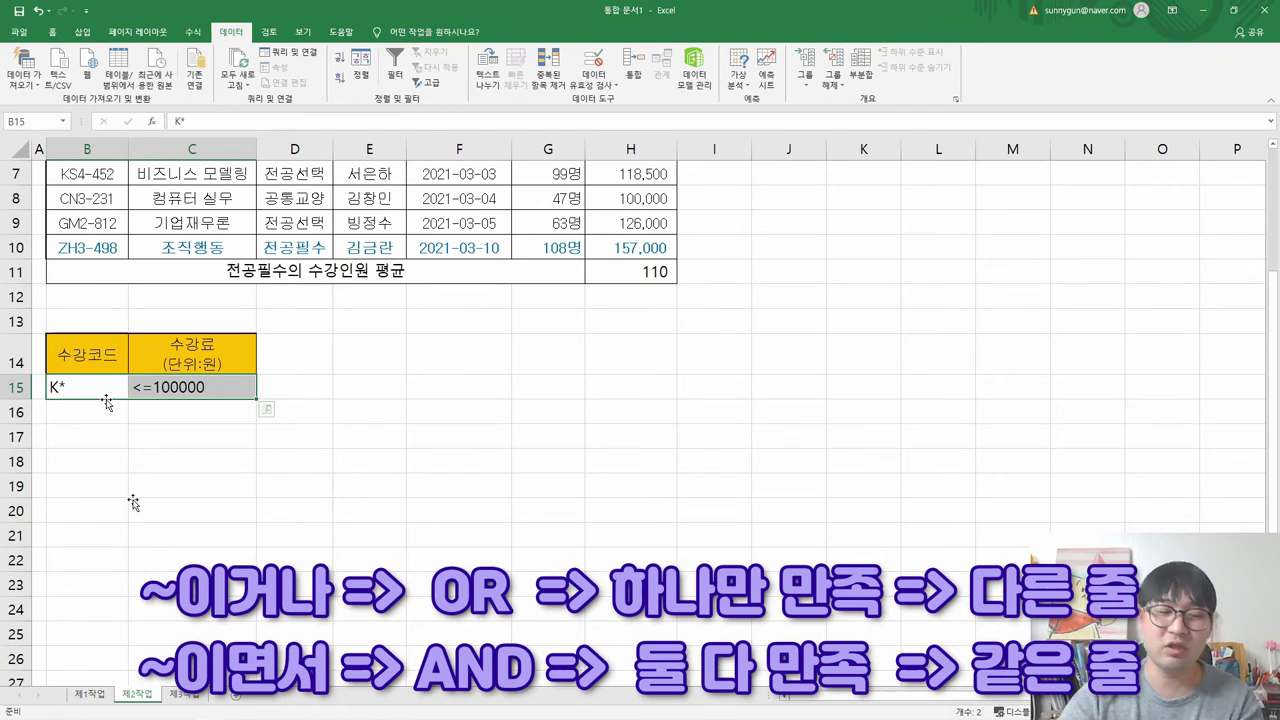
- Recheck the 하거나 connector in the PDF and move the <=100000 criterion from C15 to C16 to form an OR condition
{"action": "key", "text": "alt+Tab"}
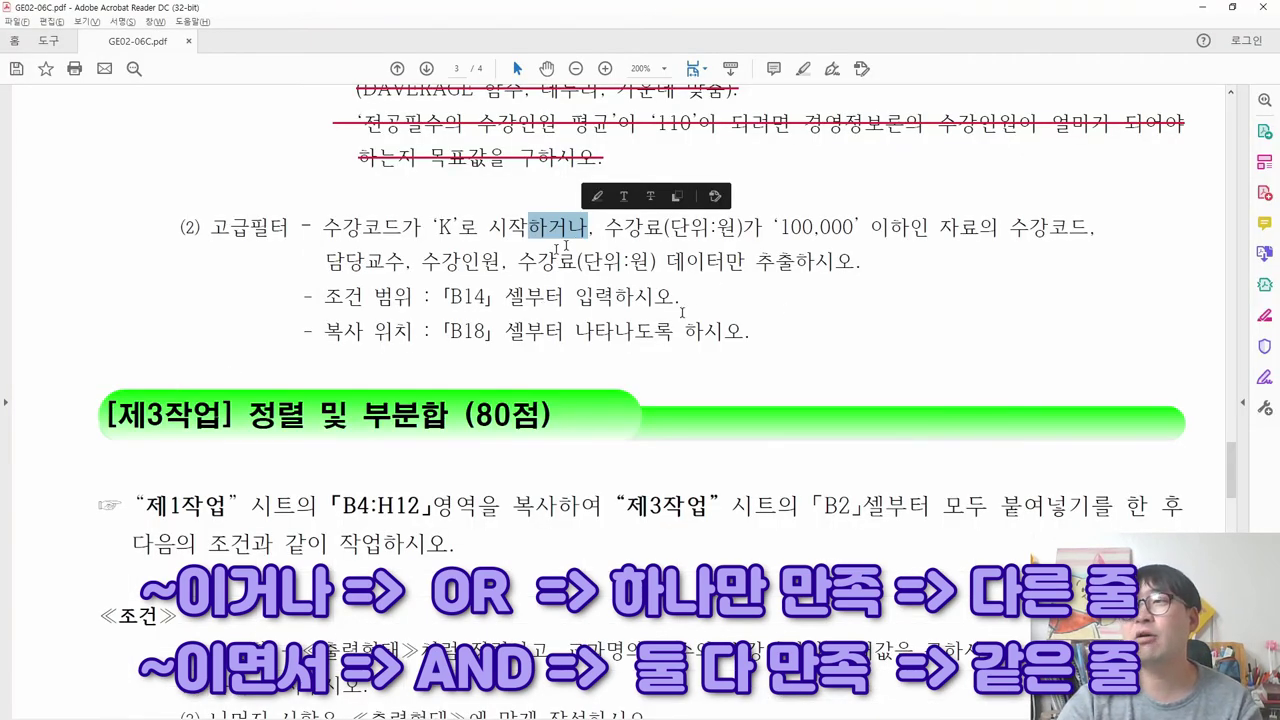
{"action": "key", "text": "alt+Tab"}
{"action": "left_click", "coordinate": [185, 390]}
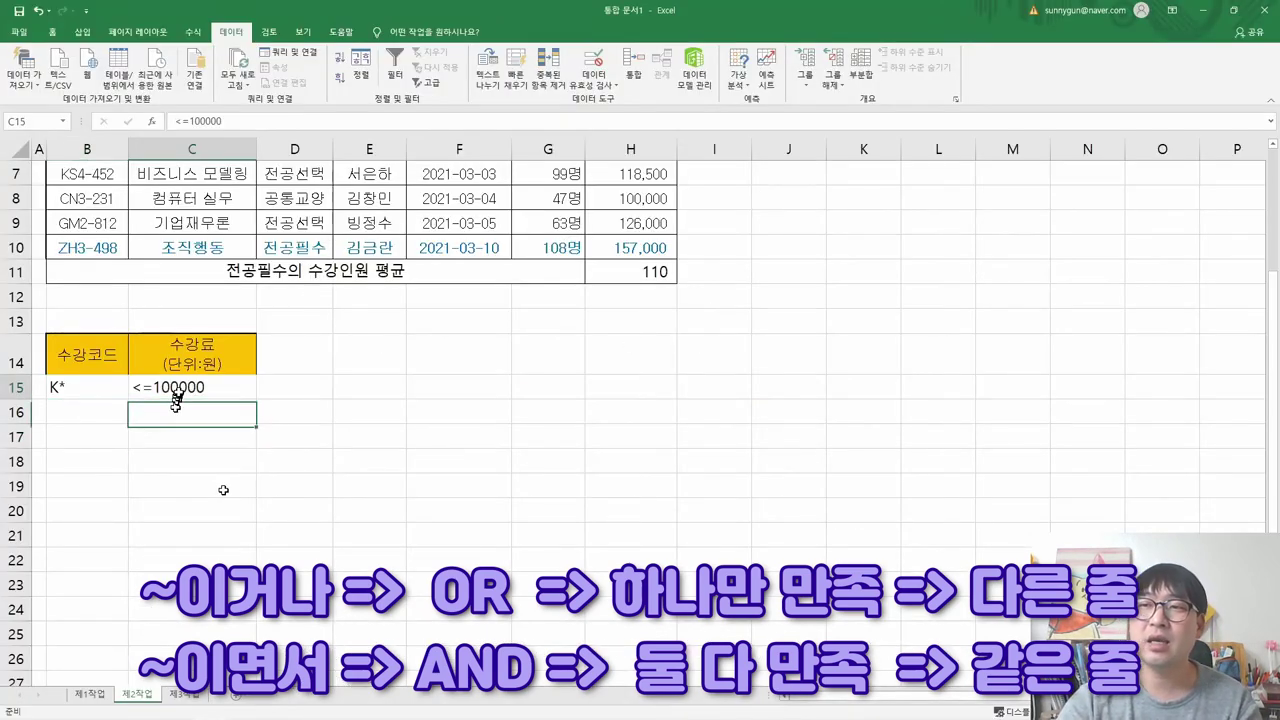
{"action": "left_click_drag", "start_coordinate": [187, 398], "coordinate": [187, 420]}
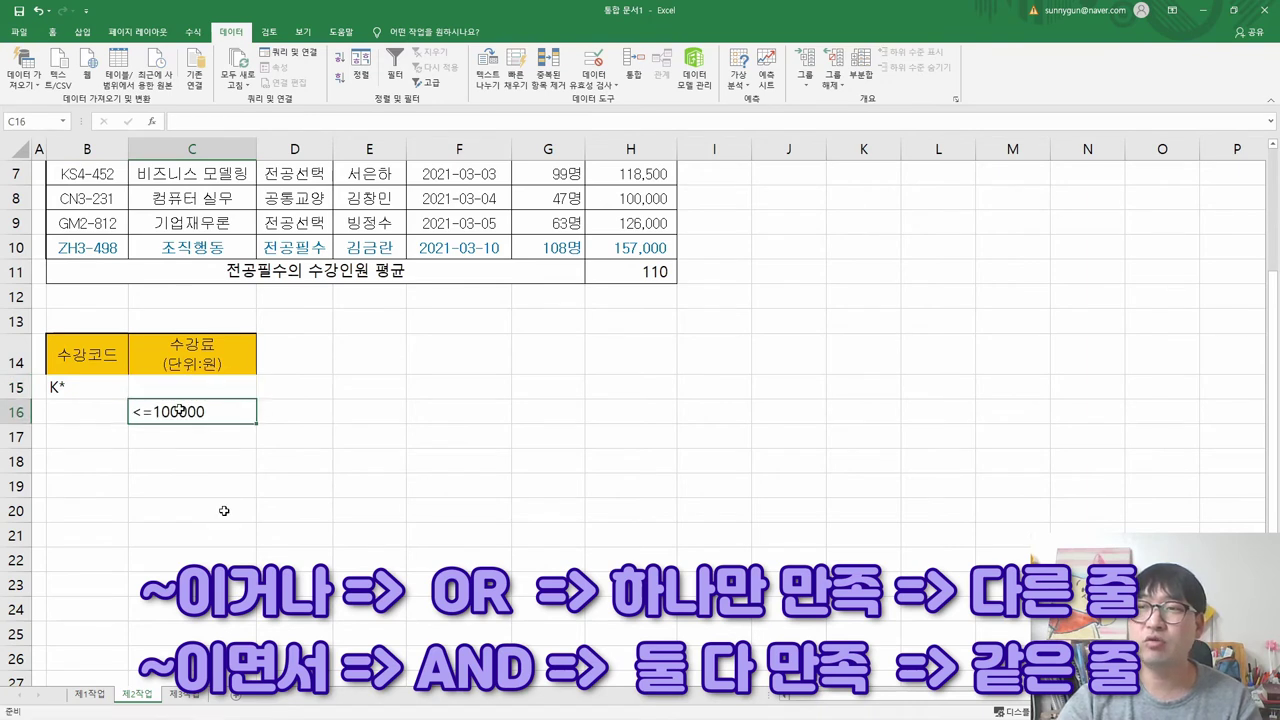
- Review the criteria range B14:C16 with its headings and the two criteria on separate rows
{"action": "left_click", "coordinate": [325, 369]}
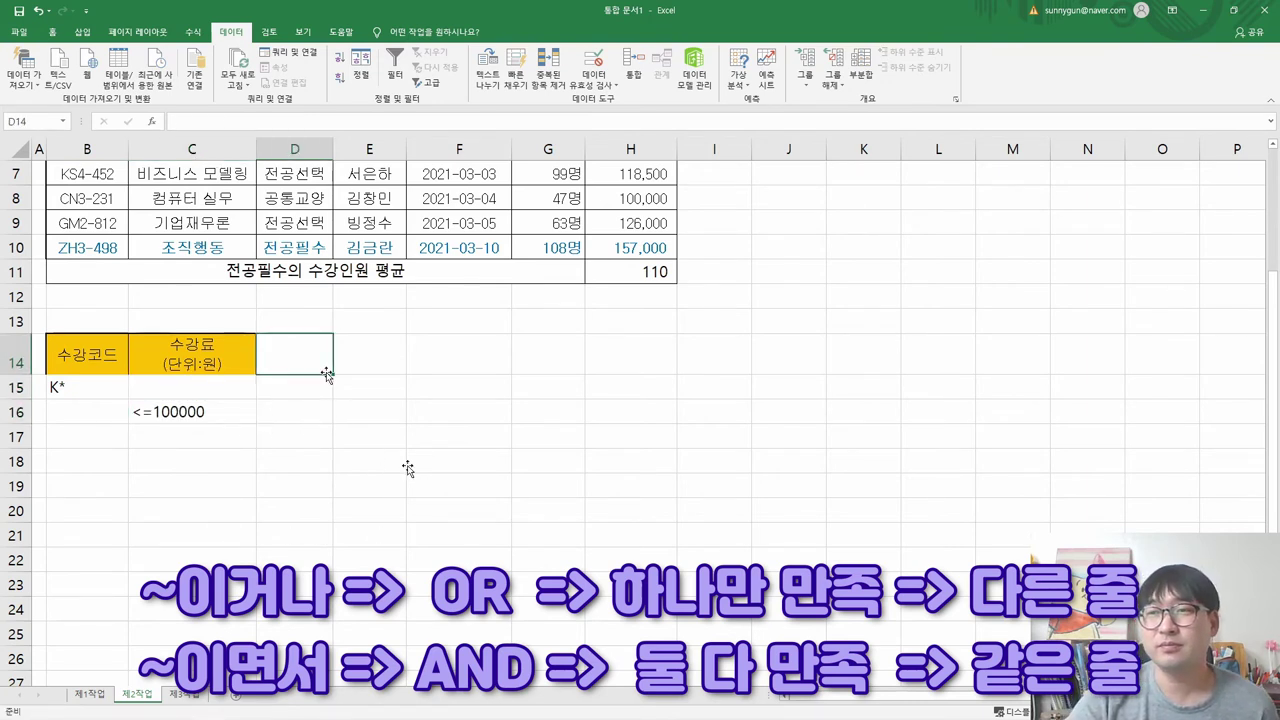
{"action": "left_click_drag", "start_coordinate": [86, 357], "coordinate": [240, 437]}
{"action": "left_click_drag", "start_coordinate": [95, 357], "coordinate": [178, 408]}
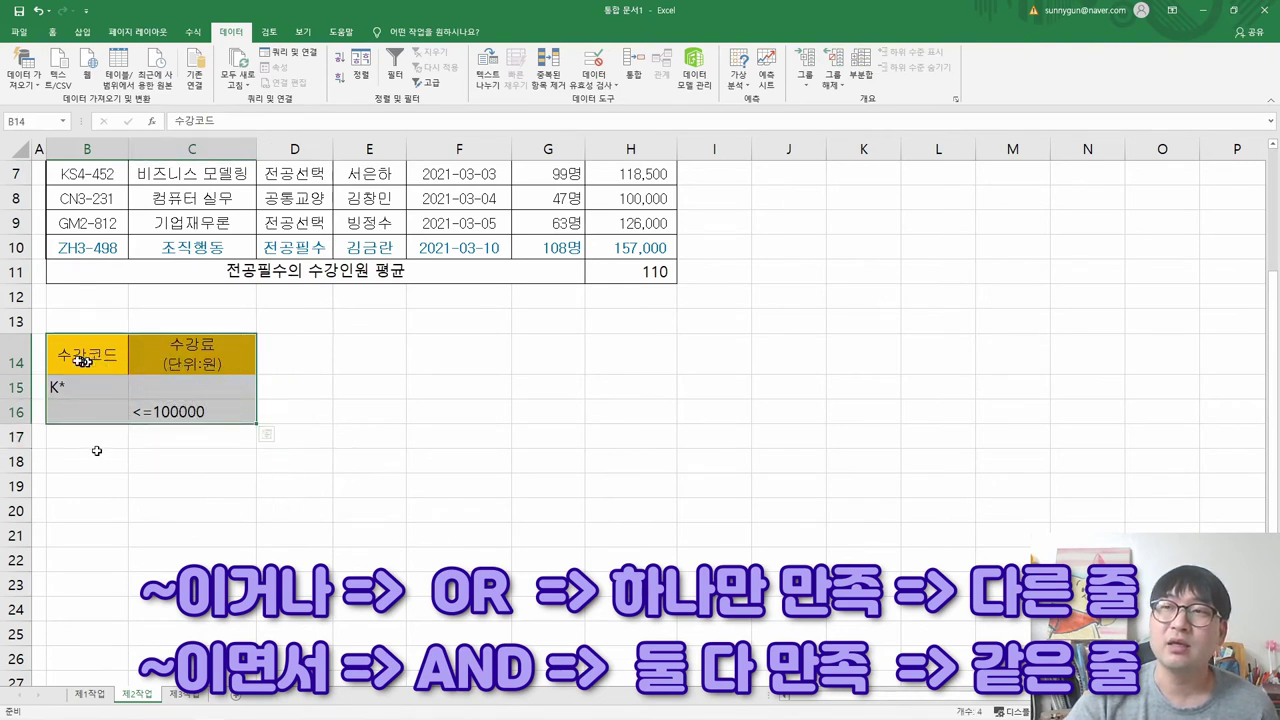
{"action": "left_click_drag", "start_coordinate": [88, 362], "coordinate": [245, 362]}
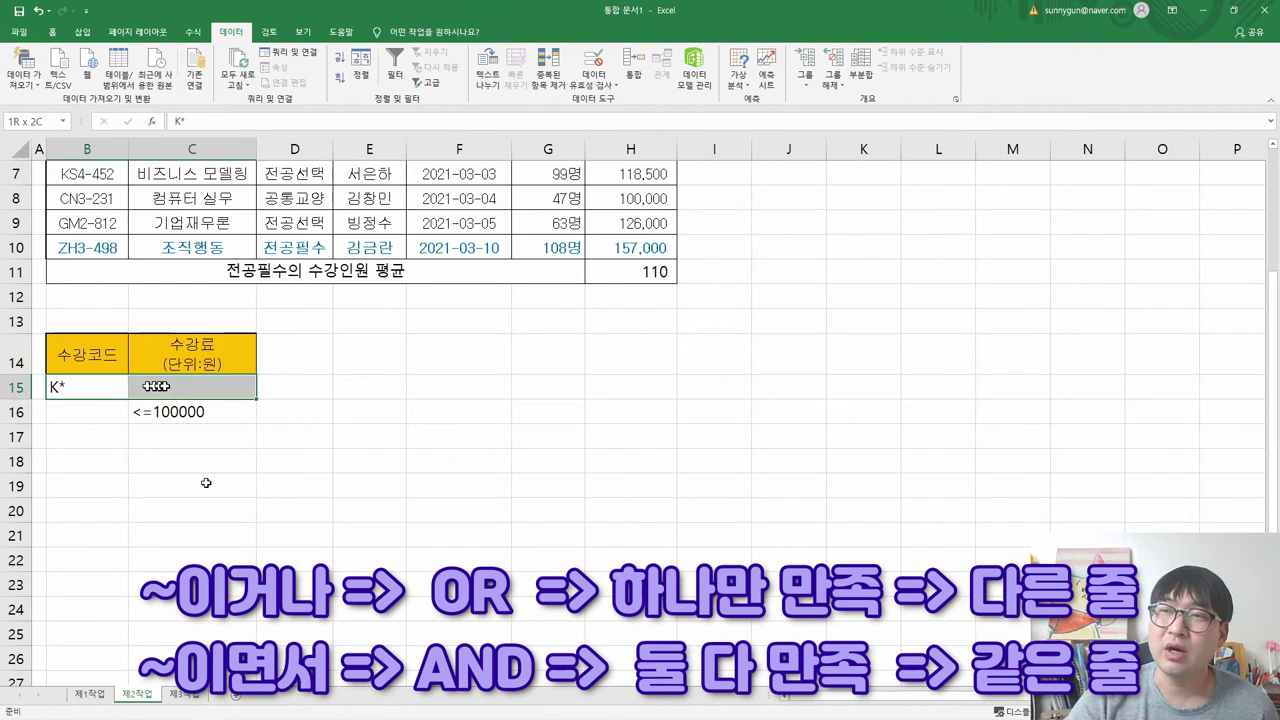
- Compare criteria rows 15 and 16 on the 제2작업 sheet with the 하거나 connector in the PDF
{"action": "left_click_drag", "start_coordinate": [87, 410], "coordinate": [240, 418]}
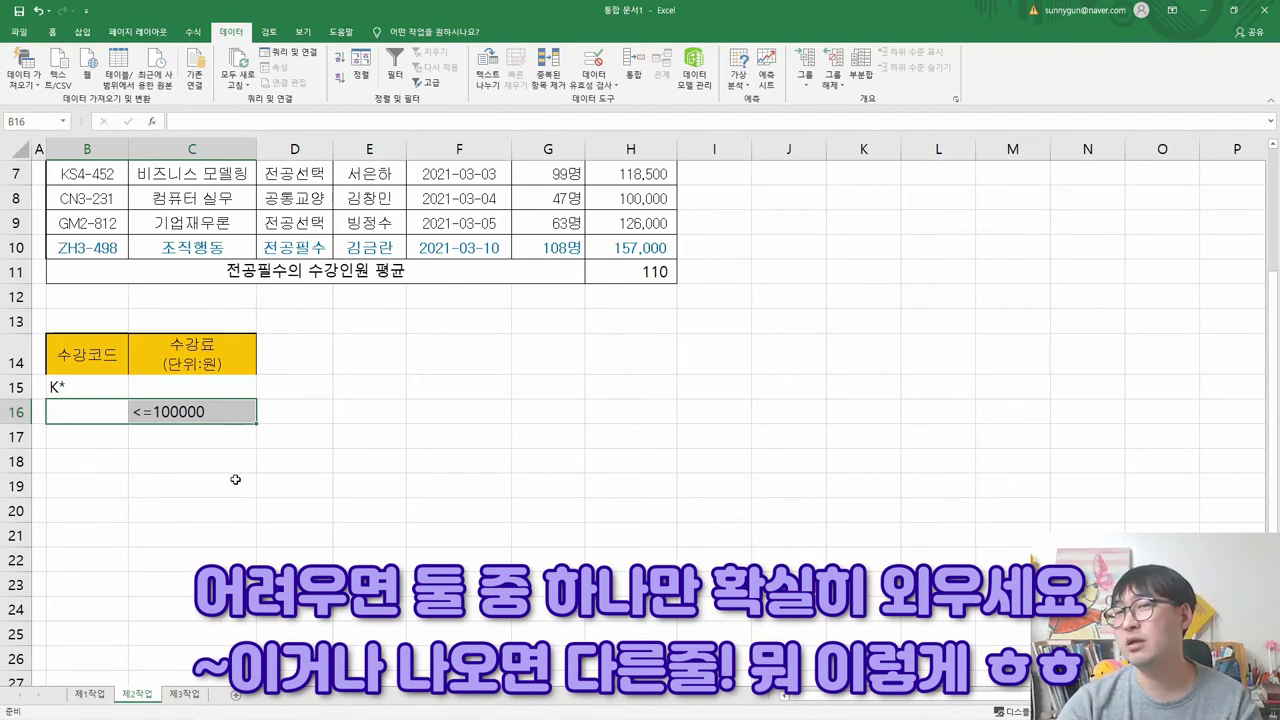
{"action": "key", "text": "alt+Tab"}
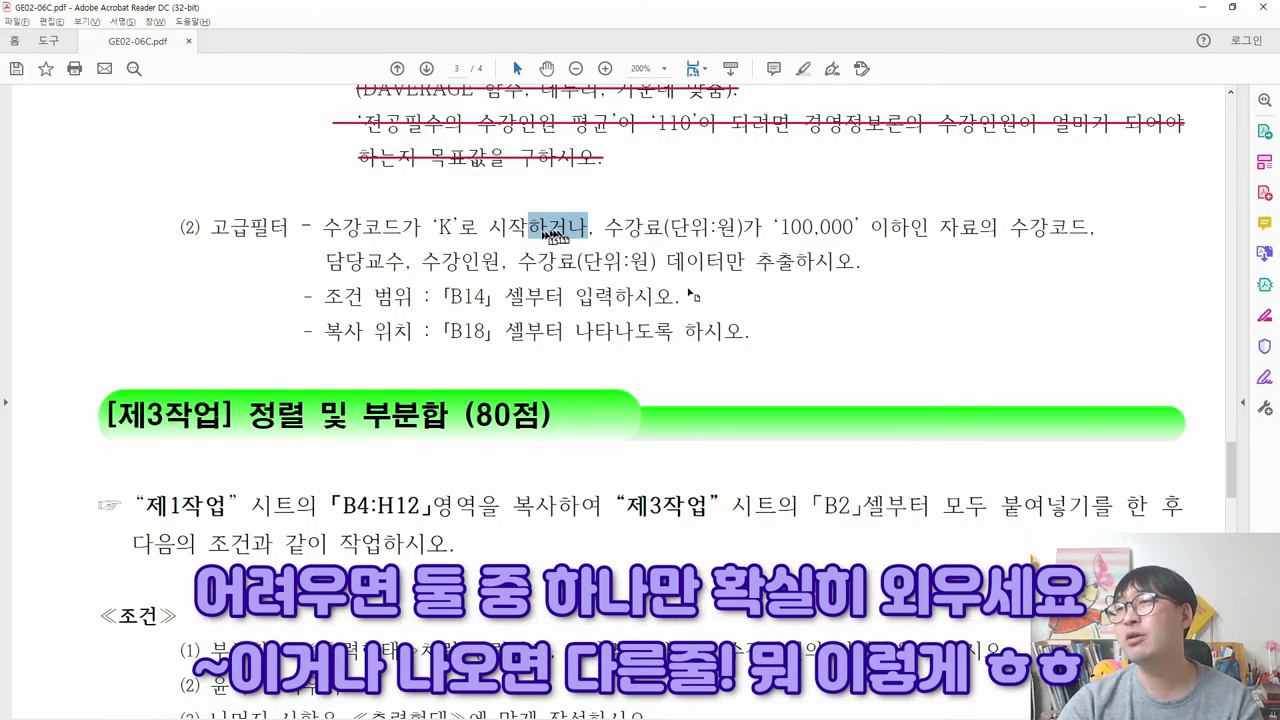
{"action": "key", "text": "alt+Tab"}
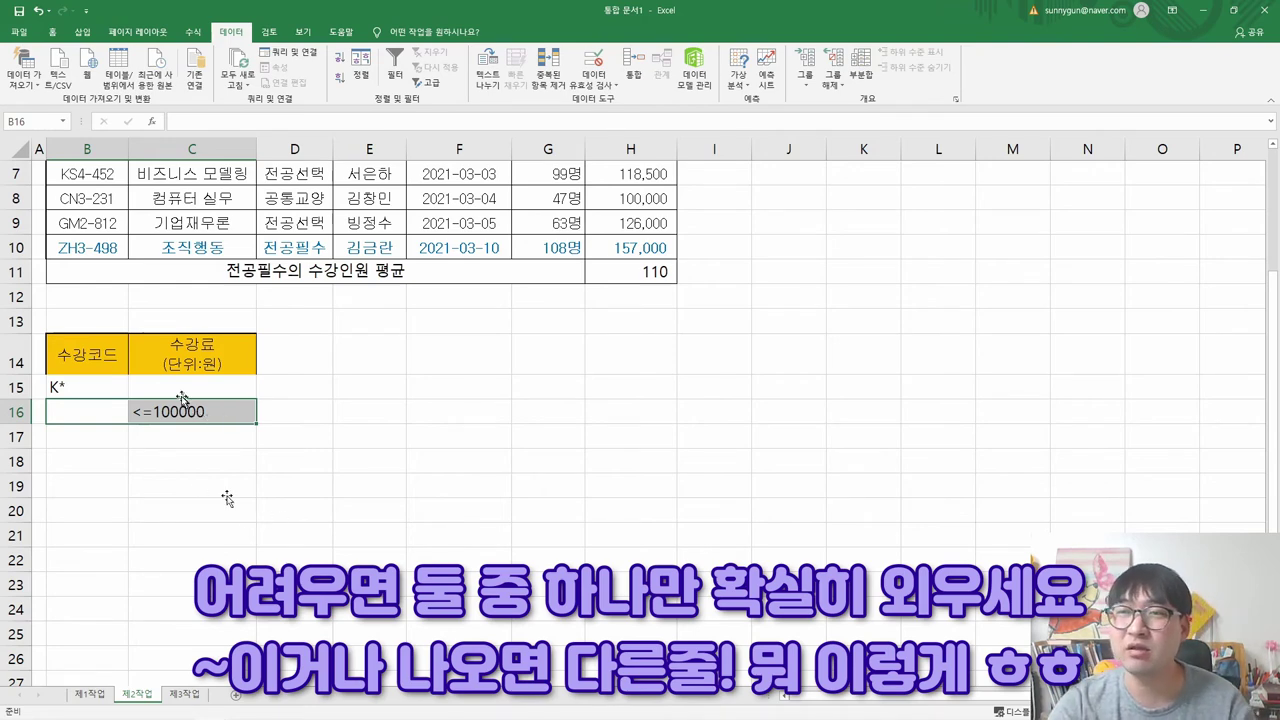
{"action": "key", "text": "alt+Tab"}
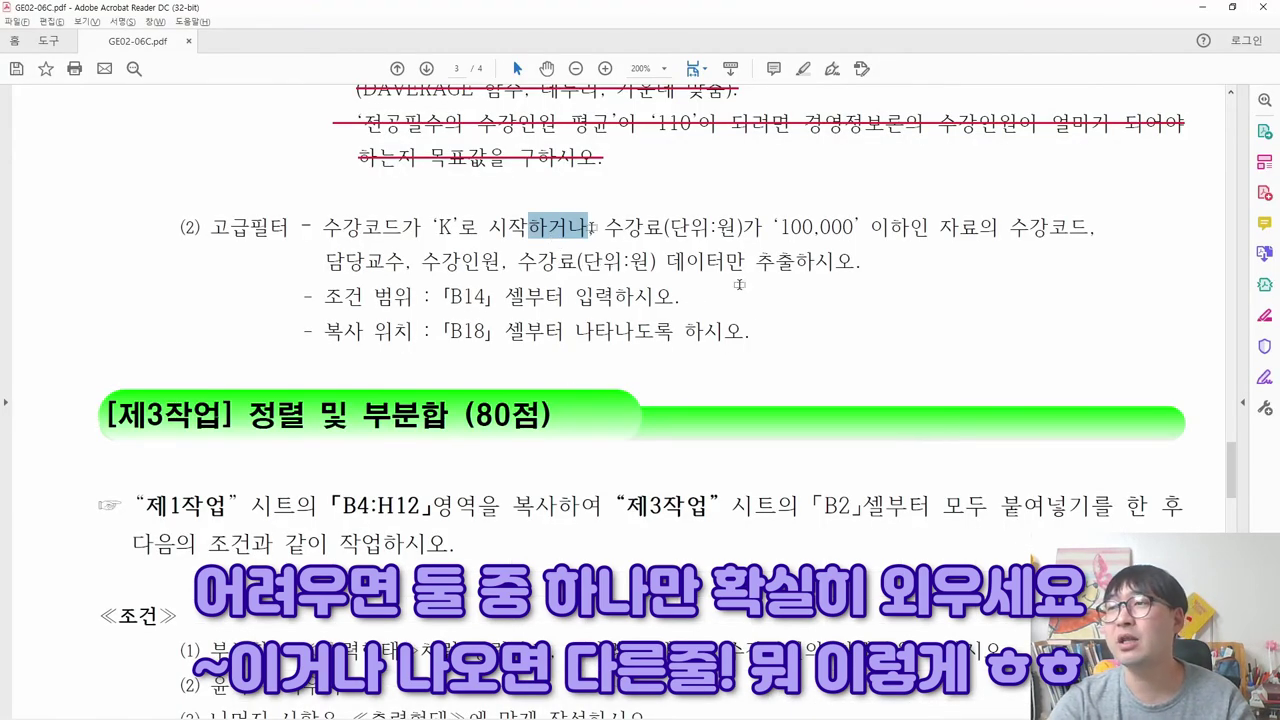
{"action": "key", "text": "alt+Tab"}
{"action": "left_click", "coordinate": [301, 411]}
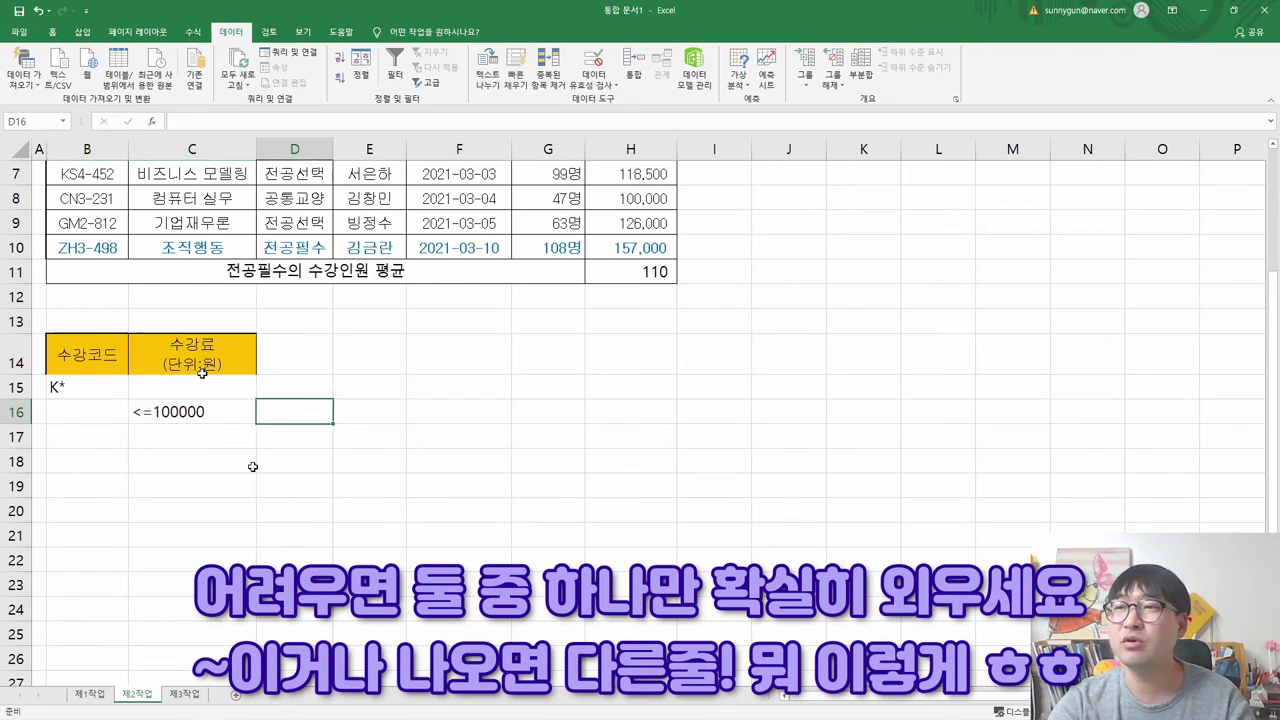
- Switch to the PDF and examine the 고급필터 item's second condition, the fields to extract and the copy location
{"action": "key", "text": "alt+Tab"}
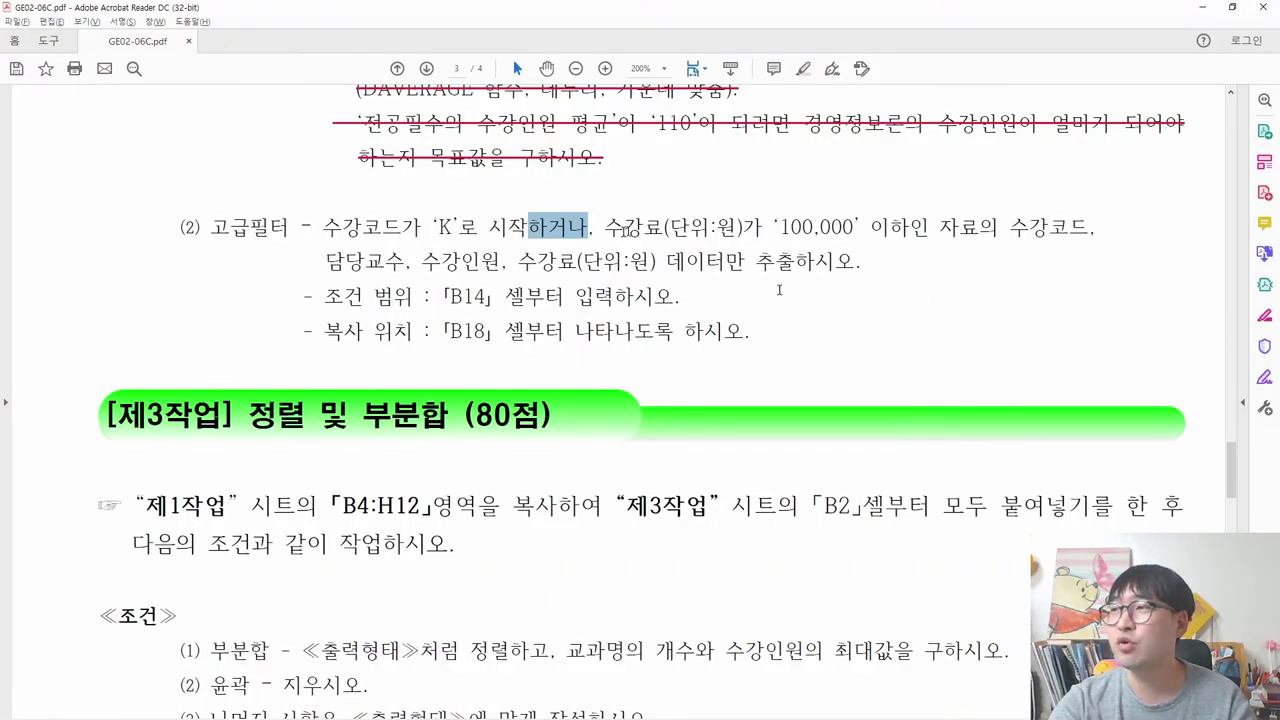
{"action": "left_click_drag", "start_coordinate": [606, 229], "coordinate": [864, 232]}
{"action": "left_click_drag", "start_coordinate": [941, 228], "coordinate": [689, 262]}
{"action": "left_click_drag", "start_coordinate": [449, 333], "coordinate": [492, 334]}
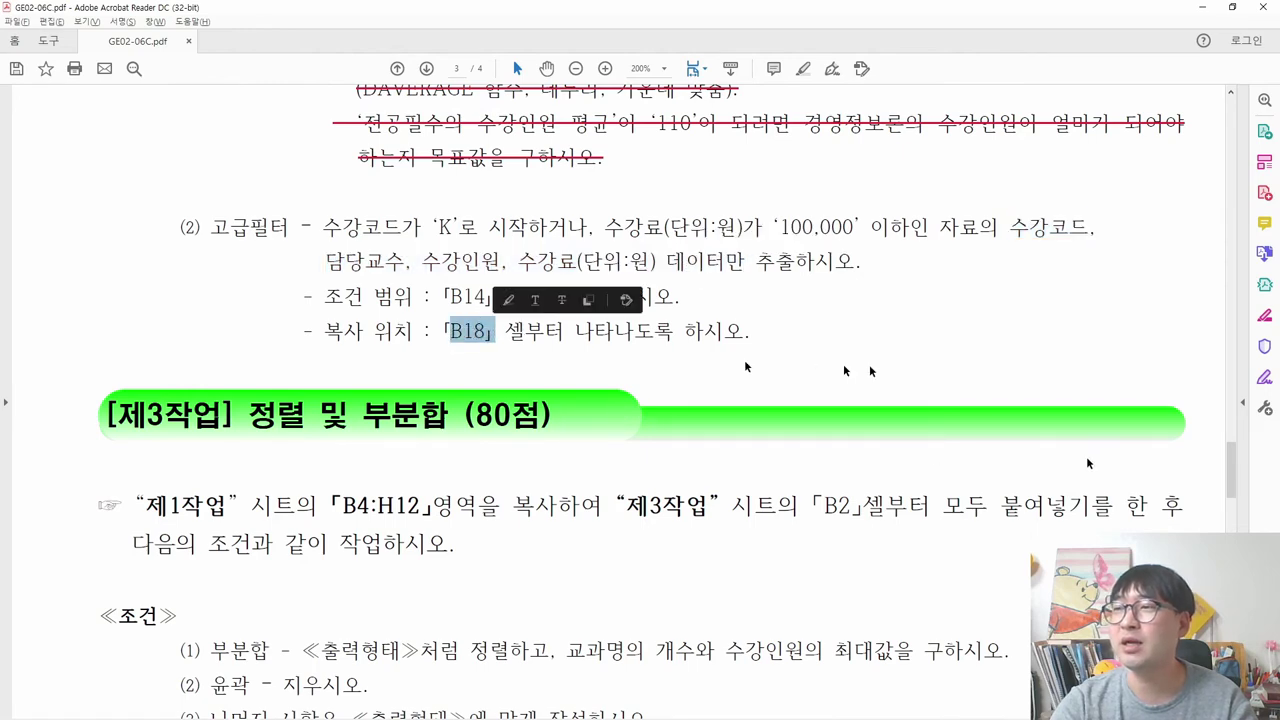
- Switch to Excel and copy the 수강코드 heading from B2 to B18 on the 제2작업 sheet
{"action": "key", "text": "alt+Tab"}
{"action": "scroll", "coordinate": [390, 438], "scroll_direction": "up", "scroll_amount": 2}
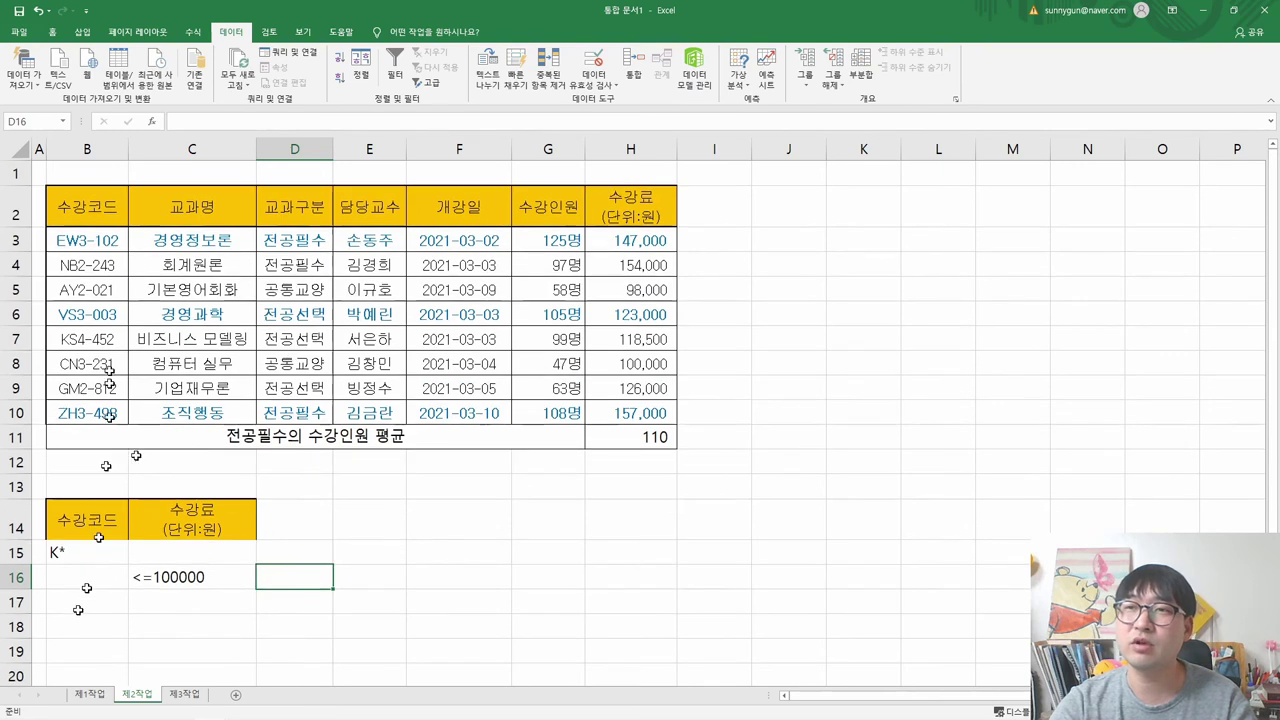
{"action": "left_click", "coordinate": [88, 210]}
{"action": "key", "text": "ctrl+c"}
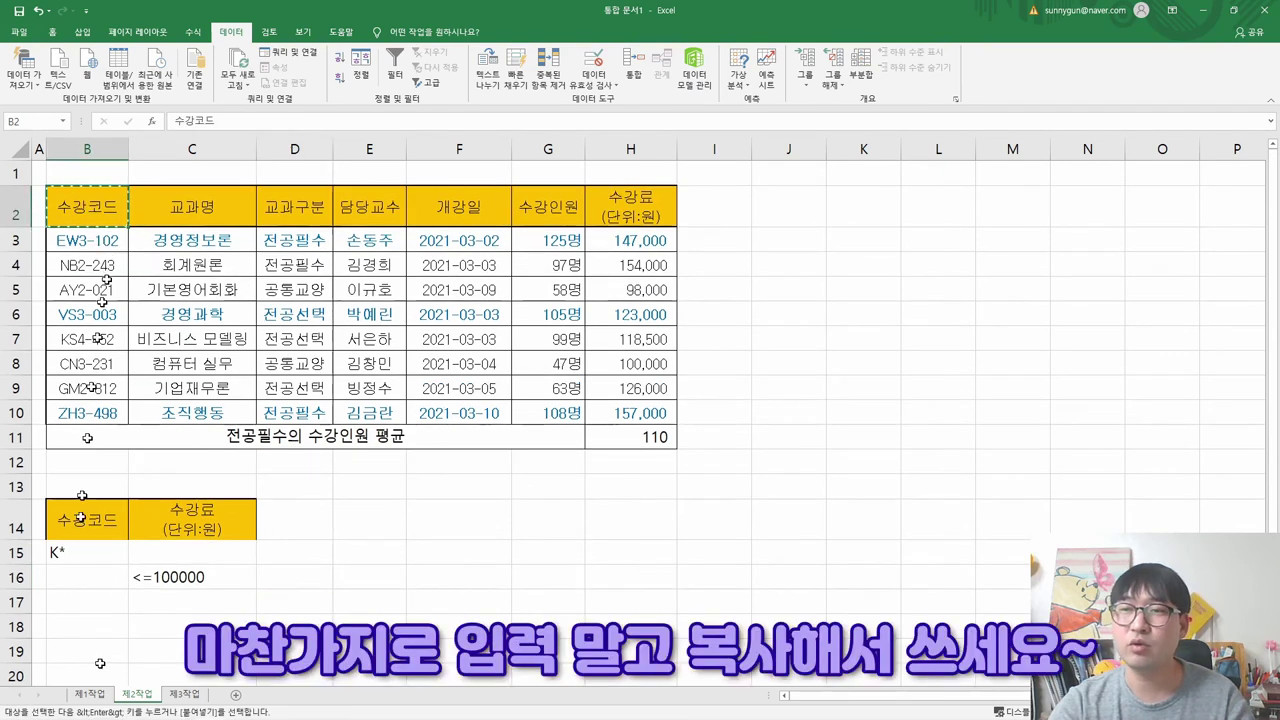
{"action": "left_click", "coordinate": [82, 628]}
{"action": "key", "text": "ctrl+v"}
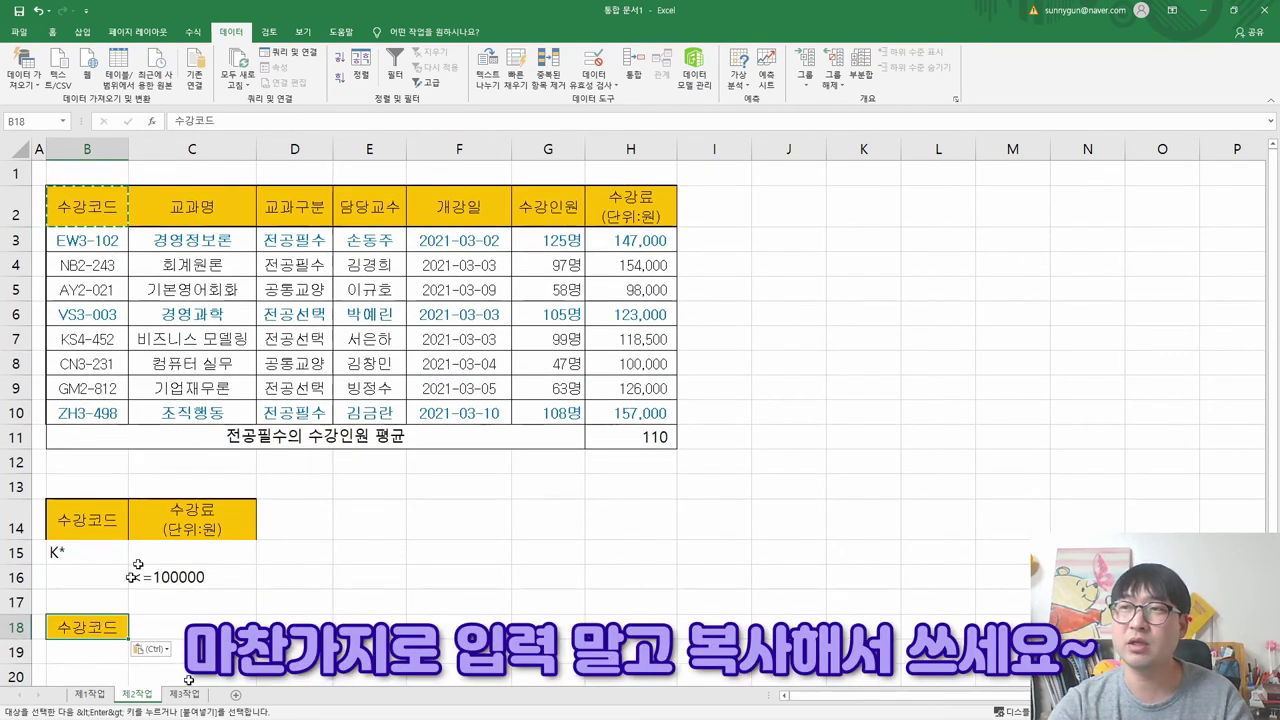
- Copy the 담당교수 heading from E2 to C18, checking the required fields in the PDF
{"action": "left_click", "coordinate": [378, 210]}
{"action": "key", "text": "ctrl+c"}
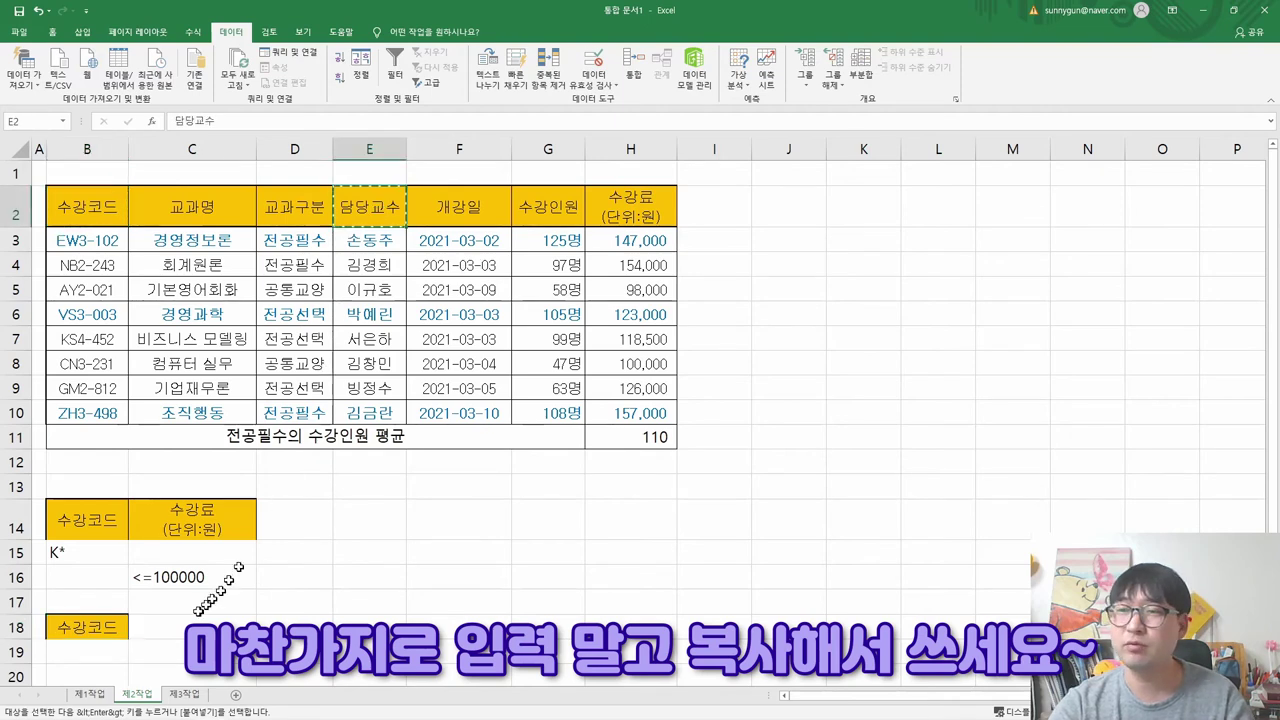
{"action": "left_click", "coordinate": [183, 628]}
{"action": "key", "text": "alt+Tab"}
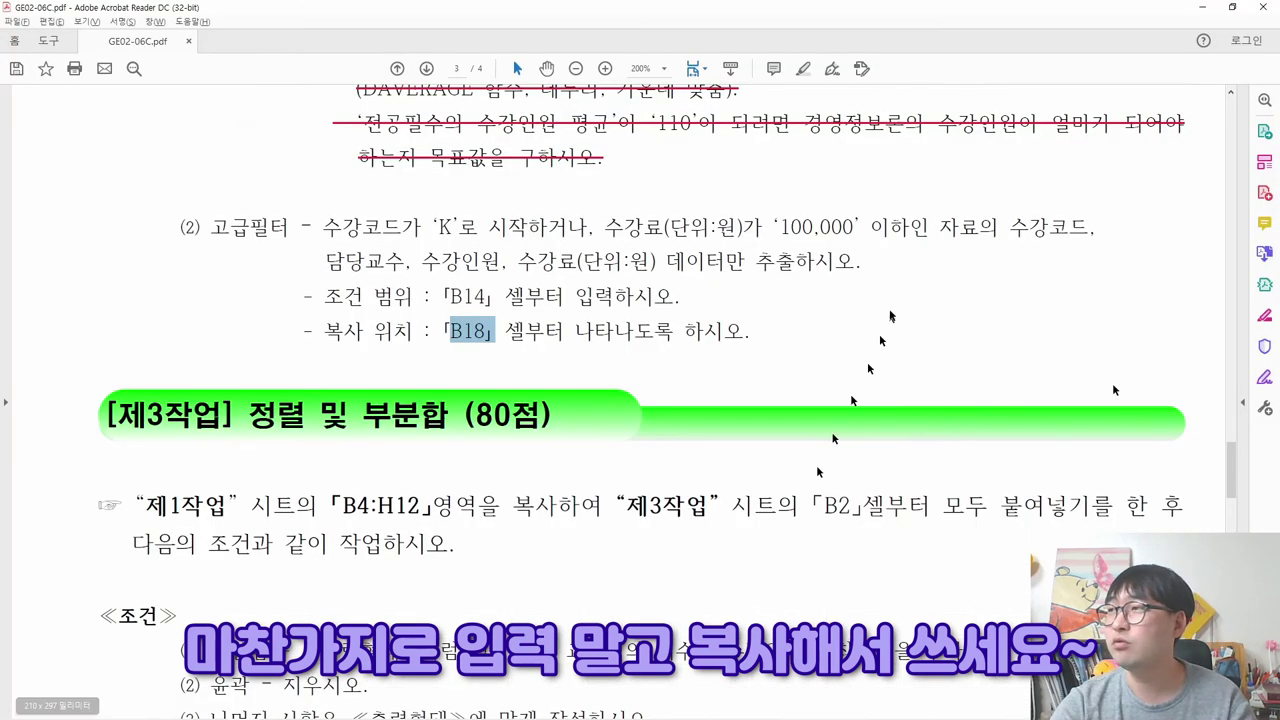
{"action": "key", "text": "alt+Tab"}
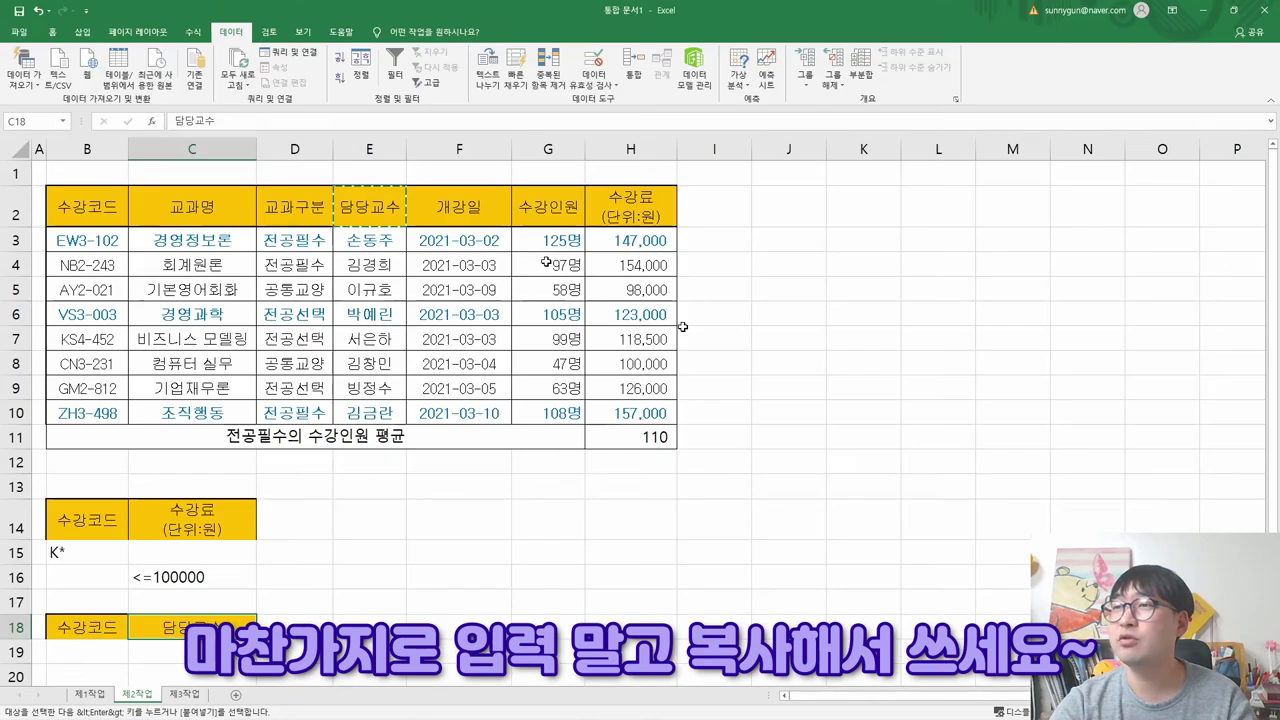
- Copy the 수강인원 and 수강료(단위:원) headings from G2:H2 to D18:E18
{"action": "left_click_drag", "start_coordinate": [568, 210], "coordinate": [630, 210]}
{"action": "key", "text": "ctrl+c"}
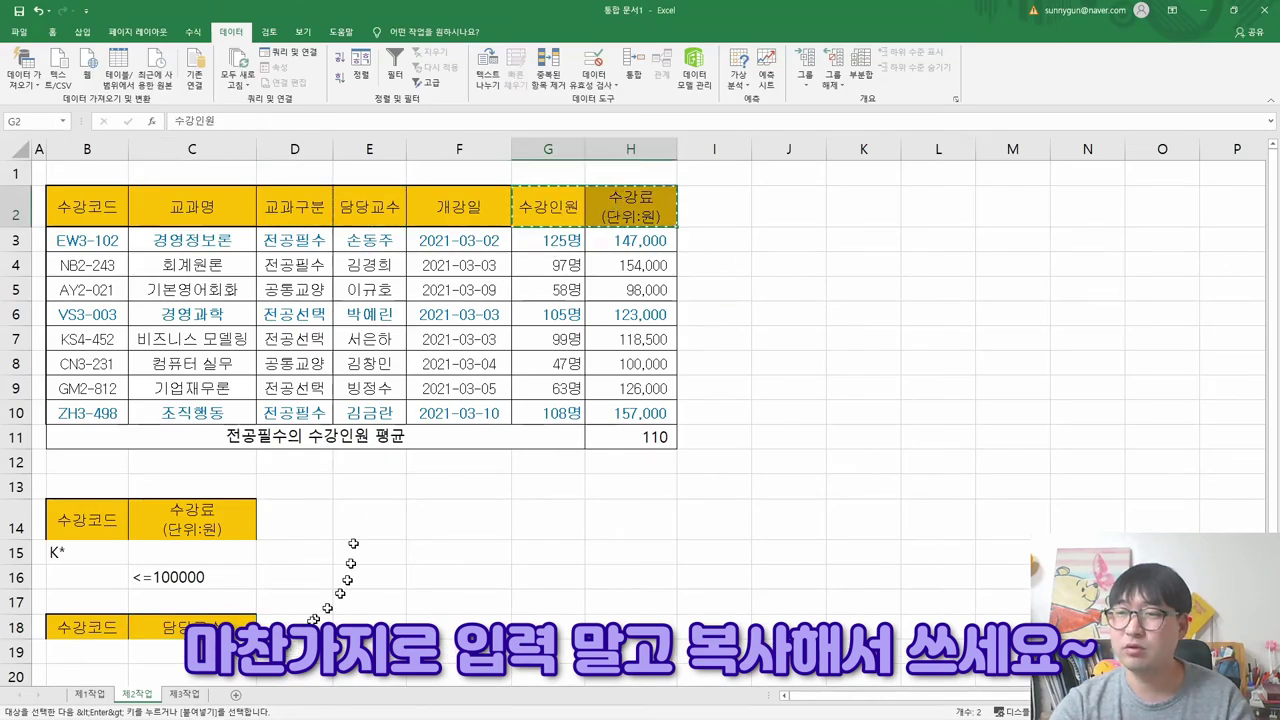
{"action": "left_click", "coordinate": [305, 625]}
{"action": "key", "text": "ctrl+v"}
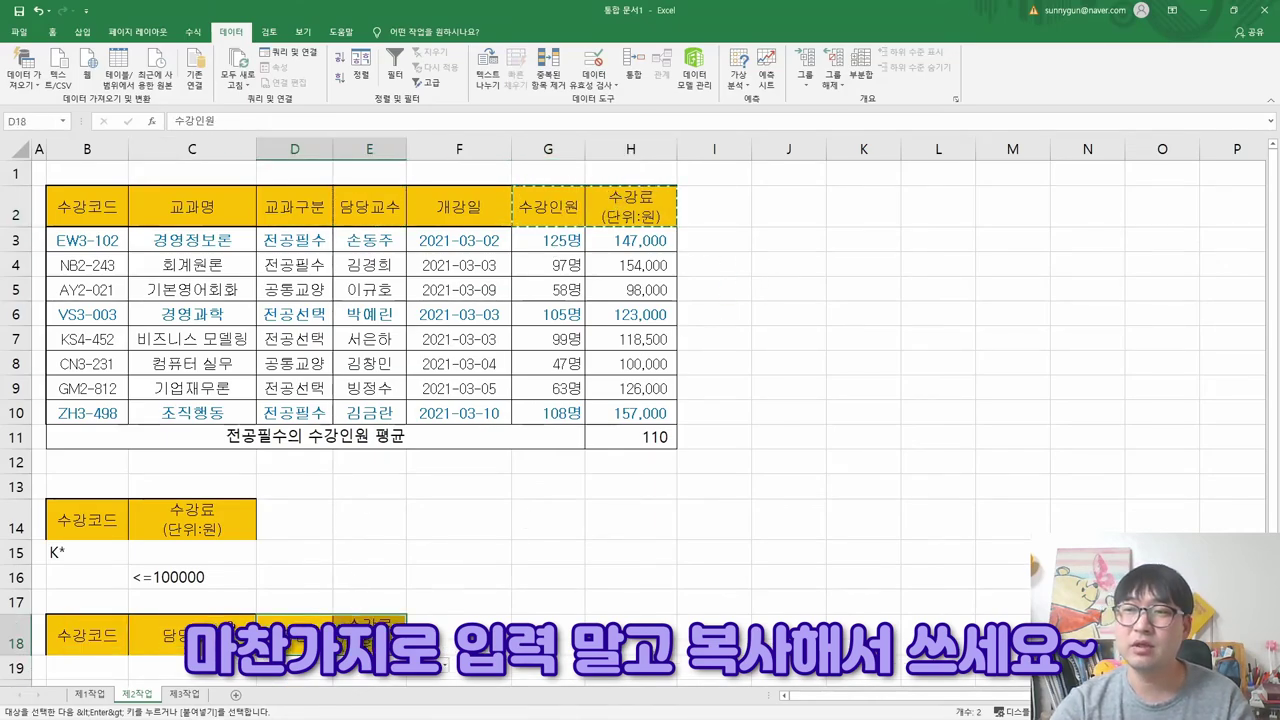
- Check the row 18 headings against the PDF and reread the 고급필터 instruction to extract data
{"action": "key", "text": "alt+Tab"}
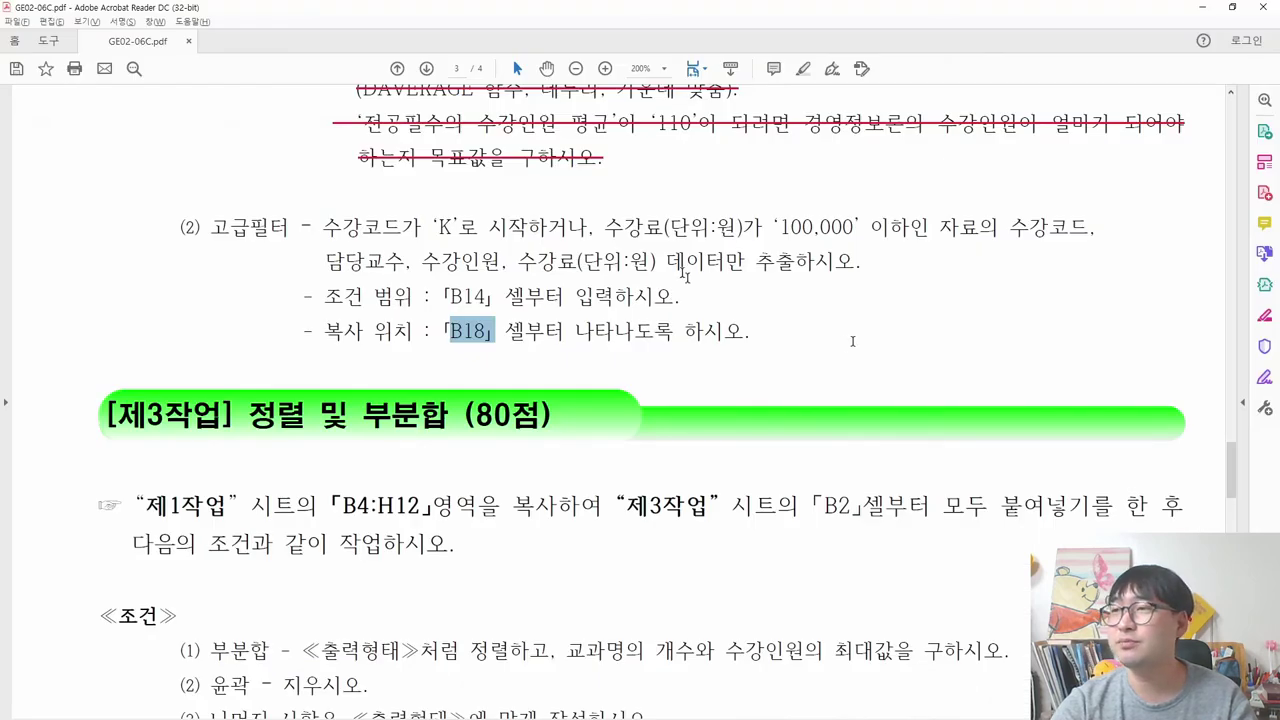
{"action": "key", "text": "alt+Tab"}
{"action": "key", "text": "alt+Tab"}
{"action": "double_click", "coordinate": [828, 264]}
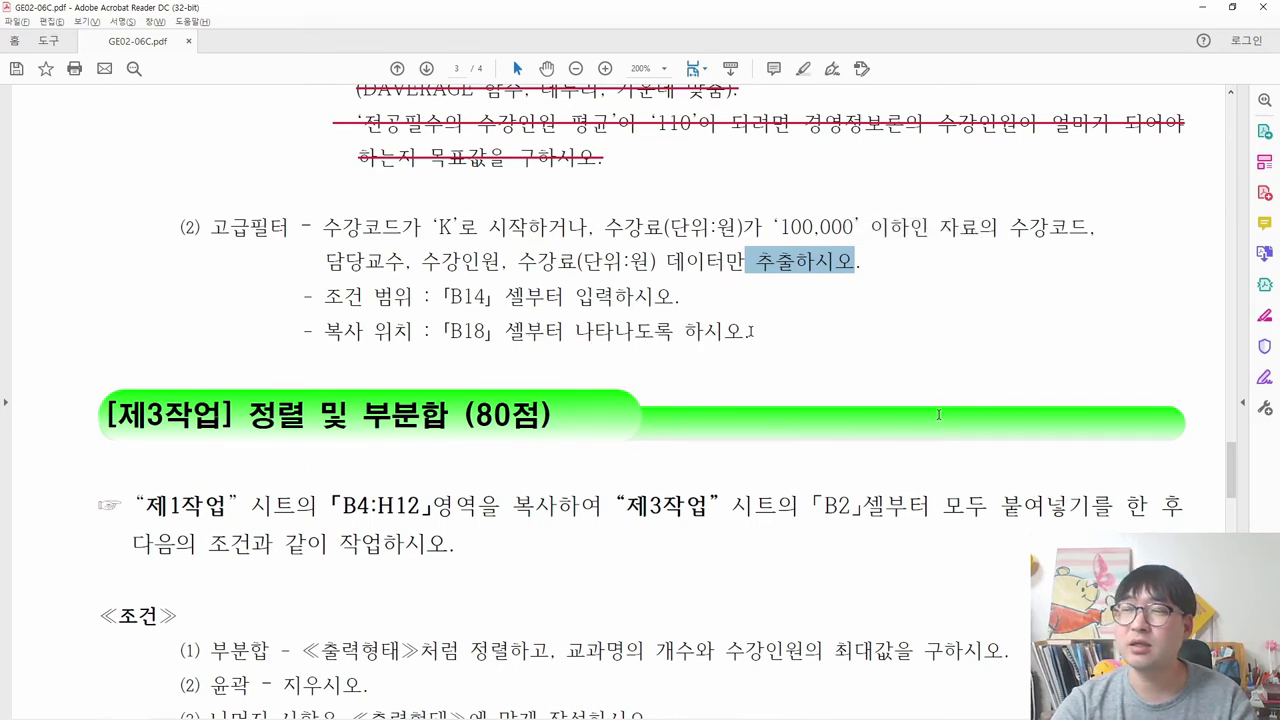
{"action": "double_click", "coordinate": [252, 228]}
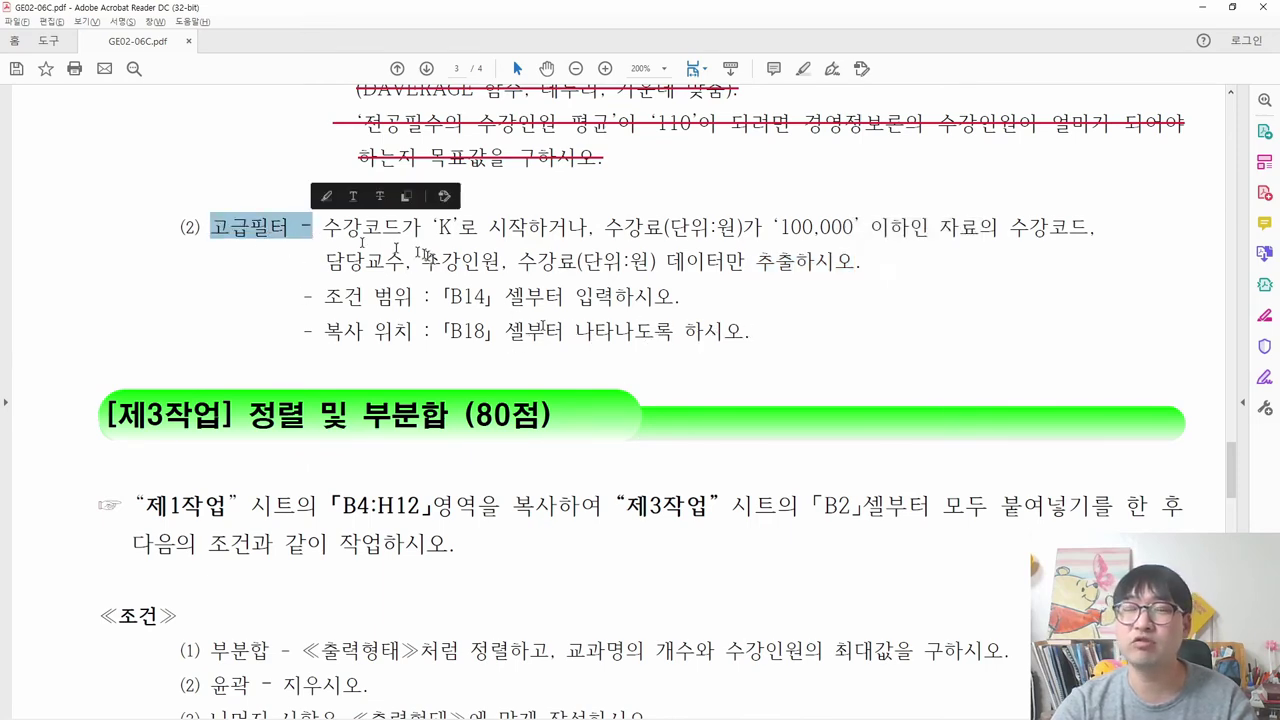
- Switch to Excel, start an advanced filter on the main table and set its list range to B2:H10
{"action": "key", "text": "alt+Tab"}
{"action": "left_click_drag", "start_coordinate": [94, 209], "coordinate": [651, 403]}
{"action": "key", "text": "Escape"}
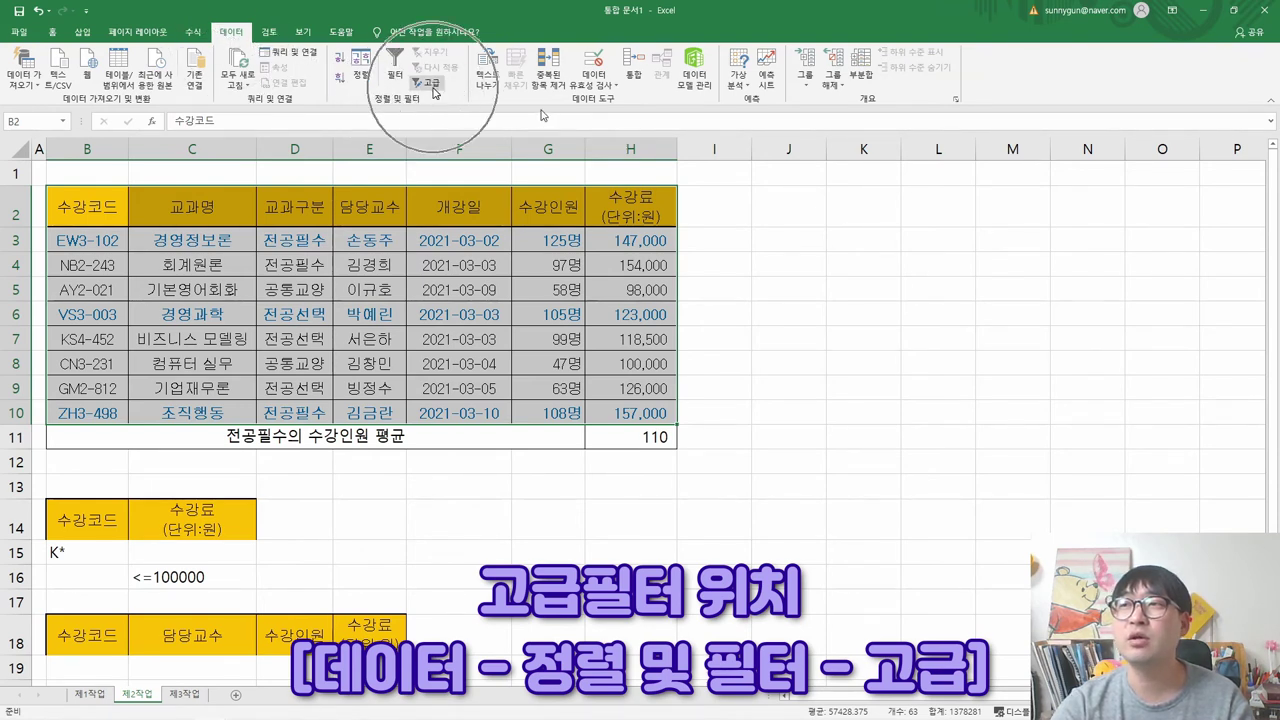
{"action": "left_click", "coordinate": [433, 84]}
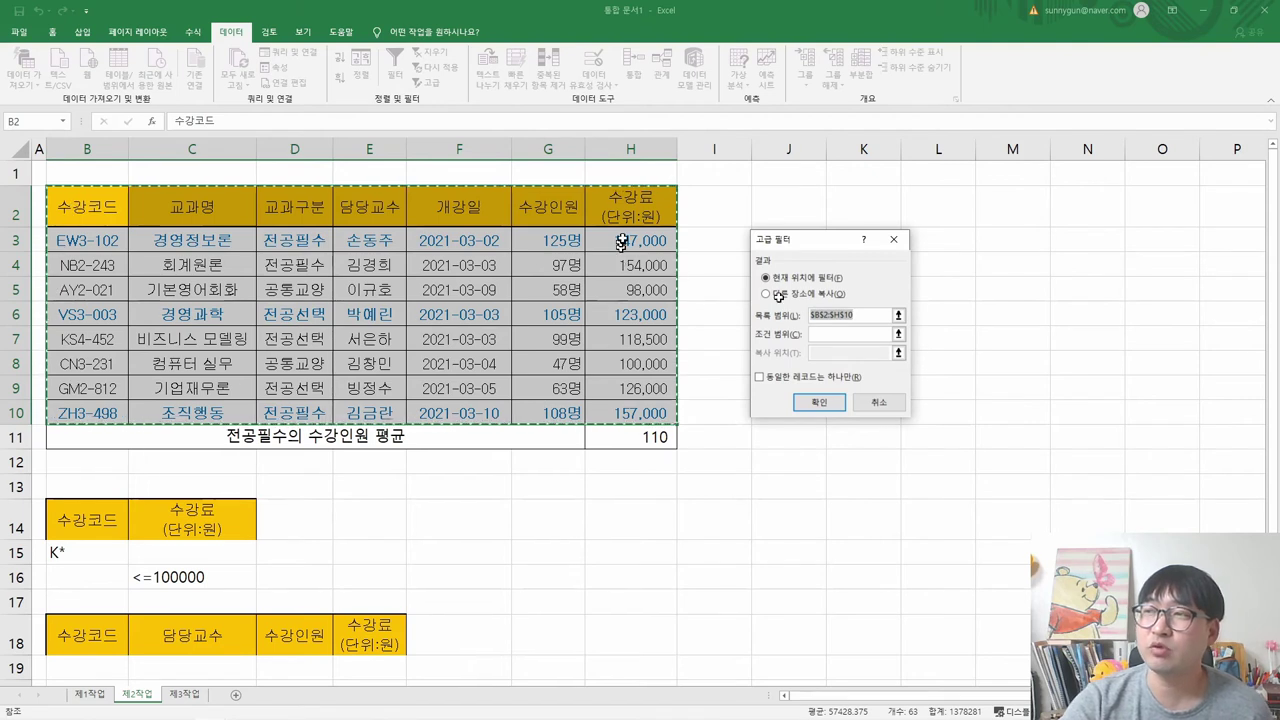
{"action": "left_click", "coordinate": [701, 357]}
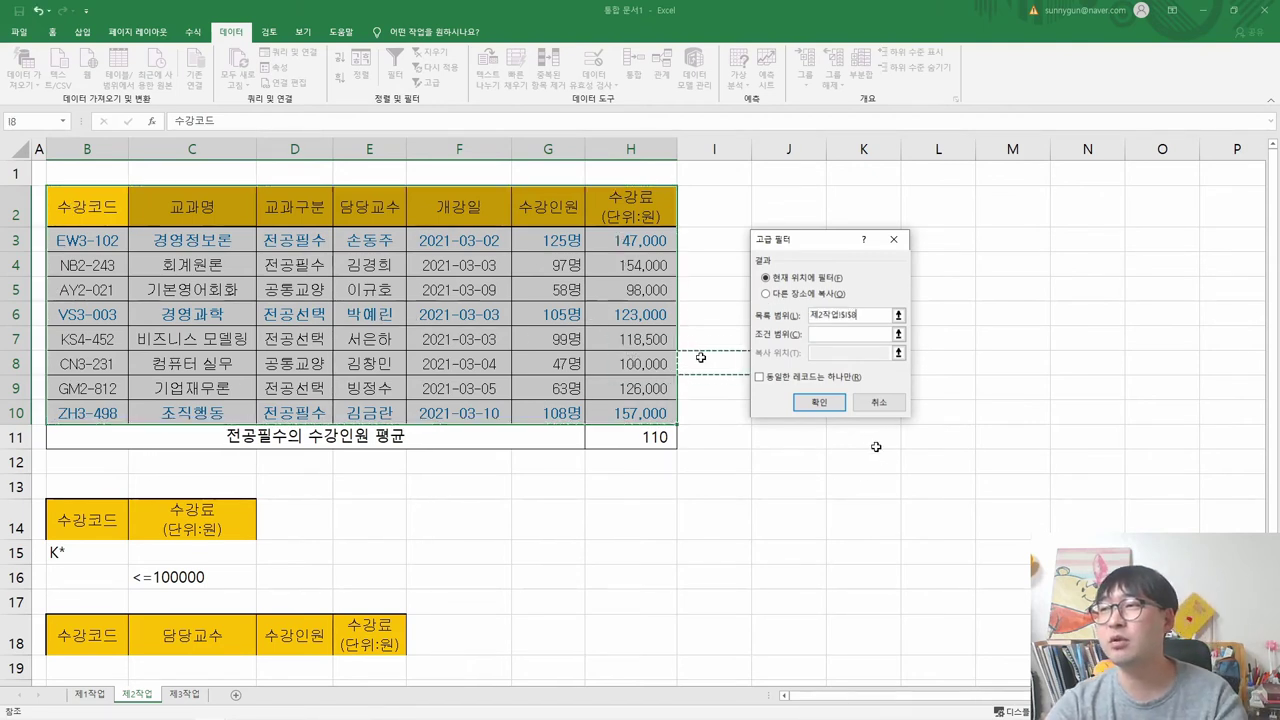
{"action": "left_click_drag", "start_coordinate": [858, 315], "coordinate": [810, 315]}
{"action": "key", "text": "BackSpace"}
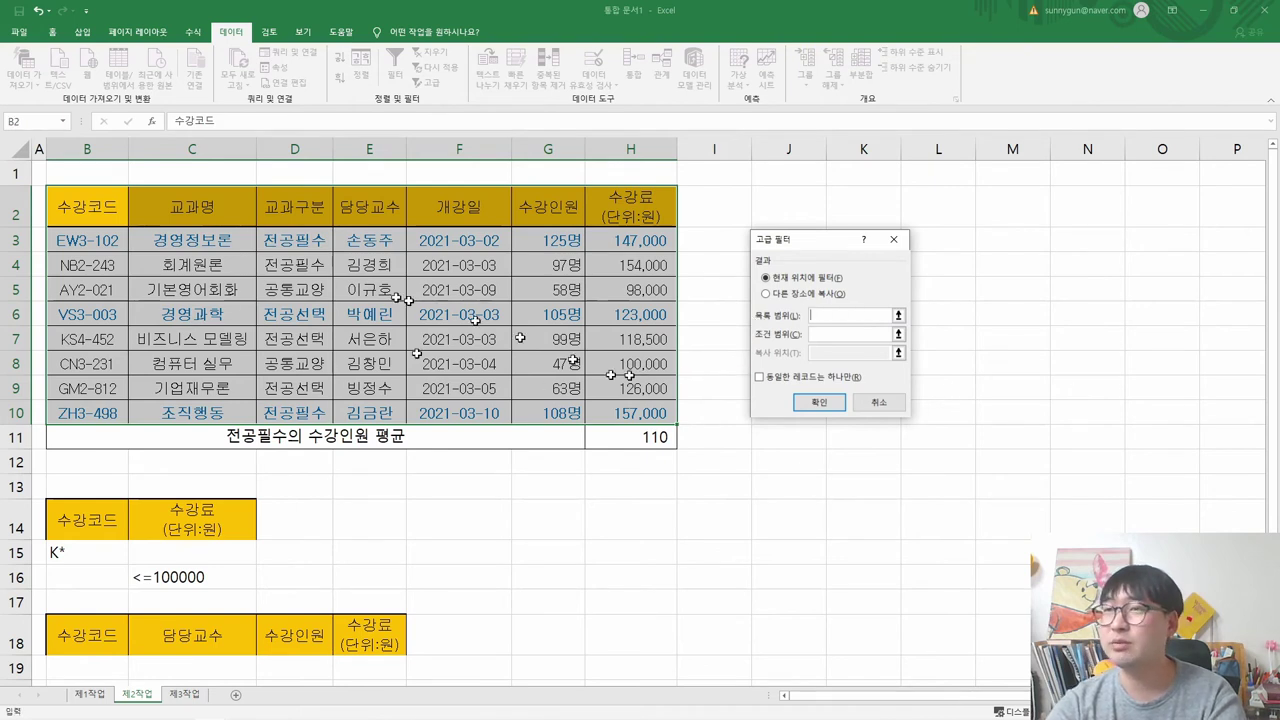
{"action": "left_click_drag", "start_coordinate": [95, 215], "coordinate": [650, 412]}
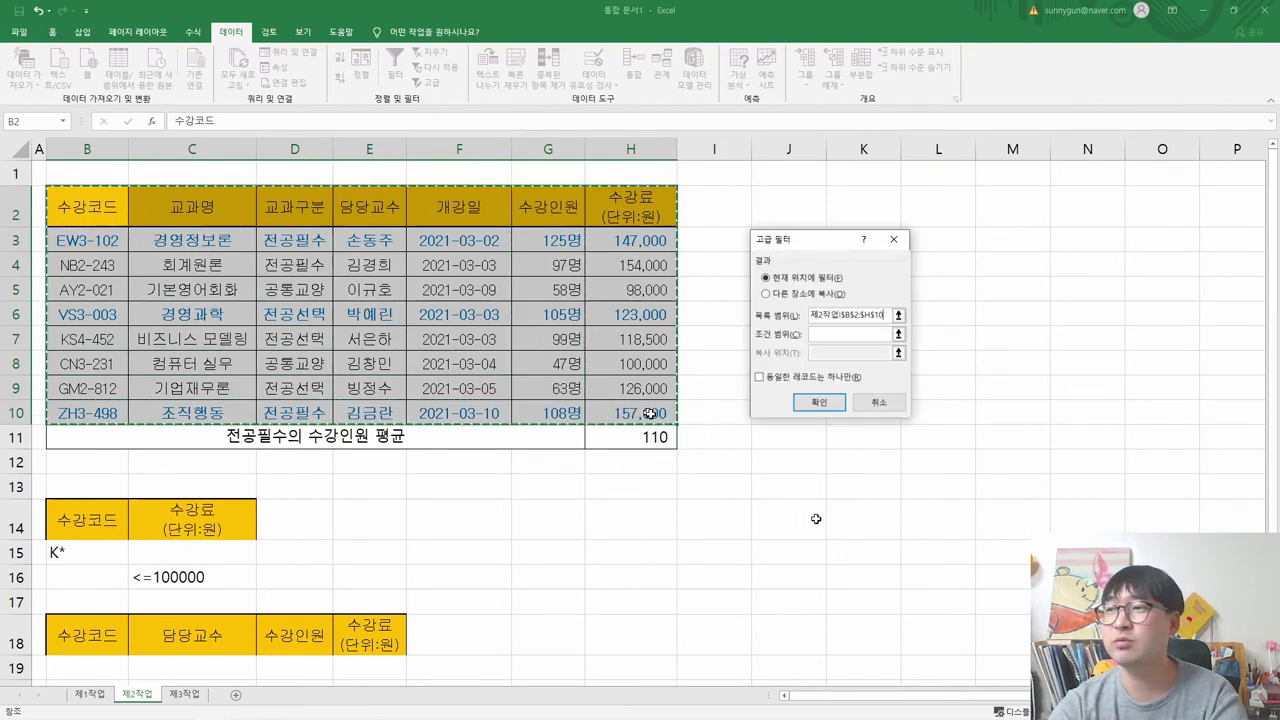
- Set the criteria range to B14:C16, choose copying to another location at B18:E18, and run the filter
{"action": "left_click", "coordinate": [829, 333]}
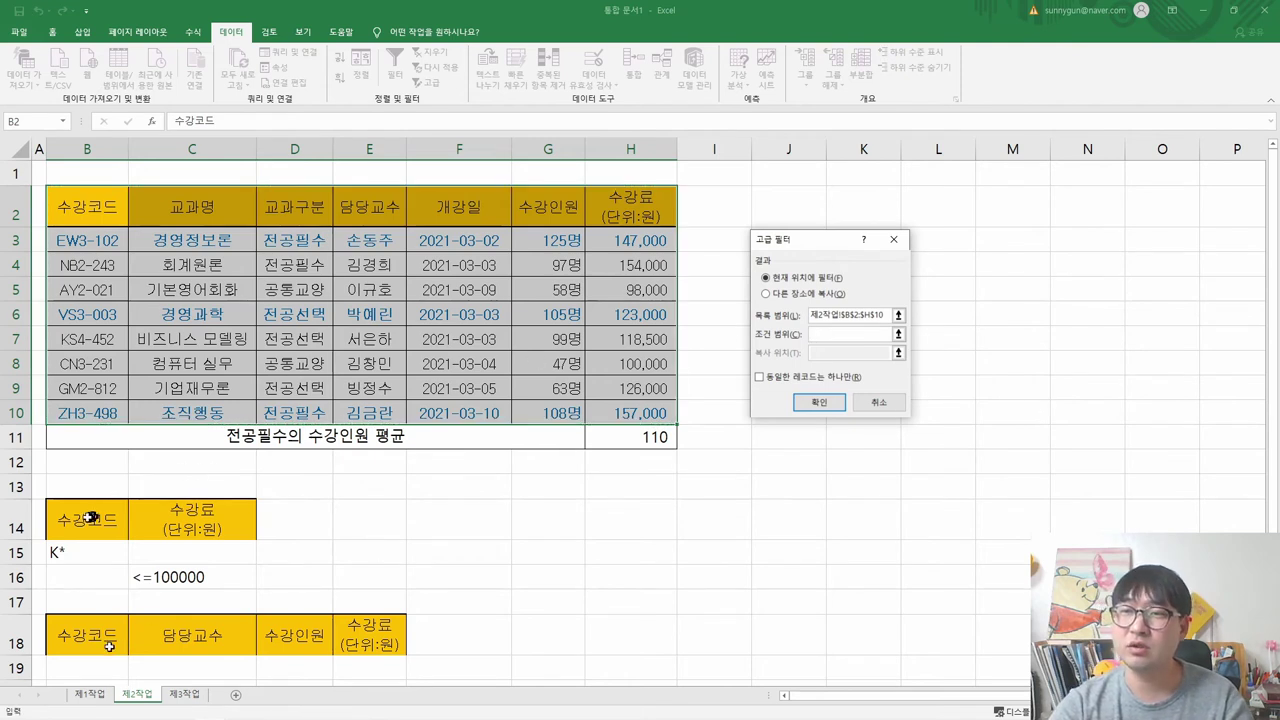
{"action": "left_click_drag", "start_coordinate": [88, 518], "coordinate": [205, 568]}
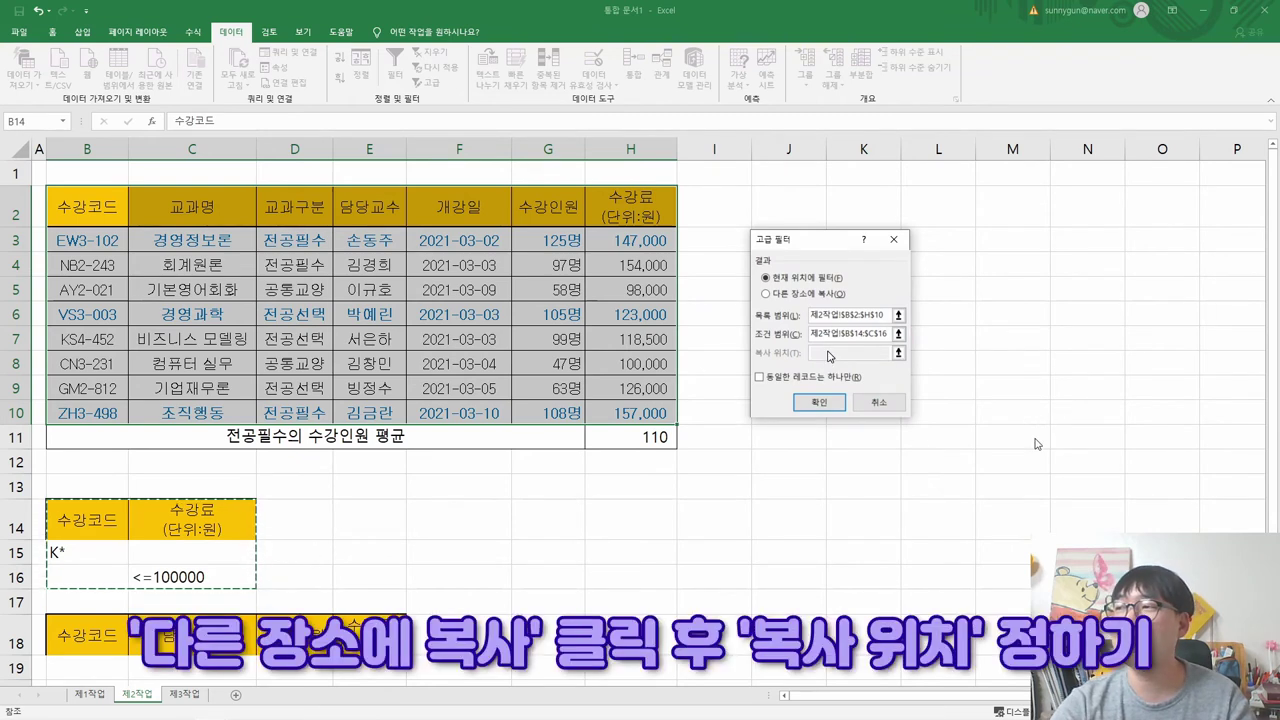
{"action": "left_click", "coordinate": [773, 294]}
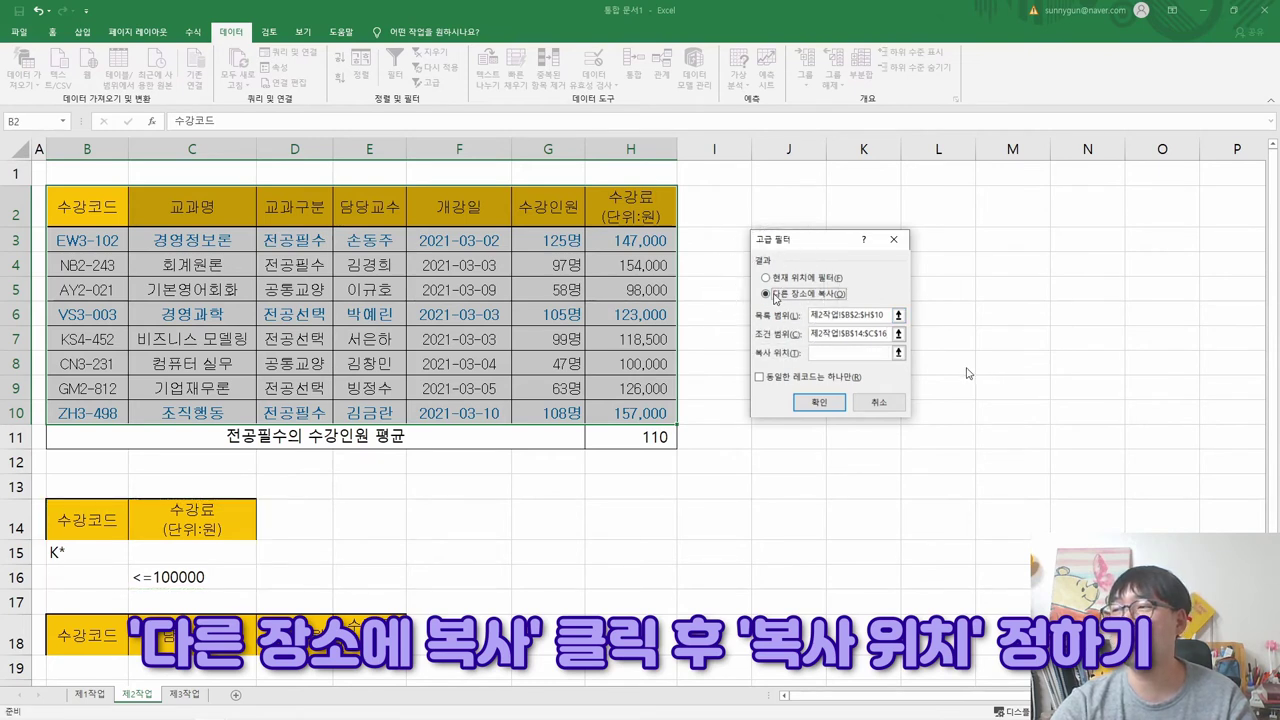
{"action": "left_click", "coordinate": [828, 355]}
{"action": "left_click_drag", "start_coordinate": [70, 640], "coordinate": [405, 645]}
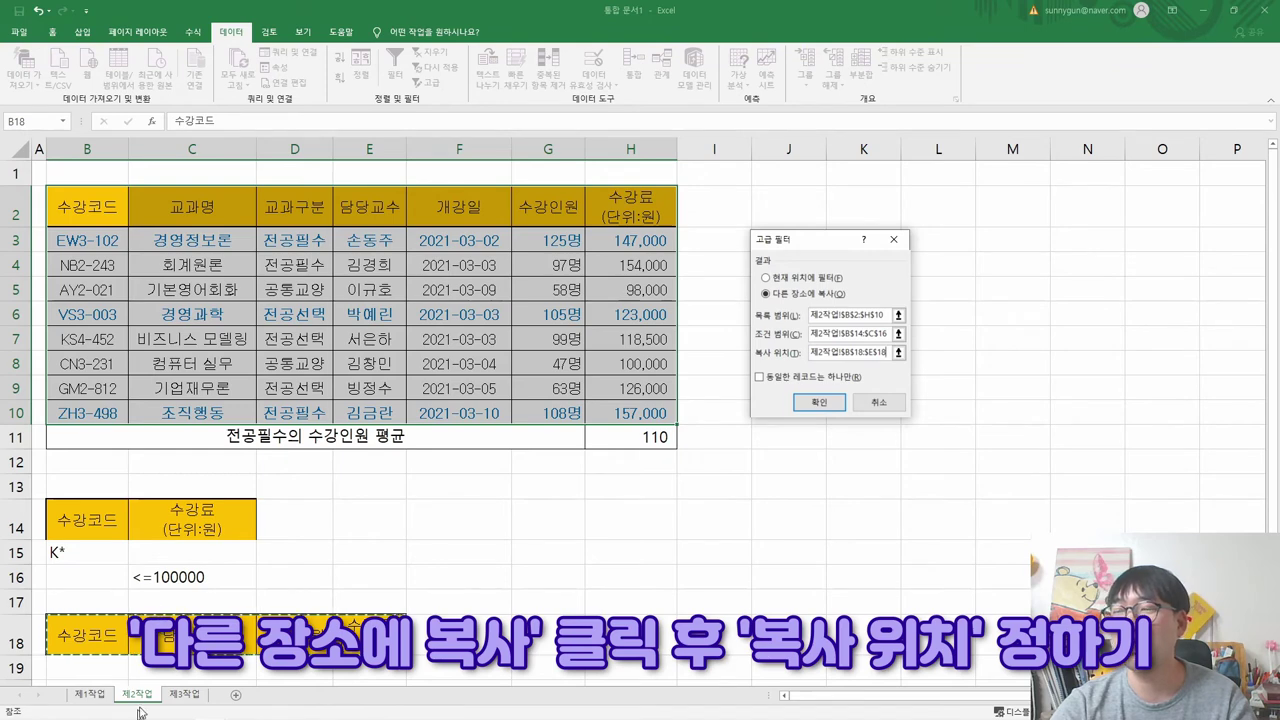
{"action": "left_click", "coordinate": [819, 401]}
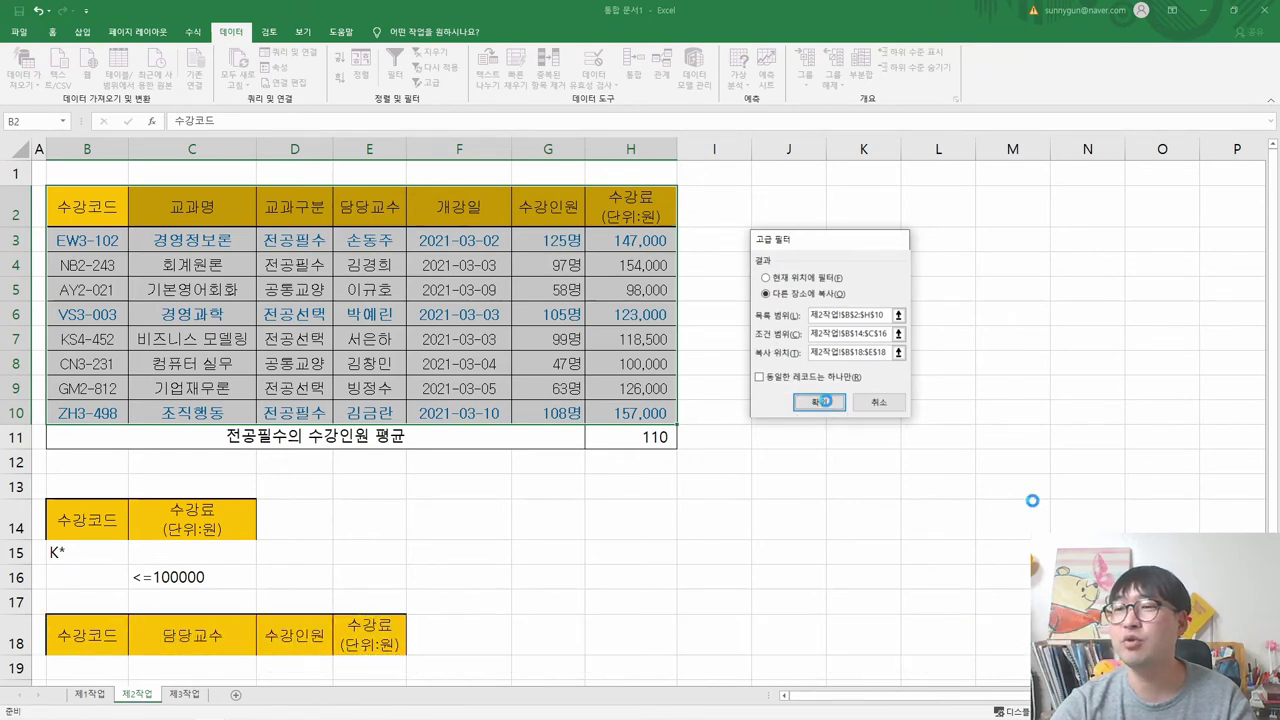
{"action": "scroll", "coordinate": [330, 413], "scroll_direction": "down", "scroll_amount": 3}
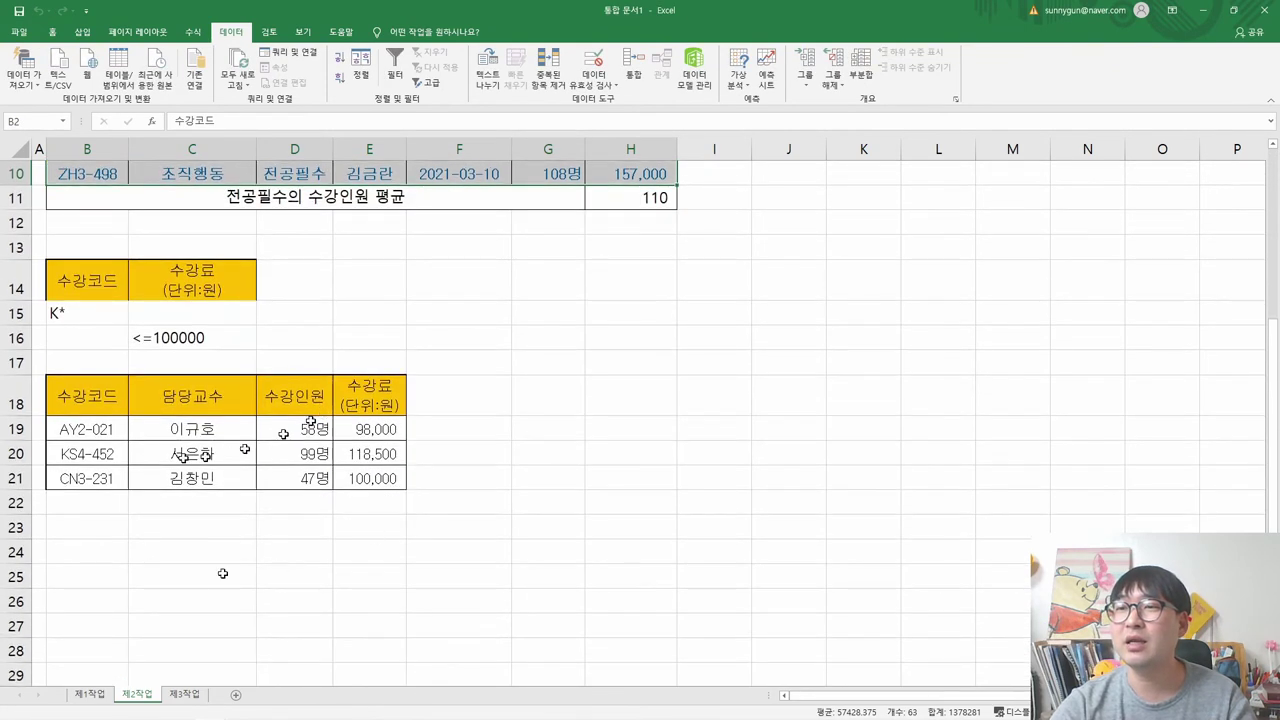
{"action": "left_click_drag", "start_coordinate": [84, 429], "coordinate": [390, 480]}
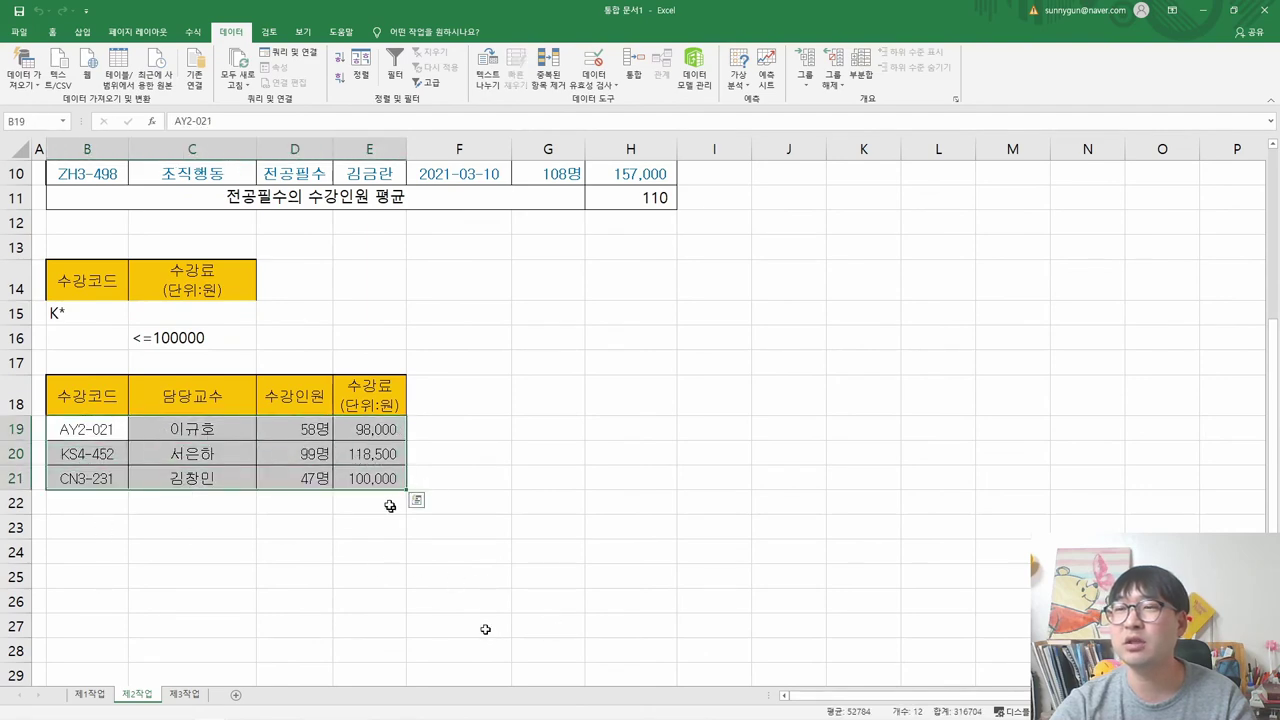
{"action": "scroll", "coordinate": [221, 395], "scroll_direction": "up", "scroll_amount": 2}
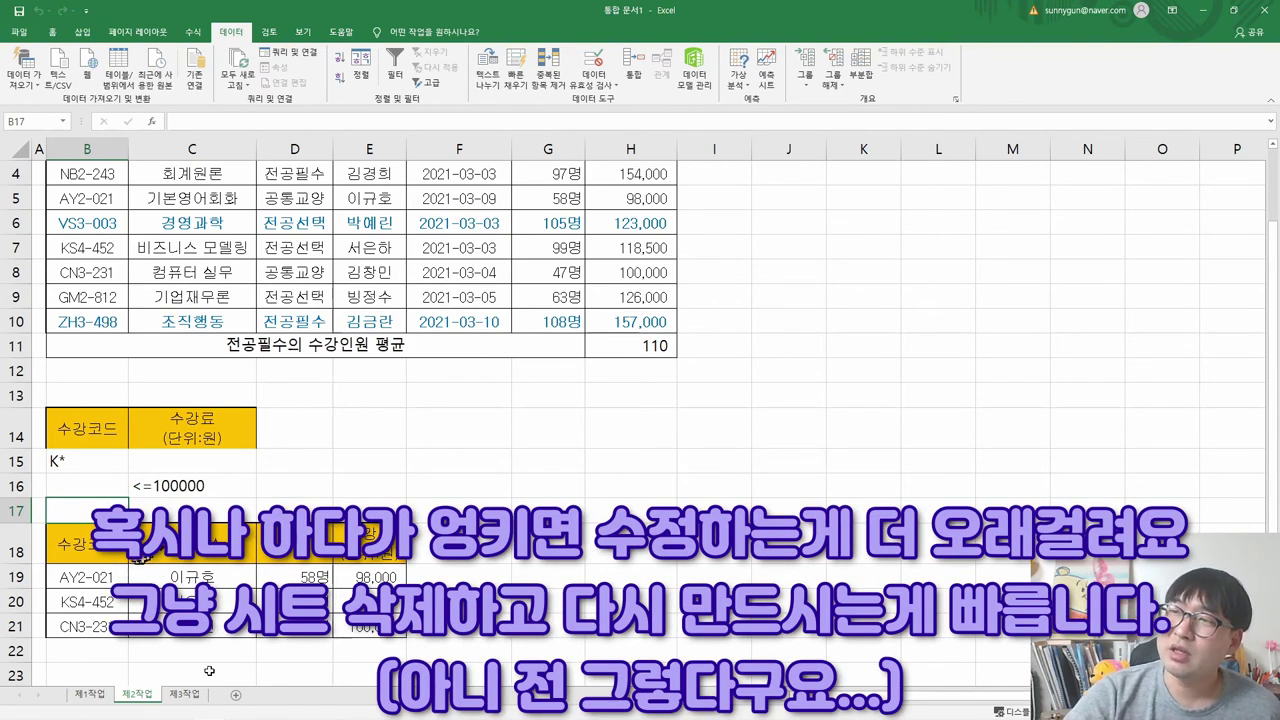
{"action": "scroll", "coordinate": [205, 478], "scroll_direction": "up", "scroll_amount": 1}
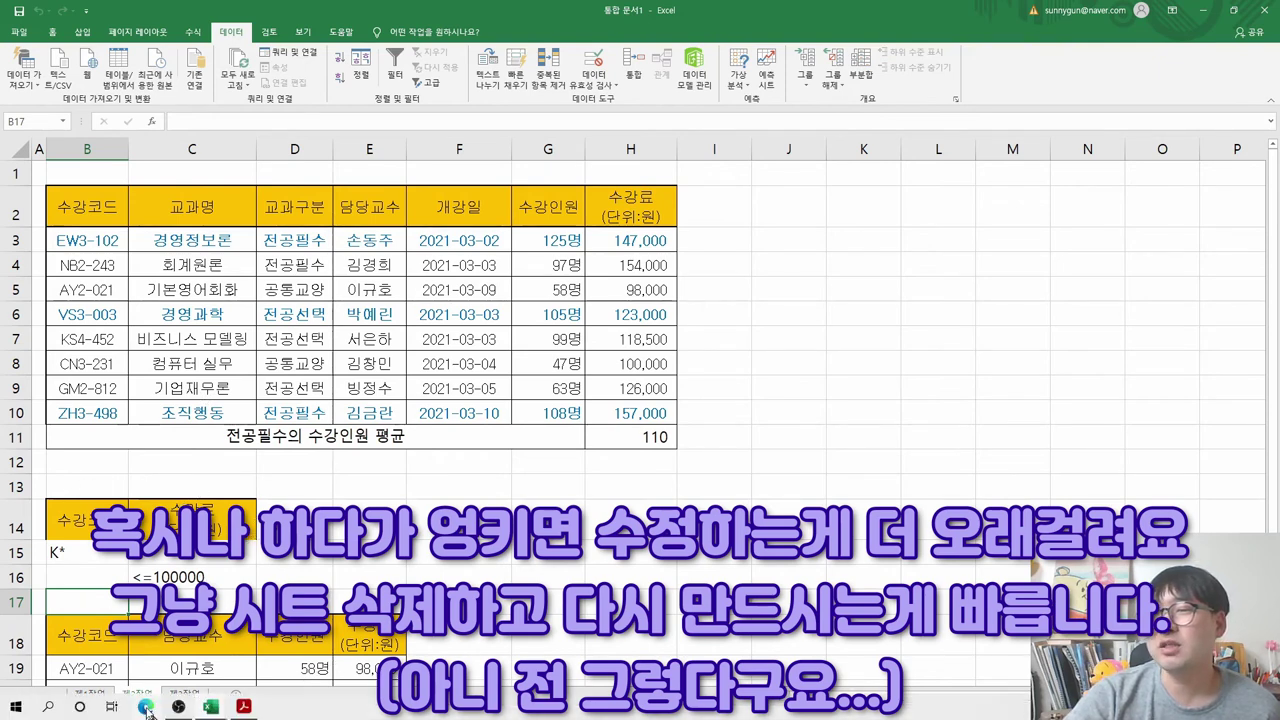
{"action": "right_click", "coordinate": [137, 694]}
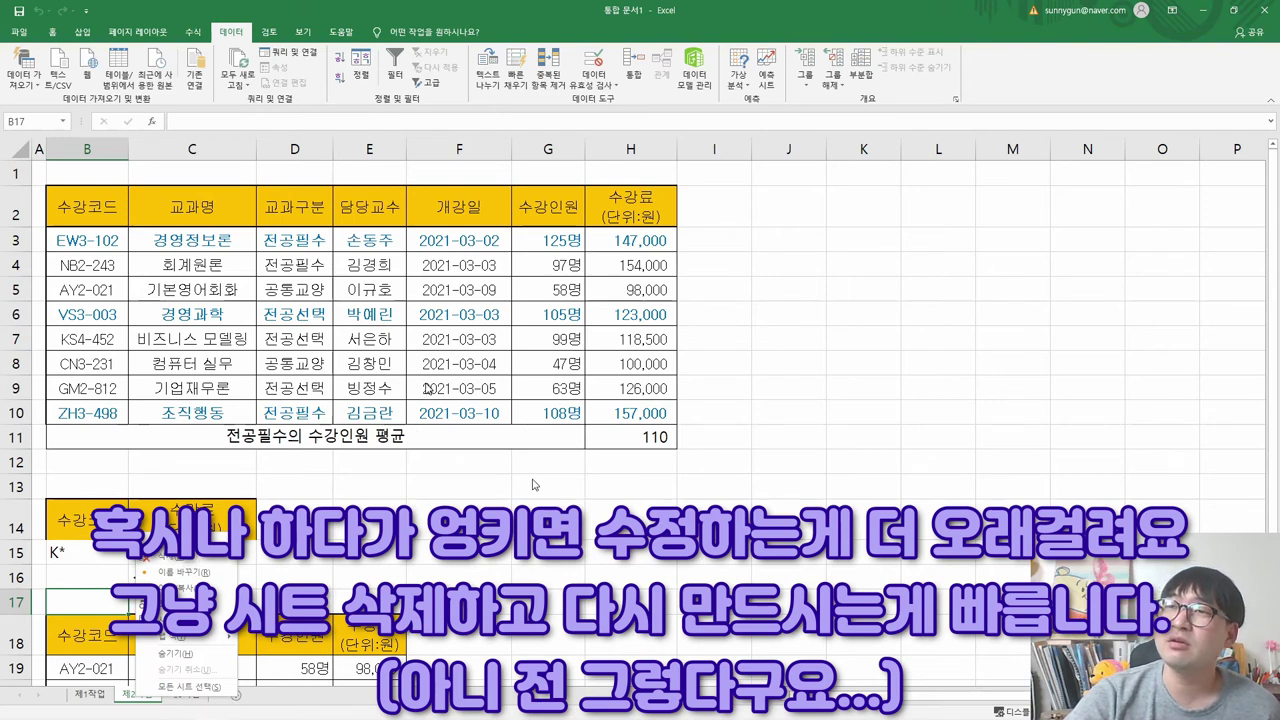
{"action": "key", "text": "Escape"}
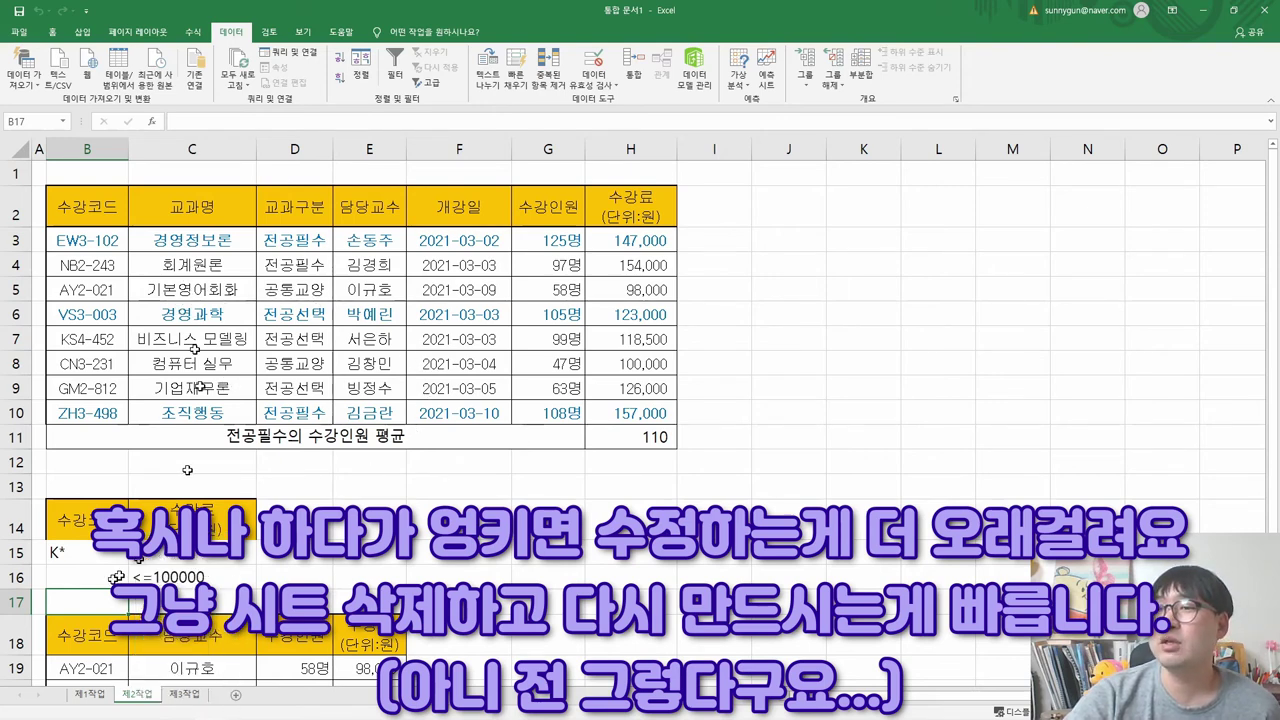
{"action": "left_click", "coordinate": [192, 339]}
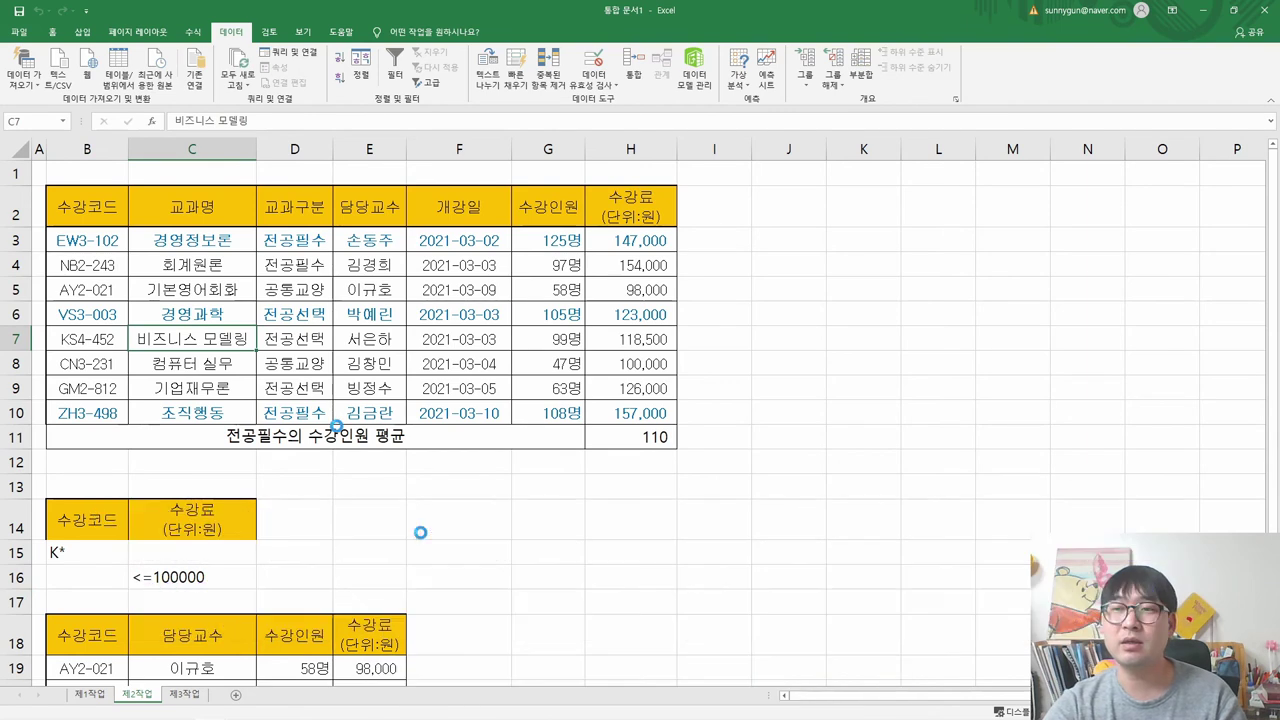
- Autofit all column widths on the 제2작업 sheet and return to cell A1
{"action": "scroll", "coordinate": [420, 532], "scroll_direction": "down", "scroll_amount": 1}
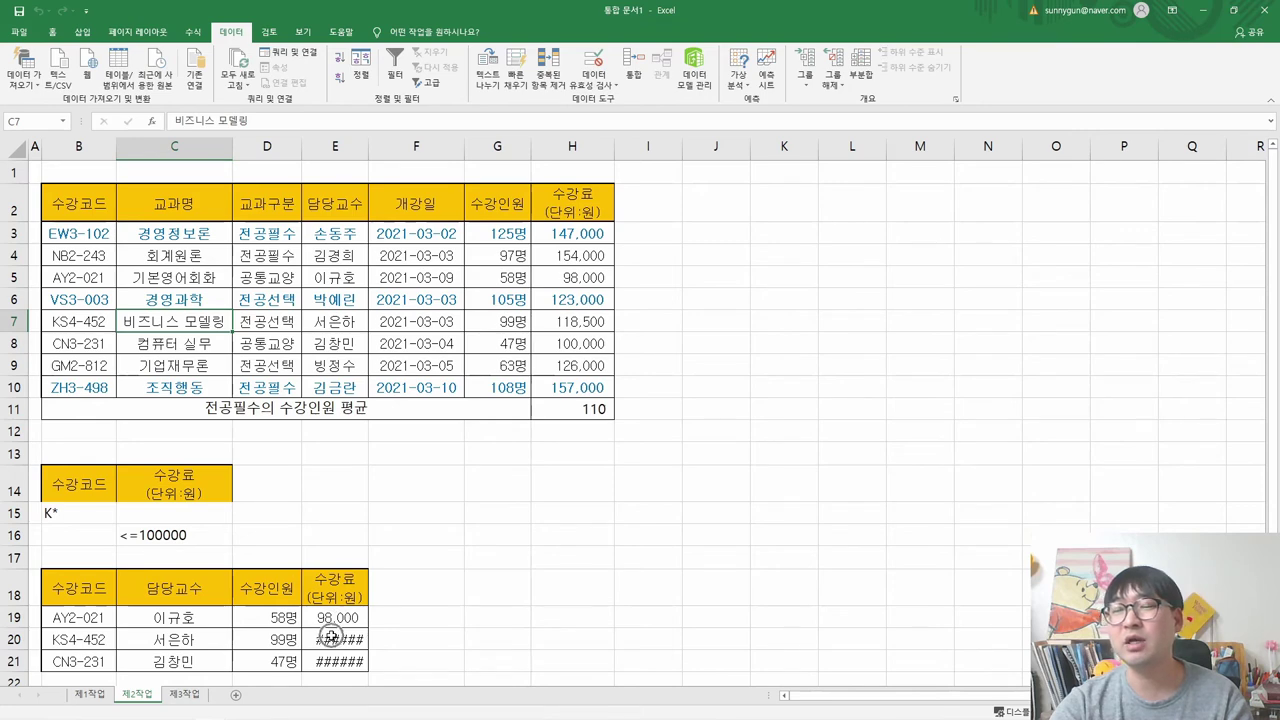
{"action": "left_click", "coordinate": [17, 152]}
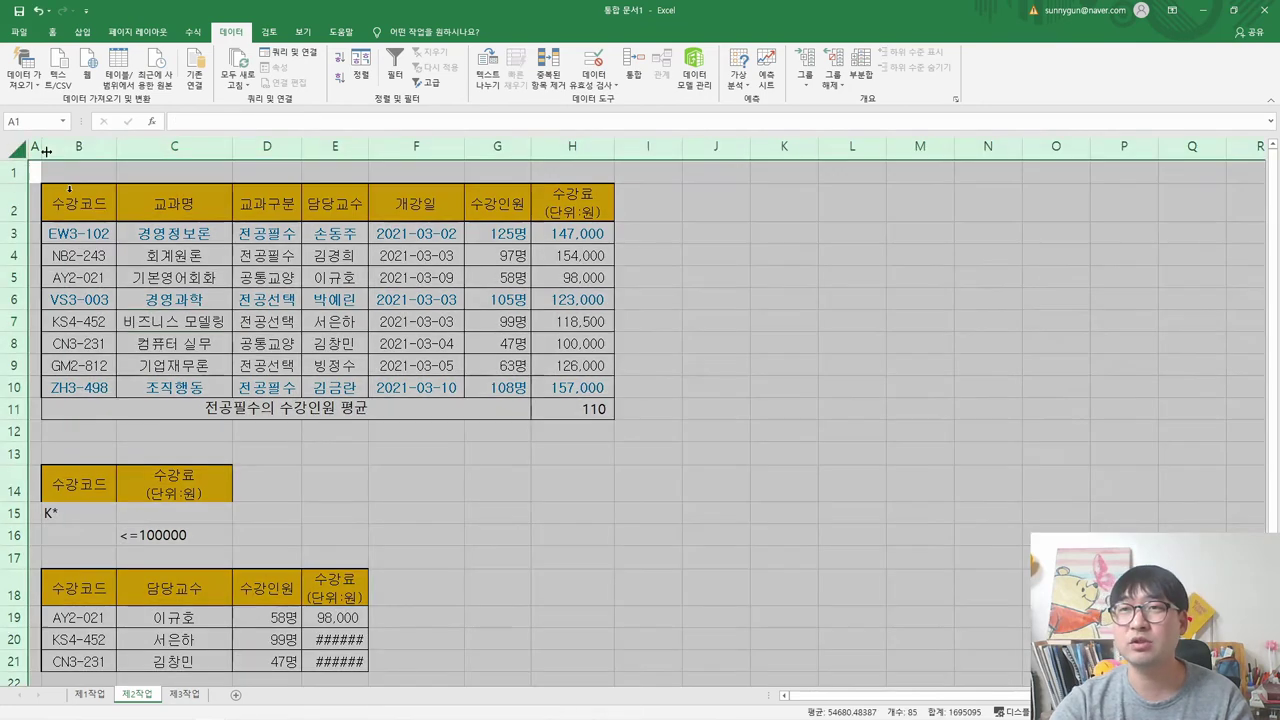
{"action": "double_click", "coordinate": [116, 146]}
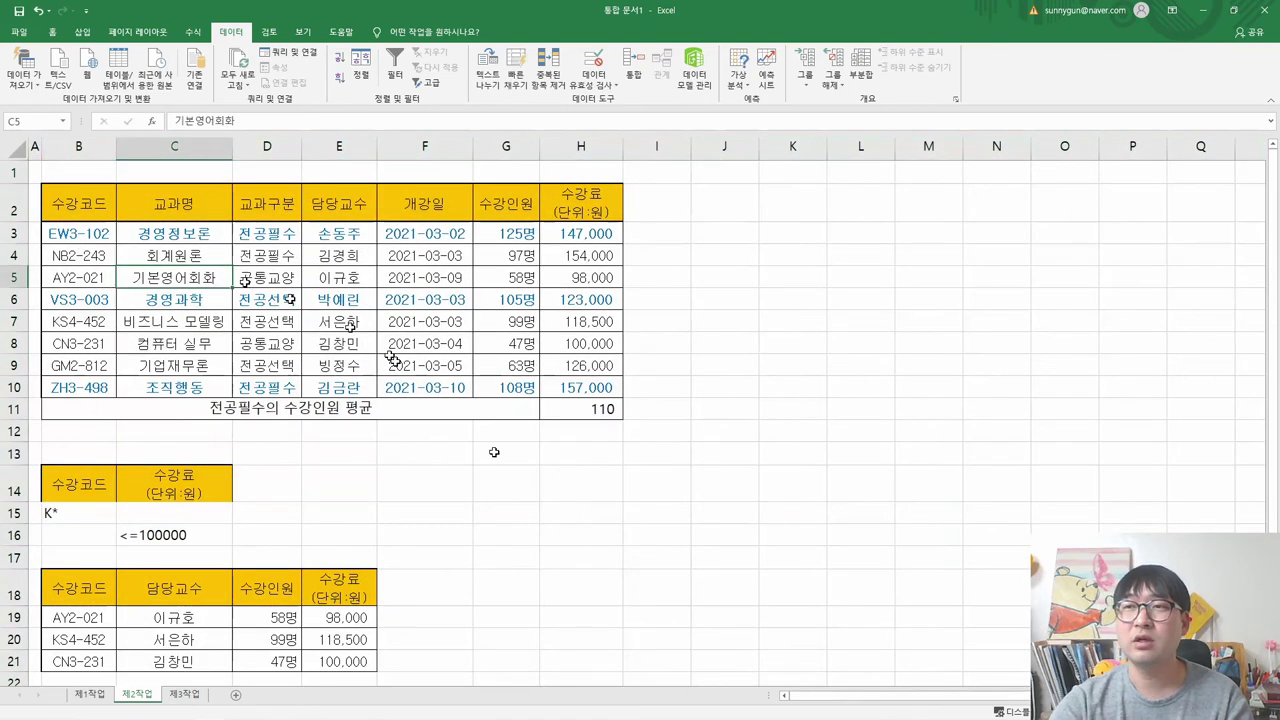
{"action": "left_click", "coordinate": [220, 276]}
{"action": "key", "text": "ctrl+Home"}
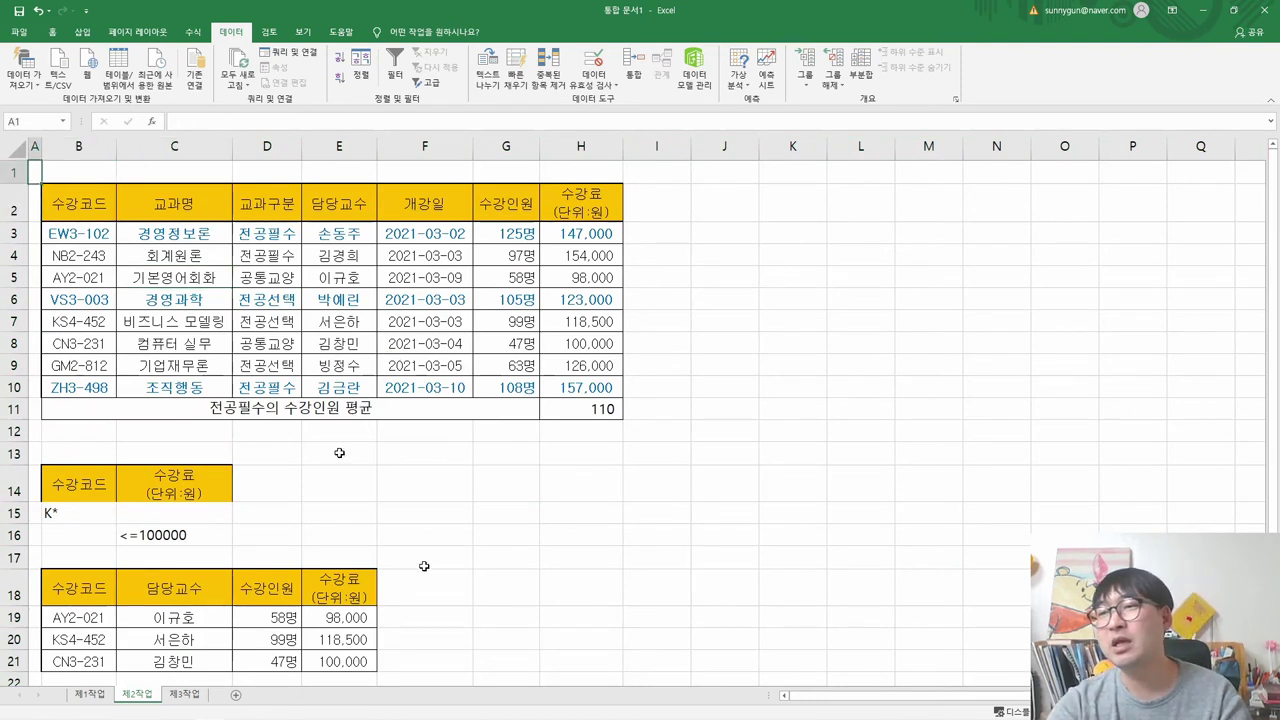
- Switch to the PDF in Acrobat Reader and strike through the whole completed 고급필터 instruction, including its condition range and copy location lines
{"action": "key", "text": "alt+Tab"}
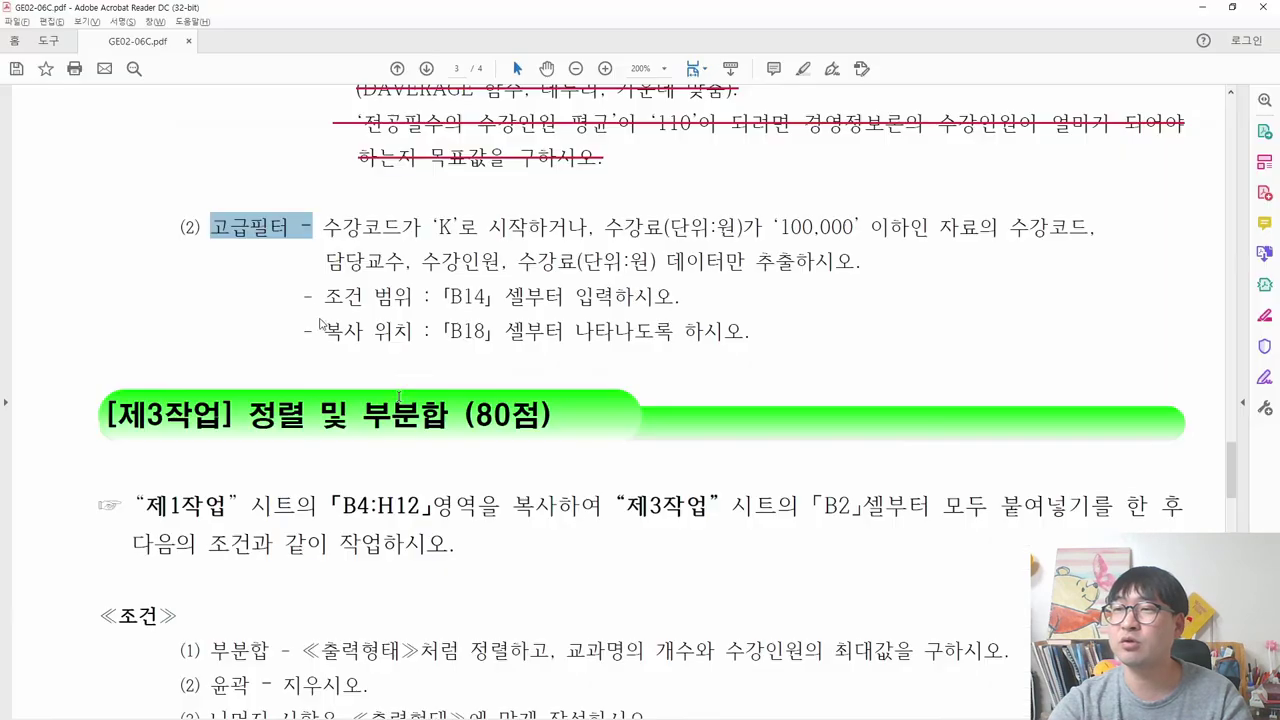
{"action": "scroll", "coordinate": [399, 397], "scroll_direction": "up", "scroll_amount": 3}
{"action": "left_click_drag", "start_coordinate": [324, 422], "coordinate": [190, 356]}
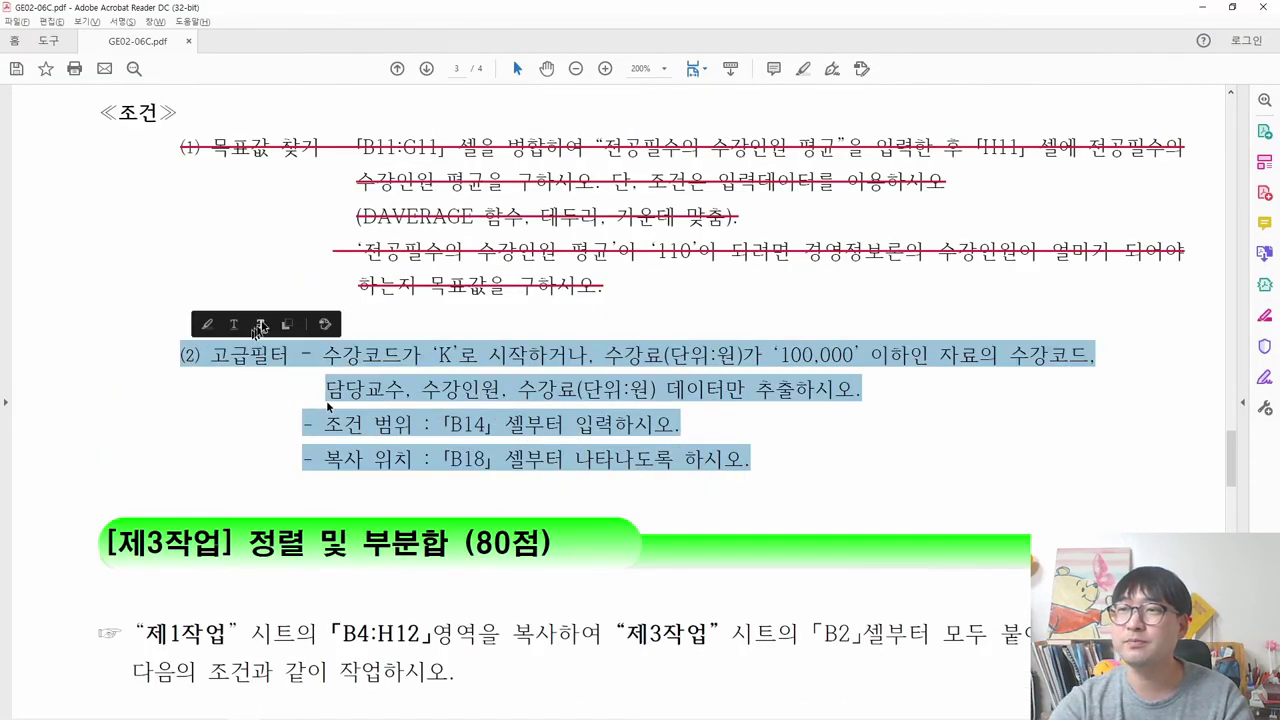
{"action": "left_click", "coordinate": [258, 326]}
- Check the 제3작업 source range and paste location in the PDF, and copy B4:H12 from the 제1작업 sheet in Excel
{"action": "scroll", "coordinate": [458, 437], "scroll_direction": "up", "scroll_amount": 3}
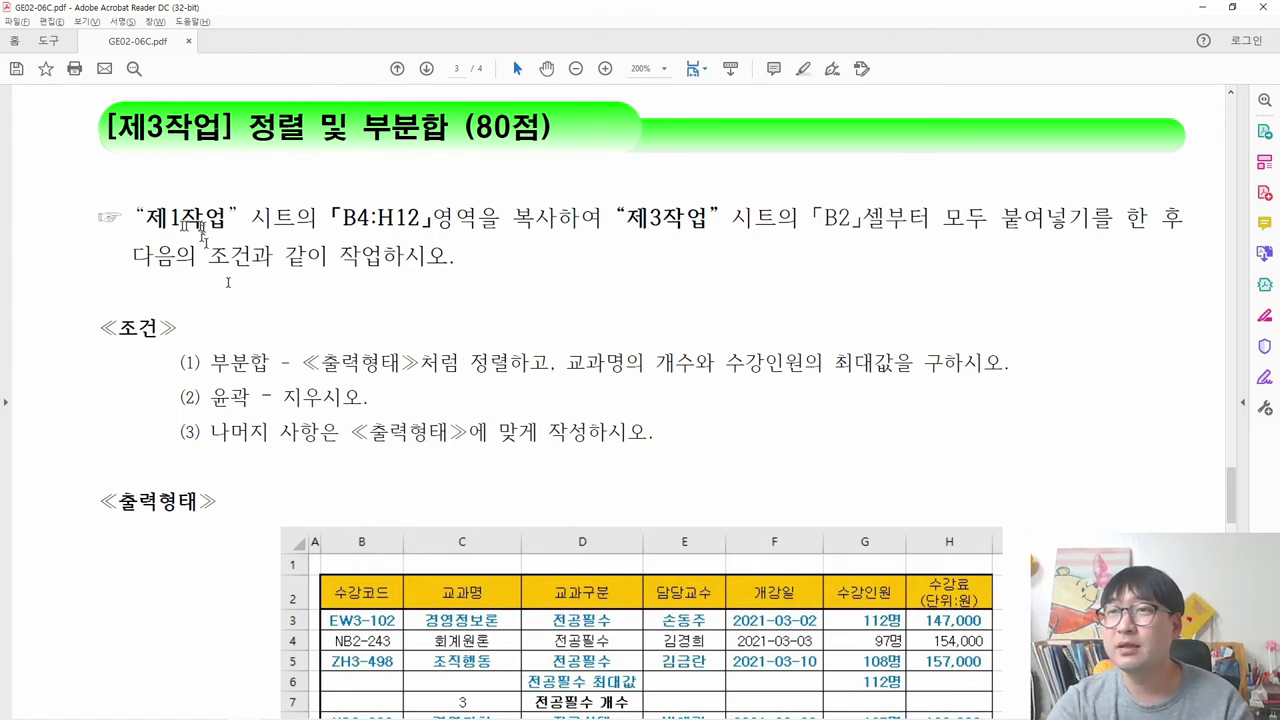
{"action": "left_click_drag", "start_coordinate": [134, 217], "coordinate": [590, 226]}
{"action": "key", "text": "alt+Tab"}
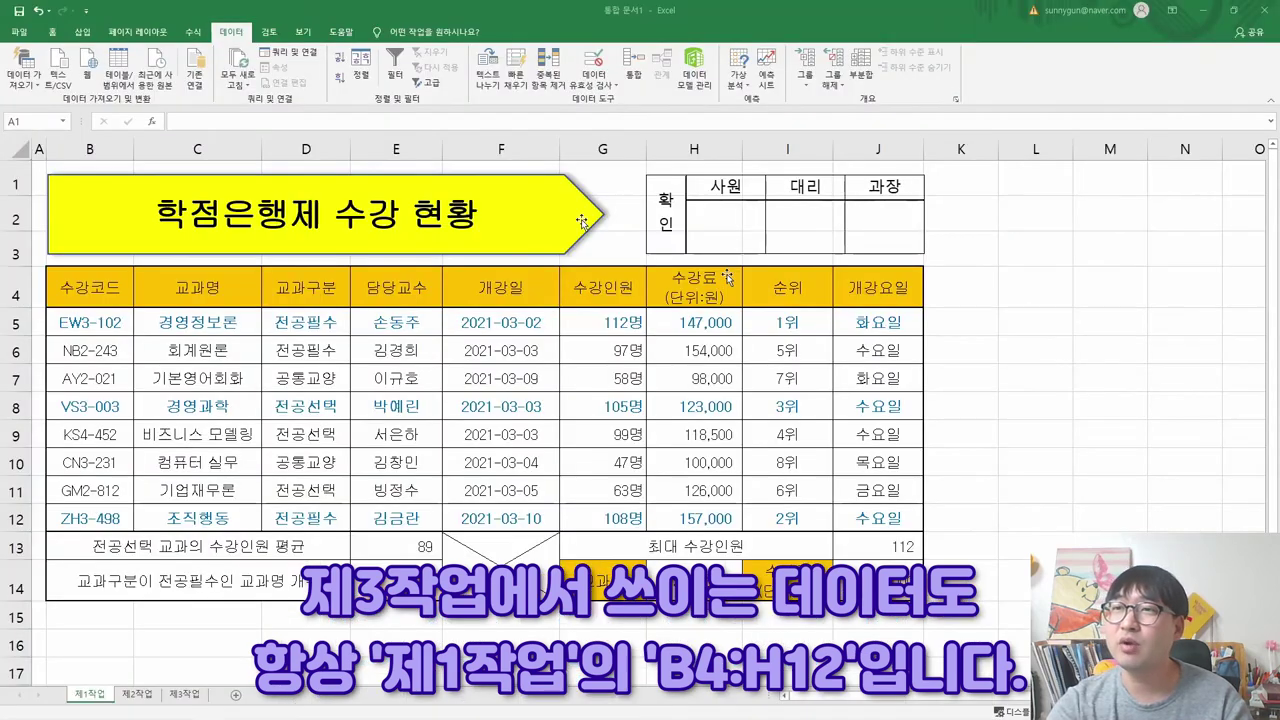
{"action": "left_click_drag", "start_coordinate": [131, 286], "coordinate": [727, 510]}
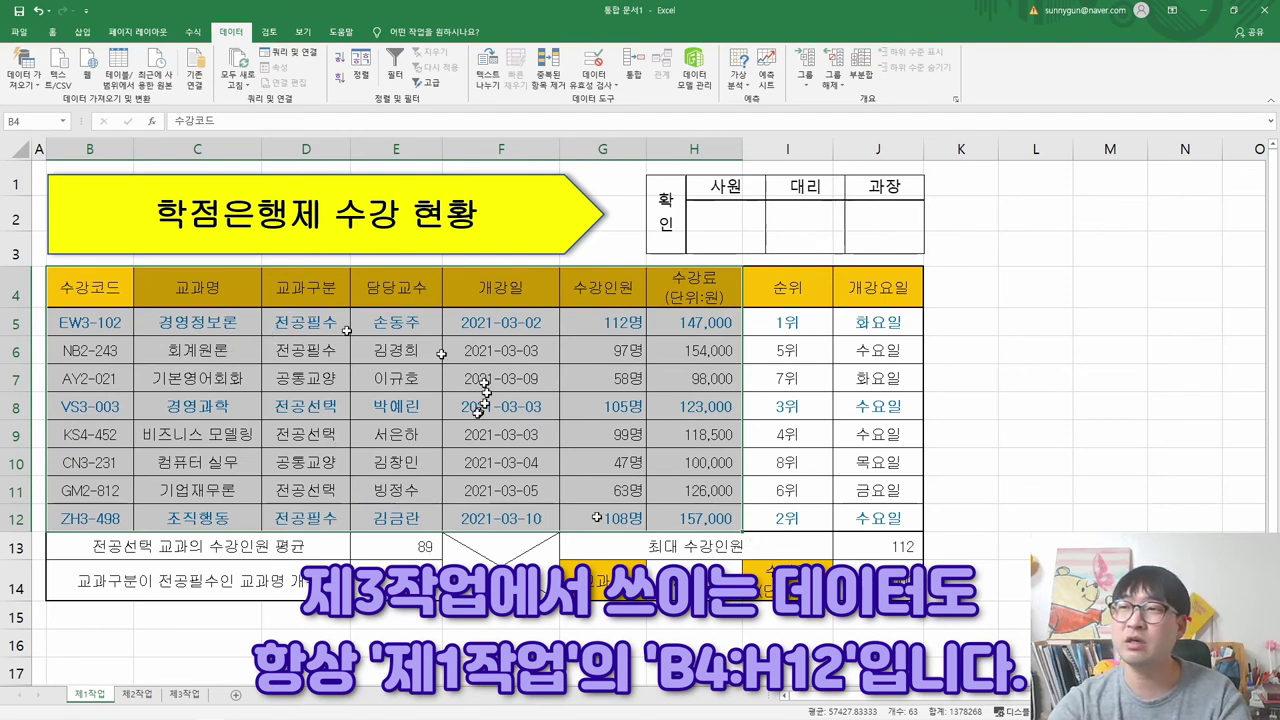
{"action": "key", "text": "alt+Tab"}
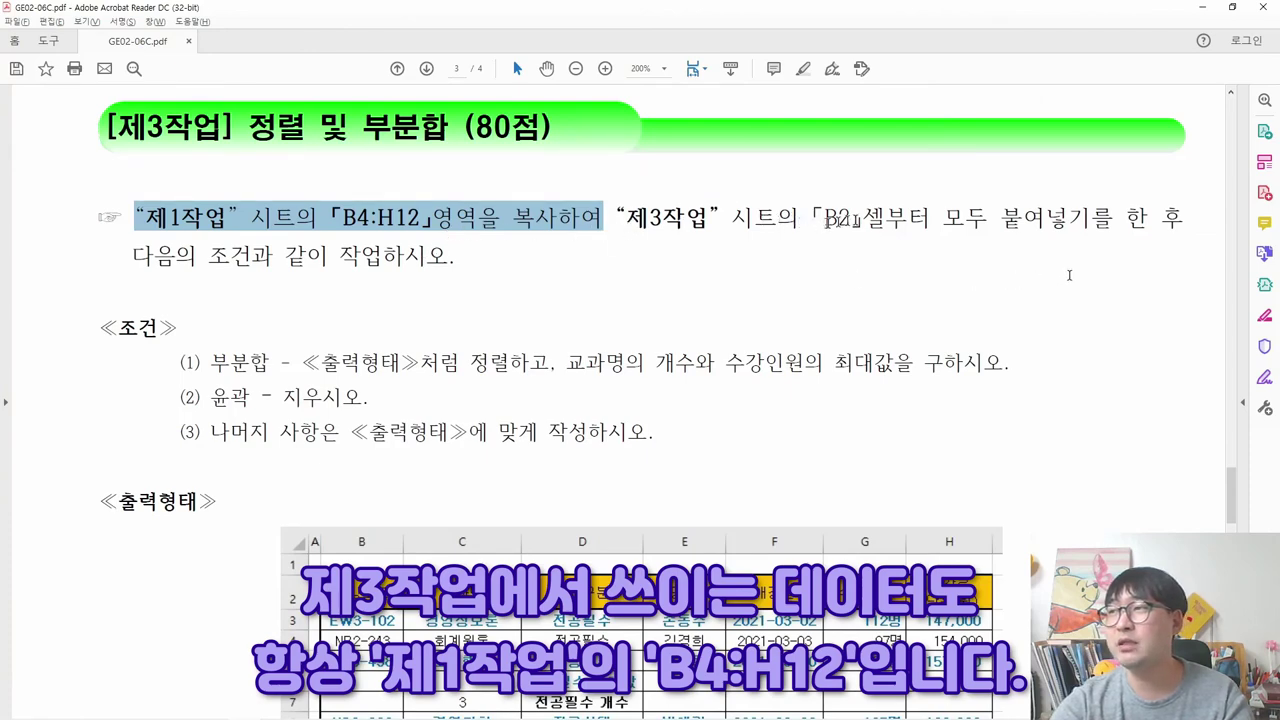
{"action": "key", "text": "alt+Tab"}
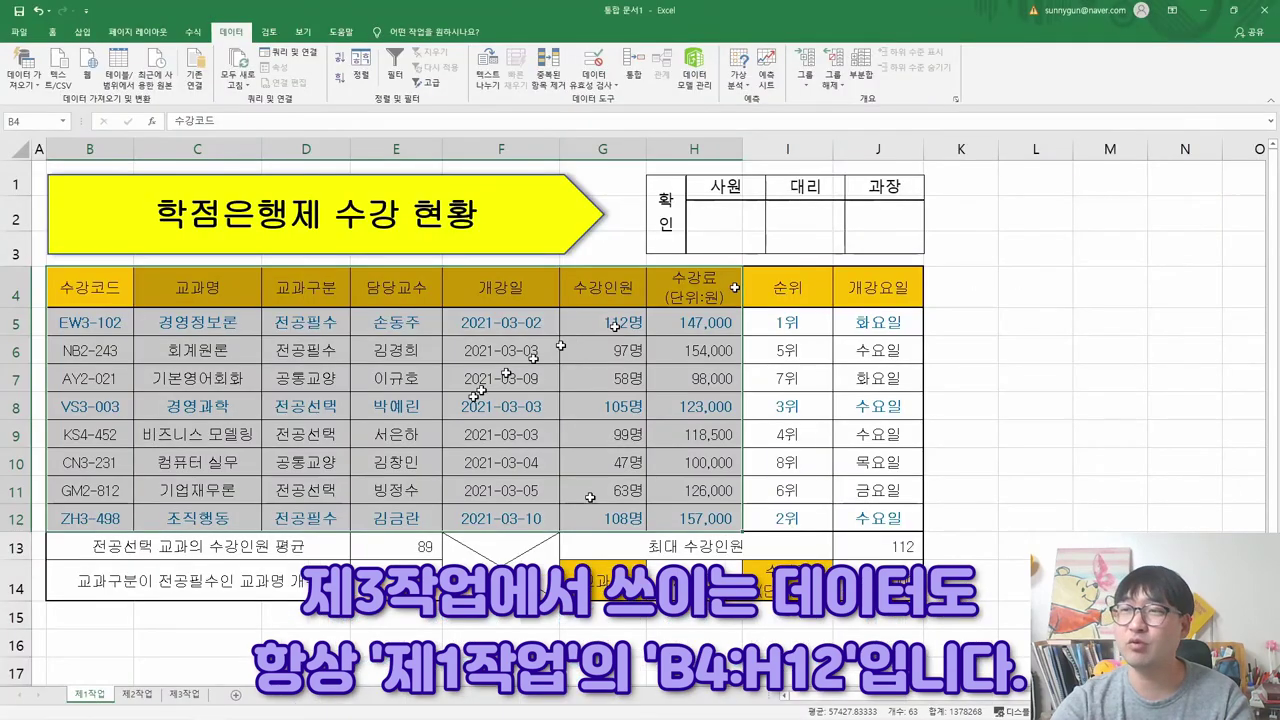
{"action": "key", "text": "ctrl+c"}
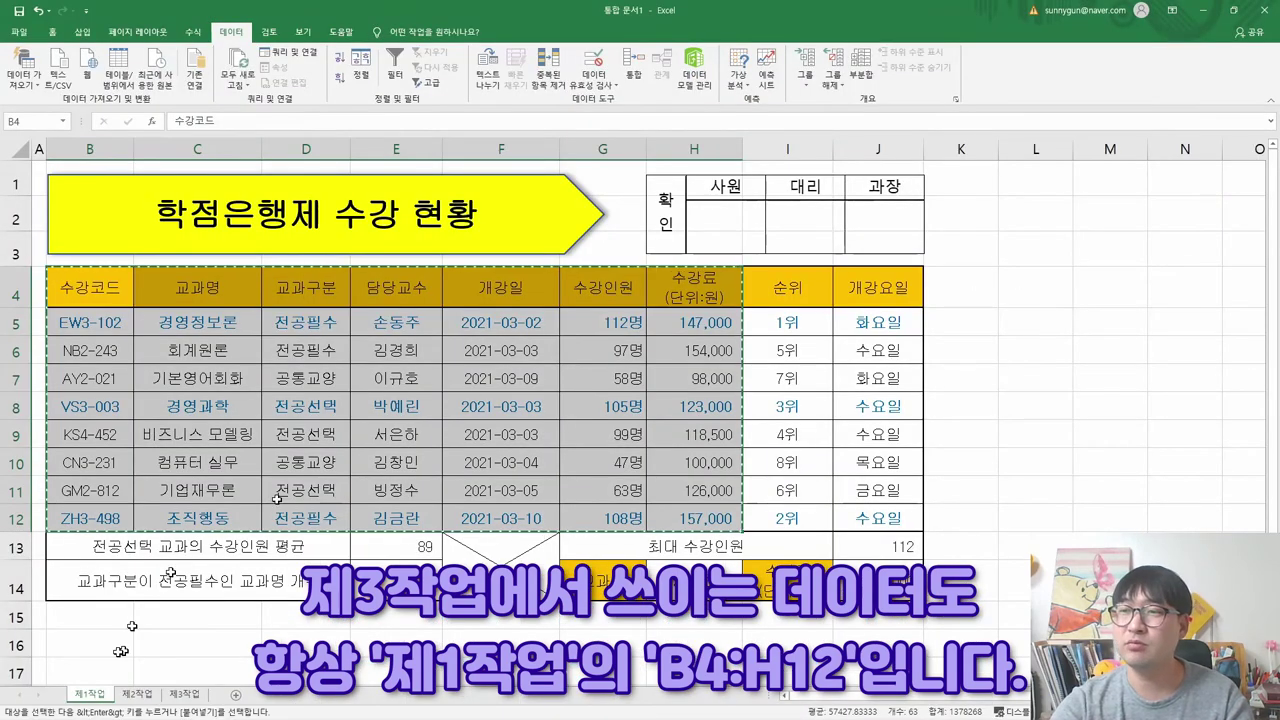
- Paste the copied table at B2 of the 제3작업 sheet and autofit all column widths
{"action": "left_click", "coordinate": [183, 693]}
{"action": "left_click", "coordinate": [60, 175]}
{"action": "key", "text": "ctrl+v"}
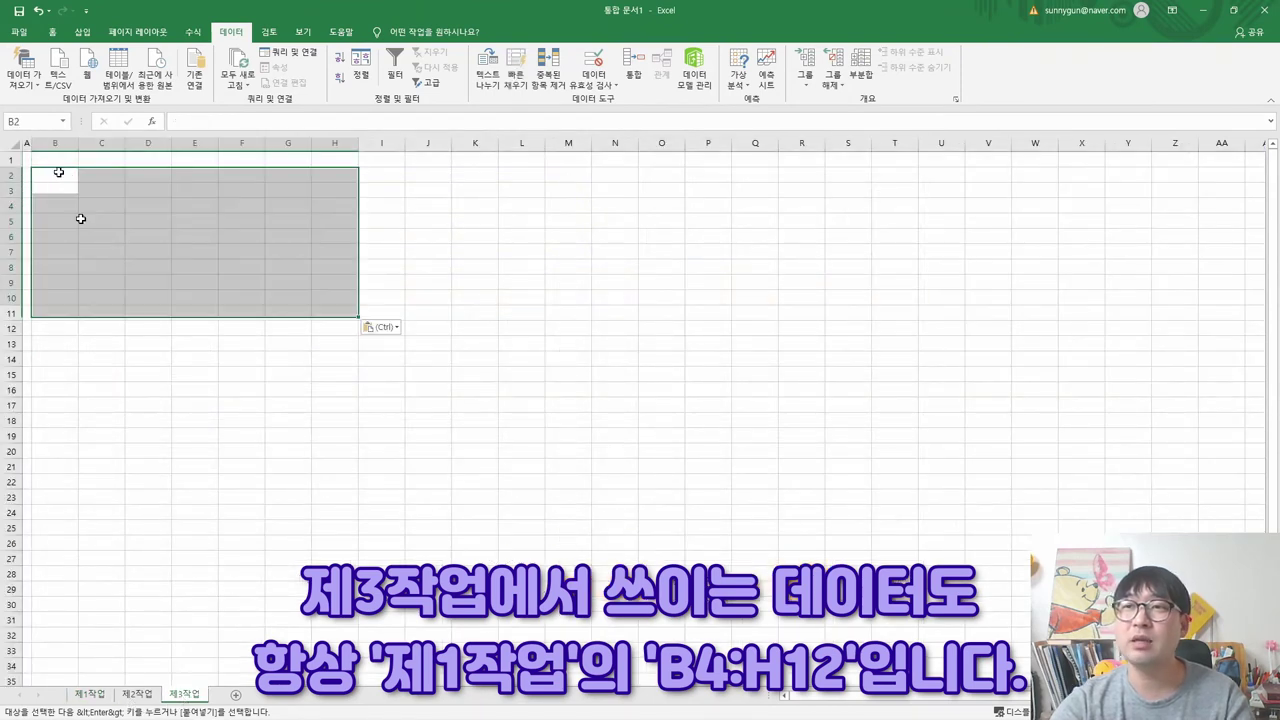
{"action": "left_click", "coordinate": [12, 147]}
{"action": "double_click", "coordinate": [78, 143]}
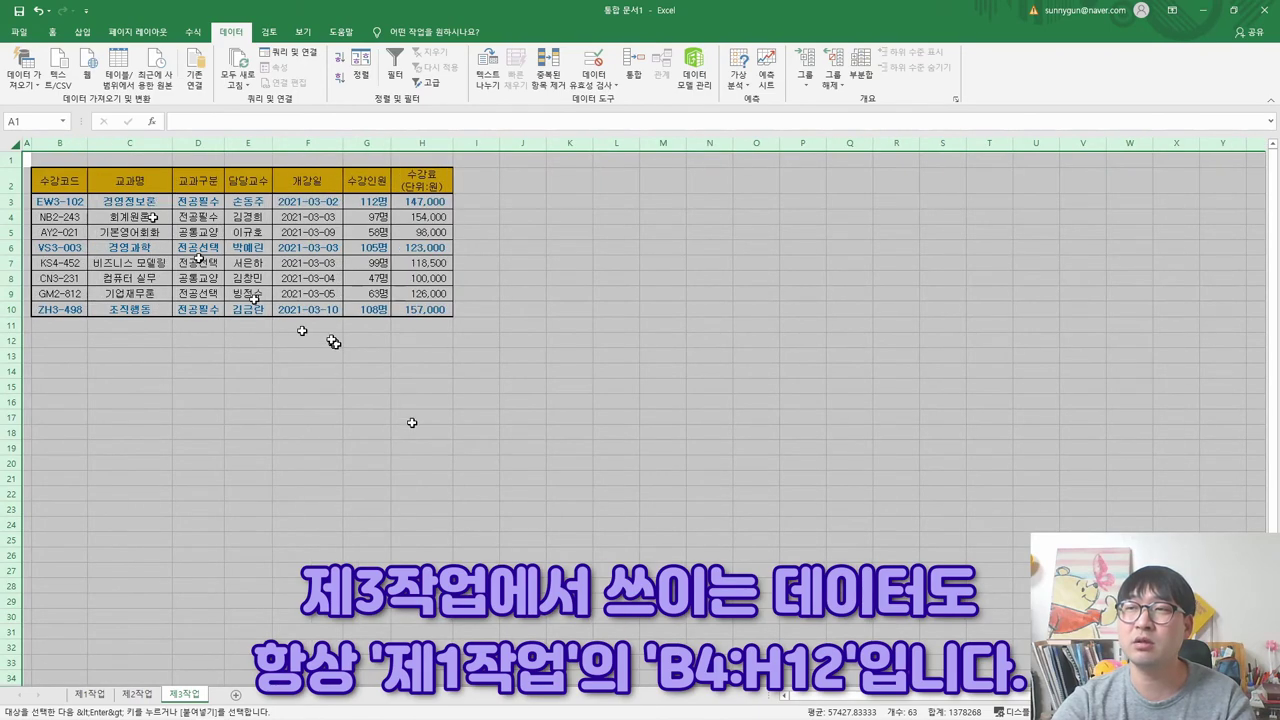
- Clear the whole-sheet selection and zoom in on the course table in the 제3작업 sheet
{"action": "left_click", "coordinate": [59, 247]}
{"action": "scroll", "coordinate": [366, 429], "scroll_direction": "up", "scroll_amount": 4}
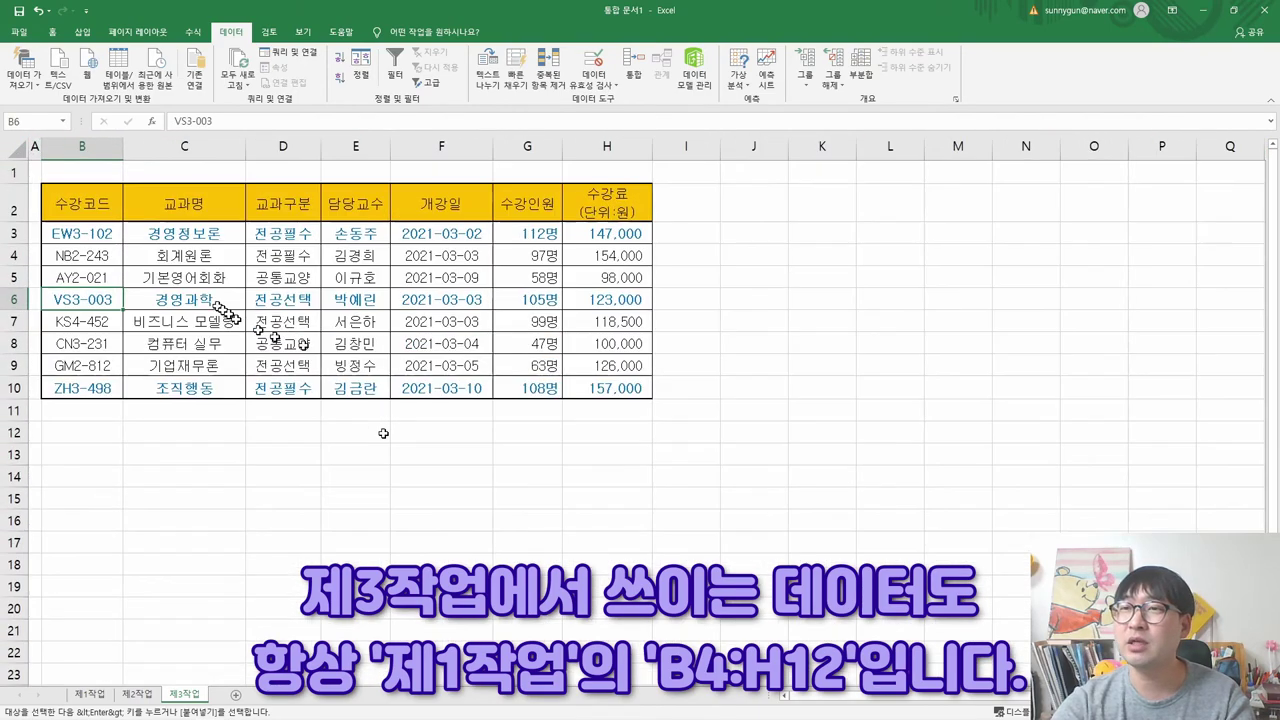
{"action": "scroll", "coordinate": [357, 375], "scroll_direction": "up", "scroll_amount": 2}
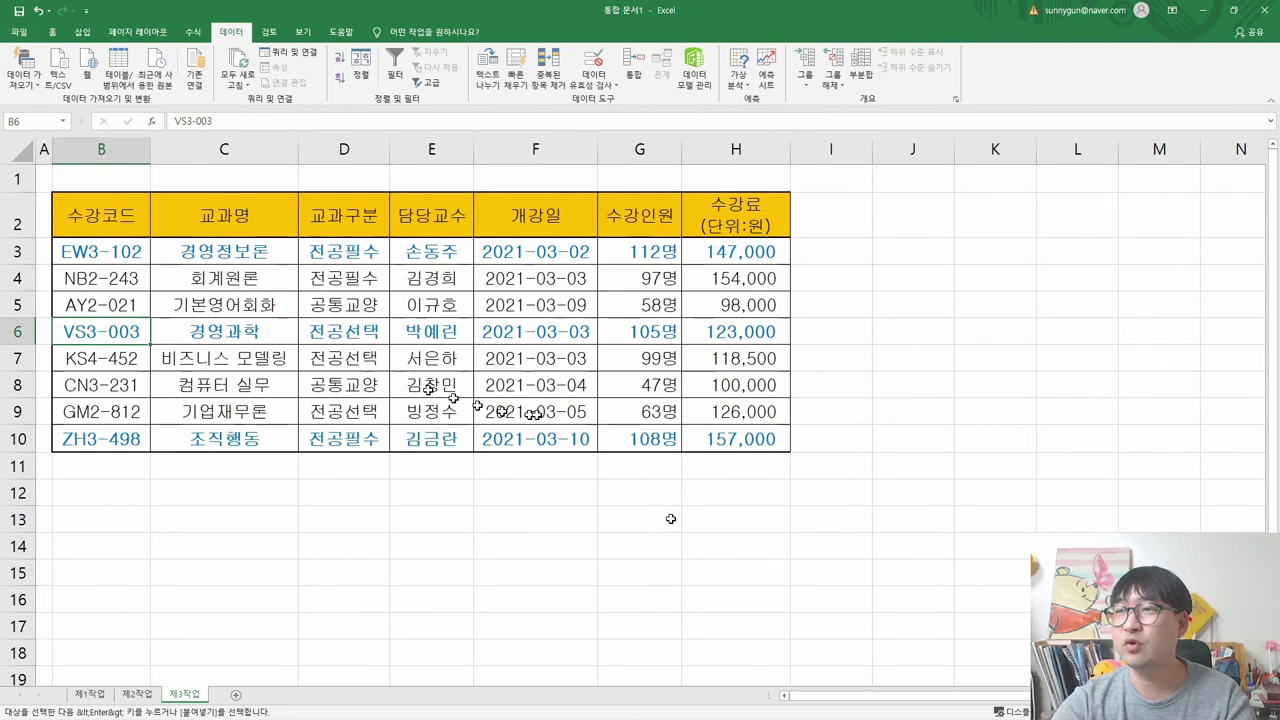
- Switch to the exam PDF and strike out the 제3작업 instruction about copying B4:H12 and pasting it at B2
{"action": "key", "text": "alt+Tab"}
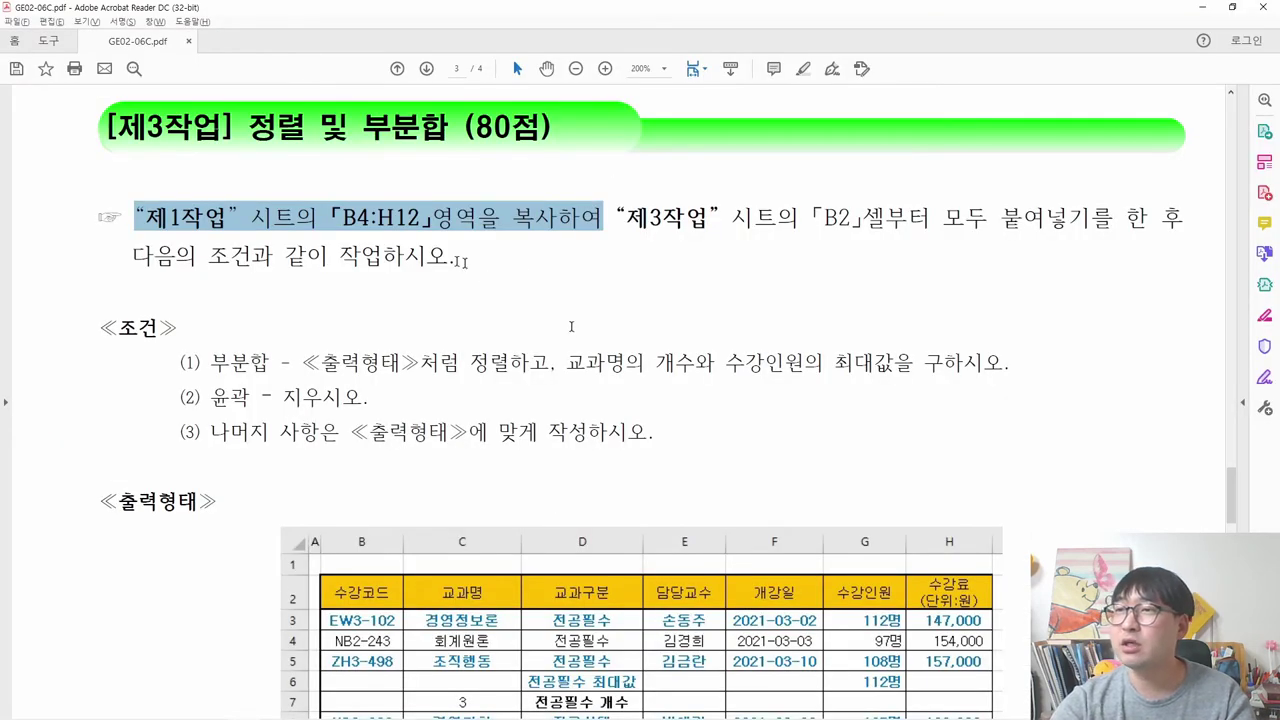
{"action": "left_click_drag", "start_coordinate": [145, 217], "coordinate": [245, 288]}
{"action": "left_click", "coordinate": [190, 188]}
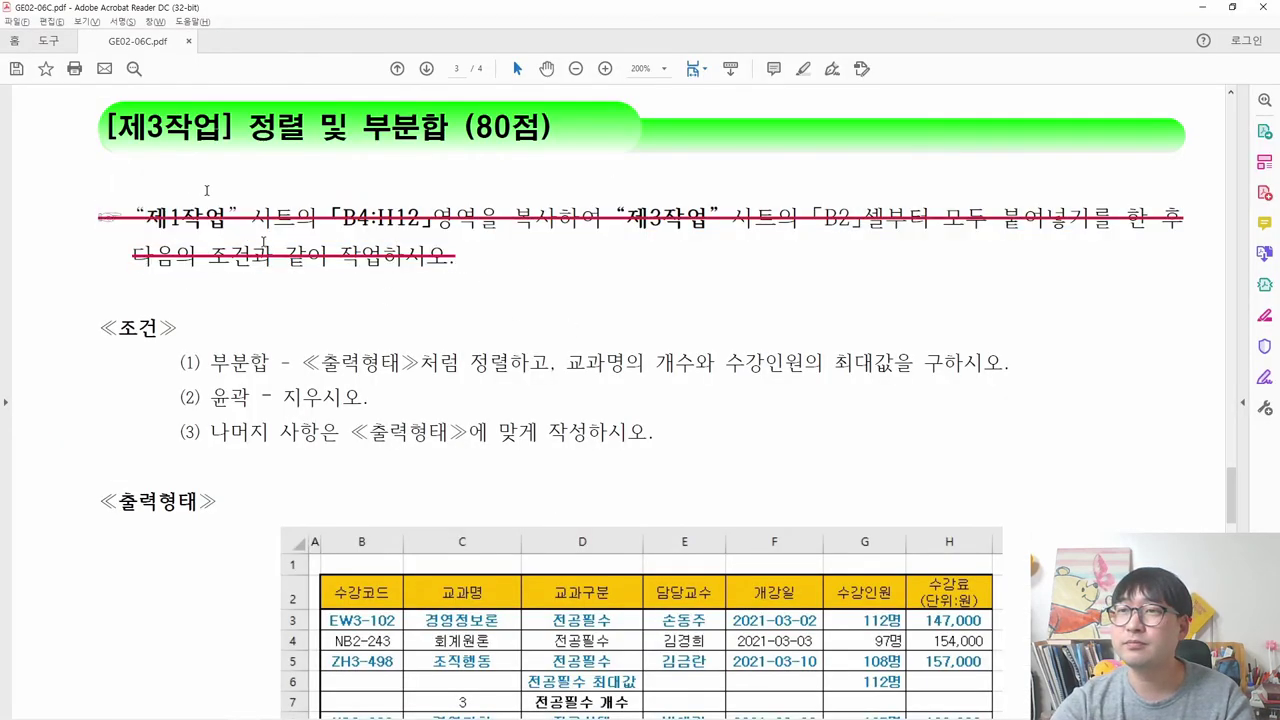
- Examine the sort condition and the expected output table to identify the column the subtotals are grouped by
{"action": "scroll", "coordinate": [451, 355], "scroll_direction": "down", "scroll_amount": 3}
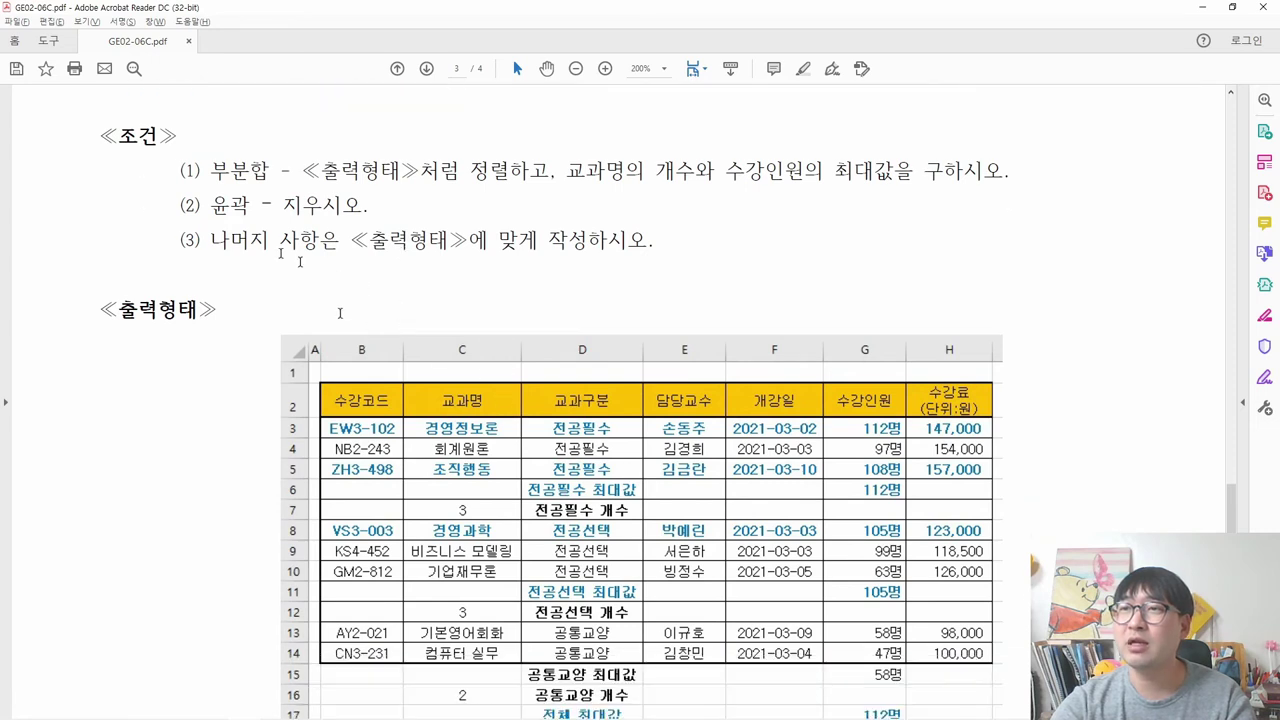
{"action": "left_click_drag", "start_coordinate": [209, 172], "coordinate": [643, 217]}
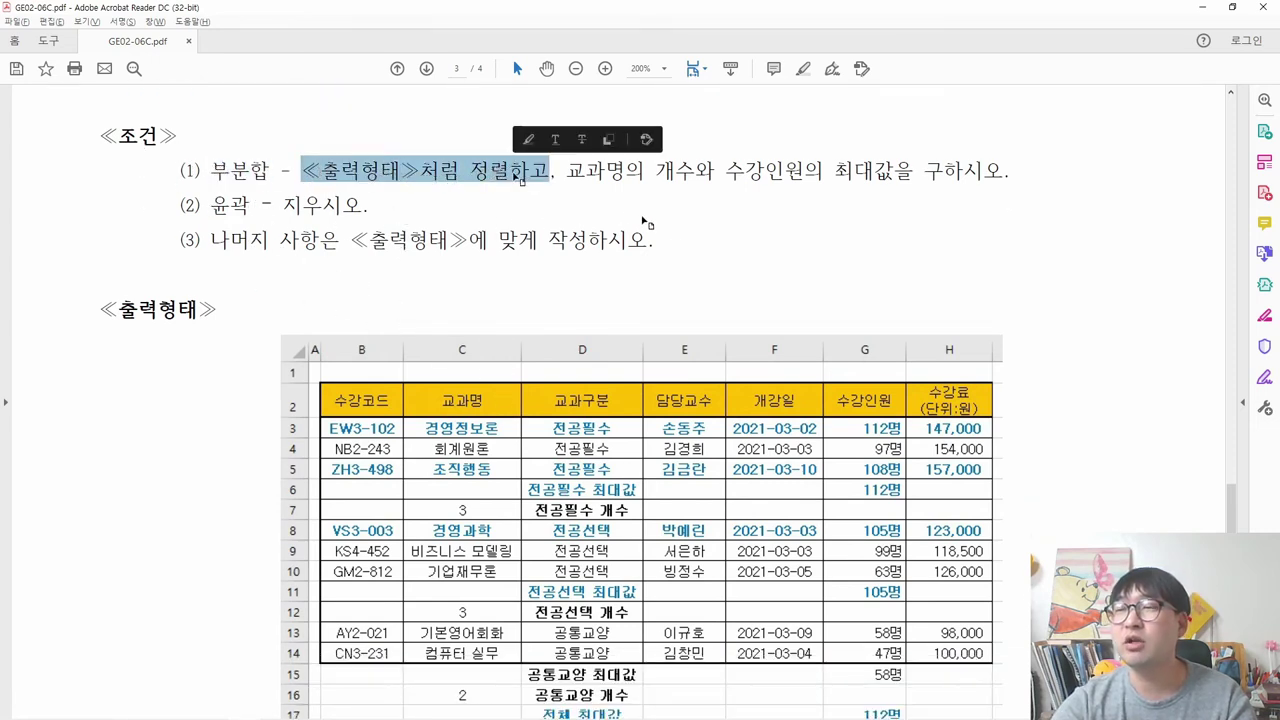
{"action": "scroll", "coordinate": [655, 257], "scroll_direction": "down", "scroll_amount": 2}
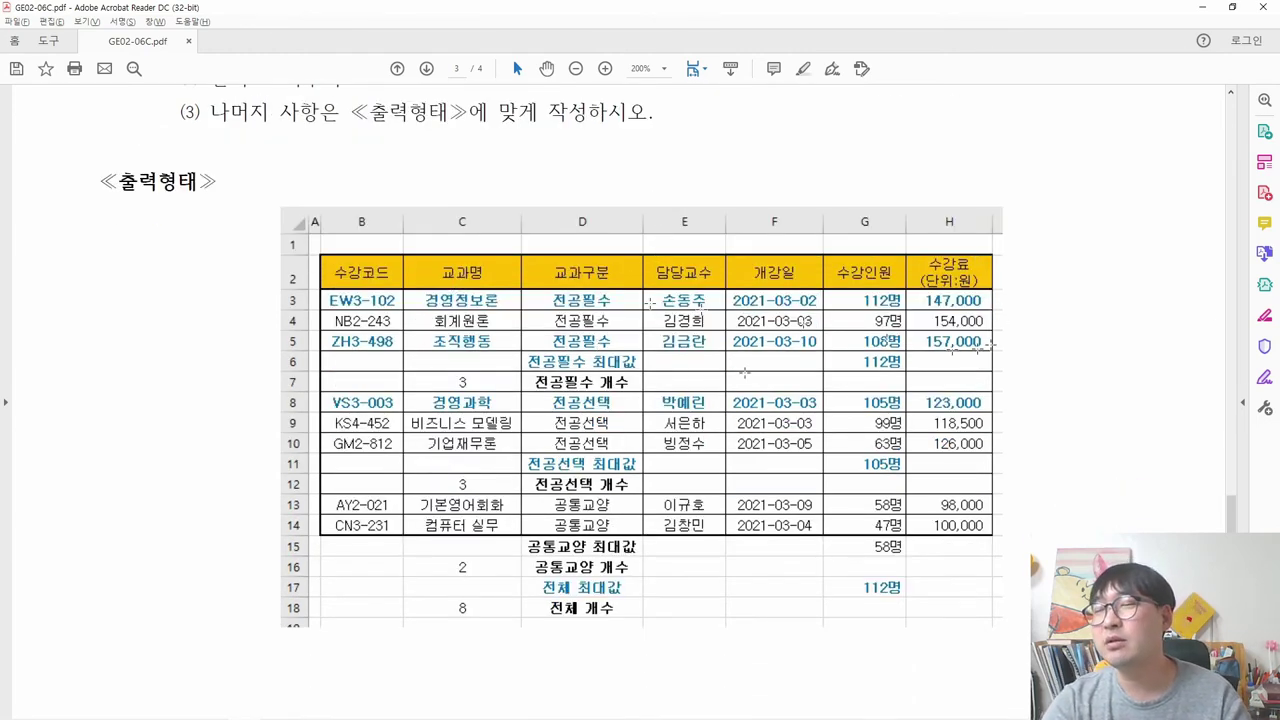
{"action": "scroll", "coordinate": [745, 372], "scroll_direction": "up", "scroll_amount": 4}
{"action": "scroll", "coordinate": [686, 321], "scroll_direction": "down", "scroll_amount": 5}
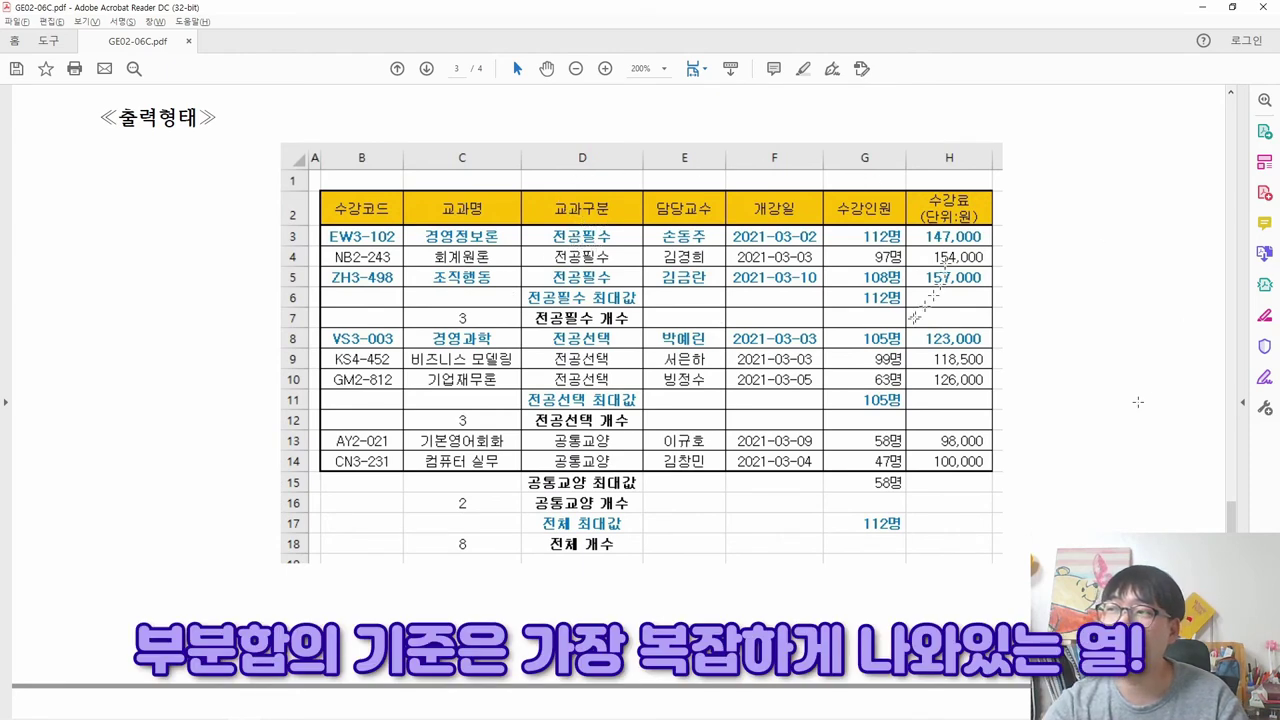
{"action": "left_click_drag", "start_coordinate": [528, 290], "coordinate": [676, 328]}
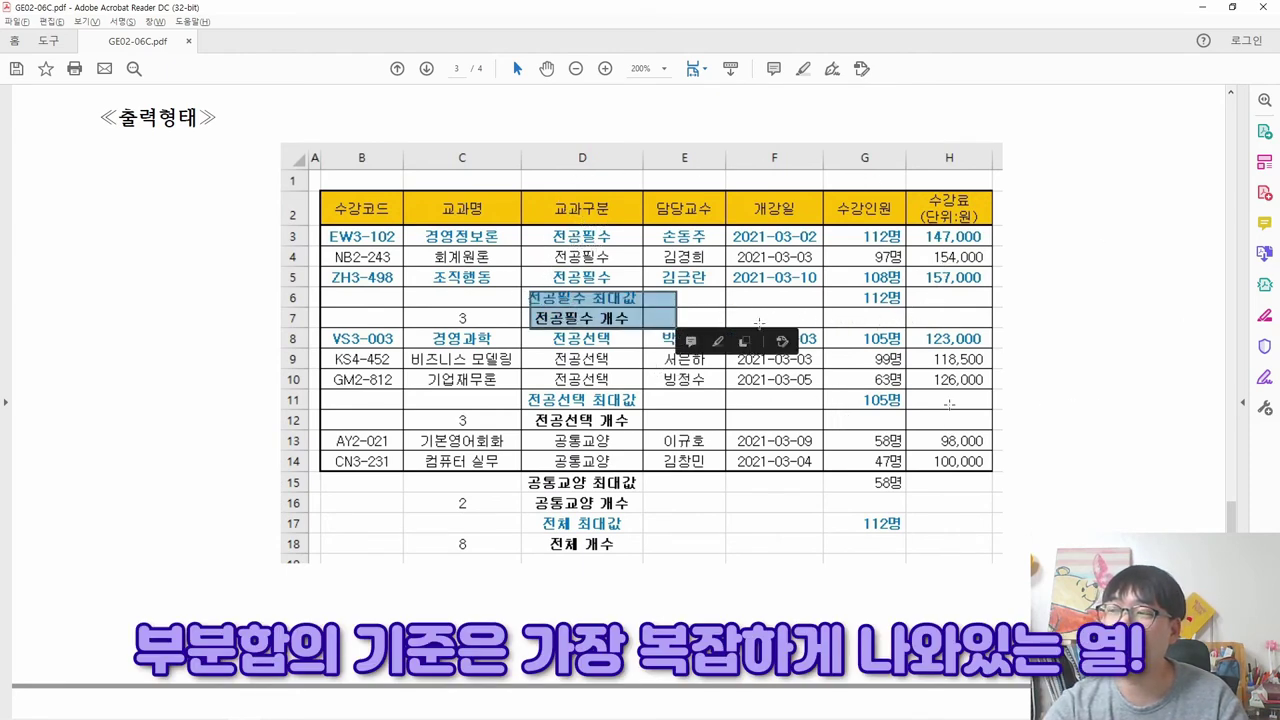
{"action": "left_click_drag", "start_coordinate": [552, 154], "coordinate": [636, 562]}
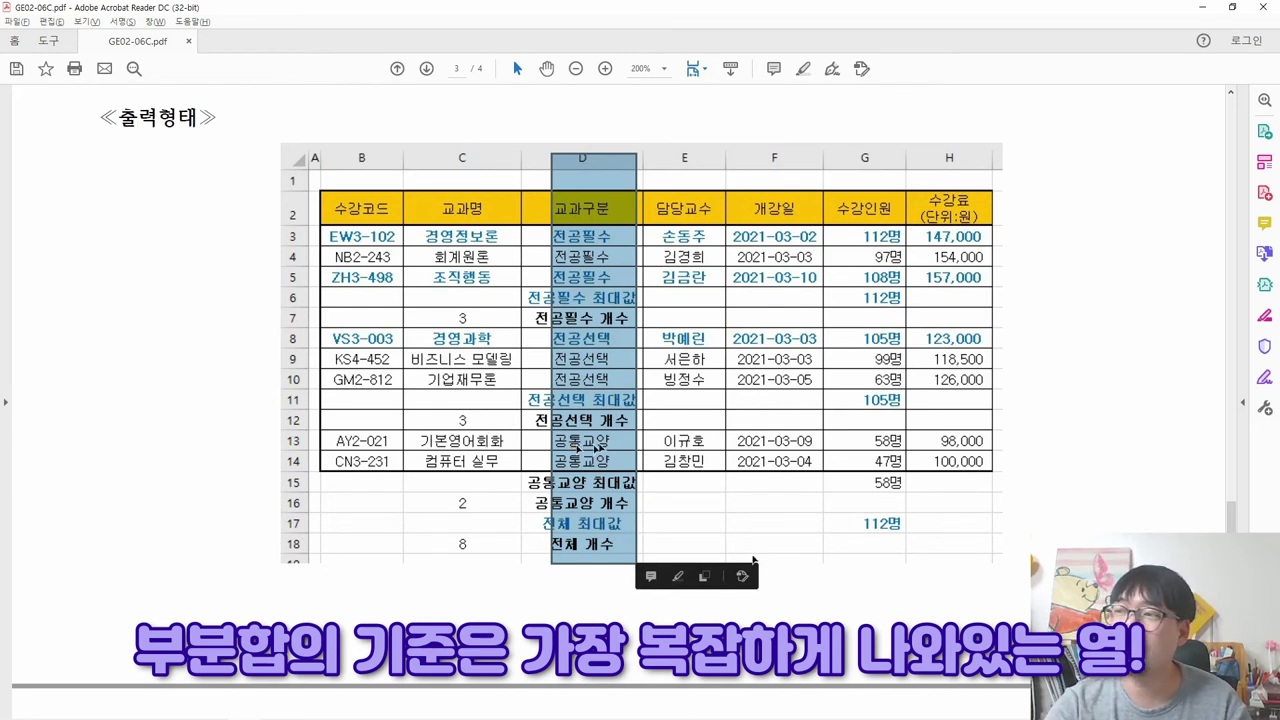
{"action": "left_click", "coordinate": [766, 513]}
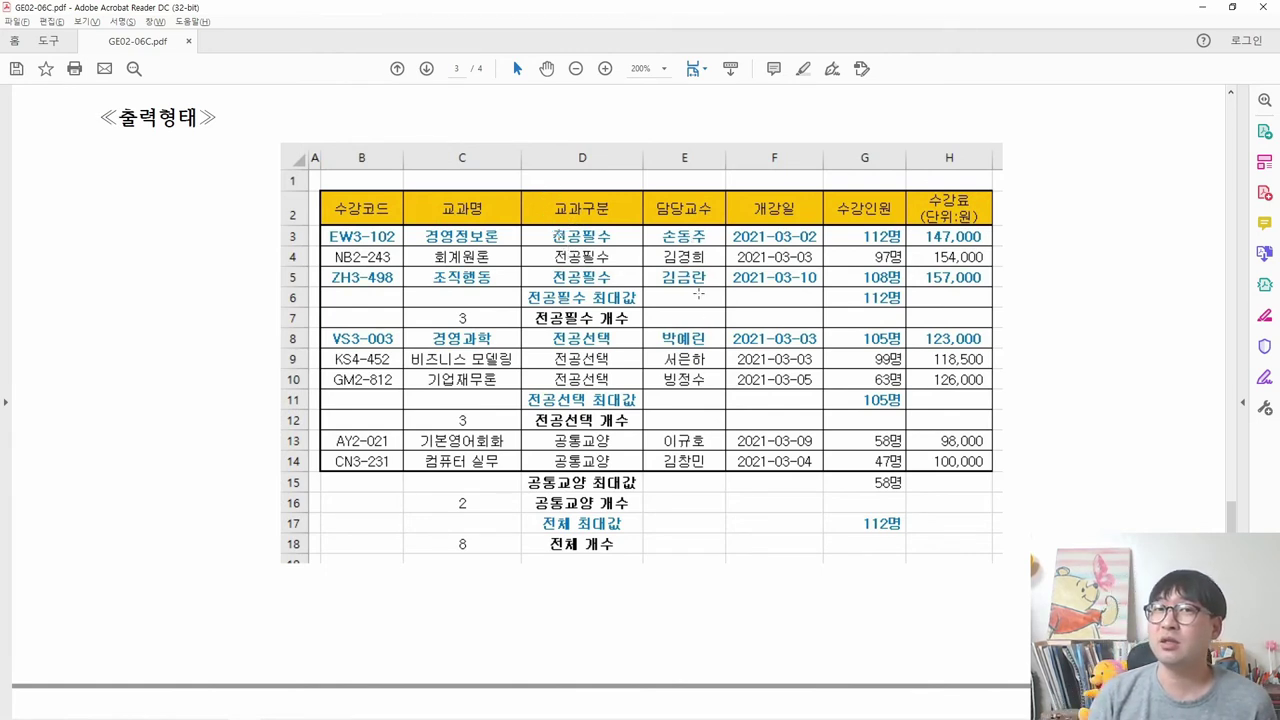
- Examine the order of the 교과구분 groups in the expected output to determine the sort direction
{"action": "left_click_drag", "start_coordinate": [546, 228], "coordinate": [590, 285]}
{"action": "left_click_drag", "start_coordinate": [546, 331], "coordinate": [607, 388]}
{"action": "left_click_drag", "start_coordinate": [548, 434], "coordinate": [612, 478]}
{"action": "left_click_drag", "start_coordinate": [548, 434], "coordinate": [564, 468]}
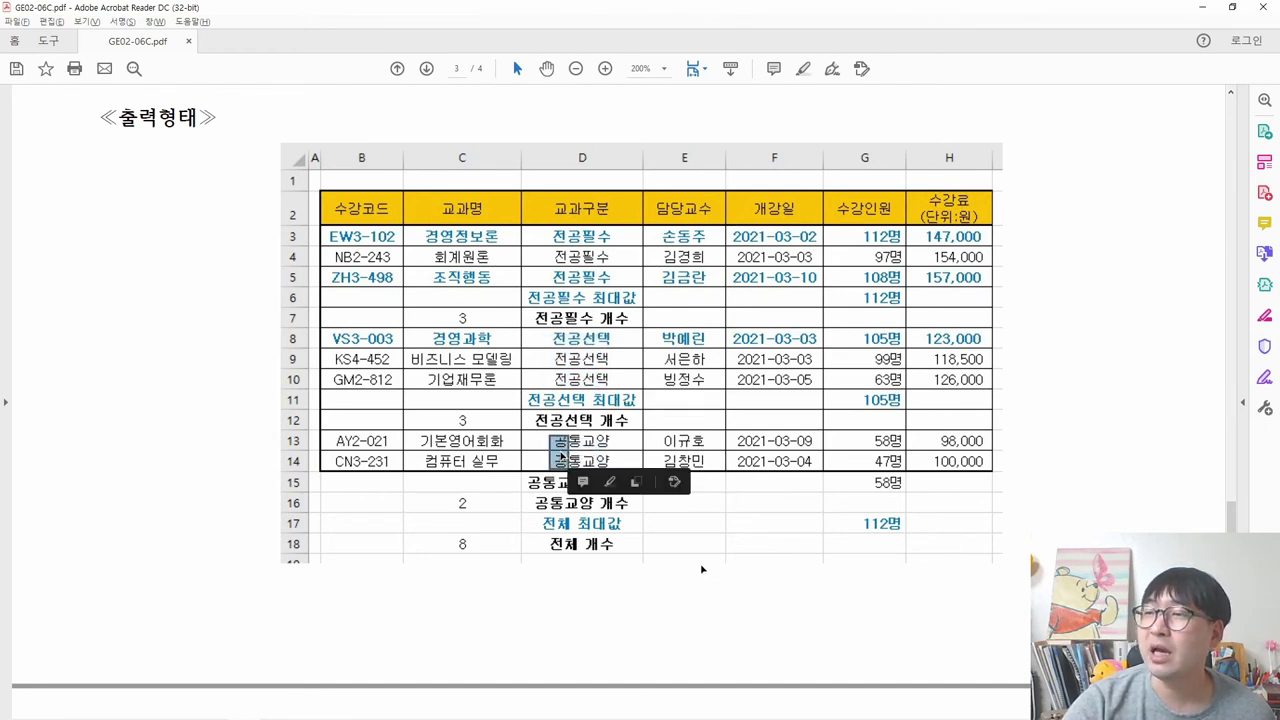
{"action": "left_click_drag", "start_coordinate": [545, 228], "coordinate": [566, 266]}
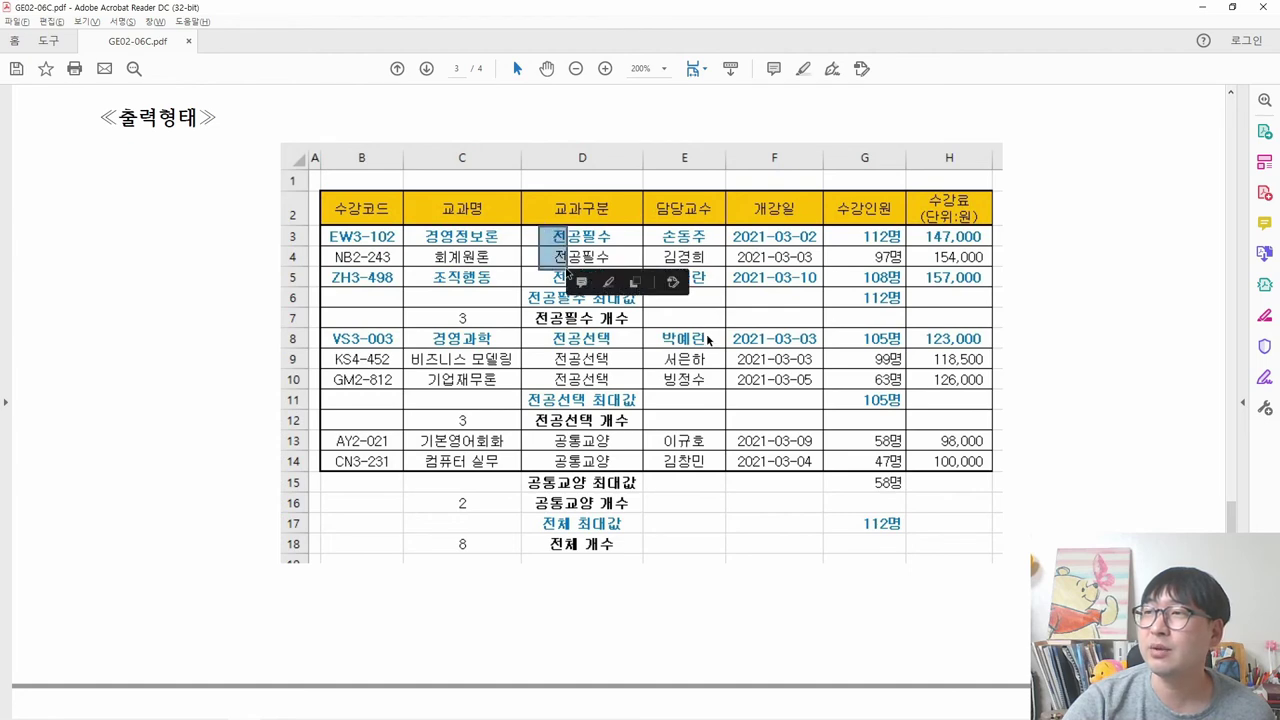
{"action": "left_click", "coordinate": [580, 258]}
{"action": "left_click", "coordinate": [580, 258]}
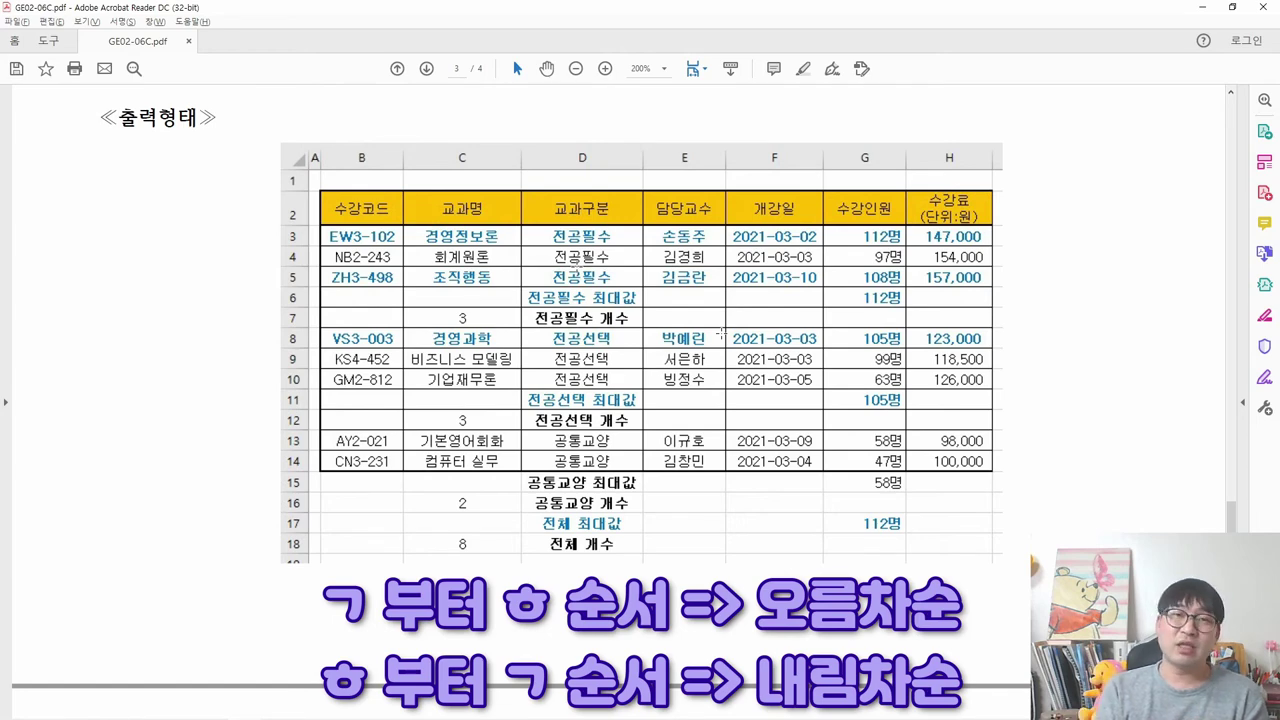
{"action": "scroll", "coordinate": [720, 333], "scroll_direction": "up", "scroll_amount": 3}
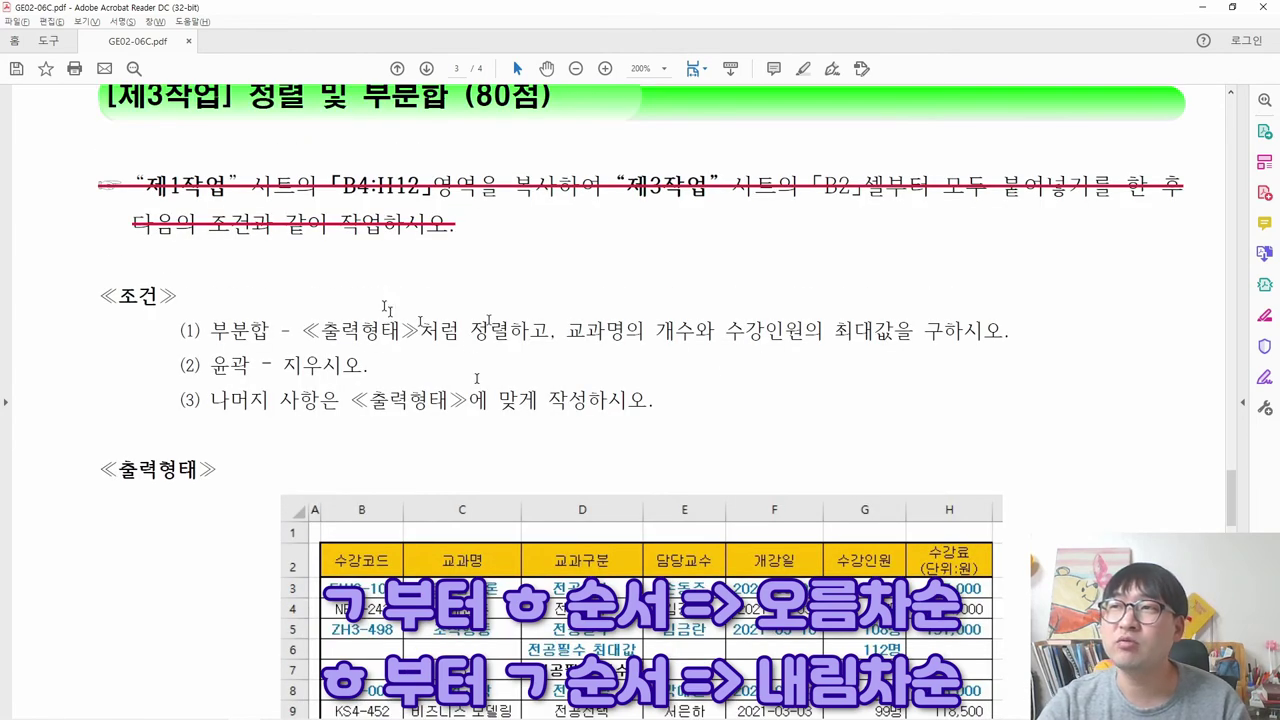
{"action": "scroll", "coordinate": [607, 503], "scroll_direction": "up", "scroll_amount": 1}
{"action": "scroll", "coordinate": [607, 503], "scroll_direction": "down", "scroll_amount": 3}
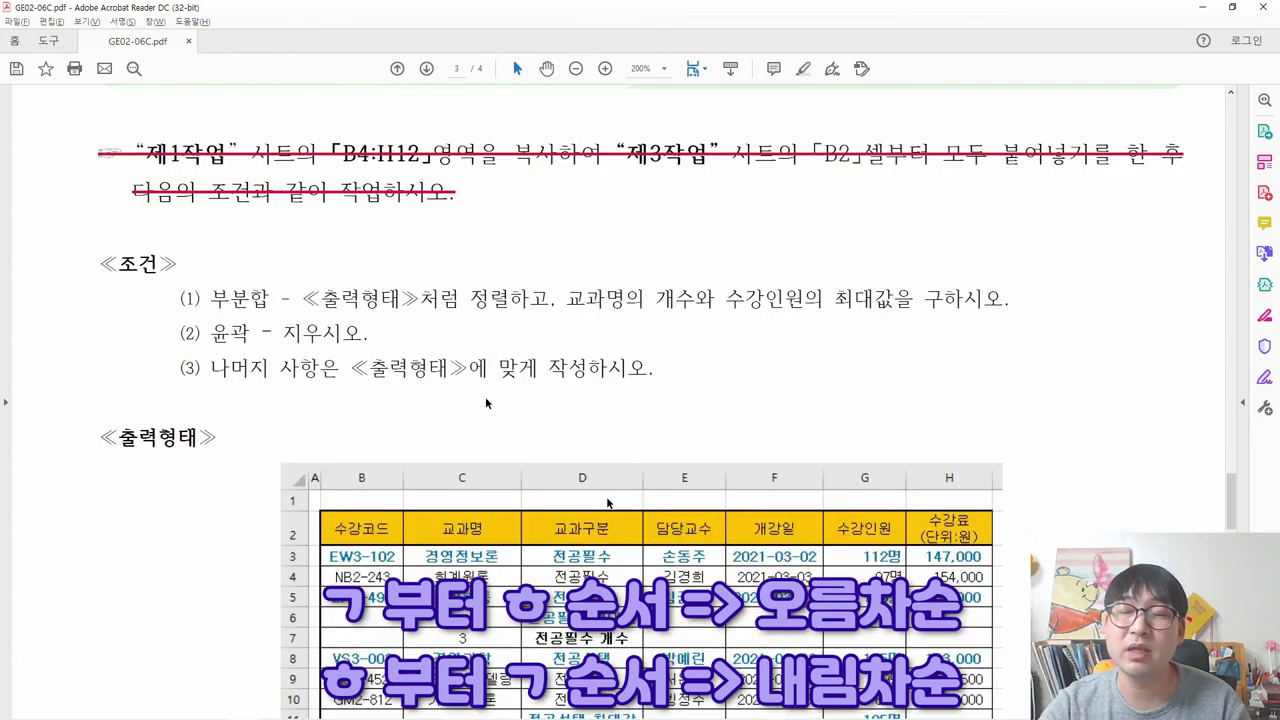
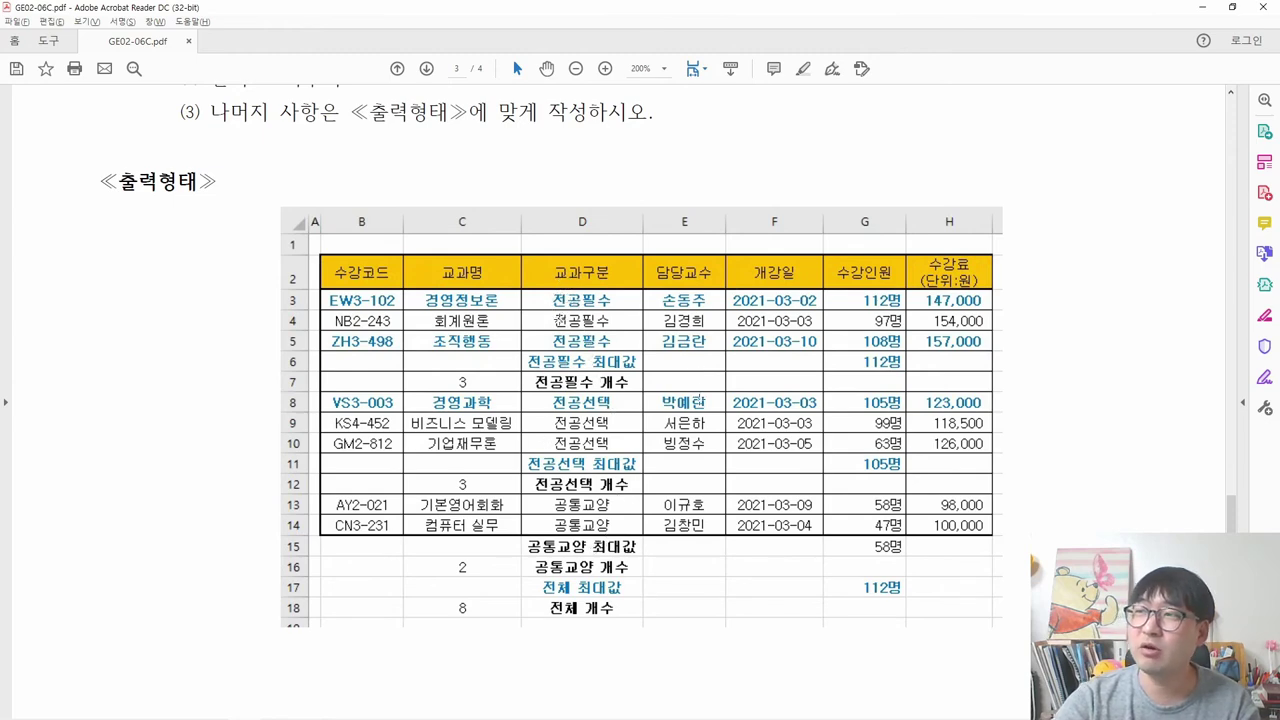
- Switch to Excel and sort the course table by the 교과구분 column in descending order
{"action": "key", "text": "alt+Tab"}
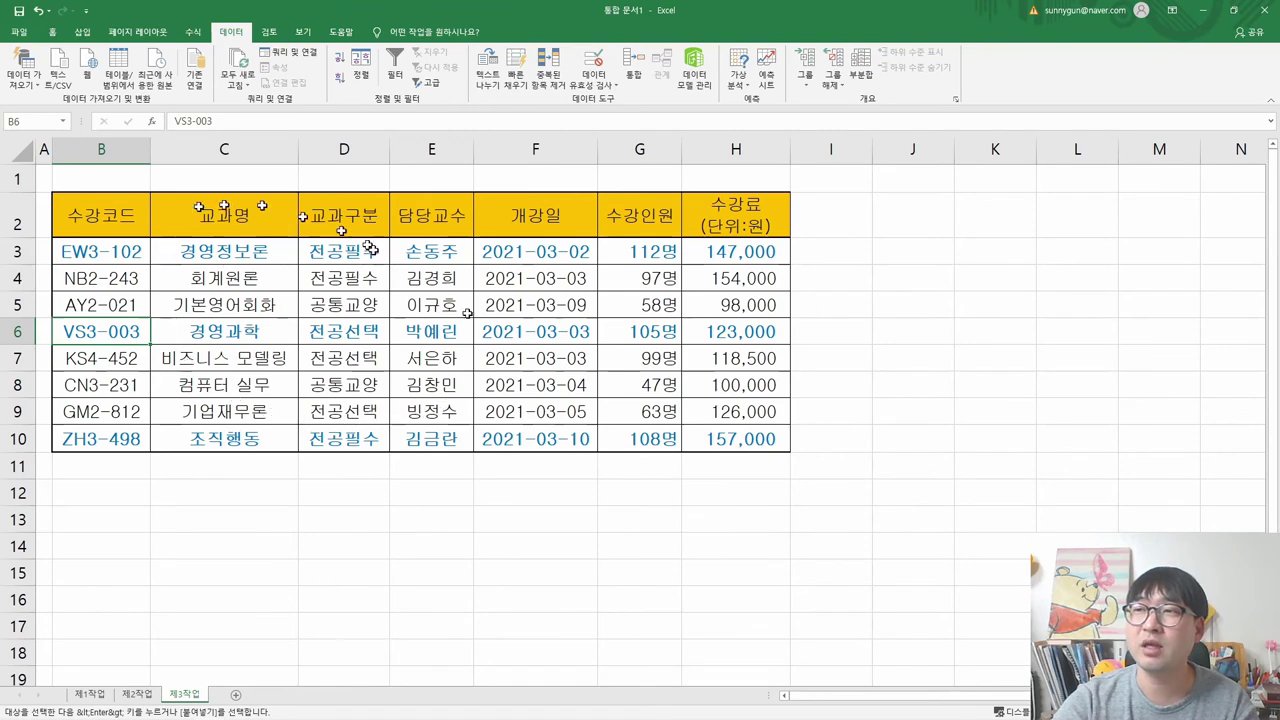
{"action": "key", "text": "alt+Tab"}
{"action": "key", "text": "alt+Tab"}
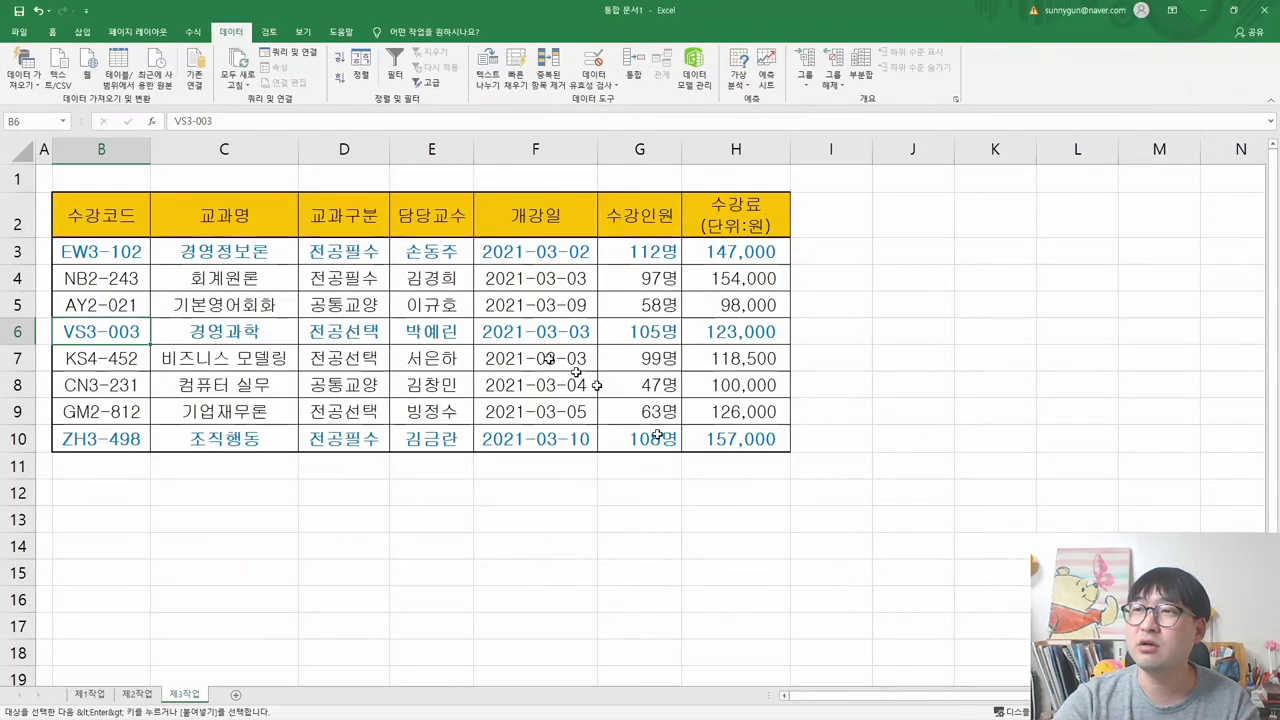
{"action": "left_click", "coordinate": [343, 215]}
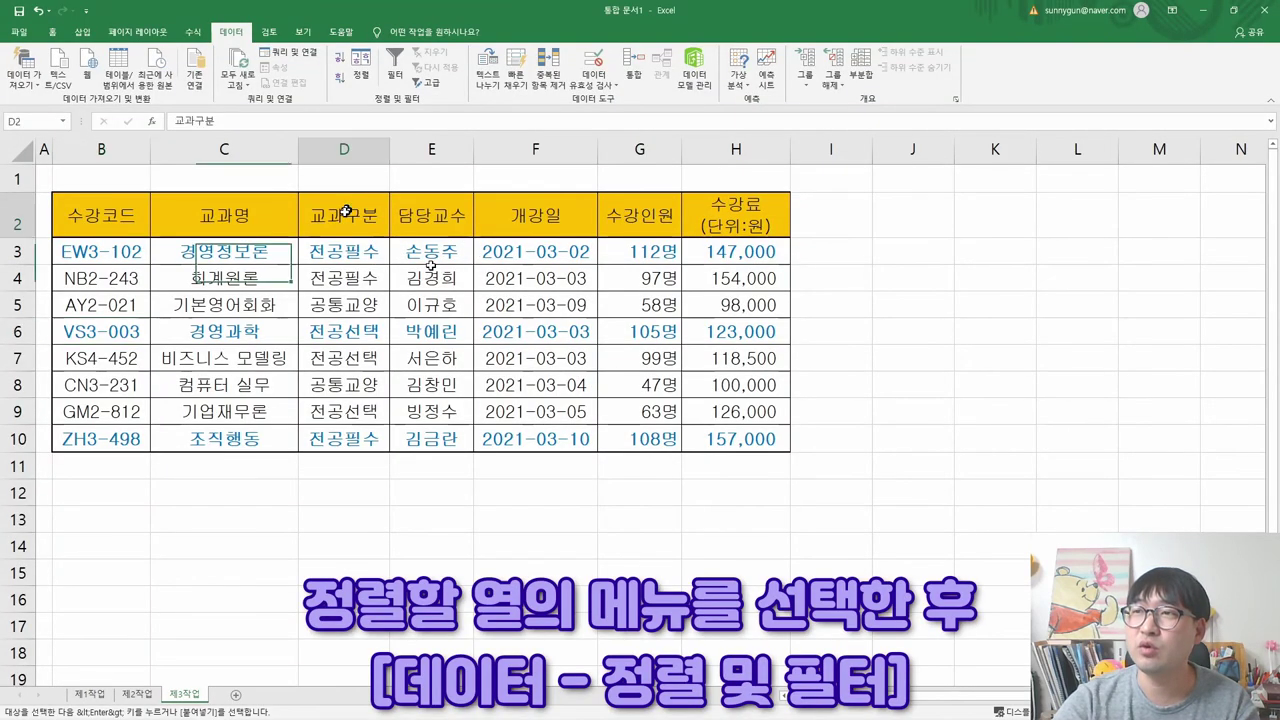
{"action": "left_click", "coordinate": [343, 215]}
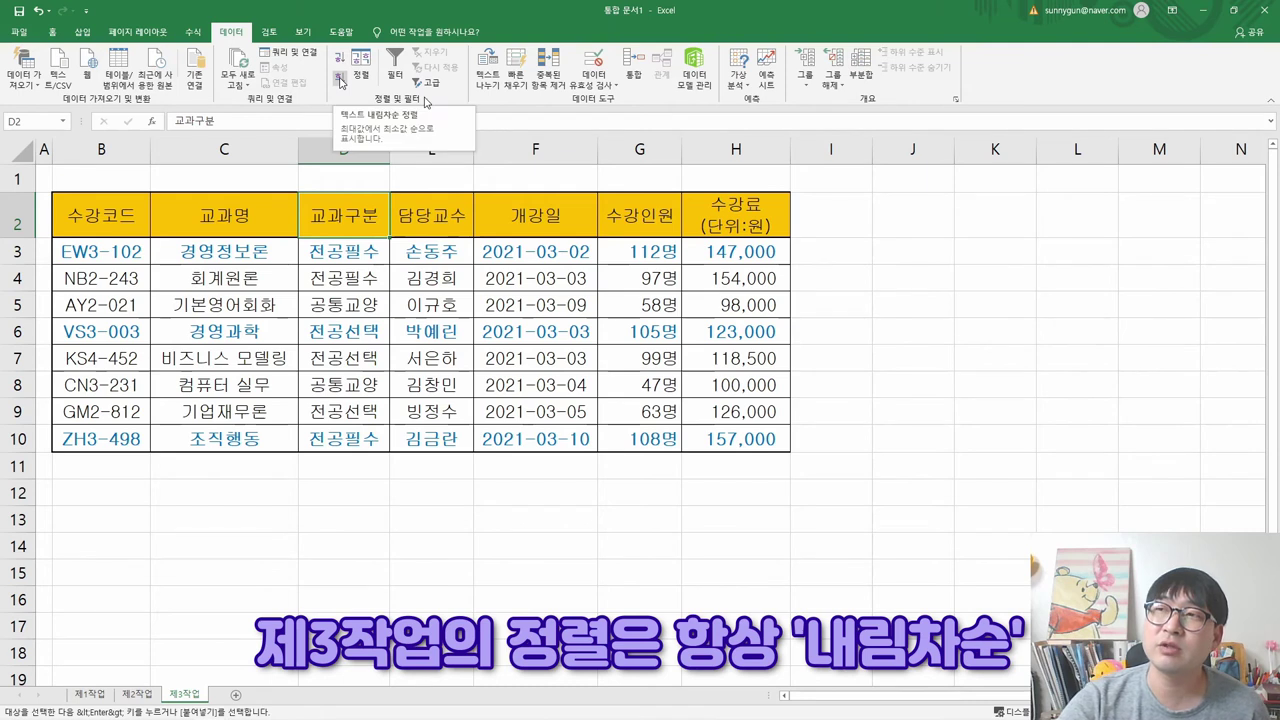
{"action": "left_click", "coordinate": [340, 80]}
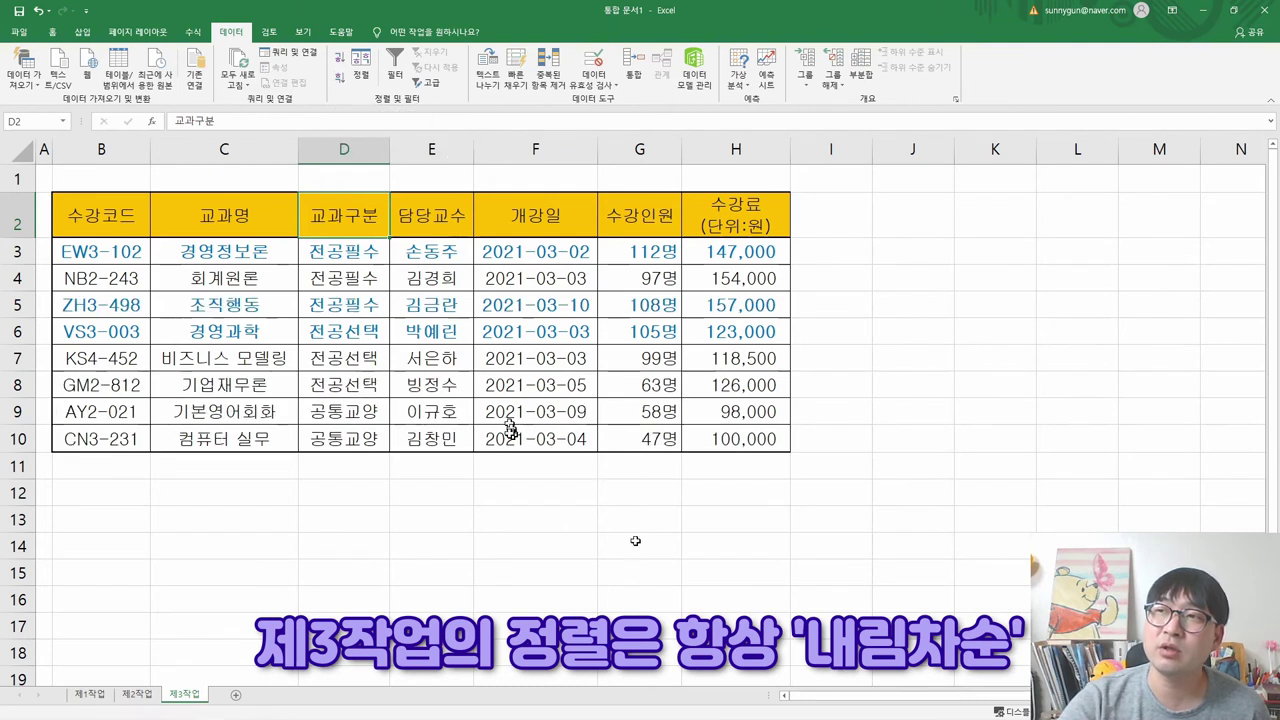
- Compare the sorted 교과구분 values with the expected output in the exam PDF
{"action": "left_click_drag", "start_coordinate": [371, 250], "coordinate": [365, 440]}
{"action": "key", "text": "alt+Tab"}
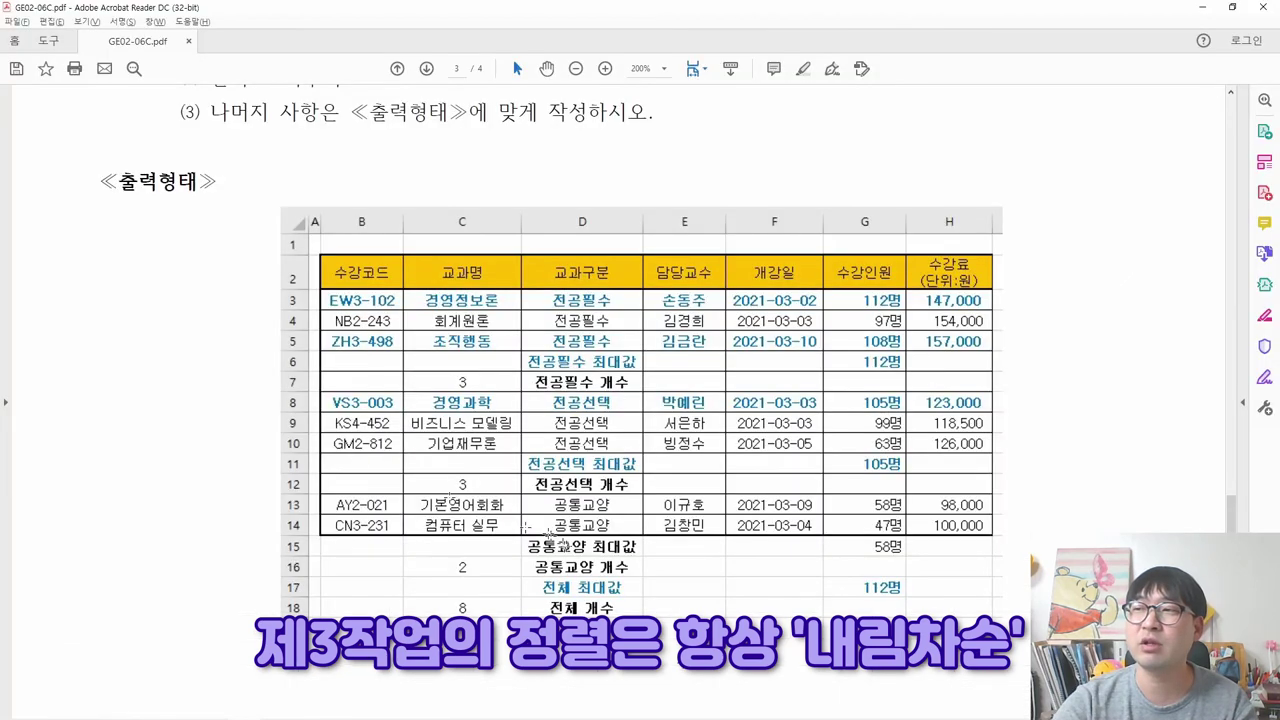
{"action": "key", "text": "alt+Tab"}
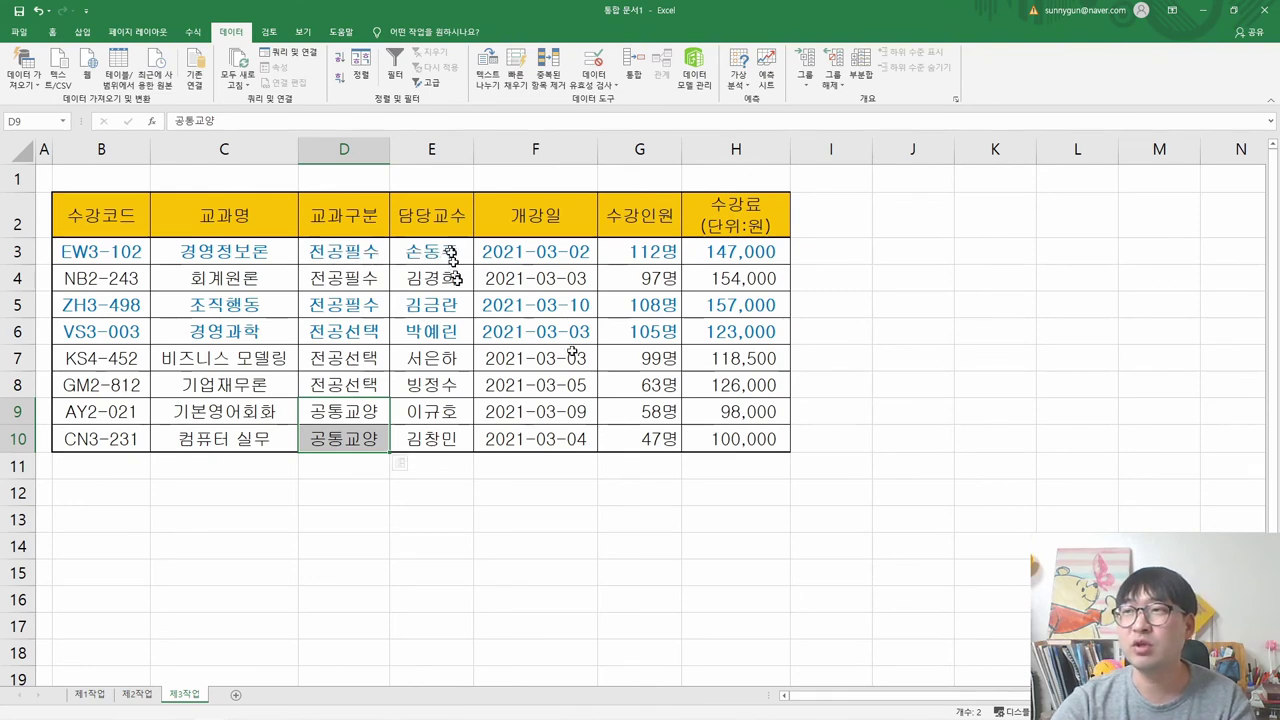
{"action": "key", "text": "alt+Tab"}
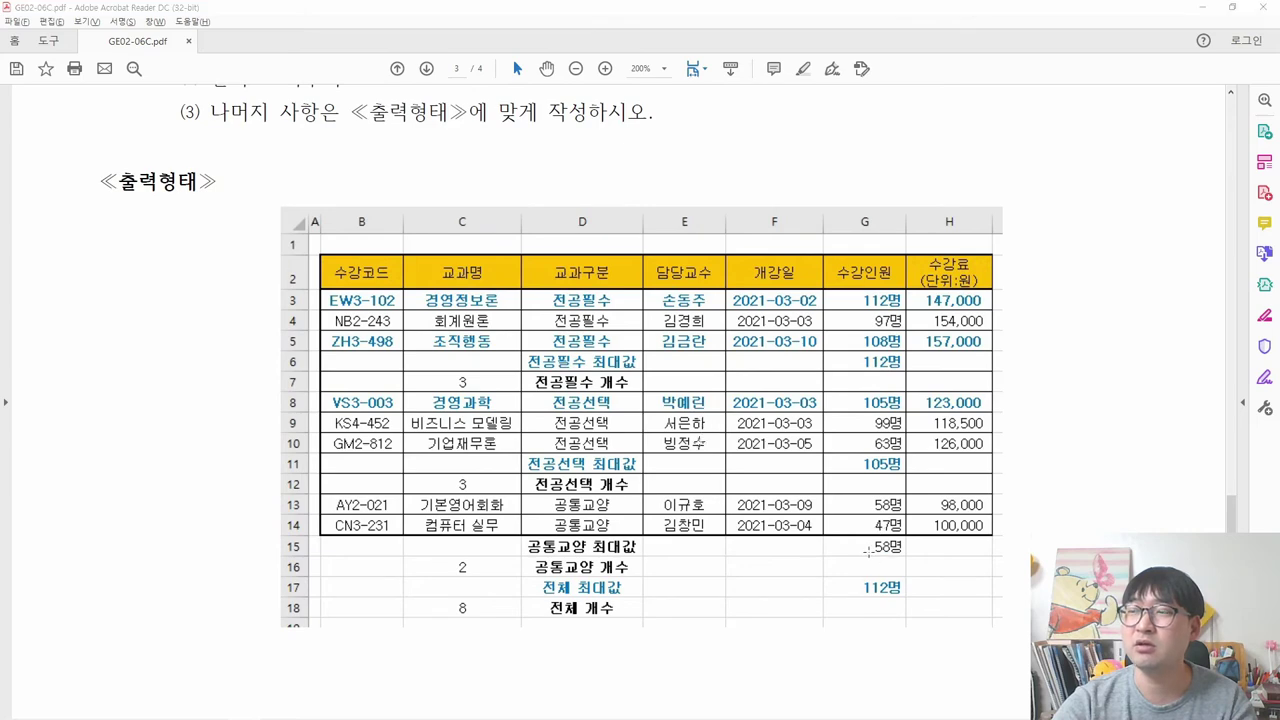
{"action": "key", "text": "alt+Tab"}
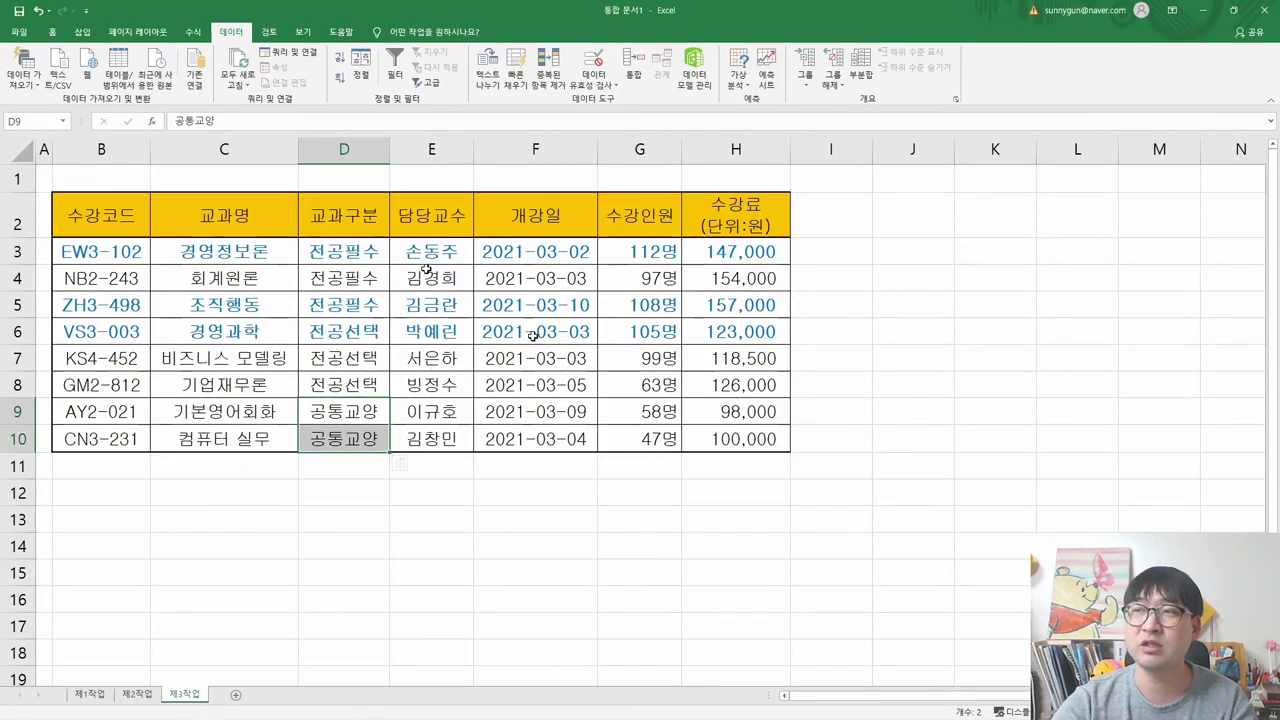
- Try an ascending sort on the 교과구분 column and restore the descending order
{"action": "left_click", "coordinate": [358, 220]}
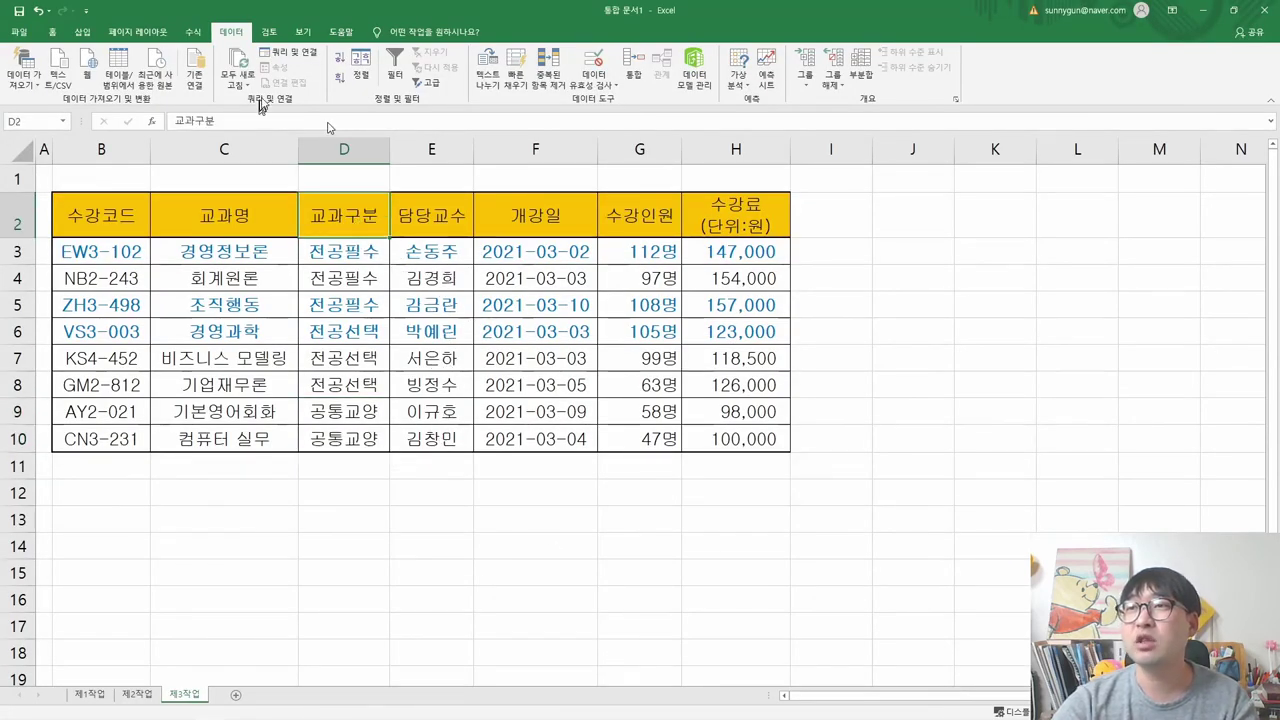
{"action": "left_click", "coordinate": [337, 60]}
{"action": "left_click", "coordinate": [339, 78]}
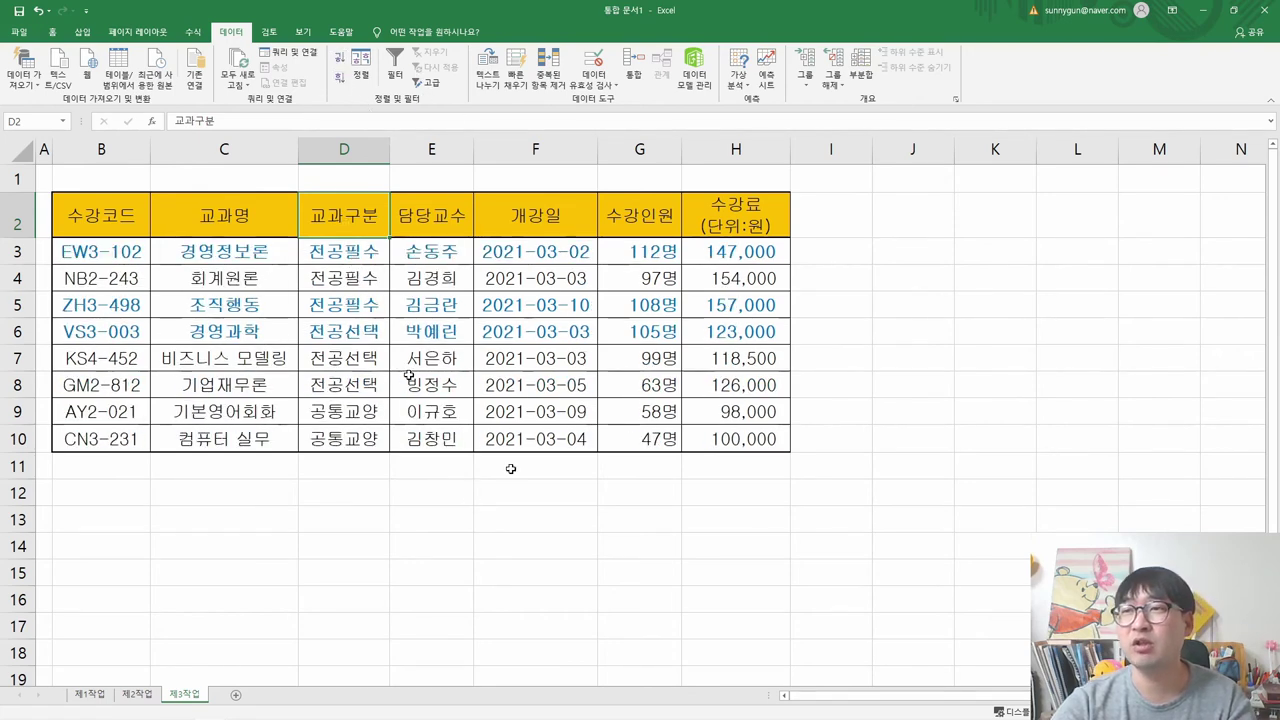
- Switch to the exam PDF and strike out the sorting part of condition (1), leaving the subtotal requirements unmarked
{"action": "key", "text": "alt+Tab"}
{"action": "key", "text": "alt+Tab"}
{"action": "key", "text": "alt+Tab"}
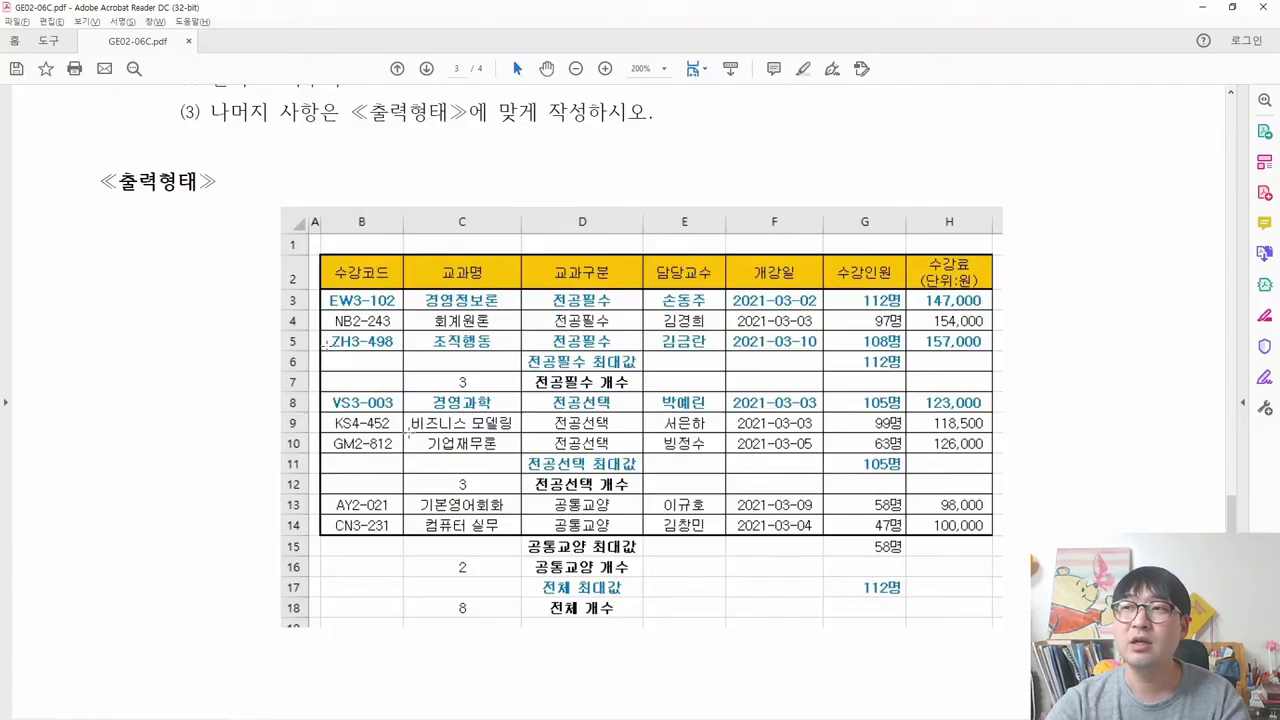
{"action": "scroll", "coordinate": [412, 290], "scroll_direction": "up", "scroll_amount": 3}
{"action": "left_click_drag", "start_coordinate": [210, 171], "coordinate": [1003, 171]}
{"action": "left_click", "coordinate": [588, 140]}
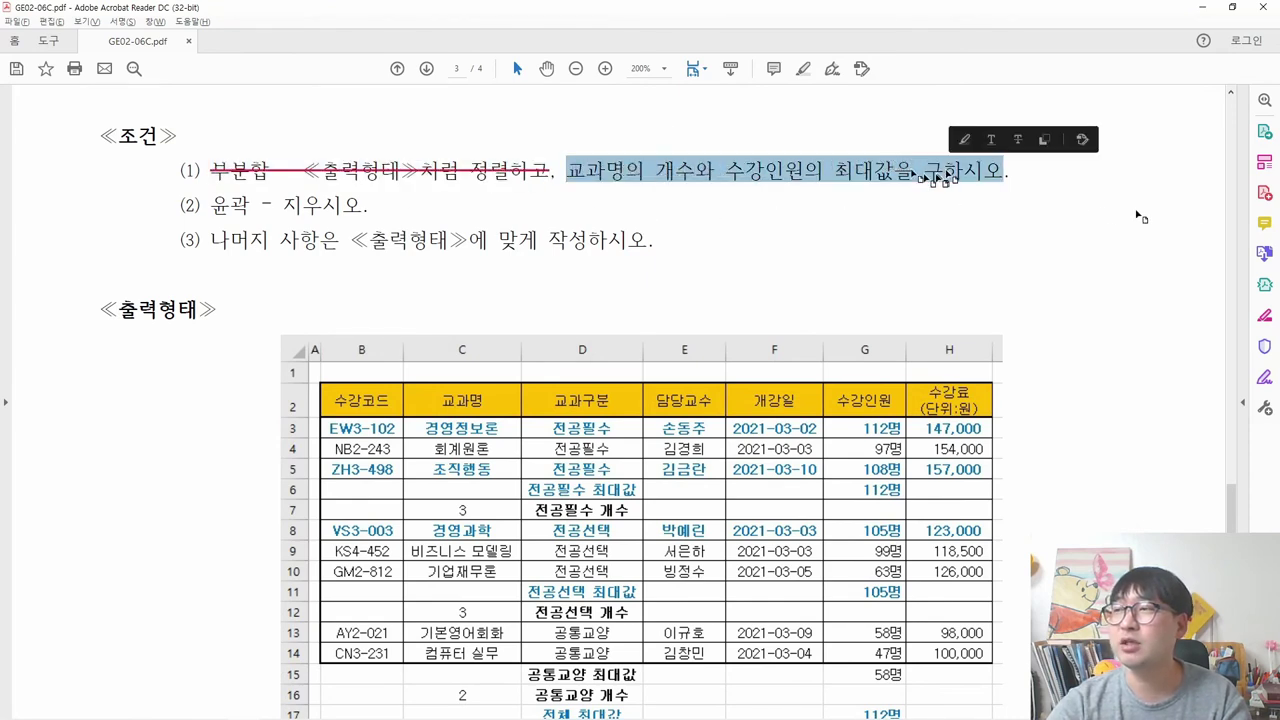
- Examine the 교과명 count and 수강인원 maximum requirements and their subtotal rows in the expected output
{"action": "scroll", "coordinate": [864, 183], "scroll_direction": "down", "scroll_amount": 1}
{"action": "scroll", "coordinate": [1078, 228], "scroll_direction": "down", "scroll_amount": 1}
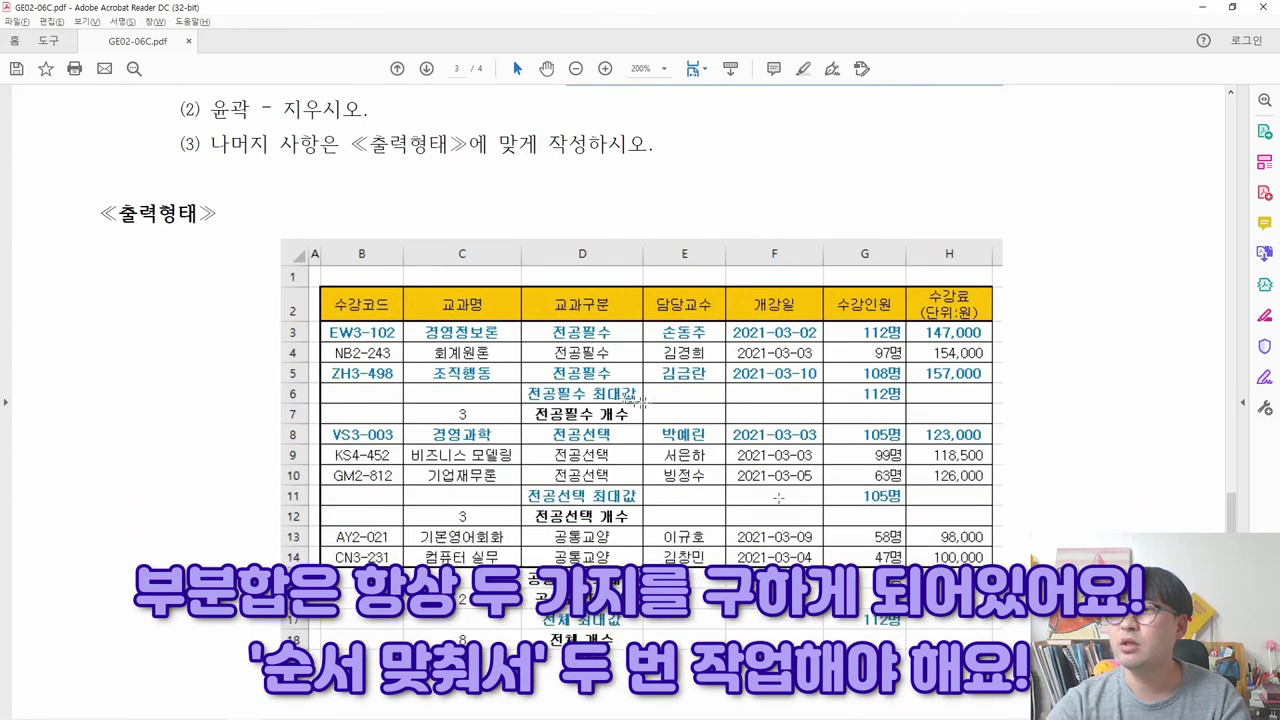
{"action": "left_click_drag", "start_coordinate": [535, 391], "coordinate": [632, 416]}
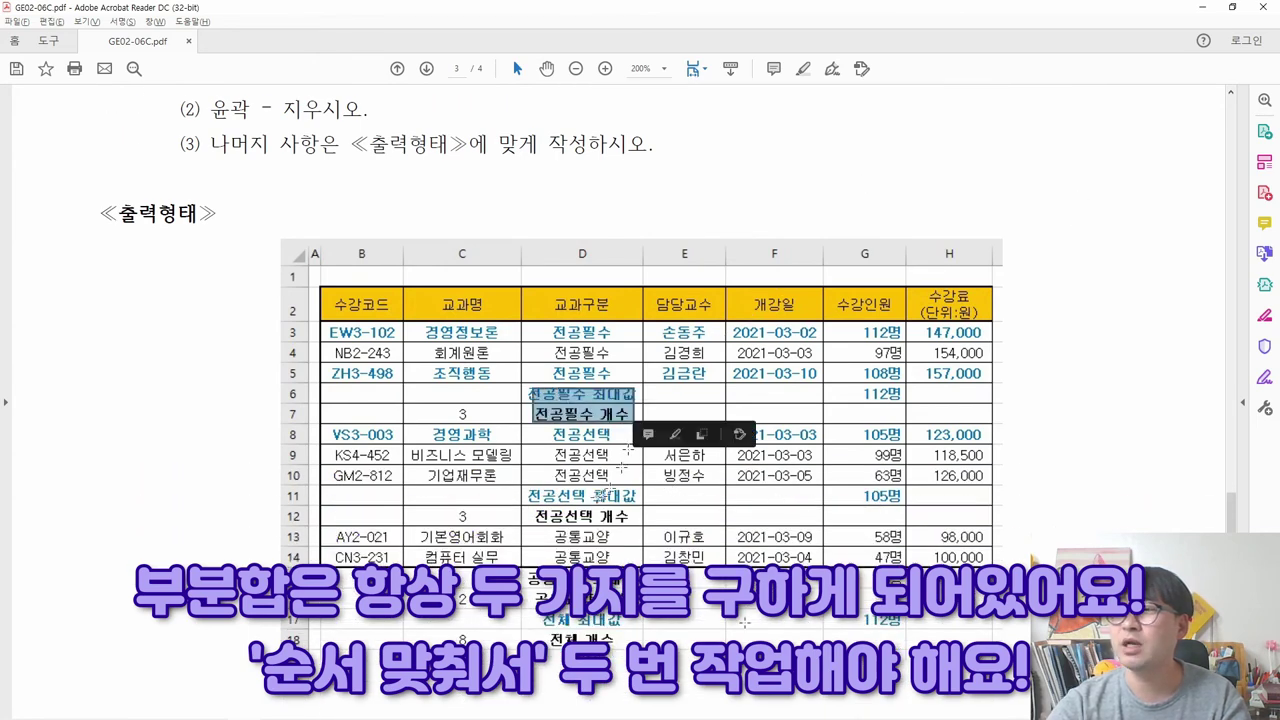
{"action": "left_click_drag", "start_coordinate": [532, 491], "coordinate": [632, 519]}
{"action": "scroll", "coordinate": [640, 560], "scroll_direction": "up", "scroll_amount": 3}
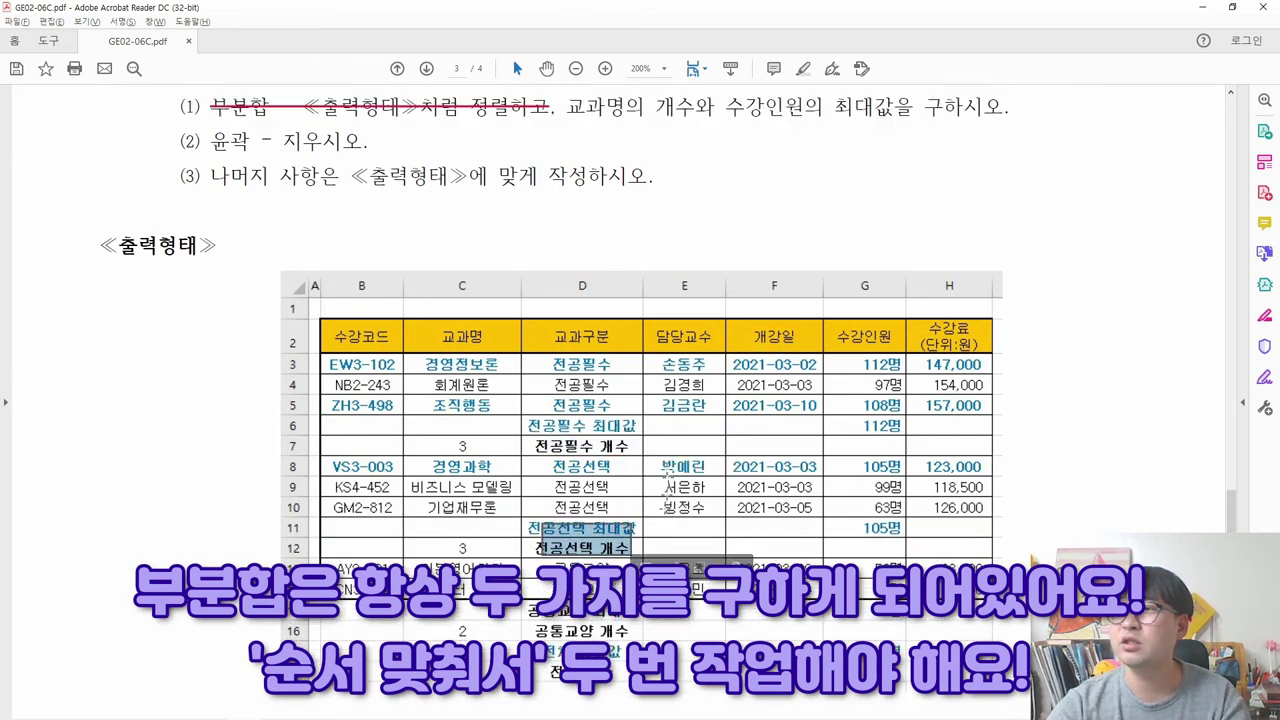
{"action": "scroll", "coordinate": [640, 400], "scroll_direction": "down", "scroll_amount": 2}
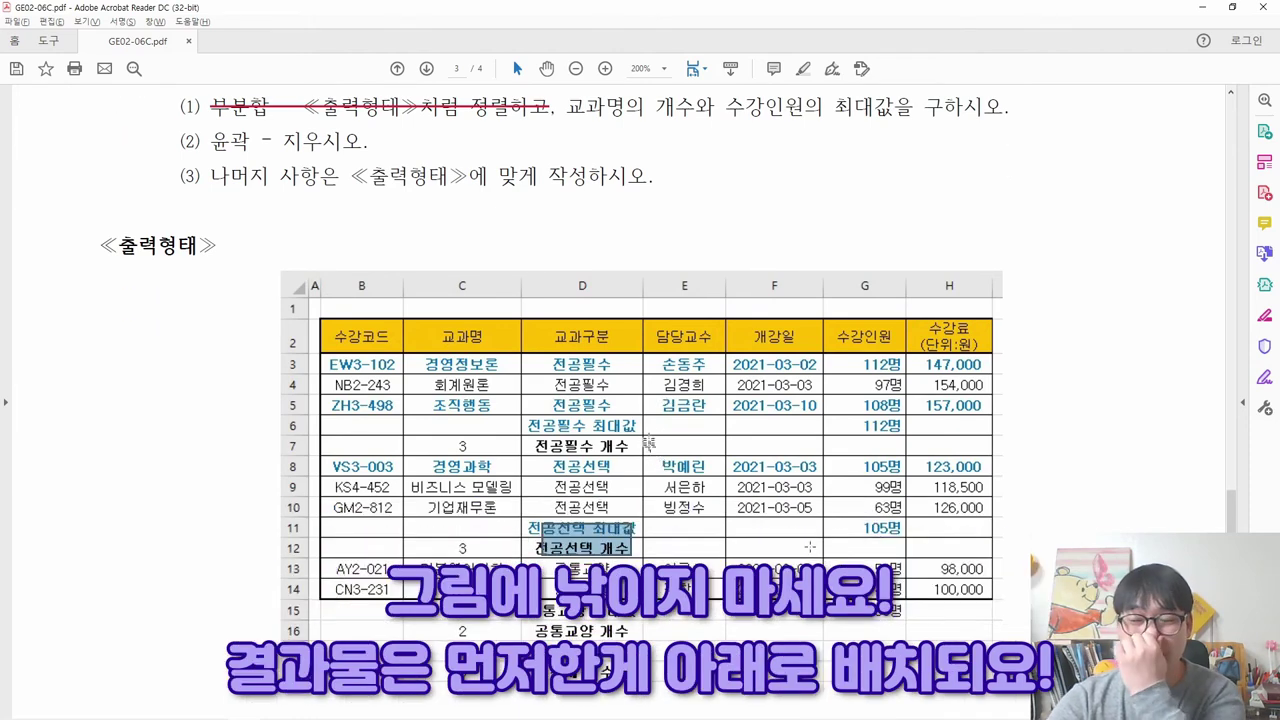
{"action": "left_click_drag", "start_coordinate": [567, 106], "coordinate": [716, 108]}
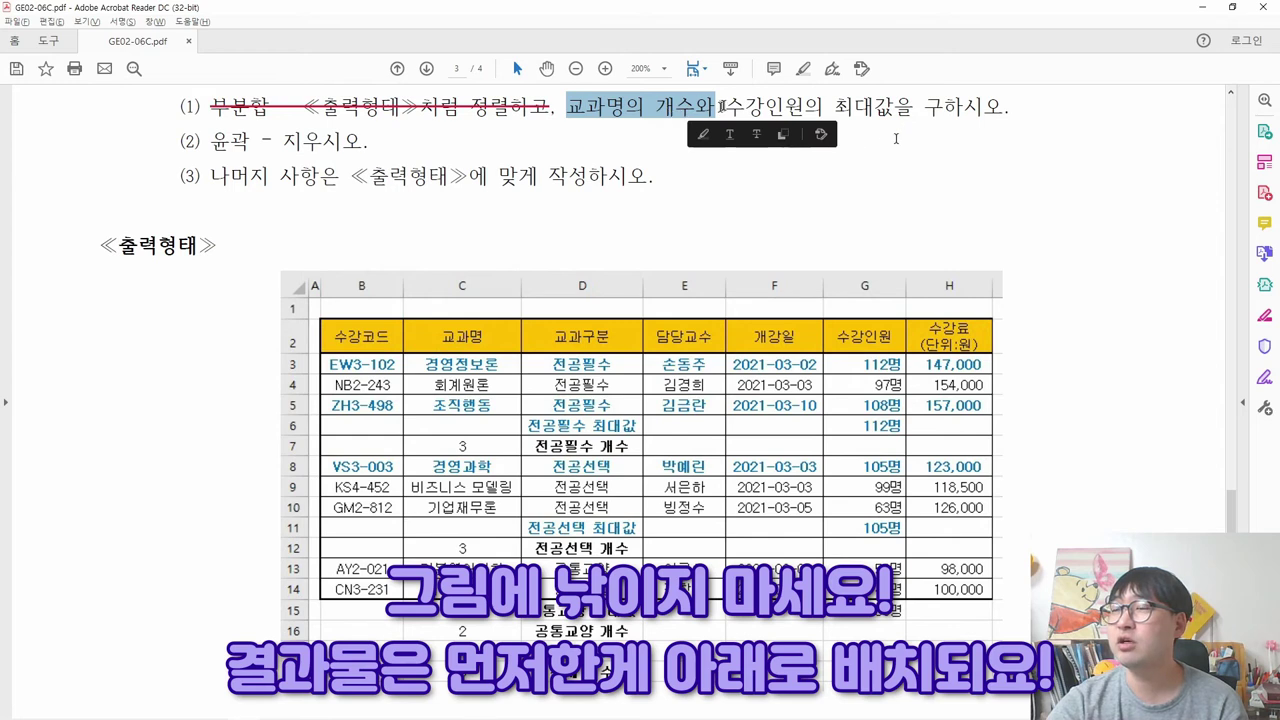
- Compare the order of the 최대값 and 개수 subtotal rows in the expected output with the order stated in condition (1)
{"action": "left_click_drag", "start_coordinate": [526, 418], "coordinate": [648, 426]}
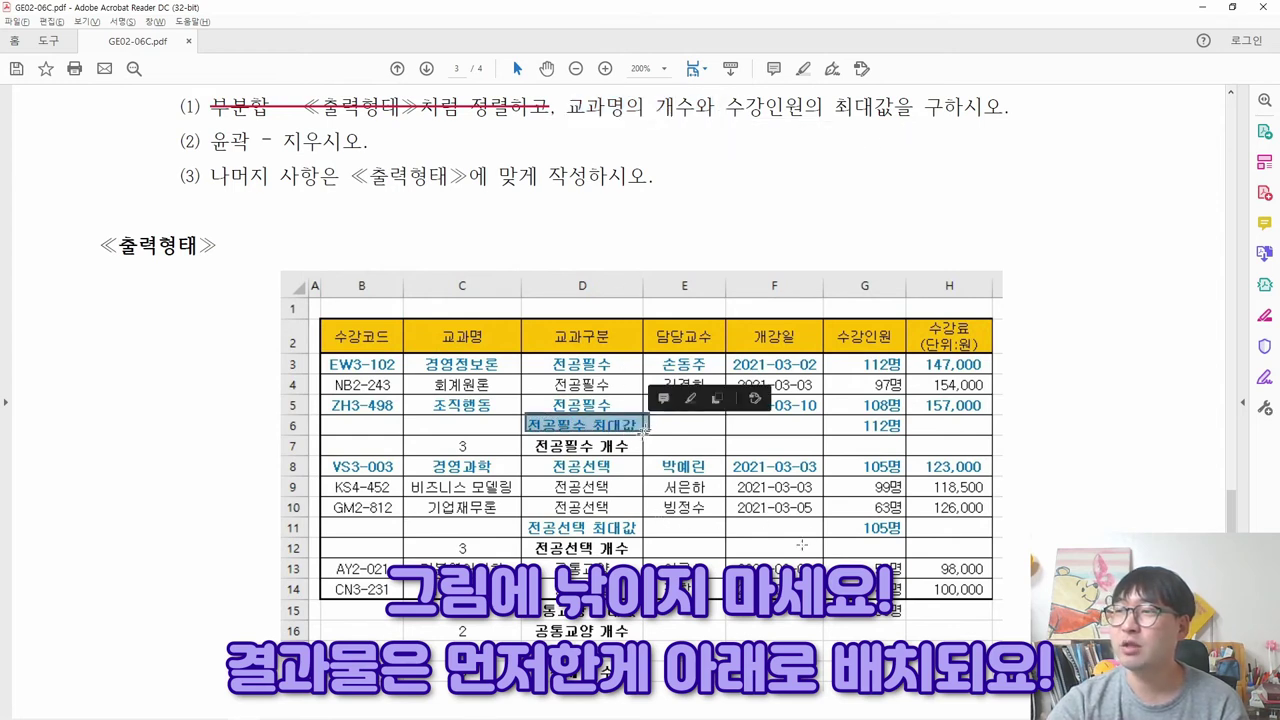
{"action": "left_click_drag", "start_coordinate": [527, 444], "coordinate": [632, 452]}
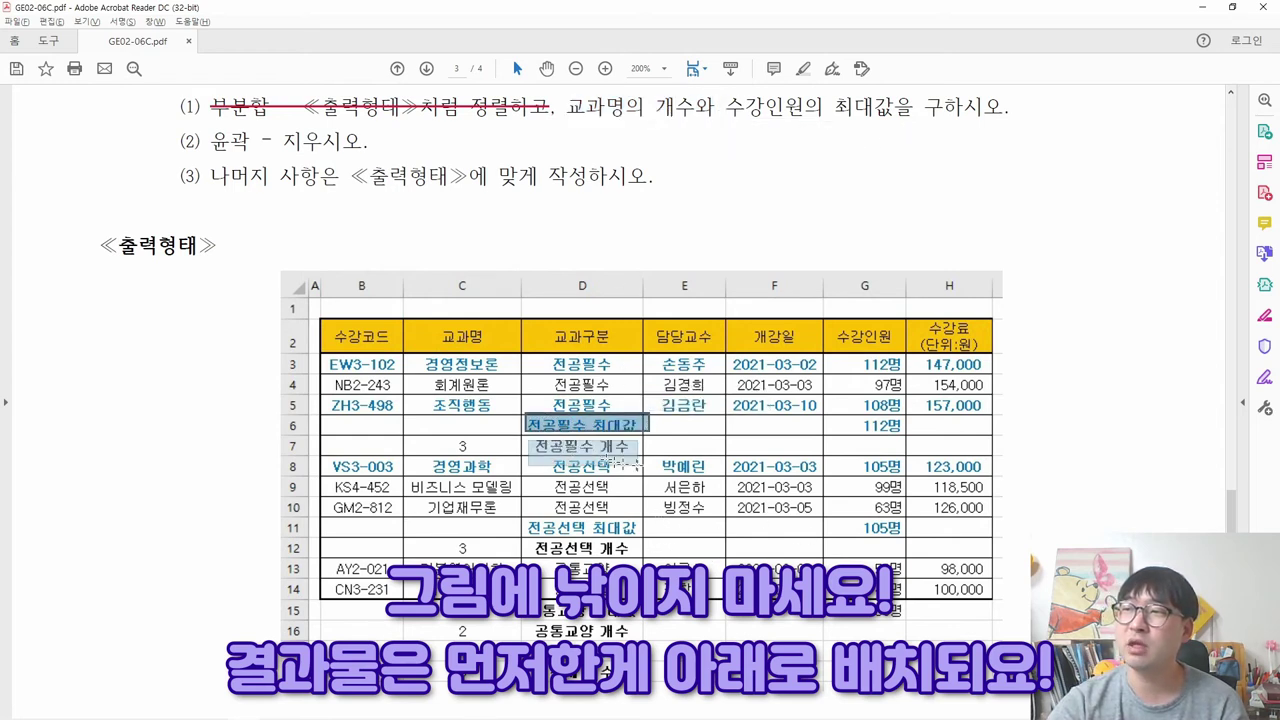
{"action": "left_click", "coordinate": [731, 551]}
{"action": "left_click_drag", "start_coordinate": [567, 105], "coordinate": [850, 121]}
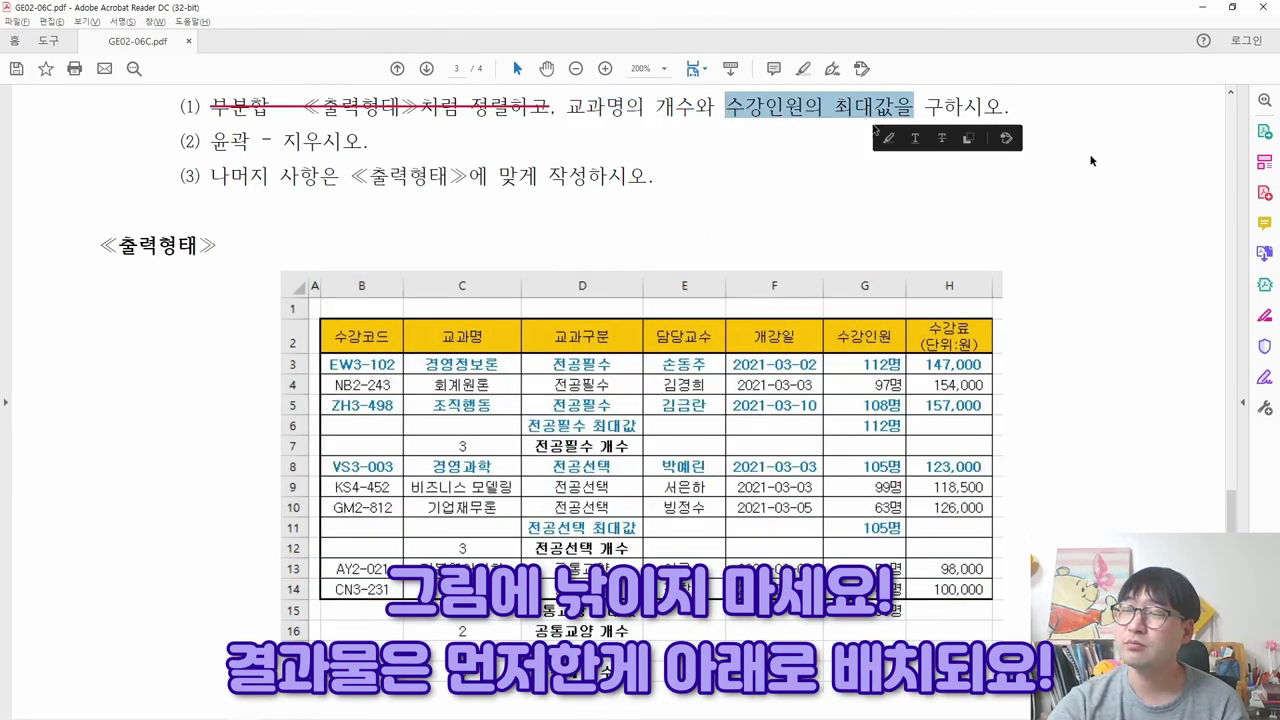
{"action": "left_click_drag", "start_coordinate": [567, 106], "coordinate": [655, 110]}
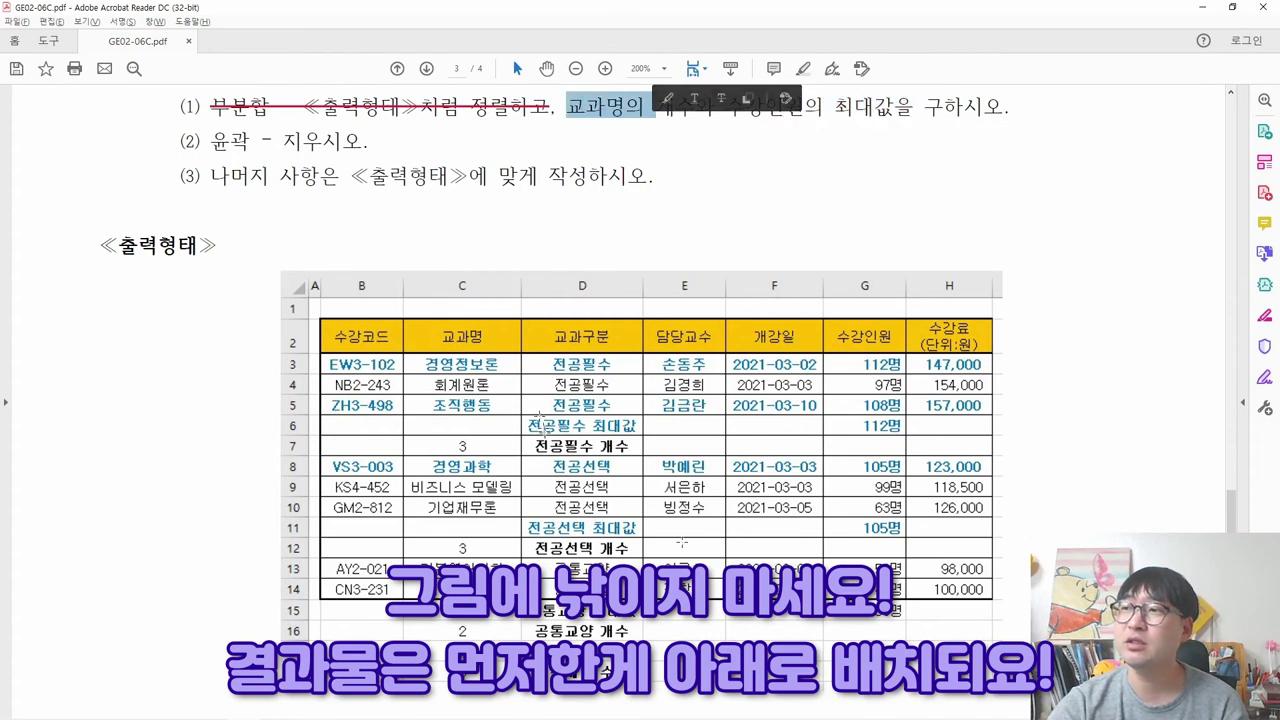
{"action": "left_click_drag", "start_coordinate": [538, 446], "coordinate": [628, 452]}
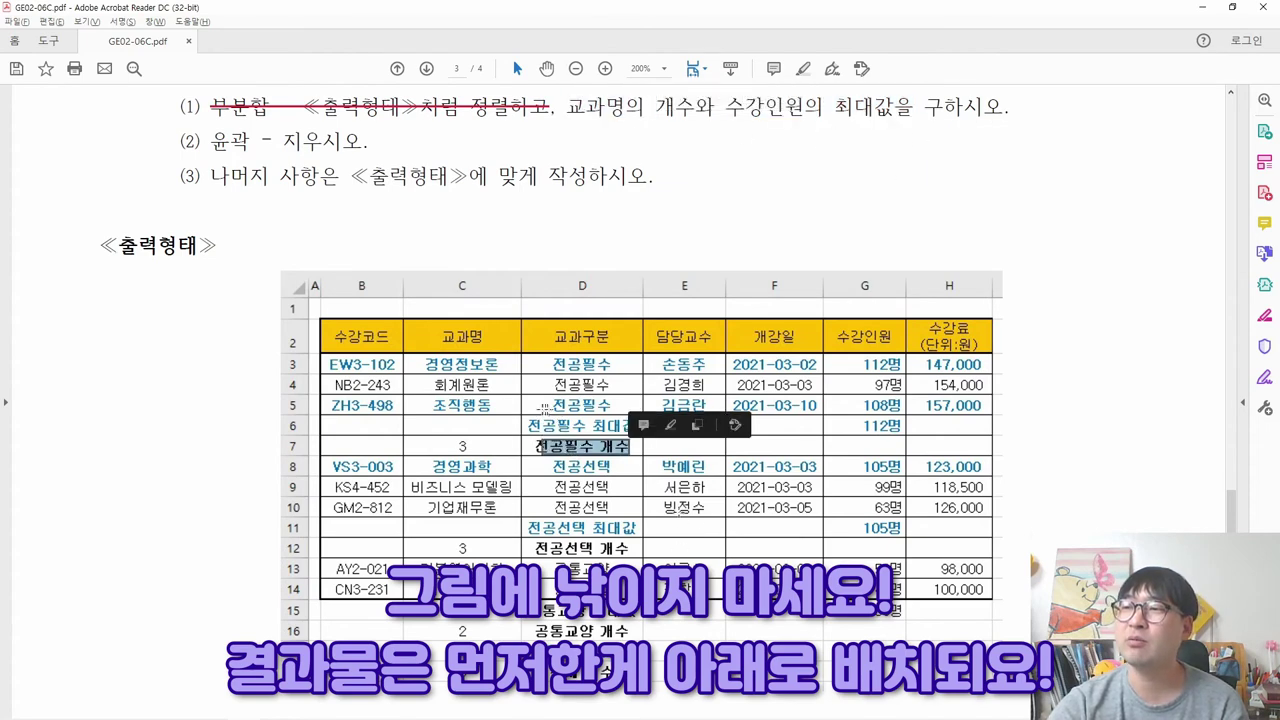
{"action": "left_click_drag", "start_coordinate": [543, 408], "coordinate": [636, 428]}
{"action": "left_click", "coordinate": [522, 416]}
{"action": "left_click_drag", "start_coordinate": [522, 414], "coordinate": [634, 432]}
{"action": "left_click", "coordinate": [582, 443]}
{"action": "left_click_drag", "start_coordinate": [567, 108], "coordinate": [716, 110]}
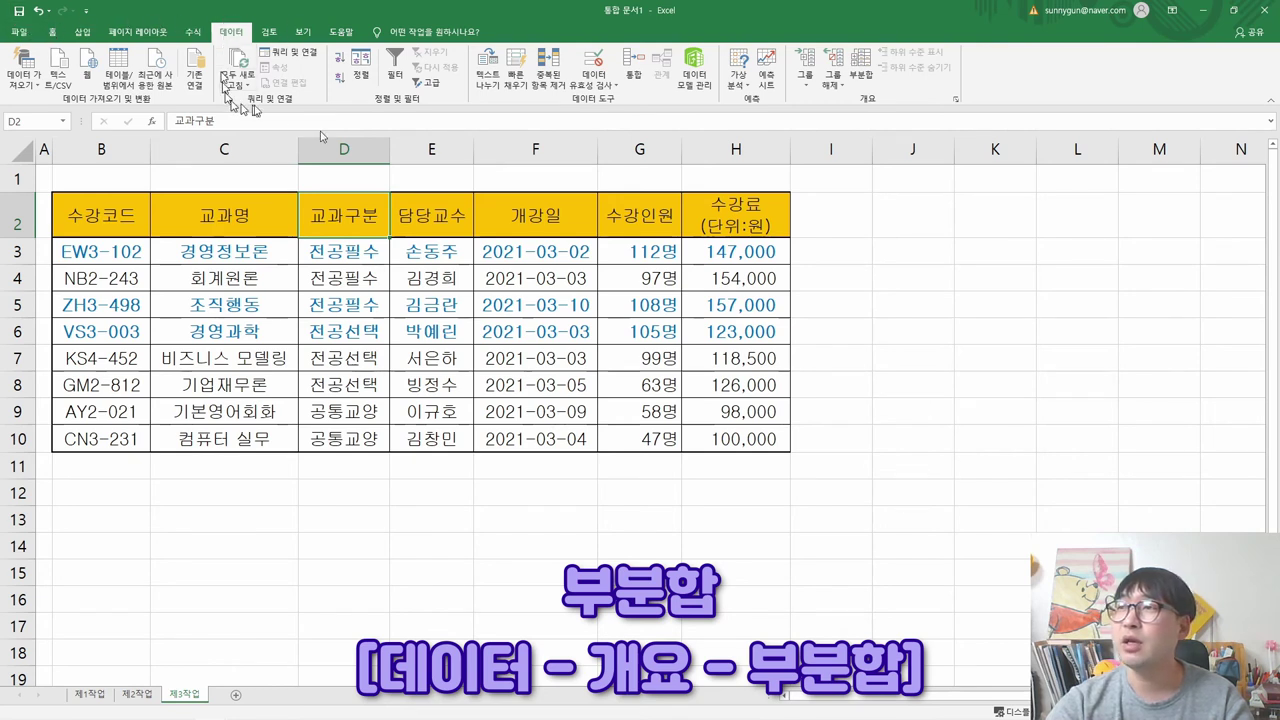
- Switch to Excel and start a subtotal on the course table, grouped by 교과구분
{"action": "left_click", "coordinate": [866, 80]}
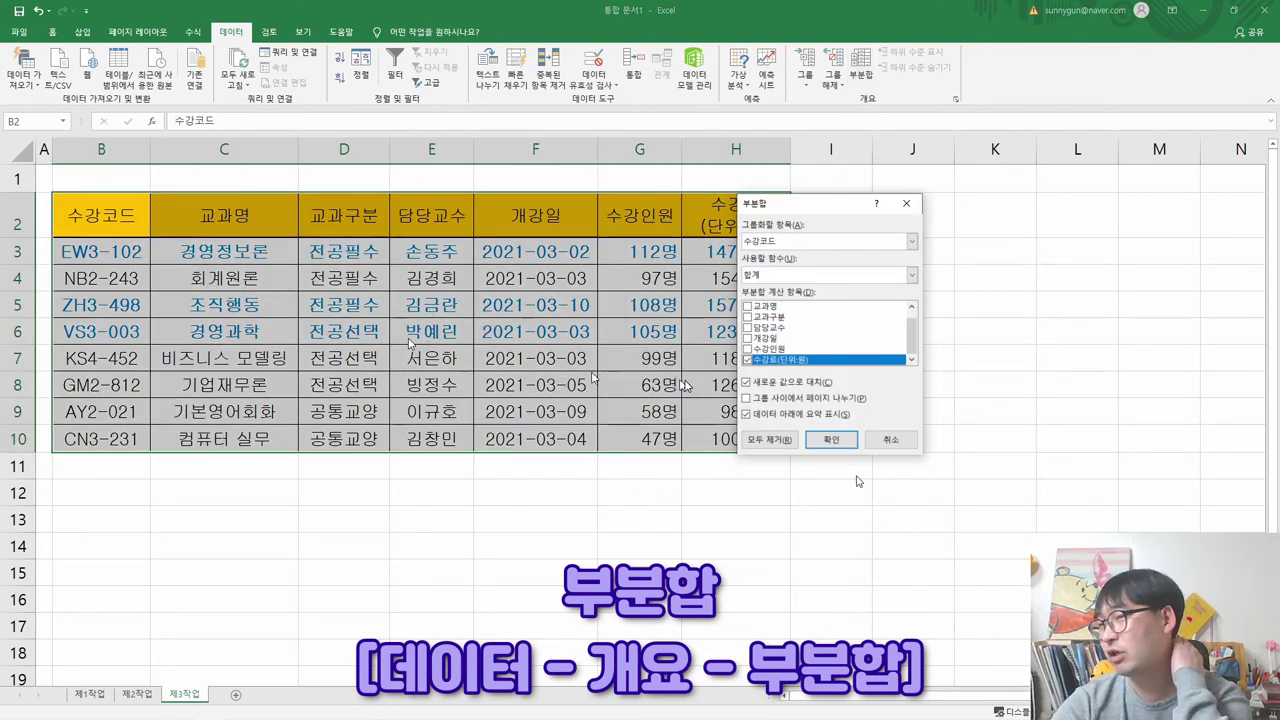
{"action": "left_click_drag", "start_coordinate": [820, 203], "coordinate": [497, 245]}
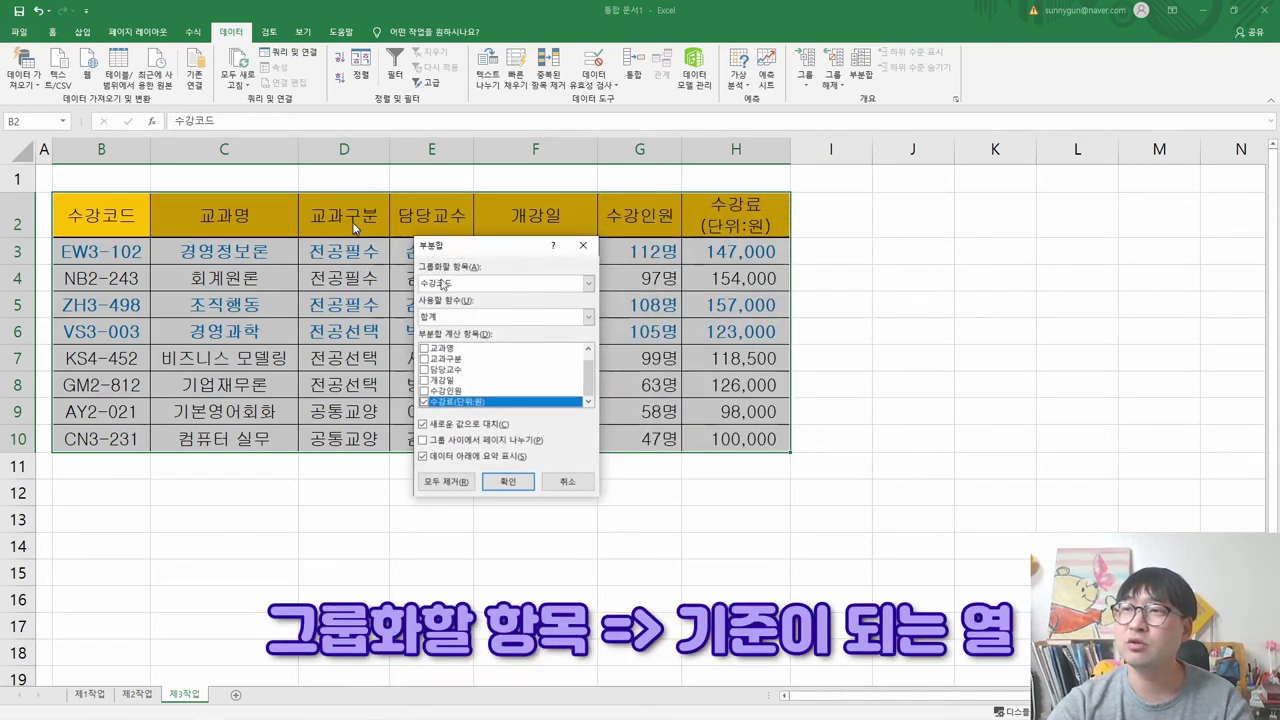
{"action": "left_click", "coordinate": [473, 288]}
{"action": "left_click", "coordinate": [465, 319]}
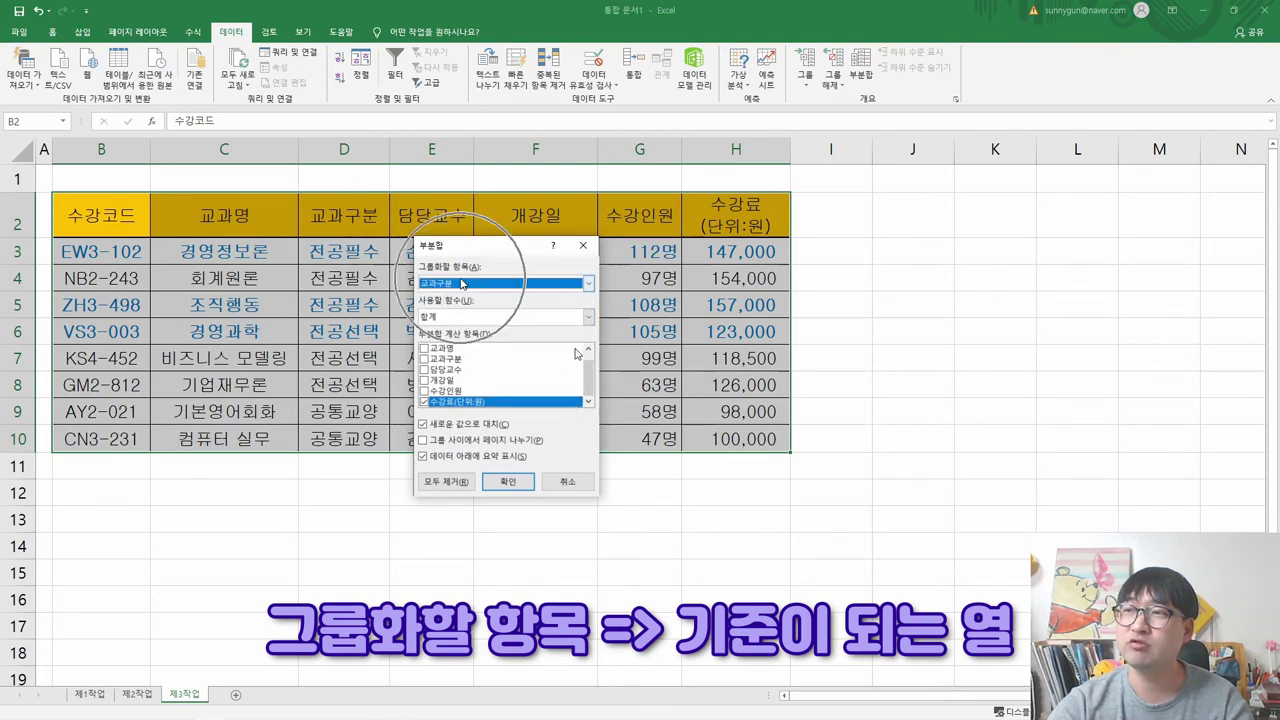
- Apply the subtotal with the 개수 function on 교과명 only, excluding 수강료(단위:원), and widen column D to fit its labels
{"action": "key", "text": "alt+Tab"}
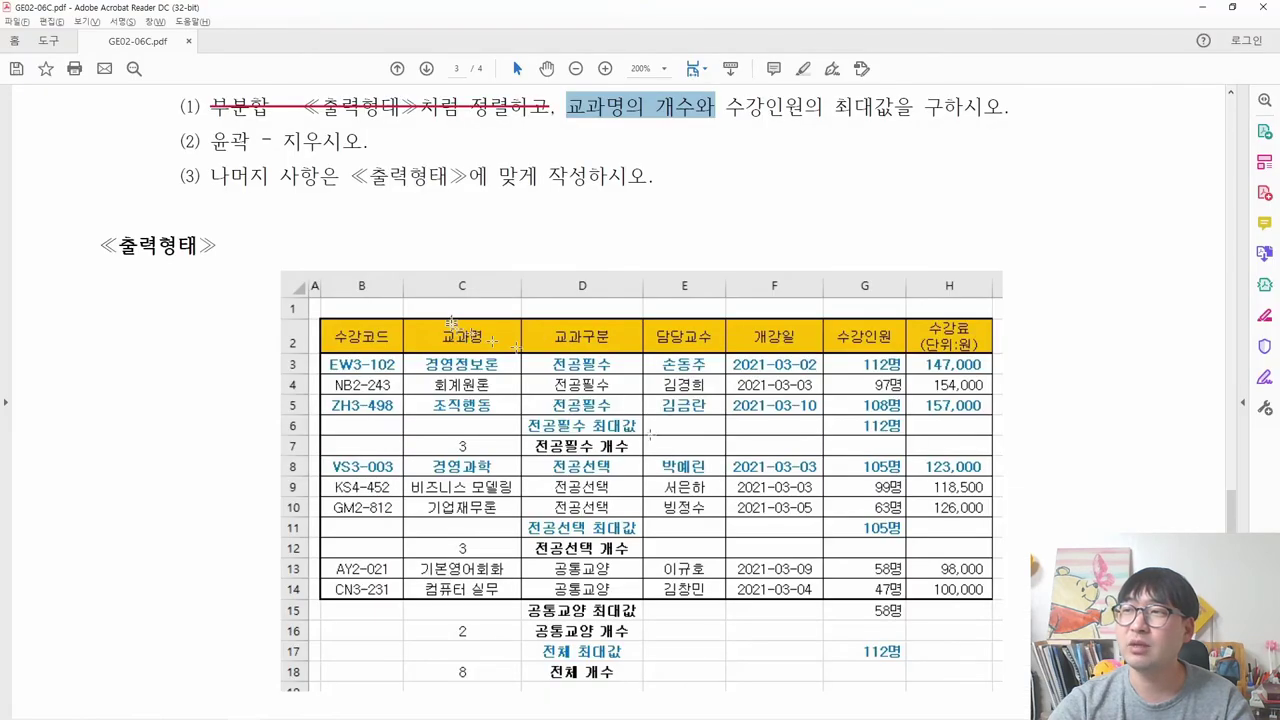
{"action": "key", "text": "alt+Tab"}
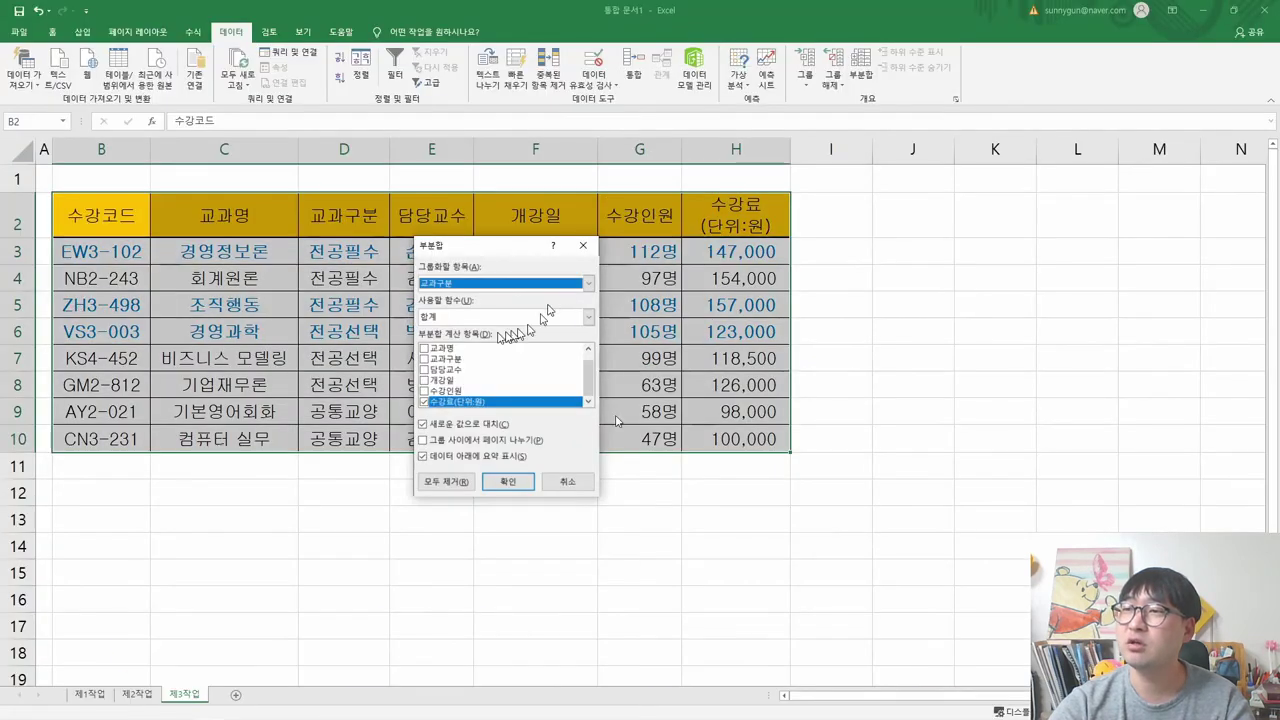
{"action": "left_click", "coordinate": [447, 317]}
{"action": "left_click", "coordinate": [440, 342]}
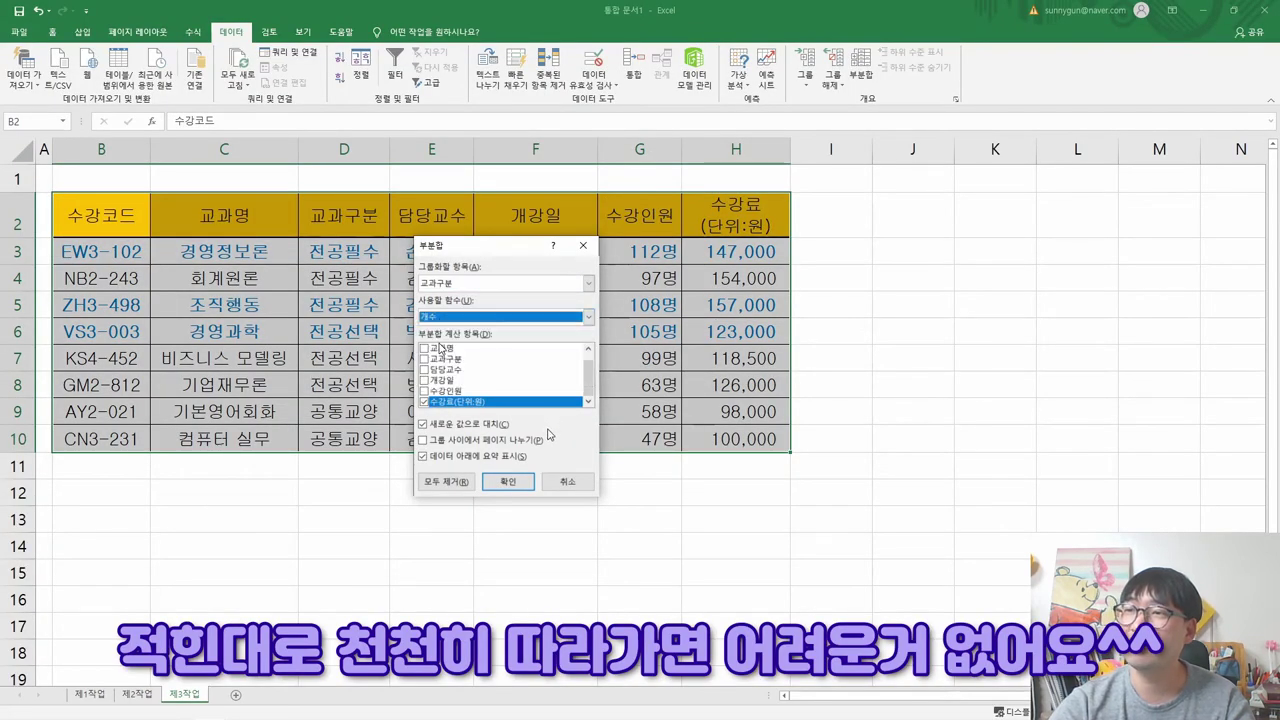
{"action": "left_click", "coordinate": [425, 348]}
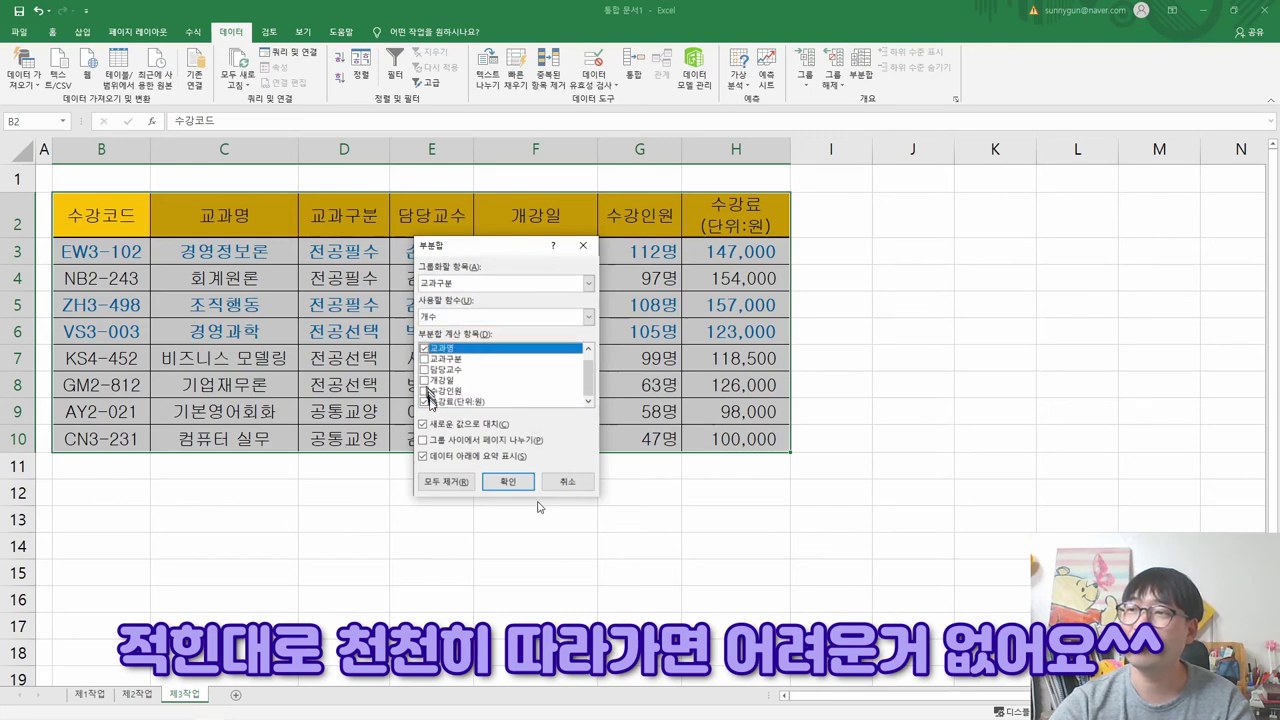
{"action": "left_click", "coordinate": [427, 402]}
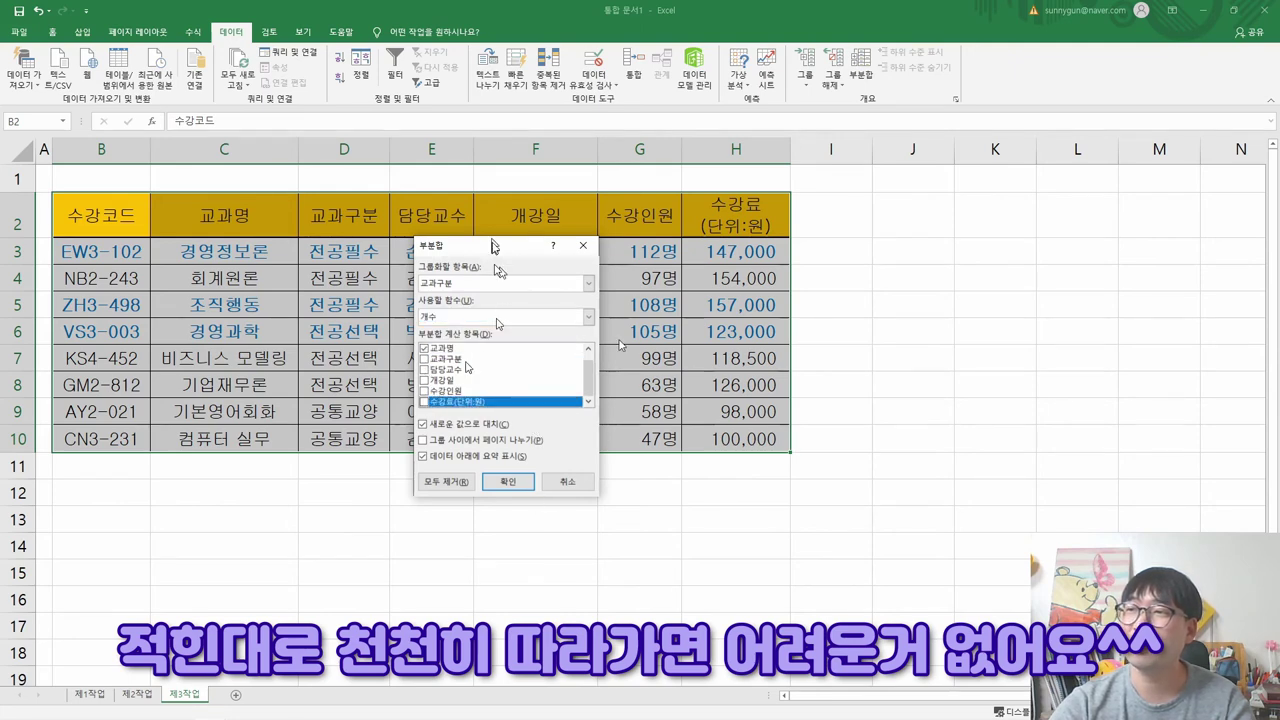
{"action": "left_click", "coordinate": [510, 482]}
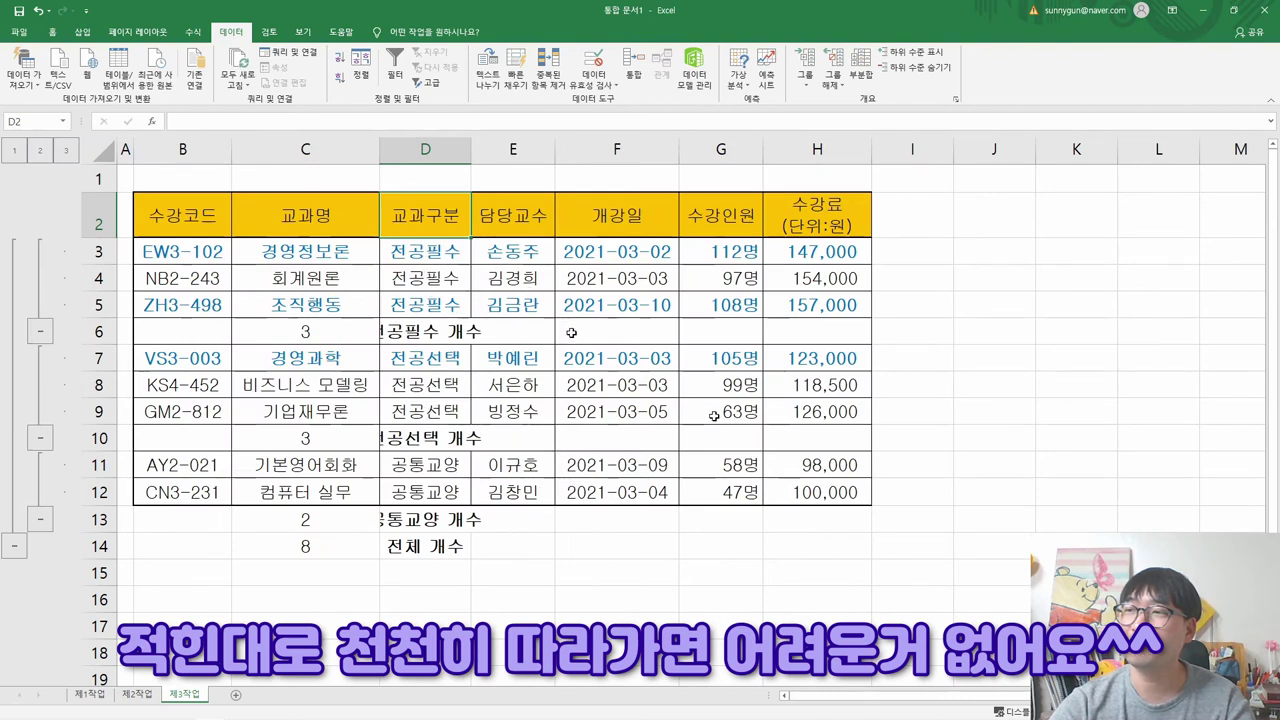
{"action": "double_click", "coordinate": [471, 149]}
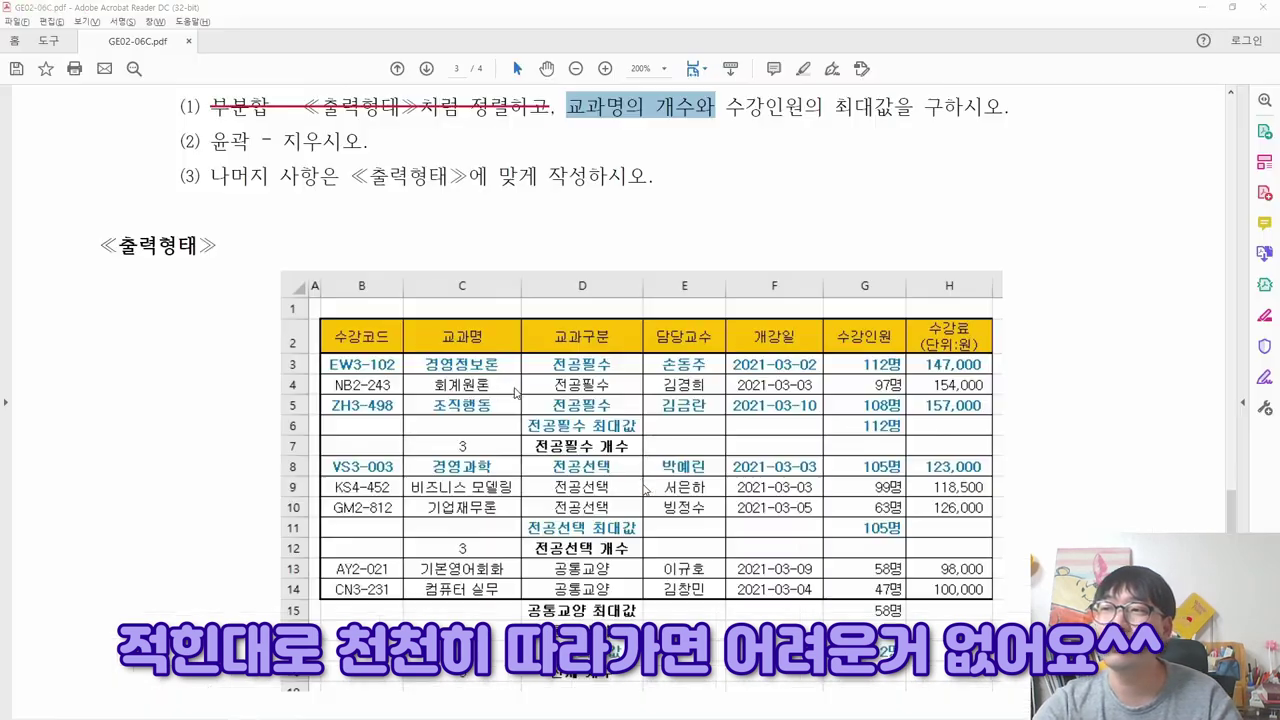
- Check the 수강인원 maximum requirement in the exam PDF and start a second subtotal using the 최대 function
{"action": "key", "text": "alt+Tab"}
{"action": "left_click_drag", "start_coordinate": [730, 108], "coordinate": [880, 108]}
{"action": "key", "text": "alt+Tab"}
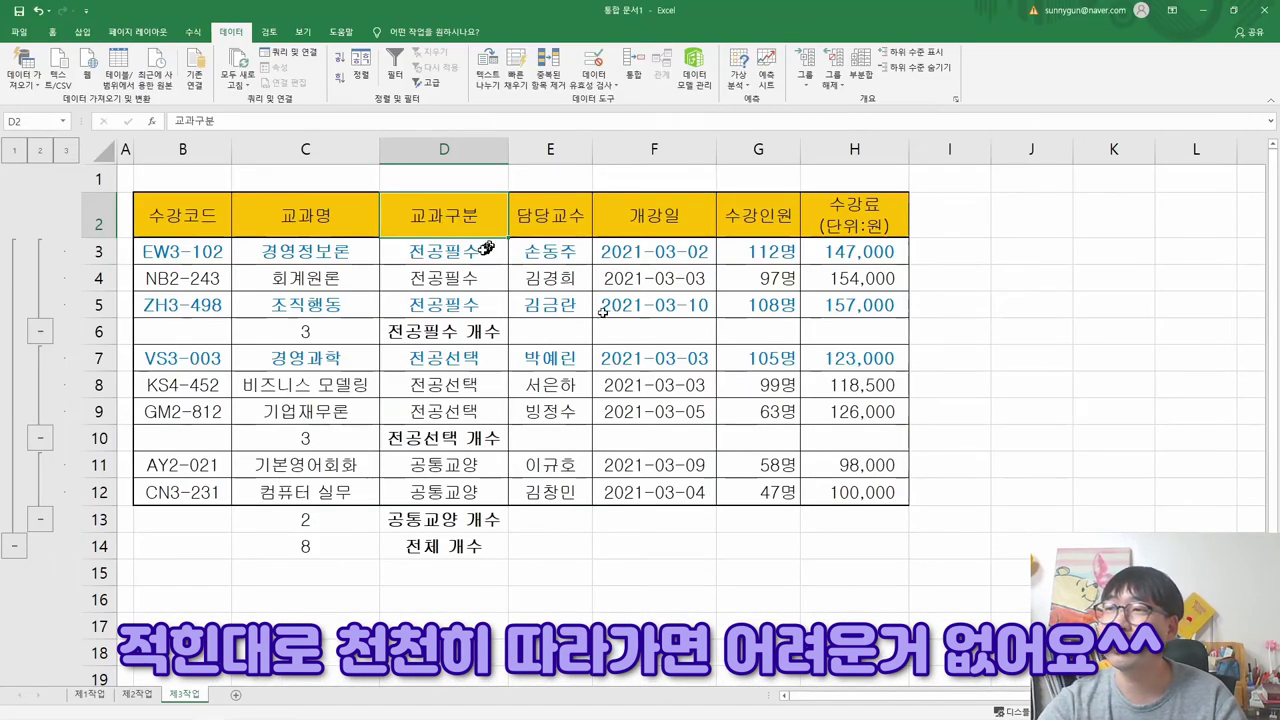
{"action": "left_click", "coordinate": [862, 70]}
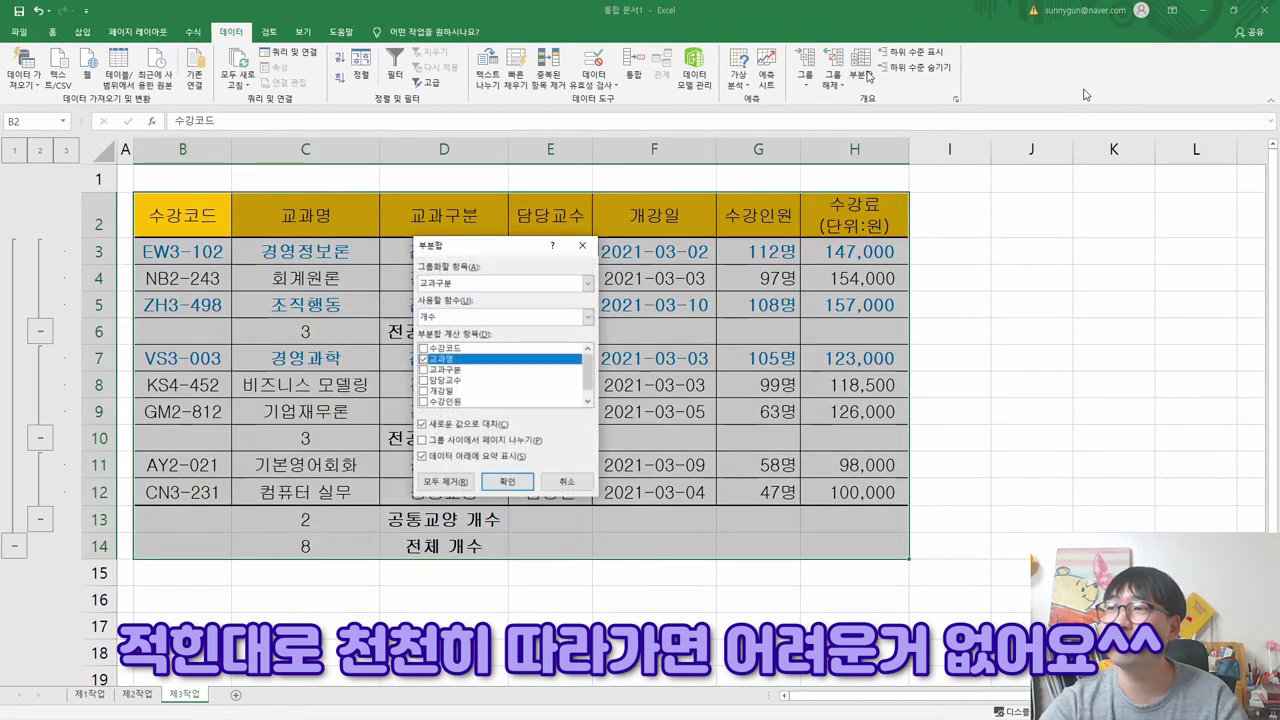
{"action": "left_click", "coordinate": [460, 318]}
{"action": "key", "text": "alt+Tab"}
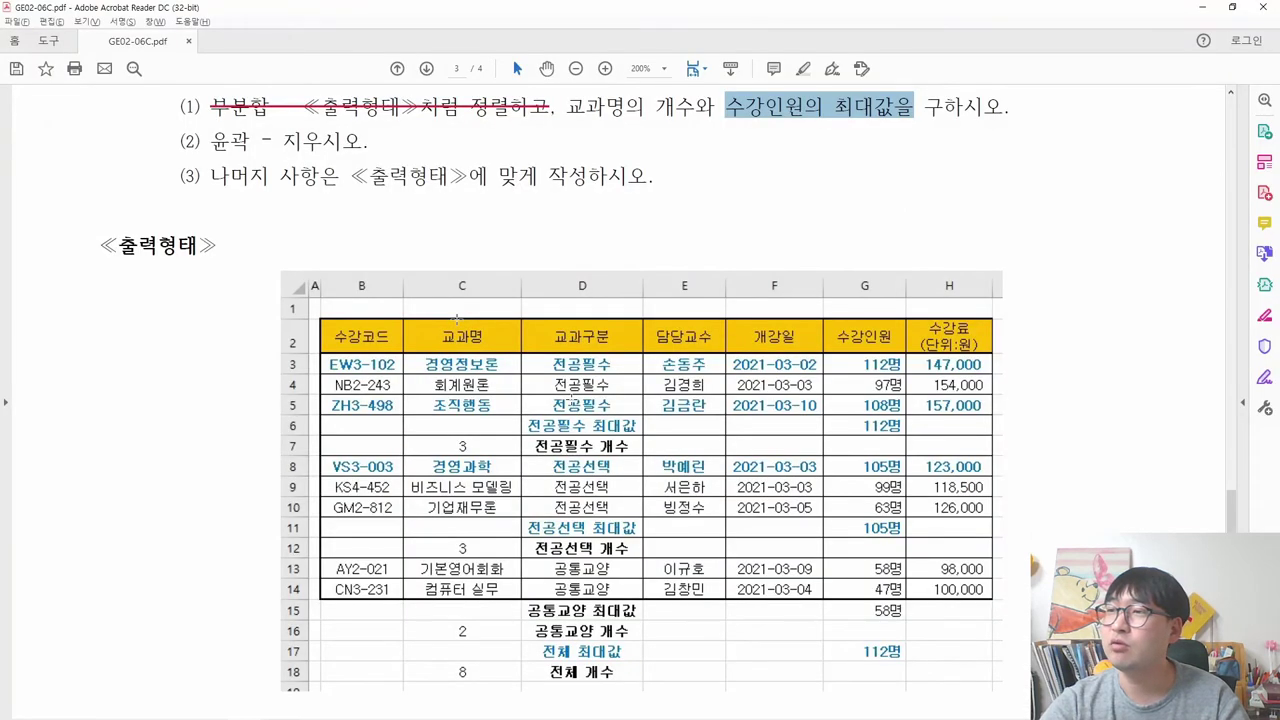
{"action": "key", "text": "alt+Tab"}
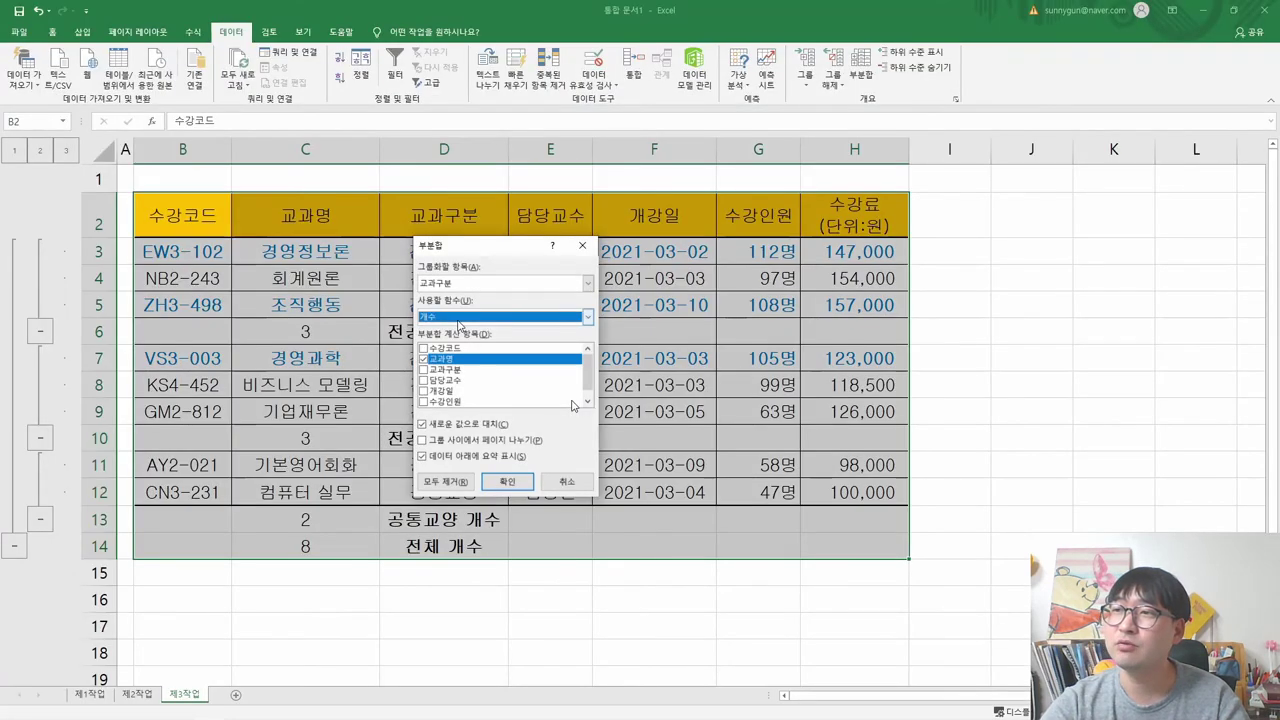
{"action": "left_click", "coordinate": [445, 320]}
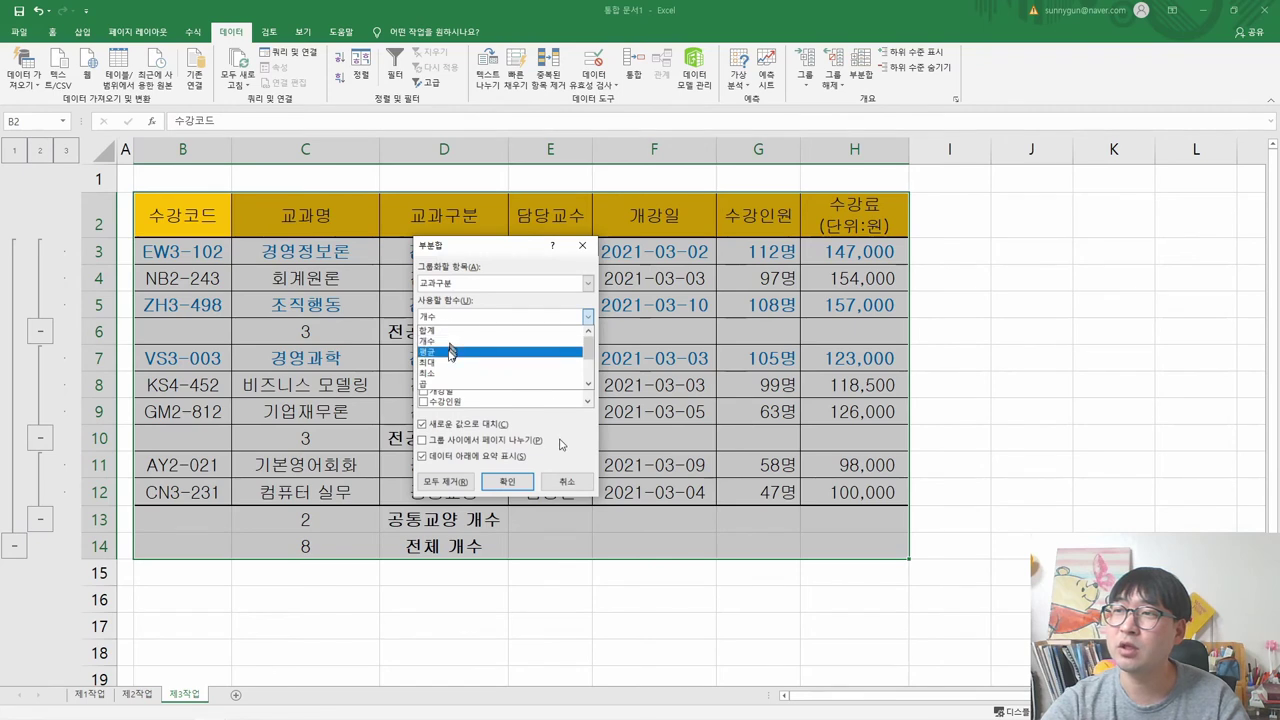
{"action": "left_click", "coordinate": [446, 360]}
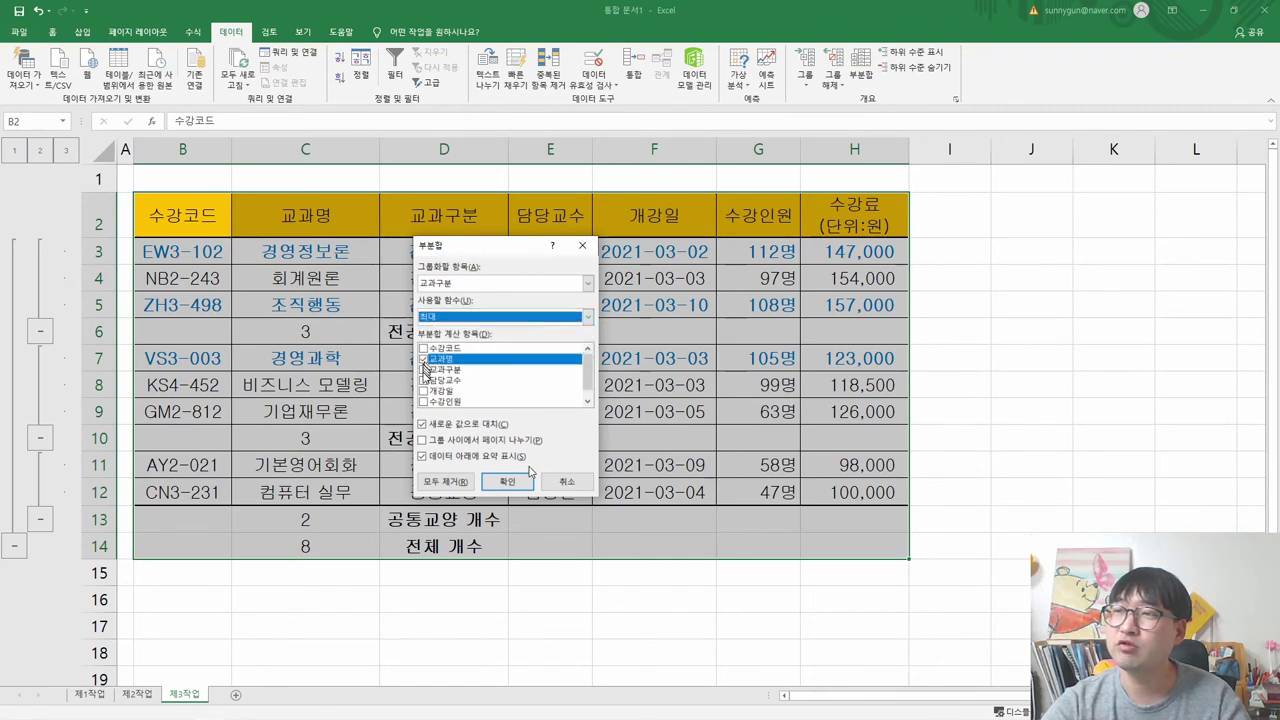
- Apply the second subtotal to 수강인원 only, excluding 교과명, with 새로운 값으로 대치 turned off
{"action": "left_click", "coordinate": [423, 402]}
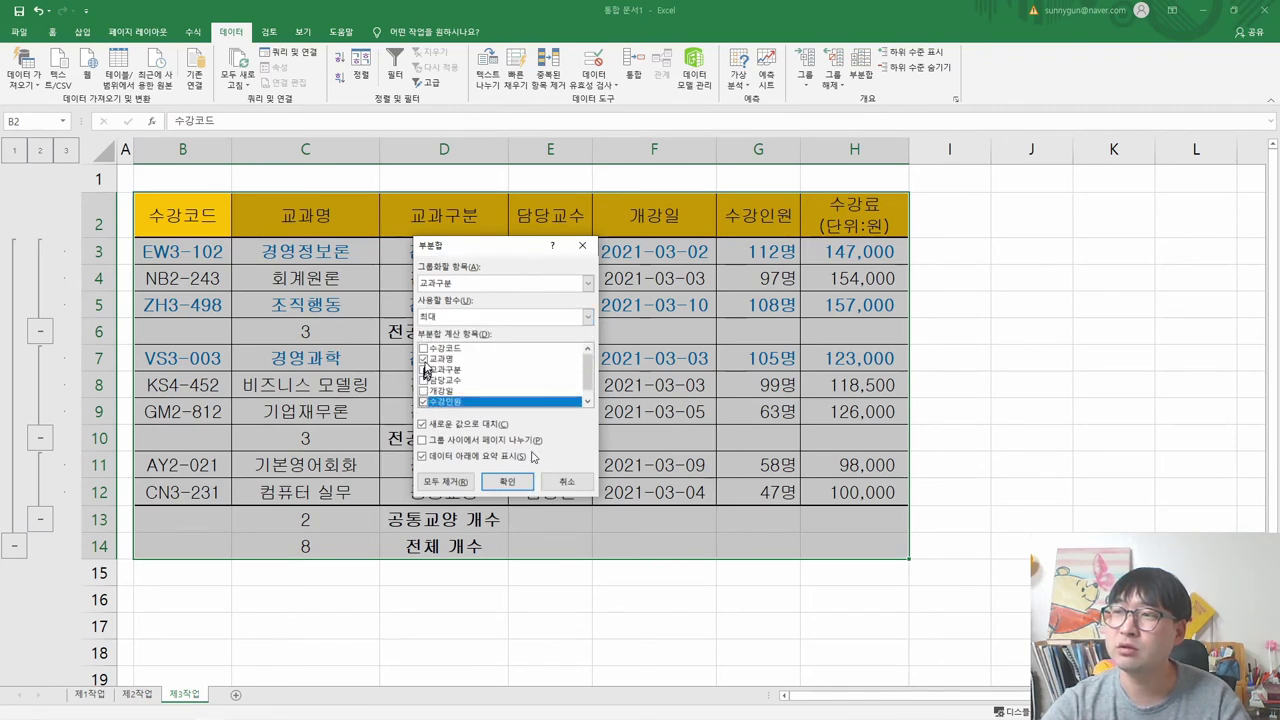
{"action": "left_click", "coordinate": [424, 360]}
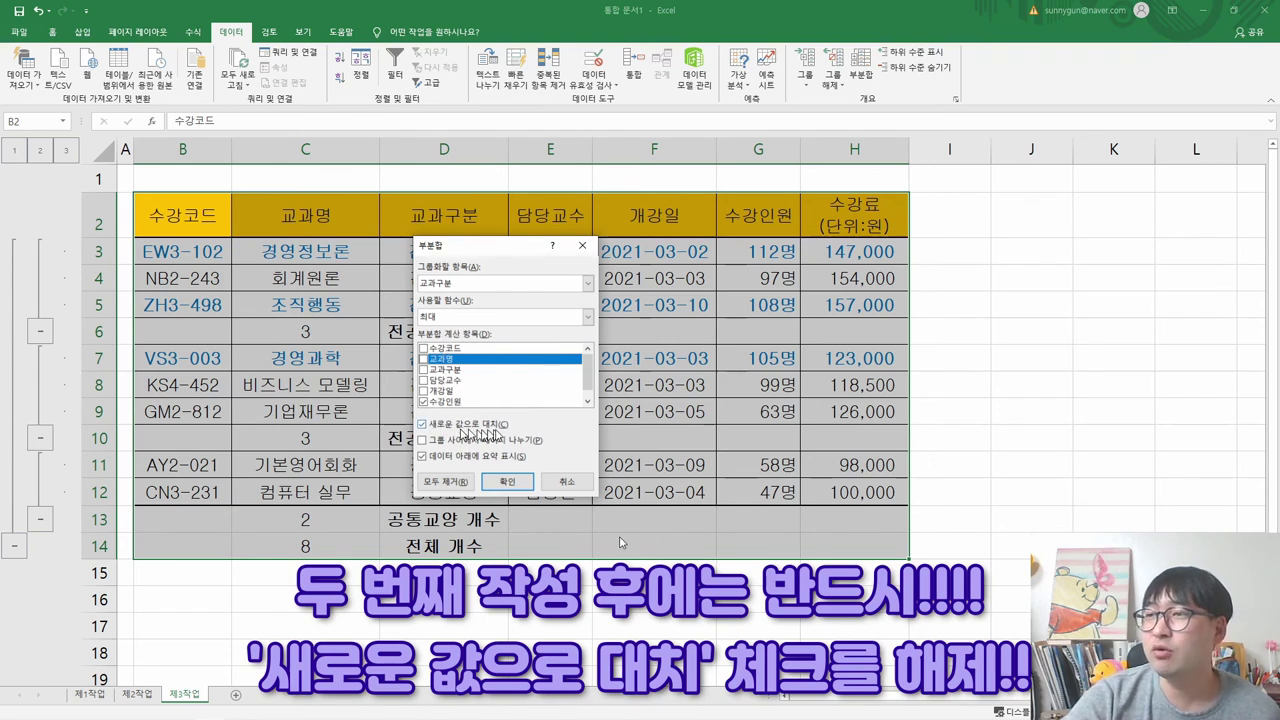
{"action": "left_click", "coordinate": [423, 425]}
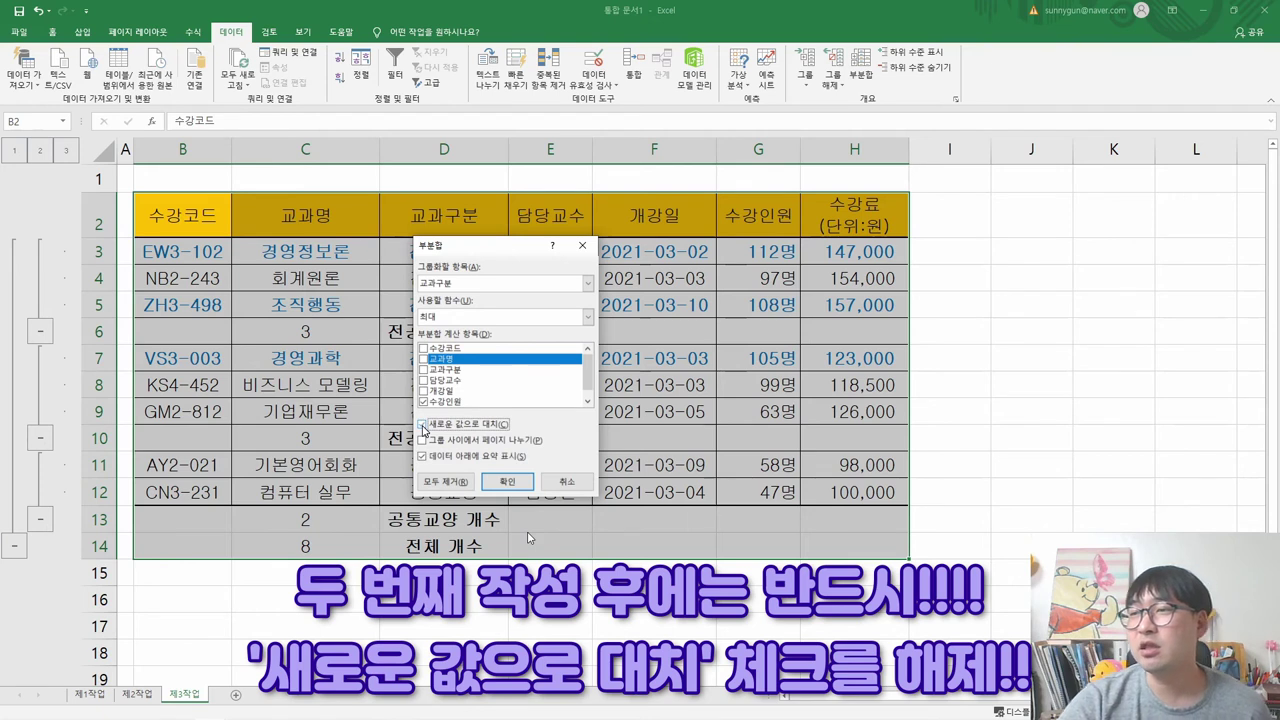
{"action": "left_click", "coordinate": [423, 425]}
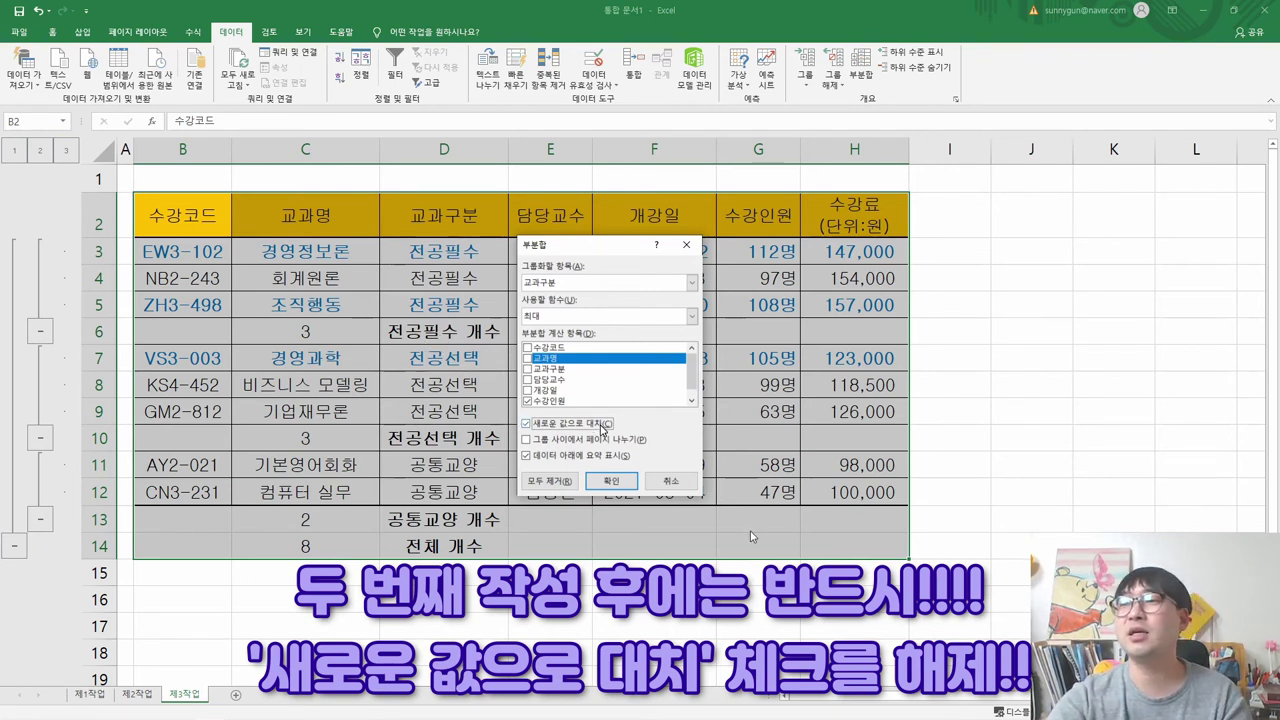
{"action": "left_click", "coordinate": [566, 424]}
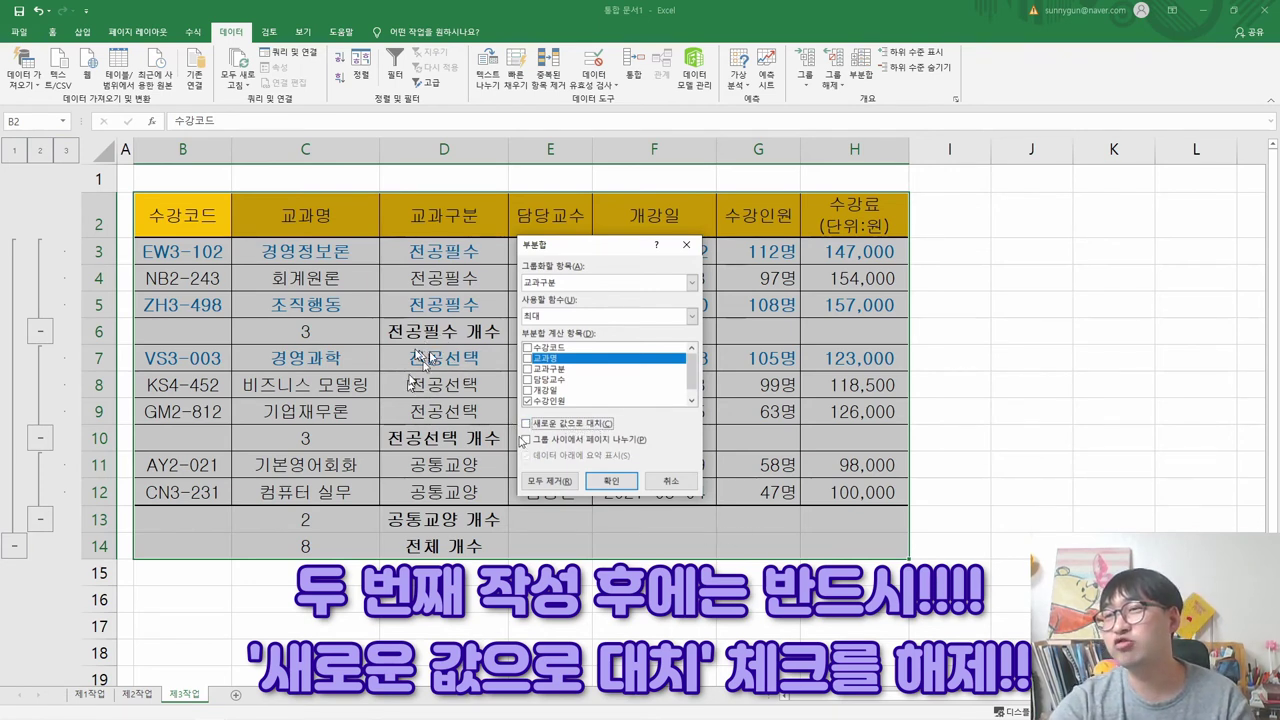
{"action": "left_click", "coordinate": [614, 483]}
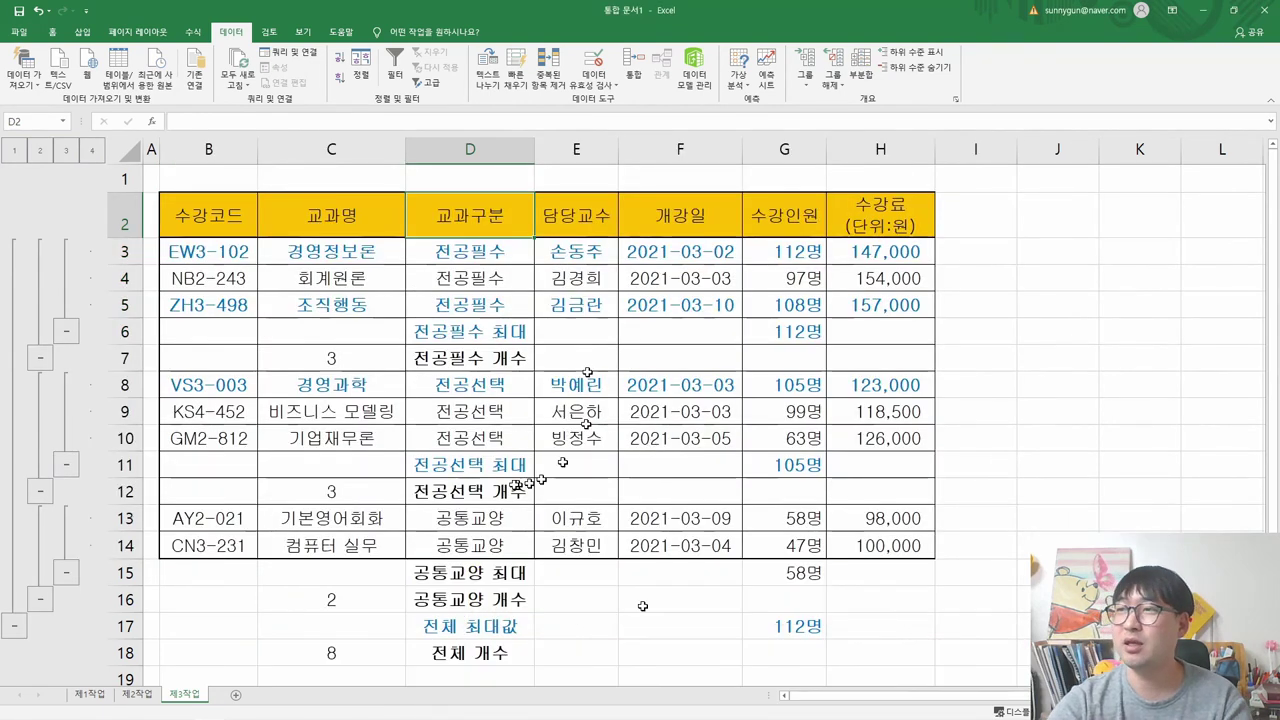
- Check the subtotal labels in the exam PDF and change the label in D6 to 전공필수 최대값
{"action": "key", "text": "alt+Tab"}
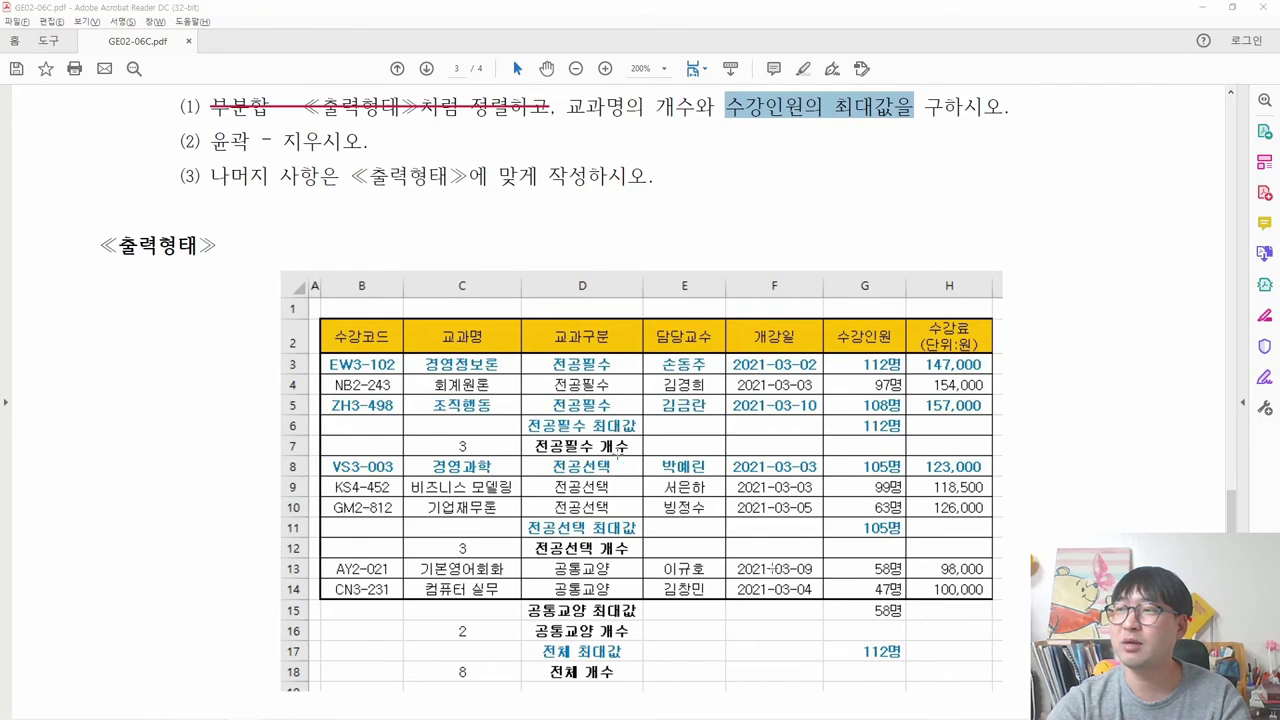
{"action": "key", "text": "alt+Tab"}
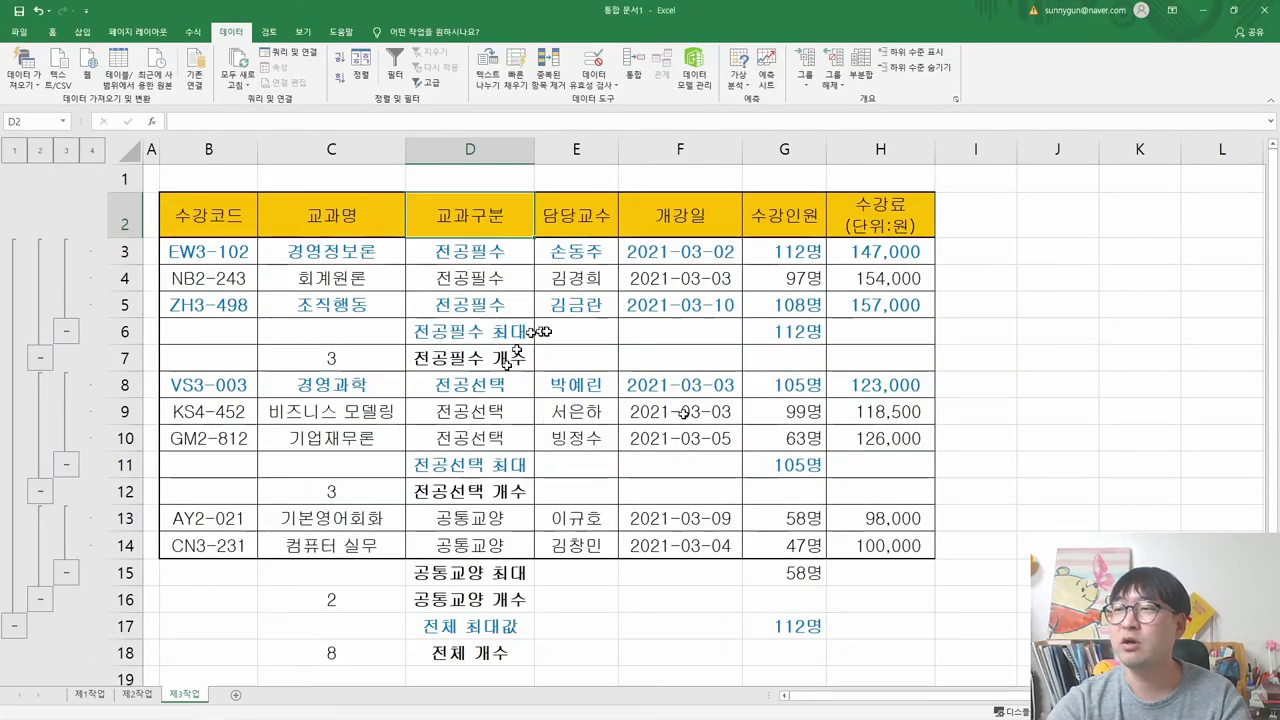
{"action": "key", "text": "alt+Tab"}
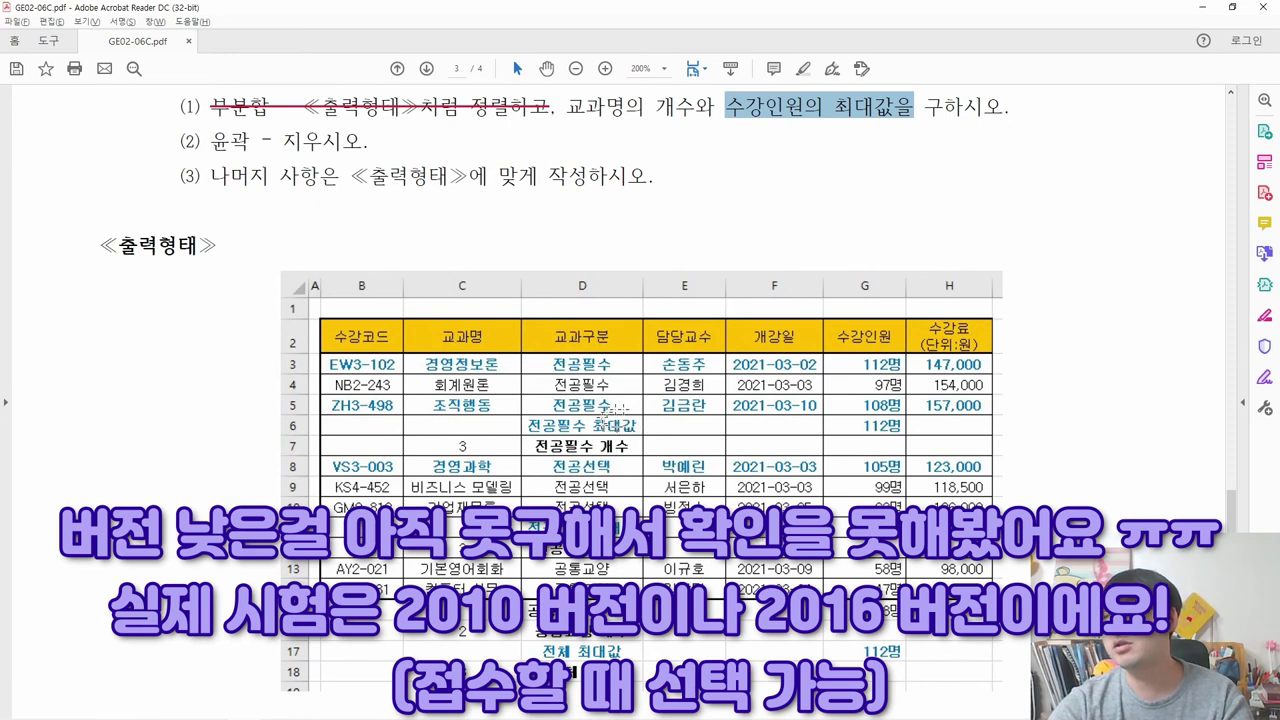
{"action": "key", "text": "alt+Tab"}
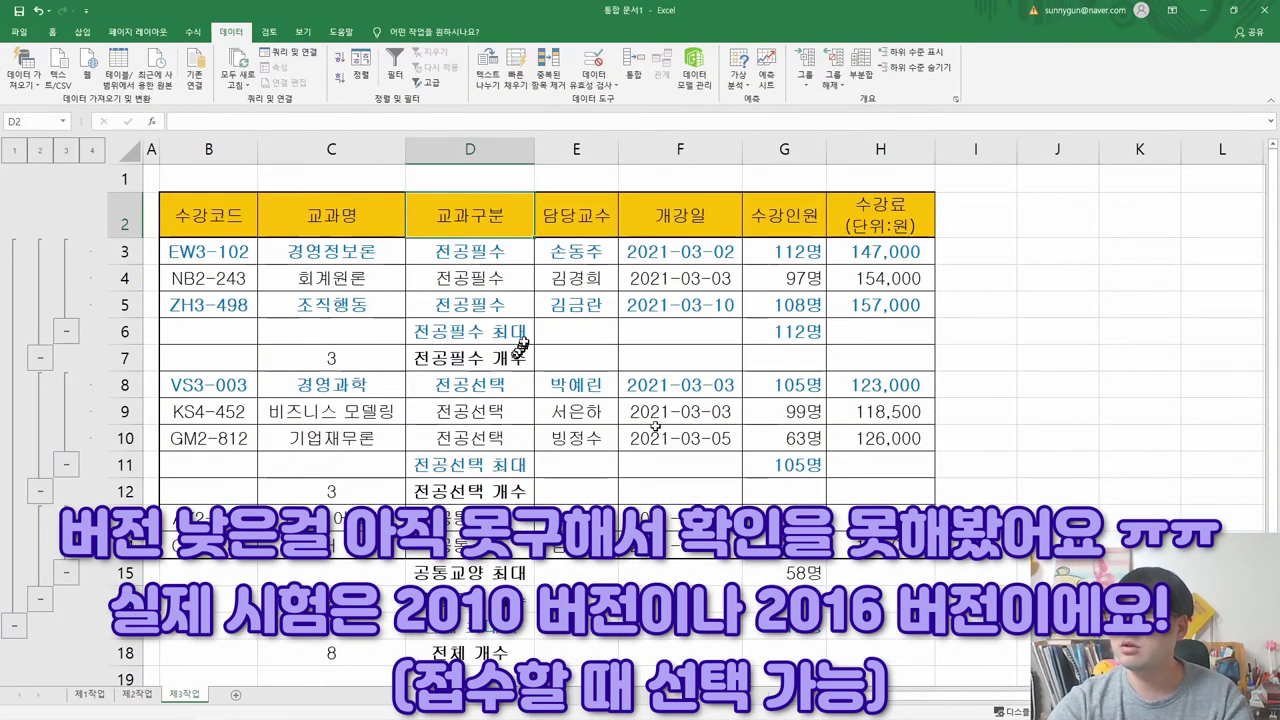
{"action": "type", "text": "값"}
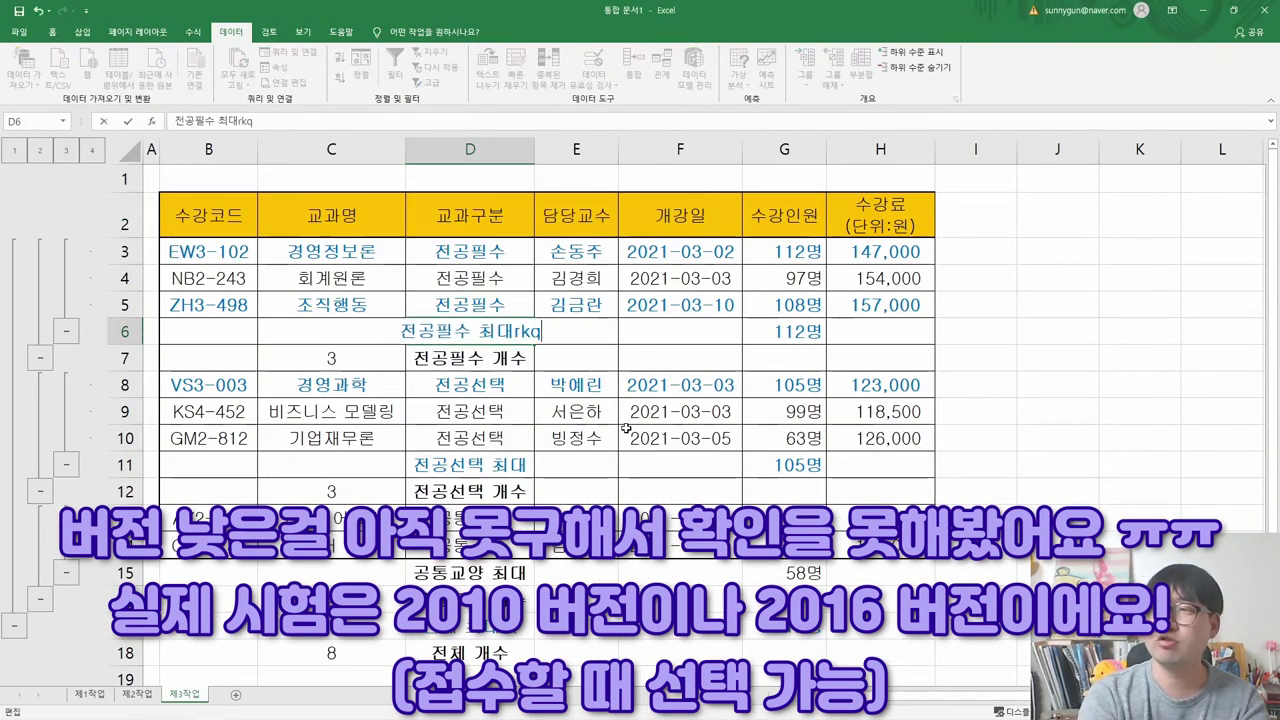
{"action": "key", "text": "BackSpace"}
{"action": "type", "text": "가"}
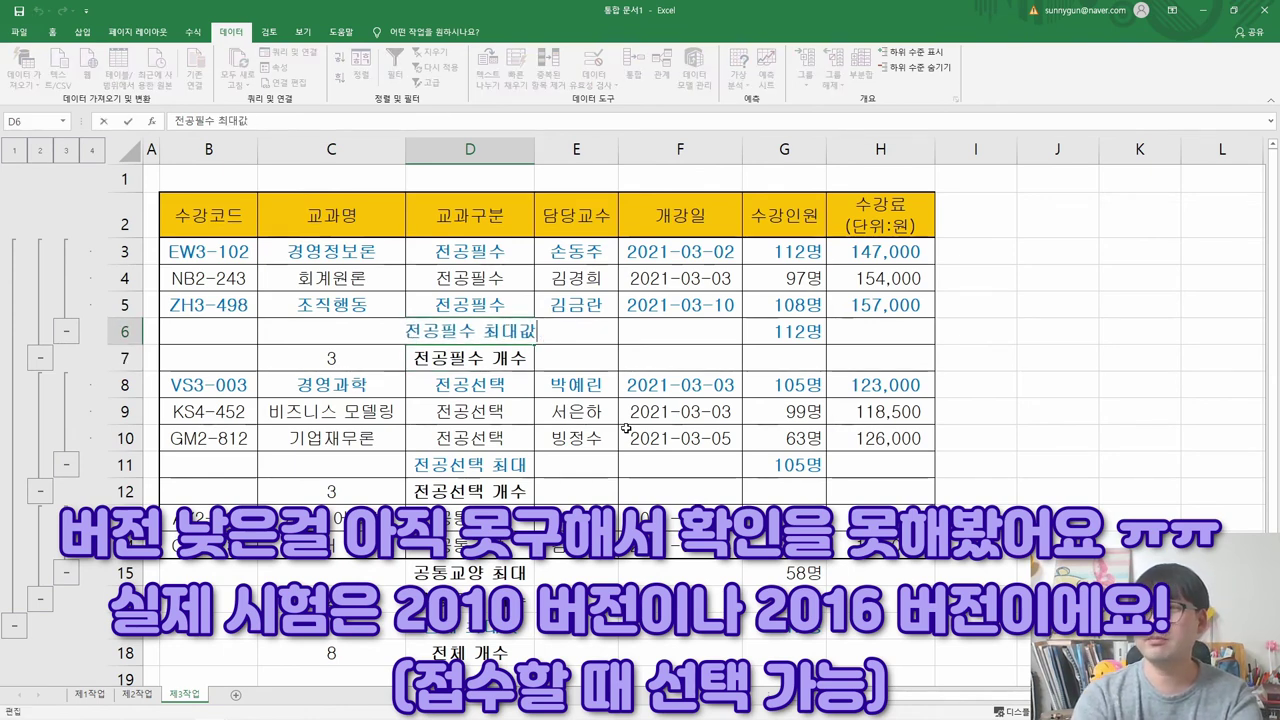
{"action": "key", "text": "Return"}
- Change the labels in D11 and D15 to 전공선택 최대값 and 공통교양 최대값, and widen column D to fit them
{"action": "key", "text": "Down"}
{"action": "key", "text": "Down"}
{"action": "key", "text": "Down"}
{"action": "key", "text": "Down"}
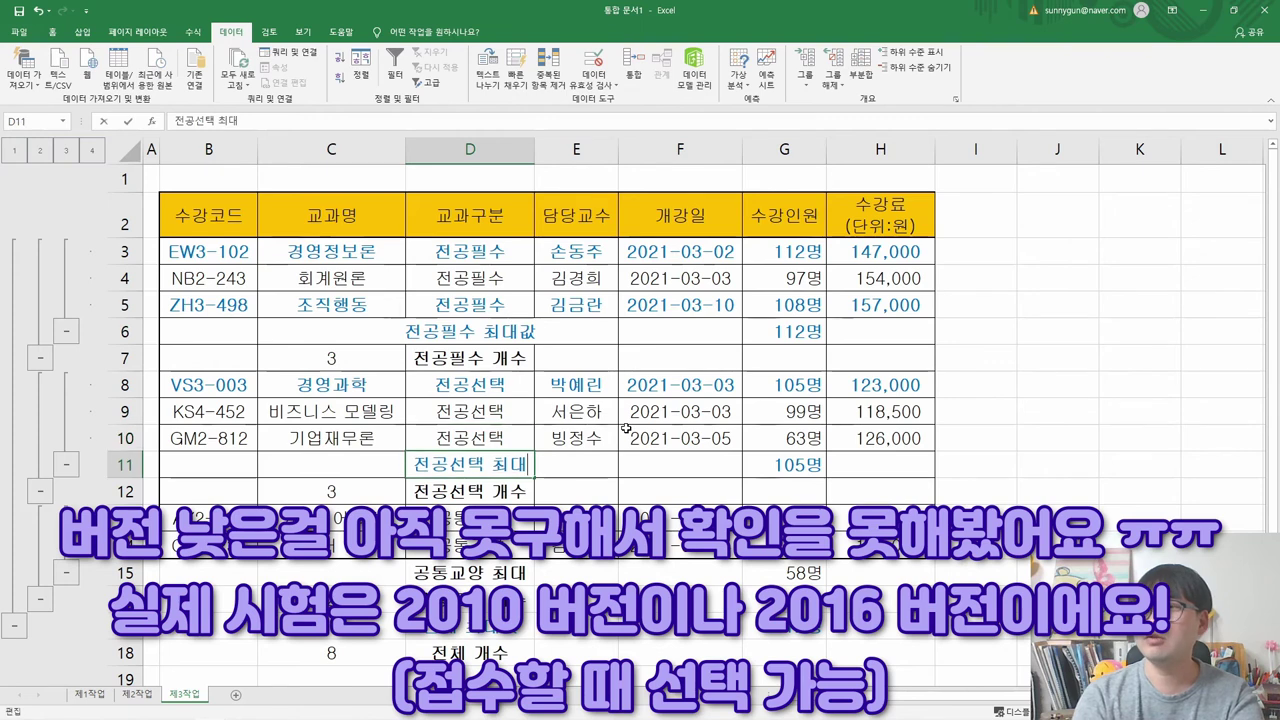
{"action": "key", "text": "F2"}
{"action": "type", "text": "ㄱ"}
{"action": "key", "text": "Return"}
{"action": "key", "text": "Down"}
{"action": "key", "text": "Down"}
{"action": "key", "text": "Down"}
{"action": "type", "text": "ㄱ"}
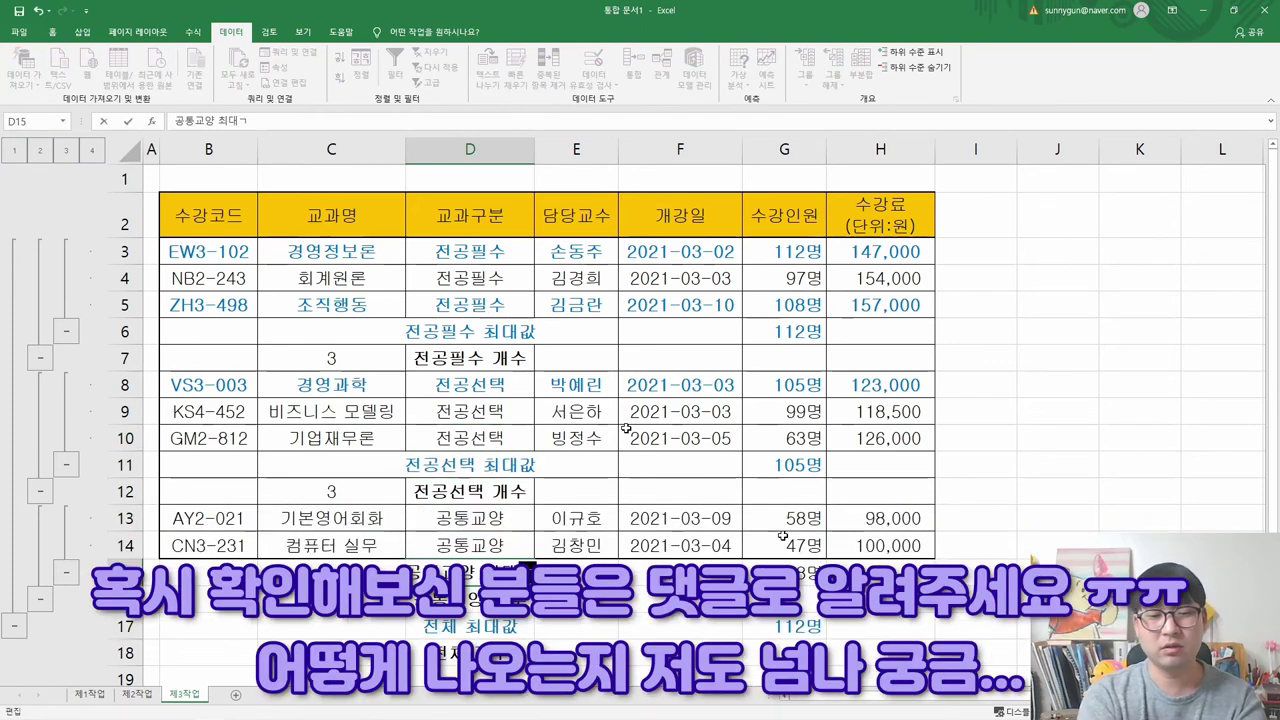
{"action": "key", "text": "Return"}
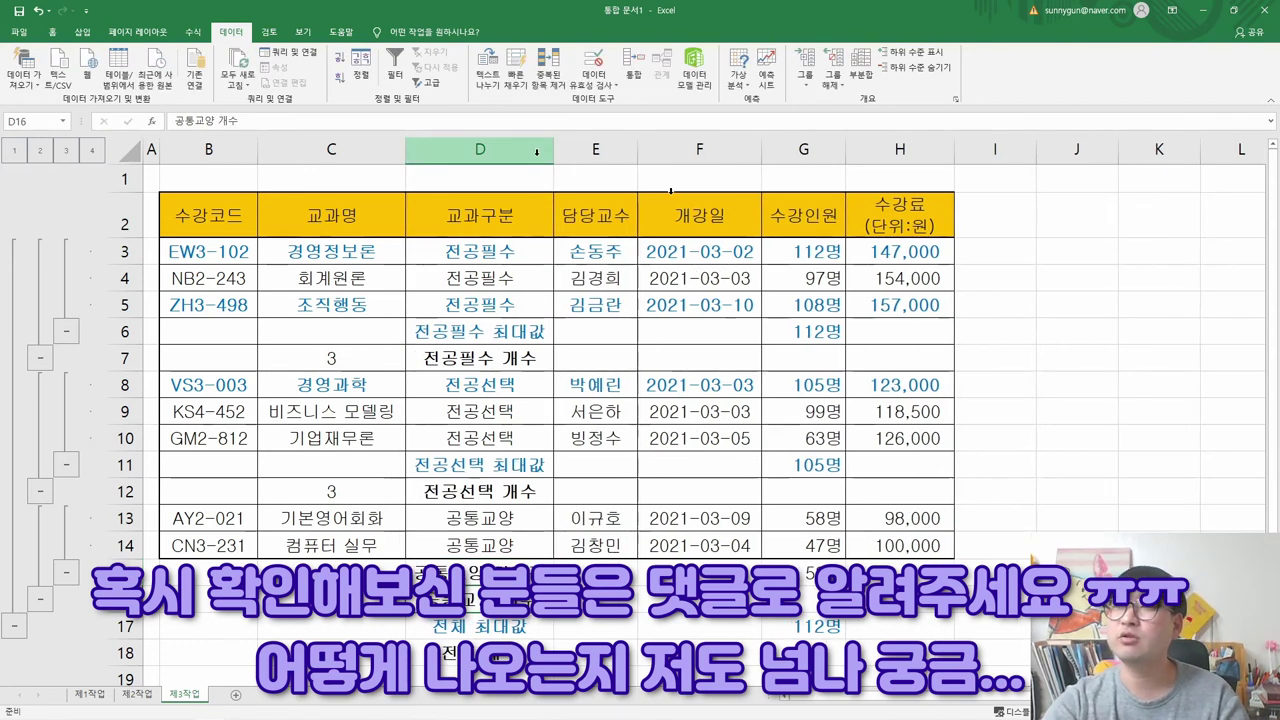
- Compare the sheet with the expected output in the exam PDF and strike through subtotal instruction (1)
{"action": "key", "text": "alt+Tab"}
{"action": "key", "text": "alt+Tab"}
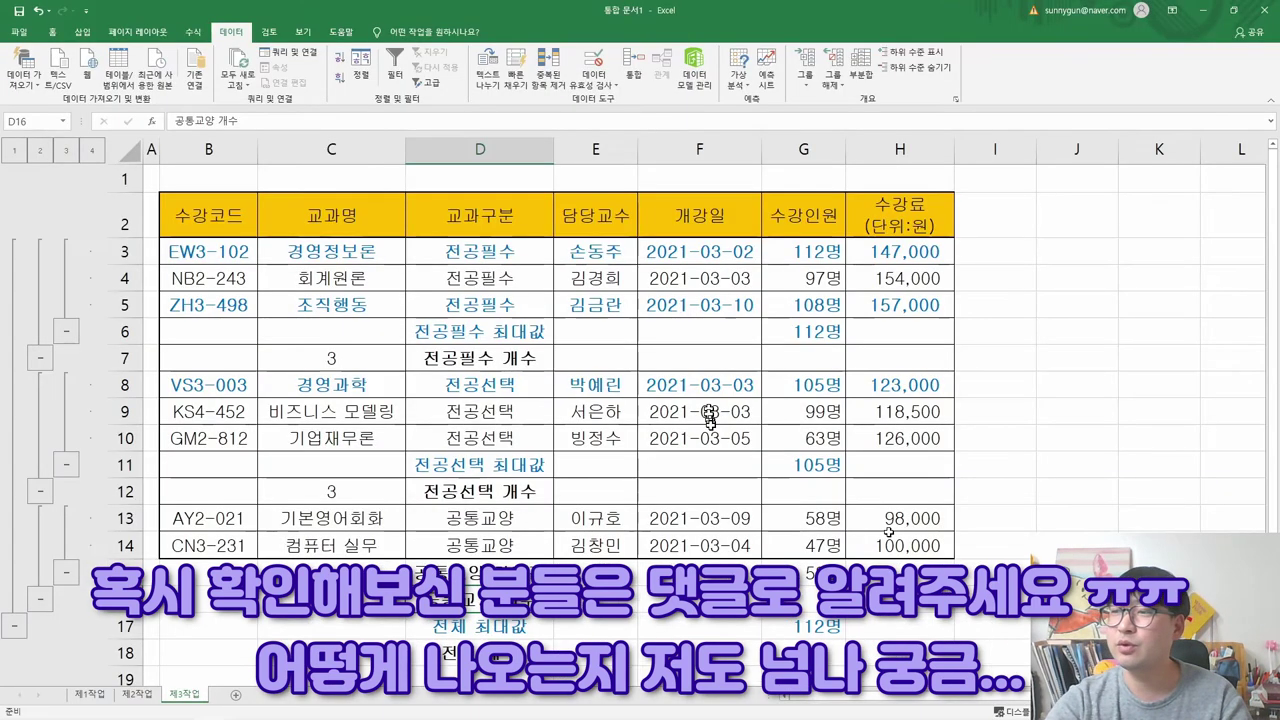
{"action": "key", "text": "alt+Tab"}
{"action": "key", "text": "alt+Tab"}
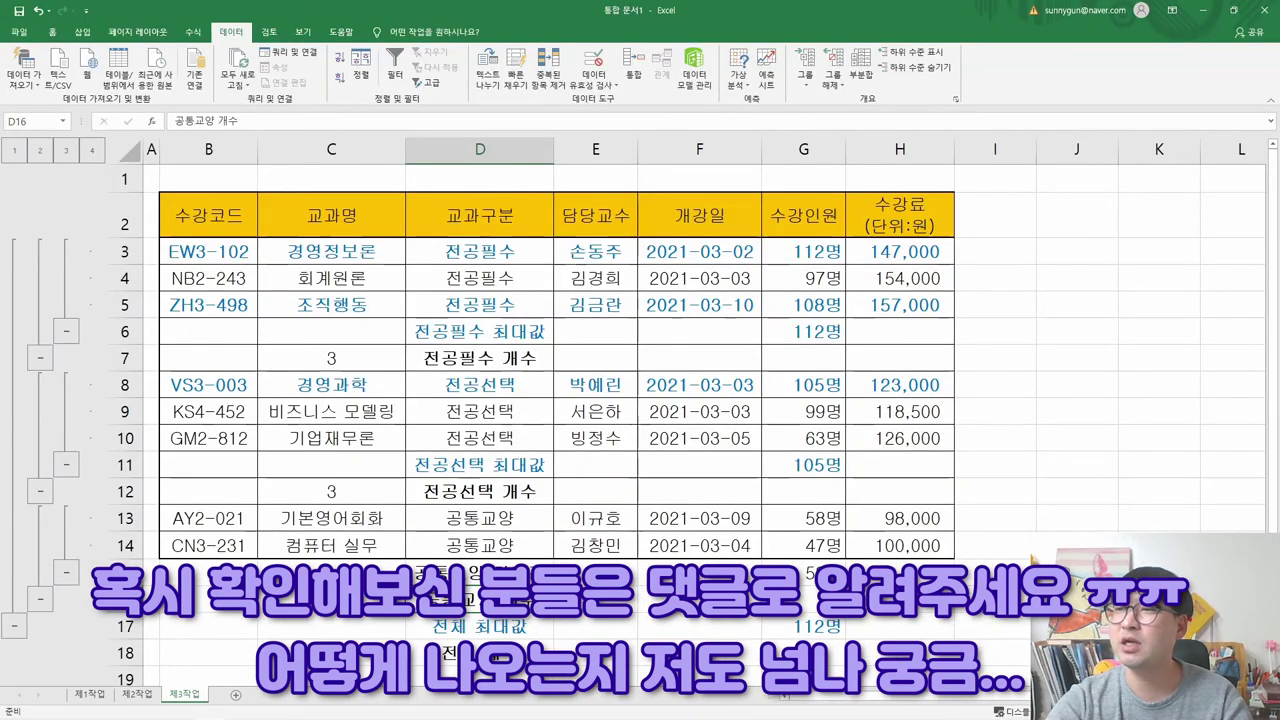
{"action": "key", "text": "alt+Tab"}
{"action": "left_click_drag", "start_coordinate": [1012, 110], "coordinate": [470, 106]}
{"action": "left_click", "coordinate": [607, 134]}
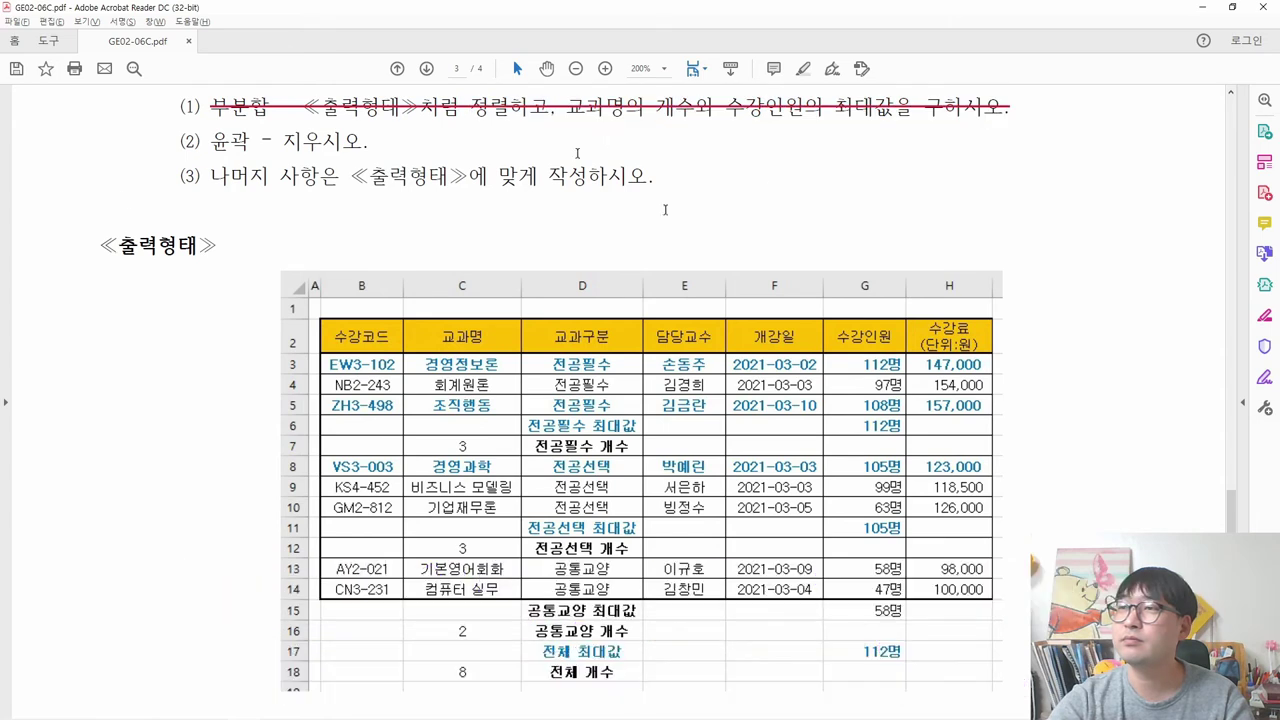
- Select instruction (2) on the outline in the exam PDF and clear the outline from the 제3작업 sheet
{"action": "left_click_drag", "start_coordinate": [182, 148], "coordinate": [368, 145]}
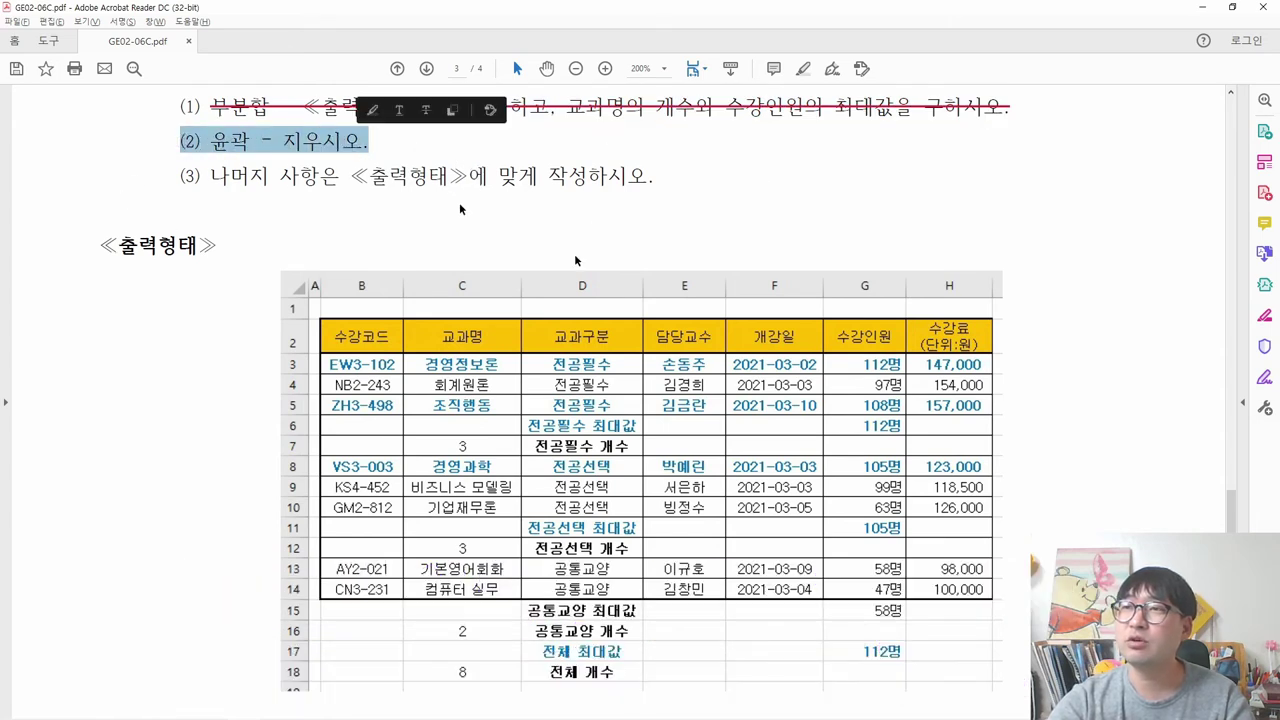
{"action": "key", "text": "alt+Tab"}
{"action": "left_click", "coordinate": [78, 286]}
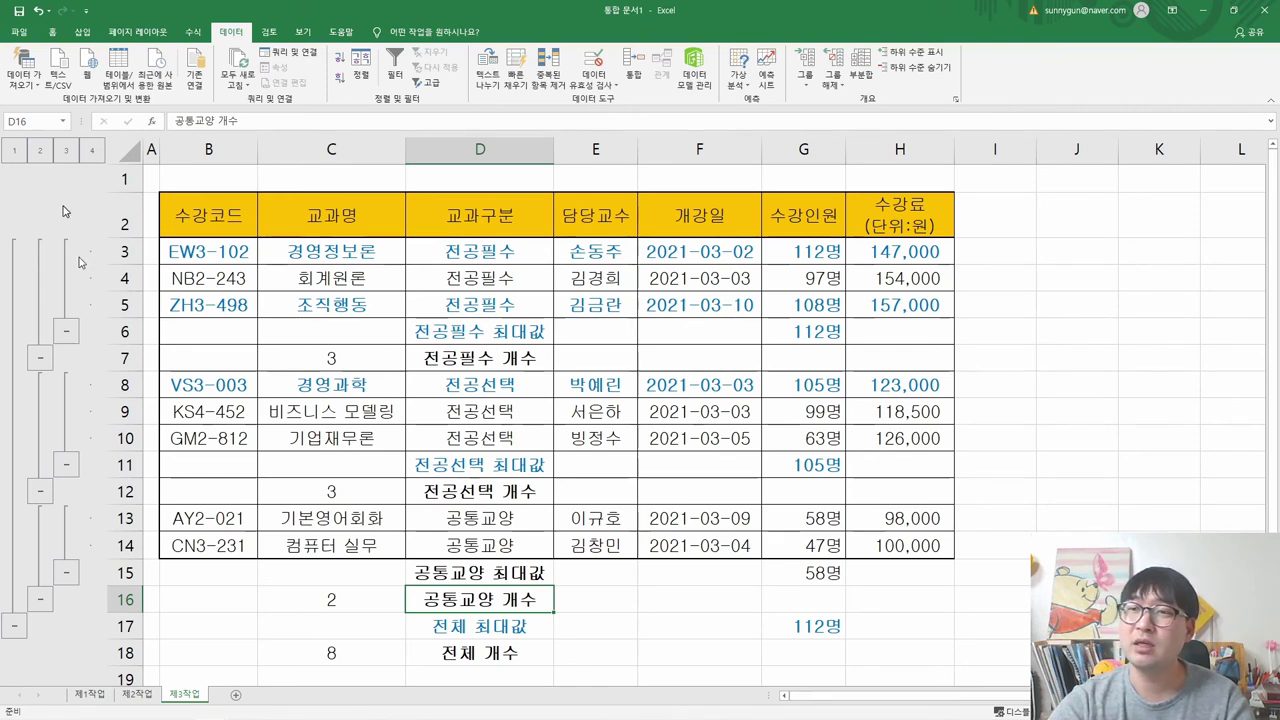
{"action": "key", "text": "alt+Tab"}
{"action": "key", "text": "alt+Tab"}
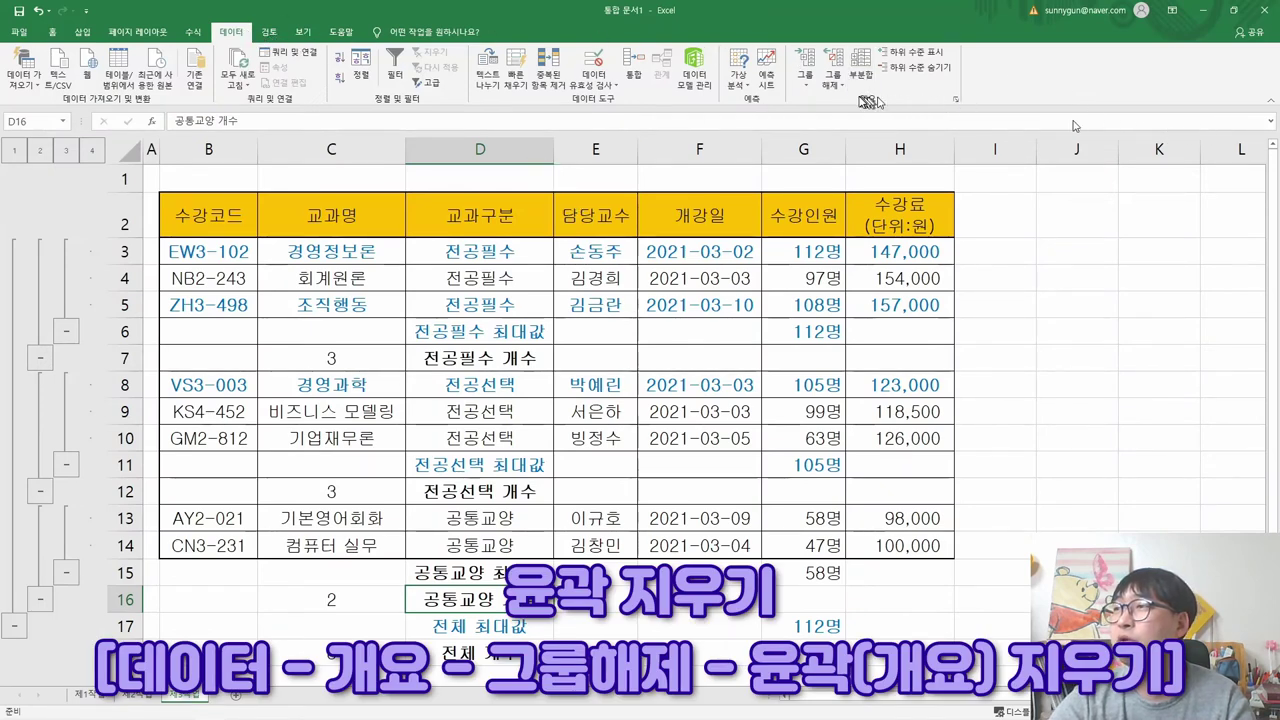
{"action": "left_click", "coordinate": [835, 86]}
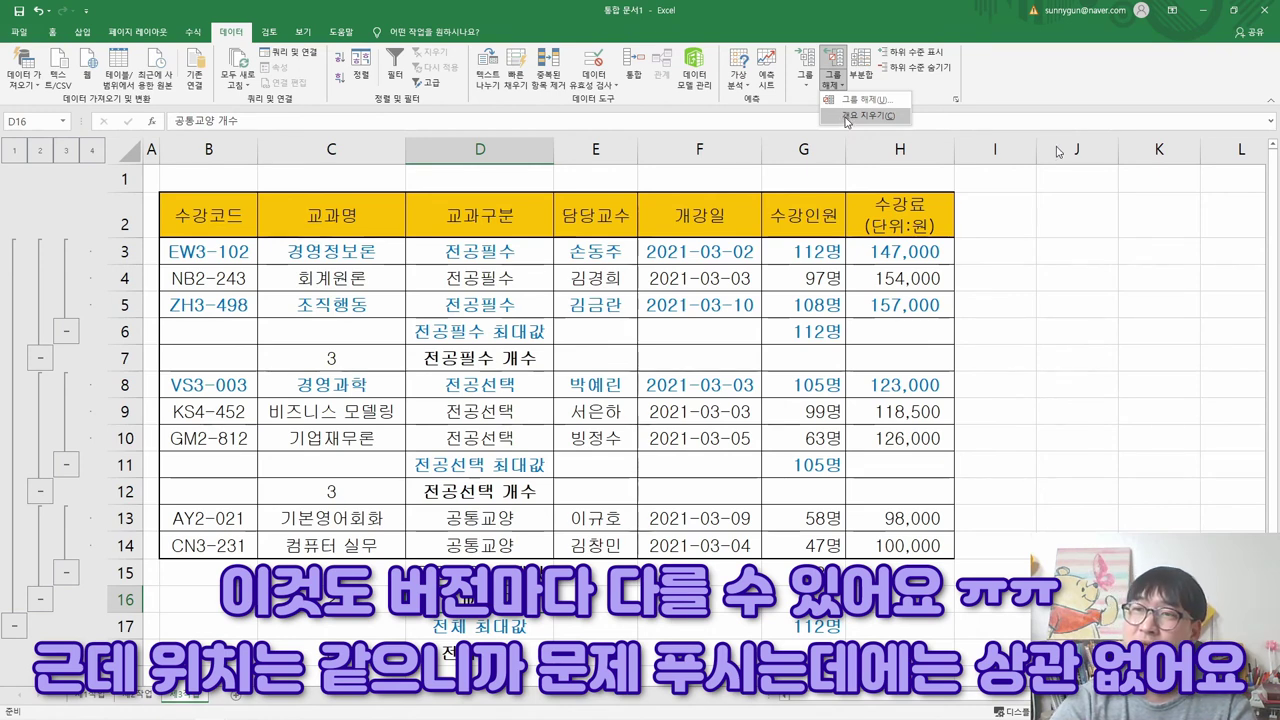
{"action": "left_click", "coordinate": [845, 117]}
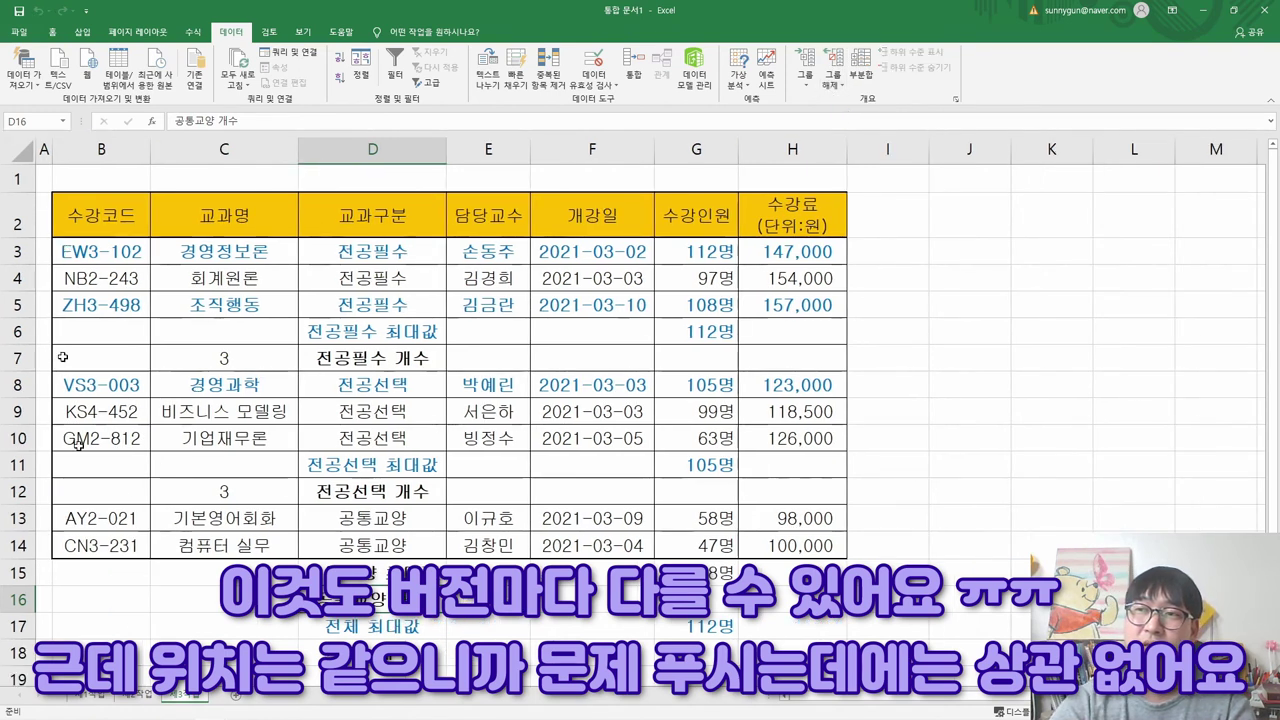
- Strike through instruction (2) in the exam PDF, select instruction (3) and compare the 제3작업 sheet with the expected output
{"action": "key", "text": "alt+Tab"}
{"action": "right_click", "coordinate": [325, 152]}
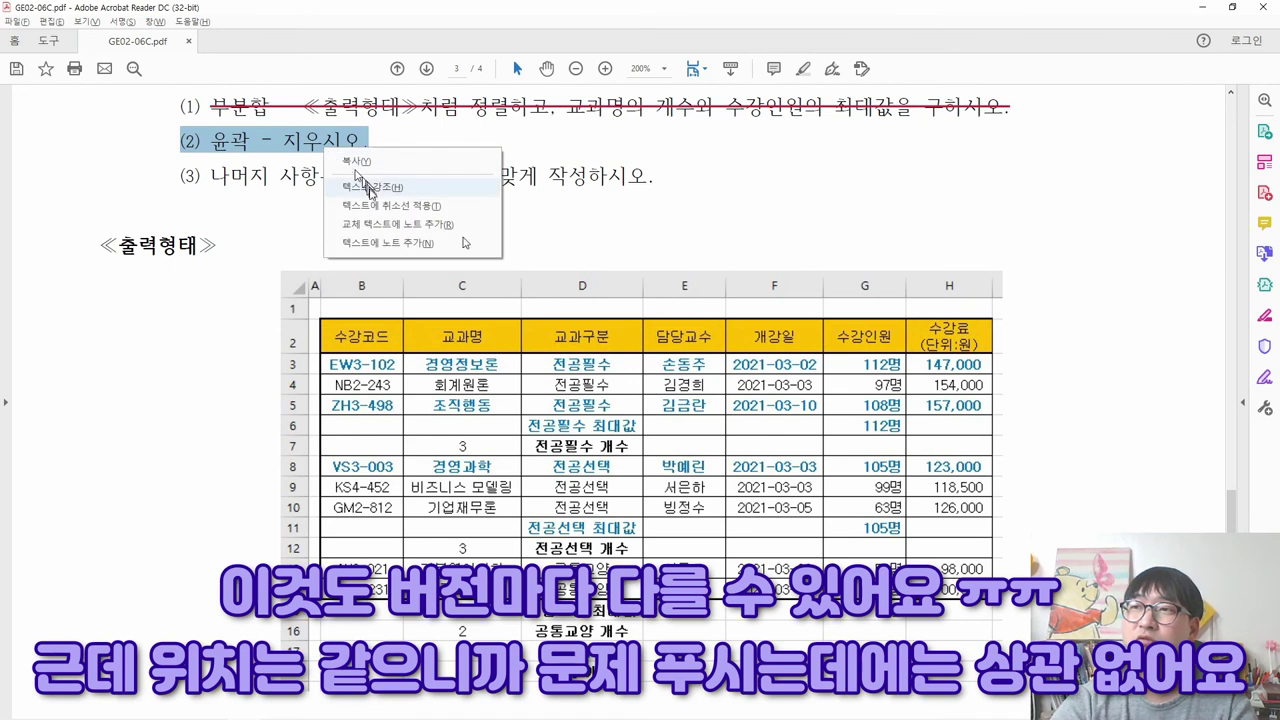
{"action": "left_click", "coordinate": [380, 208]}
{"action": "left_click_drag", "start_coordinate": [181, 177], "coordinate": [655, 177]}
{"action": "scroll", "coordinate": [772, 382], "scroll_direction": "down", "scroll_amount": 3}
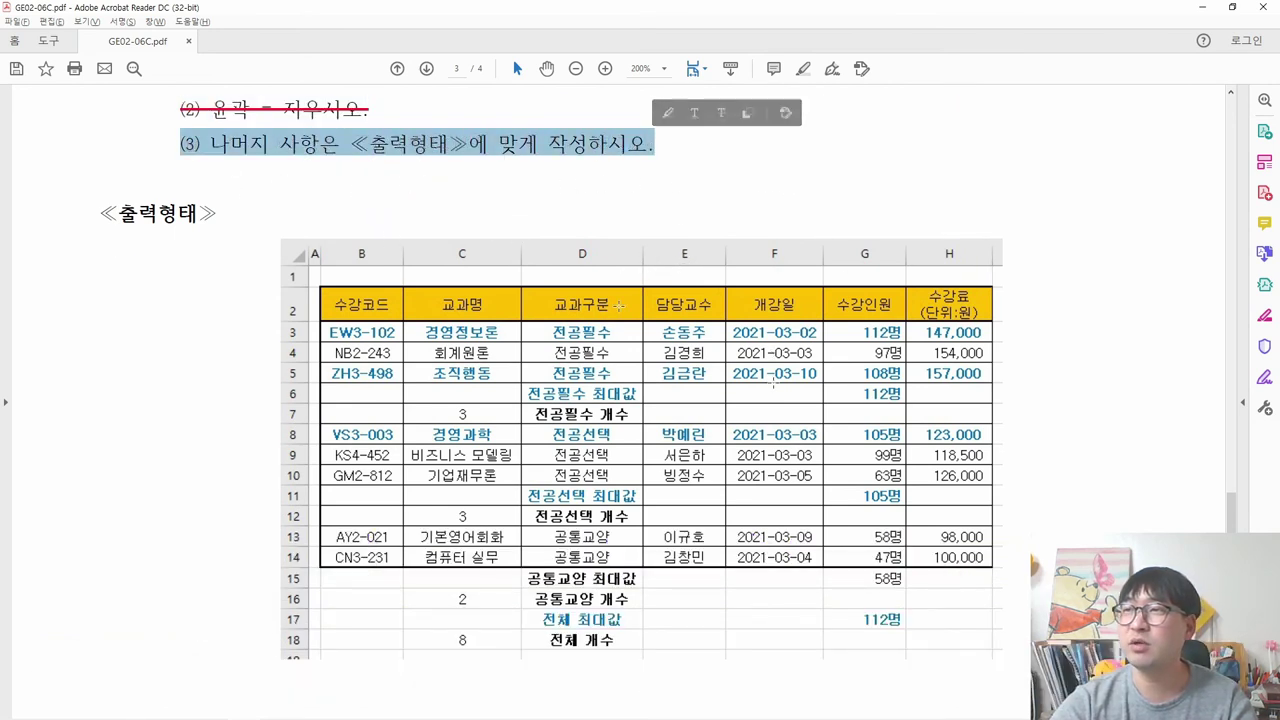
{"action": "key", "text": "alt+Tab"}
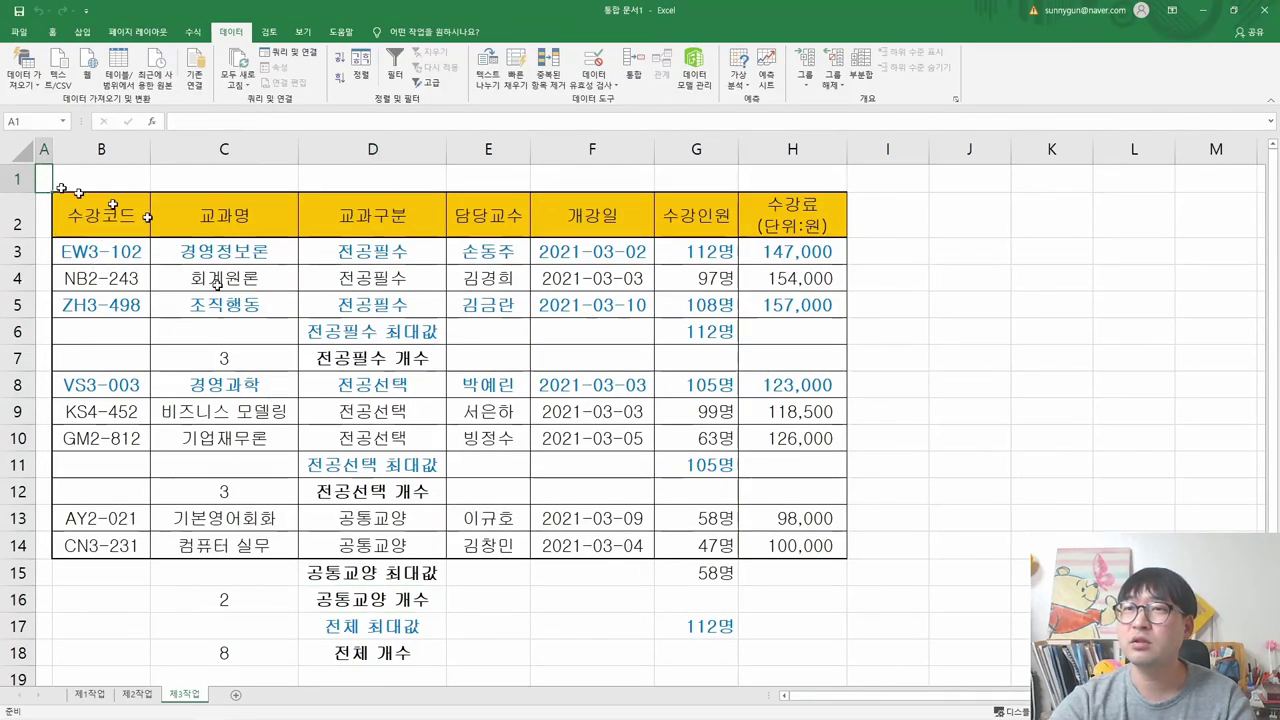
{"action": "key", "text": "alt+Tab"}
{"action": "key", "text": "alt+Tab"}
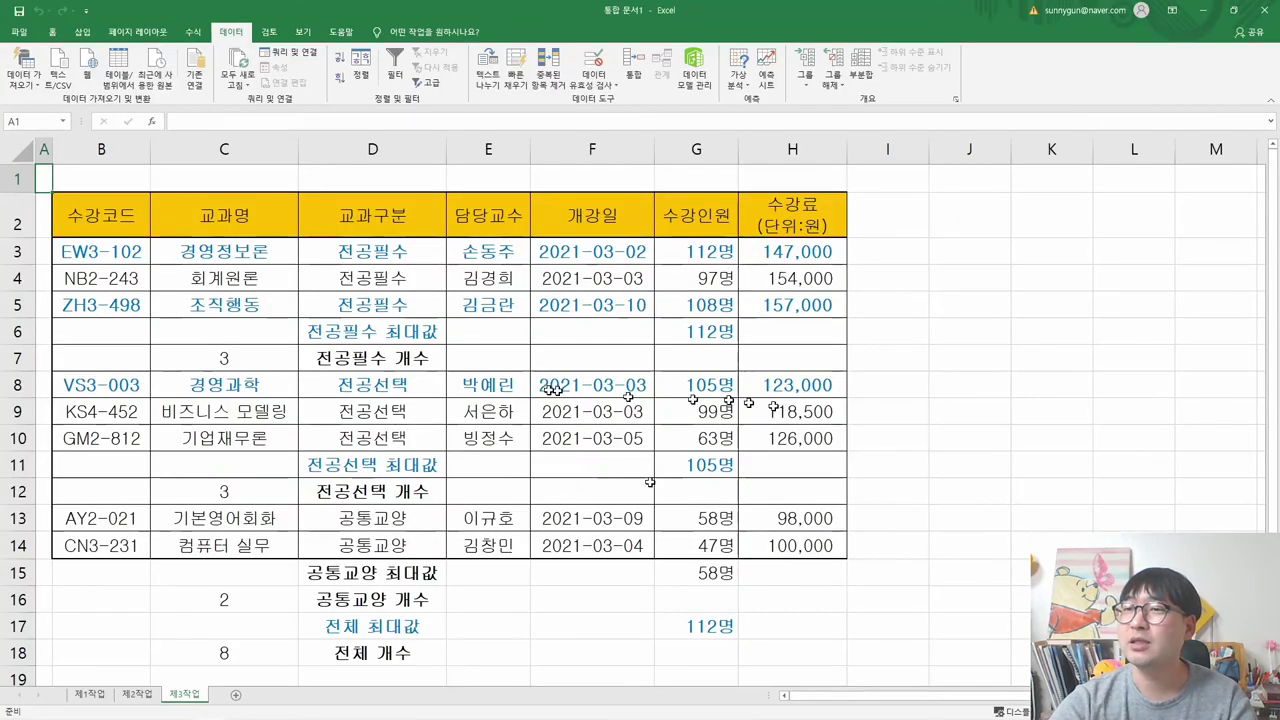
- Narrow column D as a test and autofit the widths of all columns on the 제3작업 sheet
{"action": "left_click_drag", "start_coordinate": [448, 149], "coordinate": [364, 150]}
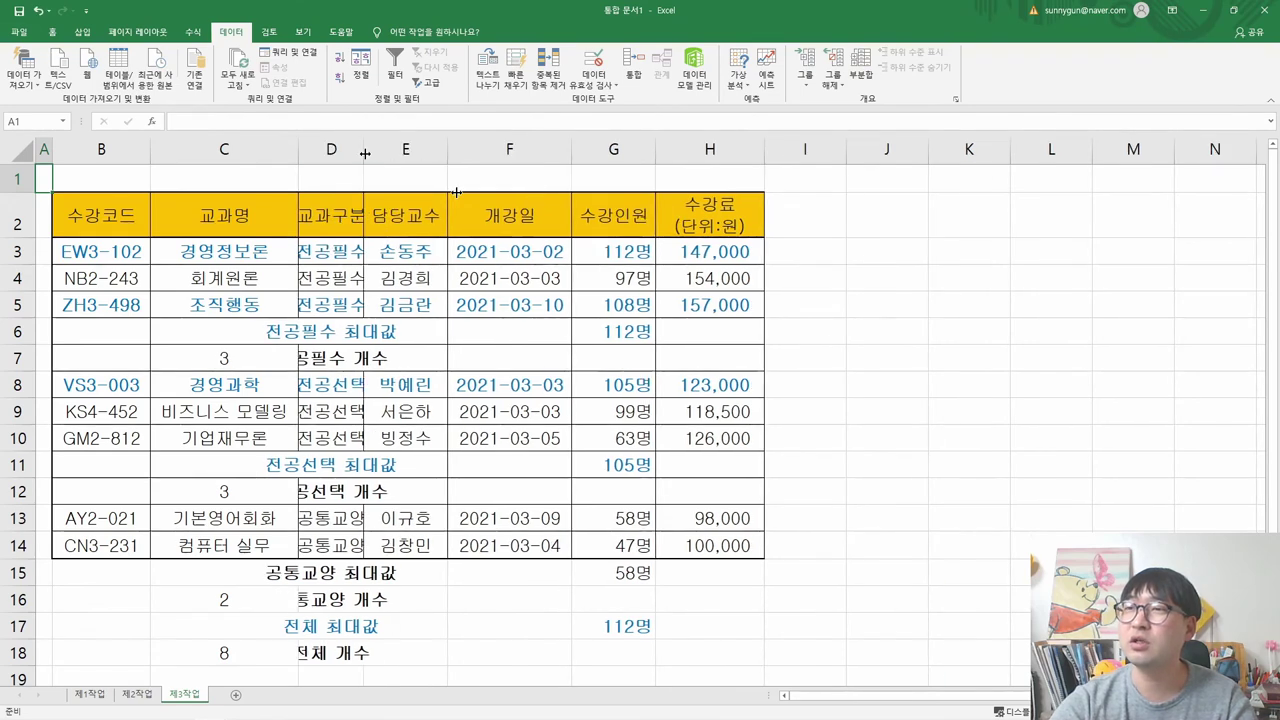
{"action": "left_click", "coordinate": [20, 151]}
{"action": "double_click", "coordinate": [150, 150]}
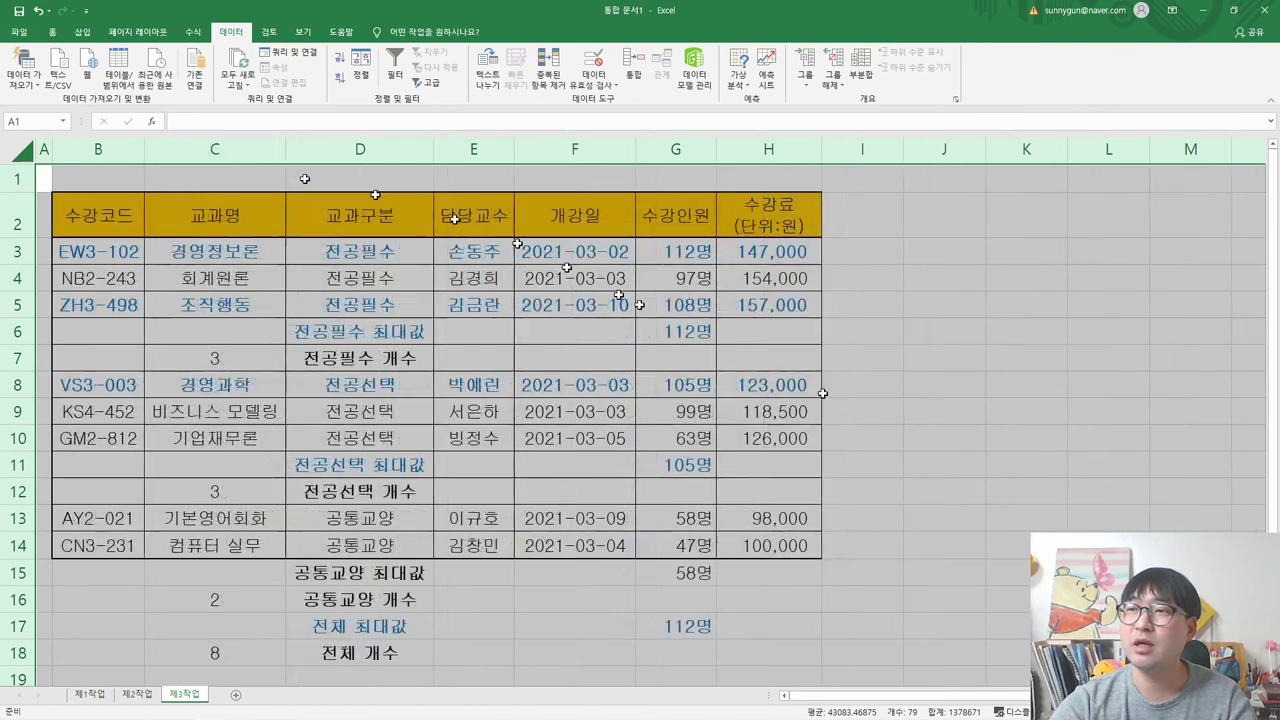
{"action": "left_click", "coordinate": [588, 321]}
- Compare the 제3작업 sheet with the expected output once more and strike through instruction (3) in the exam PDF
{"action": "key", "text": "alt+Tab"}
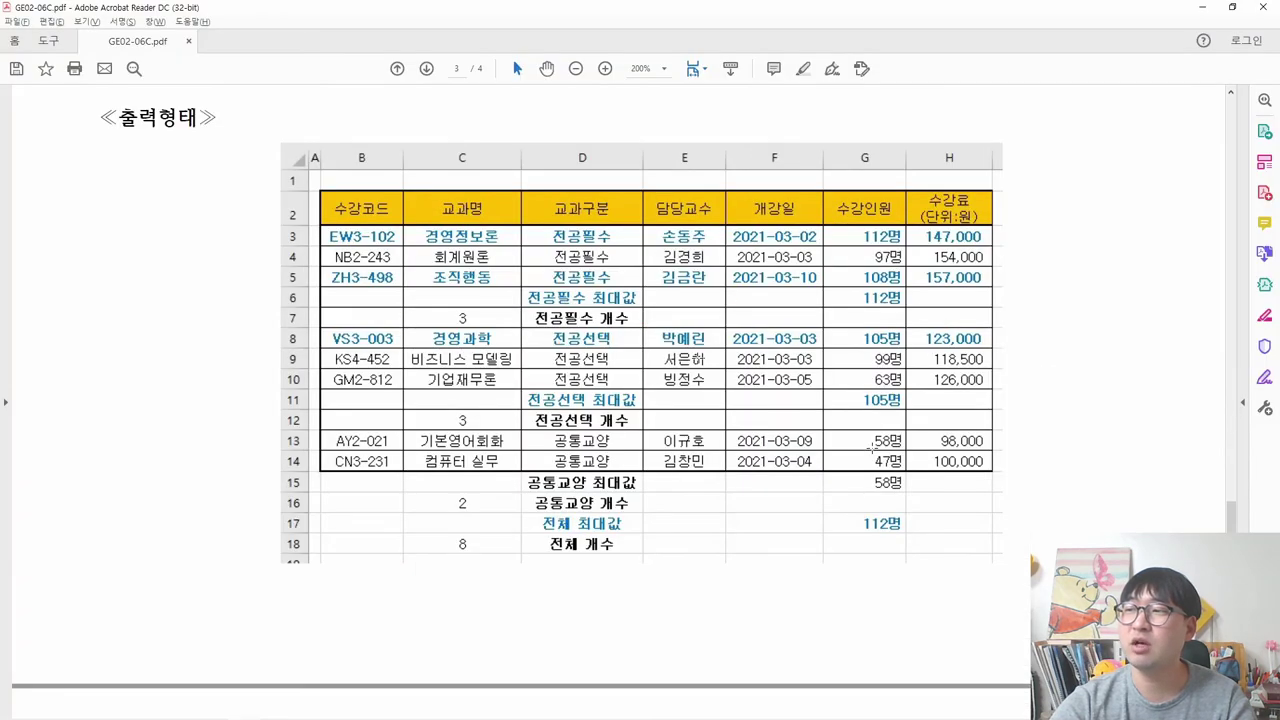
{"action": "key", "text": "alt+Tab"}
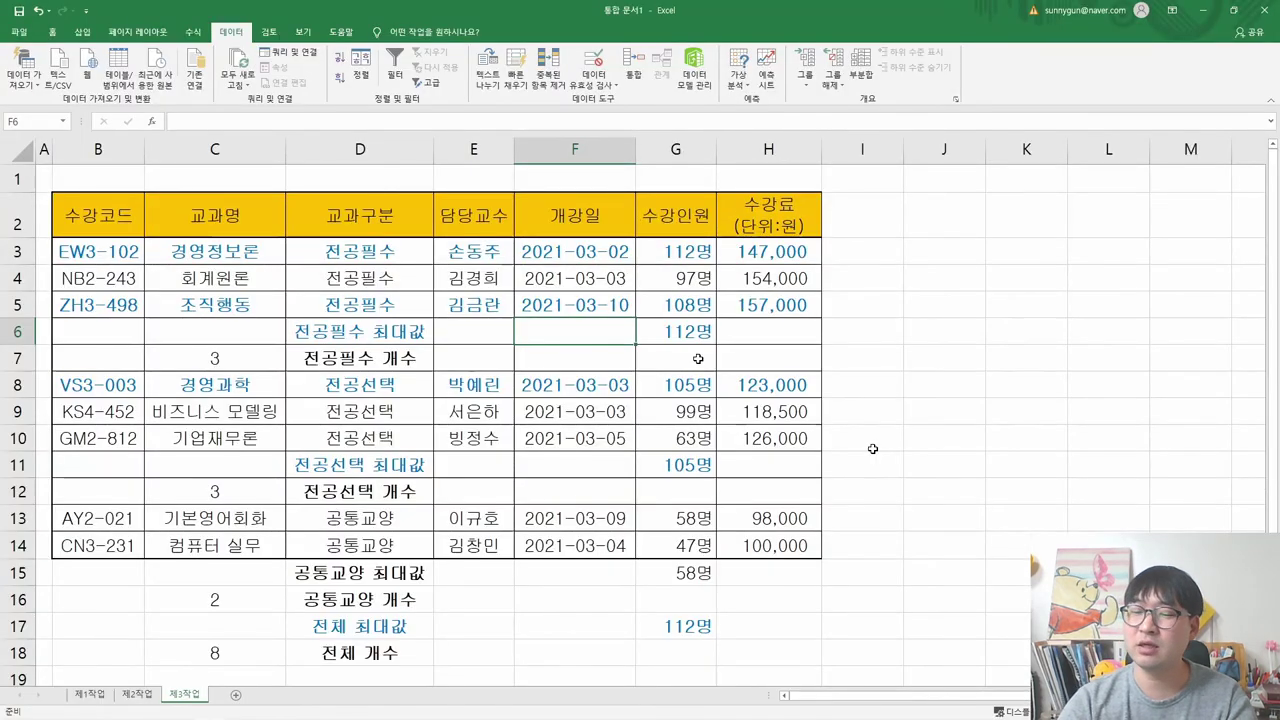
{"action": "key", "text": "alt+Tab"}
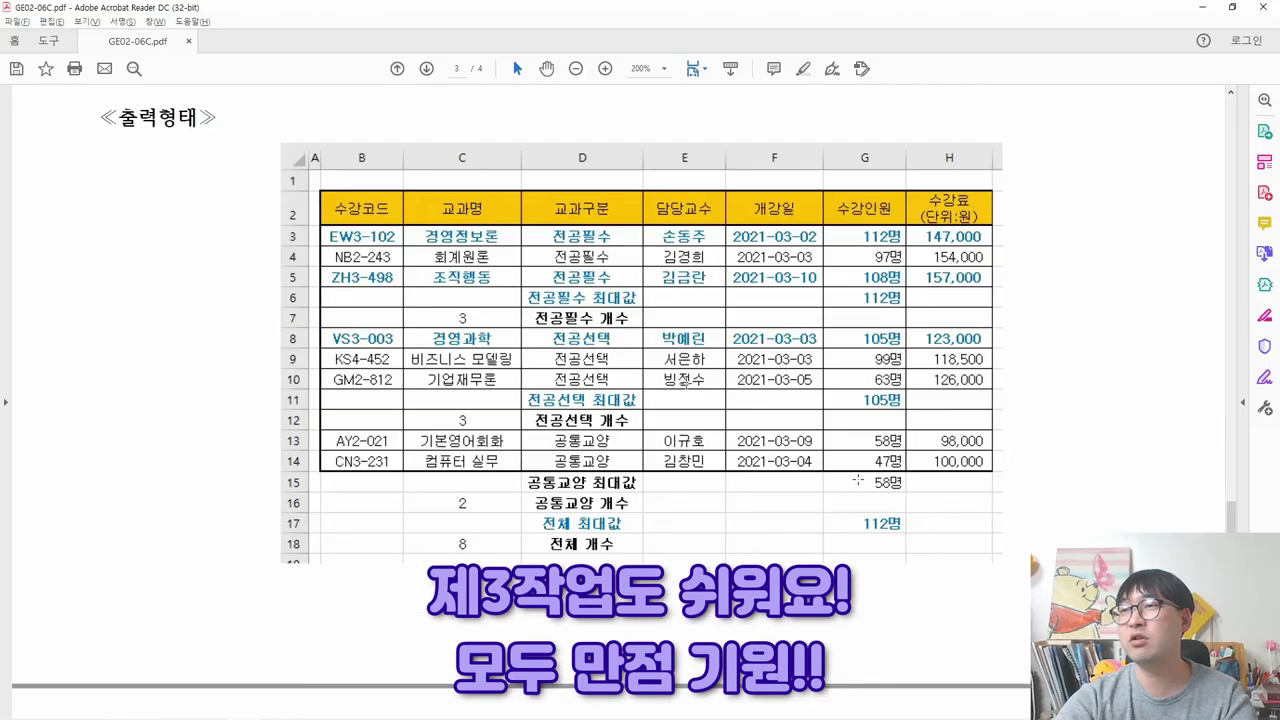
{"action": "scroll", "coordinate": [672, 408], "scroll_direction": "up", "scroll_amount": 5}
{"action": "right_click", "coordinate": [514, 378]}
{"action": "left_click", "coordinate": [562, 432]}
- Go to the 제4작업 page of the exam PDF and strike through its opening instruction about using the 제1작업 sheet
{"action": "scroll", "coordinate": [450, 420], "scroll_direction": "up", "scroll_amount": 2}
{"action": "scroll", "coordinate": [397, 407], "scroll_direction": "down", "scroll_amount": 1}
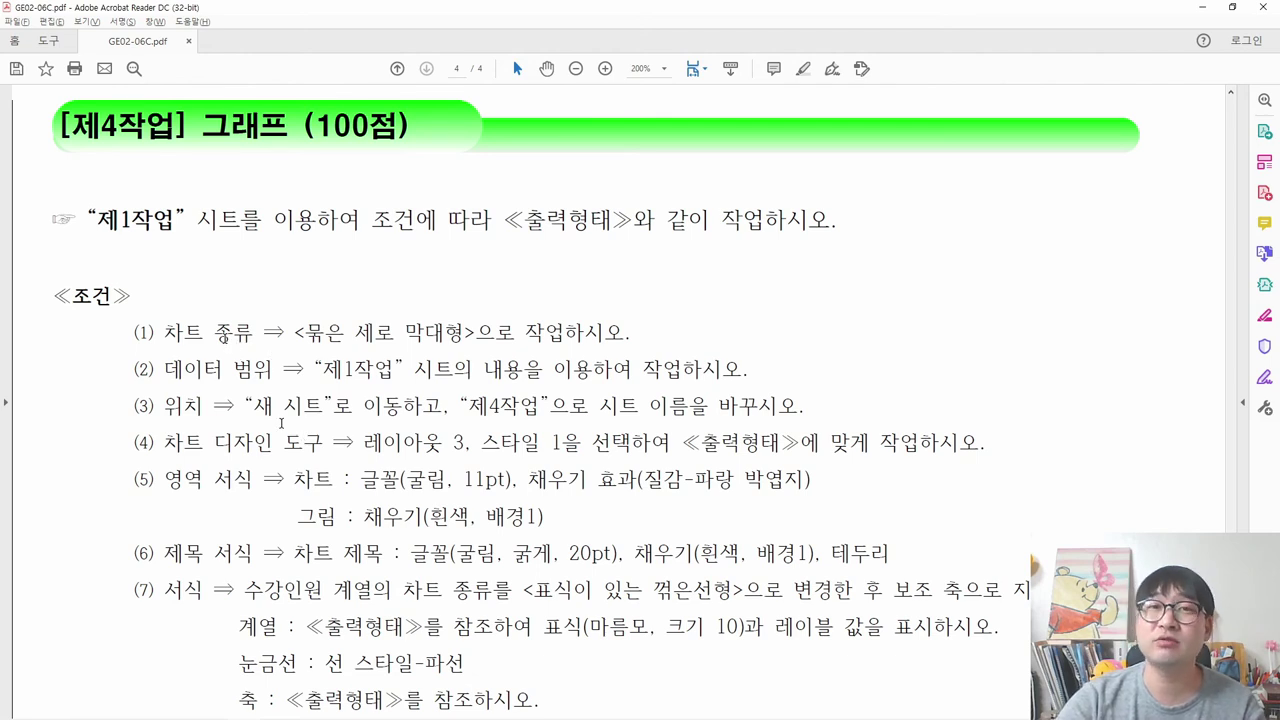
{"action": "left_click_drag", "start_coordinate": [120, 278], "coordinate": [836, 232]}
{"action": "left_click", "coordinate": [899, 187]}
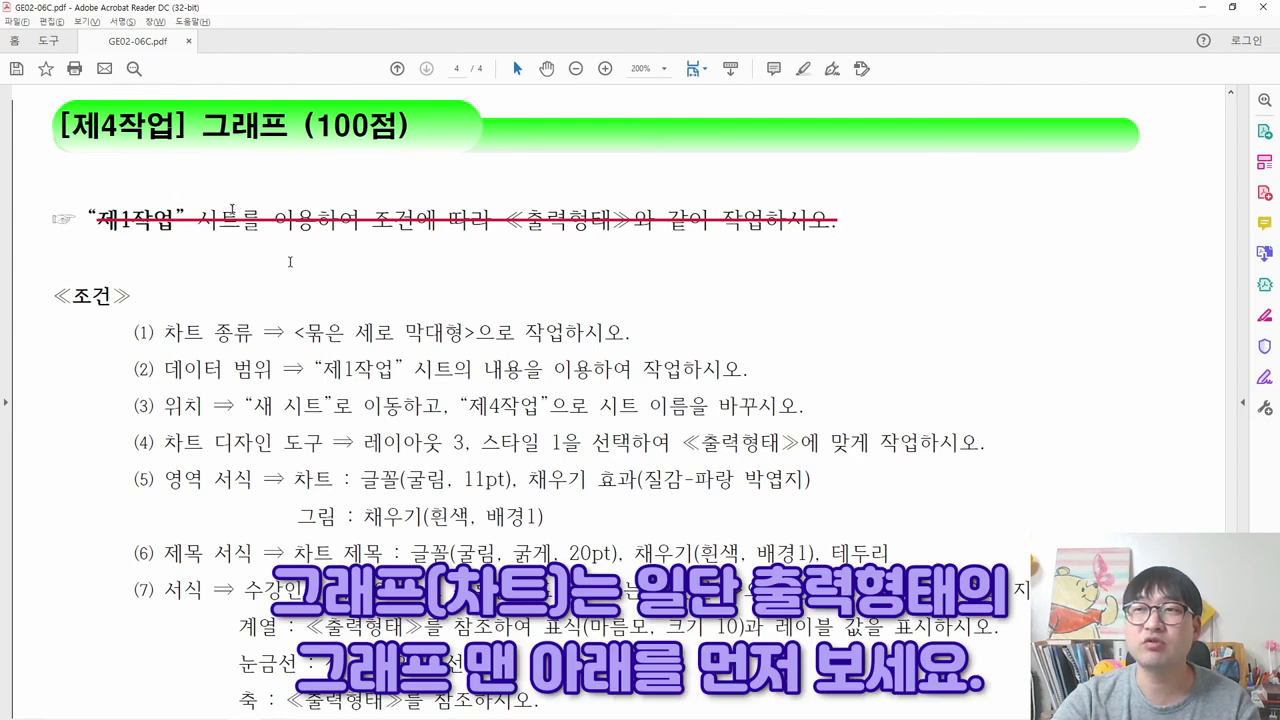
- Examine the category labels and legend of the expected chart in the exam PDF against the 제1작업 sheet
{"action": "scroll", "coordinate": [290, 262], "scroll_direction": "down", "scroll_amount": 10}
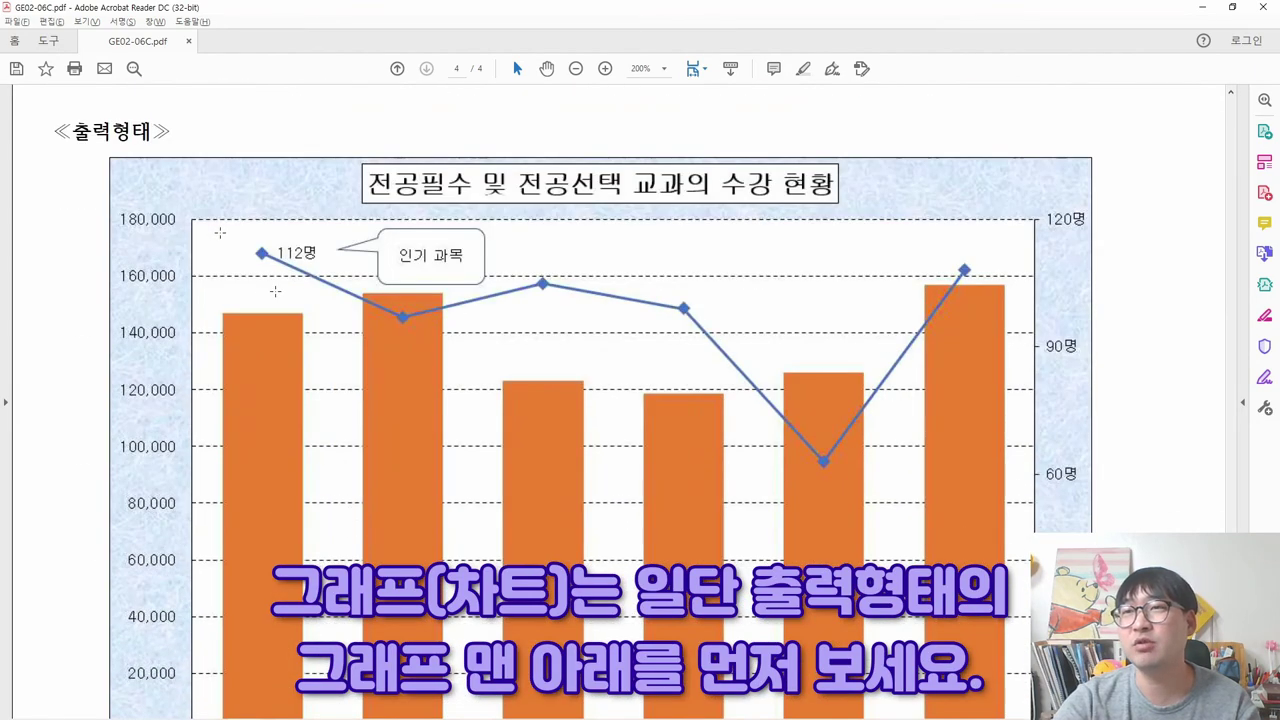
{"action": "scroll", "coordinate": [284, 178], "scroll_direction": "down", "scroll_amount": 5}
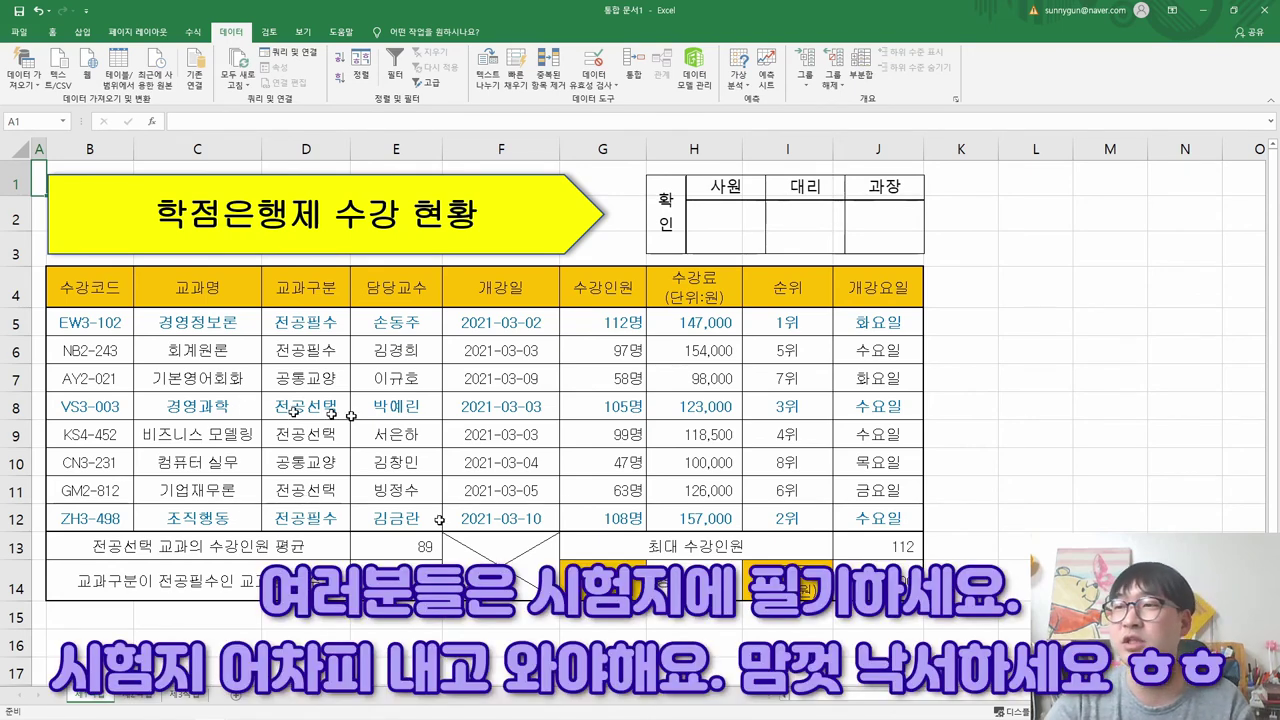
{"action": "key", "text": "alt+Tab"}
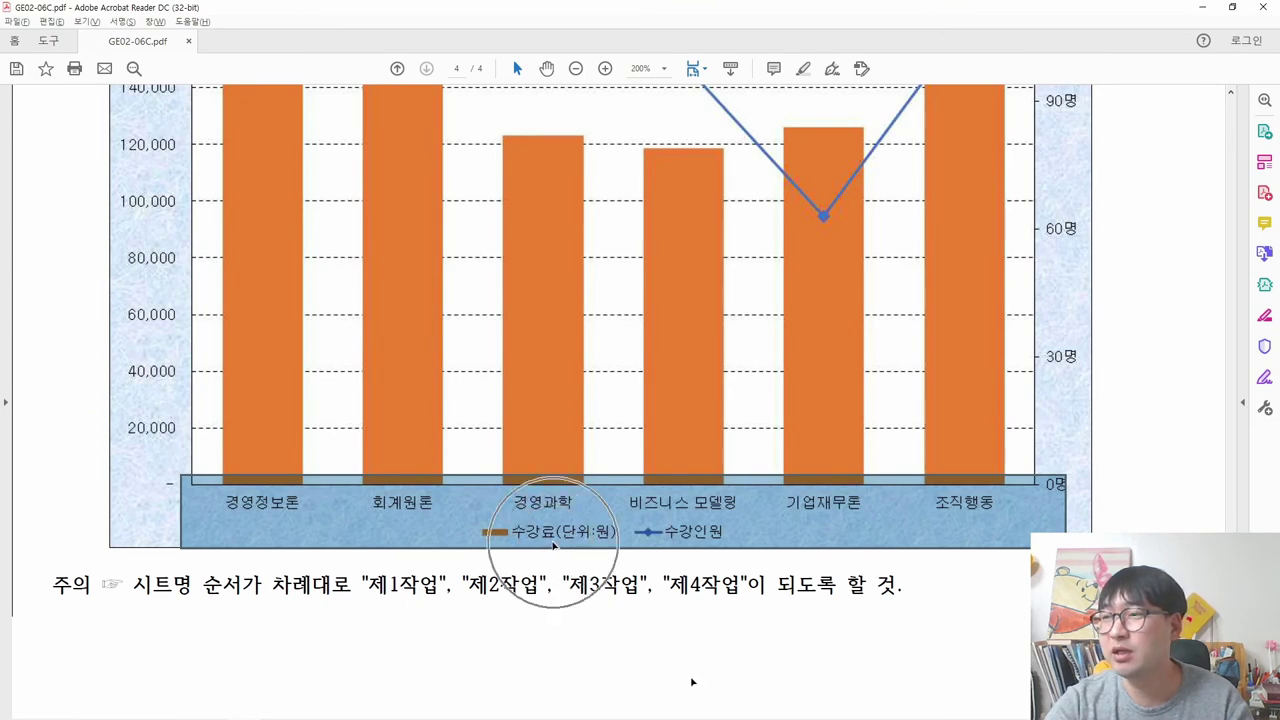
{"action": "key", "text": "alt+Tab"}
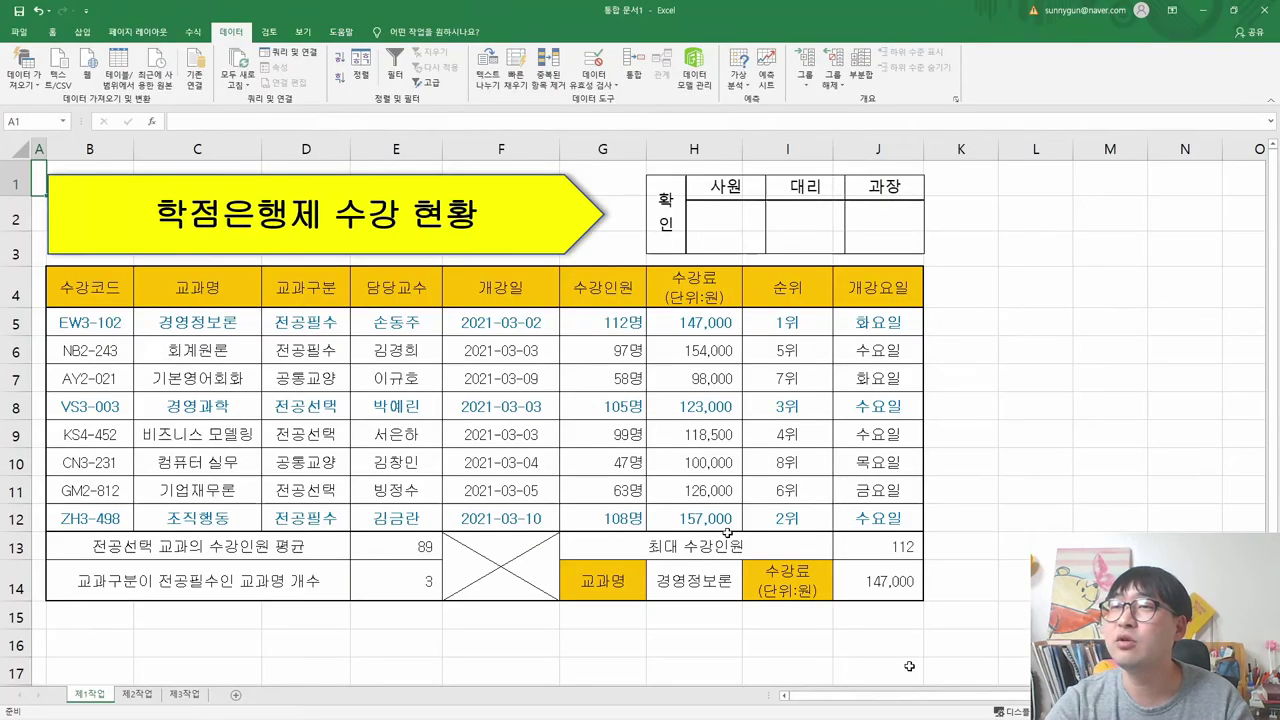
- Fill the 수강료(단위:원) header in H4 and the 수강인원 header in G4 of the 제1작업 sheet with yellow
{"action": "left_click", "coordinate": [52, 31]}
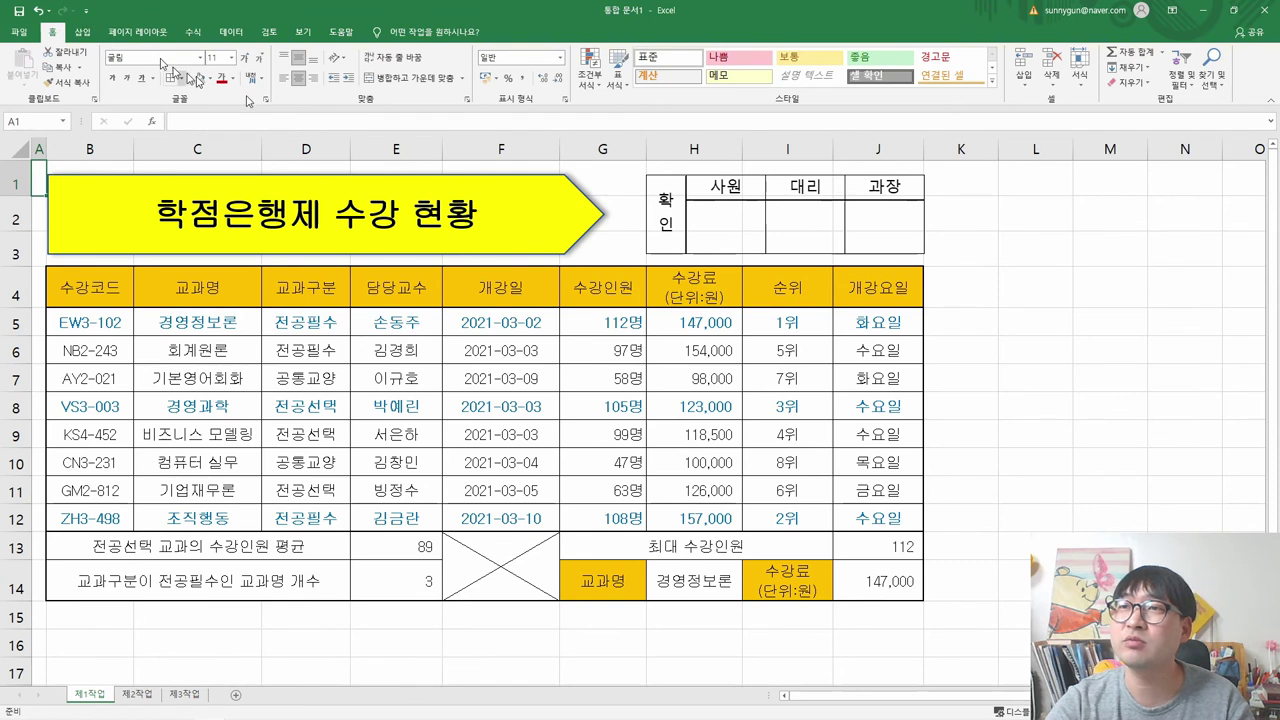
{"action": "left_click", "coordinate": [706, 290]}
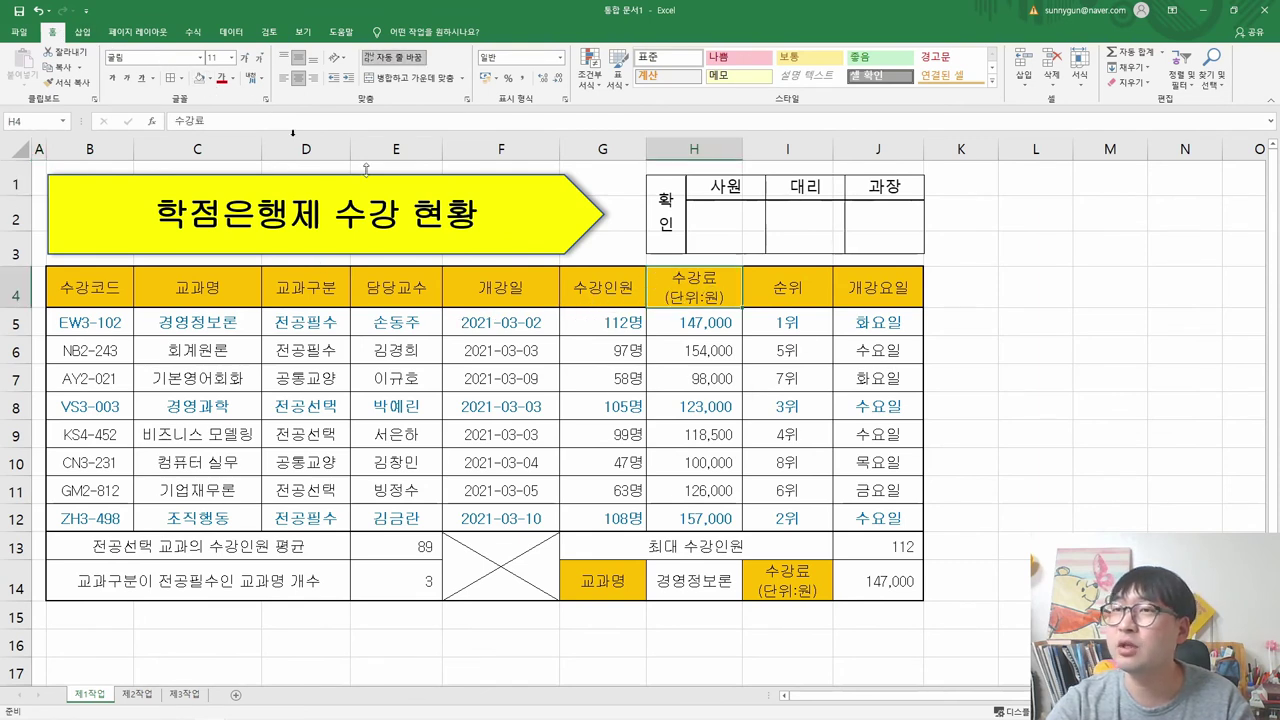
{"action": "left_click", "coordinate": [209, 79]}
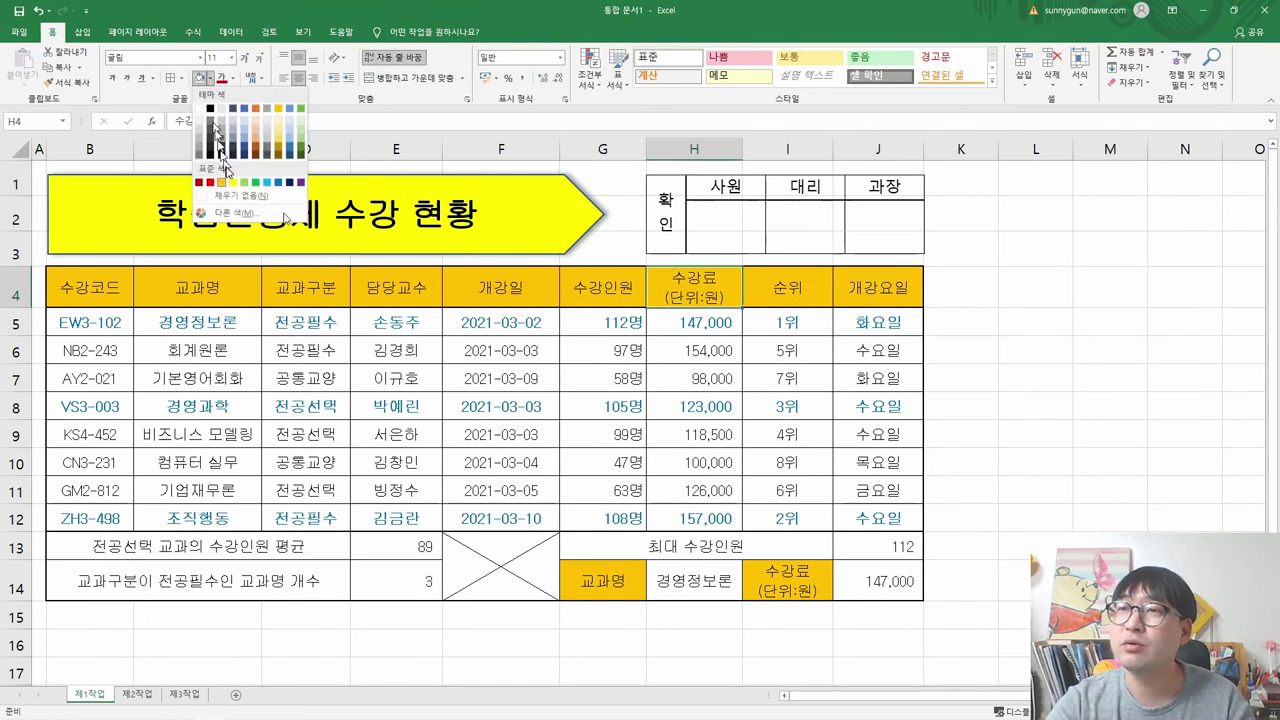
{"action": "left_click", "coordinate": [235, 196]}
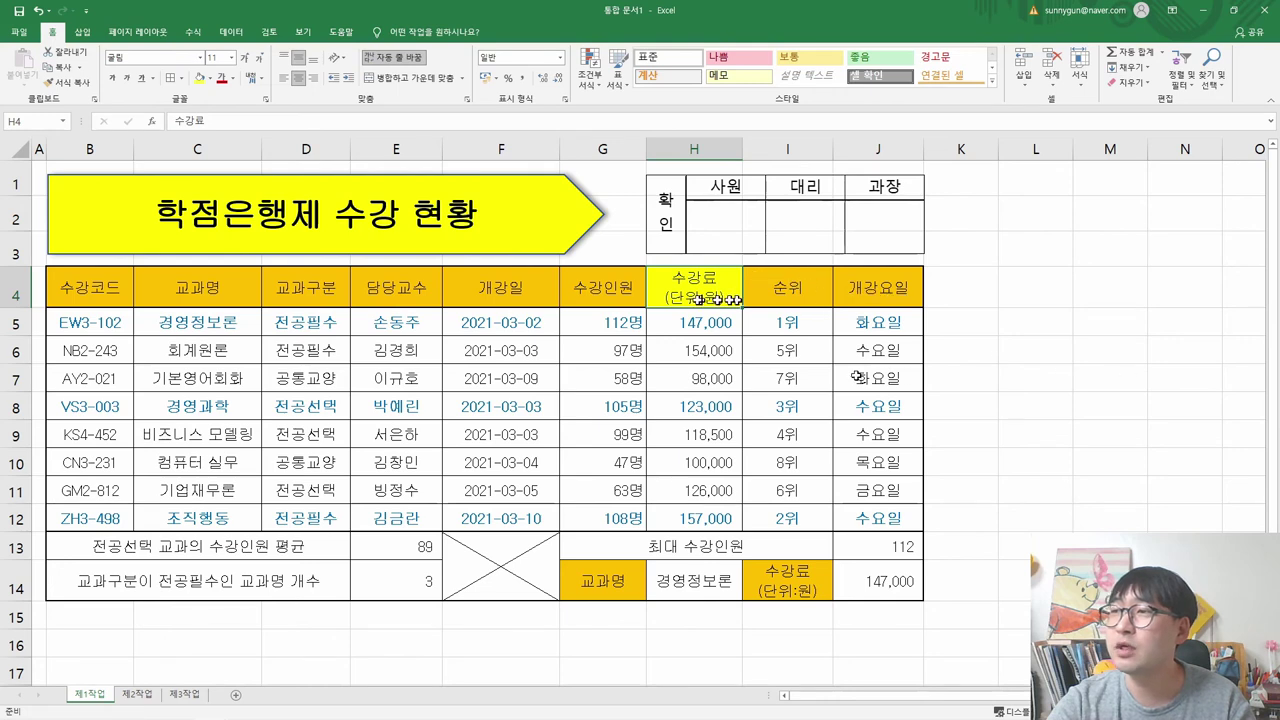
{"action": "left_click", "coordinate": [620, 292]}
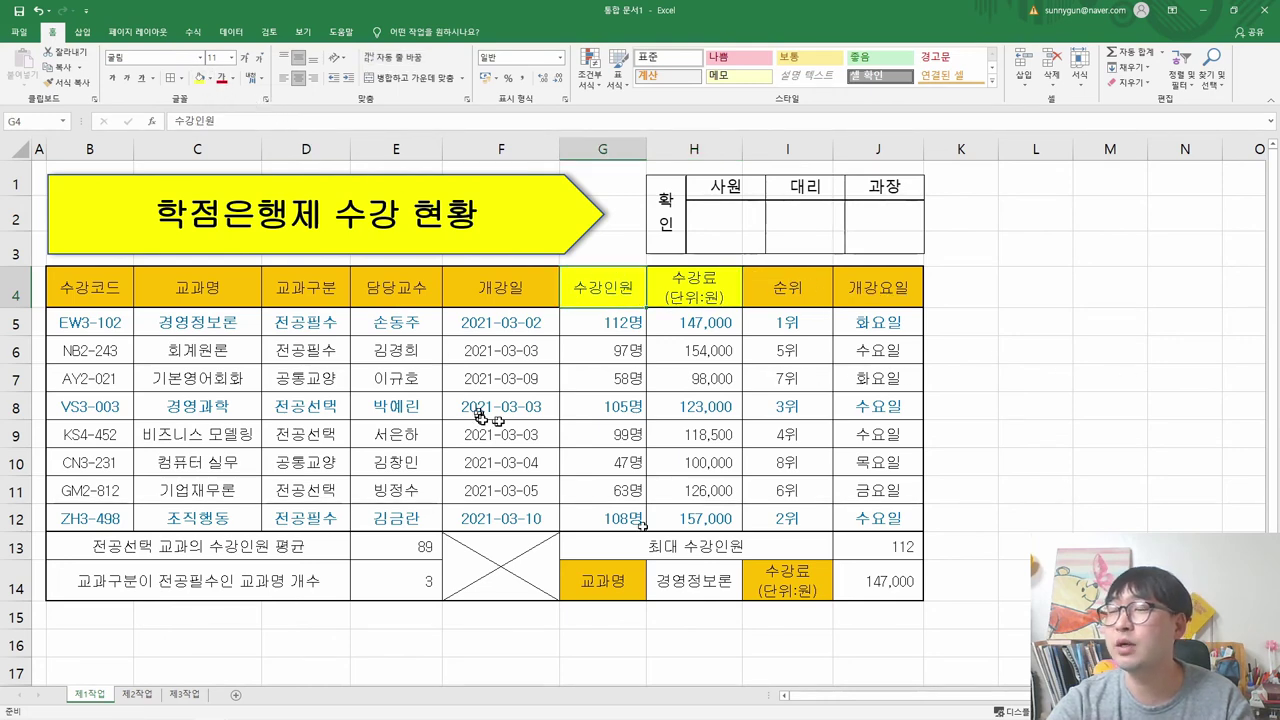
- Check the expected chart in the exam PDF and fill 경영정보론 in C5 and 회계원론 in C6 with yellow
{"action": "key", "text": "alt+Tab"}
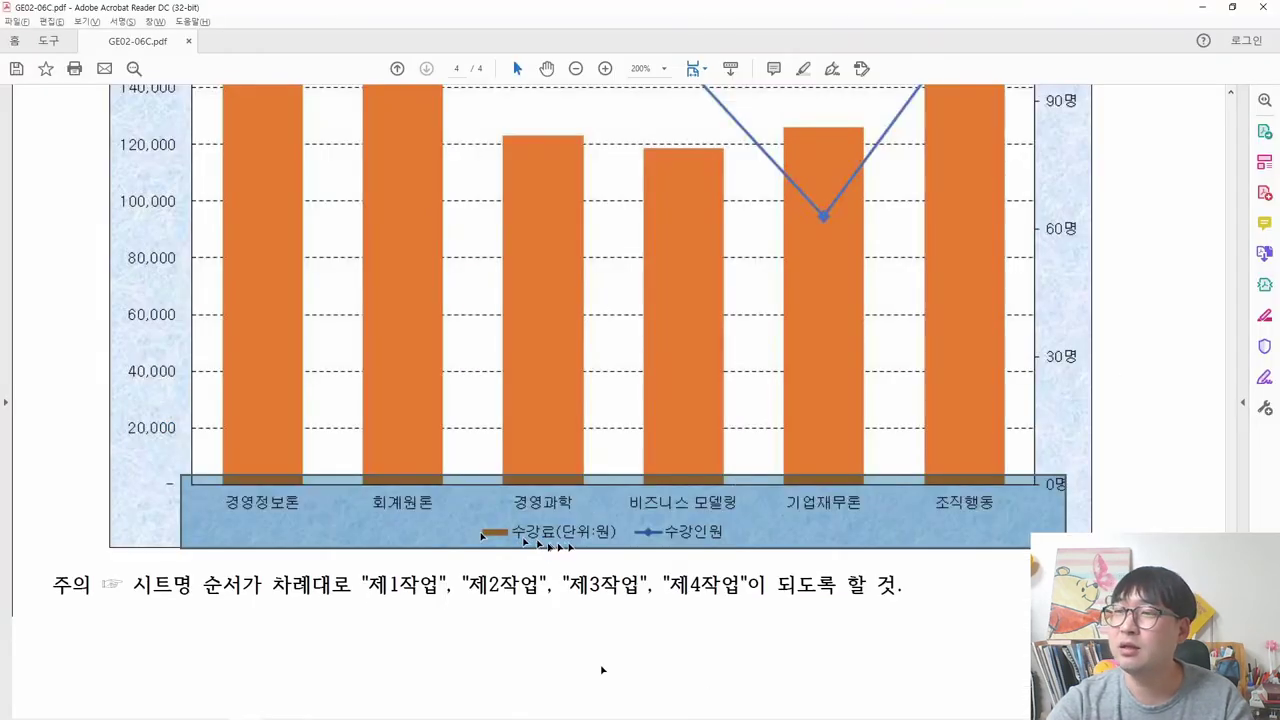
{"action": "key", "text": "alt+Tab"}
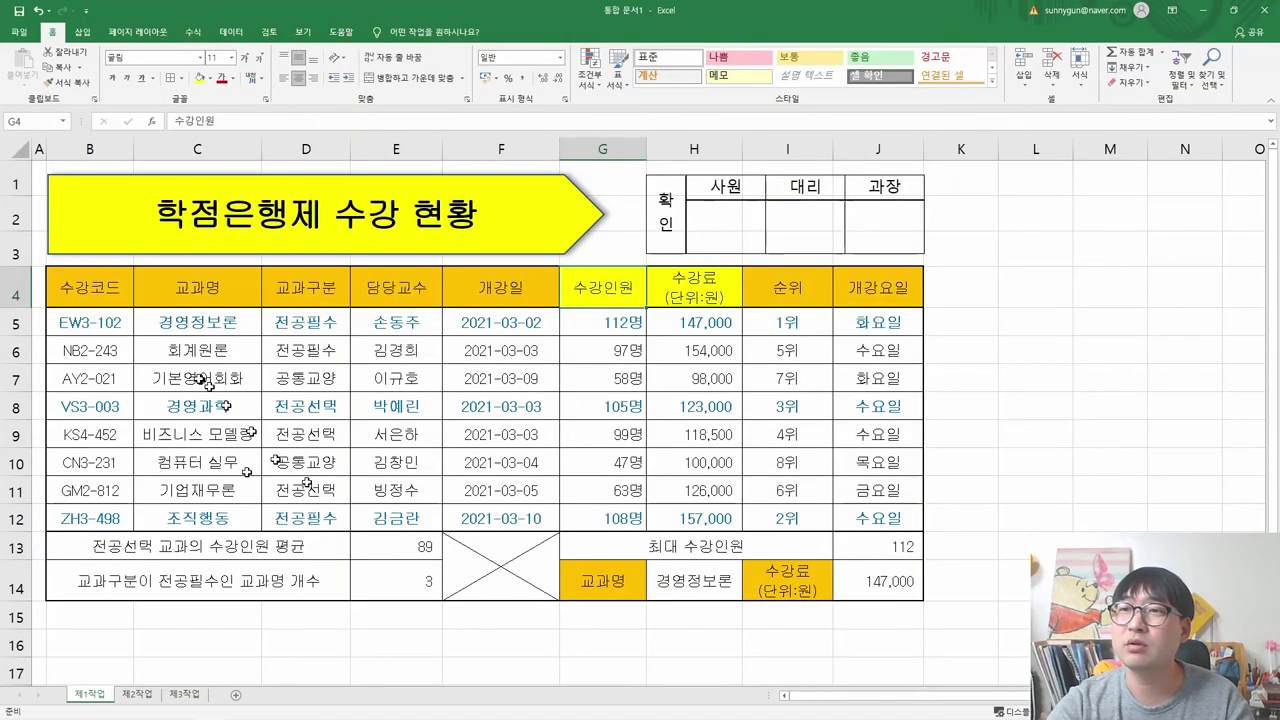
{"action": "left_click", "coordinate": [256, 314]}
{"action": "left_click", "coordinate": [199, 78]}
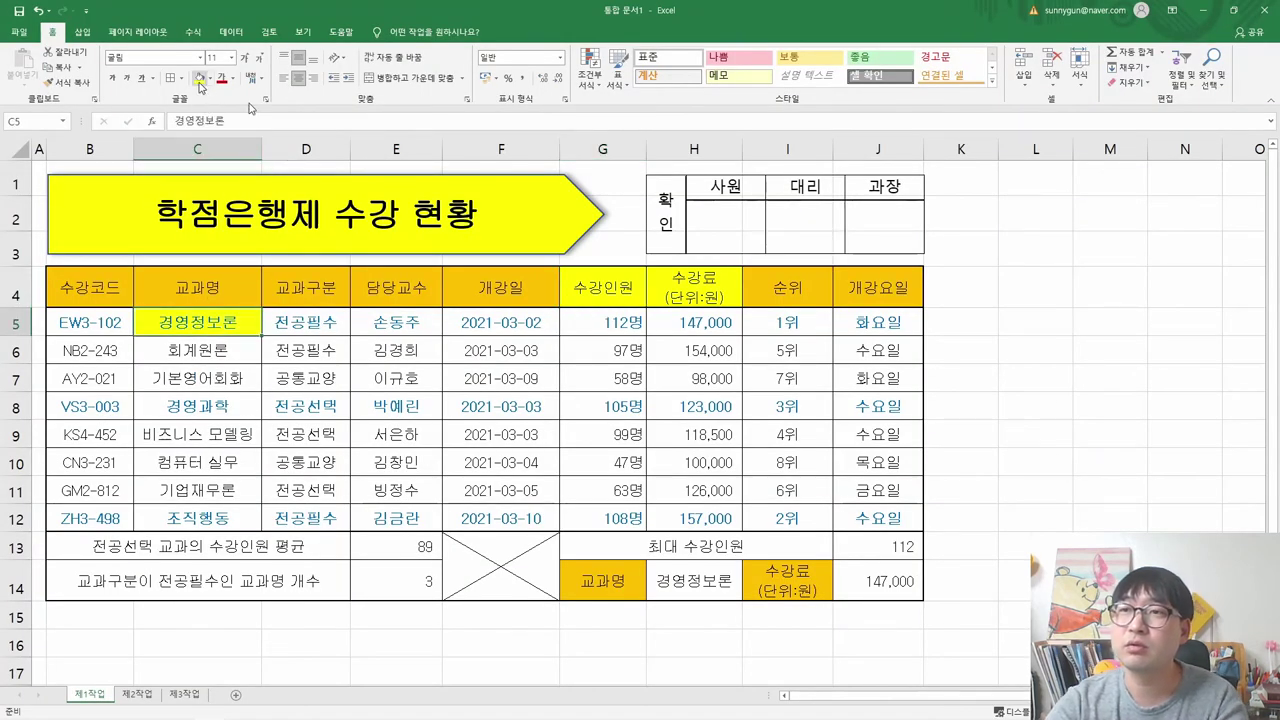
{"action": "key", "text": "Down"}
{"action": "left_click", "coordinate": [199, 78]}
- Check the chart categories in the exam PDF again and fill 경영과학 in C8 and 비즈니스 모델링 in C9 with yellow
{"action": "key", "text": "alt+Tab"}
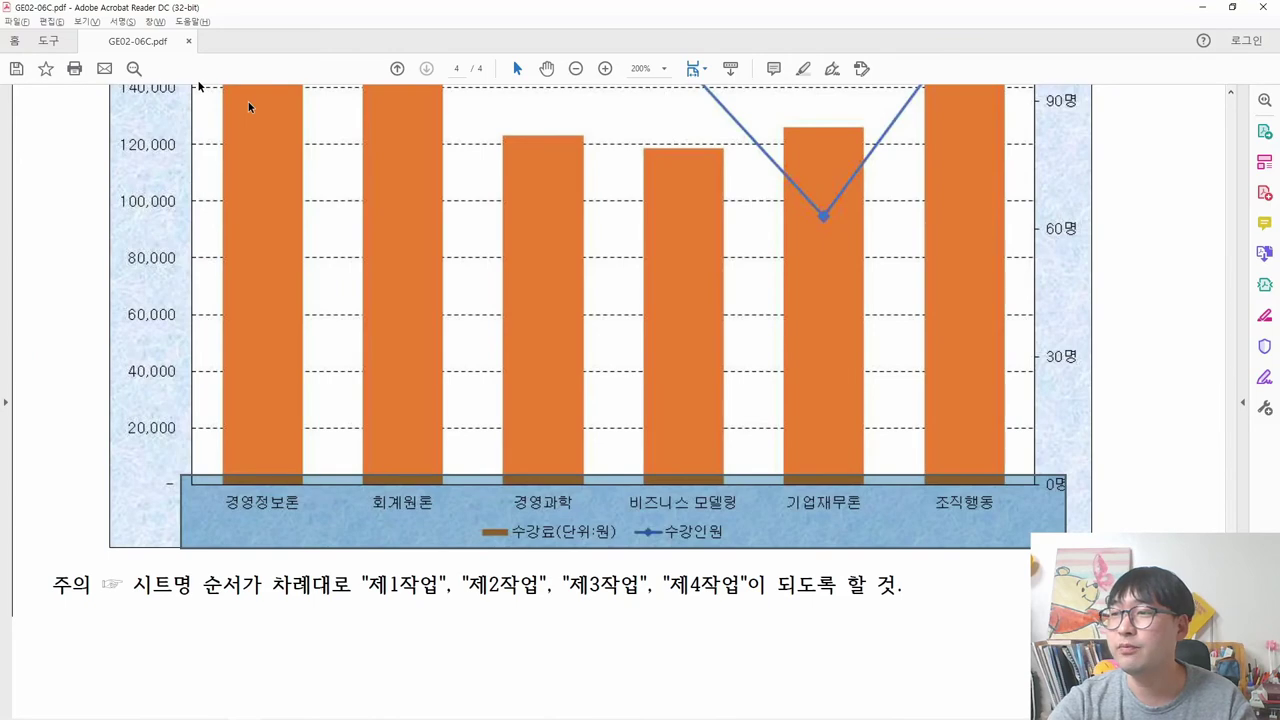
{"action": "key", "text": "alt+Tab"}
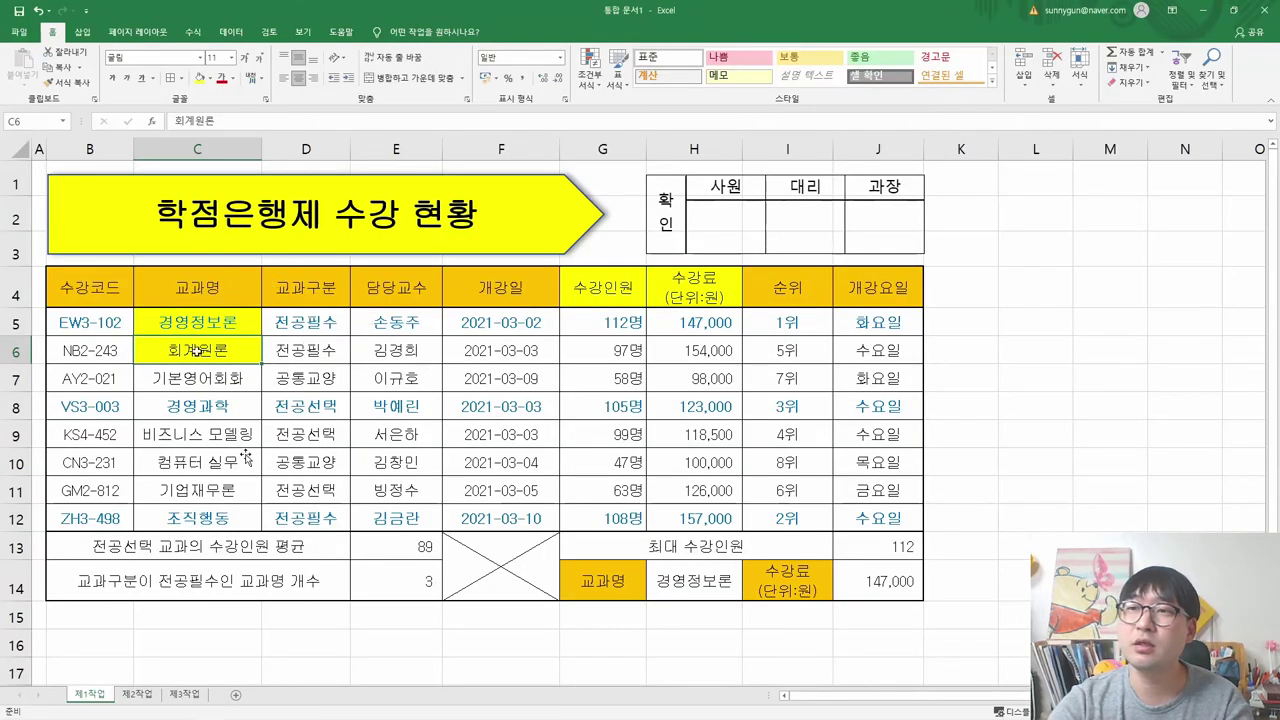
{"action": "left_click", "coordinate": [207, 400]}
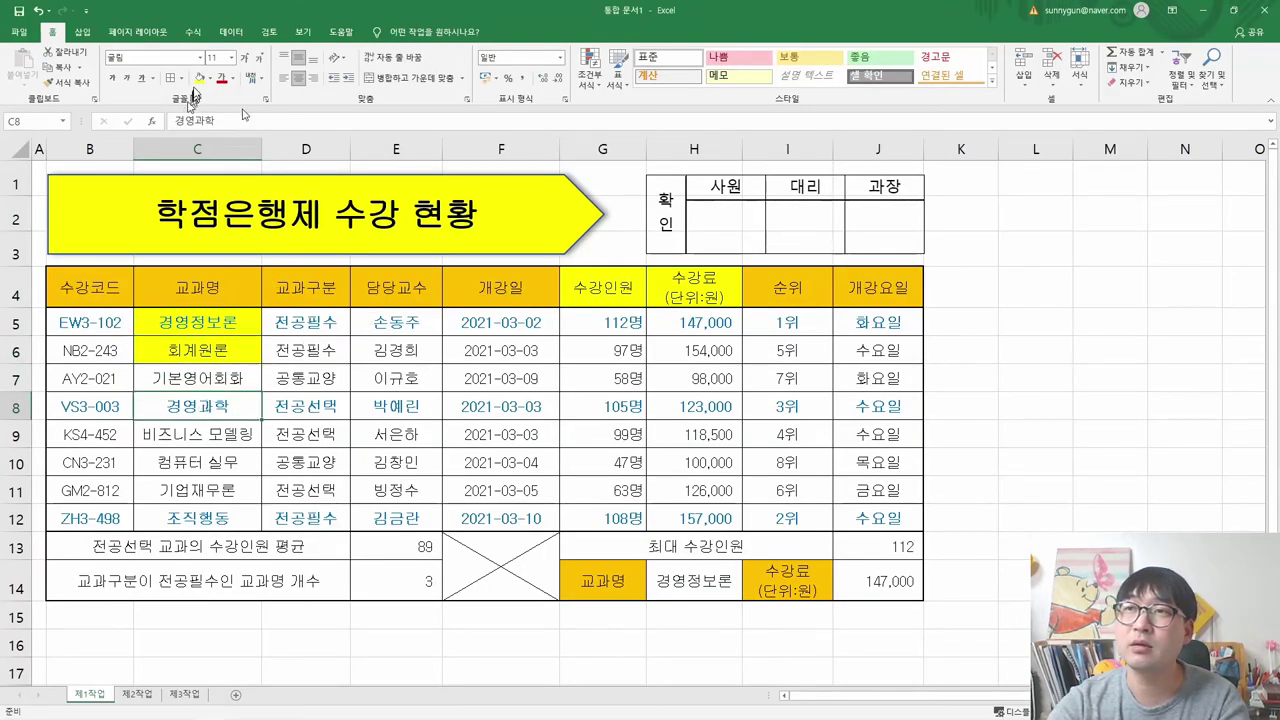
{"action": "left_click", "coordinate": [199, 78]}
{"action": "key", "text": "Return"}
{"action": "left_click", "coordinate": [199, 78]}
{"action": "key", "text": "Return"}
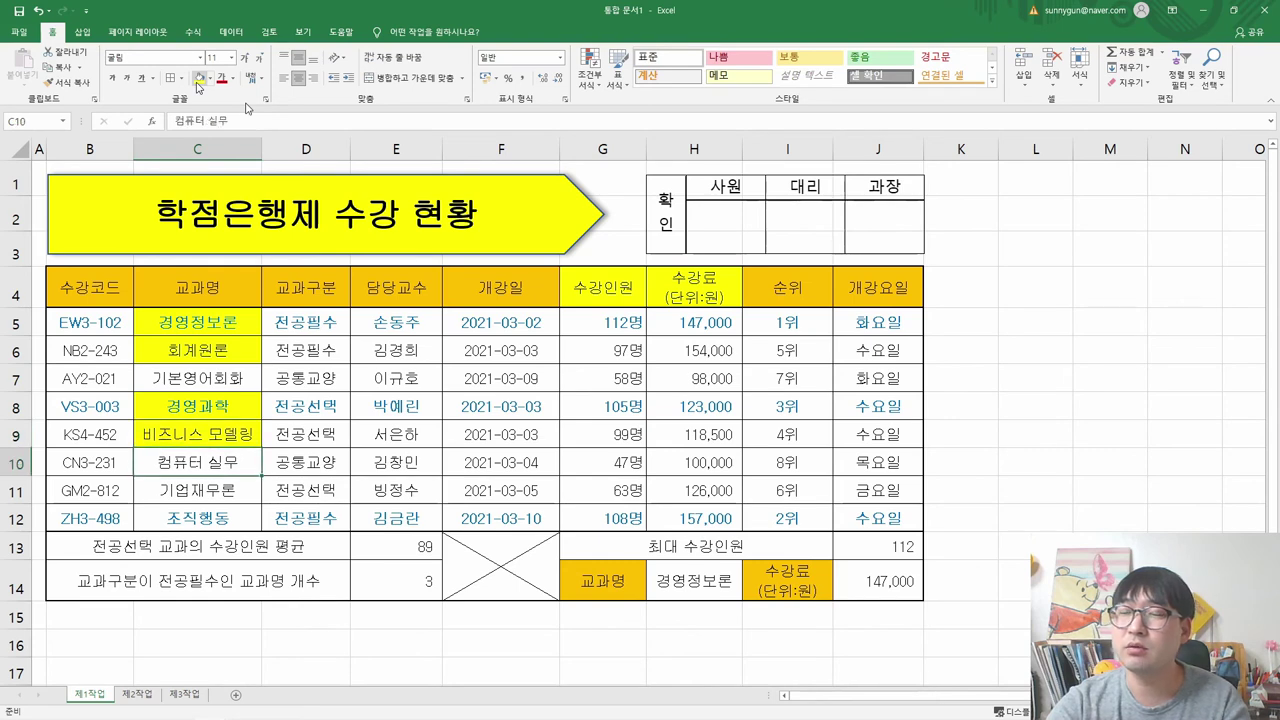
- Fill 기업재무론 in C11, 조직행동 in C12 and the 교과명 header in C4 with yellow
{"action": "key", "text": "alt+Tab"}
{"action": "key", "text": "alt+Tab"}
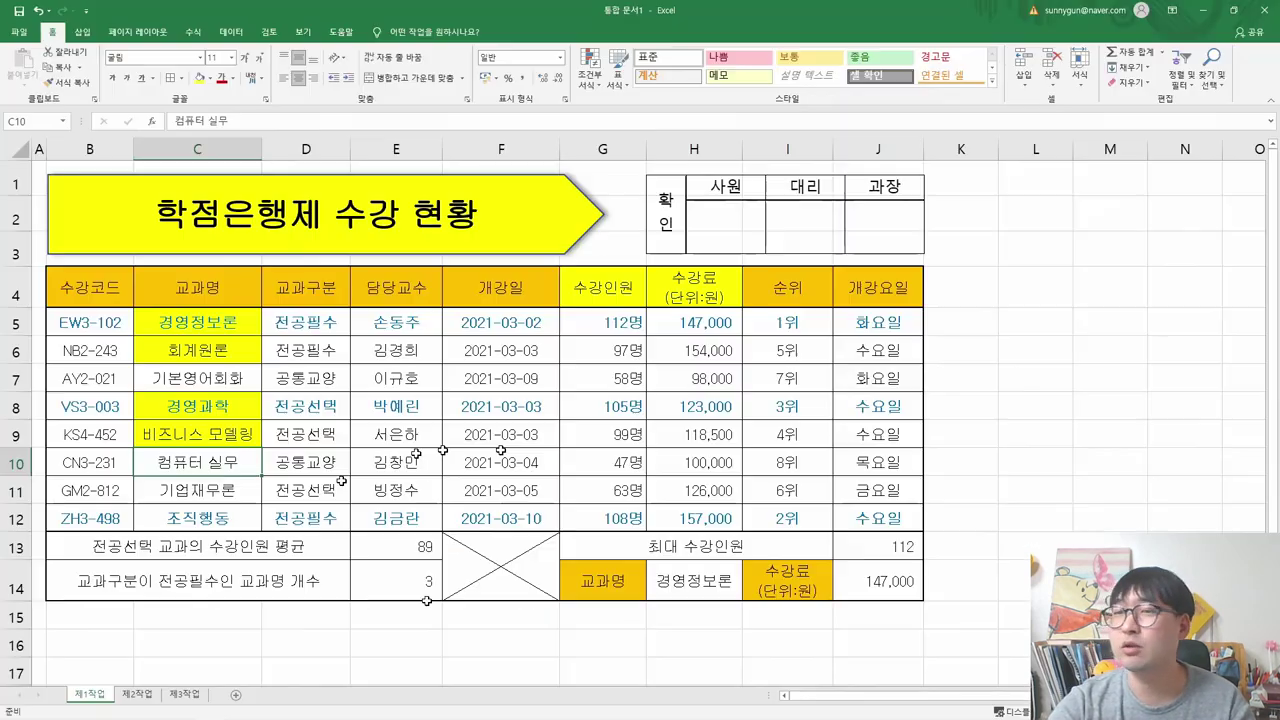
{"action": "left_click", "coordinate": [250, 490]}
{"action": "left_click", "coordinate": [199, 78]}
{"action": "key", "text": "Return"}
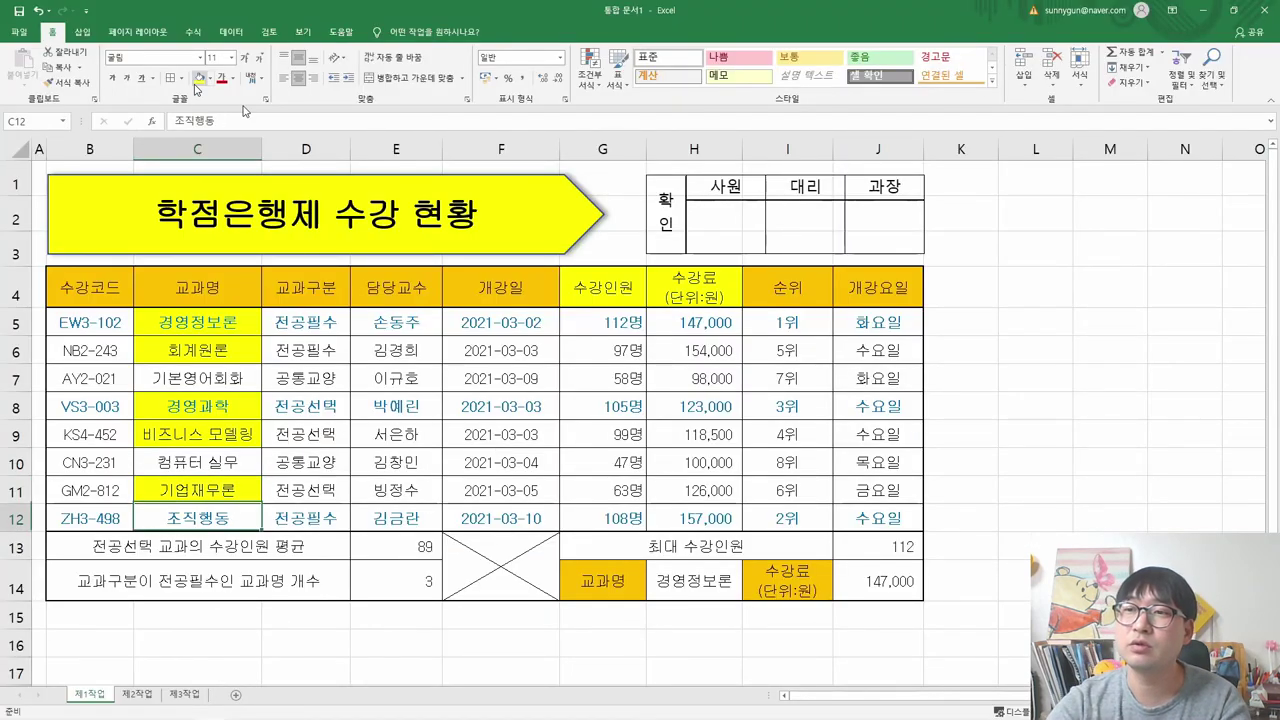
{"action": "left_click", "coordinate": [199, 78]}
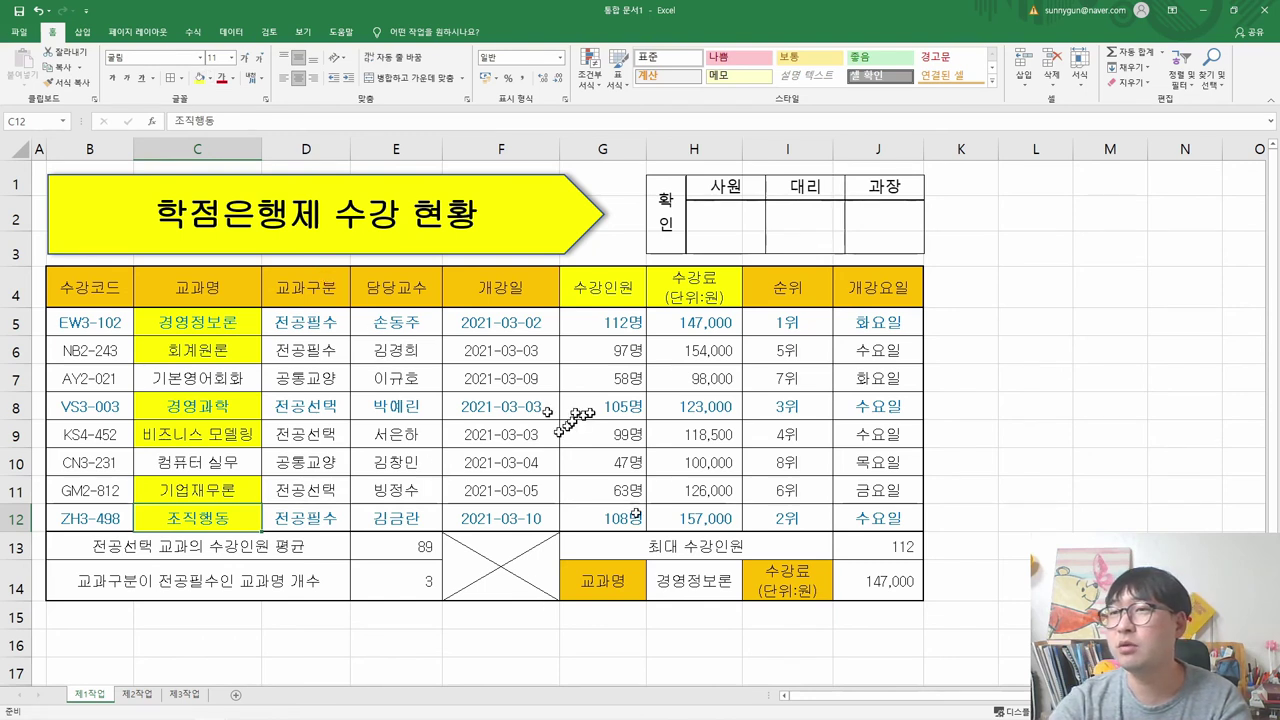
{"action": "left_click", "coordinate": [185, 288]}
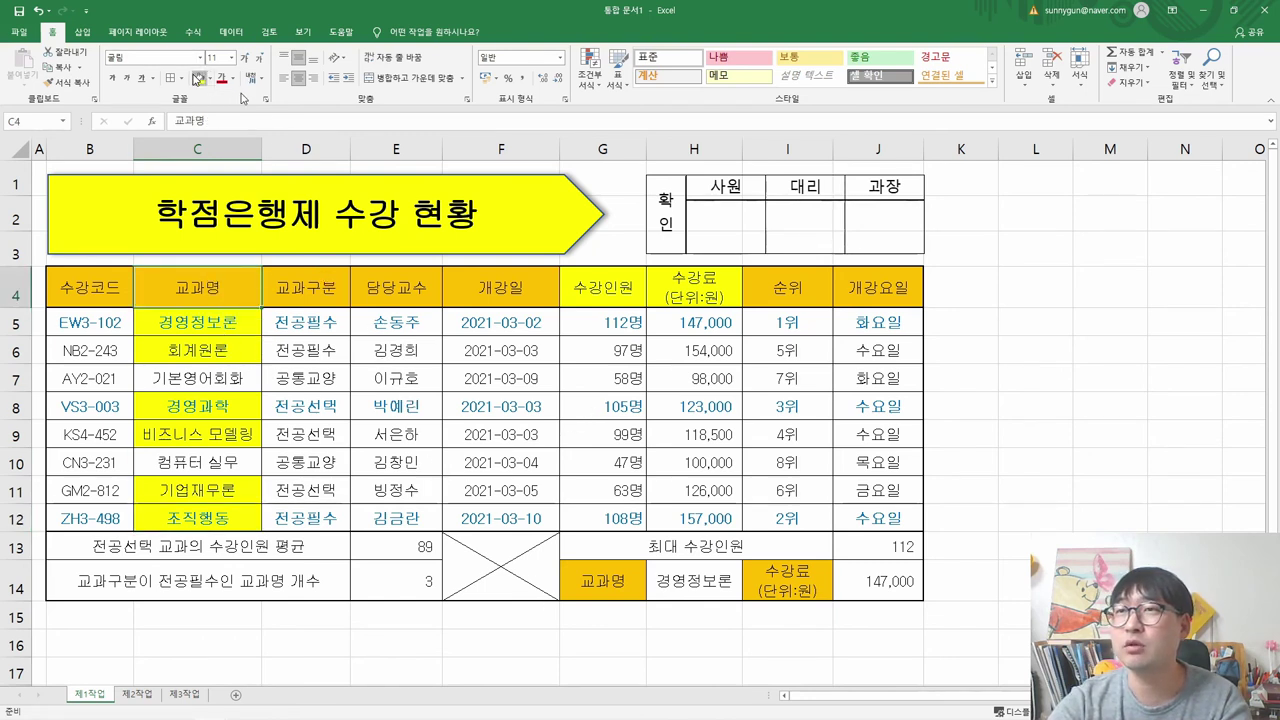
- Fill the 수강인원 and 수강료 values of the charted courses in G5:H6, G8:H9 and G11:H12 with yellow
{"action": "left_click_drag", "start_coordinate": [591, 330], "coordinate": [700, 352]}
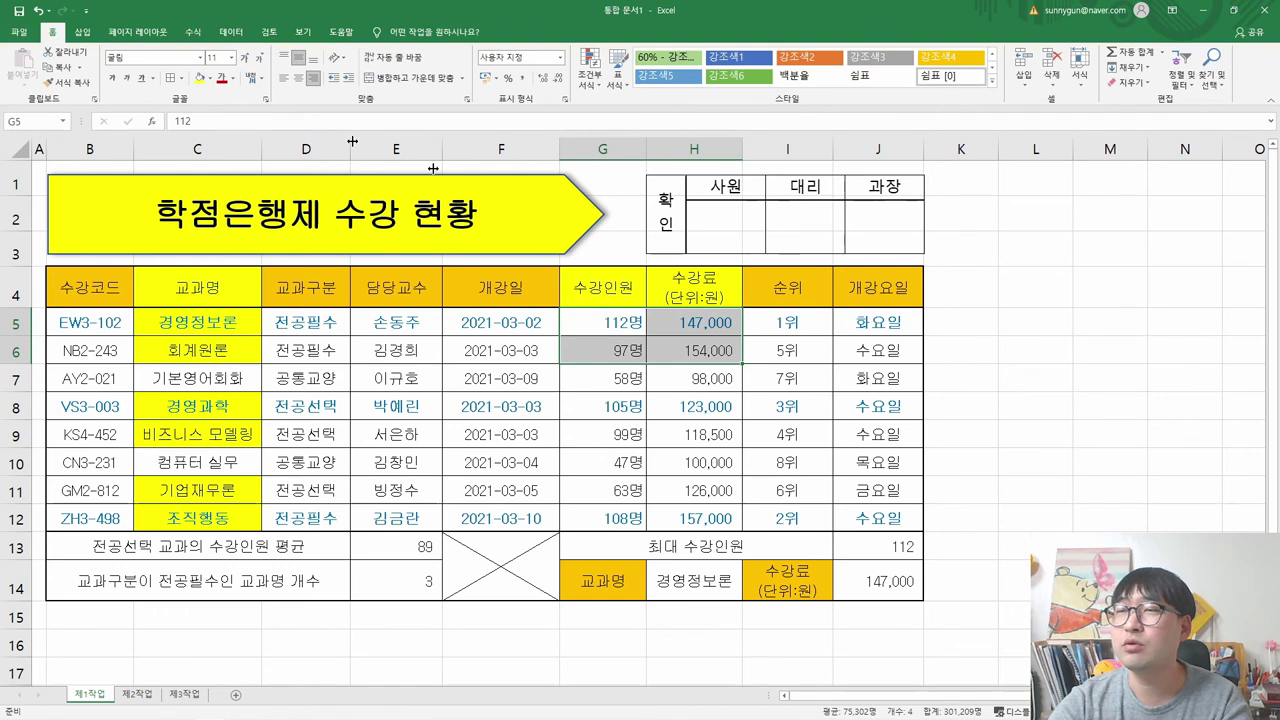
{"action": "left_click", "coordinate": [199, 78]}
{"action": "left_click_drag", "start_coordinate": [580, 406], "coordinate": [685, 440]}
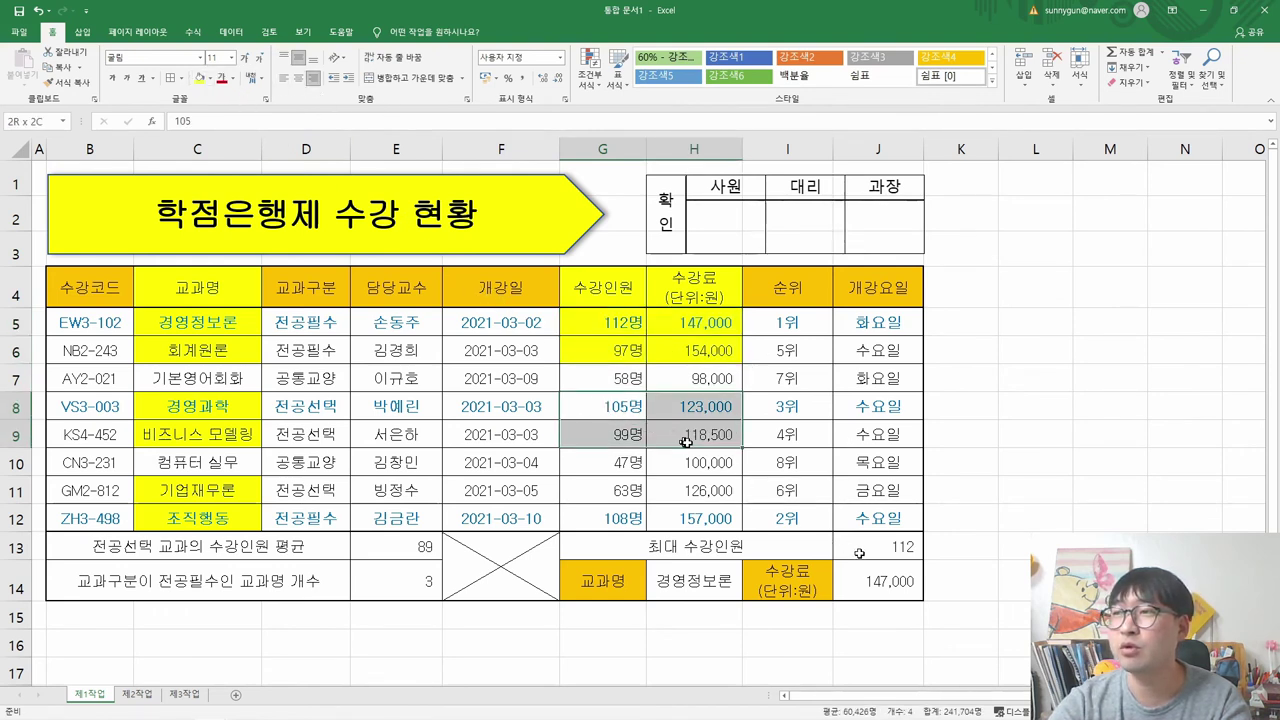
{"action": "left_click", "coordinate": [199, 78]}
{"action": "left_click_drag", "start_coordinate": [620, 490], "coordinate": [668, 513]}
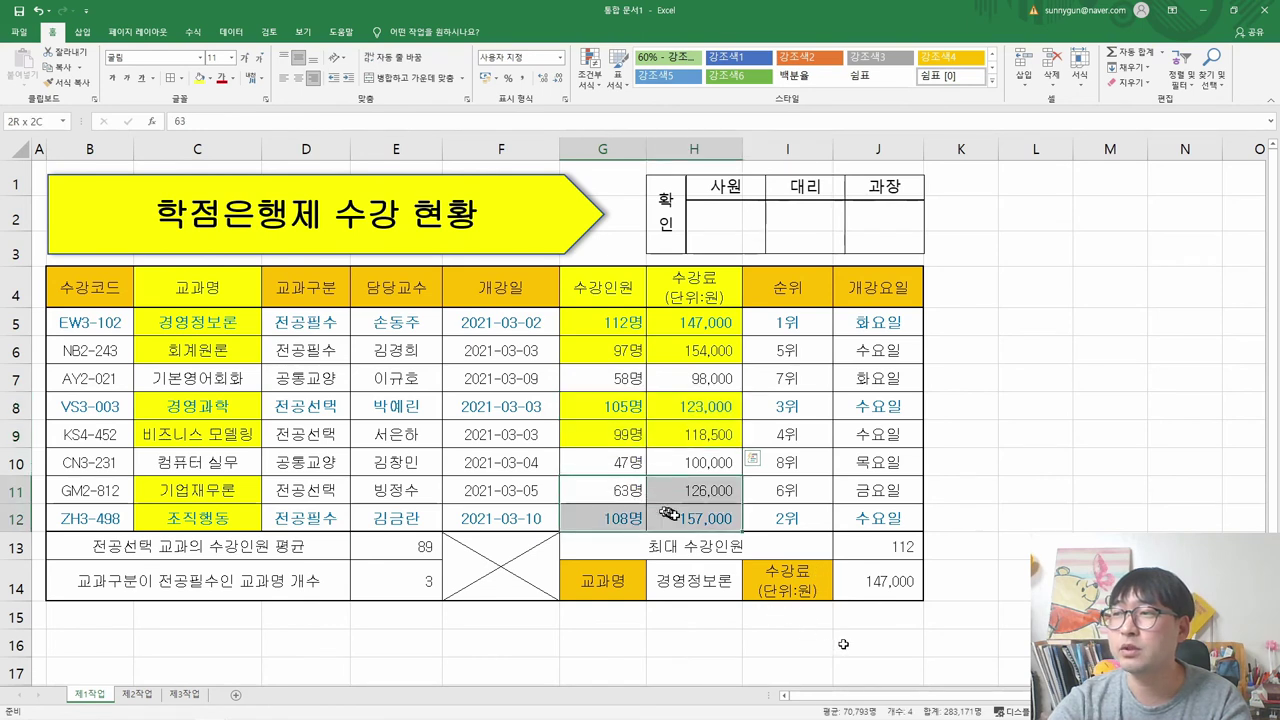
{"action": "left_click", "coordinate": [199, 78]}
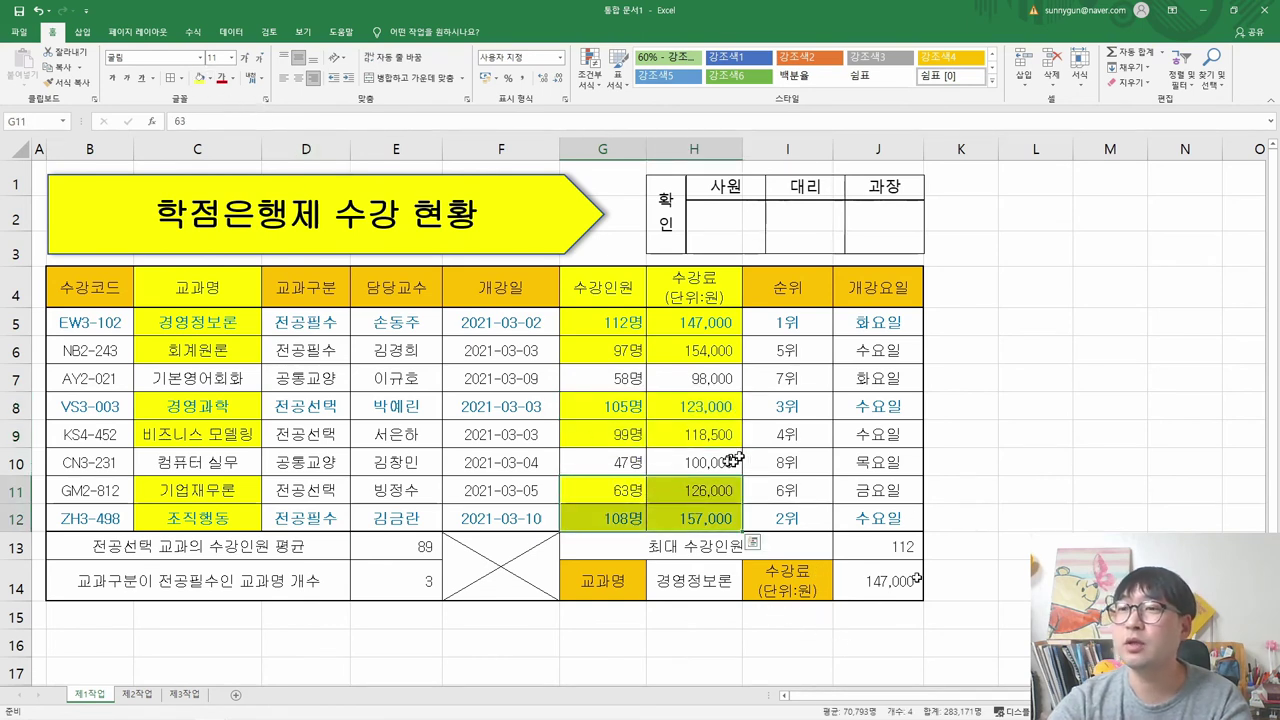
{"action": "left_click", "coordinate": [478, 462]}
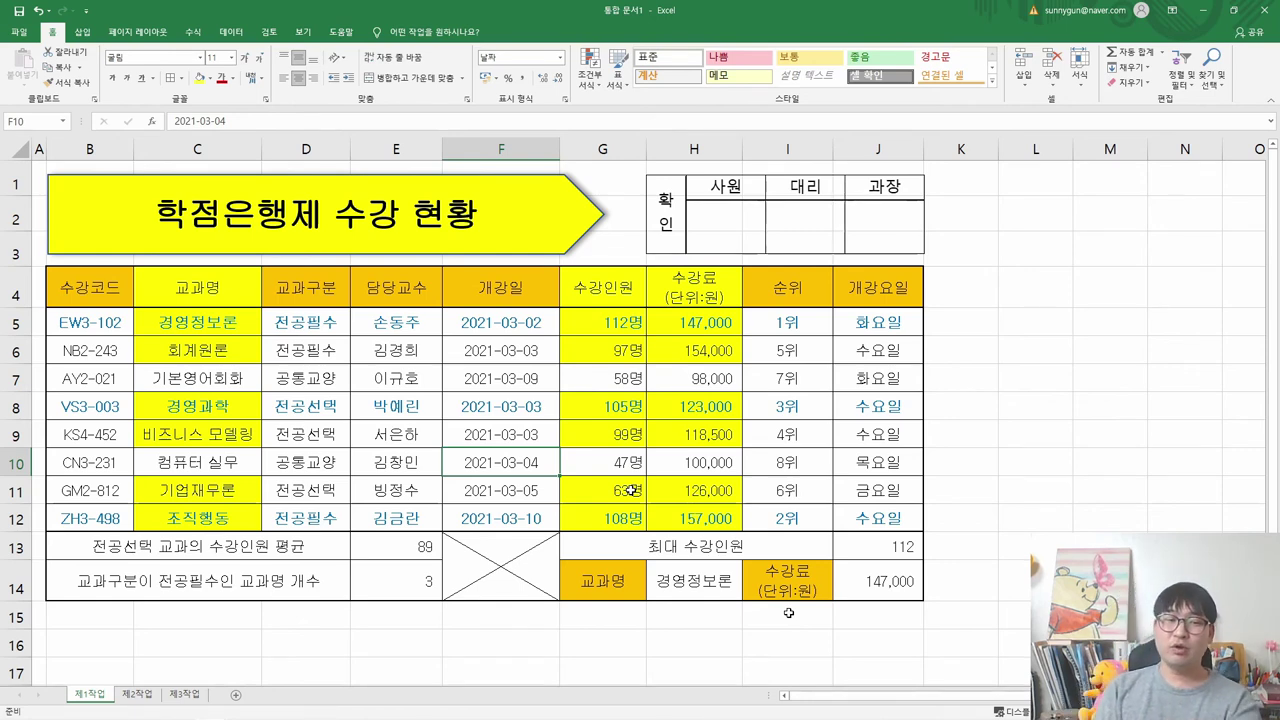
- Compare the yellow source cells with the categories and legend of the expected chart in the exam PDF
{"action": "key", "text": "alt+Tab"}
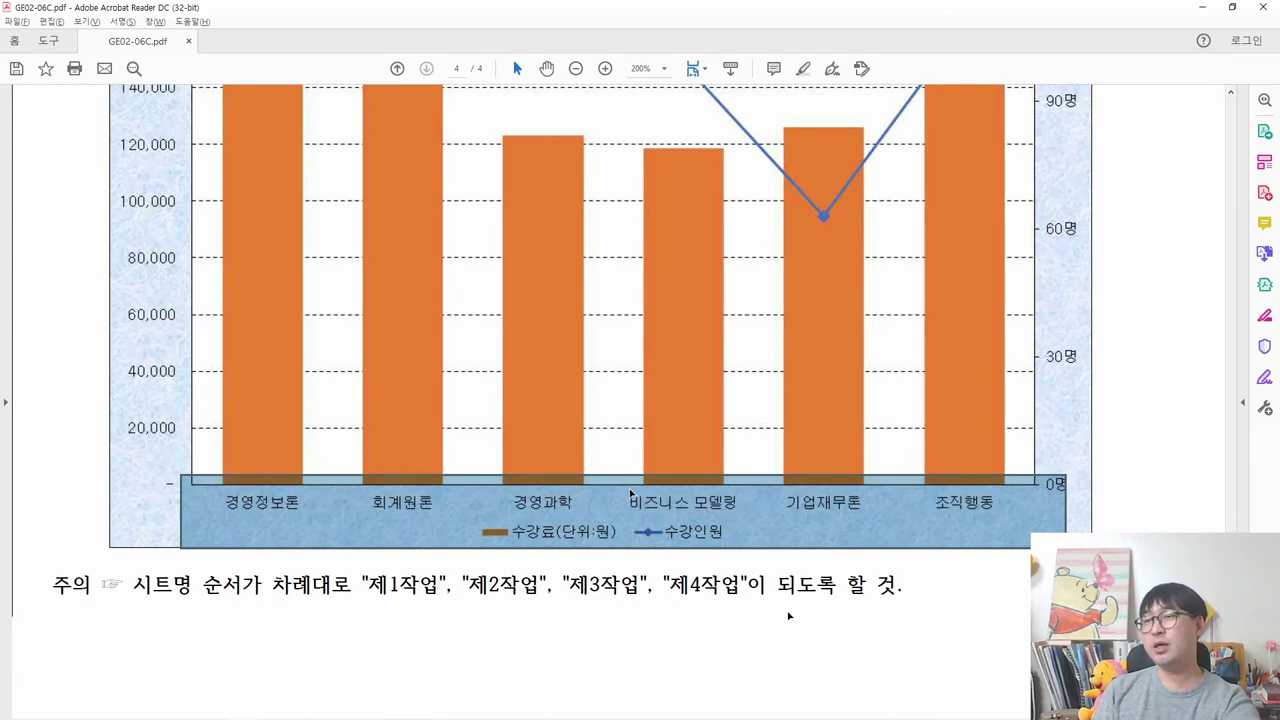
{"action": "key", "text": "alt+Tab"}
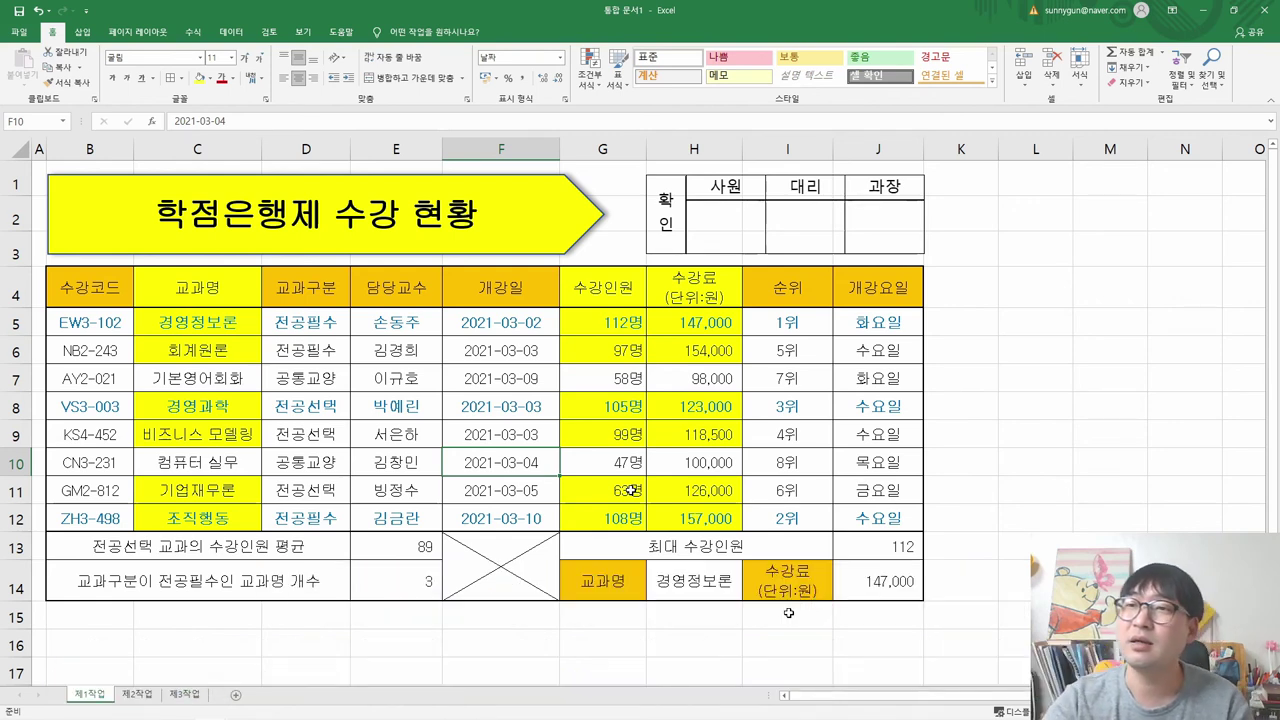
{"action": "left_click_drag", "start_coordinate": [232, 288], "coordinate": [697, 440]}
{"action": "left_click", "coordinate": [605, 378]}
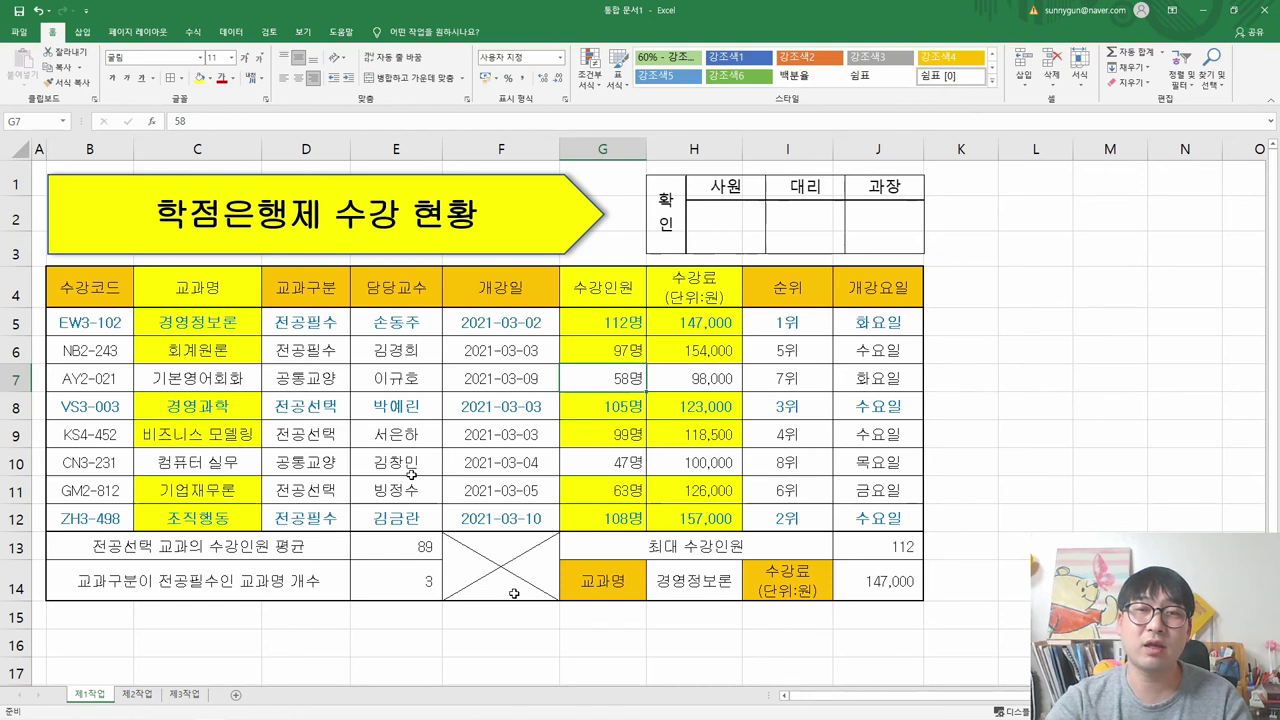
{"action": "left_click_drag", "start_coordinate": [210, 290], "coordinate": [215, 344]}
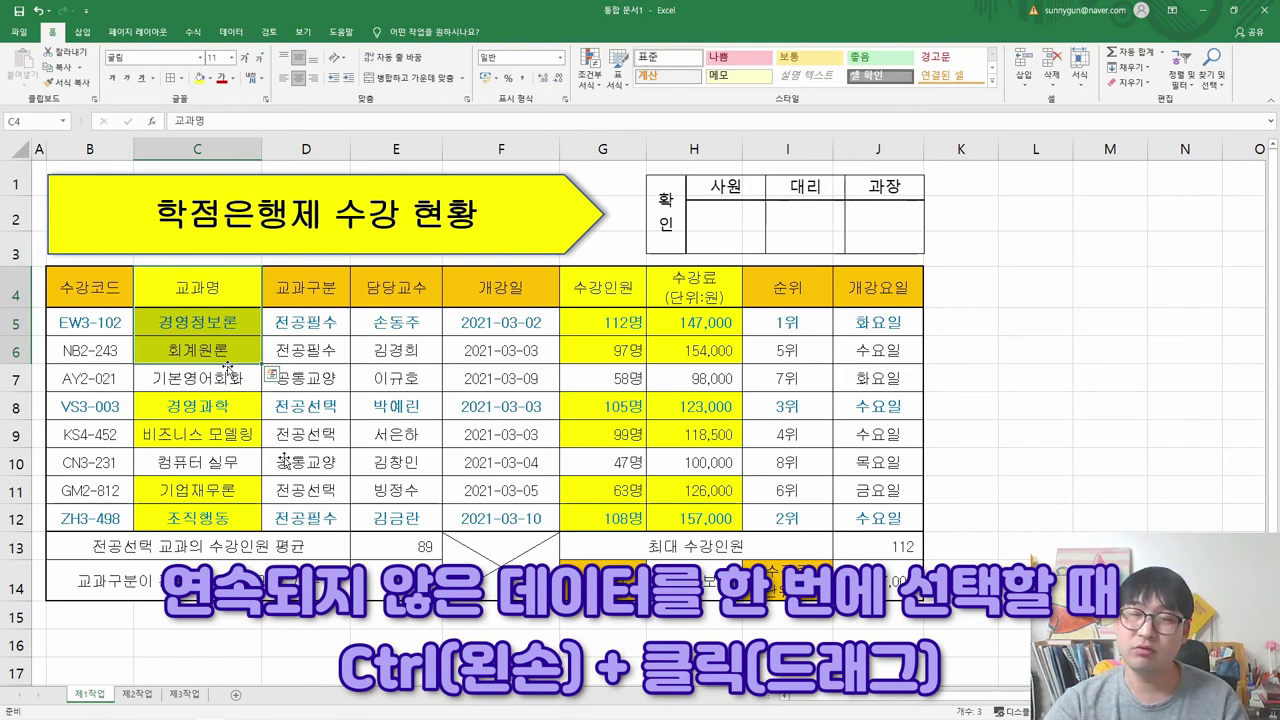
{"action": "left_click_drag", "start_coordinate": [600, 290], "coordinate": [677, 350]}
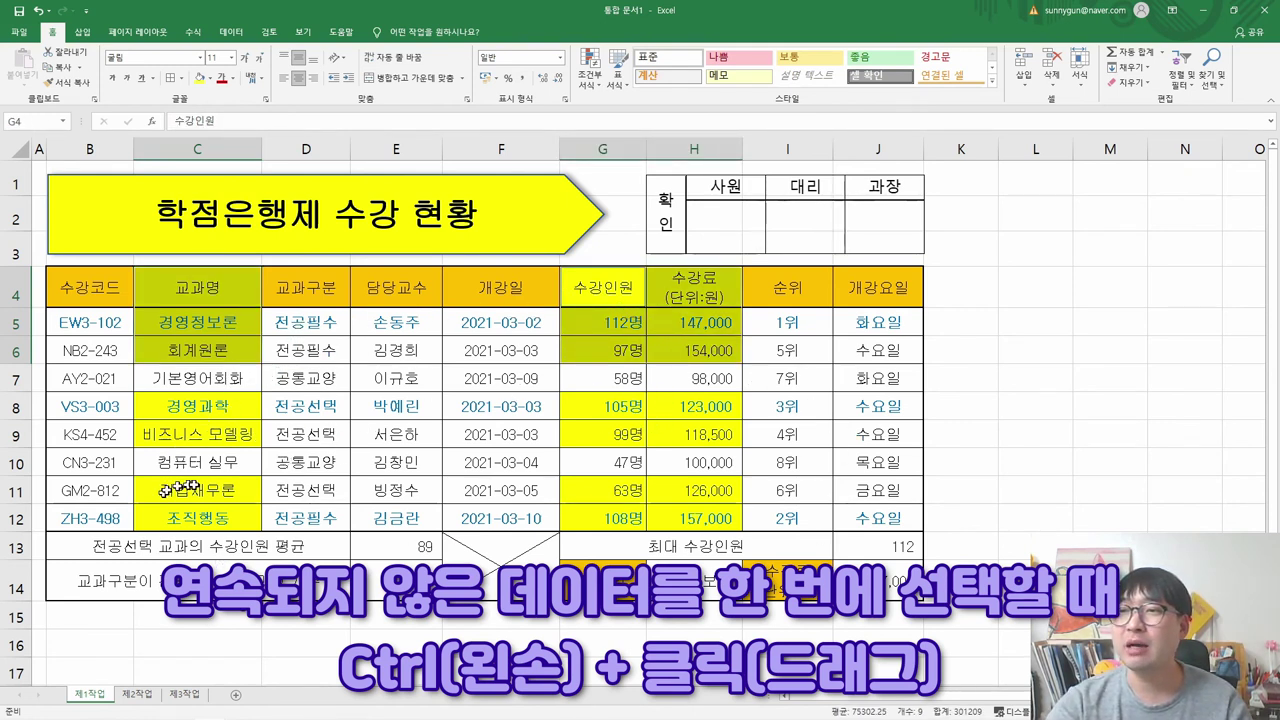
{"action": "left_click_drag", "start_coordinate": [180, 490], "coordinate": [202, 517]}
{"action": "left_click_drag", "start_coordinate": [605, 408], "coordinate": [668, 440]}
{"action": "left_click_drag", "start_coordinate": [622, 489], "coordinate": [650, 518]}
{"action": "left_click_drag", "start_coordinate": [196, 406], "coordinate": [205, 436]}
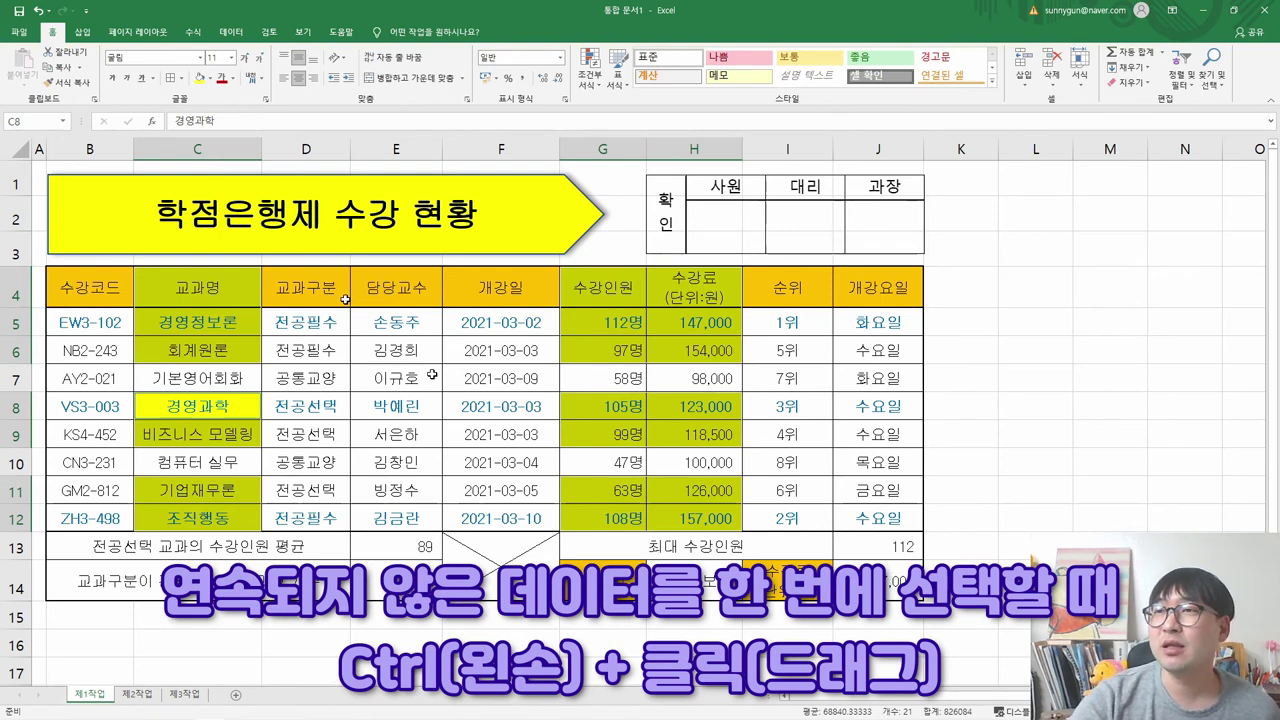
{"action": "left_click_drag", "start_coordinate": [345, 345], "coordinate": [431, 420]}
{"action": "left_click_drag", "start_coordinate": [600, 378], "coordinate": [700, 462]}
{"action": "left_click_drag", "start_coordinate": [960, 378], "coordinate": [960, 462]}
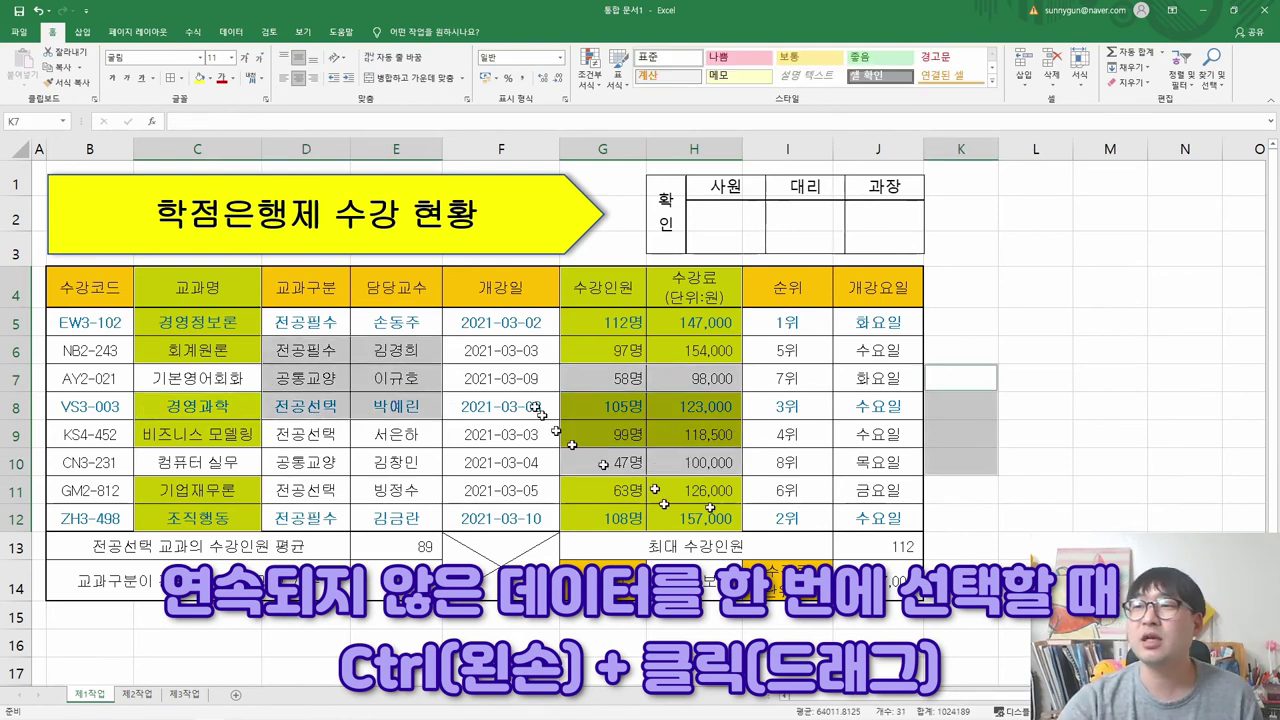
{"action": "left_click", "coordinate": [470, 330]}
{"action": "left_click", "coordinate": [288, 296]}
- Select all the yellow source cells together: C4:C6, G4:H6, G8:H9, G11:H12, C11:C12 and C8:C9
{"action": "left_click_drag", "start_coordinate": [211, 288], "coordinate": [212, 352]}
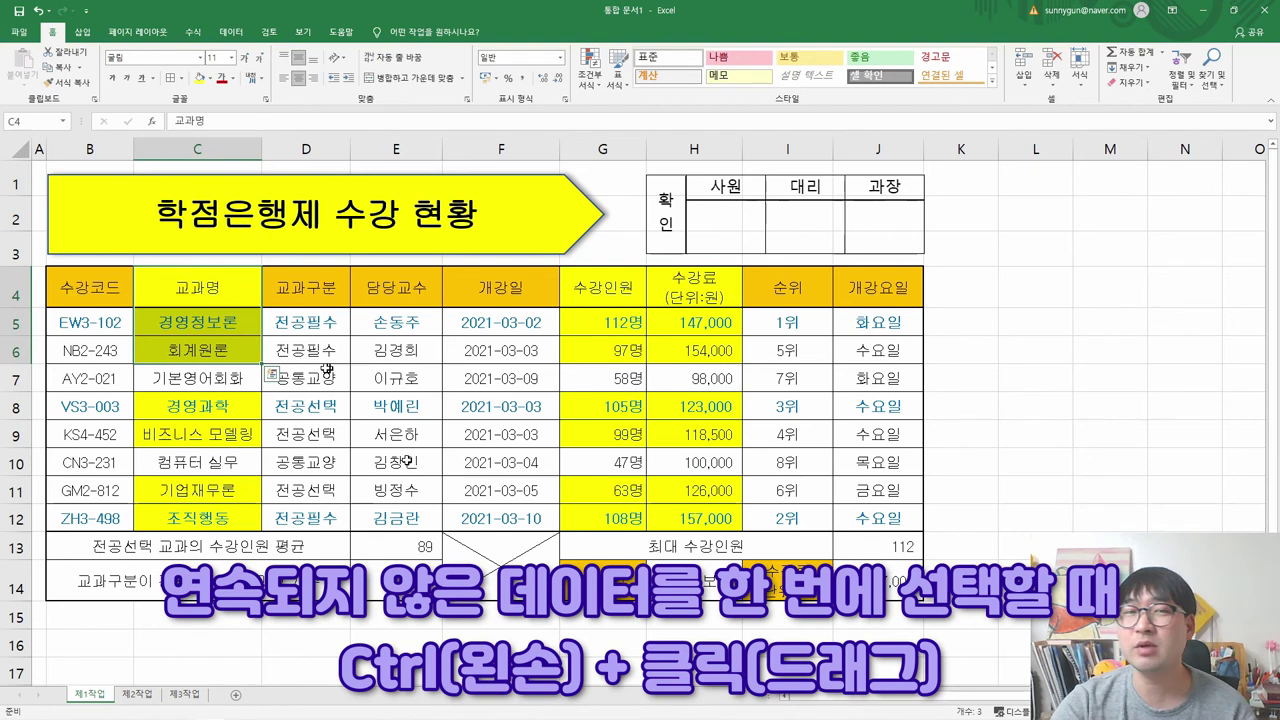
{"action": "left_click_drag", "start_coordinate": [605, 288], "coordinate": [672, 340]}
{"action": "left_click_drag", "start_coordinate": [622, 410], "coordinate": [650, 436]}
{"action": "left_click_drag", "start_coordinate": [620, 486], "coordinate": [655, 510]}
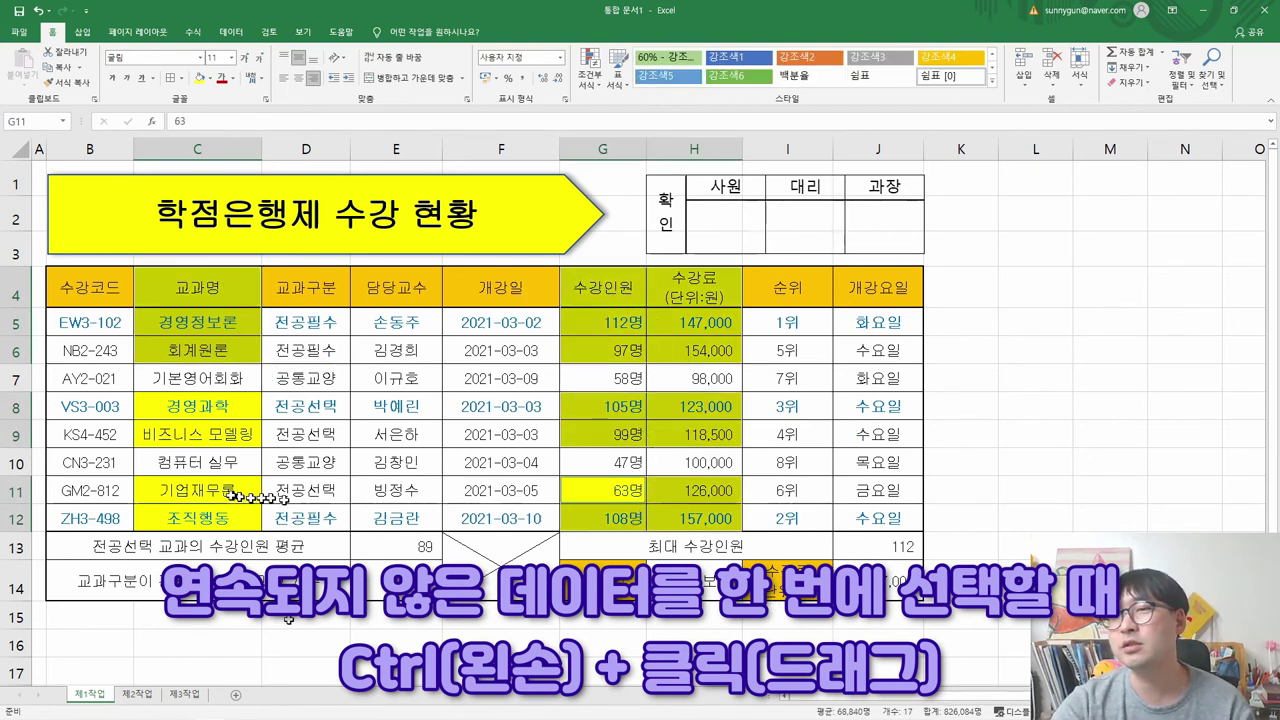
{"action": "left_click_drag", "start_coordinate": [232, 494], "coordinate": [222, 510]}
{"action": "left_click_drag", "start_coordinate": [222, 408], "coordinate": [225, 436]}
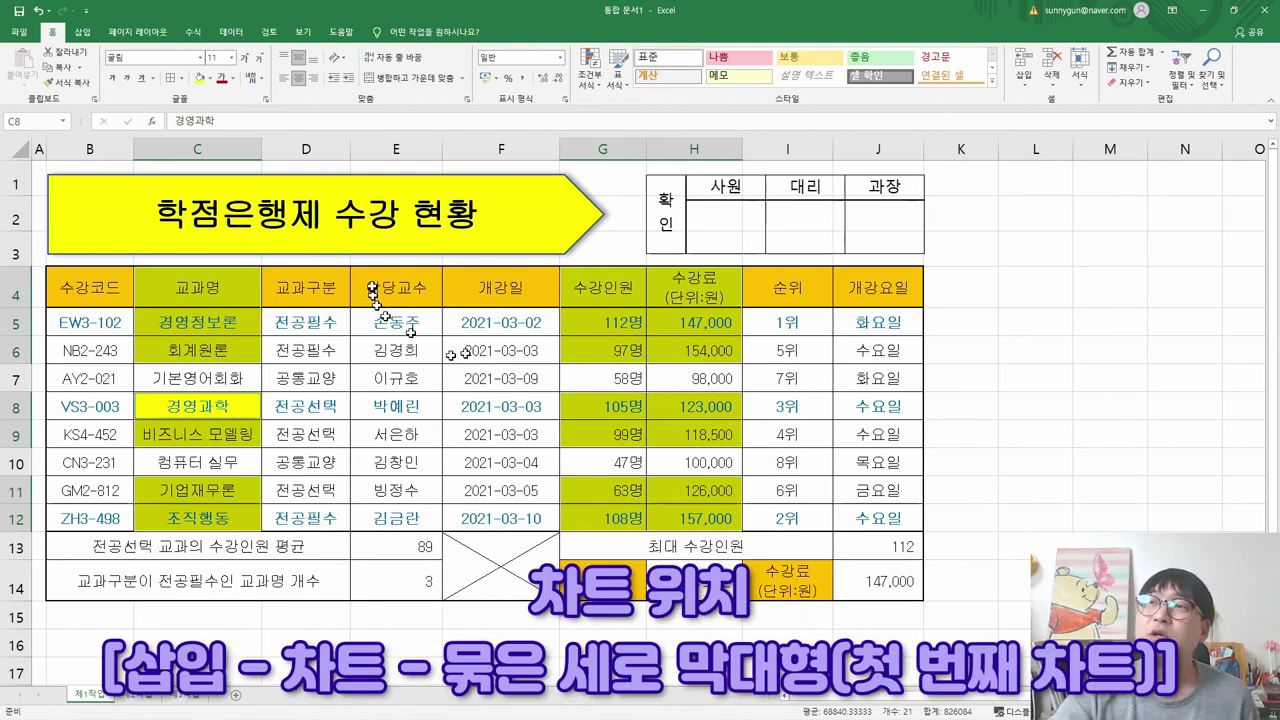
- Insert a 2-D clustered column chart (묶은 세로 막대형) from the selected cells
{"action": "left_click", "coordinate": [83, 33]}
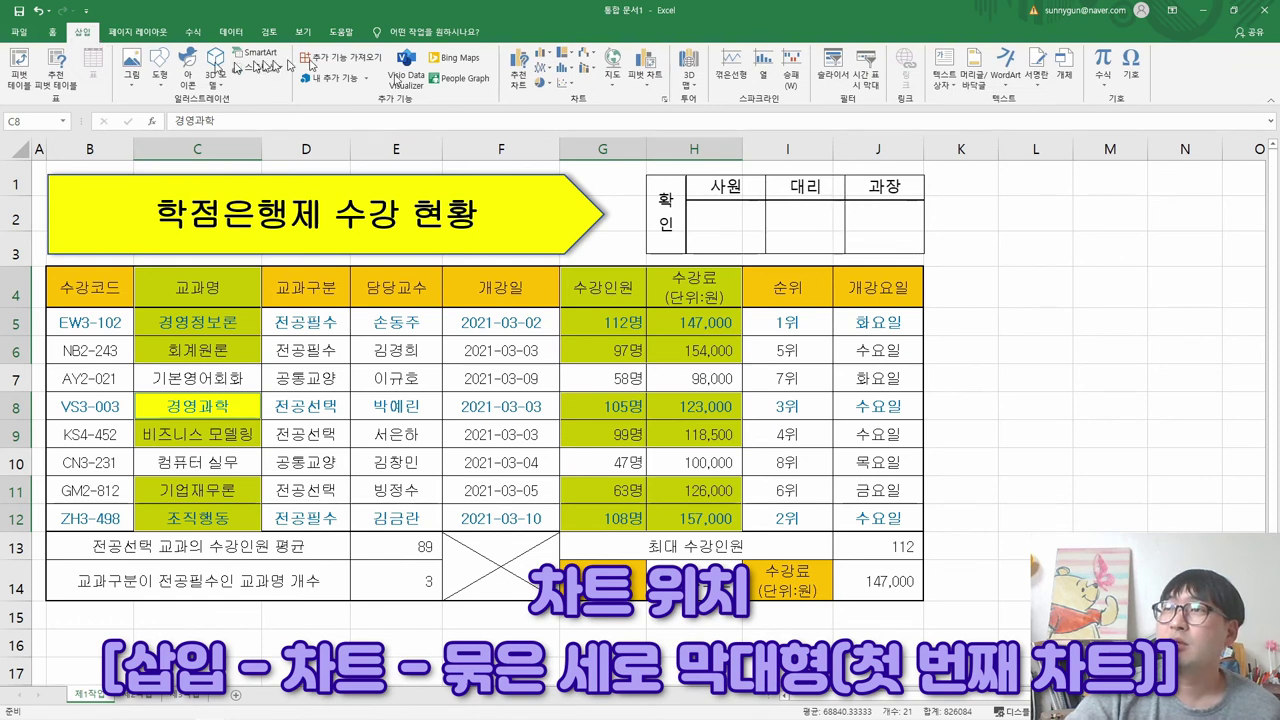
{"action": "left_click", "coordinate": [545, 60]}
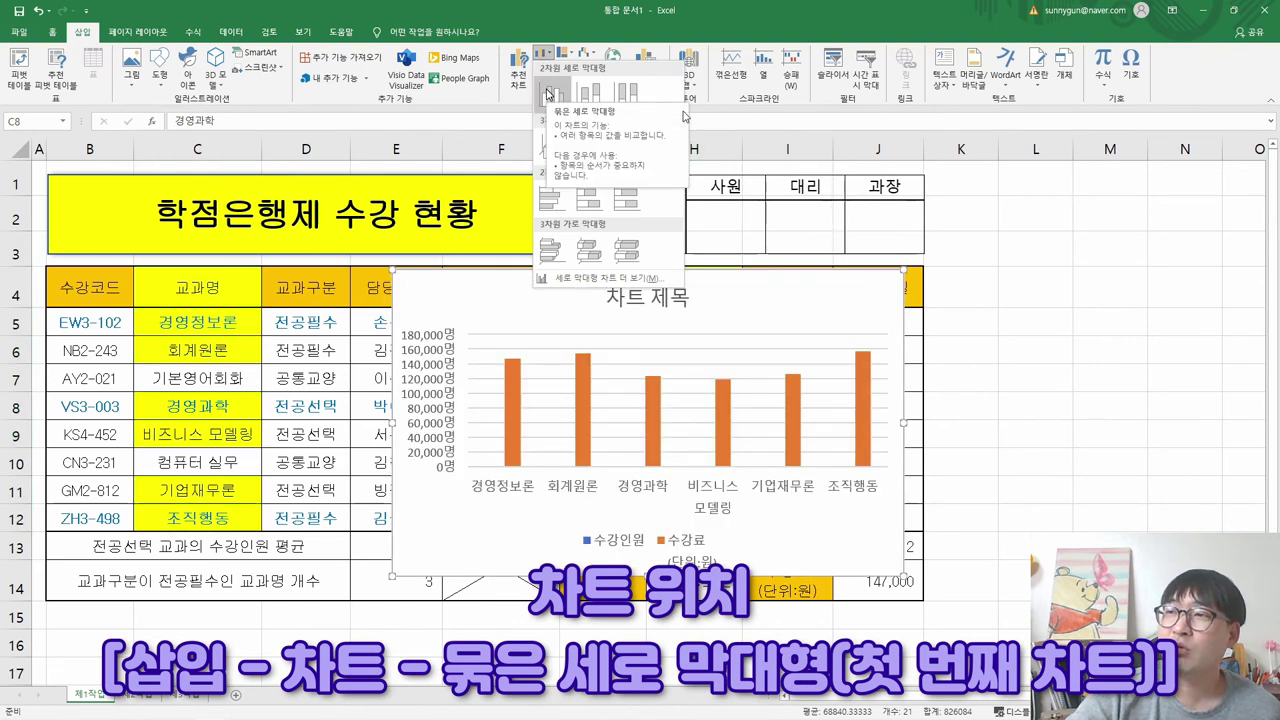
{"action": "left_click", "coordinate": [548, 95]}
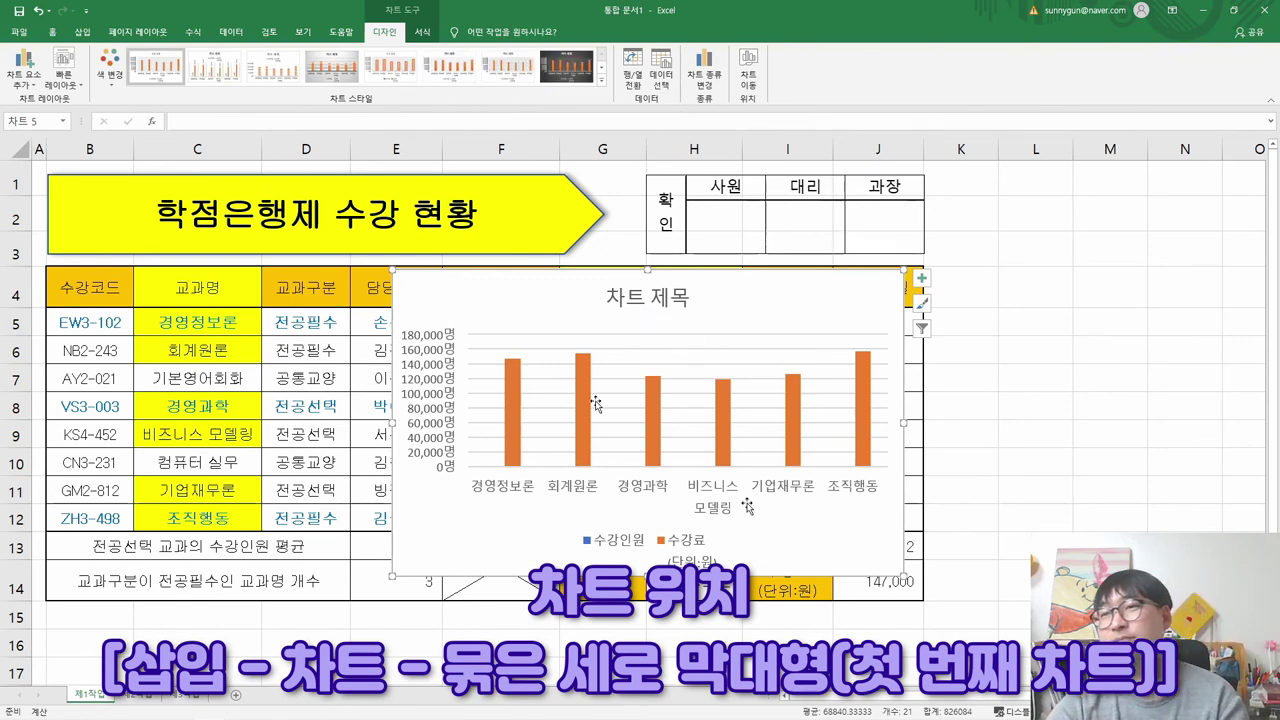
- Return to the 제4작업 conditions in the exam PDF and strike through (1) on chart type and (2) on data range
{"action": "key", "text": "alt+Tab"}
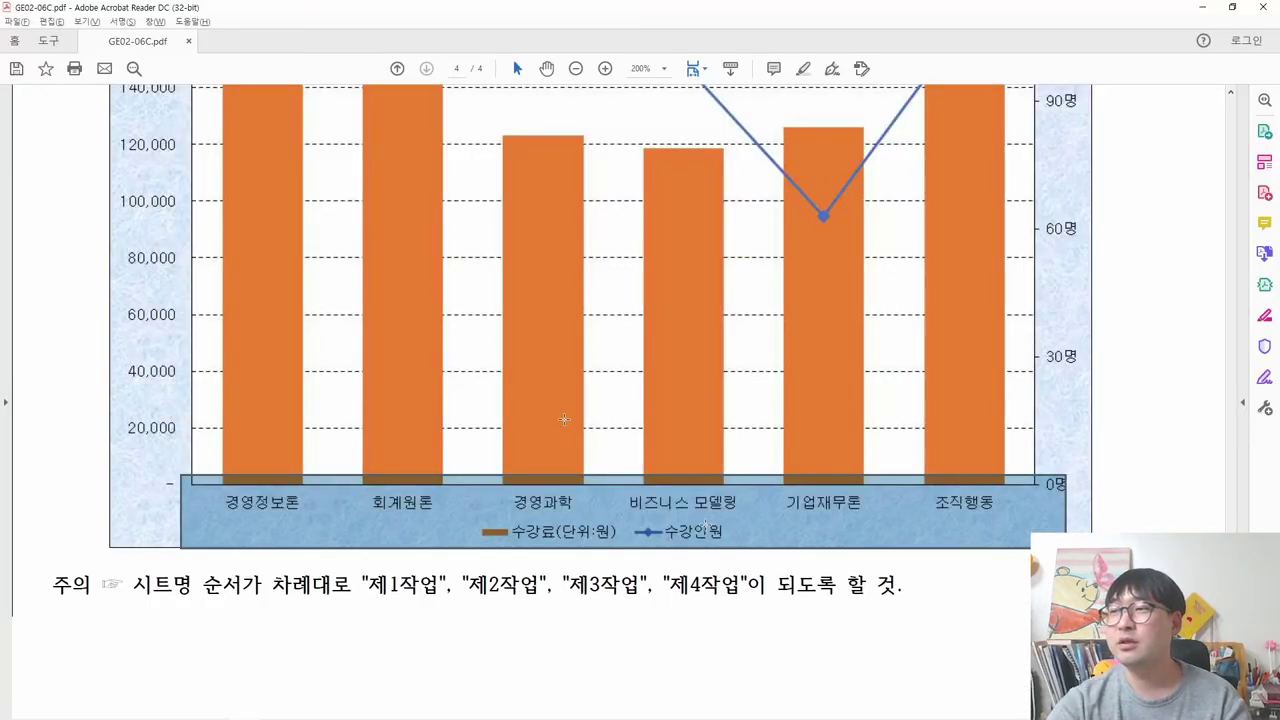
{"action": "scroll", "coordinate": [706, 527], "scroll_direction": "up", "scroll_amount": 10}
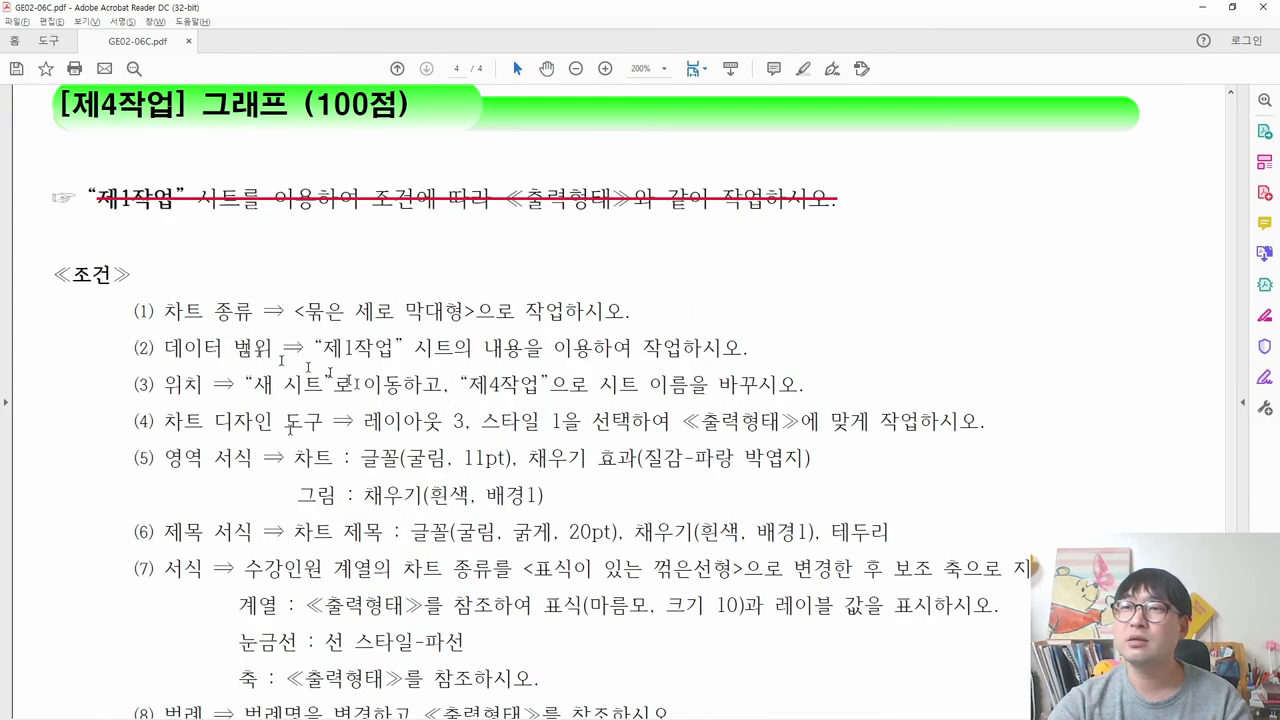
{"action": "left_click_drag", "start_coordinate": [133, 311], "coordinate": [730, 347]}
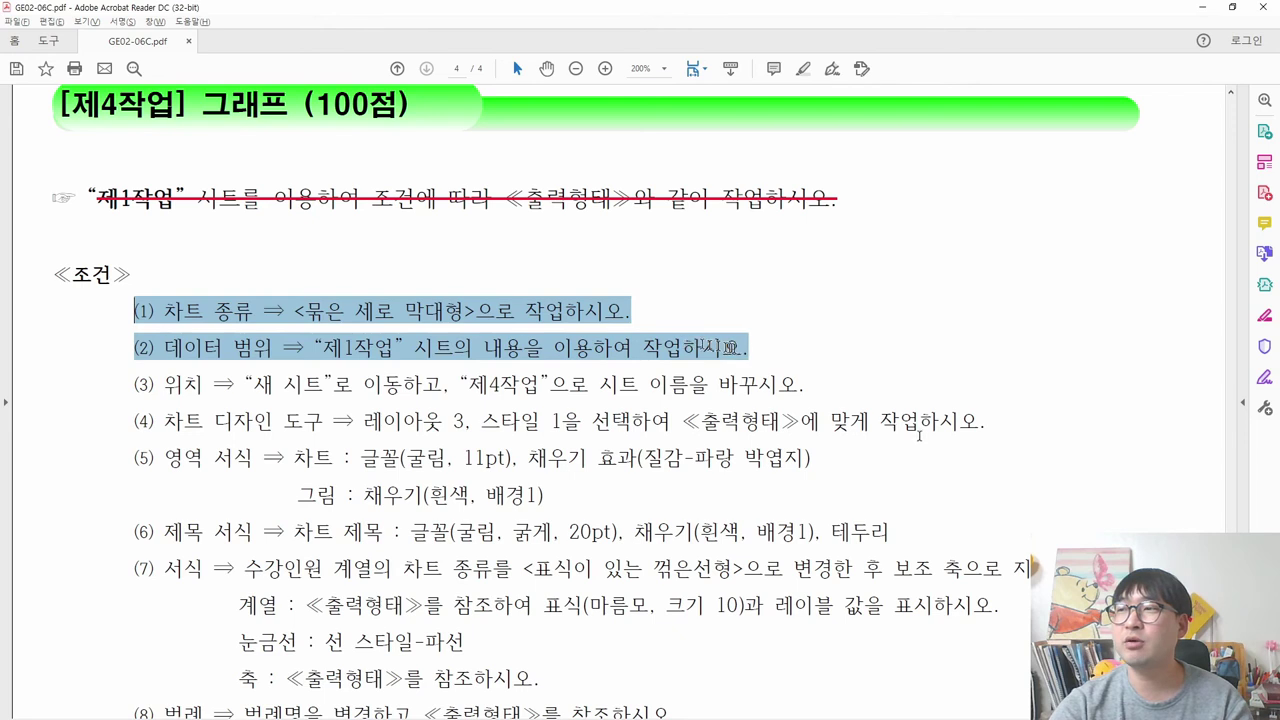
{"action": "left_click", "coordinate": [812, 336]}
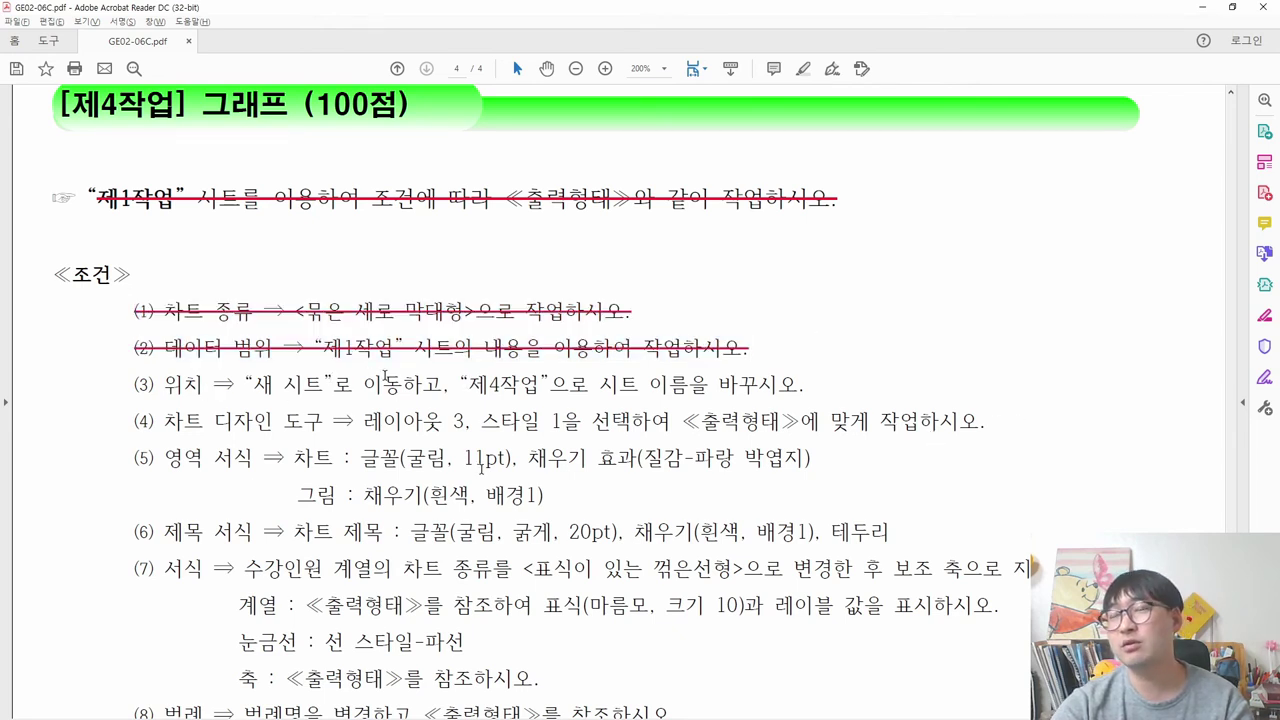
- Carry out condition (3) by moving the chart from the 제1작업 sheet to a new sheet named 제4작업
{"action": "left_click_drag", "start_coordinate": [138, 393], "coordinate": [797, 395]}
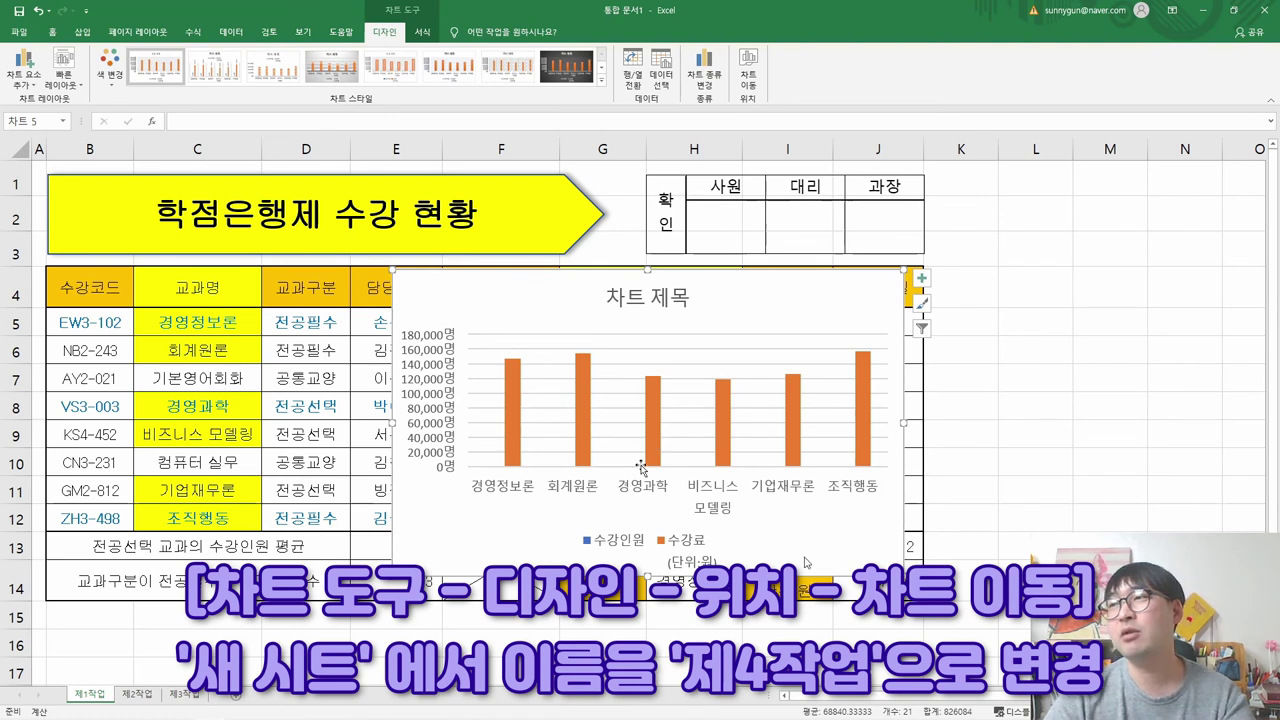
{"action": "left_click", "coordinate": [756, 84]}
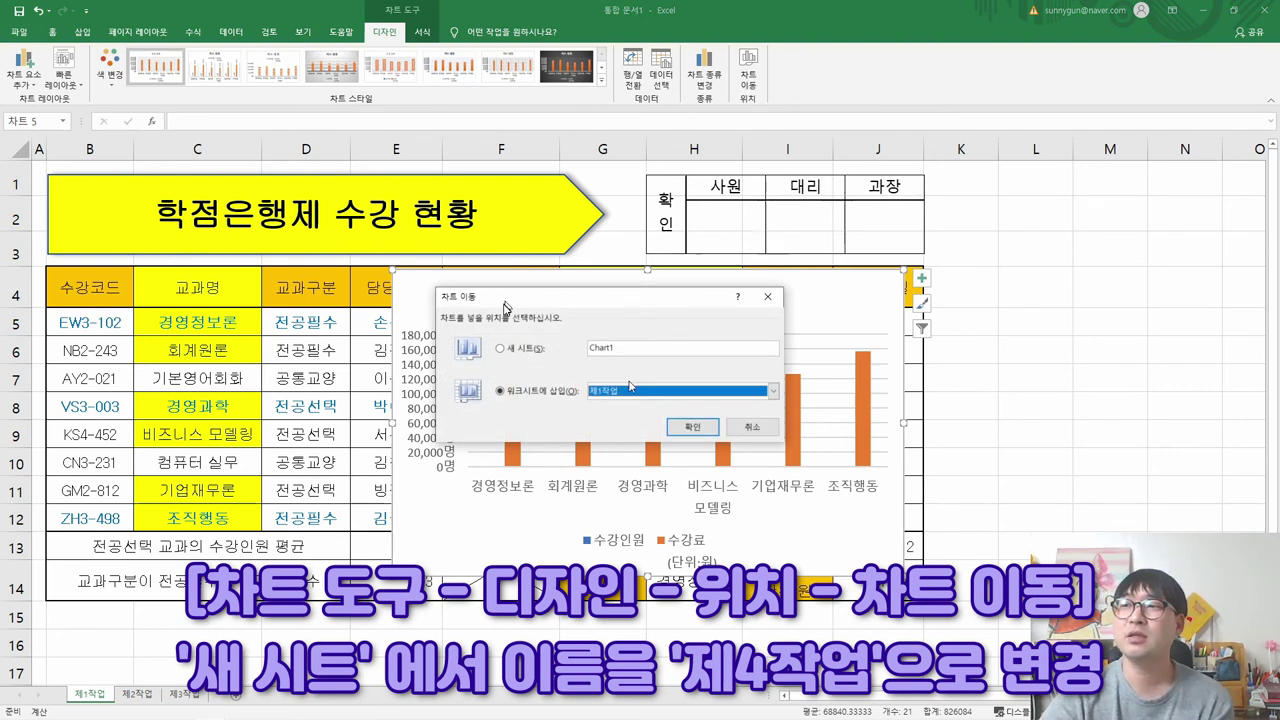
{"action": "left_click", "coordinate": [500, 350]}
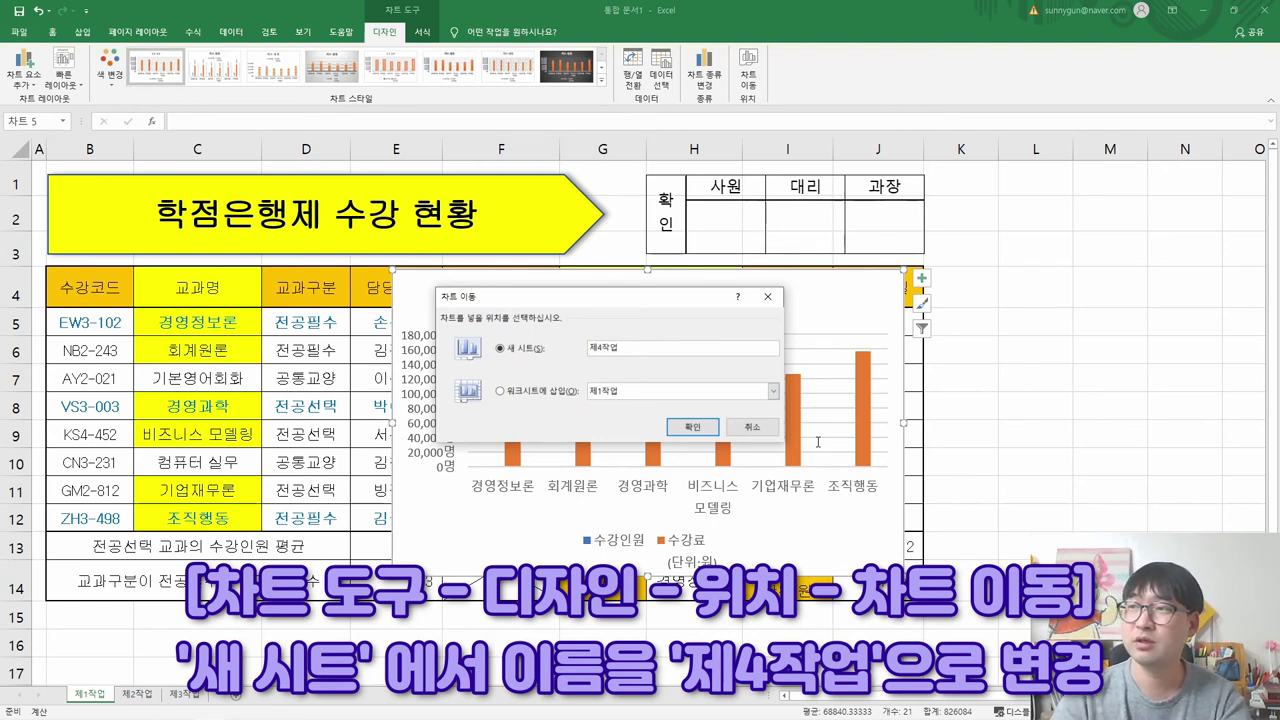
{"action": "left_click", "coordinate": [690, 427]}
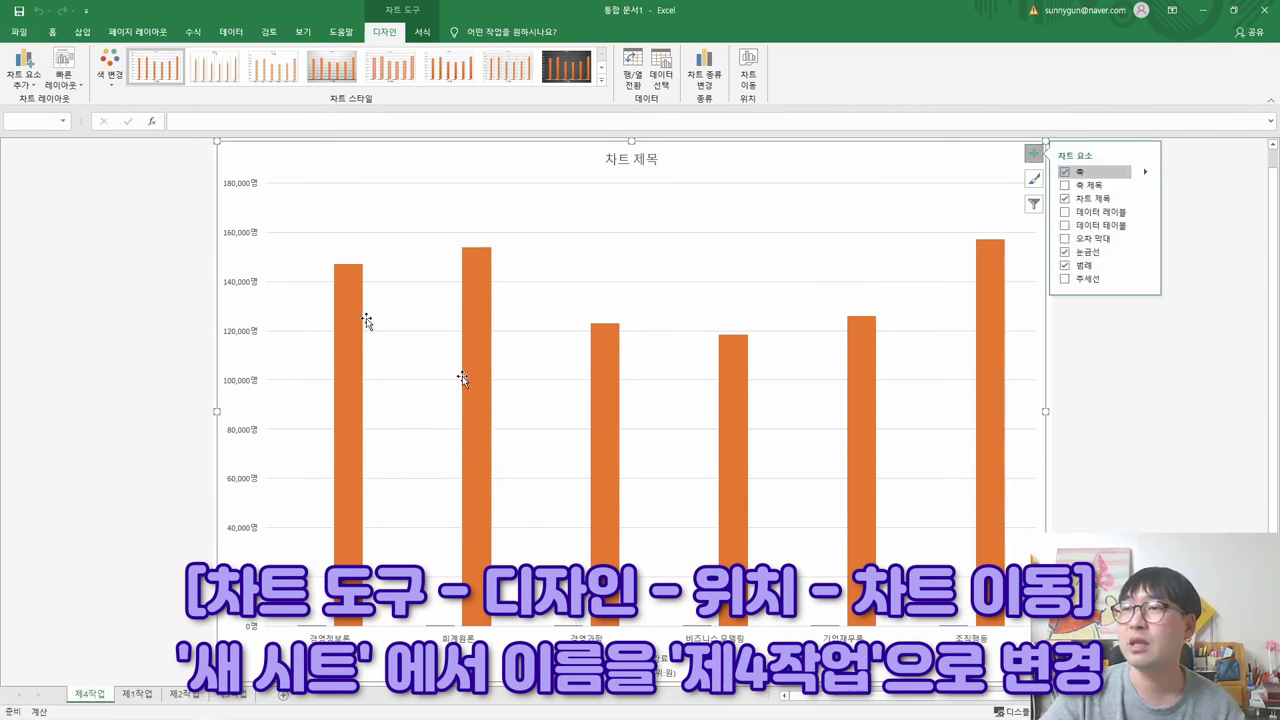
- Return to the exam PDF and strike through condition (3) on the chart's location
{"action": "left_click", "coordinate": [414, 302]}
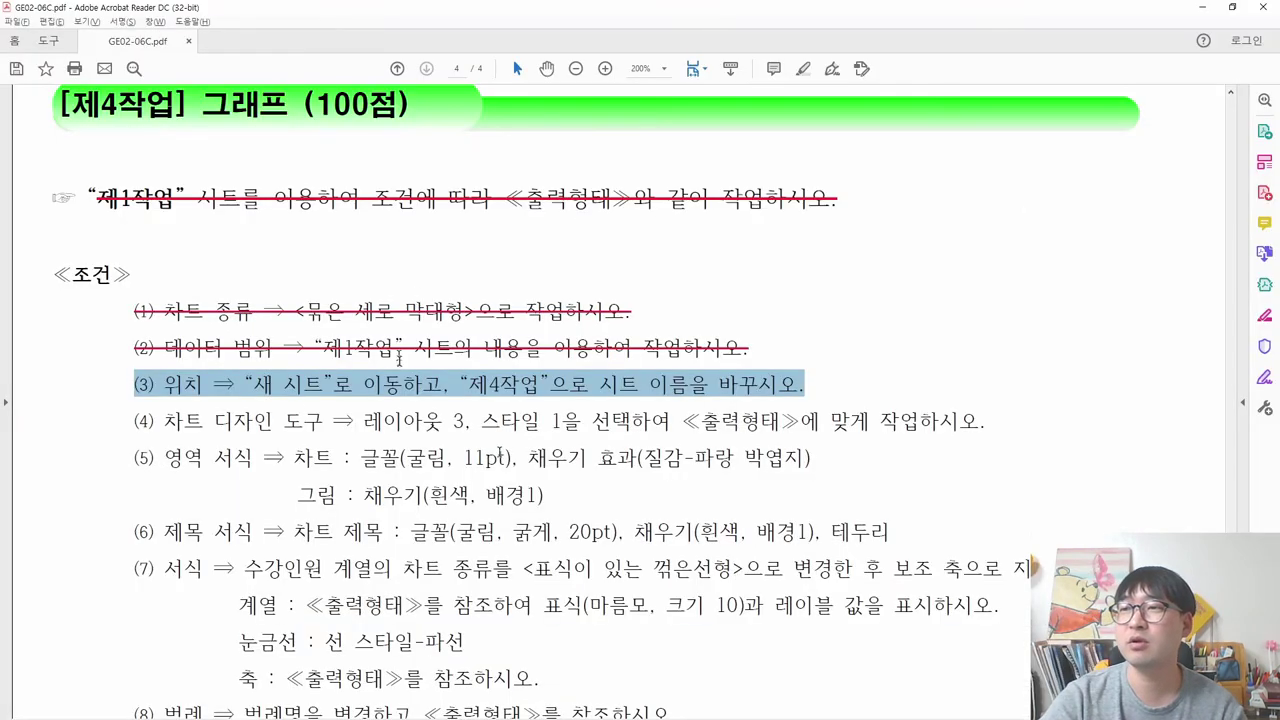
{"action": "right_click", "coordinate": [402, 386]}
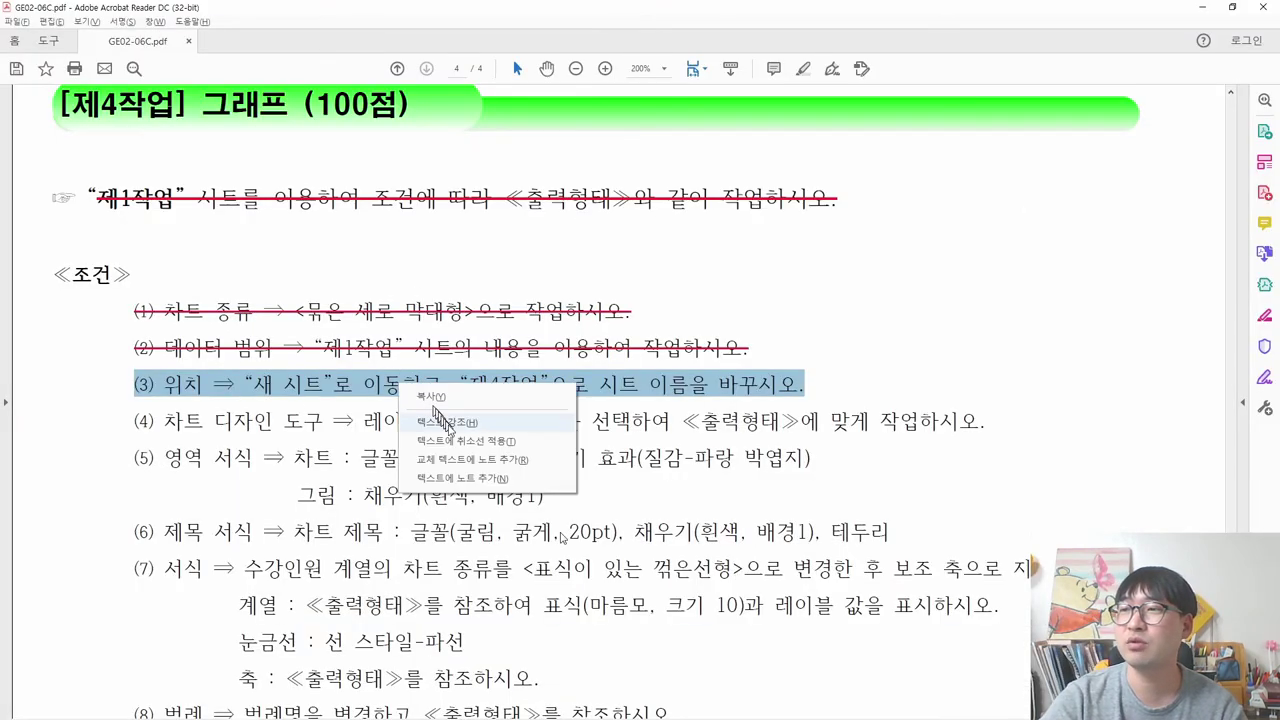
{"action": "left_click", "coordinate": [460, 440]}
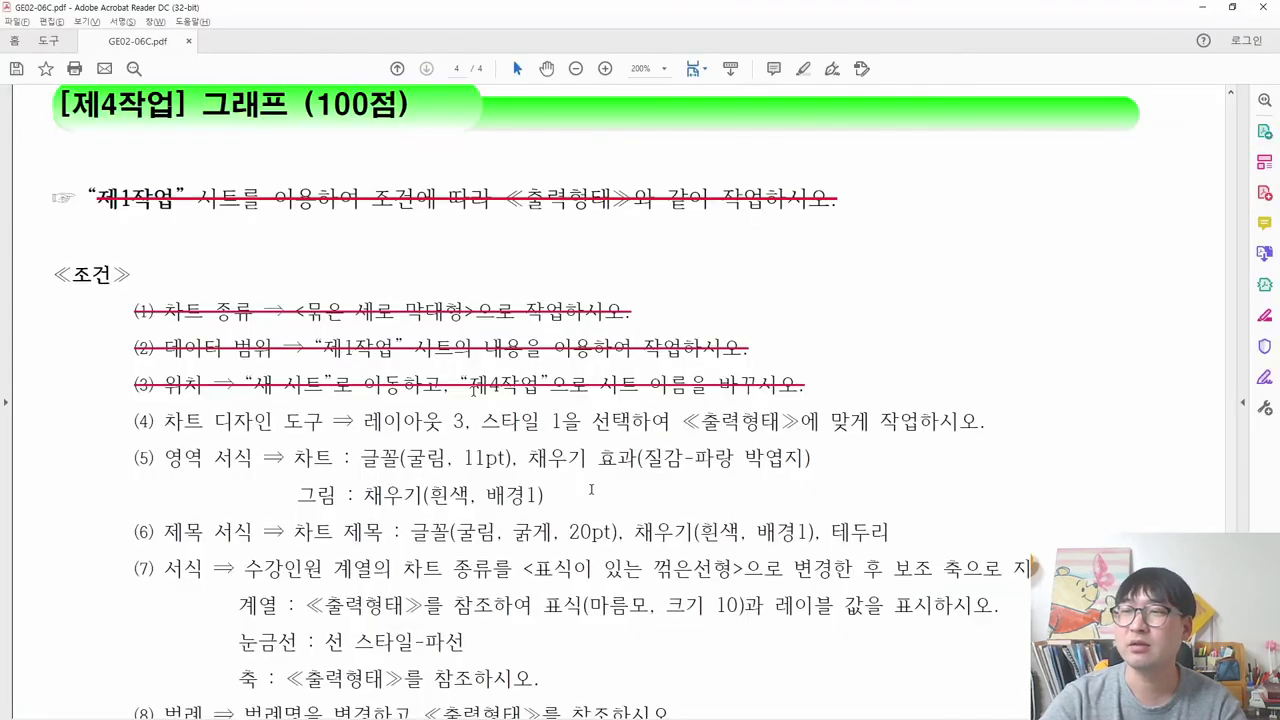
- Check the sheet-order note below the expected chart in the PDF and move the 제4작업 sheet after 제3작업 in Excel
{"action": "scroll", "coordinate": [539, 360], "scroll_direction": "down", "scroll_amount": 10}
{"action": "scroll", "coordinate": [539, 360], "scroll_direction": "down", "scroll_amount": 5}
{"action": "left_click_drag", "start_coordinate": [52, 584], "coordinate": [906, 585]}
{"action": "key", "text": "alt+Tab"}
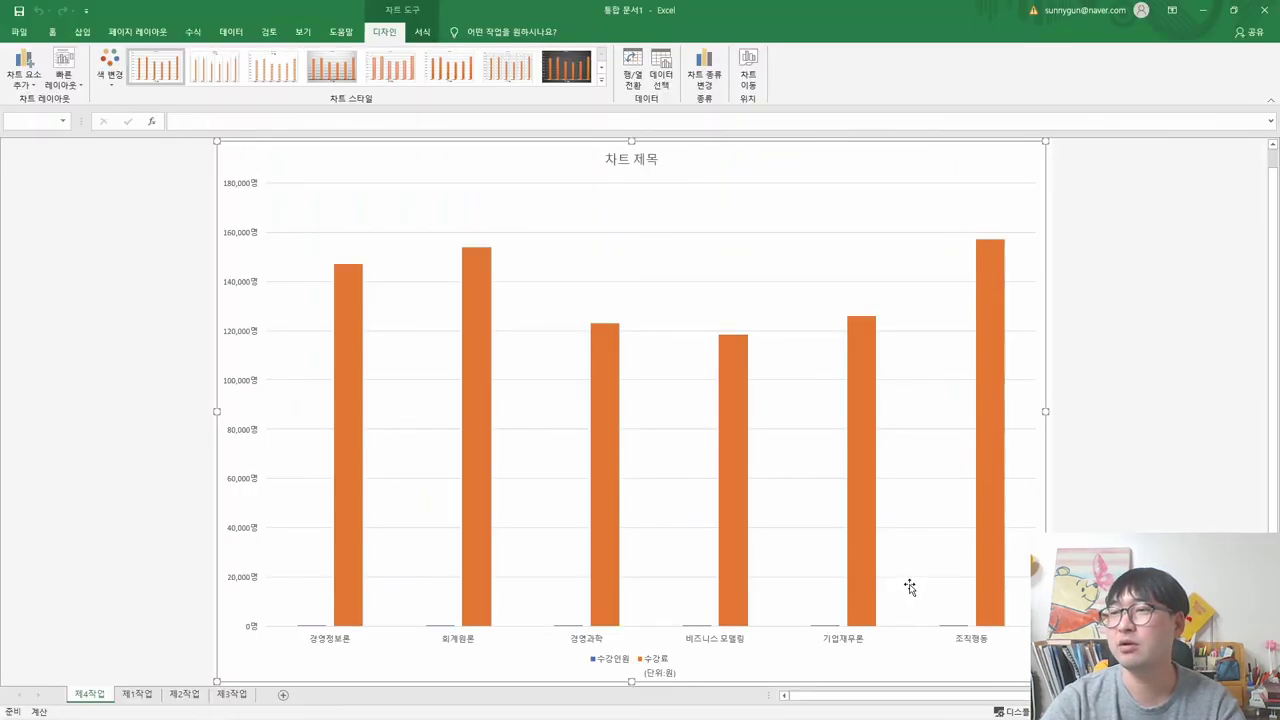
{"action": "left_click_drag", "start_coordinate": [89, 693], "coordinate": [77, 707]}
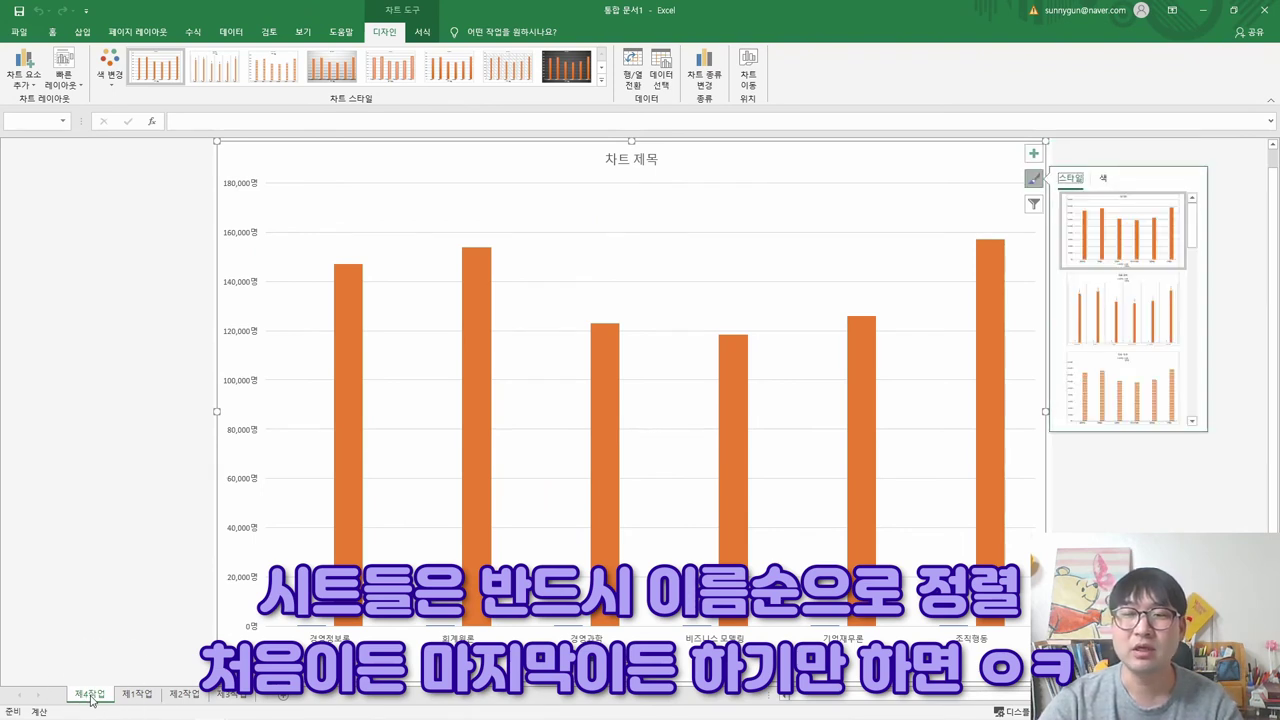
{"action": "left_click_drag", "start_coordinate": [91, 698], "coordinate": [265, 705]}
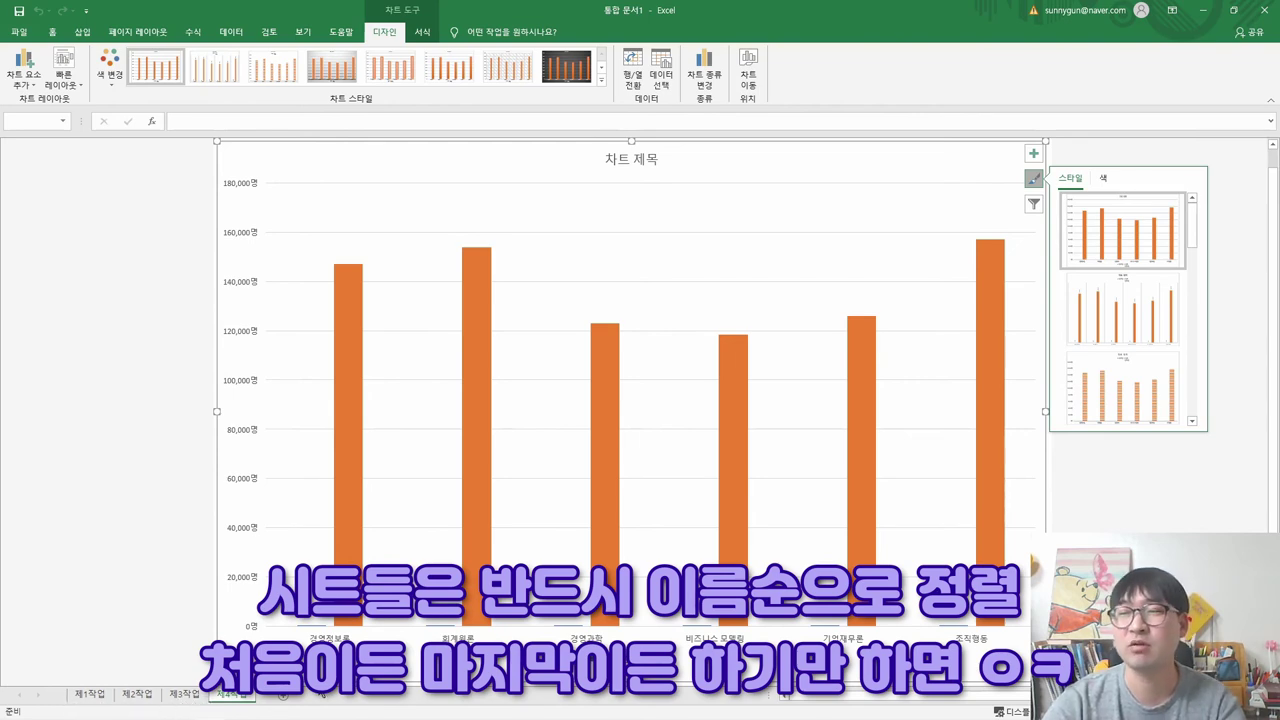
- Find condition (4) in the exam PDF and apply quick layout 3 (레이아웃 3) and chart style 1 (스타일 1) to the chart
{"action": "key", "text": "alt+Tab"}
{"action": "mouse_move", "coordinate": [905, 580]}
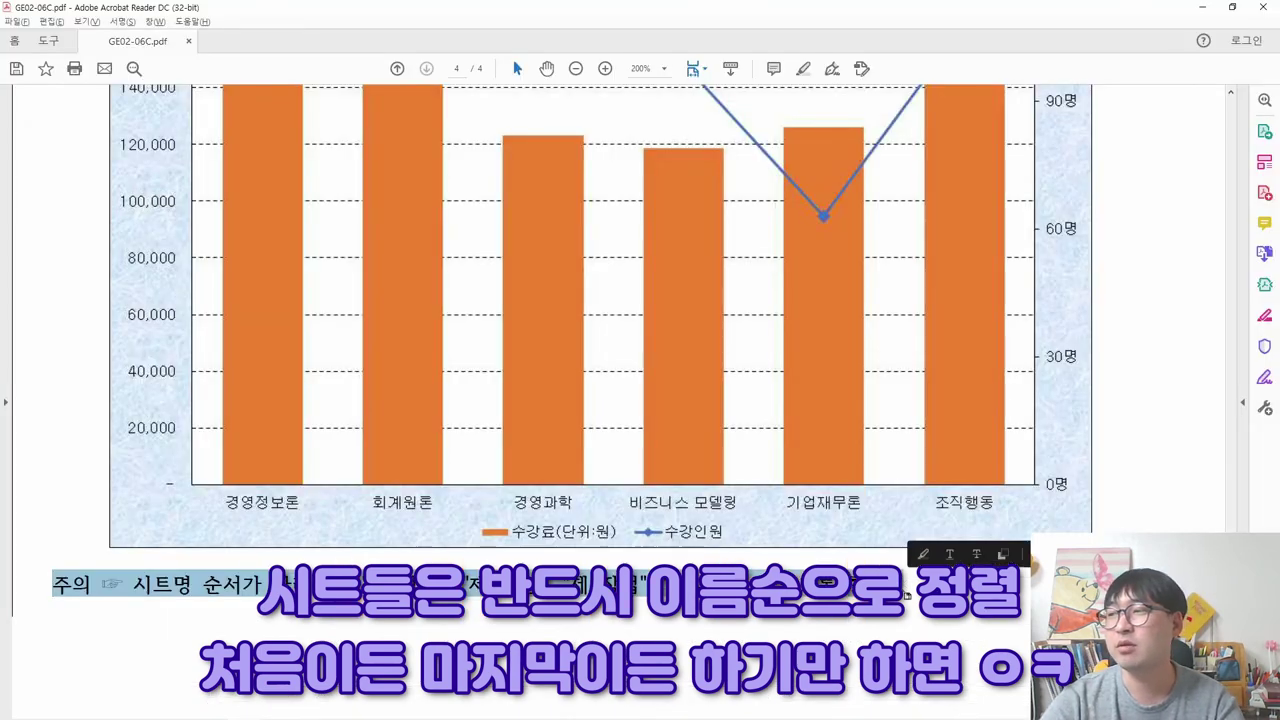
{"action": "scroll", "coordinate": [168, 540], "scroll_direction": "up", "scroll_amount": 10}
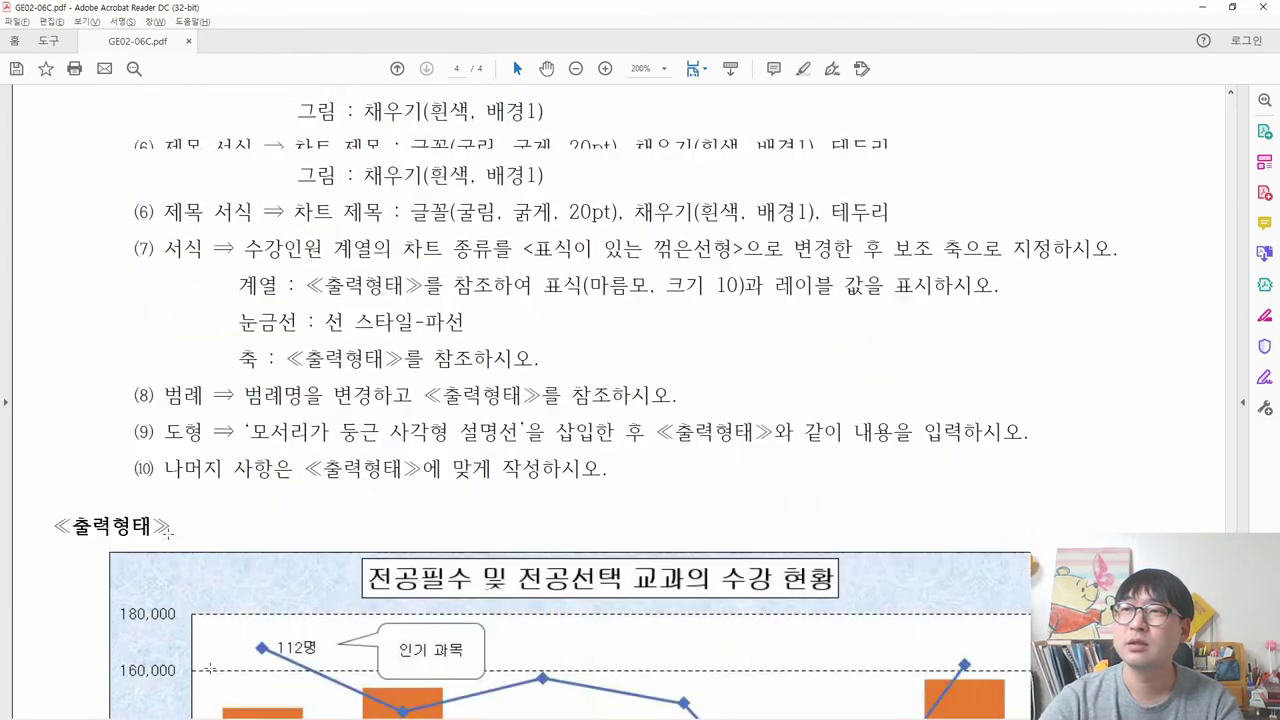
{"action": "left_click_drag", "start_coordinate": [143, 327], "coordinate": [285, 332]}
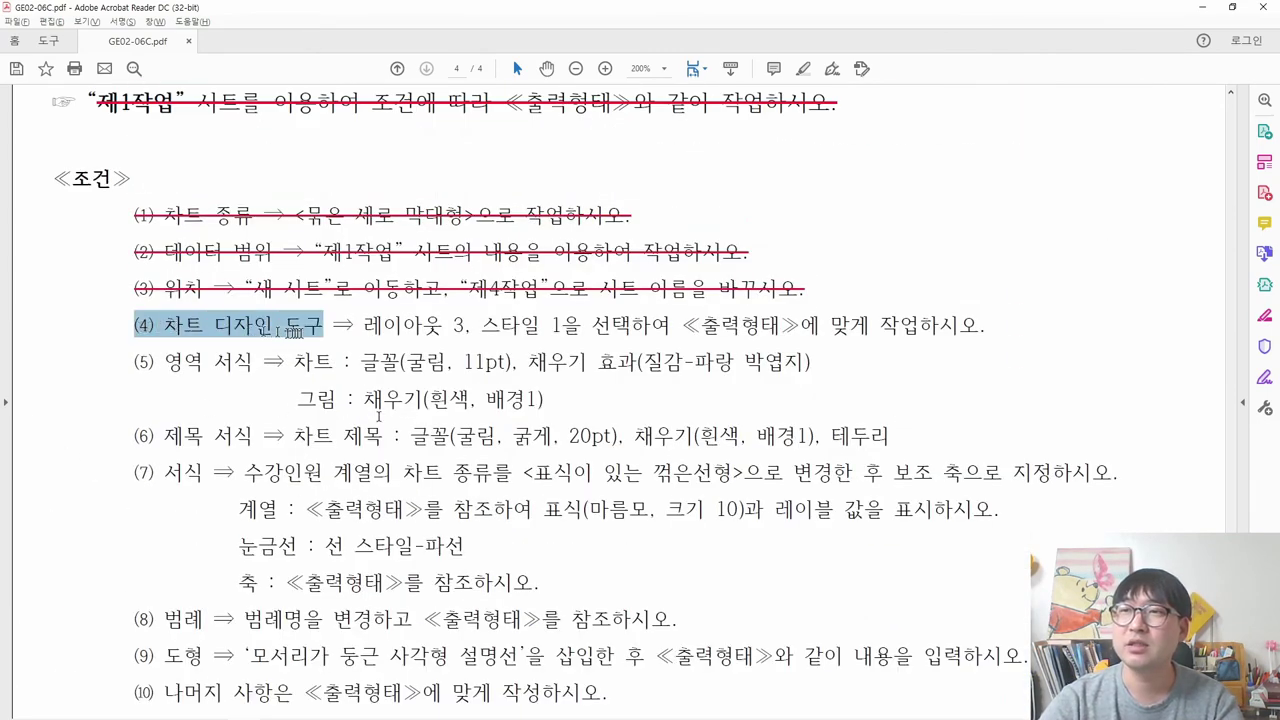
{"action": "key", "text": "alt+Tab"}
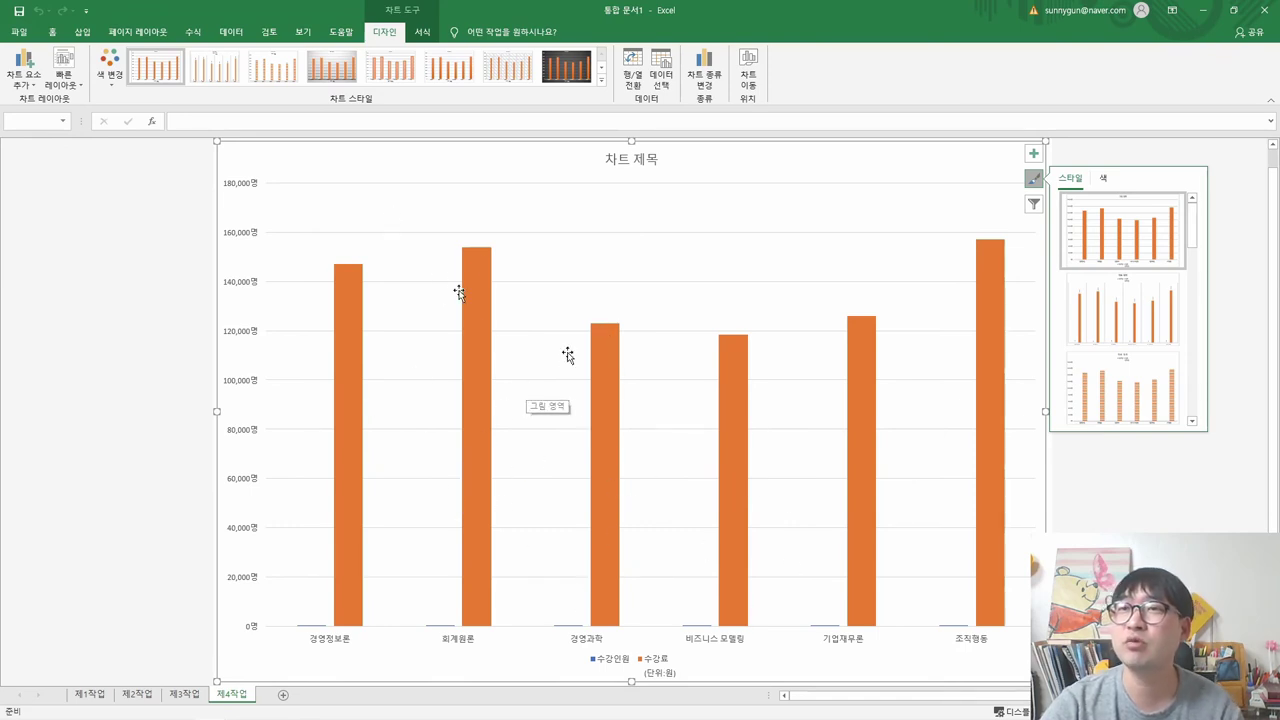
{"action": "left_click", "coordinate": [63, 72]}
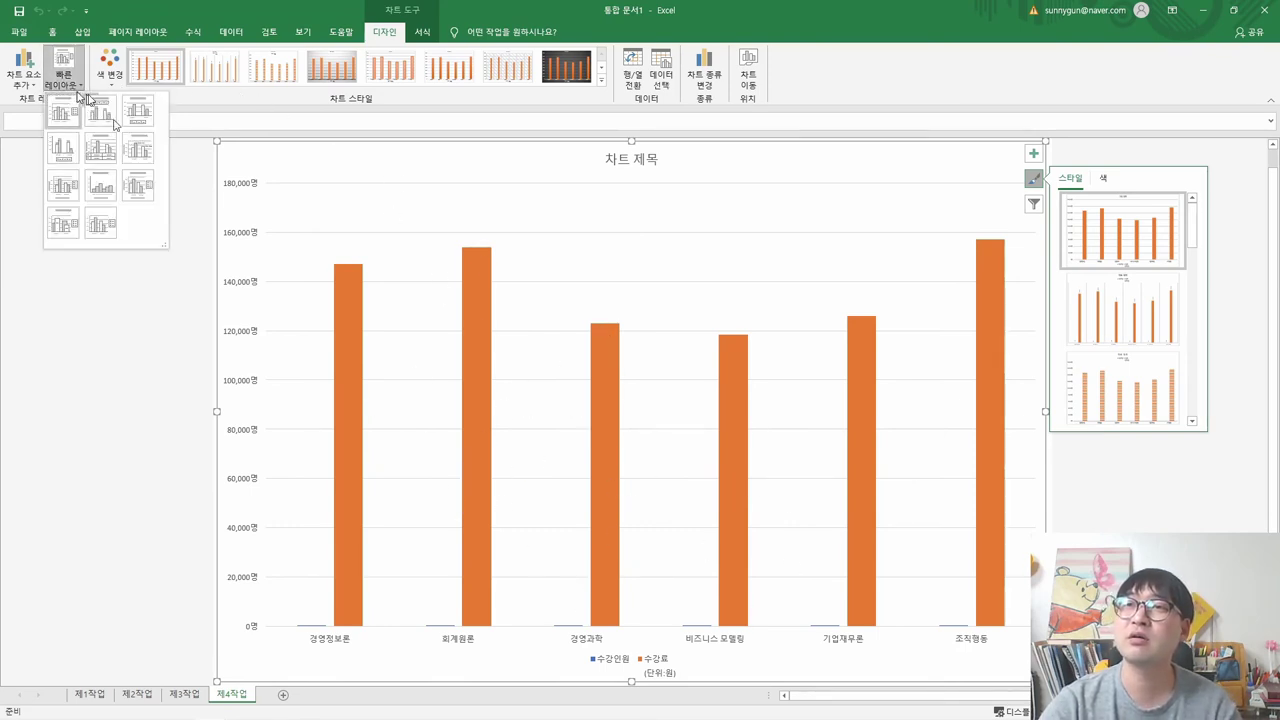
{"action": "left_click", "coordinate": [134, 110]}
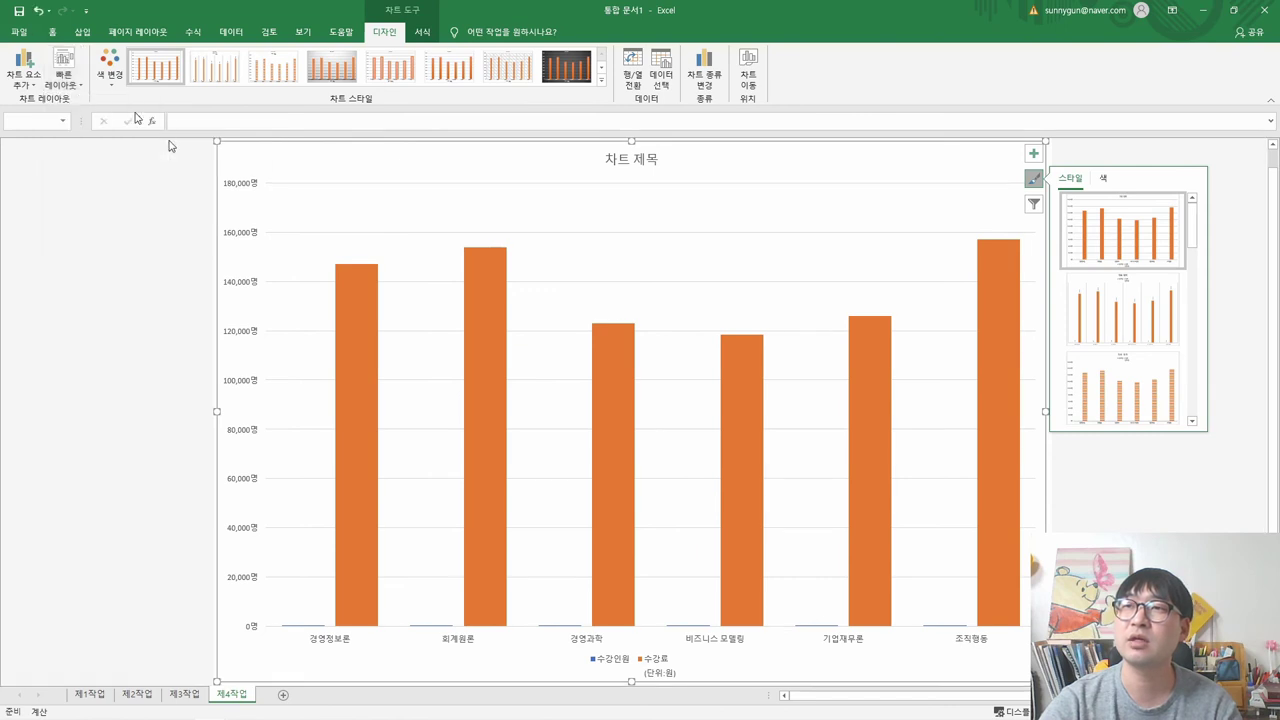
{"action": "left_click", "coordinate": [336, 100]}
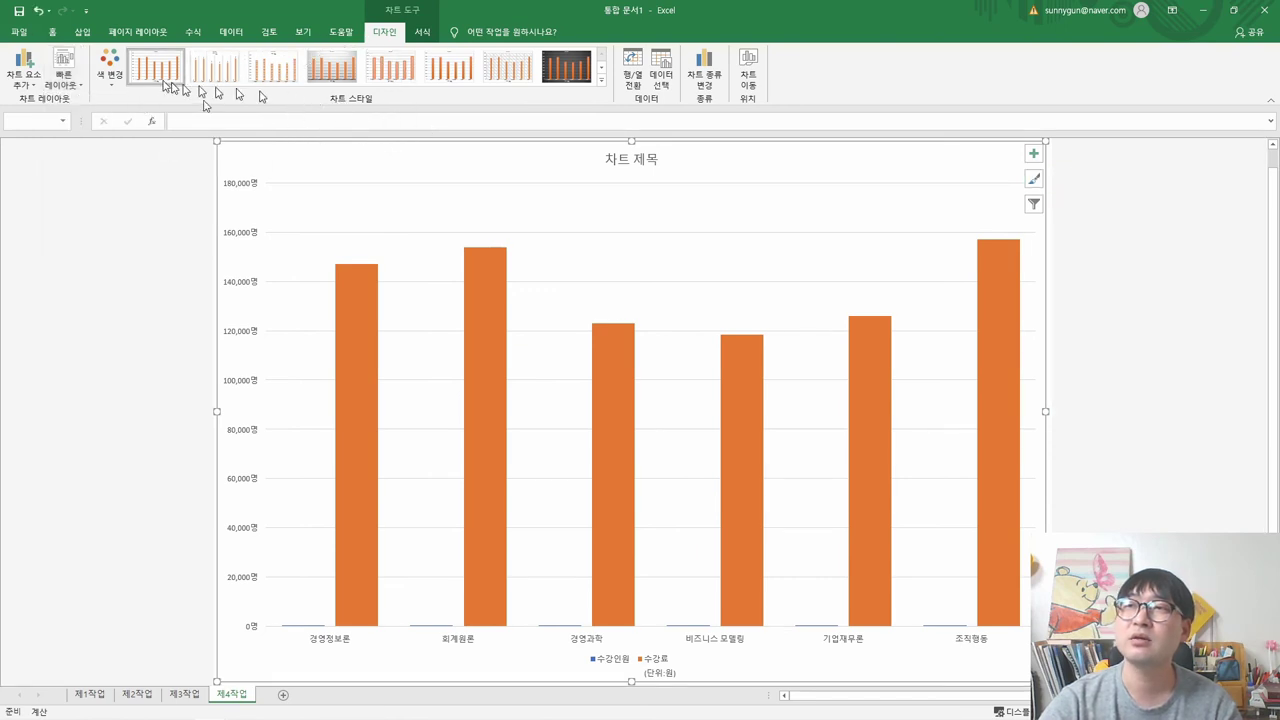
- Review condition (4) on the chart design tools in the exam PDF and strike it through
{"action": "key", "text": "alt+Tab"}
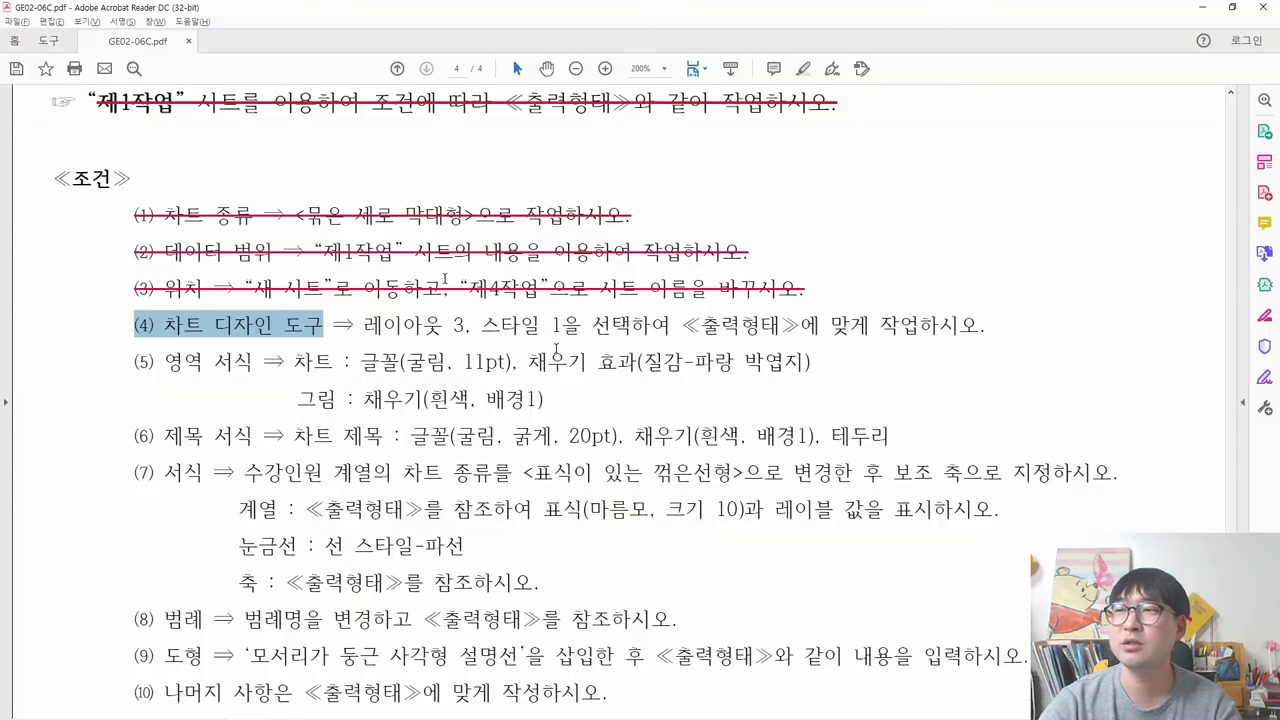
{"action": "left_click_drag", "start_coordinate": [368, 324], "coordinate": [582, 324]}
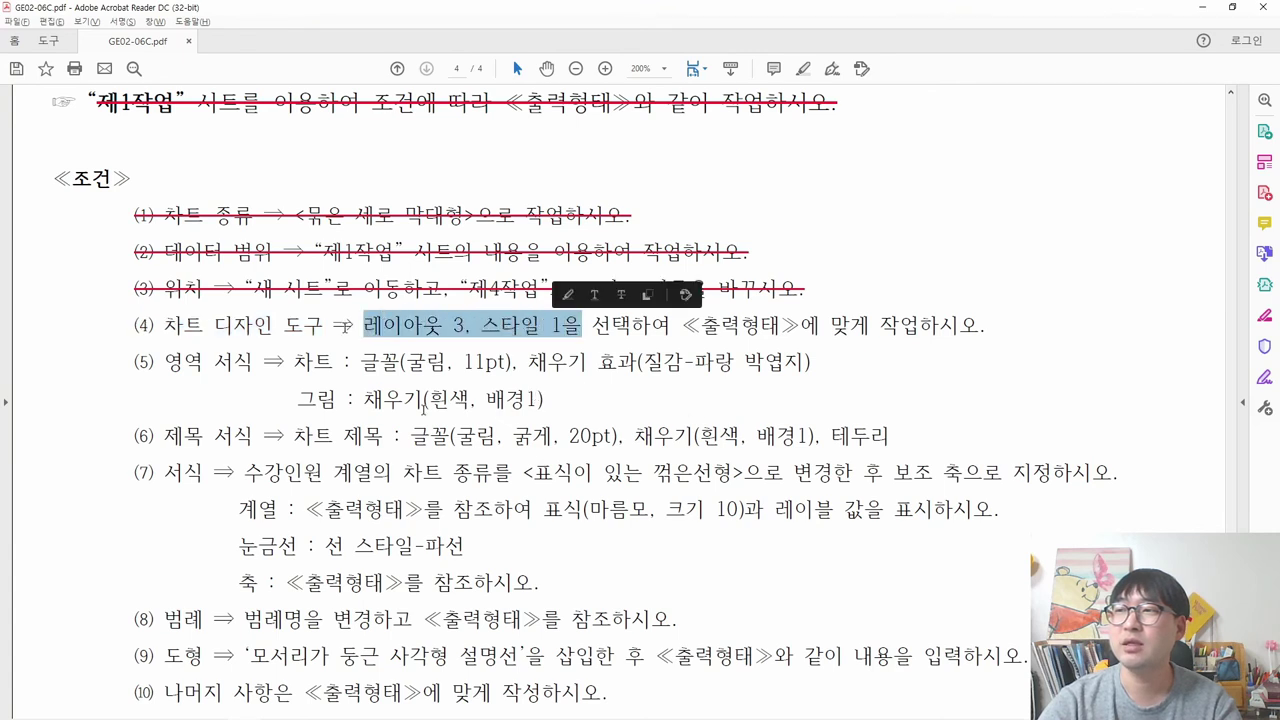
{"action": "left_click_drag", "start_coordinate": [138, 324], "coordinate": [988, 322]}
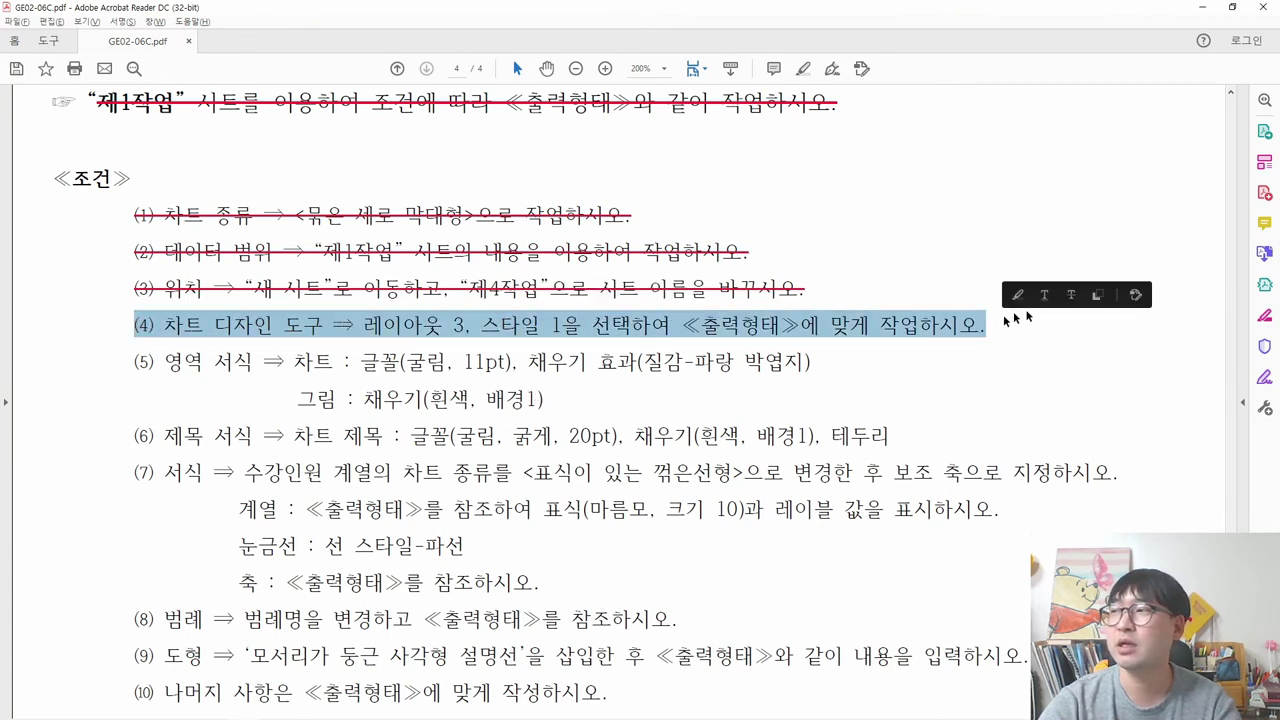
{"action": "left_click", "coordinate": [1066, 292]}
{"action": "scroll", "coordinate": [871, 366], "scroll_direction": "down", "scroll_amount": 2}
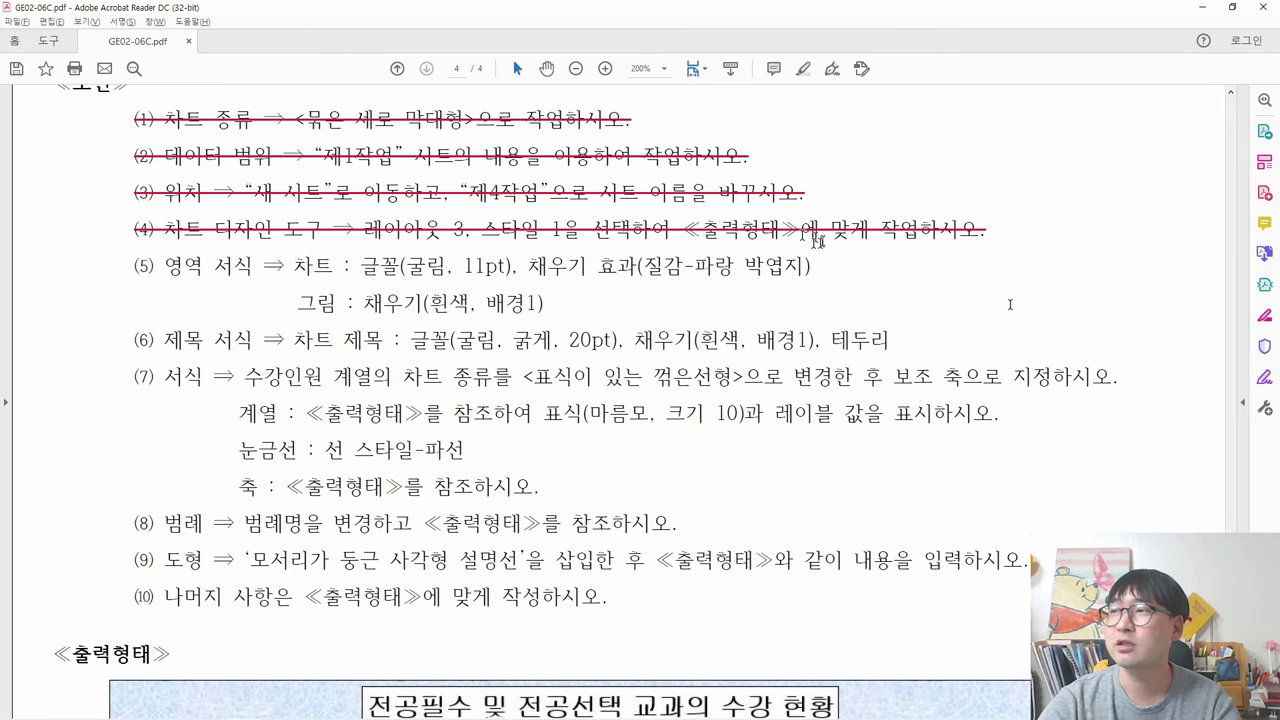
- Read the start of condition (5) on area formatting in the PDF and identify the matching areas of the chart in Excel
{"action": "left_click_drag", "start_coordinate": [682, 229], "coordinate": [980, 229]}
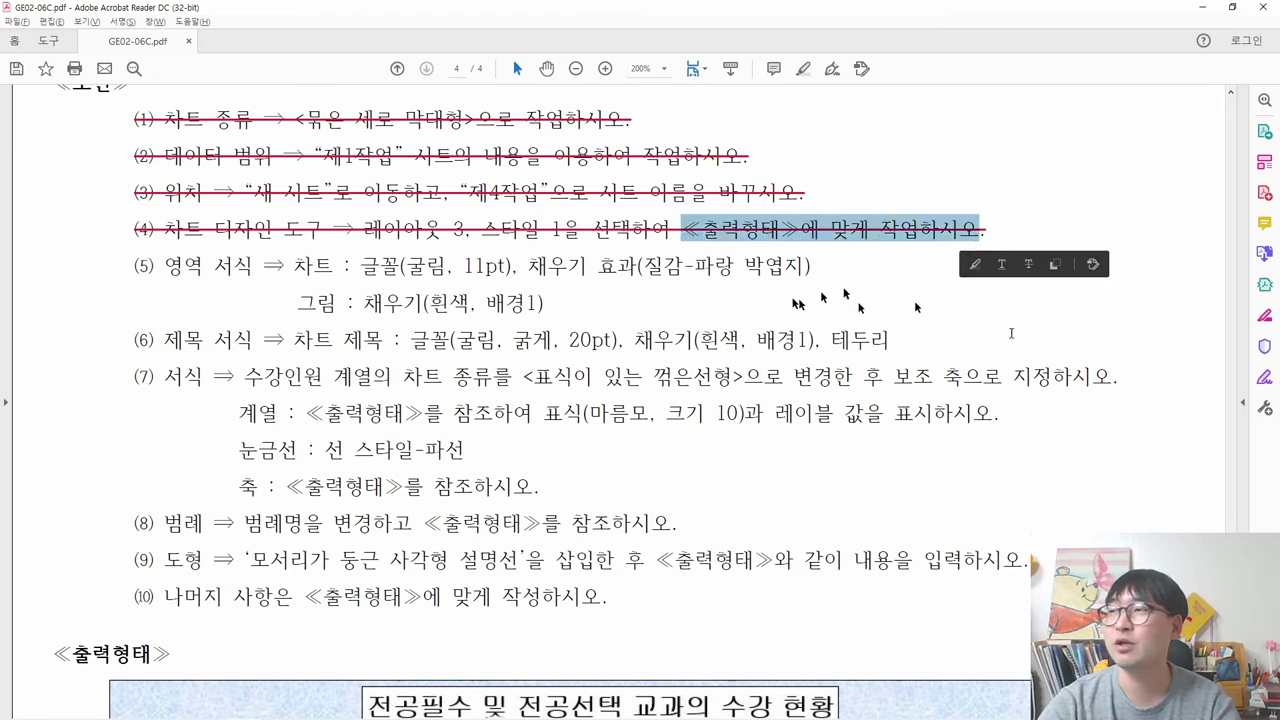
{"action": "left_click_drag", "start_coordinate": [134, 265], "coordinate": [290, 268]}
{"action": "key", "text": "alt+Tab"}
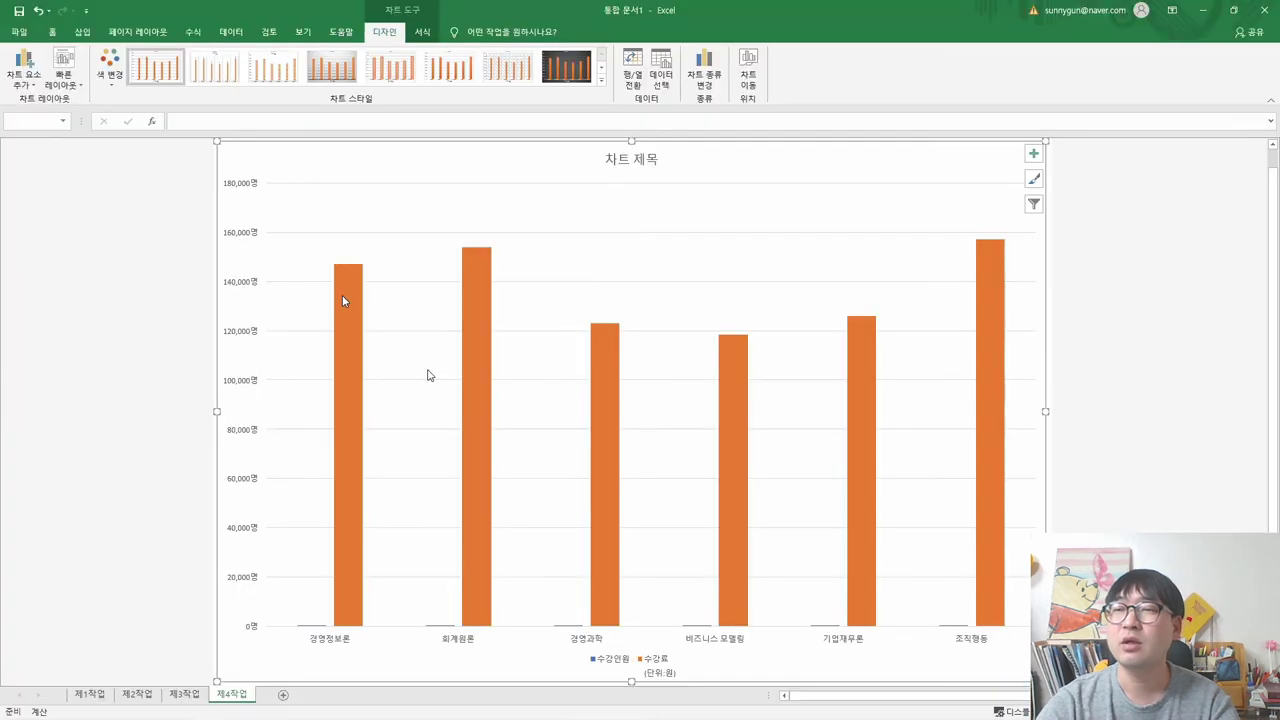
{"action": "left_click", "coordinate": [170, 344]}
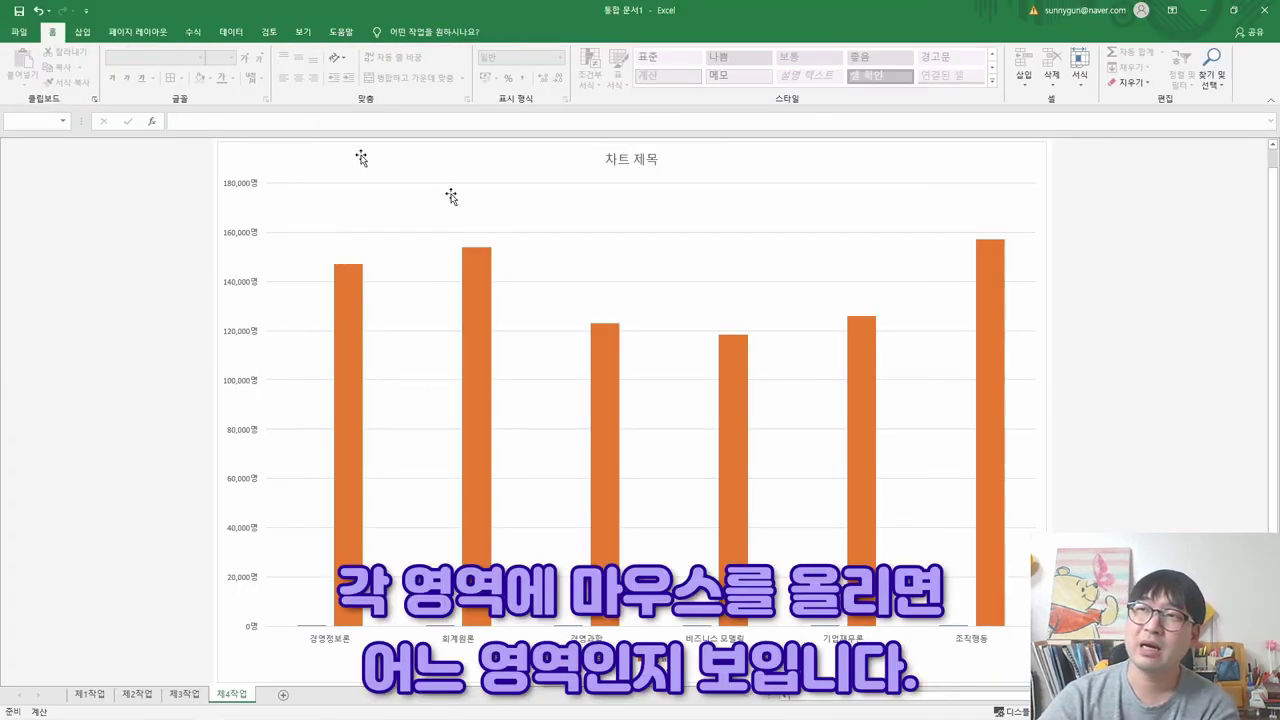
{"action": "mouse_move", "coordinate": [361, 158]}
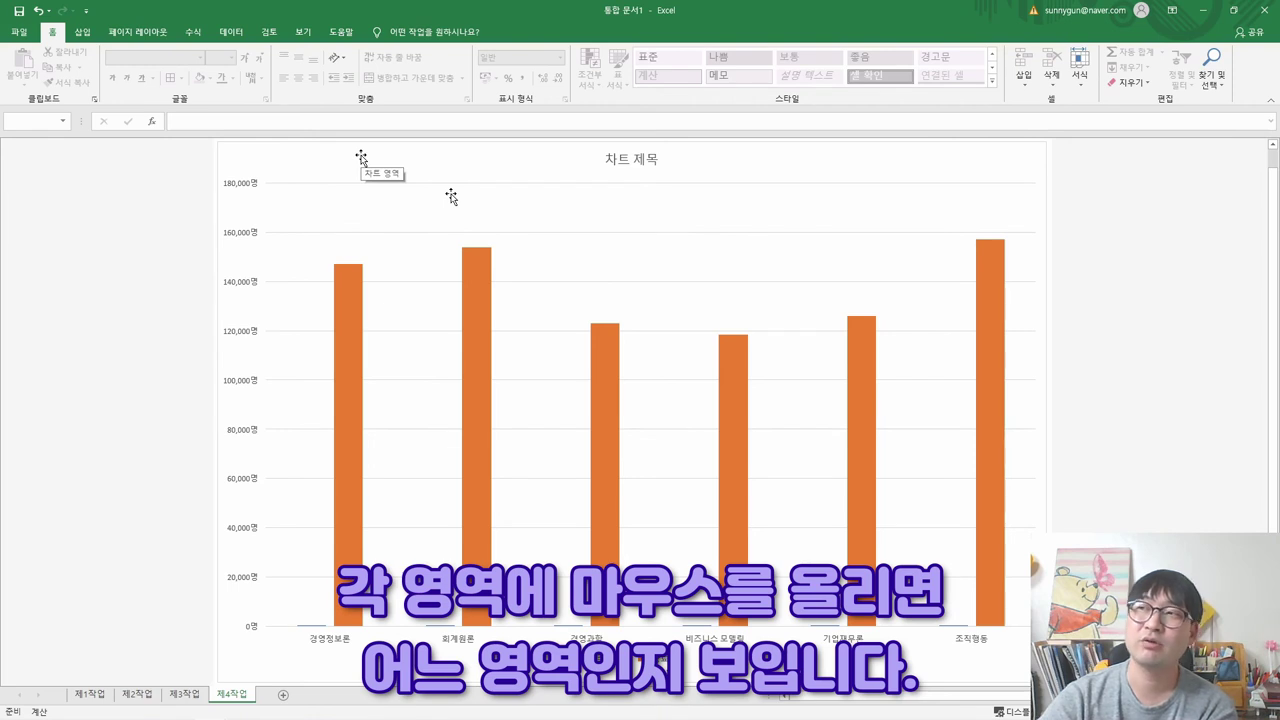
{"action": "mouse_move", "coordinate": [621, 163]}
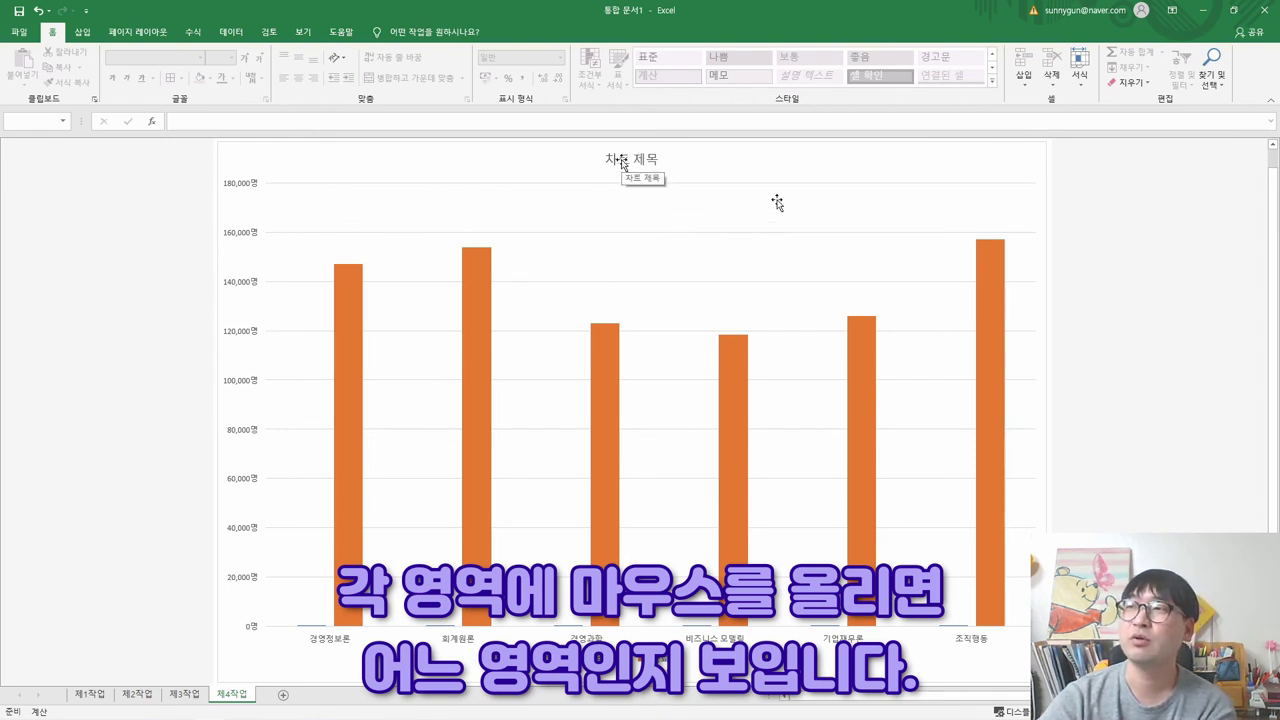
{"action": "mouse_move", "coordinate": [344, 327]}
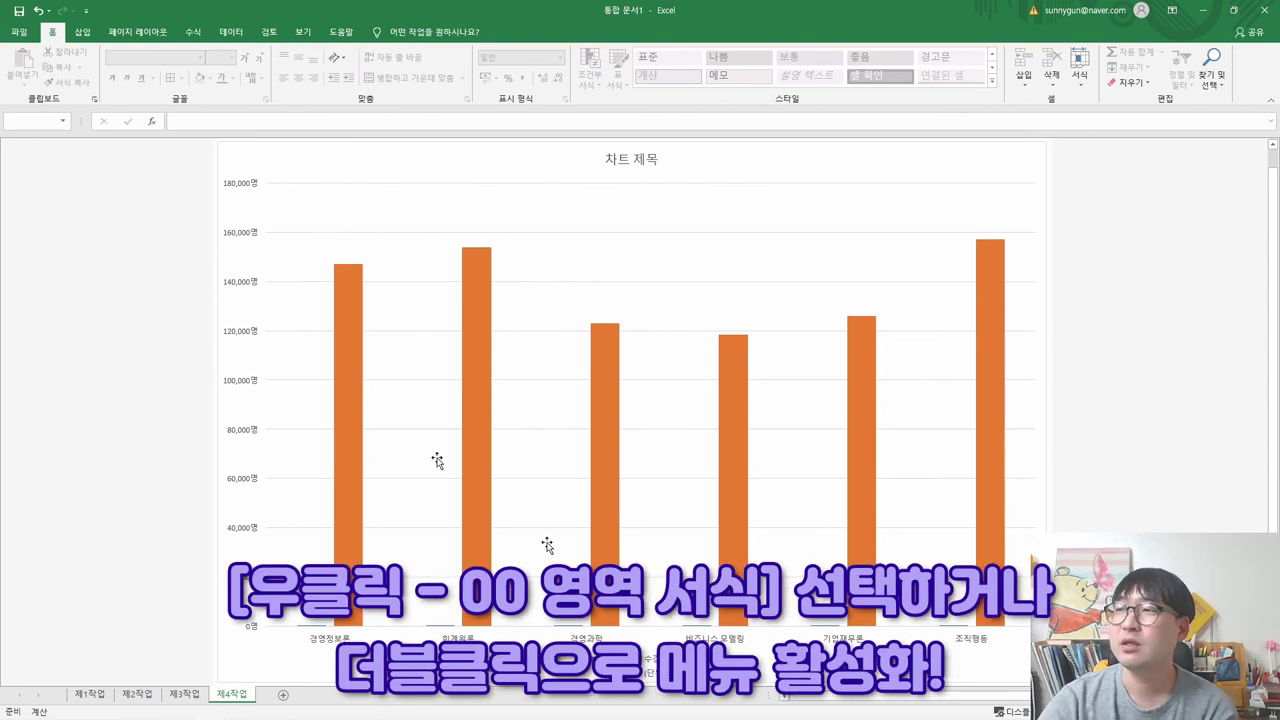
{"action": "double_click", "coordinate": [1061, 199]}
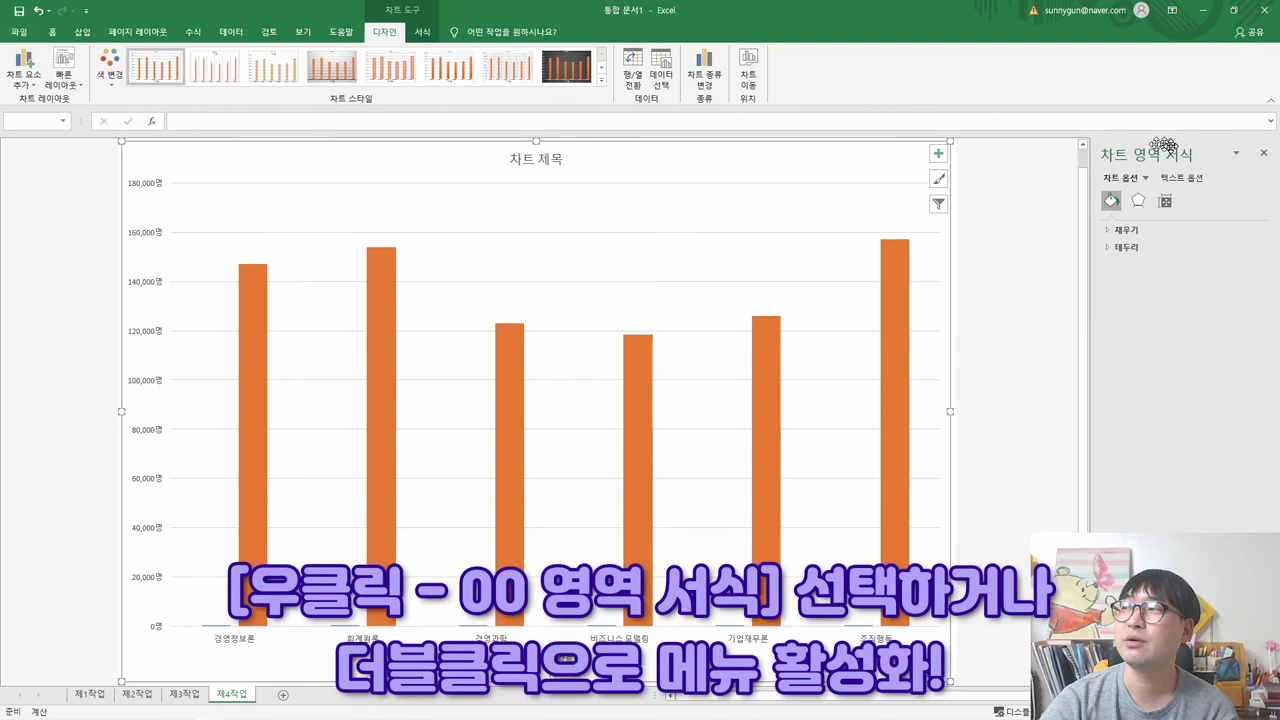
{"action": "left_click", "coordinate": [1263, 153]}
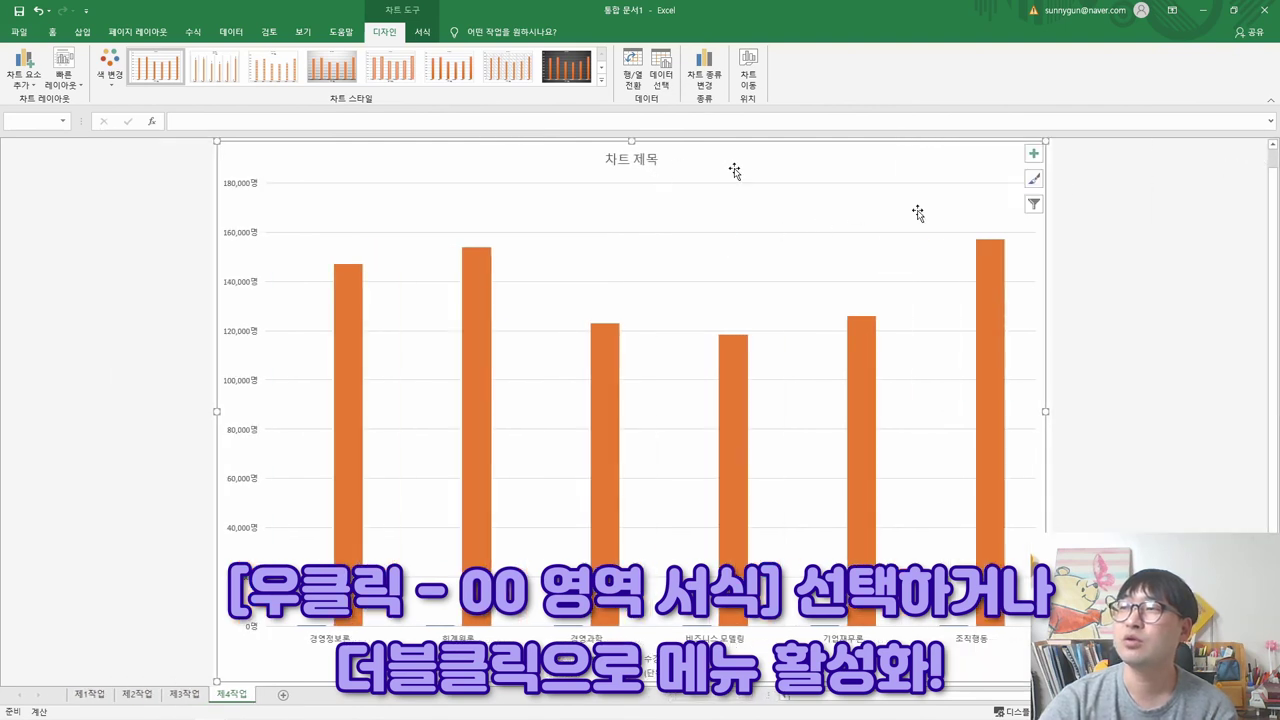
{"action": "right_click", "coordinate": [733, 173]}
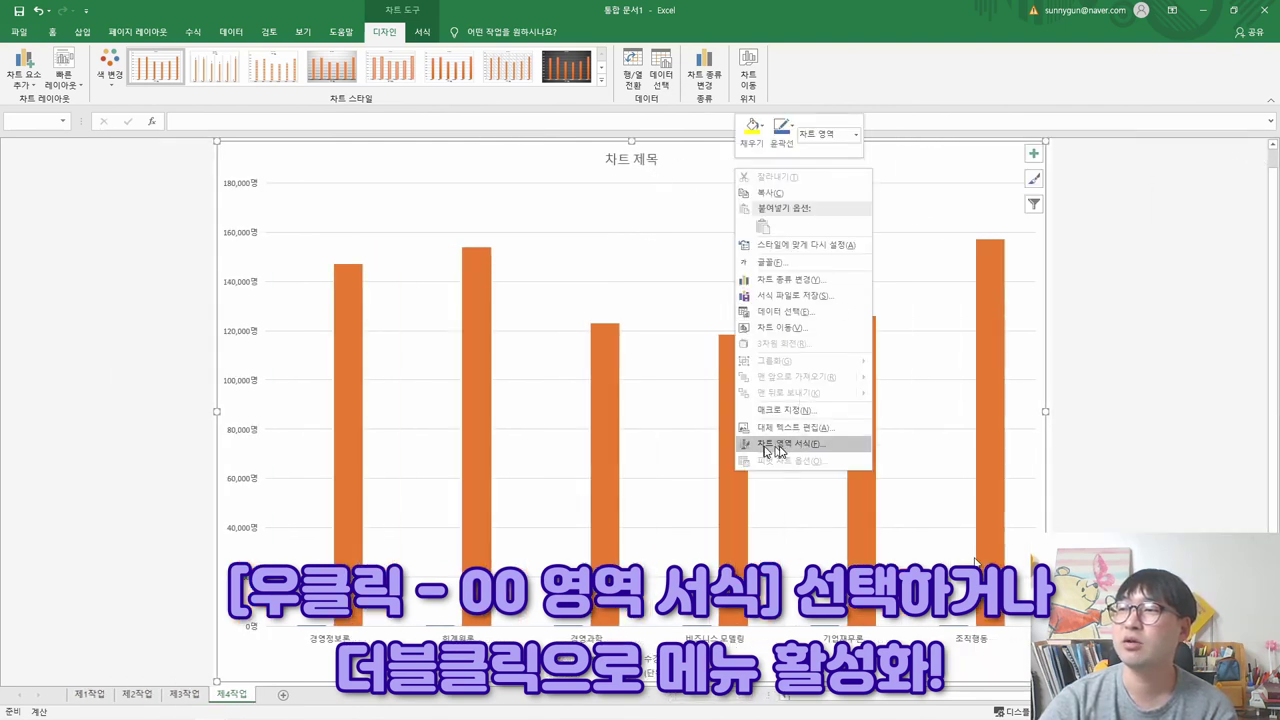
{"action": "right_click", "coordinate": [482, 357]}
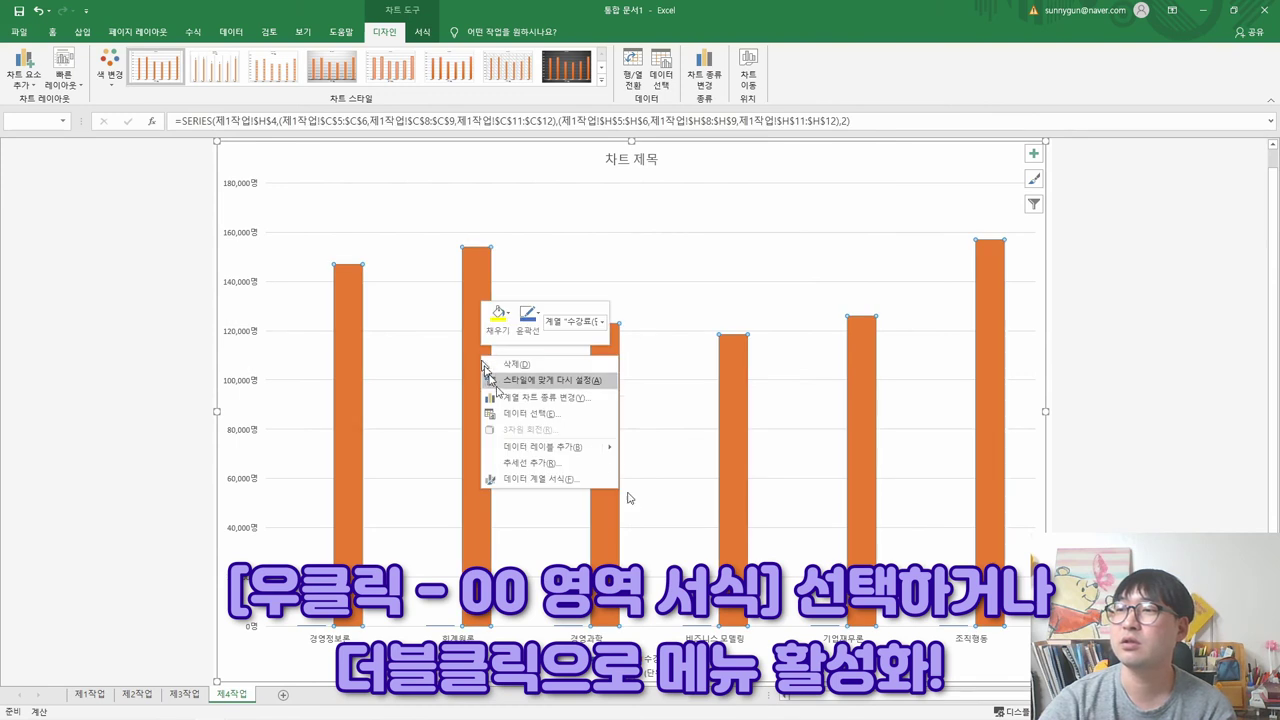
- Open the format pane for the plot area, and switch it to the chart area and the orange 수강료 data series
{"action": "right_click", "coordinate": [535, 545]}
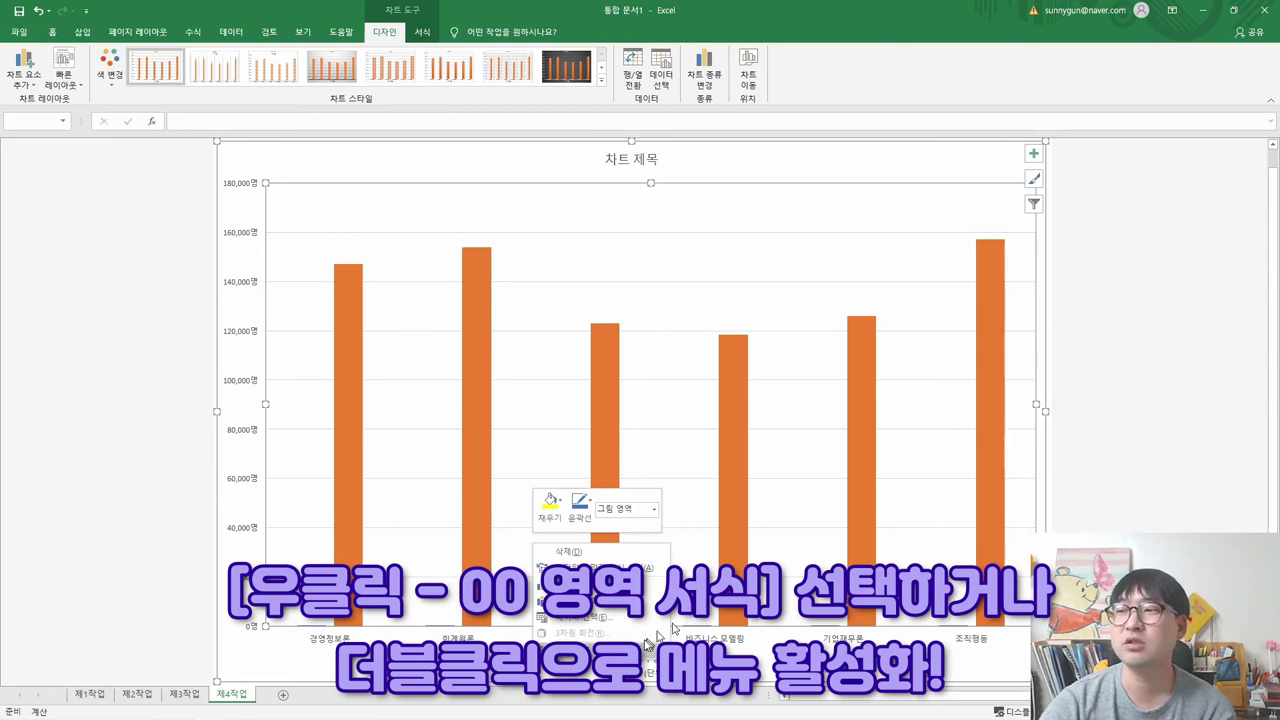
{"action": "key", "text": "Escape"}
{"action": "key", "text": "ctrl+1"}
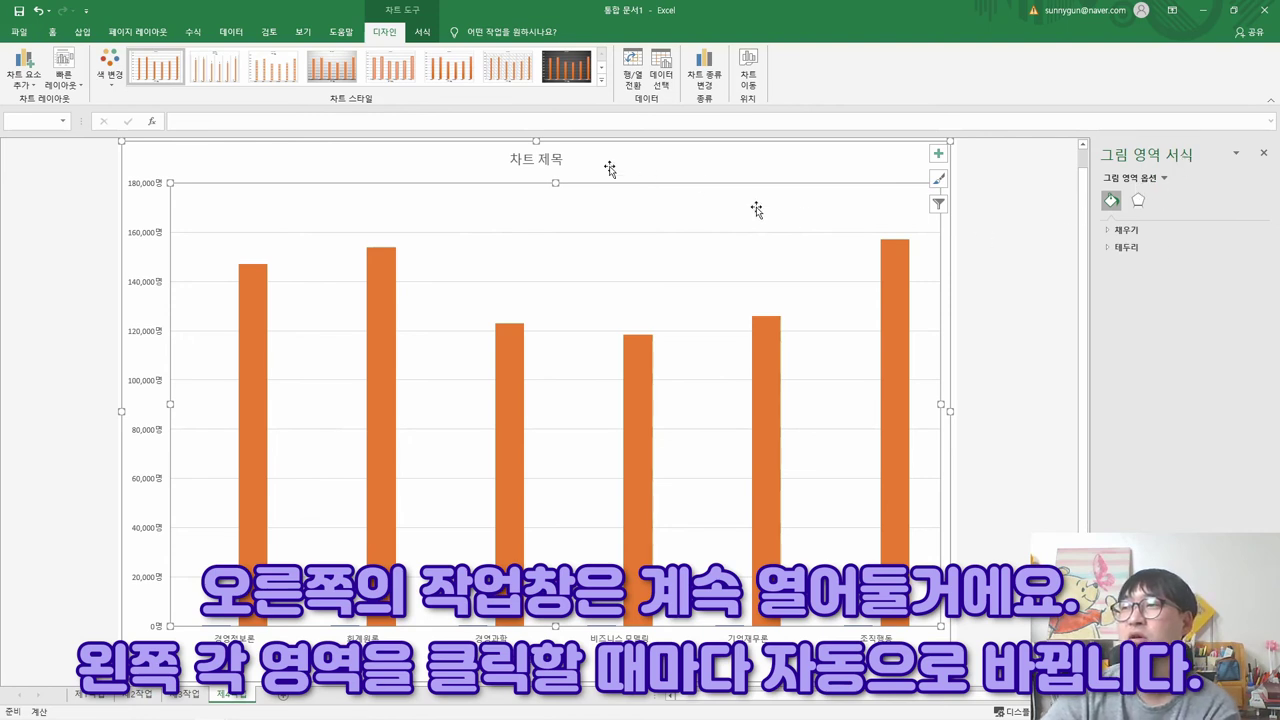
{"action": "left_click", "coordinate": [647, 163]}
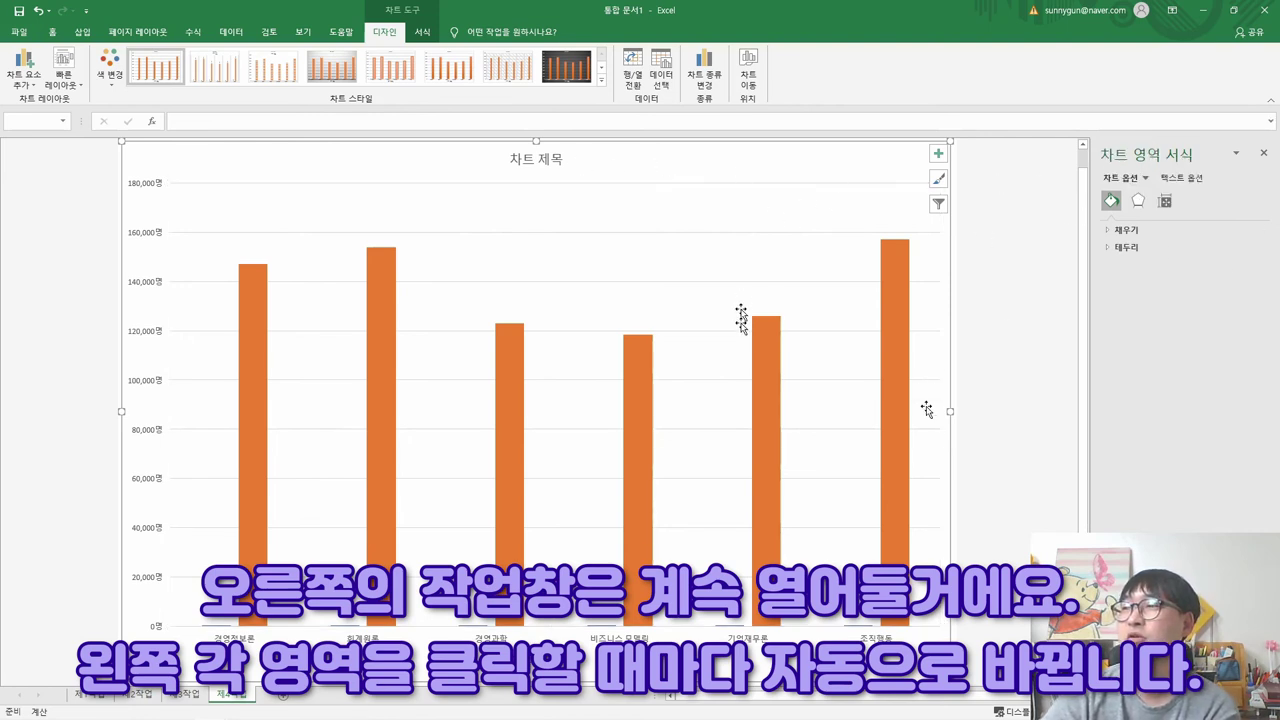
{"action": "left_click", "coordinate": [764, 364]}
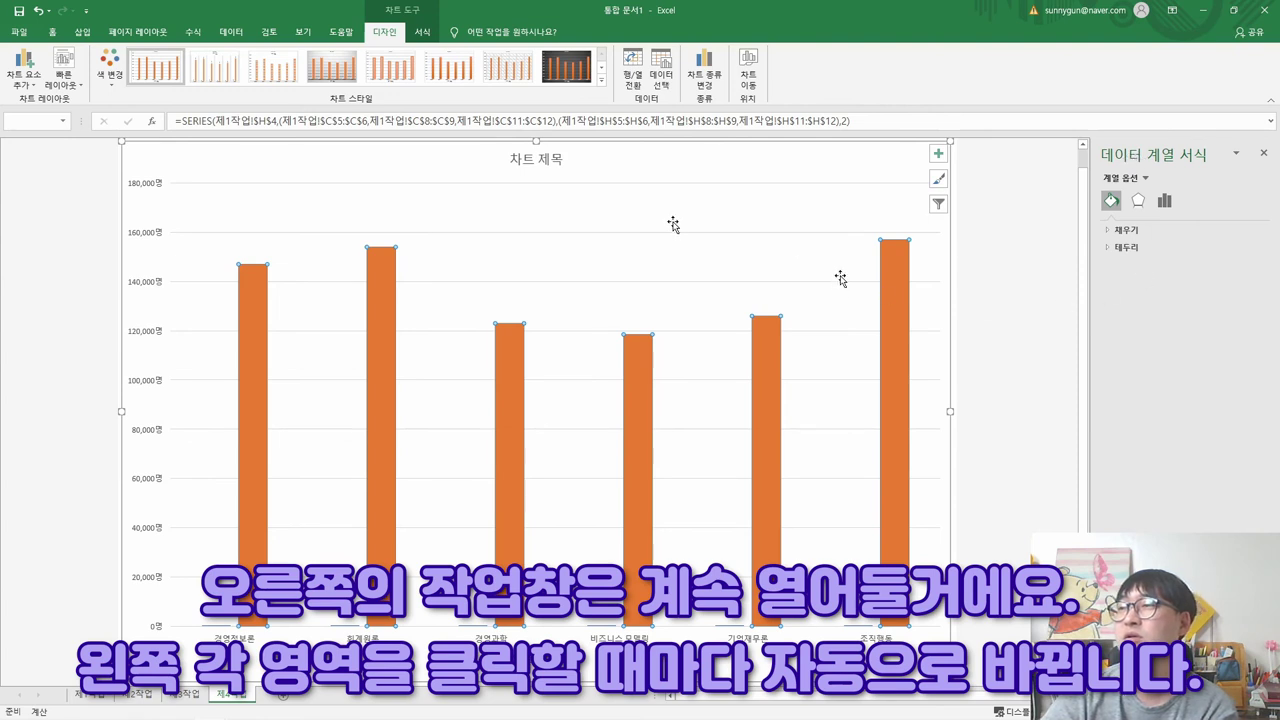
- Select the whole chart area and read the chart entry (차트) of condition (5) in the exam PDF
{"action": "left_click", "coordinate": [623, 162]}
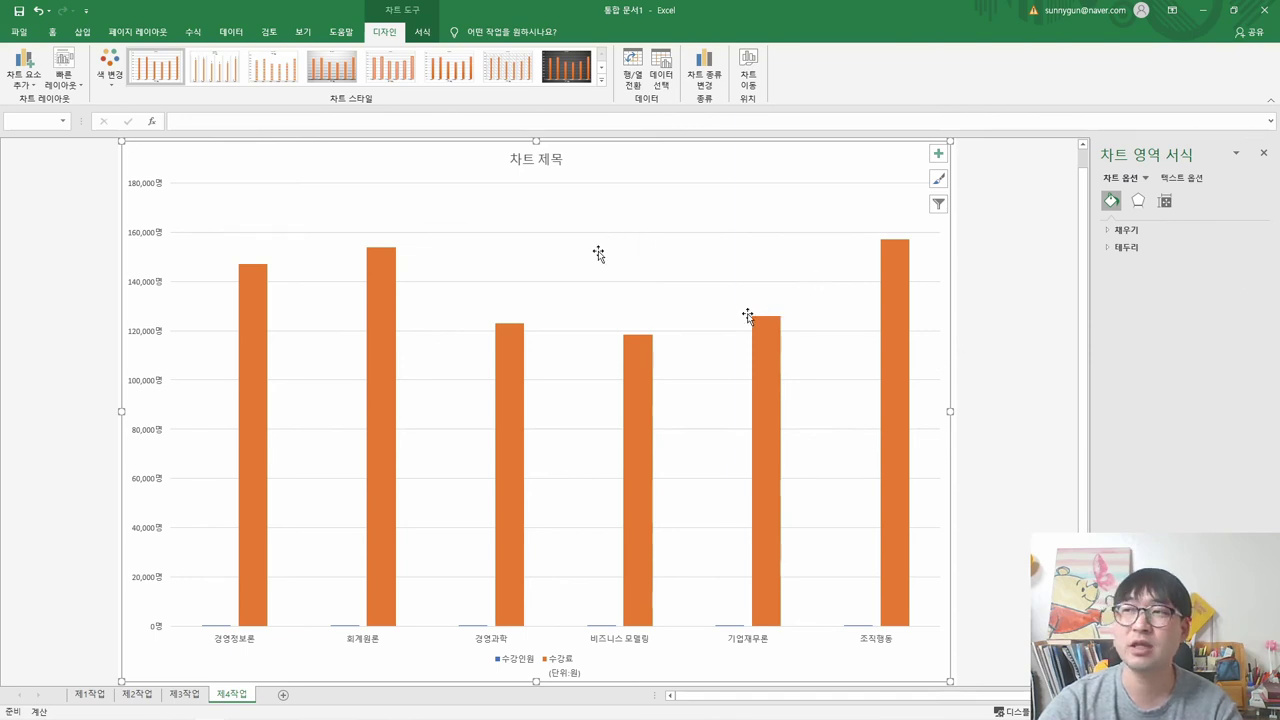
{"action": "key", "text": "alt+Tab"}
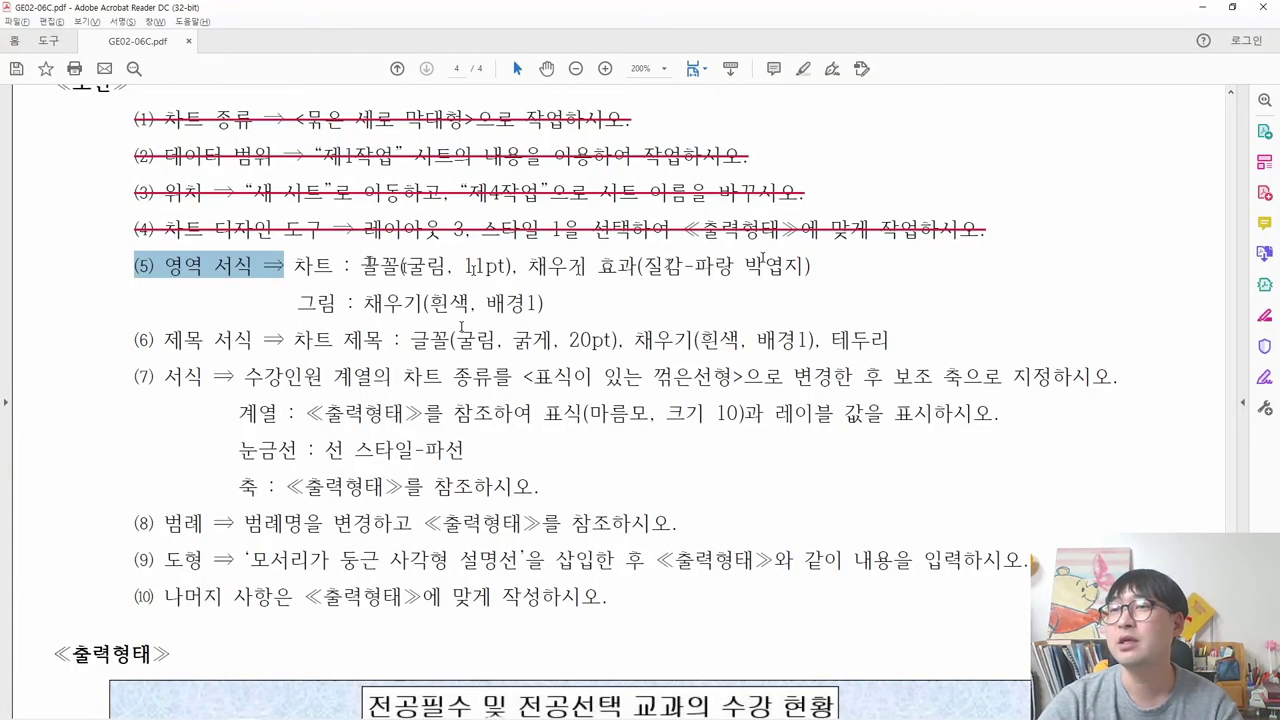
{"action": "left_click", "coordinate": [285, 275]}
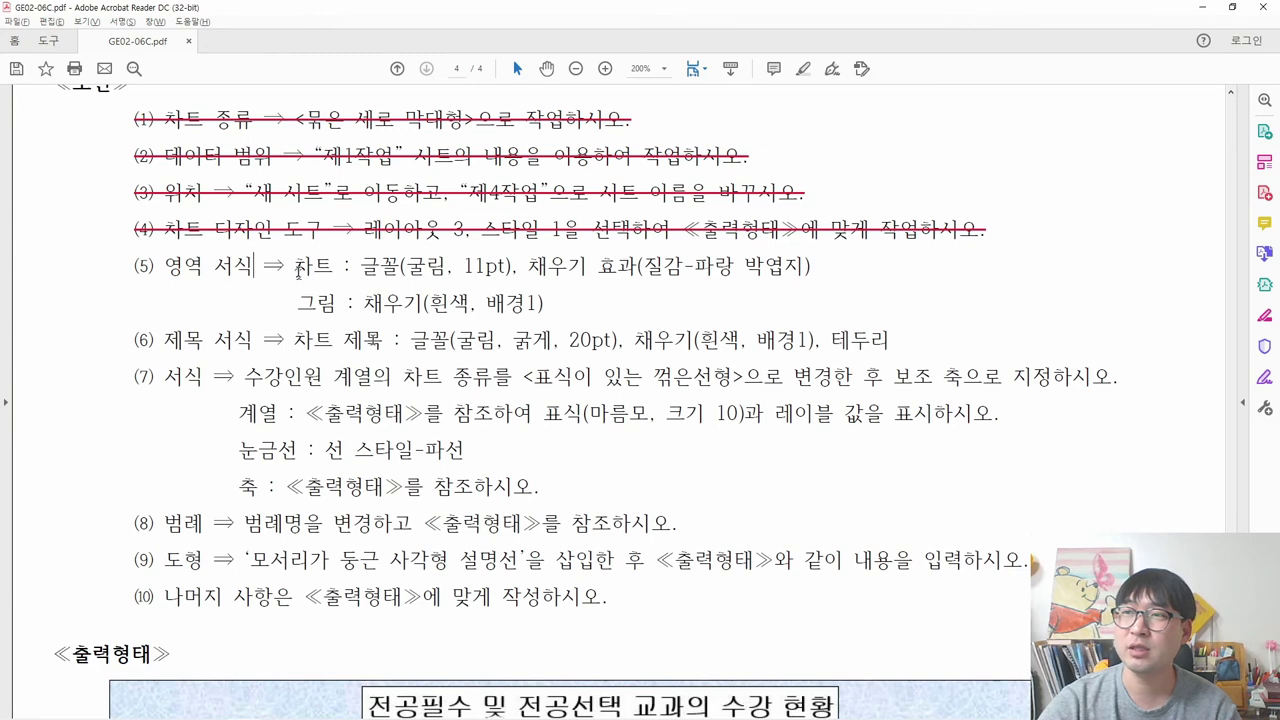
{"action": "left_click_drag", "start_coordinate": [295, 266], "coordinate": [334, 267]}
{"action": "key", "text": "alt+Tab"}
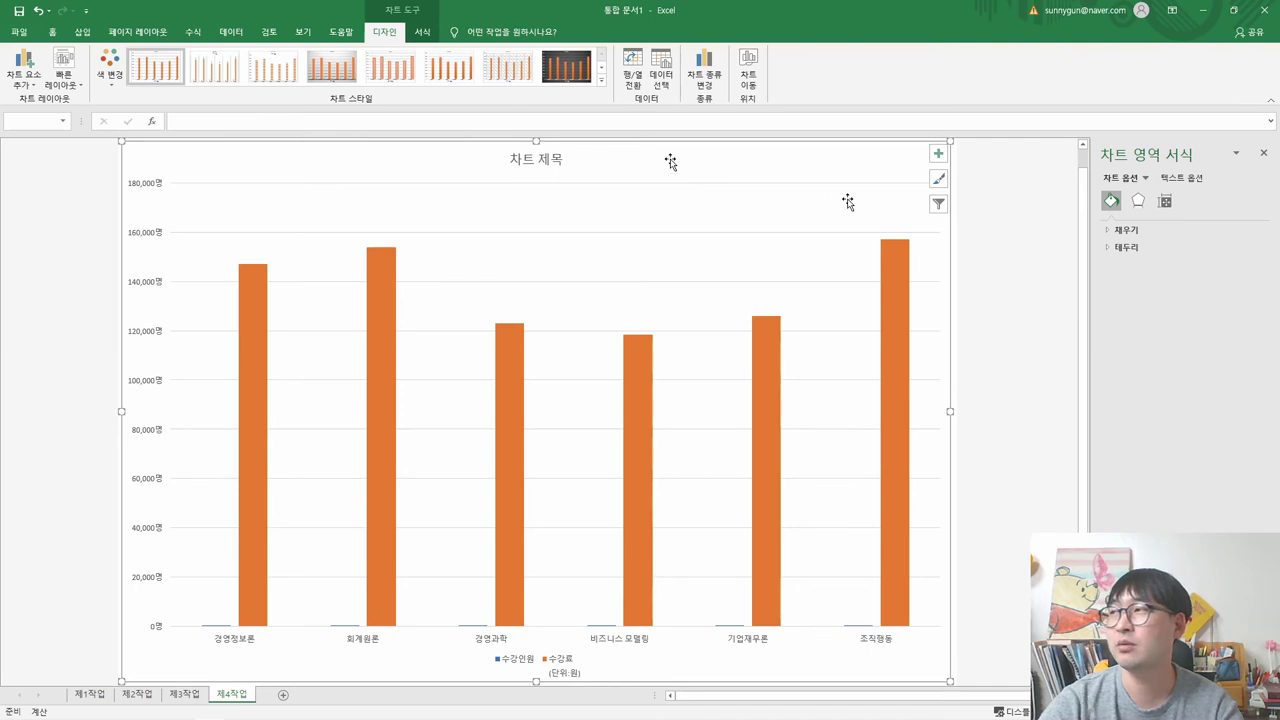
{"action": "left_click", "coordinate": [938, 153]}
{"action": "key", "text": "Tab"}
{"action": "key", "text": "Tab"}
{"action": "key", "text": "Tab"}
{"action": "key", "text": "Tab"}
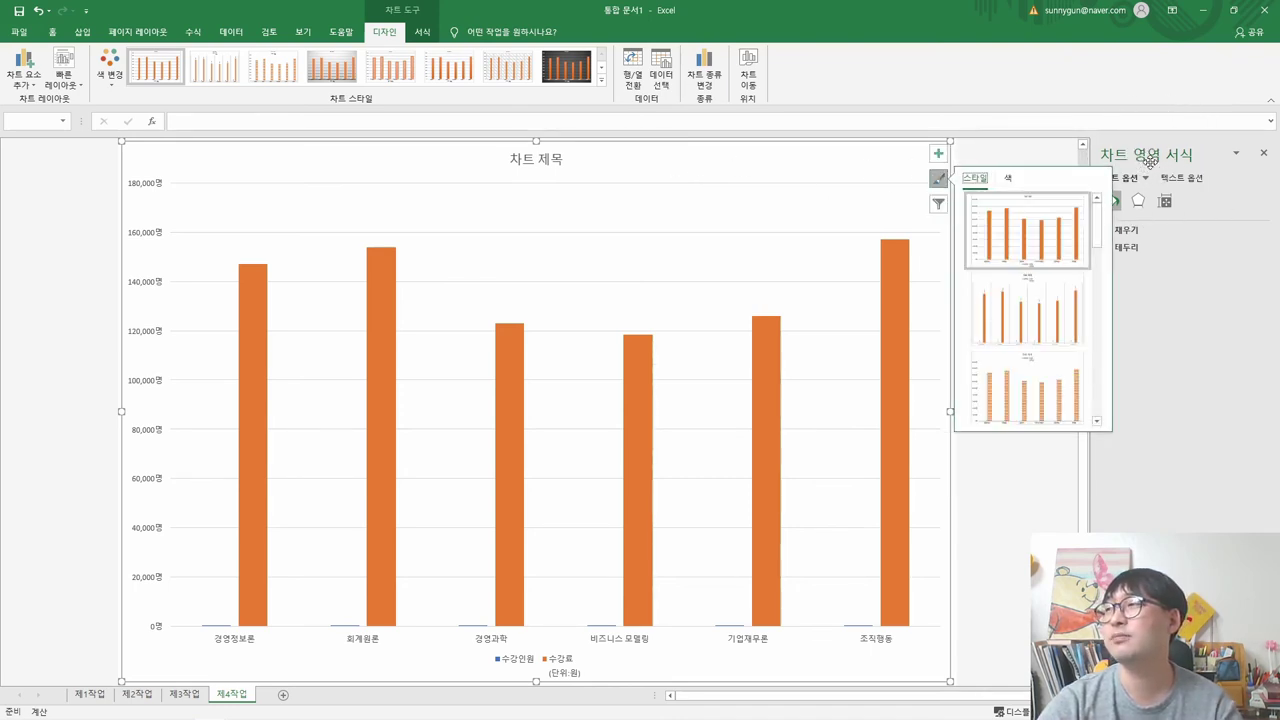
{"action": "key", "text": "Escape"}
{"action": "key", "text": "Escape"}
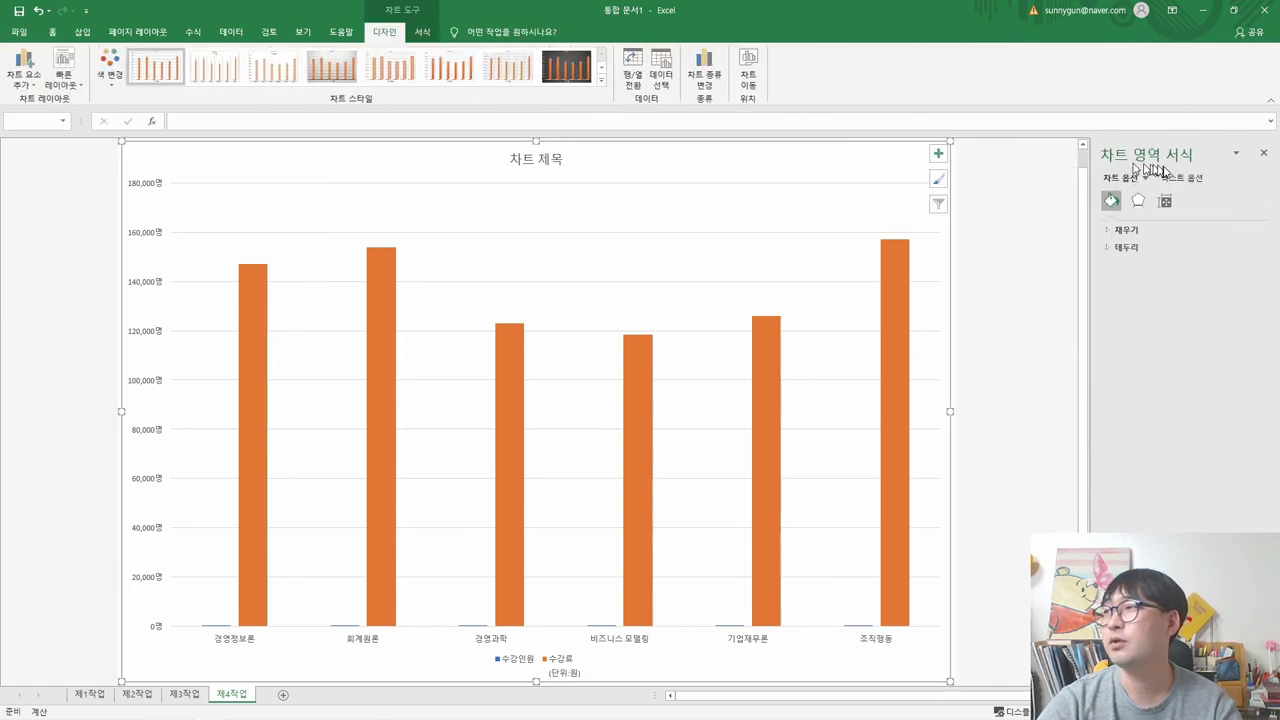
- Check the font requirement of condition (5) in the PDF and set the chart area's font to 굴림, 11 pt
{"action": "key", "text": "alt+Tab"}
{"action": "left_click_drag", "start_coordinate": [378, 272], "coordinate": [533, 283]}
{"action": "key", "text": "alt+Tab"}
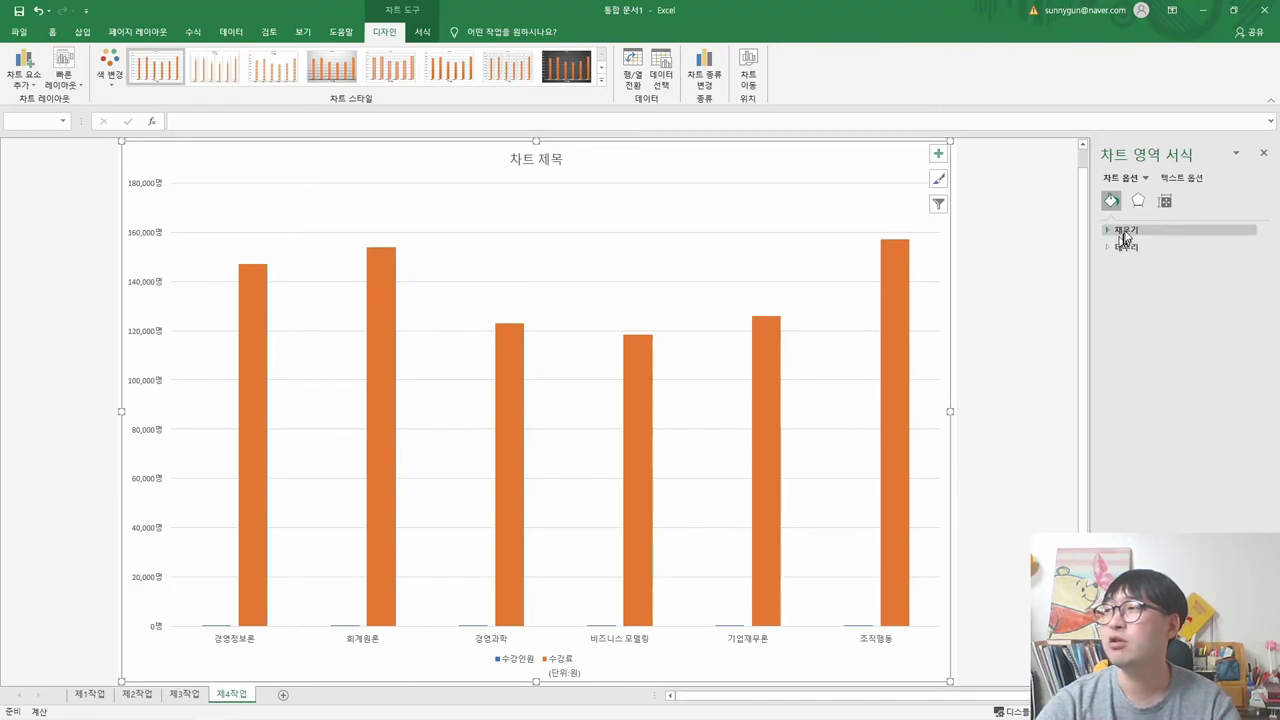
{"action": "left_click", "coordinate": [52, 33]}
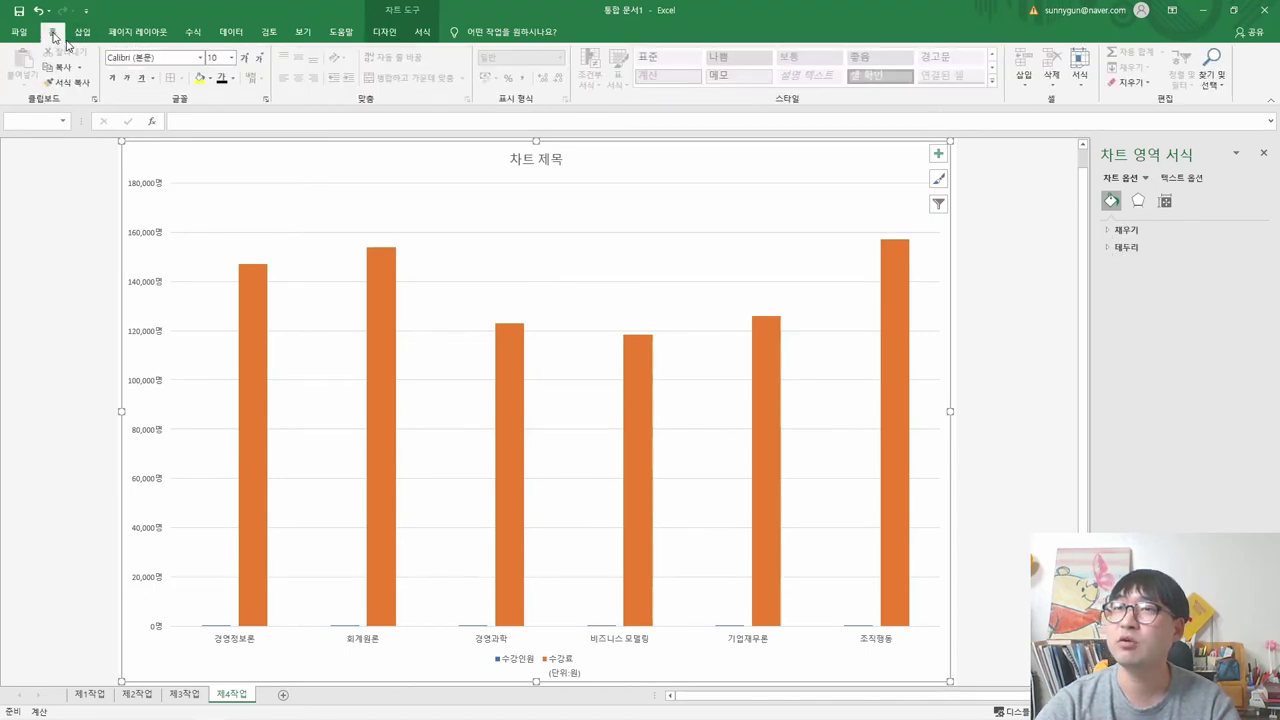
{"action": "left_click", "coordinate": [166, 59]}
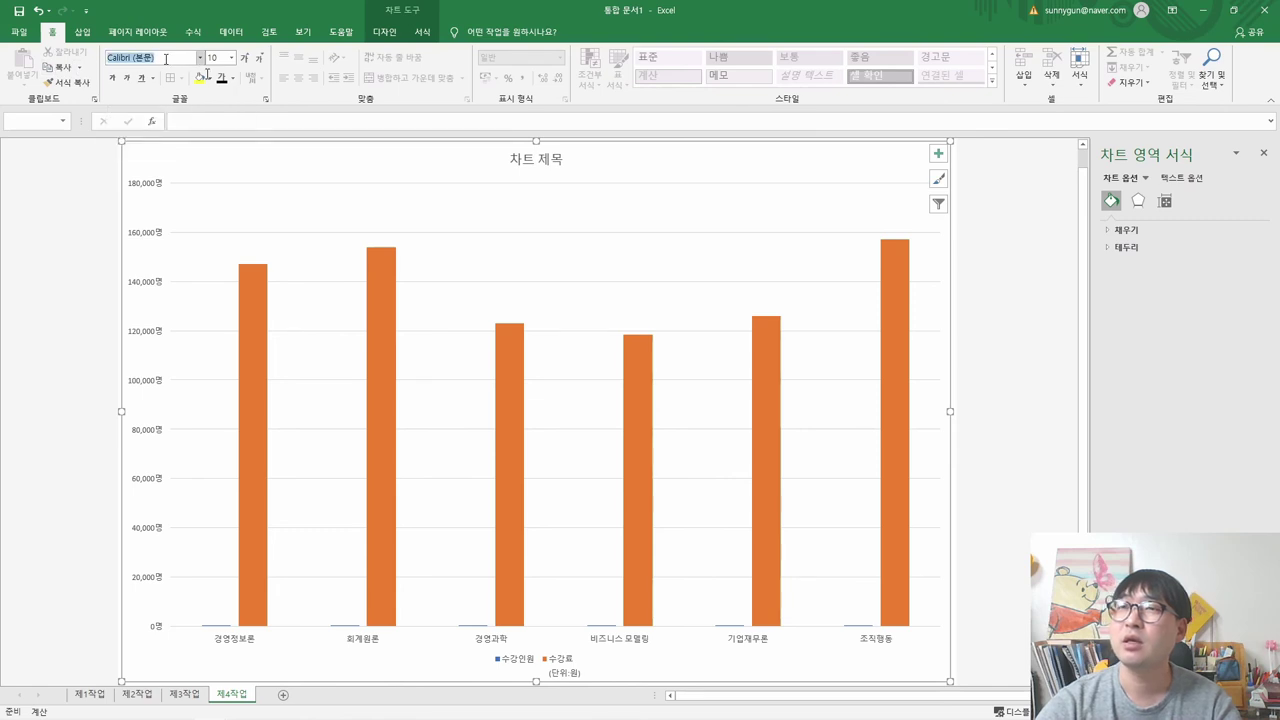
{"action": "type", "text": "맑"}
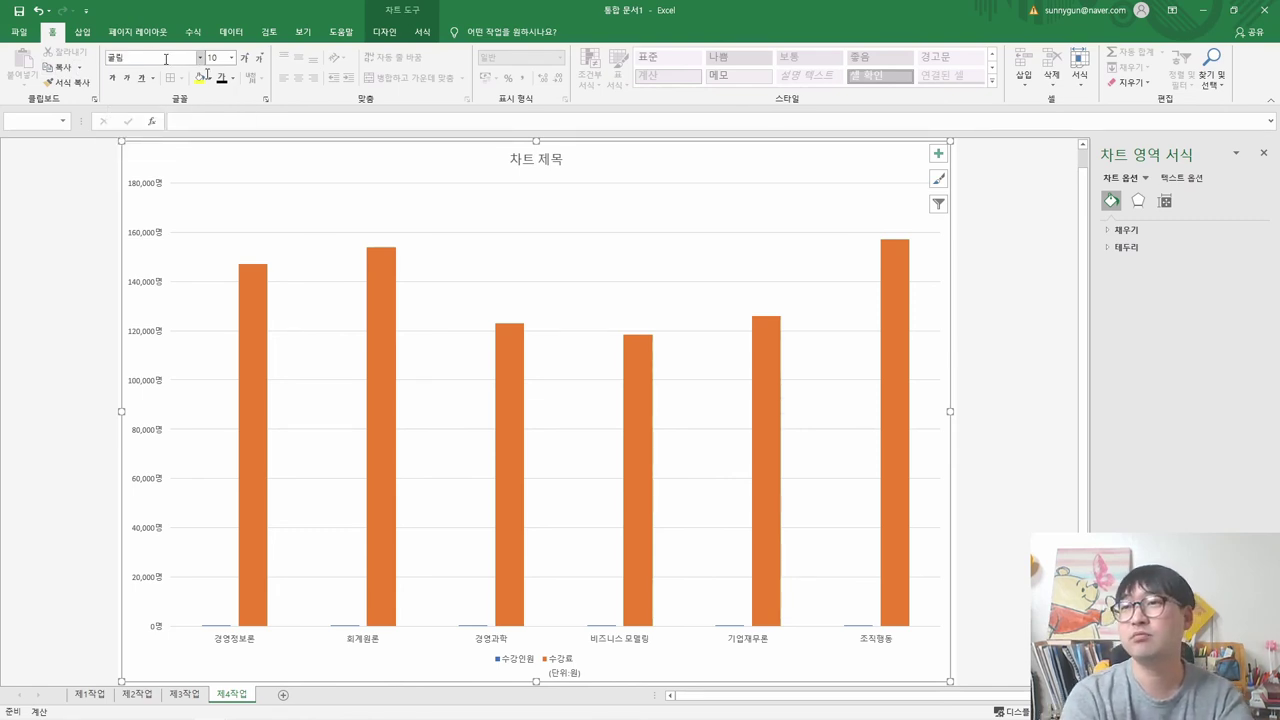
{"action": "key", "text": "Return"}
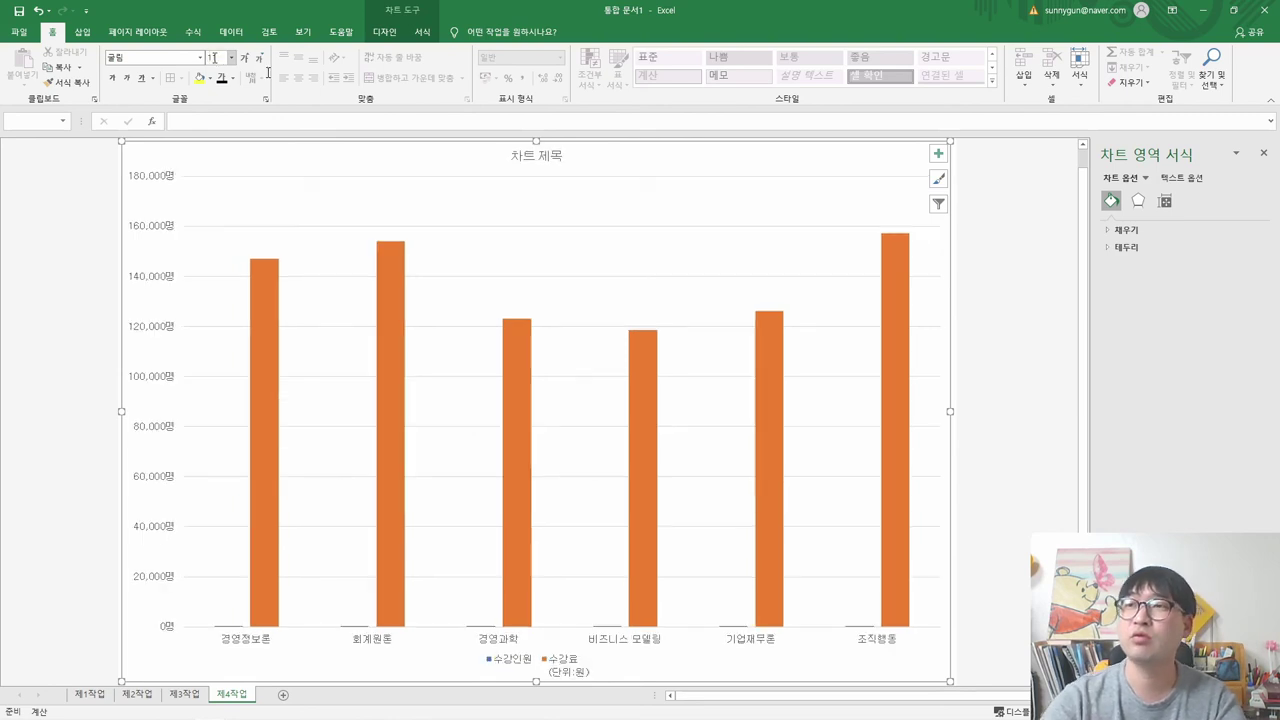
{"action": "key", "text": "alt+Tab"}
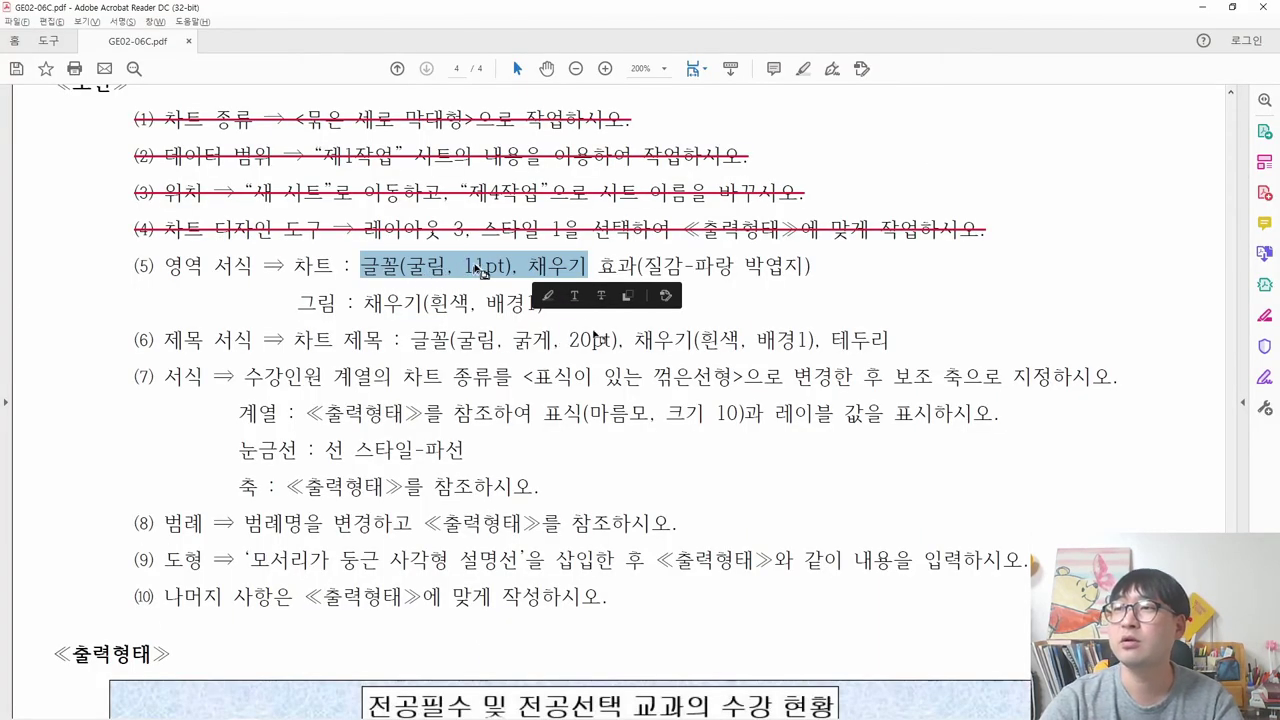
{"action": "key", "text": "alt+Tab"}
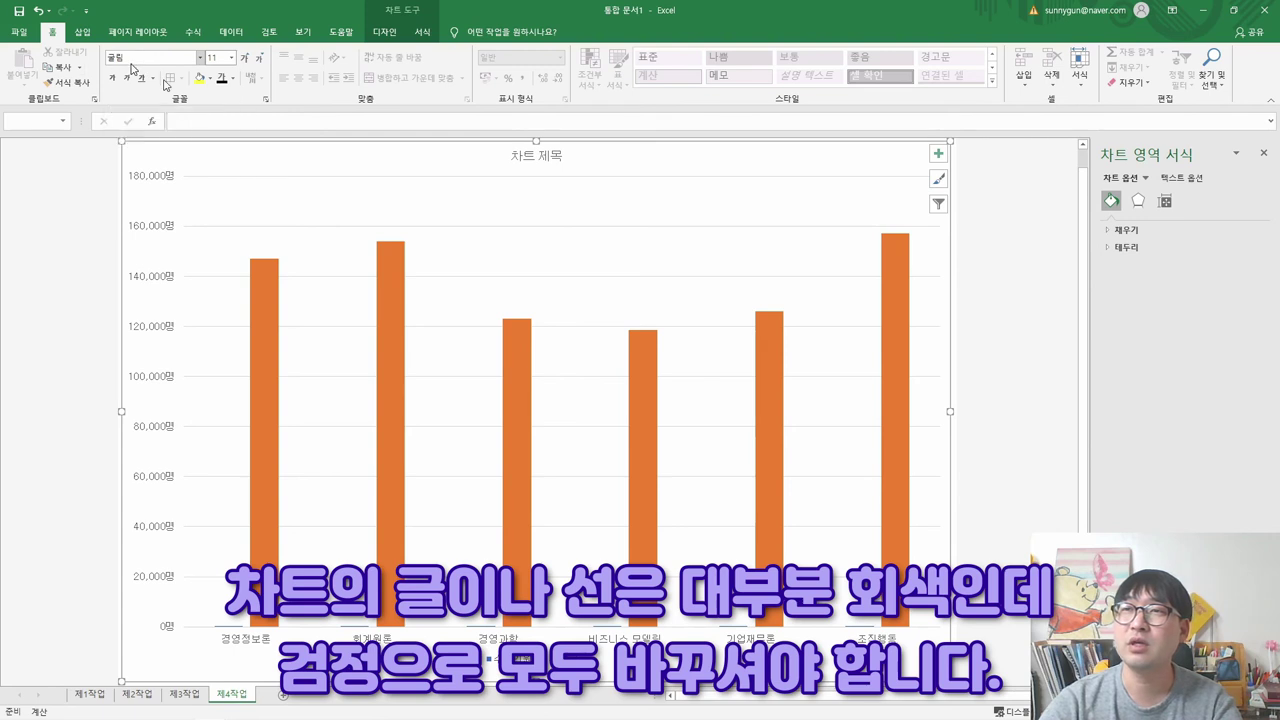
- Set all chart text to black, undoing and redoing the change to compare the colours
{"action": "left_click", "coordinate": [233, 82]}
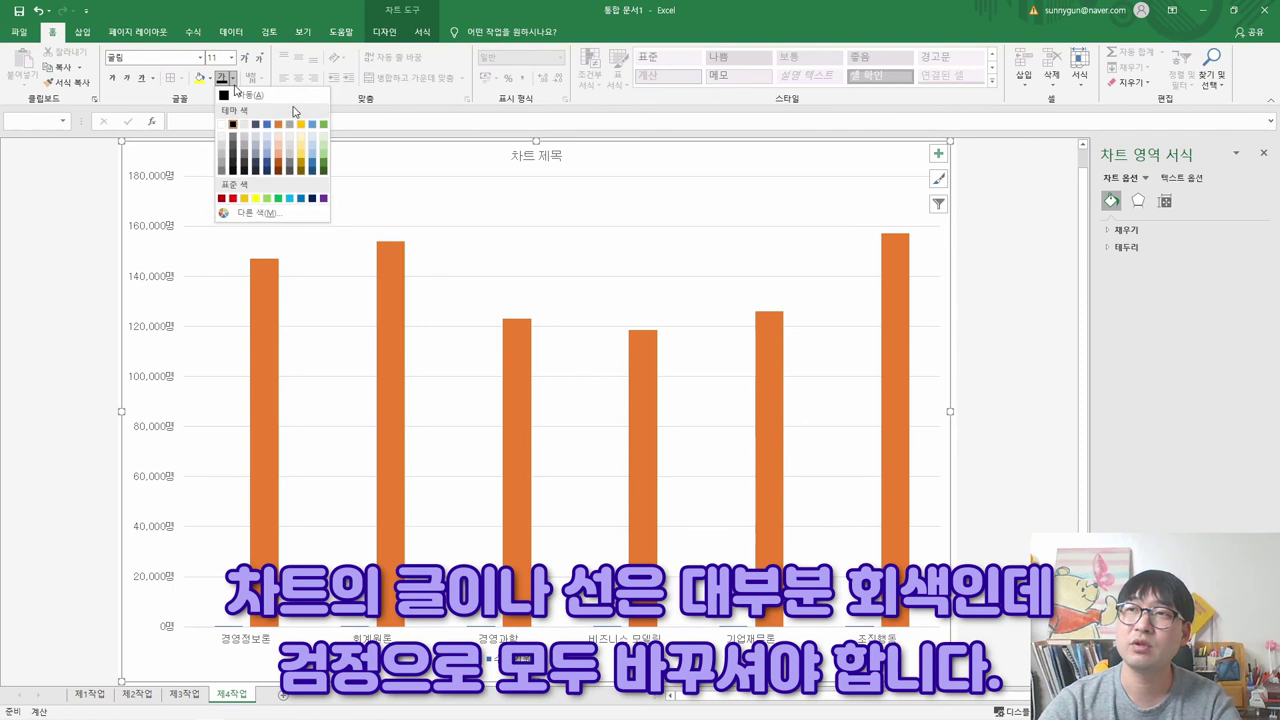
{"action": "left_click", "coordinate": [232, 124]}
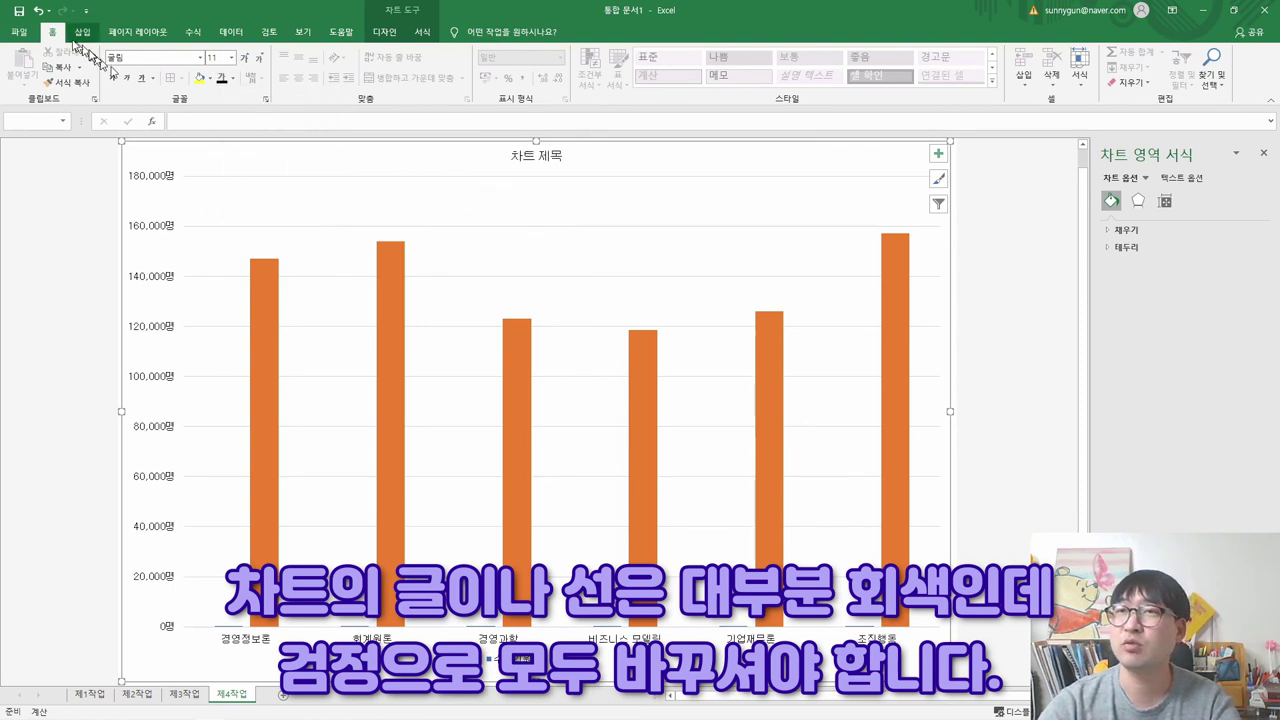
{"action": "left_click", "coordinate": [40, 11]}
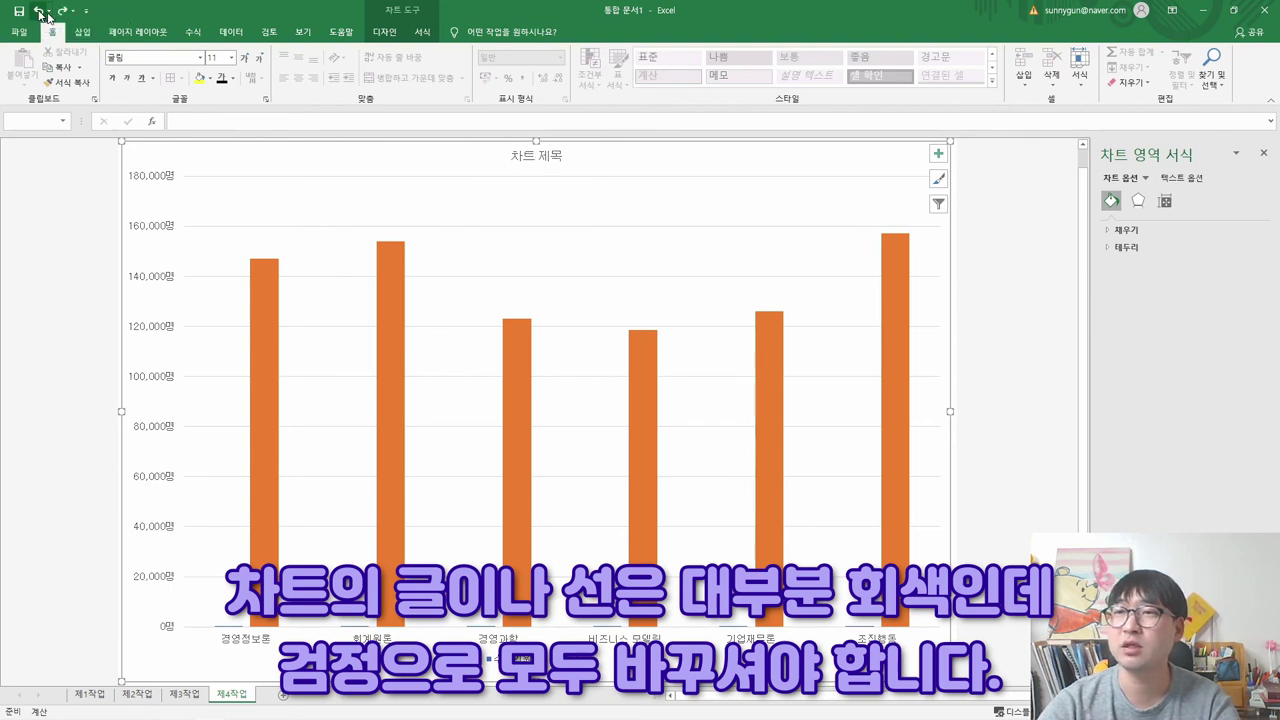
{"action": "left_click", "coordinate": [62, 11]}
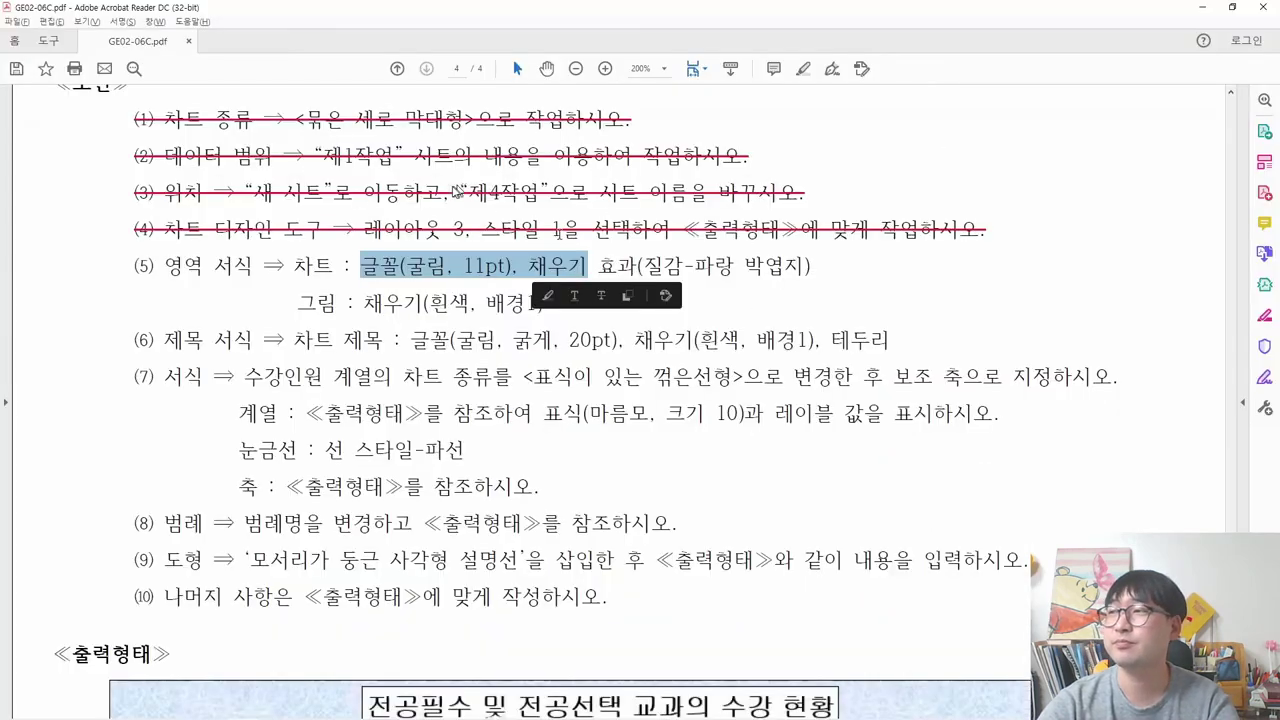
- Check the fill effect of condition (5) in the PDF and fill the chart area with the 파랑 박엽지 texture
{"action": "left_click", "coordinate": [562, 262]}
{"action": "left_click_drag", "start_coordinate": [530, 265], "coordinate": [785, 272]}
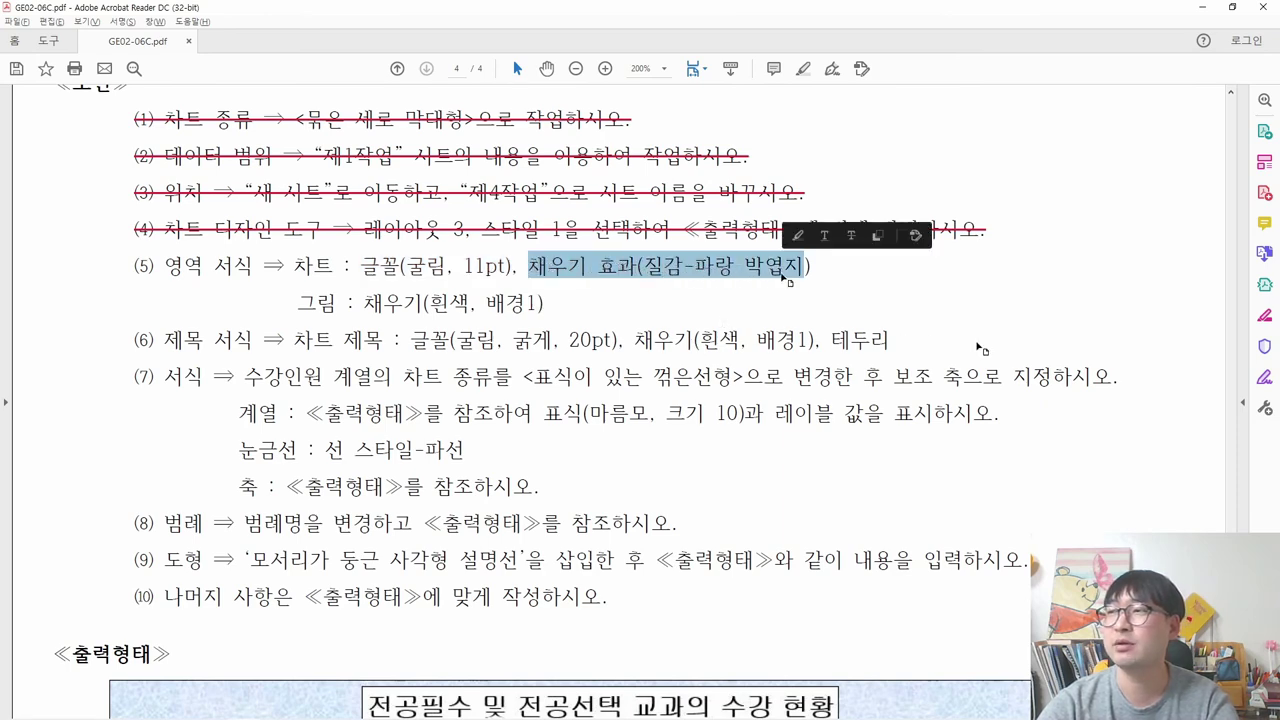
{"action": "scroll", "coordinate": [976, 342], "scroll_direction": "down", "scroll_amount": 3}
{"action": "left_click", "coordinate": [940, 521]}
{"action": "key", "text": "alt+Tab"}
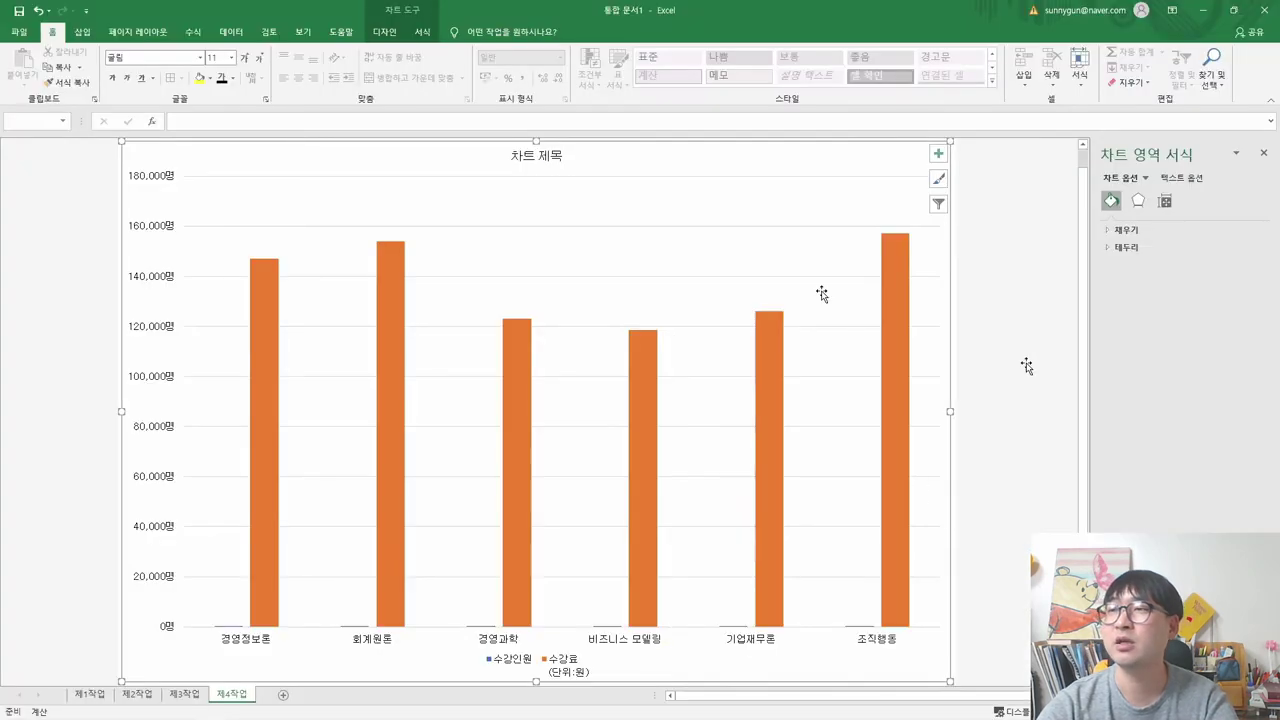
{"action": "left_click", "coordinate": [1118, 231]}
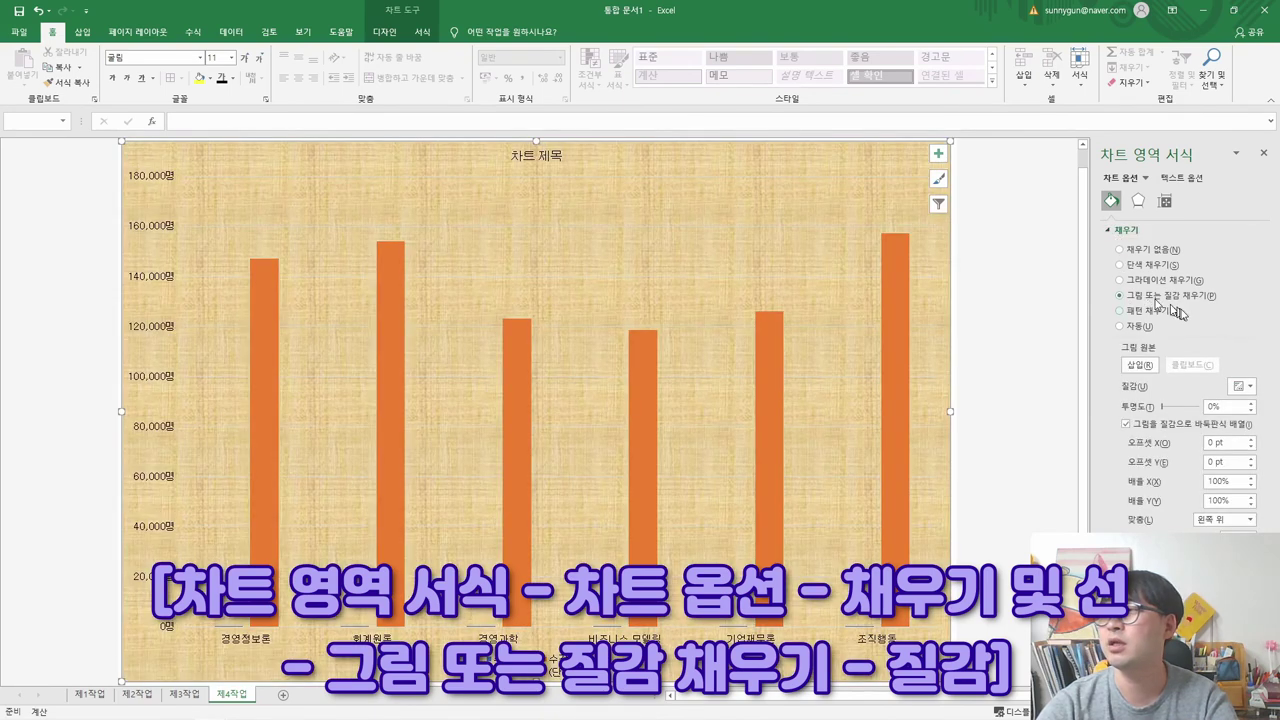
{"action": "left_click", "coordinate": [1244, 386]}
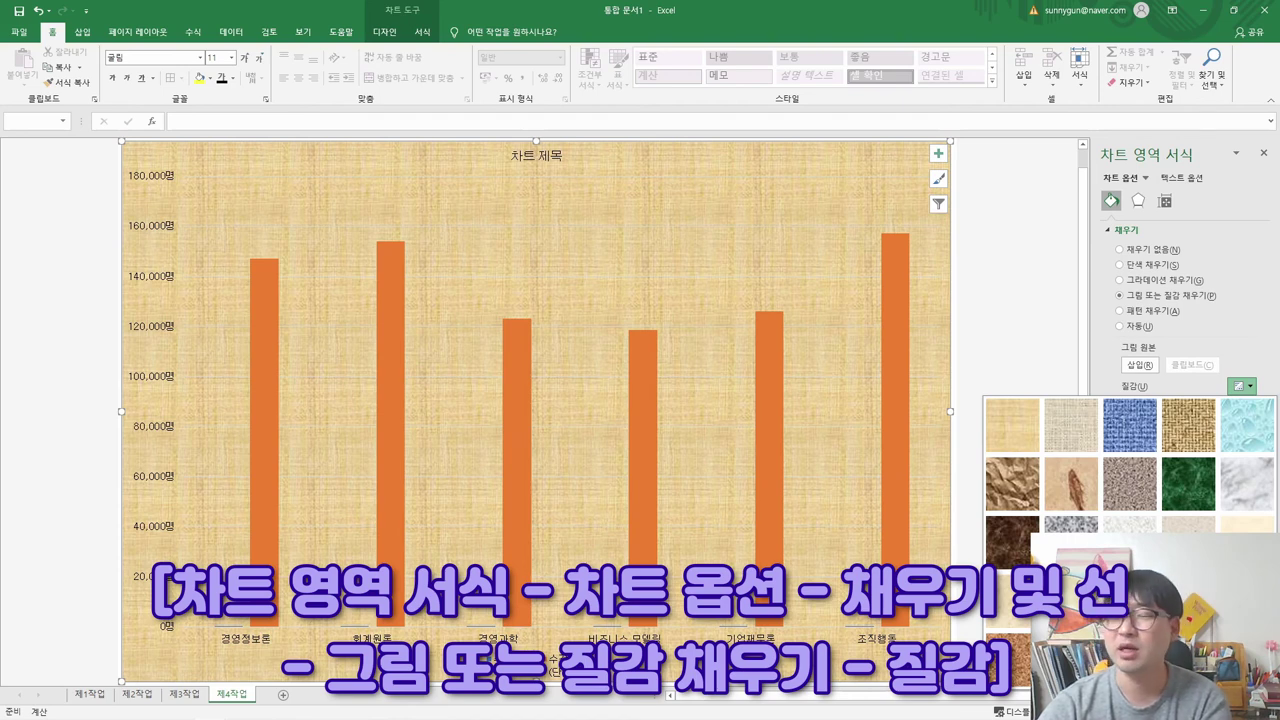
{"action": "left_click", "coordinate": [1071, 600]}
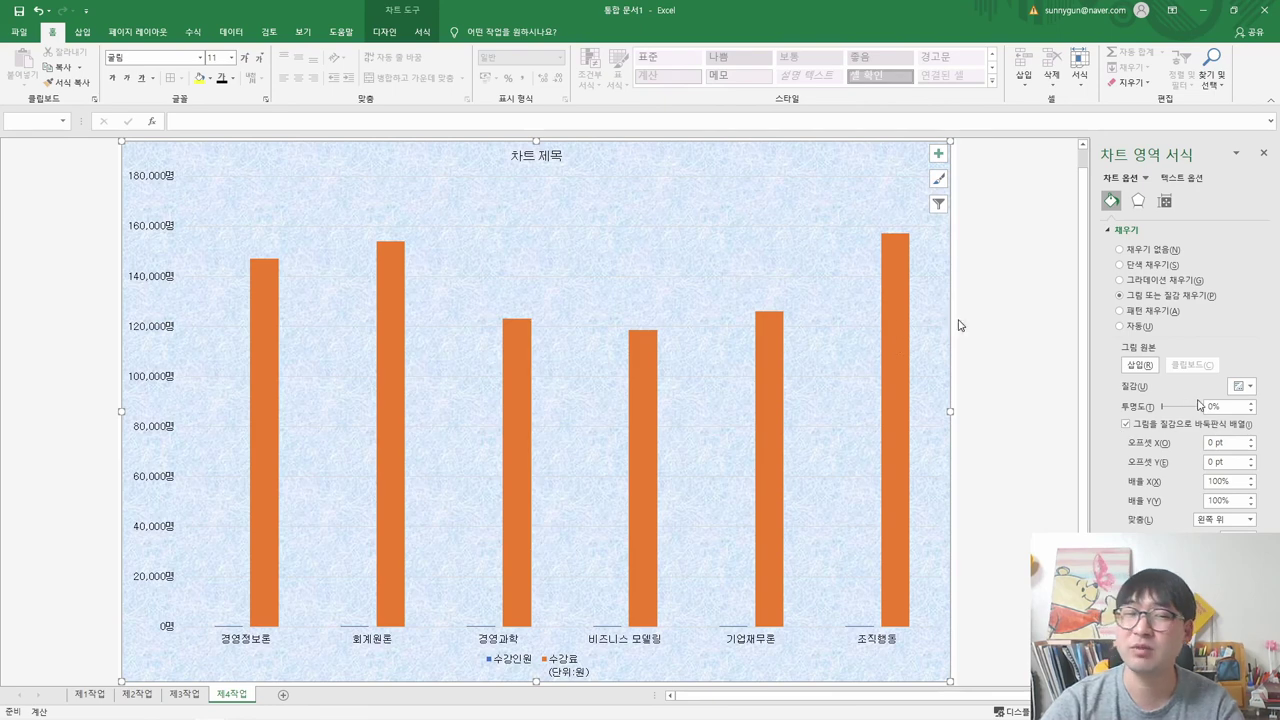
- Strike through the chart line of condition (5) in the exam PDF
{"action": "key", "text": "alt+Tab"}
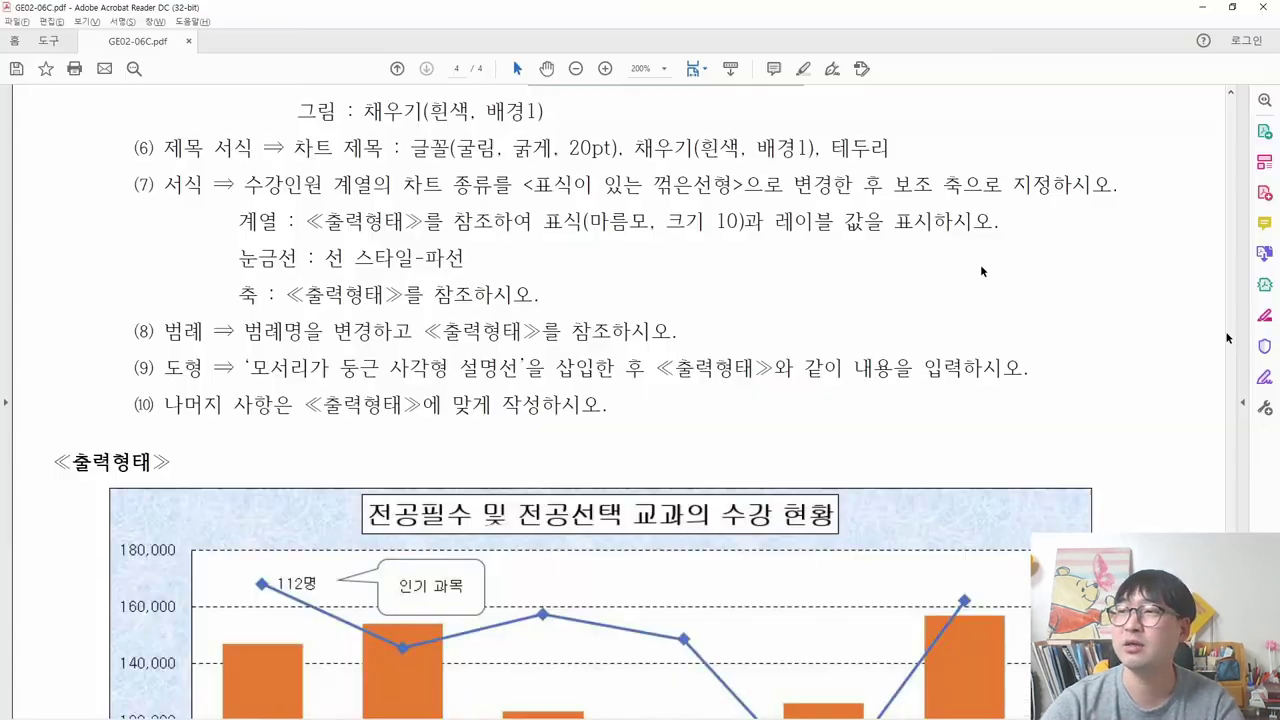
{"action": "scroll", "coordinate": [714, 270], "scroll_direction": "up", "scroll_amount": 1}
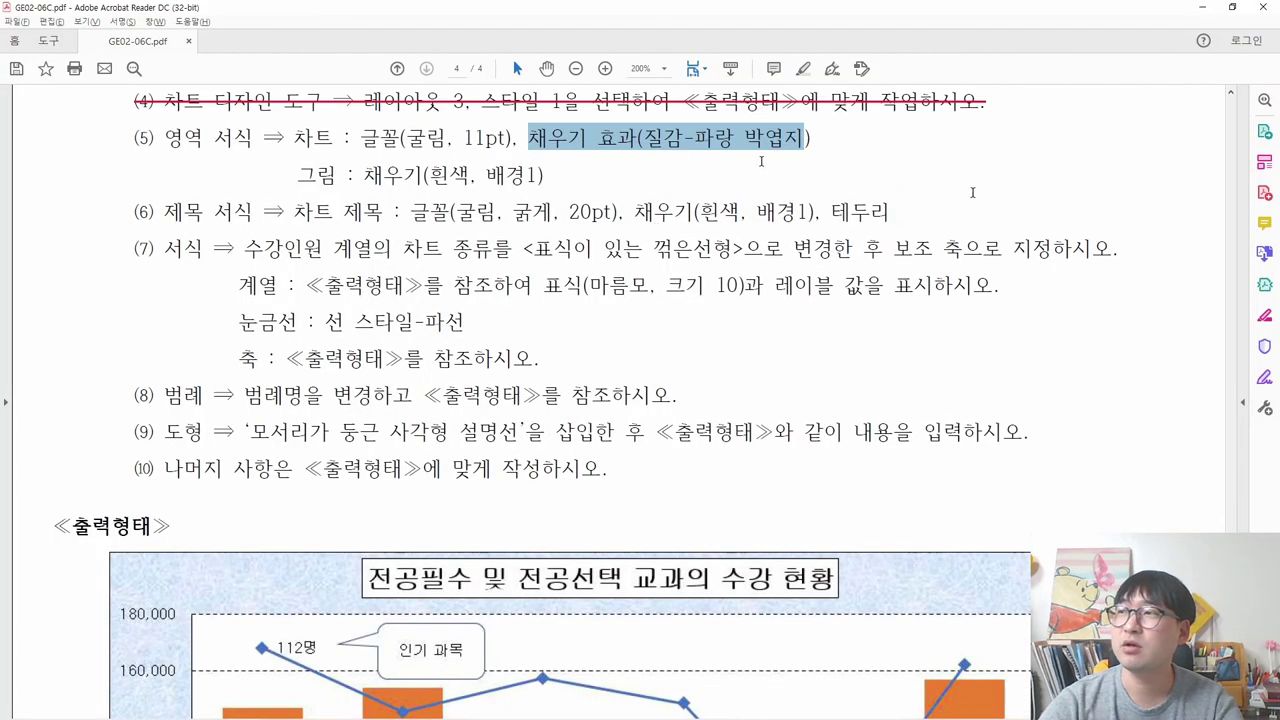
{"action": "left_click_drag", "start_coordinate": [820, 141], "coordinate": [140, 102]}
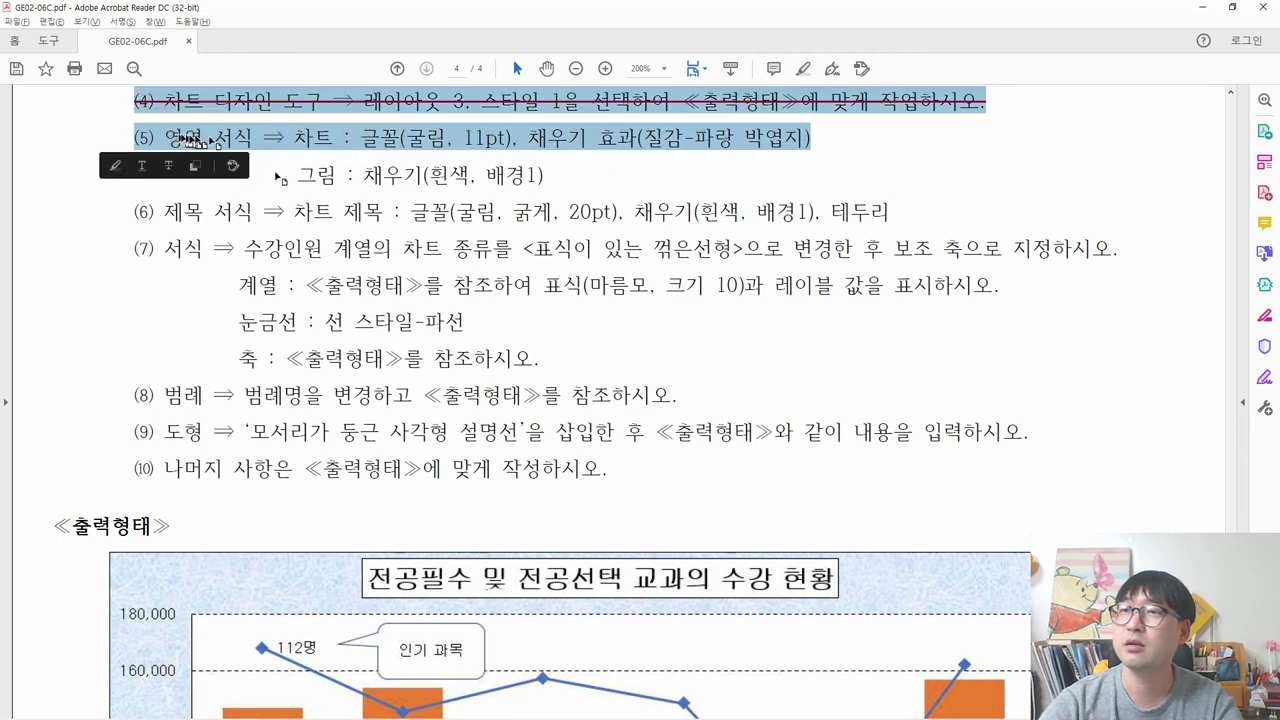
{"action": "left_click", "coordinate": [168, 165]}
- Read the 그림 fill requirement of condition (5) in the PDF and compare the plot area in the sample output with the Excel chart
{"action": "left_click_drag", "start_coordinate": [298, 175], "coordinate": [430, 180]}
{"action": "left_click_drag", "start_coordinate": [551, 226], "coordinate": [690, 226]}
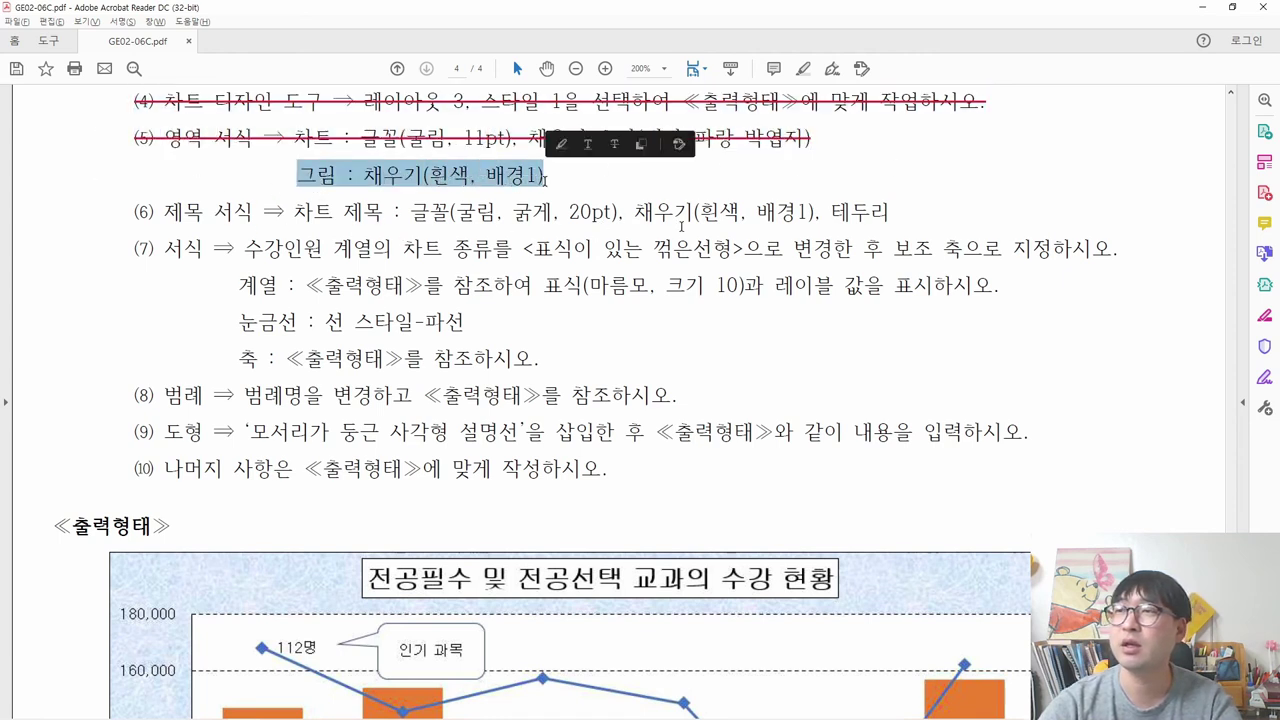
{"action": "left_click", "coordinate": [800, 640]}
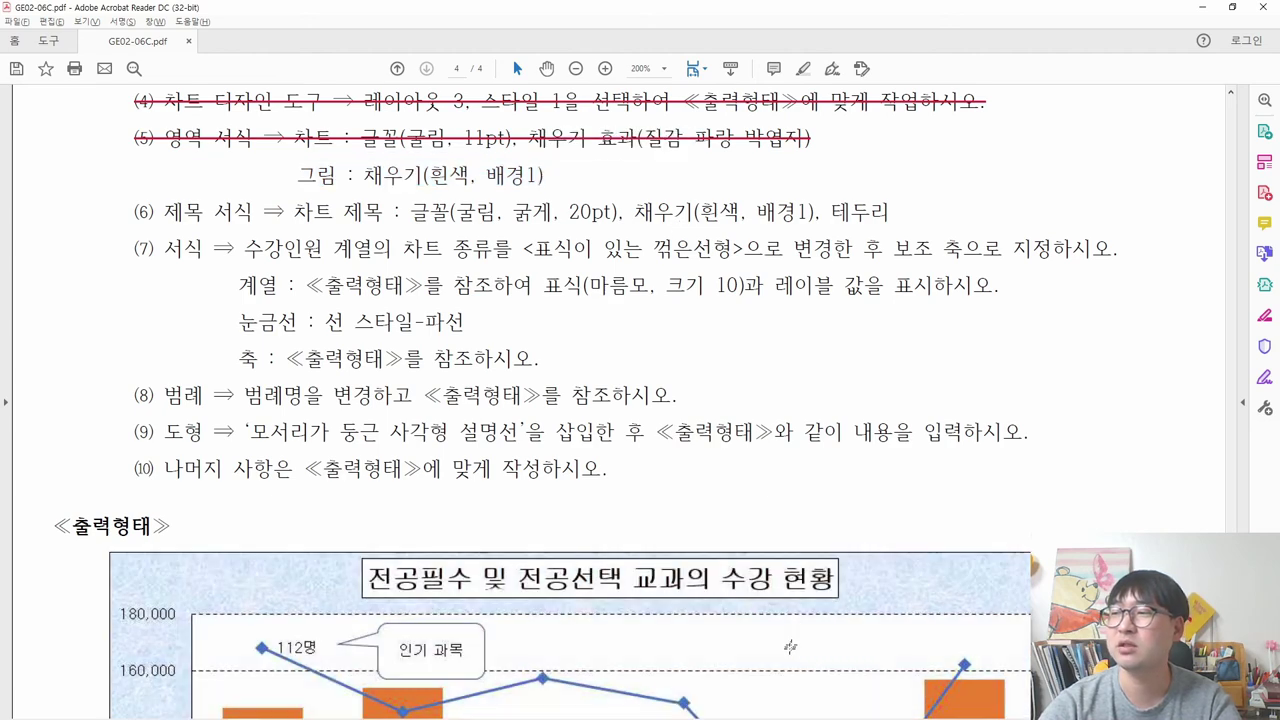
{"action": "scroll", "coordinate": [789, 649], "scroll_direction": "down", "scroll_amount": 5}
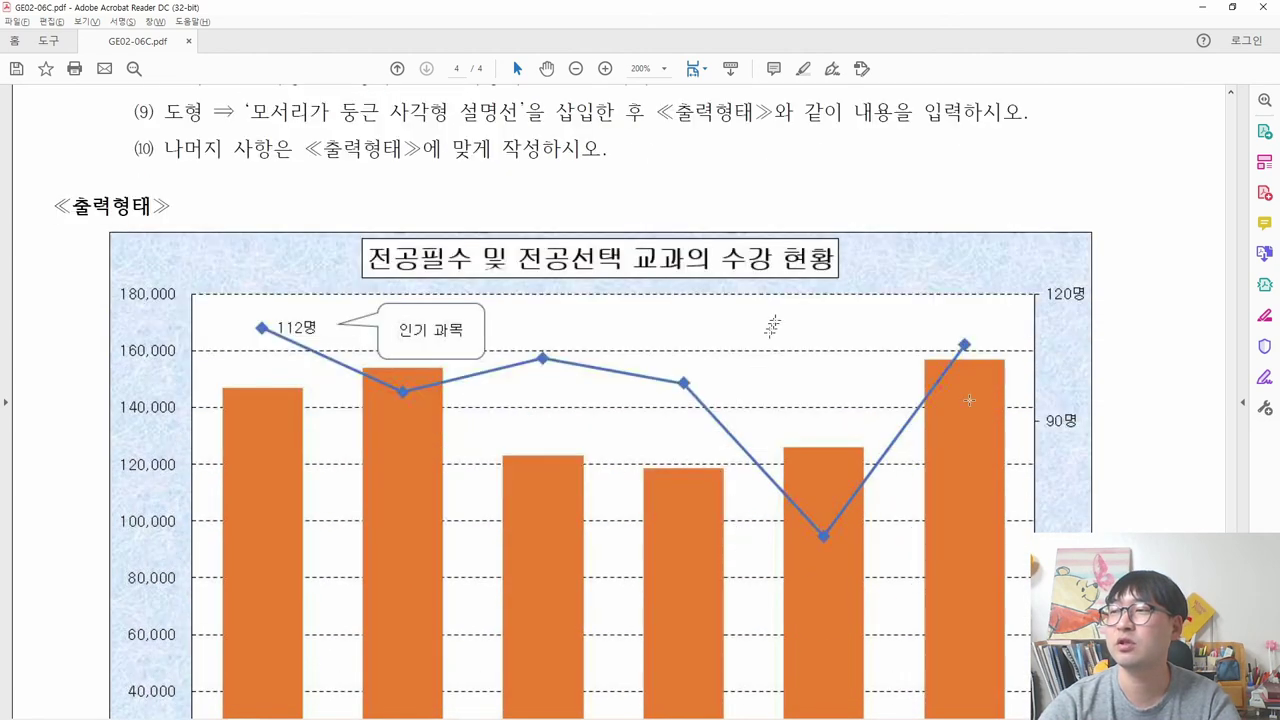
{"action": "key", "text": "alt+Tab"}
{"action": "key", "text": "alt+Tab"}
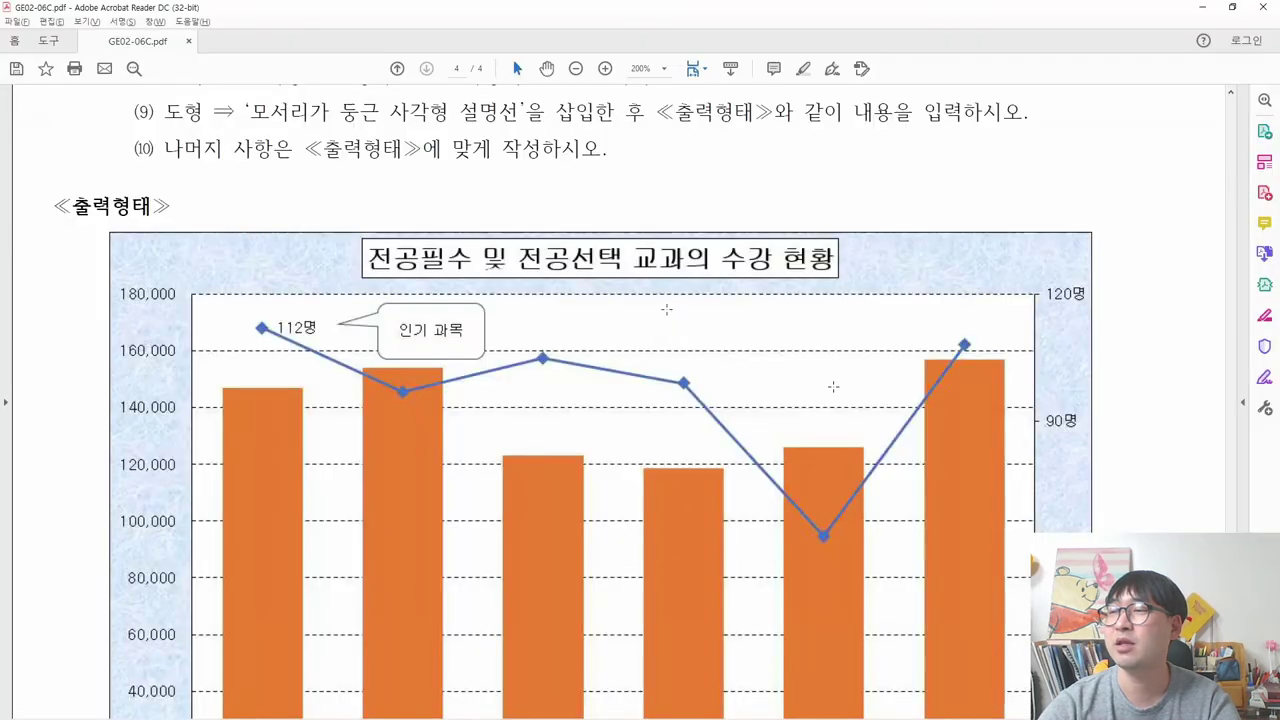
{"action": "key", "text": "alt+Tab"}
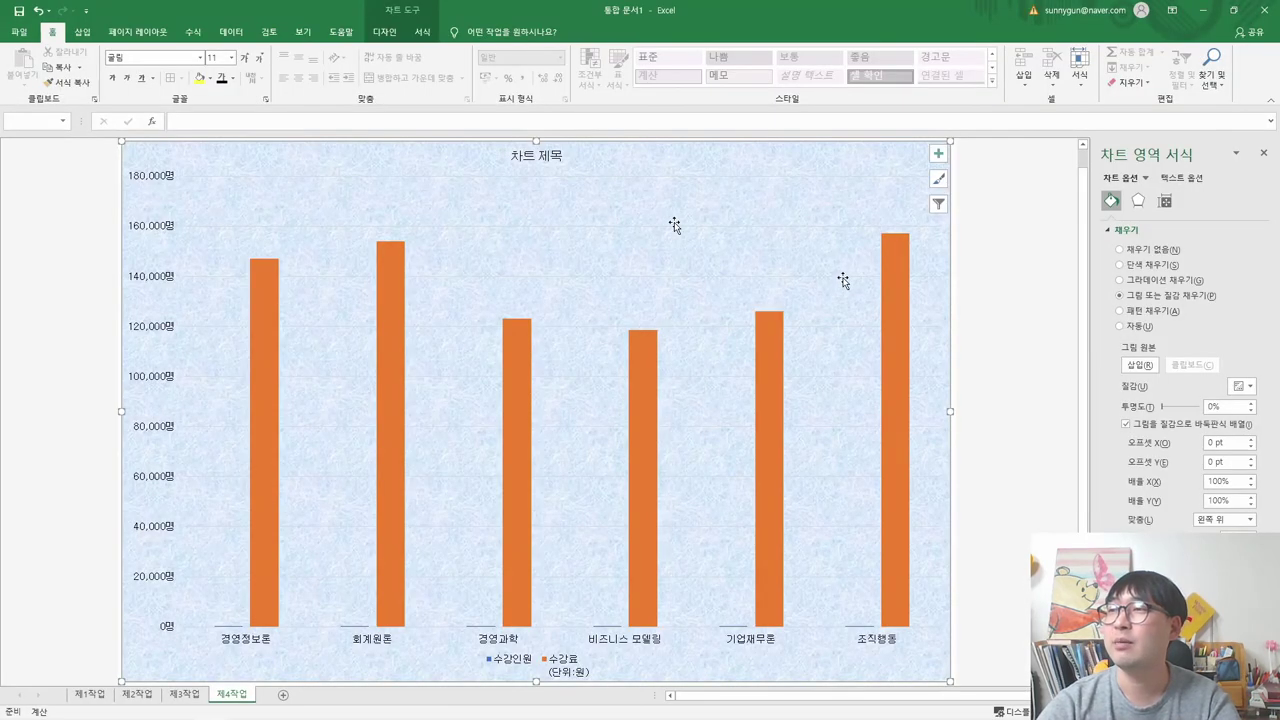
- Fill the chart's plot area with solid white (흰색, 배경1)
{"action": "left_click", "coordinate": [676, 209]}
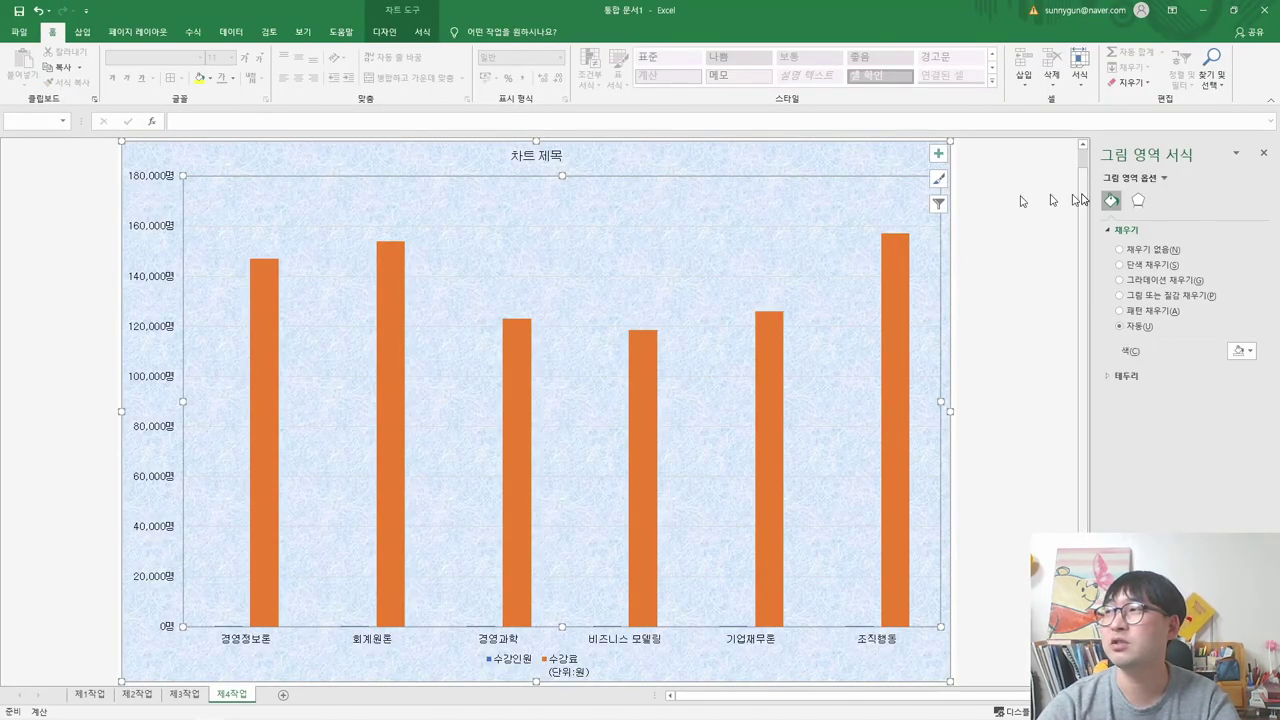
{"action": "left_click", "coordinate": [938, 153]}
{"action": "left_click", "coordinate": [938, 179]}
{"action": "left_click", "coordinate": [938, 203]}
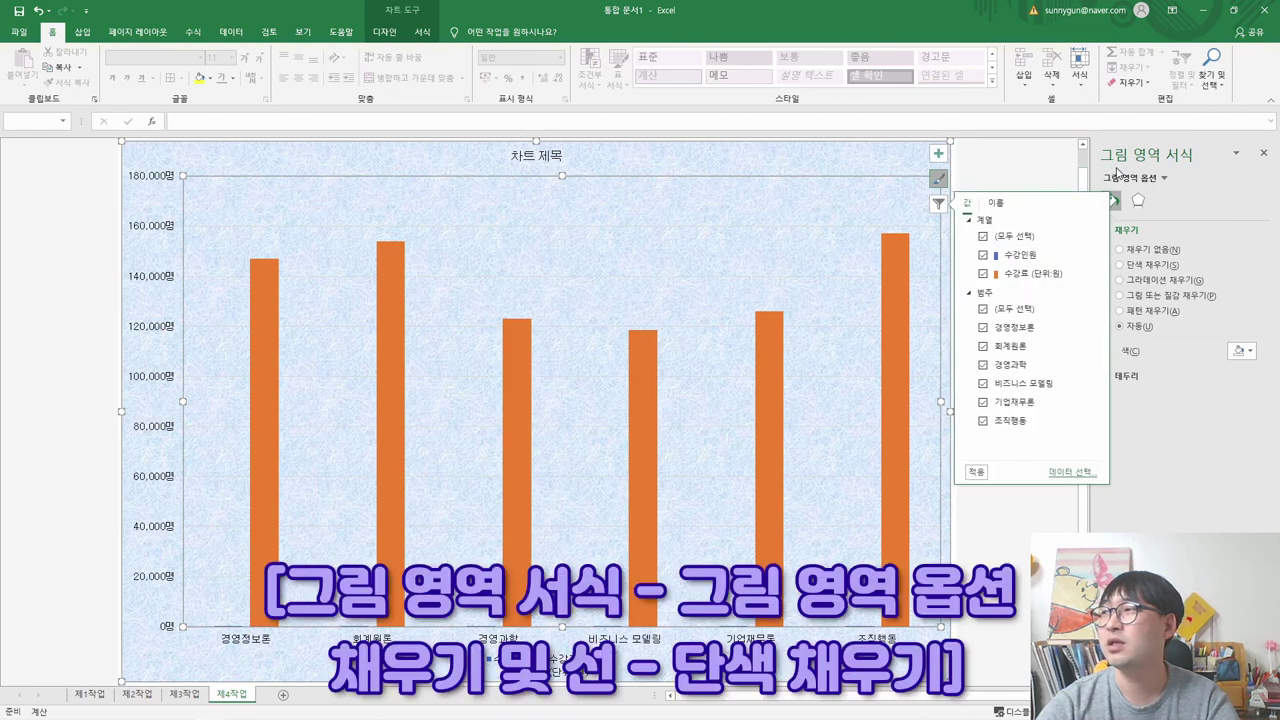
{"action": "left_click", "coordinate": [1140, 265]}
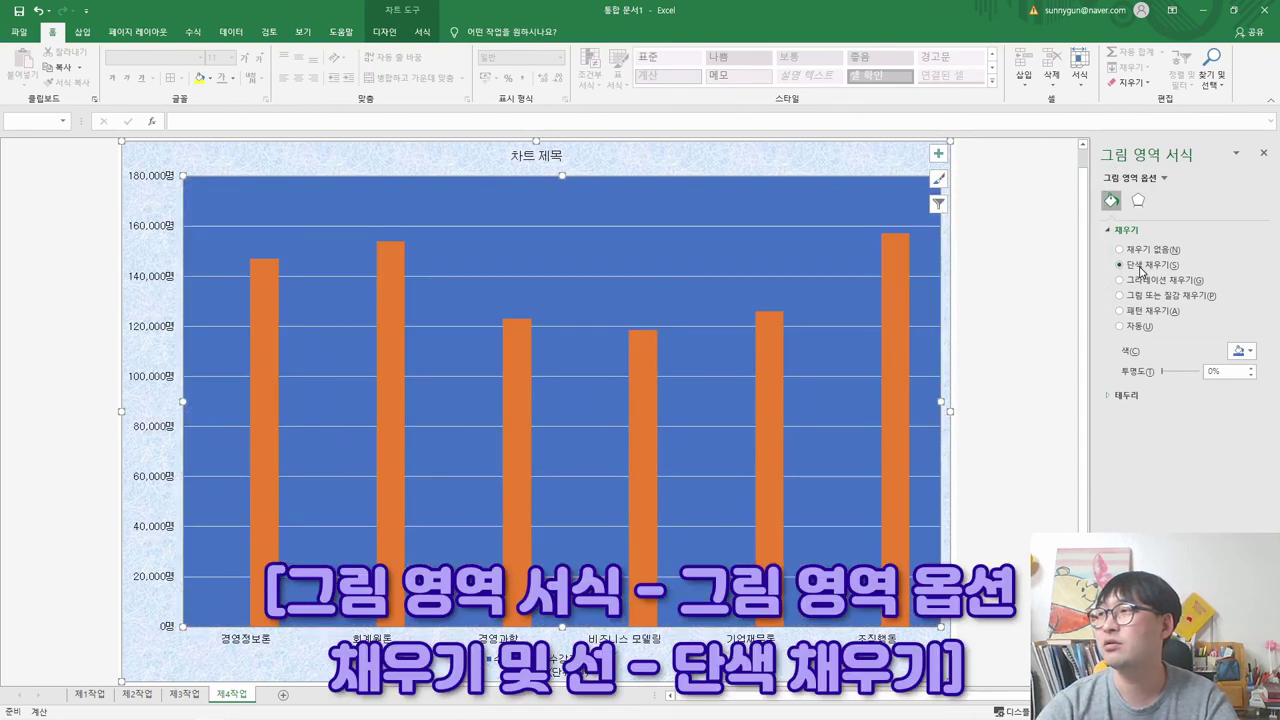
{"action": "left_click", "coordinate": [1240, 349]}
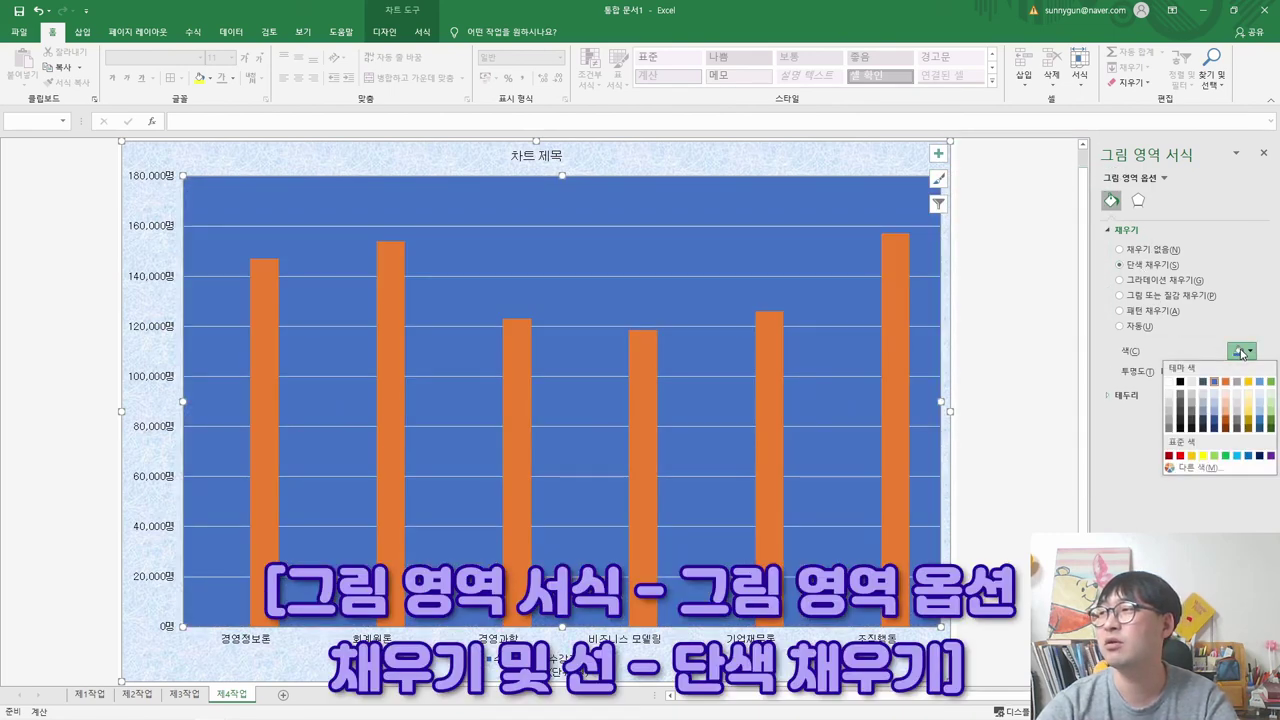
{"action": "left_click", "coordinate": [1170, 382]}
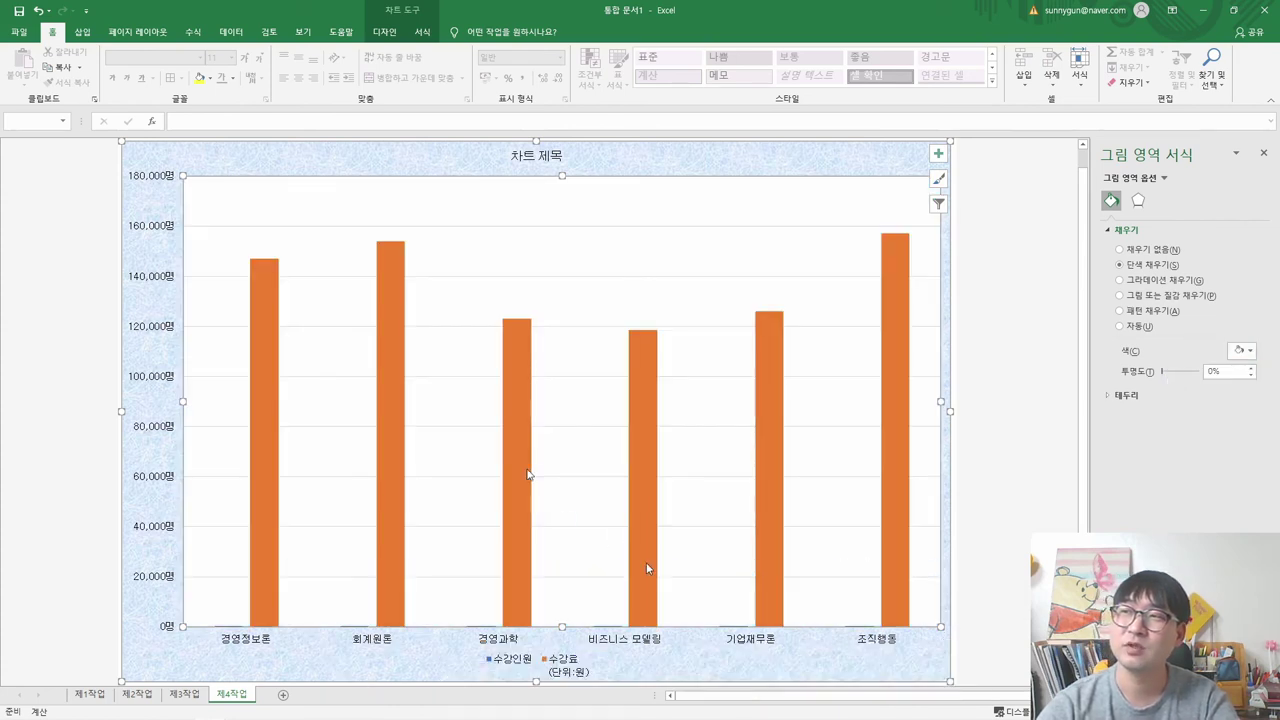
- Switch to the exam PDF and strike through the 그림 line of condition (5)
{"action": "key", "text": "alt+Tab"}
{"action": "scroll", "coordinate": [647, 300], "scroll_direction": "up", "scroll_amount": 8}
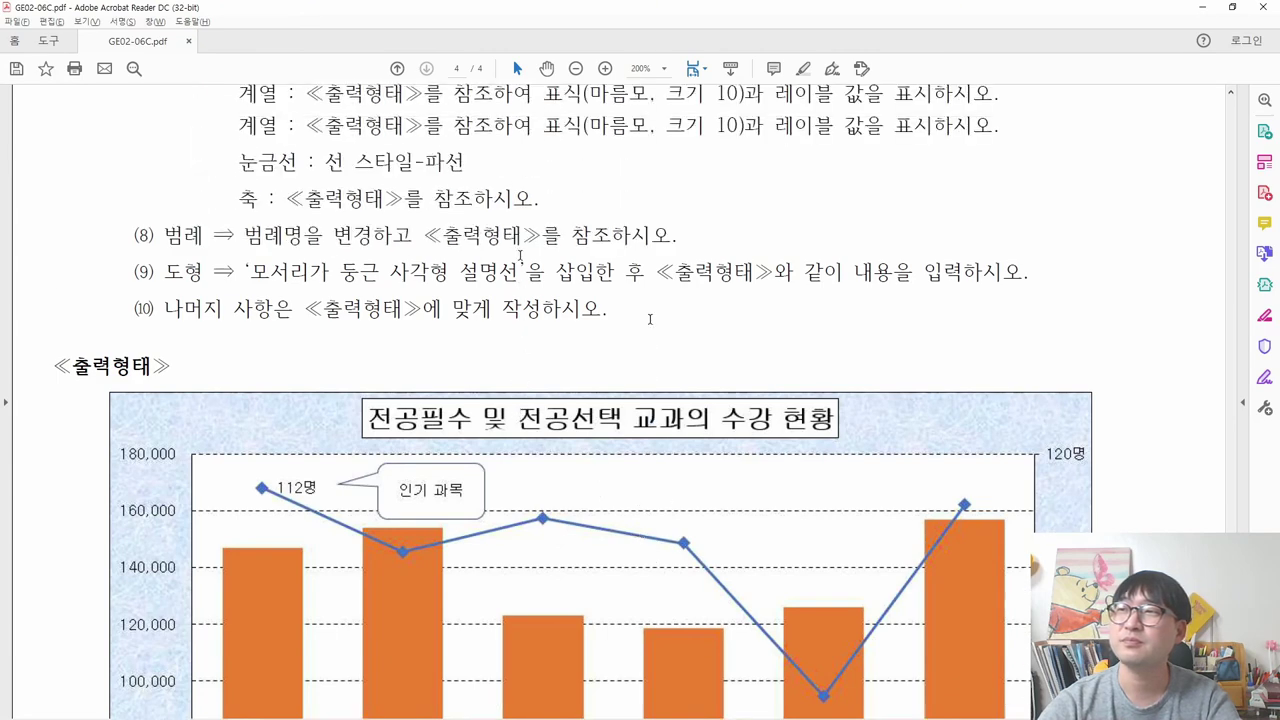
{"action": "left_click_drag", "start_coordinate": [647, 284], "coordinate": [463, 207]}
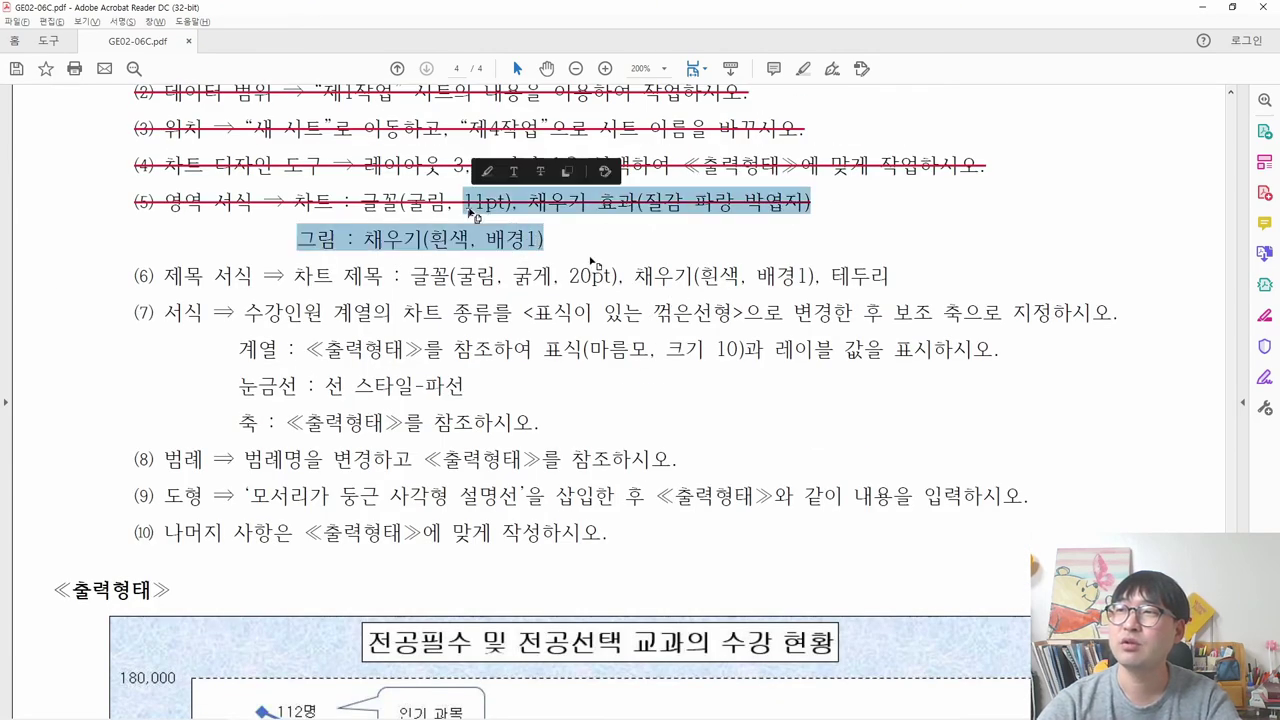
{"action": "left_click", "coordinate": [498, 207]}
- Read the chart title requirements of condition (6) in the PDF
{"action": "left_click_drag", "start_coordinate": [136, 278], "coordinate": [333, 280]}
{"action": "left_click_drag", "start_coordinate": [332, 612], "coordinate": [850, 664]}
{"action": "left_click", "coordinate": [266, 278]}
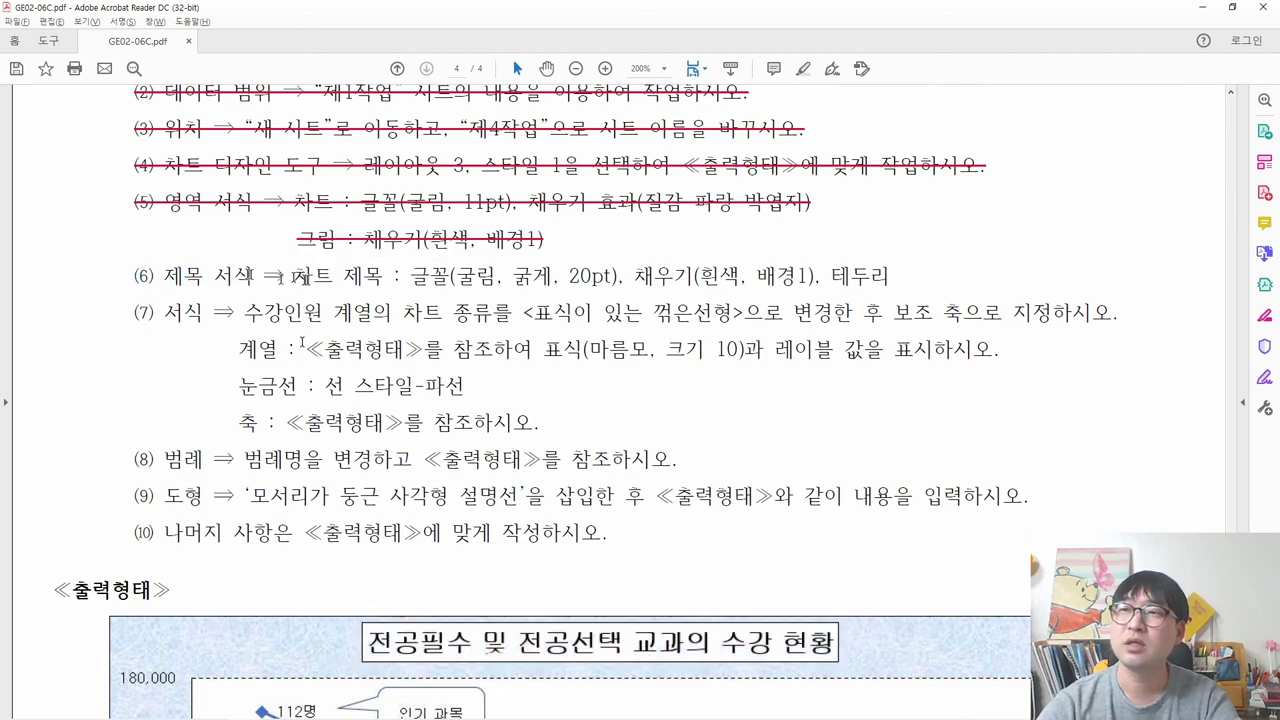
{"action": "left_click_drag", "start_coordinate": [373, 281], "coordinate": [815, 278]}
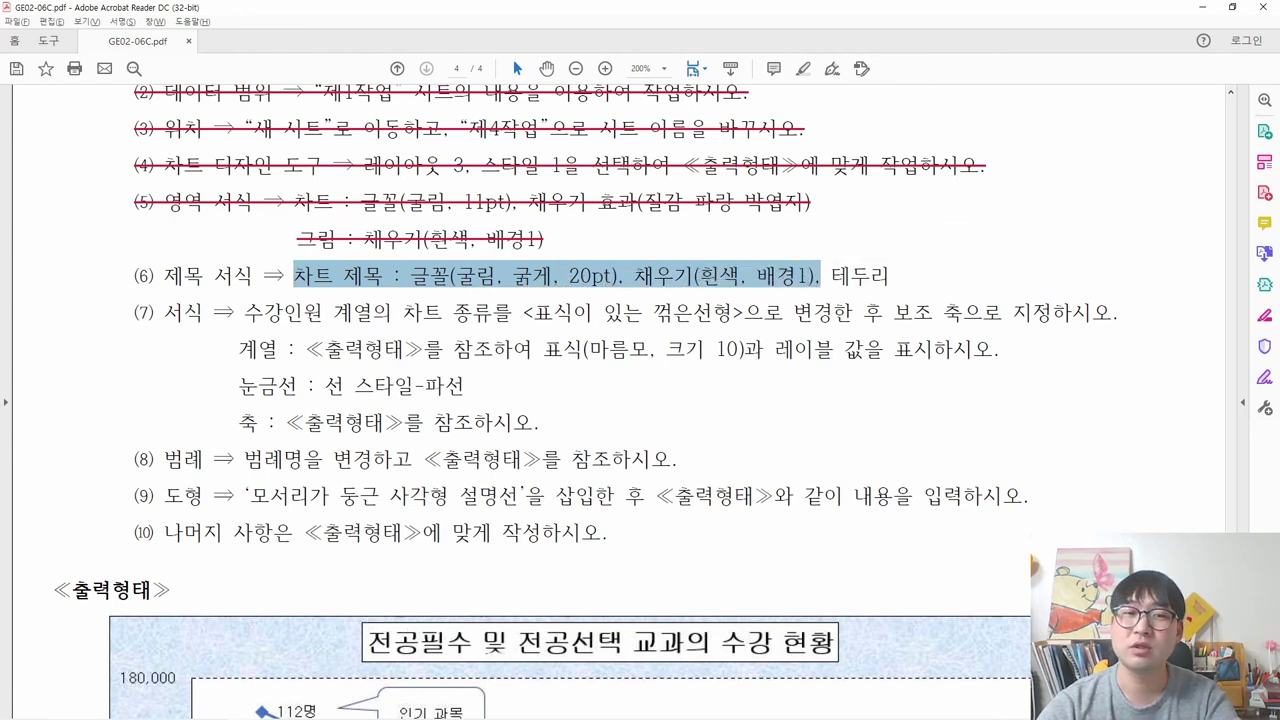
{"action": "left_click", "coordinate": [190, 318]}
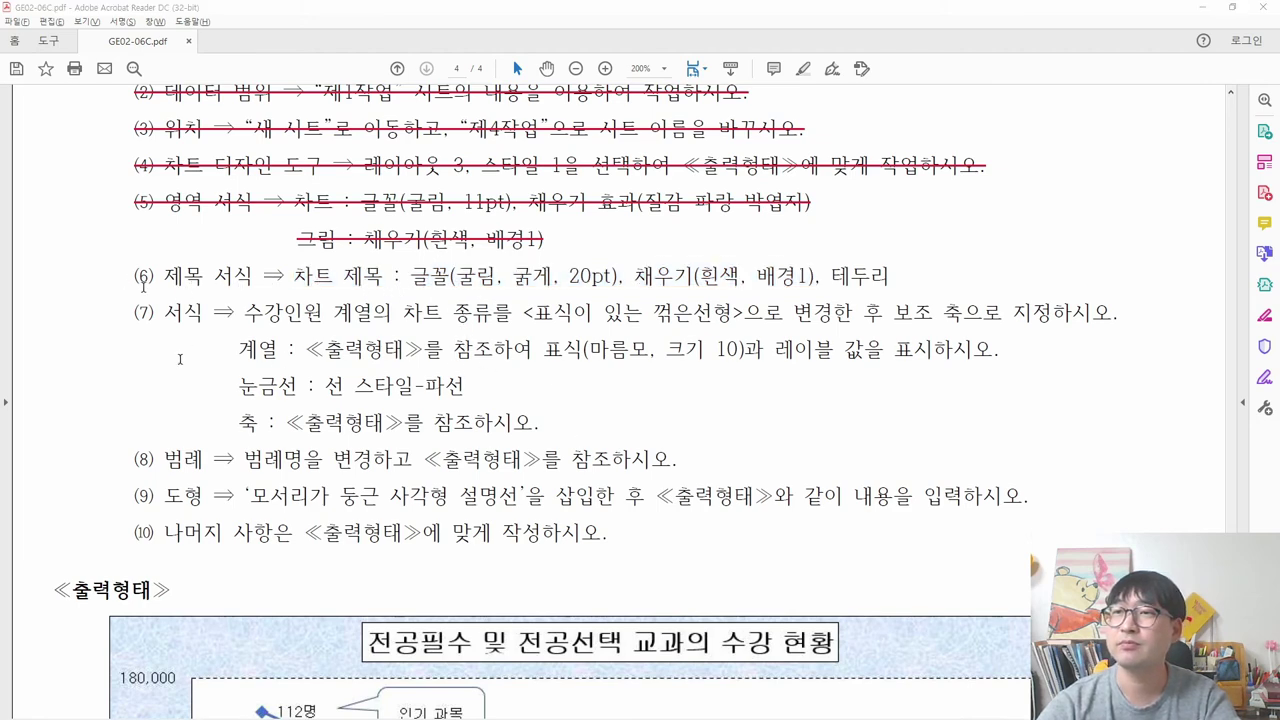
- Switch to Excel and replace the chart title's text with 전공필수 및 전공선택 교과의 수강 현황
{"action": "key", "text": "alt+Tab"}
{"action": "left_click", "coordinate": [538, 156]}
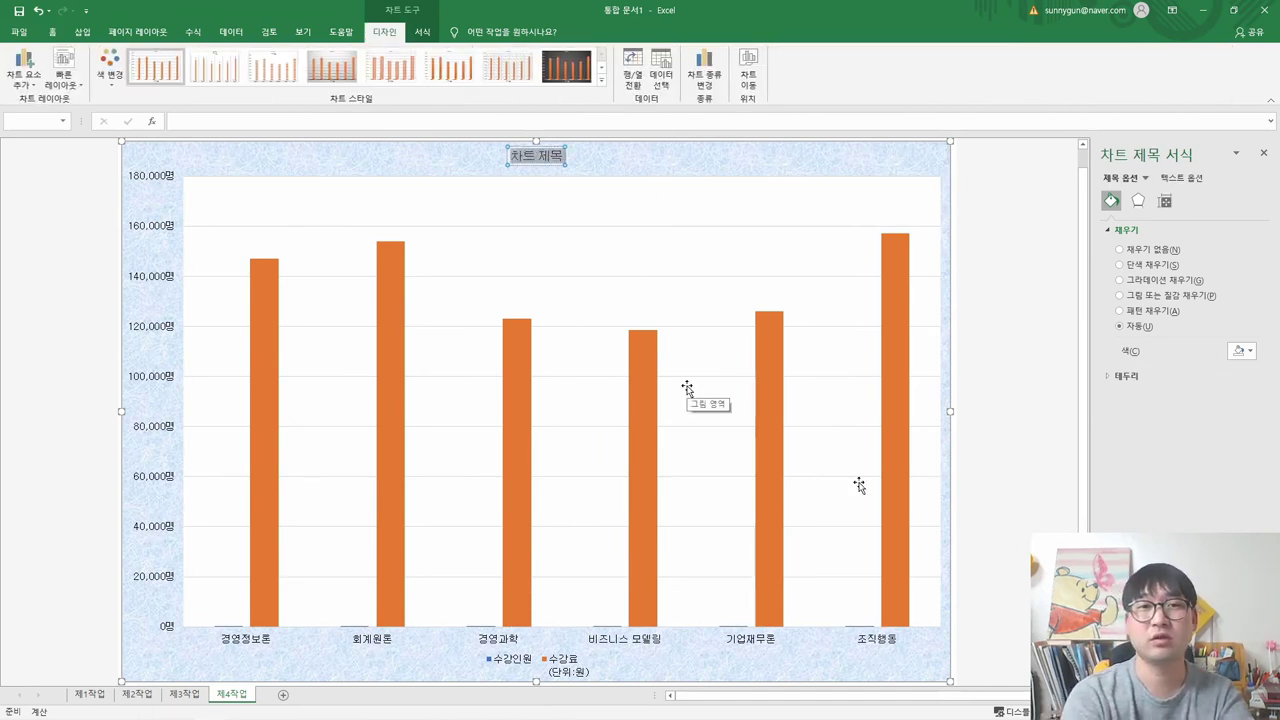
{"action": "type", "text": "진"}
{"action": "type", "text": "공필수 및 전공"}
{"action": "type", "text": "선택 교과의 "}
{"action": "type", "text": "수강 현황"}
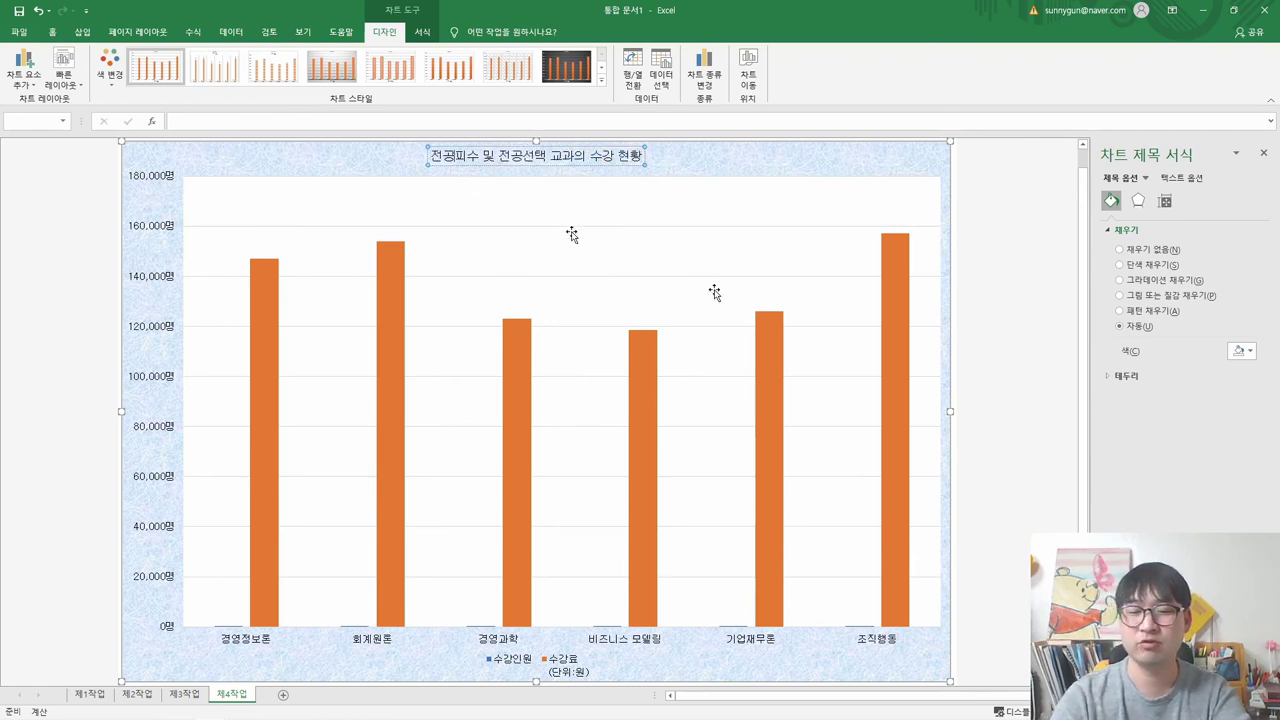
{"action": "key", "text": "Home"}
{"action": "key", "text": "Right"}
{"action": "key", "text": "Right"}
{"action": "key", "text": "shift+Right"}
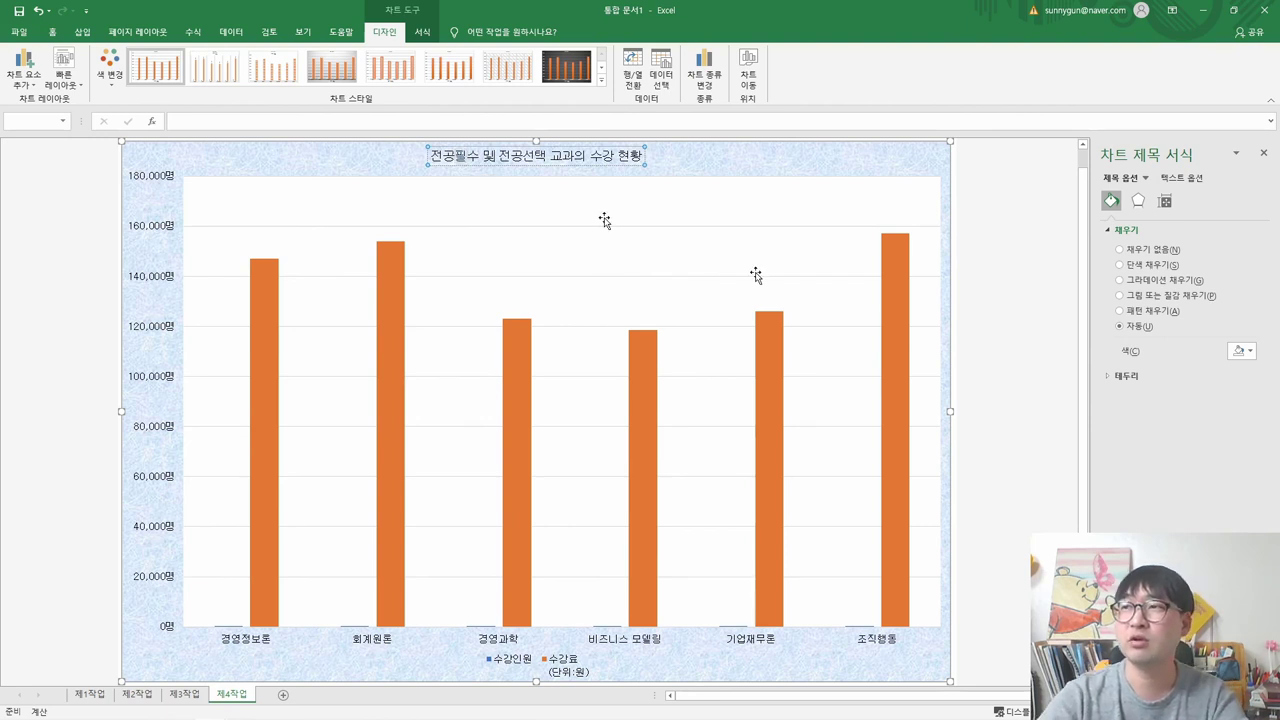
{"action": "key", "text": "Escape"}
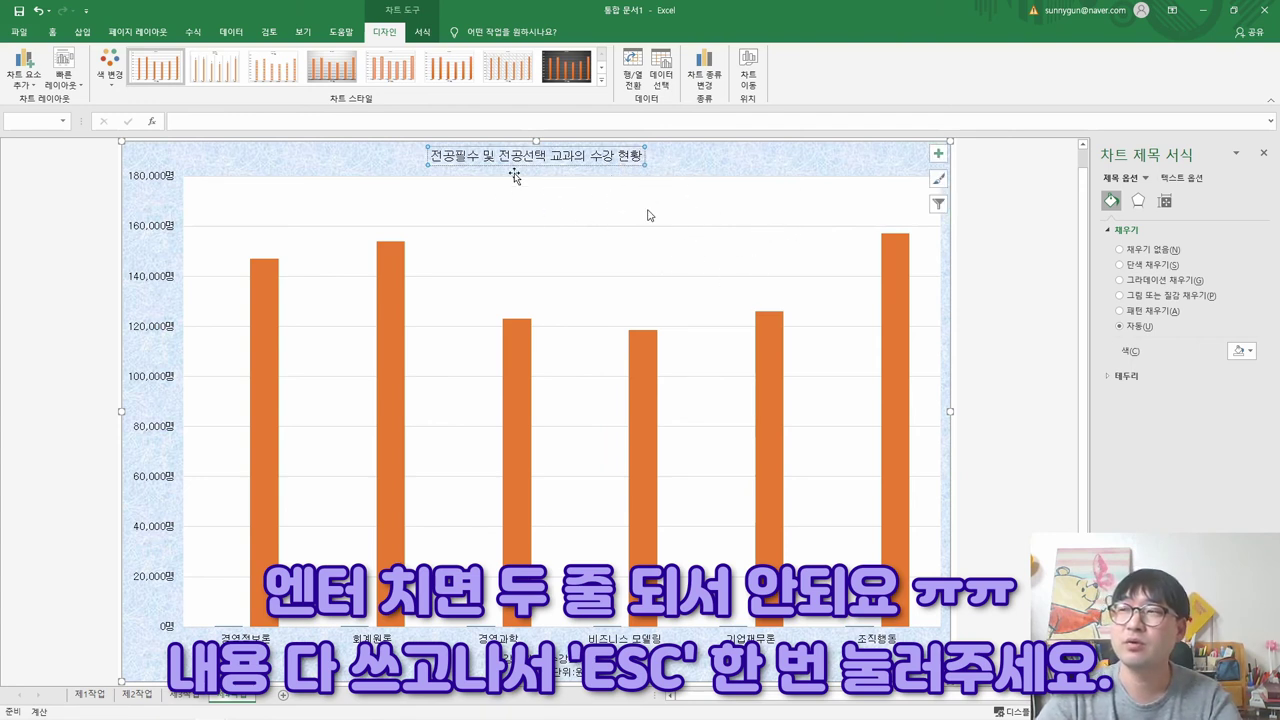
- Check the font requirement of condition (6) in the PDF and make the Excel chart title 20 pt and bold
{"action": "key", "text": "alt+Tab"}
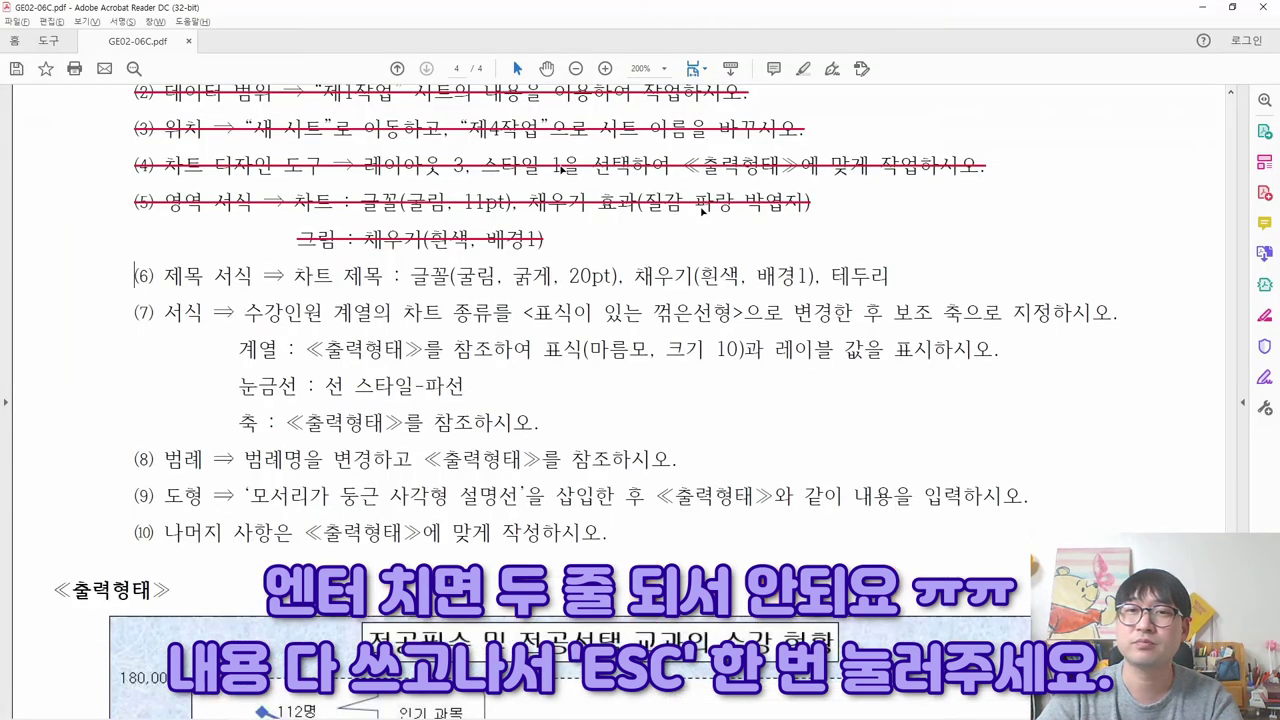
{"action": "left_click_drag", "start_coordinate": [412, 280], "coordinate": [612, 282]}
{"action": "key", "text": "alt+Tab"}
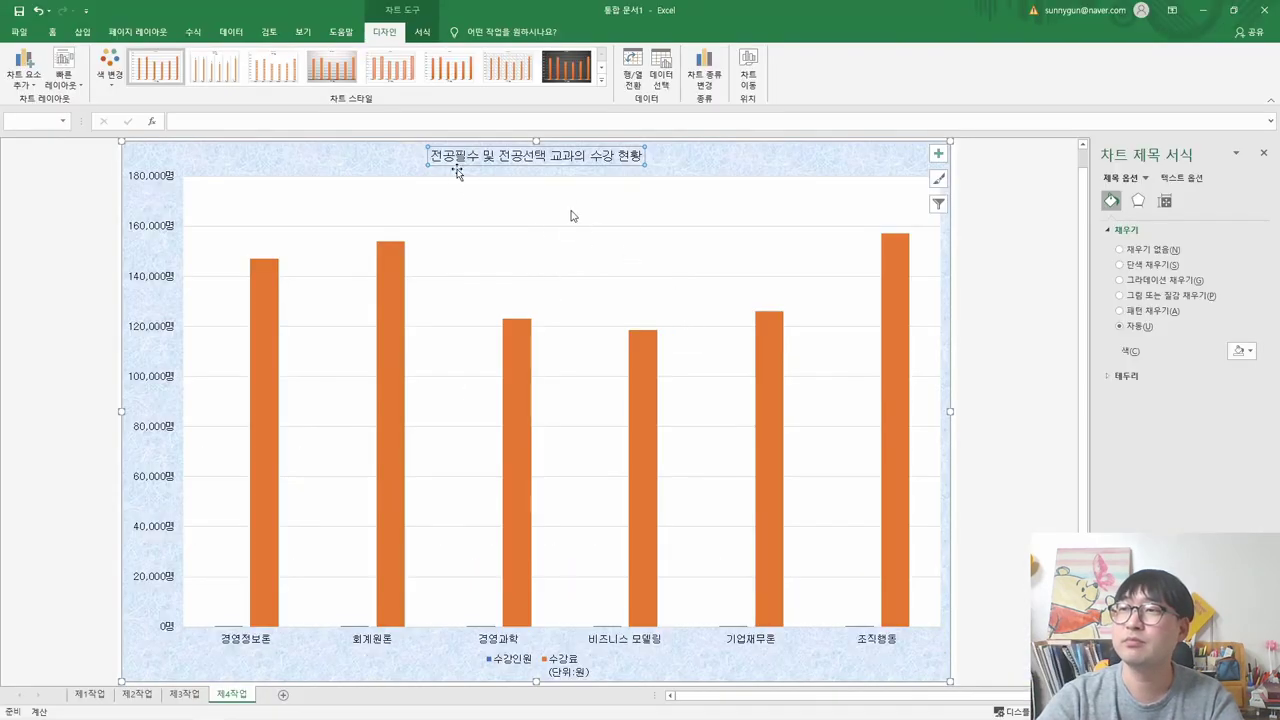
{"action": "left_click", "coordinate": [54, 32]}
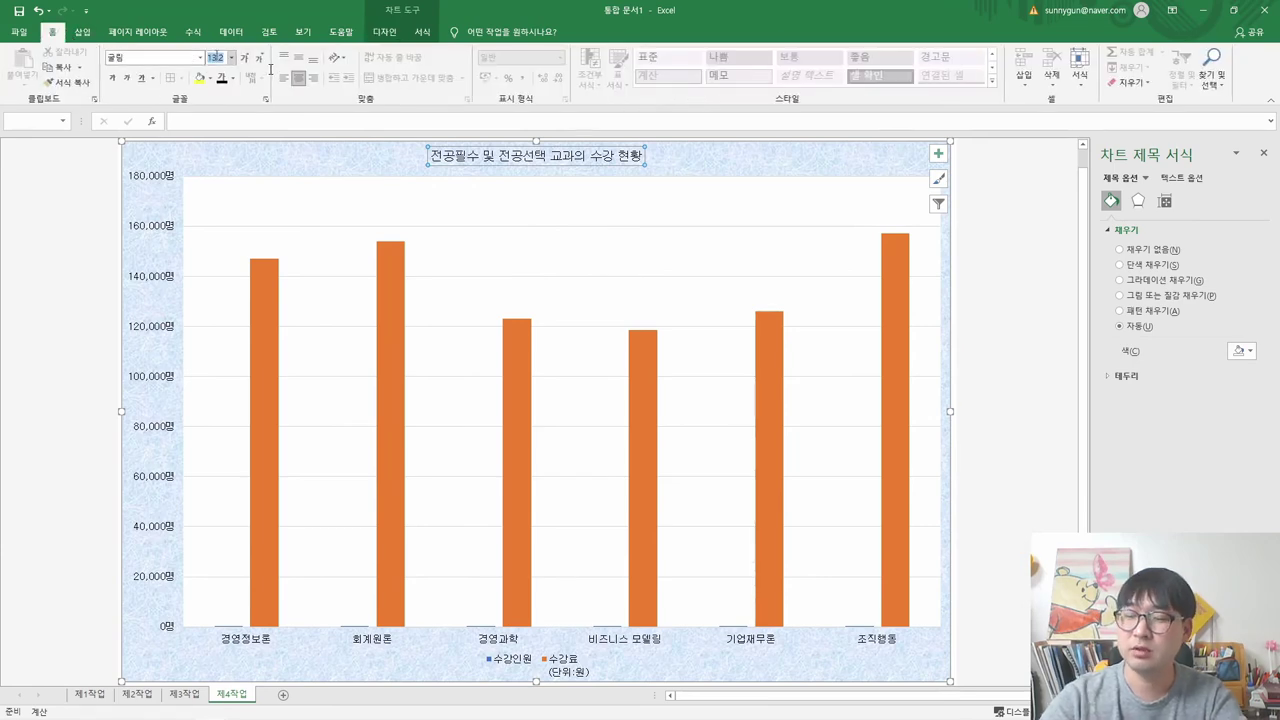
{"action": "key", "text": "Return"}
{"action": "key", "text": "alt+Tab"}
{"action": "key", "text": "alt+Tab"}
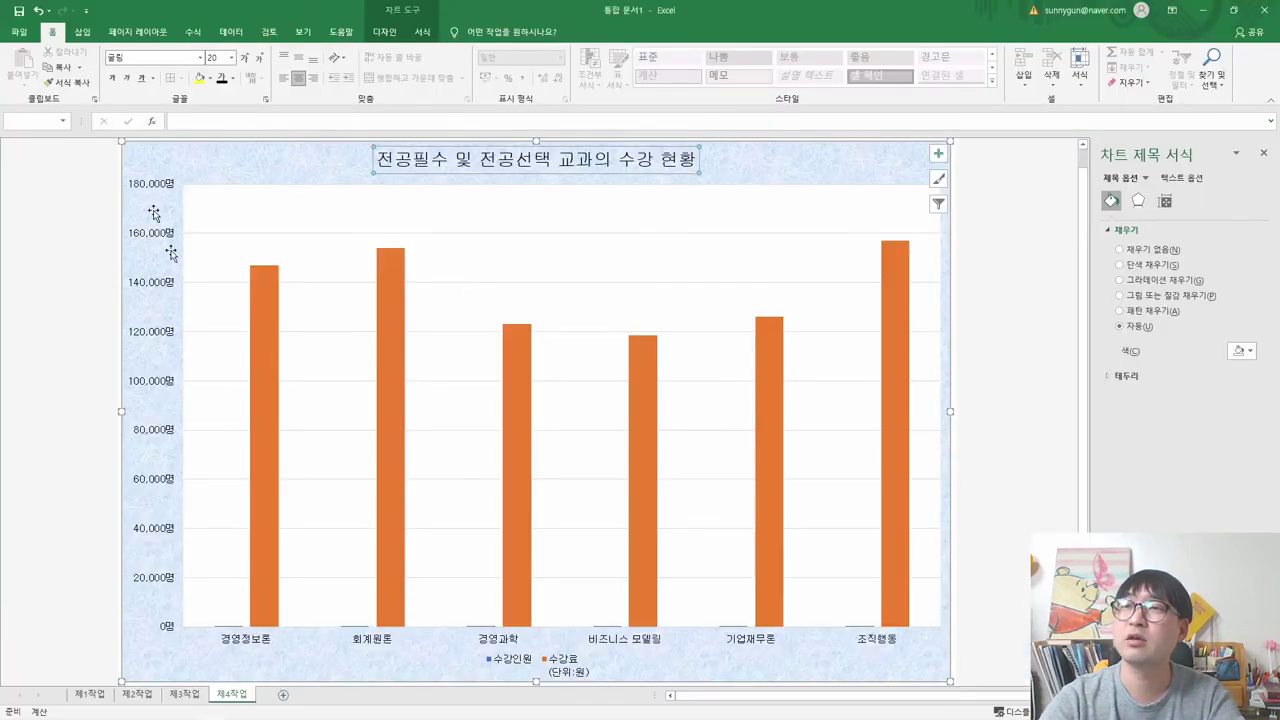
{"action": "left_click", "coordinate": [113, 80]}
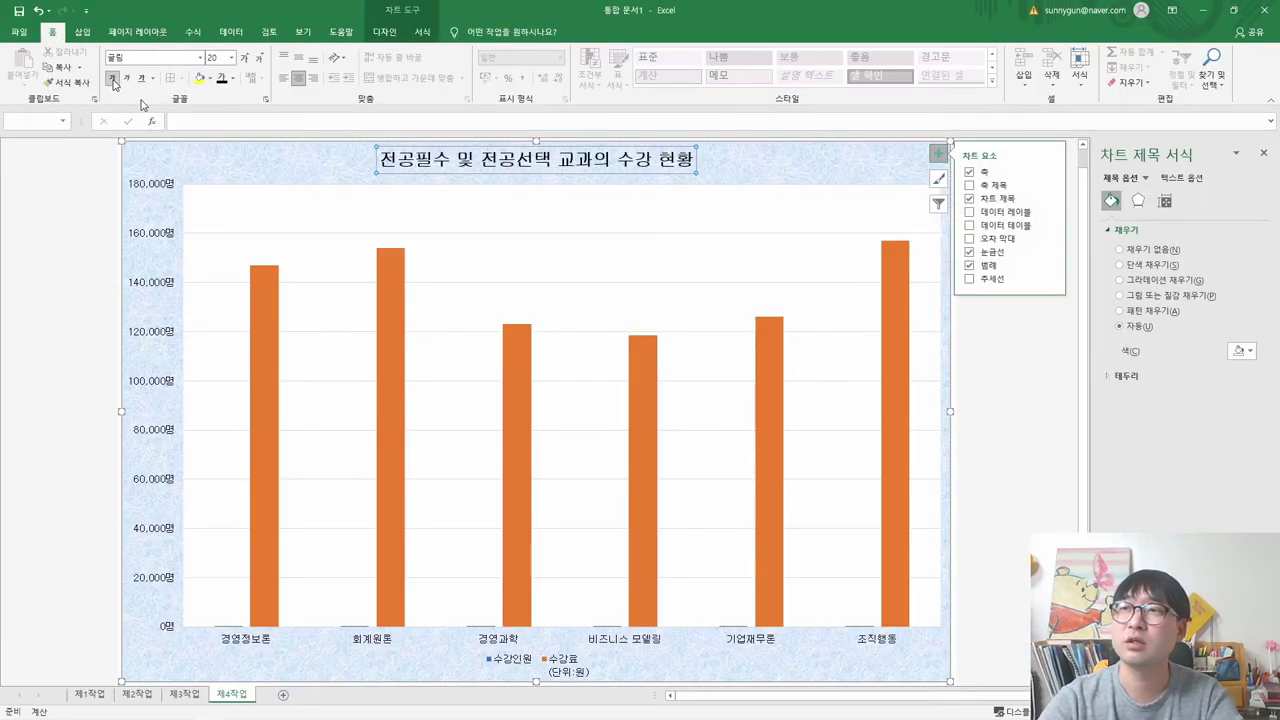
{"action": "key", "text": "alt+Tab"}
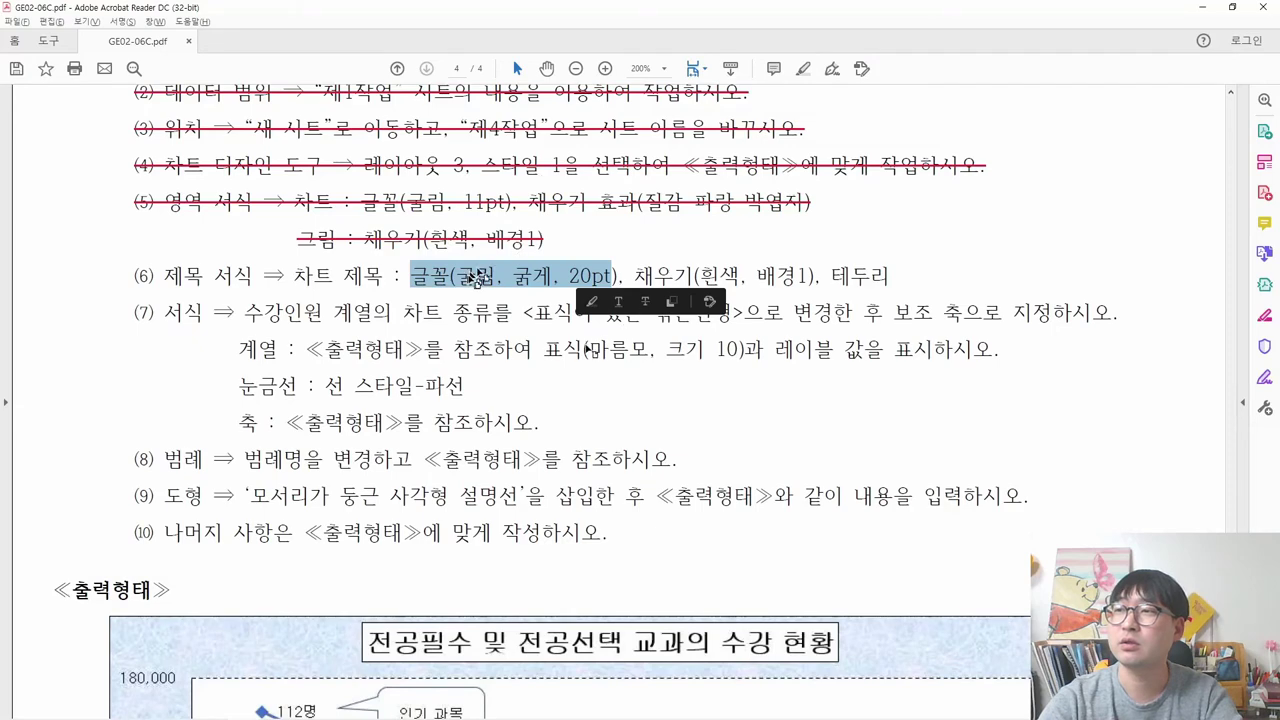
{"action": "key", "text": "alt+Tab"}
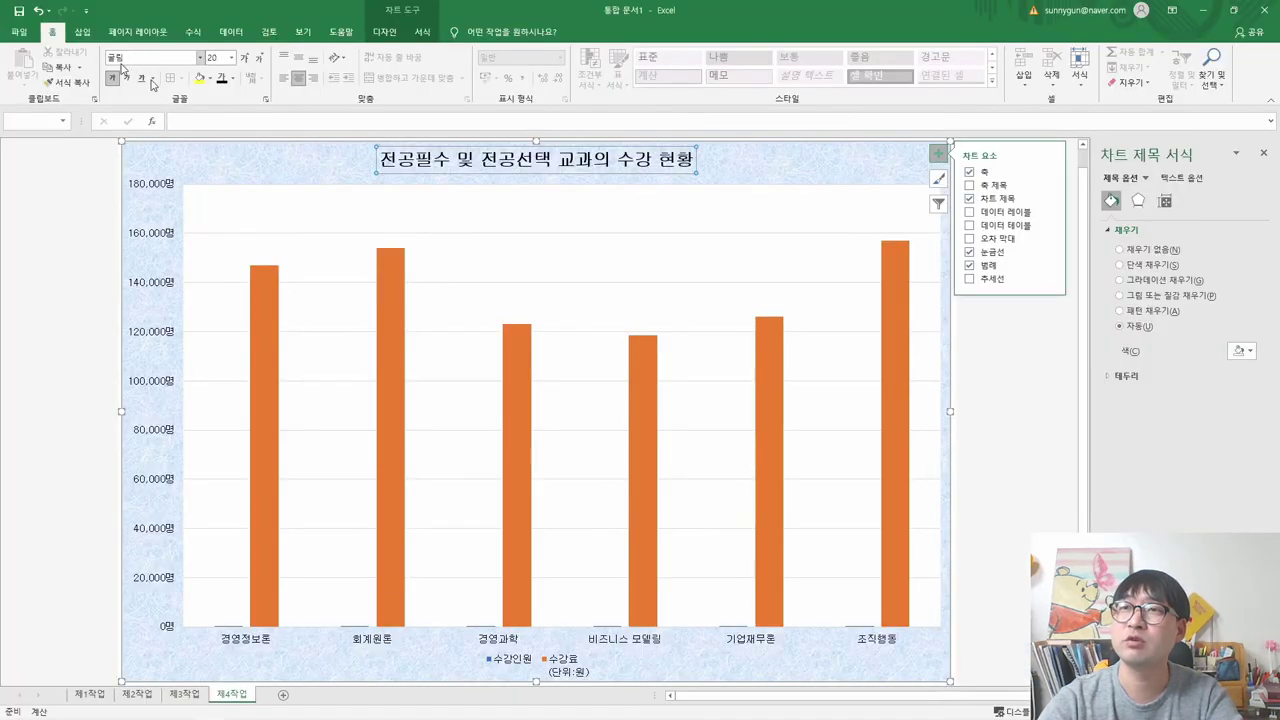
- Check the fill requirement of condition (6) in the PDF and fill the chart title with white (흰색, 배경1)
{"action": "key", "text": "alt+Tab"}
{"action": "left_click_drag", "start_coordinate": [636, 276], "coordinate": [806, 280]}
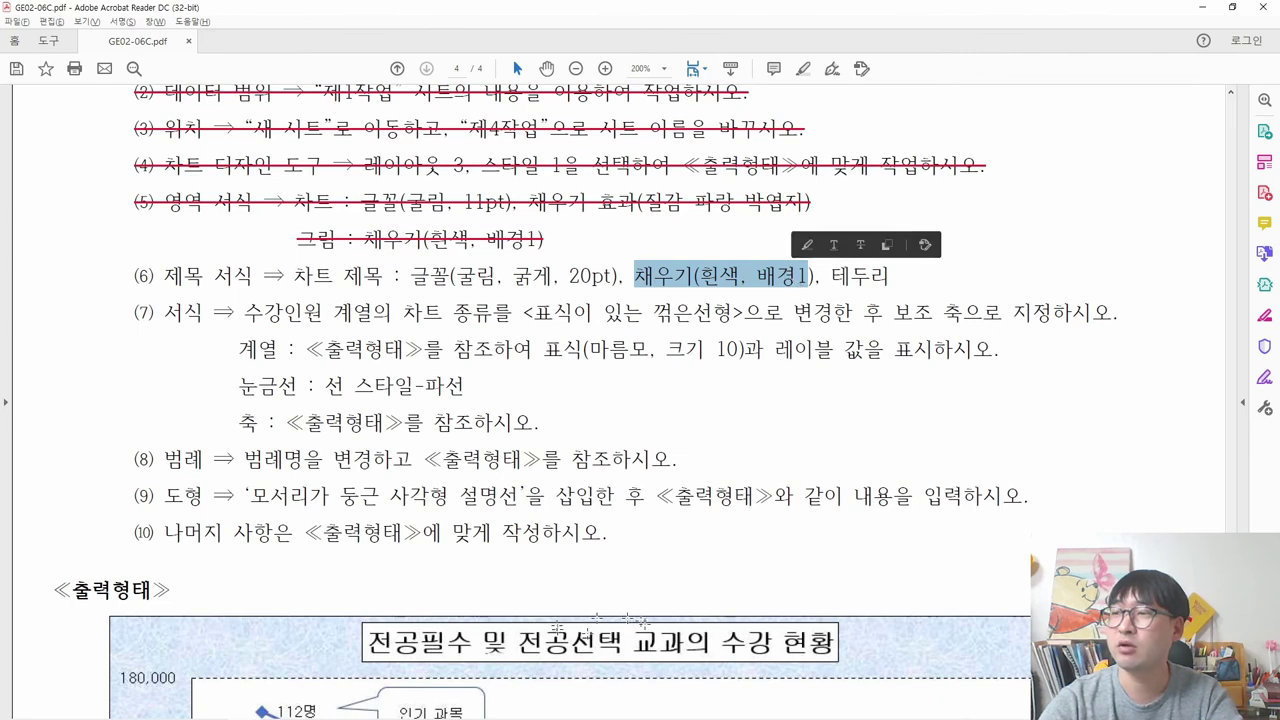
{"action": "key", "text": "alt+Tab"}
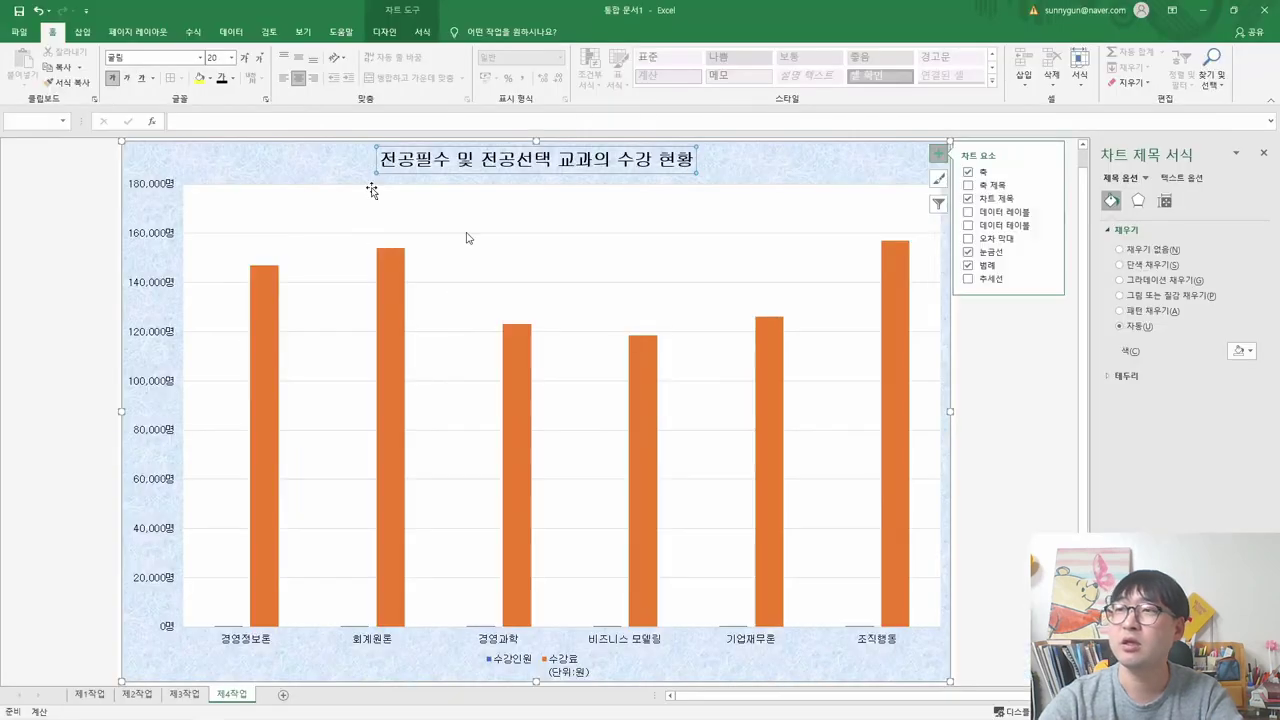
{"action": "left_click", "coordinate": [209, 80]}
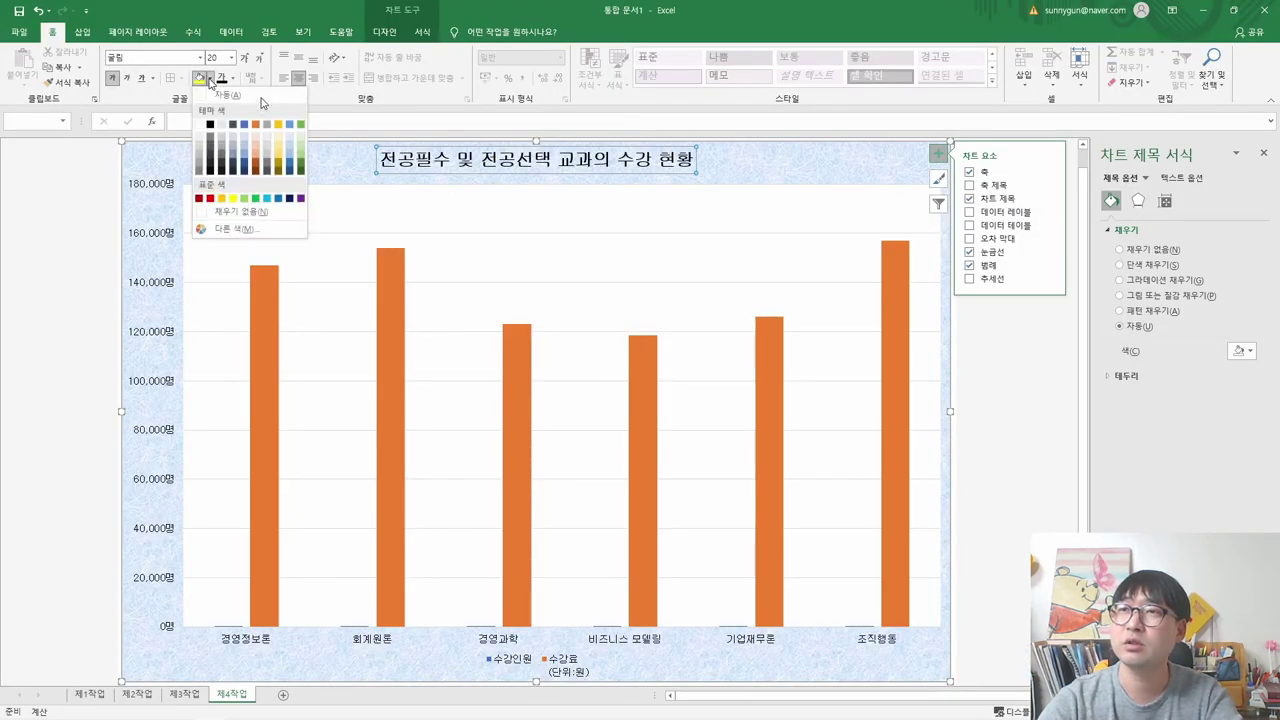
{"action": "left_click", "coordinate": [199, 124]}
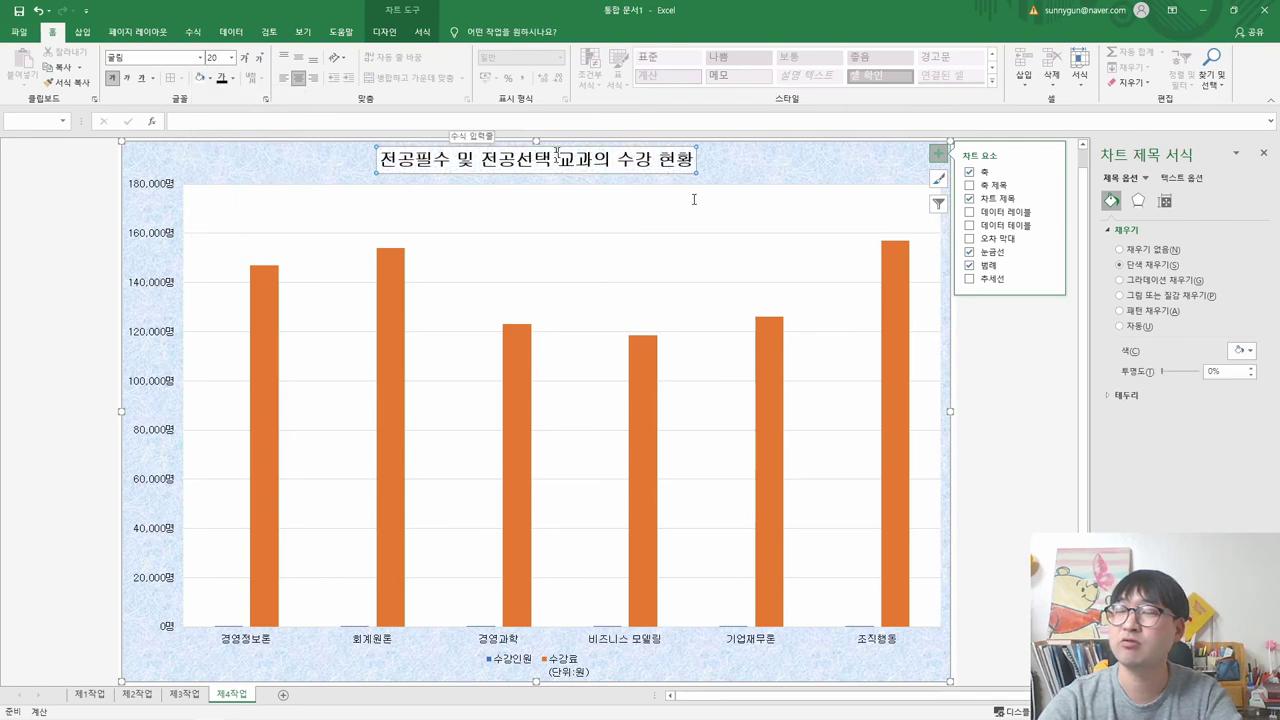
- Check the 테두리 requirement of condition (6) in the PDF and give the chart title a solid black border
{"action": "key", "text": "alt+Tab"}
{"action": "left_click_drag", "start_coordinate": [831, 276], "coordinate": [880, 287]}
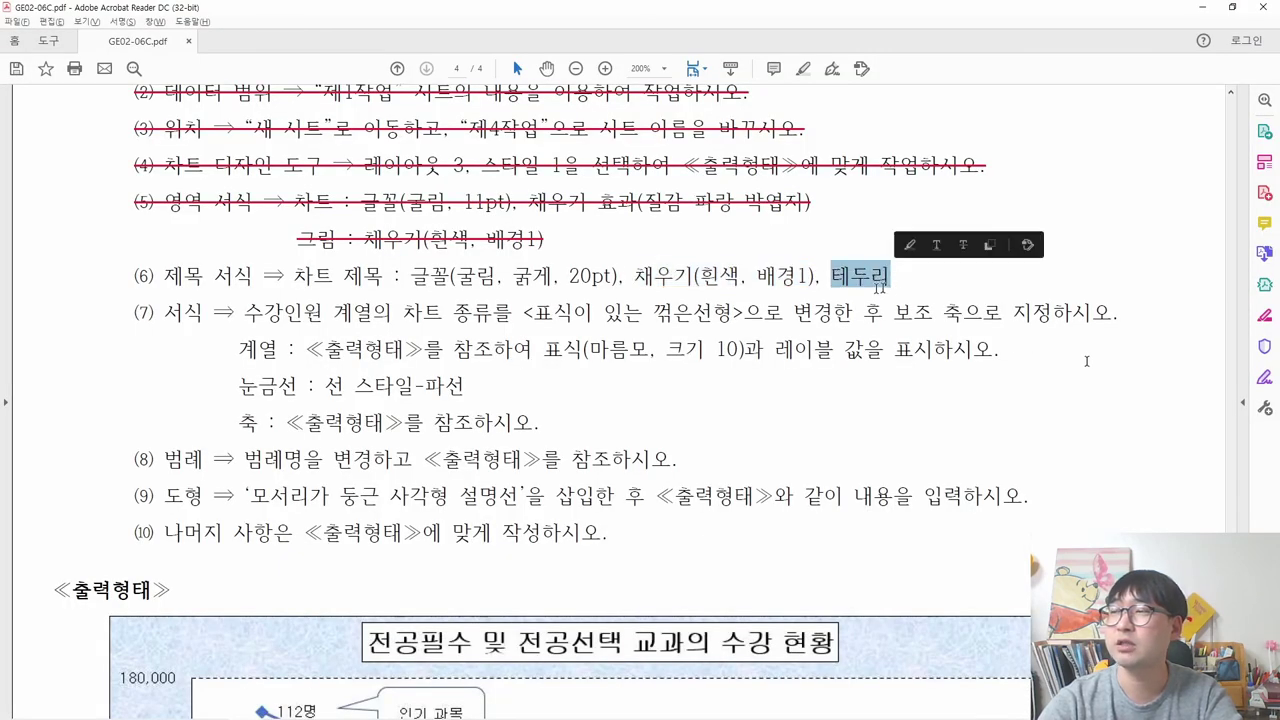
{"action": "key", "text": "alt+Tab"}
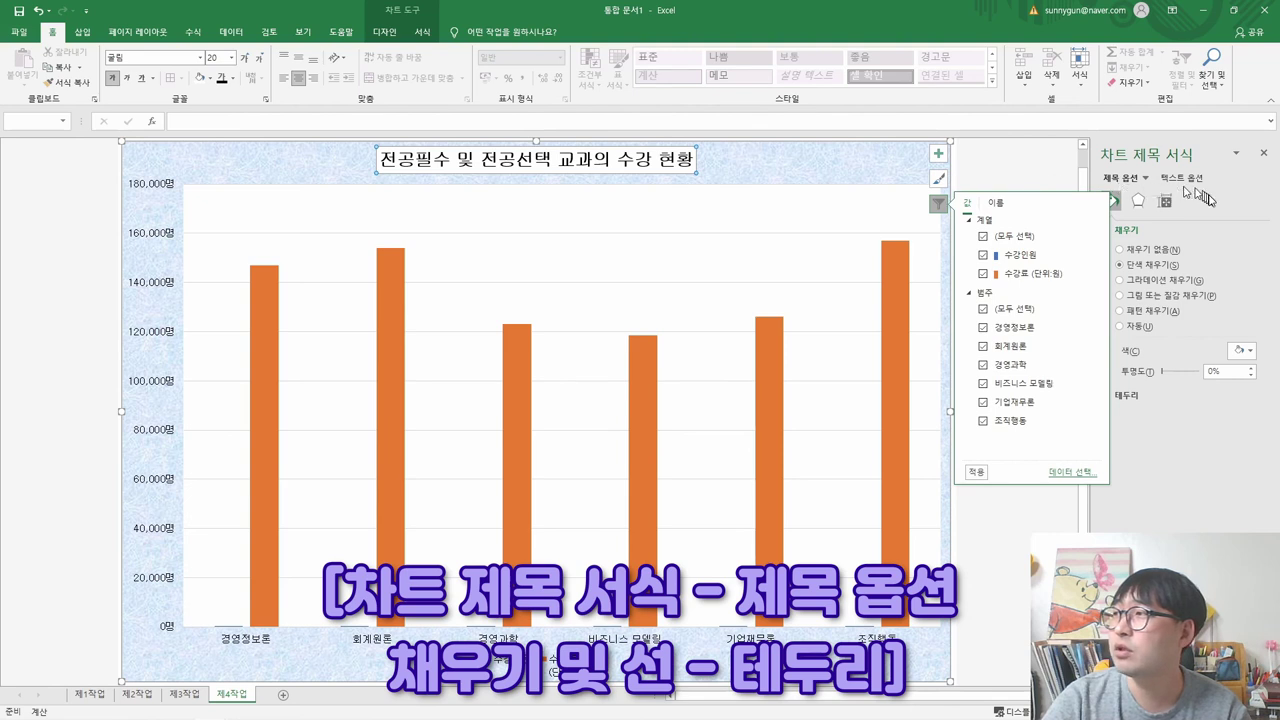
{"action": "left_click", "coordinate": [1127, 231]}
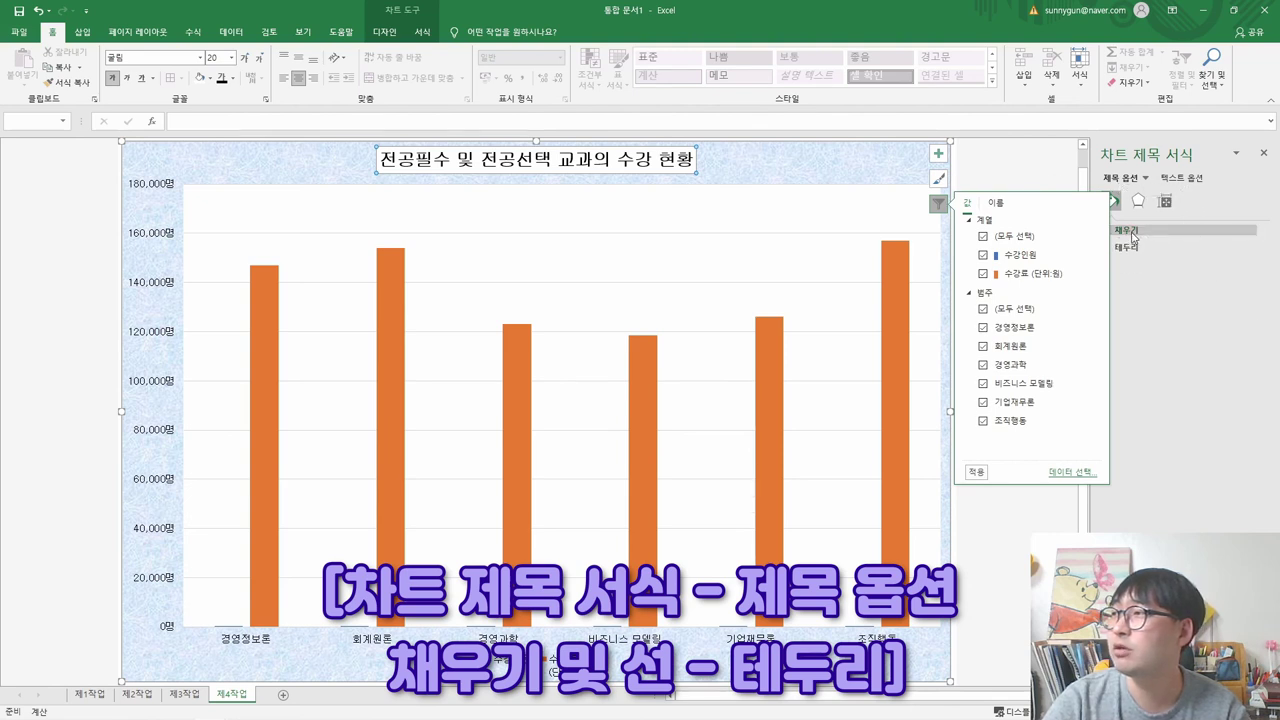
{"action": "left_click", "coordinate": [1128, 247]}
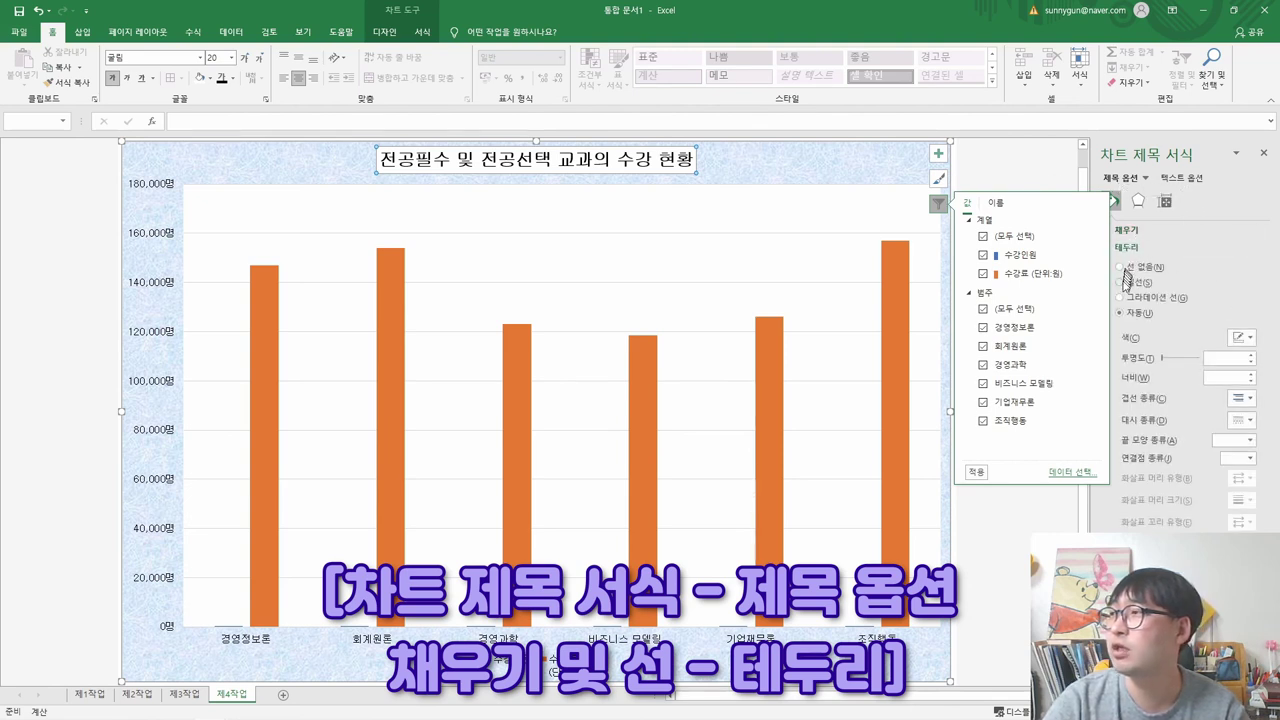
{"action": "left_click", "coordinate": [1134, 284]}
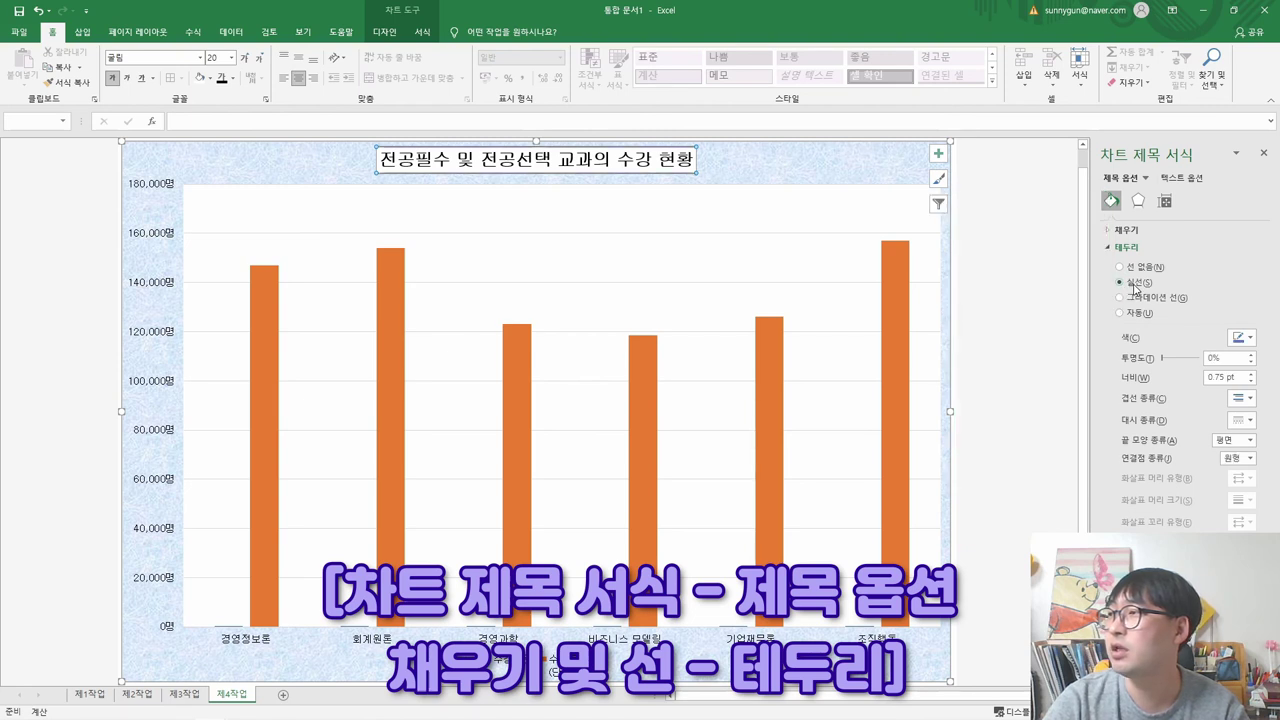
{"action": "left_click", "coordinate": [1239, 339]}
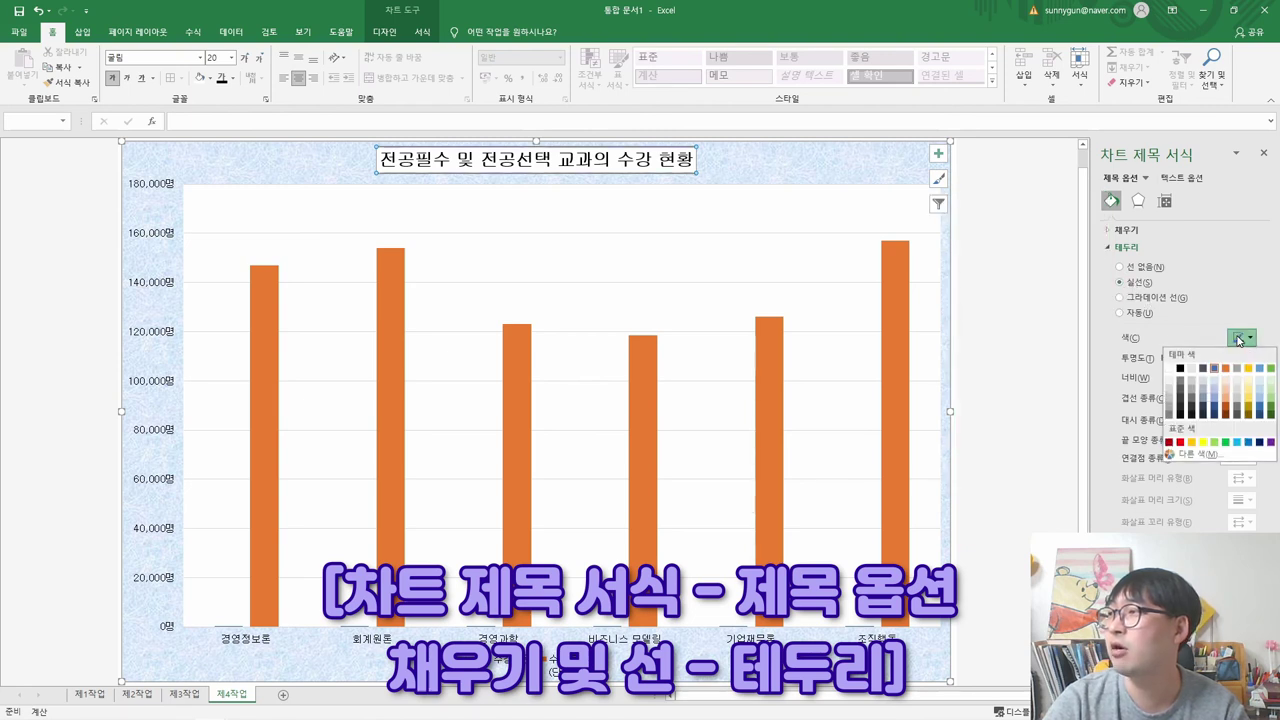
{"action": "left_click", "coordinate": [1181, 369]}
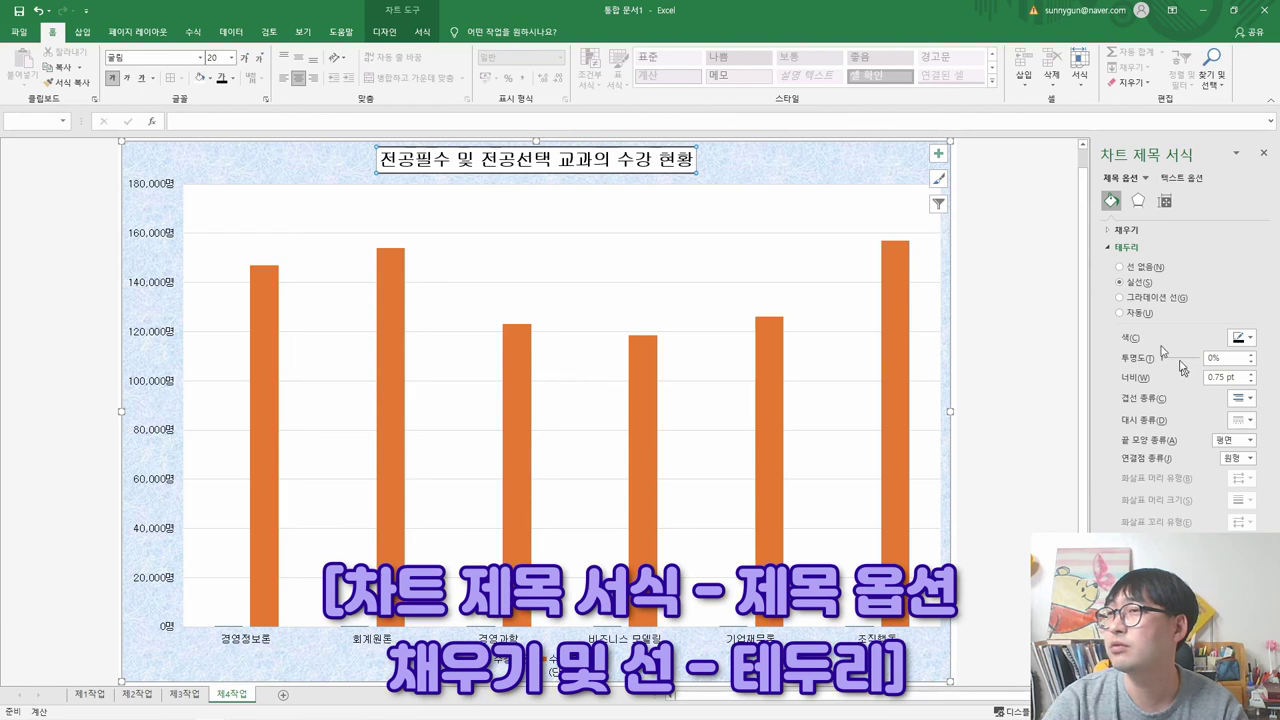
{"action": "left_click", "coordinate": [988, 220]}
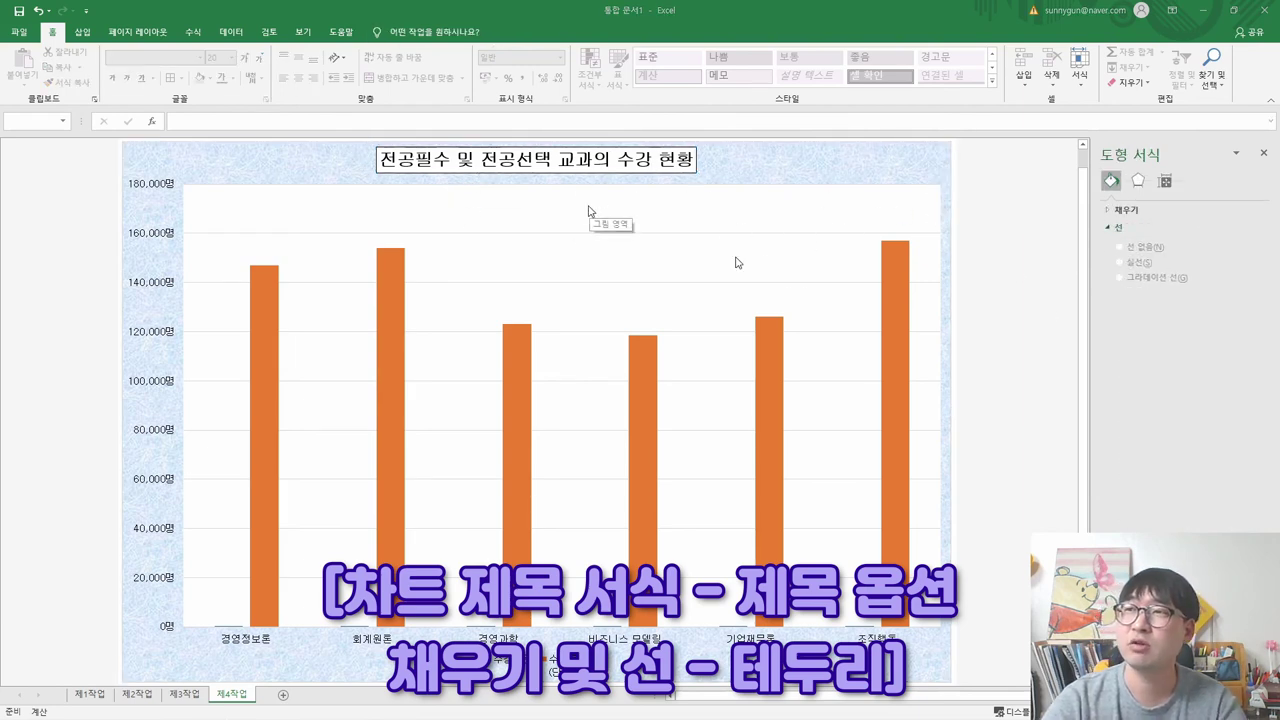
- Strike through condition (6) in the exam PDF
{"action": "key", "text": "alt+Tab"}
{"action": "left_click_drag", "start_coordinate": [893, 277], "coordinate": [297, 240]}
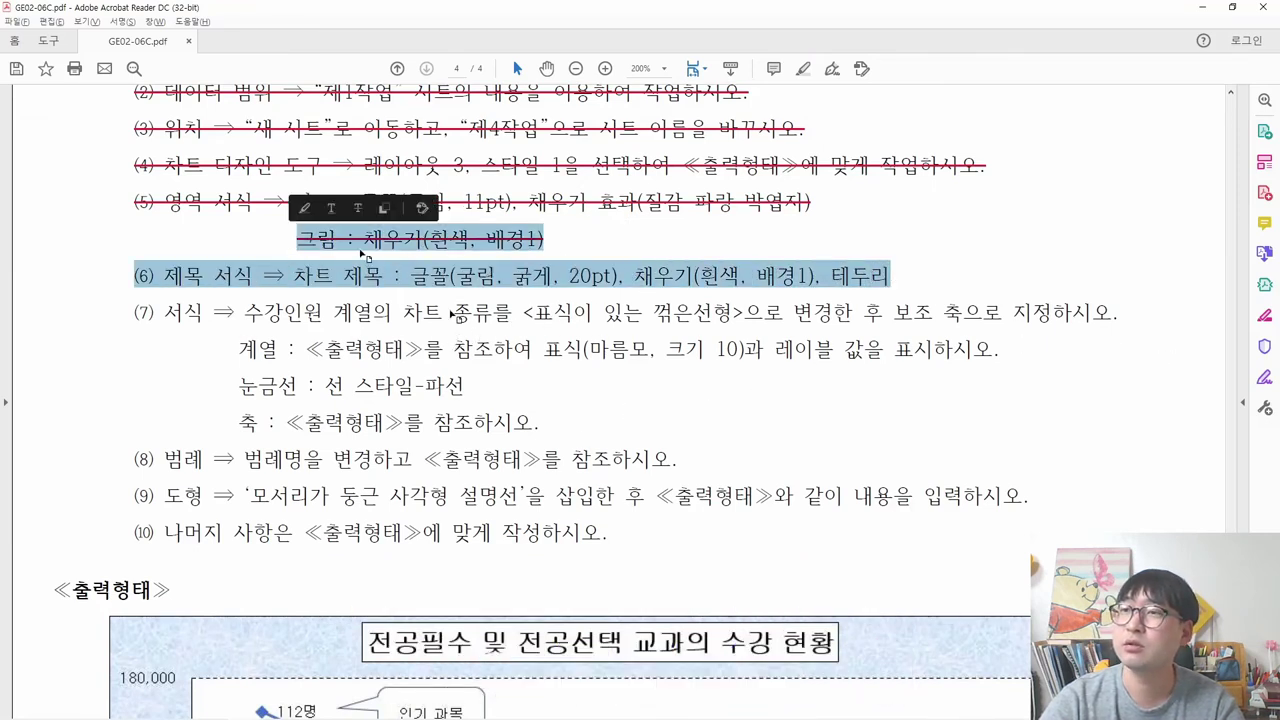
{"action": "left_click", "coordinate": [445, 258]}
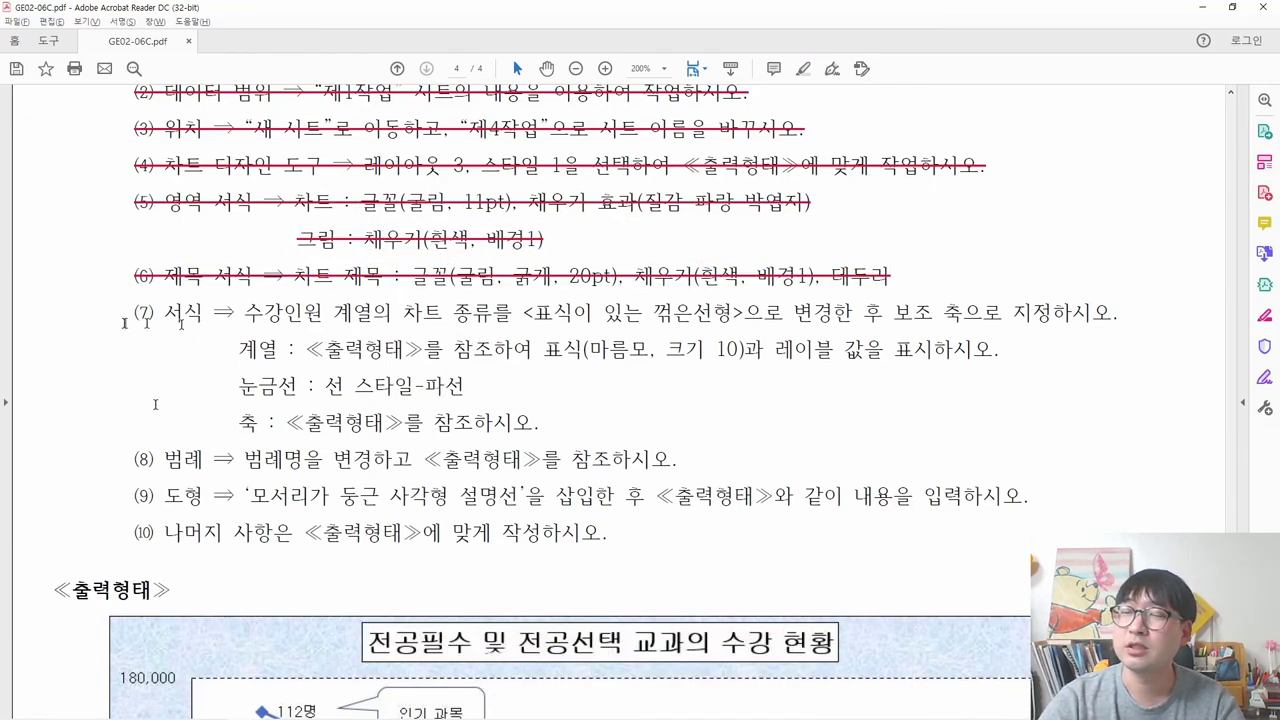
- Read the 수강인원 series requirement of condition (7) in the PDF and compare the sample output with the Excel chart
{"action": "scroll", "coordinate": [329, 401], "scroll_direction": "down", "scroll_amount": 2}
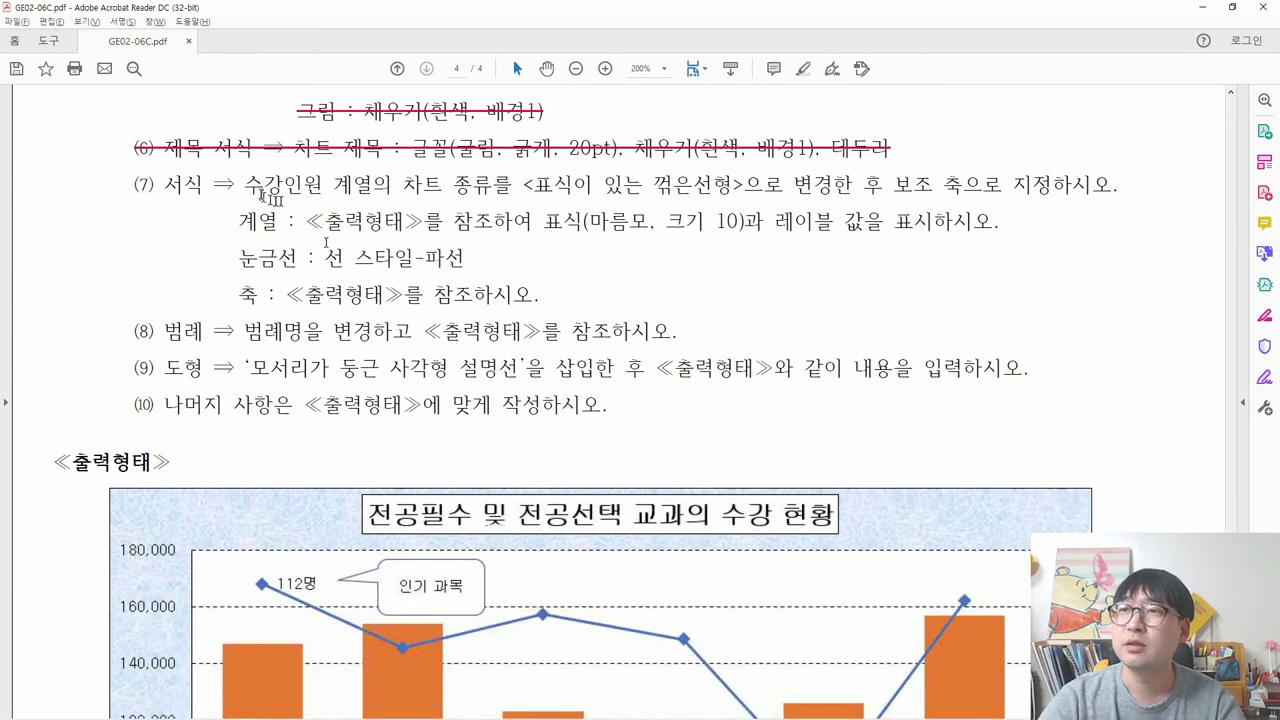
{"action": "scroll", "coordinate": [268, 198], "scroll_direction": "down", "scroll_amount": 1}
{"action": "left_click_drag", "start_coordinate": [284, 152], "coordinate": [512, 155]}
{"action": "left_click", "coordinate": [393, 205]}
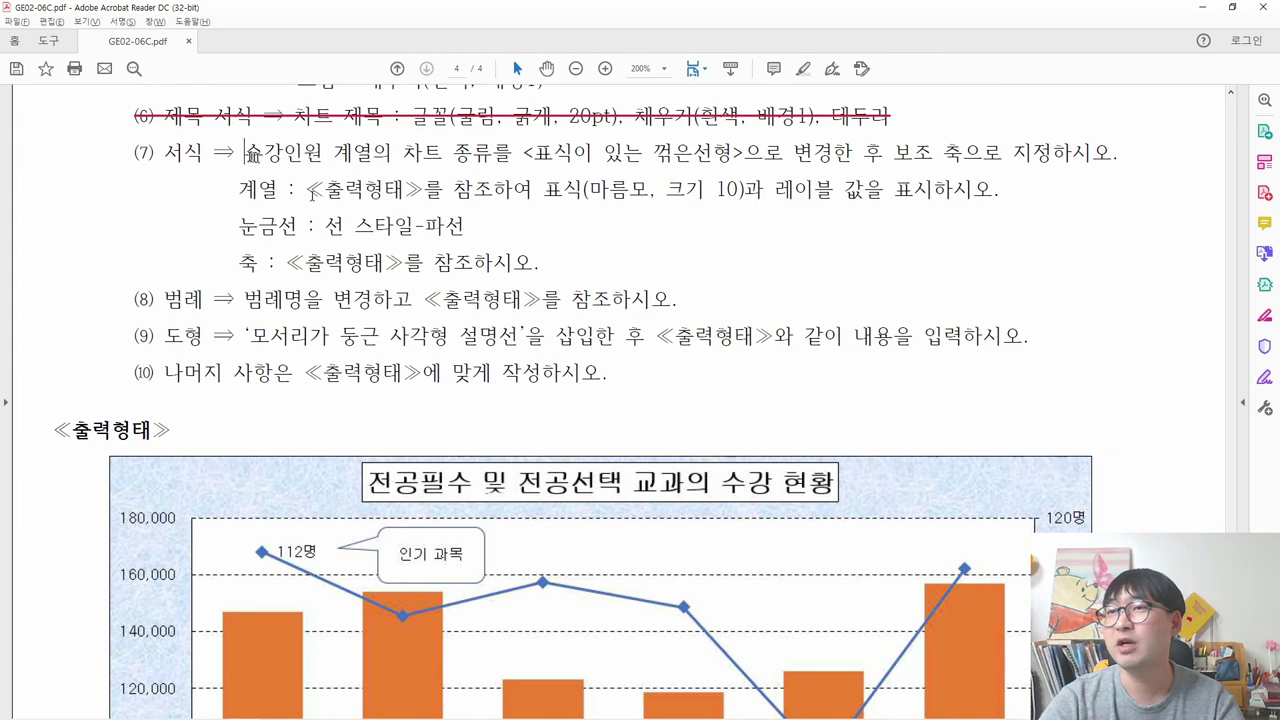
{"action": "left_click_drag", "start_coordinate": [311, 195], "coordinate": [337, 160]}
{"action": "left_click_drag", "start_coordinate": [535, 152], "coordinate": [1110, 158]}
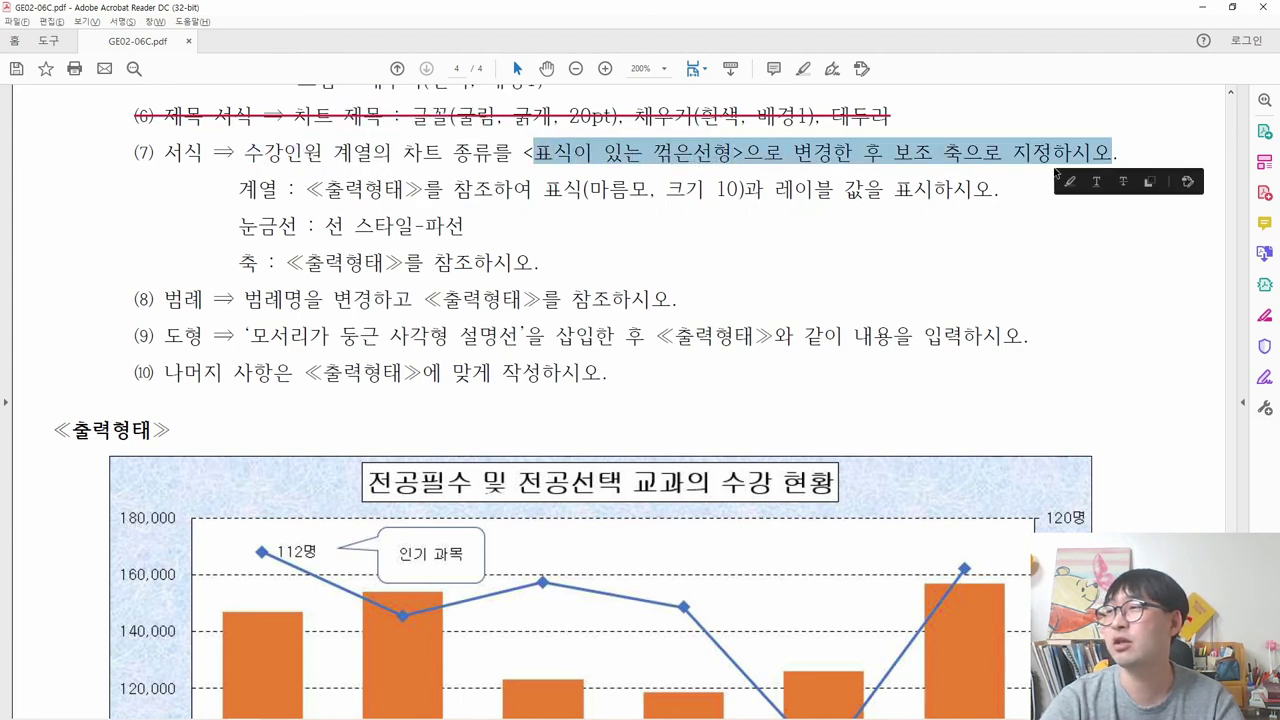
{"action": "left_click", "coordinate": [425, 149]}
{"action": "scroll", "coordinate": [421, 150], "scroll_direction": "down", "scroll_amount": 4}
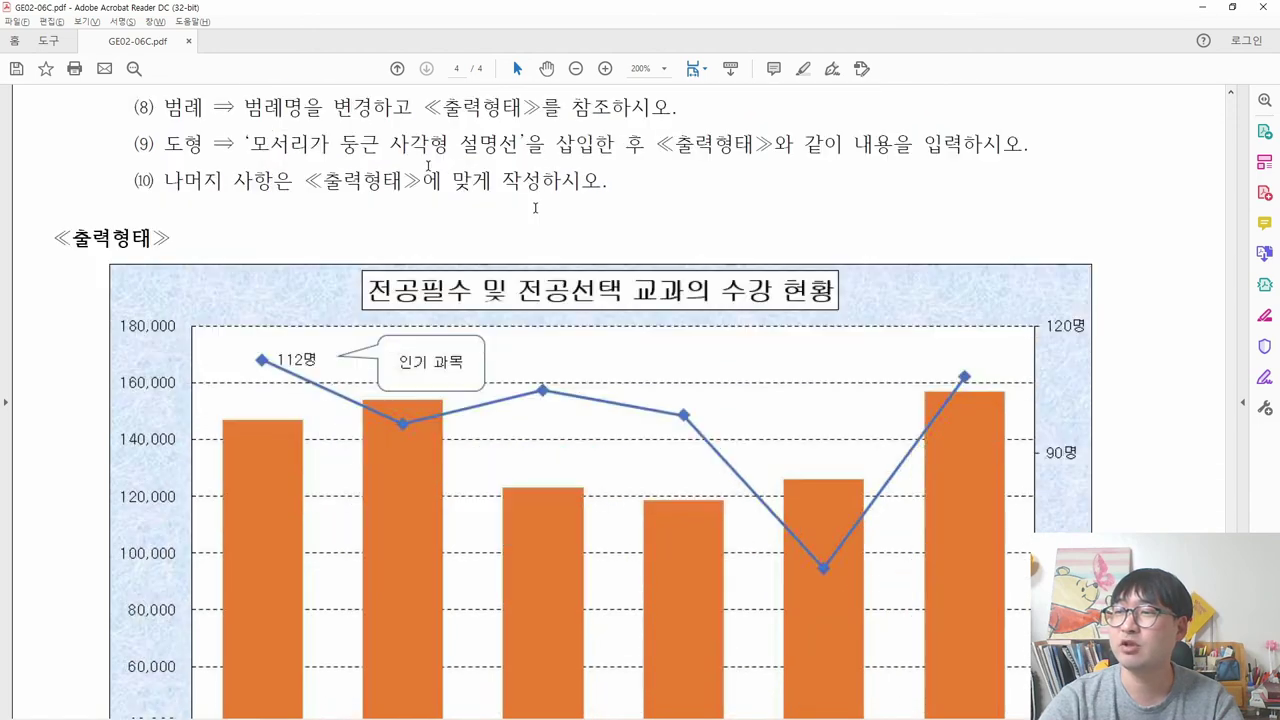
{"action": "key", "text": "alt+Tab"}
{"action": "key", "text": "alt+Tab"}
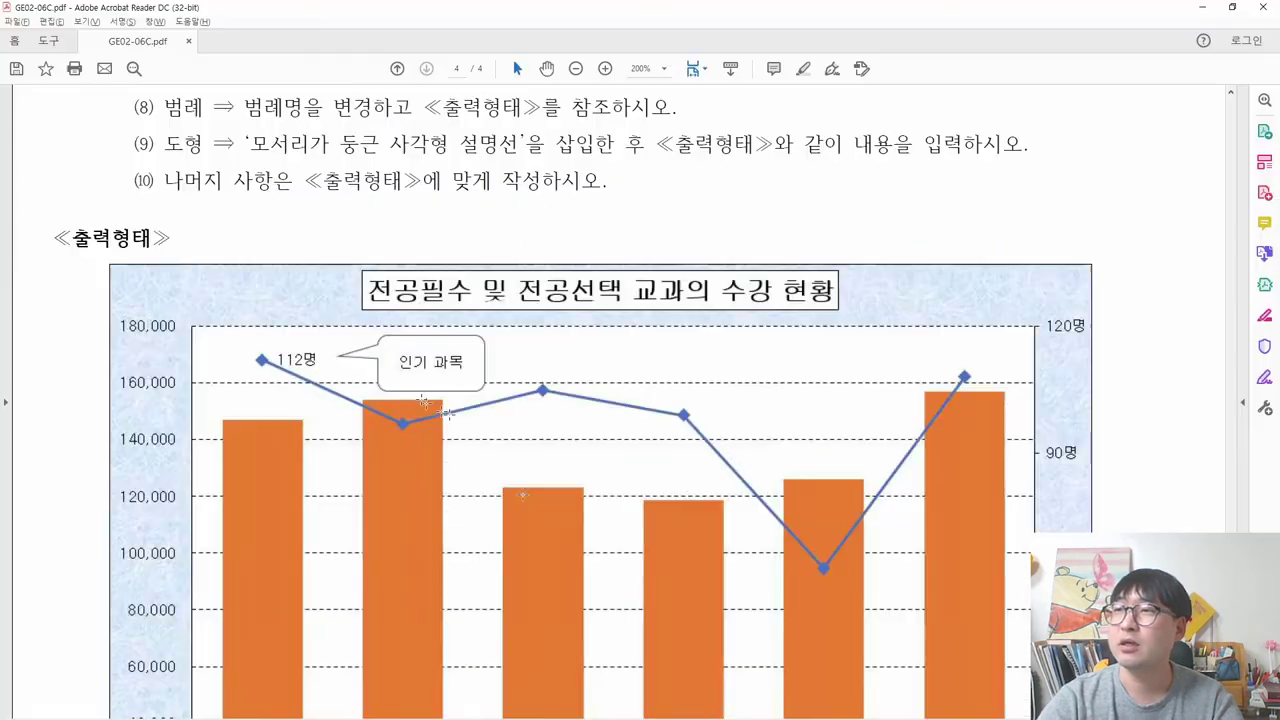
- Check the series named in condition (7) and change 수강인원 to 표식이 있는 꺾은선형 on the secondary axis
{"action": "scroll", "coordinate": [395, 242], "scroll_direction": "up", "scroll_amount": 3}
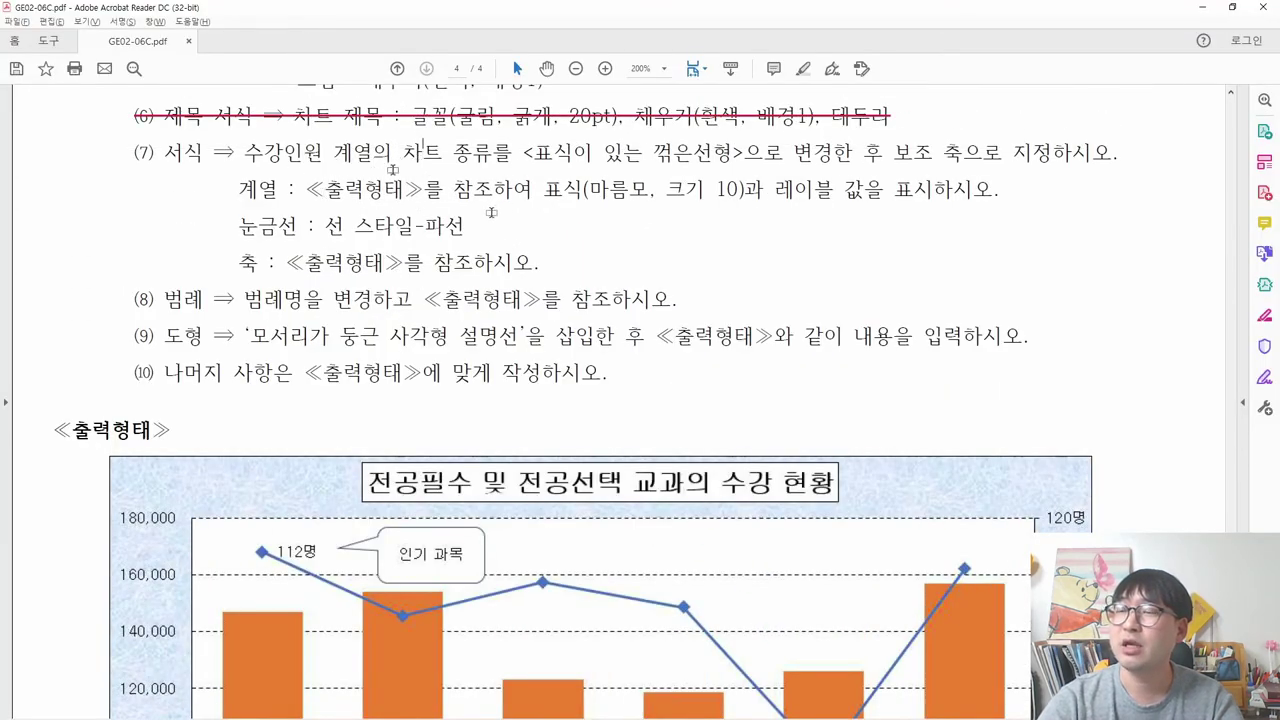
{"action": "key", "text": "alt+Tab"}
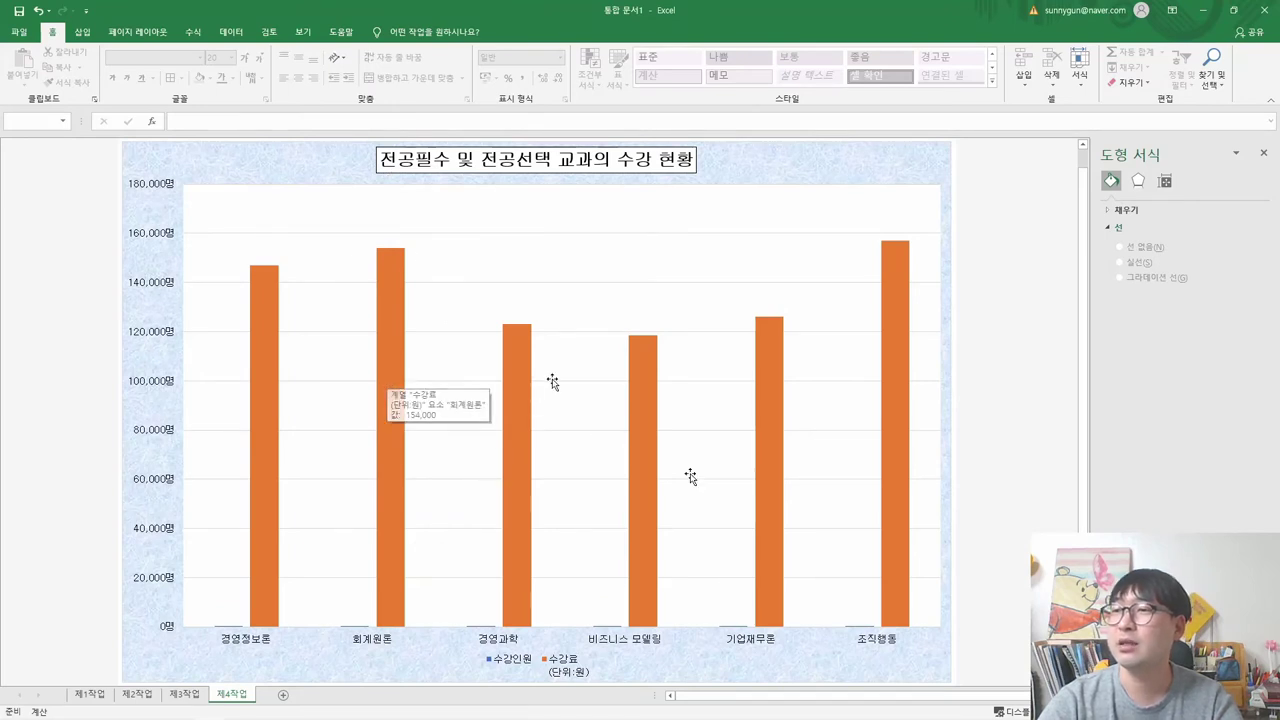
{"action": "right_click", "coordinate": [263, 370]}
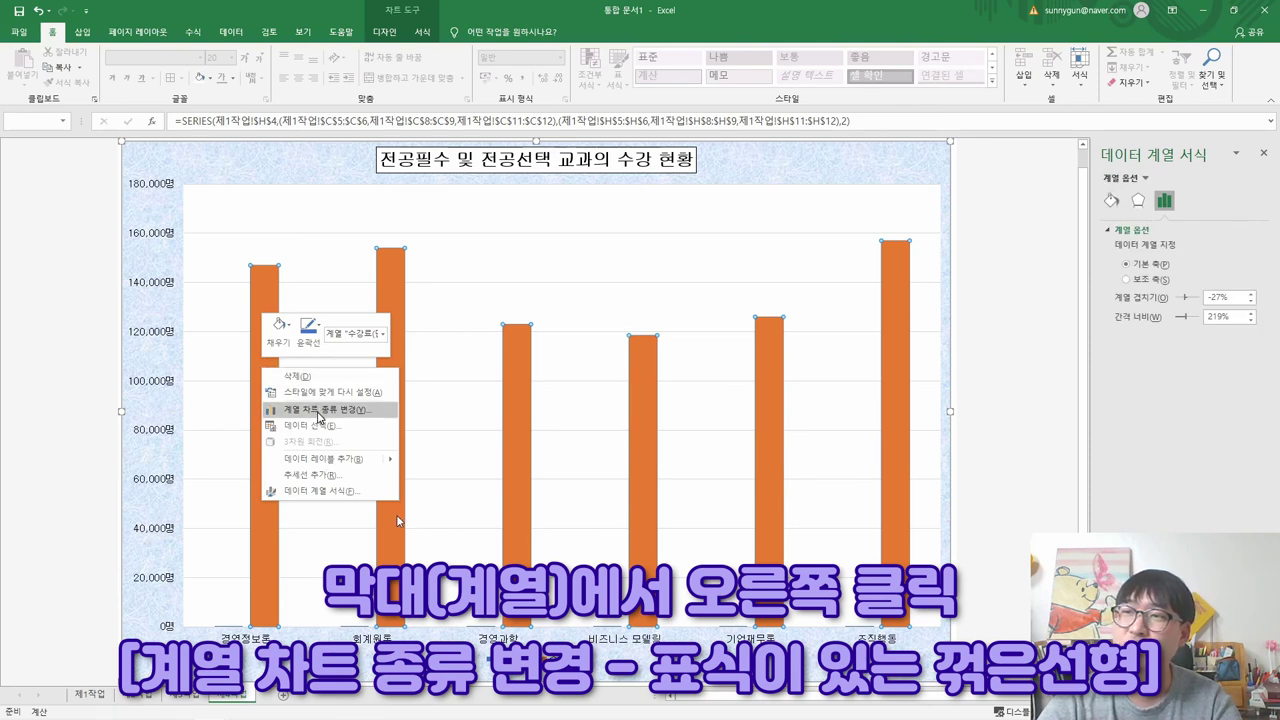
{"action": "left_click", "coordinate": [325, 412]}
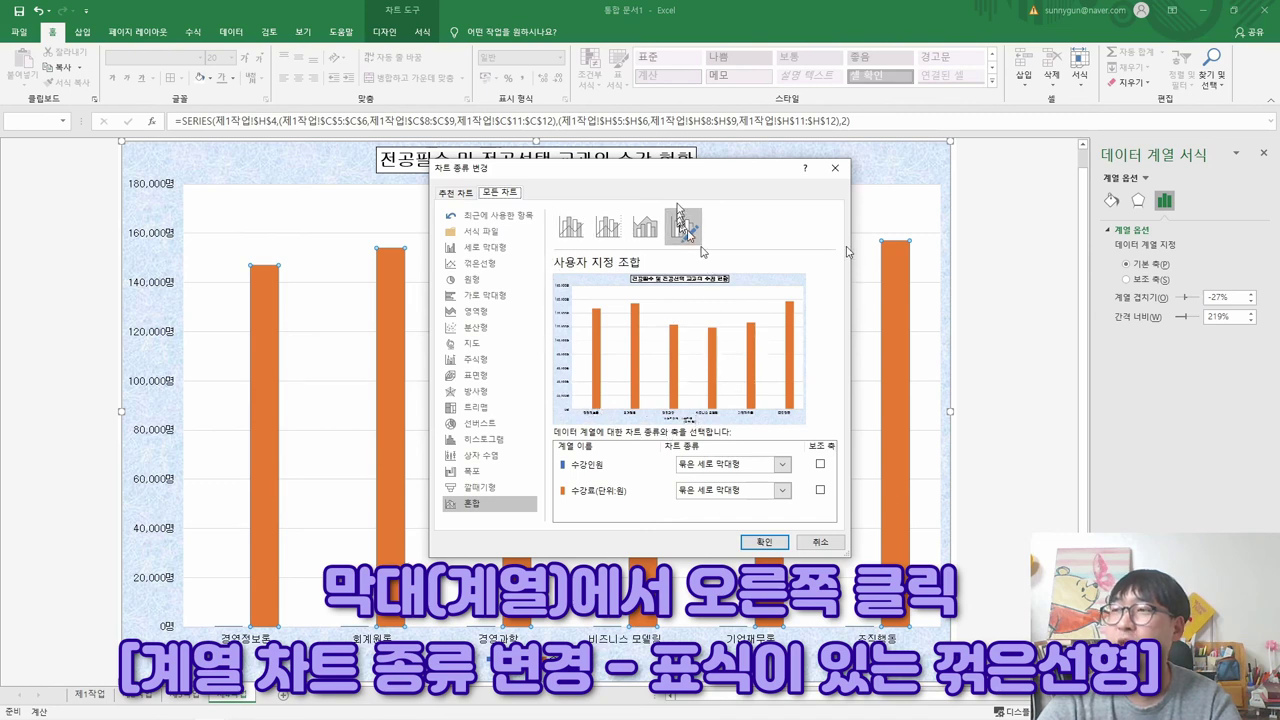
{"action": "left_click_drag", "start_coordinate": [640, 174], "coordinate": [639, 169]}
{"action": "key", "text": "alt+Tab"}
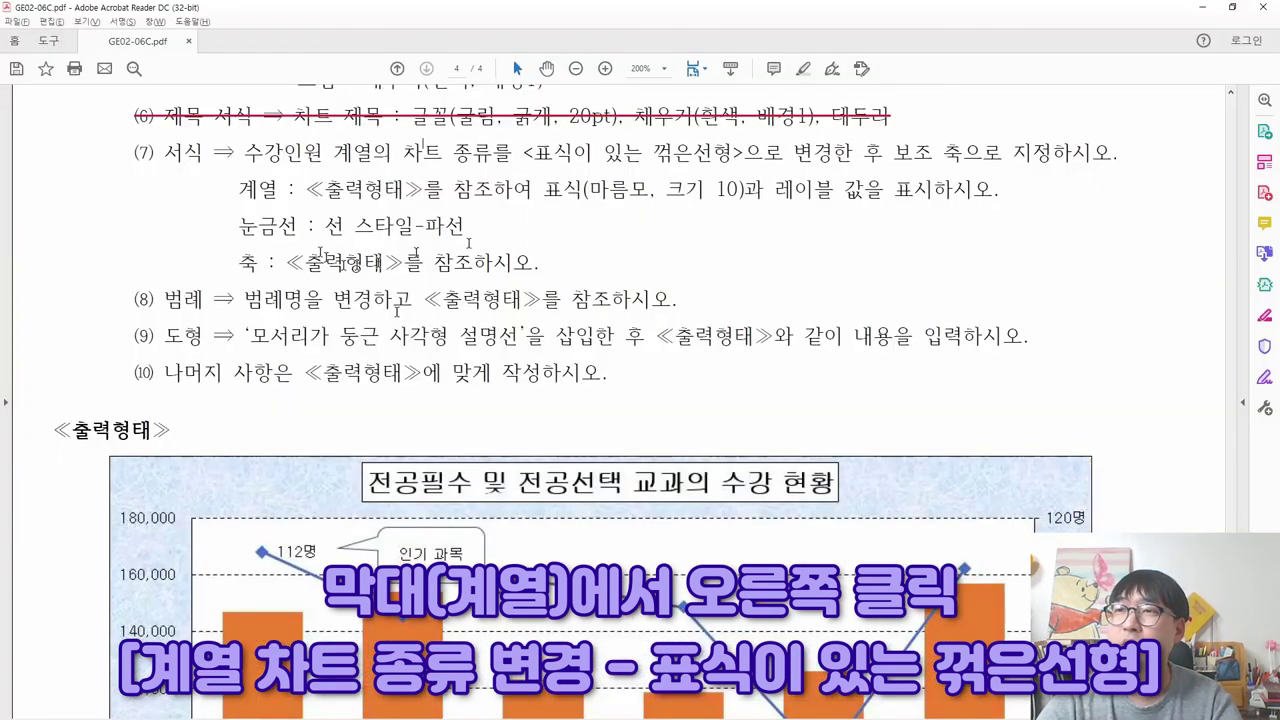
{"action": "left_click_drag", "start_coordinate": [244, 152], "coordinate": [385, 153]}
{"action": "key", "text": "alt+Tab"}
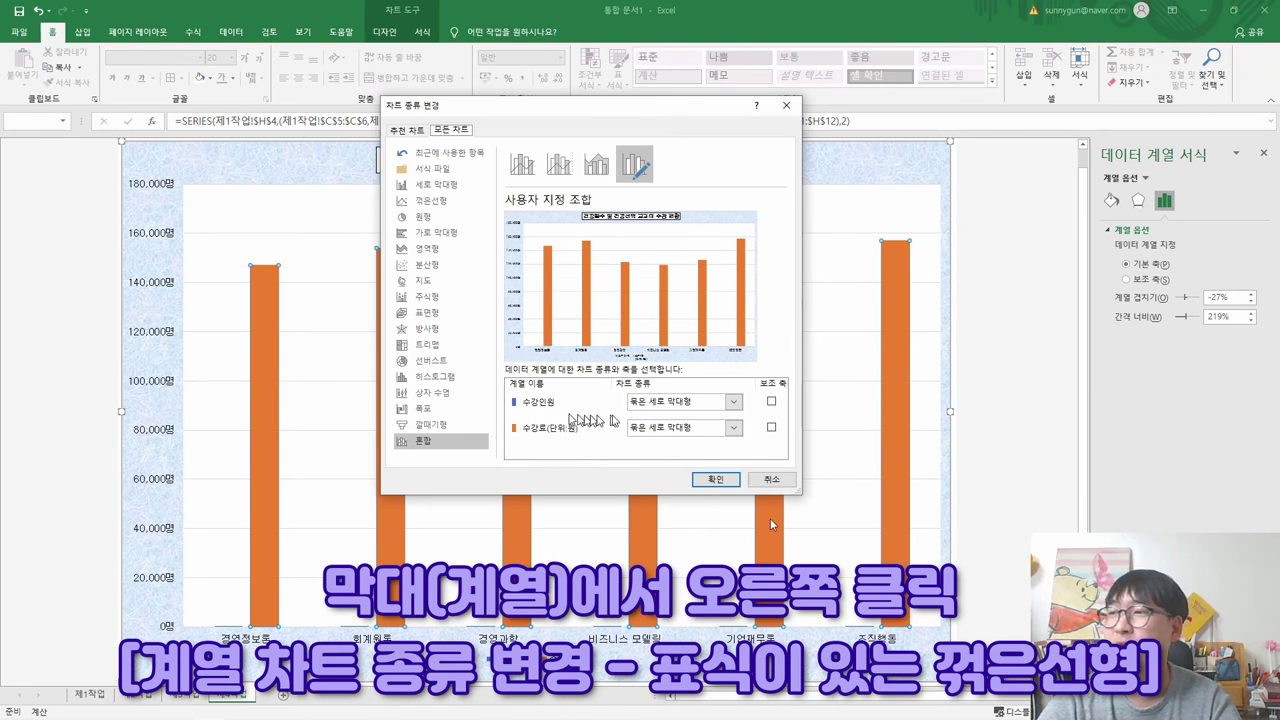
{"action": "left_click", "coordinate": [671, 403]}
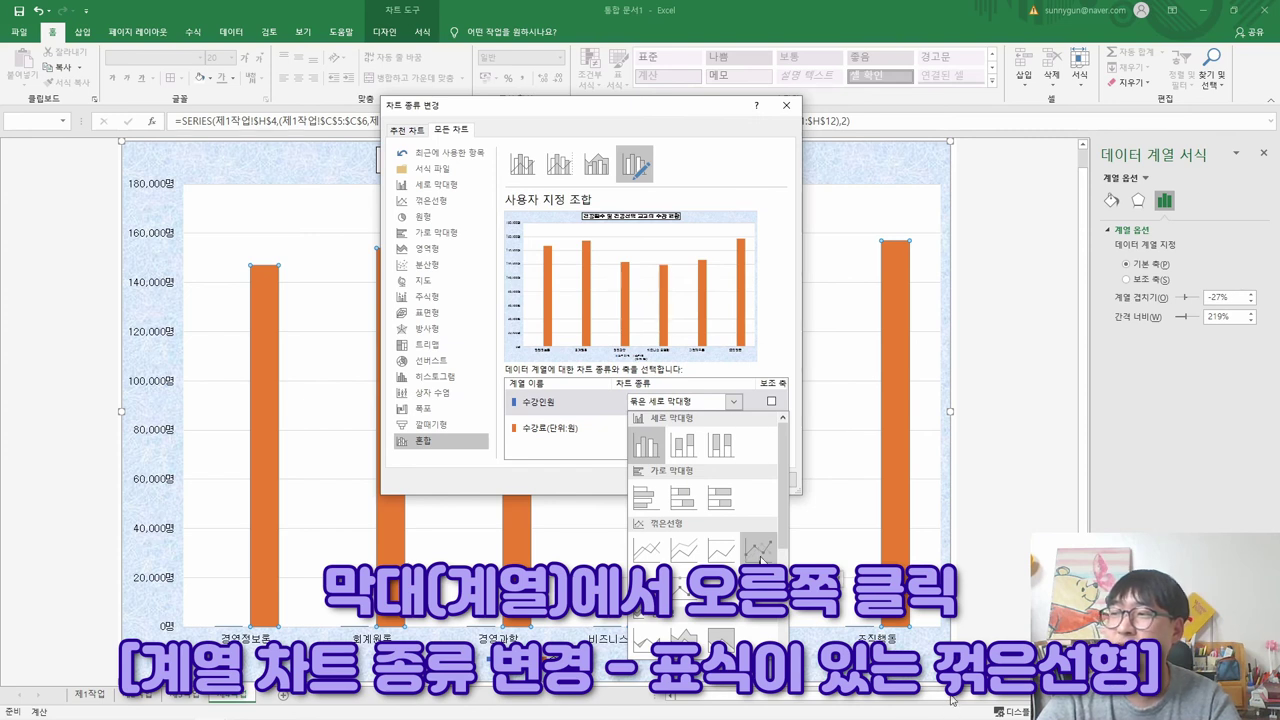
{"action": "left_click", "coordinate": [759, 547]}
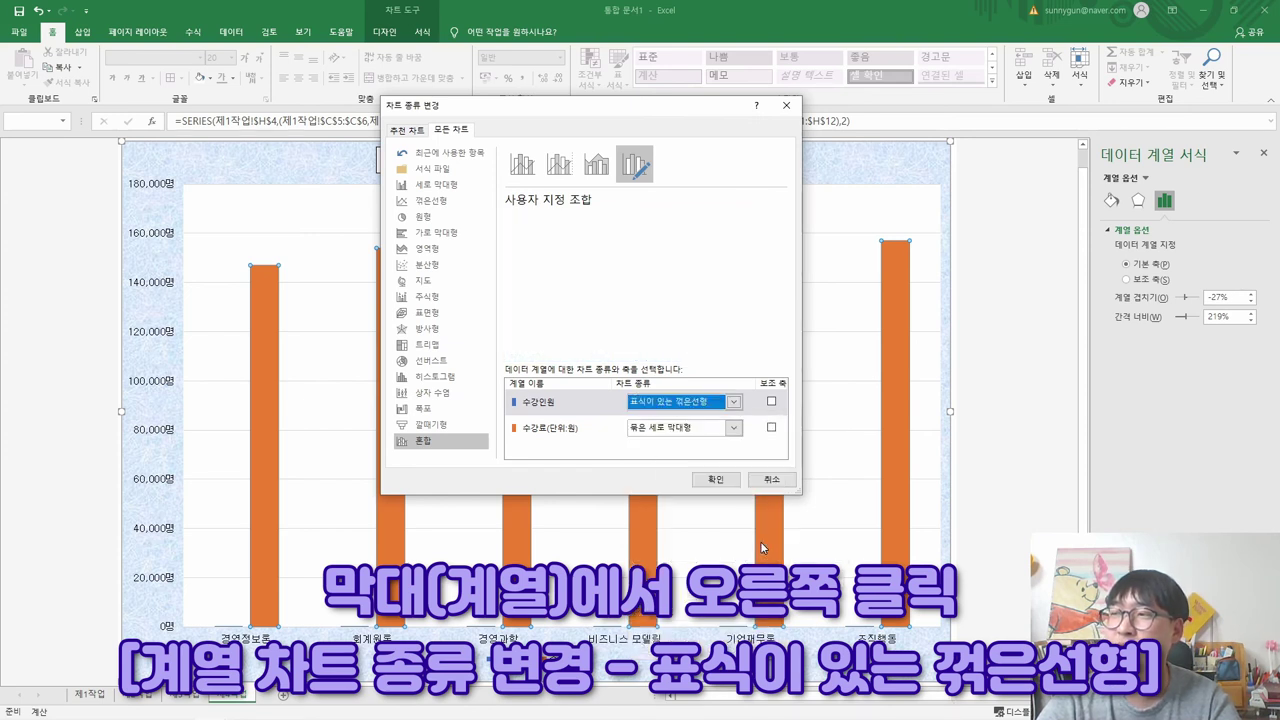
{"action": "left_click", "coordinate": [771, 403]}
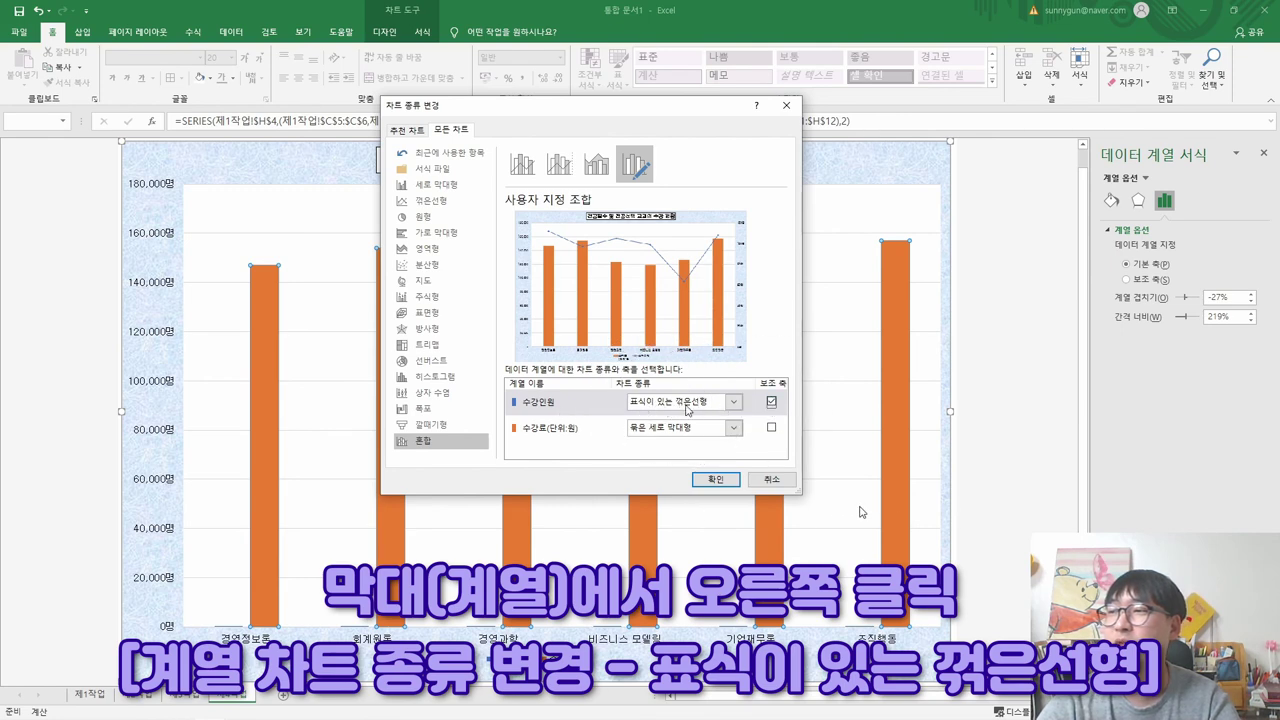
{"action": "left_click", "coordinate": [715, 479]}
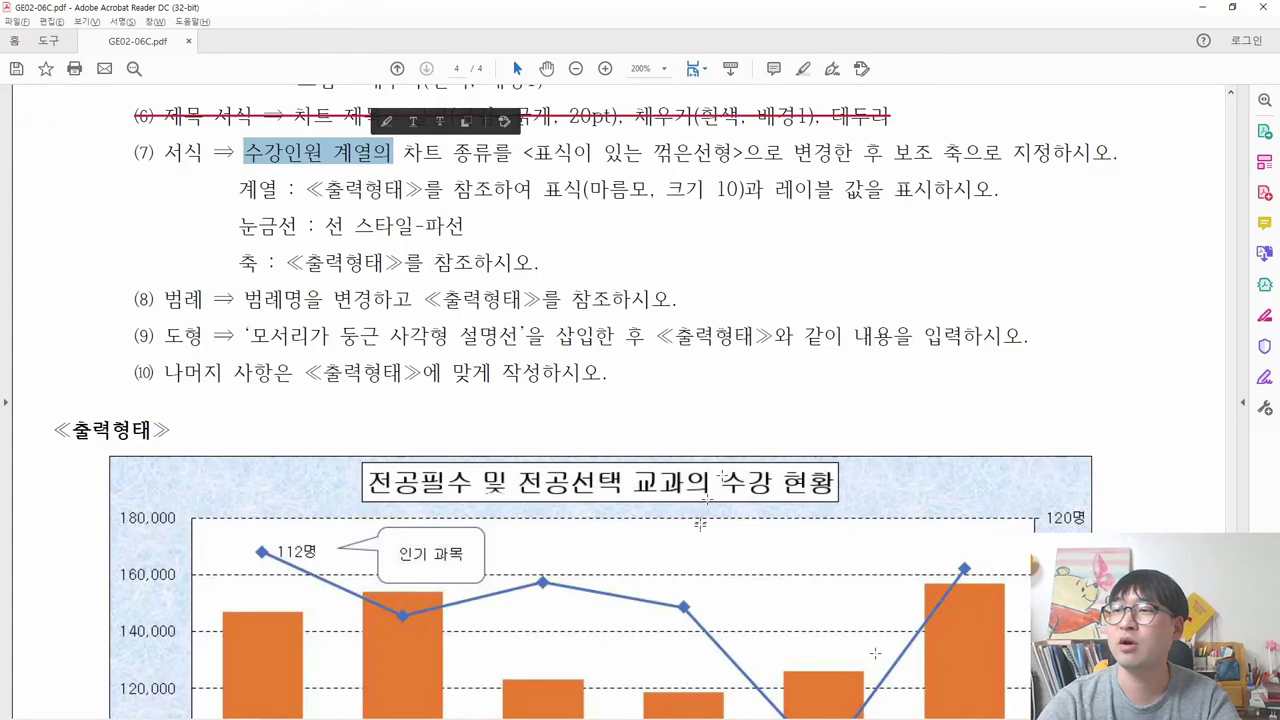
- Review the sample output chart and strike through the chart-type line of condition (7) in the exam PDF
{"action": "scroll", "coordinate": [640, 400], "scroll_direction": "down", "scroll_amount": 5}
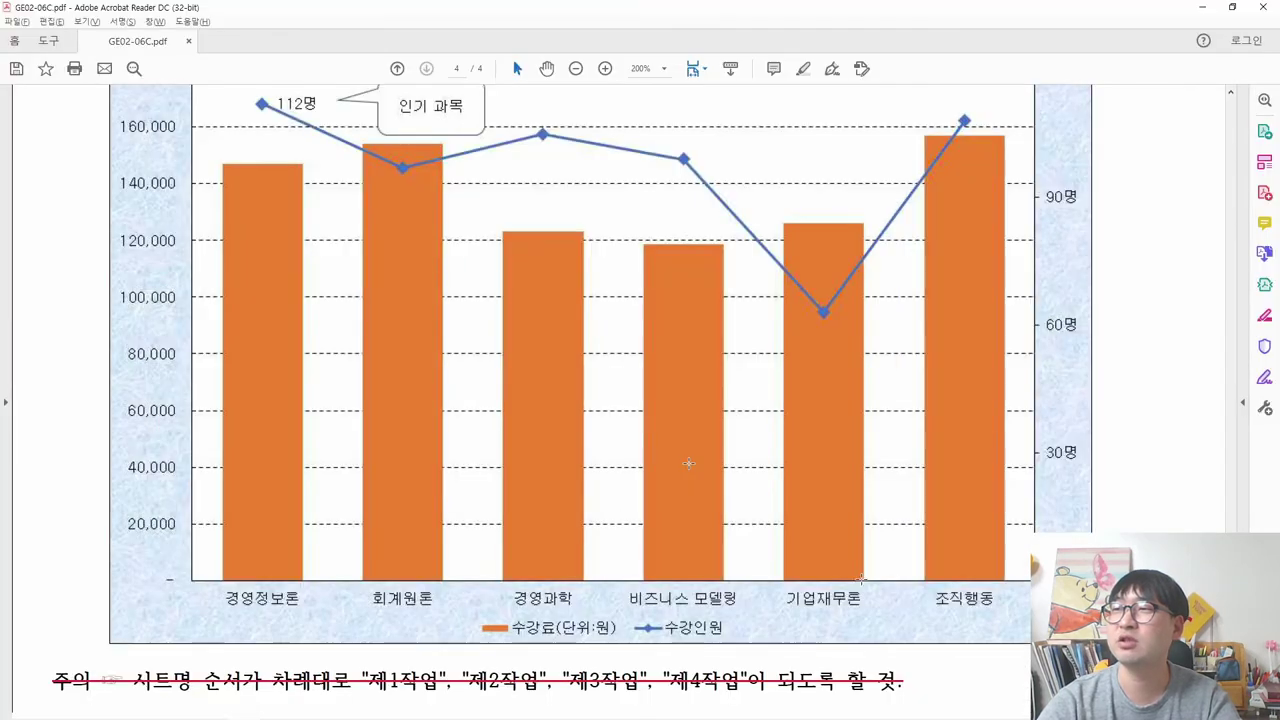
{"action": "scroll", "coordinate": [570, 400], "scroll_direction": "up", "scroll_amount": 1}
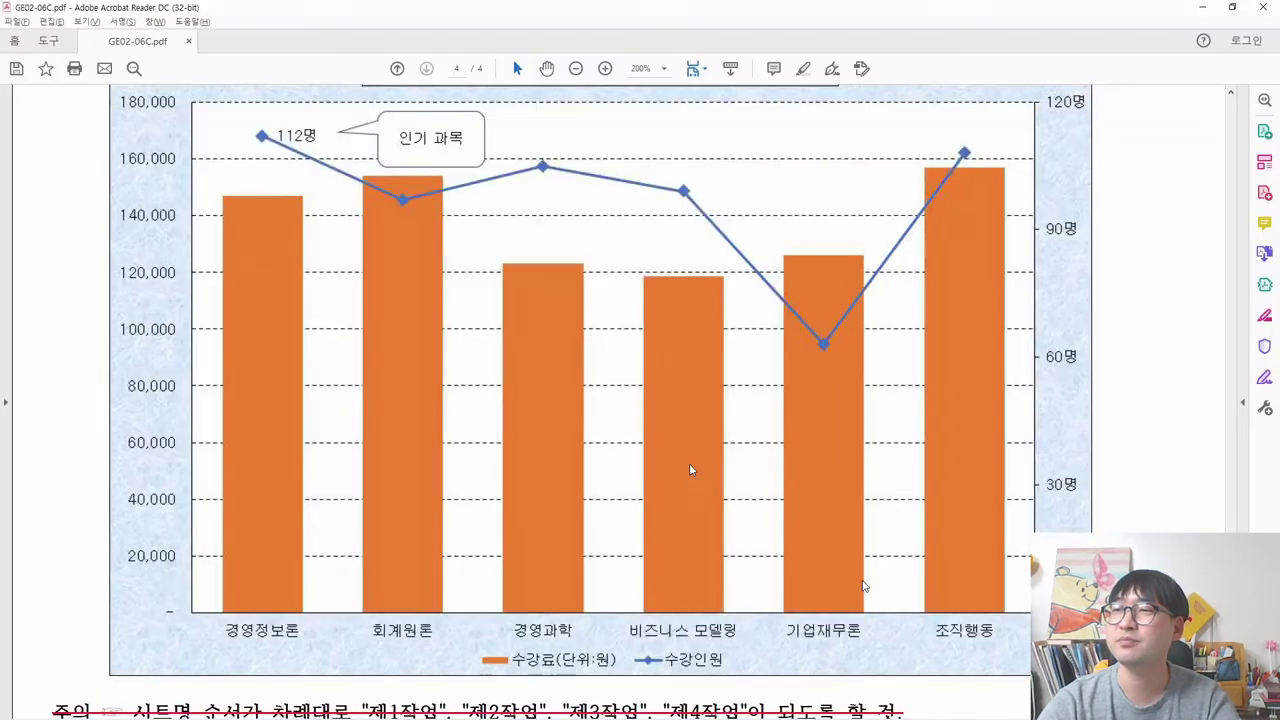
{"action": "scroll", "coordinate": [778, 534], "scroll_direction": "up", "scroll_amount": 5}
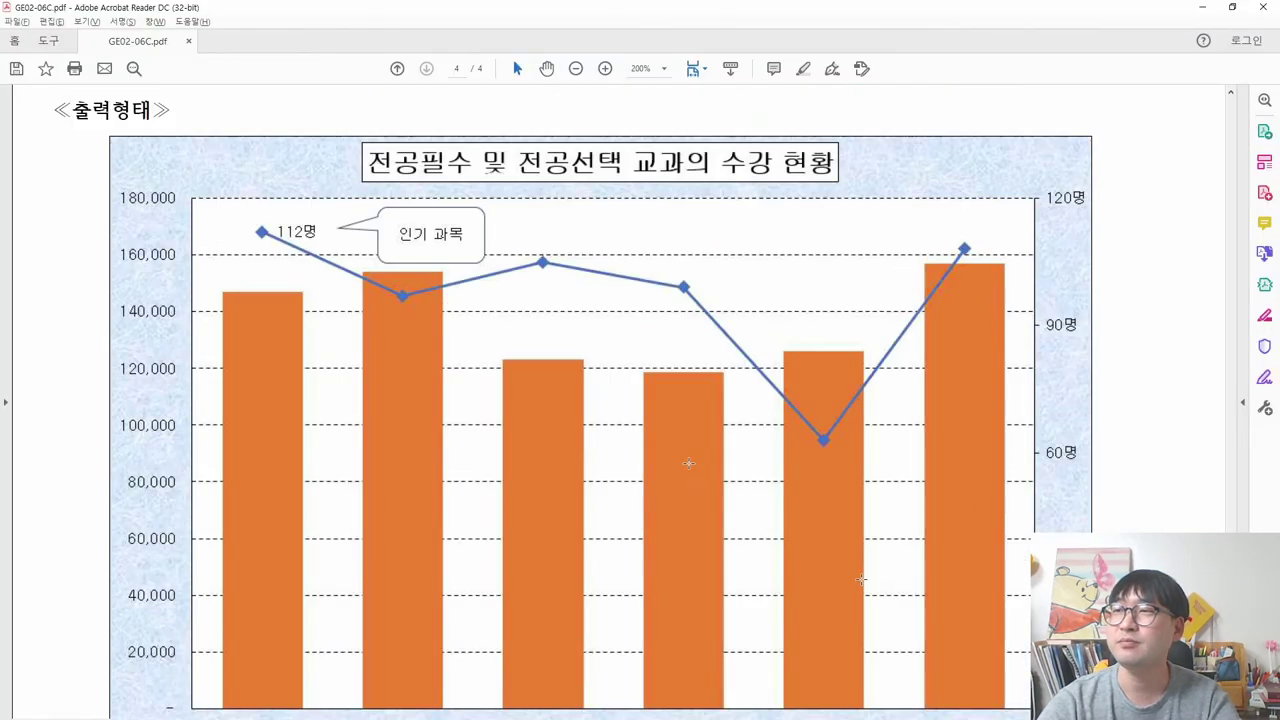
{"action": "left_click", "coordinate": [460, 286]}
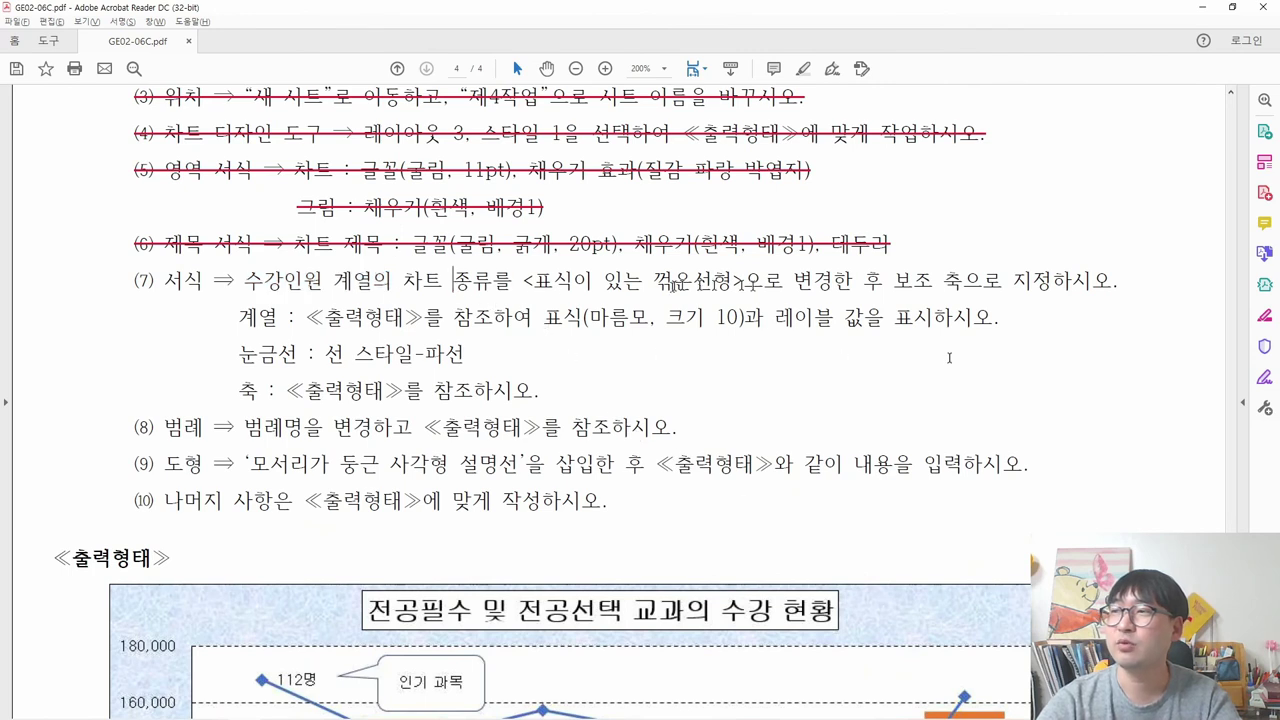
{"action": "left_click_drag", "start_coordinate": [1120, 281], "coordinate": [835, 252]}
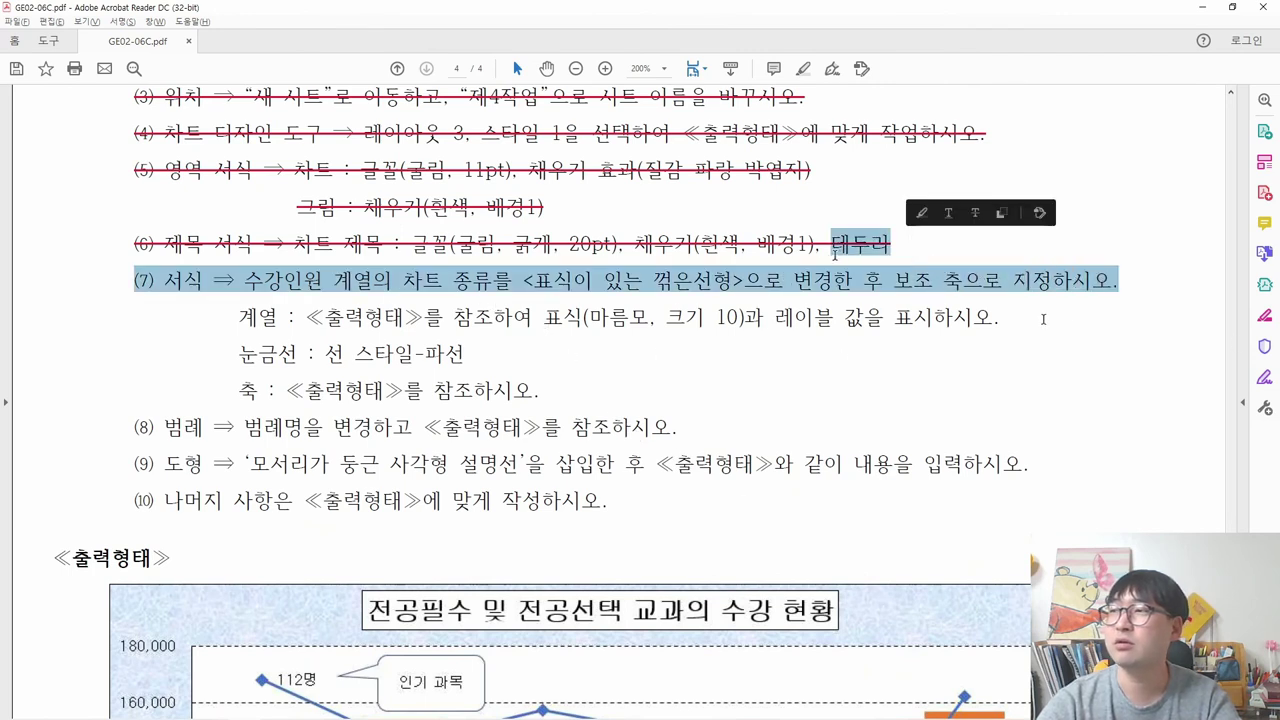
{"action": "left_click", "coordinate": [950, 215]}
- Read the 표식 requirement of condition (7) in the PDF and examine the line markers in the sample output
{"action": "left_click_drag", "start_coordinate": [240, 316], "coordinate": [800, 434]}
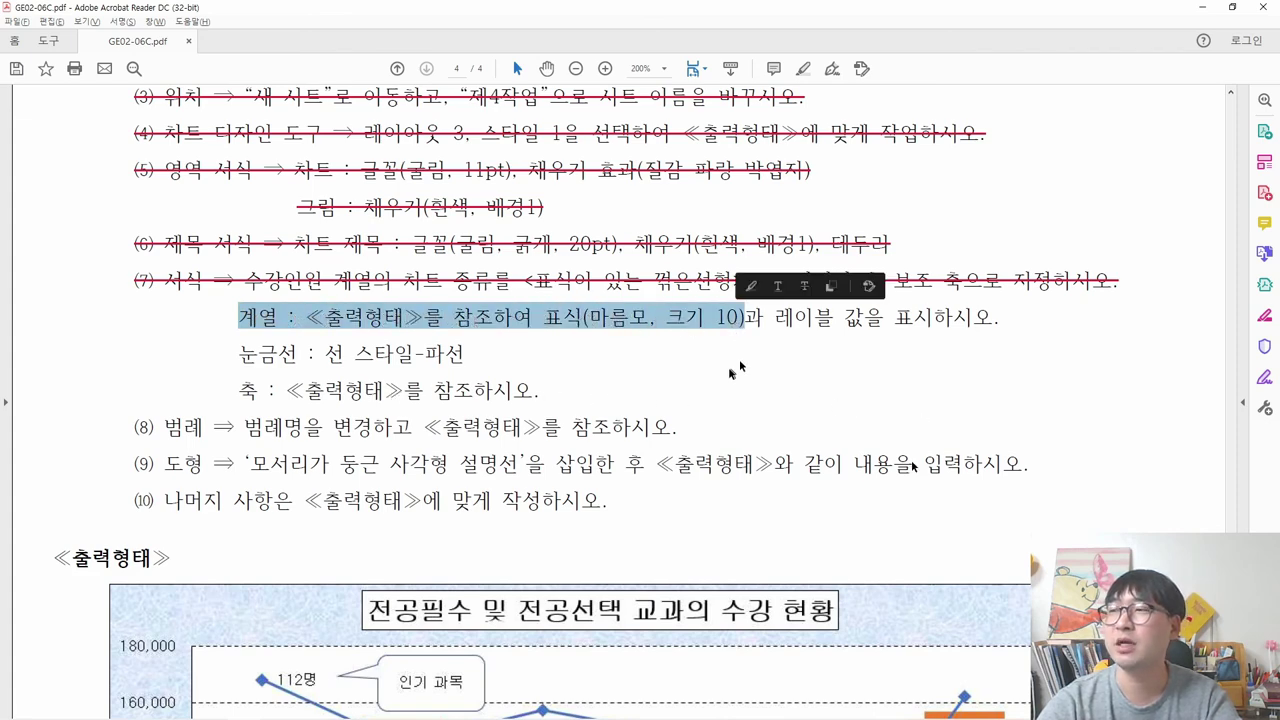
{"action": "scroll", "coordinate": [800, 434], "scroll_direction": "down", "scroll_amount": 3}
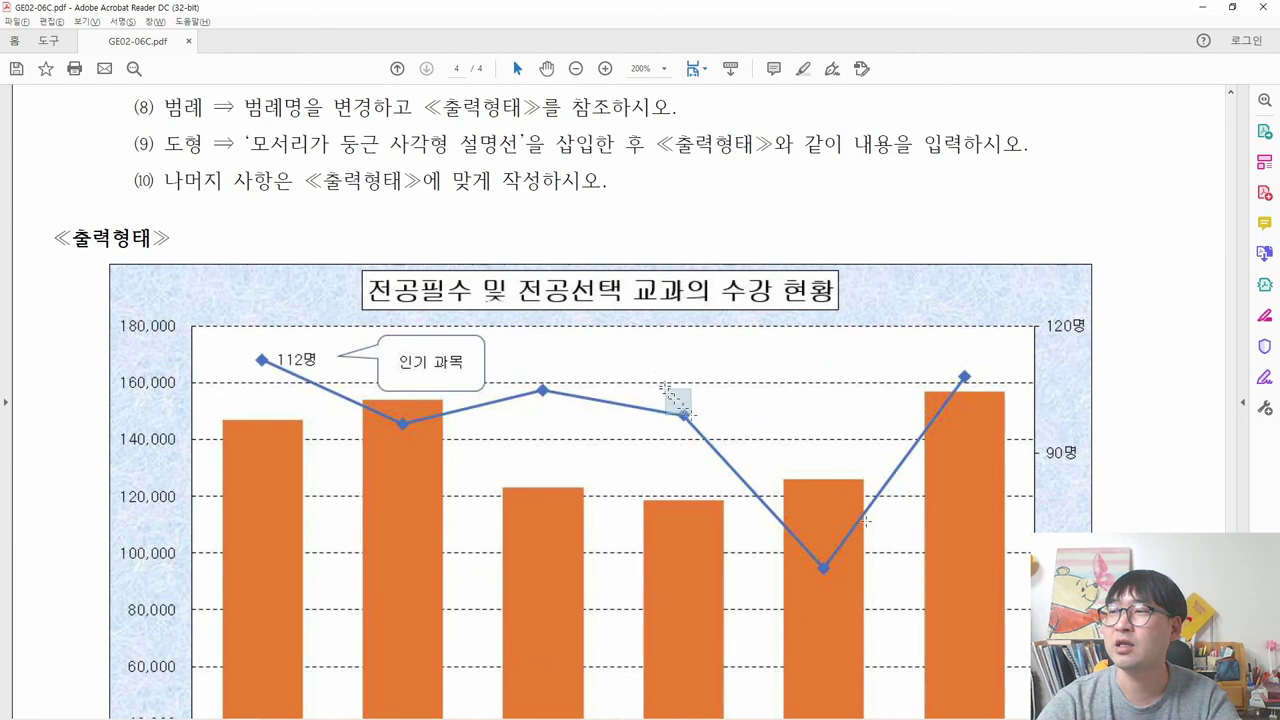
{"action": "left_click_drag", "start_coordinate": [671, 391], "coordinate": [714, 443]}
{"action": "left_click_drag", "start_coordinate": [948, 354], "coordinate": [989, 393]}
{"action": "left_click_drag", "start_coordinate": [808, 550], "coordinate": [849, 587]}
- Give the 수강인원 line series in the Excel chart built-in diamond markers (기본 제공) of size 10
{"action": "key", "text": "alt+Tab"}
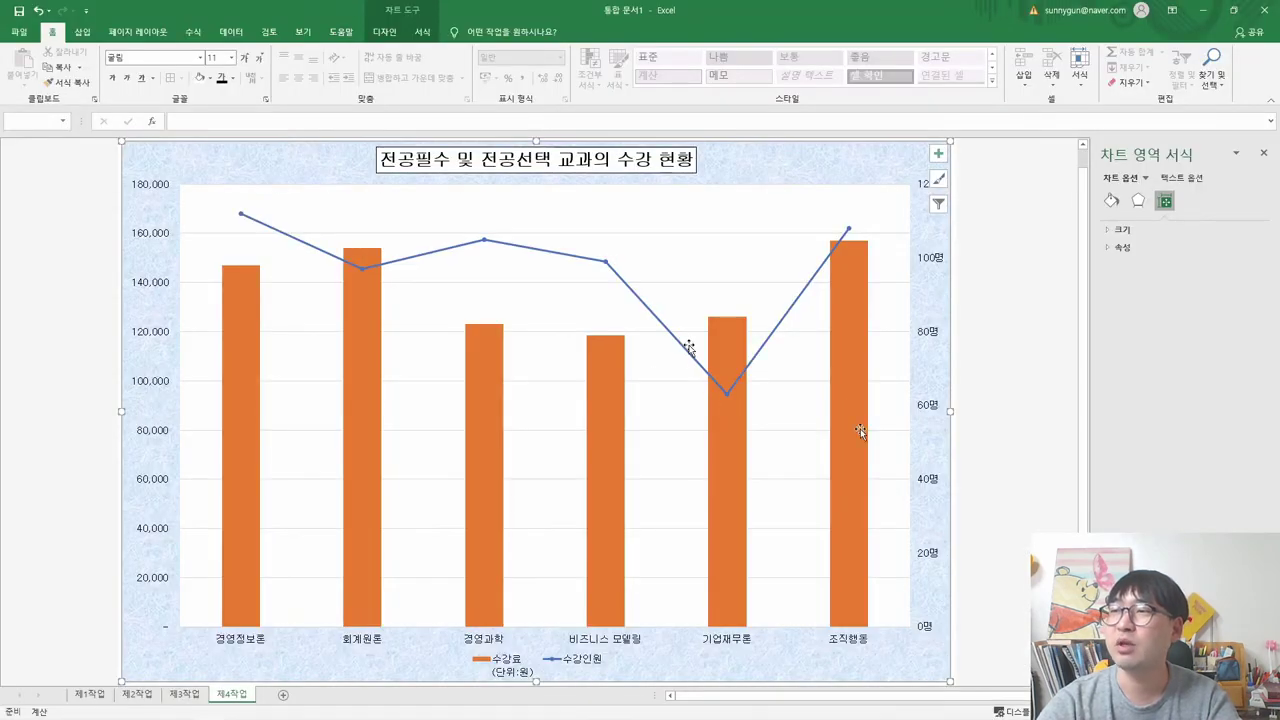
{"action": "left_click", "coordinate": [607, 266]}
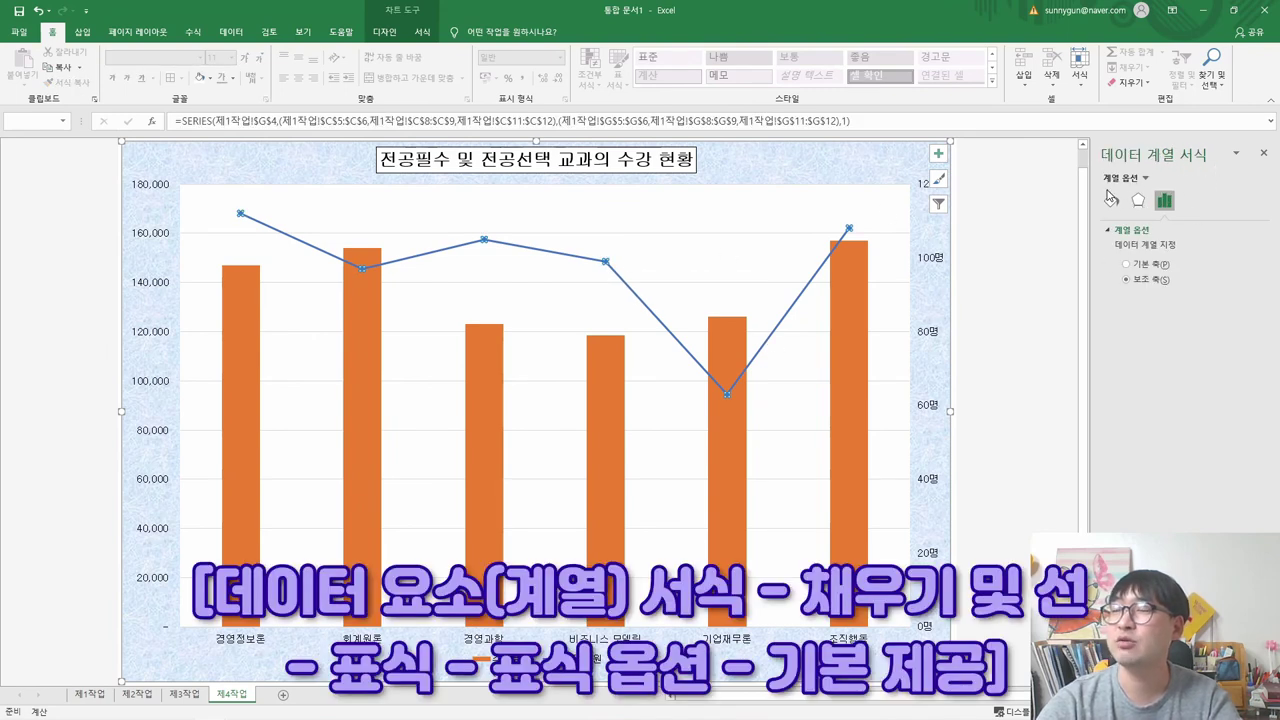
{"action": "key", "text": "alt"}
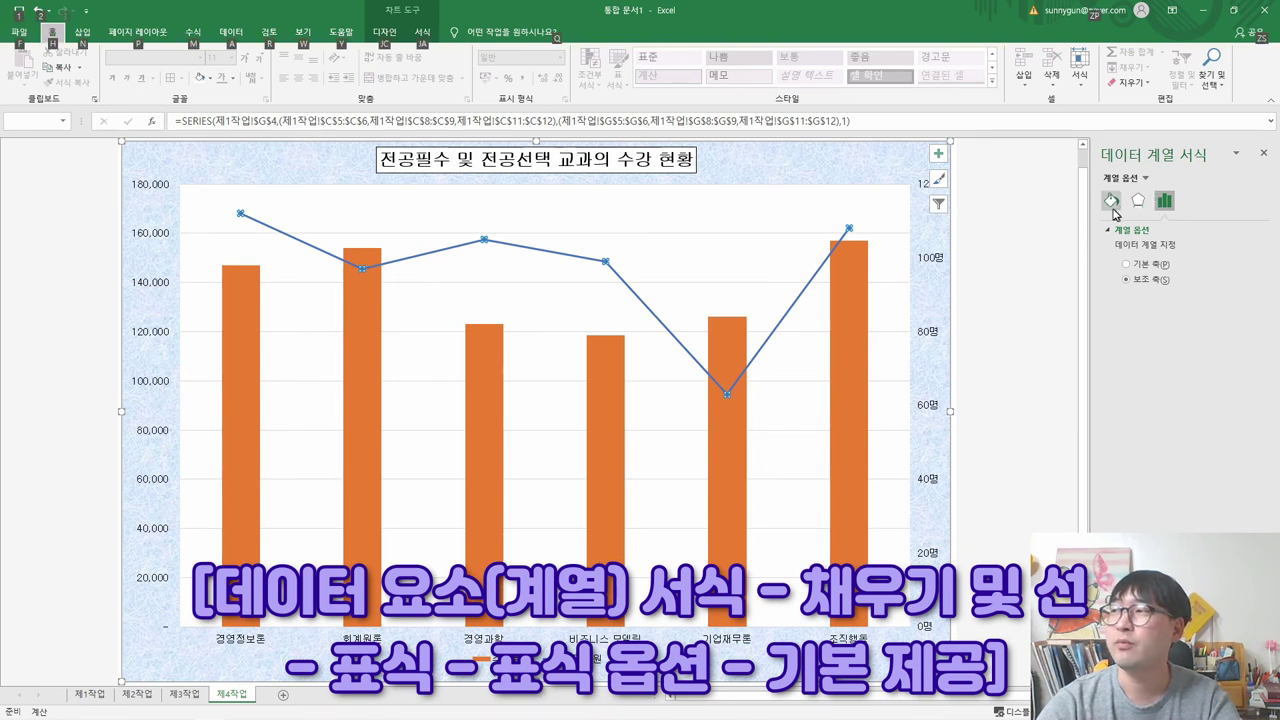
{"action": "left_click", "coordinate": [1111, 201]}
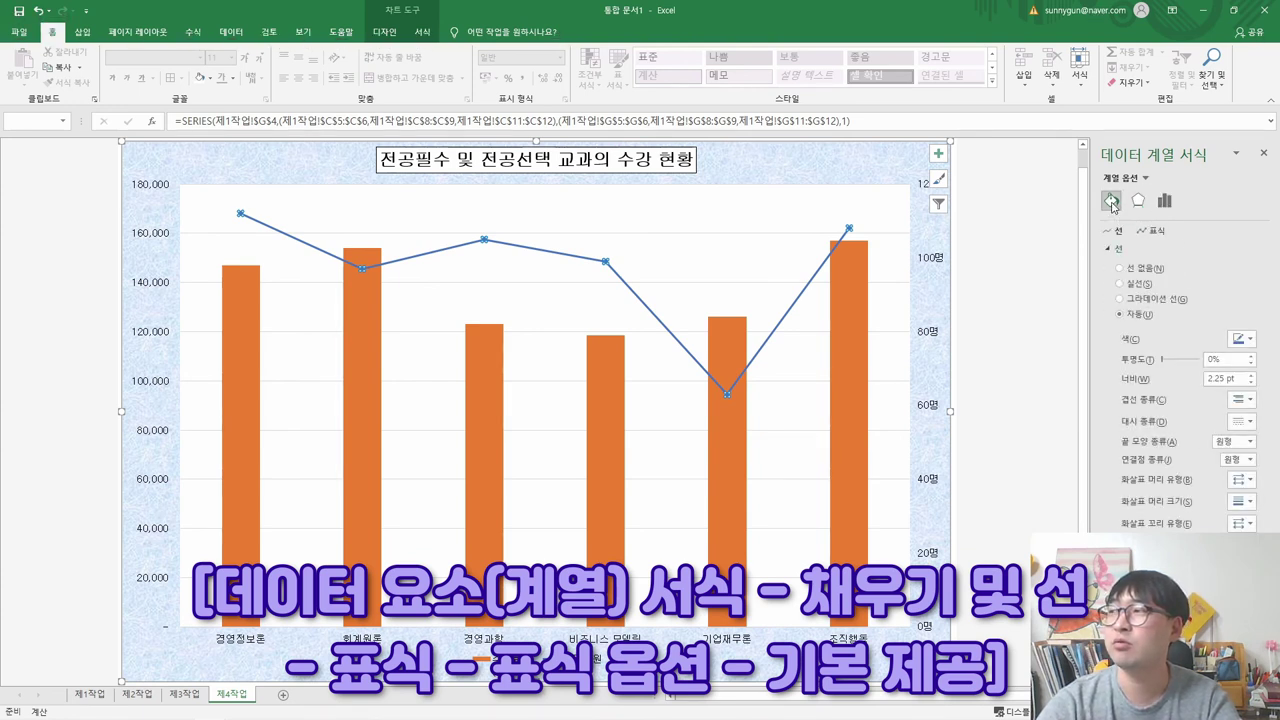
{"action": "left_click", "coordinate": [1153, 233]}
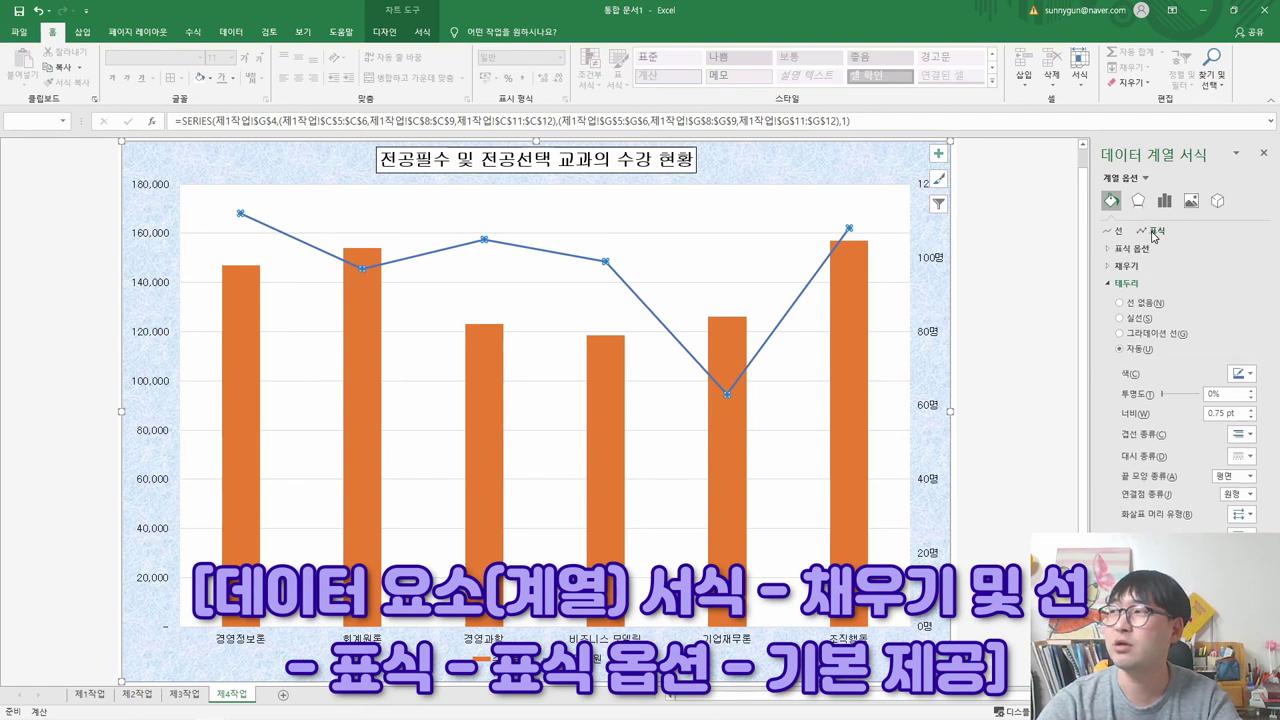
{"action": "left_click", "coordinate": [1131, 285]}
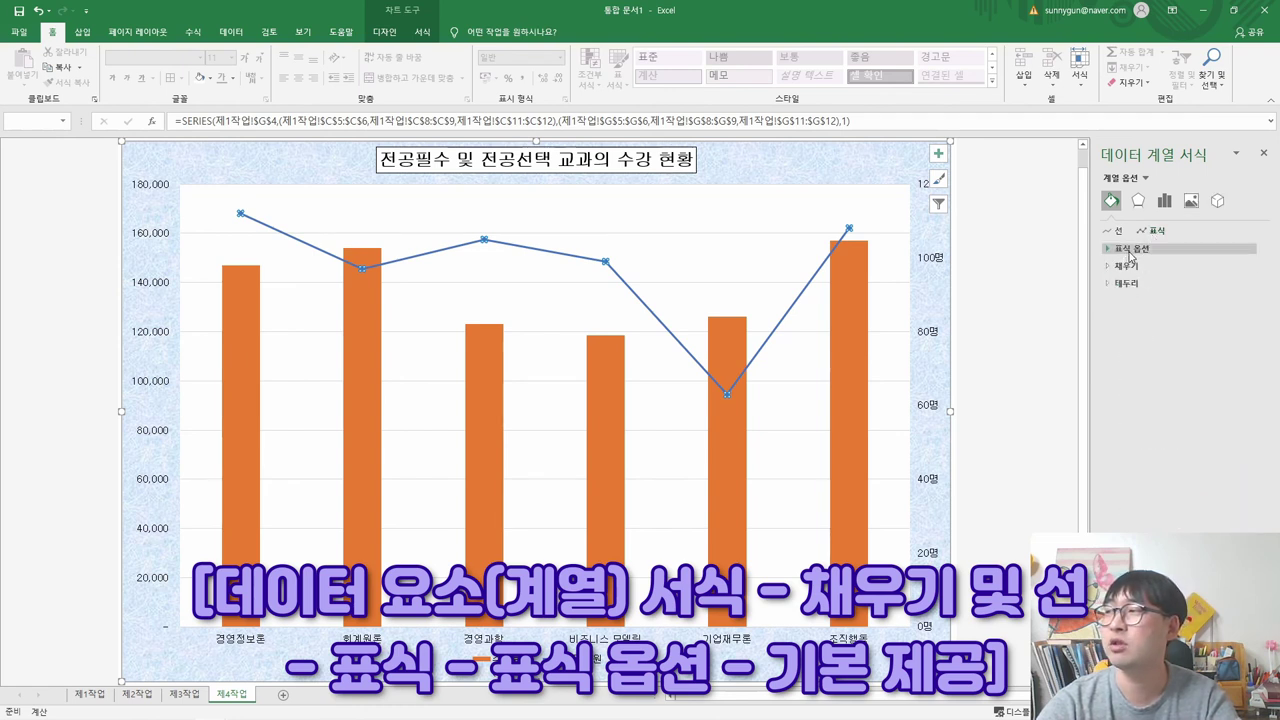
{"action": "left_click", "coordinate": [1131, 250]}
{"action": "left_click", "coordinate": [1133, 298]}
{"action": "left_click", "coordinate": [1156, 318]}
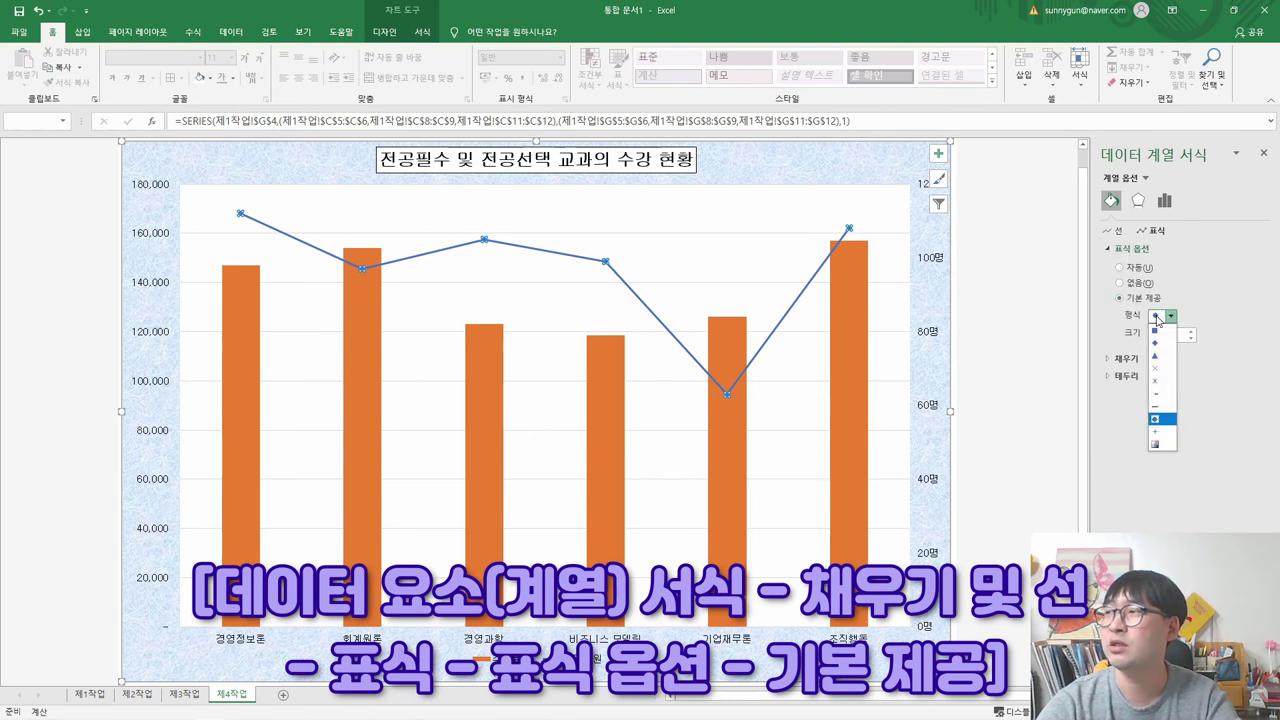
{"action": "left_click", "coordinate": [1159, 344]}
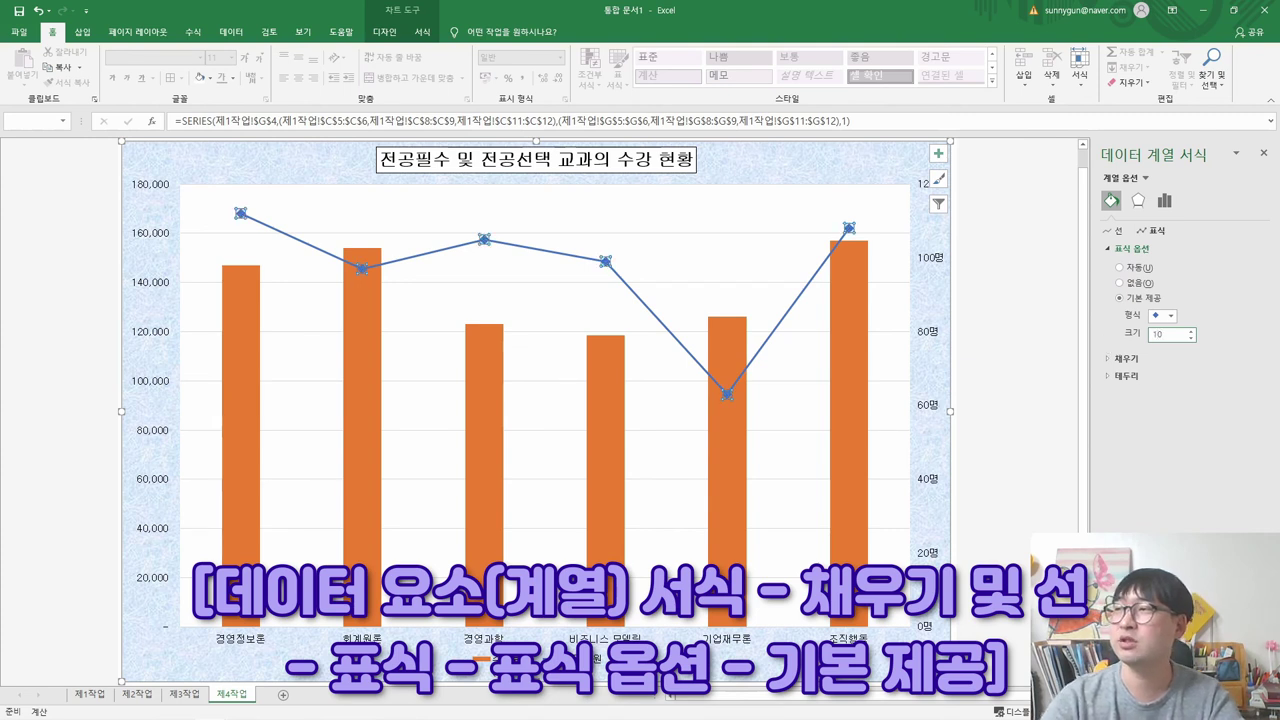
{"action": "left_click", "coordinate": [612, 268]}
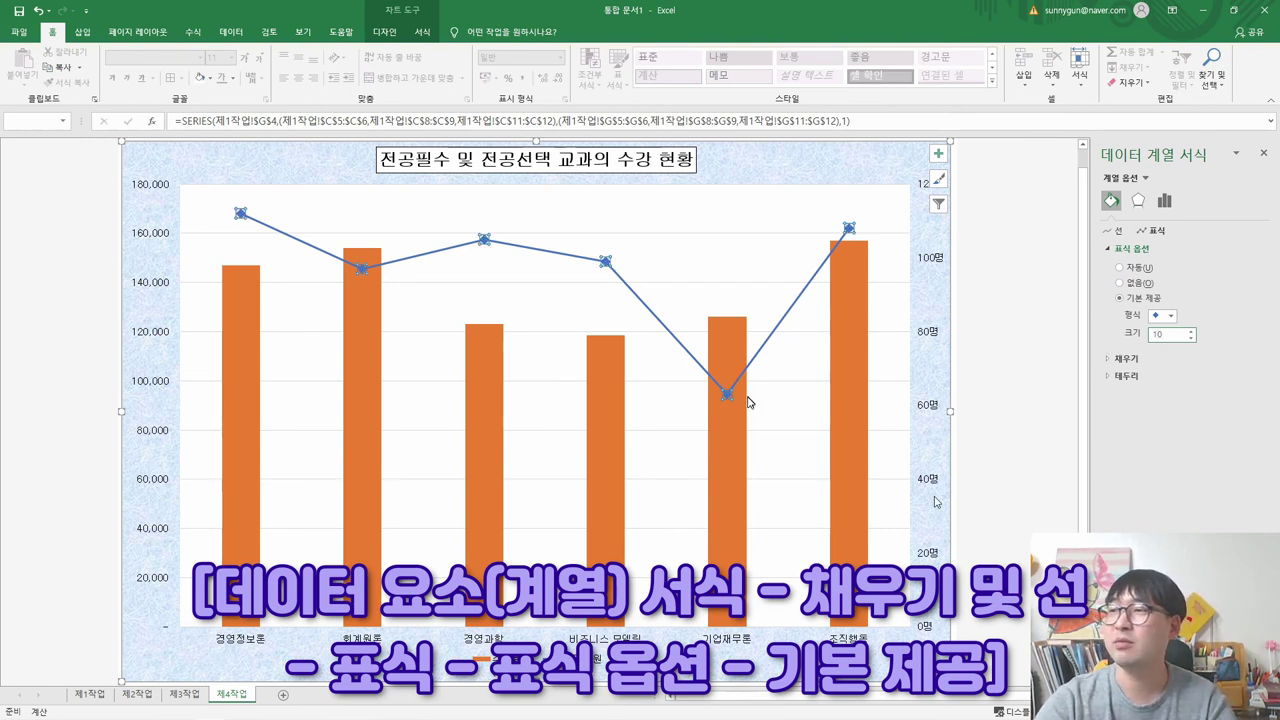
{"action": "left_click", "coordinate": [843, 245]}
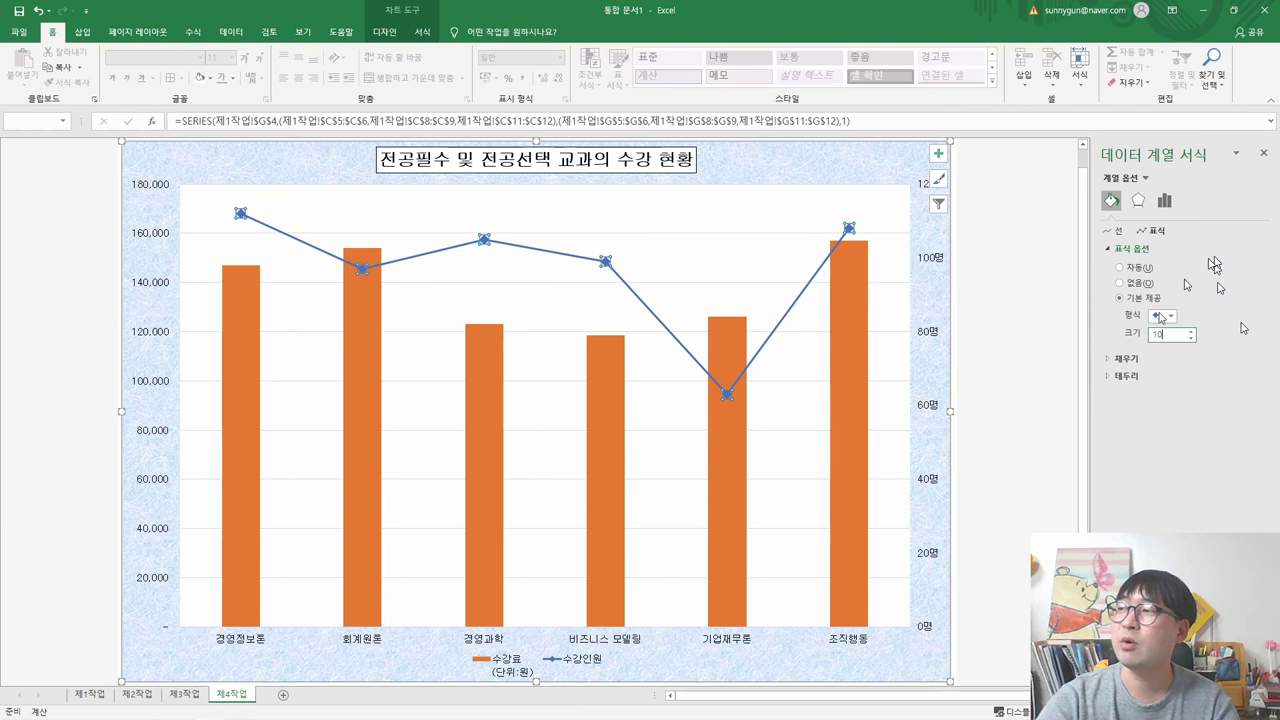
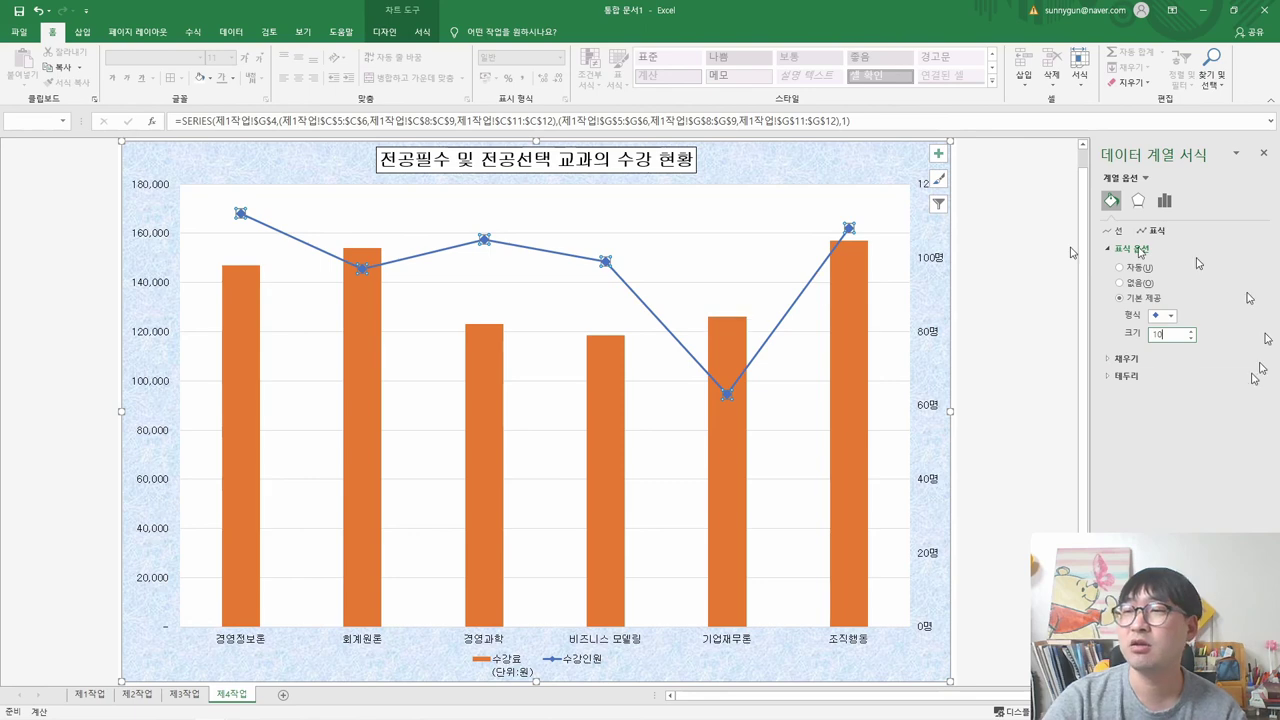
- Read the 레이블 값 requirement in the PDF and check in the Excel chart which series the sample's labelled 경영정보론 point belongs to
{"action": "key", "text": "alt+Tab"}
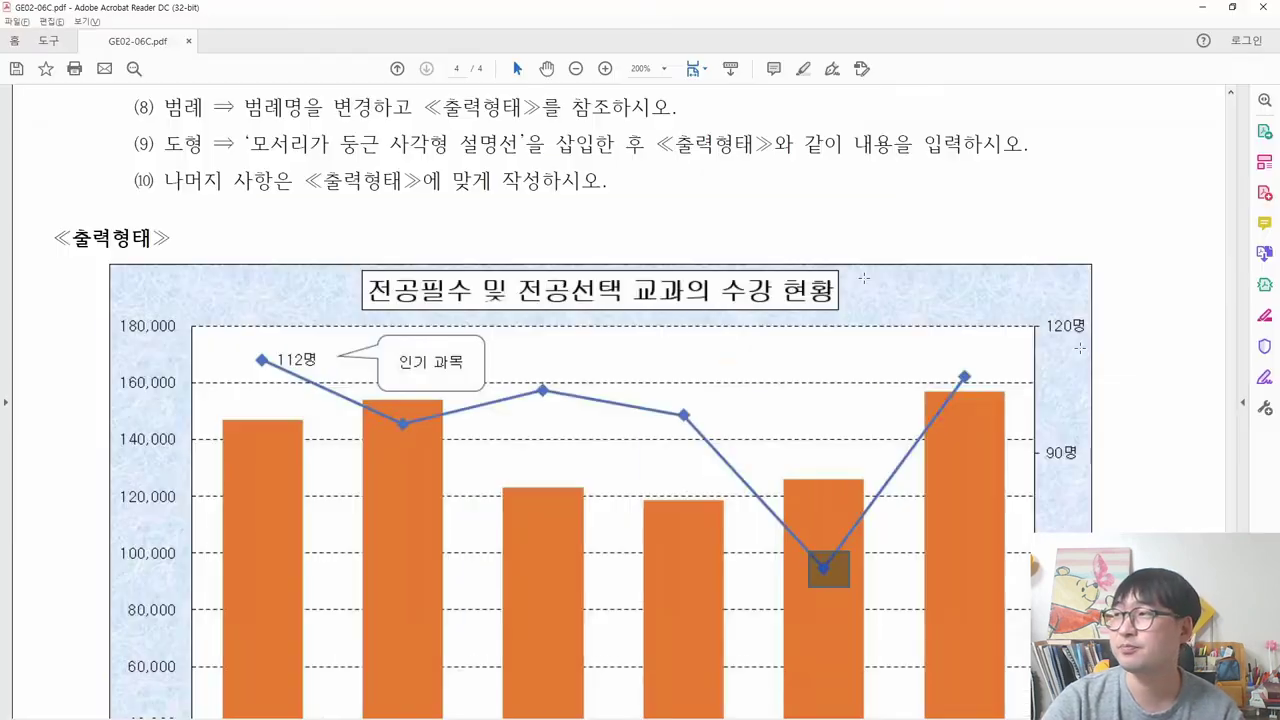
{"action": "scroll", "coordinate": [570, 140], "scroll_direction": "up", "scroll_amount": 2}
{"action": "scroll", "coordinate": [570, 155], "scroll_direction": "up", "scroll_amount": 2}
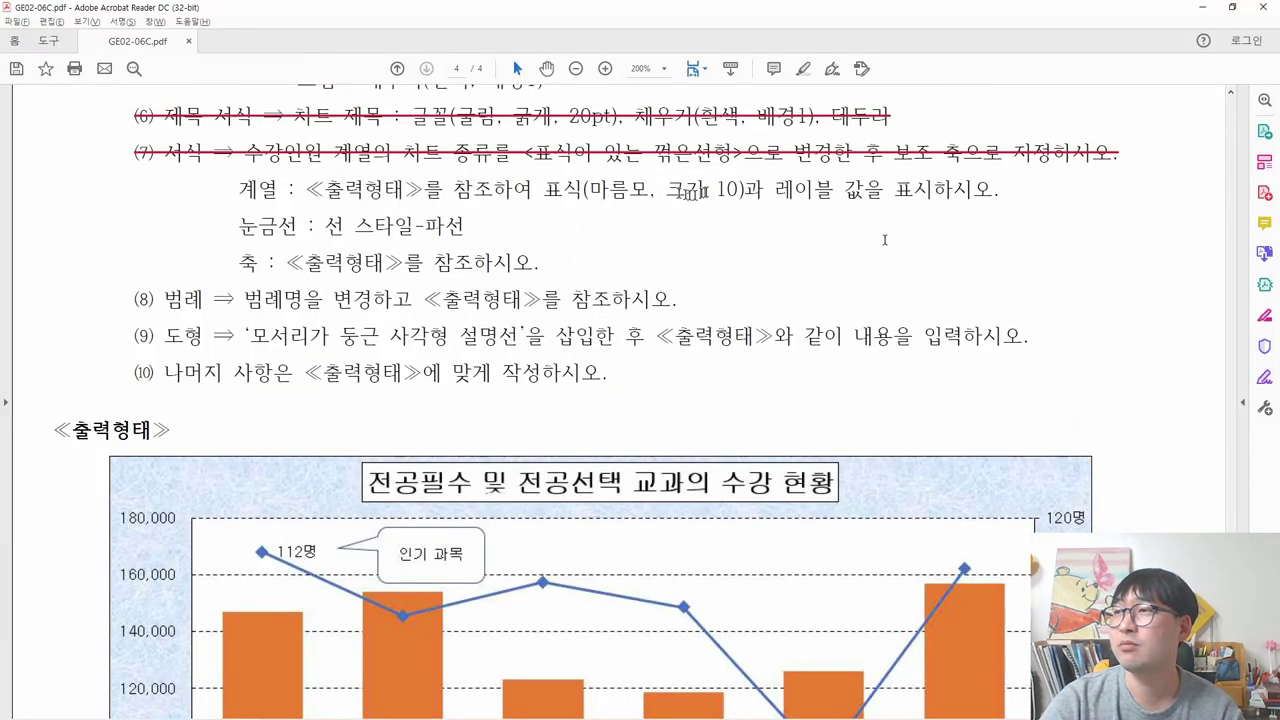
{"action": "left_click_drag", "start_coordinate": [776, 190], "coordinate": [930, 205]}
{"action": "scroll", "coordinate": [640, 232], "scroll_direction": "down", "scroll_amount": 3}
{"action": "scroll", "coordinate": [630, 232], "scroll_direction": "down", "scroll_amount": 2}
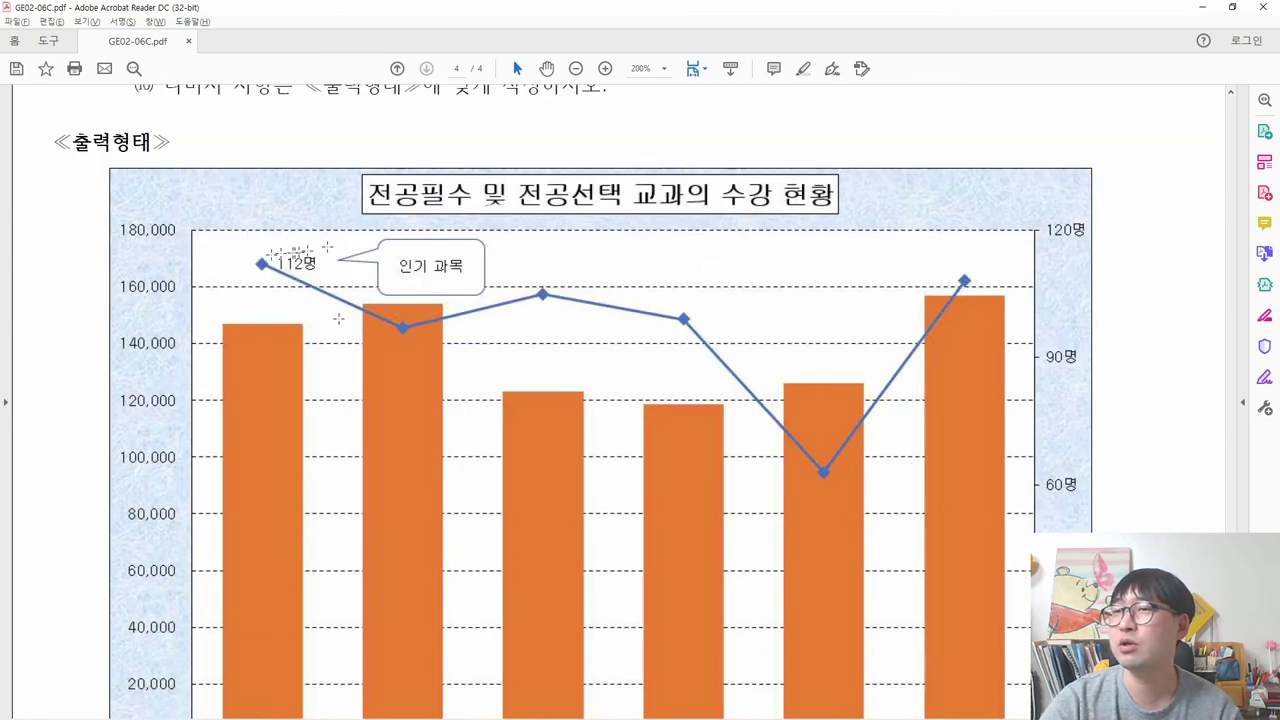
{"action": "left_click", "coordinate": [290, 272]}
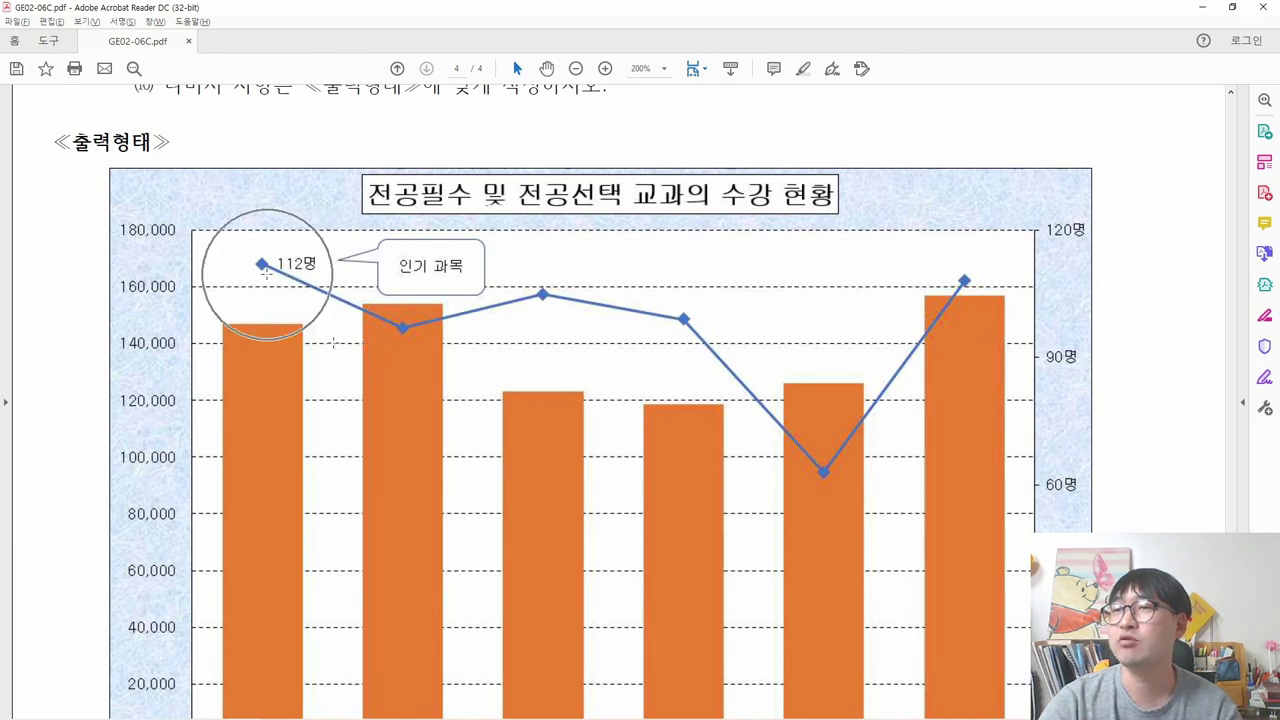
{"action": "key", "text": "alt+Tab"}
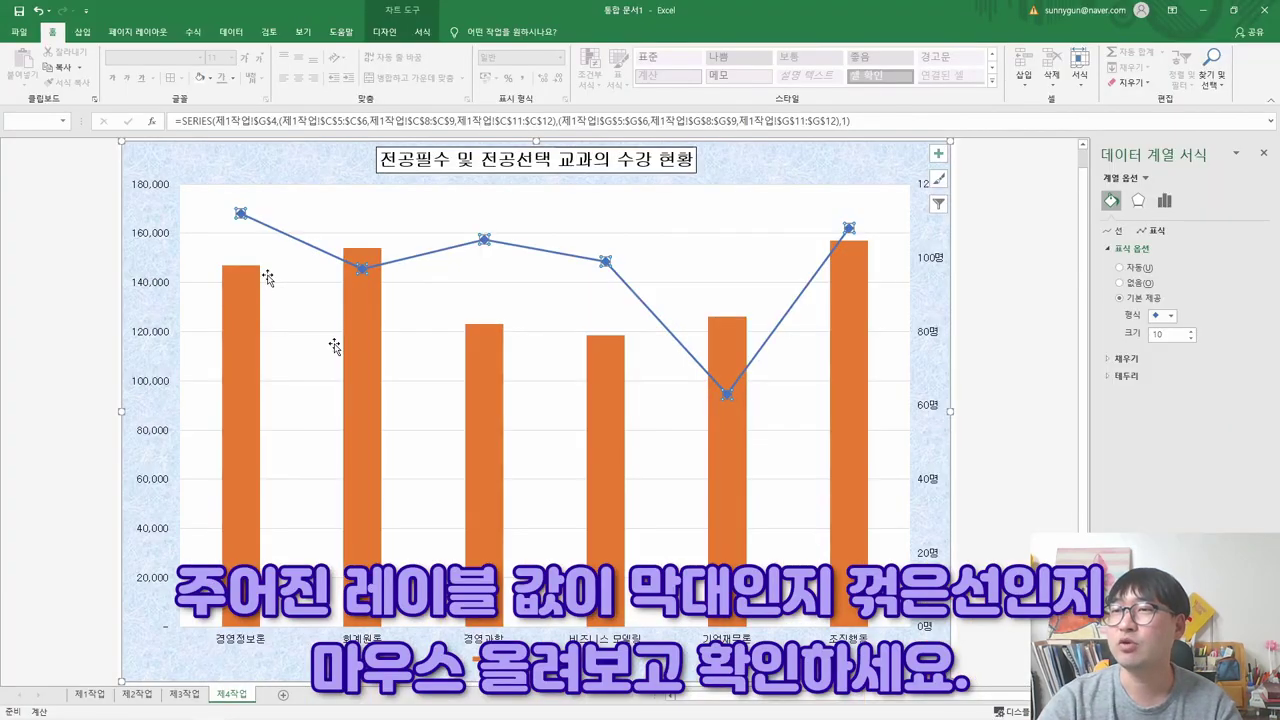
{"action": "mouse_move", "coordinate": [241, 299]}
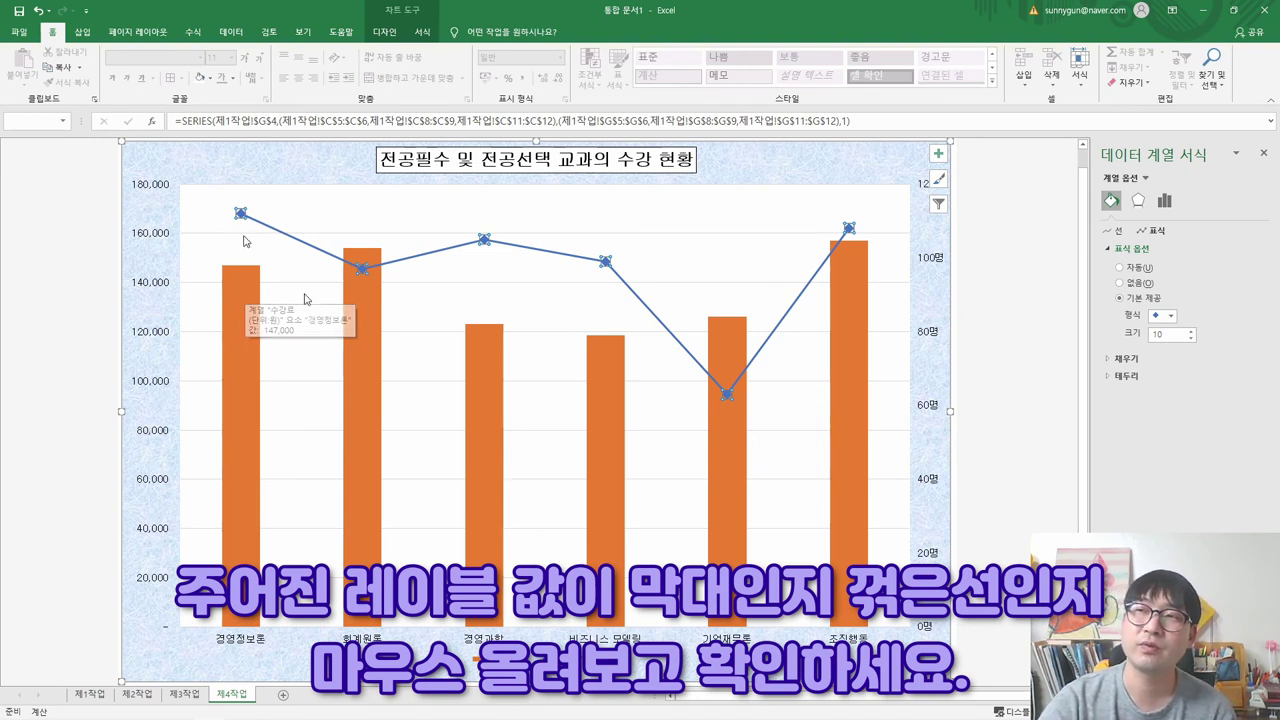
{"action": "mouse_move", "coordinate": [241, 216]}
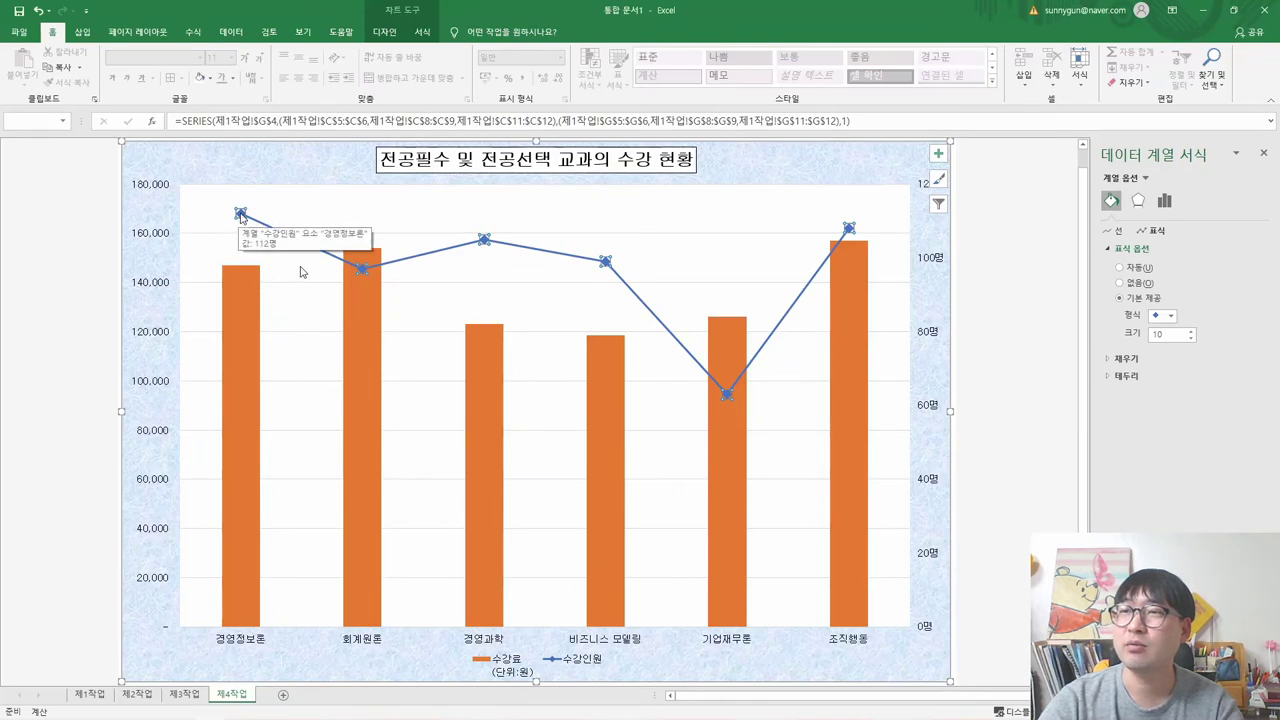
{"action": "right_click", "coordinate": [241, 216]}
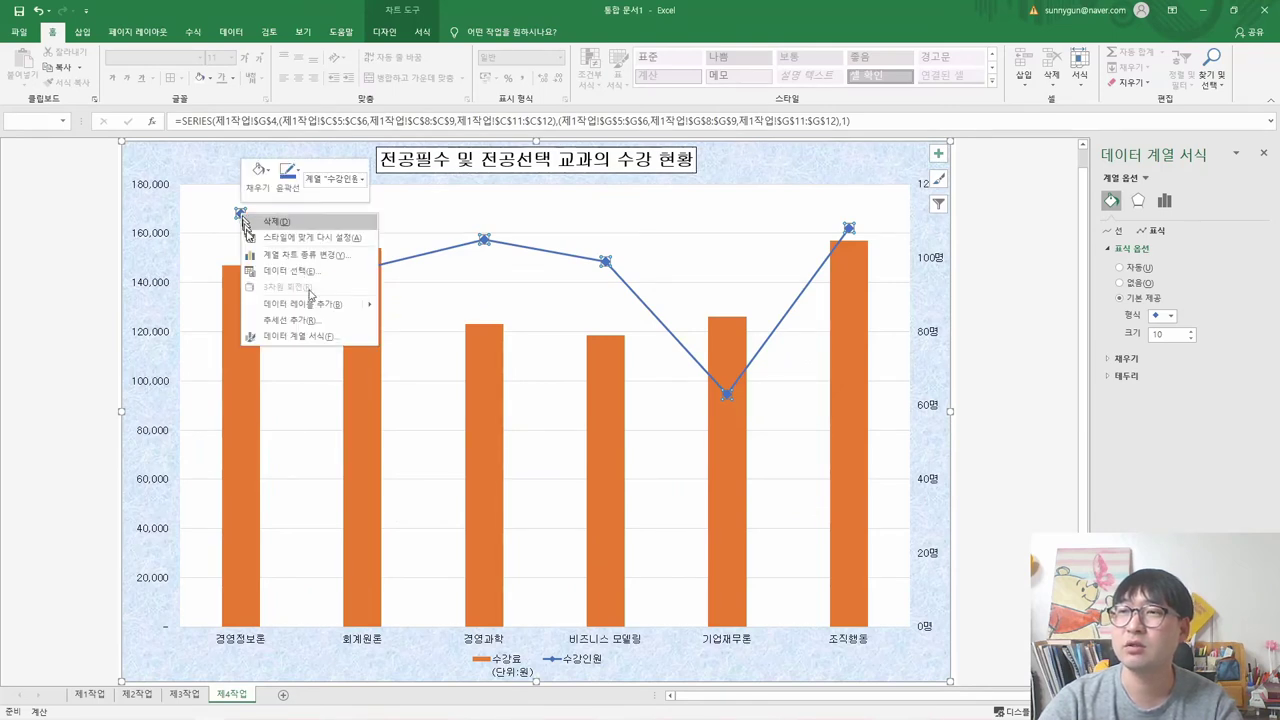
{"action": "left_click", "coordinate": [290, 304]}
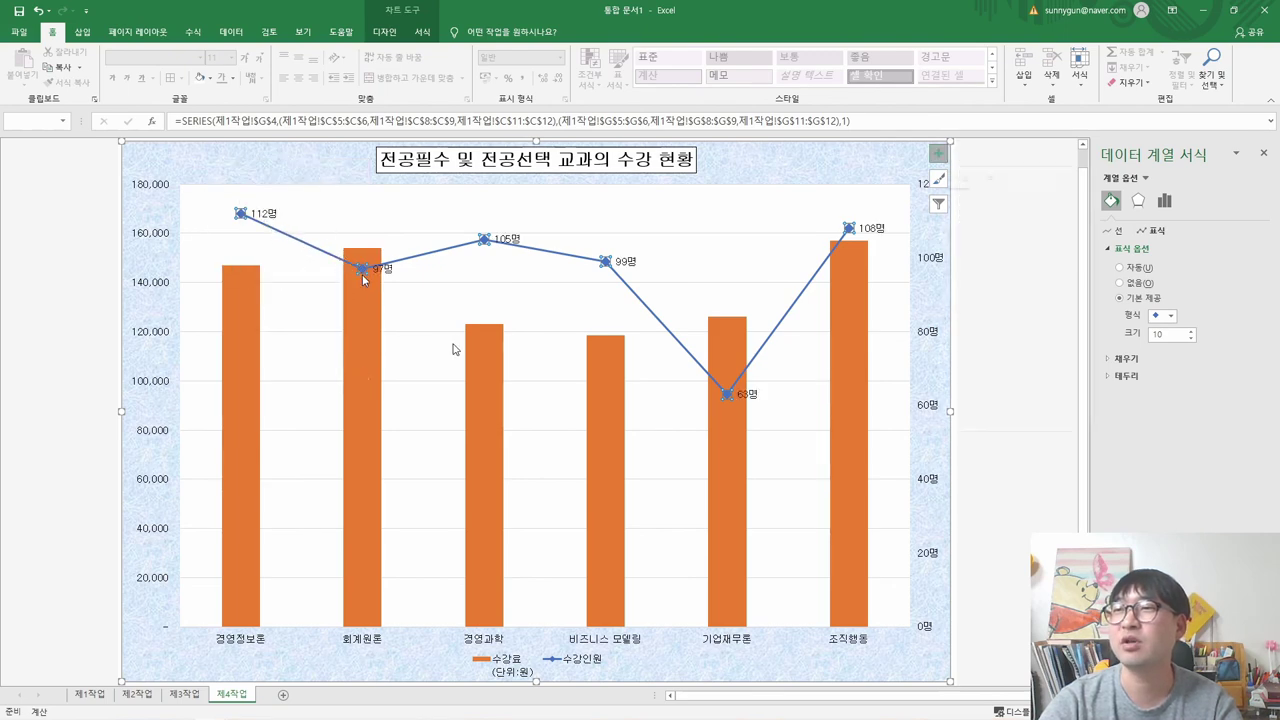
{"action": "left_click", "coordinate": [938, 178]}
{"action": "left_click", "coordinate": [938, 203]}
{"action": "left_click", "coordinate": [938, 153]}
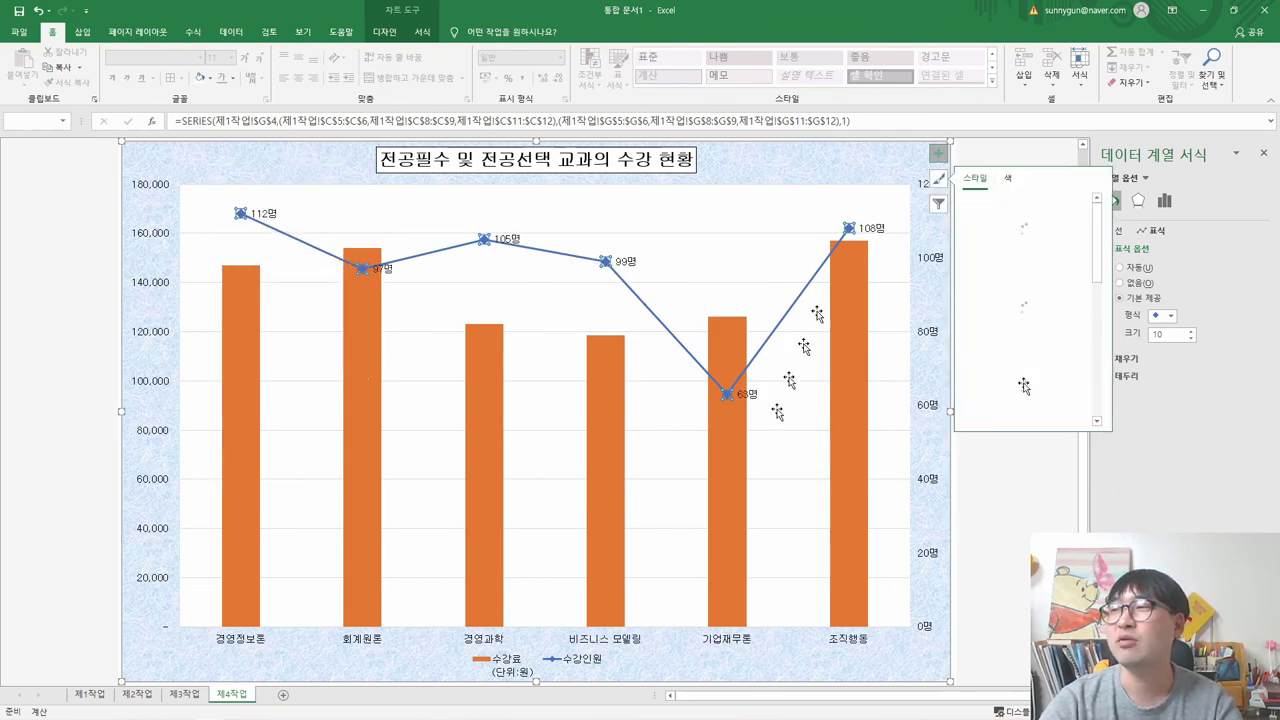
{"action": "key", "text": "alt+Tab"}
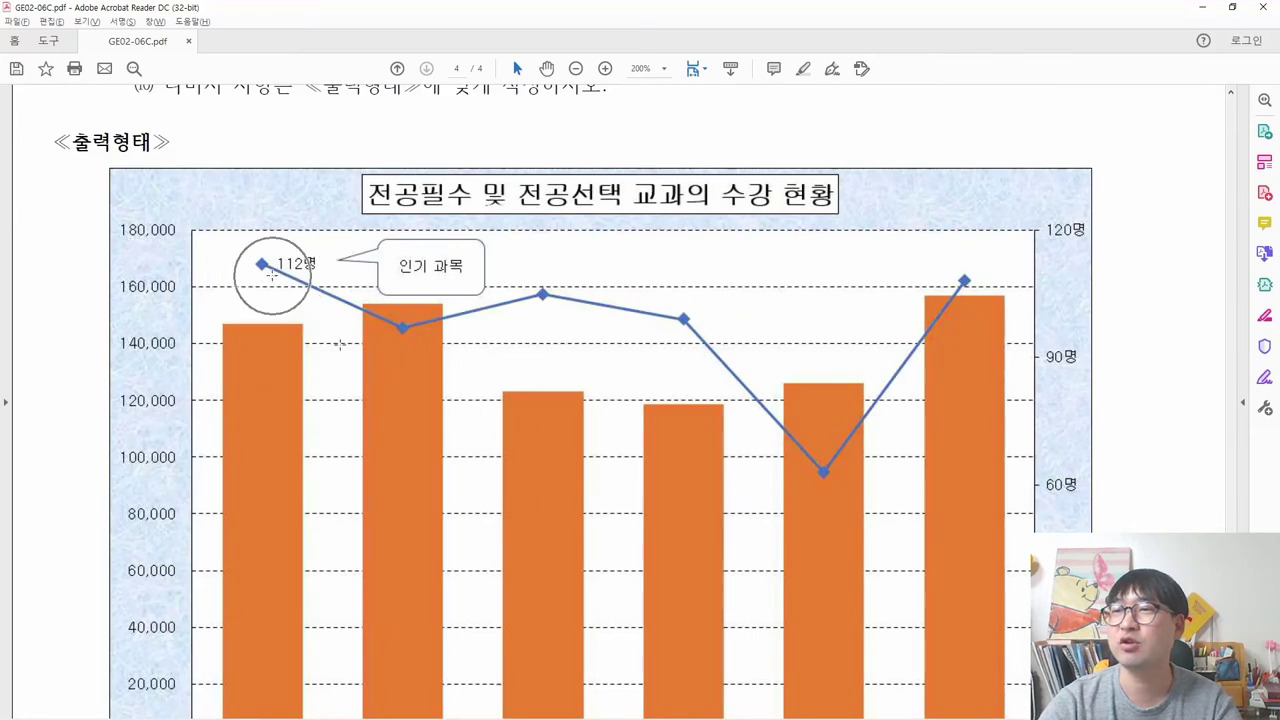
{"action": "key", "text": "alt+Tab"}
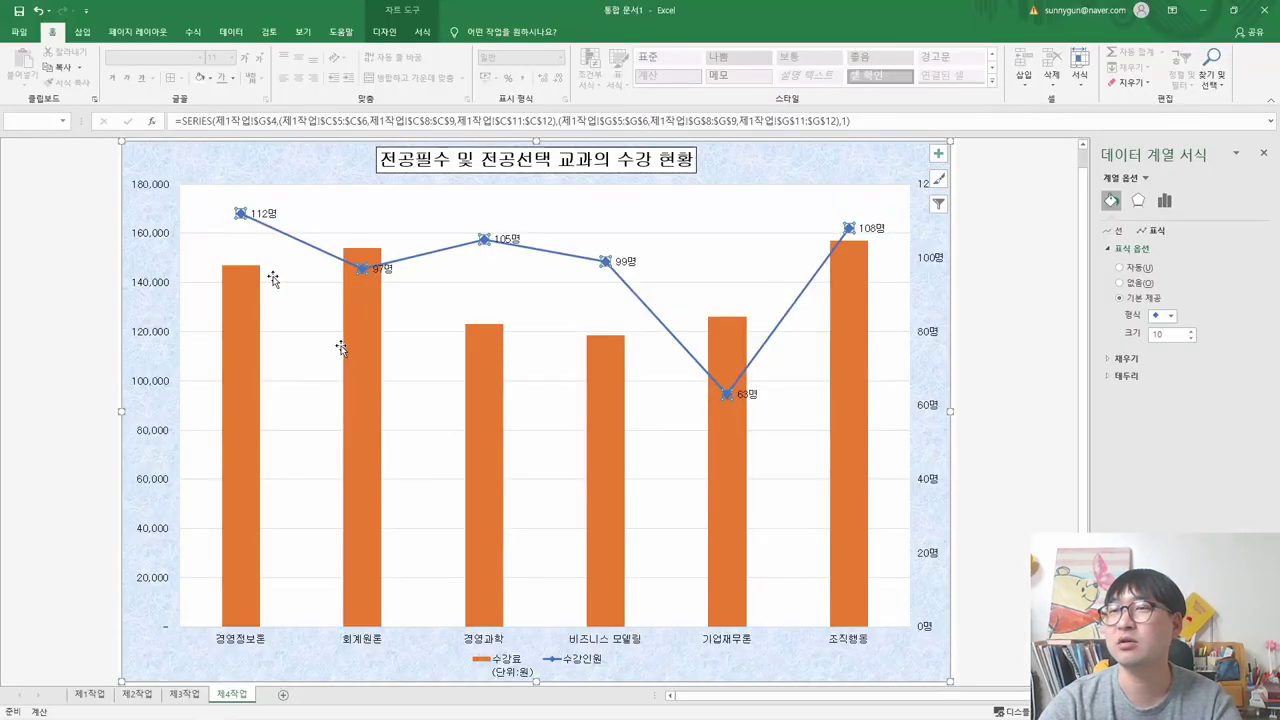
{"action": "left_click", "coordinate": [37, 11]}
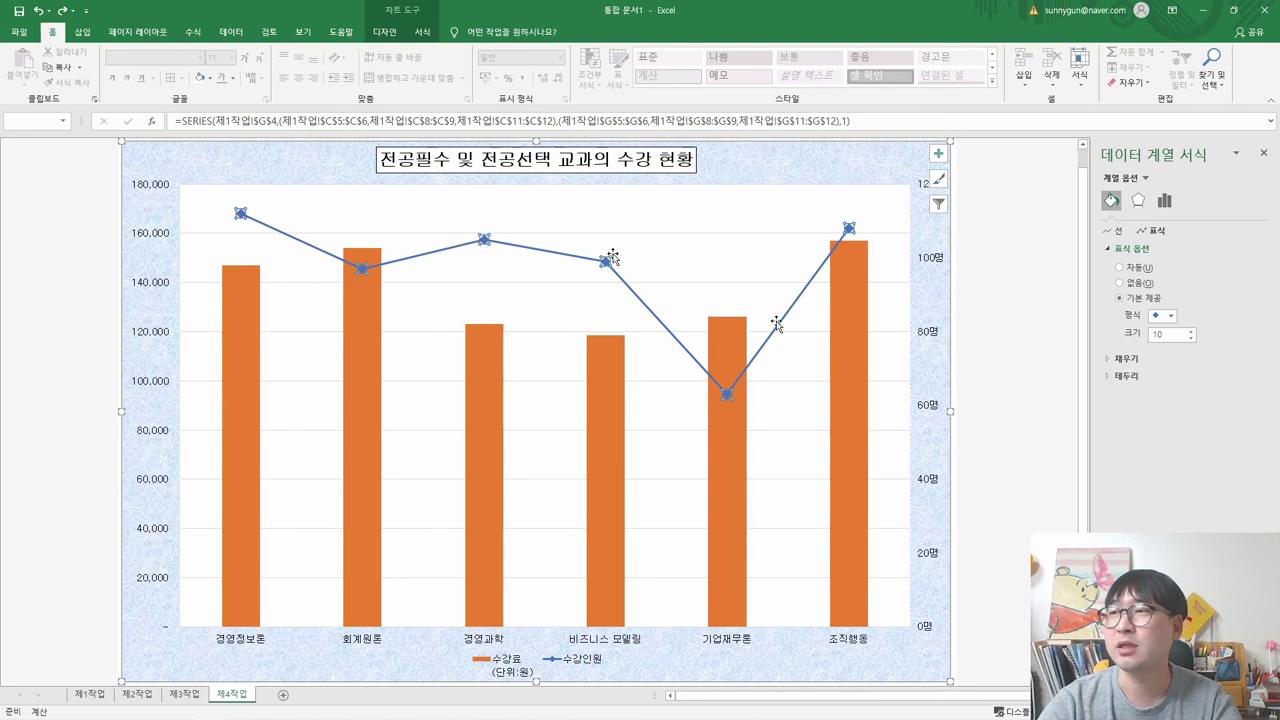
- Add a data label only to the 경영정보론 point of the 수강인원 line series
{"action": "left_click", "coordinate": [241, 216]}
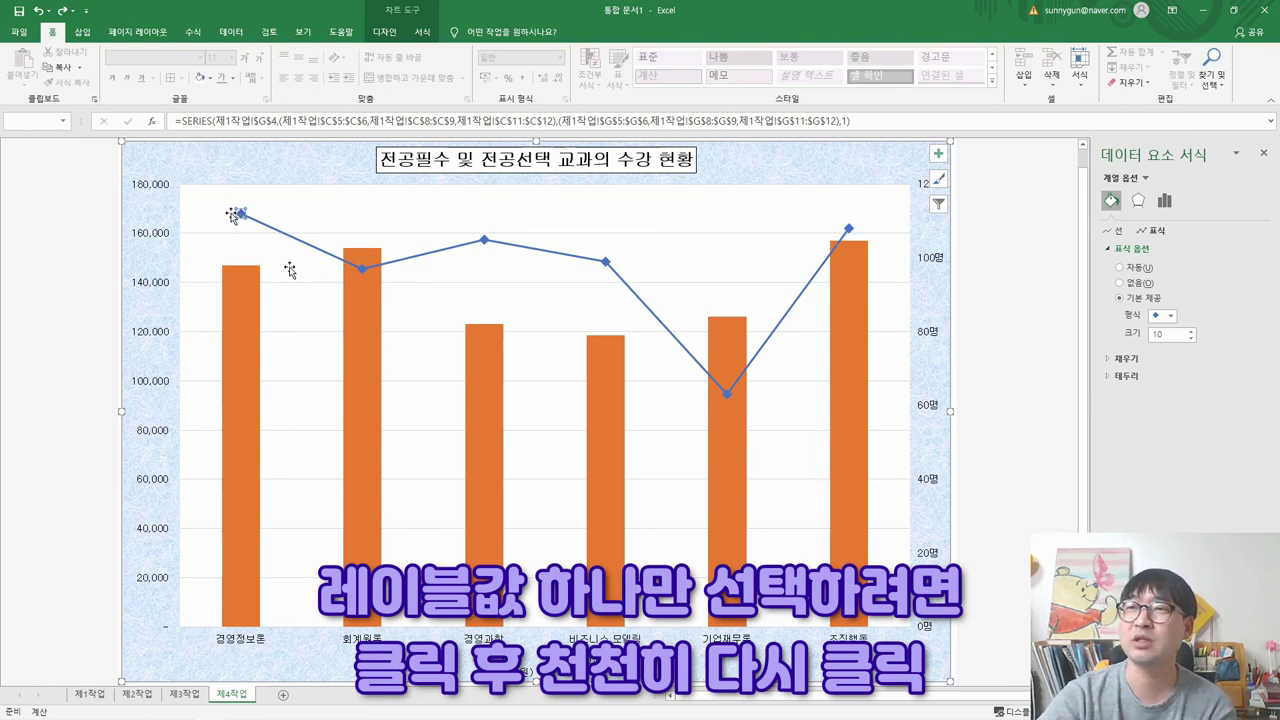
{"action": "right_click", "coordinate": [241, 216]}
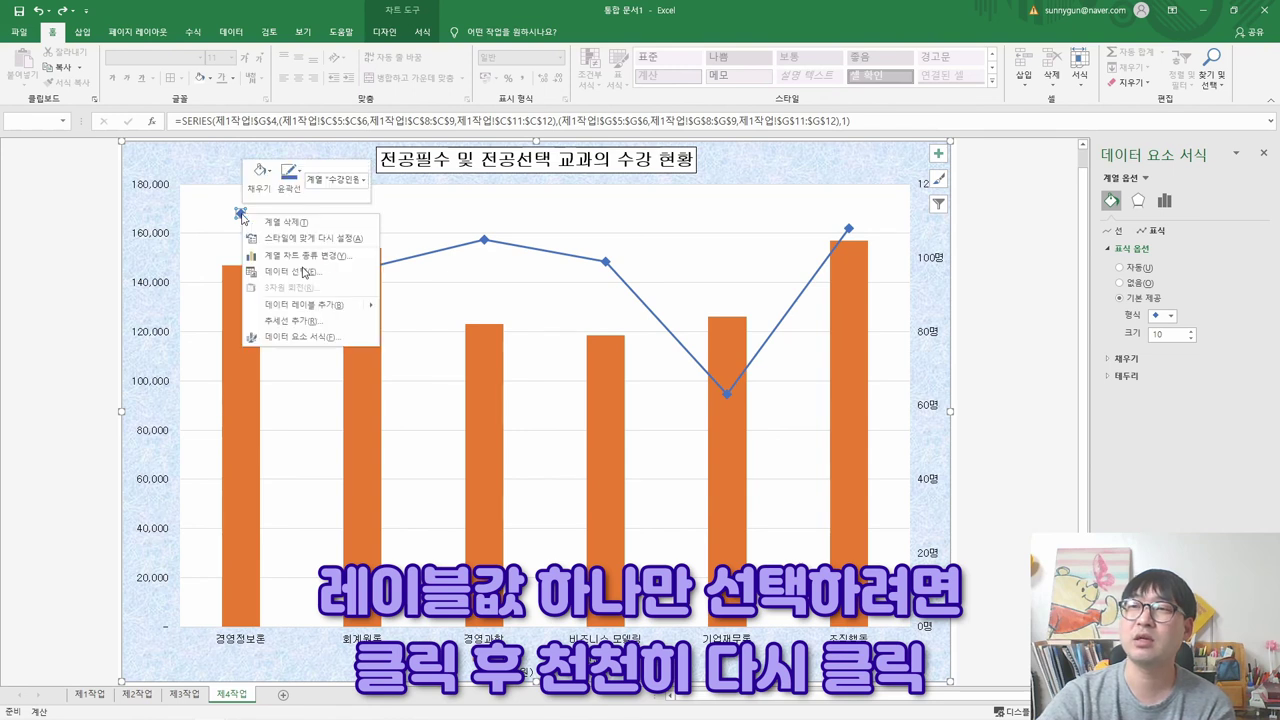
{"action": "left_click", "coordinate": [290, 304]}
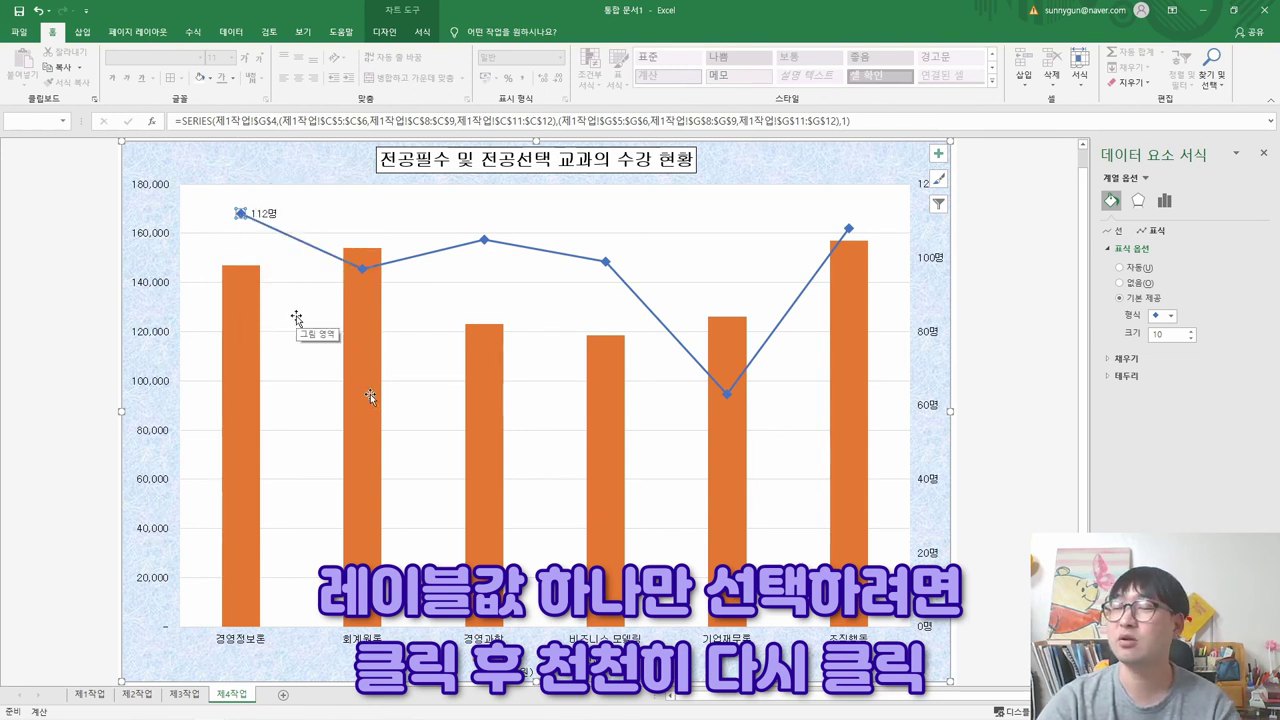
- Switch to the exam PDF and strike through the 계열 line of condition (7)
{"action": "key", "text": "alt+Tab"}
{"action": "scroll", "coordinate": [529, 389], "scroll_direction": "up", "scroll_amount": 5}
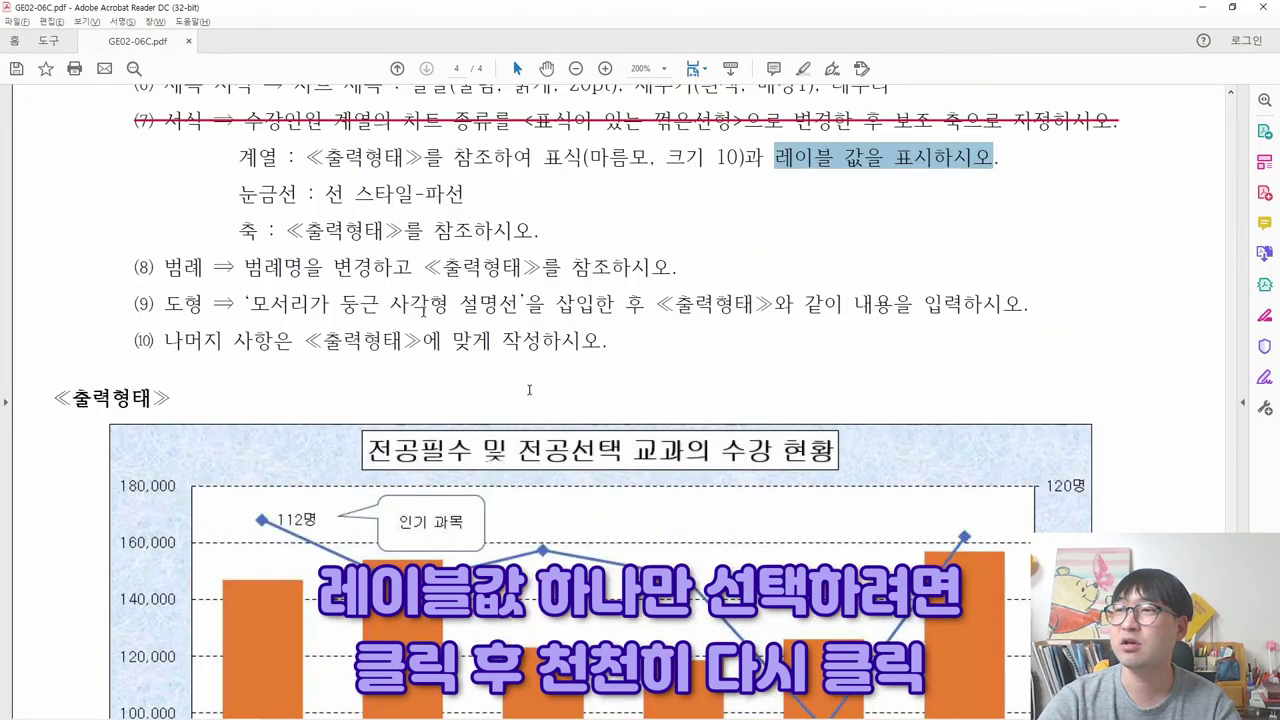
{"action": "scroll", "coordinate": [529, 389], "scroll_direction": "up", "scroll_amount": 2}
{"action": "left_click_drag", "start_coordinate": [993, 212], "coordinate": [1000, 186]}
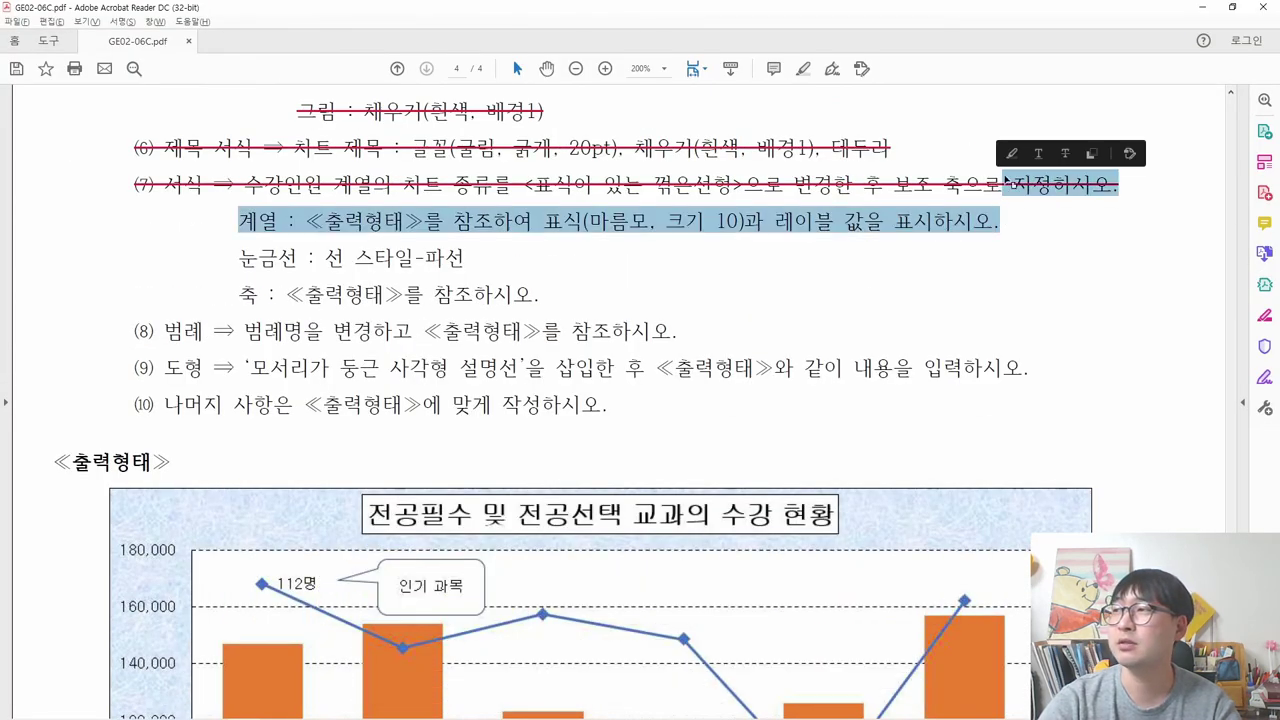
{"action": "left_click", "coordinate": [1065, 153]}
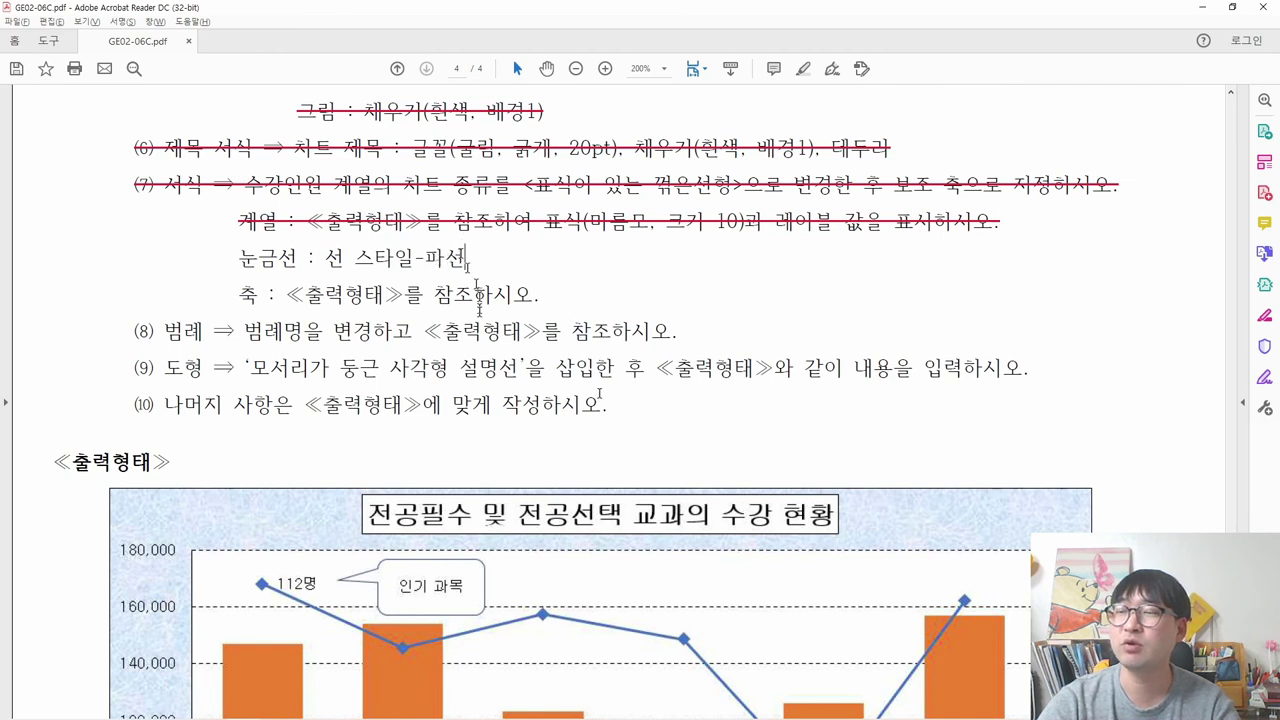
- Check the sample output's gridlines, then format the Excel chart's major gridlines as solid line (실선), dash type 파선, in black
{"action": "scroll", "coordinate": [477, 287], "scroll_direction": "down", "scroll_amount": 5}
{"action": "left_click_drag", "start_coordinate": [724, 376], "coordinate": [918, 384]}
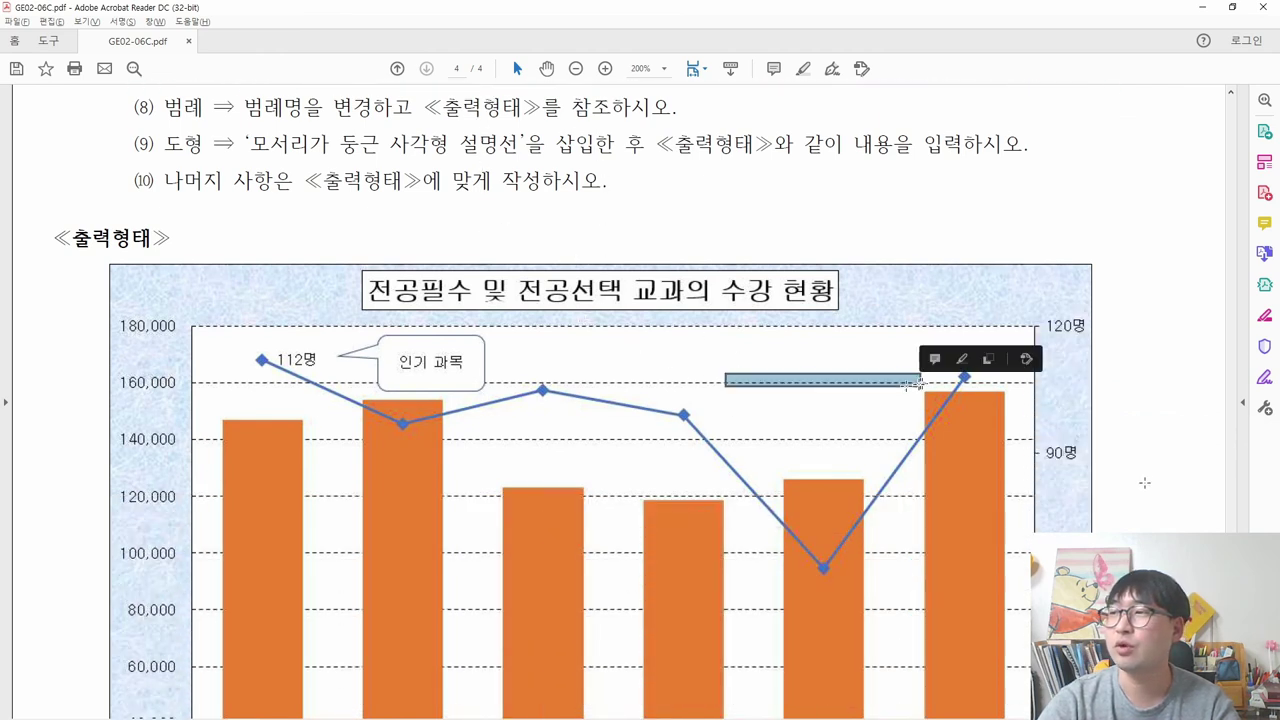
{"action": "left_click_drag", "start_coordinate": [757, 320], "coordinate": [620, 495]}
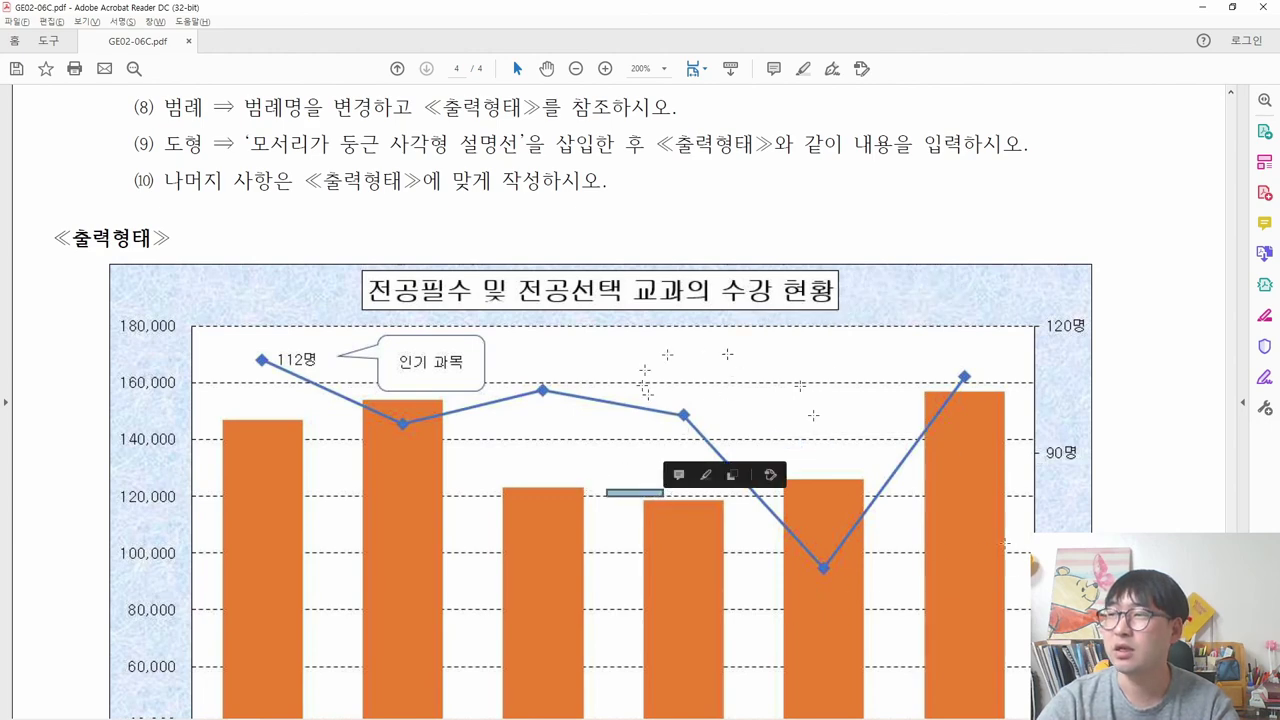
{"action": "left_click", "coordinate": [696, 430]}
{"action": "key", "text": "alt+Tab"}
{"action": "left_click", "coordinate": [546, 283]}
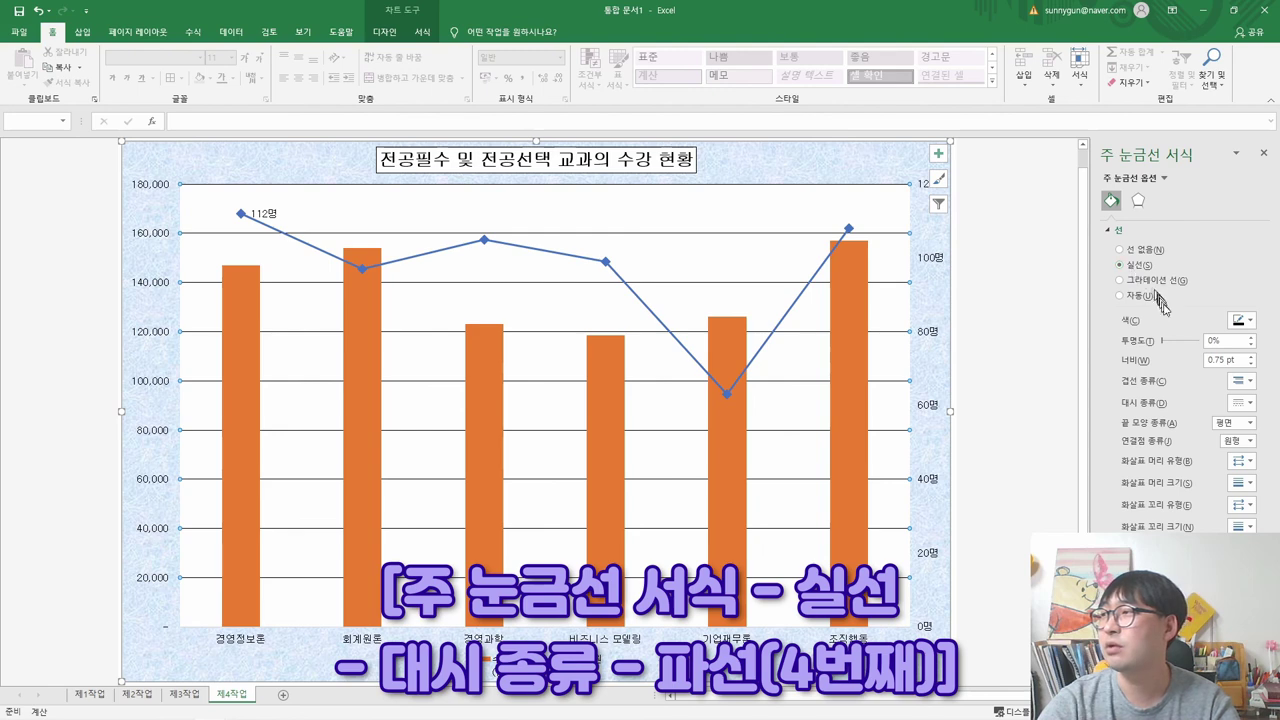
{"action": "left_click", "coordinate": [1240, 404]}
{"action": "left_click", "coordinate": [1244, 449]}
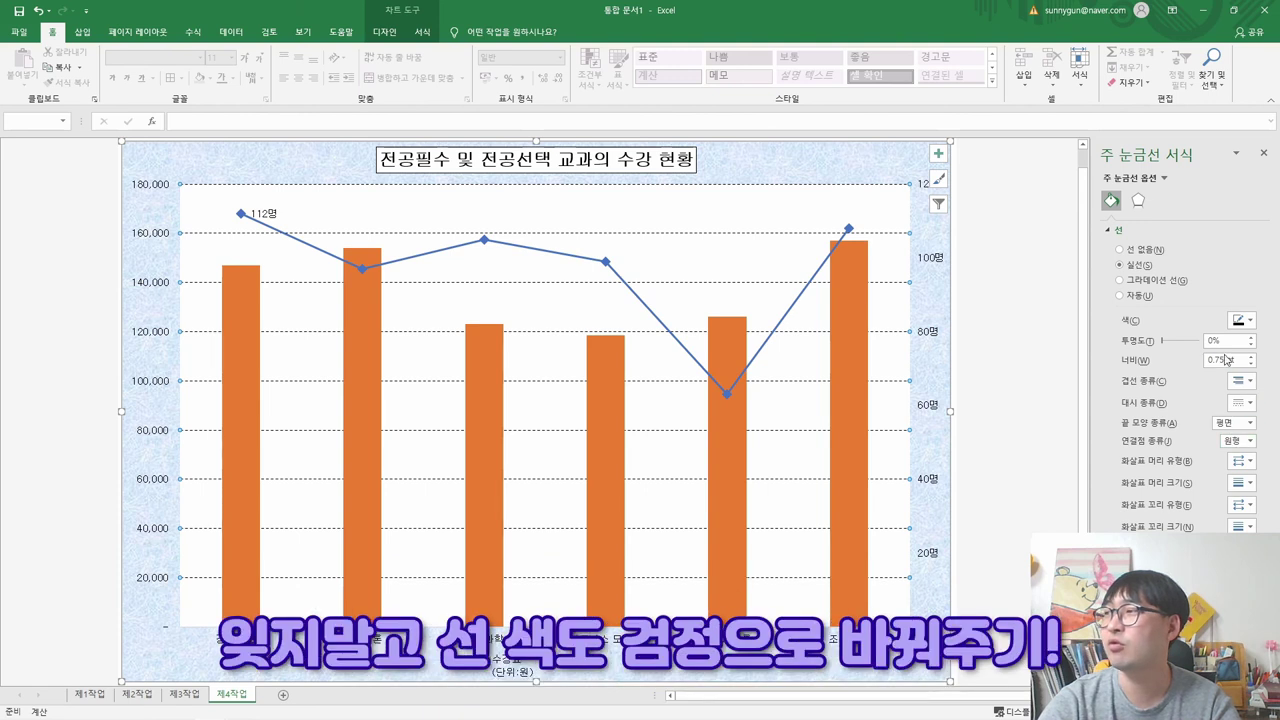
{"action": "left_click", "coordinate": [1239, 321]}
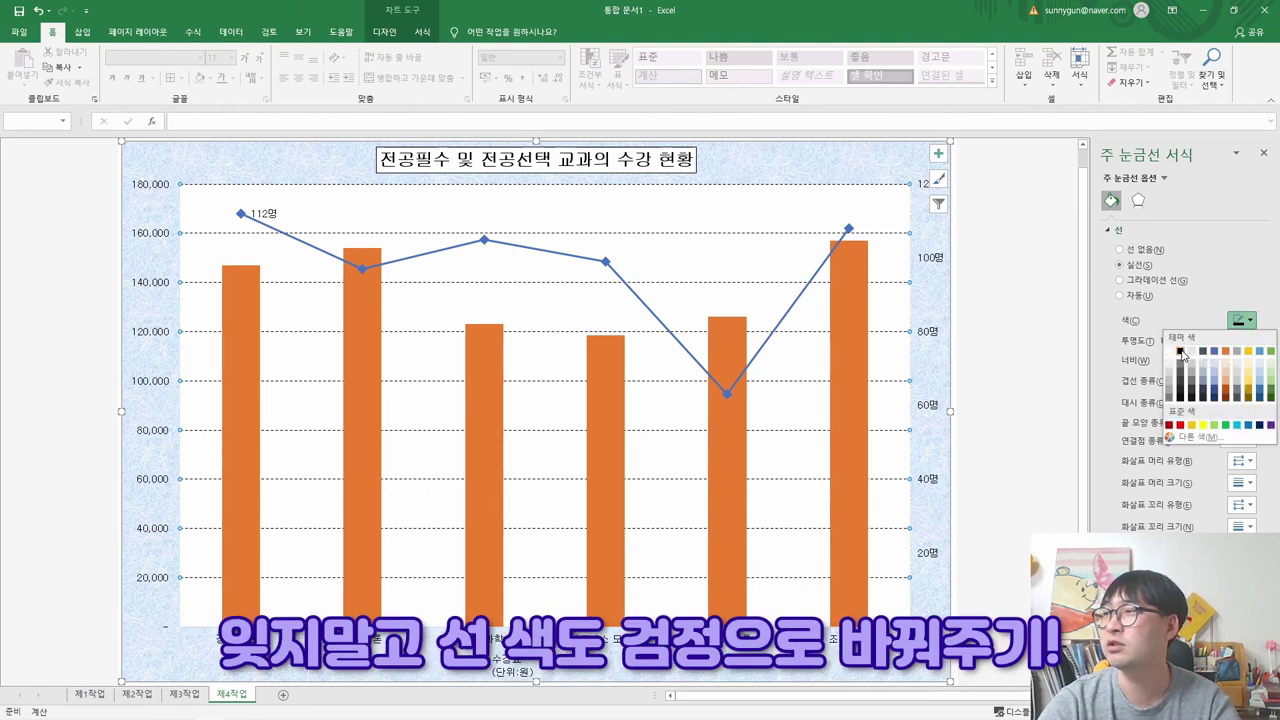
{"action": "left_click", "coordinate": [1180, 351]}
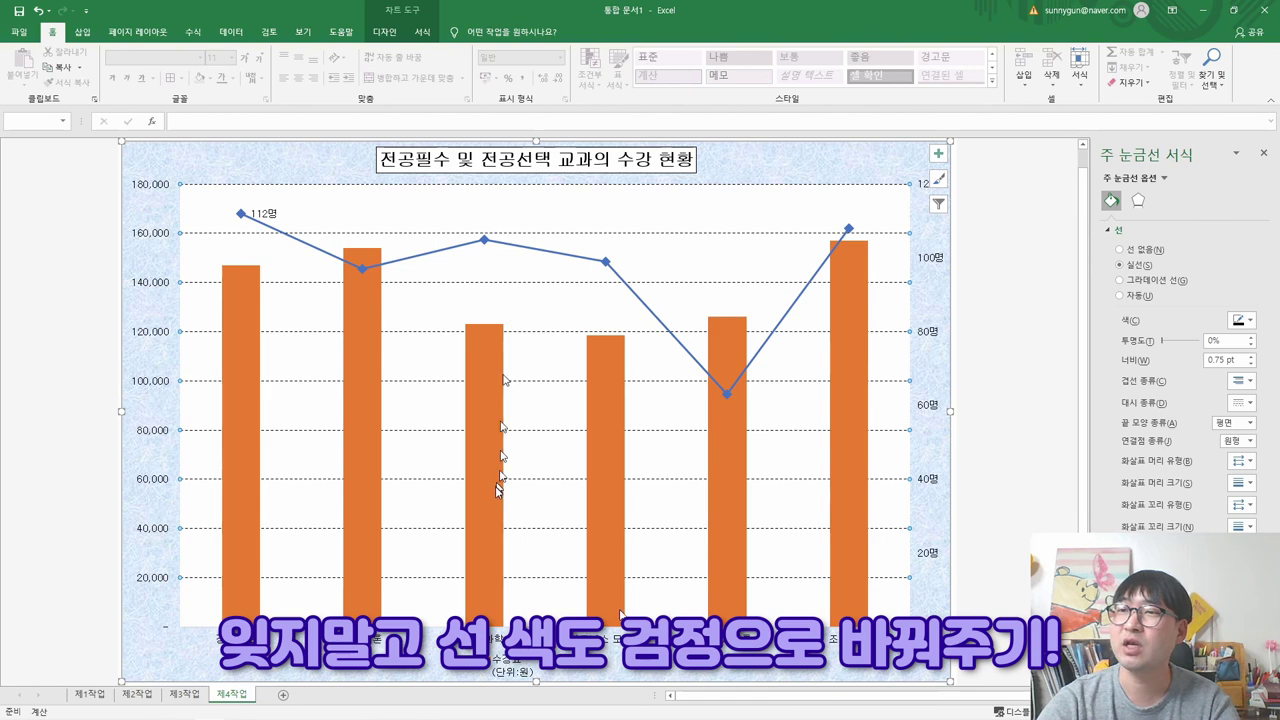
- Strike through the 눈금선 line of condition (7) in the exam PDF
{"action": "key", "text": "alt+Tab"}
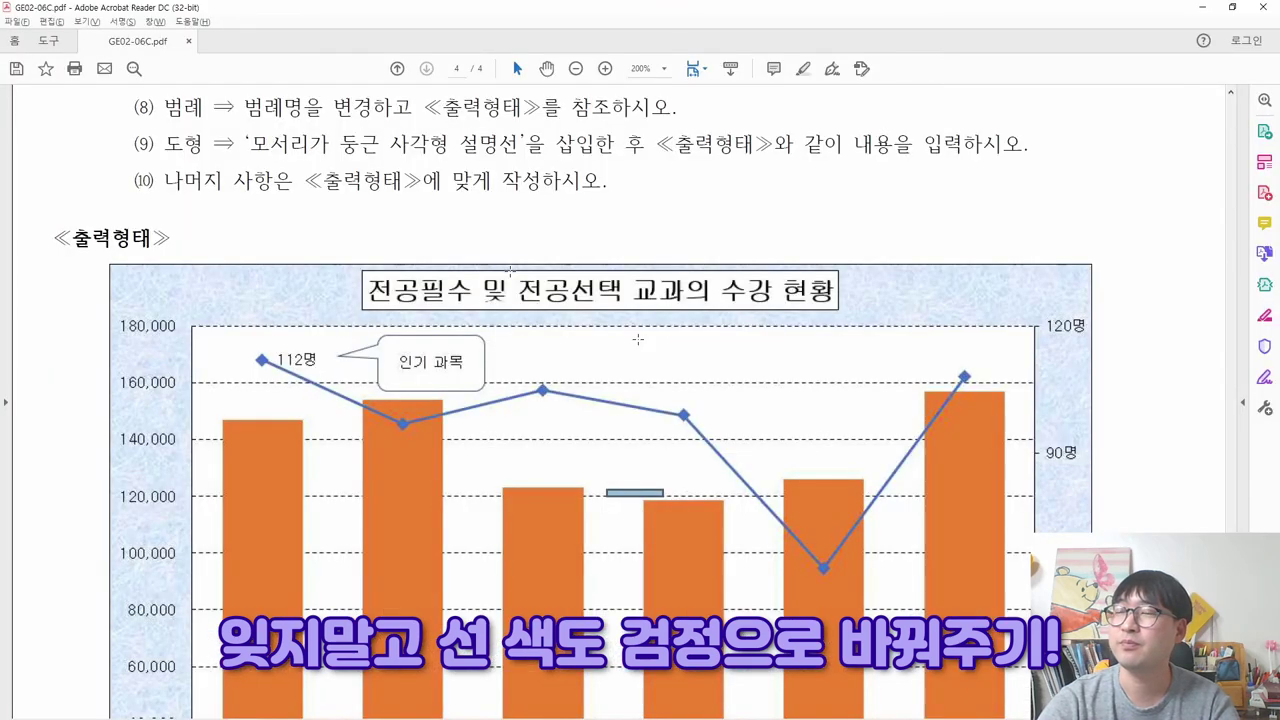
{"action": "scroll", "coordinate": [598, 215], "scroll_direction": "up", "scroll_amount": 5}
{"action": "left_click_drag", "start_coordinate": [466, 258], "coordinate": [453, 221]}
{"action": "left_click", "coordinate": [531, 210]}
{"action": "scroll", "coordinate": [430, 265], "scroll_direction": "down", "scroll_amount": 1}
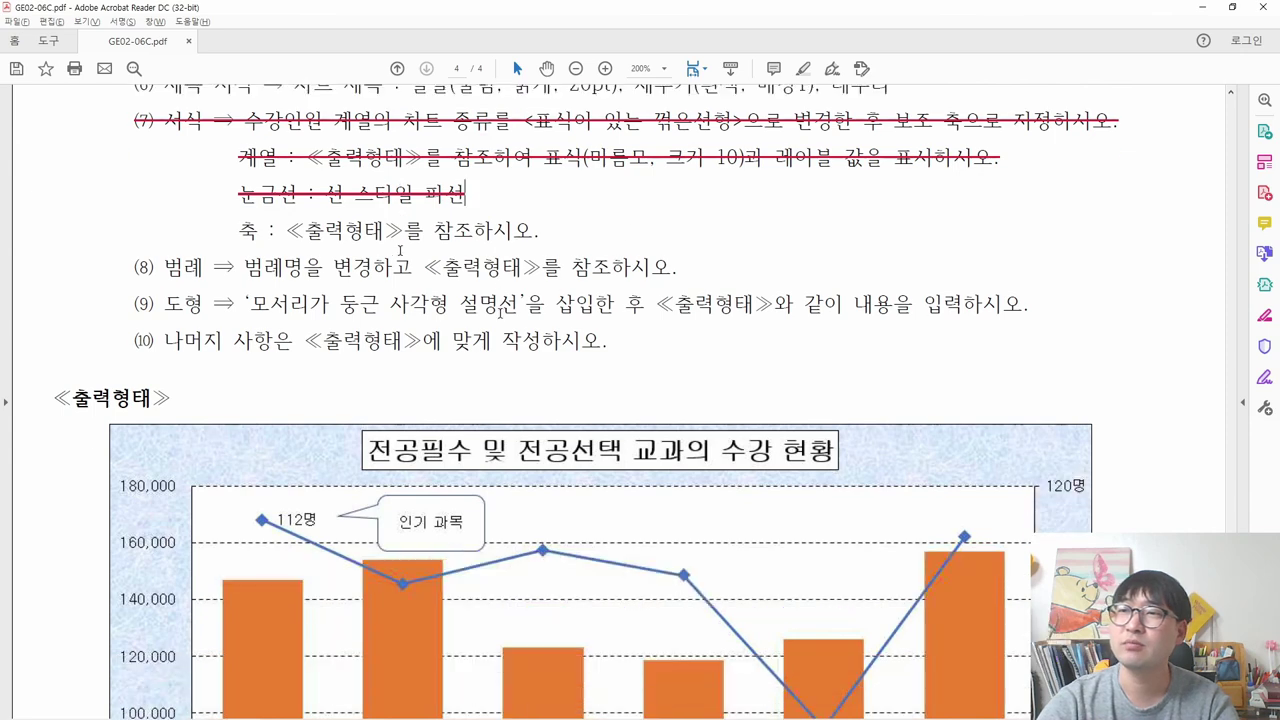
- Read the 축 requirement of condition (7) and examine the primary, secondary and category axes in the sample output
{"action": "left_click_drag", "start_coordinate": [240, 231], "coordinate": [542, 234]}
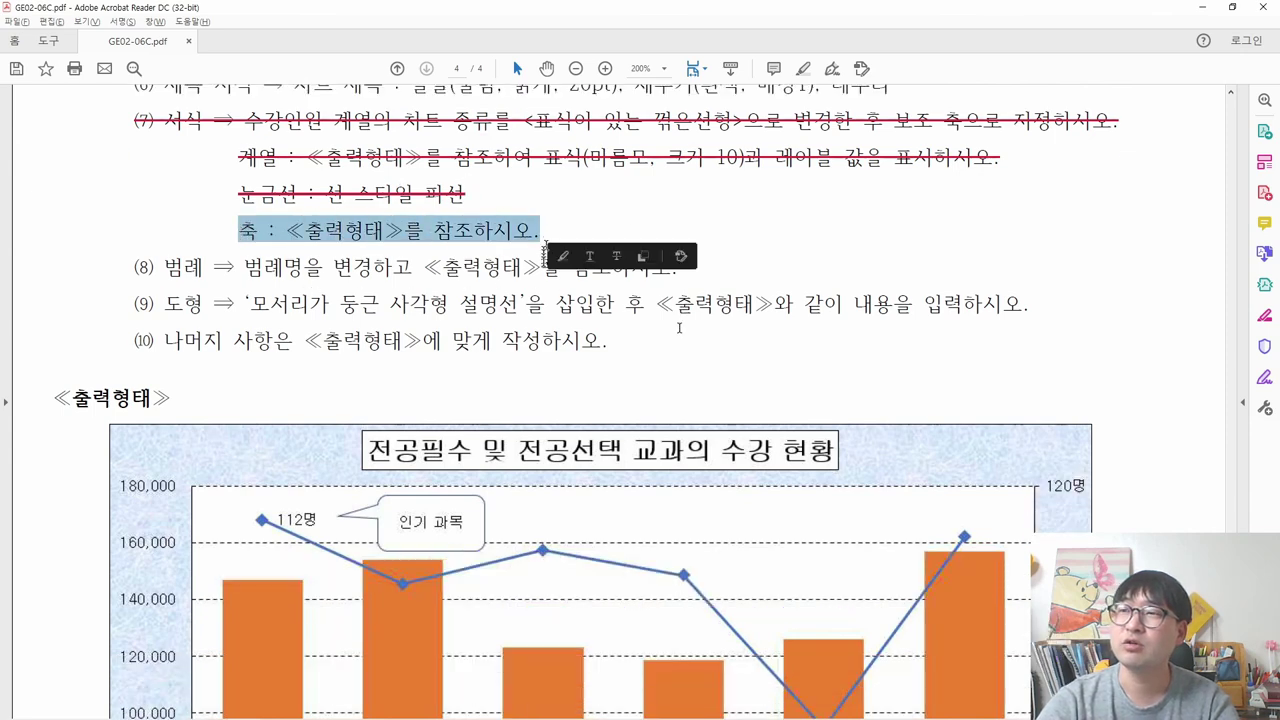
{"action": "scroll", "coordinate": [600, 290], "scroll_direction": "down", "scroll_amount": 1}
{"action": "scroll", "coordinate": [560, 240], "scroll_direction": "down", "scroll_amount": 3}
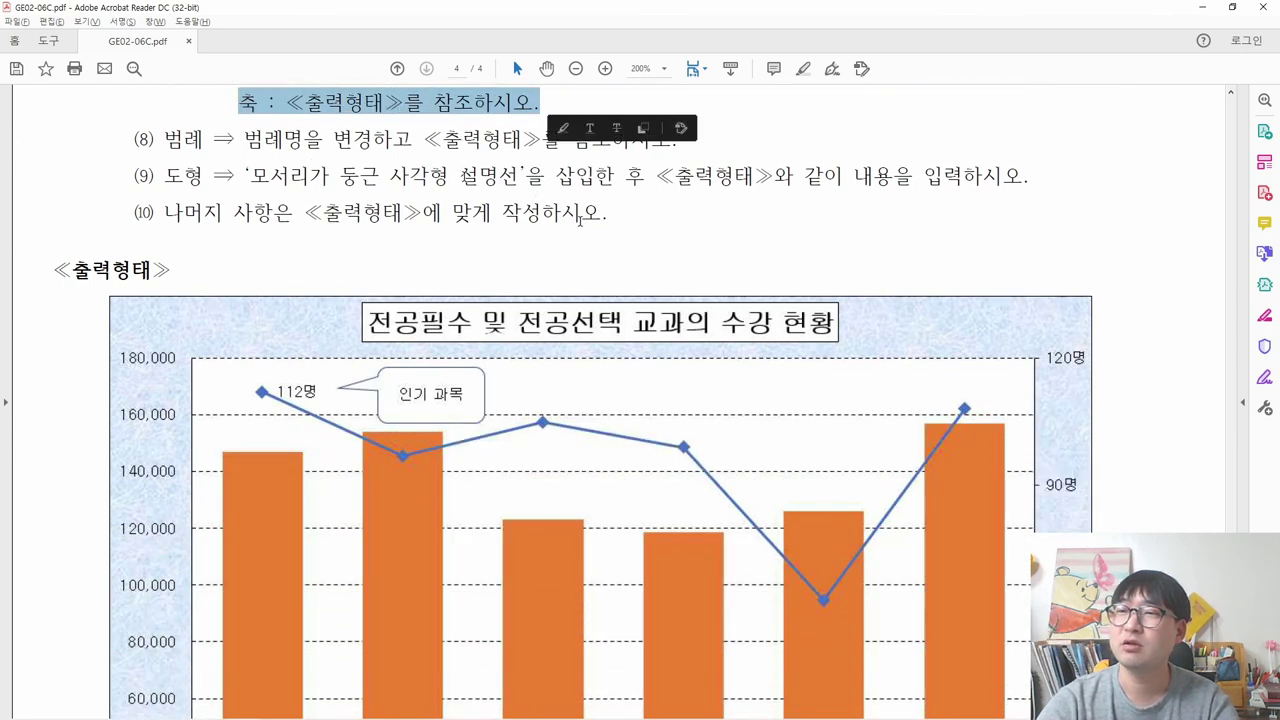
{"action": "scroll", "coordinate": [580, 221], "scroll_direction": "down", "scroll_amount": 1}
{"action": "left_click_drag", "start_coordinate": [108, 141], "coordinate": [184, 577]}
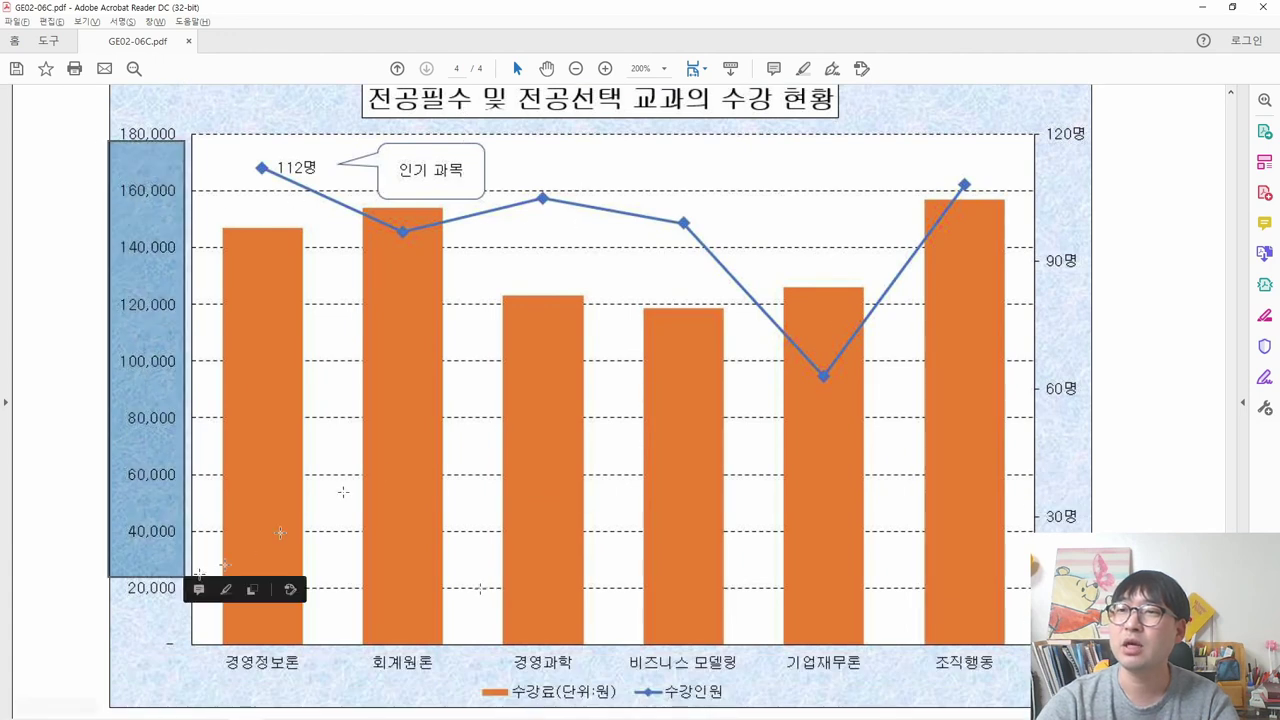
{"action": "left_click_drag", "start_coordinate": [1046, 173], "coordinate": [1075, 577]}
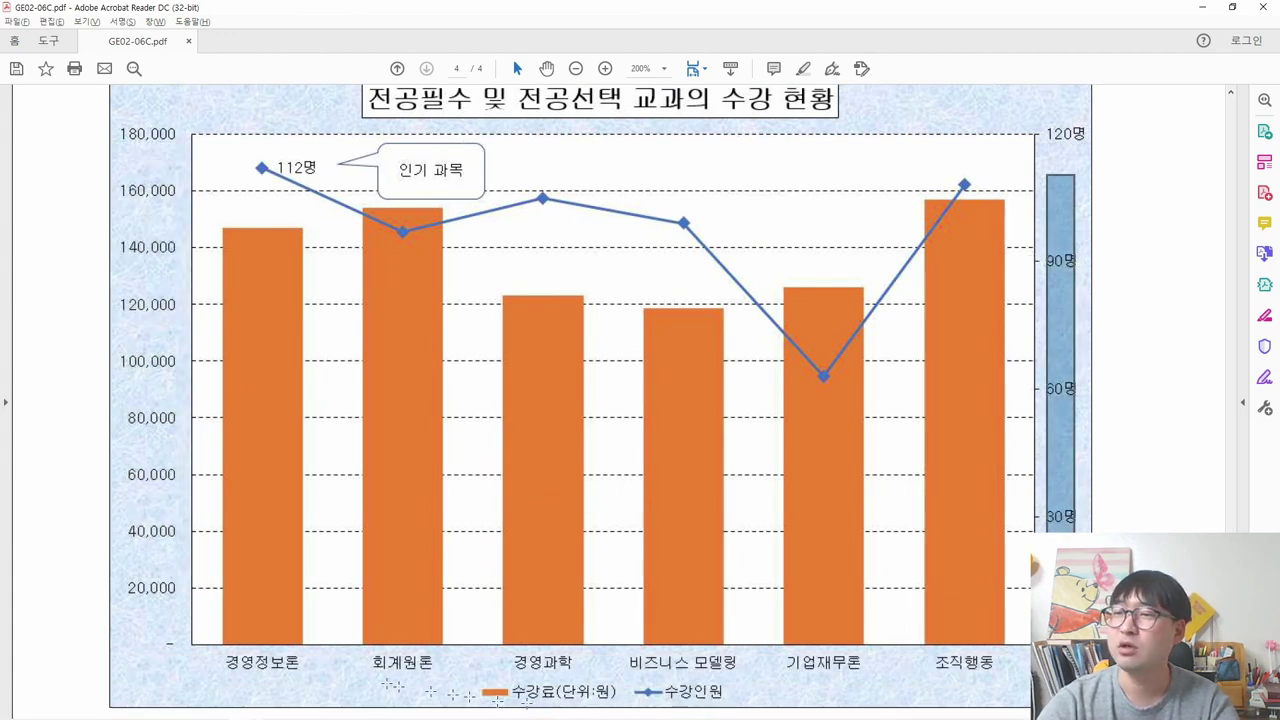
{"action": "left_click_drag", "start_coordinate": [318, 650], "coordinate": [915, 674]}
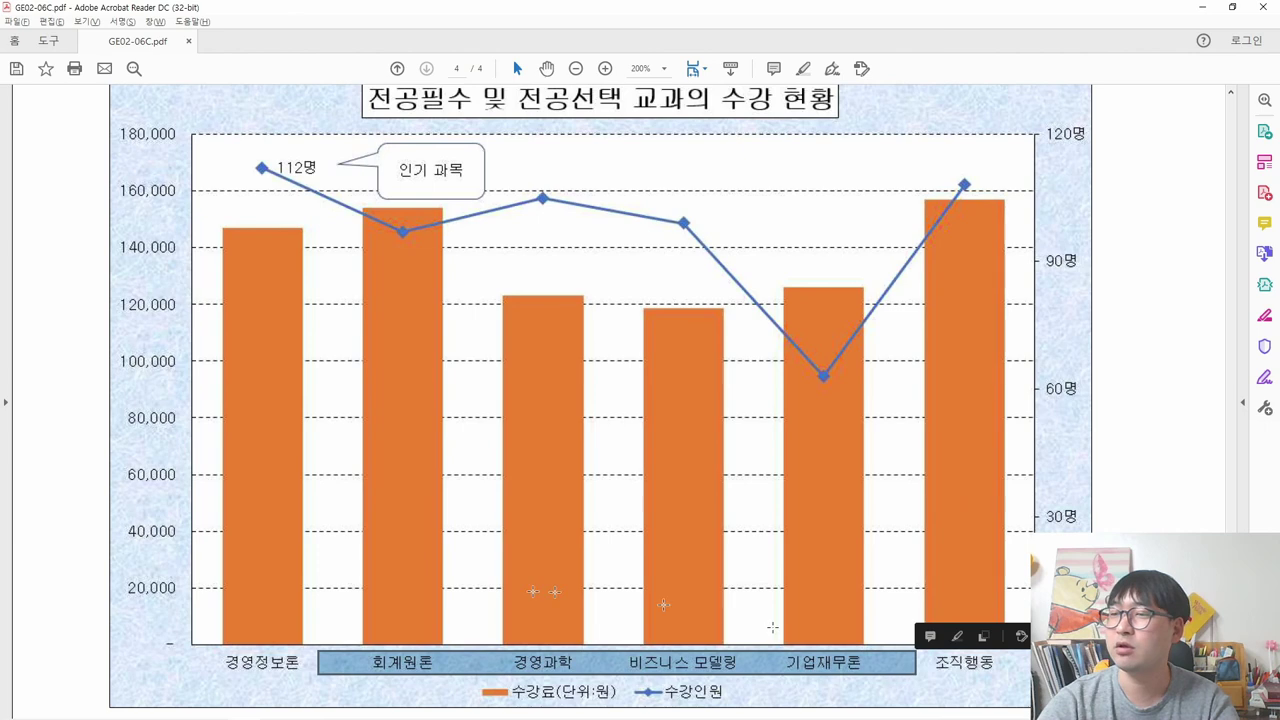
- Compare the primary and secondary axis scales of the Excel chart with those in the PDF's sample output
{"action": "key", "text": "alt+Tab"}
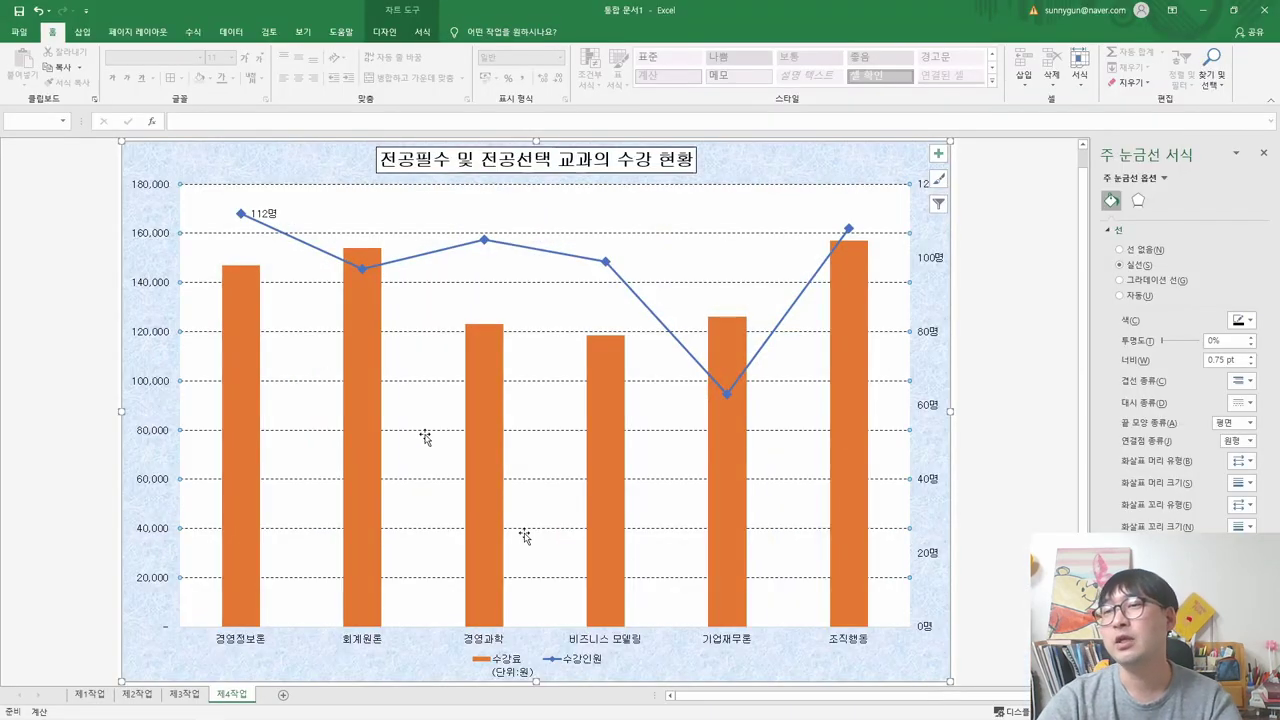
{"action": "key", "text": "alt+Tab"}
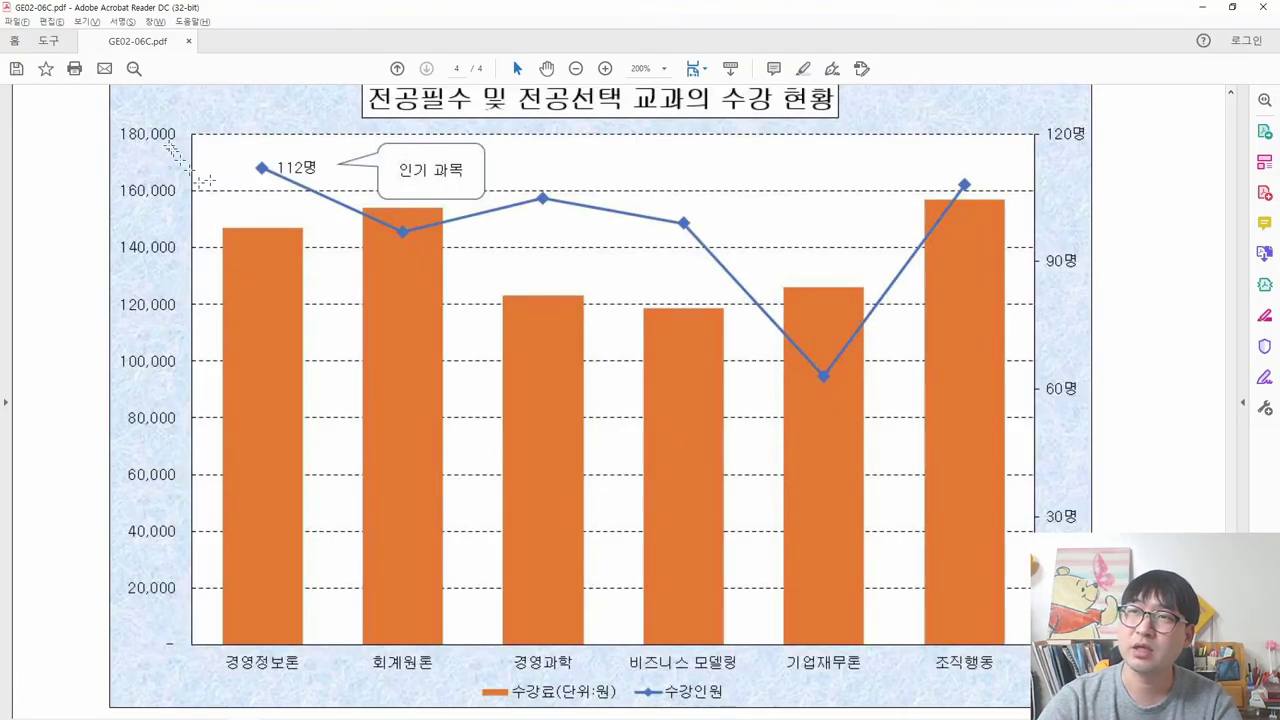
{"action": "key", "text": "alt+Tab"}
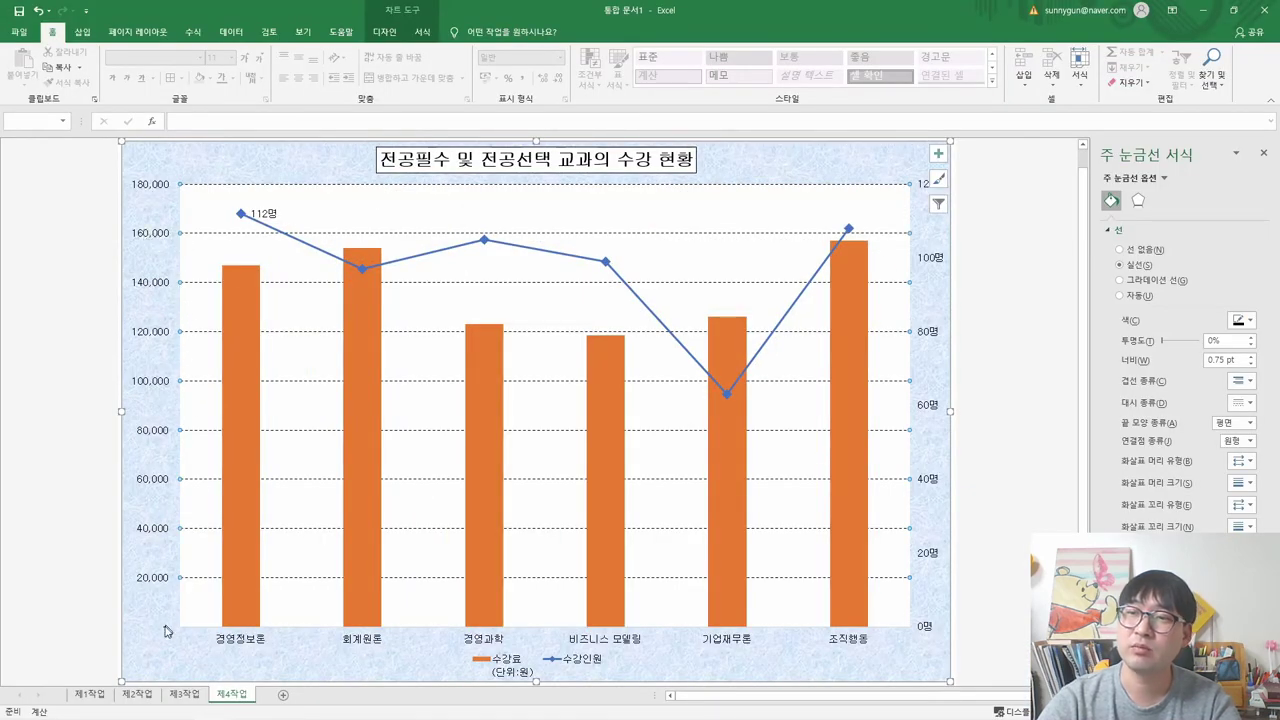
{"action": "key", "text": "alt+Tab"}
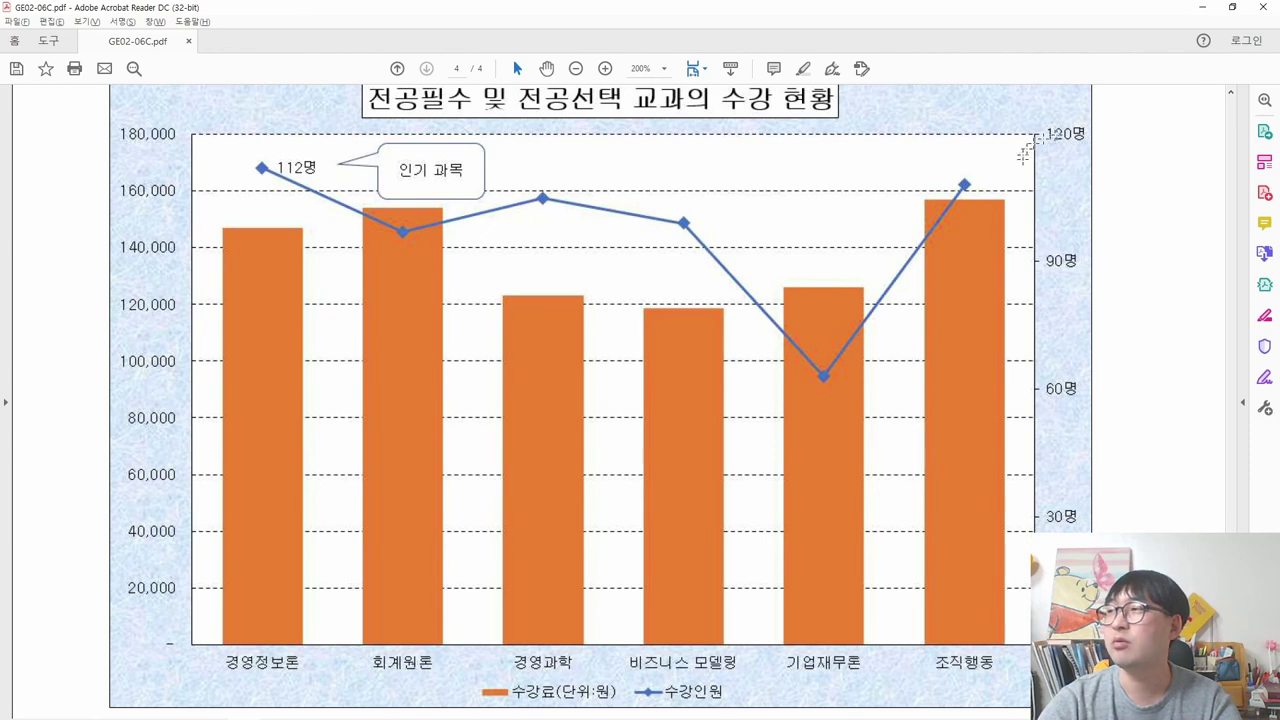
{"action": "key", "text": "alt+Tab"}
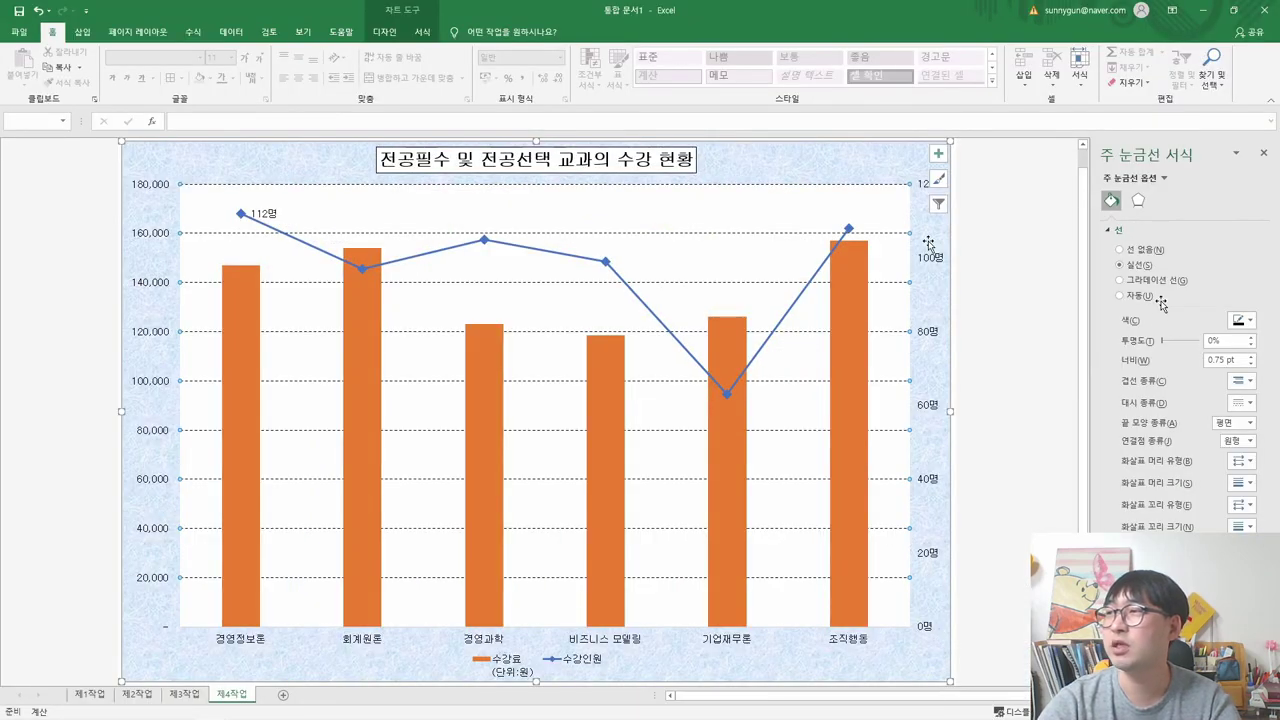
{"action": "key", "text": "alt+Tab"}
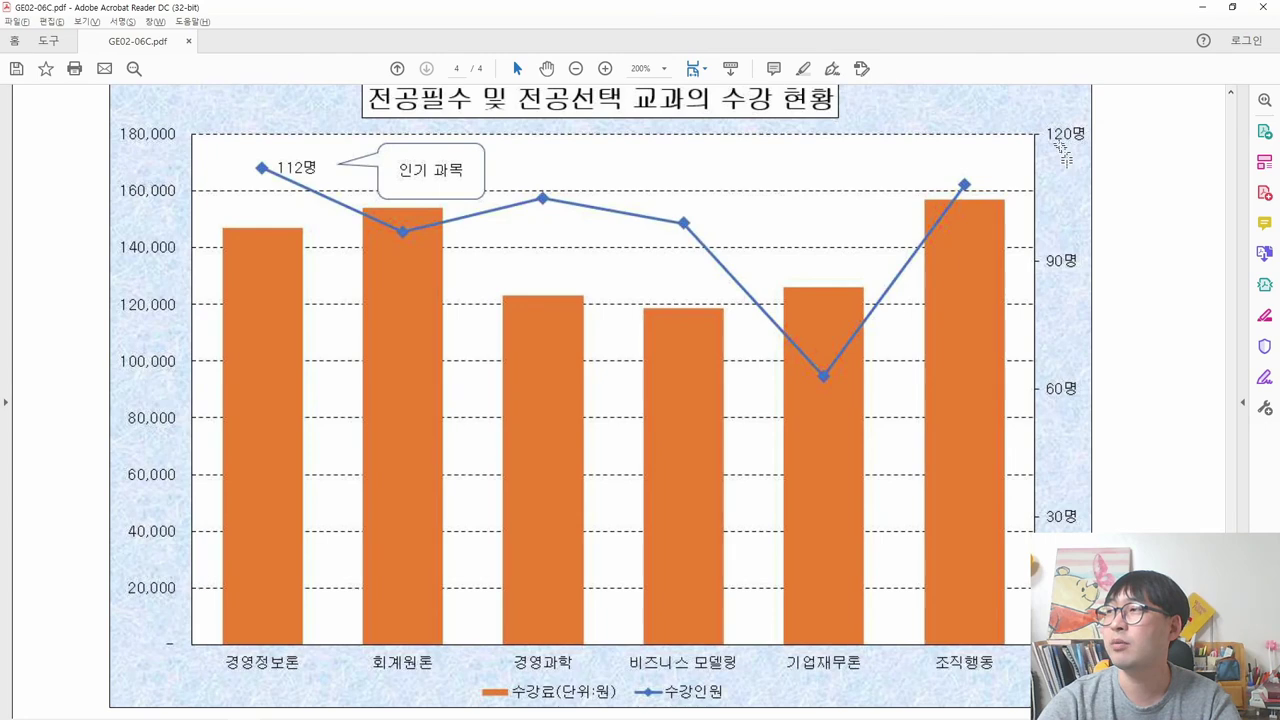
{"action": "key", "text": "alt+Tab"}
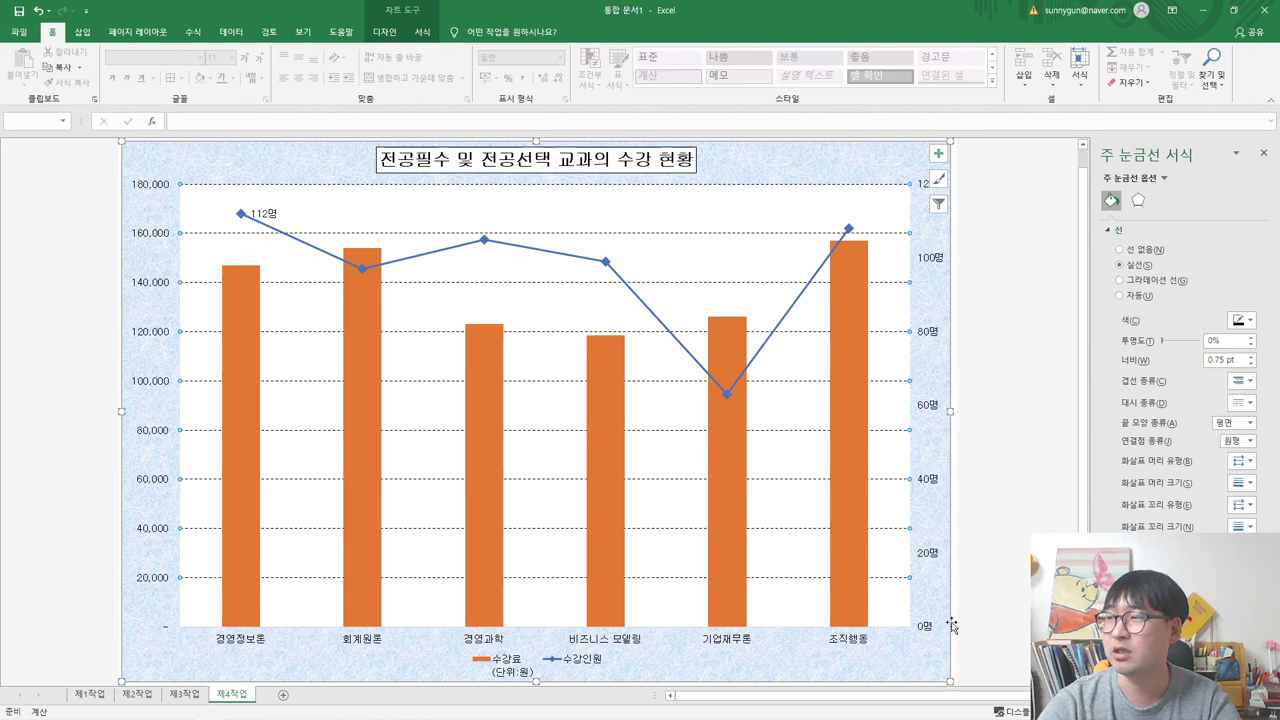
{"action": "key", "text": "alt+Tab"}
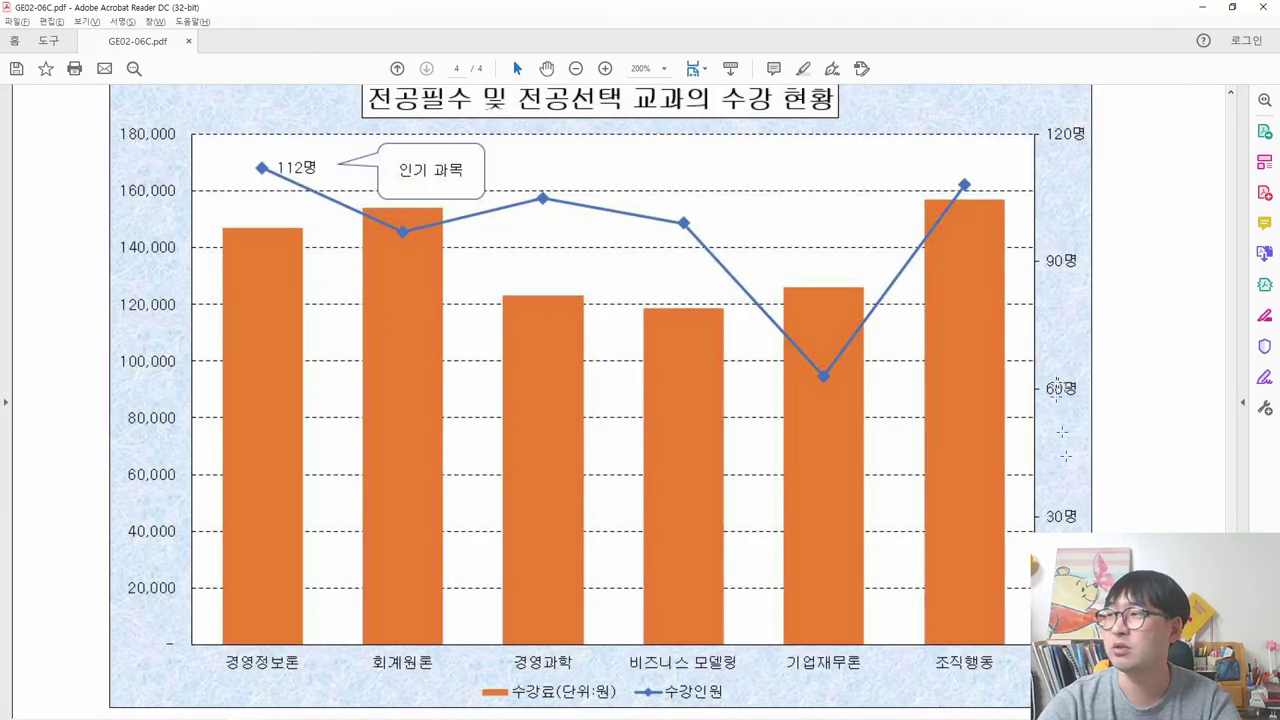
- Switch to the Excel chart and set the secondary vertical axis's major unit (기본) to 30
{"action": "key", "text": "alt+Tab"}
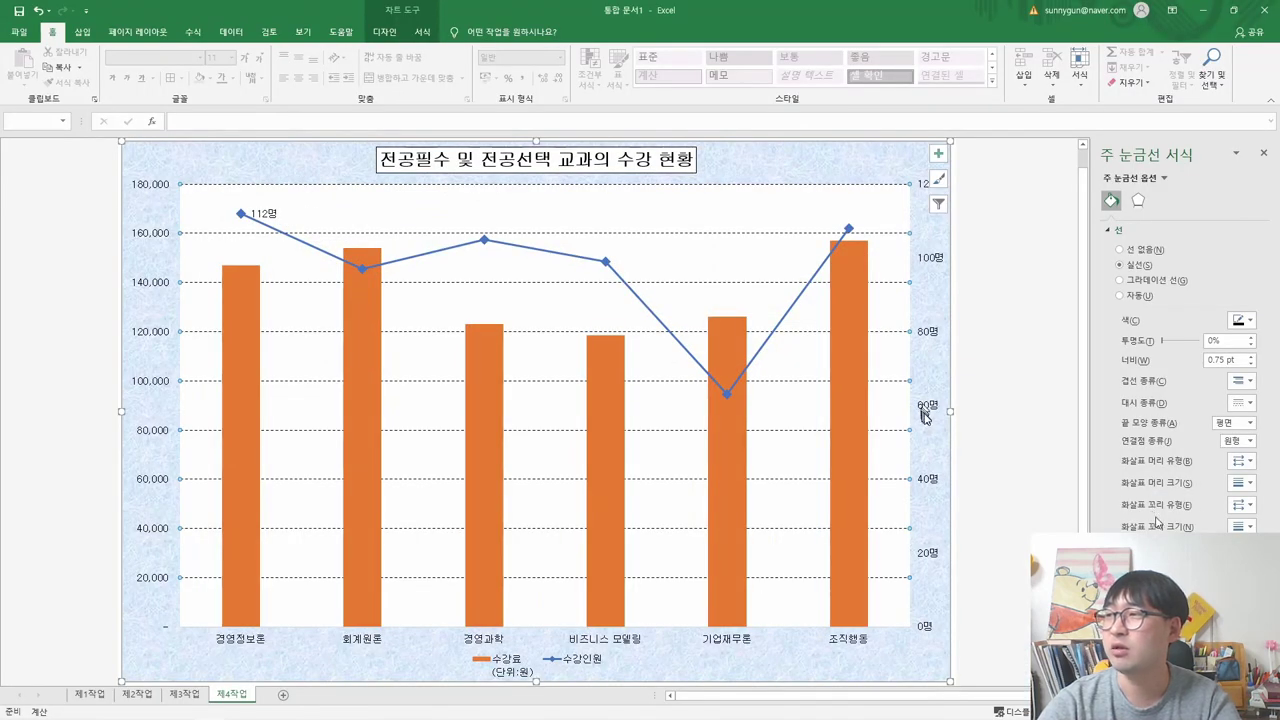
{"action": "left_click", "coordinate": [926, 406]}
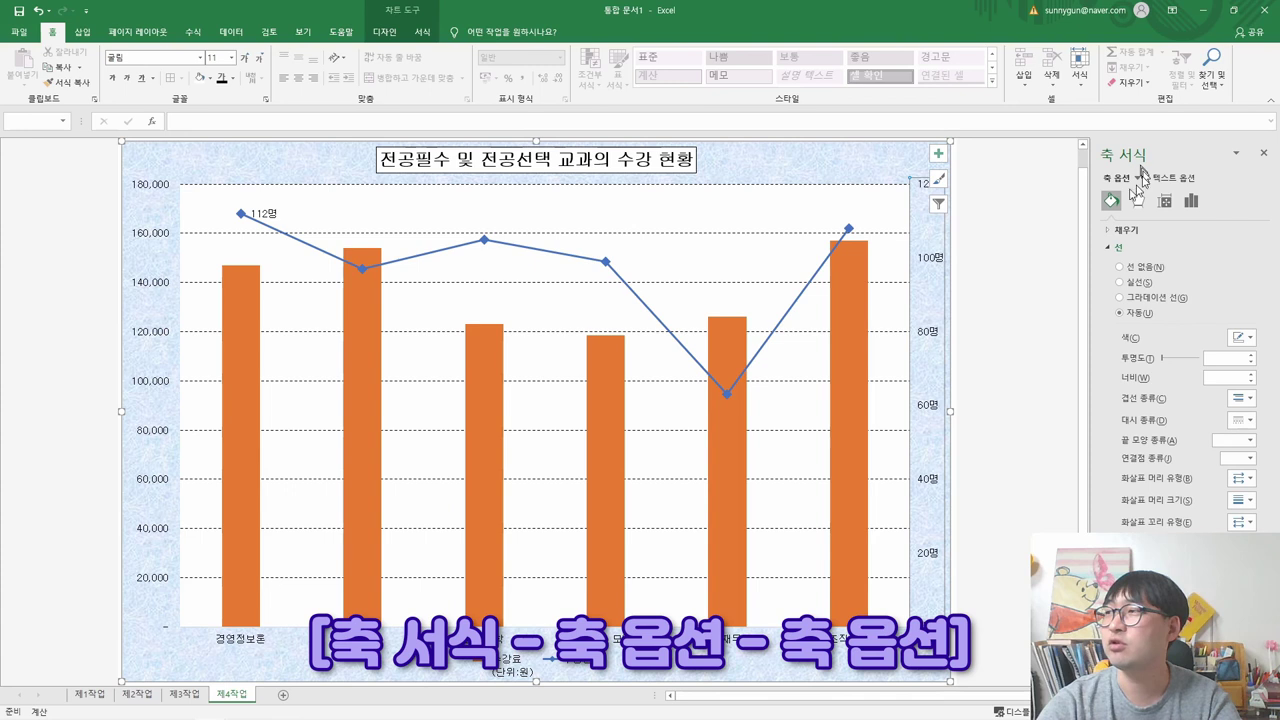
{"action": "left_click", "coordinate": [1191, 202]}
{"action": "left_click", "coordinate": [1112, 231]}
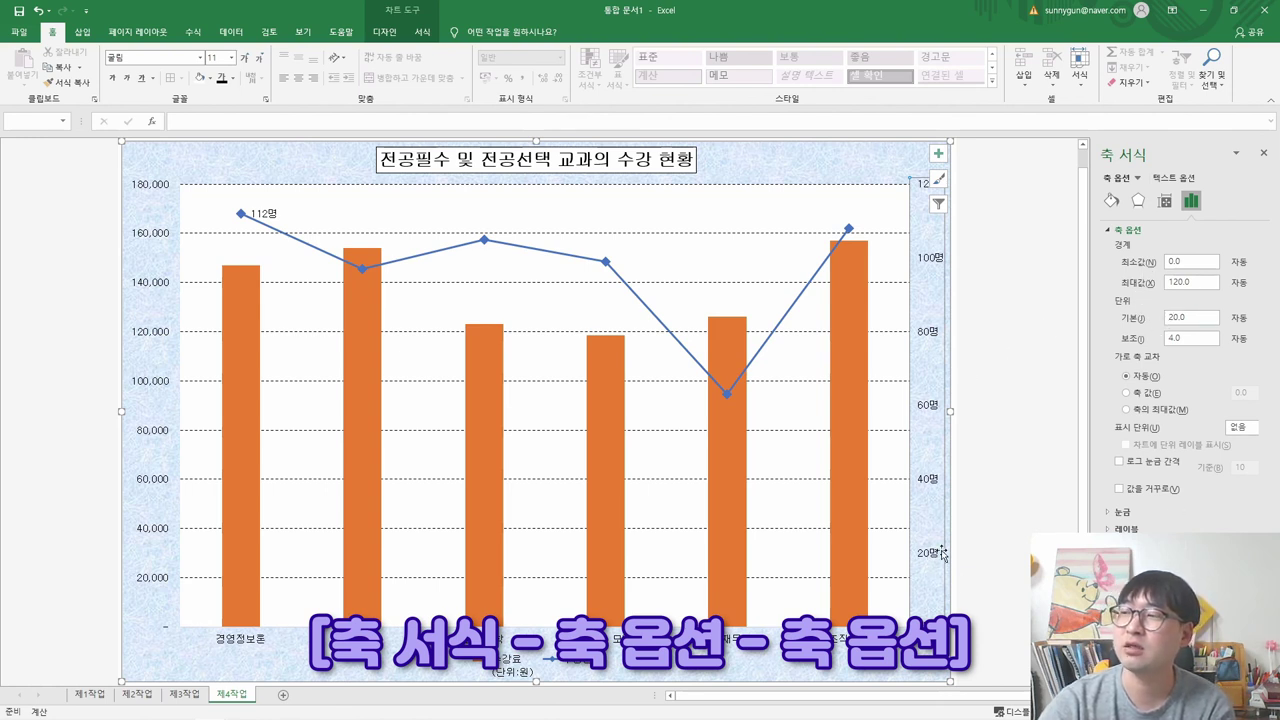
{"action": "left_click_drag", "start_coordinate": [1188, 317], "coordinate": [1125, 322]}
{"action": "type", "text": "30"}
{"action": "key", "text": "Return"}
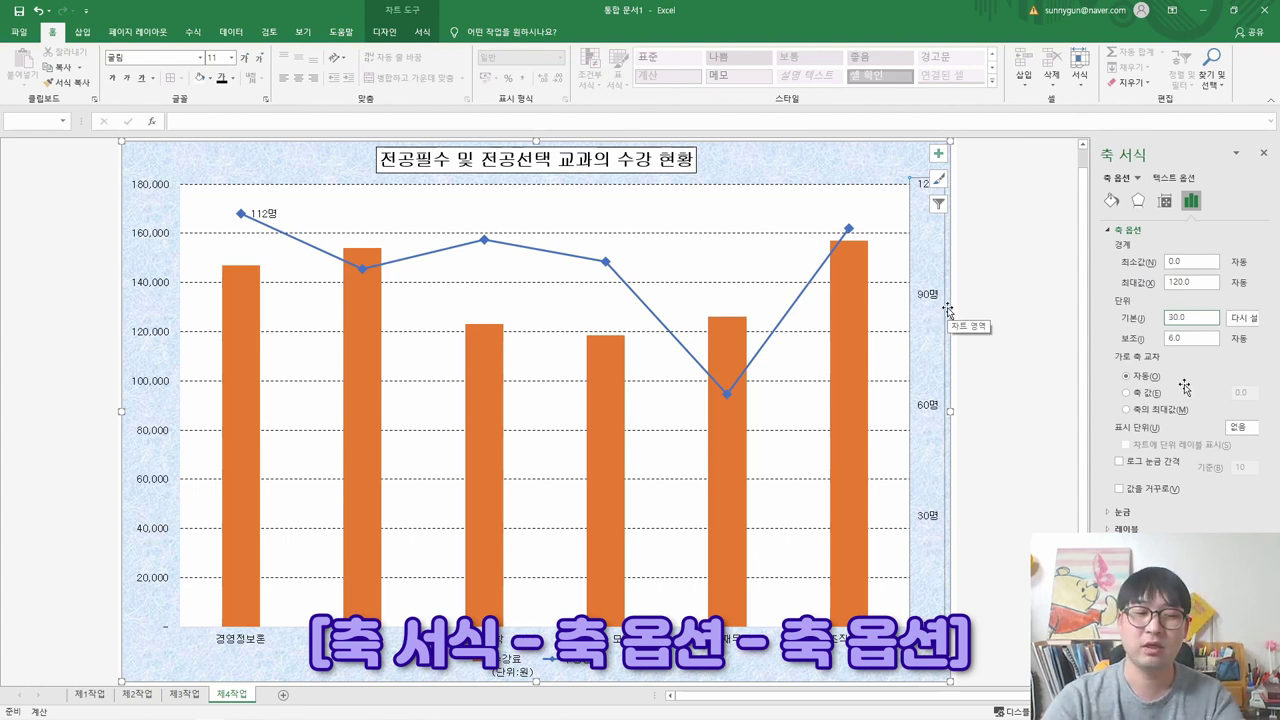
- Compare the Excel chart's axis scales and labels with those of the sample output in the exam PDF
{"action": "key", "text": "alt+Tab"}
{"action": "key", "text": "alt+Tab"}
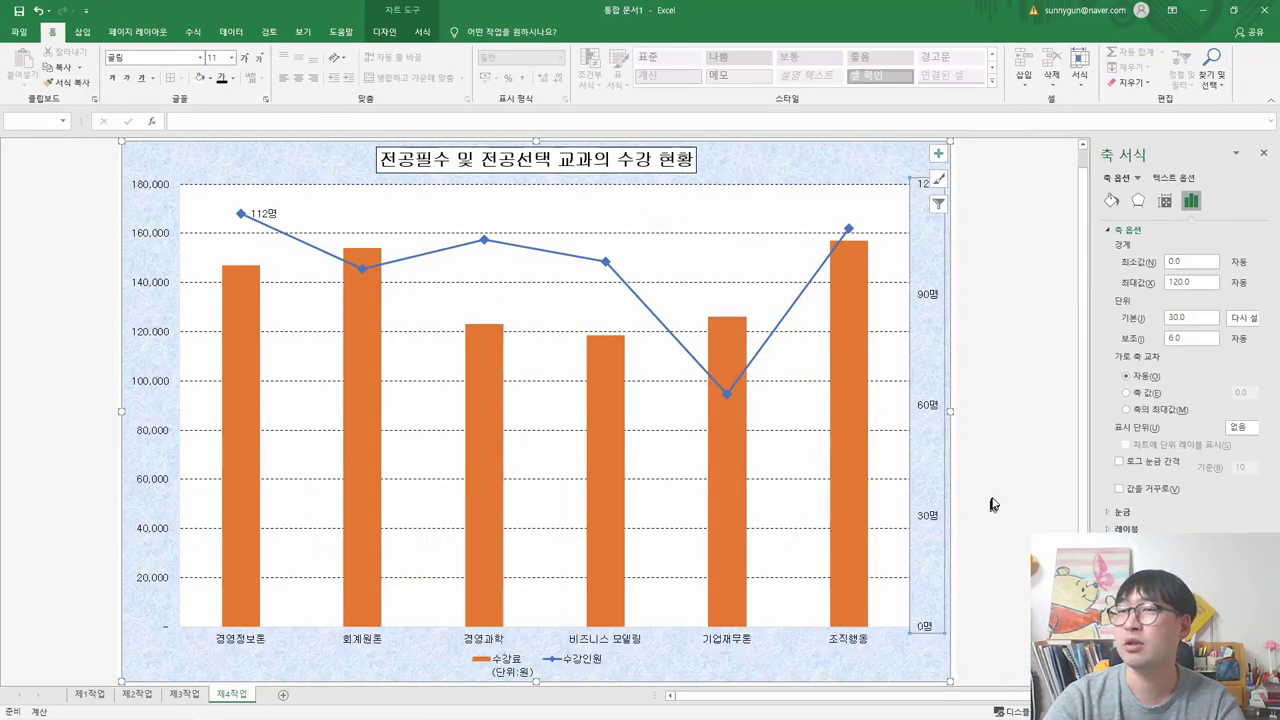
{"action": "key", "text": "alt+Tab"}
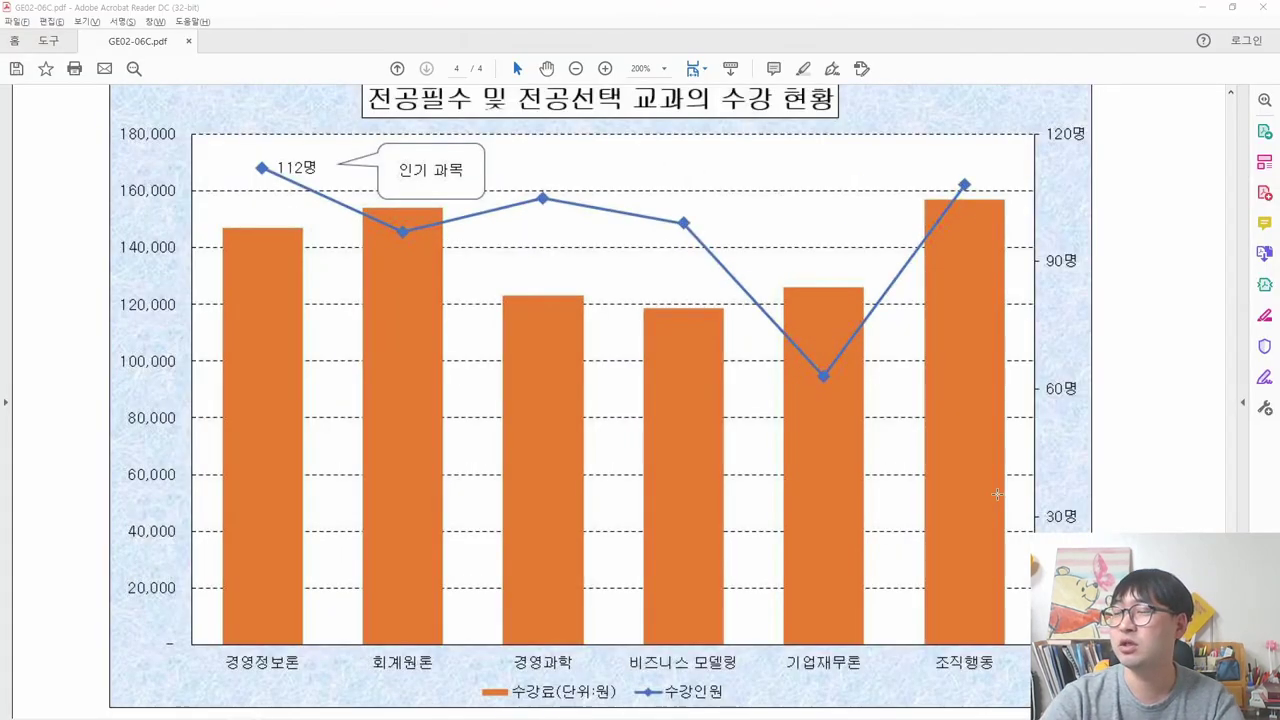
{"action": "key", "text": "alt+Tab"}
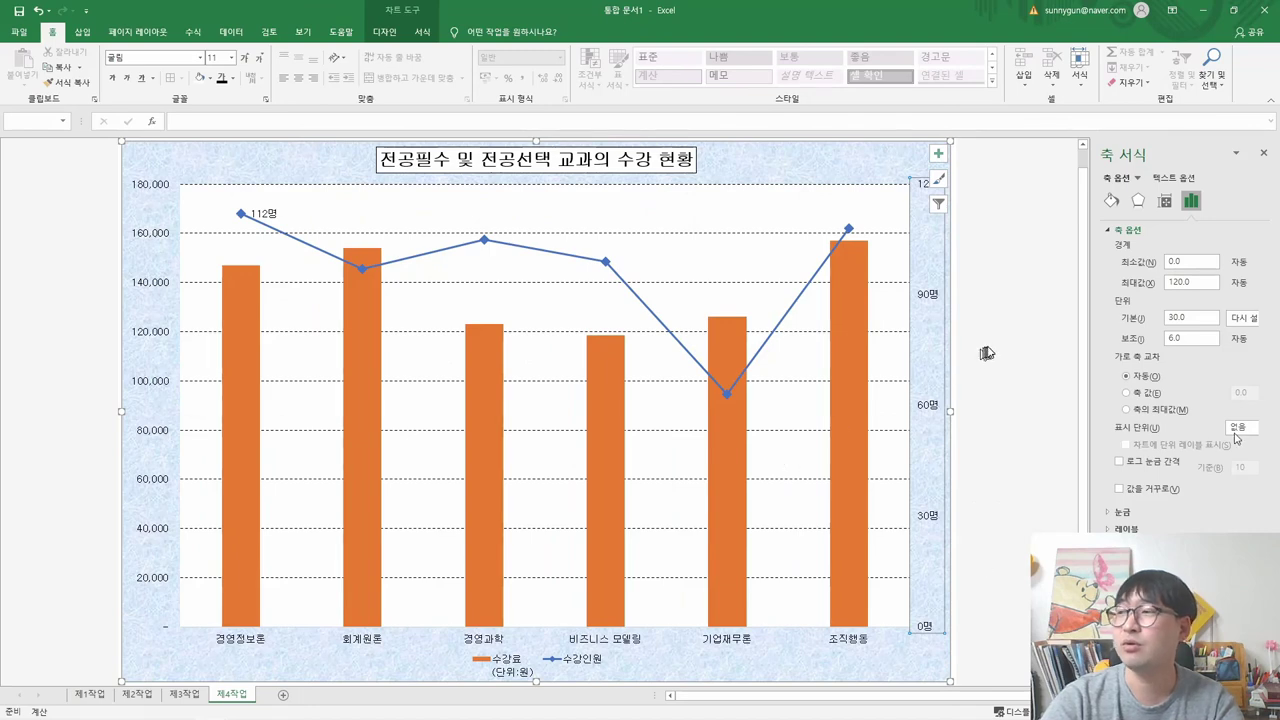
{"action": "key", "text": "alt+Tab"}
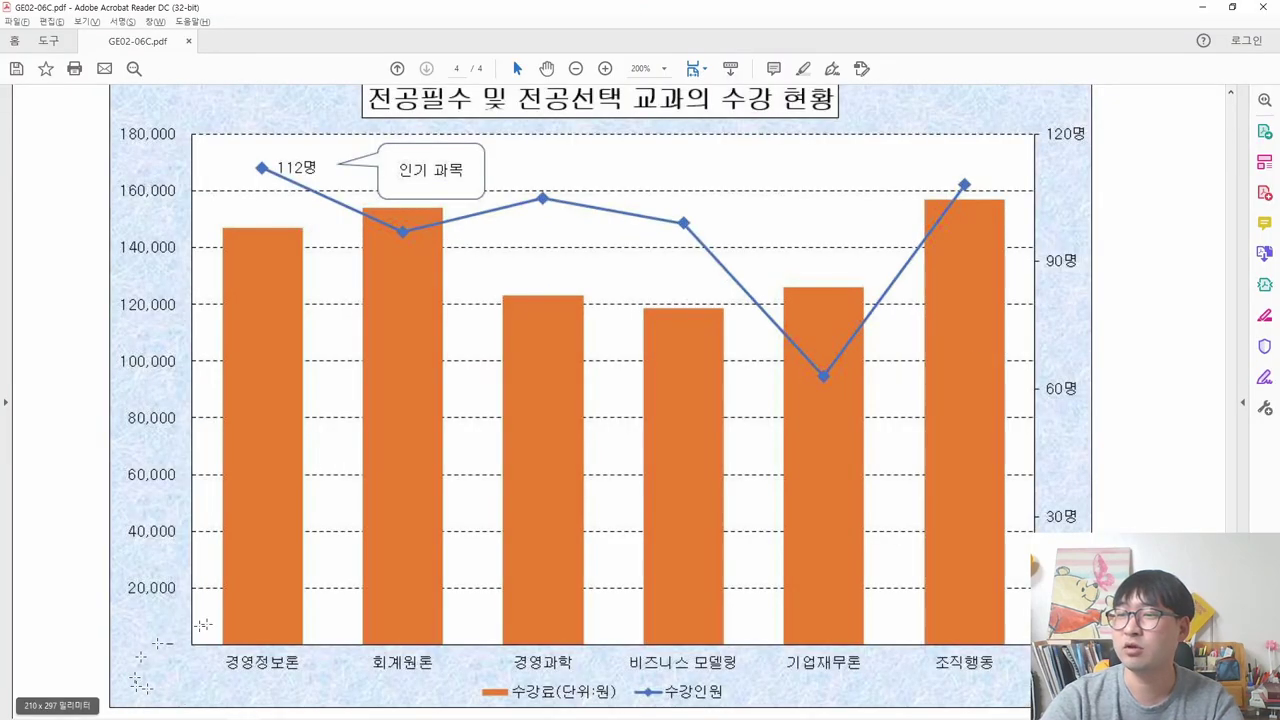
{"action": "key", "text": "alt+Tab"}
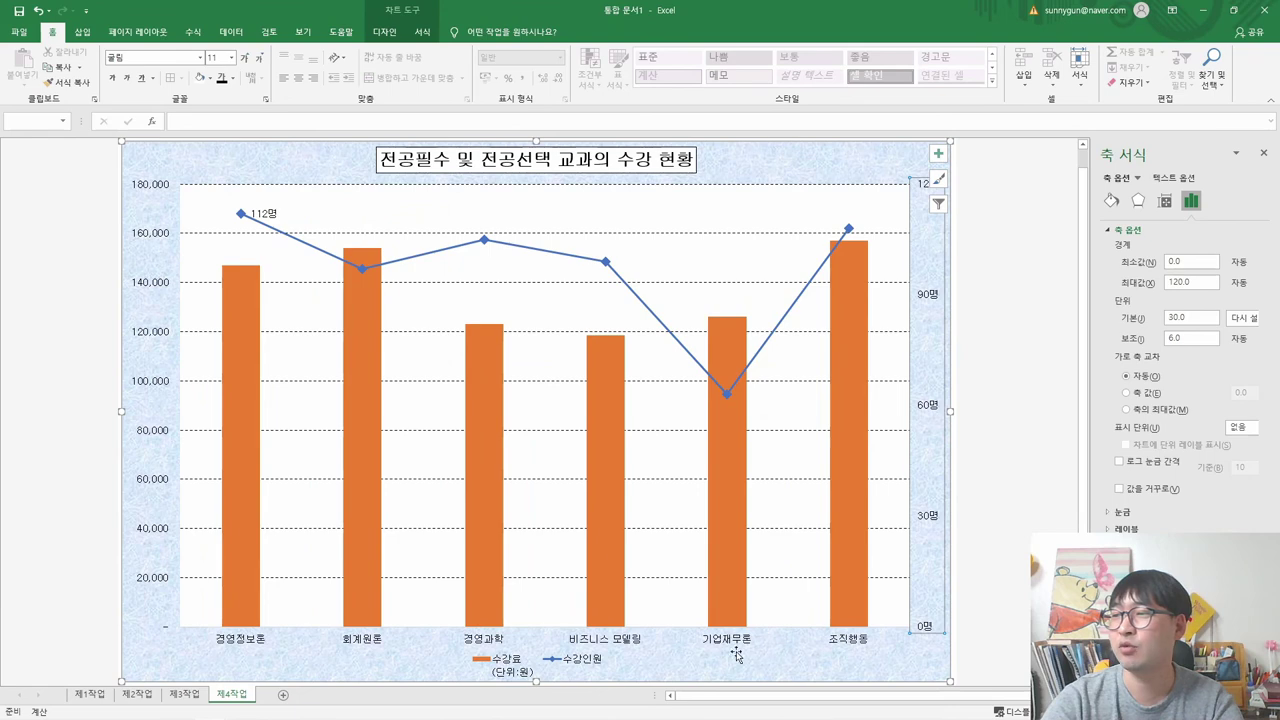
{"action": "key", "text": "alt+Tab"}
{"action": "key", "text": "alt+Tab"}
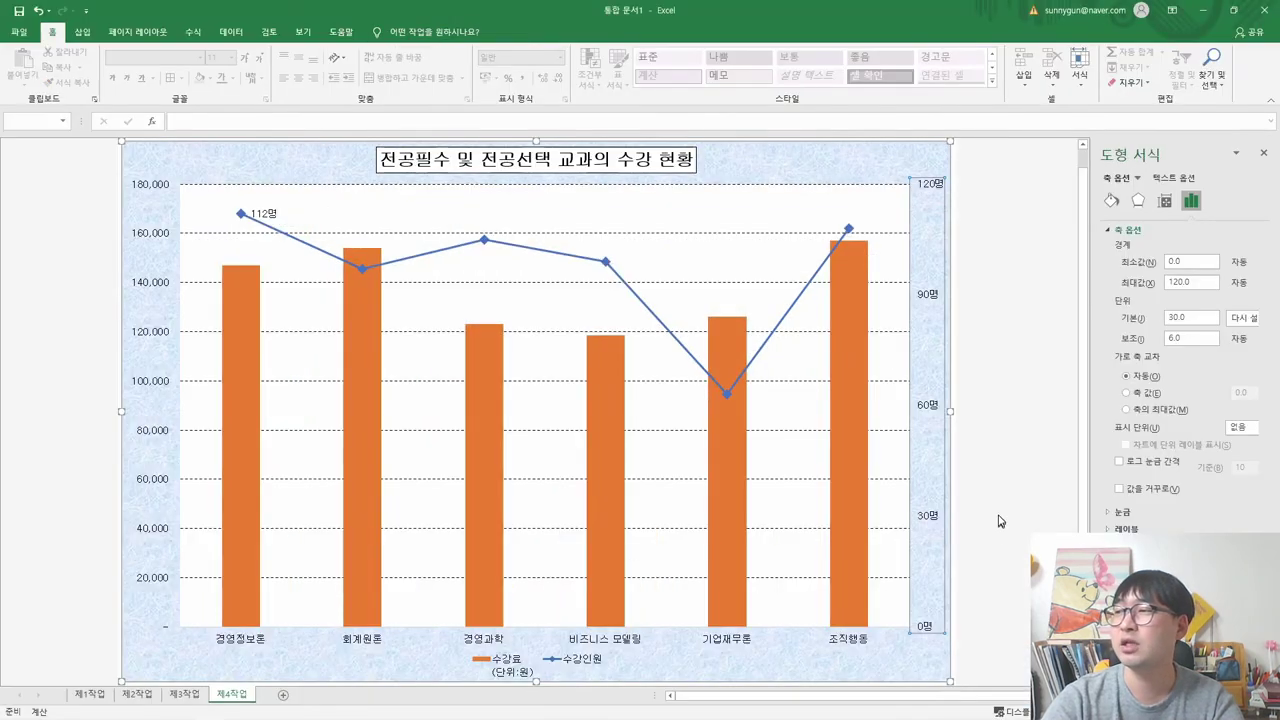
{"action": "key", "text": "alt+Tab"}
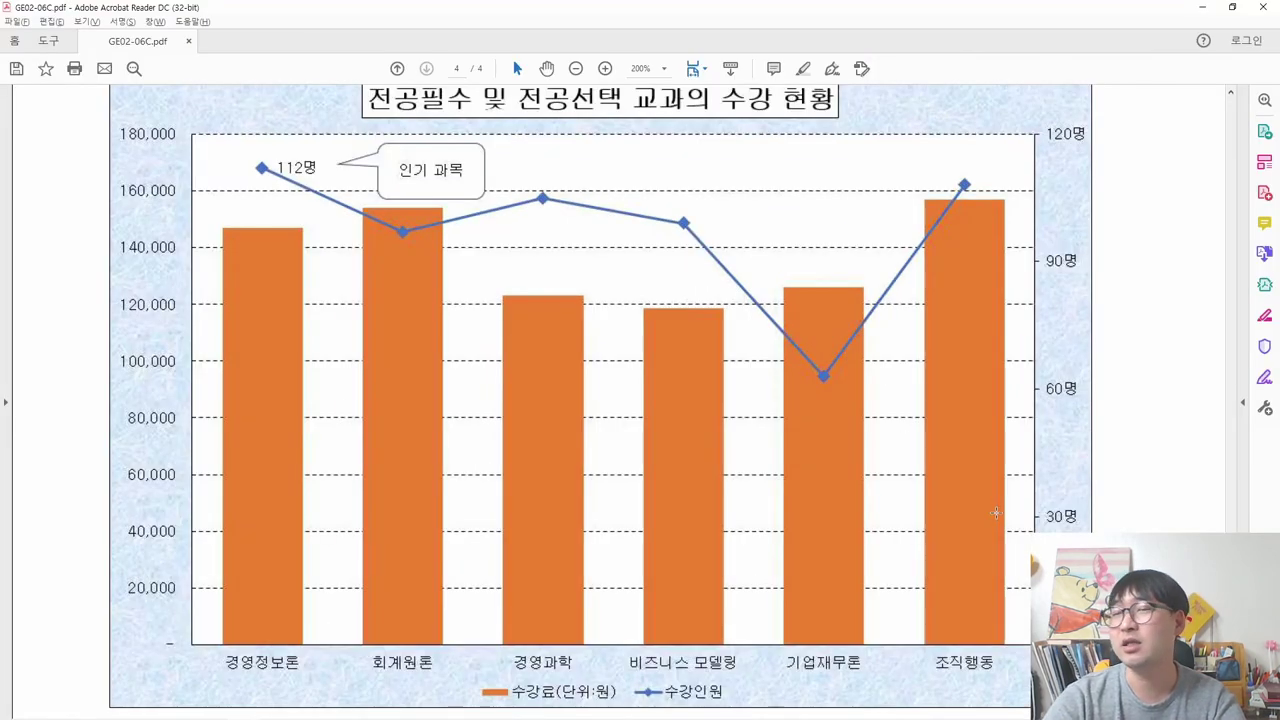
{"action": "key", "text": "alt+Tab"}
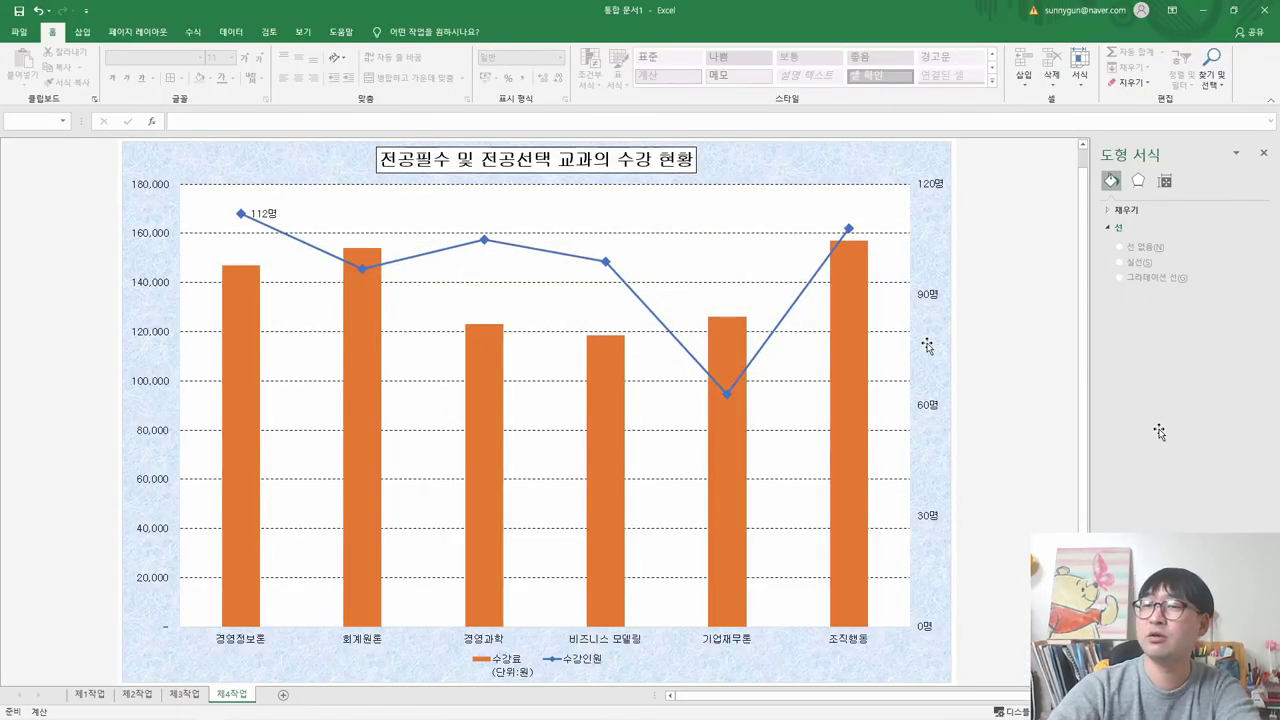
- Examine the lines of the primary, secondary and category axes in the PDF's sample output
{"action": "key", "text": "alt+Tab"}
{"action": "left_click_drag", "start_coordinate": [180, 268], "coordinate": [200, 455]}
{"action": "left_click_drag", "start_coordinate": [1035, 243], "coordinate": [1064, 394]}
{"action": "left_click_drag", "start_coordinate": [480, 637], "coordinate": [695, 658]}
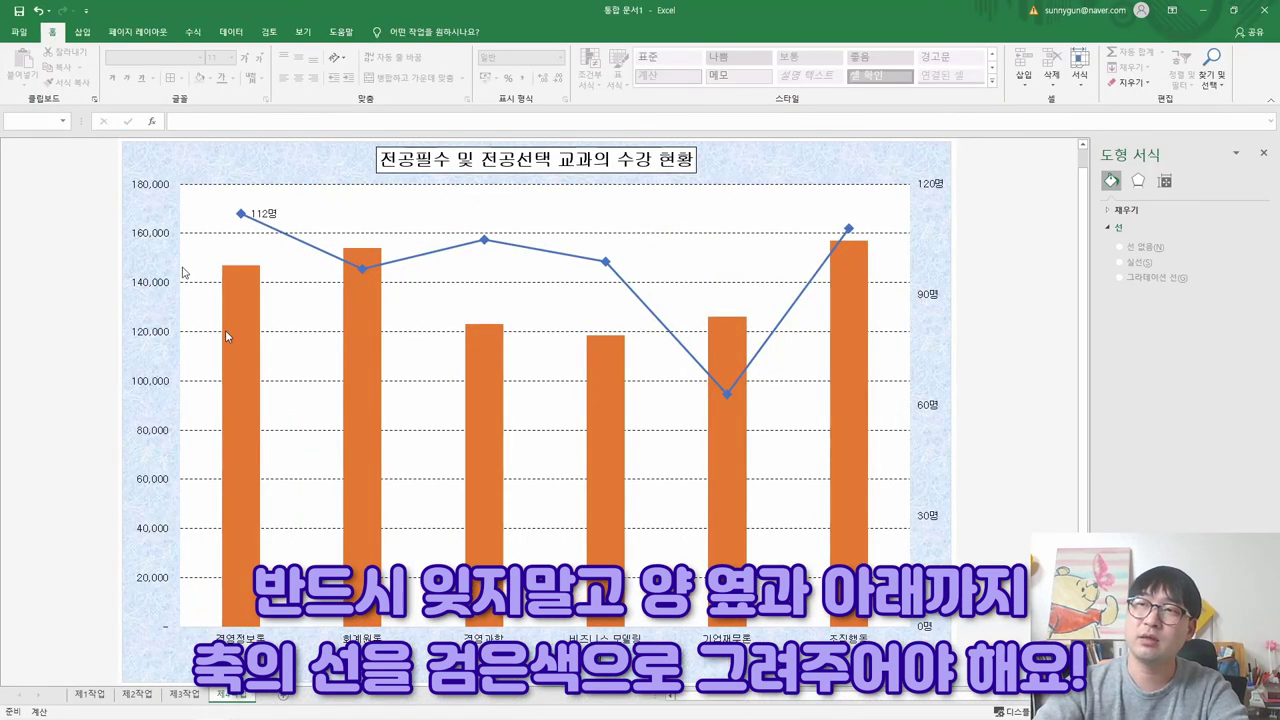
- Format the primary vertical axis line of the Excel chart as a solid line (실선) in black
{"action": "left_click", "coordinate": [150, 245]}
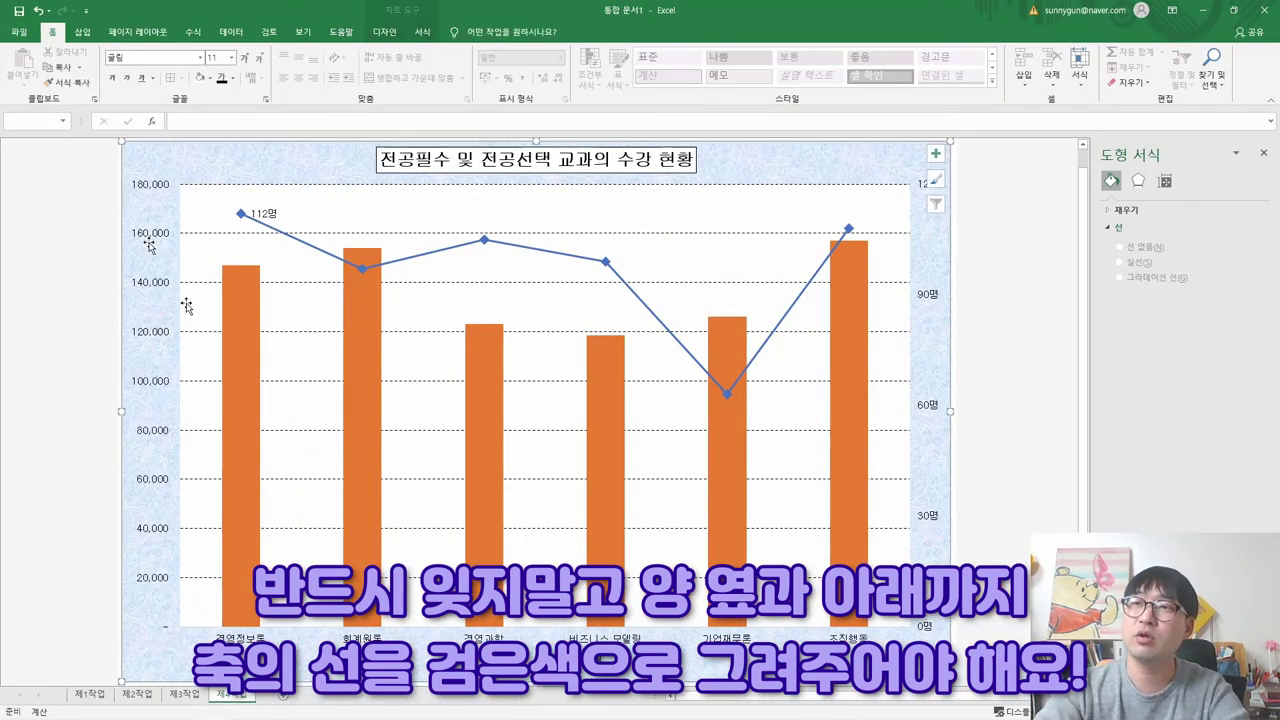
{"action": "left_click", "coordinate": [148, 243]}
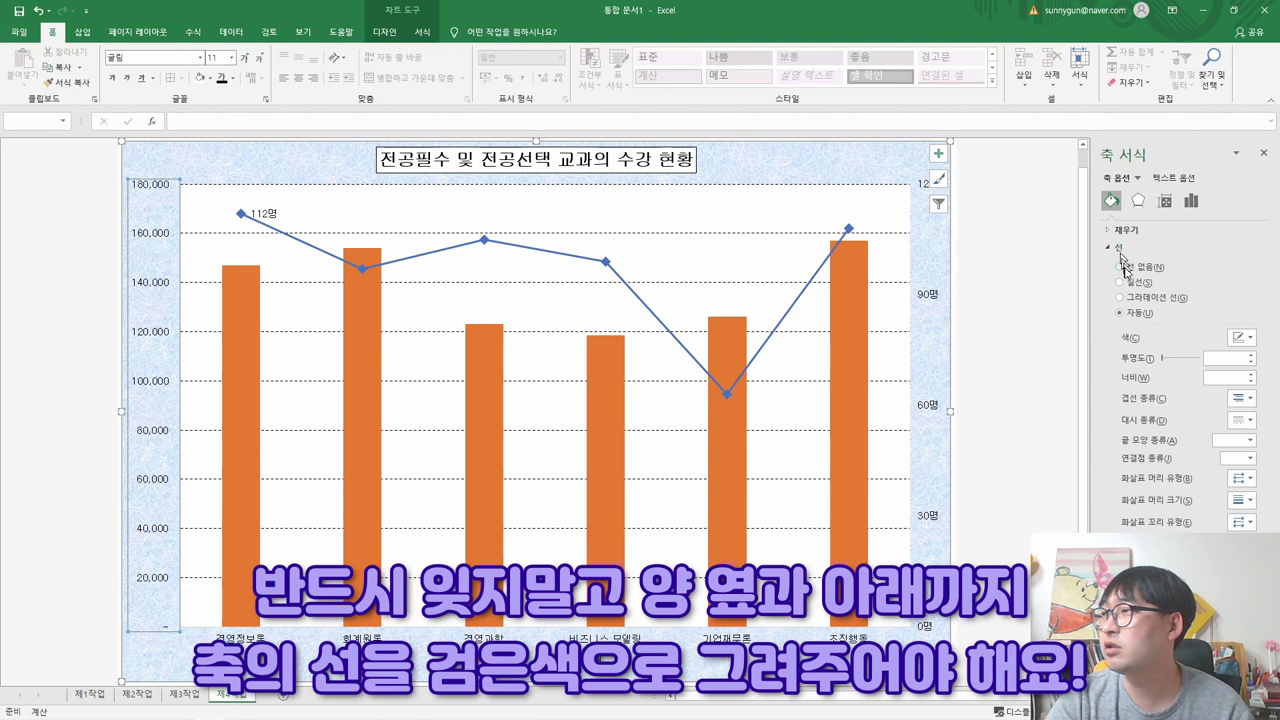
{"action": "left_click", "coordinate": [1240, 338]}
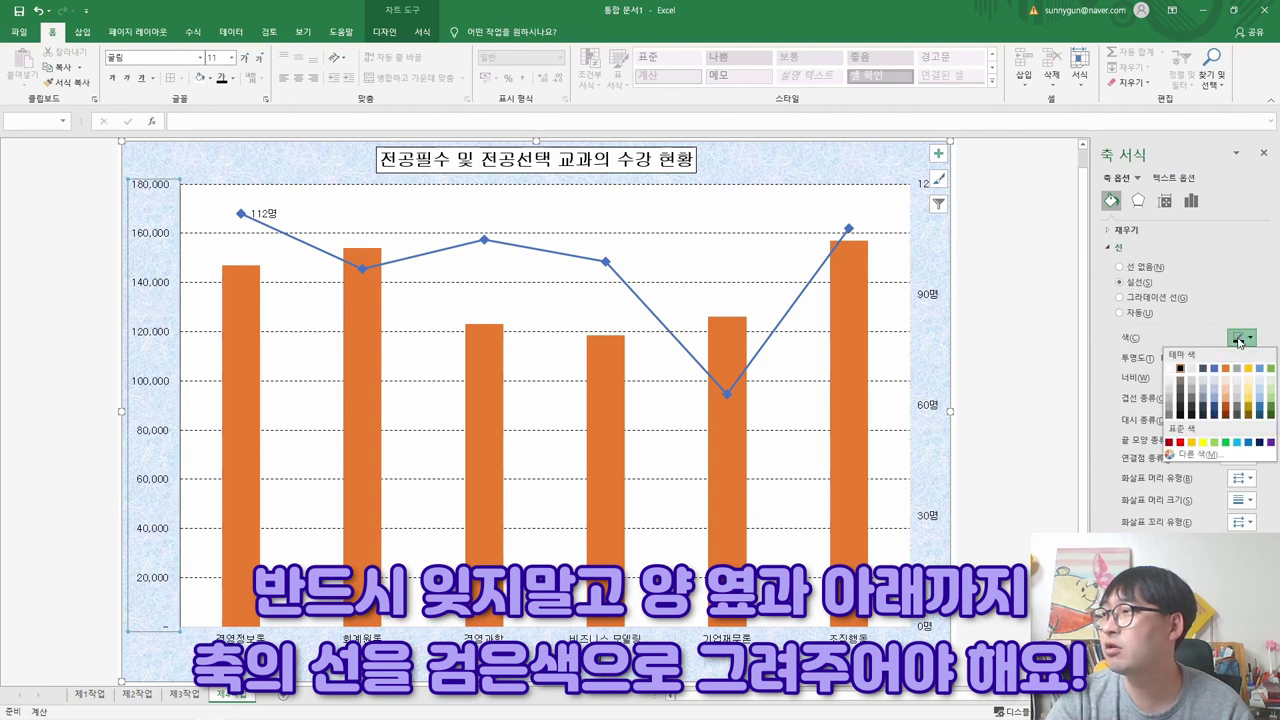
{"action": "left_click", "coordinate": [1181, 368]}
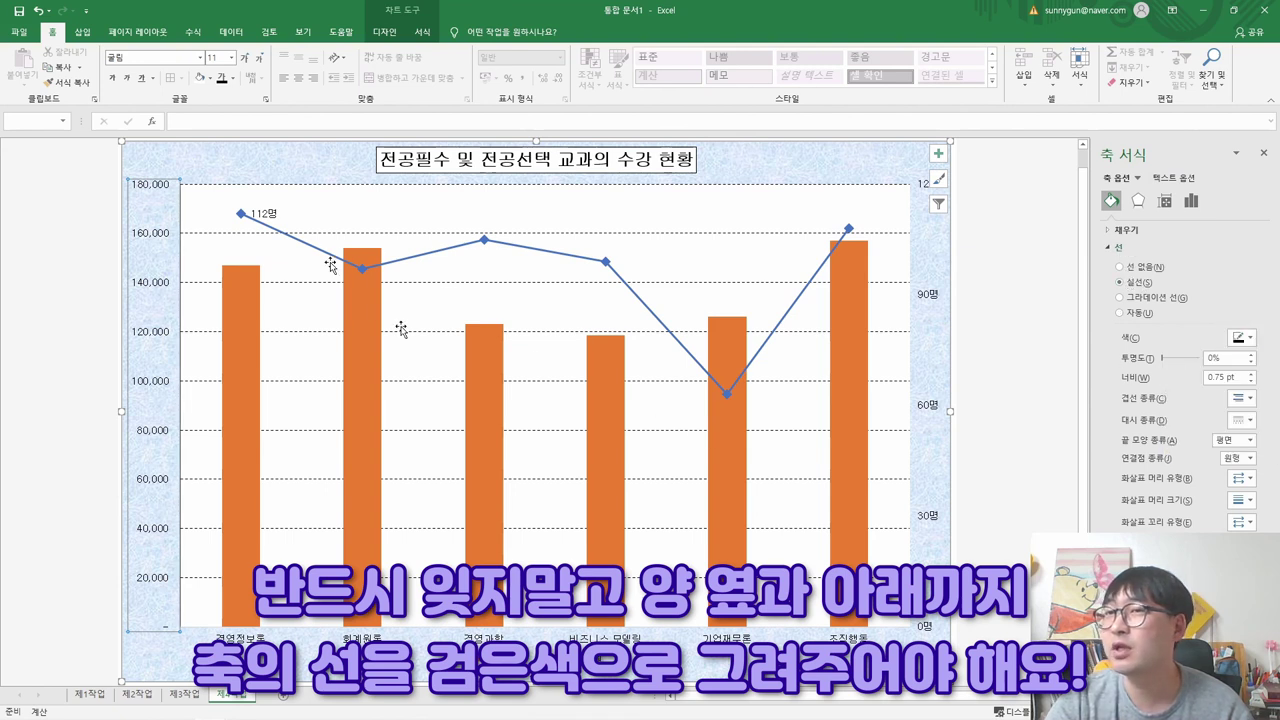
{"action": "left_click", "coordinate": [87, 410]}
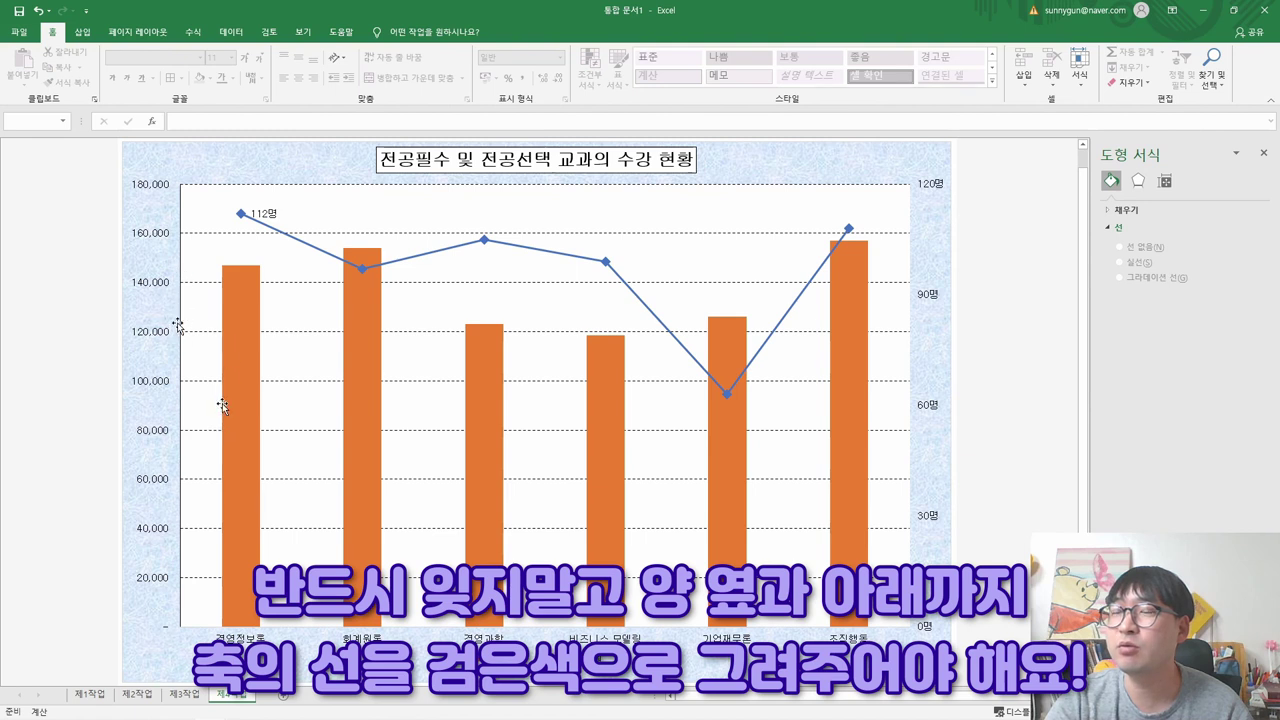
- Format the secondary vertical axis line of the chart as a solid line (실선) in black
{"action": "left_click", "coordinate": [930, 300]}
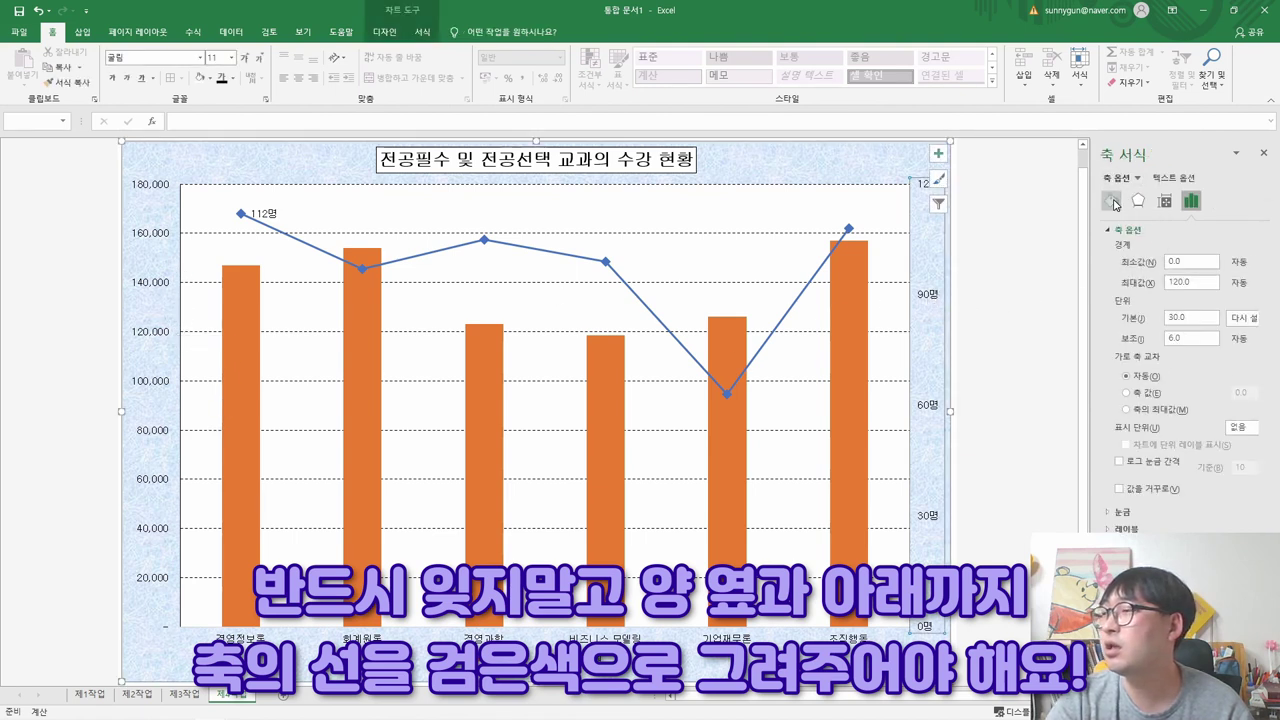
{"action": "left_click", "coordinate": [1112, 202]}
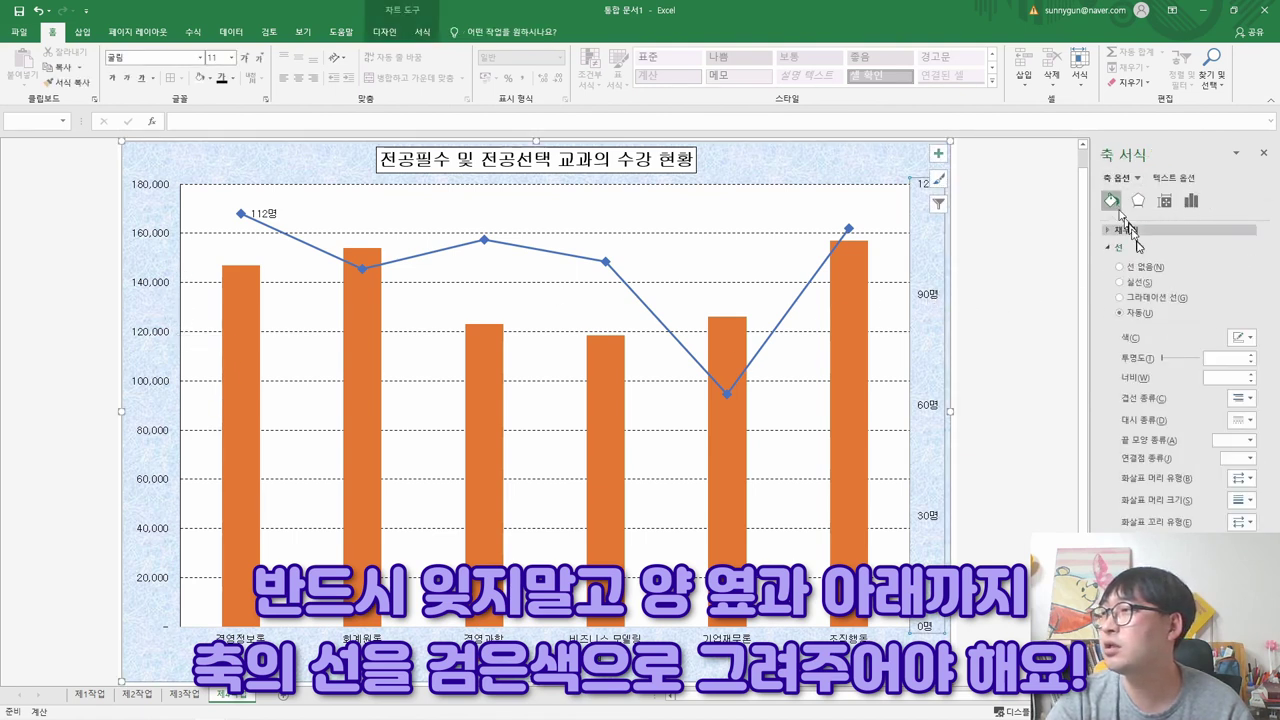
{"action": "left_click", "coordinate": [1237, 340]}
{"action": "left_click", "coordinate": [1189, 372]}
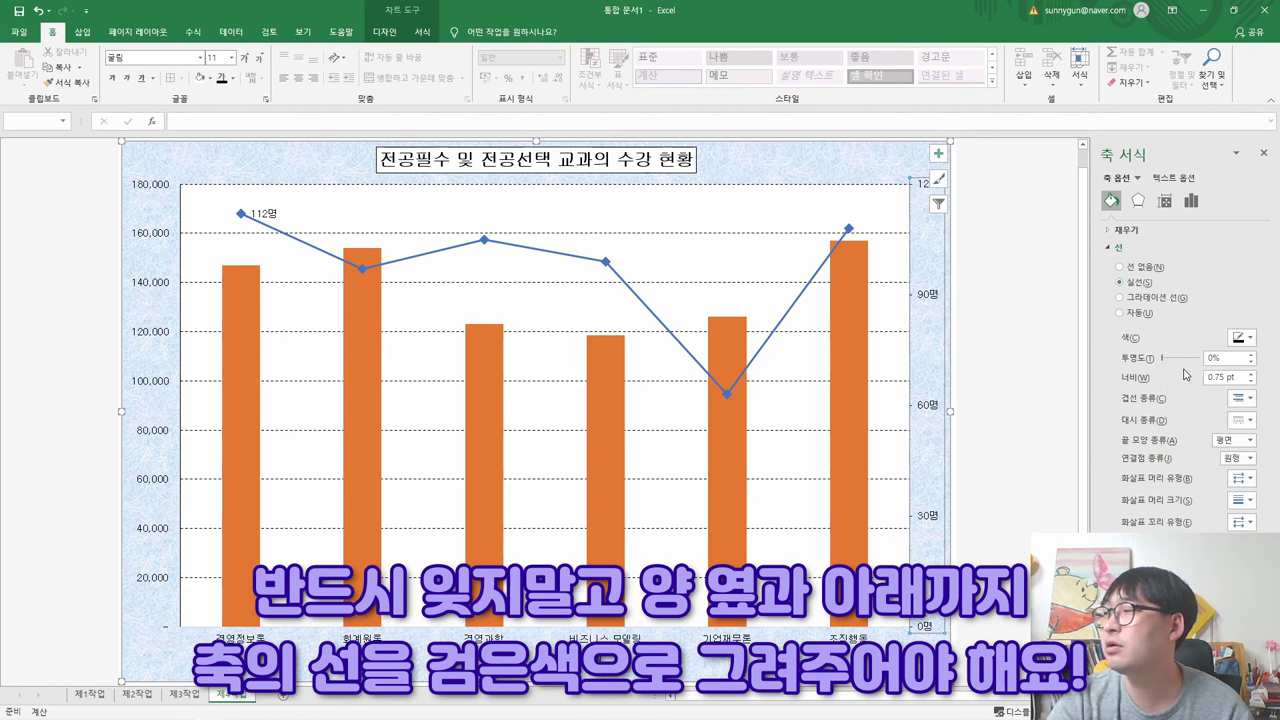
- Format the horizontal category axis line of the chart as a solid line (실선) in black
{"action": "left_click", "coordinate": [459, 637]}
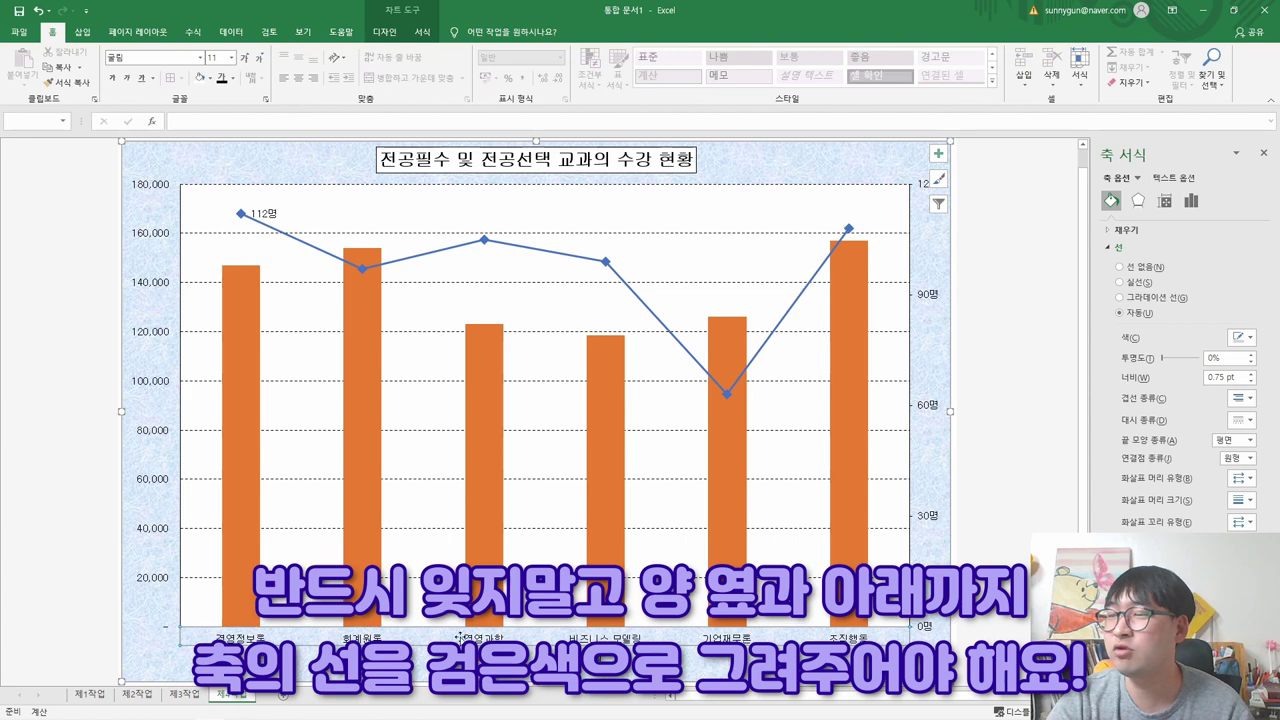
{"action": "left_click", "coordinate": [1119, 283]}
{"action": "left_click", "coordinate": [1240, 338]}
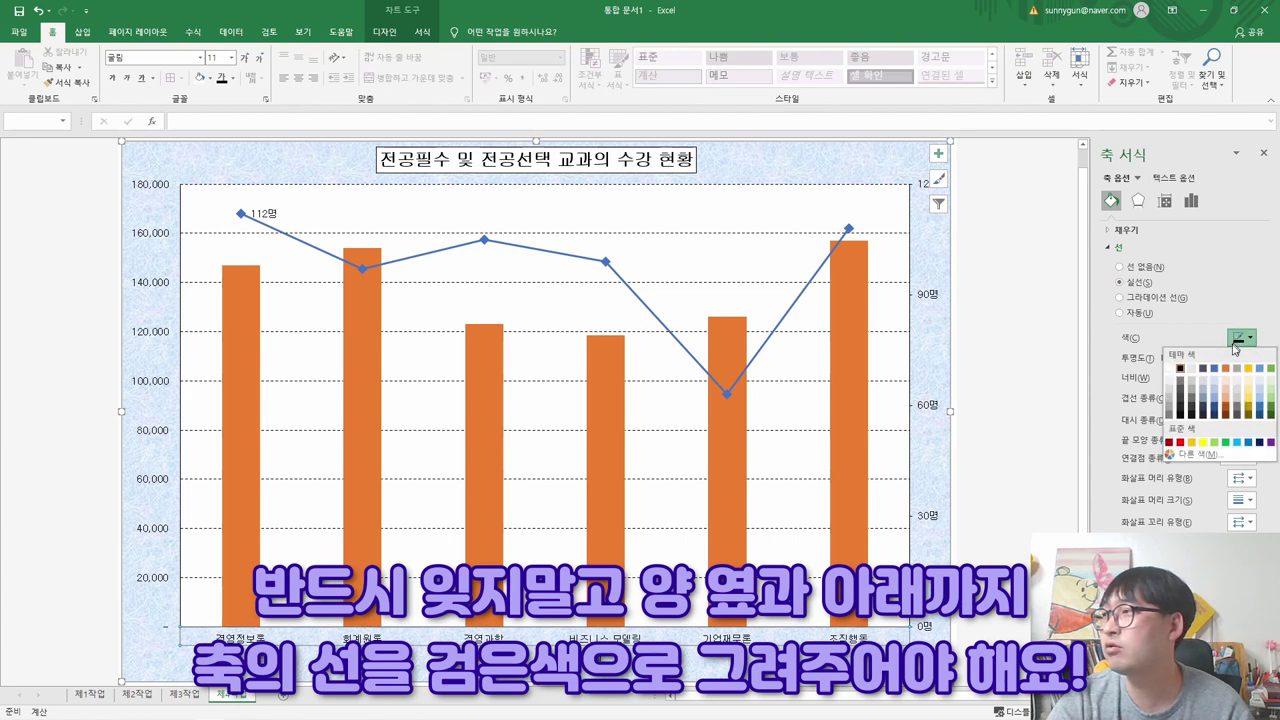
{"action": "left_click", "coordinate": [1178, 374]}
{"action": "left_click", "coordinate": [1015, 370]}
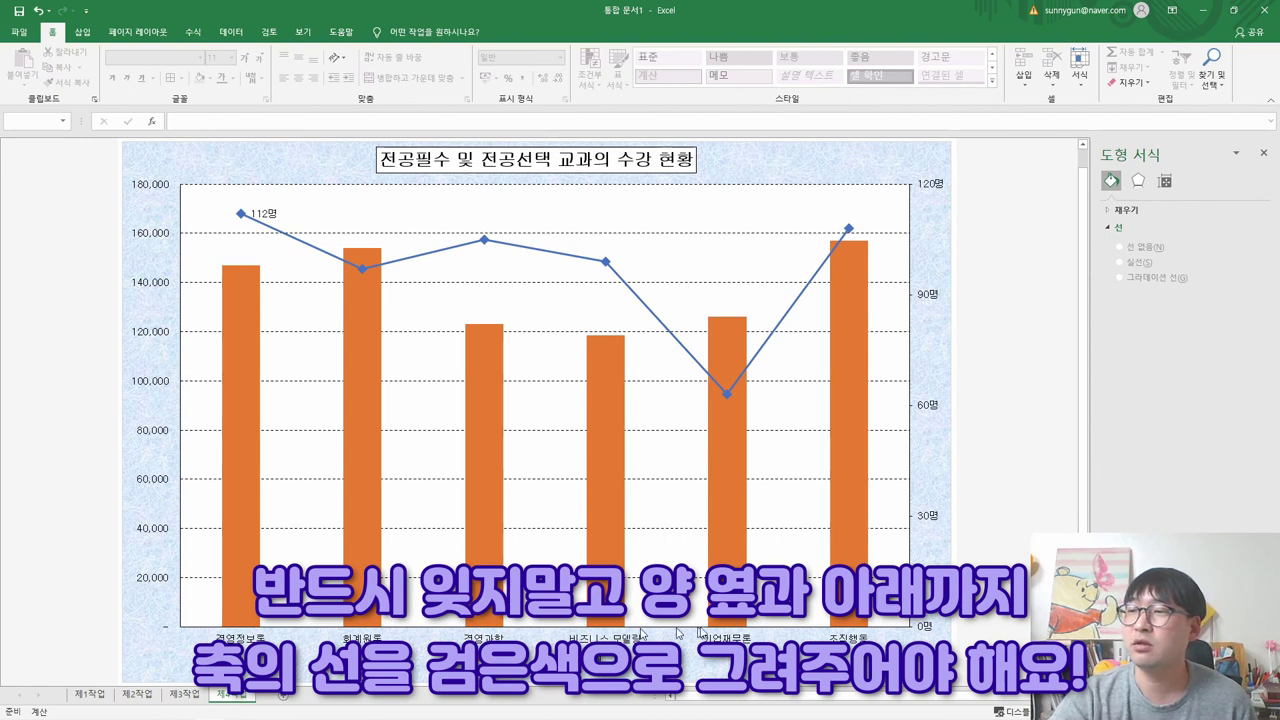
- Strike through the 축 line of condition (7) in the exam PDF
{"action": "key", "text": "alt+Tab"}
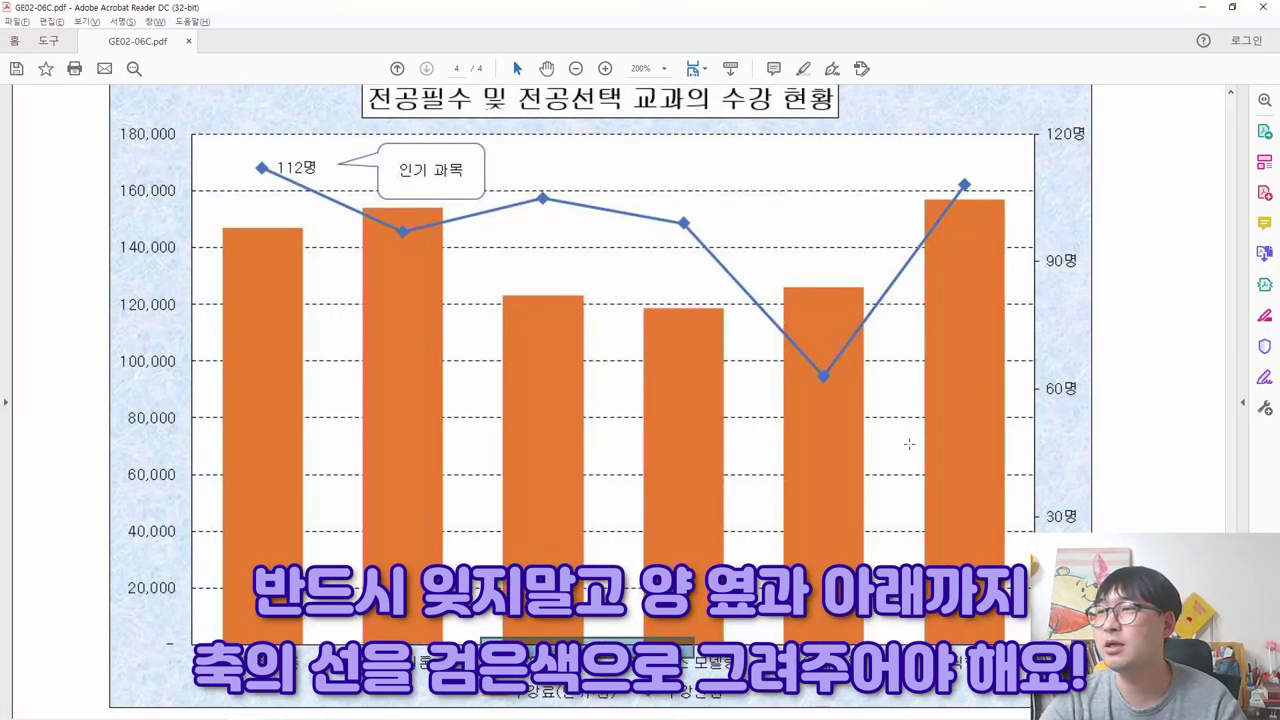
{"action": "scroll", "coordinate": [597, 381], "scroll_direction": "up", "scroll_amount": 5}
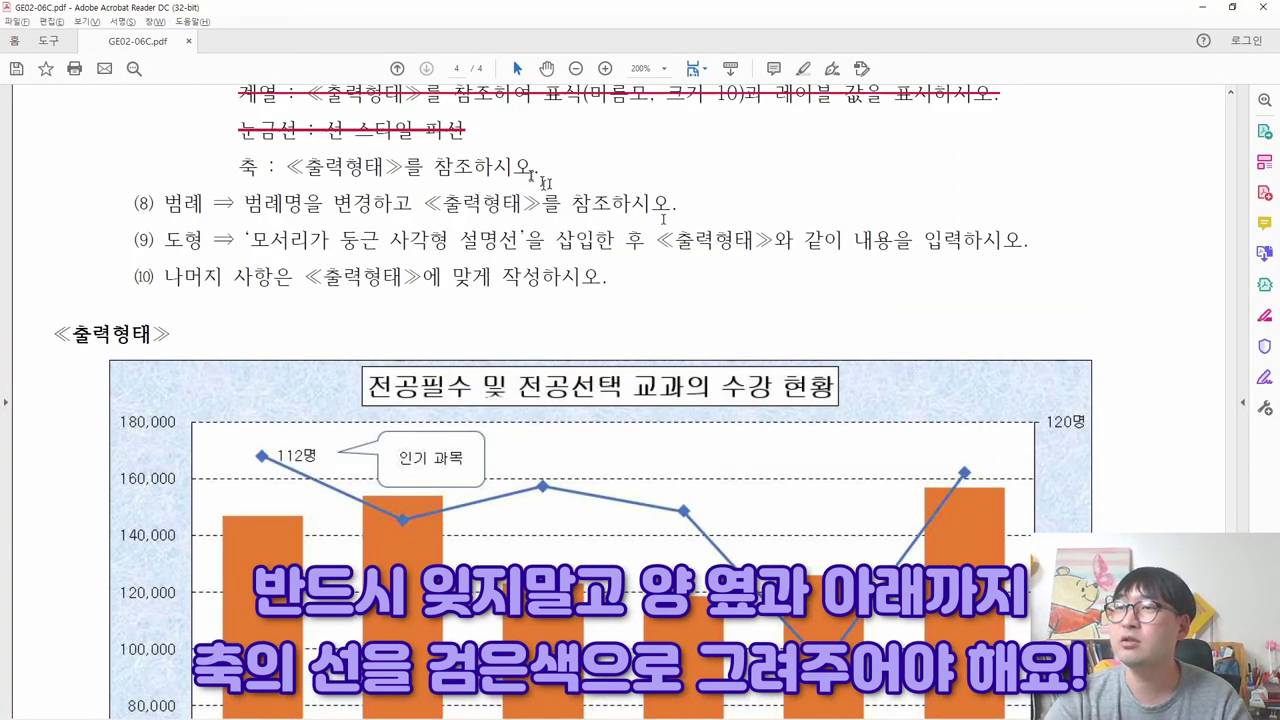
{"action": "mouse_move", "coordinate": [540, 166]}
{"action": "left_mouse_down"}
{"action": "mouse_move", "coordinate": [268, 166]}
{"action": "mouse_move", "coordinate": [573, 169]}
{"action": "left_mouse_up"}
{"action": "left_click", "coordinate": [420, 157]}
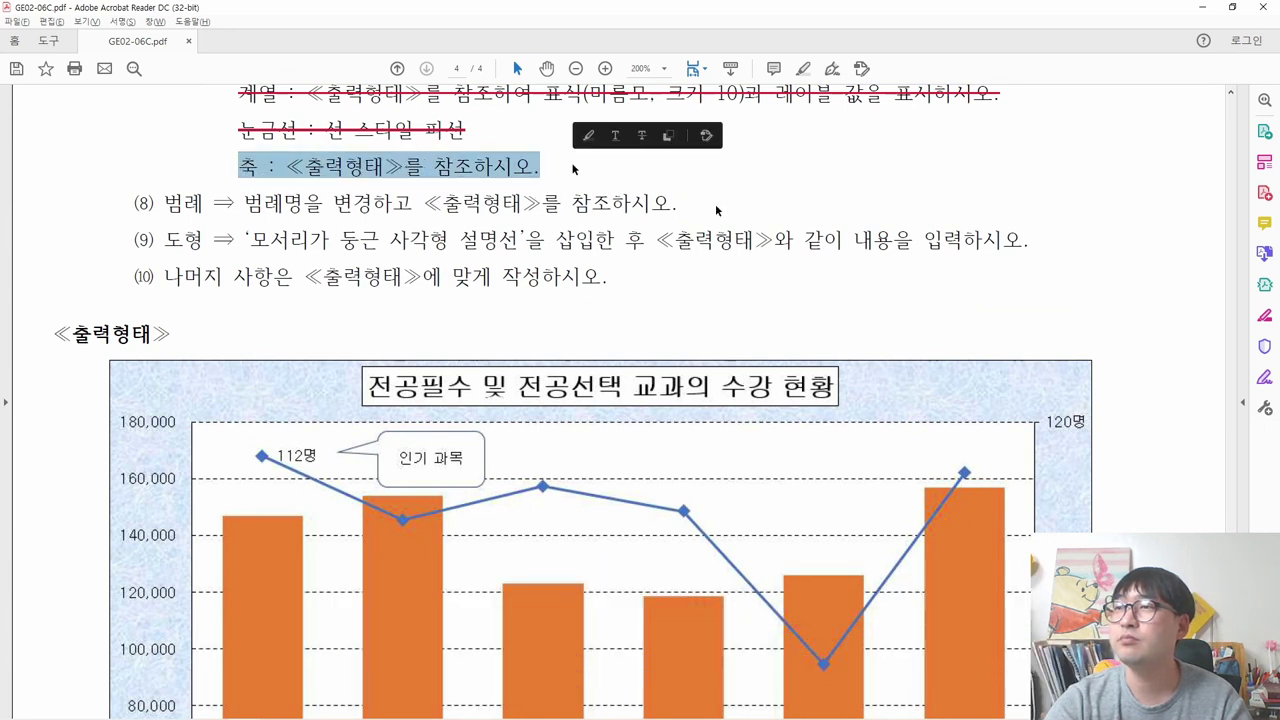
{"action": "left_click", "coordinate": [632, 137]}
- Read condition (8) on the legend (범례) and compare the legend names in the sample output with the Excel chart's legend
{"action": "left_click_drag", "start_coordinate": [132, 203], "coordinate": [682, 206]}
{"action": "scroll", "coordinate": [508, 262], "scroll_direction": "down", "scroll_amount": 8}
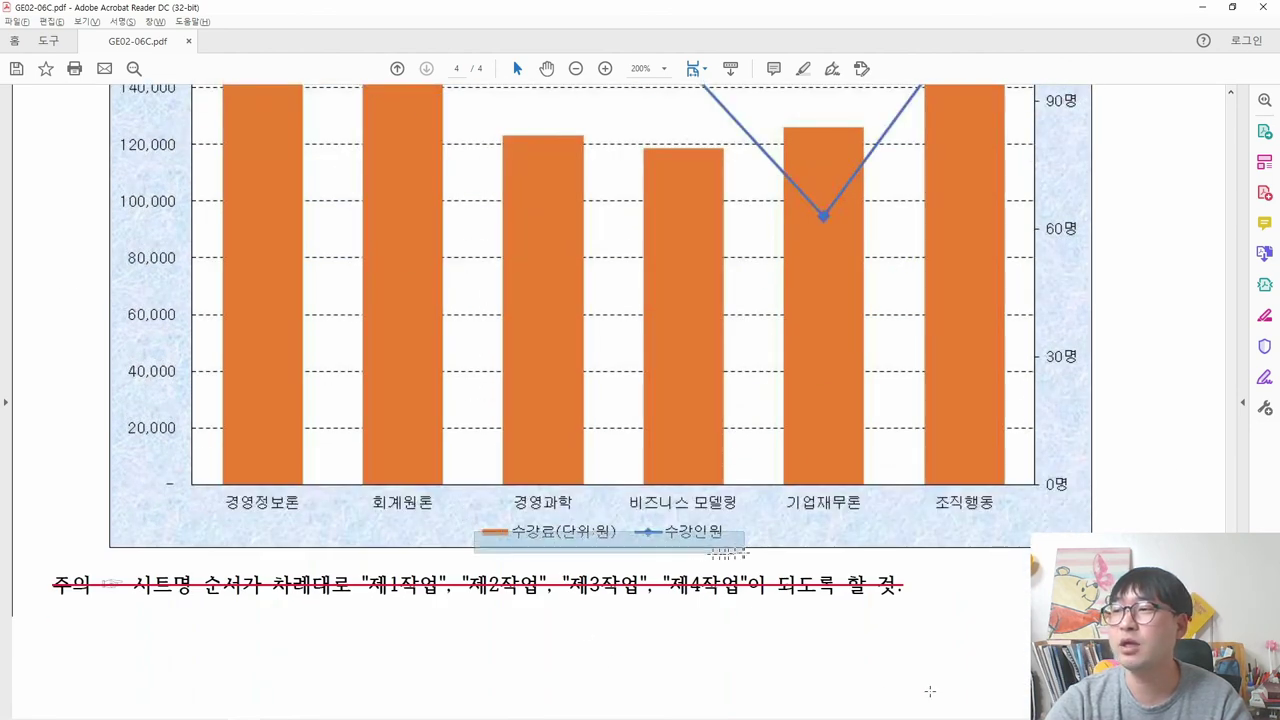
{"action": "key", "text": "alt+Tab"}
{"action": "scroll", "coordinate": [561, 609], "scroll_direction": "down", "scroll_amount": 2}
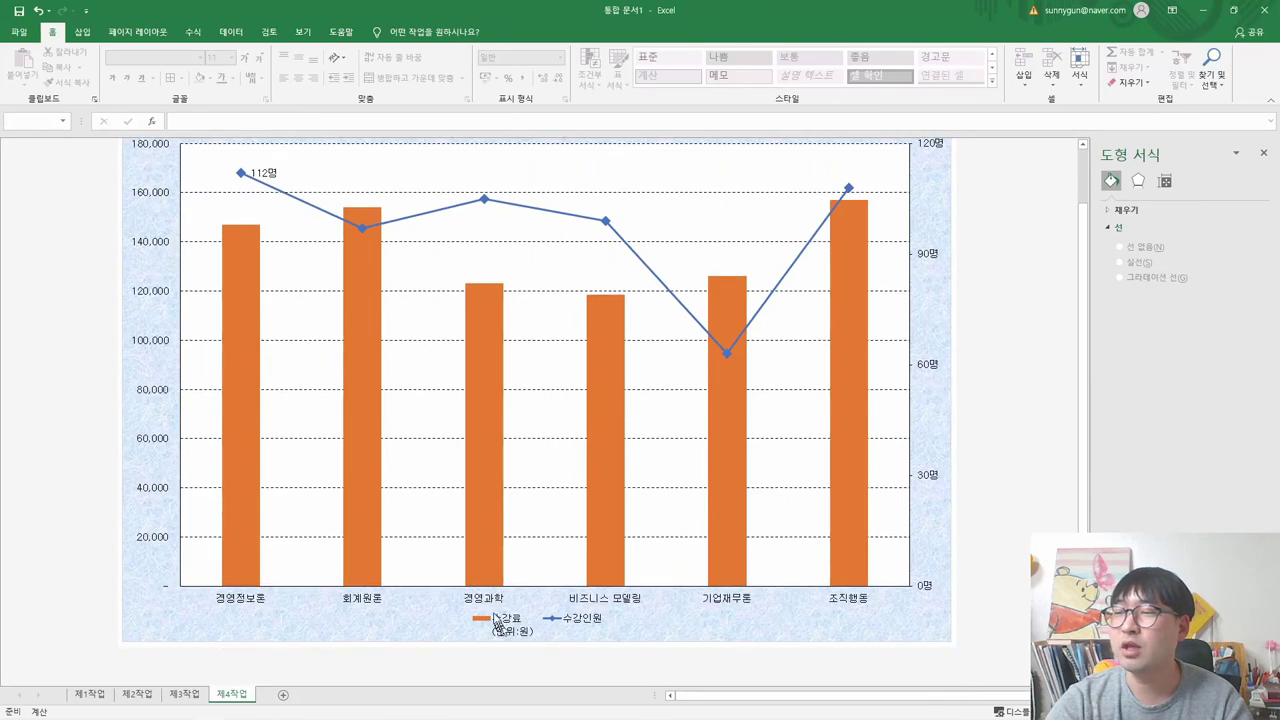
{"action": "key", "text": "alt+Tab"}
{"action": "key", "text": "alt+Tab"}
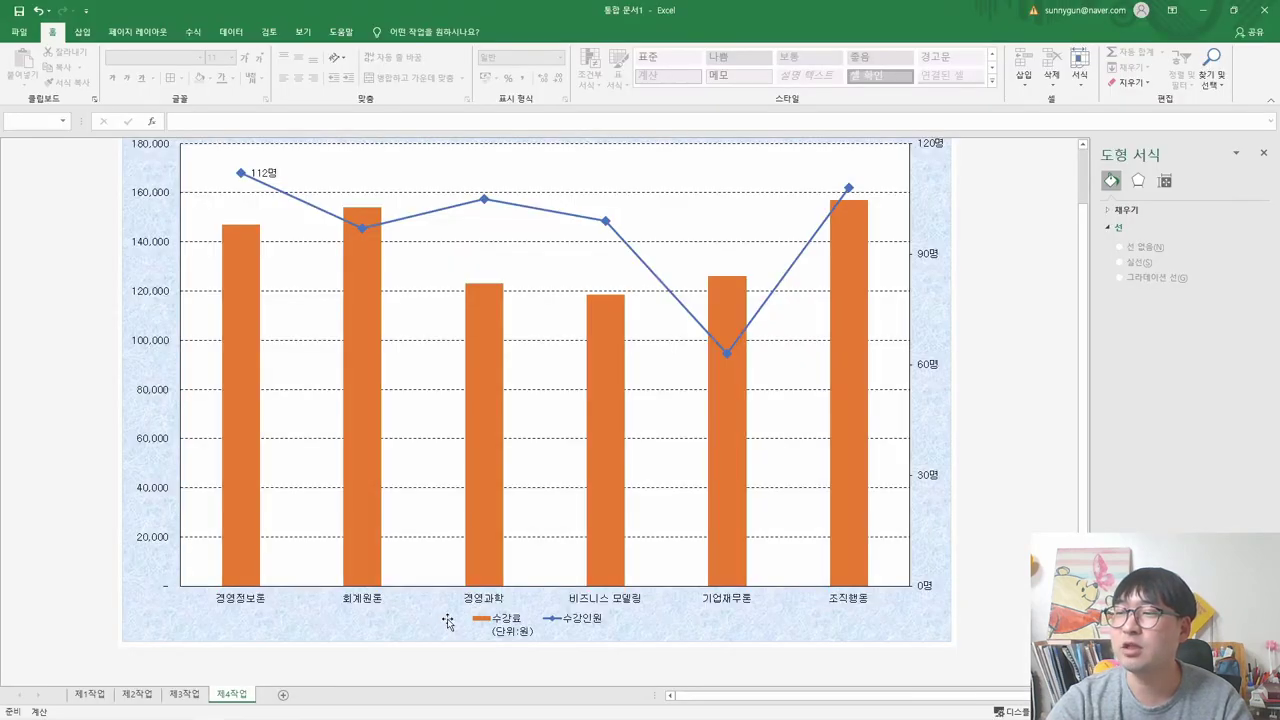
{"action": "key", "text": "alt+Tab"}
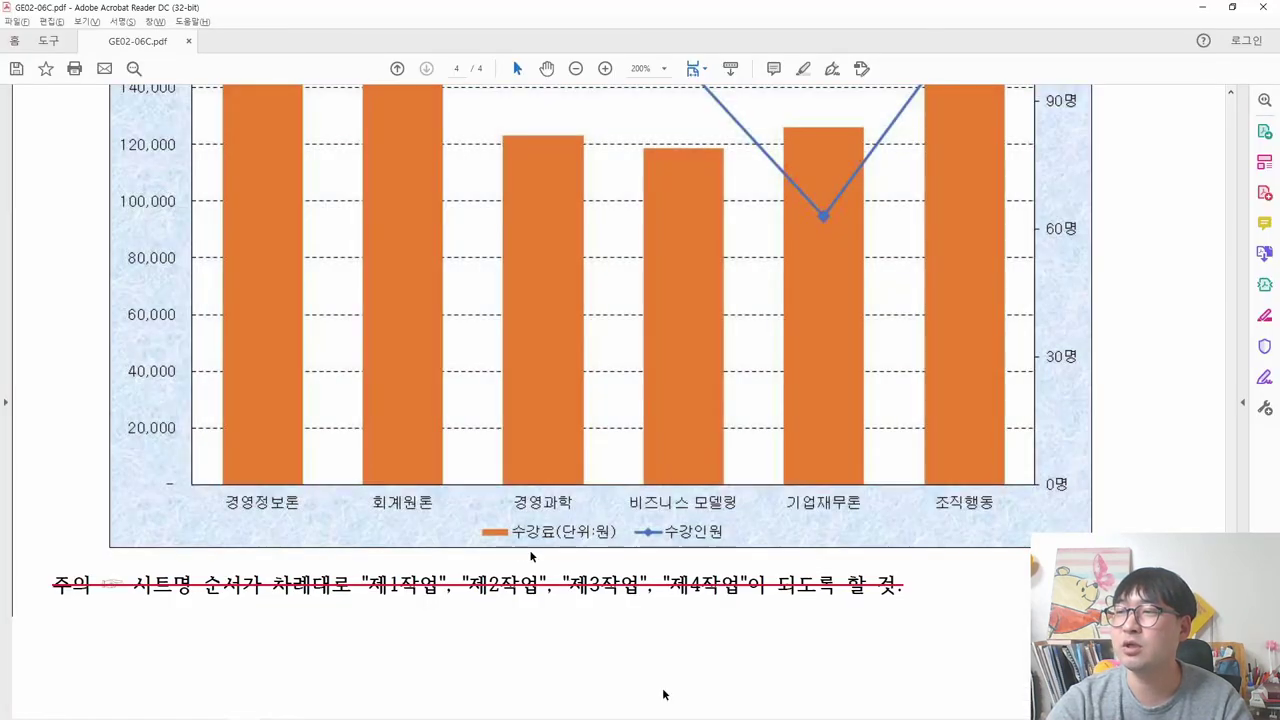
{"action": "key", "text": "alt+Tab"}
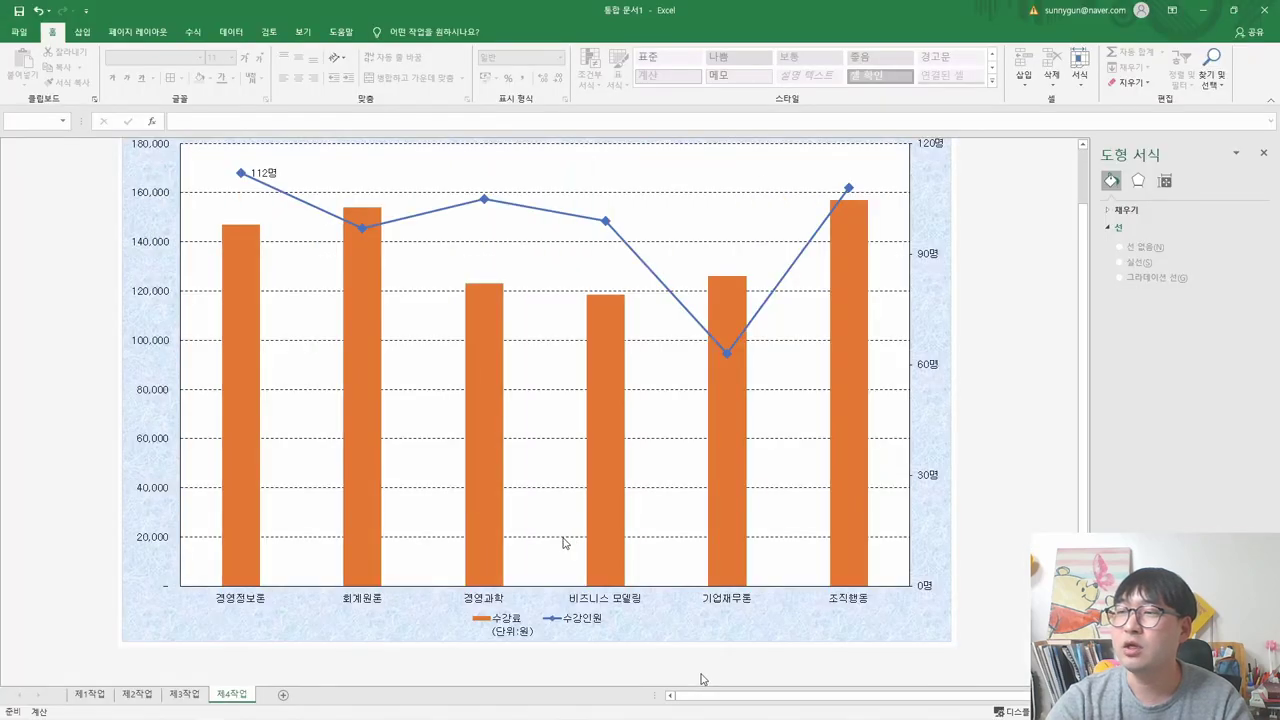
- Open the chart legend's data source selection (데이터 원본 선택) and check the required legend names in the exam PDF's sample output
{"action": "left_click", "coordinate": [505, 630]}
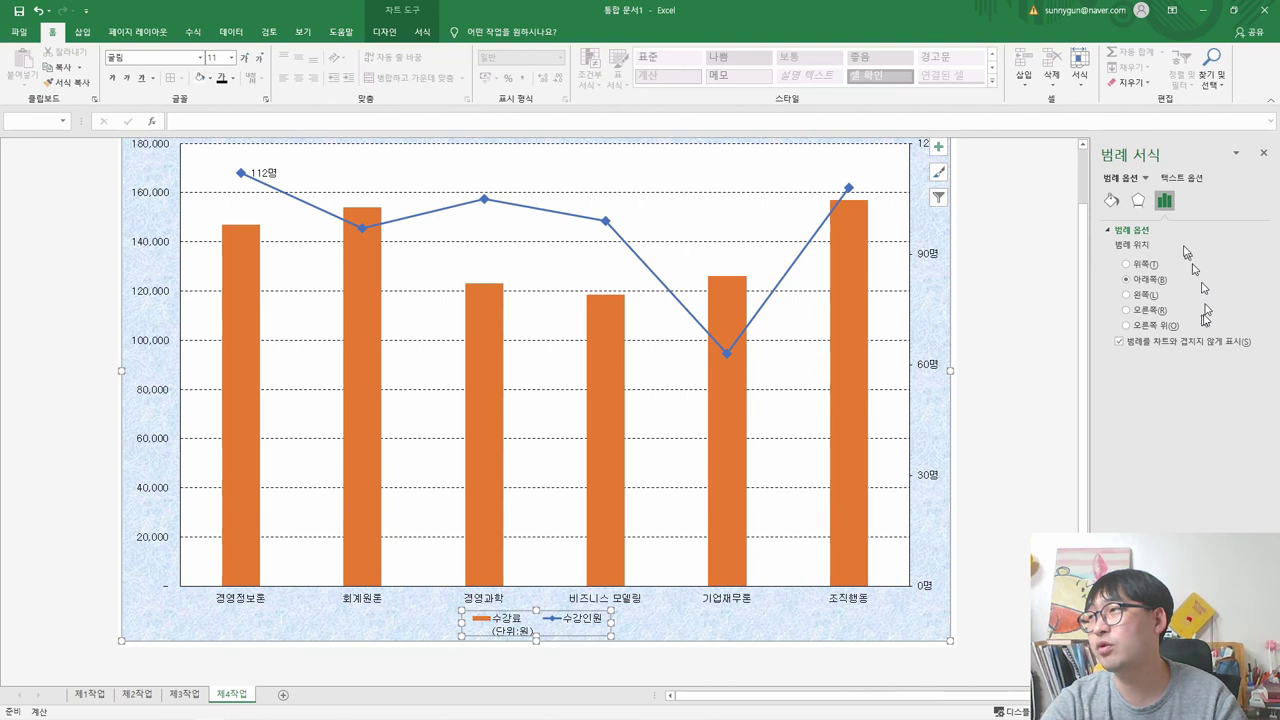
{"action": "left_click", "coordinate": [1178, 234]}
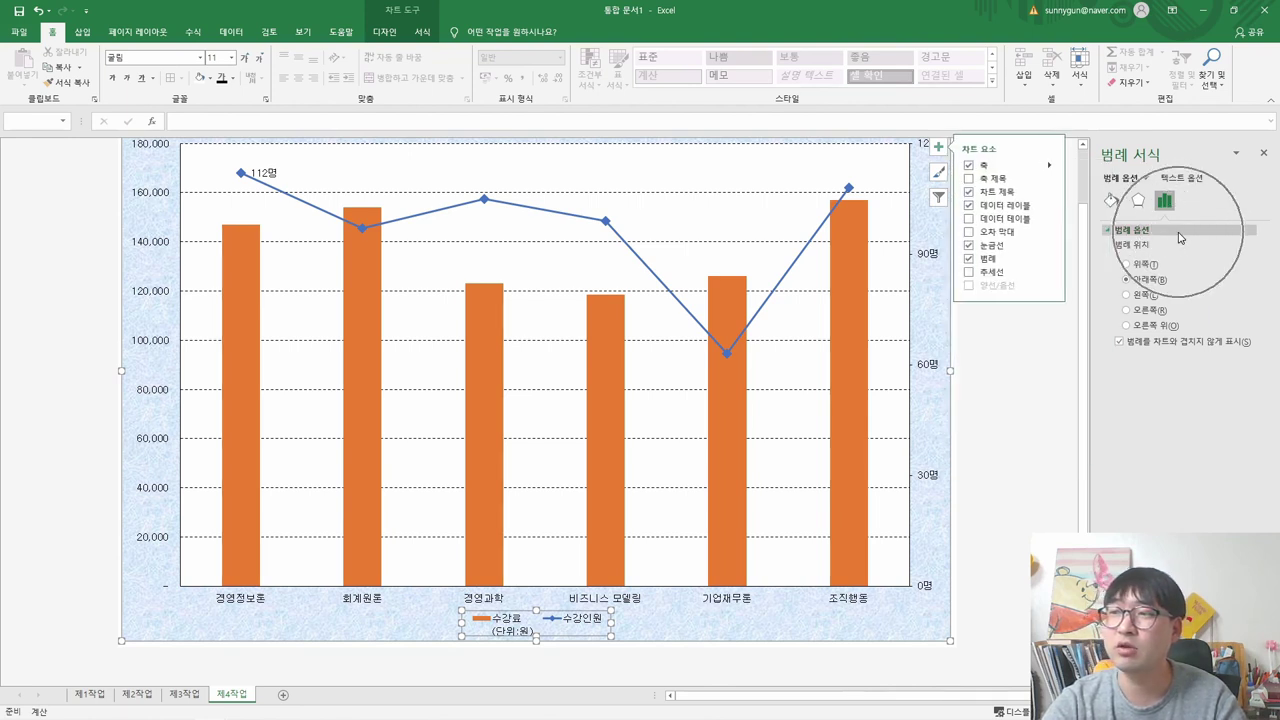
{"action": "right_click", "coordinate": [486, 622]}
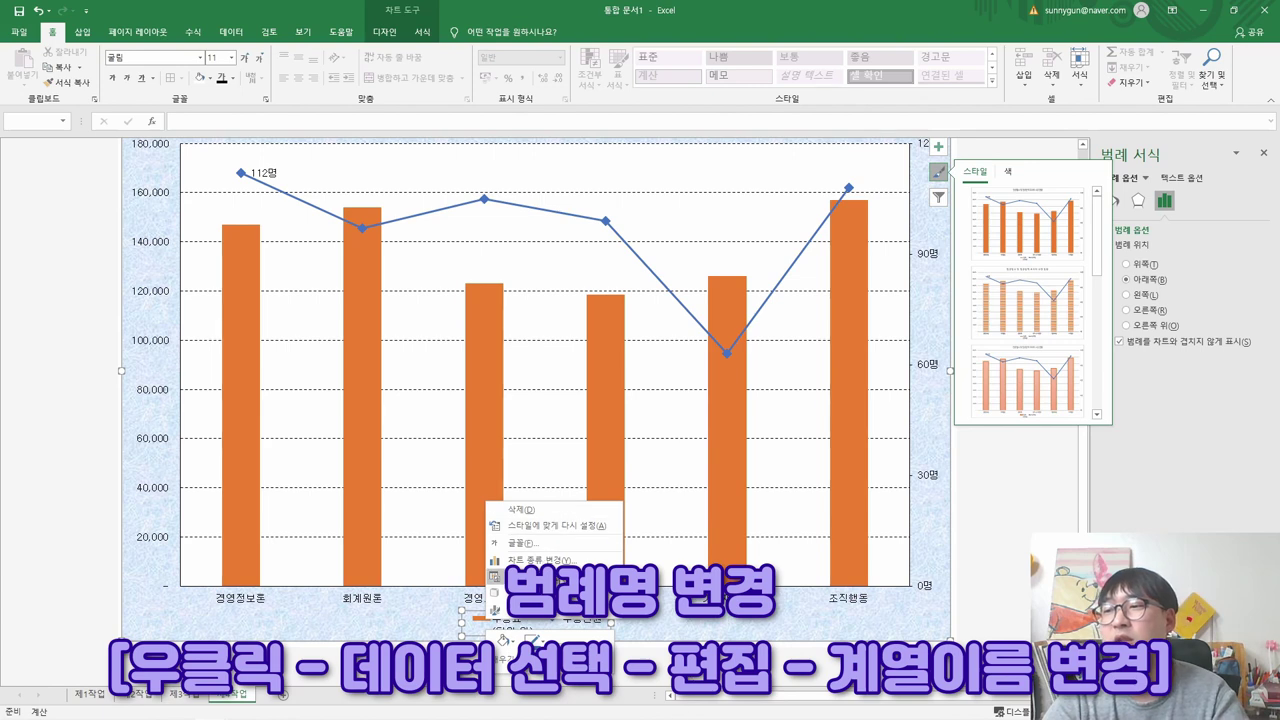
{"action": "left_click", "coordinate": [530, 577]}
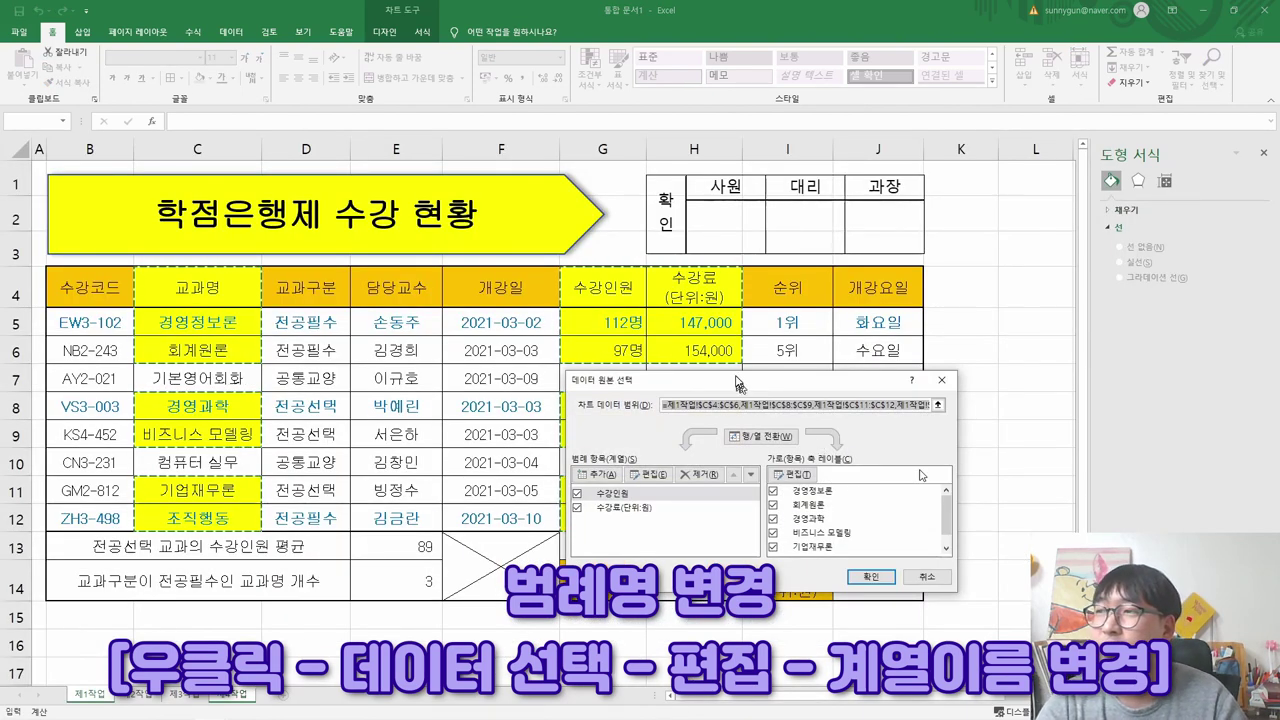
{"action": "left_click_drag", "start_coordinate": [738, 380], "coordinate": [523, 305]}
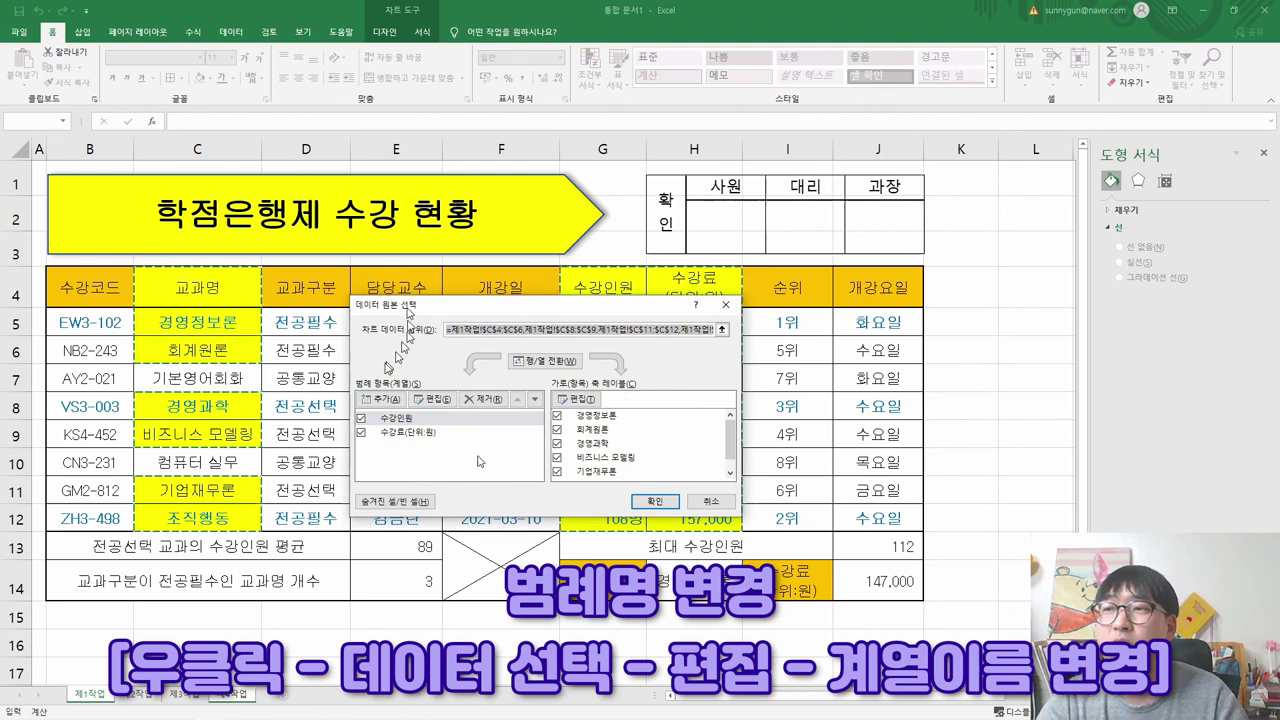
{"action": "left_click", "coordinate": [392, 424]}
{"action": "key", "text": "alt+Tab"}
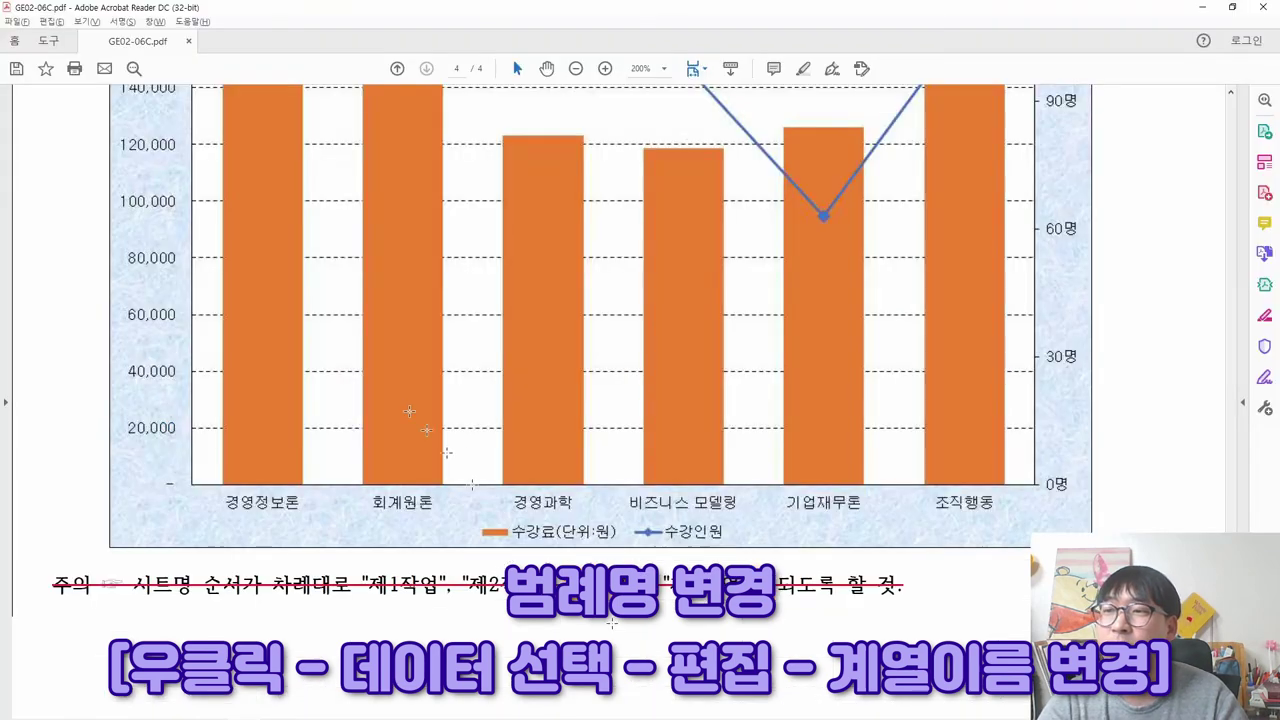
{"action": "scroll", "coordinate": [581, 467], "scroll_direction": "up", "scroll_amount": 5}
{"action": "scroll", "coordinate": [479, 388], "scroll_direction": "down", "scroll_amount": 5}
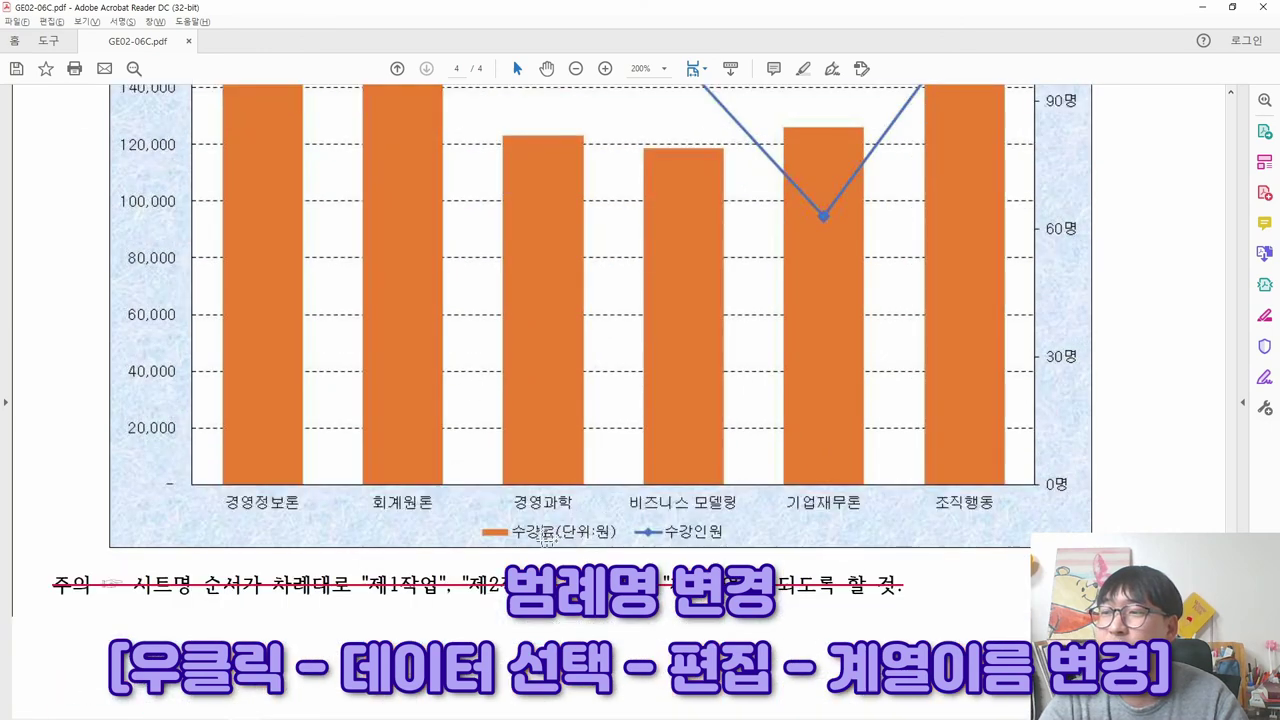
{"action": "key", "text": "alt+Tab"}
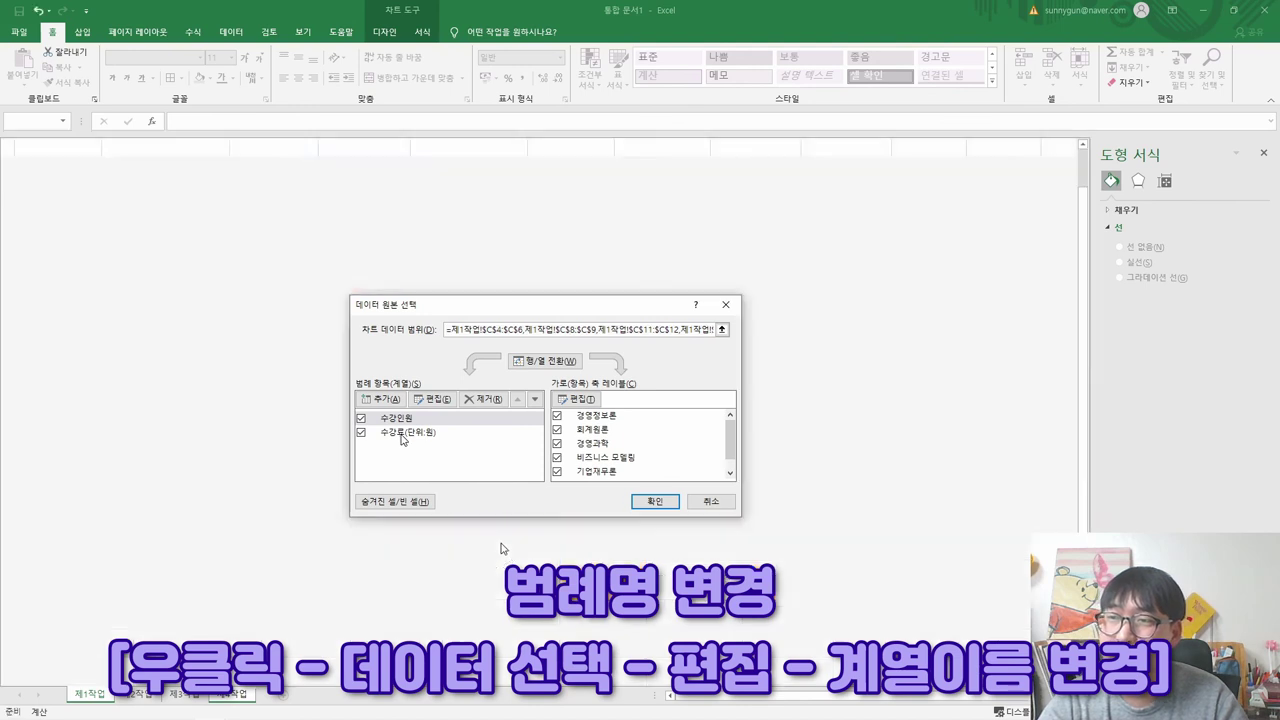
- Replace the 수강료 series' name reference with the single-line text 수강료(단위:원) and apply the data source change
{"action": "left_click", "coordinate": [401, 434]}
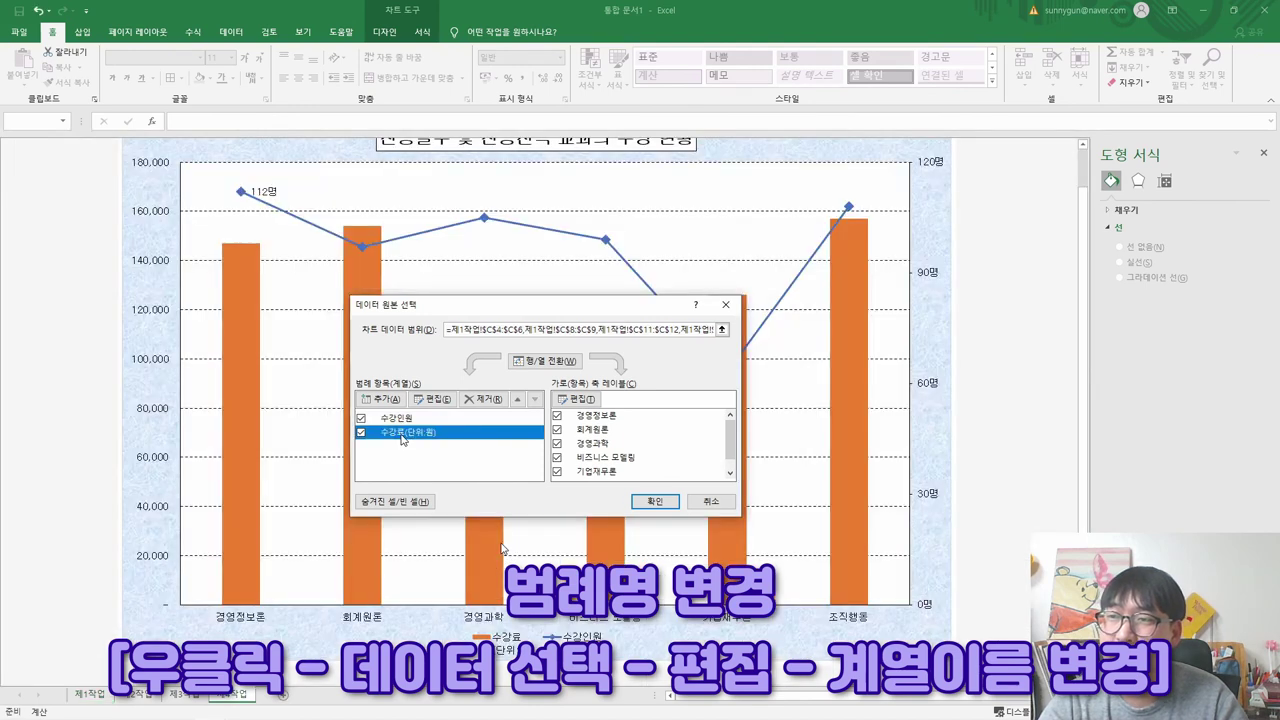
{"action": "left_click", "coordinate": [438, 400]}
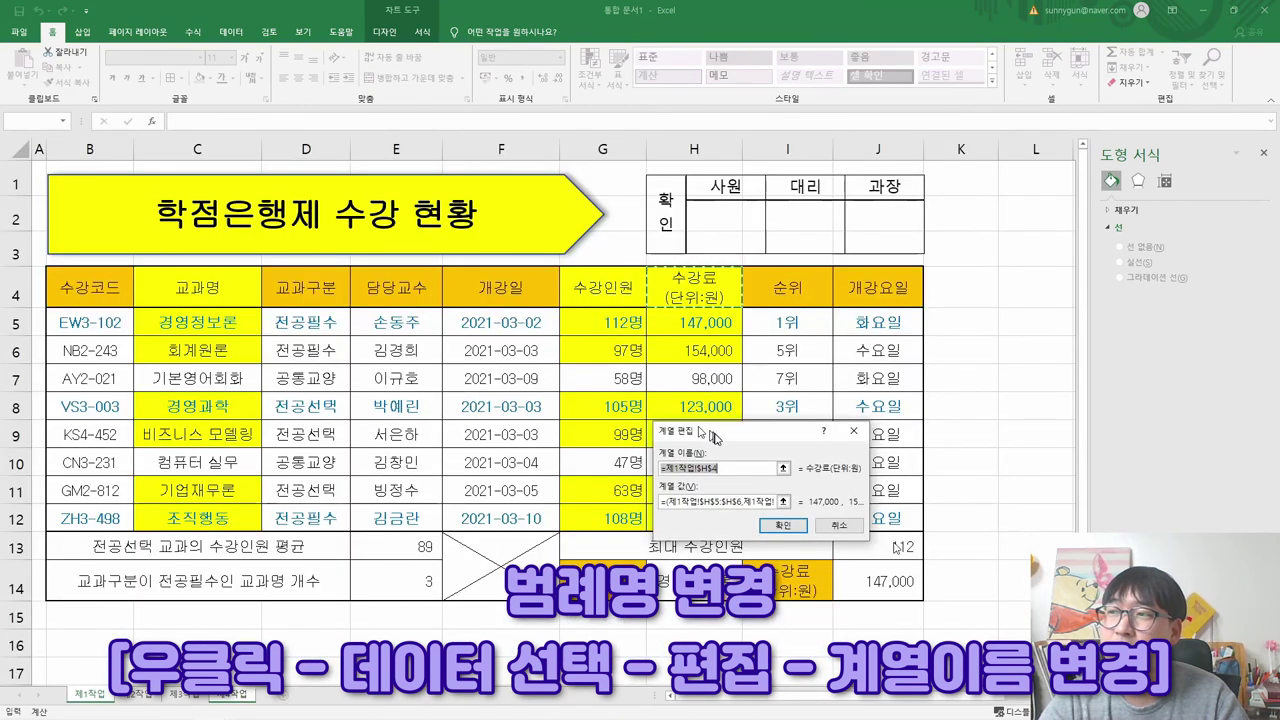
{"action": "left_click_drag", "start_coordinate": [347, 348], "coordinate": [421, 312]}
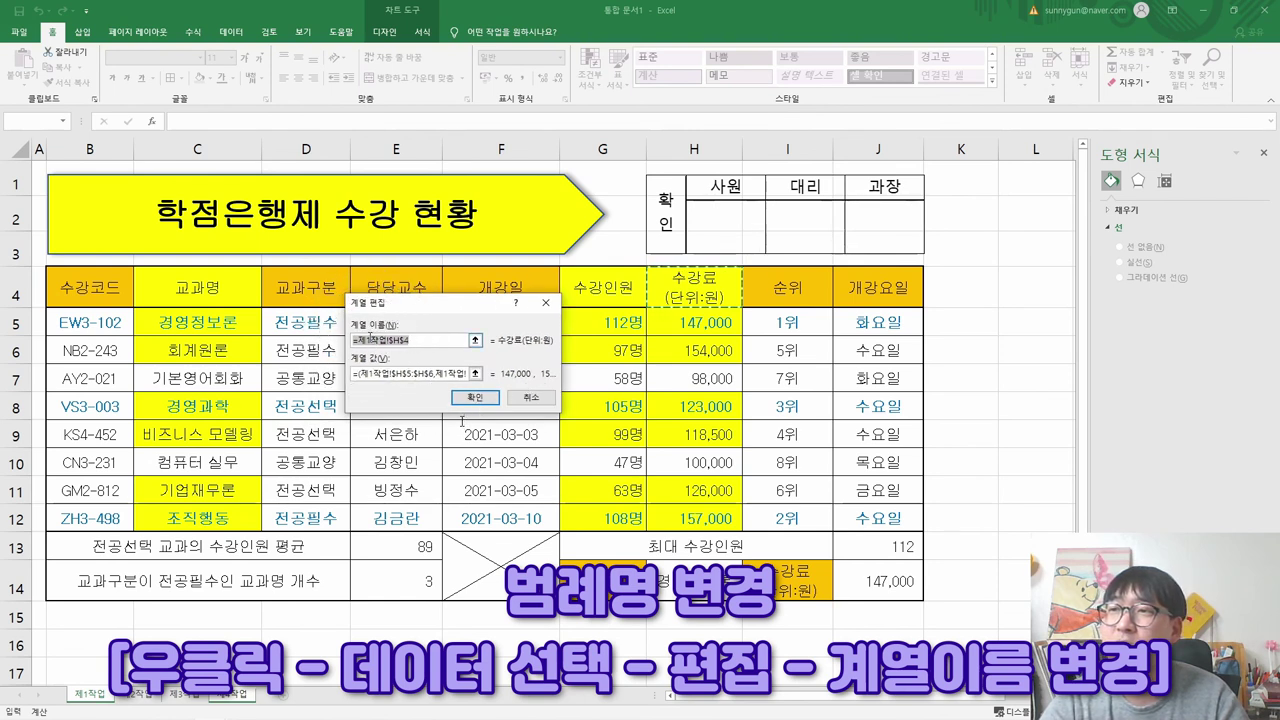
{"action": "type", "text": "수강"}
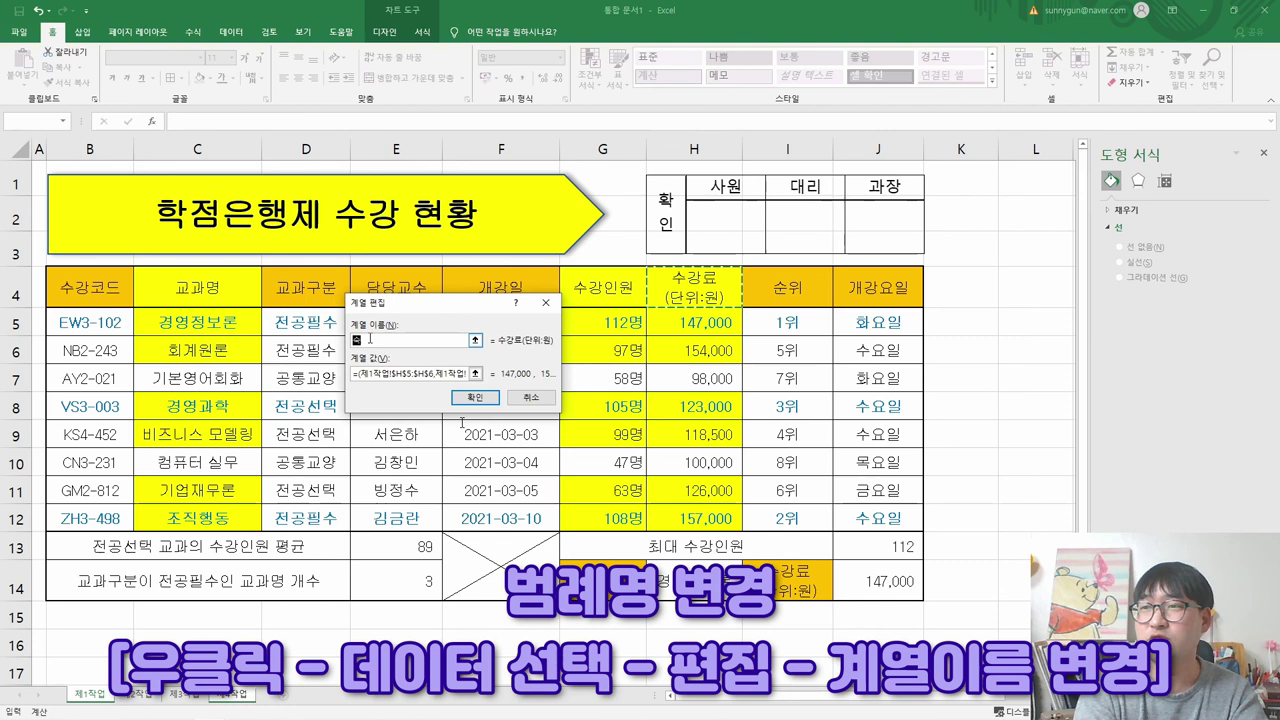
{"action": "type", "text": "료(단위:원"}
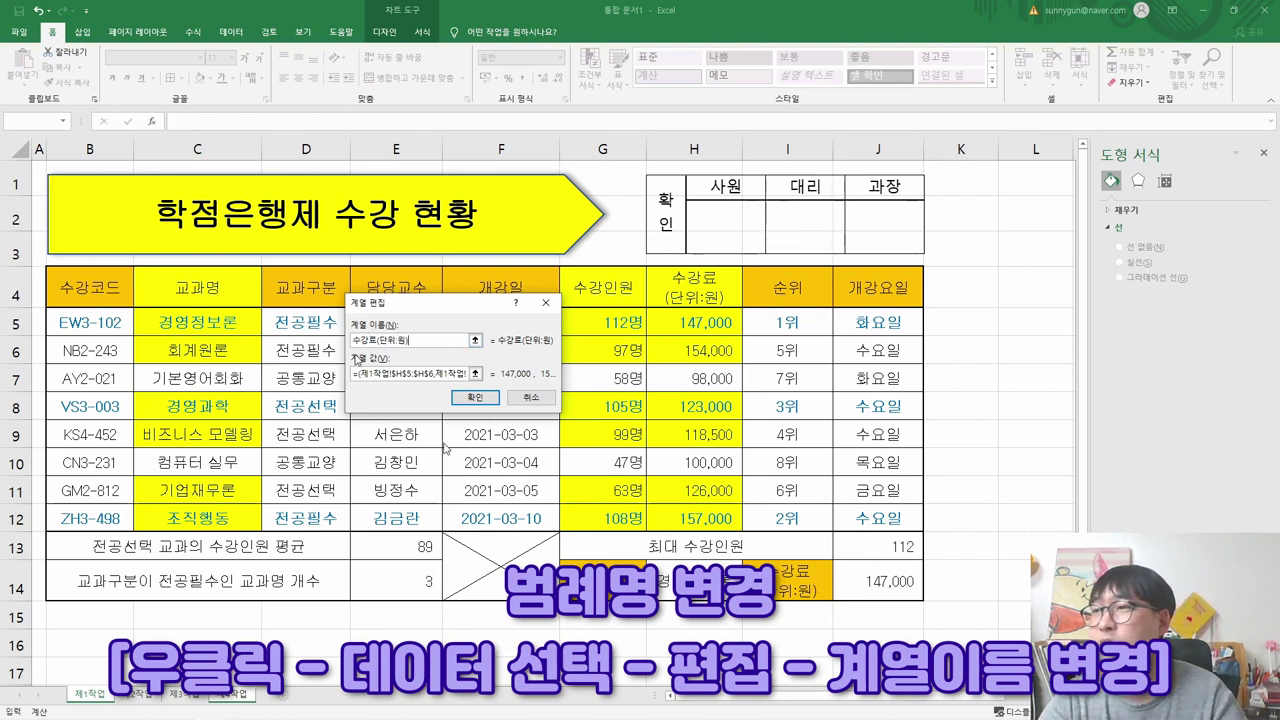
{"action": "left_click", "coordinate": [474, 398]}
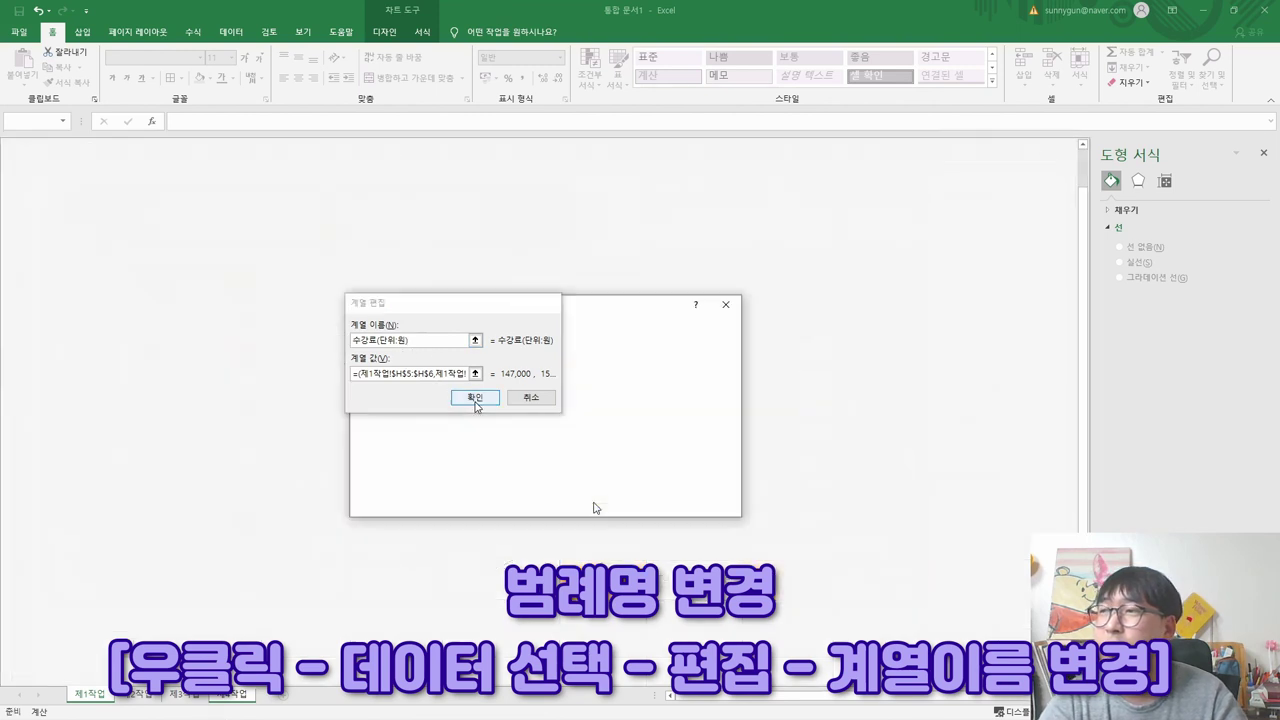
{"action": "left_click", "coordinate": [655, 501]}
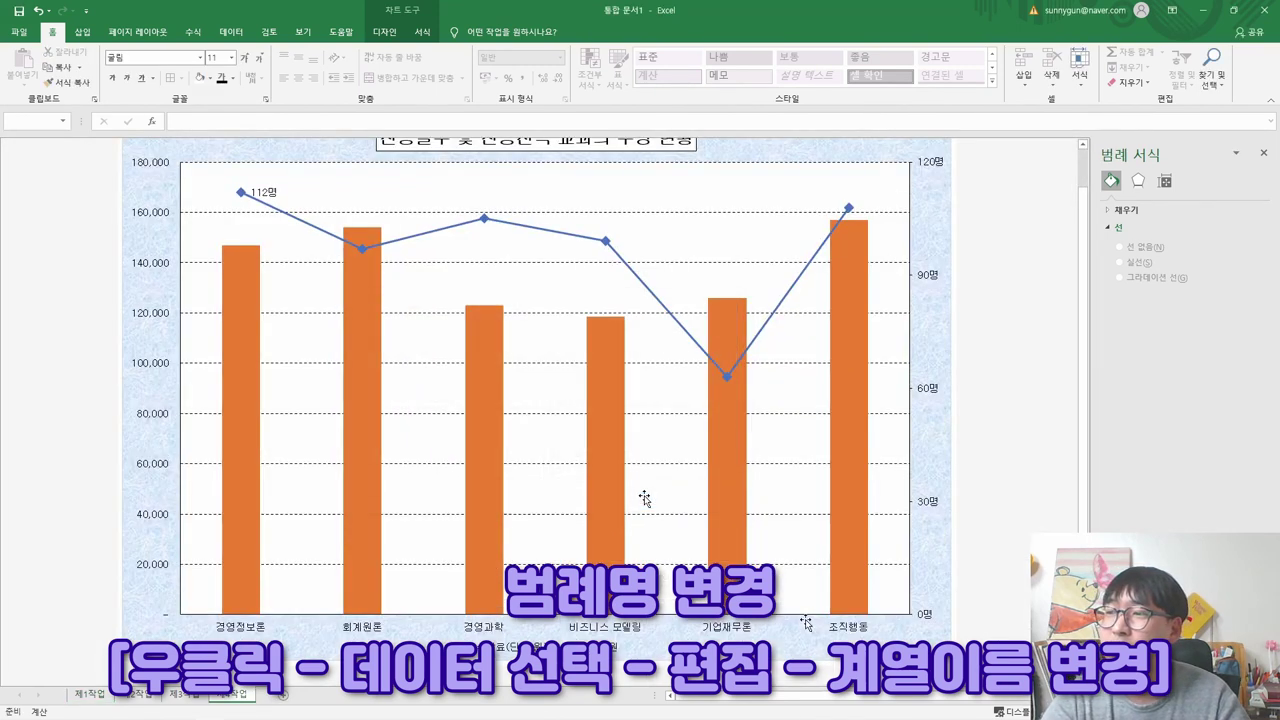
- Compare the chart's legend with the sample output and strike through condition (8) in the exam PDF
{"action": "key", "text": "alt+Tab"}
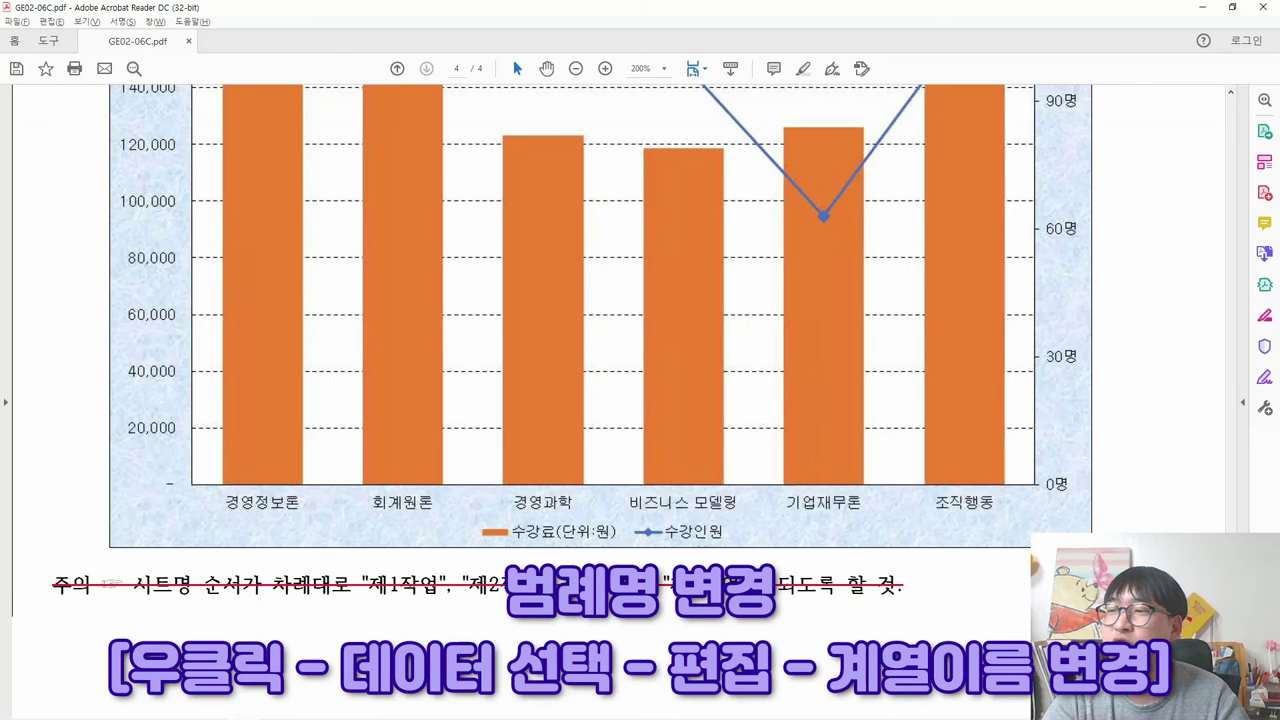
{"action": "key", "text": "alt+Tab"}
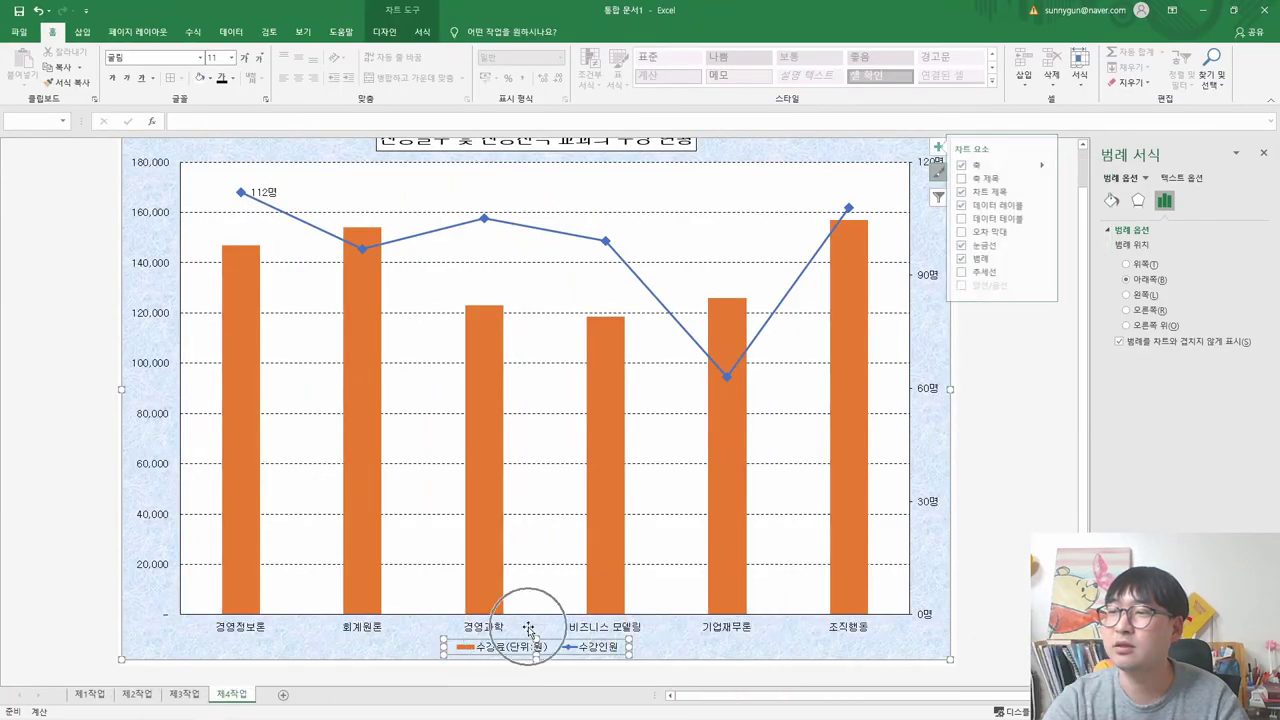
{"action": "key", "text": "alt+Tab"}
{"action": "scroll", "coordinate": [529, 631], "scroll_direction": "up", "scroll_amount": 6}
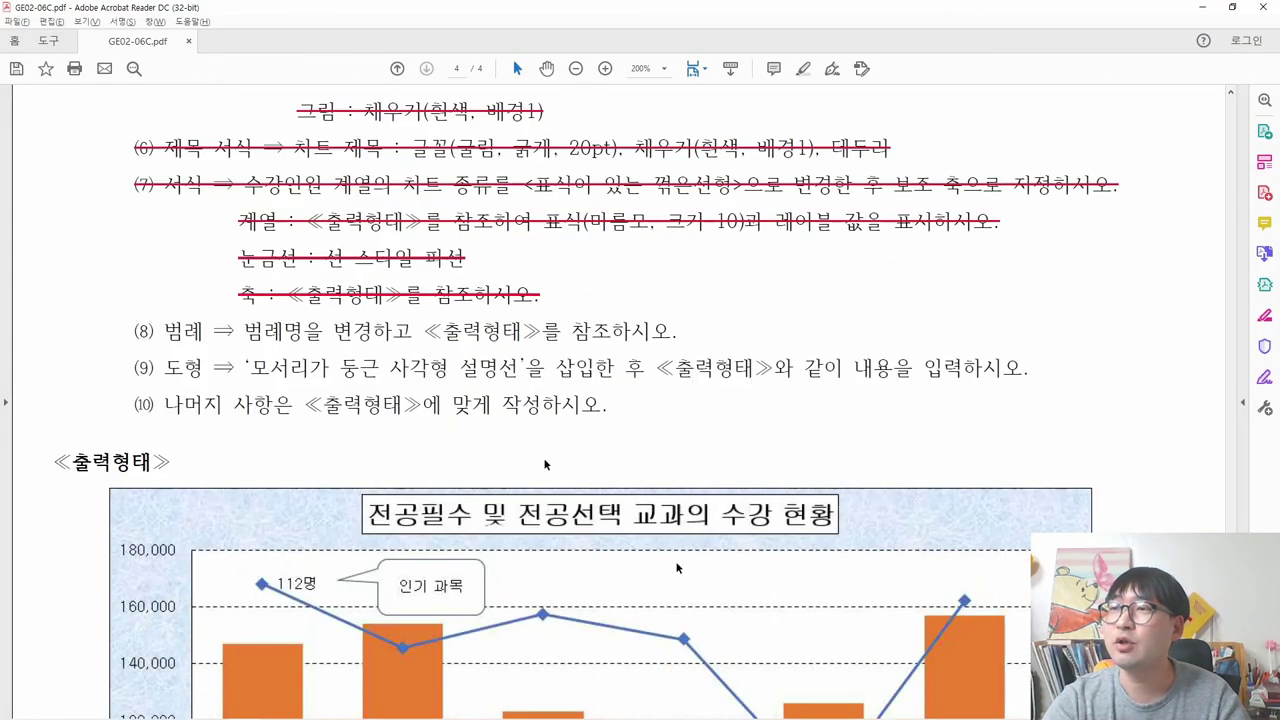
{"action": "left_click_drag", "start_coordinate": [680, 331], "coordinate": [234, 369]}
{"action": "left_click", "coordinate": [215, 300]}
- Following condition (9), insert a rounded rectangular callout about 5.2 cm wide and 4.8 cm high inside the chart, above the 회계원론 column
{"action": "scroll", "coordinate": [390, 360], "scroll_direction": "down", "scroll_amount": 3}
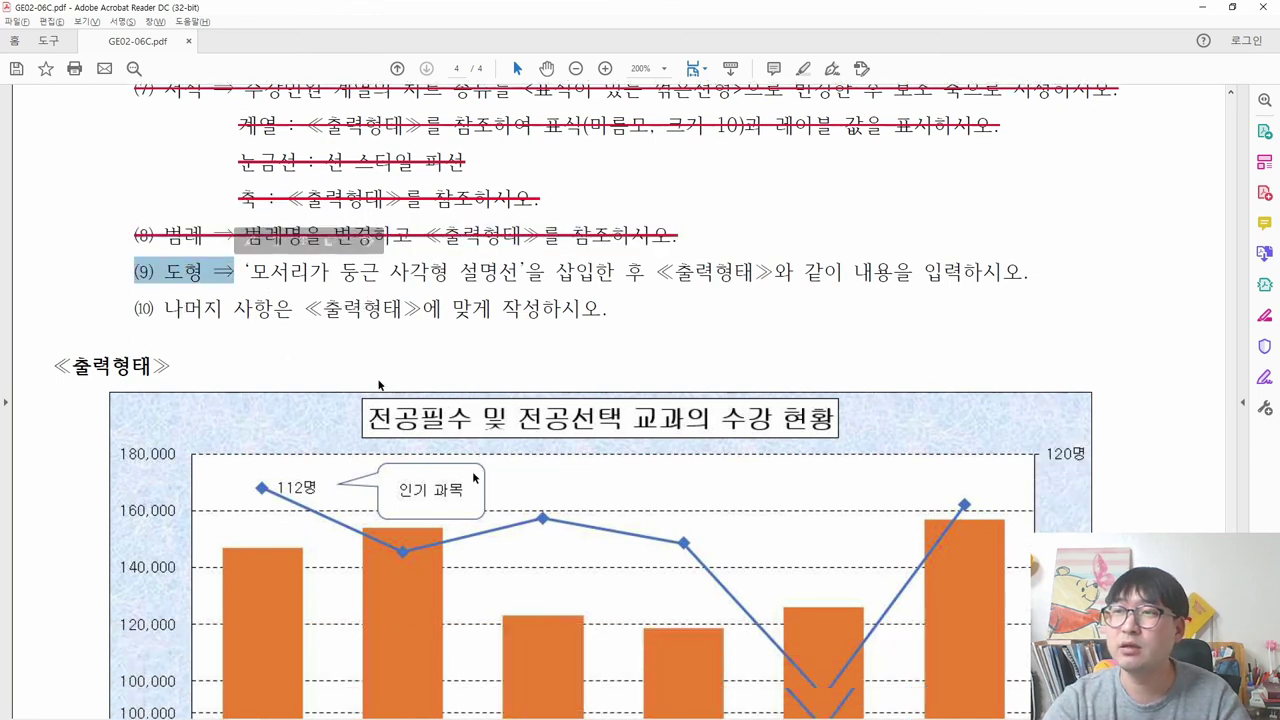
{"action": "left_click_drag", "start_coordinate": [330, 320], "coordinate": [498, 405]}
{"action": "left_click_drag", "start_coordinate": [245, 143], "coordinate": [518, 148]}
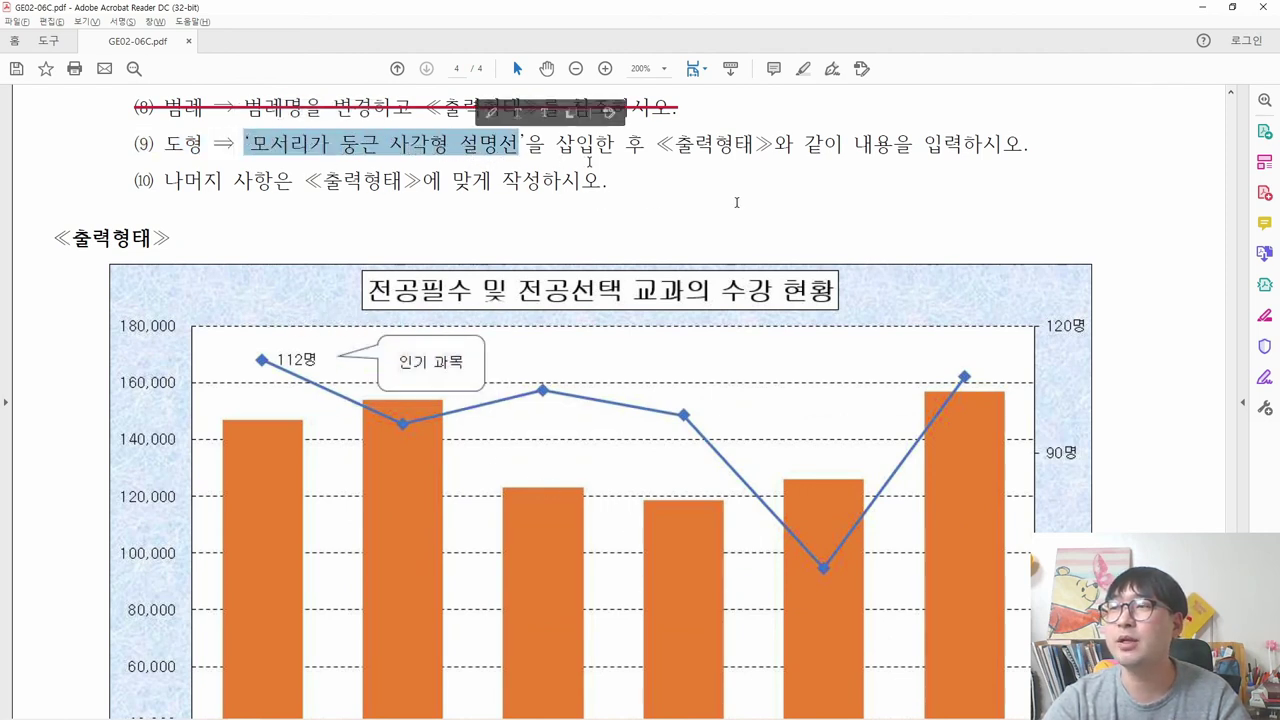
{"action": "key", "text": "alt+Tab"}
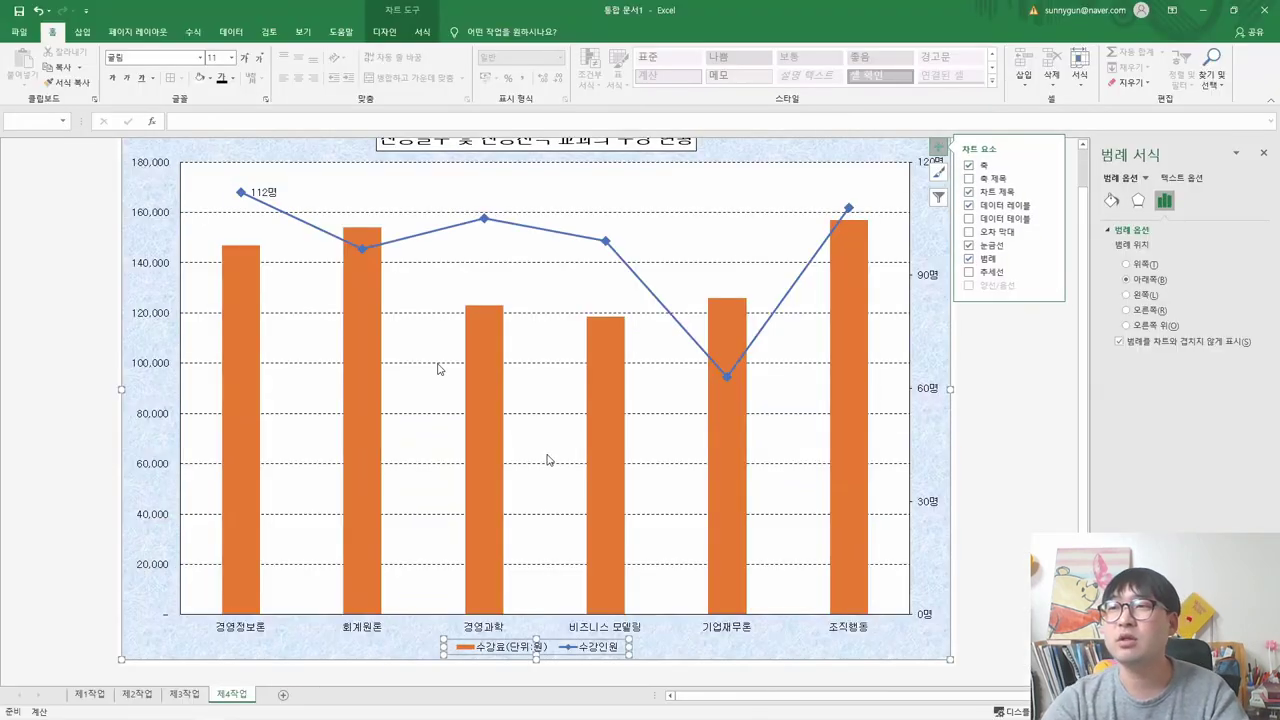
{"action": "left_click", "coordinate": [82, 32]}
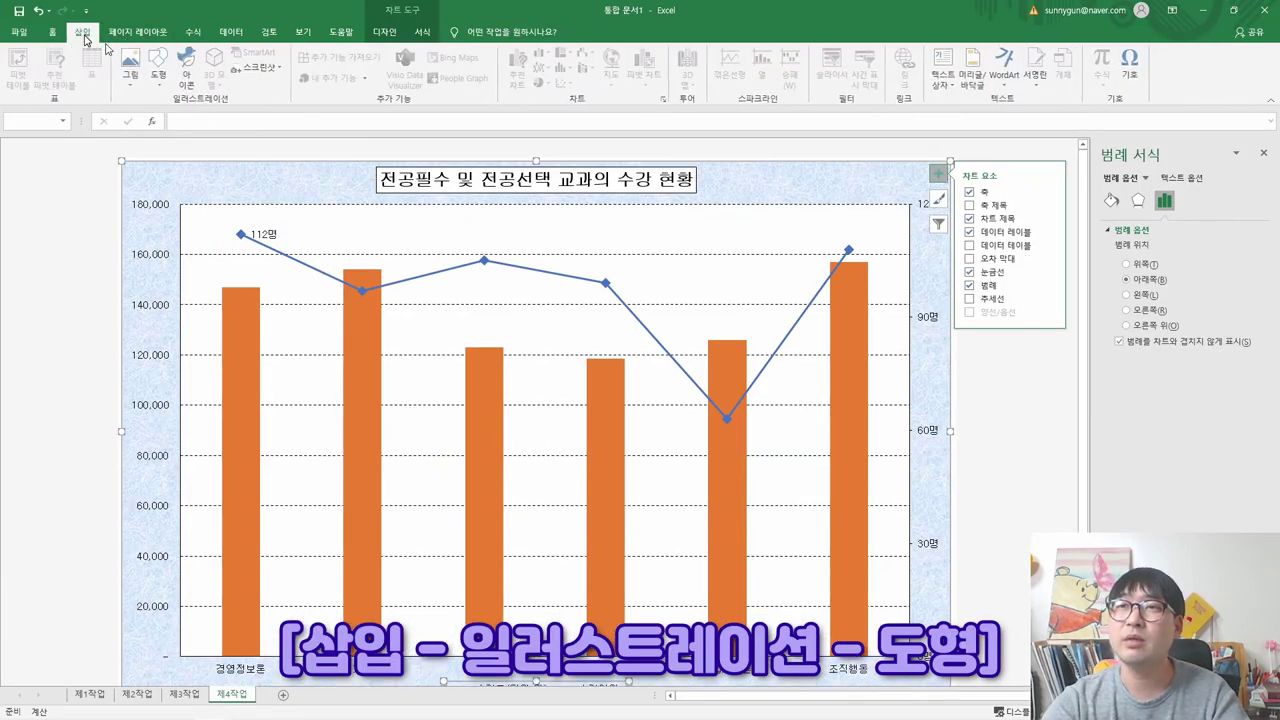
{"action": "left_click", "coordinate": [159, 70]}
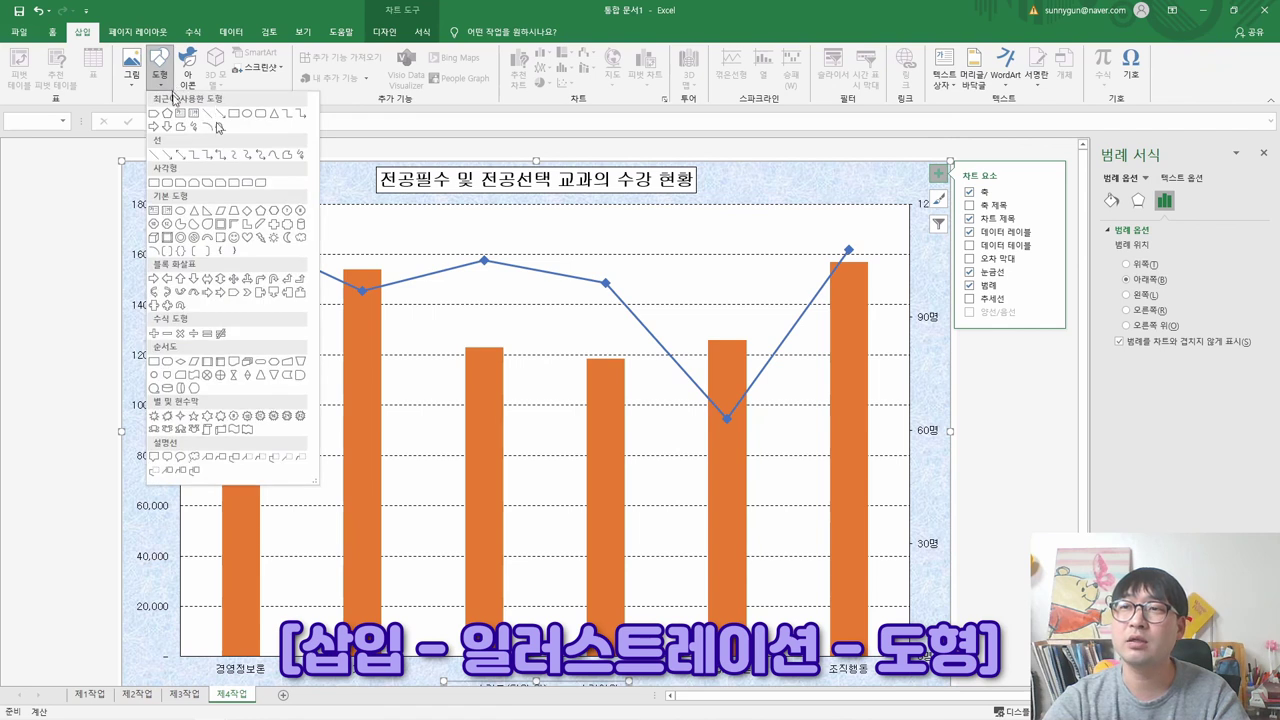
{"action": "left_click", "coordinate": [57, 282]}
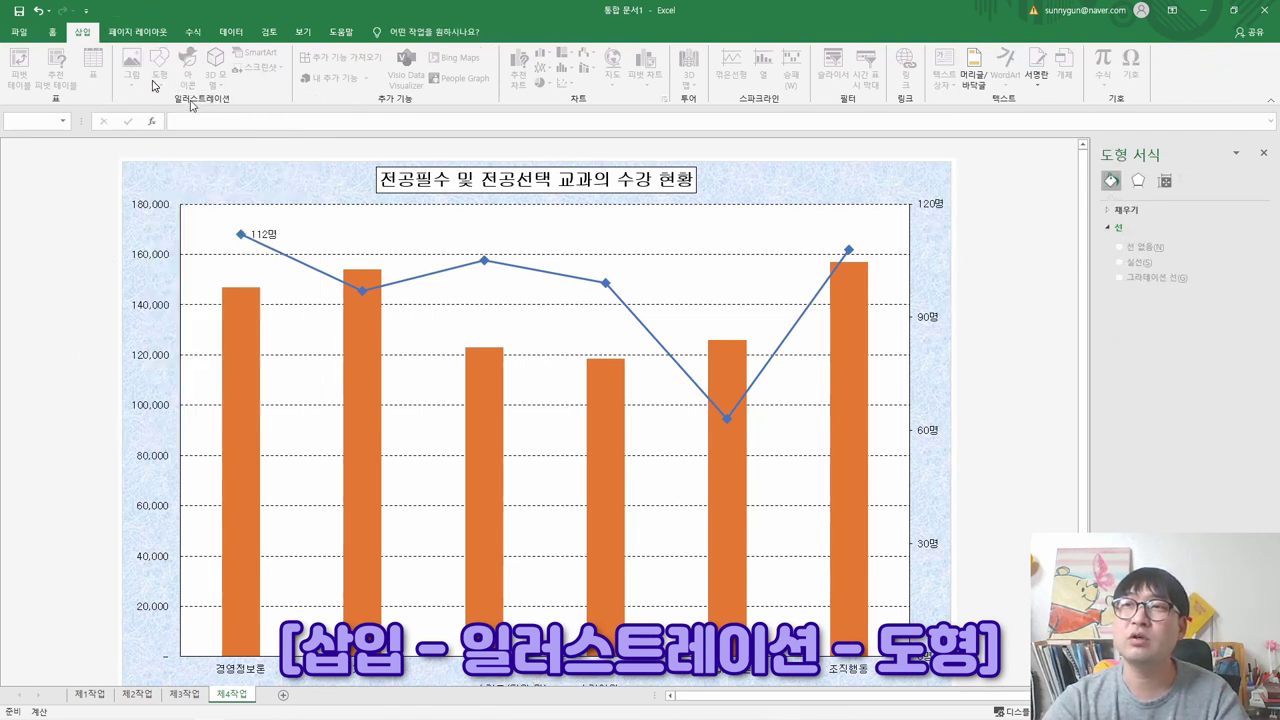
{"action": "left_click", "coordinate": [315, 231]}
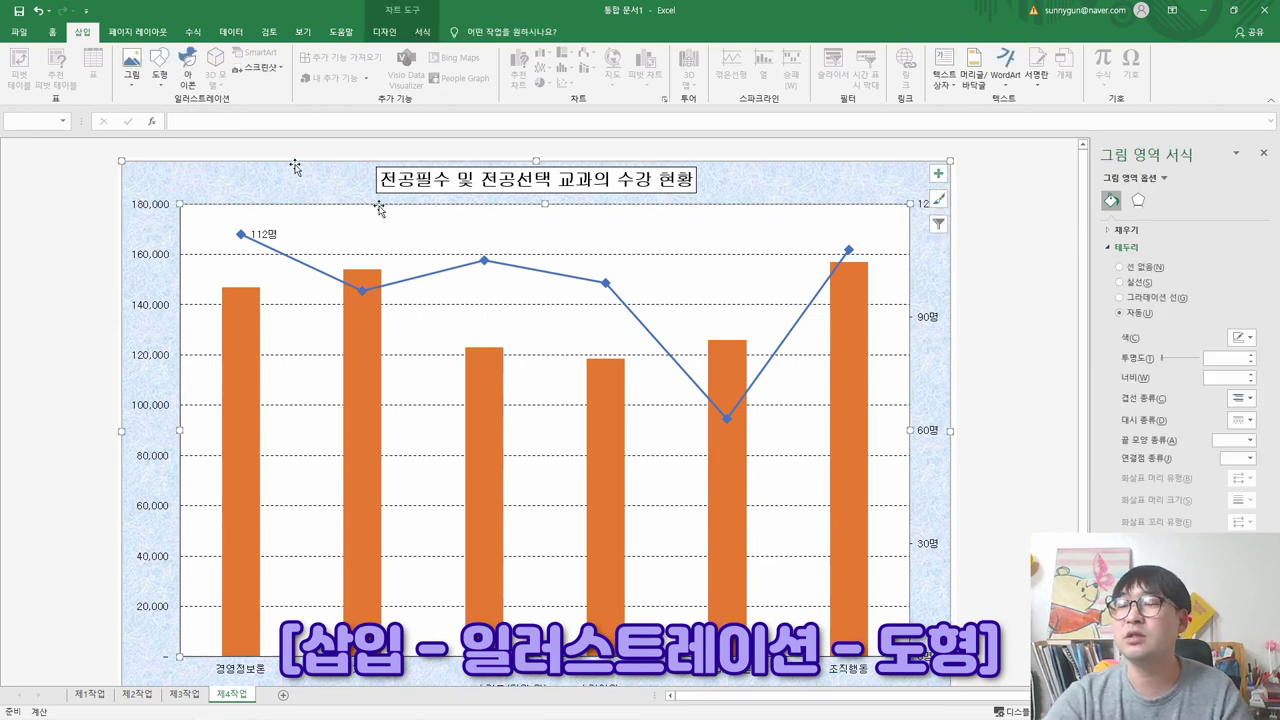
{"action": "left_click", "coordinate": [162, 72]}
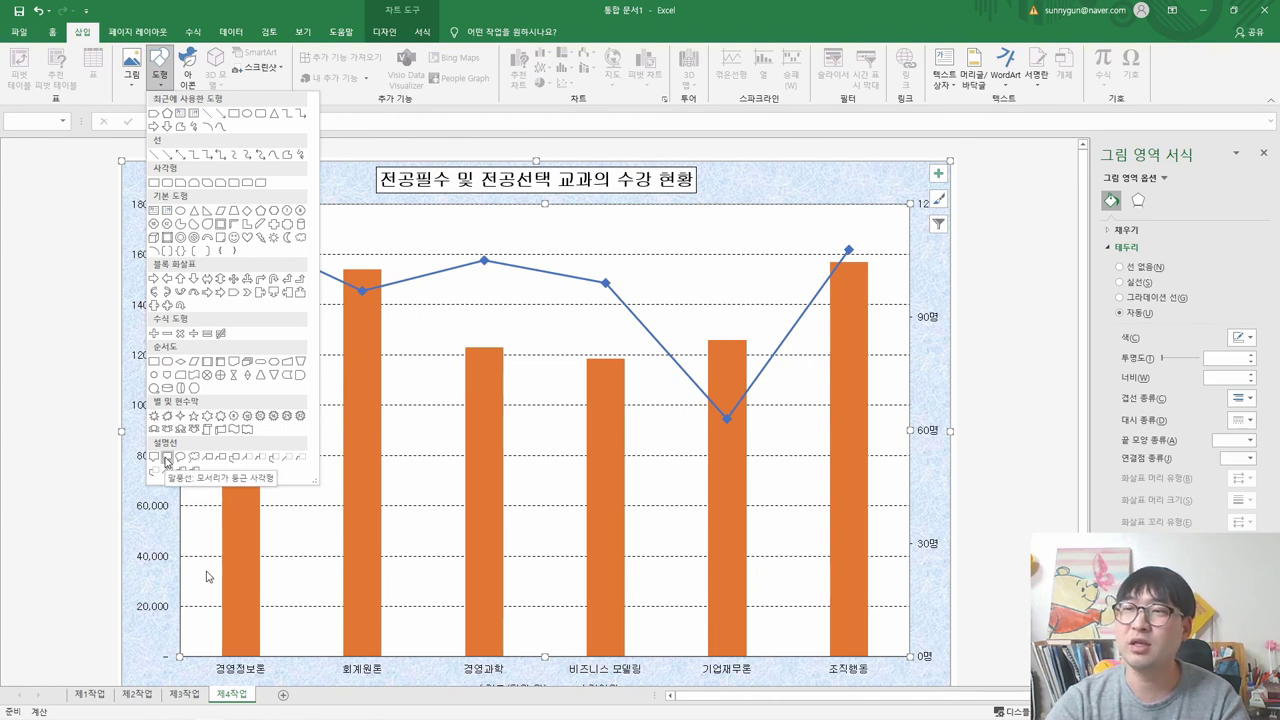
{"action": "left_click", "coordinate": [167, 458]}
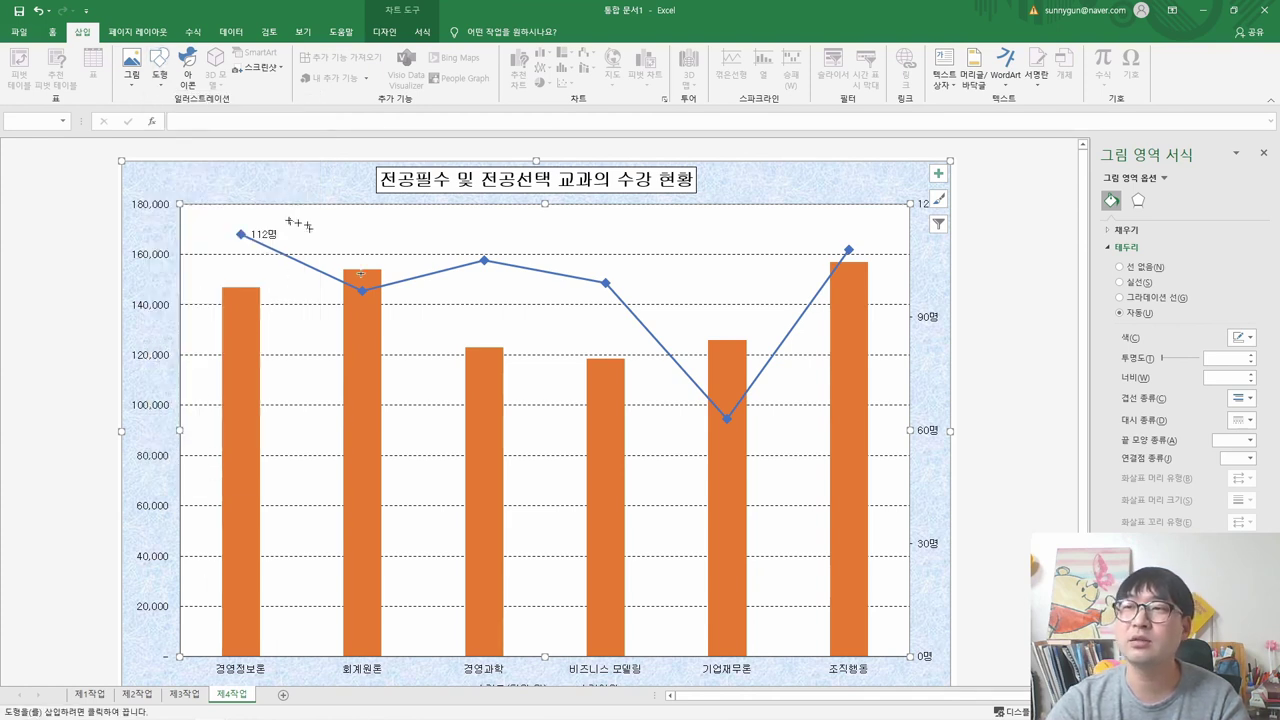
{"action": "left_click_drag", "start_coordinate": [313, 195], "coordinate": [447, 317]}
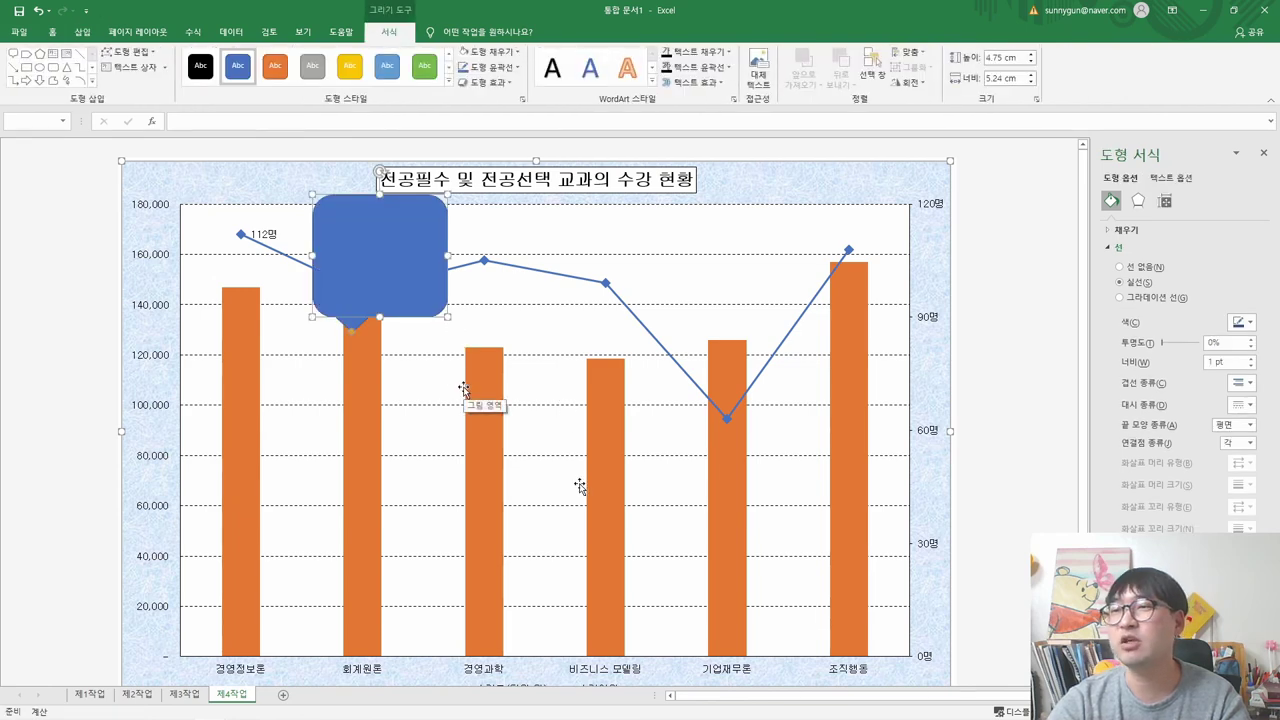
- Strike through the callout insertion part of condition (9) in the exam PDF
{"action": "key", "text": "alt+Tab"}
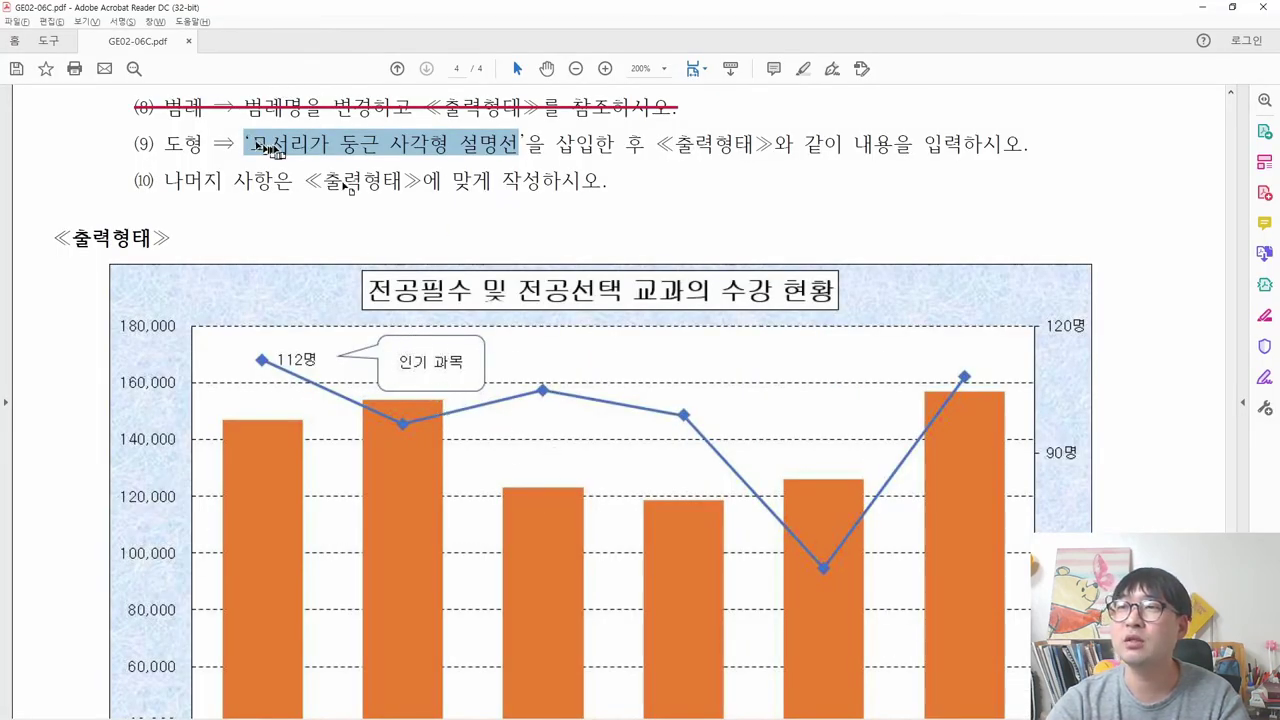
{"action": "left_click_drag", "start_coordinate": [648, 143], "coordinate": [573, 108]}
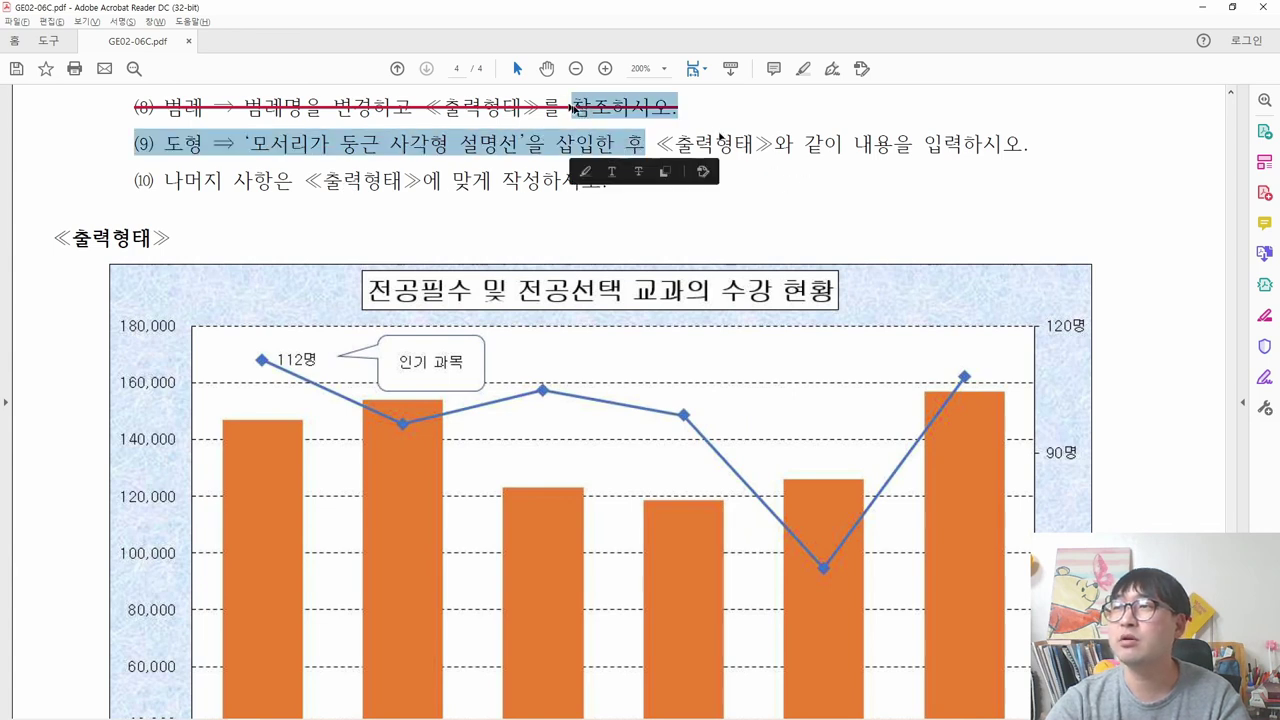
{"action": "left_click", "coordinate": [638, 171]}
- Enter the text 인기 과목 in the callout, with the wording and spacing of the sample output
{"action": "left_click_drag", "start_coordinate": [648, 145], "coordinate": [1008, 150]}
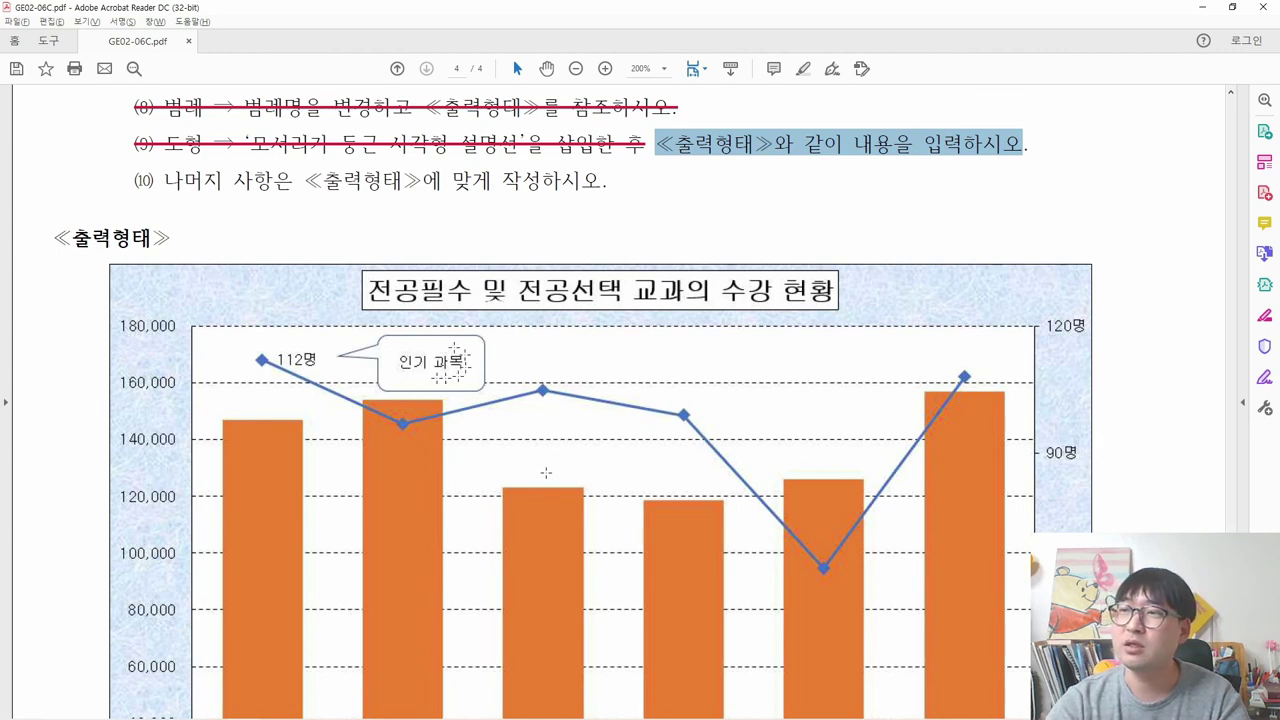
{"action": "key", "text": "alt+Tab"}
{"action": "right_click", "coordinate": [371, 236]}
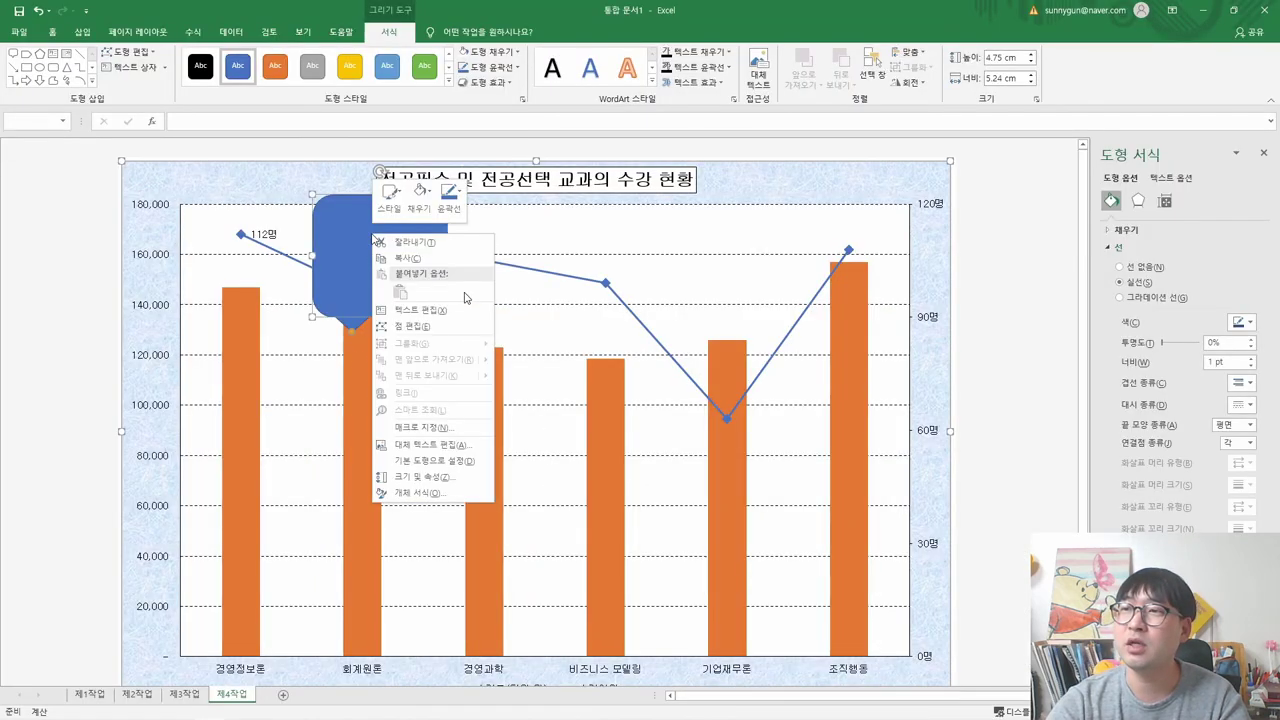
{"action": "left_click", "coordinate": [414, 312]}
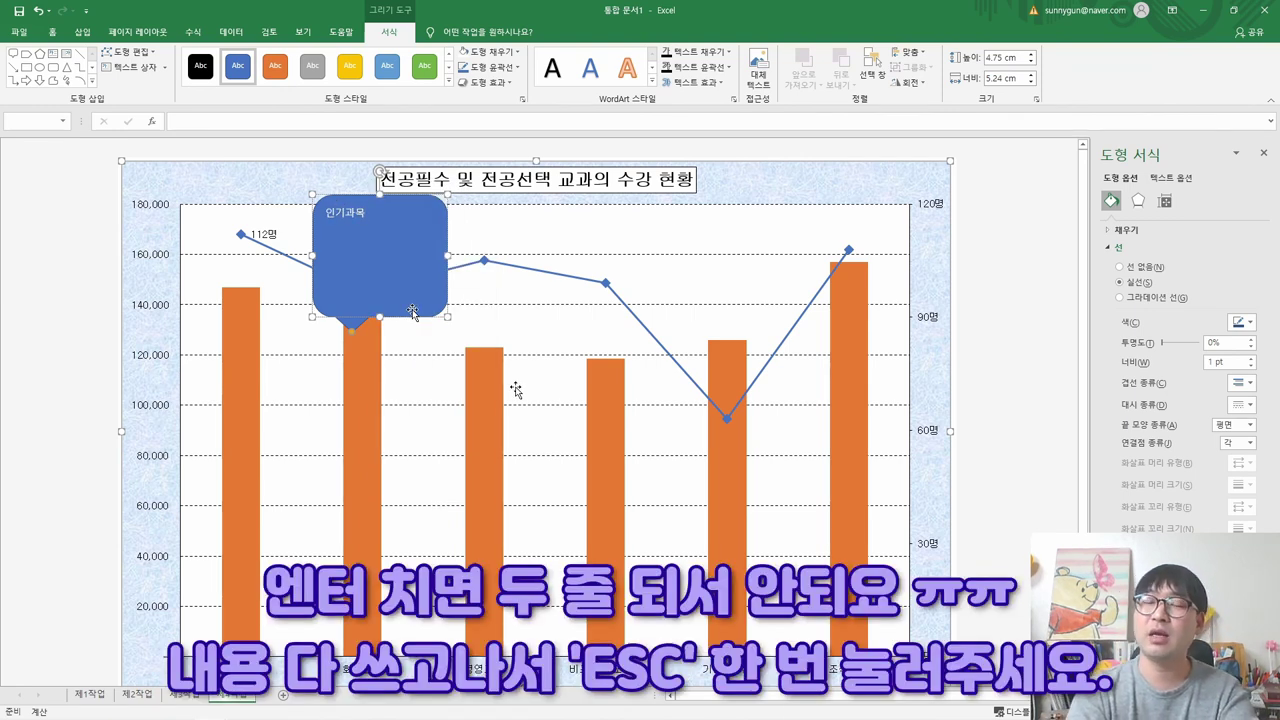
{"action": "key", "text": "alt+Tab"}
{"action": "key", "text": "alt+Tab"}
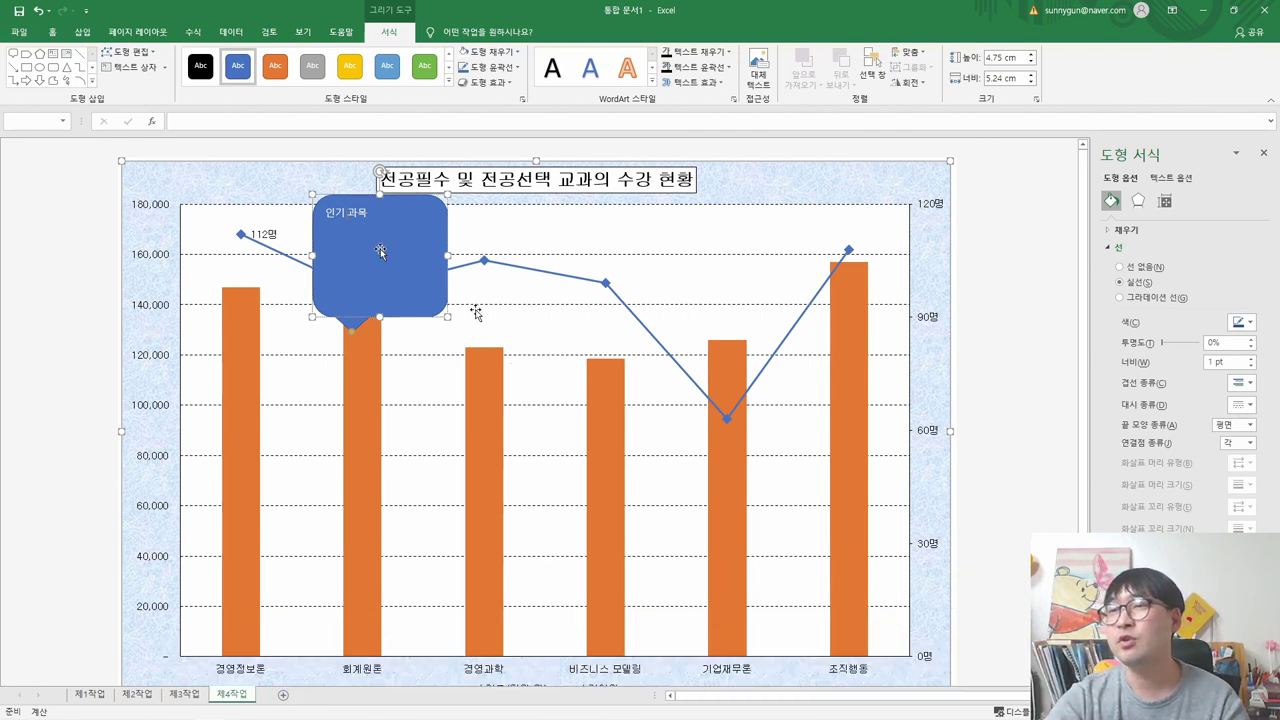
- Check the callout in the sample output and center the callout text horizontally and vertically
{"action": "key", "text": "alt+Tab"}
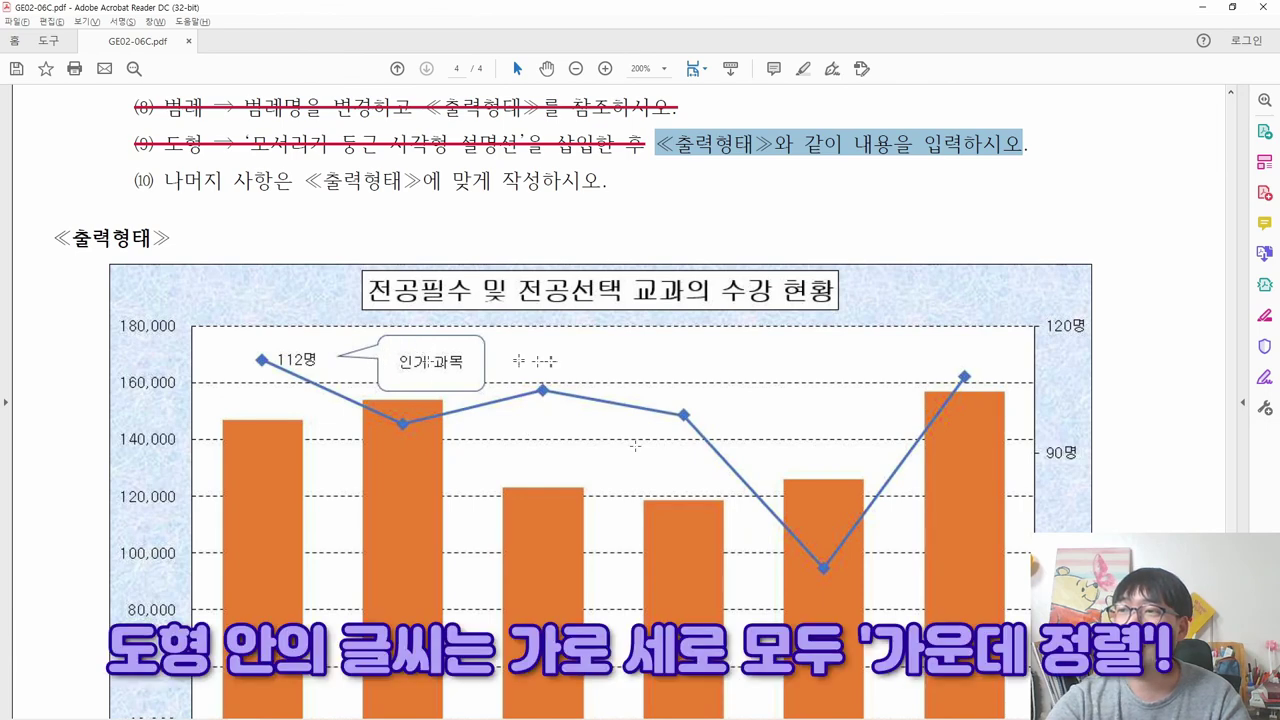
{"action": "key", "text": "alt+Tab"}
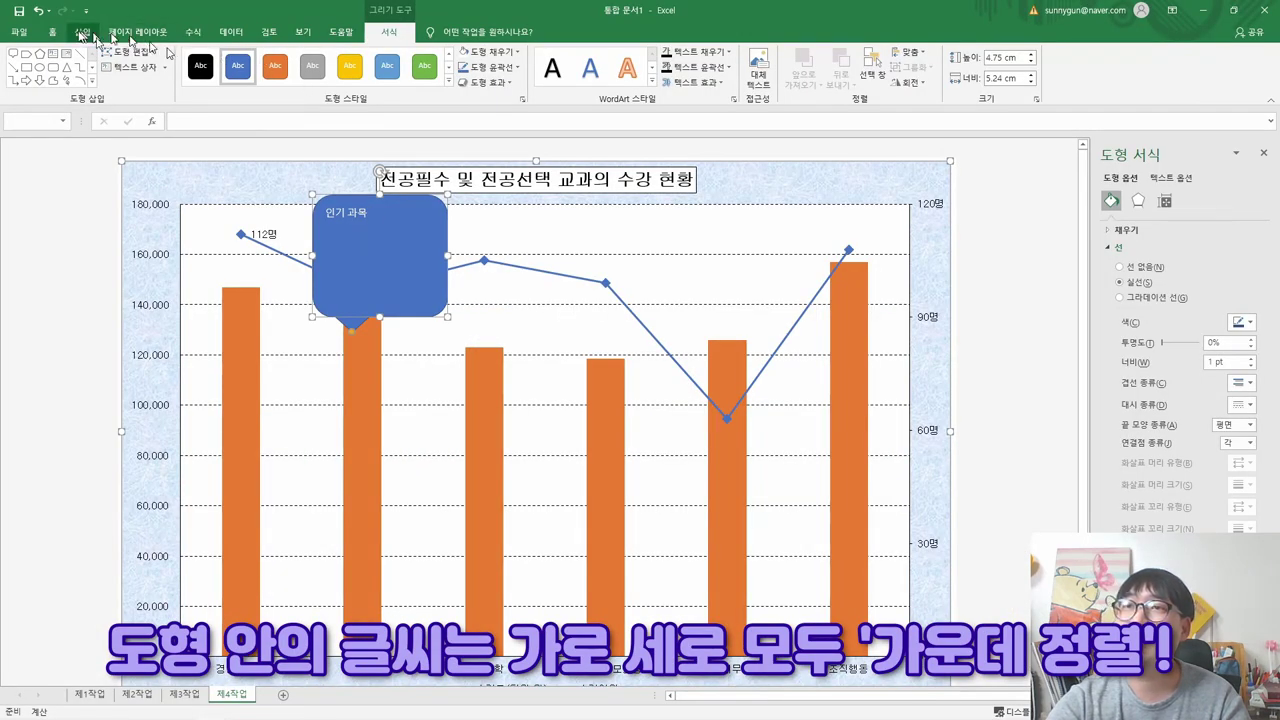
{"action": "left_click", "coordinate": [52, 32]}
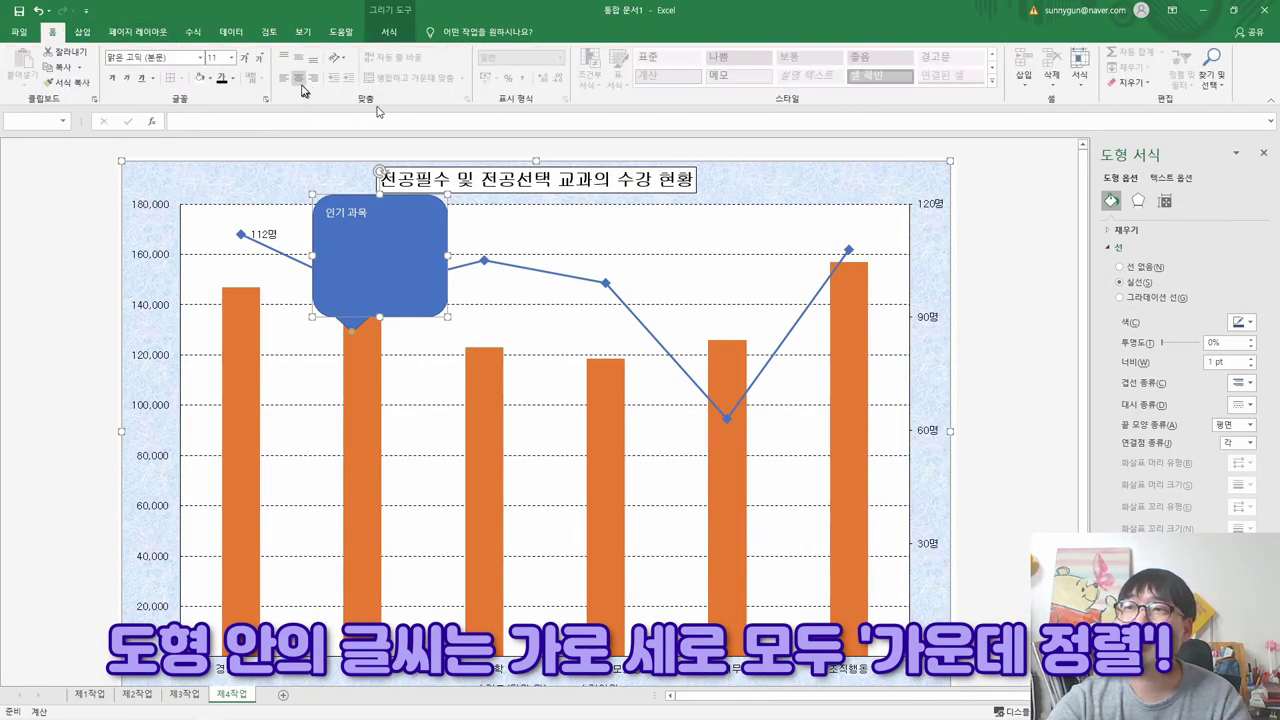